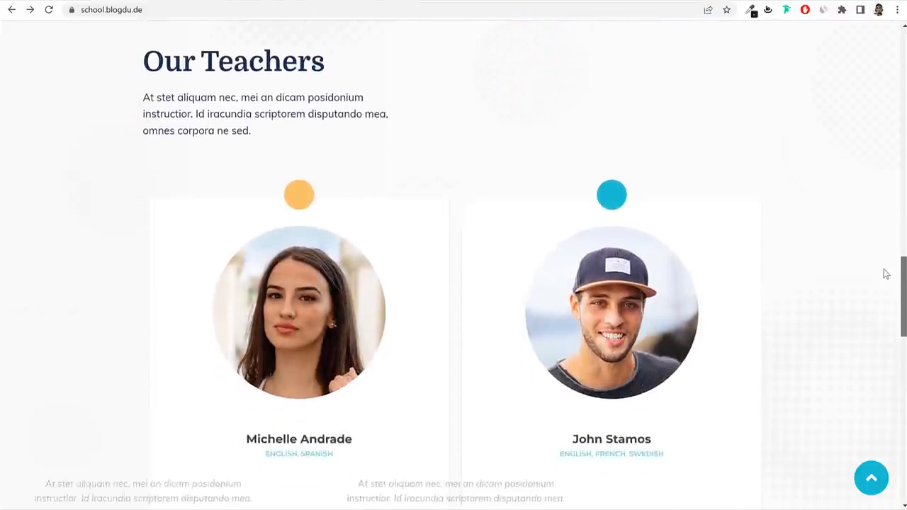
Scroll past the Our Teachers profiles to the footer, then jump back to the homepage top.
{"action": "scroll", "coordinate": [886, 279], "scroll_direction": "down", "scroll_amount": 7}
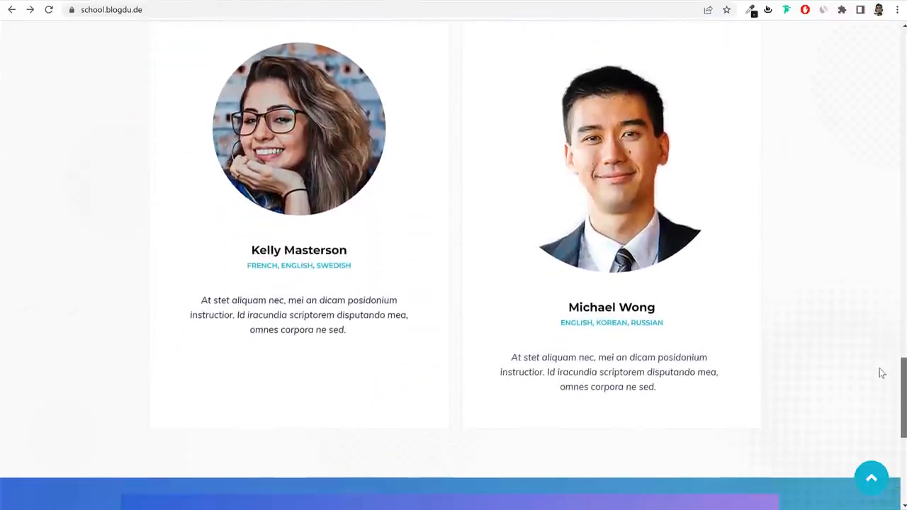
{"action": "scroll", "coordinate": [882, 376], "scroll_direction": "down", "scroll_amount": 2}
{"action": "scroll", "coordinate": [882, 401], "scroll_direction": "down", "scroll_amount": 3}
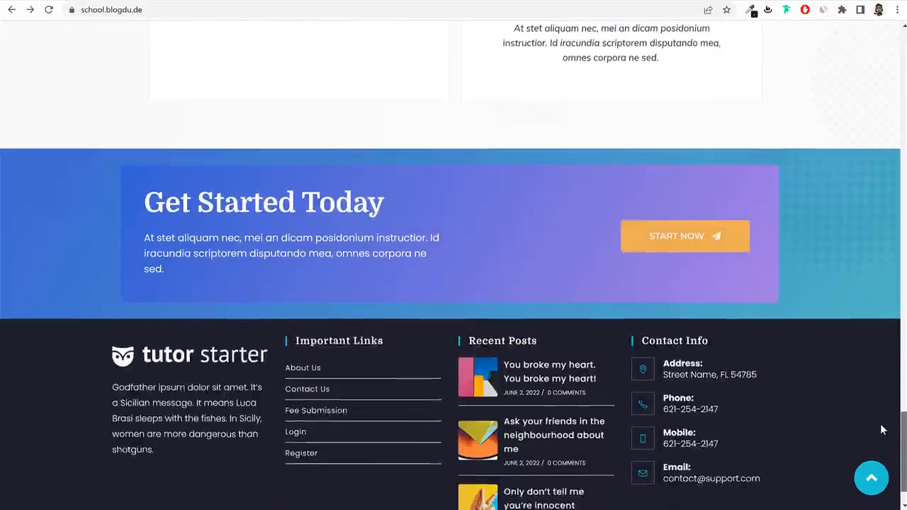
{"action": "left_click", "coordinate": [872, 480]}
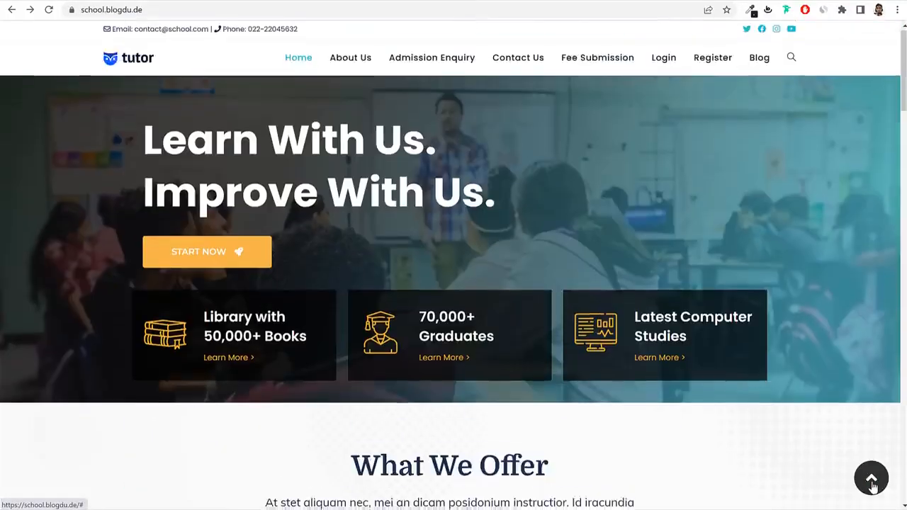
Log in to the student portal and look over the student name and school details.
{"action": "left_click", "coordinate": [666, 69]}
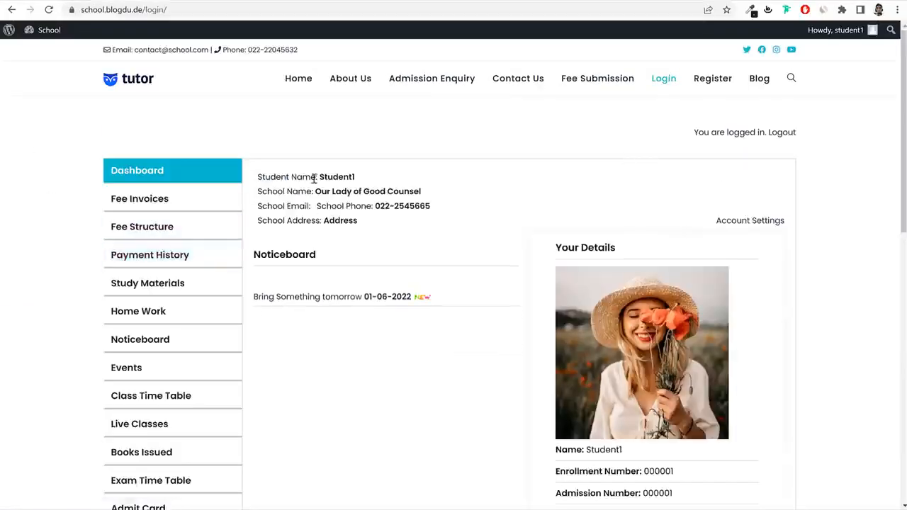
{"action": "left_click_drag", "start_coordinate": [257, 177], "coordinate": [364, 176]}
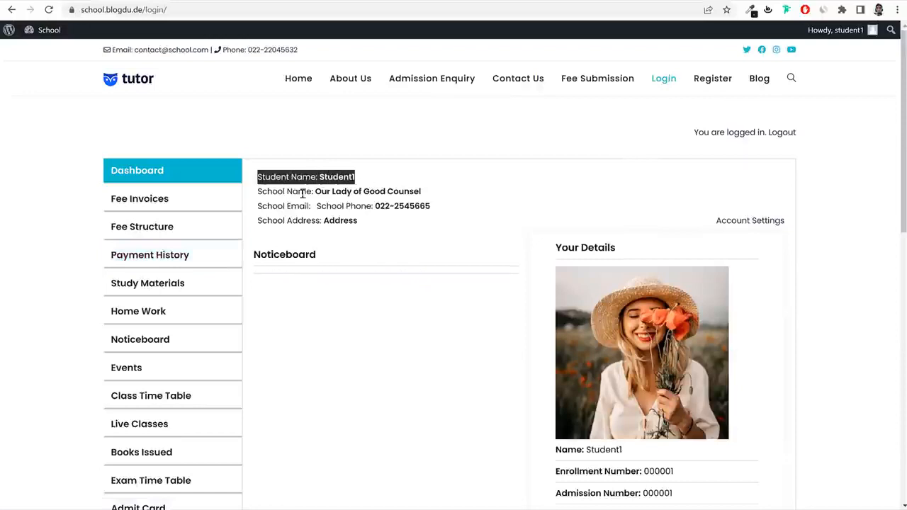
{"action": "left_click_drag", "start_coordinate": [258, 191], "coordinate": [421, 191]}
{"action": "left_click", "coordinate": [825, 183]}
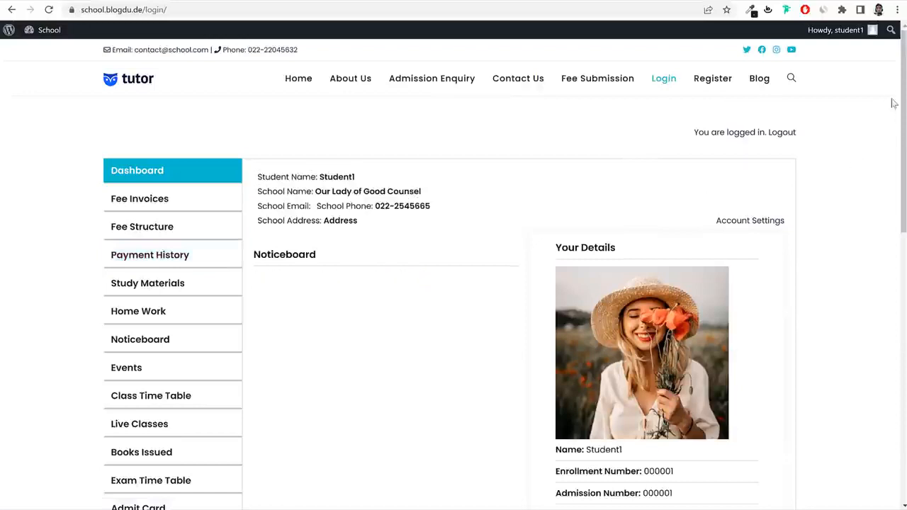
{"action": "left_click_drag", "start_coordinate": [901, 104], "coordinate": [900, 183]}
Preview the student's printable ID card, close it, and go to Fee Invoices.
{"action": "left_click_drag", "start_coordinate": [550, 382], "coordinate": [620, 383]}
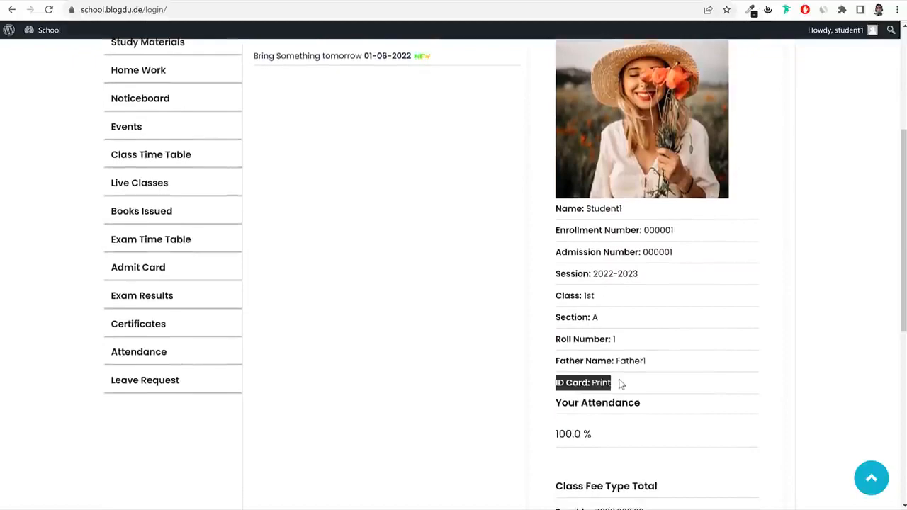
{"action": "left_click", "coordinate": [599, 382]}
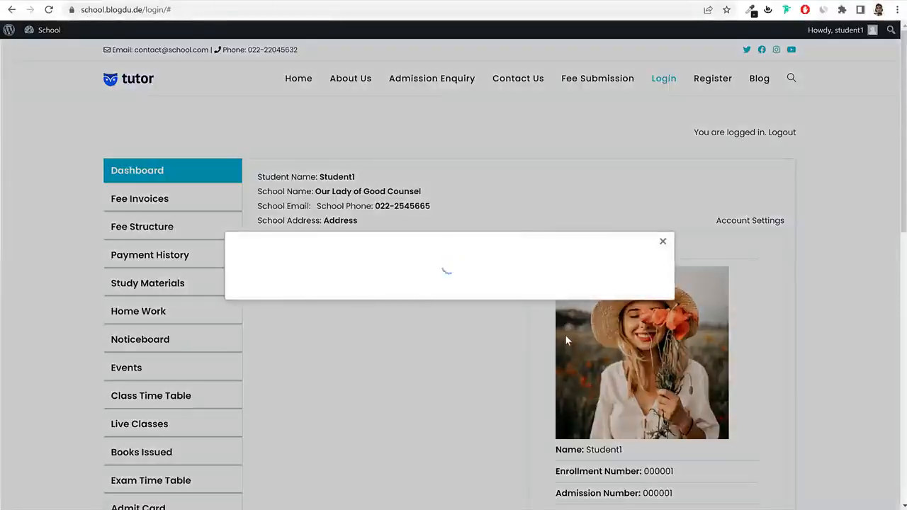
{"action": "left_click", "coordinate": [662, 152]}
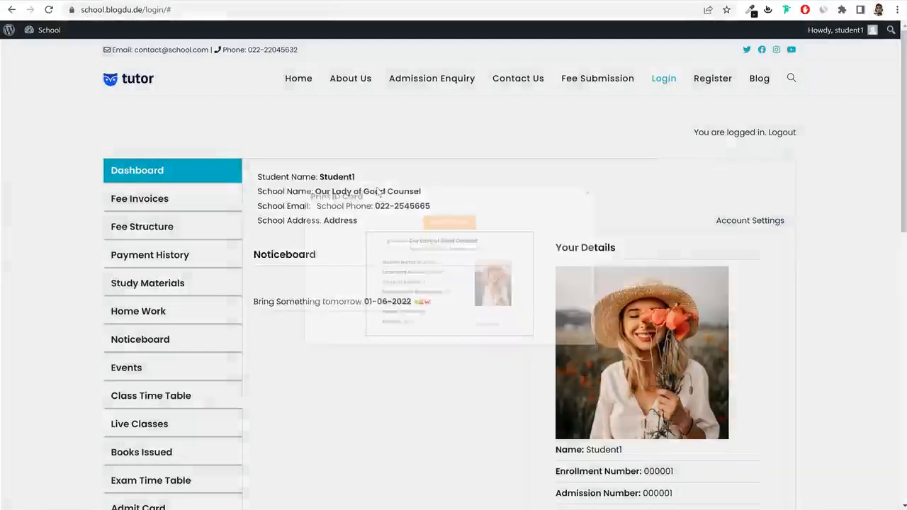
{"action": "scroll", "coordinate": [223, 142], "scroll_direction": "down", "scroll_amount": 6}
{"action": "scroll", "coordinate": [418, 341], "scroll_direction": "up", "scroll_amount": 5}
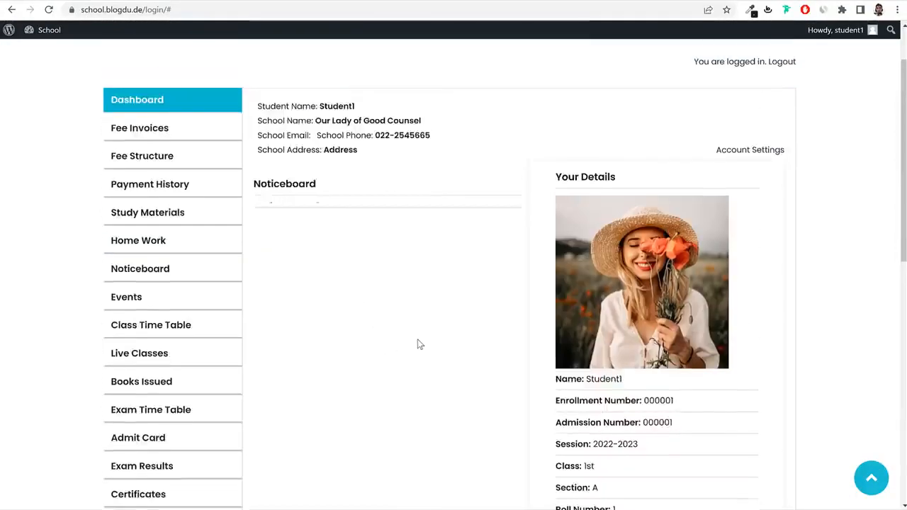
{"action": "scroll", "coordinate": [418, 345], "scroll_direction": "up", "scroll_amount": 1}
{"action": "left_click", "coordinate": [166, 199]}
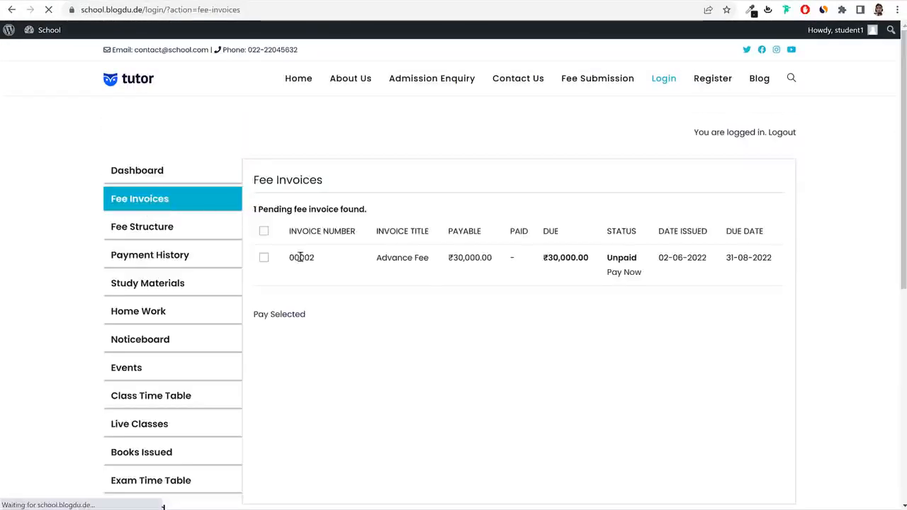
Pay the ₹30,000.00 Advance Fee invoice with Bank Transfer as the payment method.
{"action": "left_click_drag", "start_coordinate": [449, 258], "coordinate": [498, 262]}
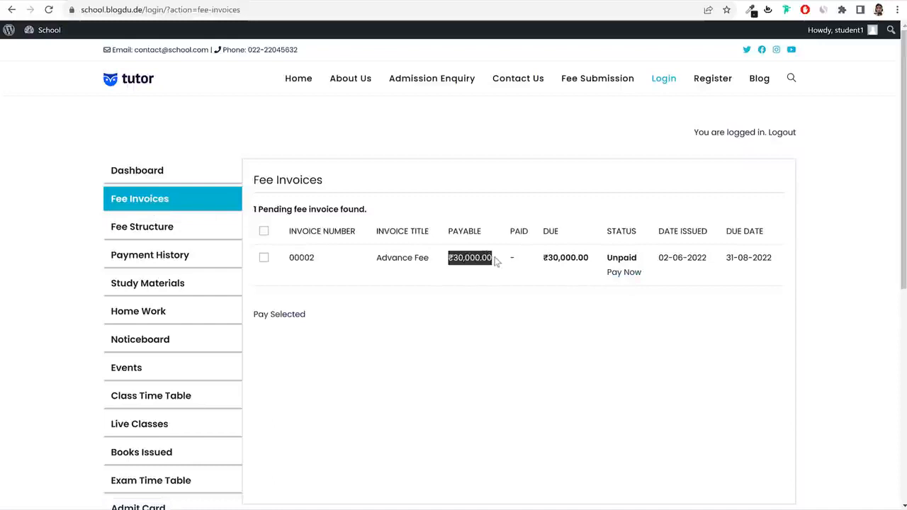
{"action": "left_click", "coordinate": [622, 274]}
{"action": "scroll", "coordinate": [621, 277], "scroll_direction": "down", "scroll_amount": 2}
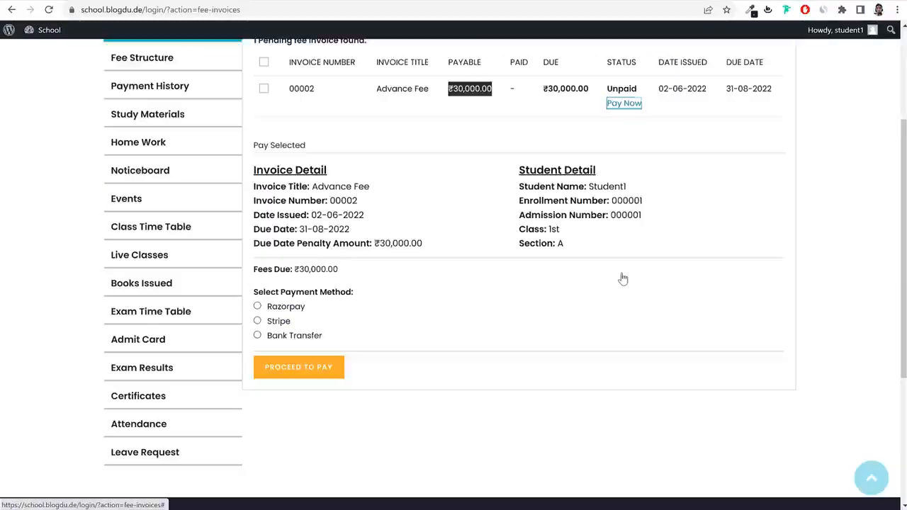
{"action": "left_click", "coordinate": [279, 306]}
{"action": "left_click", "coordinate": [282, 337]}
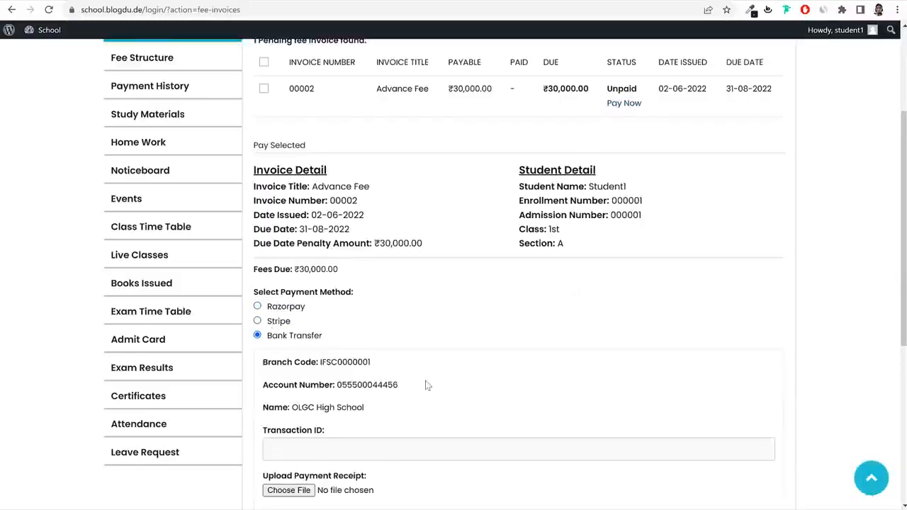
{"action": "scroll", "coordinate": [425, 387], "scroll_direction": "down", "scroll_amount": 1}
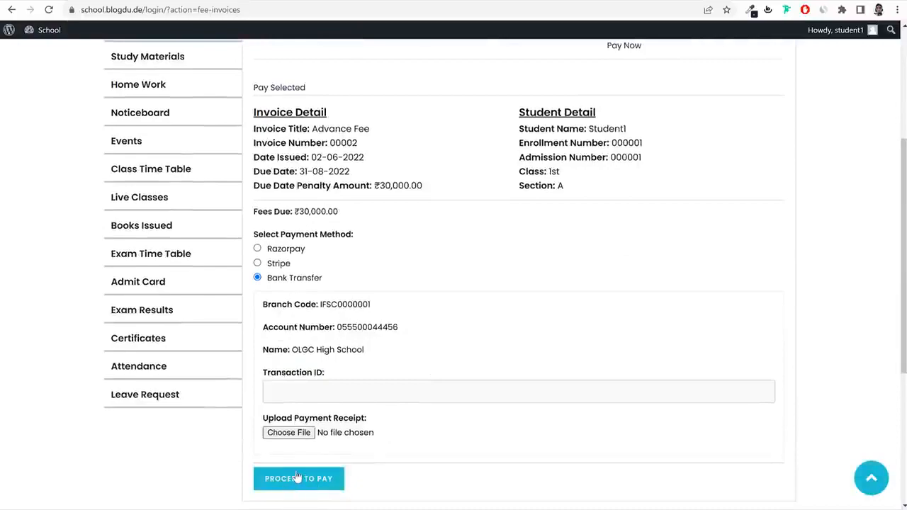
{"action": "left_click", "coordinate": [297, 478]}
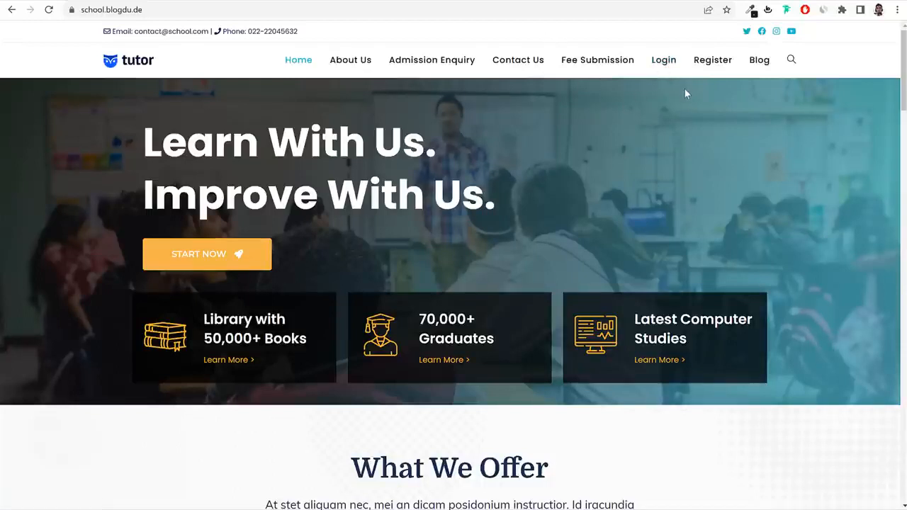
Log in to the student portal using the saved student1 autofill entry.
{"action": "left_click", "coordinate": [663, 63]}
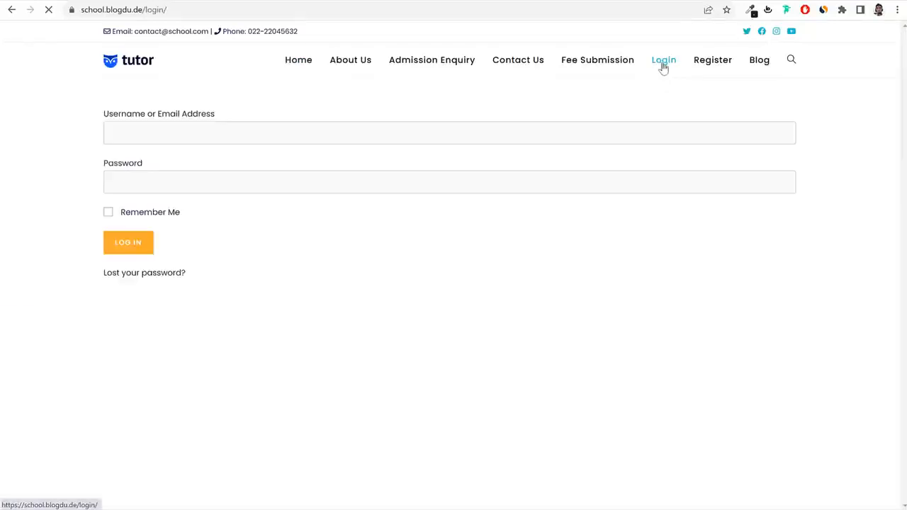
{"action": "double_click", "coordinate": [193, 133]}
{"action": "type", "text": "student1"}
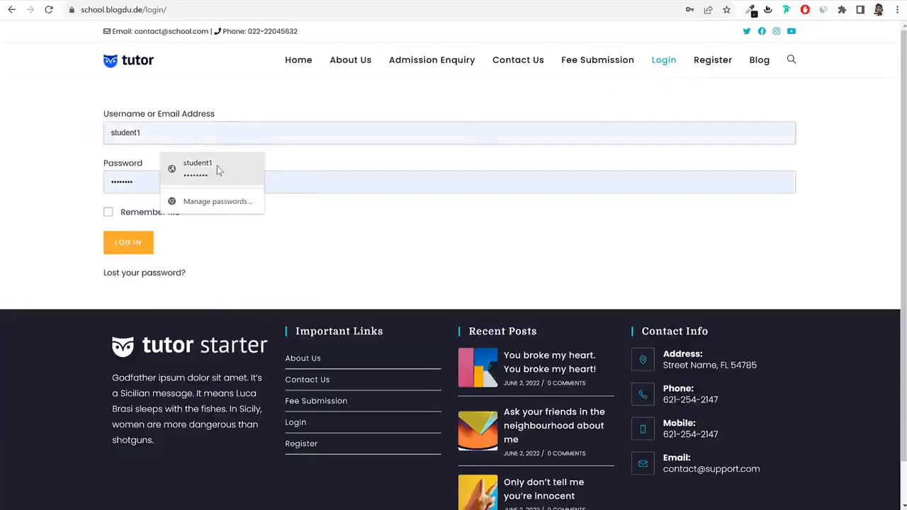
{"action": "left_click", "coordinate": [217, 167]}
{"action": "left_click", "coordinate": [145, 244]}
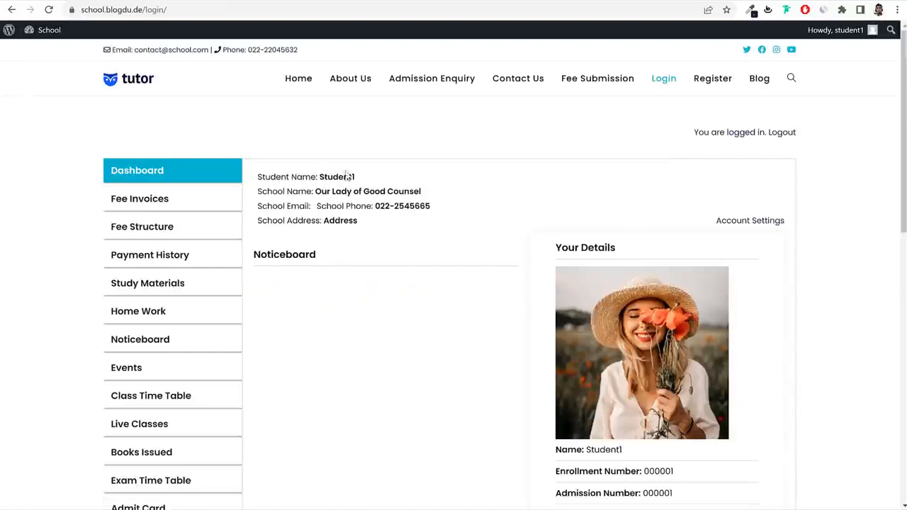
Review the student name, the school Our Lady of Good Counsel, and the dashboard's attendance and fees.
{"action": "left_click_drag", "start_coordinate": [319, 174], "coordinate": [410, 178]}
{"action": "left_click", "coordinate": [411, 178]}
{"action": "left_click_drag", "start_coordinate": [315, 191], "coordinate": [432, 203]}
{"action": "left_click", "coordinate": [432, 204]}
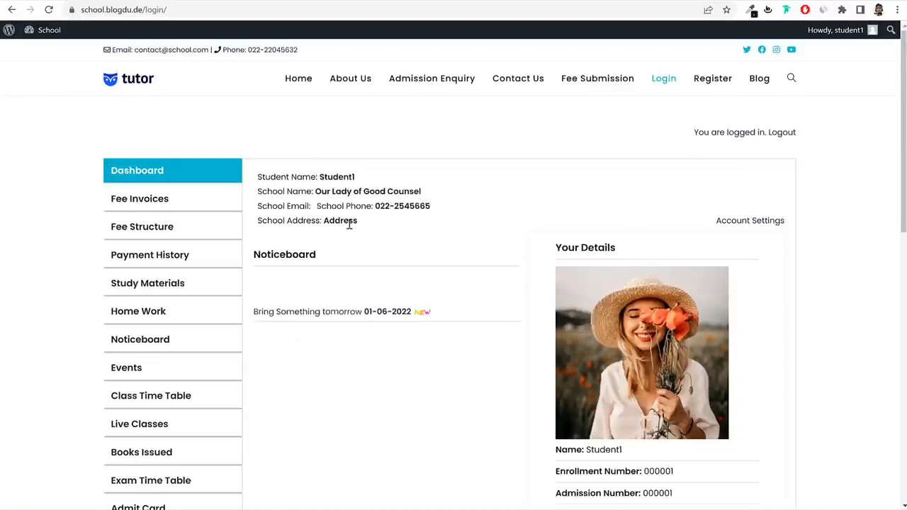
{"action": "scroll", "coordinate": [840, 265], "scroll_direction": "down", "scroll_amount": 3}
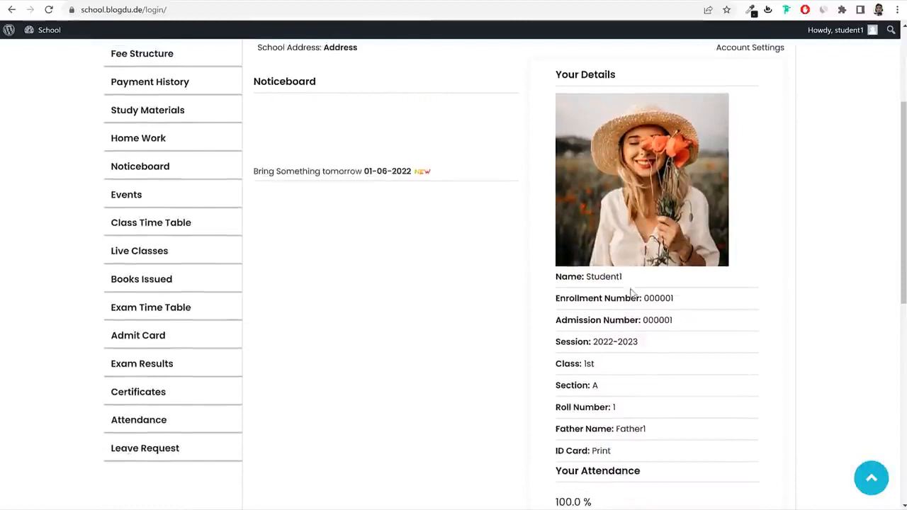
{"action": "scroll", "coordinate": [666, 298], "scroll_direction": "down", "scroll_amount": 1}
{"action": "scroll", "coordinate": [579, 260], "scroll_direction": "down", "scroll_amount": 1}
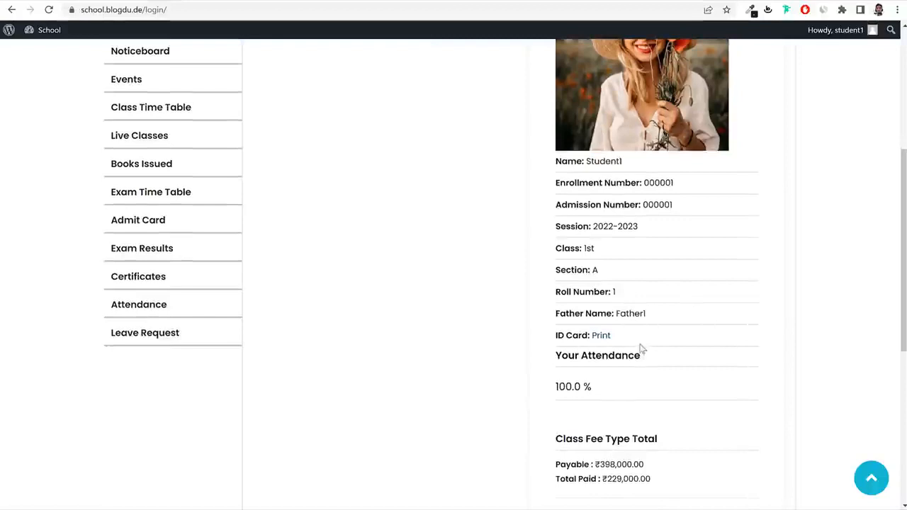
{"action": "left_click", "coordinate": [600, 335]}
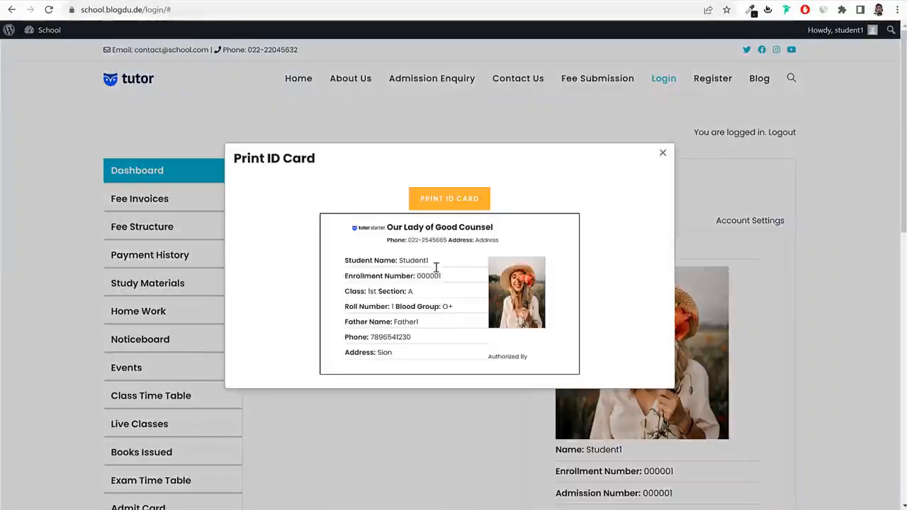
{"action": "left_click", "coordinate": [664, 154]}
{"action": "scroll", "coordinate": [780, 287], "scroll_direction": "down", "scroll_amount": 6}
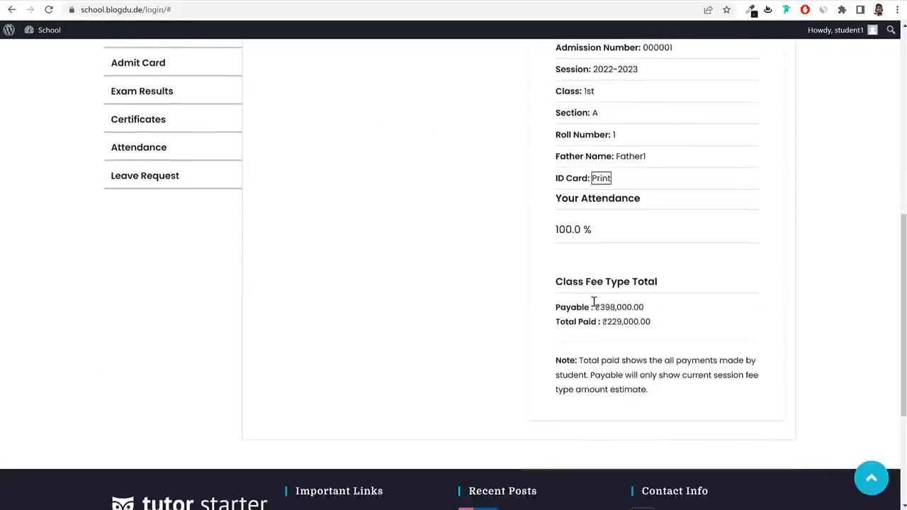
{"action": "left_click_drag", "start_coordinate": [597, 307], "coordinate": [639, 307]}
{"action": "left_click", "coordinate": [657, 303]}
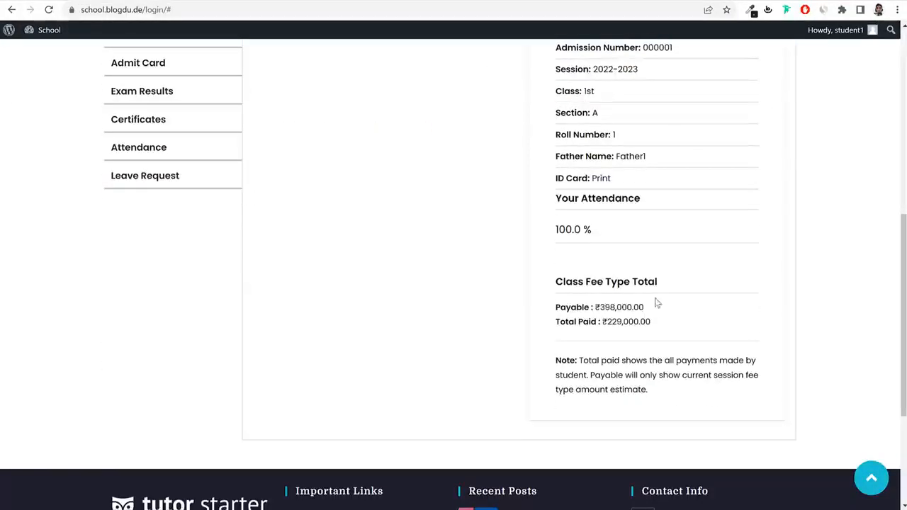
{"action": "left_click_drag", "start_coordinate": [664, 308], "coordinate": [655, 329]}
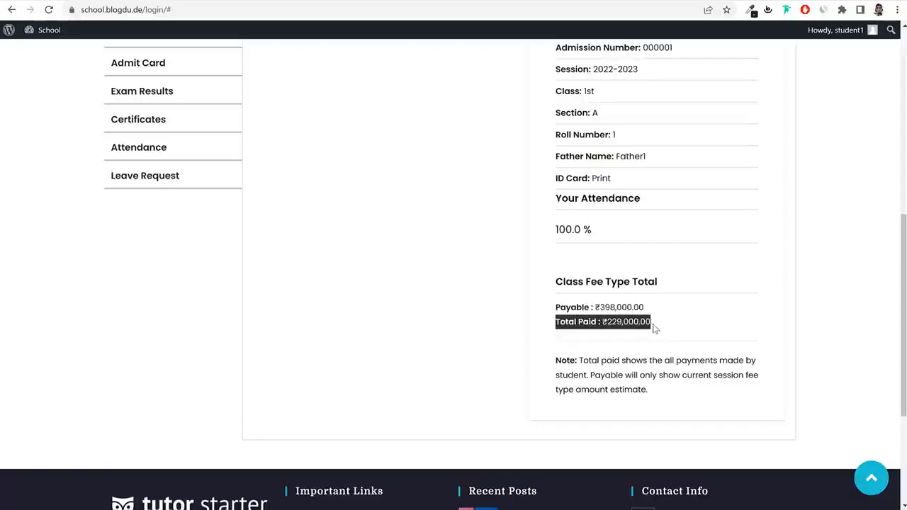
{"action": "left_click", "coordinate": [659, 328]}
{"action": "scroll", "coordinate": [673, 344], "scroll_direction": "up", "scroll_amount": 6}
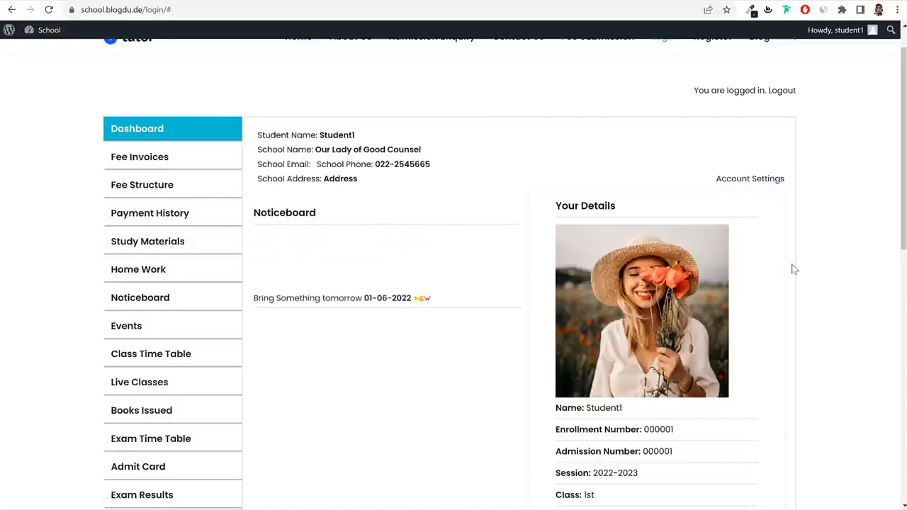
Start paying the ₹30,000.00 Advance Fee invoice, switching from Razorpay to Bank Transfer.
{"action": "left_click", "coordinate": [153, 164]}
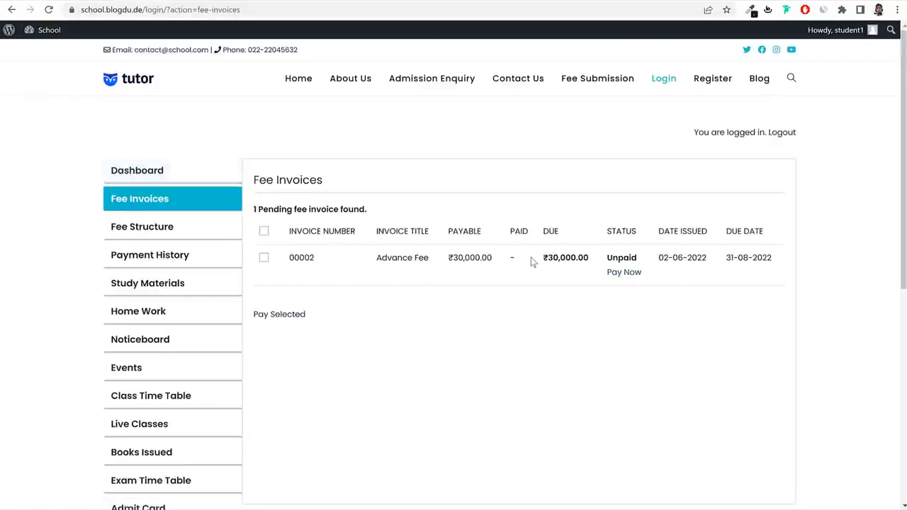
{"action": "mouse_move", "coordinate": [533, 260]}
{"action": "left_mouse_down"}
{"action": "mouse_move", "coordinate": [593, 264]}
{"action": "mouse_move", "coordinate": [542, 260]}
{"action": "left_mouse_up"}
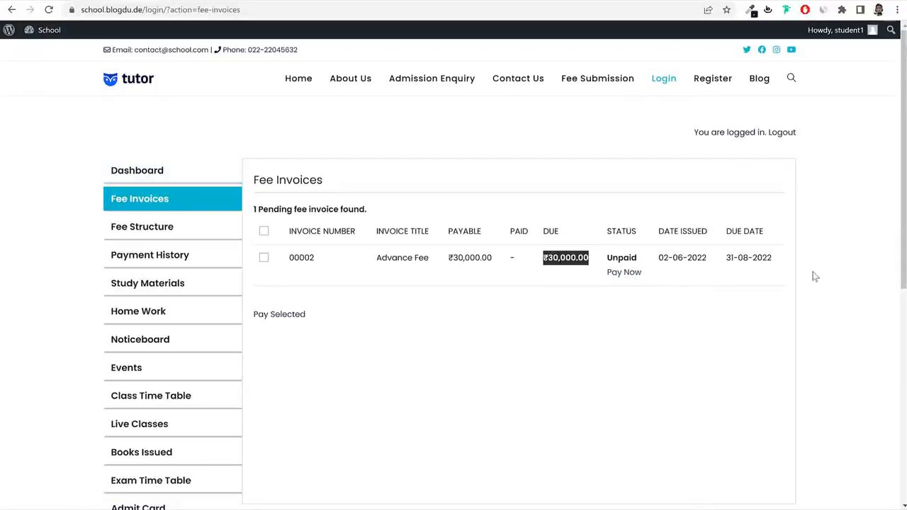
{"action": "left_click", "coordinate": [625, 273]}
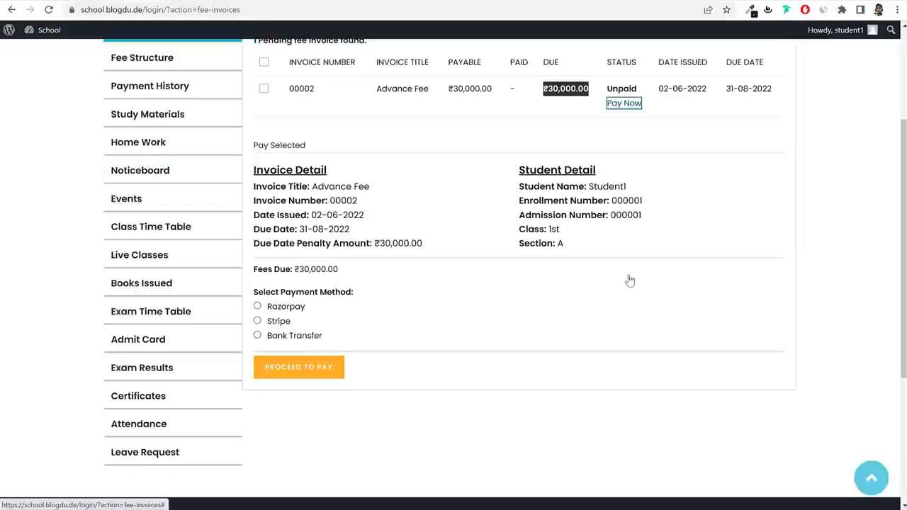
{"action": "left_click", "coordinate": [276, 308]}
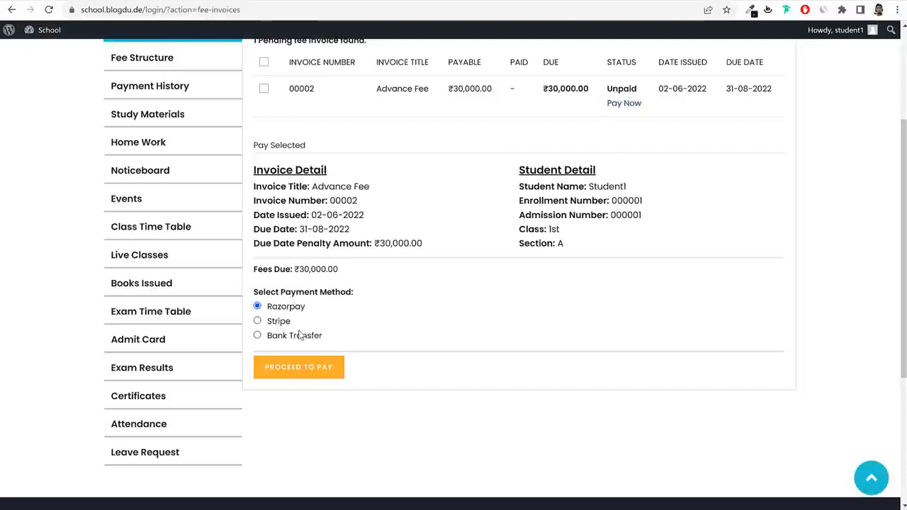
{"action": "left_click", "coordinate": [297, 336]}
Review the Bank Transfer details, then go to the Fee Structure page.
{"action": "scroll", "coordinate": [423, 342], "scroll_direction": "down", "scroll_amount": 1}
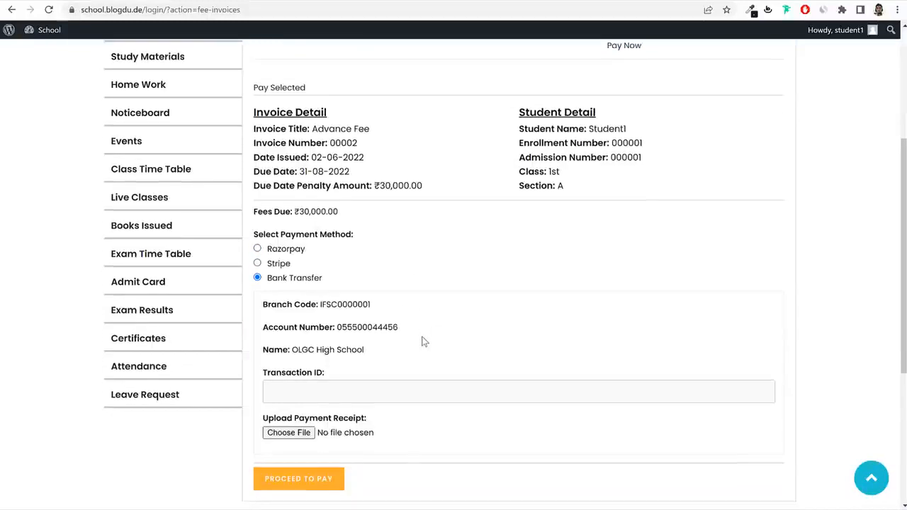
{"action": "left_click_drag", "start_coordinate": [268, 282], "coordinate": [353, 282]}
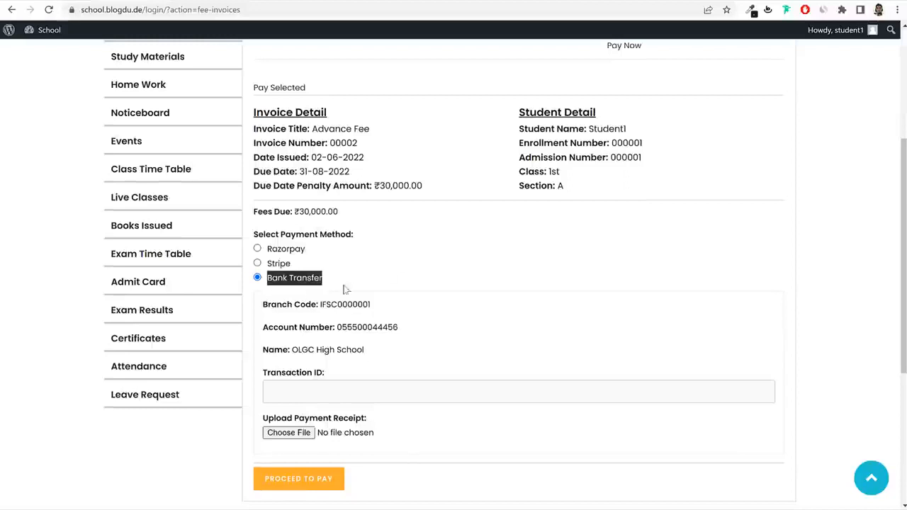
{"action": "scroll", "coordinate": [440, 328], "scroll_direction": "up", "scroll_amount": 3}
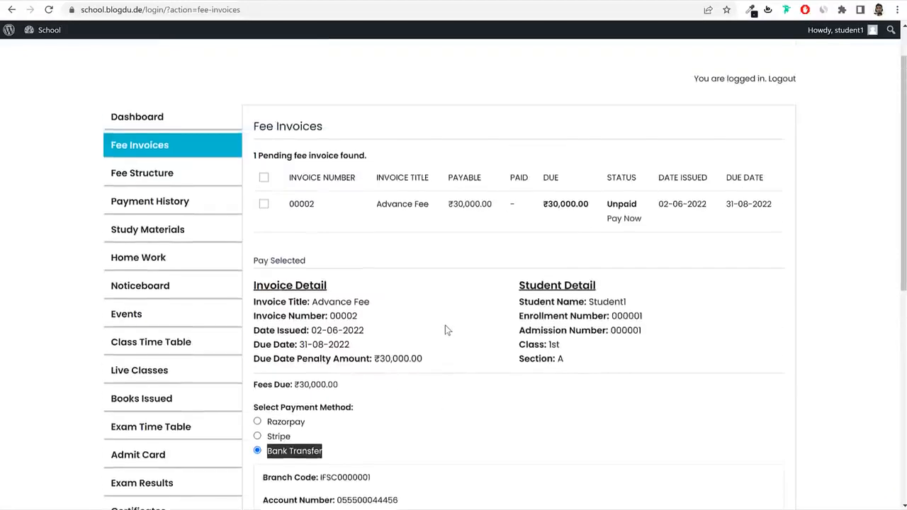
{"action": "left_click", "coordinate": [173, 176]}
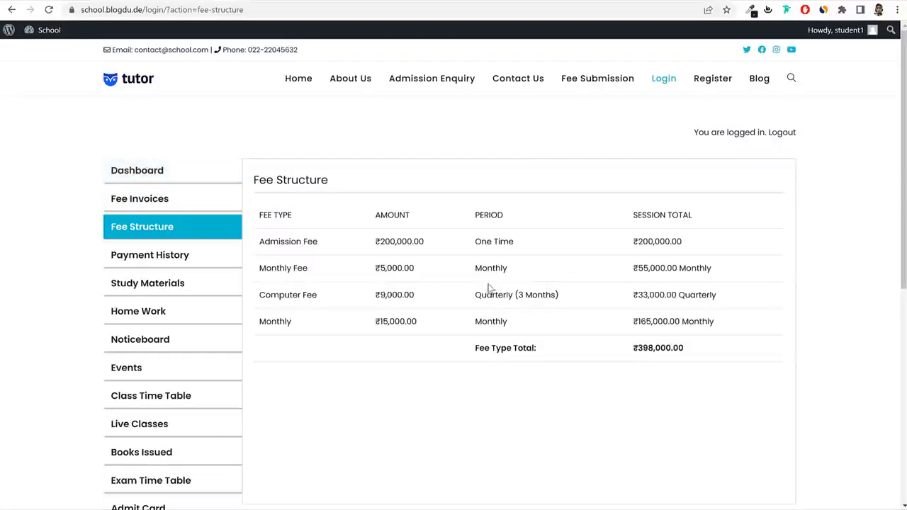
Check the ₹200,000.00 One Time admission fee, then open Payment History.
{"action": "left_click_drag", "start_coordinate": [313, 243], "coordinate": [275, 243]}
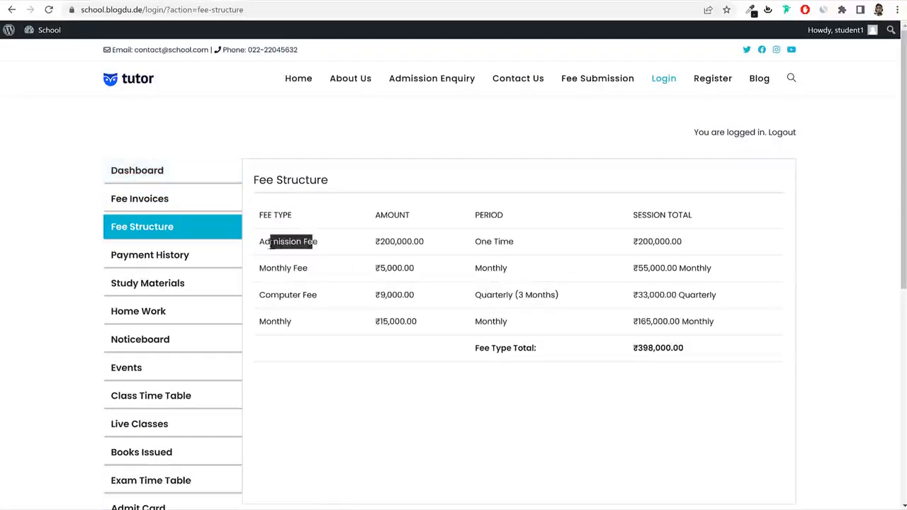
{"action": "left_click", "coordinate": [264, 269]}
{"action": "left_click_drag", "start_coordinate": [425, 241], "coordinate": [363, 245]}
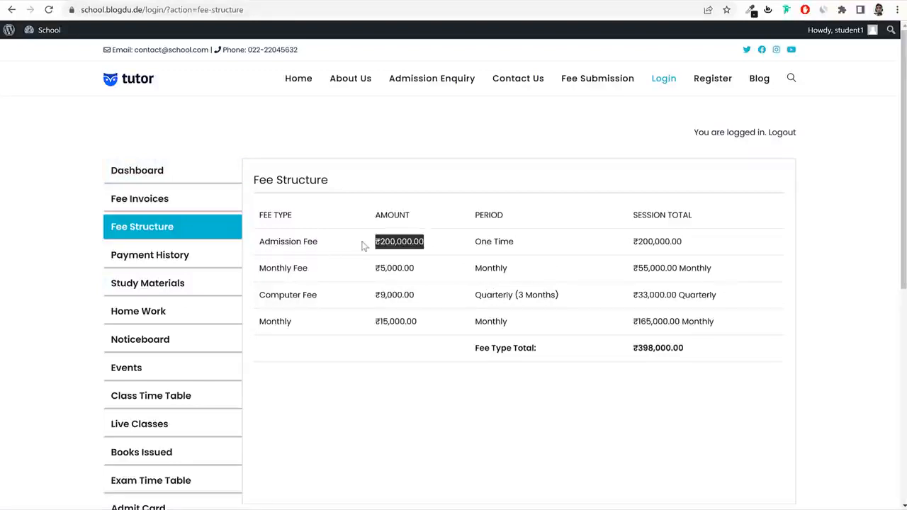
{"action": "left_click_drag", "start_coordinate": [519, 246], "coordinate": [467, 249]}
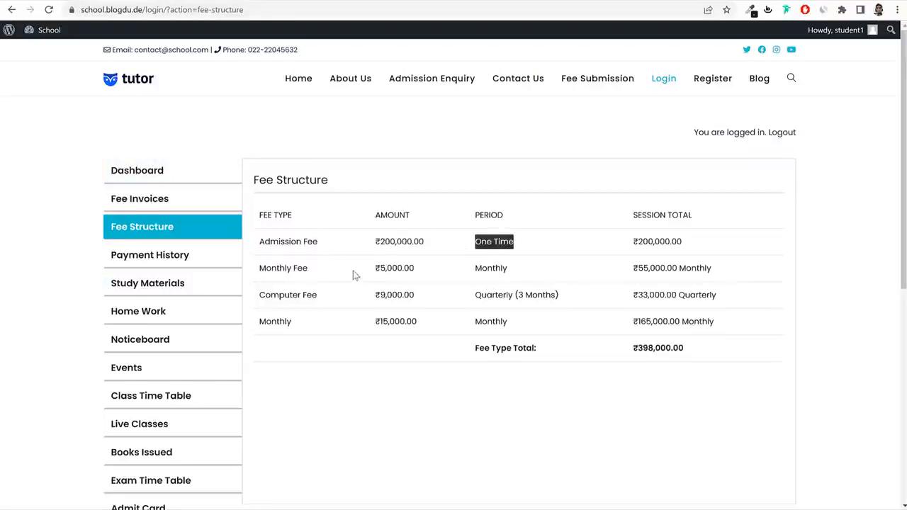
{"action": "left_click", "coordinate": [508, 268]}
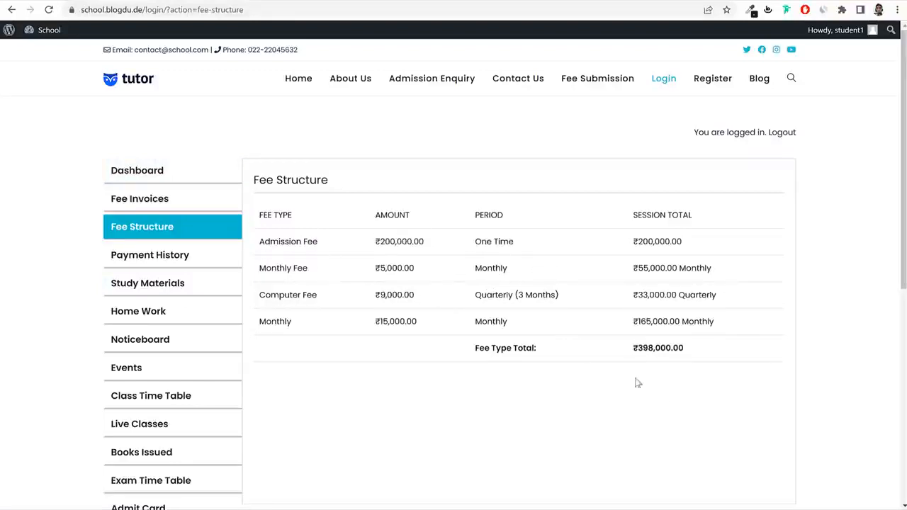
{"action": "left_click", "coordinate": [185, 261]}
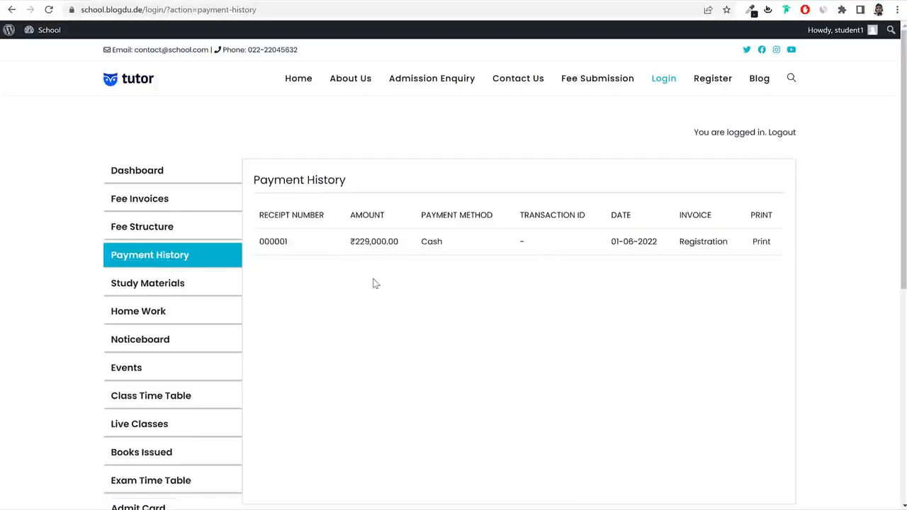
Review Payment Receipt 000001 for ₹229,000.00, close it, and go to Study Materials.
{"action": "left_click_drag", "start_coordinate": [344, 247], "coordinate": [401, 242]}
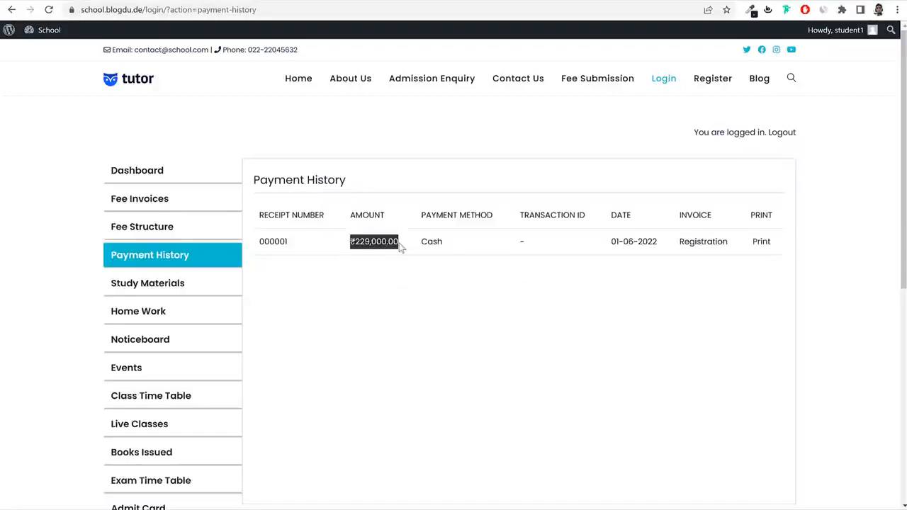
{"action": "left_click", "coordinate": [337, 247]}
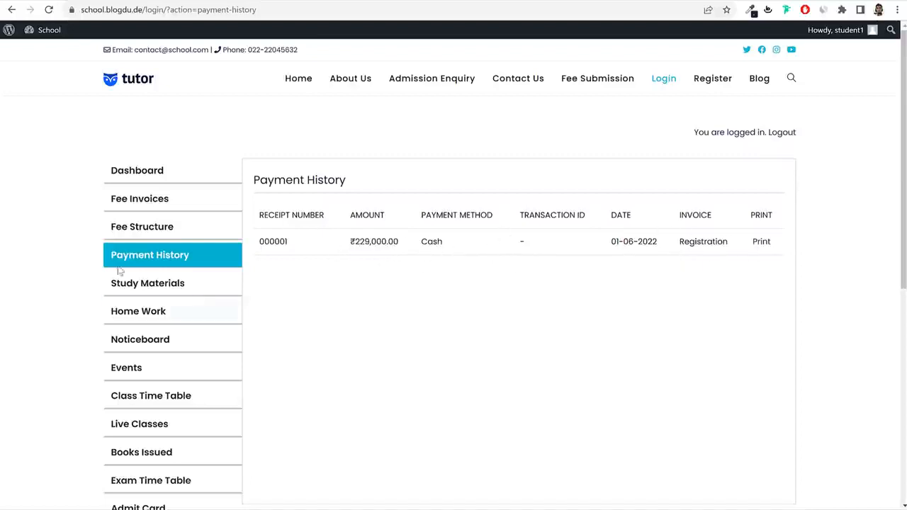
{"action": "left_click", "coordinate": [756, 249]}
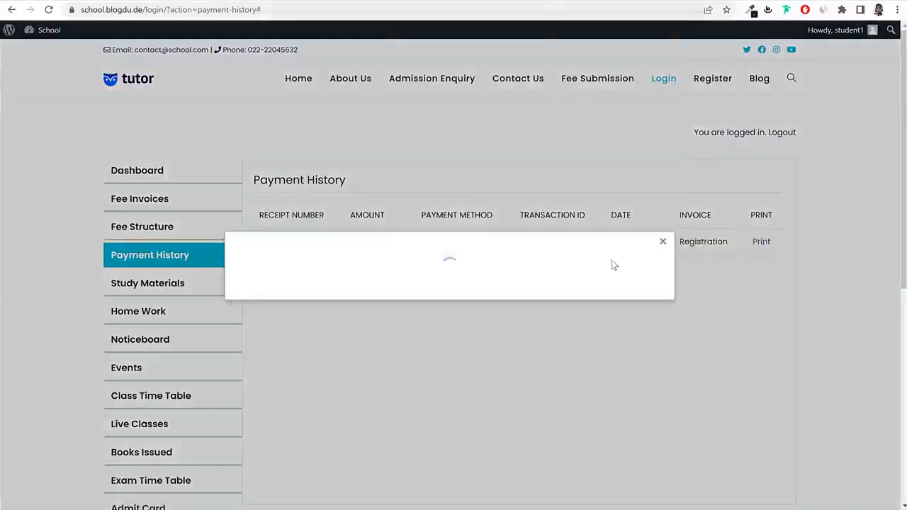
{"action": "scroll", "coordinate": [562, 332], "scroll_direction": "down", "scroll_amount": 3}
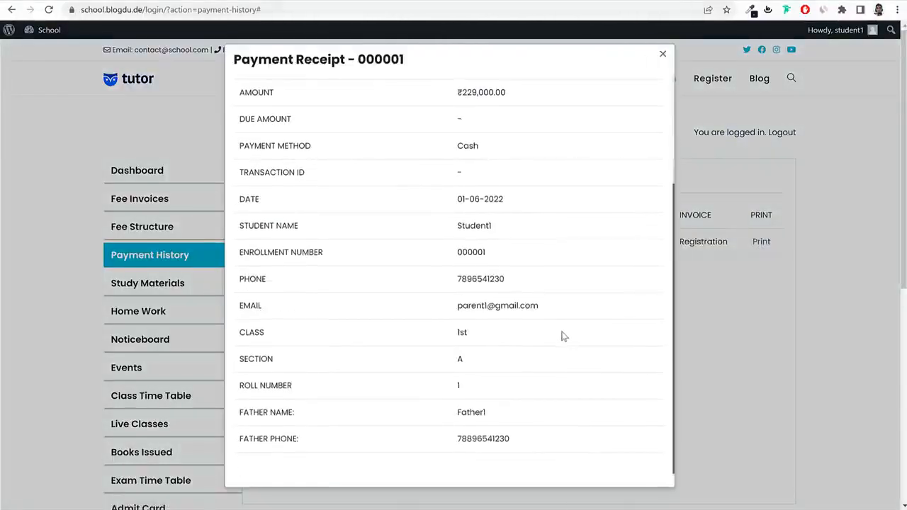
{"action": "scroll", "coordinate": [525, 212], "scroll_direction": "up", "scroll_amount": 3}
{"action": "left_click_drag", "start_coordinate": [471, 248], "coordinate": [557, 249]}
{"action": "left_click", "coordinate": [641, 200]}
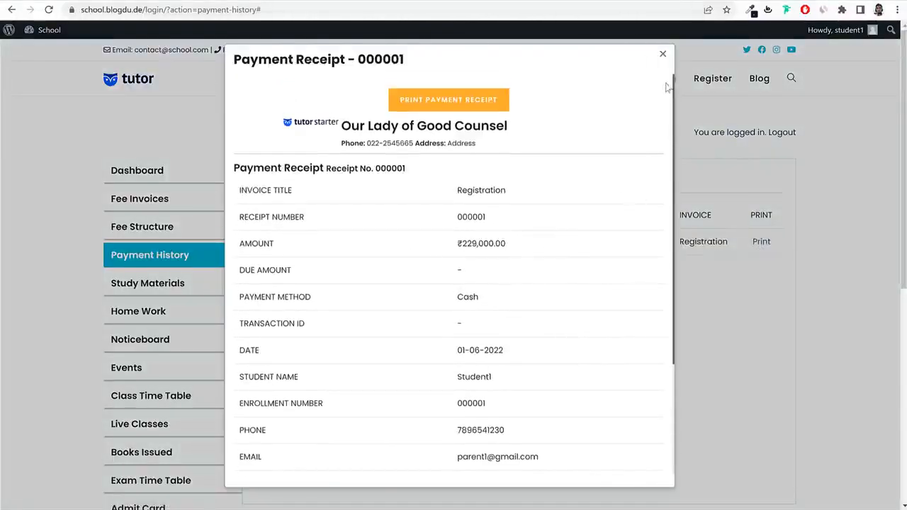
{"action": "left_click", "coordinate": [663, 55]}
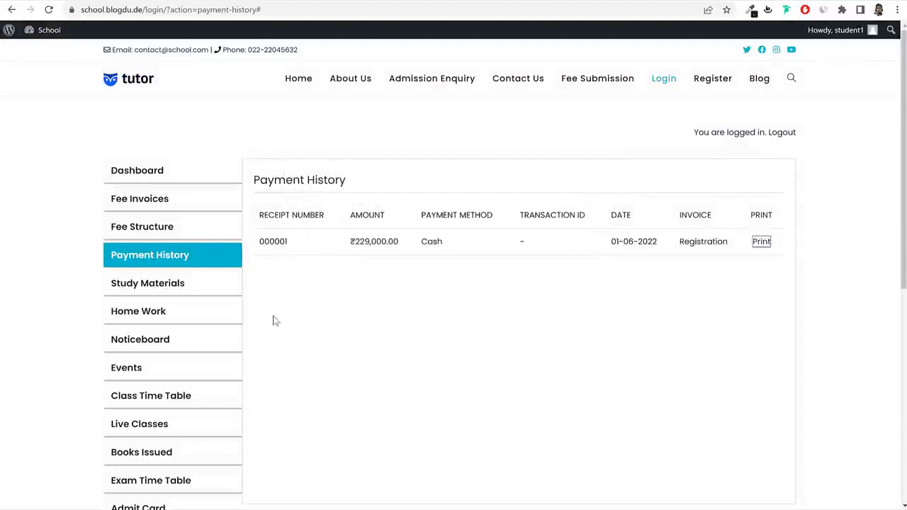
{"action": "left_click", "coordinate": [153, 287]}
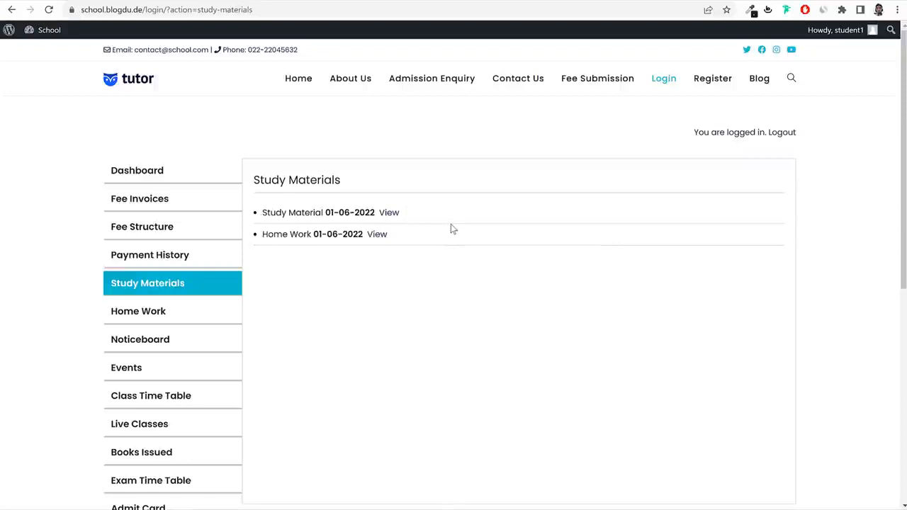
View a study material and the Chp 2 Home Work details, then open the Submit Homework form.
{"action": "left_click", "coordinate": [388, 214]}
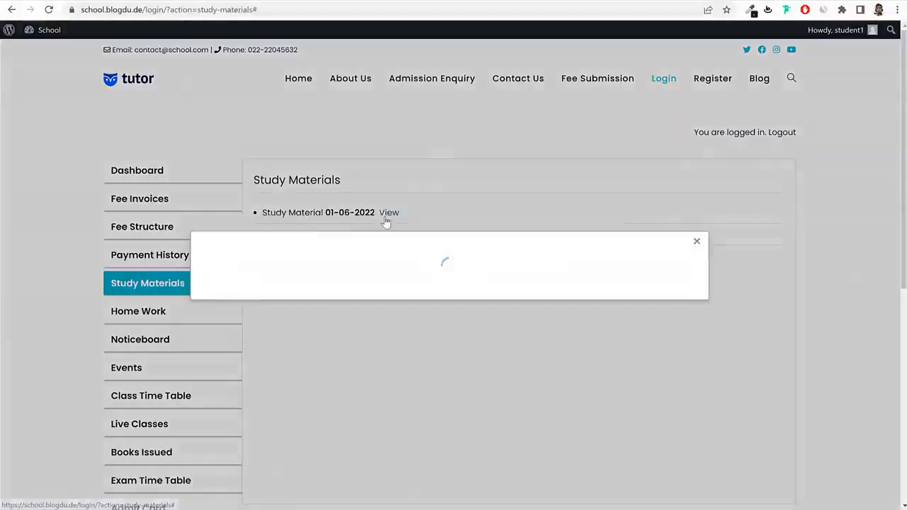
{"action": "left_click", "coordinate": [744, 244]}
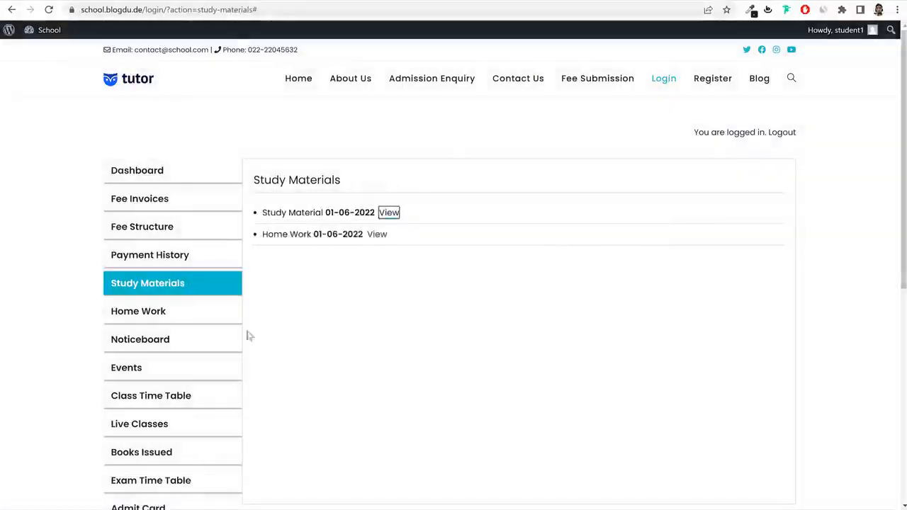
{"action": "left_click", "coordinate": [189, 320]}
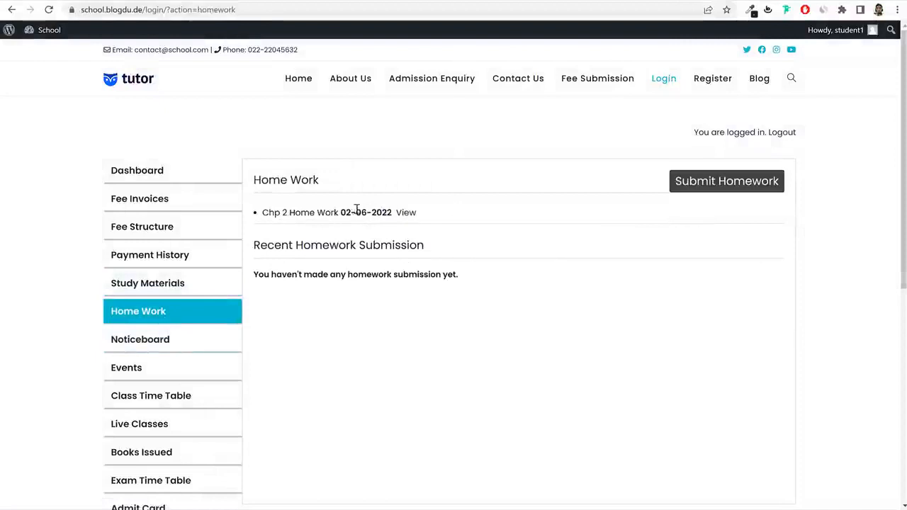
{"action": "left_click", "coordinate": [406, 214]}
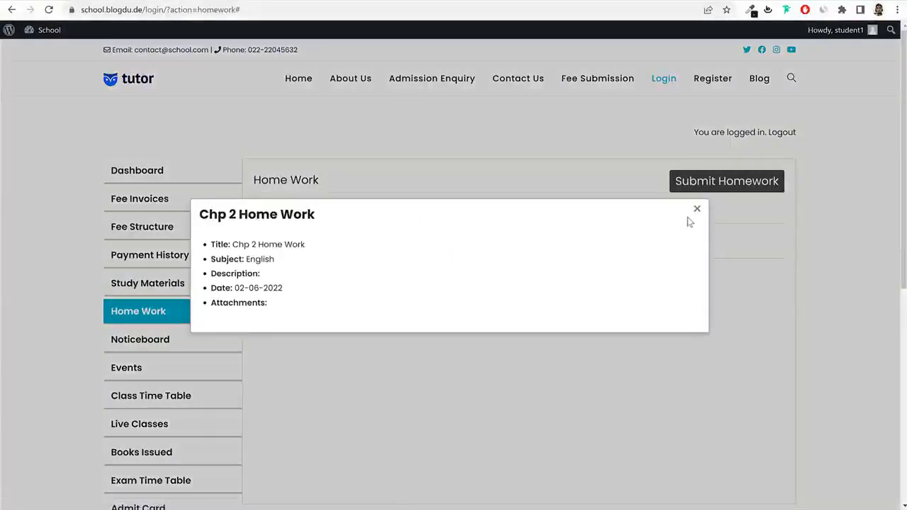
{"action": "left_click", "coordinate": [696, 209]}
{"action": "left_click", "coordinate": [717, 184]}
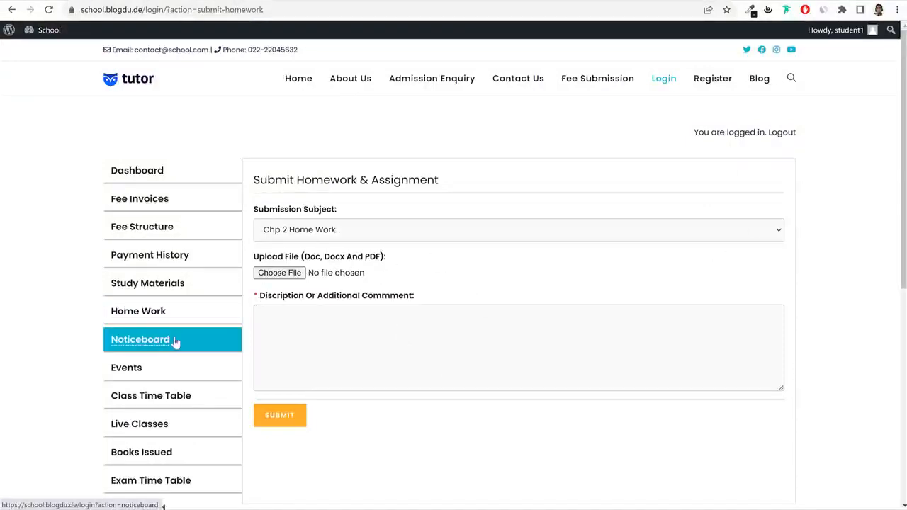
{"action": "scroll", "coordinate": [160, 354], "scroll_direction": "down", "scroll_amount": 2}
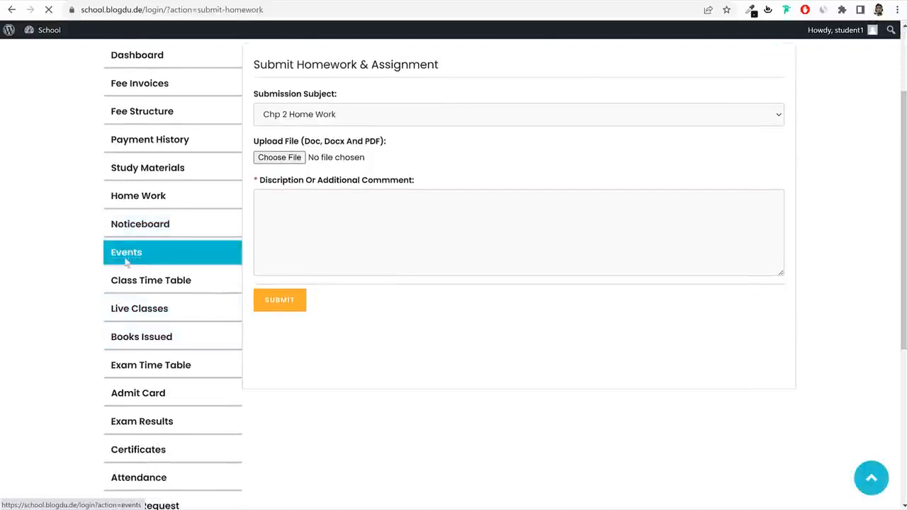
Look over the Inter School Cricket event and its details on the Events page.
{"action": "left_click", "coordinate": [126, 259]}
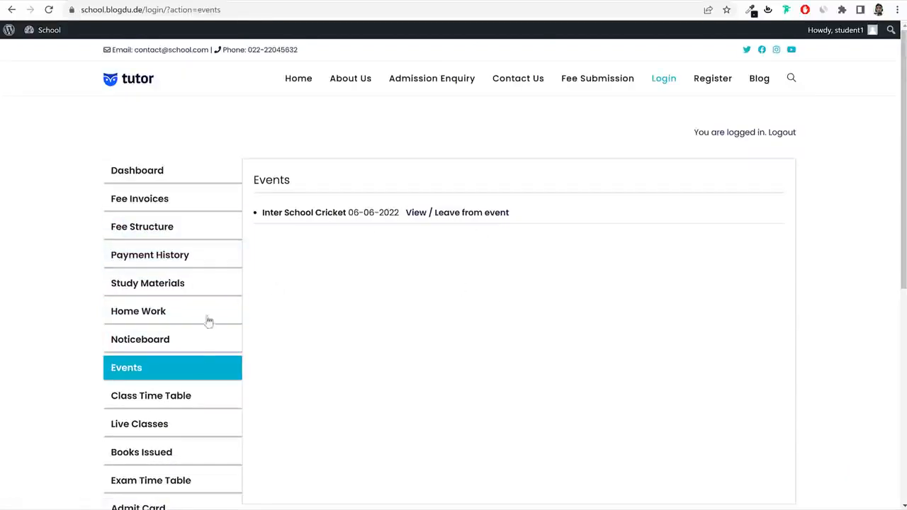
{"action": "left_click_drag", "start_coordinate": [261, 212], "coordinate": [347, 213]}
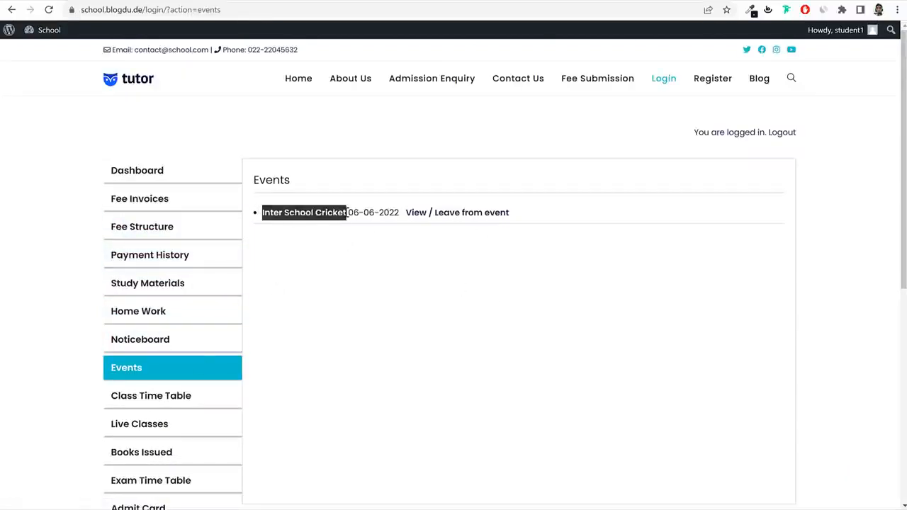
{"action": "left_click", "coordinate": [385, 241]}
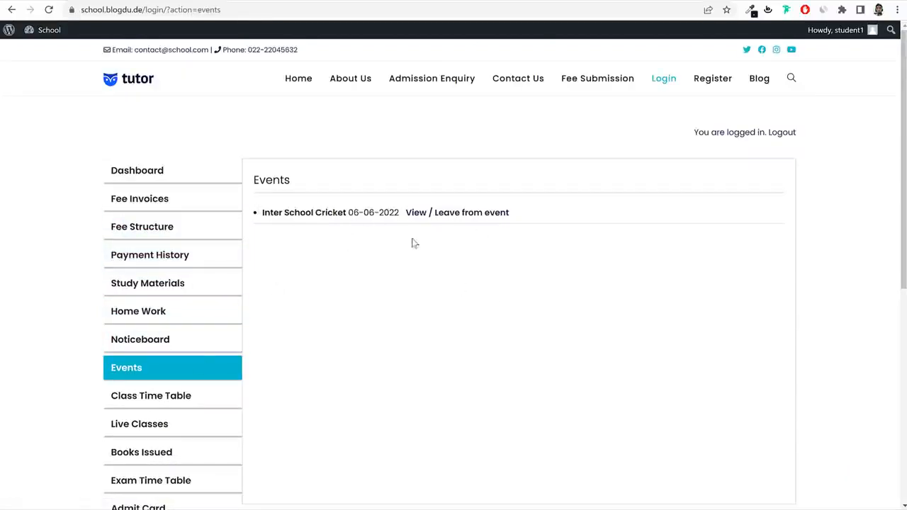
{"action": "left_click", "coordinate": [453, 214]}
{"action": "scroll", "coordinate": [506, 313], "scroll_direction": "down", "scroll_amount": 5}
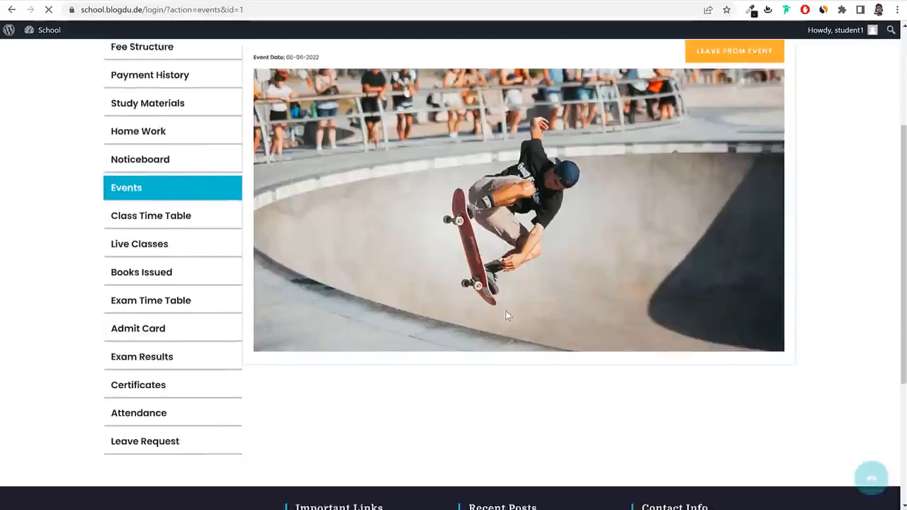
{"action": "scroll", "coordinate": [506, 314], "scroll_direction": "up", "scroll_amount": 4}
{"action": "scroll", "coordinate": [412, 300], "scroll_direction": "down", "scroll_amount": 1}
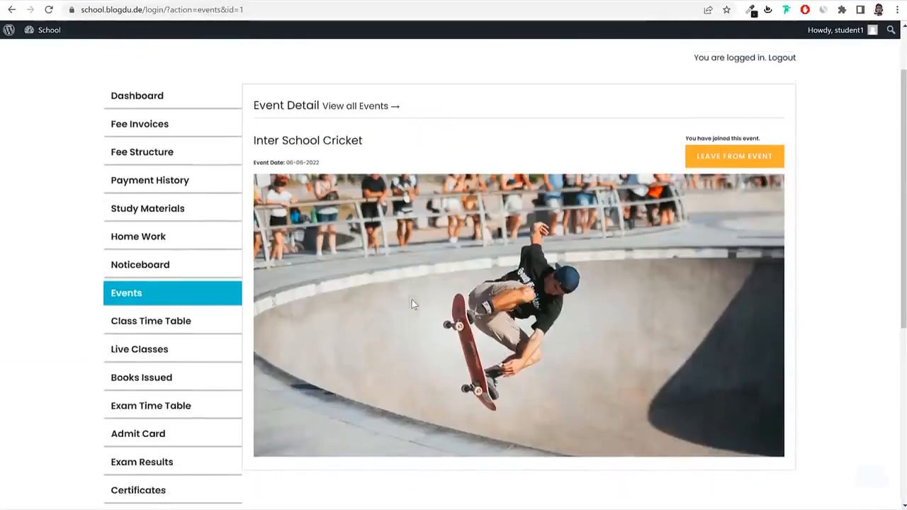
Review the 1st - A class timetable and its print preview, then open Live Classes.
{"action": "left_click", "coordinate": [148, 287]}
{"action": "scroll", "coordinate": [464, 283], "scroll_direction": "down", "scroll_amount": 9}
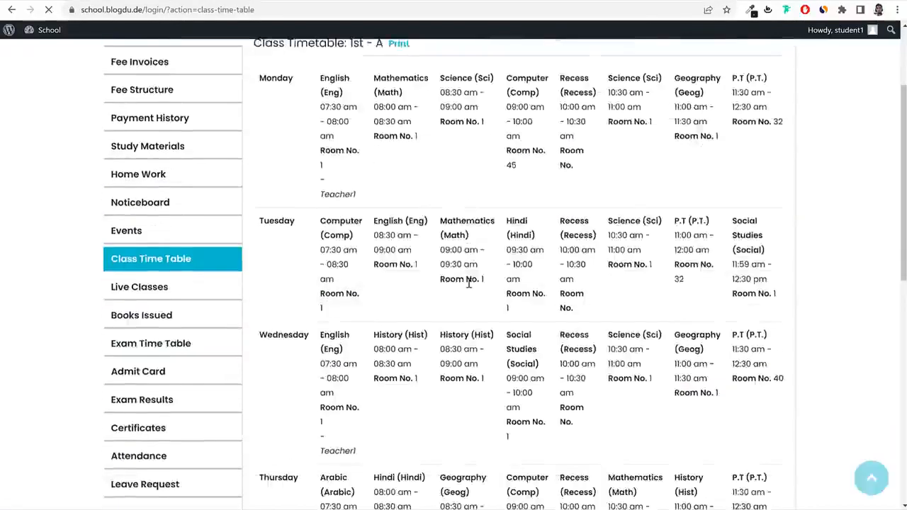
{"action": "scroll", "coordinate": [469, 293], "scroll_direction": "up", "scroll_amount": 5}
{"action": "scroll", "coordinate": [468, 299], "scroll_direction": "up", "scroll_amount": 5}
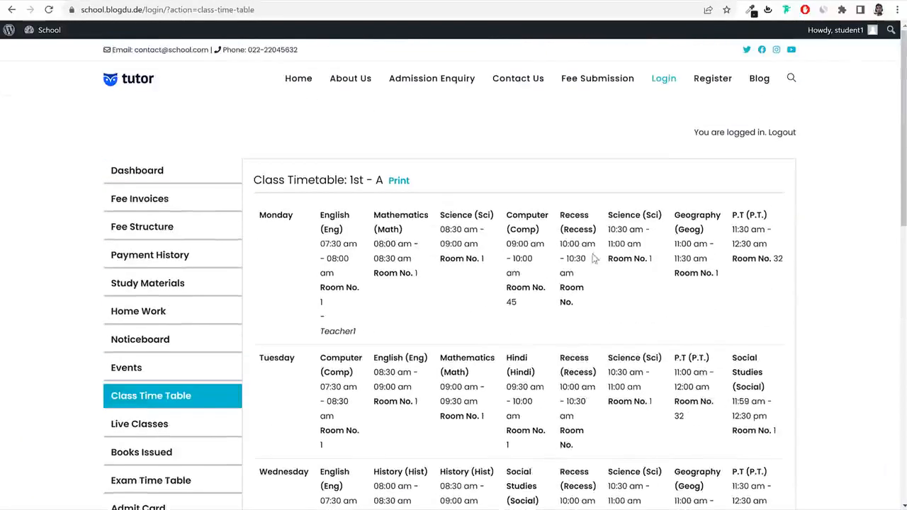
{"action": "left_click", "coordinate": [399, 179]}
{"action": "scroll", "coordinate": [504, 298], "scroll_direction": "down", "scroll_amount": 1}
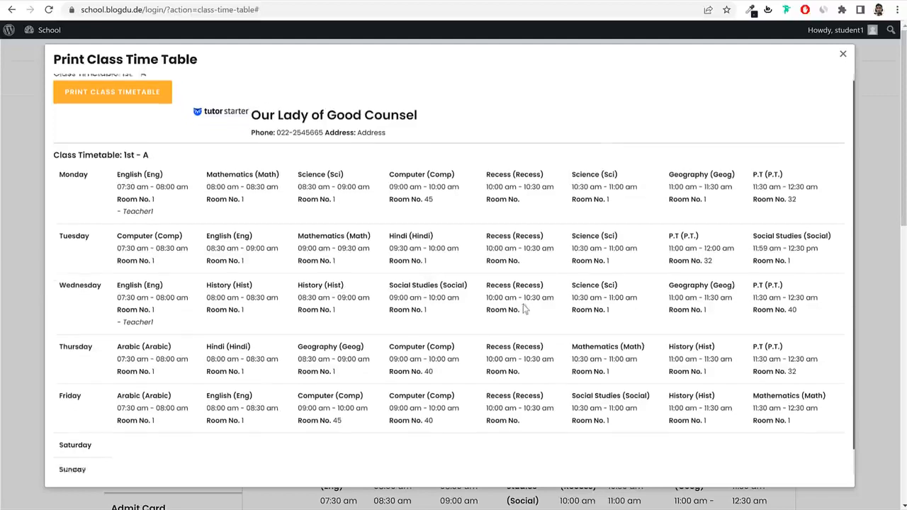
{"action": "scroll", "coordinate": [528, 309], "scroll_direction": "up", "scroll_amount": 1}
{"action": "left_click", "coordinate": [841, 57]}
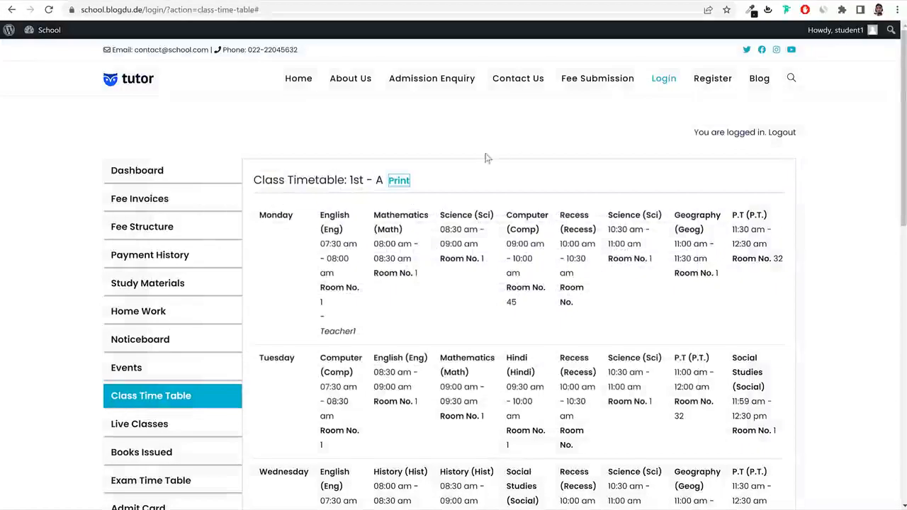
{"action": "scroll", "coordinate": [284, 241], "scroll_direction": "down", "scroll_amount": 3}
{"action": "left_click", "coordinate": [180, 249]}
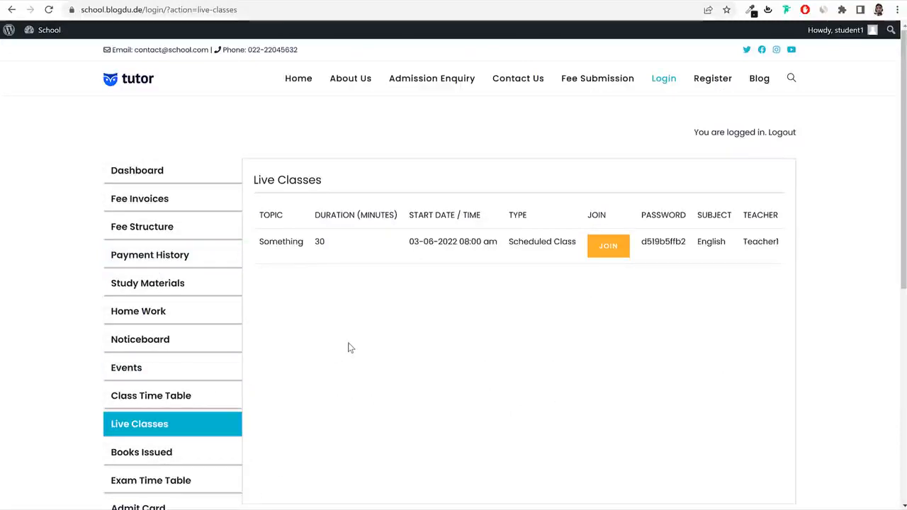
Try joining the English live class, check Books Issued, then go to Exam Time Table.
{"action": "left_click", "coordinate": [619, 260]}
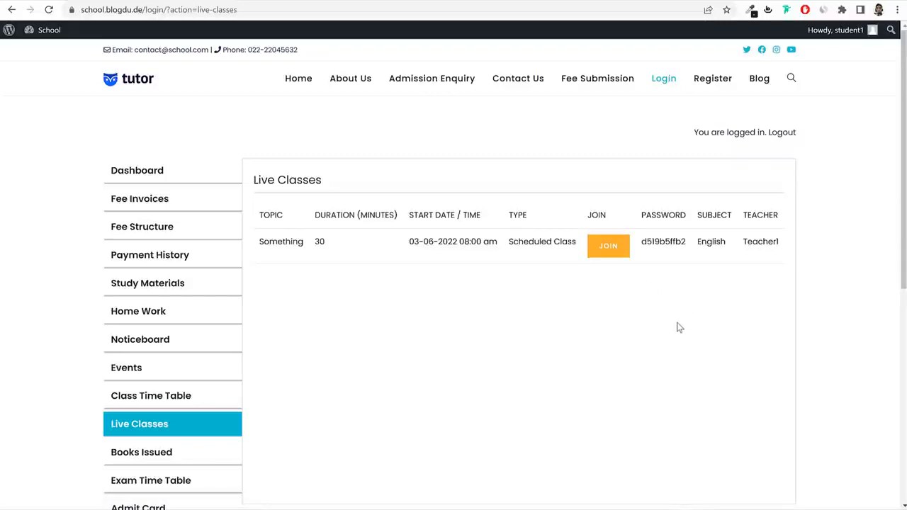
{"action": "scroll", "coordinate": [765, 302], "scroll_direction": "down", "scroll_amount": 3}
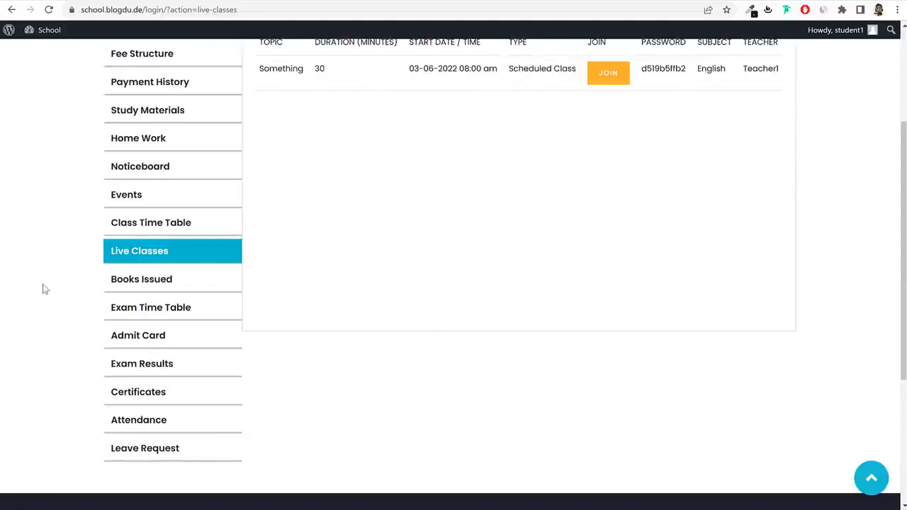
{"action": "left_click", "coordinate": [147, 285]}
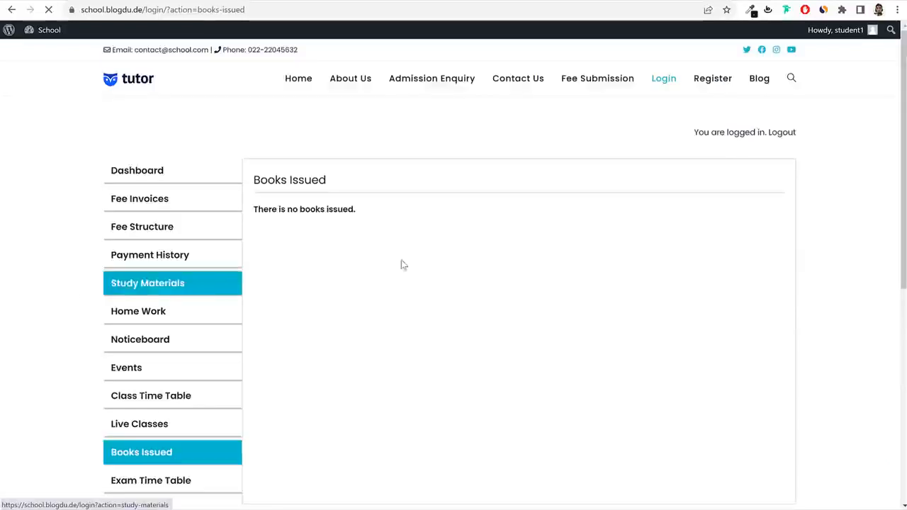
{"action": "scroll", "coordinate": [366, 330], "scroll_direction": "down", "scroll_amount": 3}
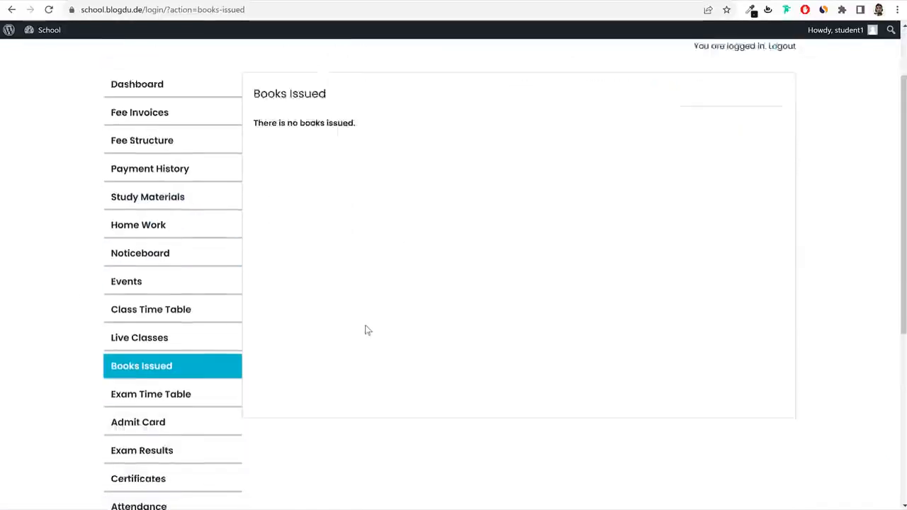
{"action": "left_click", "coordinate": [182, 317]}
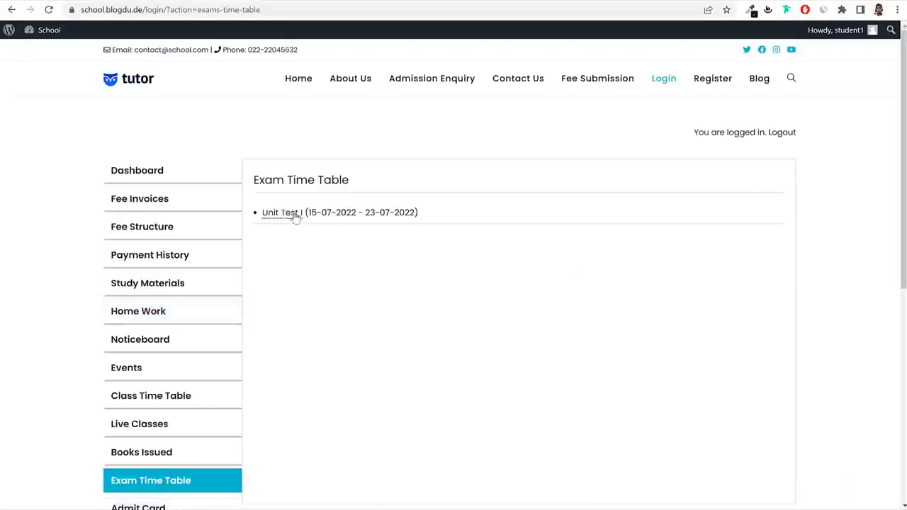
Open the Unit Test I schedule, 15-07-2022 to 22-07-2022 in Room 25, and its print preview.
{"action": "left_click", "coordinate": [292, 213]}
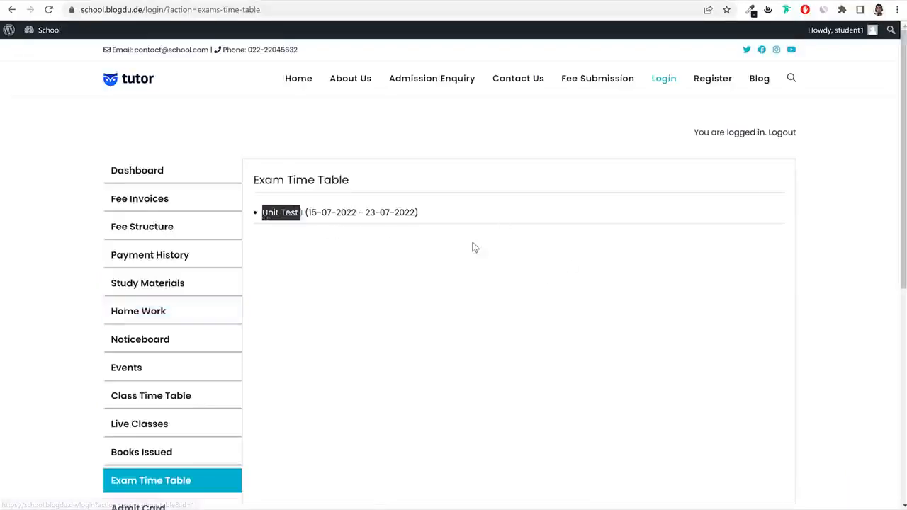
{"action": "left_click", "coordinate": [415, 241]}
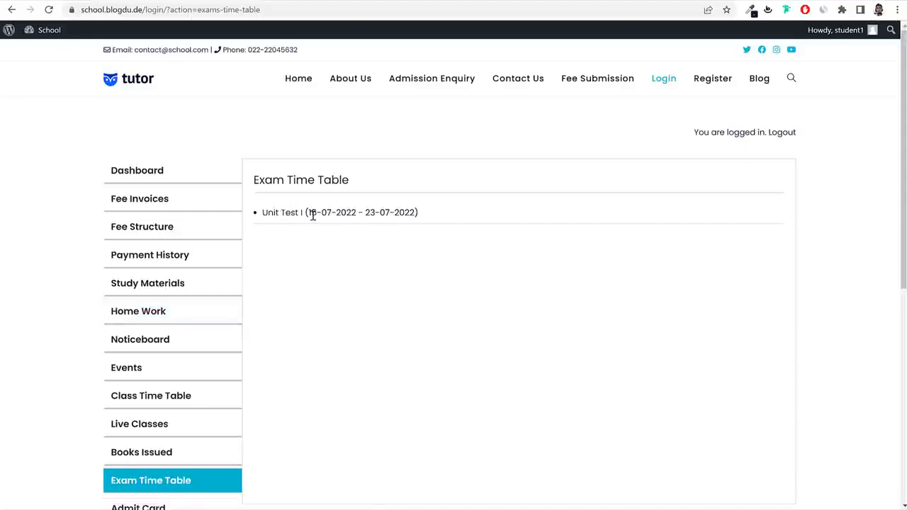
{"action": "left_click_drag", "start_coordinate": [313, 215], "coordinate": [416, 214]}
{"action": "left_click", "coordinate": [281, 218]}
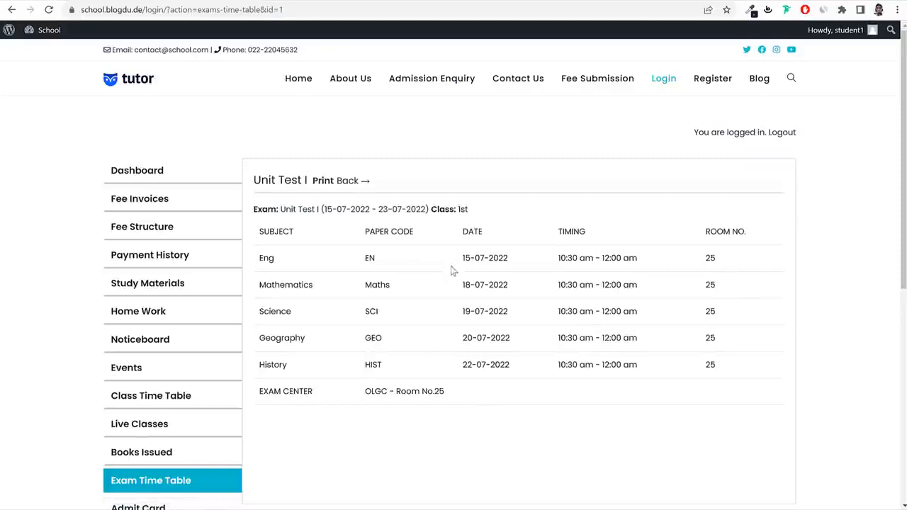
{"action": "left_click", "coordinate": [323, 181]}
{"action": "left_click", "coordinate": [737, 214]}
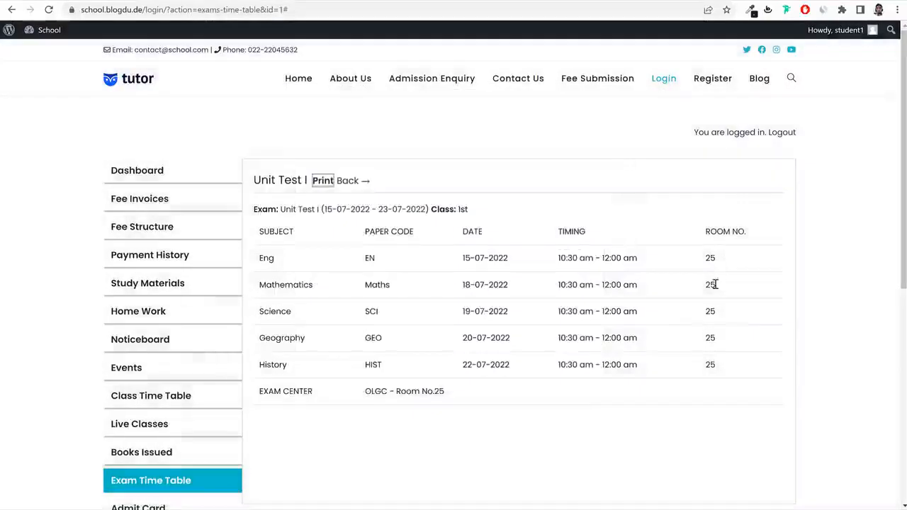
{"action": "scroll", "coordinate": [425, 307], "scroll_direction": "down", "scroll_amount": 3}
On the Download Admit Card page, preview the Unit Test I admit card, then close it.
{"action": "left_click", "coordinate": [173, 283]}
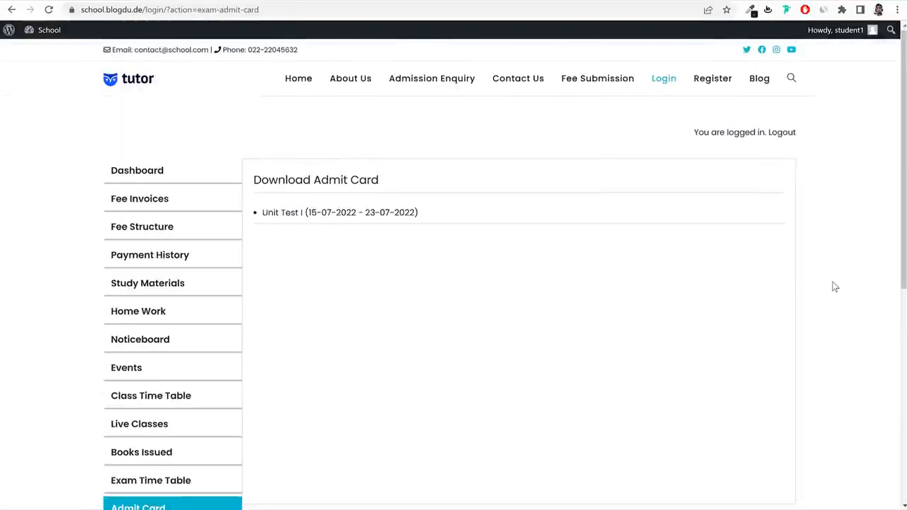
{"action": "scroll", "coordinate": [213, 434], "scroll_direction": "down", "scroll_amount": 1}
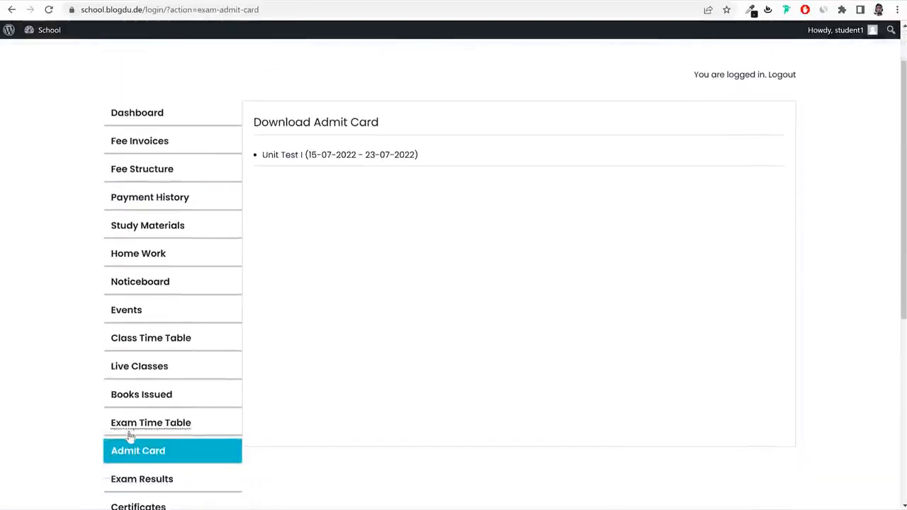
{"action": "scroll", "coordinate": [742, 358], "scroll_direction": "up", "scroll_amount": 1}
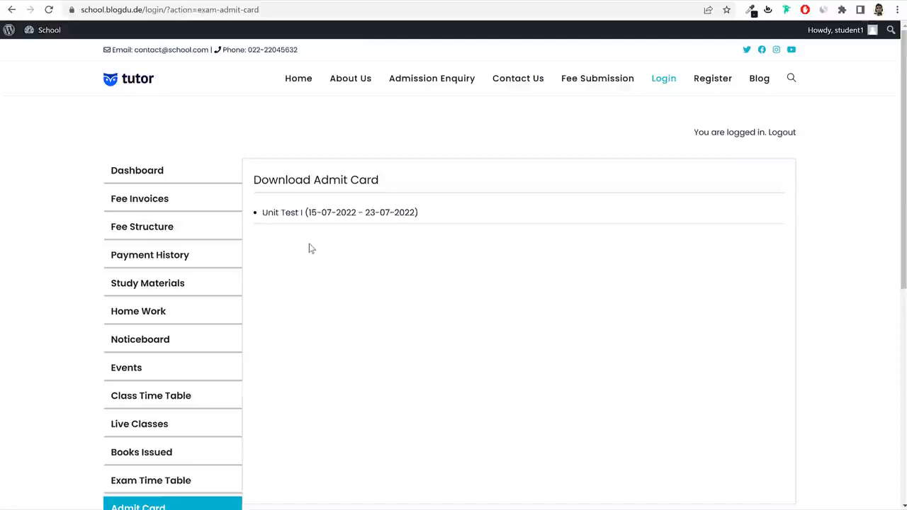
{"action": "left_click", "coordinate": [287, 213]}
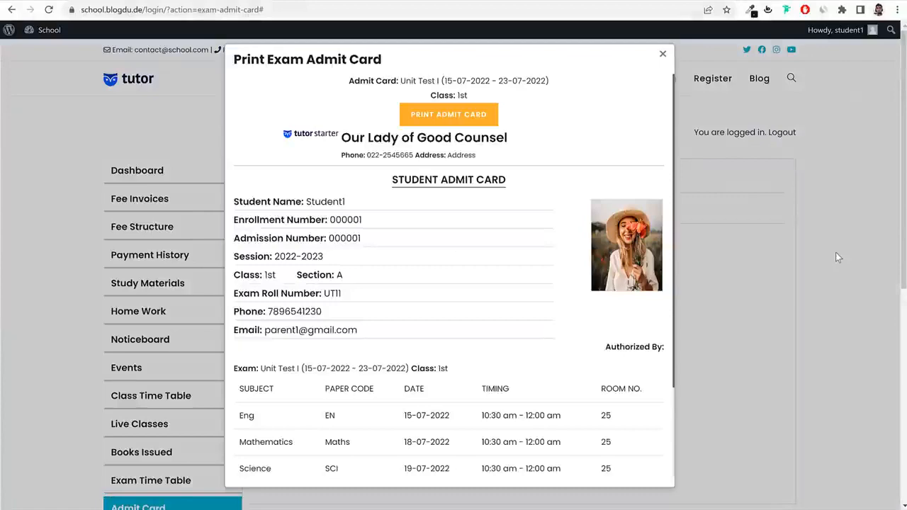
{"action": "left_click", "coordinate": [729, 256]}
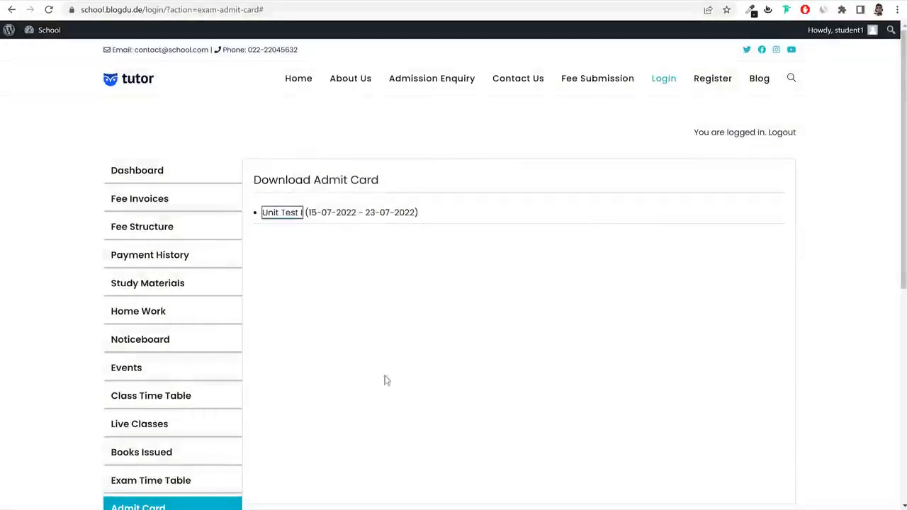
{"action": "scroll", "coordinate": [399, 383], "scroll_direction": "down", "scroll_amount": 1}
{"action": "scroll", "coordinate": [399, 381], "scroll_direction": "down", "scroll_amount": 2}
{"action": "left_click", "coordinate": [166, 309]}
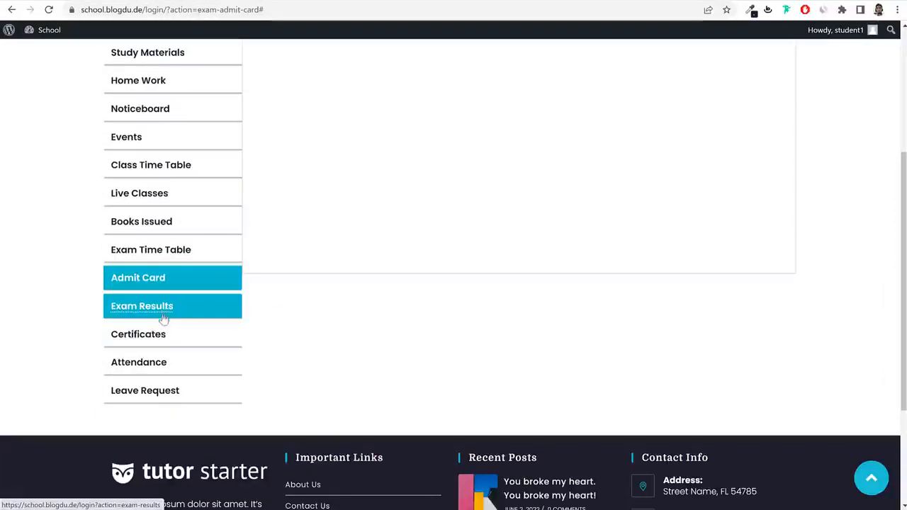
Review the June 2022 attendance report, closing the month picker without changing it.
{"action": "left_click", "coordinate": [161, 366]}
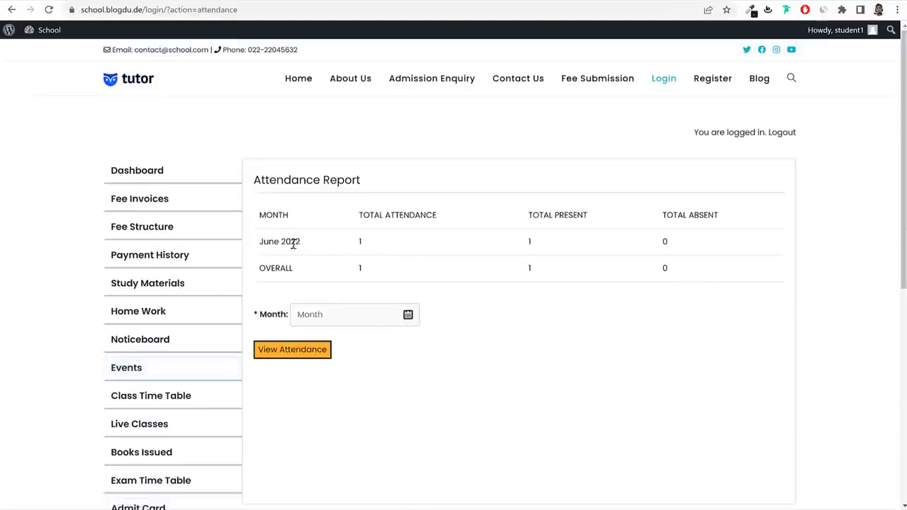
{"action": "left_click_drag", "start_coordinate": [260, 243], "coordinate": [370, 245]}
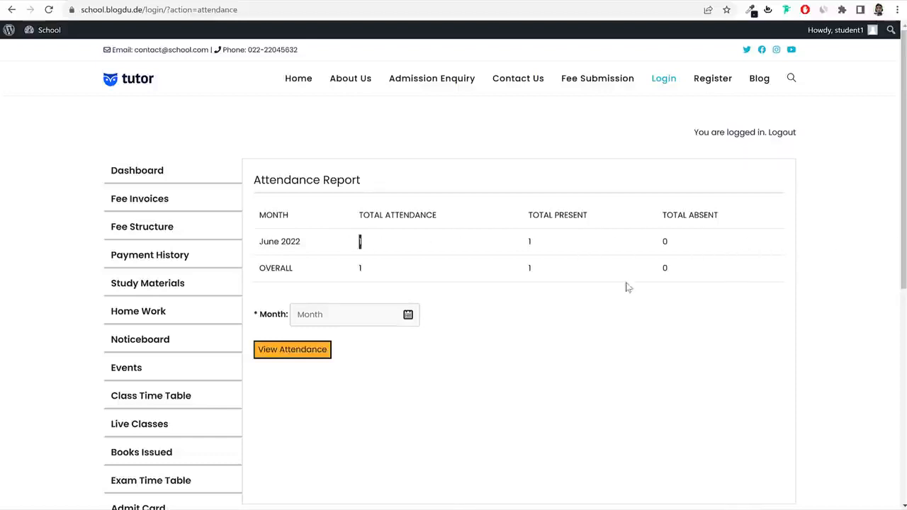
{"action": "scroll", "coordinate": [536, 306], "scroll_direction": "down", "scroll_amount": 2}
{"action": "left_click", "coordinate": [382, 199]}
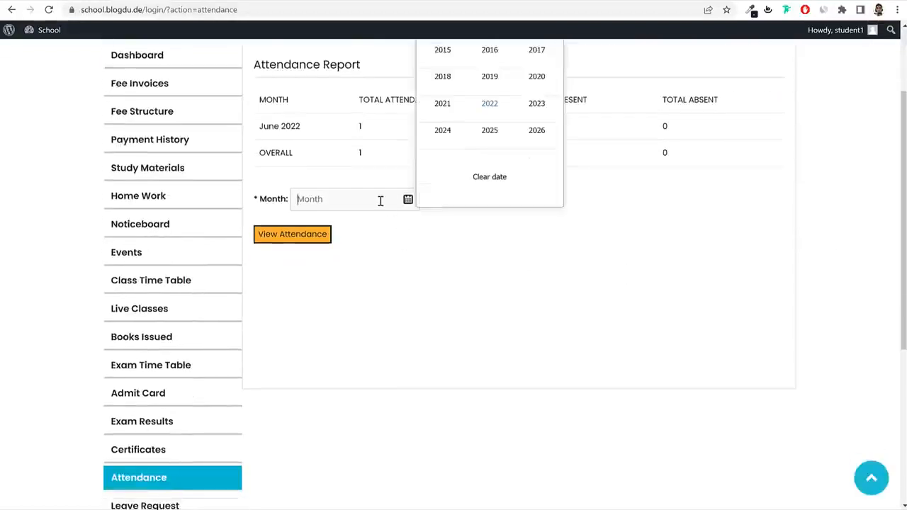
{"action": "scroll", "coordinate": [482, 229], "scroll_direction": "up", "scroll_amount": 2}
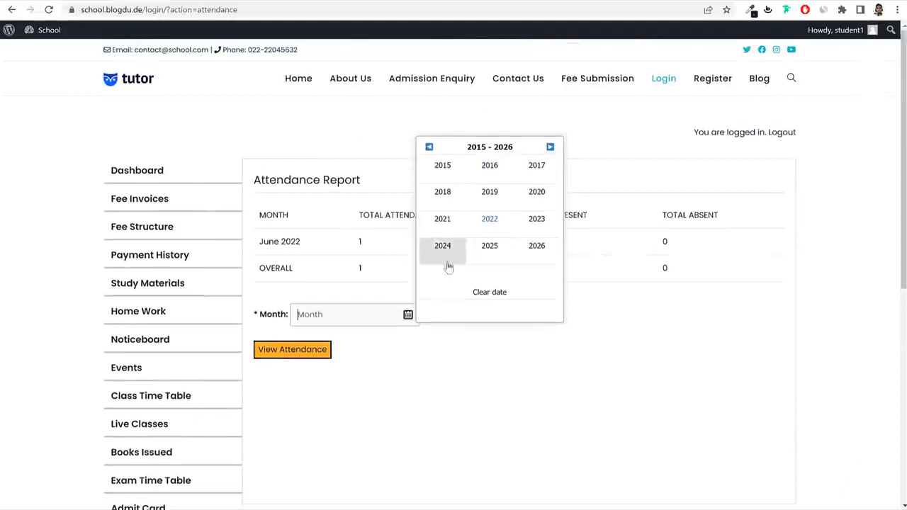
{"action": "left_click", "coordinate": [500, 377]}
{"action": "scroll", "coordinate": [354, 390], "scroll_direction": "down", "scroll_amount": 3}
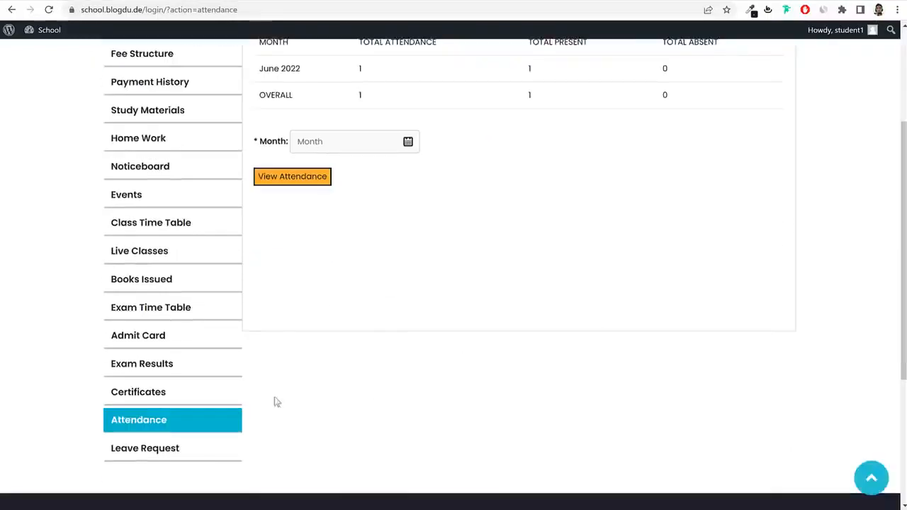
View the Leave Request form and the approved Fever leave on 02-06-2022.
{"action": "left_click", "coordinate": [146, 447]}
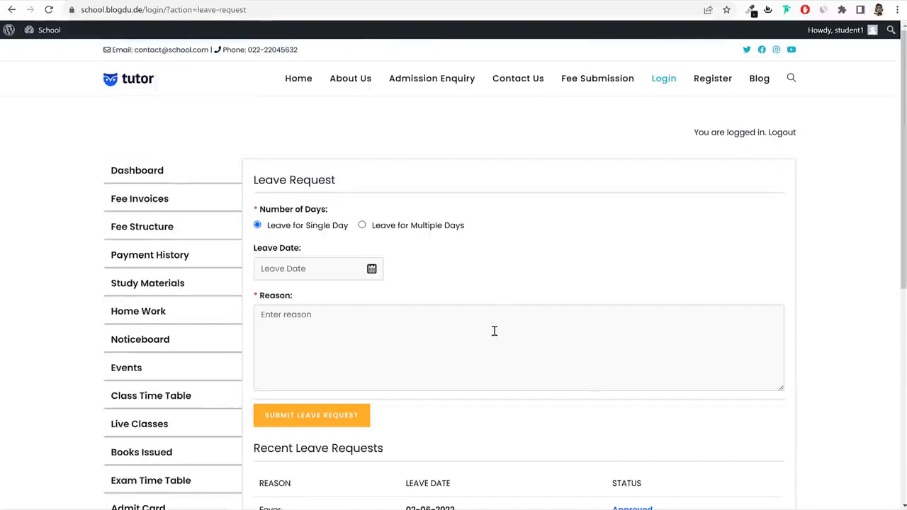
{"action": "scroll", "coordinate": [494, 331], "scroll_direction": "down", "scroll_amount": 3}
{"action": "scroll", "coordinate": [492, 344], "scroll_direction": "up", "scroll_amount": 3}
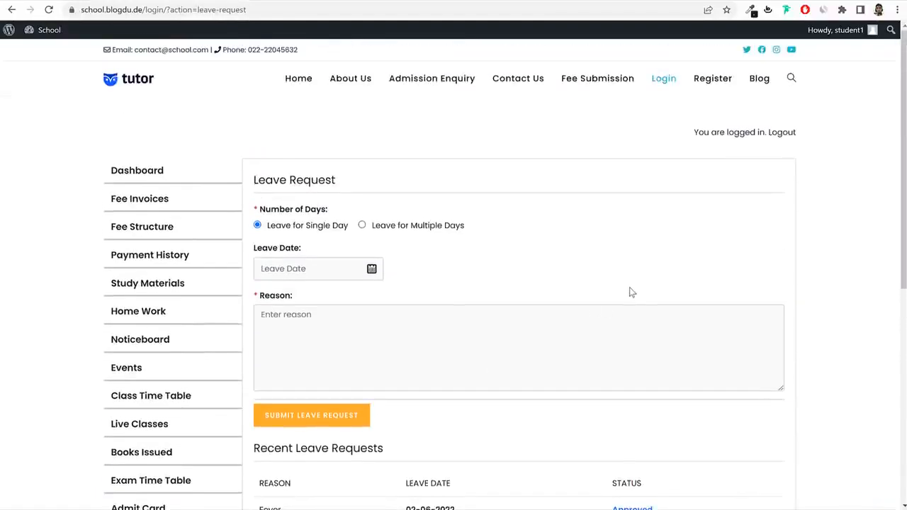
{"action": "scroll", "coordinate": [461, 281], "scroll_direction": "down", "scroll_amount": 3}
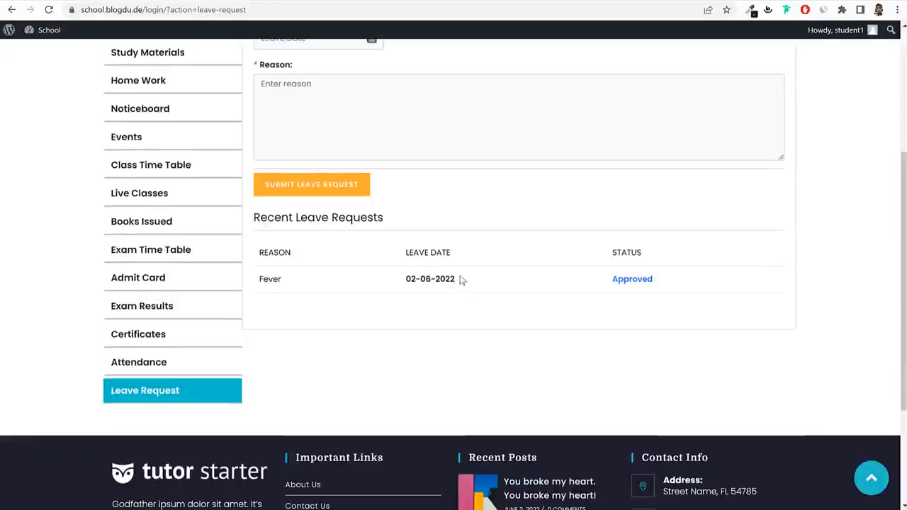
{"action": "scroll", "coordinate": [468, 293], "scroll_direction": "up", "scroll_amount": 2}
{"action": "scroll", "coordinate": [468, 293], "scroll_direction": "up", "scroll_amount": 1}
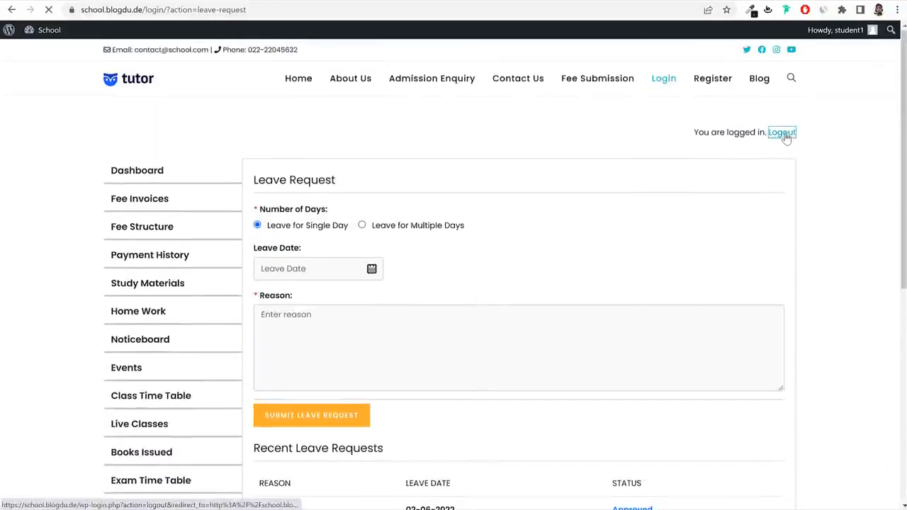
Log out of the student account and sign in with the teacher credentials.
{"action": "left_click", "coordinate": [785, 133]}
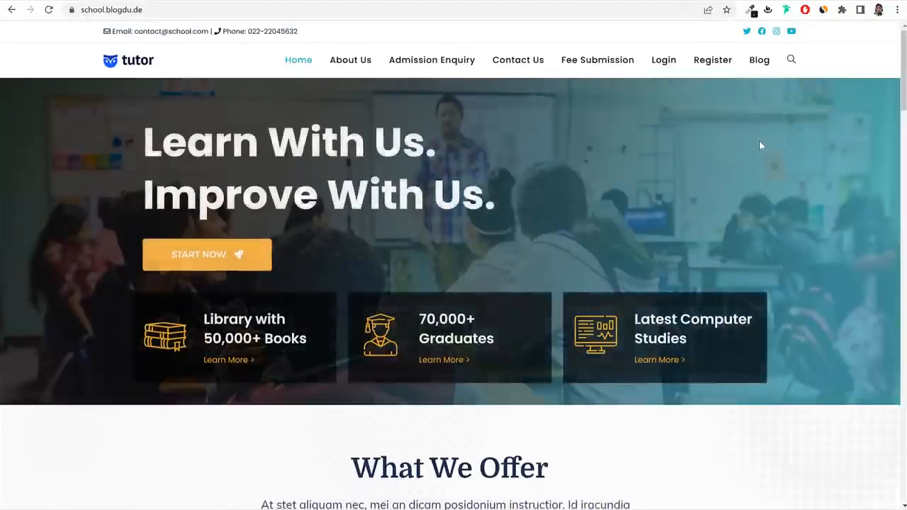
{"action": "left_click", "coordinate": [666, 63]}
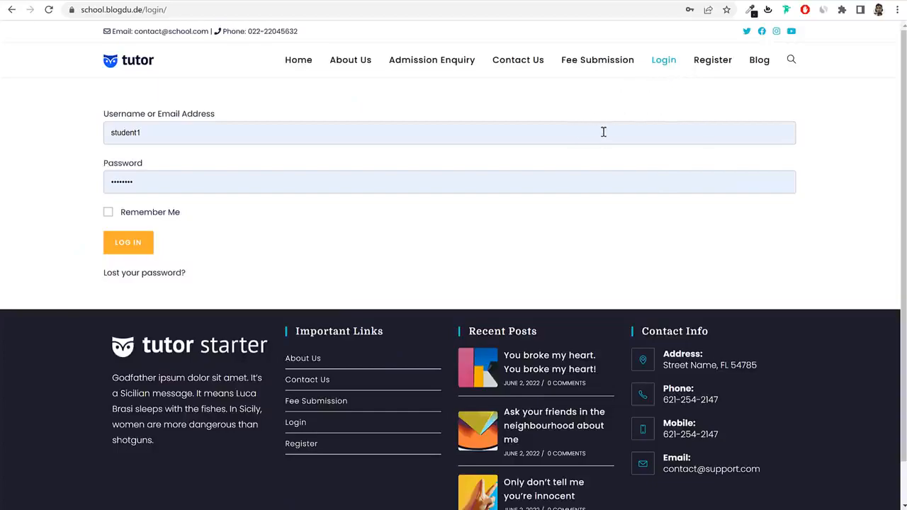
{"action": "key", "text": "Return"}
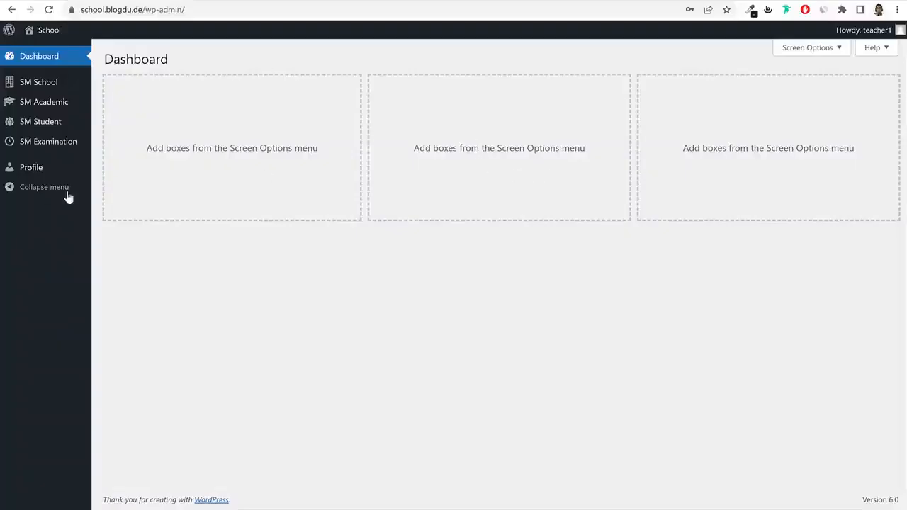
Open Take Attendance under SM Academic for class 1st, section A.
{"action": "mouse_move", "coordinate": [27, 85]}
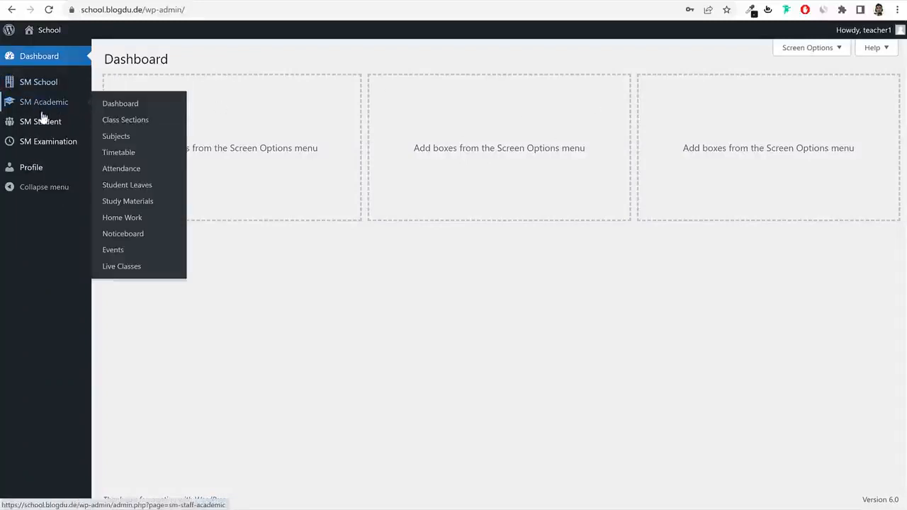
{"action": "mouse_move", "coordinate": [51, 108]}
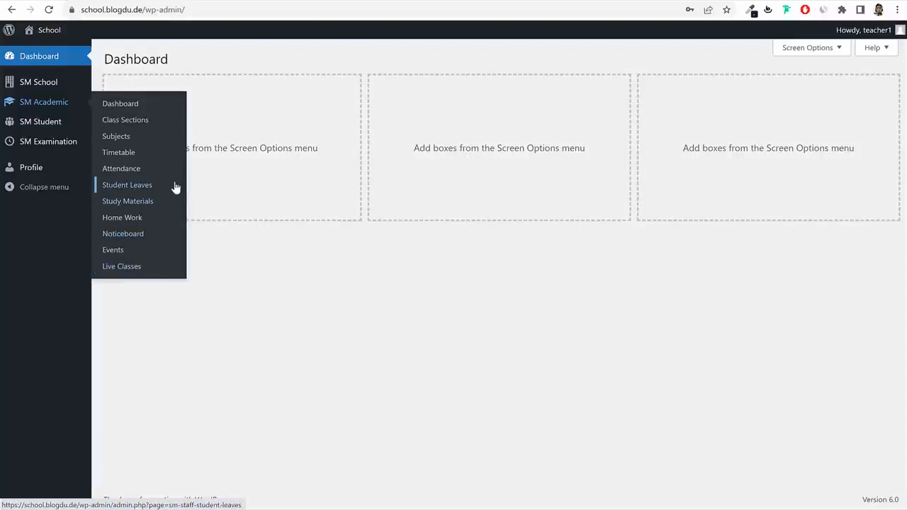
{"action": "left_click", "coordinate": [123, 173]}
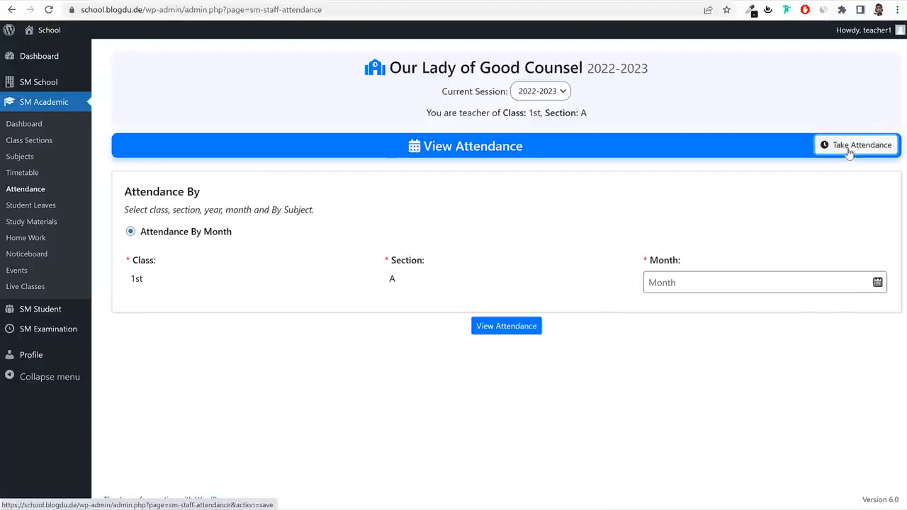
{"action": "left_click", "coordinate": [848, 155]}
Load the class 1st, section A attendance list for 04-06-2022.
{"action": "left_click", "coordinate": [734, 286]}
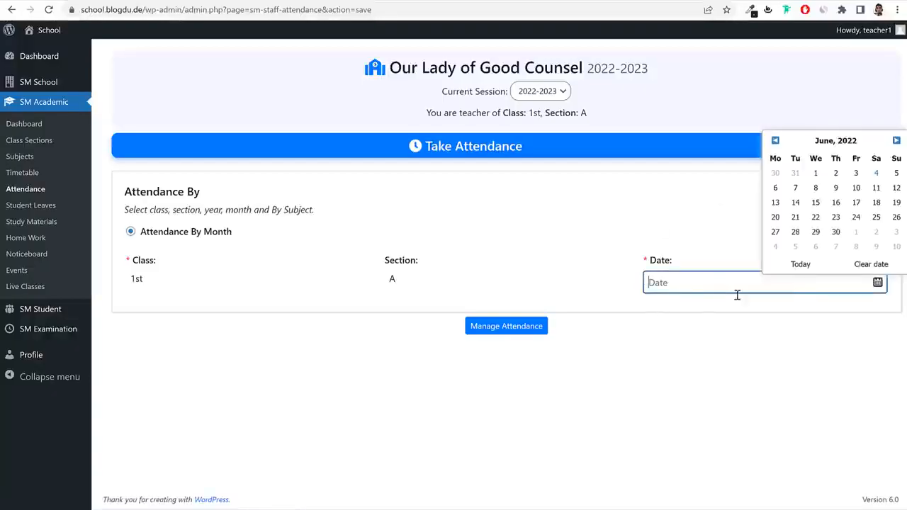
{"action": "left_click", "coordinate": [877, 175]}
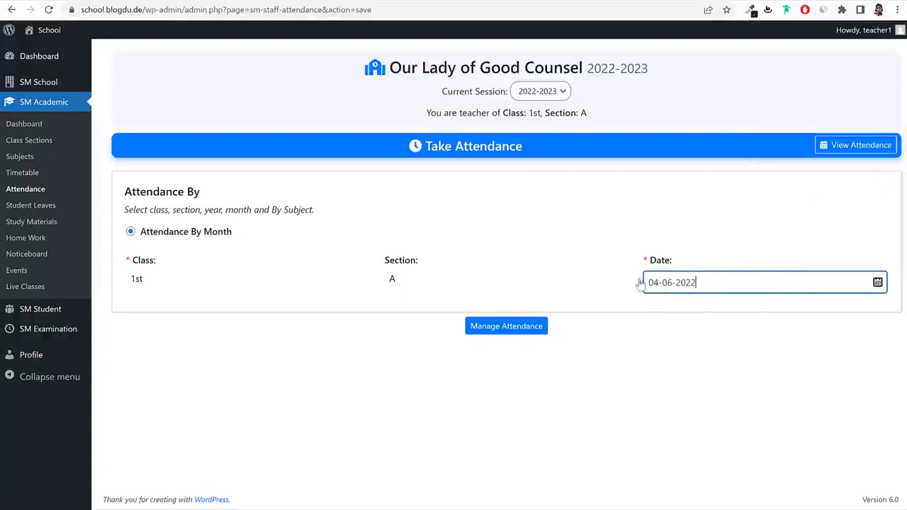
{"action": "left_click", "coordinate": [506, 326]}
{"action": "scroll", "coordinate": [573, 354], "scroll_direction": "down", "scroll_amount": 1}
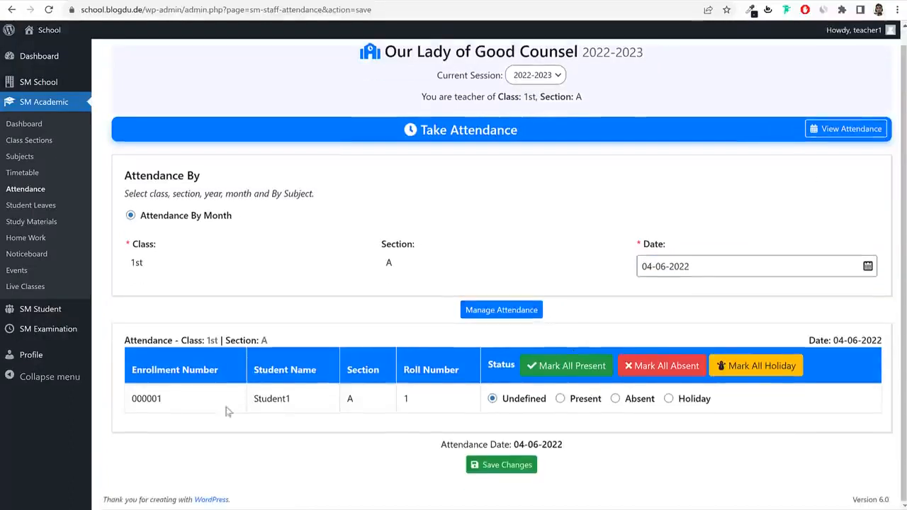
{"action": "double_click", "coordinate": [160, 399]}
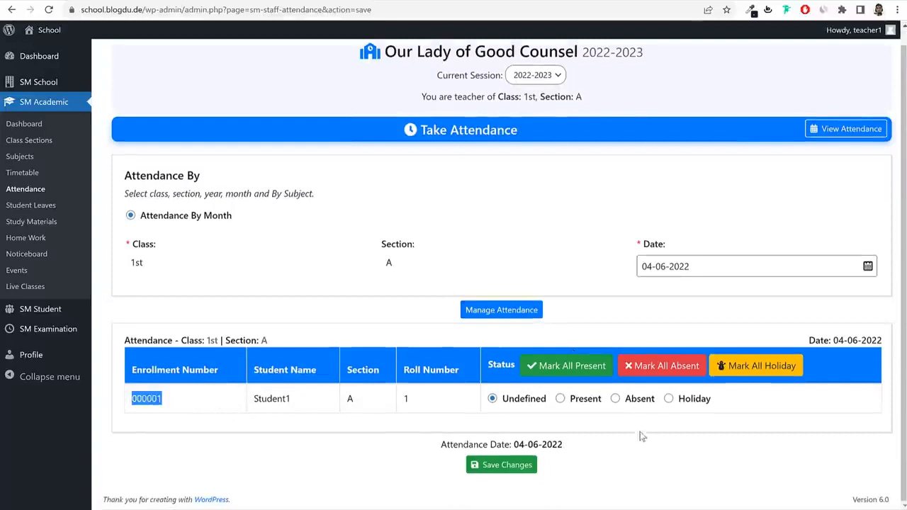
{"action": "double_click", "coordinate": [139, 264]}
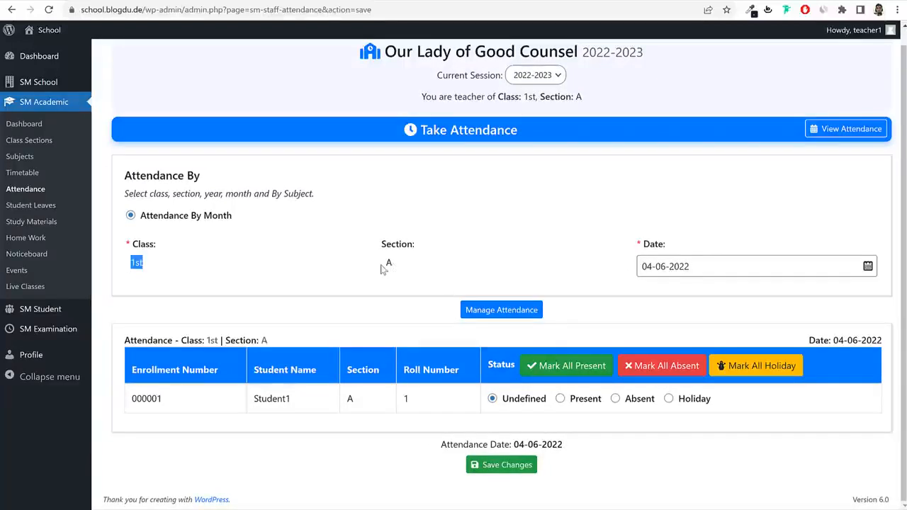
{"action": "left_click_drag", "start_coordinate": [392, 268], "coordinate": [366, 274]}
{"action": "left_click", "coordinate": [366, 274]}
Mark the student Holiday with Mark All Holiday and submit Save Changes.
{"action": "left_click", "coordinate": [617, 400]}
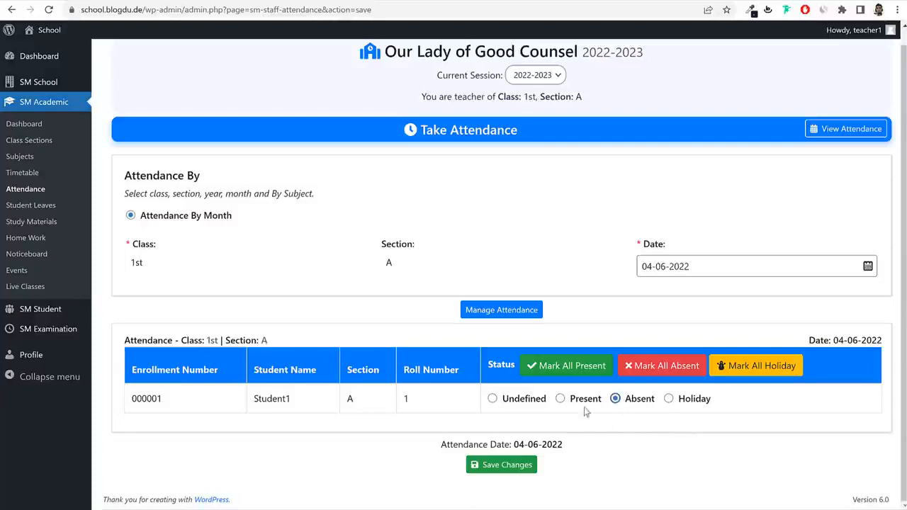
{"action": "left_click", "coordinate": [559, 399]}
{"action": "left_click", "coordinate": [493, 399]}
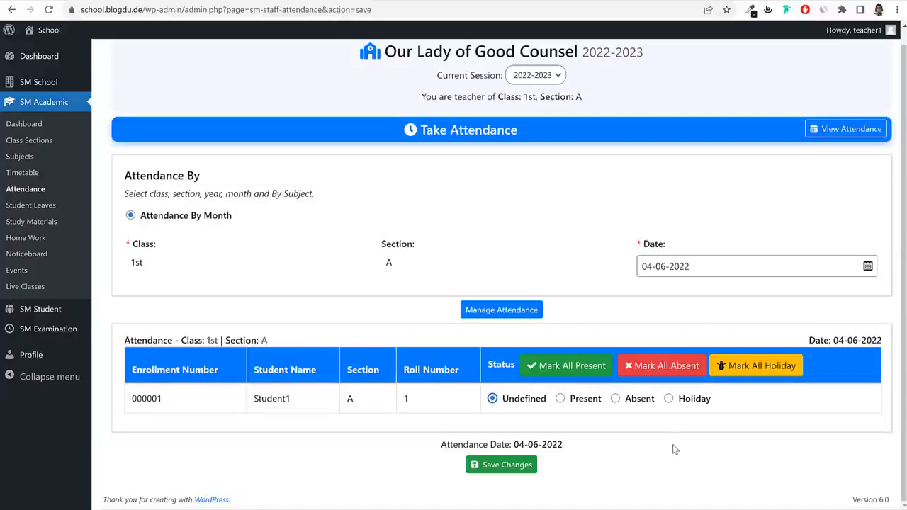
{"action": "left_click", "coordinate": [731, 368]}
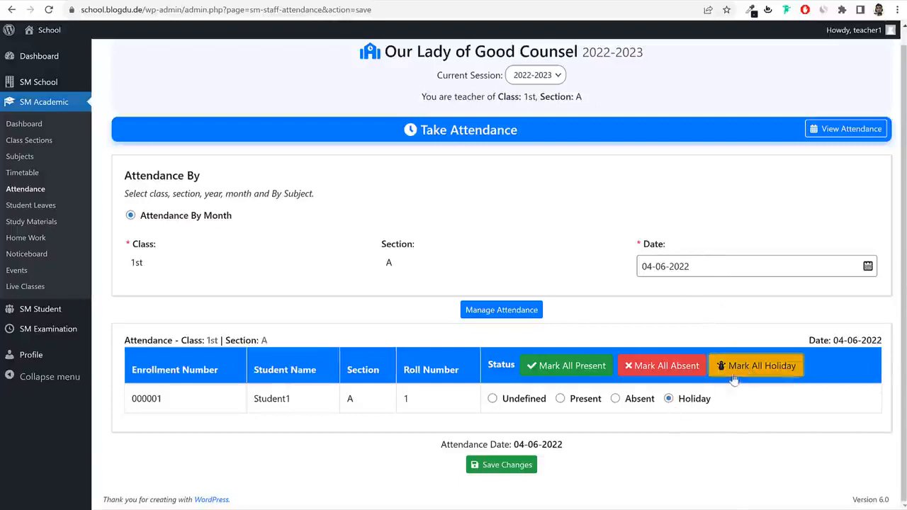
{"action": "left_click", "coordinate": [503, 473]}
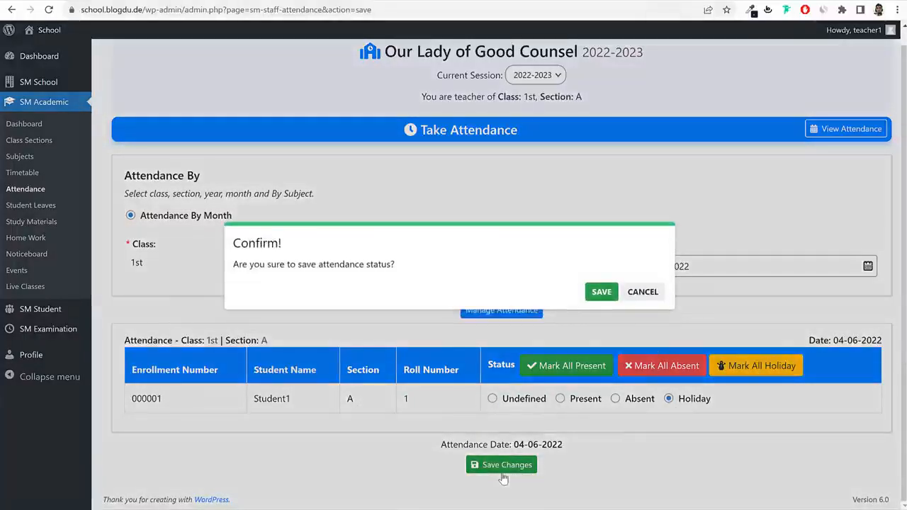
Confirm the attendance save, then go to the site's Fee Submission page.
{"action": "left_click", "coordinate": [602, 293]}
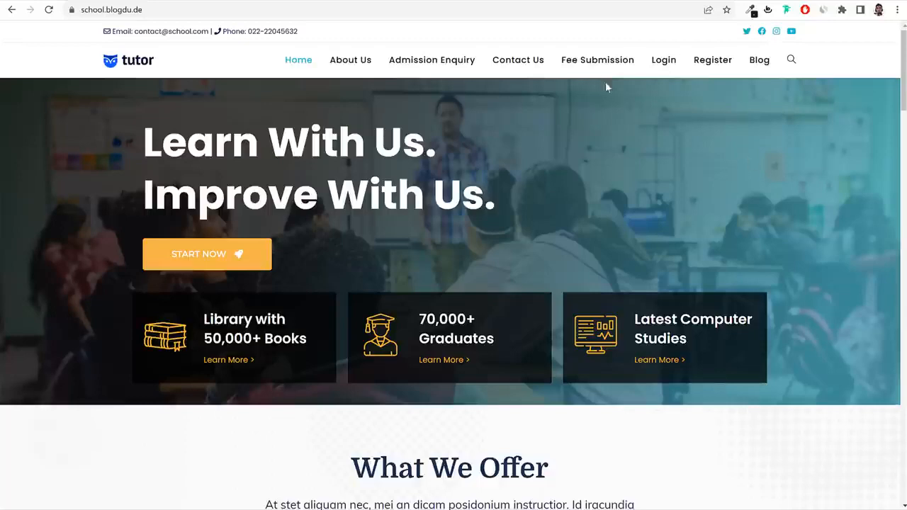
{"action": "left_click", "coordinate": [595, 61]}
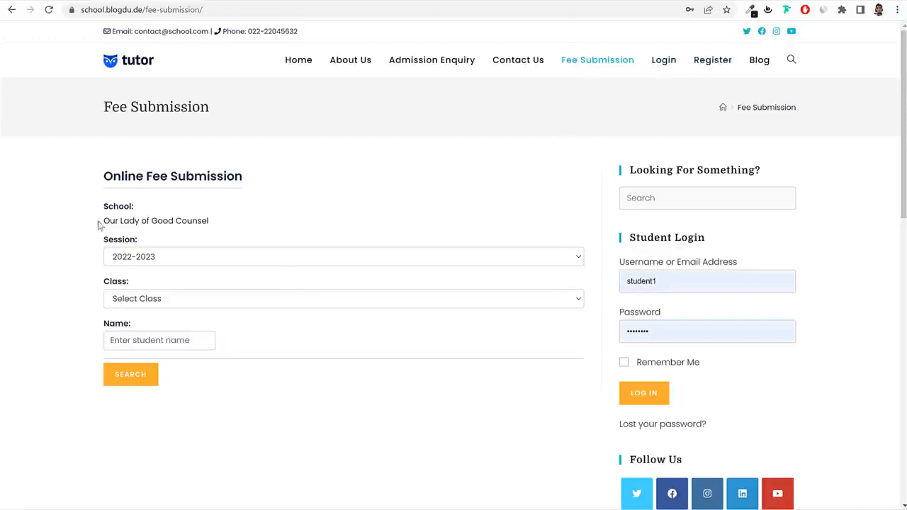
Search session 2022-2023, class 1st students with the name 'stud'.
{"action": "left_click", "coordinate": [163, 260]}
{"action": "left_click", "coordinate": [159, 303]}
{"action": "left_click", "coordinate": [159, 303]}
{"action": "left_click", "coordinate": [158, 339]}
{"action": "left_click", "coordinate": [154, 305]}
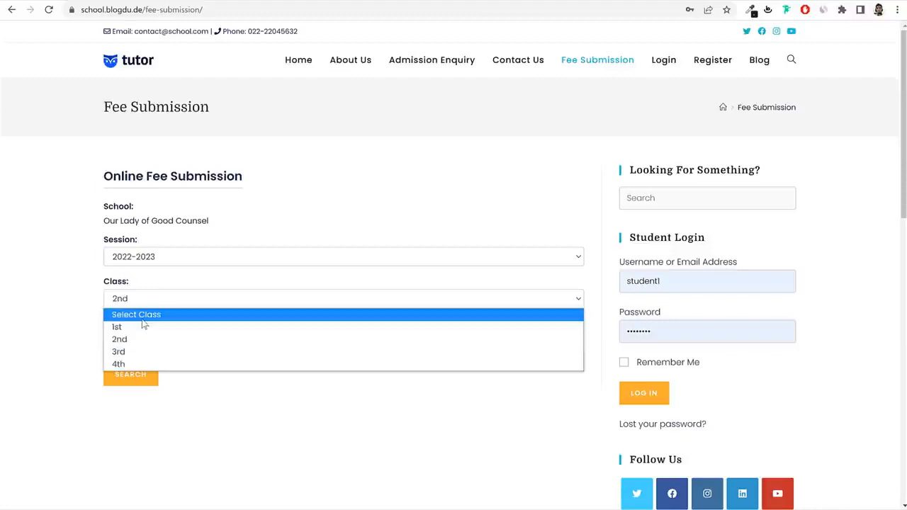
{"action": "left_click", "coordinate": [144, 325]}
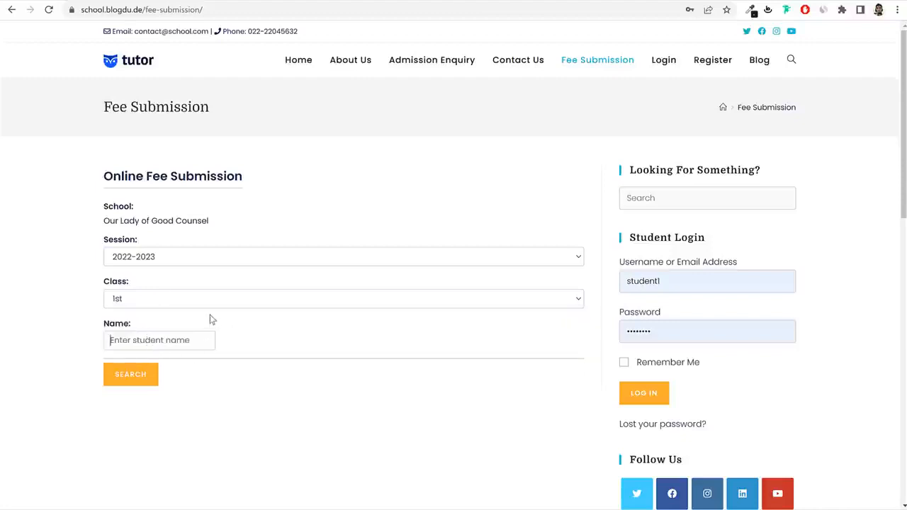
{"action": "type", "text": "stud"}
{"action": "left_click", "coordinate": [136, 382]}
View the student's fee invoices and choose Pay Now on the unpaid ₹30,000.00 Advance Fee.
{"action": "scroll", "coordinate": [229, 407], "scroll_direction": "down", "scroll_amount": 2}
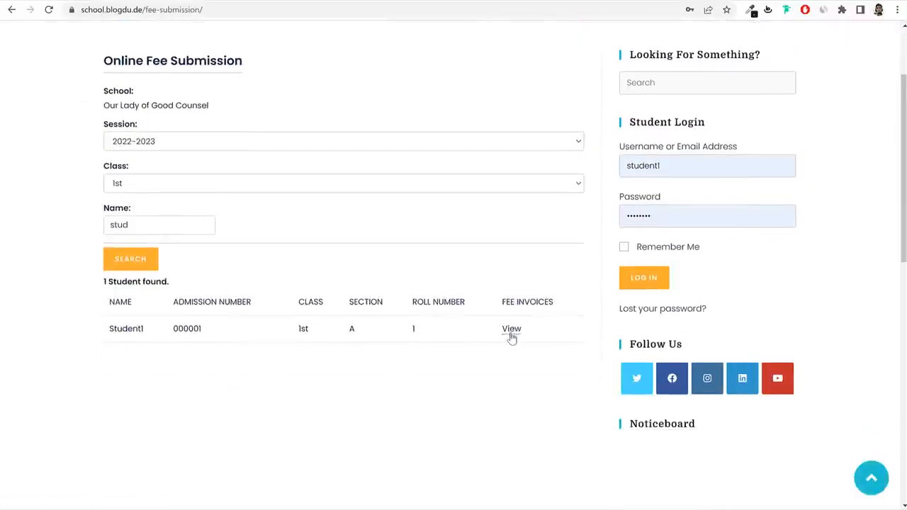
{"action": "left_click", "coordinate": [512, 329]}
{"action": "scroll", "coordinate": [510, 338], "scroll_direction": "down", "scroll_amount": 4}
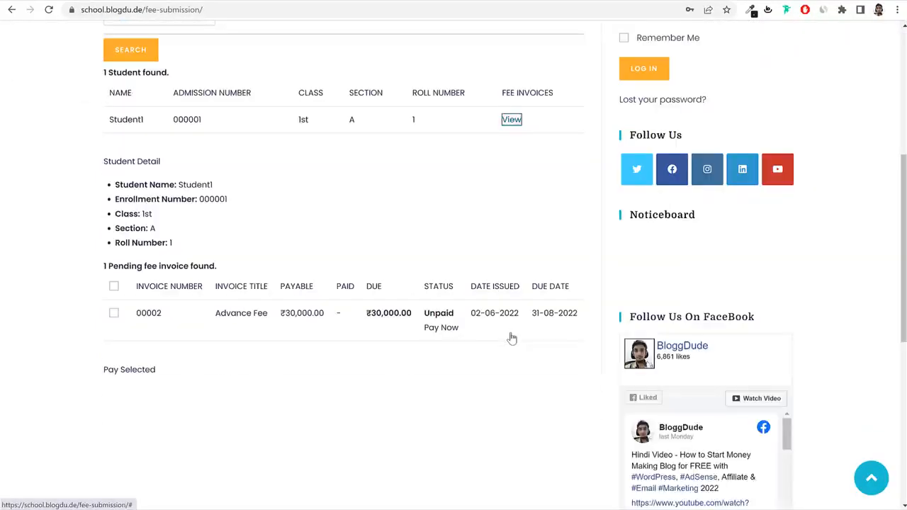
{"action": "left_click", "coordinate": [440, 327]}
{"action": "scroll", "coordinate": [338, 337], "scroll_direction": "down", "scroll_amount": 4}
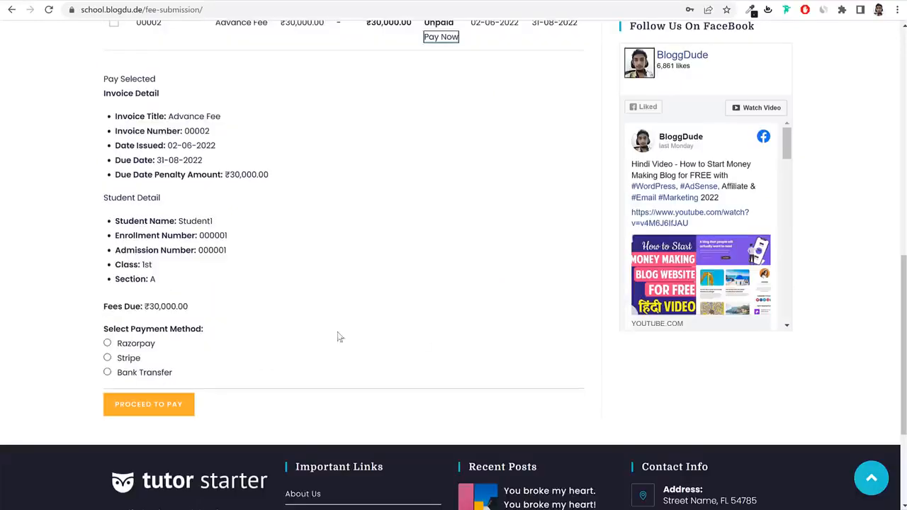
{"action": "scroll", "coordinate": [429, 289], "scroll_direction": "up", "scroll_amount": 6}
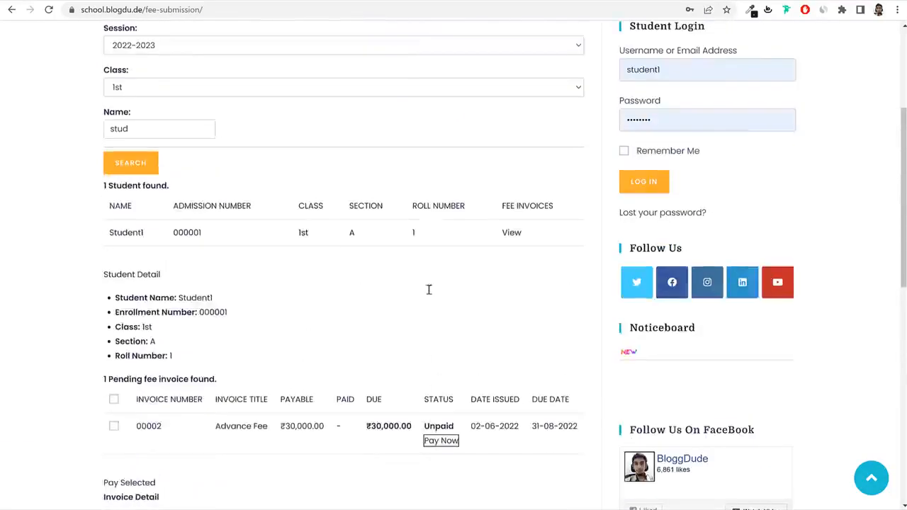
{"action": "scroll", "coordinate": [429, 289], "scroll_direction": "up", "scroll_amount": 3}
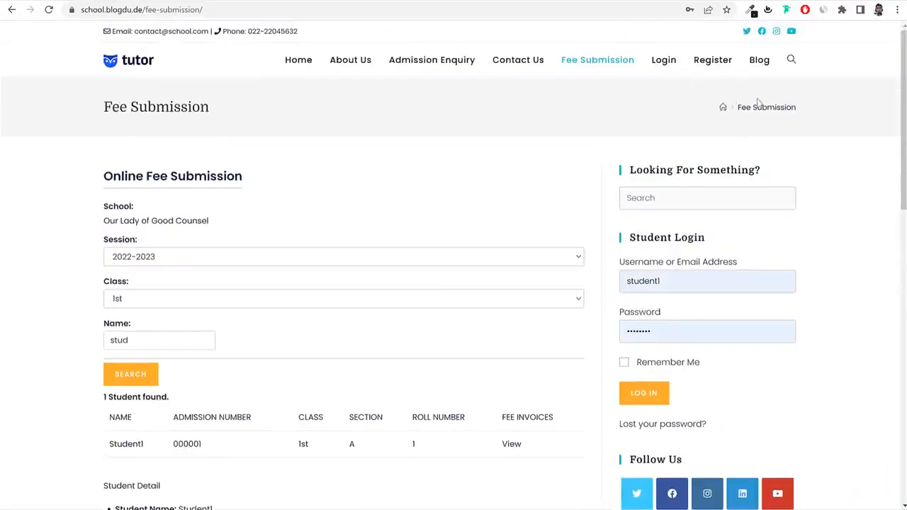
Open the Admission Enquiry form and choose class 2nd.
{"action": "left_click", "coordinate": [429, 65]}
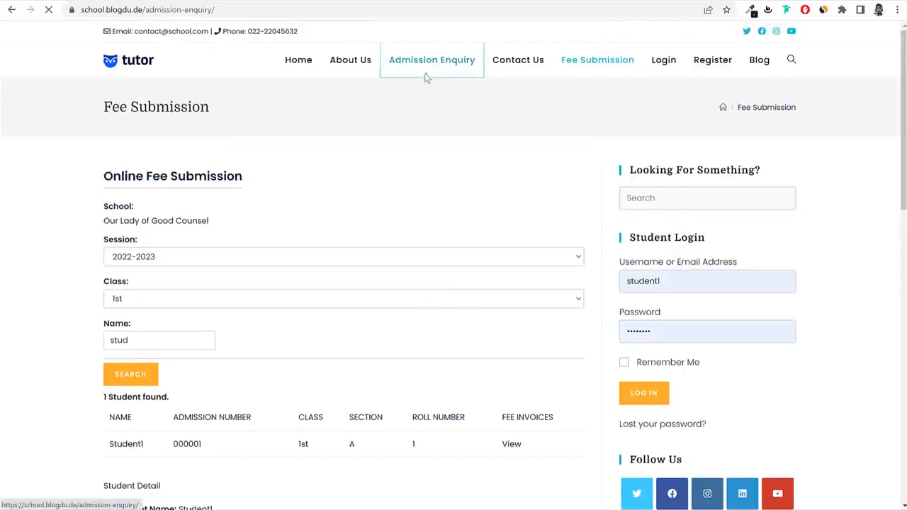
{"action": "scroll", "coordinate": [602, 252], "scroll_direction": "down", "scroll_amount": 4}
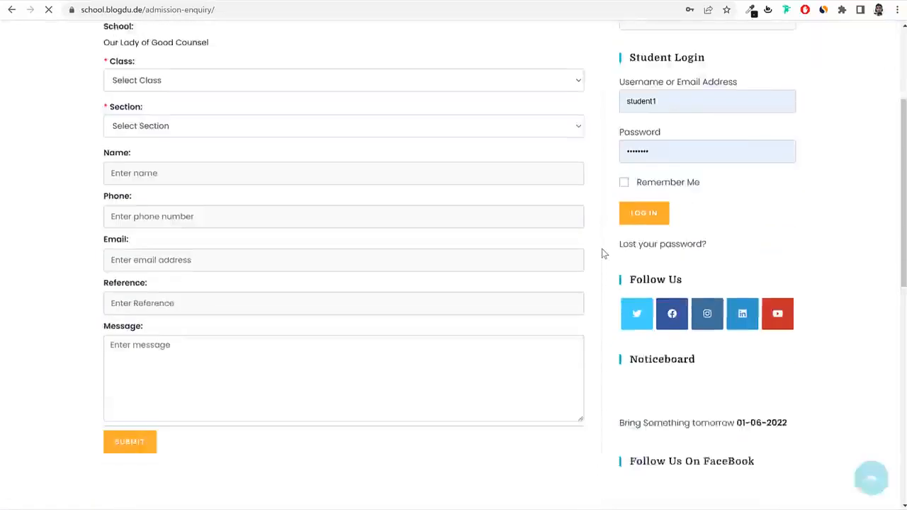
{"action": "scroll", "coordinate": [602, 253], "scroll_direction": "up", "scroll_amount": 4}
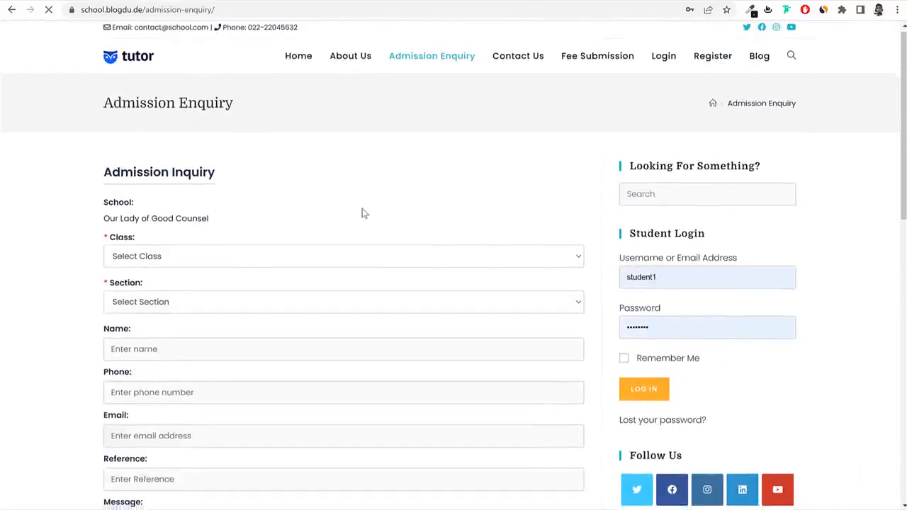
{"action": "scroll", "coordinate": [361, 210], "scroll_direction": "down", "scroll_amount": 1}
{"action": "left_click", "coordinate": [199, 204]}
{"action": "left_click", "coordinate": [177, 246]}
Change the enquiry's section from C to A.
{"action": "left_click", "coordinate": [171, 249]}
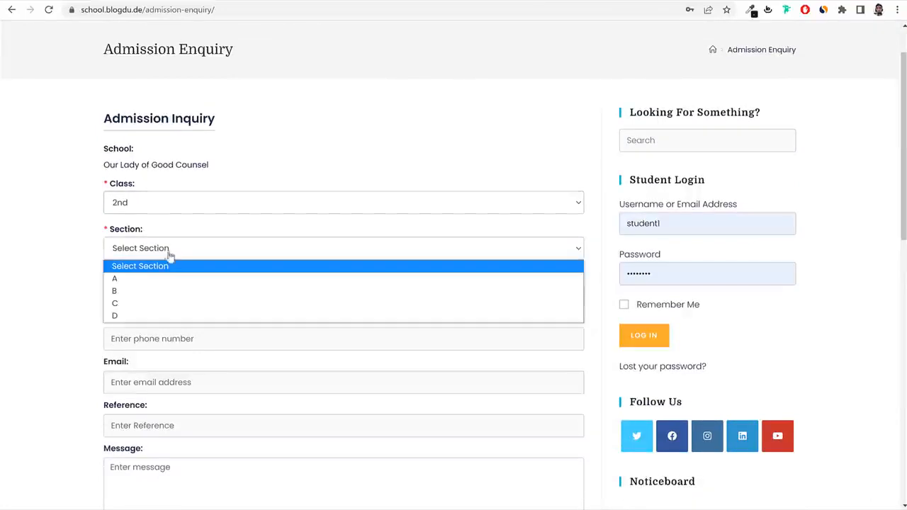
{"action": "left_click", "coordinate": [152, 304]}
{"action": "left_click", "coordinate": [194, 249]}
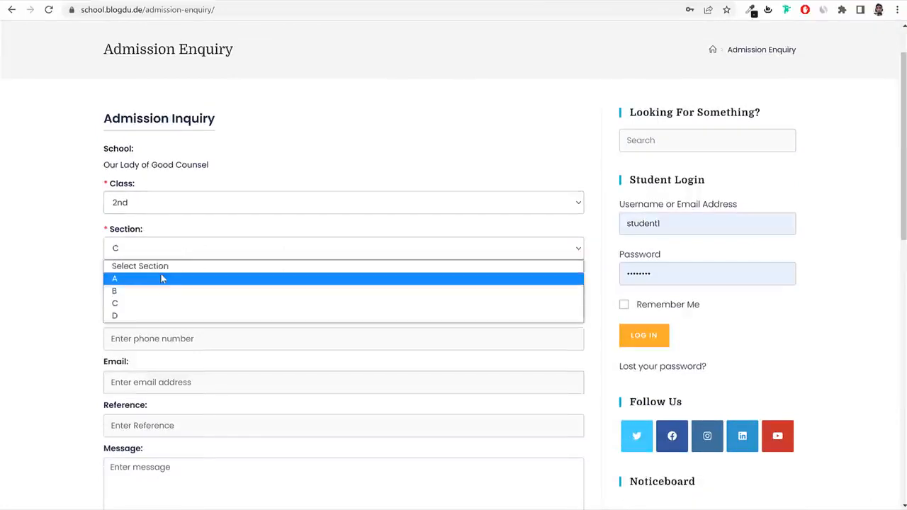
{"action": "left_click", "coordinate": [162, 277]}
{"action": "scroll", "coordinate": [269, 229], "scroll_direction": "down", "scroll_amount": 2}
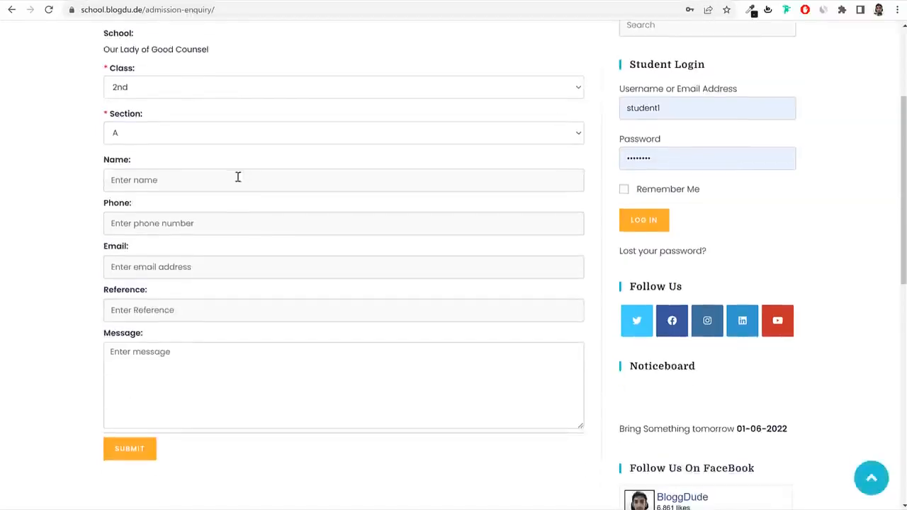
{"action": "scroll", "coordinate": [182, 329], "scroll_direction": "up", "scroll_amount": 1}
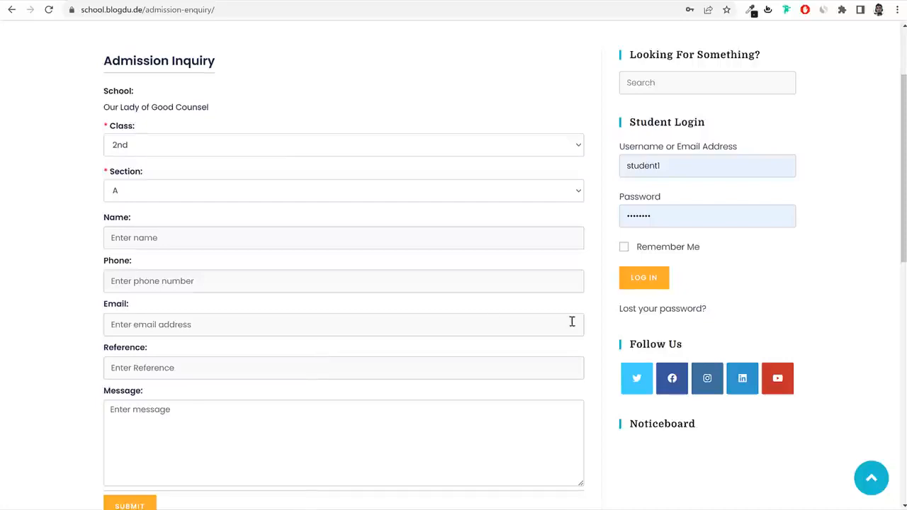
{"action": "scroll", "coordinate": [602, 314], "scroll_direction": "up", "scroll_amount": 2}
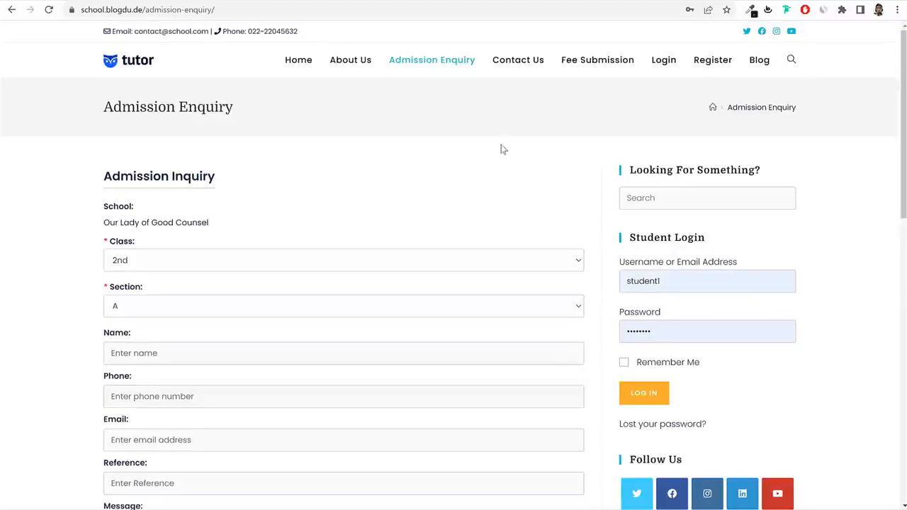
Look through the Online Registration form under Register, then return to Home.
{"action": "left_click", "coordinate": [725, 70]}
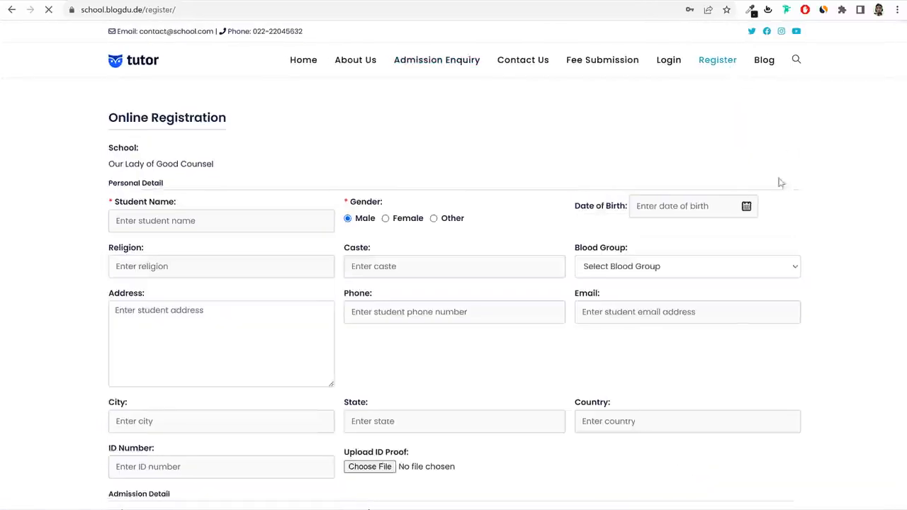
{"action": "scroll", "coordinate": [804, 212], "scroll_direction": "down", "scroll_amount": 7}
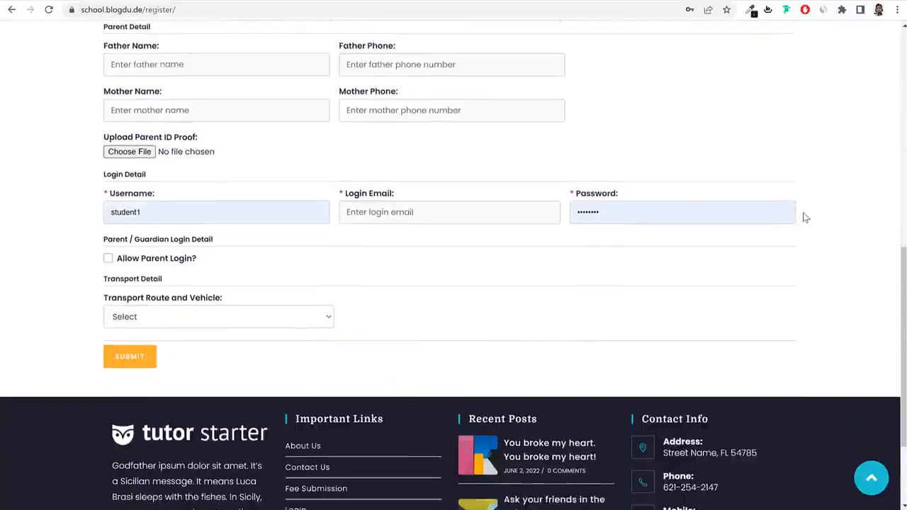
{"action": "scroll", "coordinate": [801, 214], "scroll_direction": "up", "scroll_amount": 6}
{"action": "scroll", "coordinate": [801, 221], "scroll_direction": "up", "scroll_amount": 1}
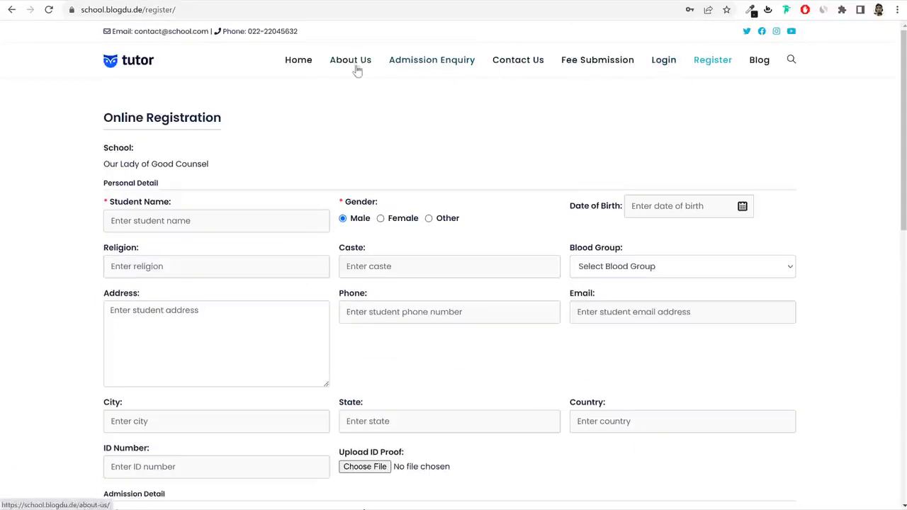
{"action": "left_click", "coordinate": [298, 64]}
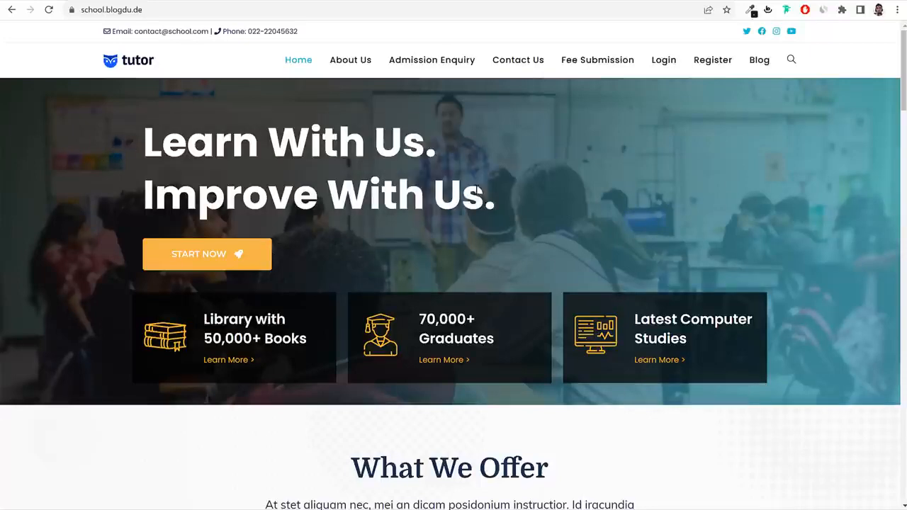
{"action": "left_click_drag", "start_coordinate": [211, 320], "coordinate": [292, 339]}
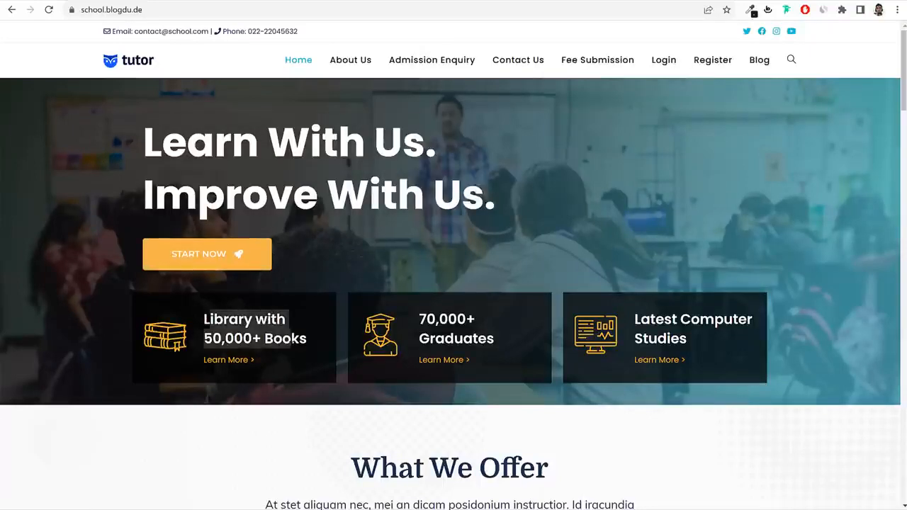
{"action": "left_click_drag", "start_coordinate": [420, 319], "coordinate": [497, 340]}
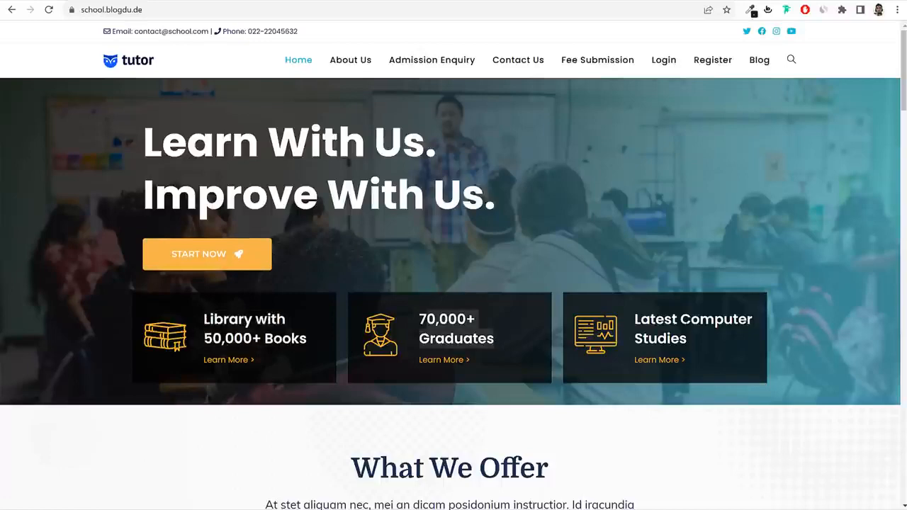
{"action": "scroll", "coordinate": [775, 350], "scroll_direction": "down", "scroll_amount": 5}
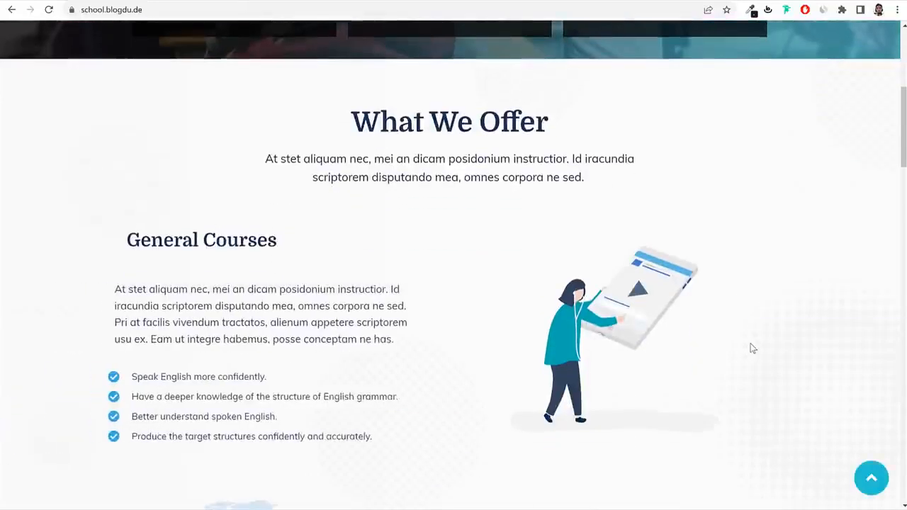
{"action": "scroll", "coordinate": [496, 269], "scroll_direction": "down", "scroll_amount": 4}
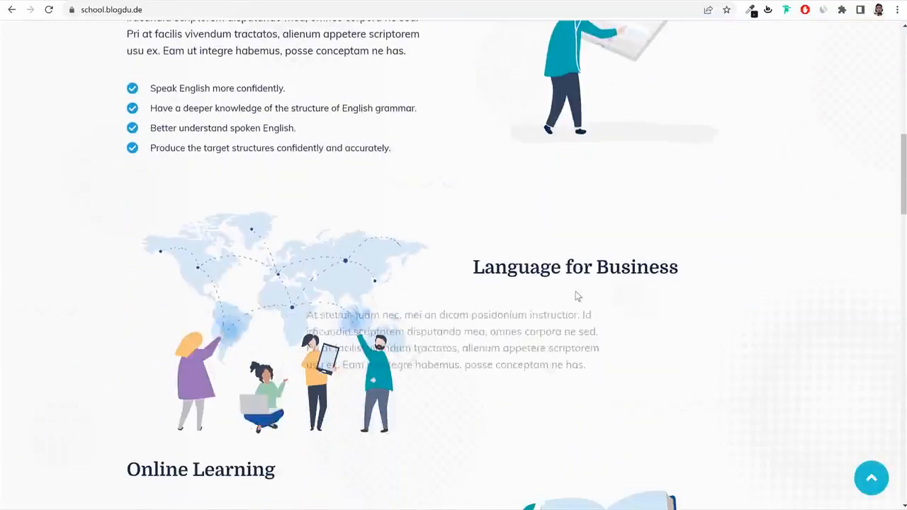
{"action": "scroll", "coordinate": [616, 286], "scroll_direction": "down", "scroll_amount": 6}
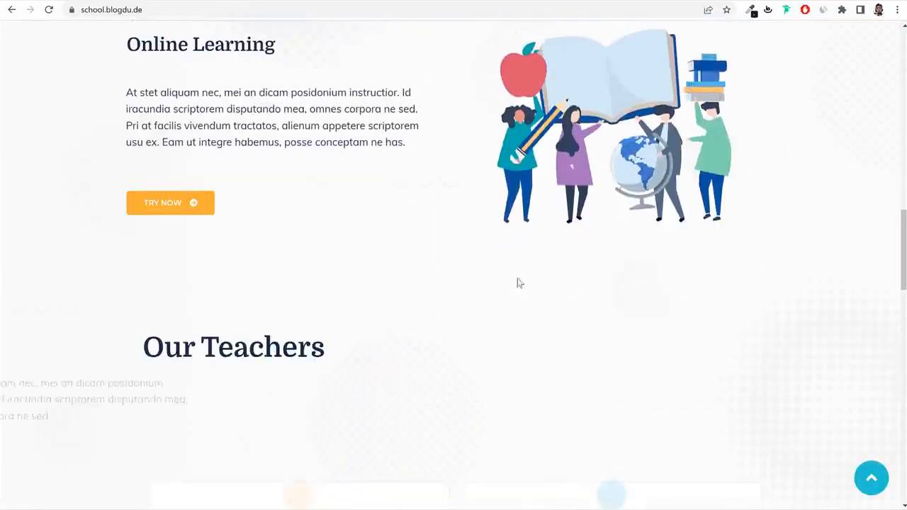
{"action": "scroll", "coordinate": [753, 216], "scroll_direction": "down", "scroll_amount": 6}
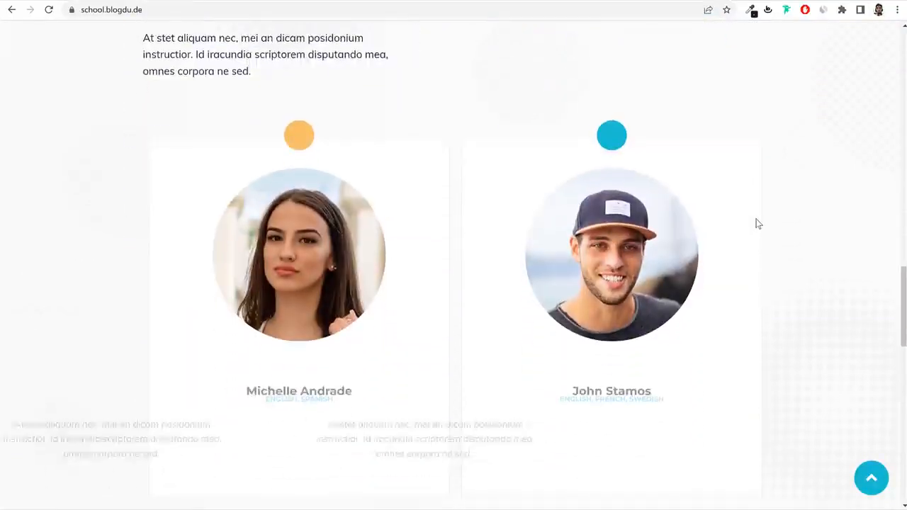
{"action": "scroll", "coordinate": [725, 228], "scroll_direction": "down", "scroll_amount": 6}
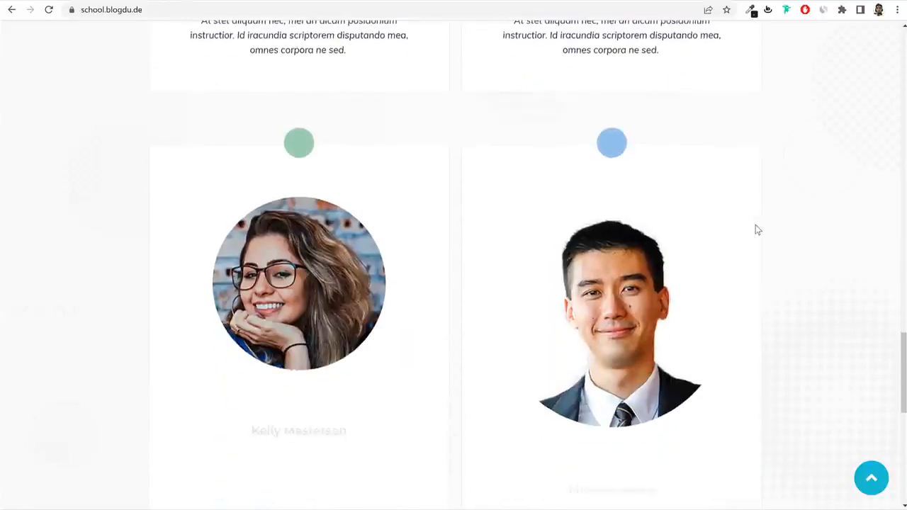
{"action": "scroll", "coordinate": [757, 229], "scroll_direction": "down", "scroll_amount": 2}
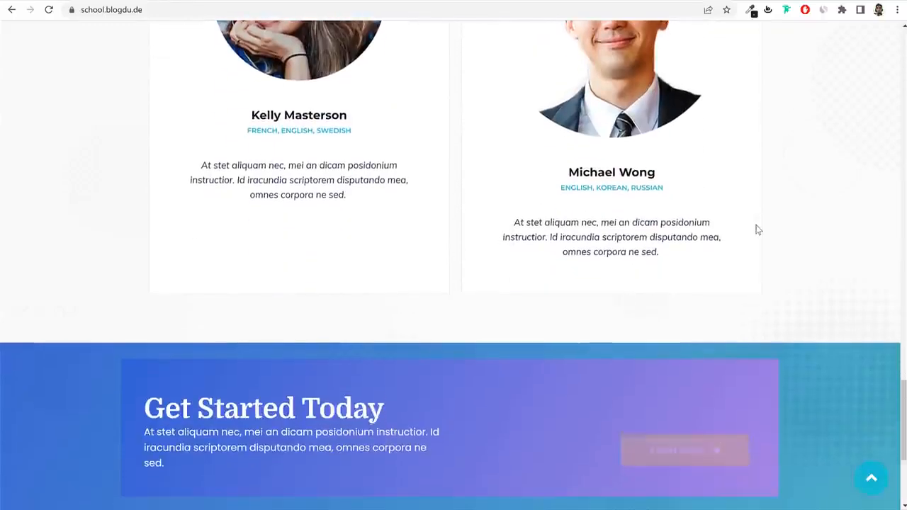
{"action": "scroll", "coordinate": [778, 222], "scroll_direction": "down", "scroll_amount": 4}
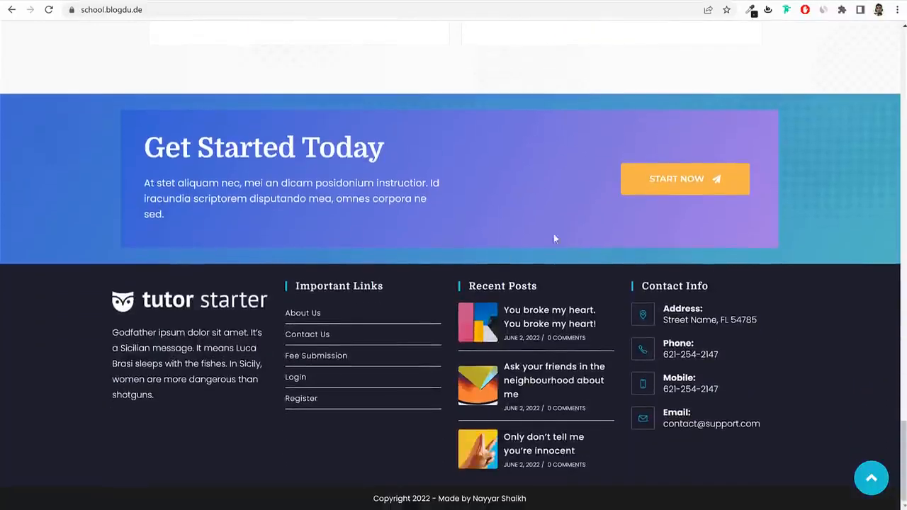
{"action": "left_click", "coordinate": [870, 478]}
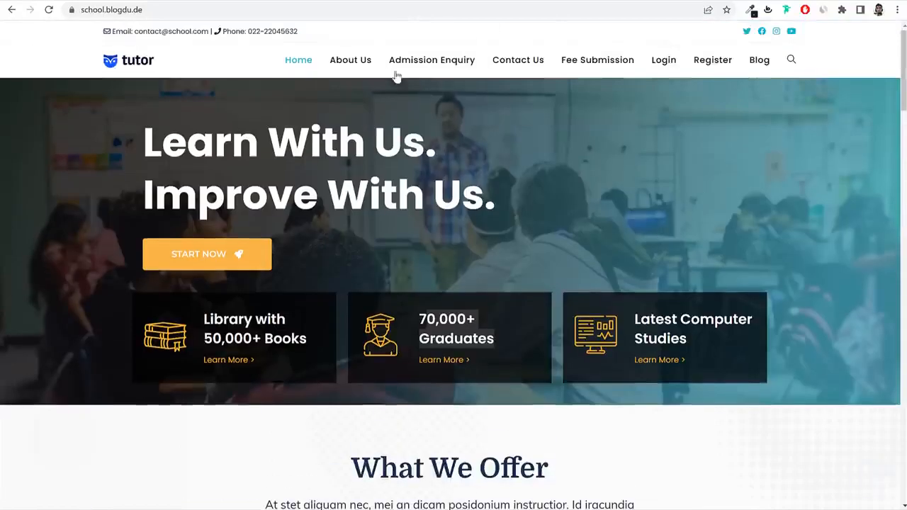
{"action": "left_click", "coordinate": [350, 63]}
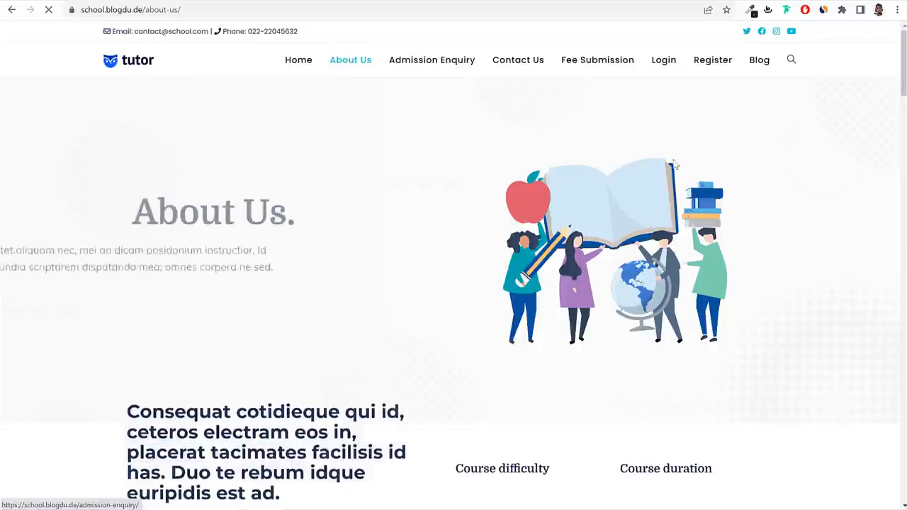
Scroll through the About Us page and jump back to its top.
{"action": "scroll", "coordinate": [771, 233], "scroll_direction": "down", "scroll_amount": 3}
{"action": "scroll", "coordinate": [771, 232], "scroll_direction": "down", "scroll_amount": 10}
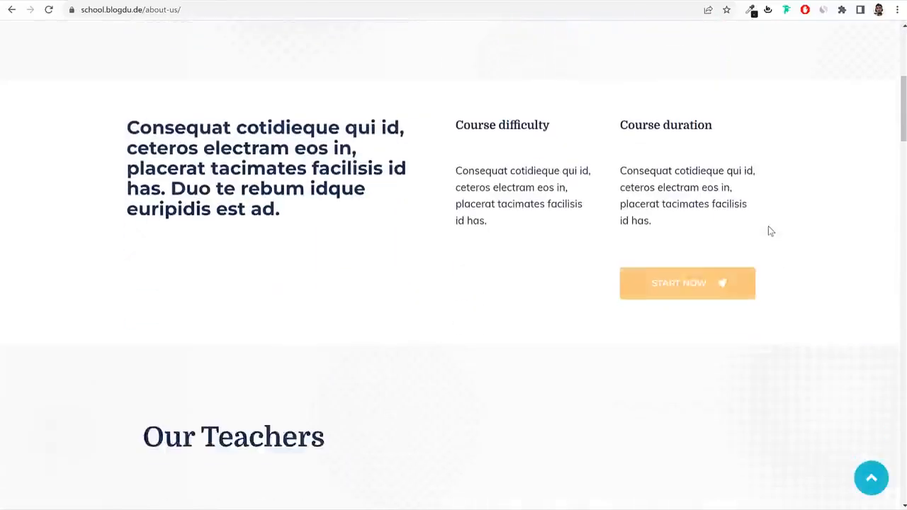
{"action": "scroll", "coordinate": [774, 327], "scroll_direction": "down", "scroll_amount": 15}
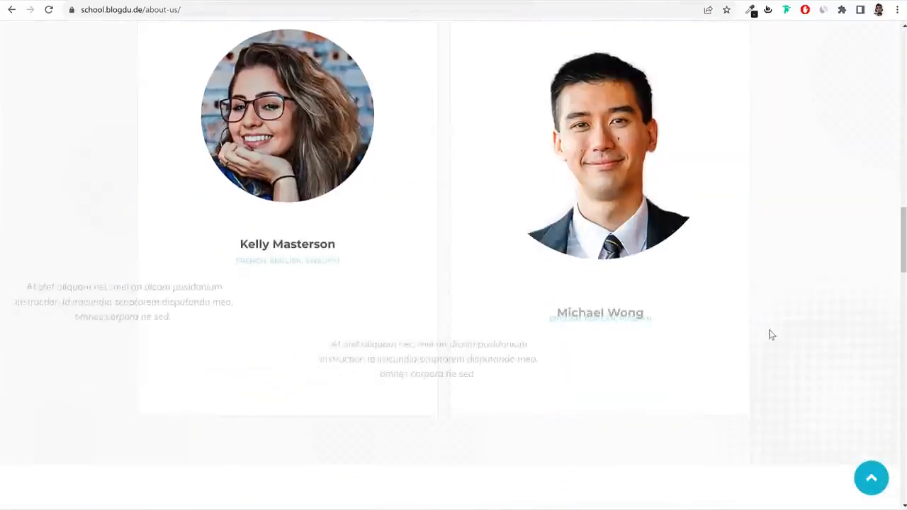
{"action": "scroll", "coordinate": [795, 372], "scroll_direction": "down", "scroll_amount": 8}
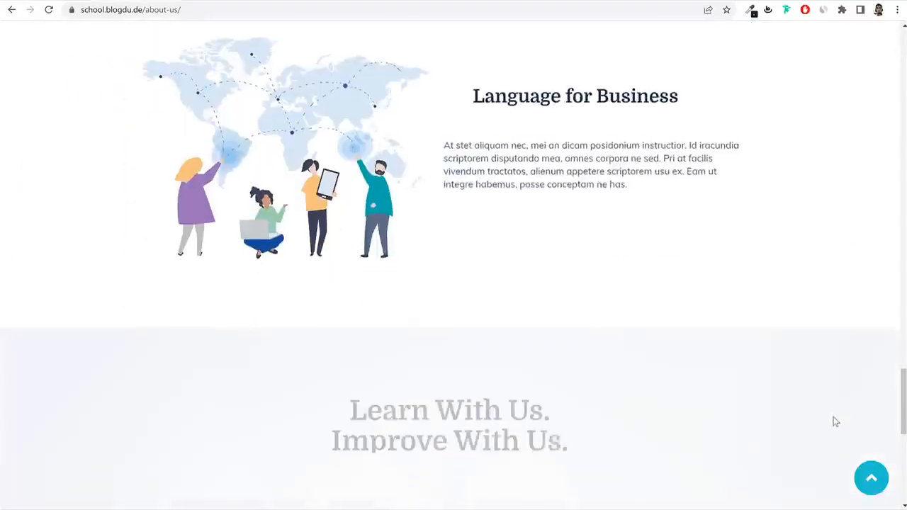
{"action": "left_click", "coordinate": [870, 477]}
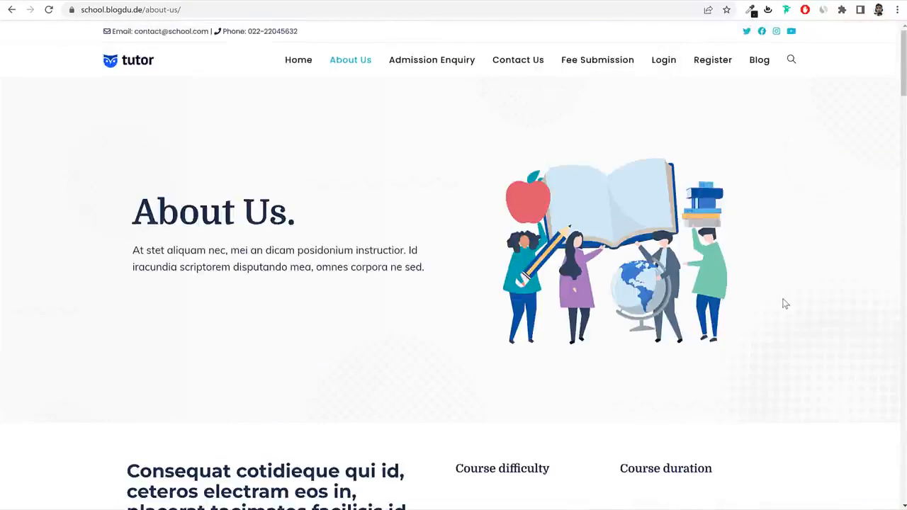
Look over the Contact Us page, then go to the Blog page.
{"action": "left_click", "coordinate": [520, 62]}
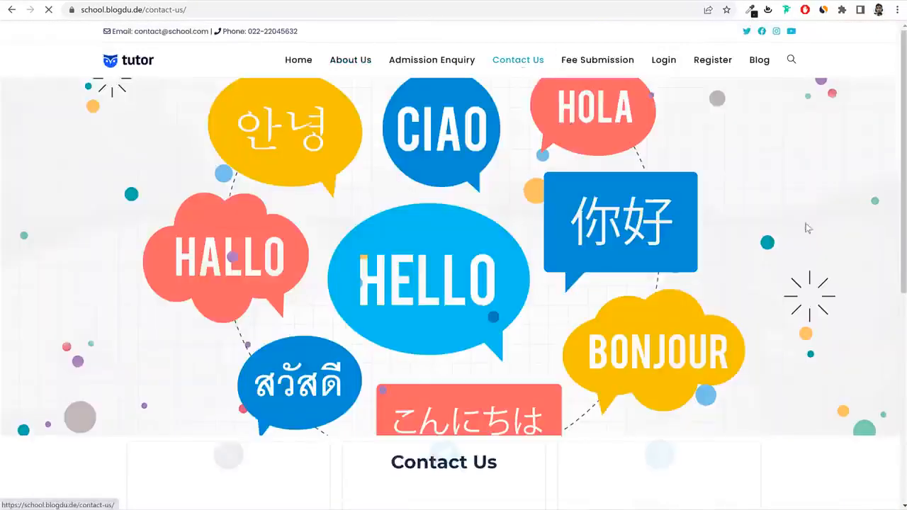
{"action": "scroll", "coordinate": [844, 262], "scroll_direction": "down", "scroll_amount": 4}
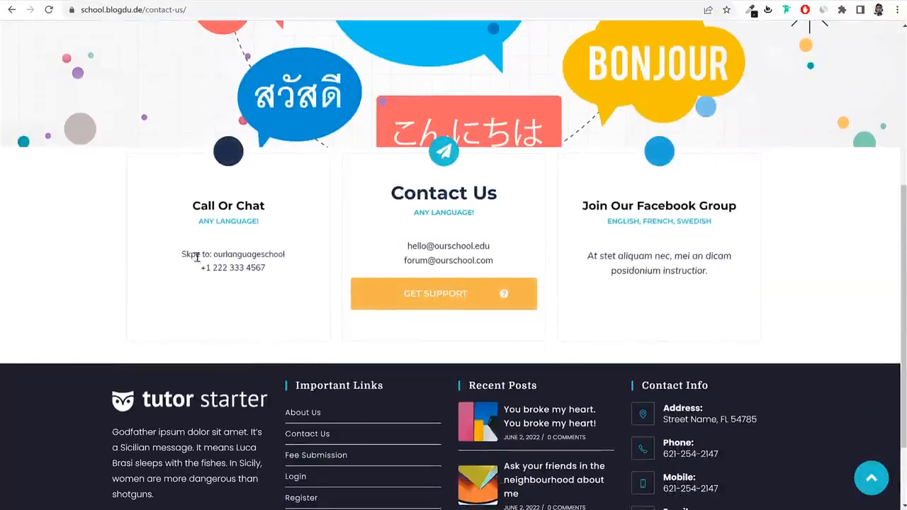
{"action": "scroll", "coordinate": [714, 332], "scroll_direction": "up", "scroll_amount": 4}
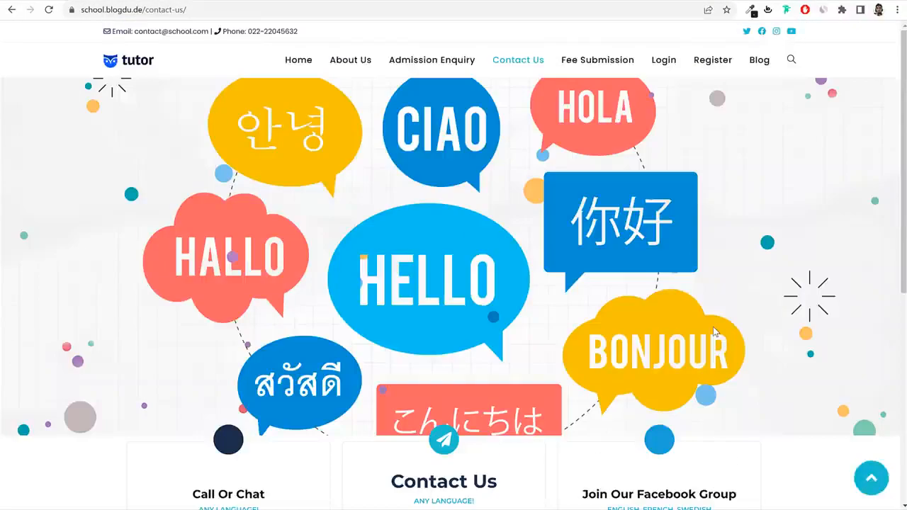
{"action": "left_click", "coordinate": [759, 62]}
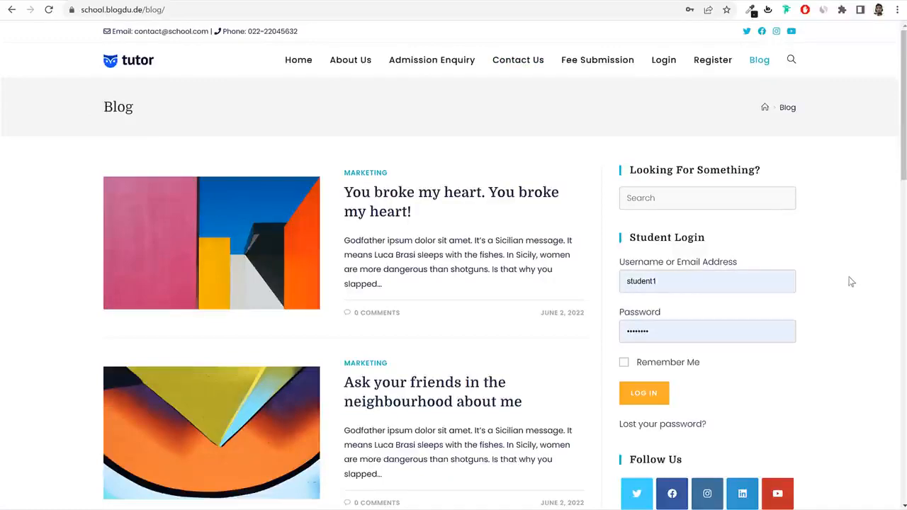
Scroll through the blog posts and Student Login sidebar, then return Home via the tutor logo.
{"action": "scroll", "coordinate": [846, 287], "scroll_direction": "down", "scroll_amount": 15}
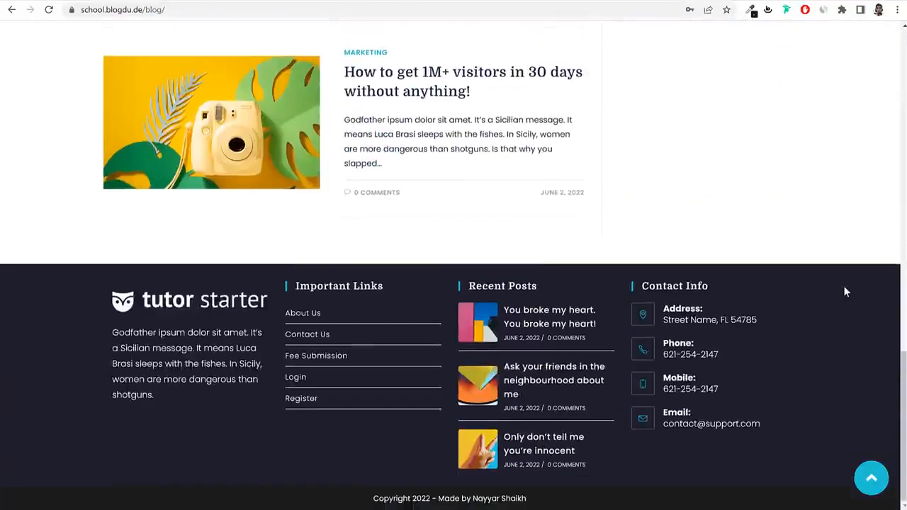
{"action": "scroll", "coordinate": [845, 289], "scroll_direction": "up", "scroll_amount": 10}
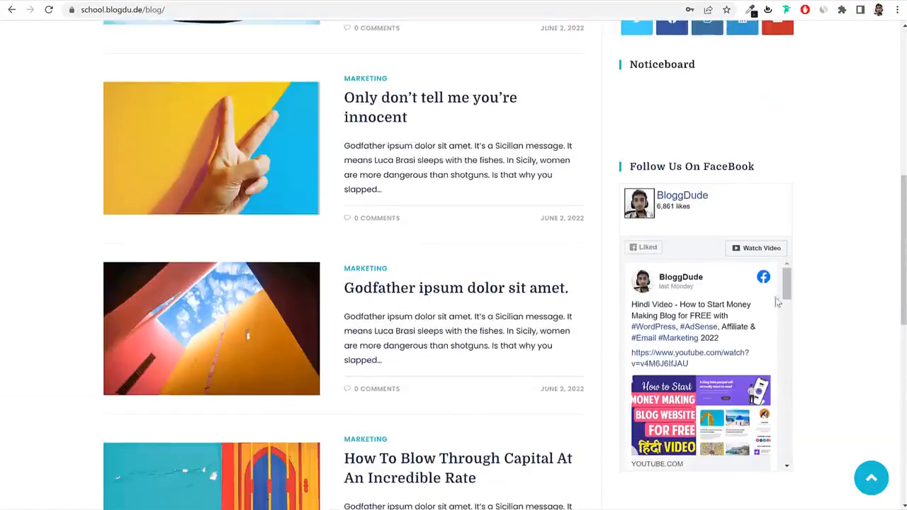
{"action": "scroll", "coordinate": [777, 302], "scroll_direction": "down", "scroll_amount": 3}
{"action": "scroll", "coordinate": [777, 303], "scroll_direction": "up", "scroll_amount": 3}
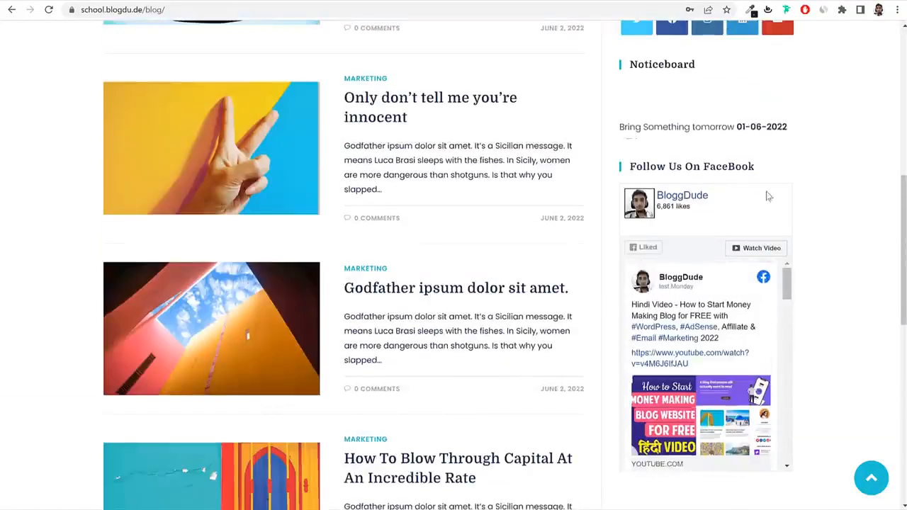
{"action": "scroll", "coordinate": [810, 250], "scroll_direction": "down", "scroll_amount": 1}
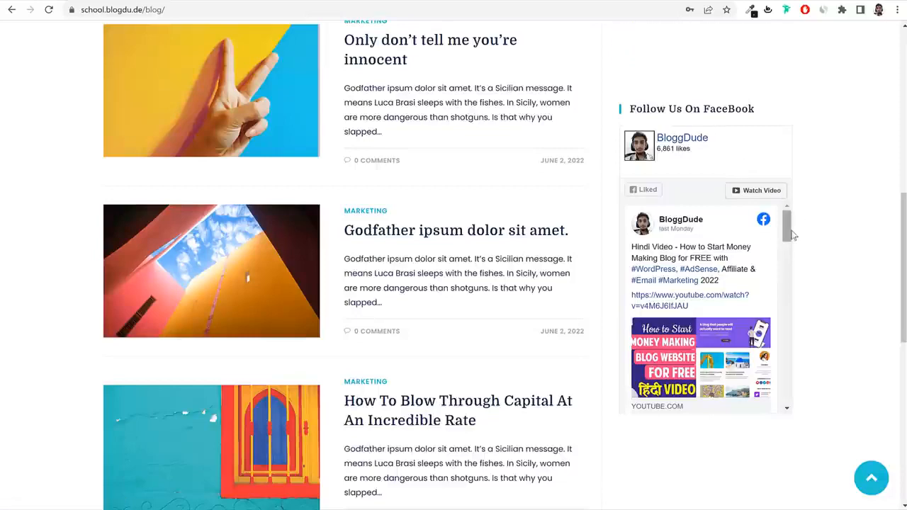
{"action": "scroll", "coordinate": [786, 237], "scroll_direction": "down", "scroll_amount": 3}
{"action": "scroll", "coordinate": [786, 237], "scroll_direction": "up", "scroll_amount": 3}
{"action": "scroll", "coordinate": [717, 267], "scroll_direction": "up", "scroll_amount": 3}
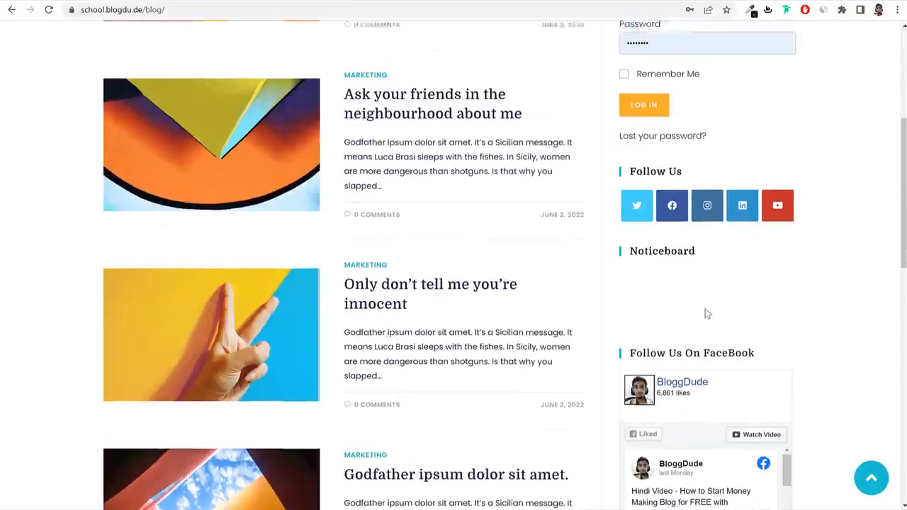
{"action": "scroll", "coordinate": [706, 313], "scroll_direction": "up", "scroll_amount": 1}
{"action": "left_click_drag", "start_coordinate": [639, 361], "coordinate": [710, 358]}
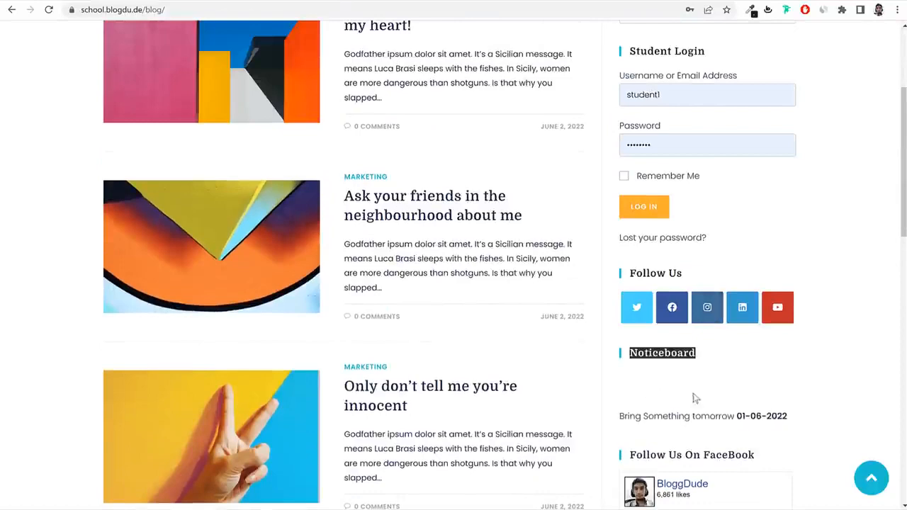
{"action": "scroll", "coordinate": [694, 362], "scroll_direction": "up", "scroll_amount": 2}
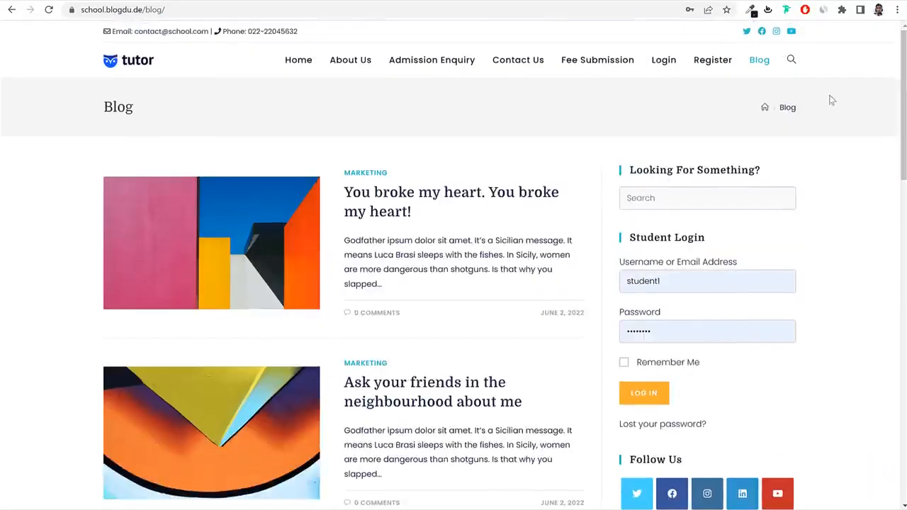
{"action": "left_click", "coordinate": [129, 61]}
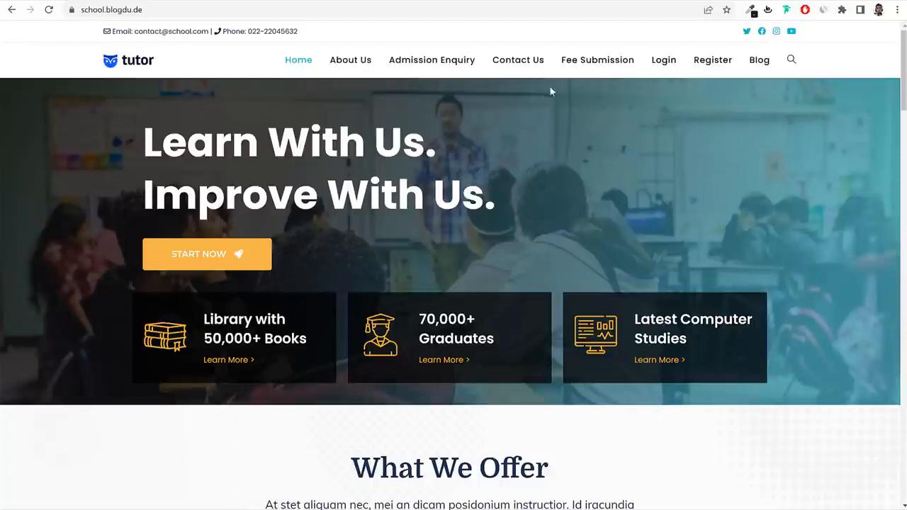
Load Hostinger's WordPress hosting page from the affiliate link in a new tab.
{"action": "scroll", "coordinate": [781, 211], "scroll_direction": "down", "scroll_amount": 4}
{"action": "scroll", "coordinate": [782, 217], "scroll_direction": "down", "scroll_amount": 15}
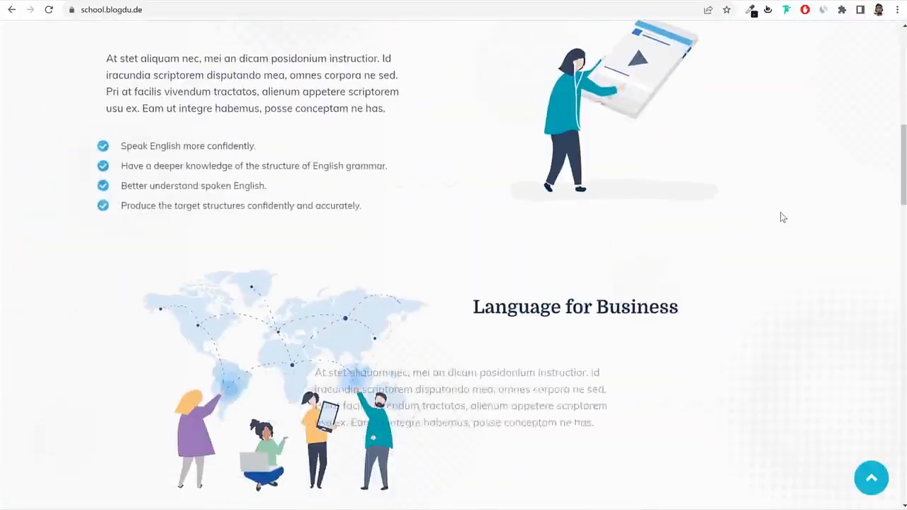
{"action": "scroll", "coordinate": [782, 236], "scroll_direction": "up", "scroll_amount": 20}
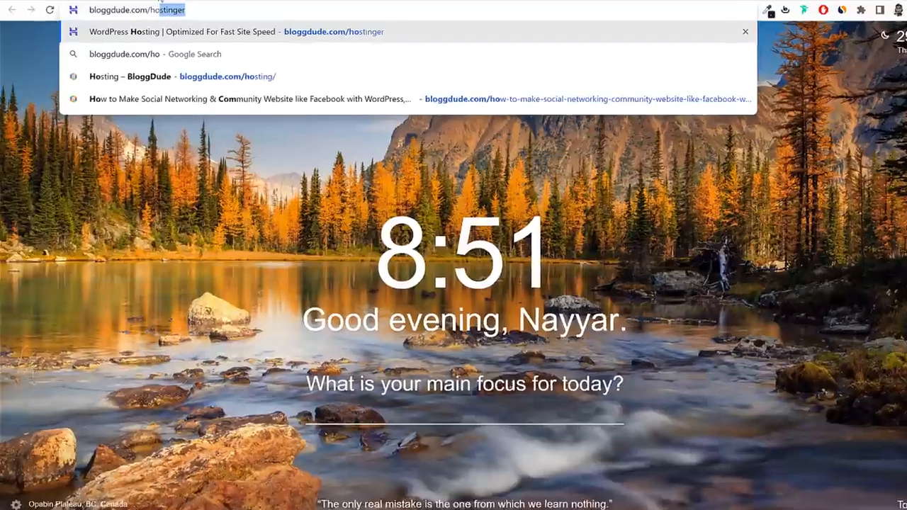
{"action": "key", "text": "Return"}
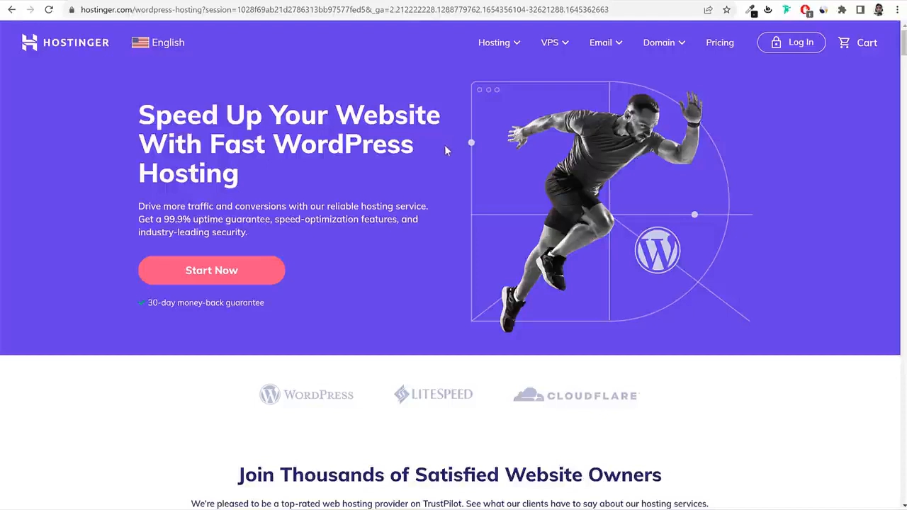
Go to WordPress Hosting and scroll to the four plans, $1.99/mo to $11.59/mo.
{"action": "left_click", "coordinate": [500, 49]}
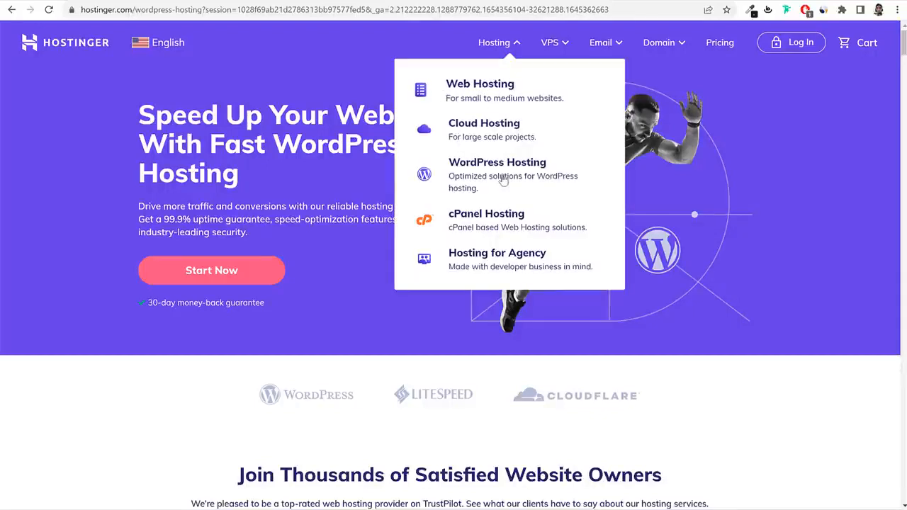
{"action": "left_click", "coordinate": [478, 168]}
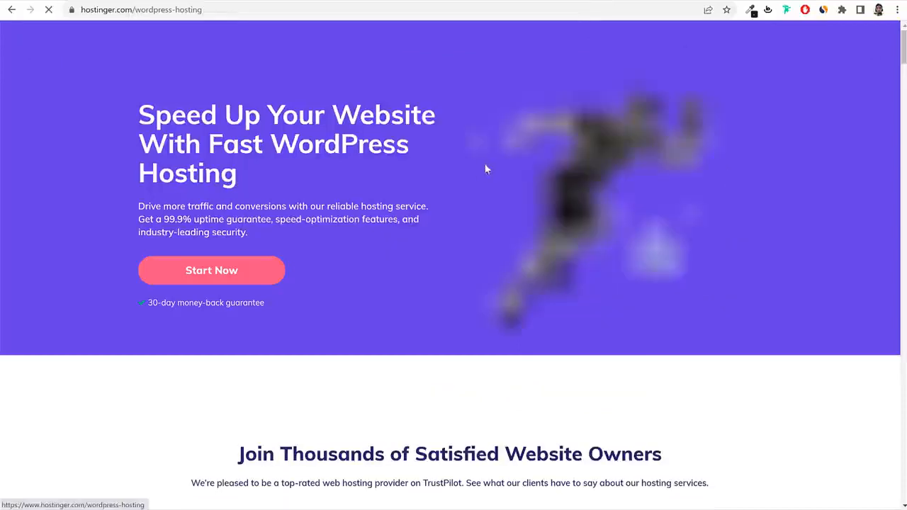
{"action": "left_click_drag", "start_coordinate": [138, 113], "coordinate": [303, 160]}
{"action": "left_click", "coordinate": [304, 163]}
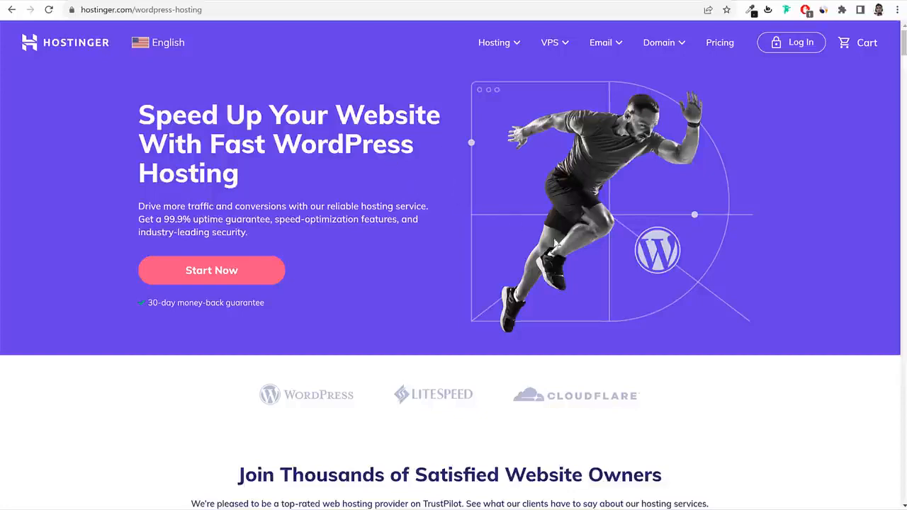
{"action": "scroll", "coordinate": [423, 171], "scroll_direction": "down", "scroll_amount": 4}
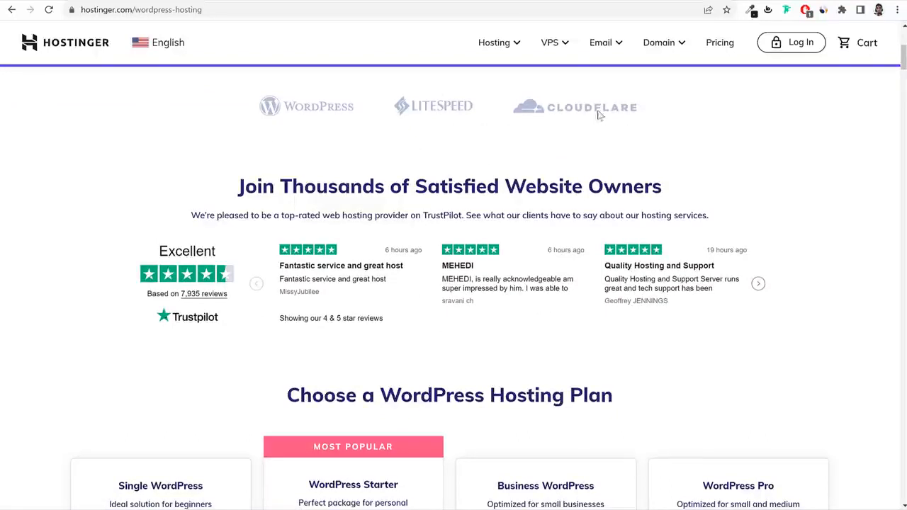
{"action": "scroll", "coordinate": [713, 166], "scroll_direction": "down", "scroll_amount": 2}
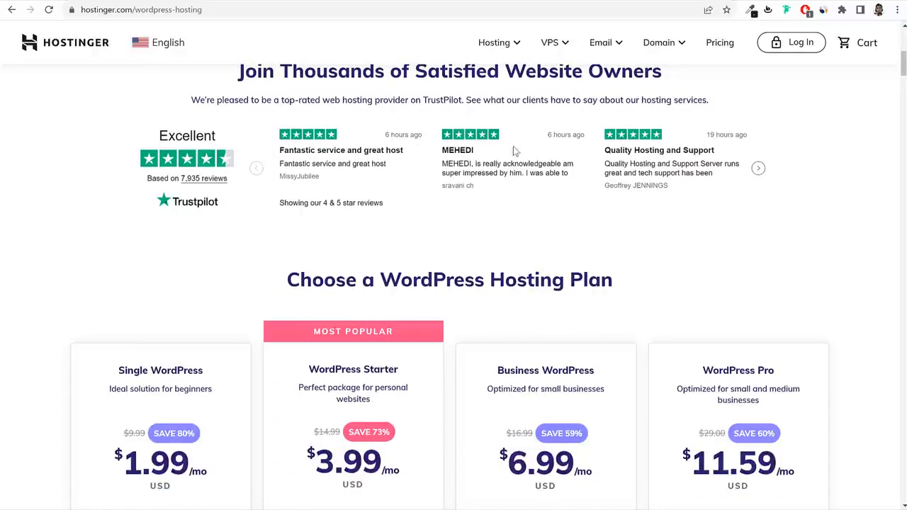
Highlight the Business plan name, then the Most Popular WordPress Starter plan name.
{"action": "scroll", "coordinate": [761, 202], "scroll_direction": "down", "scroll_amount": 3}
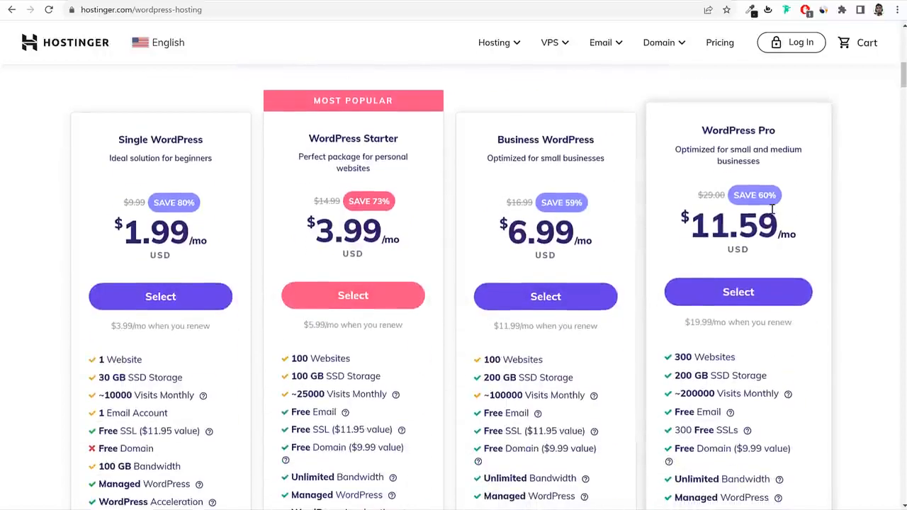
{"action": "scroll", "coordinate": [777, 219], "scroll_direction": "up", "scroll_amount": 1}
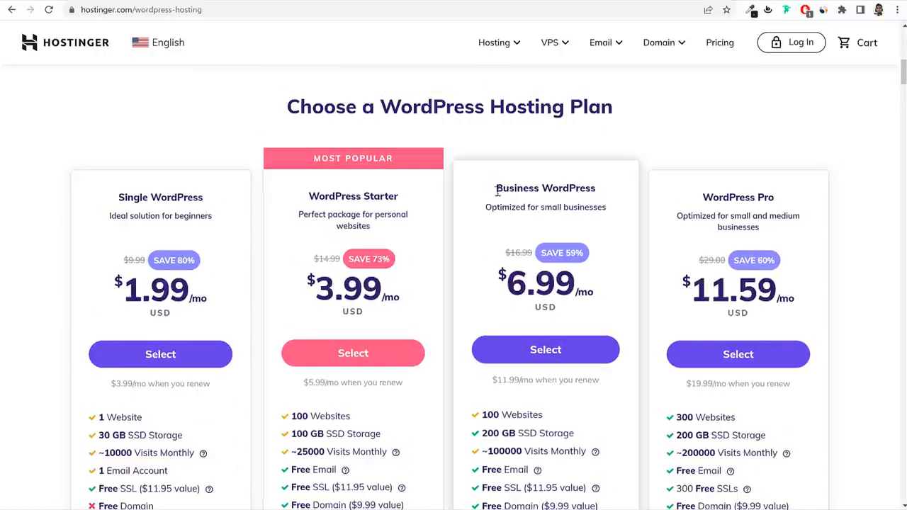
{"action": "left_click_drag", "start_coordinate": [497, 195], "coordinate": [595, 196]}
{"action": "left_click", "coordinate": [852, 198]}
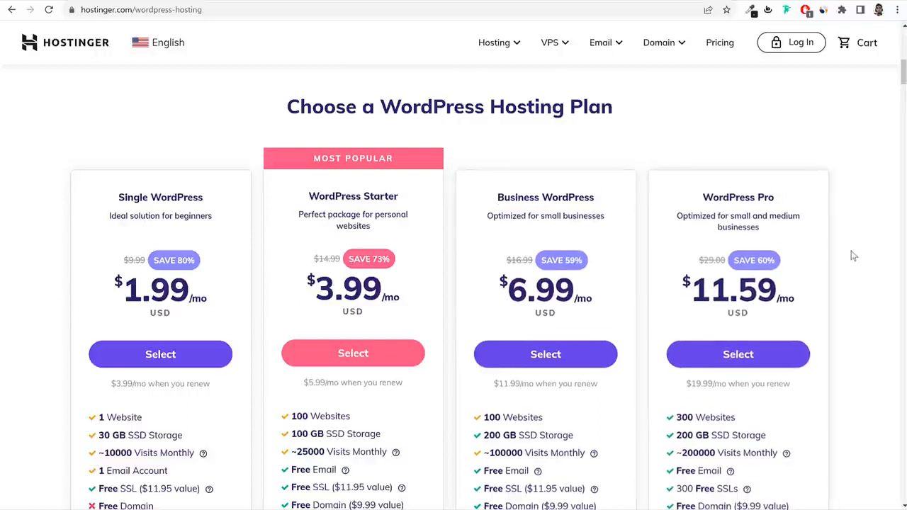
{"action": "scroll", "coordinate": [850, 252], "scroll_direction": "down", "scroll_amount": 1}
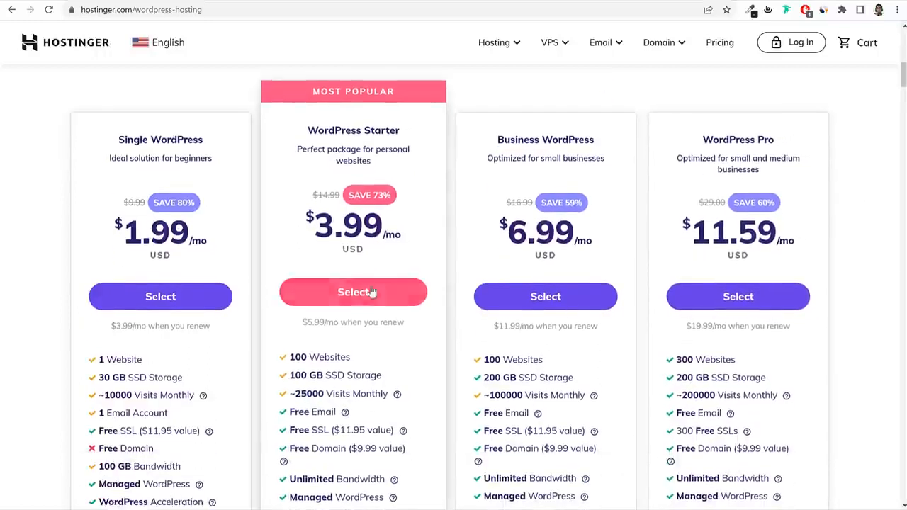
{"action": "left_click_drag", "start_coordinate": [312, 91], "coordinate": [401, 102]}
{"action": "left_click_drag", "start_coordinate": [306, 131], "coordinate": [419, 138]}
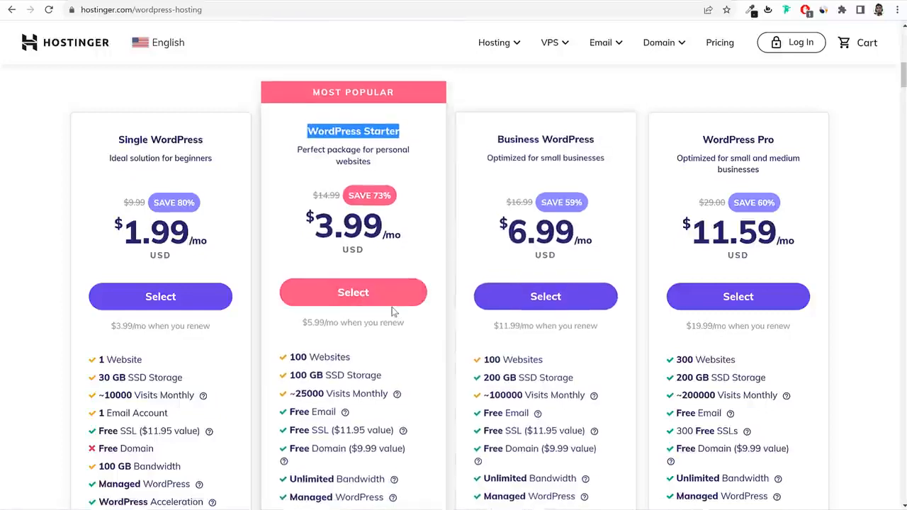
Highlight WordPress Starter's $3.99 price and its 100 websites figure.
{"action": "scroll", "coordinate": [393, 312], "scroll_direction": "down", "scroll_amount": 2}
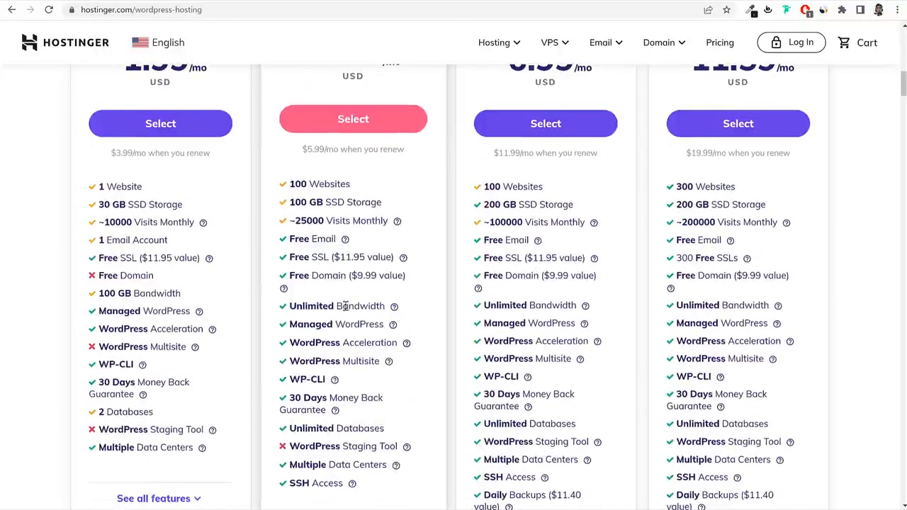
{"action": "scroll", "coordinate": [370, 318], "scroll_direction": "up", "scroll_amount": 1}
{"action": "scroll", "coordinate": [372, 318], "scroll_direction": "up", "scroll_amount": 1}
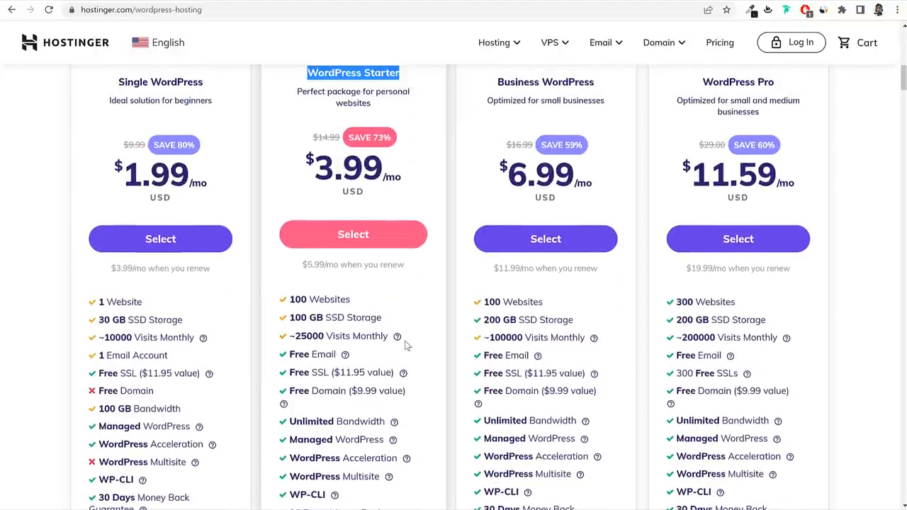
{"action": "scroll", "coordinate": [405, 344], "scroll_direction": "up", "scroll_amount": 2}
{"action": "scroll", "coordinate": [399, 296], "scroll_direction": "down", "scroll_amount": 1}
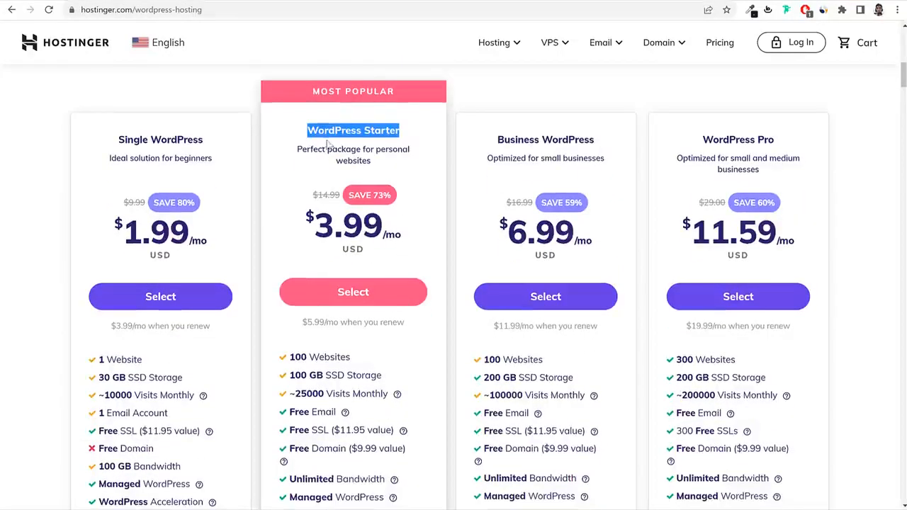
{"action": "scroll", "coordinate": [381, 228], "scroll_direction": "down", "scroll_amount": 2}
{"action": "double_click", "coordinate": [335, 106]}
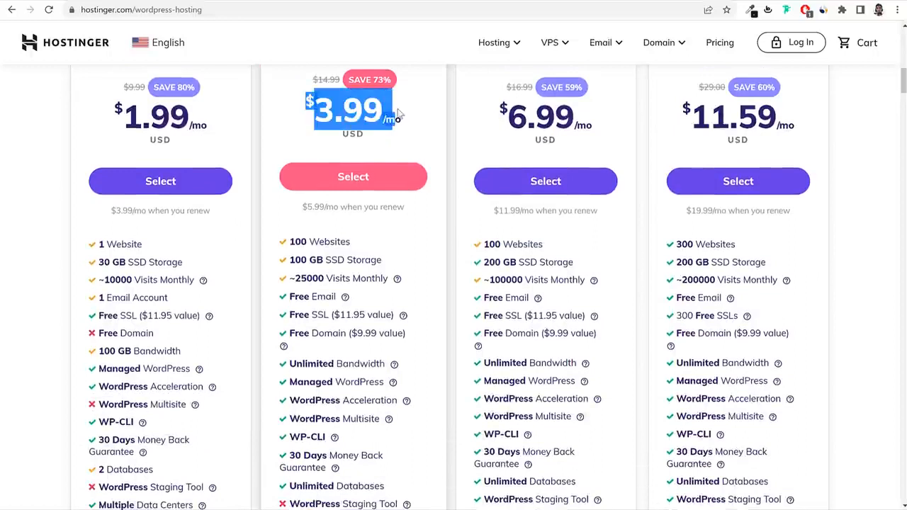
{"action": "left_click", "coordinate": [385, 222]}
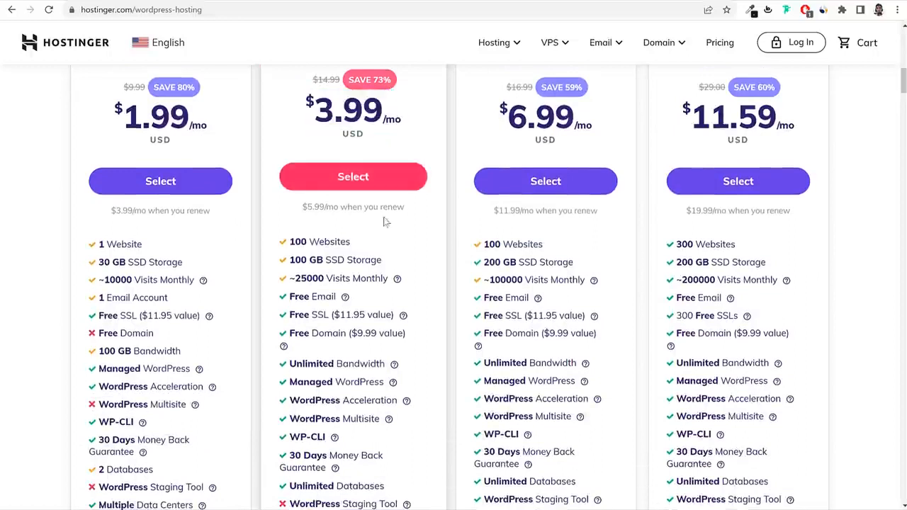
{"action": "double_click", "coordinate": [296, 242]}
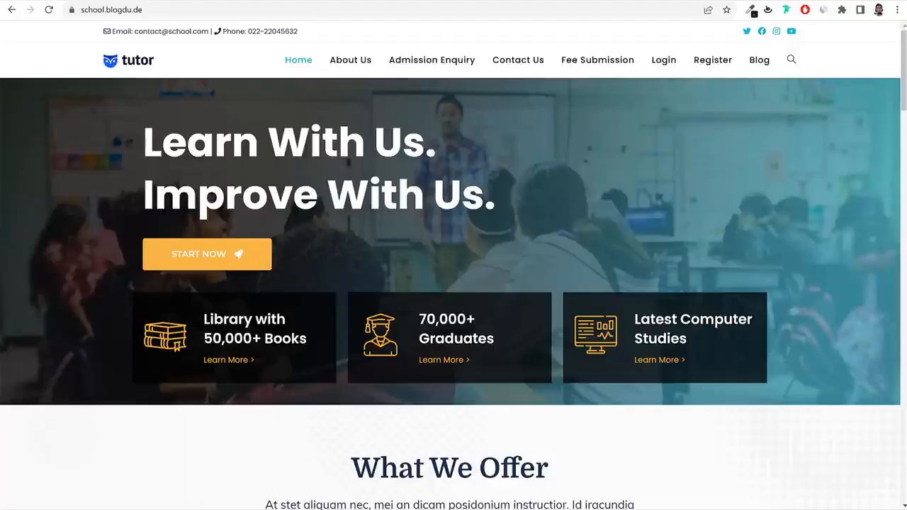
Scroll back through the plan cards and reselect the WordPress Starter plan name.
{"action": "scroll", "coordinate": [595, 324], "scroll_direction": "down", "scroll_amount": 3}
{"action": "scroll", "coordinate": [591, 300], "scroll_direction": "up", "scroll_amount": 3}
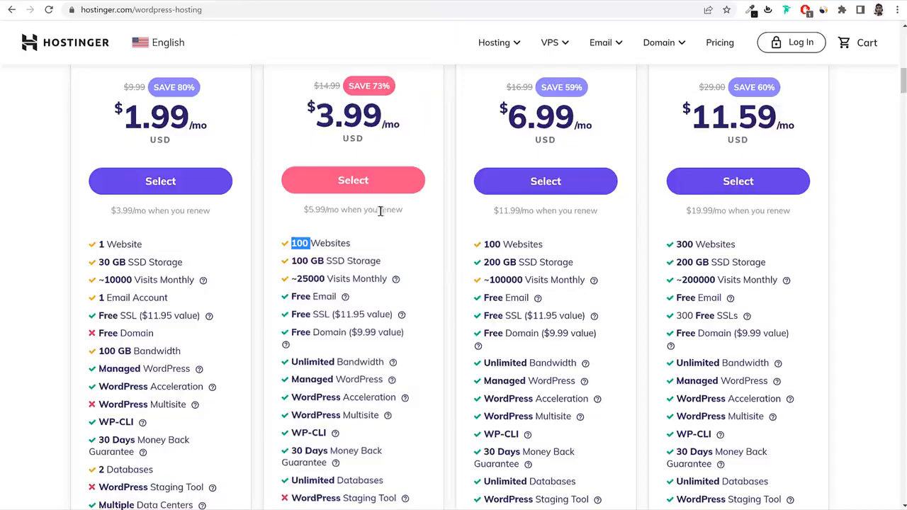
{"action": "scroll", "coordinate": [397, 212], "scroll_direction": "up", "scroll_amount": 3}
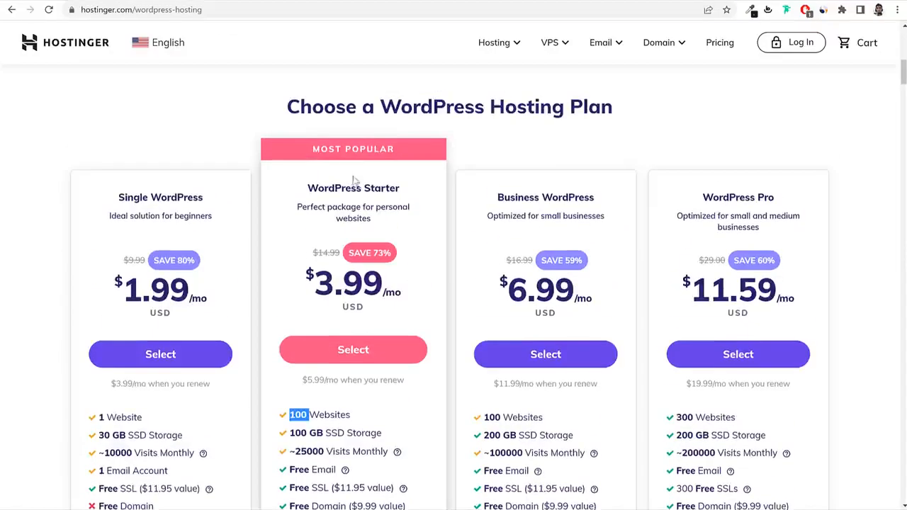
{"action": "scroll", "coordinate": [361, 188], "scroll_direction": "down", "scroll_amount": 2}
{"action": "left_click_drag", "start_coordinate": [307, 299], "coordinate": [291, 299]}
{"action": "scroll", "coordinate": [364, 305], "scroll_direction": "up", "scroll_amount": 1}
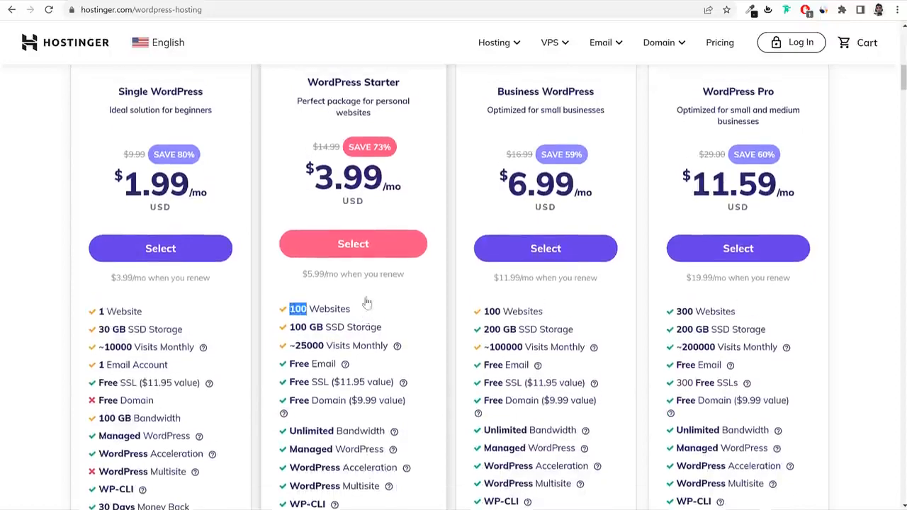
{"action": "left_click_drag", "start_coordinate": [309, 128], "coordinate": [423, 134]}
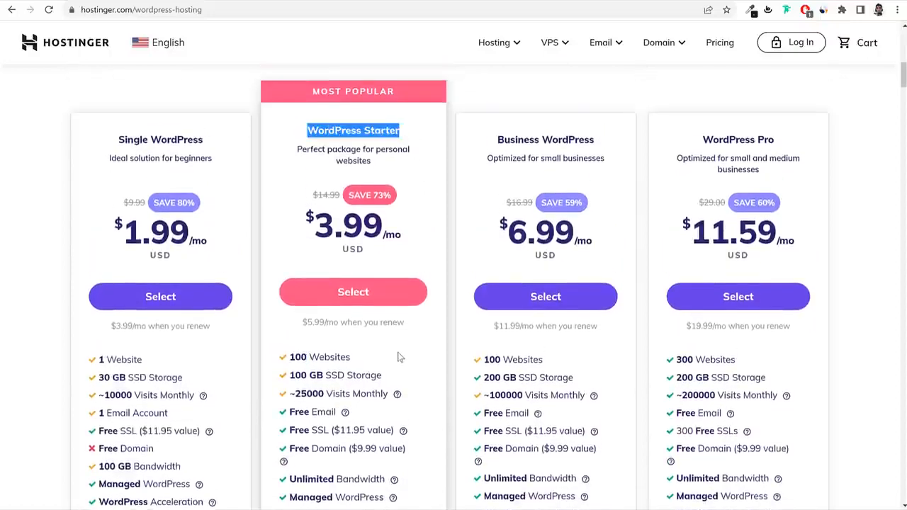
Highlight Starter's 100 GB SSD storage and scroll down its feature list.
{"action": "scroll", "coordinate": [401, 359], "scroll_direction": "down", "scroll_amount": 2}
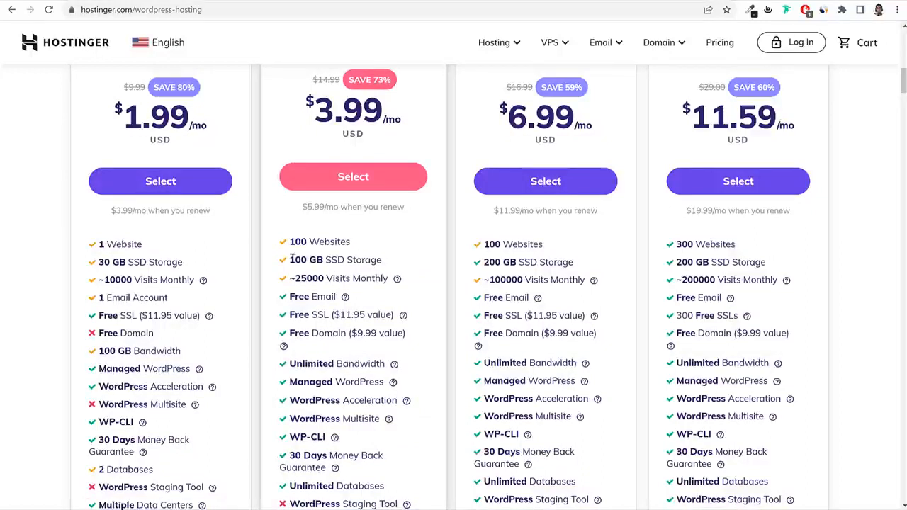
{"action": "mouse_move", "coordinate": [292, 259]}
{"action": "left_mouse_down"}
{"action": "mouse_move", "coordinate": [391, 260]}
{"action": "mouse_move", "coordinate": [289, 260]}
{"action": "left_mouse_up"}
{"action": "left_click", "coordinate": [387, 262]}
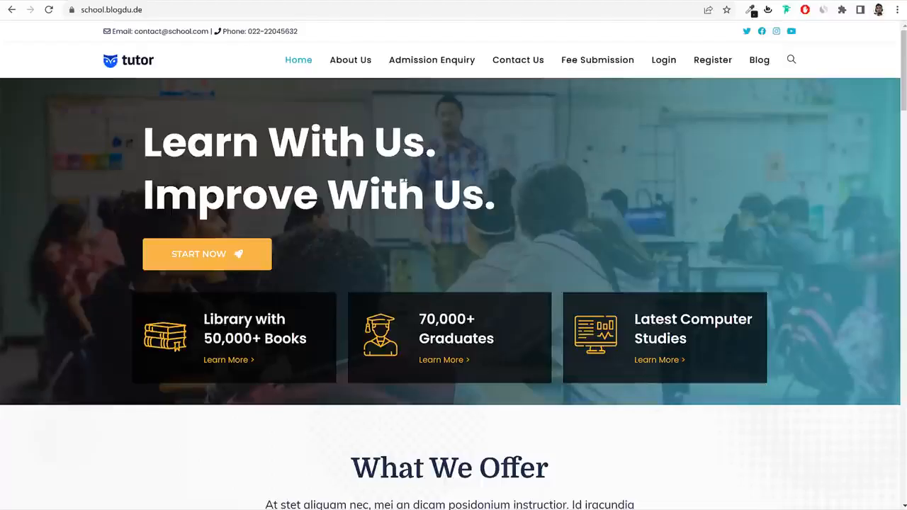
{"action": "scroll", "coordinate": [560, 303], "scroll_direction": "down", "scroll_amount": 15}
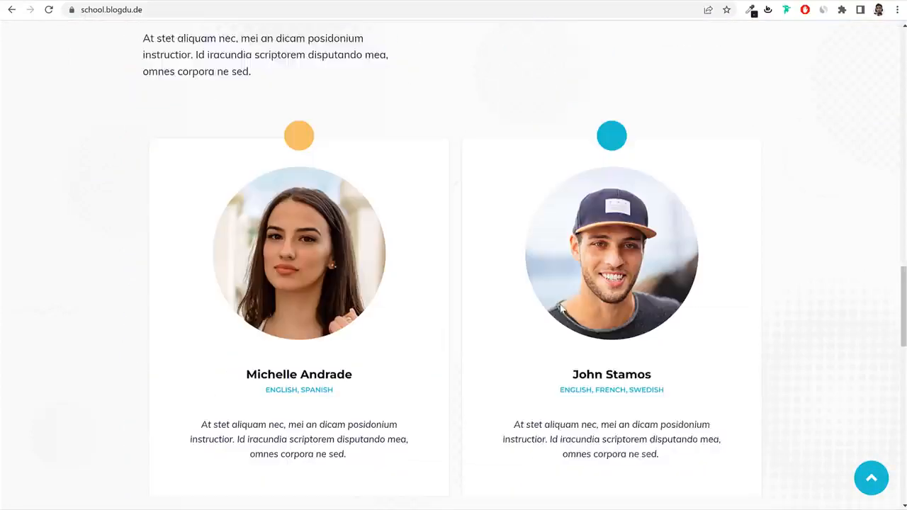
{"action": "scroll", "coordinate": [559, 304], "scroll_direction": "down", "scroll_amount": 9}
{"action": "left_click", "coordinate": [870, 479]}
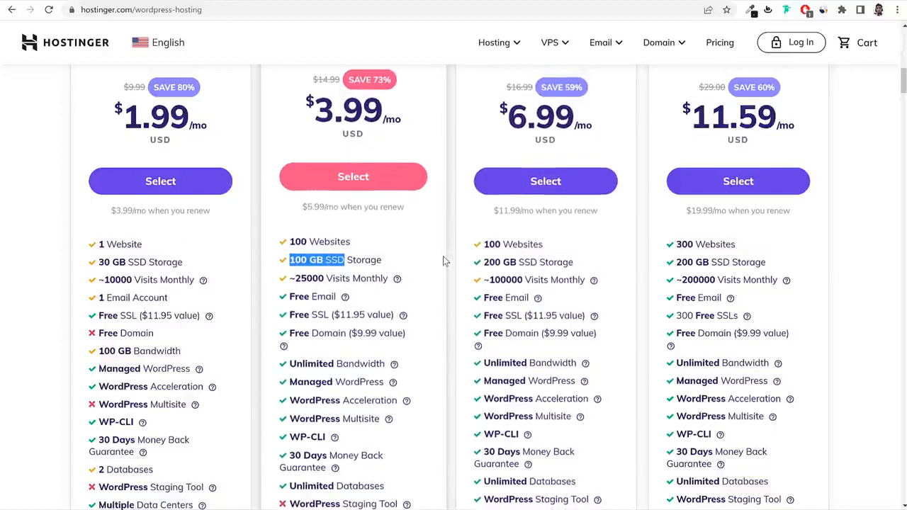
{"action": "left_click", "coordinate": [322, 260]}
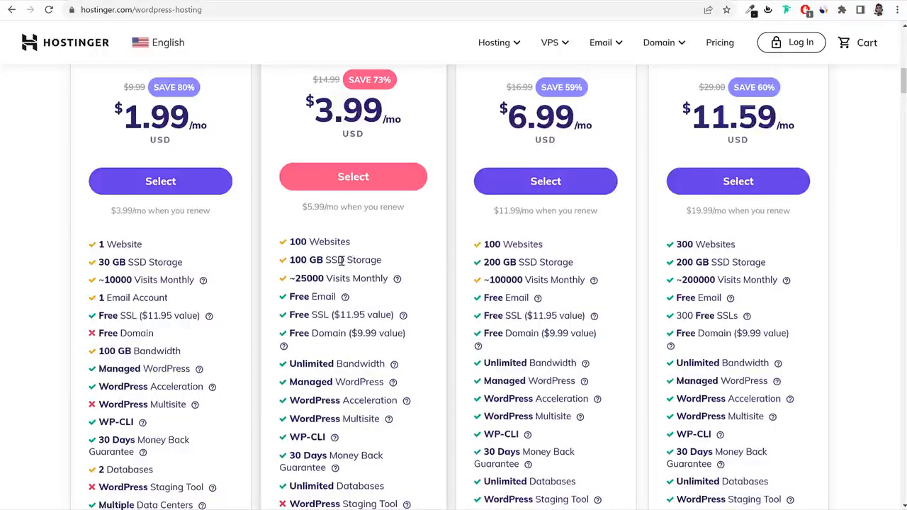
{"action": "left_click_drag", "start_coordinate": [345, 260], "coordinate": [288, 260]}
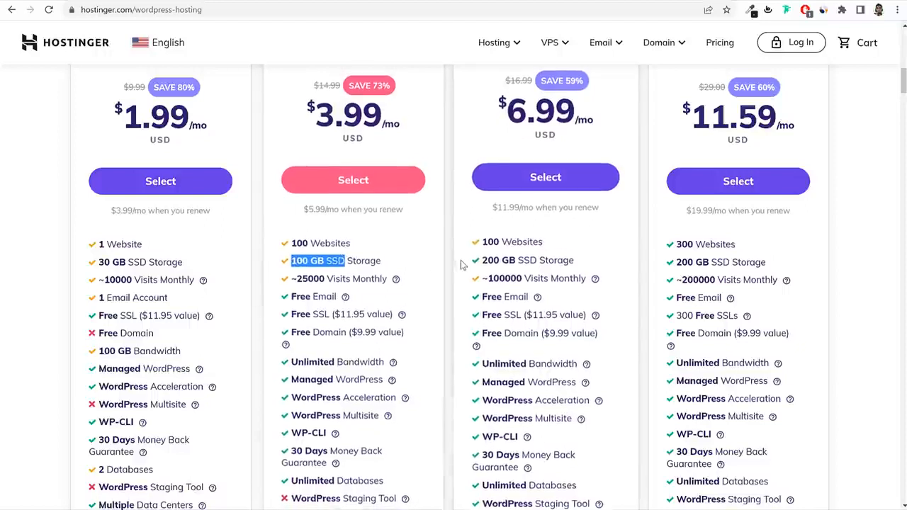
{"action": "left_click", "coordinate": [367, 295]}
{"action": "left_click_drag", "start_coordinate": [325, 260], "coordinate": [395, 262]}
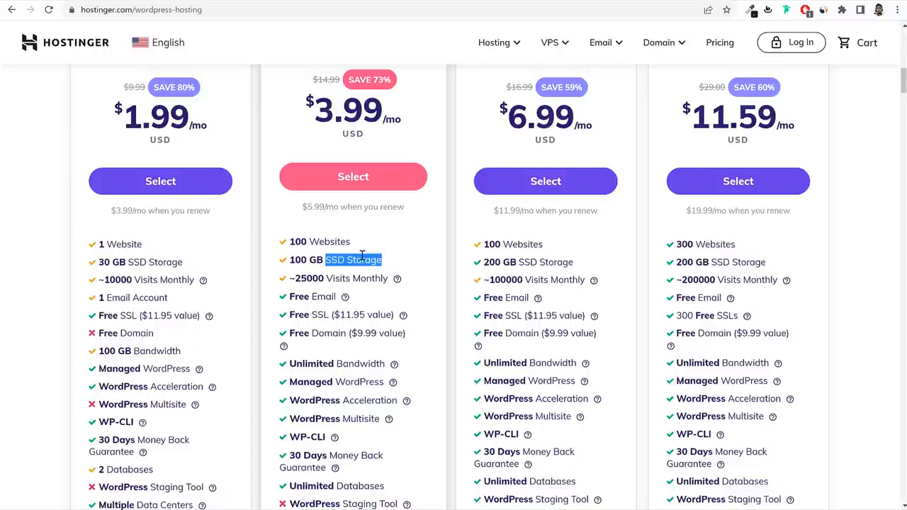
{"action": "scroll", "coordinate": [426, 287], "scroll_direction": "down", "scroll_amount": 2}
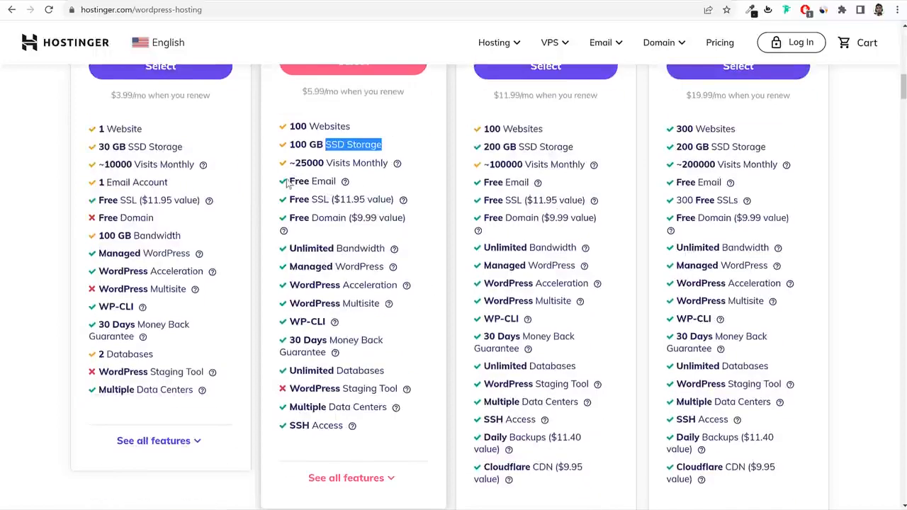
{"action": "left_click_drag", "start_coordinate": [286, 182], "coordinate": [340, 178]}
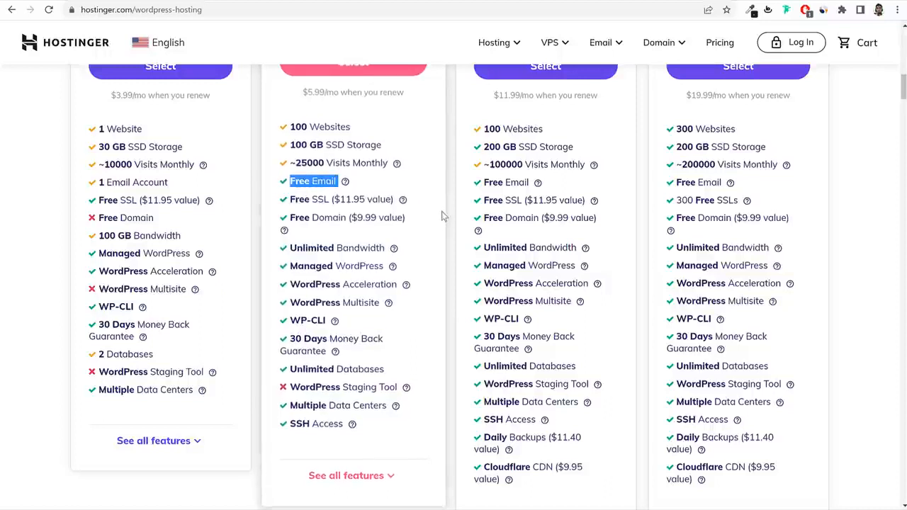
{"action": "left_click_drag", "start_coordinate": [290, 199], "coordinate": [331, 200]}
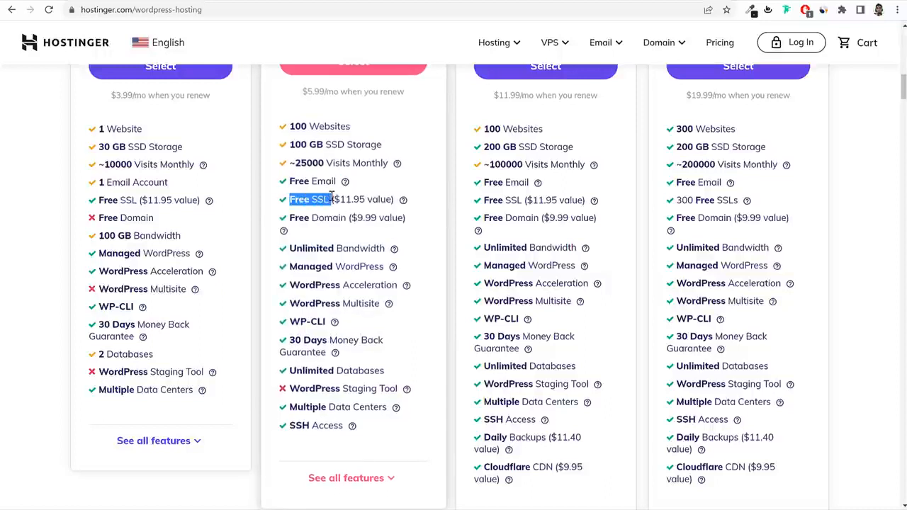
{"action": "mouse_move", "coordinate": [403, 199]}
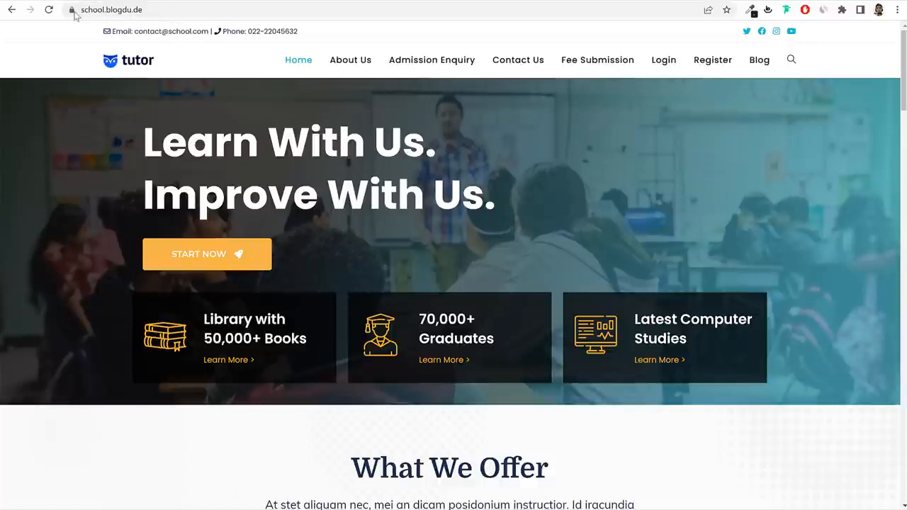
{"action": "left_click", "coordinate": [71, 10]}
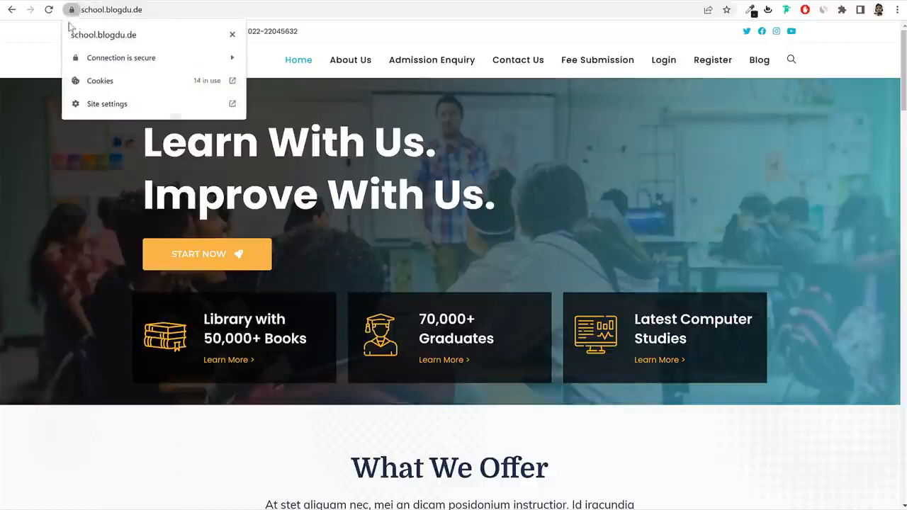
{"action": "left_click", "coordinate": [232, 36]}
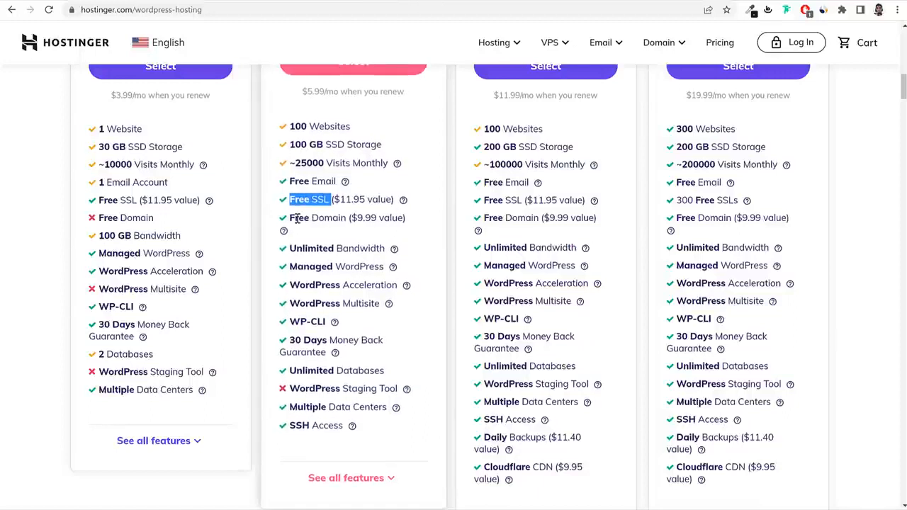
Check Starter's Free Domain and feature help tips, then select the WordPress Starter plan.
{"action": "left_click_drag", "start_coordinate": [290, 217], "coordinate": [350, 219]}
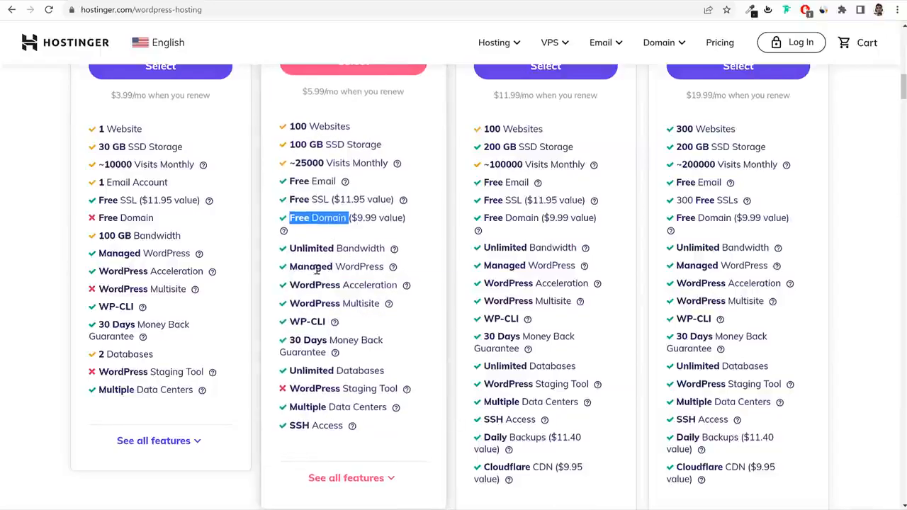
{"action": "mouse_move", "coordinate": [392, 268]}
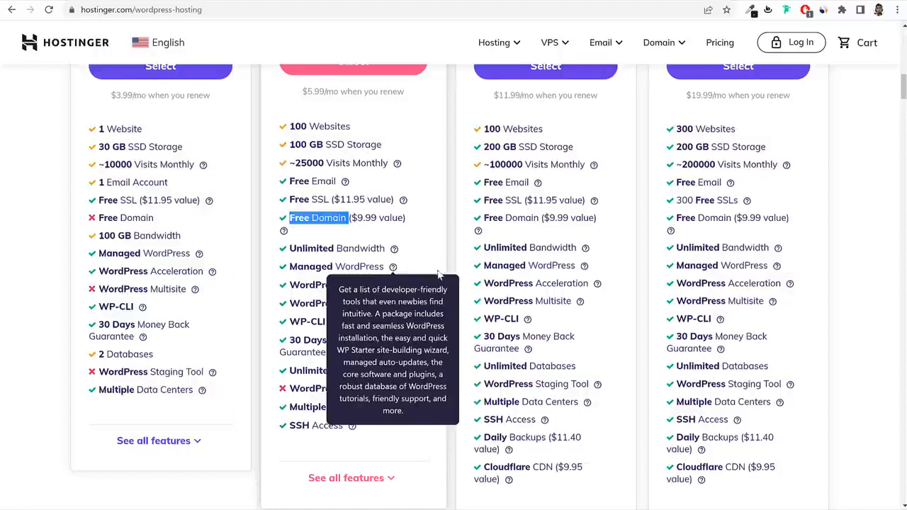
{"action": "scroll", "coordinate": [434, 280], "scroll_direction": "down", "scroll_amount": 1}
{"action": "mouse_move", "coordinate": [407, 229]}
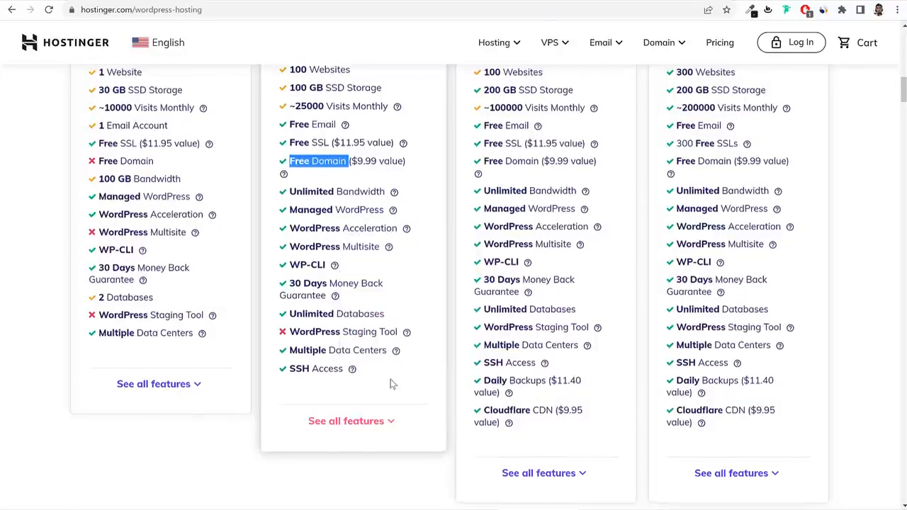
{"action": "scroll", "coordinate": [392, 379], "scroll_direction": "up", "scroll_amount": 4}
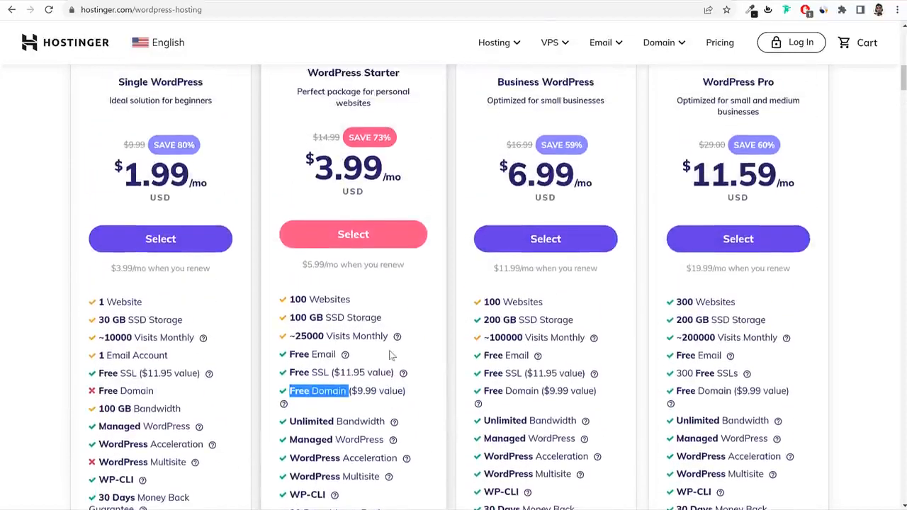
{"action": "scroll", "coordinate": [411, 354], "scroll_direction": "up", "scroll_amount": 1}
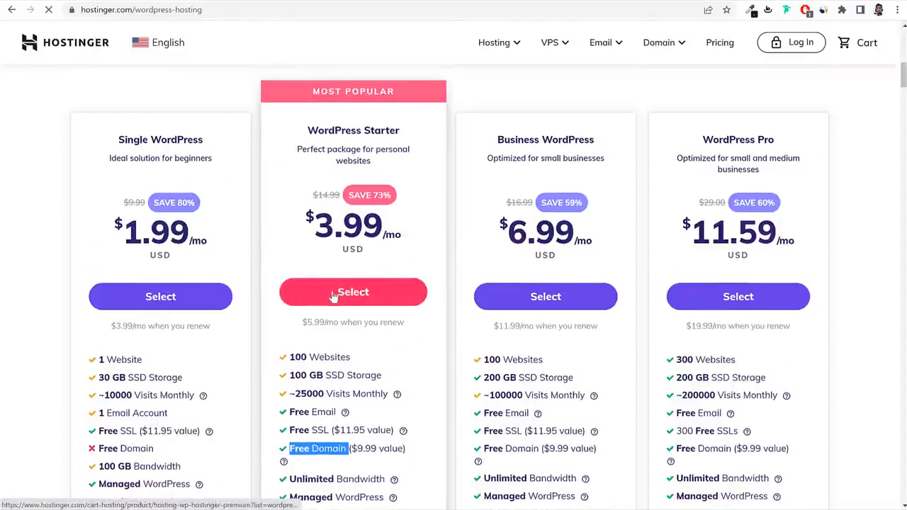
{"action": "left_click", "coordinate": [395, 290]}
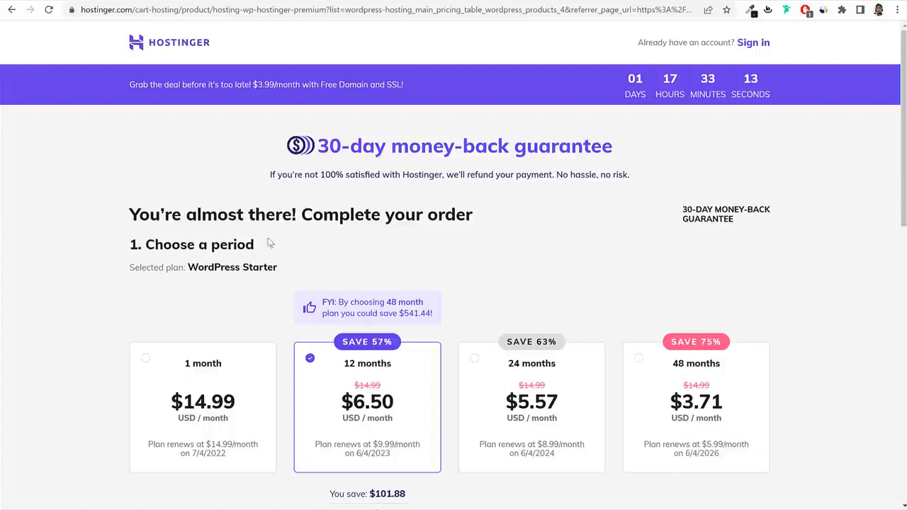
Try the 48-month period, then return to the 12-month period.
{"action": "left_click_drag", "start_coordinate": [174, 244], "coordinate": [299, 247]}
{"action": "left_click", "coordinate": [300, 247]}
{"action": "scroll", "coordinate": [342, 245], "scroll_direction": "down", "scroll_amount": 1}
{"action": "scroll", "coordinate": [342, 246], "scroll_direction": "down", "scroll_amount": 1}
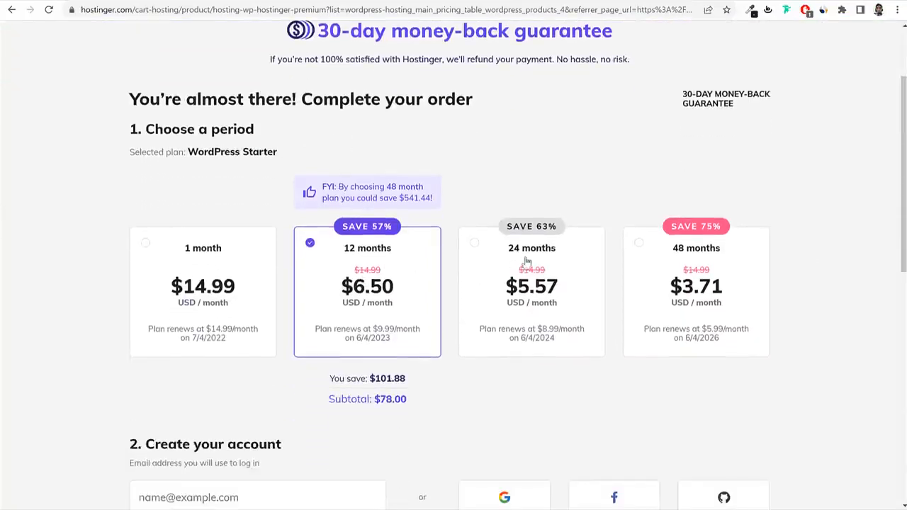
{"action": "left_click_drag", "start_coordinate": [743, 254], "coordinate": [663, 259]}
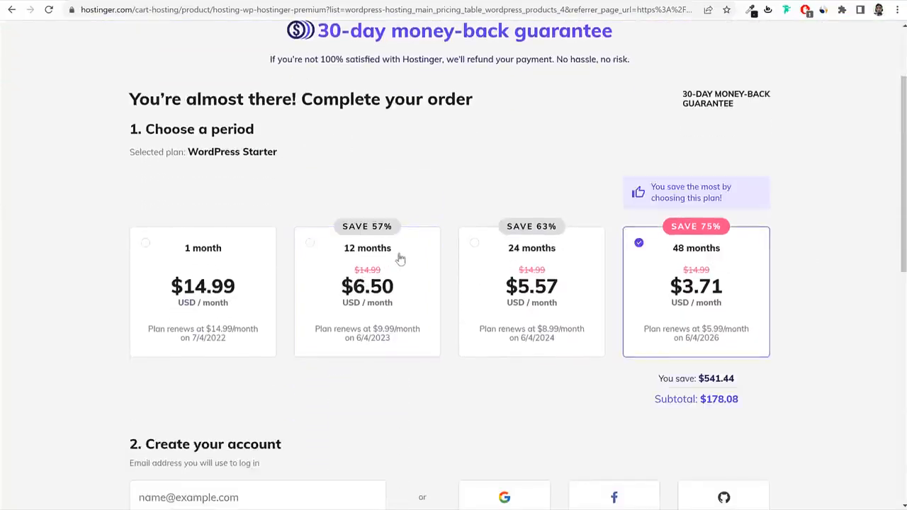
{"action": "left_click", "coordinate": [400, 255]}
{"action": "left_click_drag", "start_coordinate": [402, 248], "coordinate": [343, 258]}
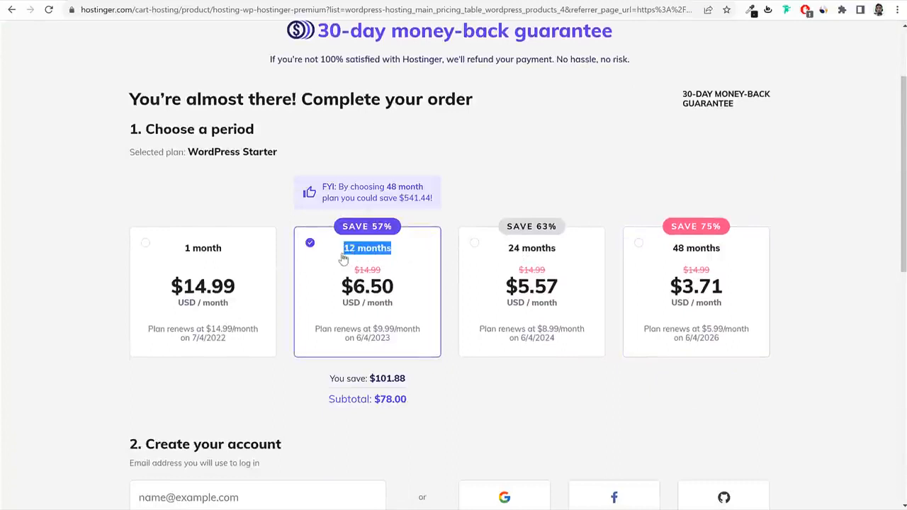
Try the 1-month period, return to 12 months, noting its $6.50/month price and 57% saving.
{"action": "scroll", "coordinate": [409, 267], "scroll_direction": "down", "scroll_amount": 1}
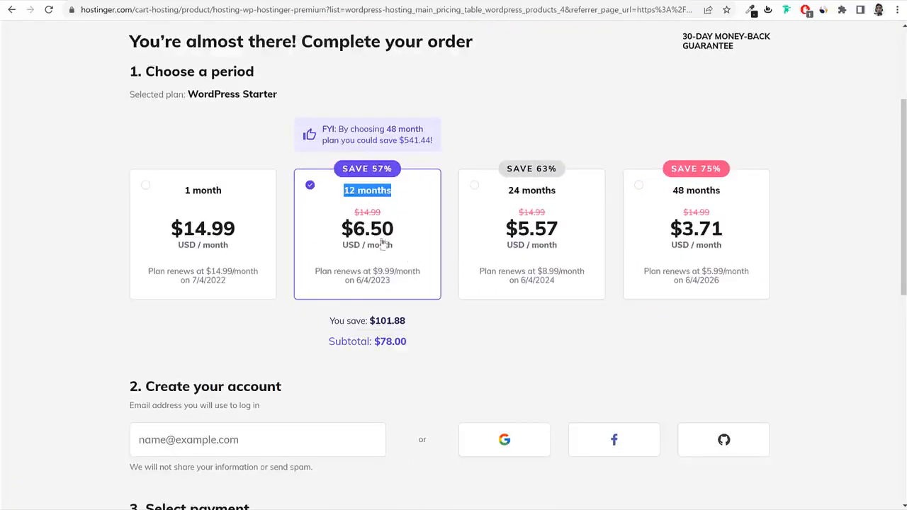
{"action": "left_click", "coordinate": [239, 225]}
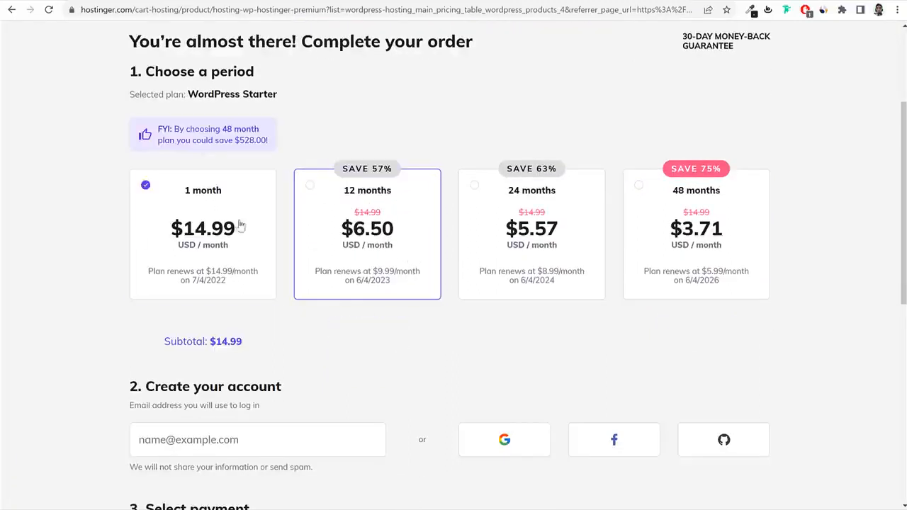
{"action": "left_click", "coordinate": [379, 217]}
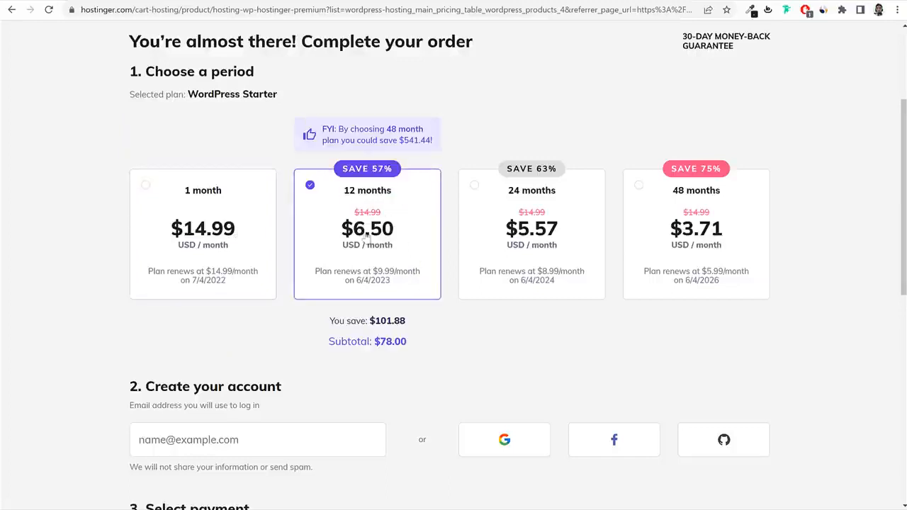
{"action": "left_click_drag", "start_coordinate": [398, 230], "coordinate": [341, 240]}
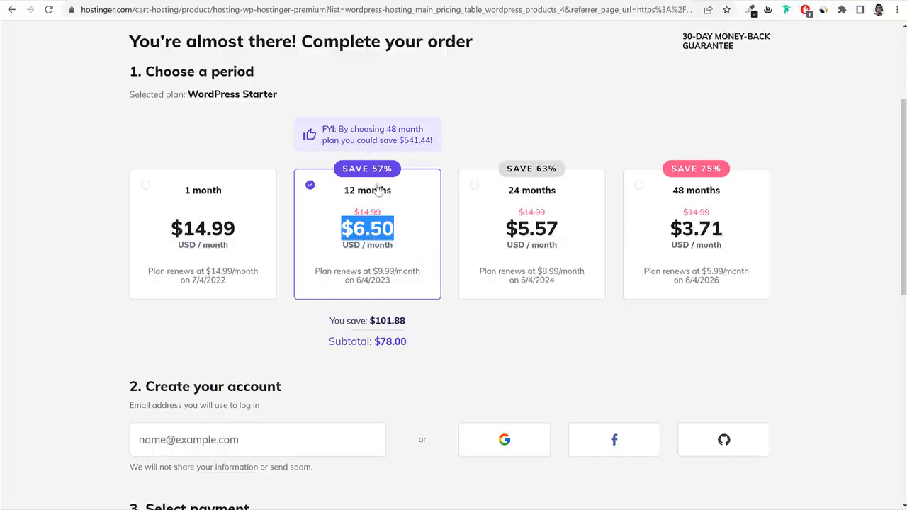
{"action": "left_click_drag", "start_coordinate": [372, 170], "coordinate": [392, 170]}
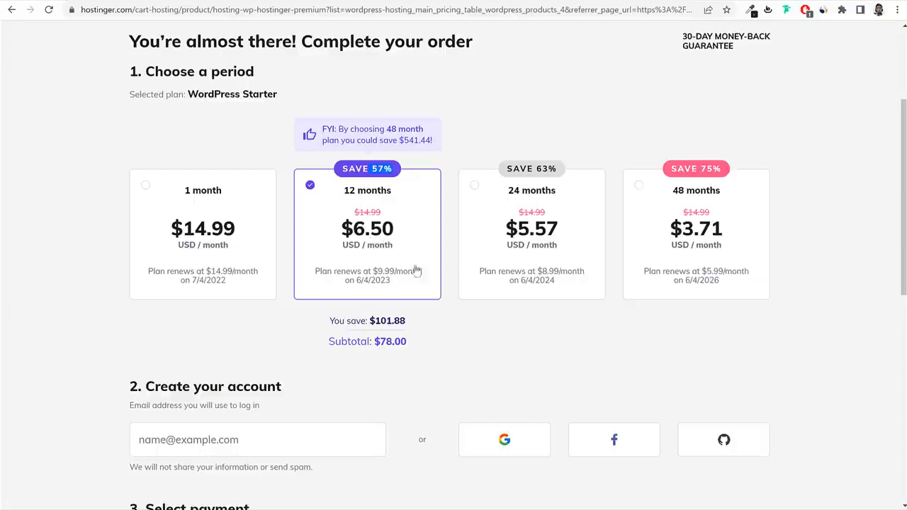
Switch to the 24-month period and examine its $5.57/month price and renewal terms.
{"action": "left_click", "coordinate": [548, 218]}
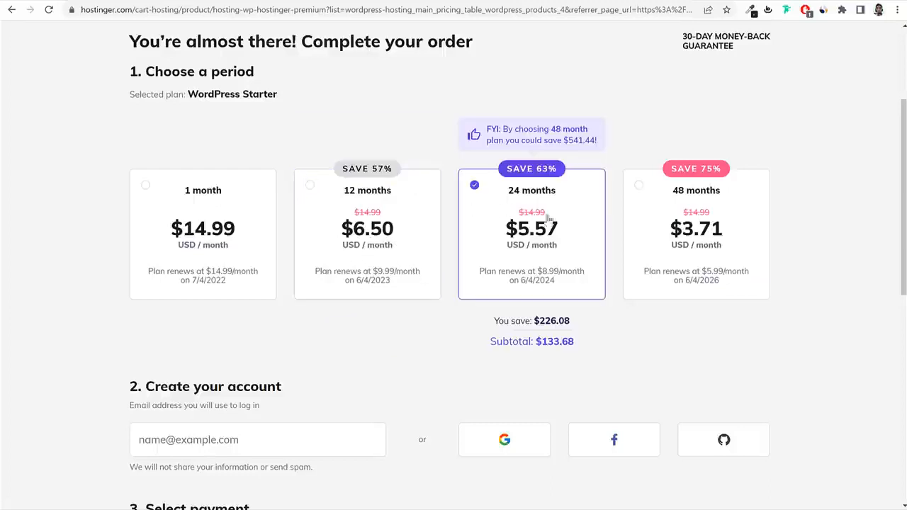
{"action": "left_click_drag", "start_coordinate": [560, 234], "coordinate": [510, 232]}
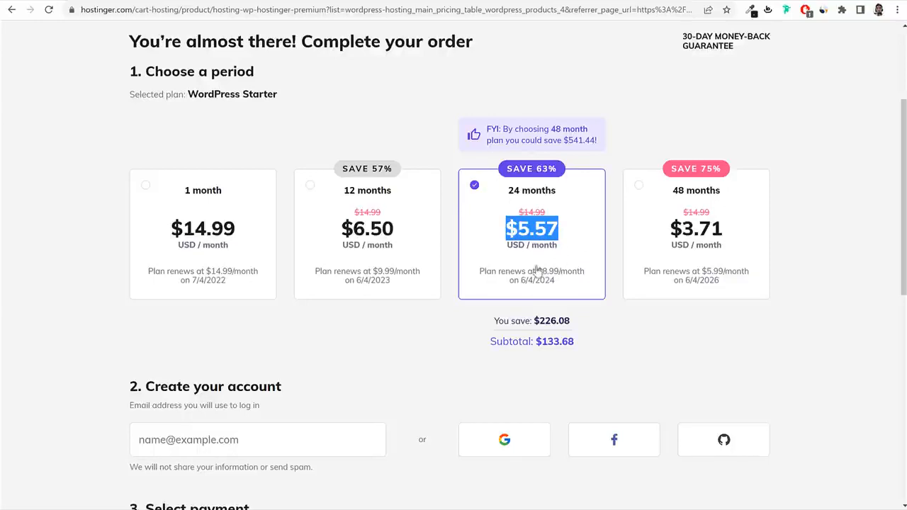
{"action": "left_click_drag", "start_coordinate": [537, 272], "coordinate": [556, 284]}
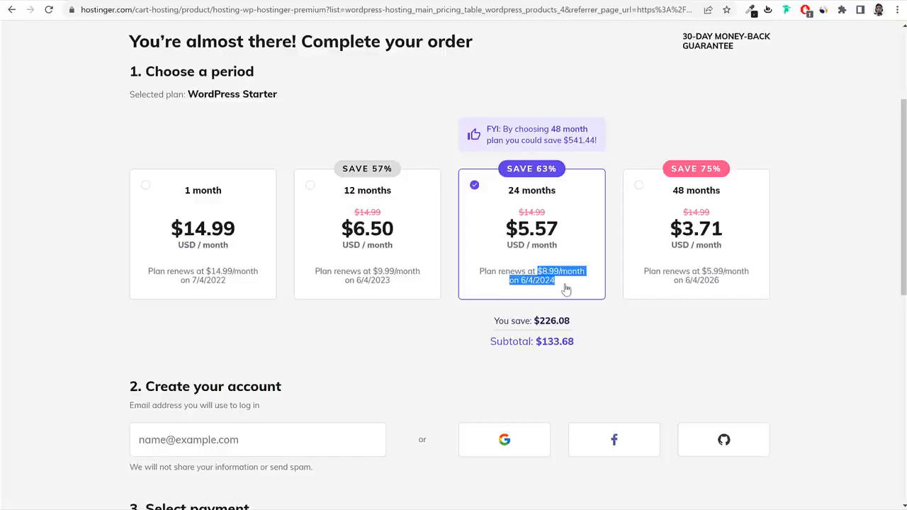
{"action": "left_click_drag", "start_coordinate": [572, 229], "coordinate": [518, 231]}
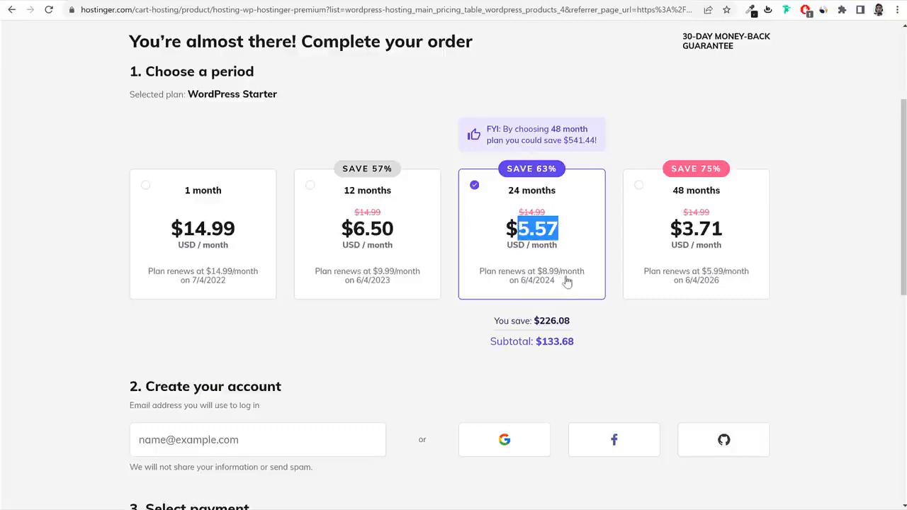
{"action": "left_click_drag", "start_coordinate": [539, 272], "coordinate": [562, 284]}
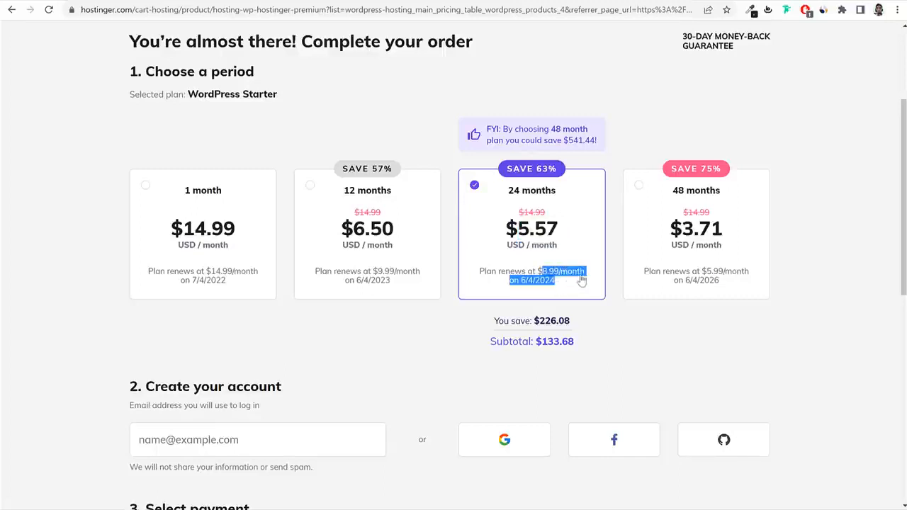
{"action": "left_click_drag", "start_coordinate": [554, 238], "coordinate": [500, 230]}
{"action": "left_click_drag", "start_coordinate": [537, 271], "coordinate": [566, 286]}
Compare 1-month against 24-month's $133.68 subtotal, then pick the 12-month period.
{"action": "left_click", "coordinate": [188, 243]}
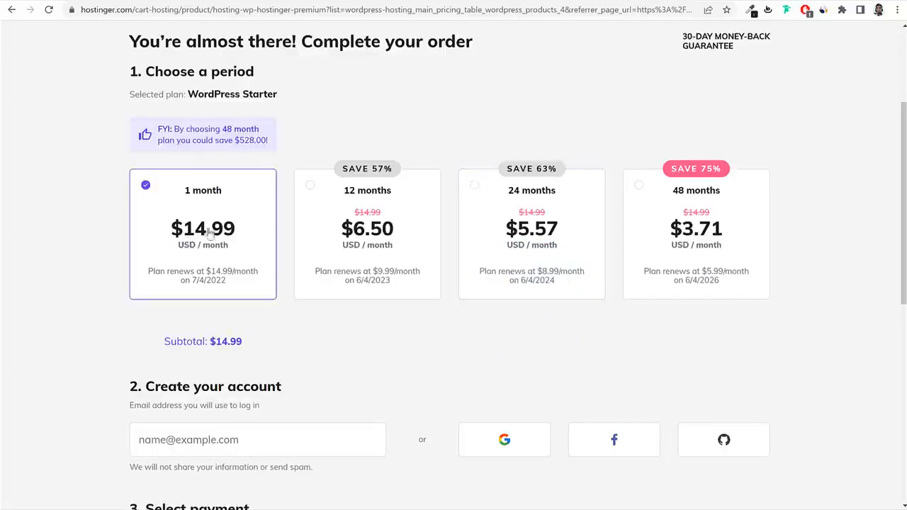
{"action": "left_click", "coordinate": [562, 259]}
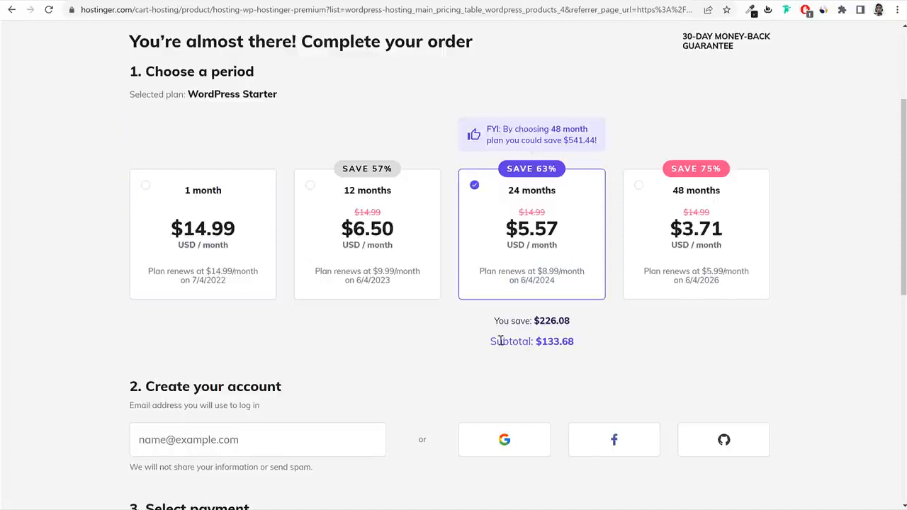
{"action": "left_click_drag", "start_coordinate": [489, 340], "coordinate": [608, 343]}
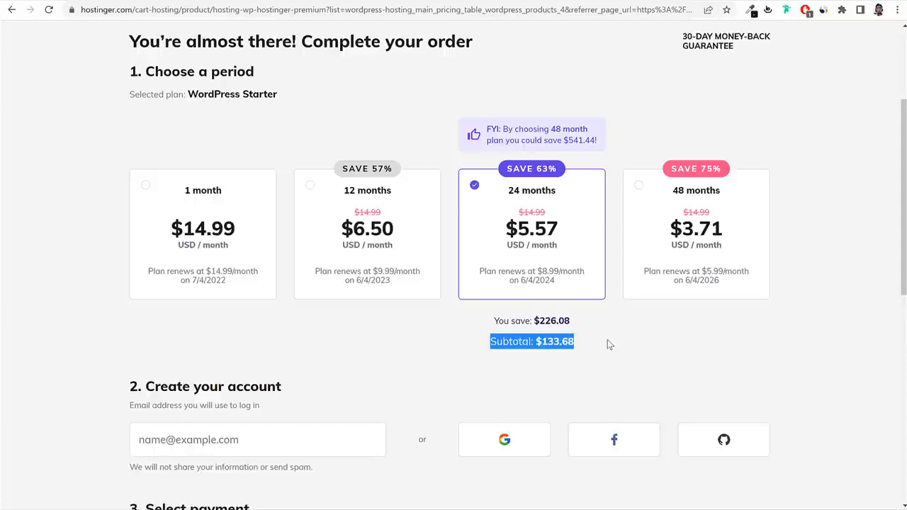
{"action": "left_click_drag", "start_coordinate": [599, 345], "coordinate": [535, 345]}
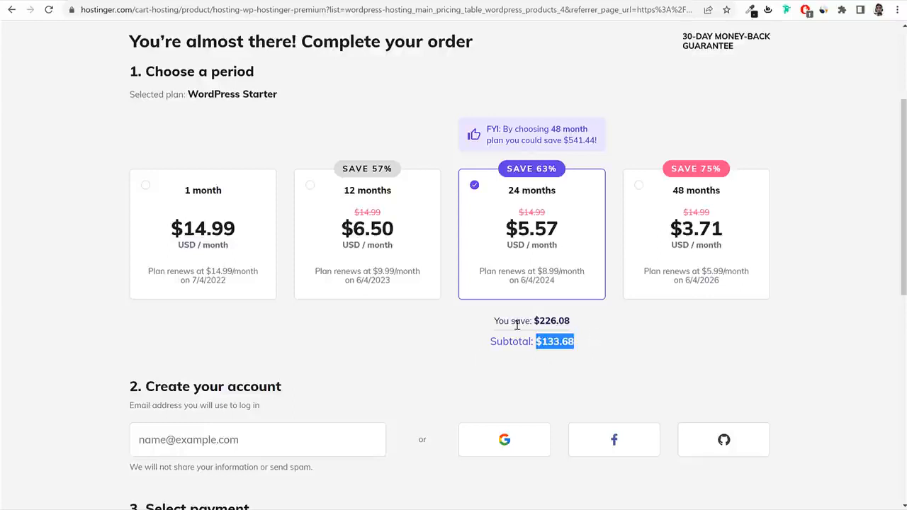
{"action": "left_click", "coordinate": [386, 252]}
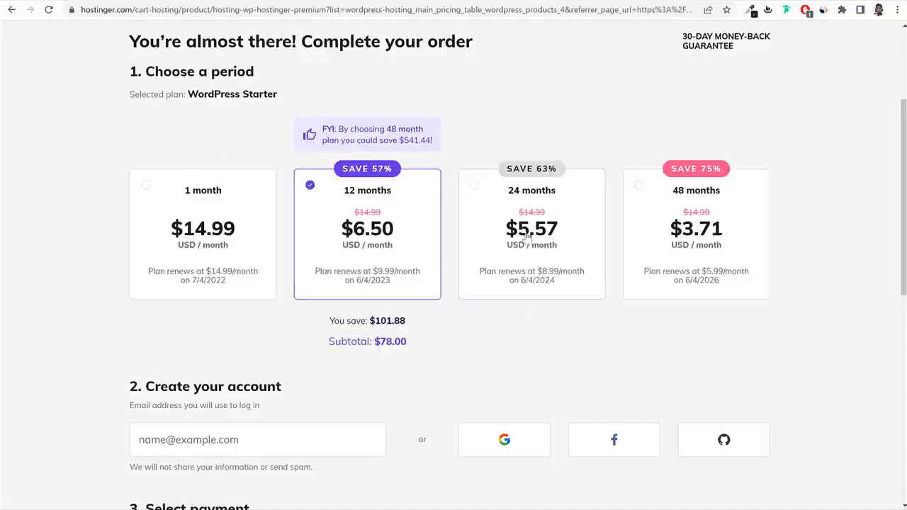
Scroll to the Create your account section and click into the login email field.
{"action": "scroll", "coordinate": [527, 239], "scroll_direction": "down", "scroll_amount": 3}
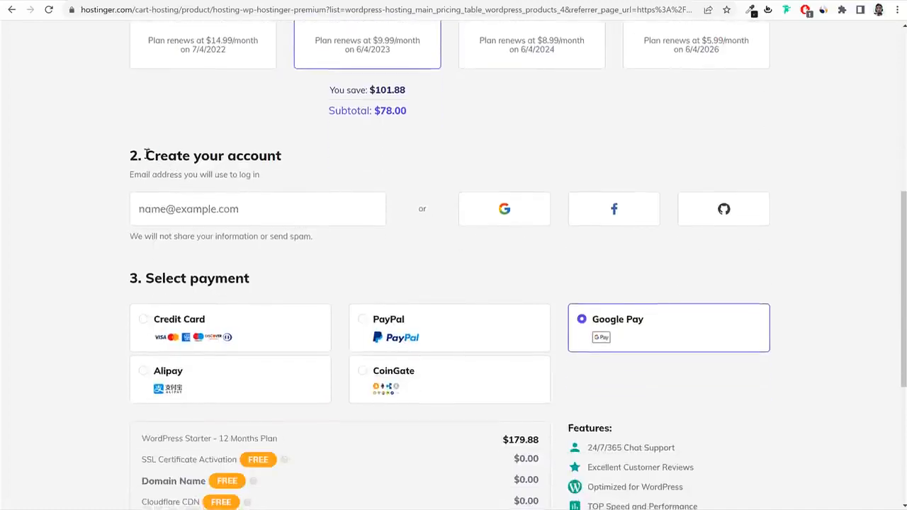
{"action": "left_click_drag", "start_coordinate": [145, 156], "coordinate": [293, 158]}
{"action": "left_click", "coordinate": [299, 158]}
{"action": "left_click", "coordinate": [241, 210]}
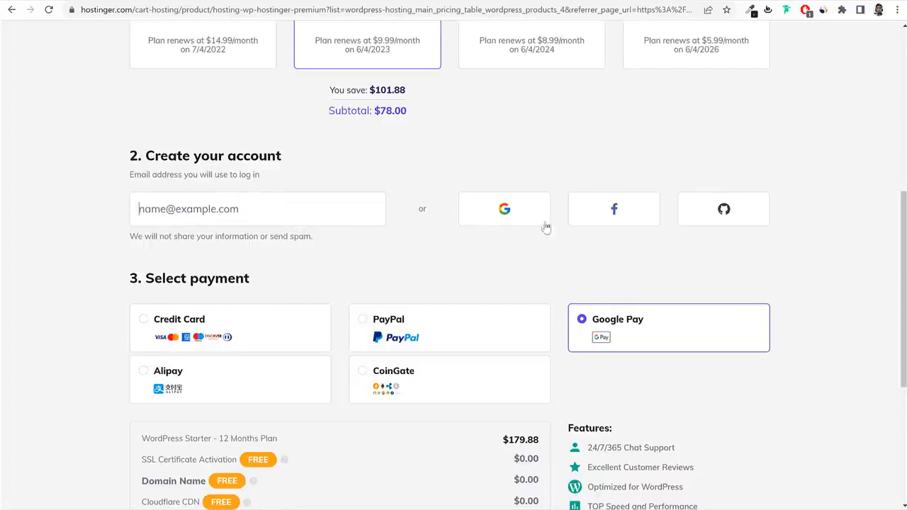
Try PayPal, Google Pay, Alipay and CoinGate, then settle on Credit Card payment.
{"action": "scroll", "coordinate": [800, 304], "scroll_direction": "down", "scroll_amount": 1}
{"action": "scroll", "coordinate": [804, 306], "scroll_direction": "down", "scroll_amount": 2}
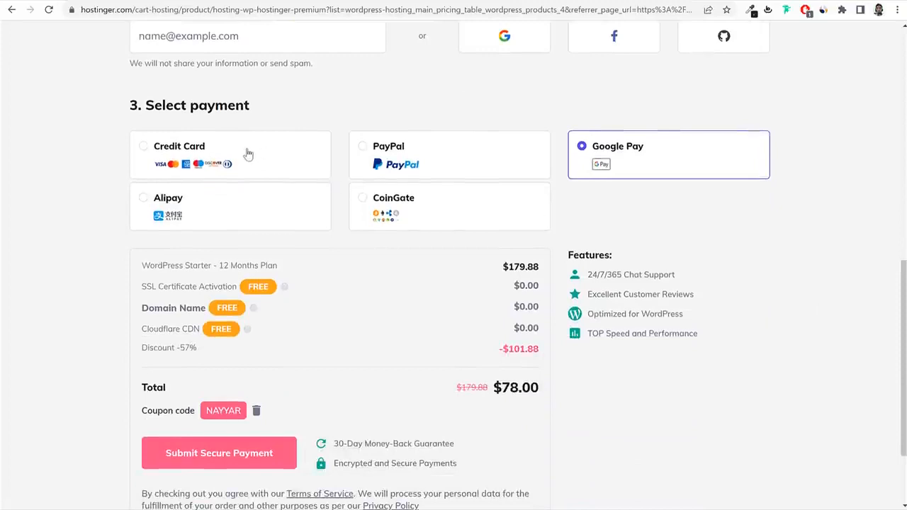
{"action": "left_click", "coordinate": [245, 152]}
{"action": "left_click", "coordinate": [421, 178]}
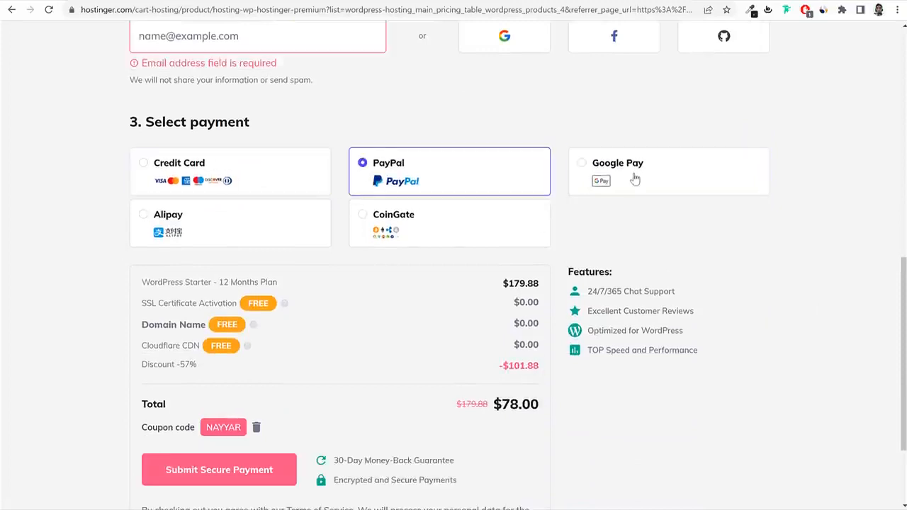
{"action": "left_click", "coordinate": [634, 178]}
{"action": "left_click", "coordinate": [217, 229]}
{"action": "left_click", "coordinate": [447, 233]}
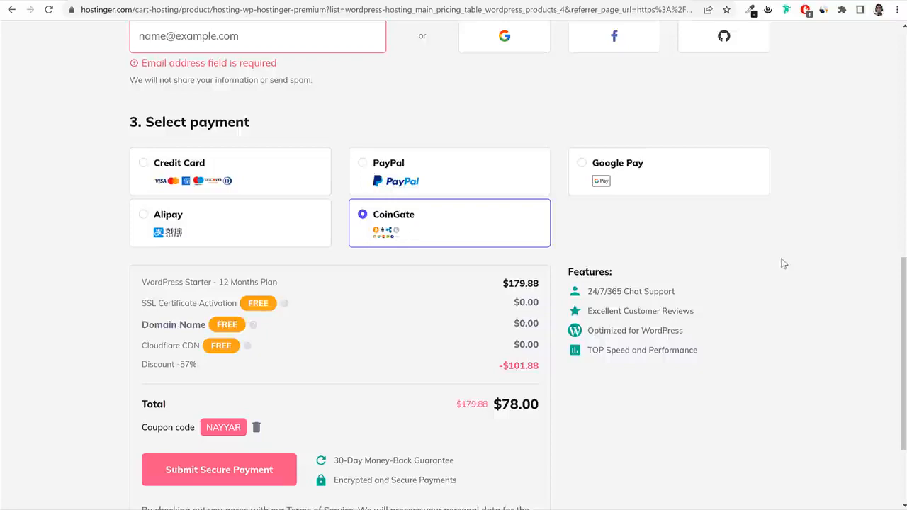
{"action": "left_click", "coordinate": [304, 178]}
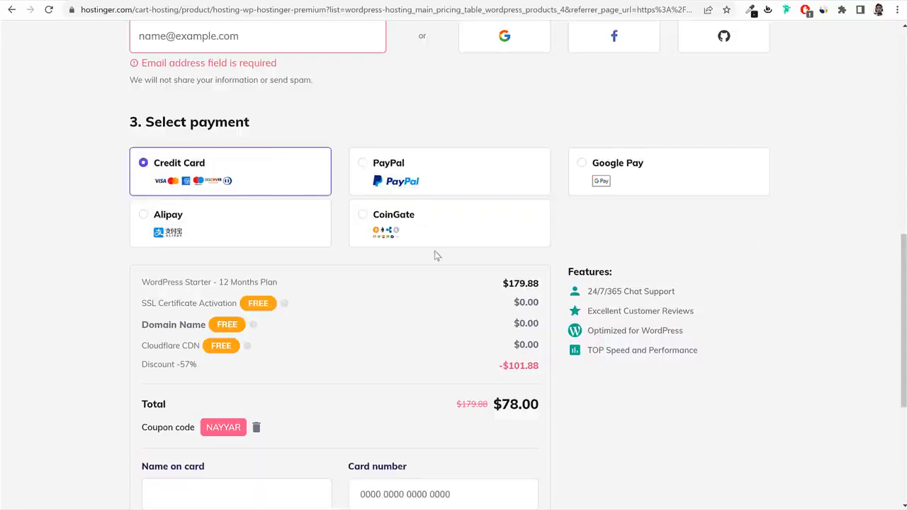
Remove the applied coupon, leaving the undiscounted $83.88 total.
{"action": "scroll", "coordinate": [434, 258], "scroll_direction": "down", "scroll_amount": 2}
{"action": "left_click_drag", "start_coordinate": [142, 255], "coordinate": [190, 257]}
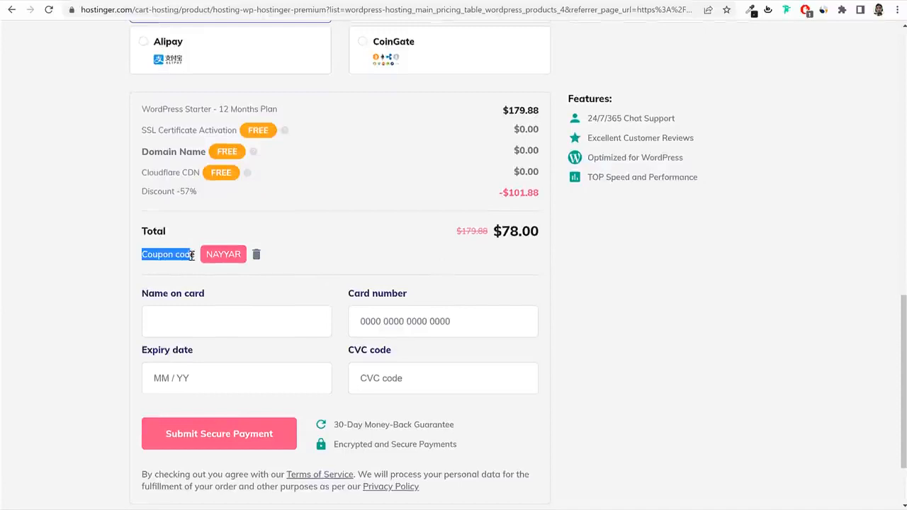
{"action": "left_click", "coordinate": [255, 254]}
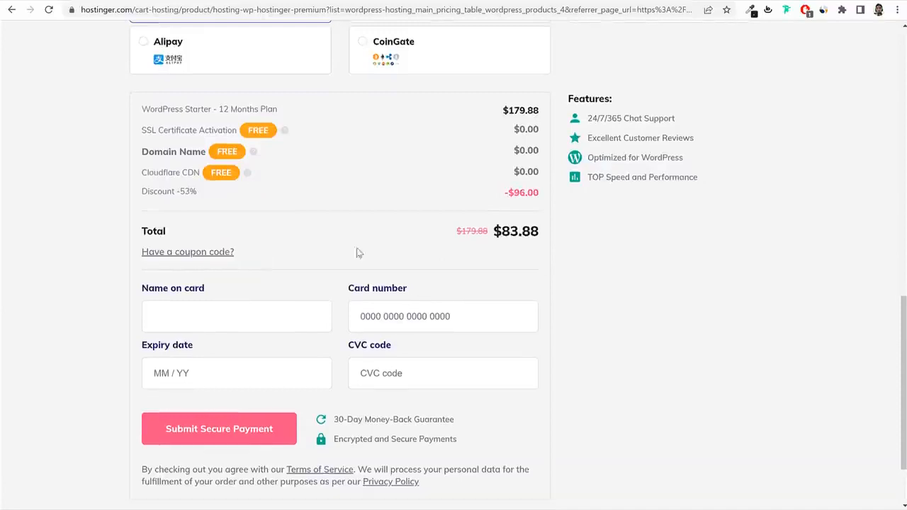
{"action": "left_click_drag", "start_coordinate": [544, 235], "coordinate": [494, 233]}
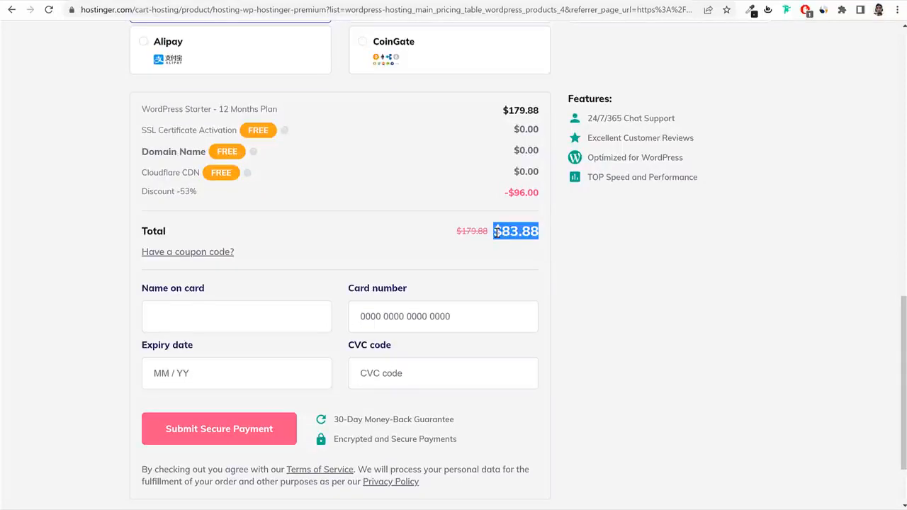
Re-enter and apply the coupon code, bringing the total down to $78.00.
{"action": "left_click", "coordinate": [177, 253]}
{"action": "left_click", "coordinate": [217, 265]}
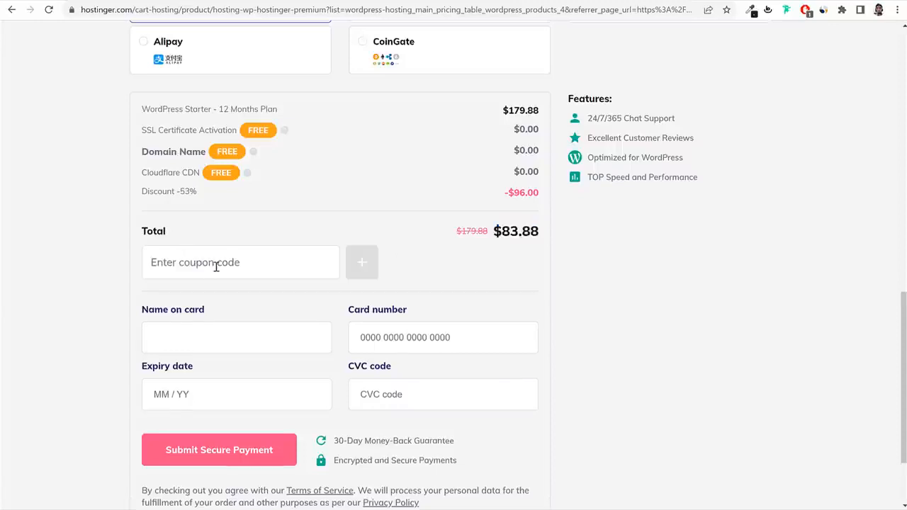
{"action": "type", "text": "NAYYAR"}
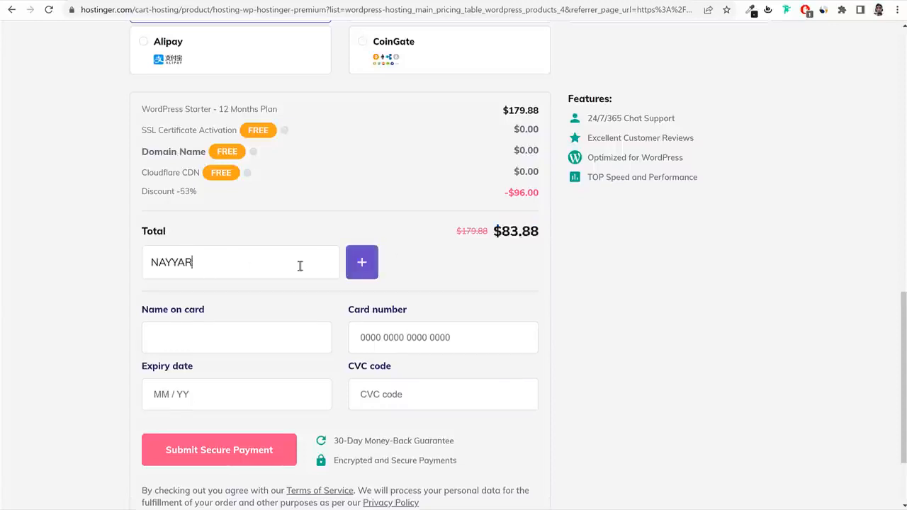
{"action": "left_click", "coordinate": [360, 270]}
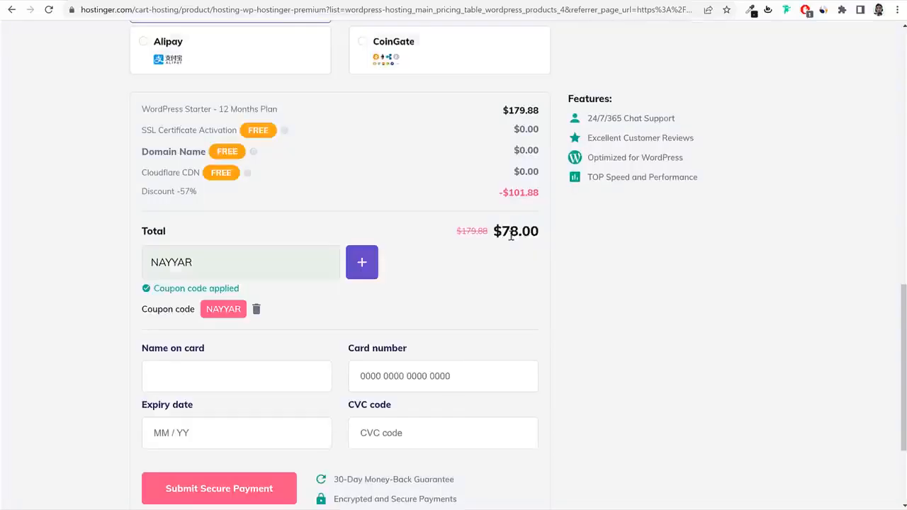
{"action": "left_click_drag", "start_coordinate": [502, 231], "coordinate": [538, 231]}
{"action": "left_click", "coordinate": [537, 231]}
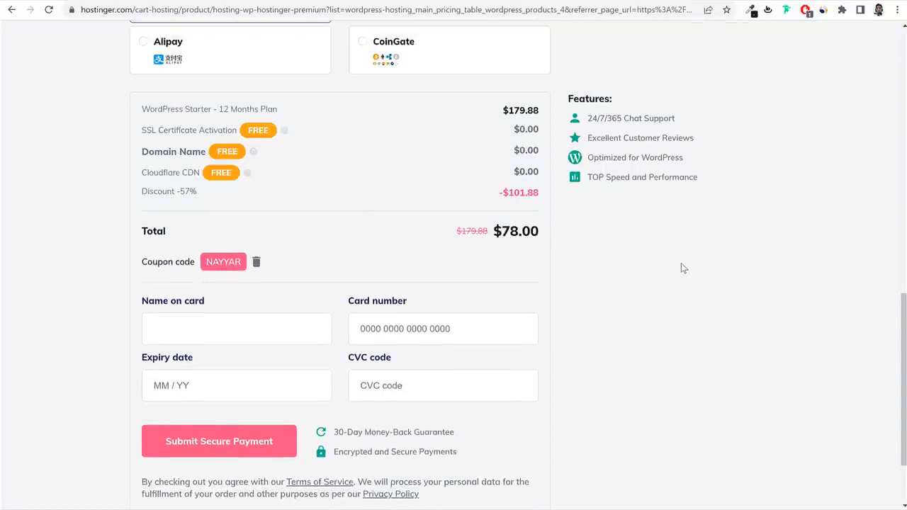
{"action": "scroll", "coordinate": [680, 265], "scroll_direction": "down", "scroll_amount": 2}
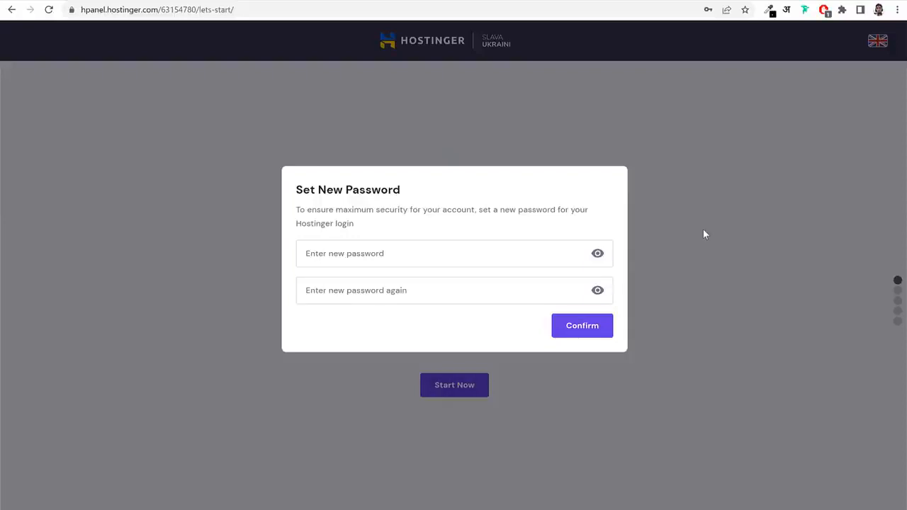
Enter the new account password in both password fields and confirm it.
{"action": "left_click", "coordinate": [439, 253]}
{"action": "key", "text": "ctrl+v"}
{"action": "left_click", "coordinate": [427, 318]}
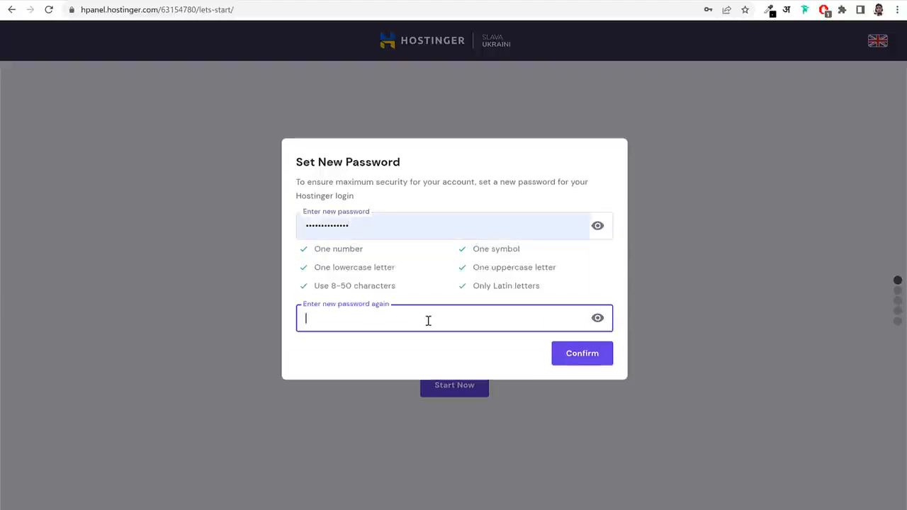
{"action": "type", "text": "•••••••••"}
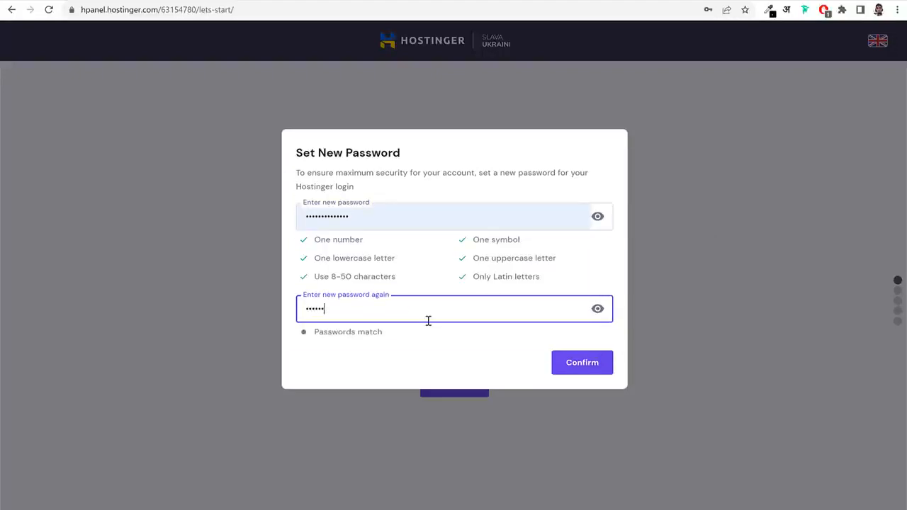
{"action": "type", "text": "•••••"}
{"action": "left_click", "coordinate": [431, 274]}
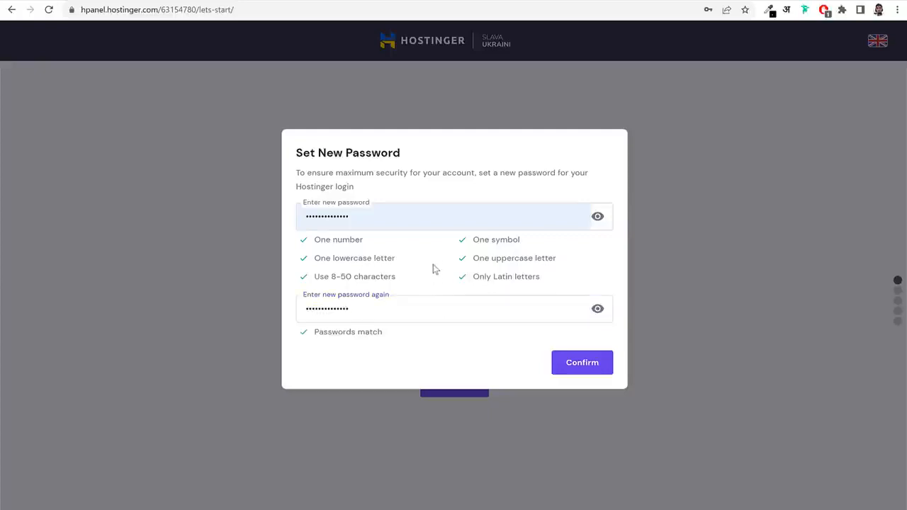
{"action": "left_click", "coordinate": [579, 370]}
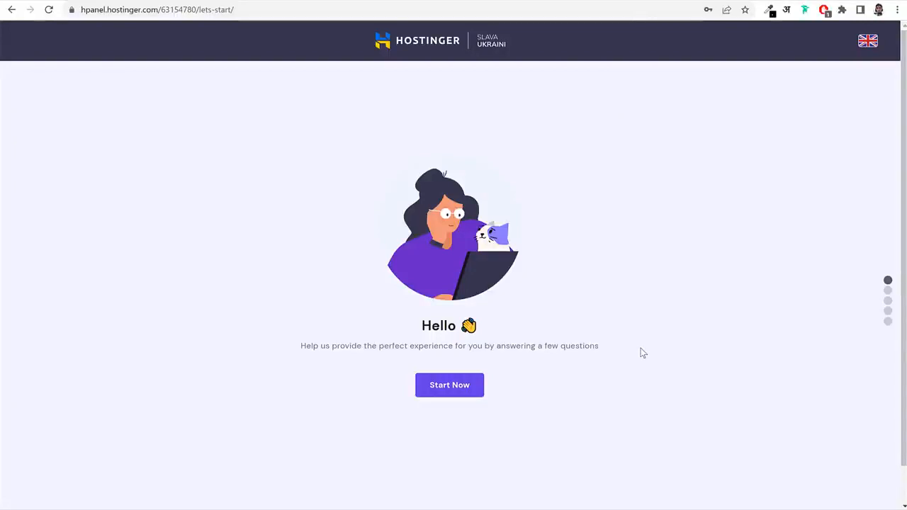
Start the onboarding survey, answer Myself and A business, and skip the experience-level question.
{"action": "left_click", "coordinate": [448, 387]}
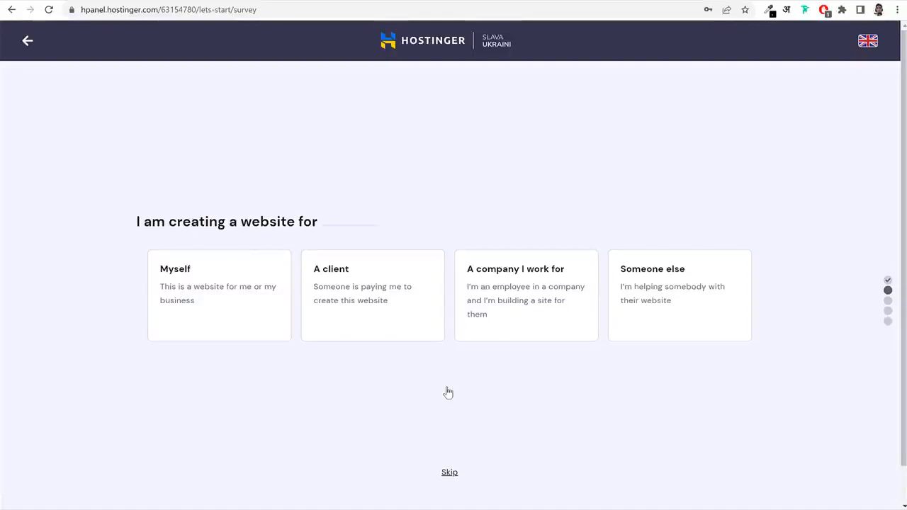
{"action": "left_click", "coordinate": [223, 319]}
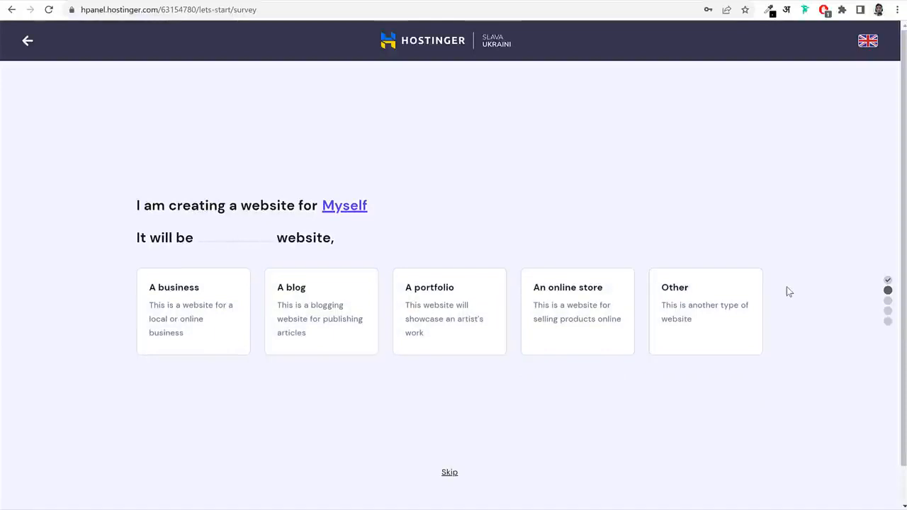
{"action": "left_click", "coordinate": [202, 309]}
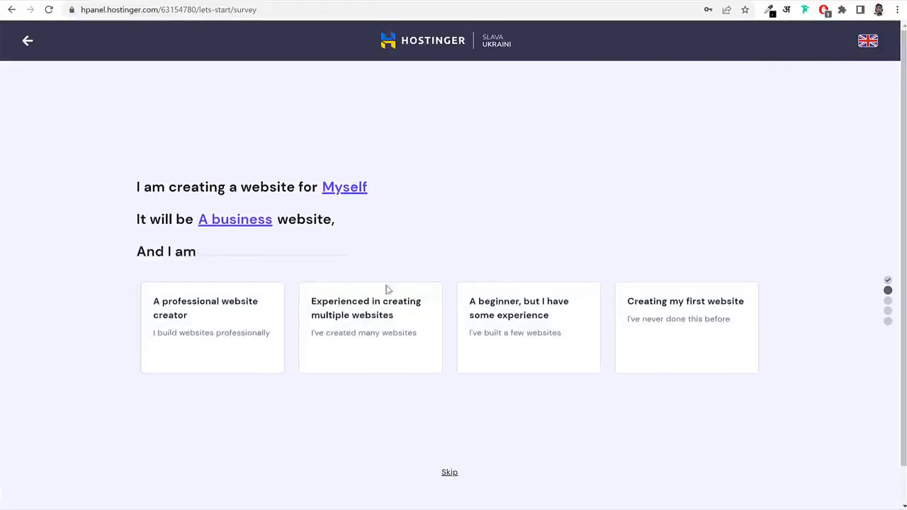
{"action": "left_click", "coordinate": [449, 474]}
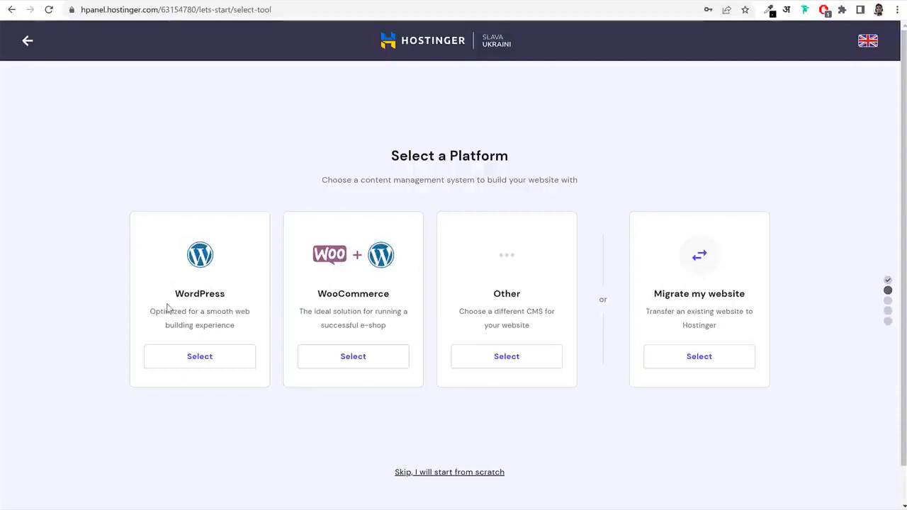
Pick WordPress as the platform, enter an administrator password, and skip the template choice.
{"action": "left_click", "coordinate": [215, 360]}
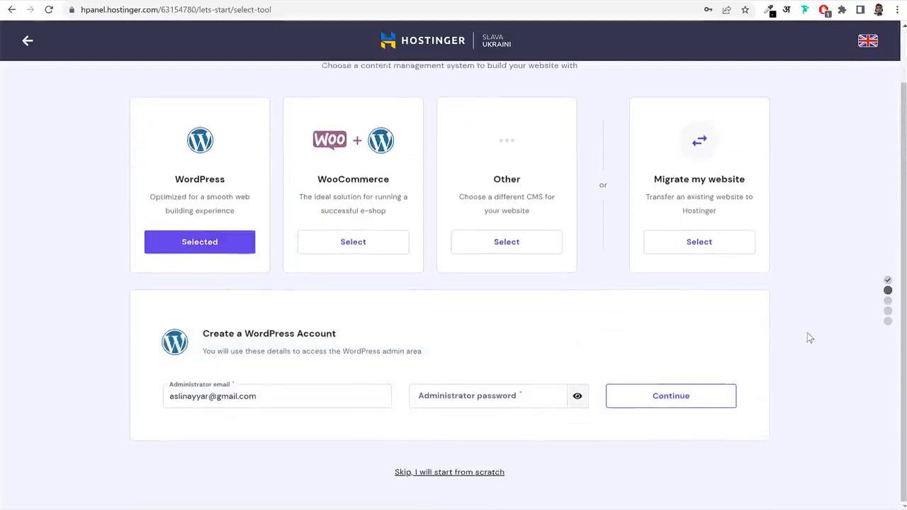
{"action": "left_click", "coordinate": [510, 399]}
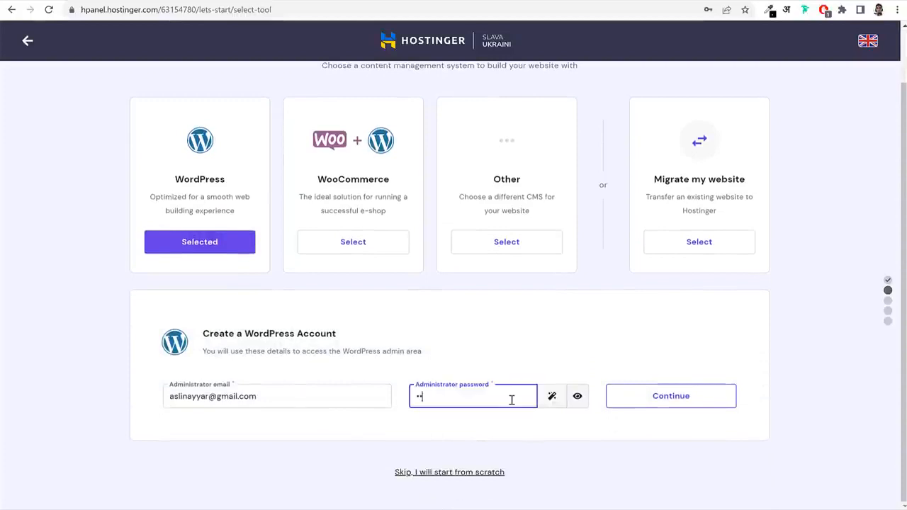
{"action": "type", "text": "••••••••••"}
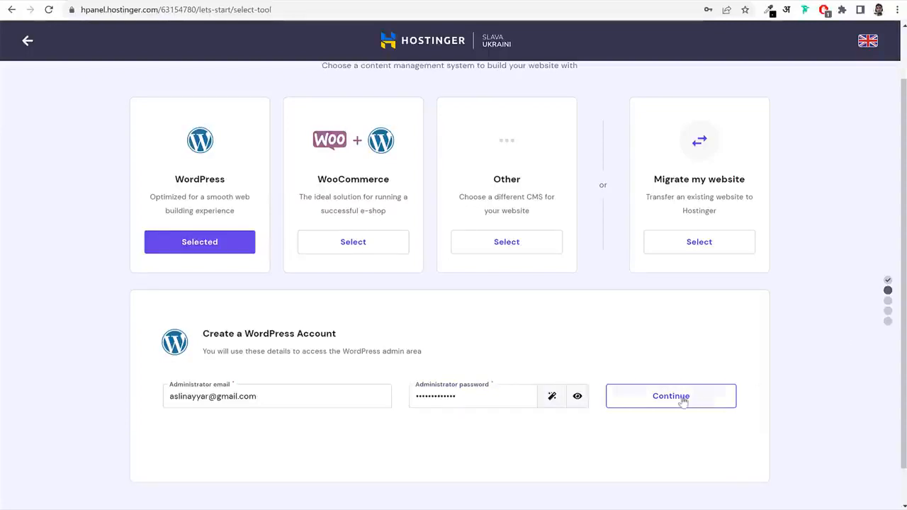
{"action": "left_click", "coordinate": [679, 398]}
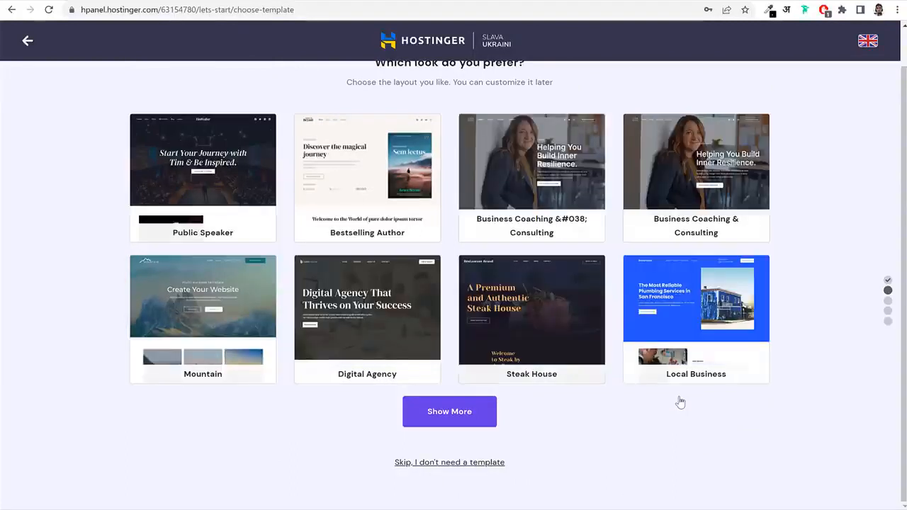
{"action": "left_click", "coordinate": [448, 463]}
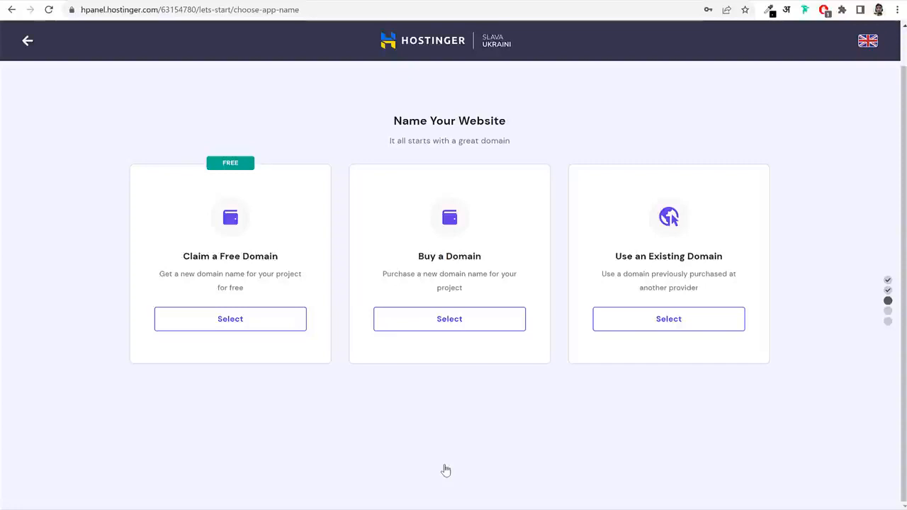
Claim a free domain and enter the name nayyarshaikh.
{"action": "left_click", "coordinate": [266, 318]}
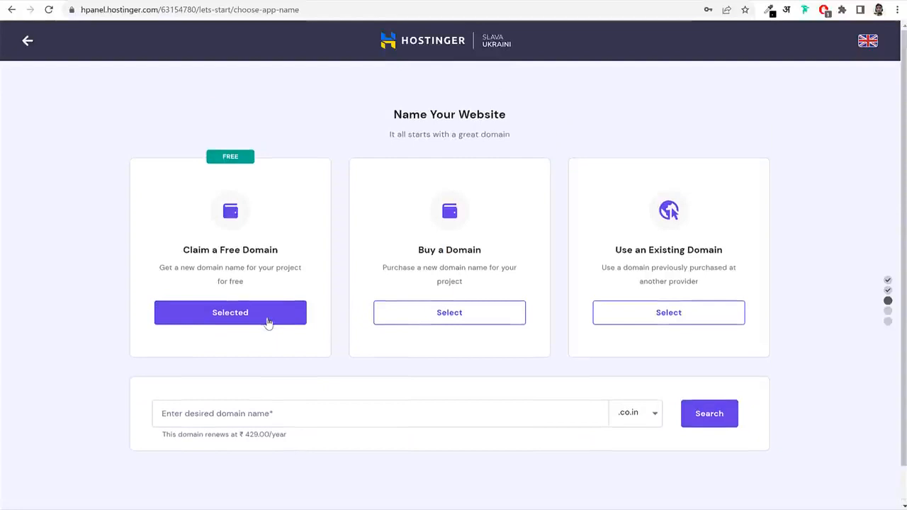
{"action": "left_click", "coordinate": [316, 410]}
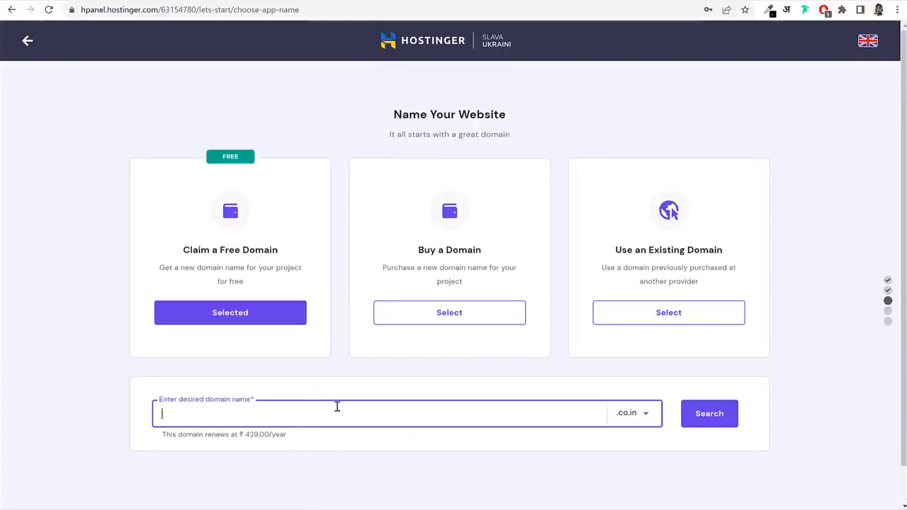
{"action": "type", "text": "nayyarshaikh"}
Keep the .co.in extension, check availability, then choose Use an Existing Domain.
{"action": "left_click", "coordinate": [651, 416]}
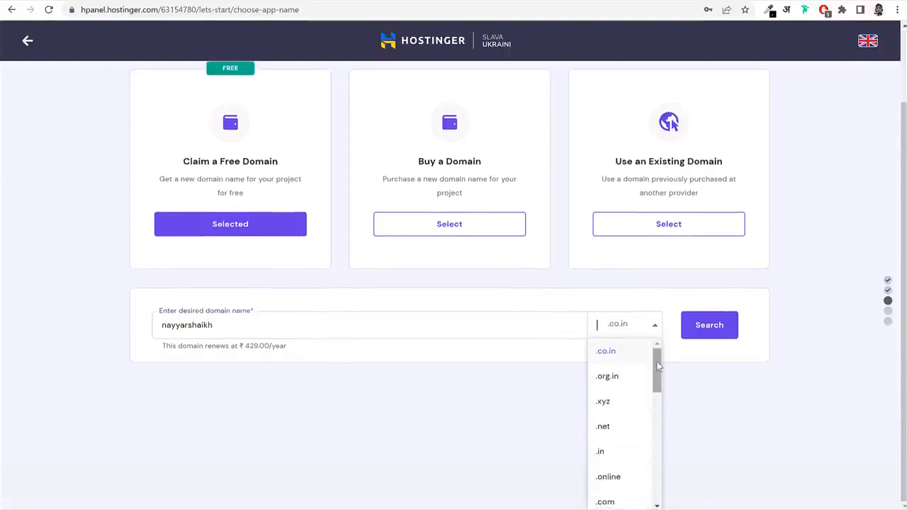
{"action": "left_click_drag", "start_coordinate": [658, 368], "coordinate": [670, 344]}
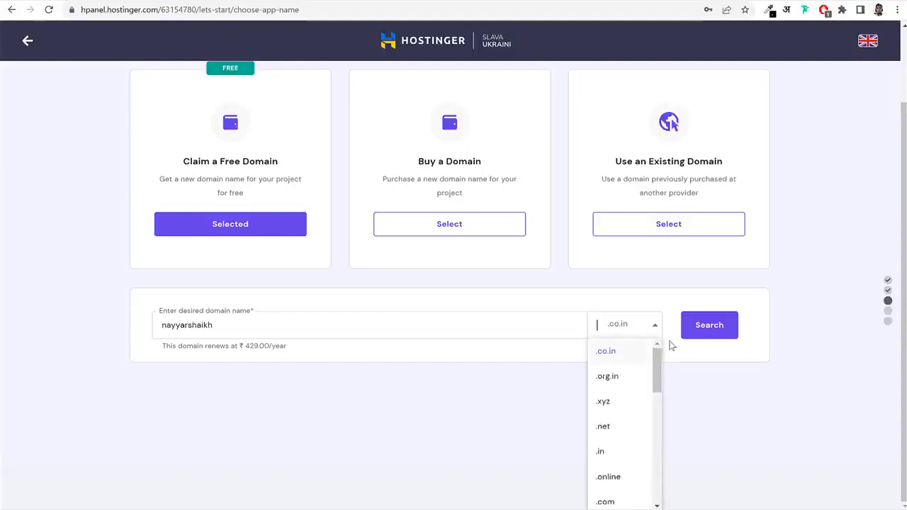
{"action": "scroll", "coordinate": [621, 406], "scroll_direction": "down", "scroll_amount": 6}
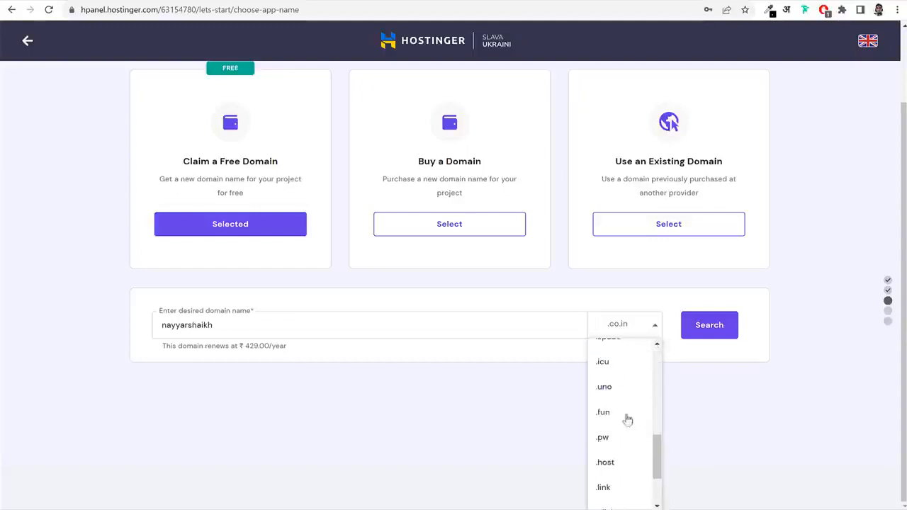
{"action": "scroll", "coordinate": [636, 442], "scroll_direction": "down", "scroll_amount": 1}
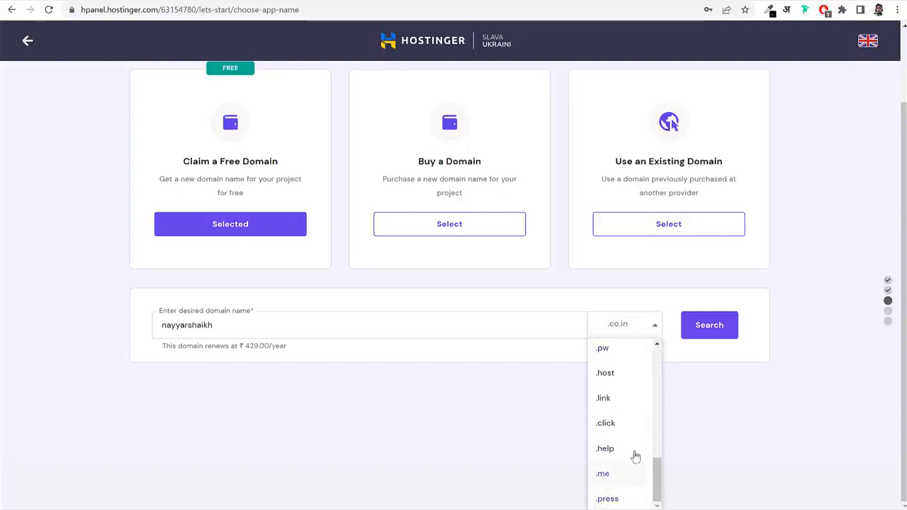
{"action": "scroll", "coordinate": [633, 469], "scroll_direction": "up", "scroll_amount": 5}
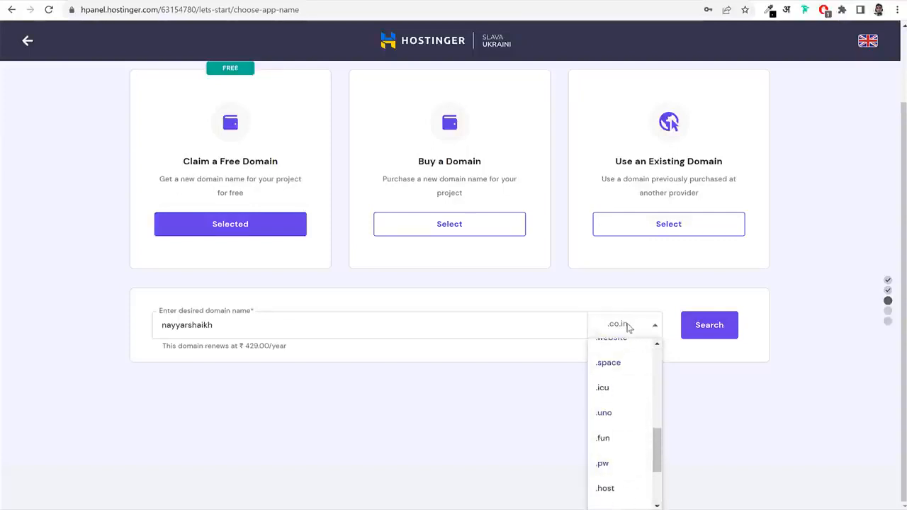
{"action": "type", "text": ".a"}
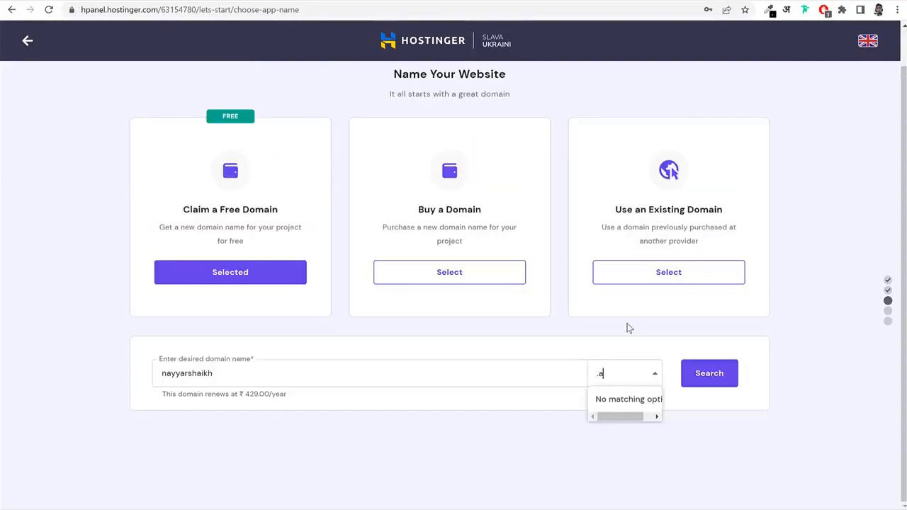
{"action": "key", "text": "BackSpace"}
{"action": "key", "text": "BackSpace"}
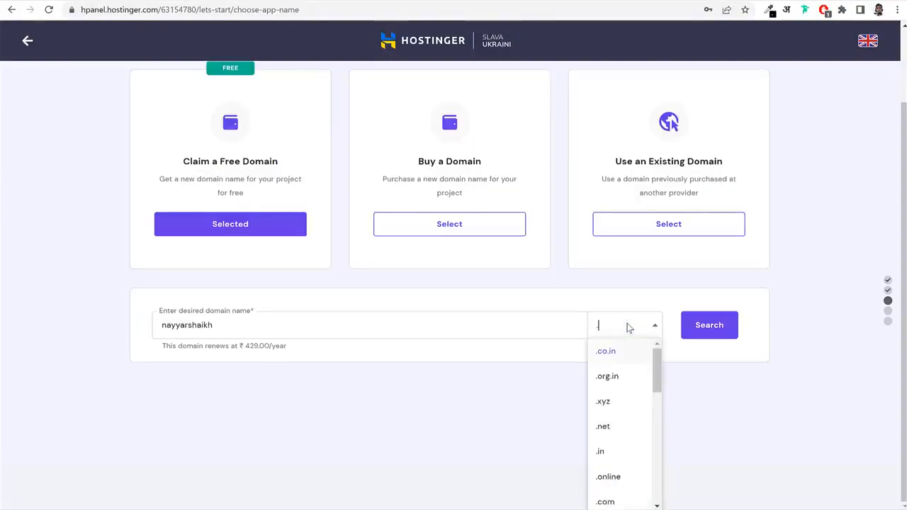
{"action": "left_click", "coordinate": [709, 382]}
{"action": "left_click", "coordinate": [708, 382]}
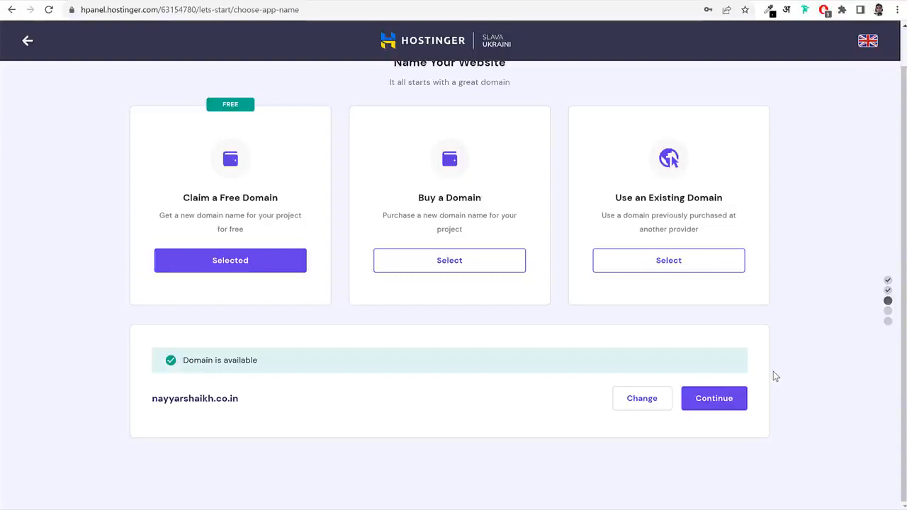
{"action": "left_click", "coordinate": [666, 265]}
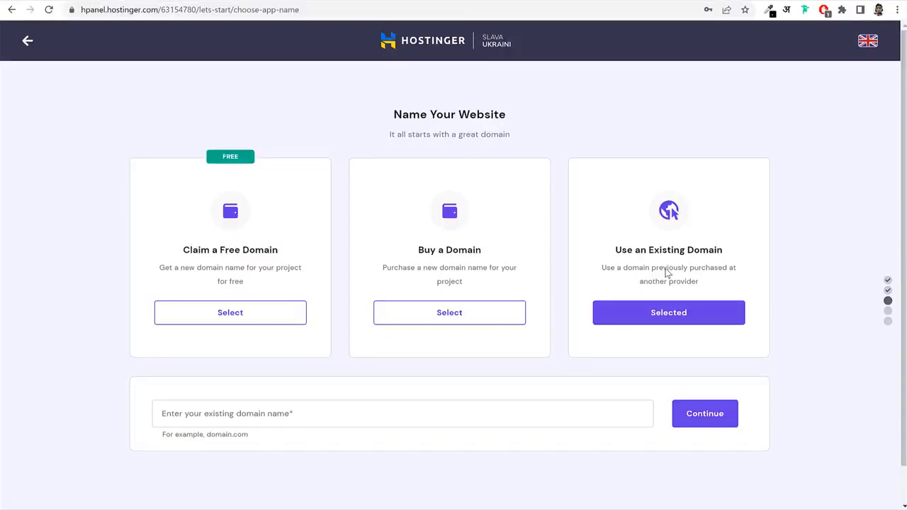
Look up the existing domain blogdu.de, note GoDaddy as its provider, and continue.
{"action": "left_click", "coordinate": [328, 406]}
{"action": "type", "text": "blog"}
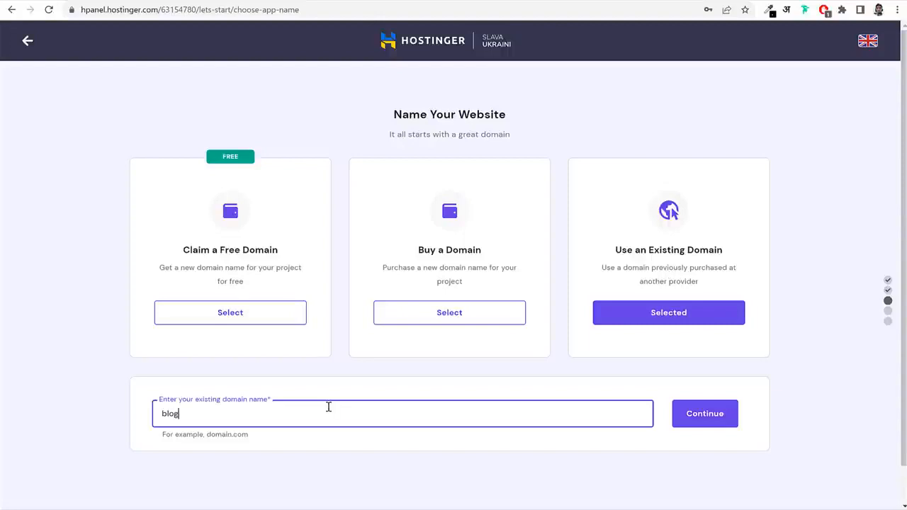
{"action": "type", "text": "du.de"}
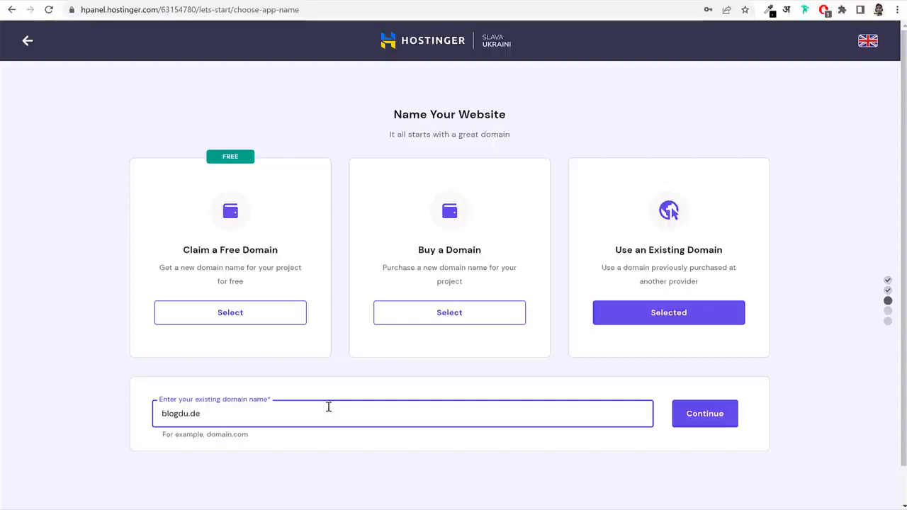
{"action": "left_click", "coordinate": [702, 417]}
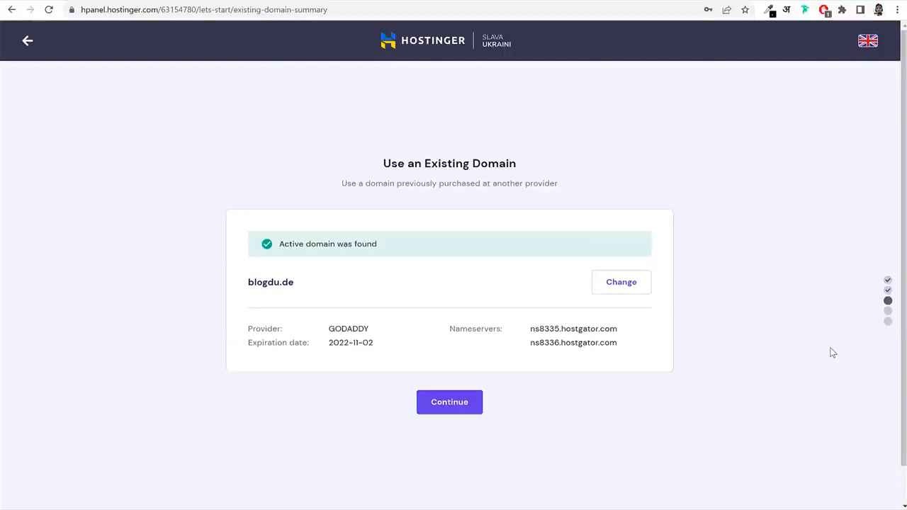
{"action": "left_click_drag", "start_coordinate": [324, 330], "coordinate": [369, 326]}
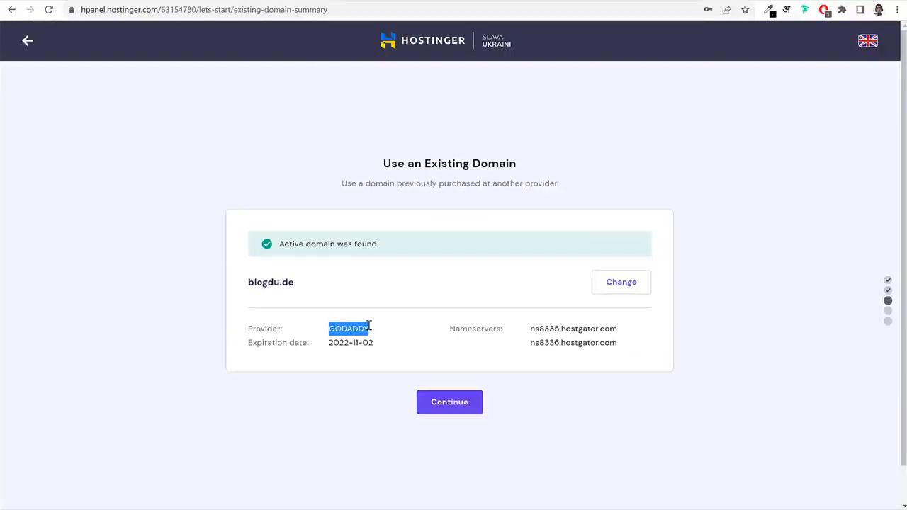
{"action": "left_click", "coordinate": [450, 409]}
{"action": "left_click", "coordinate": [456, 410]}
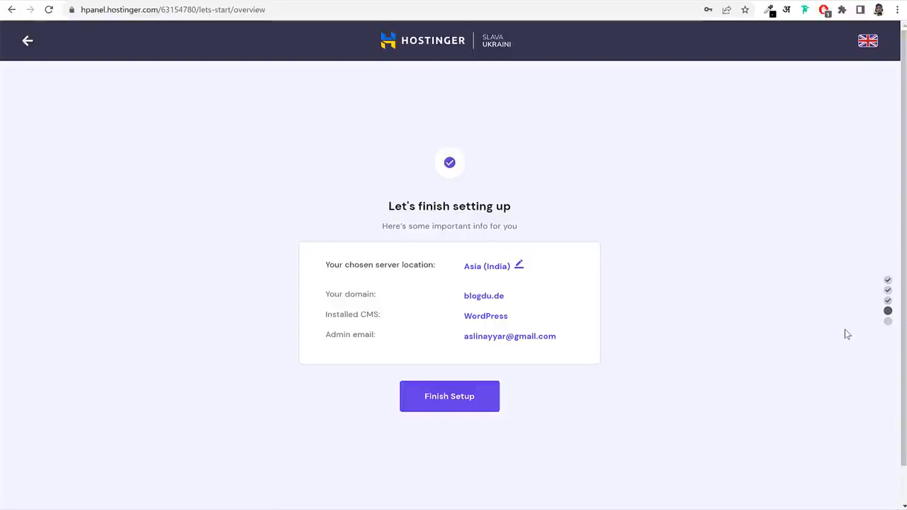
Leave the server location unchanged at Asia (India) and click Finish Setup.
{"action": "left_click", "coordinate": [520, 266]}
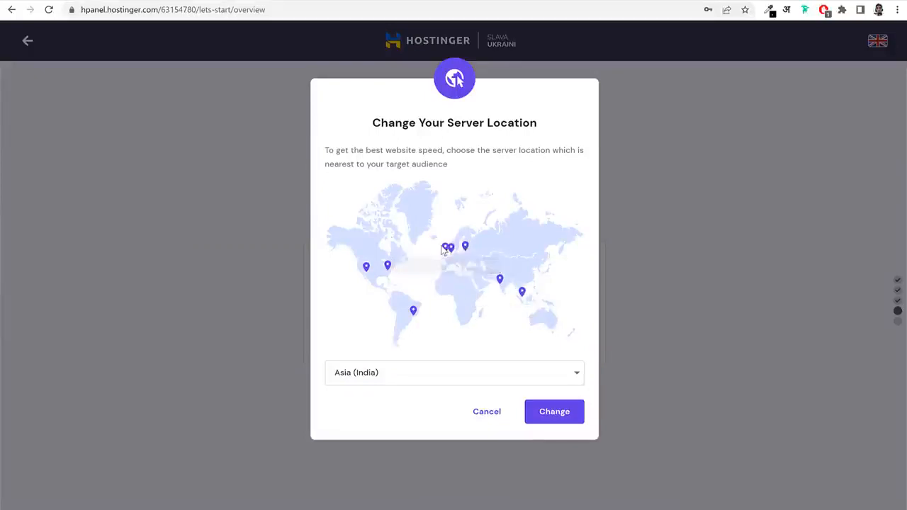
{"action": "left_click", "coordinate": [489, 414]}
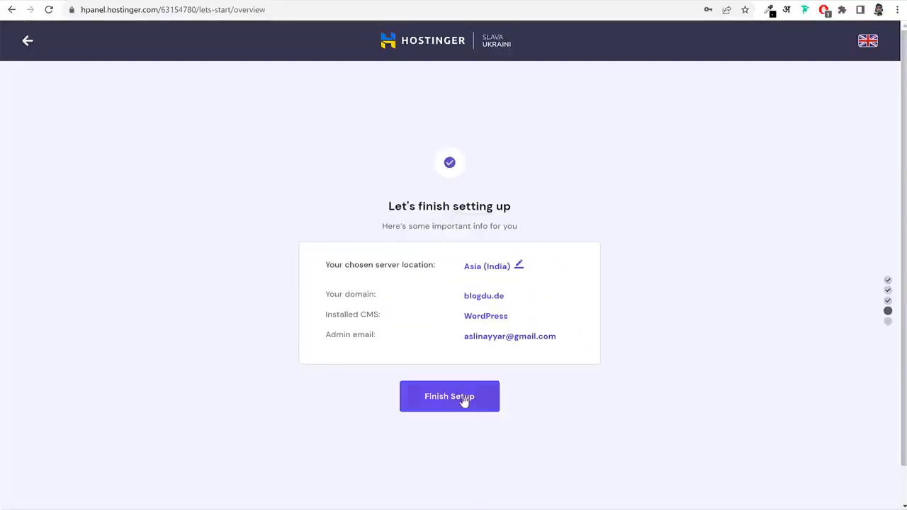
{"action": "left_click", "coordinate": [463, 401]}
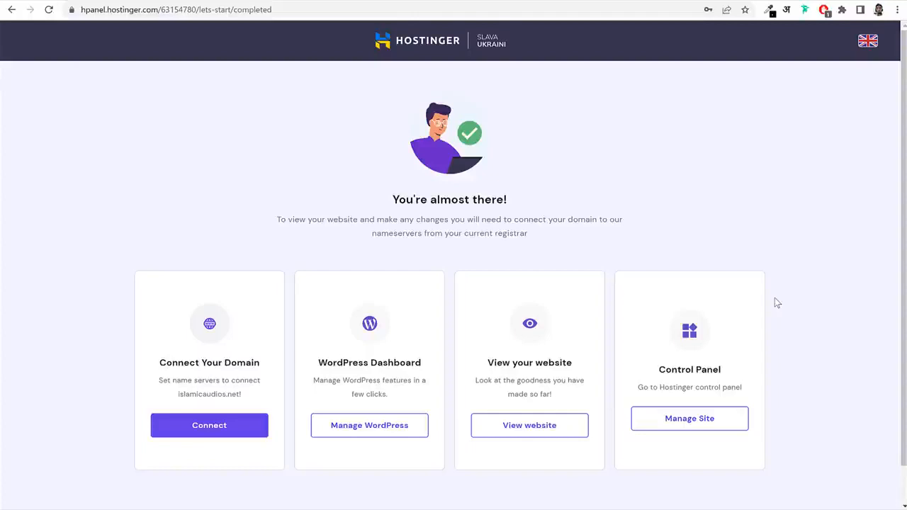
{"action": "scroll", "coordinate": [777, 304], "scroll_direction": "down", "scroll_amount": 2}
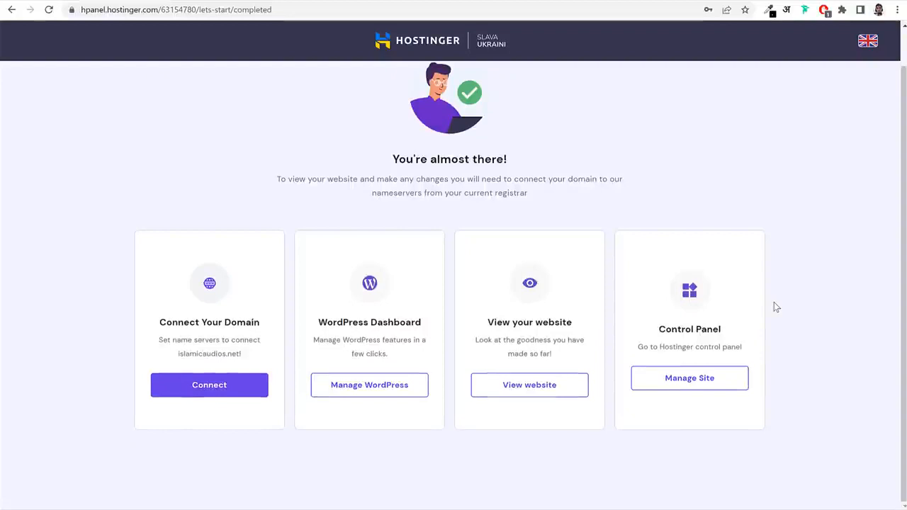
{"action": "scroll", "coordinate": [860, 160], "scroll_direction": "up", "scroll_amount": 2}
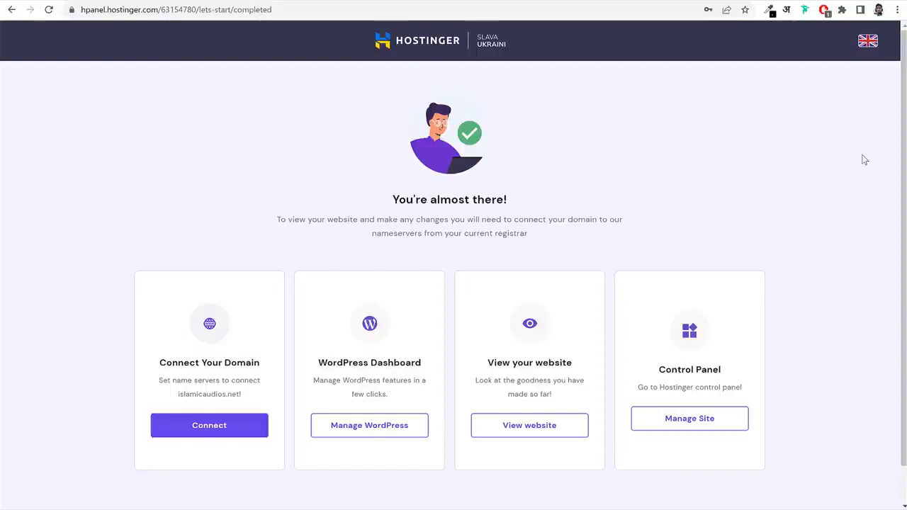
Open a new migration request from the account menu, then abandon it for the home dashboard.
{"action": "left_click", "coordinate": [421, 44]}
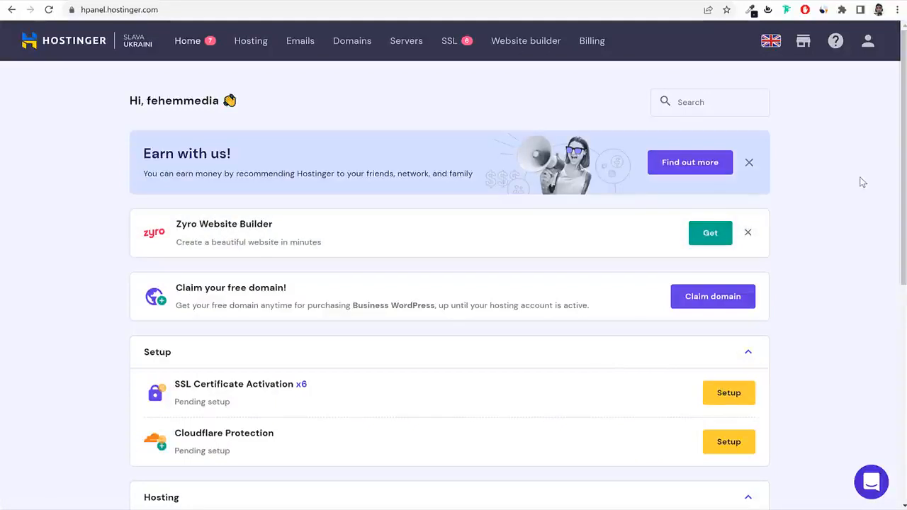
{"action": "left_click", "coordinate": [868, 44]}
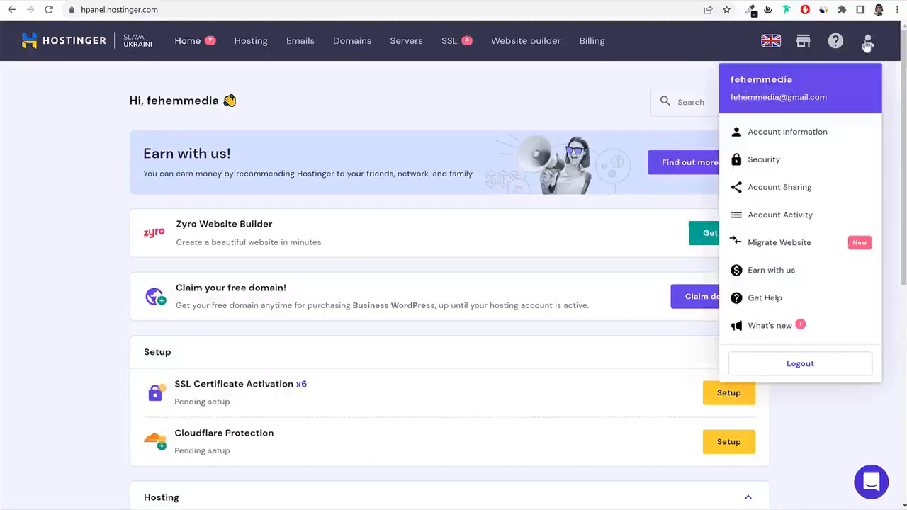
{"action": "left_click", "coordinate": [780, 244]}
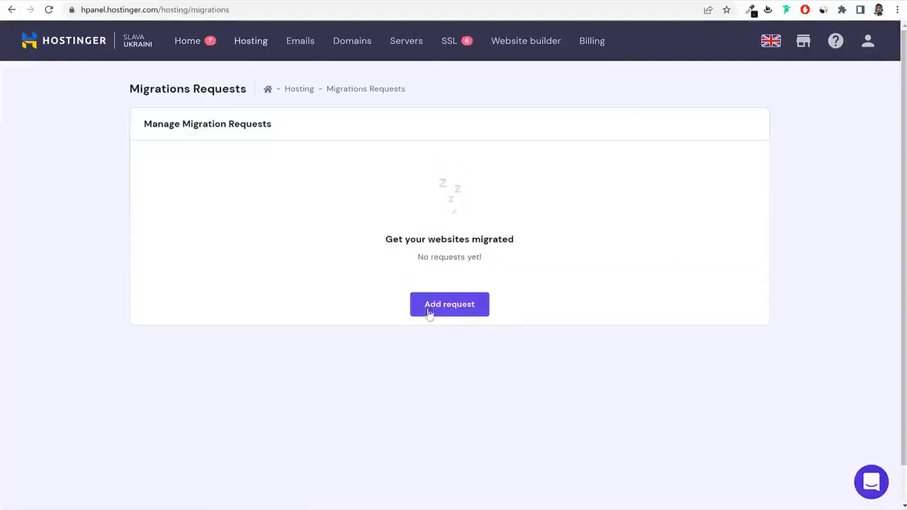
{"action": "left_click", "coordinate": [462, 309]}
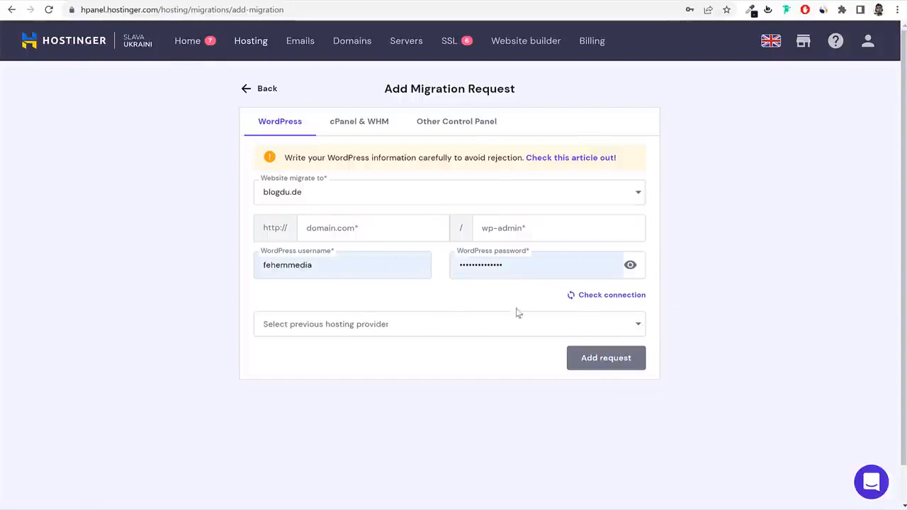
{"action": "left_click", "coordinate": [190, 44]}
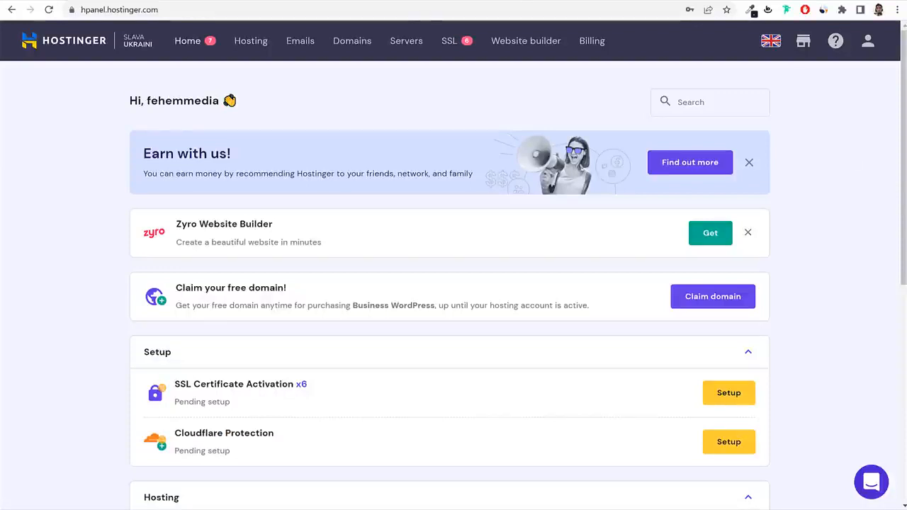
Start adding a website from Hosting and set the LiteSpeed offer to remind in a week.
{"action": "left_click", "coordinate": [253, 42]}
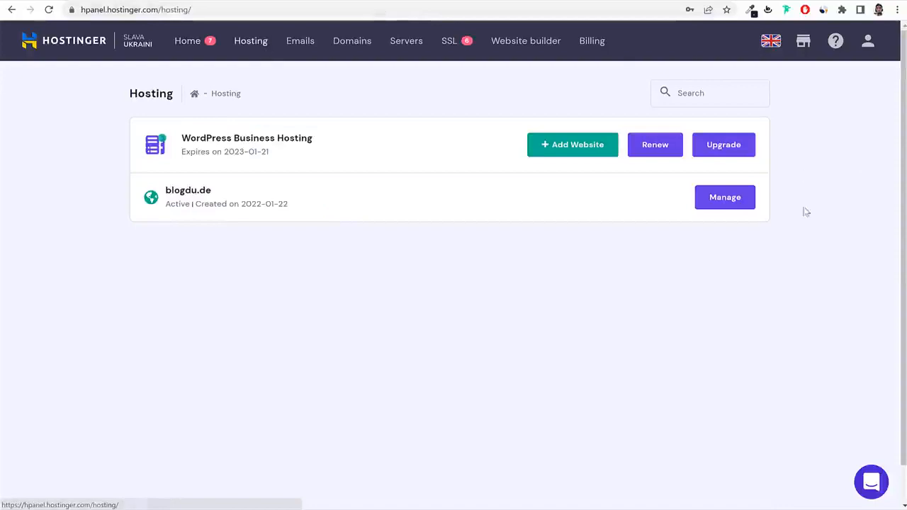
{"action": "left_click", "coordinate": [573, 150]}
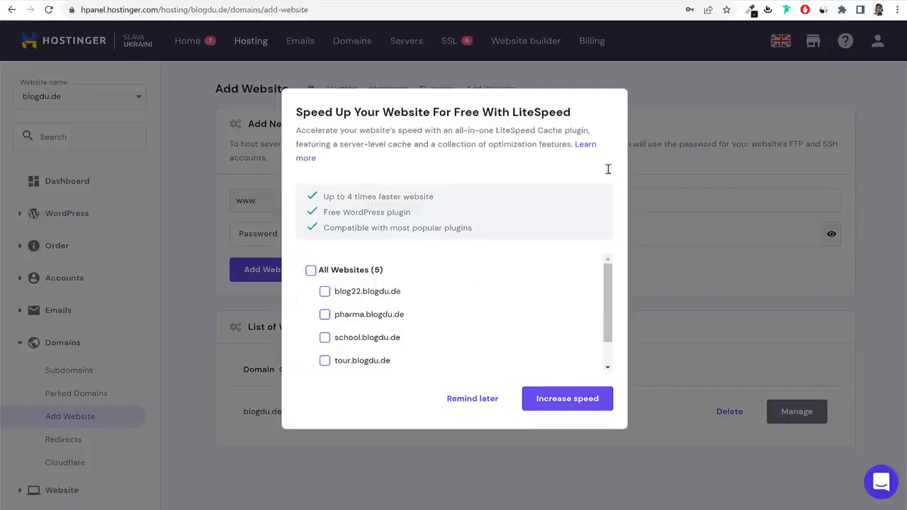
{"action": "left_click", "coordinate": [486, 401]}
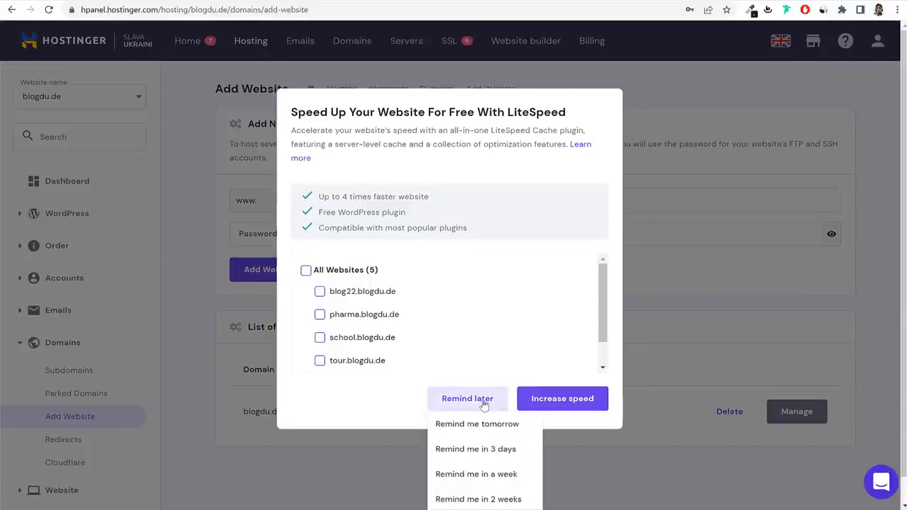
{"action": "scroll", "coordinate": [498, 479], "scroll_direction": "down", "scroll_amount": 1}
{"action": "left_click", "coordinate": [498, 450]}
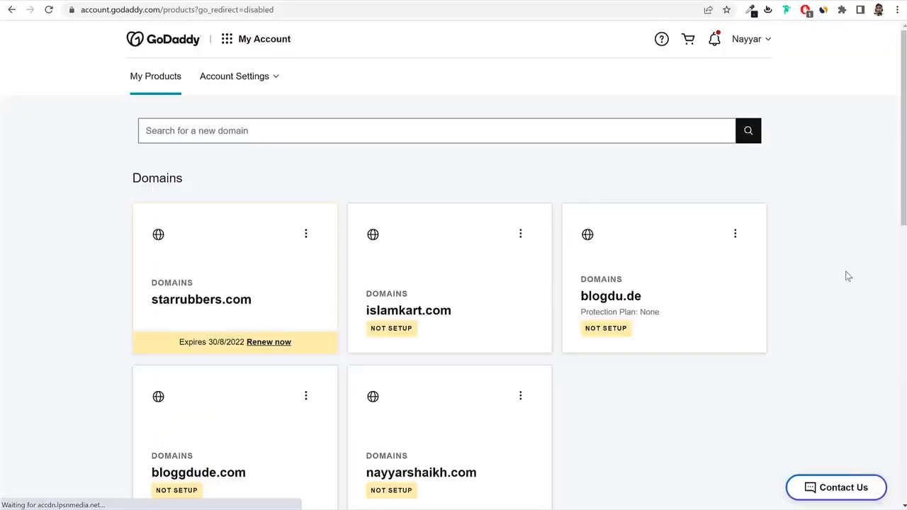
Select nayyarshaikh.com on GoDaddy's My Products list to copy it.
{"action": "scroll", "coordinate": [850, 229], "scroll_direction": "down", "scroll_amount": 3}
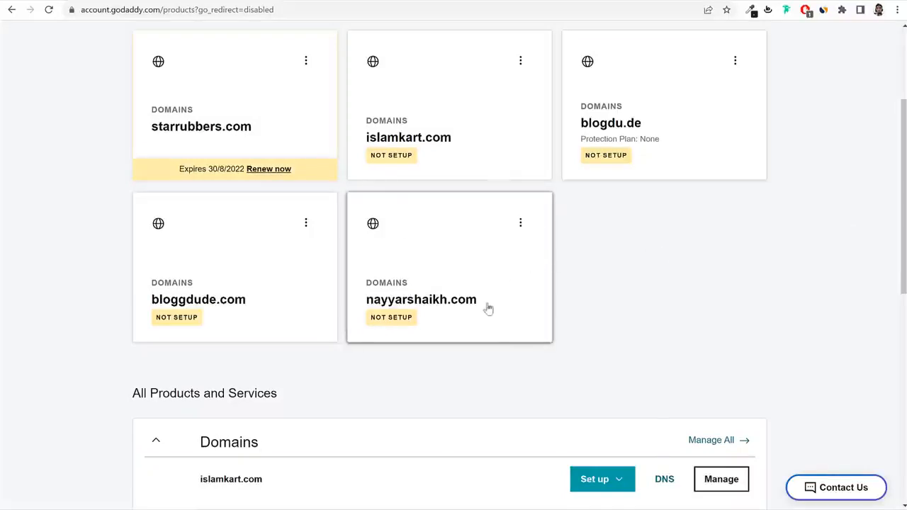
{"action": "left_click_drag", "start_coordinate": [479, 301], "coordinate": [373, 314]}
{"action": "key", "text": "ctrl+c"}
Paste nayyarshaikh.com as the domain name, set a website password, and add the website.
{"action": "left_click", "coordinate": [190, 0]}
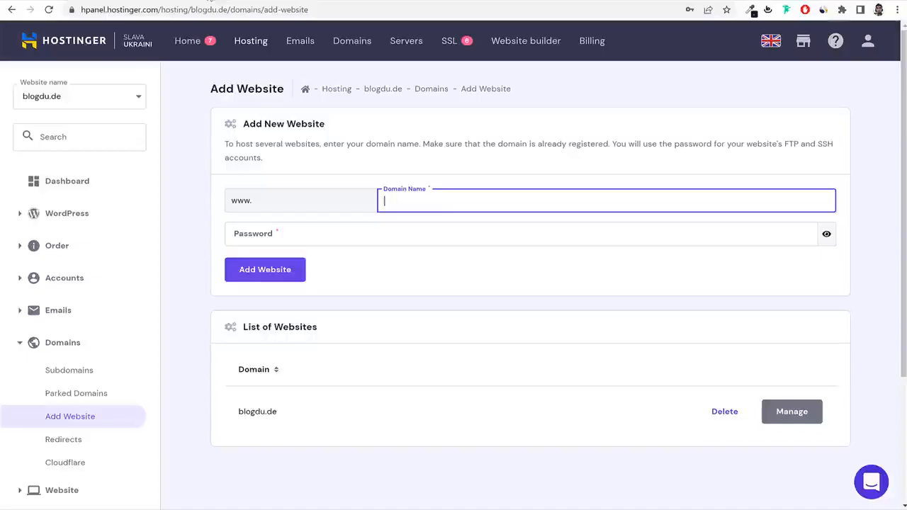
{"action": "key", "text": "ctrl+v"}
{"action": "left_click", "coordinate": [342, 232]}
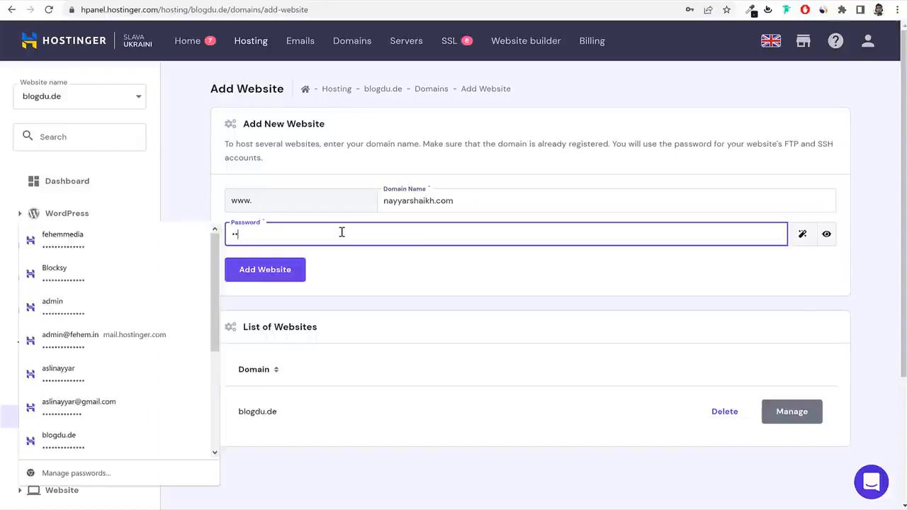
{"action": "type", "text": "••••••••••••"}
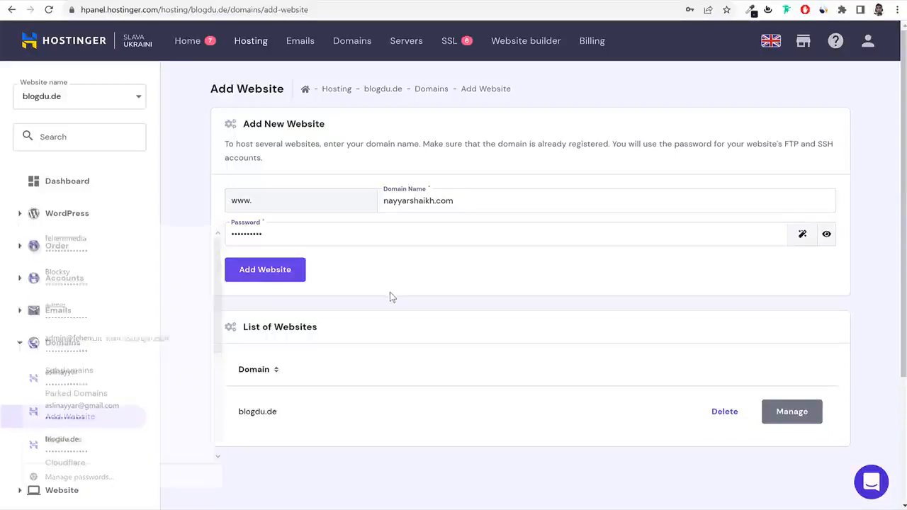
{"action": "left_click", "coordinate": [296, 275]}
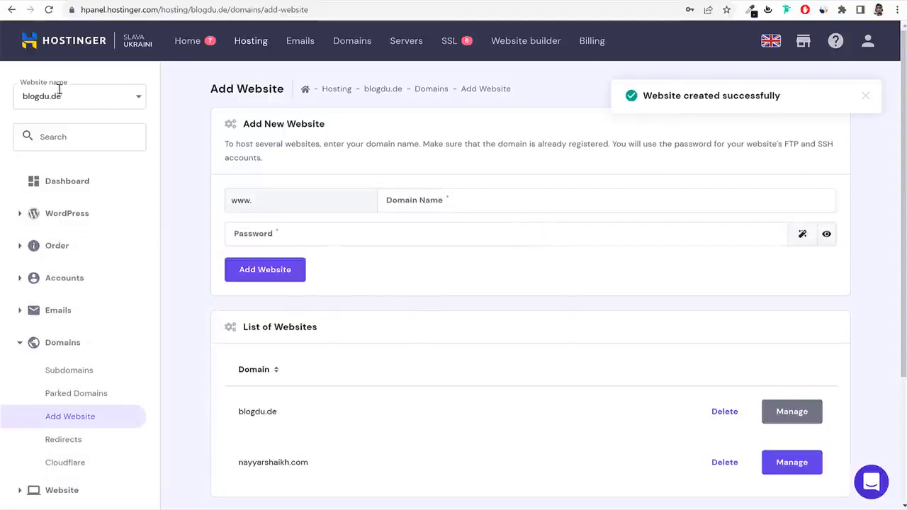
{"action": "left_click", "coordinate": [255, 43]}
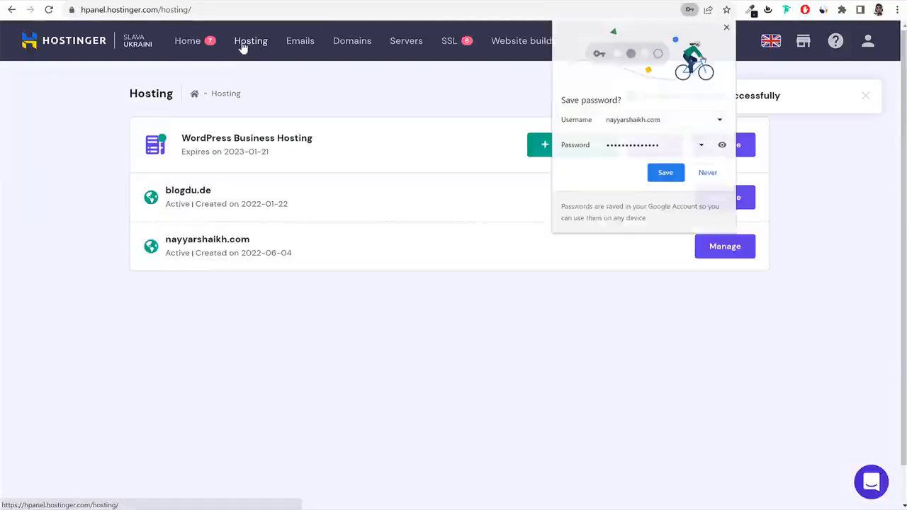
Save the site password in Chrome and open nayyarshaikh.com's hosting details to read the nameservers.
{"action": "left_click", "coordinate": [665, 173]}
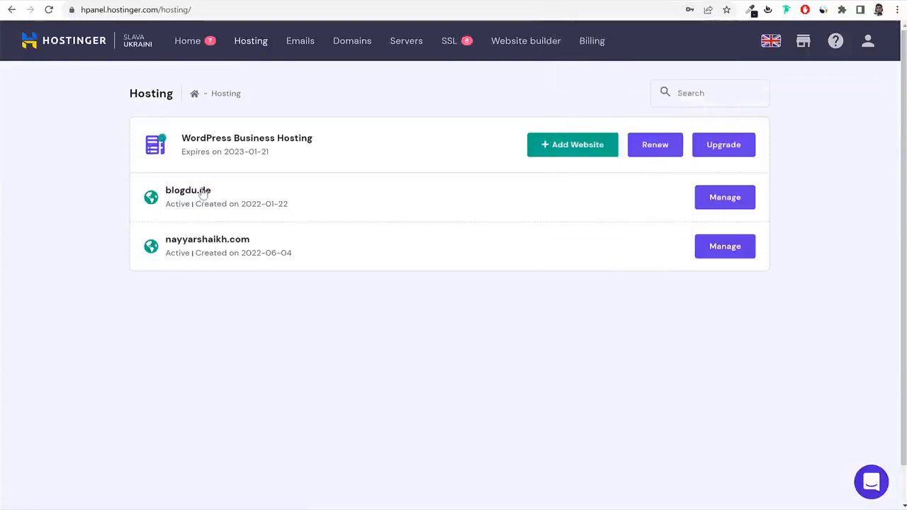
{"action": "left_click", "coordinate": [725, 248]}
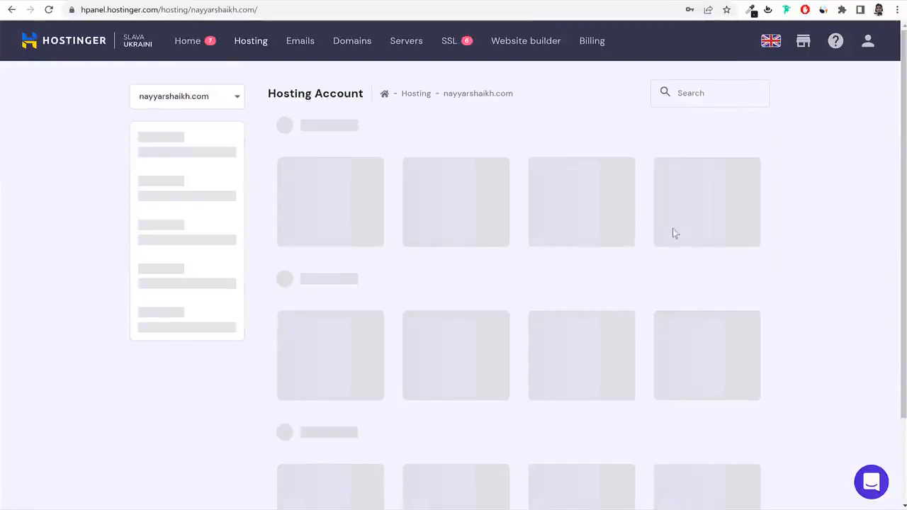
{"action": "scroll", "coordinate": [651, 276], "scroll_direction": "down", "scroll_amount": 1}
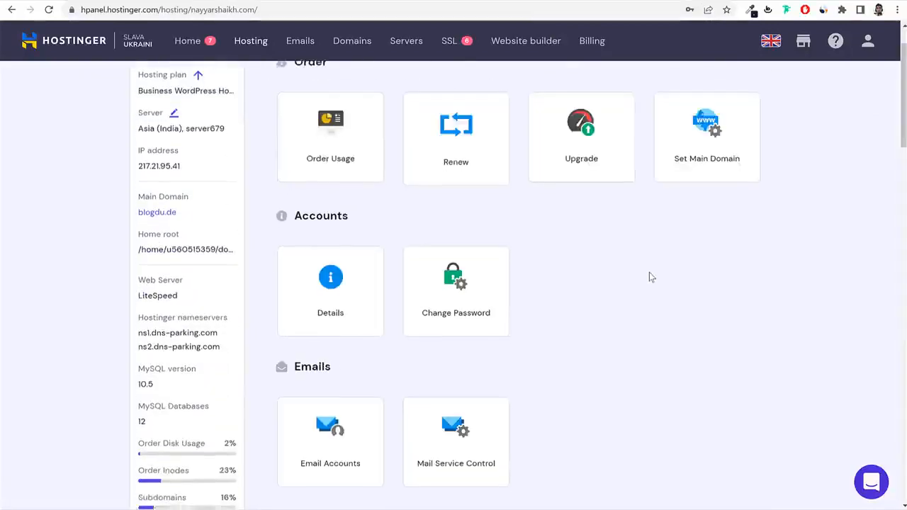
{"action": "scroll", "coordinate": [649, 277], "scroll_direction": "down", "scroll_amount": 2}
{"action": "left_click_drag", "start_coordinate": [137, 148], "coordinate": [249, 153]}
{"action": "scroll", "coordinate": [239, 213], "scroll_direction": "up", "scroll_amount": 1}
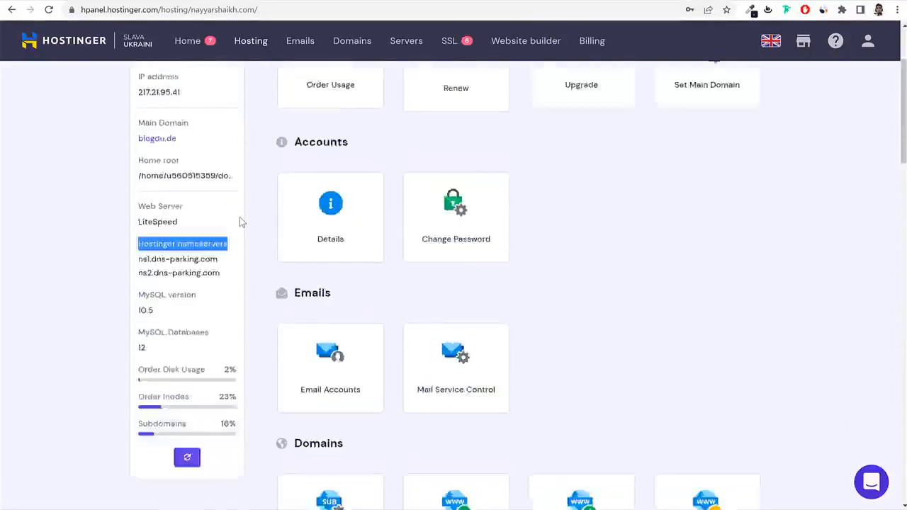
{"action": "scroll", "coordinate": [240, 222], "scroll_direction": "up", "scroll_amount": 3}
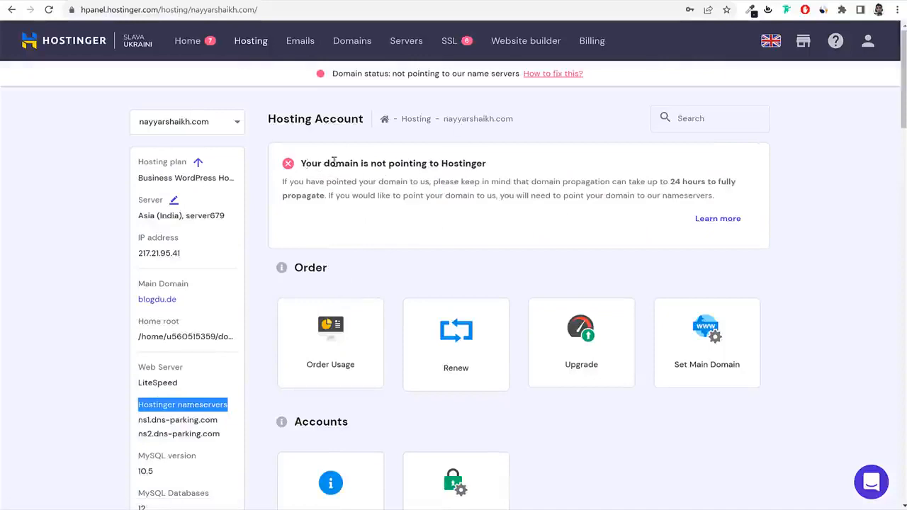
{"action": "left_click_drag", "start_coordinate": [306, 163], "coordinate": [484, 168]}
{"action": "left_click", "coordinate": [495, 174]}
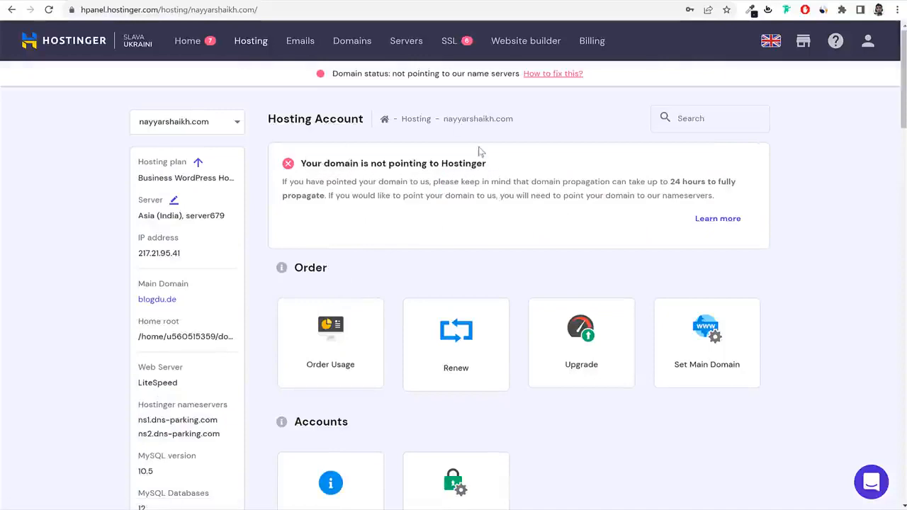
{"action": "scroll", "coordinate": [437, 161], "scroll_direction": "down", "scroll_amount": 3}
{"action": "scroll", "coordinate": [421, 249], "scroll_direction": "up", "scroll_amount": 3}
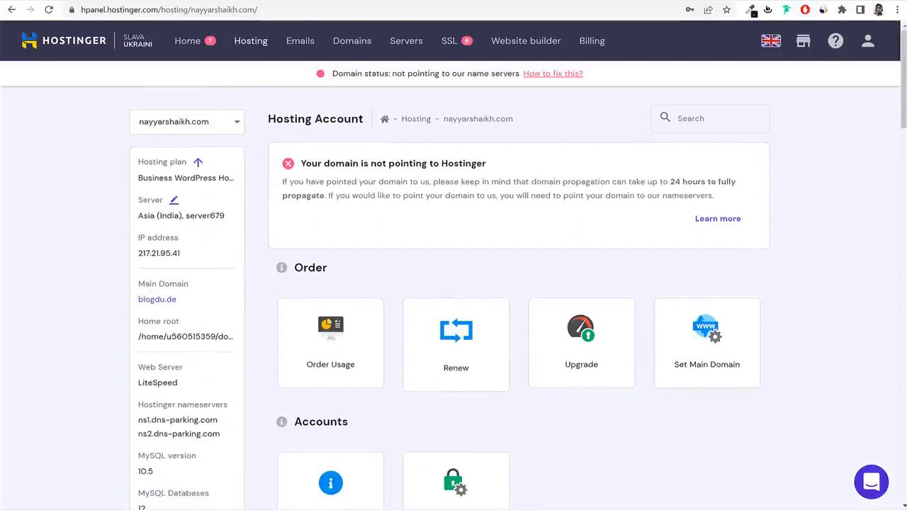
{"action": "scroll", "coordinate": [334, 243], "scroll_direction": "down", "scroll_amount": 3}
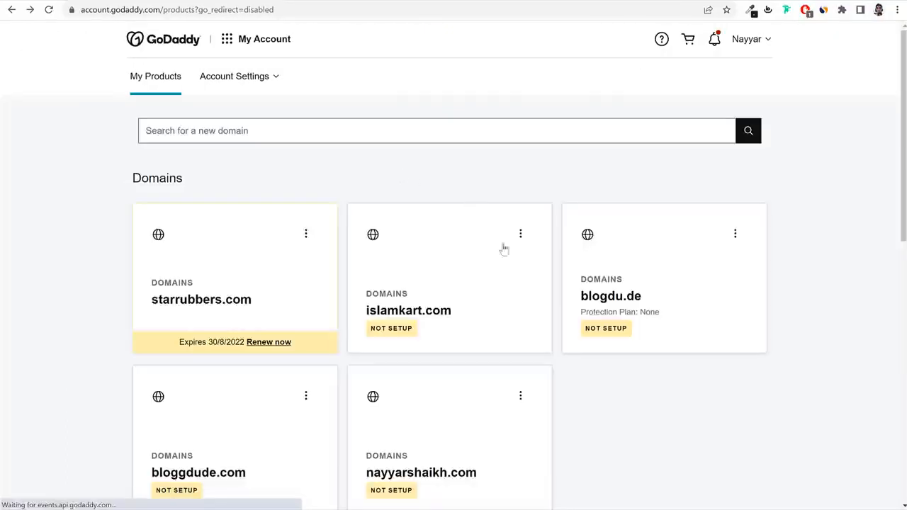
Open GoDaddy DNS management for nayyarshaikh.com and choose to enter custom nameservers.
{"action": "scroll", "coordinate": [524, 262], "scroll_direction": "down", "scroll_amount": 3}
{"action": "scroll", "coordinate": [548, 275], "scroll_direction": "down", "scroll_amount": 1}
{"action": "left_click", "coordinate": [521, 165]}
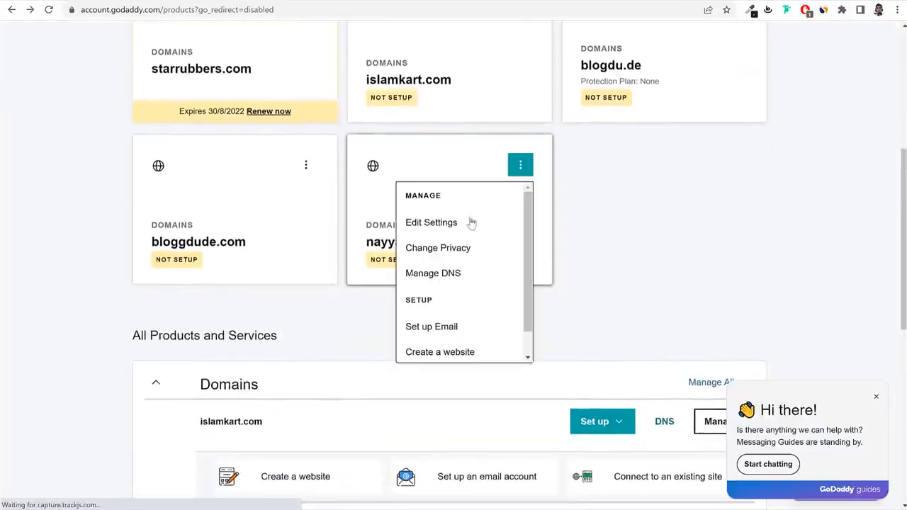
{"action": "left_click", "coordinate": [454, 276]}
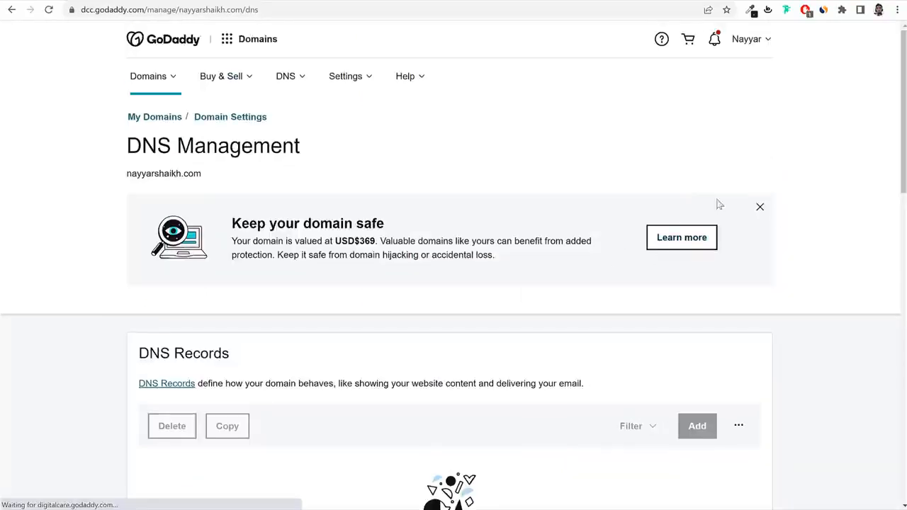
{"action": "left_click", "coordinate": [757, 210]}
{"action": "scroll", "coordinate": [785, 229], "scroll_direction": "down", "scroll_amount": 5}
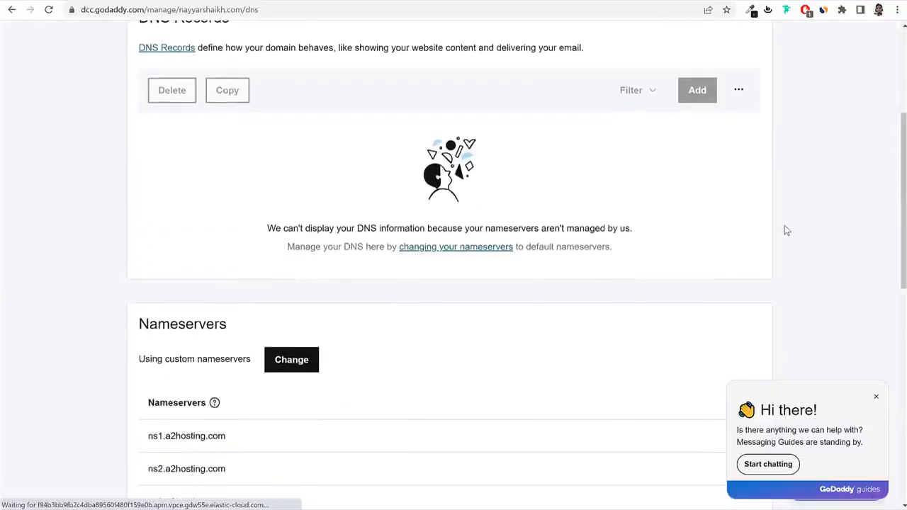
{"action": "left_click", "coordinate": [294, 250]}
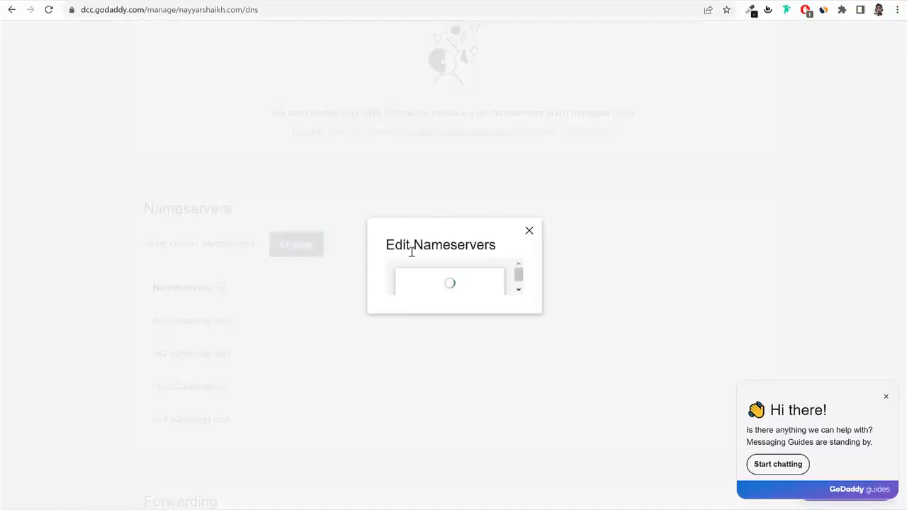
{"action": "left_click_drag", "start_coordinate": [73, 365], "coordinate": [232, 380]}
{"action": "left_click", "coordinate": [199, 374]}
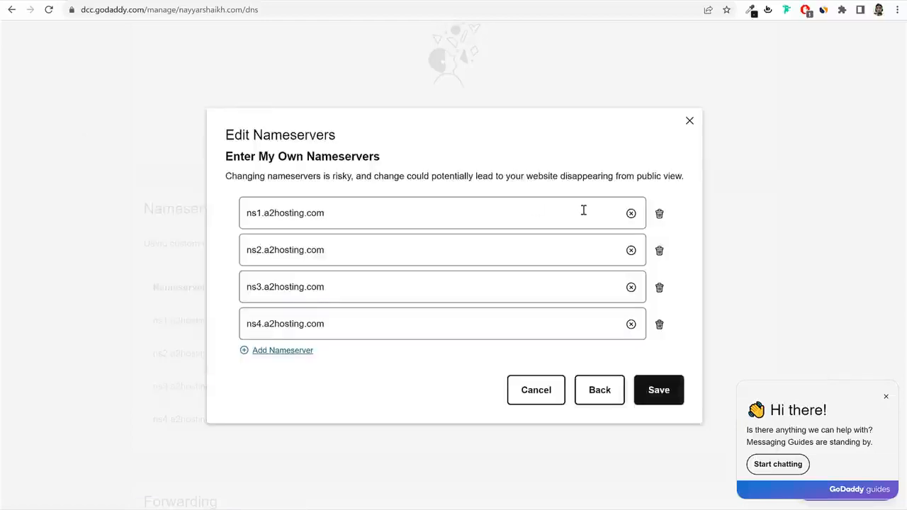
Replace the nameservers with ns1.dns-parking.com and ns2.dns-parking.com.
{"action": "left_click", "coordinate": [659, 287]}
{"action": "left_click", "coordinate": [659, 305]}
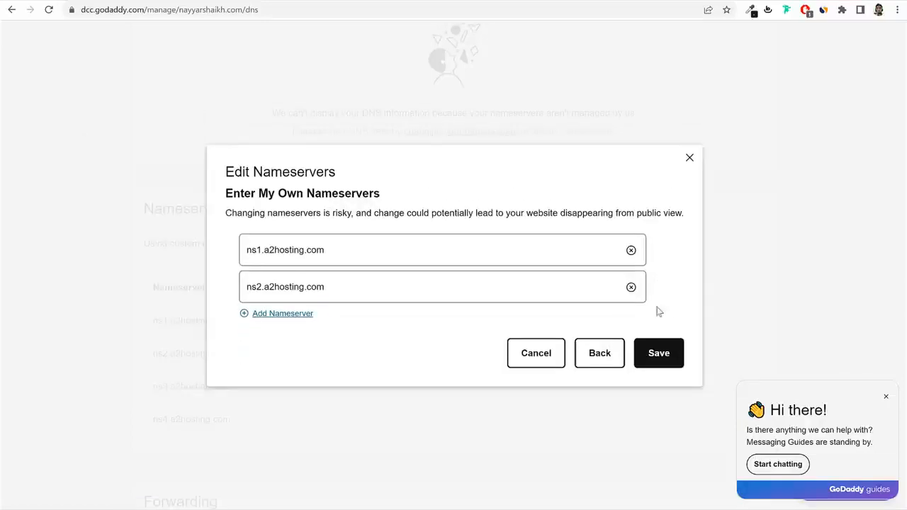
{"action": "left_click", "coordinate": [631, 250]}
{"action": "left_click", "coordinate": [630, 286]}
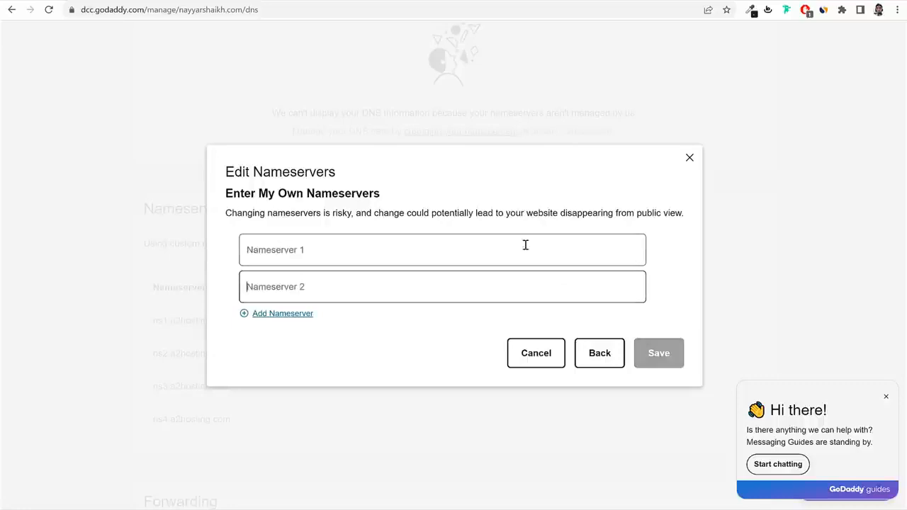
{"action": "left_click", "coordinate": [291, 248]}
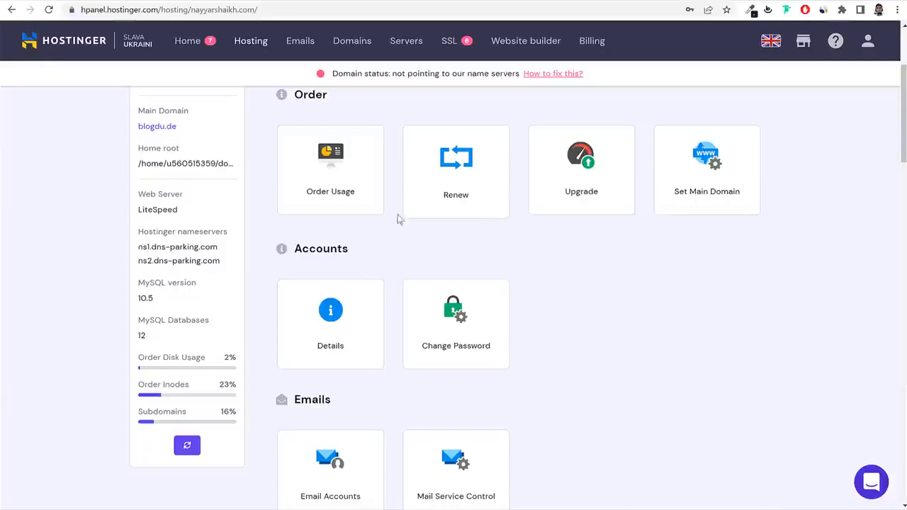
{"action": "left_click_drag", "start_coordinate": [138, 247], "coordinate": [224, 257]}
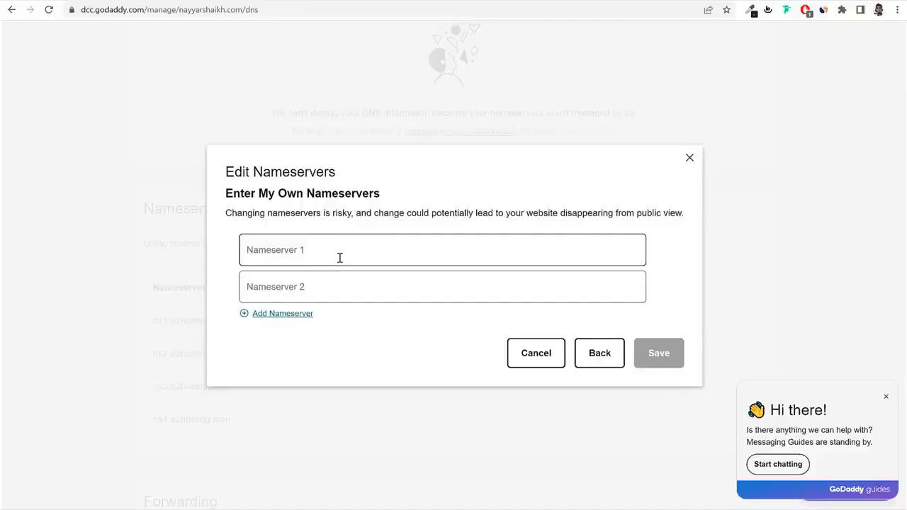
{"action": "type", "text": "ns1.dns-parking.com"}
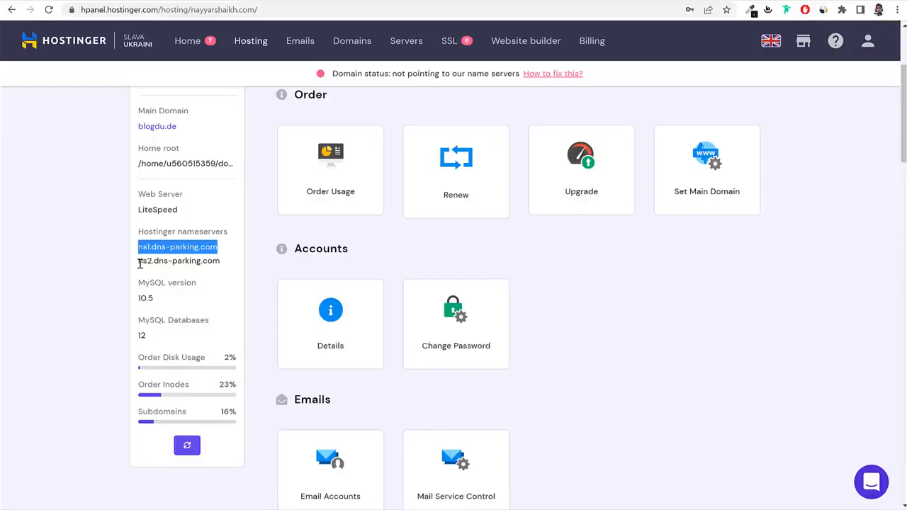
{"action": "left_click_drag", "start_coordinate": [140, 261], "coordinate": [232, 266]}
{"action": "key", "text": "ctrl+c"}
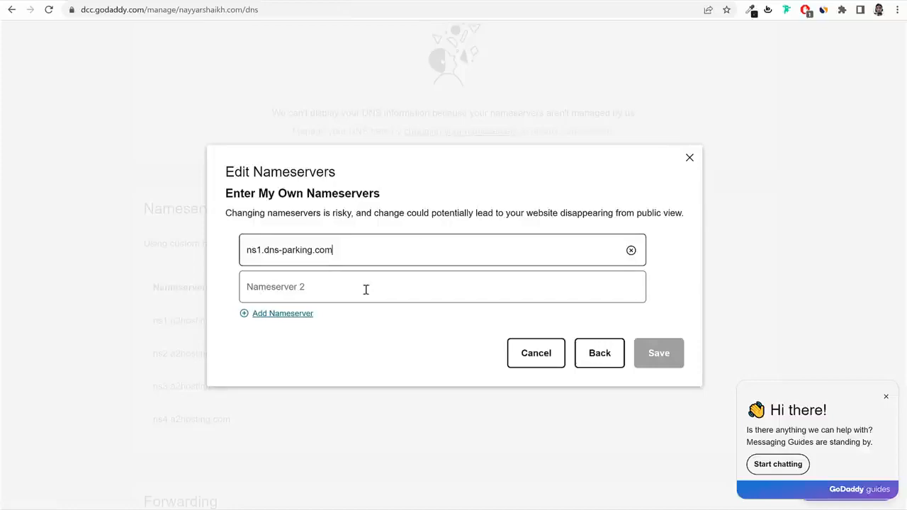
{"action": "left_click", "coordinate": [364, 287]}
{"action": "key", "text": "ctrl+v"}
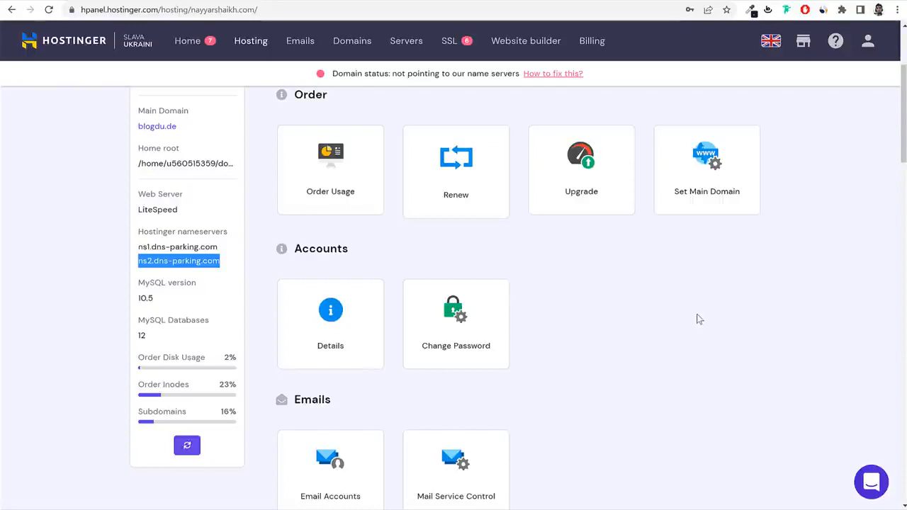
{"action": "left_click", "coordinate": [250, 47]}
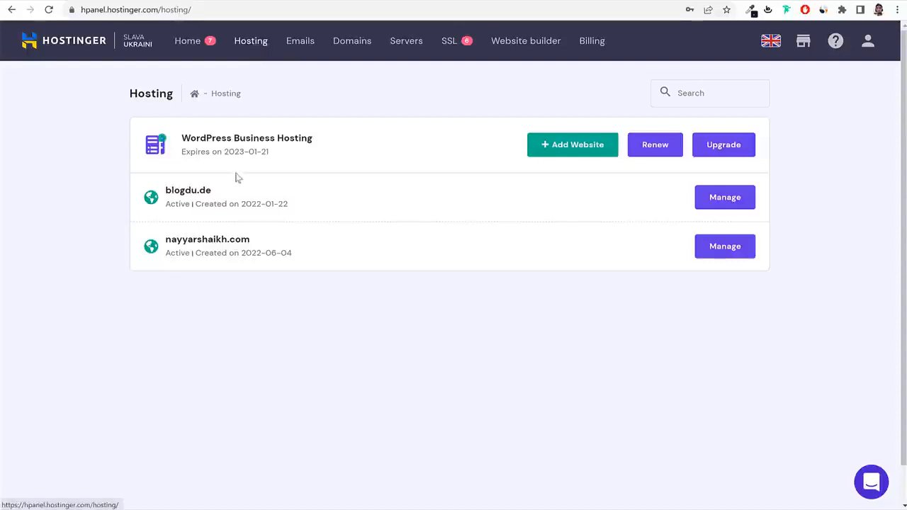
Go to blogdu.de's WordPress dashboard in hPanel and start Install another WordPress for school2.blogdu.de.
{"action": "left_click", "coordinate": [724, 200]}
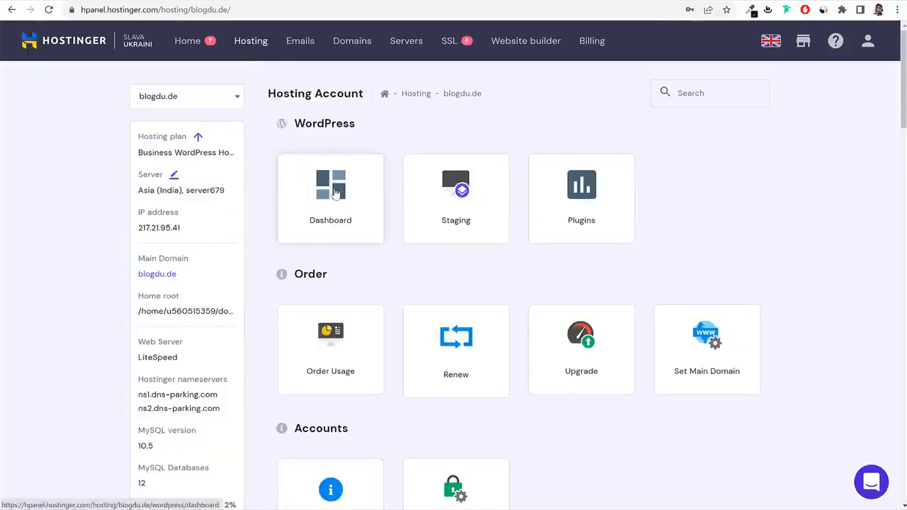
{"action": "left_click", "coordinate": [336, 192]}
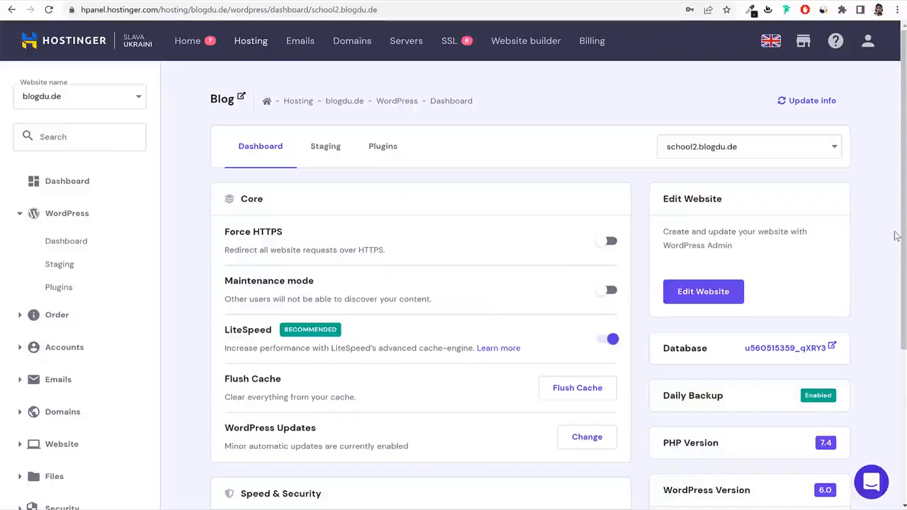
{"action": "scroll", "coordinate": [569, 318], "scroll_direction": "down", "scroll_amount": 3}
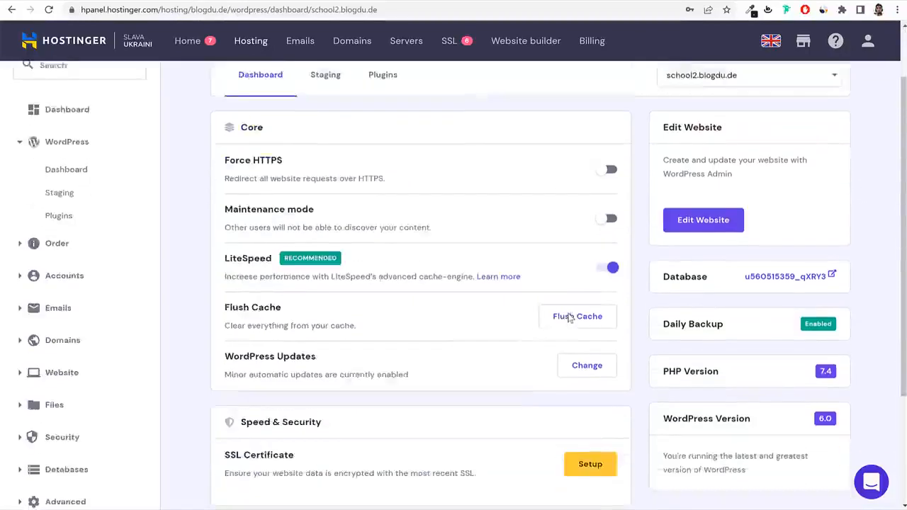
{"action": "scroll", "coordinate": [705, 354], "scroll_direction": "up", "scroll_amount": 3}
{"action": "scroll", "coordinate": [742, 364], "scroll_direction": "down", "scroll_amount": 2}
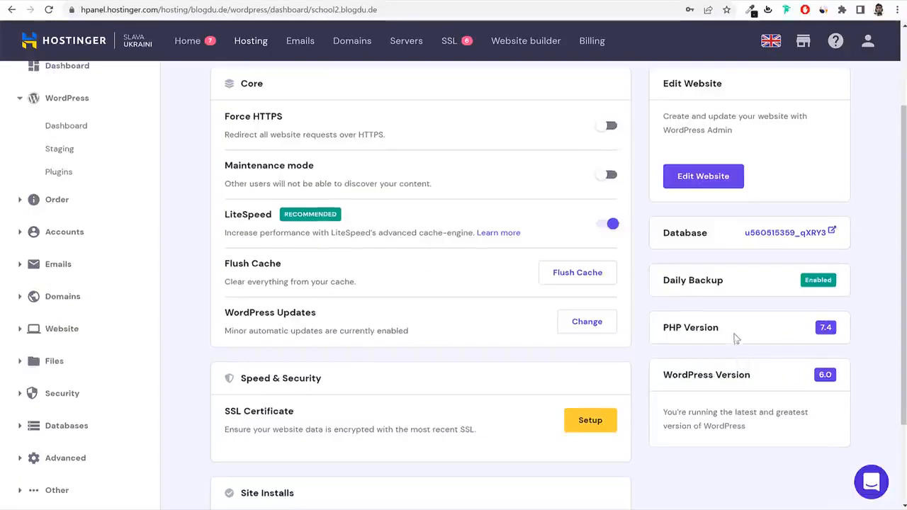
{"action": "left_click_drag", "start_coordinate": [721, 328], "coordinate": [655, 331]}
{"action": "left_click", "coordinate": [719, 374]}
{"action": "left_click_drag", "start_coordinate": [752, 374], "coordinate": [661, 374]}
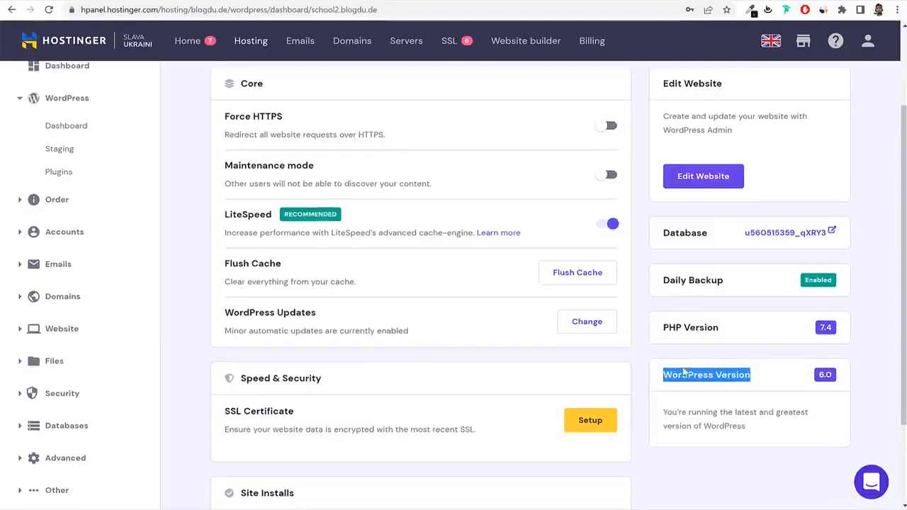
{"action": "scroll", "coordinate": [813, 317], "scroll_direction": "up", "scroll_amount": 2}
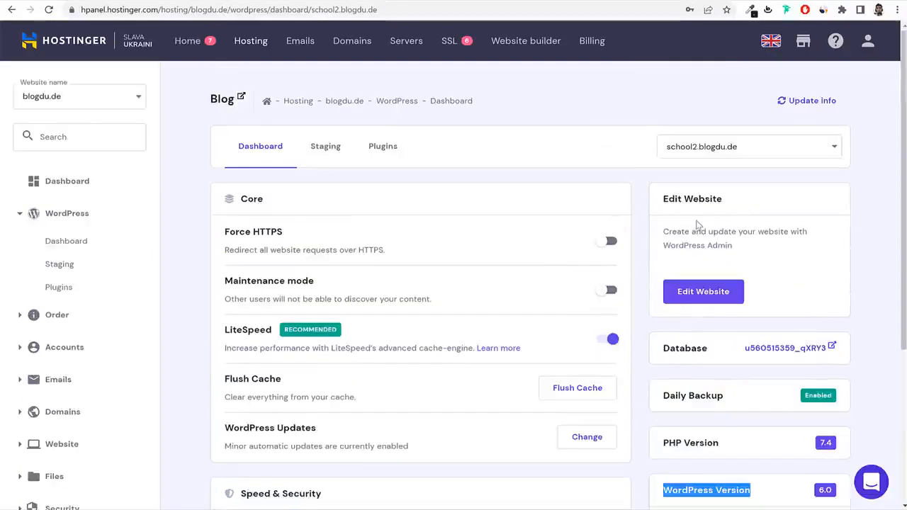
{"action": "scroll", "coordinate": [708, 255], "scroll_direction": "down", "scroll_amount": 4}
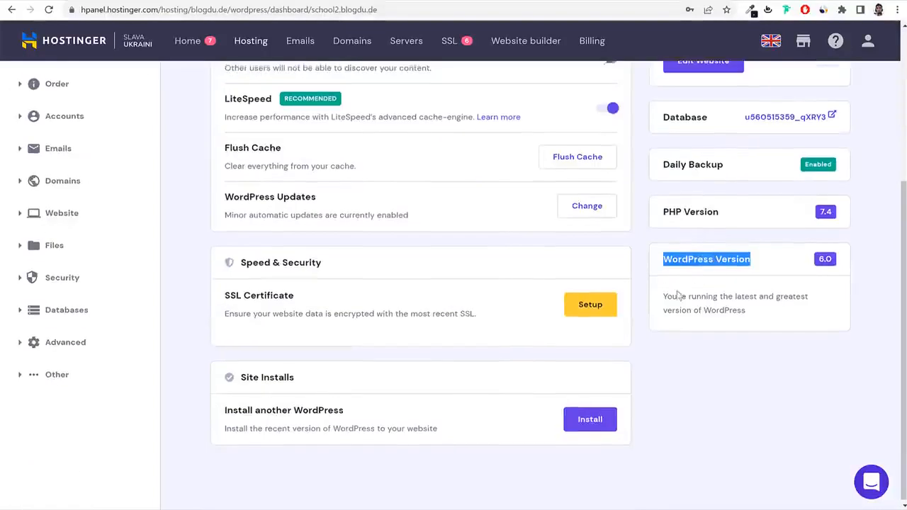
{"action": "left_click_drag", "start_coordinate": [236, 377], "coordinate": [305, 379]}
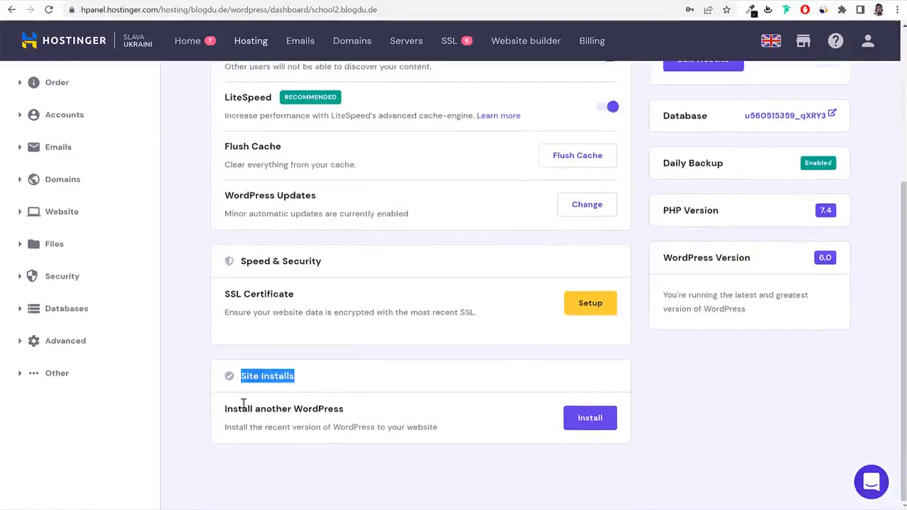
{"action": "left_click", "coordinate": [597, 428]}
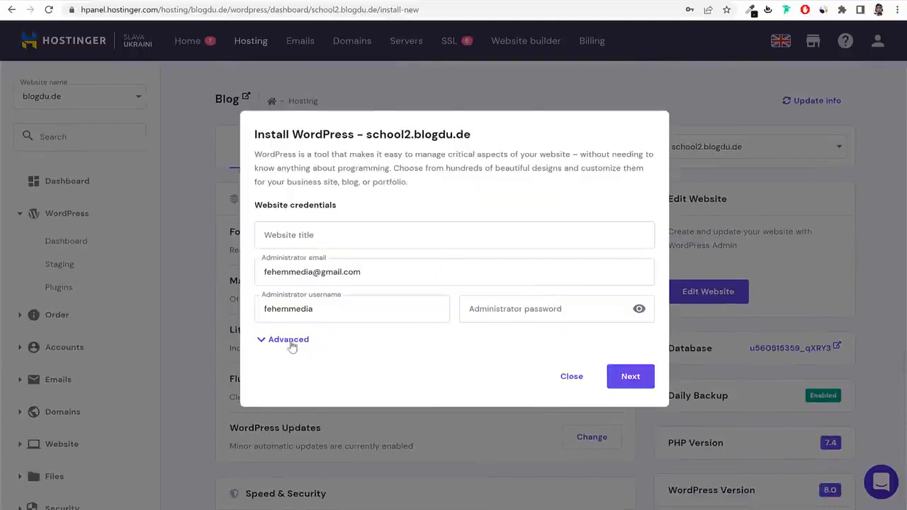
Expand Advanced, check the installation-path domain list, then close the Install WordPress form.
{"action": "left_click", "coordinate": [288, 339]}
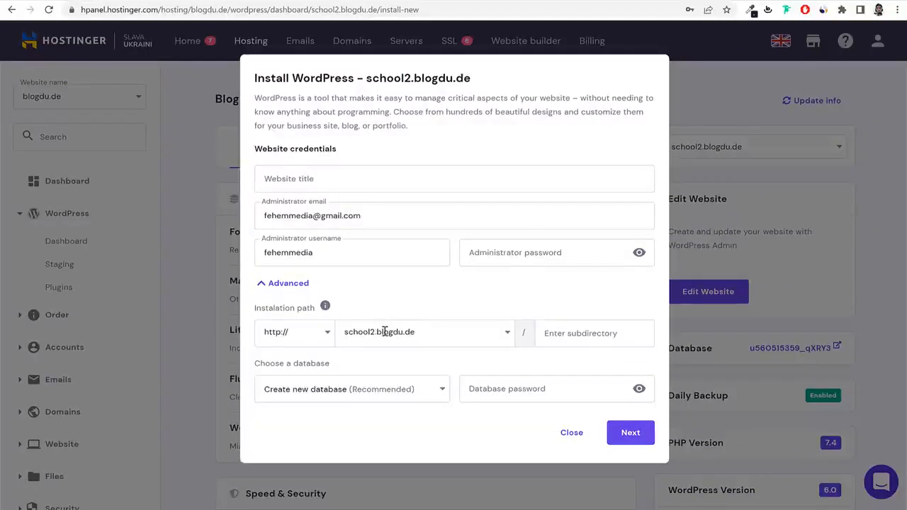
{"action": "left_click", "coordinate": [376, 335]}
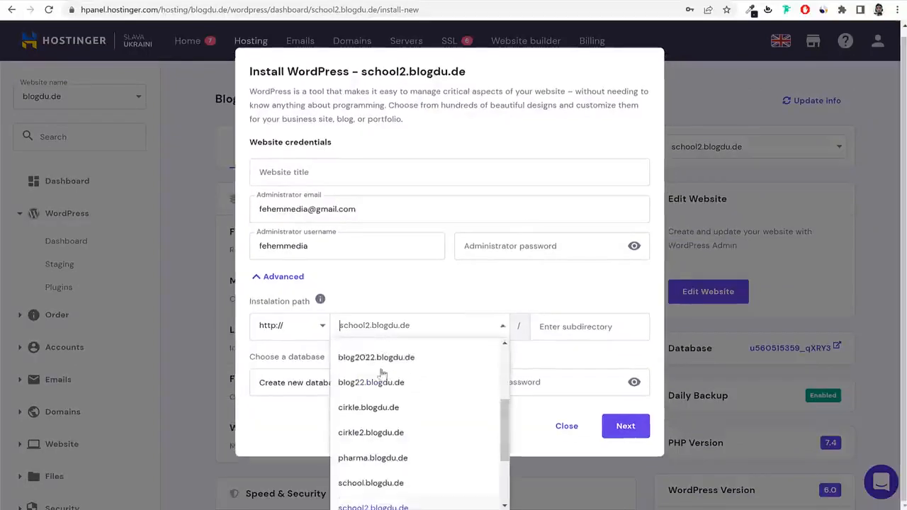
{"action": "left_click", "coordinate": [572, 428]}
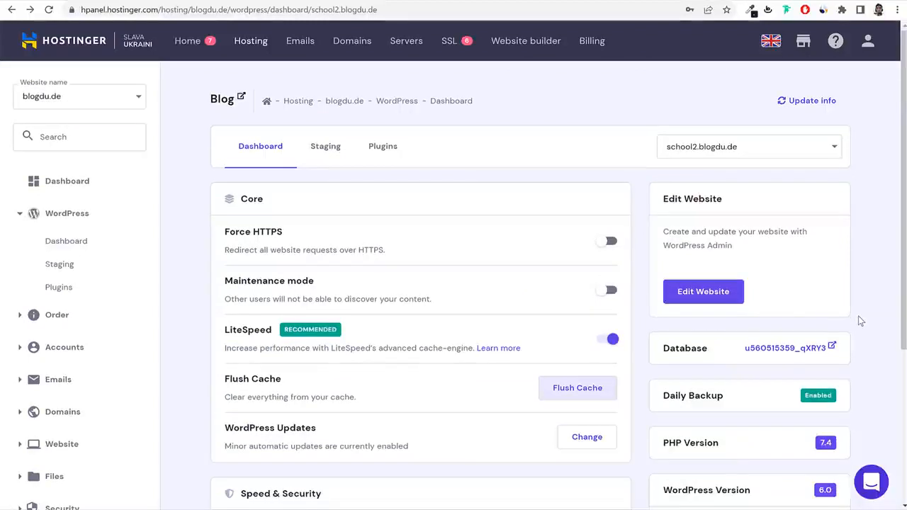
Review the LiteSpeed and SSL Certificate sections of the school2.blogdu.de WordPress dashboard.
{"action": "scroll", "coordinate": [858, 321], "scroll_direction": "down", "scroll_amount": 3}
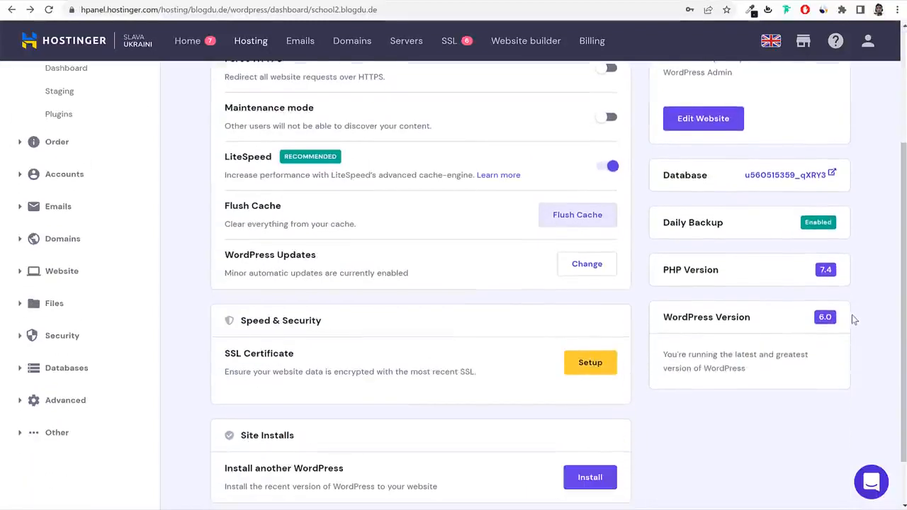
{"action": "left_click_drag", "start_coordinate": [222, 159], "coordinate": [276, 158]}
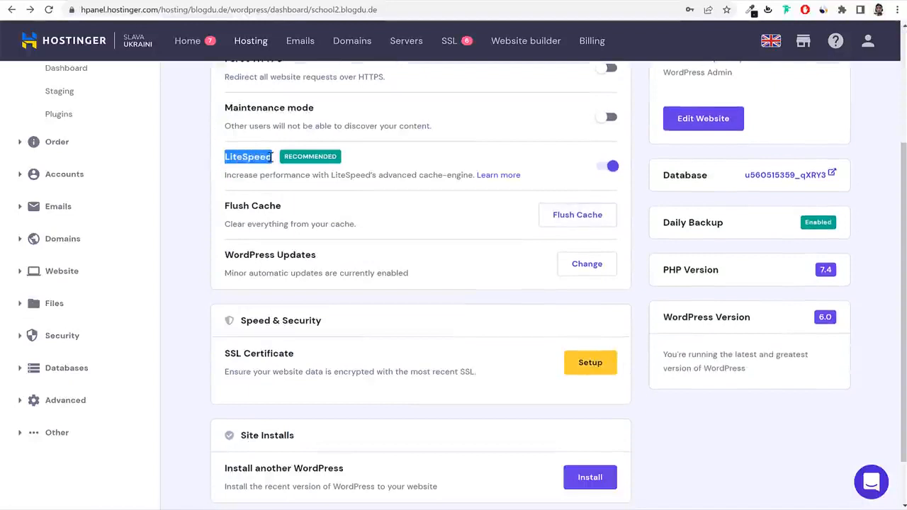
{"action": "left_click", "coordinate": [312, 155]}
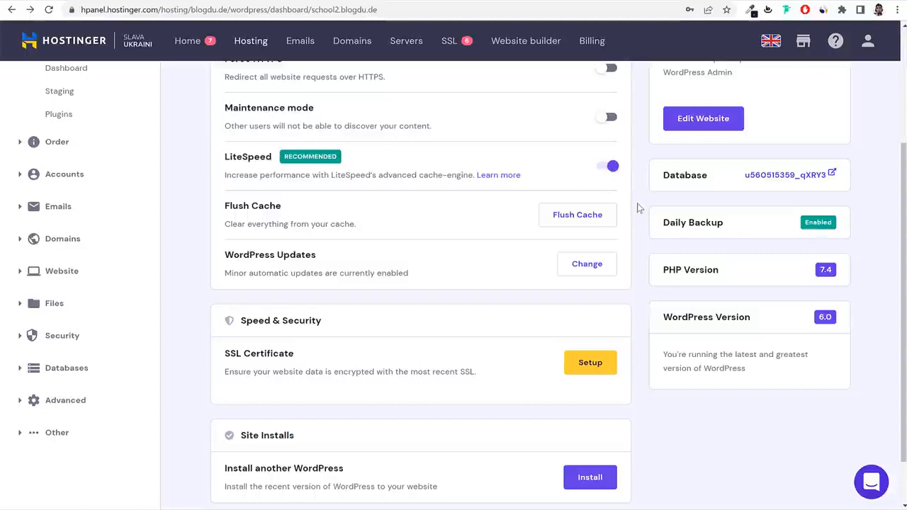
{"action": "scroll", "coordinate": [578, 236], "scroll_direction": "down", "scroll_amount": 2}
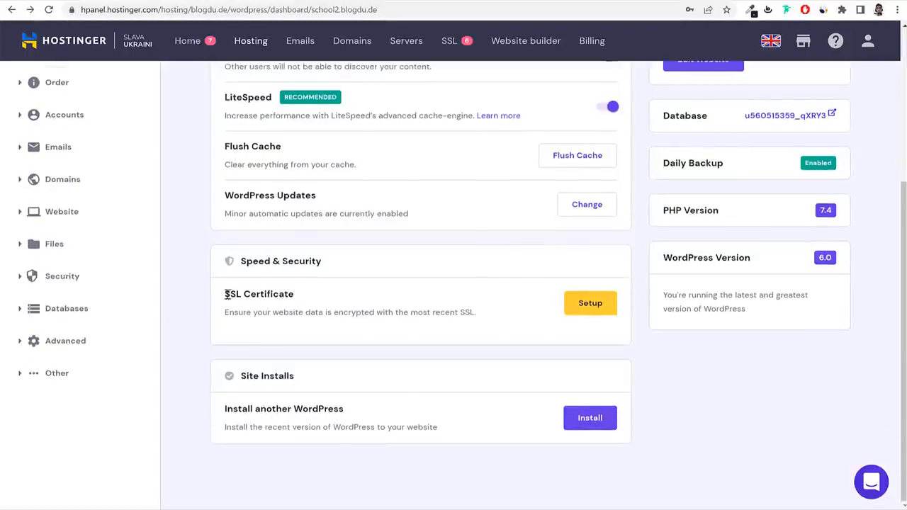
{"action": "left_click_drag", "start_coordinate": [227, 301], "coordinate": [329, 301]}
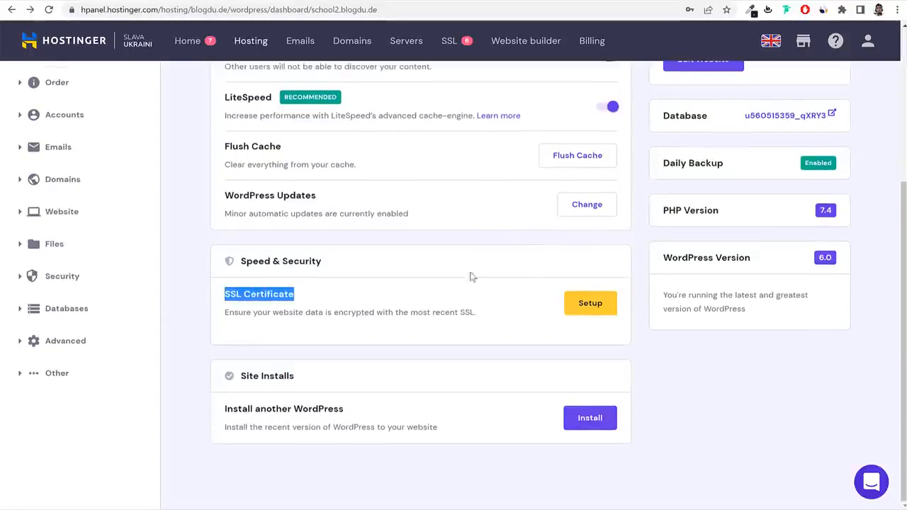
Install the SSL certificate for school2.blogdu.de and confirm Force HTTPS is switched on.
{"action": "left_click", "coordinate": [597, 306]}
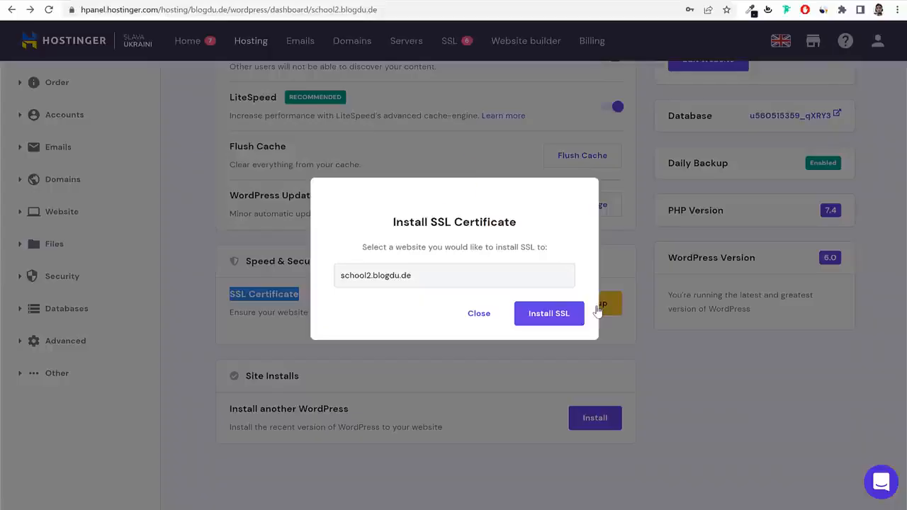
{"action": "left_click", "coordinate": [571, 318]}
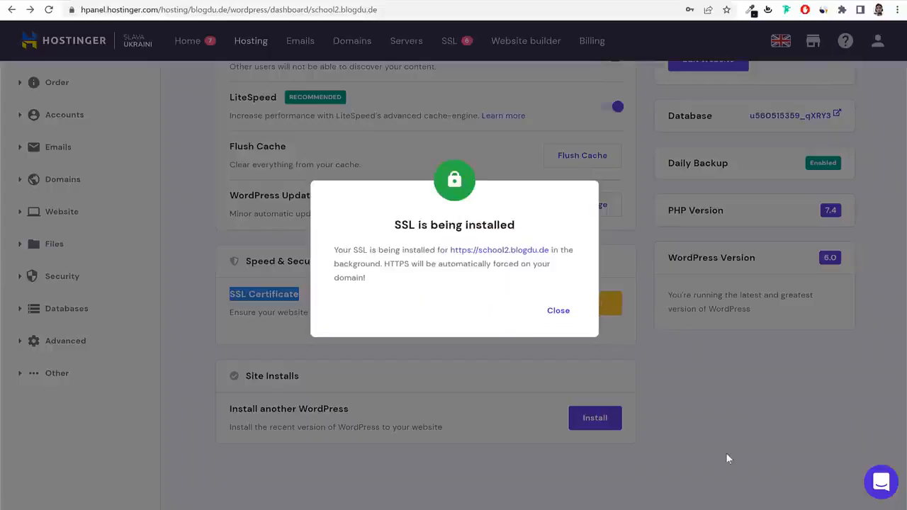
{"action": "left_click", "coordinate": [559, 310]}
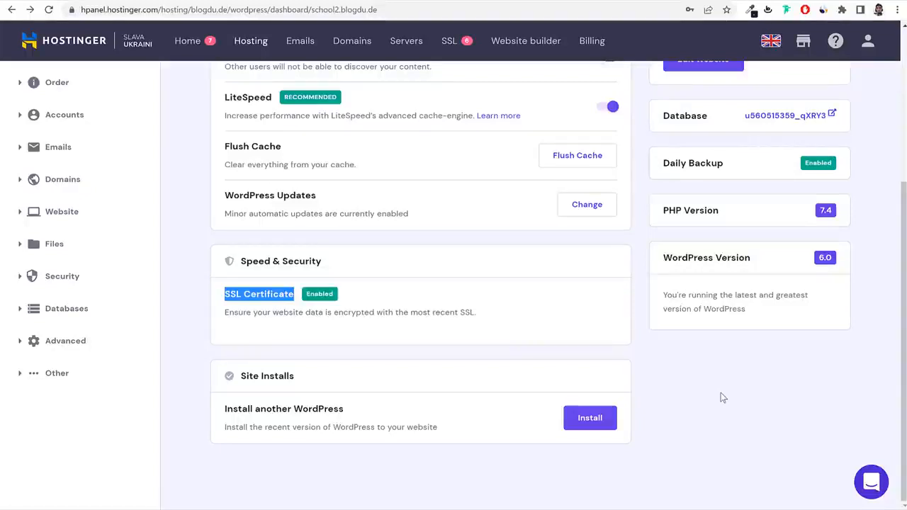
{"action": "left_click", "coordinate": [350, 311]}
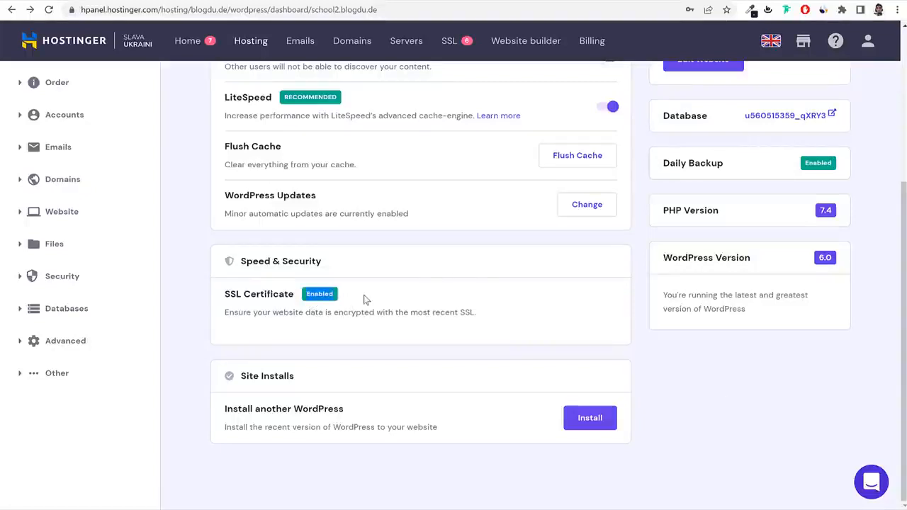
{"action": "scroll", "coordinate": [271, 278], "scroll_direction": "up", "scroll_amount": 4}
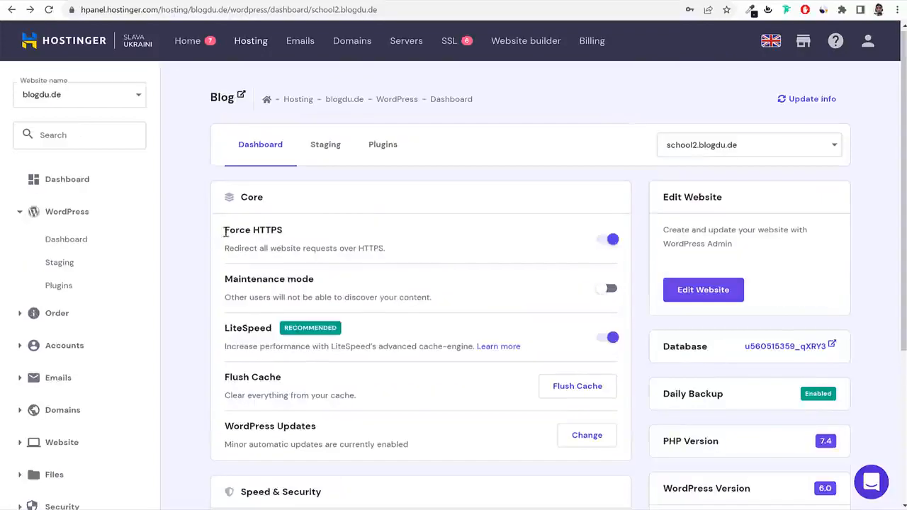
{"action": "left_click_drag", "start_coordinate": [224, 231], "coordinate": [296, 235]}
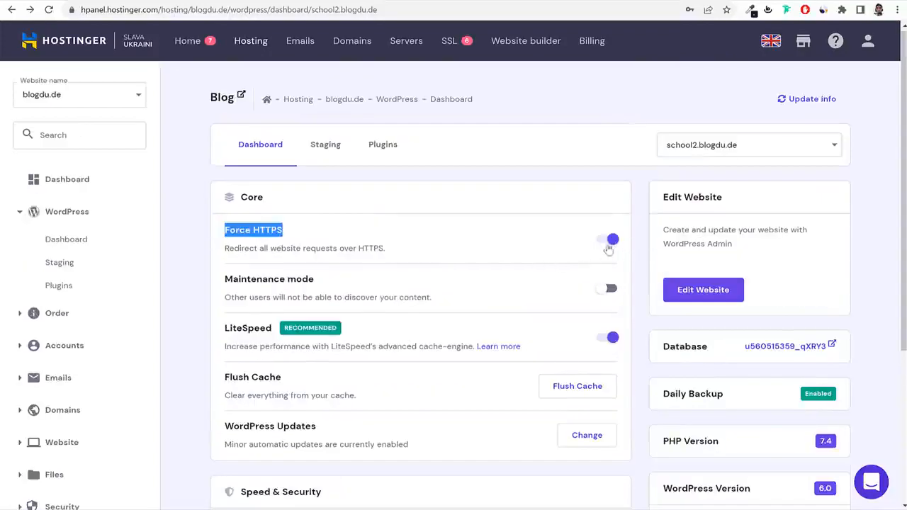
{"action": "left_click", "coordinate": [607, 253]}
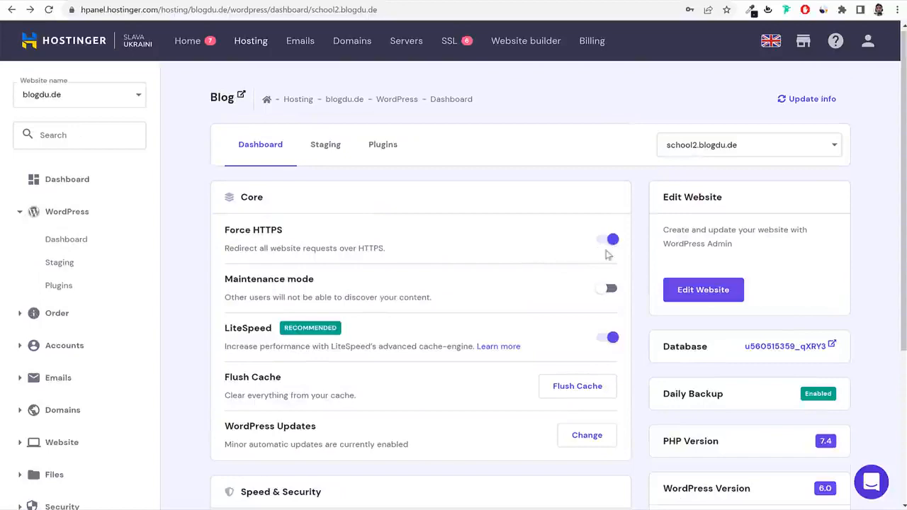
Open the site's WordPress admin and leave the AIOSEO setup wizard without starting it.
{"action": "left_click", "coordinate": [700, 296]}
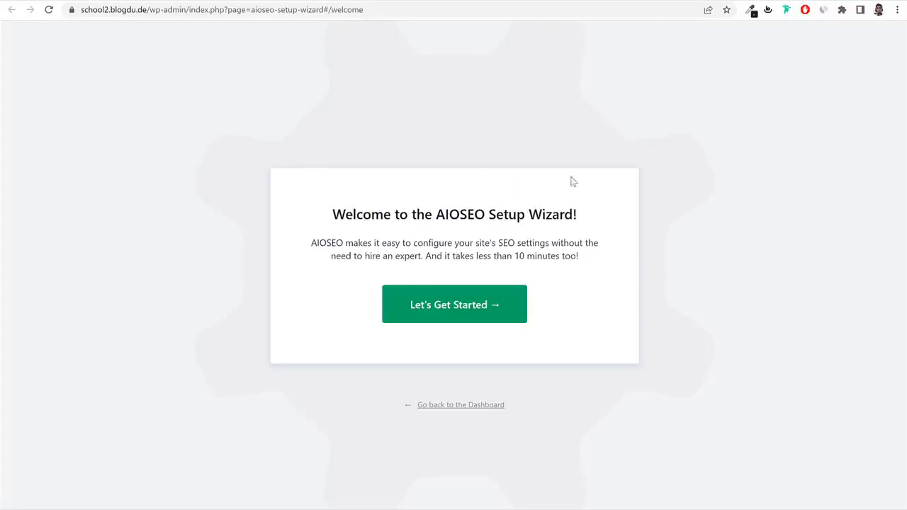
{"action": "left_click_drag", "start_coordinate": [404, 402], "coordinate": [557, 406]}
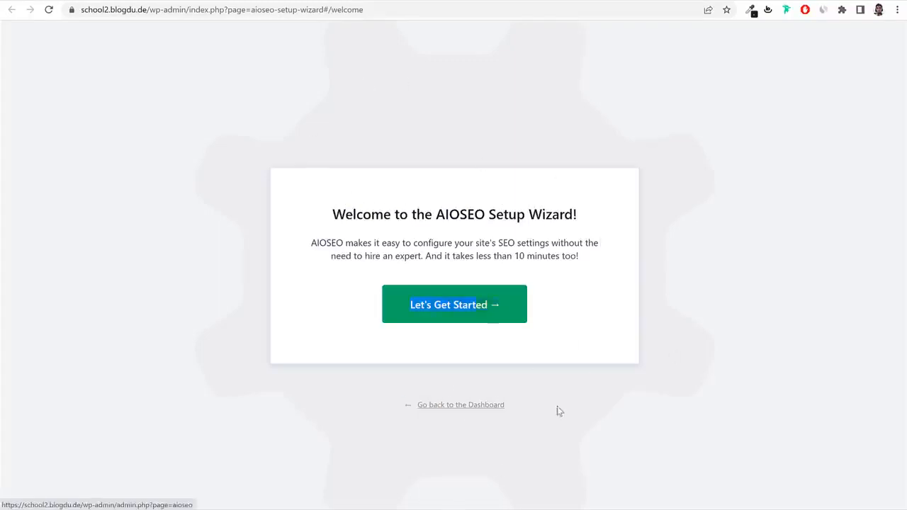
{"action": "left_click", "coordinate": [455, 405]}
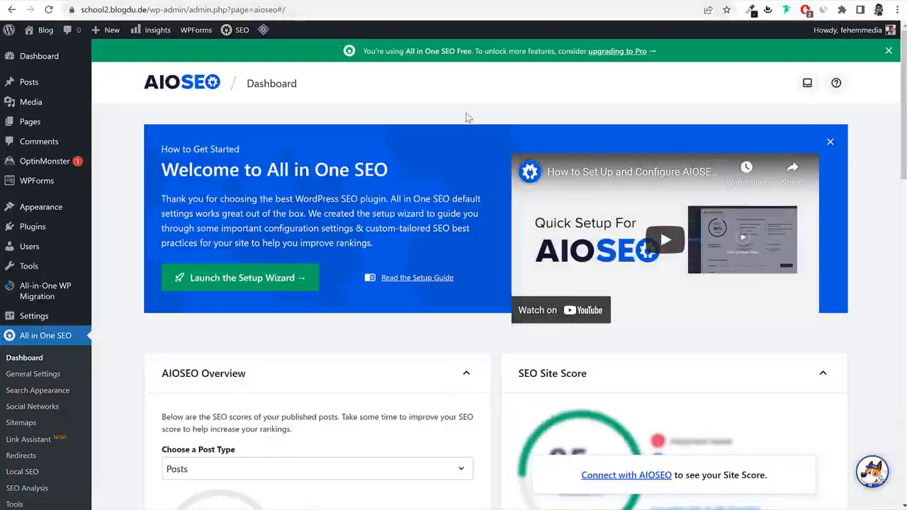
Trim the admin address to /wp-admin/ to load the main Dashboard.
{"action": "left_click", "coordinate": [188, 10]}
{"action": "left_click_drag", "start_coordinate": [224, 10], "coordinate": [315, 10]}
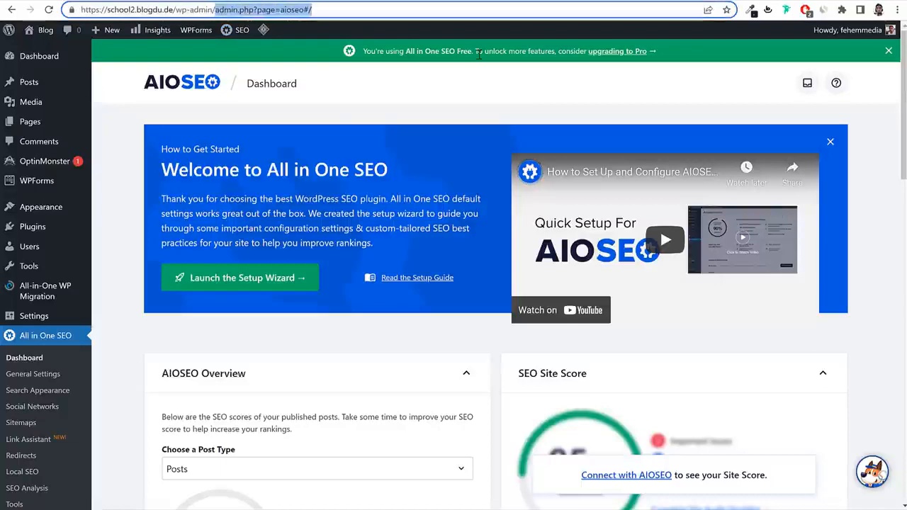
{"action": "key", "text": "BackSpace"}
{"action": "key", "text": "Return"}
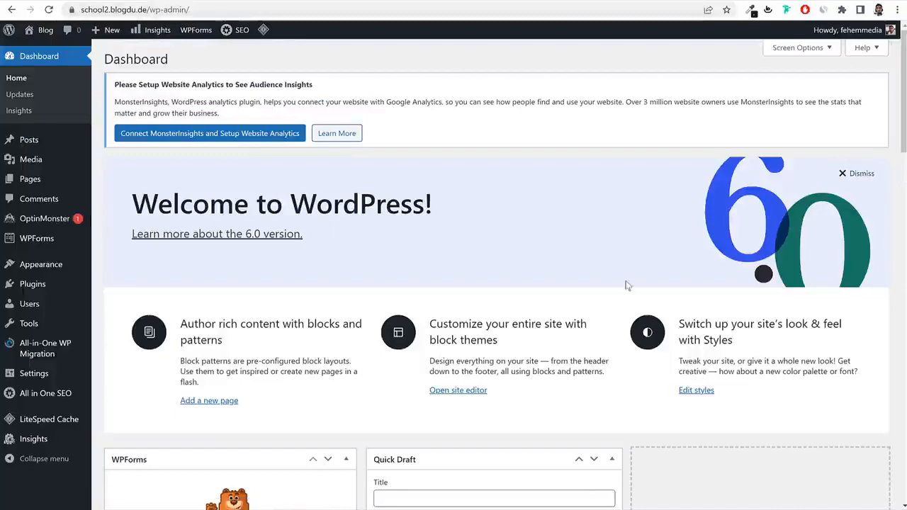
{"action": "scroll", "coordinate": [498, 350], "scroll_direction": "down", "scroll_amount": 12}
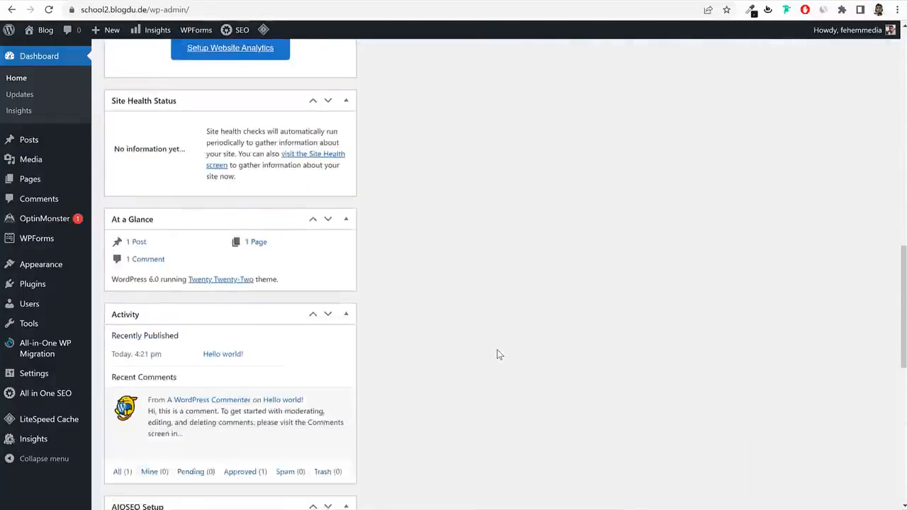
{"action": "scroll", "coordinate": [498, 352], "scroll_direction": "up", "scroll_amount": 8}
{"action": "scroll", "coordinate": [498, 352], "scroll_direction": "up", "scroll_amount": 4}
{"action": "left_click", "coordinate": [152, 9]}
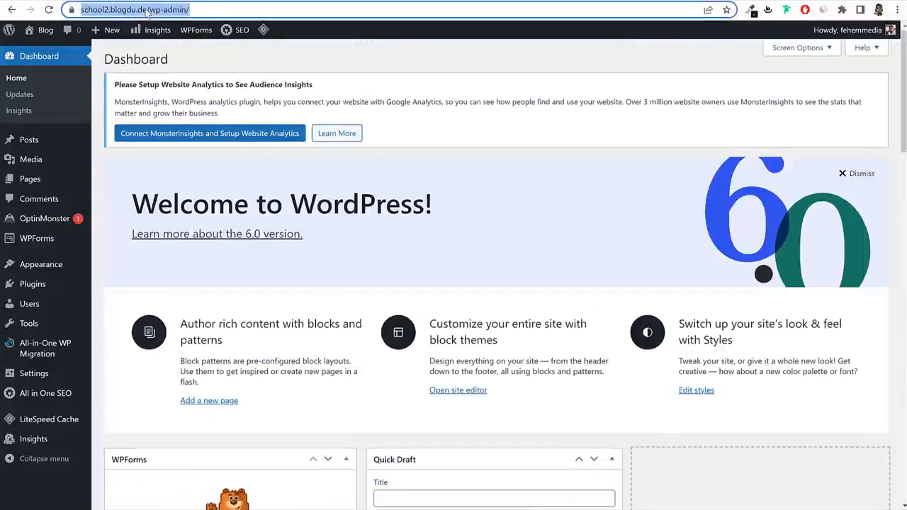
{"action": "left_click", "coordinate": [149, 9]}
{"action": "left_click_drag", "start_coordinate": [173, 9], "coordinate": [250, 11]}
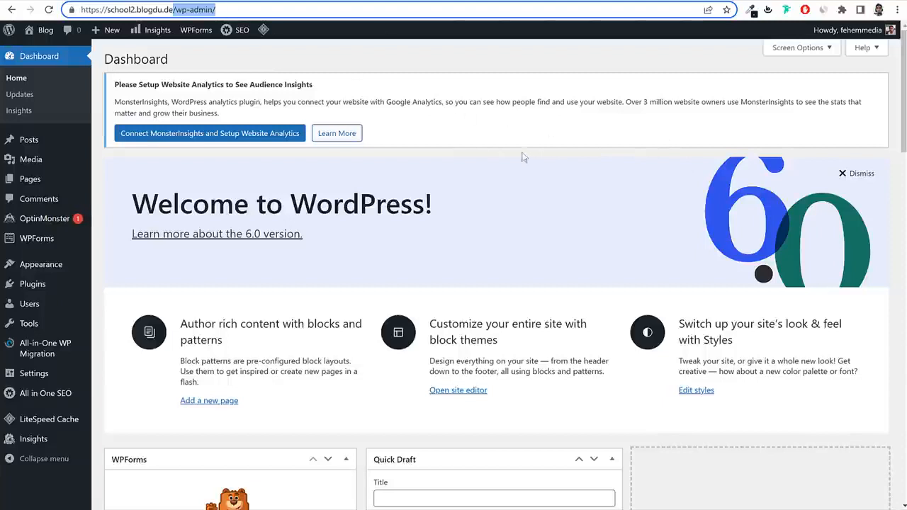
{"action": "left_click", "coordinate": [225, 0]}
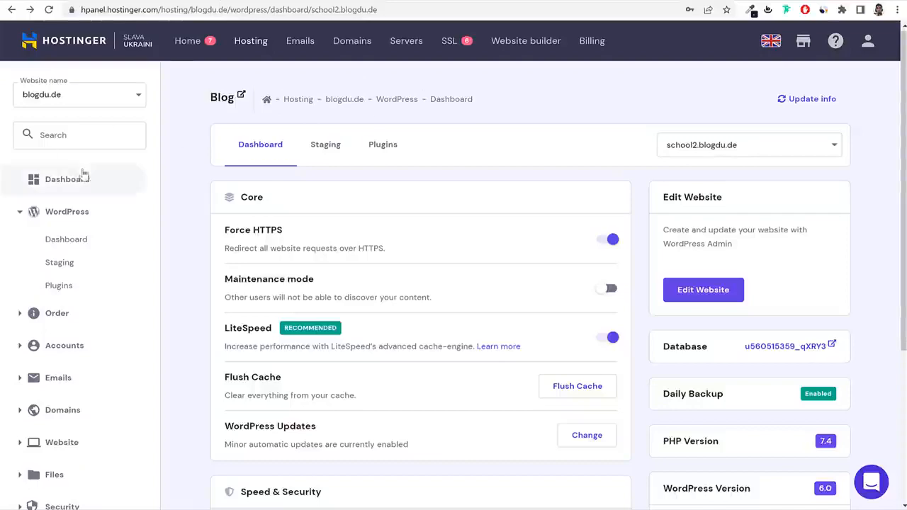
{"action": "left_click", "coordinate": [694, 296]}
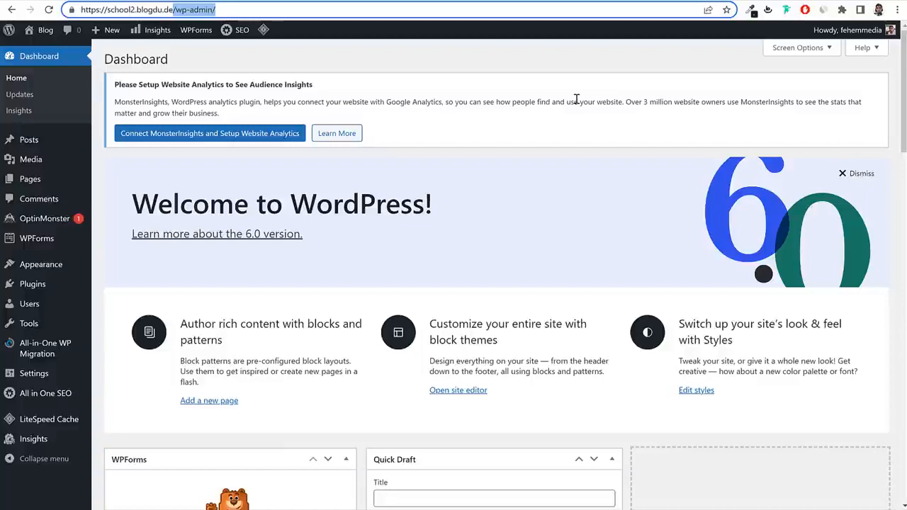
{"action": "scroll", "coordinate": [593, 238], "scroll_direction": "down", "scroll_amount": 12}
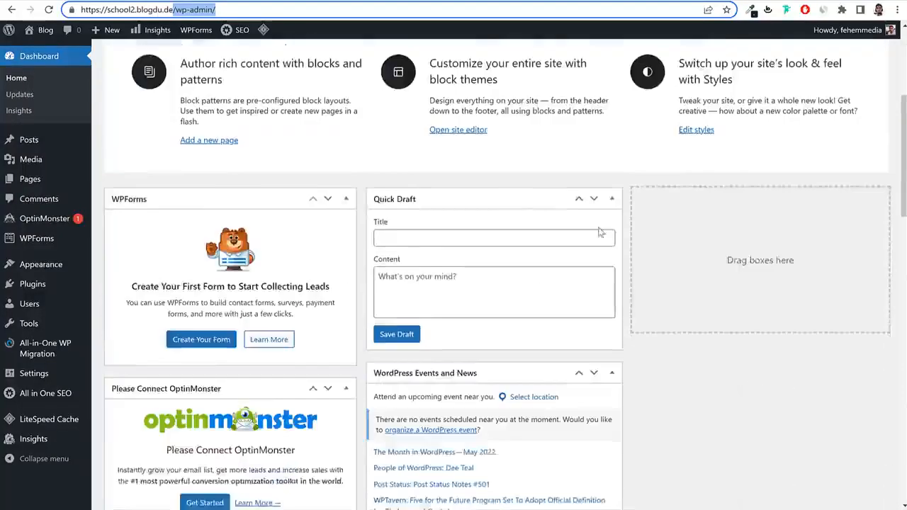
{"action": "scroll", "coordinate": [593, 239], "scroll_direction": "up", "scroll_amount": 8}
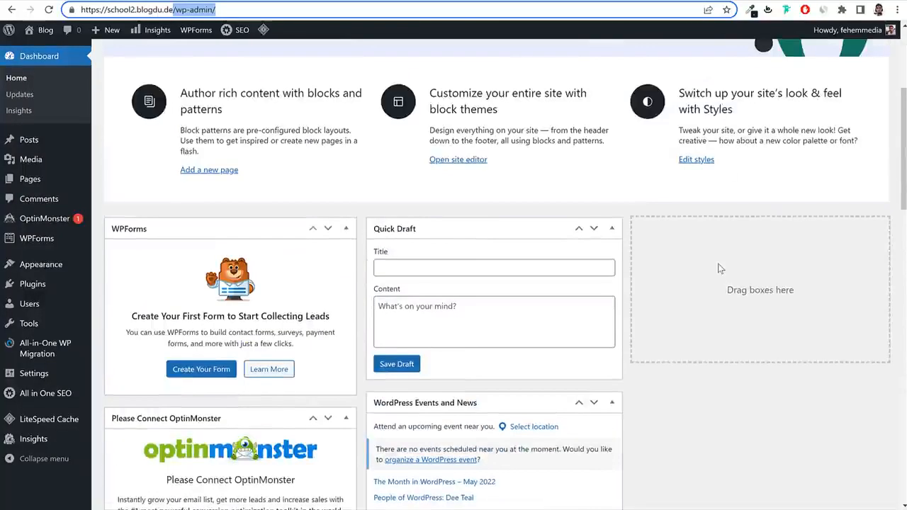
{"action": "scroll", "coordinate": [719, 269], "scroll_direction": "down", "scroll_amount": 7}
{"action": "scroll", "coordinate": [551, 298], "scroll_direction": "down", "scroll_amount": 6}
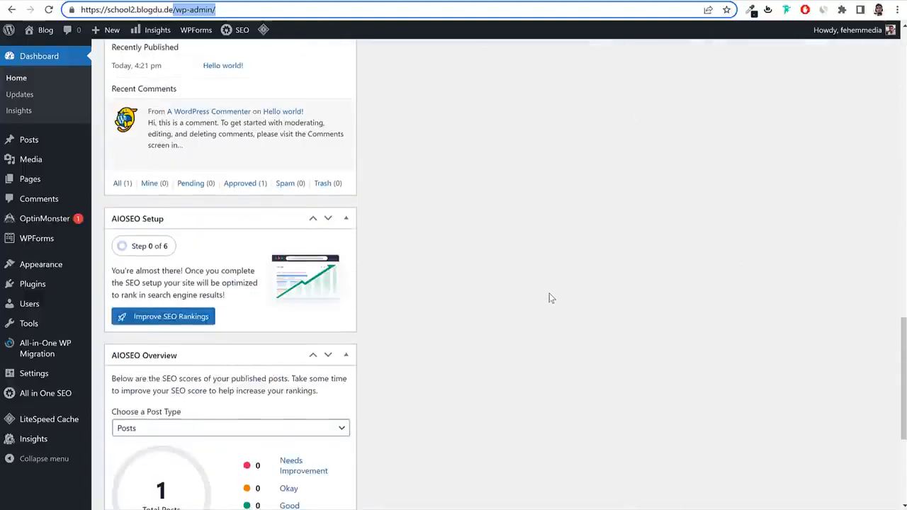
{"action": "scroll", "coordinate": [552, 299], "scroll_direction": "up", "scroll_amount": 1}
{"action": "scroll", "coordinate": [552, 298], "scroll_direction": "down", "scroll_amount": 1}
{"action": "scroll", "coordinate": [552, 298], "scroll_direction": "up", "scroll_amount": 18}
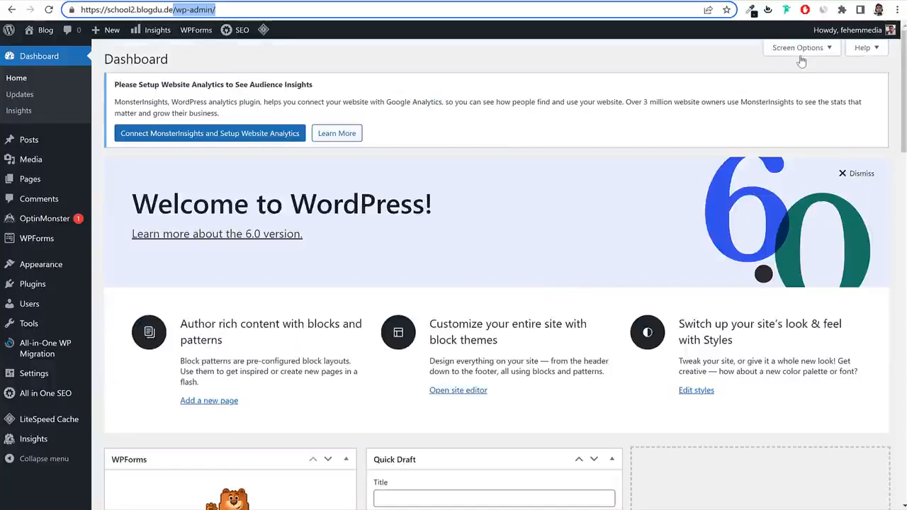
Hide the Welcome, WPForms, OptinMonster, MonsterInsights, Site Health and At a Glance dashboard panels.
{"action": "left_click", "coordinate": [801, 49]}
{"action": "left_click", "coordinate": [154, 118]}
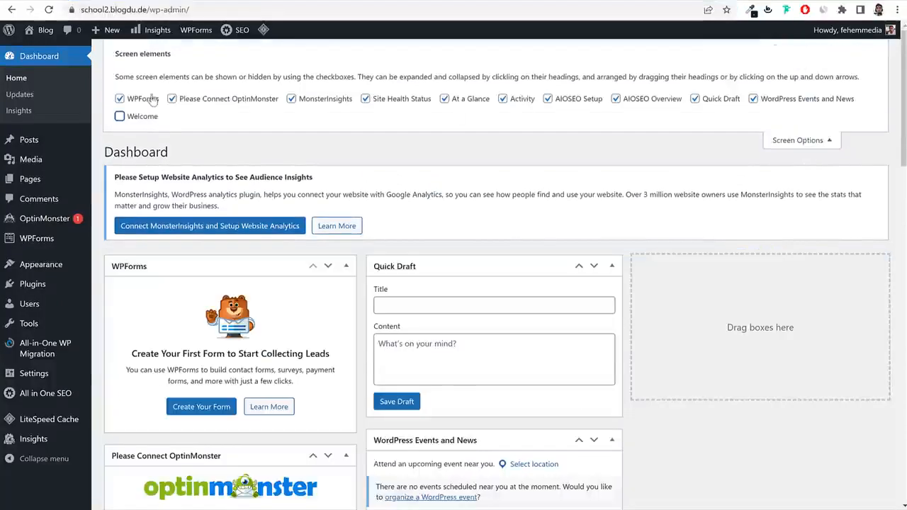
{"action": "left_click", "coordinate": [136, 100]}
{"action": "left_click", "coordinate": [212, 100]}
{"action": "left_click", "coordinate": [305, 100]}
{"action": "left_click", "coordinate": [383, 100]}
{"action": "left_click", "coordinate": [445, 99]}
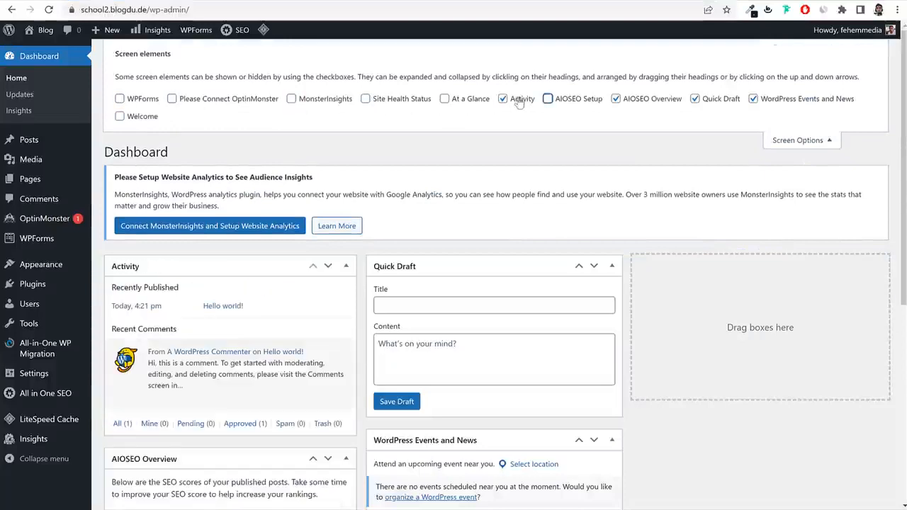
Hide Activity, AIOSEO Setup, AIOSEO Overview, Quick Draft and Events and News, then view Posts.
{"action": "left_click", "coordinate": [502, 98]}
{"action": "left_click", "coordinate": [548, 98]}
{"action": "left_click", "coordinate": [615, 99]}
{"action": "left_click", "coordinate": [695, 99]}
{"action": "left_click", "coordinate": [753, 99]}
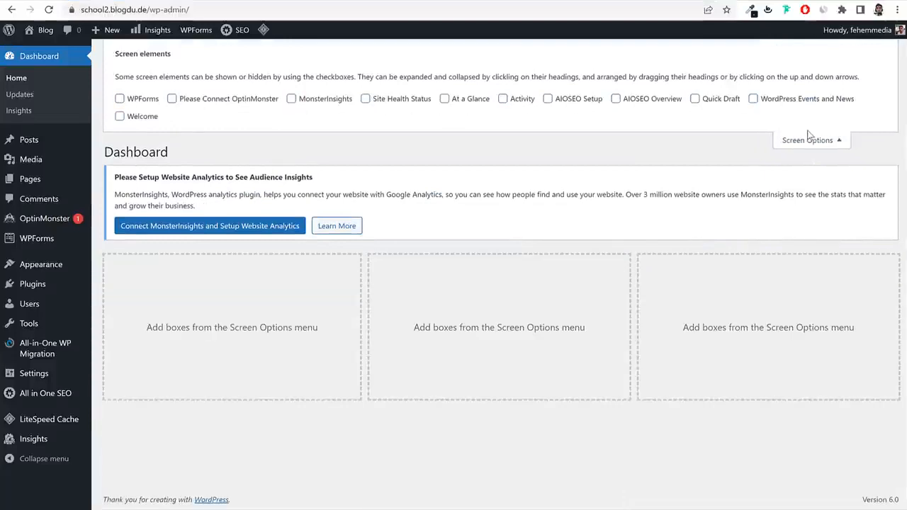
{"action": "left_click", "coordinate": [809, 139]}
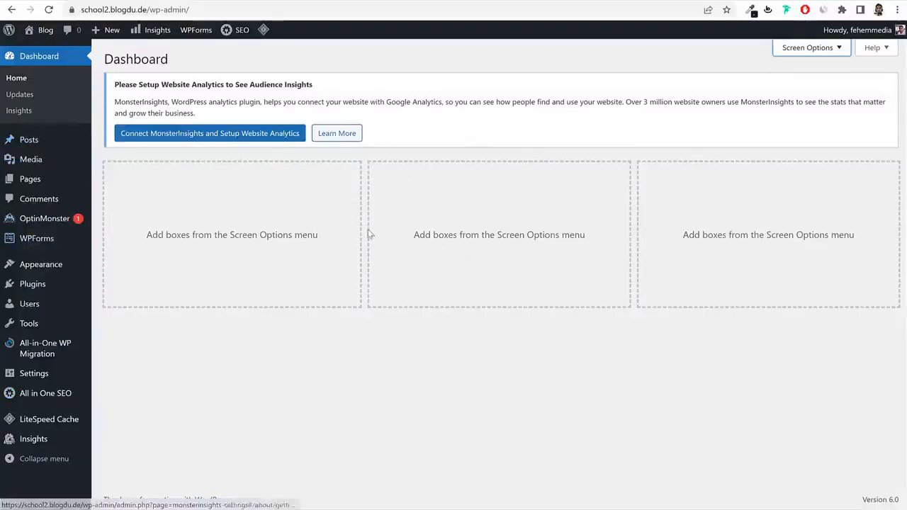
{"action": "left_click", "coordinate": [35, 142]}
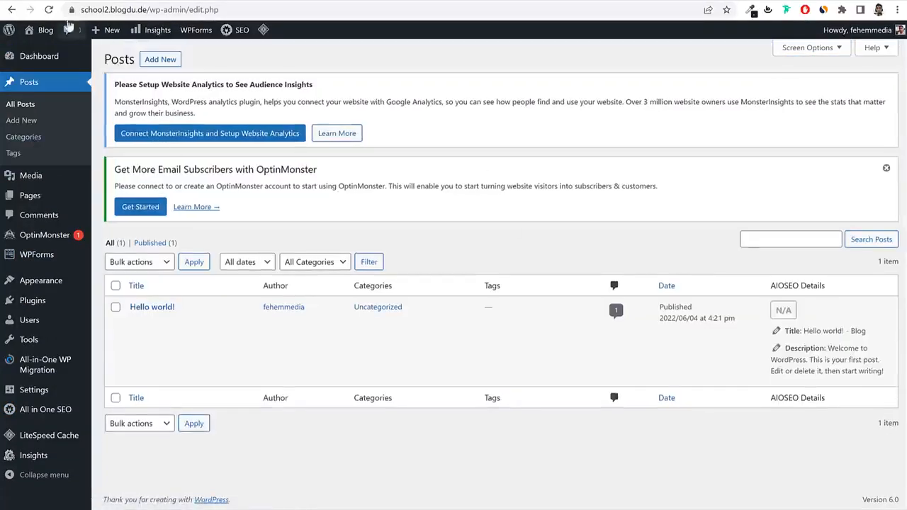
Look over the other school site's Blog page for comparison.
{"action": "left_click", "coordinate": [45, 29]}
{"action": "left_click", "coordinate": [762, 63]}
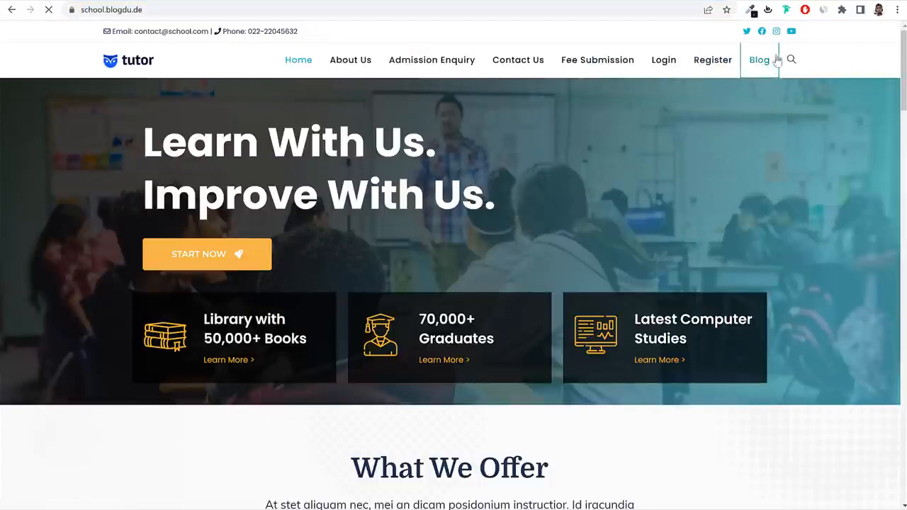
{"action": "scroll", "coordinate": [367, 309], "scroll_direction": "down", "scroll_amount": 4}
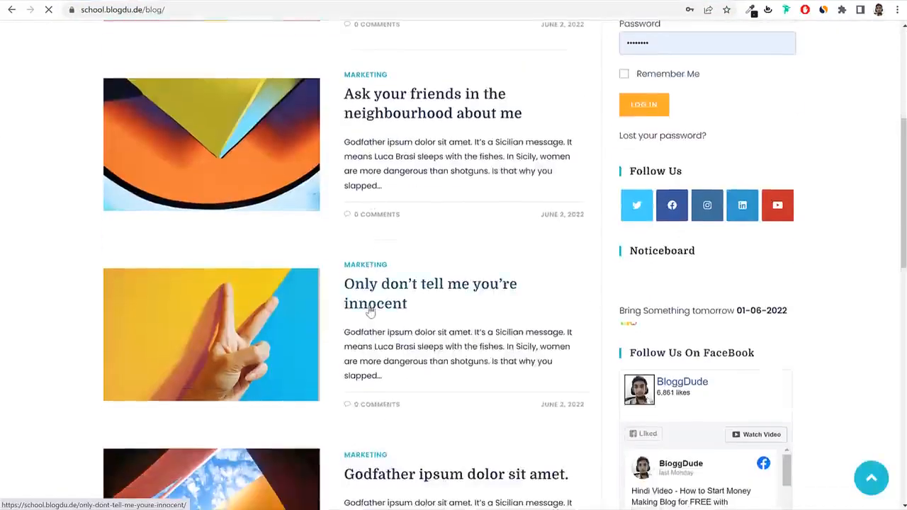
{"action": "scroll", "coordinate": [369, 311], "scroll_direction": "down", "scroll_amount": 5}
{"action": "scroll", "coordinate": [374, 346], "scroll_direction": "up", "scroll_amount": 9}
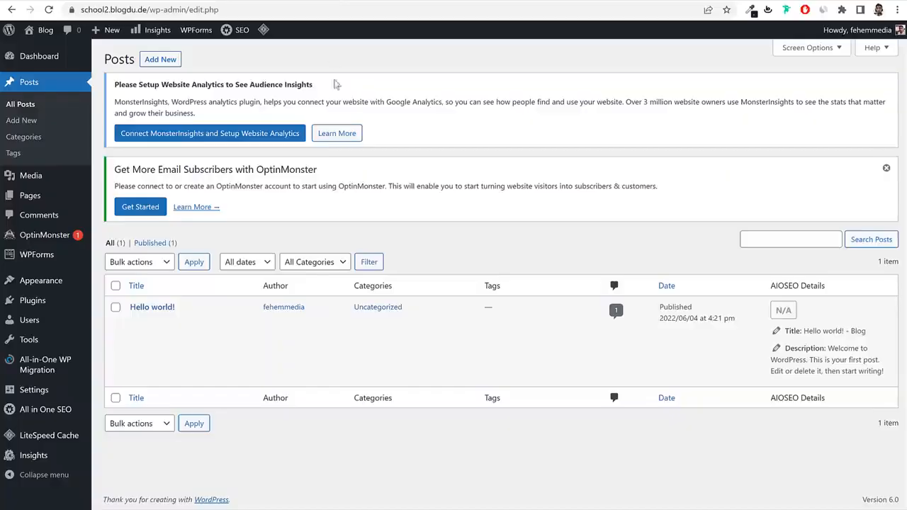
Review the new site's empty Media Library, its Pages list and its Comments list.
{"action": "left_click", "coordinate": [52, 183]}
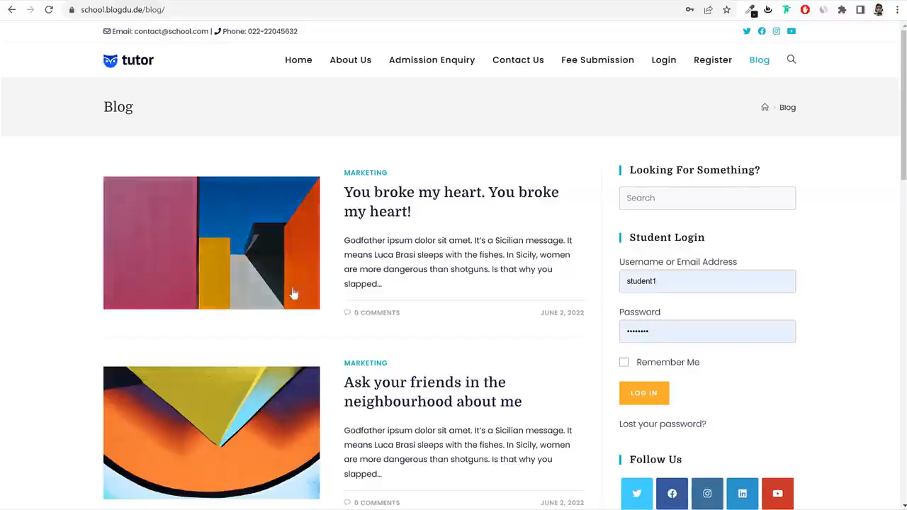
{"action": "scroll", "coordinate": [294, 293], "scroll_direction": "down", "scroll_amount": 3}
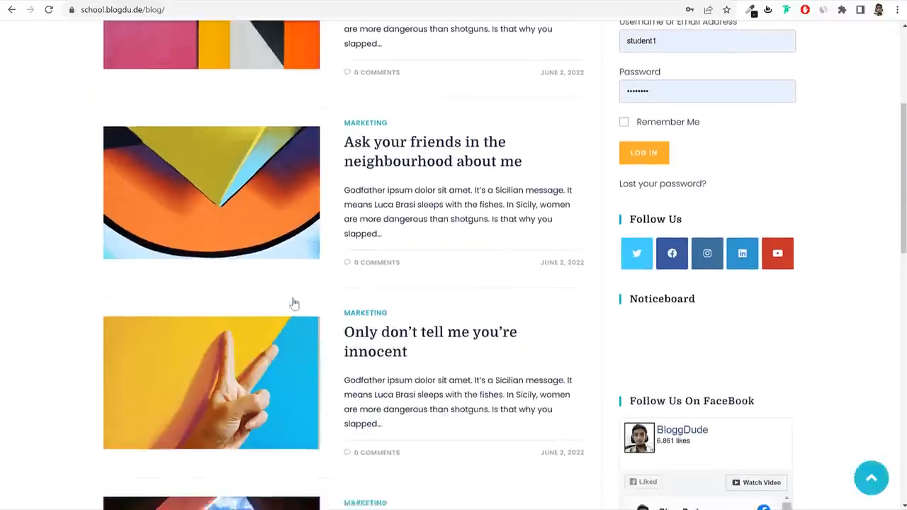
{"action": "scroll", "coordinate": [294, 303], "scroll_direction": "down", "scroll_amount": 6}
{"action": "scroll", "coordinate": [799, 355], "scroll_direction": "up", "scroll_amount": 10}
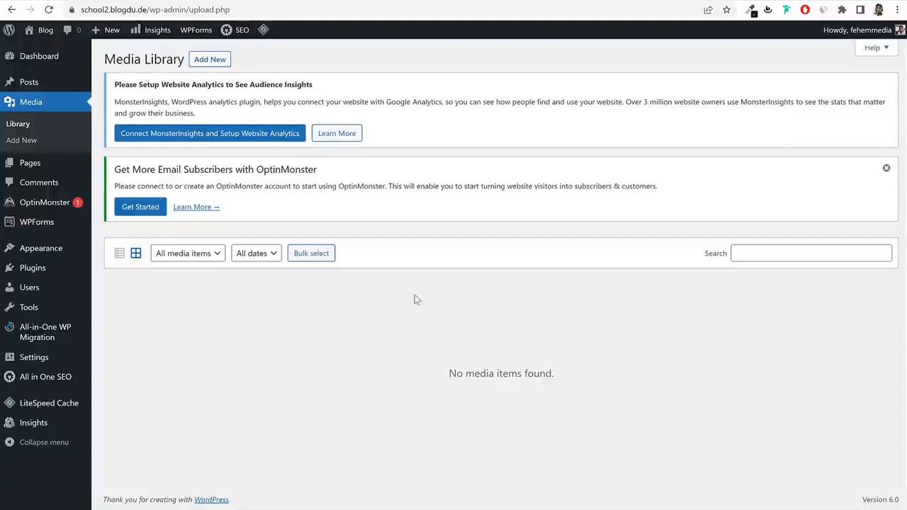
{"action": "left_click", "coordinate": [51, 166]}
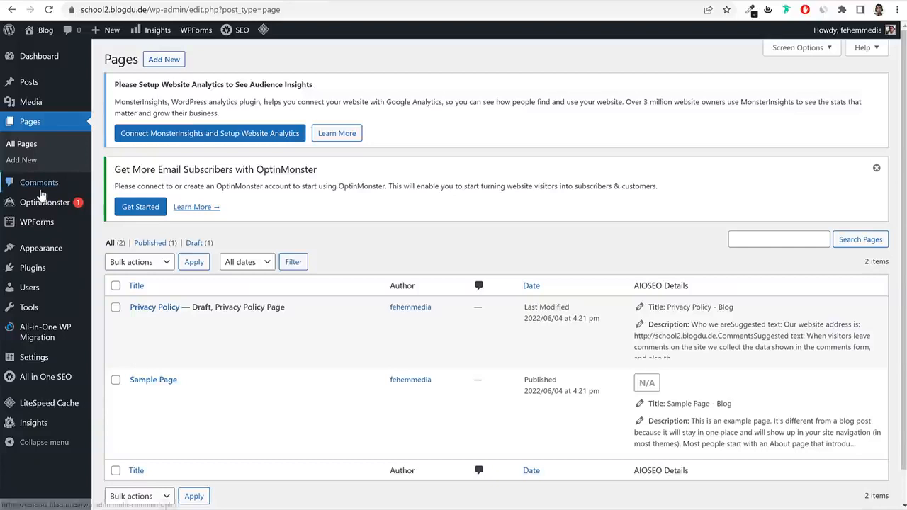
{"action": "left_click", "coordinate": [40, 190]}
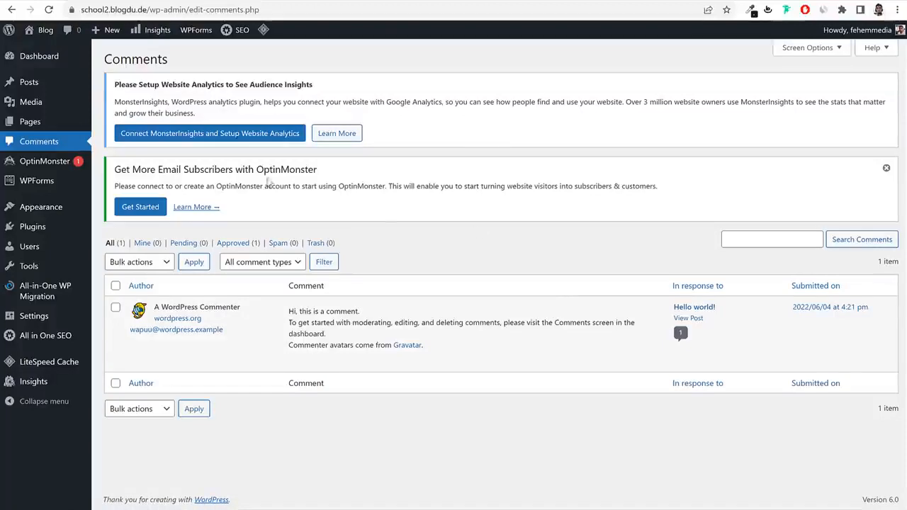
Check the installed themes and current front end, then activate the Twenty Twenty theme.
{"action": "left_click", "coordinate": [42, 211]}
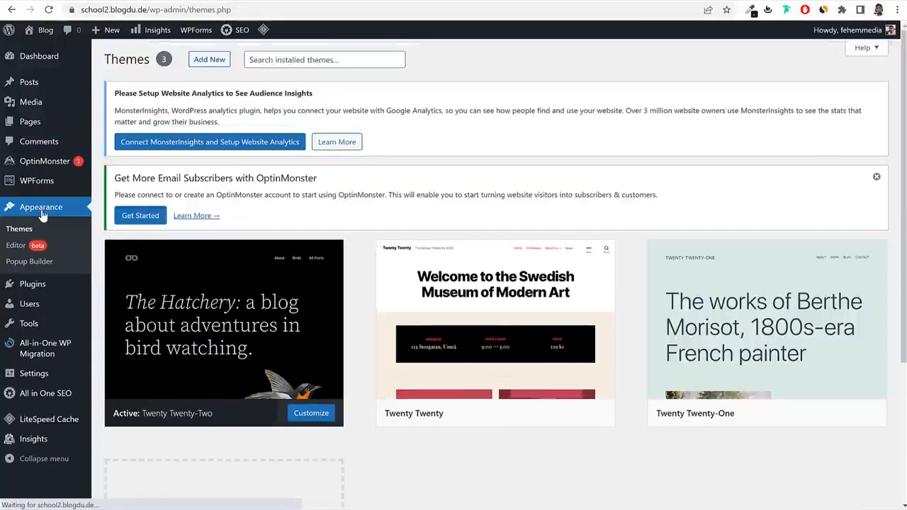
{"action": "mouse_move", "coordinate": [505, 324]}
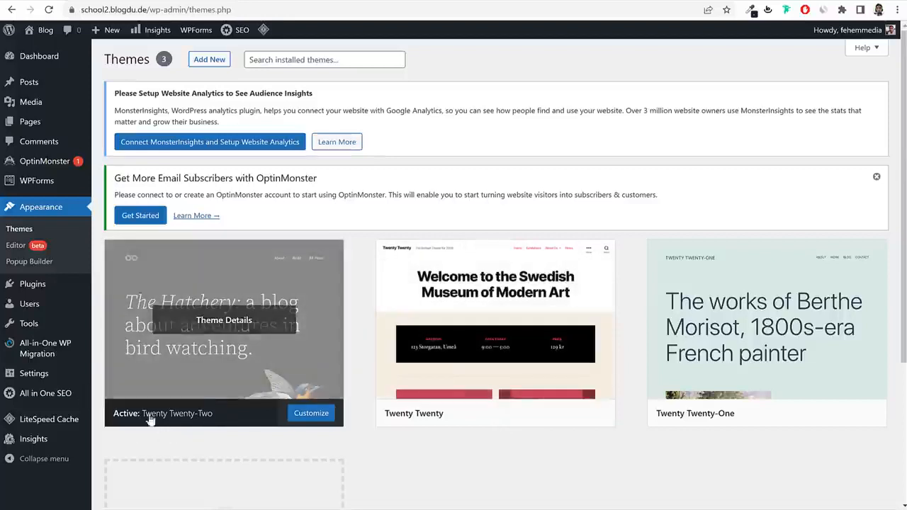
{"action": "left_click", "coordinate": [49, 44]}
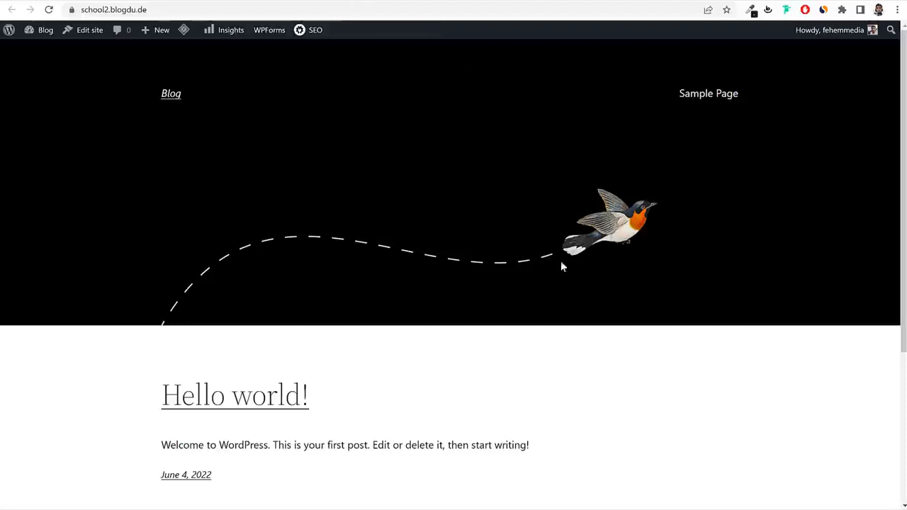
{"action": "scroll", "coordinate": [561, 305], "scroll_direction": "down", "scroll_amount": 3}
{"action": "scroll", "coordinate": [560, 324], "scroll_direction": "up", "scroll_amount": 3}
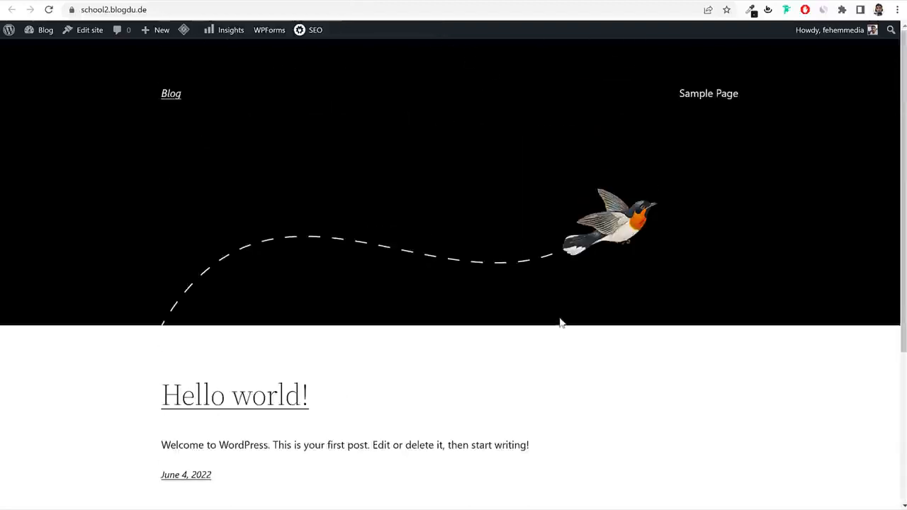
{"action": "scroll", "coordinate": [551, 342], "scroll_direction": "down", "scroll_amount": 3}
{"action": "scroll", "coordinate": [551, 344], "scroll_direction": "up", "scroll_amount": 3}
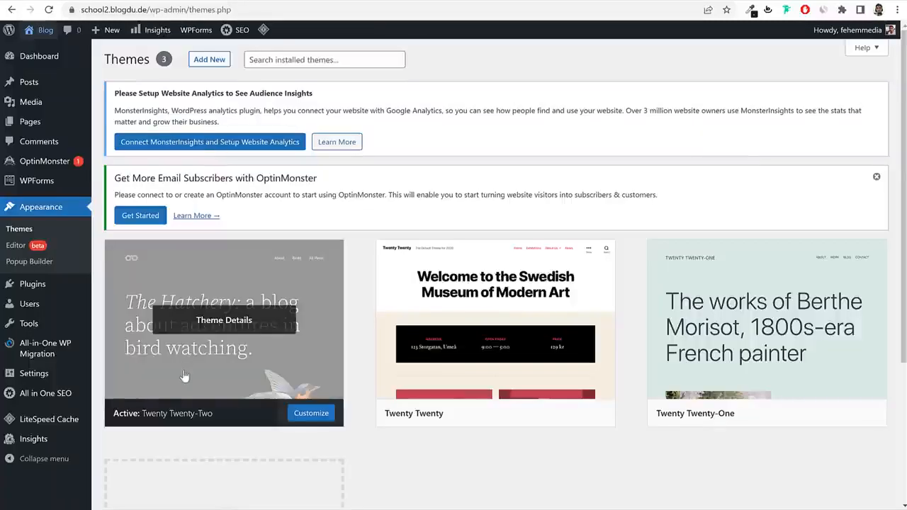
{"action": "scroll", "coordinate": [201, 372], "scroll_direction": "down", "scroll_amount": 1}
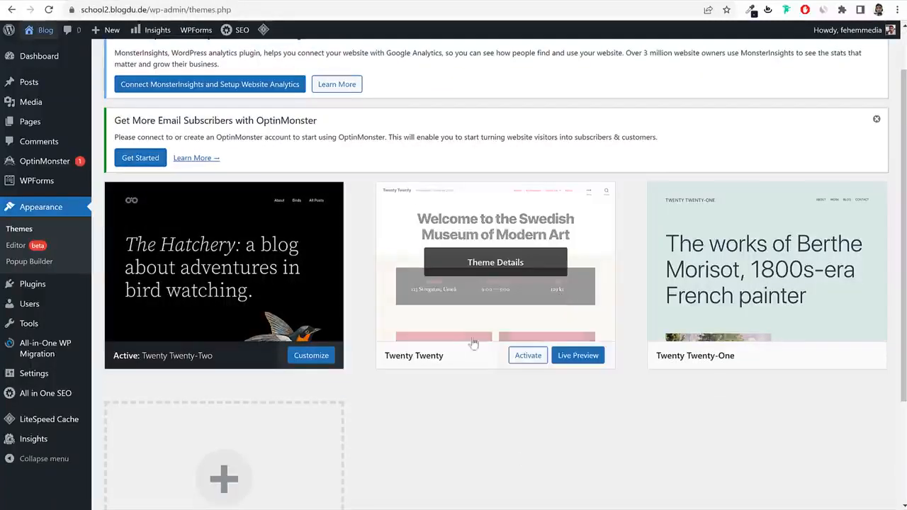
{"action": "left_click", "coordinate": [525, 362]}
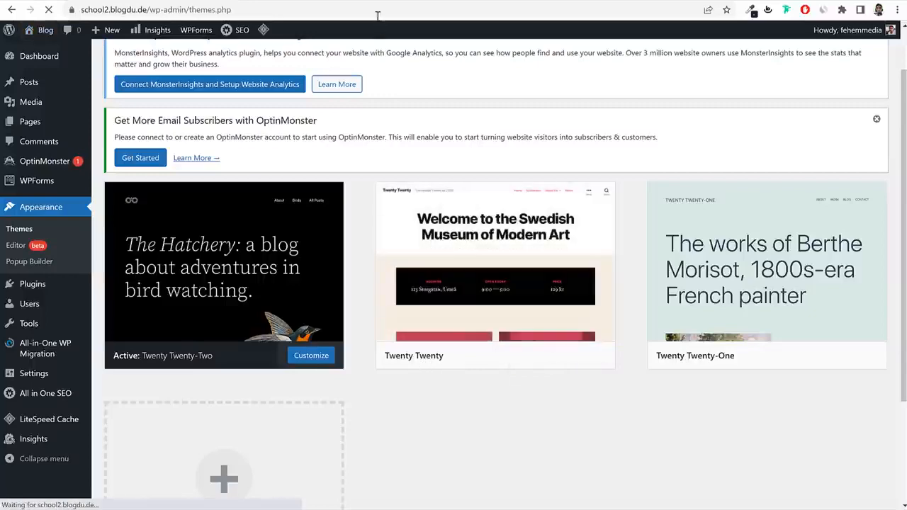
Reload the front-end tab to view the site in Twenty Twenty, then return to Themes.
{"action": "left_click", "coordinate": [359, 1]}
{"action": "left_click", "coordinate": [49, 9]}
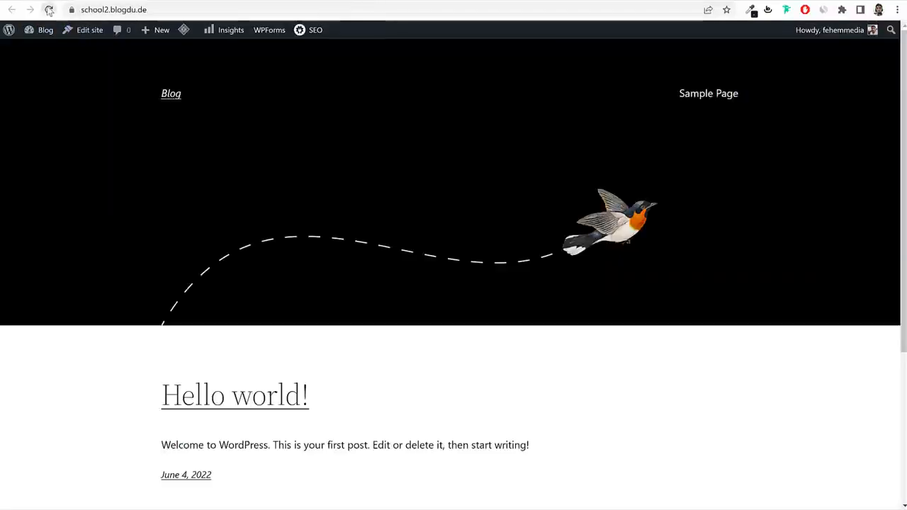
{"action": "scroll", "coordinate": [627, 301], "scroll_direction": "down", "scroll_amount": 2}
{"action": "scroll", "coordinate": [627, 305], "scroll_direction": "down", "scroll_amount": 2}
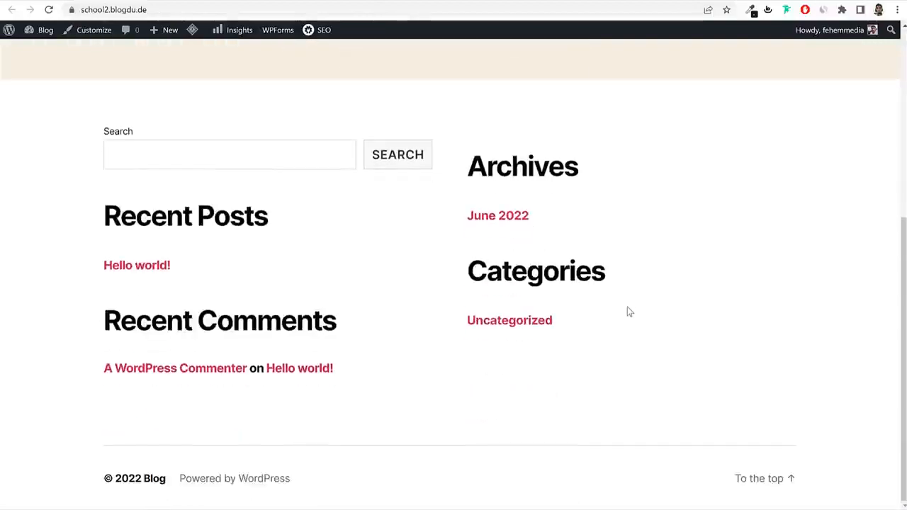
{"action": "scroll", "coordinate": [628, 319], "scroll_direction": "up", "scroll_amount": 6}
{"action": "left_click", "coordinate": [211, 2]}
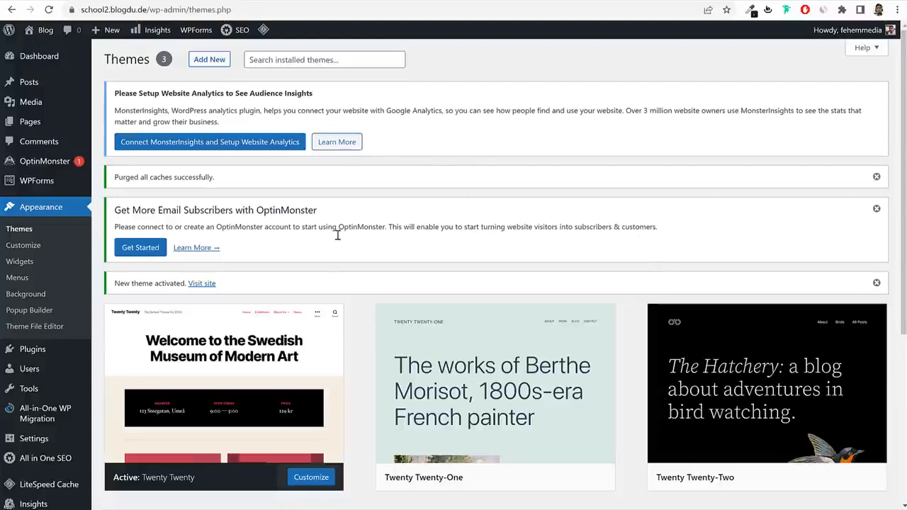
Delete the Twenty Twenty-One and Twenty Twenty-Two themes, then go to the Plugins list.
{"action": "mouse_move", "coordinate": [205, 358]}
{"action": "scroll", "coordinate": [205, 356], "scroll_direction": "down", "scroll_amount": 1}
{"action": "scroll", "coordinate": [205, 356], "scroll_direction": "down", "scroll_amount": 2}
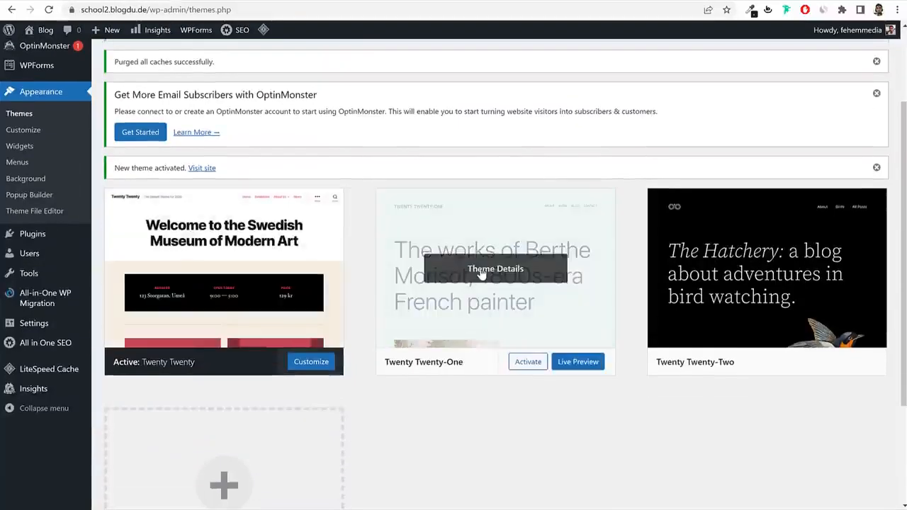
{"action": "left_click", "coordinate": [480, 325]}
{"action": "left_click", "coordinate": [865, 481]}
{"action": "left_click", "coordinate": [507, 93]}
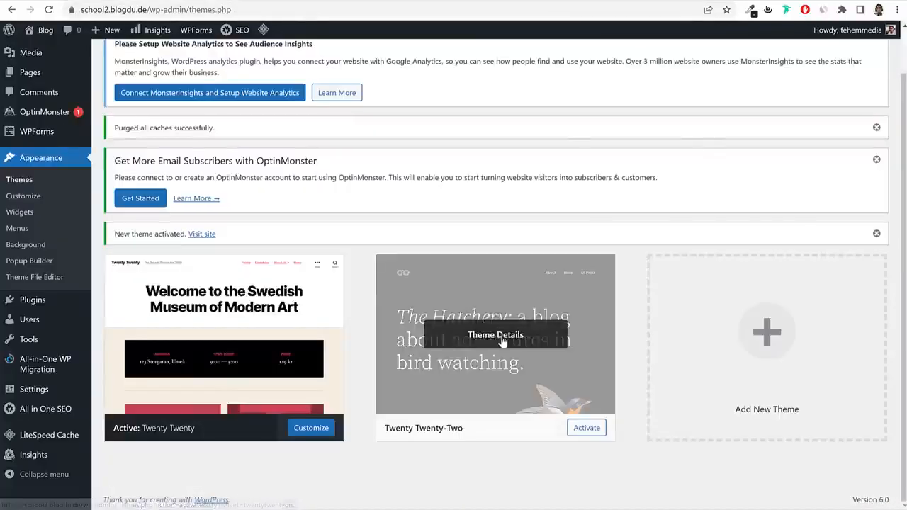
{"action": "left_click", "coordinate": [500, 341]}
{"action": "left_click", "coordinate": [866, 481]}
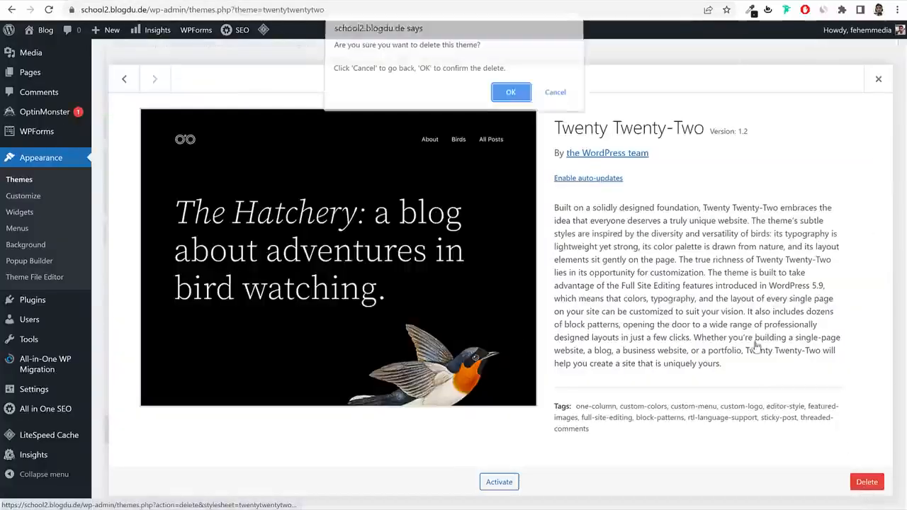
{"action": "left_click", "coordinate": [514, 94]}
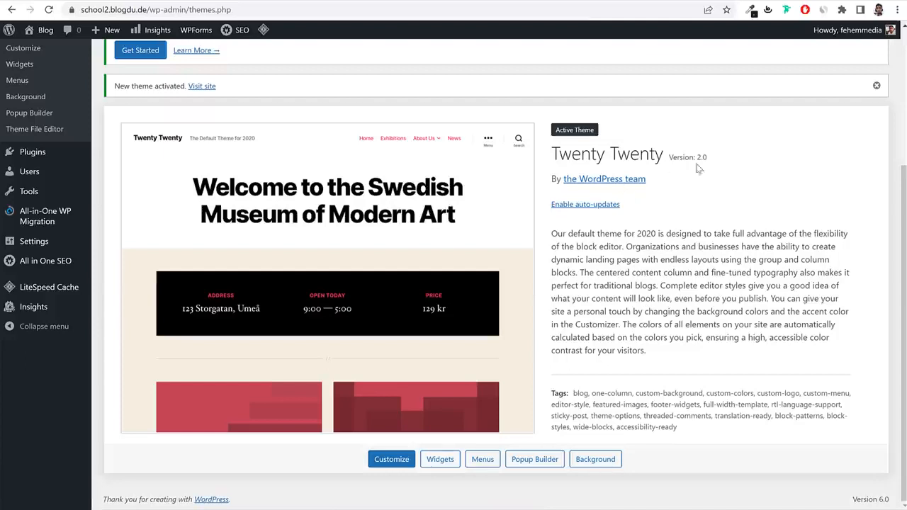
{"action": "scroll", "coordinate": [688, 241], "scroll_direction": "up", "scroll_amount": 2}
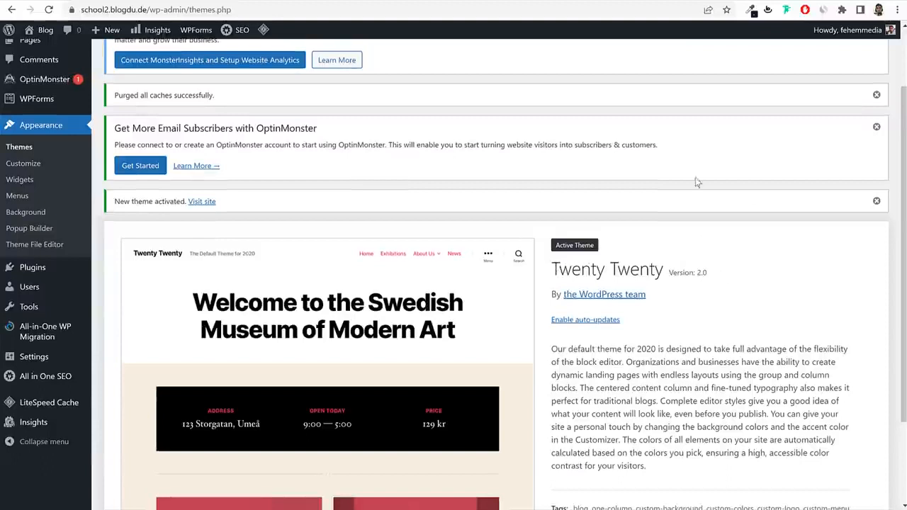
{"action": "left_click", "coordinate": [47, 275]}
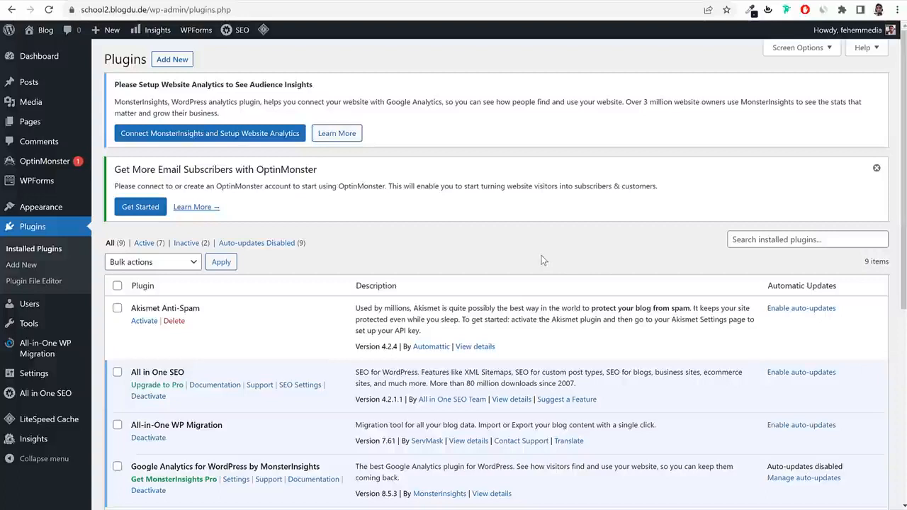
Look over the installed plugins and deactivate All in One SEO.
{"action": "left_click", "coordinate": [244, 1]}
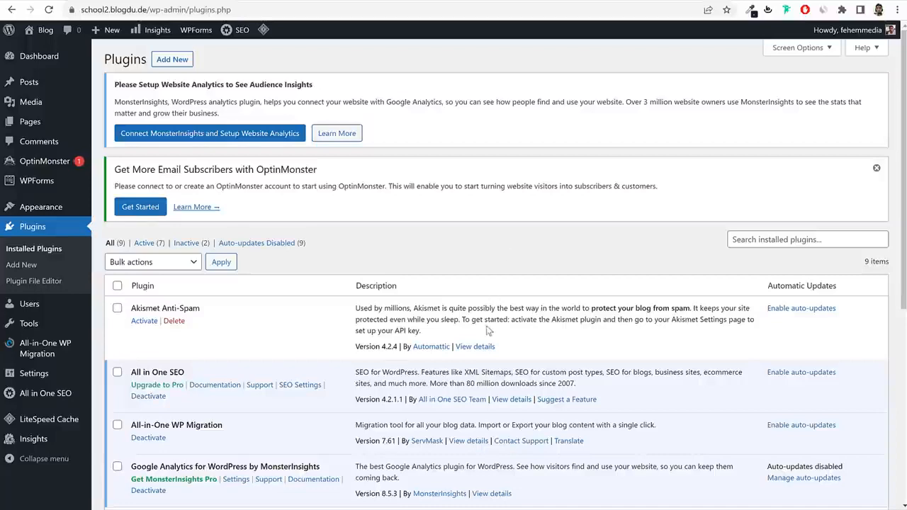
{"action": "scroll", "coordinate": [489, 327], "scroll_direction": "down", "scroll_amount": 5}
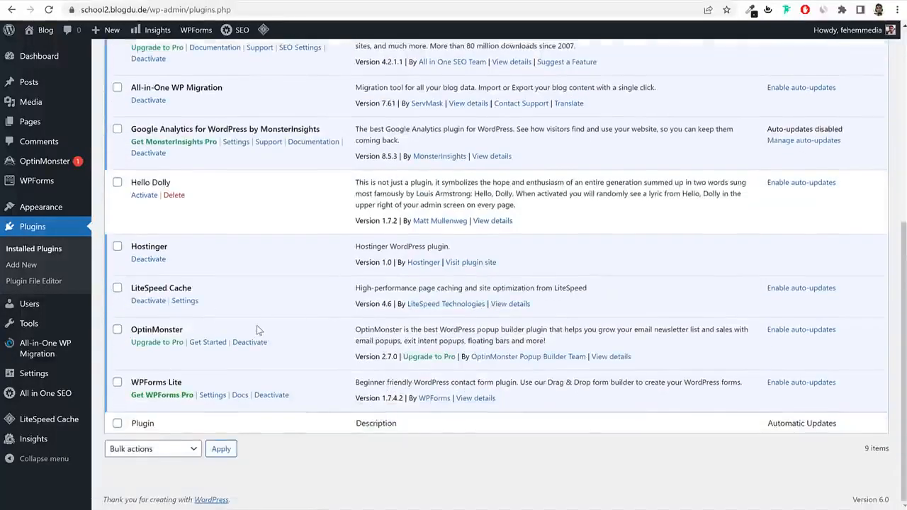
{"action": "scroll", "coordinate": [256, 329], "scroll_direction": "up", "scroll_amount": 5}
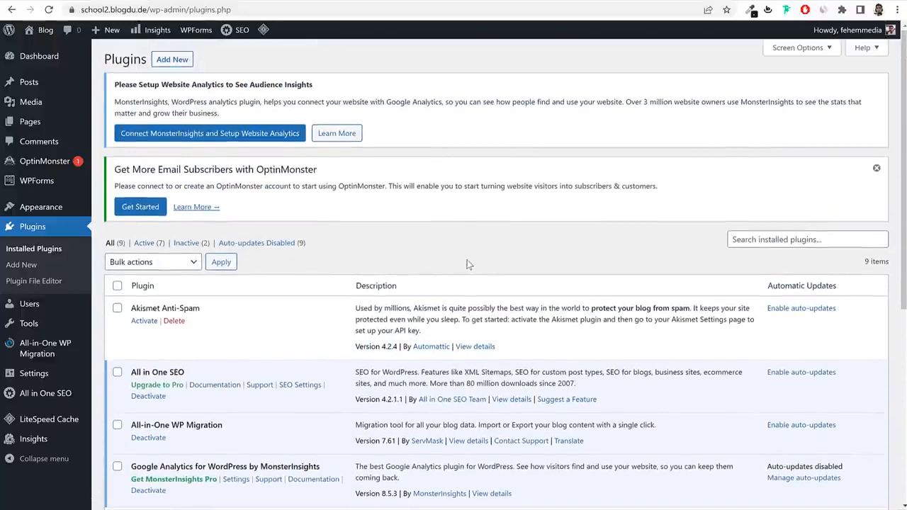
{"action": "scroll", "coordinate": [460, 279], "scroll_direction": "down", "scroll_amount": 2}
{"action": "scroll", "coordinate": [459, 279], "scroll_direction": "down", "scroll_amount": 3}
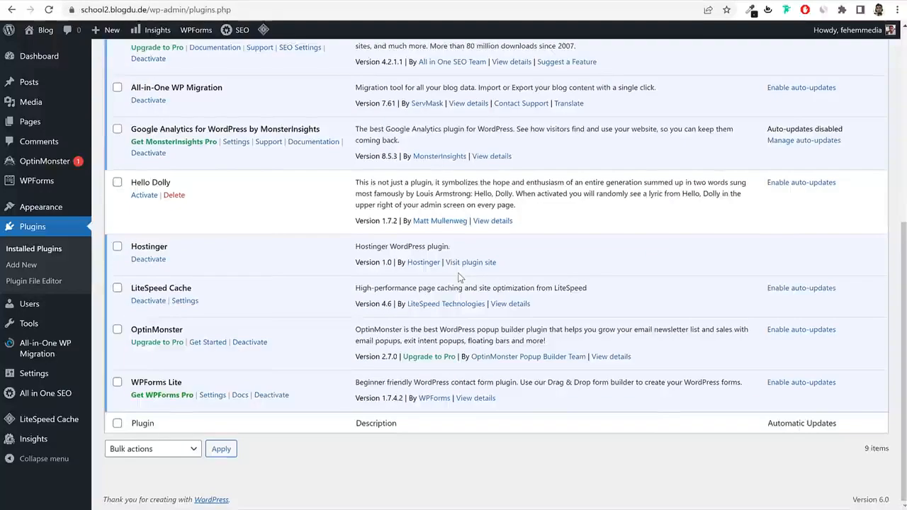
{"action": "scroll", "coordinate": [425, 270], "scroll_direction": "up", "scroll_amount": 3}
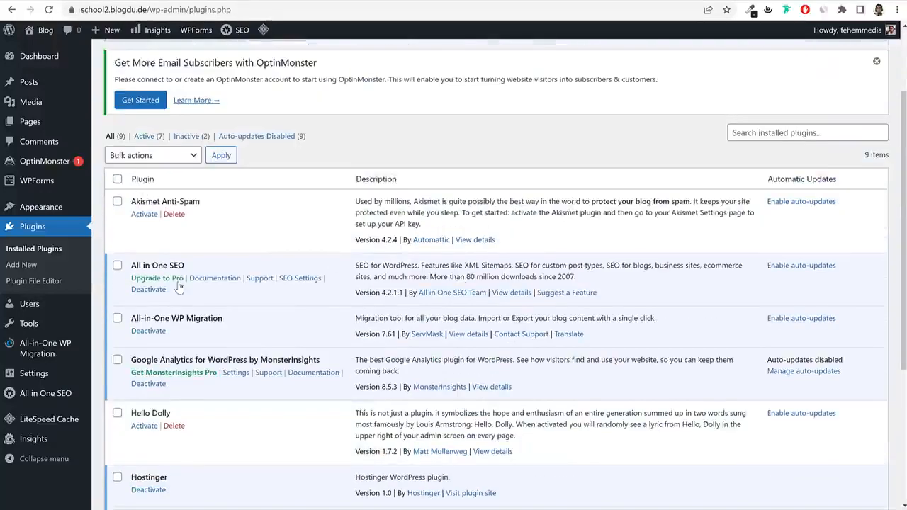
{"action": "left_click", "coordinate": [151, 289]}
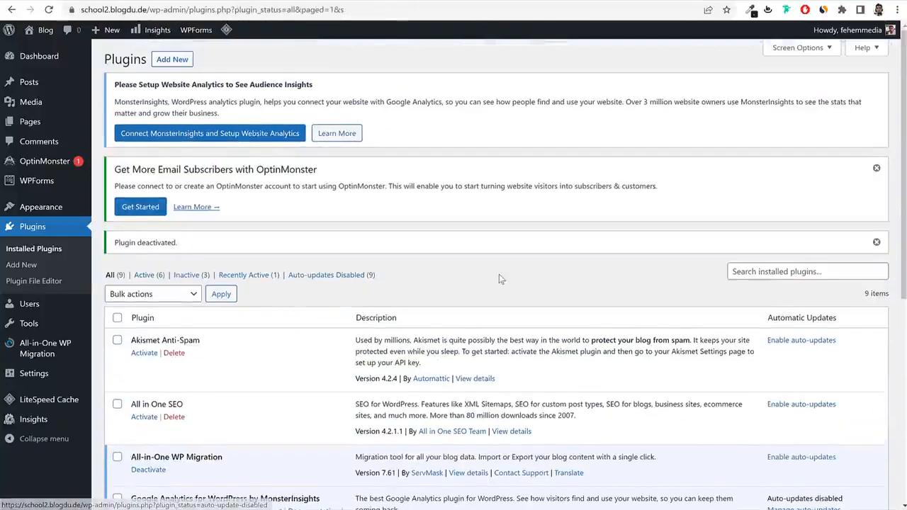
{"action": "scroll", "coordinate": [498, 279], "scroll_direction": "down", "scroll_amount": 3}
Select all plugins and bulk-deactivate them.
{"action": "left_click", "coordinate": [117, 144]}
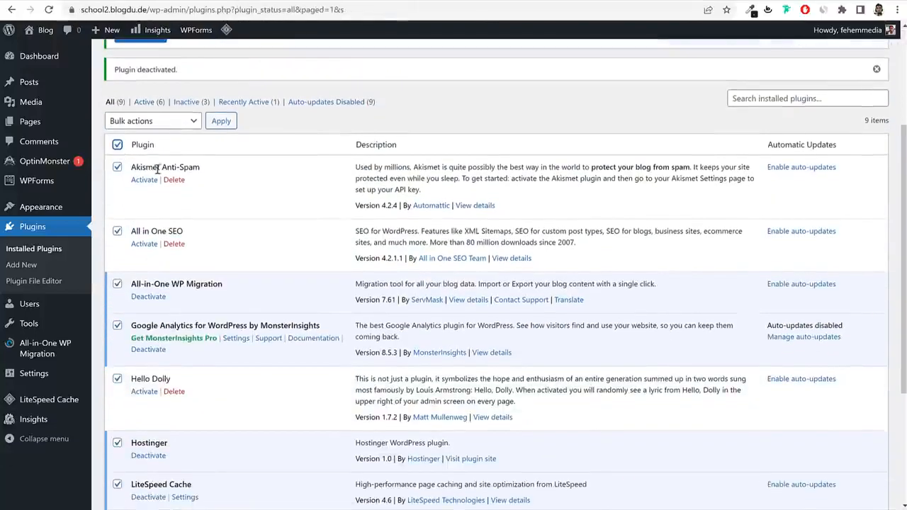
{"action": "scroll", "coordinate": [233, 238], "scroll_direction": "down", "scroll_amount": 2}
{"action": "scroll", "coordinate": [233, 271], "scroll_direction": "up", "scroll_amount": 3}
{"action": "left_click", "coordinate": [140, 215]}
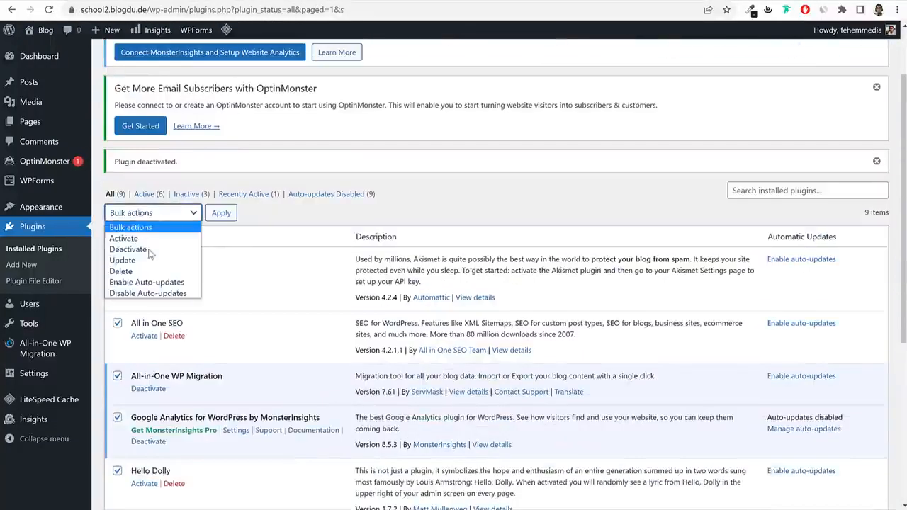
{"action": "left_click", "coordinate": [134, 252]}
{"action": "left_click", "coordinate": [221, 220]}
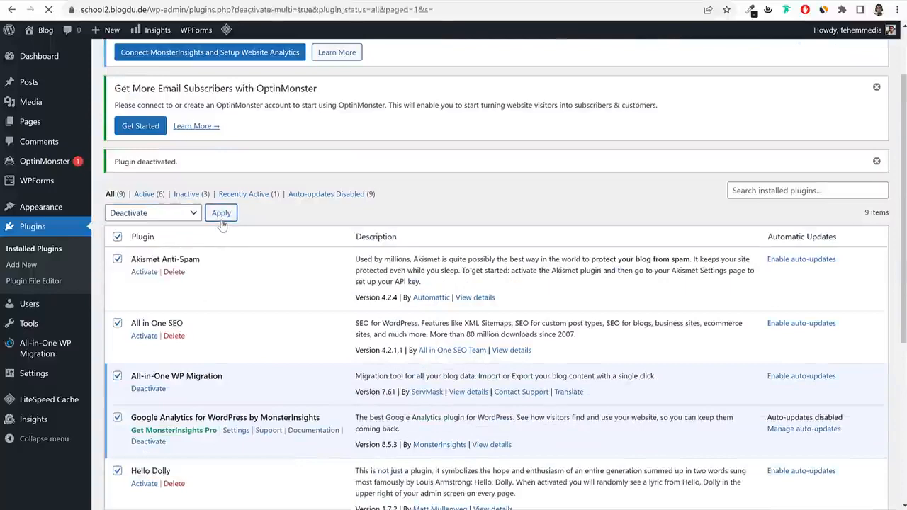
{"action": "scroll", "coordinate": [363, 273], "scroll_direction": "down", "scroll_amount": 5}
{"action": "scroll", "coordinate": [364, 273], "scroll_direction": "up", "scroll_amount": 3}
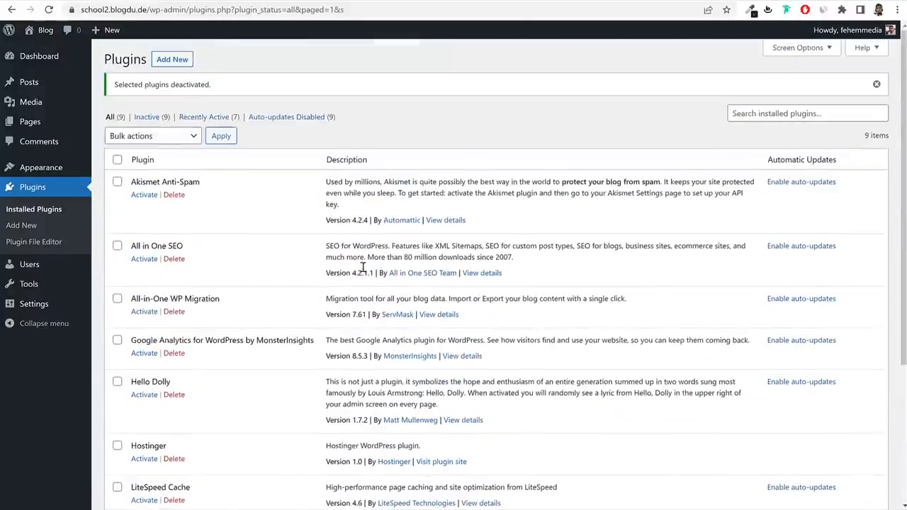
Select every plugin except LiteSpeed Cache.
{"action": "left_click", "coordinate": [118, 160]}
{"action": "scroll", "coordinate": [257, 239], "scroll_direction": "down", "scroll_amount": 3}
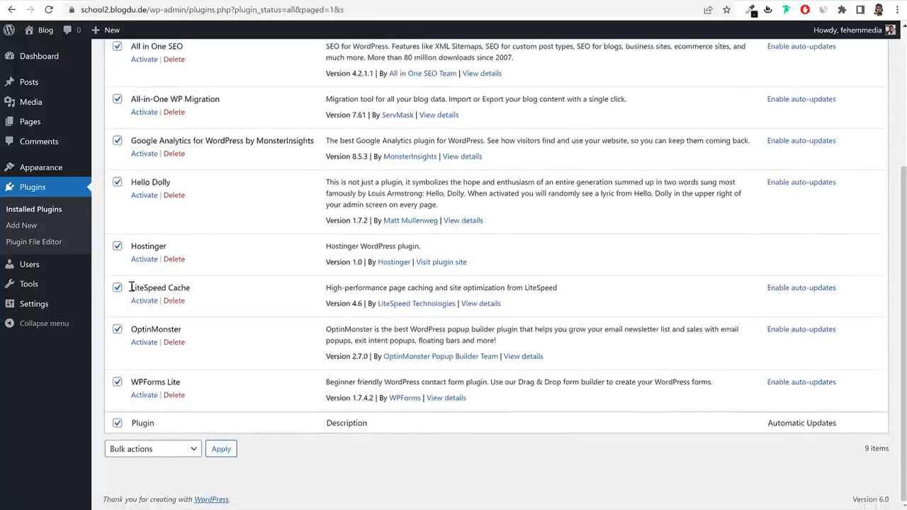
{"action": "mouse_move", "coordinate": [131, 287]}
{"action": "left_mouse_down"}
{"action": "mouse_move", "coordinate": [210, 289]}
{"action": "mouse_move", "coordinate": [131, 289]}
{"action": "left_mouse_up"}
{"action": "left_click", "coordinate": [117, 287]}
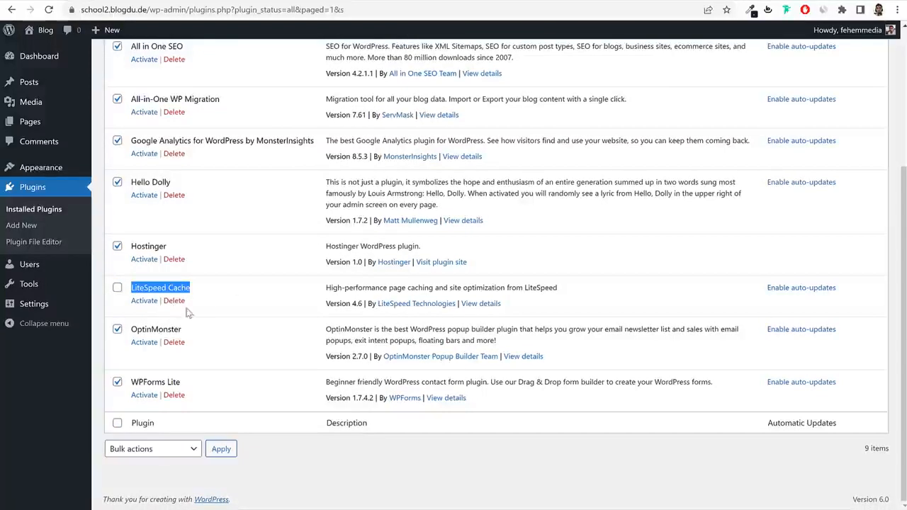
{"action": "left_click_drag", "start_coordinate": [326, 287], "coordinate": [546, 297]}
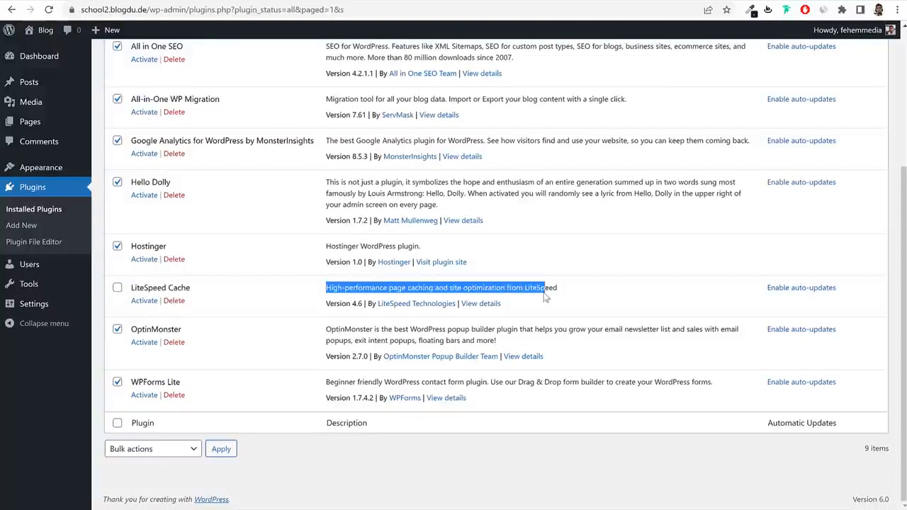
{"action": "left_click_drag", "start_coordinate": [133, 289], "coordinate": [191, 291]}
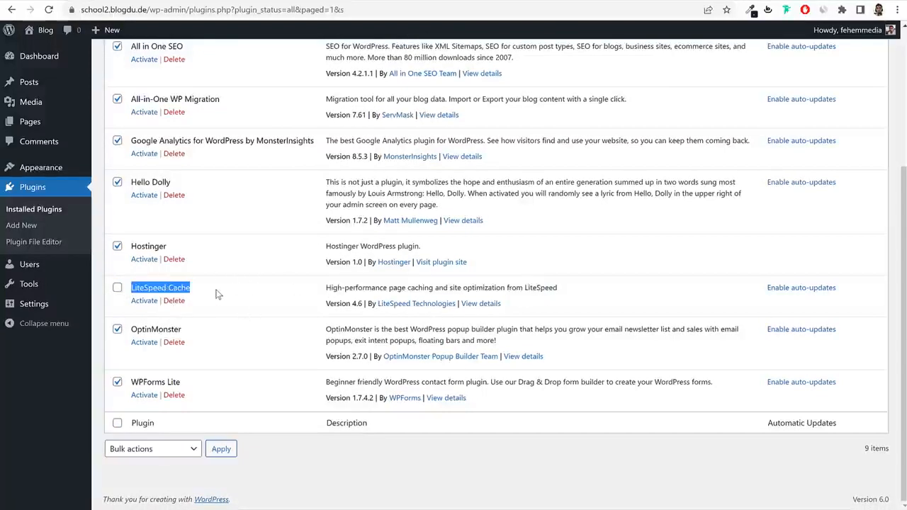
{"action": "scroll", "coordinate": [218, 291], "scroll_direction": "up", "scroll_amount": 3}
Bulk-delete the selected plugins with their data, leaving only LiteSpeed Cache.
{"action": "left_click", "coordinate": [152, 136]}
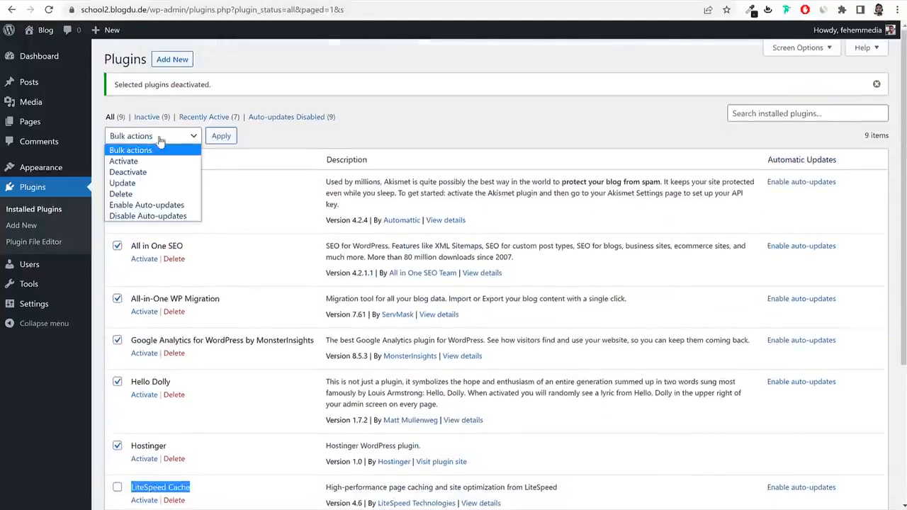
{"action": "left_click", "coordinate": [166, 193]}
{"action": "left_click", "coordinate": [221, 135]}
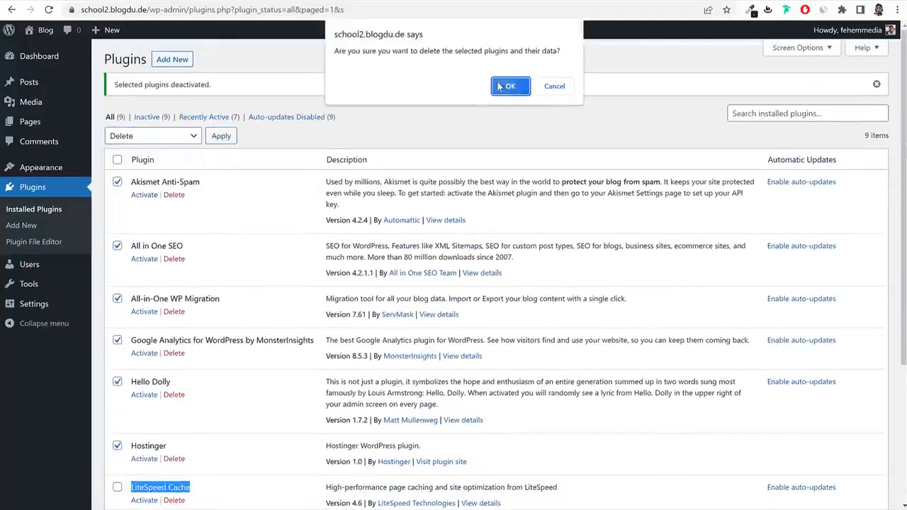
{"action": "left_click", "coordinate": [509, 88]}
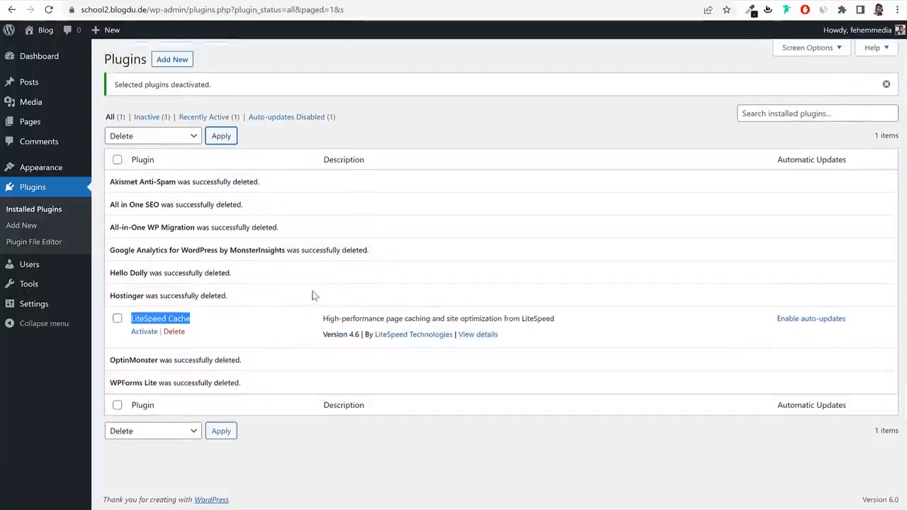
{"action": "left_click", "coordinate": [230, 342]}
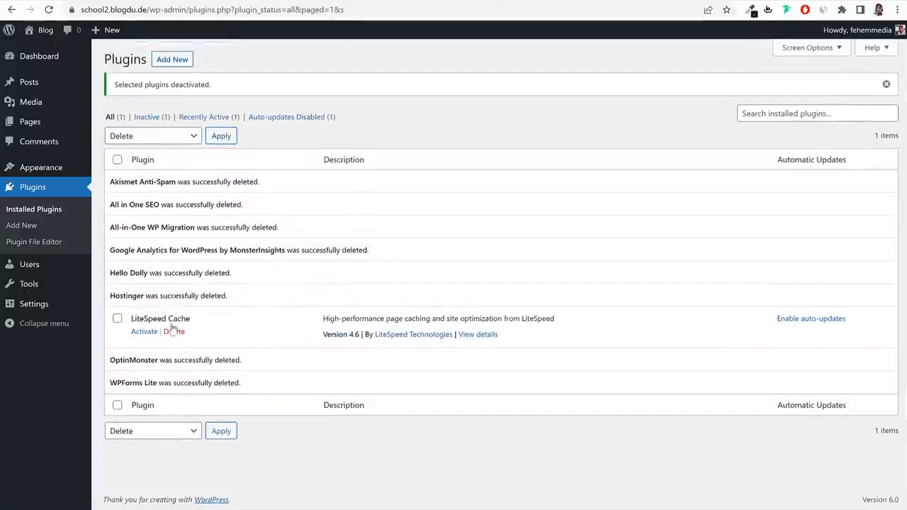
{"action": "left_click_drag", "start_coordinate": [133, 319], "coordinate": [208, 323]}
{"action": "left_click", "coordinate": [208, 324]}
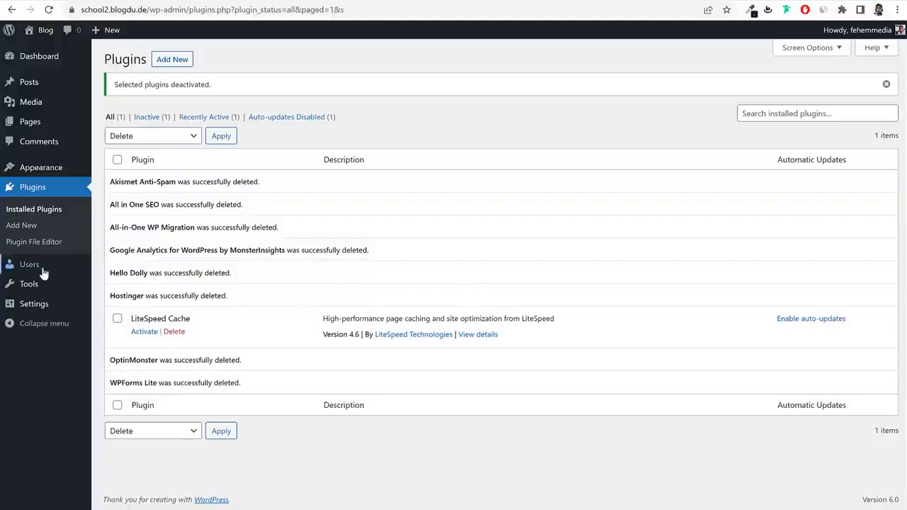
In General Settings, set Site Title 'Our Lady of Good Counsel' and tagline 'Primaruyy School in Mumbai'.
{"action": "left_click", "coordinate": [41, 306]}
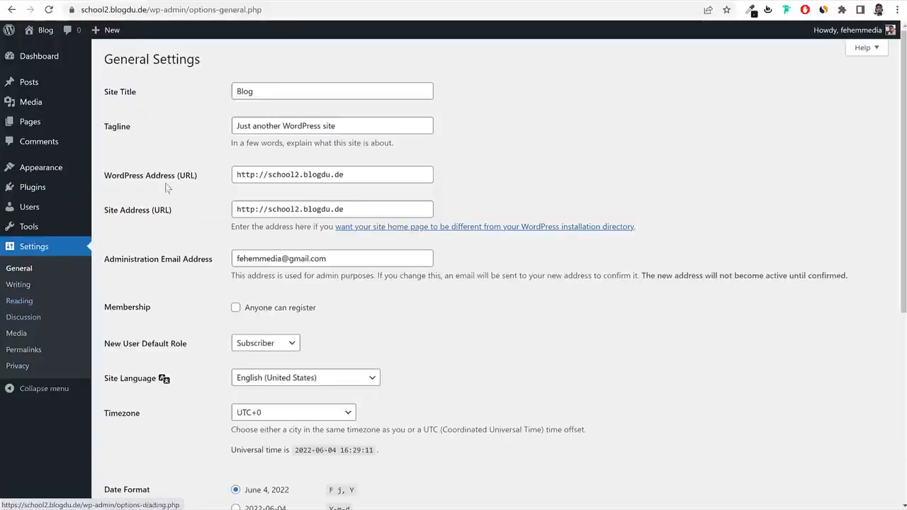
{"action": "left_click_drag", "start_coordinate": [134, 100], "coordinate": [107, 98]}
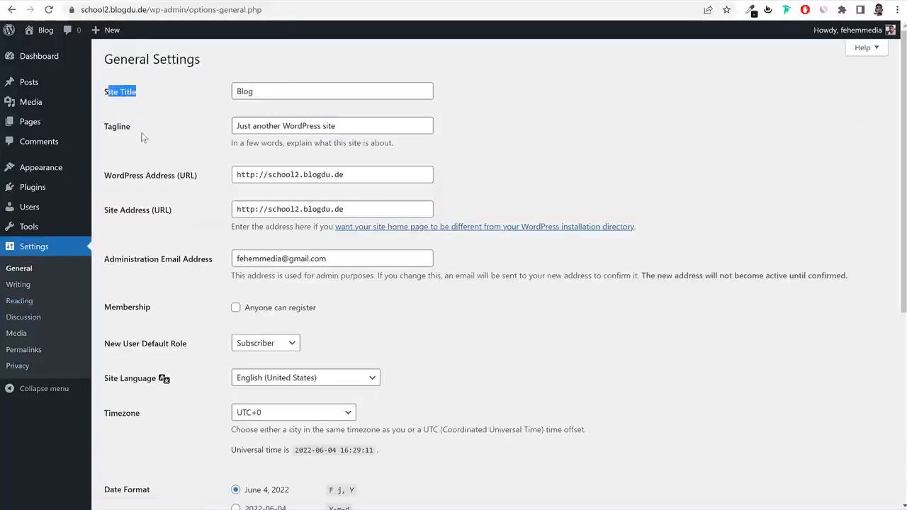
{"action": "left_click_drag", "start_coordinate": [141, 137], "coordinate": [106, 136]}
{"action": "double_click", "coordinate": [278, 95]}
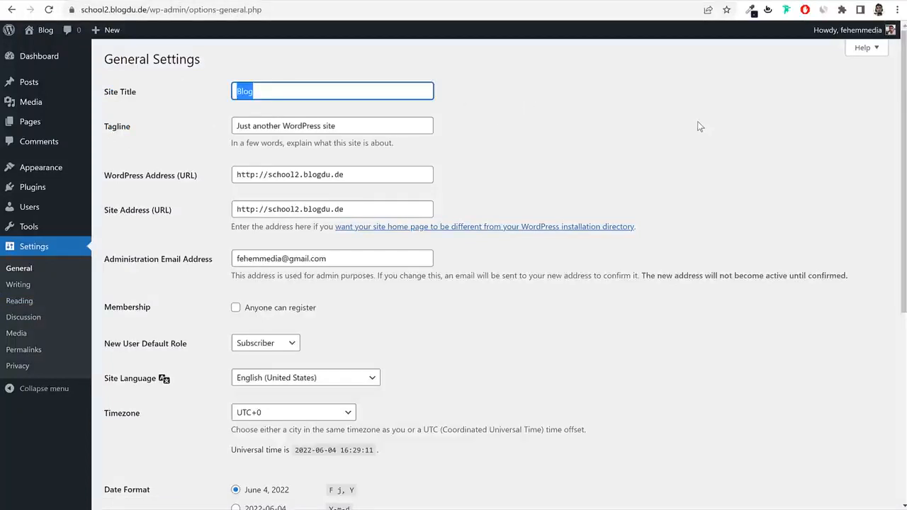
{"action": "type", "text": "Our "}
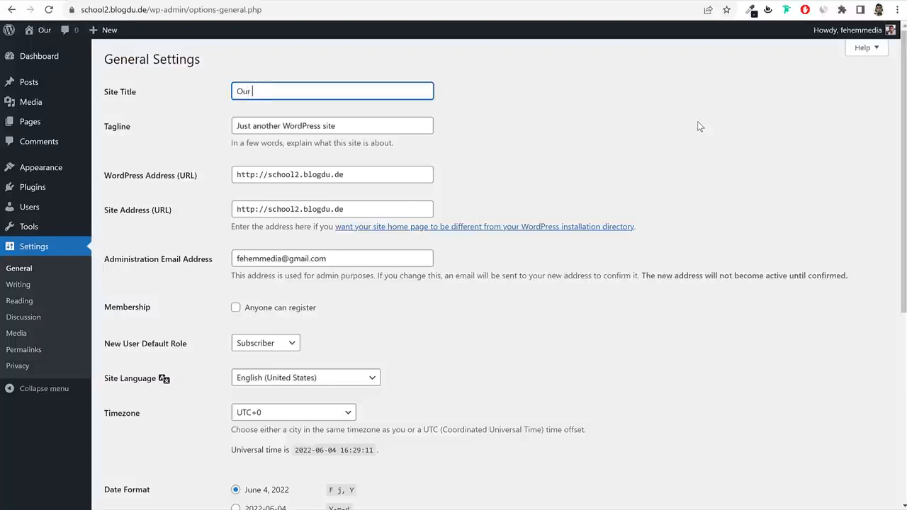
{"action": "type", "text": "Lady "}
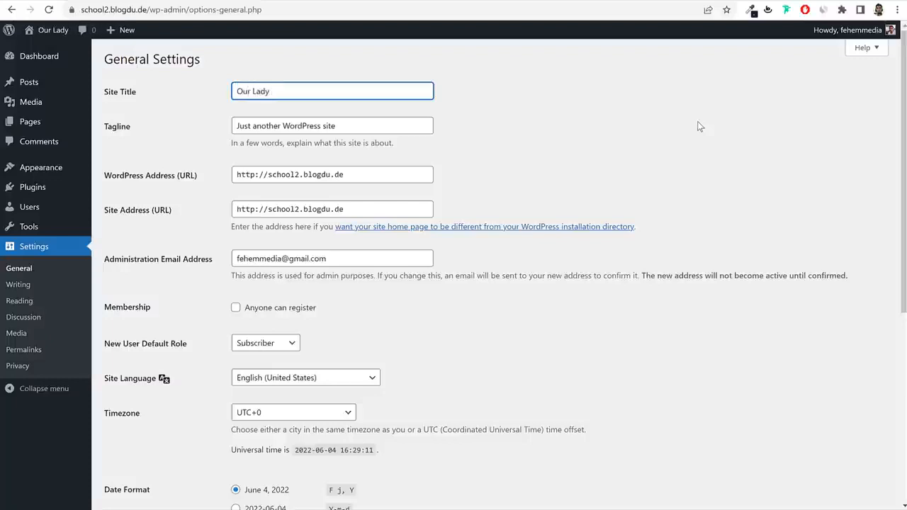
{"action": "type", "text": "of Good Co"}
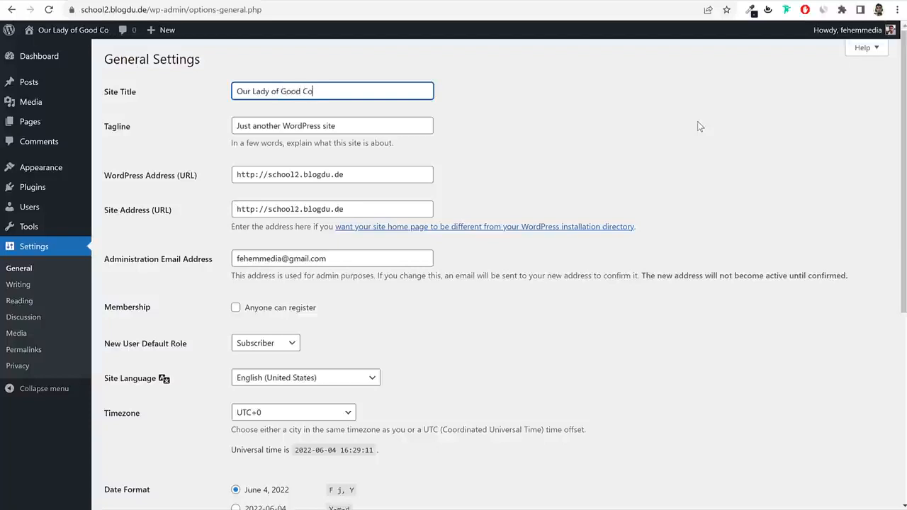
{"action": "type", "text": "unsel"}
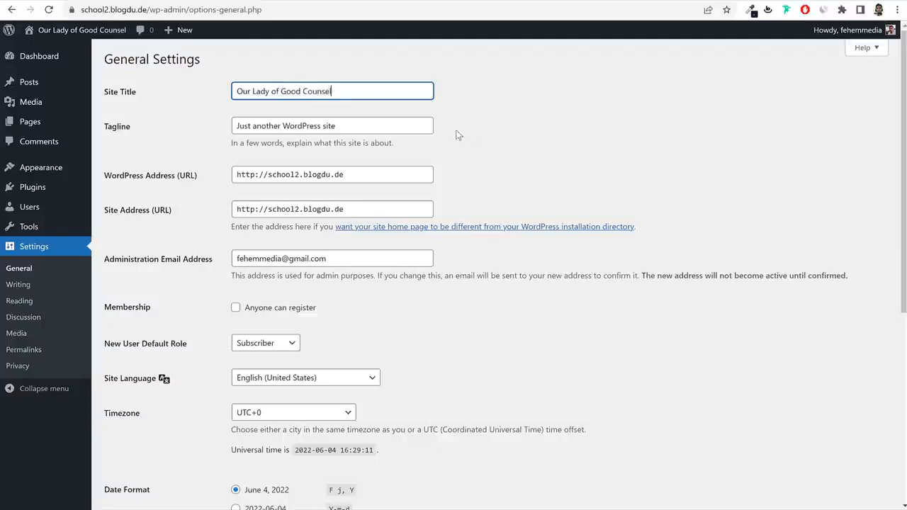
{"action": "left_click_drag", "start_coordinate": [370, 92], "coordinate": [197, 102]}
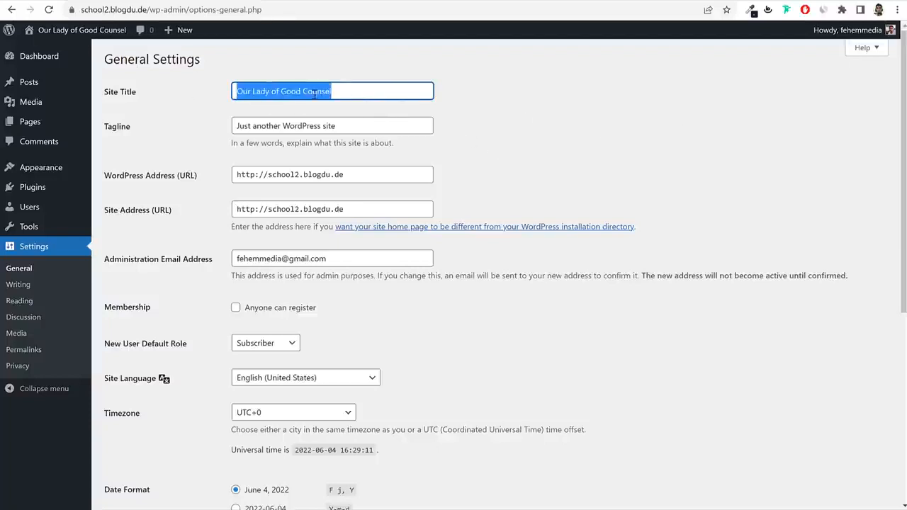
{"action": "triple_click", "coordinate": [378, 122]}
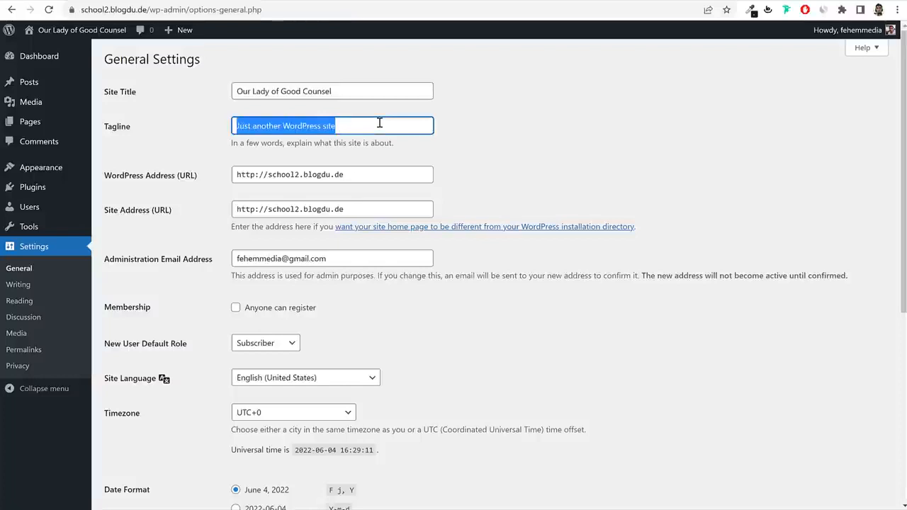
{"action": "type", "text": "Pr"}
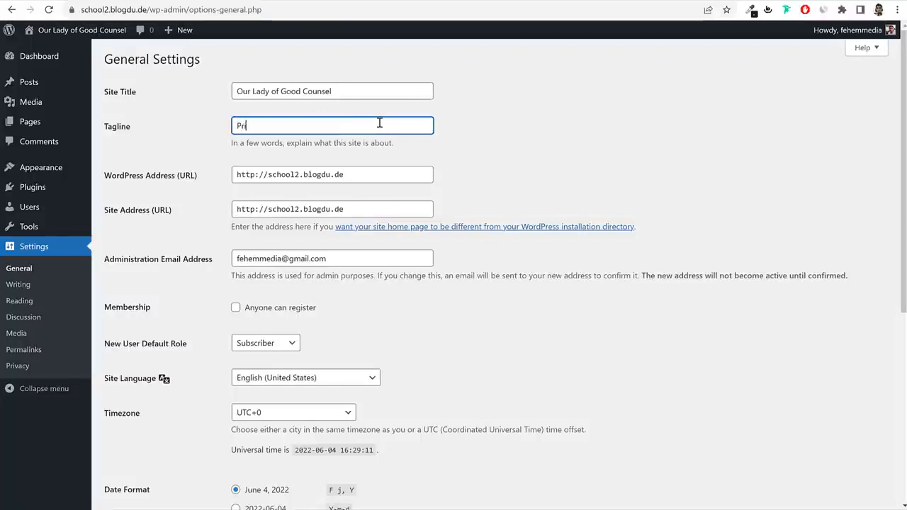
{"action": "type", "text": "imaruy"}
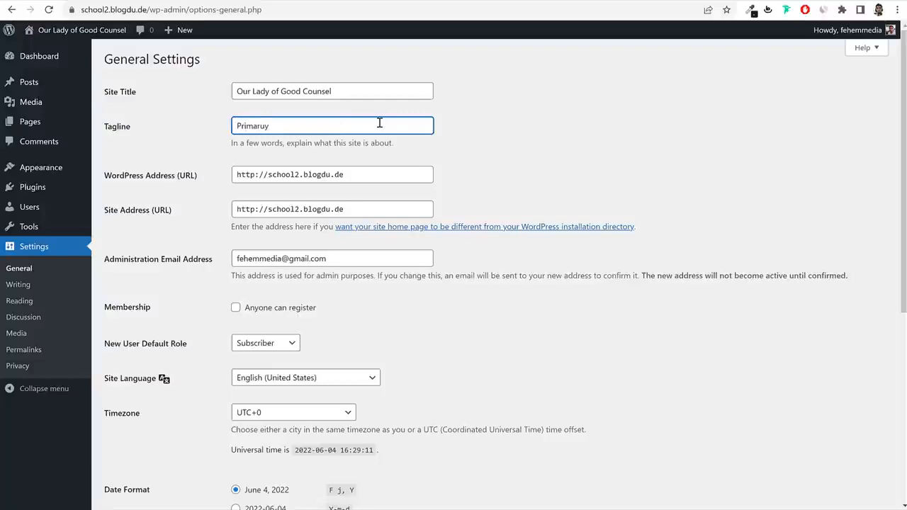
{"action": "type", "text": "y School in Mumbai"}
Enable the Anyone can register membership option.
{"action": "scroll", "coordinate": [711, 238], "scroll_direction": "down", "scroll_amount": 3}
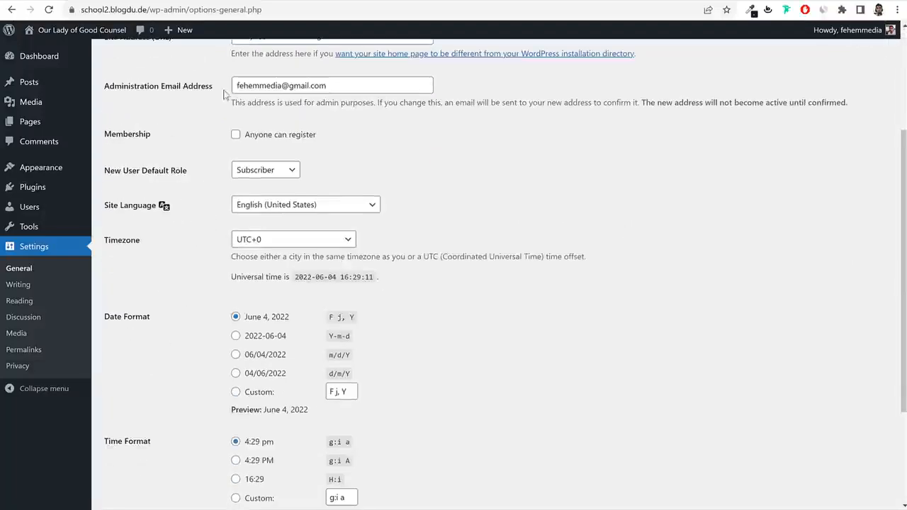
{"action": "left_click", "coordinate": [367, 86]}
{"action": "left_click", "coordinate": [755, 209]}
{"action": "left_click", "coordinate": [235, 134]}
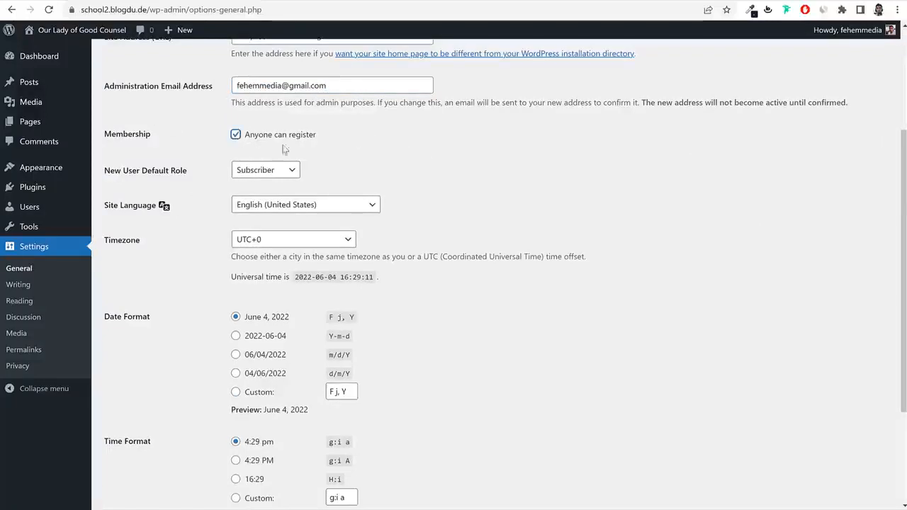
{"action": "left_click_drag", "start_coordinate": [316, 143], "coordinate": [243, 141]}
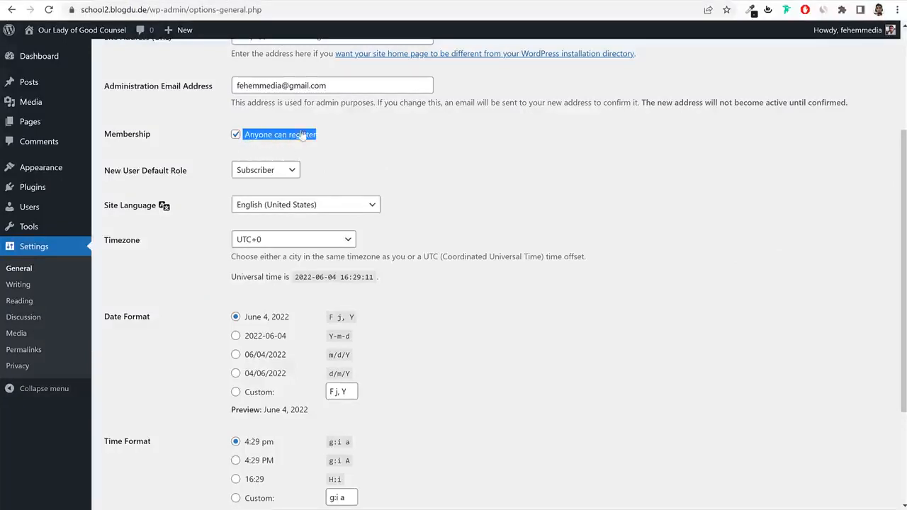
Set the timezone to Kolkata and save the general settings.
{"action": "scroll", "coordinate": [599, 218], "scroll_direction": "down", "scroll_amount": 2}
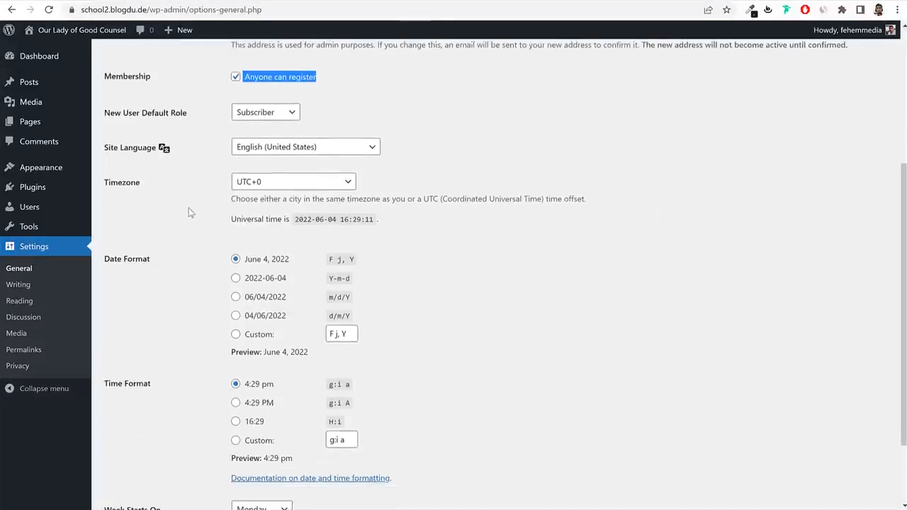
{"action": "double_click", "coordinate": [112, 183]}
{"action": "left_click", "coordinate": [289, 183]}
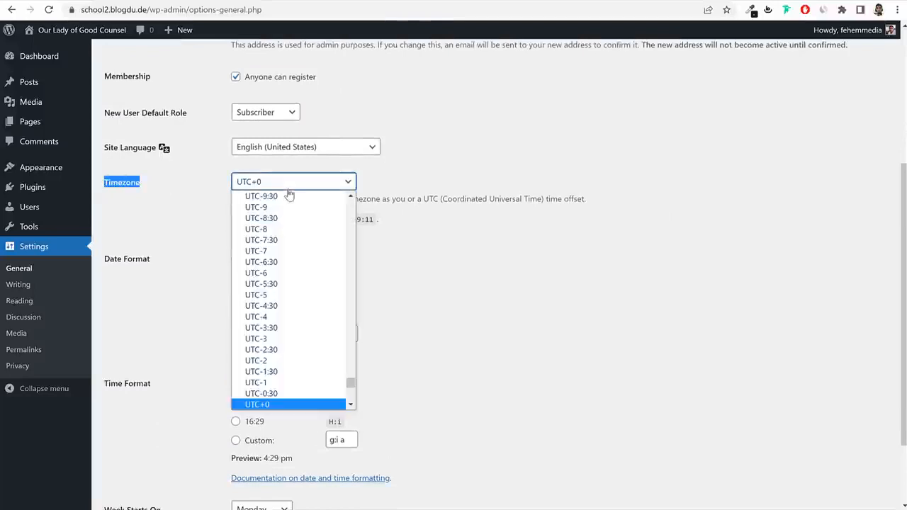
{"action": "type", "text": "kolkata"}
{"action": "key", "text": "Return"}
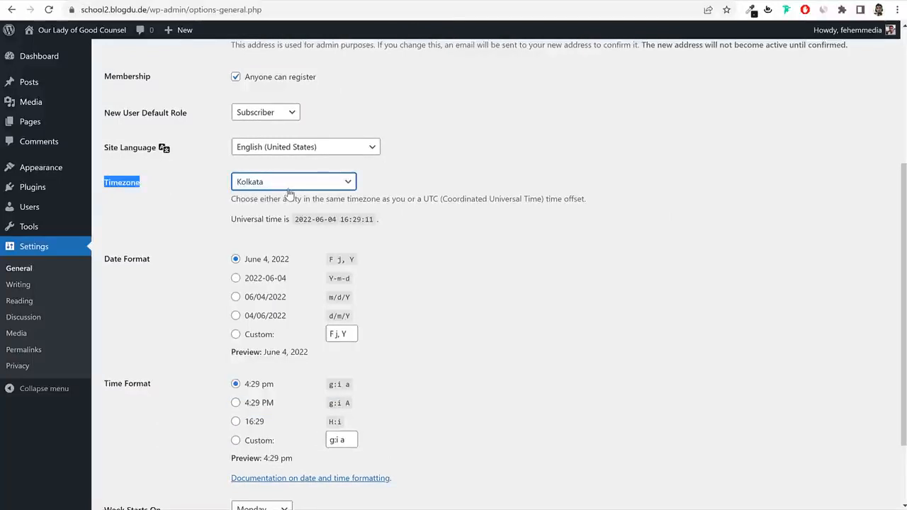
{"action": "left_click", "coordinate": [289, 190]}
{"action": "left_click", "coordinate": [657, 276]}
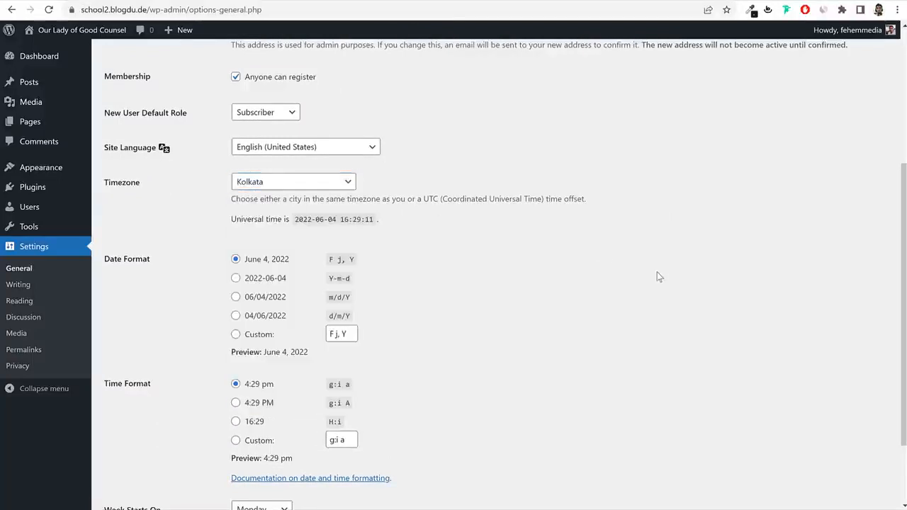
{"action": "scroll", "coordinate": [468, 263], "scroll_direction": "down", "scroll_amount": 1}
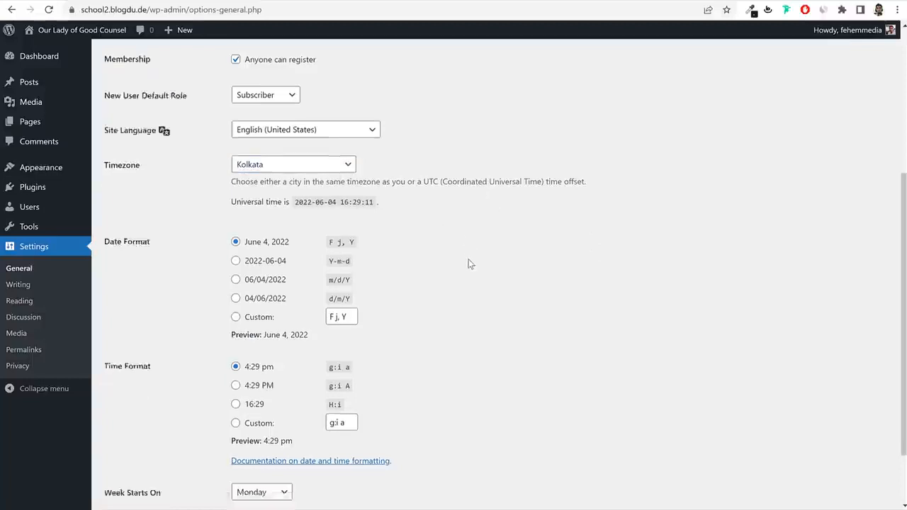
{"action": "scroll", "coordinate": [468, 264], "scroll_direction": "down", "scroll_amount": 2}
{"action": "left_click", "coordinate": [129, 449]}
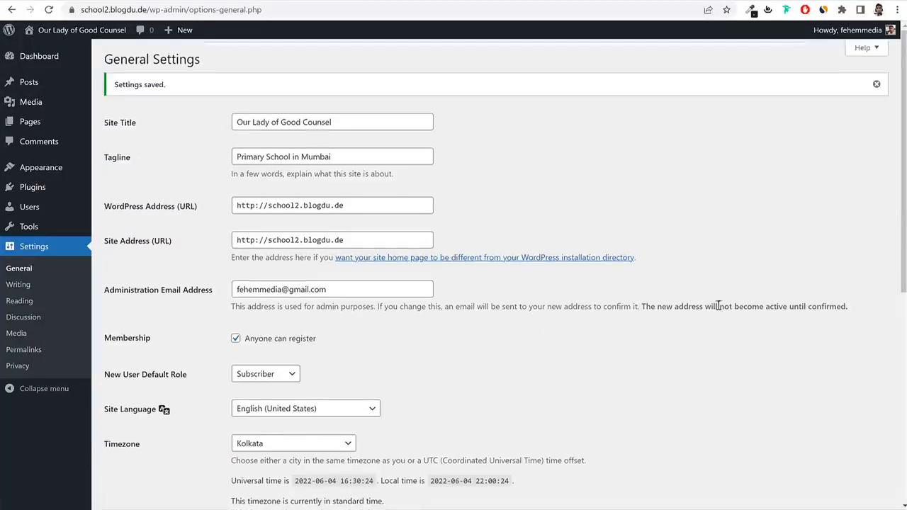
Choose the Post name permalink structure under Settings > Permalinks, save it, and go back to the Dashboard.
{"action": "left_click", "coordinate": [32, 352]}
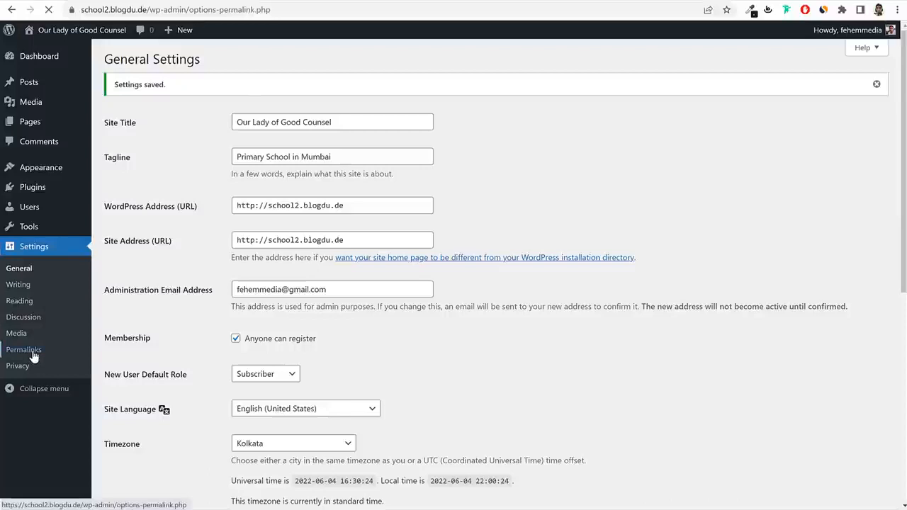
{"action": "left_click_drag", "start_coordinate": [186, 320], "coordinate": [113, 324]}
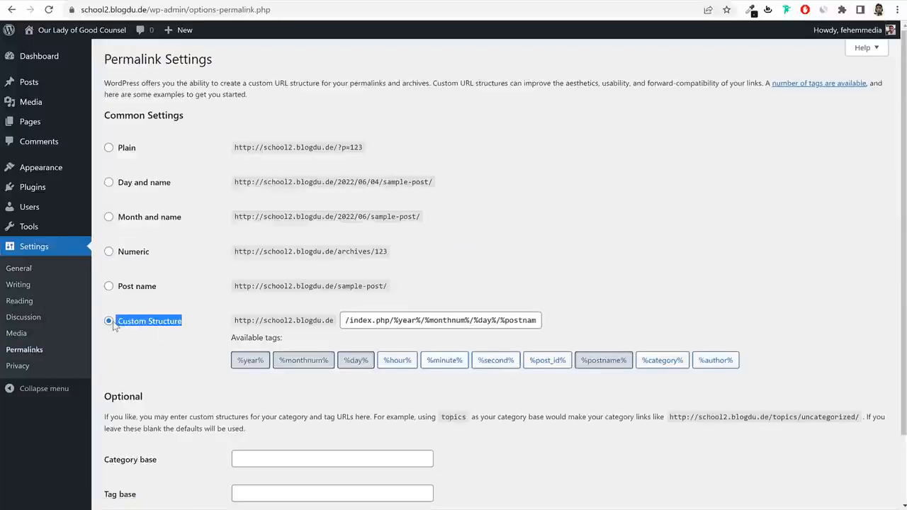
{"action": "left_click", "coordinate": [144, 183]}
{"action": "left_click", "coordinate": [138, 219]}
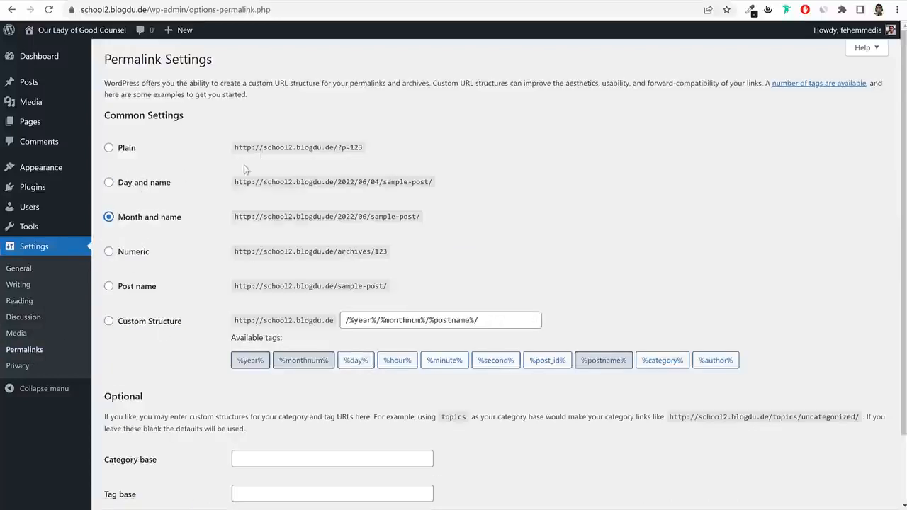
{"action": "left_click", "coordinate": [150, 289]}
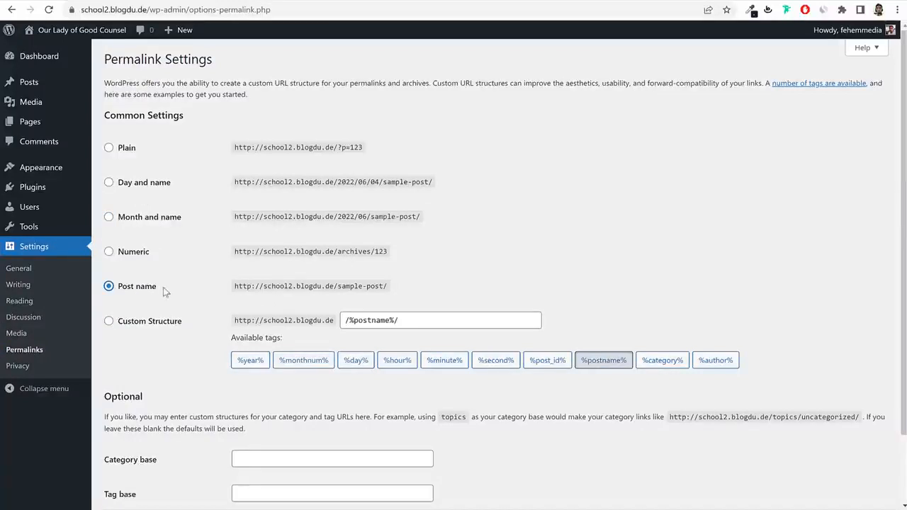
{"action": "left_click_drag", "start_coordinate": [166, 290], "coordinate": [132, 296]}
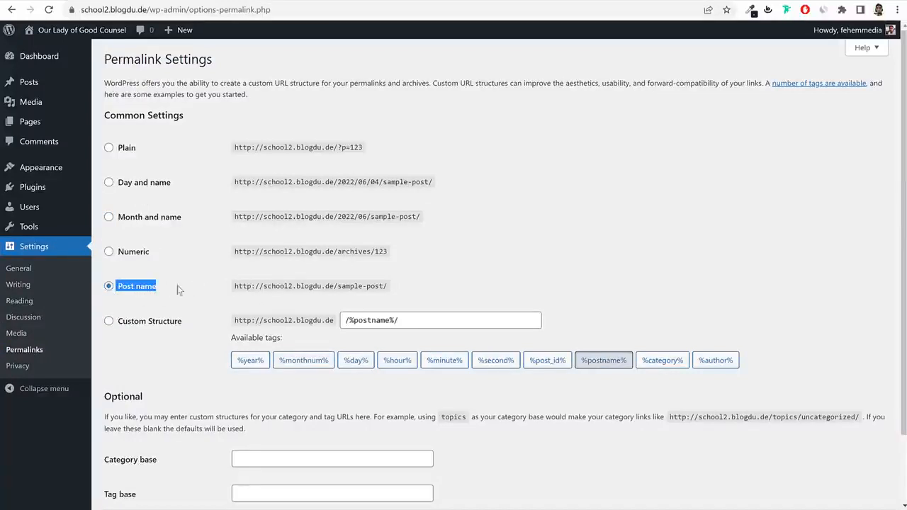
{"action": "scroll", "coordinate": [207, 319], "scroll_direction": "down", "scroll_amount": 2}
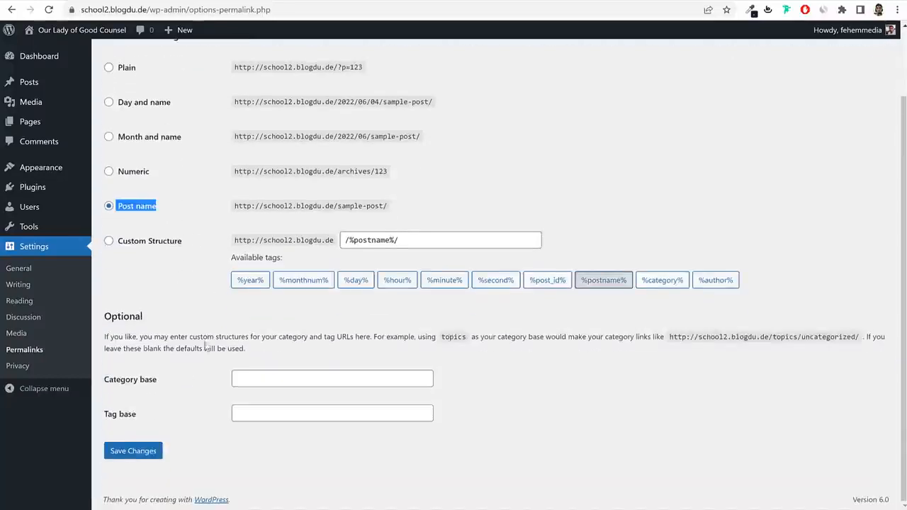
{"action": "left_click", "coordinate": [136, 457]}
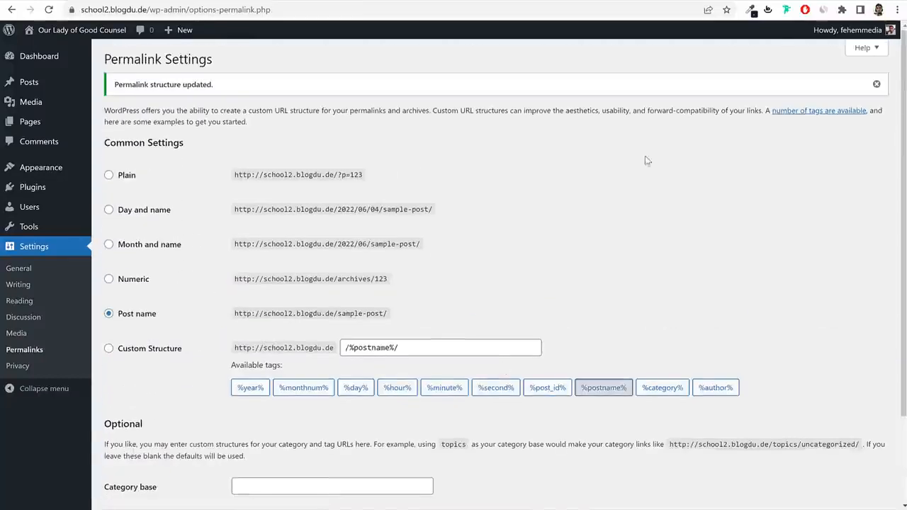
{"action": "left_click", "coordinate": [47, 56]}
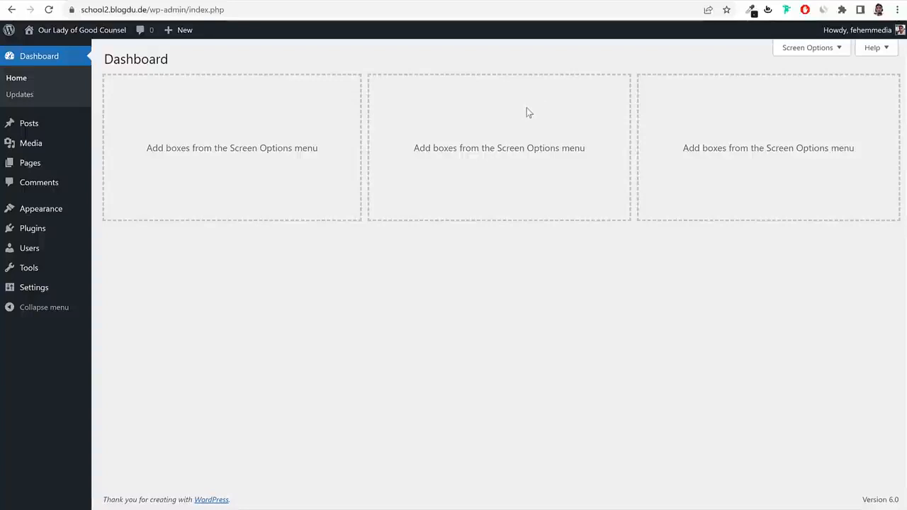
{"action": "left_click", "coordinate": [352, 0]}
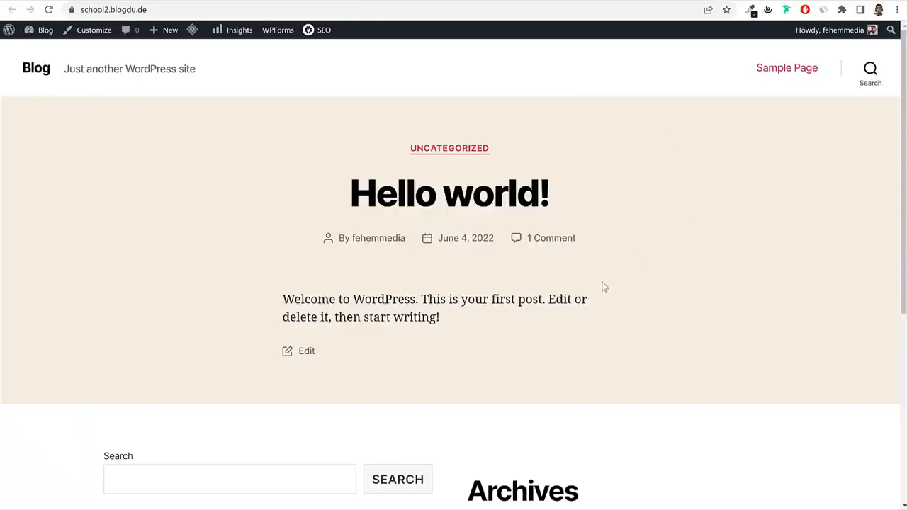
{"action": "scroll", "coordinate": [605, 290], "scroll_direction": "down", "scroll_amount": 4}
{"action": "scroll", "coordinate": [605, 292], "scroll_direction": "up", "scroll_amount": 4}
{"action": "left_click", "coordinate": [56, 2]}
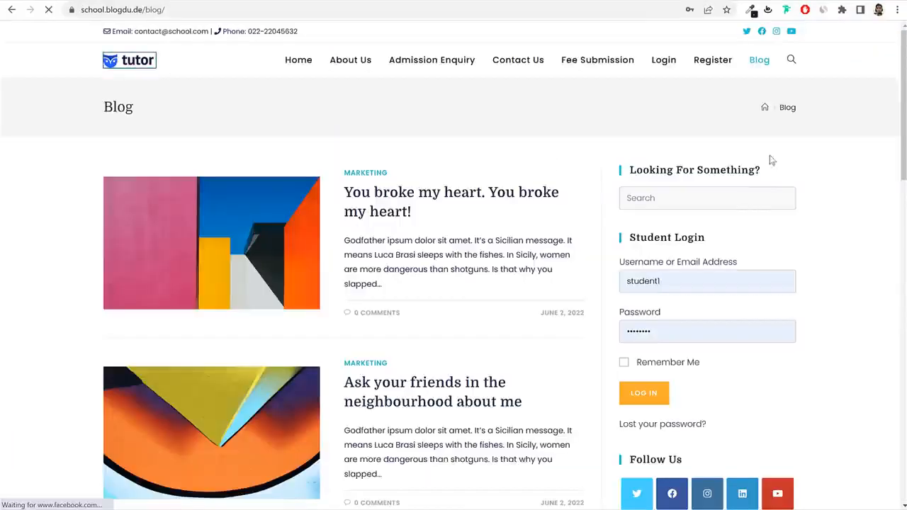
{"action": "left_click", "coordinate": [299, 60]}
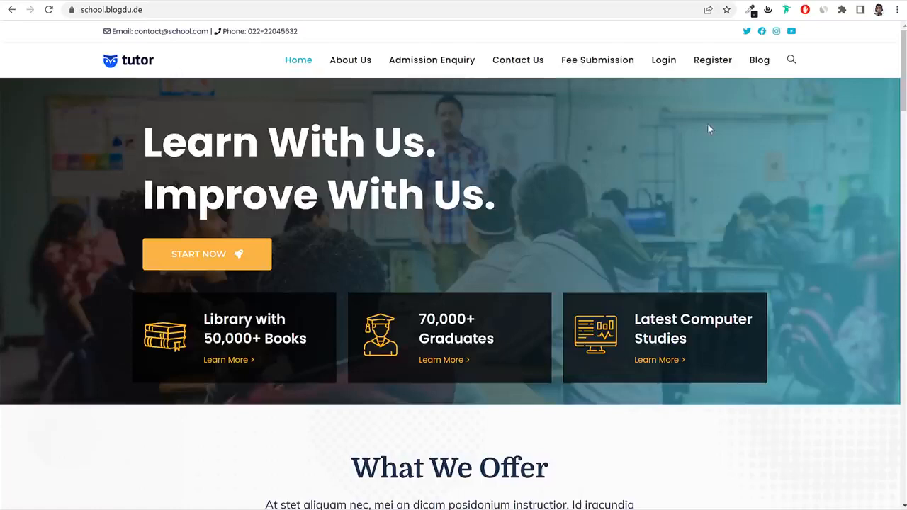
{"action": "left_click", "coordinate": [113, 2]}
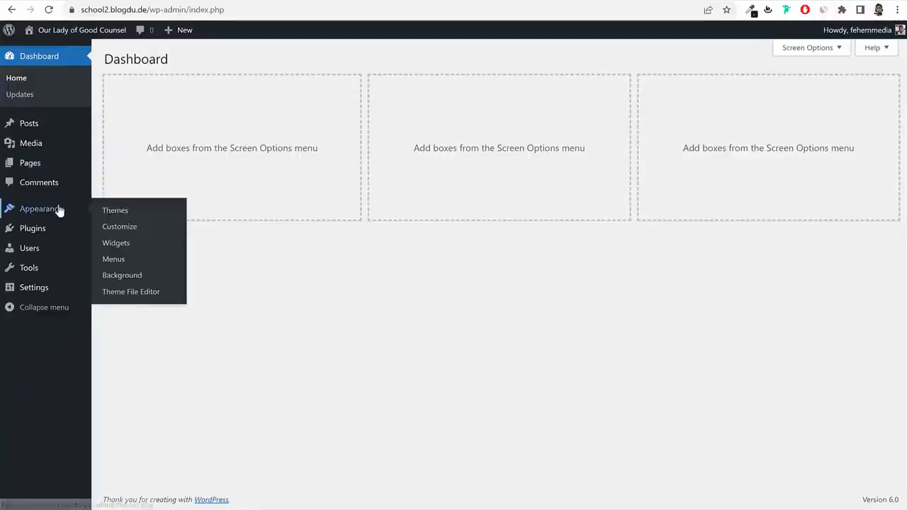
{"action": "left_click", "coordinate": [59, 208]}
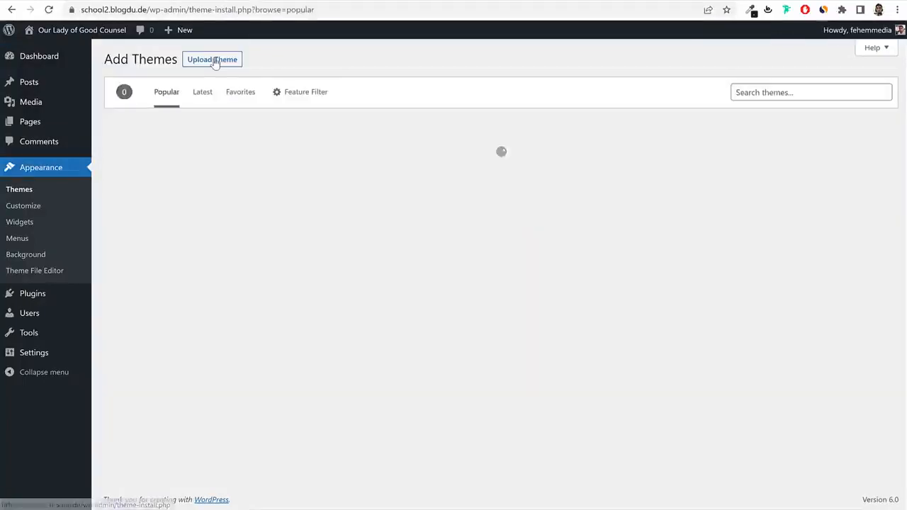
Search the theme directory for 'oceanwp'.
{"action": "left_click", "coordinate": [785, 97]}
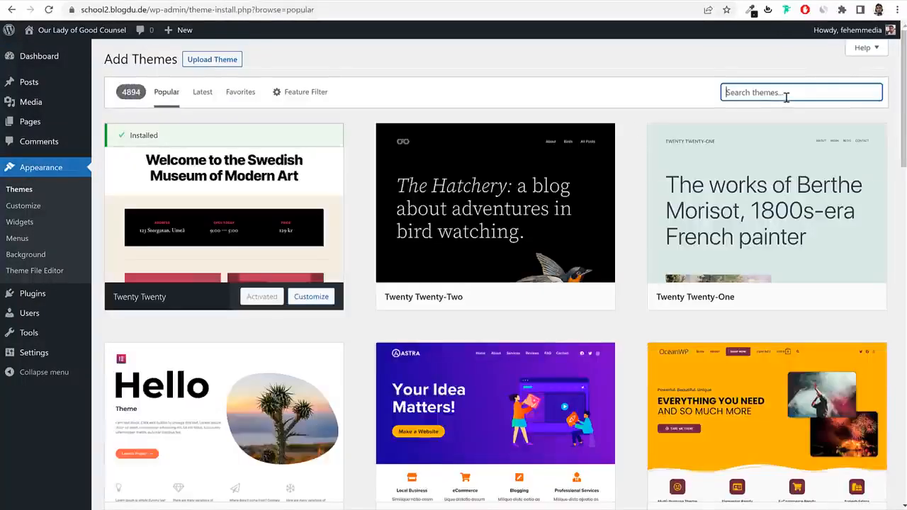
{"action": "scroll", "coordinate": [775, 264], "scroll_direction": "down", "scroll_amount": 3}
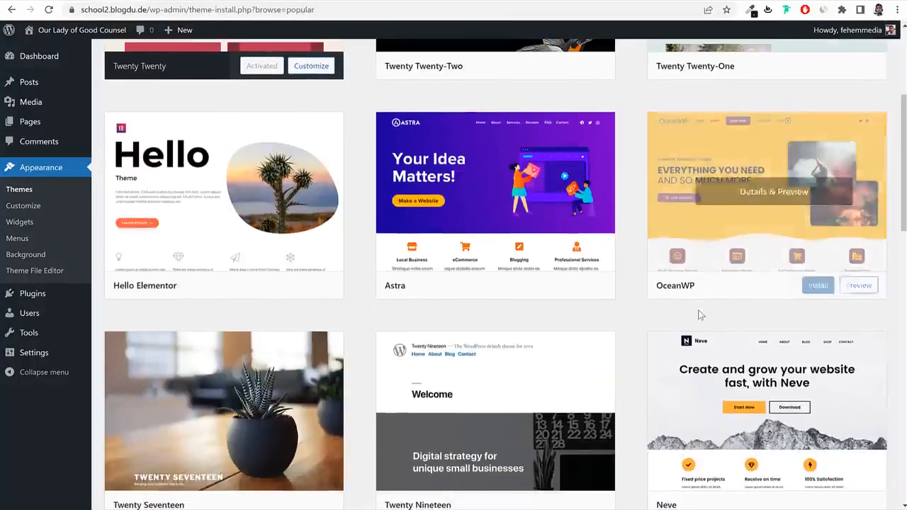
{"action": "scroll", "coordinate": [698, 314], "scroll_direction": "up", "scroll_amount": 2}
{"action": "scroll", "coordinate": [737, 315], "scroll_direction": "down", "scroll_amount": 3}
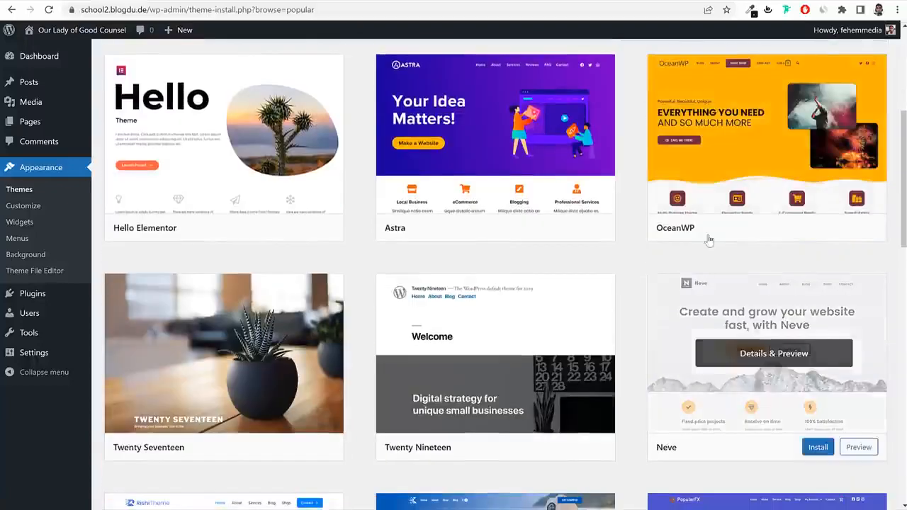
{"action": "left_click_drag", "start_coordinate": [646, 232], "coordinate": [703, 235]}
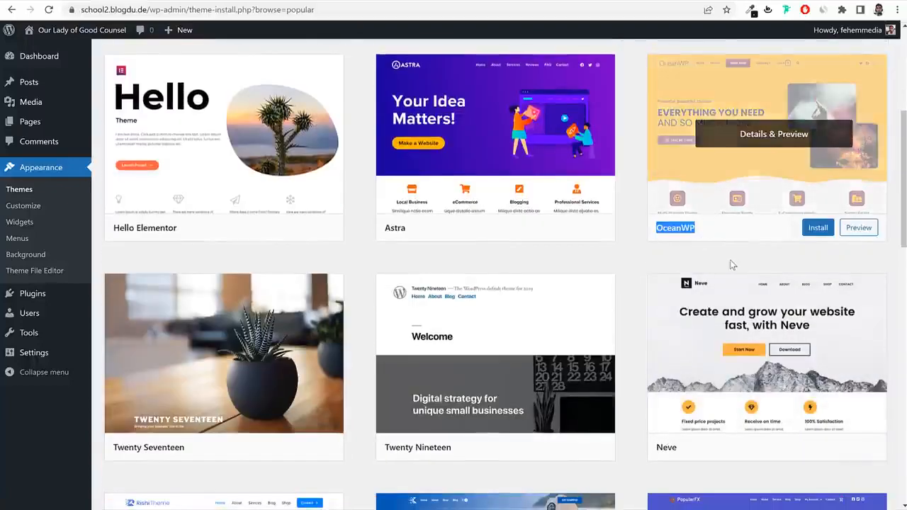
{"action": "scroll", "coordinate": [708, 213], "scroll_direction": "up", "scroll_amount": 4}
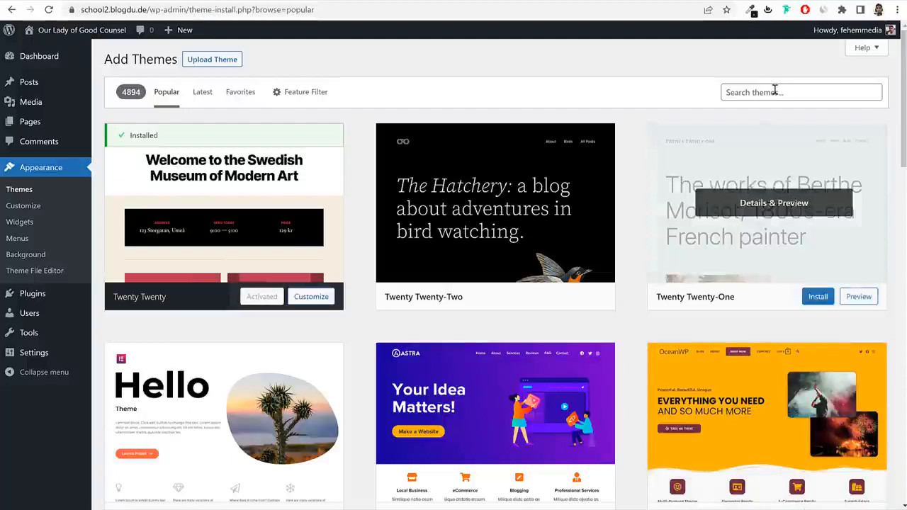
{"action": "left_click", "coordinate": [774, 91]}
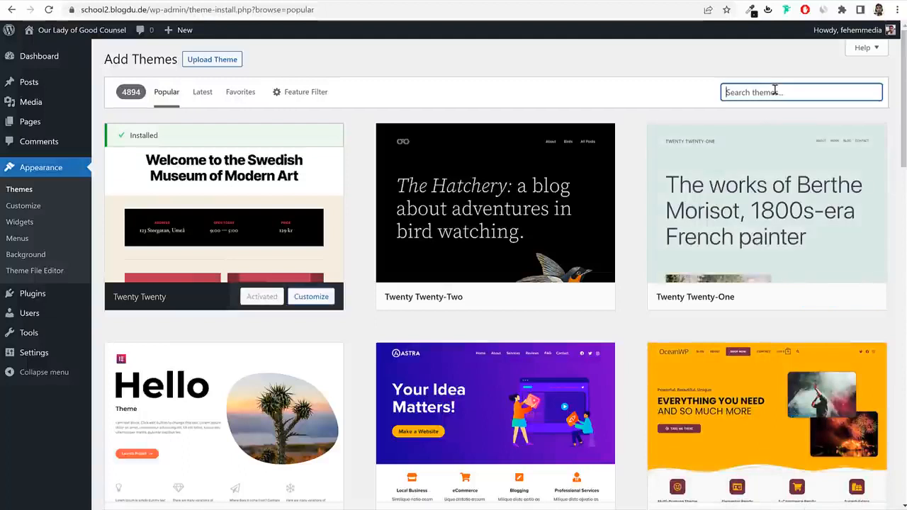
{"action": "type", "text": "oceanwpo"}
{"action": "key", "text": "BackSpace"}
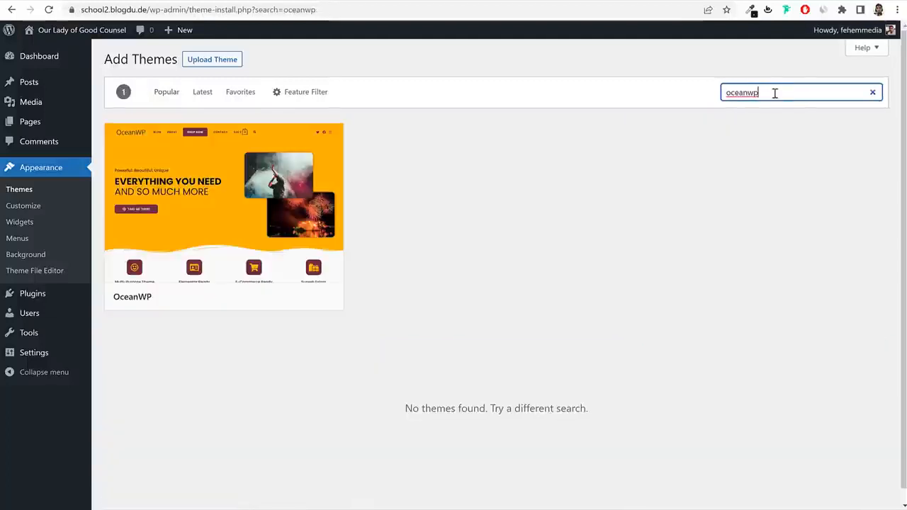
Install the OceanWP theme from the search results and activate it.
{"action": "double_click", "coordinate": [118, 306]}
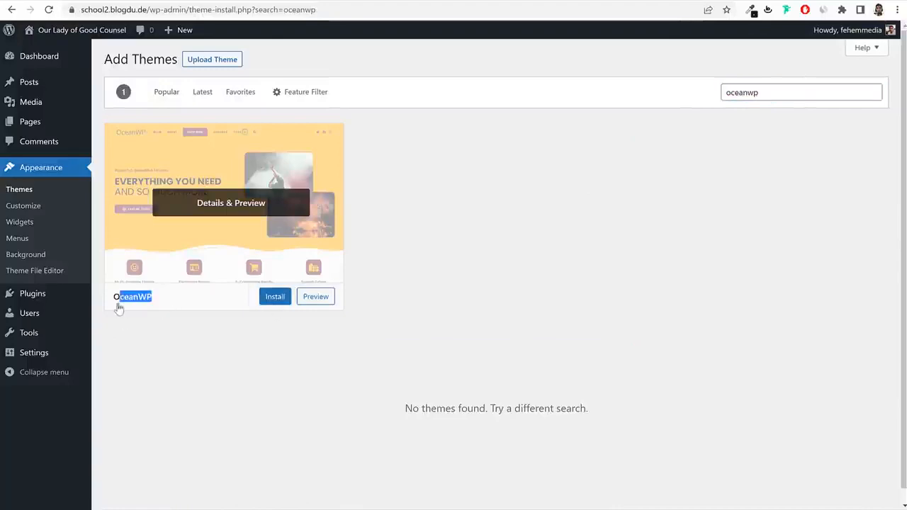
{"action": "left_click", "coordinate": [11, 34]}
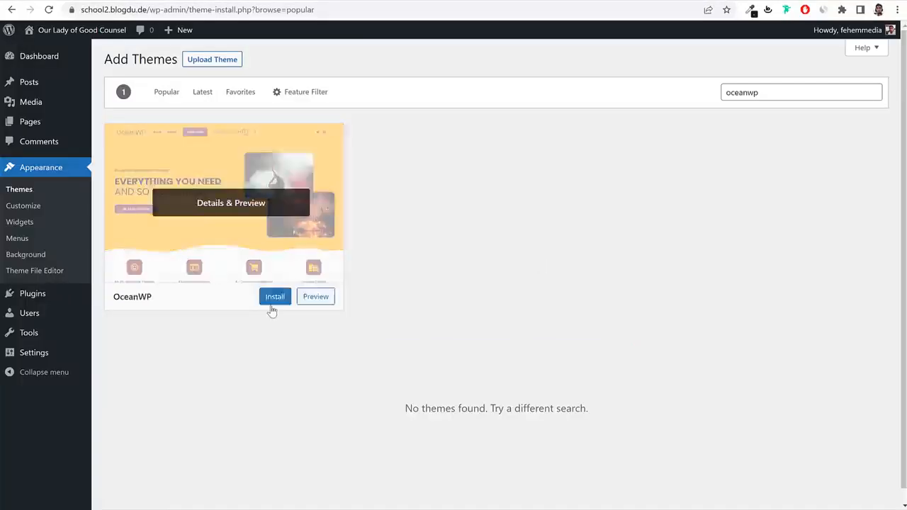
{"action": "left_click", "coordinate": [283, 301]}
{"action": "left_click", "coordinate": [144, 38]}
{"action": "left_click", "coordinate": [11, 35]}
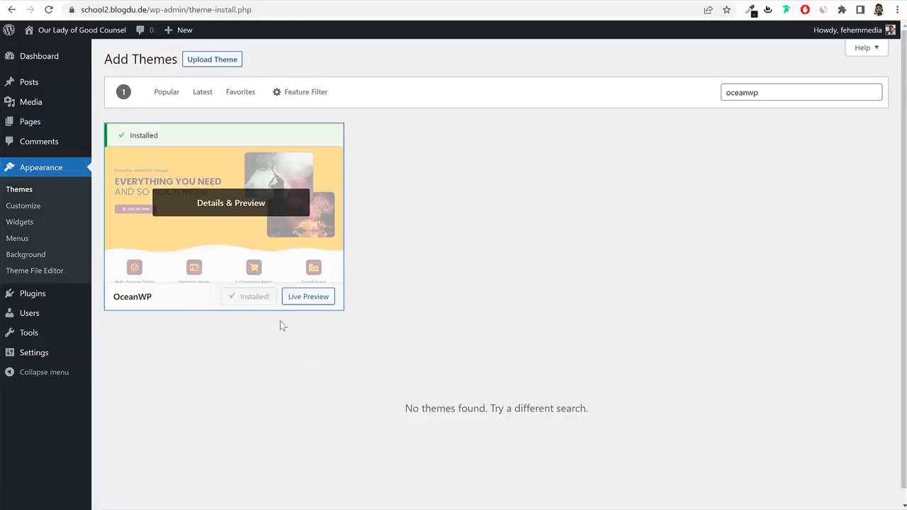
{"action": "left_click", "coordinate": [255, 298]}
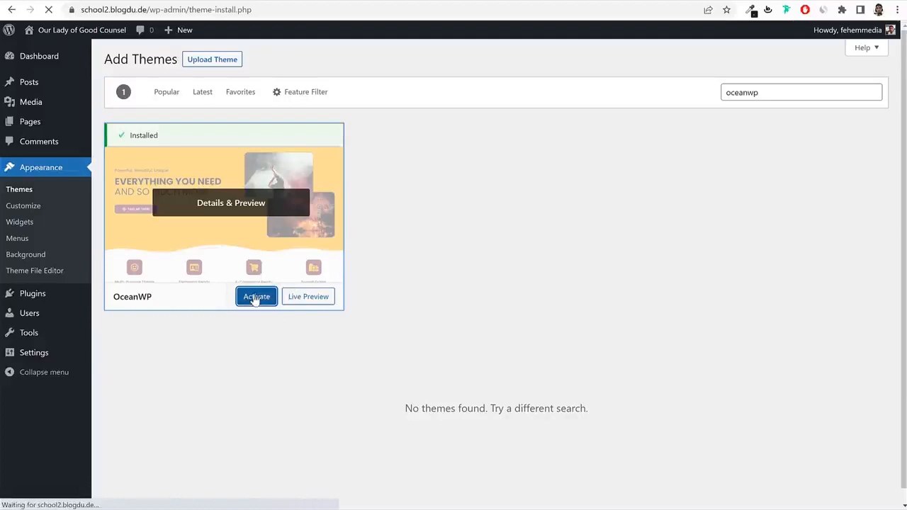
Delete the Twenty Twenty theme from its Theme Details.
{"action": "scroll", "coordinate": [374, 303], "scroll_direction": "down", "scroll_amount": 1}
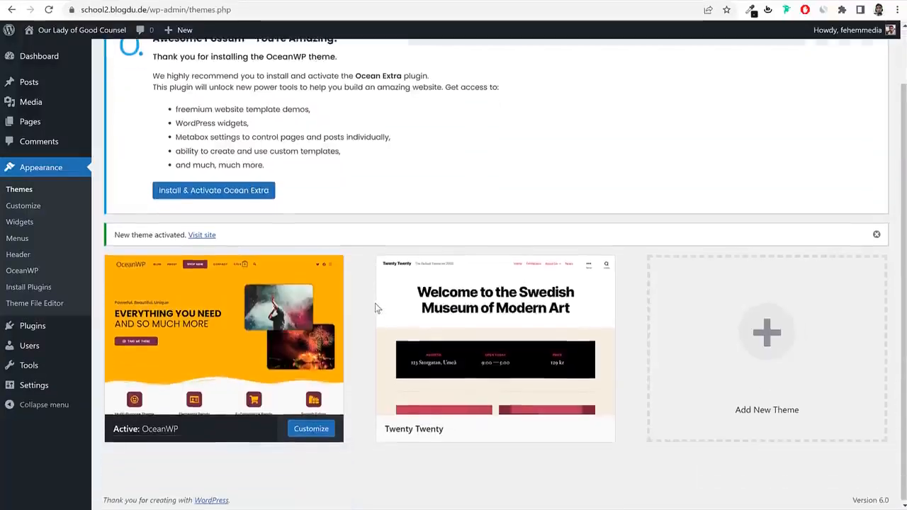
{"action": "left_click", "coordinate": [498, 346]}
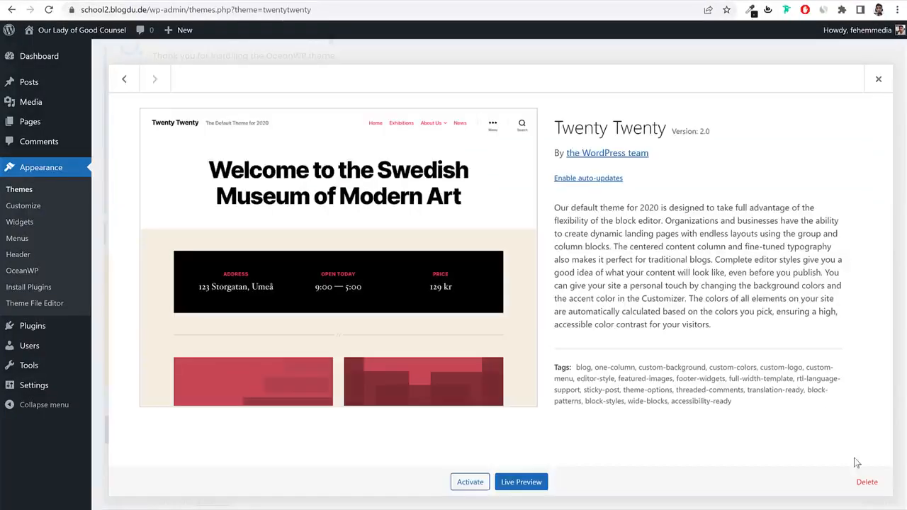
{"action": "left_click", "coordinate": [866, 482]}
{"action": "left_click", "coordinate": [511, 96]}
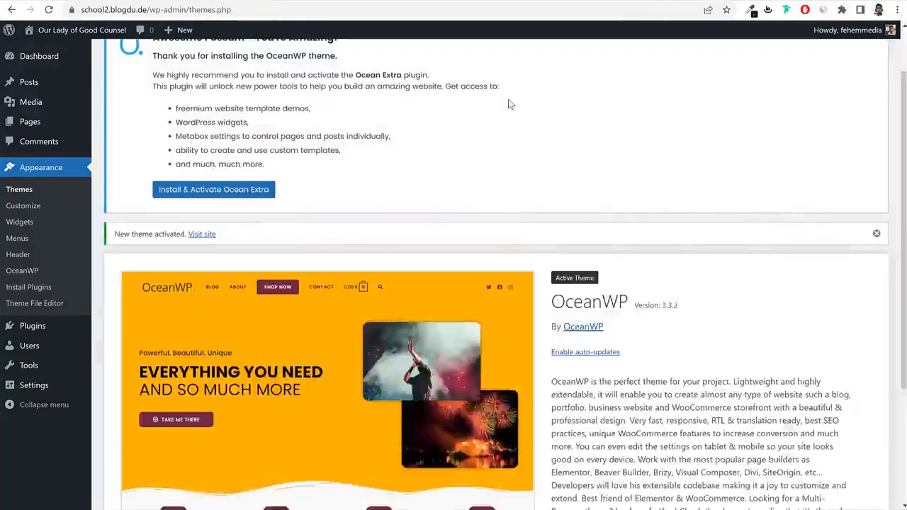
Enable auto-updates for the OceanWP 3.3.2 theme.
{"action": "scroll", "coordinate": [669, 248], "scroll_direction": "down", "scroll_amount": 3}
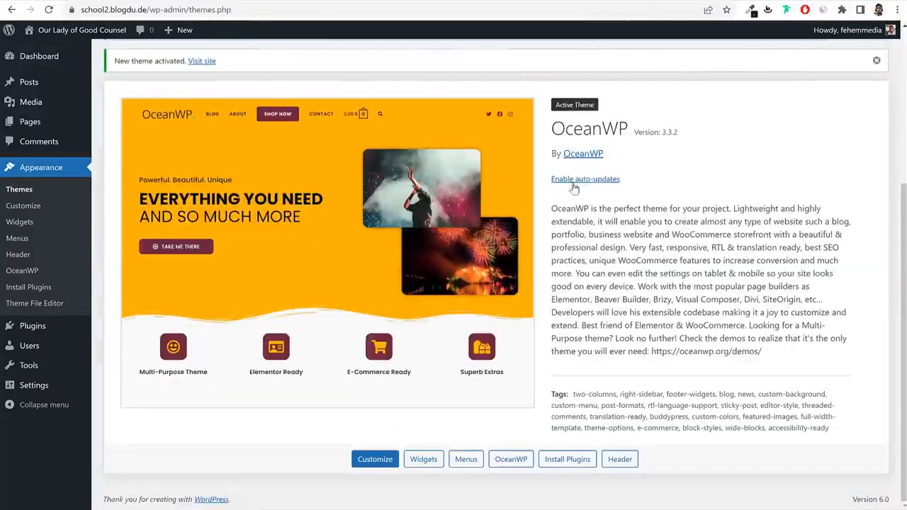
{"action": "left_click_drag", "start_coordinate": [551, 181], "coordinate": [627, 190]}
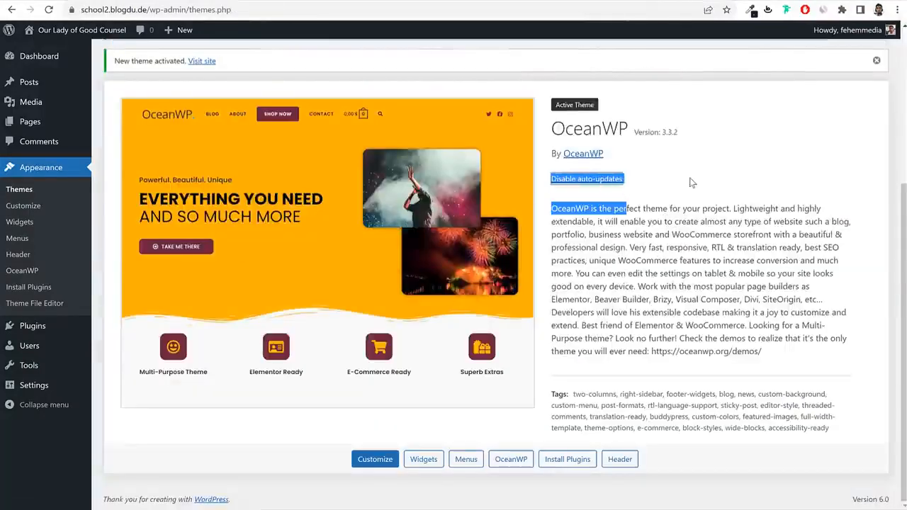
{"action": "left_click", "coordinate": [599, 180]}
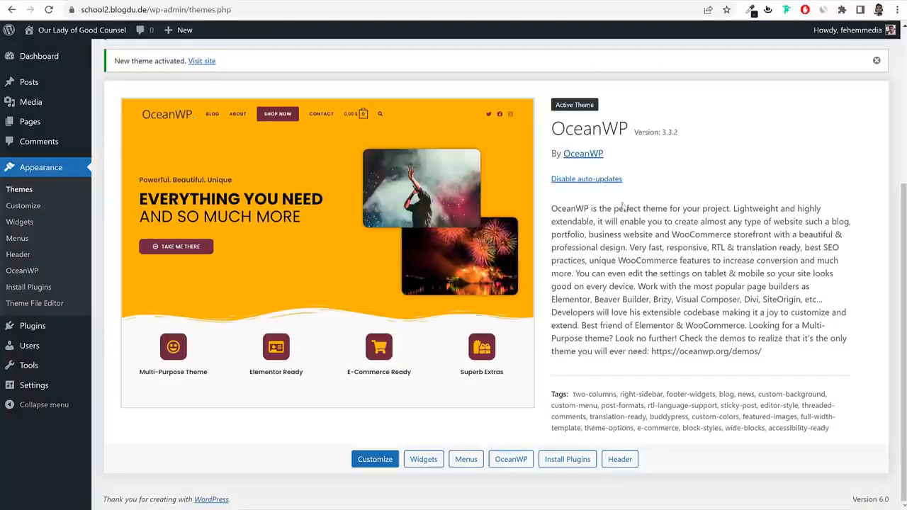
{"action": "double_click", "coordinate": [665, 133]}
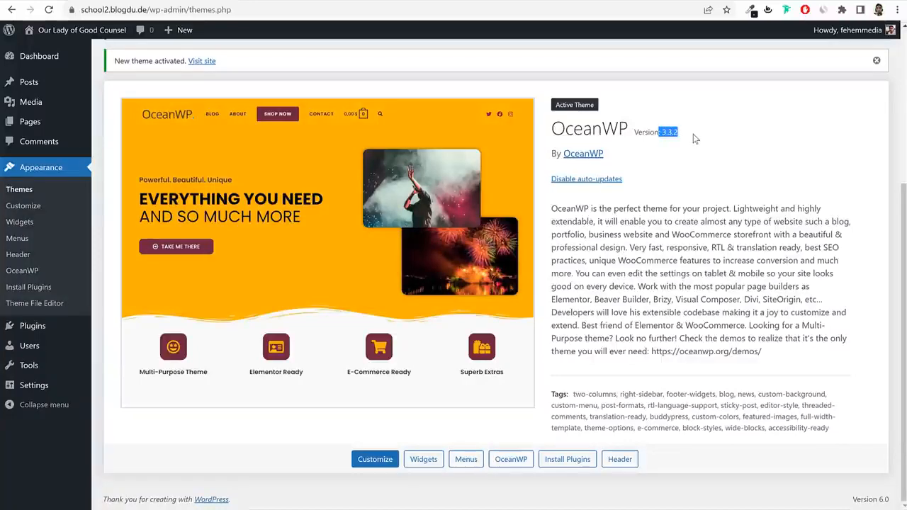
{"action": "left_click", "coordinate": [707, 252]}
Dismiss the Ocean Extra recommendation and new theme activated notices.
{"action": "scroll", "coordinate": [707, 252], "scroll_direction": "up", "scroll_amount": 2}
{"action": "scroll", "coordinate": [718, 309], "scroll_direction": "up", "scroll_amount": 2}
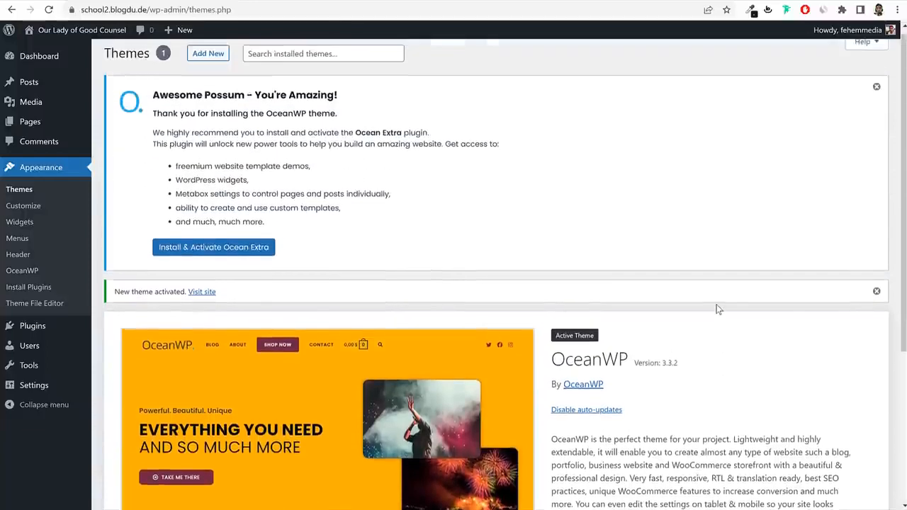
{"action": "left_click", "coordinate": [876, 93]}
{"action": "left_click", "coordinate": [881, 94]}
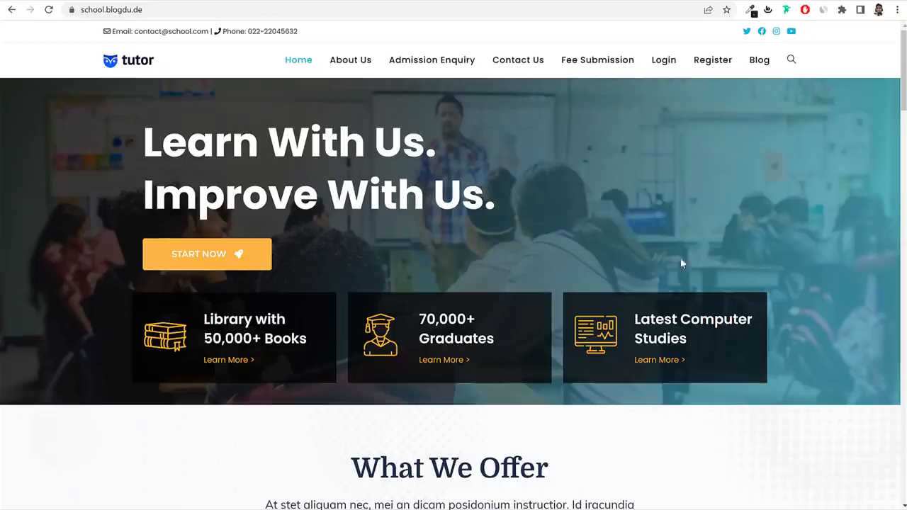
Scroll through the school site's home page to review it, then open a new browser tab.
{"action": "scroll", "coordinate": [732, 330], "scroll_direction": "down", "scroll_amount": 8}
{"action": "scroll", "coordinate": [732, 331], "scroll_direction": "up", "scroll_amount": 4}
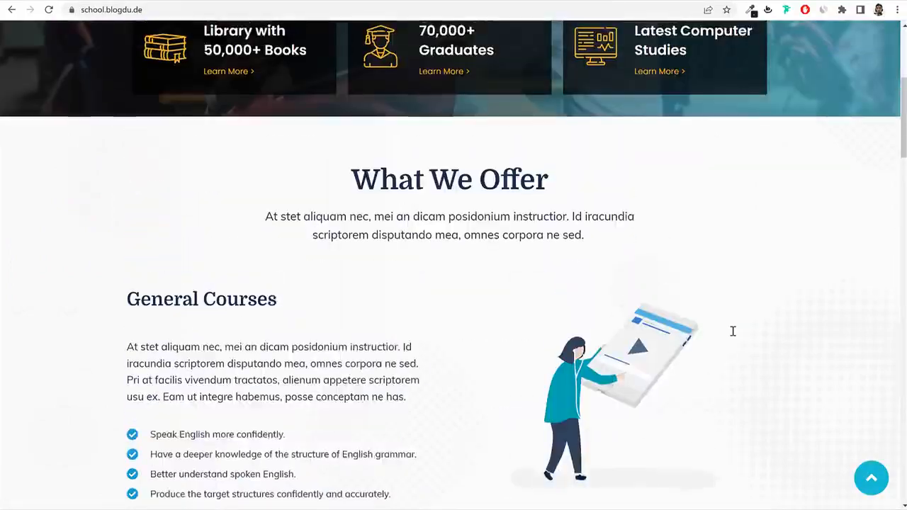
{"action": "scroll", "coordinate": [732, 331], "scroll_direction": "up", "scroll_amount": 4}
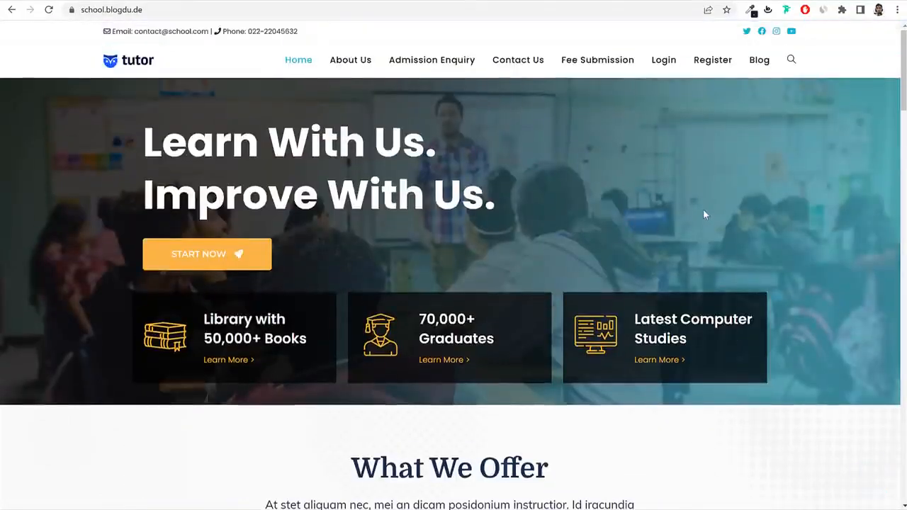
{"action": "scroll", "coordinate": [650, 304], "scroll_direction": "down", "scroll_amount": 10}
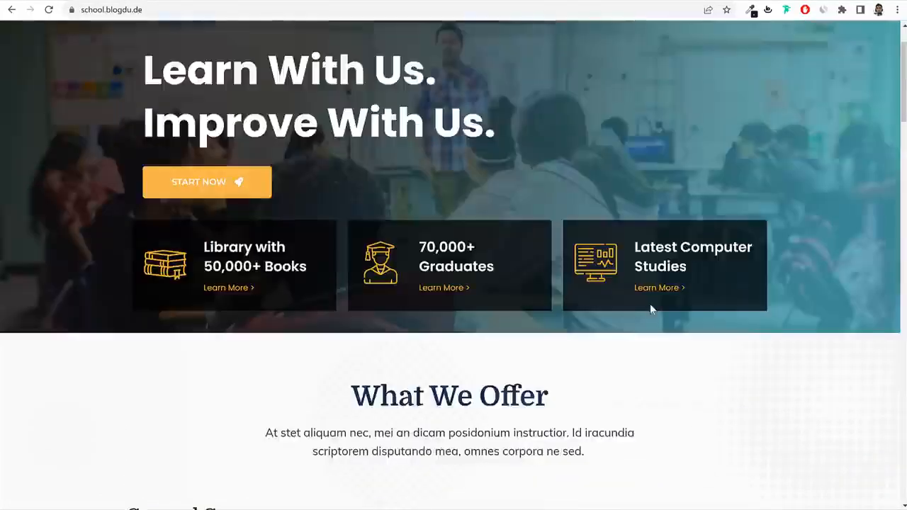
{"action": "scroll", "coordinate": [652, 311], "scroll_direction": "up", "scroll_amount": 10}
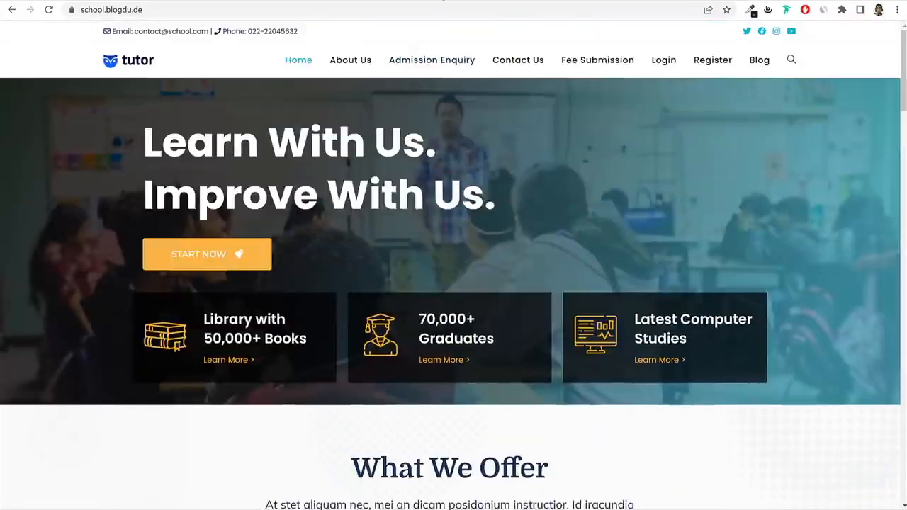
{"action": "key", "text": "ctrl+t"}
Go to bloggdude.com/e to reach Elementor's pricing page.
{"action": "type", "text": "bloggdude.com/e"}
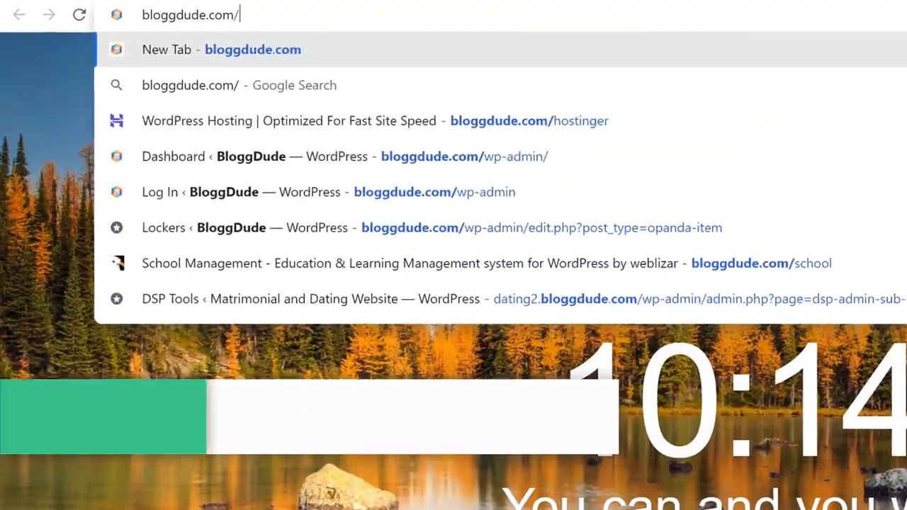
{"action": "key", "text": "Return"}
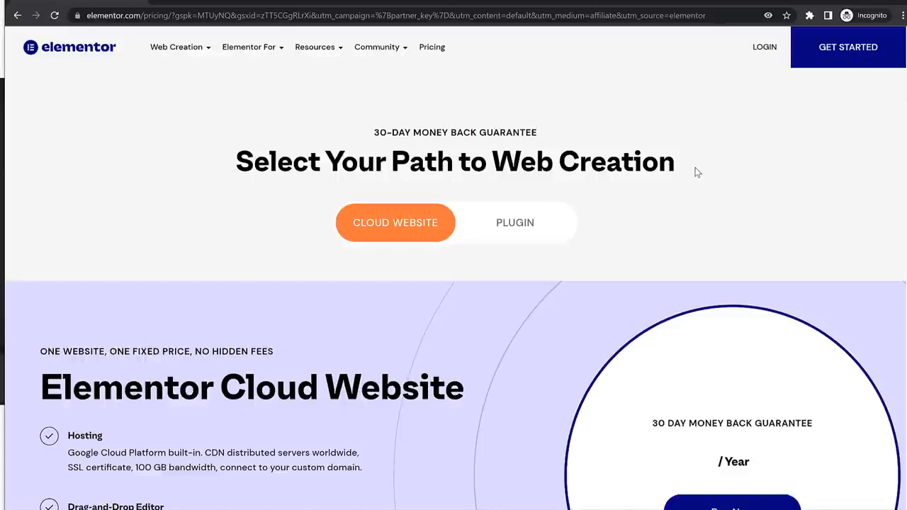
{"action": "scroll", "coordinate": [646, 272], "scroll_direction": "down", "scroll_amount": 2}
{"action": "scroll", "coordinate": [646, 273], "scroll_direction": "up", "scroll_amount": 2}
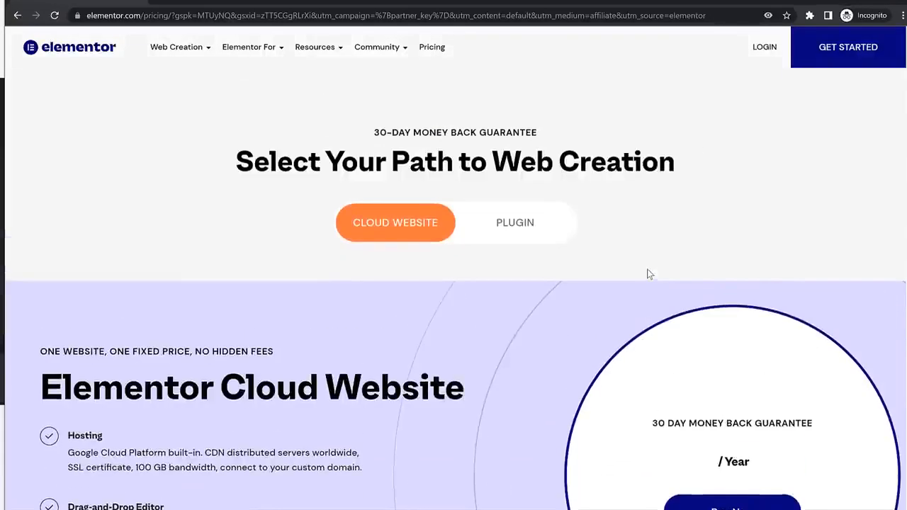
Sign in to the existing Elementor account using the saved login credentials.
{"action": "left_click", "coordinate": [848, 56]}
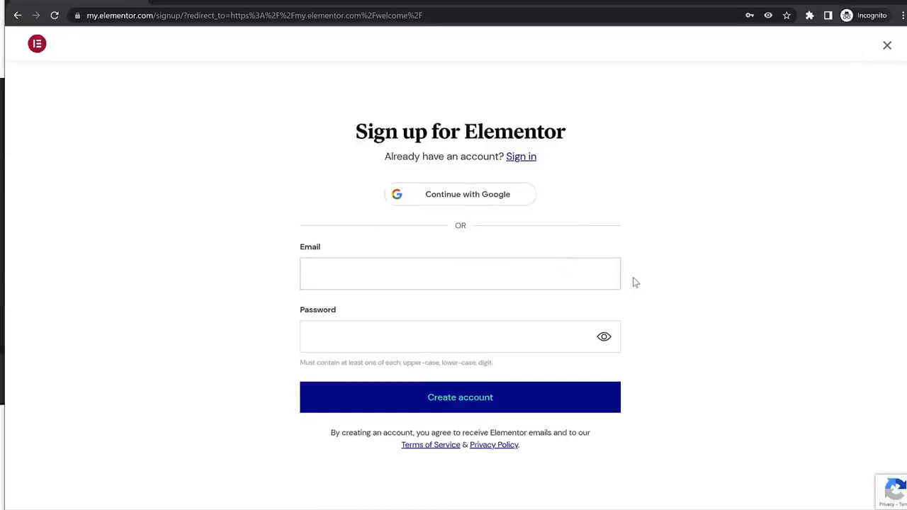
{"action": "left_click", "coordinate": [400, 278]}
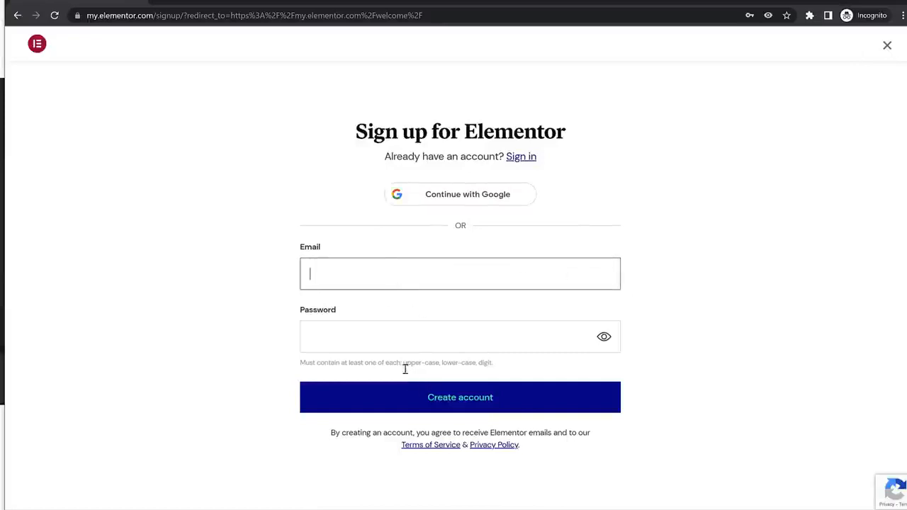
{"action": "left_click", "coordinate": [526, 158]}
{"action": "left_click", "coordinate": [427, 253]}
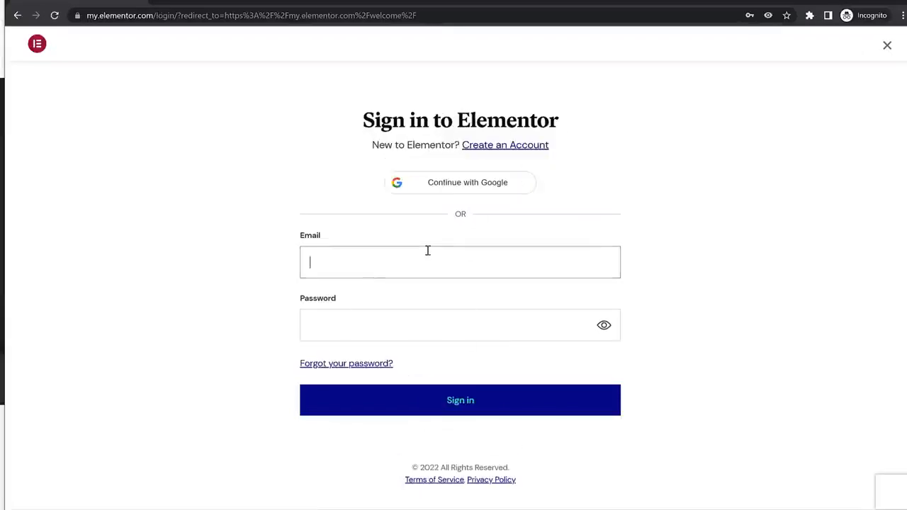
{"action": "left_click", "coordinate": [418, 309]}
{"action": "left_click", "coordinate": [433, 410]}
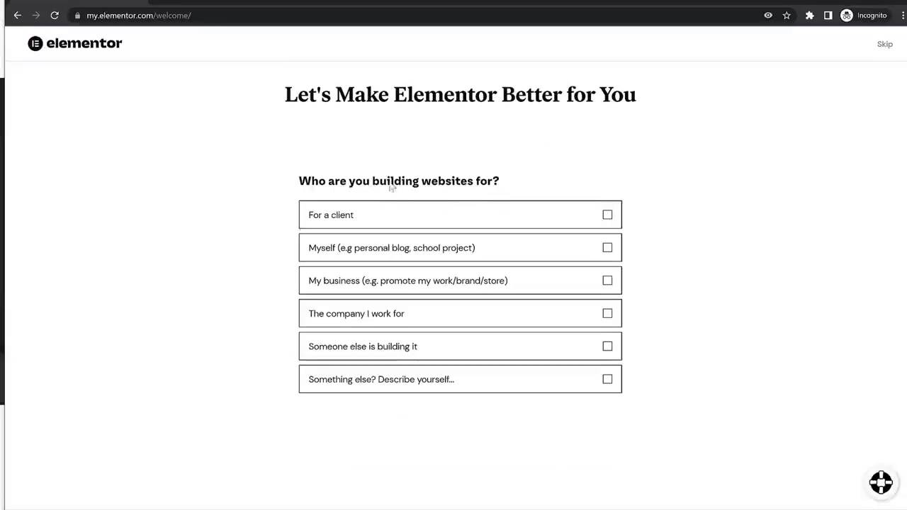
Answer 'For a client' and 'As a freelancer', skipping the remaining questions.
{"action": "left_click_drag", "start_coordinate": [354, 185], "coordinate": [482, 187]}
{"action": "left_click", "coordinate": [427, 223]}
{"action": "left_click", "coordinate": [603, 411]}
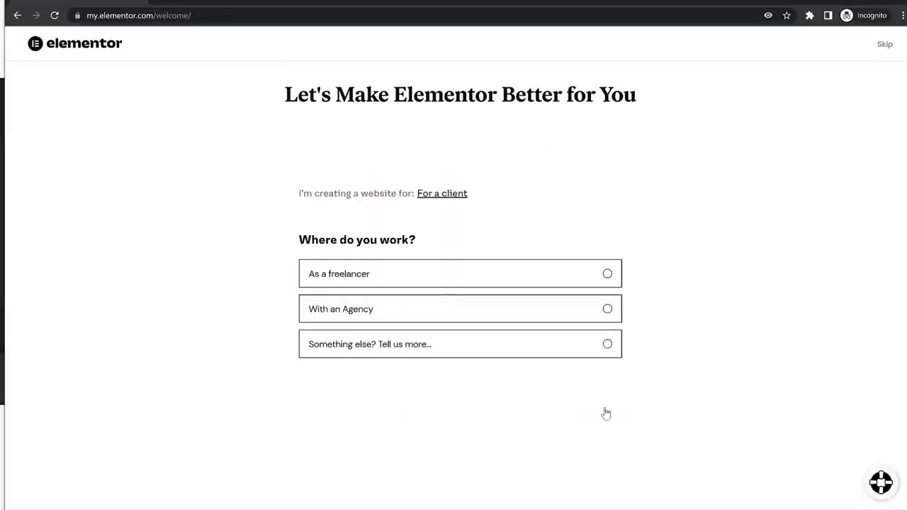
{"action": "left_click", "coordinate": [396, 276]}
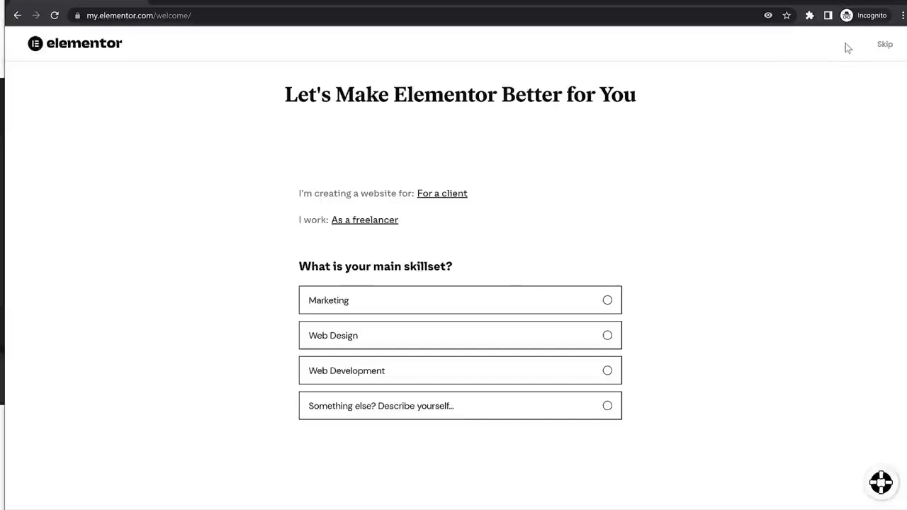
{"action": "double_click", "coordinate": [886, 45]}
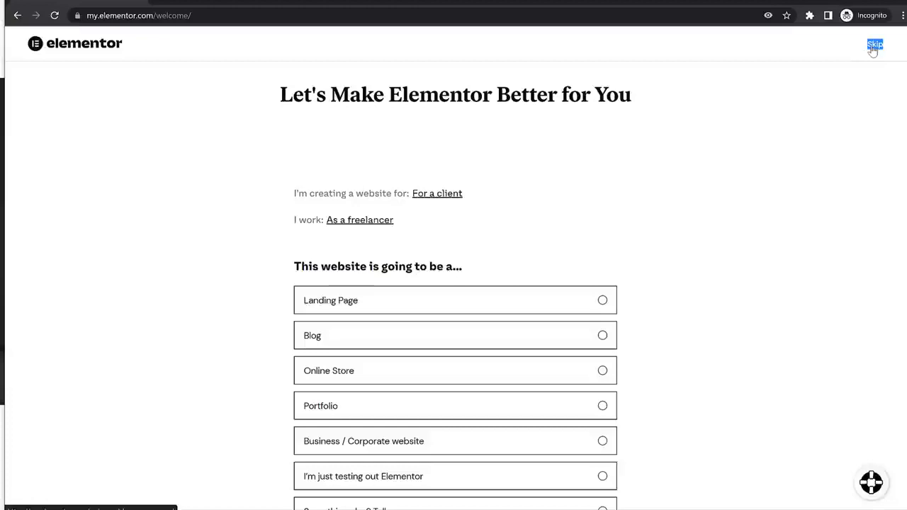
{"action": "left_click", "coordinate": [874, 44]}
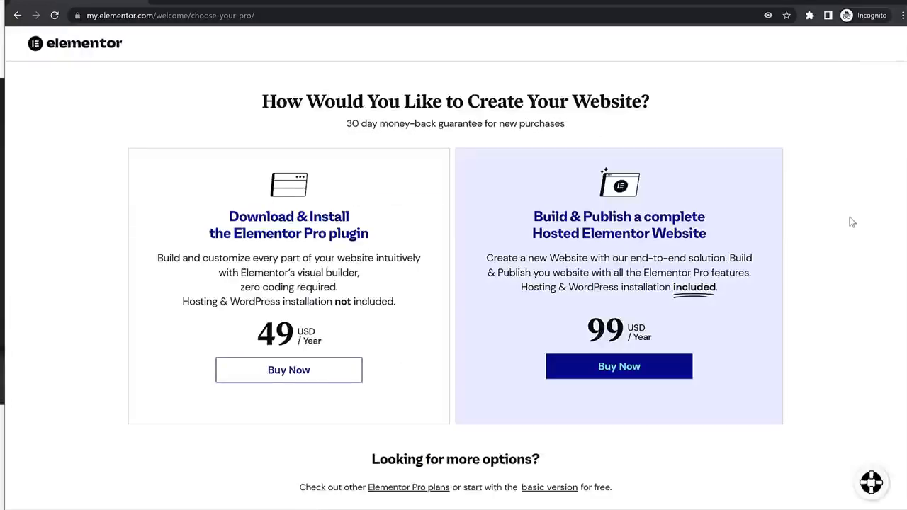
Continue with the Elementor Free plan.
{"action": "scroll", "coordinate": [836, 255], "scroll_direction": "down", "scroll_amount": 8}
{"action": "scroll", "coordinate": [835, 253], "scroll_direction": "down", "scroll_amount": 10}
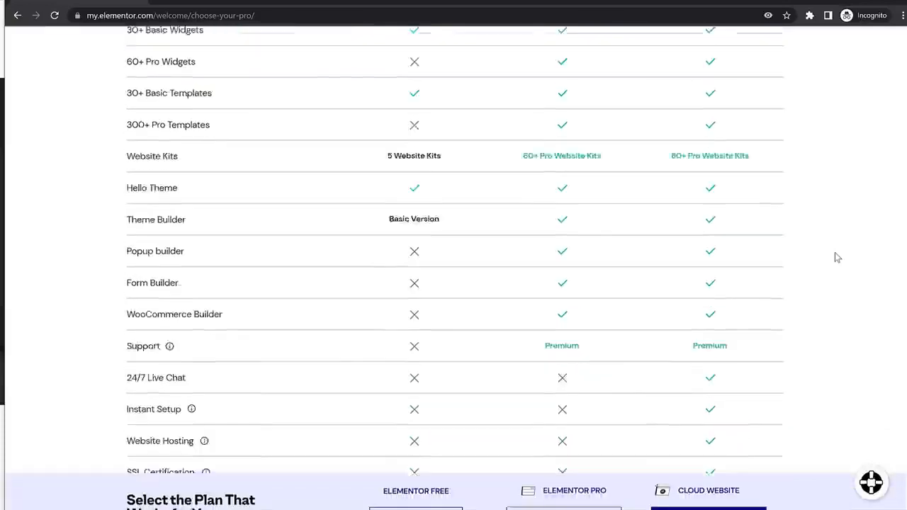
{"action": "left_click_drag", "start_coordinate": [402, 476], "coordinate": [465, 473]}
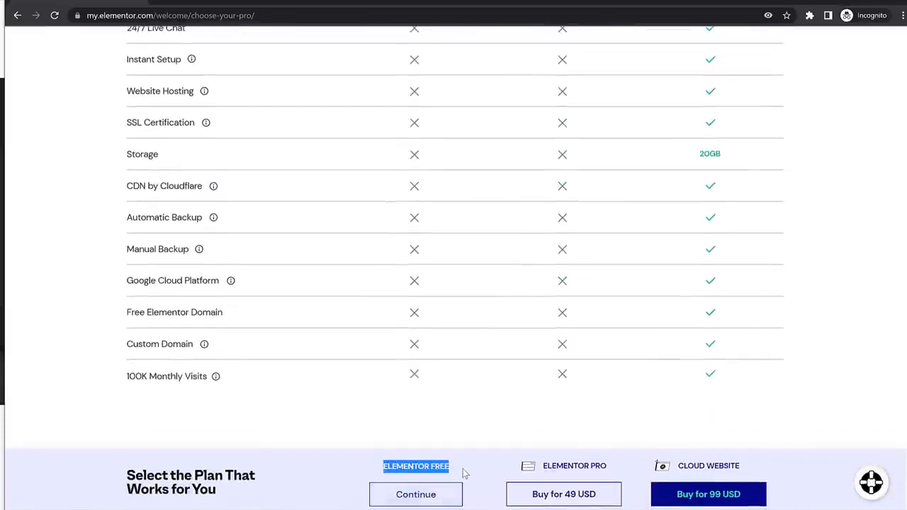
{"action": "left_click", "coordinate": [440, 500]}
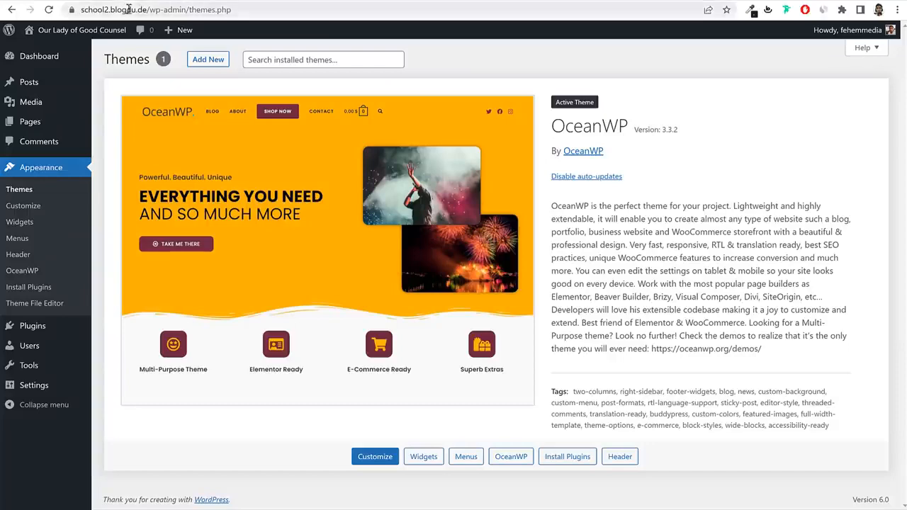
Paste school2.blogdu.de into Elementor's domain check, confirm it runs WordPress, and choose Install Elementor.
{"action": "left_click", "coordinate": [145, 9]}
{"action": "key", "text": "ctrl+c"}
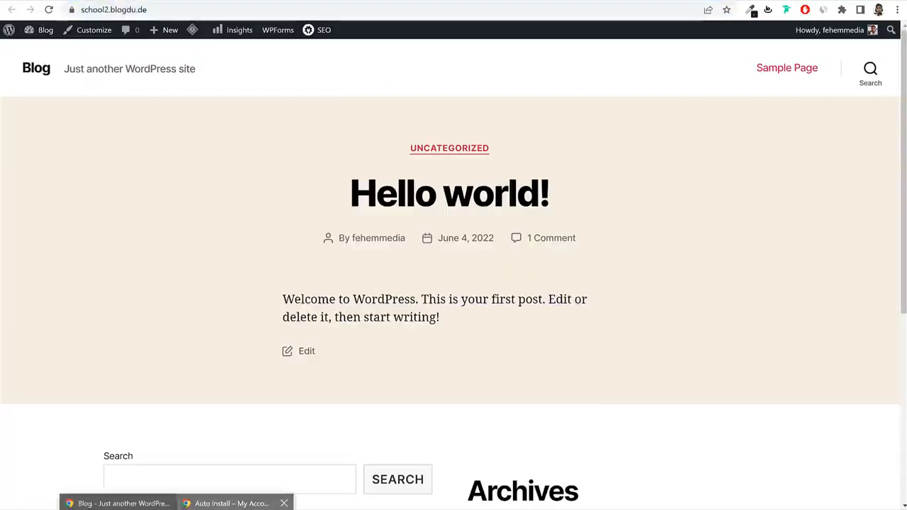
{"action": "left_click", "coordinate": [234, 500]}
{"action": "left_click", "coordinate": [505, 222]}
{"action": "key", "text": "ctrl+v"}
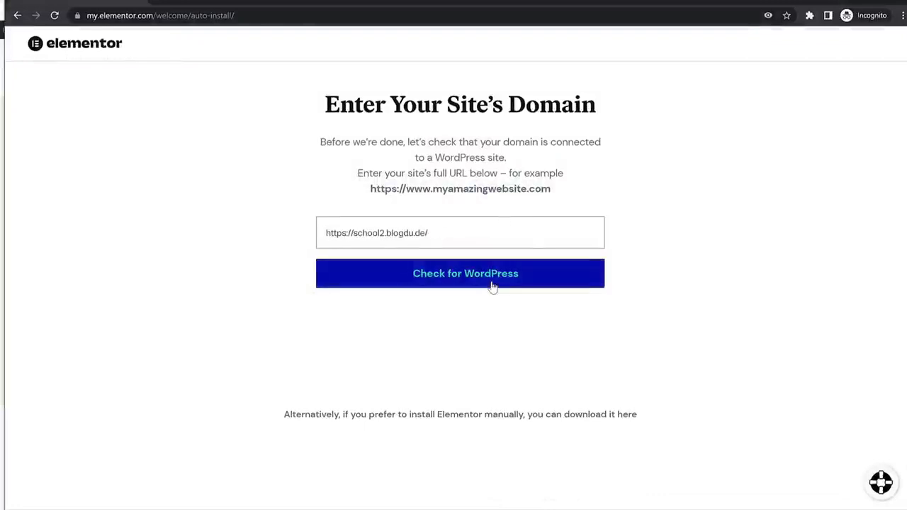
{"action": "left_click", "coordinate": [492, 285]}
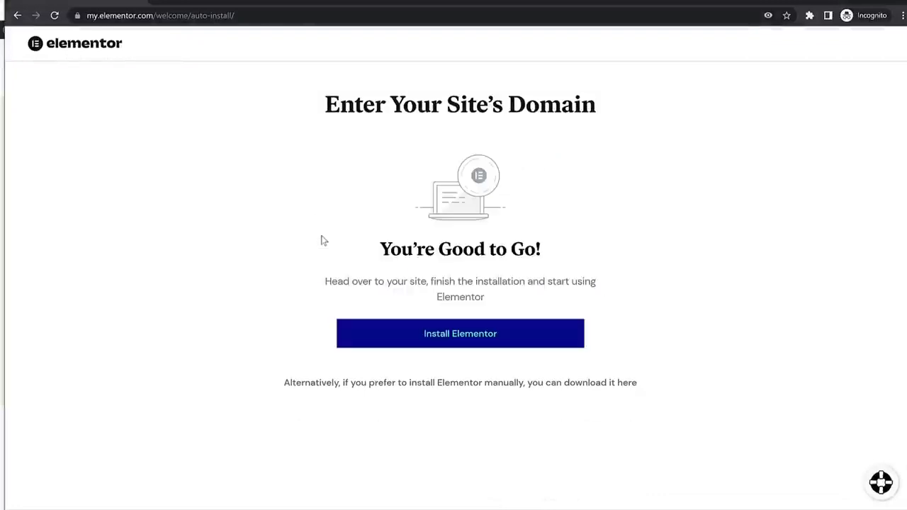
{"action": "left_click", "coordinate": [440, 344]}
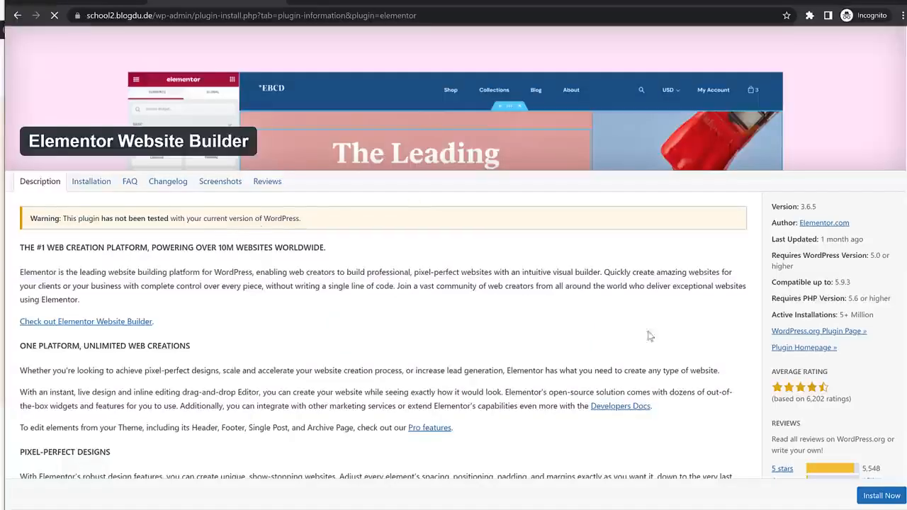
Install Elementor Website Builder 3.6.5 and view it in the Installed Plugins list.
{"action": "scroll", "coordinate": [647, 336], "scroll_direction": "down", "scroll_amount": 3}
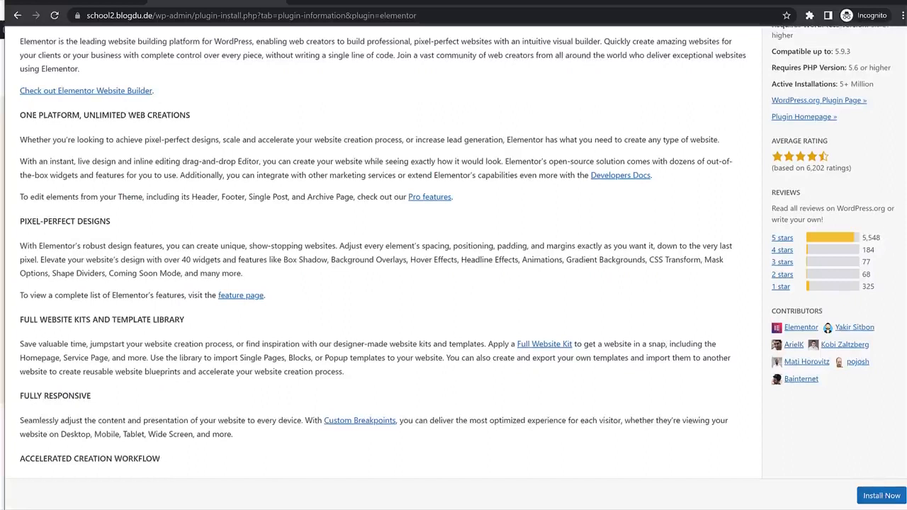
{"action": "left_click", "coordinate": [871, 497]}
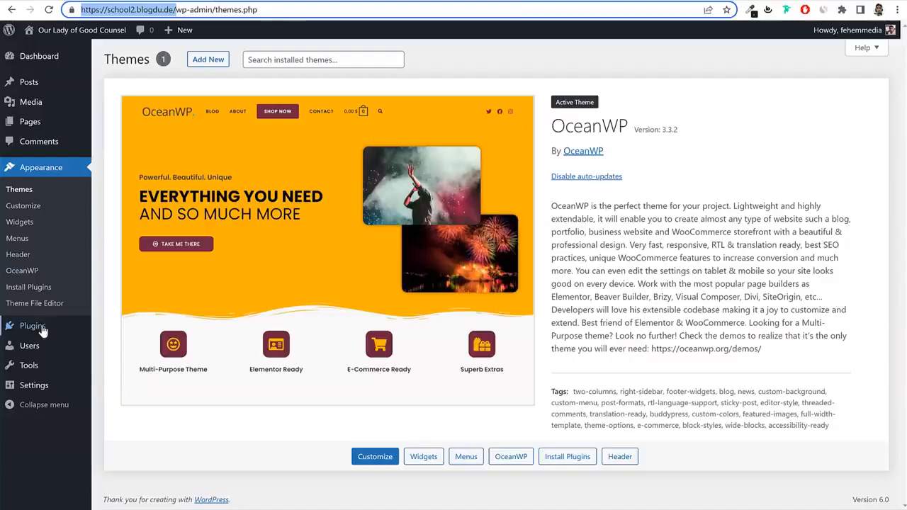
{"action": "left_click", "coordinate": [41, 330]}
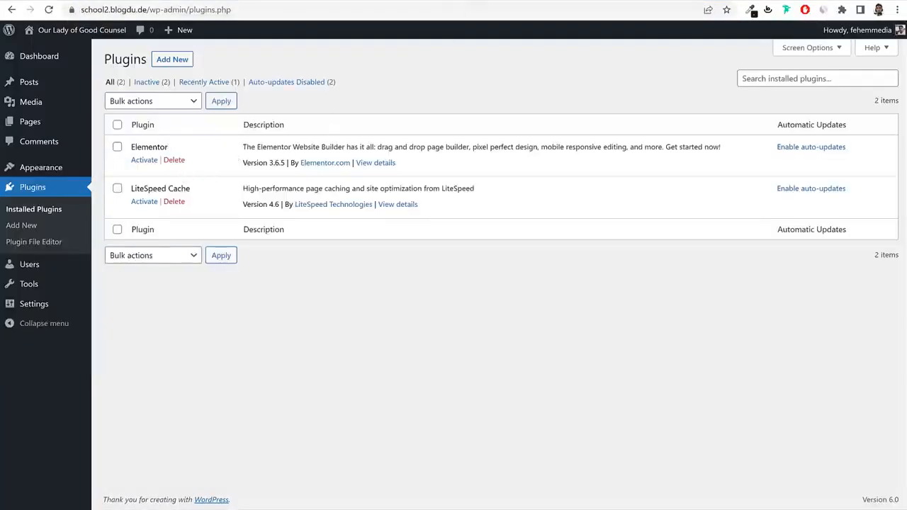
Load bloggdude.com/elementor in a new browser tab.
{"action": "key", "text": "ctrl+t"}
{"action": "type", "text": "bloggdude.com/elementor"}
{"action": "key", "text": "Return"}
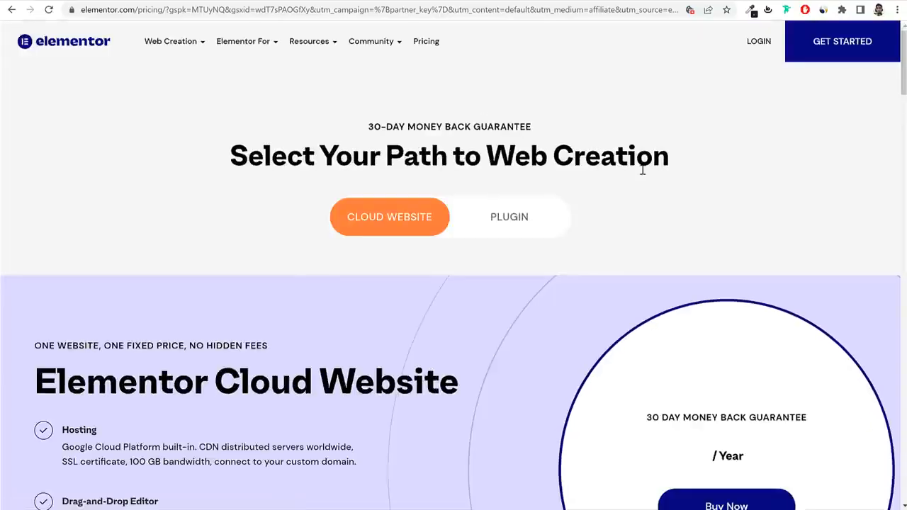
Compare Elementor plugin plans: Essential 1, Expert 25 and Agency 1000 Pro activations.
{"action": "left_click", "coordinate": [424, 44]}
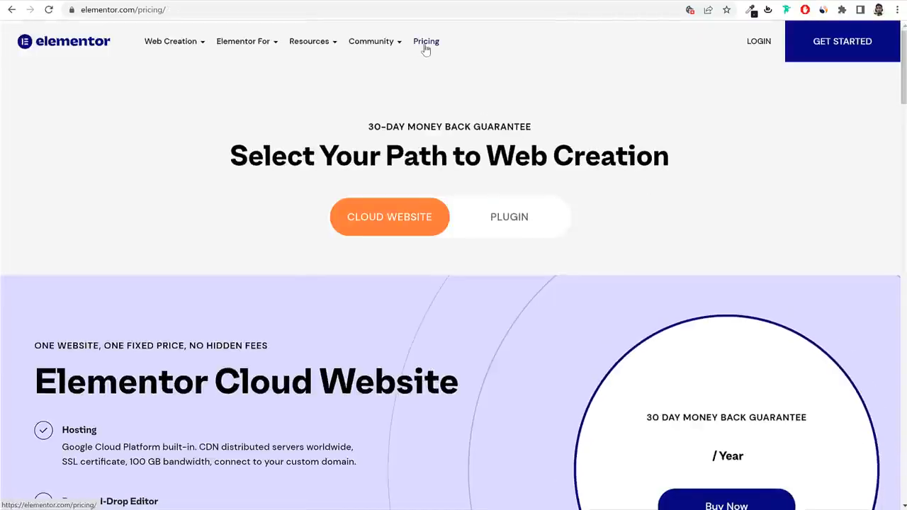
{"action": "left_click", "coordinate": [520, 221]}
{"action": "scroll", "coordinate": [559, 252], "scroll_direction": "down", "scroll_amount": 2}
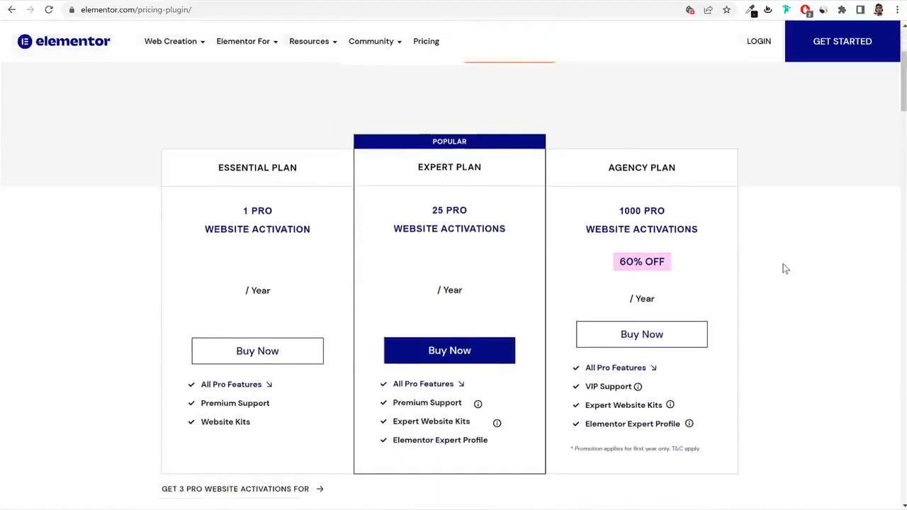
{"action": "left_click_drag", "start_coordinate": [241, 210], "coordinate": [304, 229]}
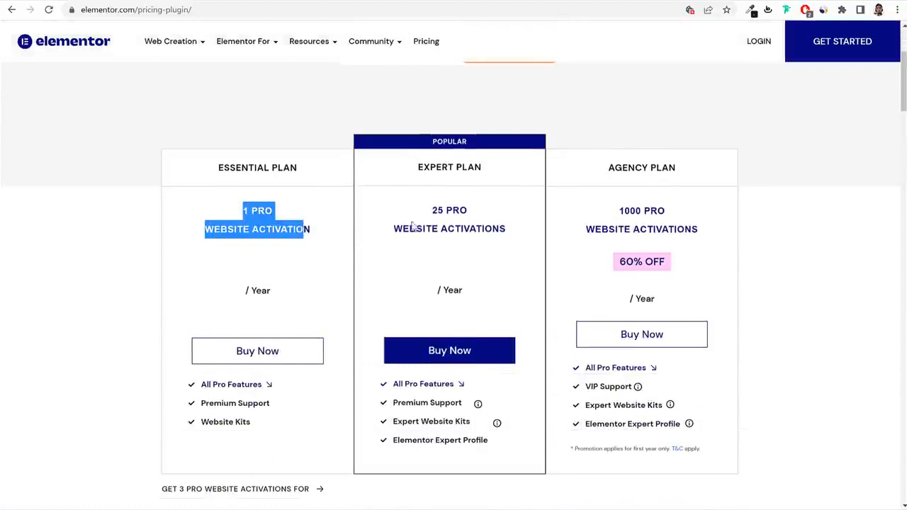
{"action": "left_click_drag", "start_coordinate": [425, 214], "coordinate": [513, 241]}
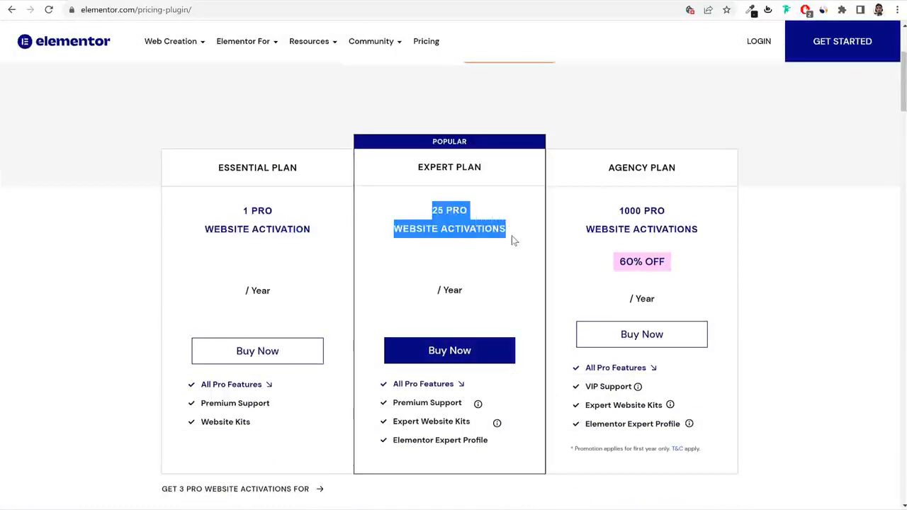
{"action": "left_click", "coordinate": [484, 225]}
{"action": "left_click_drag", "start_coordinate": [434, 212], "coordinate": [510, 241]}
{"action": "left_click_drag", "start_coordinate": [615, 212], "coordinate": [701, 254]}
{"action": "left_click", "coordinate": [672, 251]}
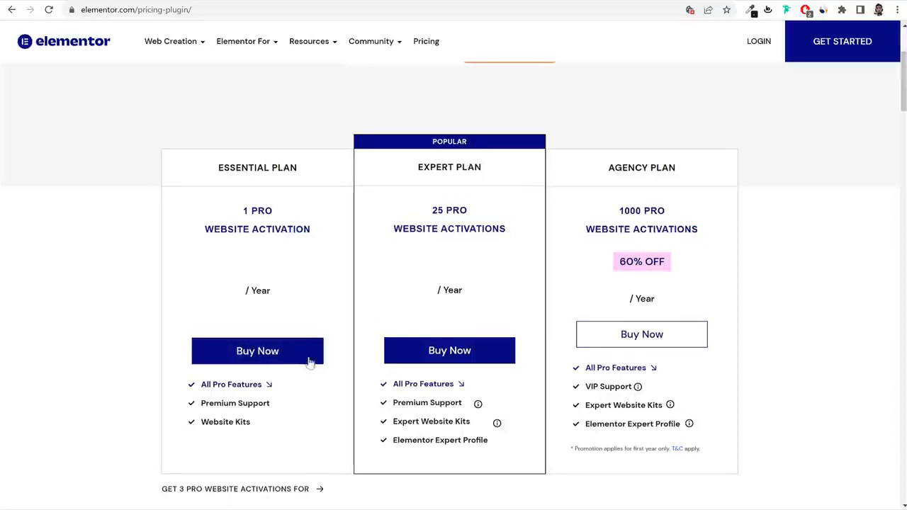
{"action": "scroll", "coordinate": [809, 297], "scroll_direction": "down", "scroll_amount": 2}
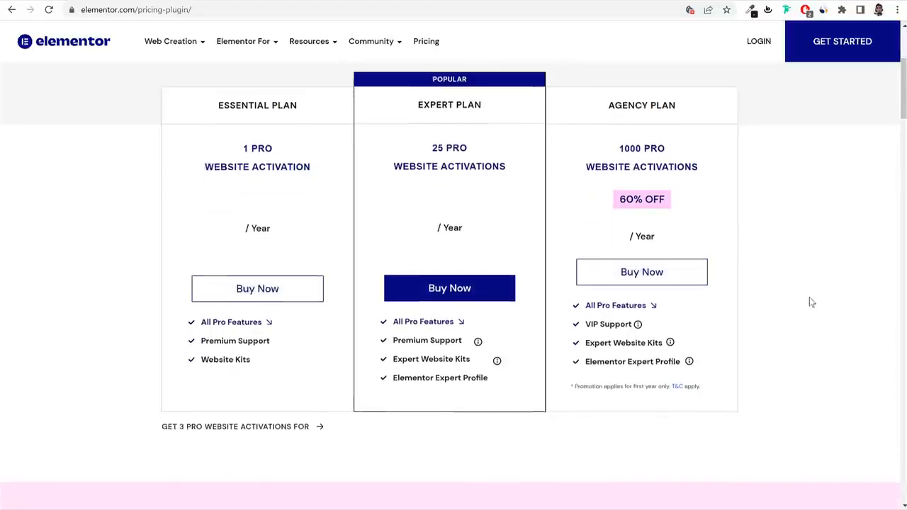
{"action": "scroll", "coordinate": [809, 297], "scroll_direction": "up", "scroll_amount": 2}
{"action": "scroll", "coordinate": [806, 304], "scroll_direction": "up", "scroll_amount": 2}
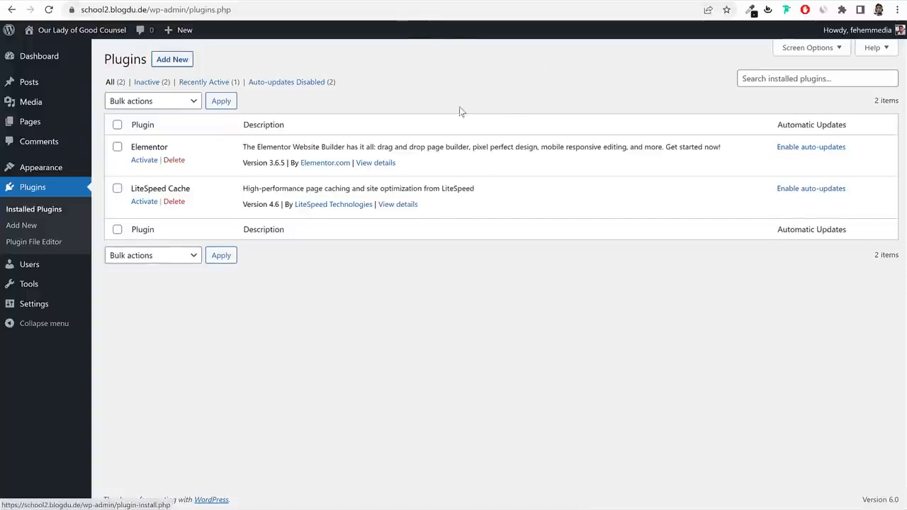
Search Add Plugins for 'oce' and install the Ocean Extra plugin.
{"action": "left_click", "coordinate": [178, 63]}
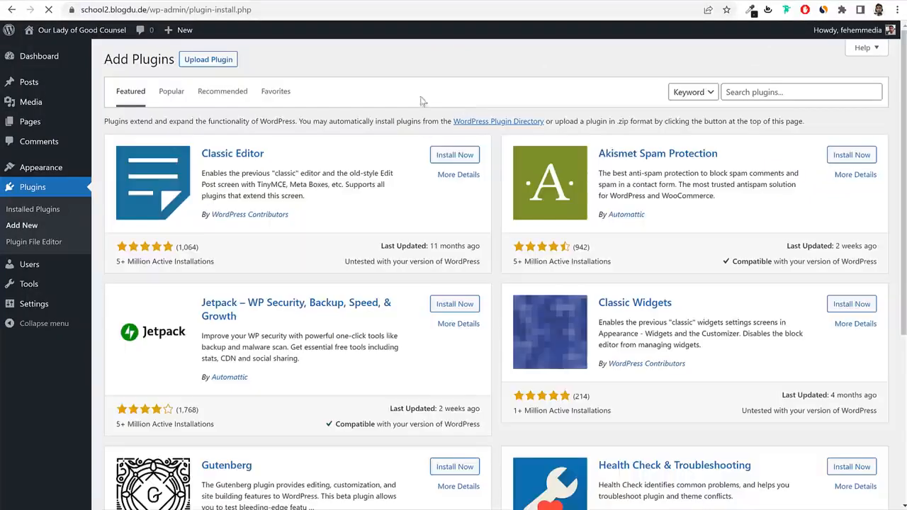
{"action": "left_click", "coordinate": [772, 90]}
{"action": "type", "text": "oceanwp"}
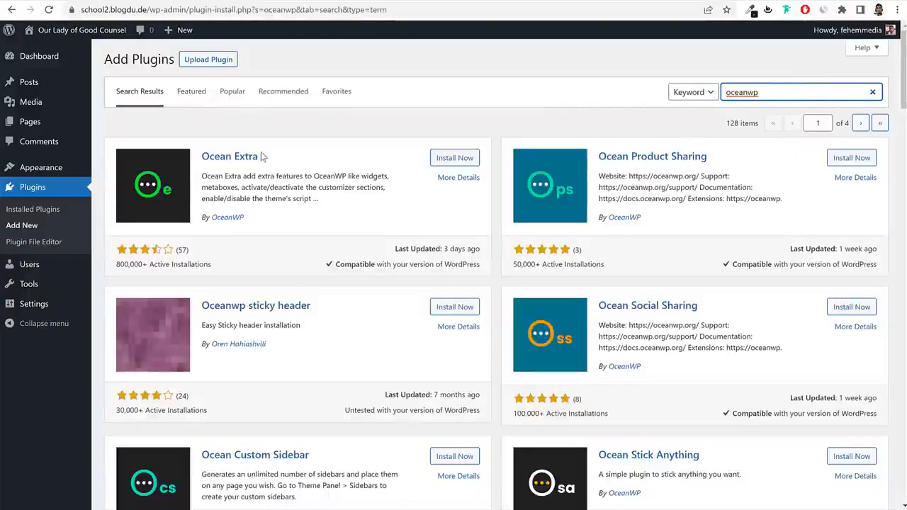
{"action": "left_click_drag", "start_coordinate": [261, 156], "coordinate": [202, 156]}
{"action": "left_click", "coordinate": [452, 158]}
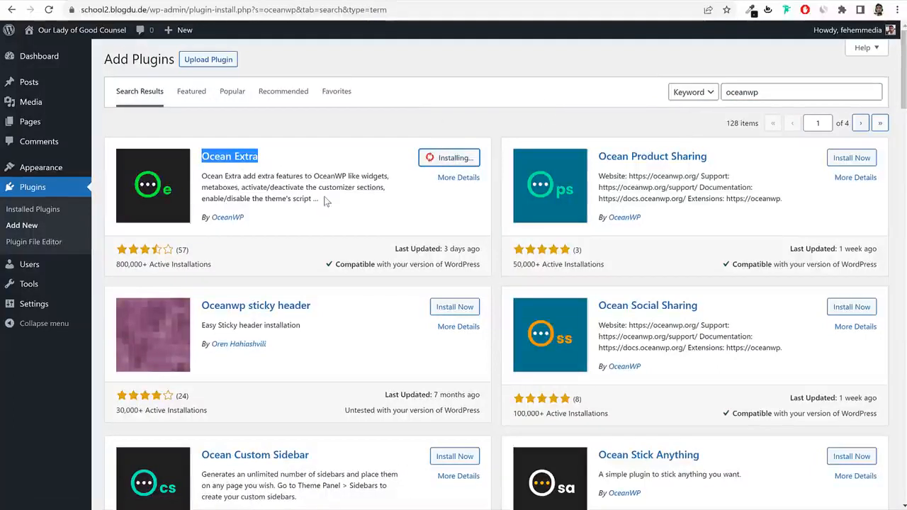
Replace the plugin search term to look for contact form plugins.
{"action": "left_click", "coordinate": [790, 95]}
{"action": "key", "text": "ctrl+a"}
{"action": "type", "text": "co"}
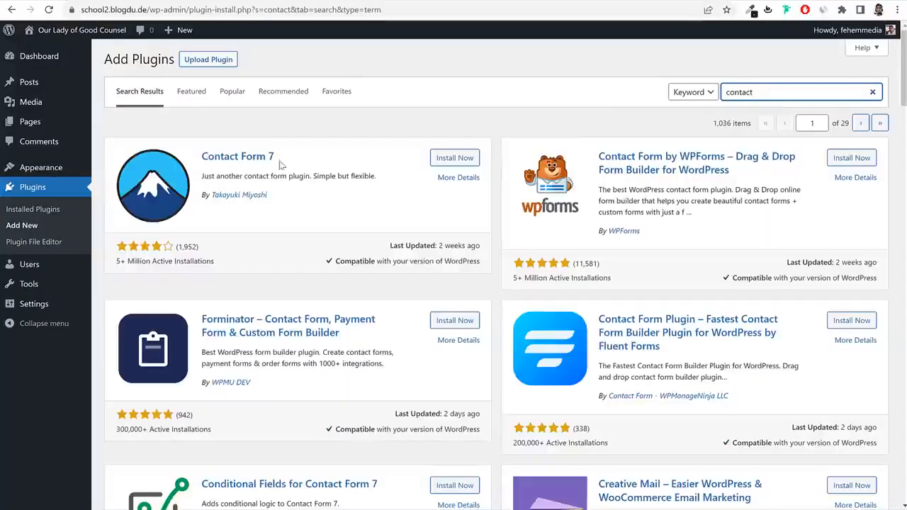
Install the Contact Form 7 plugin.
{"action": "left_click_drag", "start_coordinate": [278, 159], "coordinate": [201, 156]}
{"action": "left_click", "coordinate": [359, 174]}
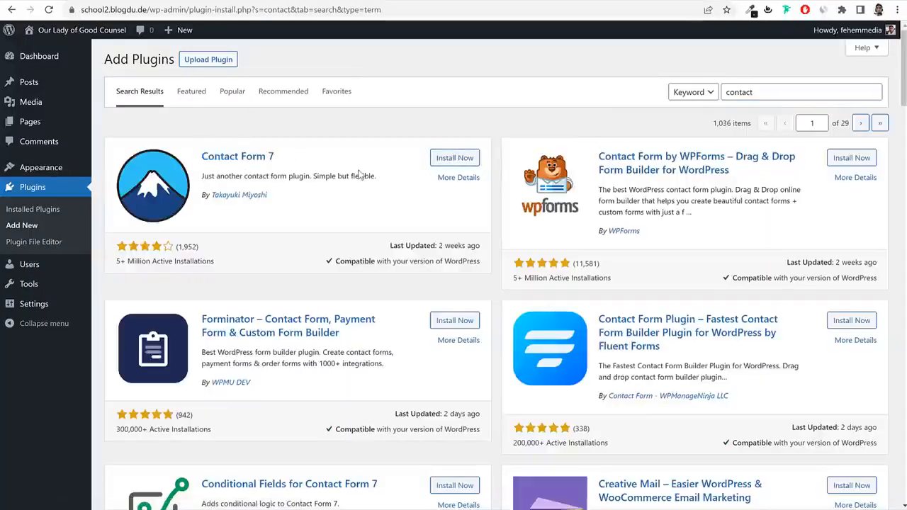
{"action": "left_click", "coordinate": [444, 157]}
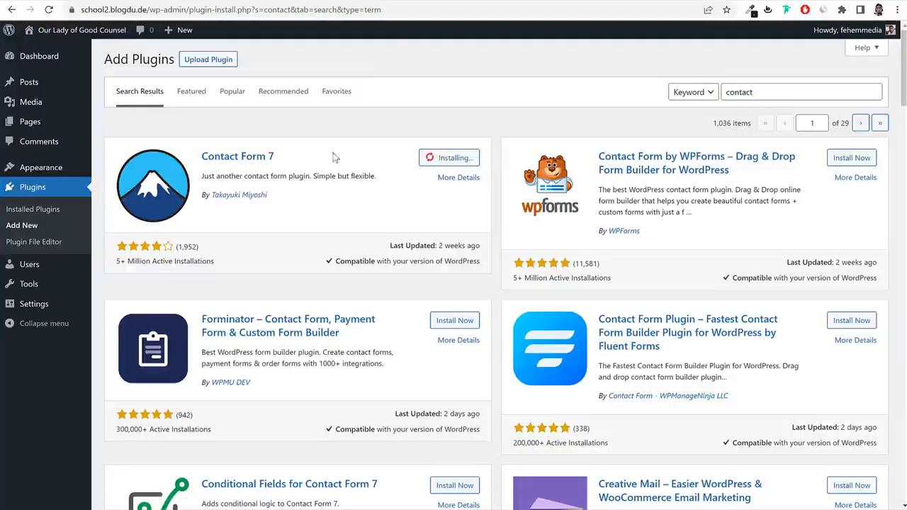
Search plugins for 'envato' and install Envato Elements – Photos & Elementor Templates.
{"action": "double_click", "coordinate": [781, 95]}
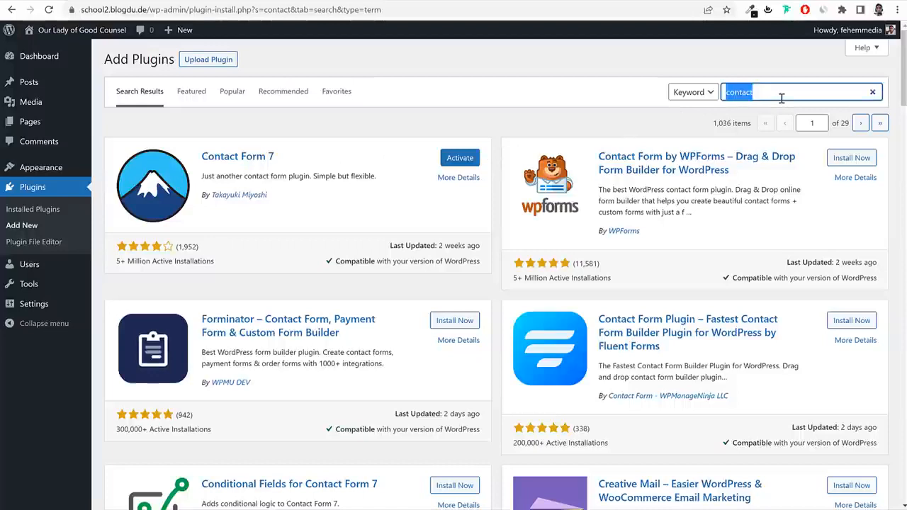
{"action": "type", "text": "enat"}
{"action": "key", "text": "BackSpace"}
{"action": "key", "text": "BackSpace"}
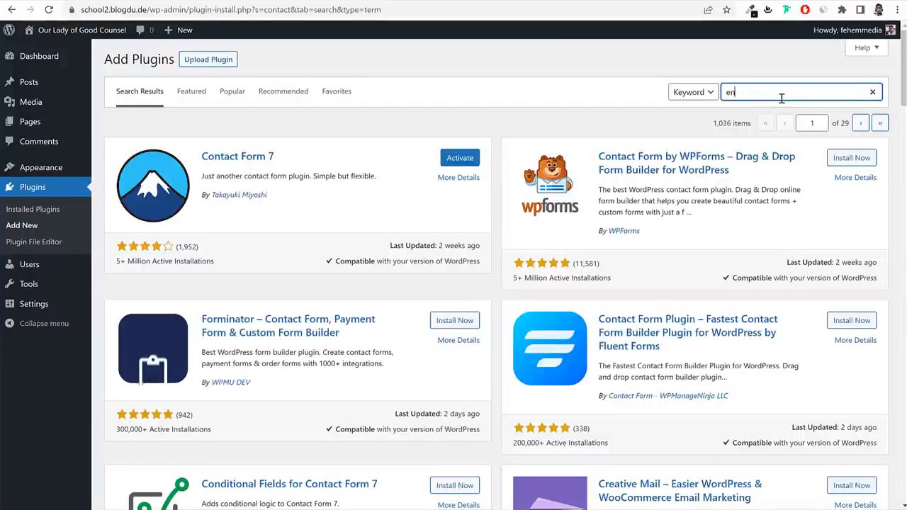
{"action": "type", "text": "vato"}
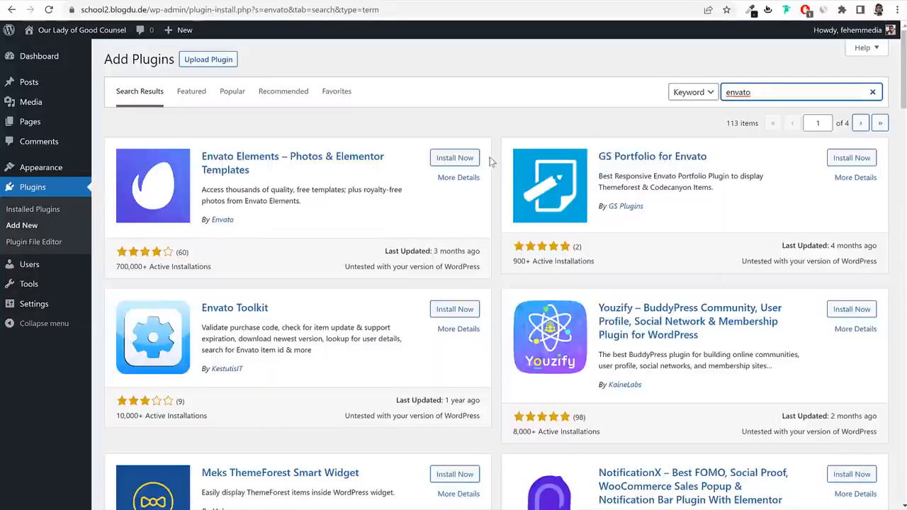
{"action": "left_click", "coordinate": [454, 158]}
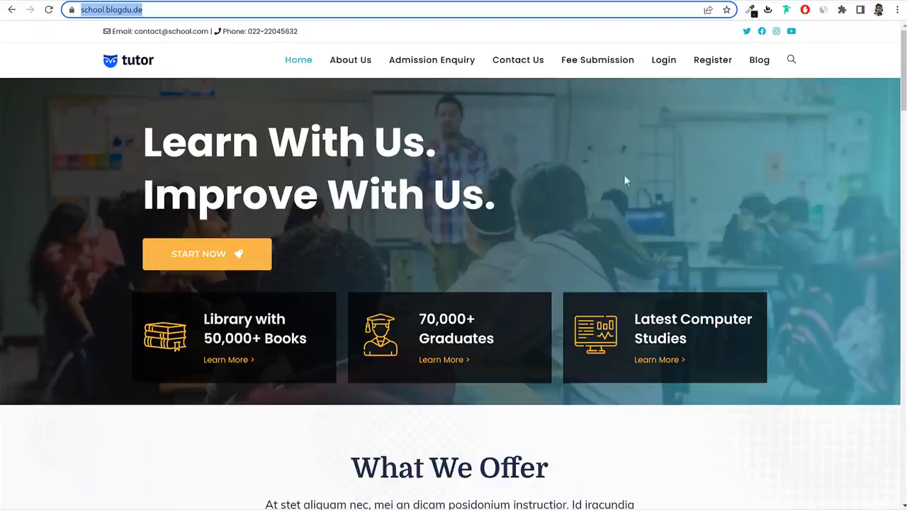
Scroll through the school.blogdu.de home page, go back to its top, then switch to the school2 Add Plugins tab.
{"action": "scroll", "coordinate": [624, 180], "scroll_direction": "down", "scroll_amount": 15}
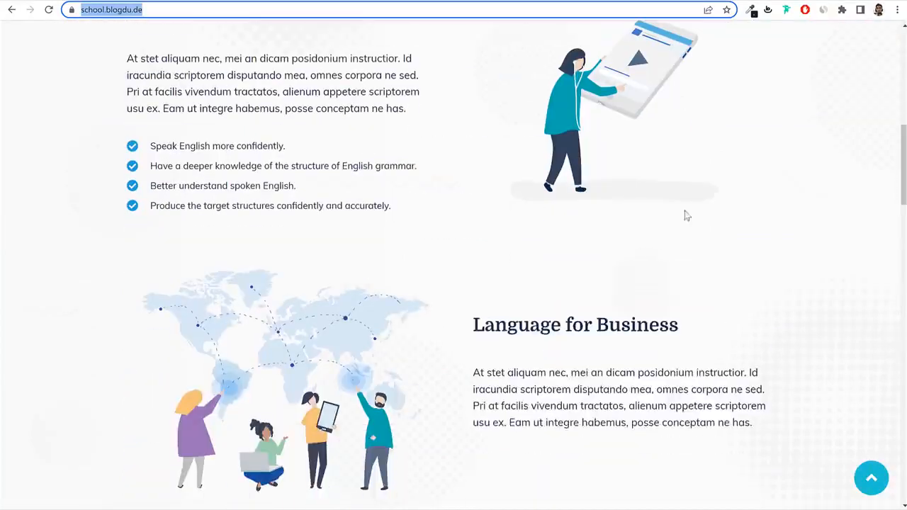
{"action": "scroll", "coordinate": [613, 363], "scroll_direction": "down", "scroll_amount": 12}
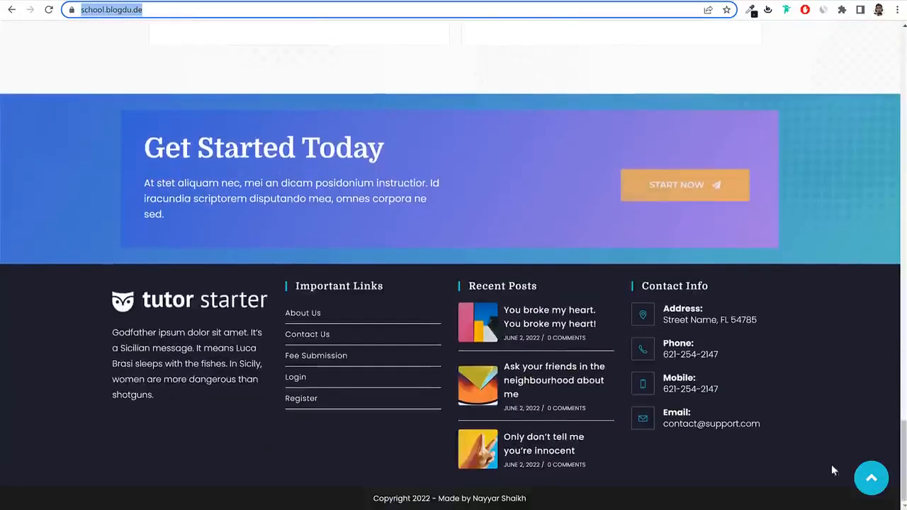
{"action": "left_click", "coordinate": [871, 478]}
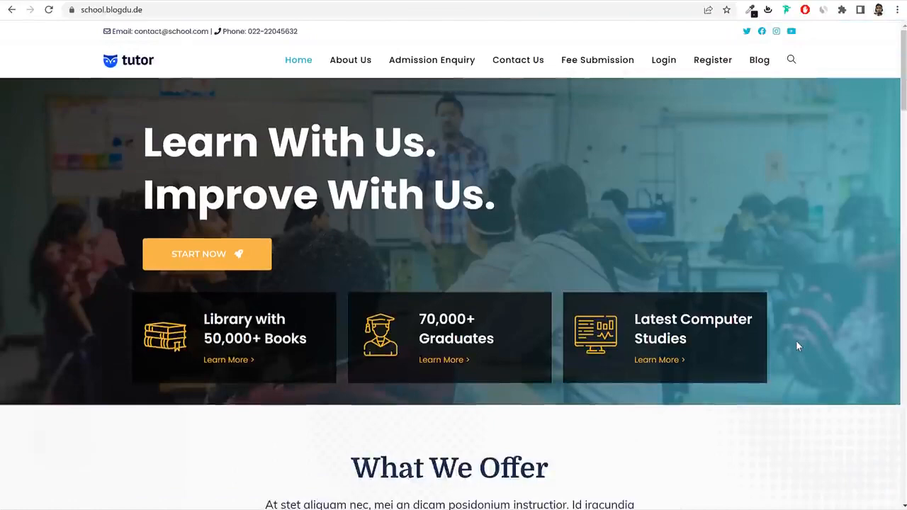
{"action": "left_click", "coordinate": [229, 0]}
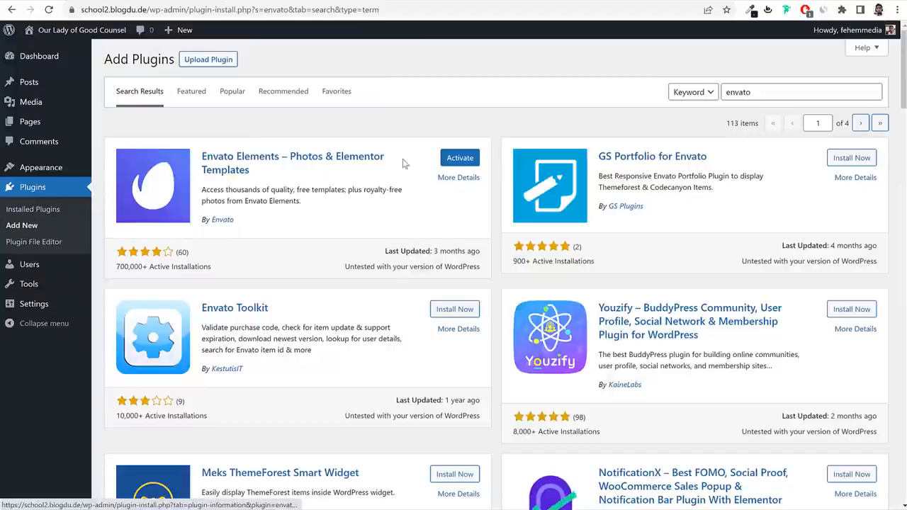
Bulk-activate all installed plugins except LiteSpeed Cache.
{"action": "left_click", "coordinate": [29, 199]}
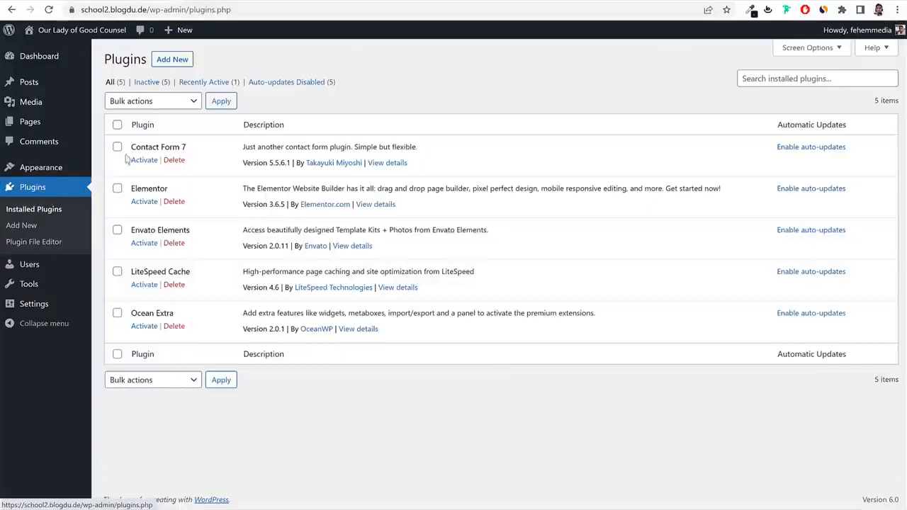
{"action": "left_click", "coordinate": [117, 126]}
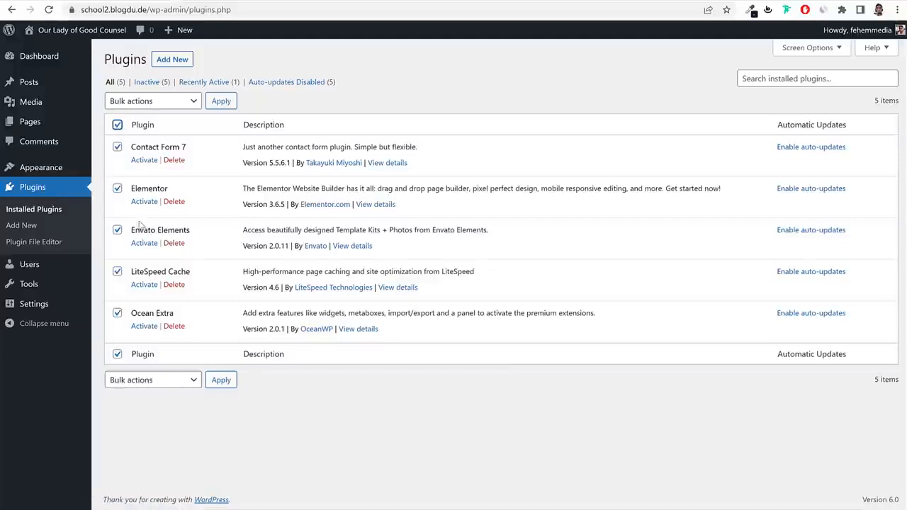
{"action": "left_click", "coordinate": [118, 272]}
{"action": "left_click_drag", "start_coordinate": [190, 274], "coordinate": [131, 274]}
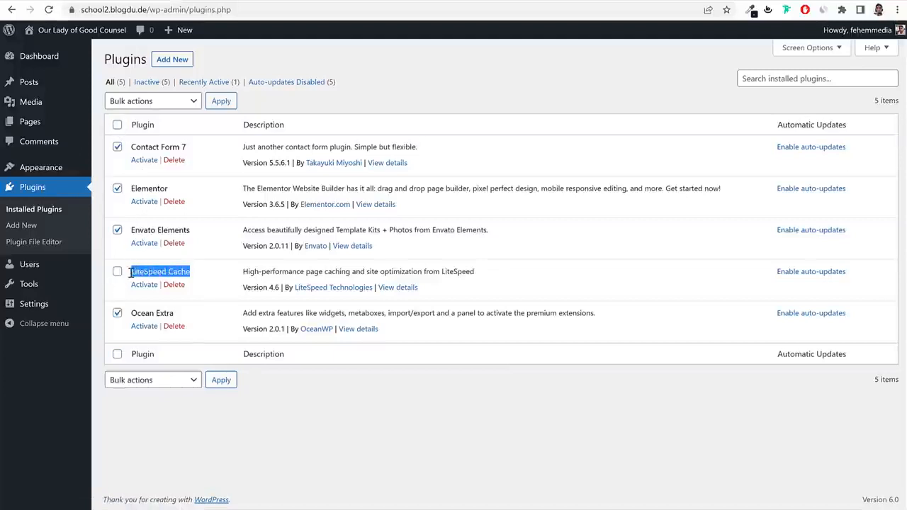
{"action": "left_click", "coordinate": [150, 101]}
{"action": "left_click", "coordinate": [151, 127]}
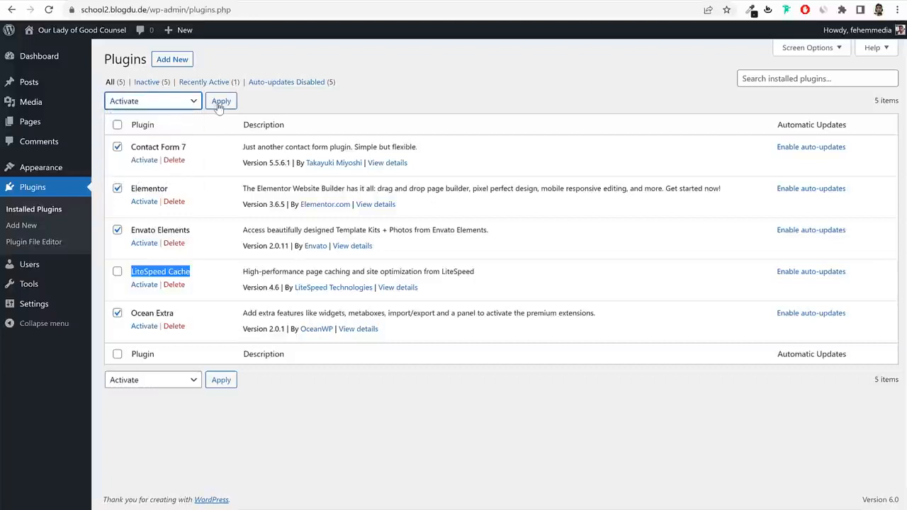
{"action": "left_click", "coordinate": [219, 104]}
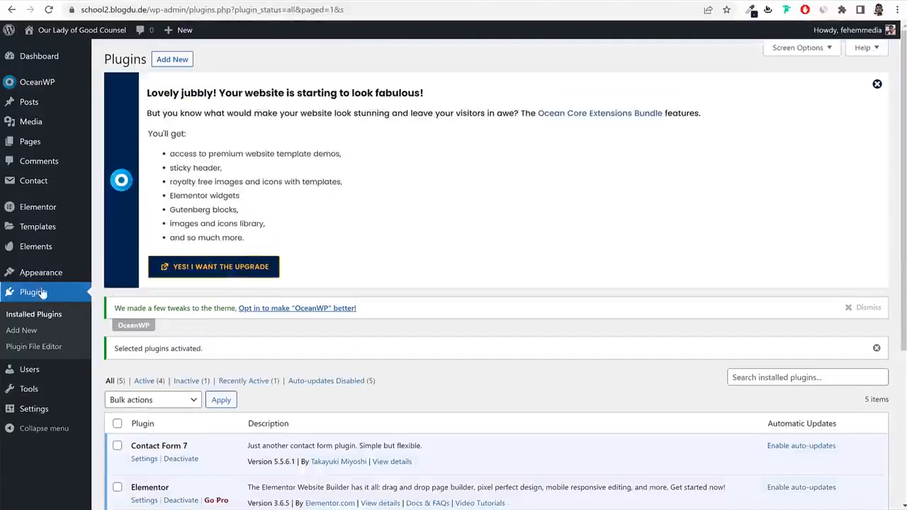
Reload the installed plugins list and dismiss the OceanWP upgrade banner.
{"action": "left_click", "coordinate": [35, 292]}
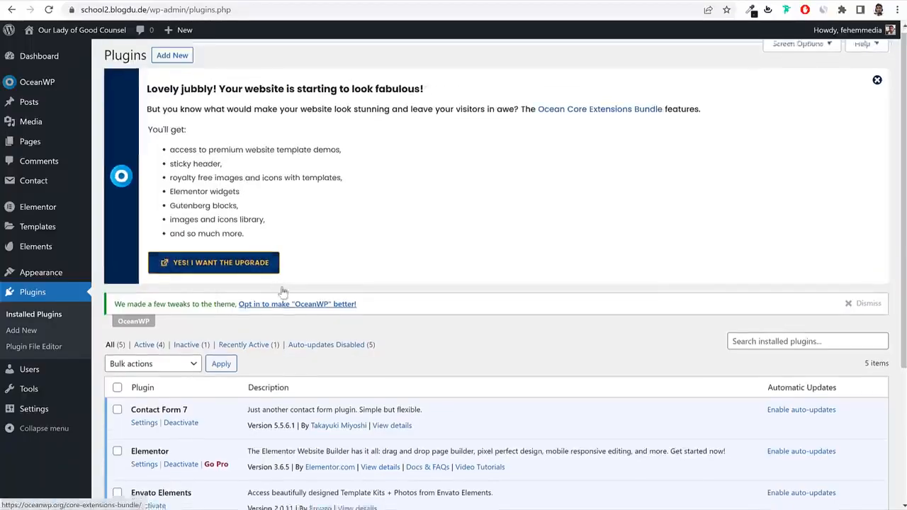
{"action": "scroll", "coordinate": [282, 292], "scroll_direction": "down", "scroll_amount": 3}
{"action": "scroll", "coordinate": [182, 324], "scroll_direction": "up", "scroll_amount": 3}
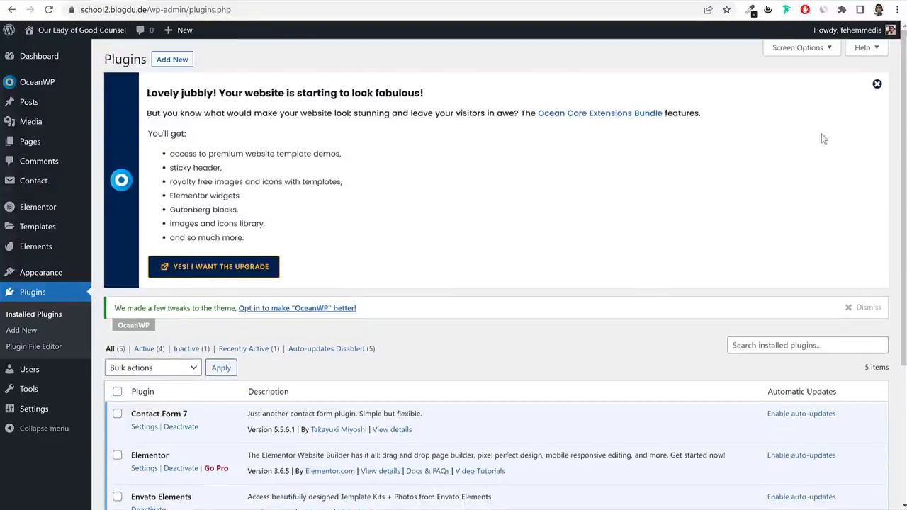
{"action": "left_click", "coordinate": [878, 89]}
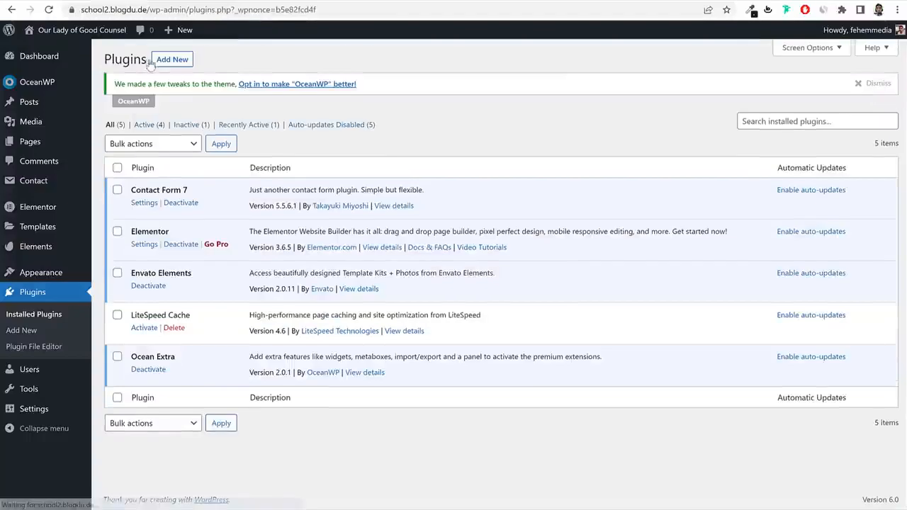
{"action": "left_click", "coordinate": [35, 63]}
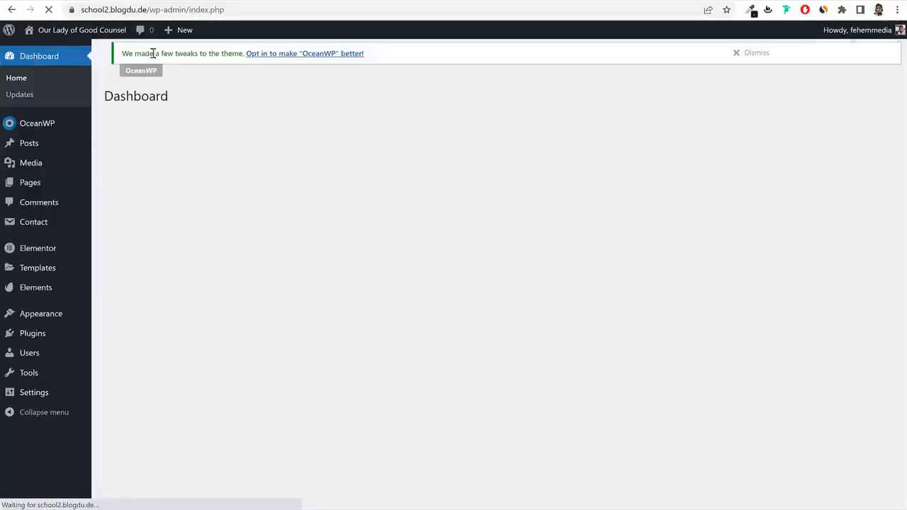
Uncheck OceanWP Overview and Elementor Overview in Screen Options, then reload the dashboard.
{"action": "left_click", "coordinate": [799, 52]}
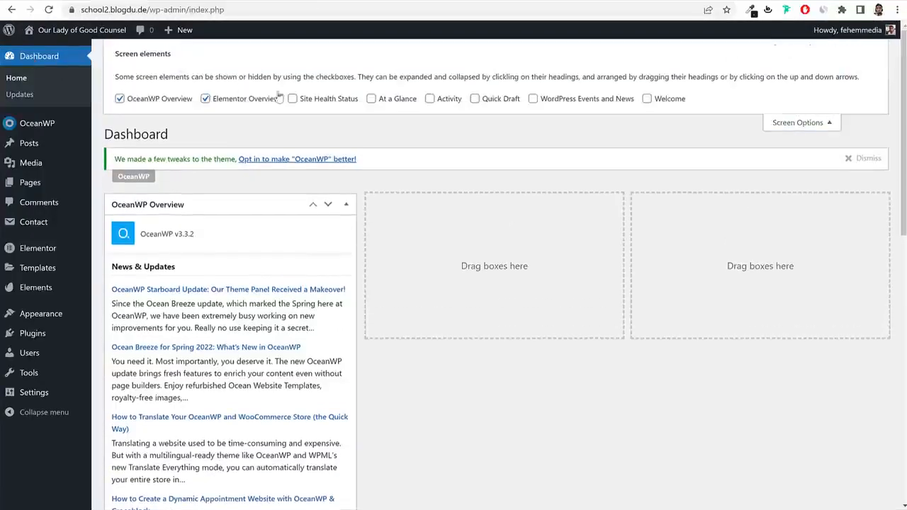
{"action": "left_click", "coordinate": [279, 97]}
{"action": "left_click", "coordinate": [148, 100]}
{"action": "left_click", "coordinate": [802, 122]}
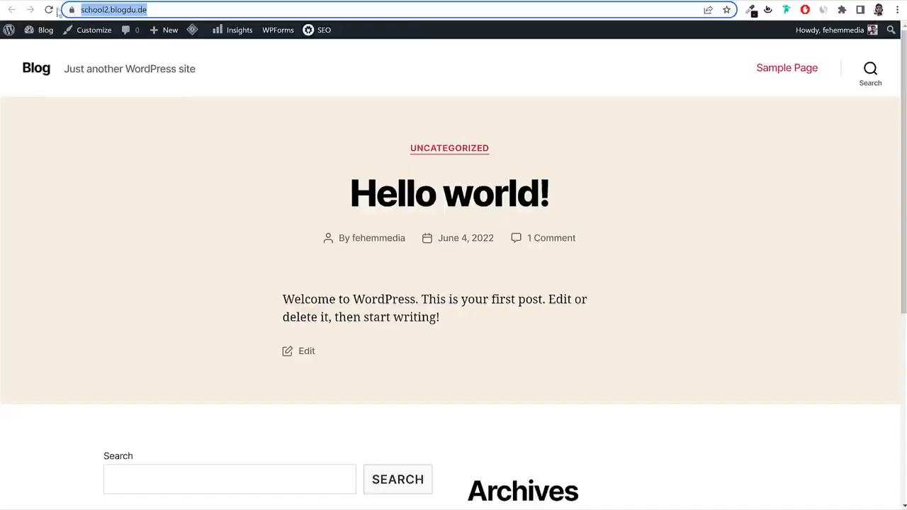
{"action": "left_click", "coordinate": [49, 9]}
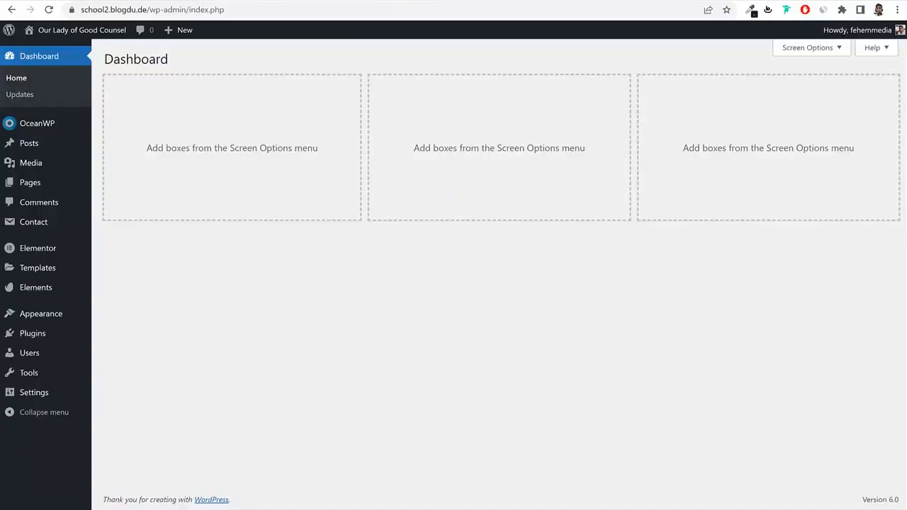
Open bloggdude.com/school in a new tab to reach the CodeCanyon School Management plugin page.
{"action": "key", "text": "ctrl+t"}
{"action": "type", "text": "bloggdude.com/"}
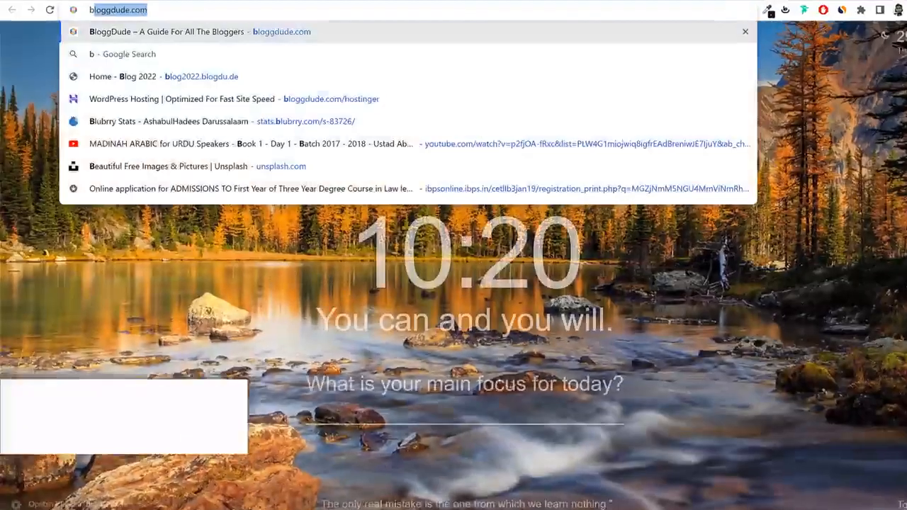
{"action": "type", "text": "sc"}
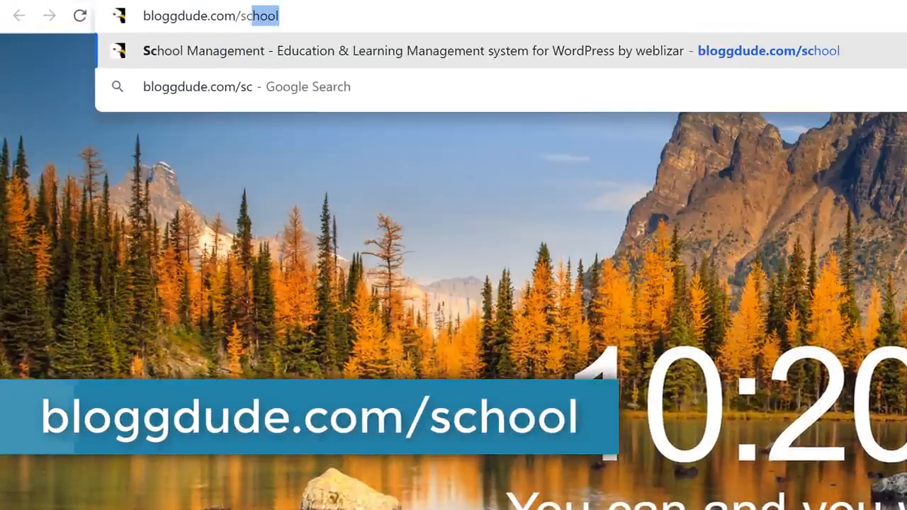
{"action": "key", "text": "Return"}
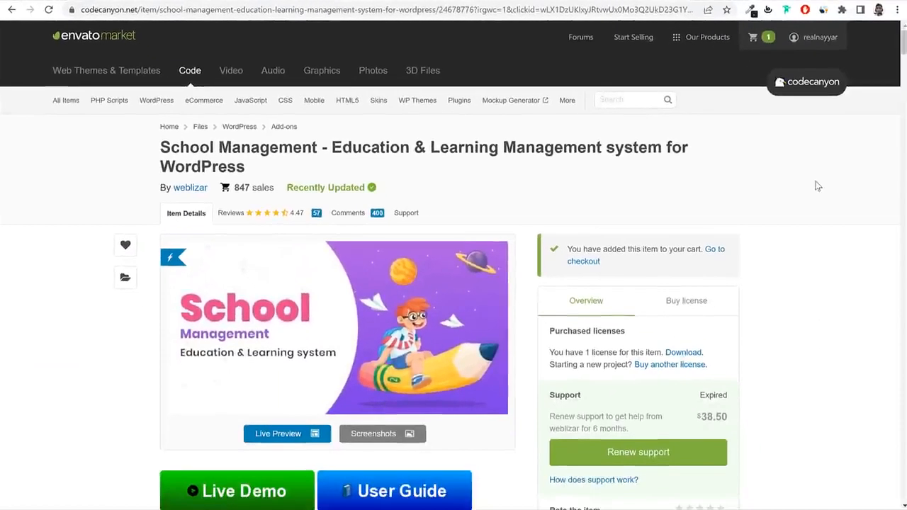
{"action": "left_click_drag", "start_coordinate": [158, 149], "coordinate": [285, 170]}
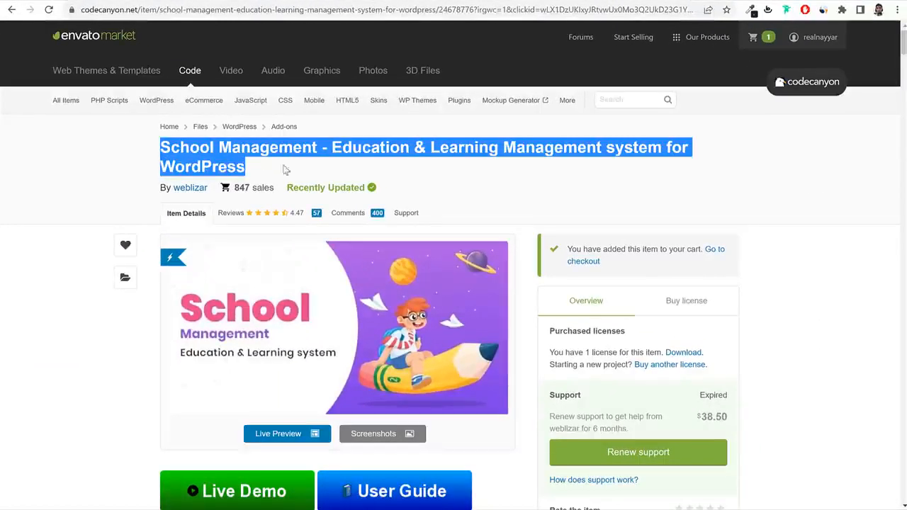
{"action": "left_click", "coordinate": [520, 151]}
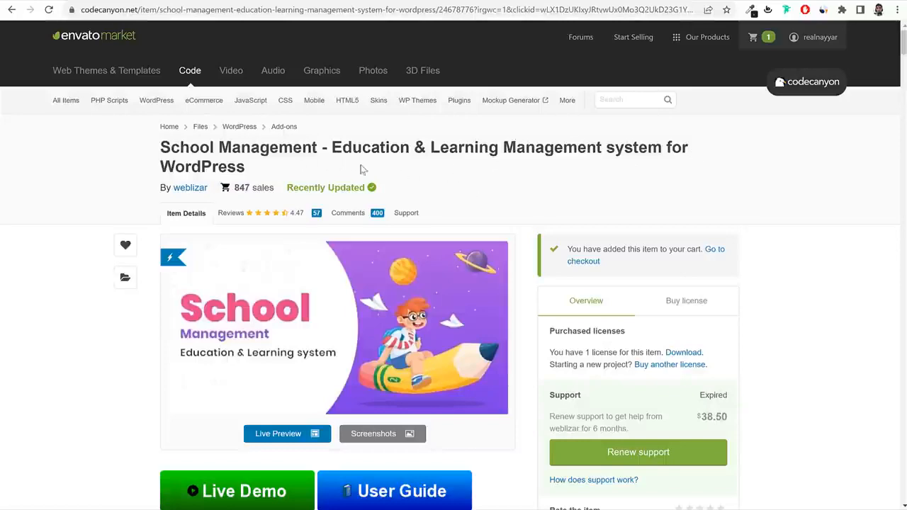
{"action": "scroll", "coordinate": [778, 202], "scroll_direction": "down", "scroll_amount": 3}
{"action": "scroll", "coordinate": [777, 205], "scroll_direction": "up", "scroll_amount": 1}
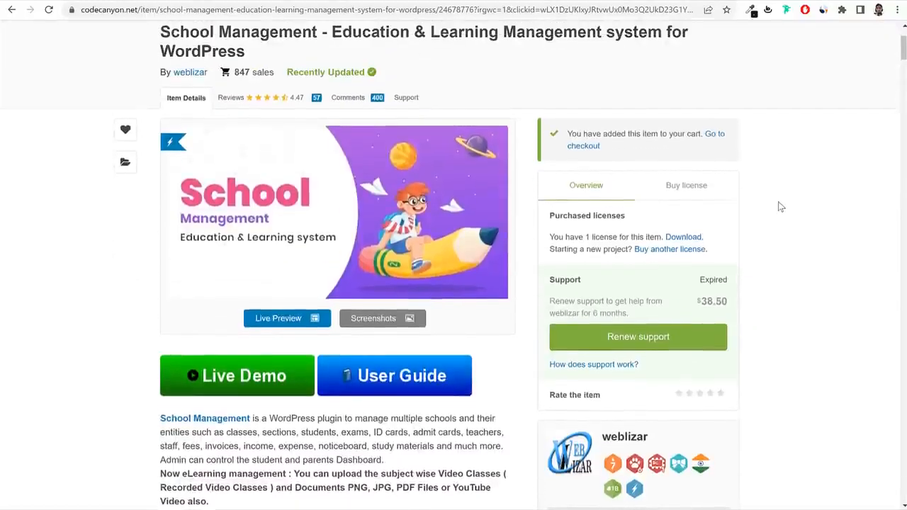
Show the purchase options and check the $49 Regular License price.
{"action": "left_click", "coordinate": [701, 193]}
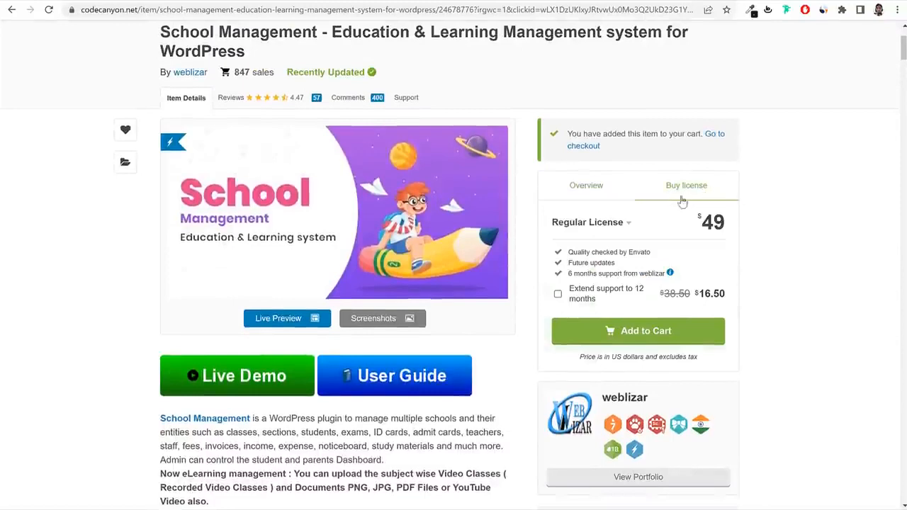
{"action": "left_click_drag", "start_coordinate": [701, 222], "coordinate": [729, 224]}
{"action": "left_click", "coordinate": [731, 225]}
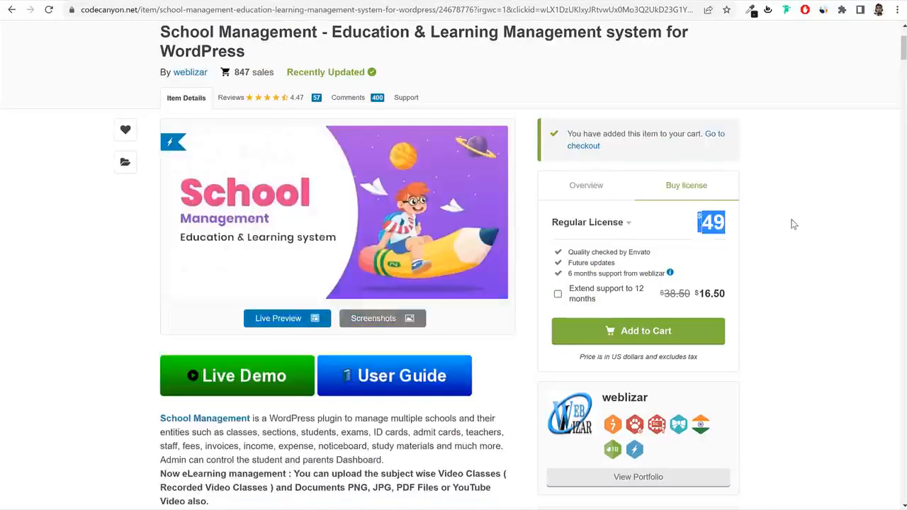
{"action": "scroll", "coordinate": [800, 224], "scroll_direction": "up", "scroll_amount": 1}
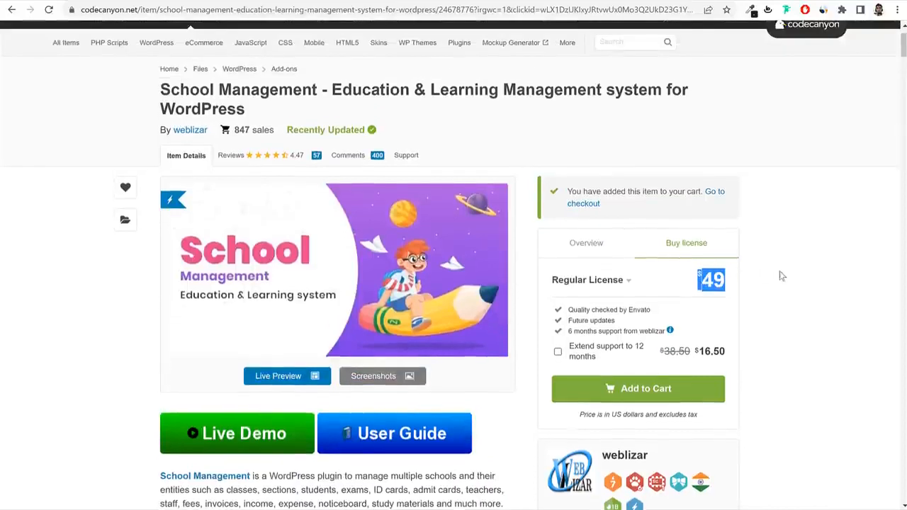
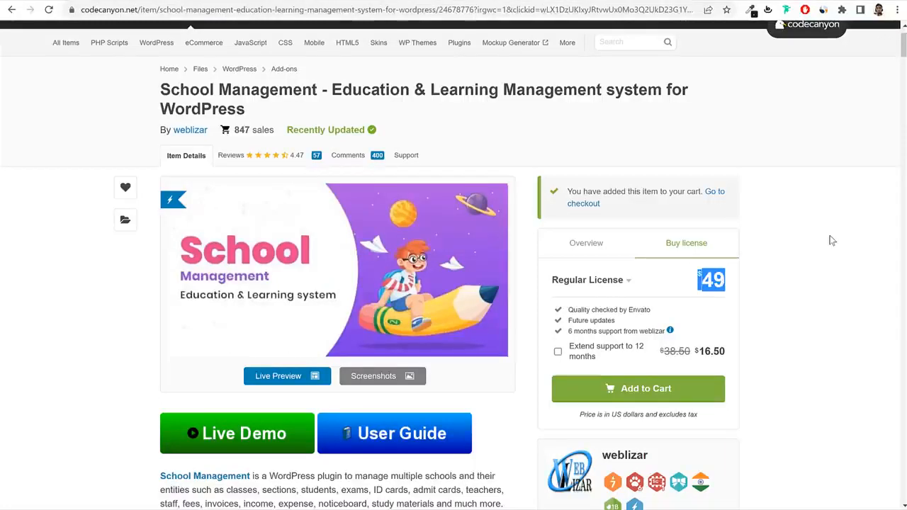
Highlight the Future updates and 6 months support features of the license.
{"action": "left_click_drag", "start_coordinate": [615, 320], "coordinate": [569, 322]}
{"action": "left_click", "coordinate": [569, 322]}
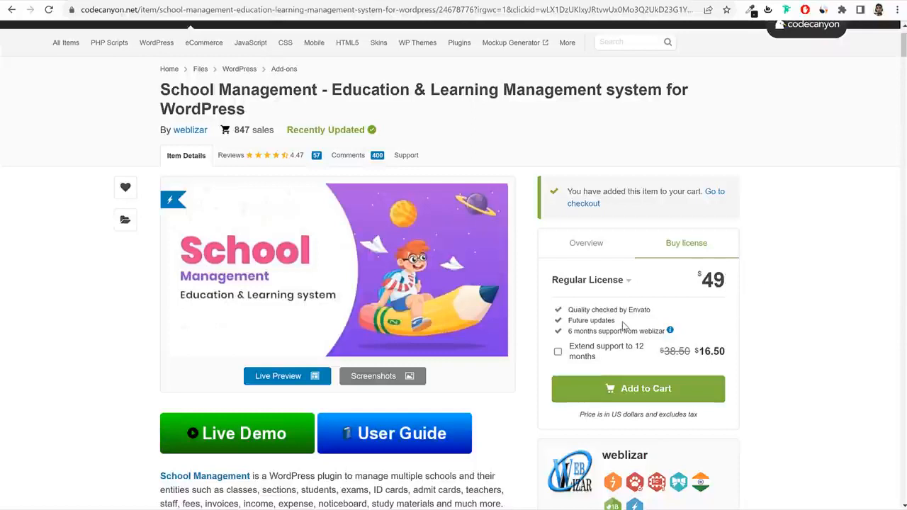
{"action": "left_click_drag", "start_coordinate": [624, 324], "coordinate": [568, 322]}
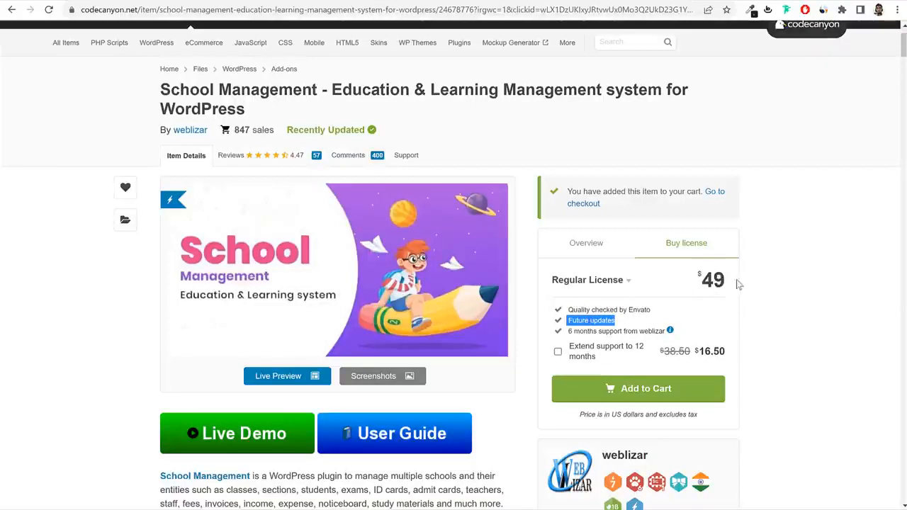
{"action": "left_click_drag", "start_coordinate": [568, 332], "coordinate": [675, 338]}
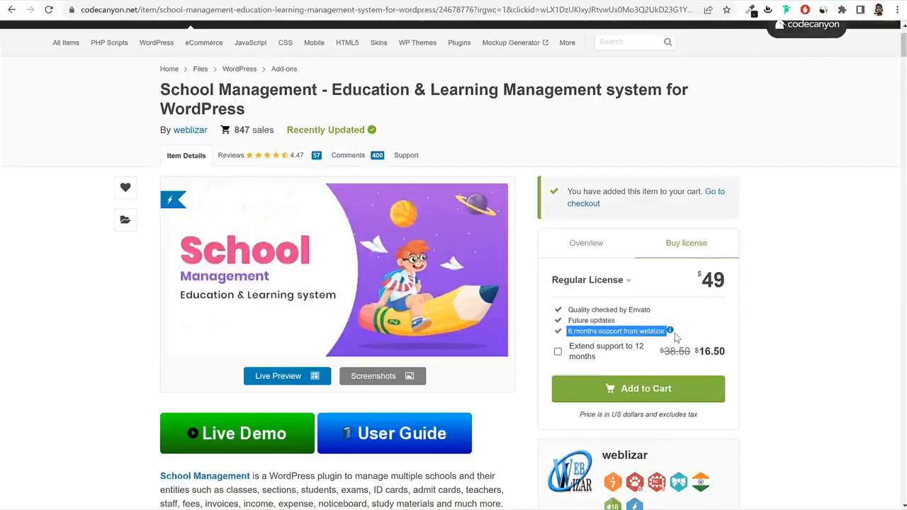
{"action": "left_click", "coordinate": [770, 326]}
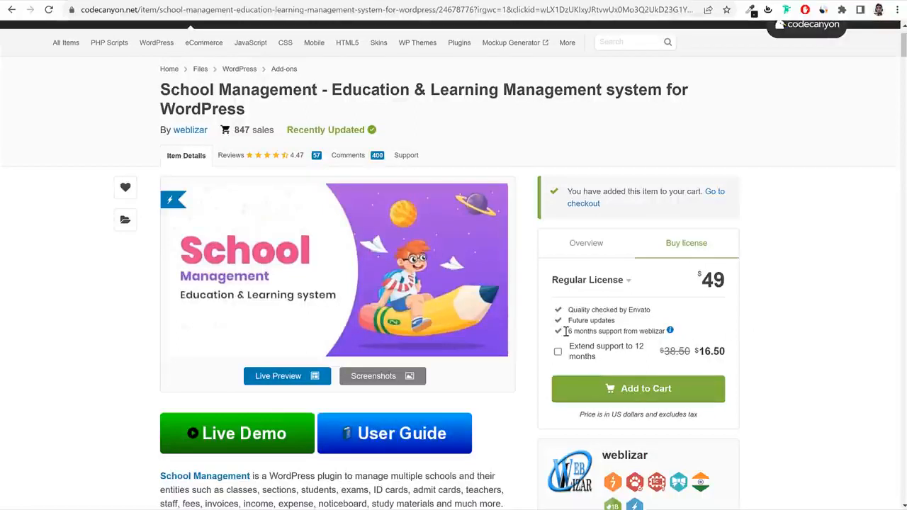
Browse the item's Support and Comments pages, then go to the account's Downloads page.
{"action": "left_click", "coordinate": [414, 155]}
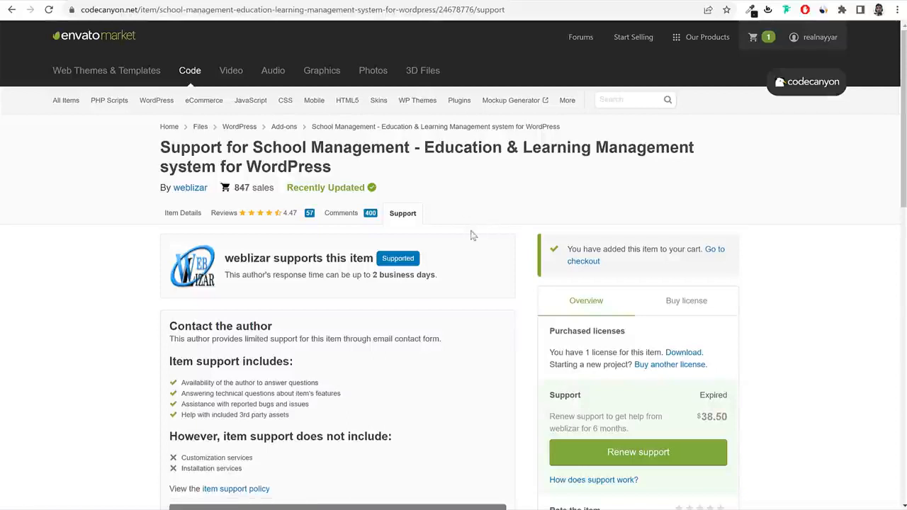
{"action": "left_click", "coordinate": [355, 219]}
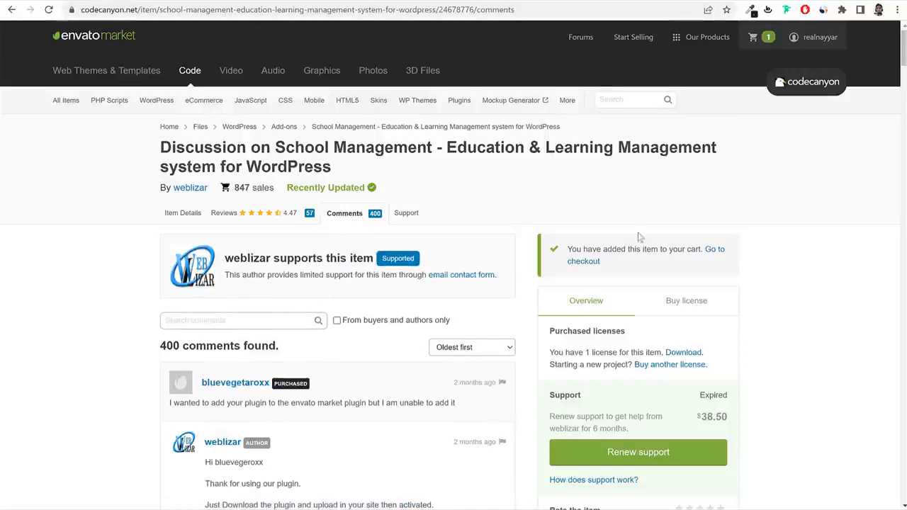
{"action": "scroll", "coordinate": [686, 314], "scroll_direction": "down", "scroll_amount": 2}
{"action": "left_click", "coordinate": [685, 187]}
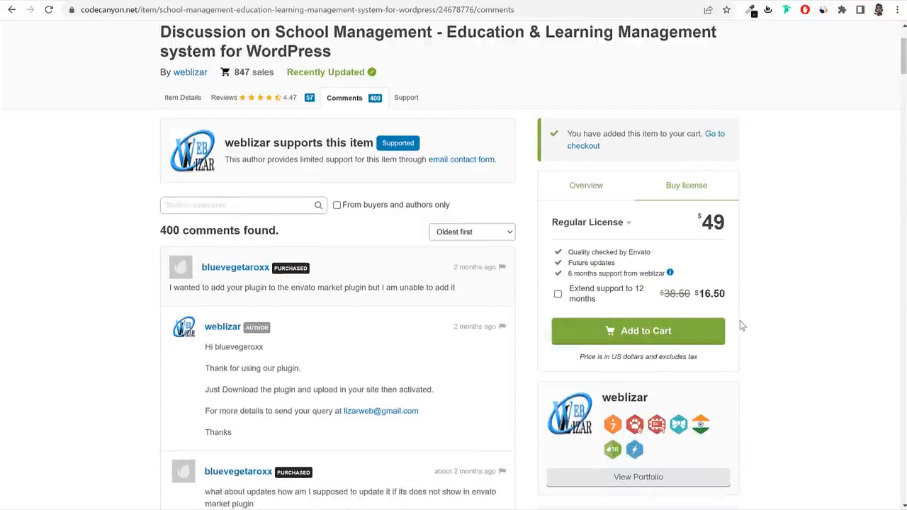
{"action": "scroll", "coordinate": [747, 325], "scroll_direction": "up", "scroll_amount": 2}
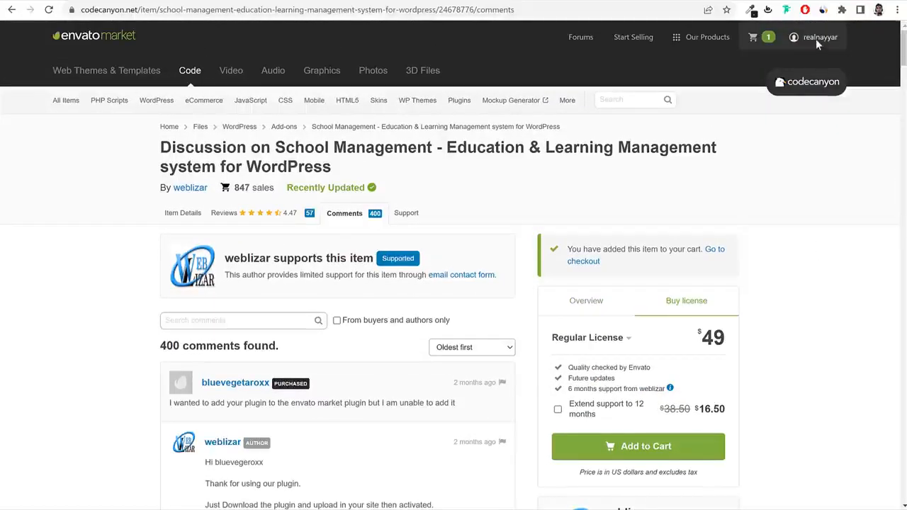
{"action": "mouse_move", "coordinate": [817, 40]}
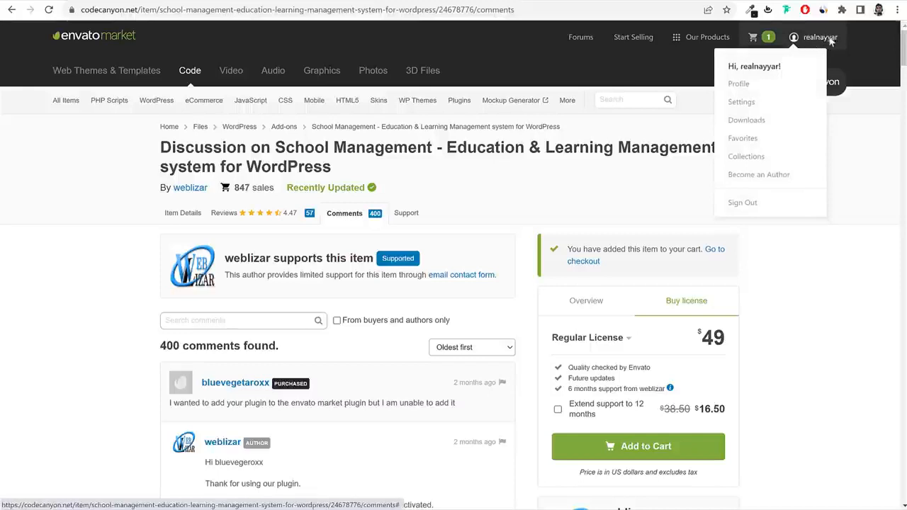
{"action": "left_click", "coordinate": [751, 120]}
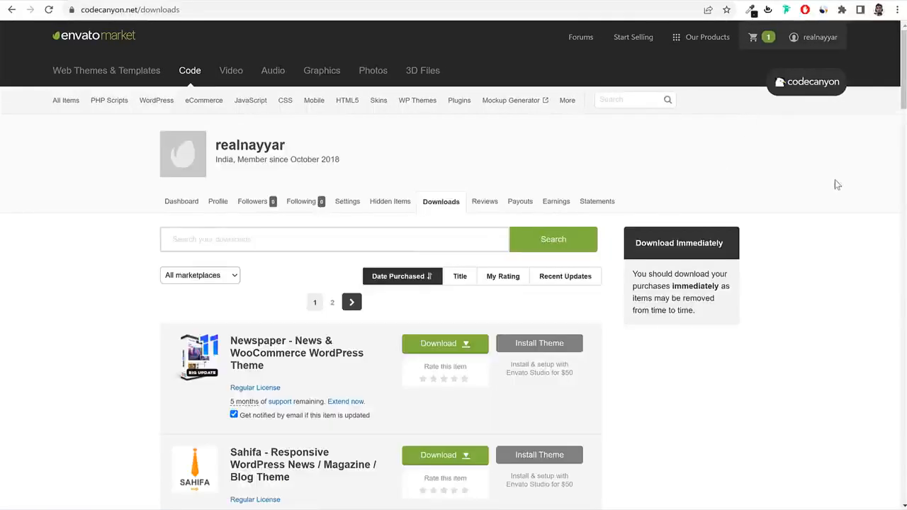
On downloads page 2, start downloading School Management's All files & documentation.
{"action": "scroll", "coordinate": [836, 184], "scroll_direction": "down", "scroll_amount": 4}
{"action": "scroll", "coordinate": [836, 187], "scroll_direction": "down", "scroll_amount": 8}
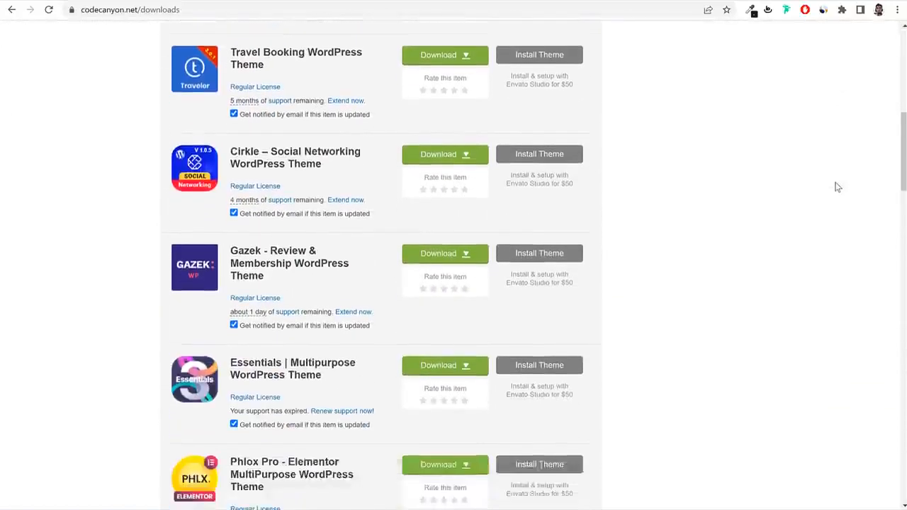
{"action": "scroll", "coordinate": [836, 187], "scroll_direction": "down", "scroll_amount": 10}
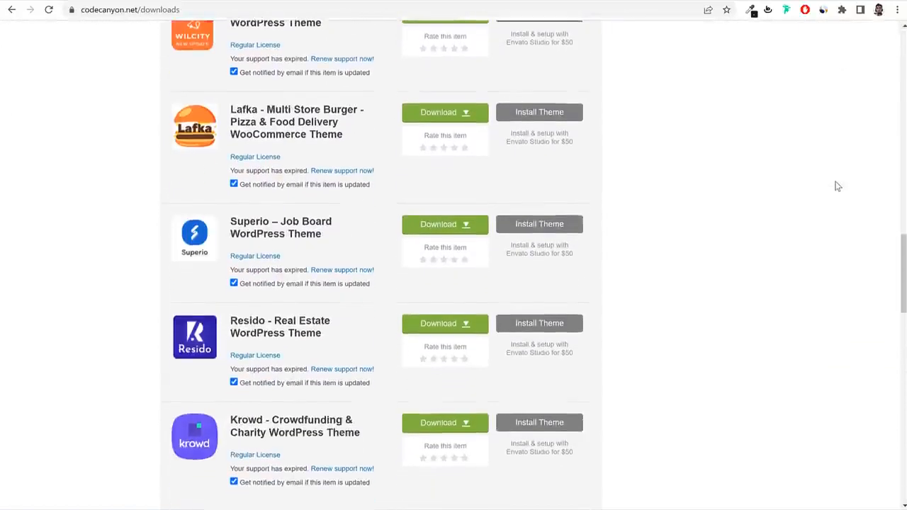
{"action": "scroll", "coordinate": [837, 186], "scroll_direction": "down", "scroll_amount": 4}
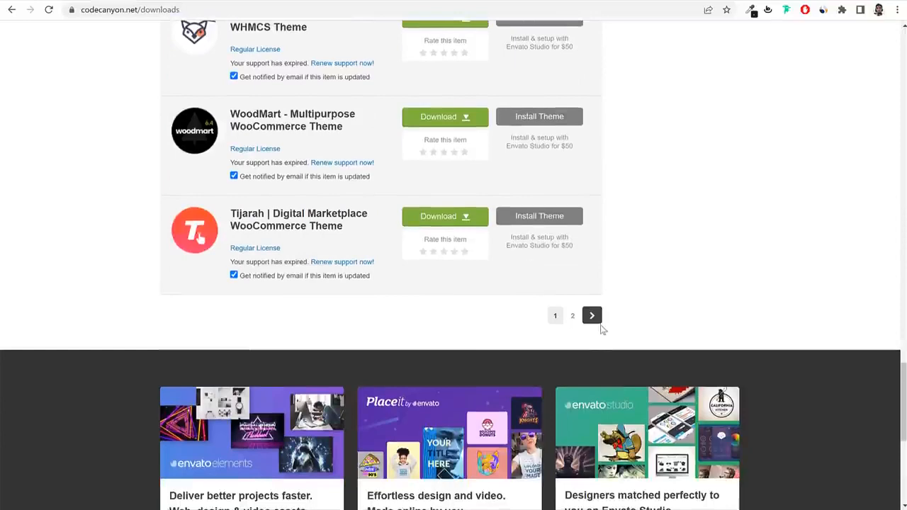
{"action": "left_click", "coordinate": [593, 316]}
{"action": "scroll", "coordinate": [617, 308], "scroll_direction": "down", "scroll_amount": 3}
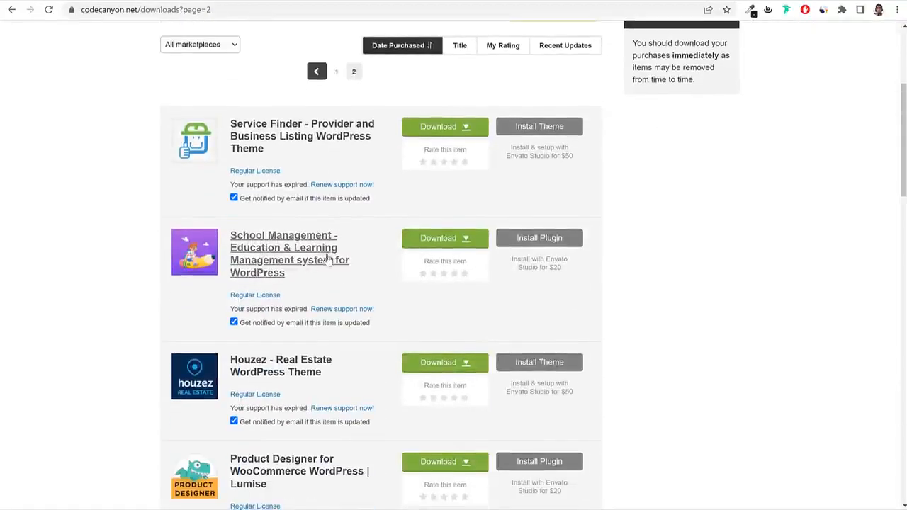
{"action": "left_click", "coordinate": [452, 239]}
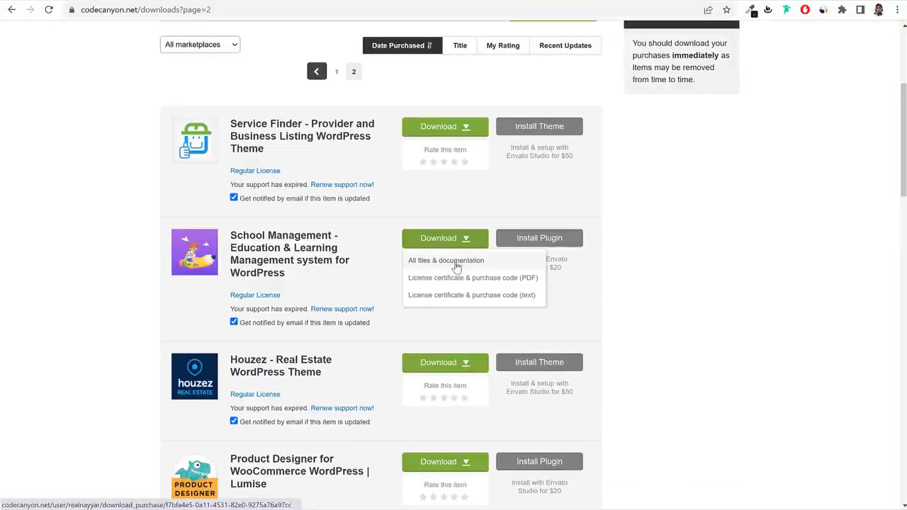
{"action": "left_click", "coordinate": [469, 262]}
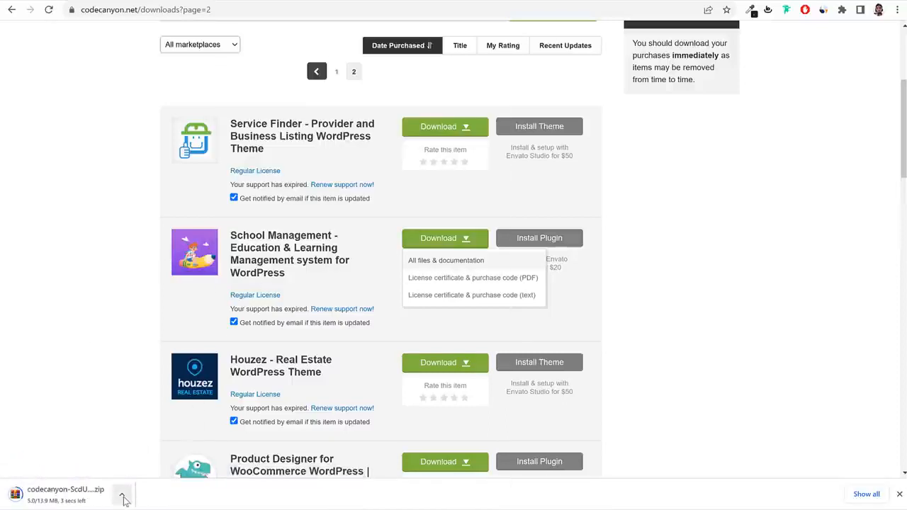
Cancel the download and switch to the local School Management folder holding its ZIP.
{"action": "left_click", "coordinate": [122, 494]}
{"action": "left_click", "coordinate": [149, 478]}
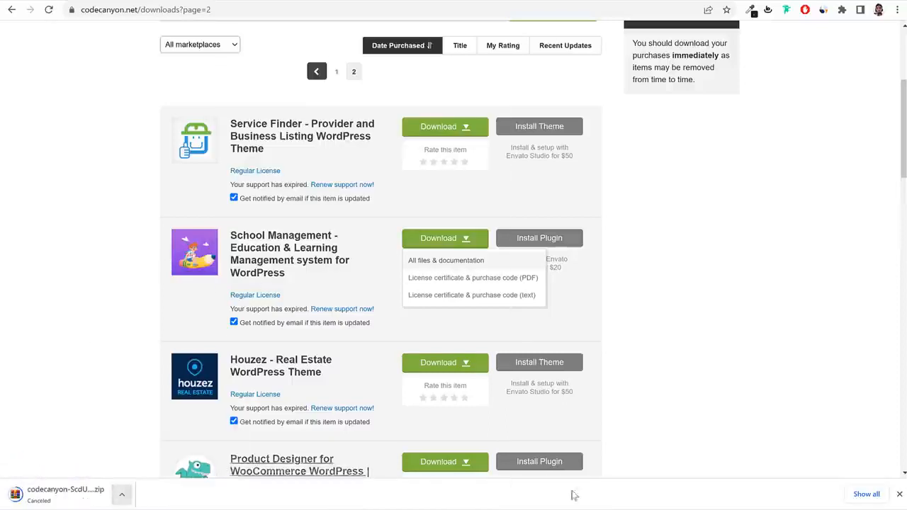
{"action": "left_click", "coordinate": [898, 494]}
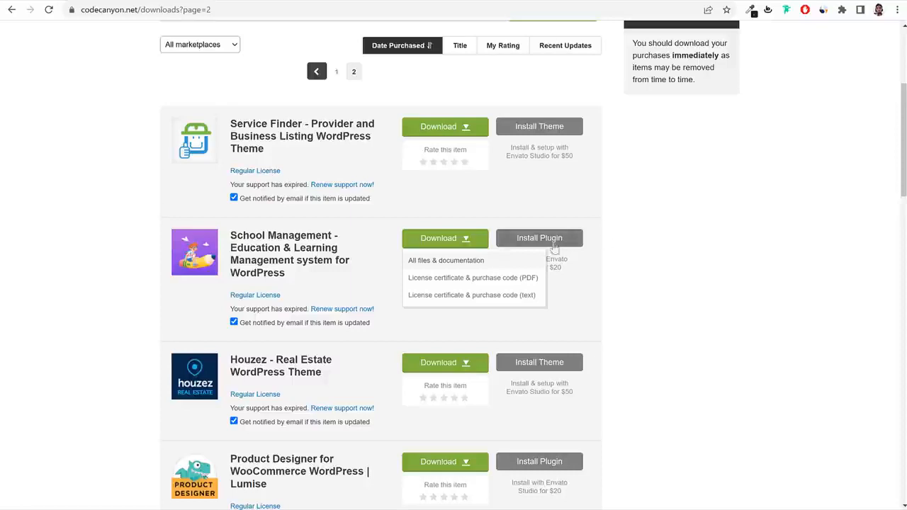
{"action": "key", "text": "alt+Tab"}
{"action": "left_click", "coordinate": [320, 201]}
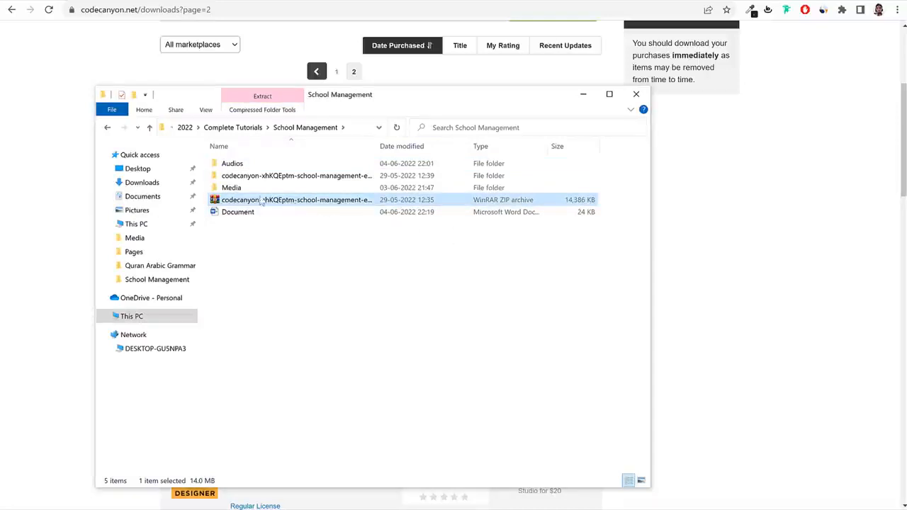
Open codecanyon > school-management and select school-management-pro-9.9.7.zip.
{"action": "right_click", "coordinate": [245, 203]}
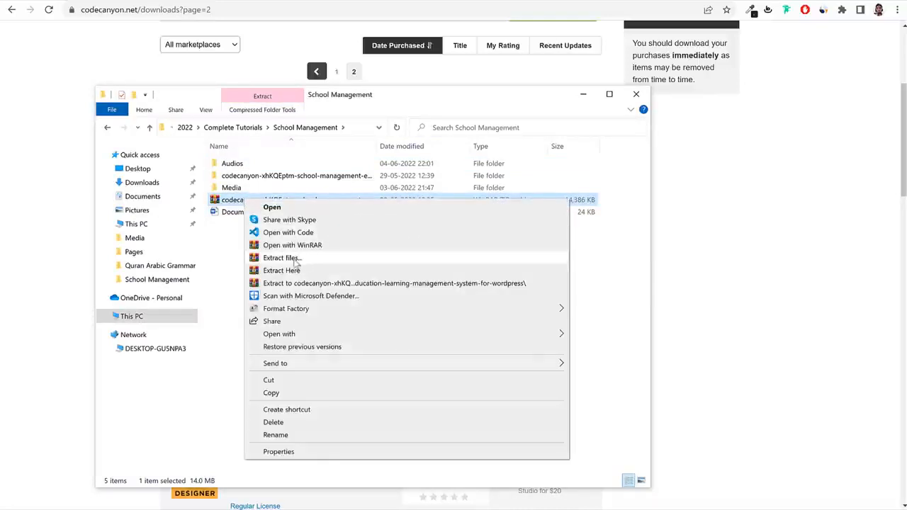
{"action": "left_click", "coordinate": [214, 258]}
{"action": "left_click", "coordinate": [291, 180]}
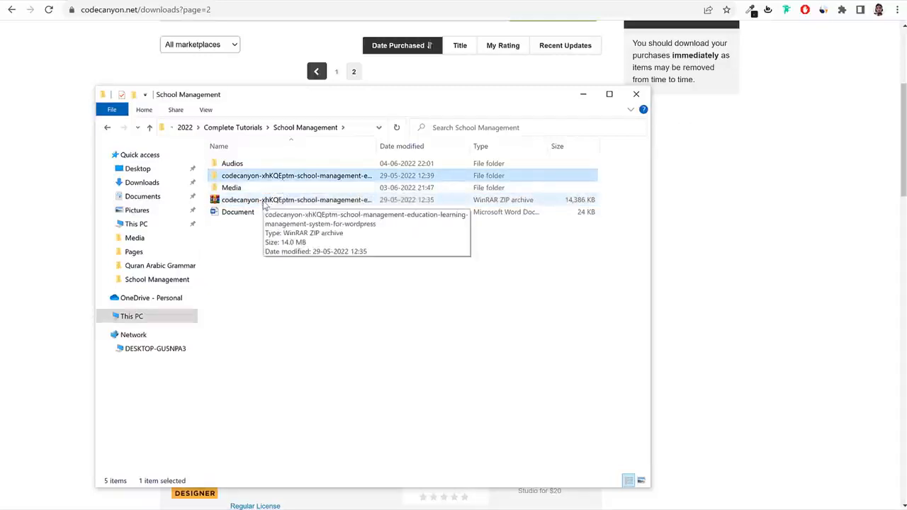
{"action": "left_click", "coordinate": [273, 203]}
{"action": "left_click", "coordinate": [277, 178]}
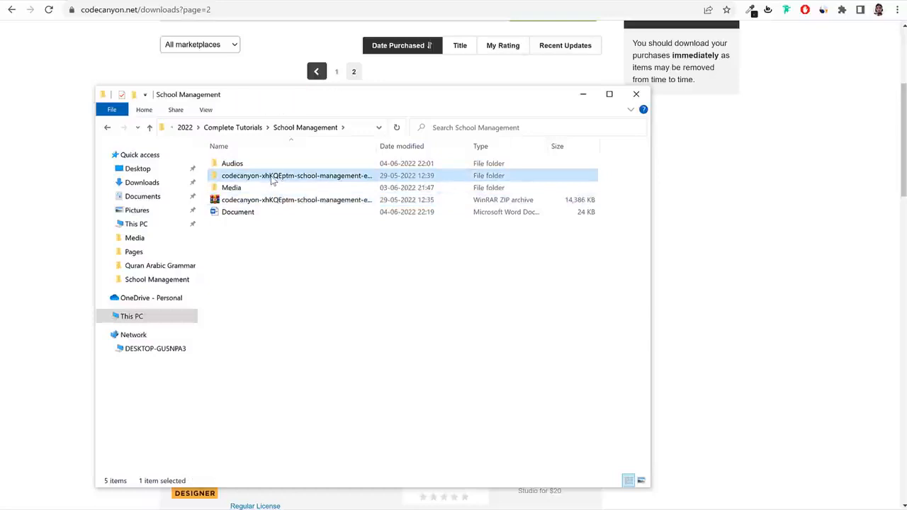
{"action": "double_click", "coordinate": [273, 178]}
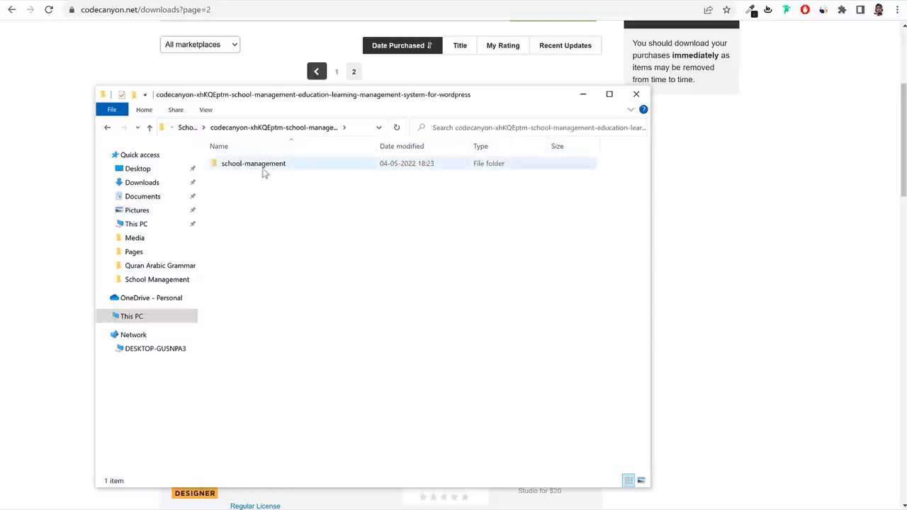
{"action": "double_click", "coordinate": [279, 170]}
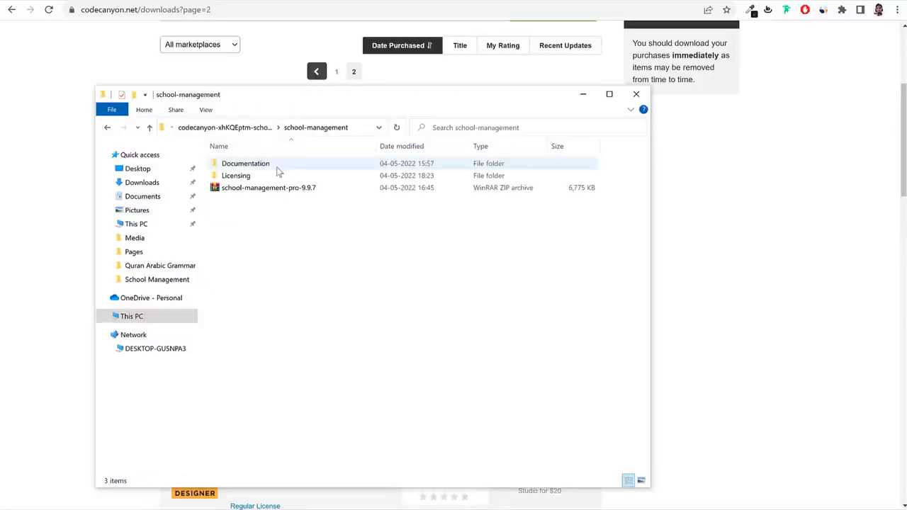
{"action": "left_click", "coordinate": [268, 190]}
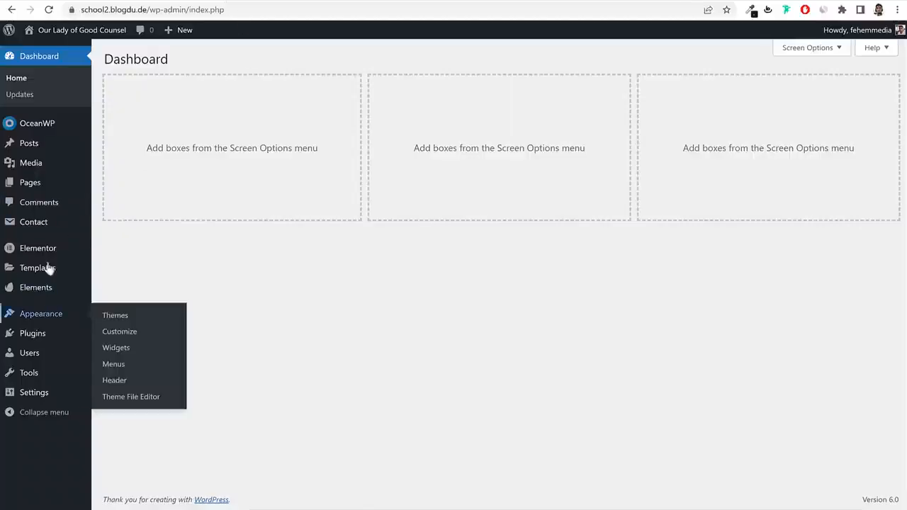
Choose school-management-pro-9.9.7.zip as the file under Plugins > Add New > Upload Plugin.
{"action": "left_click", "coordinate": [40, 340]}
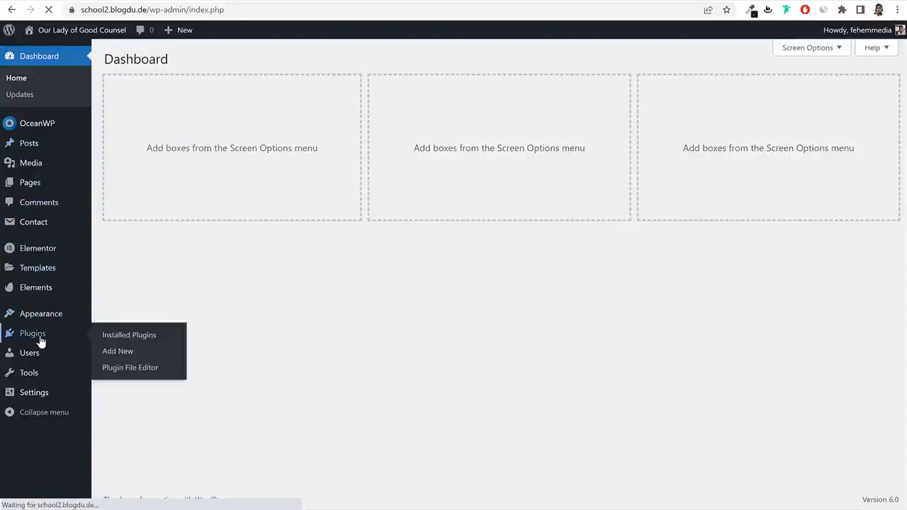
{"action": "left_click", "coordinate": [173, 60]}
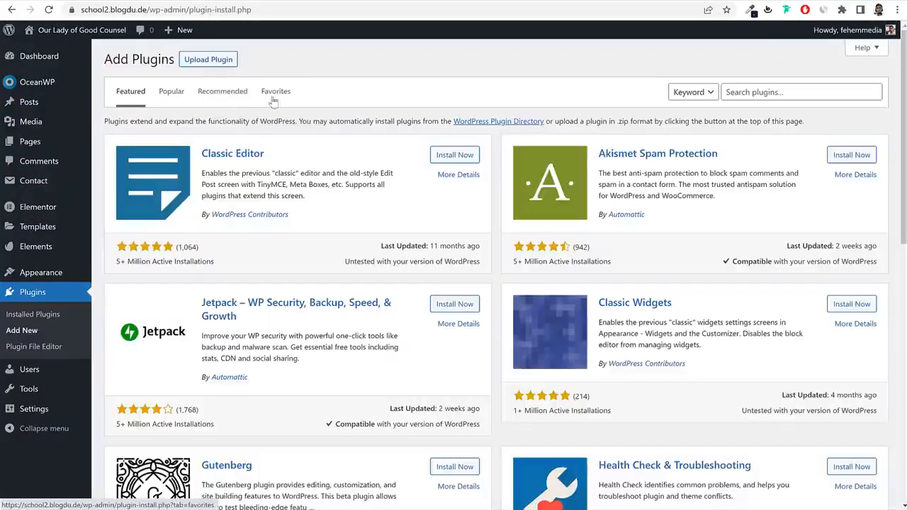
{"action": "left_click", "coordinate": [213, 62]}
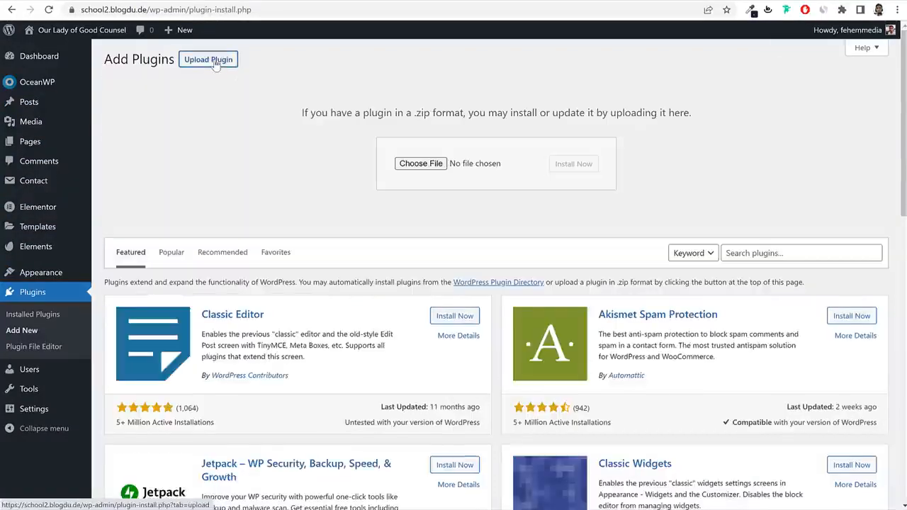
{"action": "left_click", "coordinate": [433, 166]}
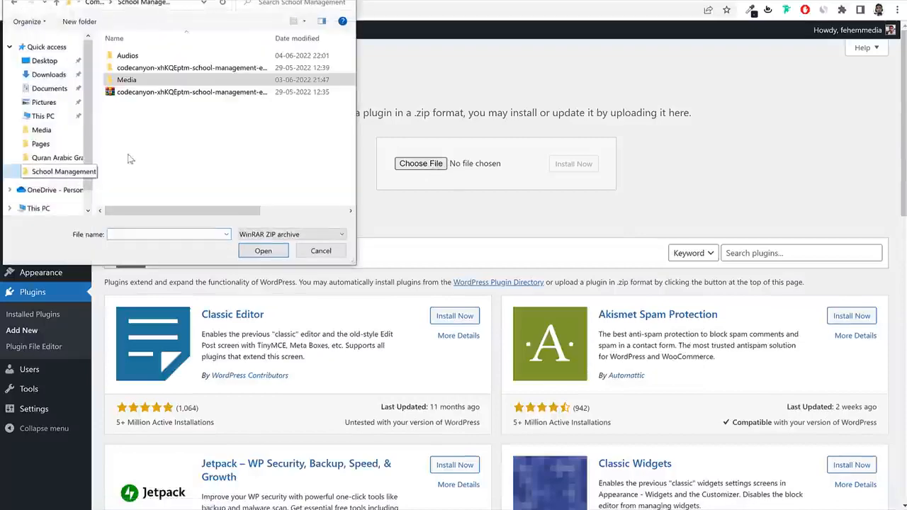
{"action": "double_click", "coordinate": [167, 69]}
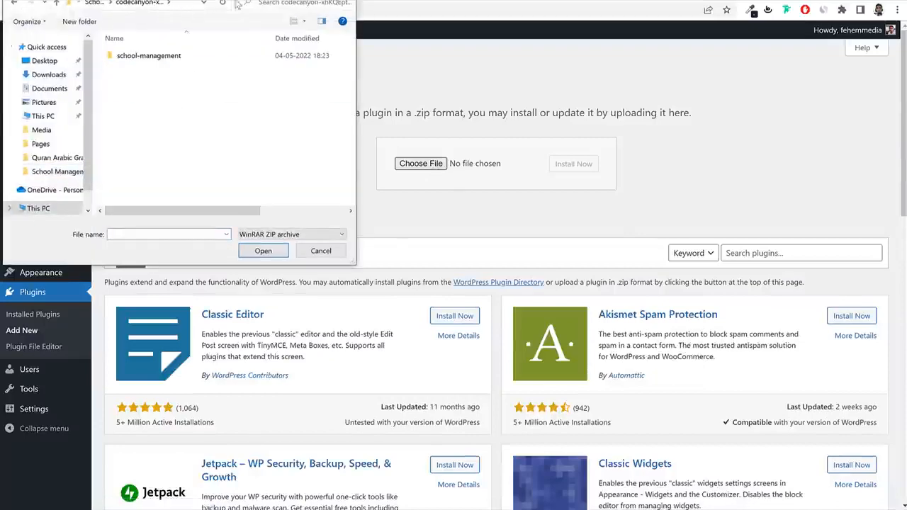
{"action": "double_click", "coordinate": [352, 132]}
{"action": "left_click", "coordinate": [407, 158]}
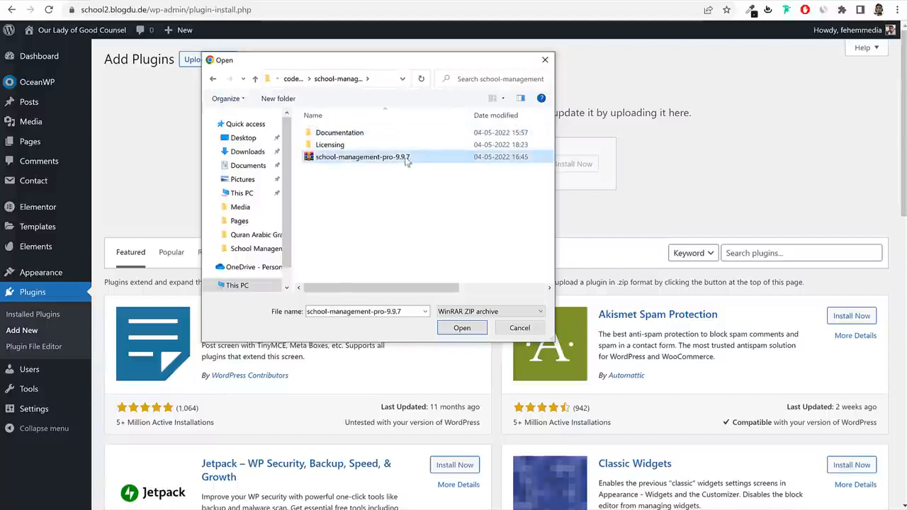
{"action": "left_click", "coordinate": [464, 331]}
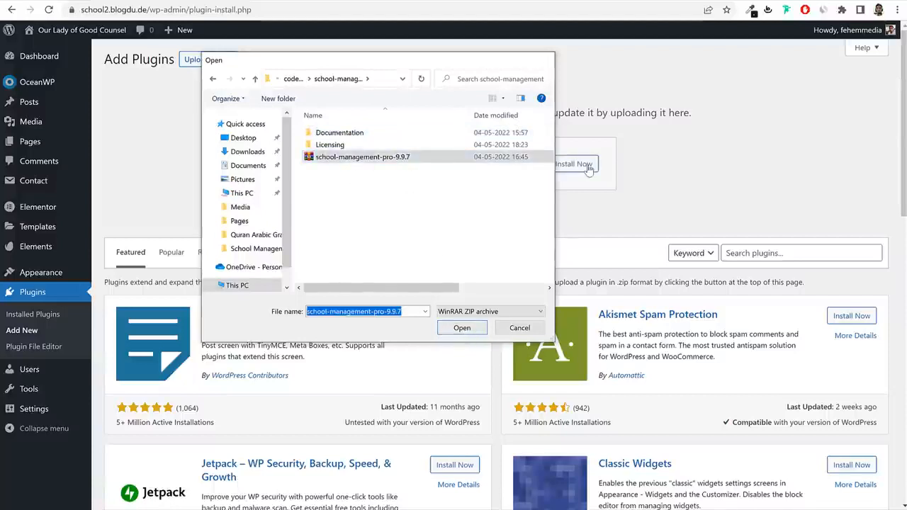
Install and activate the plugin, then open School Management's purchase code page.
{"action": "left_click", "coordinate": [582, 165]}
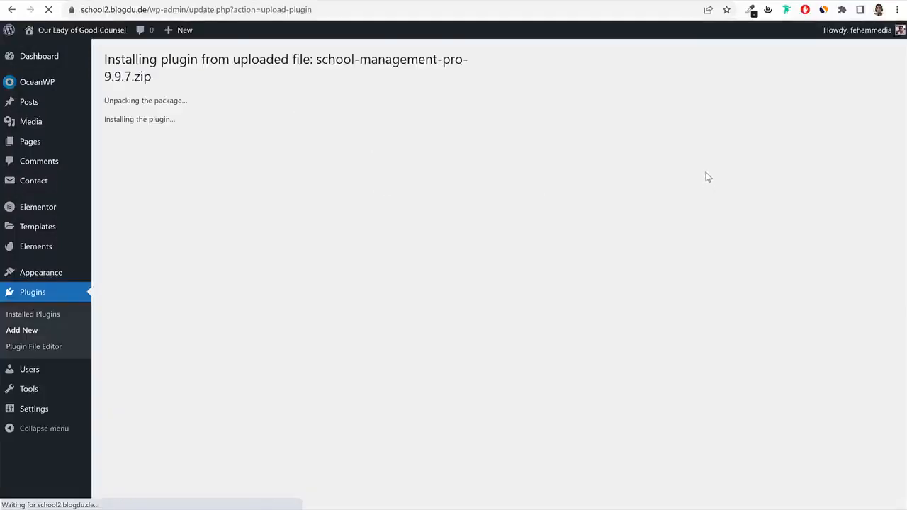
{"action": "left_click", "coordinate": [140, 164]}
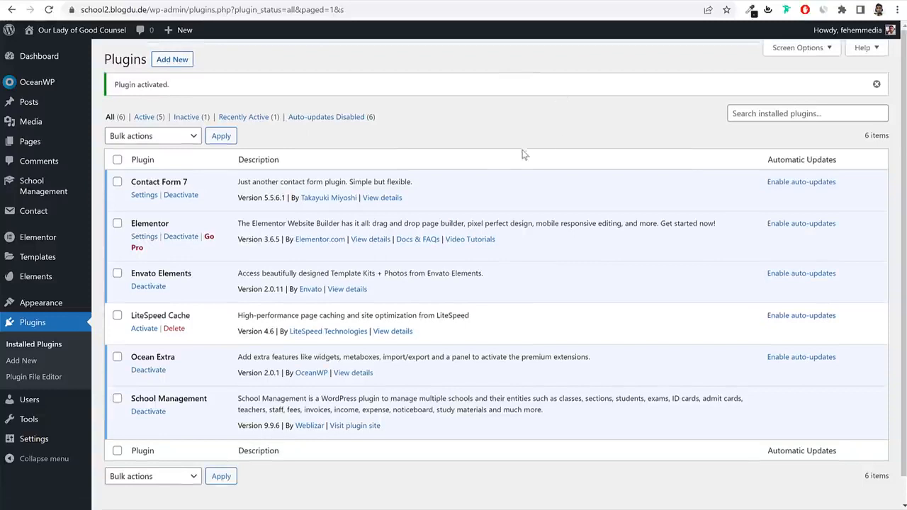
{"action": "left_click", "coordinate": [46, 185]}
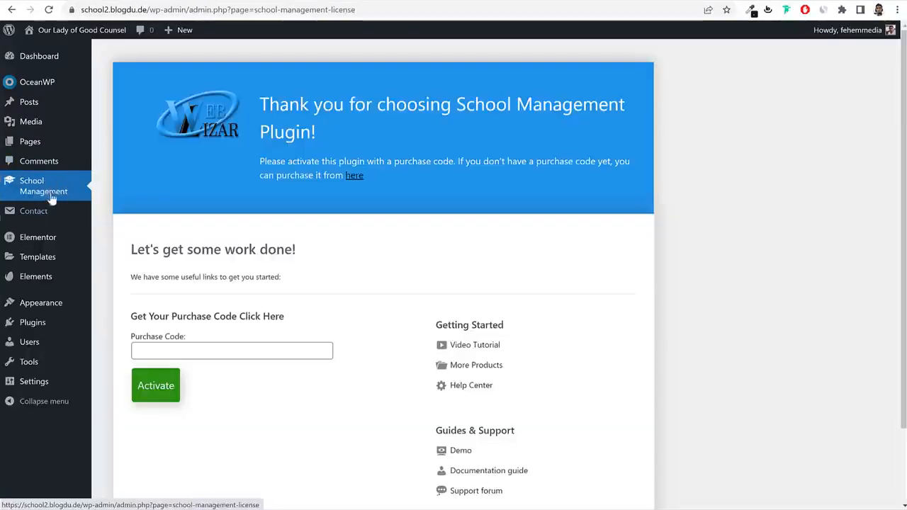
{"action": "scroll", "coordinate": [451, 185], "scroll_direction": "down", "scroll_amount": 2}
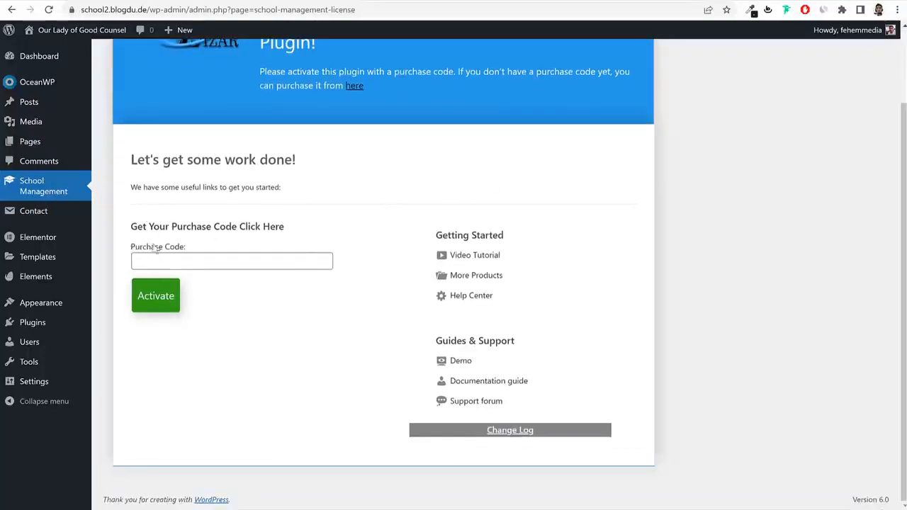
{"action": "left_click_drag", "start_coordinate": [186, 246], "coordinate": [211, 251]}
{"action": "left_click", "coordinate": [493, 1]}
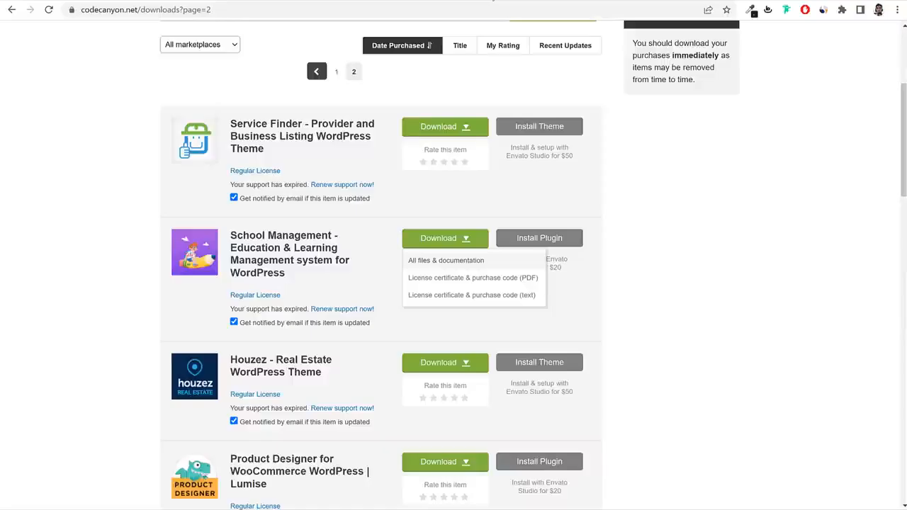
Reopen the School Management item via bloggdude.com/sc and copy the purchase code from its Support tab.
{"action": "left_click", "coordinate": [287, 1]}
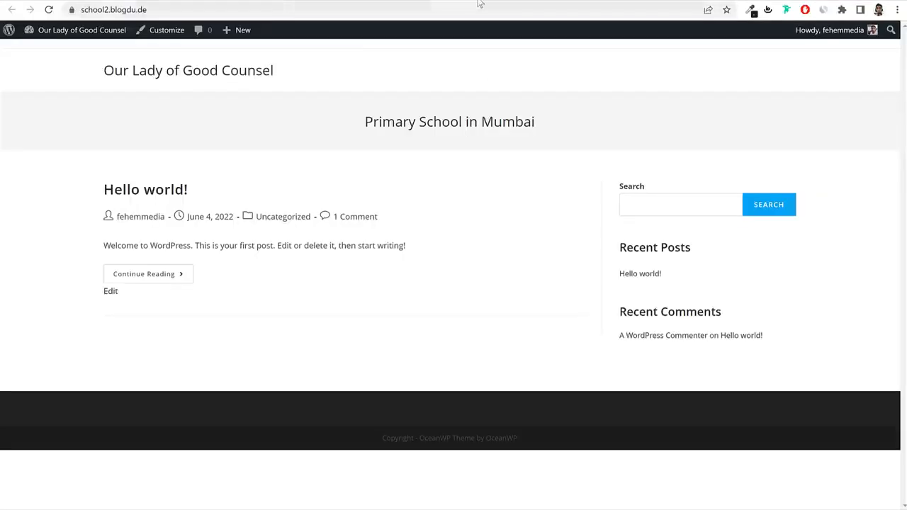
{"action": "left_click", "coordinate": [450, 1]}
{"action": "left_click", "coordinate": [439, 5]}
{"action": "type", "text": "bloggdude.com/sc"}
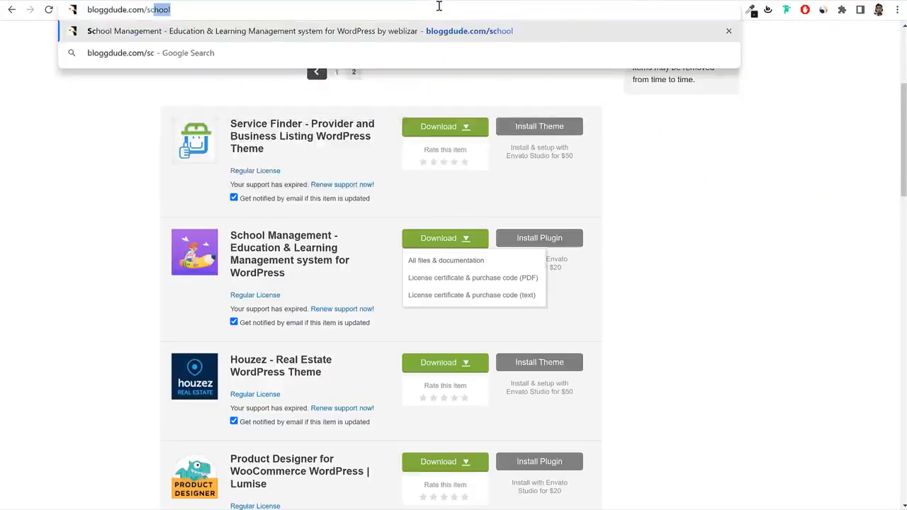
{"action": "key", "text": "Return"}
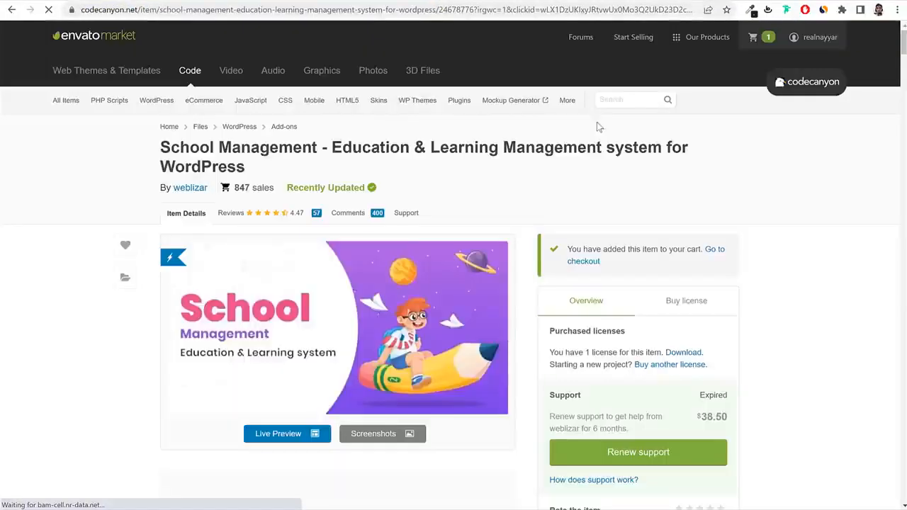
{"action": "left_click", "coordinate": [419, 221]}
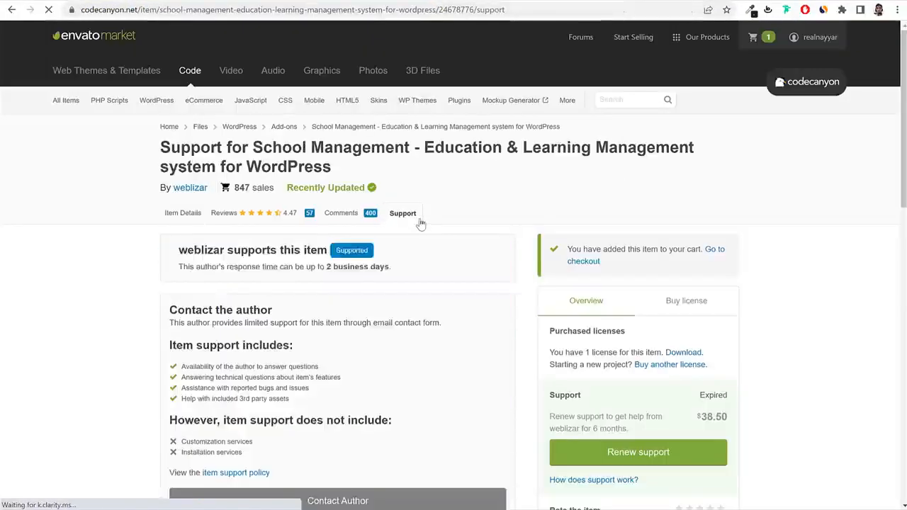
{"action": "scroll", "coordinate": [200, 316], "scroll_direction": "down", "scroll_amount": 4}
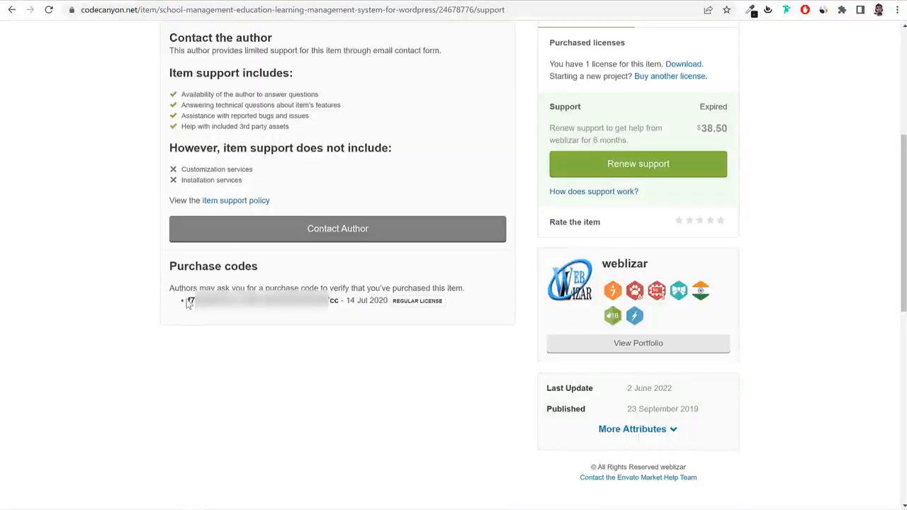
{"action": "left_click_drag", "start_coordinate": [187, 302], "coordinate": [337, 313]}
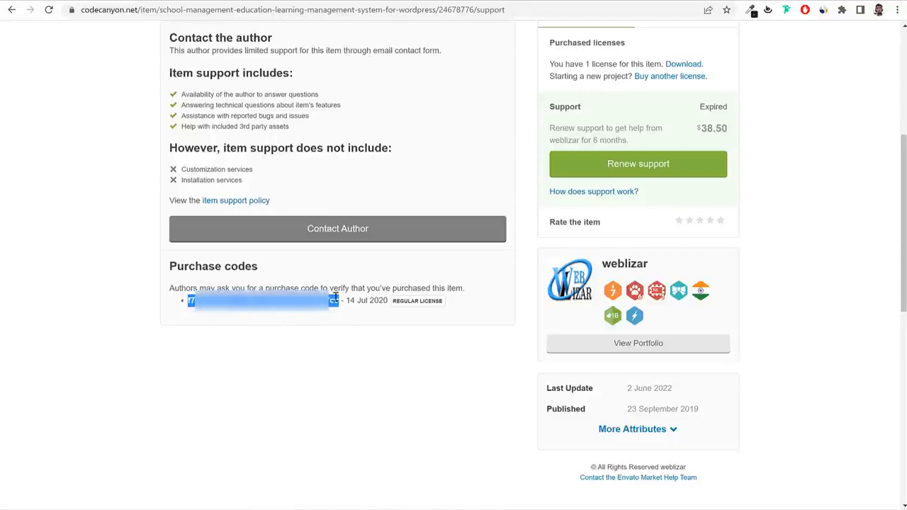
{"action": "left_click", "coordinate": [200, 3]}
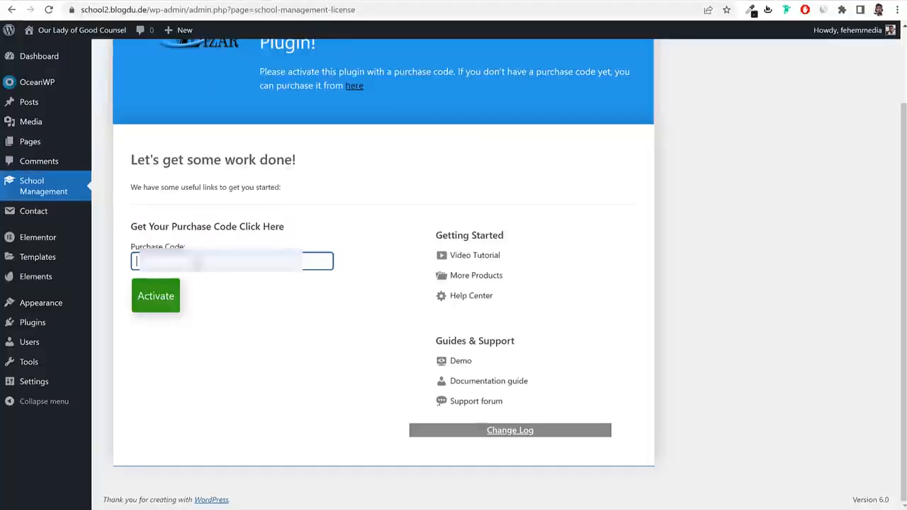
Paste the purchase code and activate, noting the activation confirmation message.
{"action": "key", "text": "ctrl+v"}
{"action": "left_click", "coordinate": [150, 305]}
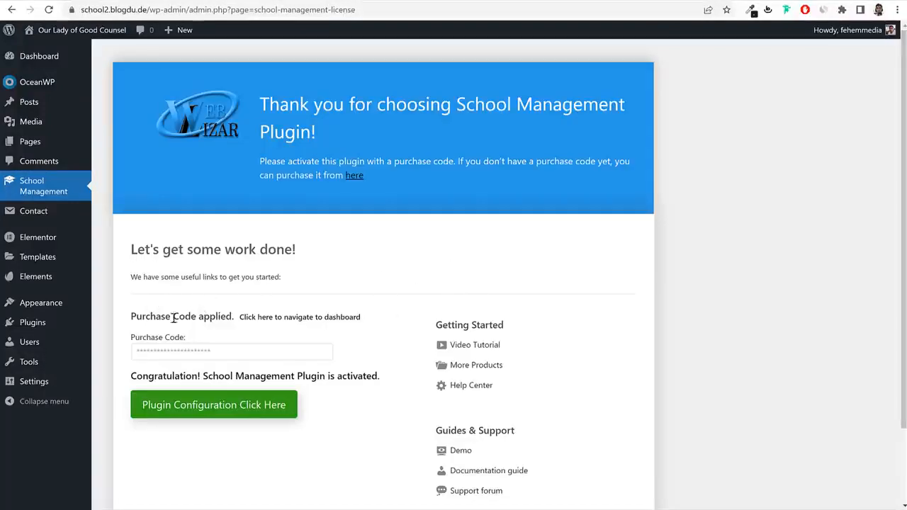
{"action": "left_click_drag", "start_coordinate": [135, 376], "coordinate": [360, 376]}
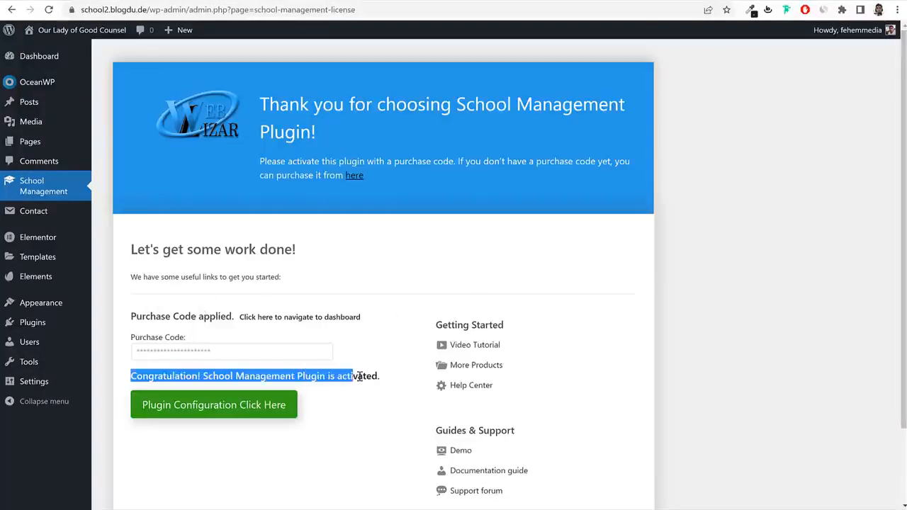
{"action": "left_click", "coordinate": [394, 381]}
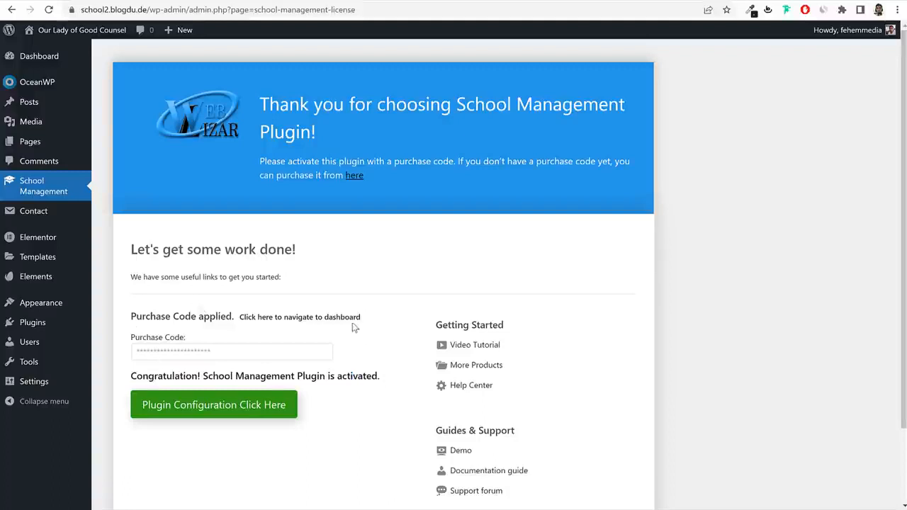
Expand the School Management sidebar menu to view its modules.
{"action": "left_click", "coordinate": [51, 190]}
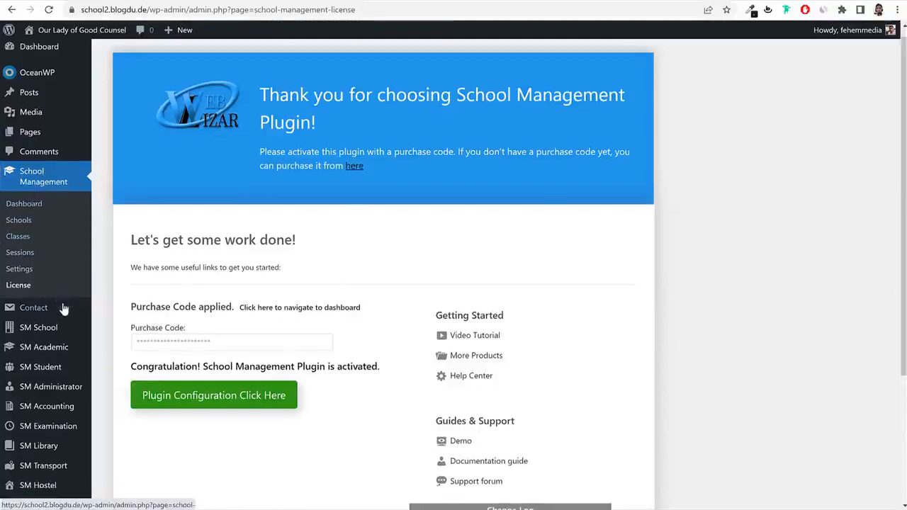
{"action": "scroll", "coordinate": [124, 275], "scroll_direction": "down", "scroll_amount": 3}
{"action": "mouse_move", "coordinate": [76, 242]}
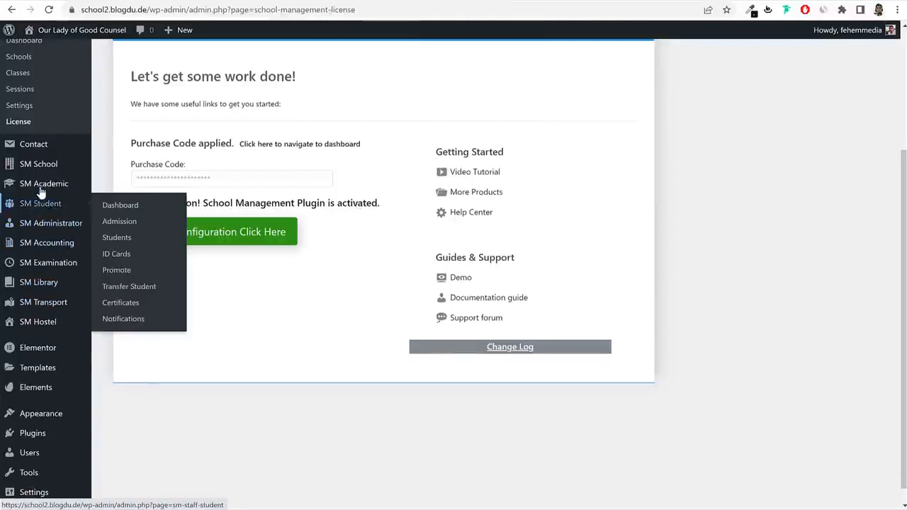
{"action": "scroll", "coordinate": [61, 237], "scroll_direction": "up", "scroll_amount": 3}
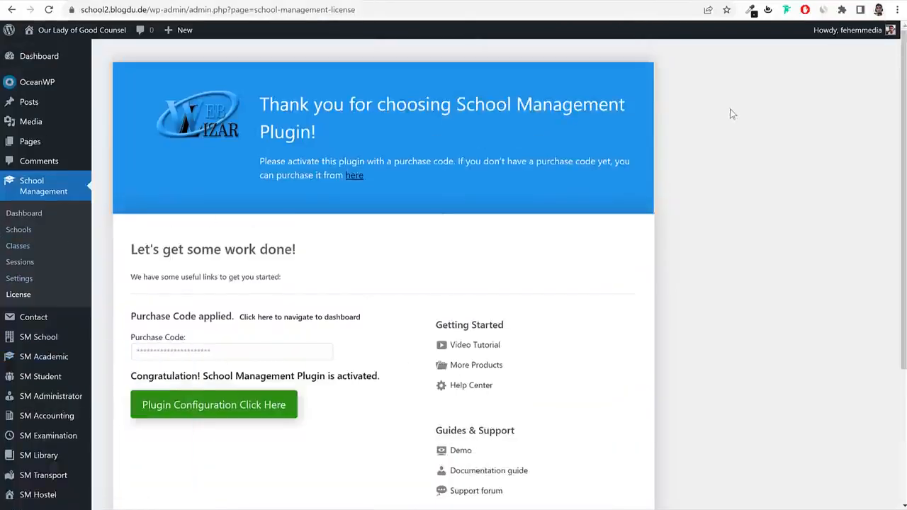
Open the School Management Schools list and edit the Default School entry.
{"action": "left_click", "coordinate": [20, 234]}
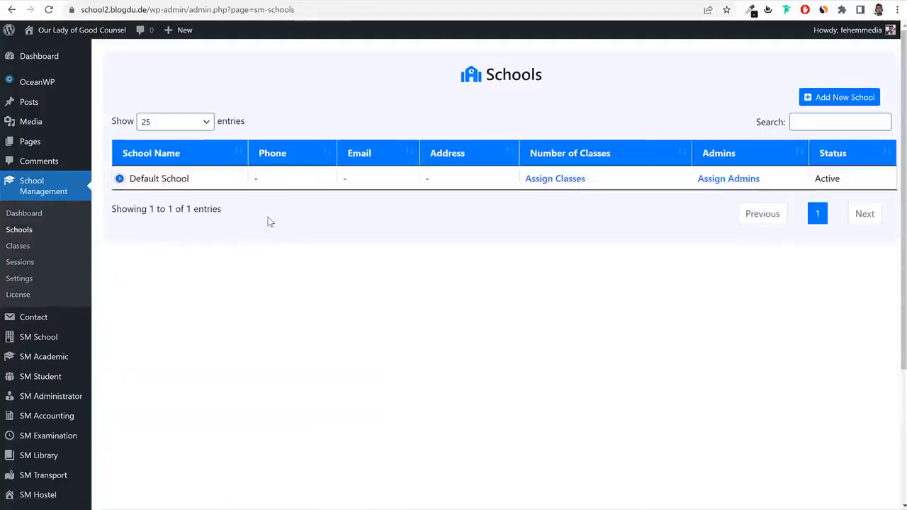
{"action": "left_click_drag", "start_coordinate": [195, 180], "coordinate": [153, 190]}
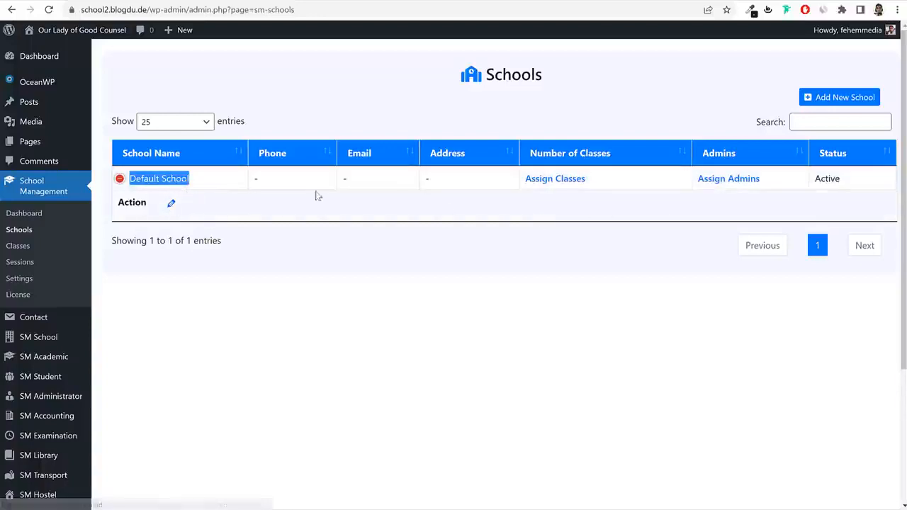
{"action": "left_click", "coordinate": [494, 263]}
{"action": "left_click", "coordinate": [122, 179]}
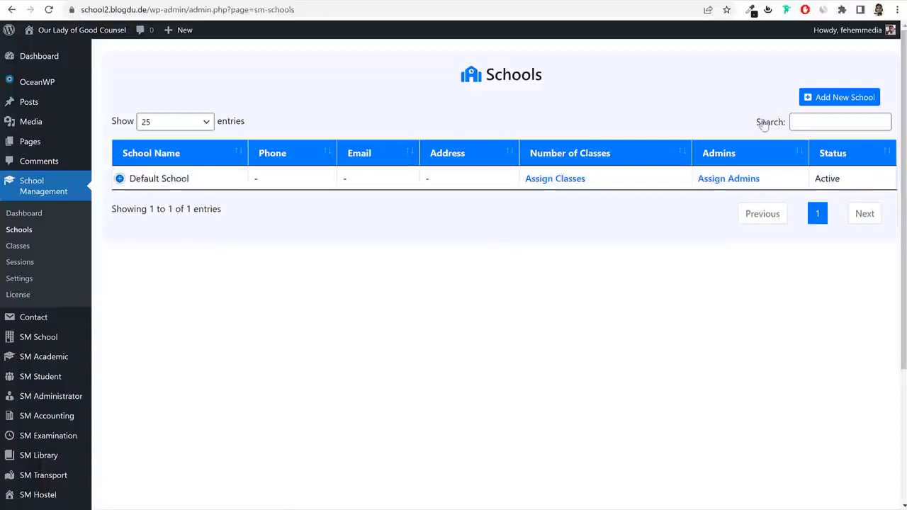
{"action": "left_click", "coordinate": [842, 97]}
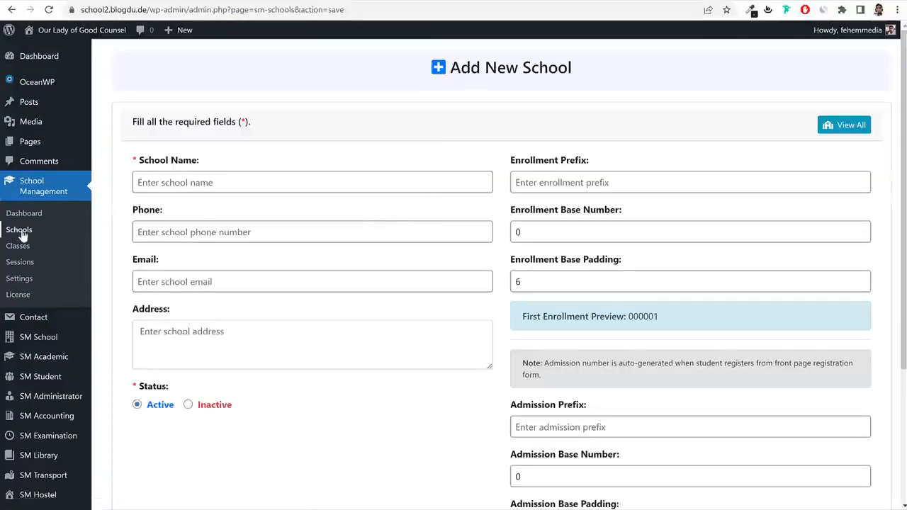
{"action": "left_click", "coordinate": [20, 231]}
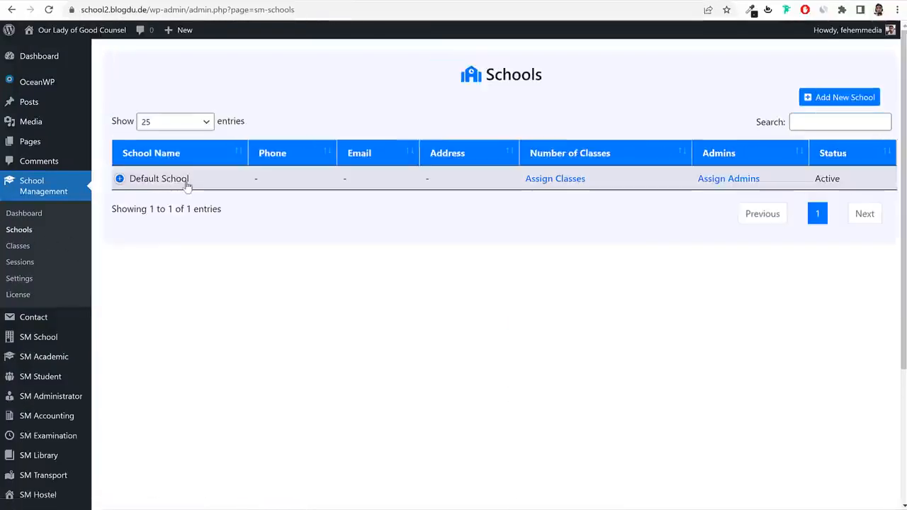
{"action": "left_click_drag", "start_coordinate": [188, 182], "coordinate": [129, 180]}
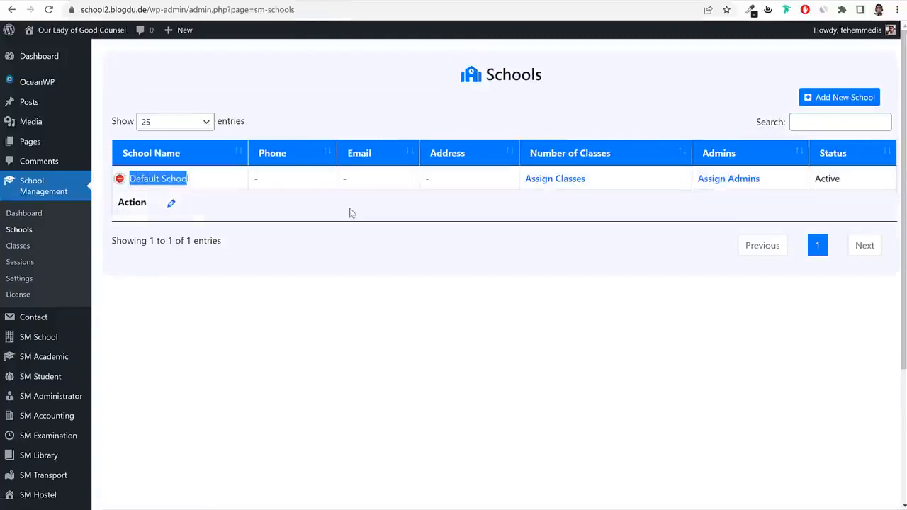
{"action": "left_click", "coordinate": [171, 205]}
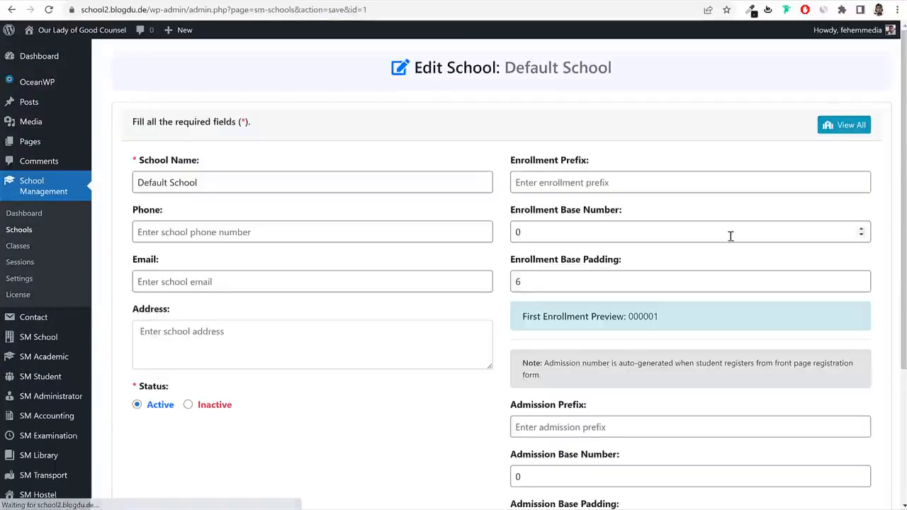
Replace the School Name with 'Our Lady of Good Counsel - Sion Mumbai'.
{"action": "triple_click", "coordinate": [300, 173]}
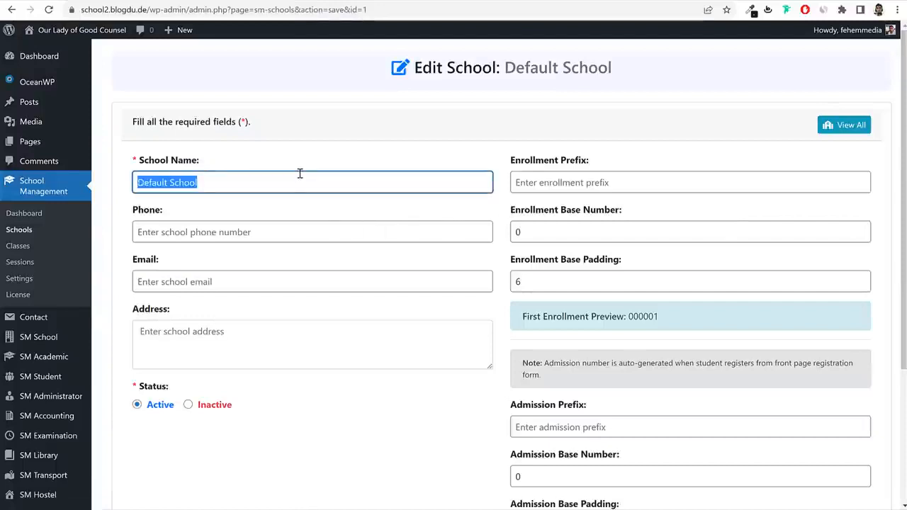
{"action": "type", "text": "Ou"}
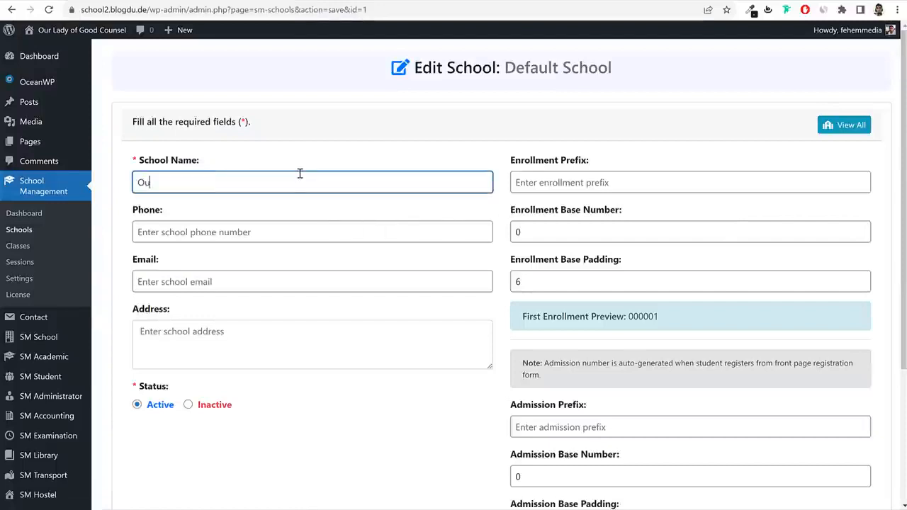
{"action": "type", "text": "r Lady"}
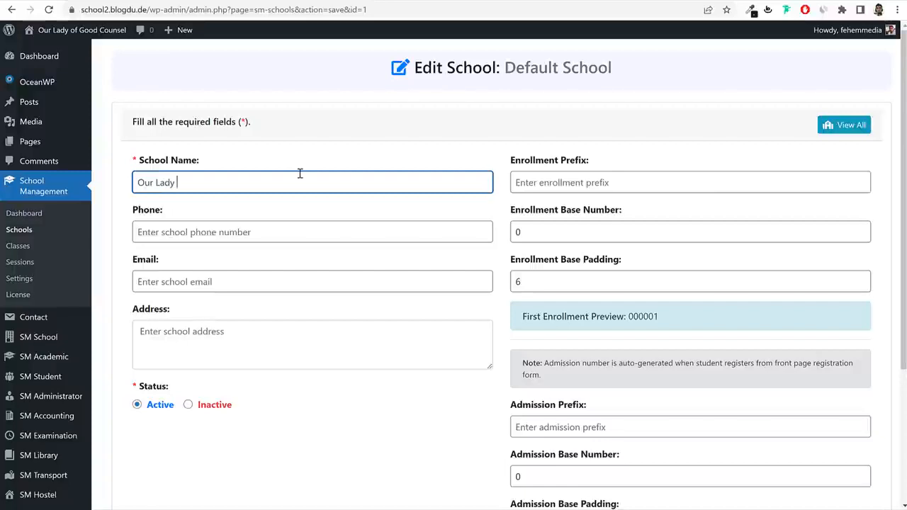
{"action": "type", "text": " of Good Counsel - Sion"}
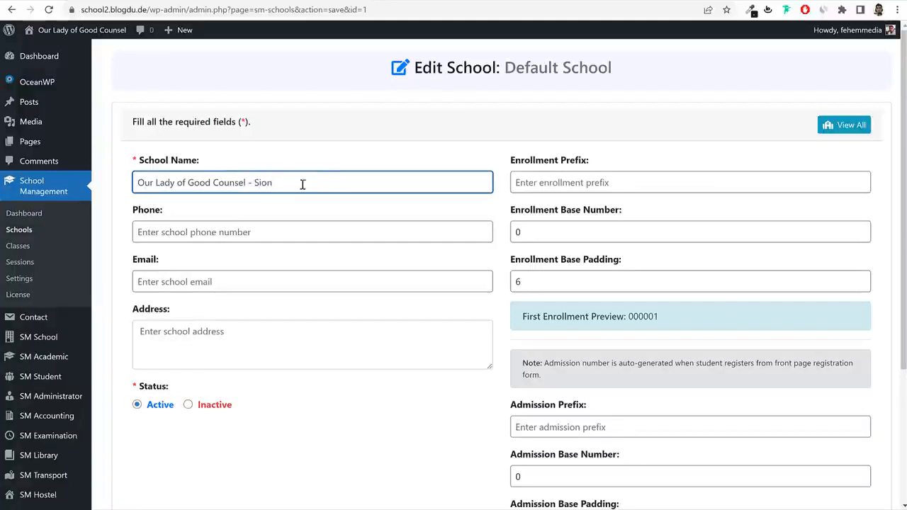
{"action": "double_click", "coordinate": [263, 185]}
{"action": "left_click", "coordinate": [300, 185]}
{"action": "type", "text": "Mumbai"}
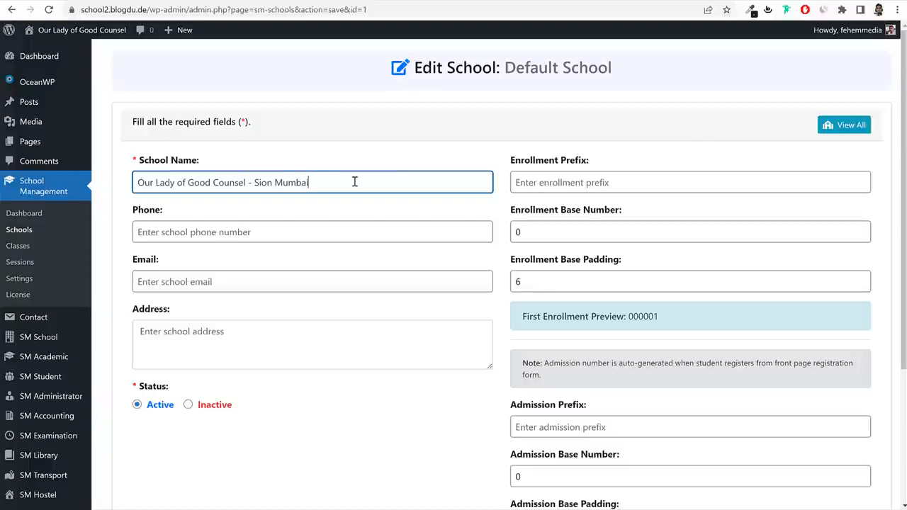
{"action": "left_click_drag", "start_coordinate": [619, 163], "coordinate": [508, 163]}
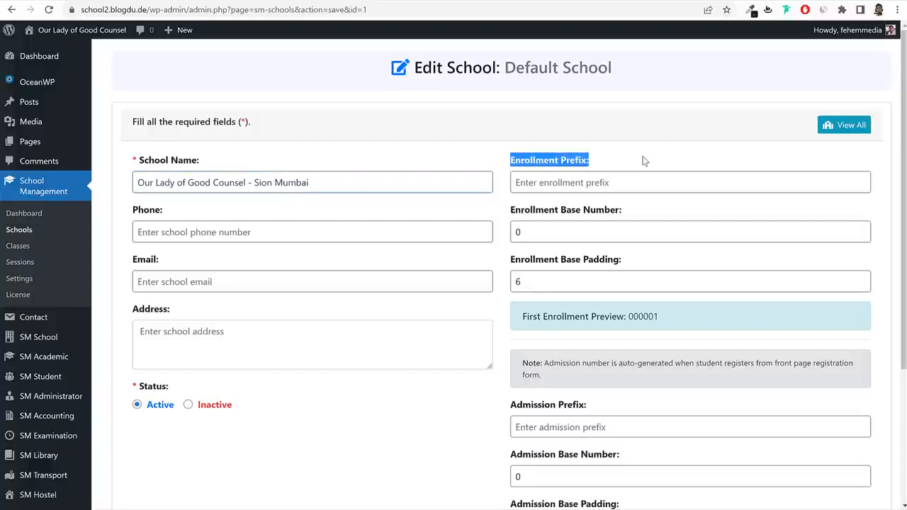
Set the Enrollment Prefix to GR, giving a GR000001 preview.
{"action": "left_click", "coordinate": [621, 183]}
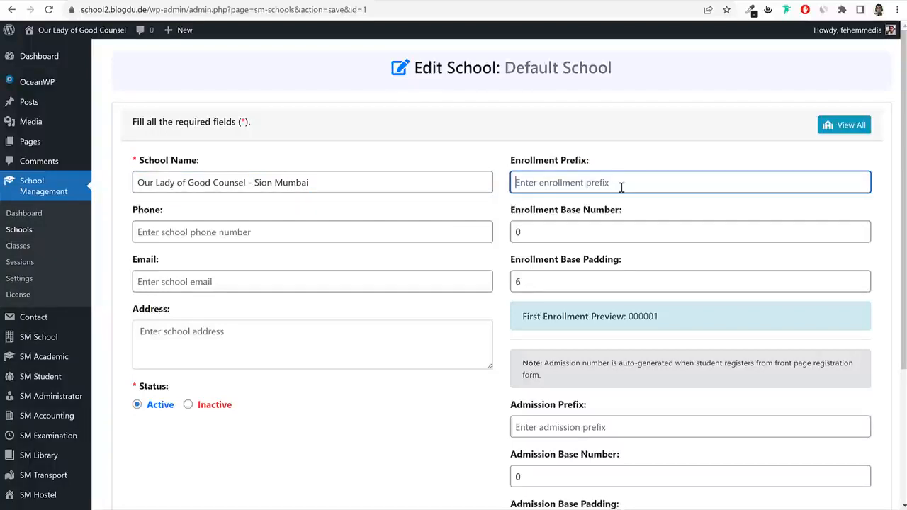
{"action": "type", "text": "A"}
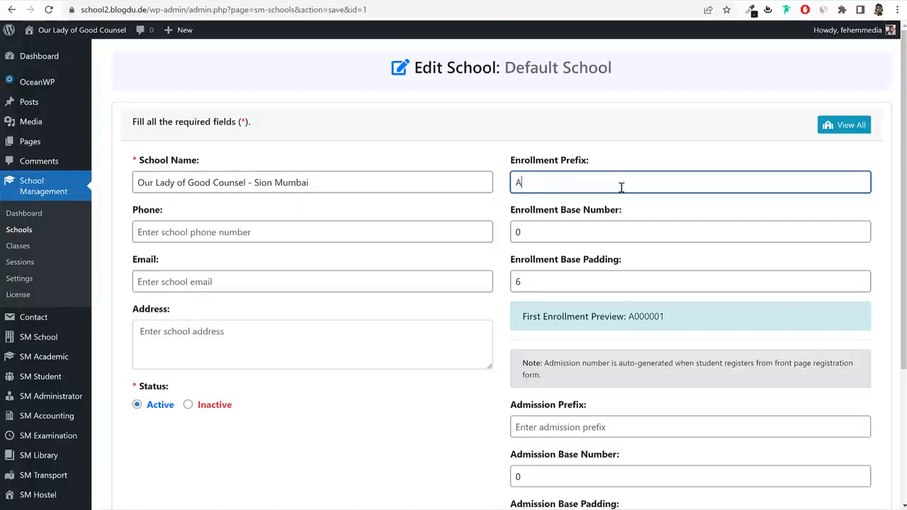
{"action": "key", "text": "BackSpace"}
{"action": "type", "text": "GR"}
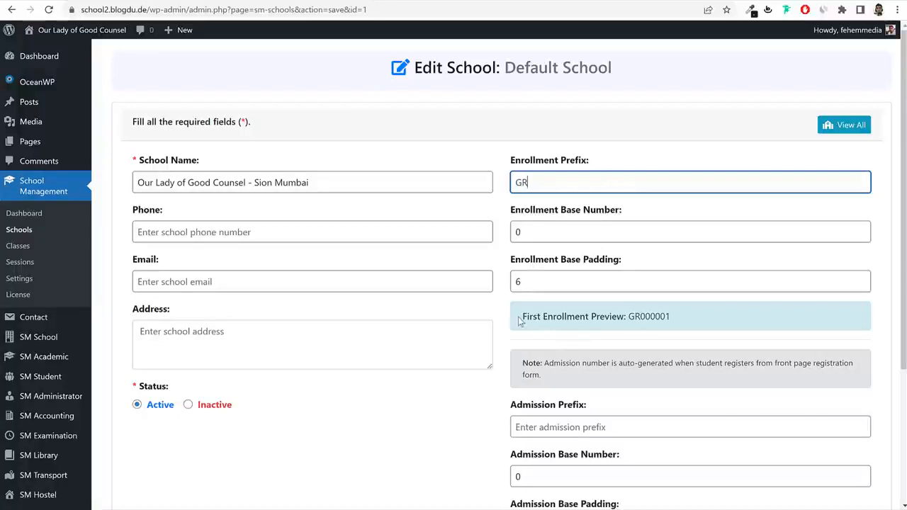
{"action": "left_click_drag", "start_coordinate": [521, 316], "coordinate": [698, 316]}
{"action": "left_click", "coordinate": [628, 319]}
{"action": "left_click", "coordinate": [698, 316]}
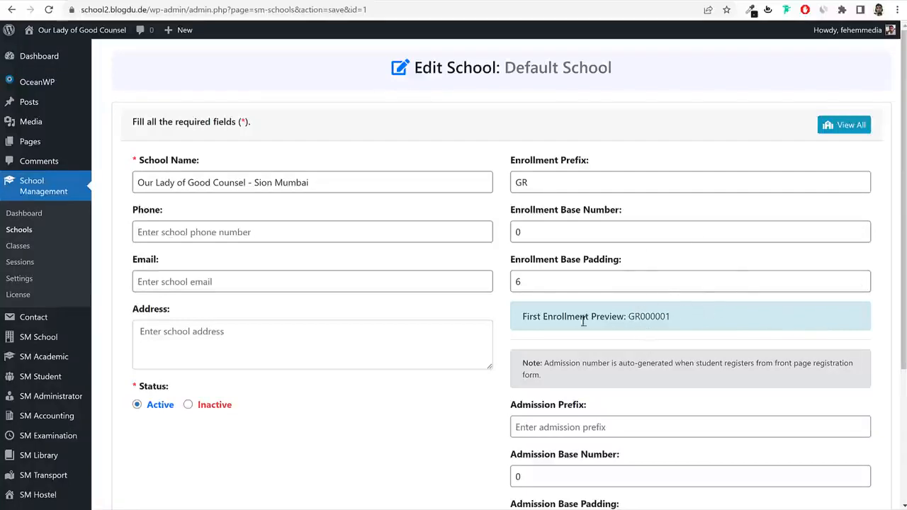
Show how prefix GR, the base number and padding 6 produce GR000001.
{"action": "left_click_drag", "start_coordinate": [550, 318], "coordinate": [629, 315]}
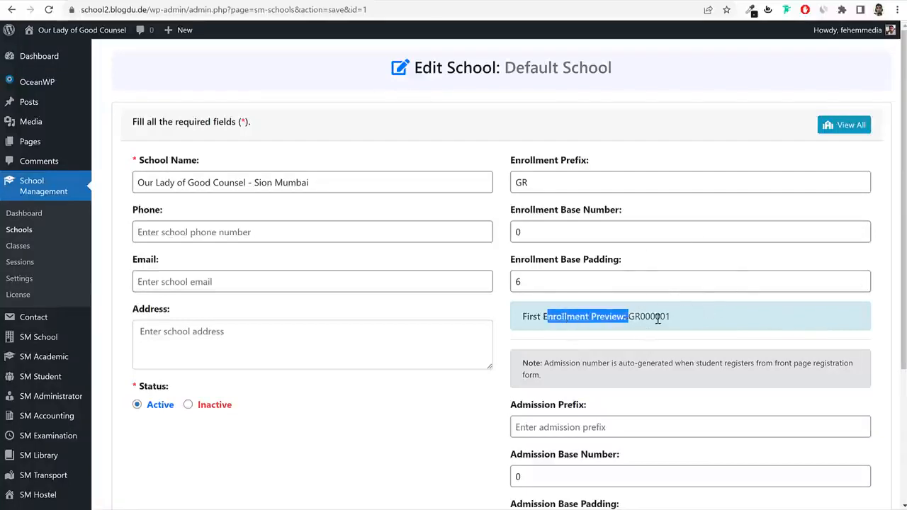
{"action": "left_click", "coordinate": [658, 319]}
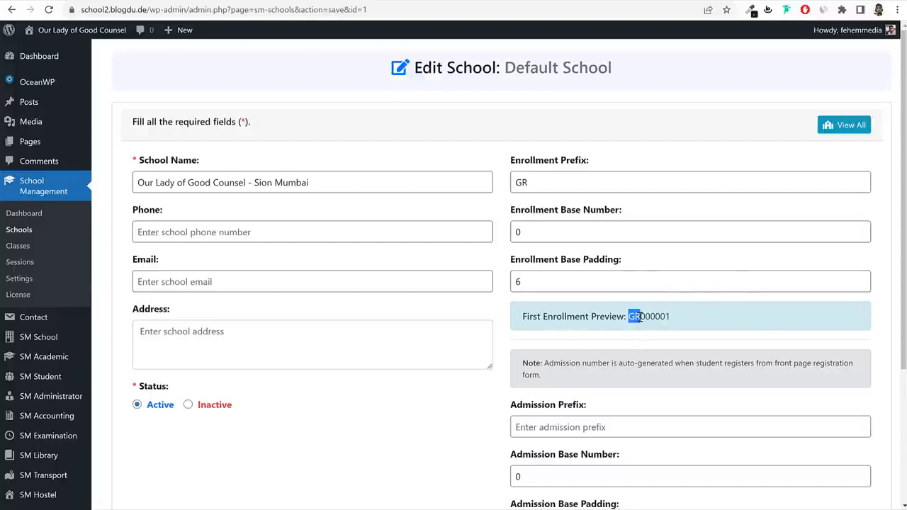
{"action": "left_click_drag", "start_coordinate": [533, 183], "coordinate": [488, 186]}
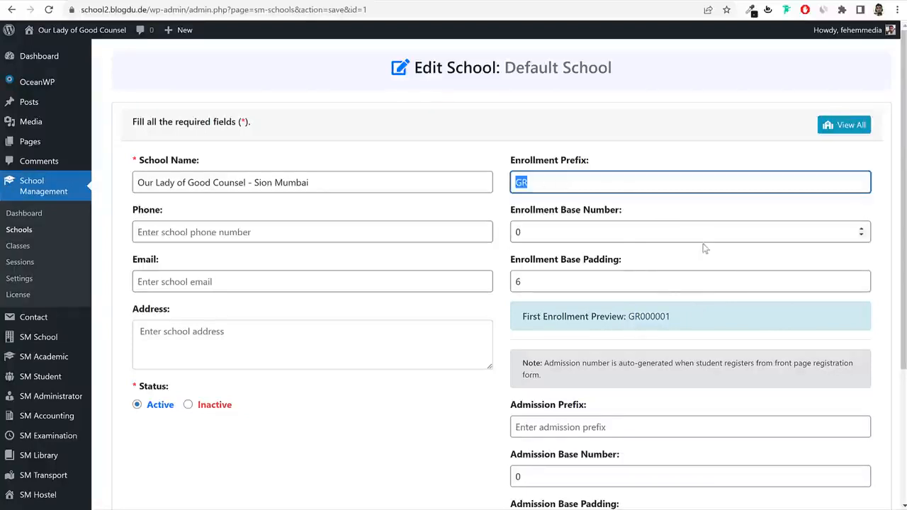
{"action": "left_click_drag", "start_coordinate": [559, 209], "coordinate": [621, 210]}
{"action": "left_click_drag", "start_coordinate": [637, 316], "coordinate": [667, 317]}
{"action": "left_click", "coordinate": [664, 316]}
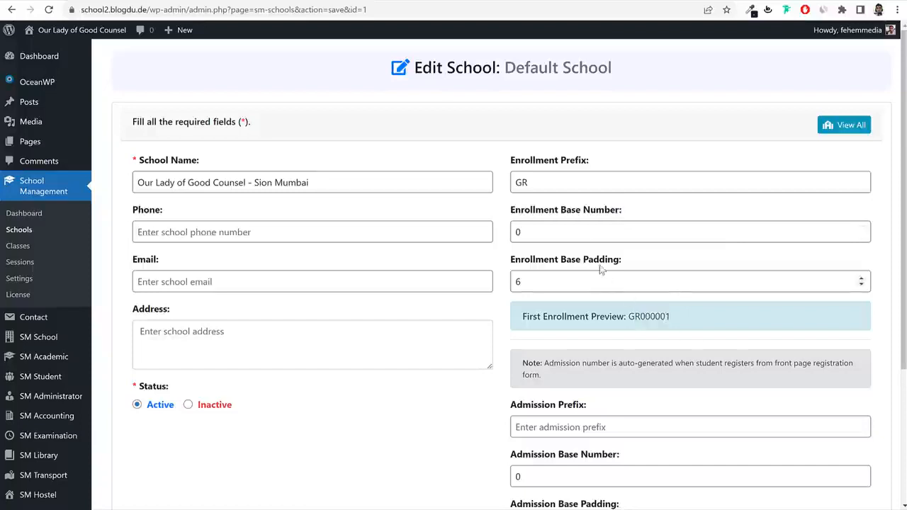
{"action": "double_click", "coordinate": [520, 283]}
{"action": "left_click", "coordinate": [643, 317]}
{"action": "left_click_drag", "start_coordinate": [644, 316], "coordinate": [679, 321]}
{"action": "left_click", "coordinate": [694, 318]}
{"action": "left_click", "coordinate": [672, 317]}
Set the Admission Prefix to Ad so admission numbers preview as Ad000001.
{"action": "scroll", "coordinate": [701, 325], "scroll_direction": "down", "scroll_amount": 3}
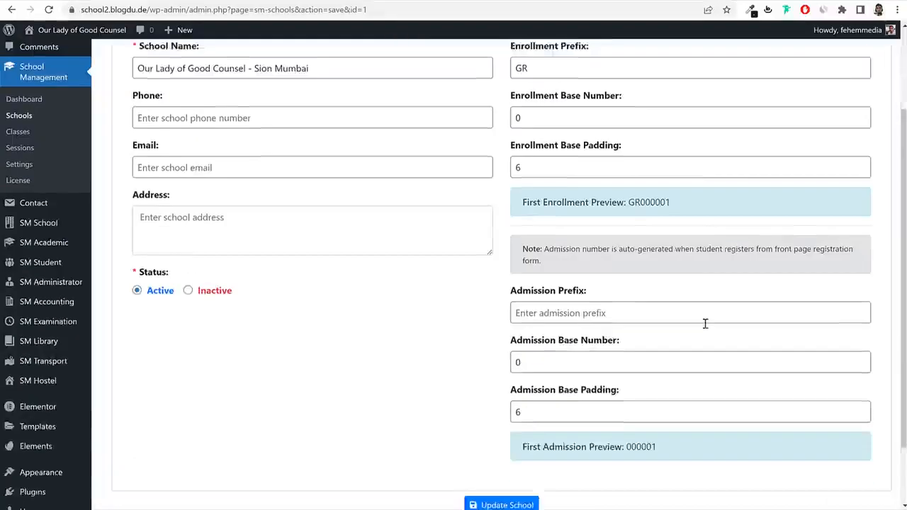
{"action": "left_click", "coordinate": [587, 236]}
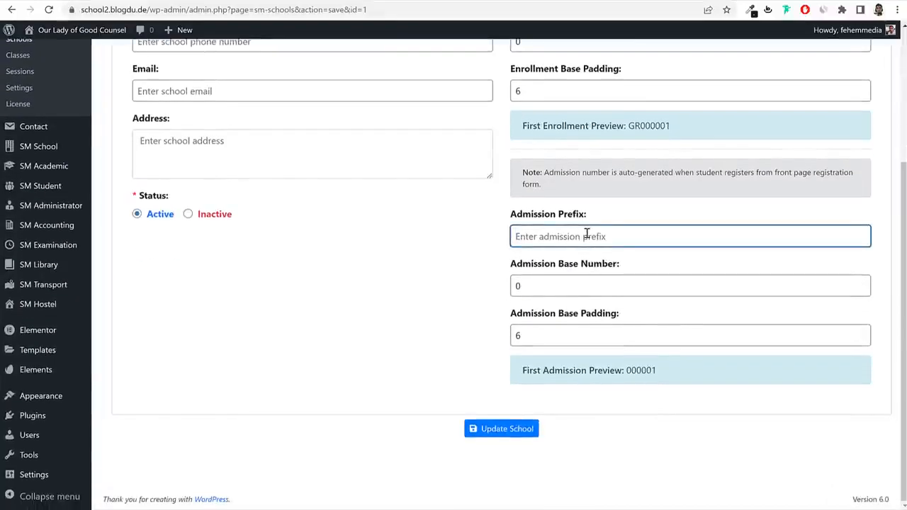
{"action": "type", "text": "S"}
{"action": "key", "text": "BackSpace"}
{"action": "type", "text": "Ad"}
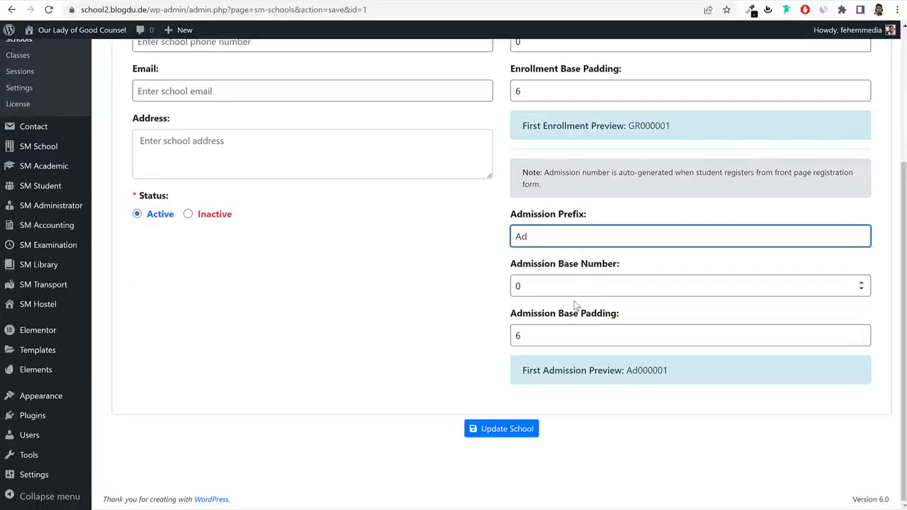
{"action": "left_click_drag", "start_coordinate": [638, 370], "coordinate": [703, 374]}
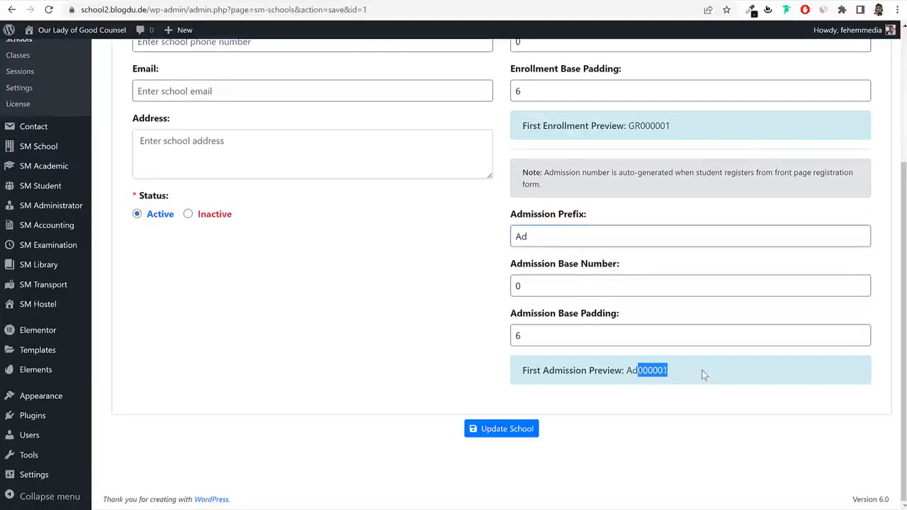
{"action": "left_click", "coordinate": [655, 373]}
{"action": "scroll", "coordinate": [658, 372], "scroll_direction": "up", "scroll_amount": 5}
{"action": "left_click", "coordinate": [268, 241]}
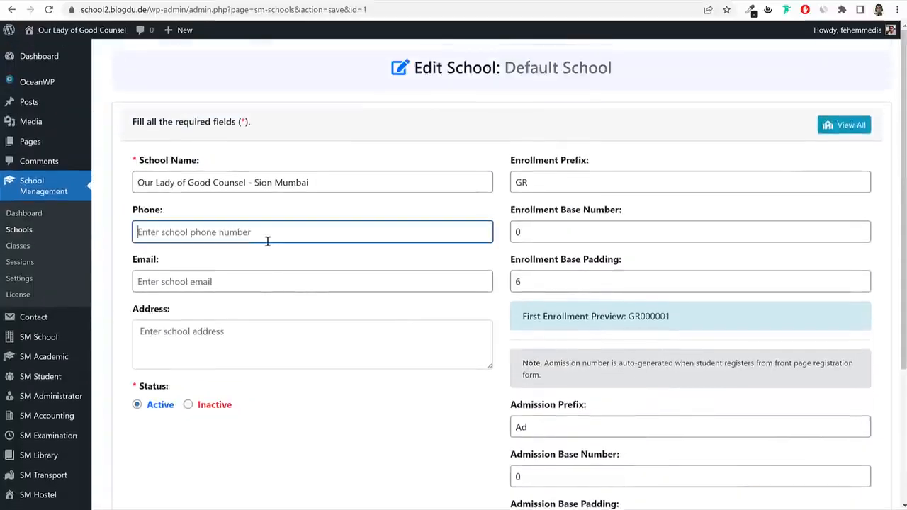
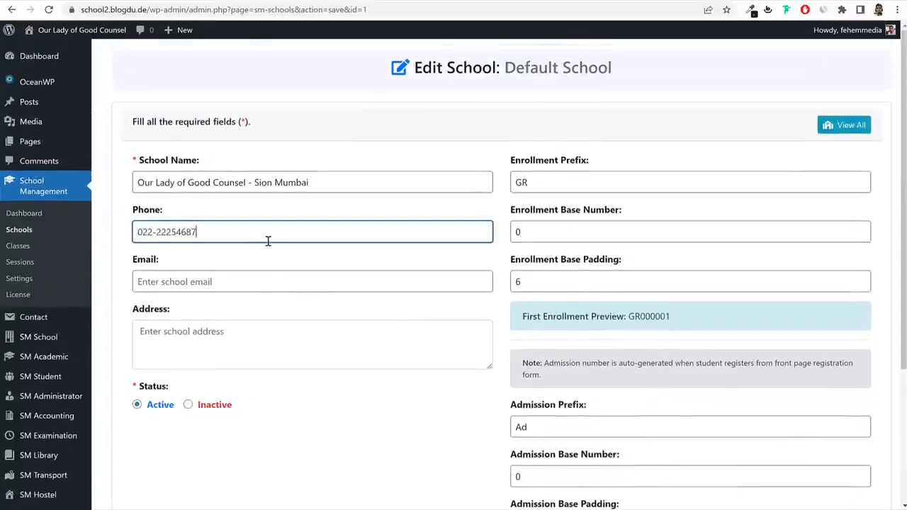
Type the school's phone number in Phone and its e-mail address in Email.
{"action": "left_click", "coordinate": [227, 281]}
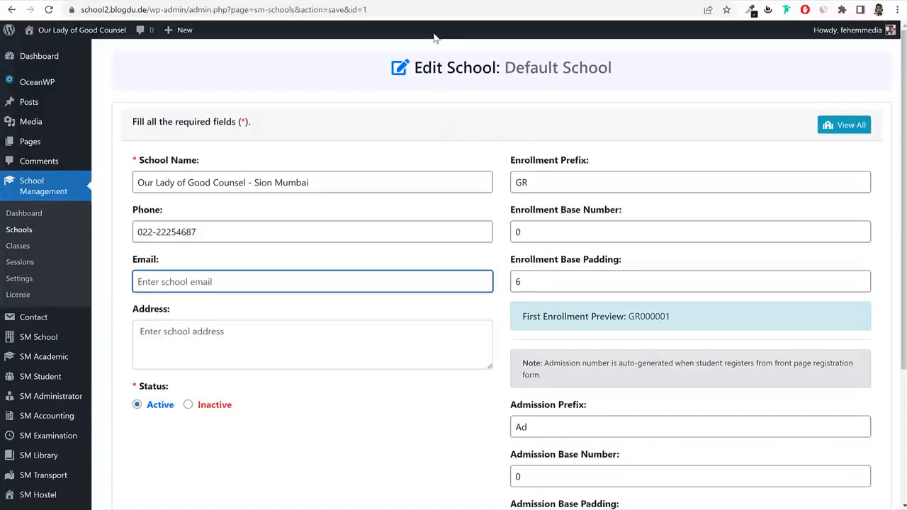
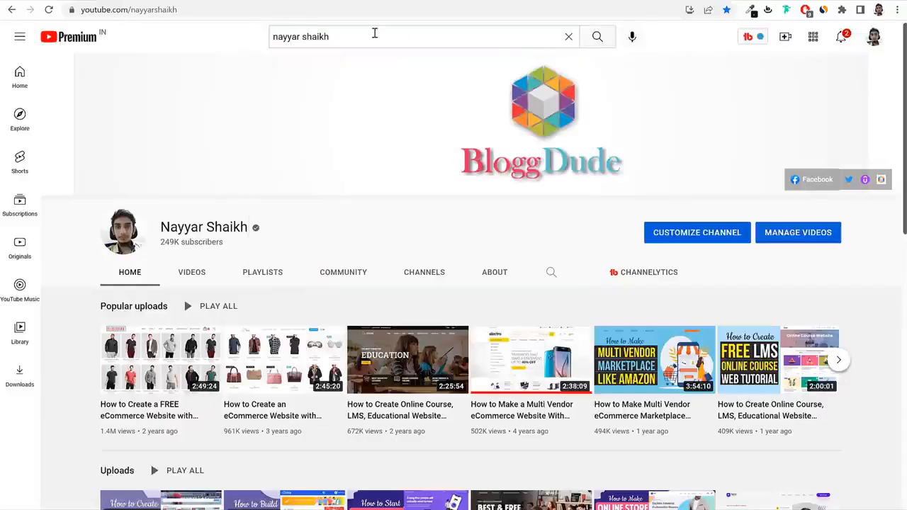
Search the YouTube channel for 'busniess ema' to find its business e-mail contact.
{"action": "left_click", "coordinate": [375, 33]}
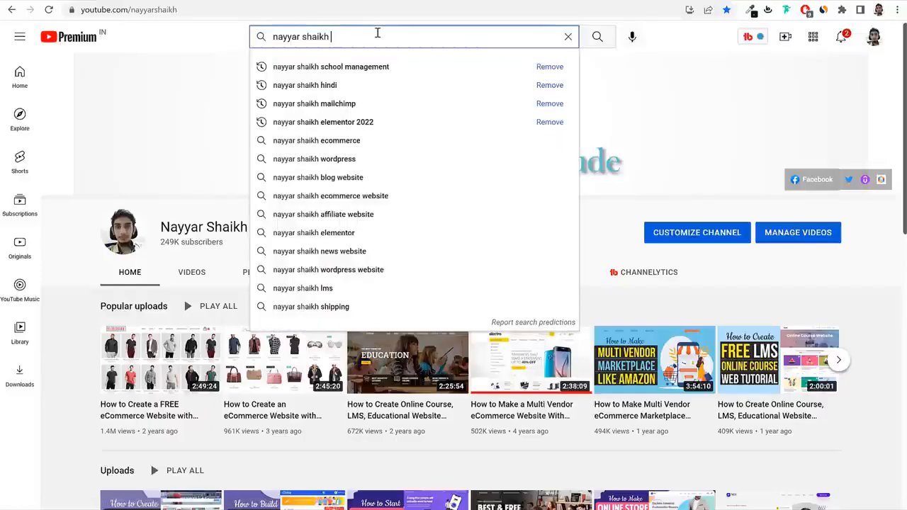
{"action": "type", "text": "busn"}
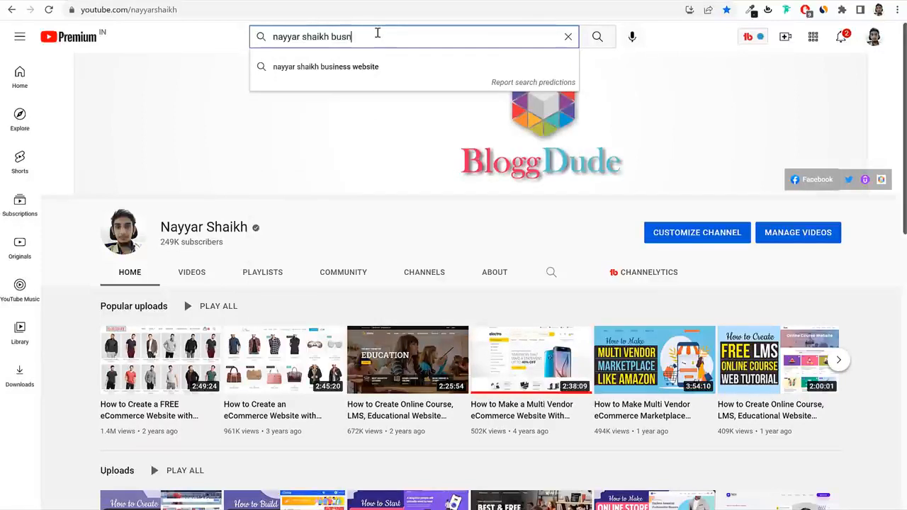
{"action": "type", "text": "iess email"}
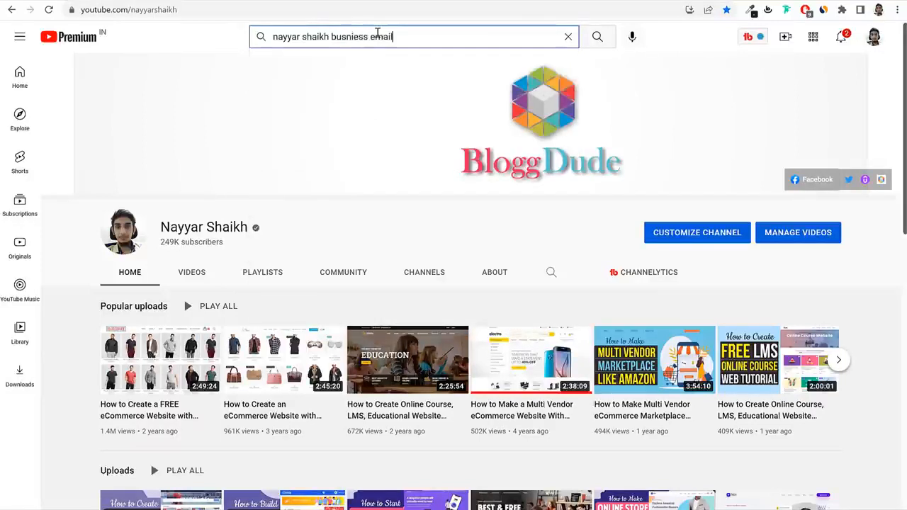
{"action": "key", "text": "Return"}
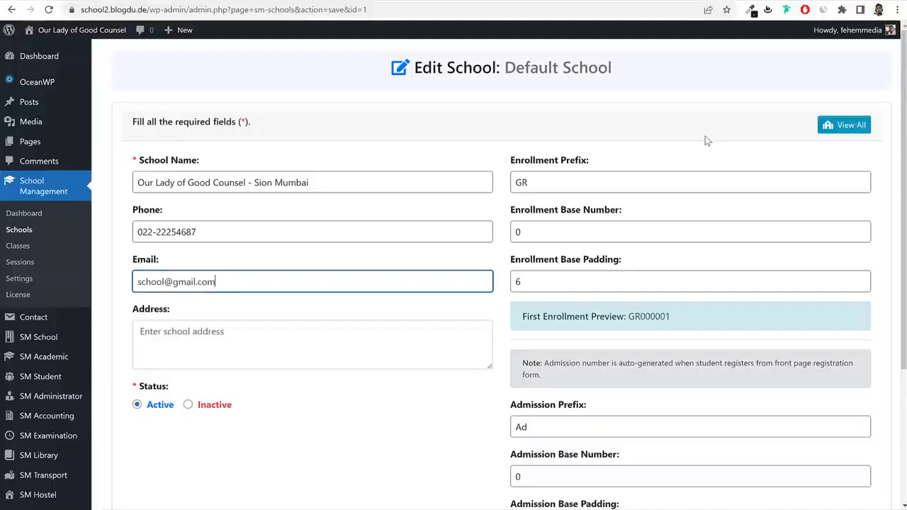
Finish the school's e-mail and address fields, save the school, and open the Schools list.
{"action": "left_click", "coordinate": [486, 113]}
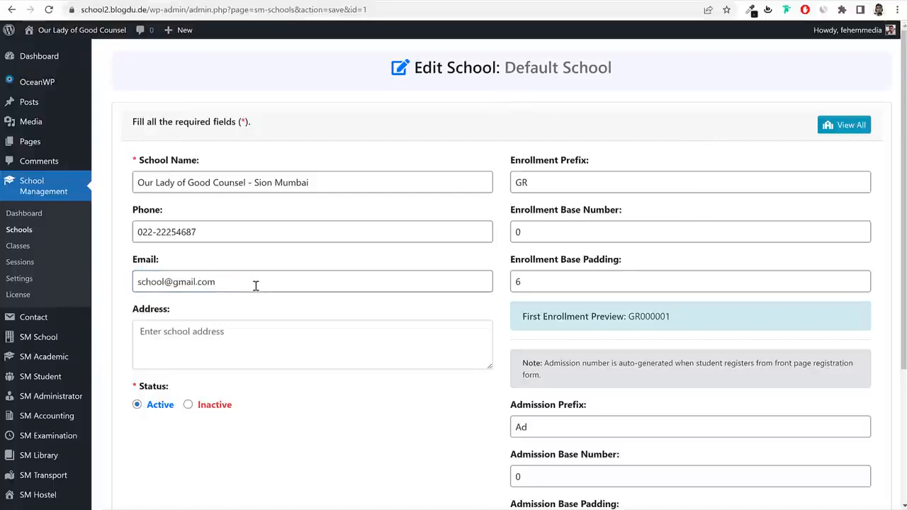
{"action": "triple_click", "coordinate": [256, 285]}
{"action": "scroll", "coordinate": [274, 233], "scroll_direction": "down", "scroll_amount": 2}
{"action": "left_click", "coordinate": [279, 211]}
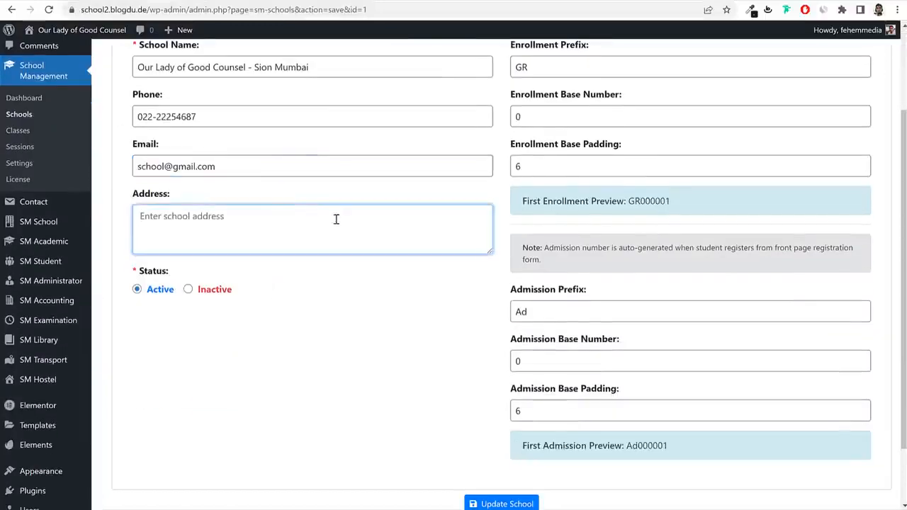
{"action": "scroll", "coordinate": [336, 219], "scroll_direction": "up", "scroll_amount": 1}
{"action": "type", "text": "Sion, Mum"}
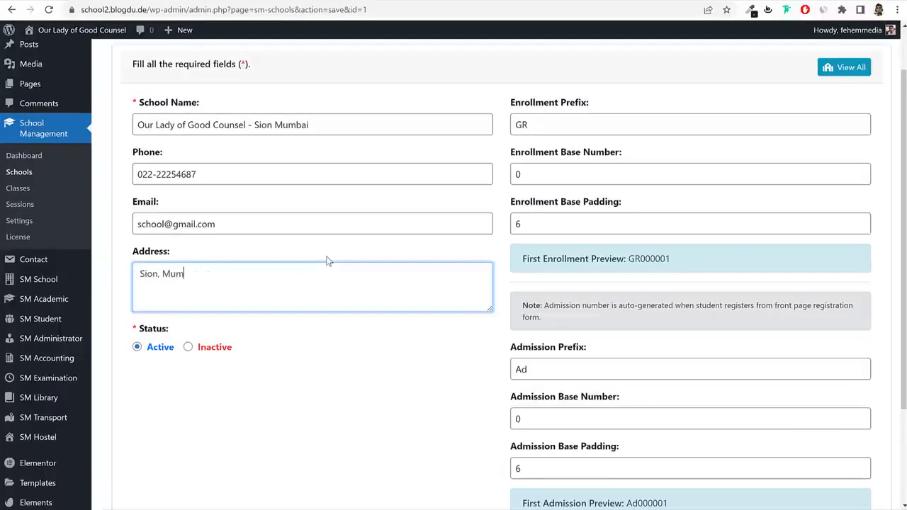
{"action": "type", "text": "bai 400022"}
{"action": "scroll", "coordinate": [333, 298], "scroll_direction": "down", "scroll_amount": 1}
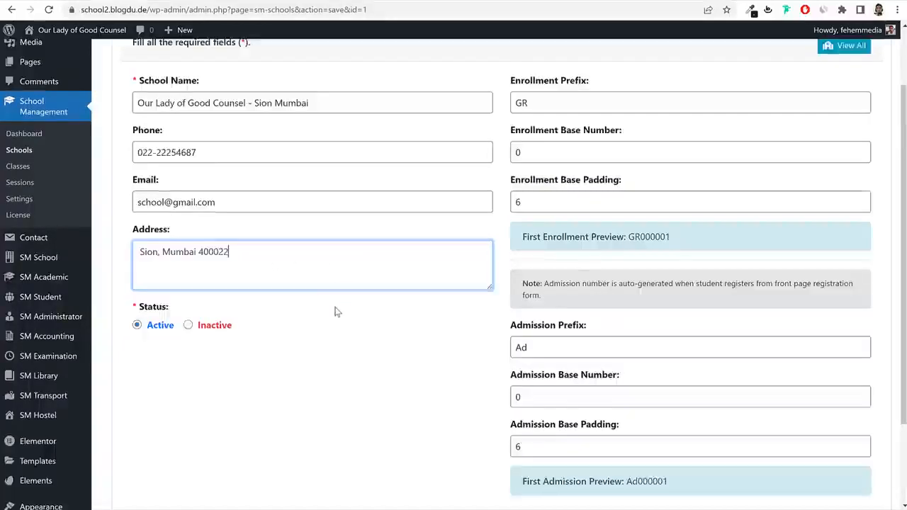
{"action": "scroll", "coordinate": [336, 312], "scroll_direction": "down", "scroll_amount": 2}
{"action": "left_click", "coordinate": [502, 429]}
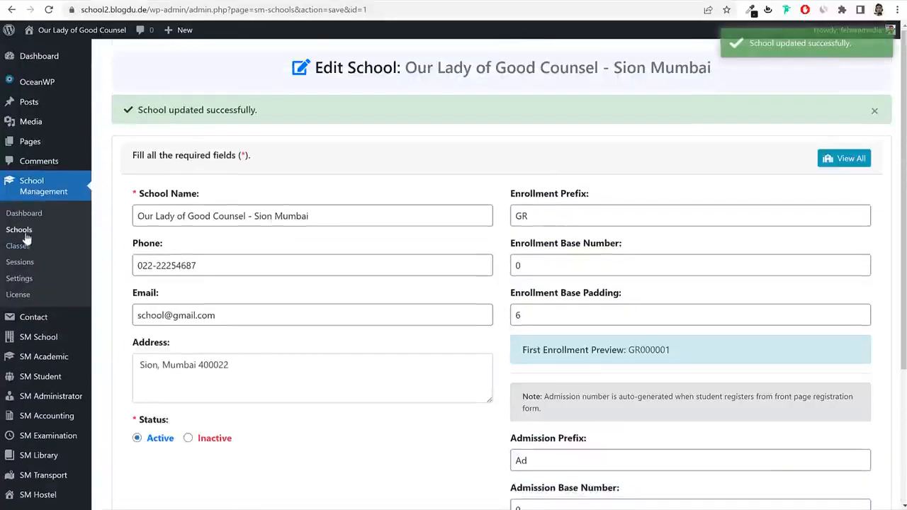
{"action": "left_click", "coordinate": [19, 230]}
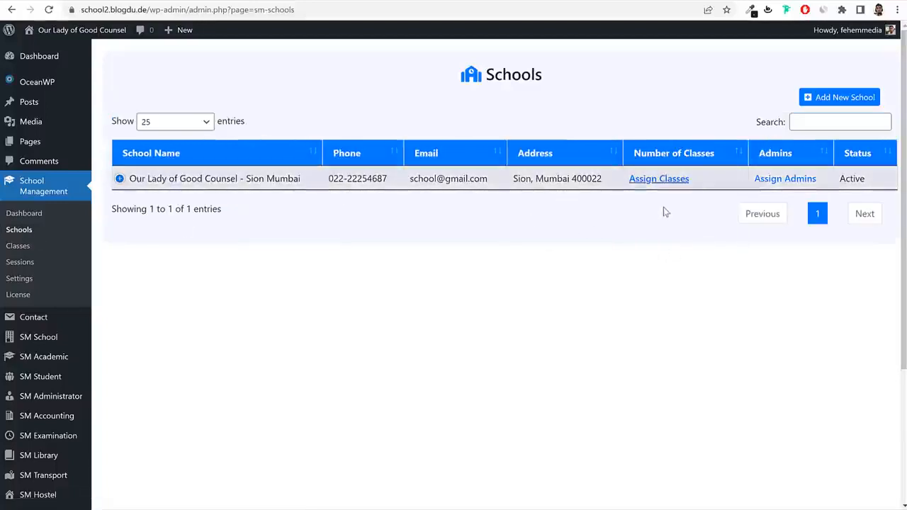
{"action": "left_click", "coordinate": [830, 103]}
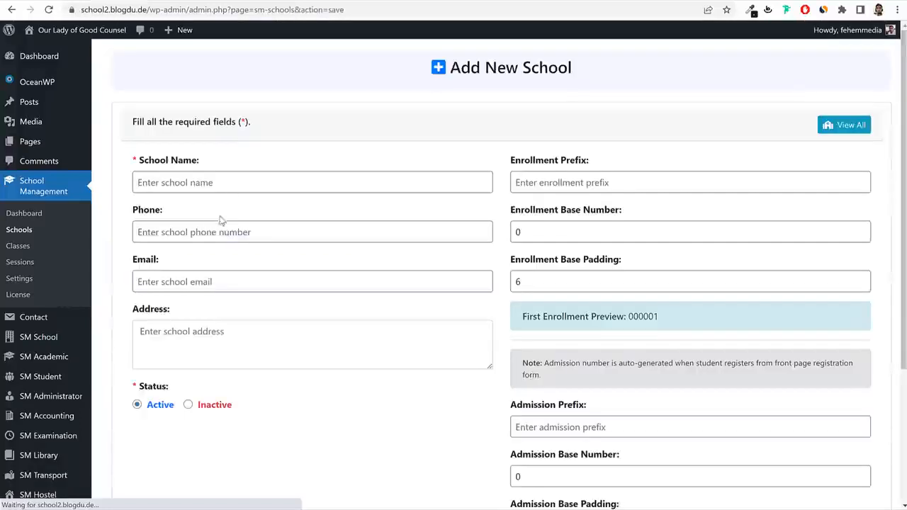
{"action": "left_click", "coordinate": [21, 229]}
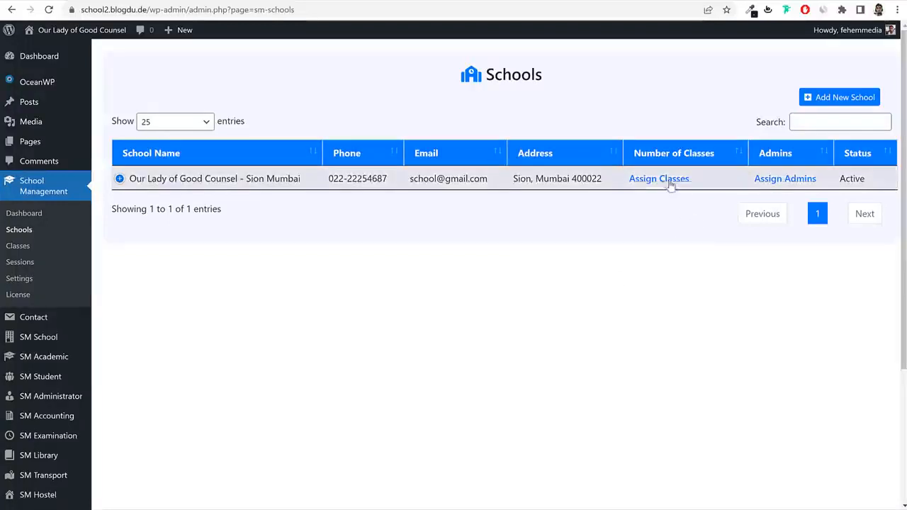
{"action": "left_click_drag", "start_coordinate": [622, 182], "coordinate": [690, 182]}
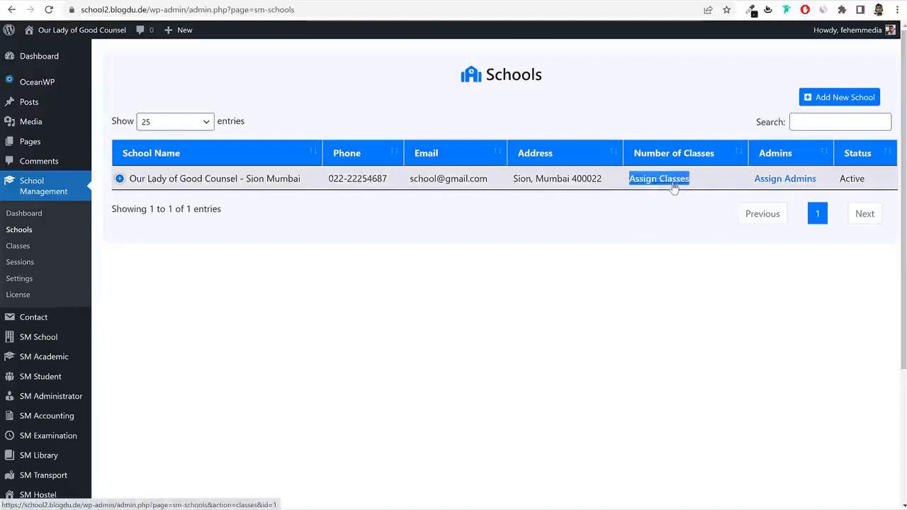
{"action": "left_click", "coordinate": [21, 246]}
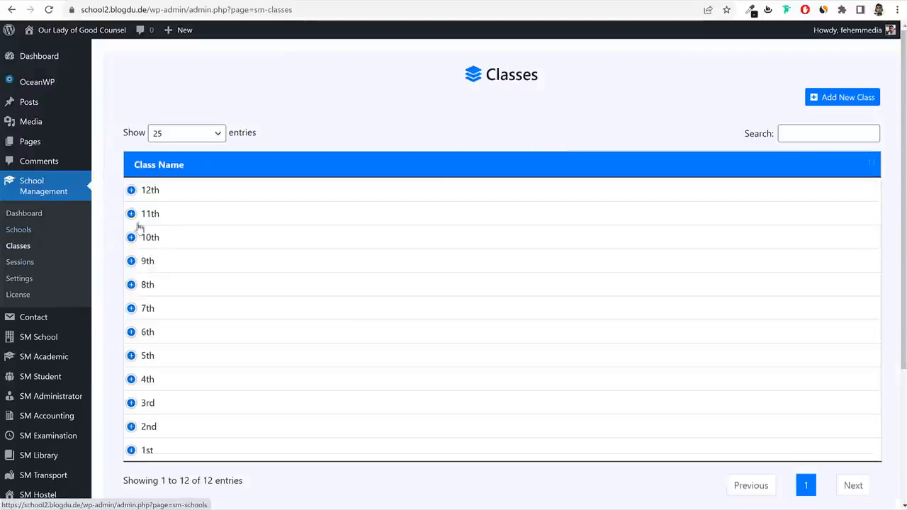
{"action": "scroll", "coordinate": [387, 344], "scroll_direction": "down", "scroll_amount": 3}
{"action": "scroll", "coordinate": [388, 345], "scroll_direction": "up", "scroll_amount": 1}
{"action": "left_click", "coordinate": [131, 317]}
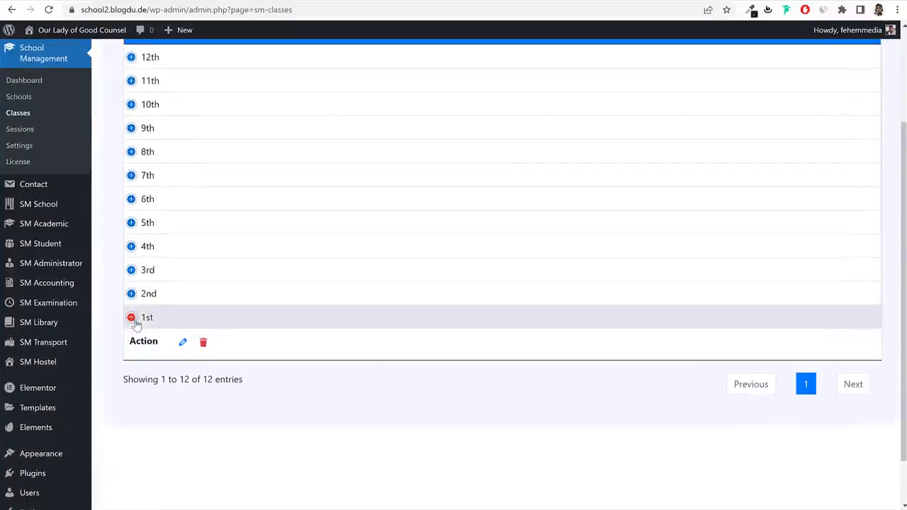
{"action": "scroll", "coordinate": [404, 333], "scroll_direction": "up", "scroll_amount": 3}
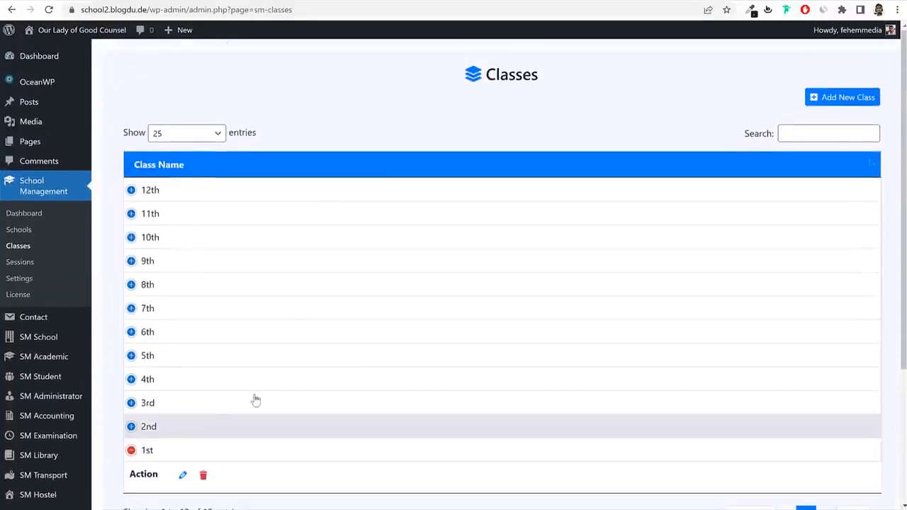
{"action": "left_click", "coordinate": [27, 231]}
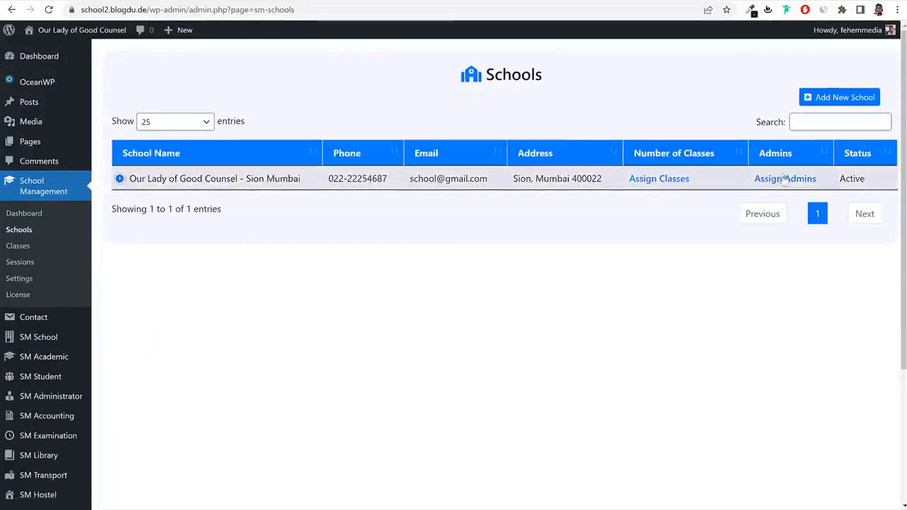
Tick classes 1st, 2nd, 3rd and 4th for the school and save the assignment.
{"action": "left_click", "coordinate": [638, 183]}
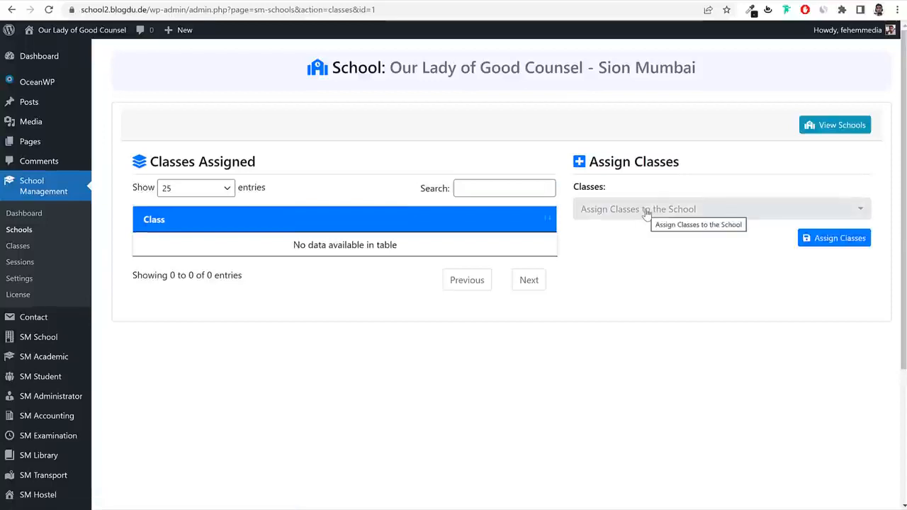
{"action": "left_click", "coordinate": [647, 215]}
{"action": "scroll", "coordinate": [653, 308], "scroll_direction": "down", "scroll_amount": 1}
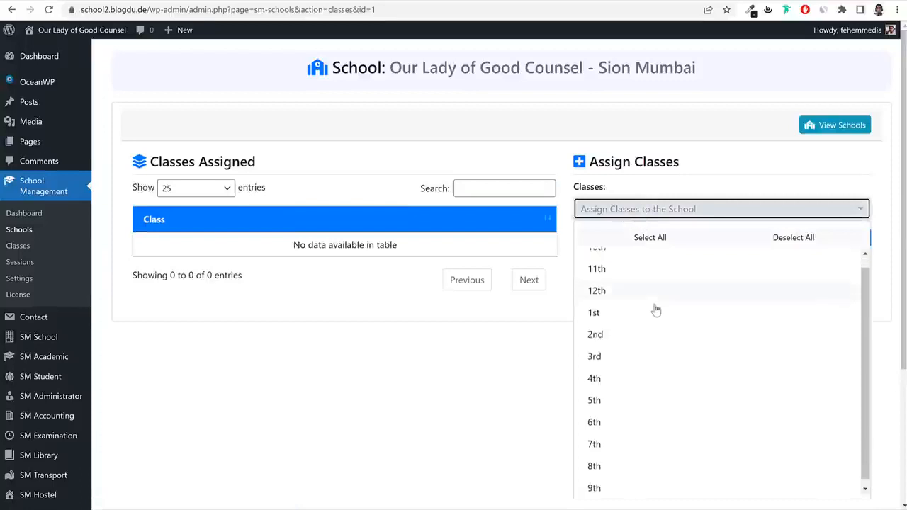
{"action": "scroll", "coordinate": [647, 367], "scroll_direction": "down", "scroll_amount": 1}
{"action": "left_click", "coordinate": [627, 267]}
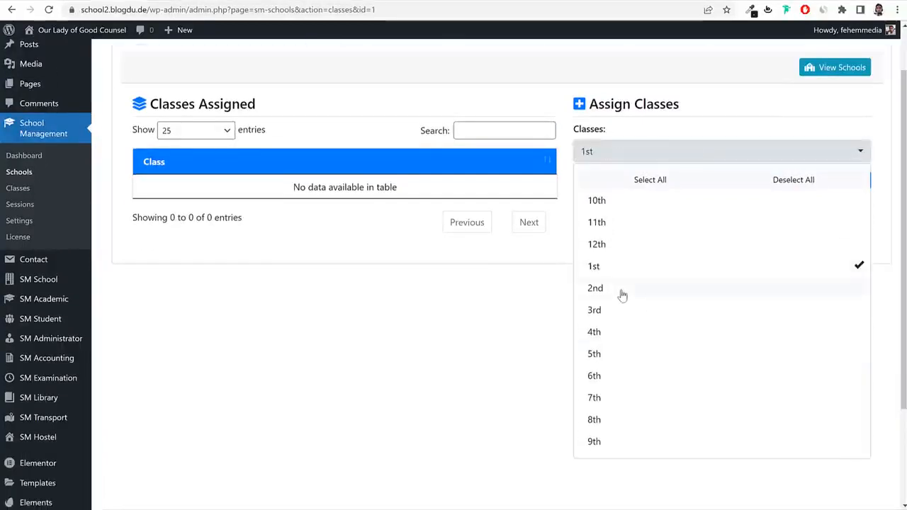
{"action": "left_click", "coordinate": [621, 290]}
{"action": "left_click", "coordinate": [616, 312]}
{"action": "left_click", "coordinate": [614, 333]}
{"action": "scroll", "coordinate": [498, 391], "scroll_direction": "up", "scroll_amount": 1}
{"action": "left_click", "coordinate": [615, 209]}
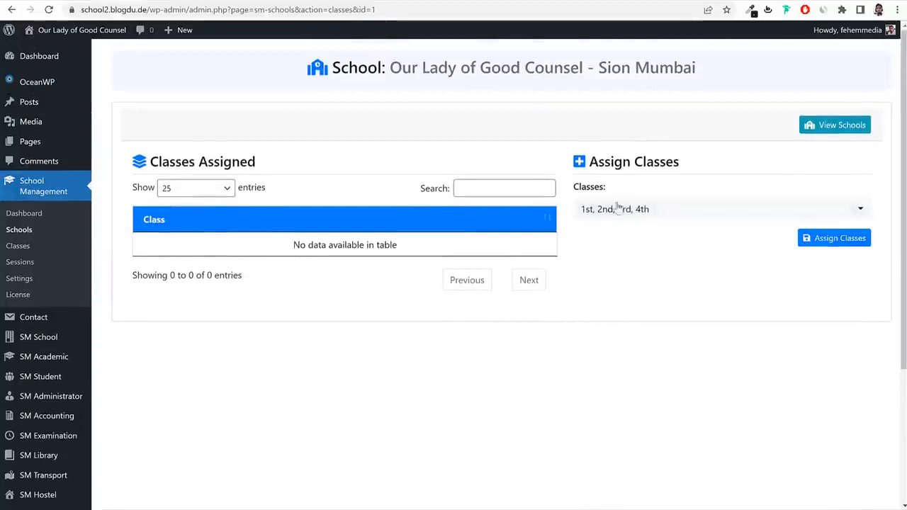
{"action": "left_click", "coordinate": [844, 245]}
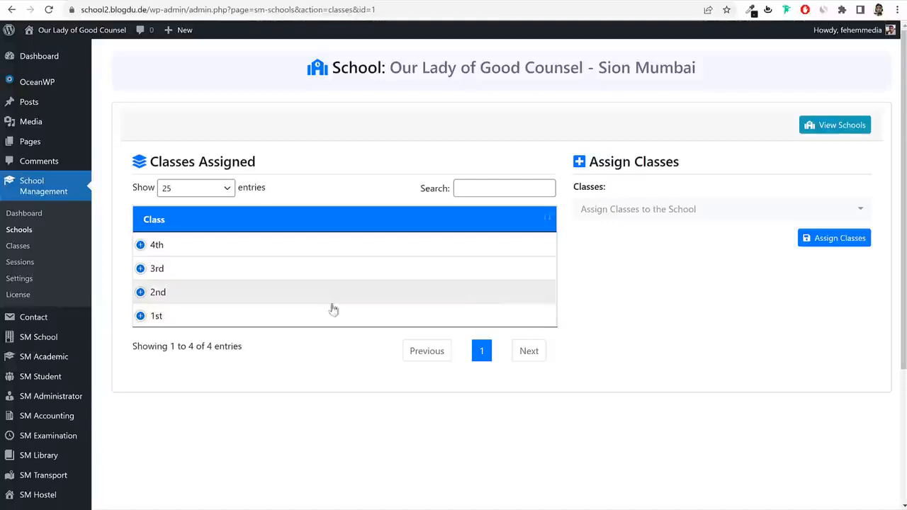
Expand and collapse the 1st class row to review the assigned classes.
{"action": "left_click", "coordinate": [290, 322]}
{"action": "left_click", "coordinate": [290, 323]}
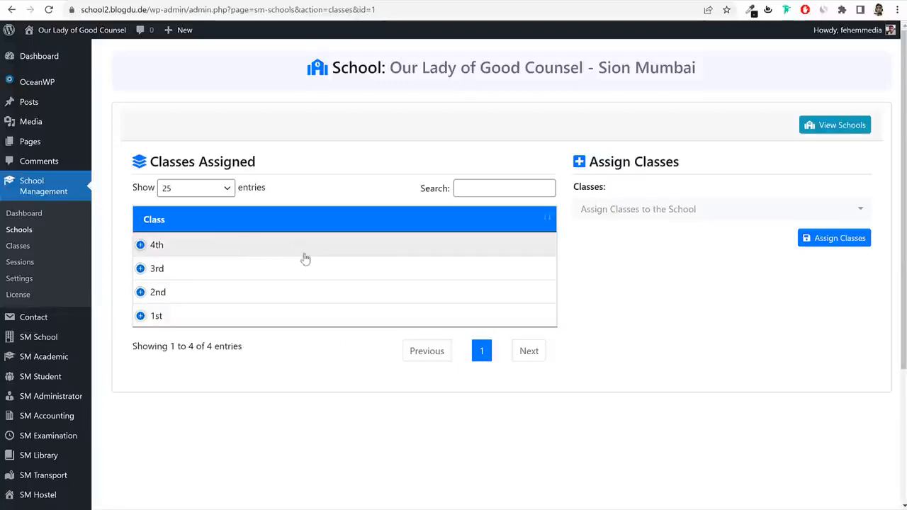
{"action": "scroll", "coordinate": [331, 316], "scroll_direction": "down", "scroll_amount": 1}
{"action": "scroll", "coordinate": [331, 316], "scroll_direction": "down", "scroll_amount": 3}
{"action": "mouse_move", "coordinate": [36, 240]}
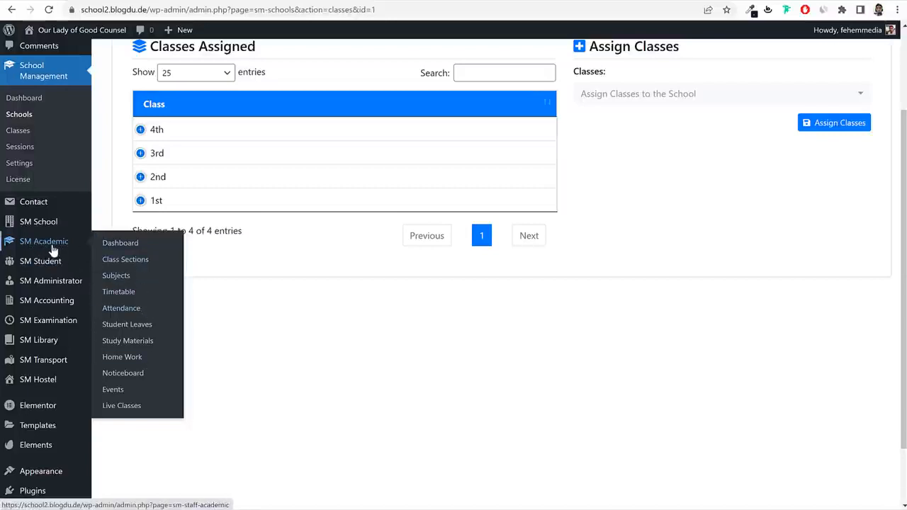
Go to Class Sections, sort classes by section count, and manage class 1st's sections.
{"action": "left_click", "coordinate": [122, 260]}
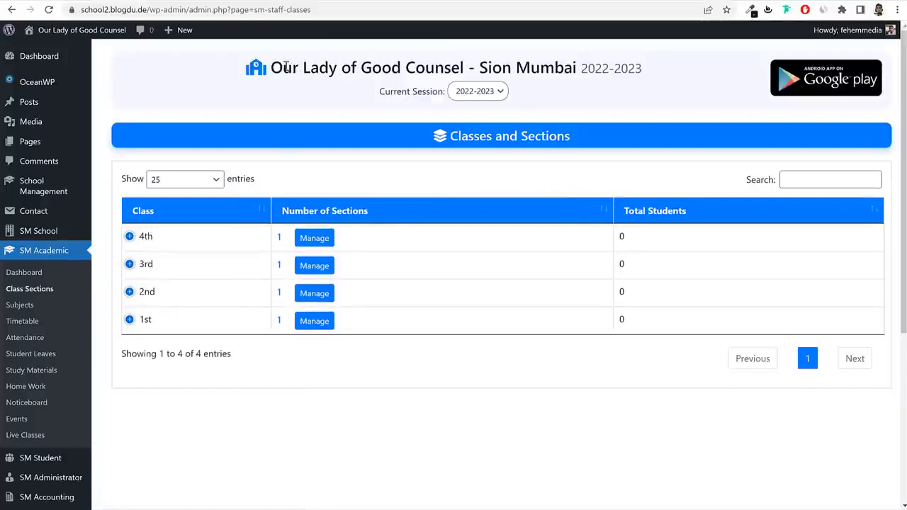
{"action": "left_click_drag", "start_coordinate": [285, 67], "coordinate": [576, 70]}
{"action": "left_click", "coordinate": [576, 71]}
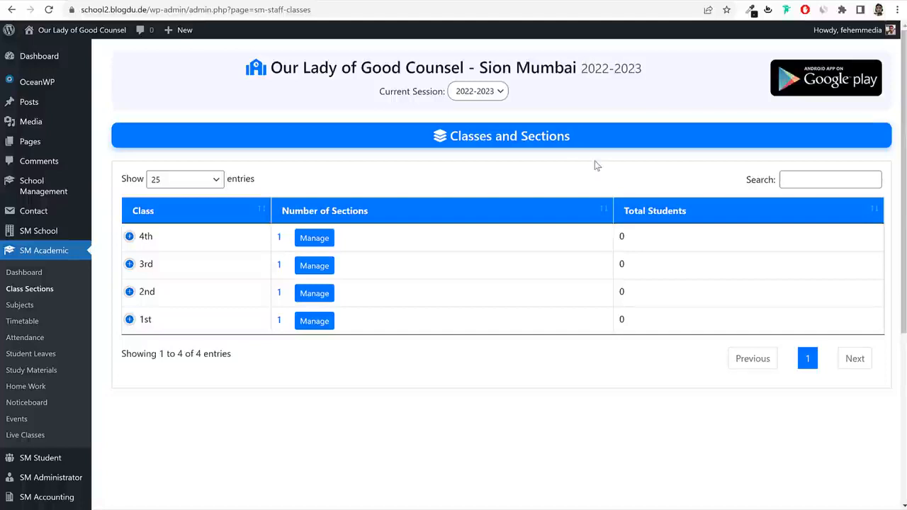
{"action": "left_click_drag", "start_coordinate": [281, 61], "coordinate": [676, 73]}
{"action": "left_click", "coordinate": [624, 54]}
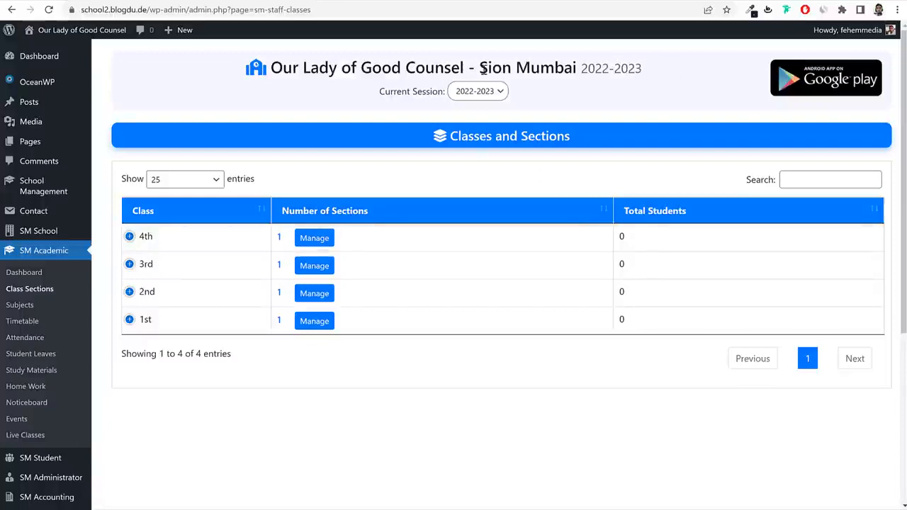
{"action": "left_click_drag", "start_coordinate": [284, 63], "coordinate": [672, 65]}
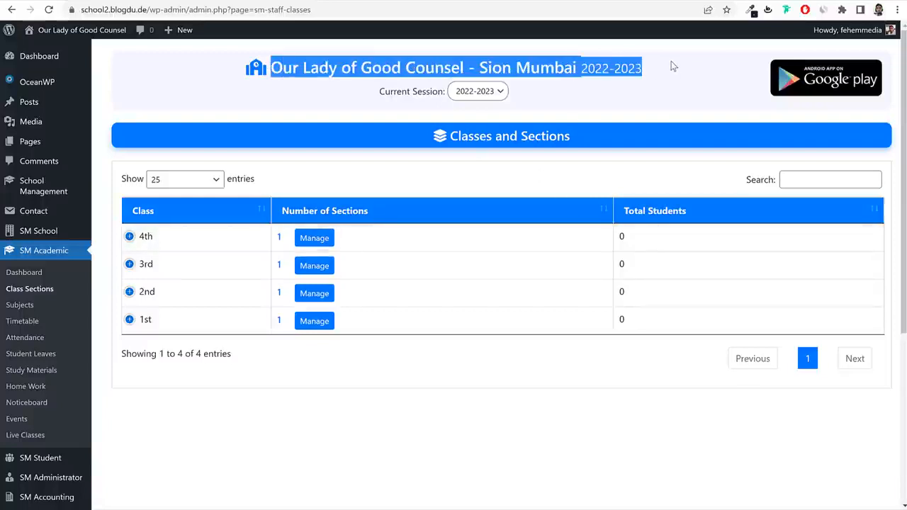
{"action": "left_click", "coordinate": [670, 65]}
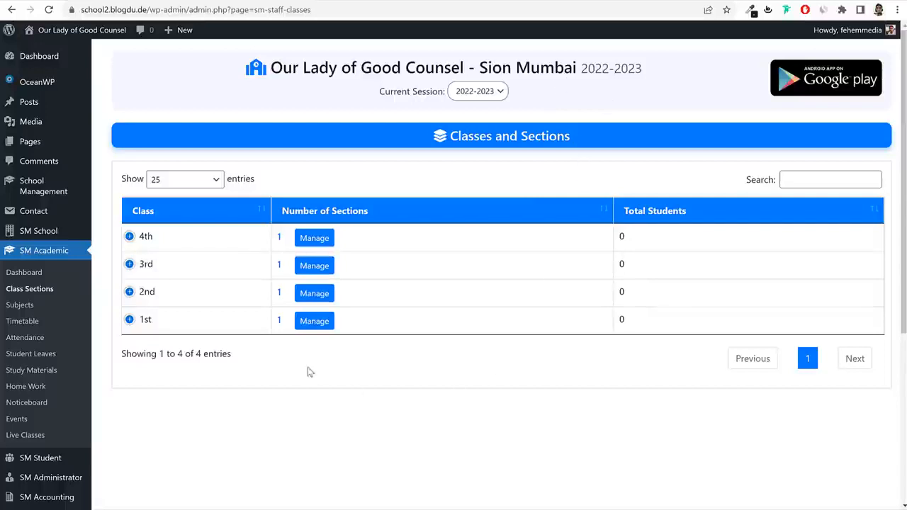
{"action": "left_click", "coordinate": [392, 210]}
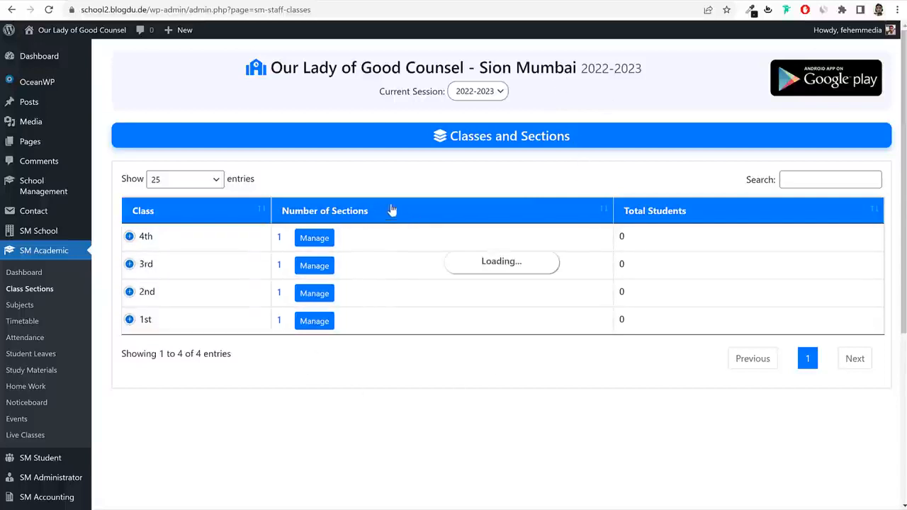
{"action": "left_click", "coordinate": [324, 240]}
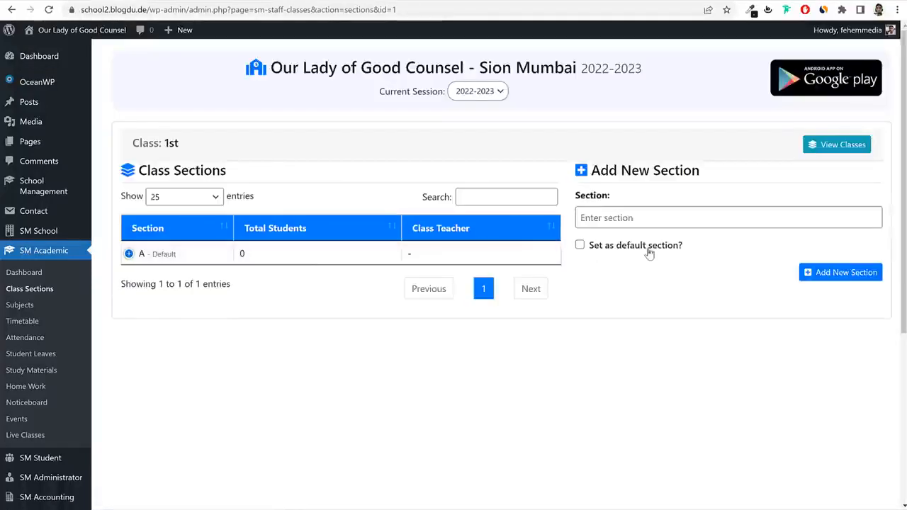
Open section A's edit form, then leave it unchanged and return to the sections list.
{"action": "left_click", "coordinate": [130, 256]}
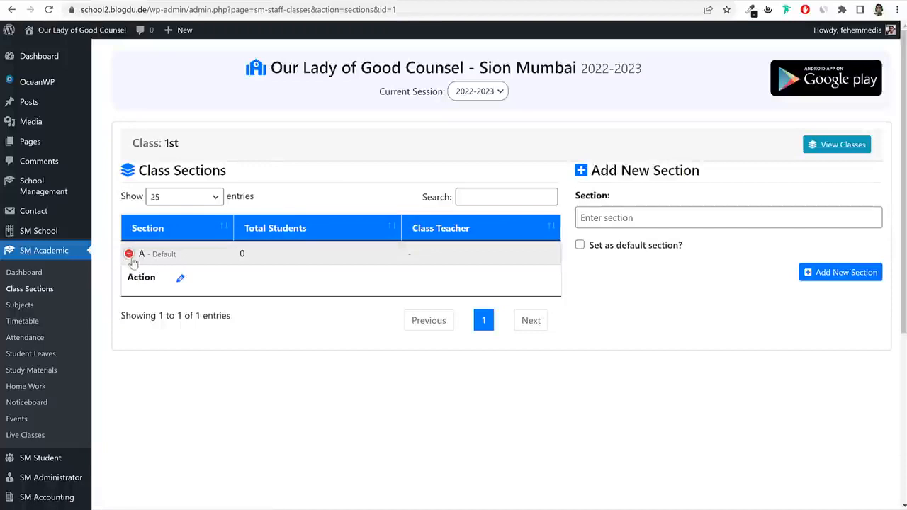
{"action": "left_click", "coordinate": [180, 278]}
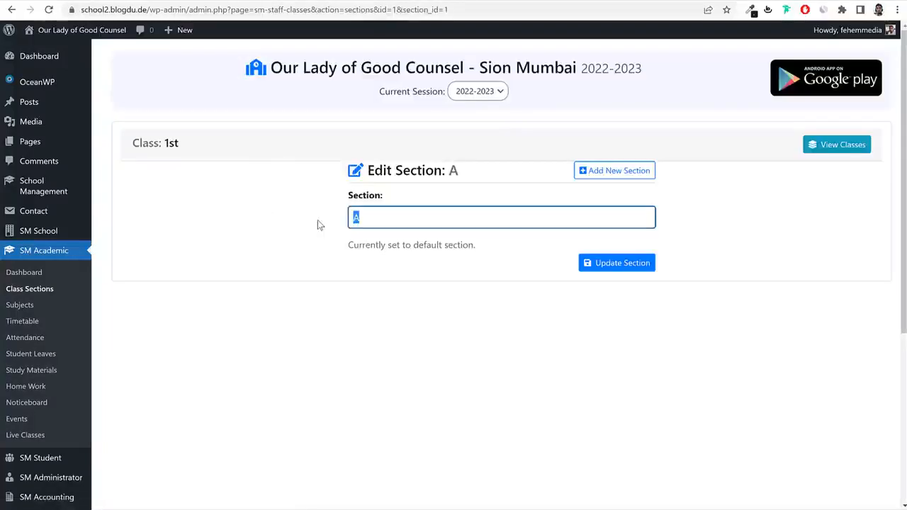
{"action": "key", "text": "Right"}
{"action": "key", "text": "BackSpace"}
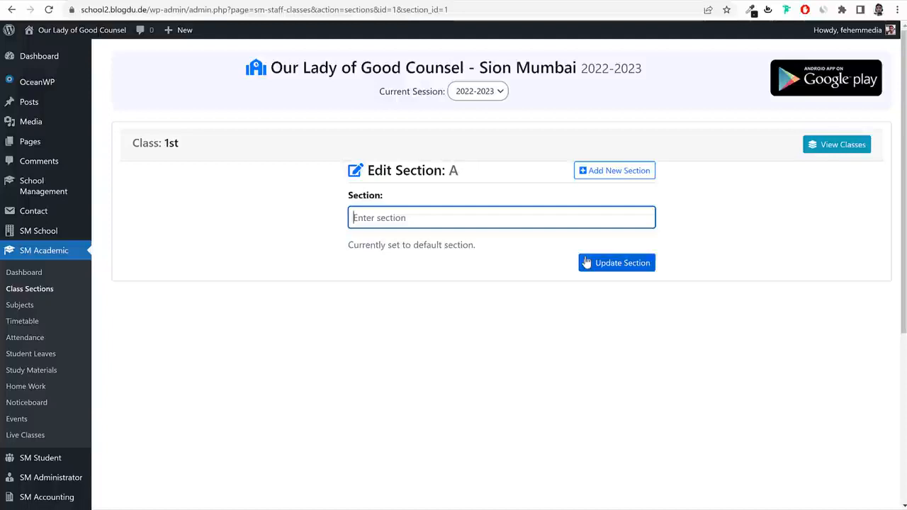
{"action": "left_click", "coordinate": [602, 258]}
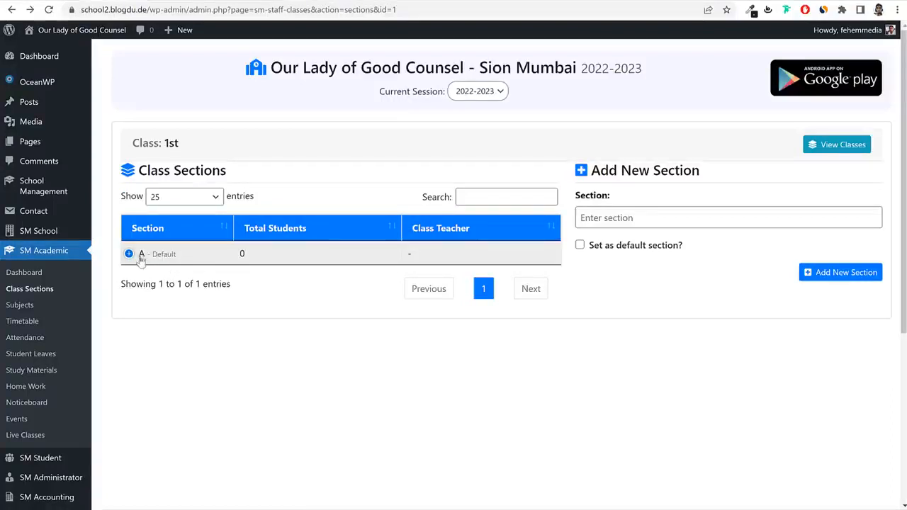
Add sections B, C and D to class 1st, then return to all classes.
{"action": "left_click", "coordinate": [700, 215]}
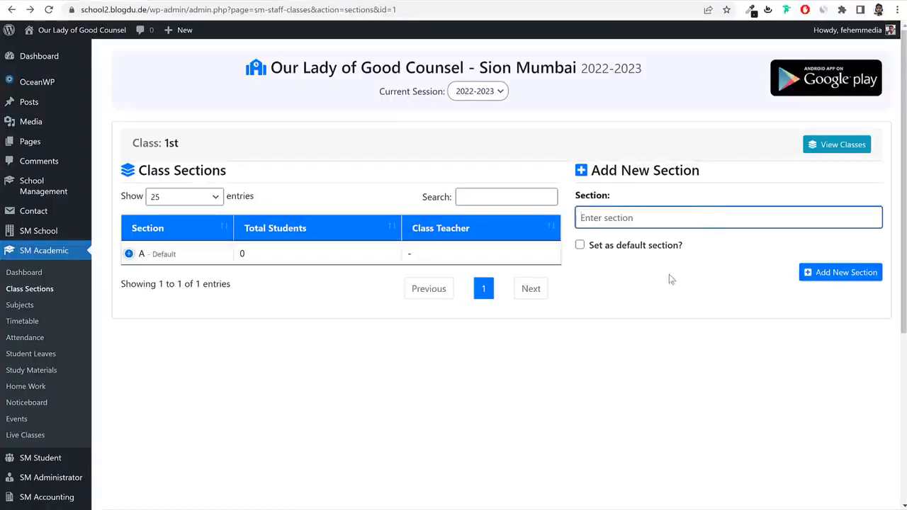
{"action": "type", "text": "B"}
{"action": "left_click", "coordinate": [820, 272]}
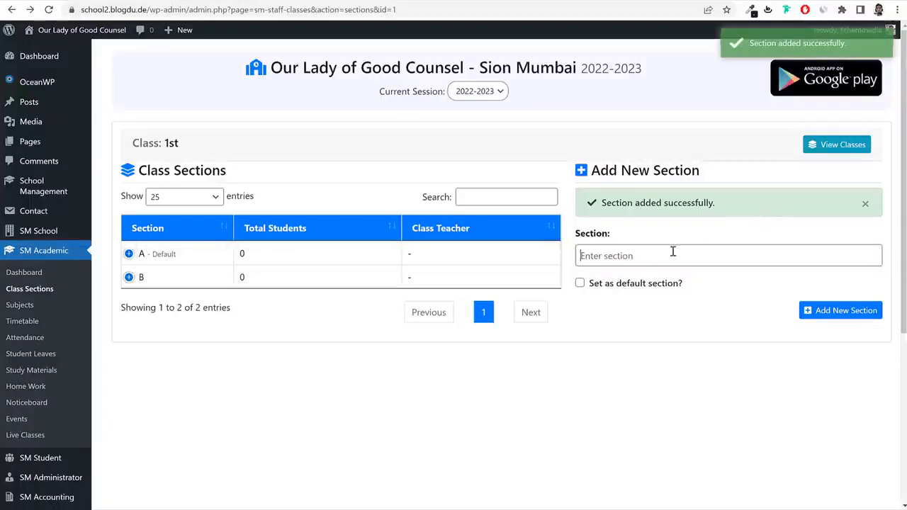
{"action": "left_click", "coordinate": [673, 252]}
{"action": "type", "text": "C"}
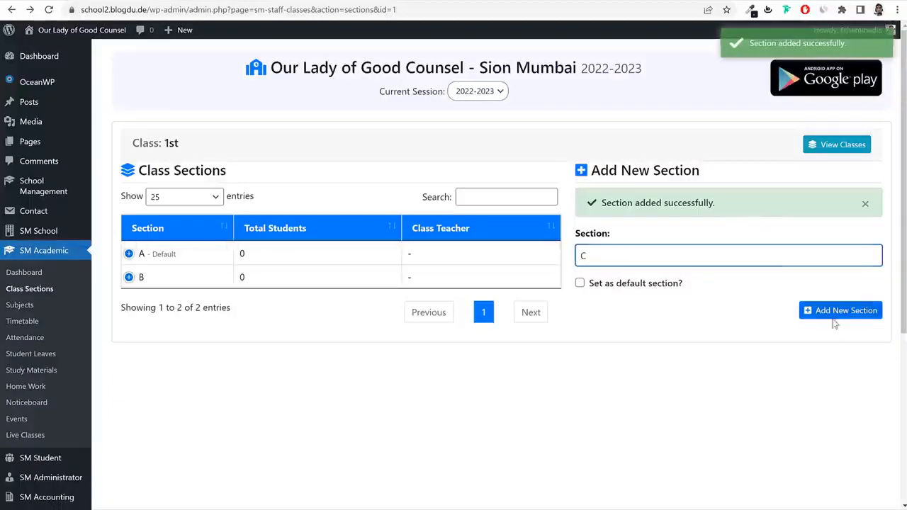
{"action": "left_click", "coordinate": [832, 314]}
{"action": "left_click", "coordinate": [673, 257]}
{"action": "type", "text": "D"}
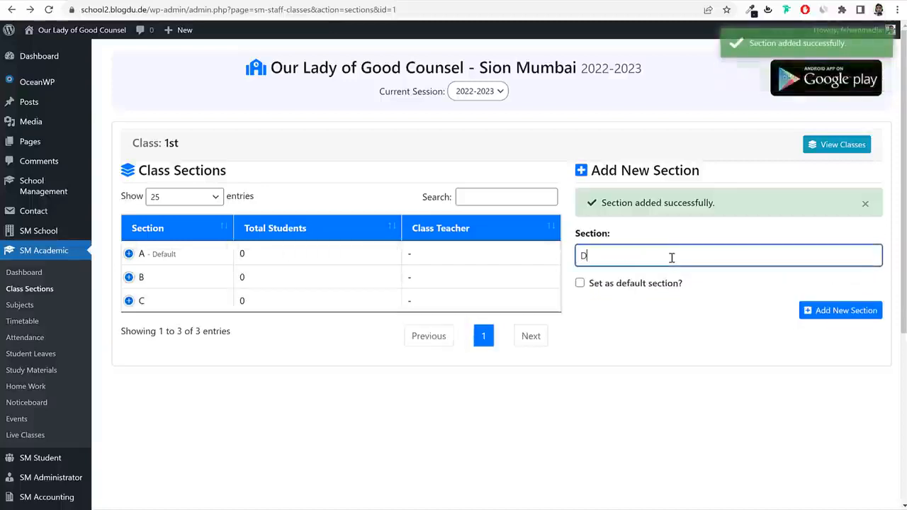
{"action": "left_click", "coordinate": [840, 313]}
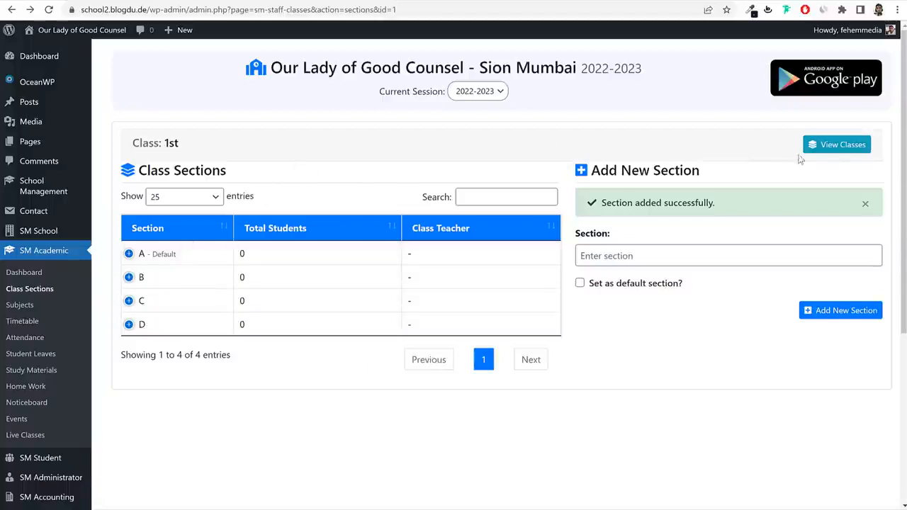
{"action": "left_click", "coordinate": [833, 147]}
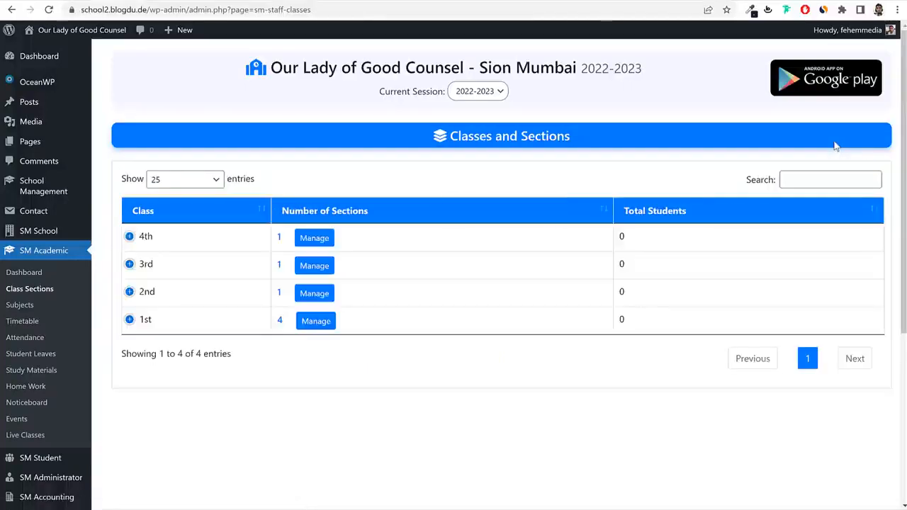
Add sections B, C and D to class 2nd.
{"action": "left_click", "coordinate": [314, 294]}
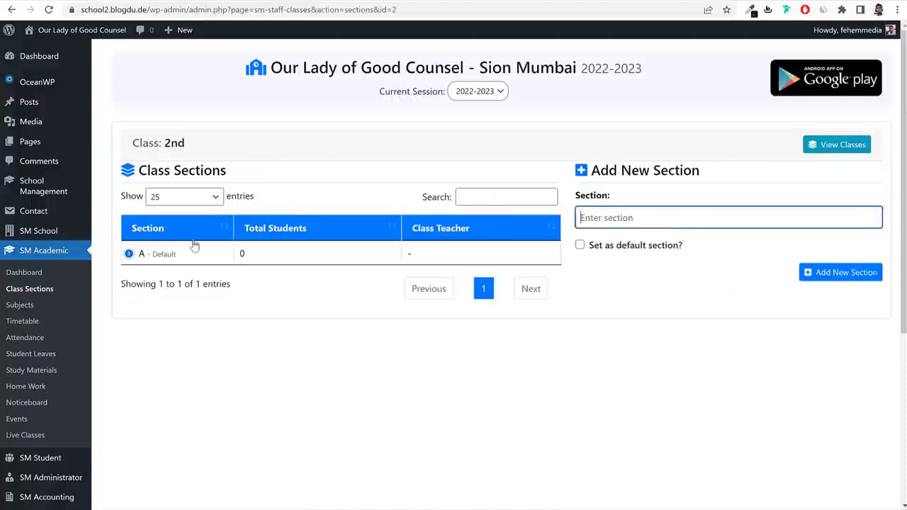
{"action": "type", "text": "B"}
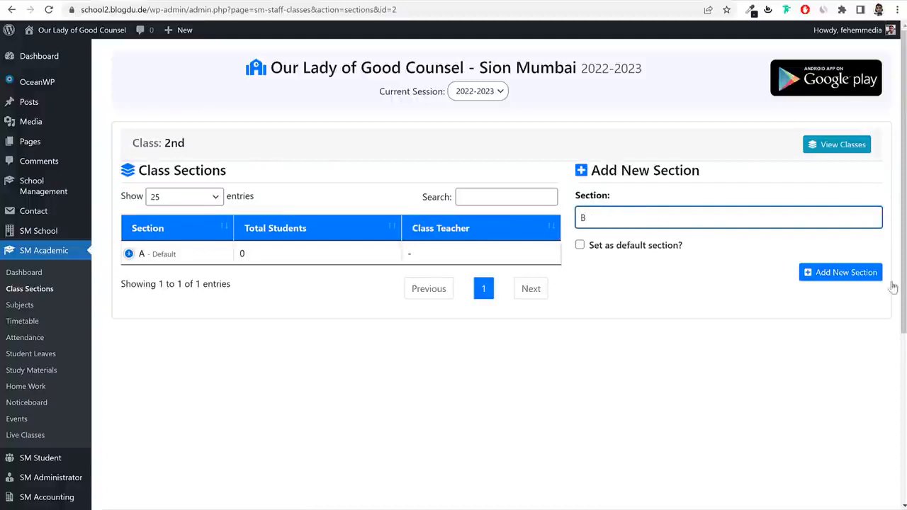
{"action": "left_click", "coordinate": [858, 276]}
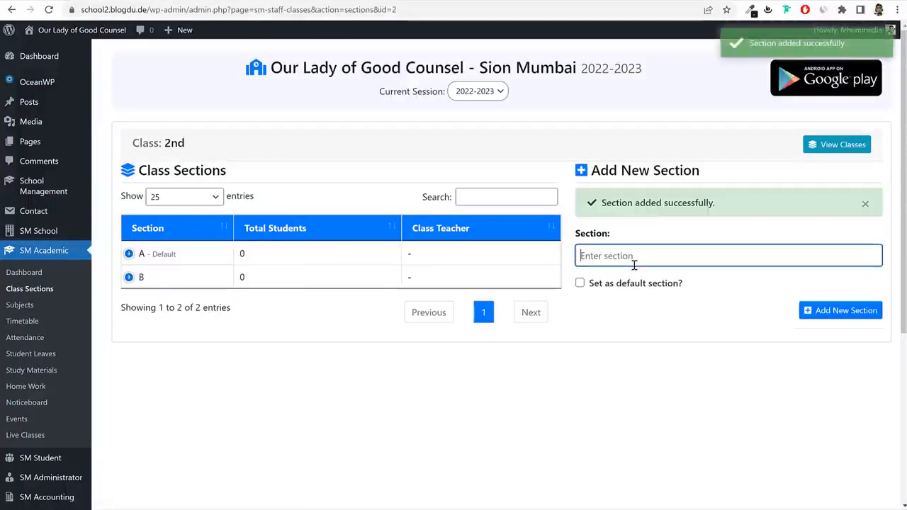
{"action": "type", "text": "C"}
{"action": "key", "text": "Return"}
{"action": "type", "text": "D"}
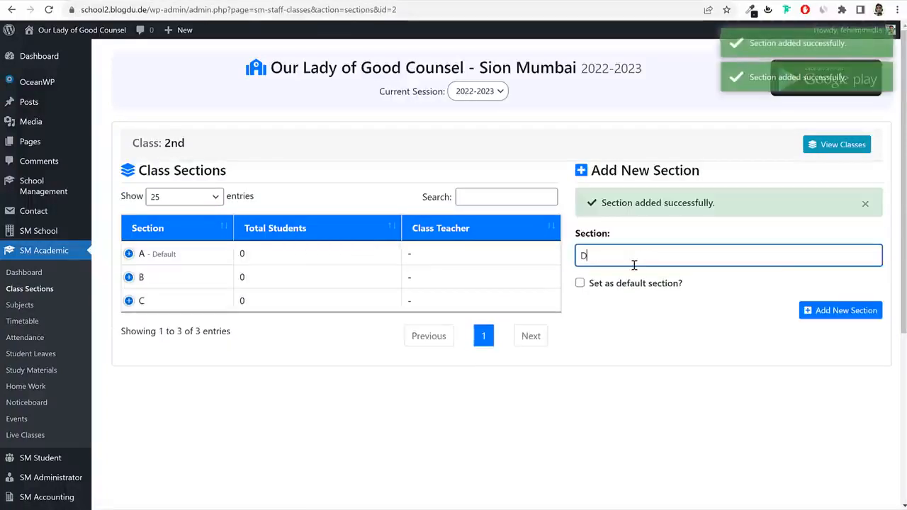
{"action": "key", "text": "Return"}
{"action": "left_click", "coordinate": [847, 144]}
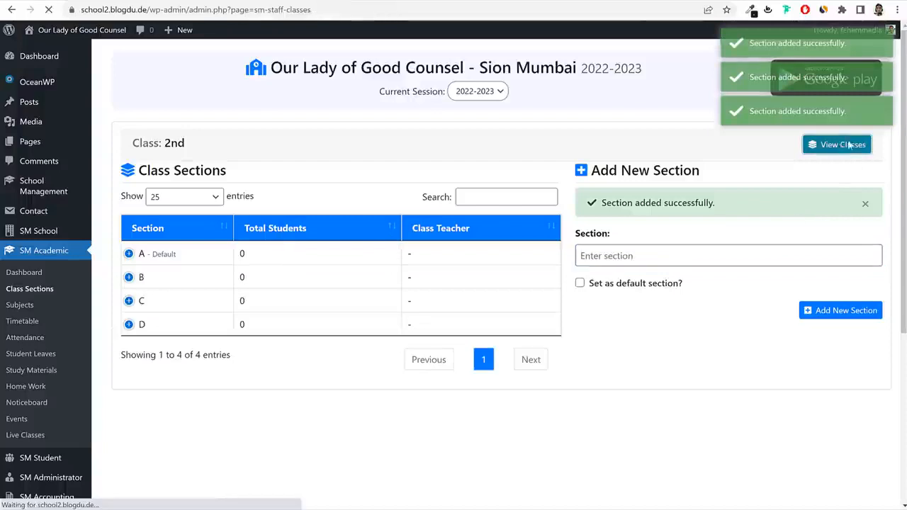
Add sections B and C to class 3rd.
{"action": "left_click", "coordinate": [309, 272]}
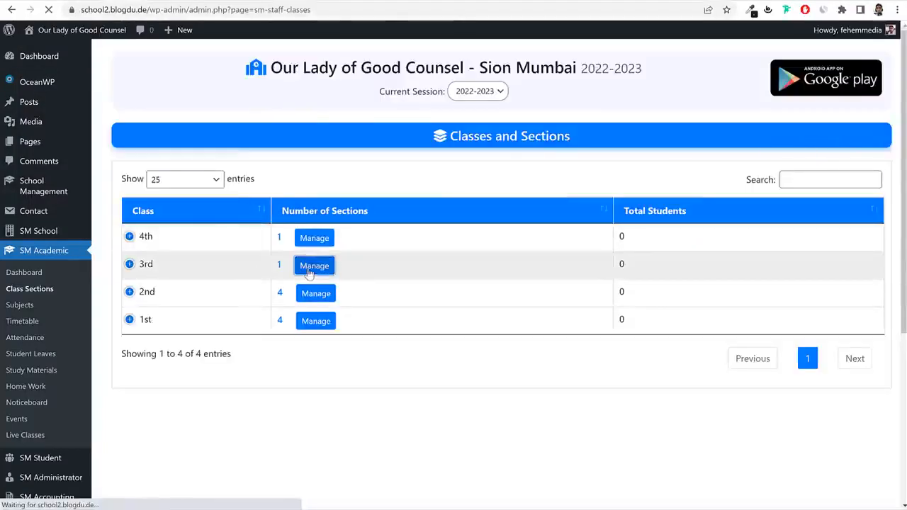
{"action": "left_click", "coordinate": [703, 221]}
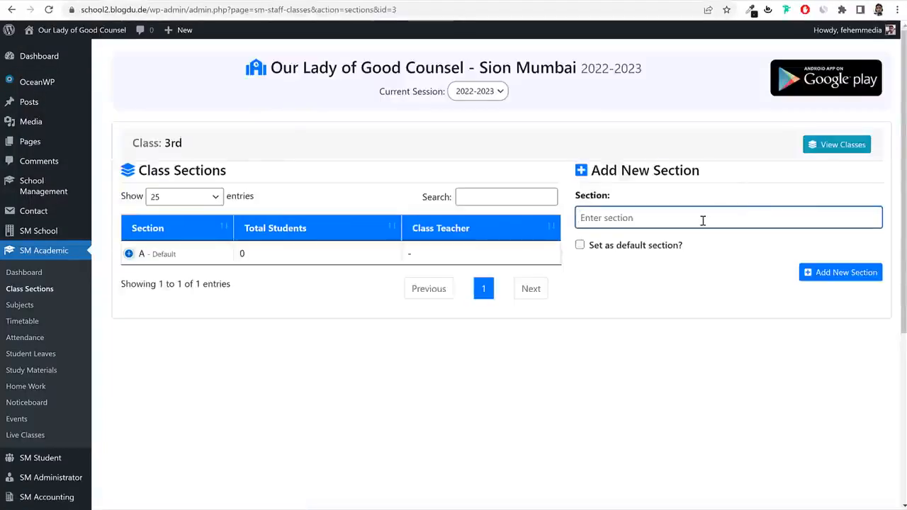
{"action": "type", "text": "B"}
{"action": "key", "text": "Return"}
{"action": "type", "text": "C"}
{"action": "key", "text": "Return"}
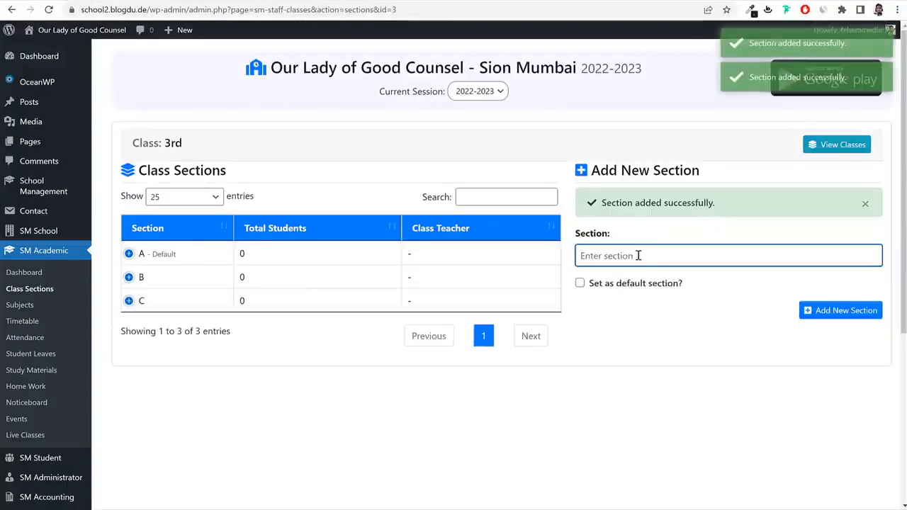
{"action": "left_click", "coordinate": [839, 144]}
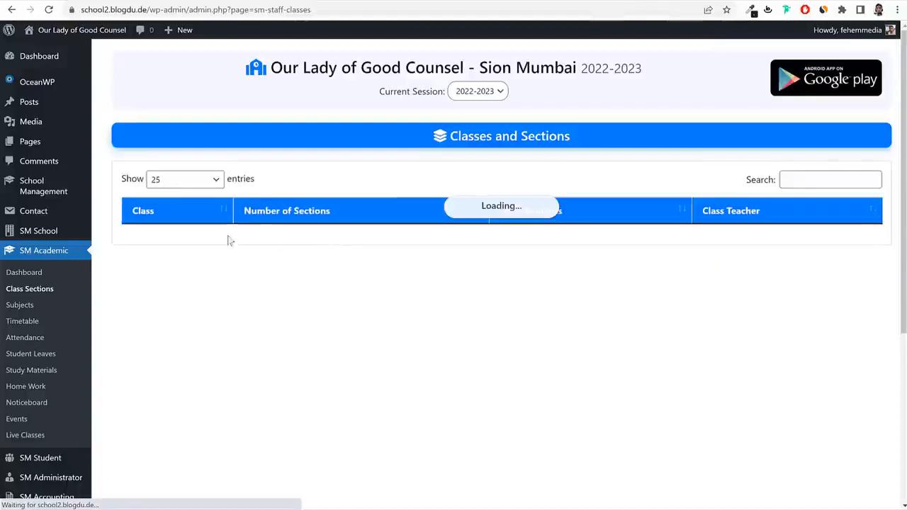
Add sections B, C and D to class 4th, then return to the classes overview.
{"action": "left_click", "coordinate": [314, 238]}
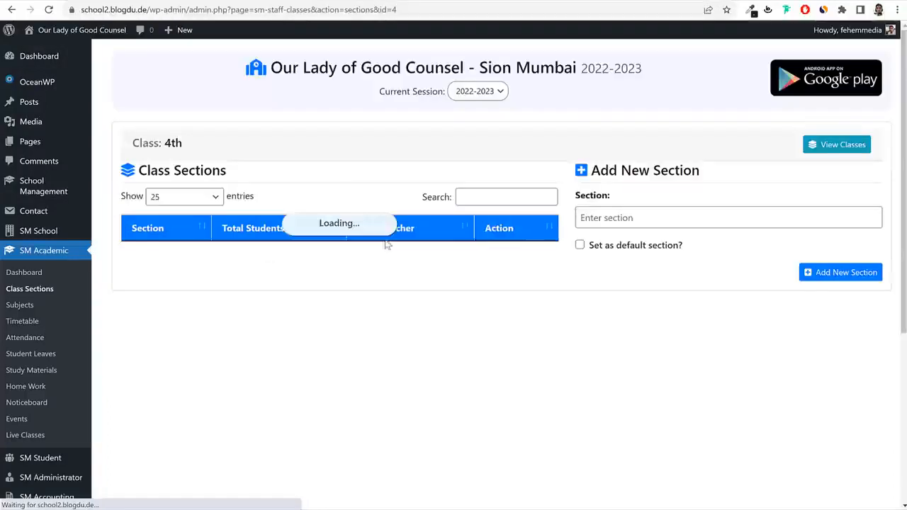
{"action": "left_click", "coordinate": [712, 218]}
{"action": "type", "text": "B"}
{"action": "key", "text": "Return"}
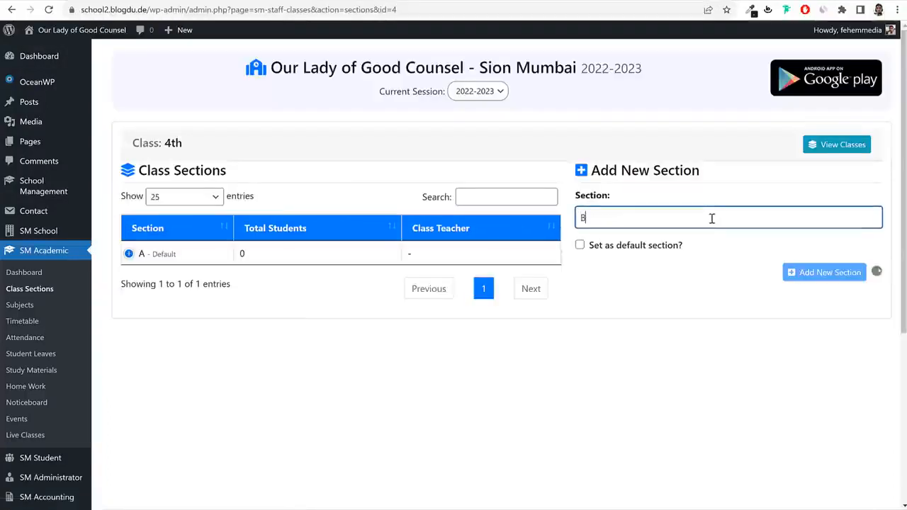
{"action": "type", "text": "C"}
{"action": "key", "text": "Return"}
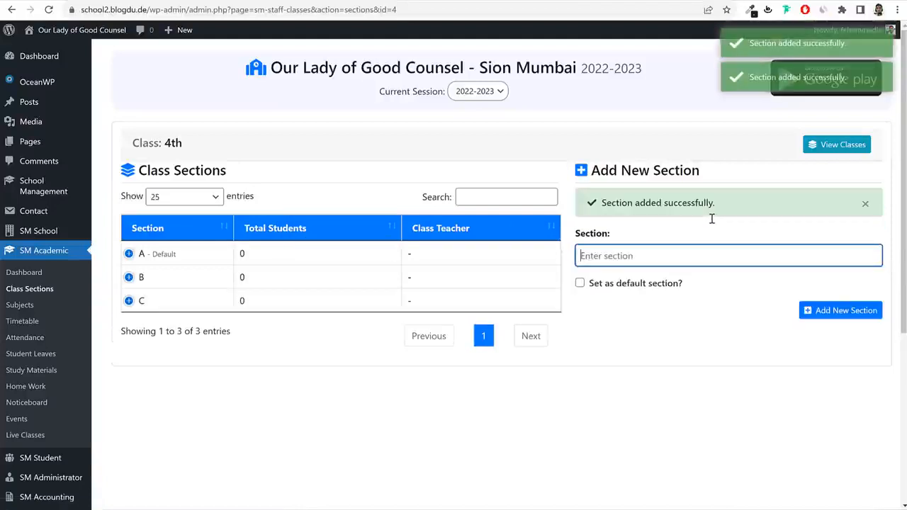
{"action": "type", "text": "D"}
{"action": "key", "text": "Return"}
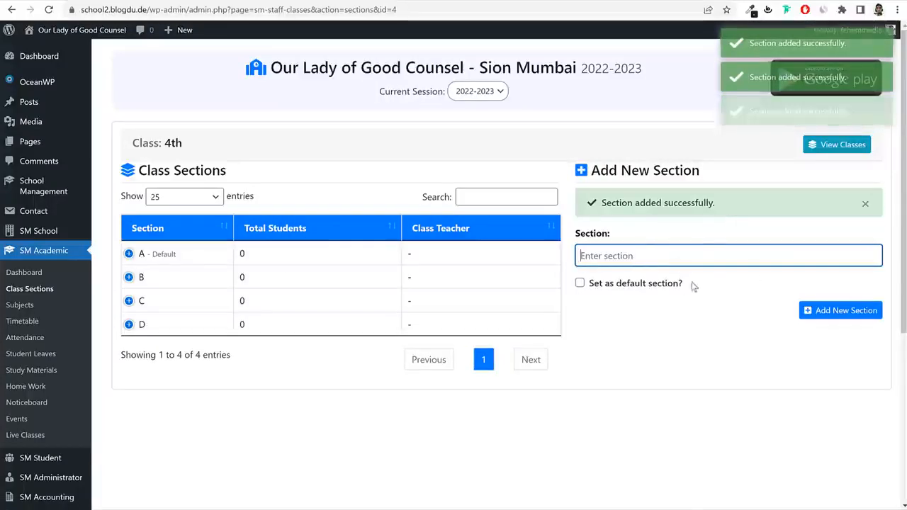
{"action": "left_click", "coordinate": [39, 294]}
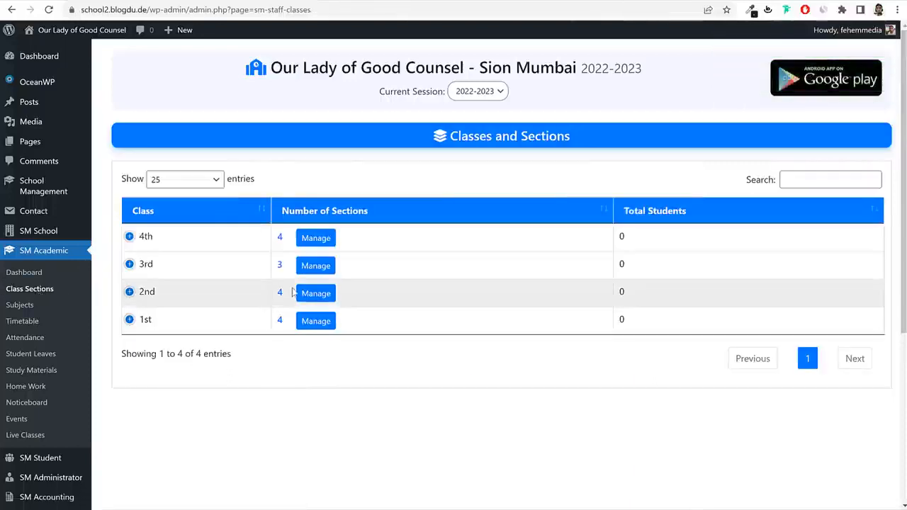
Check class 1st's section count of 4, then reveal the SM Administrator submenu.
{"action": "left_click_drag", "start_coordinate": [164, 321], "coordinate": [135, 319]}
{"action": "left_click_drag", "start_coordinate": [277, 332], "coordinate": [280, 314]}
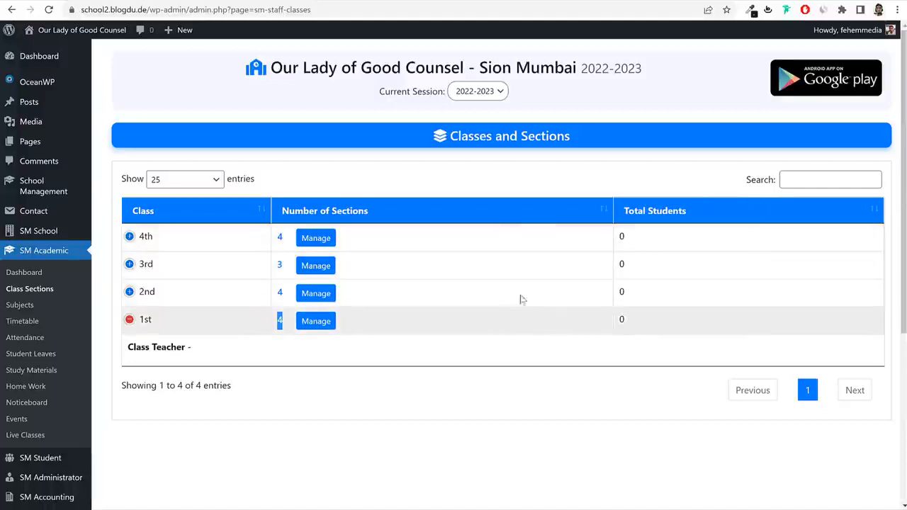
{"action": "scroll", "coordinate": [557, 309], "scroll_direction": "down", "scroll_amount": 5}
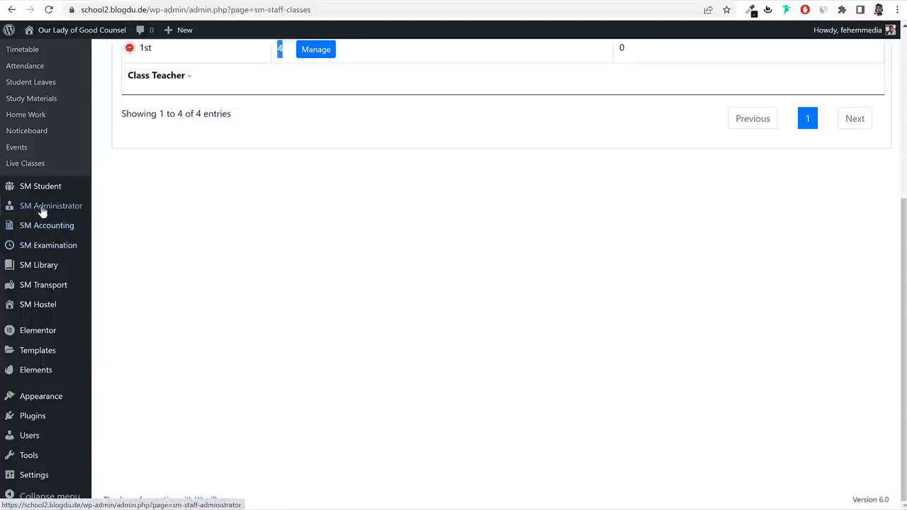
{"action": "mouse_move", "coordinate": [27, 210]}
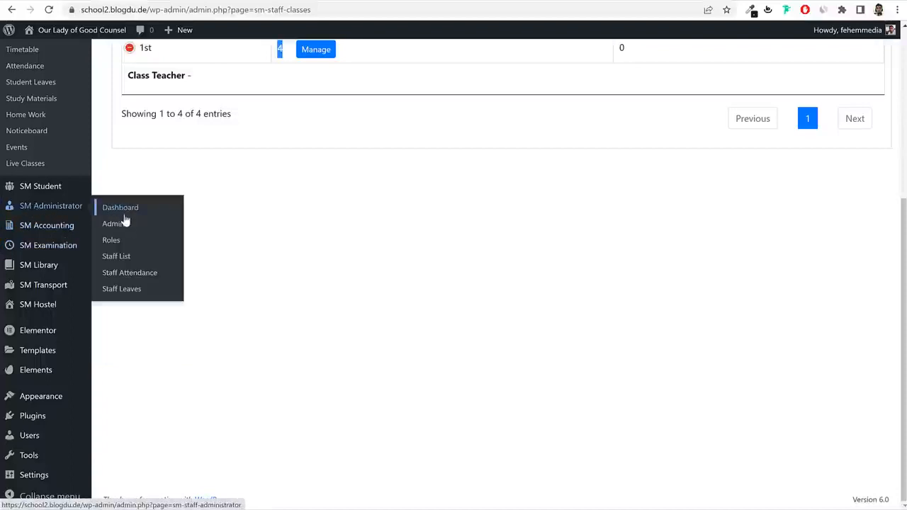
Open Roles under SM Administrator and start a new role named Teacher.
{"action": "left_click", "coordinate": [115, 242]}
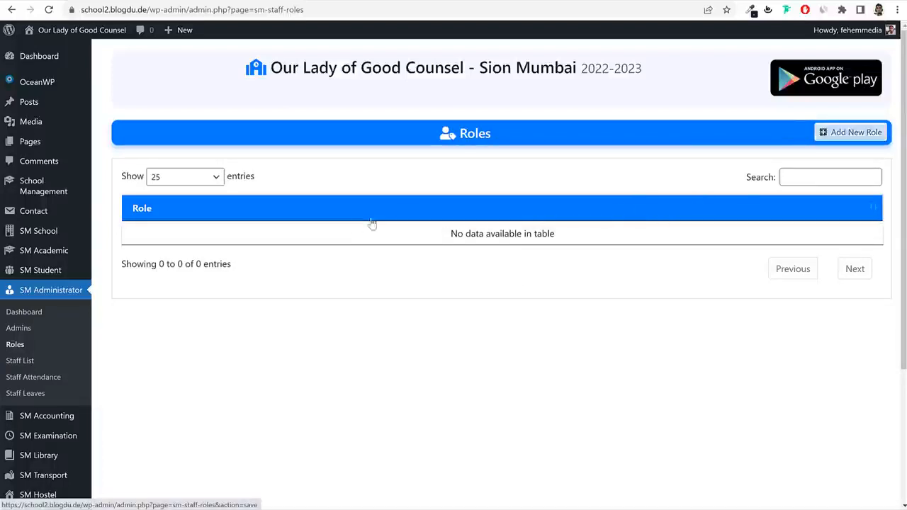
{"action": "left_click", "coordinate": [835, 139]}
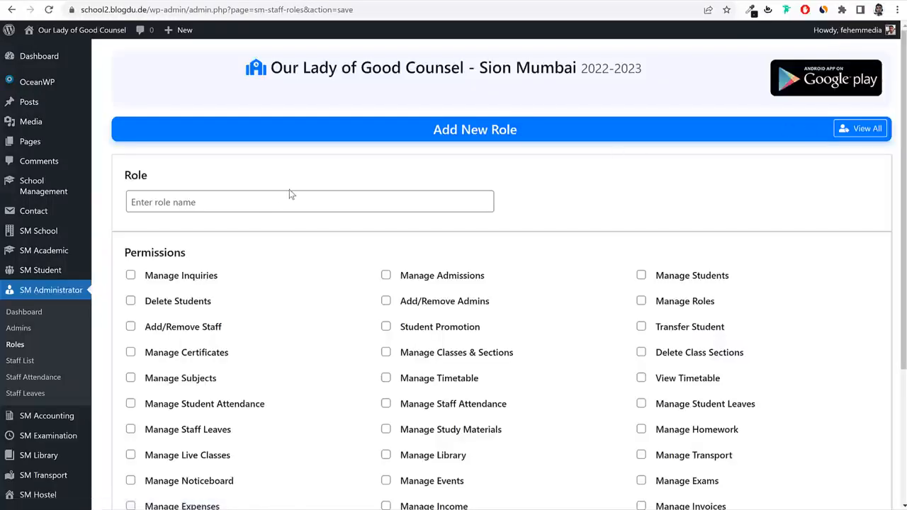
{"action": "left_click", "coordinate": [289, 193]}
{"action": "type", "text": "Teacher"}
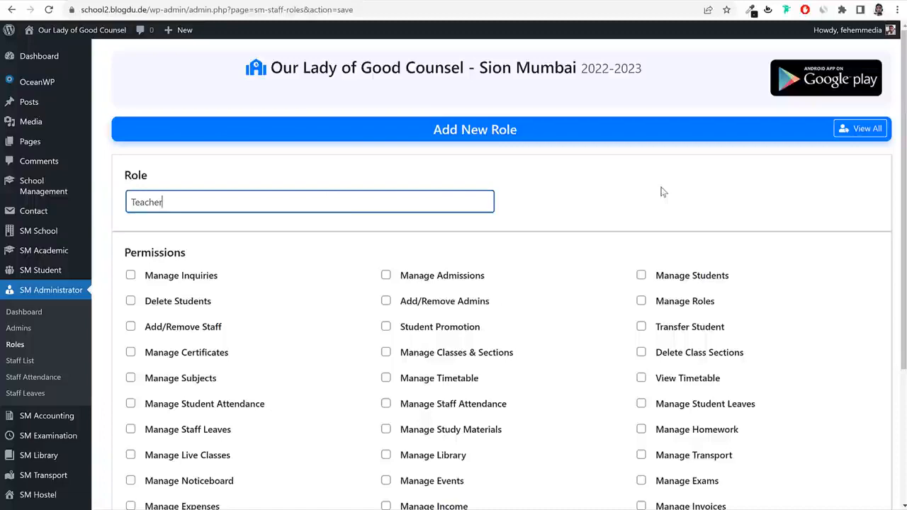
{"action": "left_click", "coordinate": [663, 191]}
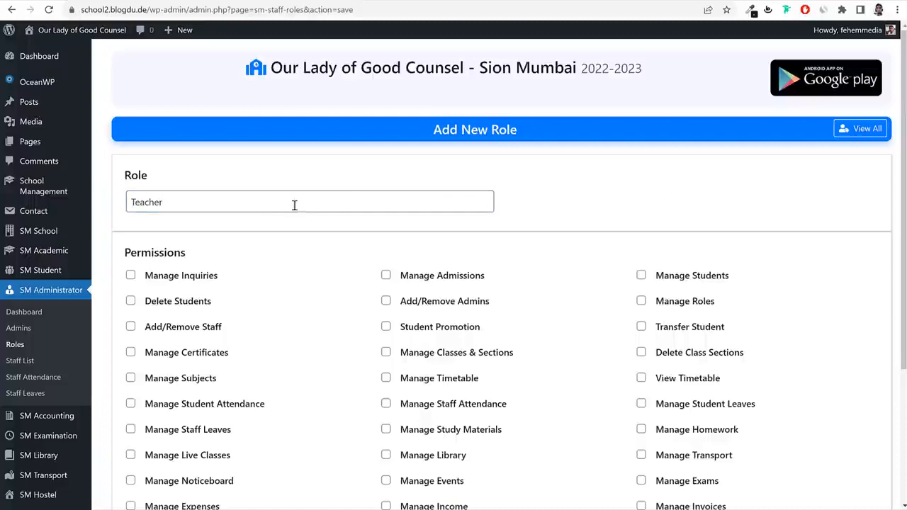
{"action": "scroll", "coordinate": [744, 205], "scroll_direction": "down", "scroll_amount": 2}
{"action": "scroll", "coordinate": [219, 142], "scroll_direction": "up", "scroll_amount": 1}
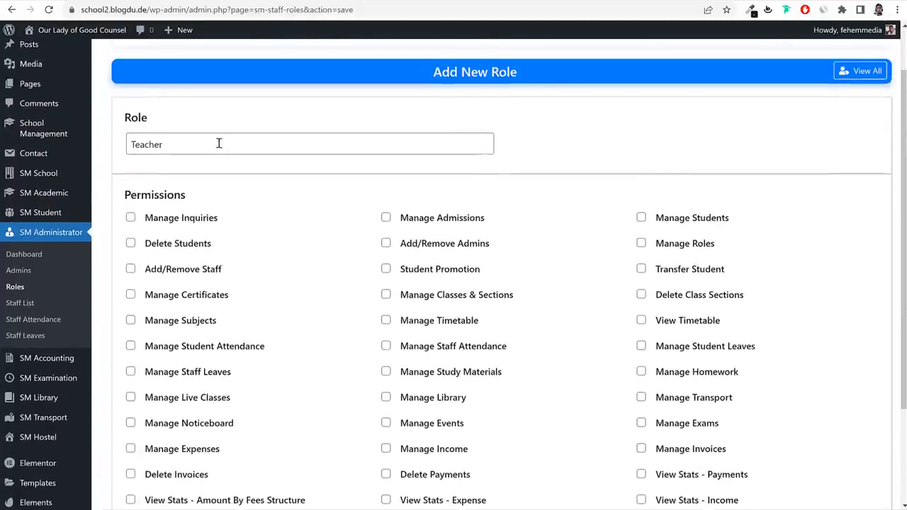
{"action": "double_click", "coordinate": [252, 139]}
{"action": "left_click", "coordinate": [618, 154]}
Grant Manage Students, Student Promotion, Transfer Student and Manage Certificates permissions.
{"action": "scroll", "coordinate": [829, 187], "scroll_direction": "down", "scroll_amount": 2}
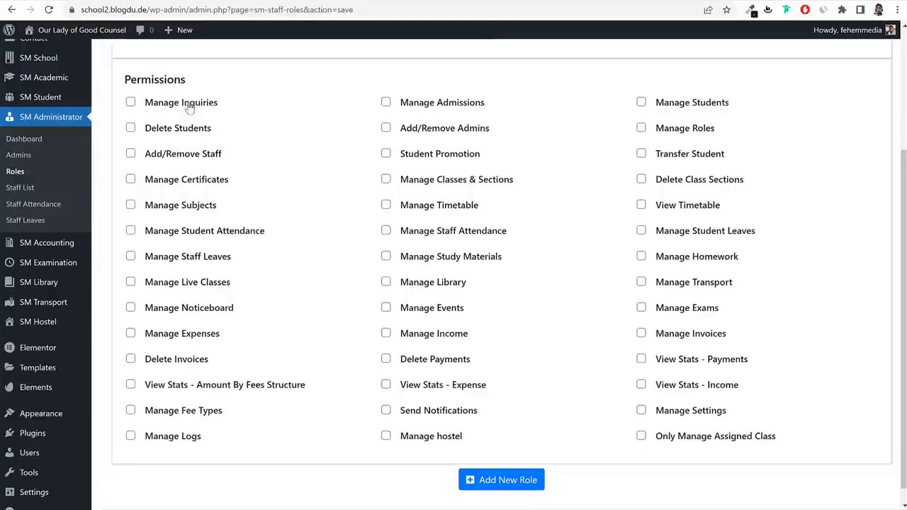
{"action": "left_click_drag", "start_coordinate": [219, 105], "coordinate": [144, 103]}
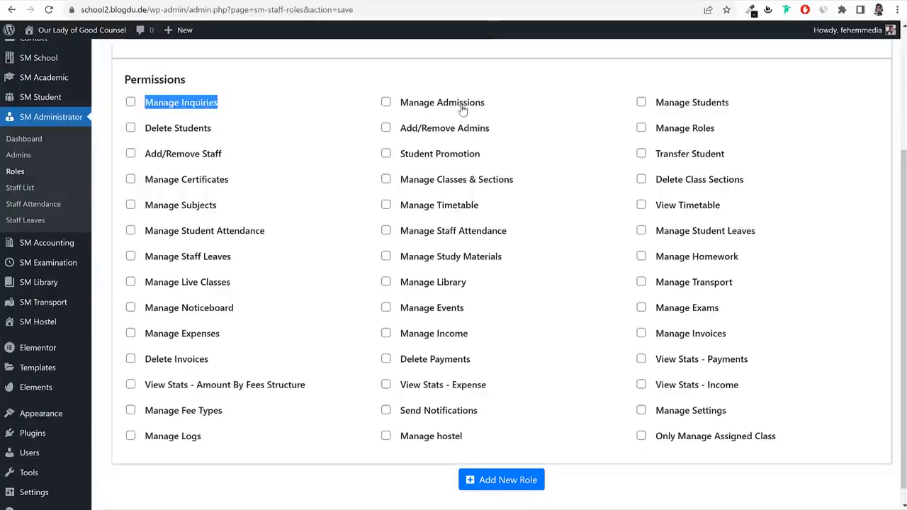
{"action": "left_click", "coordinate": [673, 102]}
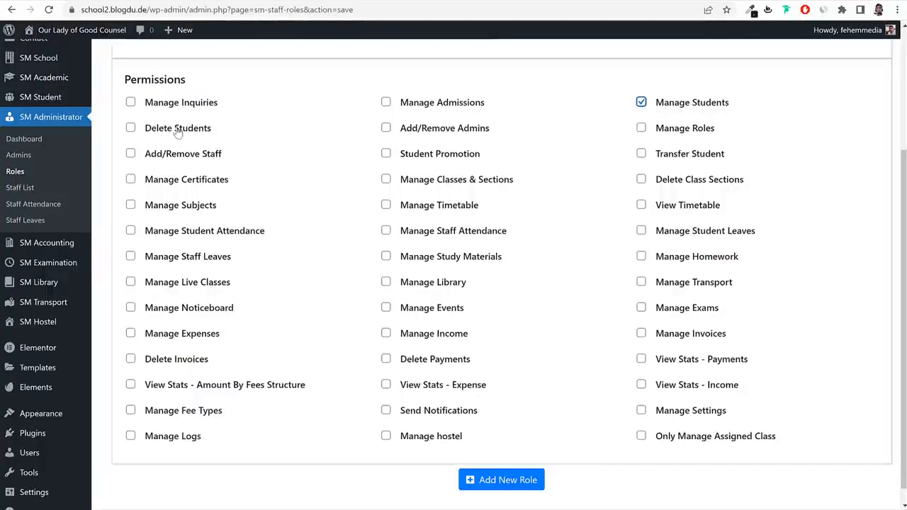
{"action": "left_click_drag", "start_coordinate": [216, 129], "coordinate": [143, 131]}
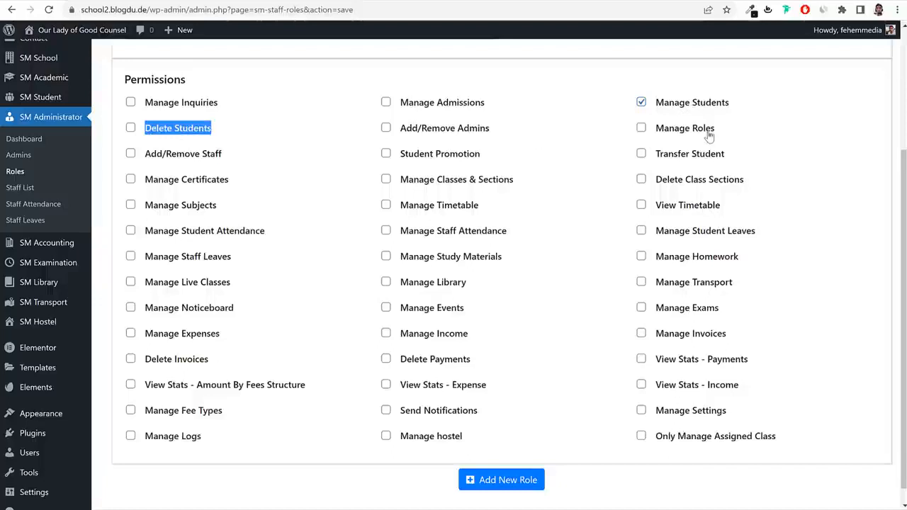
{"action": "left_click", "coordinate": [422, 162]}
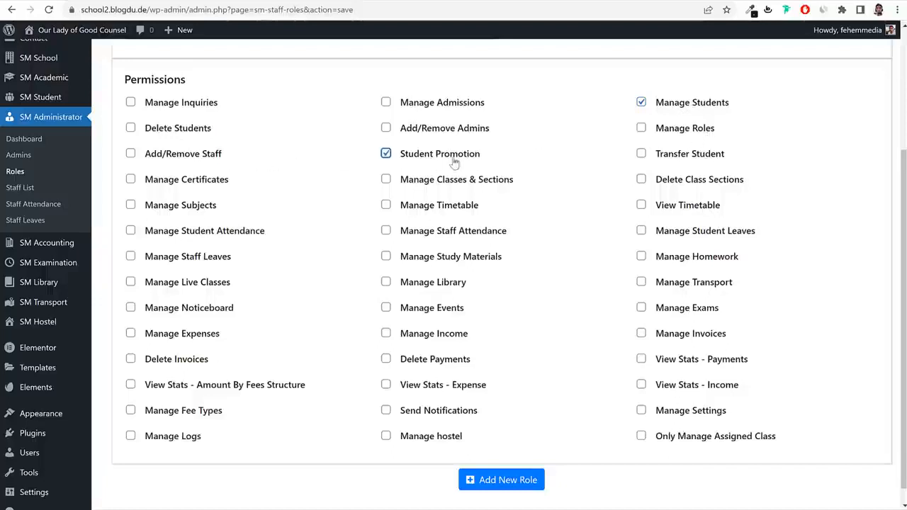
{"action": "left_click", "coordinate": [725, 162]}
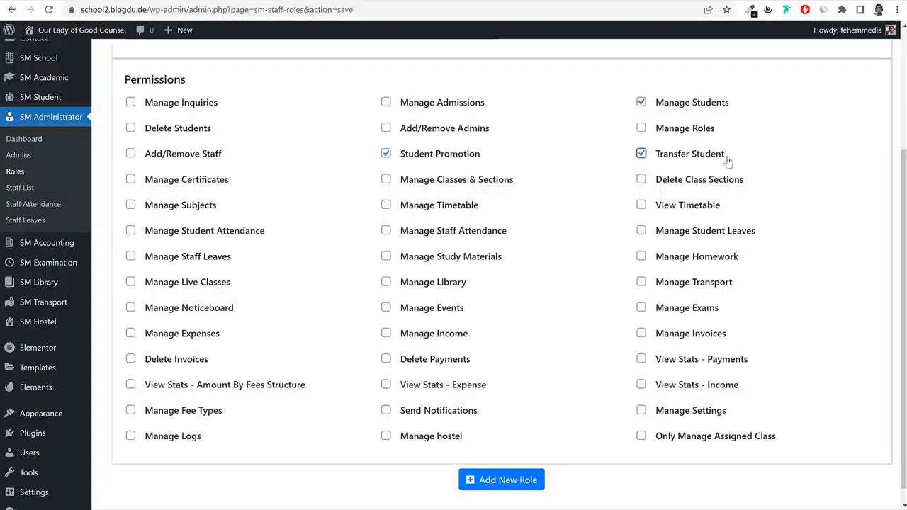
{"action": "left_click", "coordinate": [194, 183]}
{"action": "left_click_drag", "start_coordinate": [512, 182], "coordinate": [409, 182]}
{"action": "left_click", "coordinate": [797, 193]}
Grant Manage/View Timetable, Manage Subjects, Student Attendance, Student Leaves and Homework permissions.
{"action": "left_click", "coordinate": [435, 211]}
{"action": "left_click", "coordinate": [673, 211]}
{"action": "left_click", "coordinate": [178, 213]}
{"action": "left_click_drag", "start_coordinate": [274, 234], "coordinate": [148, 230]}
{"action": "left_click", "coordinate": [158, 234]}
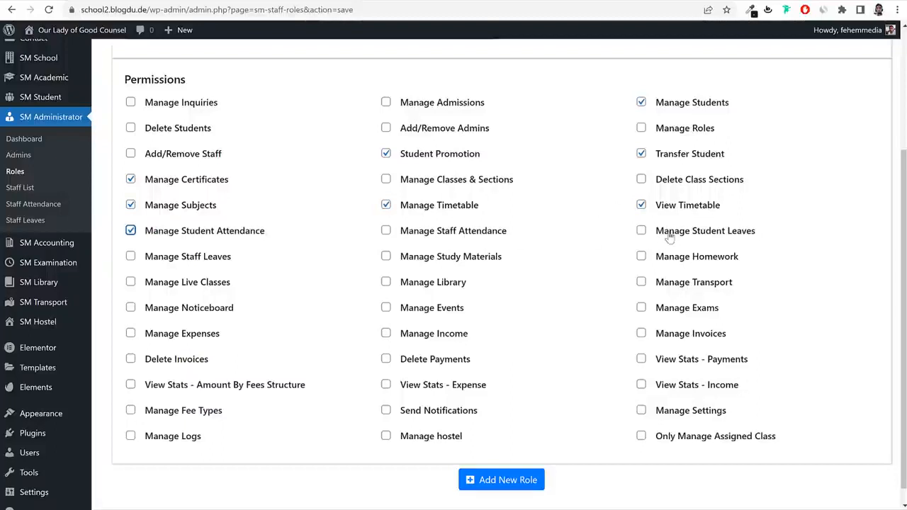
{"action": "left_click", "coordinate": [717, 236]}
{"action": "left_click", "coordinate": [712, 259]}
Grant Manage Study Materials, Live Classes, Exams, Events and Noticeboard permissions.
{"action": "left_click", "coordinate": [443, 261]}
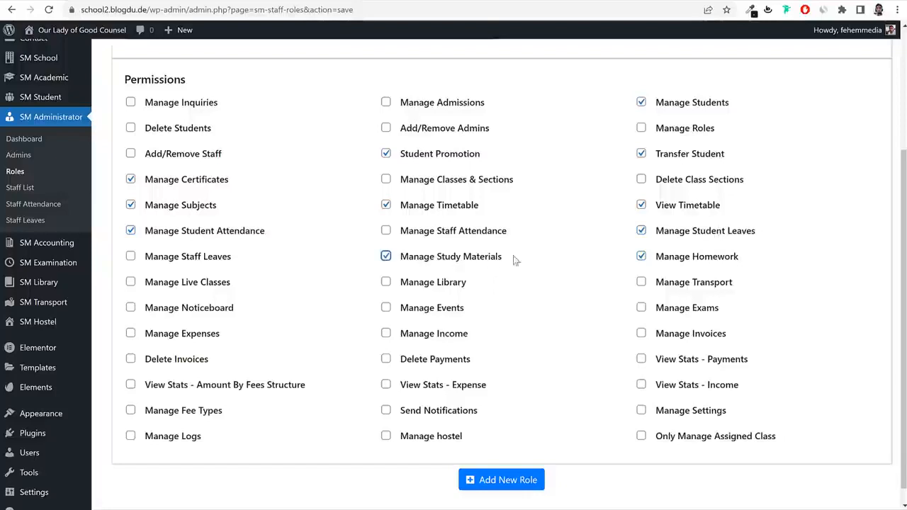
{"action": "left_click", "coordinate": [213, 287]}
{"action": "left_click", "coordinate": [683, 313]}
{"action": "left_click", "coordinate": [469, 310]}
{"action": "left_click_drag", "start_coordinate": [466, 310], "coordinate": [399, 309]}
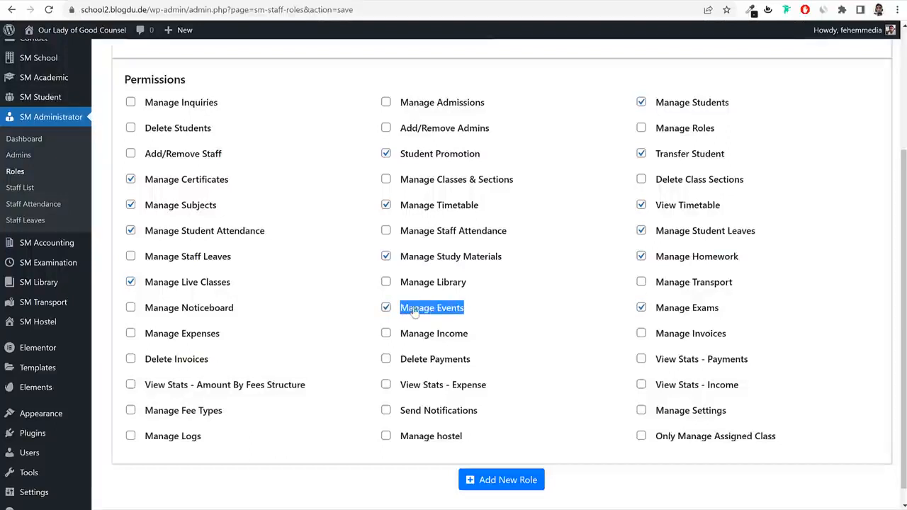
{"action": "left_click", "coordinate": [225, 310]}
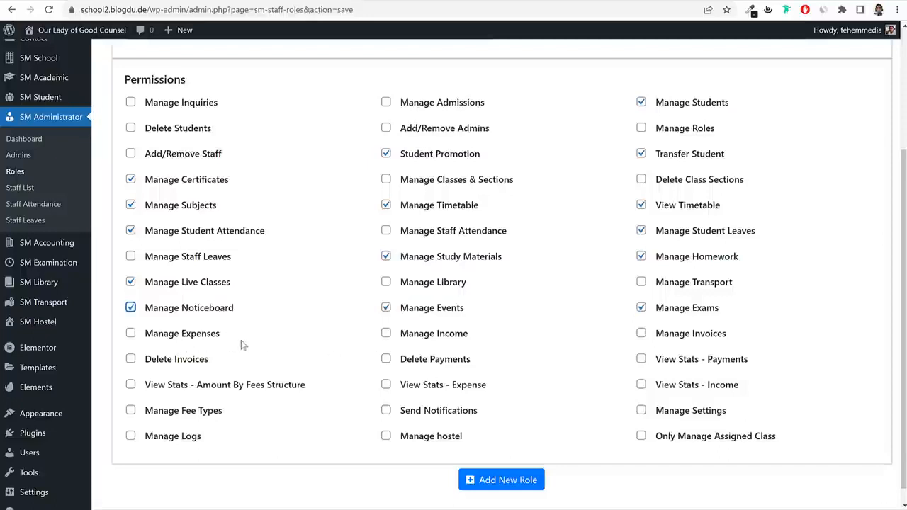
{"action": "left_click_drag", "start_coordinate": [141, 336], "coordinate": [797, 369]}
{"action": "left_click", "coordinate": [796, 368]}
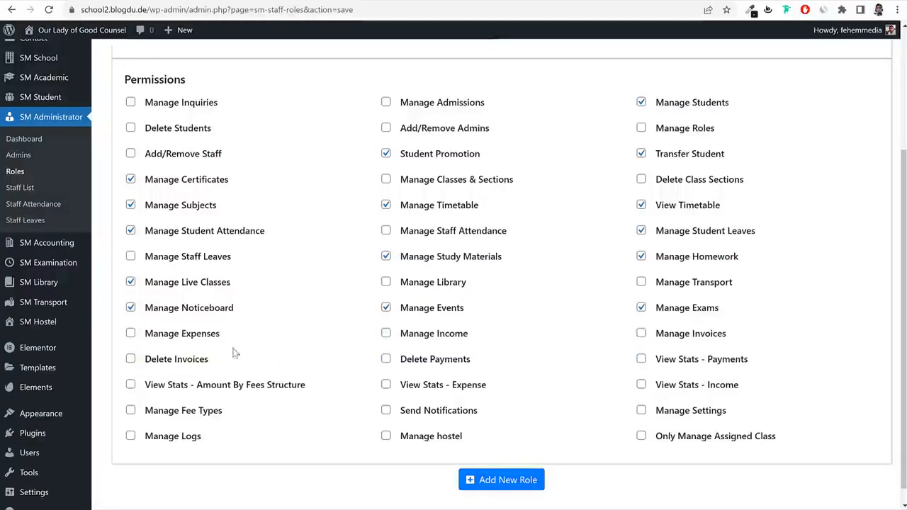
{"action": "left_click_drag", "start_coordinate": [141, 336], "coordinate": [787, 357]}
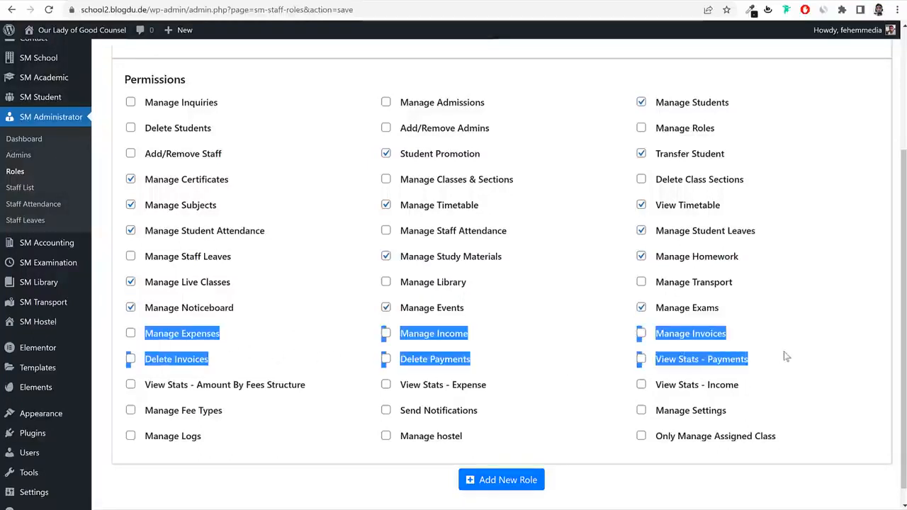
Grant the Manage Fee Types, Manage Income and Manage Invoices permissions.
{"action": "left_click", "coordinate": [786, 356]}
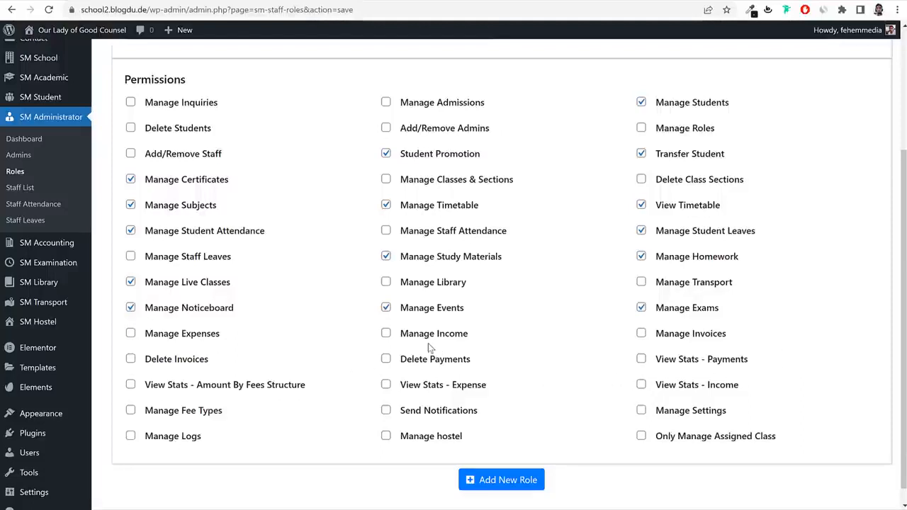
{"action": "left_click", "coordinate": [197, 418]}
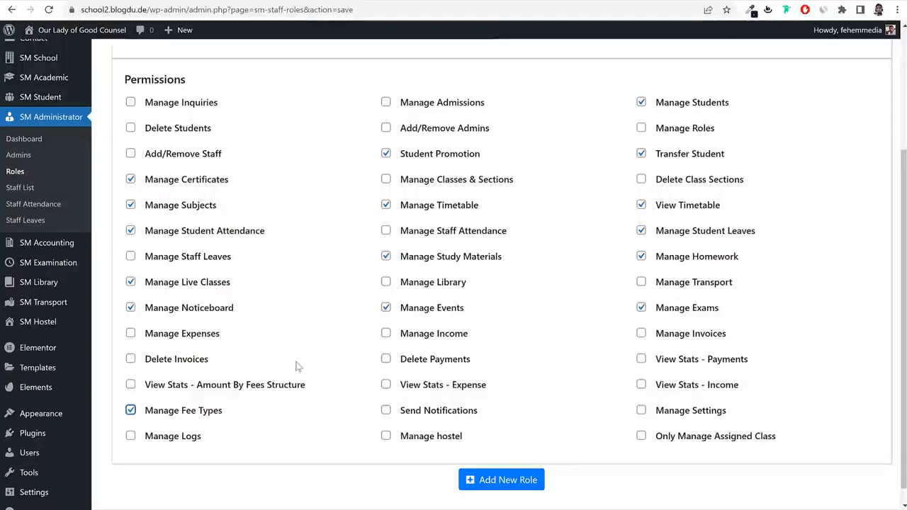
{"action": "left_click", "coordinate": [441, 338]}
{"action": "left_click", "coordinate": [710, 340]}
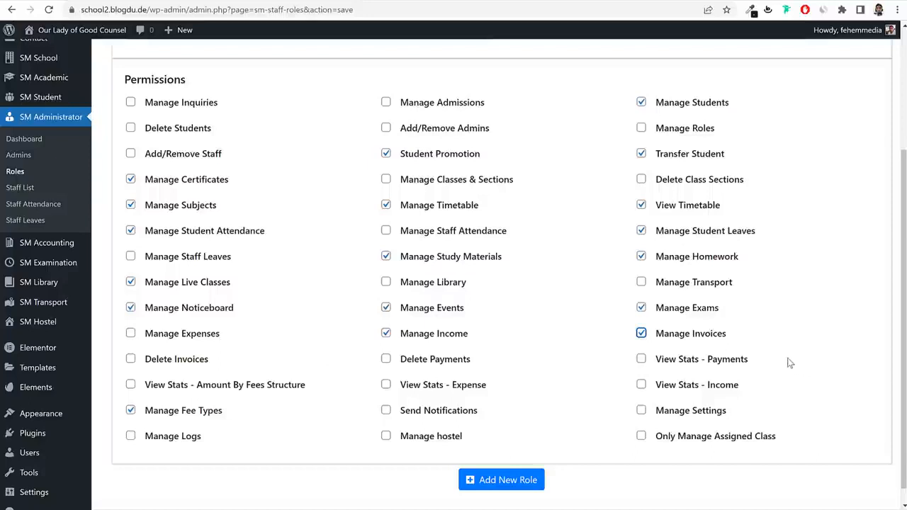
Leave Only Manage Assigned Class unticked after briefly turning it on.
{"action": "left_click", "coordinate": [673, 439]}
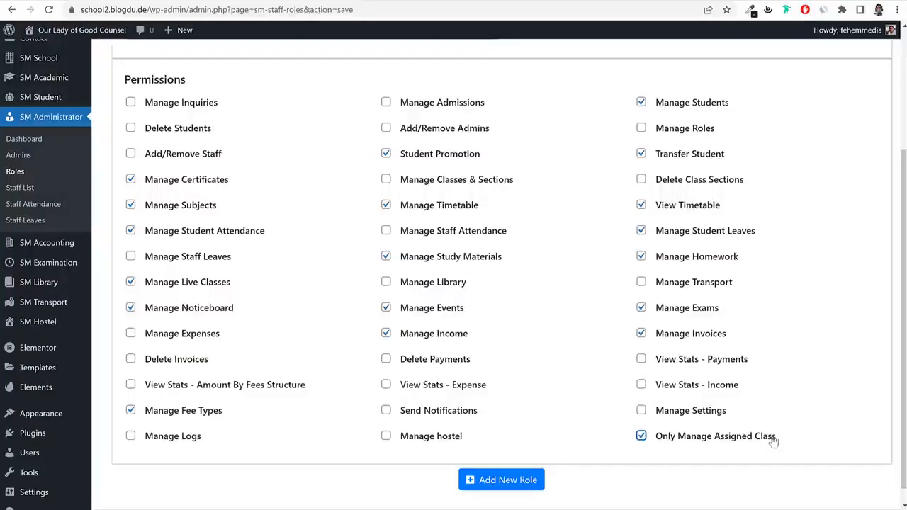
{"action": "left_click_drag", "start_coordinate": [776, 439], "coordinate": [656, 444]}
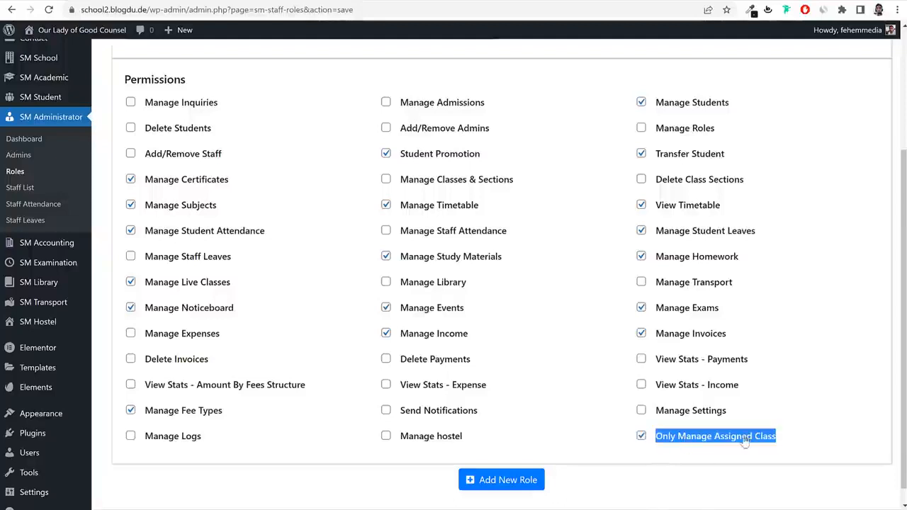
{"action": "left_click", "coordinate": [822, 429]}
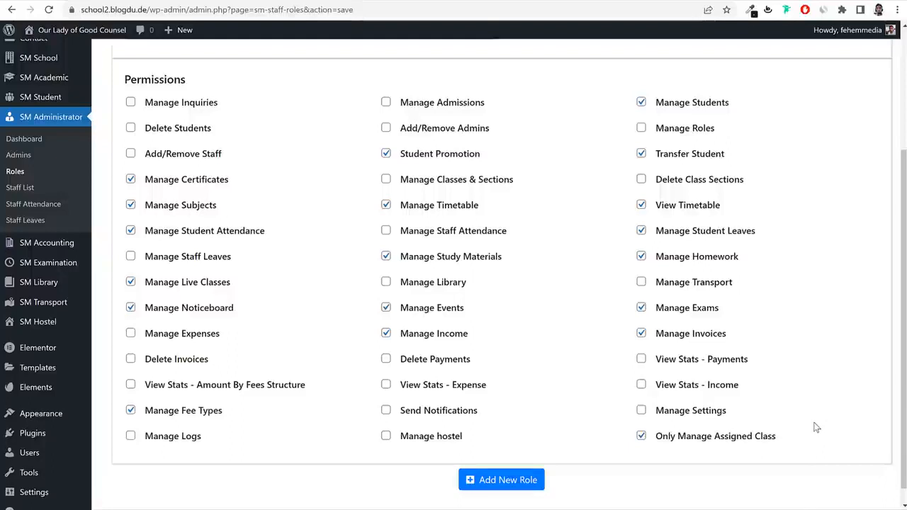
{"action": "left_click", "coordinate": [741, 437]}
Save the Teacher role with its permissions, check it in the Roles list, then open the Staff list.
{"action": "left_click", "coordinate": [486, 480]}
{"action": "scroll", "coordinate": [627, 432], "scroll_direction": "up", "scroll_amount": 1}
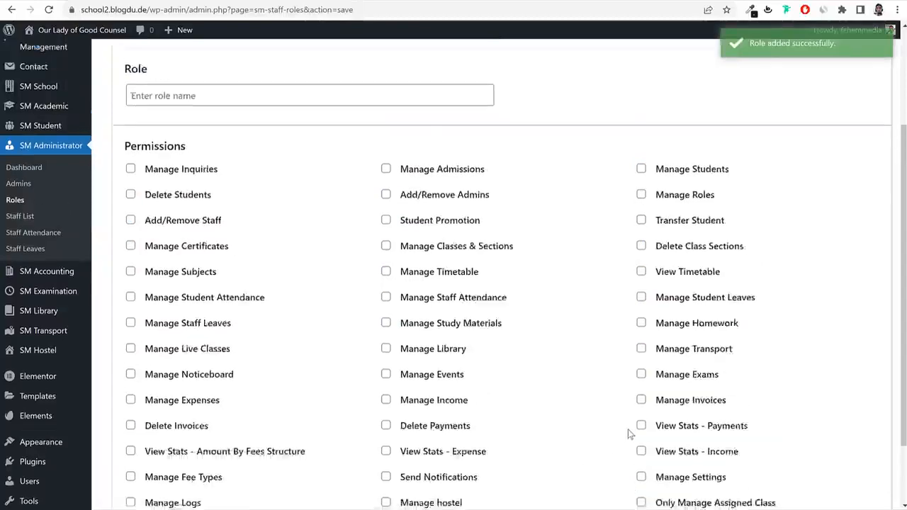
{"action": "scroll", "coordinate": [623, 397], "scroll_direction": "up", "scroll_amount": 2}
{"action": "left_click", "coordinate": [249, 240]}
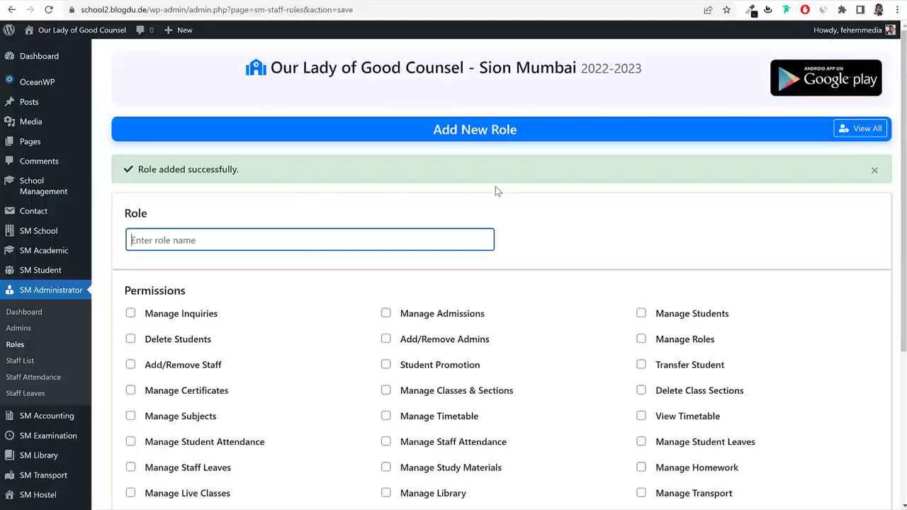
{"action": "left_click", "coordinate": [14, 347]}
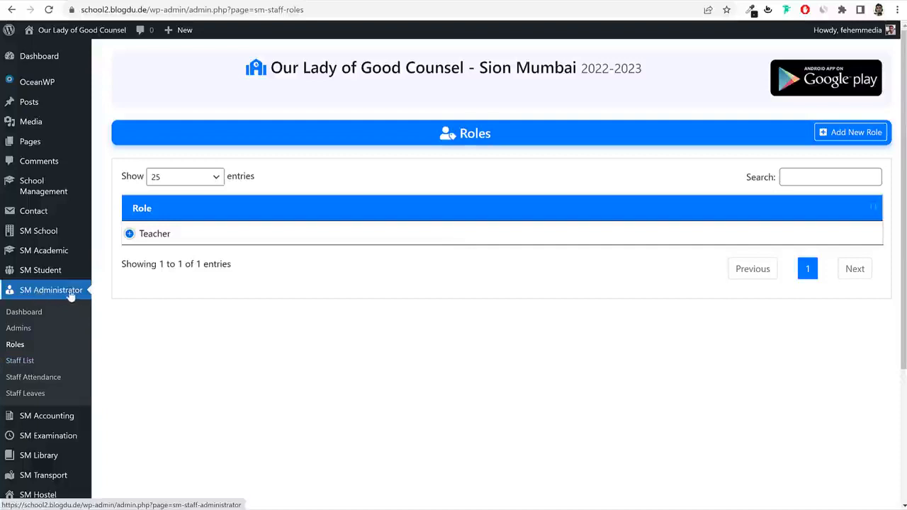
{"action": "left_click", "coordinate": [26, 364]}
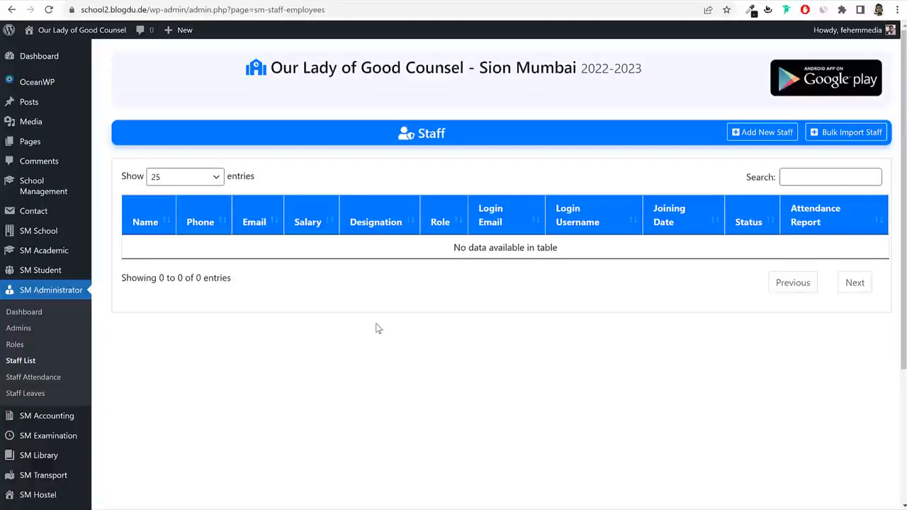
{"action": "left_click", "coordinate": [774, 136]}
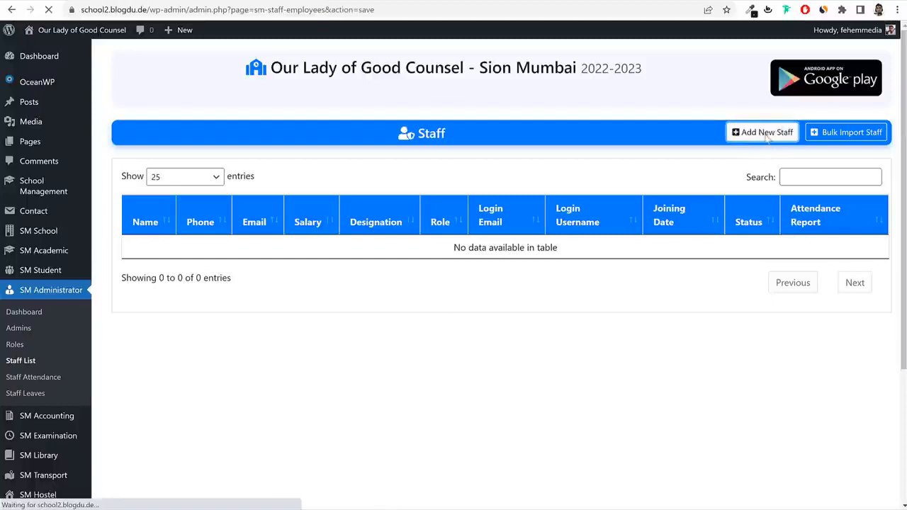
{"action": "left_click", "coordinate": [287, 221]}
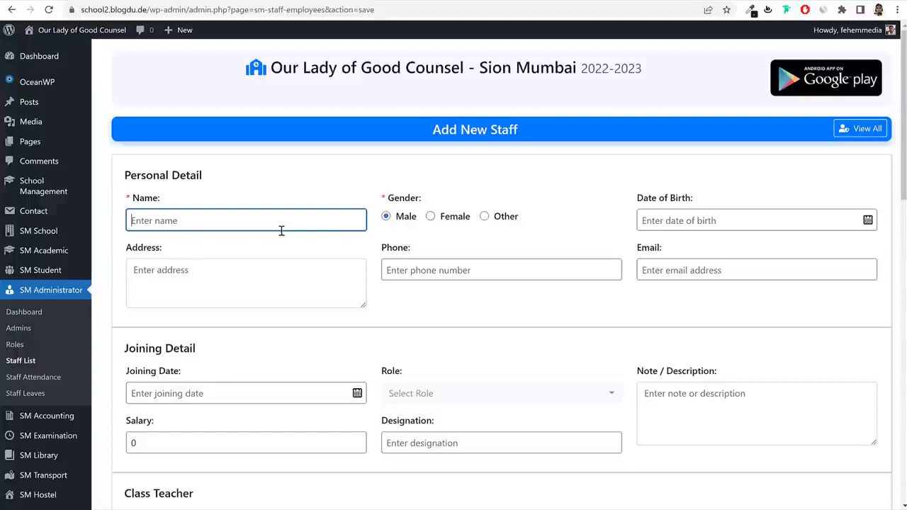
{"action": "key", "text": "ctrl+a"}
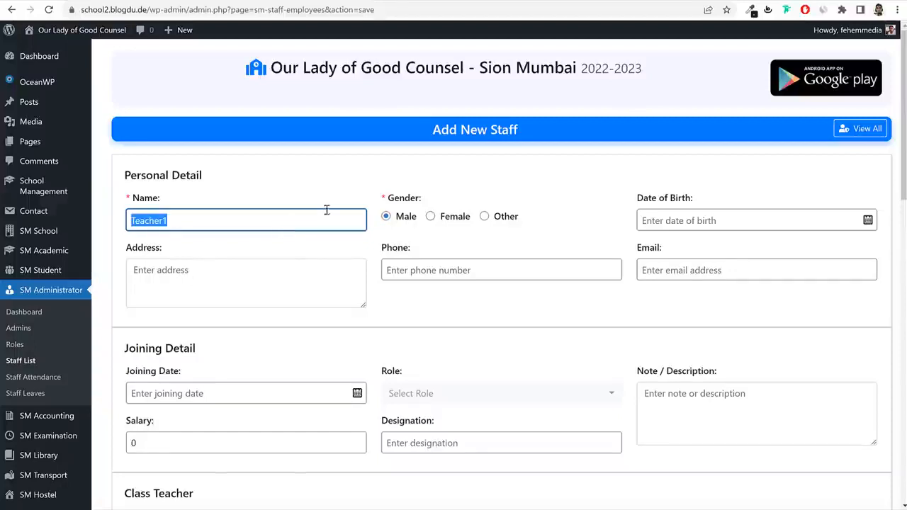
{"action": "left_click", "coordinate": [448, 222]}
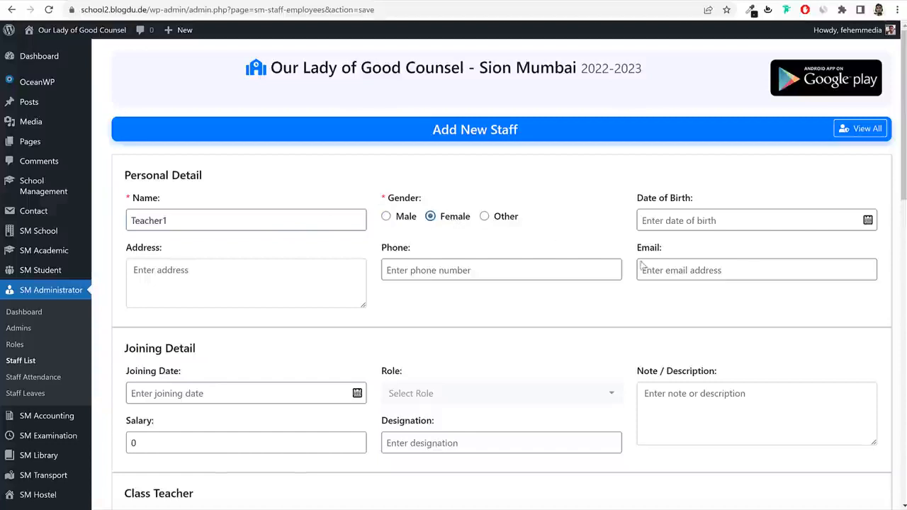
{"action": "left_click", "coordinate": [713, 222]}
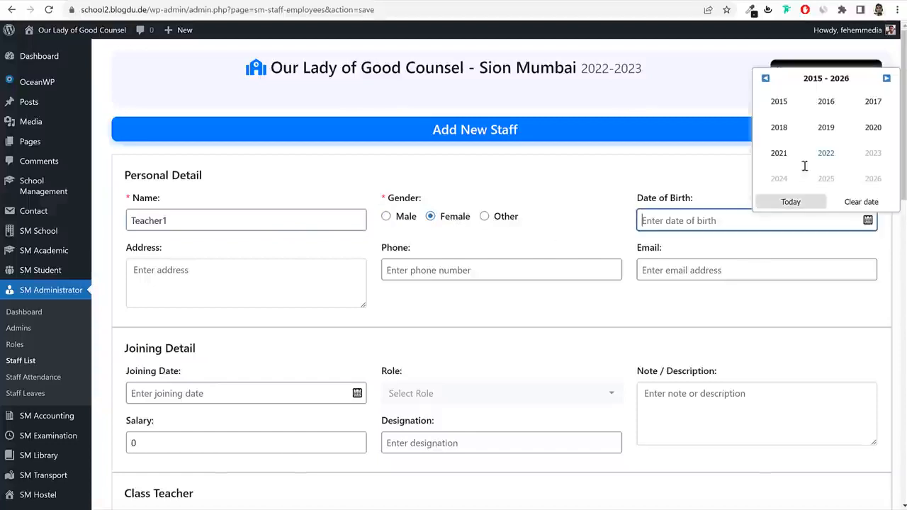
{"action": "left_click", "coordinate": [764, 79]}
{"action": "left_click", "coordinate": [765, 79]}
{"action": "left_click", "coordinate": [764, 79]}
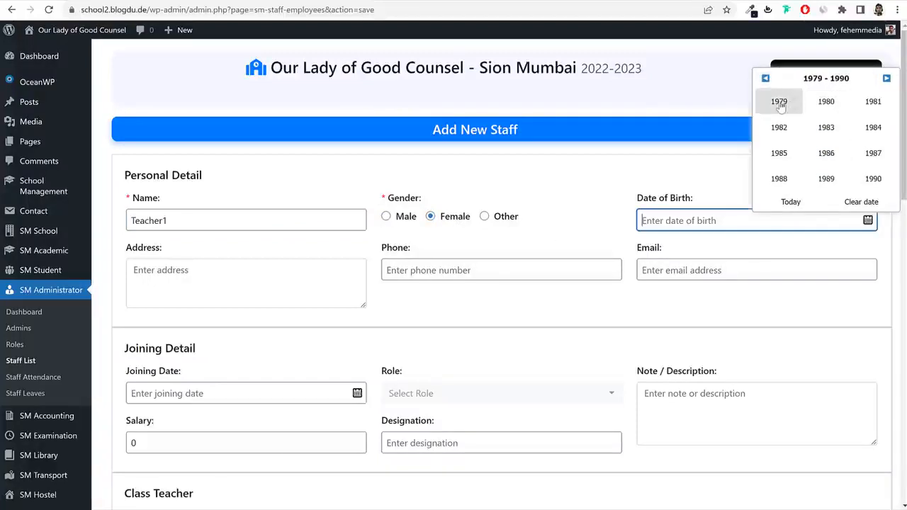
{"action": "left_click", "coordinate": [779, 102]}
{"action": "left_click", "coordinate": [826, 153]}
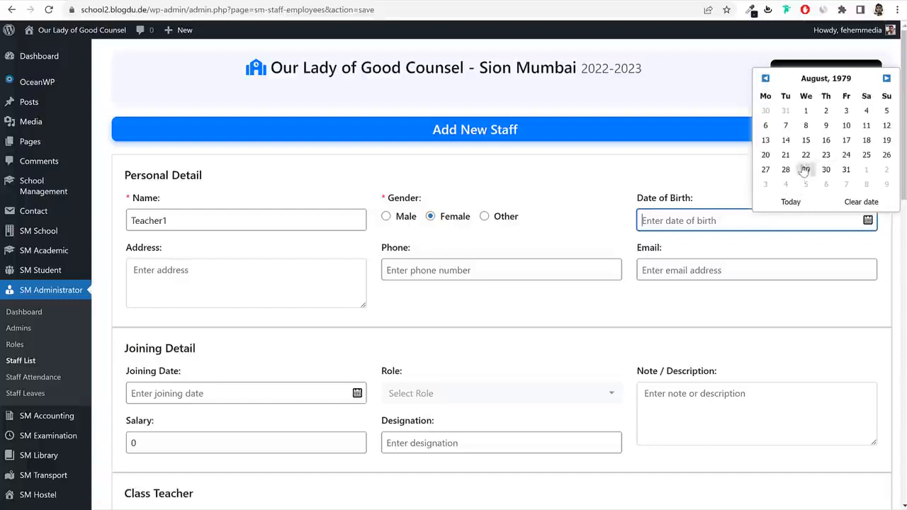
{"action": "left_click", "coordinate": [806, 140]}
Fill in the staff member's address, phone number and e-mail address.
{"action": "left_click", "coordinate": [271, 272]}
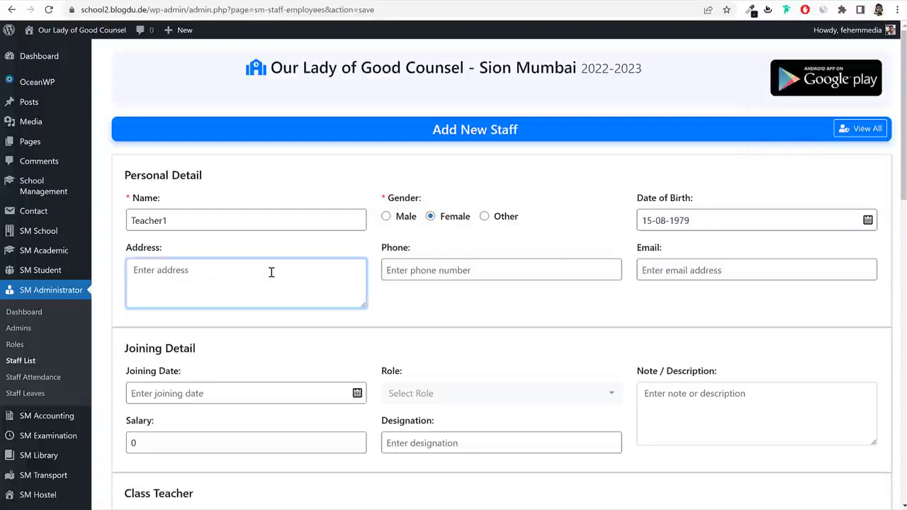
{"action": "type", "text": "Sion,"}
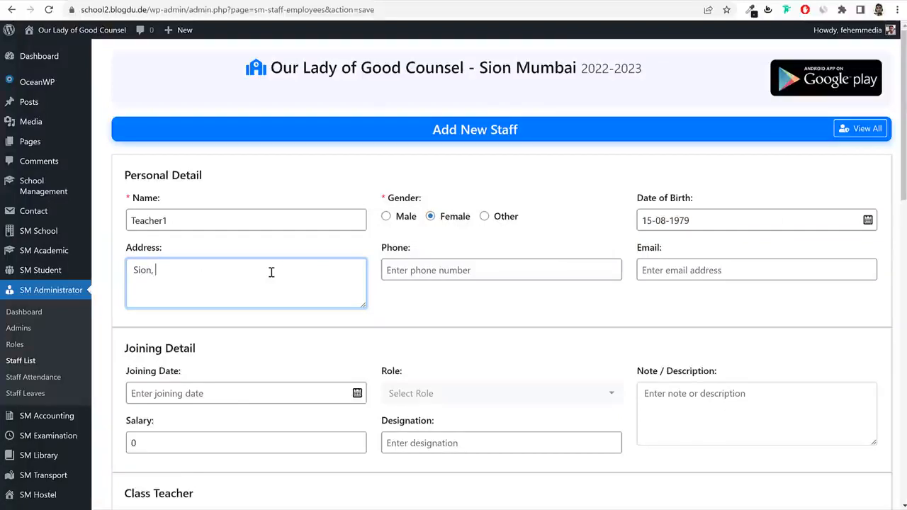
{"action": "type", "text": " Mumbai 400022"}
{"action": "left_click", "coordinate": [460, 265]}
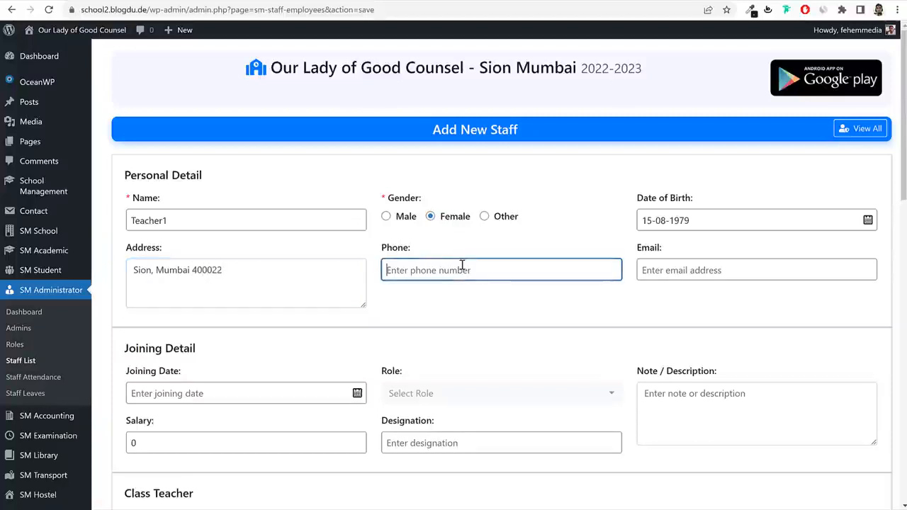
{"action": "type", "text": "7896541230"}
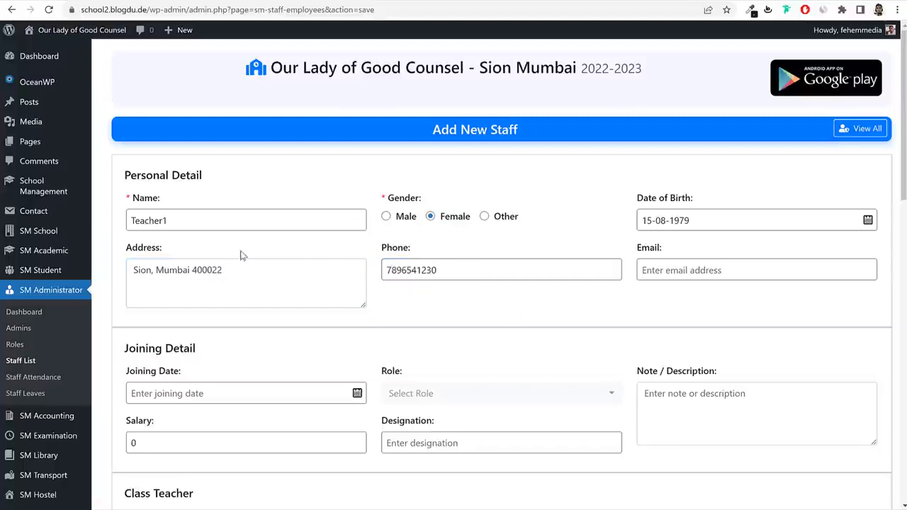
{"action": "double_click", "coordinate": [211, 221]}
{"action": "key", "text": "ctrl+c"}
{"action": "left_click", "coordinate": [674, 278]}
{"action": "key", "text": "ctrl+v"}
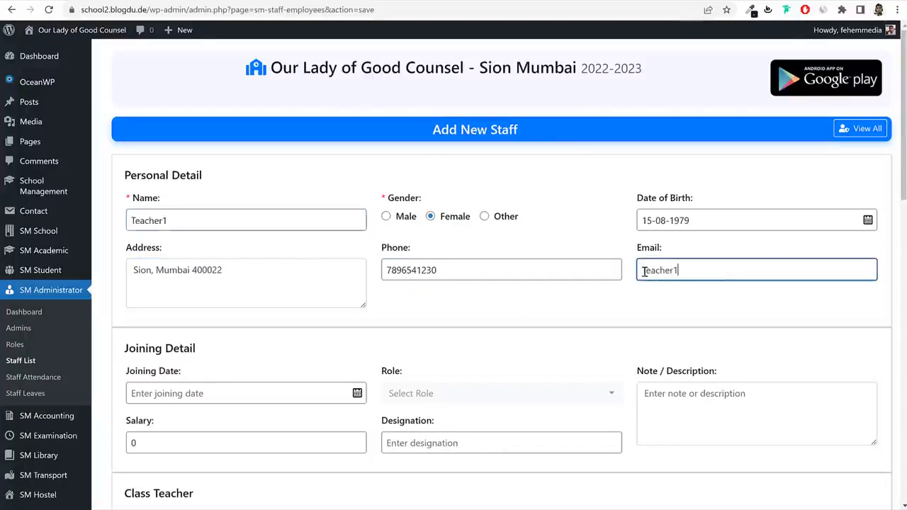
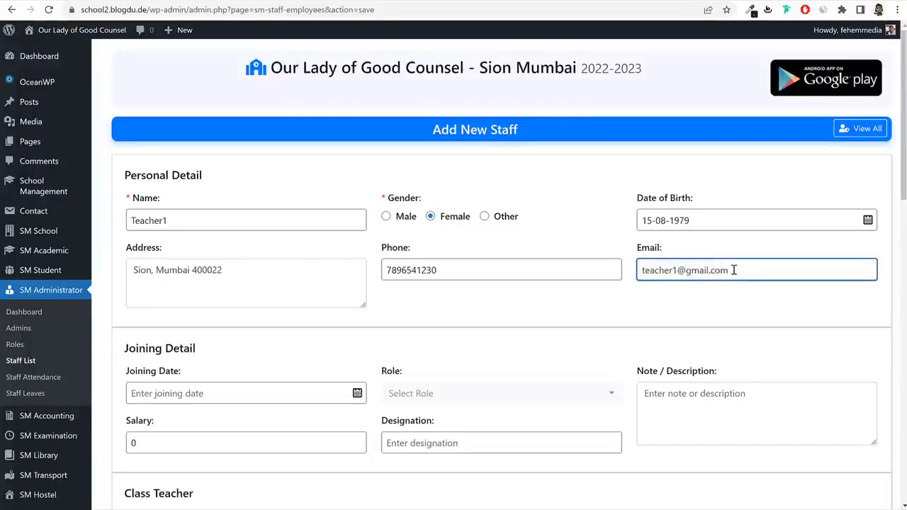
{"action": "left_click_drag", "start_coordinate": [733, 269], "coordinate": [588, 272]}
Set the staff member's joining date to 01-05-2019.
{"action": "scroll", "coordinate": [732, 327], "scroll_direction": "down", "scroll_amount": 3}
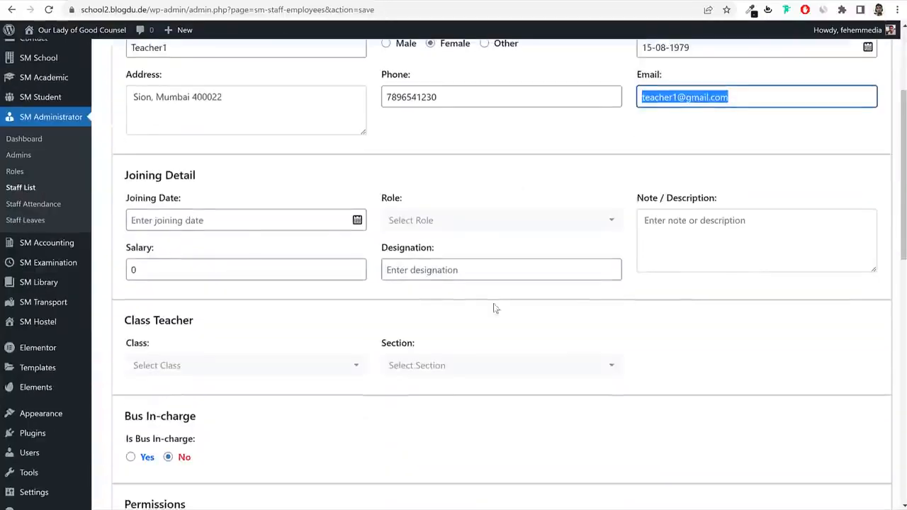
{"action": "scroll", "coordinate": [676, 298], "scroll_direction": "down", "scroll_amount": 1}
{"action": "scroll", "coordinate": [675, 299], "scroll_direction": "down", "scroll_amount": 1}
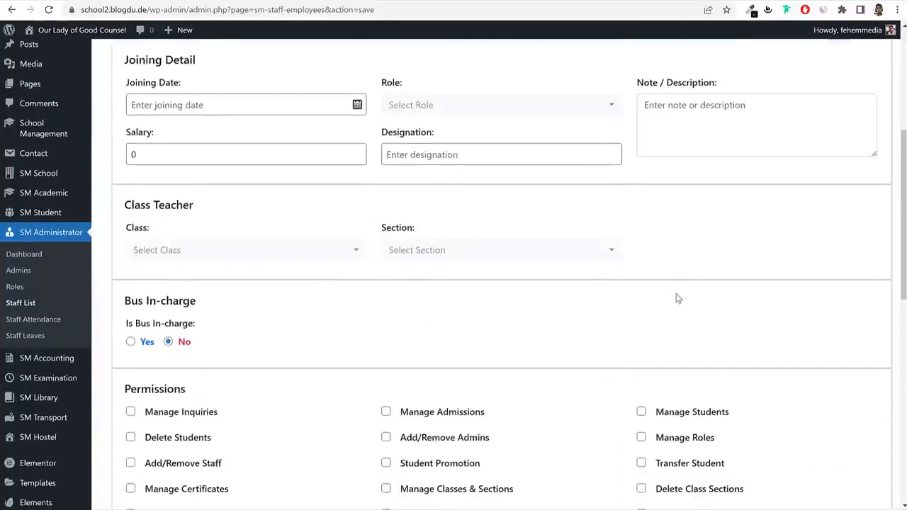
{"action": "scroll", "coordinate": [673, 298], "scroll_direction": "down", "scroll_amount": 5}
{"action": "scroll", "coordinate": [404, 241], "scroll_direction": "up", "scroll_amount": 5}
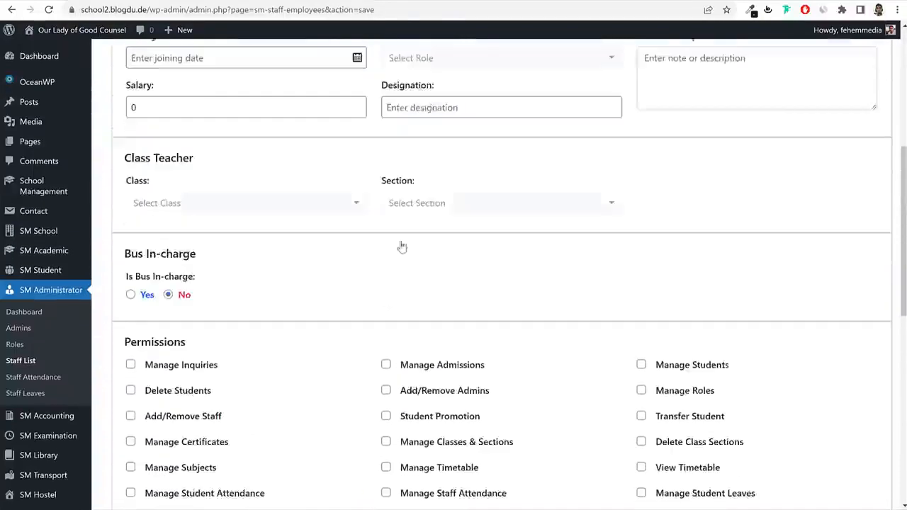
{"action": "scroll", "coordinate": [387, 260], "scroll_direction": "down", "scroll_amount": 6}
{"action": "scroll", "coordinate": [390, 269], "scroll_direction": "up", "scroll_amount": 4}
{"action": "scroll", "coordinate": [324, 250], "scroll_direction": "up", "scroll_amount": 5}
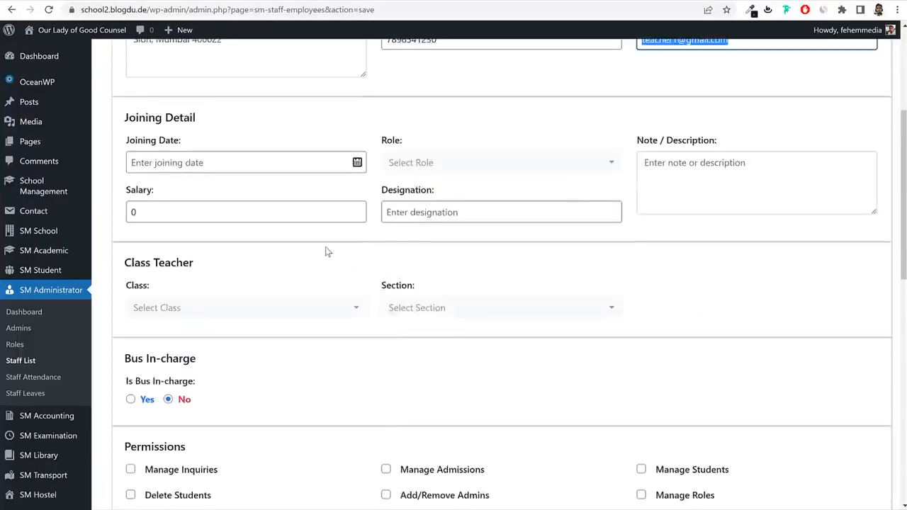
{"action": "left_click", "coordinate": [263, 279]}
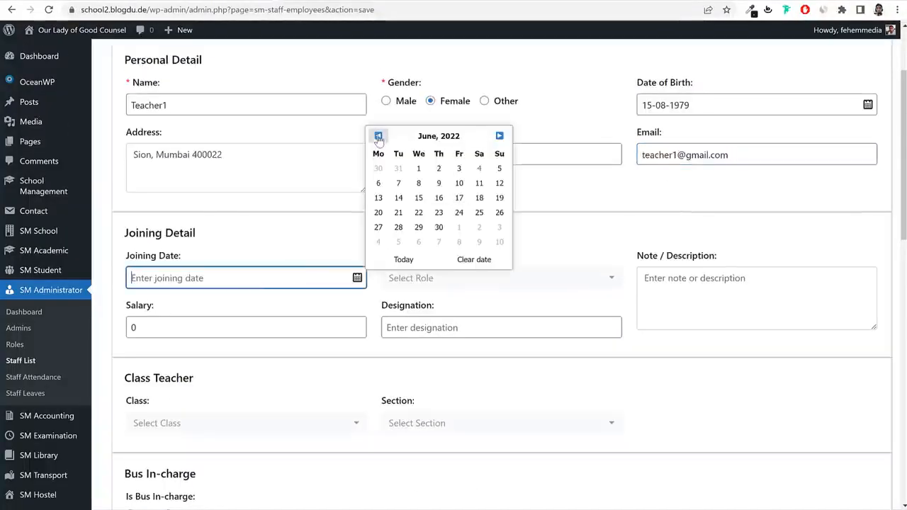
{"action": "left_click", "coordinate": [446, 137]}
{"action": "left_click", "coordinate": [445, 137]}
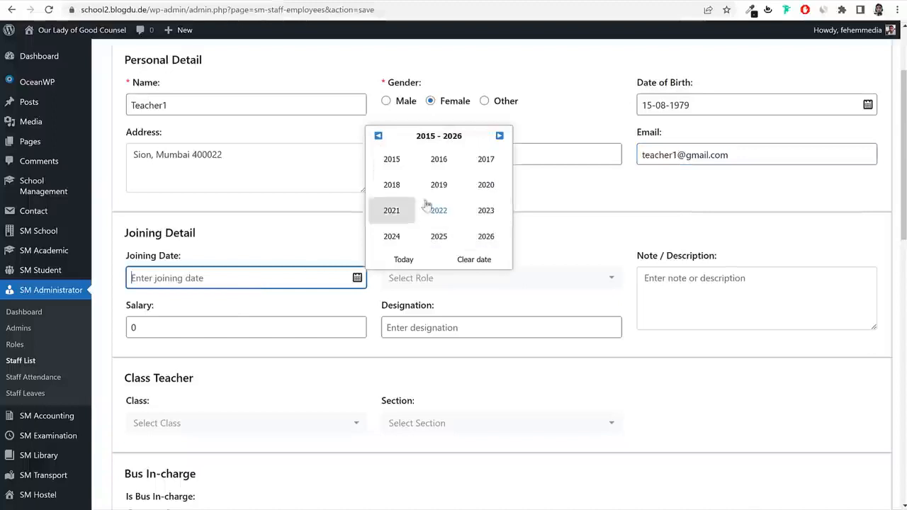
{"action": "left_click", "coordinate": [446, 191]}
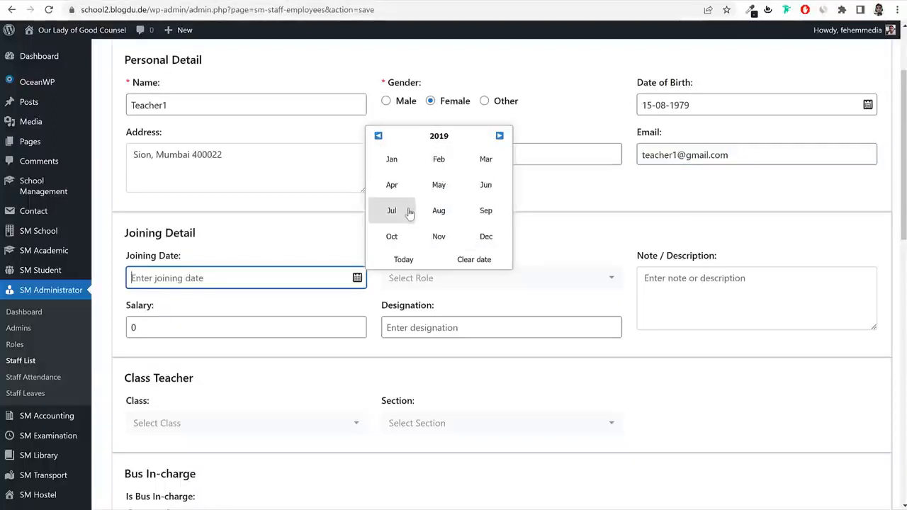
{"action": "left_click", "coordinate": [440, 185]}
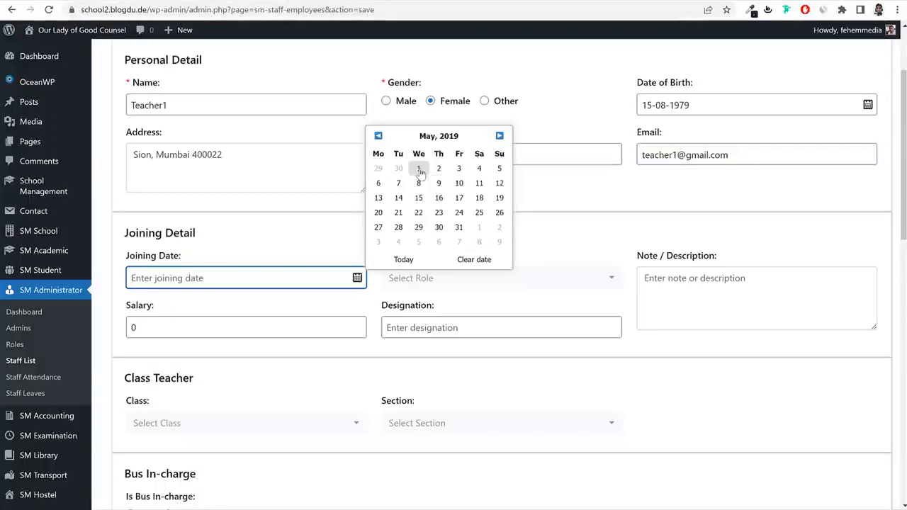
{"action": "left_click", "coordinate": [418, 168]}
Assign the Teacher role and write the note 'Class Teacher For Std 1A'.
{"action": "scroll", "coordinate": [528, 266], "scroll_direction": "down", "scroll_amount": 1}
{"action": "scroll", "coordinate": [528, 266], "scroll_direction": "down", "scroll_amount": 2}
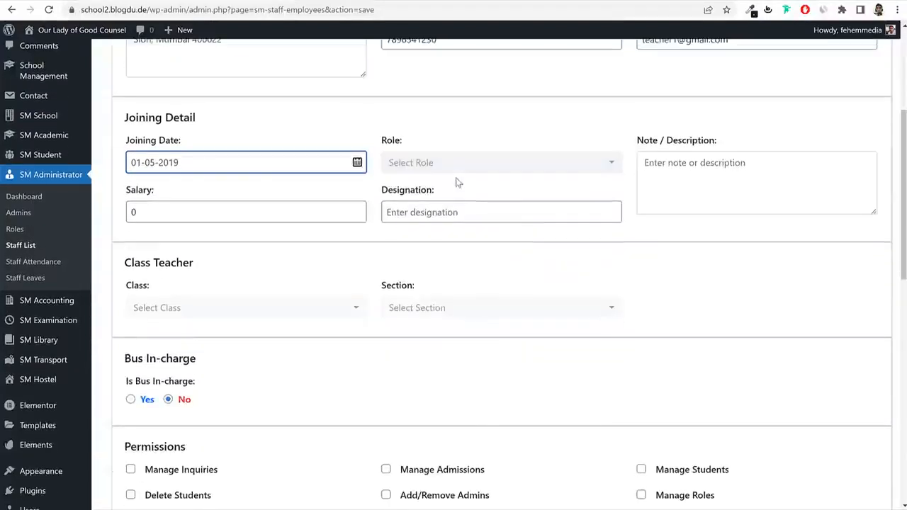
{"action": "triple_click", "coordinate": [392, 140]}
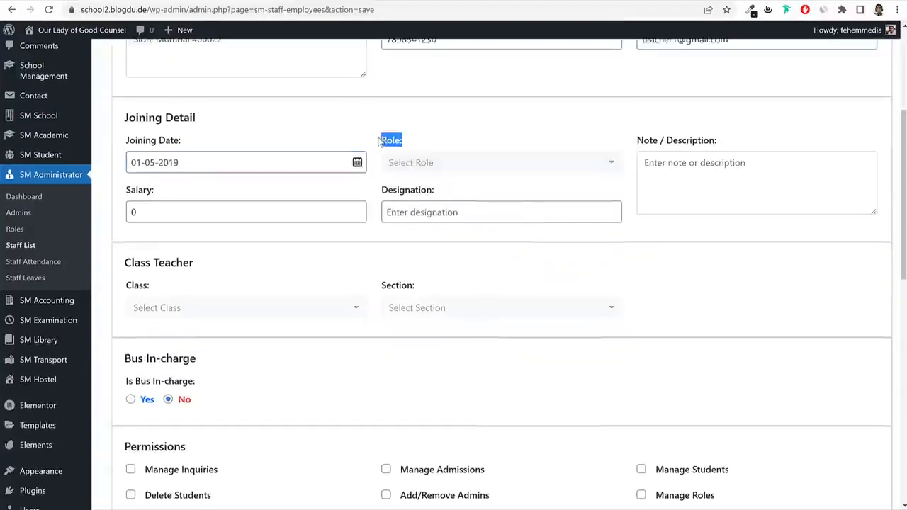
{"action": "left_click", "coordinate": [416, 162]}
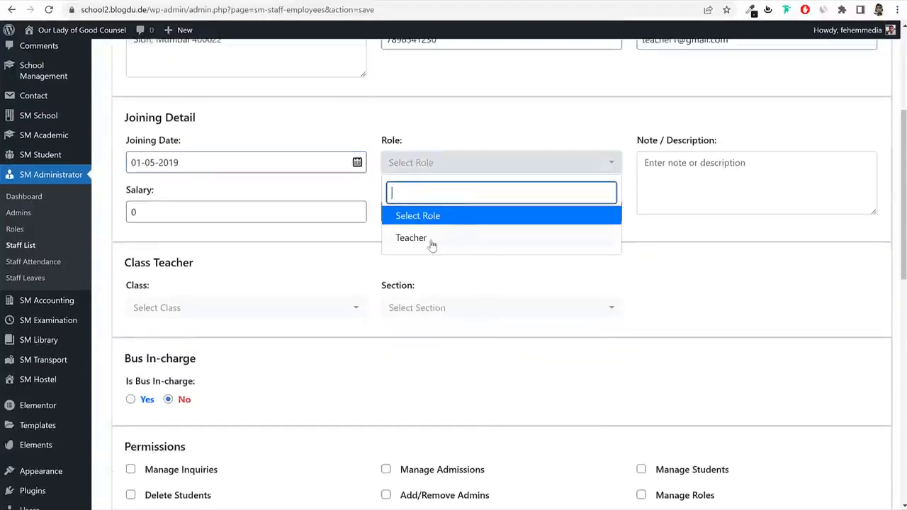
{"action": "left_click", "coordinate": [430, 238]}
{"action": "left_click", "coordinate": [773, 182]}
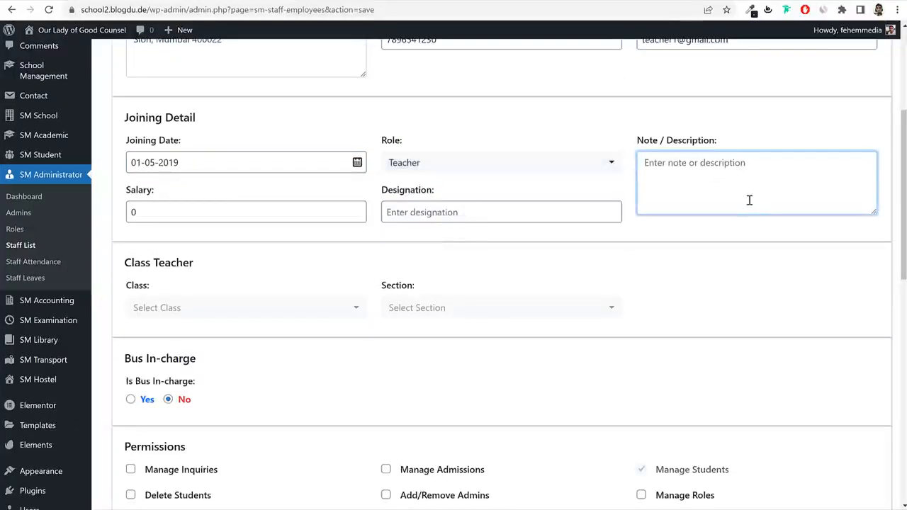
{"action": "type", "text": "Class Tea"}
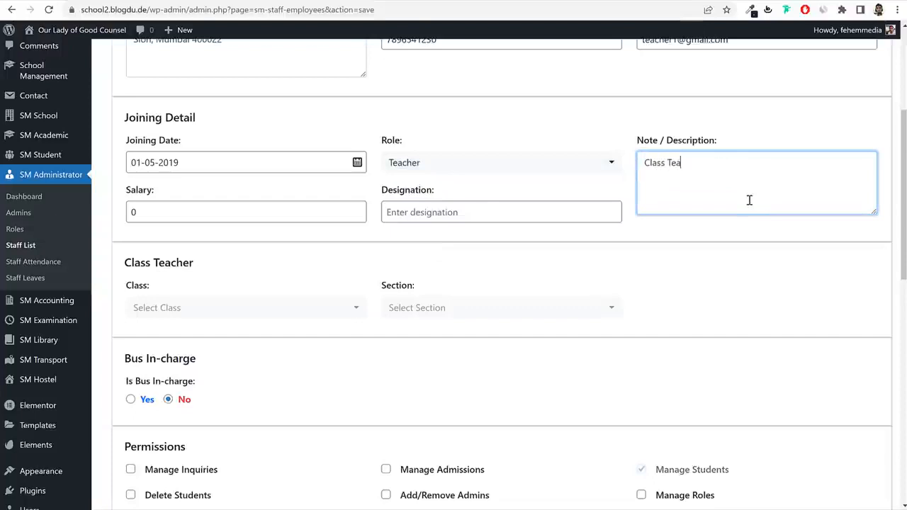
{"action": "type", "text": "ache r"}
{"action": "key", "text": "BackSpace"}
{"action": "key", "text": "BackSpace"}
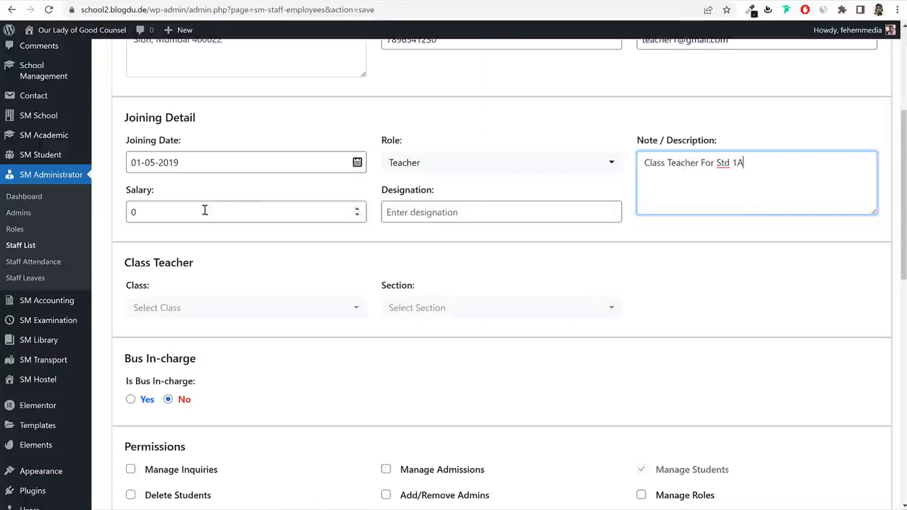
Enter salary 100000 and designation Class Teacher.
{"action": "left_click", "coordinate": [228, 210]}
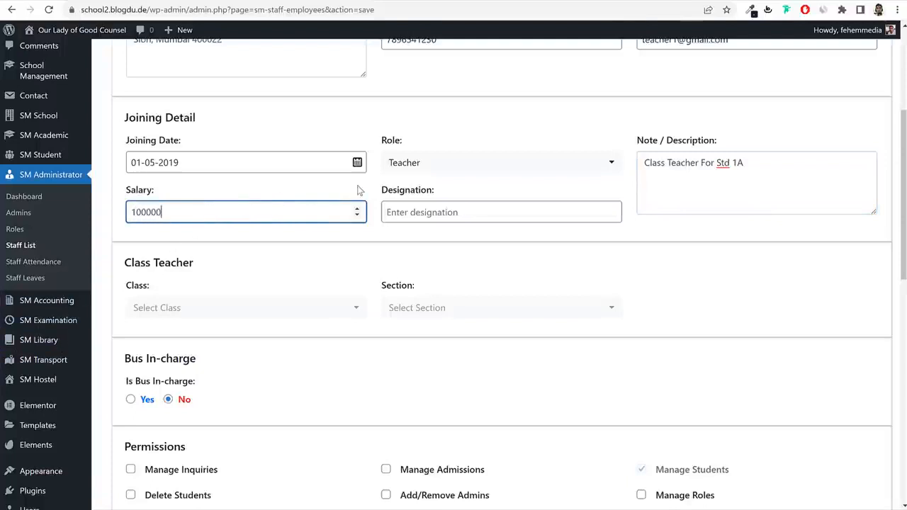
{"action": "left_click", "coordinate": [464, 213]}
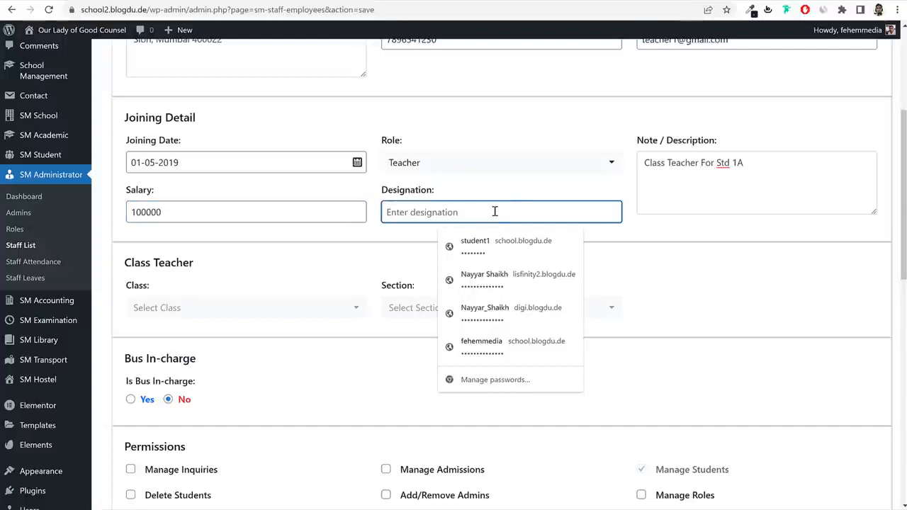
{"action": "type", "text": "Class Teacher"}
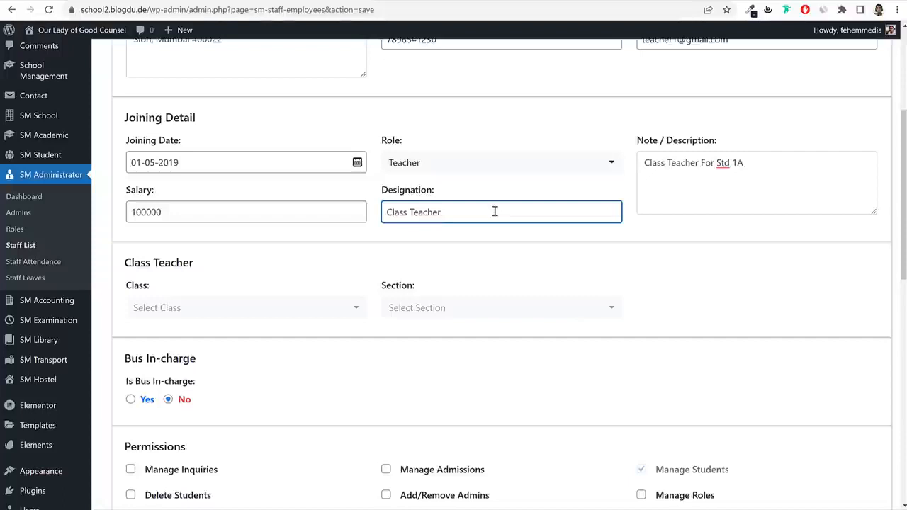
{"action": "scroll", "coordinate": [556, 237], "scroll_direction": "down", "scroll_amount": 3}
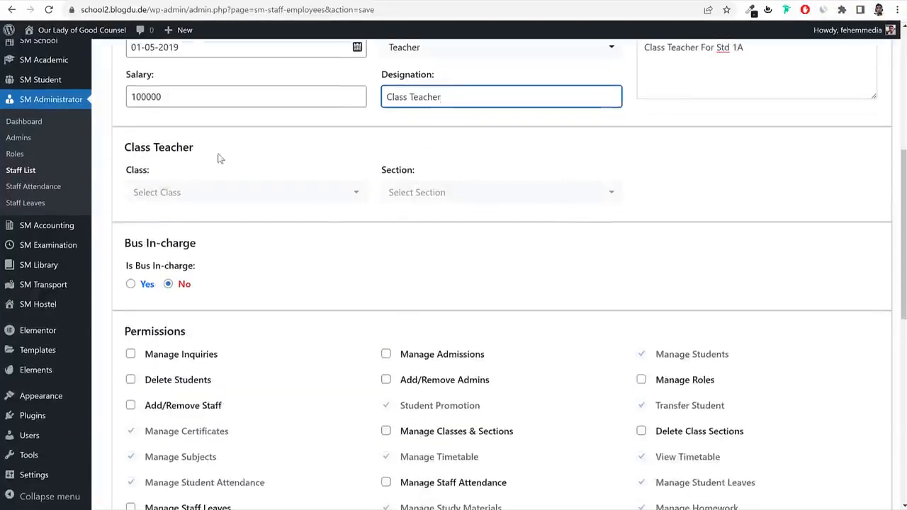
{"action": "scroll", "coordinate": [239, 163], "scroll_direction": "up", "scroll_amount": 1}
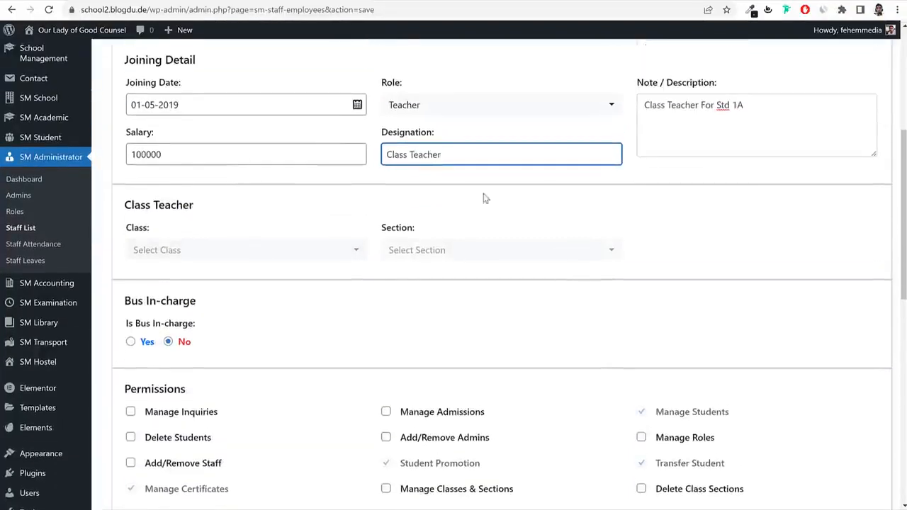
Make the staff member class teacher of class 1st, section A.
{"action": "left_click", "coordinate": [222, 257]}
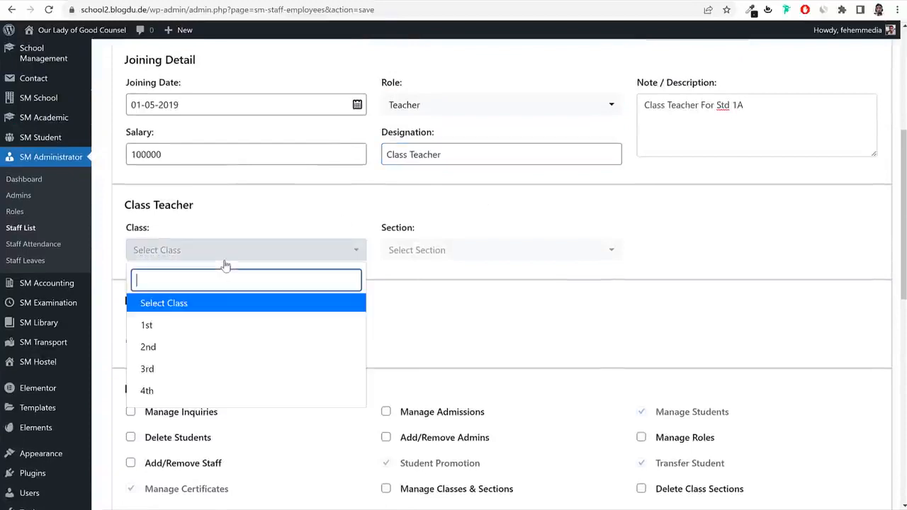
{"action": "left_click", "coordinate": [190, 327]}
{"action": "left_click", "coordinate": [460, 255]}
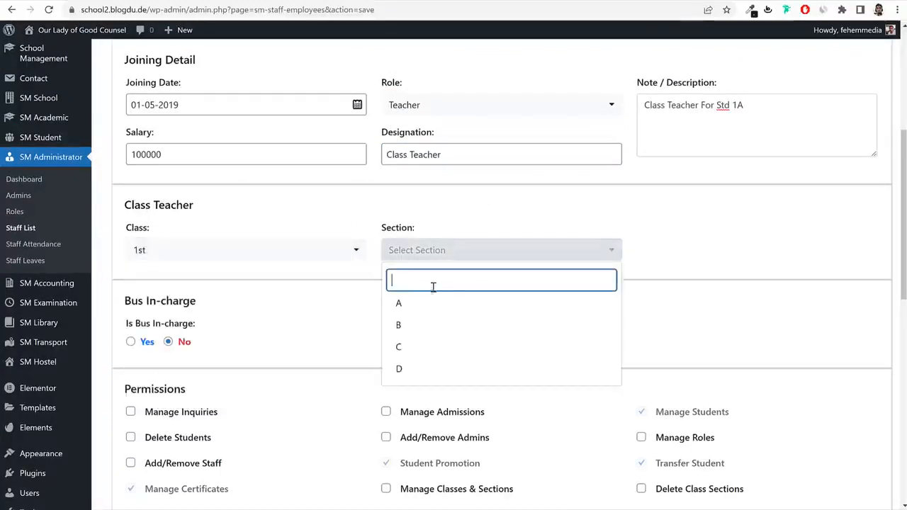
{"action": "left_click", "coordinate": [422, 306]}
Try Bus In-charge Yes with its empty vehicle list, then set it back to No.
{"action": "scroll", "coordinate": [316, 176], "scroll_direction": "down", "scroll_amount": 3}
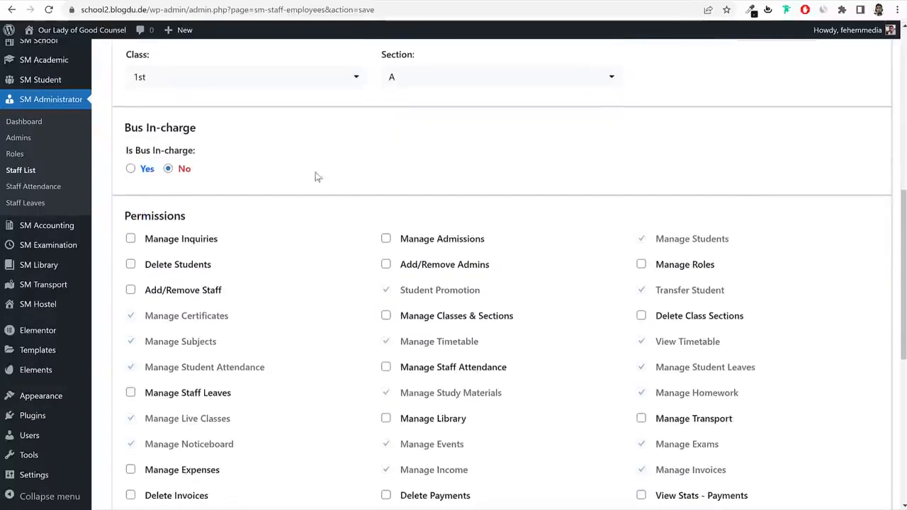
{"action": "left_click", "coordinate": [131, 170]}
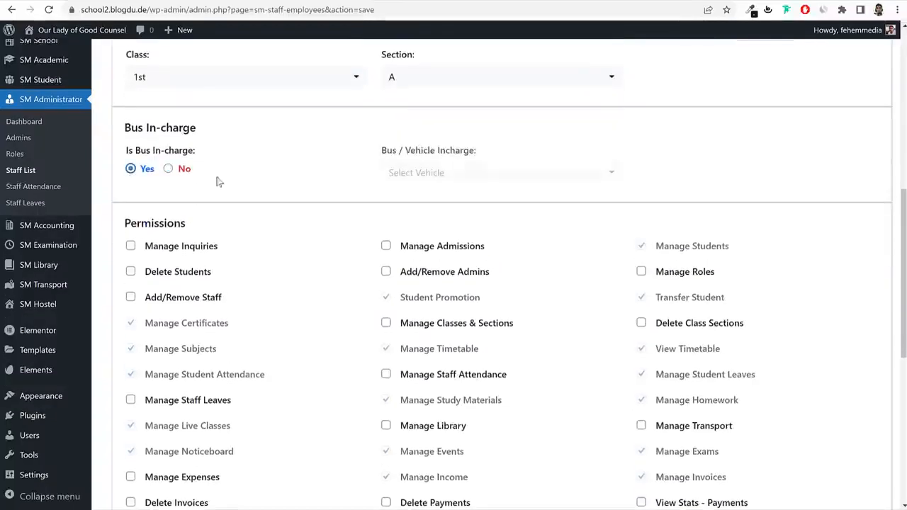
{"action": "left_click", "coordinate": [449, 175]}
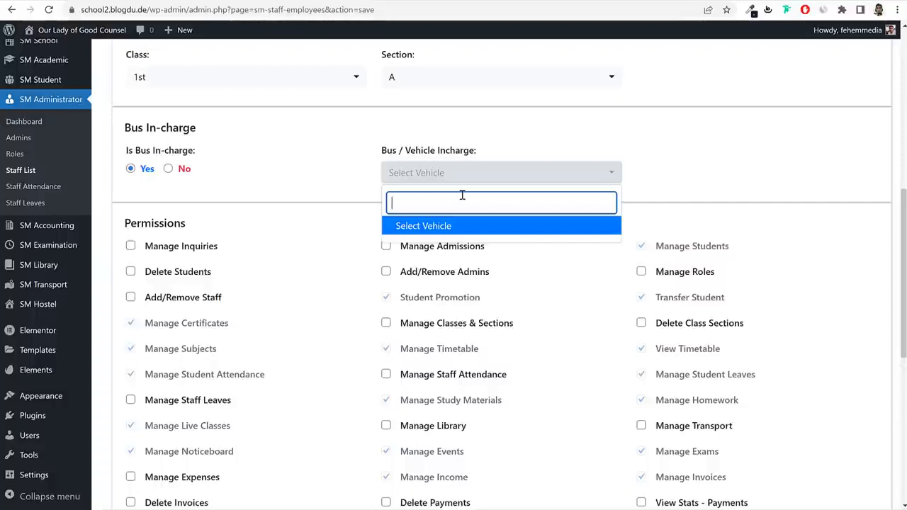
{"action": "scroll", "coordinate": [347, 186], "scroll_direction": "up", "scroll_amount": 2}
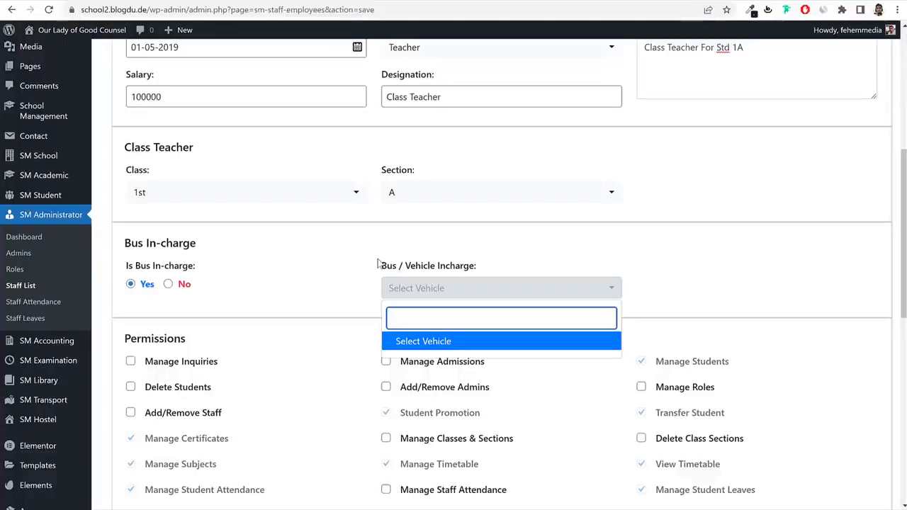
{"action": "left_click", "coordinate": [246, 297]}
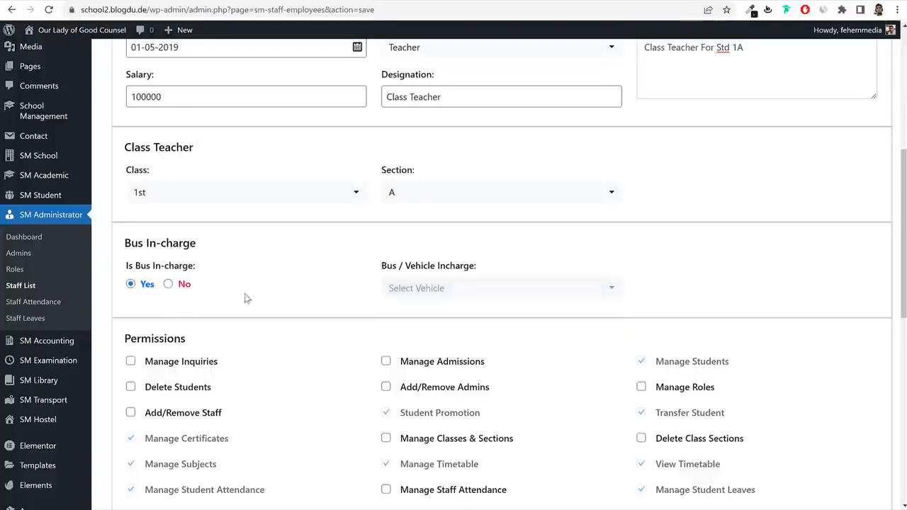
{"action": "left_click", "coordinate": [435, 296]}
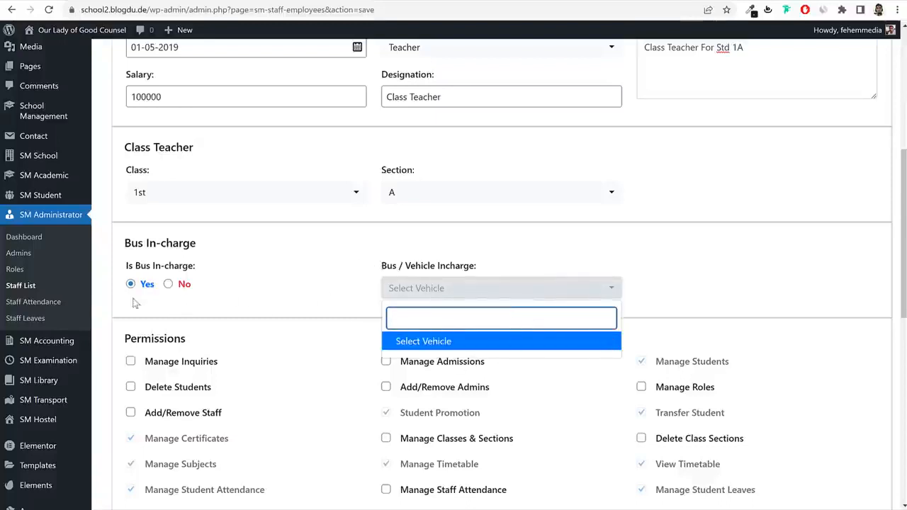
{"action": "left_click", "coordinate": [171, 286]}
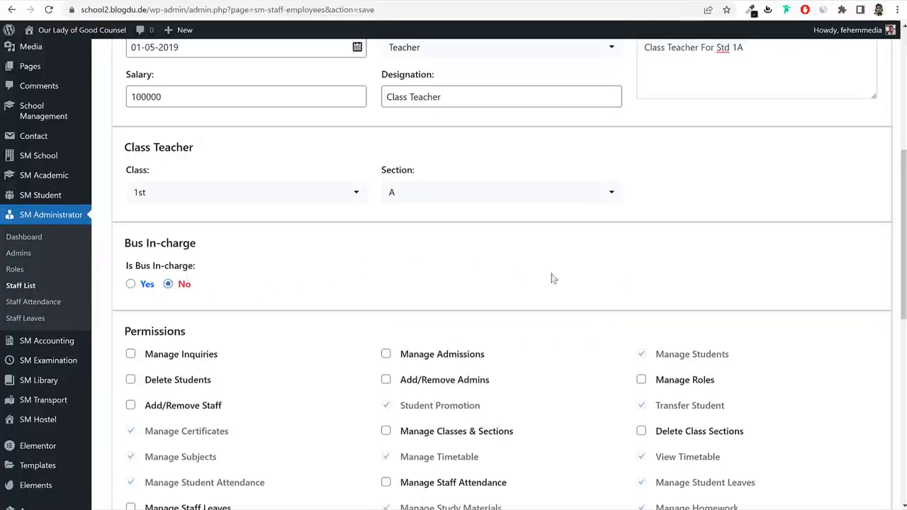
{"action": "scroll", "coordinate": [820, 303], "scroll_direction": "down", "scroll_amount": 2}
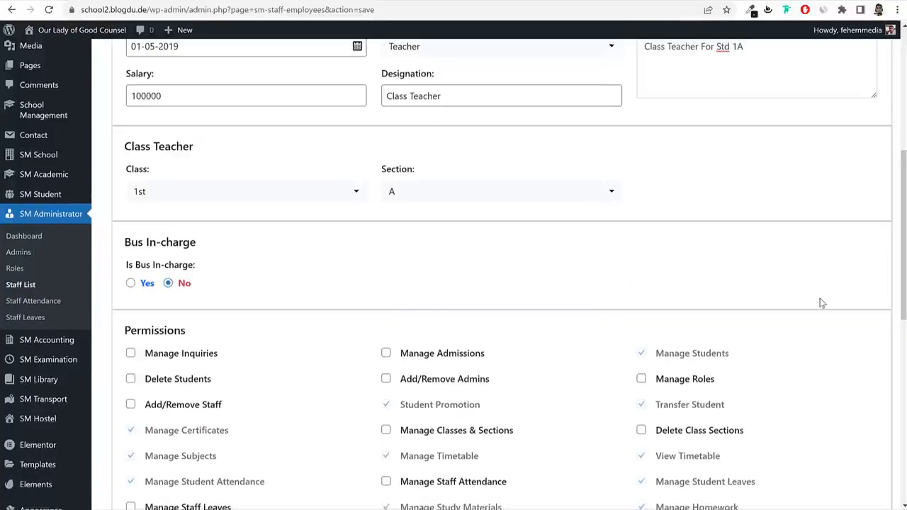
{"action": "scroll", "coordinate": [819, 299], "scroll_direction": "up", "scroll_amount": 6}
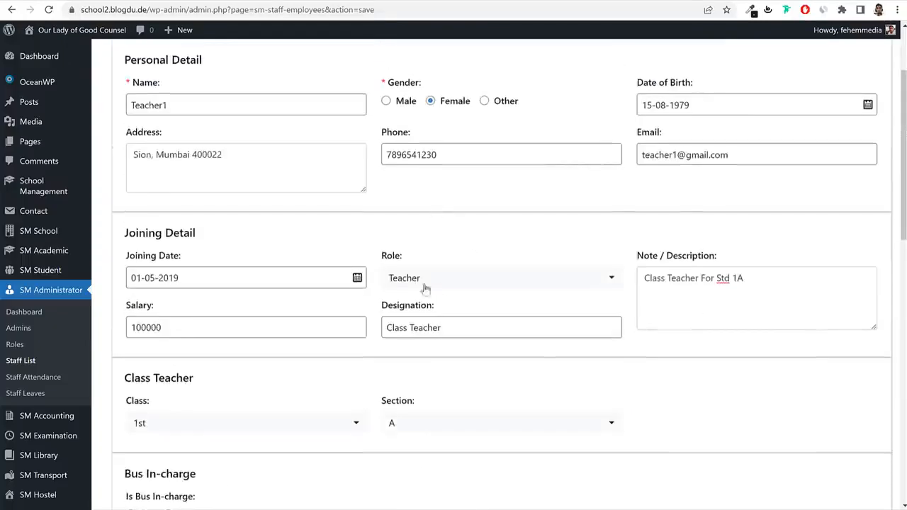
{"action": "scroll", "coordinate": [561, 332], "scroll_direction": "down", "scroll_amount": 5}
{"action": "scroll", "coordinate": [561, 332], "scroll_direction": "down", "scroll_amount": 3}
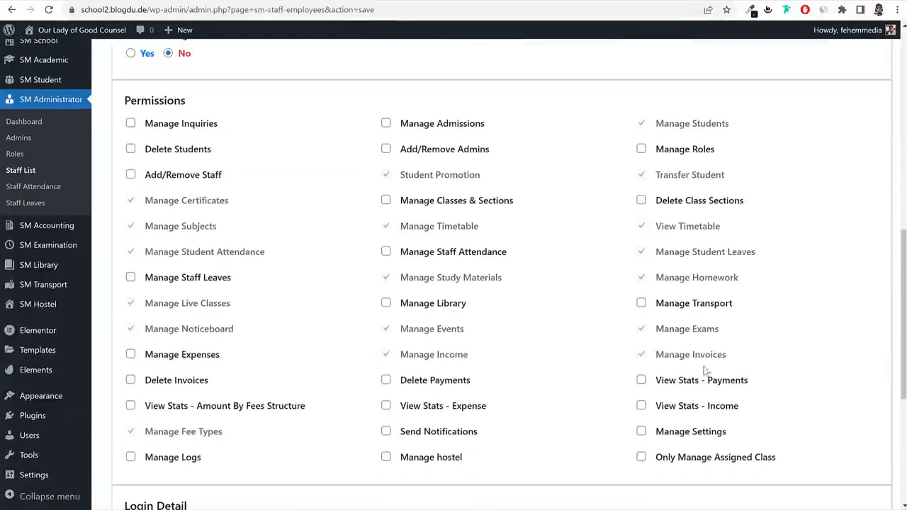
{"action": "scroll", "coordinate": [581, 344], "scroll_direction": "up", "scroll_amount": 6}
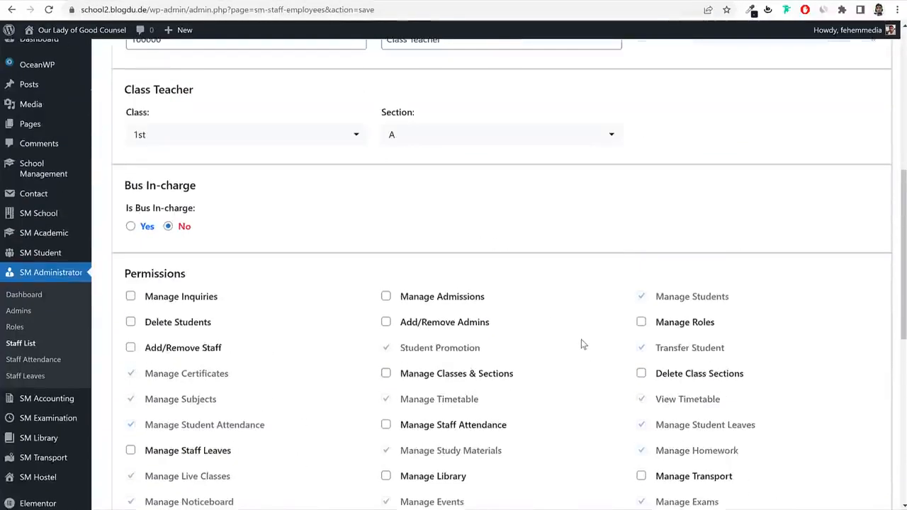
{"action": "scroll", "coordinate": [567, 283], "scroll_direction": "up", "scroll_amount": 2}
{"action": "scroll", "coordinate": [562, 229], "scroll_direction": "down", "scroll_amount": 2}
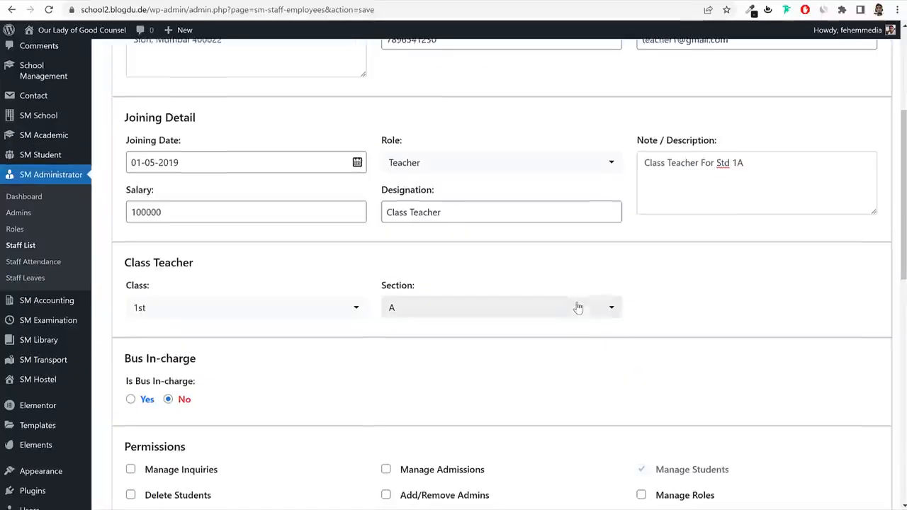
{"action": "scroll", "coordinate": [809, 329], "scroll_direction": "down", "scroll_amount": 1}
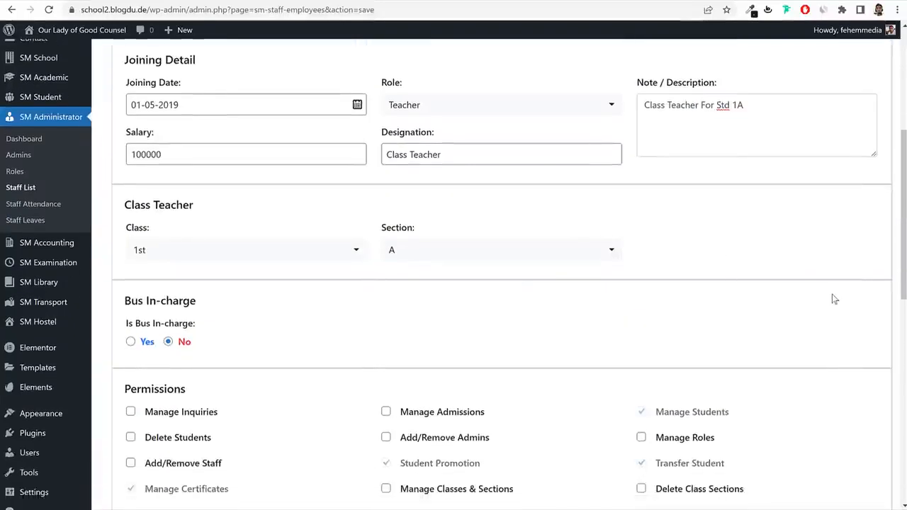
{"action": "scroll", "coordinate": [823, 299], "scroll_direction": "down", "scroll_amount": 3}
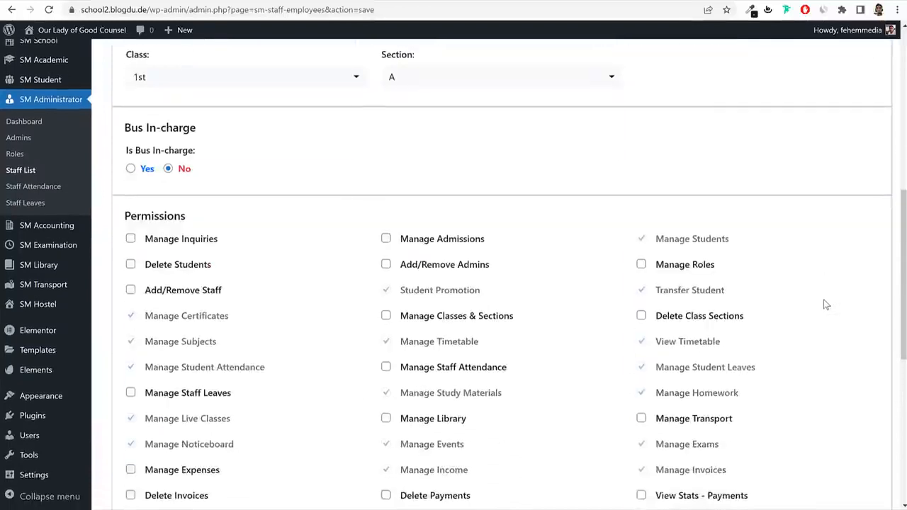
{"action": "scroll", "coordinate": [825, 304], "scroll_direction": "down", "scroll_amount": 2}
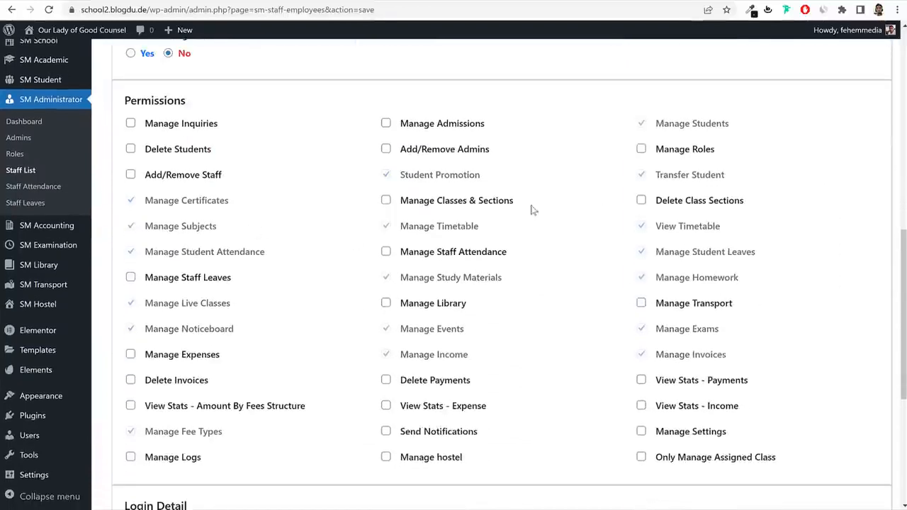
{"action": "scroll", "coordinate": [865, 255], "scroll_direction": "up", "scroll_amount": 1}
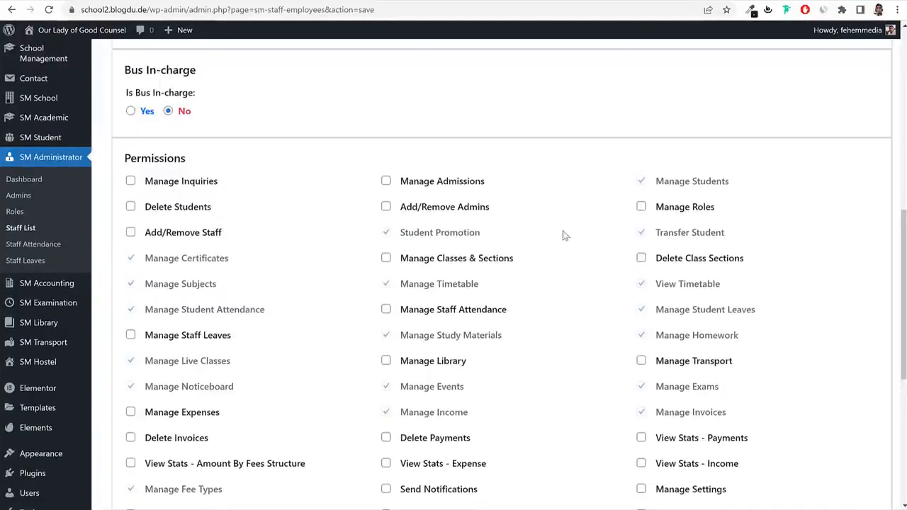
{"action": "left_click", "coordinate": [387, 181]}
{"action": "left_click_drag", "start_coordinate": [508, 184], "coordinate": [403, 187]}
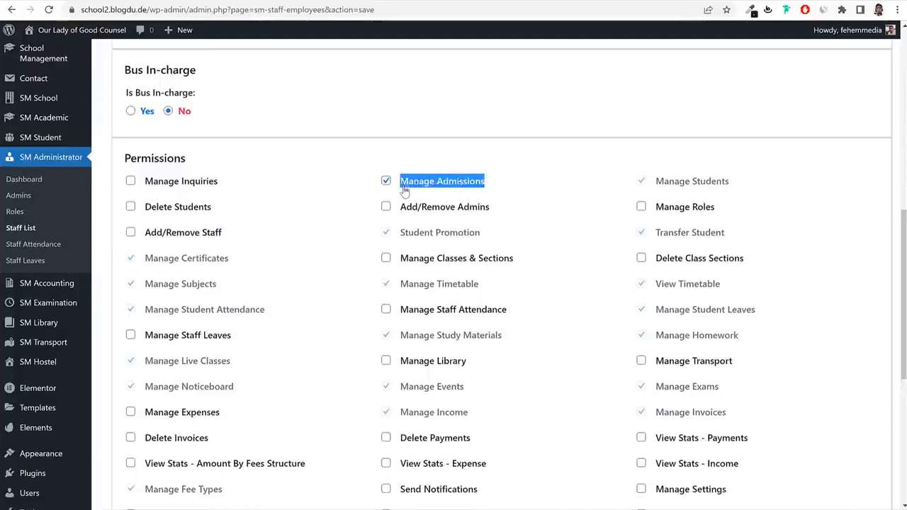
{"action": "left_click", "coordinate": [206, 186]}
{"action": "left_click_drag", "start_coordinate": [237, 182], "coordinate": [144, 191]}
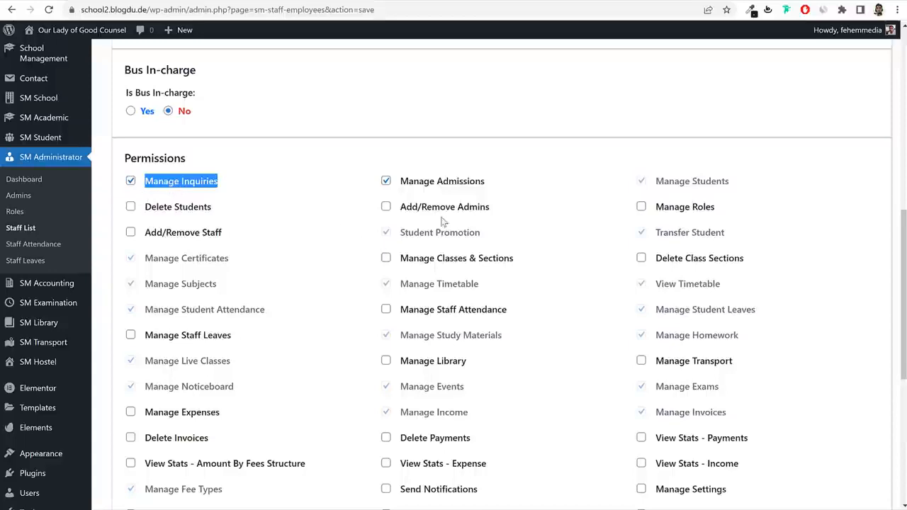
{"action": "scroll", "coordinate": [765, 322], "scroll_direction": "down", "scroll_amount": 2}
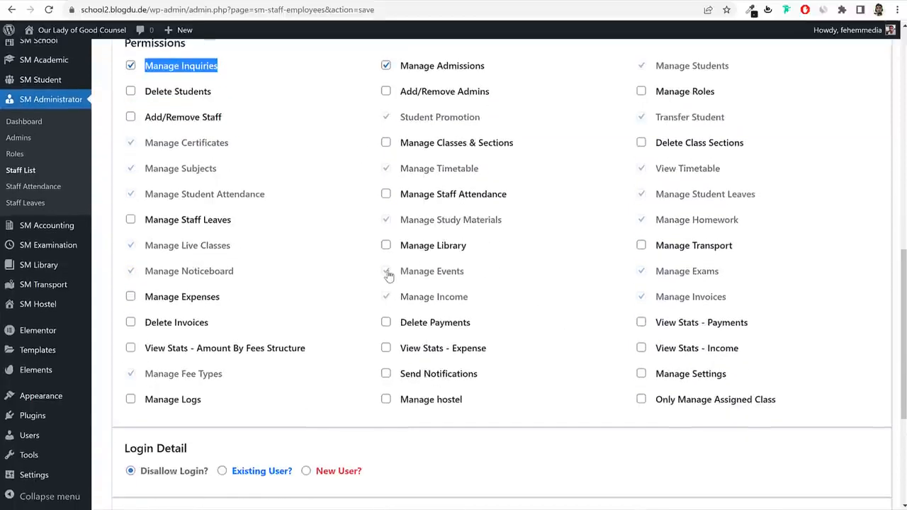
{"action": "scroll", "coordinate": [398, 280], "scroll_direction": "up", "scroll_amount": 4}
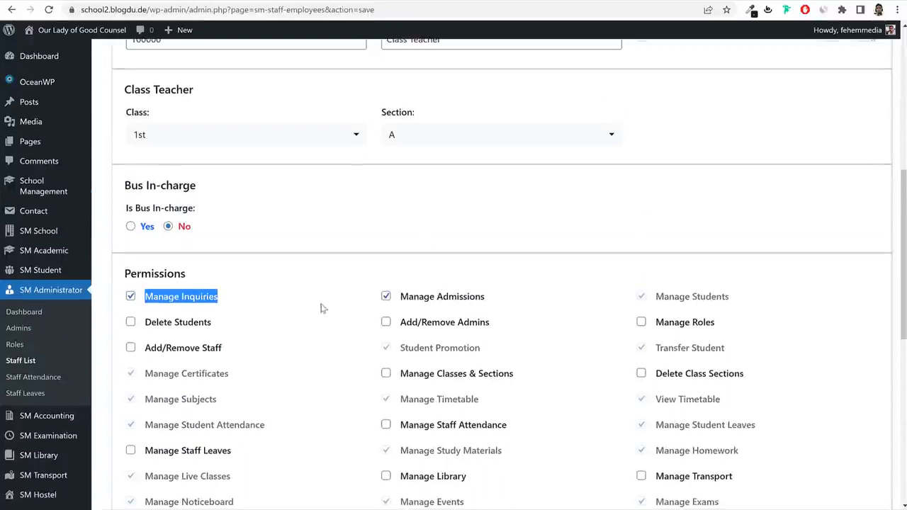
{"action": "left_click", "coordinate": [385, 297]}
{"action": "left_click", "coordinate": [144, 303]}
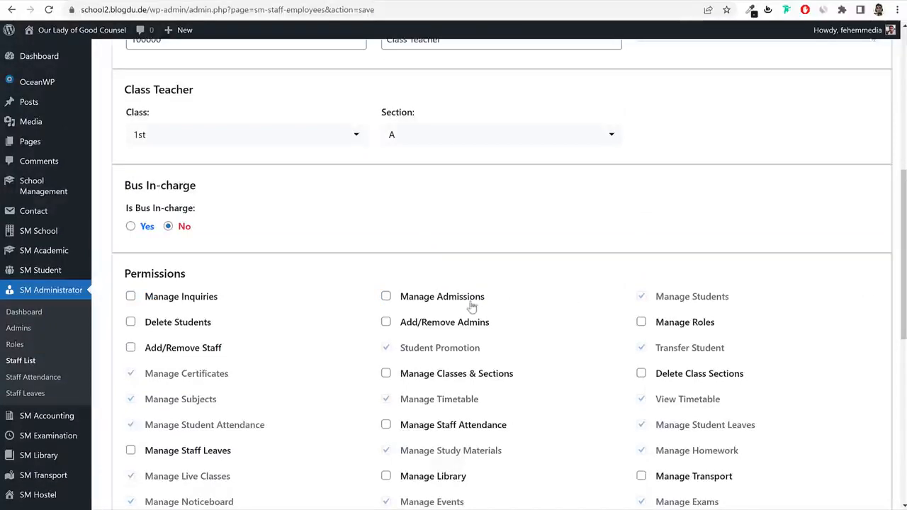
{"action": "scroll", "coordinate": [698, 340], "scroll_direction": "down", "scroll_amount": 1}
{"action": "scroll", "coordinate": [698, 340], "scroll_direction": "down", "scroll_amount": 6}
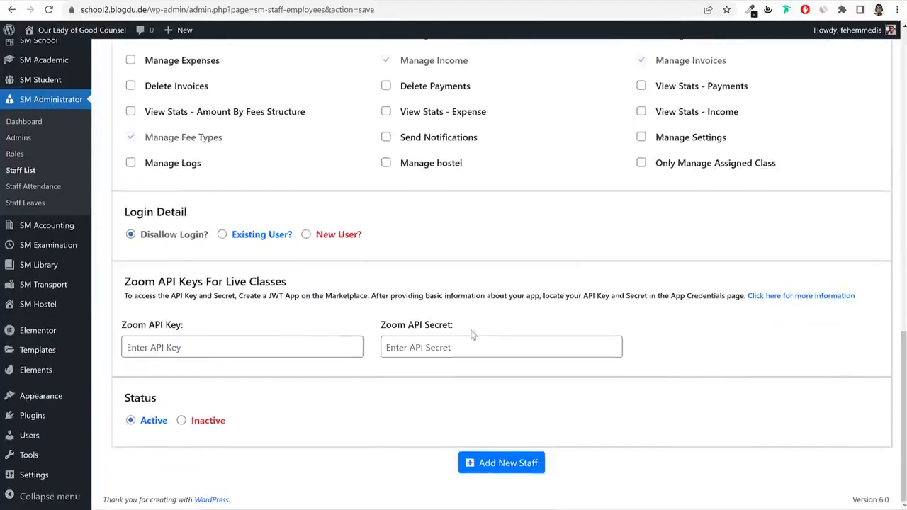
{"action": "left_click_drag", "start_coordinate": [190, 214], "coordinate": [131, 212]}
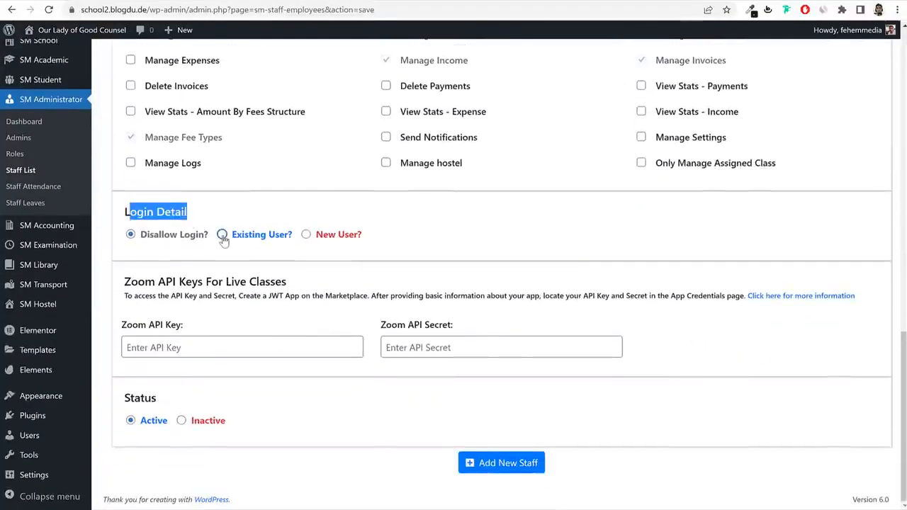
{"action": "left_click", "coordinate": [222, 235]}
{"action": "left_click", "coordinate": [306, 234]}
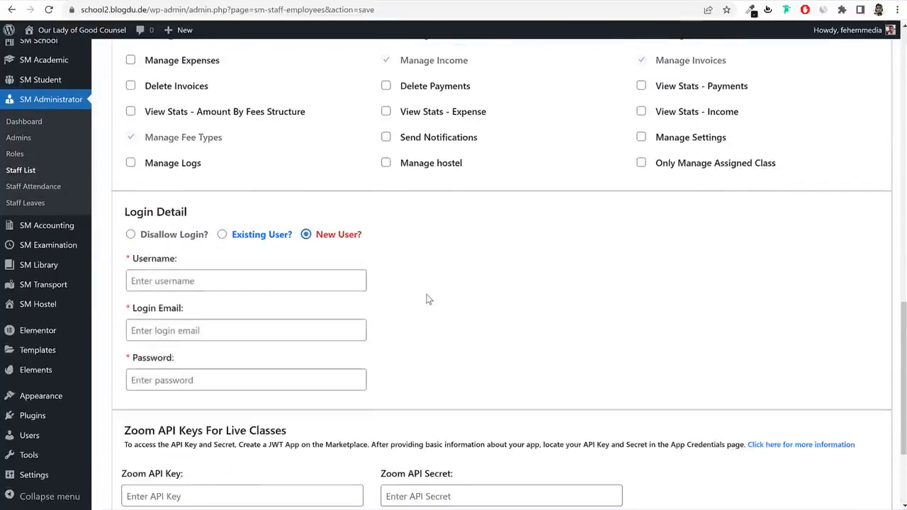
{"action": "scroll", "coordinate": [428, 300], "scroll_direction": "up", "scroll_amount": 8}
{"action": "scroll", "coordinate": [428, 301], "scroll_direction": "up", "scroll_amount": 4}
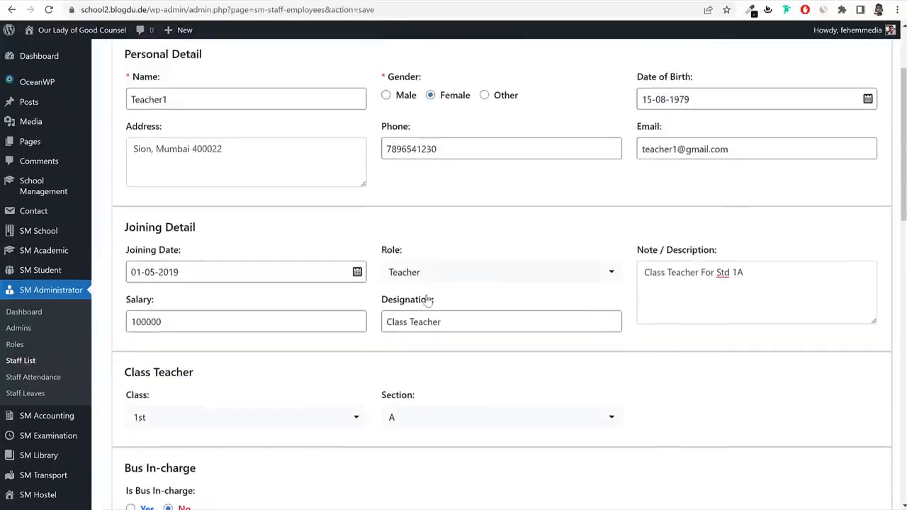
{"action": "triple_click", "coordinate": [221, 104]}
{"action": "key", "text": "ctrl+c"}
{"action": "scroll", "coordinate": [305, 220], "scroll_direction": "down", "scroll_amount": 10}
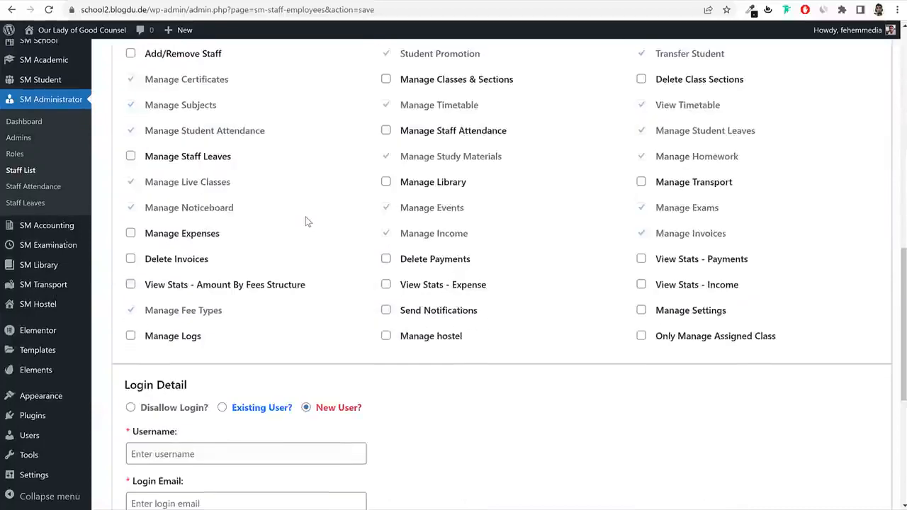
{"action": "left_click", "coordinate": [241, 223]}
{"action": "key", "text": "ctrl+v"}
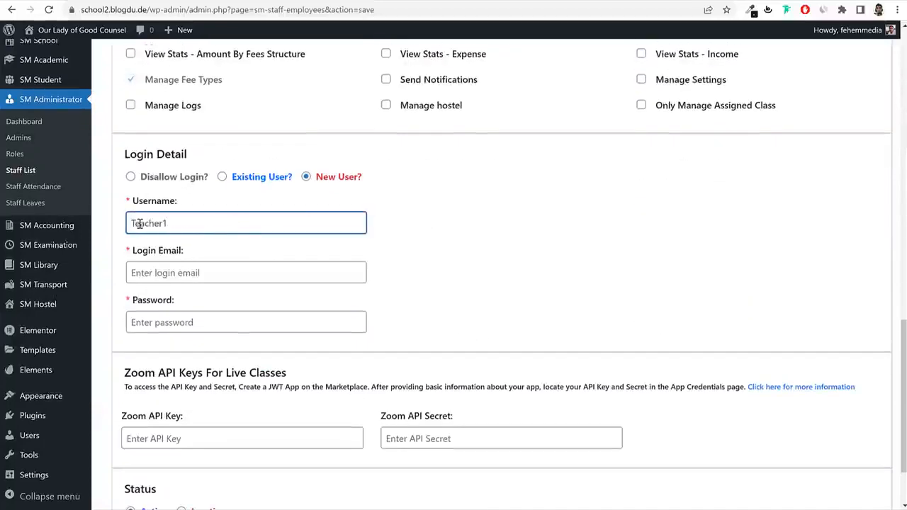
{"action": "left_click_drag", "start_coordinate": [136, 223], "coordinate": [124, 225]}
{"action": "type", "text": "t"}
Enter the login e-mail address and the account password.
{"action": "key", "text": "ctrl+a"}
{"action": "key", "text": "ctrl+c"}
{"action": "left_click", "coordinate": [205, 283]}
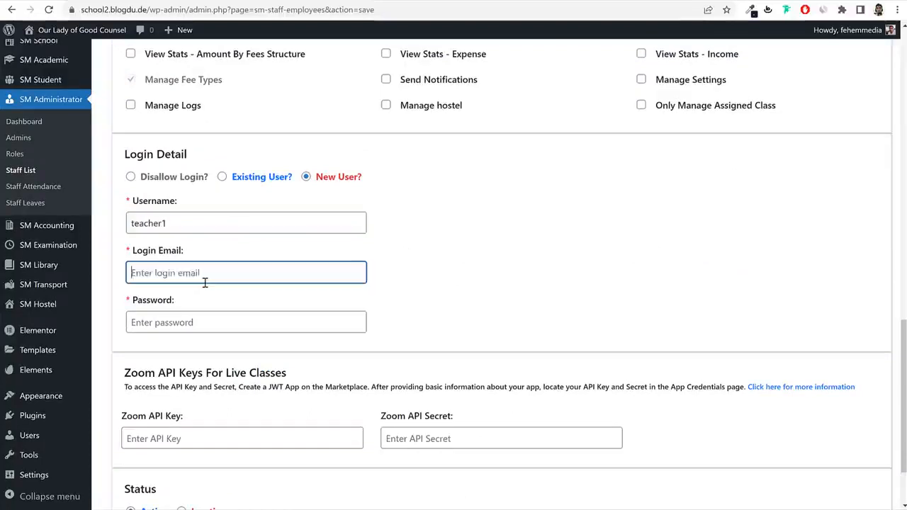
{"action": "key", "text": "ctrl+v"}
{"action": "type", "text": "@gma"}
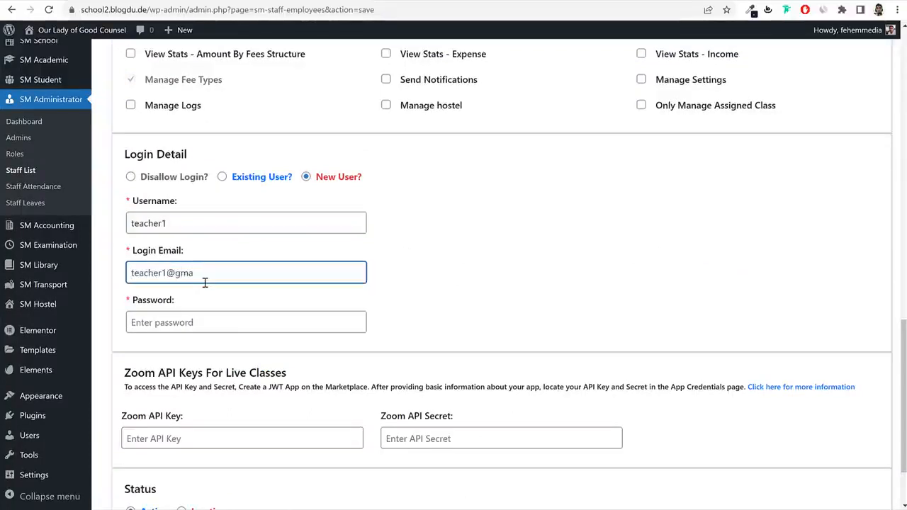
{"action": "type", "text": "il.com"}
{"action": "left_click", "coordinate": [202, 322]}
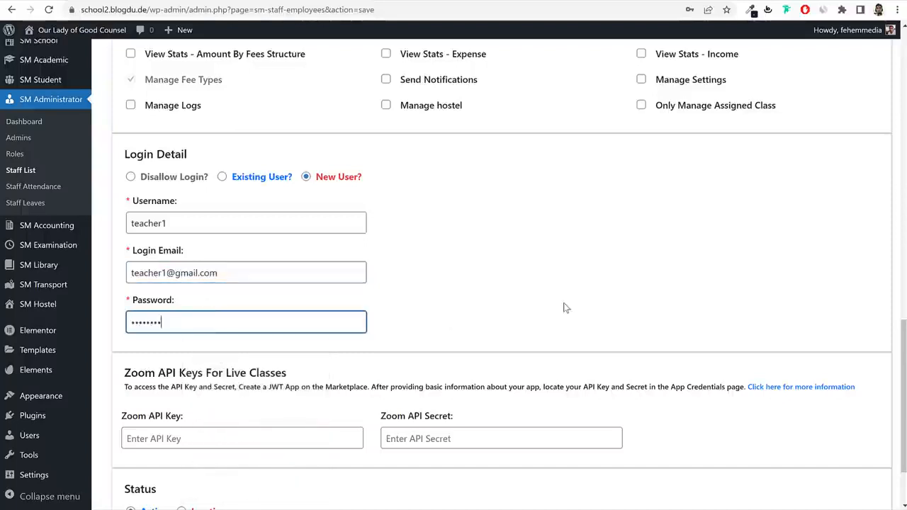
{"action": "left_click", "coordinate": [562, 308]}
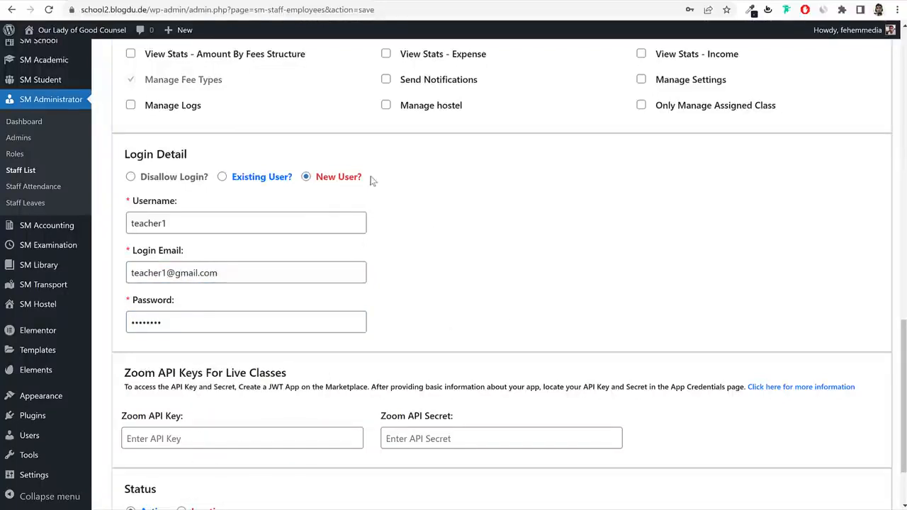
{"action": "left_click_drag", "start_coordinate": [363, 180], "coordinate": [314, 182]}
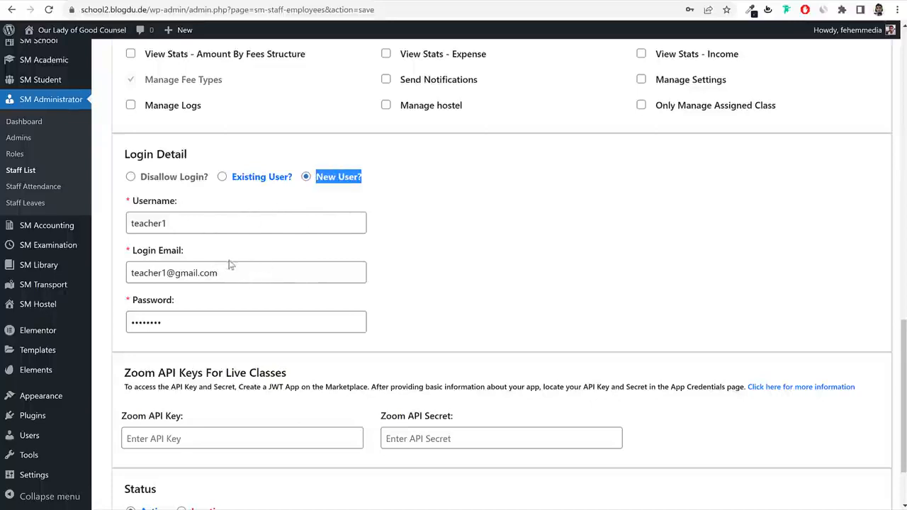
{"action": "left_click", "coordinate": [211, 274]}
{"action": "left_click_drag", "start_coordinate": [211, 274], "coordinate": [128, 273]}
{"action": "left_click_drag", "start_coordinate": [216, 322], "coordinate": [128, 322]}
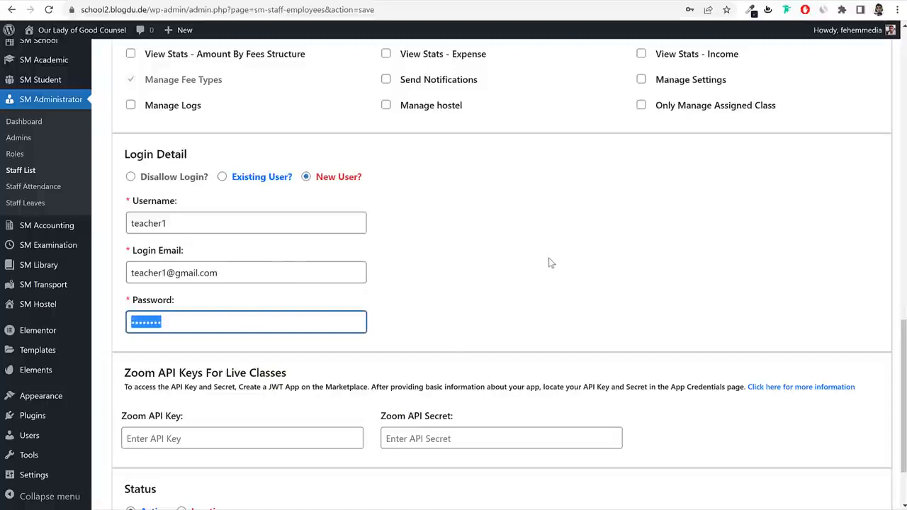
{"action": "scroll", "coordinate": [551, 277], "scroll_direction": "down", "scroll_amount": 2}
{"action": "left_click", "coordinate": [545, 214]}
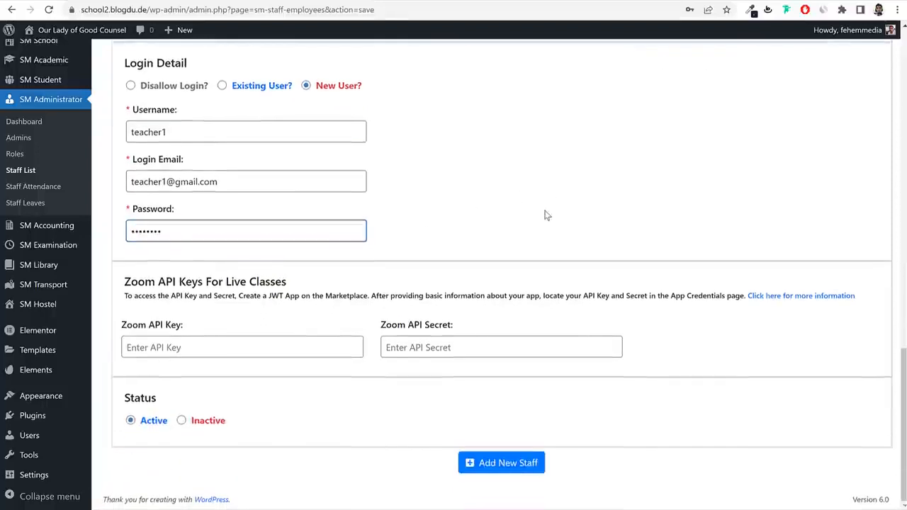
{"action": "double_click", "coordinate": [157, 423]}
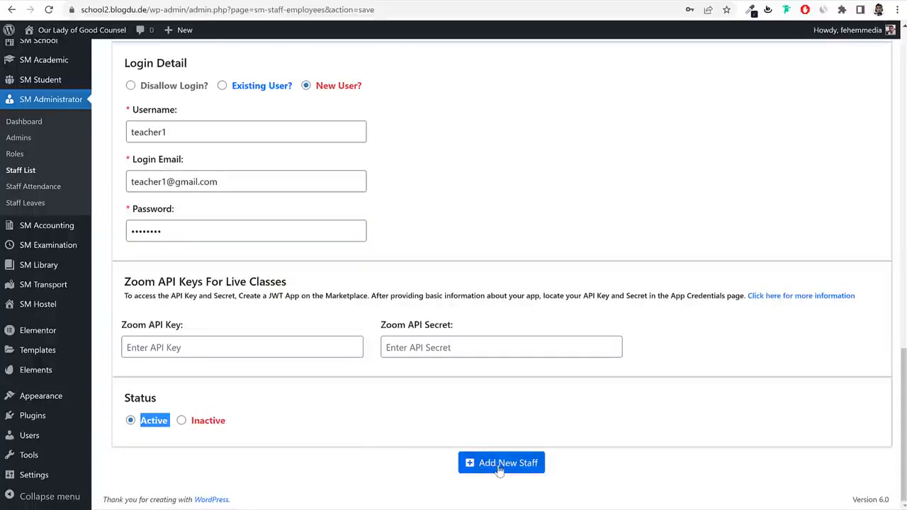
{"action": "left_click_drag", "start_coordinate": [122, 327], "coordinate": [195, 335]}
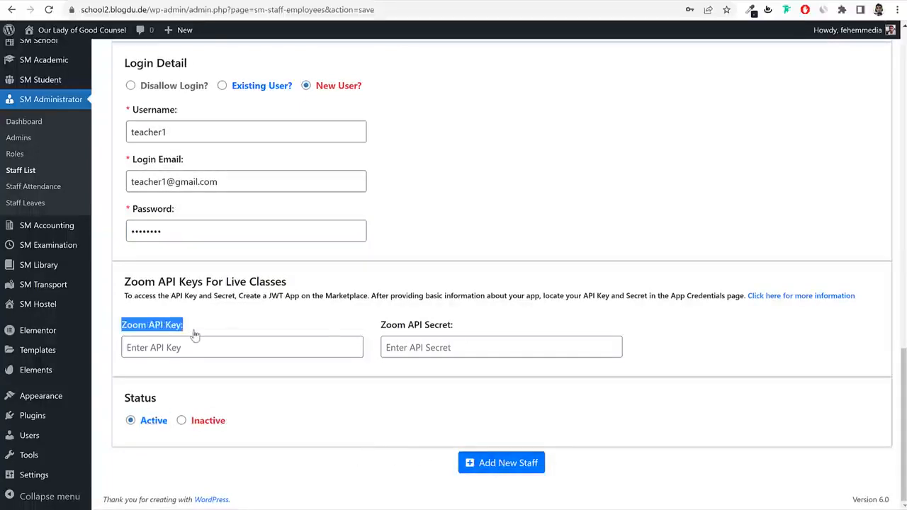
{"action": "left_click_drag", "start_coordinate": [381, 327], "coordinate": [462, 331]}
{"action": "left_click", "coordinate": [549, 325]}
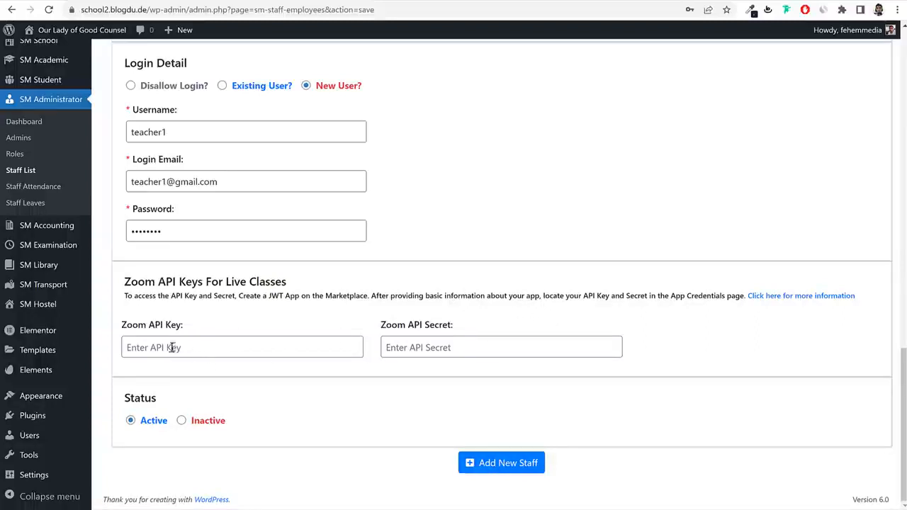
{"action": "left_click_drag", "start_coordinate": [147, 325], "coordinate": [188, 328]}
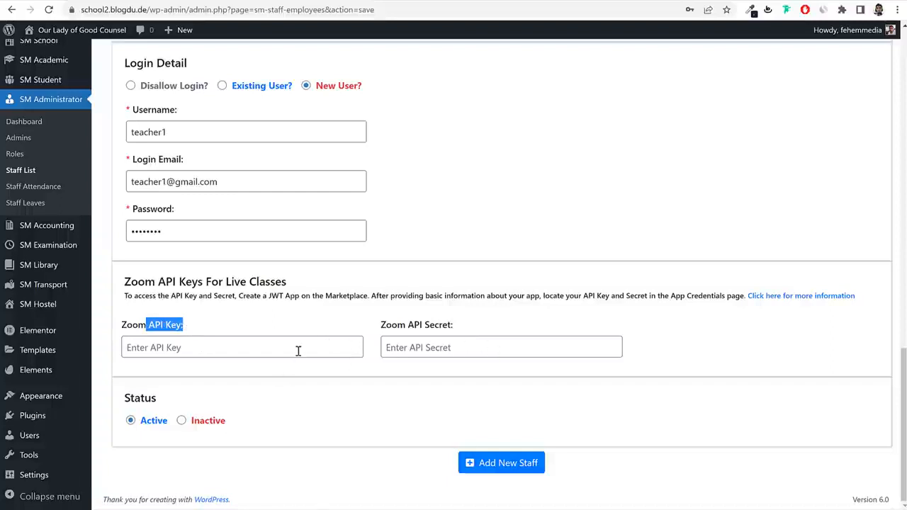
{"action": "left_click", "coordinate": [504, 464]}
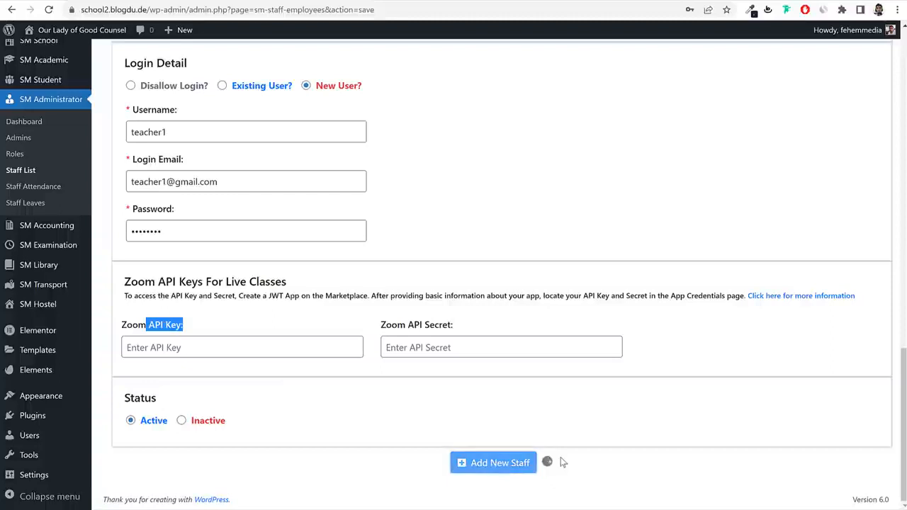
{"action": "left_click", "coordinate": [20, 170]}
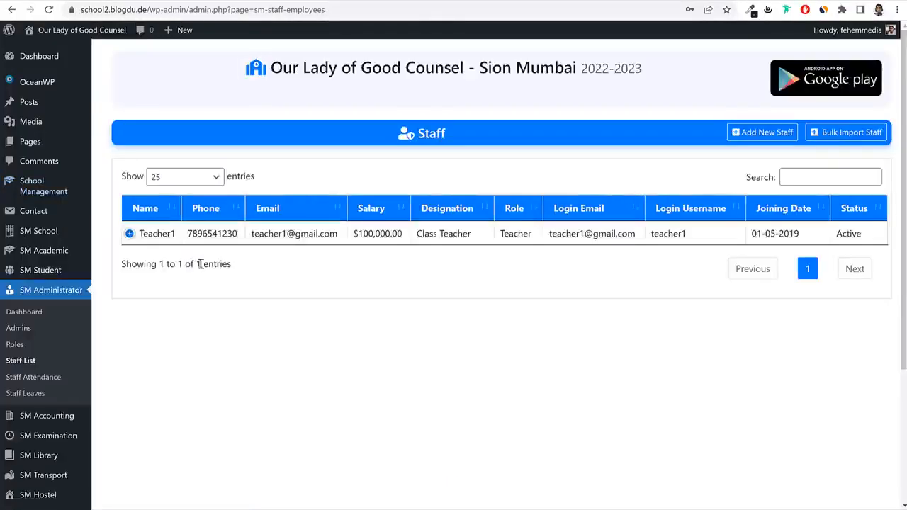
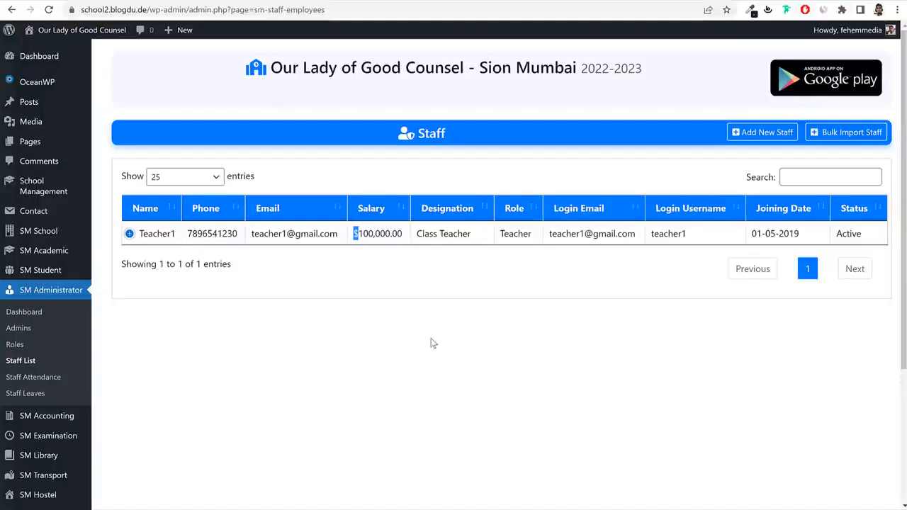
Go to SM Accounting > Fee Types in the admin sidebar.
{"action": "scroll", "coordinate": [495, 302], "scroll_direction": "down", "scroll_amount": 3}
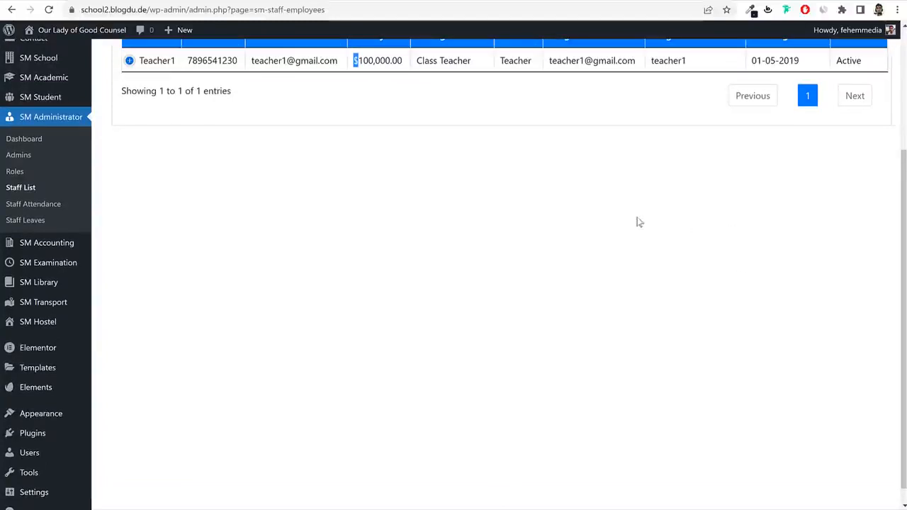
{"action": "mouse_move", "coordinate": [46, 250]}
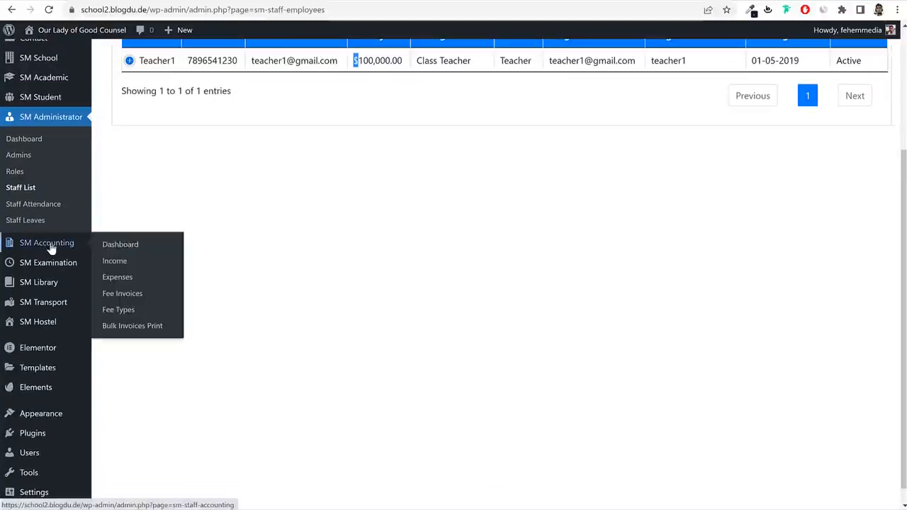
{"action": "left_click", "coordinate": [120, 315]}
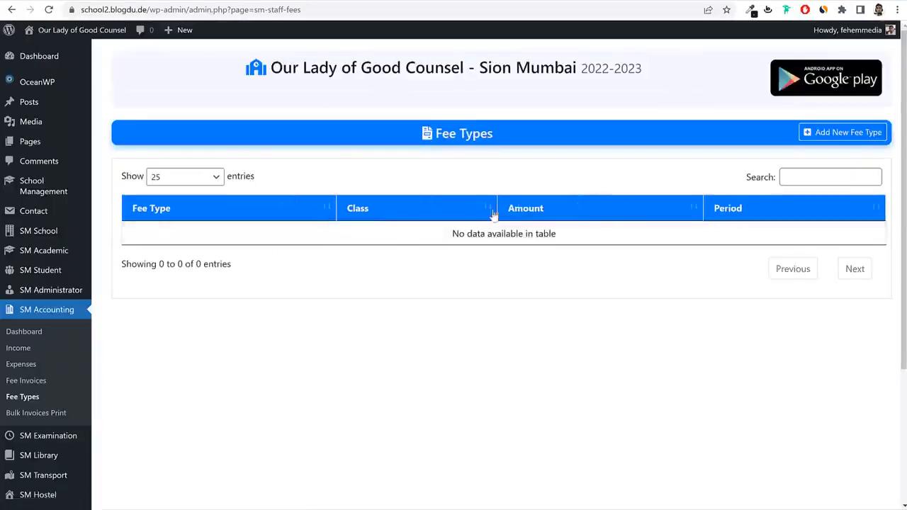
Start a new fee type named Admission Fee for classes 1st and 2nd.
{"action": "left_click", "coordinate": [835, 133]}
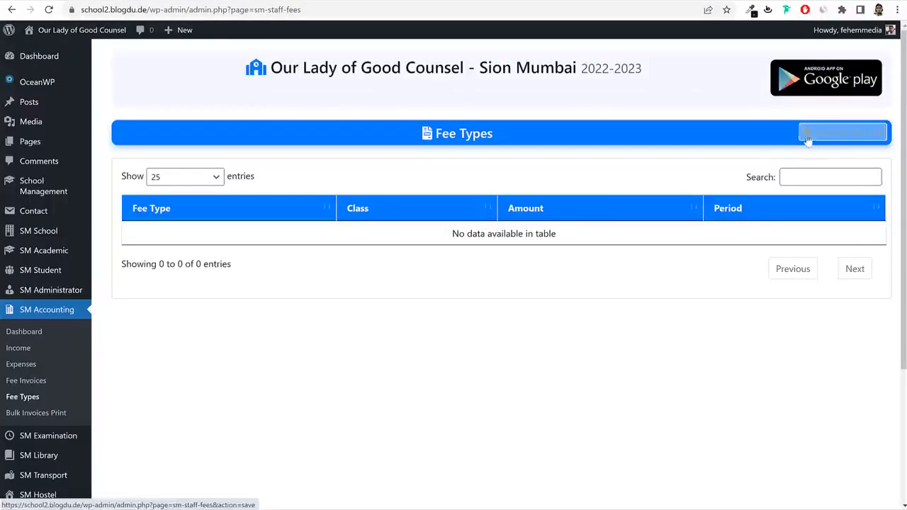
{"action": "left_click", "coordinate": [229, 195]}
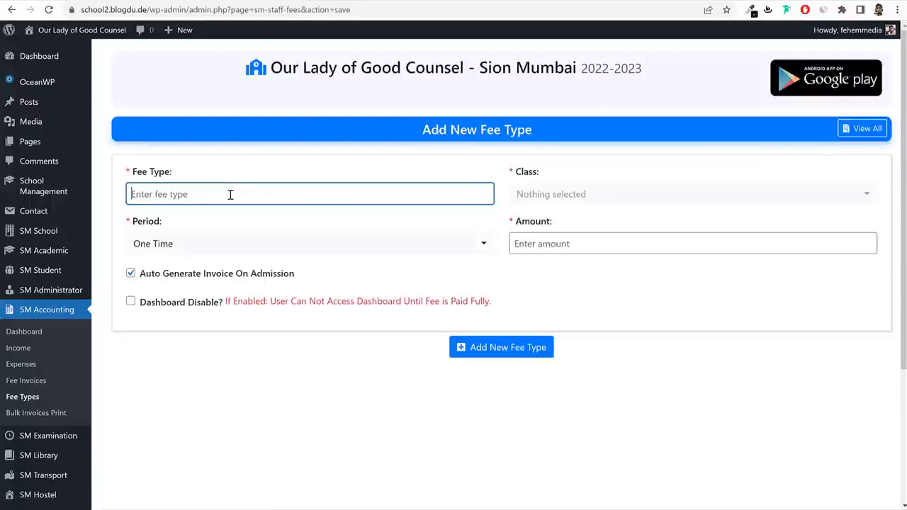
{"action": "type", "text": "Admission Fee"}
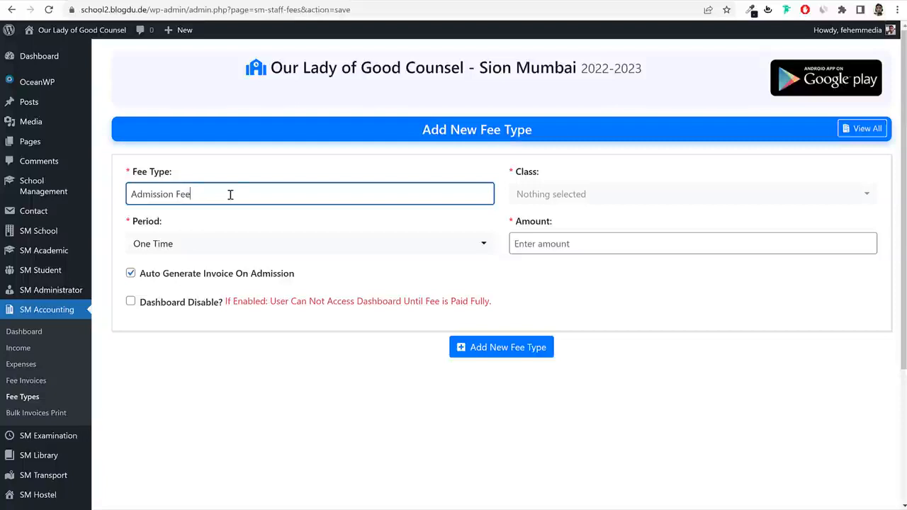
{"action": "left_click", "coordinate": [571, 193]}
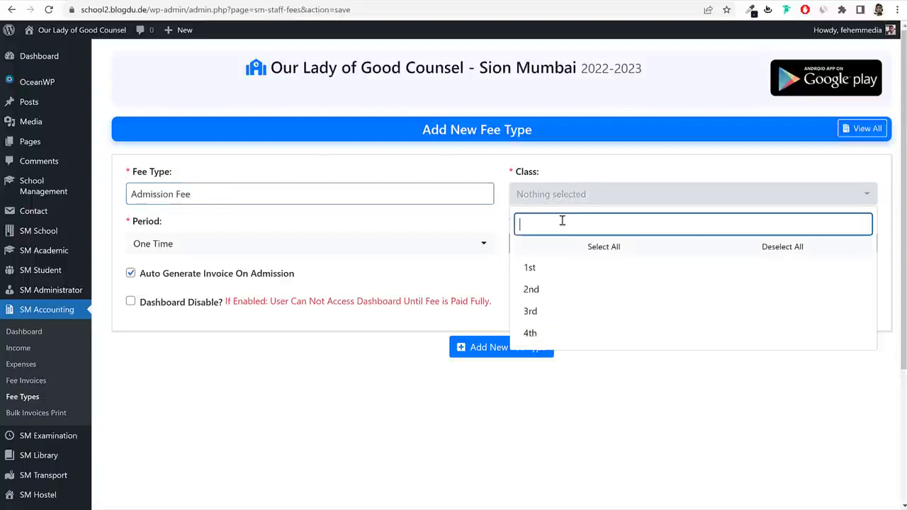
{"action": "left_click", "coordinate": [544, 270]}
{"action": "left_click", "coordinate": [544, 289]}
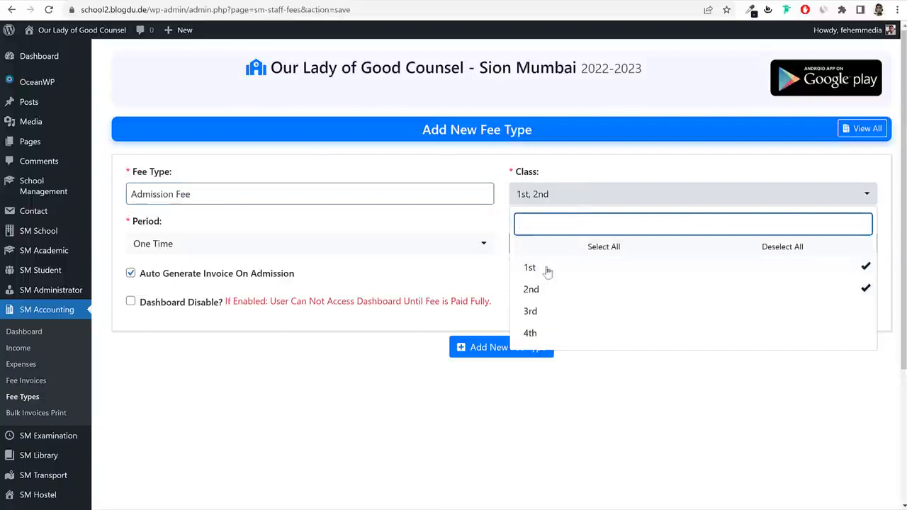
Keep the One Time period, set the amount to 100000 and save the fee type.
{"action": "left_click", "coordinate": [482, 242]}
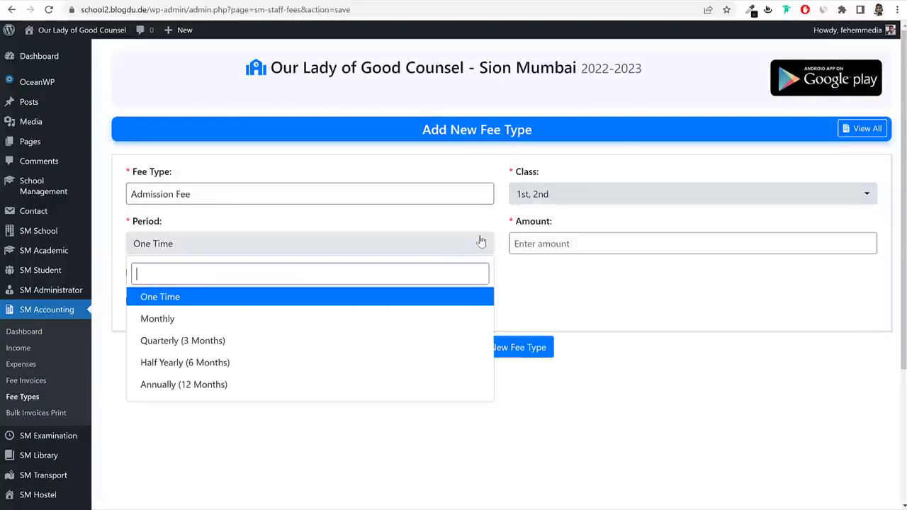
{"action": "left_click", "coordinate": [169, 297]}
{"action": "left_click", "coordinate": [613, 242]}
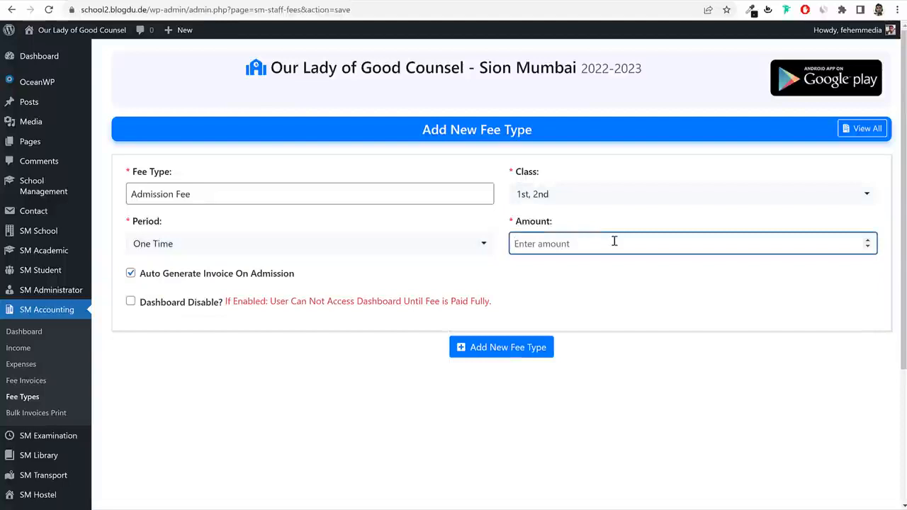
{"action": "type", "text": "1"}
{"action": "type", "text": "00000"}
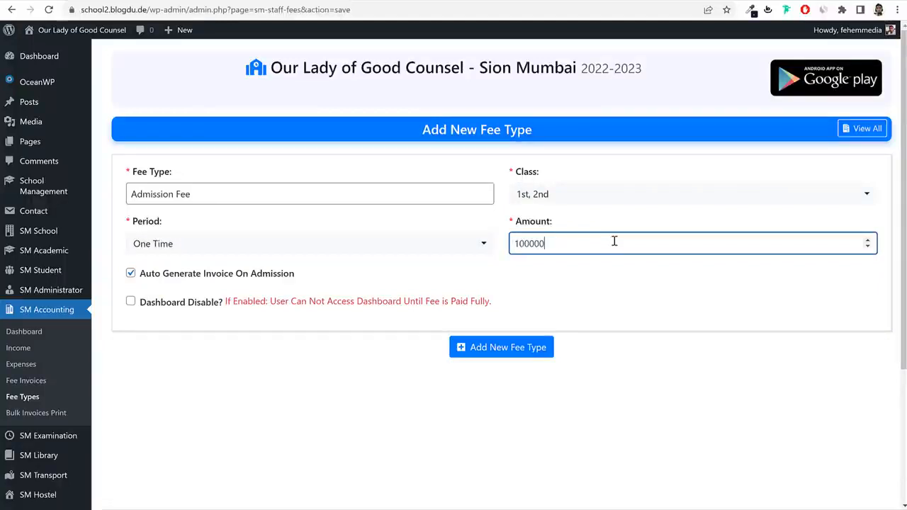
{"action": "left_click", "coordinate": [583, 247]}
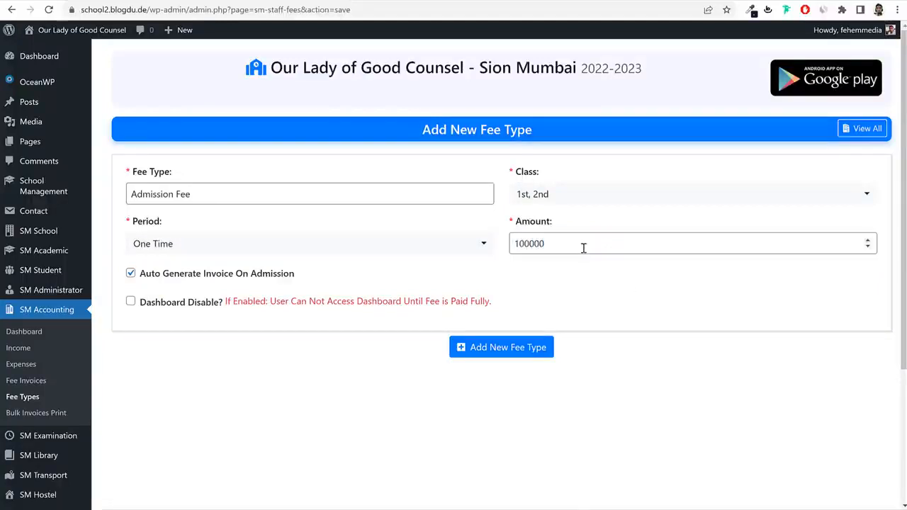
{"action": "left_click", "coordinate": [515, 357]}
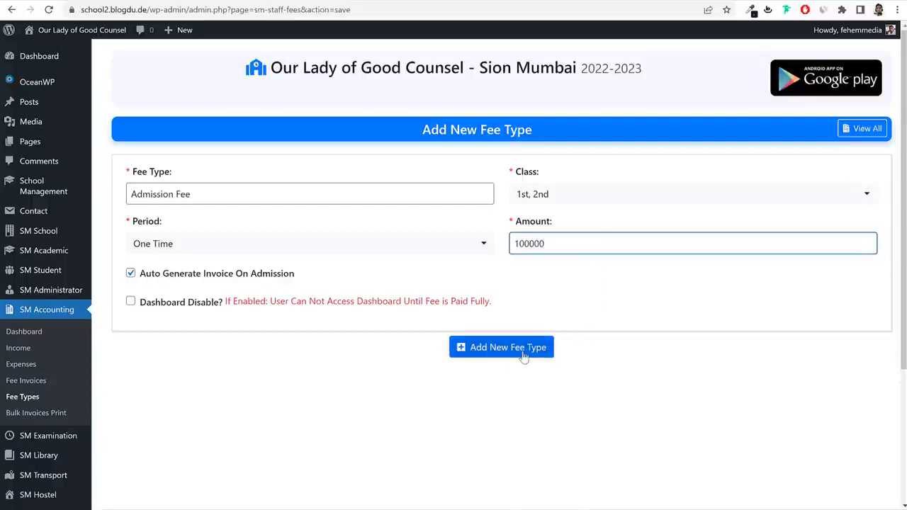
{"action": "left_click", "coordinate": [286, 227]}
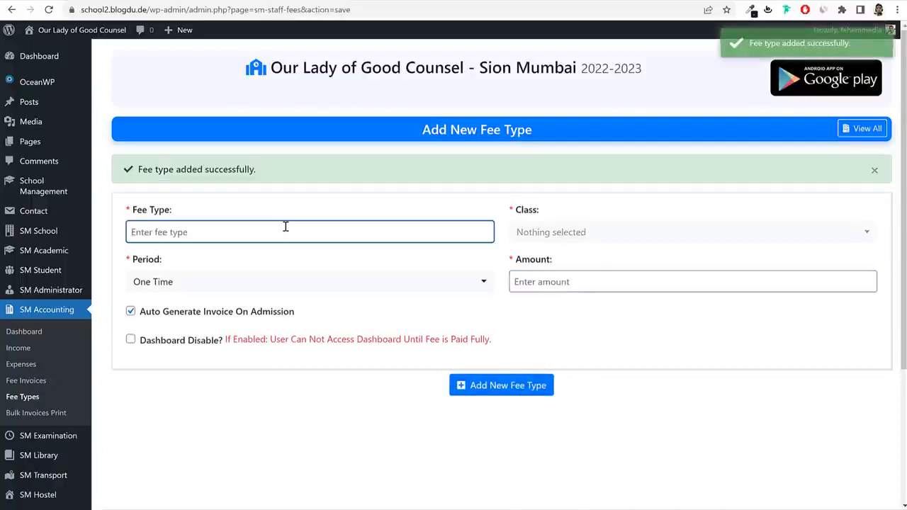
Name the next fee type Monthly Fee and assign it to class 1st.
{"action": "type", "text": "Montyhl"}
{"action": "key", "text": "BackSpace"}
{"action": "key", "text": "BackSpace"}
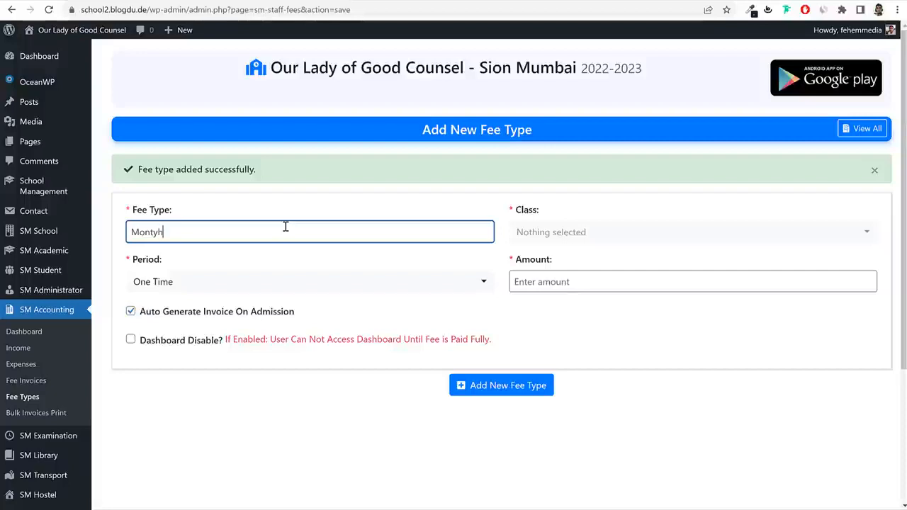
{"action": "key", "text": "BackSpace"}
{"action": "key", "text": "BackSpace"}
{"action": "type", "text": "hly Fee"}
{"action": "left_click", "coordinate": [810, 233]}
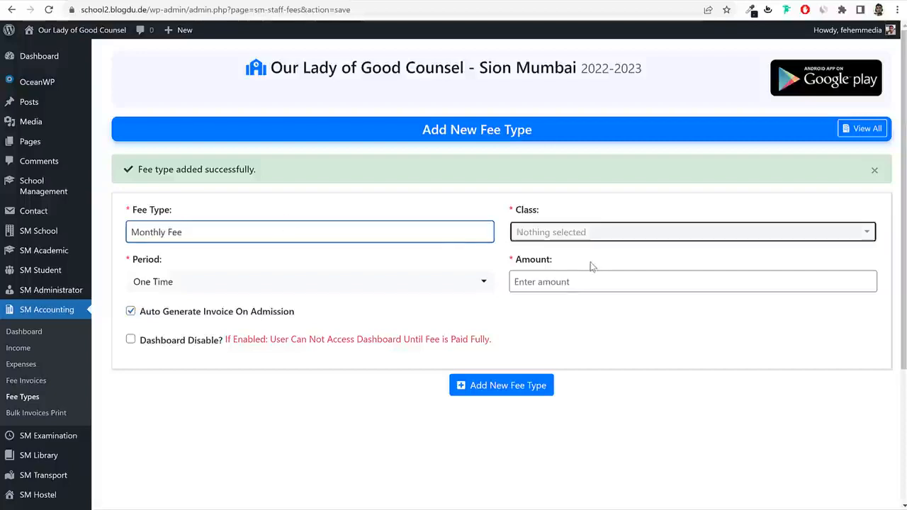
{"action": "left_click", "coordinate": [581, 245]}
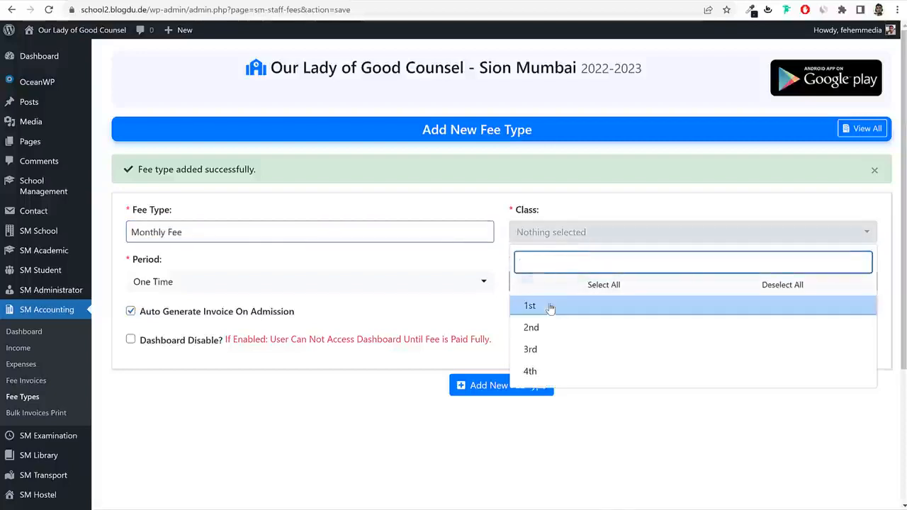
{"action": "left_click", "coordinate": [546, 304]}
Set the period to Monthly and the amount to 2500, then save it.
{"action": "key", "text": "Tab"}
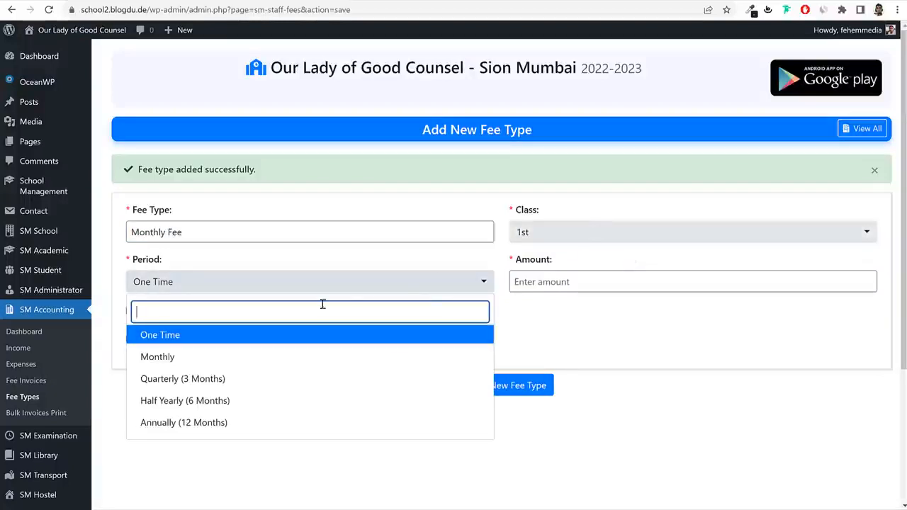
{"action": "left_click", "coordinate": [162, 357]}
{"action": "left_click", "coordinate": [578, 277]}
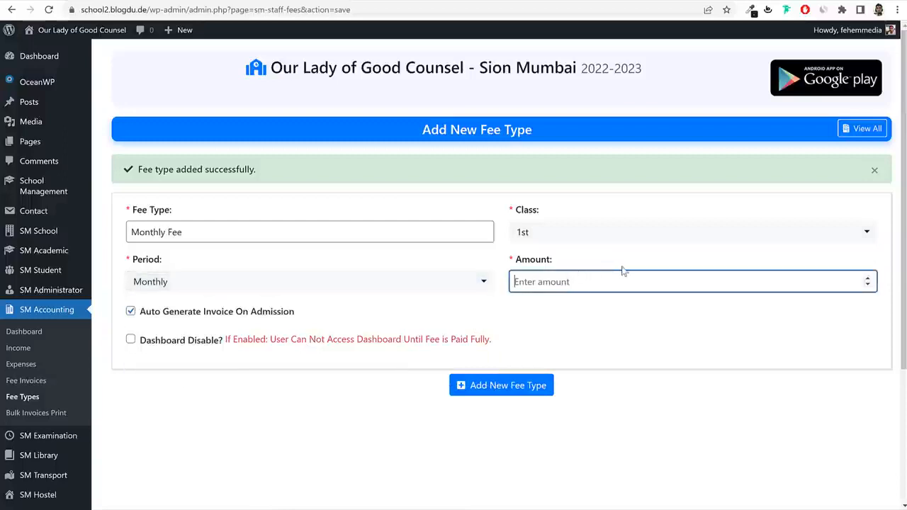
{"action": "type", "text": "2500"}
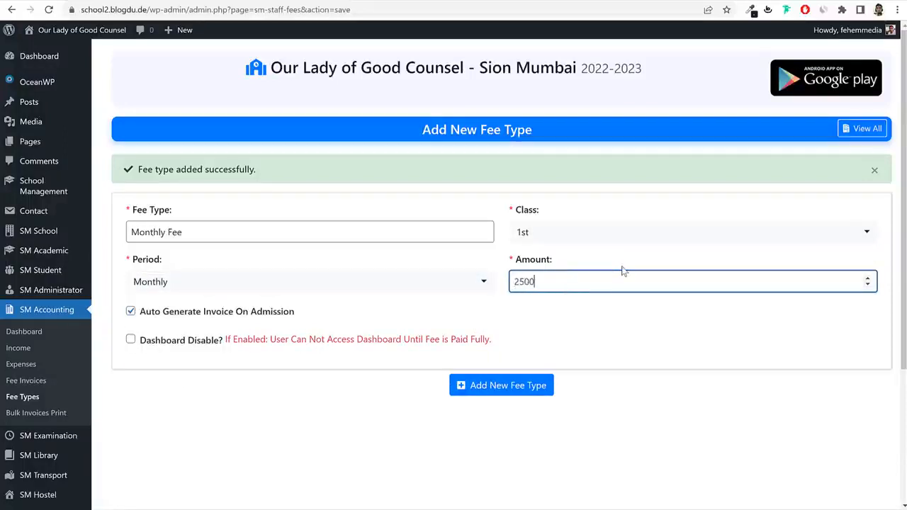
{"action": "left_click", "coordinate": [499, 394]}
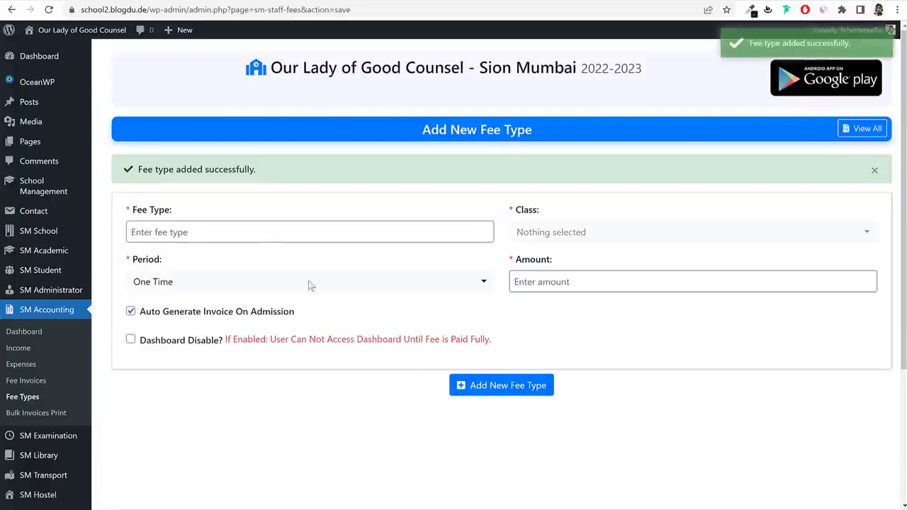
Name a new fee type Computer Fee and assign it to classes 1st through 4th.
{"action": "left_click", "coordinate": [266, 227]}
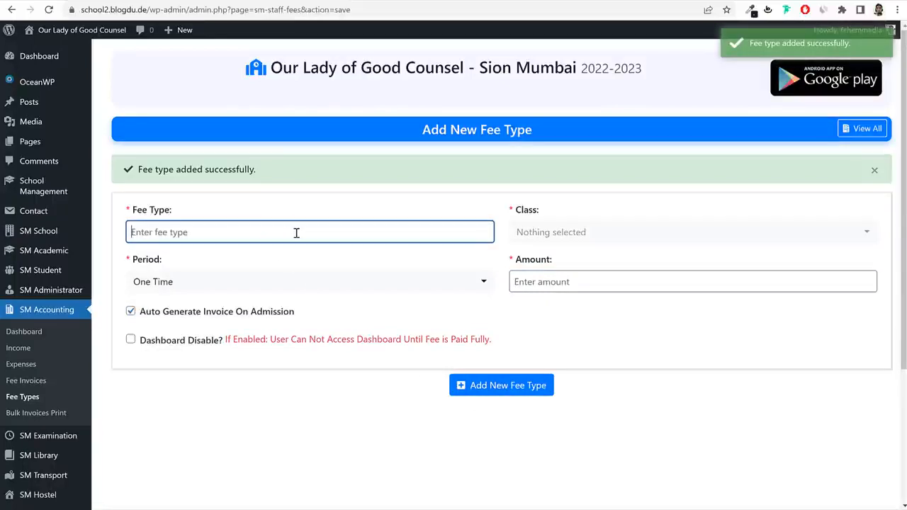
{"action": "type", "text": "Computer Fee"}
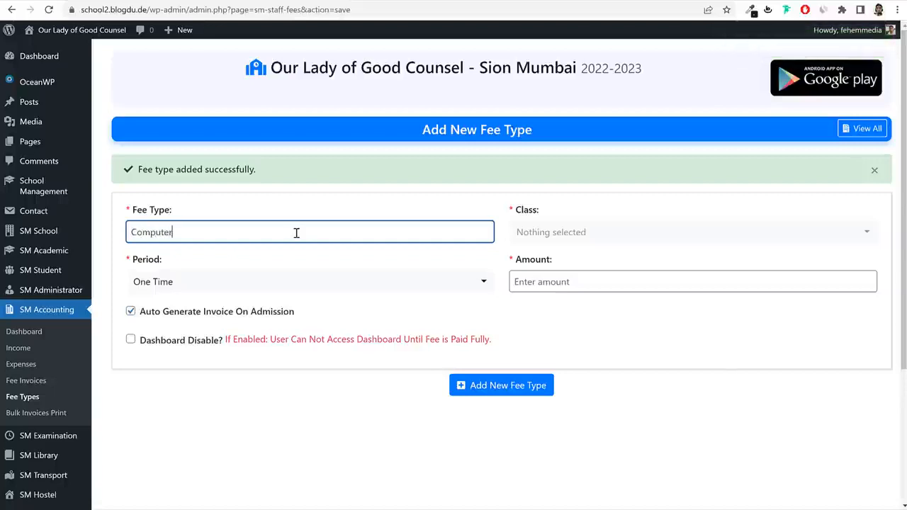
{"action": "left_click", "coordinate": [531, 234]}
{"action": "left_click", "coordinate": [558, 305]}
{"action": "left_click", "coordinate": [558, 327]}
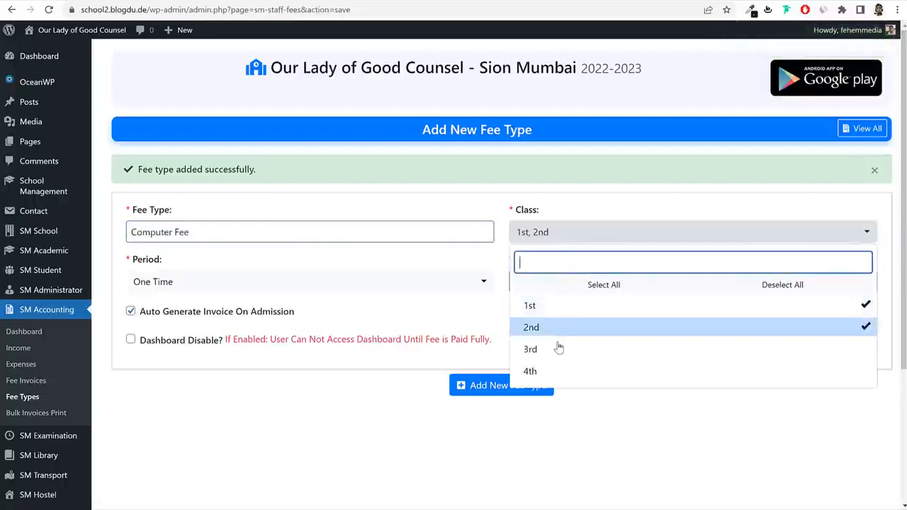
{"action": "left_click", "coordinate": [558, 350]}
{"action": "key", "text": "Escape"}
{"action": "left_click", "coordinate": [563, 237]}
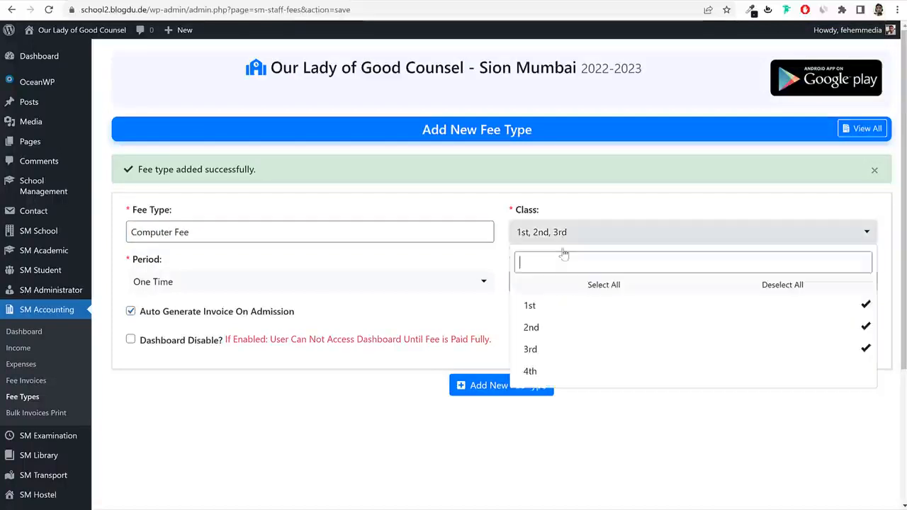
{"action": "left_click", "coordinate": [549, 374]}
Bill the Computer Fee Annually (12 Months) at 10000 and save it.
{"action": "left_click", "coordinate": [315, 287]}
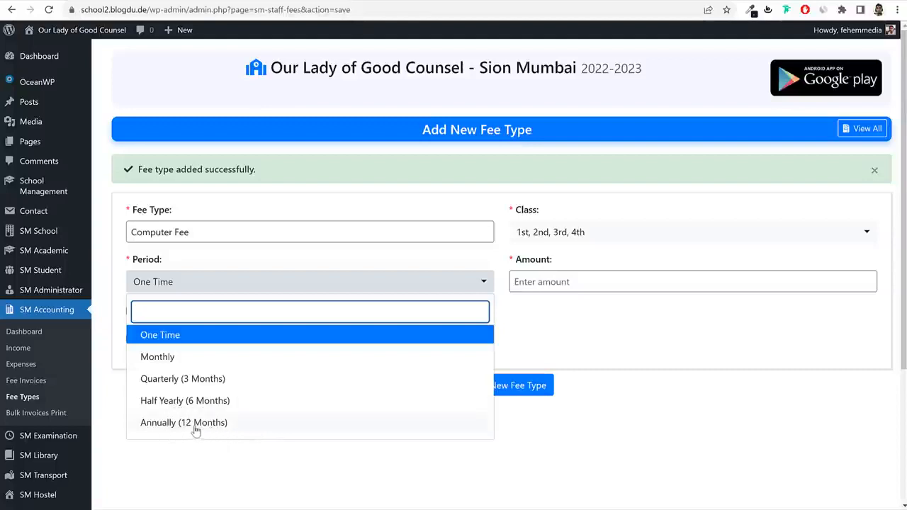
{"action": "left_click", "coordinate": [193, 424]}
{"action": "left_click", "coordinate": [567, 282]}
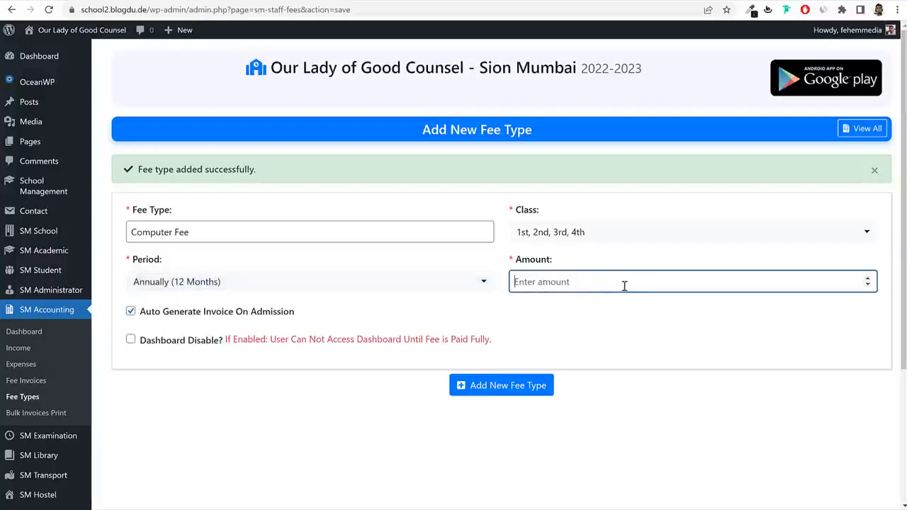
{"action": "type", "text": "10000"}
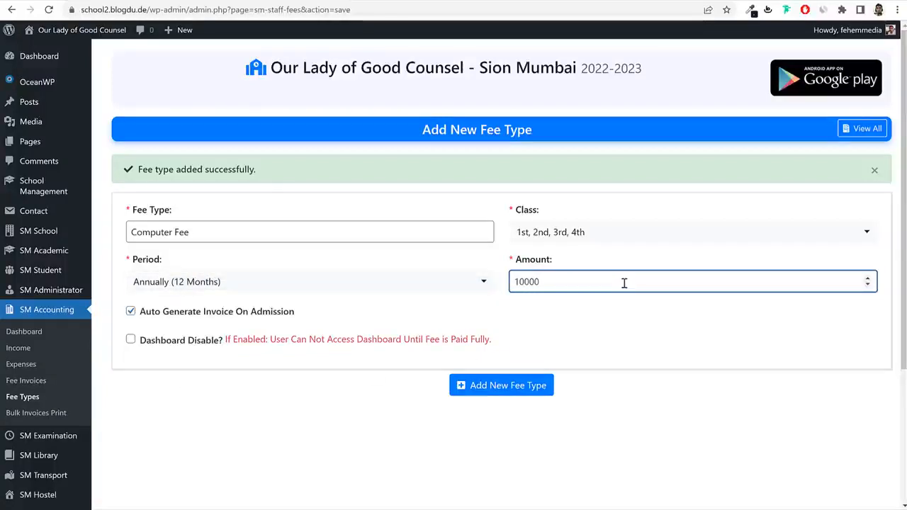
{"action": "left_click_drag", "start_coordinate": [560, 285], "coordinate": [510, 291]}
{"action": "left_click", "coordinate": [521, 388]}
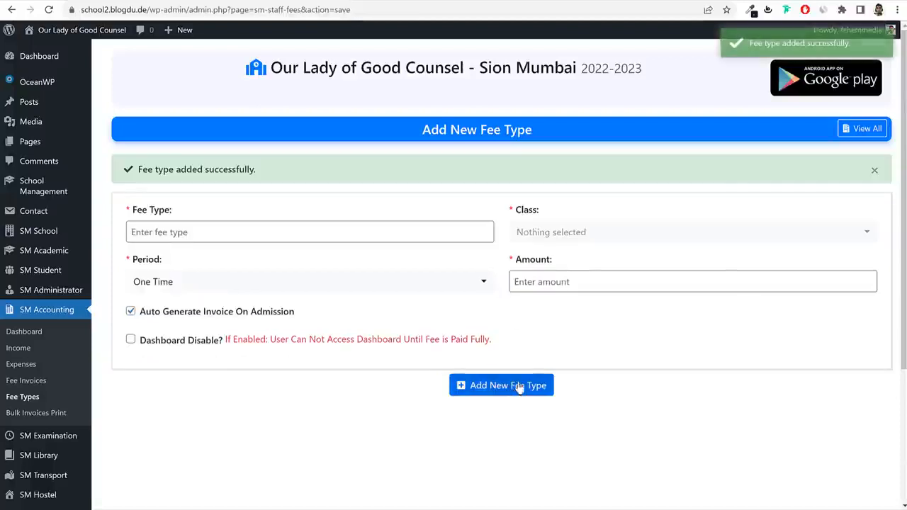
{"action": "left_click", "coordinate": [23, 401]}
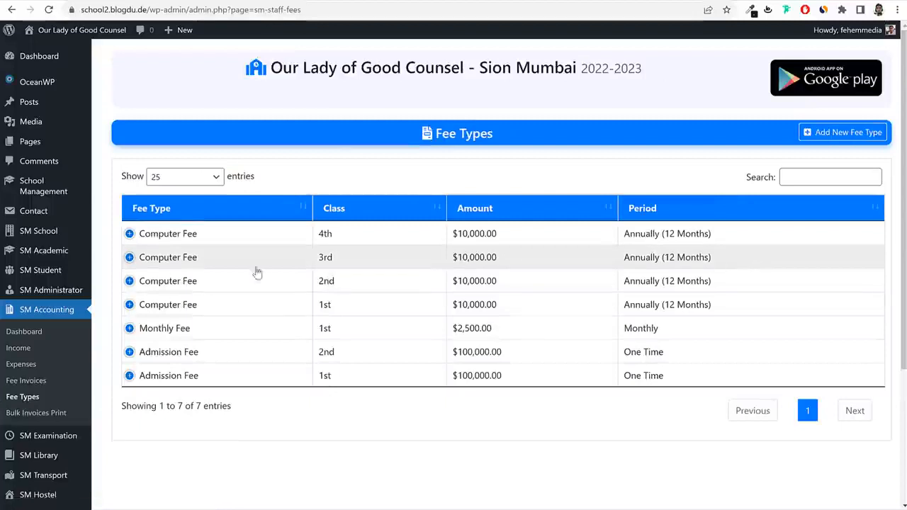
Review the seven fee types in the table, including the class 1st entries.
{"action": "left_click_drag", "start_coordinate": [340, 331], "coordinate": [314, 308]}
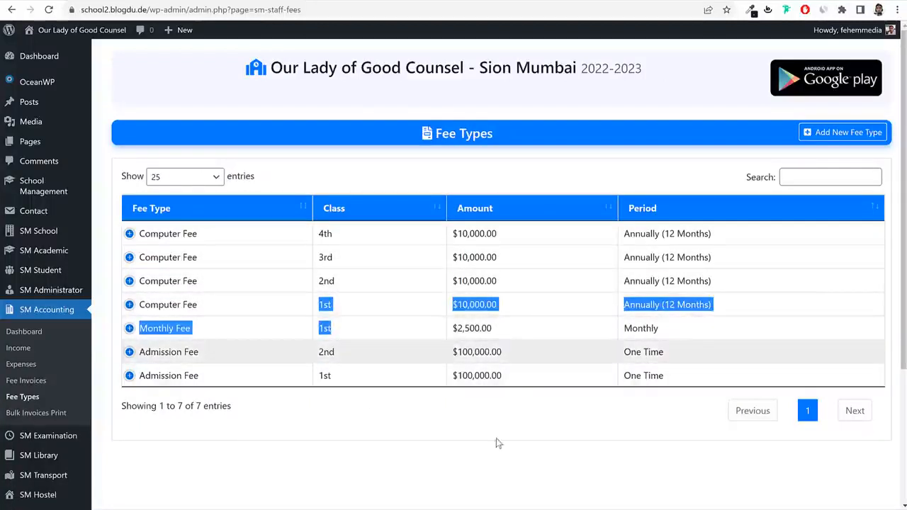
{"action": "left_click", "coordinate": [524, 431]}
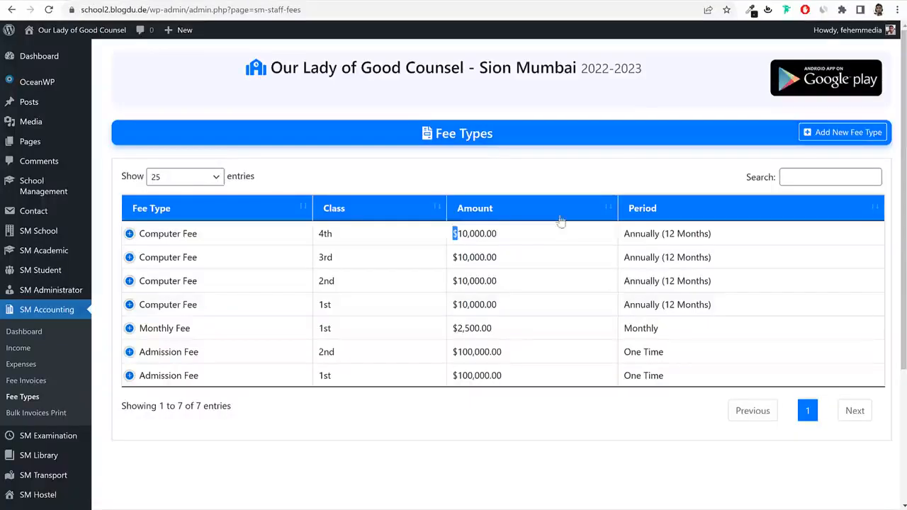
{"action": "mouse_move", "coordinate": [39, 278]}
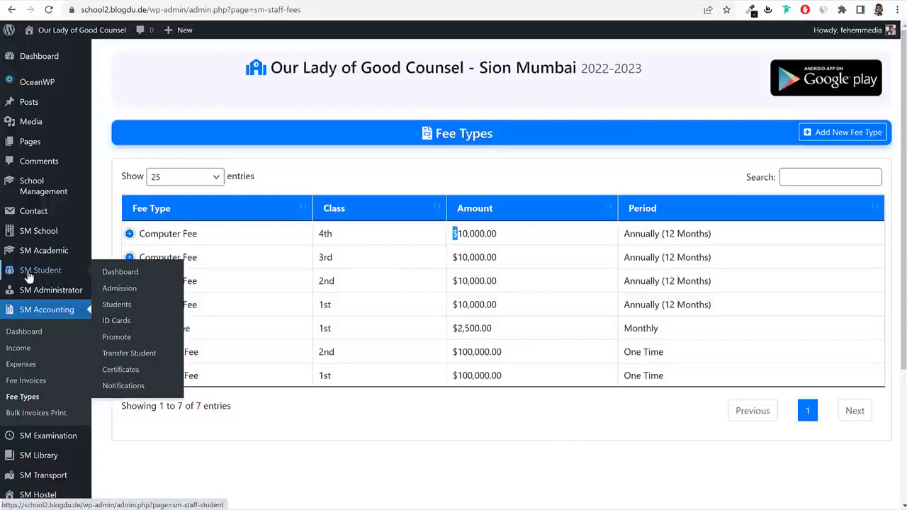
Open SM Student > Students, then the Admission form, and scroll through its fee structure.
{"action": "left_click", "coordinate": [120, 305]}
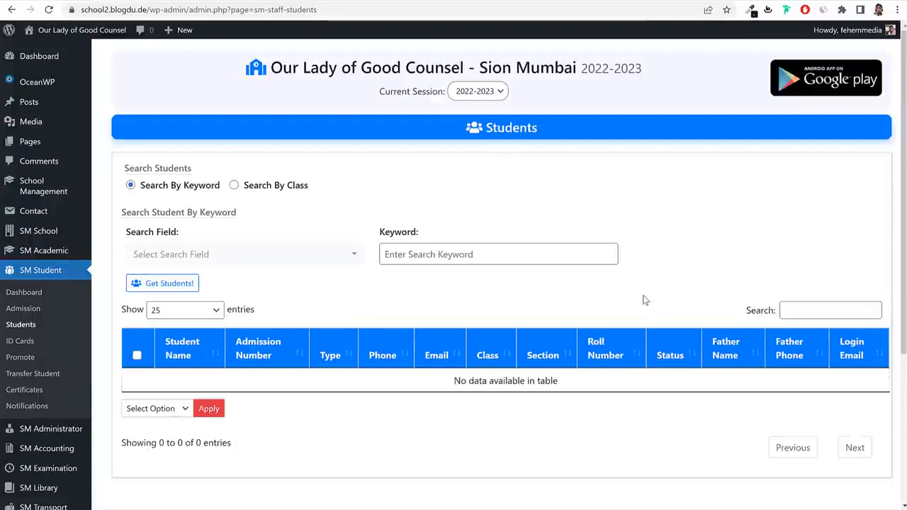
{"action": "left_click", "coordinate": [33, 314]}
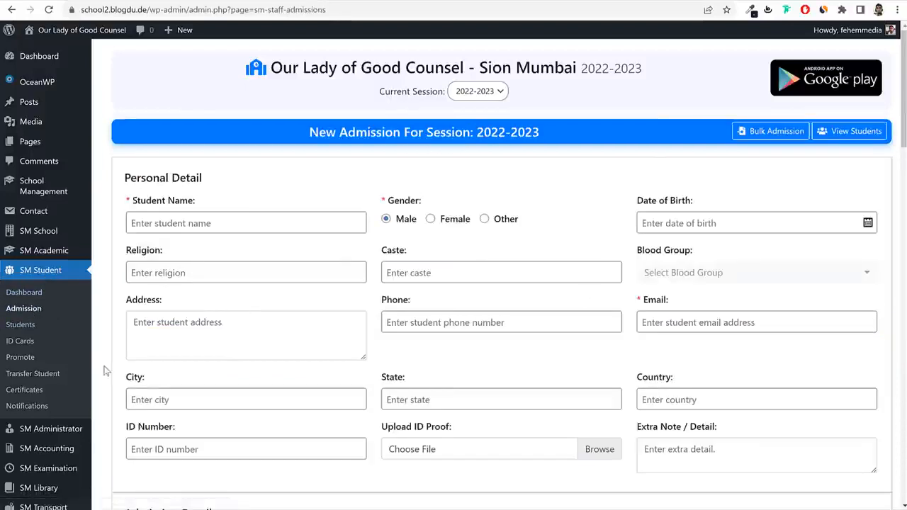
{"action": "left_click", "coordinate": [30, 327]}
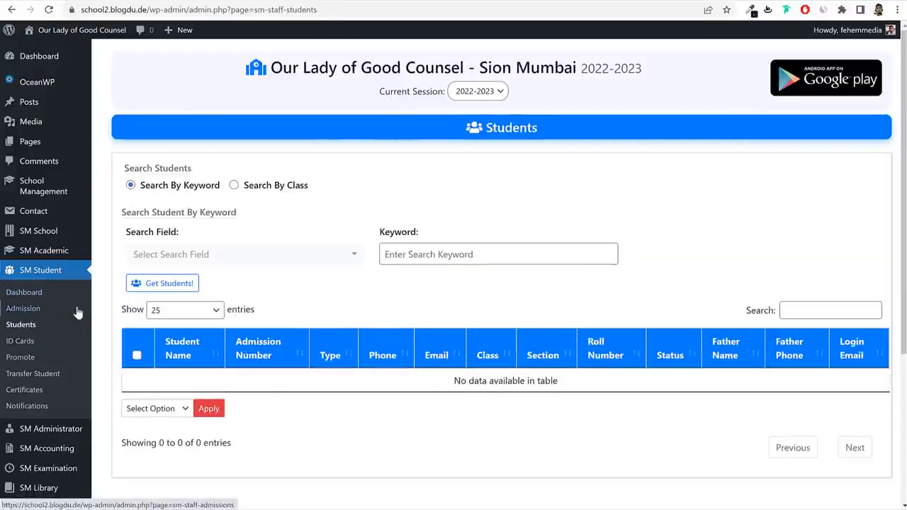
{"action": "left_click", "coordinate": [25, 313]}
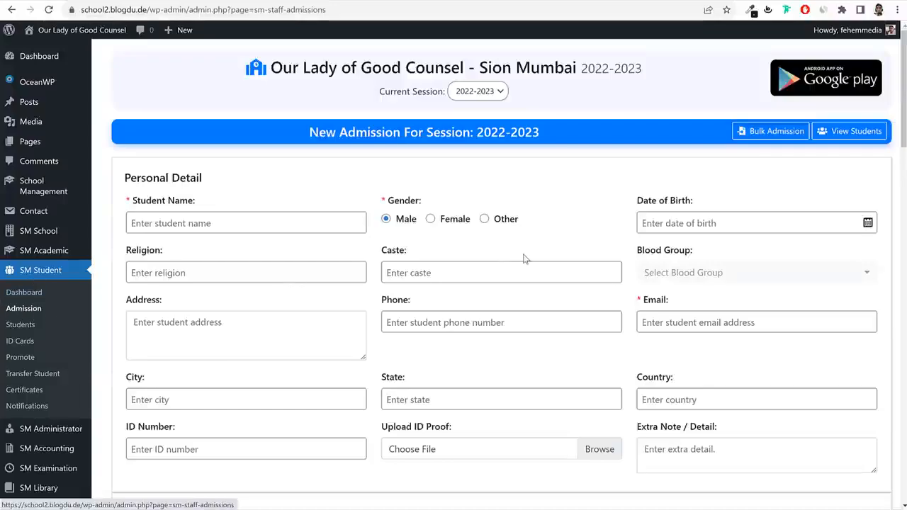
{"action": "scroll", "coordinate": [514, 283], "scroll_direction": "down", "scroll_amount": 3}
{"action": "scroll", "coordinate": [513, 297], "scroll_direction": "down", "scroll_amount": 8}
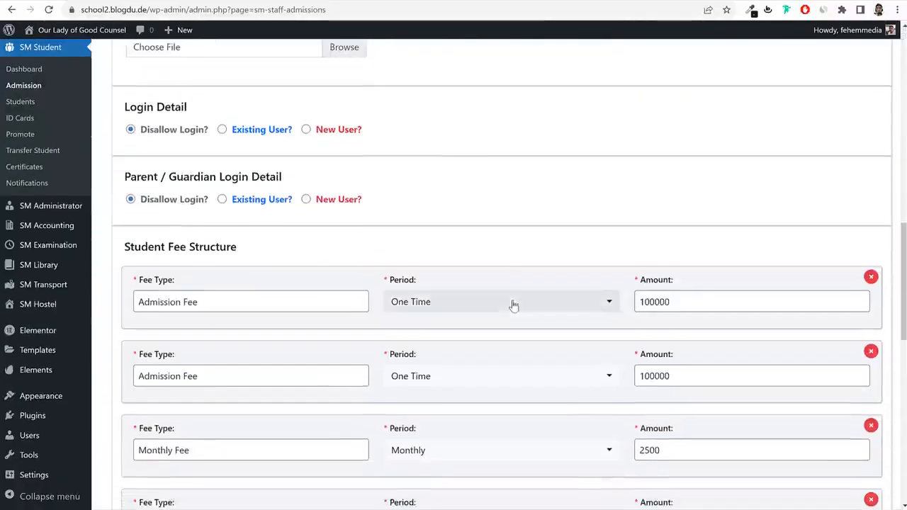
{"action": "scroll", "coordinate": [513, 304], "scroll_direction": "up", "scroll_amount": 11}
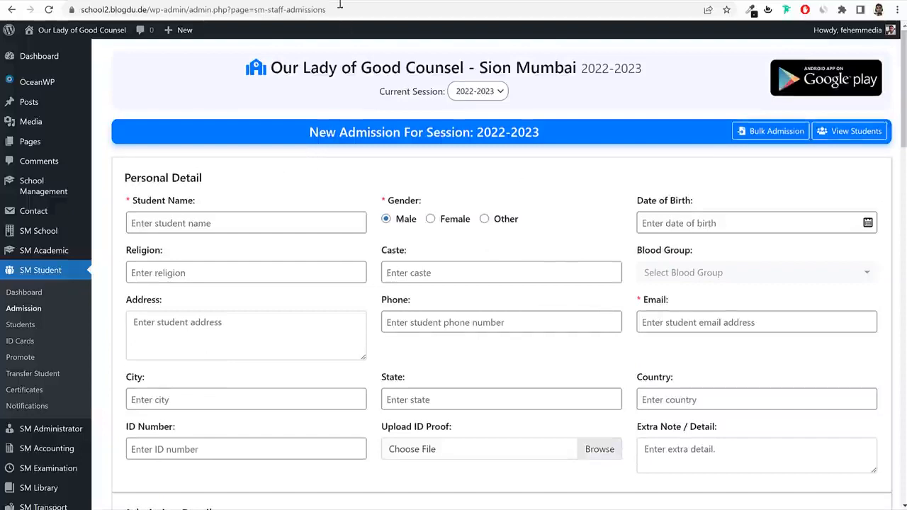
{"action": "left_click", "coordinate": [566, 1]}
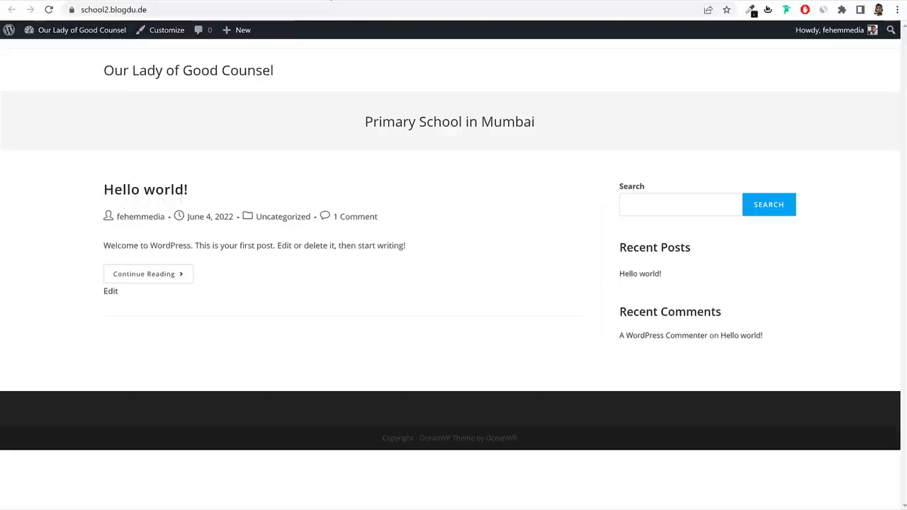
{"action": "left_click", "coordinate": [569, 1]}
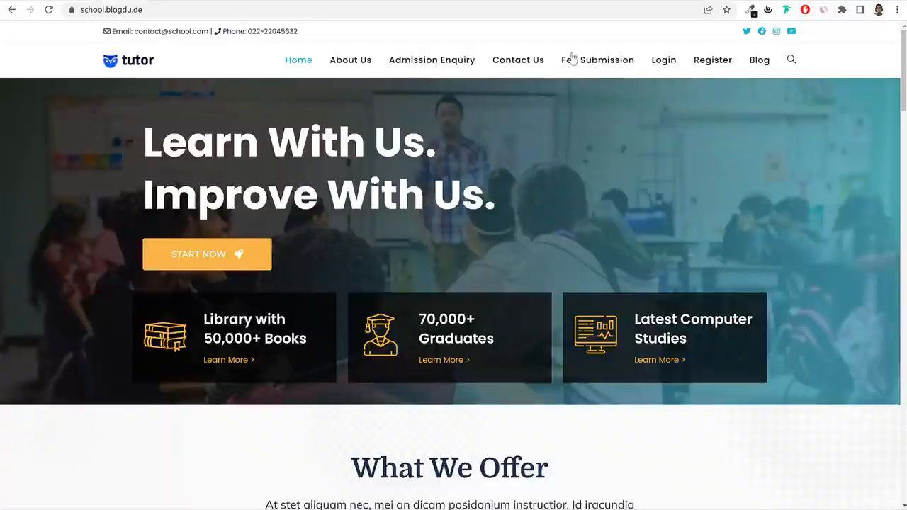
{"action": "left_click", "coordinate": [722, 63]}
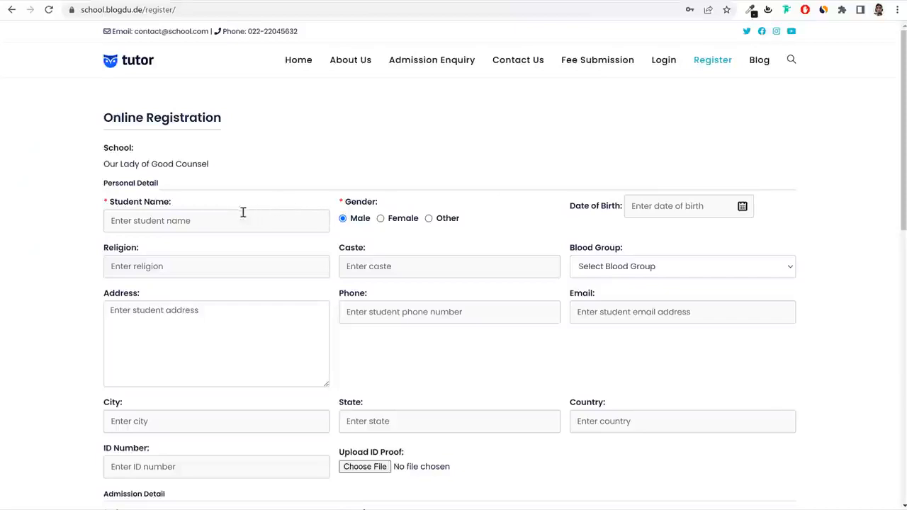
{"action": "scroll", "coordinate": [553, 224], "scroll_direction": "down", "scroll_amount": 9}
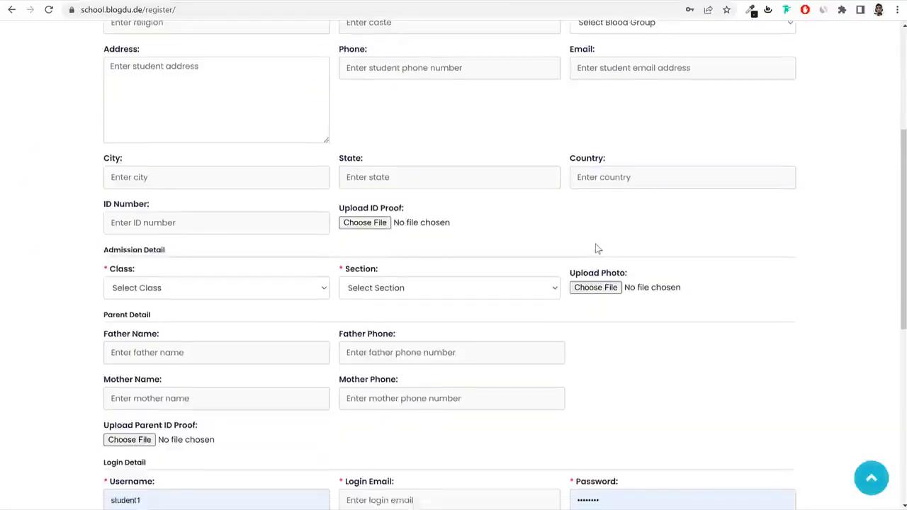
{"action": "scroll", "coordinate": [592, 245], "scroll_direction": "up", "scroll_amount": 4}
{"action": "scroll", "coordinate": [592, 251], "scroll_direction": "up", "scroll_amount": 4}
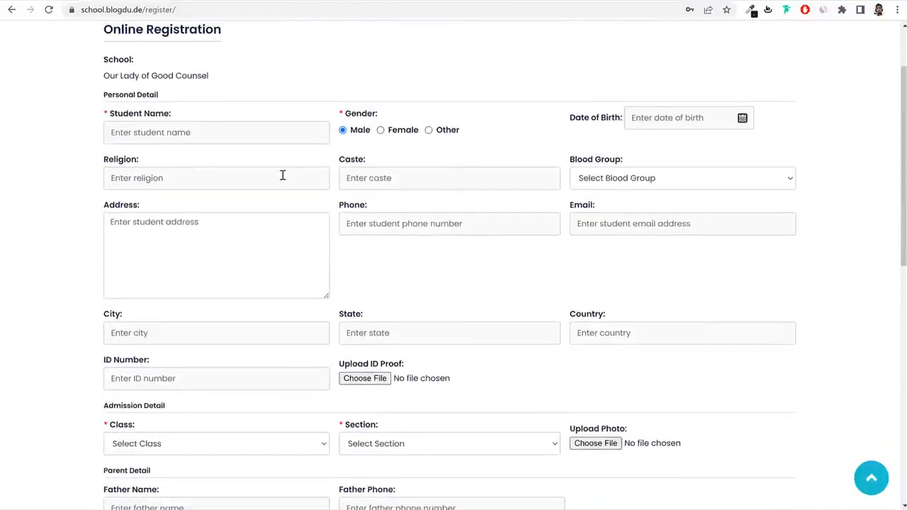
{"action": "scroll", "coordinate": [291, 181], "scroll_direction": "up", "scroll_amount": 2}
{"action": "scroll", "coordinate": [413, 285], "scroll_direction": "down", "scroll_amount": 8}
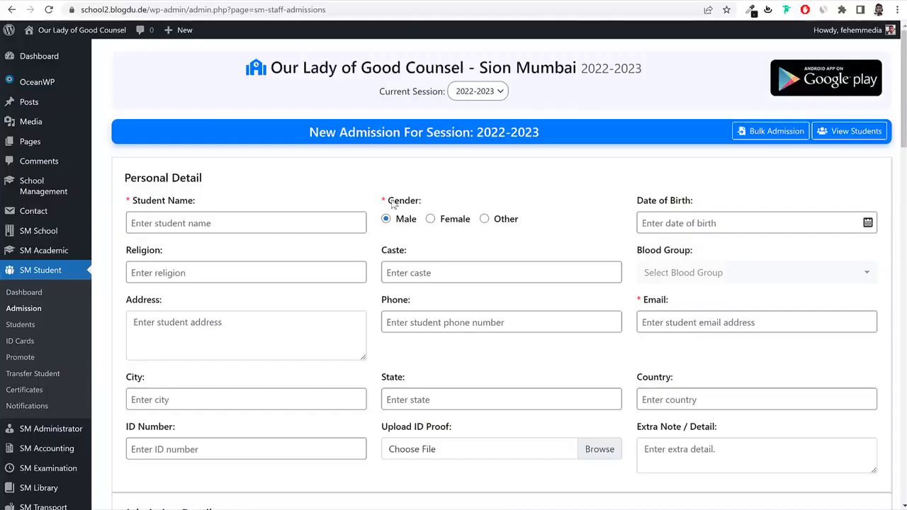
{"action": "left_click", "coordinate": [35, 330]}
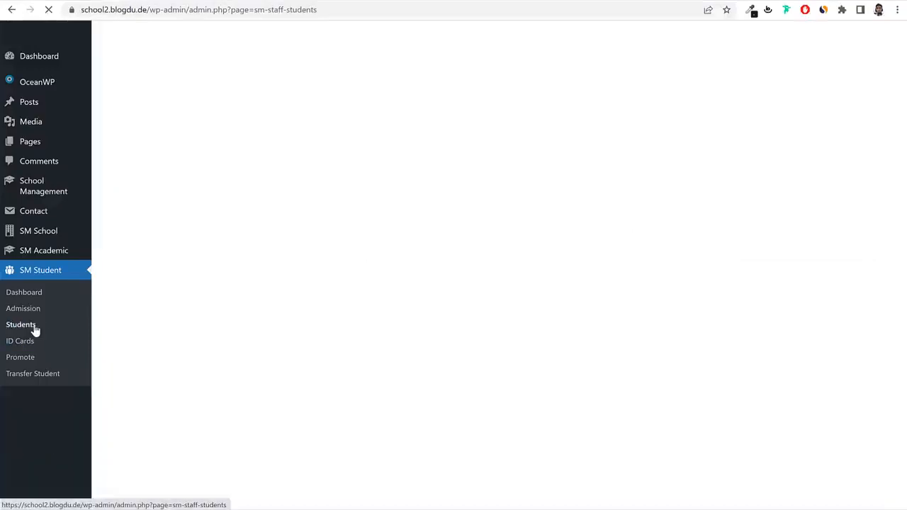
{"action": "left_click", "coordinate": [21, 312]}
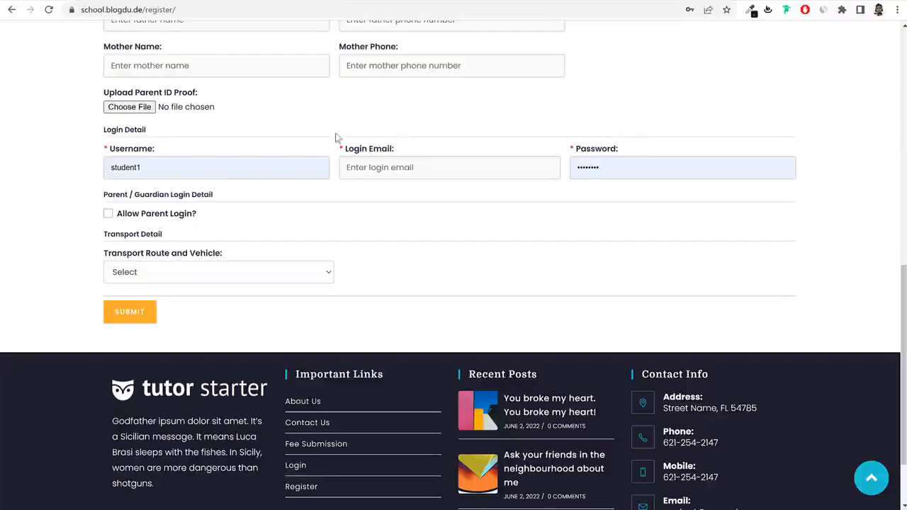
{"action": "scroll", "coordinate": [496, 206], "scroll_direction": "up", "scroll_amount": 8}
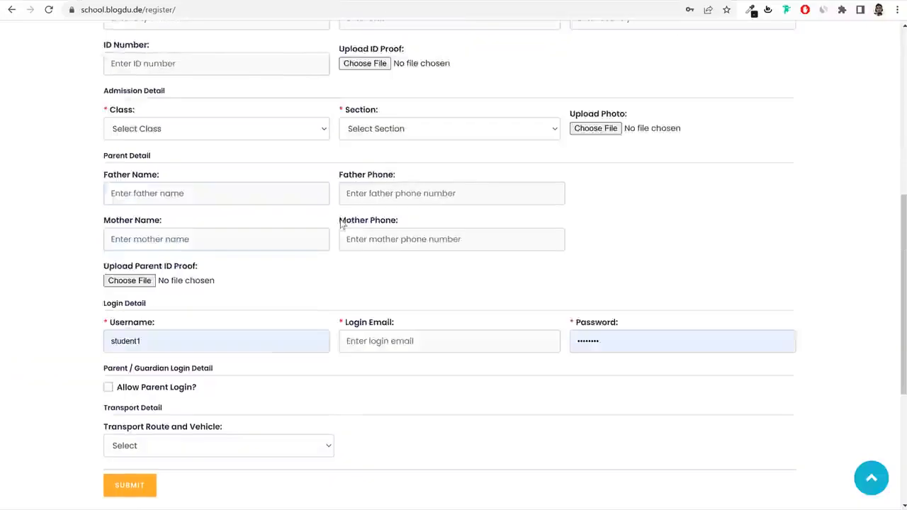
{"action": "scroll", "coordinate": [517, 205], "scroll_direction": "up", "scroll_amount": 2}
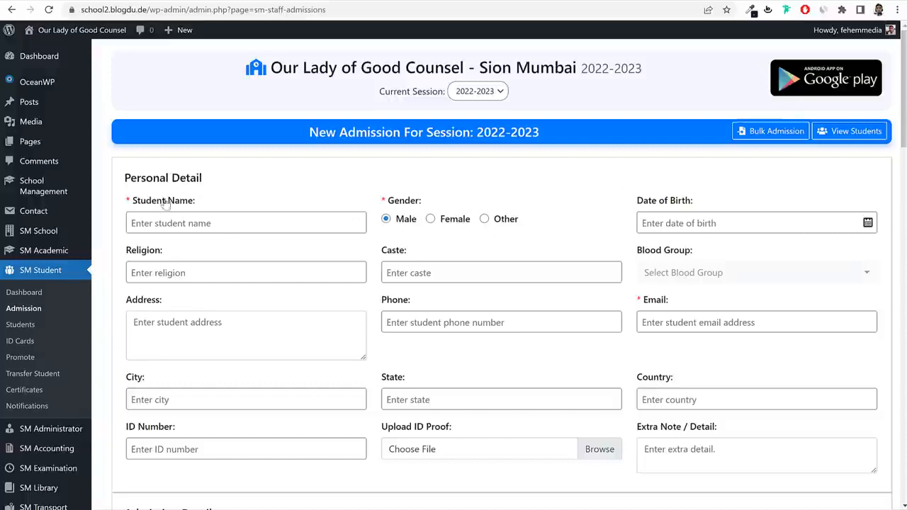
Enter student name Student1 and birth date 28-07-2003.
{"action": "left_click_drag", "start_coordinate": [137, 201], "coordinate": [211, 206]}
{"action": "left_click", "coordinate": [253, 219]}
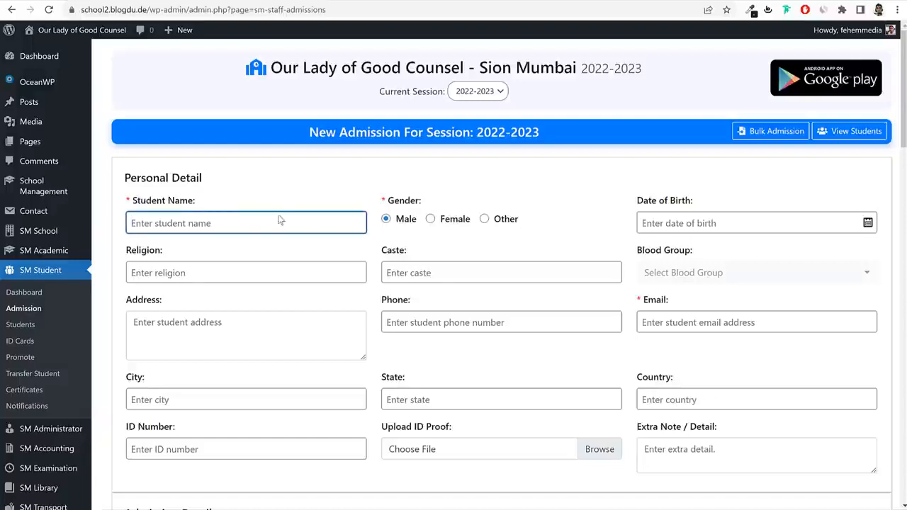
{"action": "type", "text": "S"}
{"action": "type", "text": "tudent1"}
{"action": "left_click", "coordinate": [409, 221]}
{"action": "left_click", "coordinate": [717, 224]}
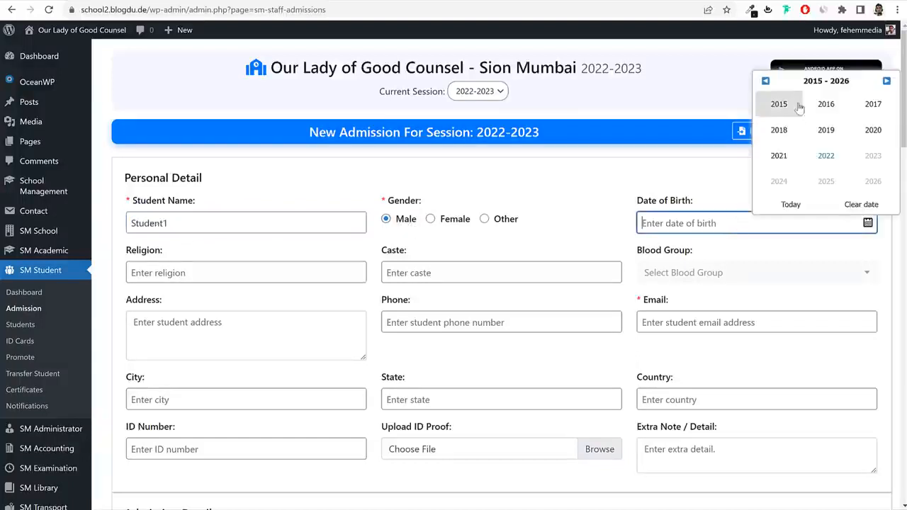
{"action": "left_click", "coordinate": [765, 81]}
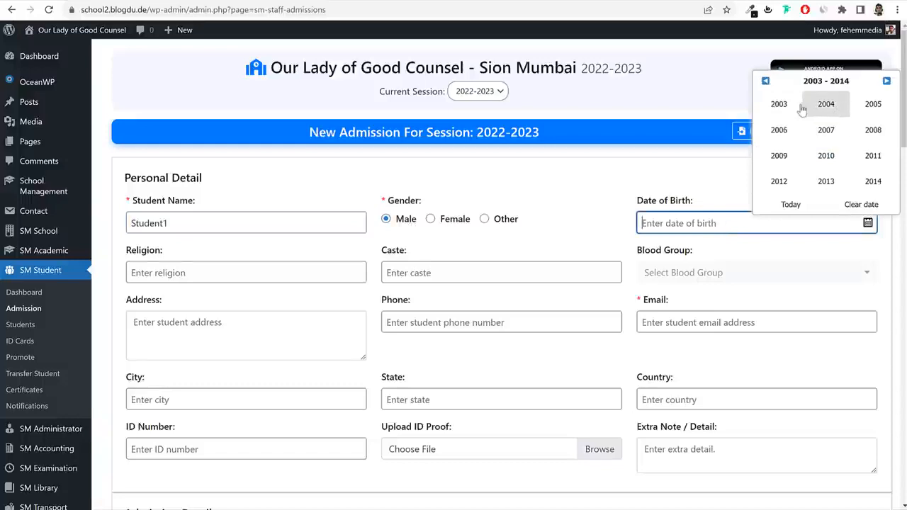
{"action": "left_click", "coordinate": [779, 104]}
{"action": "left_click", "coordinate": [777, 157]}
{"action": "left_click", "coordinate": [765, 172]}
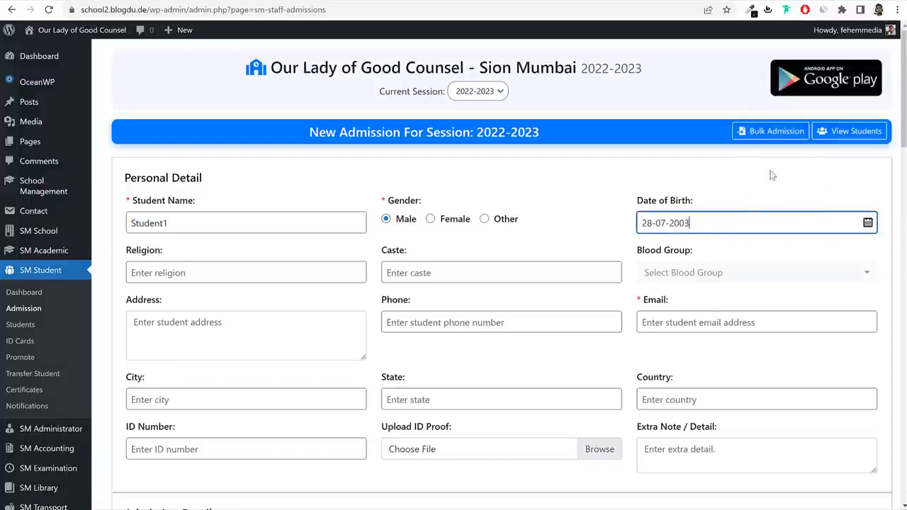
Set religion Islam, caste Open and blood group O+.
{"action": "left_click", "coordinate": [305, 274]}
{"action": "type", "text": "Islam"}
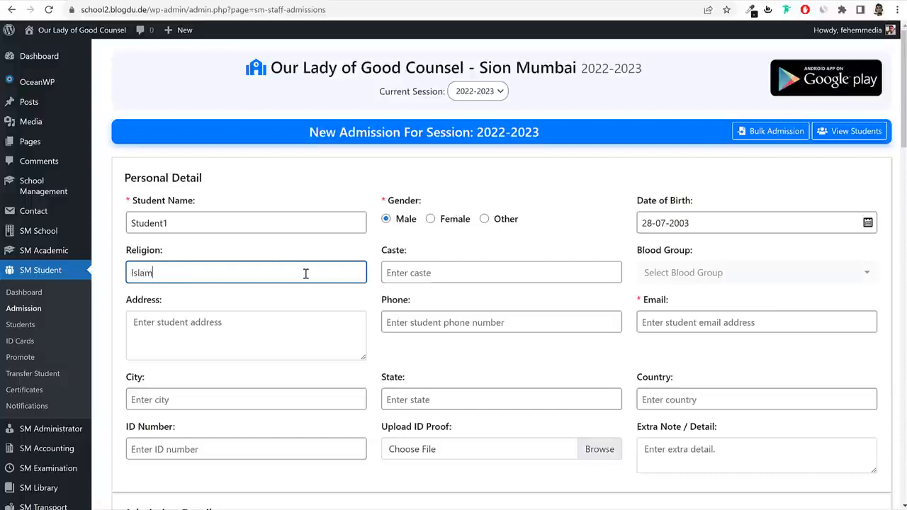
{"action": "left_click_drag", "start_coordinate": [305, 275], "coordinate": [127, 275]}
{"action": "left_click", "coordinate": [463, 268]}
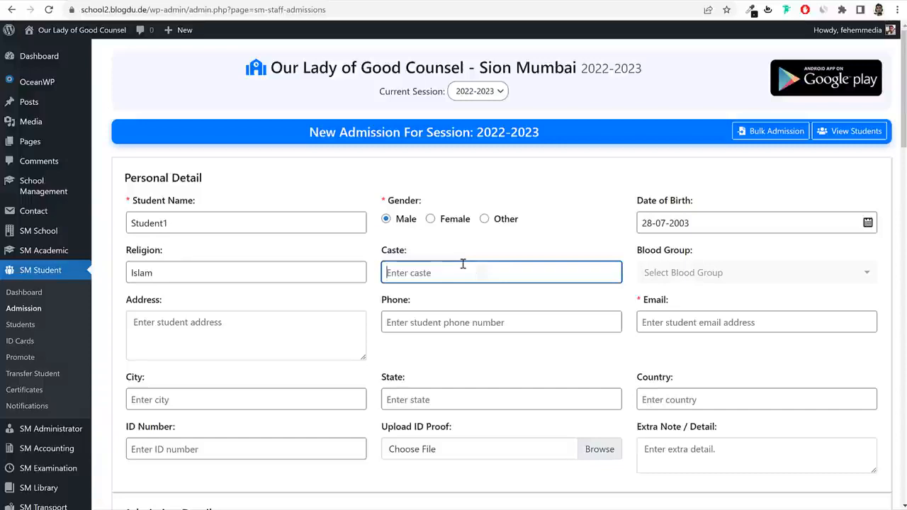
{"action": "type", "text": "Open"}
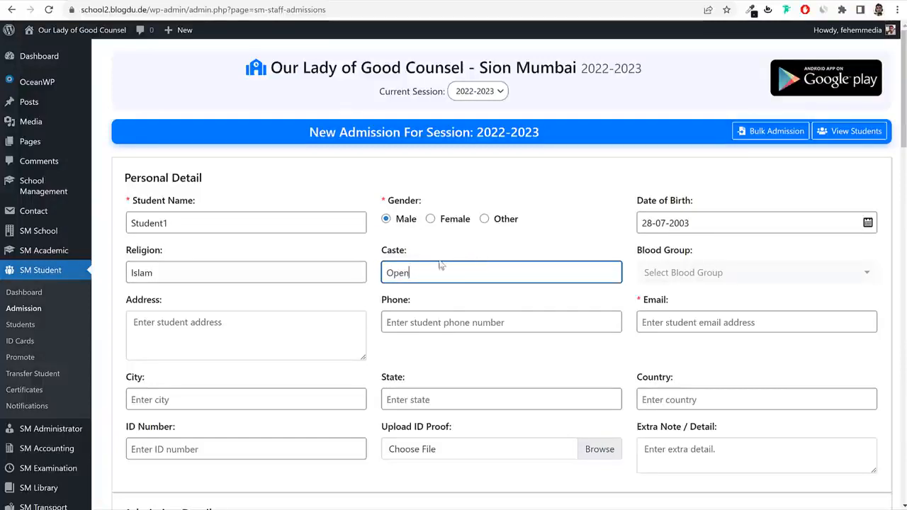
{"action": "double_click", "coordinate": [391, 272]}
{"action": "triple_click", "coordinate": [715, 252]}
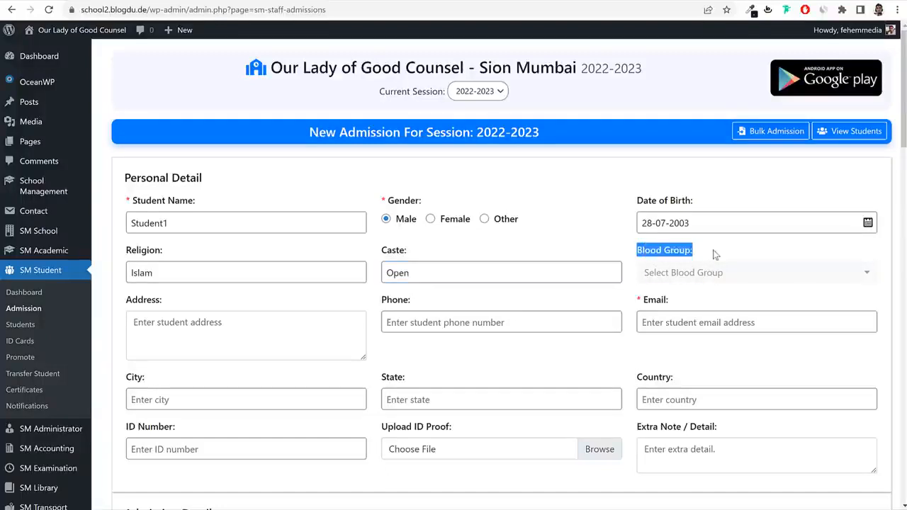
{"action": "left_click", "coordinate": [709, 278]}
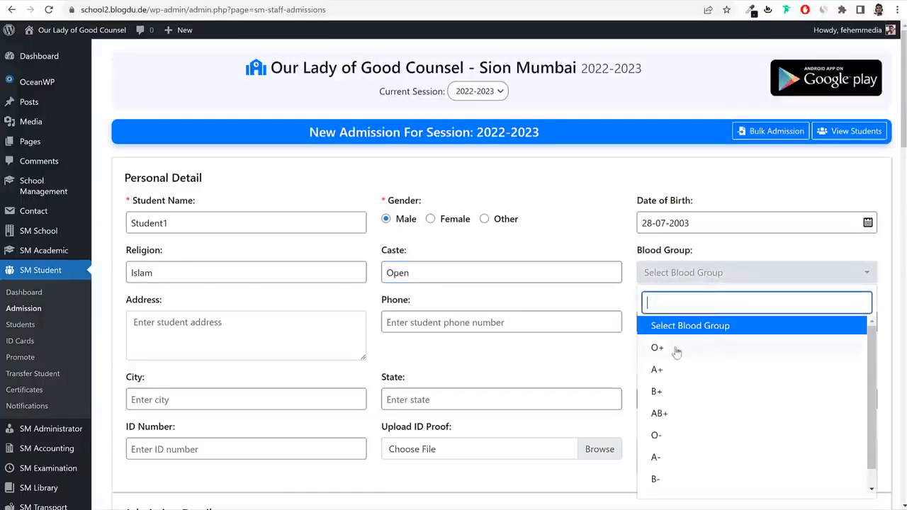
{"action": "left_click", "coordinate": [698, 348]}
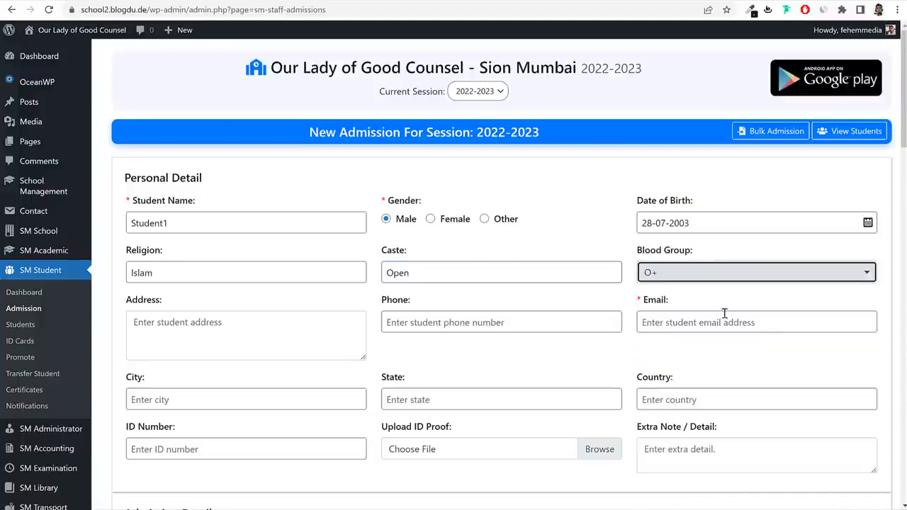
{"action": "left_click", "coordinate": [316, 336]}
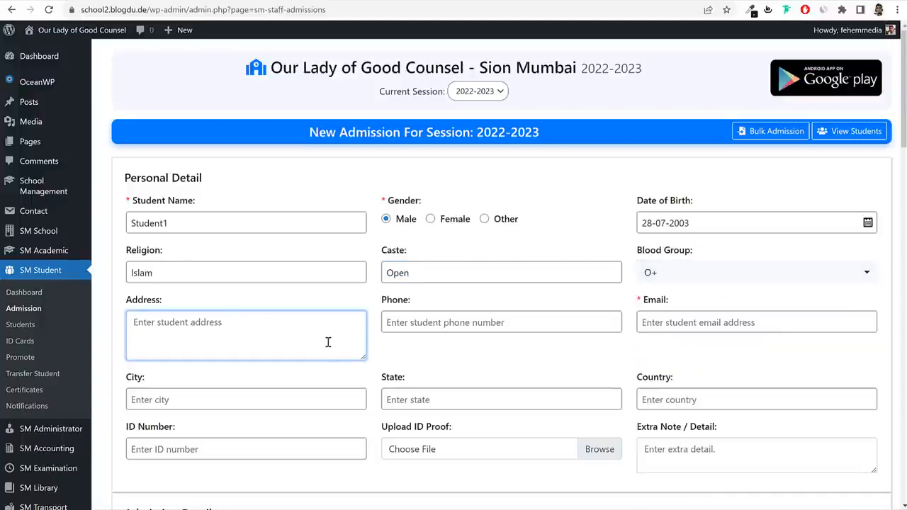
Enter the student's address, phone number and e-mail address.
{"action": "type", "text": "Room 123, Some Street, Sion"}
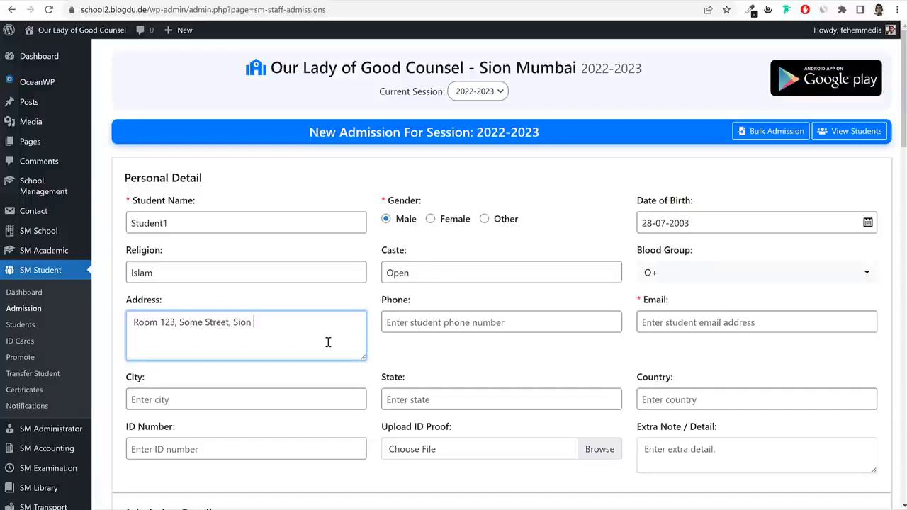
{"action": "left_click", "coordinate": [457, 322]}
{"action": "type", "text": "7896541230"}
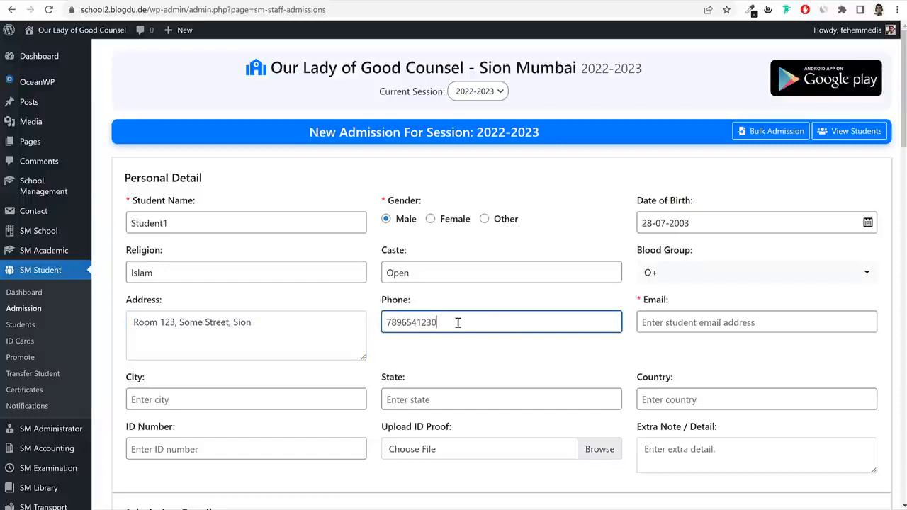
{"action": "left_click", "coordinate": [753, 324]}
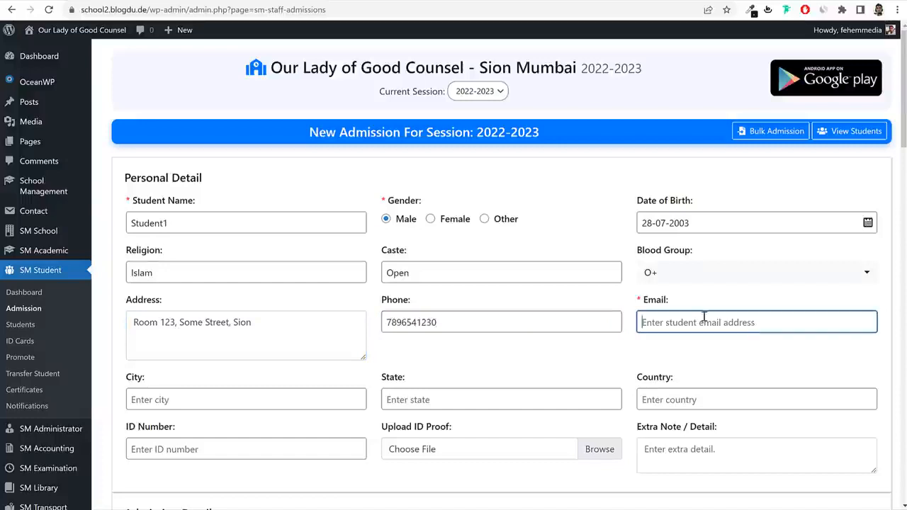
{"action": "double_click", "coordinate": [240, 224]}
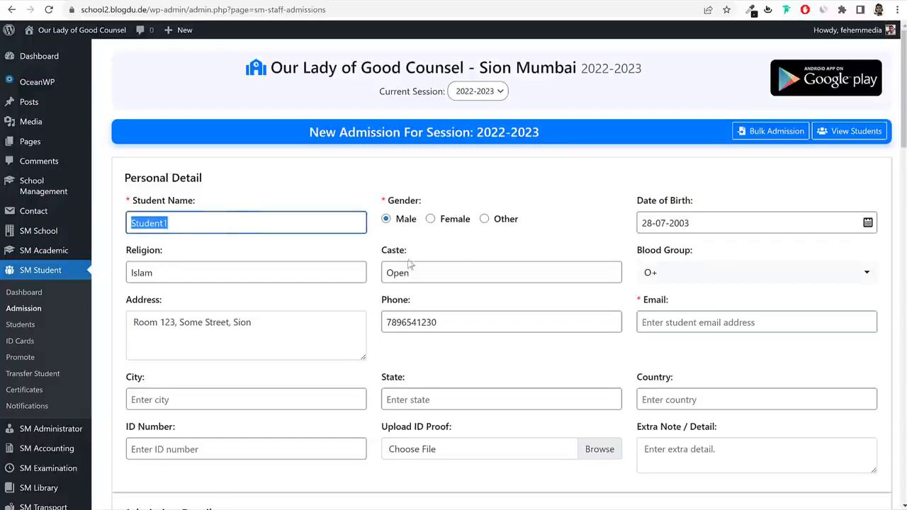
{"action": "left_click", "coordinate": [672, 321]}
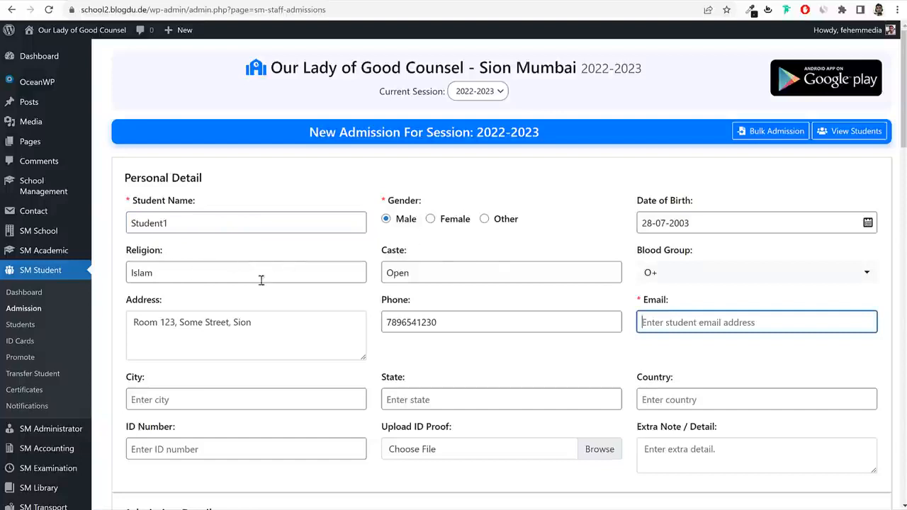
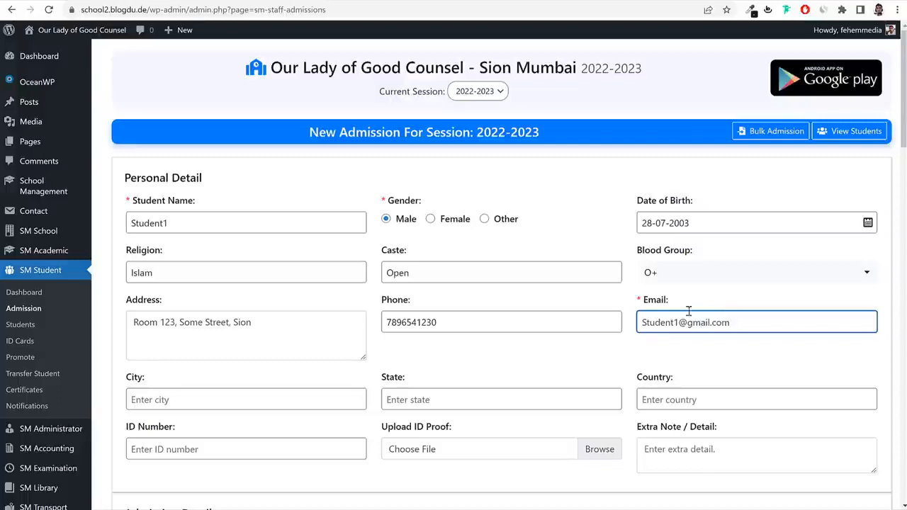
{"action": "left_click_drag", "start_coordinate": [642, 324], "coordinate": [653, 325]}
{"action": "type", "text": "st"}
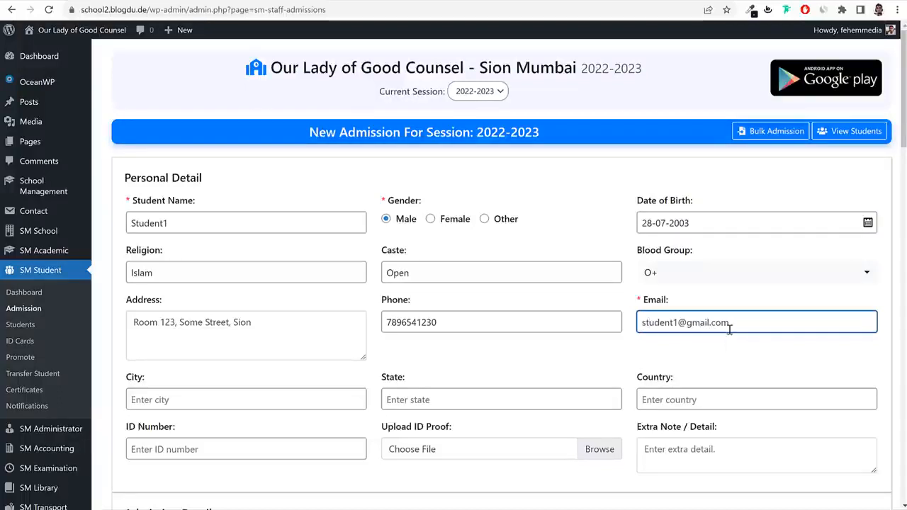
Set city Mumbai, state Maharashtra and country India, then point out the ID proof upload.
{"action": "scroll", "coordinate": [576, 370], "scroll_direction": "down", "scroll_amount": 1}
{"action": "left_click", "coordinate": [234, 333]}
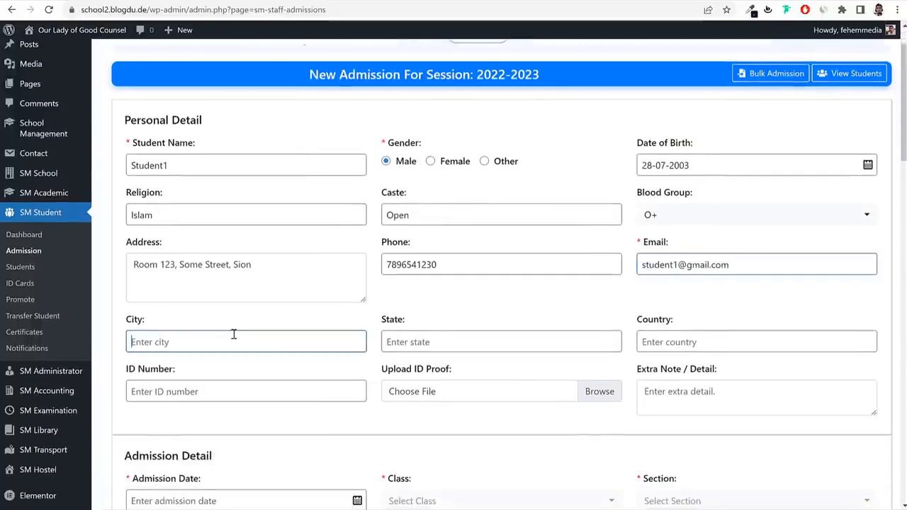
{"action": "type", "text": "Mumbai"}
{"action": "key", "text": "Tab"}
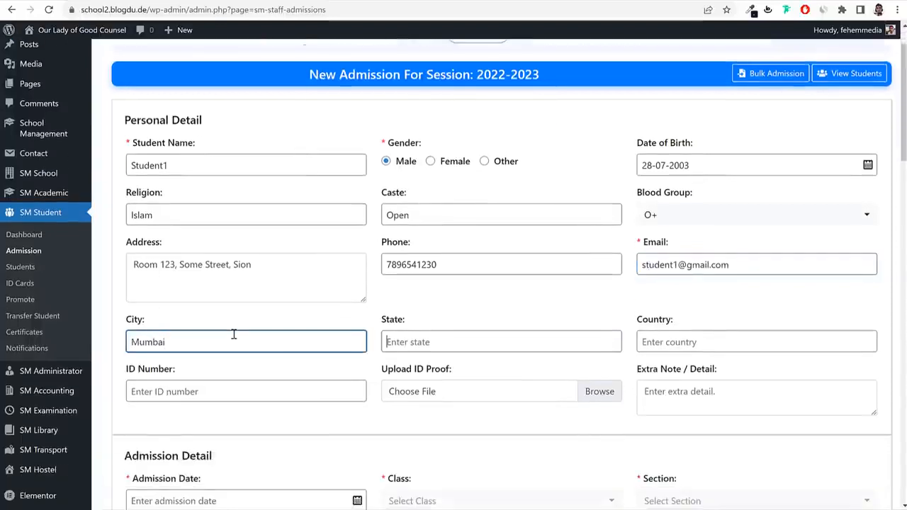
{"action": "type", "text": "Maharashj"}
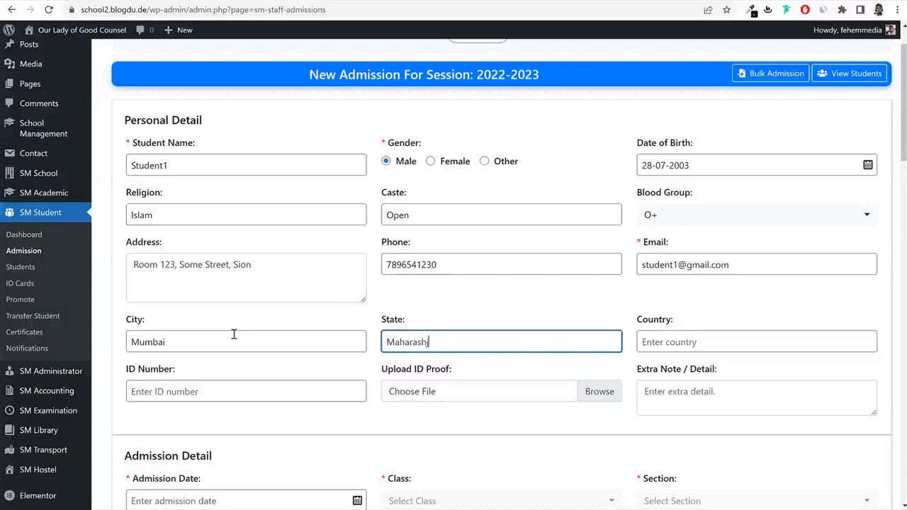
{"action": "key", "text": "Tab"}
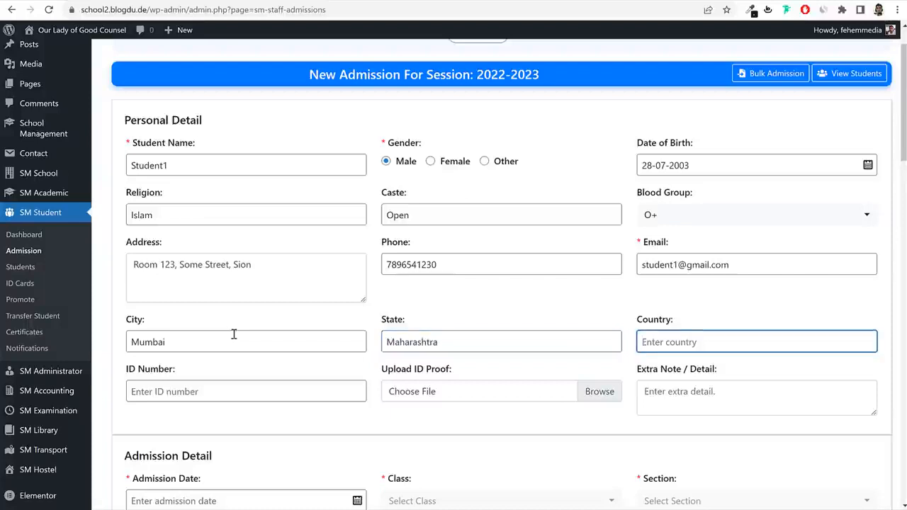
{"action": "type", "text": "India"}
{"action": "key", "text": "Tab"}
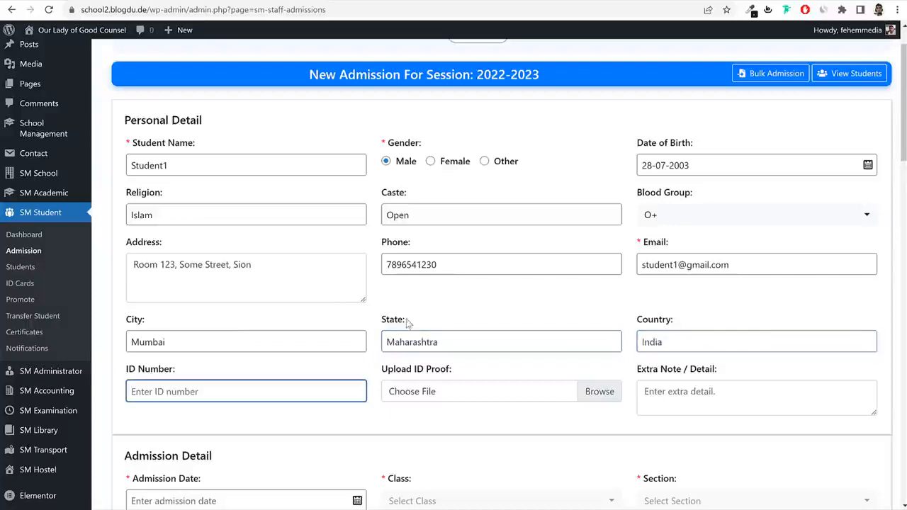
{"action": "scroll", "coordinate": [461, 383], "scroll_direction": "down", "scroll_amount": 1}
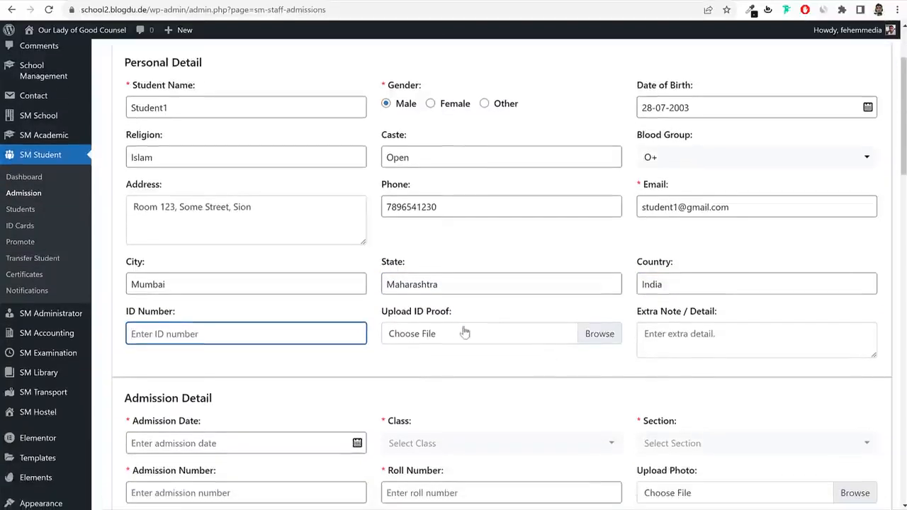
{"action": "double_click", "coordinate": [398, 311]}
{"action": "triple_click", "coordinate": [444, 313]}
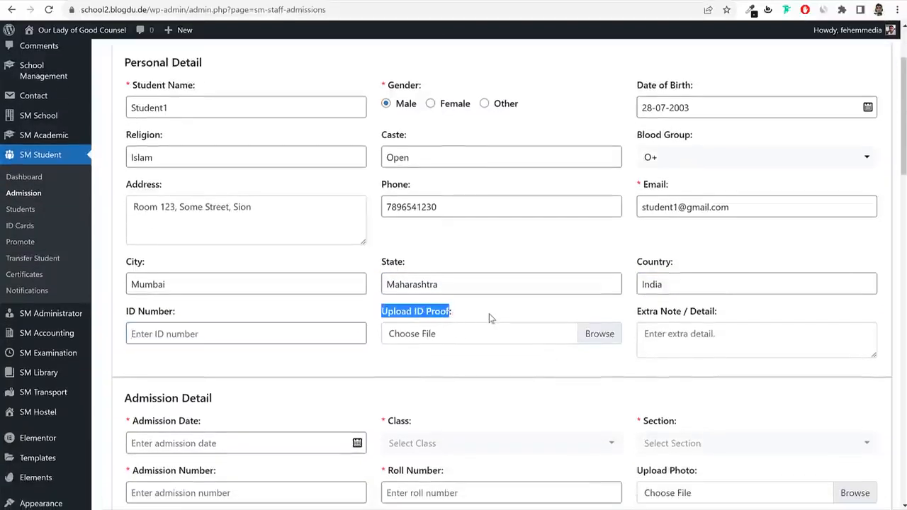
{"action": "left_click", "coordinate": [489, 314]}
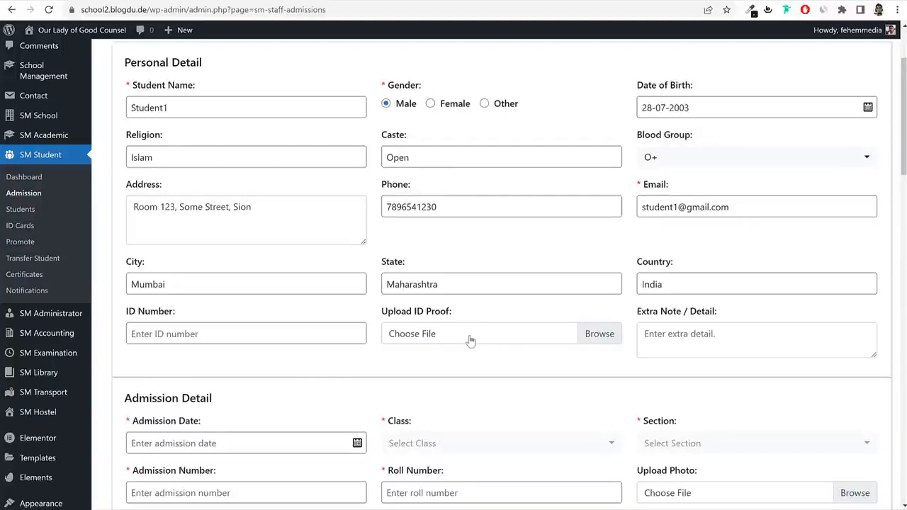
Attach the slider-6 image from the Media folder as the student's ID proof.
{"action": "left_click", "coordinate": [401, 314]}
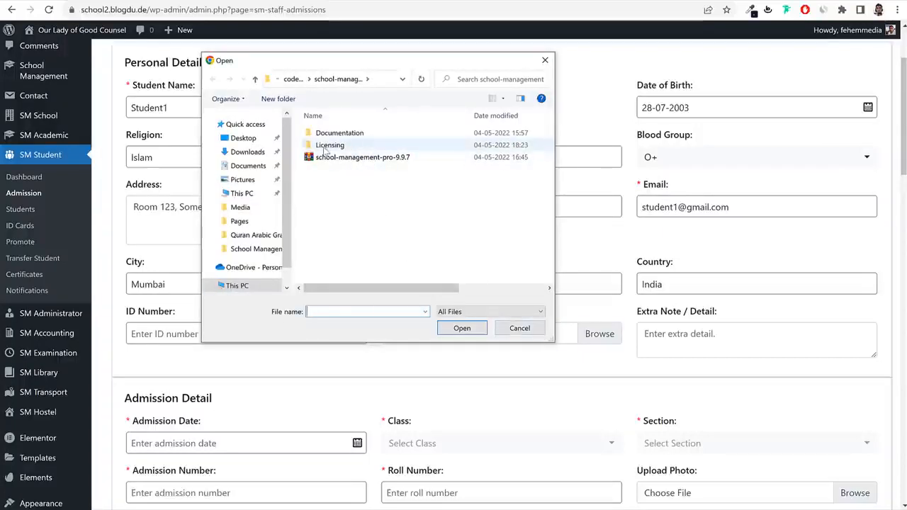
{"action": "left_click", "coordinate": [293, 79]}
{"action": "left_click", "coordinate": [307, 80]}
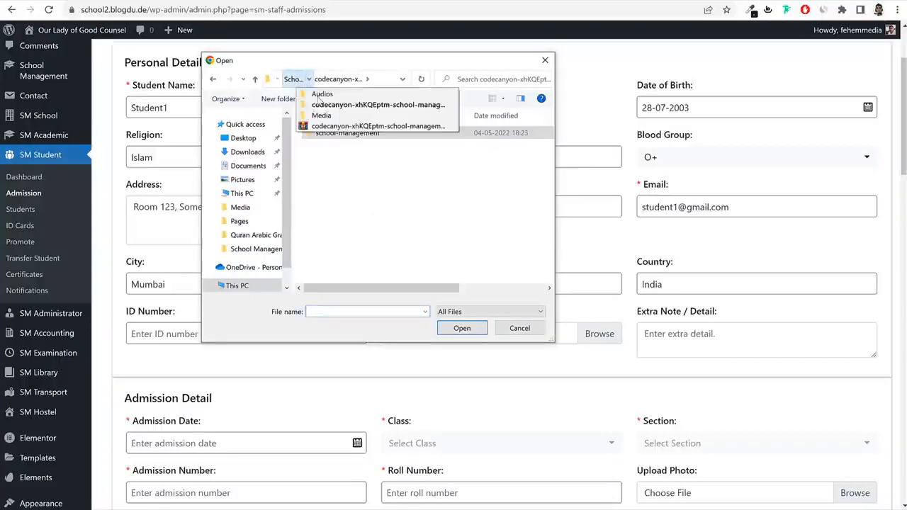
{"action": "left_click", "coordinate": [293, 78]}
{"action": "left_click", "coordinate": [382, 169]}
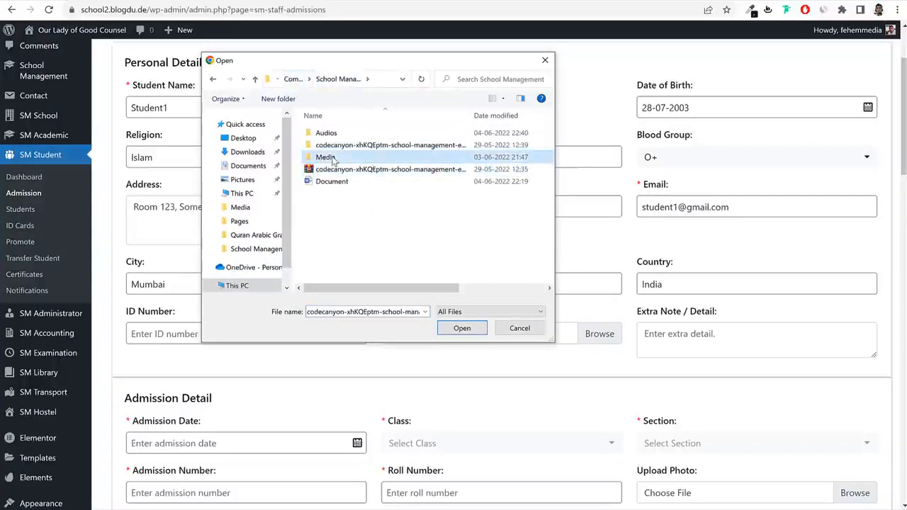
{"action": "double_click", "coordinate": [327, 157]}
{"action": "scroll", "coordinate": [420, 206], "scroll_direction": "down", "scroll_amount": 3}
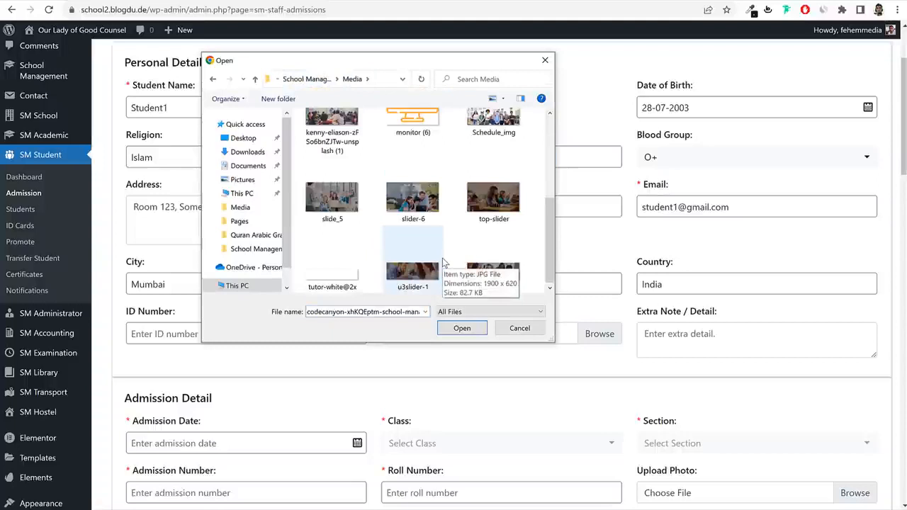
{"action": "left_click", "coordinate": [417, 200]}
{"action": "left_click", "coordinate": [465, 328]}
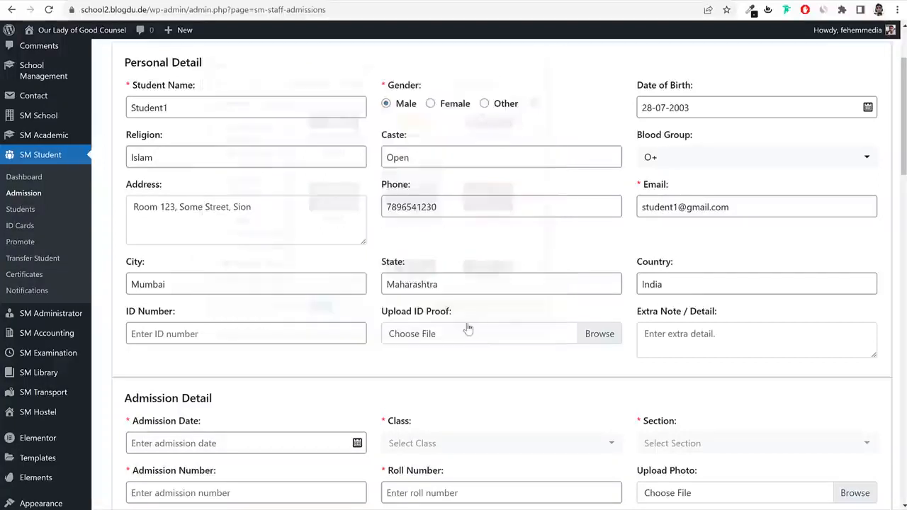
Enter the student's ID number.
{"action": "left_click", "coordinate": [221, 334]}
{"action": "type", "text": "5615165161651"}
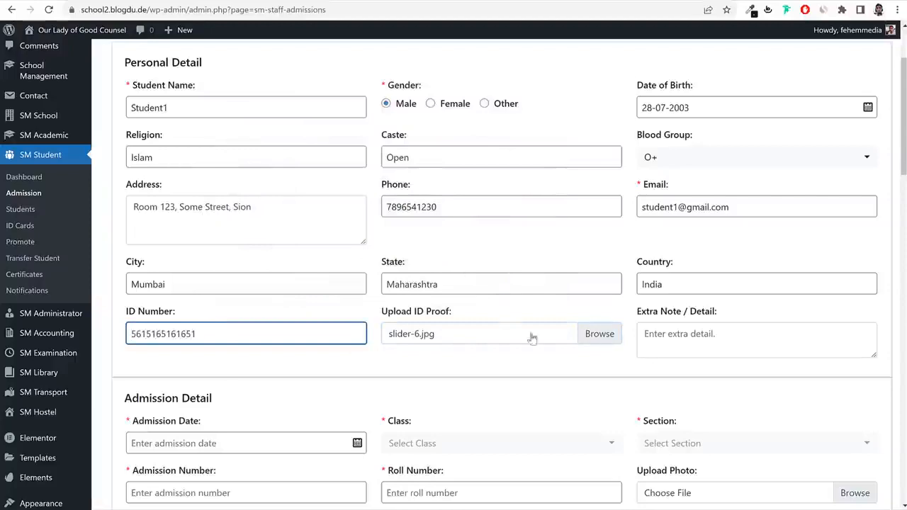
{"action": "left_click", "coordinate": [690, 333]}
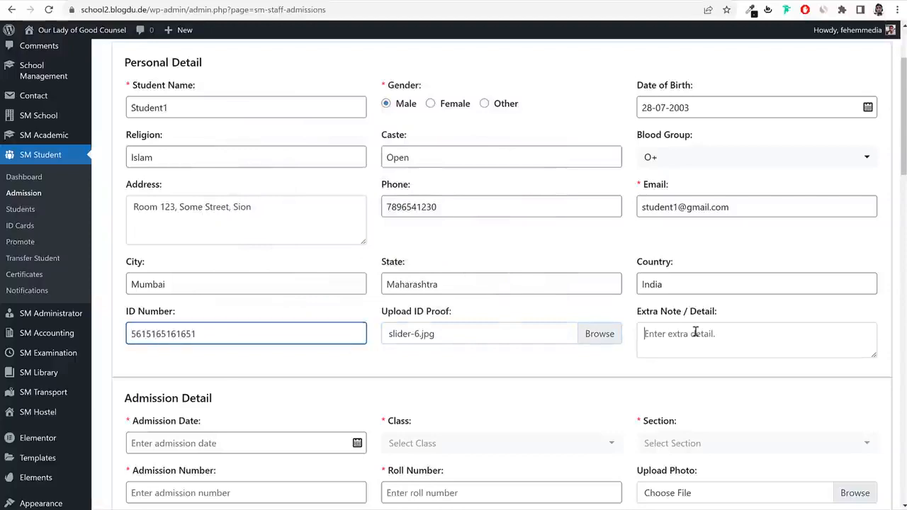
{"action": "scroll", "coordinate": [715, 330], "scroll_direction": "down", "scroll_amount": 1}
{"action": "scroll", "coordinate": [716, 330], "scroll_direction": "down", "scroll_amount": 3}
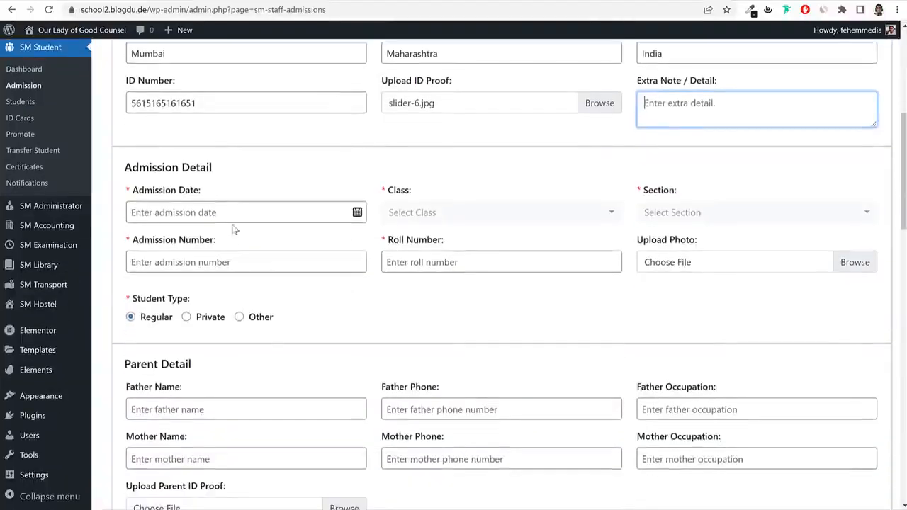
Set admission date 04-06-2022, class 1st and section A.
{"action": "left_click", "coordinate": [304, 217]}
{"action": "scroll", "coordinate": [495, 170], "scroll_direction": "up", "scroll_amount": 1}
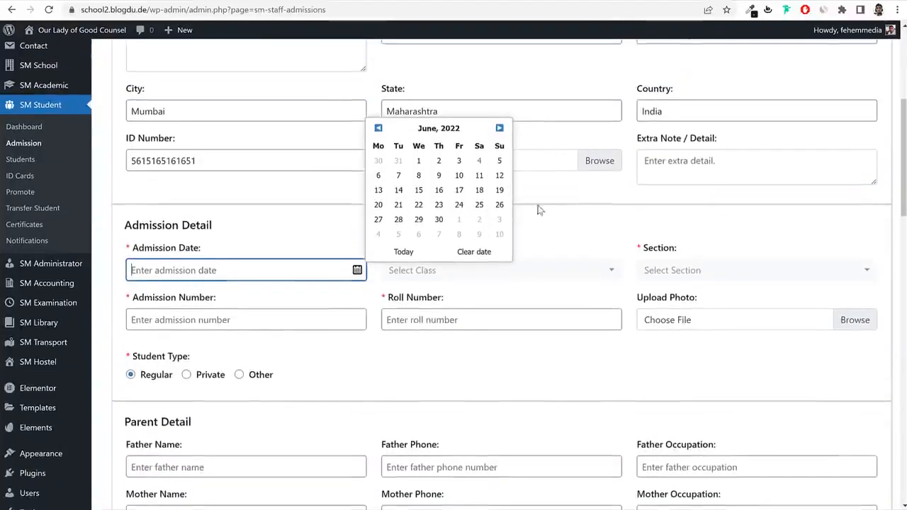
{"action": "left_click", "coordinate": [479, 162]}
{"action": "left_click", "coordinate": [468, 274]}
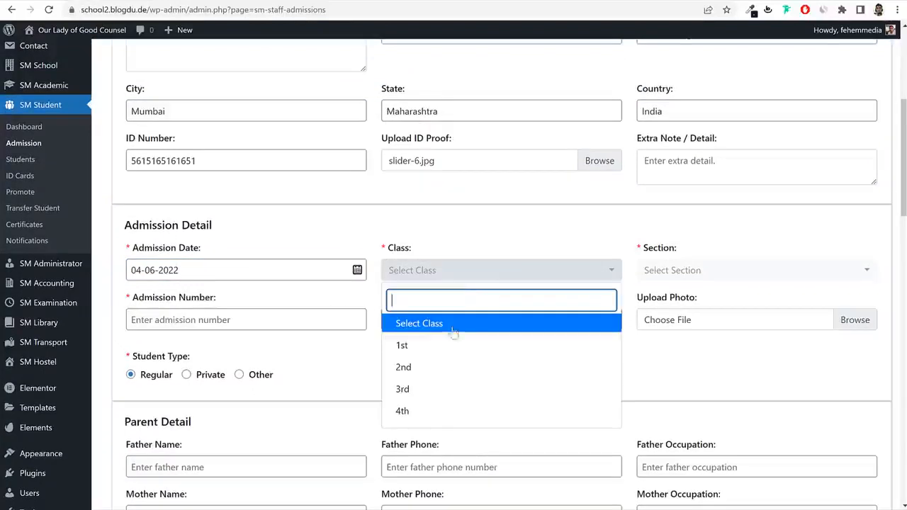
{"action": "left_click", "coordinate": [433, 345]}
{"action": "left_click", "coordinate": [706, 272]}
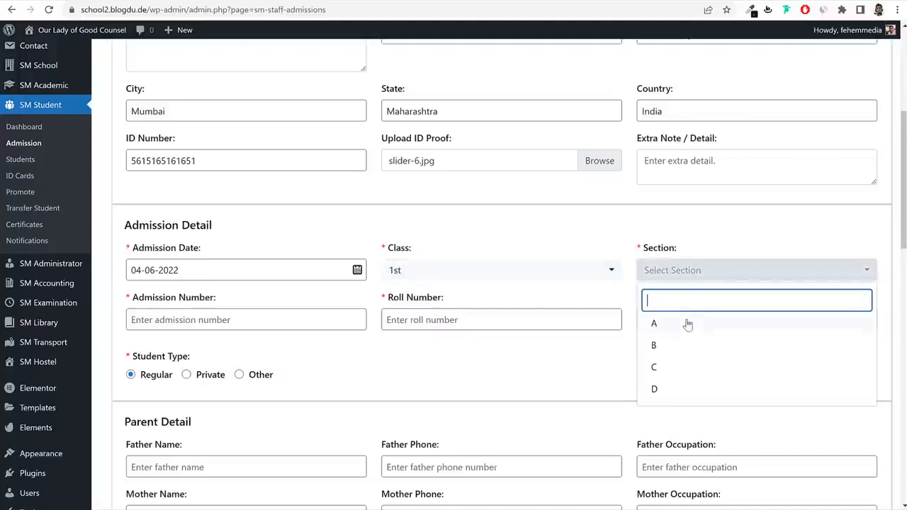
{"action": "left_click", "coordinate": [687, 321]}
Enter admission number Ad000001 and roll number 1.
{"action": "left_click", "coordinate": [216, 325]}
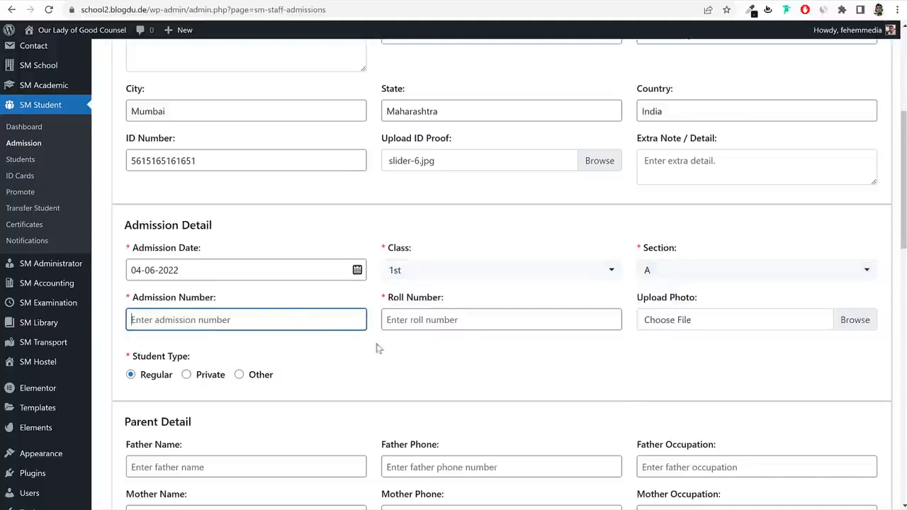
{"action": "type", "text": "00"}
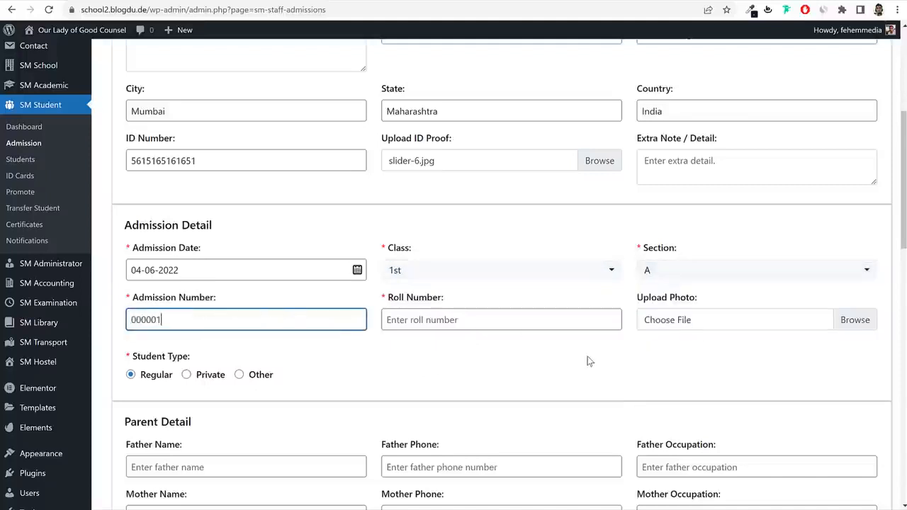
{"action": "type", "text": "0001"}
{"action": "key", "text": "Home"}
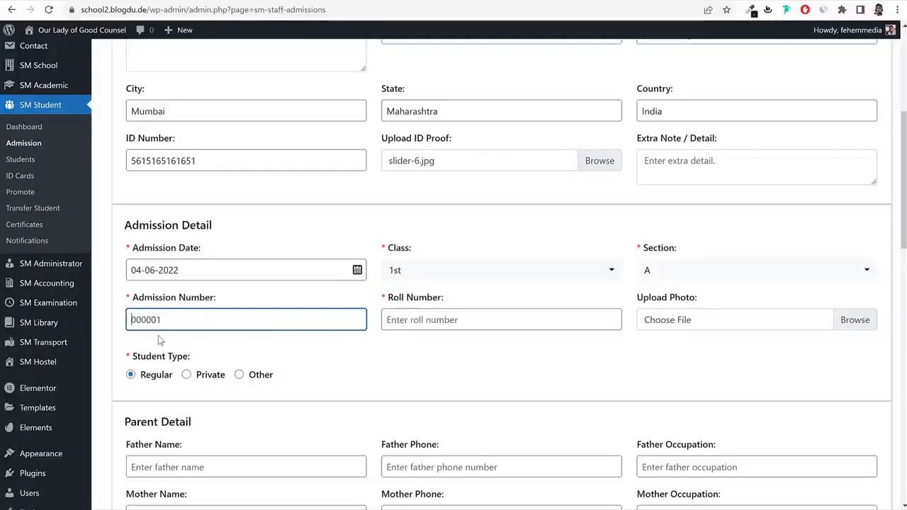
{"action": "type", "text": "Ad"}
{"action": "left_click", "coordinate": [485, 338]}
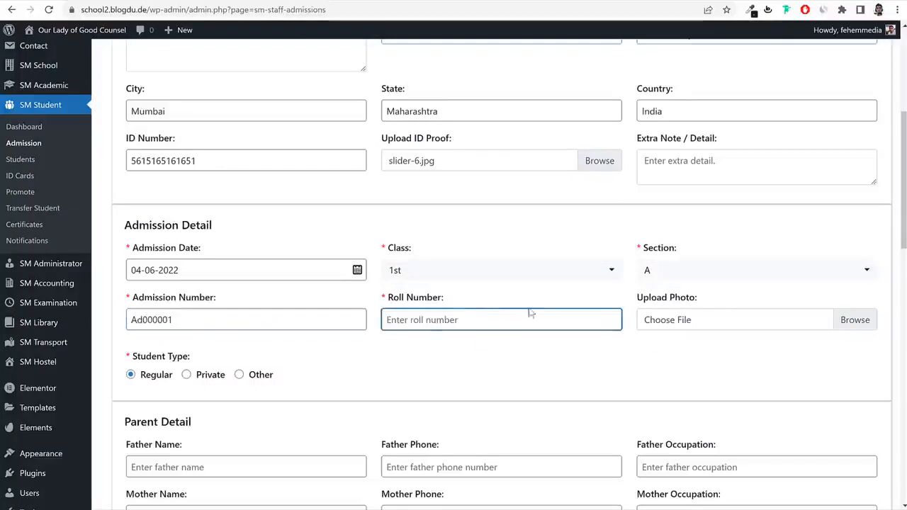
{"action": "type", "text": "1"}
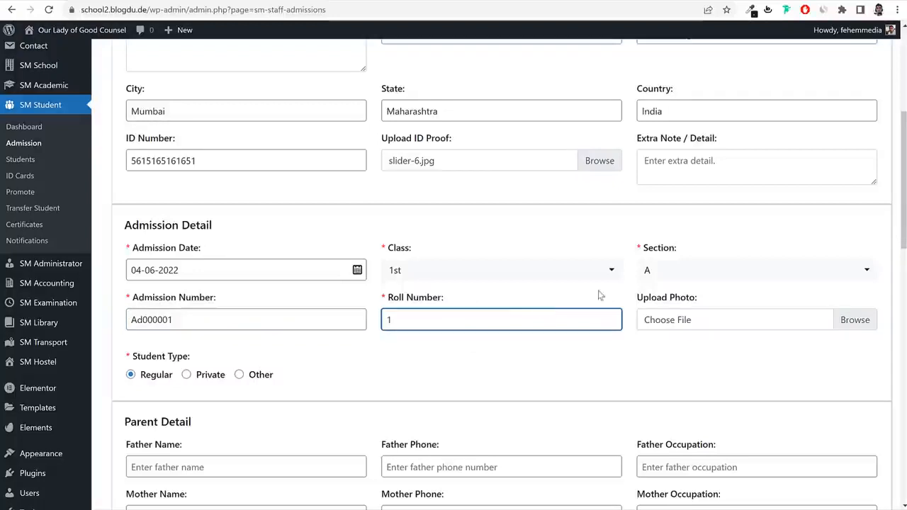
Upload team-2.jpg from the Images folder as the student's photo.
{"action": "left_click", "coordinate": [717, 321]}
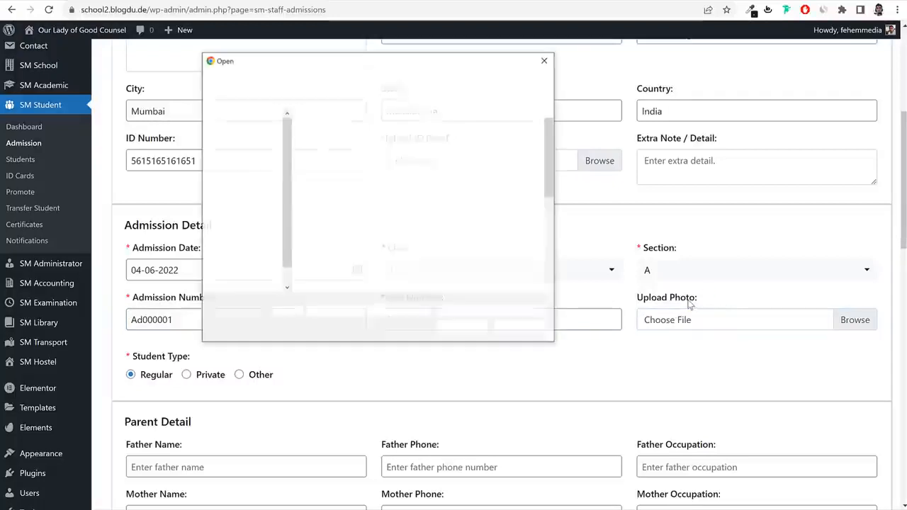
{"action": "scroll", "coordinate": [499, 222], "scroll_direction": "down", "scroll_amount": 5}
{"action": "scroll", "coordinate": [499, 223], "scroll_direction": "up", "scroll_amount": 5}
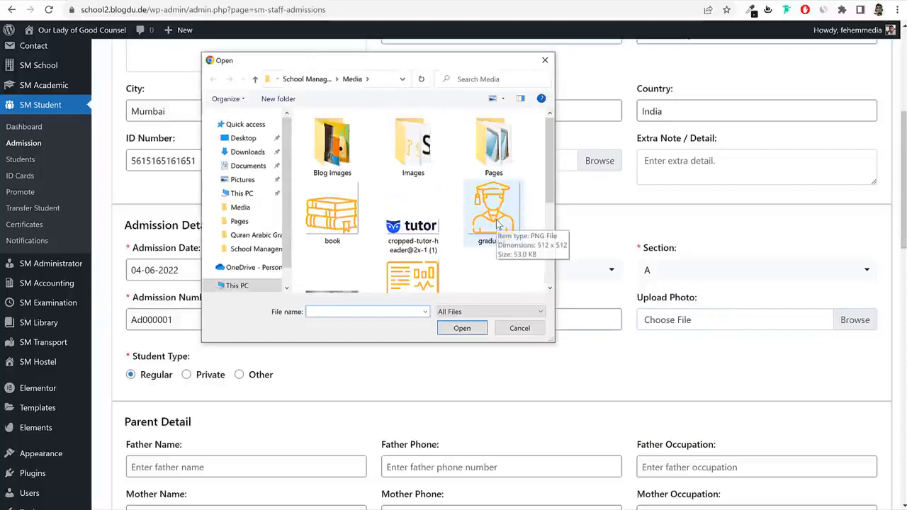
{"action": "double_click", "coordinate": [413, 148]}
{"action": "scroll", "coordinate": [437, 184], "scroll_direction": "down", "scroll_amount": 5}
{"action": "left_click", "coordinate": [332, 181]}
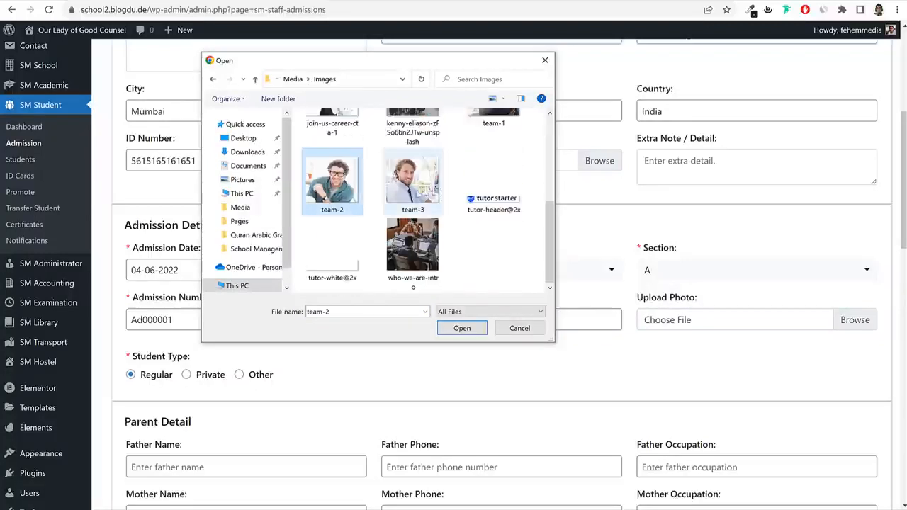
{"action": "left_click", "coordinate": [462, 328]}
{"action": "scroll", "coordinate": [709, 356], "scroll_direction": "down", "scroll_amount": 3}
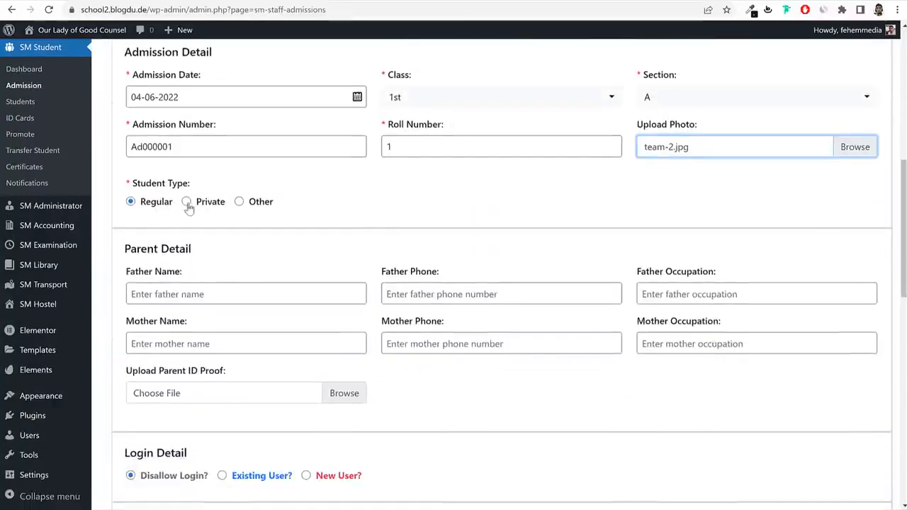
Fill in the father's name, phone number and Business occupation.
{"action": "scroll", "coordinate": [248, 274], "scroll_direction": "down", "scroll_amount": 1}
{"action": "left_click", "coordinate": [234, 226]}
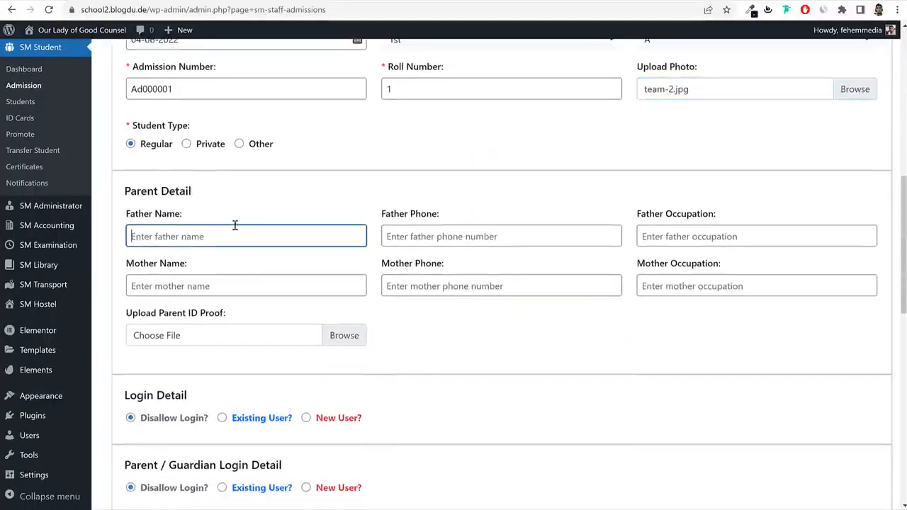
{"action": "type", "text": "Fathe"}
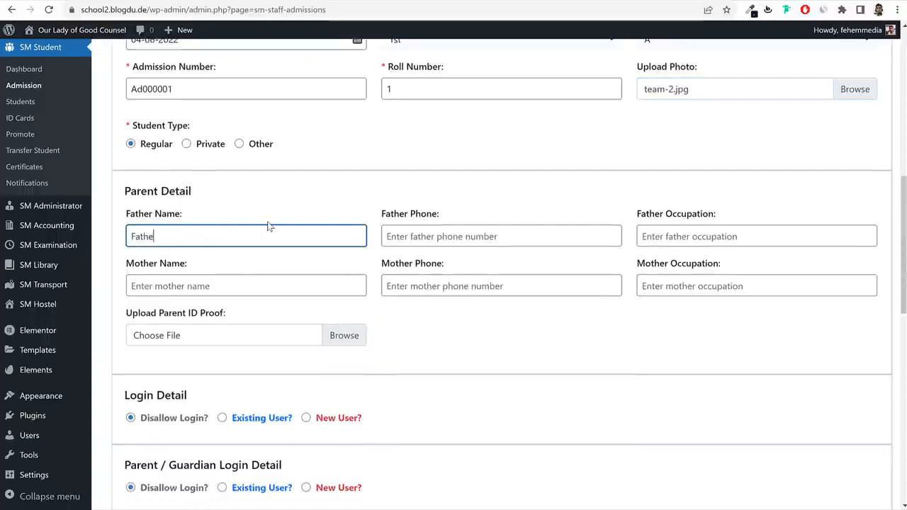
{"action": "type", "text": "r1"}
{"action": "key", "text": "Tab"}
{"action": "type", "text": "41515561"}
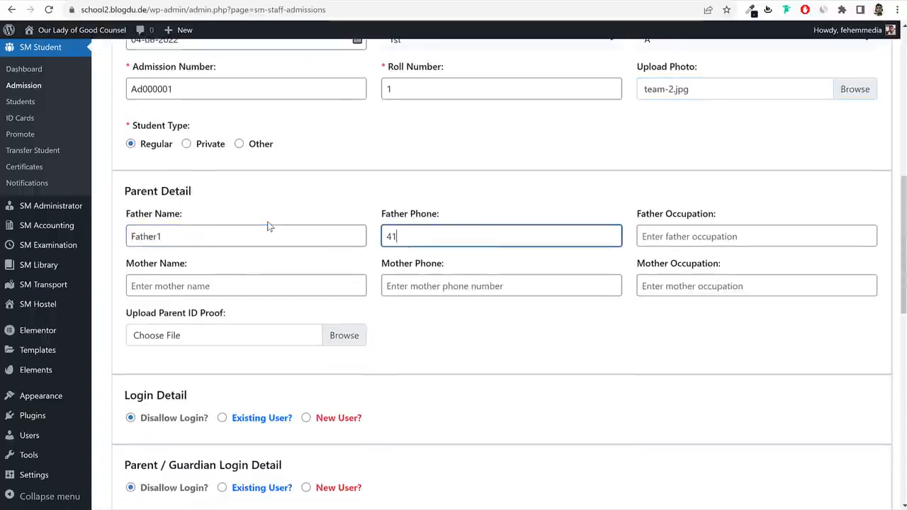
{"action": "key", "text": "Tab"}
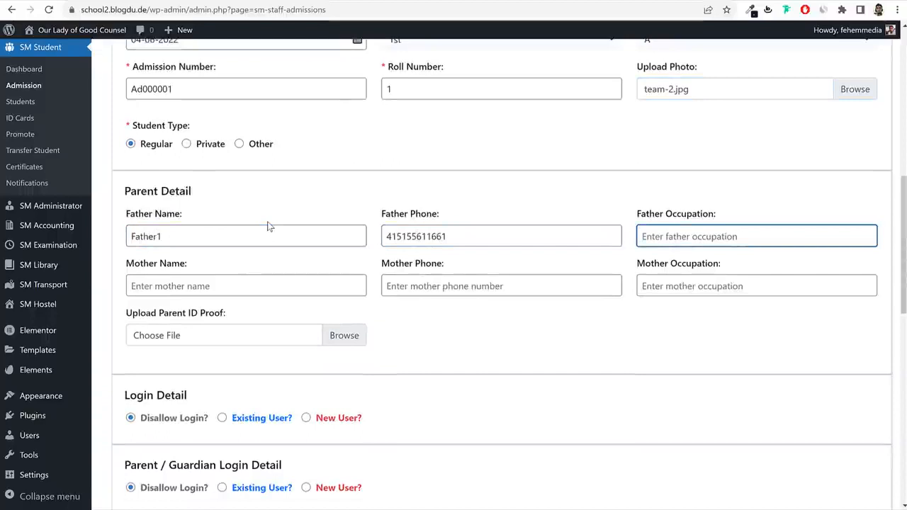
{"action": "type", "text": "Business"}
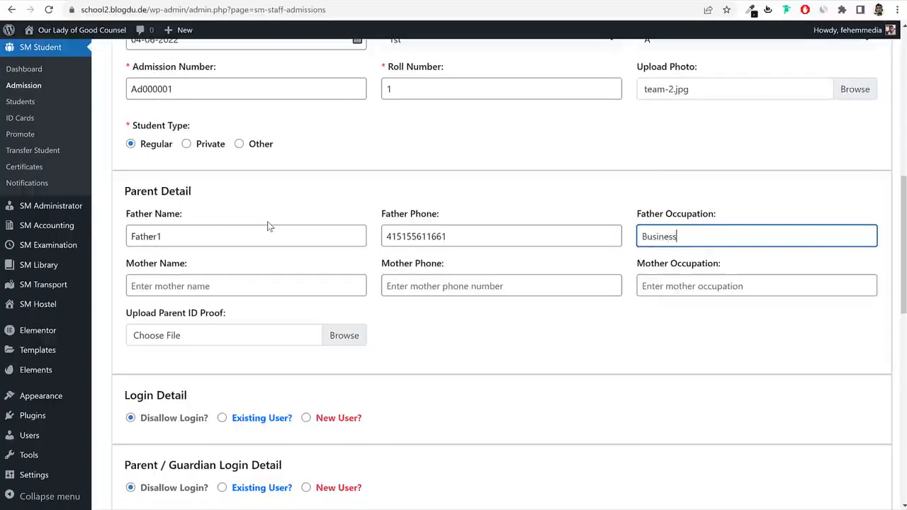
Fill in the mother's name, phone number and Home Maker occupation.
{"action": "key", "text": "Tab"}
{"action": "type", "text": "M"}
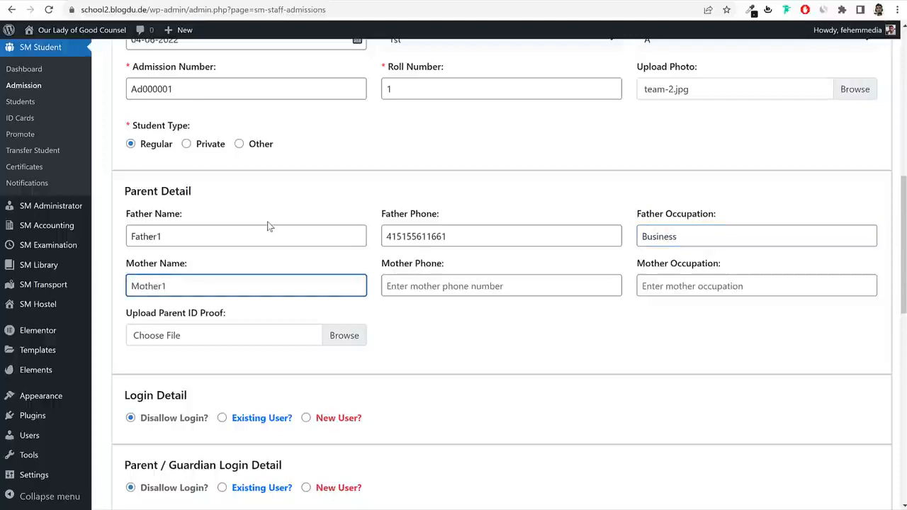
{"action": "key", "text": "Tab"}
{"action": "type", "text": "55165156165516"}
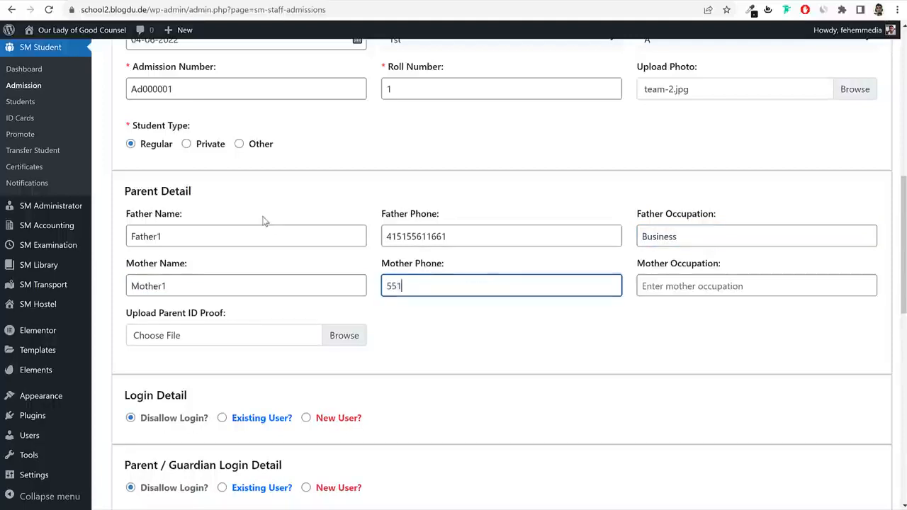
{"action": "key", "text": "Tab"}
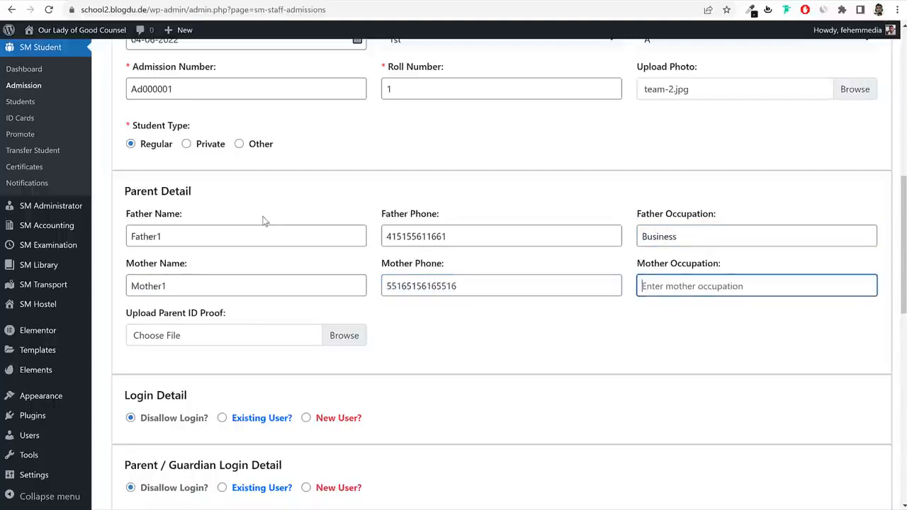
{"action": "type", "text": "Home Maker"}
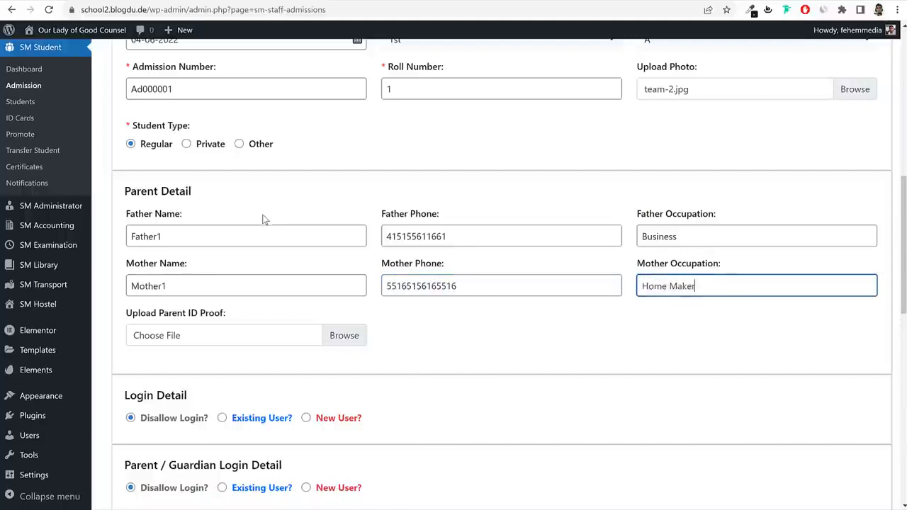
Attach hero_slider_4.jpg as the parent ID proof.
{"action": "scroll", "coordinate": [256, 223], "scroll_direction": "down", "scroll_amount": 1}
{"action": "left_click", "coordinate": [187, 283]}
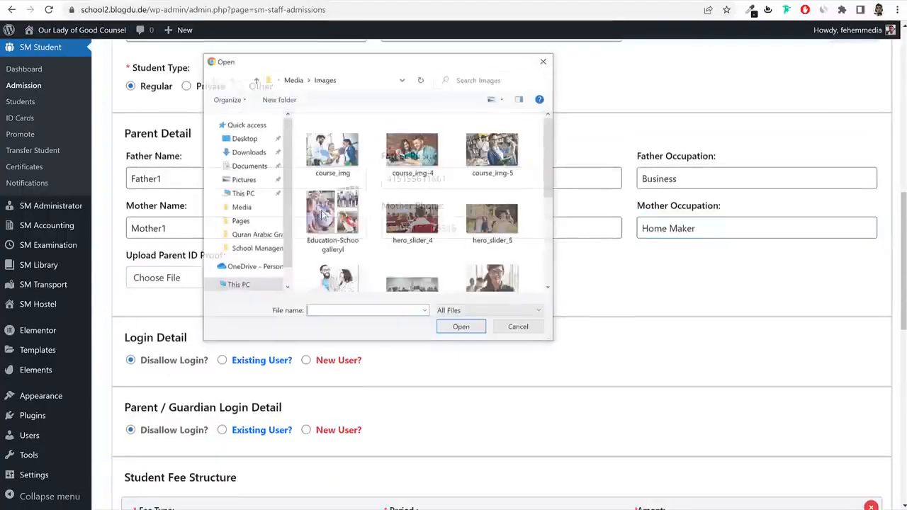
{"action": "left_click", "coordinate": [413, 219]}
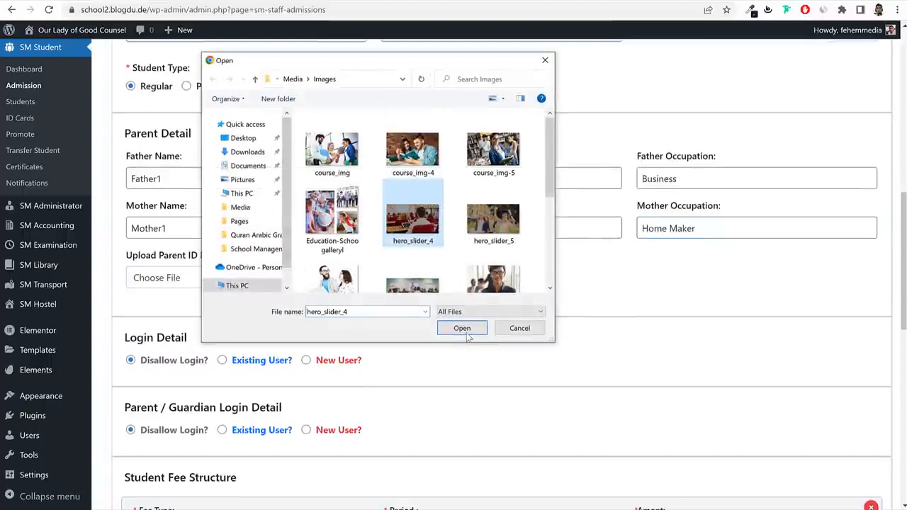
{"action": "left_click", "coordinate": [466, 332]}
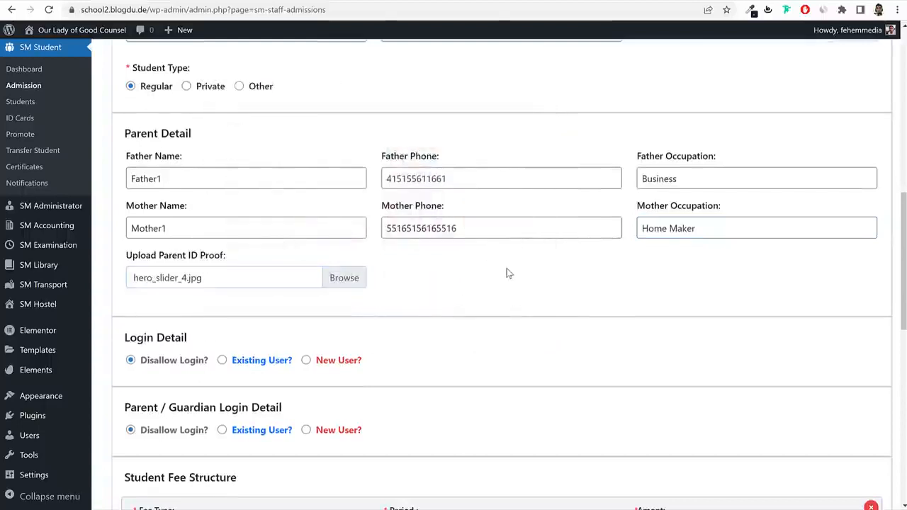
{"action": "scroll", "coordinate": [507, 272], "scroll_direction": "down", "scroll_amount": 2}
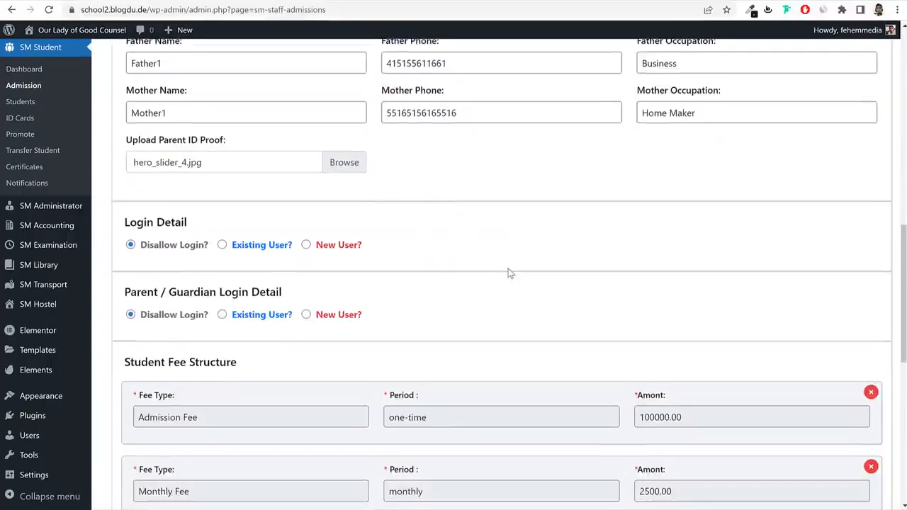
Choose New User for the login and set the username to the student's name in lowercase.
{"action": "left_click", "coordinate": [318, 247]}
{"action": "left_click_drag", "start_coordinate": [379, 246], "coordinate": [317, 248]}
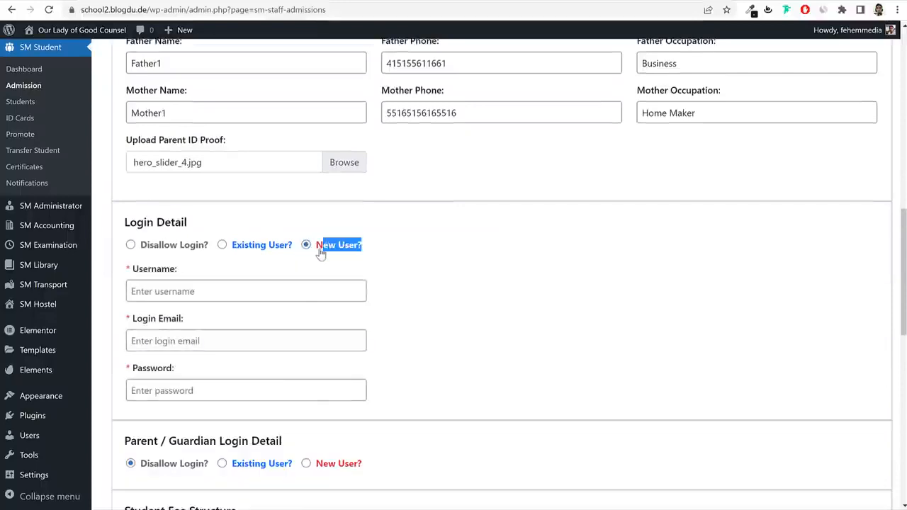
{"action": "scroll", "coordinate": [334, 272], "scroll_direction": "up", "scroll_amount": 8}
{"action": "double_click", "coordinate": [238, 103]}
{"action": "key", "text": "ctrl+c"}
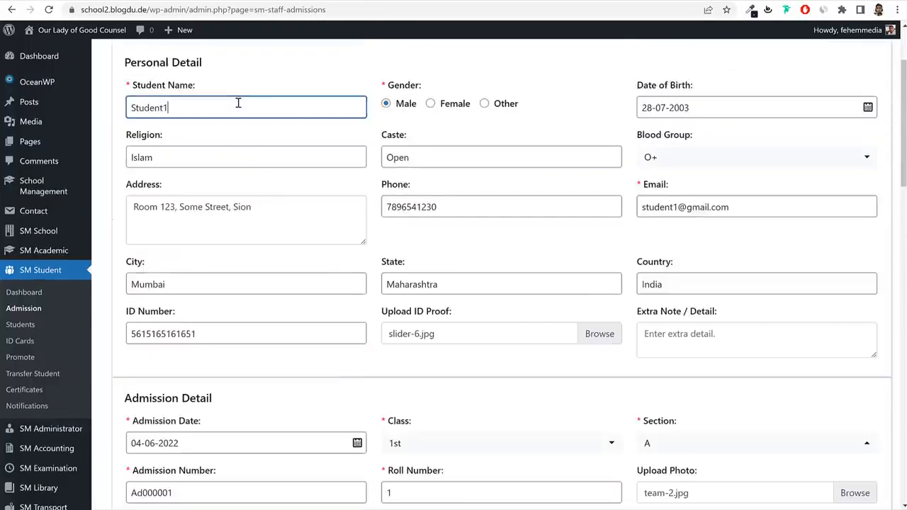
{"action": "scroll", "coordinate": [323, 304], "scroll_direction": "down", "scroll_amount": 8}
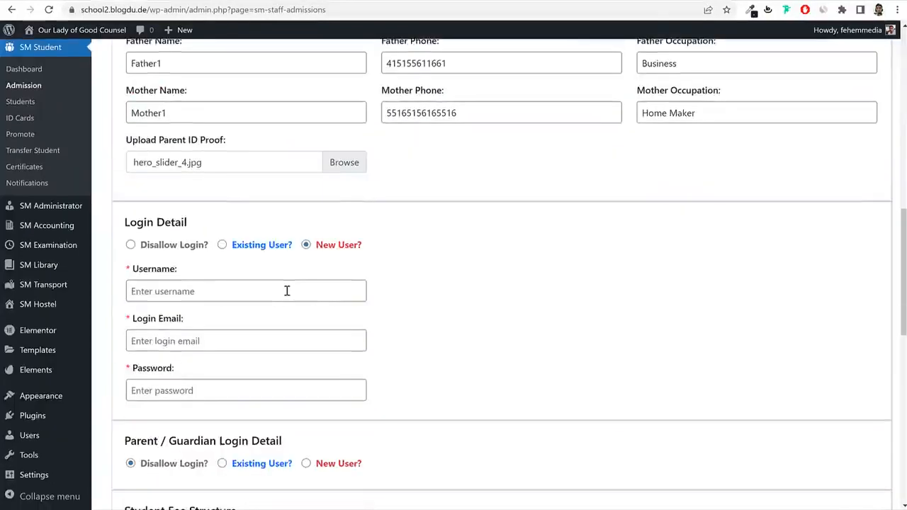
{"action": "left_click", "coordinate": [286, 290]}
{"action": "key", "text": "ctrl+v"}
{"action": "key", "text": "Delete"}
{"action": "type", "text": "s"}
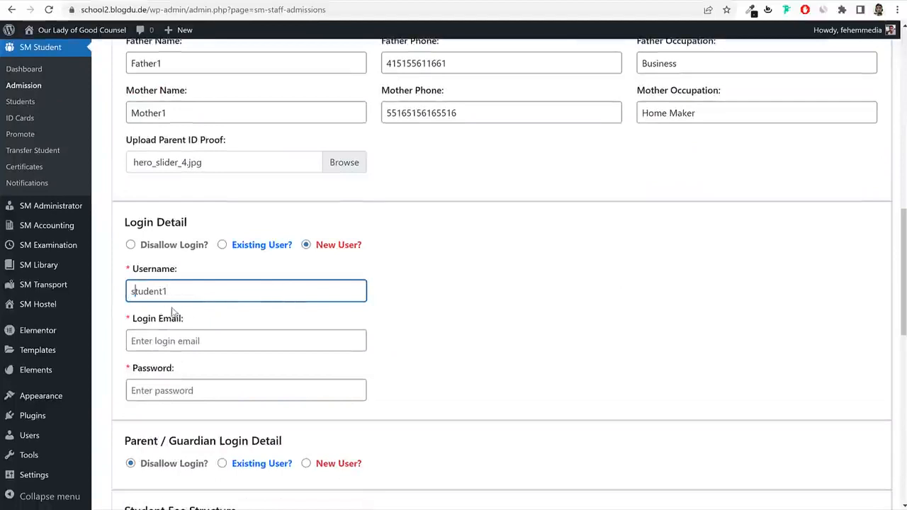
{"action": "left_click", "coordinate": [188, 340]}
Enter the login email (username at gmail.com) and the account password.
{"action": "double_click", "coordinate": [189, 300]}
{"action": "key", "text": "ctrl+c"}
{"action": "left_click", "coordinate": [199, 336]}
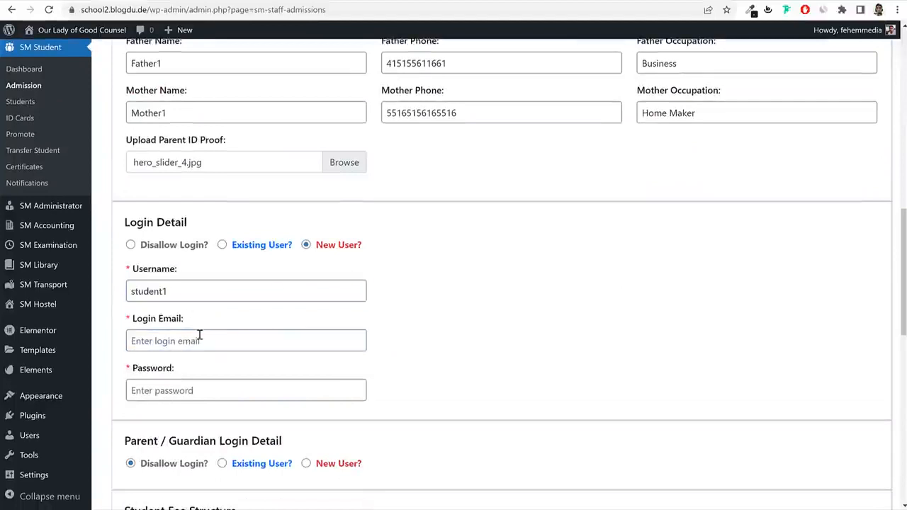
{"action": "key", "text": "ctrl+v"}
{"action": "type", "text": "@gmail.com"}
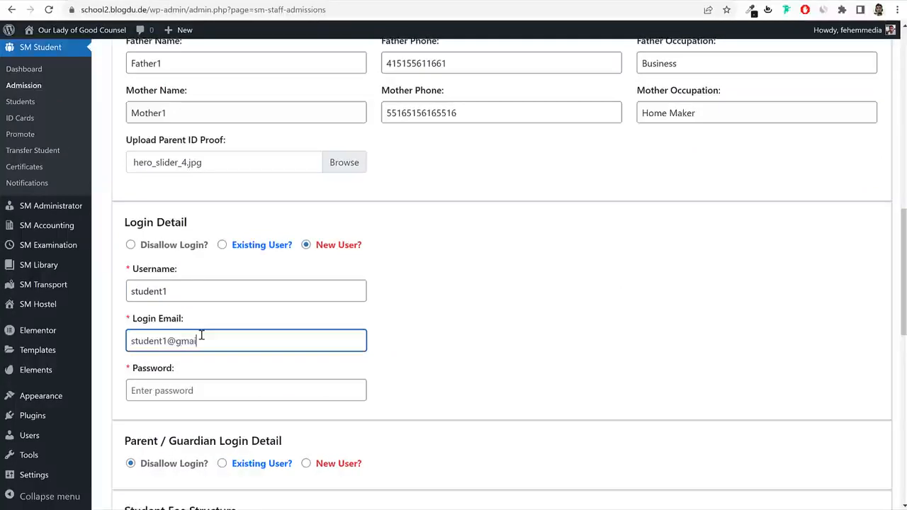
{"action": "key", "text": "Tab"}
{"action": "key", "text": "ctrl+v"}
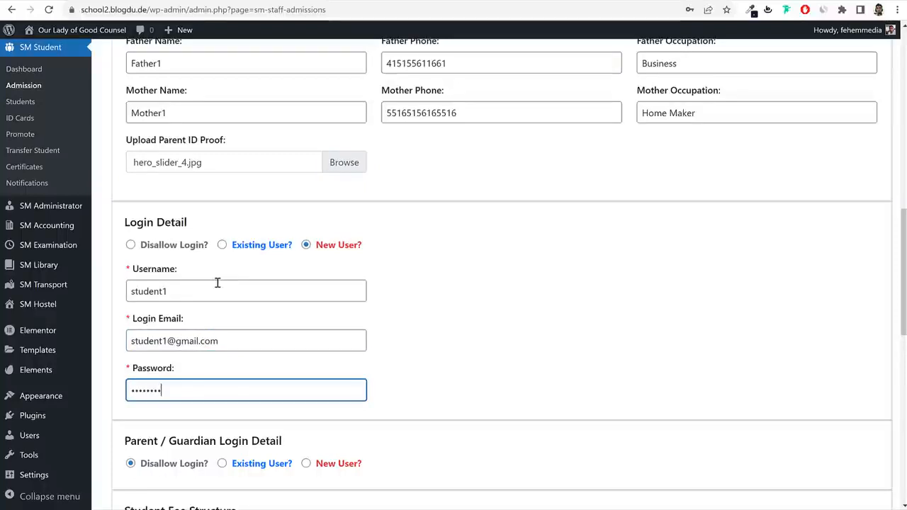
{"action": "double_click", "coordinate": [192, 289]}
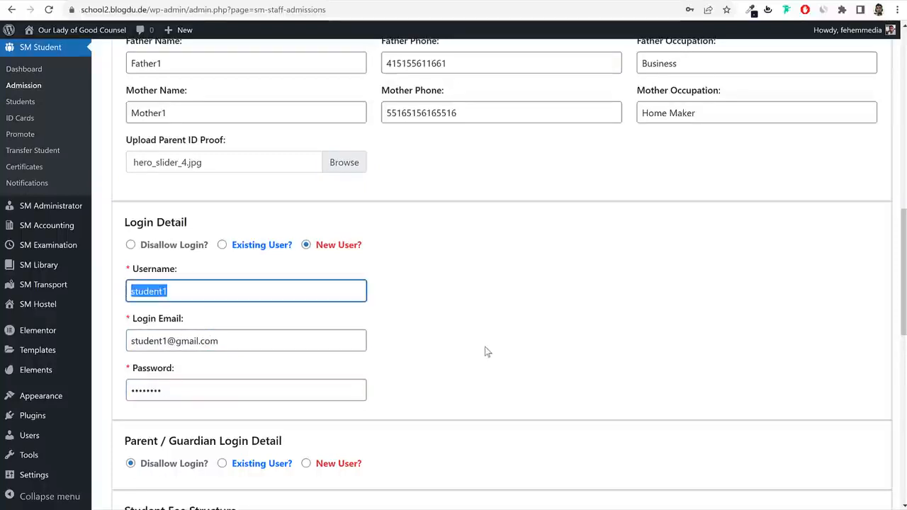
{"action": "left_click_drag", "start_coordinate": [245, 341], "coordinate": [121, 341]}
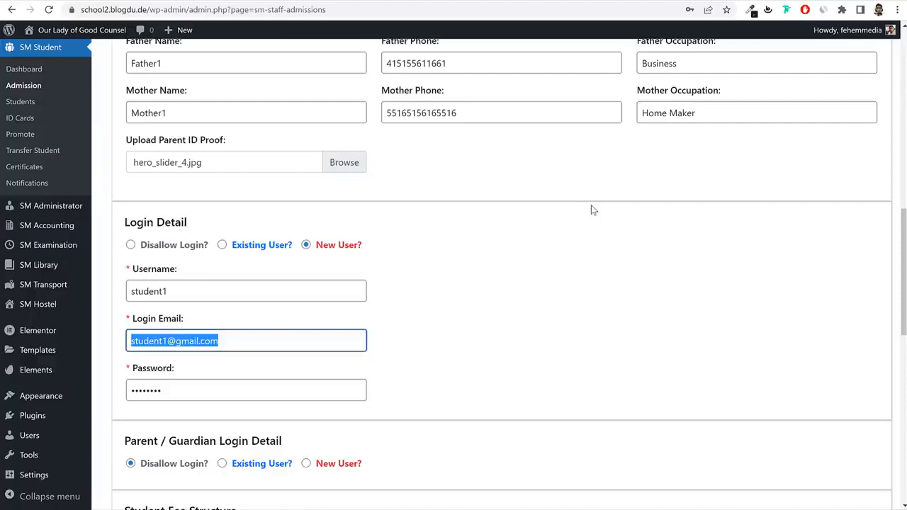
{"action": "scroll", "coordinate": [627, 344], "scroll_direction": "down", "scroll_amount": 6}
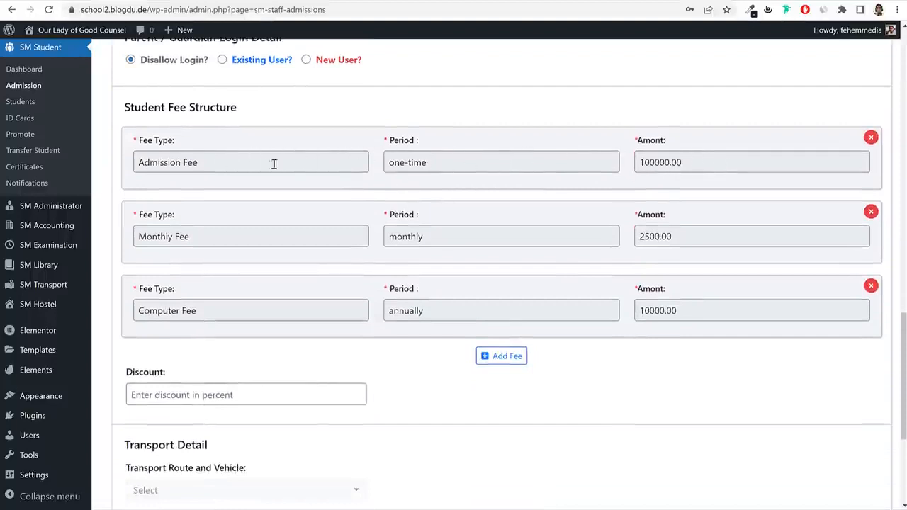
Remove the Computer Fee and add a Monthly Fee row billed Monthly for 250000.
{"action": "left_click", "coordinate": [687, 164]}
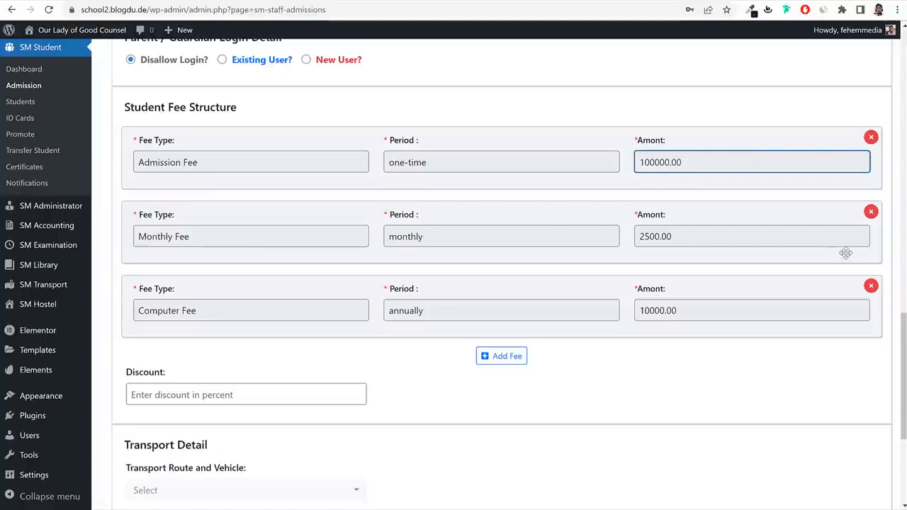
{"action": "left_click", "coordinate": [871, 286]}
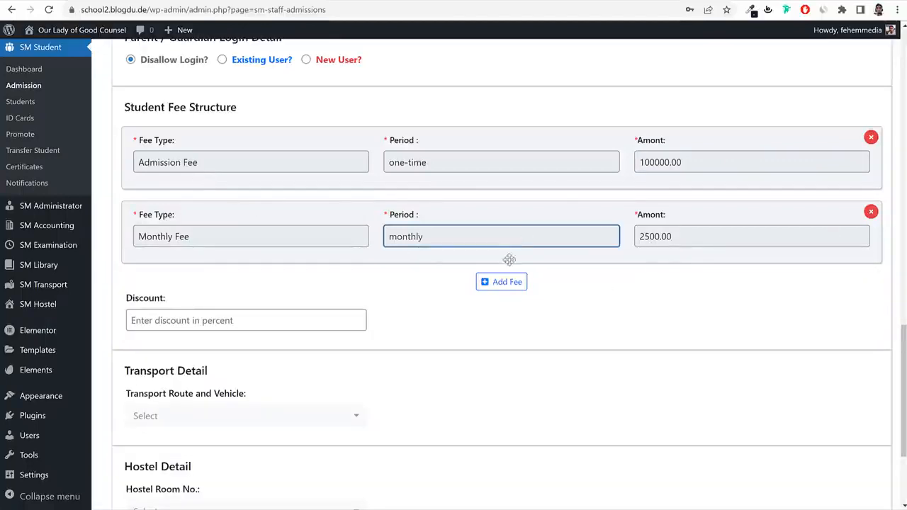
{"action": "left_click", "coordinate": [502, 282]}
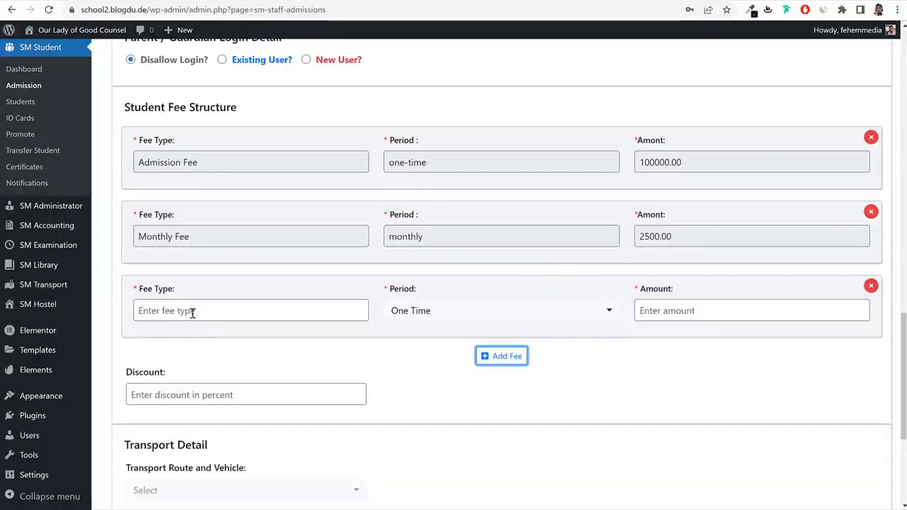
{"action": "left_click", "coordinate": [300, 312]}
{"action": "type", "text": "Mon"}
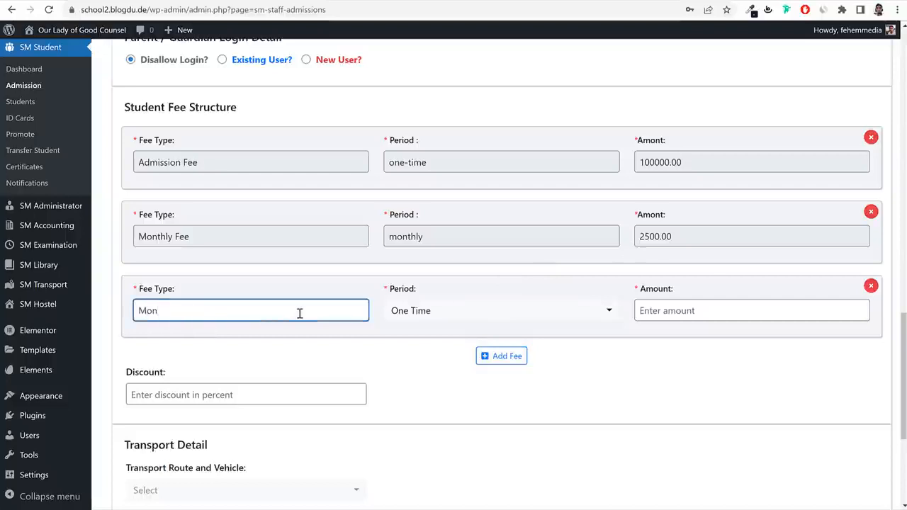
{"action": "type", "text": "thly Fee"}
{"action": "left_click", "coordinate": [440, 310]}
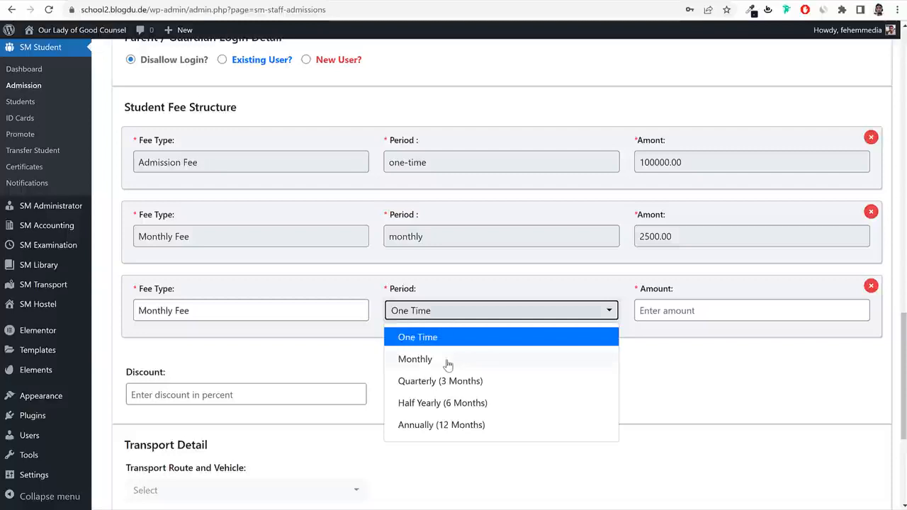
{"action": "left_click", "coordinate": [447, 362]}
{"action": "left_click", "coordinate": [716, 306]}
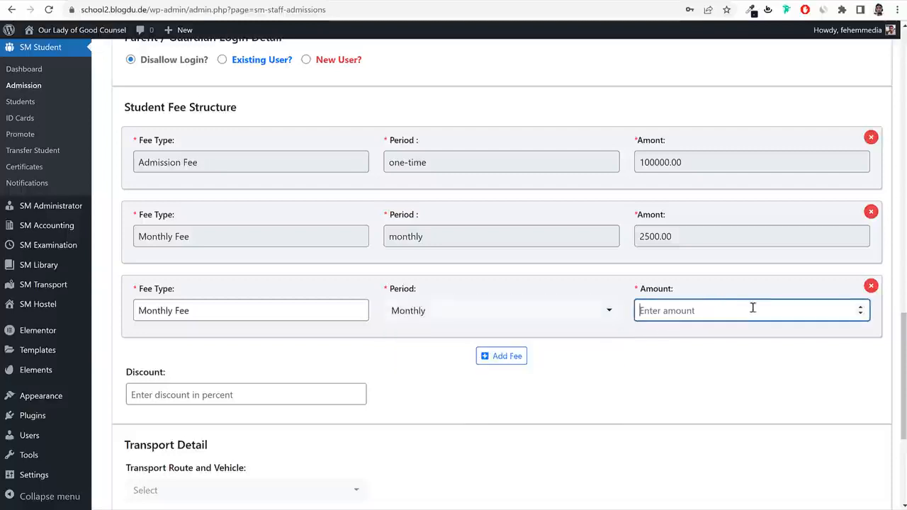
{"action": "type", "text": "250000"}
Leave the transport route and hostel room unset and submit the admission.
{"action": "scroll", "coordinate": [680, 356], "scroll_direction": "down", "scroll_amount": 5}
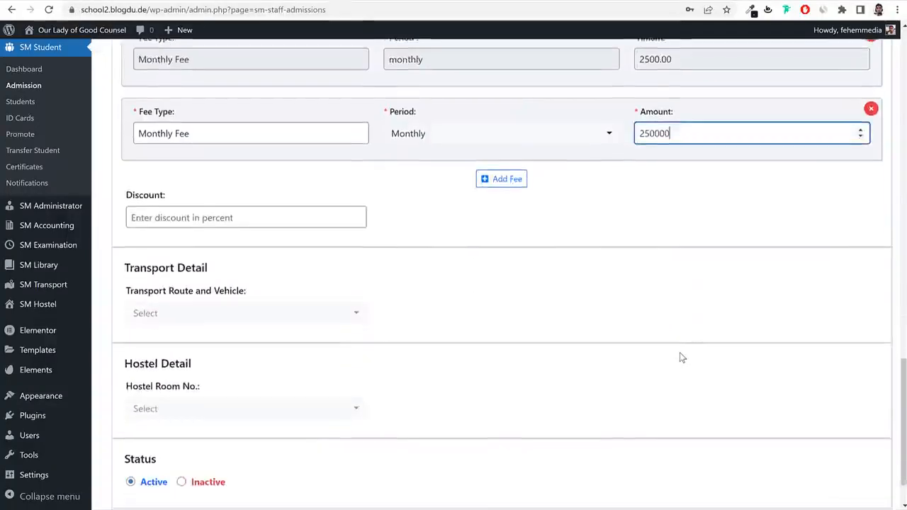
{"action": "left_click", "coordinate": [252, 252]}
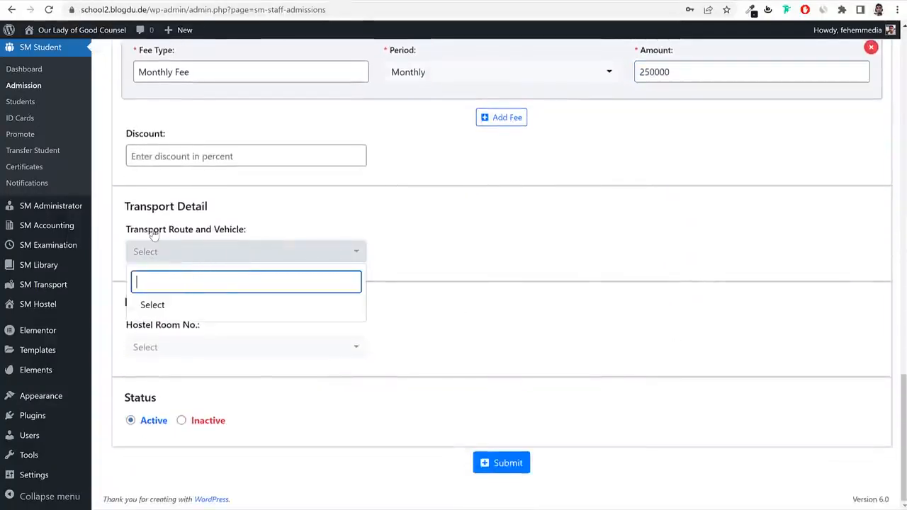
{"action": "left_click_drag", "start_coordinate": [153, 234], "coordinate": [243, 235]}
{"action": "left_click", "coordinate": [205, 252]}
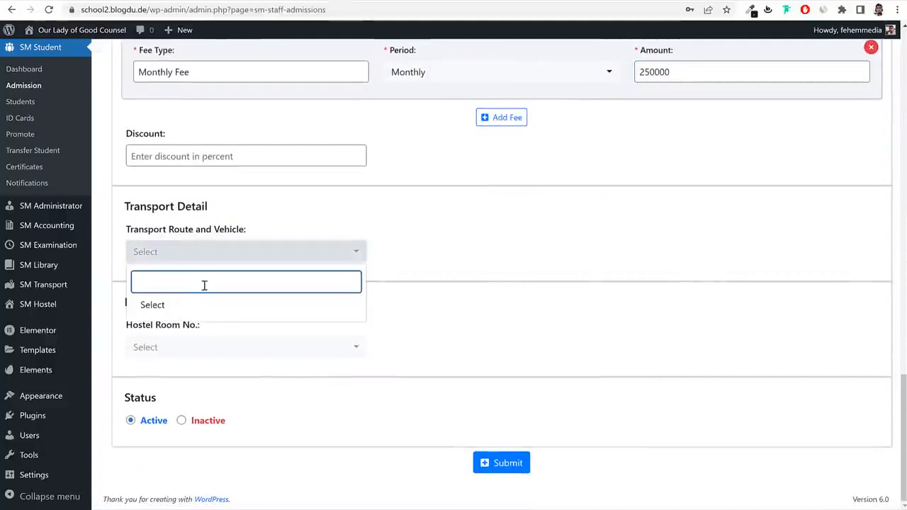
{"action": "left_click", "coordinate": [472, 234]}
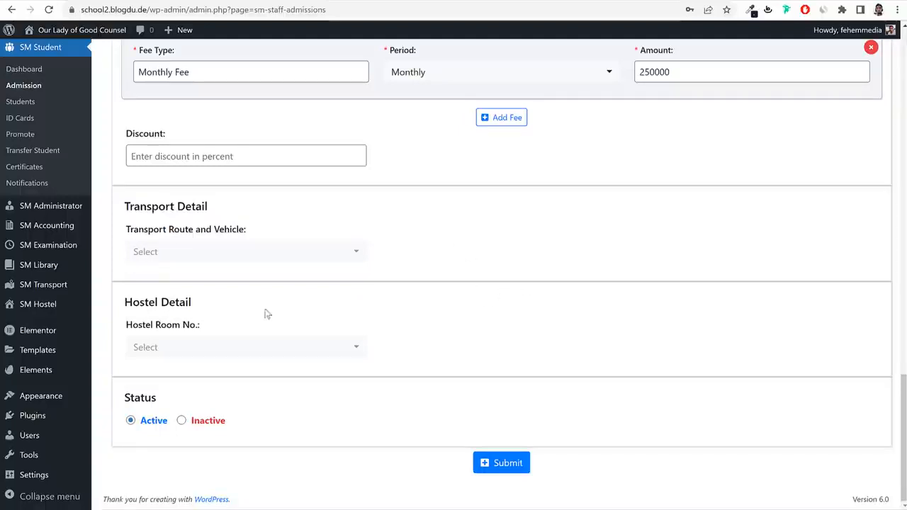
{"action": "left_click_drag", "start_coordinate": [123, 326], "coordinate": [205, 324]}
{"action": "left_click", "coordinate": [215, 326]}
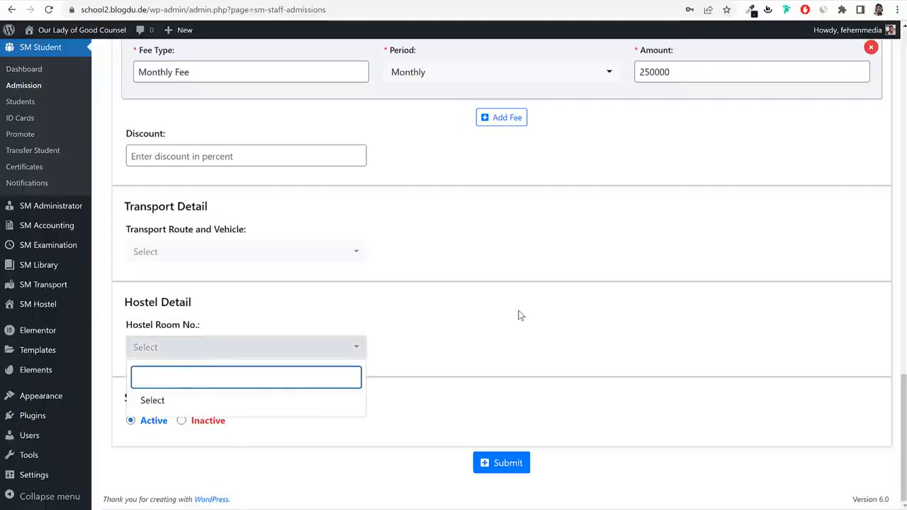
{"action": "left_click", "coordinate": [358, 315]}
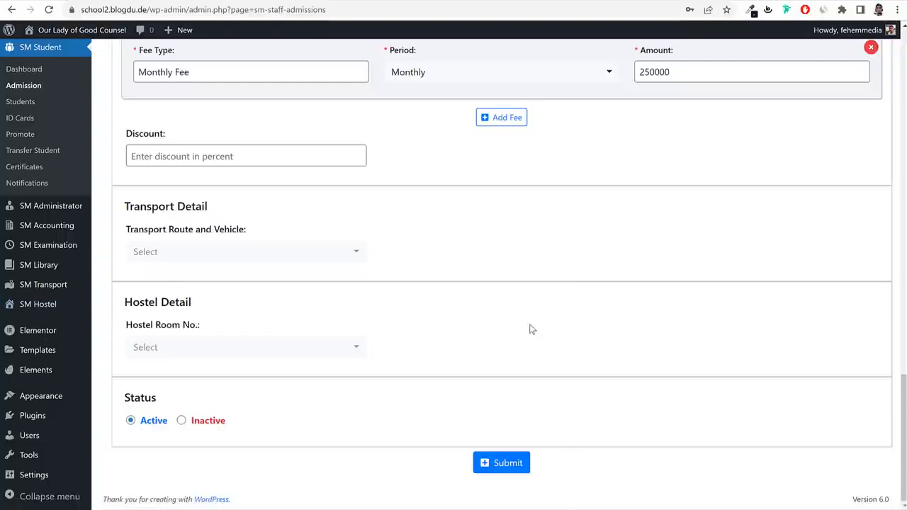
{"action": "left_click", "coordinate": [524, 462]}
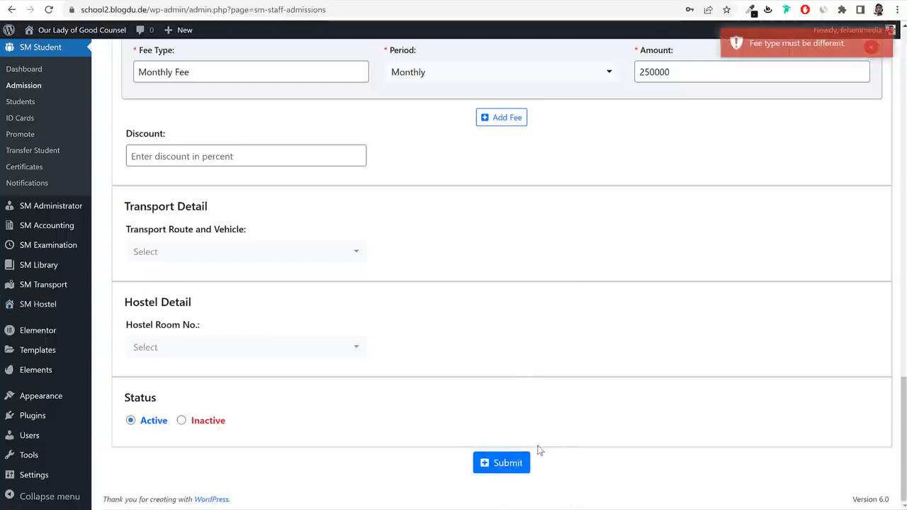
Rename the new fee to Advance Monthly Fee, resubmit, and go to the Students list.
{"action": "scroll", "coordinate": [713, 177], "scroll_direction": "up", "scroll_amount": 3}
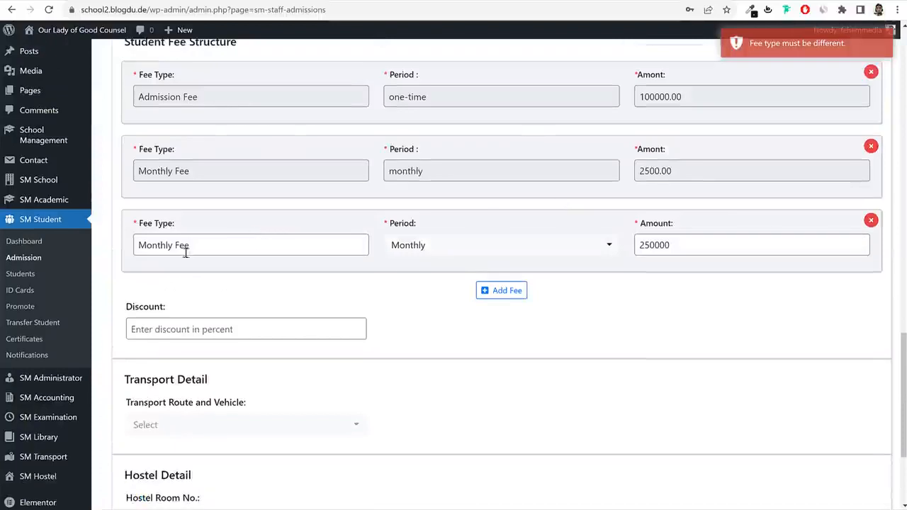
{"action": "left_click", "coordinate": [185, 245]}
{"action": "key", "text": "Home"}
{"action": "type", "text": "Adv"}
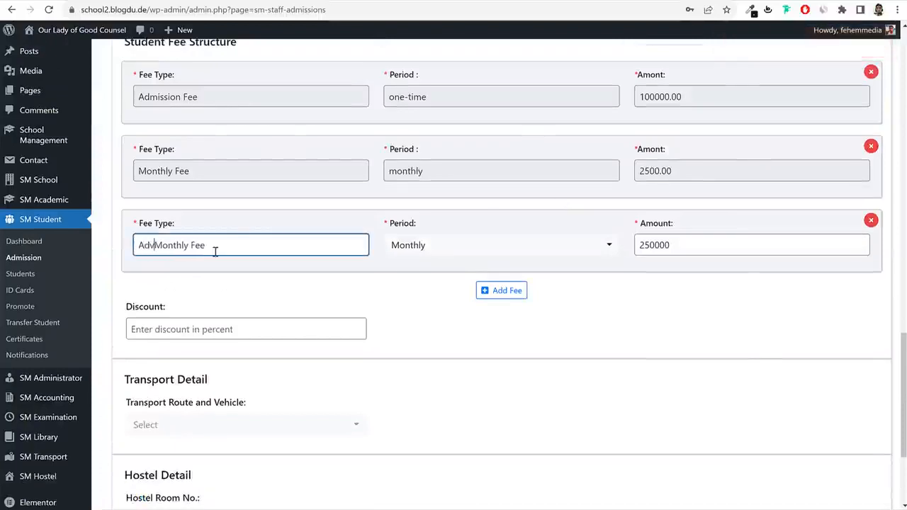
{"action": "type", "text": "ance"}
{"action": "scroll", "coordinate": [407, 360], "scroll_direction": "down", "scroll_amount": 2}
{"action": "scroll", "coordinate": [408, 360], "scroll_direction": "down", "scroll_amount": 1}
{"action": "left_click", "coordinate": [499, 462]}
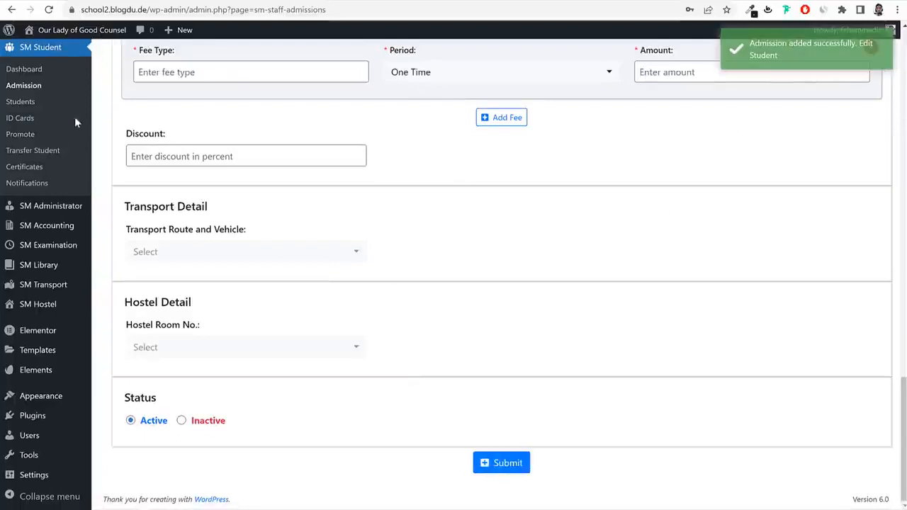
{"action": "left_click", "coordinate": [21, 104]}
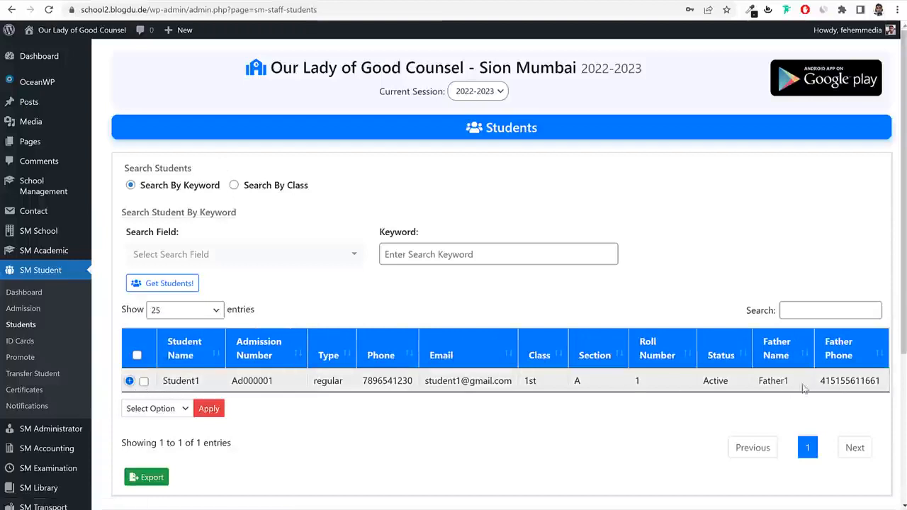
{"action": "scroll", "coordinate": [792, 382], "scroll_direction": "down", "scroll_amount": 1}
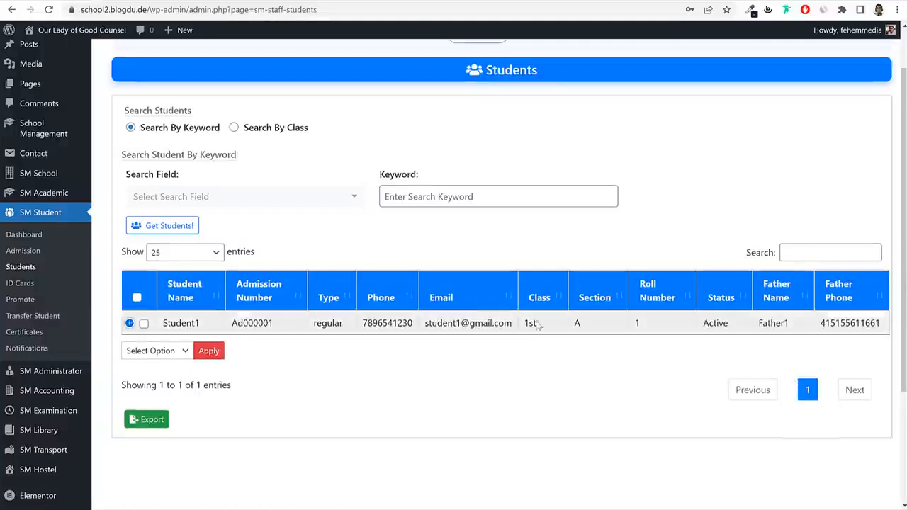
{"action": "scroll", "coordinate": [534, 322], "scroll_direction": "up", "scroll_amount": 1}
{"action": "scroll", "coordinate": [534, 322], "scroll_direction": "up", "scroll_amount": 1}
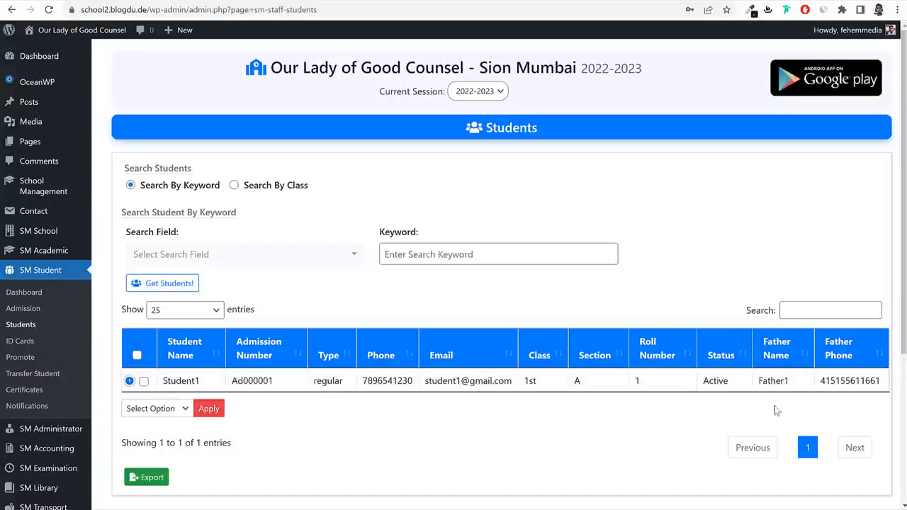
{"action": "left_click", "coordinate": [130, 382]}
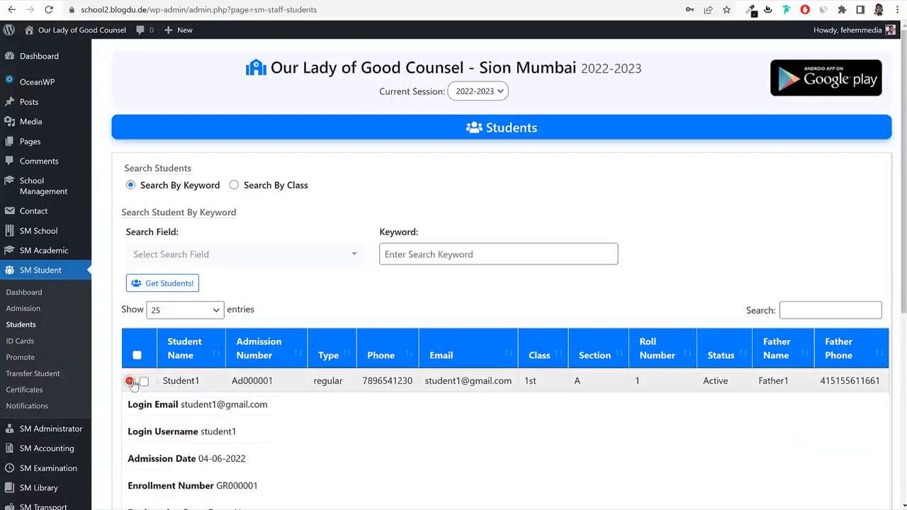
{"action": "left_click", "coordinate": [131, 382]}
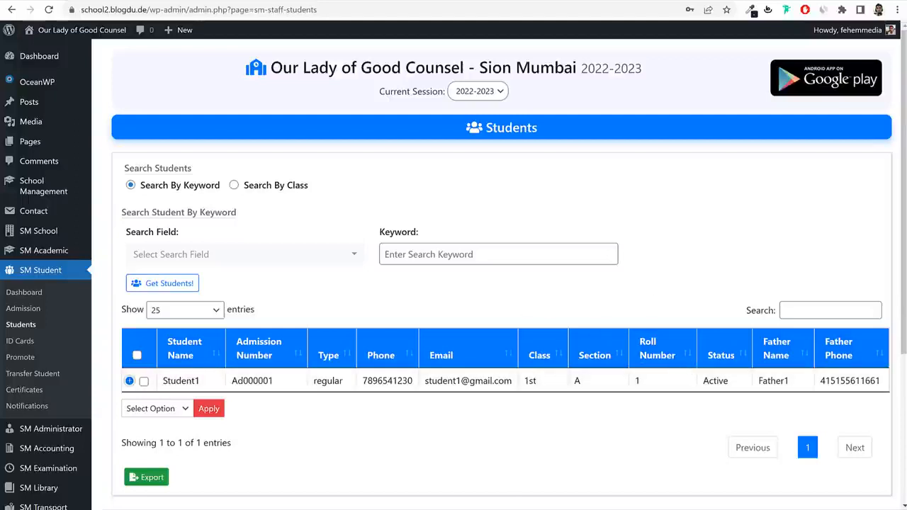
{"action": "scroll", "coordinate": [54, 280], "scroll_direction": "down", "scroll_amount": 2}
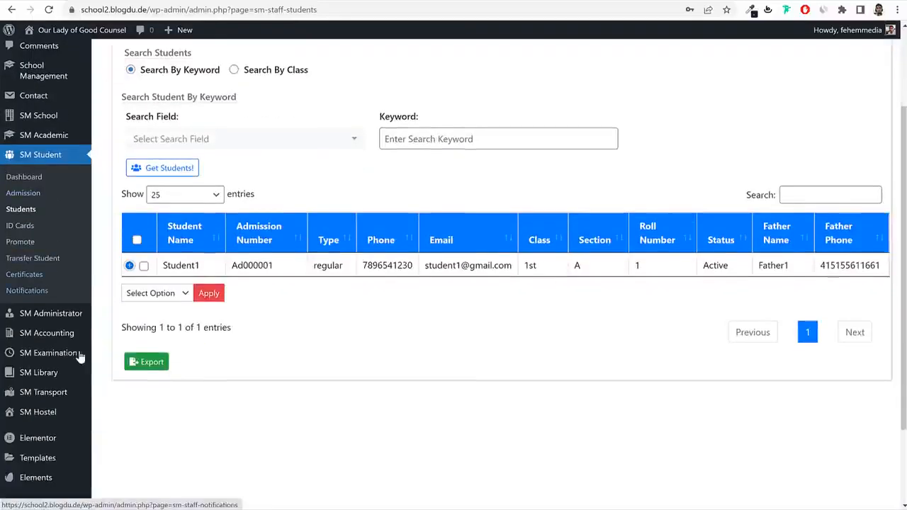
{"action": "mouse_move", "coordinate": [50, 333]}
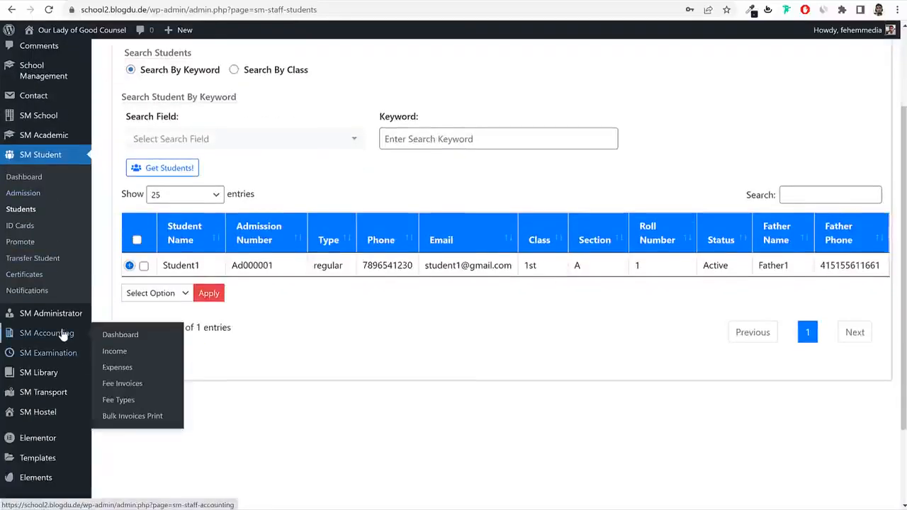
Open the student's unpaid fee invoice and start collecting its payment.
{"action": "left_click", "coordinate": [137, 386]}
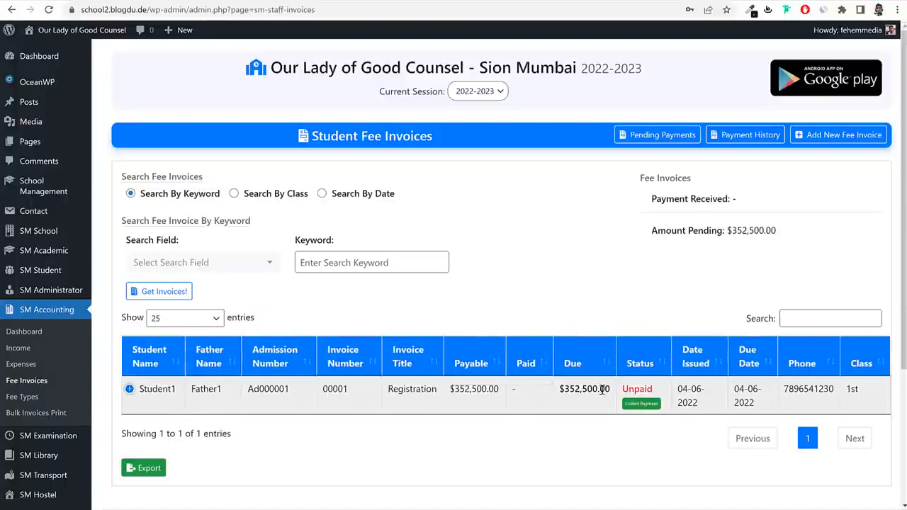
{"action": "left_click_drag", "start_coordinate": [605, 390], "coordinate": [564, 391]}
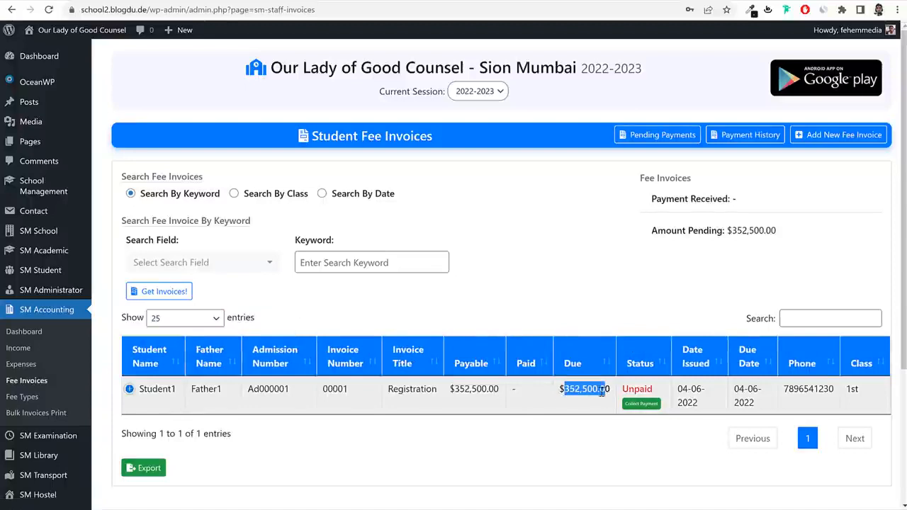
{"action": "left_click_drag", "start_coordinate": [647, 392], "coordinate": [624, 390]}
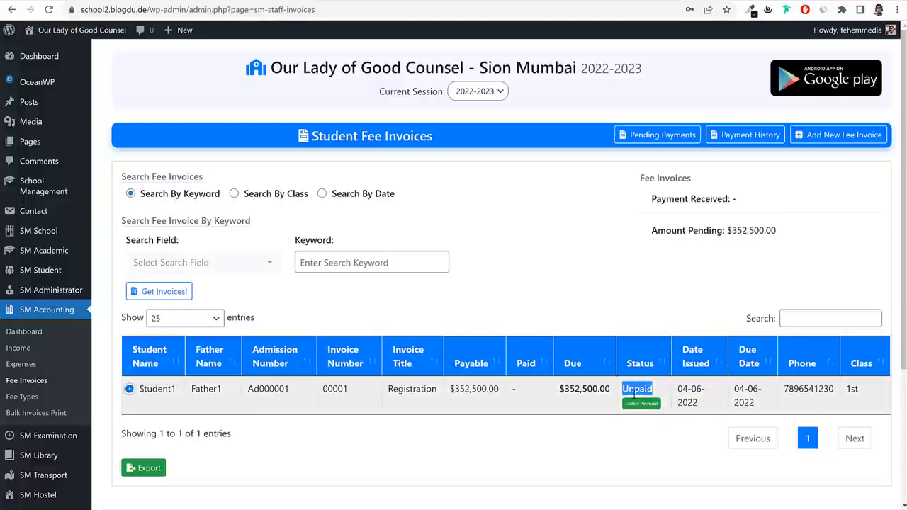
{"action": "left_click", "coordinate": [640, 408]}
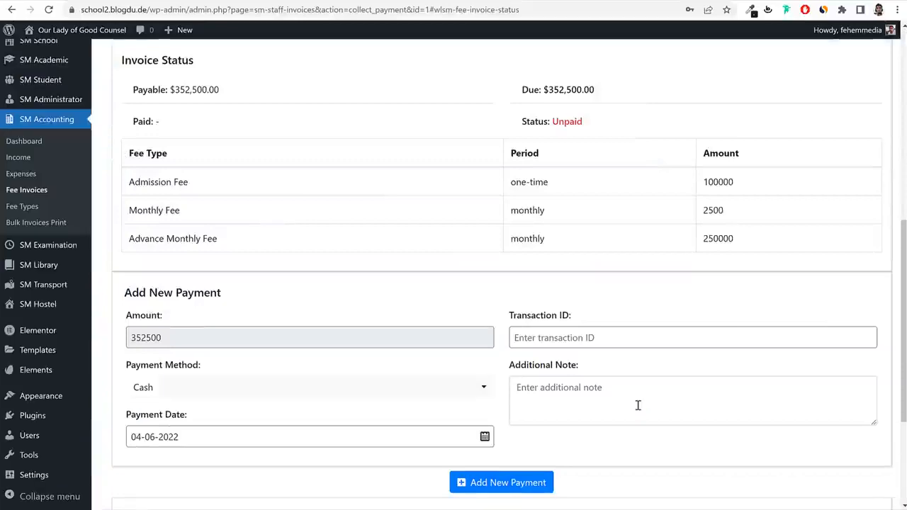
{"action": "scroll", "coordinate": [539, 382], "scroll_direction": "down", "scroll_amount": 3}
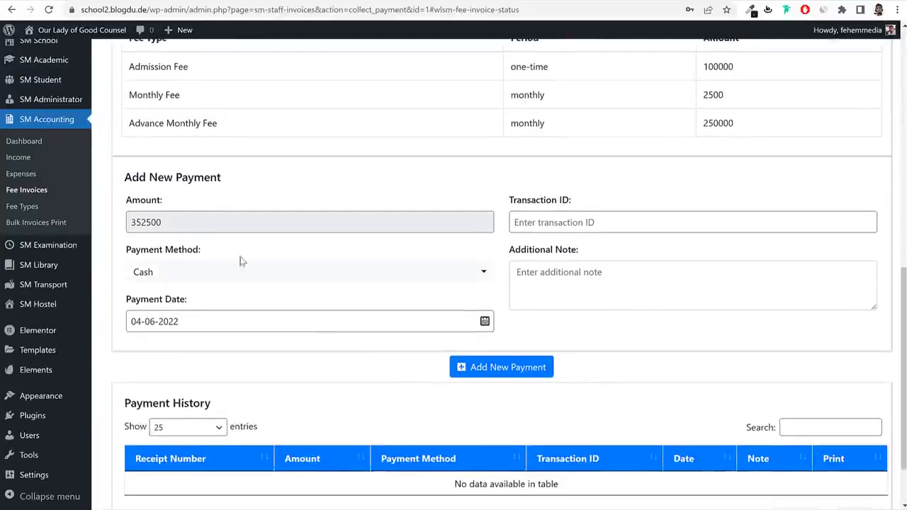
{"action": "scroll", "coordinate": [241, 262], "scroll_direction": "up", "scroll_amount": 3}
{"action": "left_click_drag", "start_coordinate": [217, 297], "coordinate": [152, 297]}
{"action": "left_click_drag", "start_coordinate": [751, 305], "coordinate": [684, 305]}
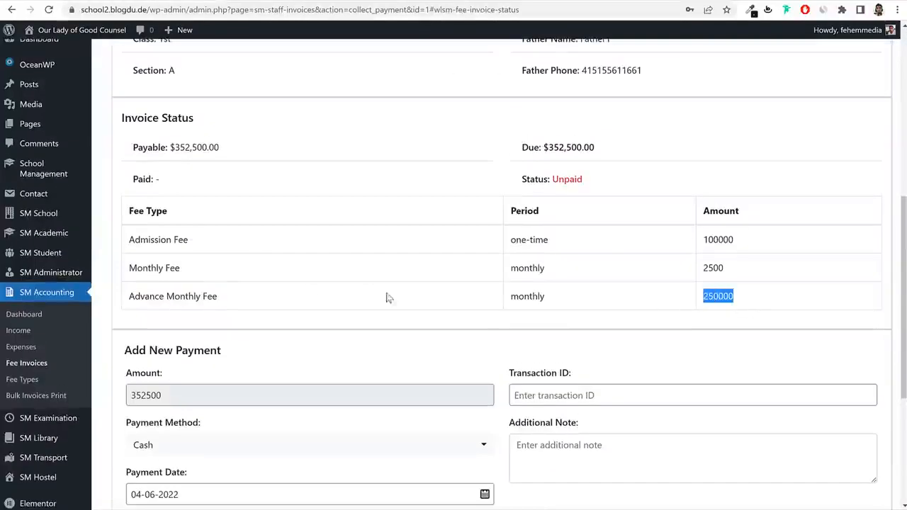
{"action": "left_click_drag", "start_coordinate": [186, 270], "coordinate": [126, 271]}
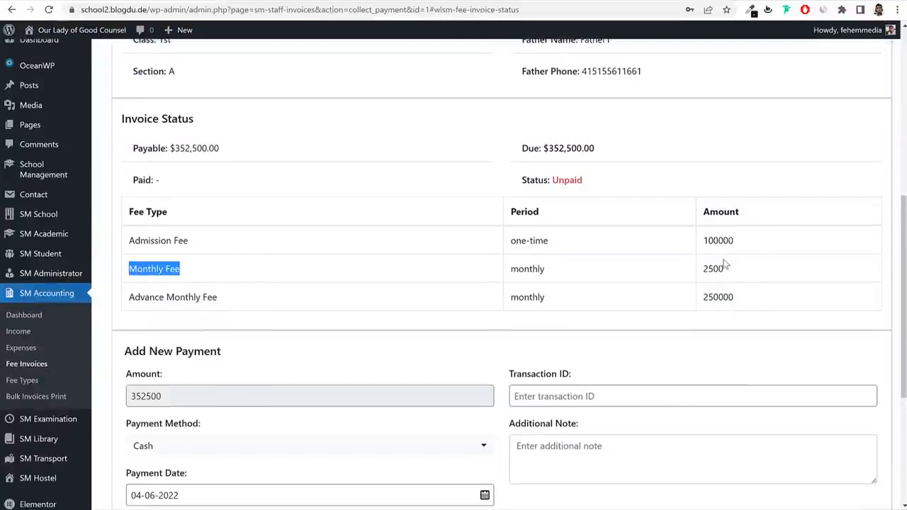
{"action": "scroll", "coordinate": [725, 273], "scroll_direction": "up", "scroll_amount": 1}
{"action": "scroll", "coordinate": [725, 275], "scroll_direction": "down", "scroll_amount": 4}
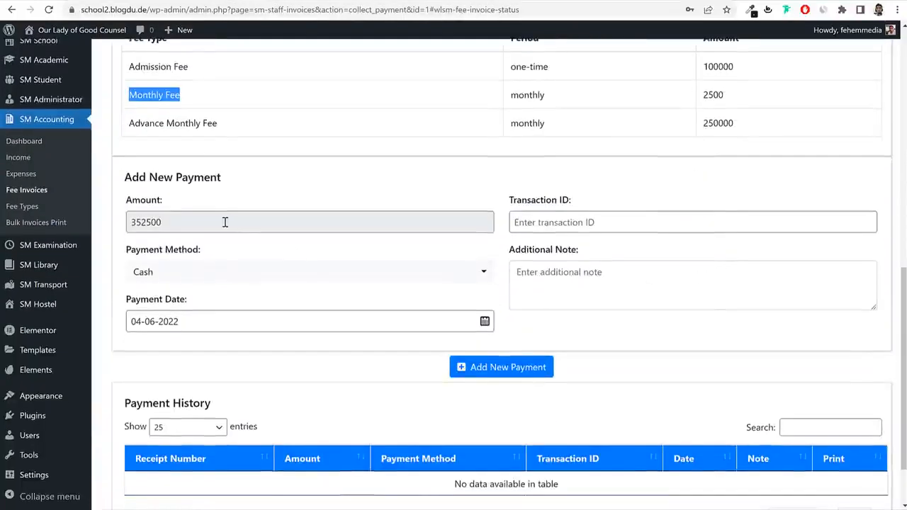
{"action": "left_click", "coordinate": [614, 222]}
Record the payment by Cheque with a cheque-number note and confirm it.
{"action": "left_click", "coordinate": [217, 280]}
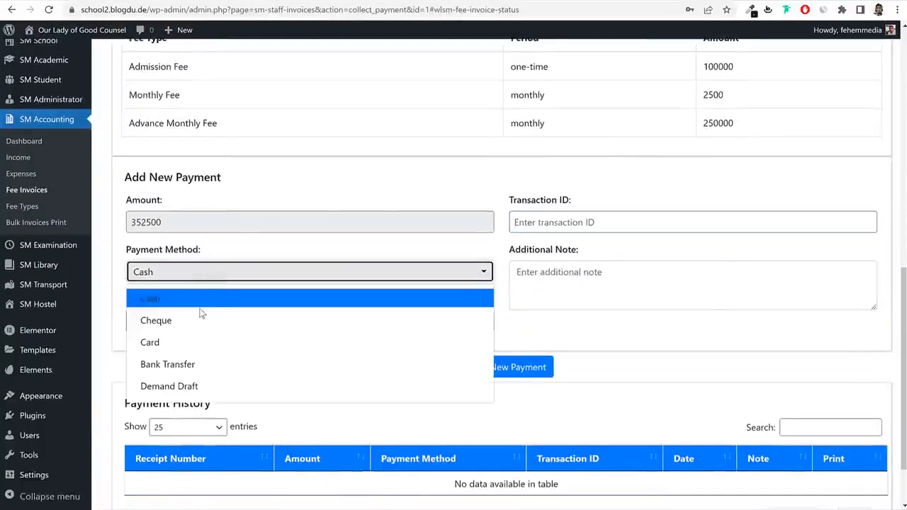
{"action": "left_click", "coordinate": [198, 320]}
{"action": "left_click", "coordinate": [193, 272]}
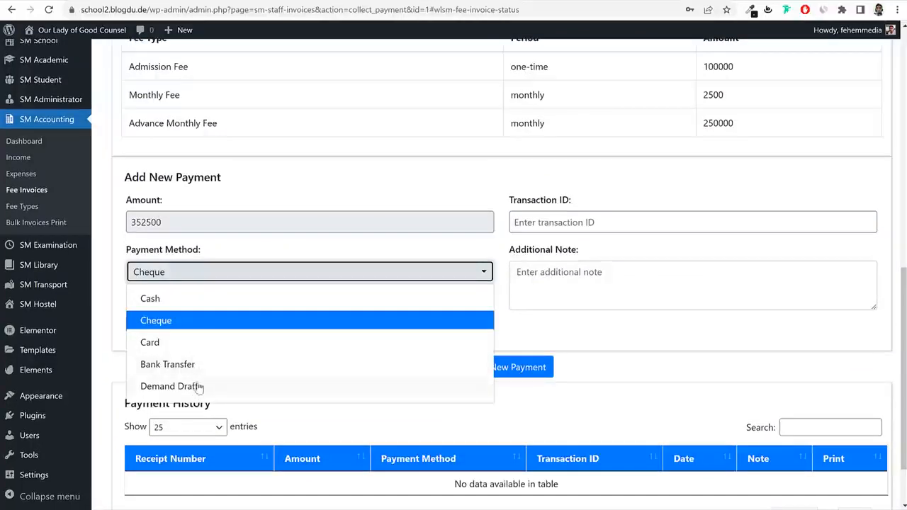
{"action": "left_click", "coordinate": [175, 315]}
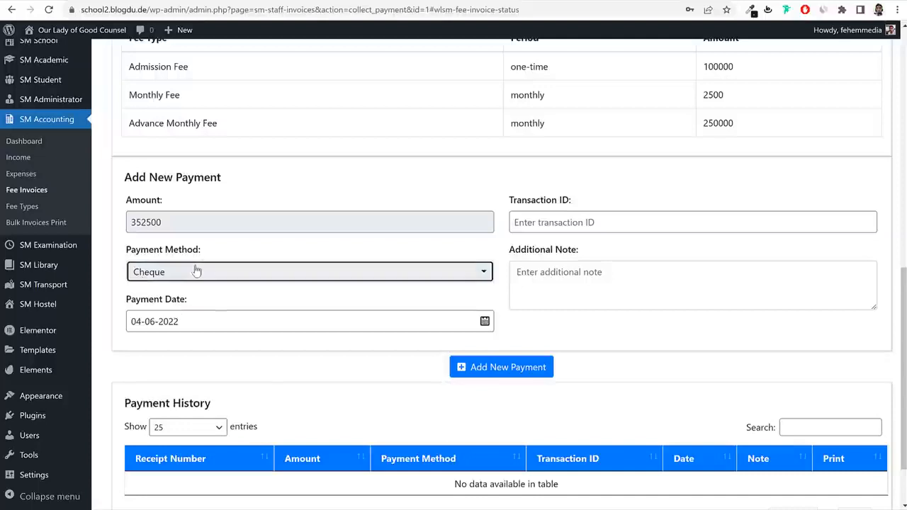
{"action": "left_click", "coordinate": [196, 266]}
{"action": "left_click", "coordinate": [182, 324]}
{"action": "left_click", "coordinate": [593, 294]}
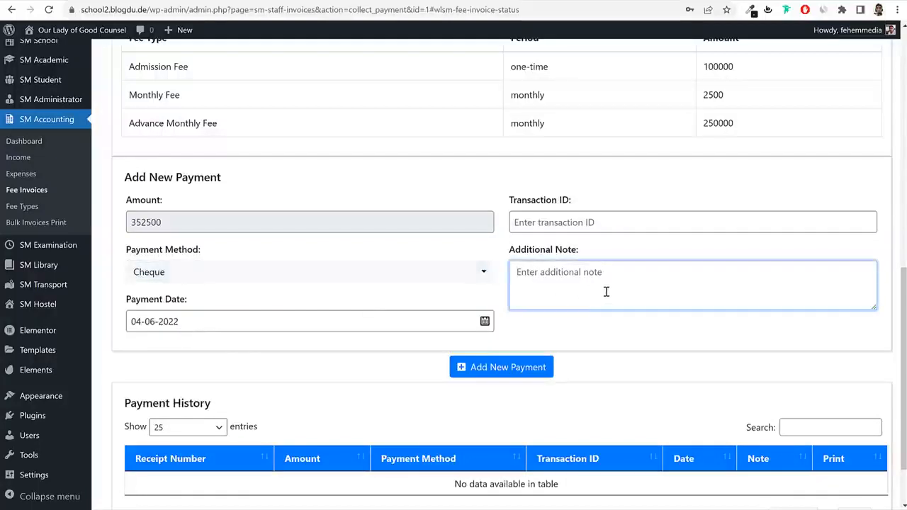
{"action": "type", "text": "Chq No. 152615621"}
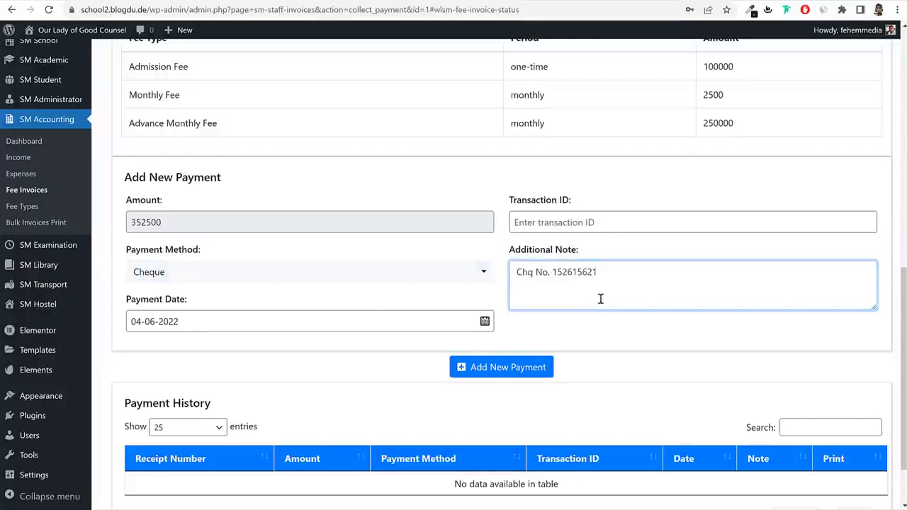
{"action": "scroll", "coordinate": [600, 299], "scroll_direction": "down", "scroll_amount": 2}
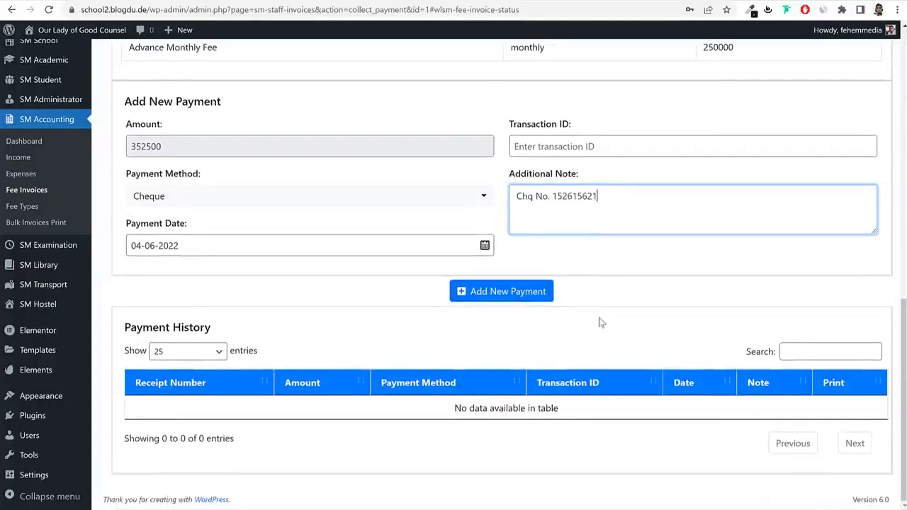
{"action": "left_click", "coordinate": [507, 290]}
{"action": "left_click", "coordinate": [588, 292]}
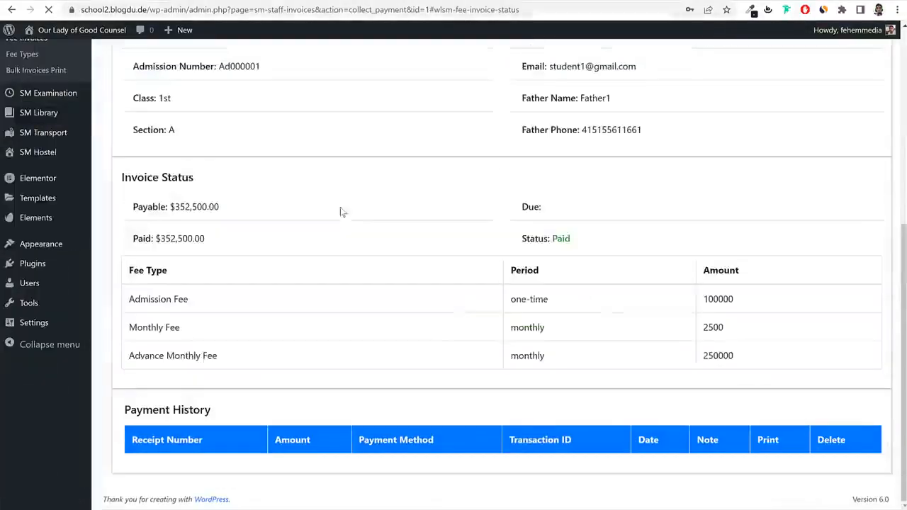
{"action": "scroll", "coordinate": [458, 283], "scroll_direction": "down", "scroll_amount": 2}
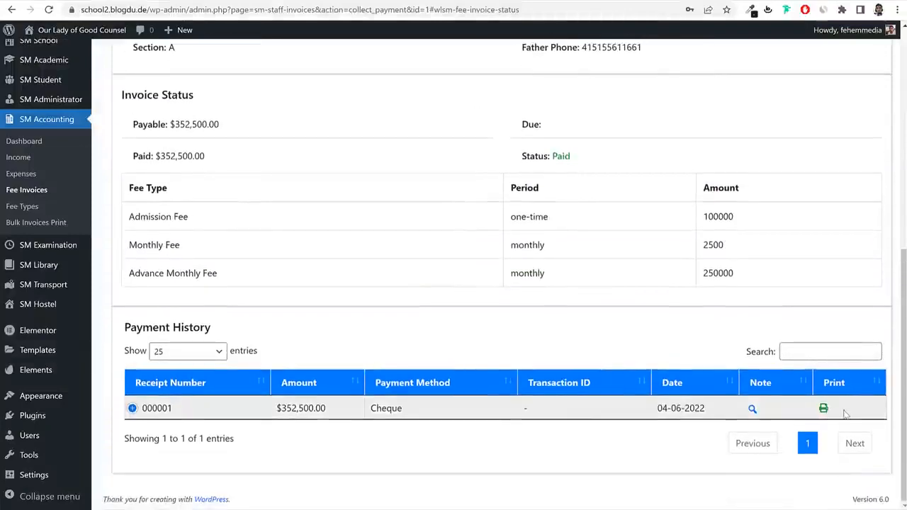
{"action": "left_click", "coordinate": [752, 409]}
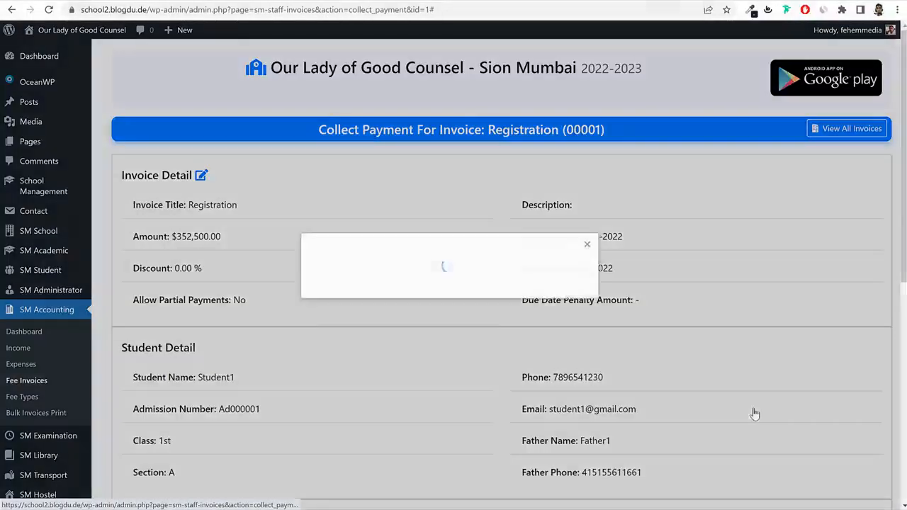
{"action": "left_click", "coordinate": [594, 252]}
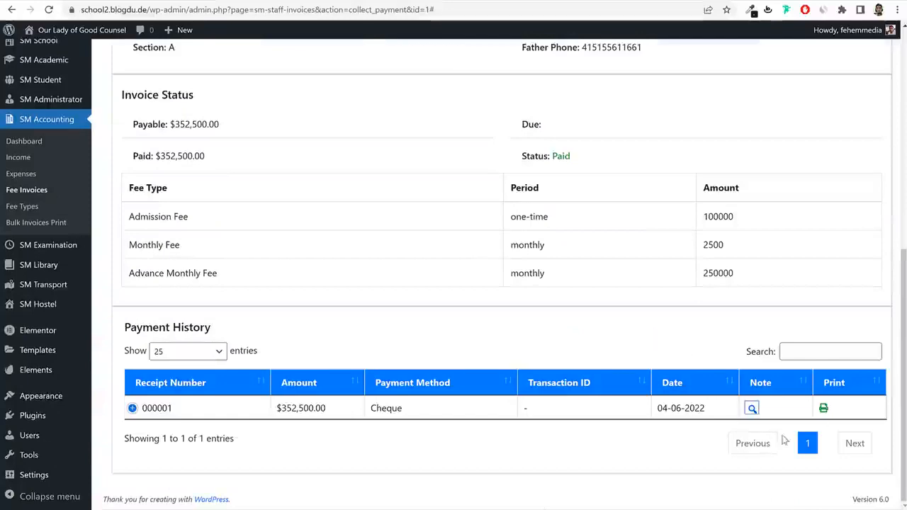
{"action": "left_click", "coordinate": [826, 410]}
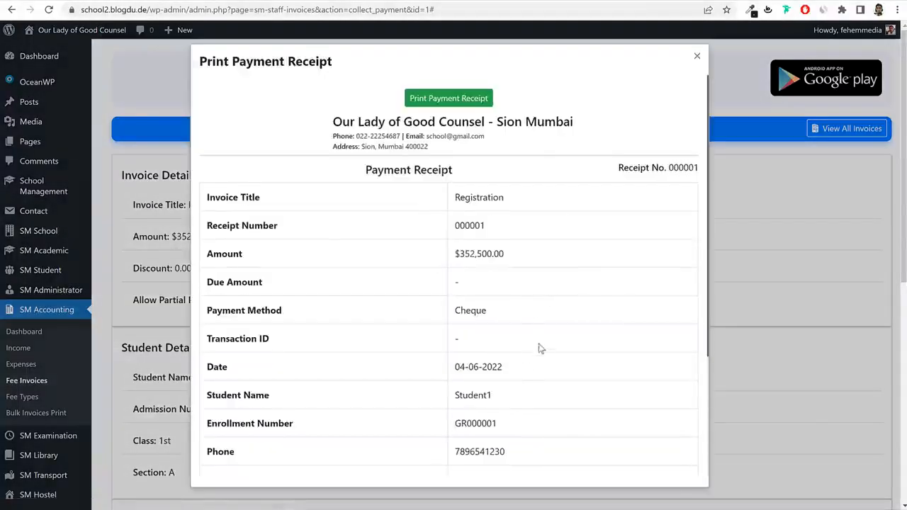
{"action": "scroll", "coordinate": [540, 352], "scroll_direction": "down", "scroll_amount": 1}
{"action": "scroll", "coordinate": [517, 269], "scroll_direction": "up", "scroll_amount": 1}
{"action": "left_click", "coordinate": [696, 56]}
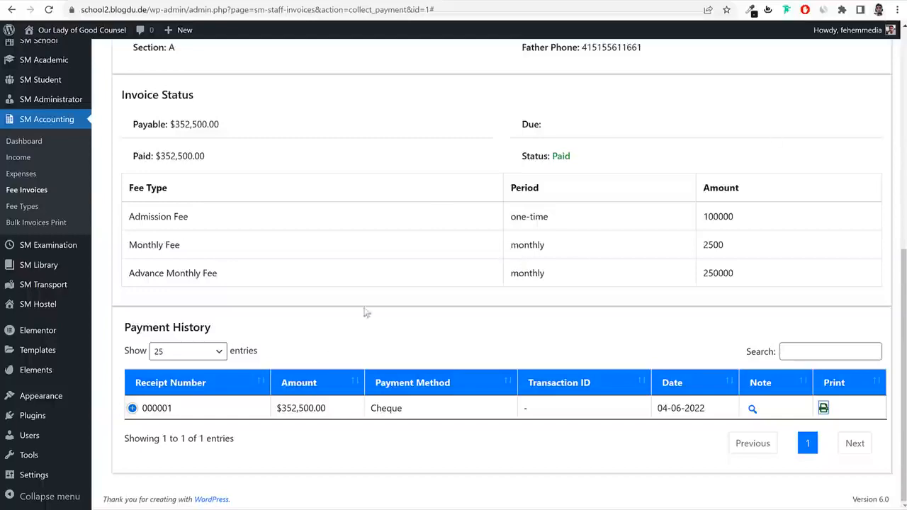
{"action": "scroll", "coordinate": [563, 300], "scroll_direction": "up", "scroll_amount": 4}
{"action": "scroll", "coordinate": [646, 354], "scroll_direction": "down", "scroll_amount": 4}
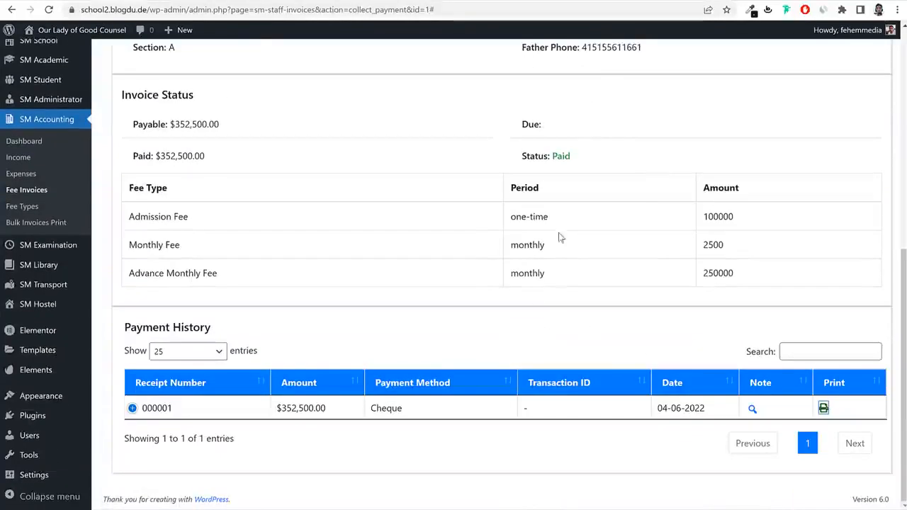
{"action": "scroll", "coordinate": [710, 306], "scroll_direction": "up", "scroll_amount": 3}
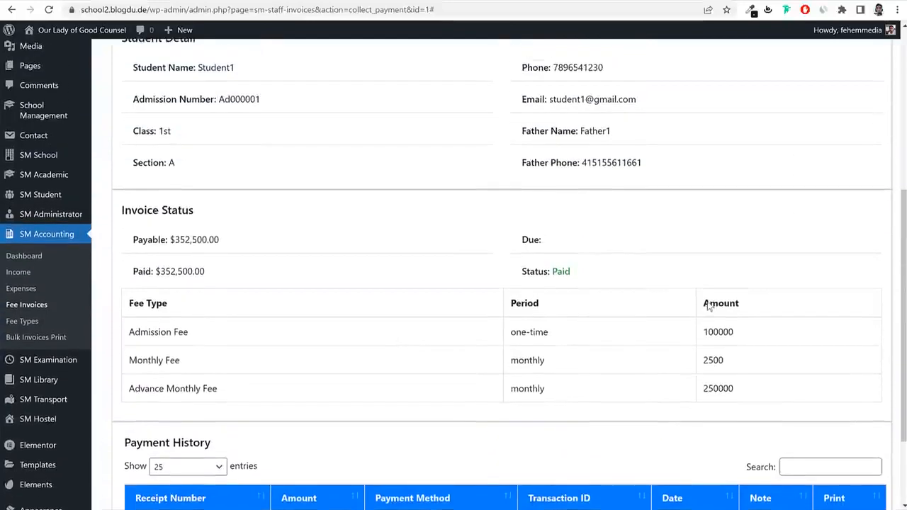
{"action": "scroll", "coordinate": [710, 308], "scroll_direction": "down", "scroll_amount": 3}
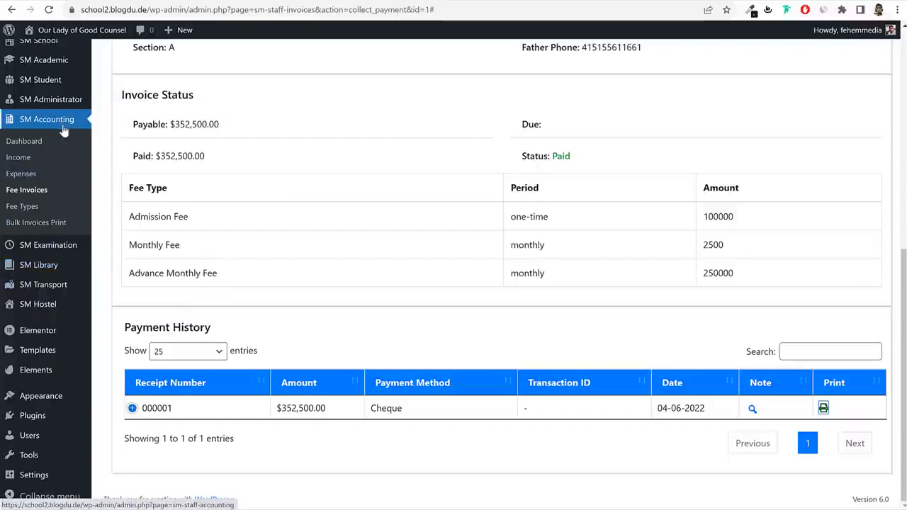
{"action": "mouse_move", "coordinate": [54, 99]}
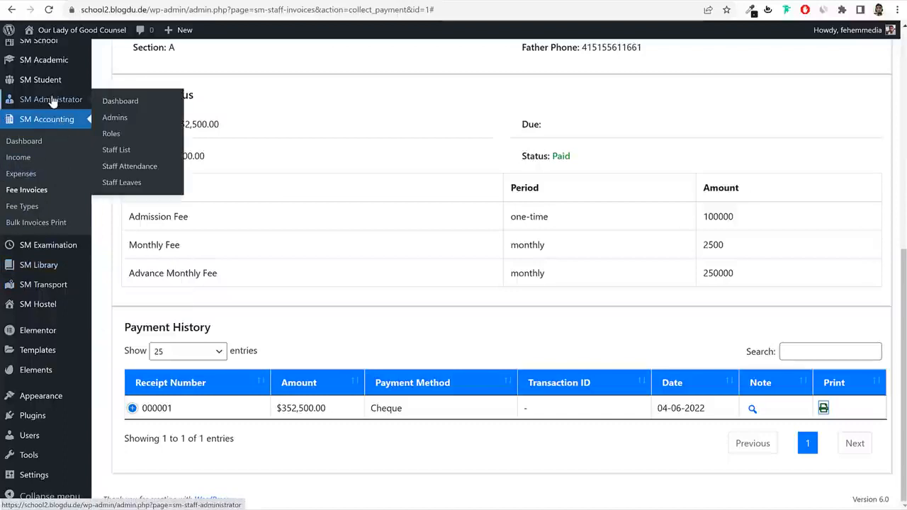
Begin a new staff role named Accountant.
{"action": "left_click", "coordinate": [111, 133]}
{"action": "left_click", "coordinate": [847, 133]}
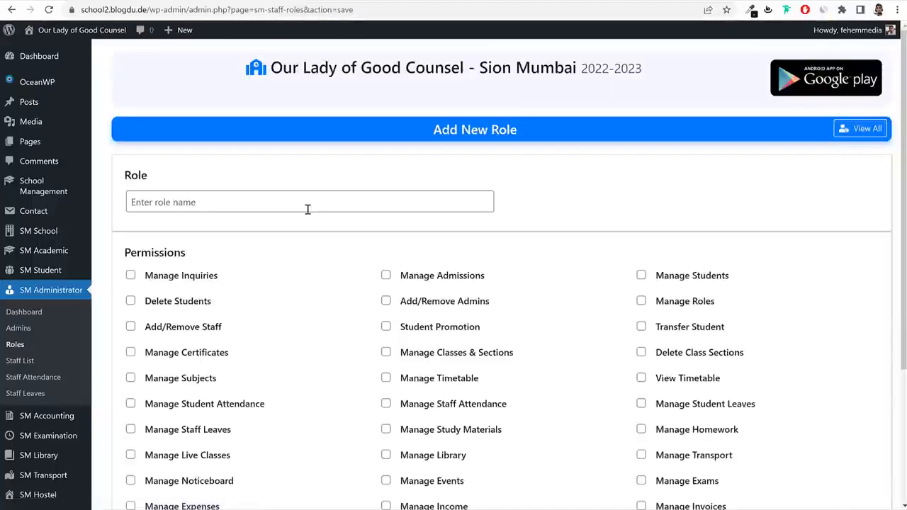
{"action": "left_click", "coordinate": [308, 209]}
{"action": "type", "text": "Acco8n"}
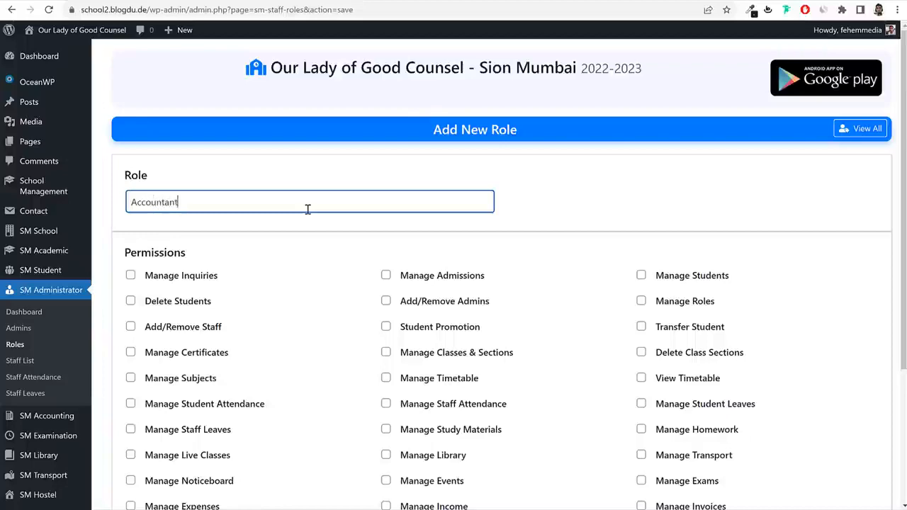
{"action": "scroll", "coordinate": [577, 173], "scroll_direction": "down", "scroll_amount": 2}
{"action": "scroll", "coordinate": [588, 183], "scroll_direction": "down", "scroll_amount": 2}
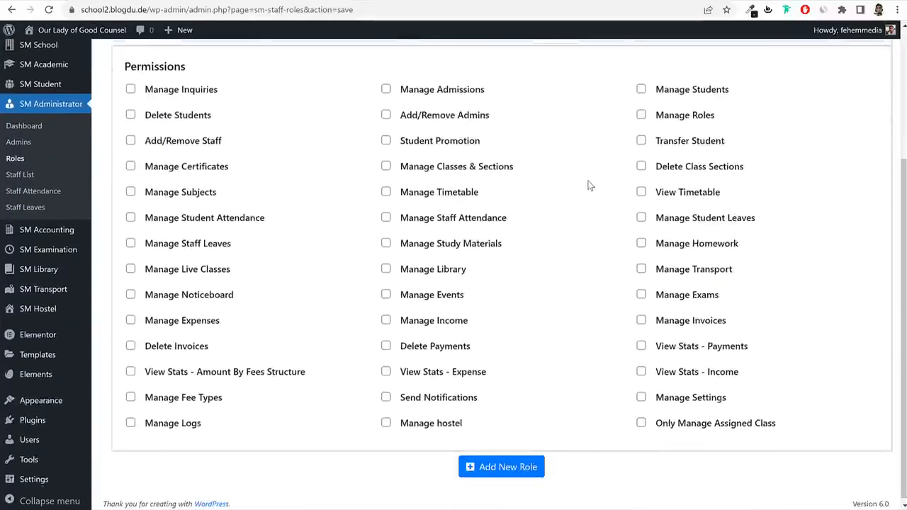
Grant expense, income, invoice, payment, stats, fee-type, notification and settings permissions.
{"action": "left_click", "coordinate": [163, 323]}
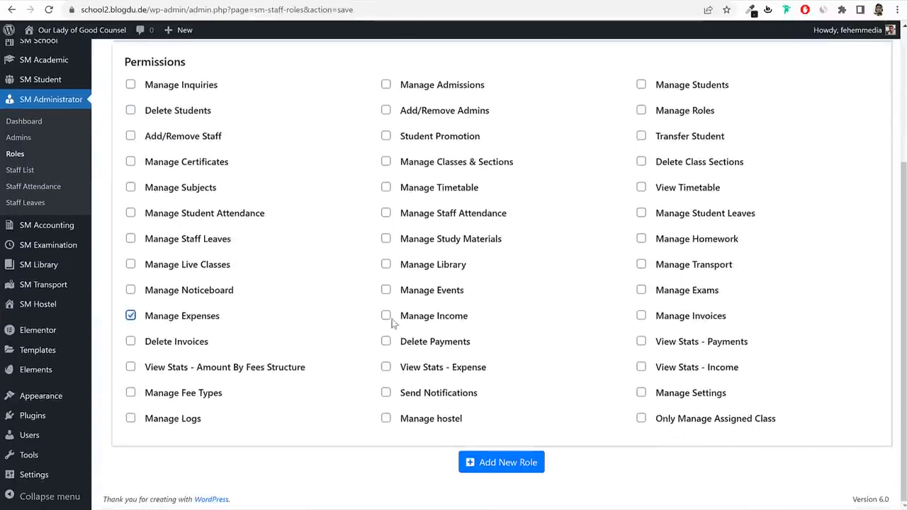
{"action": "left_click", "coordinate": [409, 321]}
{"action": "left_click", "coordinate": [689, 320]}
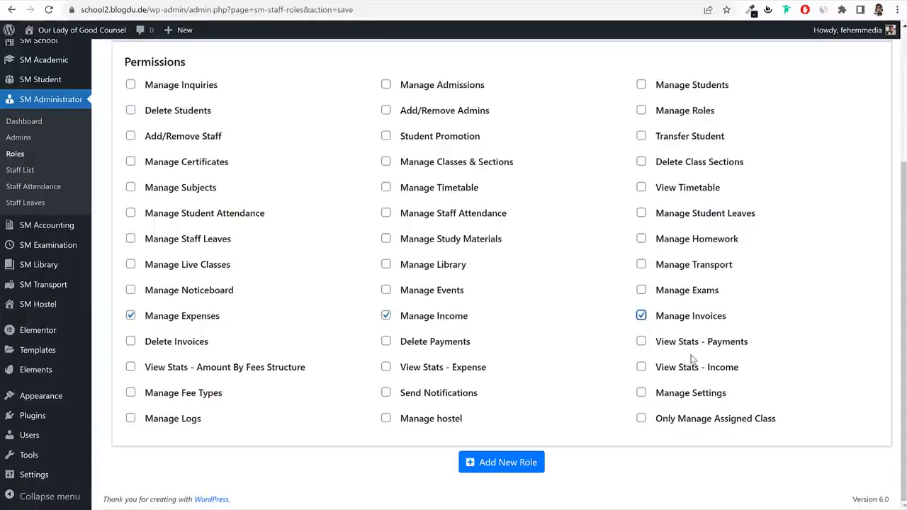
{"action": "left_click", "coordinate": [649, 347]}
{"action": "left_click", "coordinate": [456, 347]}
{"action": "left_click", "coordinate": [190, 350]}
{"action": "left_click", "coordinate": [180, 373]}
{"action": "left_click", "coordinate": [404, 374]}
{"action": "left_click", "coordinate": [706, 374]}
{"action": "left_click", "coordinate": [189, 401]}
{"action": "left_click", "coordinate": [440, 397]}
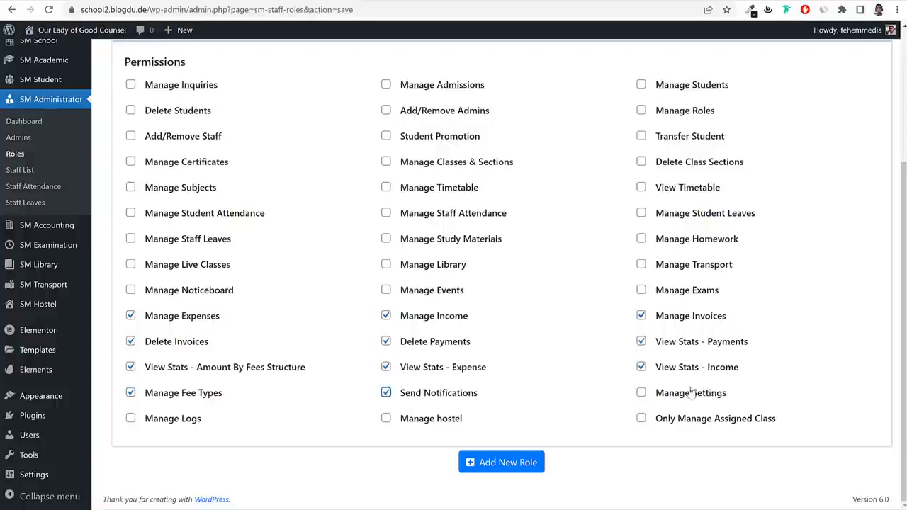
{"action": "left_click", "coordinate": [697, 398]}
Save the Accountant role and return to the roles list.
{"action": "scroll", "coordinate": [311, 336], "scroll_direction": "up", "scroll_amount": 2}
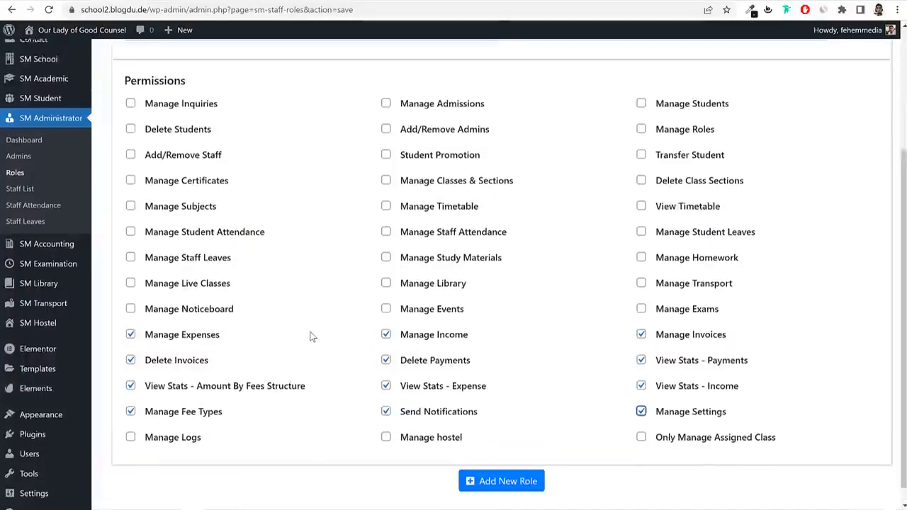
{"action": "scroll", "coordinate": [374, 336], "scroll_direction": "down", "scroll_amount": 2}
{"action": "left_click", "coordinate": [507, 461]}
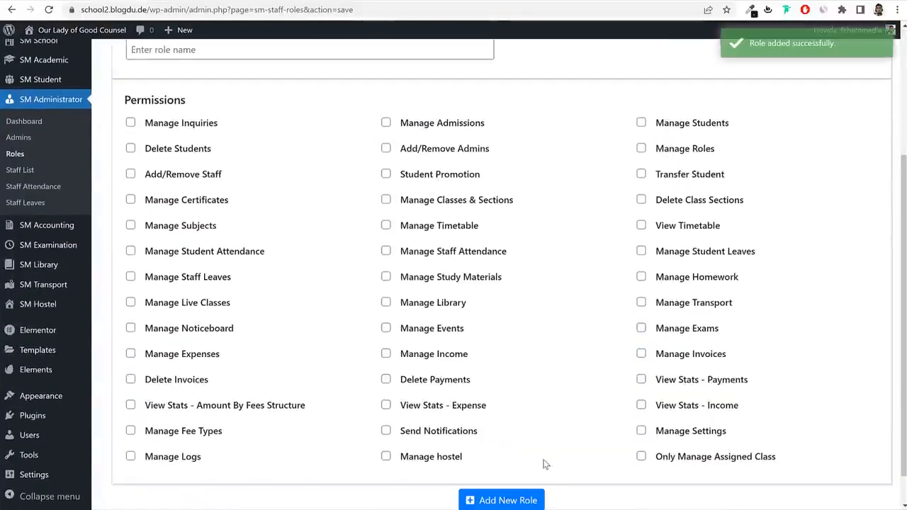
{"action": "left_click", "coordinate": [15, 344]}
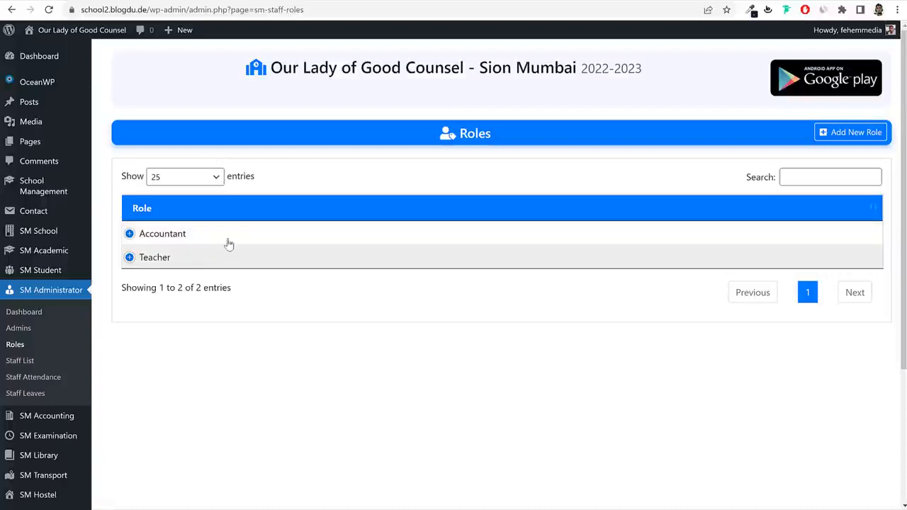
{"action": "left_click", "coordinate": [21, 360]}
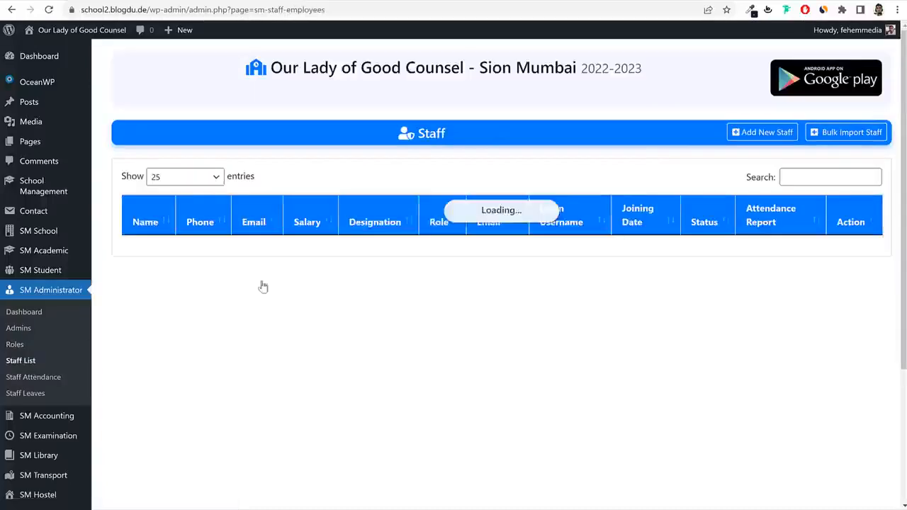
{"action": "left_click", "coordinate": [762, 132]}
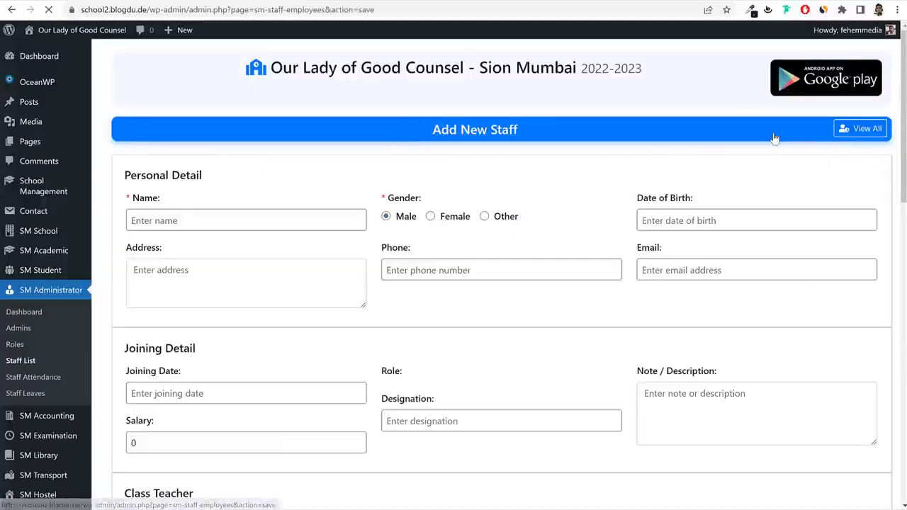
{"action": "left_click", "coordinate": [248, 225]}
{"action": "type", "text": "Aco"}
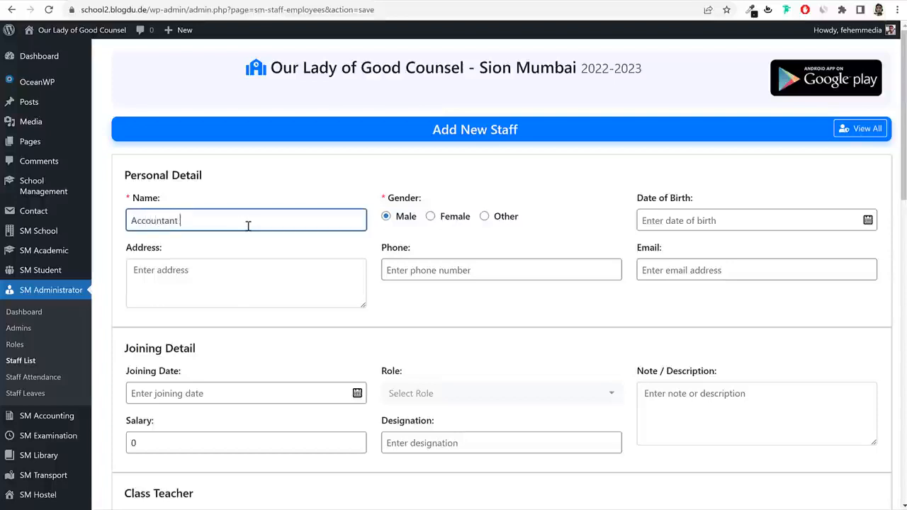
{"action": "double_click", "coordinate": [248, 225]}
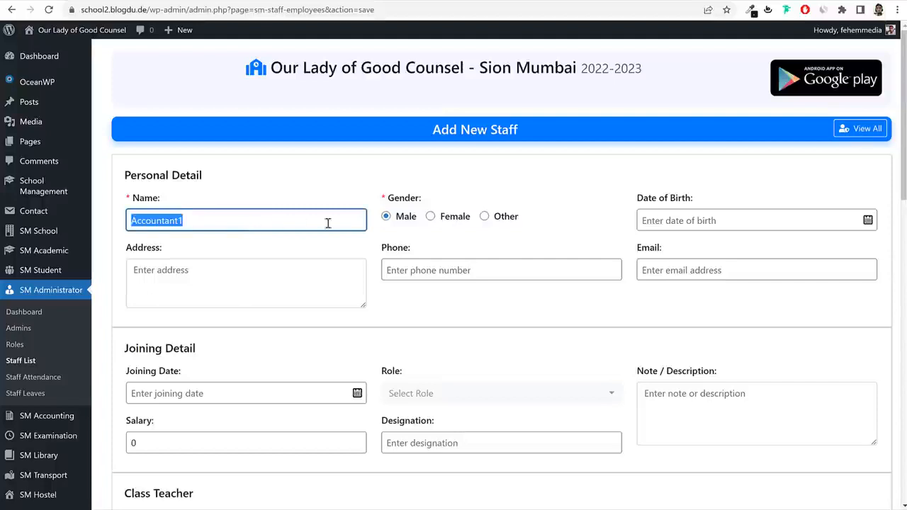
{"action": "left_click", "coordinate": [716, 220]}
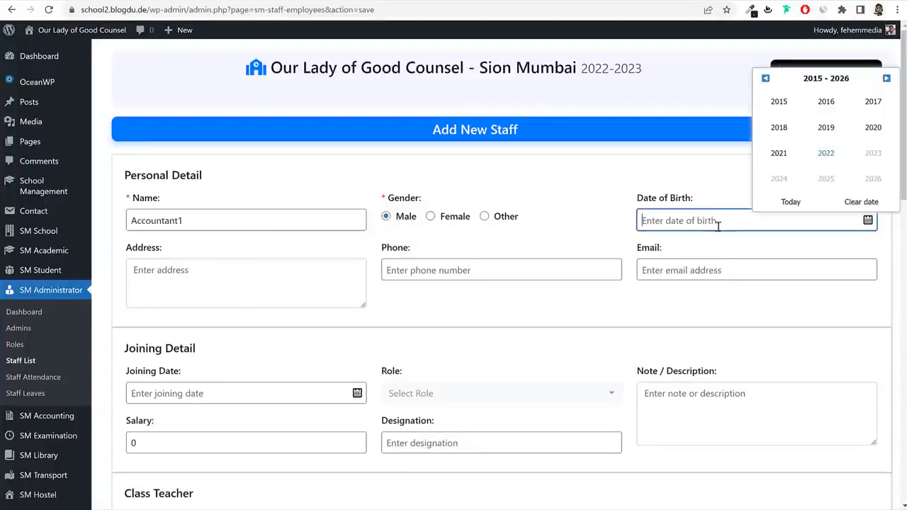
{"action": "left_click", "coordinate": [765, 78]}
{"action": "left_click", "coordinate": [765, 78]}
{"action": "left_click", "coordinate": [765, 78]}
{"action": "left_click", "coordinate": [800, 133]}
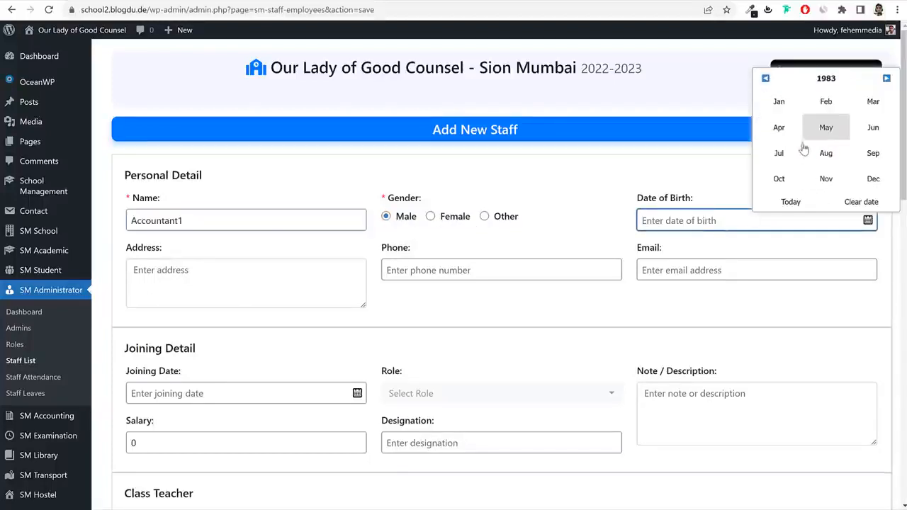
{"action": "left_click", "coordinate": [781, 177]}
{"action": "left_click", "coordinate": [785, 172]}
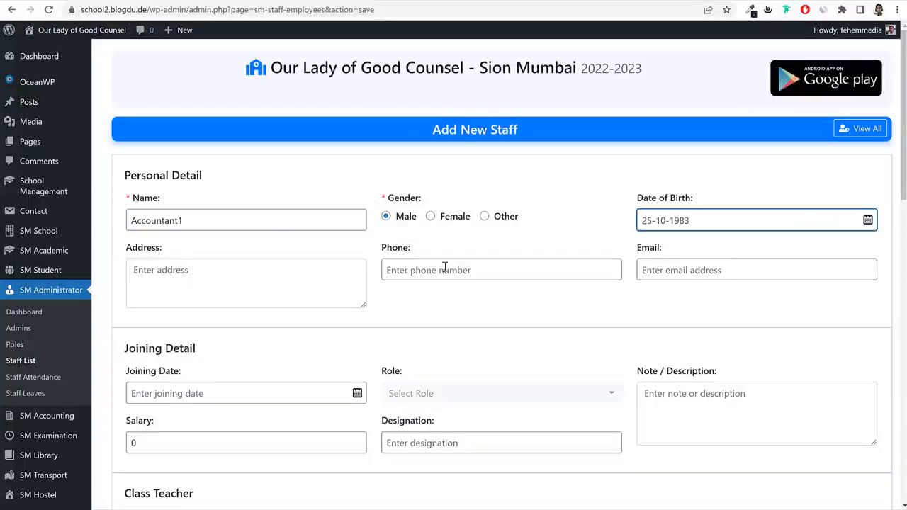
Fill in the address, phone number and a gmail.com e-mail built from the staff name.
{"action": "left_click", "coordinate": [215, 285]}
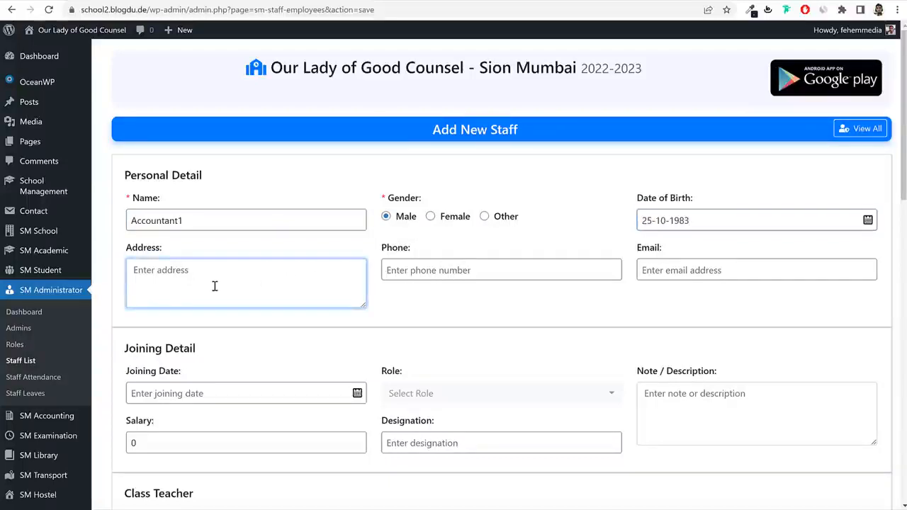
{"action": "type", "text": "Mu45616165"}
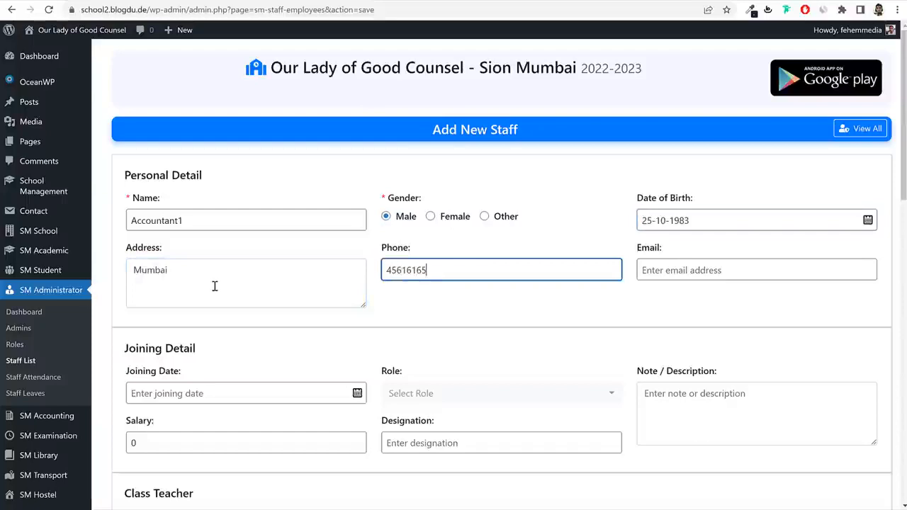
{"action": "key", "text": "Tab"}
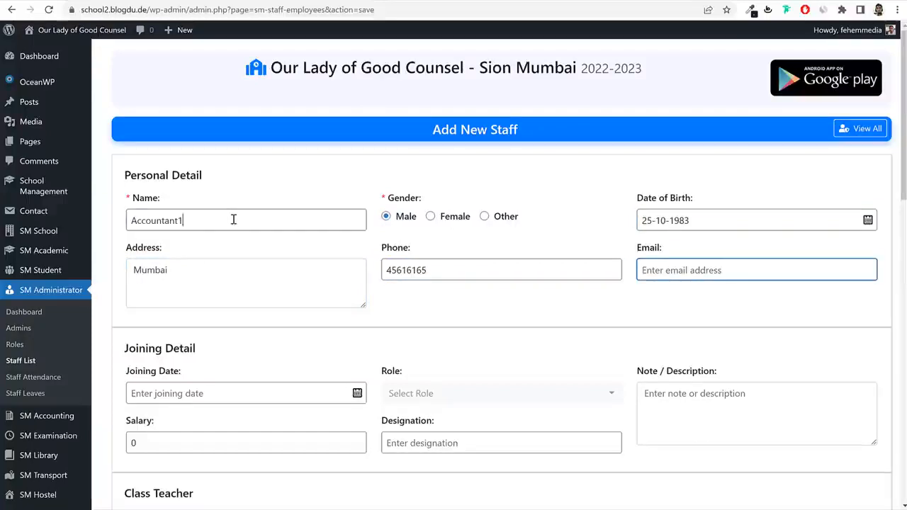
{"action": "double_click", "coordinate": [233, 219]}
{"action": "key", "text": "ctrl+c"}
{"action": "left_click", "coordinate": [731, 280]}
{"action": "key", "text": "ctrl+v"}
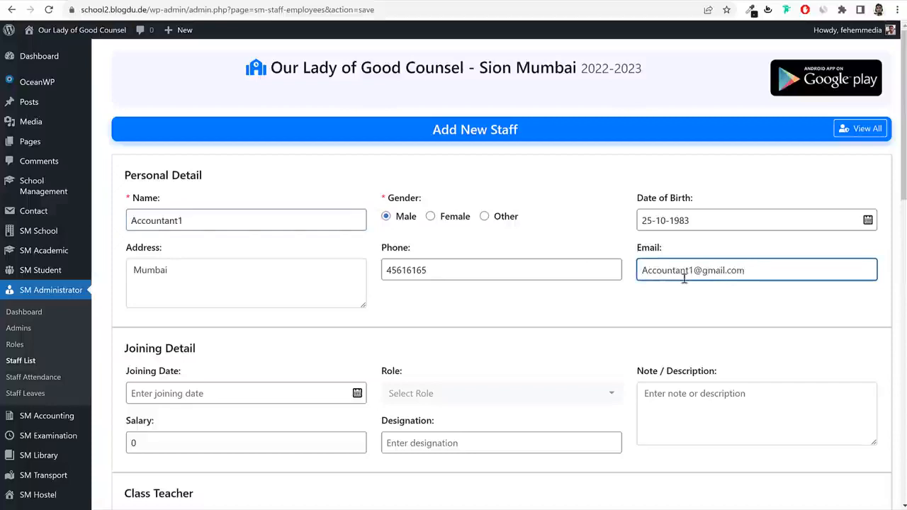
{"action": "type", "text": "@gmail.com"}
{"action": "left_click", "coordinate": [647, 272]}
{"action": "key", "text": "BackSpace"}
{"action": "type", "text": "a"}
{"action": "double_click", "coordinate": [652, 273]}
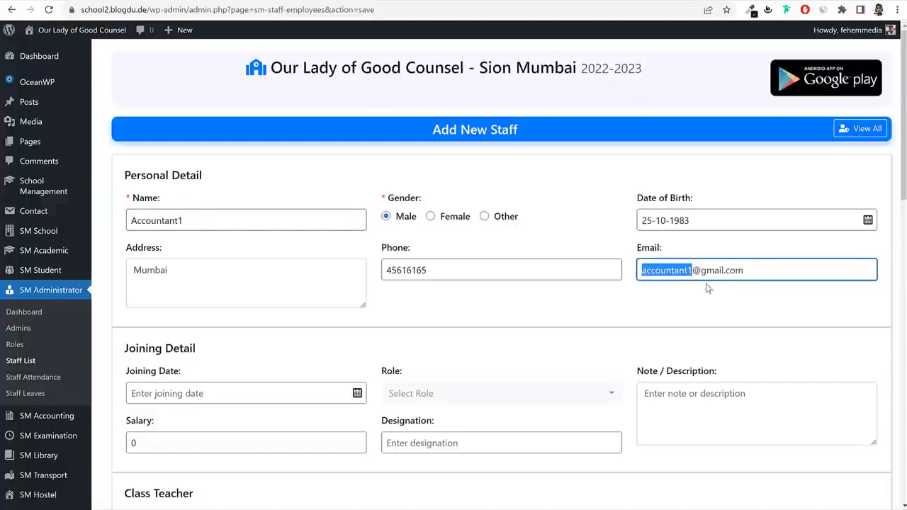
Give Accountant1 the Accountant role, a joining date of 22-06-2022 and a salary of 25000.
{"action": "scroll", "coordinate": [707, 305], "scroll_direction": "down", "scroll_amount": 3}
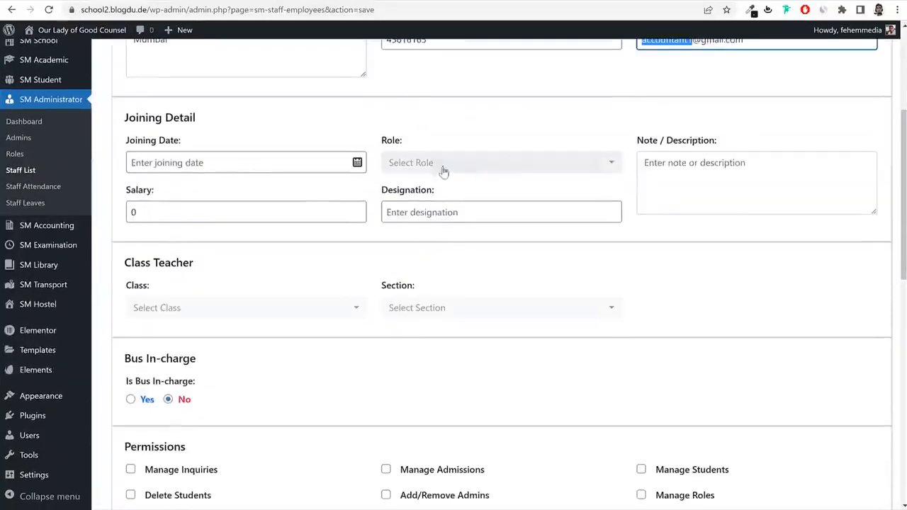
{"action": "left_click", "coordinate": [440, 164]}
{"action": "left_click", "coordinate": [434, 261]}
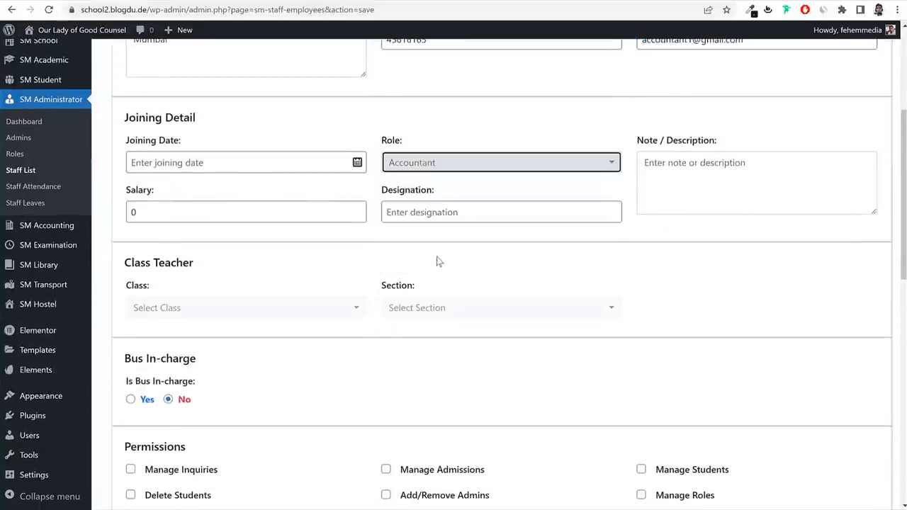
{"action": "left_click", "coordinate": [685, 192]}
{"action": "left_click", "coordinate": [197, 165]}
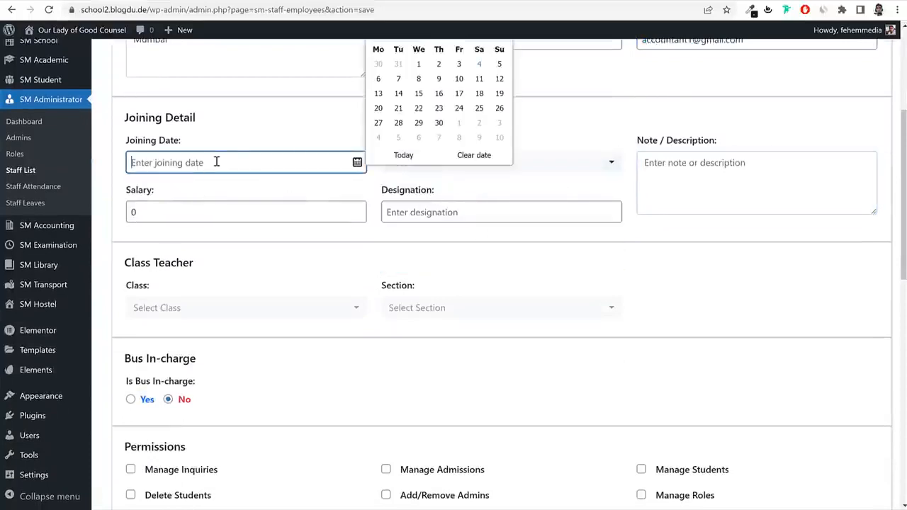
{"action": "left_click", "coordinate": [414, 109]}
{"action": "key", "text": "Tab"}
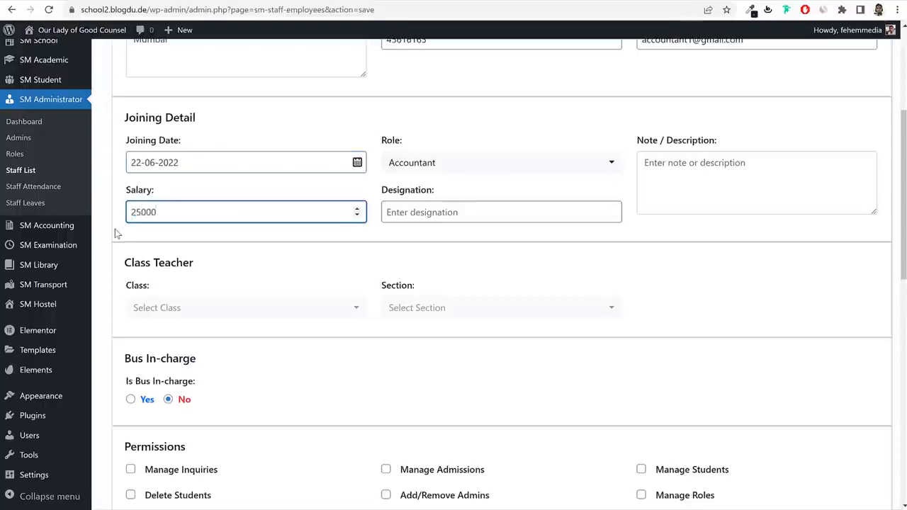
Enter 'Senior Accountant' as the designation.
{"action": "left_click", "coordinate": [463, 211]}
{"action": "type", "text": "Acco"}
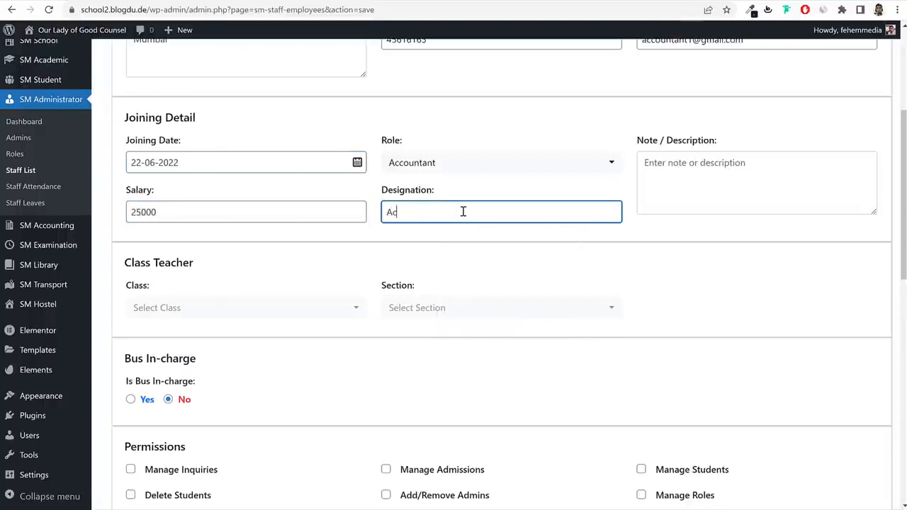
{"action": "key", "text": "BackSpace"}
{"action": "key", "text": "BackSpace"}
{"action": "type", "text": "Senior Accountant"}
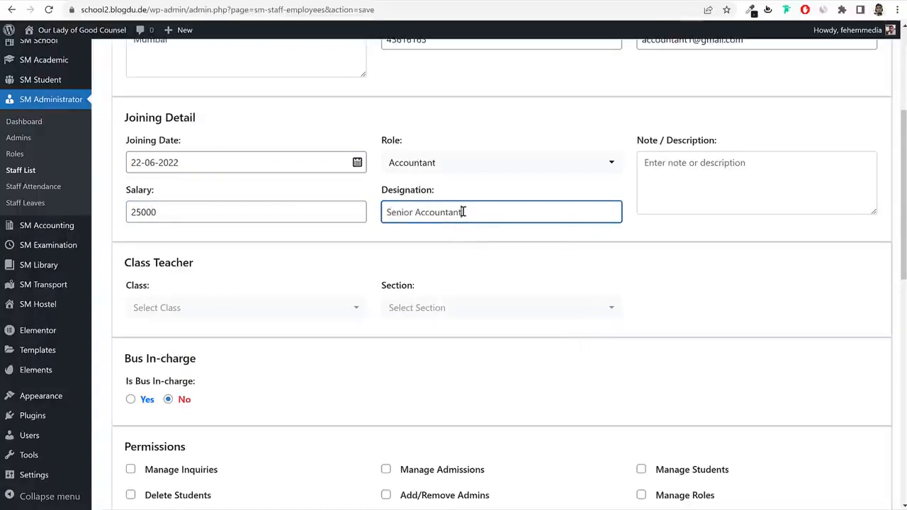
Leave the class teacher choice empty and save Accountant1 as a new staff member.
{"action": "scroll", "coordinate": [416, 239], "scroll_direction": "down", "scroll_amount": 2}
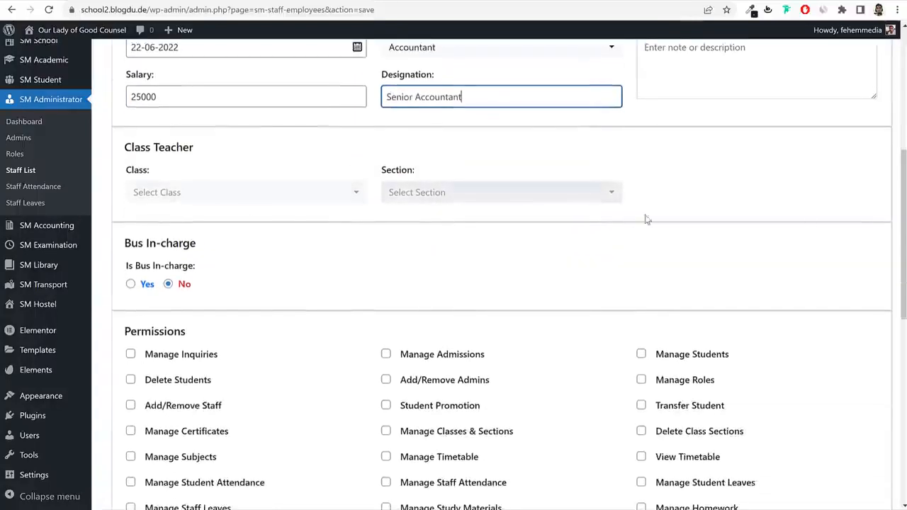
{"action": "scroll", "coordinate": [800, 213], "scroll_direction": "up", "scroll_amount": 1}
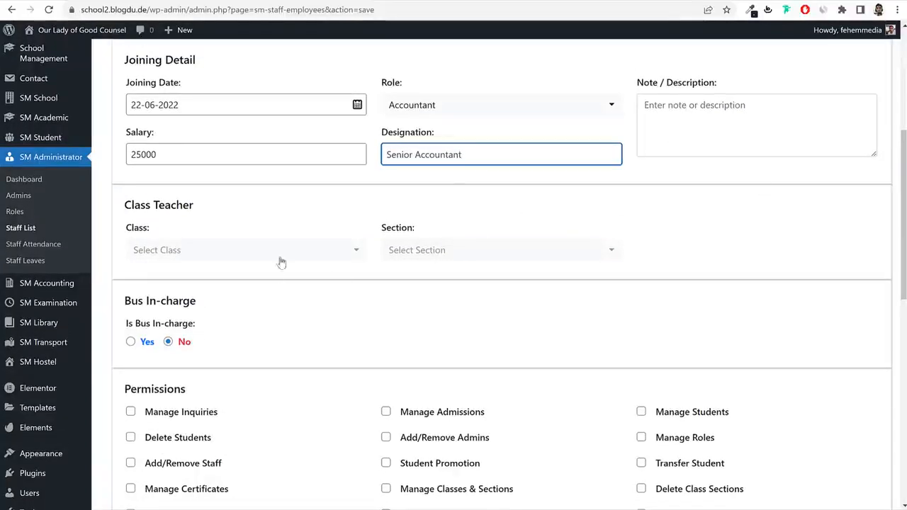
{"action": "left_click", "coordinate": [221, 262]}
{"action": "left_click", "coordinate": [735, 265]}
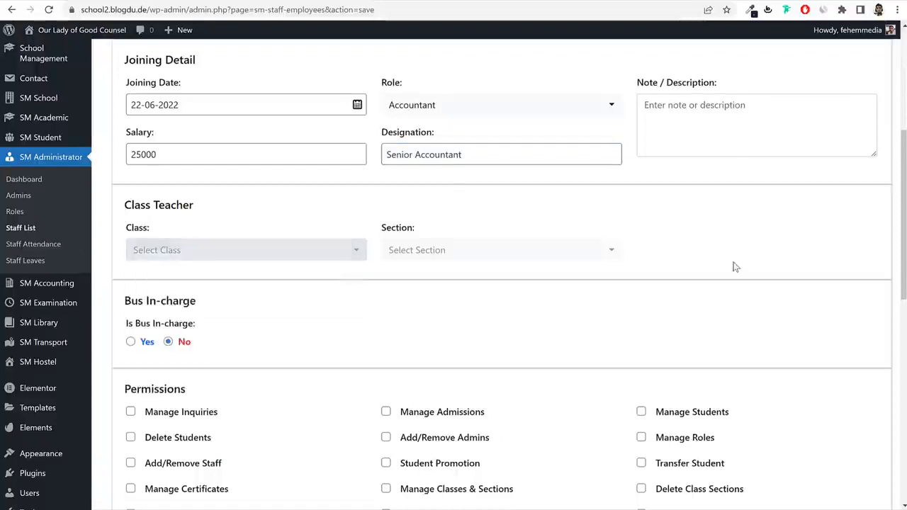
{"action": "scroll", "coordinate": [735, 267], "scroll_direction": "up", "scroll_amount": 1}
{"action": "scroll", "coordinate": [385, 324], "scroll_direction": "down", "scroll_amount": 3}
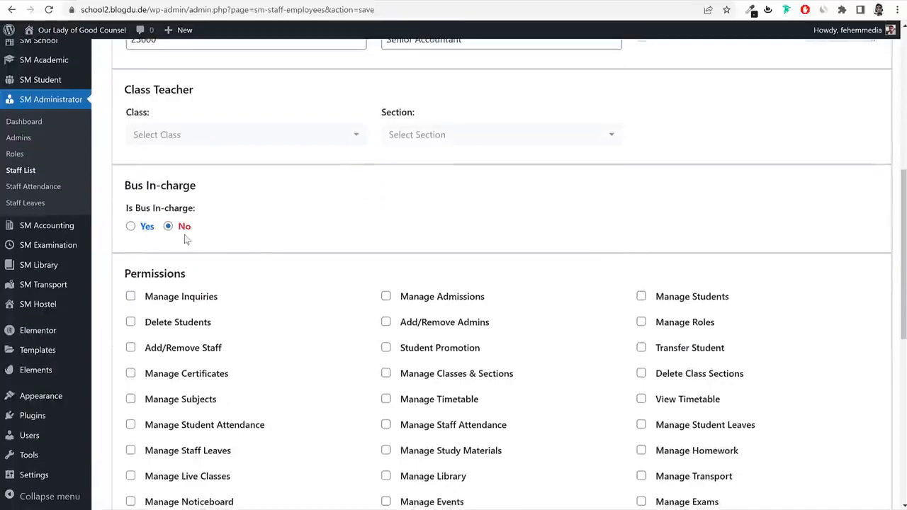
{"action": "scroll", "coordinate": [231, 245], "scroll_direction": "down", "scroll_amount": 5}
{"action": "scroll", "coordinate": [480, 326], "scroll_direction": "down", "scroll_amount": 3}
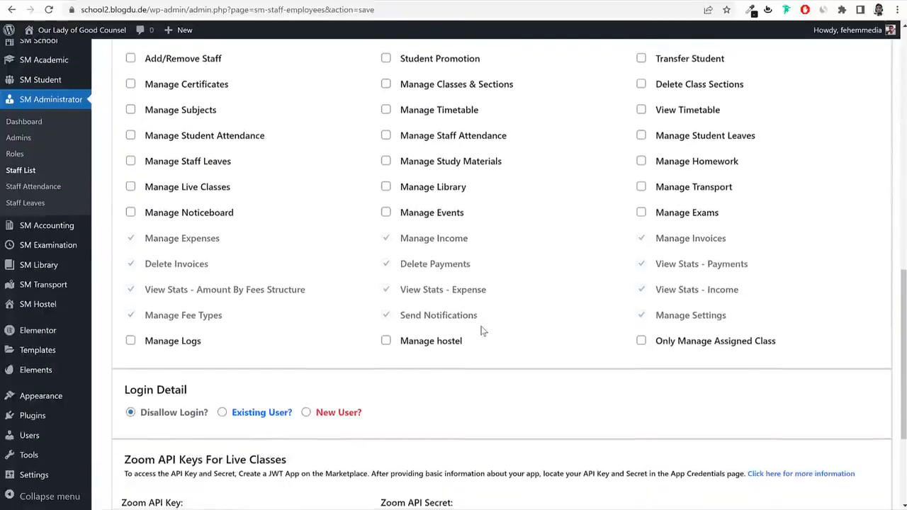
{"action": "scroll", "coordinate": [479, 326], "scroll_direction": "up", "scroll_amount": 10}
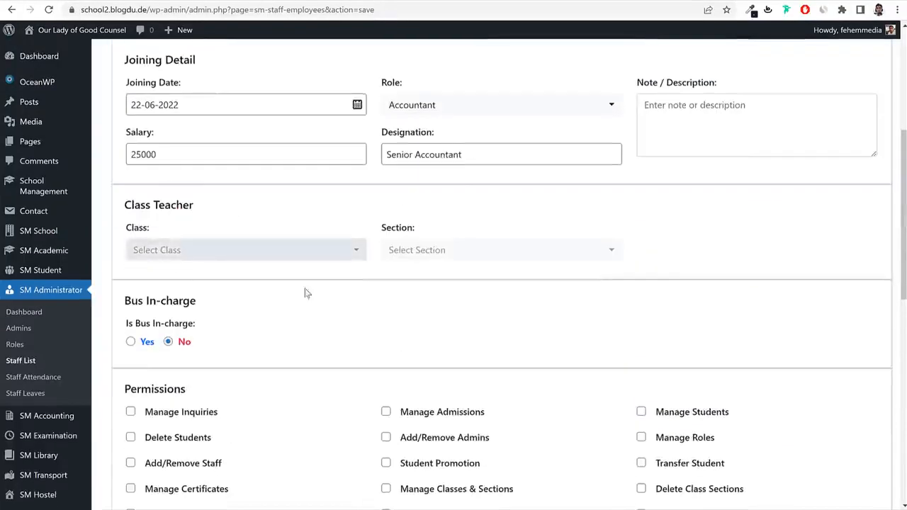
{"action": "scroll", "coordinate": [305, 293], "scroll_direction": "down", "scroll_amount": 5}
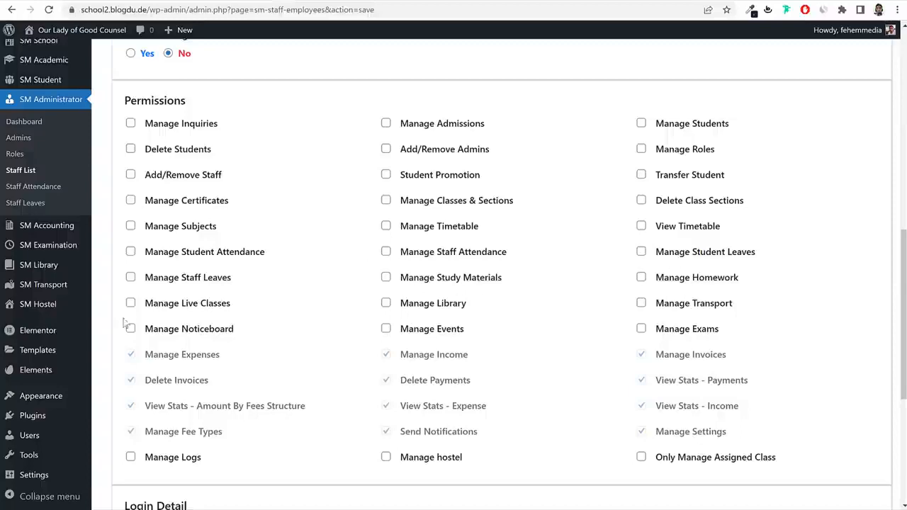
{"action": "scroll", "coordinate": [650, 267], "scroll_direction": "down", "scroll_amount": 5}
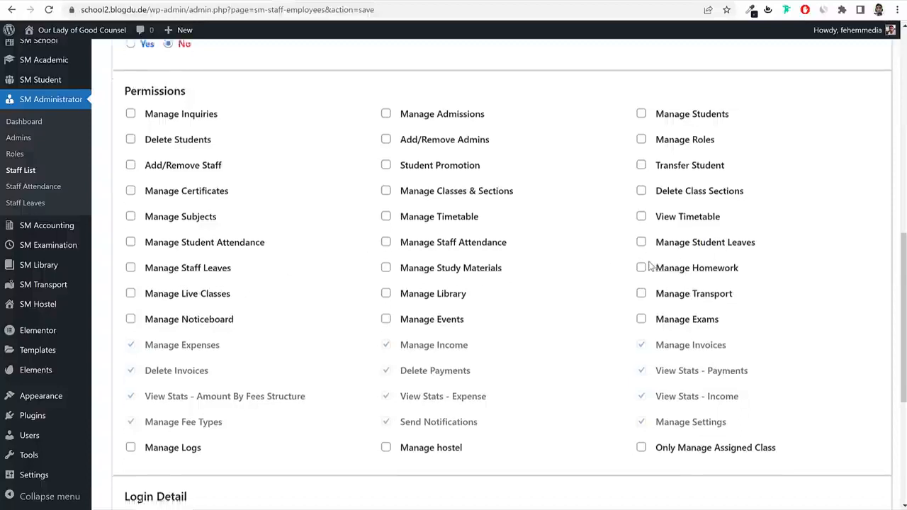
{"action": "left_click", "coordinate": [508, 464]}
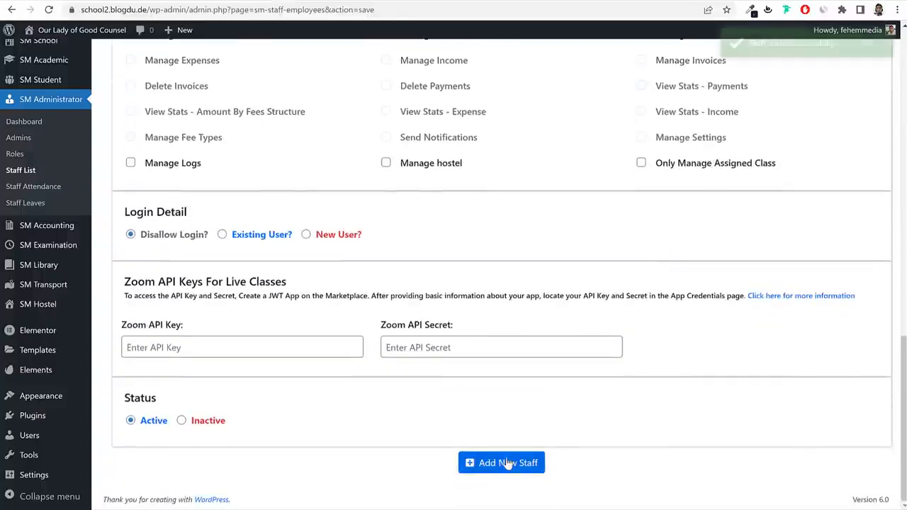
{"action": "scroll", "coordinate": [586, 294], "scroll_direction": "up", "scroll_amount": 1}
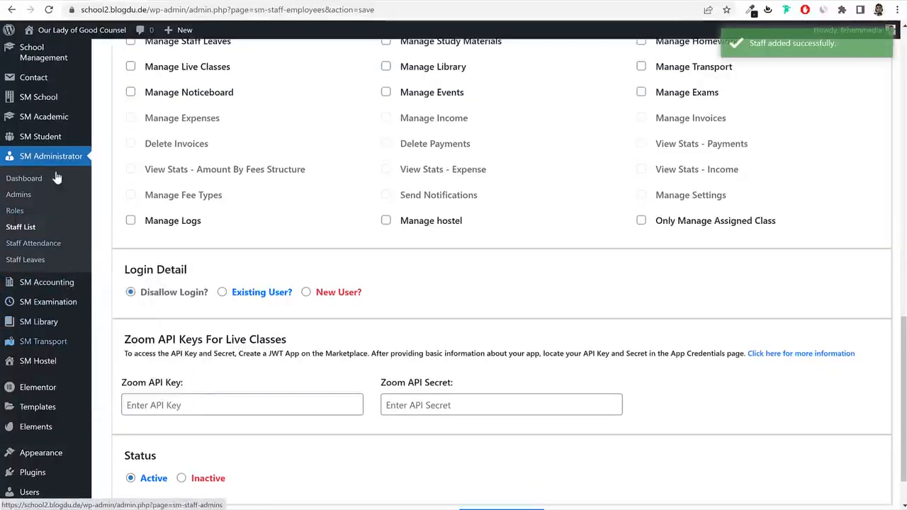
Add a Librarian role with Manage Library permission, then go to the Staff list.
{"action": "left_click", "coordinate": [26, 210]}
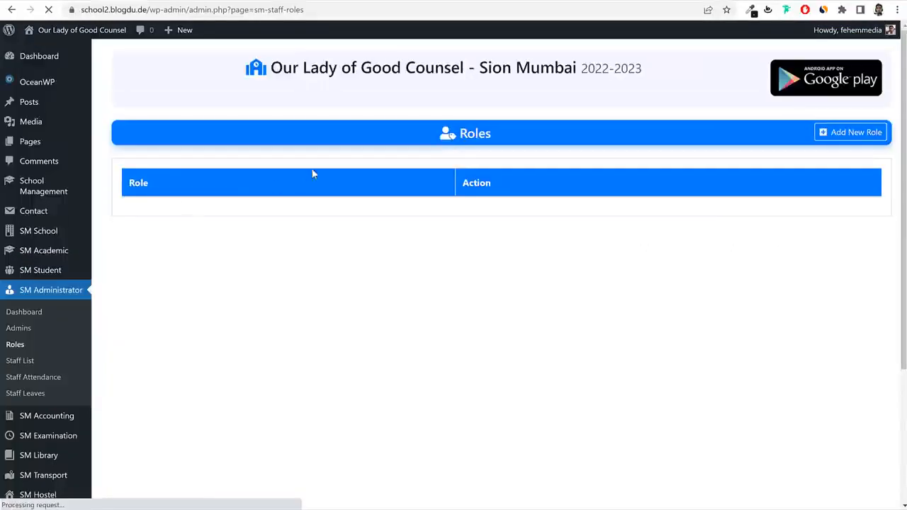
{"action": "left_click", "coordinate": [845, 135]}
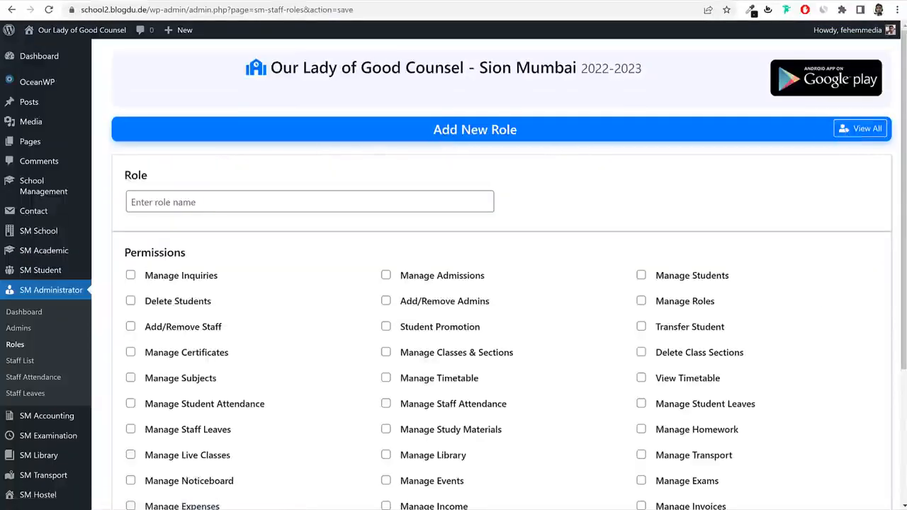
{"action": "left_click", "coordinate": [271, 200]}
{"action": "type", "text": "L"}
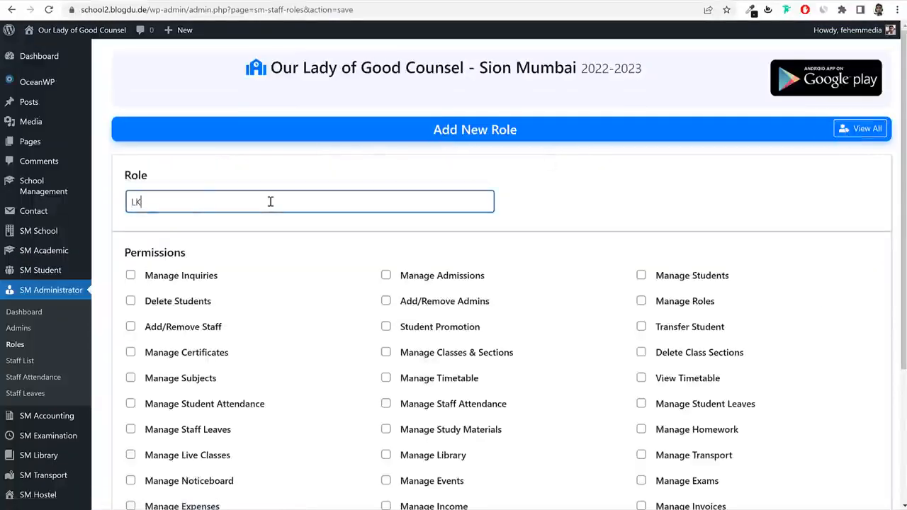
{"action": "type", "text": "ibrarian"}
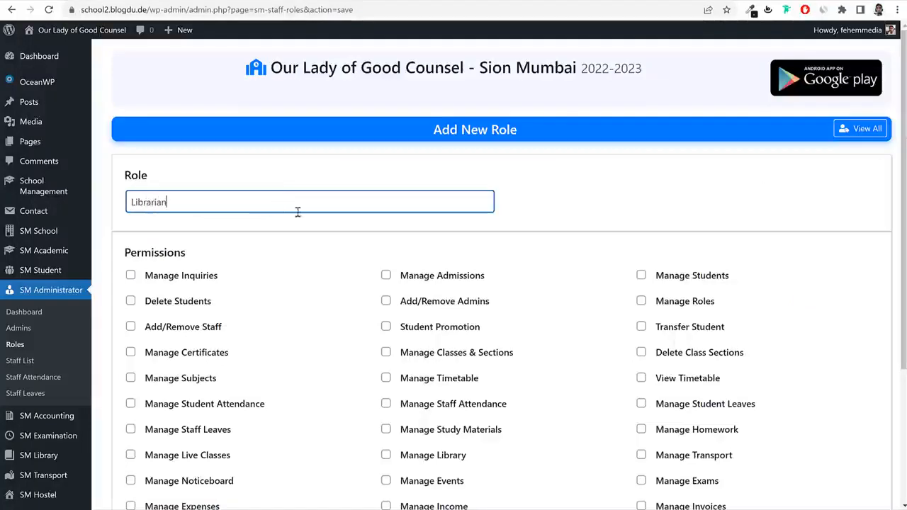
{"action": "scroll", "coordinate": [520, 304], "scroll_direction": "down", "scroll_amount": 3}
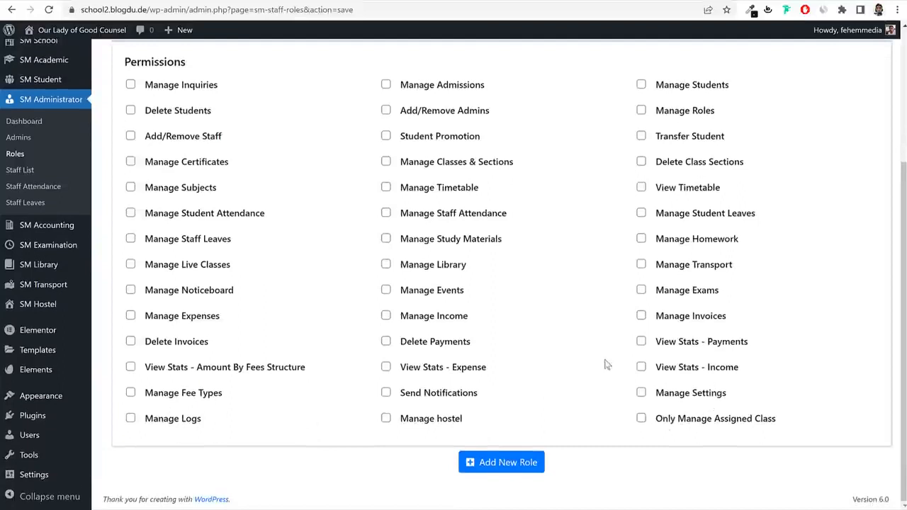
{"action": "left_click", "coordinate": [412, 272]}
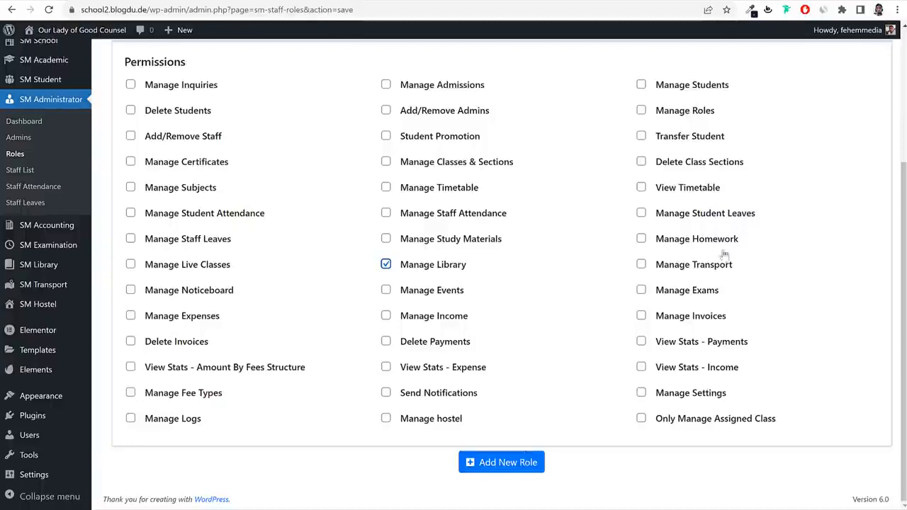
{"action": "left_click", "coordinate": [524, 469]}
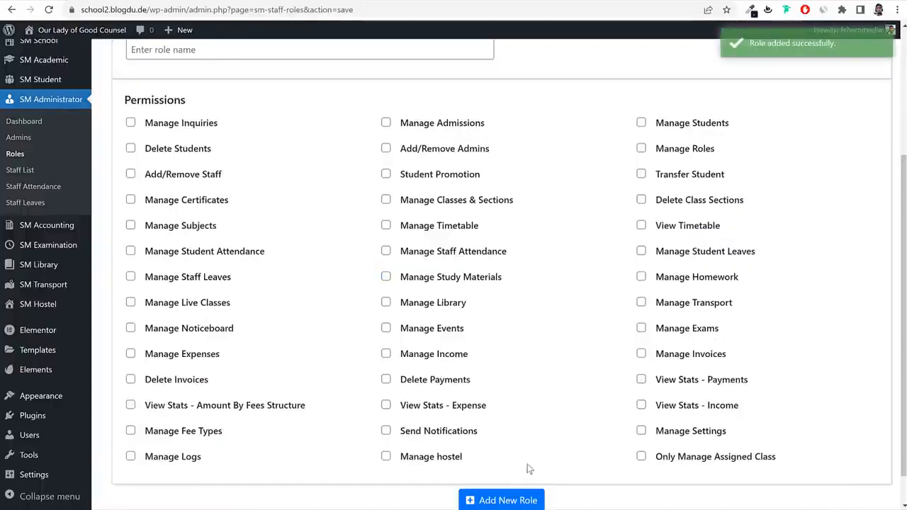
{"action": "left_click", "coordinate": [35, 170]}
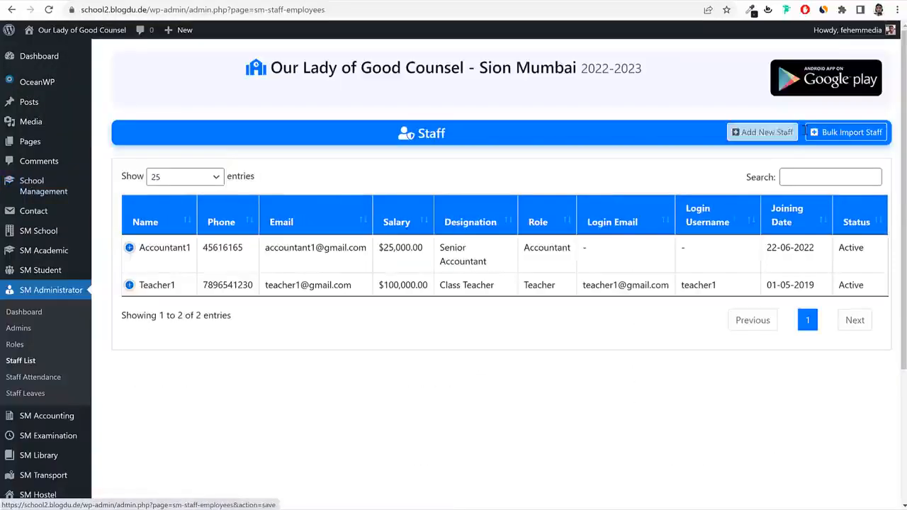
Start a new staff member named Librarian1 with a matching Gmail email address.
{"action": "left_click", "coordinate": [763, 132]}
{"action": "left_click", "coordinate": [280, 223]}
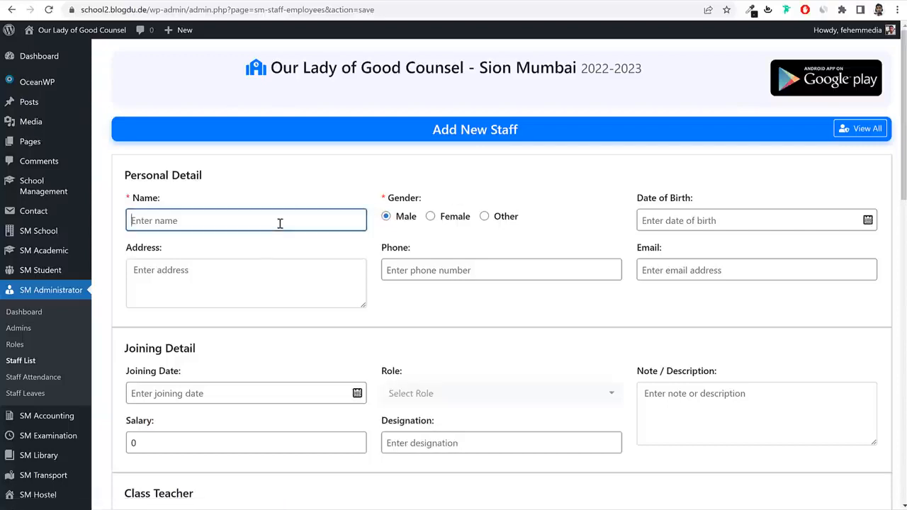
{"action": "type", "text": "Librarian1"}
{"action": "key", "text": "ctrl+a"}
{"action": "key", "text": "ctrl+c"}
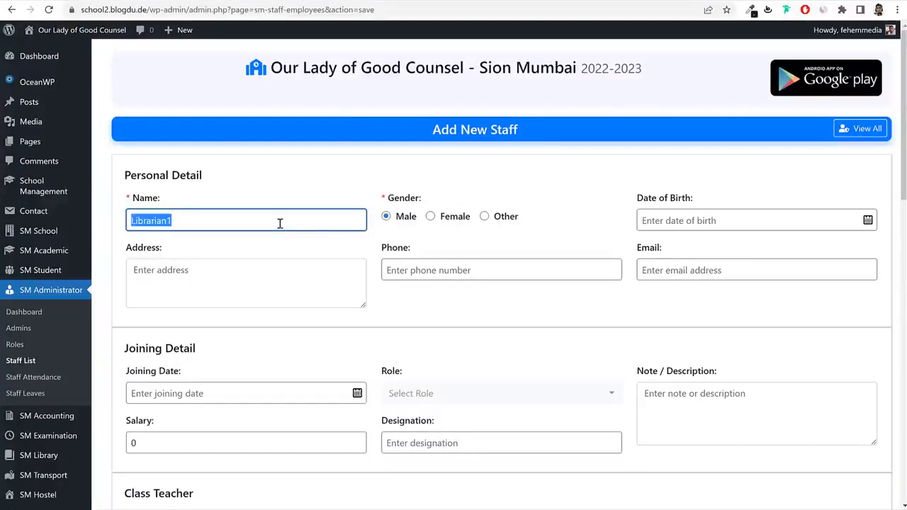
{"action": "left_click", "coordinate": [717, 274]}
{"action": "key", "text": "ctrl+v"}
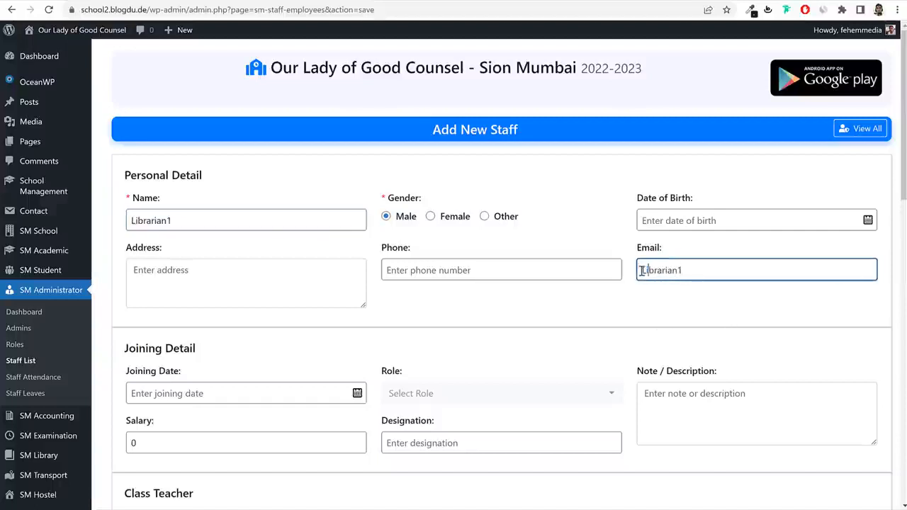
{"action": "left_click_drag", "start_coordinate": [642, 270], "coordinate": [637, 274]}
{"action": "type", "text": "l"}
{"action": "type", "text": "@gmail.com"}
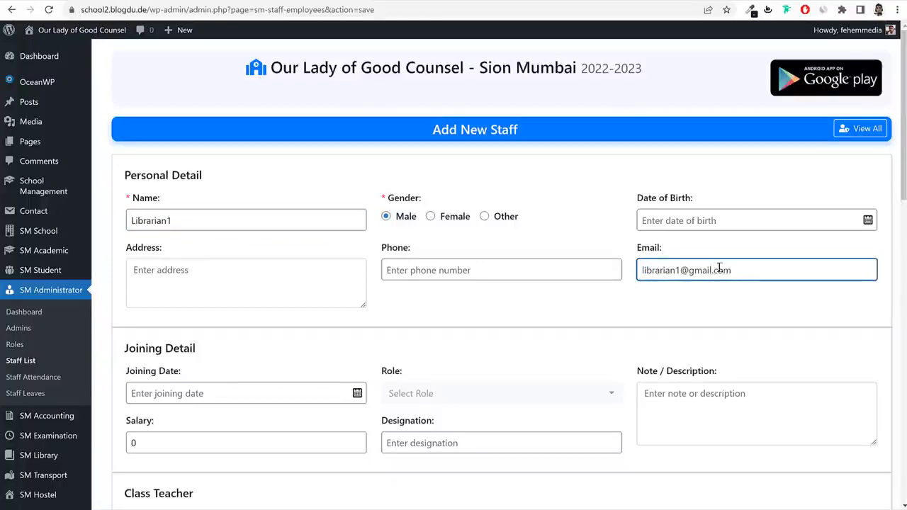
Give Librarian1 the Librarian role and a salary of 30000.
{"action": "scroll", "coordinate": [304, 284], "scroll_direction": "down", "scroll_amount": 2}
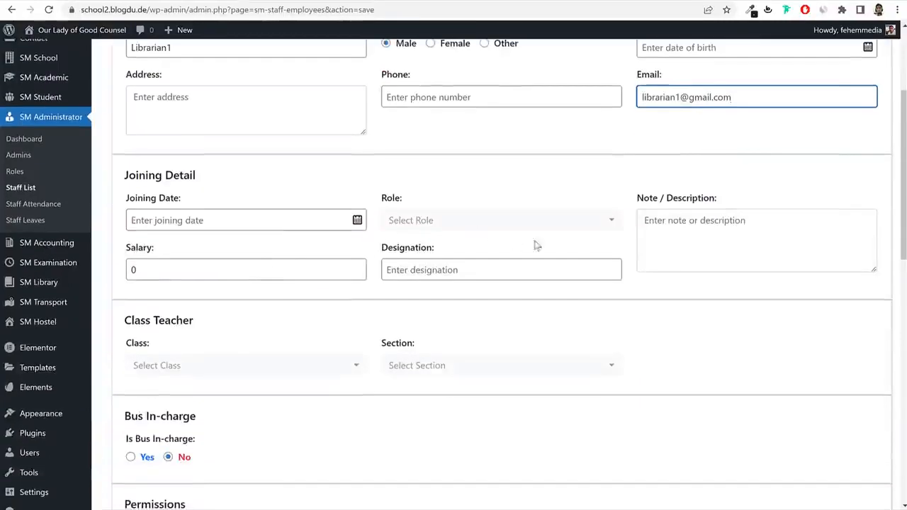
{"action": "left_click", "coordinate": [469, 225]}
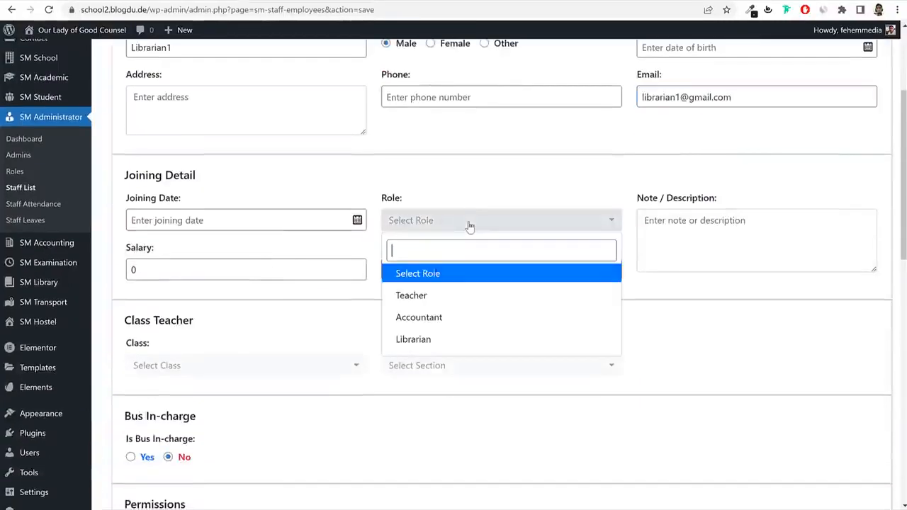
{"action": "left_click", "coordinate": [444, 341]}
{"action": "left_click", "coordinate": [202, 271]}
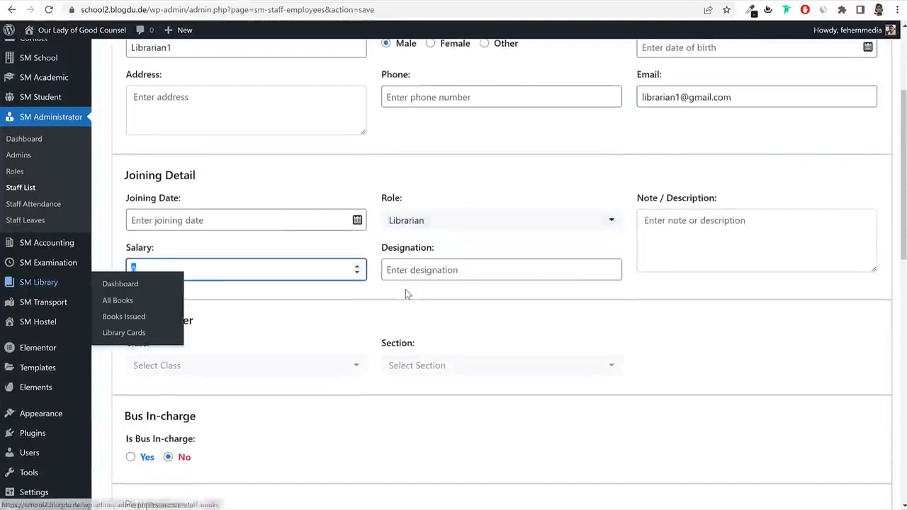
{"action": "key", "text": "ctrl+a"}
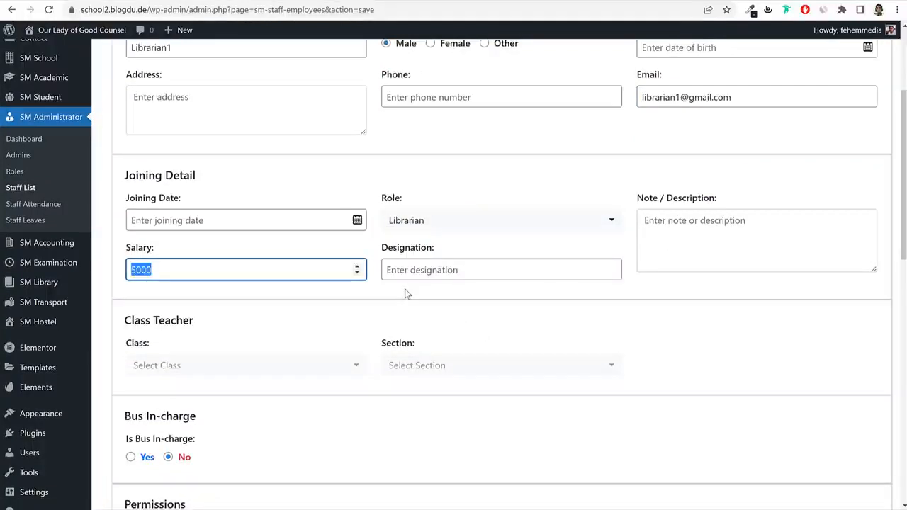
{"action": "type", "text": "30"}
Save Librarian1 as a new staff member and go back to the Roles list.
{"action": "left_click", "coordinate": [423, 274]}
{"action": "left_click", "coordinate": [790, 292]}
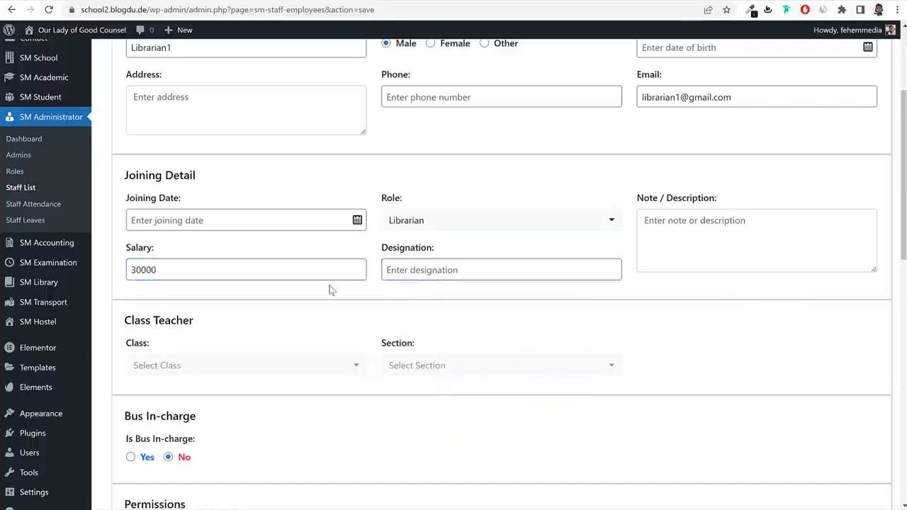
{"action": "scroll", "coordinate": [312, 283], "scroll_direction": "down", "scroll_amount": 3}
{"action": "scroll", "coordinate": [454, 283], "scroll_direction": "down", "scroll_amount": 3}
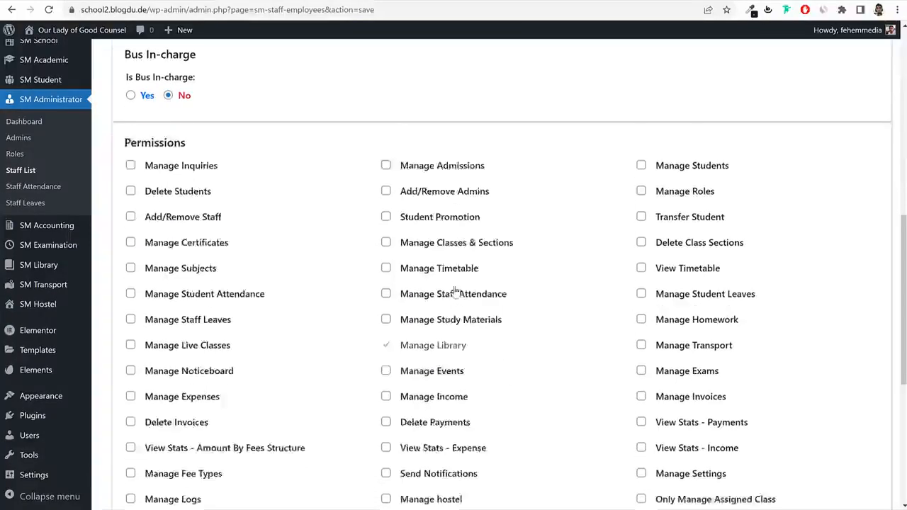
{"action": "scroll", "coordinate": [455, 290], "scroll_direction": "down", "scroll_amount": 5}
{"action": "left_click", "coordinate": [471, 462]}
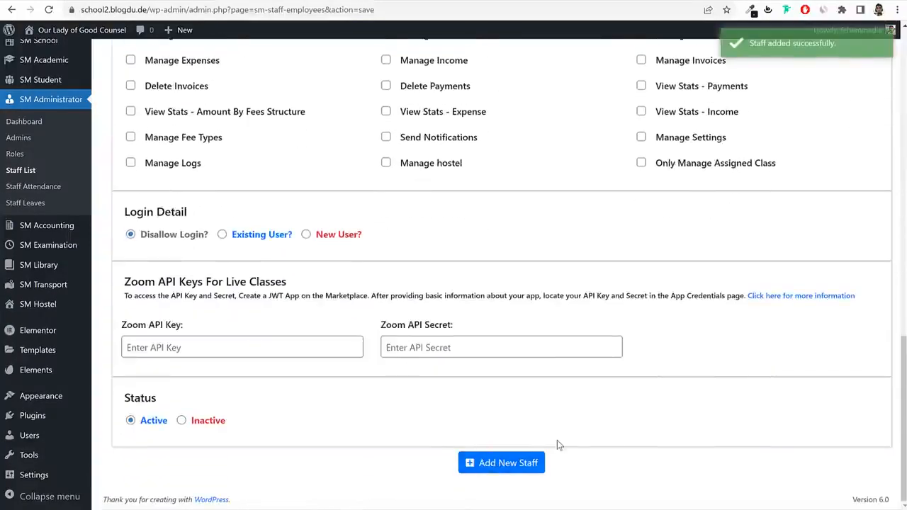
{"action": "left_click", "coordinate": [20, 156]}
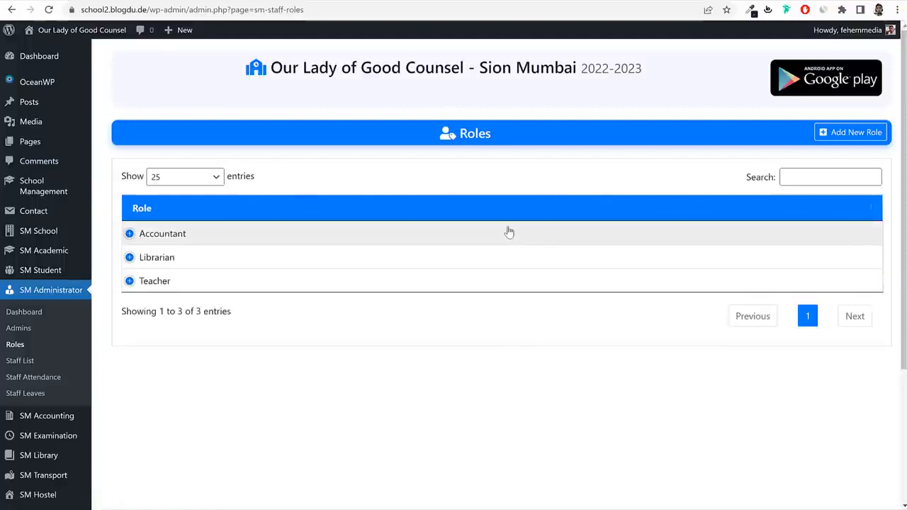
Add a Transport role with Manage Transport permission, then go to the Staff list.
{"action": "left_click", "coordinate": [865, 135]}
{"action": "left_click", "coordinate": [286, 206]}
{"action": "type", "text": "T"}
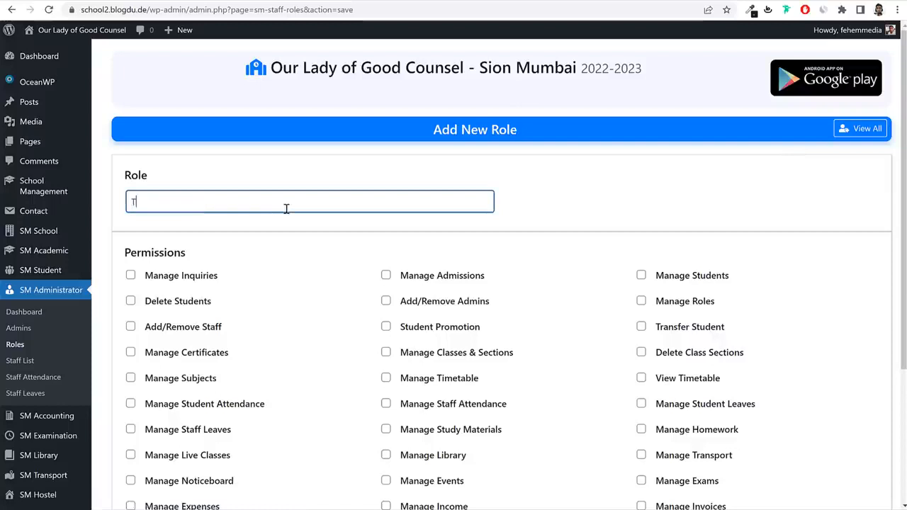
{"action": "type", "text": "ransport"}
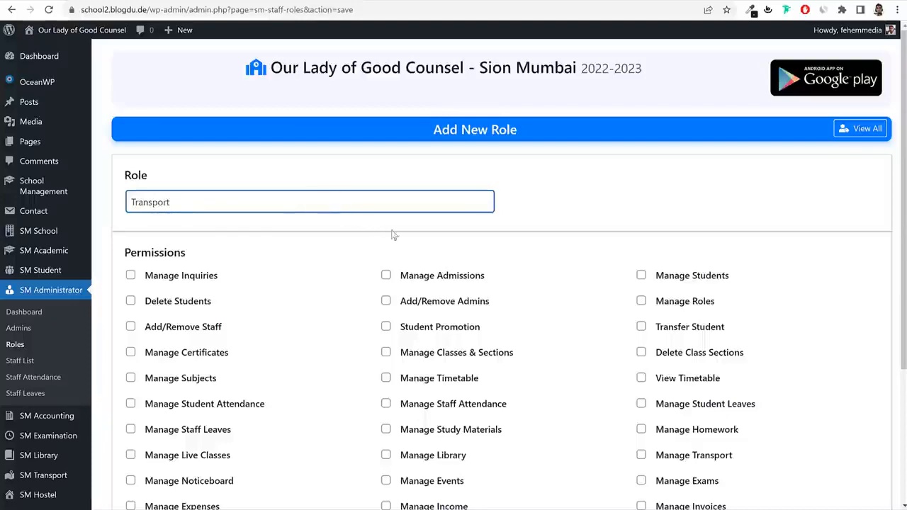
{"action": "scroll", "coordinate": [639, 196], "scroll_direction": "down", "scroll_amount": 3}
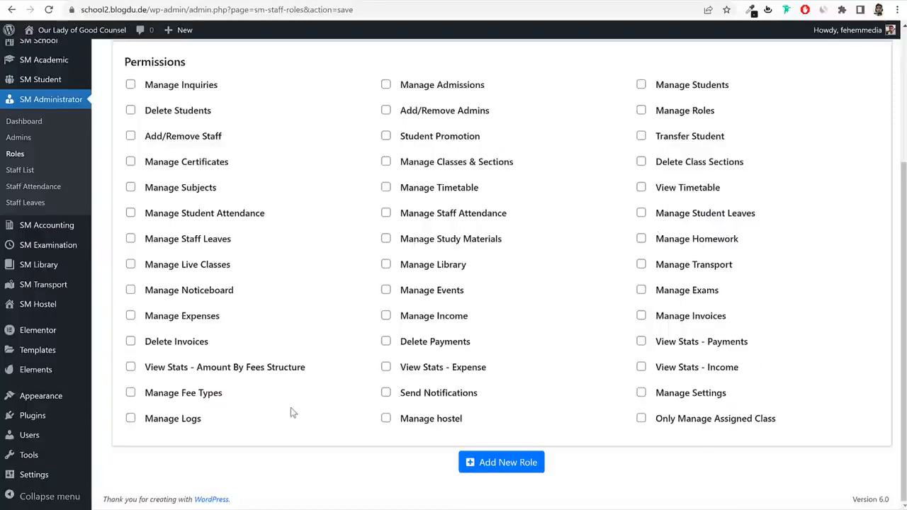
{"action": "left_click", "coordinate": [705, 273]}
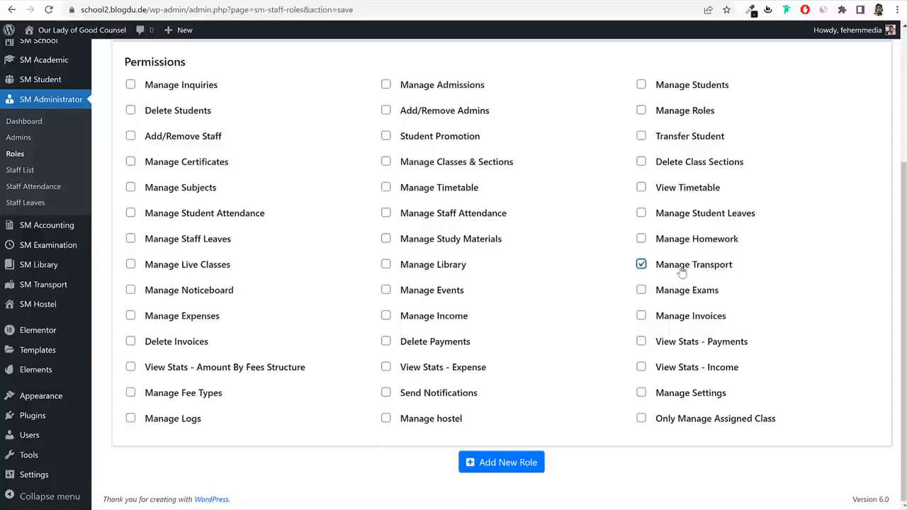
{"action": "left_click", "coordinate": [488, 473]}
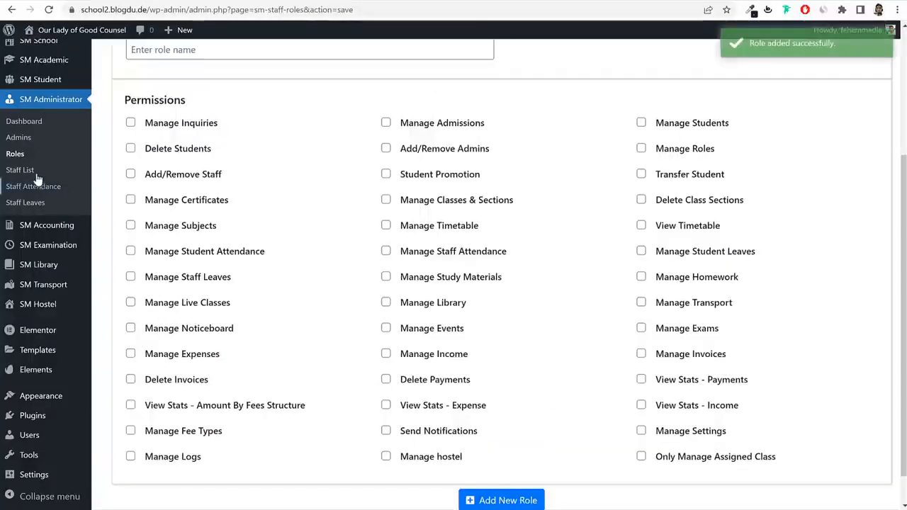
{"action": "left_click", "coordinate": [37, 177]}
{"action": "left_click", "coordinate": [761, 132]}
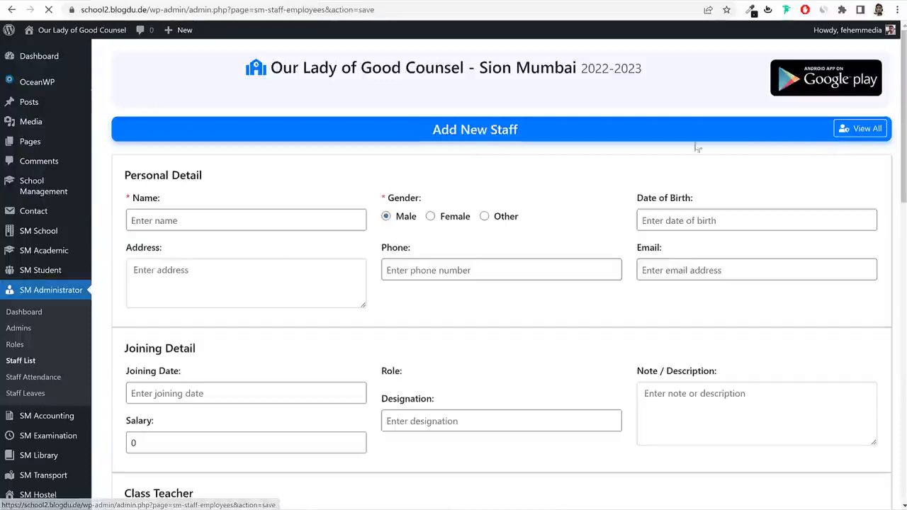
{"action": "left_click", "coordinate": [186, 213]}
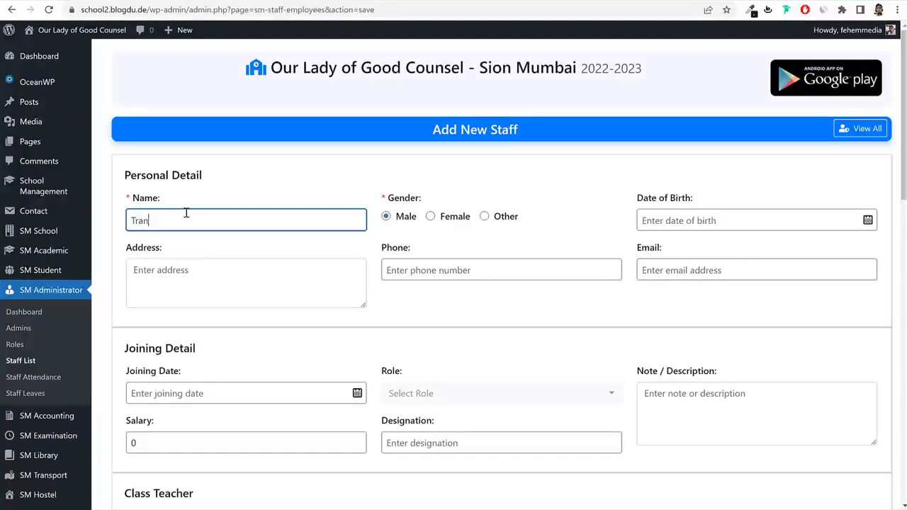
{"action": "double_click", "coordinate": [183, 216]}
{"action": "key", "text": "ctrl+c"}
{"action": "left_click", "coordinate": [649, 270]}
{"action": "key", "text": "ctrl+v"}
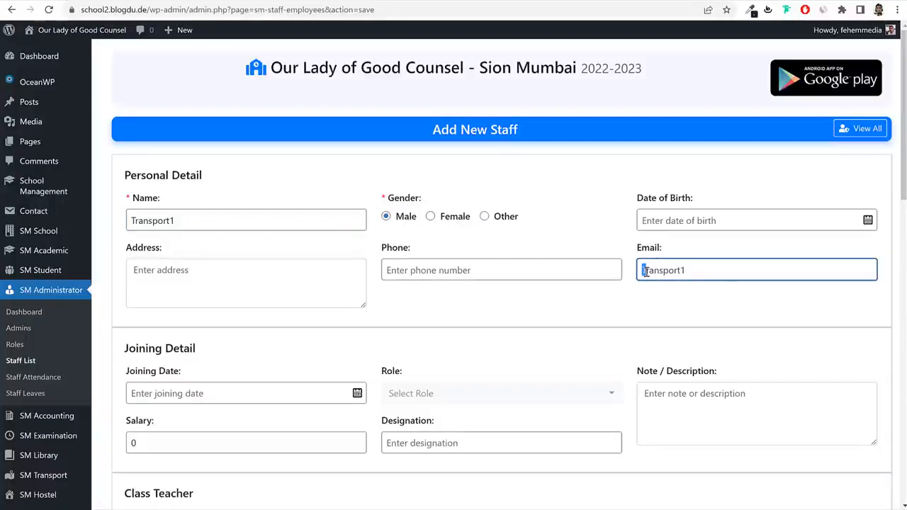
{"action": "type", "text": "t"}
{"action": "left_click", "coordinate": [723, 270]}
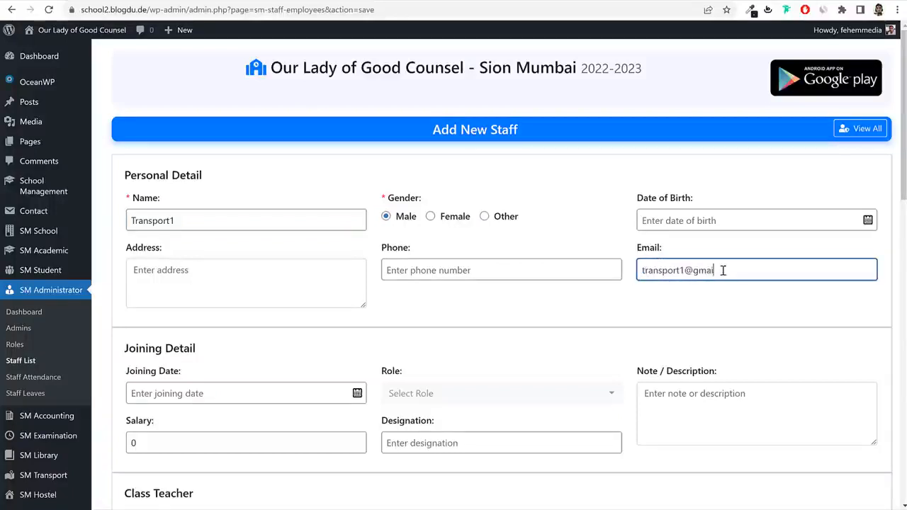
{"action": "triple_click", "coordinate": [734, 270]}
{"action": "key", "text": "ctrl+c"}
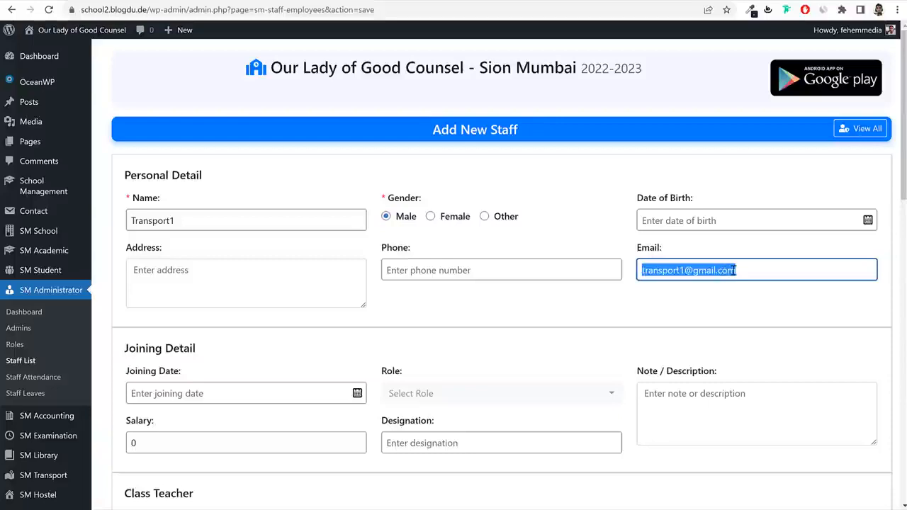
{"action": "scroll", "coordinate": [765, 314], "scroll_direction": "down", "scroll_amount": 3}
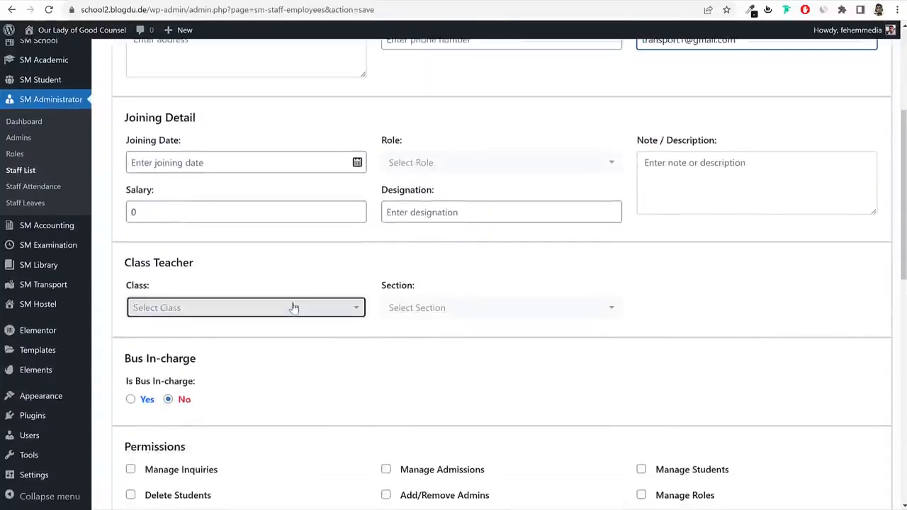
{"action": "left_click", "coordinate": [293, 307]}
{"action": "left_click", "coordinate": [438, 308]}
{"action": "left_click", "coordinate": [459, 167]}
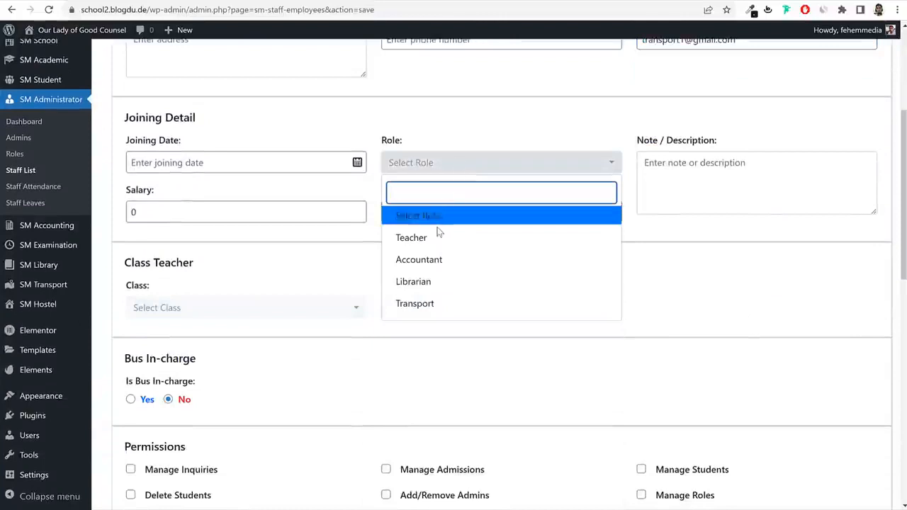
{"action": "left_click", "coordinate": [441, 303]}
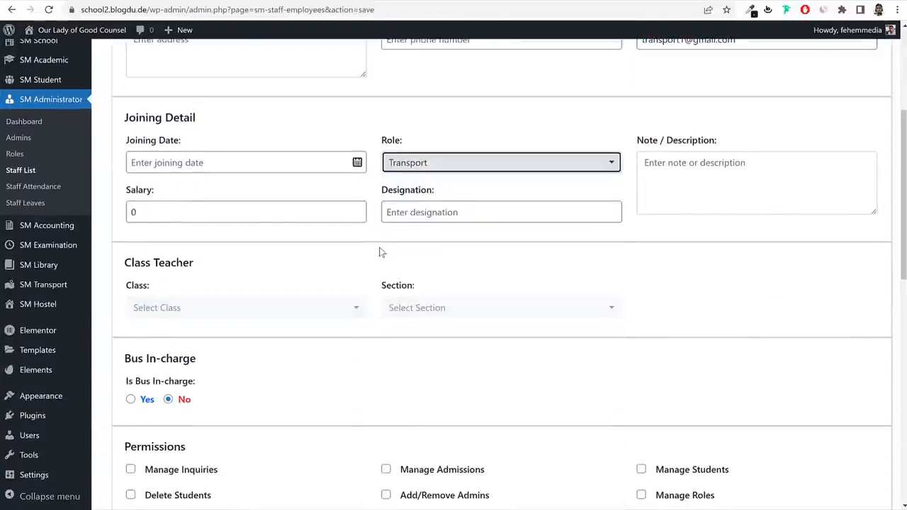
{"action": "left_click", "coordinate": [270, 217]}
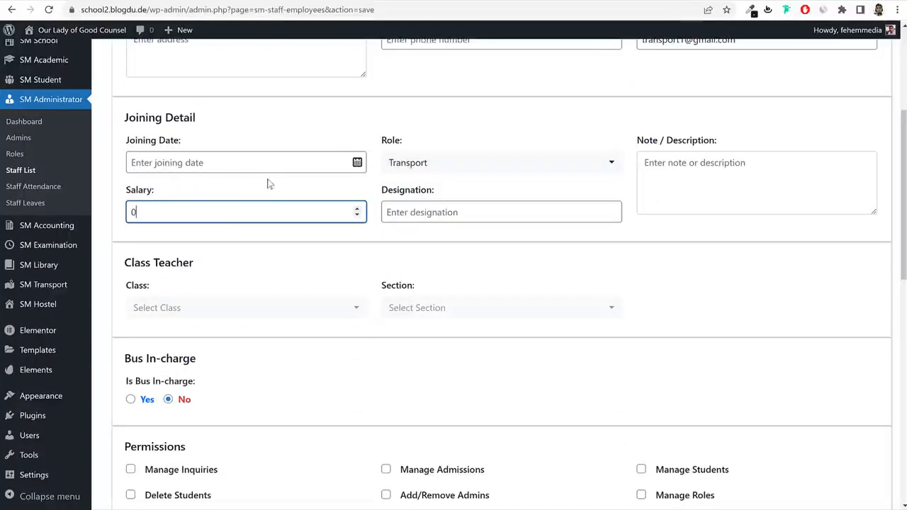
{"action": "scroll", "coordinate": [641, 318], "scroll_direction": "down", "scroll_amount": 4}
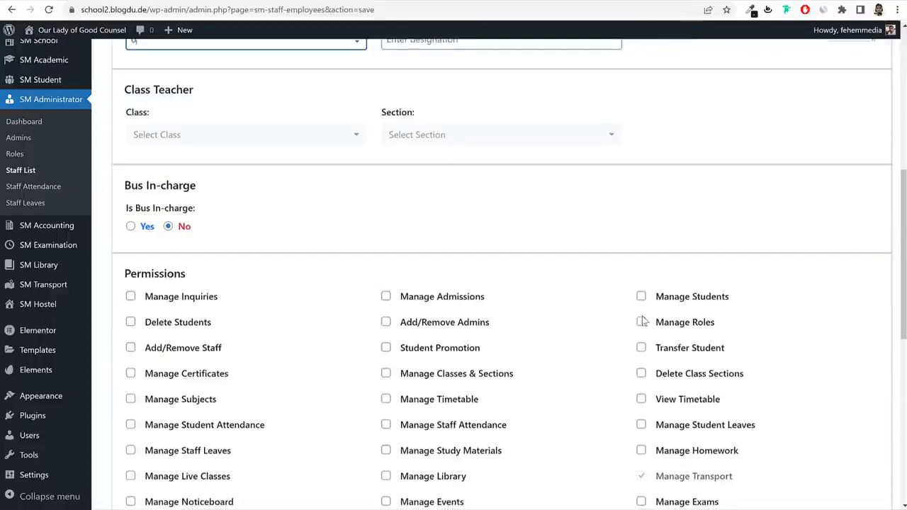
{"action": "scroll", "coordinate": [642, 319], "scroll_direction": "down", "scroll_amount": 4}
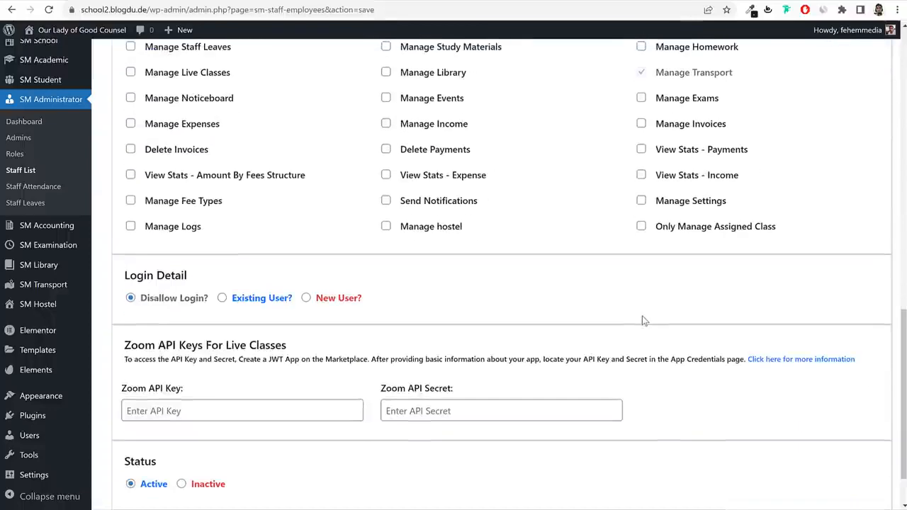
{"action": "left_click", "coordinate": [305, 298]}
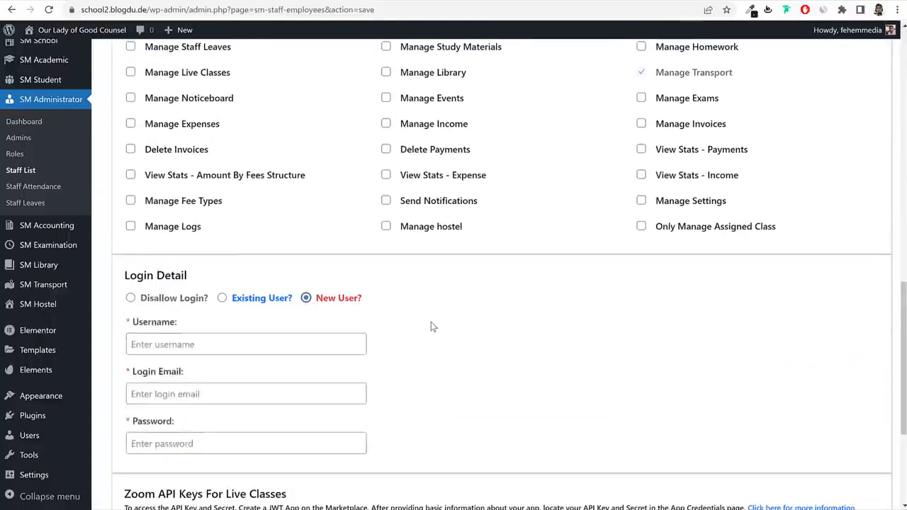
{"action": "scroll", "coordinate": [418, 355], "scroll_direction": "up", "scroll_amount": 2}
{"action": "scroll", "coordinate": [439, 328], "scroll_direction": "down", "scroll_amount": 5}
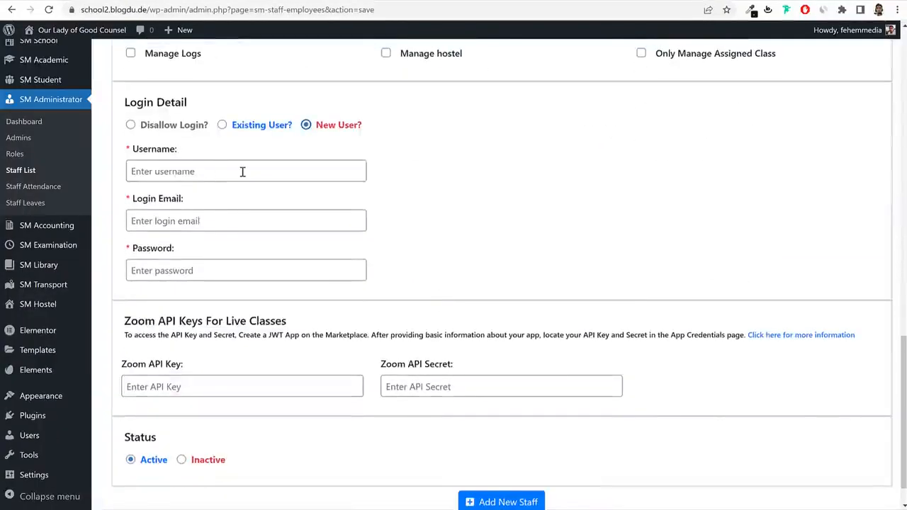
{"action": "left_click", "coordinate": [243, 172]}
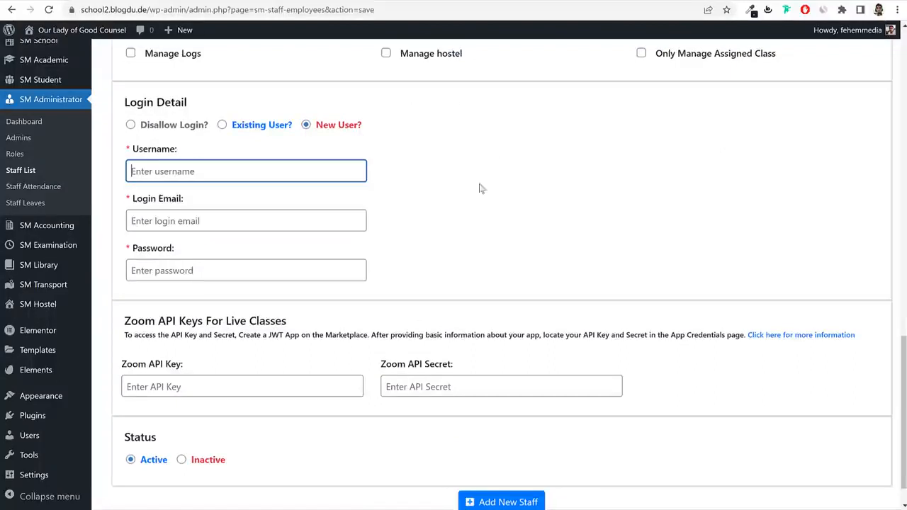
{"action": "key", "text": "ctrl+v"}
{"action": "left_click_drag", "start_coordinate": [173, 172], "coordinate": [311, 169]}
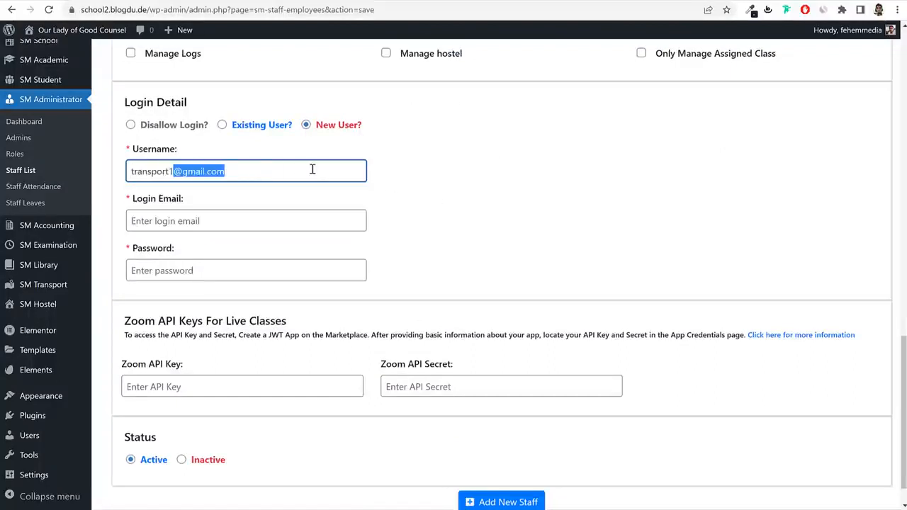
{"action": "key", "text": "BackSpace"}
{"action": "key", "text": "Tab"}
{"action": "key", "text": "ctrl+v"}
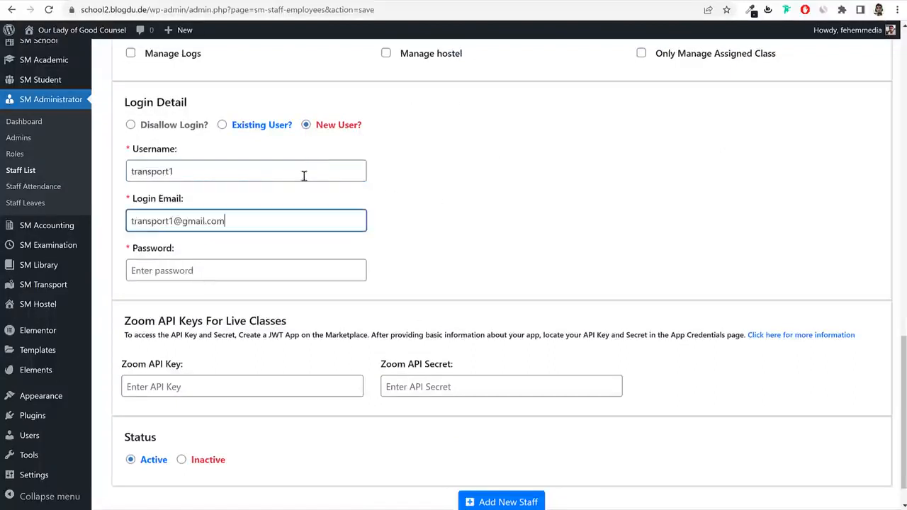
{"action": "left_click", "coordinate": [223, 271]}
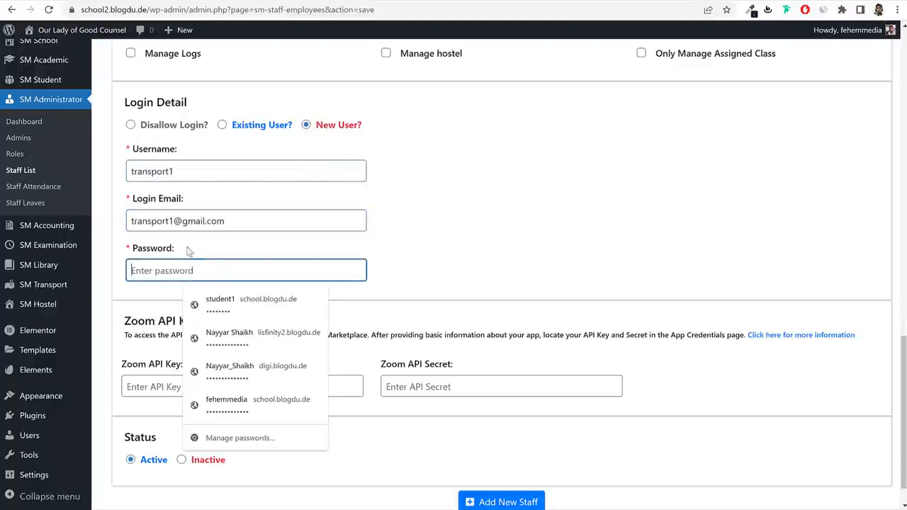
{"action": "key", "text": "ctrl+v"}
{"action": "double_click", "coordinate": [207, 171]}
{"action": "key", "text": "ctrl+c"}
{"action": "double_click", "coordinate": [227, 270]}
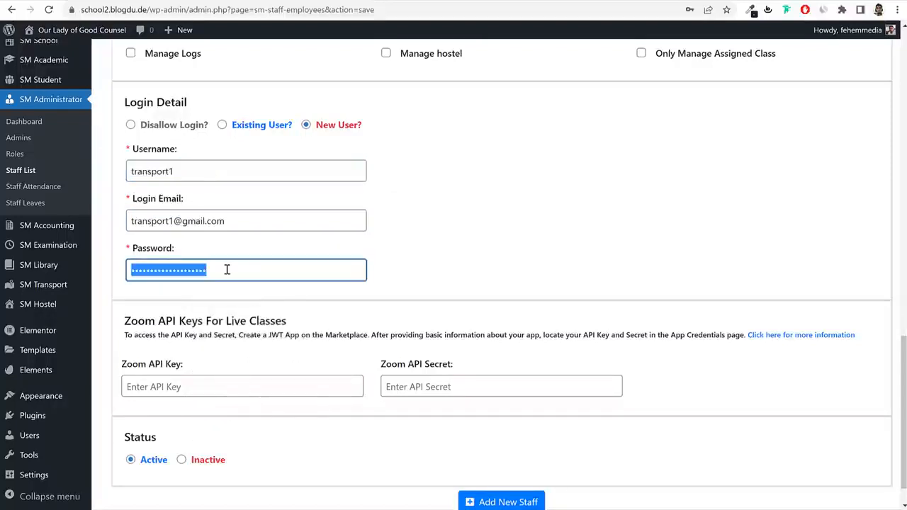
{"action": "key", "text": "ctrl+v"}
{"action": "scroll", "coordinate": [445, 277], "scroll_direction": "down", "scroll_amount": 1}
{"action": "left_click", "coordinate": [525, 464]}
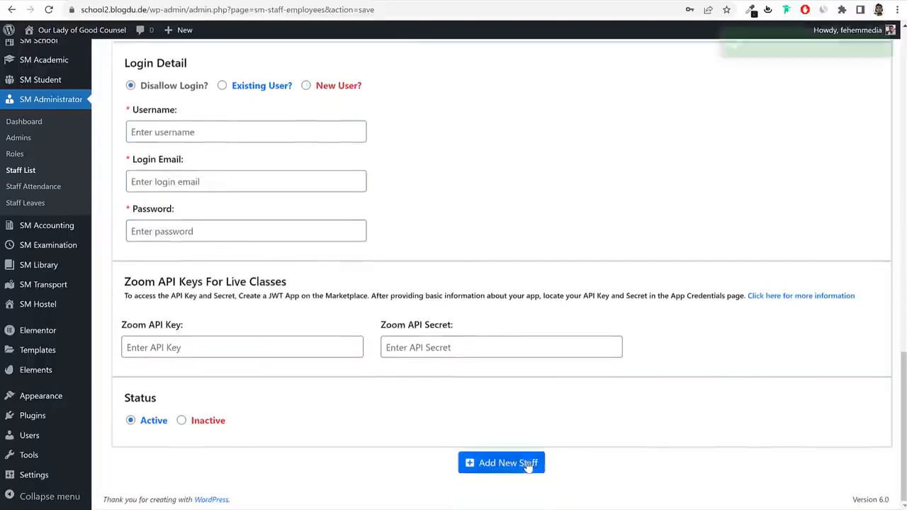
{"action": "left_click", "coordinate": [21, 170]}
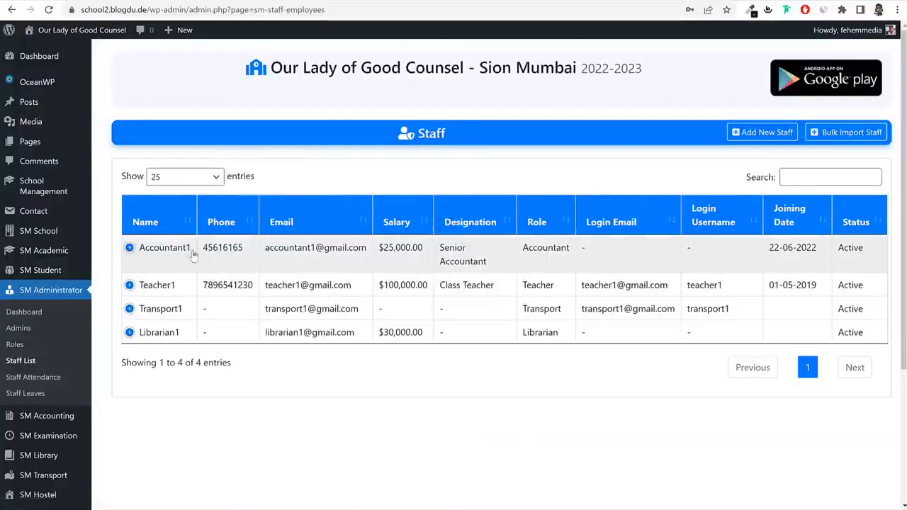
Edit Accountant1's staff record and choose to create a new login user.
{"action": "left_click", "coordinate": [131, 249]}
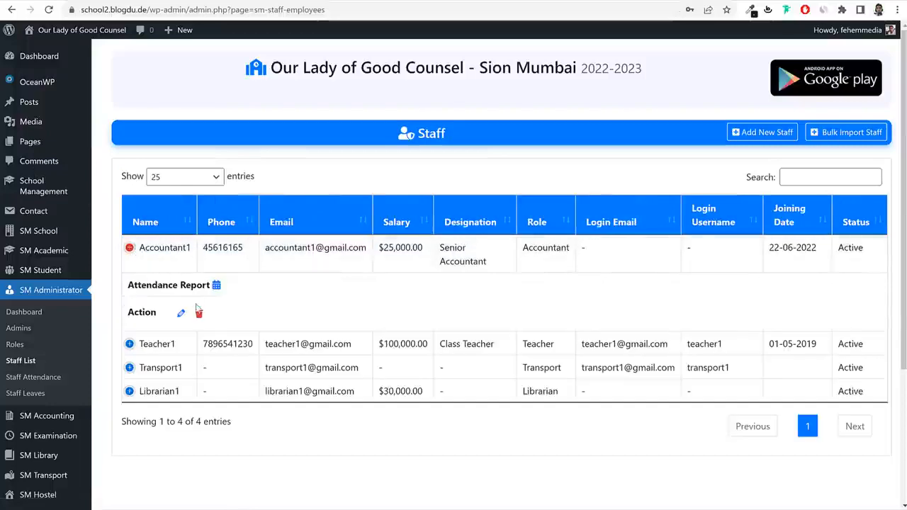
{"action": "left_click", "coordinate": [180, 312]}
{"action": "scroll", "coordinate": [571, 328], "scroll_direction": "down", "scroll_amount": 1}
{"action": "scroll", "coordinate": [571, 328], "scroll_direction": "down", "scroll_amount": 15}
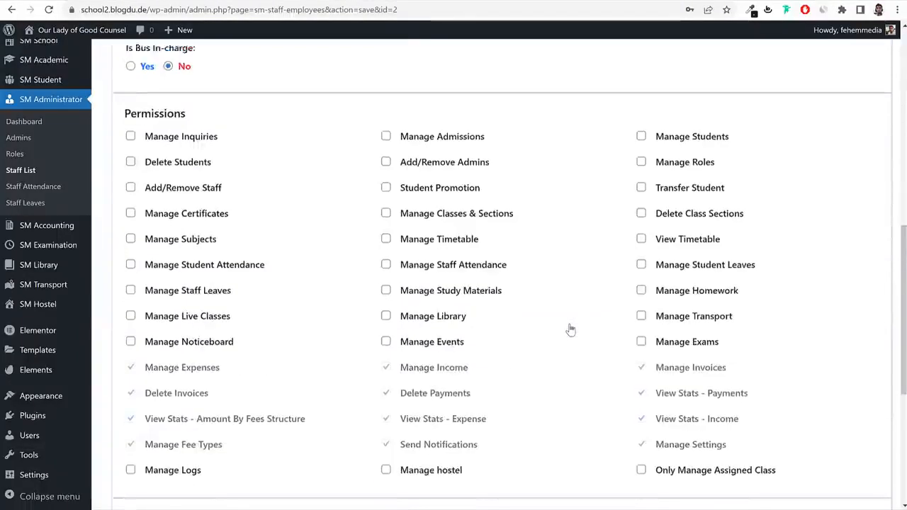
{"action": "scroll", "coordinate": [247, 233], "scroll_direction": "up", "scroll_amount": 1}
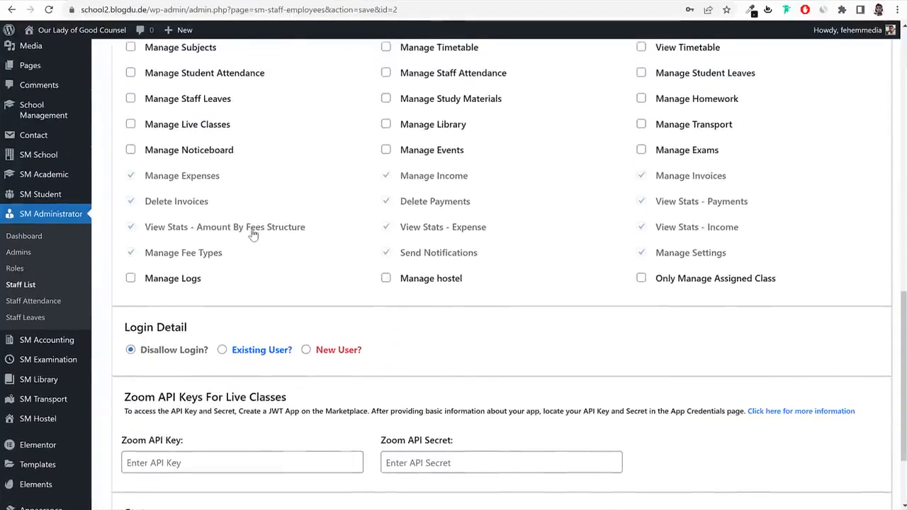
{"action": "left_click", "coordinate": [305, 348]}
Set the login username to the name part of Accountant1's staff email.
{"action": "scroll", "coordinate": [382, 341], "scroll_direction": "down", "scroll_amount": 2}
{"action": "scroll", "coordinate": [248, 265], "scroll_direction": "up", "scroll_amount": 15}
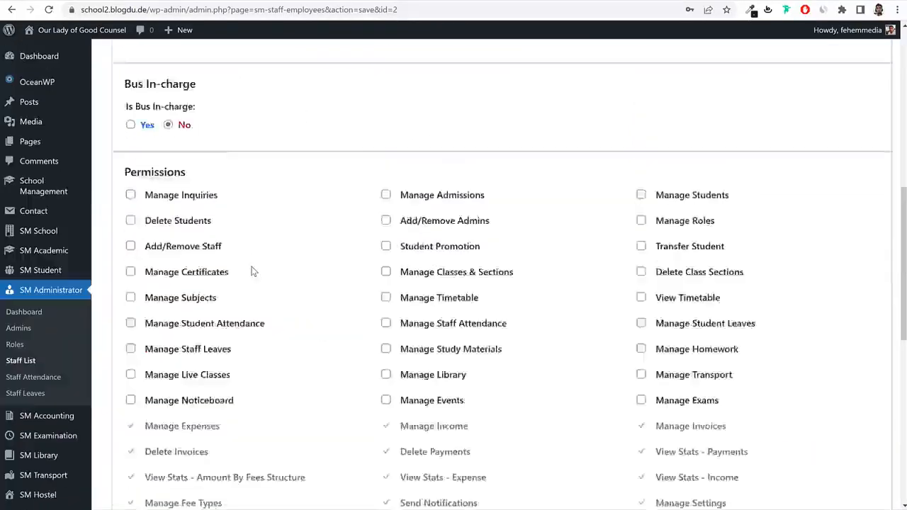
{"action": "left_click", "coordinate": [238, 224]}
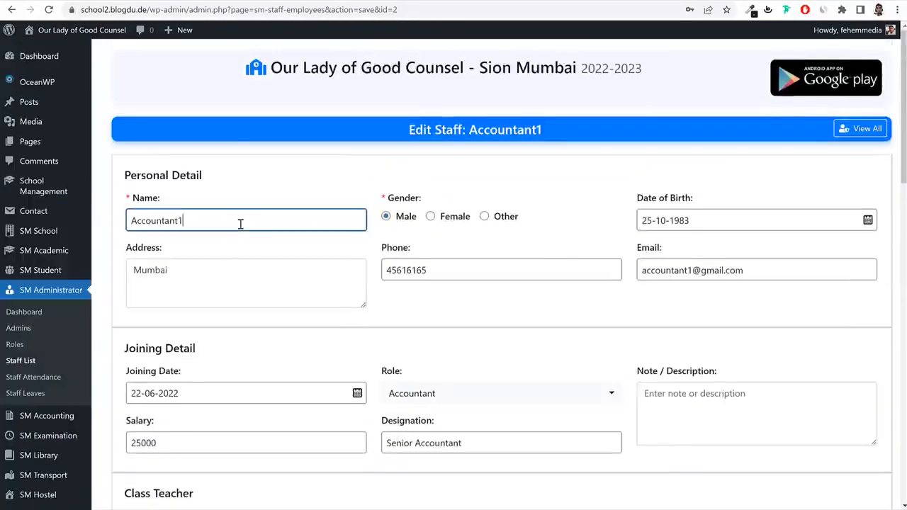
{"action": "double_click", "coordinate": [692, 269]}
{"action": "scroll", "coordinate": [518, 334], "scroll_direction": "down", "scroll_amount": 15}
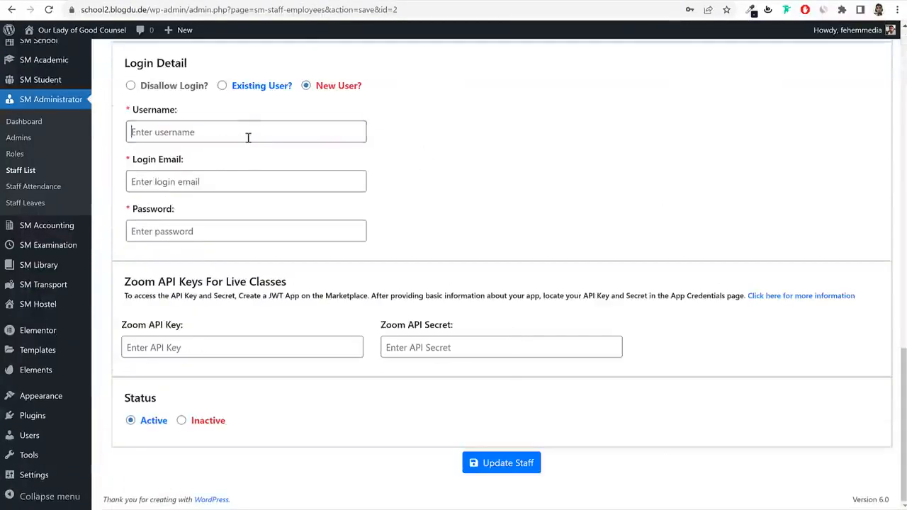
{"action": "key", "text": "ctrl+v"}
Fill in the matching login email and a password, update Accountant1, and return to the Staff list.
{"action": "left_click", "coordinate": [233, 179]}
{"action": "key", "text": "ctrl+v"}
{"action": "type", "text": "@g"}
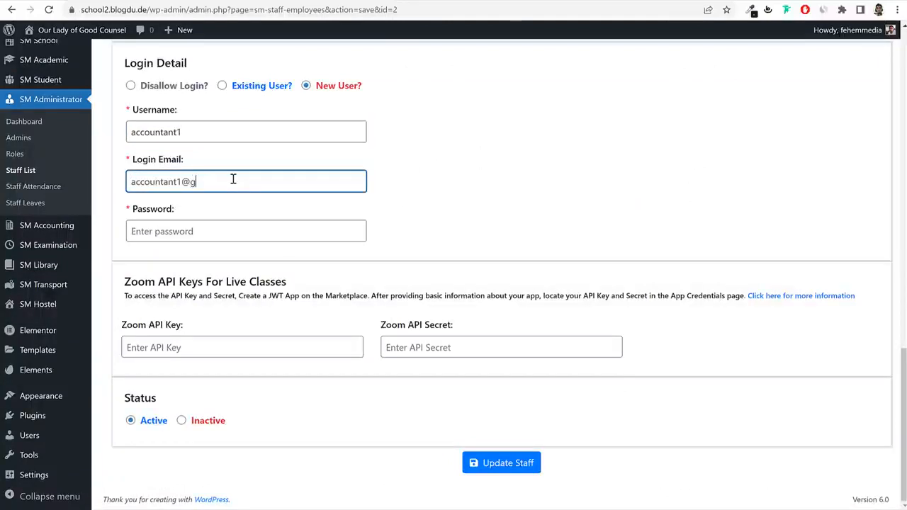
{"action": "key", "text": "Tab"}
{"action": "key", "text": "ctrl+v"}
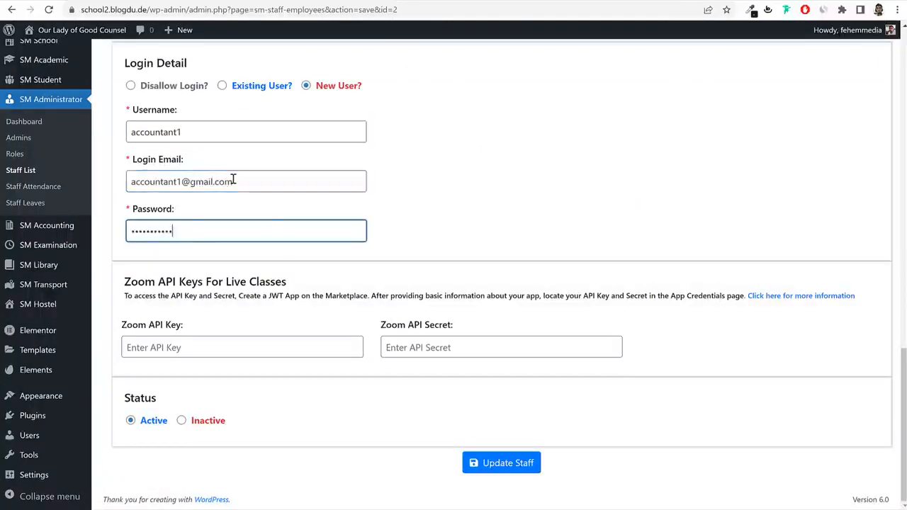
{"action": "left_click", "coordinate": [472, 463]}
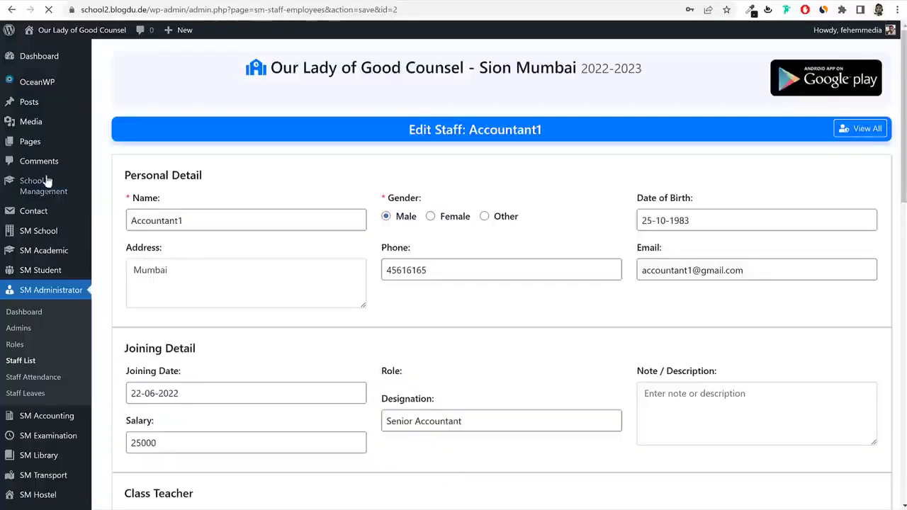
{"action": "left_click", "coordinate": [21, 170]}
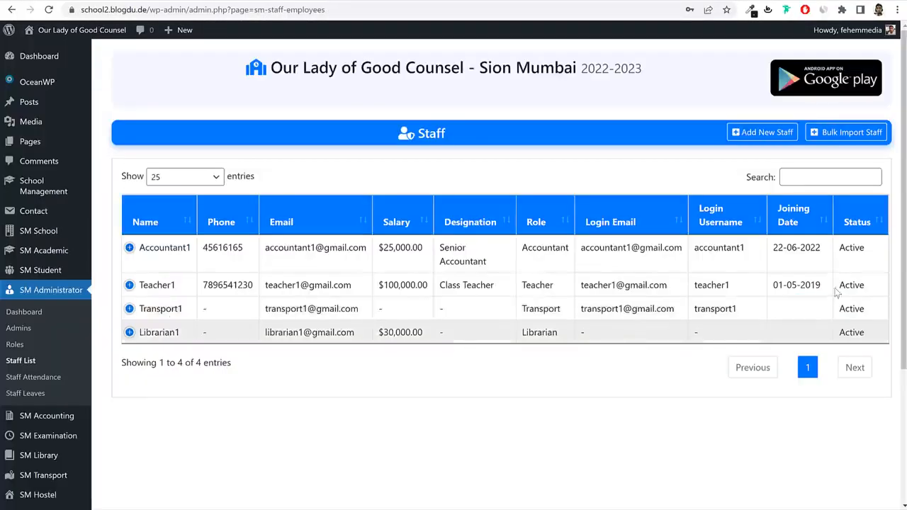
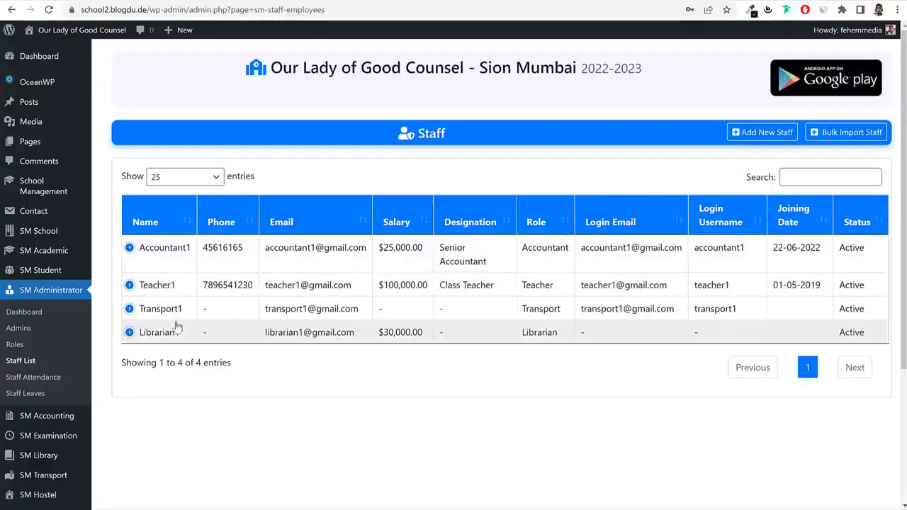
Edit Librarian1's staff record and choose to create a new login user.
{"action": "left_click", "coordinate": [129, 333]}
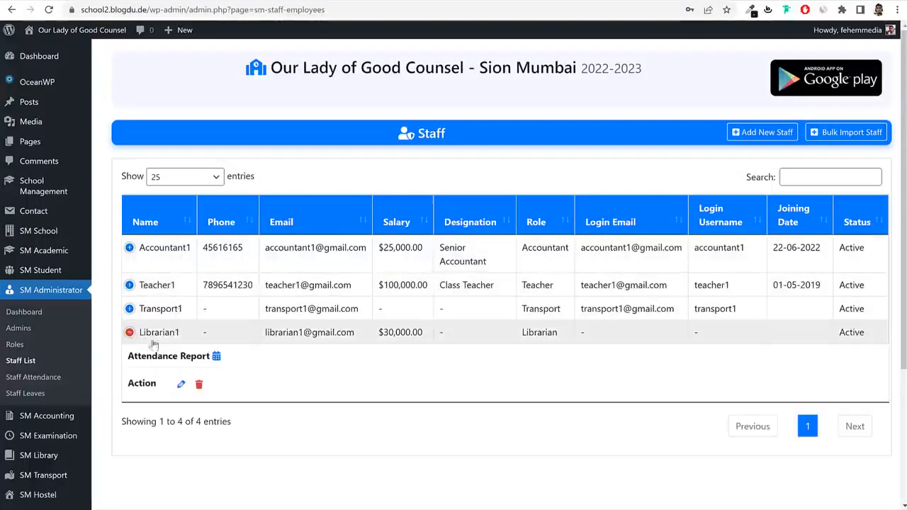
{"action": "left_click", "coordinate": [181, 384]}
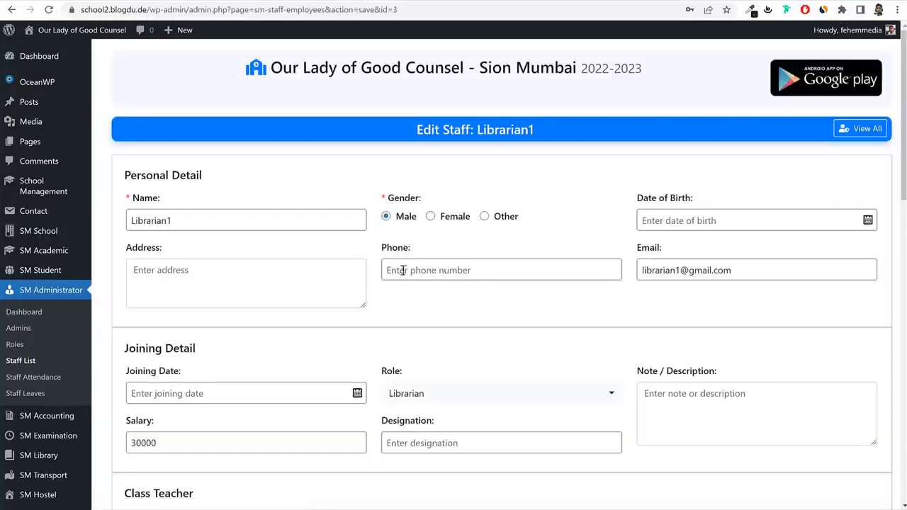
{"action": "scroll", "coordinate": [401, 304], "scroll_direction": "down", "scroll_amount": 15}
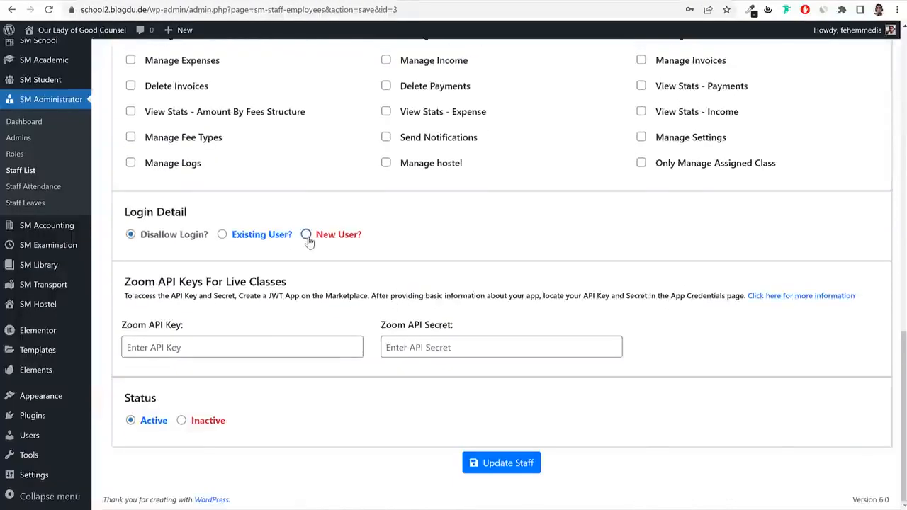
{"action": "left_click", "coordinate": [306, 236]}
Copy Librarian1's staff e-mail into both the login email and username fields.
{"action": "left_click", "coordinate": [295, 281]}
{"action": "scroll", "coordinate": [297, 298], "scroll_direction": "up", "scroll_amount": 15}
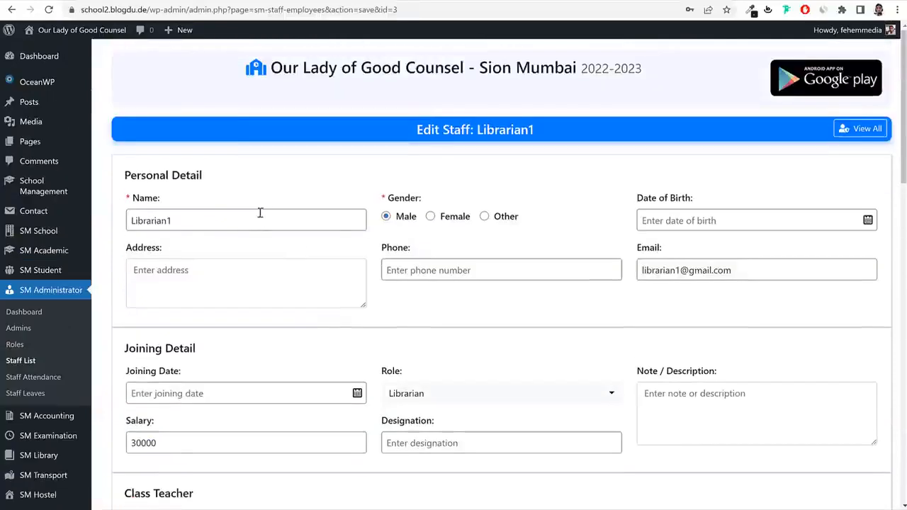
{"action": "triple_click", "coordinate": [718, 270]}
{"action": "key", "text": "ctrl+c"}
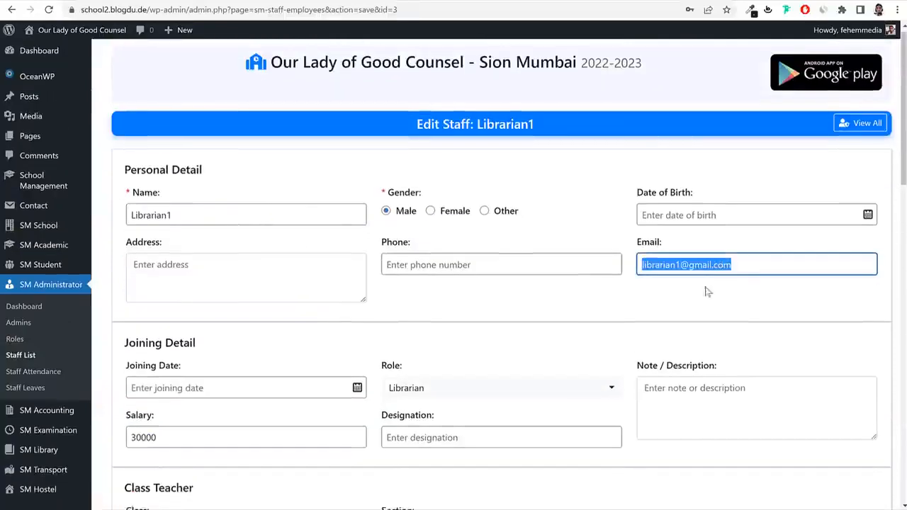
{"action": "scroll", "coordinate": [705, 289], "scroll_direction": "down", "scroll_amount": 15}
{"action": "left_click", "coordinate": [286, 182]}
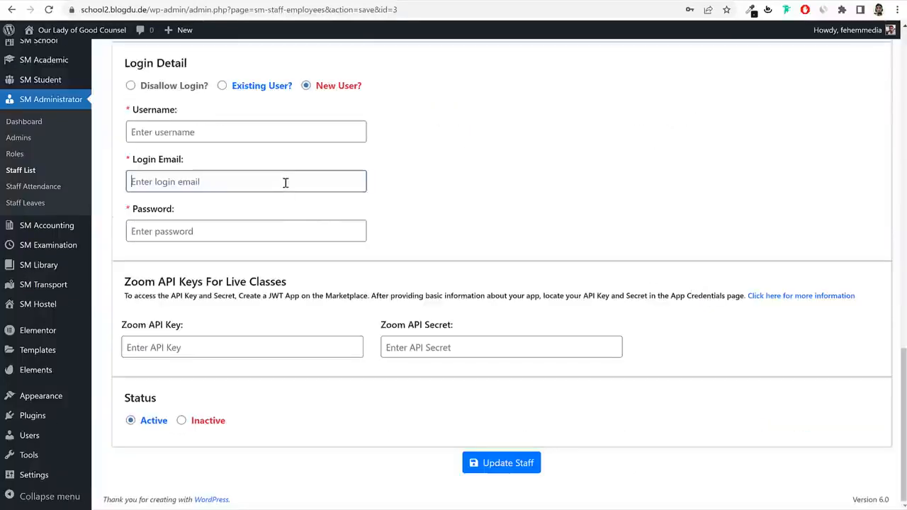
{"action": "key", "text": "ctrl+v"}
{"action": "left_click", "coordinate": [192, 135]}
{"action": "key", "text": "ctrl+v"}
Trim the username to the e-mail's name part and update Librarian1's record.
{"action": "left_click_drag", "start_coordinate": [169, 132], "coordinate": [478, 174]}
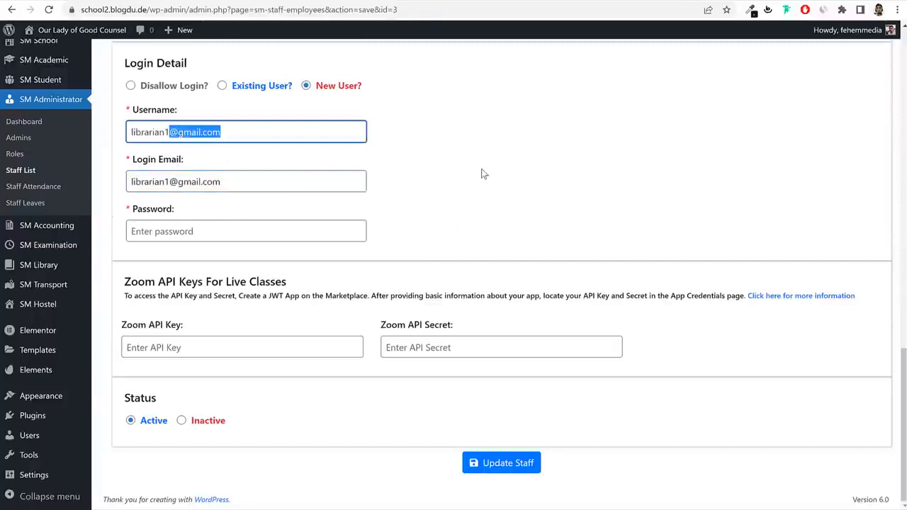
{"action": "key", "text": "BackSpace"}
{"action": "key", "text": "ctrl+a"}
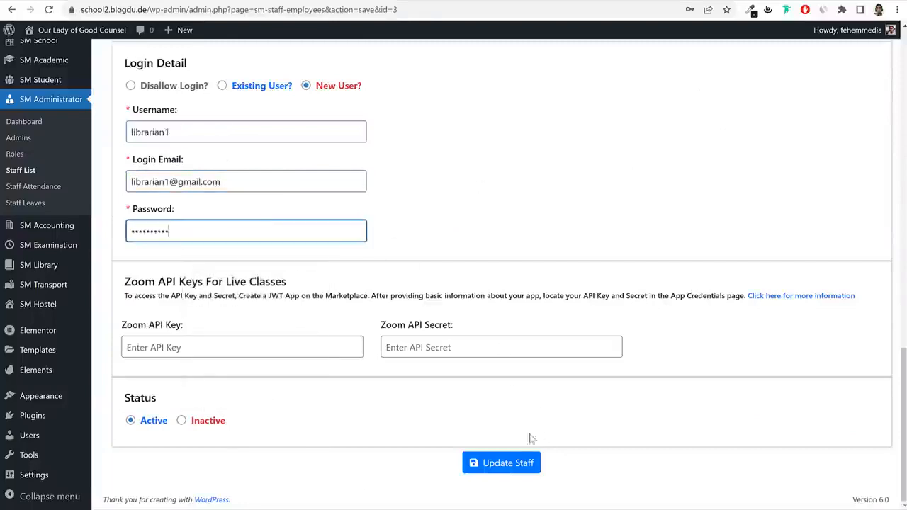
{"action": "left_click", "coordinate": [507, 471]}
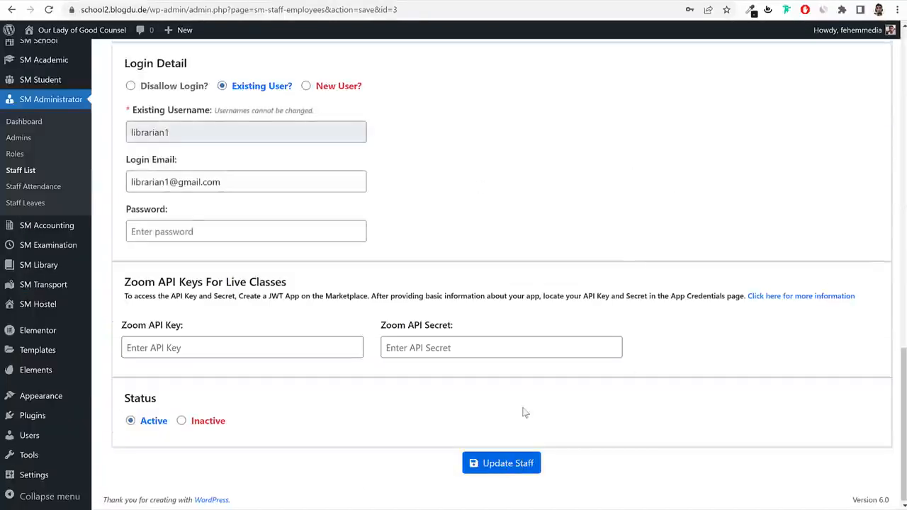
{"action": "scroll", "coordinate": [603, 336], "scroll_direction": "up", "scroll_amount": 15}
{"action": "scroll", "coordinate": [604, 349], "scroll_direction": "up", "scroll_amount": 2}
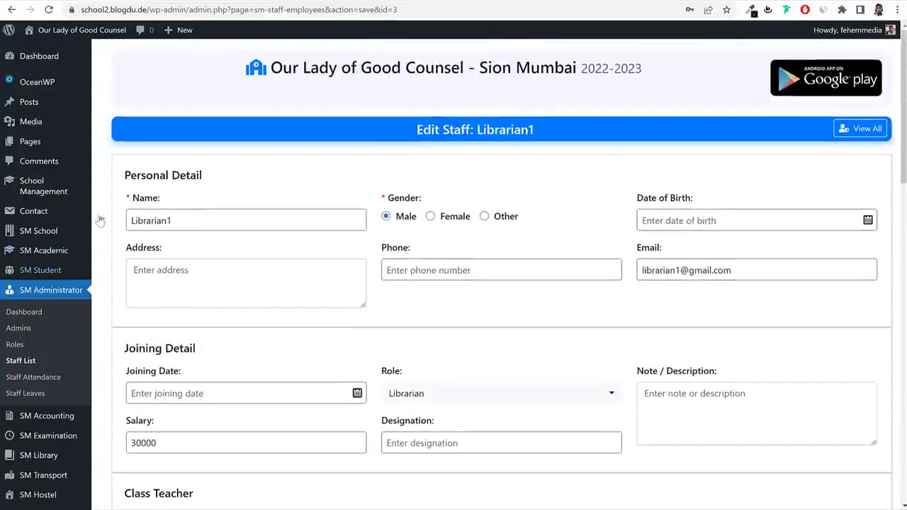
{"action": "scroll", "coordinate": [565, 330], "scroll_direction": "down", "scroll_amount": 6}
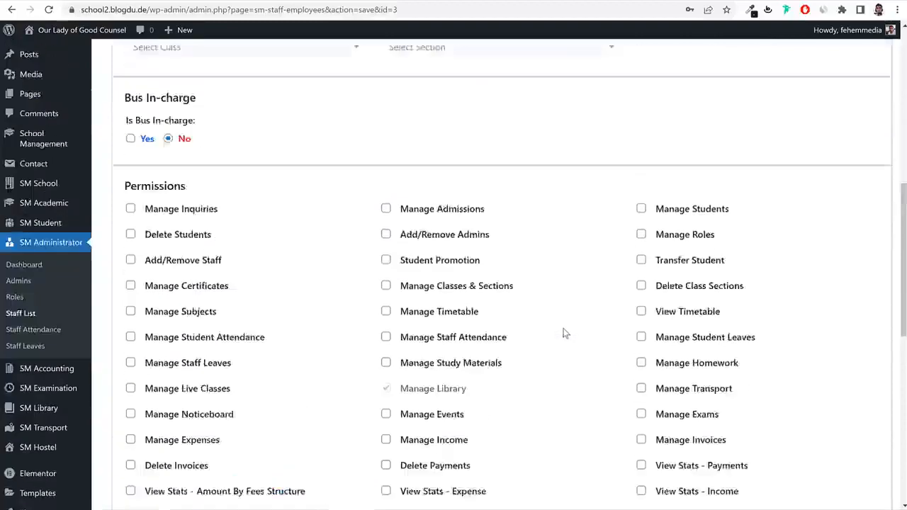
{"action": "scroll", "coordinate": [57, 309], "scroll_direction": "up", "scroll_amount": 2}
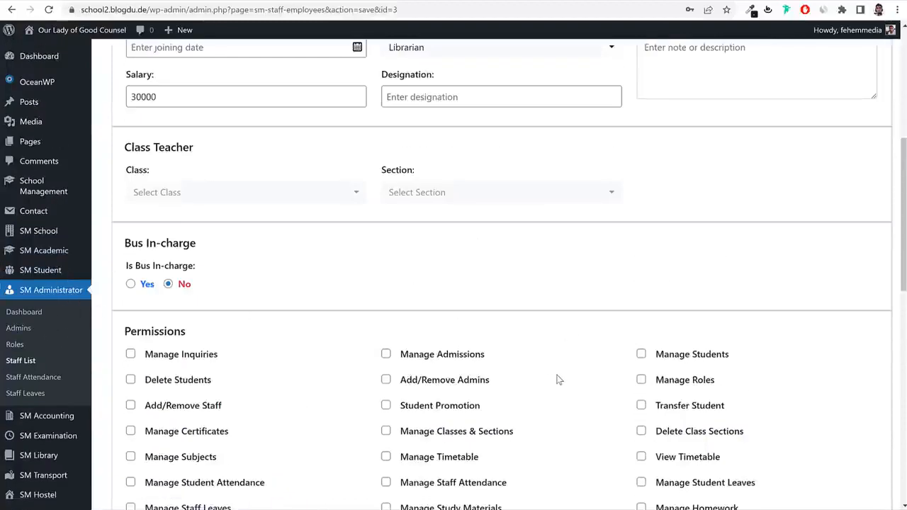
{"action": "scroll", "coordinate": [557, 377], "scroll_direction": "up", "scroll_amount": 2}
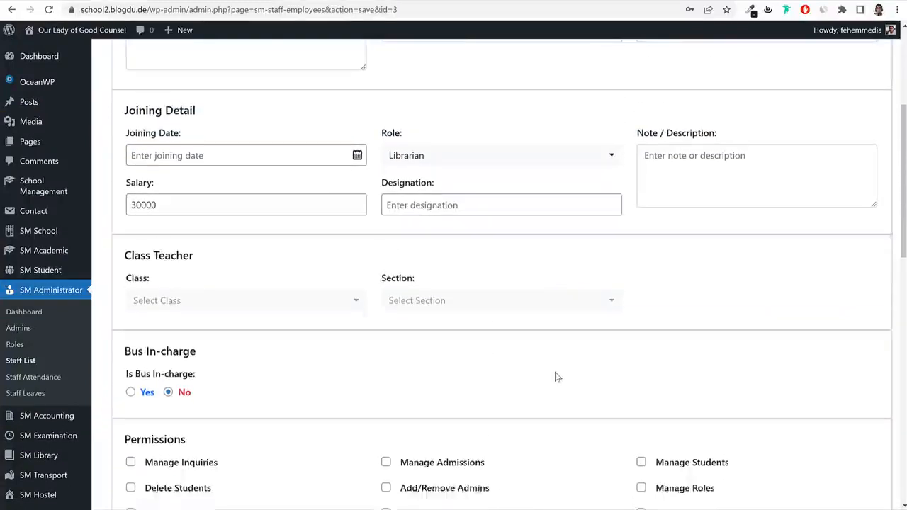
{"action": "scroll", "coordinate": [595, 328], "scroll_direction": "up", "scroll_amount": 4}
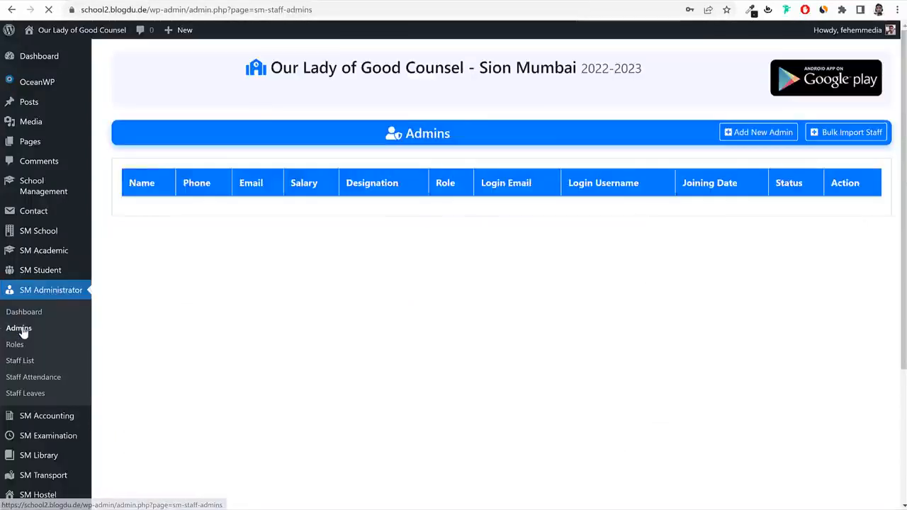
Start a new admin, entering its name and a salary of 50000.
{"action": "left_click", "coordinate": [771, 135]}
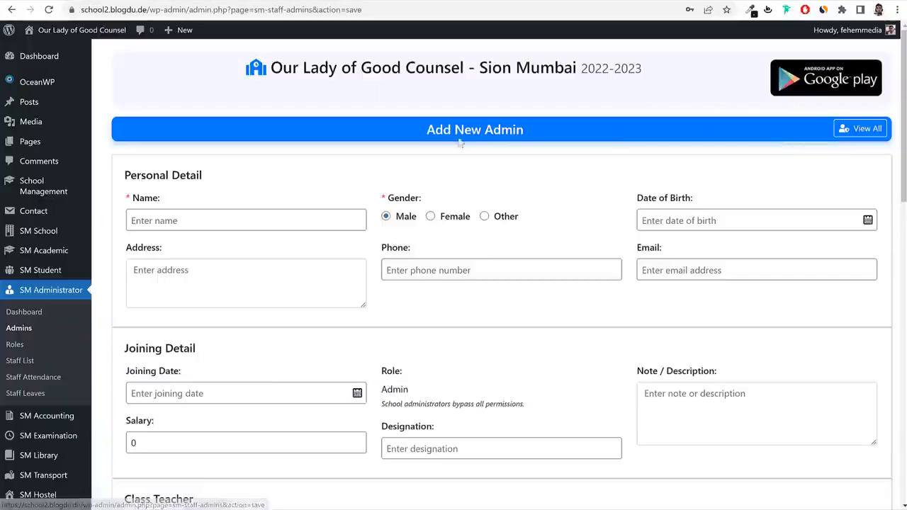
{"action": "left_click", "coordinate": [214, 213]}
{"action": "type", "text": "Admin1"}
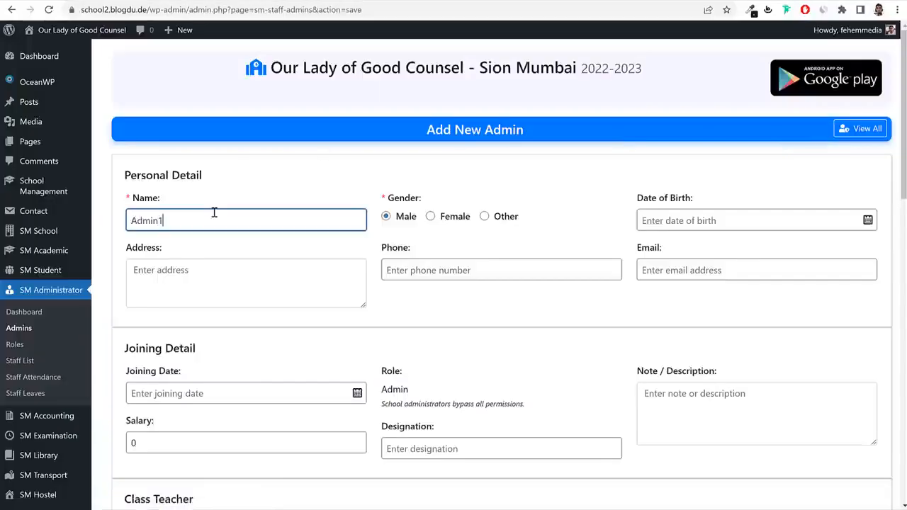
{"action": "scroll", "coordinate": [329, 237], "scroll_direction": "down", "scroll_amount": 3}
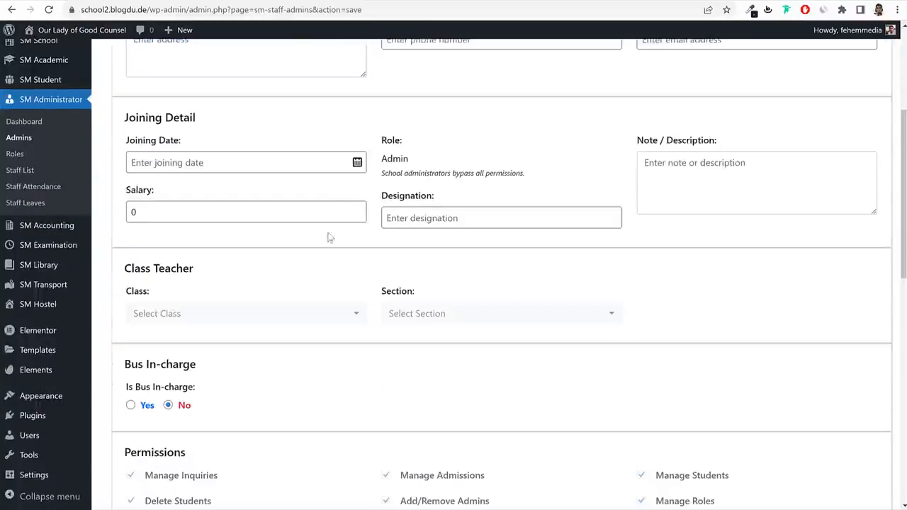
{"action": "double_click", "coordinate": [231, 213]}
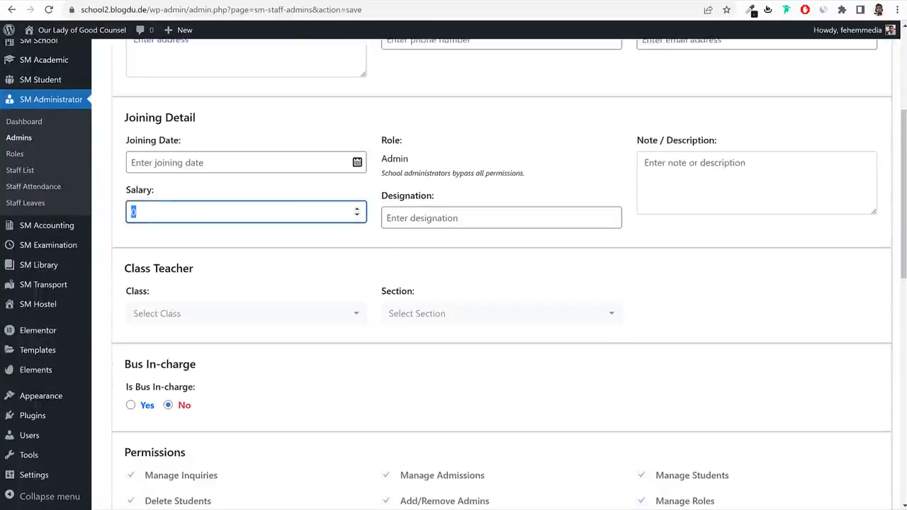
{"action": "type", "text": "50000"}
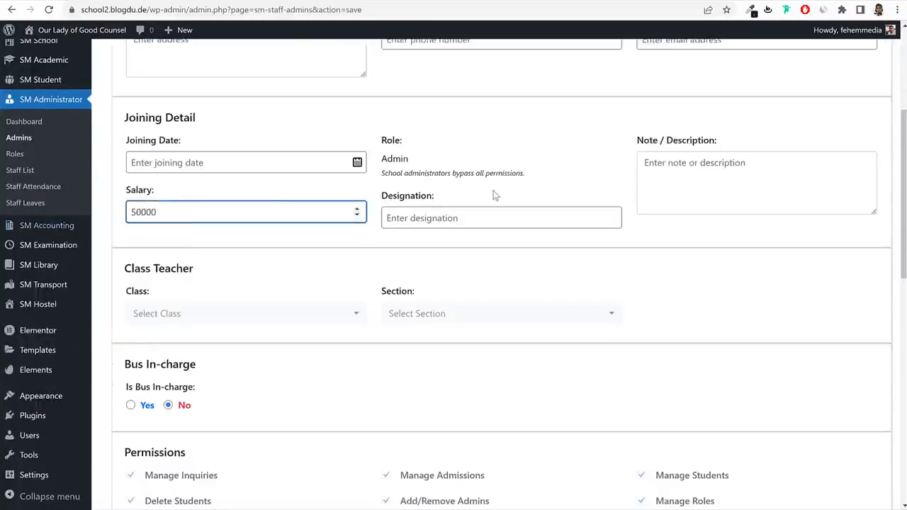
{"action": "left_click", "coordinate": [472, 216]}
Review the admin's fixed Admin role and its permission note.
{"action": "left_click", "coordinate": [711, 240]}
{"action": "scroll", "coordinate": [751, 251], "scroll_direction": "down", "scroll_amount": 2}
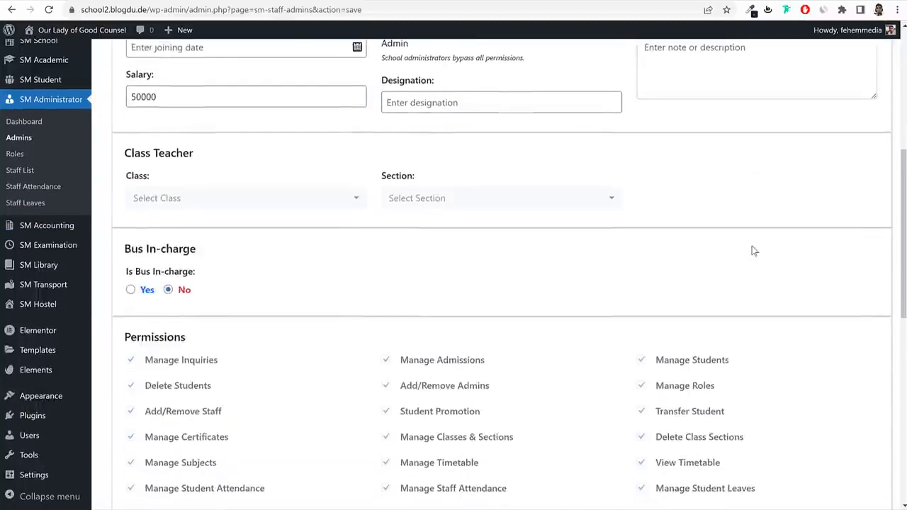
{"action": "scroll", "coordinate": [751, 246], "scroll_direction": "up", "scroll_amount": 3}
{"action": "left_click_drag", "start_coordinate": [416, 214], "coordinate": [383, 219]}
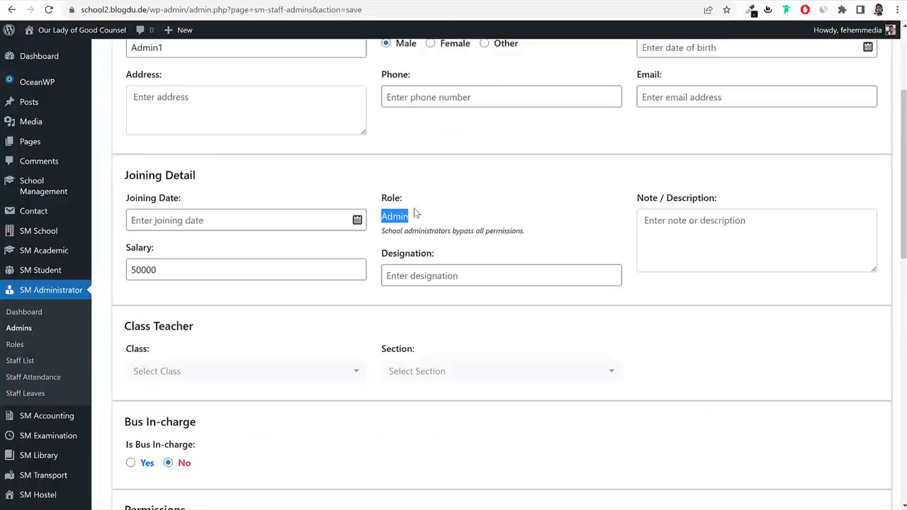
{"action": "left_click_drag", "start_coordinate": [433, 233], "coordinate": [537, 237]}
{"action": "left_click", "coordinate": [482, 233]}
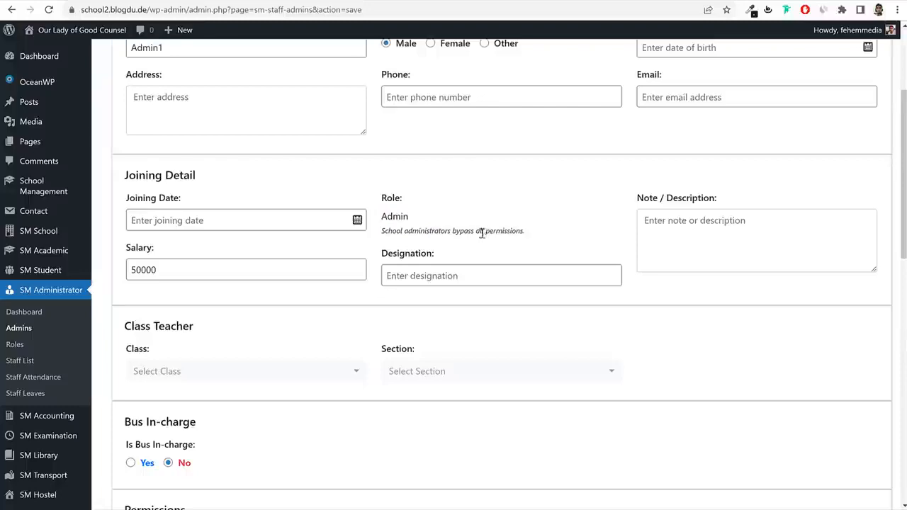
{"action": "scroll", "coordinate": [660, 285], "scroll_direction": "down", "scroll_amount": 3}
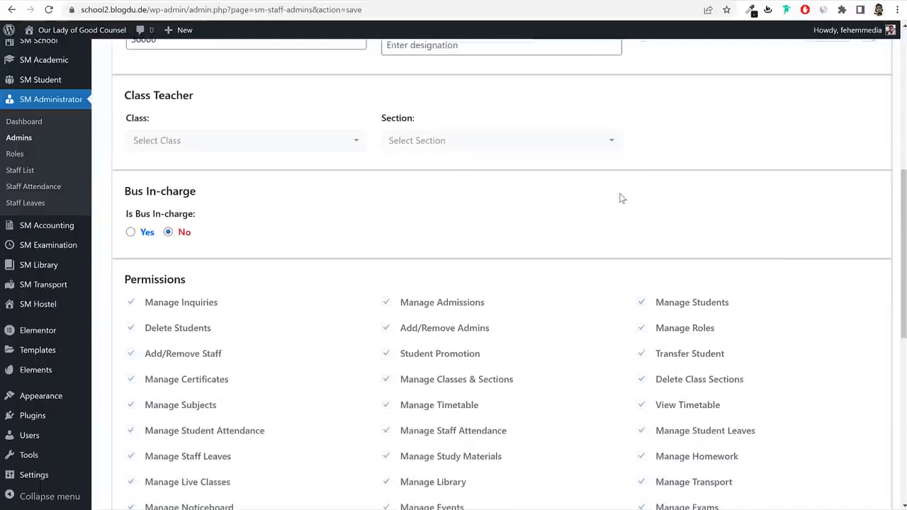
{"action": "scroll", "coordinate": [623, 196], "scroll_direction": "down", "scroll_amount": 7}
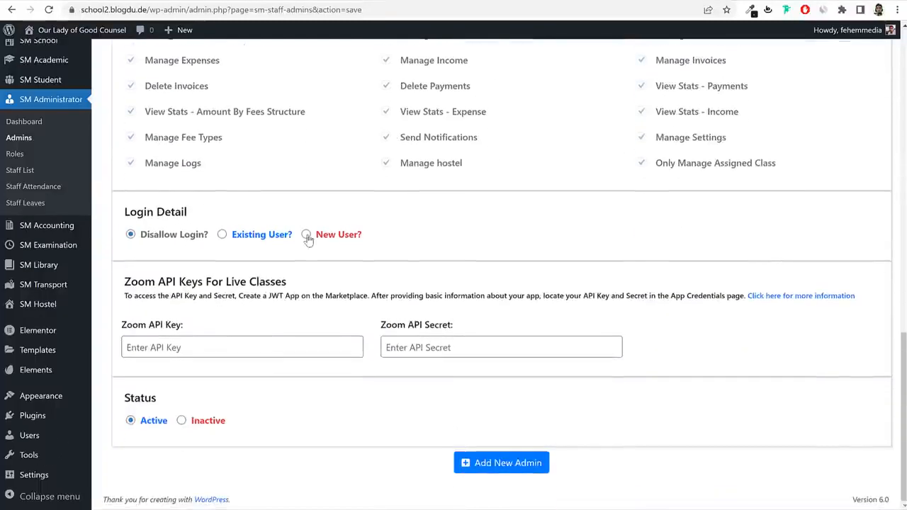
Give the admin a new login with username admin1, a matching email, and a password.
{"action": "left_click", "coordinate": [306, 234]}
{"action": "left_click", "coordinate": [284, 285]}
{"action": "type", "text": "librarian1"}
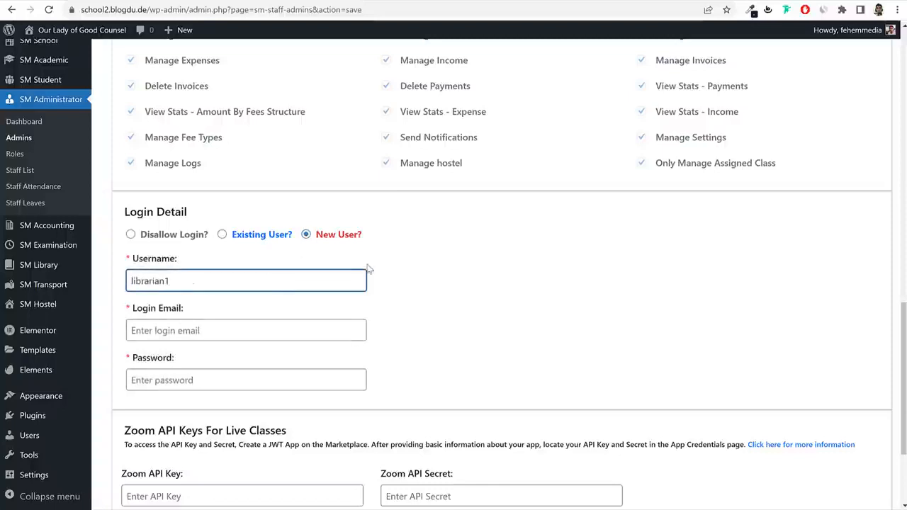
{"action": "key", "text": "ctrl+a"}
{"action": "type", "text": "ad"}
{"action": "key", "text": "ctrl+a"}
{"action": "key", "text": "ctrl+c"}
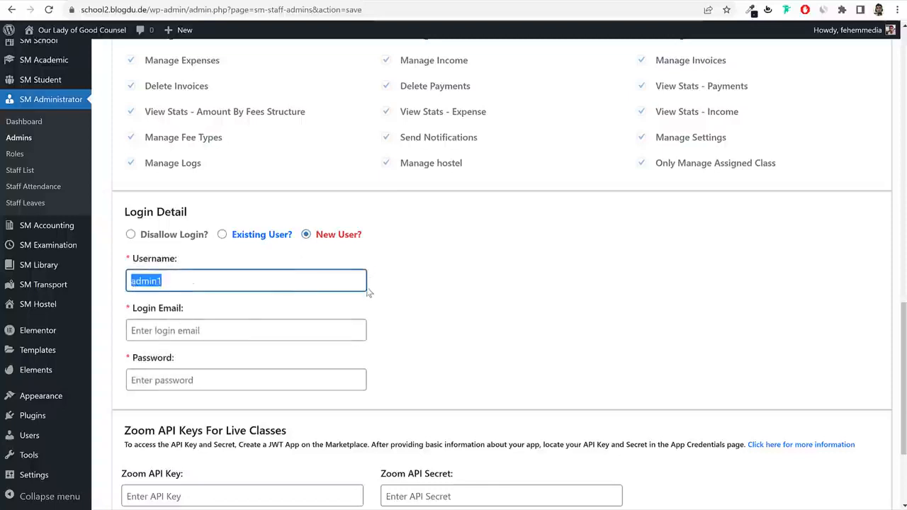
{"action": "left_click", "coordinate": [250, 333]}
{"action": "key", "text": "ctrl+v"}
{"action": "type", "text": "@"}
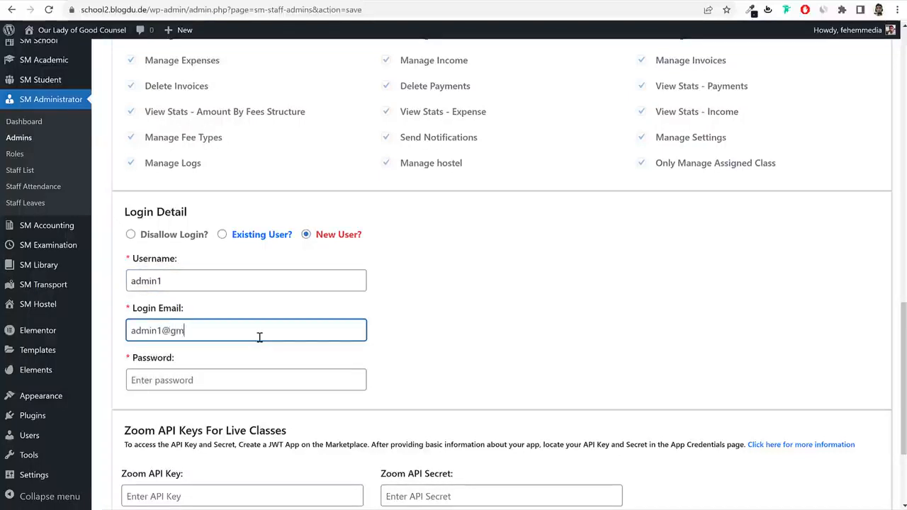
{"action": "key", "text": "Tab"}
{"action": "key", "text": "ctrl+v"}
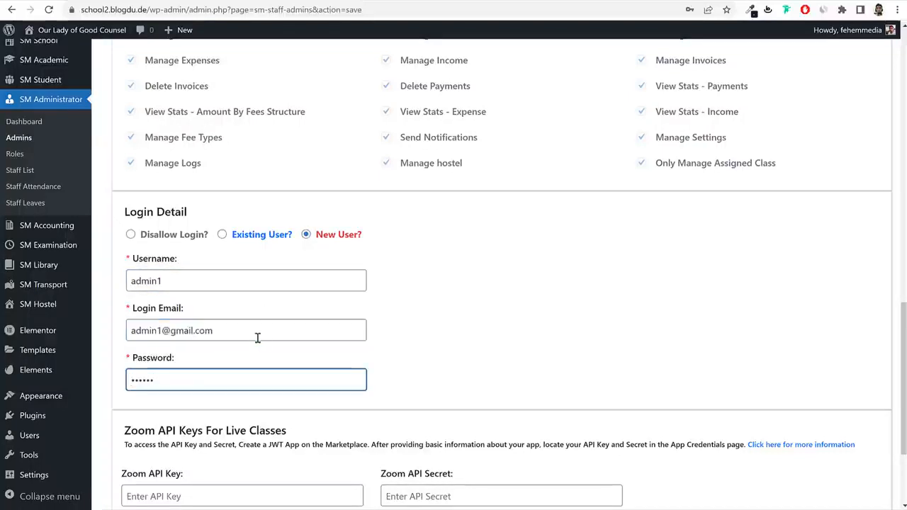
Submit the new admin and view the Admins list.
{"action": "scroll", "coordinate": [423, 363], "scroll_direction": "down", "scroll_amount": 3}
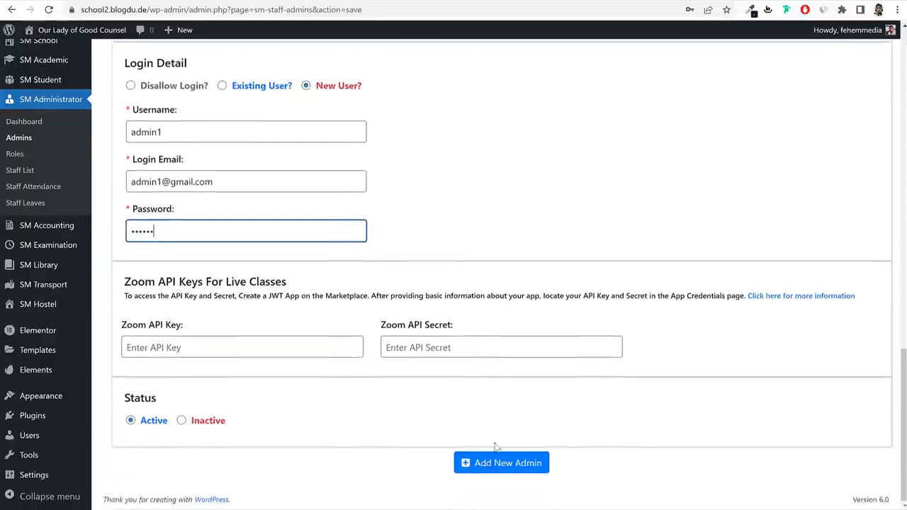
{"action": "left_click", "coordinate": [474, 464]}
{"action": "scroll", "coordinate": [328, 290], "scroll_direction": "up", "scroll_amount": 15}
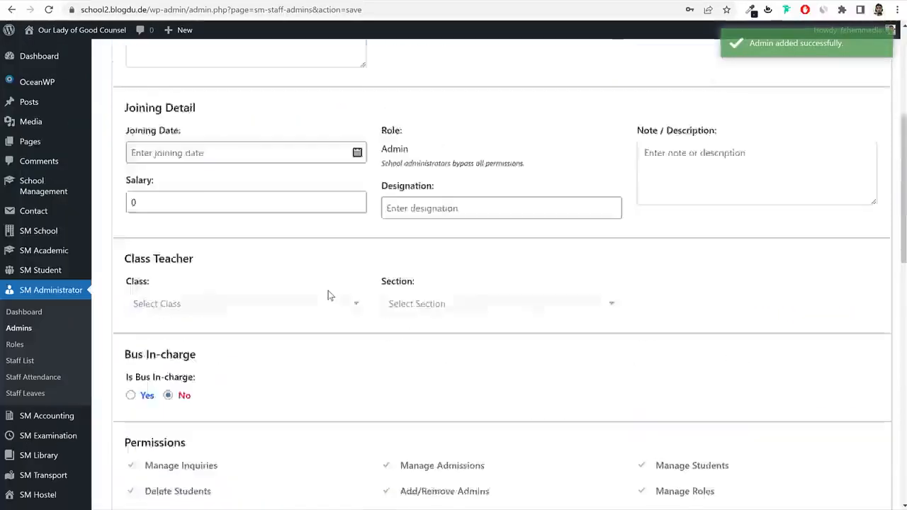
{"action": "left_click", "coordinate": [28, 330]}
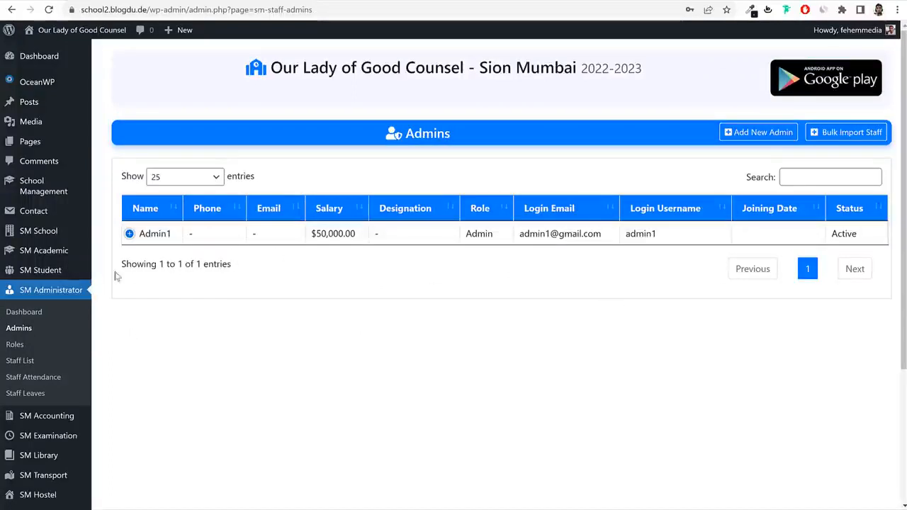
Check the Sion Mumbai school's assigned admin, then confirm its admin count of 1 on Schools.
{"action": "left_click", "coordinate": [40, 192]}
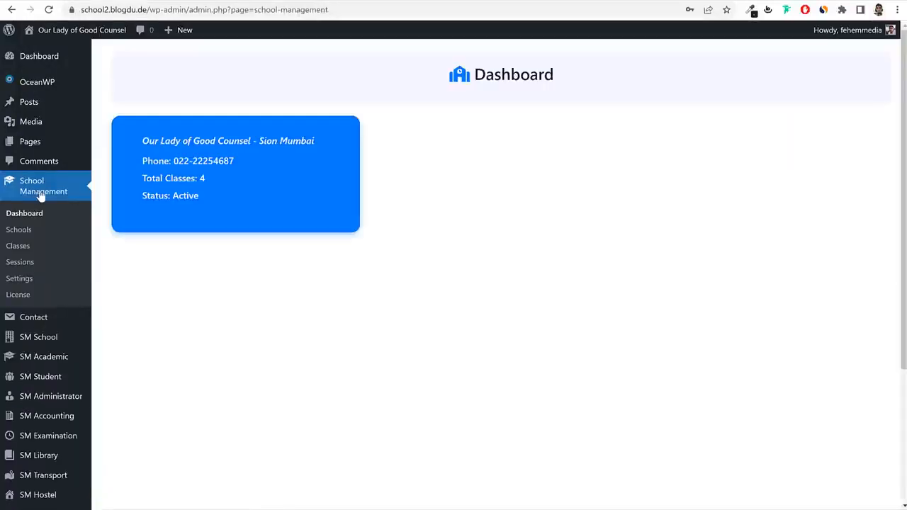
{"action": "left_click", "coordinate": [26, 244]}
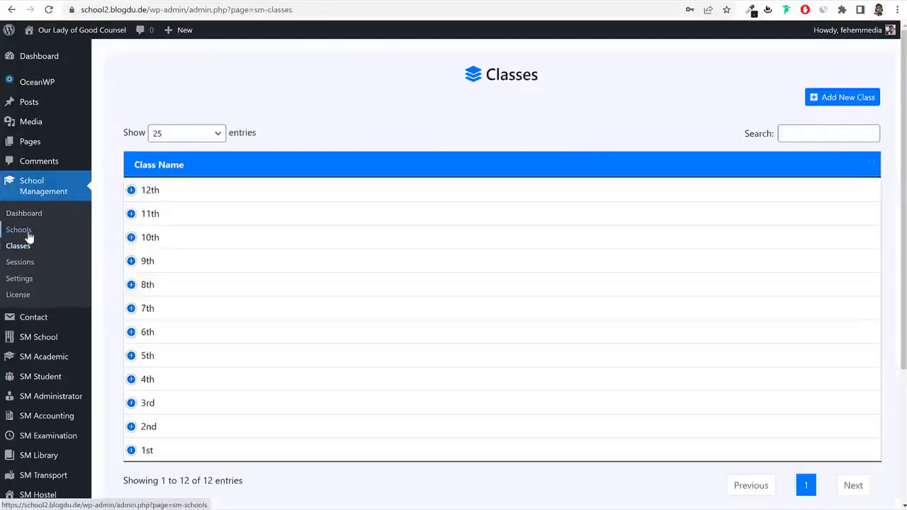
{"action": "left_click", "coordinate": [27, 234]}
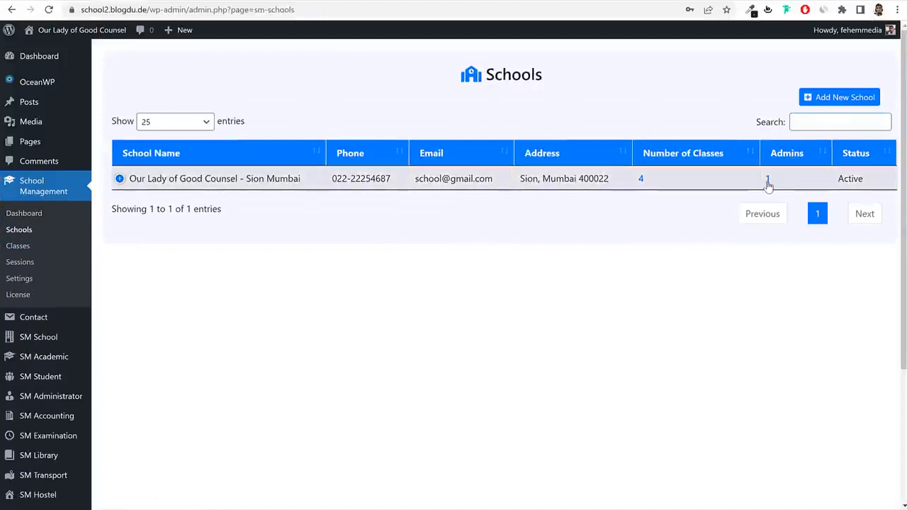
{"action": "left_click", "coordinate": [767, 181]}
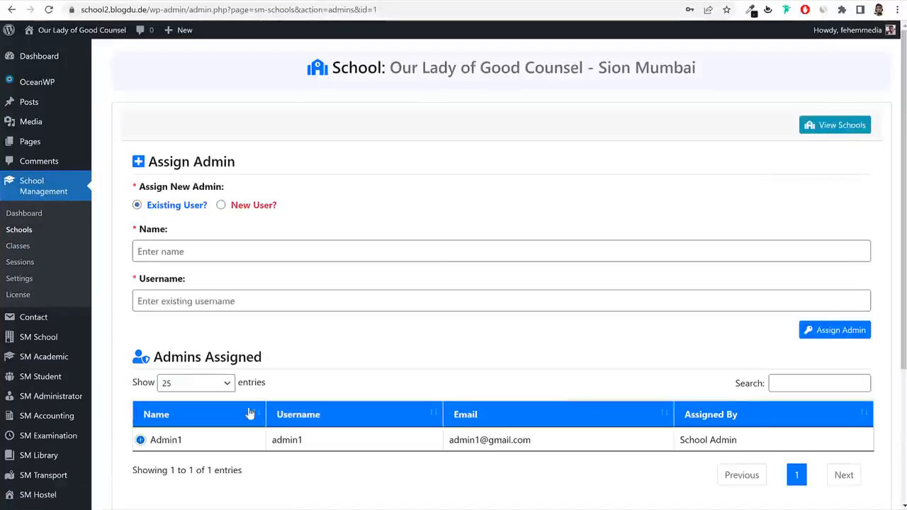
{"action": "left_click_drag", "start_coordinate": [186, 441], "coordinate": [147, 441]}
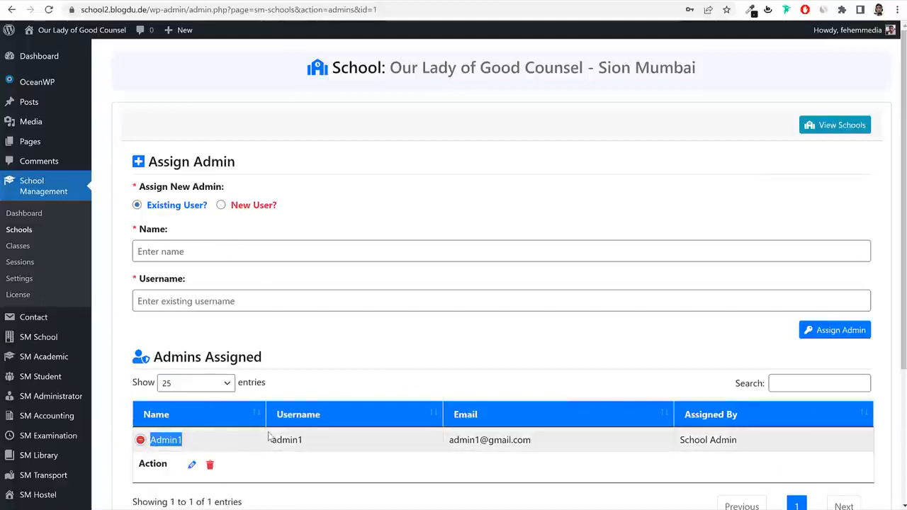
{"action": "left_click", "coordinate": [242, 440]}
{"action": "key", "text": "alt+Left"}
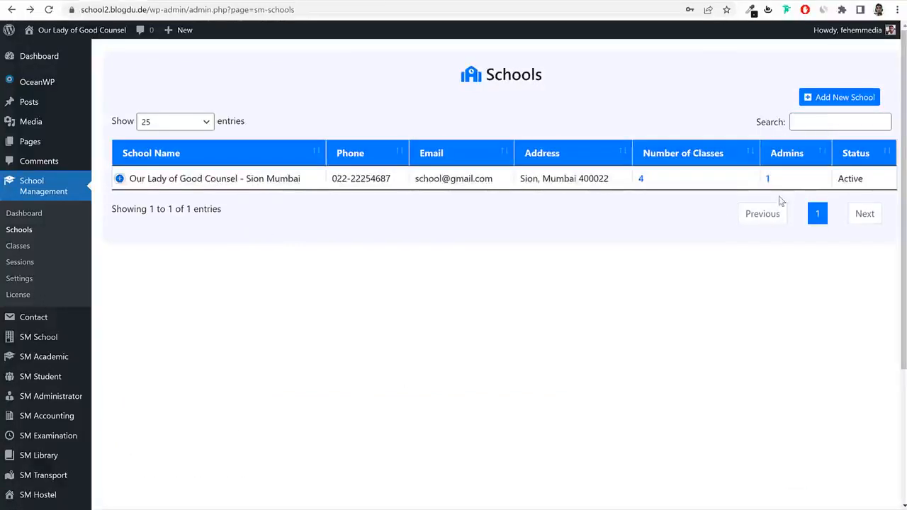
{"action": "left_click_drag", "start_coordinate": [773, 179], "coordinate": [764, 179]}
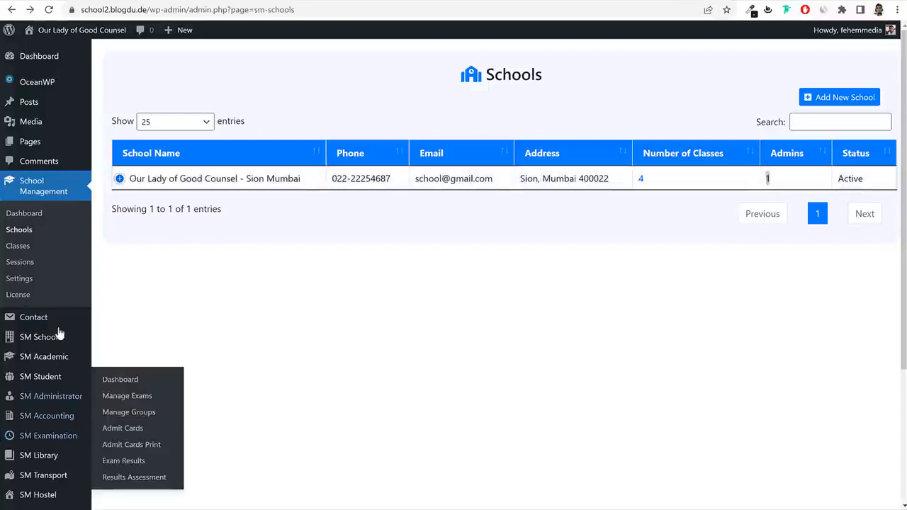
Start a new English subject with code E and type Subjective.
{"action": "mouse_move", "coordinate": [61, 357]}
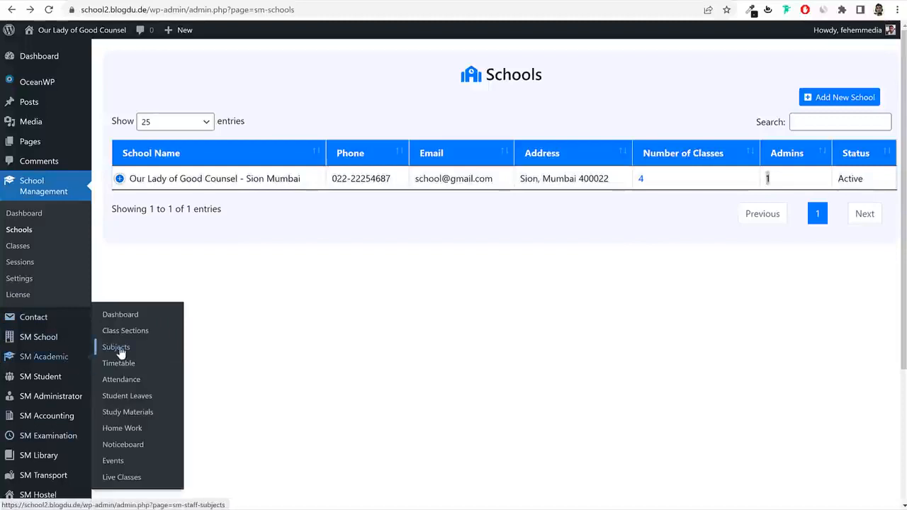
{"action": "left_click", "coordinate": [118, 347]}
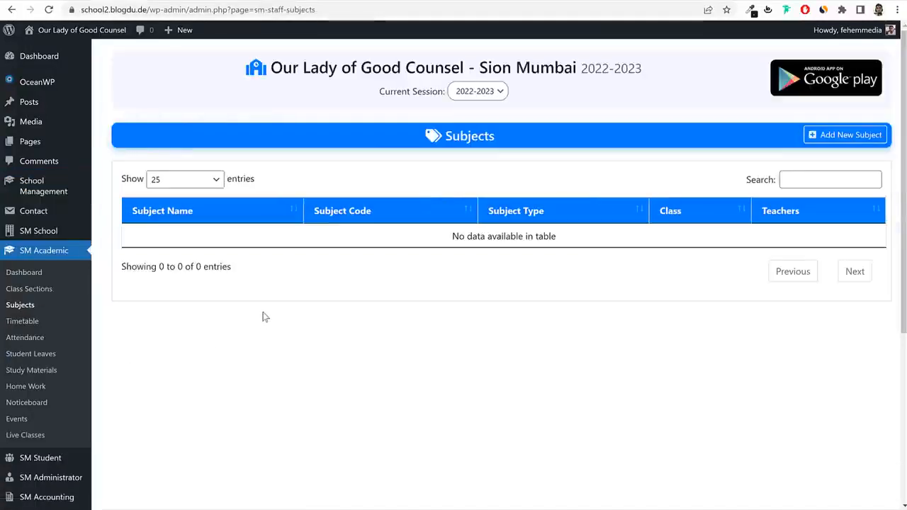
{"action": "left_click", "coordinate": [843, 139]}
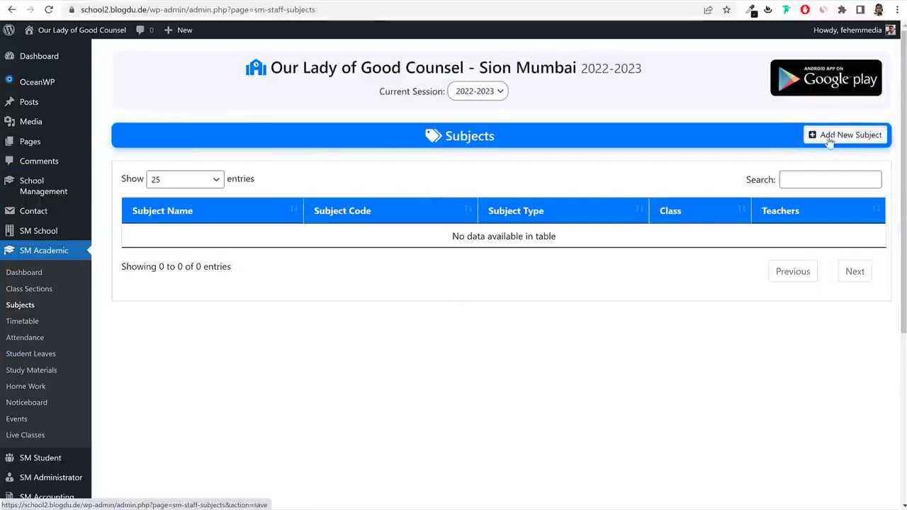
{"action": "left_click", "coordinate": [332, 196]}
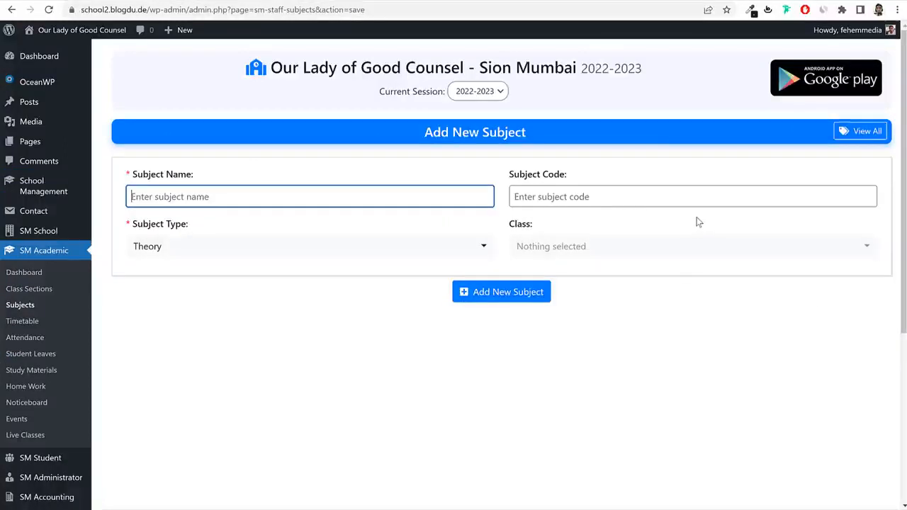
{"action": "type", "text": "English"}
{"action": "key", "text": "Tab"}
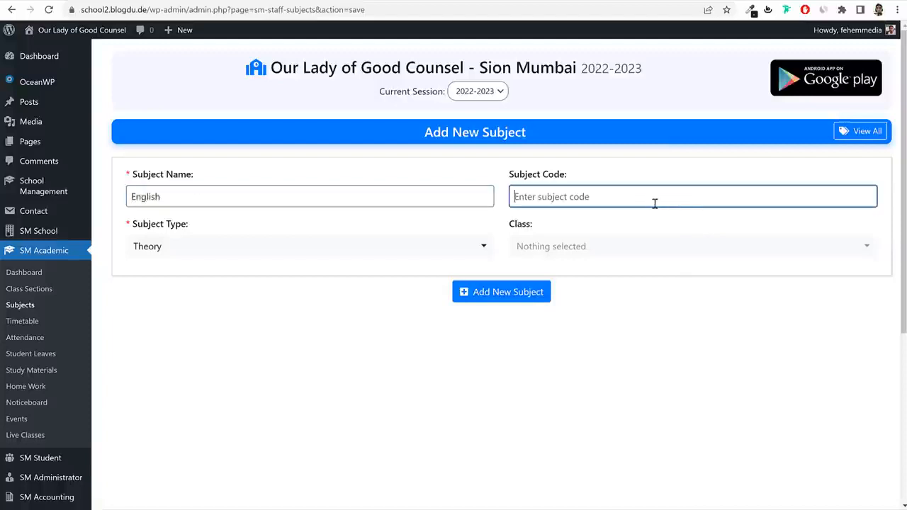
{"action": "type", "text": "Eng"}
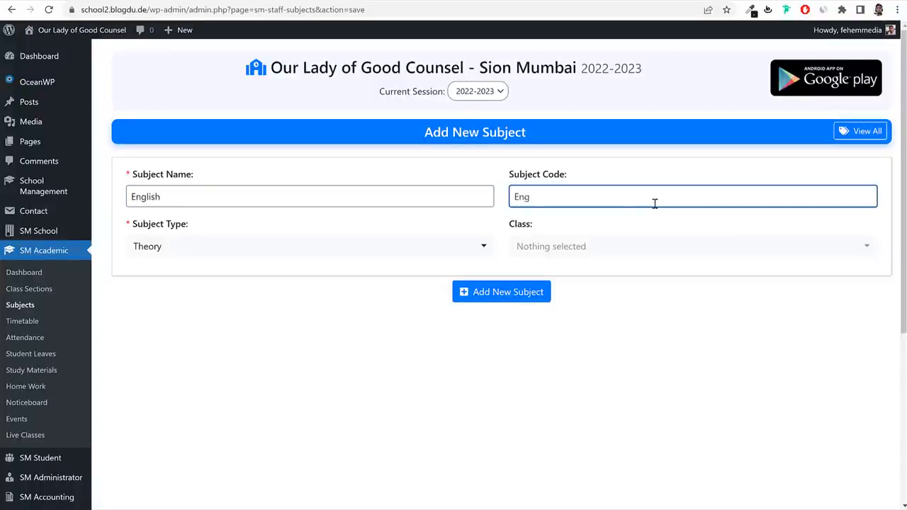
{"action": "left_click", "coordinate": [229, 255]}
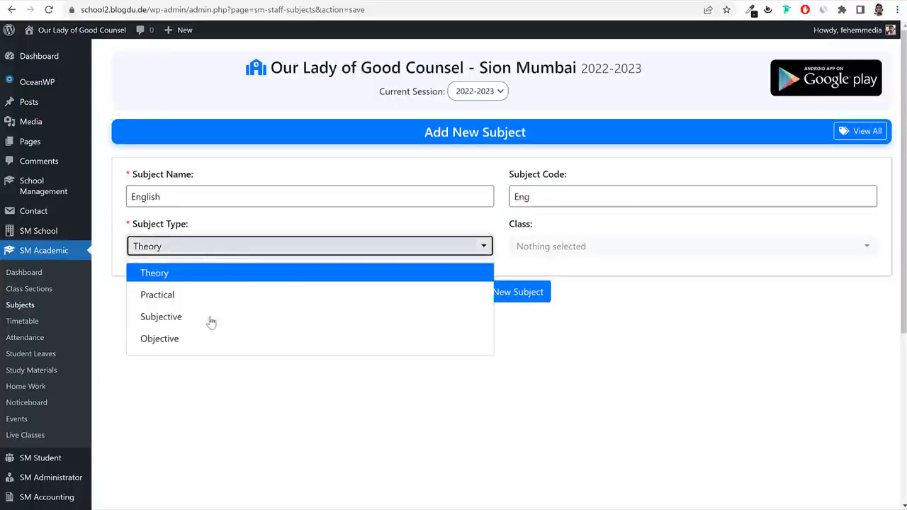
{"action": "left_click", "coordinate": [209, 321]}
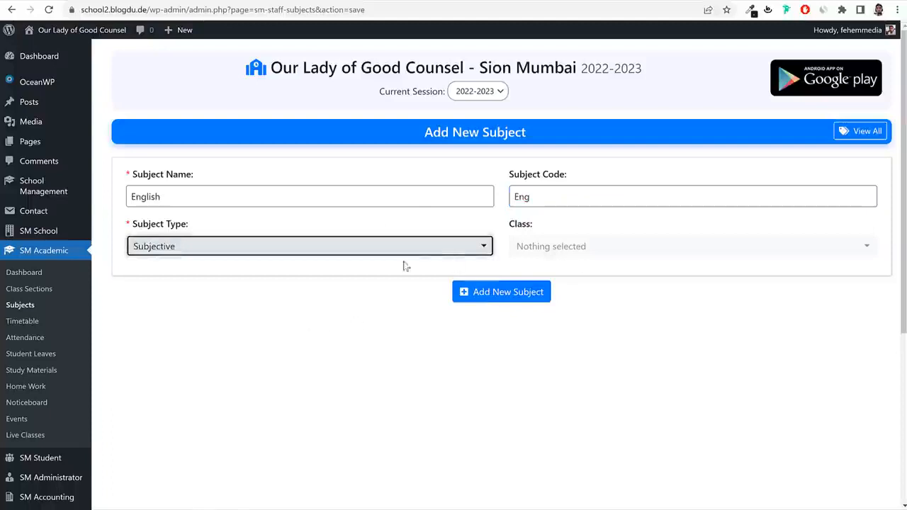
Assign English to classes 1st, 2nd, 3rd and 4th and save it.
{"action": "left_click", "coordinate": [600, 247]}
{"action": "left_click", "coordinate": [609, 320]}
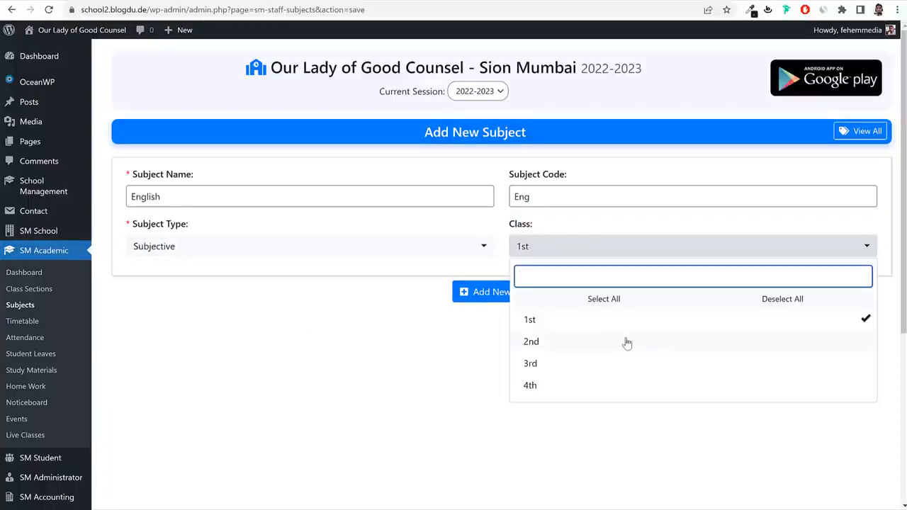
{"action": "left_click", "coordinate": [622, 343]}
{"action": "left_click", "coordinate": [600, 365]}
{"action": "left_click", "coordinate": [585, 388]}
{"action": "left_click", "coordinate": [439, 410]}
{"action": "left_click", "coordinate": [500, 296]}
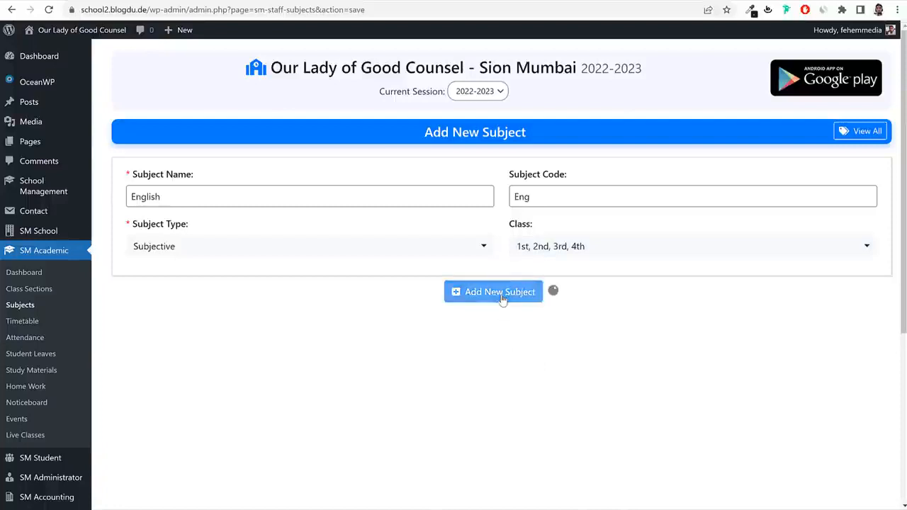
Add Mathematics, code M, as a Practical subject for classes 1st–4th.
{"action": "left_click", "coordinate": [256, 235]}
{"action": "type", "text": "Ma"}
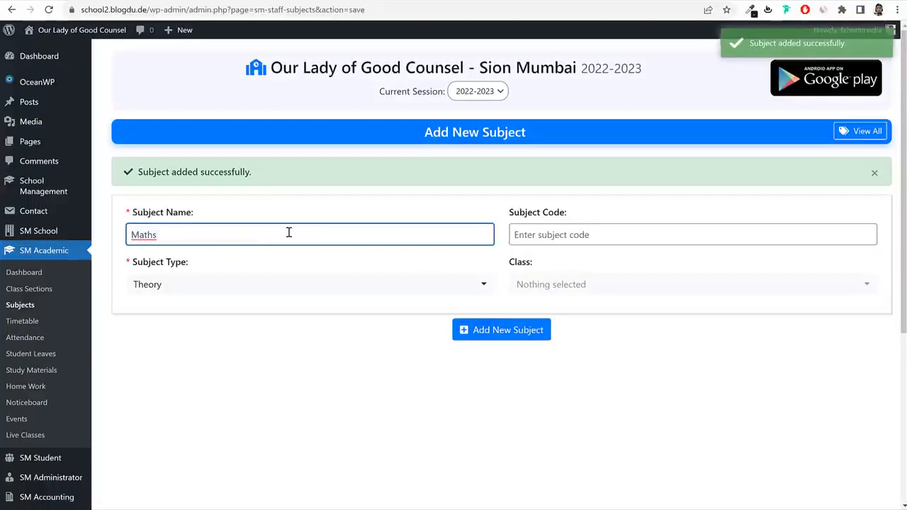
{"action": "type", "text": "thematics"}
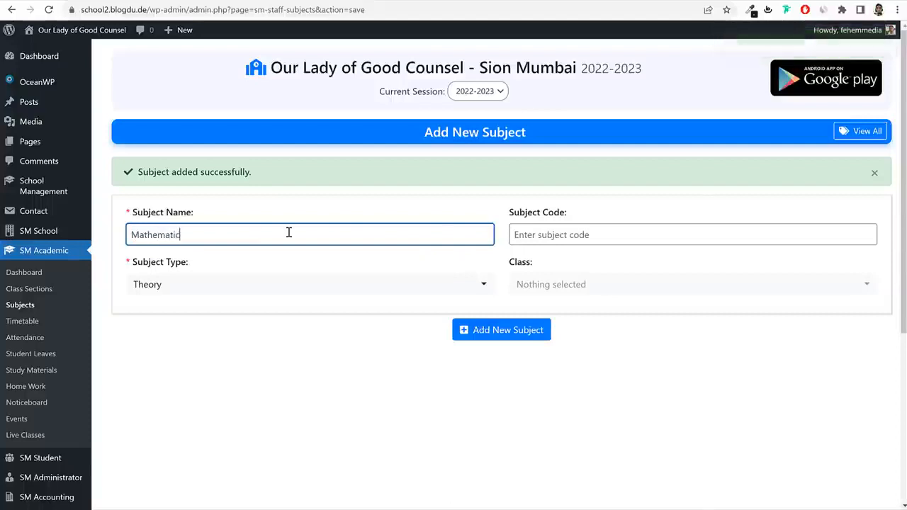
{"action": "key", "text": "Tab"}
{"action": "type", "text": "M"}
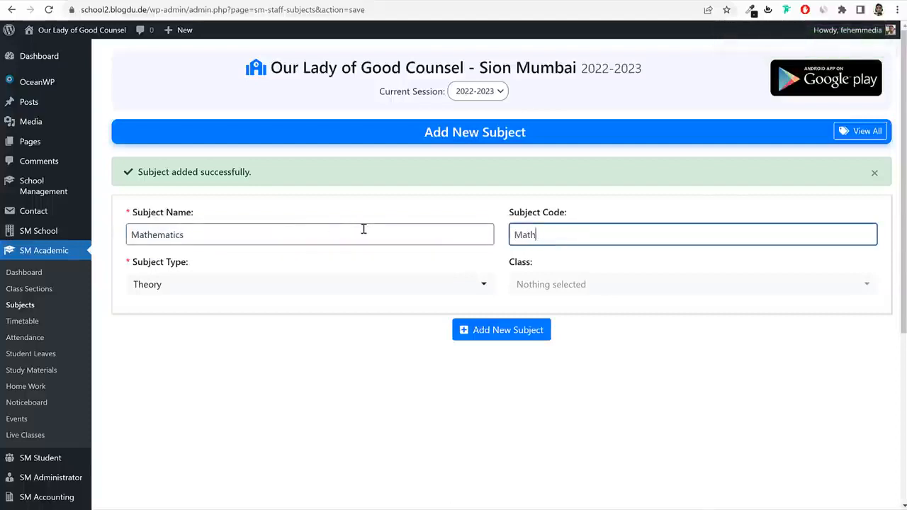
{"action": "left_click", "coordinate": [308, 284]}
{"action": "left_click", "coordinate": [226, 333]}
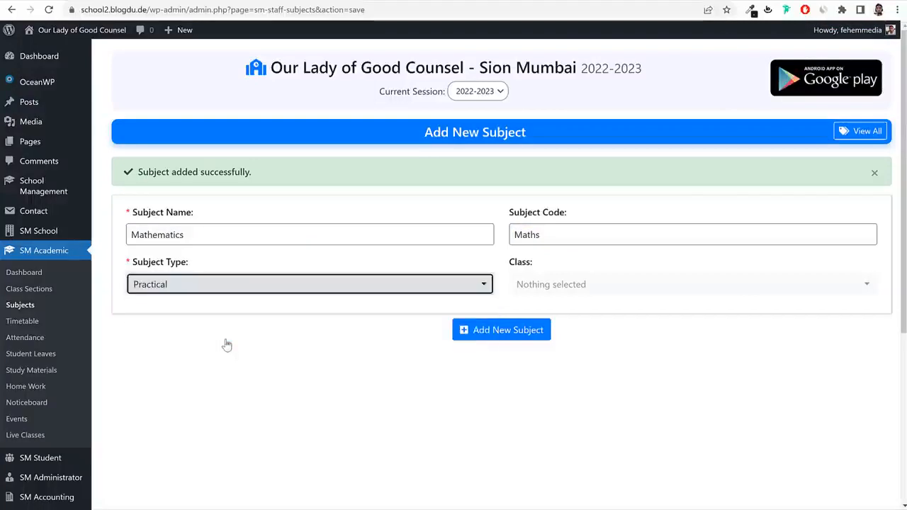
{"action": "left_click", "coordinate": [585, 289]}
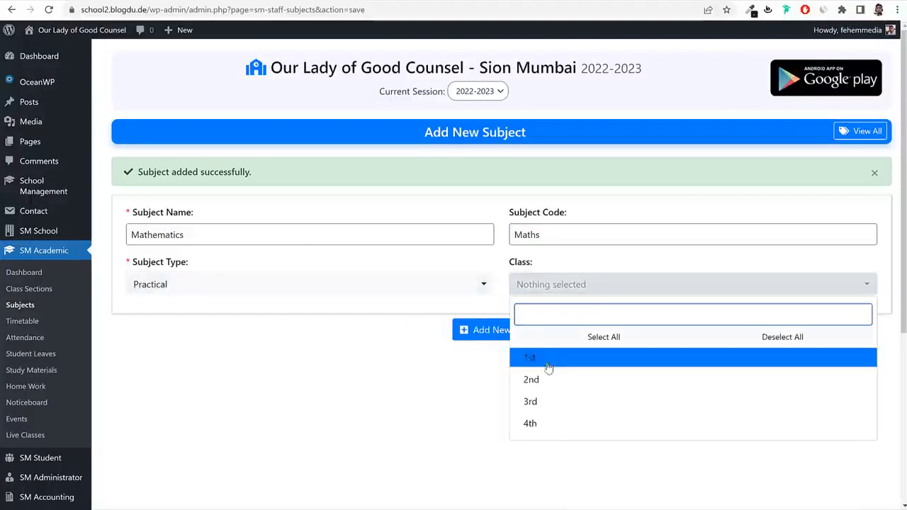
{"action": "left_click", "coordinate": [547, 360]}
{"action": "left_click", "coordinate": [571, 290]}
{"action": "left_click", "coordinate": [561, 379]}
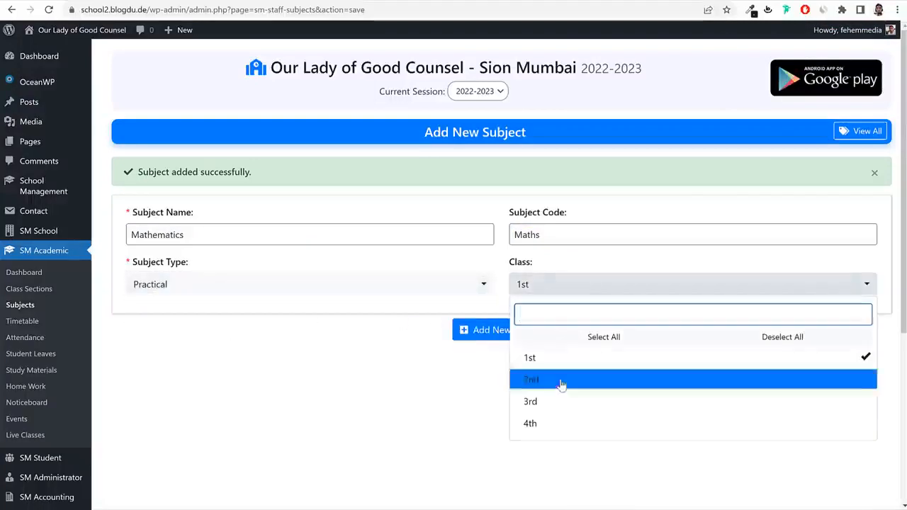
{"action": "left_click", "coordinate": [556, 401]}
{"action": "left_click", "coordinate": [552, 423]}
{"action": "left_click", "coordinate": [490, 329]}
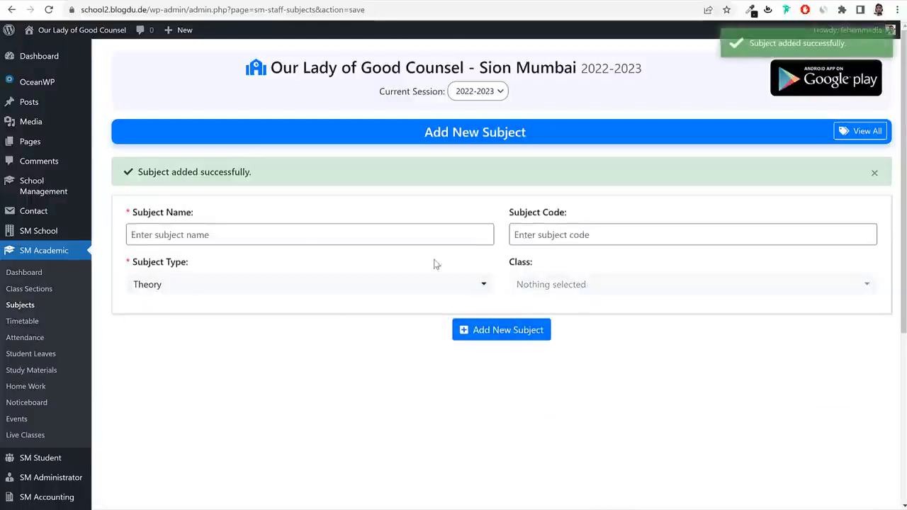
Add Art & Craft, reusing the name as its code, as Practical for classes 1st–4th.
{"action": "left_click", "coordinate": [317, 241]}
{"action": "type", "text": "A"}
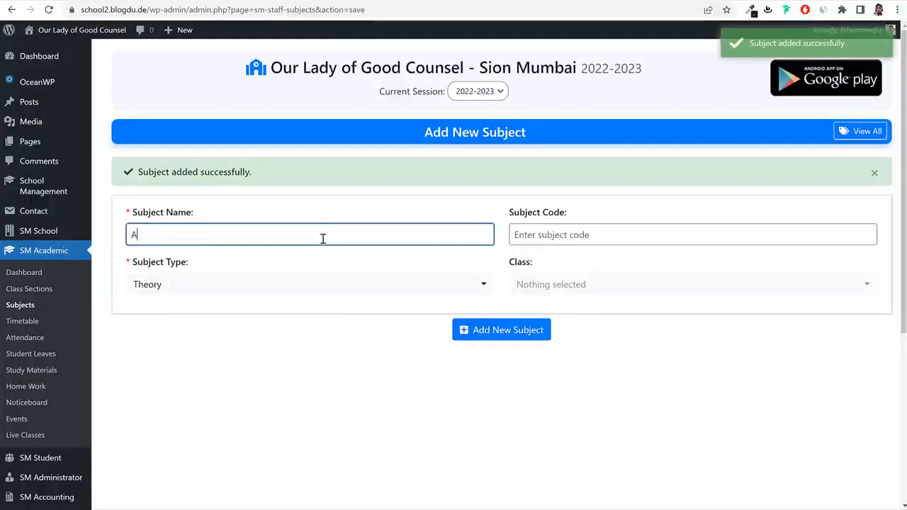
{"action": "type", "text": "rt & Craft"}
{"action": "key", "text": "ctrl+a"}
{"action": "key", "text": "ctrl+c"}
{"action": "left_click", "coordinate": [568, 241]}
{"action": "key", "text": "ctrl+v"}
{"action": "left_click", "coordinate": [489, 287]}
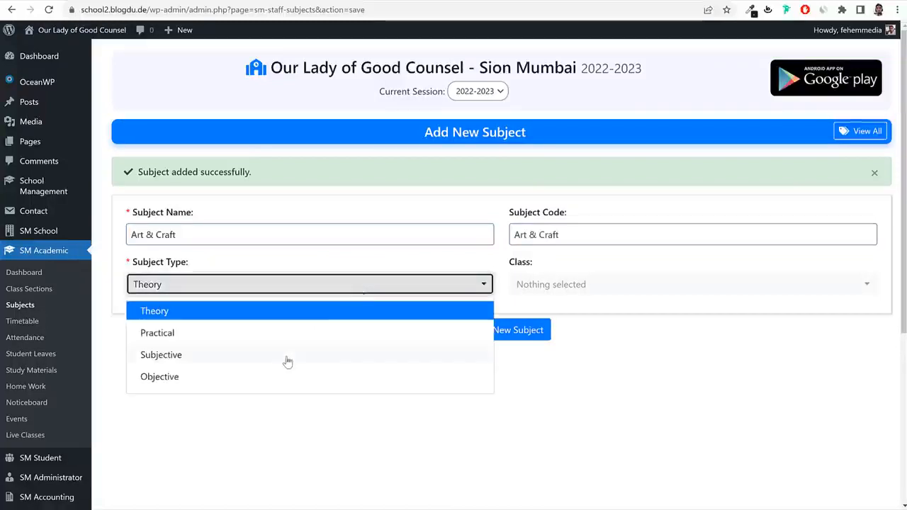
{"action": "left_click", "coordinate": [304, 337]}
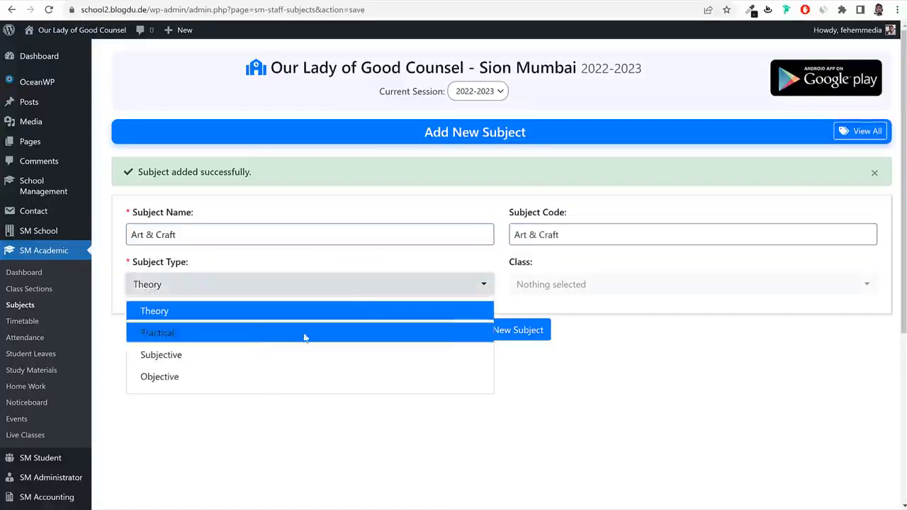
{"action": "left_click", "coordinate": [560, 286]}
{"action": "left_click", "coordinate": [539, 358]}
{"action": "left_click", "coordinate": [544, 380]}
{"action": "left_click", "coordinate": [544, 402]}
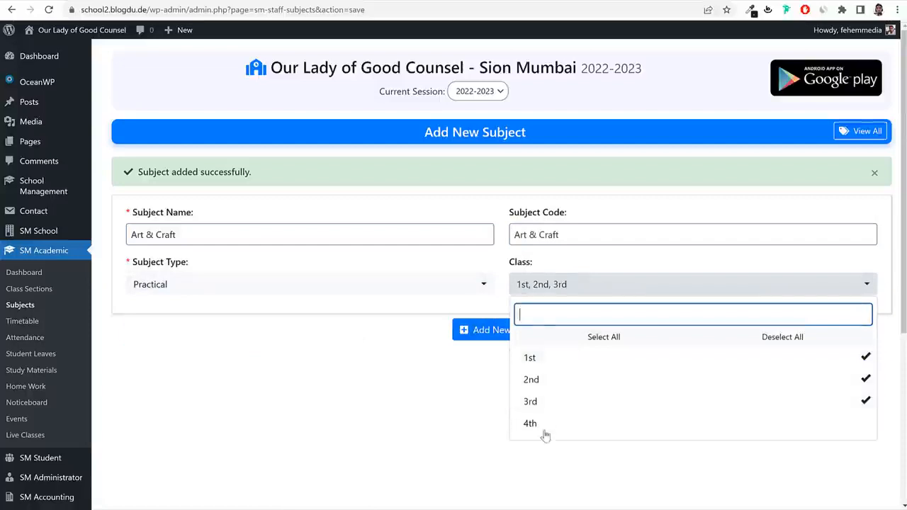
{"action": "left_click", "coordinate": [542, 425]}
{"action": "left_click", "coordinate": [469, 330]}
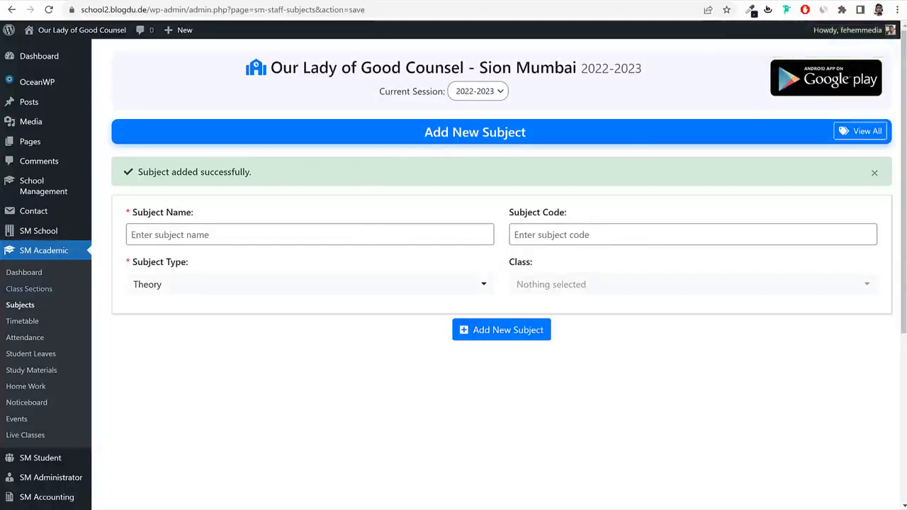
{"action": "left_click", "coordinate": [19, 305]}
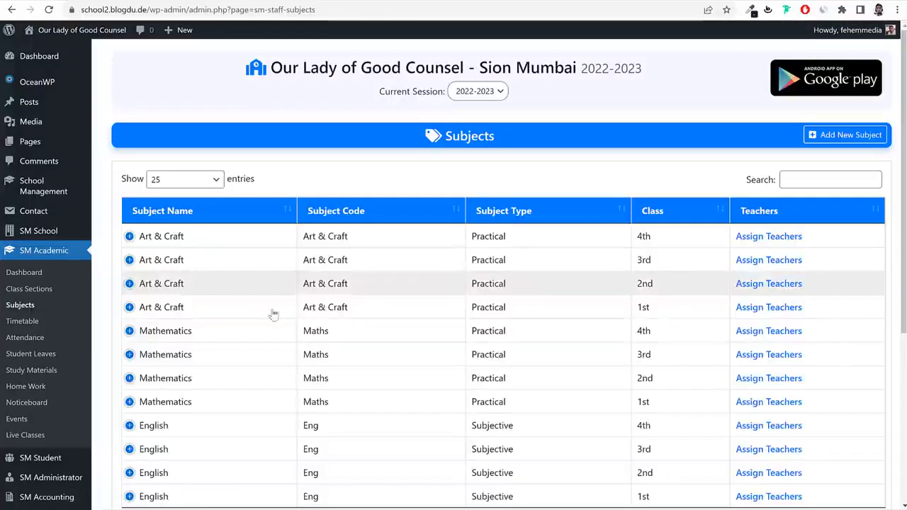
{"action": "scroll", "coordinate": [283, 325], "scroll_direction": "down", "scroll_amount": 3}
{"action": "scroll", "coordinate": [556, 284], "scroll_direction": "up", "scroll_amount": 2}
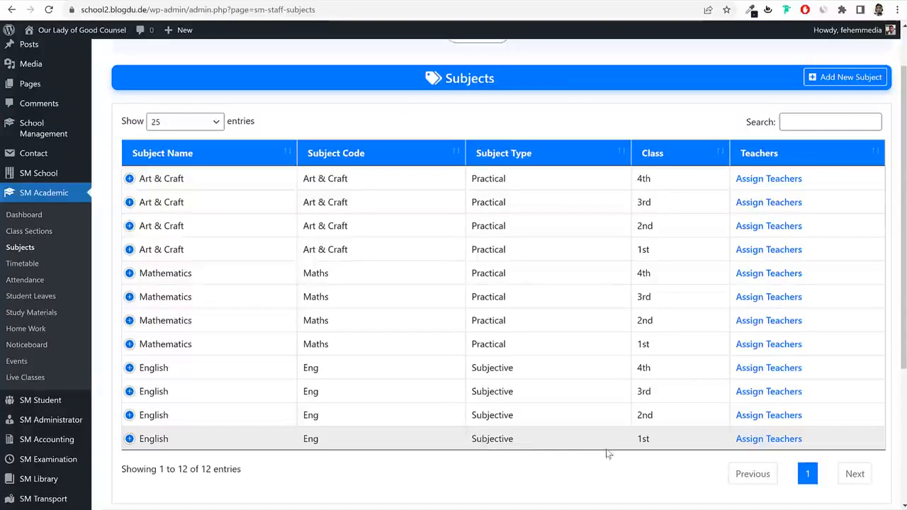
{"action": "left_click_drag", "start_coordinate": [660, 444], "coordinate": [622, 447]}
{"action": "left_click", "coordinate": [788, 443]}
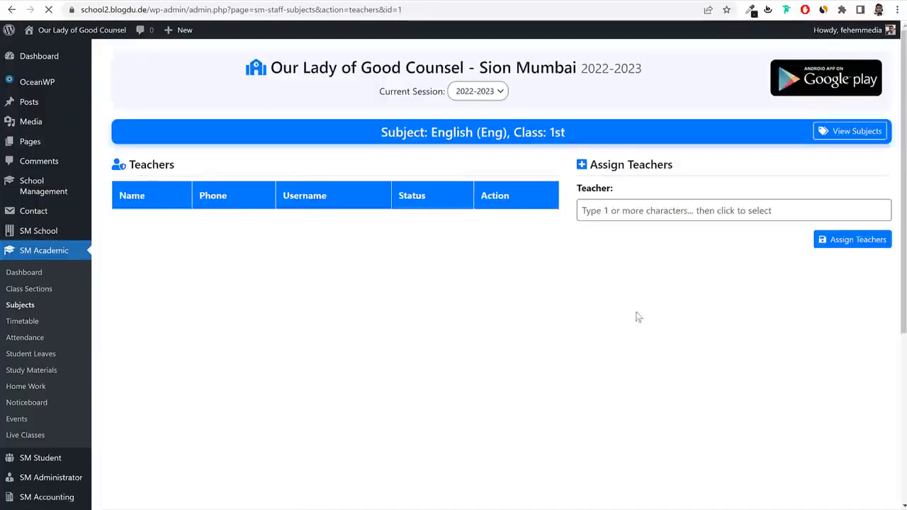
{"action": "left_click", "coordinate": [644, 213]}
{"action": "type", "text": "tea"}
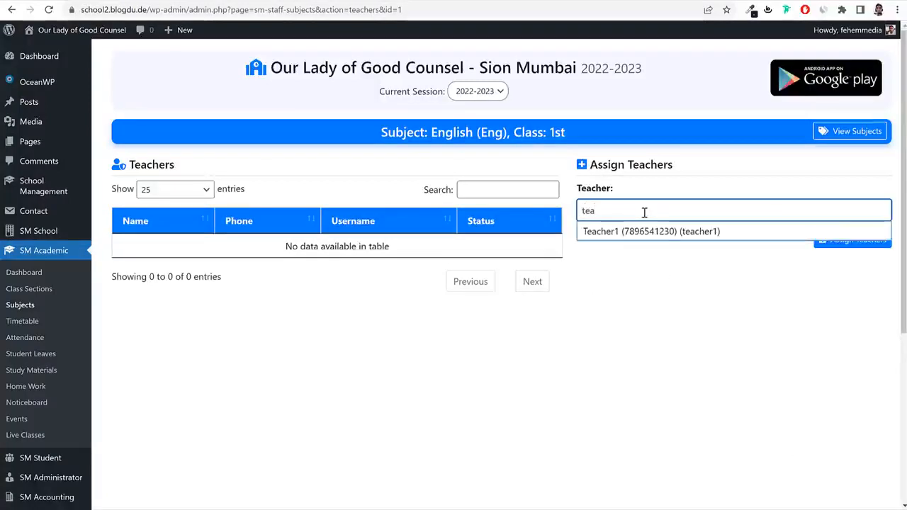
{"action": "left_click", "coordinate": [666, 233]}
{"action": "left_click", "coordinate": [859, 256]}
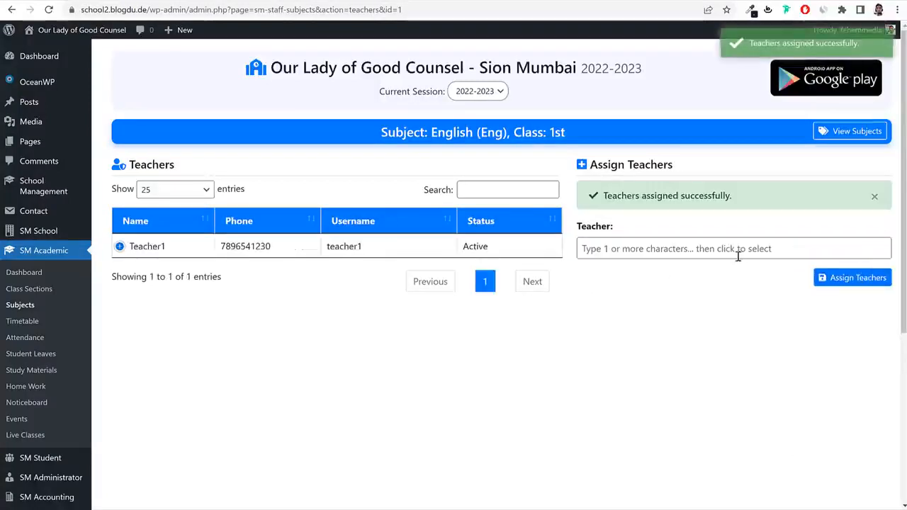
{"action": "left_click", "coordinate": [20, 305]}
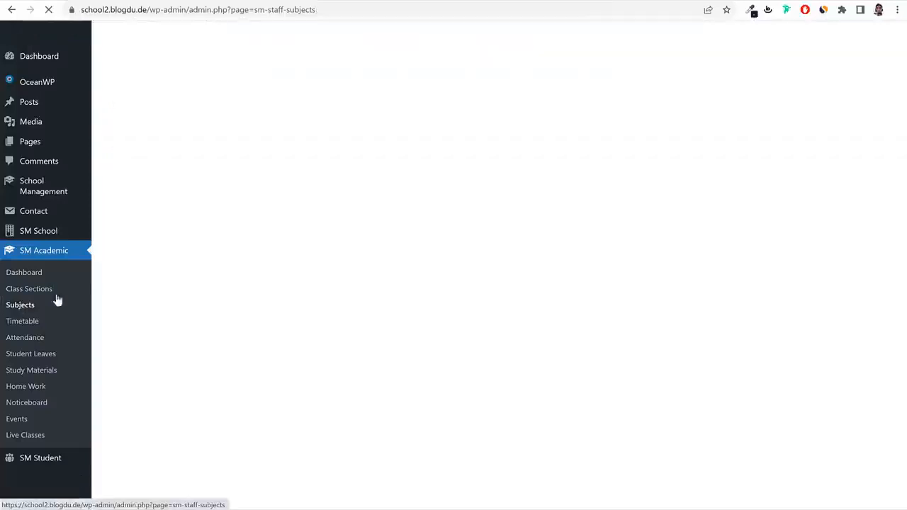
{"action": "scroll", "coordinate": [868, 383], "scroll_direction": "down", "scroll_amount": 3}
{"action": "scroll", "coordinate": [817, 300], "scroll_direction": "up", "scroll_amount": 3}
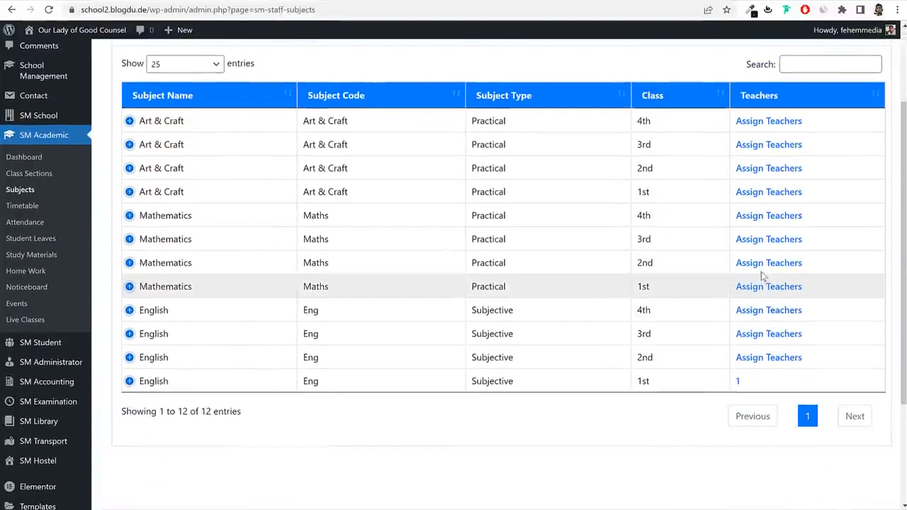
{"action": "left_click", "coordinate": [767, 358]}
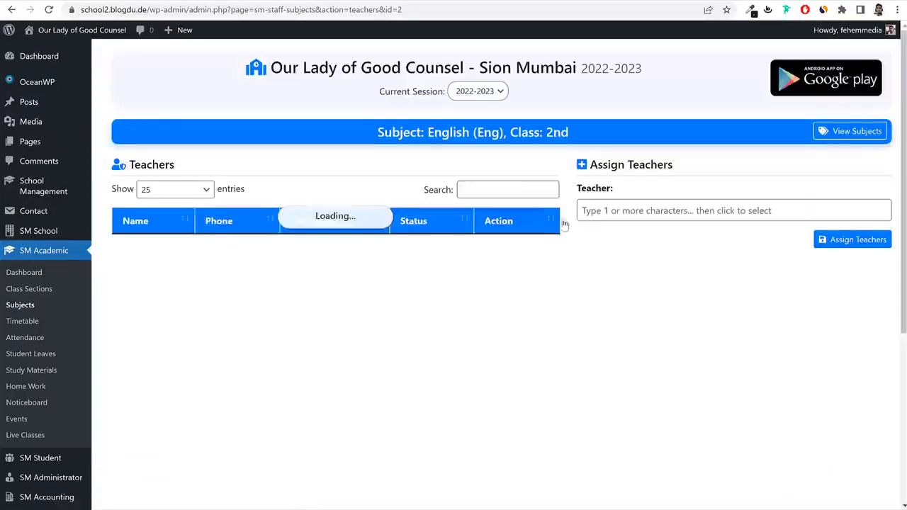
{"action": "left_click", "coordinate": [660, 213]}
{"action": "type", "text": "teac"}
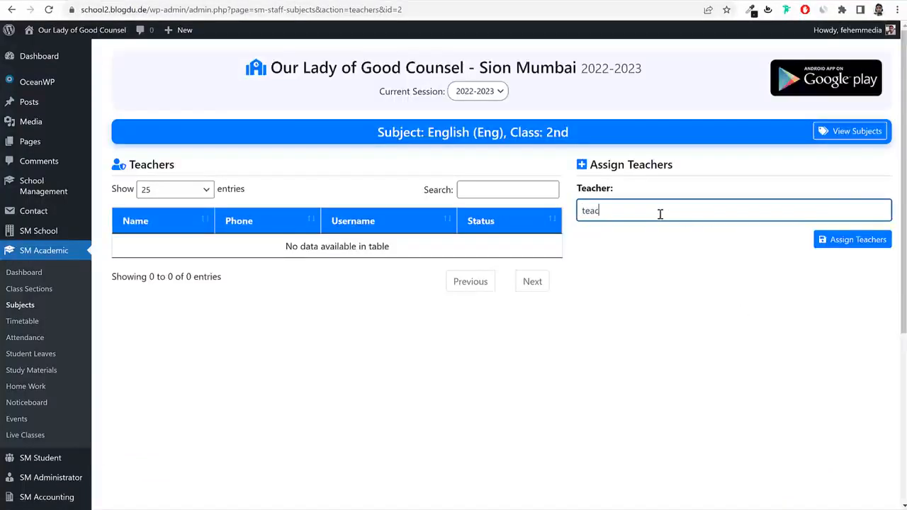
{"action": "left_click", "coordinate": [664, 232]}
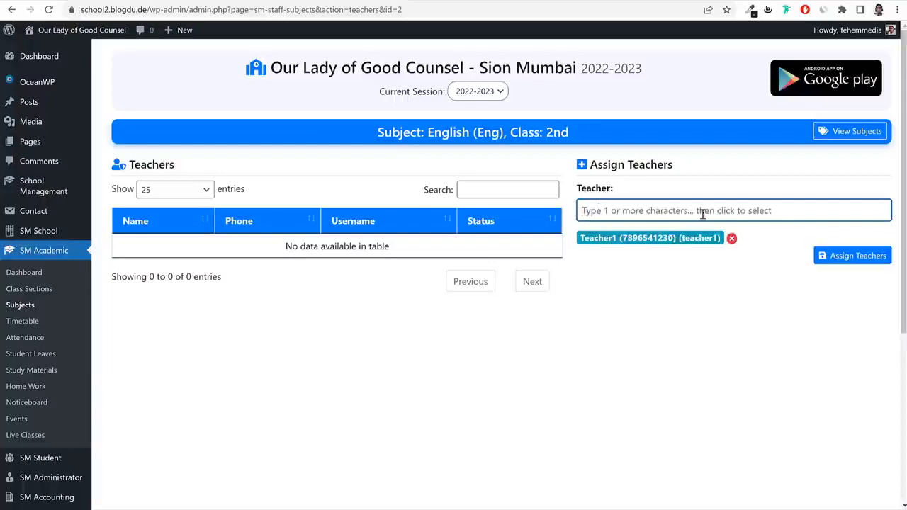
{"action": "left_click", "coordinate": [858, 258]}
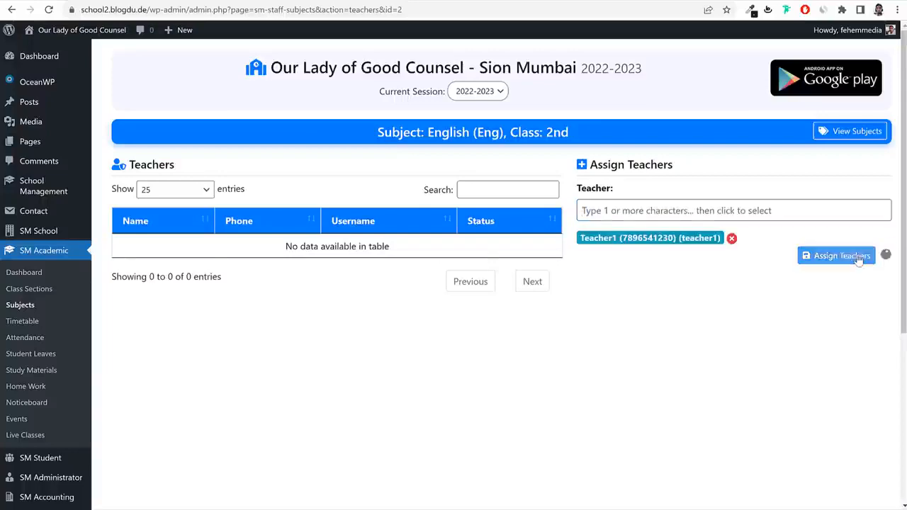
{"action": "left_click", "coordinate": [26, 306]}
{"action": "scroll", "coordinate": [719, 441], "scroll_direction": "down", "scroll_amount": 2}
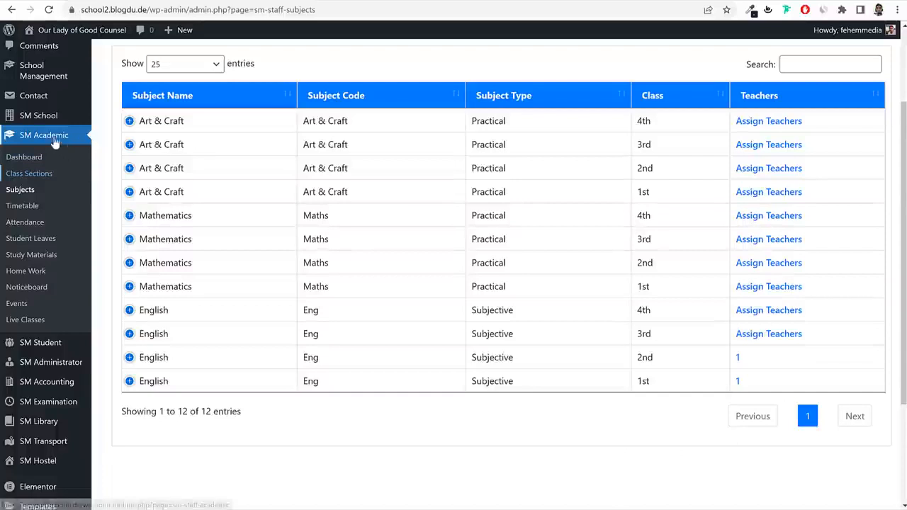
Begin a new class routine for class 1st, section A, with subject Art & Craft.
{"action": "left_click", "coordinate": [20, 207]}
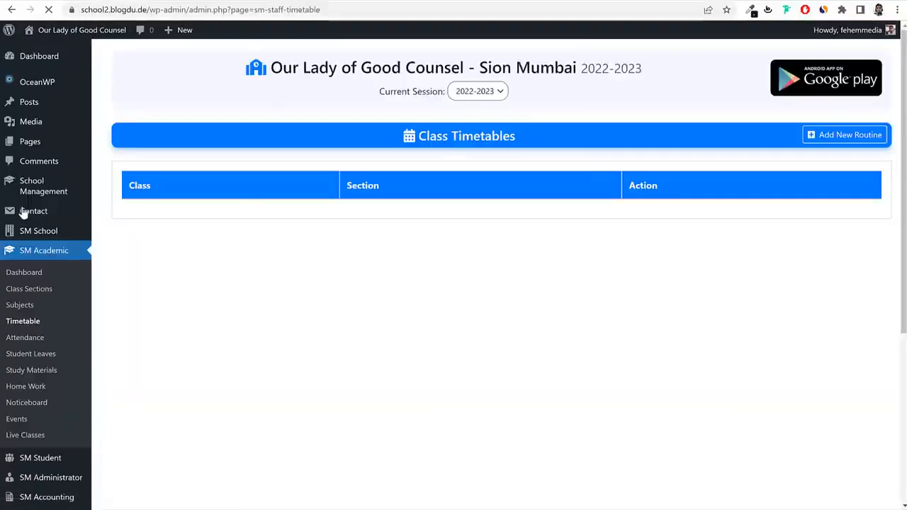
{"action": "left_click", "coordinate": [834, 140]}
{"action": "left_click", "coordinate": [201, 196]}
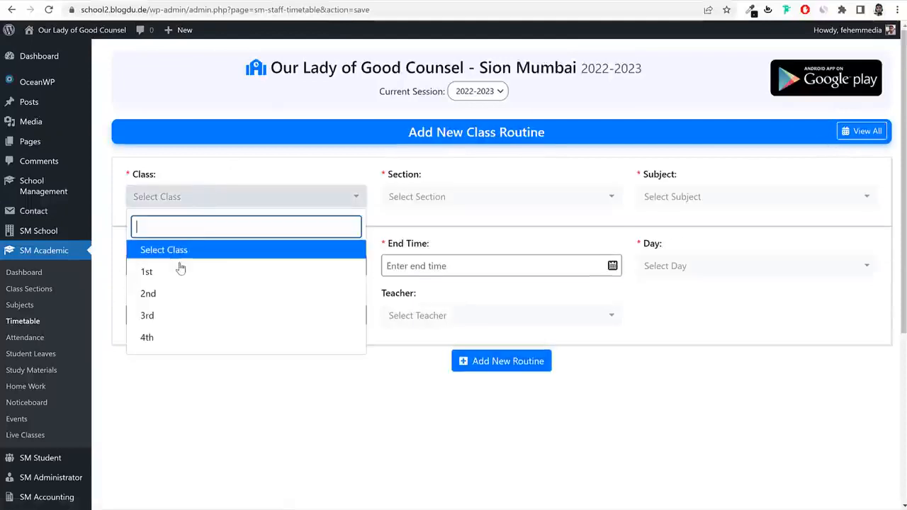
{"action": "left_click", "coordinate": [179, 274]}
{"action": "left_click", "coordinate": [463, 202]}
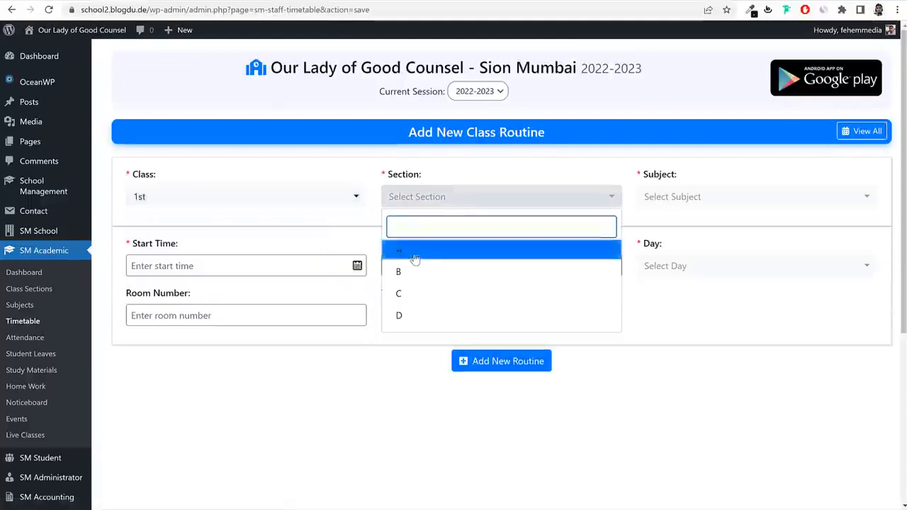
{"action": "left_click", "coordinate": [415, 258]}
{"action": "left_click", "coordinate": [718, 202]}
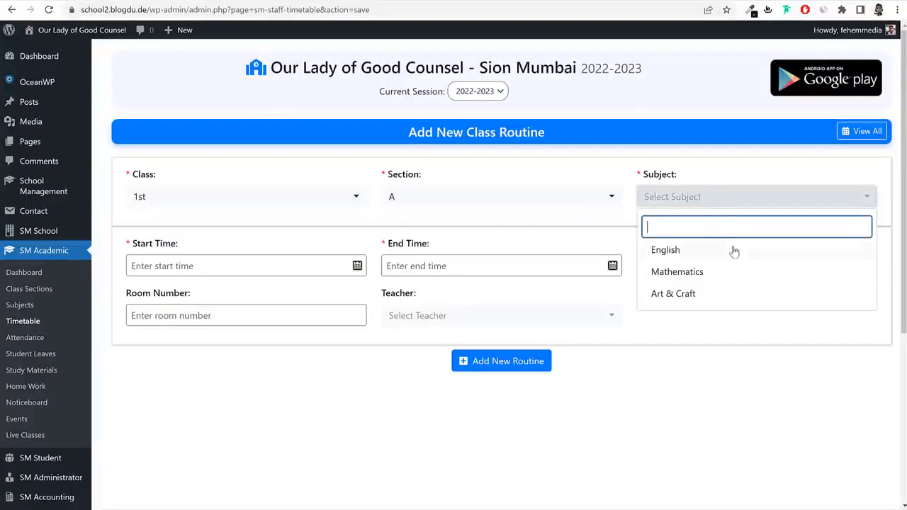
{"action": "left_click", "coordinate": [708, 295]}
Enter the lesson start time and an end time of 08:30 am.
{"action": "left_click", "coordinate": [284, 266]}
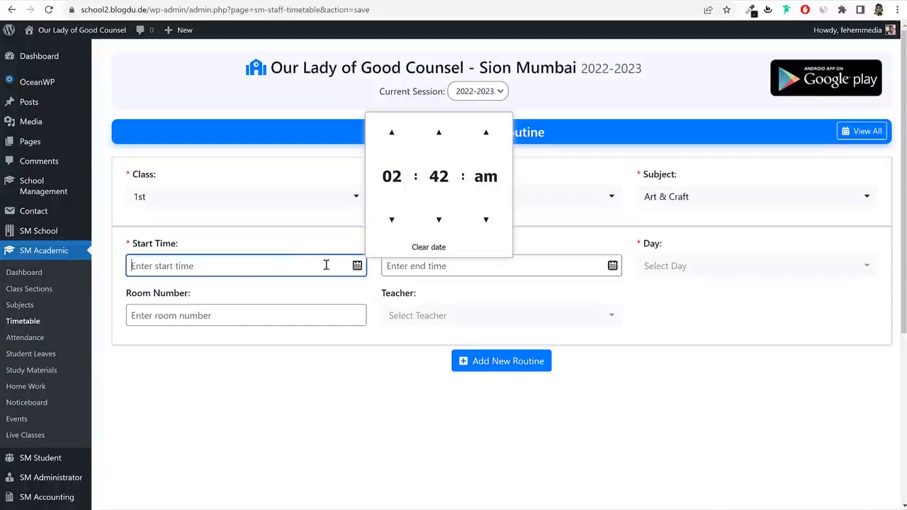
{"action": "left_click", "coordinate": [391, 132]}
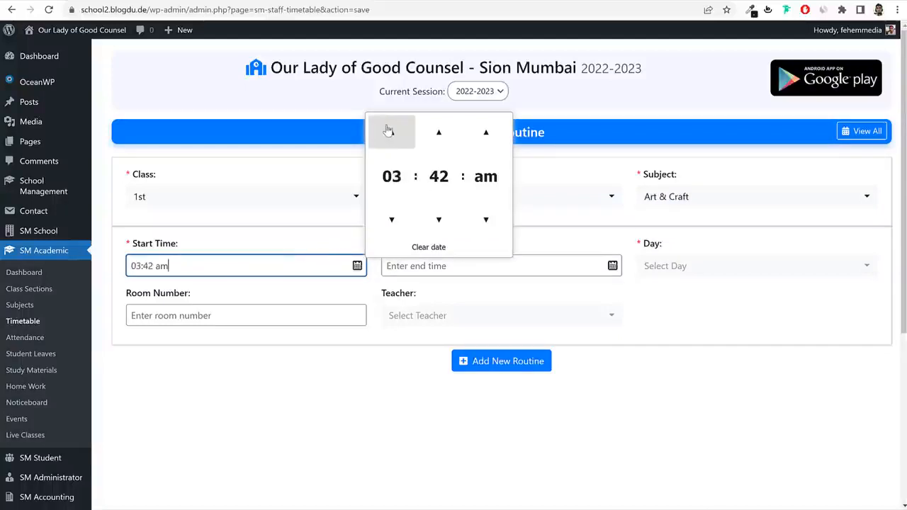
{"action": "left_click", "coordinate": [388, 131]}
{"action": "left_click", "coordinate": [389, 131]}
{"action": "left_click_drag", "start_coordinate": [169, 266], "coordinate": [113, 264]}
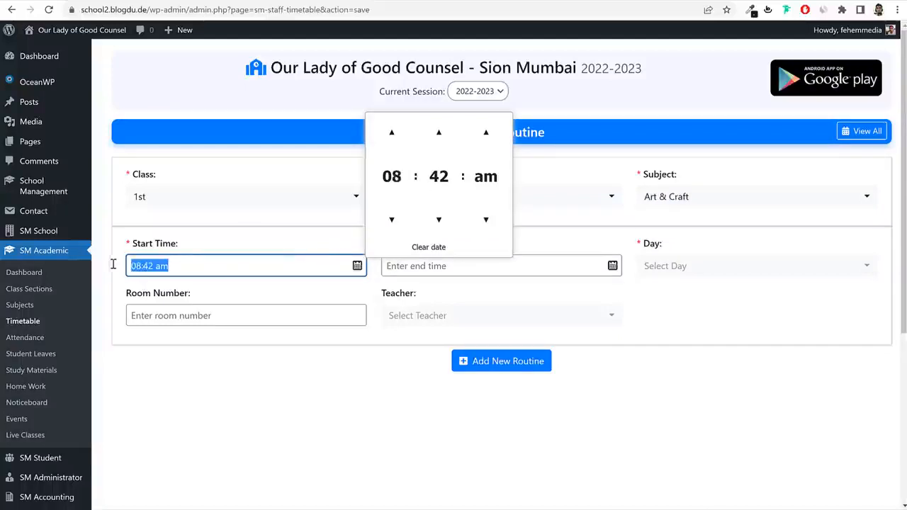
{"action": "left_click", "coordinate": [179, 264]}
{"action": "left_click_drag", "start_coordinate": [180, 264], "coordinate": [129, 265]}
{"action": "left_click", "coordinate": [135, 265]}
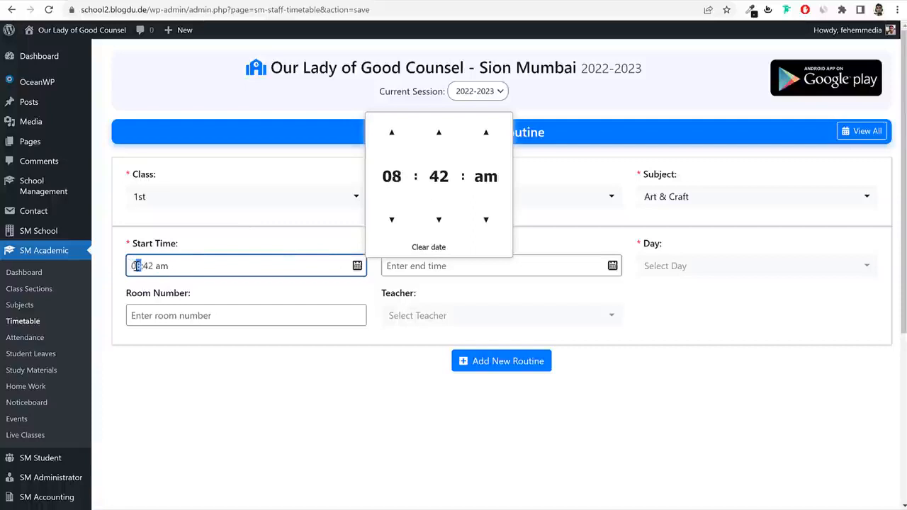
{"action": "type", "text": "9"}
{"action": "double_click", "coordinate": [144, 266]}
{"action": "type", "text": "30"}
{"action": "left_click", "coordinate": [421, 273]}
{"action": "type", "text": "0"}
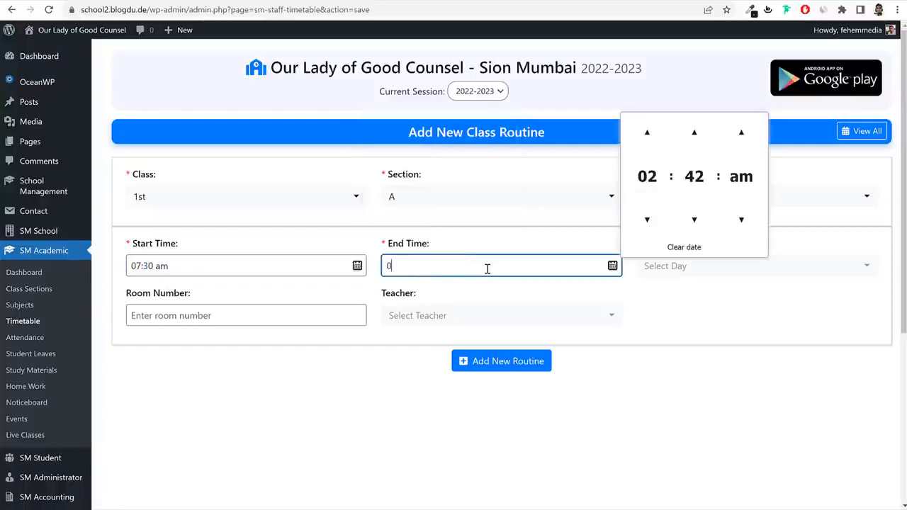
{"action": "type", "text": "8:30 am"}
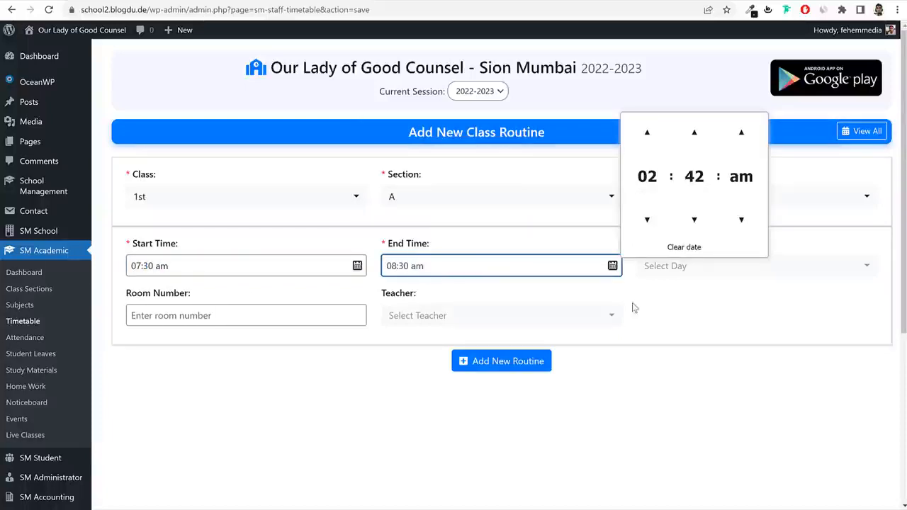
Schedule the lesson on Monday in room 5 and clear the unmatched teacher search.
{"action": "left_click", "coordinate": [678, 275]}
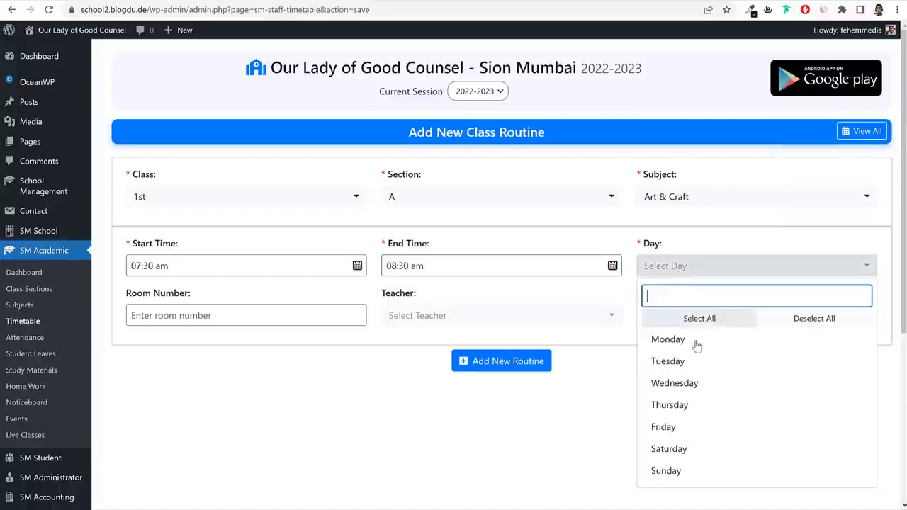
{"action": "left_click", "coordinate": [696, 341]}
{"action": "left_click", "coordinate": [286, 320]}
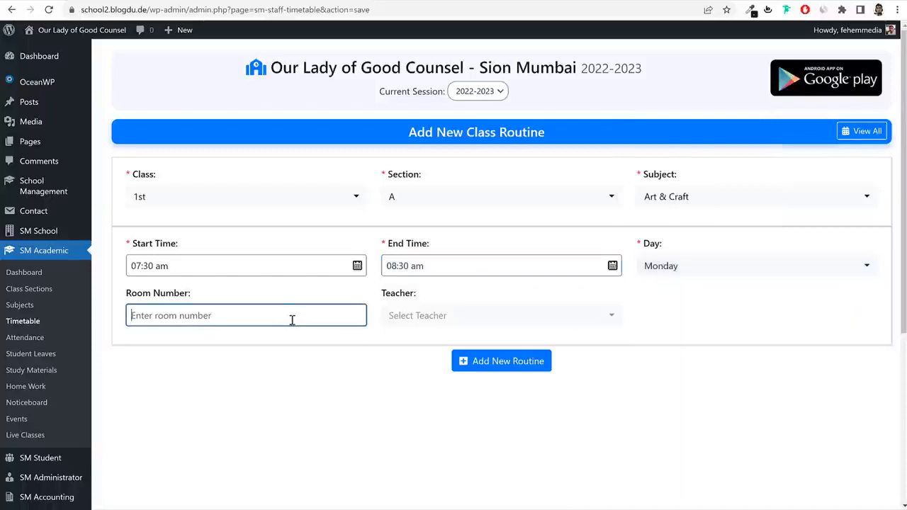
{"action": "type", "text": "5"}
{"action": "left_click", "coordinate": [467, 315]}
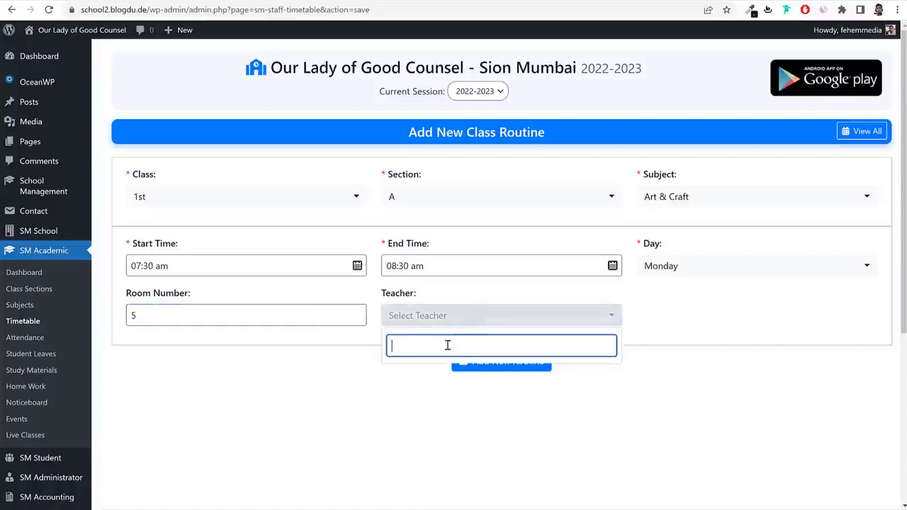
{"action": "type", "text": "teac"}
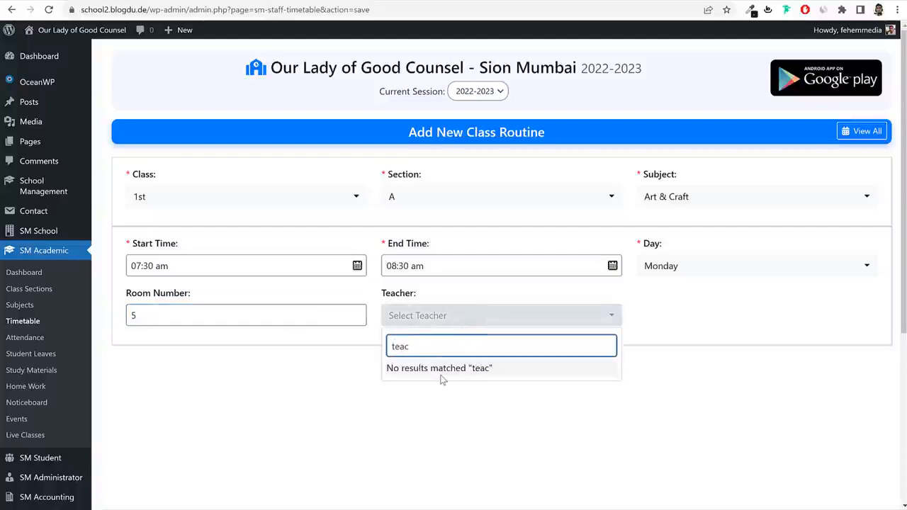
{"action": "key", "text": "ctrl+a"}
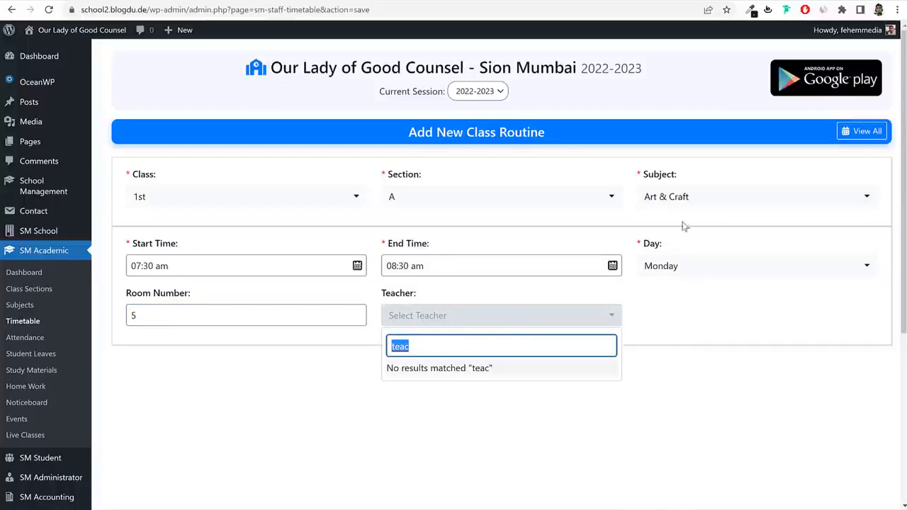
{"action": "key", "text": "BackSpace"}
Switch the subject to English, assign the only listed teacher, and save the routine.
{"action": "left_click", "coordinate": [694, 197]}
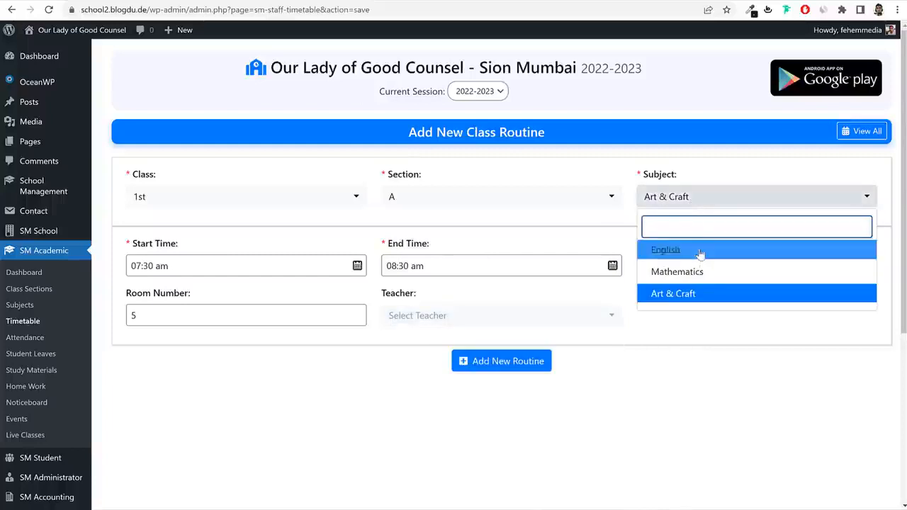
{"action": "left_click", "coordinate": [700, 251]}
{"action": "left_click", "coordinate": [500, 316]}
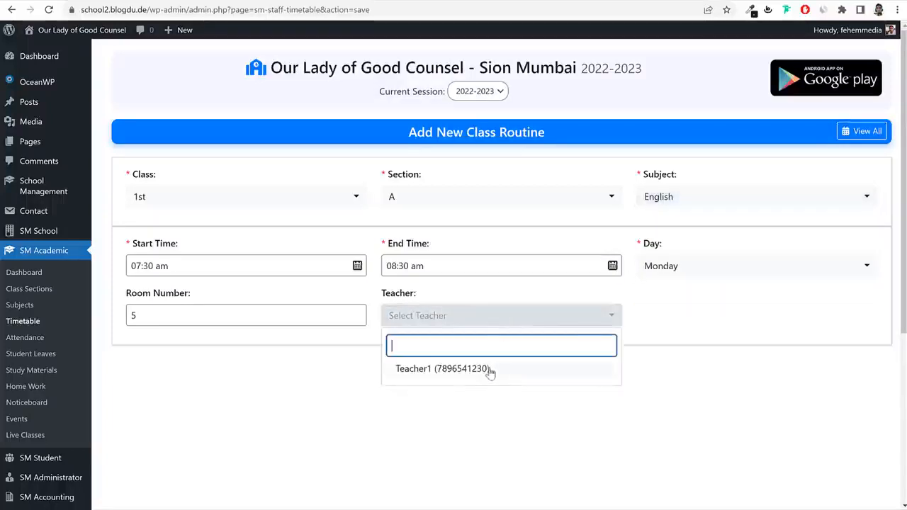
{"action": "left_click", "coordinate": [440, 369]}
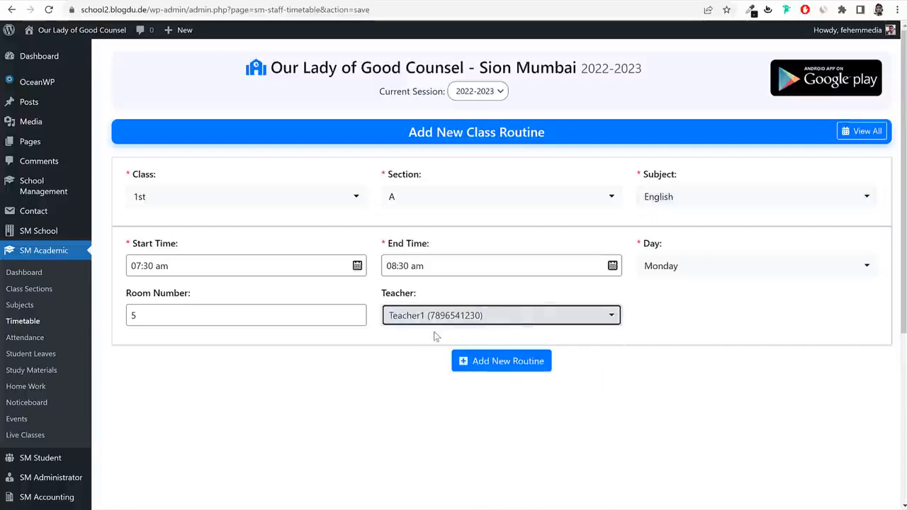
{"action": "left_click", "coordinate": [489, 362]}
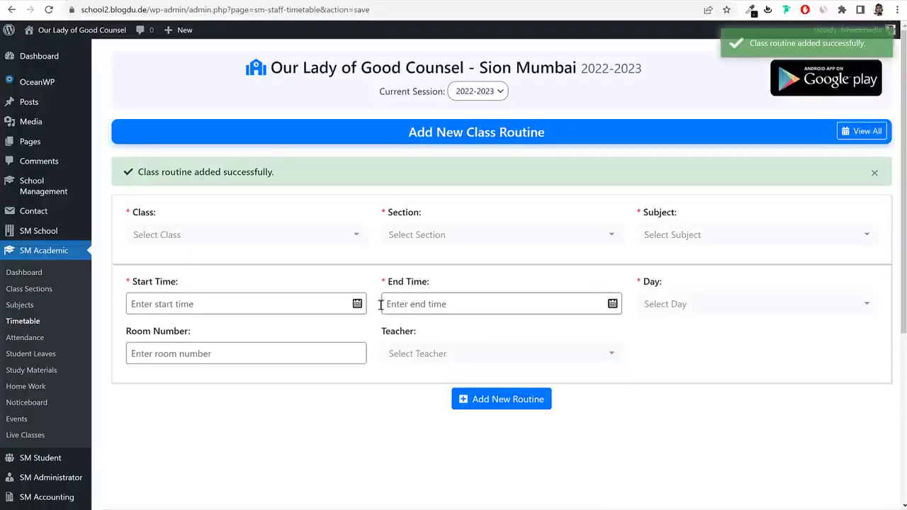
Set up the next routine: 08:30–09:00 am, class 1st, section A, Mathematics.
{"action": "left_click", "coordinate": [262, 305]}
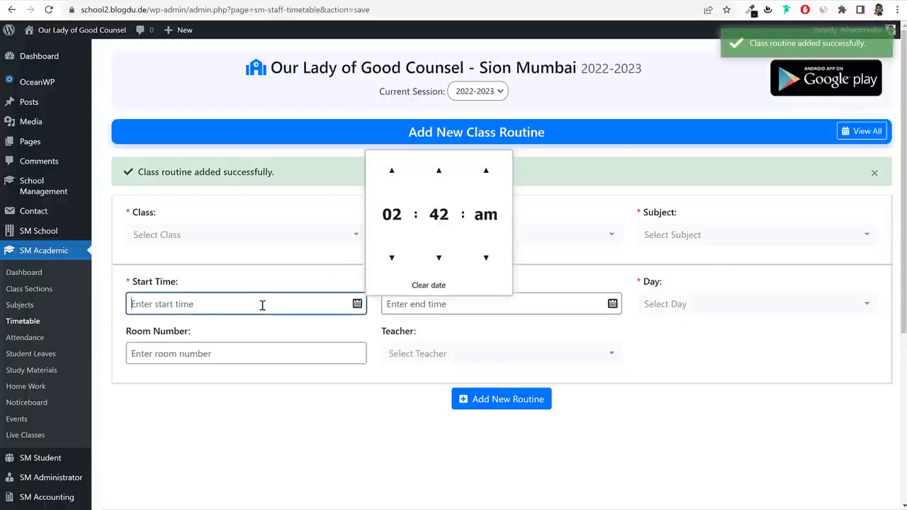
{"action": "type", "text": "08:30 am"}
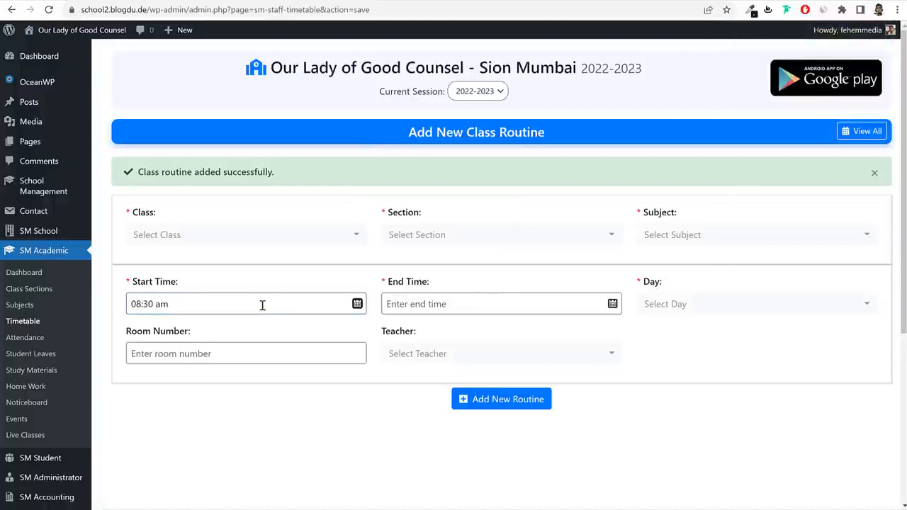
{"action": "left_click", "coordinate": [435, 303]}
{"action": "type", "text": "09:00 a"}
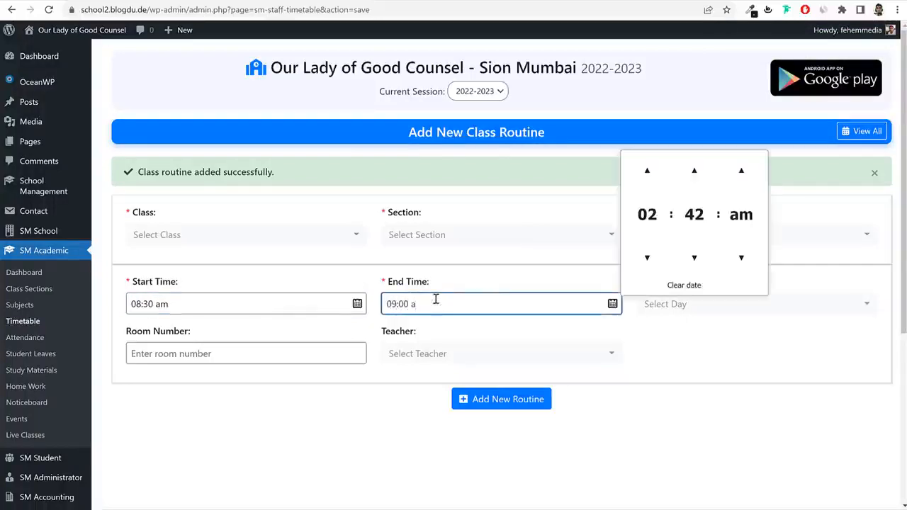
{"action": "type", "text": "m"}
{"action": "left_click", "coordinate": [301, 236]}
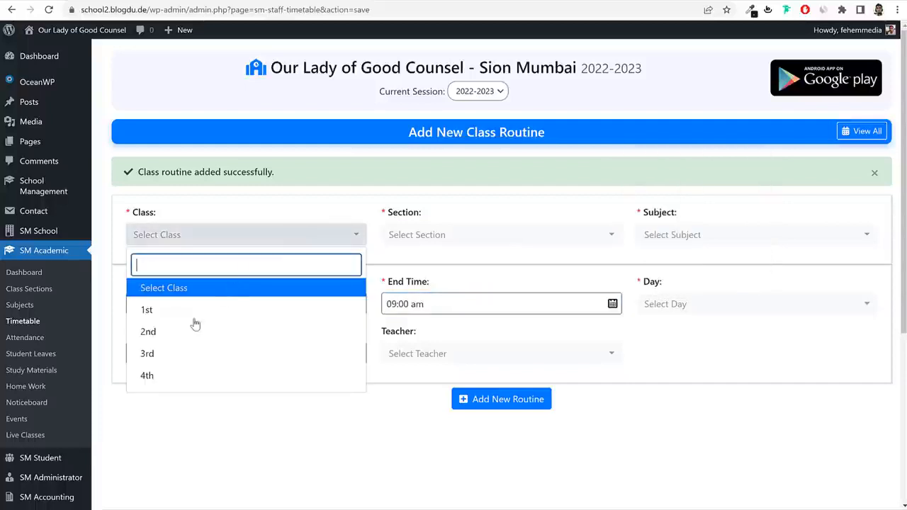
{"action": "left_click", "coordinate": [296, 309]}
{"action": "left_click", "coordinate": [546, 236]}
{"action": "left_click", "coordinate": [454, 287]}
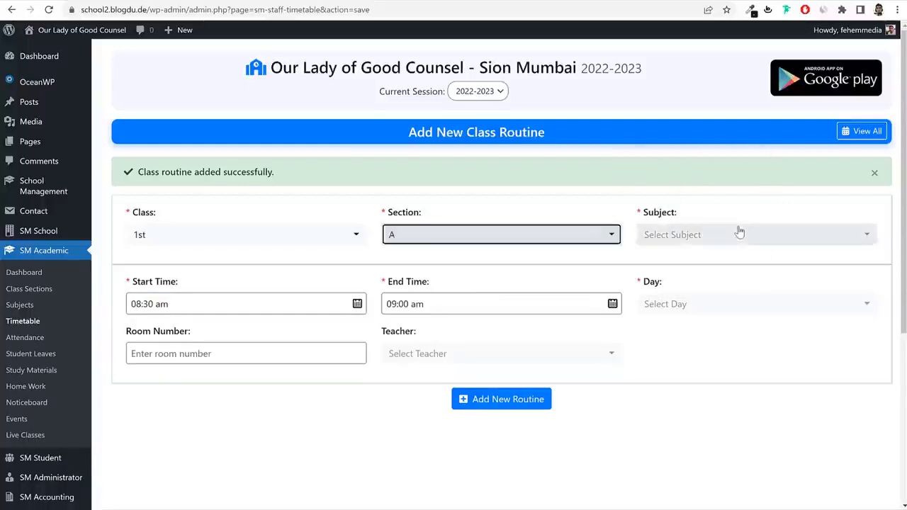
{"action": "left_click", "coordinate": [739, 235]}
{"action": "left_click", "coordinate": [692, 314]}
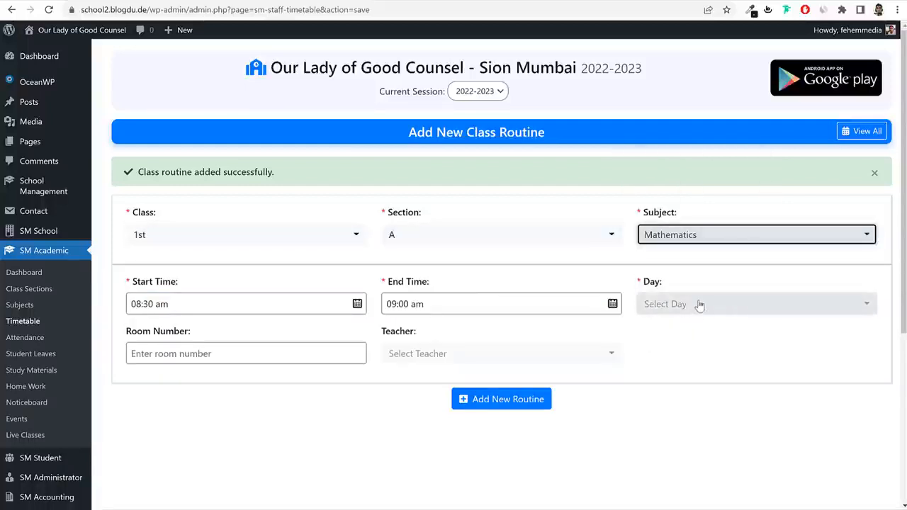
Schedule Mathematics on Monday in room 5 and save the routine.
{"action": "left_click", "coordinate": [700, 304]}
{"action": "left_click", "coordinate": [697, 376]}
{"action": "left_click", "coordinate": [253, 357]}
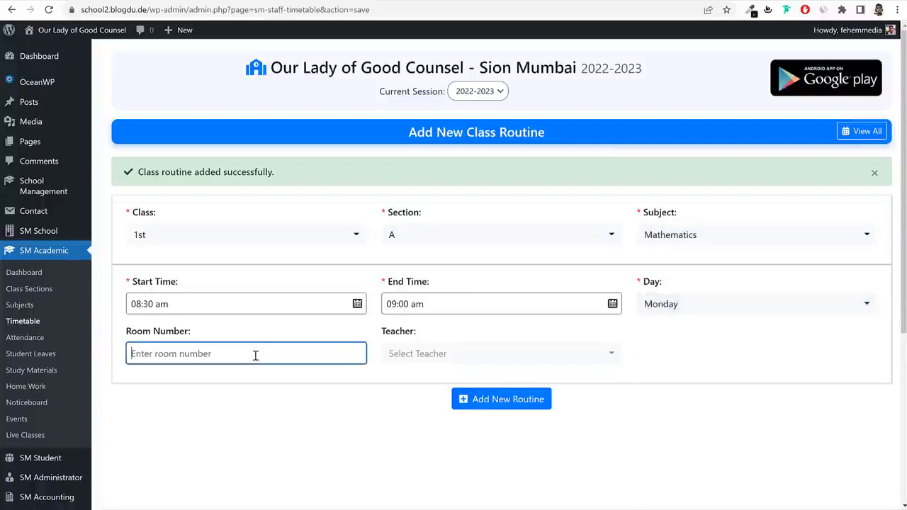
{"action": "type", "text": "5"}
{"action": "left_click", "coordinate": [488, 360]}
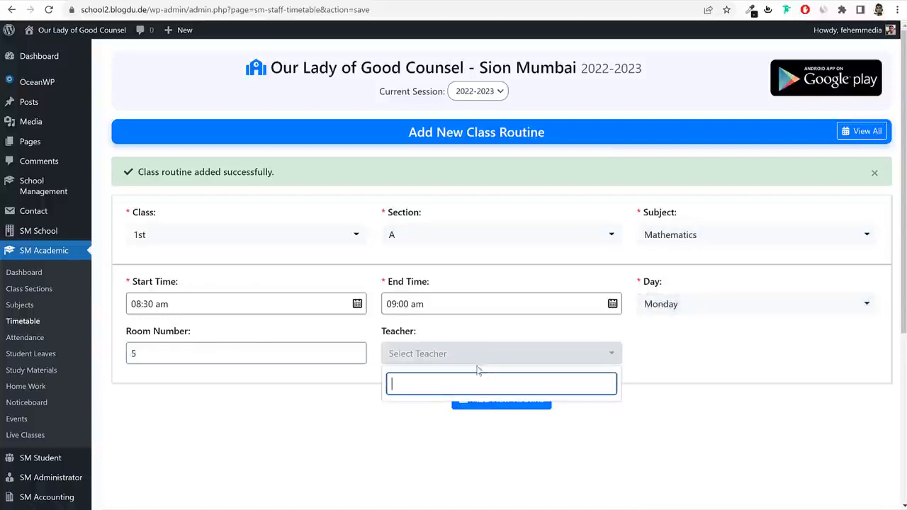
{"action": "left_click", "coordinate": [698, 397]}
{"action": "left_click", "coordinate": [513, 403]}
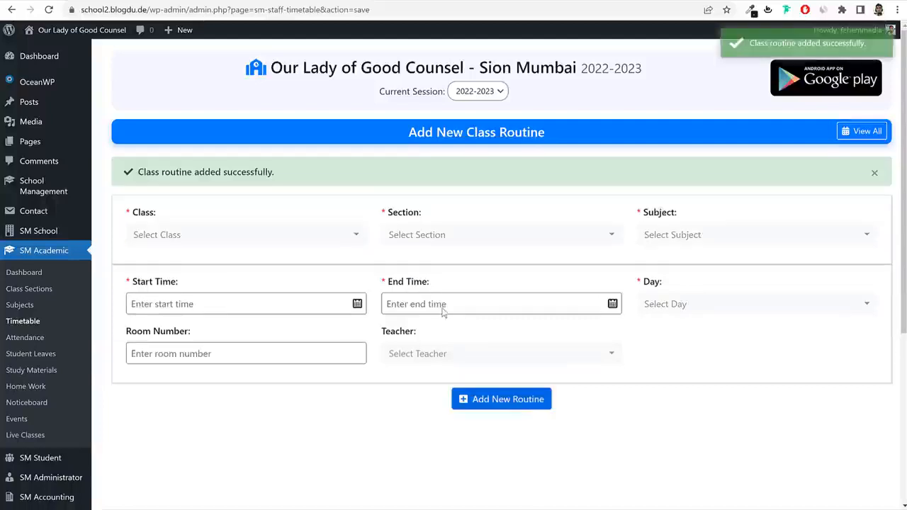
Set the third routine to class 1st, section A, Art & Craft, ending 10:00 am.
{"action": "left_click", "coordinate": [269, 239]}
{"action": "left_click", "coordinate": [194, 308]}
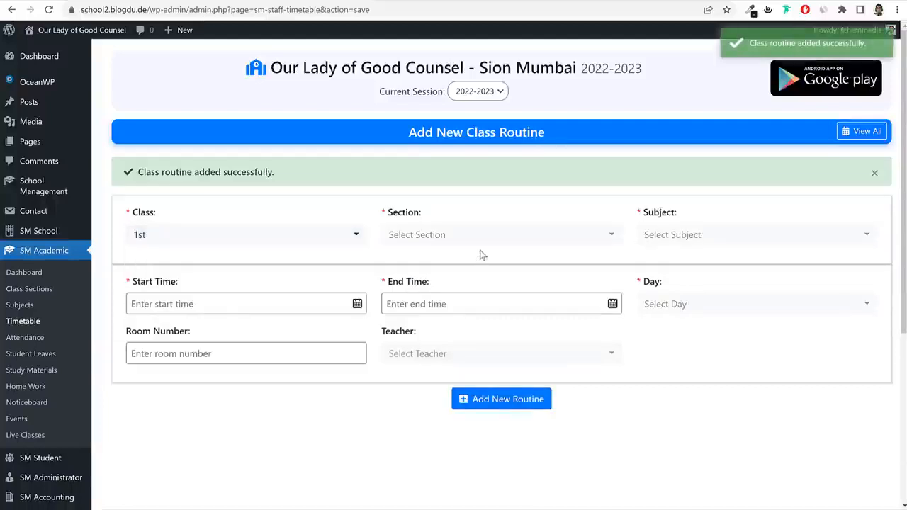
{"action": "left_click", "coordinate": [481, 240]}
{"action": "left_click", "coordinate": [450, 291]}
{"action": "left_click", "coordinate": [759, 239]}
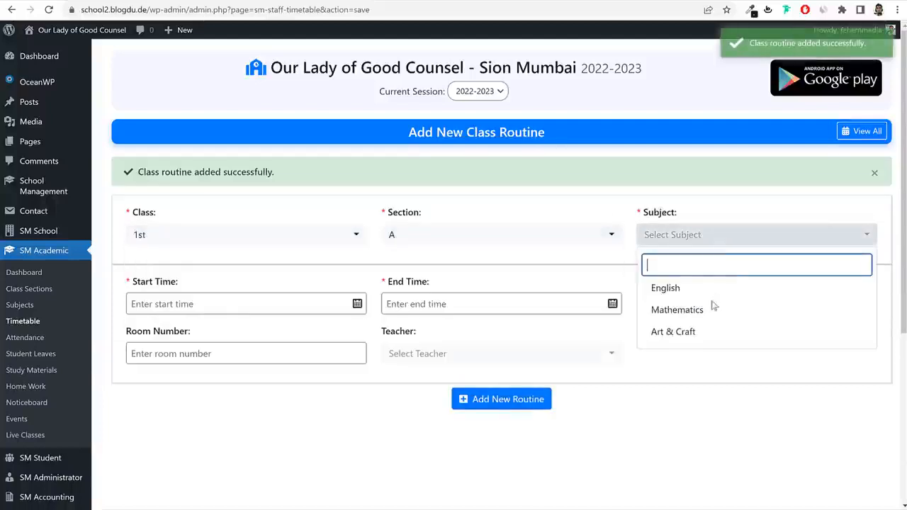
{"action": "left_click", "coordinate": [705, 333]}
{"action": "left_click", "coordinate": [267, 303]}
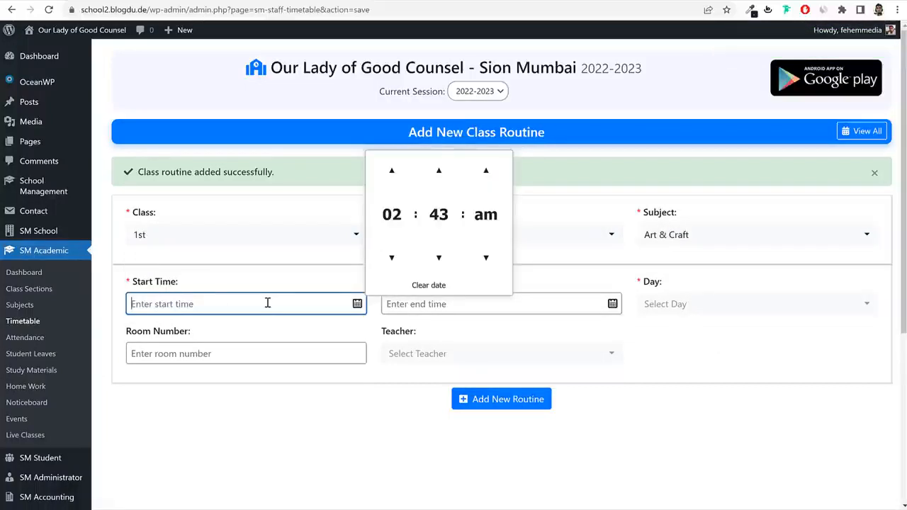
{"action": "type", "text": "09:00 am"}
{"action": "key", "text": "Tab"}
{"action": "type", "text": "10"}
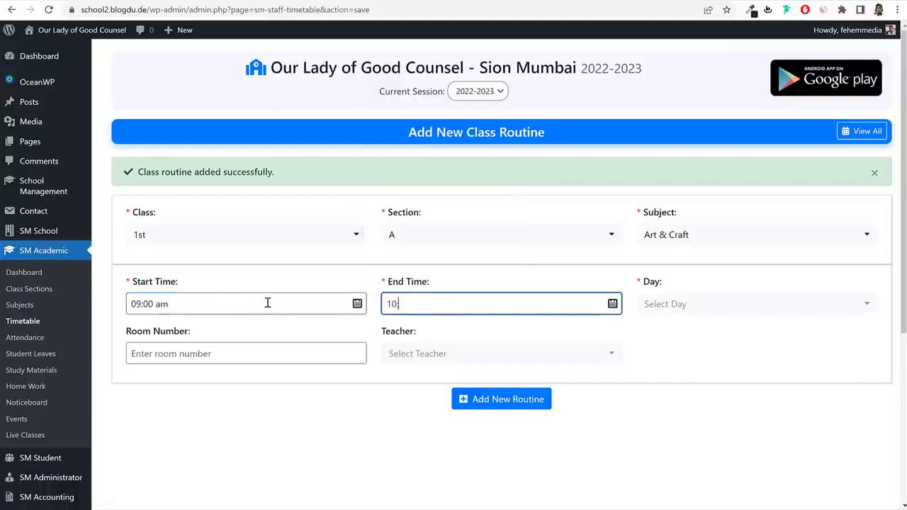
{"action": "type", "text": ":00 am"}
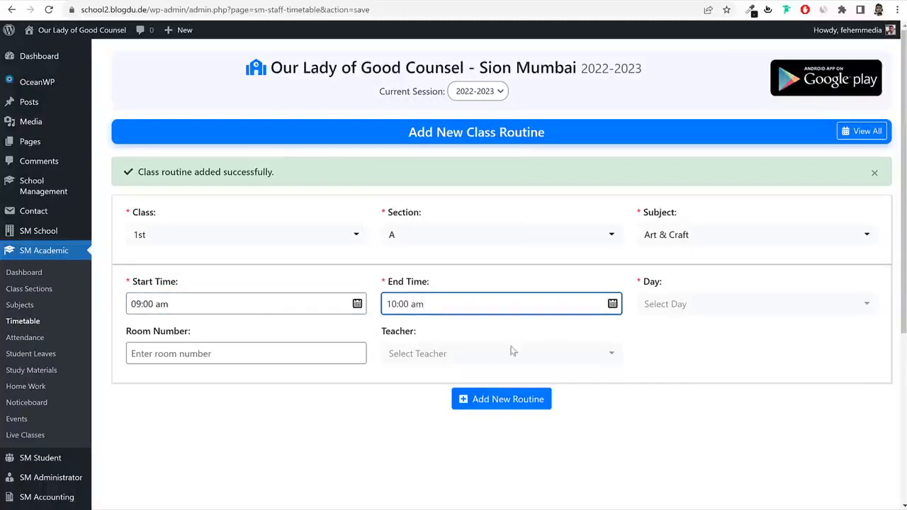
Put Art & Craft on Monday in room 1 and save the routine.
{"action": "left_click", "coordinate": [700, 303]}
{"action": "left_click", "coordinate": [666, 377]}
{"action": "left_click", "coordinate": [224, 353]}
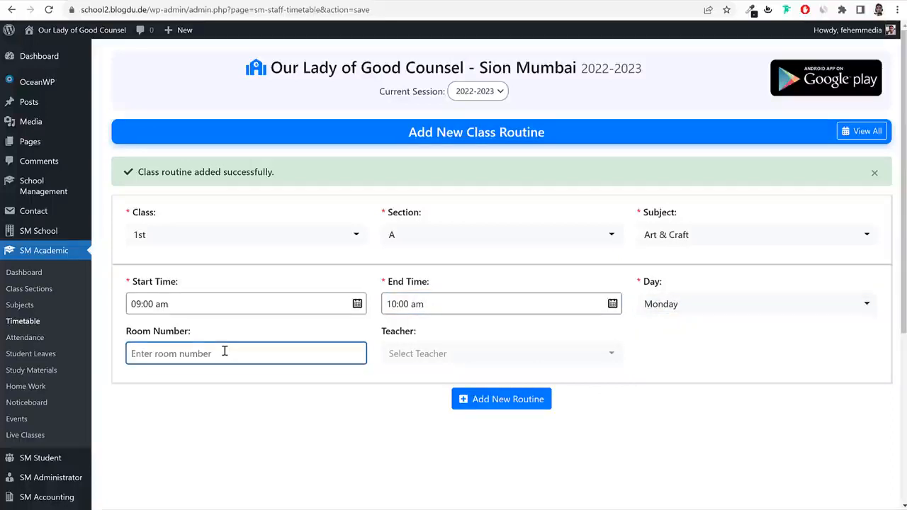
{"action": "type", "text": "1"}
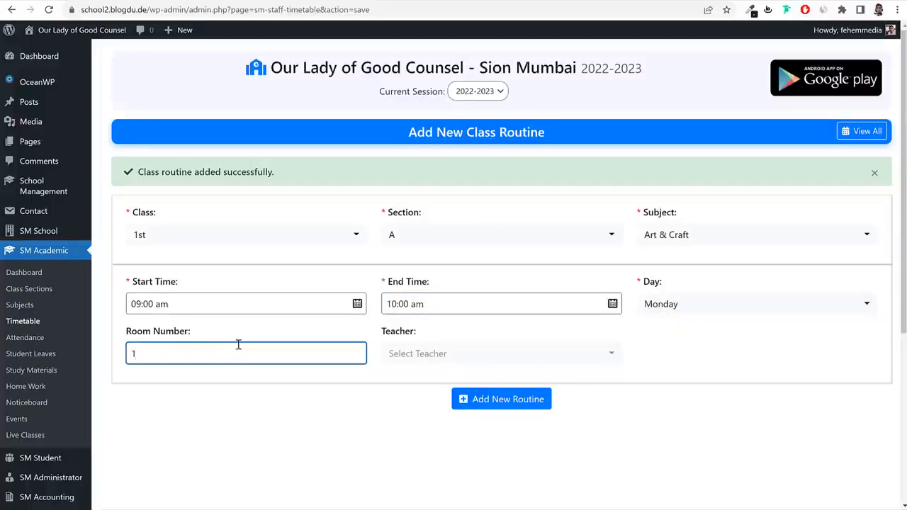
{"action": "left_click", "coordinate": [489, 401]}
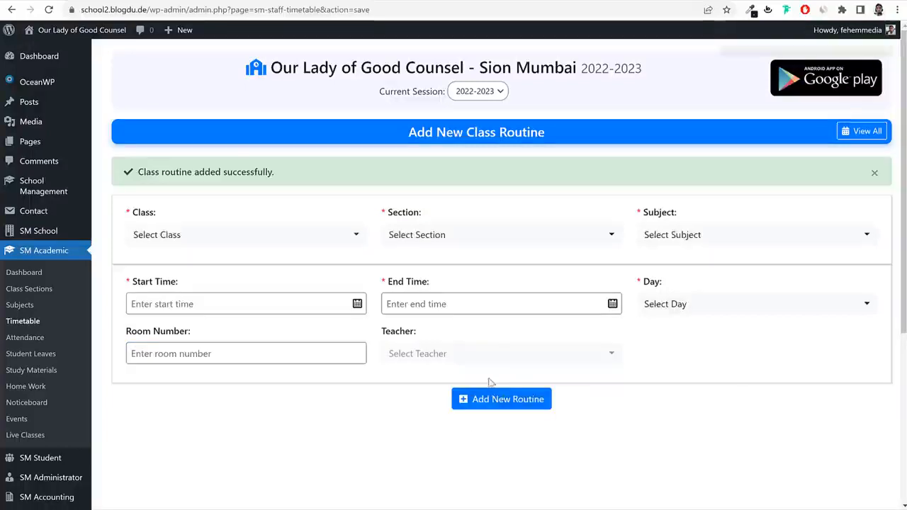
Show all class timetables and view the 1st - A timetable with its Monday lessons.
{"action": "left_click", "coordinate": [869, 135]}
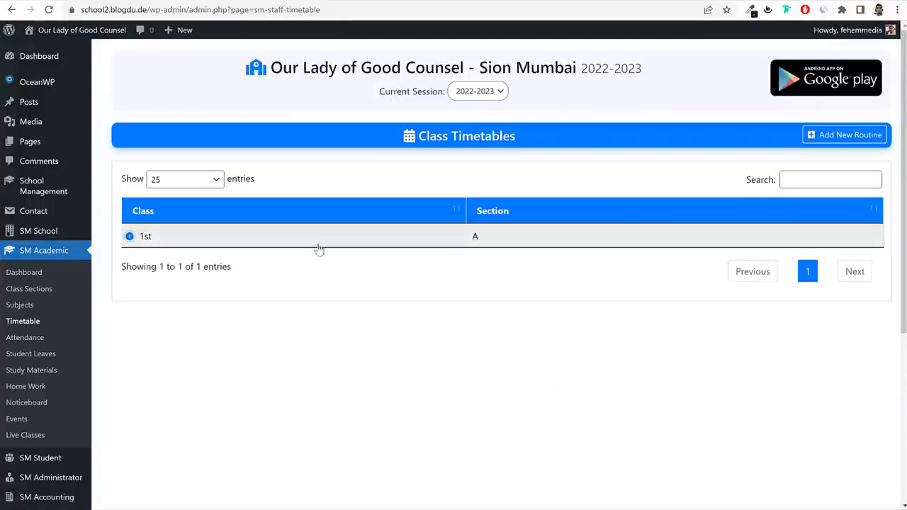
{"action": "left_click", "coordinate": [129, 238]}
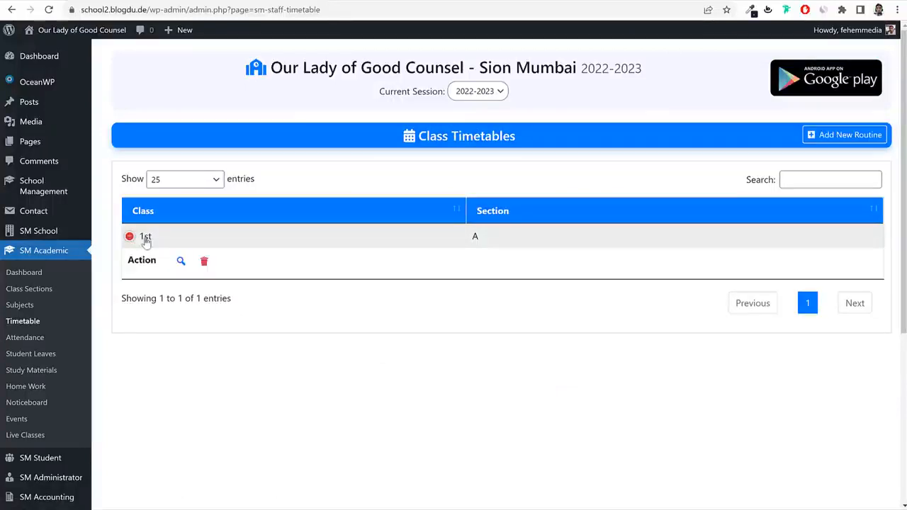
{"action": "left_click", "coordinate": [182, 263]}
{"action": "scroll", "coordinate": [330, 287], "scroll_direction": "down", "scroll_amount": 3}
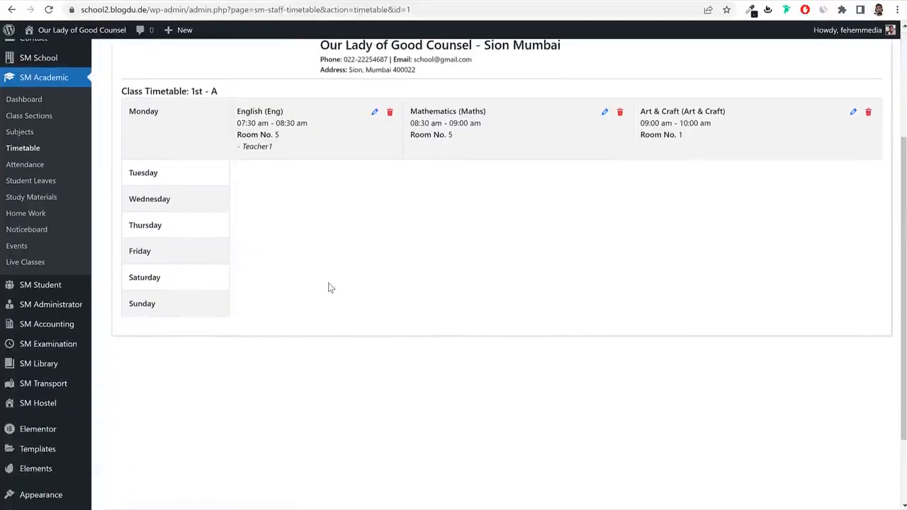
{"action": "scroll", "coordinate": [598, 270], "scroll_direction": "up", "scroll_amount": 2}
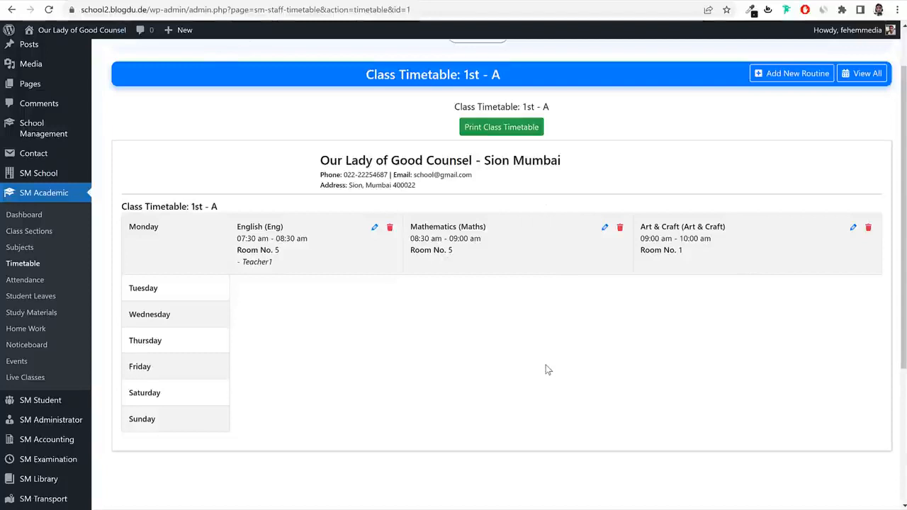
{"action": "scroll", "coordinate": [545, 369], "scroll_direction": "up", "scroll_amount": 1}
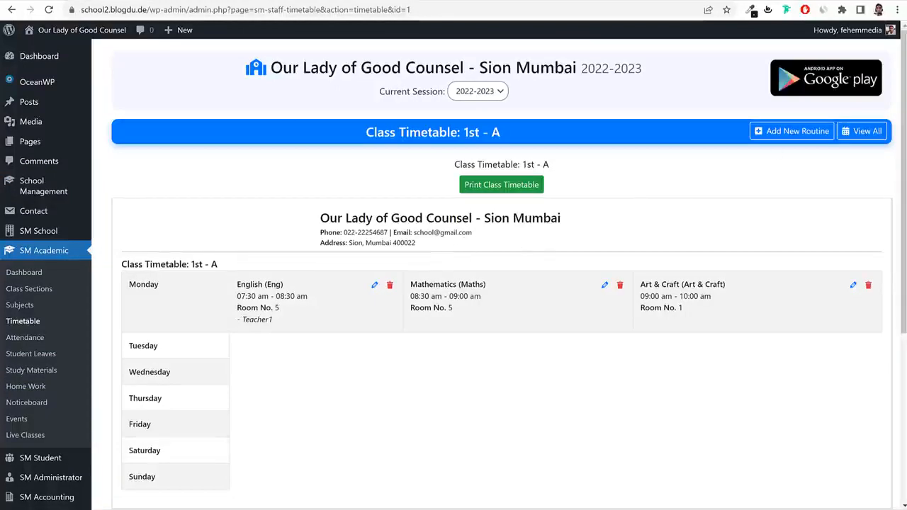
Copy the fees submission shortcode from the SM School Settings Shortcodes tab.
{"action": "mouse_move", "coordinate": [39, 231]}
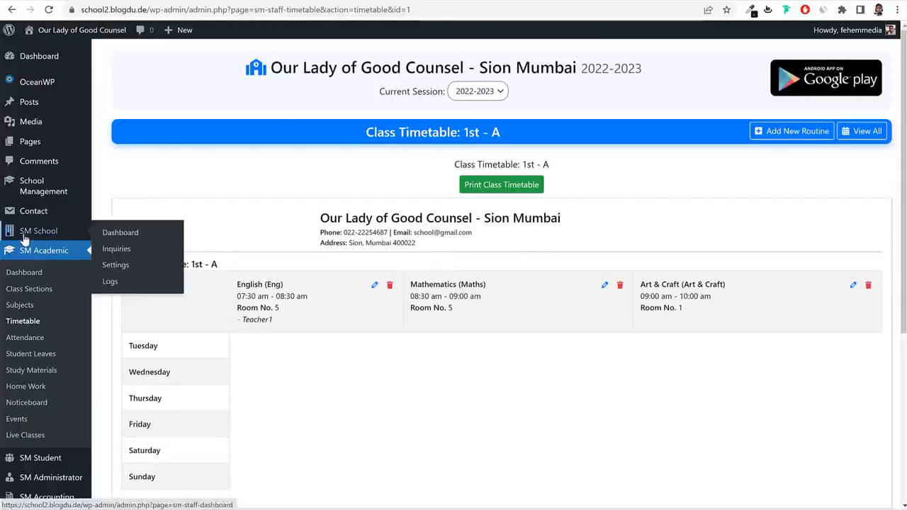
{"action": "left_click", "coordinate": [132, 273]}
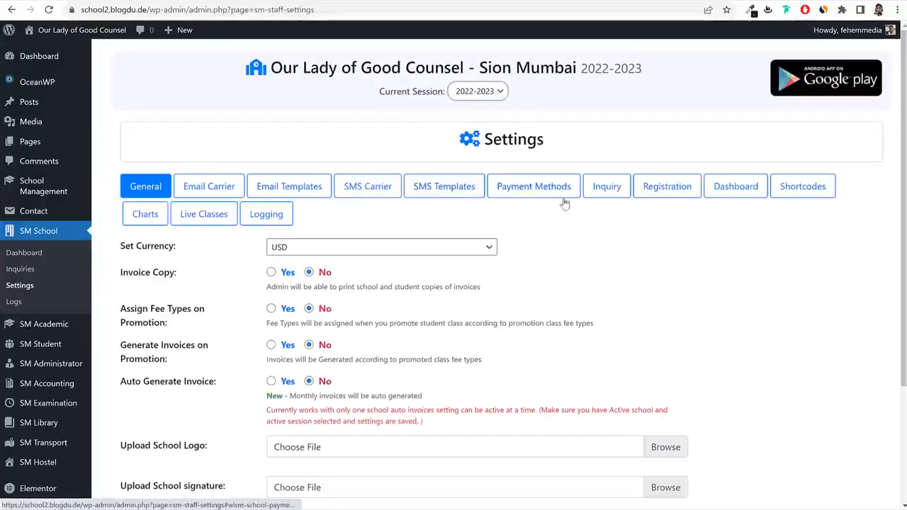
{"action": "left_click", "coordinate": [798, 197]}
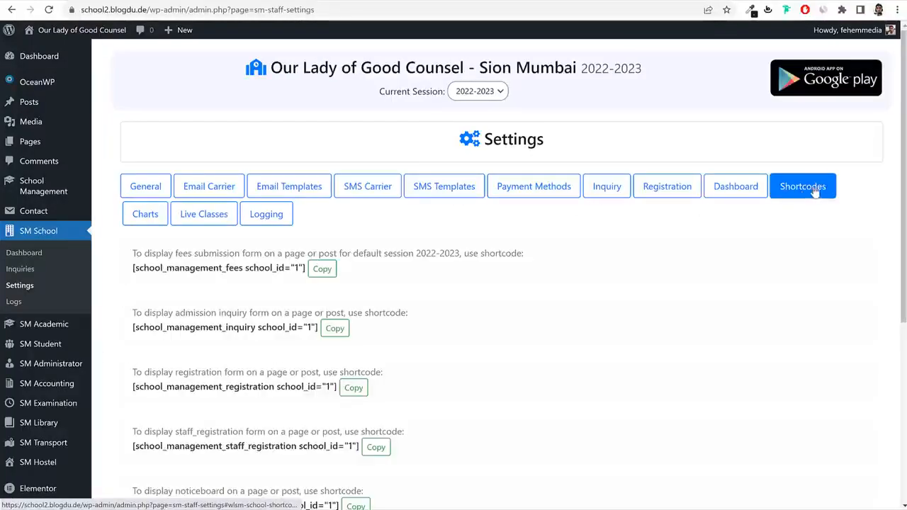
{"action": "left_click", "coordinate": [323, 268]}
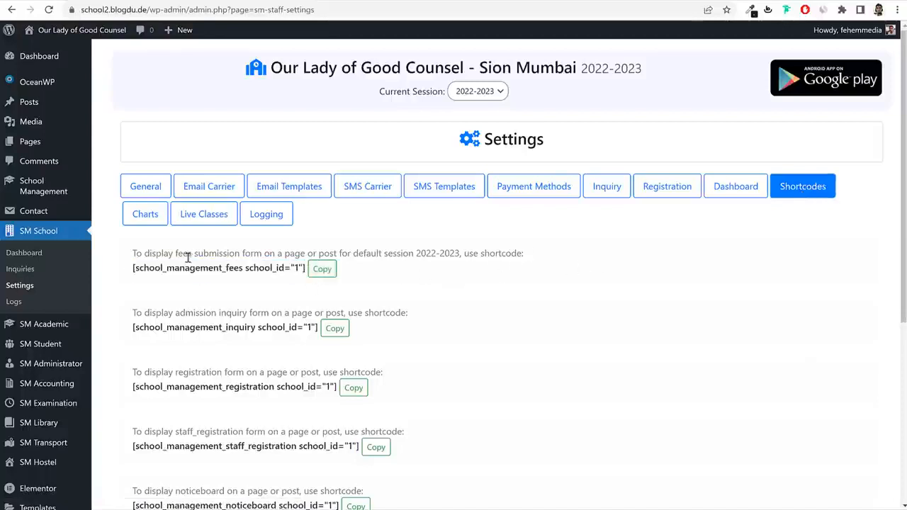
{"action": "left_click_drag", "start_coordinate": [176, 253], "coordinate": [235, 253]}
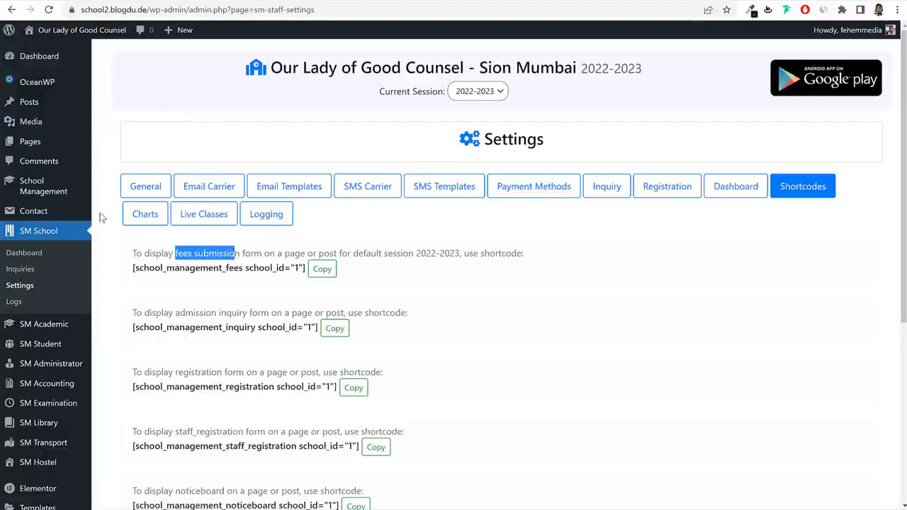
Open the Pages list in a new tab and switch to it.
{"action": "right_click", "coordinate": [31, 139]}
{"action": "left_click", "coordinate": [69, 148]}
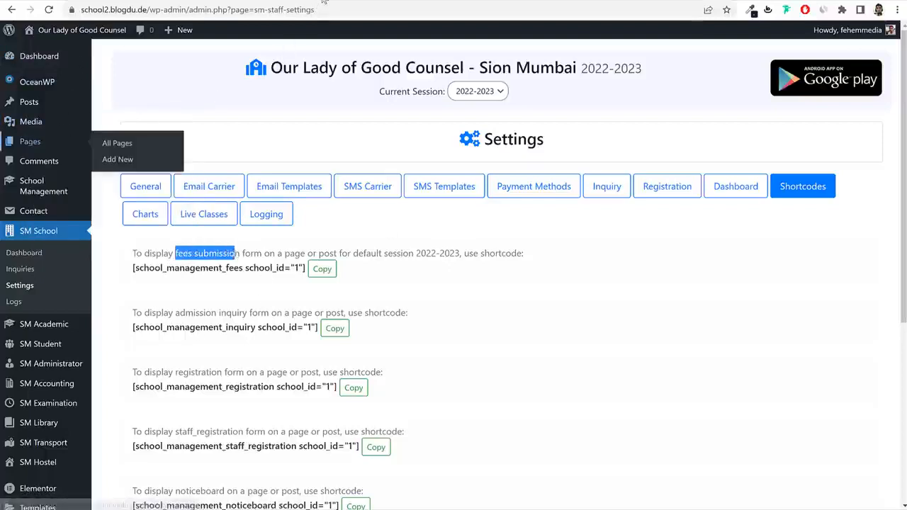
{"action": "left_click", "coordinate": [324, 2]}
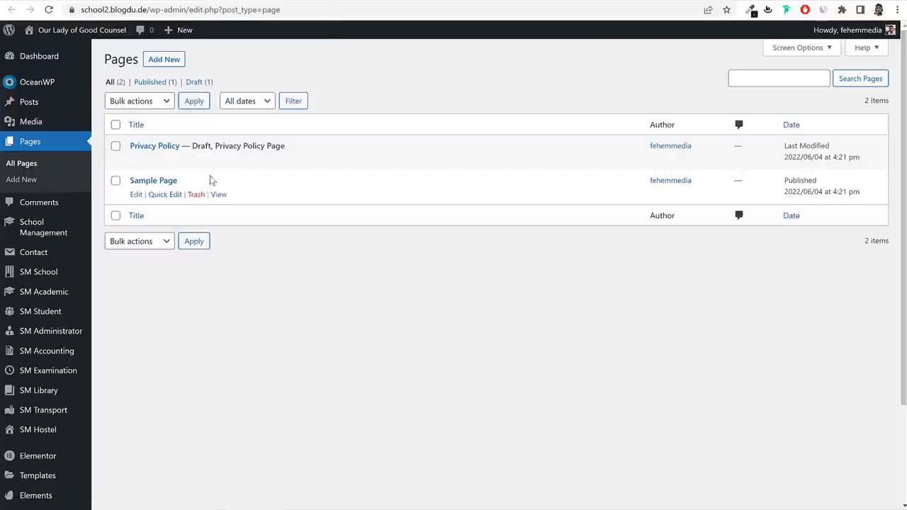
Trash the Sample Page and start a new page titled 'Fee Submission'.
{"action": "left_click_drag", "start_coordinate": [210, 180], "coordinate": [136, 183]}
{"action": "left_click", "coordinate": [197, 194]}
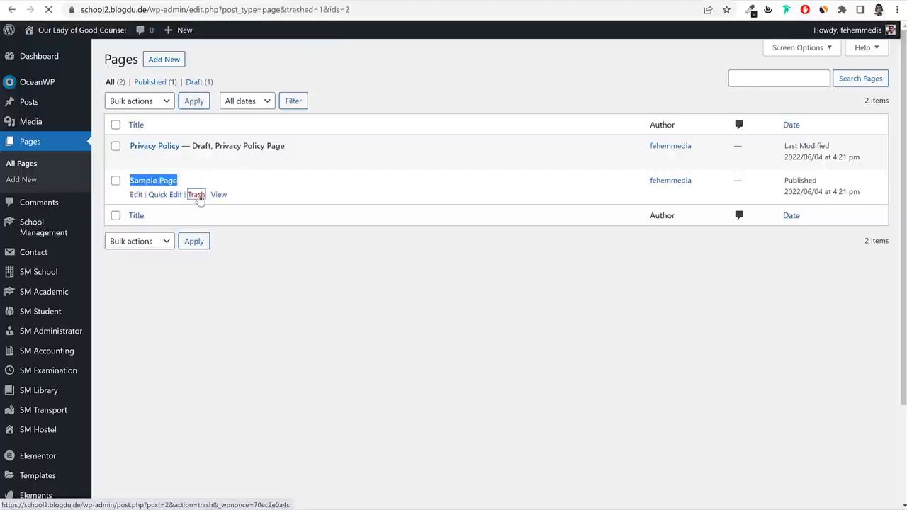
{"action": "left_click", "coordinate": [165, 60]}
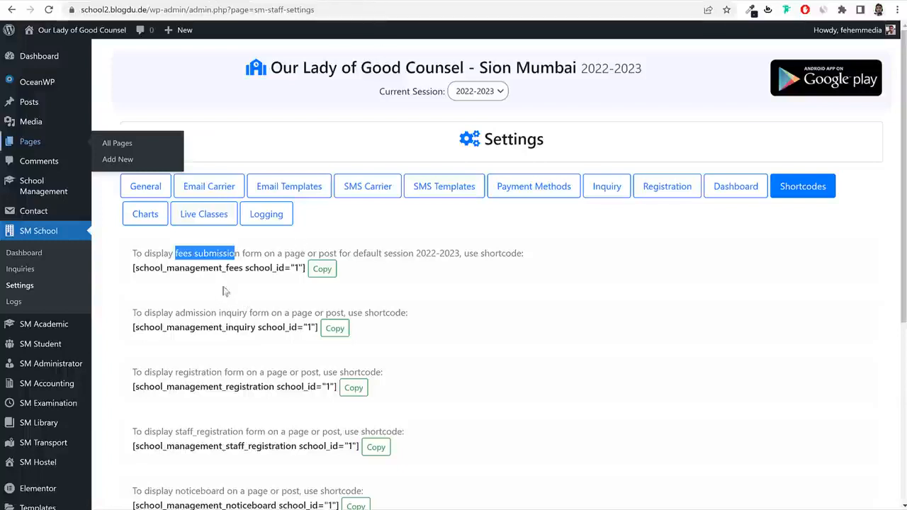
{"action": "left_click", "coordinate": [301, 88]}
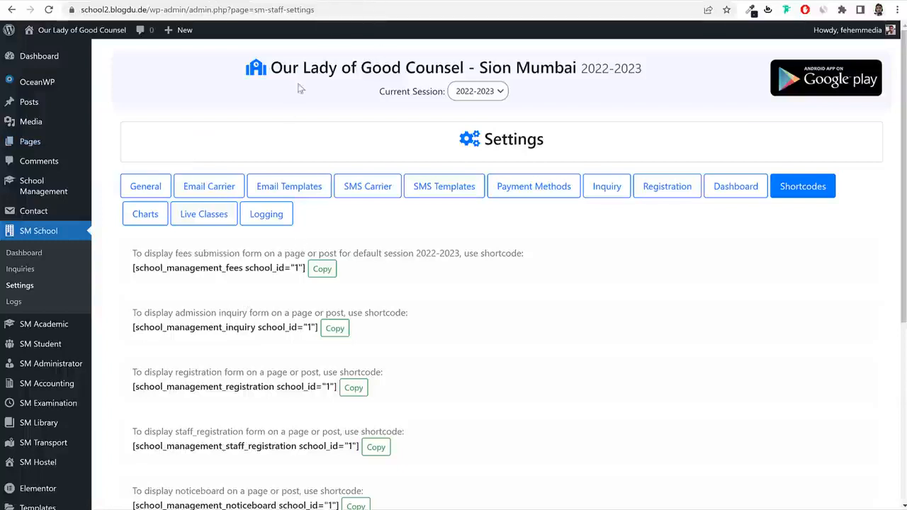
{"action": "double_click", "coordinate": [218, 253]}
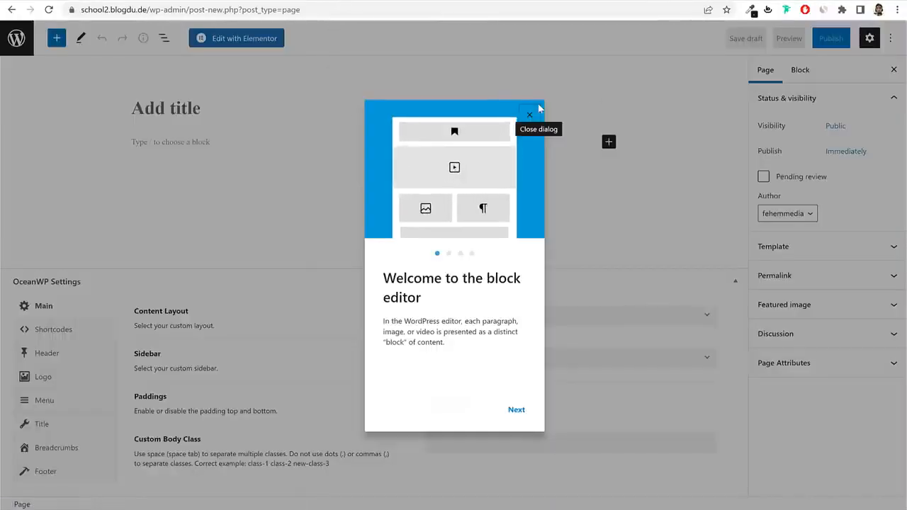
{"action": "left_click", "coordinate": [531, 115]}
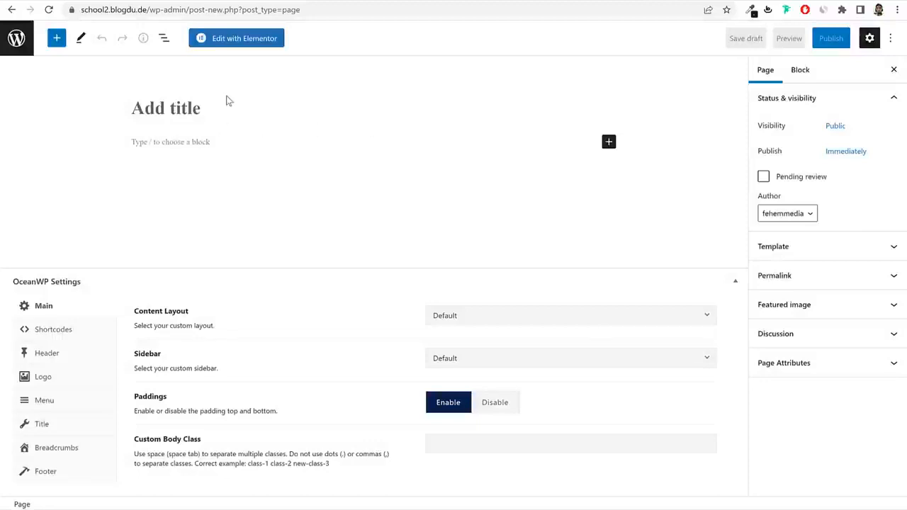
{"action": "type", "text": "Fe"}
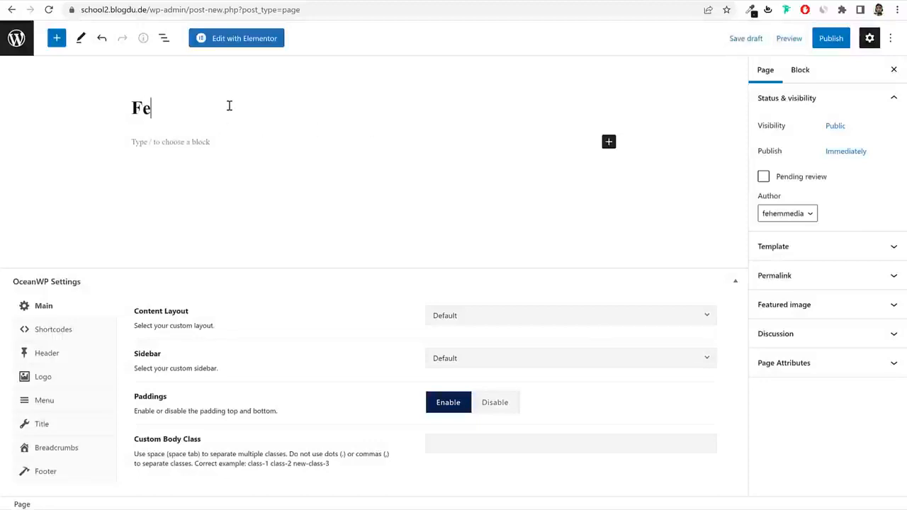
{"action": "type", "text": "e Submission"}
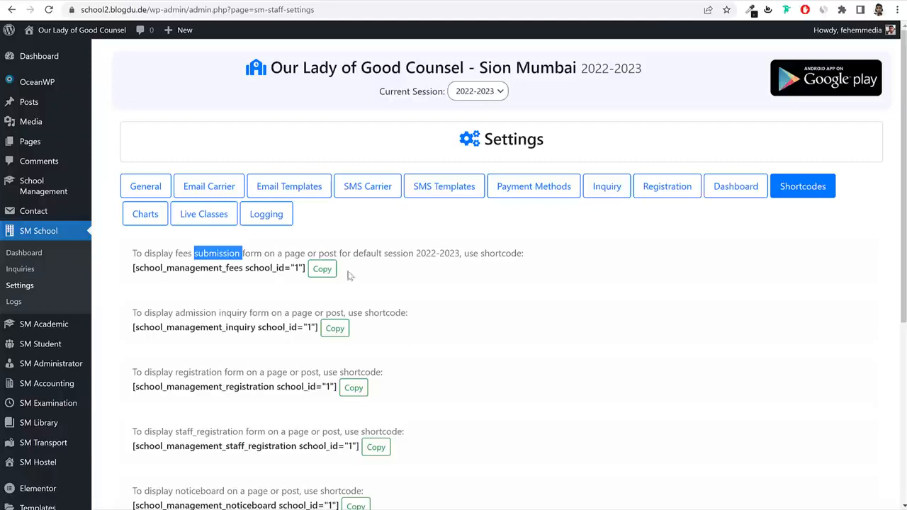
Add a Shortcode block containing the copied fees submission shortcode.
{"action": "left_click", "coordinate": [333, 272]}
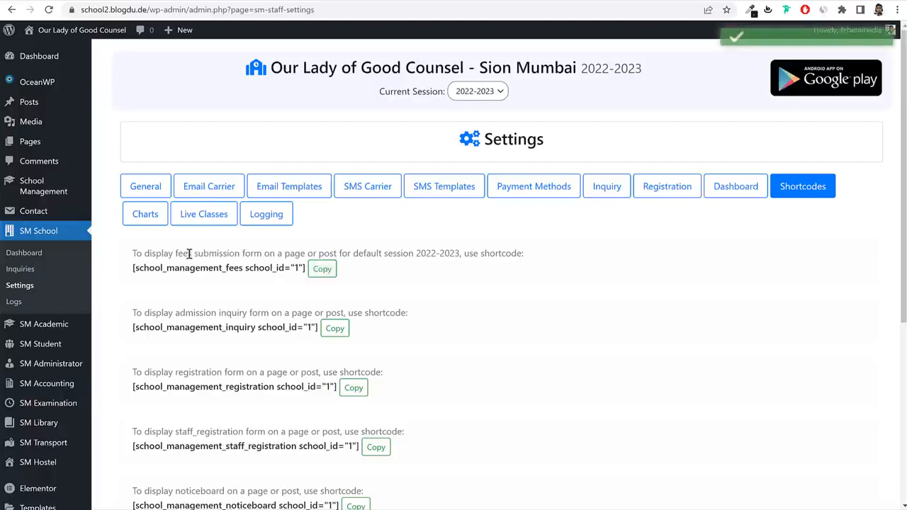
{"action": "left_click_drag", "start_coordinate": [183, 253], "coordinate": [272, 254]}
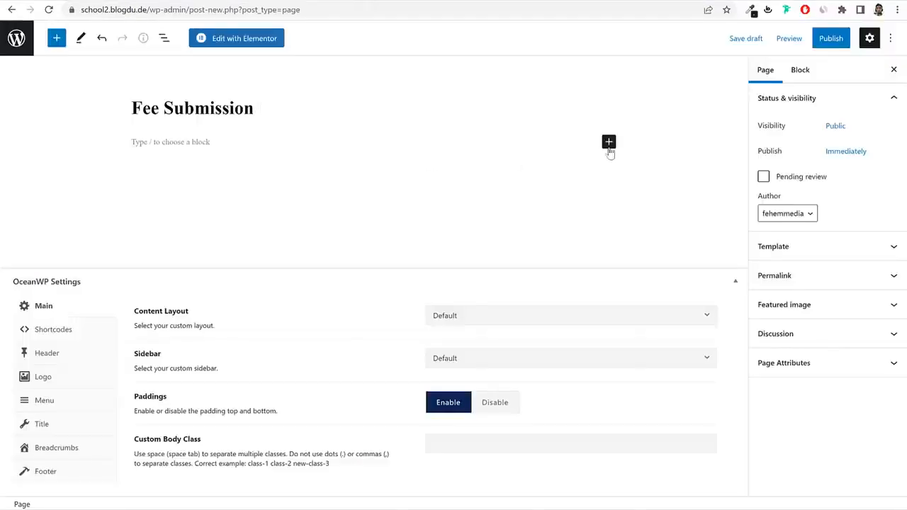
{"action": "left_click", "coordinate": [609, 142]}
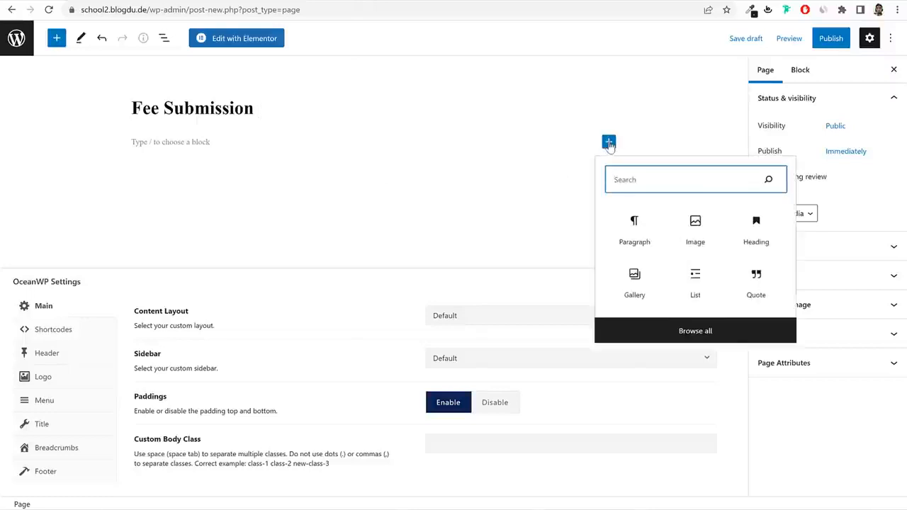
{"action": "type", "text": "sh"}
{"action": "left_click", "coordinate": [633, 230]}
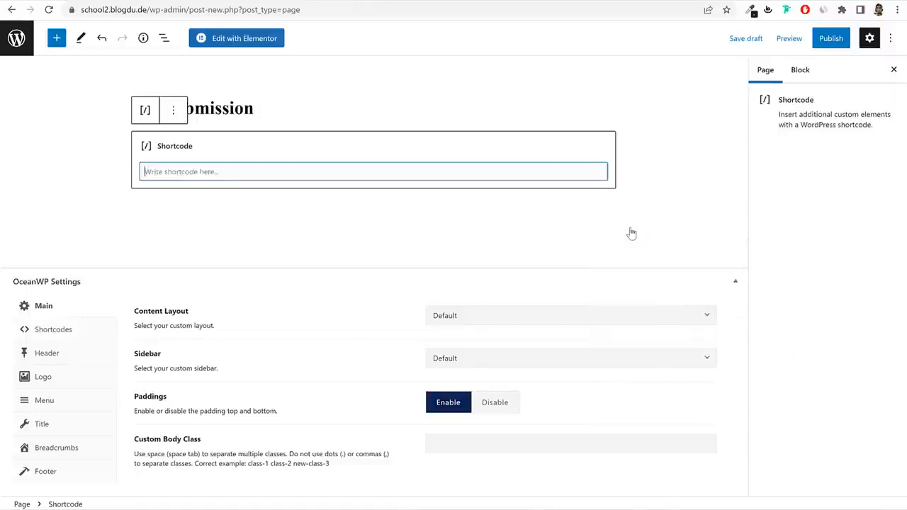
{"action": "key", "text": "ctrl+v"}
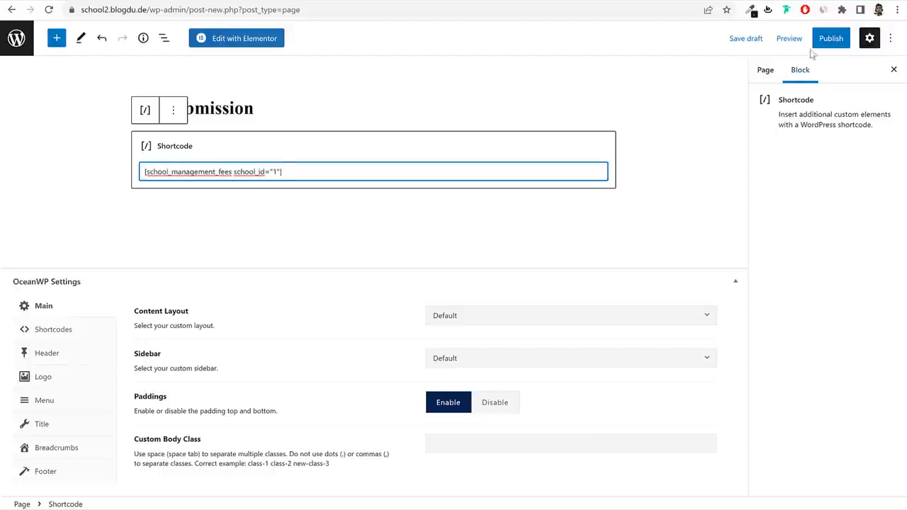
Publish the Fee Submission page and open its live view in a new window.
{"action": "left_click", "coordinate": [826, 40]}
{"action": "left_click", "coordinate": [791, 38]}
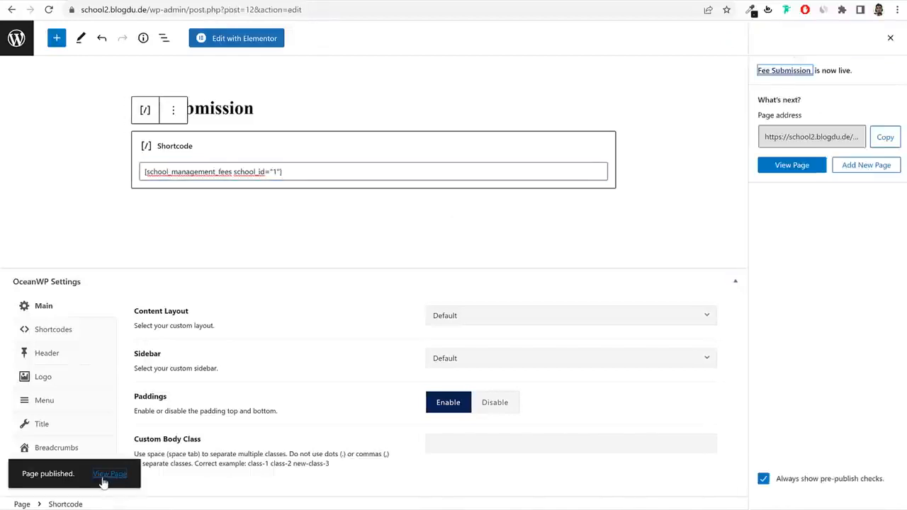
{"action": "right_click", "coordinate": [103, 481]}
{"action": "left_click", "coordinate": [159, 369]}
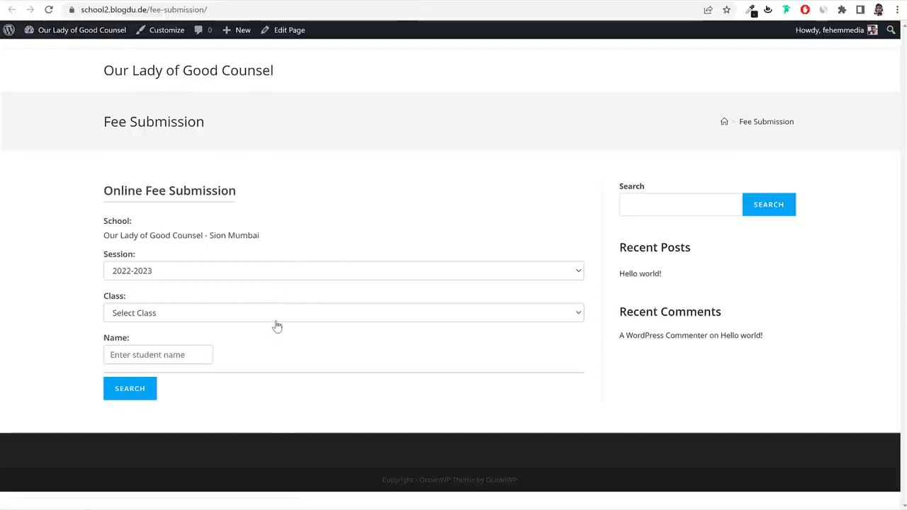
On the live fee form, choose session 2022-2023, class 1st, and enter student name 's'.
{"action": "left_click_drag", "start_coordinate": [111, 235], "coordinate": [277, 241]}
{"action": "left_click", "coordinate": [191, 277]}
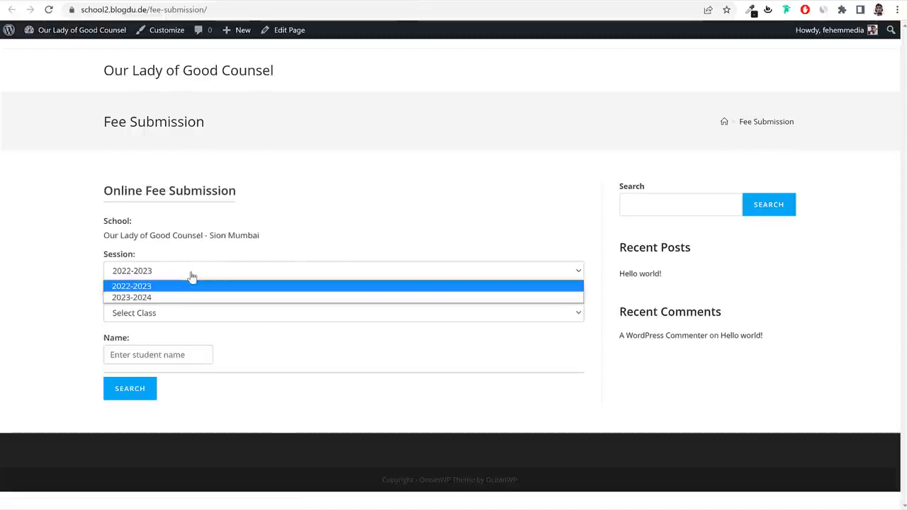
{"action": "left_click", "coordinate": [186, 286]}
{"action": "left_click", "coordinate": [164, 316]}
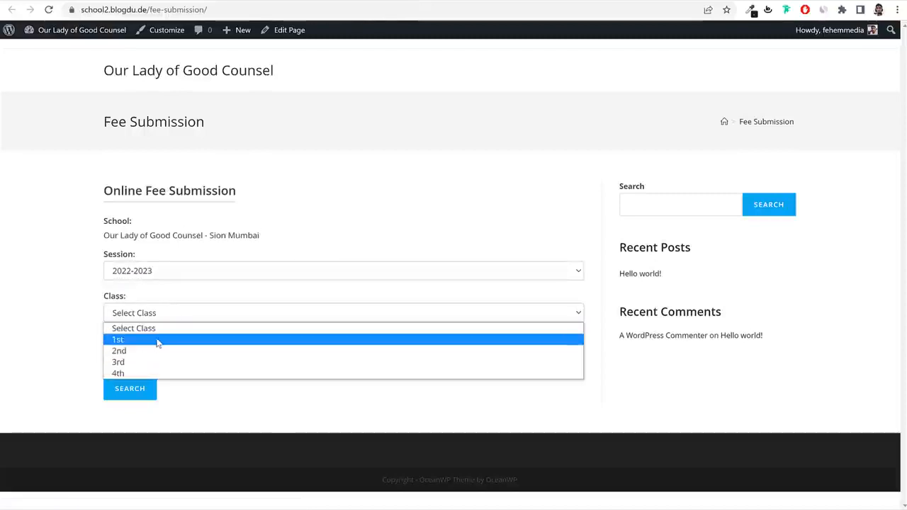
{"action": "left_click", "coordinate": [149, 344]}
{"action": "left_click", "coordinate": [154, 358]}
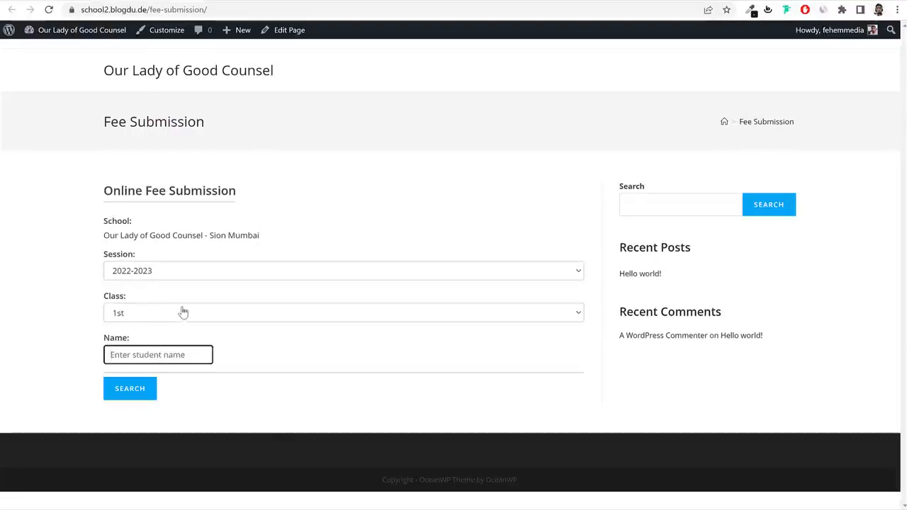
{"action": "type", "text": "stud"}
Search, view the student's fees showing no pending fee, then return to the editor.
{"action": "left_click", "coordinate": [144, 392]}
{"action": "scroll", "coordinate": [283, 367], "scroll_direction": "down", "scroll_amount": 1}
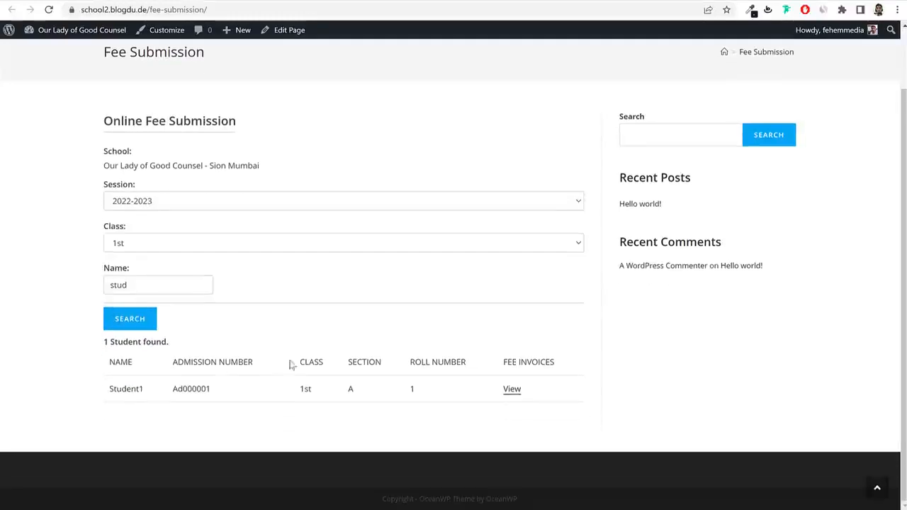
{"action": "left_click", "coordinate": [511, 389]}
{"action": "scroll", "coordinate": [494, 385], "scroll_direction": "down", "scroll_amount": 2}
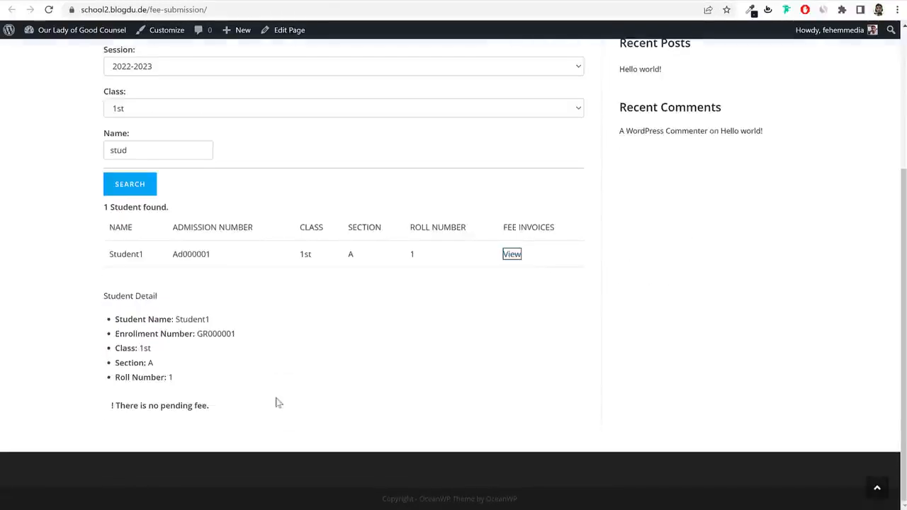
{"action": "left_click_drag", "start_coordinate": [116, 411], "coordinate": [235, 411]}
{"action": "left_click_drag", "start_coordinate": [123, 411], "coordinate": [228, 415]}
{"action": "left_click", "coordinate": [192, 409]}
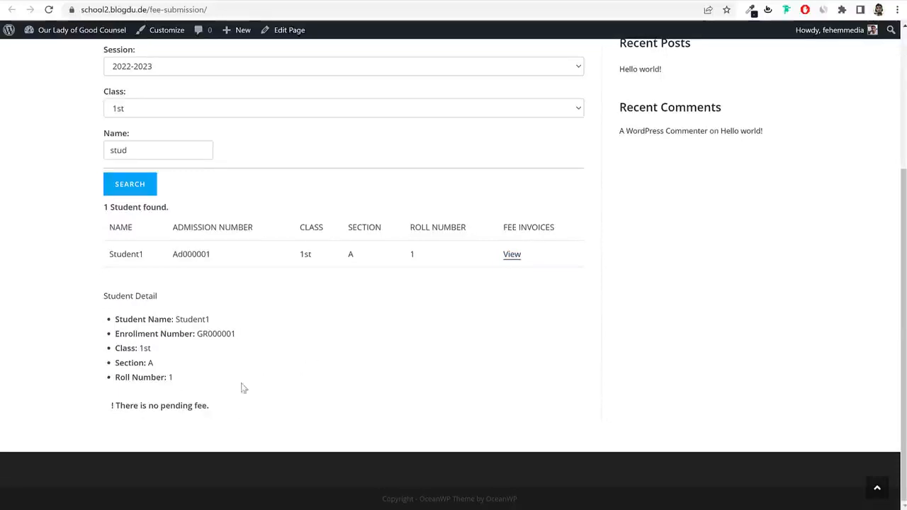
{"action": "left_click_drag", "start_coordinate": [146, 409], "coordinate": [238, 407]}
{"action": "left_click", "coordinate": [237, 408]}
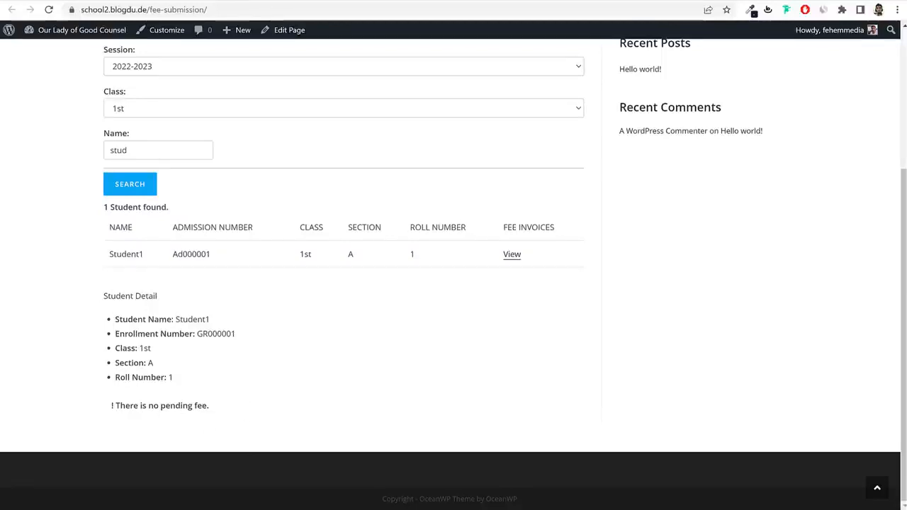
{"action": "left_click", "coordinate": [300, 2]}
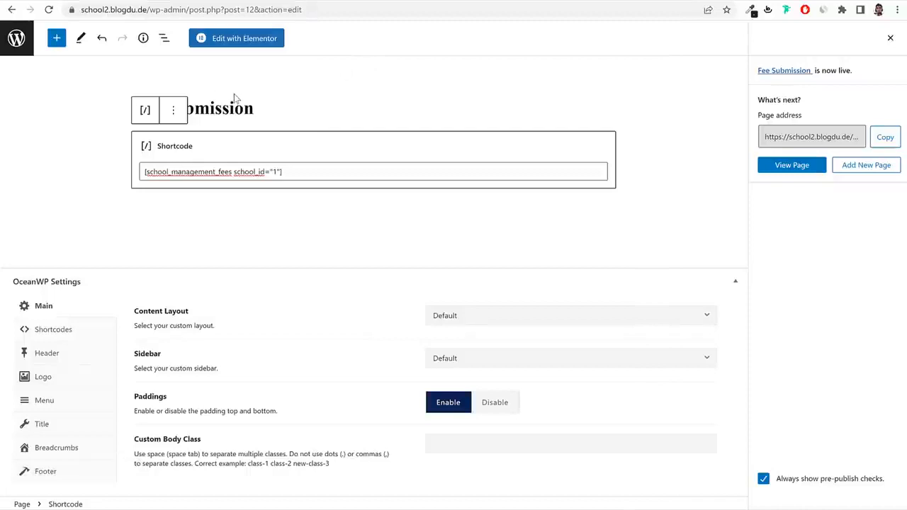
Create a new page titled 'Admission Inquiry'.
{"action": "left_click", "coordinate": [22, 54]}
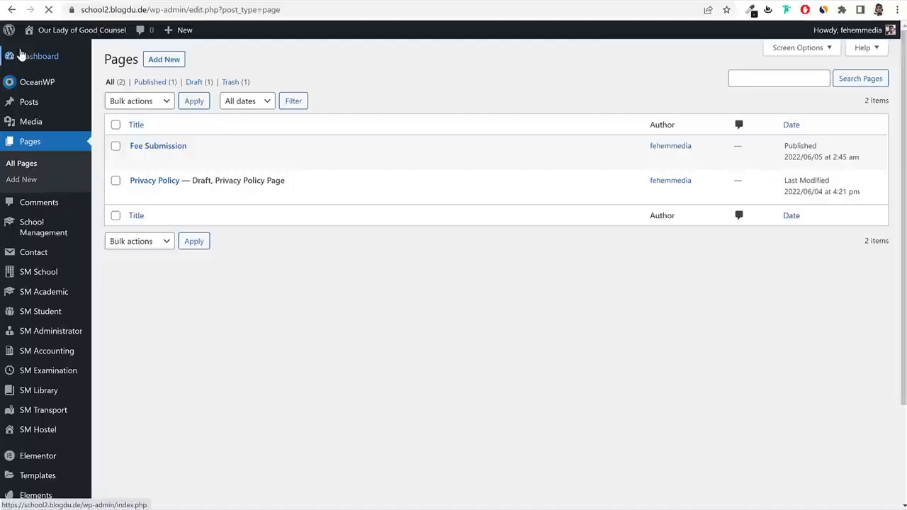
{"action": "left_click", "coordinate": [170, 61]}
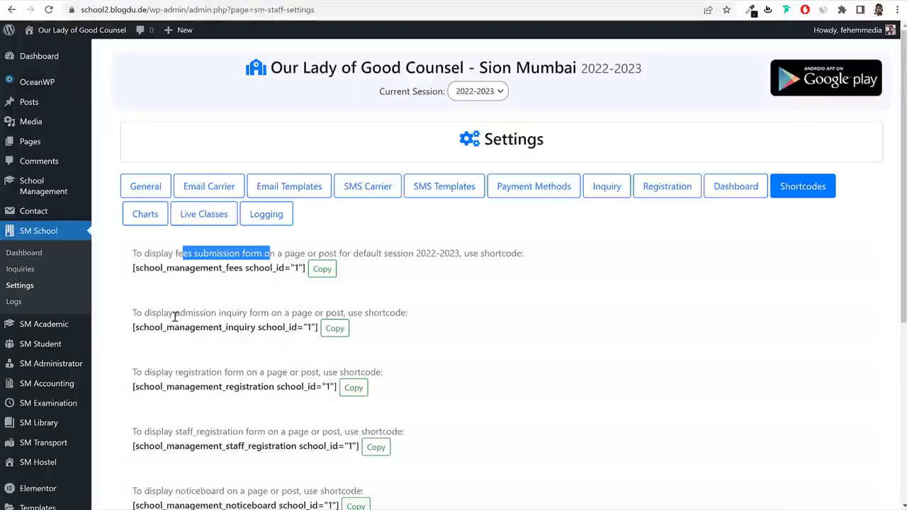
{"action": "left_click_drag", "start_coordinate": [173, 313], "coordinate": [247, 313]}
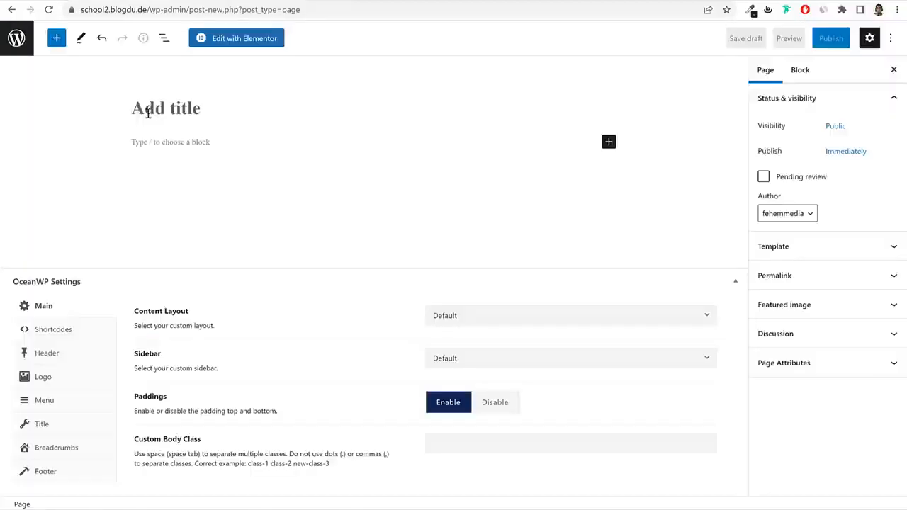
{"action": "left_click", "coordinate": [148, 114]}
{"action": "key", "text": "ctrl+v"}
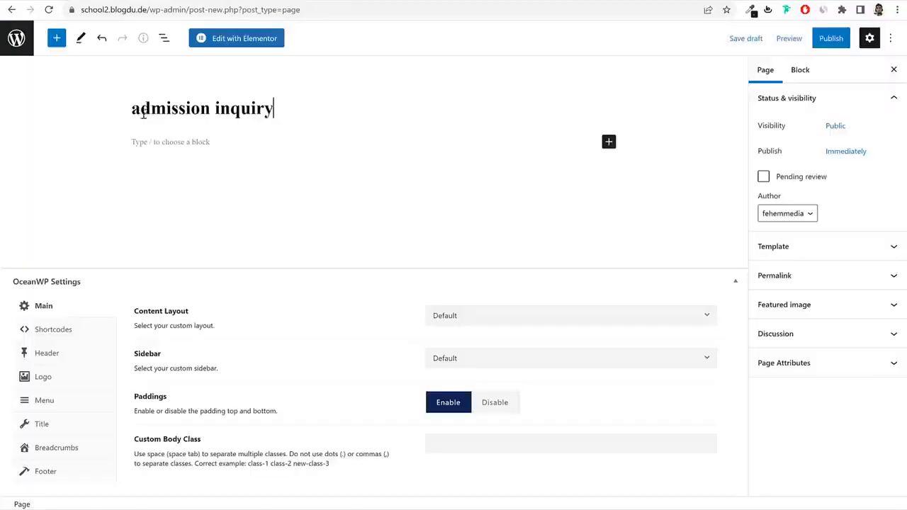
{"action": "left_click_drag", "start_coordinate": [142, 113], "coordinate": [132, 110]}
{"action": "type", "text": "A"}
{"action": "left_click_drag", "start_coordinate": [226, 110], "coordinate": [219, 110]}
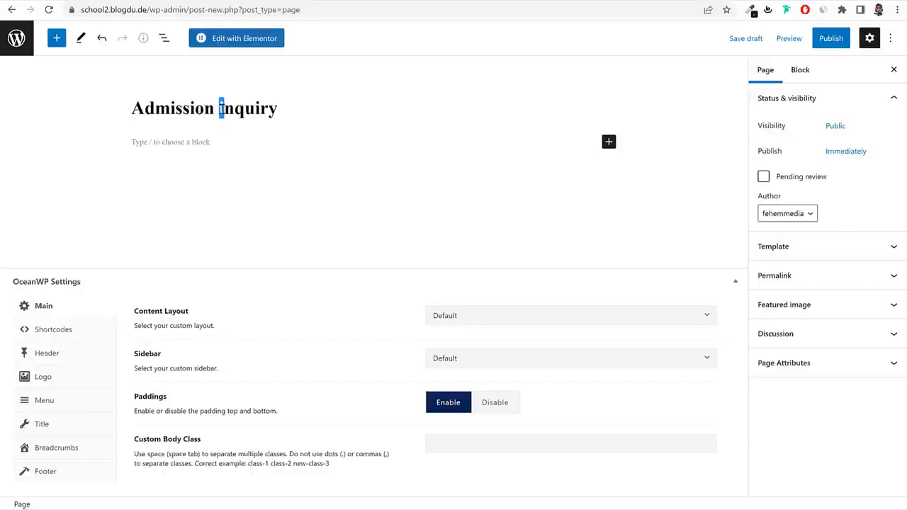
{"action": "type", "text": "I"}
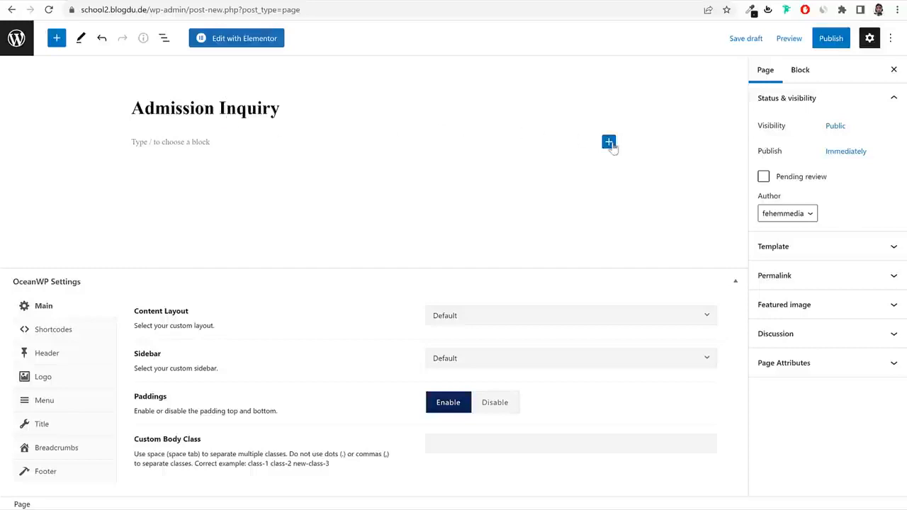
Insert a Shortcode block holding the admission inquiry form shortcode.
{"action": "left_click", "coordinate": [609, 142]}
{"action": "left_click", "coordinate": [627, 224]}
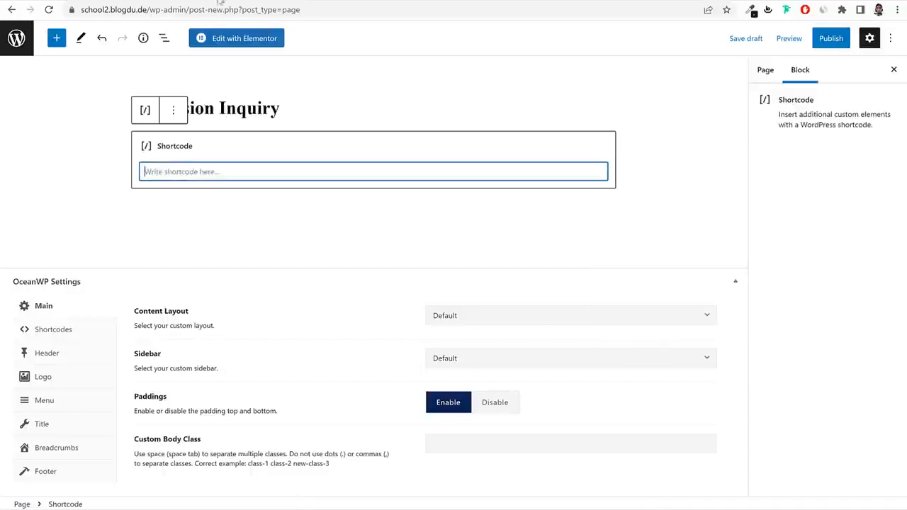
{"action": "key", "text": "alt+Tab"}
{"action": "left_click", "coordinate": [334, 326]}
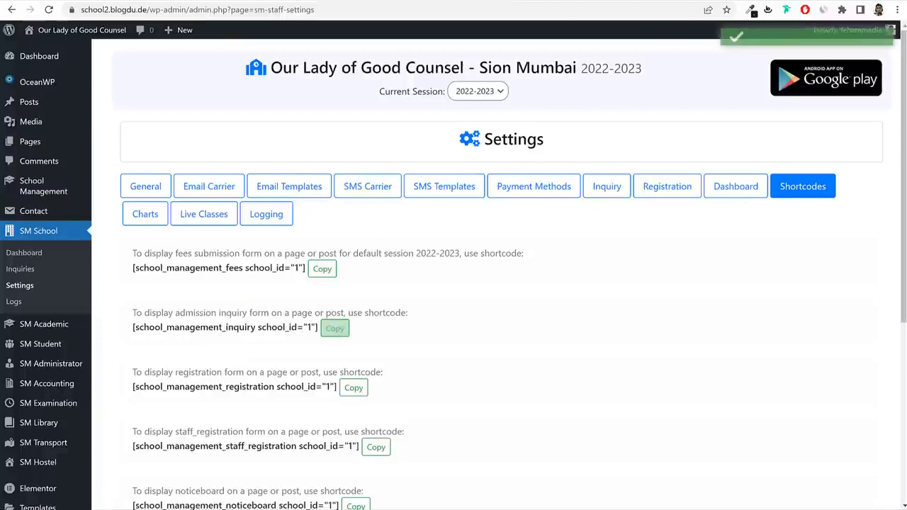
{"action": "key", "text": "alt+Tab"}
{"action": "key", "text": "ctrl+v"}
Publish the page and test the live form with class 1st, section B.
{"action": "left_click", "coordinate": [816, 42]}
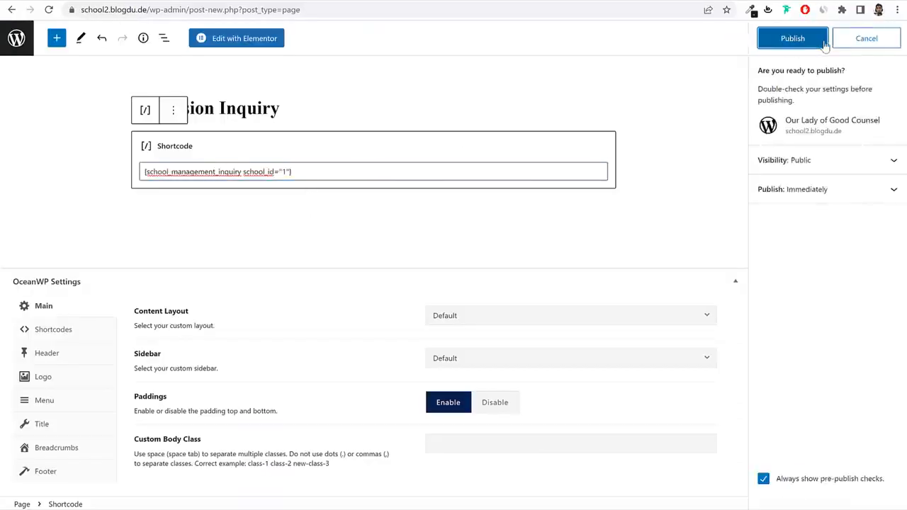
{"action": "left_click", "coordinate": [814, 42]}
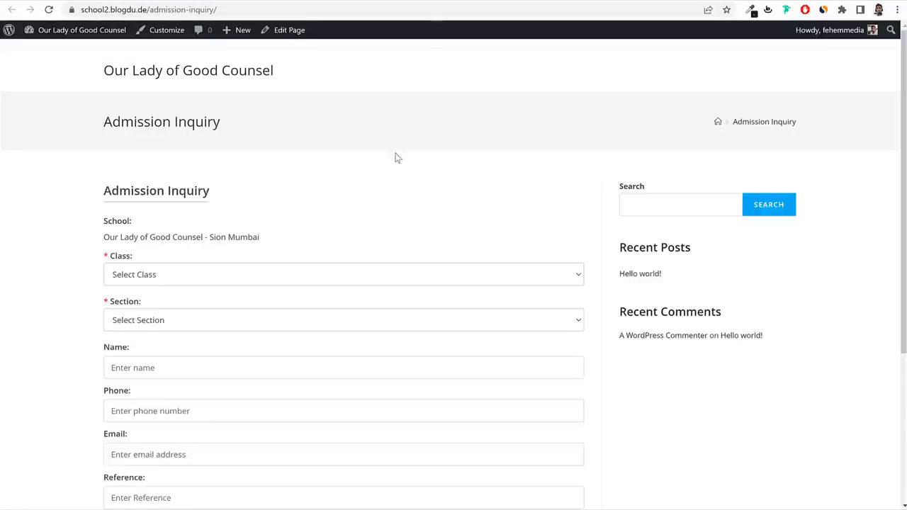
{"action": "scroll", "coordinate": [397, 158], "scroll_direction": "down", "scroll_amount": 2}
{"action": "scroll", "coordinate": [397, 159], "scroll_direction": "down", "scroll_amount": 1}
{"action": "left_click", "coordinate": [219, 102]}
{"action": "left_click", "coordinate": [201, 131]}
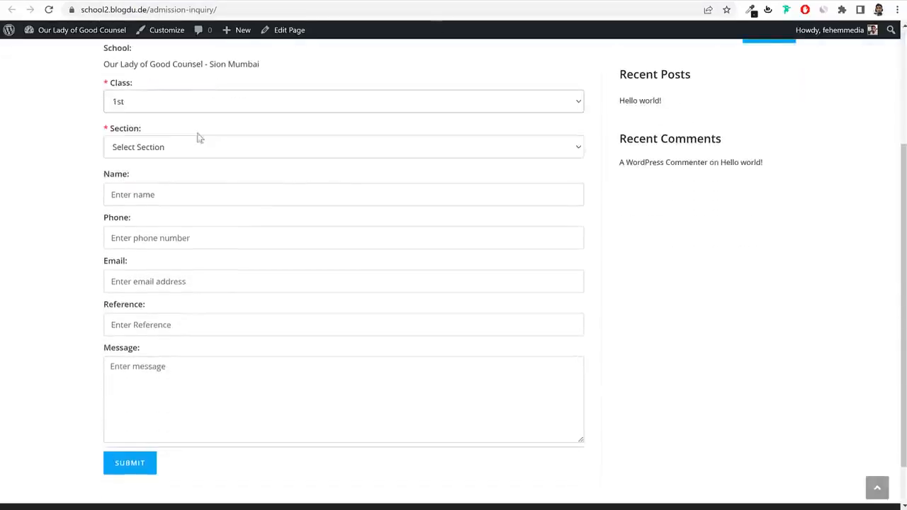
{"action": "left_click", "coordinate": [181, 150]}
{"action": "left_click", "coordinate": [170, 186]}
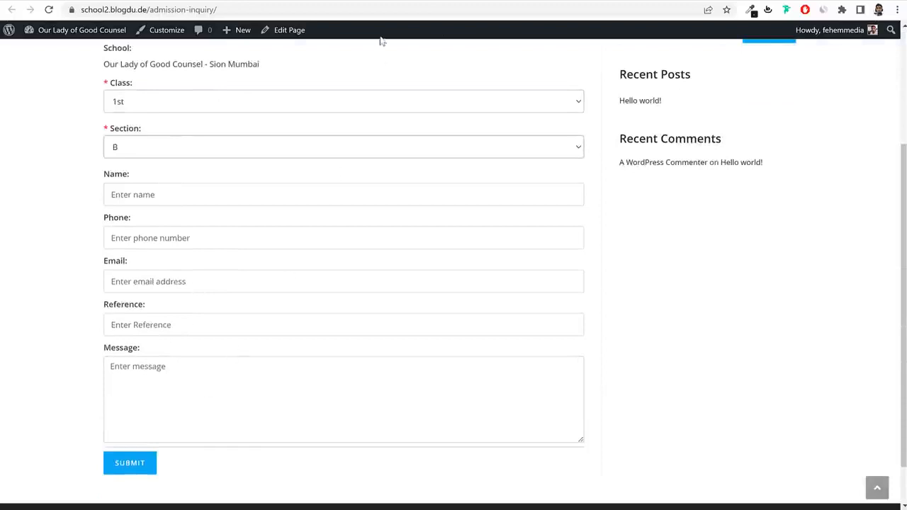
{"action": "left_click", "coordinate": [421, 1]}
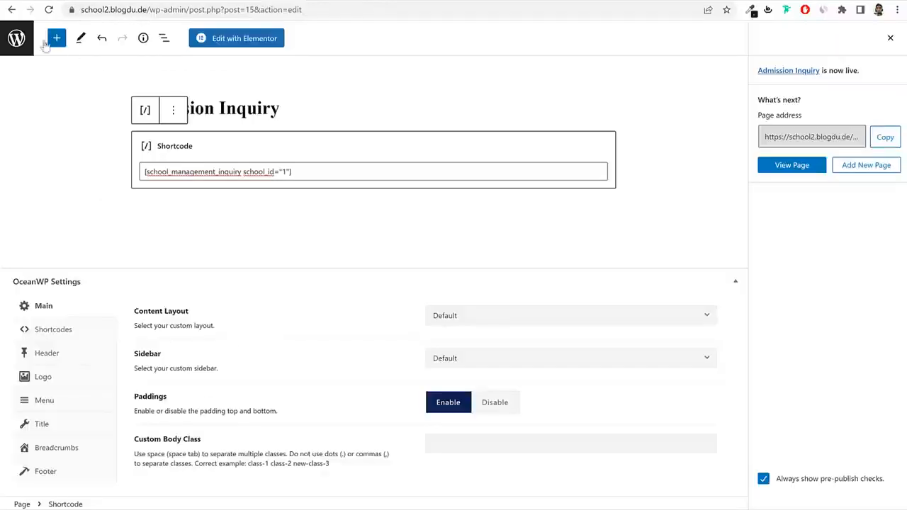
{"action": "left_click", "coordinate": [15, 37]}
Start a new page and copy the registration form shortcode from the School Management shortcode settings.
{"action": "left_click", "coordinate": [164, 59]}
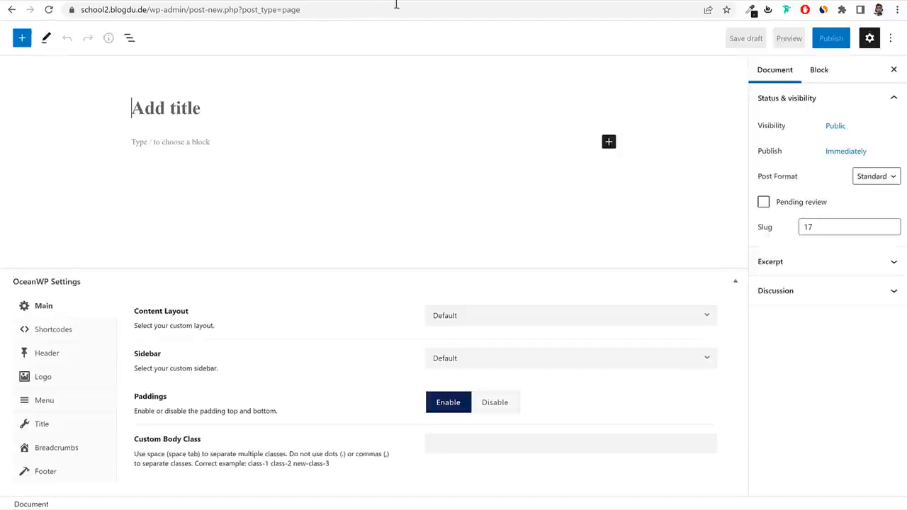
{"action": "left_click", "coordinate": [396, 2]}
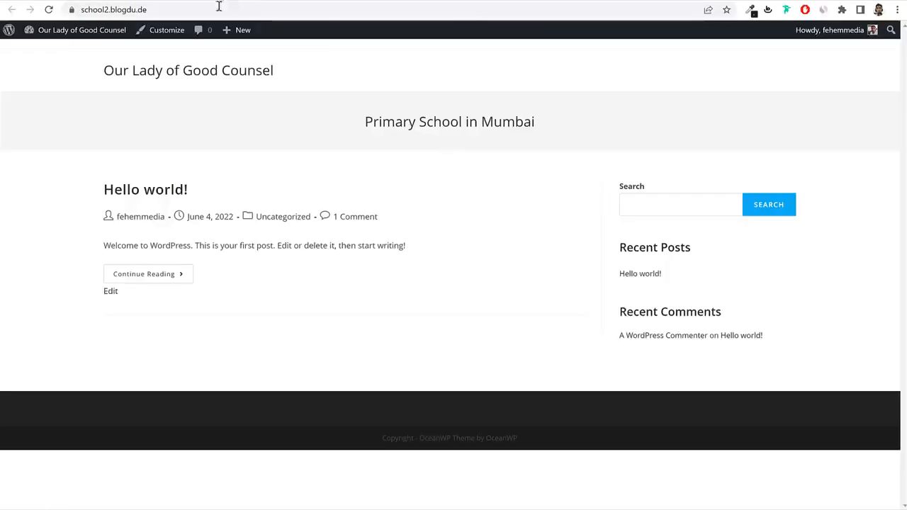
{"action": "left_click", "coordinate": [219, 2]}
{"action": "scroll", "coordinate": [282, 304], "scroll_direction": "down", "scroll_amount": 2}
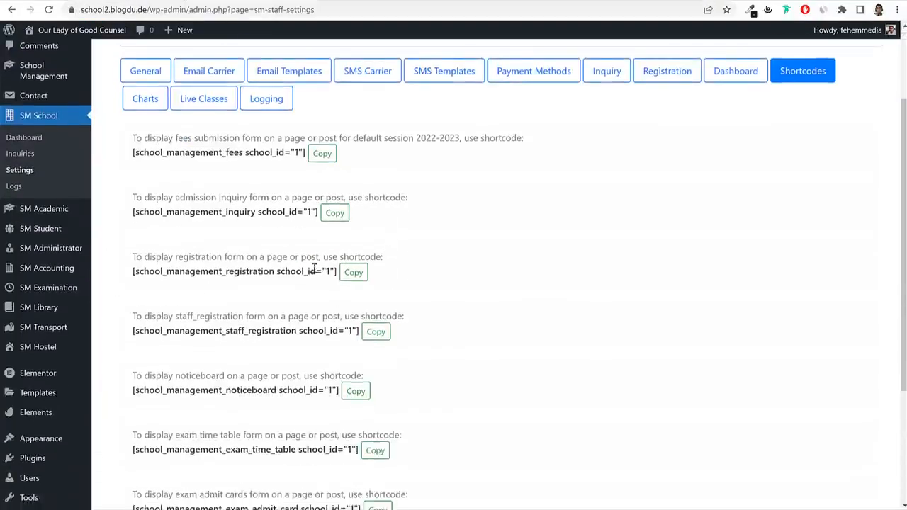
{"action": "left_click", "coordinate": [353, 273]}
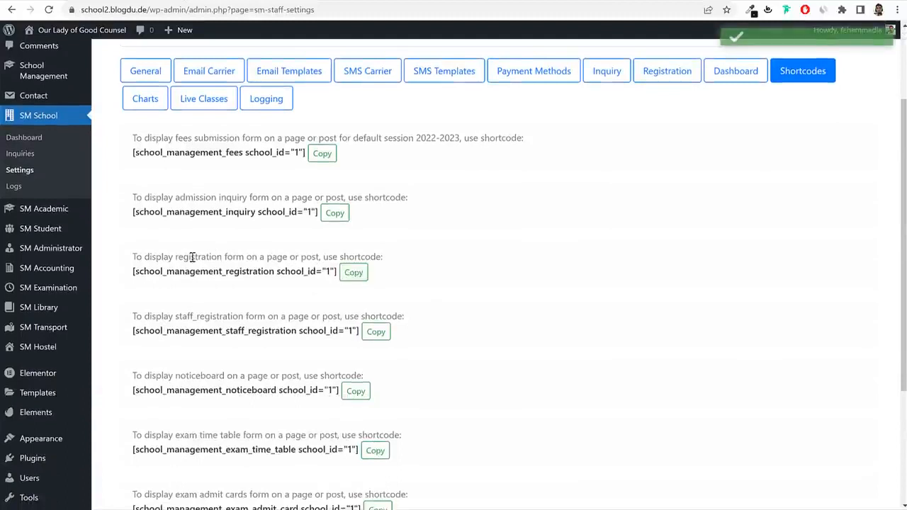
{"action": "left_click", "coordinate": [328, 2]}
Title the page 'Registration', paste the shortcode into a Shortcode block, and publish it.
{"action": "type", "text": "Registration"}
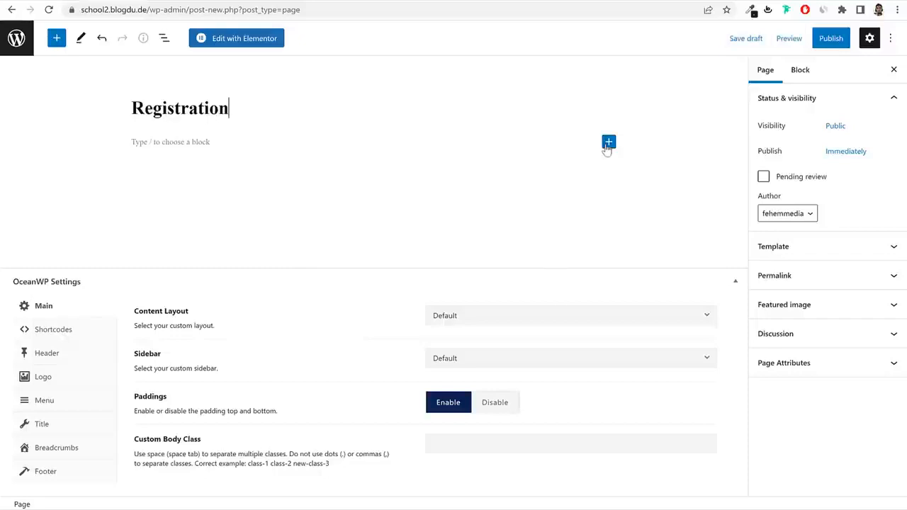
{"action": "left_click", "coordinate": [608, 142]}
{"action": "left_click", "coordinate": [634, 221]}
{"action": "key", "text": "ctrl+v"}
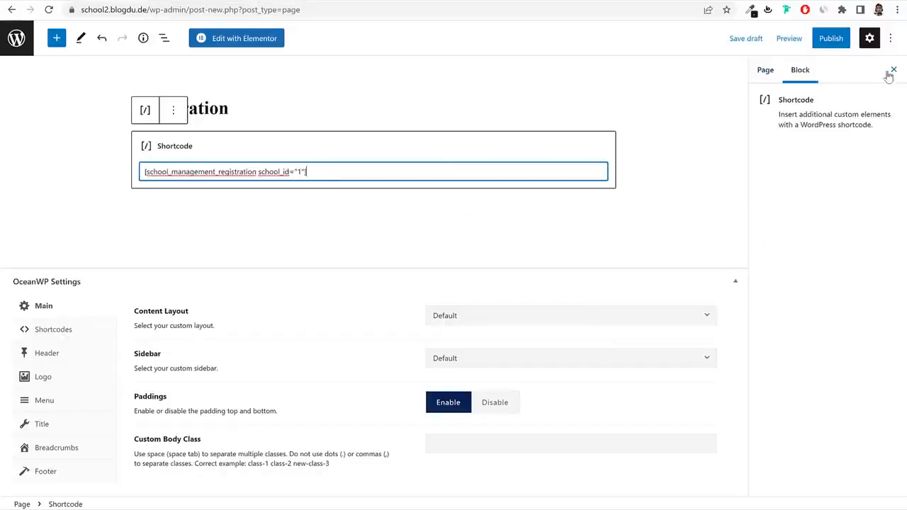
{"action": "left_click", "coordinate": [831, 38]}
{"action": "left_click", "coordinate": [808, 39]}
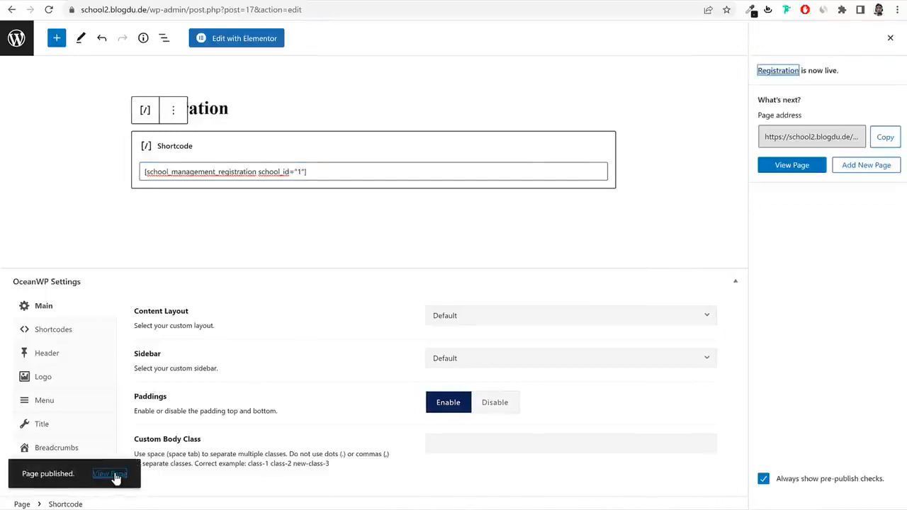
View the live Registration page with its Online Registration form.
{"action": "left_click", "coordinate": [112, 474]}
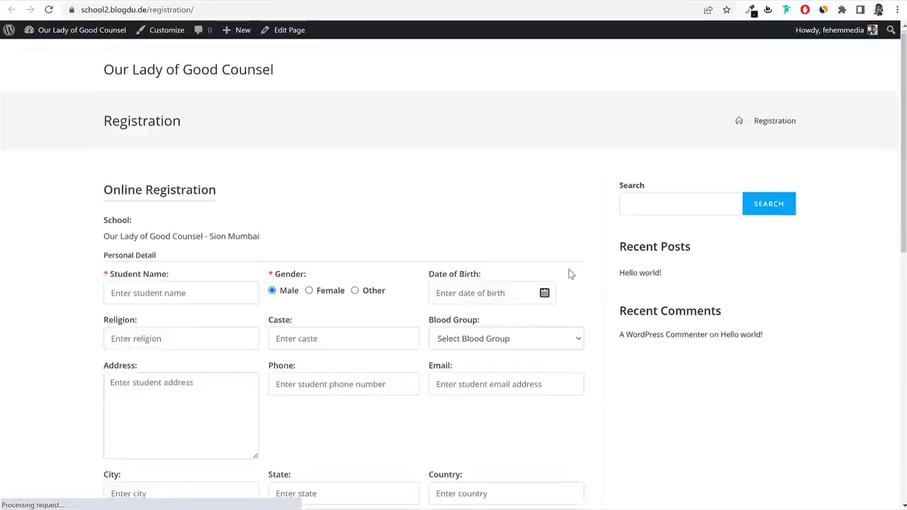
{"action": "scroll", "coordinate": [571, 274], "scroll_direction": "down", "scroll_amount": 8}
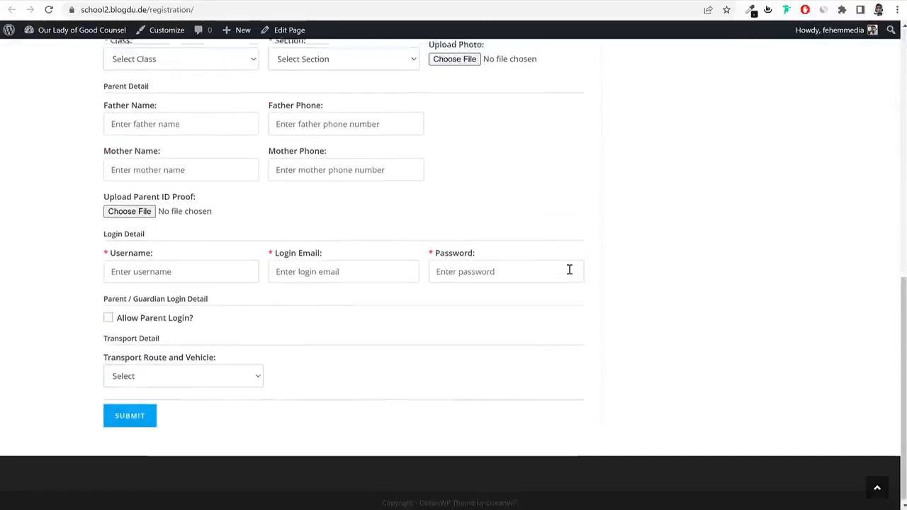
{"action": "scroll", "coordinate": [570, 271], "scroll_direction": "up", "scroll_amount": 10}
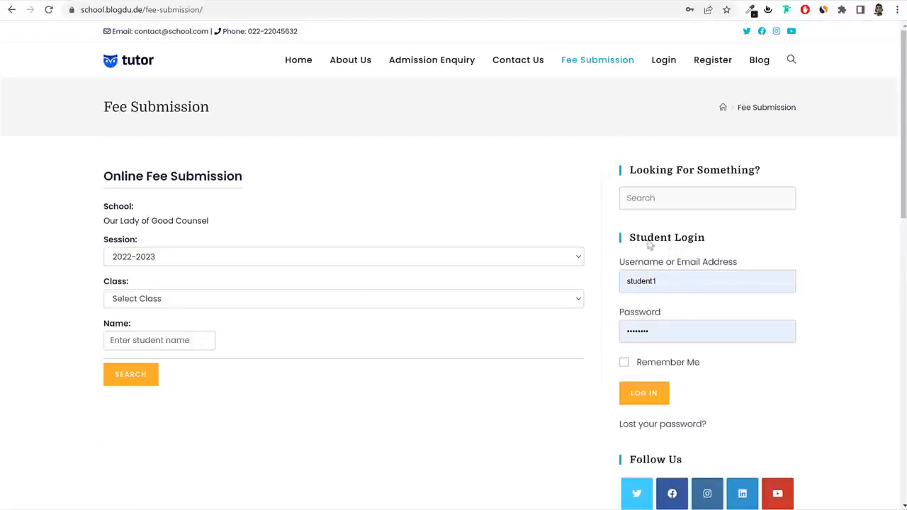
Compare the demo site's Fee Submission, Admission Enquiry and Online Registration pages, then return to the editor.
{"action": "left_click_drag", "start_coordinate": [88, 107], "coordinate": [239, 113]}
{"action": "left_click", "coordinate": [241, 115]}
{"action": "left_click", "coordinate": [434, 67]}
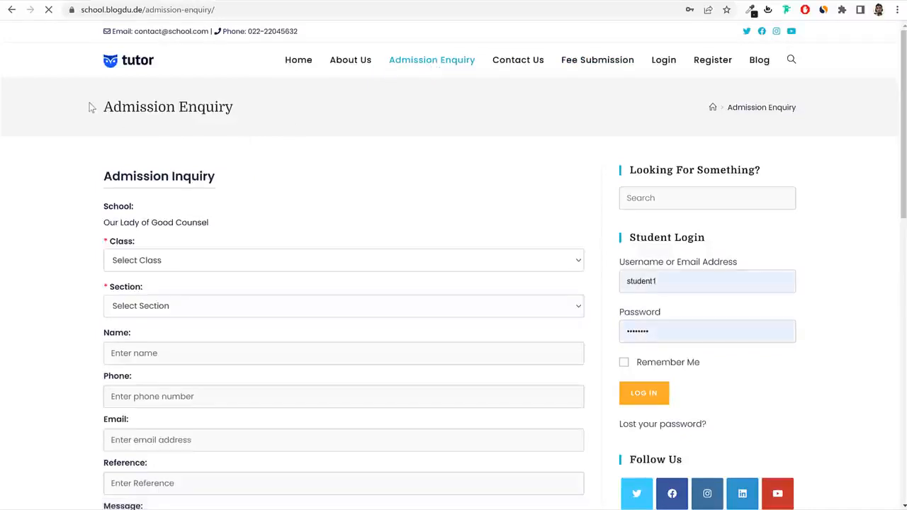
{"action": "left_click_drag", "start_coordinate": [90, 107], "coordinate": [260, 112]}
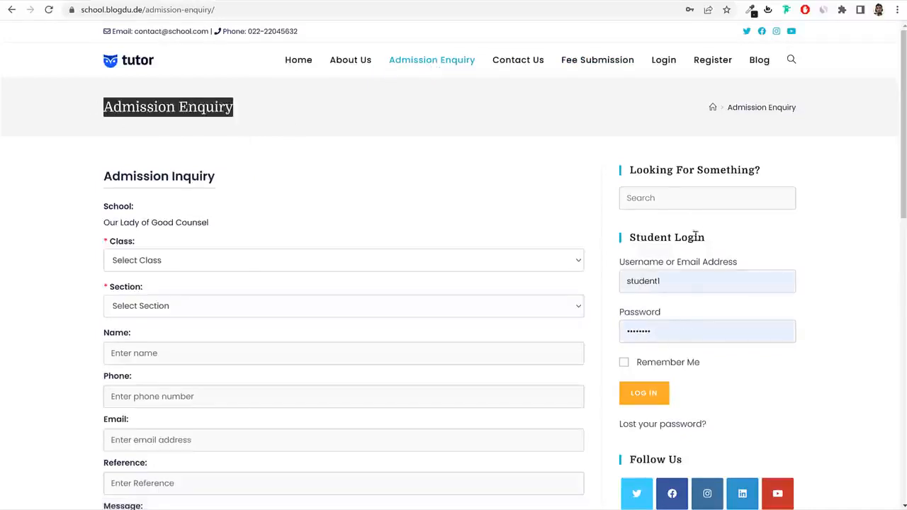
{"action": "left_click", "coordinate": [709, 65]}
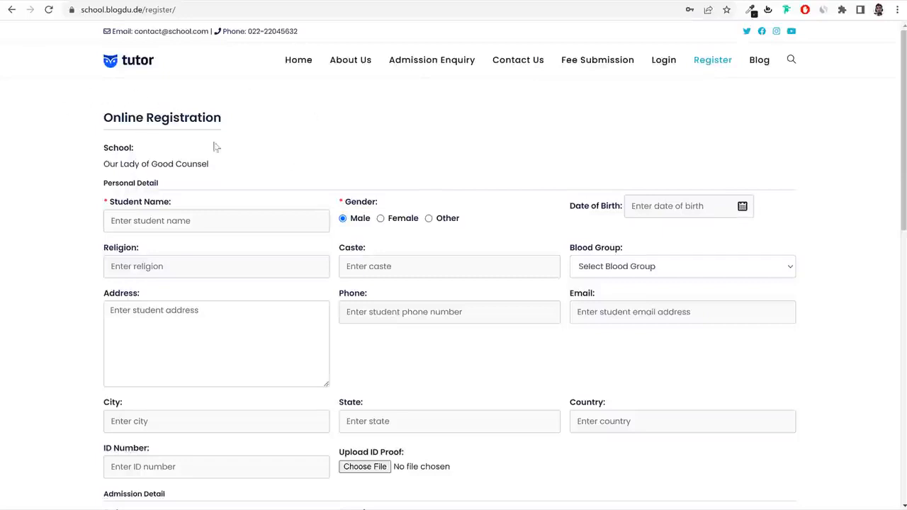
{"action": "left_click_drag", "start_coordinate": [119, 118], "coordinate": [267, 124]}
{"action": "left_click", "coordinate": [231, 120]}
{"action": "key", "text": "alt+Left"}
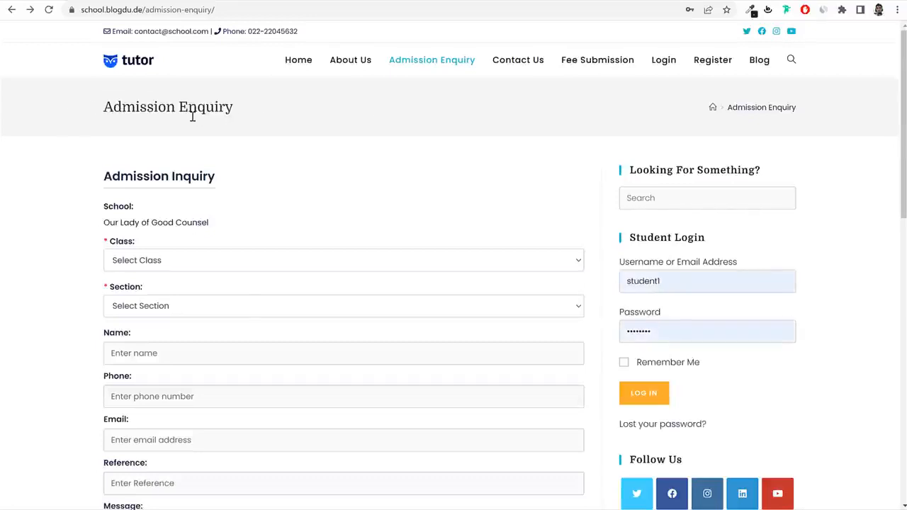
{"action": "key", "text": "alt+Right"}
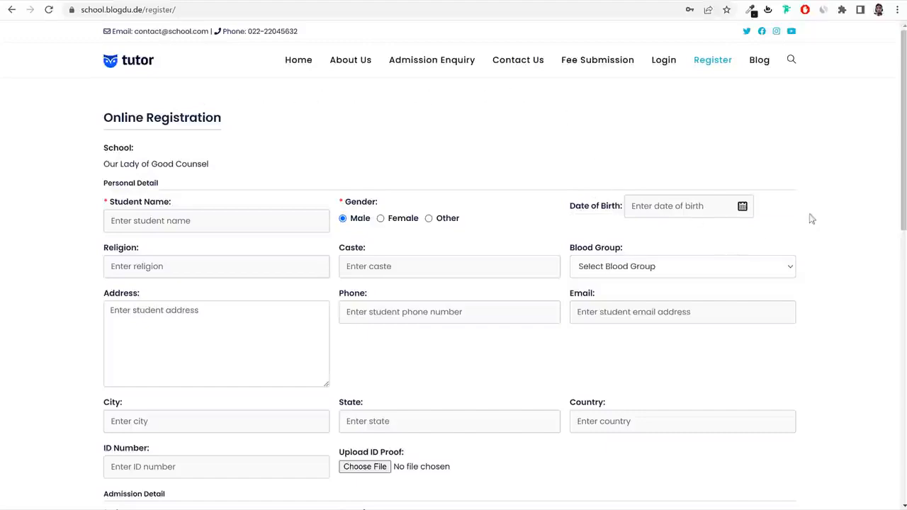
{"action": "key", "text": "ctrl+Tab"}
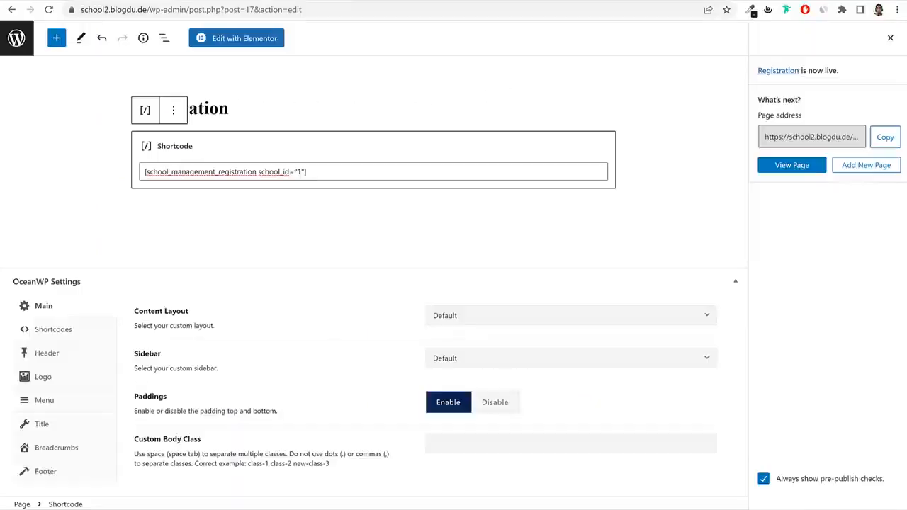
Check the live Registration page, then set its OceanWP Content Layout to Full Width.
{"action": "key", "text": "ctrl+Tab"}
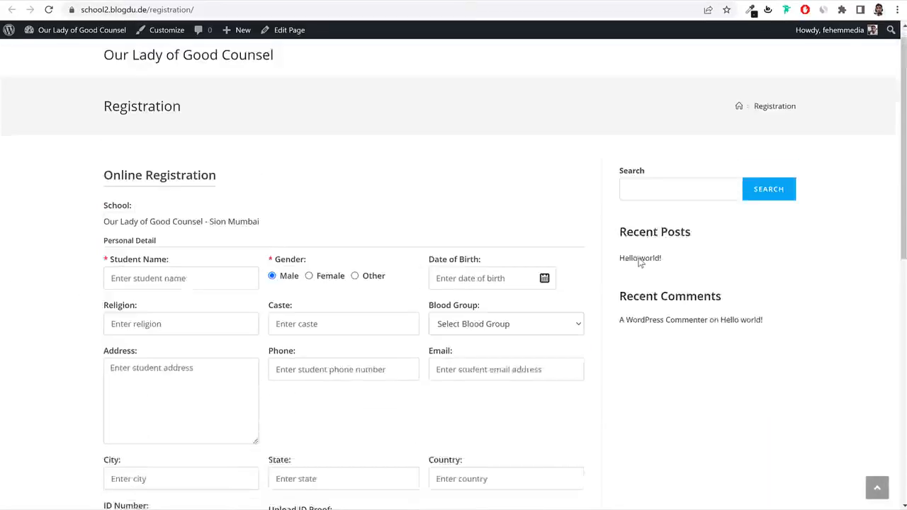
{"action": "left_click_drag", "start_coordinate": [52, 109], "coordinate": [330, 145]}
{"action": "left_click", "coordinate": [416, 164]}
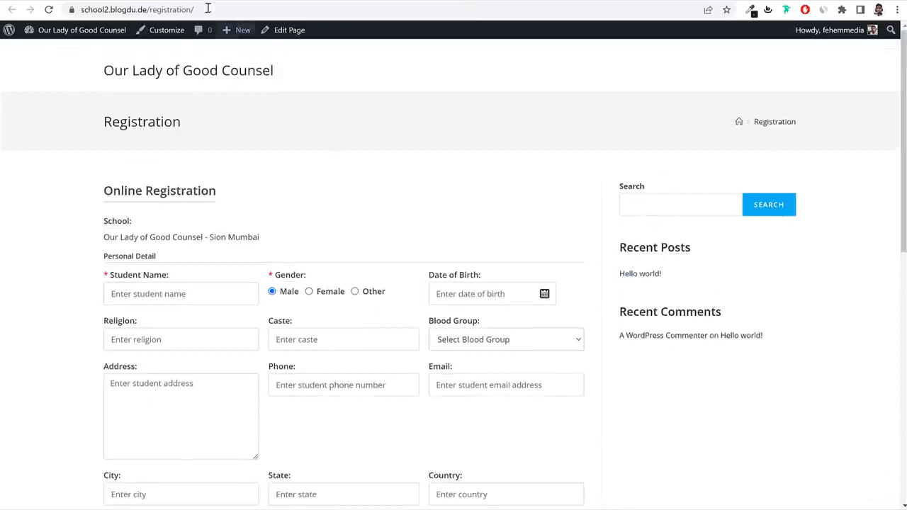
{"action": "key", "text": "ctrl+Tab"}
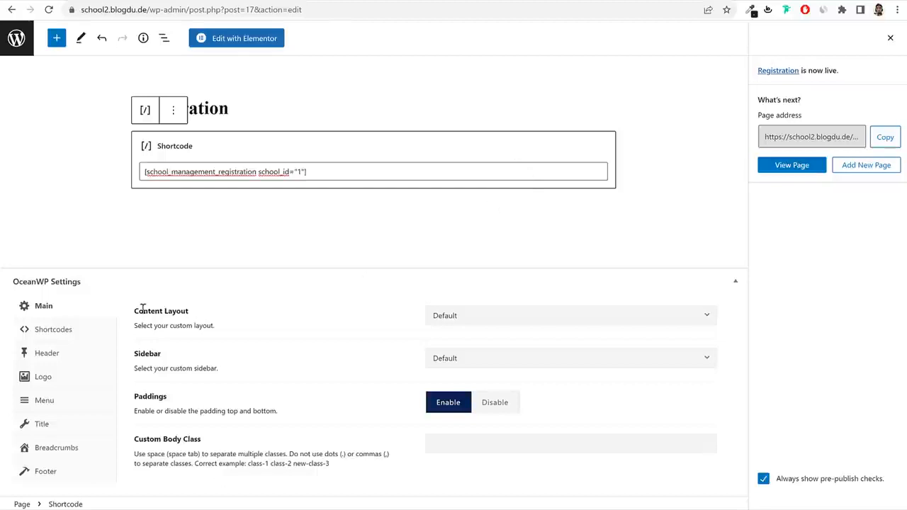
{"action": "left_click_drag", "start_coordinate": [136, 310], "coordinate": [328, 321]}
{"action": "left_click", "coordinate": [530, 319]}
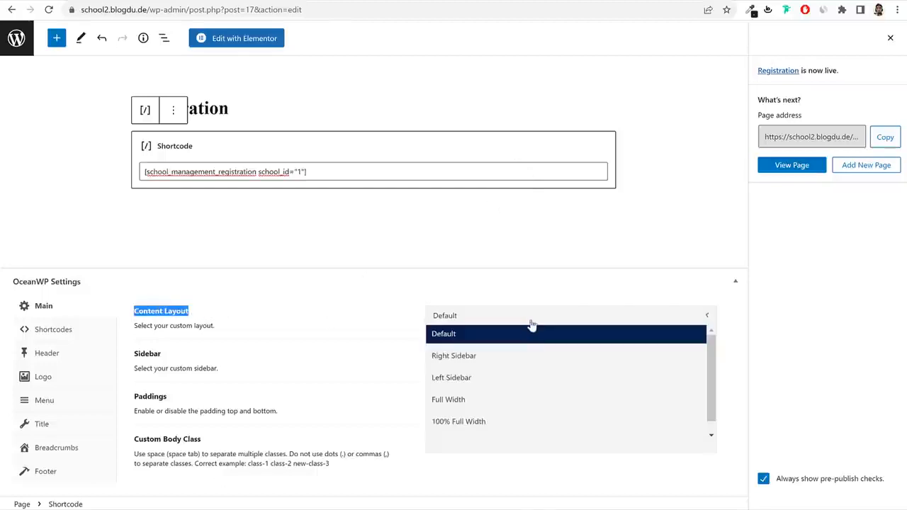
{"action": "left_click", "coordinate": [517, 402]}
{"action": "left_click", "coordinate": [890, 38]}
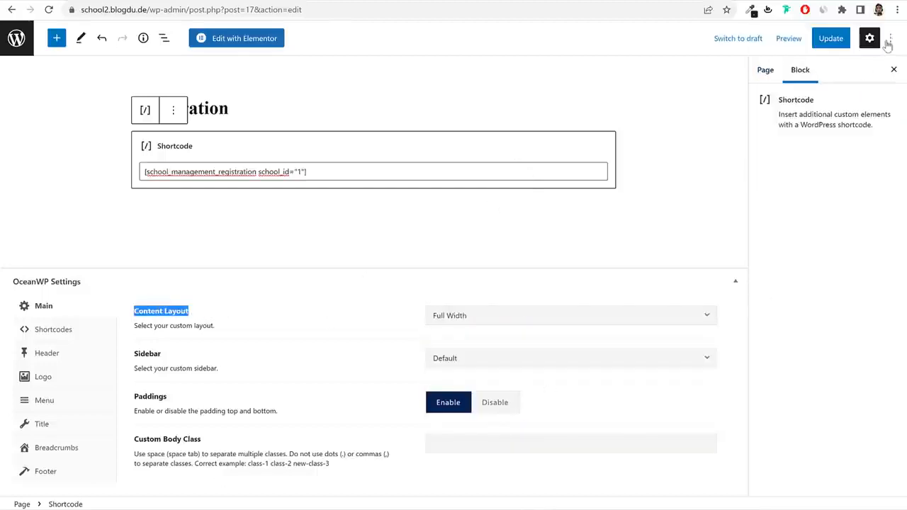
Disable Display Page Title for the Registration page and update it.
{"action": "key", "text": "ctrl+Tab"}
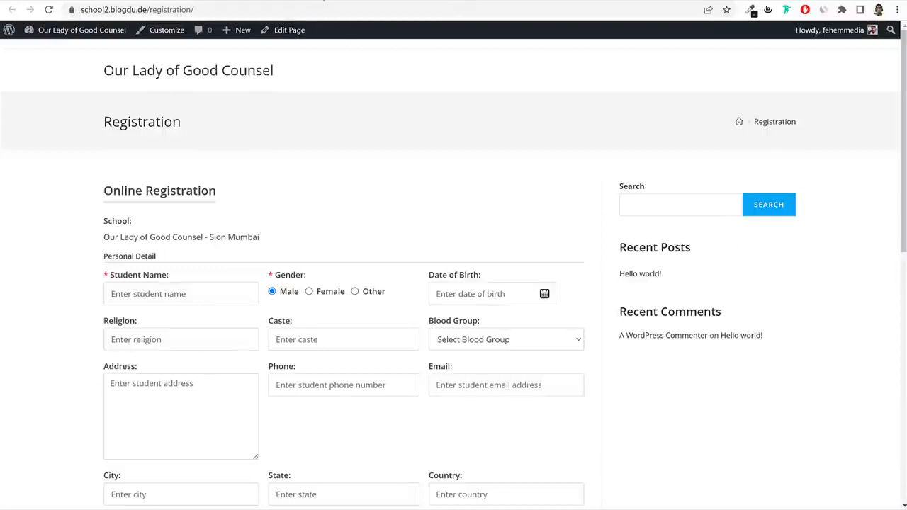
{"action": "double_click", "coordinate": [128, 116]}
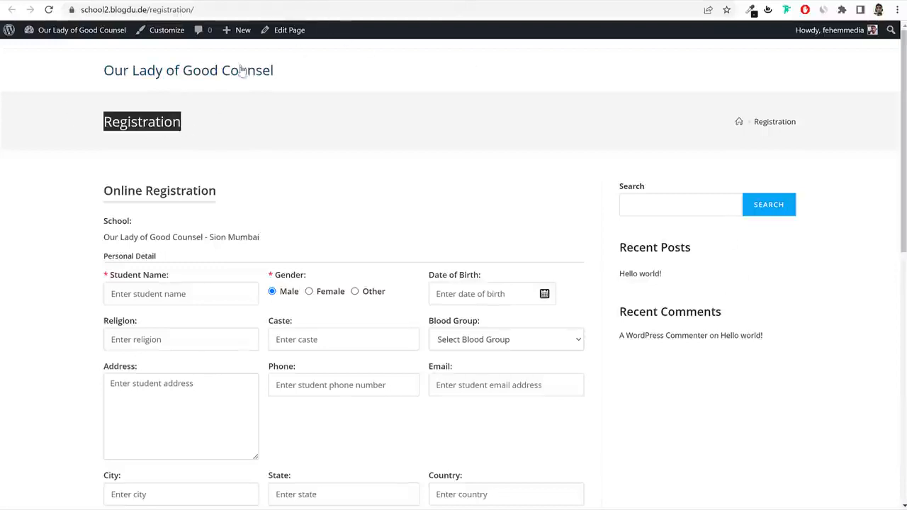
{"action": "key", "text": "ctrl+shift+Tab"}
{"action": "left_click", "coordinate": [50, 425]}
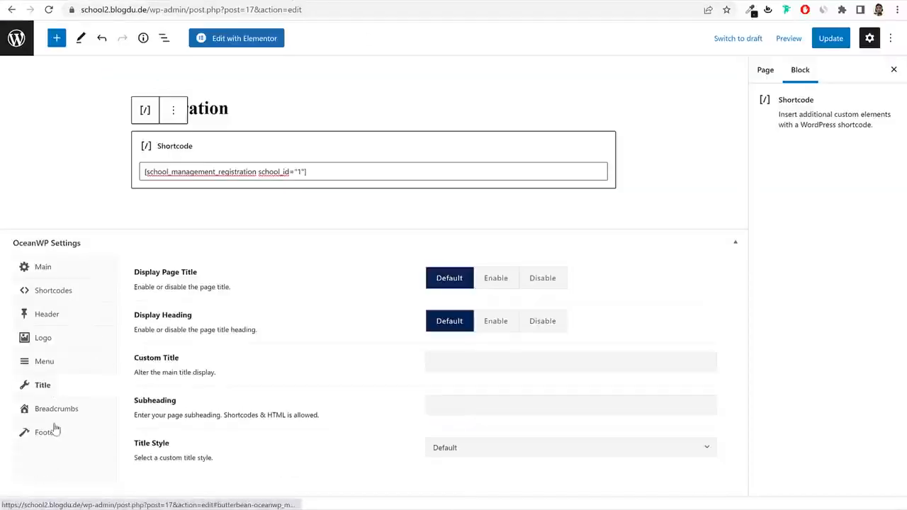
{"action": "left_click", "coordinate": [558, 284]}
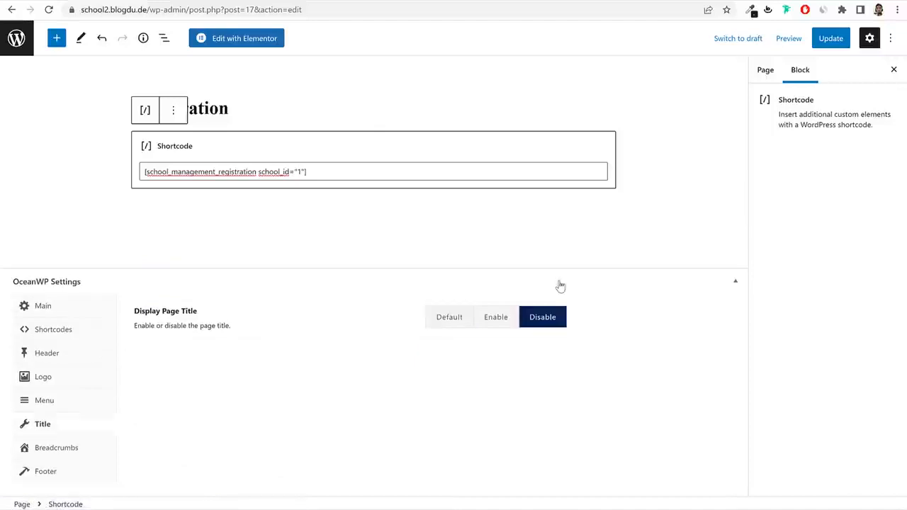
{"action": "left_click", "coordinate": [831, 39]}
Reload the live Registration page to verify the changes, then return to the Pages list.
{"action": "key", "text": "ctrl+Tab"}
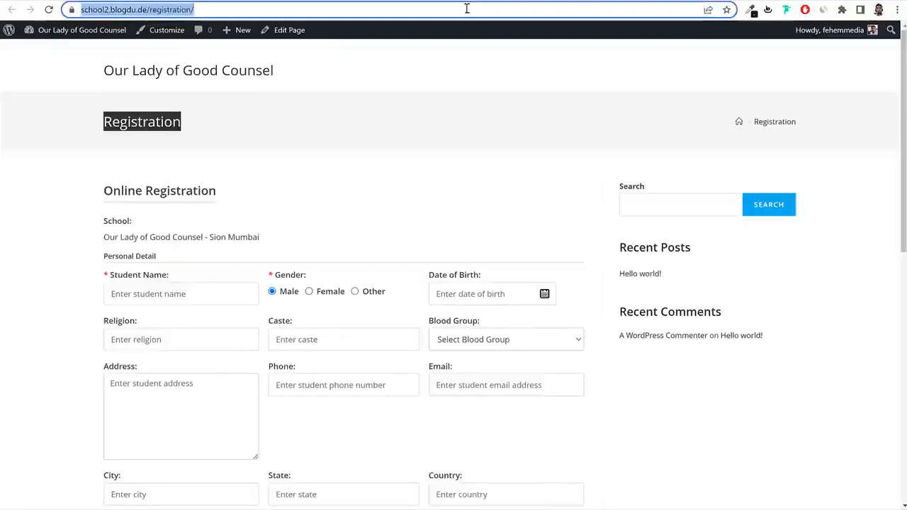
{"action": "left_click", "coordinate": [466, 8]}
{"action": "type", "text": "+"}
{"action": "key", "text": "Return"}
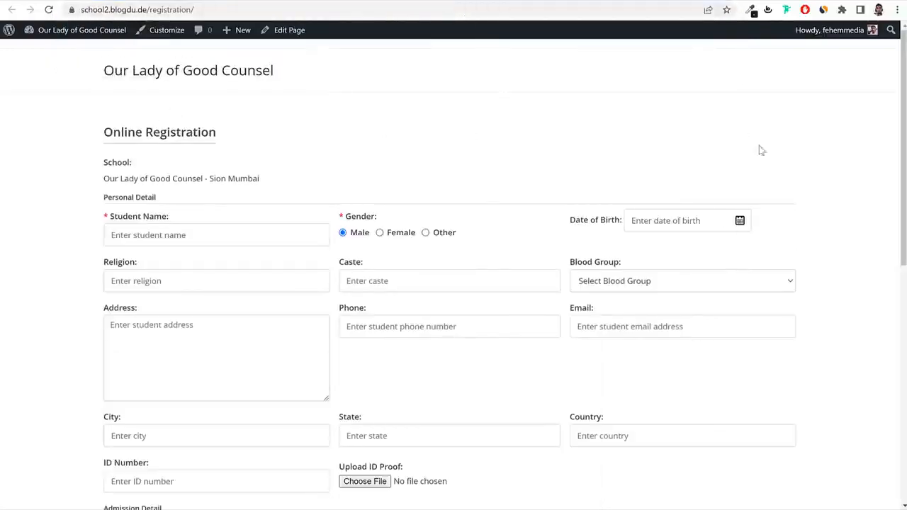
{"action": "scroll", "coordinate": [778, 357], "scroll_direction": "down", "scroll_amount": 3}
{"action": "scroll", "coordinate": [790, 247], "scroll_direction": "up", "scroll_amount": 3}
{"action": "key", "text": "ctrl+shift+Tab"}
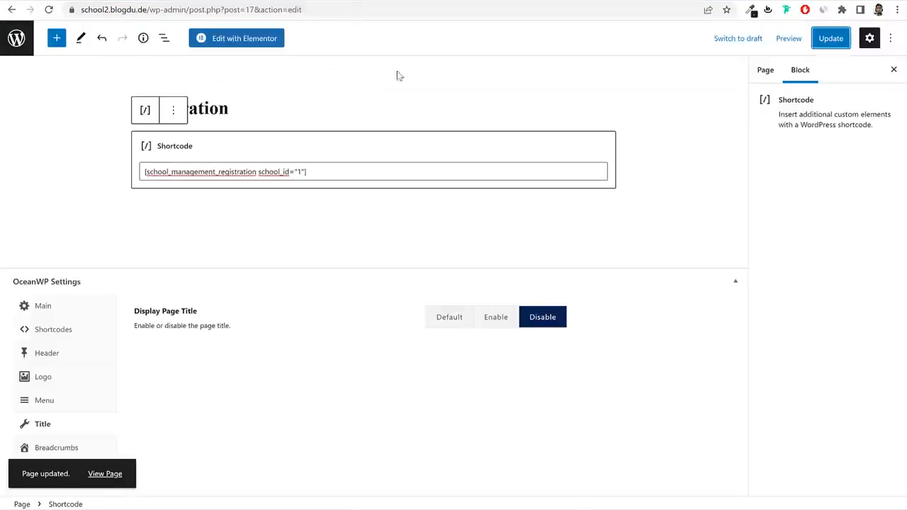
{"action": "left_click", "coordinate": [21, 51]}
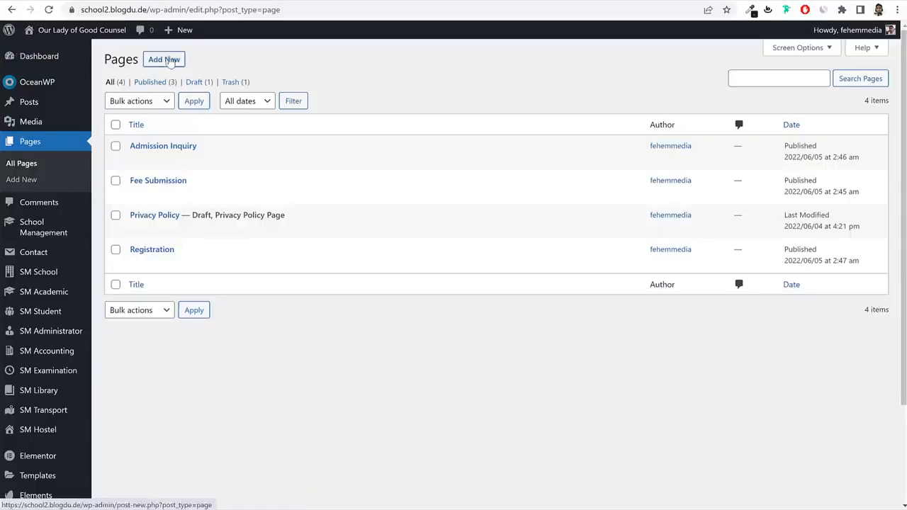
Start a new page and copy the login form shortcode from School Management settings.
{"action": "left_click", "coordinate": [168, 61]}
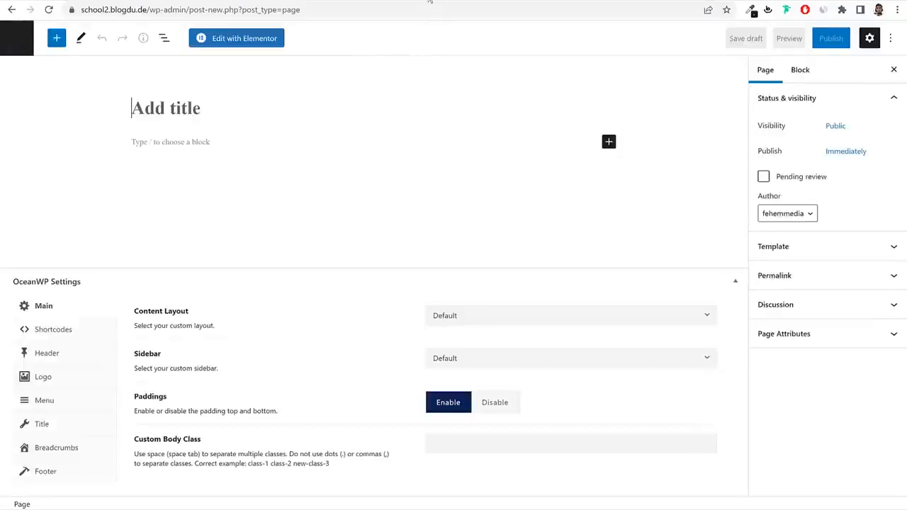
{"action": "key", "text": "ctrl+Tab"}
{"action": "key", "text": "ctrl+shift+Tab"}
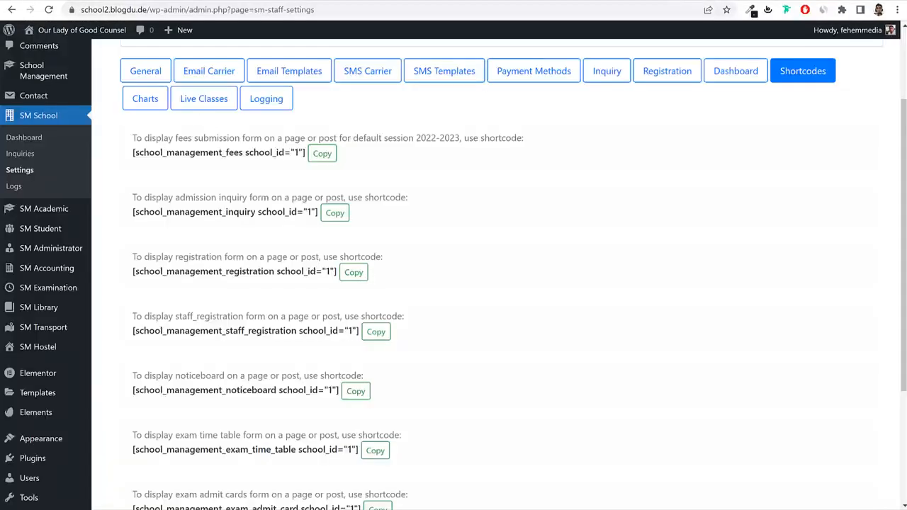
{"action": "scroll", "coordinate": [638, 278], "scroll_direction": "up", "scroll_amount": 3}
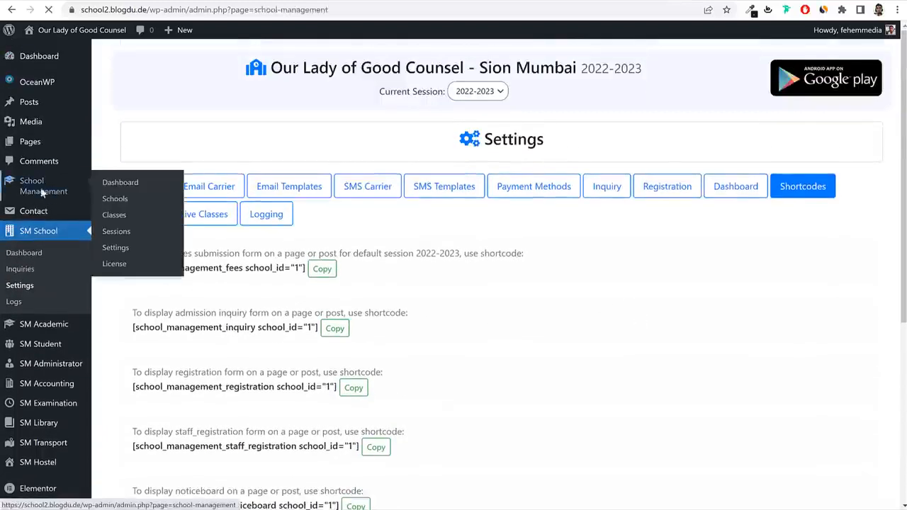
{"action": "left_click", "coordinate": [44, 190]}
{"action": "left_click", "coordinate": [36, 280]}
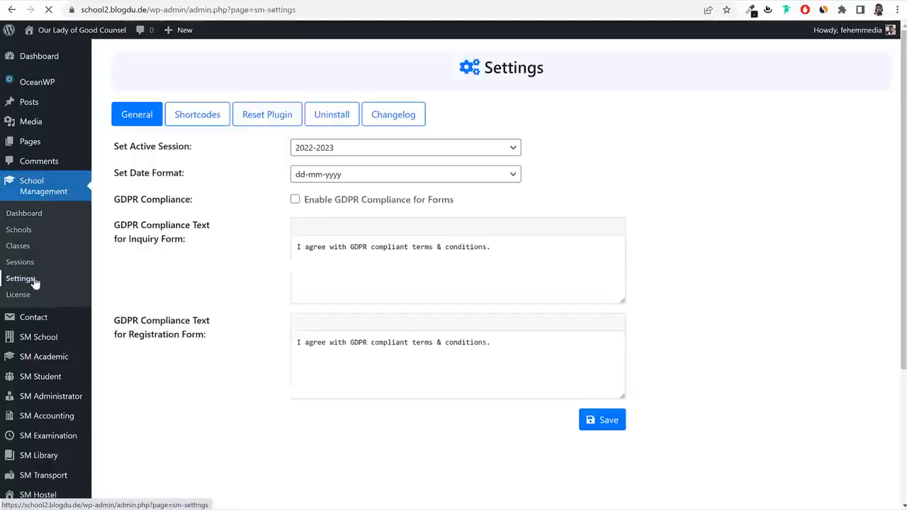
{"action": "left_click", "coordinate": [201, 116]}
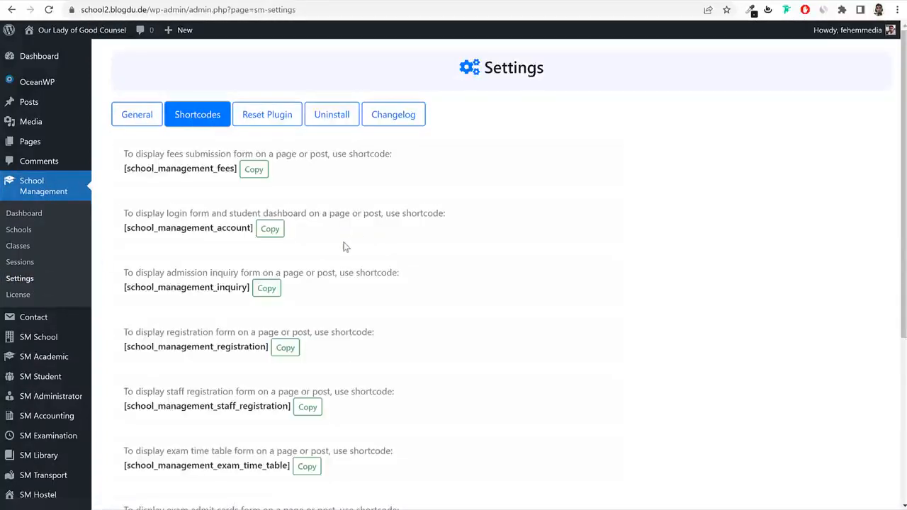
{"action": "left_click", "coordinate": [268, 234]}
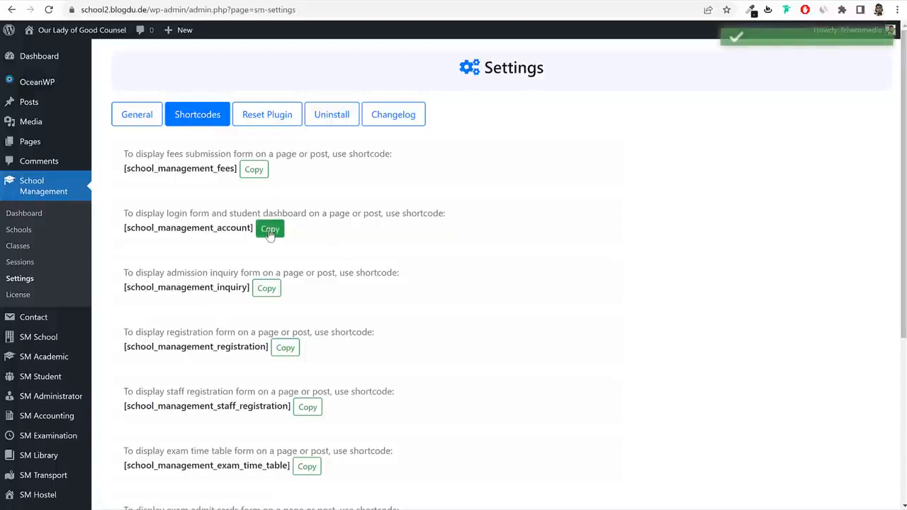
{"action": "left_click_drag", "start_coordinate": [135, 213], "coordinate": [212, 213]}
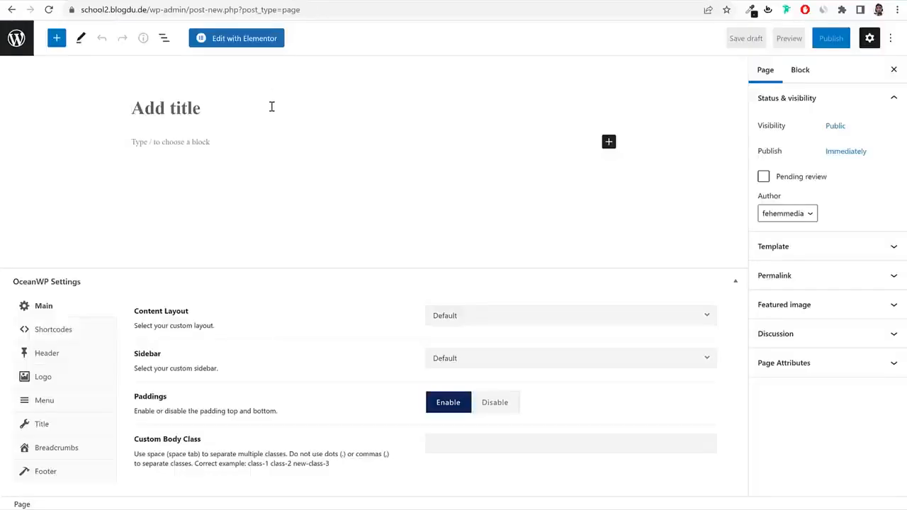
Title the page 'Login', add a [school_management_account] Shortcode block, and set Full Width layout.
{"action": "type", "text": "Login"}
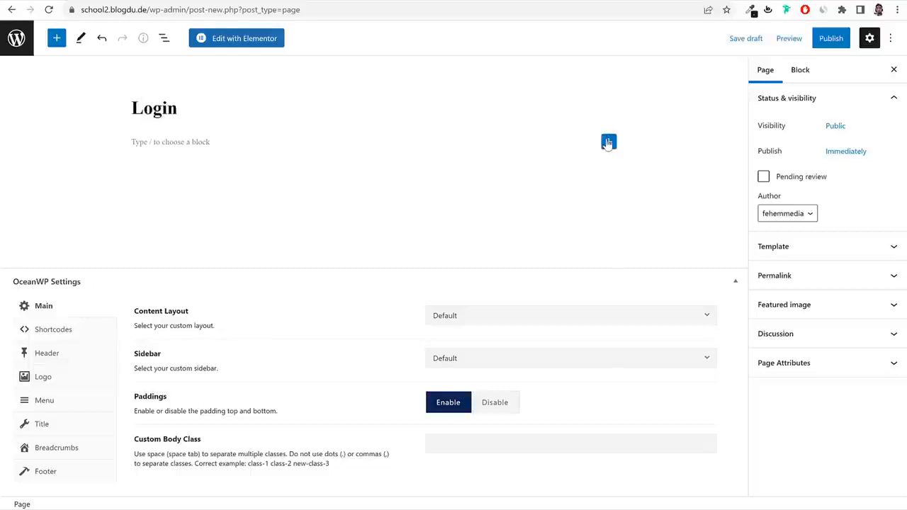
{"action": "left_click", "coordinate": [608, 142]}
{"action": "left_click", "coordinate": [643, 221]}
{"action": "key", "text": "ctrl+v"}
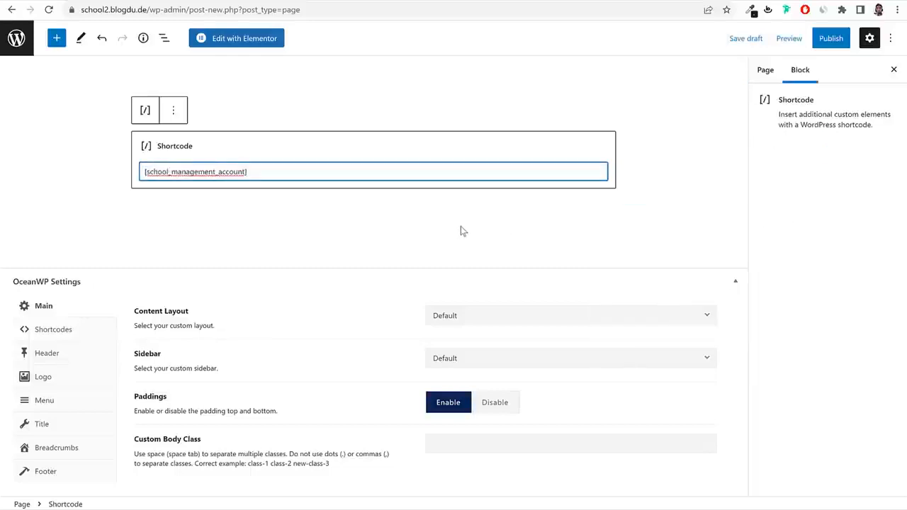
{"action": "left_click", "coordinate": [530, 317]}
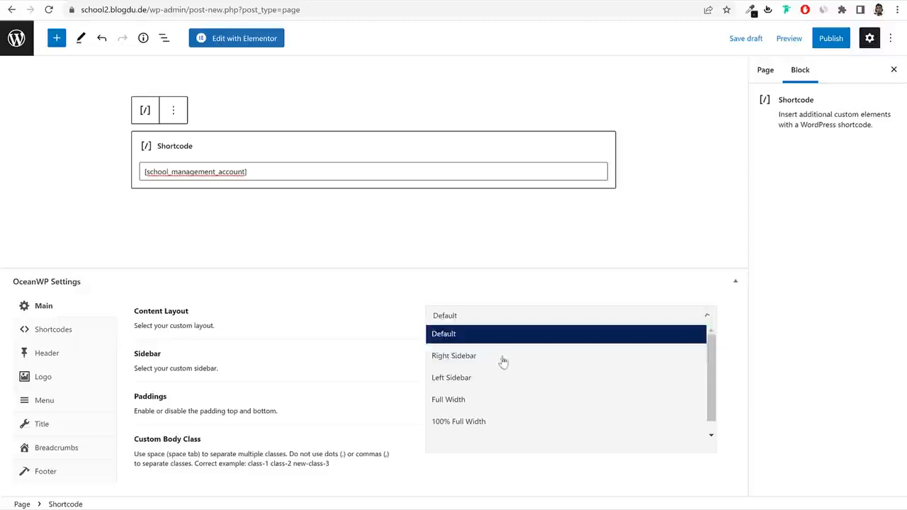
{"action": "left_click", "coordinate": [497, 403]}
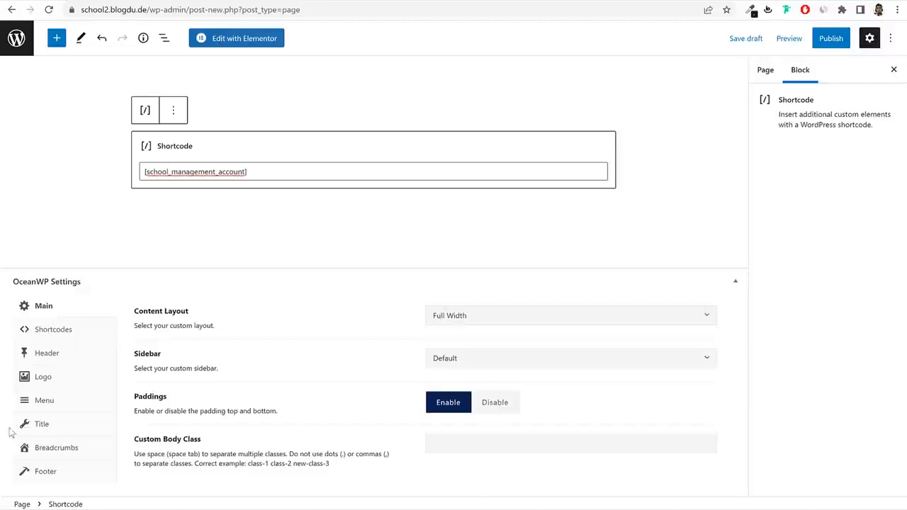
Publish the Login page, view it live, and select its address.
{"action": "left_click", "coordinate": [825, 41]}
{"action": "left_click", "coordinate": [799, 39]}
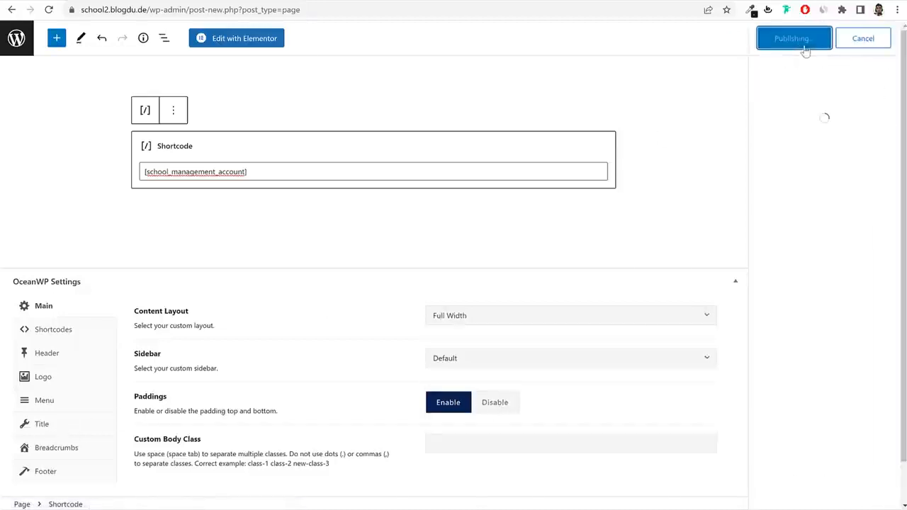
{"action": "left_click", "coordinate": [110, 473]}
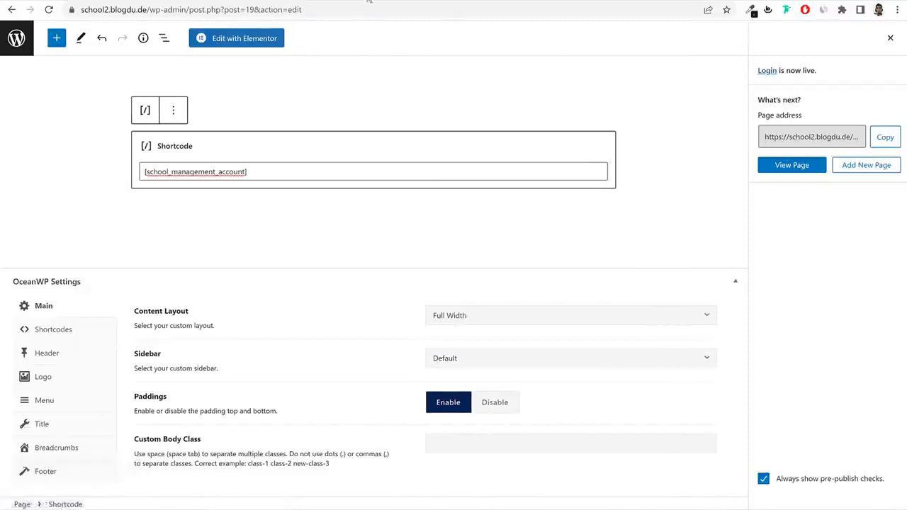
{"action": "left_click", "coordinate": [349, 9]}
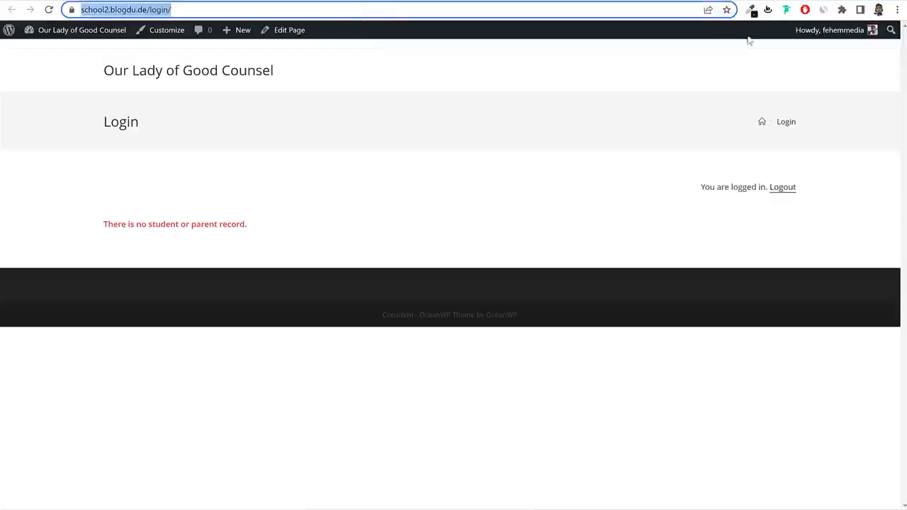
Check the Login page while logged out in a private window, then return to its editor.
{"action": "left_click", "coordinate": [895, 9]}
{"action": "left_click", "coordinate": [847, 55]}
{"action": "key", "text": "ctrl+v"}
{"action": "key", "text": "Return"}
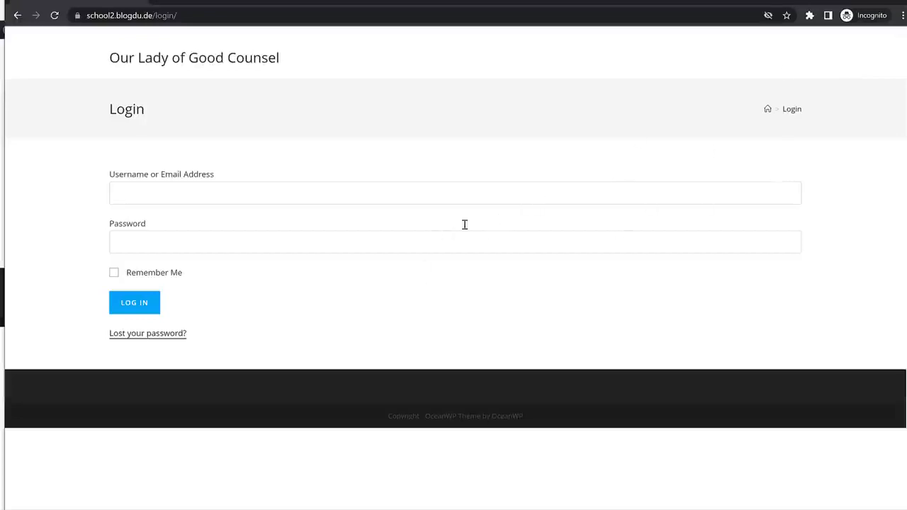
{"action": "left_click", "coordinate": [894, 2]}
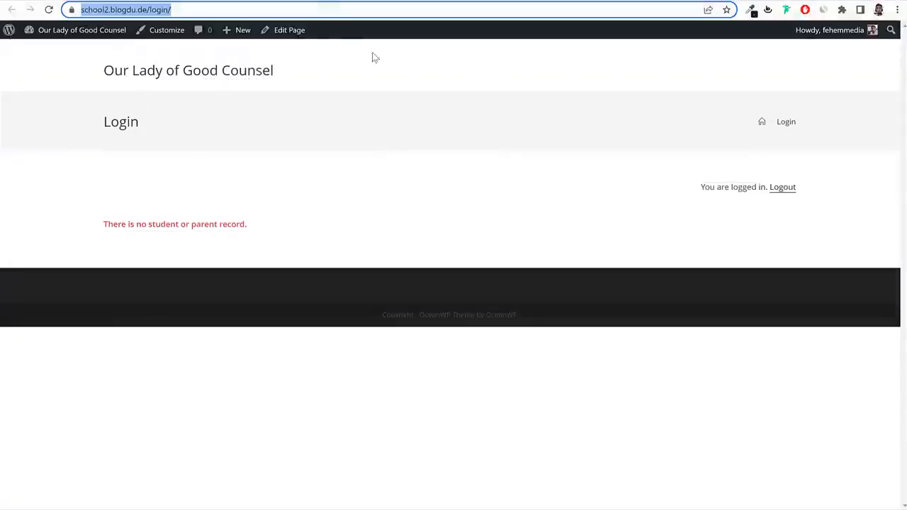
{"action": "left_click", "coordinate": [305, 1]}
Reset the Login page layout to Default, update it, and copy the site address from the Pages list.
{"action": "left_click", "coordinate": [481, 319]}
{"action": "left_click", "coordinate": [481, 341]}
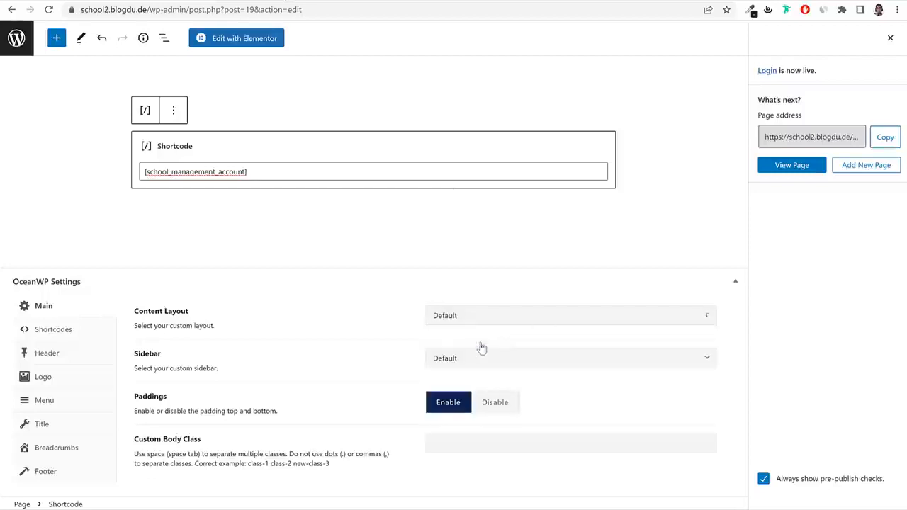
{"action": "left_click", "coordinate": [890, 38]}
{"action": "left_click", "coordinate": [830, 38]}
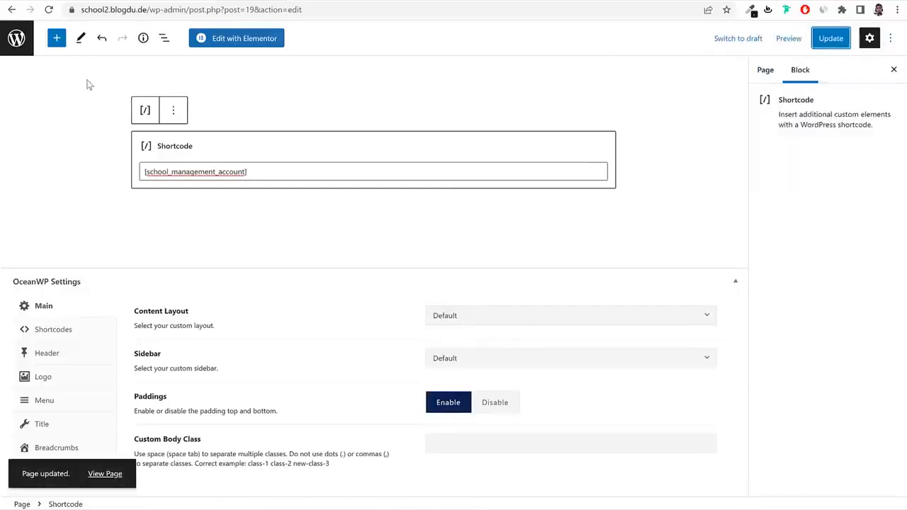
{"action": "left_click", "coordinate": [23, 49]}
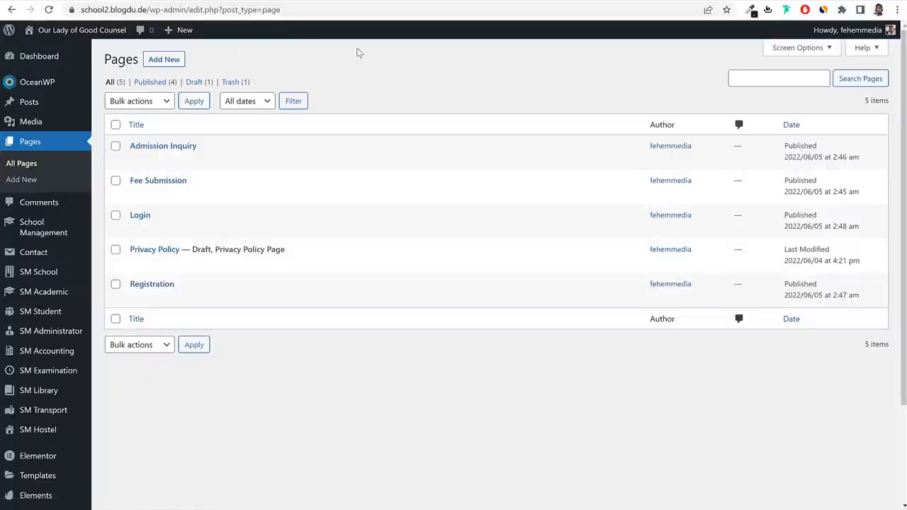
{"action": "left_click_drag", "start_coordinate": [145, 9], "coordinate": [36, 10]}
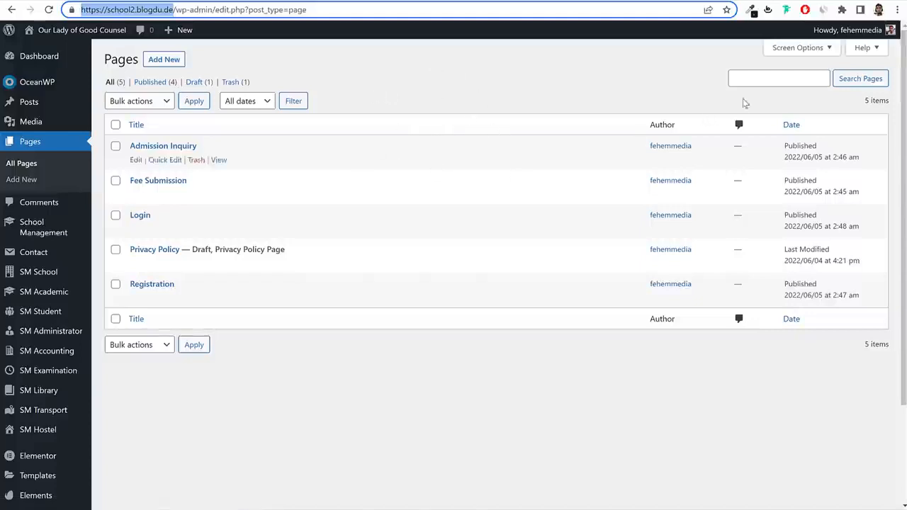
In a private window, load the school site and go to its /wp-admin login page.
{"action": "left_click", "coordinate": [836, 55]}
{"action": "key", "text": "ctrl+v"}
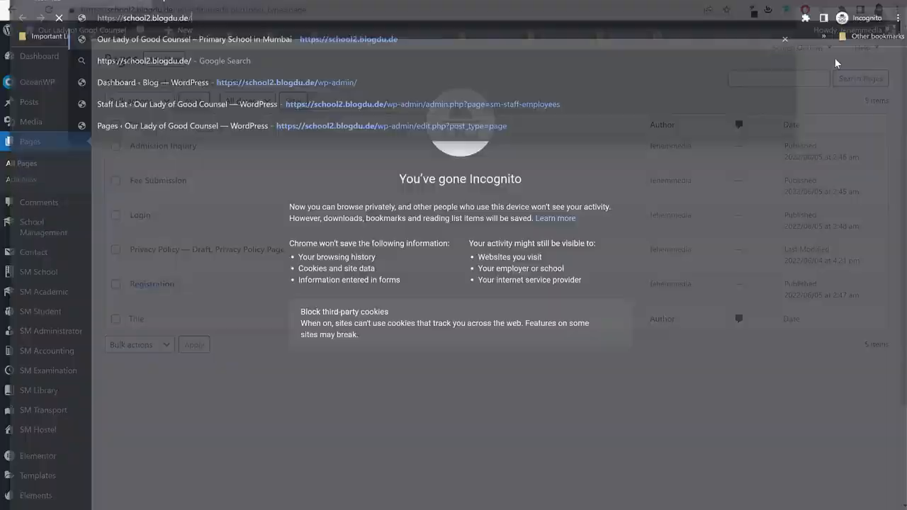
{"action": "key", "text": "Return"}
{"action": "left_click", "coordinate": [255, 14]}
{"action": "key", "text": "ctrl+c"}
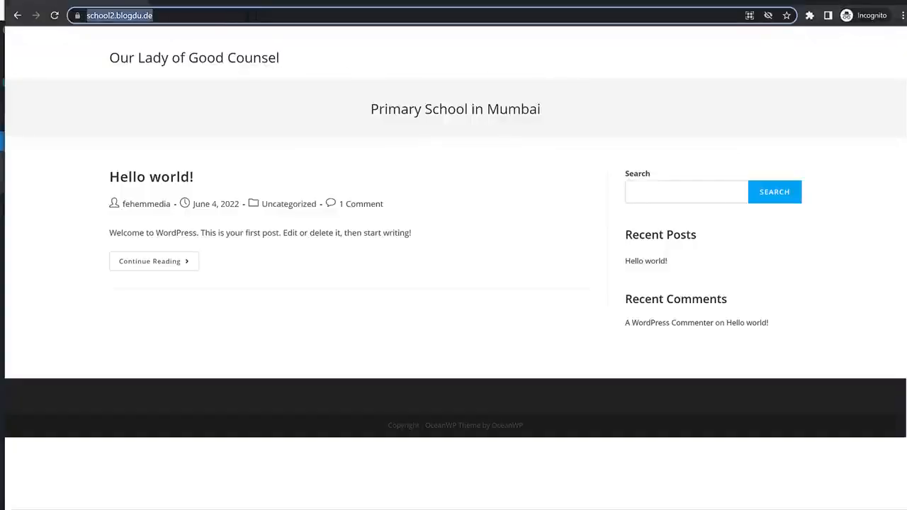
{"action": "left_click", "coordinate": [255, 15]}
{"action": "type", "text": "/wp-admin"}
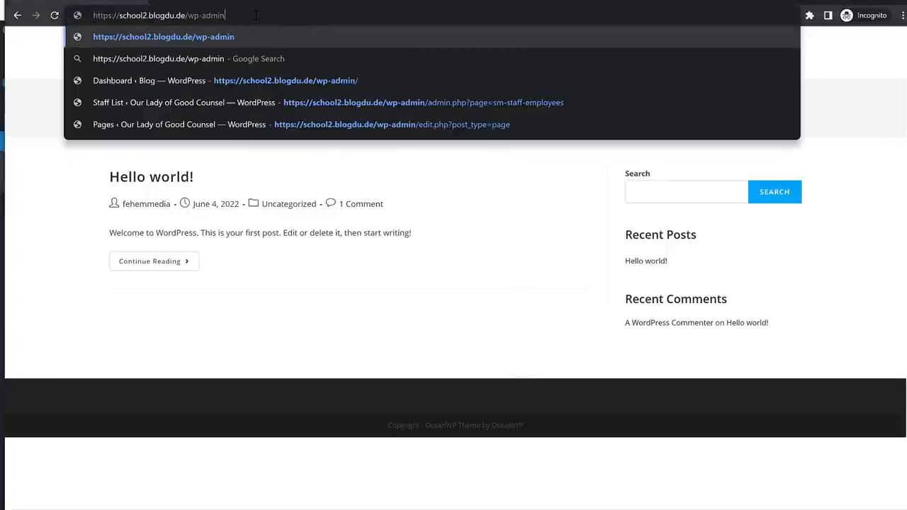
{"action": "key", "text": "Return"}
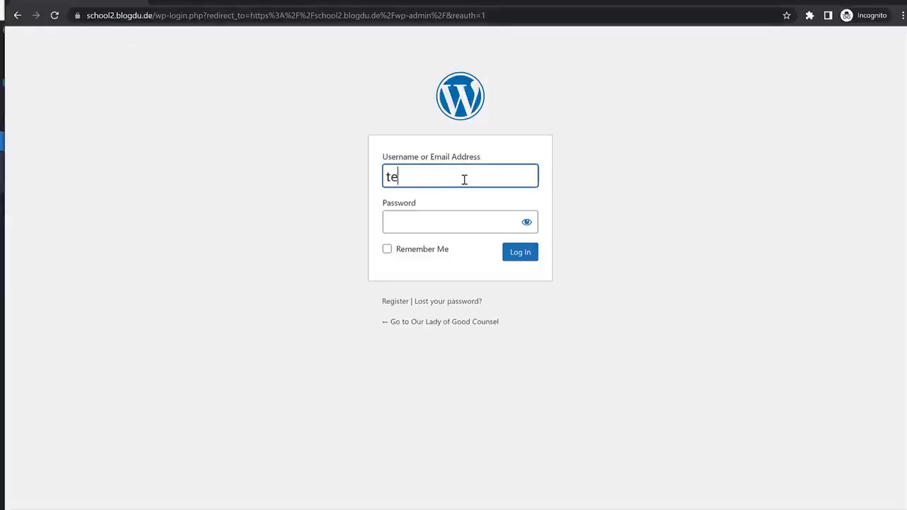
Enter the teacher account's username and password and log in.
{"action": "type", "text": "teach"}
{"action": "key", "text": "ctrl+a"}
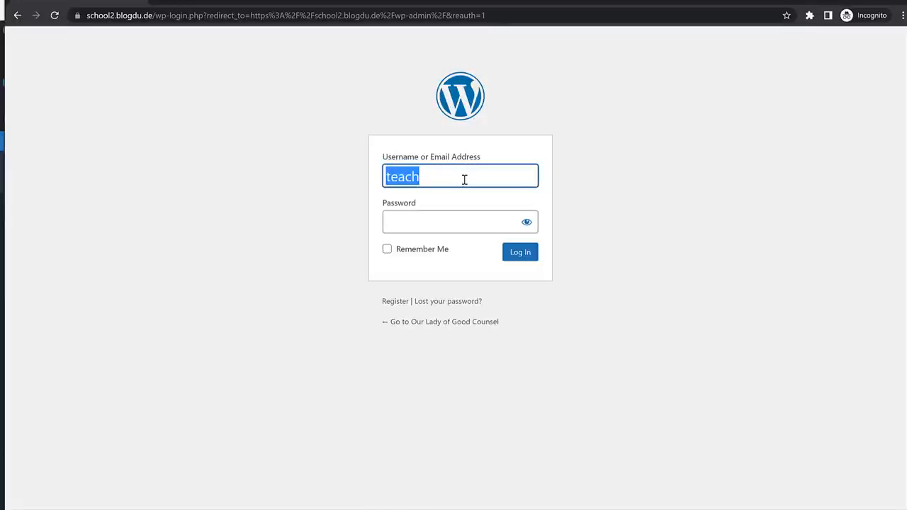
{"action": "key", "text": "ctrl+v"}
{"action": "key", "text": "ctrl+a"}
{"action": "type", "text": "te"}
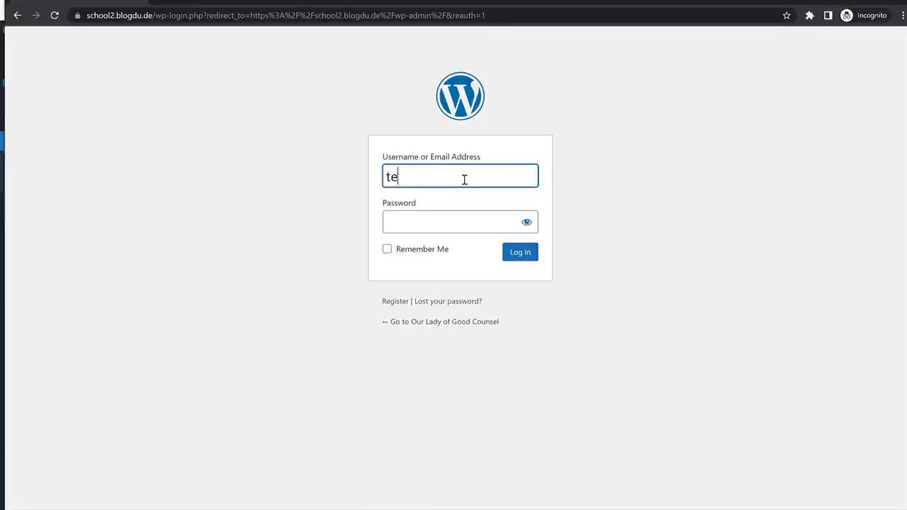
{"action": "key", "text": "ctrl+a"}
{"action": "key", "text": "ctrl+c"}
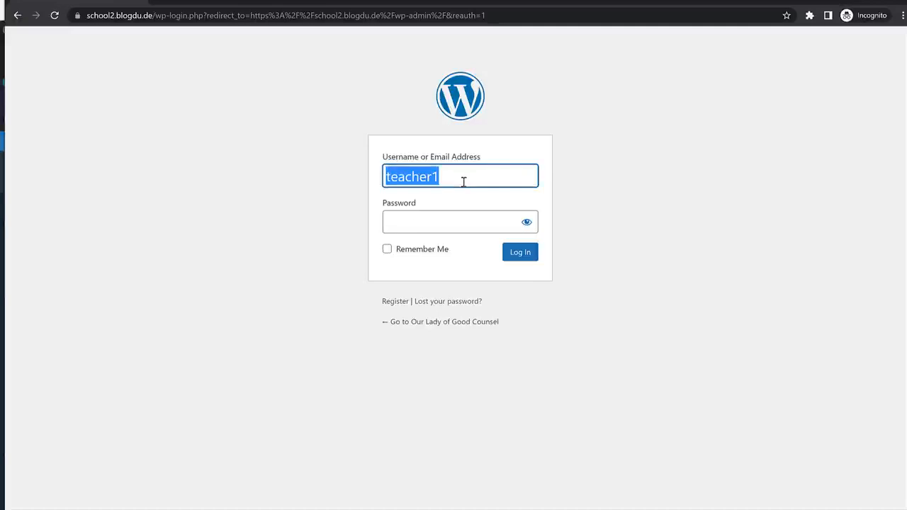
{"action": "left_click", "coordinate": [439, 220]}
{"action": "key", "text": "ctrl+v"}
{"action": "left_click", "coordinate": [533, 259]}
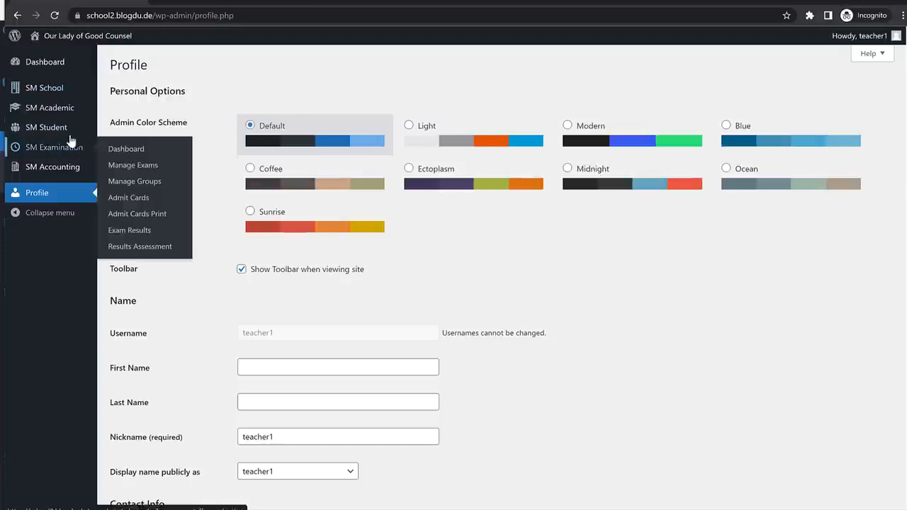
Open Take Attendance for class 1st section A and load the student list for 04-06-2022.
{"action": "mouse_move", "coordinate": [56, 115]}
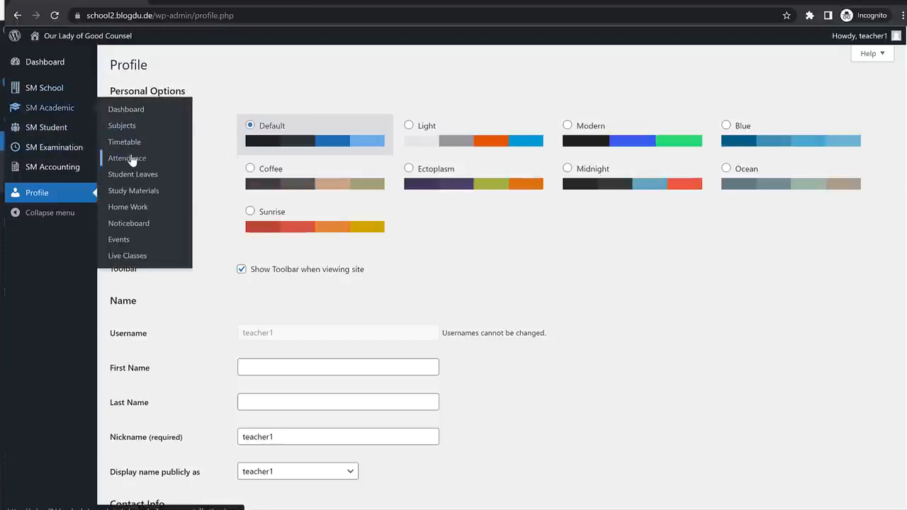
{"action": "left_click", "coordinate": [121, 158]}
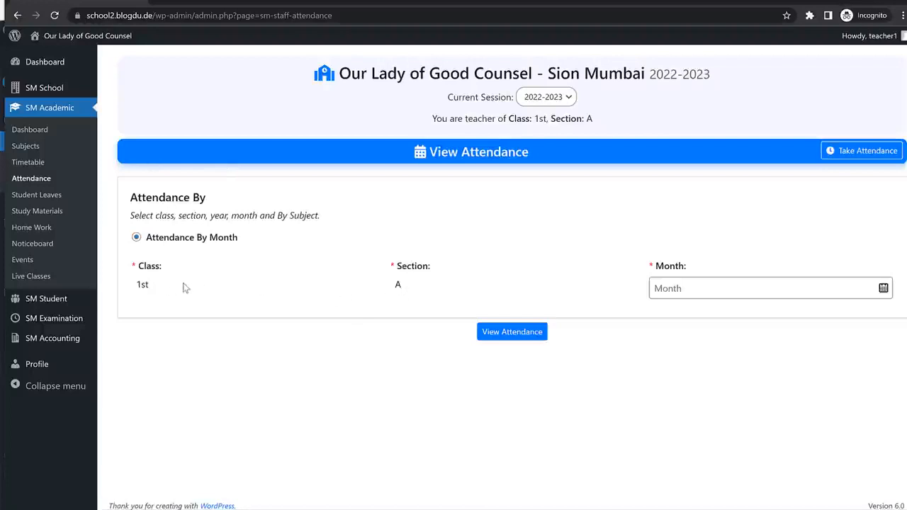
{"action": "left_click_drag", "start_coordinate": [138, 283], "coordinate": [163, 285]}
{"action": "left_click_drag", "start_coordinate": [393, 287], "coordinate": [417, 289]}
{"action": "left_click", "coordinate": [425, 287]}
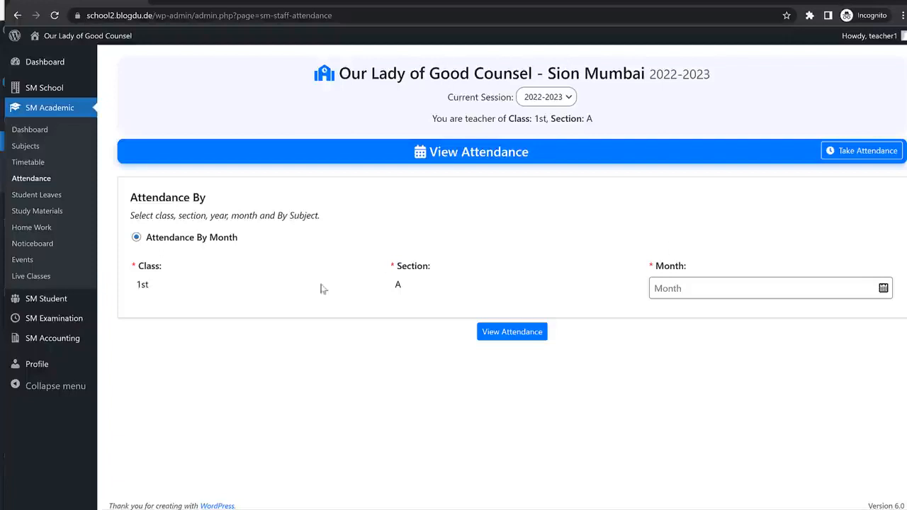
{"action": "left_click_drag", "start_coordinate": [138, 293], "coordinate": [156, 293]}
{"action": "left_click_drag", "start_coordinate": [388, 290], "coordinate": [430, 291]}
{"action": "left_click", "coordinate": [431, 292]}
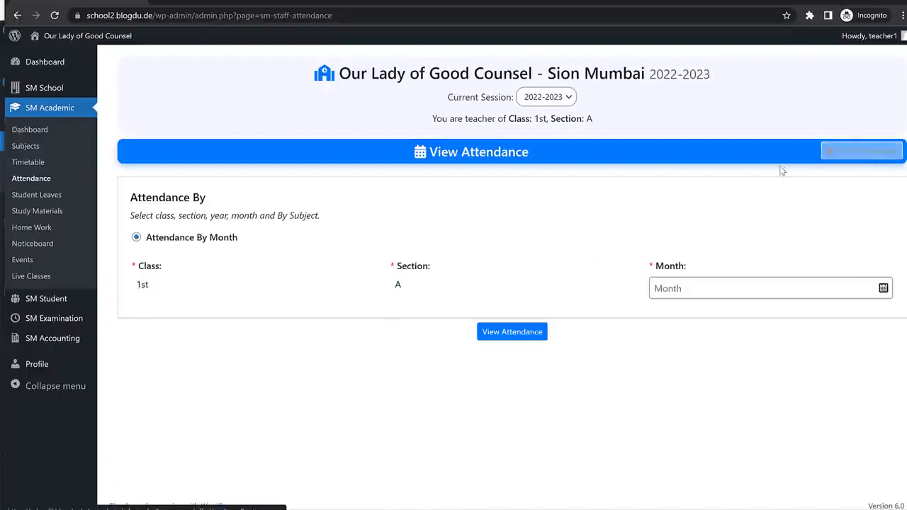
{"action": "left_click", "coordinate": [868, 155]}
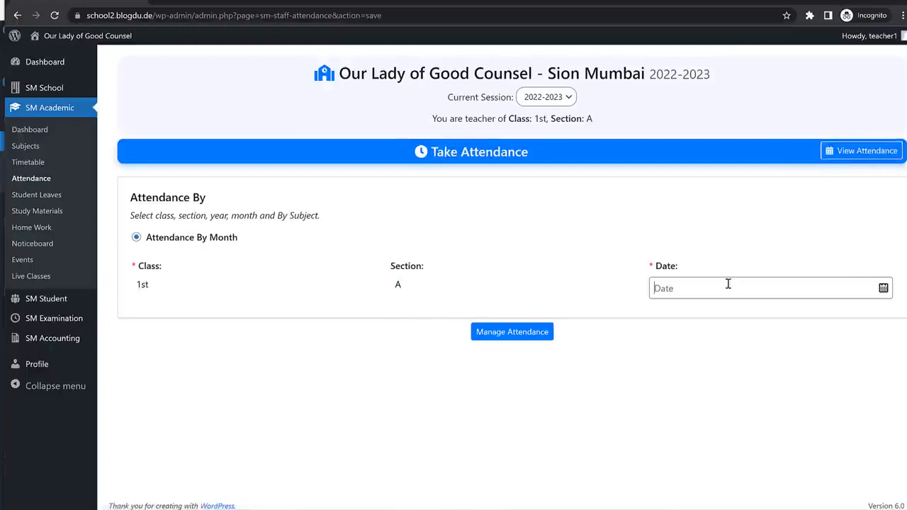
{"action": "left_click", "coordinate": [670, 285]}
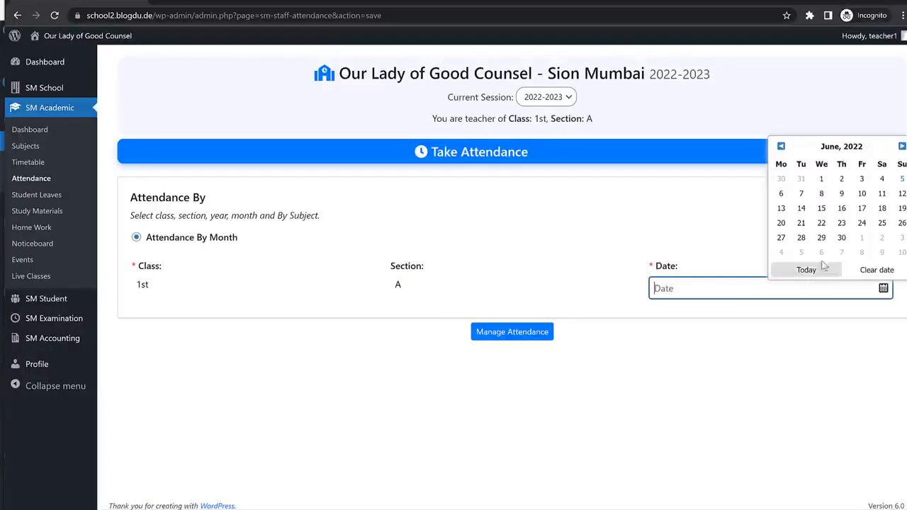
{"action": "left_click", "coordinate": [881, 178]}
{"action": "left_click", "coordinate": [513, 333]}
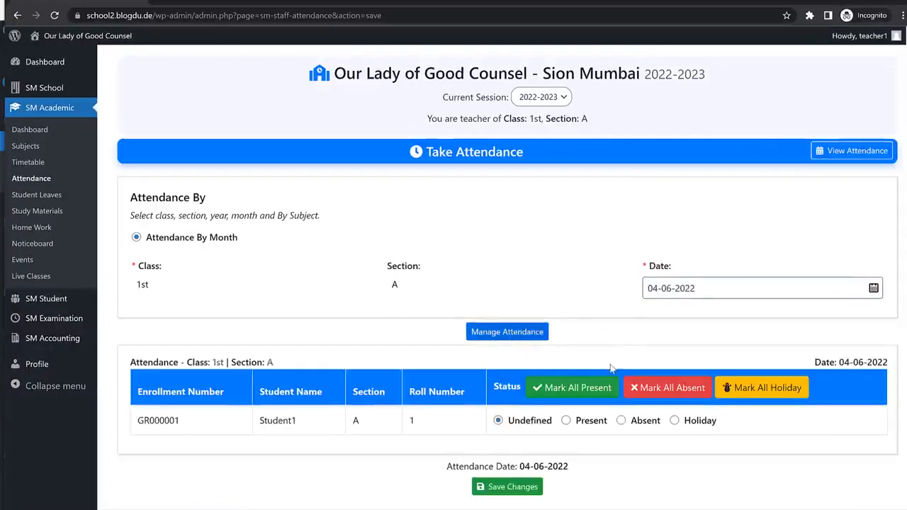
Mark Student1 Present and save the attendance, confirming the prompt.
{"action": "scroll", "coordinate": [567, 396], "scroll_direction": "down", "scroll_amount": 1}
{"action": "left_click", "coordinate": [566, 404]}
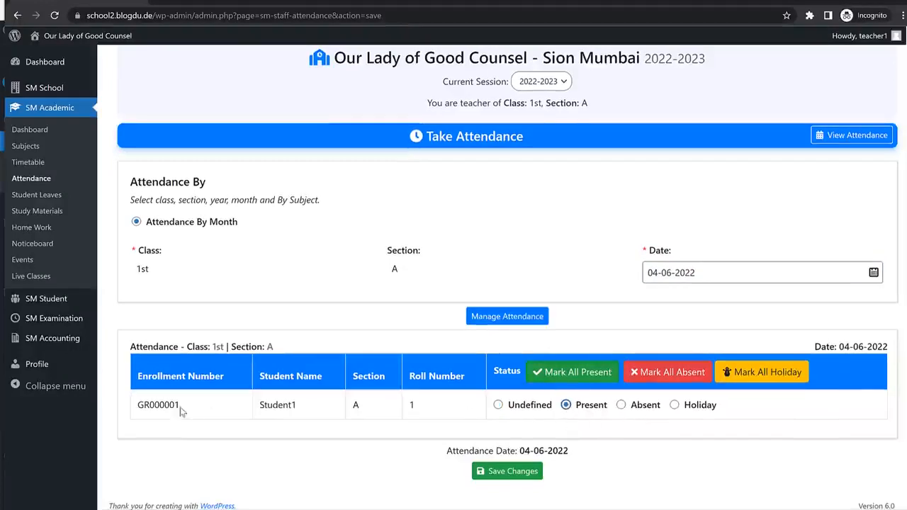
{"action": "left_click_drag", "start_coordinate": [179, 406], "coordinate": [133, 411]}
{"action": "left_click", "coordinate": [322, 416]}
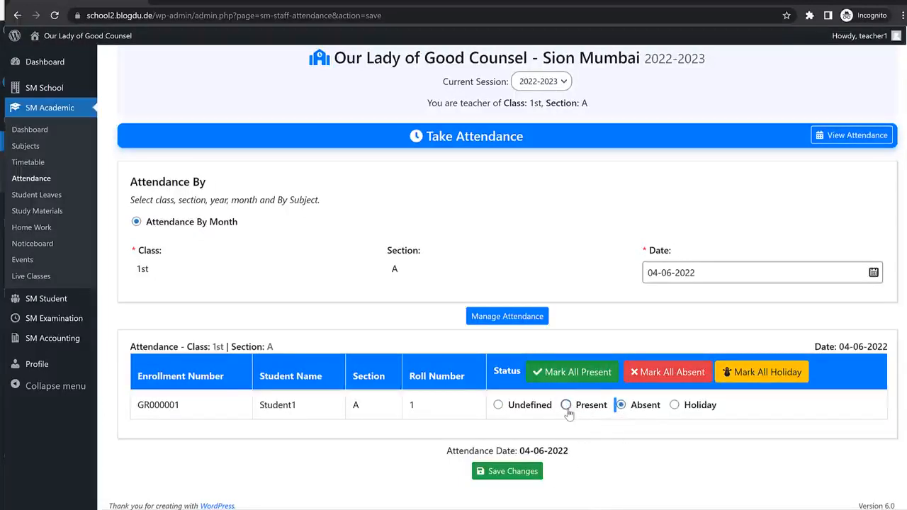
{"action": "left_click", "coordinate": [674, 405]}
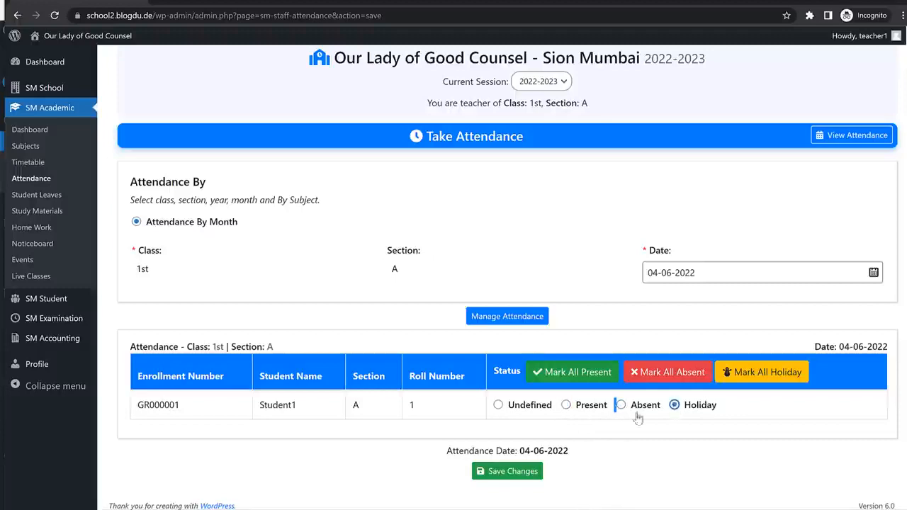
{"action": "left_click", "coordinate": [565, 406]}
{"action": "left_click", "coordinate": [518, 471]}
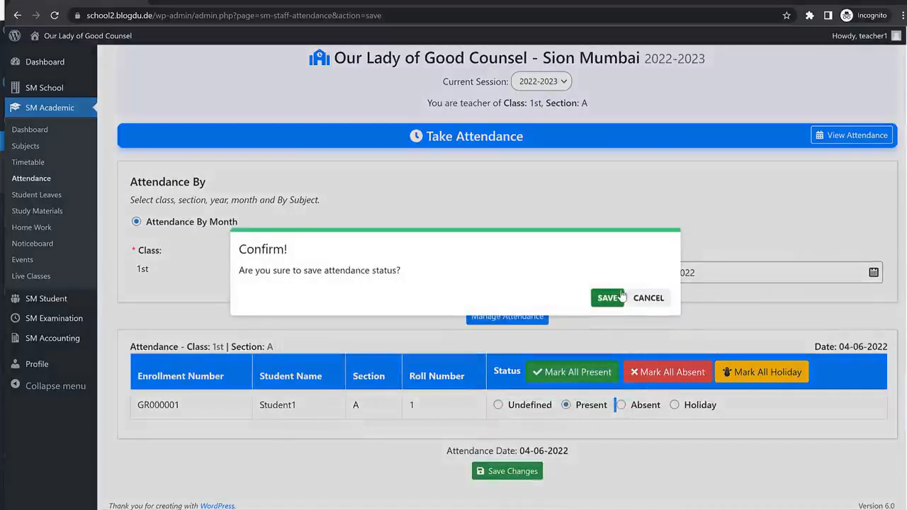
{"action": "left_click", "coordinate": [608, 298]}
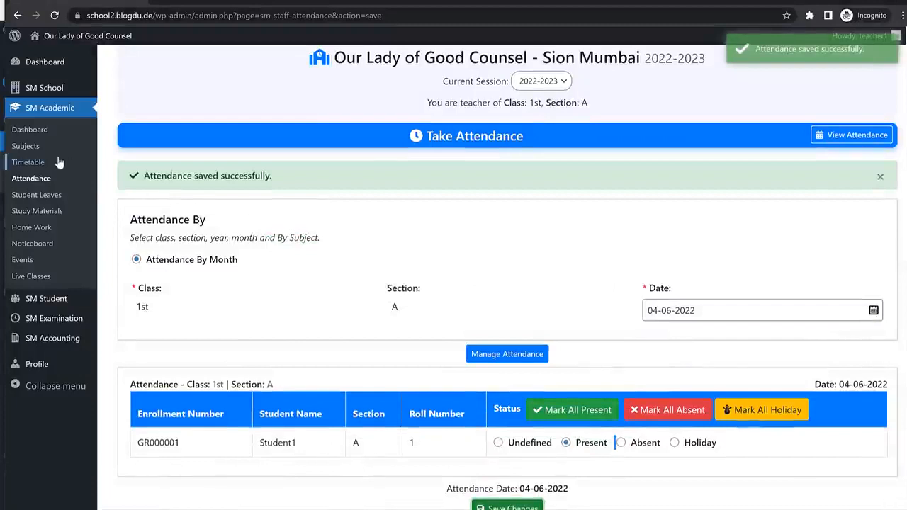
Review the class 1st A timetable and then the Subjects list.
{"action": "left_click", "coordinate": [28, 163]}
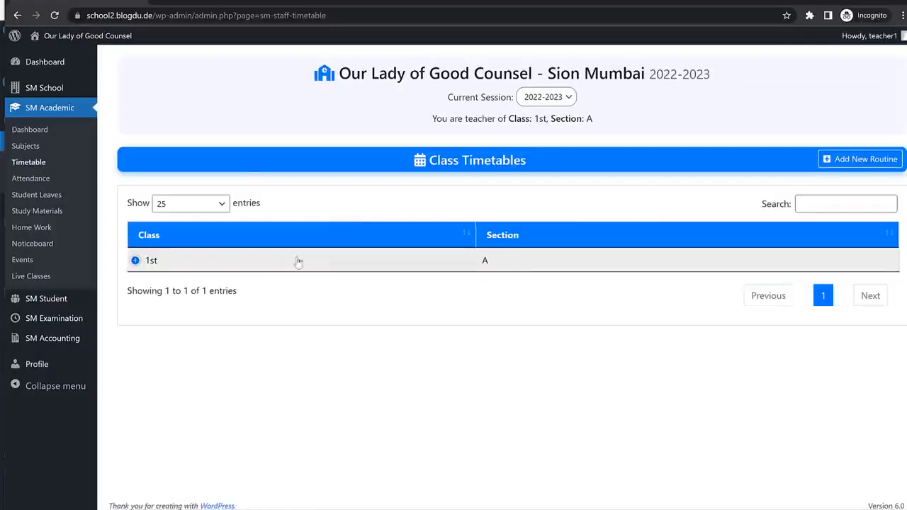
{"action": "left_click", "coordinate": [168, 265]}
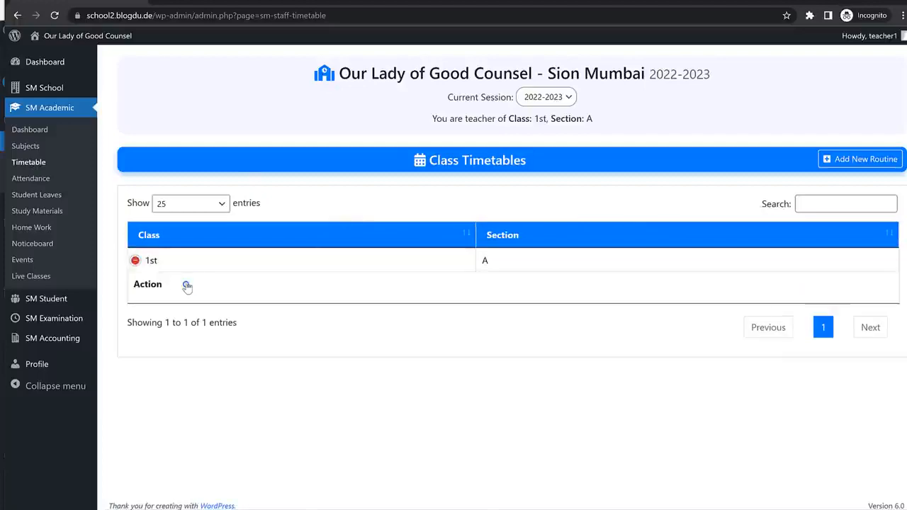
{"action": "left_click", "coordinate": [186, 286]}
{"action": "left_click", "coordinate": [40, 146]}
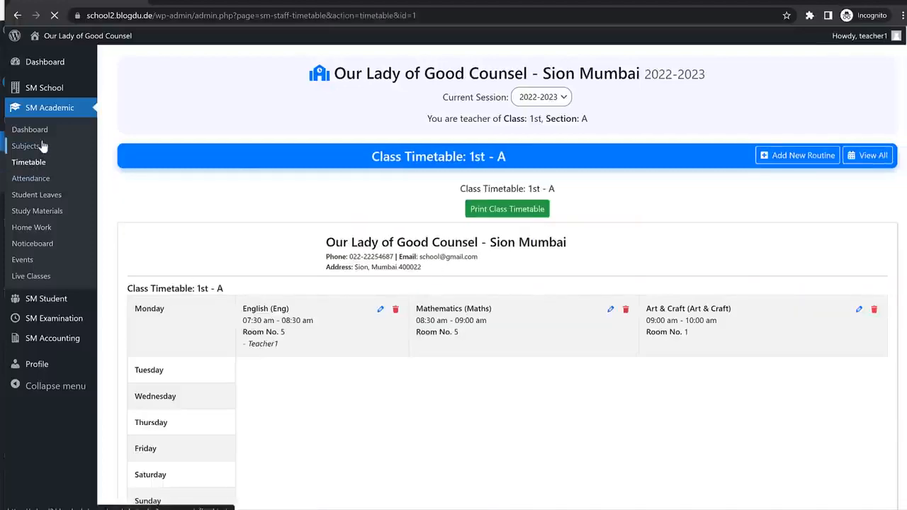
{"action": "scroll", "coordinate": [708, 340], "scroll_direction": "down", "scroll_amount": 2}
{"action": "scroll", "coordinate": [588, 314], "scroll_direction": "up", "scroll_amount": 2}
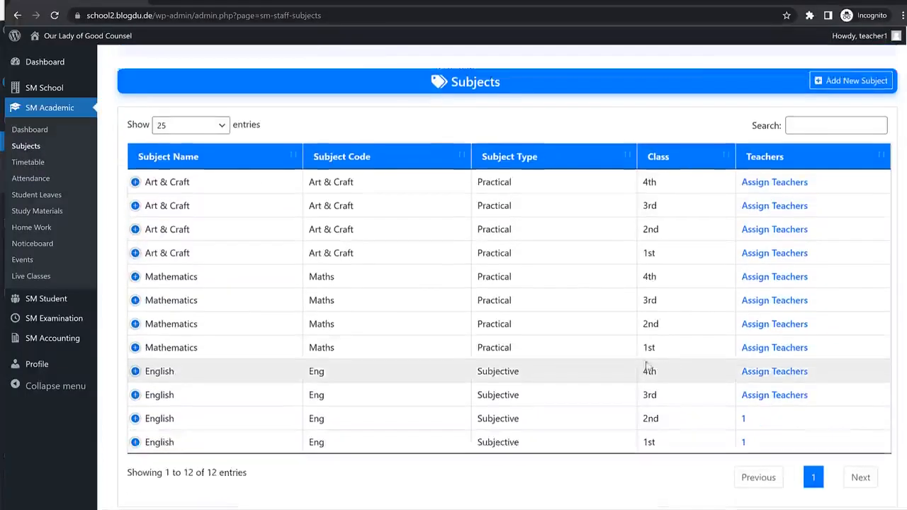
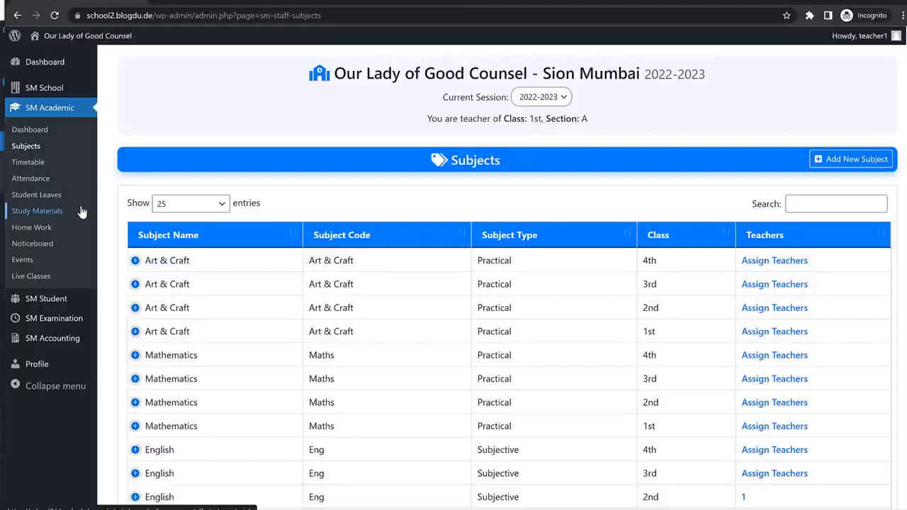
Check the teacher's empty Student Leaves list, then select the site address in the home-page window.
{"action": "left_click", "coordinate": [42, 194]}
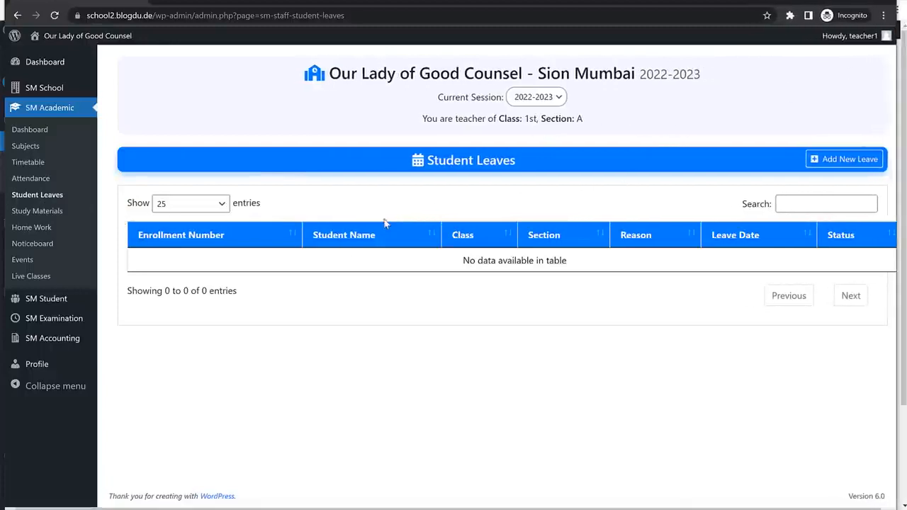
{"action": "left_click_drag", "start_coordinate": [153, 15], "coordinate": [62, 19]}
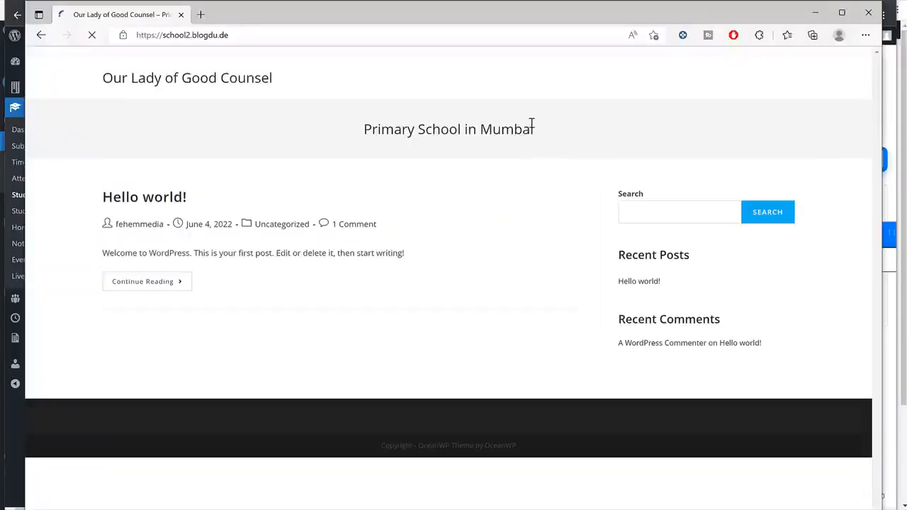
Log in as the student on the site's /login page using the saved login, then return to admin.
{"action": "left_click", "coordinate": [365, 36]}
{"action": "left_click", "coordinate": [371, 37]}
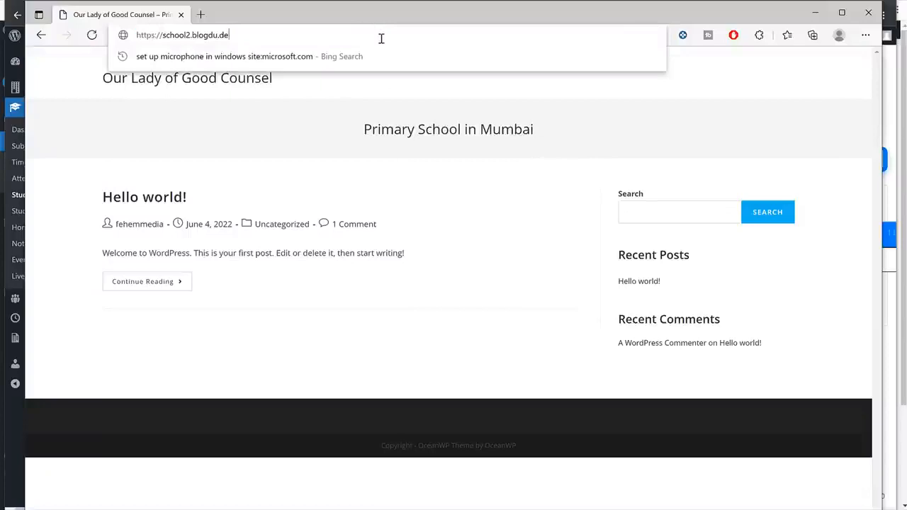
{"action": "type", "text": "/loginm"}
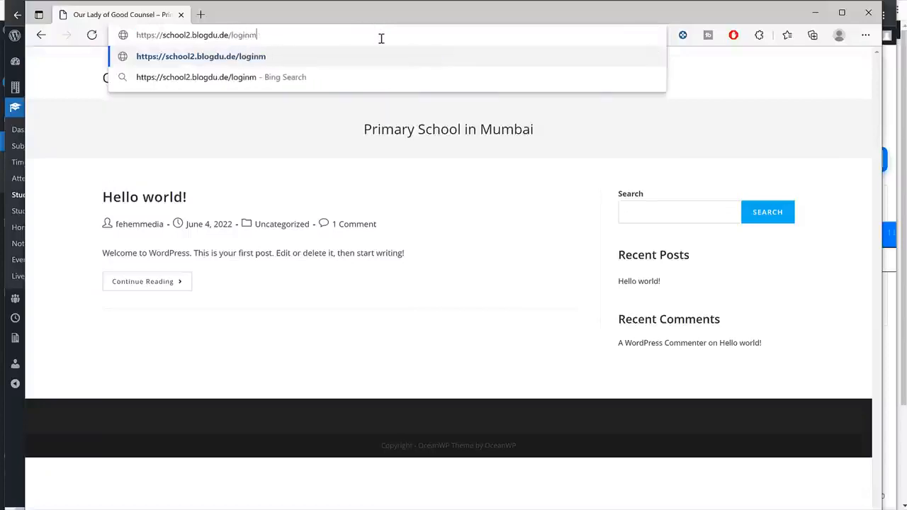
{"action": "key", "text": "BackSpace"}
{"action": "key", "text": "Return"}
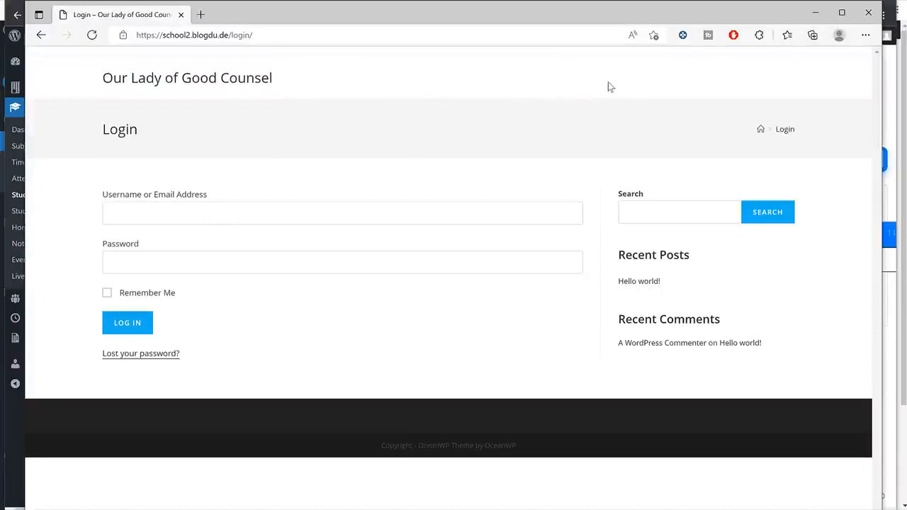
{"action": "left_click", "coordinate": [218, 213]}
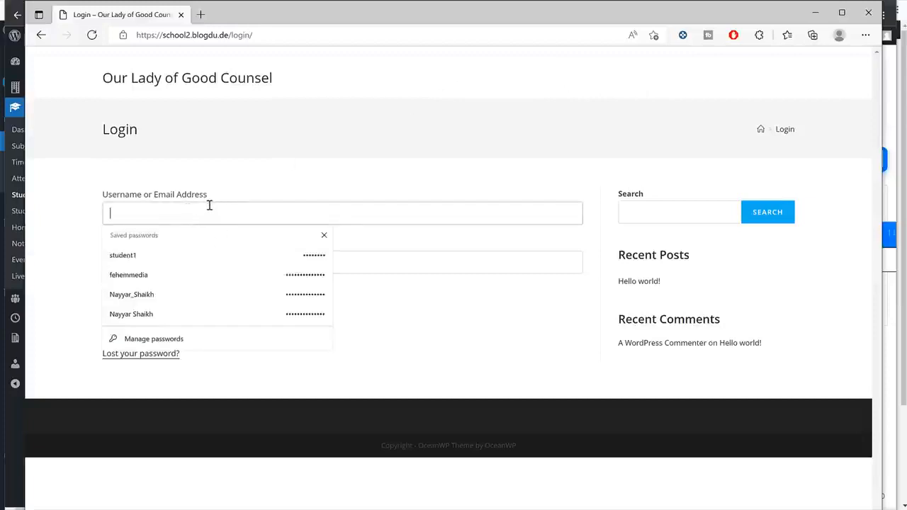
{"action": "left_click", "coordinate": [162, 256]}
{"action": "left_click", "coordinate": [135, 326]}
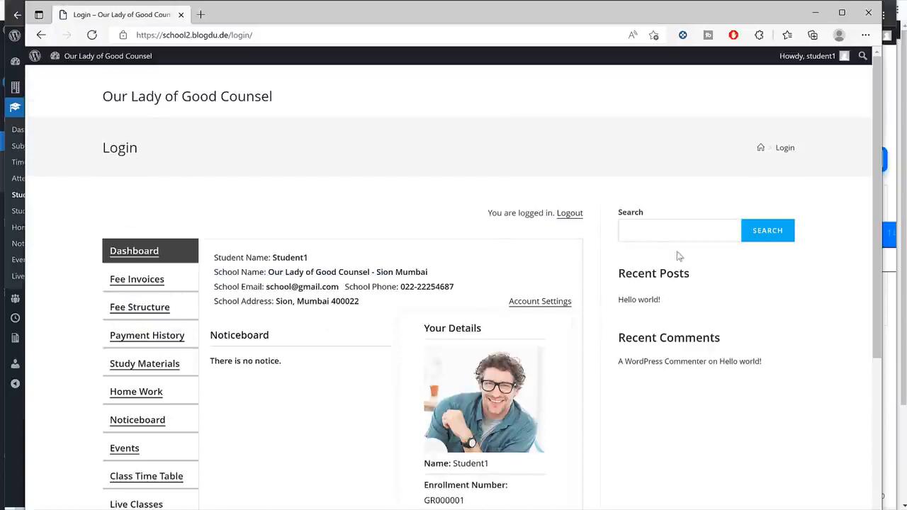
{"action": "left_click", "coordinate": [815, 16]}
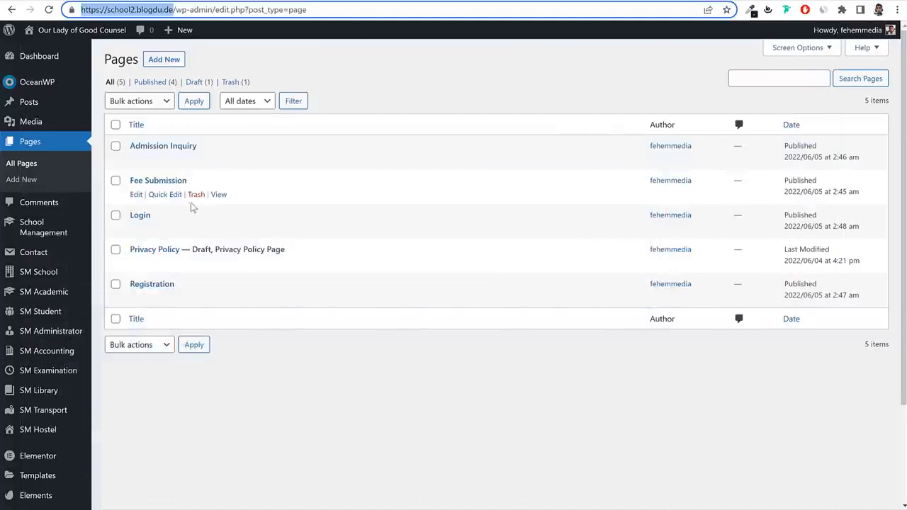
Give the Login page a Full Width content layout and disable its page title, then update it.
{"action": "left_click", "coordinate": [136, 229]}
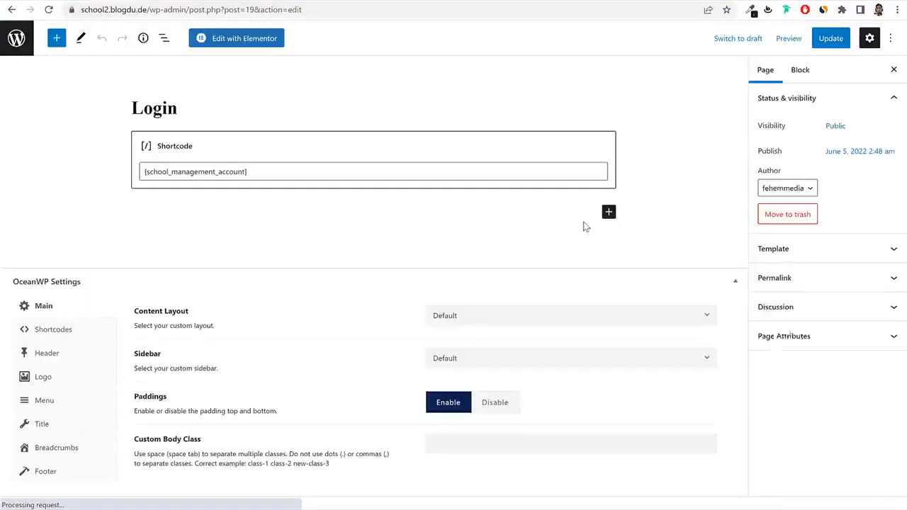
{"action": "left_click", "coordinate": [510, 317]}
{"action": "left_click", "coordinate": [481, 401]}
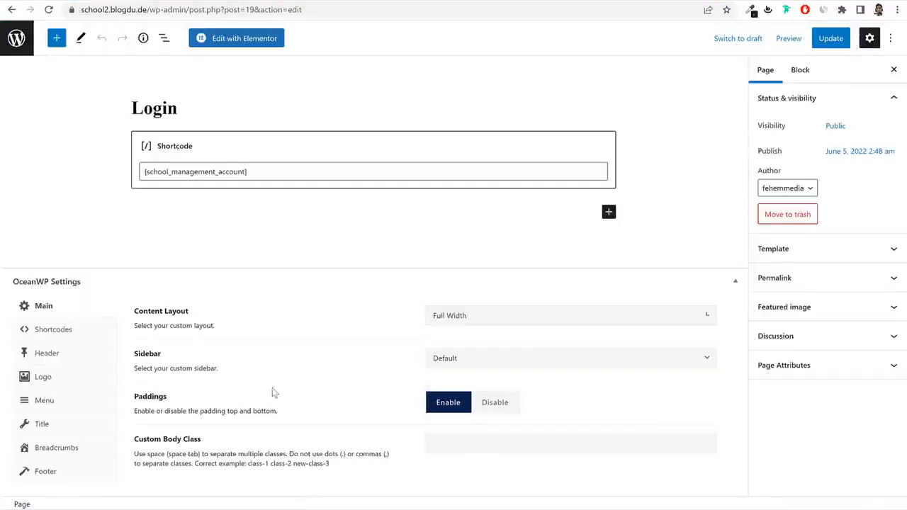
{"action": "key", "text": "alt+Tab"}
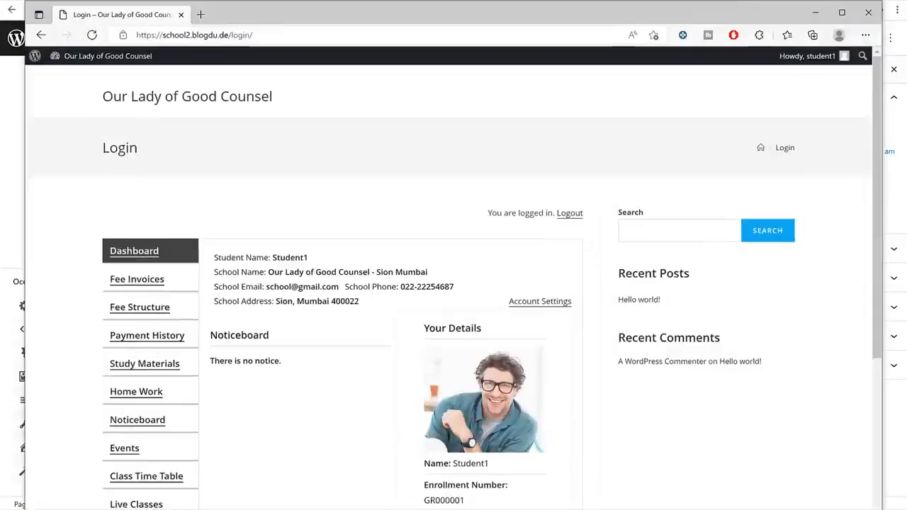
{"action": "left_click_drag", "start_coordinate": [106, 148], "coordinate": [140, 148]}
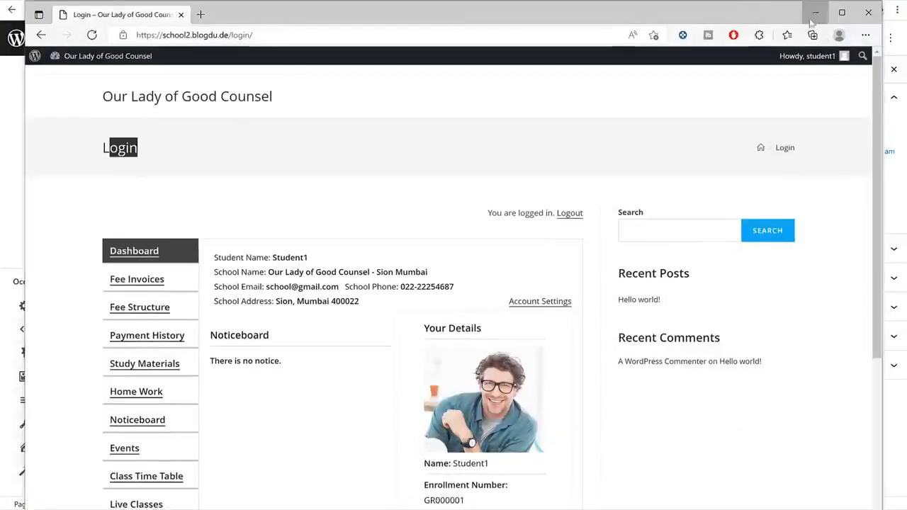
{"action": "left_click", "coordinate": [815, 12]}
{"action": "left_click", "coordinate": [41, 424]}
{"action": "left_click", "coordinate": [543, 317]}
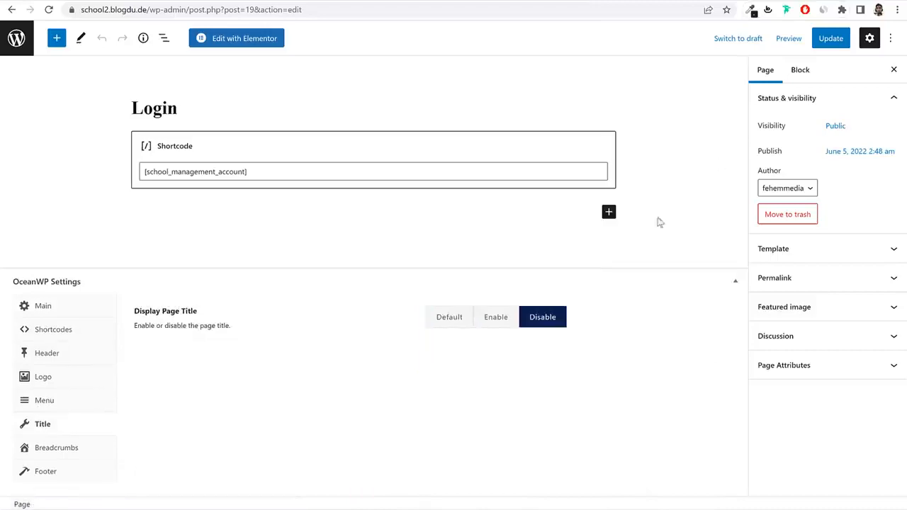
{"action": "left_click", "coordinate": [820, 41]}
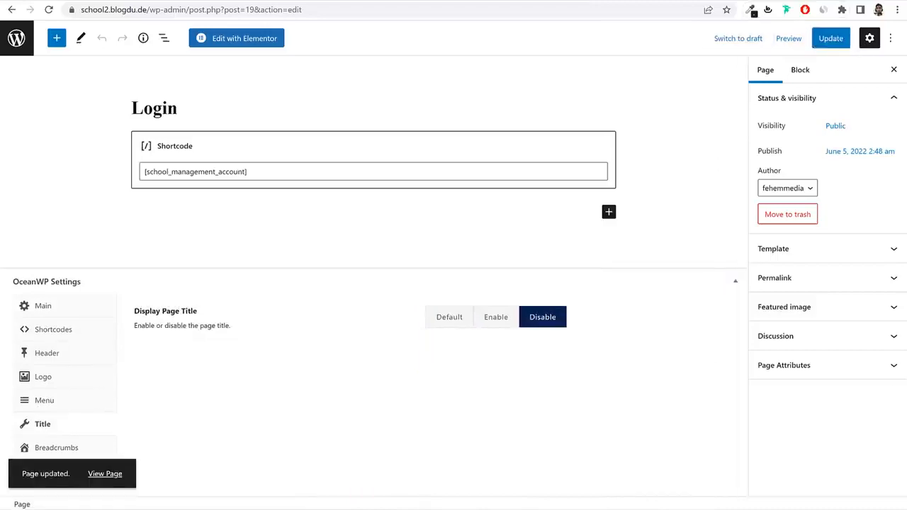
{"action": "key", "text": "alt+Tab"}
Reload the student dashboard to check the full-width layout with no title bar.
{"action": "left_click", "coordinate": [91, 34]}
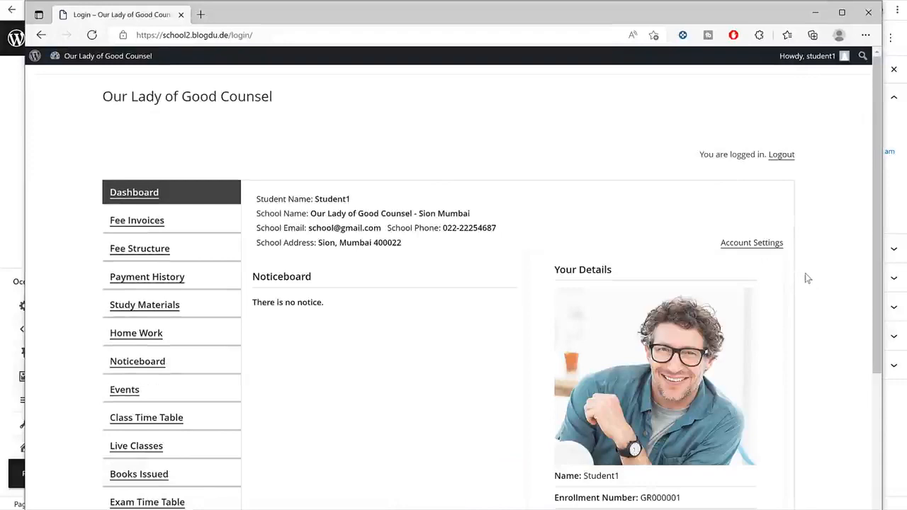
{"action": "left_click", "coordinate": [150, 249]}
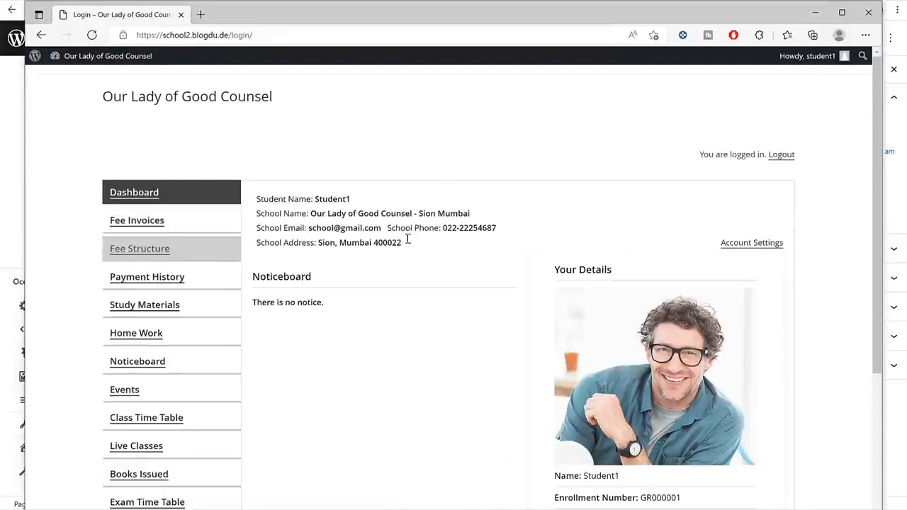
{"action": "scroll", "coordinate": [674, 286], "scroll_direction": "down", "scroll_amount": 4}
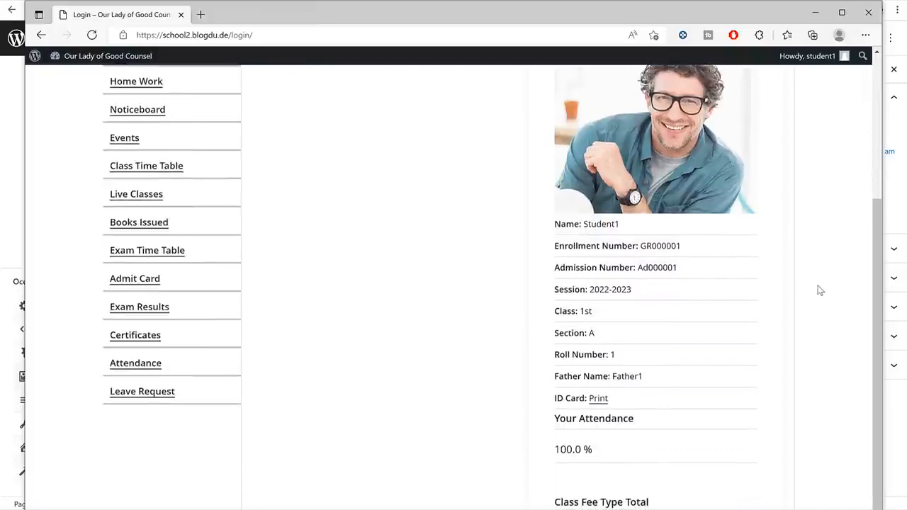
{"action": "scroll", "coordinate": [819, 289], "scroll_direction": "up", "scroll_amount": 4}
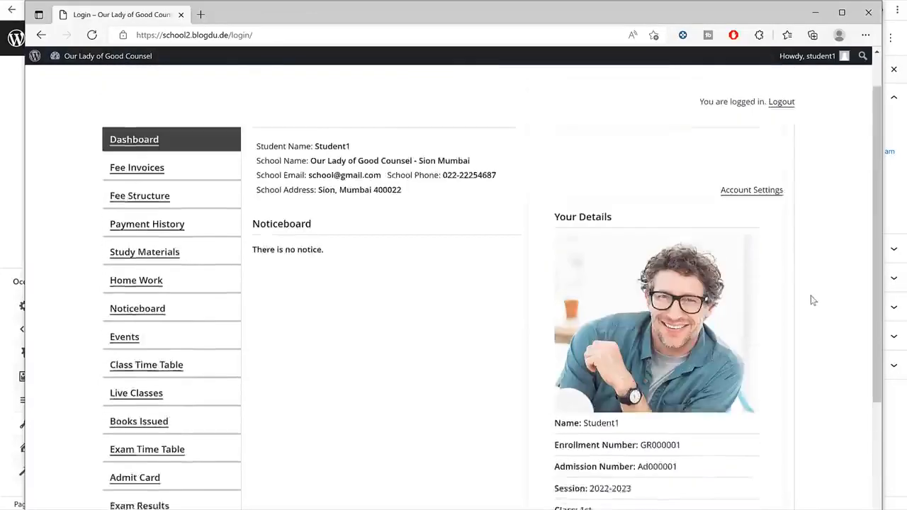
{"action": "scroll", "coordinate": [602, 259], "scroll_direction": "down", "scroll_amount": 4}
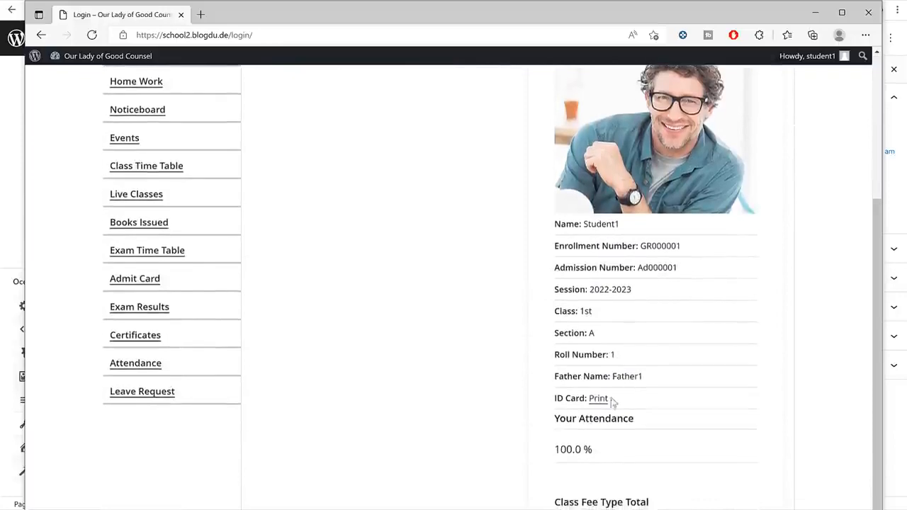
Preview the student's printable ID card, then go to the Leave Request page.
{"action": "left_click", "coordinate": [601, 400]}
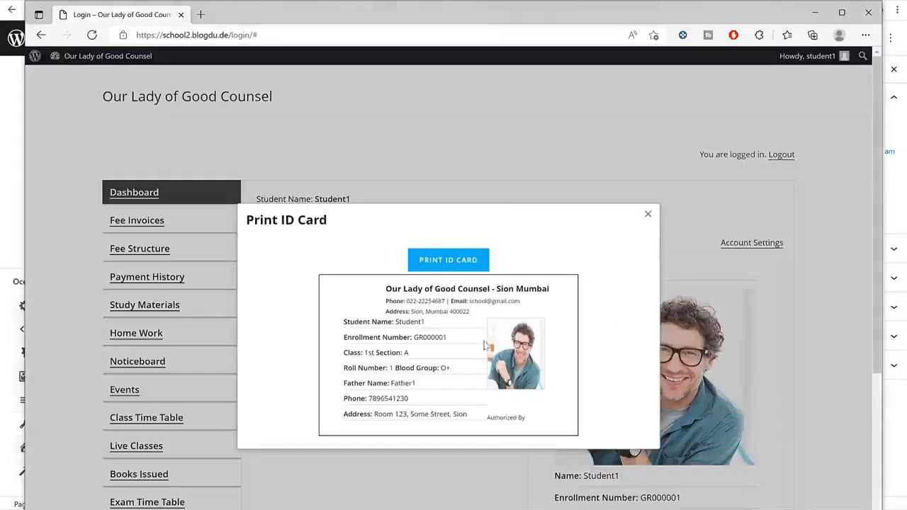
{"action": "left_click", "coordinate": [648, 217]}
{"action": "scroll", "coordinate": [648, 217], "scroll_direction": "down", "scroll_amount": 5}
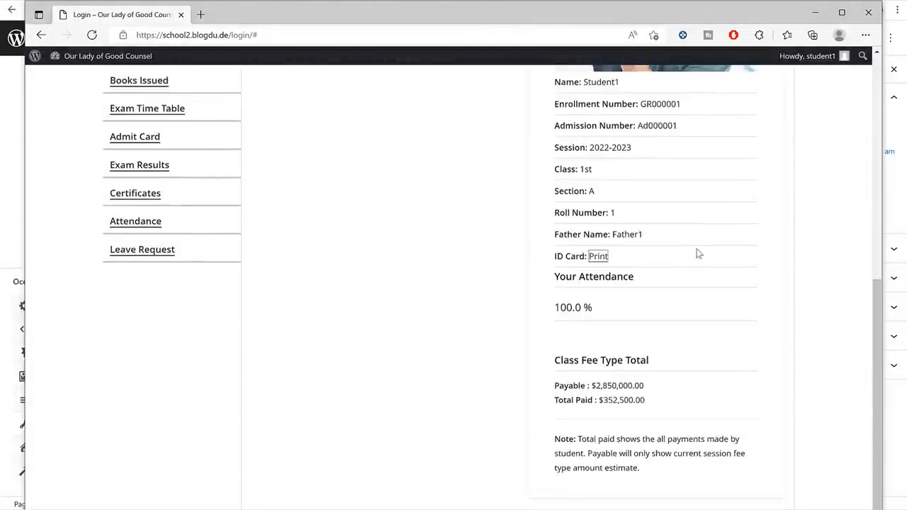
{"action": "left_click", "coordinate": [150, 257]}
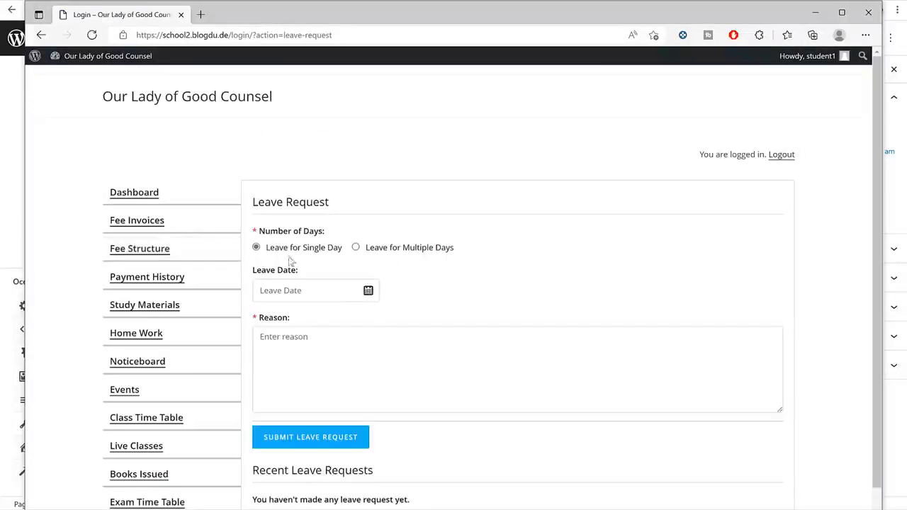
Submit a multi-day leave request from 05-06-2022 to 09-06-2022 with a Covid reason.
{"action": "left_click", "coordinate": [368, 249]}
{"action": "left_click", "coordinate": [309, 290]}
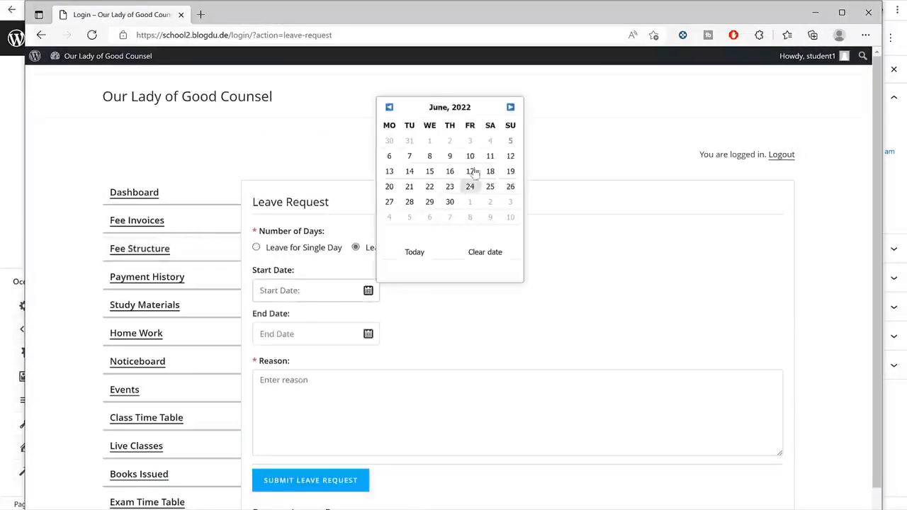
{"action": "left_click", "coordinate": [510, 142]}
{"action": "left_click", "coordinate": [290, 330]}
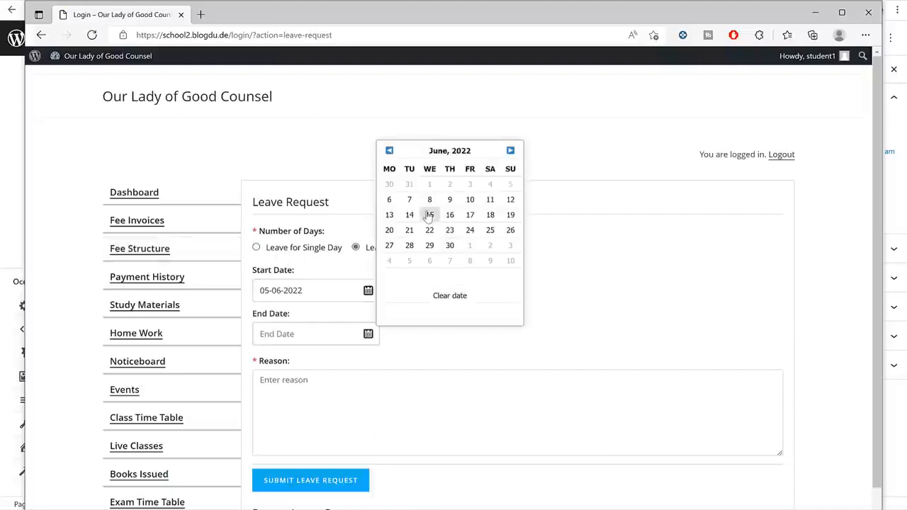
{"action": "left_click", "coordinate": [449, 199]}
{"action": "scroll", "coordinate": [486, 324], "scroll_direction": "down", "scroll_amount": 2}
{"action": "left_click", "coordinate": [390, 282]}
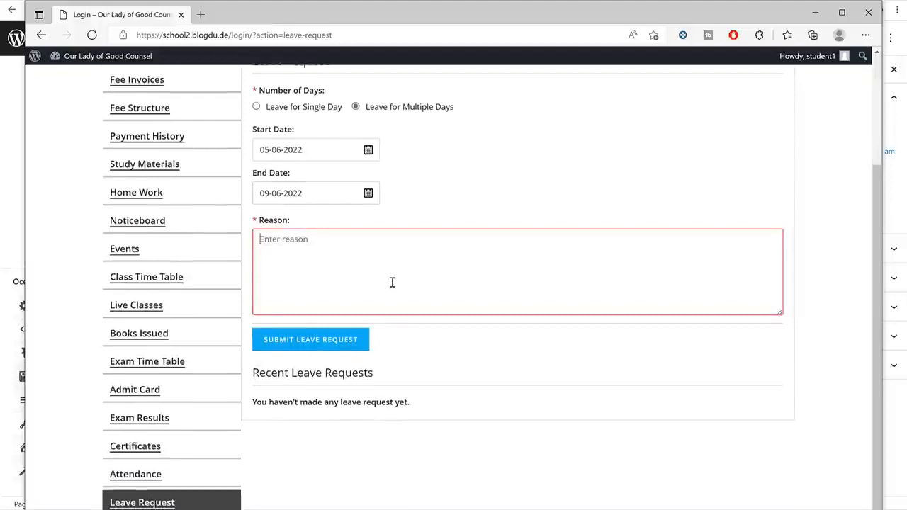
{"action": "type", "text": "C"}
{"action": "key", "text": "BackSpace"}
{"action": "type", "text": "Coivd"}
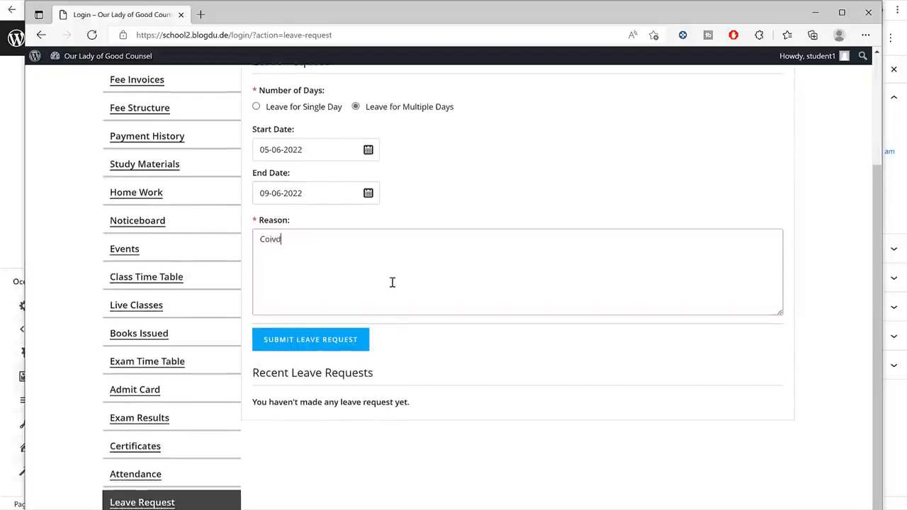
{"action": "left_click", "coordinate": [345, 339]}
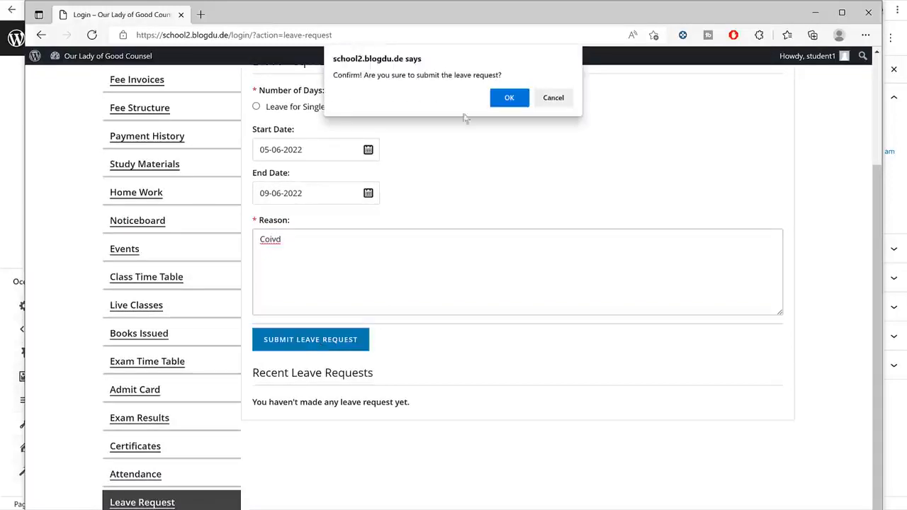
{"action": "left_click", "coordinate": [507, 97]}
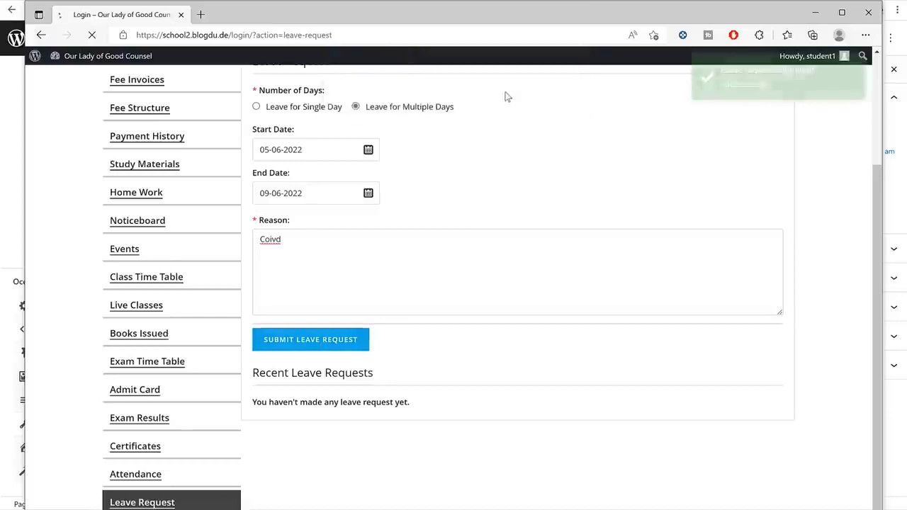
{"action": "left_click", "coordinate": [815, 12]}
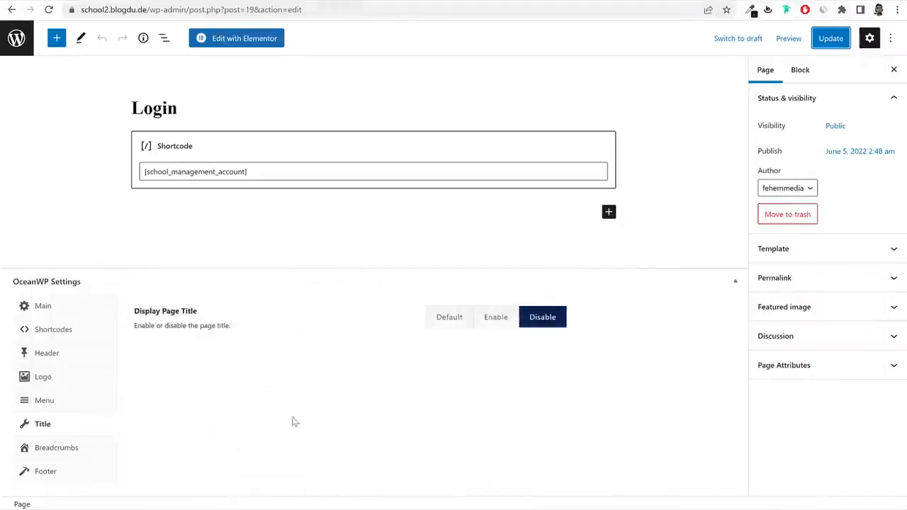
Refresh the teacher's Student Leaves list to see the student's new pending leave.
{"action": "left_click", "coordinate": [234, 502]}
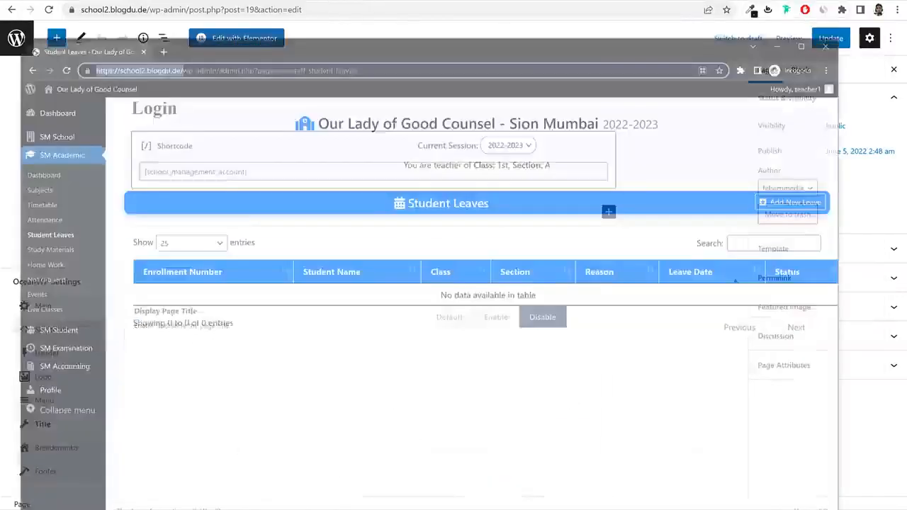
{"action": "left_click", "coordinate": [41, 198]}
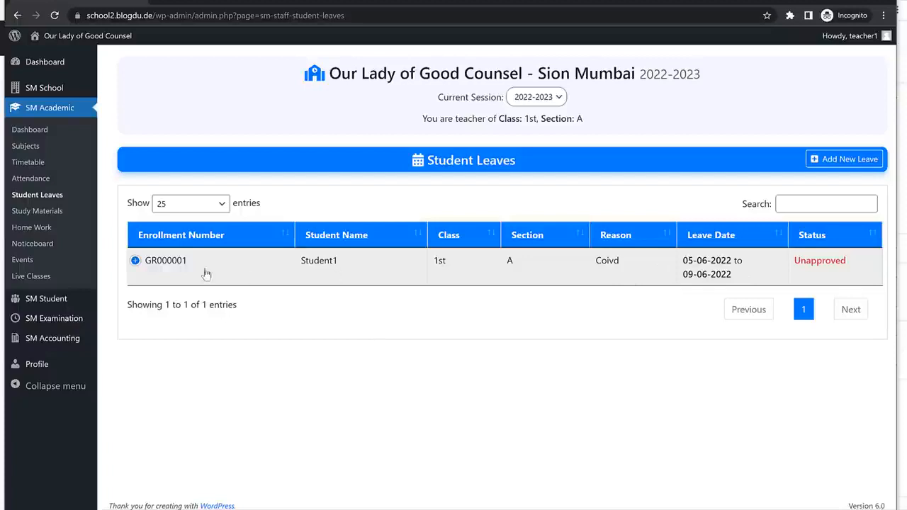
{"action": "left_click", "coordinate": [135, 261]}
{"action": "left_click", "coordinate": [136, 264]}
{"action": "left_click_drag", "start_coordinate": [338, 262], "coordinate": [291, 269]}
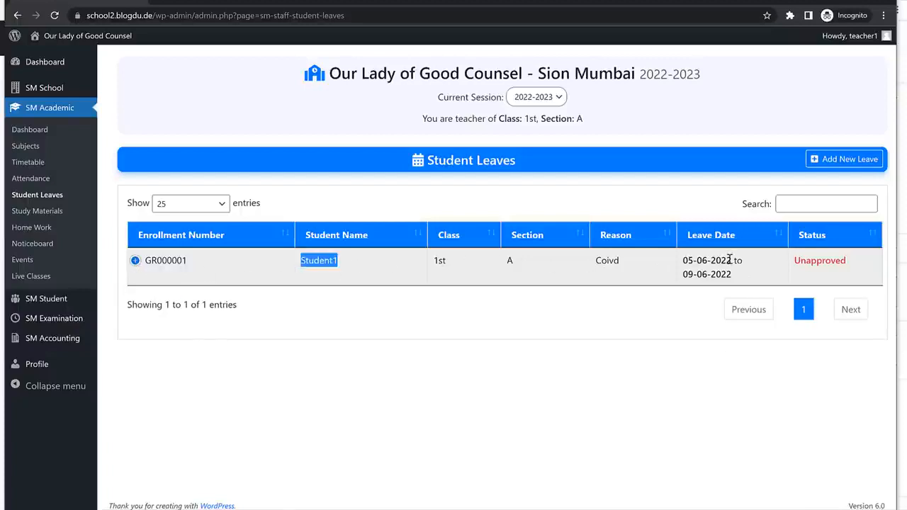
{"action": "left_click", "coordinate": [272, 345]}
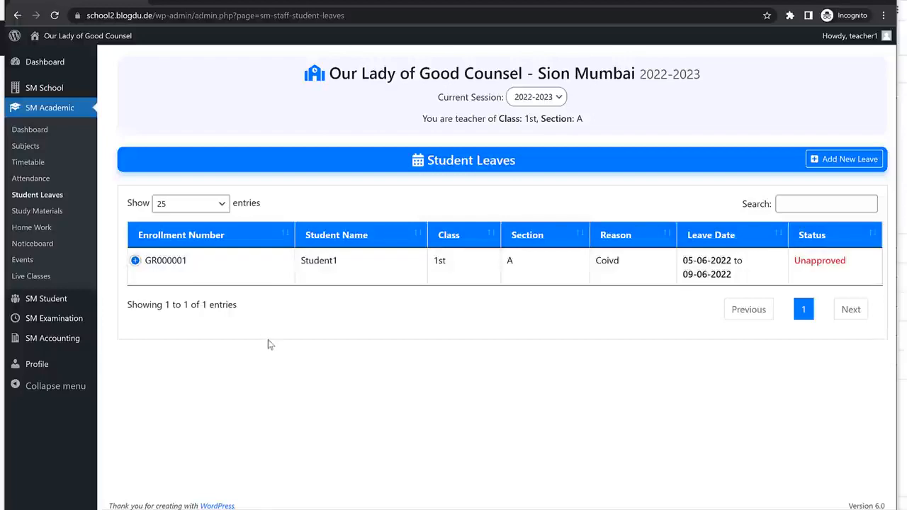
Set the 05-06-2022 to 09-06-2022 leave to Approved, then go to Study Materials.
{"action": "left_click", "coordinate": [199, 273]}
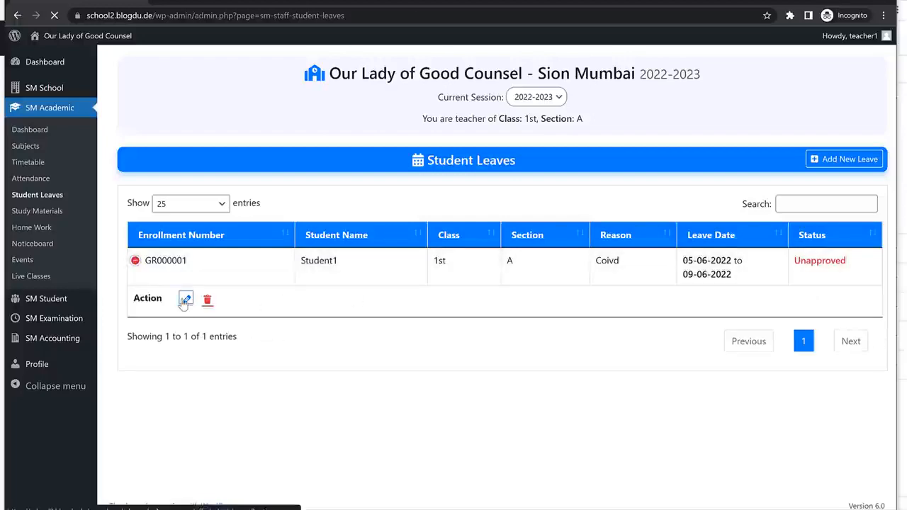
{"action": "left_click", "coordinate": [186, 299]}
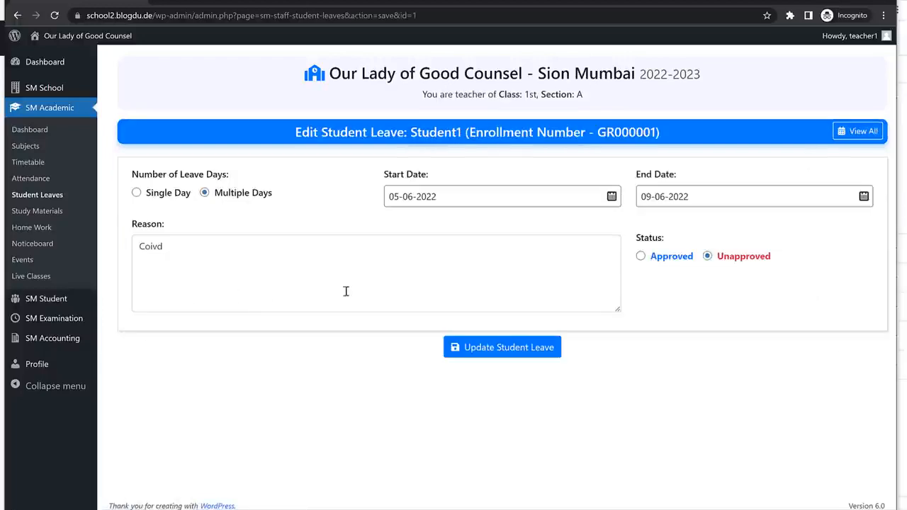
{"action": "left_click", "coordinate": [642, 258]}
{"action": "left_click", "coordinate": [518, 347]}
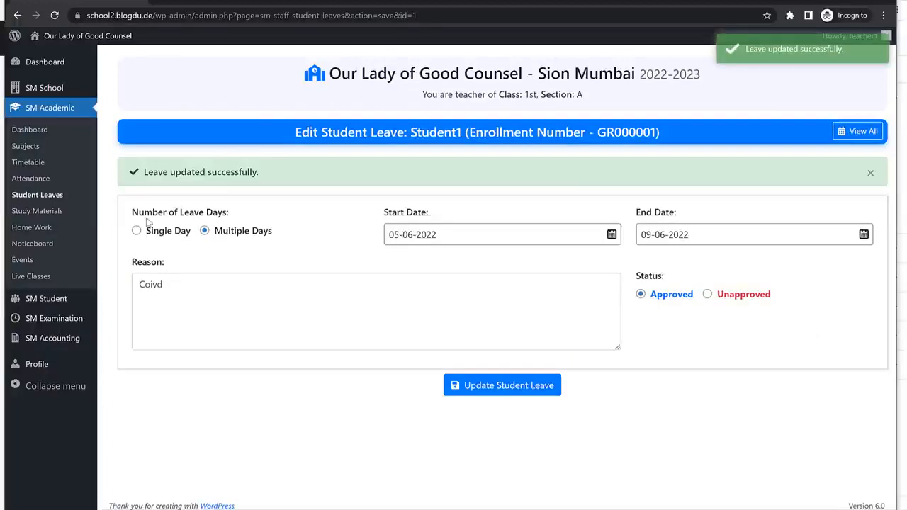
{"action": "left_click", "coordinate": [42, 197]}
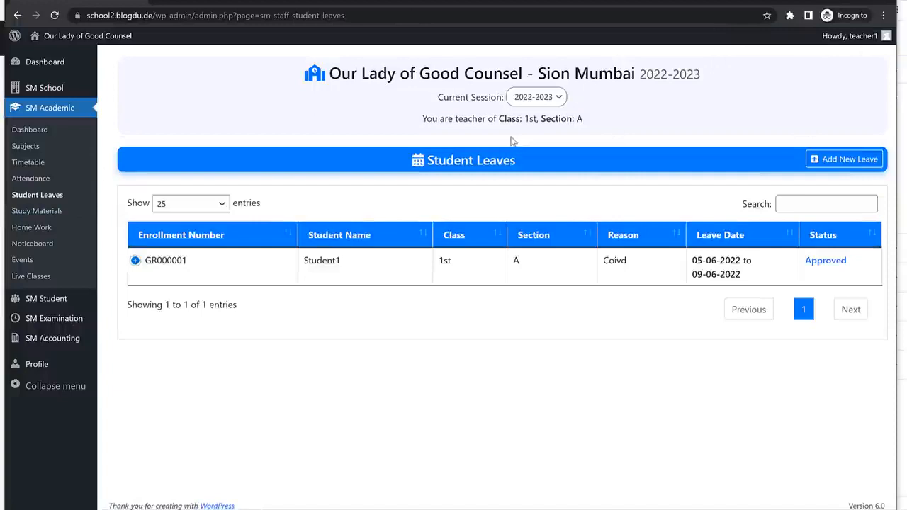
{"action": "left_click", "coordinate": [48, 212]}
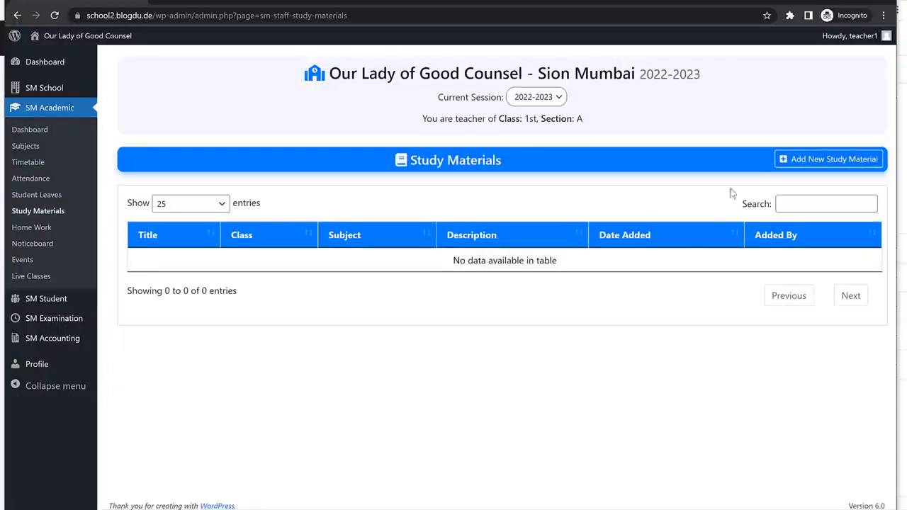
Start a new study material for class 1st, All Sections, subject English.
{"action": "left_click", "coordinate": [785, 159]}
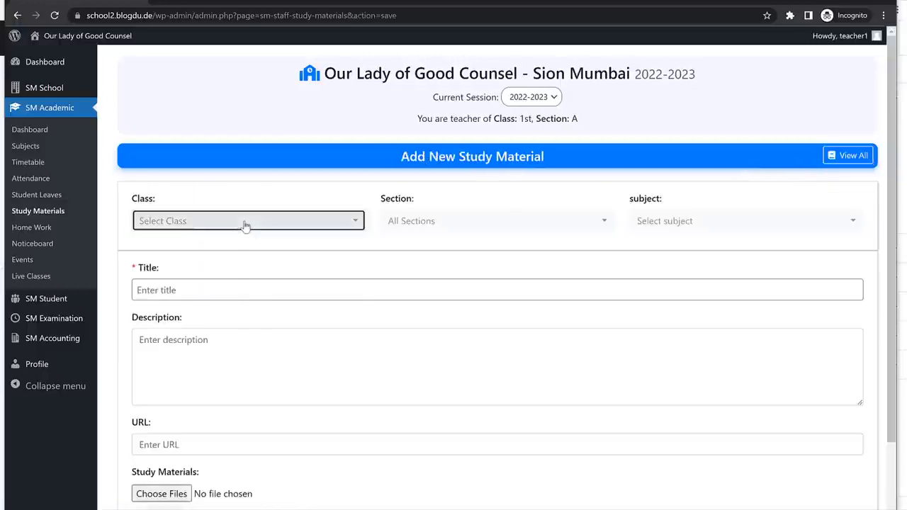
{"action": "left_click", "coordinate": [245, 223]}
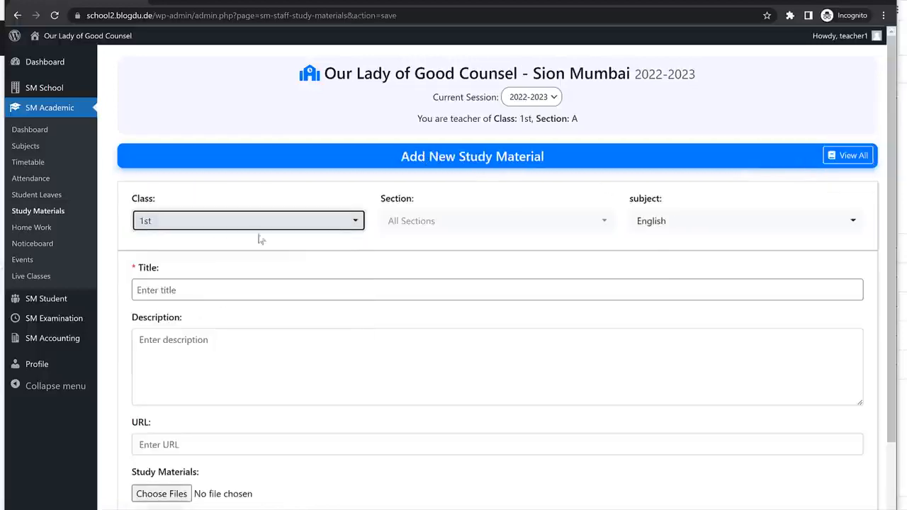
{"action": "left_click", "coordinate": [464, 227]}
{"action": "left_click", "coordinate": [441, 297]}
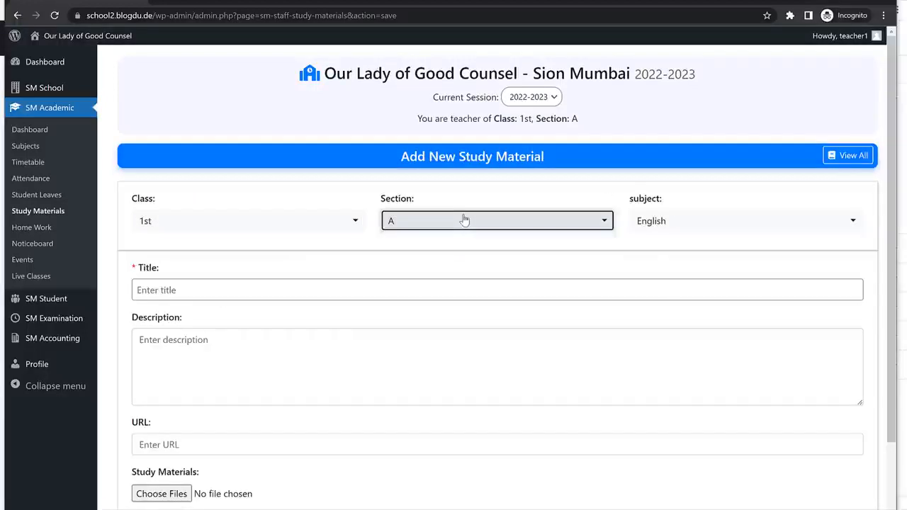
{"action": "left_click", "coordinate": [463, 222]}
{"action": "left_click", "coordinate": [429, 316]}
{"action": "left_click", "coordinate": [455, 230]}
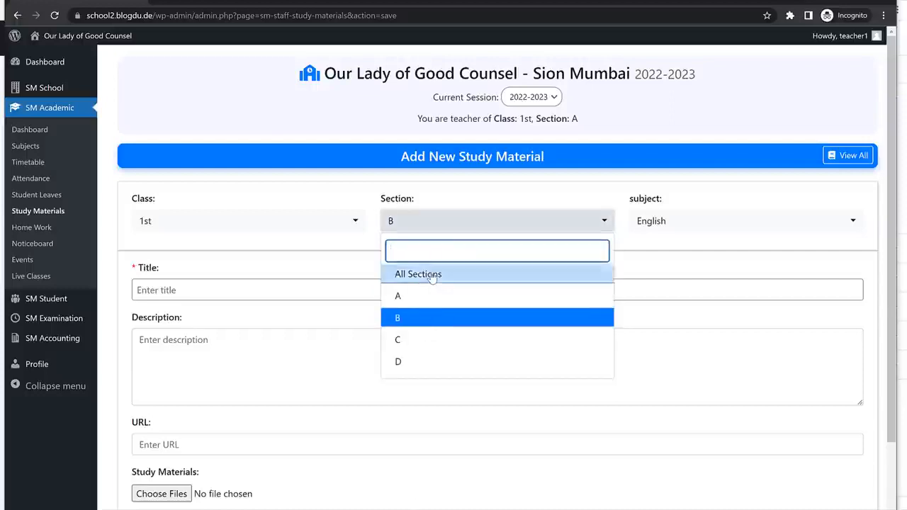
{"action": "left_click", "coordinate": [432, 275]}
{"action": "left_click", "coordinate": [696, 226]}
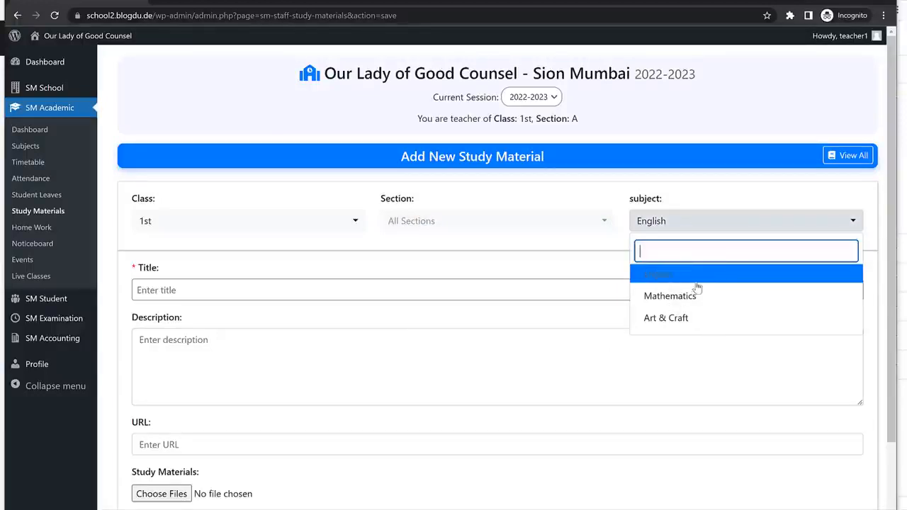
{"action": "left_click", "coordinate": [698, 277]}
Title it 'Study Material for Chp 1', attach four image files, and save it.
{"action": "left_click", "coordinate": [261, 295]}
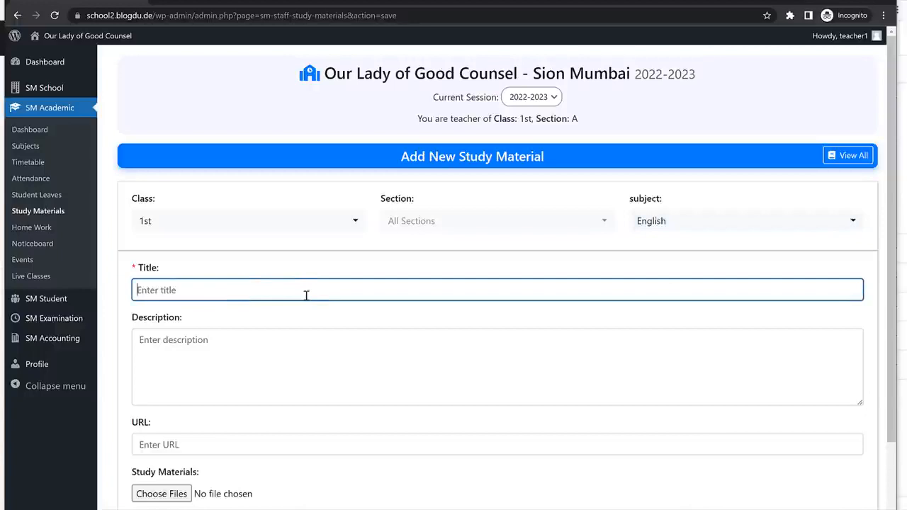
{"action": "type", "text": "Study Material f"}
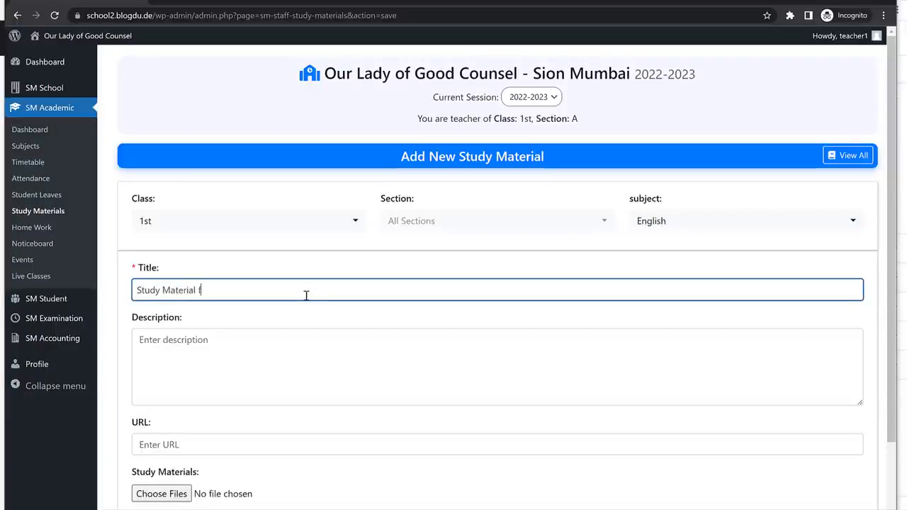
{"action": "type", "text": "or "}
{"action": "type", "text": "Cha"}
{"action": "type", "text": " 1"}
{"action": "scroll", "coordinate": [262, 322], "scroll_direction": "down", "scroll_amount": 1}
{"action": "left_click", "coordinate": [210, 323]}
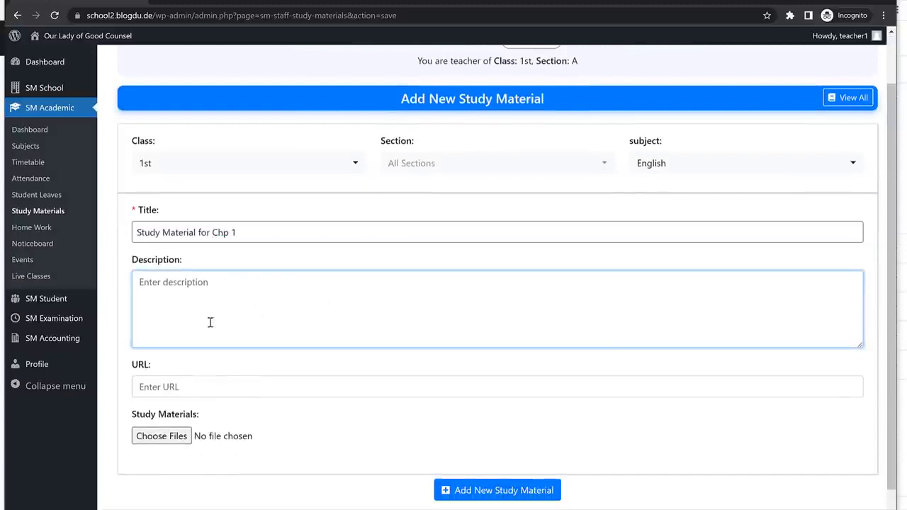
{"action": "left_click", "coordinate": [267, 386]}
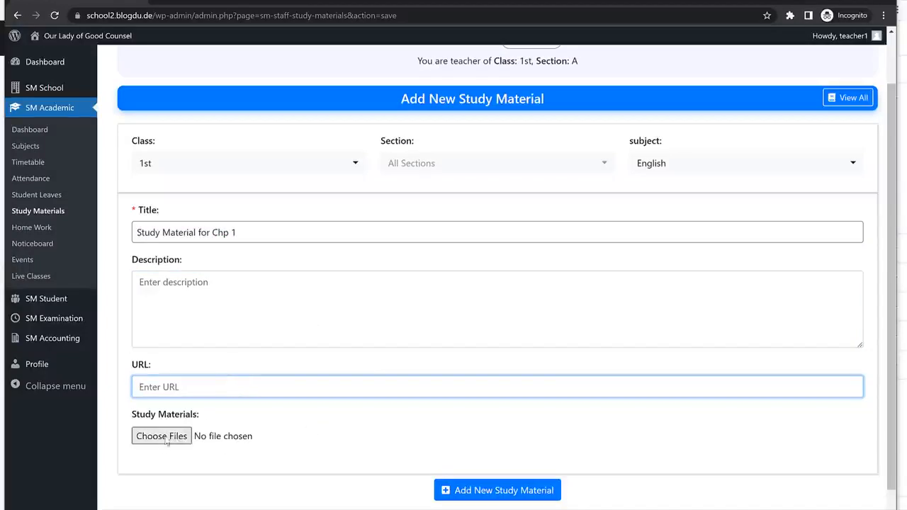
{"action": "left_click", "coordinate": [177, 439]}
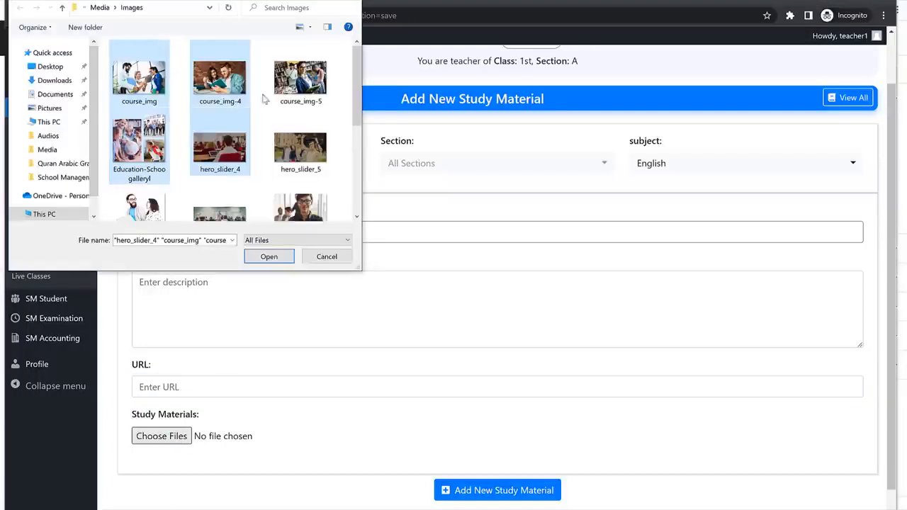
{"action": "left_click", "coordinate": [269, 255]}
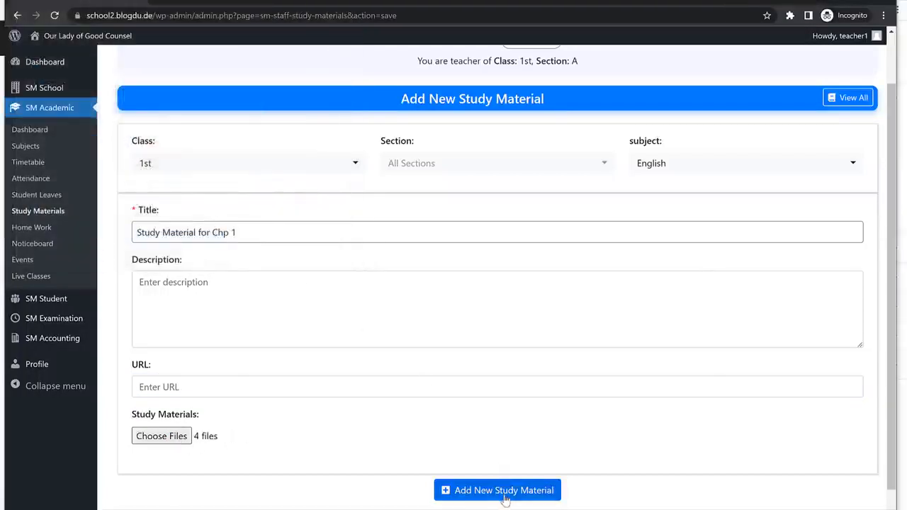
{"action": "left_click", "coordinate": [505, 498]}
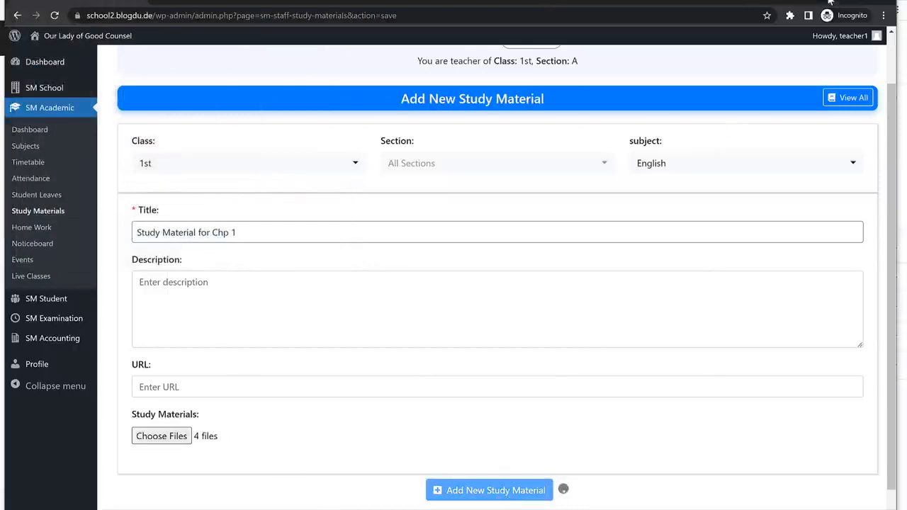
In the student portal, open Study Materials and view the 'Study Material for Chp 1' details.
{"action": "key", "text": "alt+Tab"}
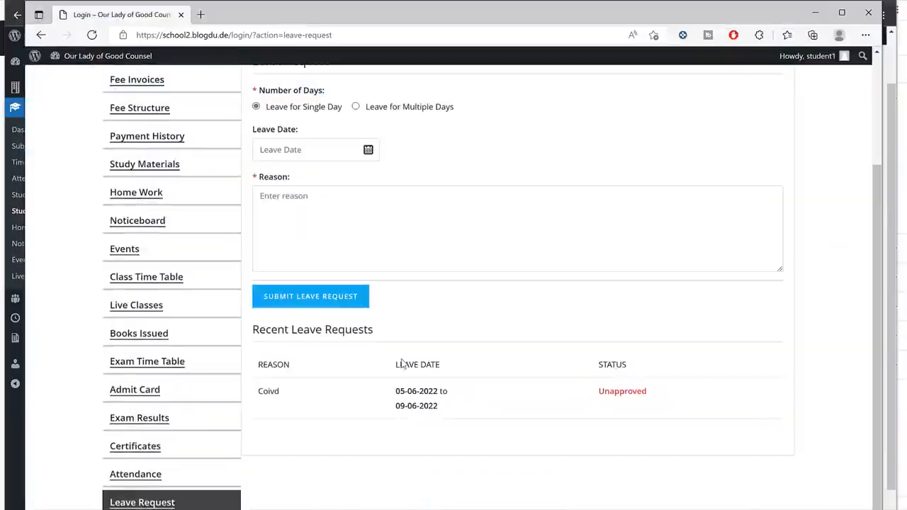
{"action": "scroll", "coordinate": [356, 226], "scroll_direction": "up", "scroll_amount": 3}
{"action": "scroll", "coordinate": [193, 246], "scroll_direction": "down", "scroll_amount": 2}
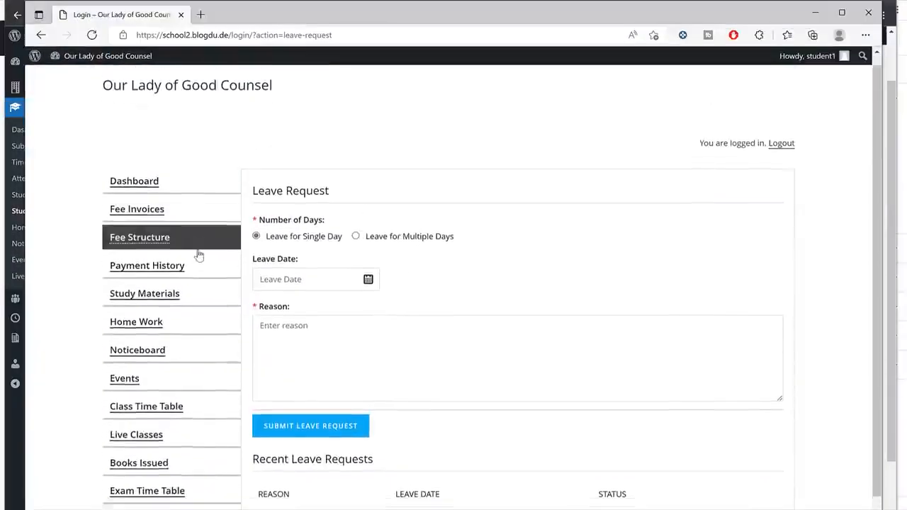
{"action": "left_click", "coordinate": [170, 226]}
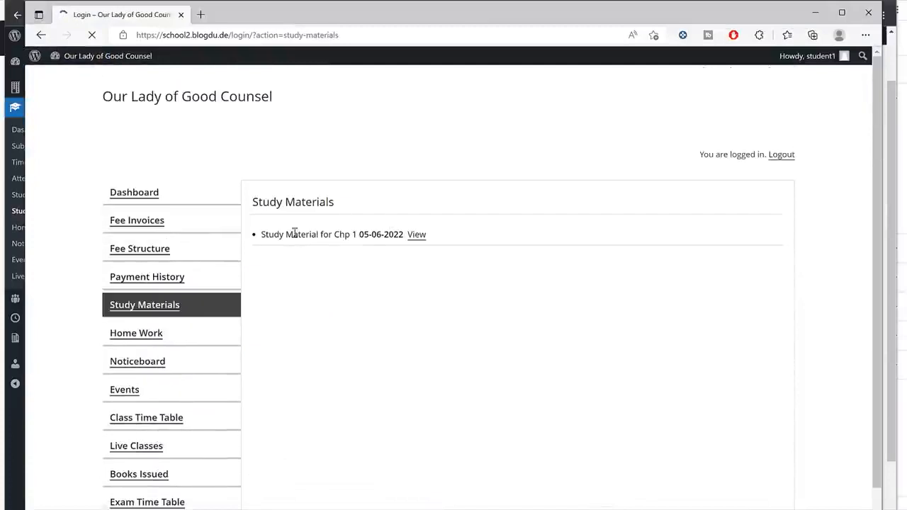
{"action": "left_click_drag", "start_coordinate": [261, 234], "coordinate": [345, 234]}
{"action": "left_click", "coordinate": [417, 234]}
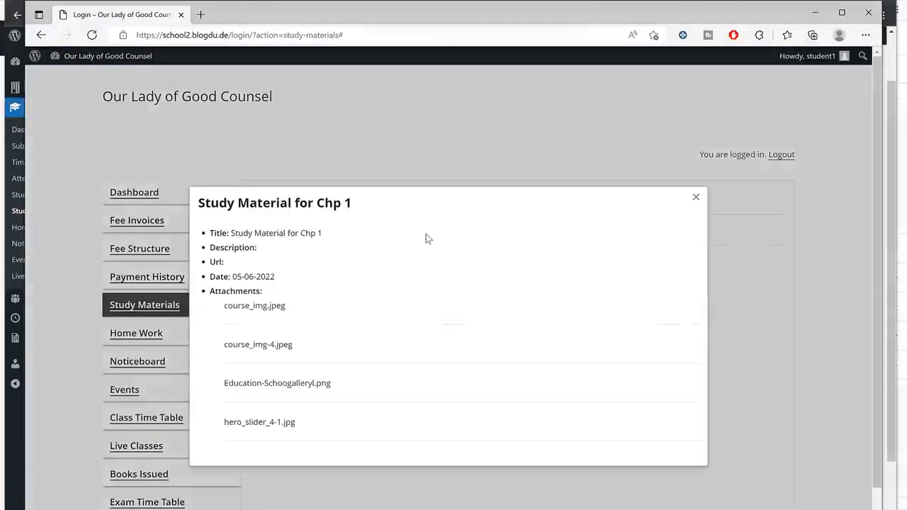
Open the course_img.jpeg and course_img-4.jpeg attachments, then close them and the details.
{"action": "left_click", "coordinate": [260, 314]}
{"action": "left_click_drag", "start_coordinate": [237, 234], "coordinate": [355, 241]}
{"action": "left_click", "coordinate": [274, 308]}
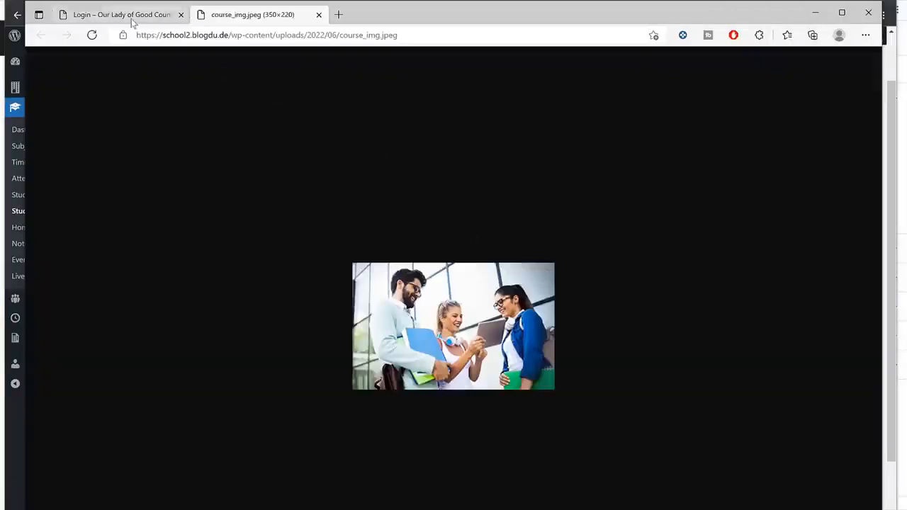
{"action": "left_click", "coordinate": [131, 16]}
{"action": "left_click", "coordinate": [259, 345]}
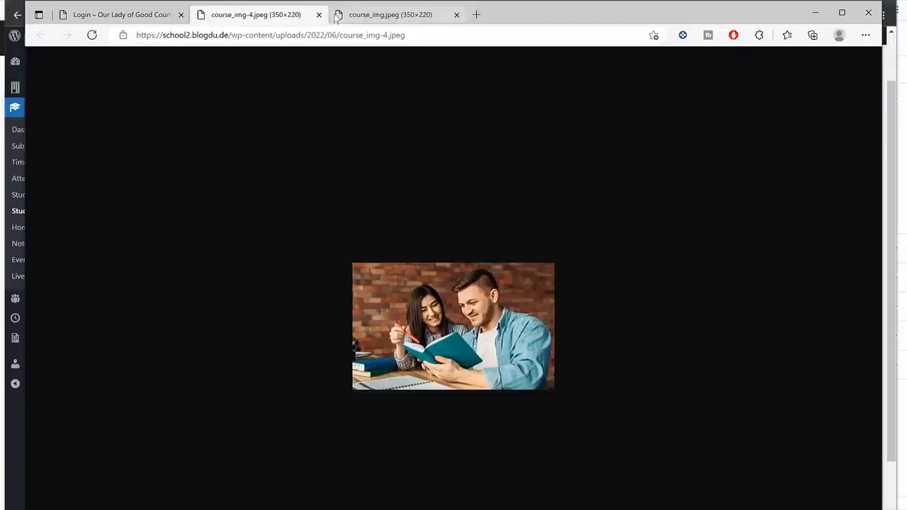
{"action": "left_click", "coordinate": [319, 14]}
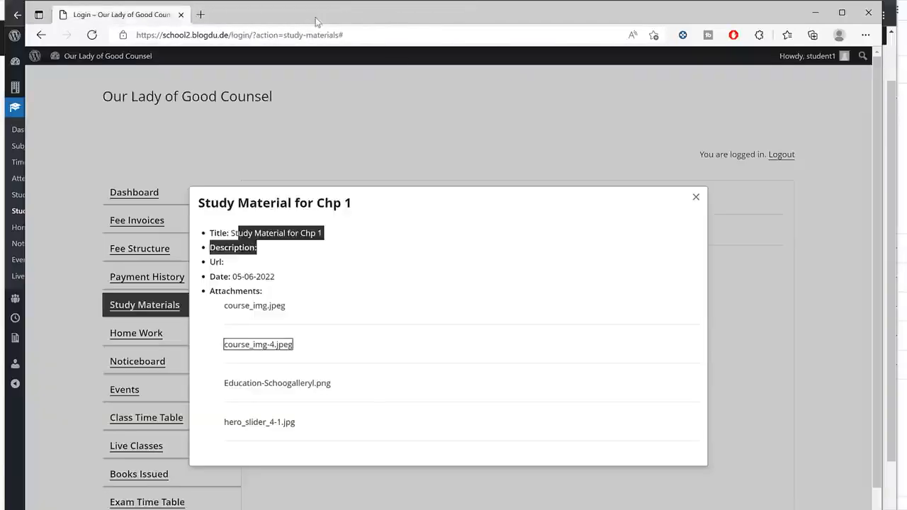
{"action": "left_click", "coordinate": [319, 15]}
{"action": "left_click", "coordinate": [388, 124]}
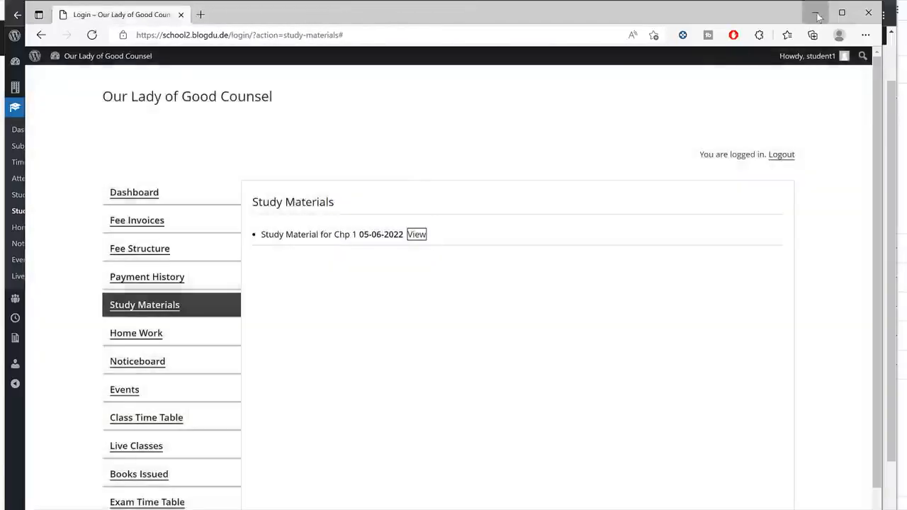
{"action": "left_click", "coordinate": [815, 13]}
Start a new homework titled 'HW for Chp.1'.
{"action": "left_click", "coordinate": [35, 228]}
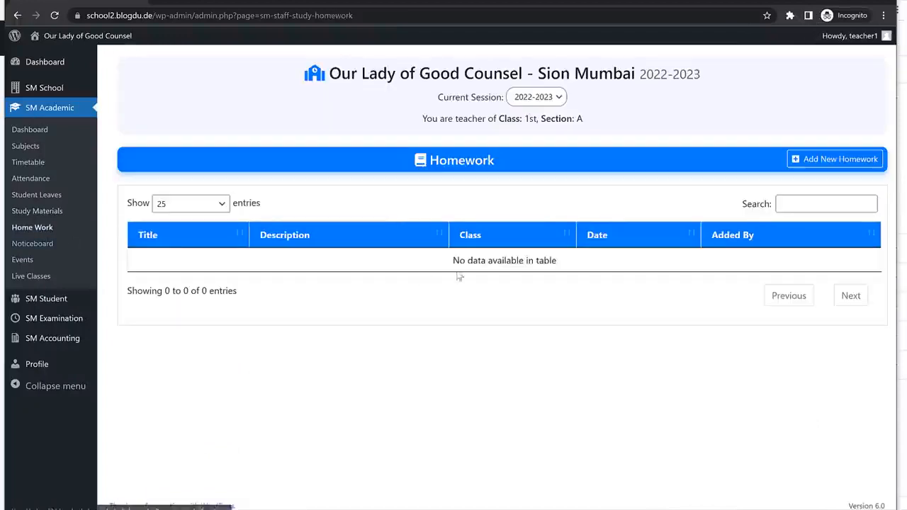
{"action": "left_click", "coordinate": [826, 164]}
{"action": "left_click", "coordinate": [184, 221]}
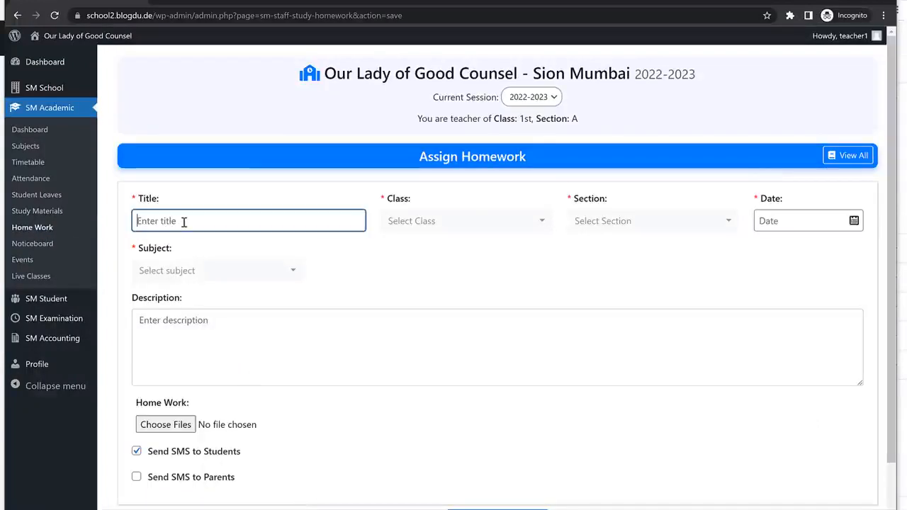
{"action": "type", "text": "Hom"}
{"action": "key", "text": "BackSpace"}
{"action": "type", "text": "W for Chp.1"}
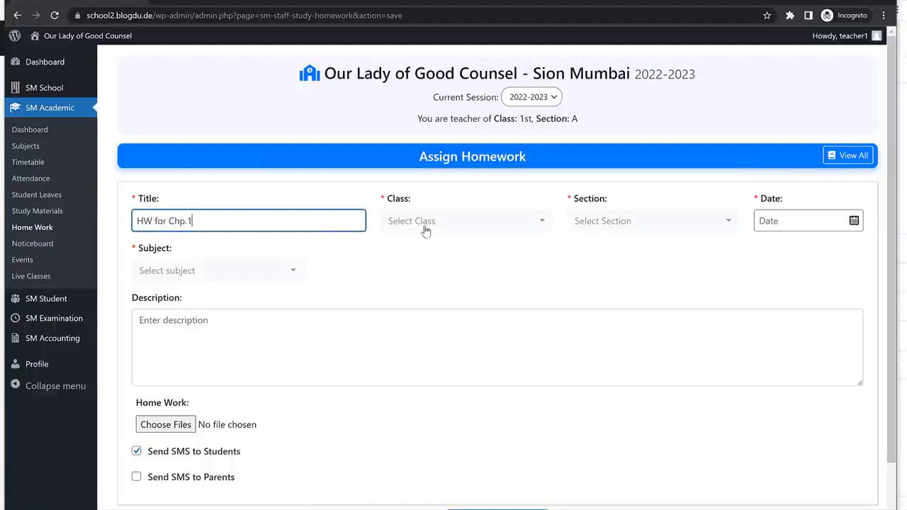
Assign it to class 1st, all sections A–D, dated 06-06-2022, subject English.
{"action": "left_click", "coordinate": [426, 231]}
{"action": "left_click", "coordinate": [415, 296]}
{"action": "left_click", "coordinate": [656, 225]}
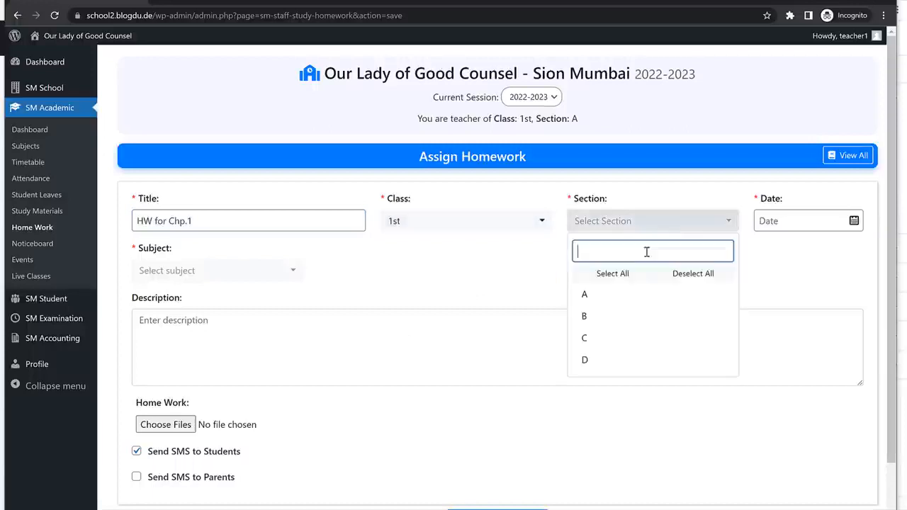
{"action": "left_click", "coordinate": [633, 283]}
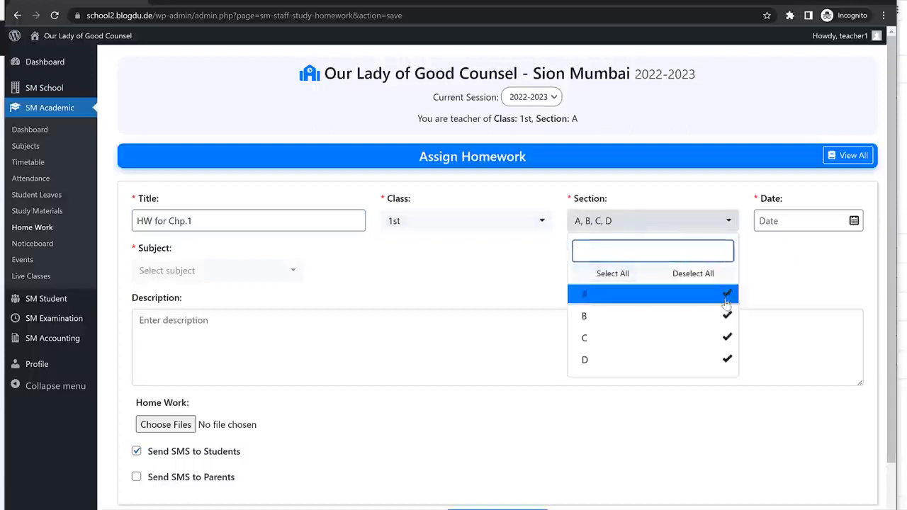
{"action": "left_click", "coordinate": [730, 294]}
{"action": "left_click", "coordinate": [728, 316]}
{"action": "left_click", "coordinate": [652, 276]}
{"action": "left_click", "coordinate": [820, 255]}
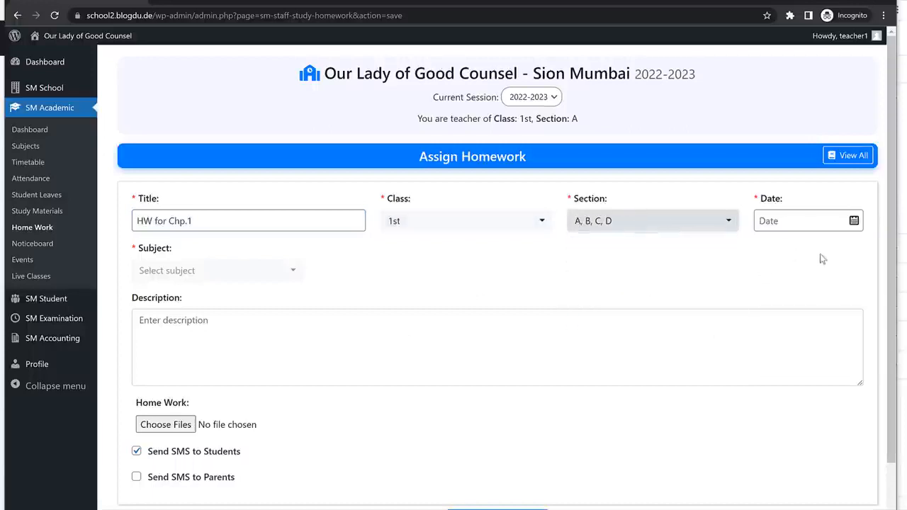
{"action": "left_click", "coordinate": [836, 225]}
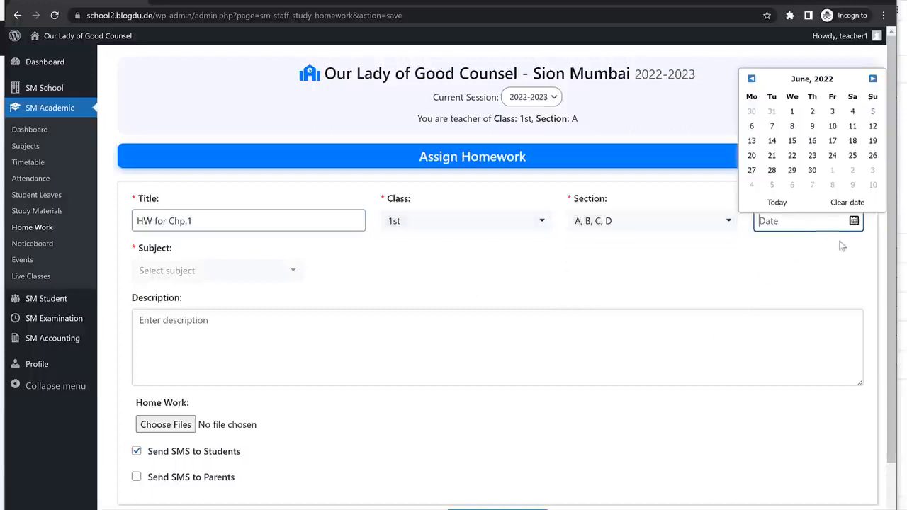
{"action": "left_click", "coordinate": [751, 126]}
{"action": "left_click", "coordinate": [217, 270]}
{"action": "left_click", "coordinate": [201, 323]}
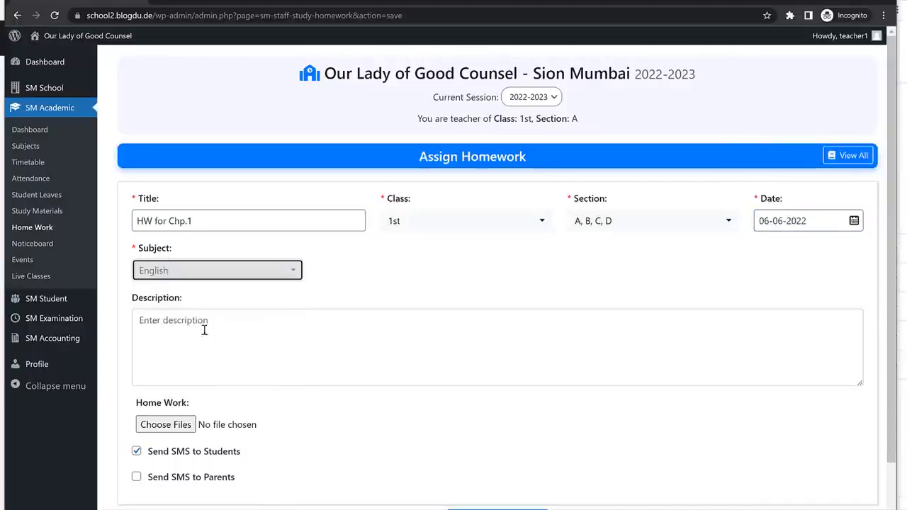
Enable sending the homework SMS to parents as well.
{"action": "left_click", "coordinate": [276, 328]}
{"action": "scroll", "coordinate": [340, 325], "scroll_direction": "down", "scroll_amount": 1}
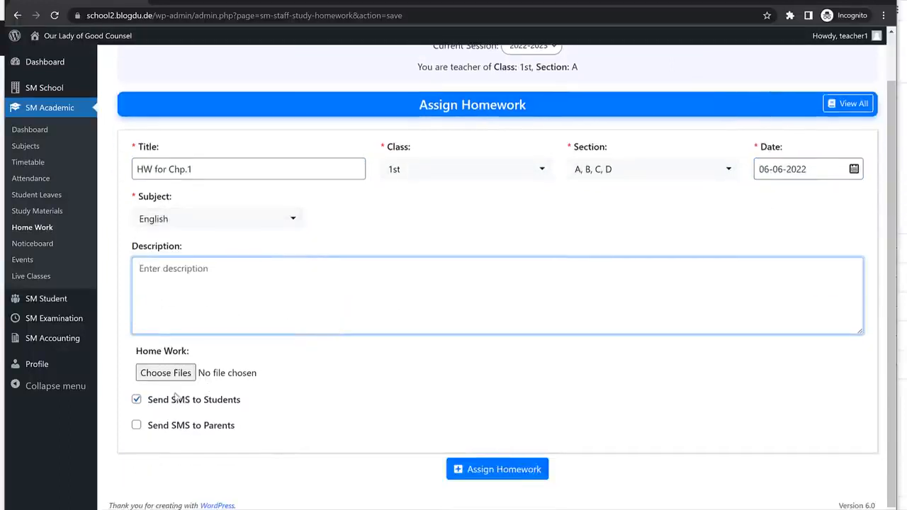
{"action": "left_click", "coordinate": [136, 425]}
{"action": "left_click_drag", "start_coordinate": [236, 425], "coordinate": [155, 402]}
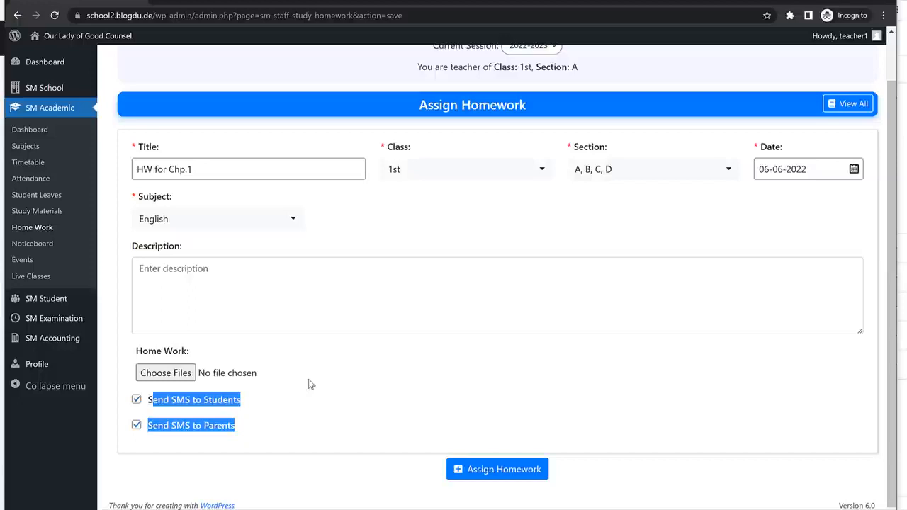
Attach the slider-6 and top-slider images and assign the homework.
{"action": "left_click", "coordinate": [159, 376]}
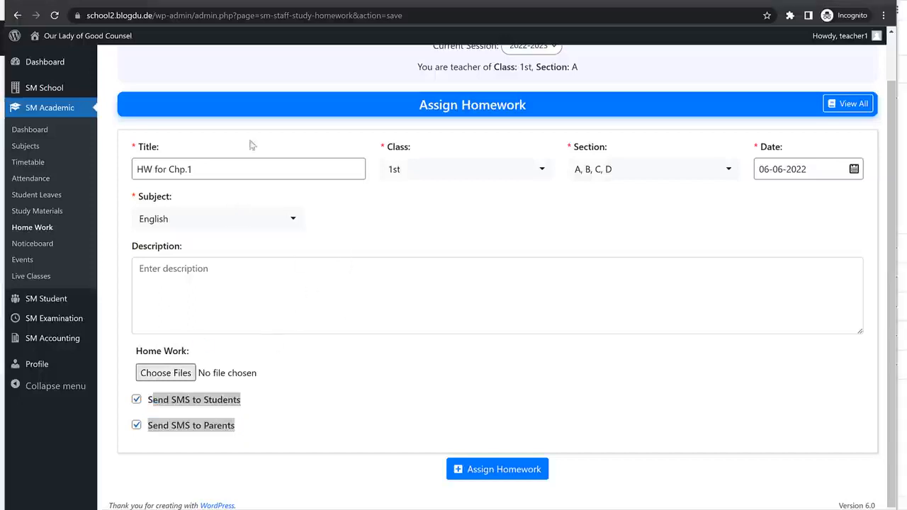
{"action": "left_click", "coordinate": [106, 8]}
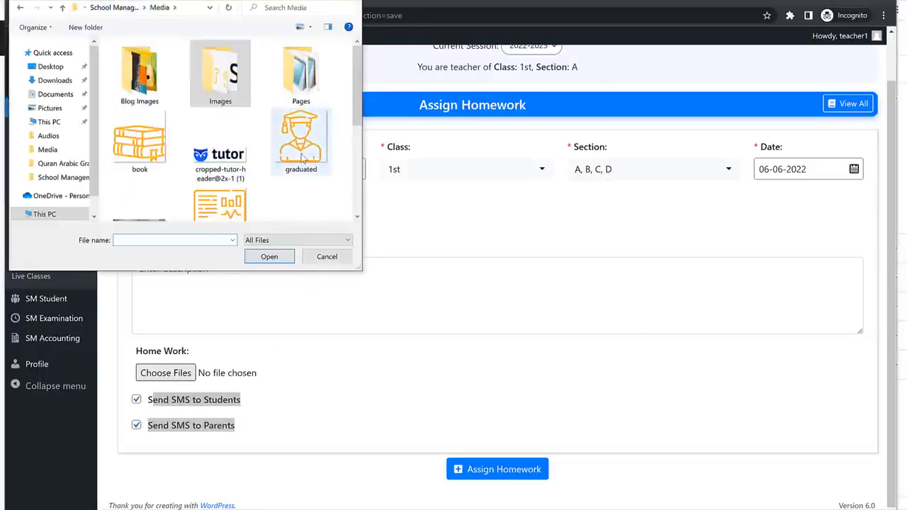
{"action": "scroll", "coordinate": [307, 193], "scroll_direction": "down", "scroll_amount": 5}
{"action": "scroll", "coordinate": [305, 194], "scroll_direction": "up", "scroll_amount": 5}
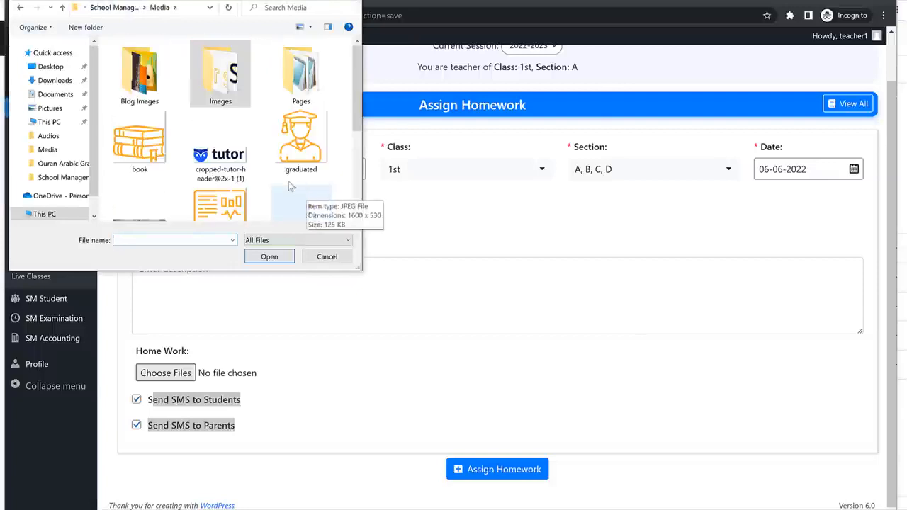
{"action": "scroll", "coordinate": [305, 195], "scroll_direction": "down", "scroll_amount": 3}
{"action": "left_click", "coordinate": [220, 162]}
{"action": "left_click", "coordinate": [300, 162], "text": "ctrl"}
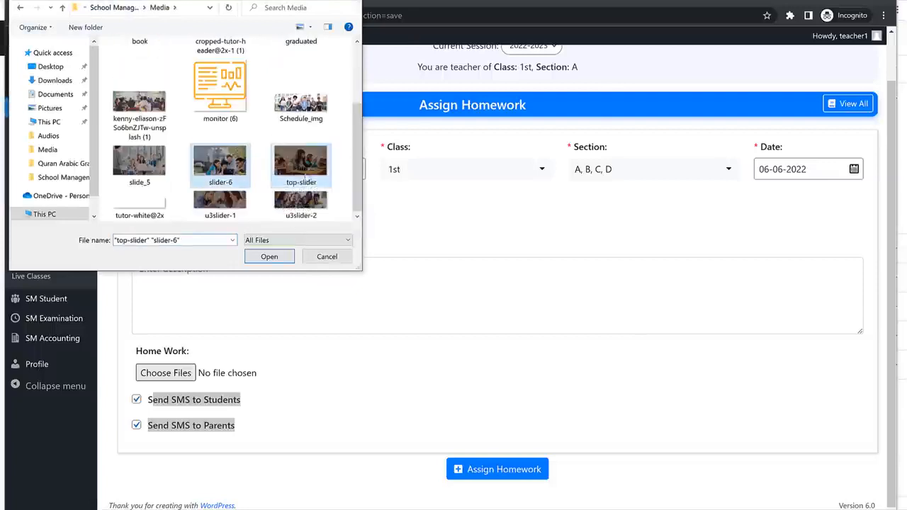
{"action": "left_click", "coordinate": [269, 257]}
{"action": "left_click", "coordinate": [486, 466]}
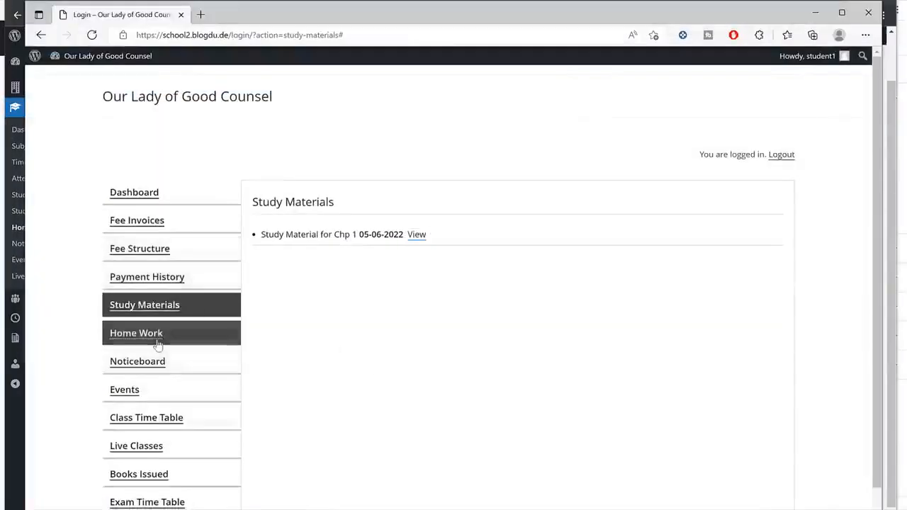
On the student's Home Work page, view the HW for Chp.1 details and attachments.
{"action": "left_click", "coordinate": [158, 336]}
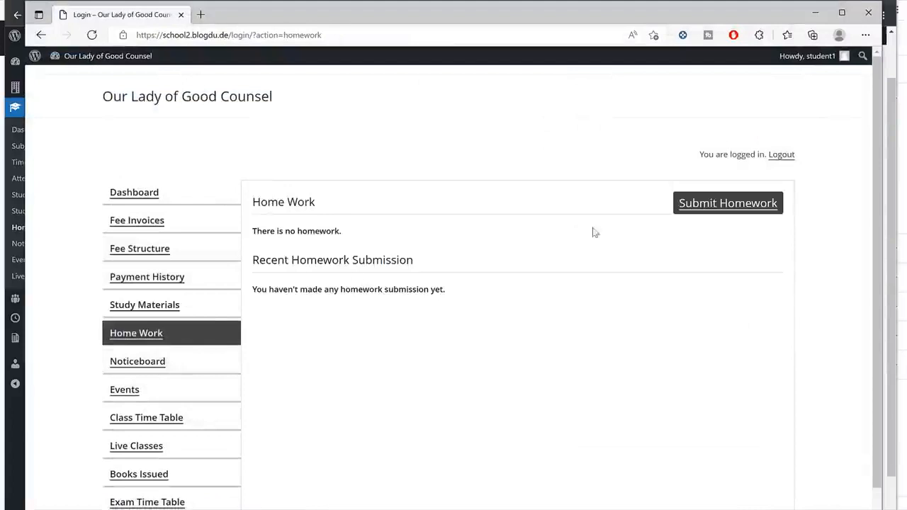
{"action": "left_click", "coordinate": [94, 36]}
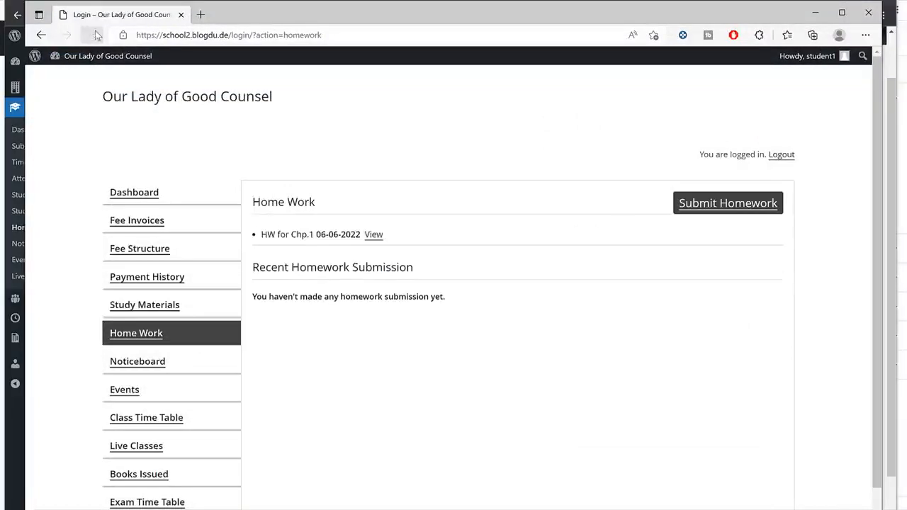
{"action": "left_click", "coordinate": [375, 236]}
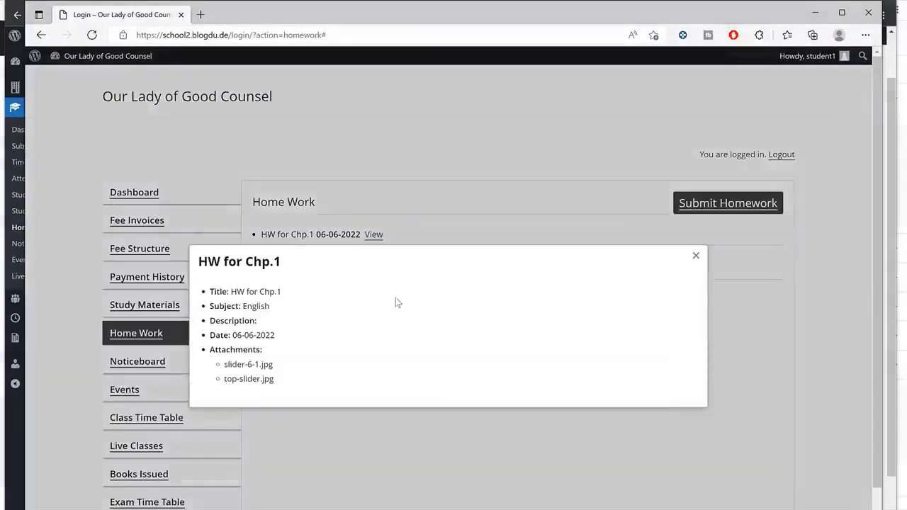
{"action": "left_click", "coordinate": [749, 223]}
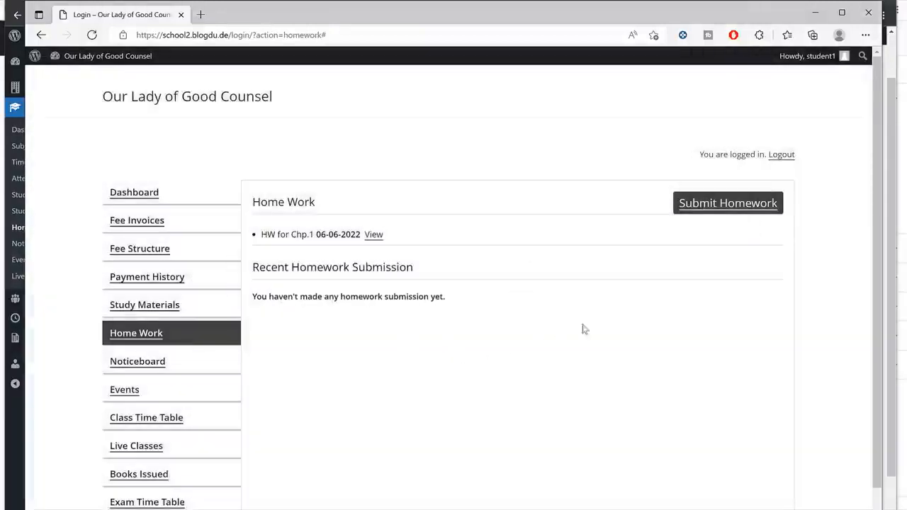
Open the Submit Homework form with HW for Chp.1 selected as the subject.
{"action": "left_click", "coordinate": [734, 205]}
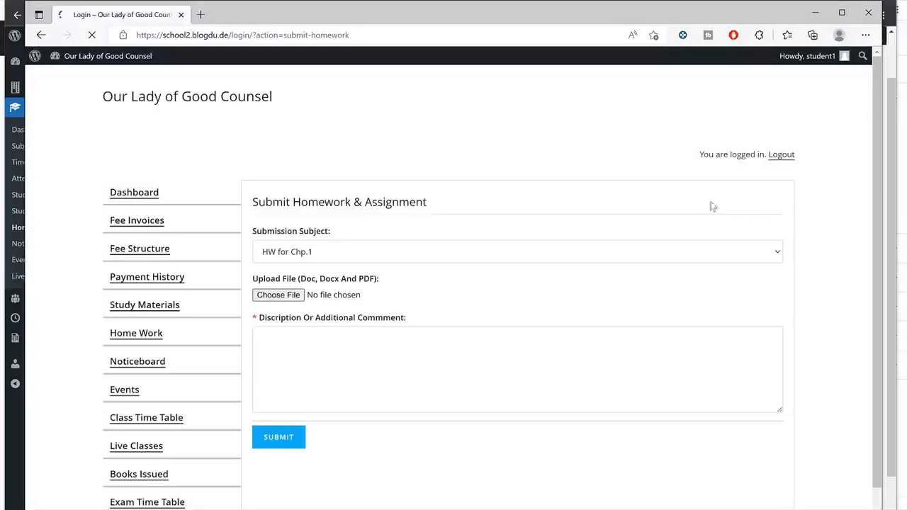
{"action": "left_click", "coordinate": [327, 254]}
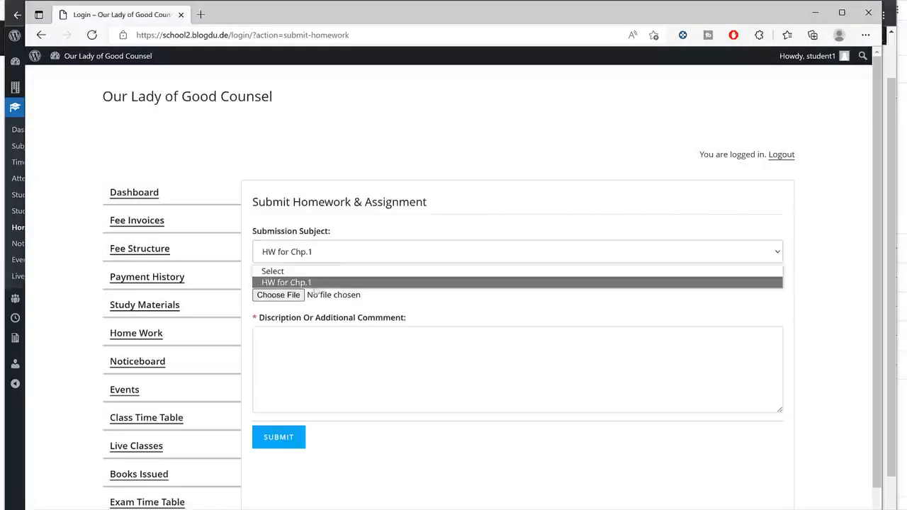
{"action": "left_click", "coordinate": [309, 285]}
{"action": "left_click", "coordinate": [293, 262]}
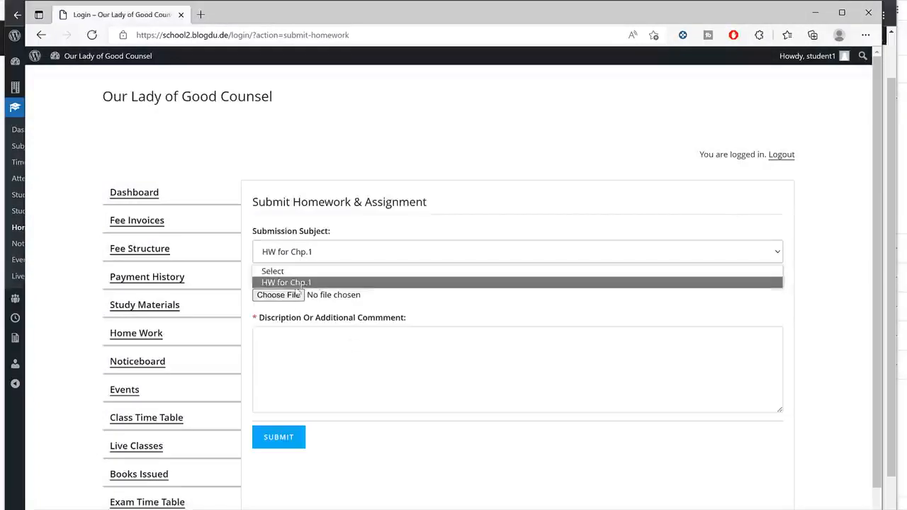
{"action": "left_click", "coordinate": [302, 283]}
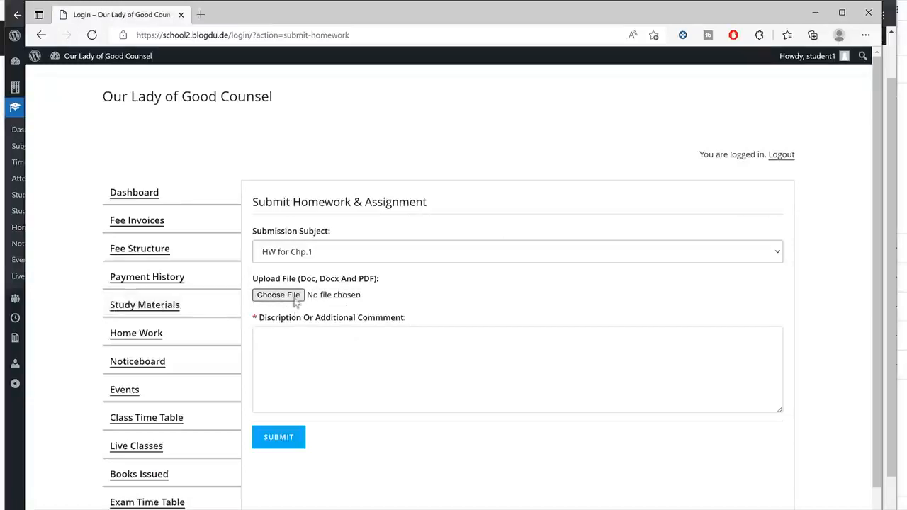
{"action": "left_click_drag", "start_coordinate": [306, 279], "coordinate": [375, 279]}
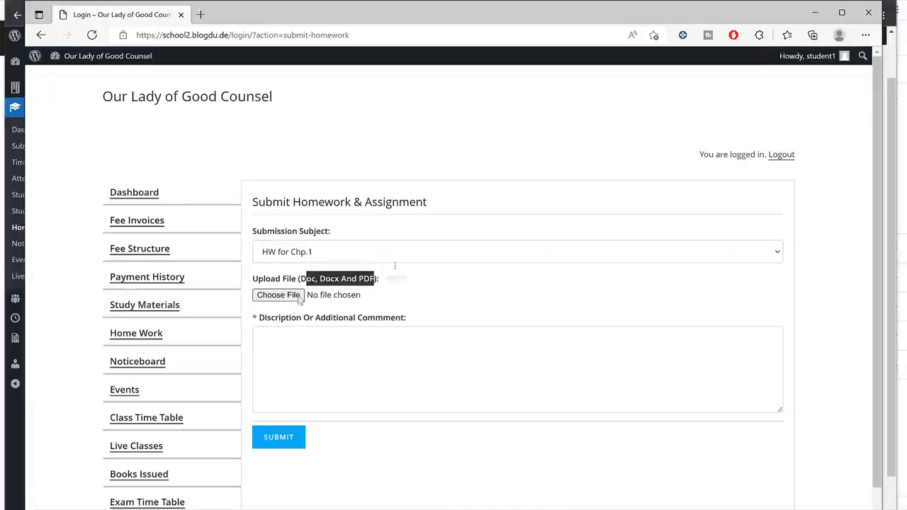
{"action": "left_click", "coordinate": [324, 340]}
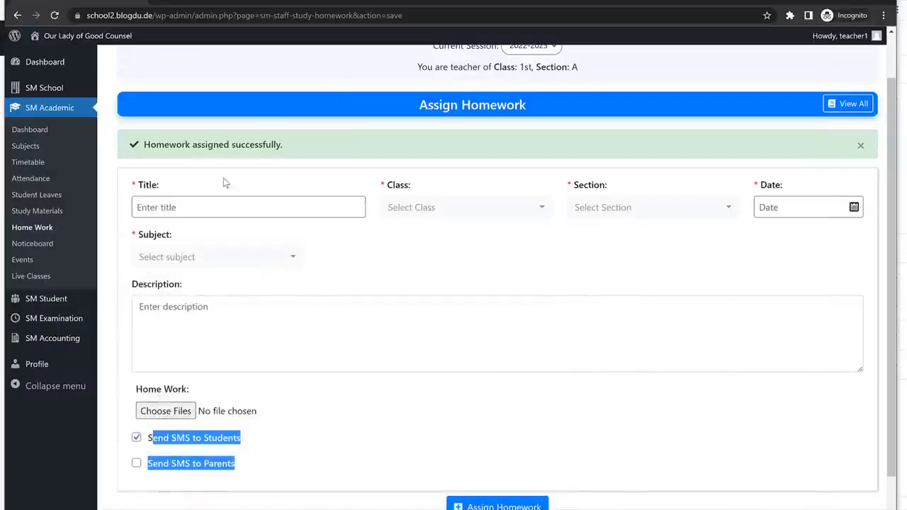
Start a new notice from the noticeboard and type placeholder text 'Some R'.
{"action": "left_click", "coordinate": [32, 244]}
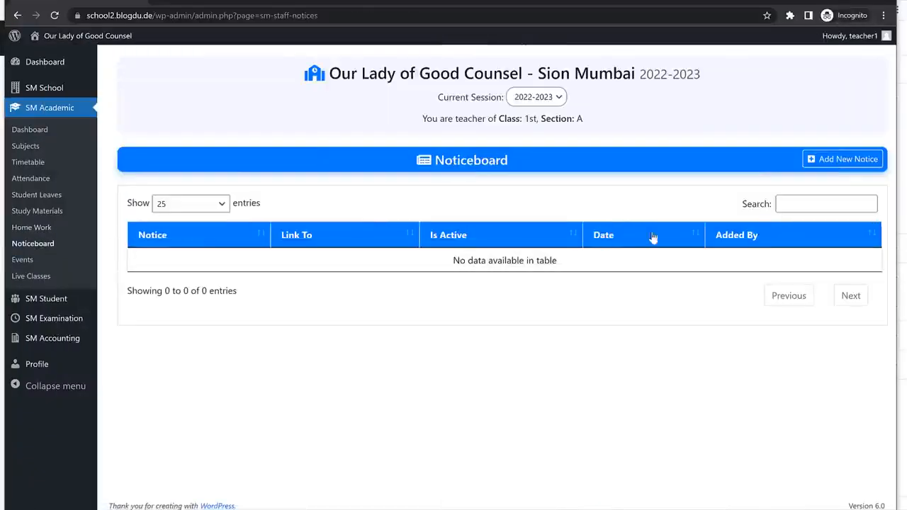
{"action": "left_click", "coordinate": [842, 158]}
{"action": "left_click", "coordinate": [230, 226]}
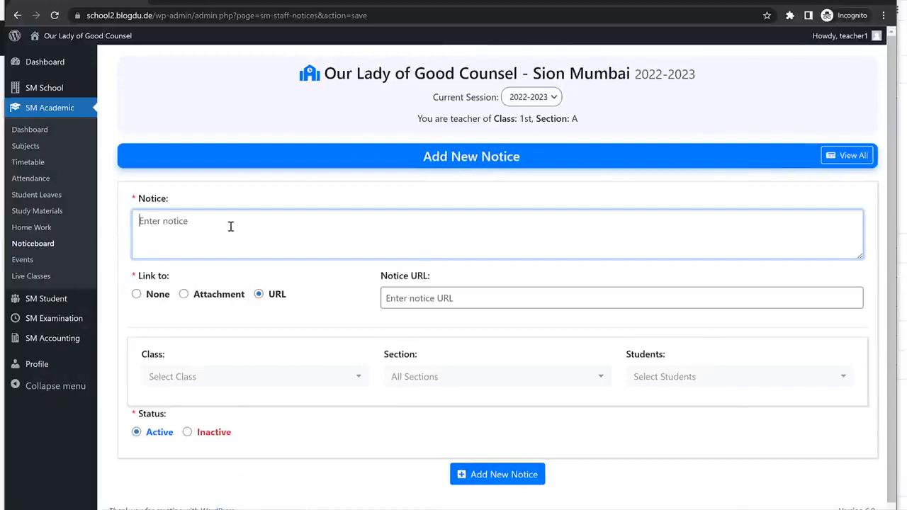
{"action": "type", "text": "Some Random Text"}
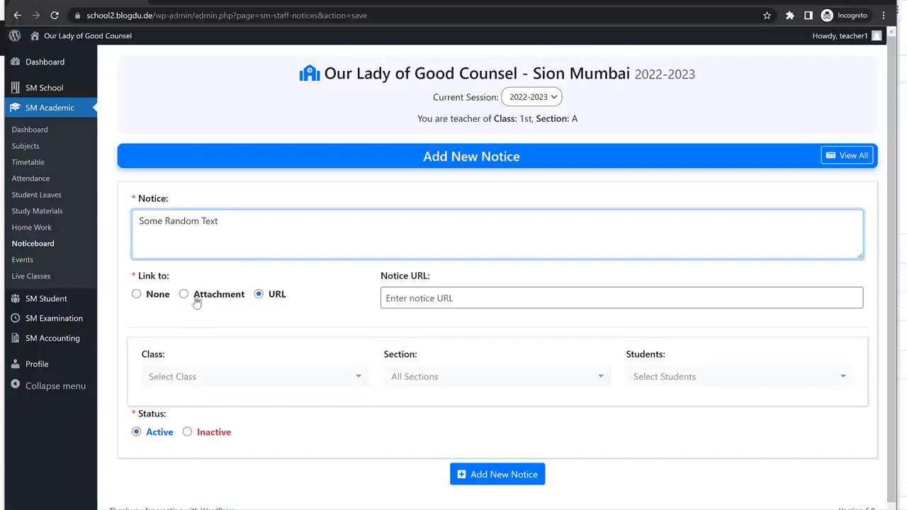
Insert the slider-6.jpg image into the notice with its link set to none.
{"action": "left_click", "coordinate": [183, 304]}
{"action": "left_click", "coordinate": [183, 297]}
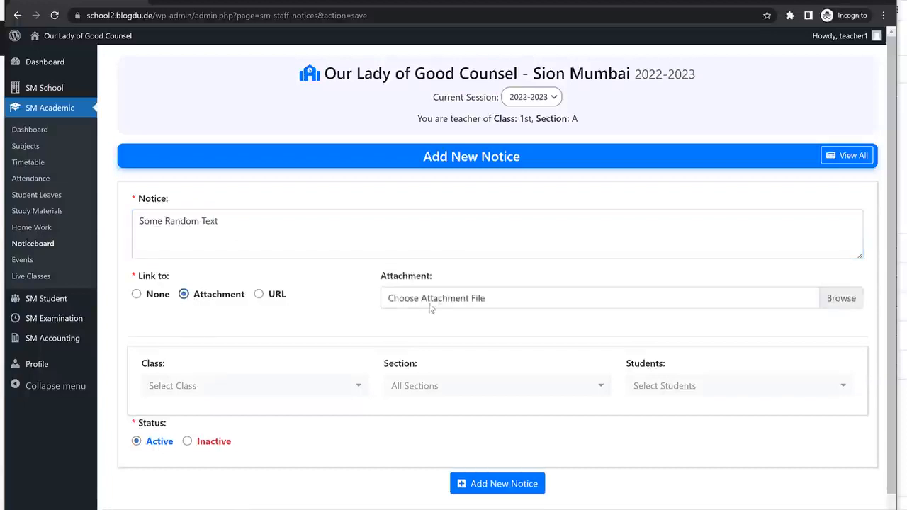
{"action": "left_click", "coordinate": [486, 298]}
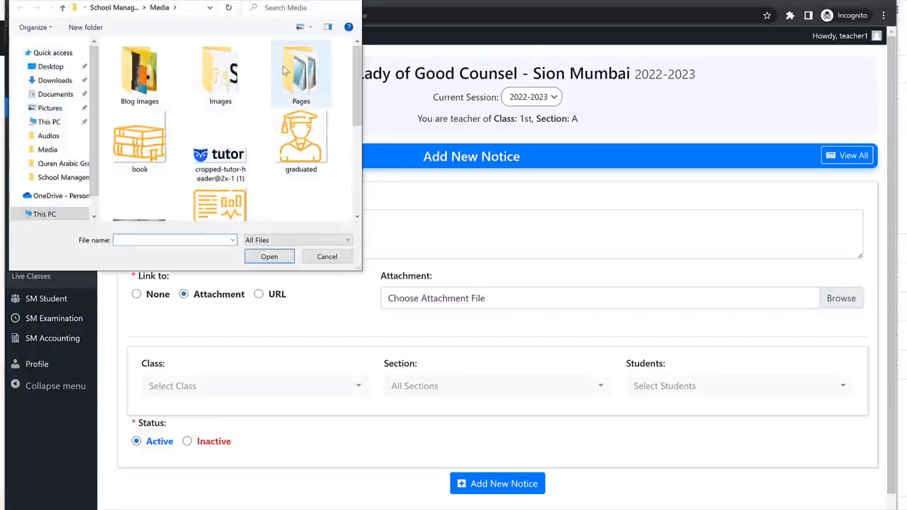
{"action": "left_click_drag", "start_coordinate": [278, 3], "coordinate": [420, 40]}
{"action": "scroll", "coordinate": [447, 186], "scroll_direction": "down", "scroll_amount": 5}
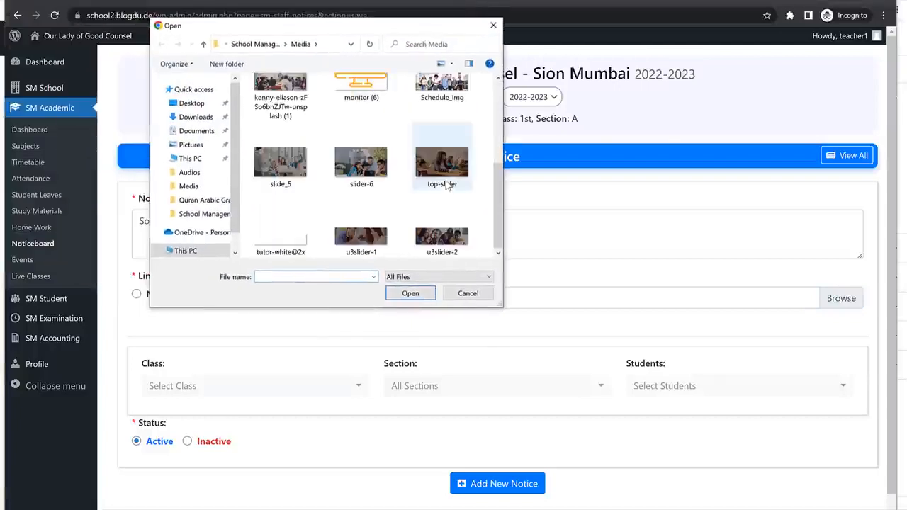
{"action": "left_click", "coordinate": [358, 170]}
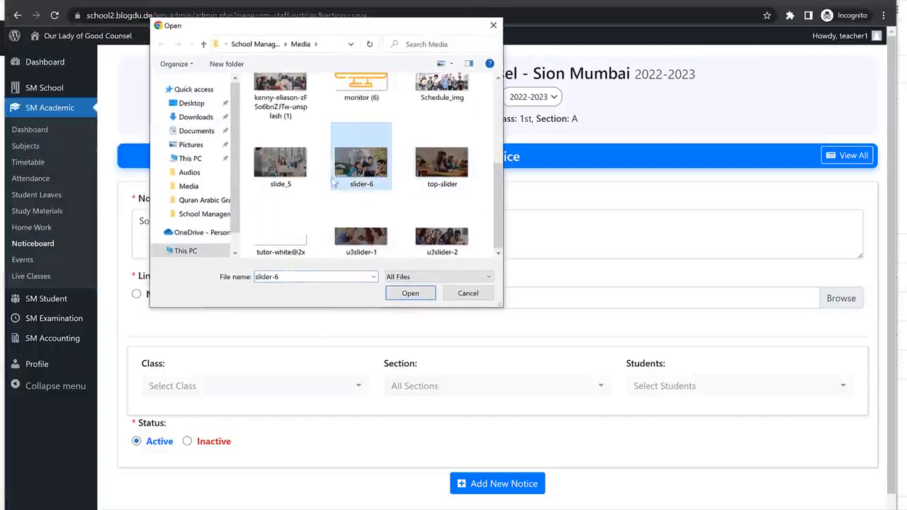
{"action": "scroll", "coordinate": [333, 185], "scroll_direction": "up", "scroll_amount": 3}
{"action": "scroll", "coordinate": [333, 184], "scroll_direction": "down", "scroll_amount": 2}
{"action": "left_click", "coordinate": [412, 292]}
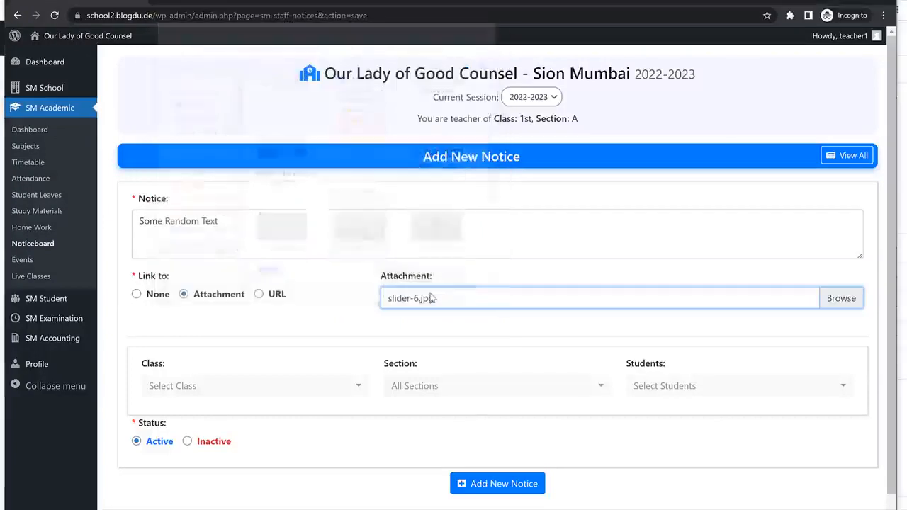
{"action": "left_click", "coordinate": [138, 296]}
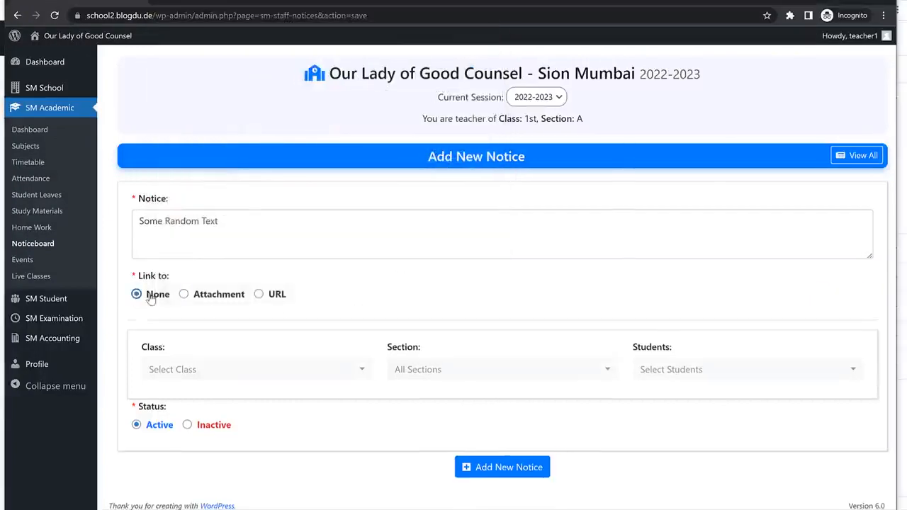
{"action": "left_click", "coordinate": [262, 231]}
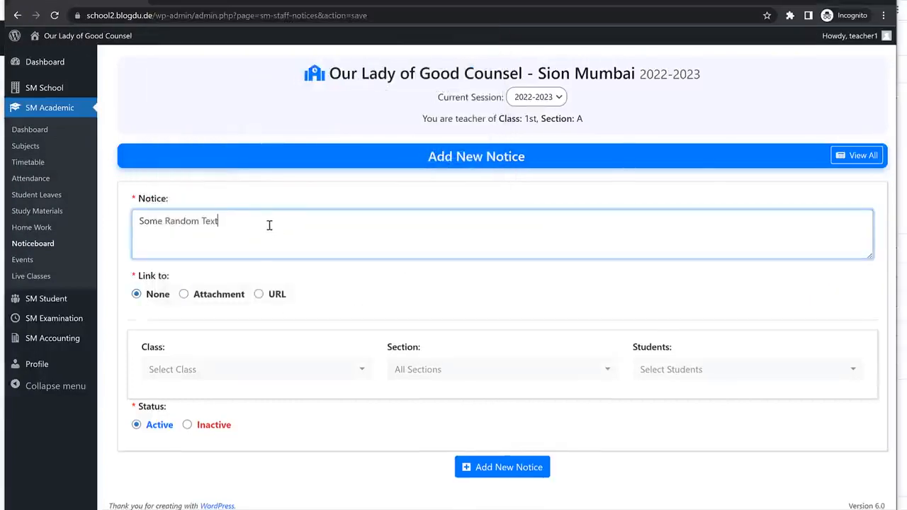
Replace the notice text with 'Holiday on Monday' for class 1st, all sections and all students.
{"action": "key", "text": "ctrl+a"}
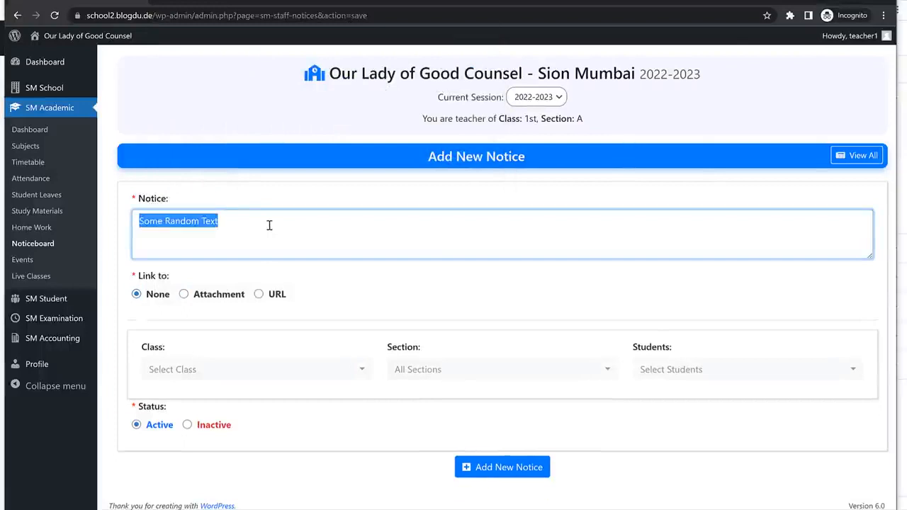
{"action": "type", "text": "Holiday on Mo"}
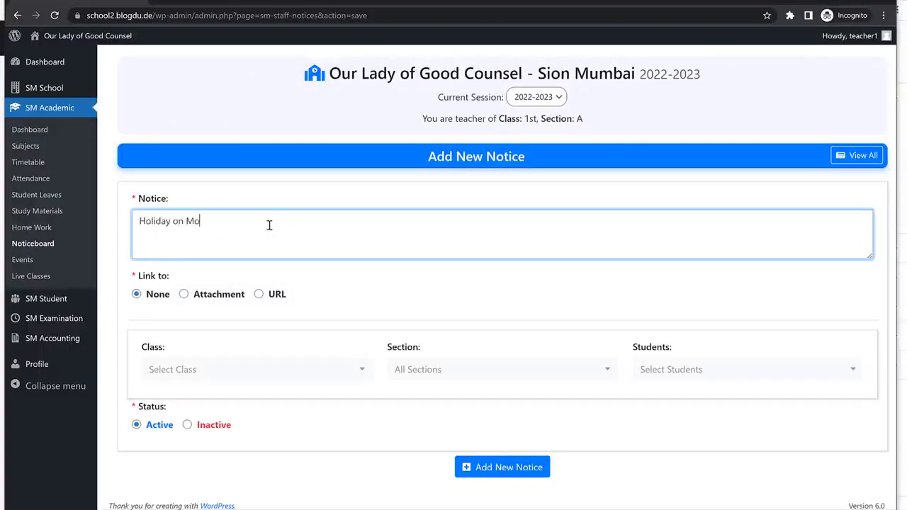
{"action": "type", "text": "nday"}
{"action": "left_click", "coordinate": [275, 382]}
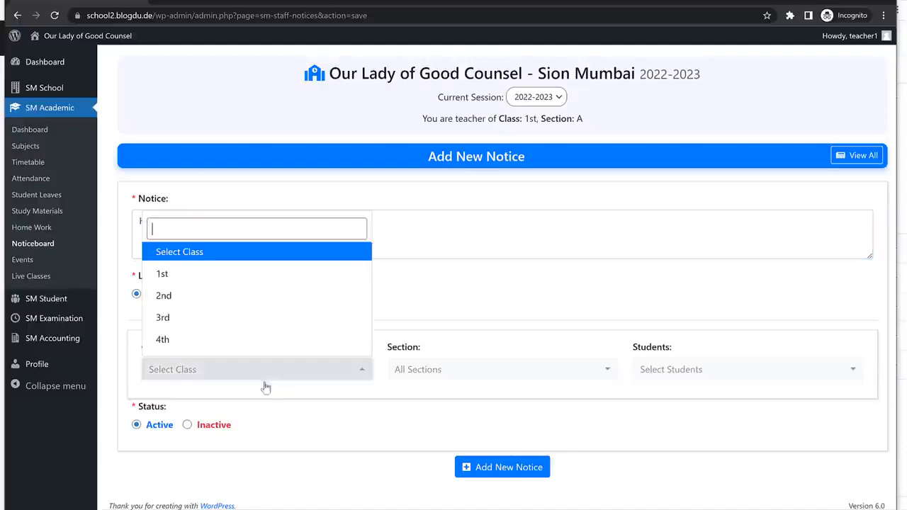
{"action": "left_click", "coordinate": [193, 278]}
{"action": "left_click", "coordinate": [464, 371]}
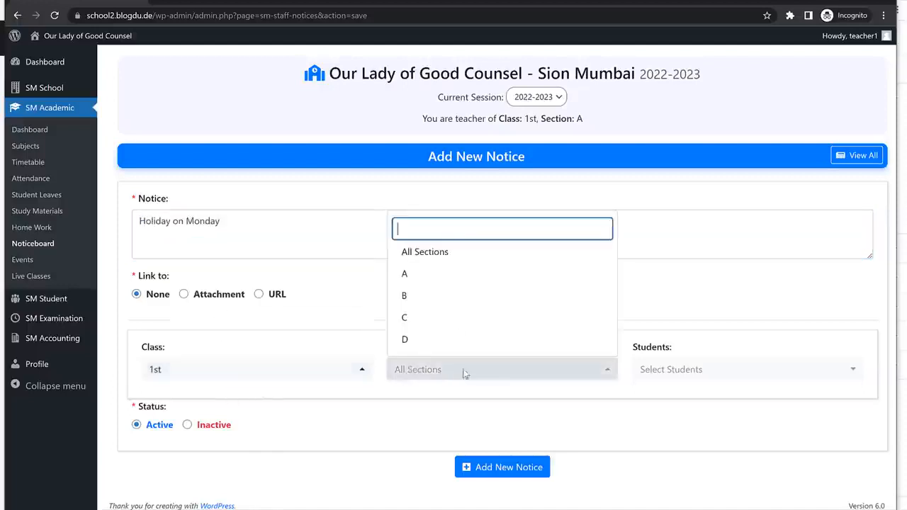
{"action": "left_click", "coordinate": [439, 255]}
{"action": "left_click", "coordinate": [718, 386]}
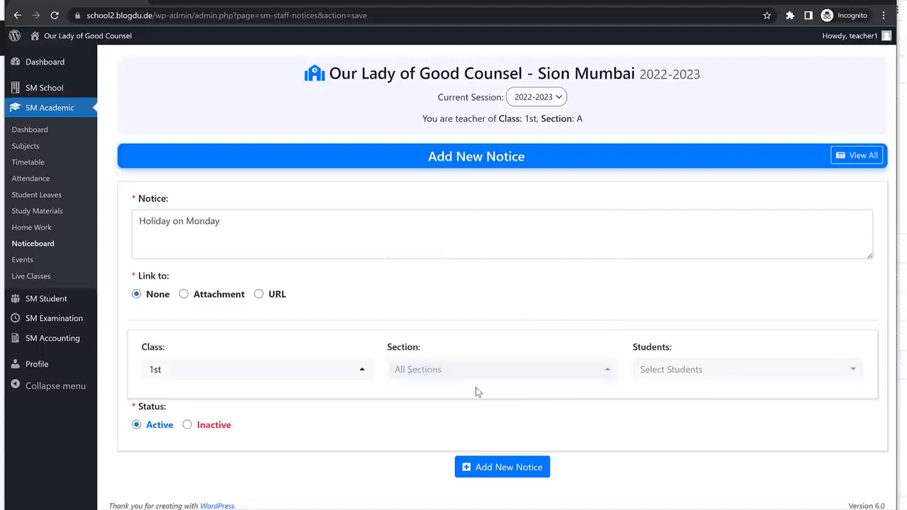
{"action": "left_click", "coordinate": [724, 380]}
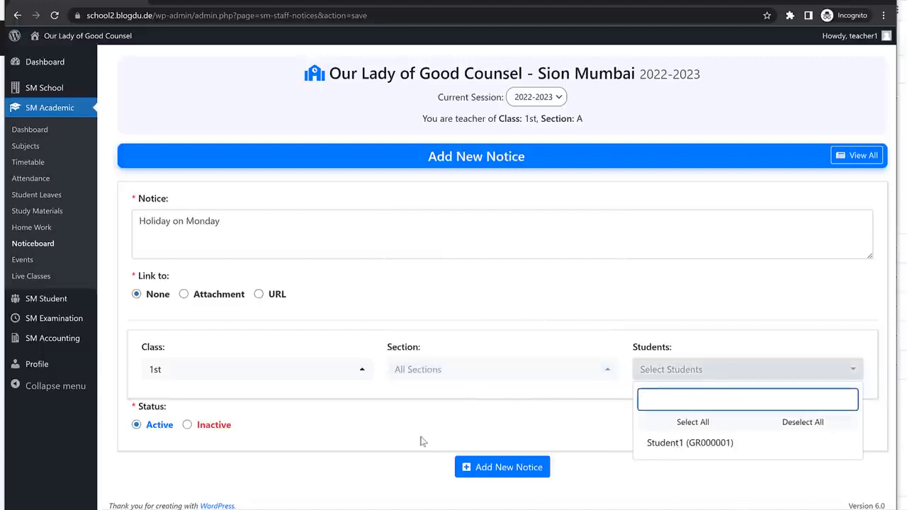
{"action": "left_click", "coordinate": [411, 414]}
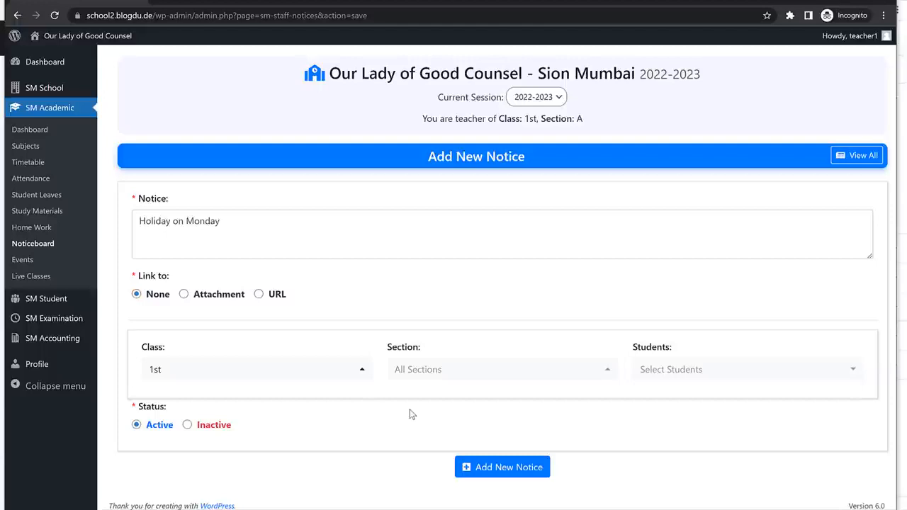
{"action": "left_click", "coordinate": [708, 369]}
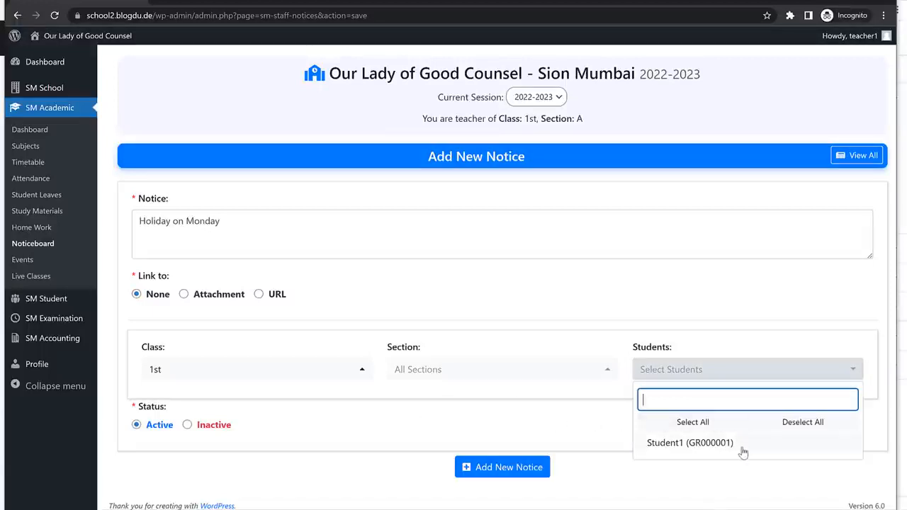
{"action": "left_click", "coordinate": [516, 418]}
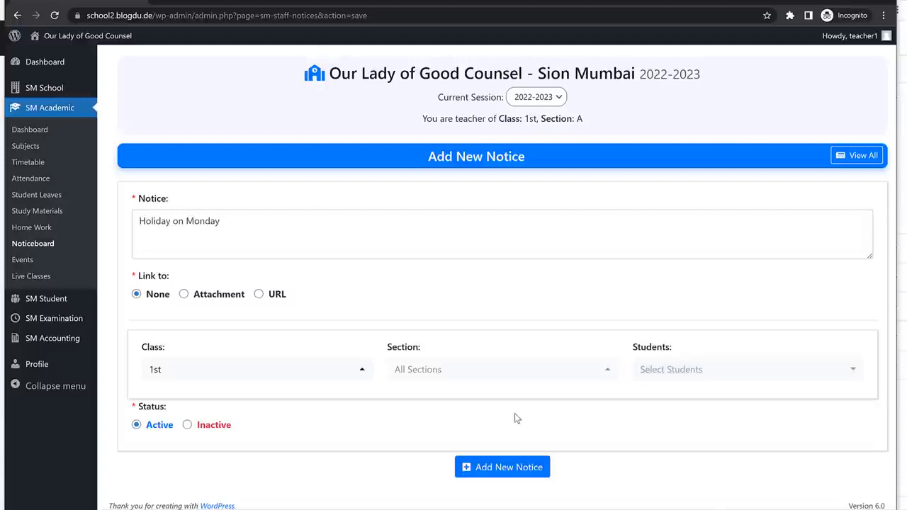
Post the notice and confirm 'Holiday on Monday' appears on the student dashboard.
{"action": "left_click", "coordinate": [500, 467]}
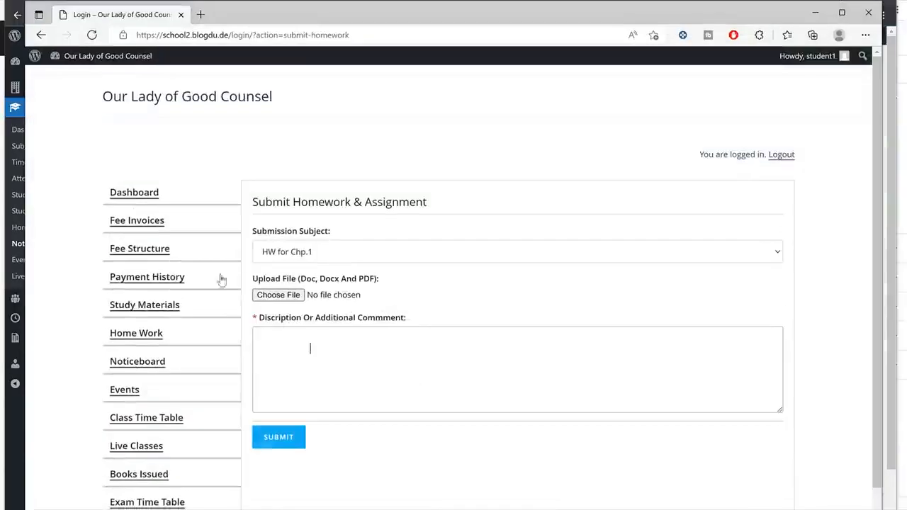
{"action": "left_click", "coordinate": [172, 197]}
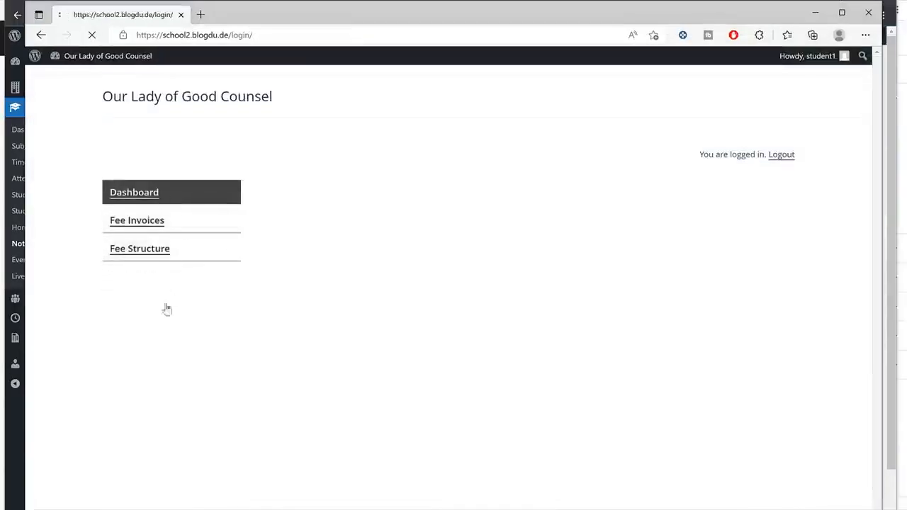
{"action": "left_click", "coordinate": [316, 354]}
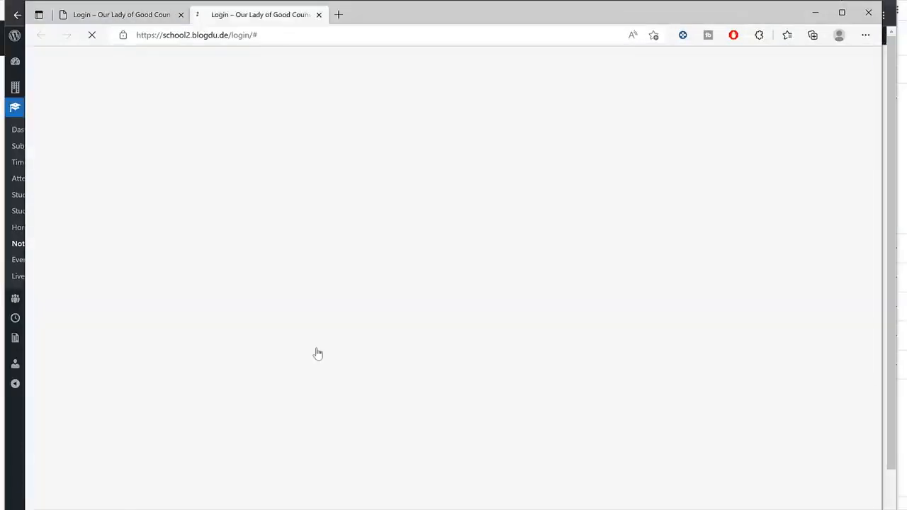
{"action": "left_click", "coordinate": [318, 15]}
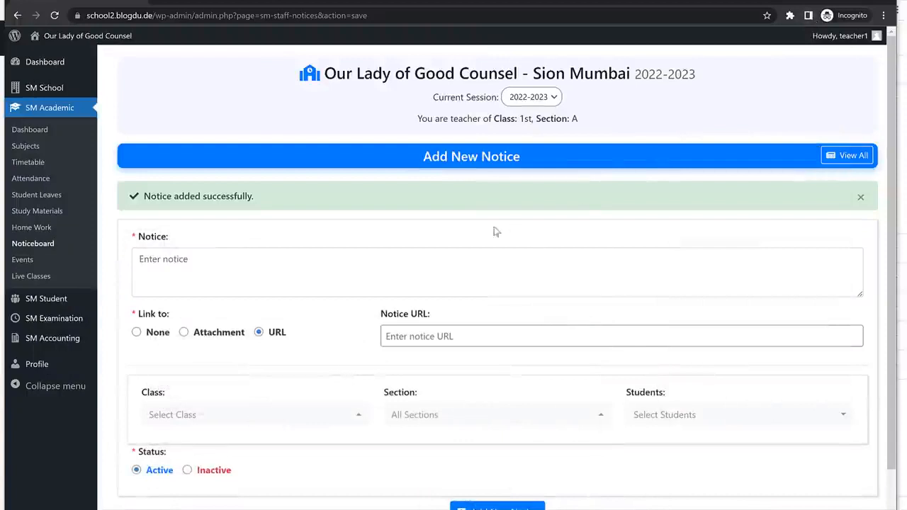
Start a new event titled 'Drawing ....' dated 09-06-2022.
{"action": "left_click", "coordinate": [38, 263]}
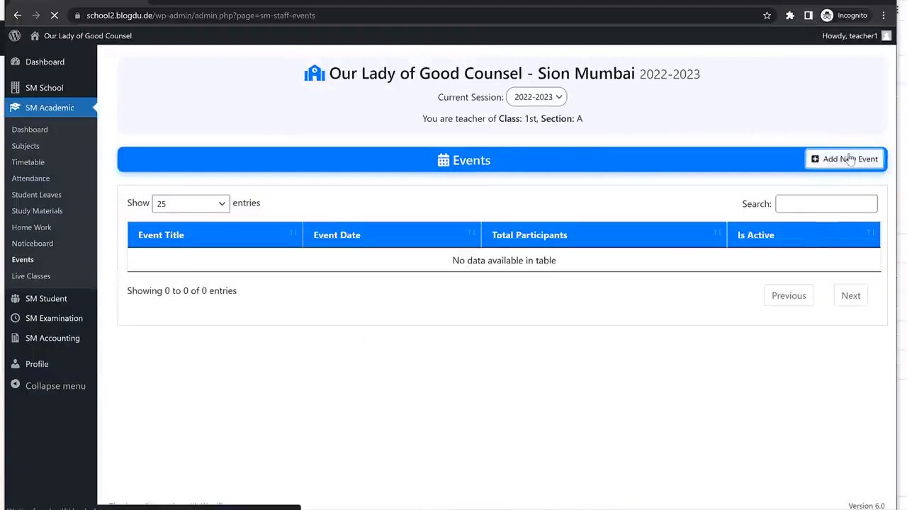
{"action": "left_click", "coordinate": [843, 158]}
{"action": "left_click", "coordinate": [355, 215]}
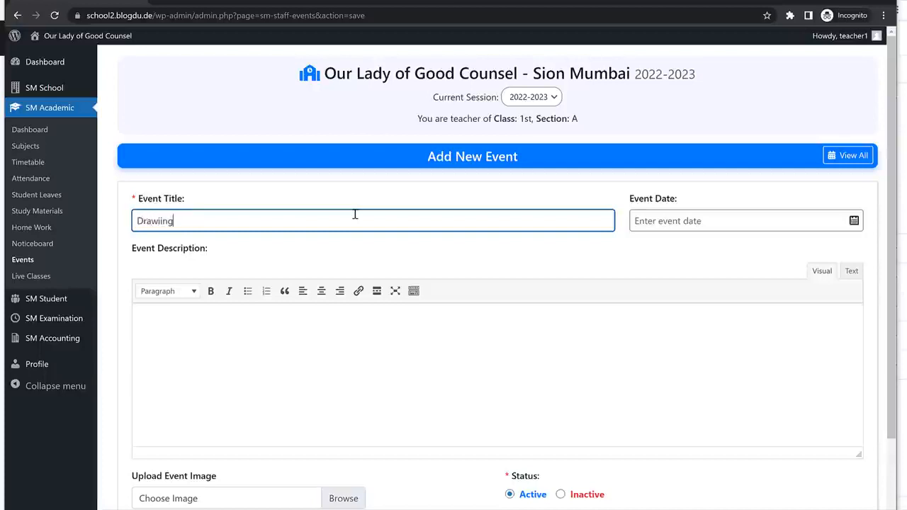
{"action": "type", "text": "Drawing "}
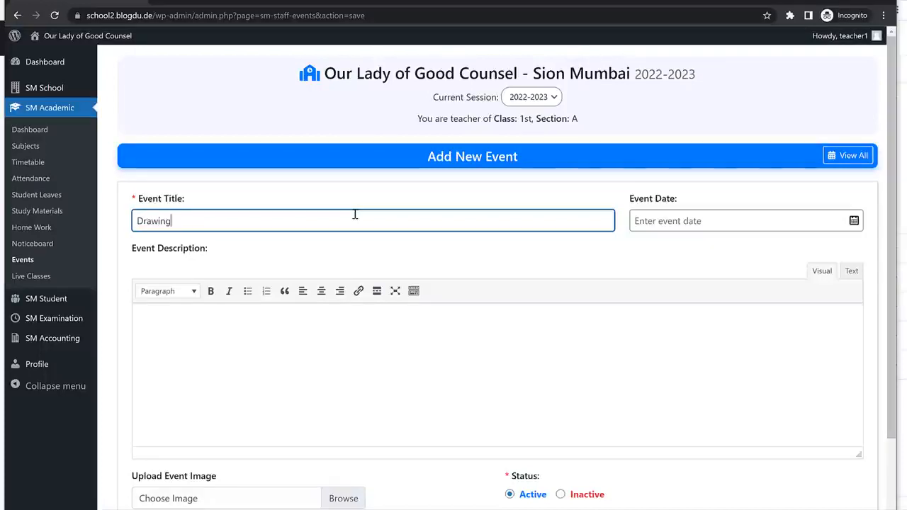
{"action": "type", "text": "...."}
{"action": "left_click", "coordinate": [692, 220]}
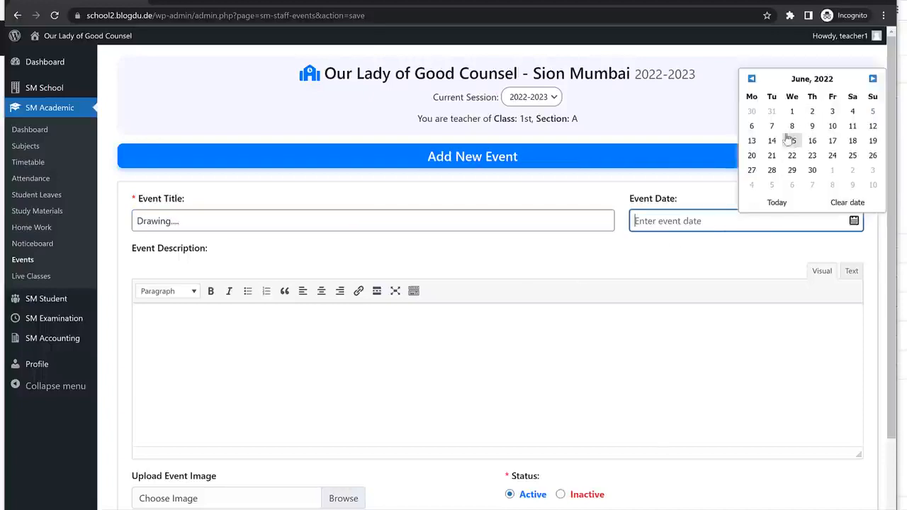
{"action": "left_click", "coordinate": [812, 126]}
Copy Lorem Ipsum paragraphs and paste them into the event description.
{"action": "left_click", "coordinate": [469, 360]}
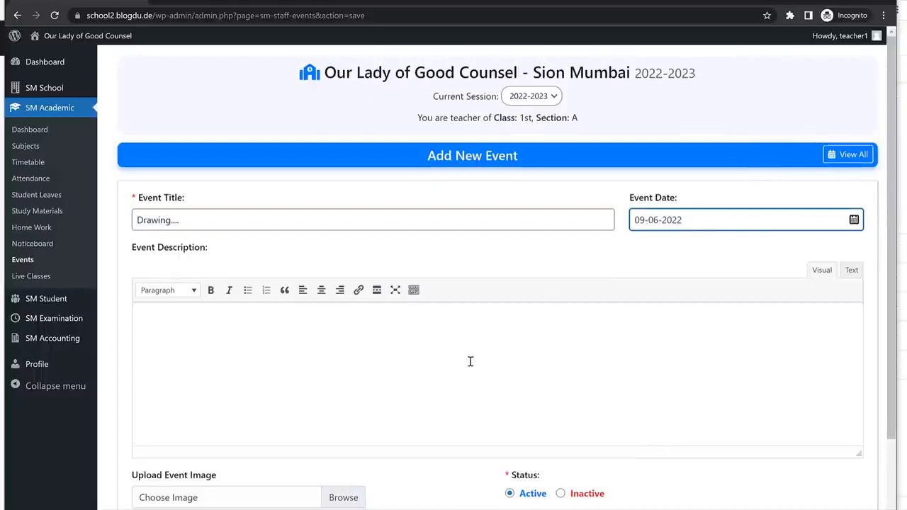
{"action": "scroll", "coordinate": [381, 285], "scroll_direction": "down", "scroll_amount": 1}
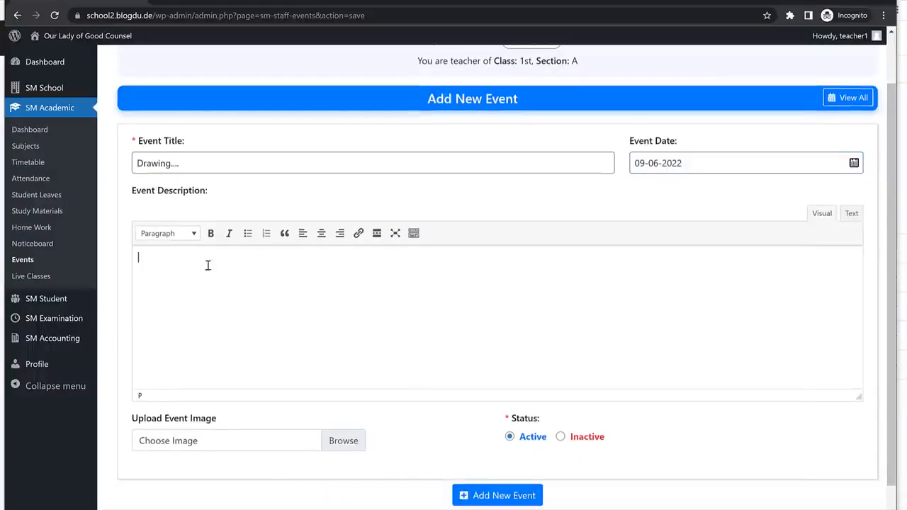
{"action": "scroll", "coordinate": [233, 301], "scroll_direction": "down", "scroll_amount": 1}
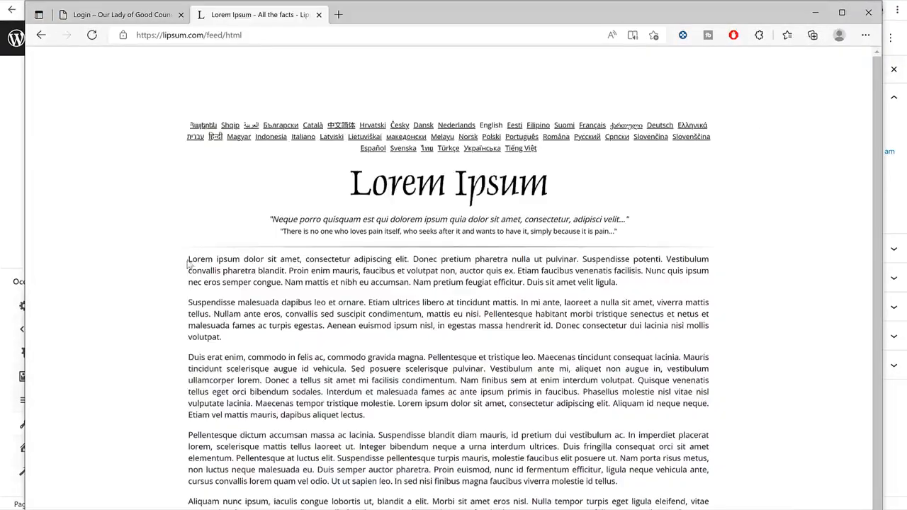
{"action": "left_click_drag", "start_coordinate": [188, 259], "coordinate": [441, 417]}
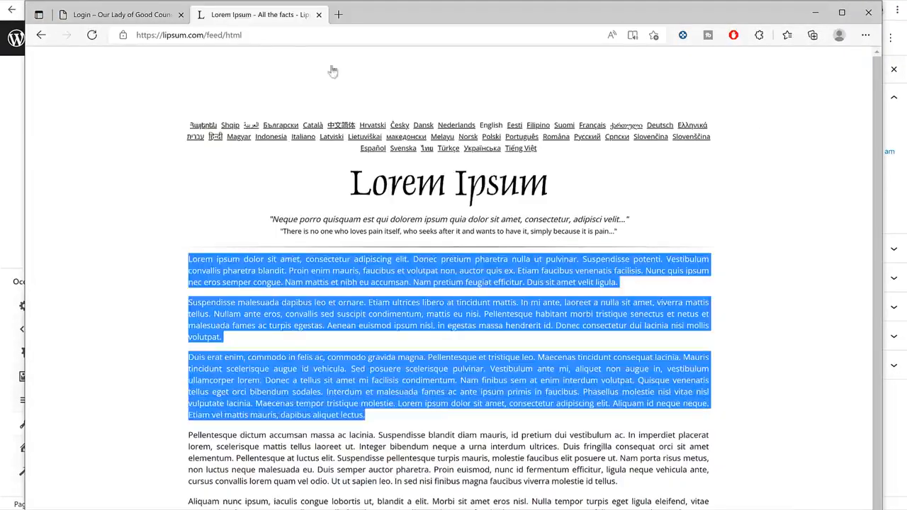
{"action": "left_click", "coordinate": [121, 14]}
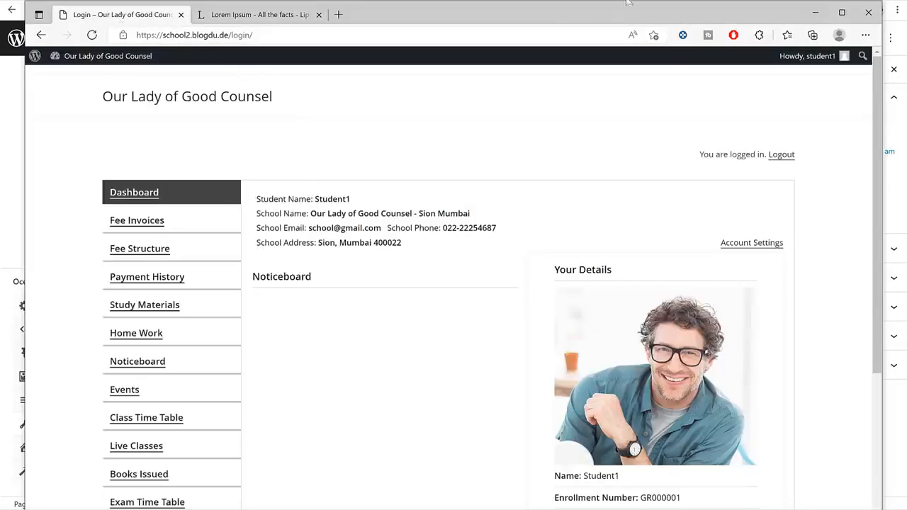
{"action": "left_click", "coordinate": [307, 1]}
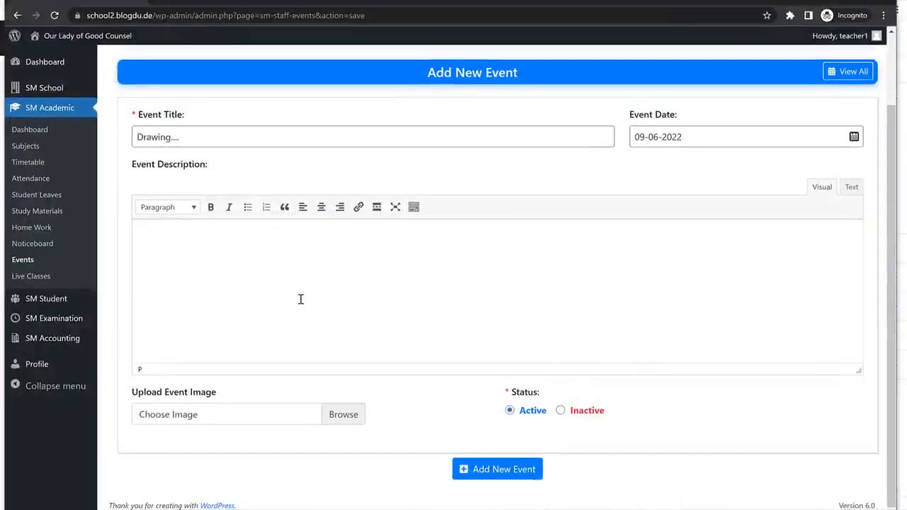
{"action": "key", "text": "ctrl+v"}
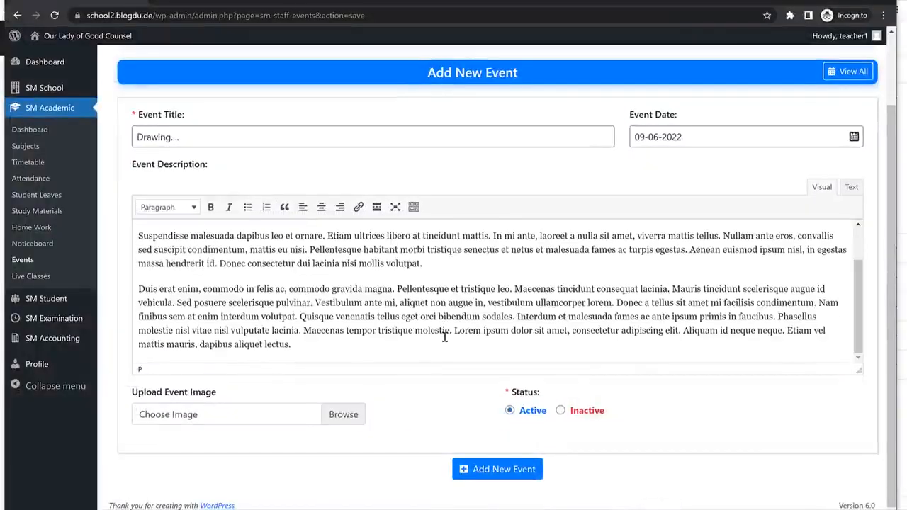
Save the Drawing.... event and reopen it for editing from the Events list.
{"action": "left_click", "coordinate": [496, 470]}
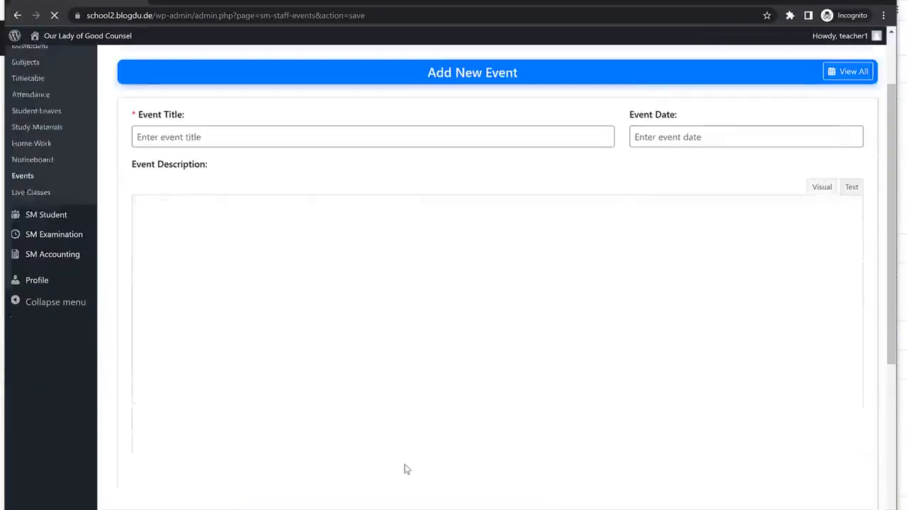
{"action": "scroll", "coordinate": [233, 228], "scroll_direction": "up", "scroll_amount": 2}
{"action": "left_click", "coordinate": [21, 260]}
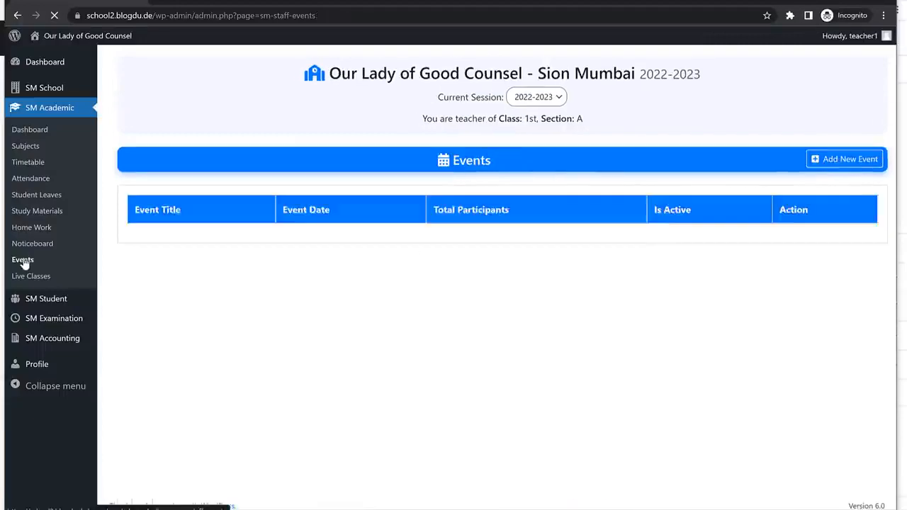
{"action": "left_click", "coordinate": [136, 261]}
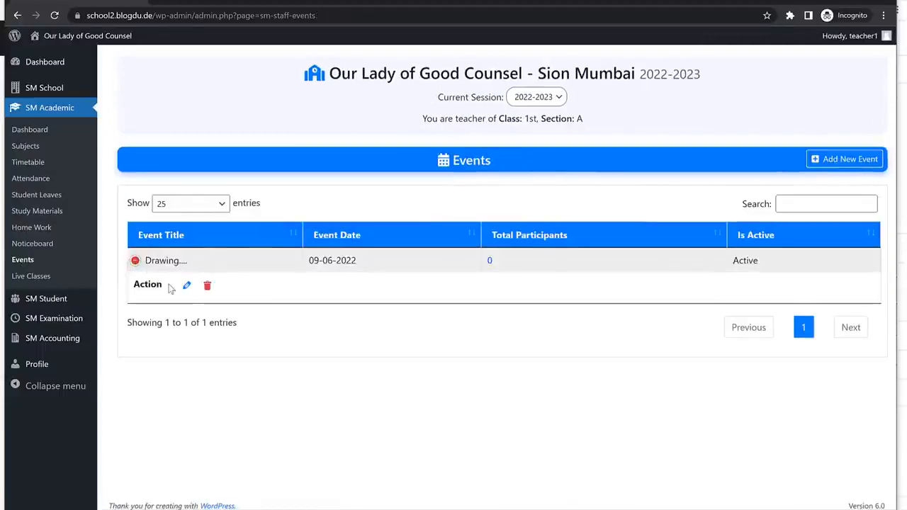
{"action": "left_click", "coordinate": [187, 285]}
Set slider-6.jpg as the event image and update the event.
{"action": "scroll", "coordinate": [245, 418], "scroll_direction": "down", "scroll_amount": 2}
{"action": "left_click", "coordinate": [245, 418]}
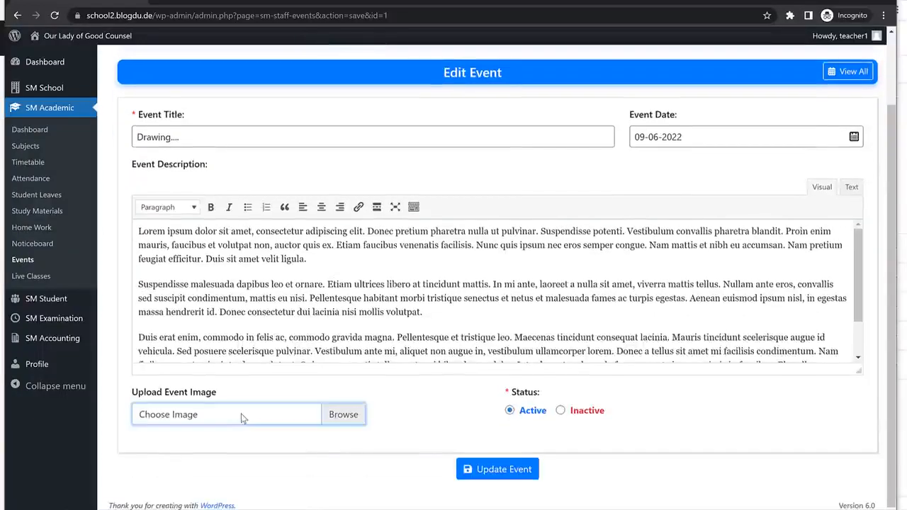
{"action": "scroll", "coordinate": [420, 240], "scroll_direction": "down", "scroll_amount": 1}
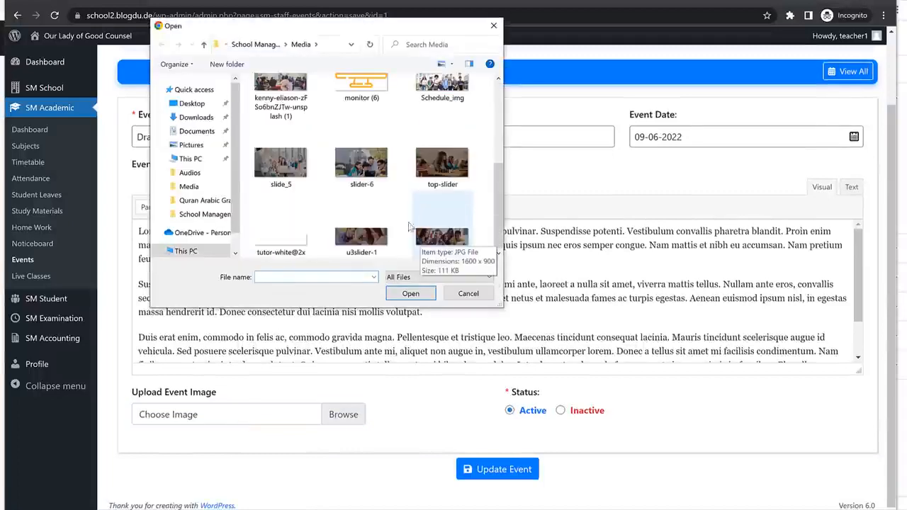
{"action": "left_click", "coordinate": [361, 163]}
{"action": "left_click", "coordinate": [410, 293]}
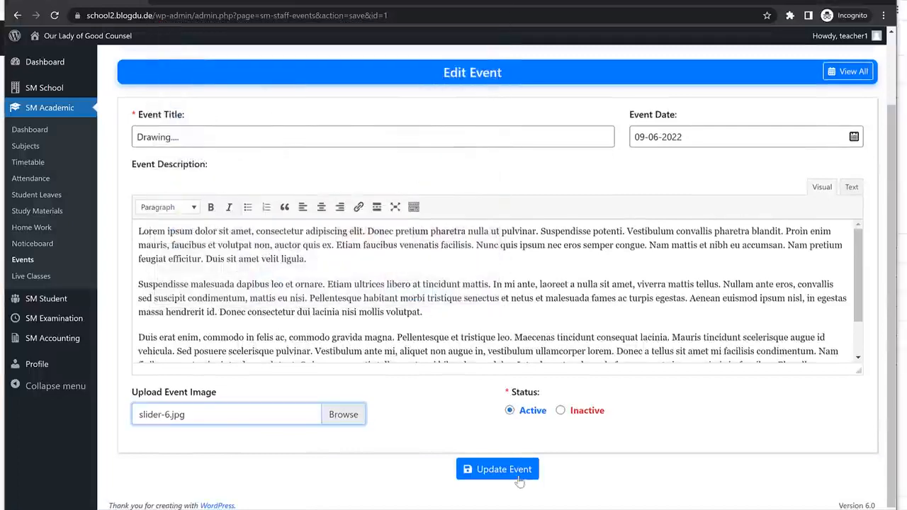
{"action": "left_click", "coordinate": [517, 477]}
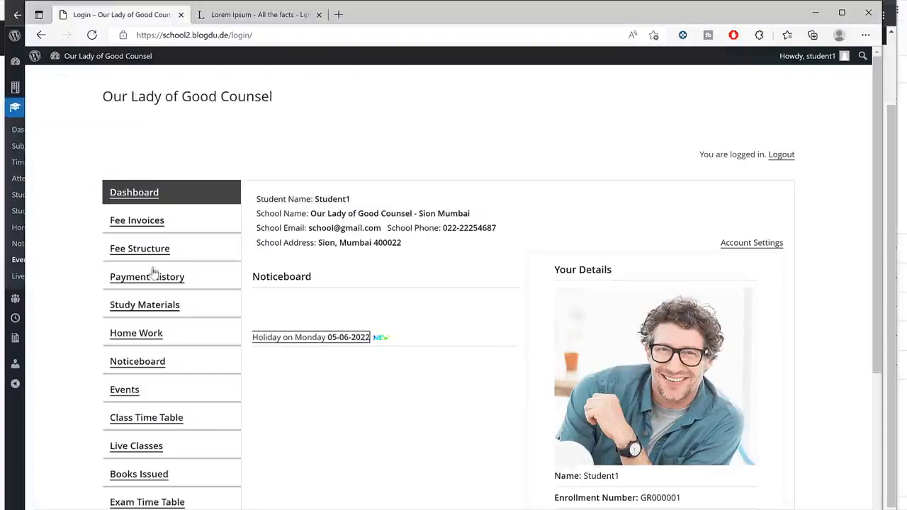
As the student, open the Drawing.... event and join it.
{"action": "scroll", "coordinate": [183, 265], "scroll_direction": "down", "scroll_amount": 3}
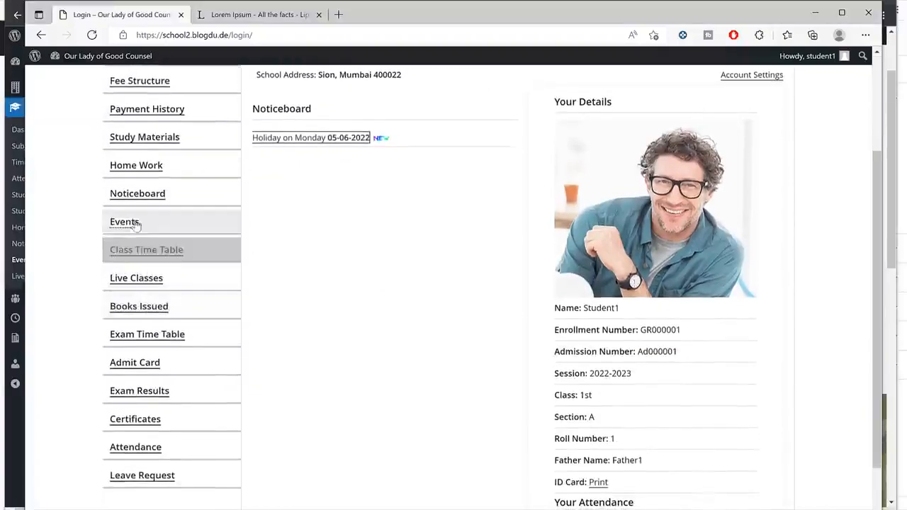
{"action": "left_click", "coordinate": [134, 225]}
{"action": "left_click", "coordinate": [388, 237]}
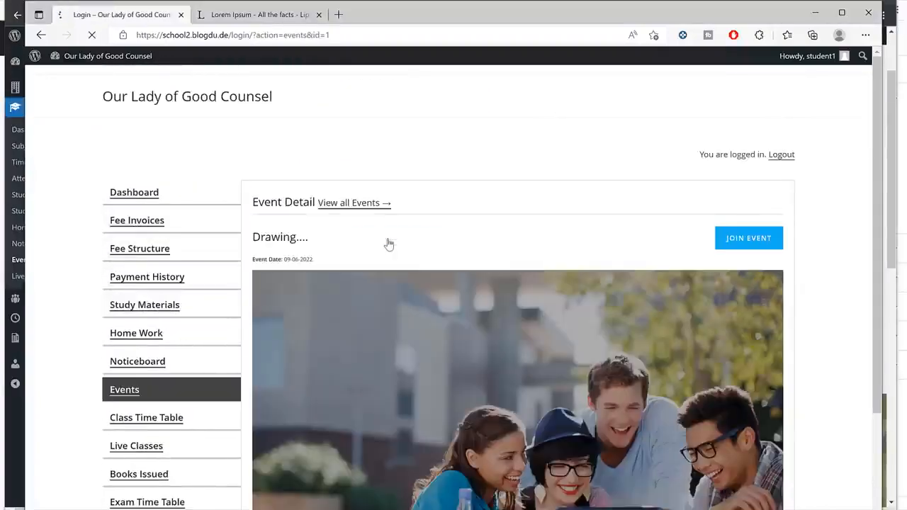
{"action": "scroll", "coordinate": [510, 276], "scroll_direction": "down", "scroll_amount": 3}
{"action": "scroll", "coordinate": [591, 230], "scroll_direction": "down", "scroll_amount": 2}
{"action": "left_click_drag", "start_coordinate": [292, 291], "coordinate": [440, 459]}
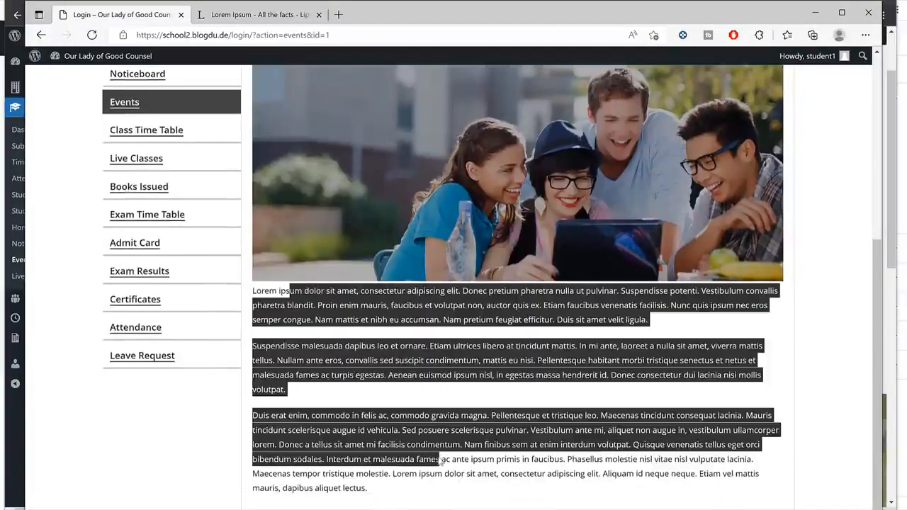
{"action": "left_click", "coordinate": [442, 462]}
{"action": "scroll", "coordinate": [445, 464], "scroll_direction": "up", "scroll_amount": 4}
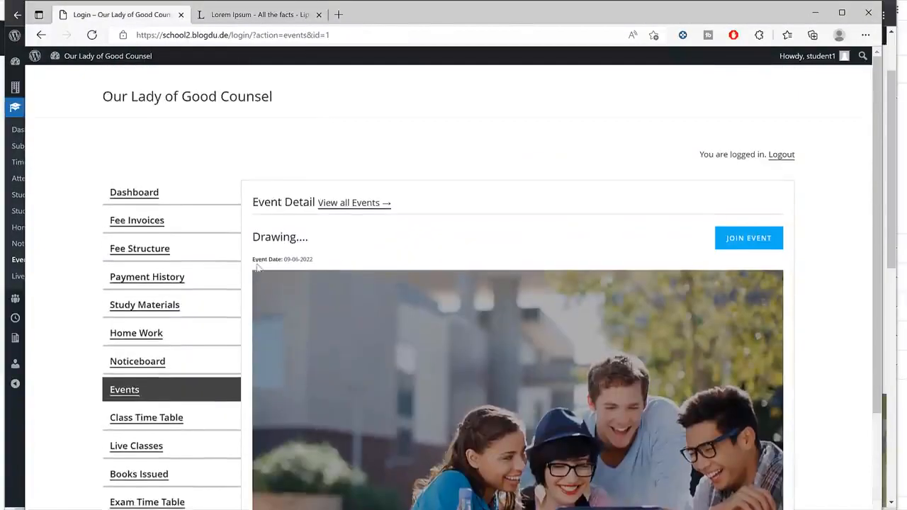
{"action": "left_click", "coordinate": [754, 245]}
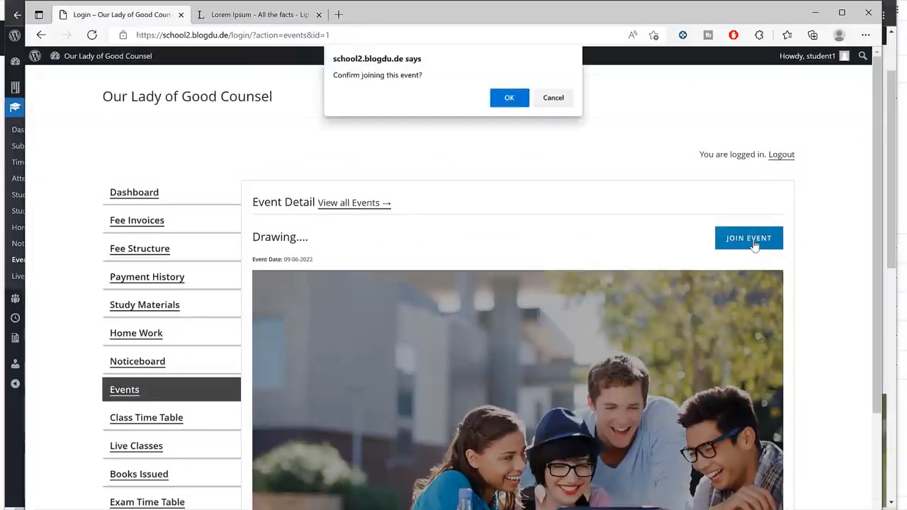
{"action": "left_click", "coordinate": [524, 103]}
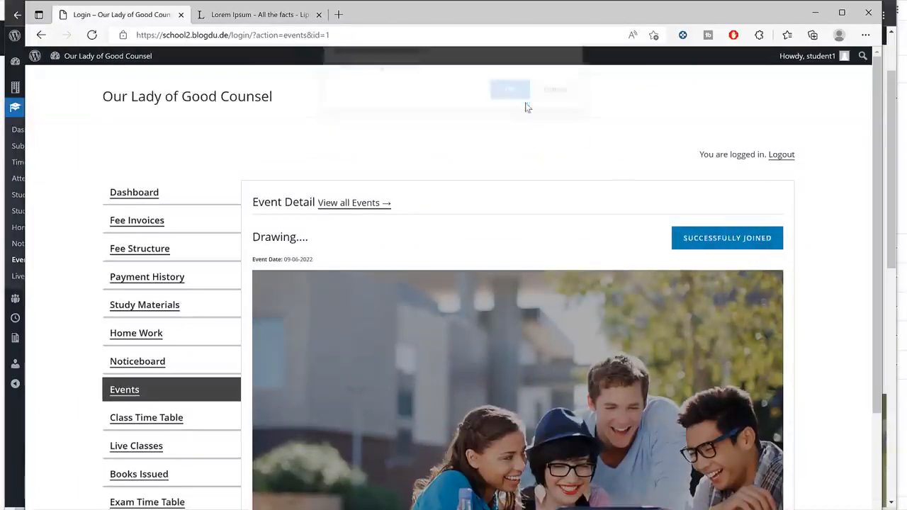
Sort the teacher's Events list by Total Participants to see the new participant.
{"action": "left_click", "coordinate": [820, 12]}
{"action": "scroll", "coordinate": [574, 243], "scroll_direction": "up", "scroll_amount": 2}
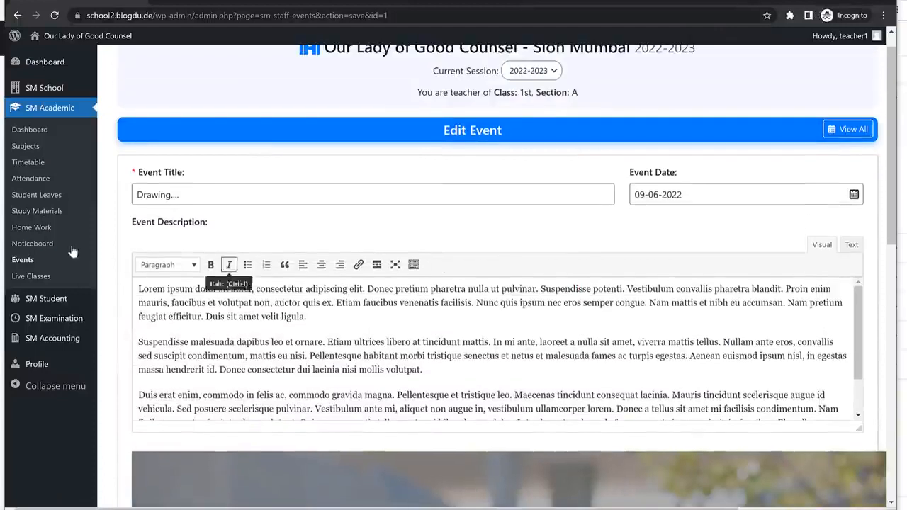
{"action": "left_click", "coordinate": [26, 259]}
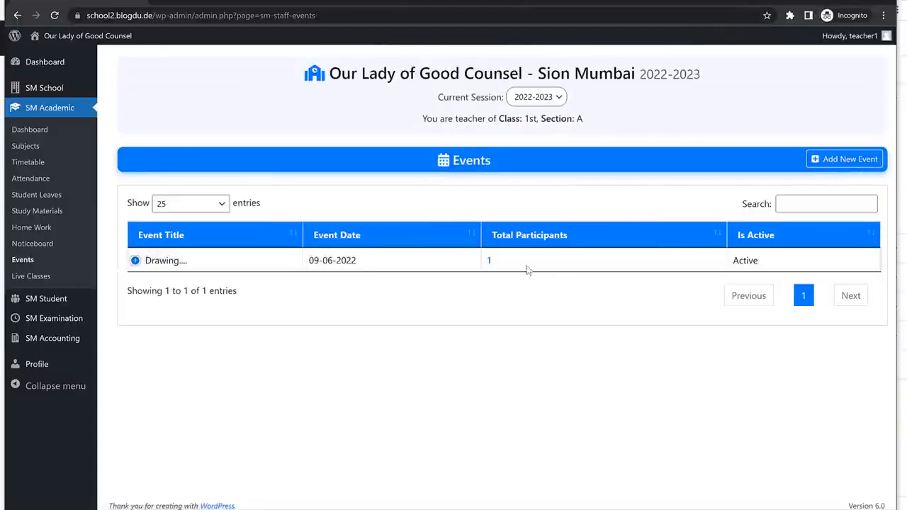
{"action": "left_click", "coordinate": [560, 242]}
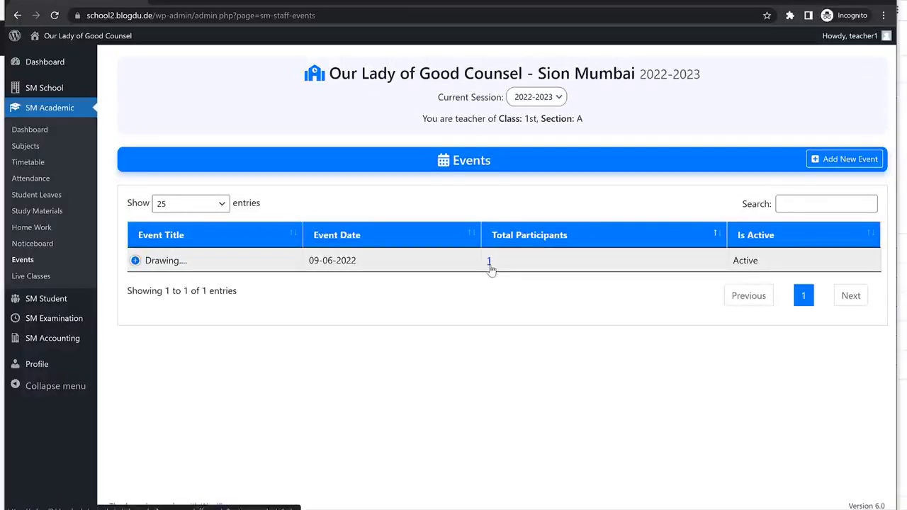
Open the Add New Live Class form under Live Classes and scroll through its fields.
{"action": "left_click", "coordinate": [51, 280]}
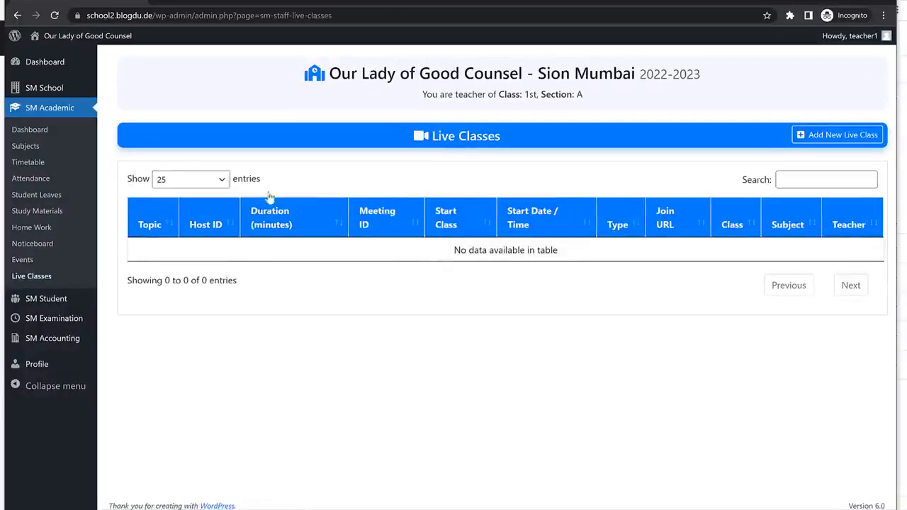
{"action": "left_click", "coordinate": [827, 136]}
{"action": "scroll", "coordinate": [525, 303], "scroll_direction": "down", "scroll_amount": 7}
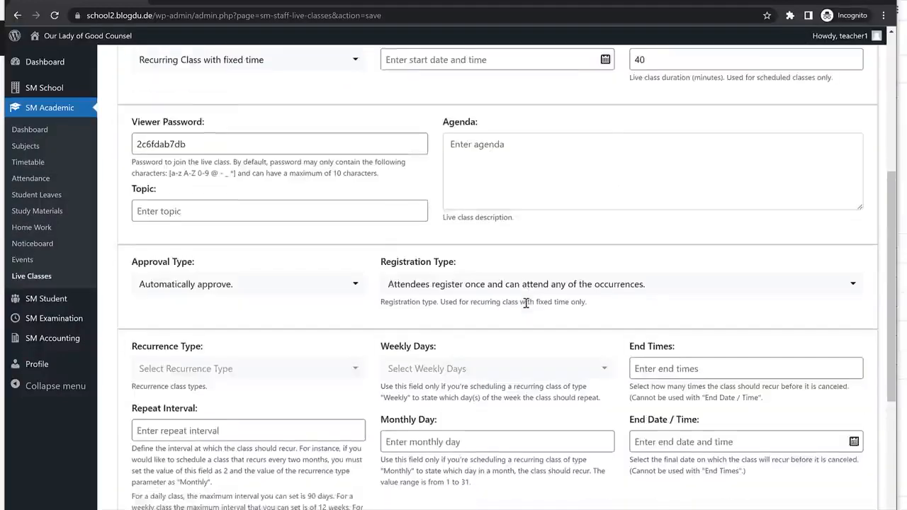
{"action": "scroll", "coordinate": [526, 303], "scroll_direction": "up", "scroll_amount": 4}
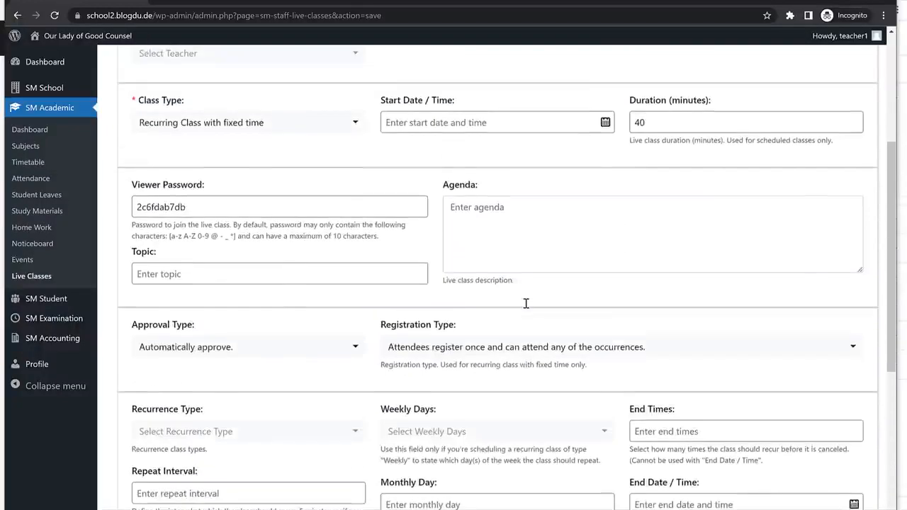
{"action": "scroll", "coordinate": [500, 243], "scroll_direction": "up", "scroll_amount": 3}
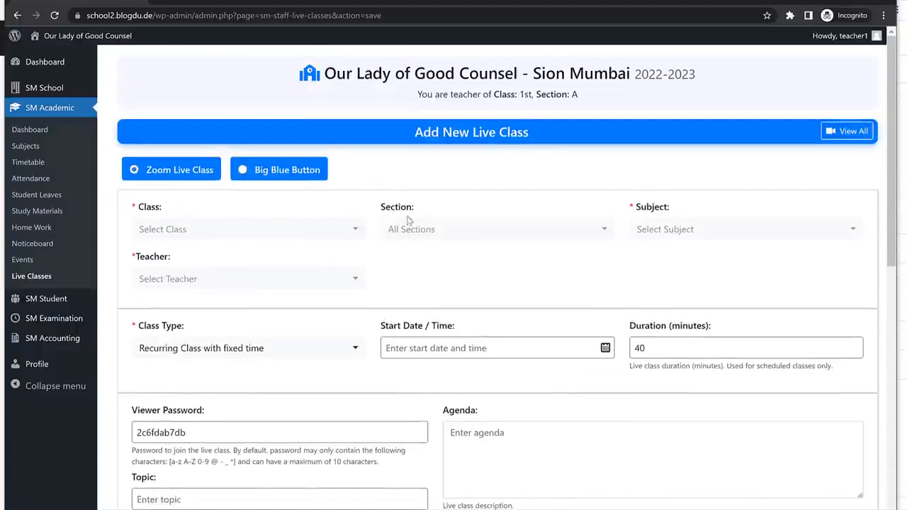
{"action": "scroll", "coordinate": [506, 340], "scroll_direction": "down", "scroll_amount": 8}
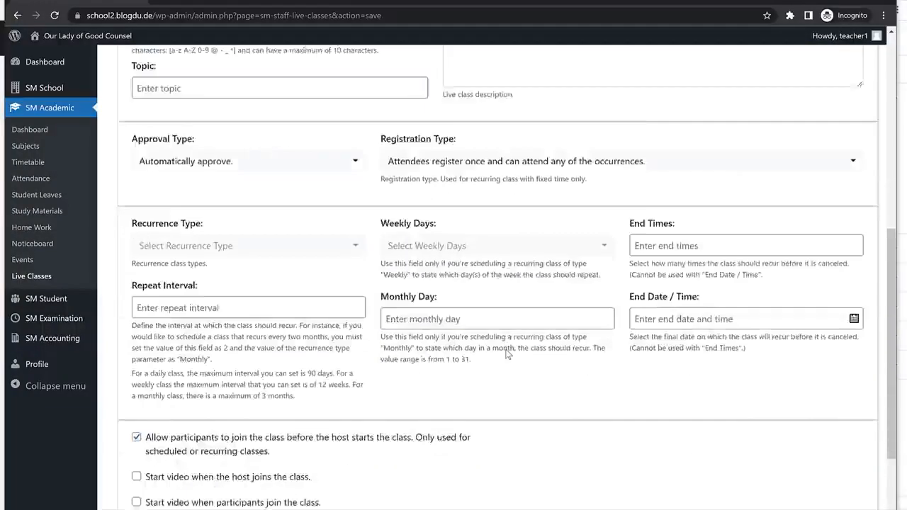
{"action": "scroll", "coordinate": [538, 357], "scroll_direction": "up", "scroll_amount": 8}
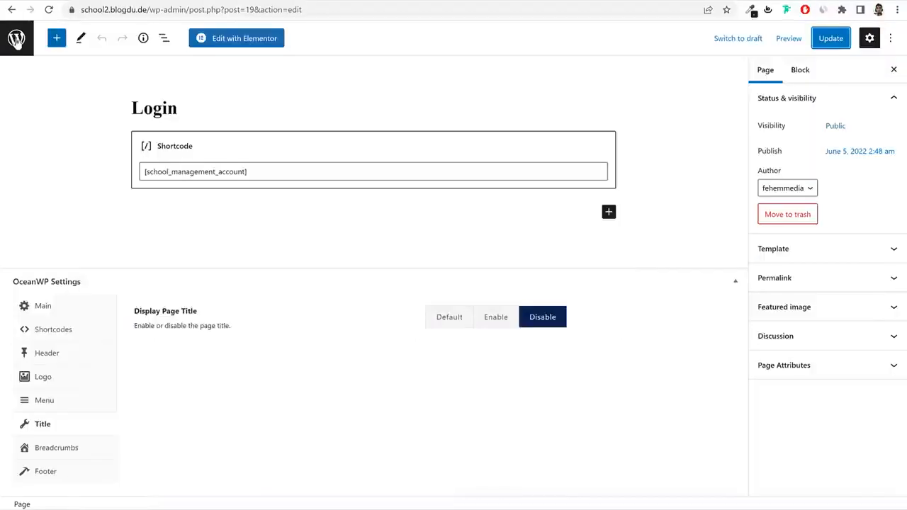
{"action": "left_click", "coordinate": [16, 39]}
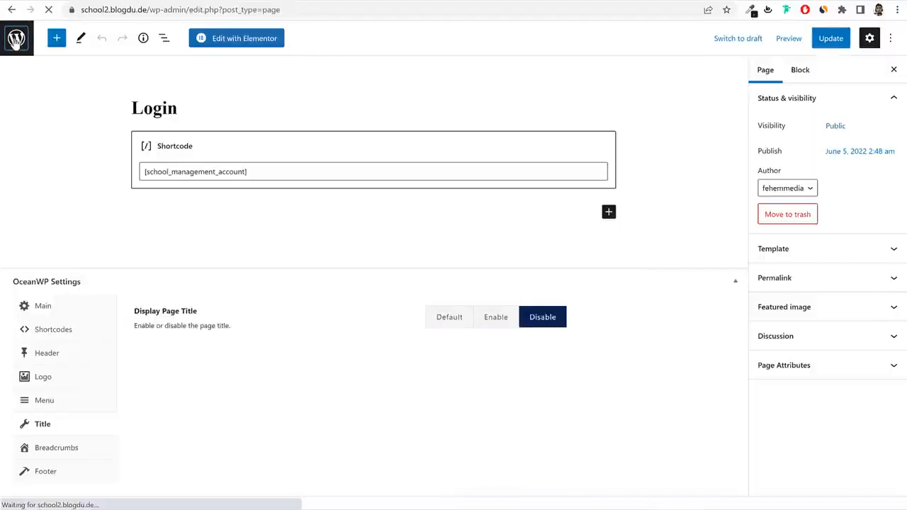
{"action": "scroll", "coordinate": [470, 294], "scroll_direction": "down", "scroll_amount": 2}
{"action": "scroll", "coordinate": [471, 295], "scroll_direction": "down", "scroll_amount": 1}
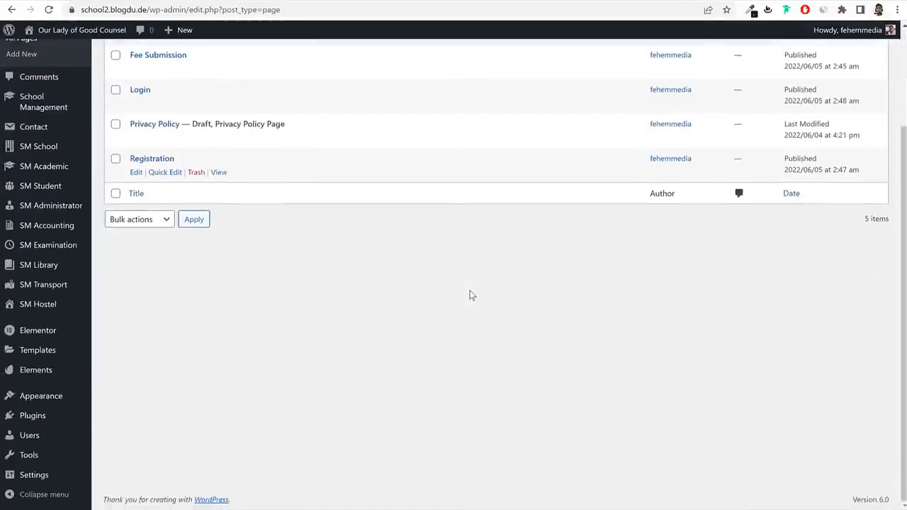
{"action": "scroll", "coordinate": [470, 295], "scroll_direction": "up", "scroll_amount": 1}
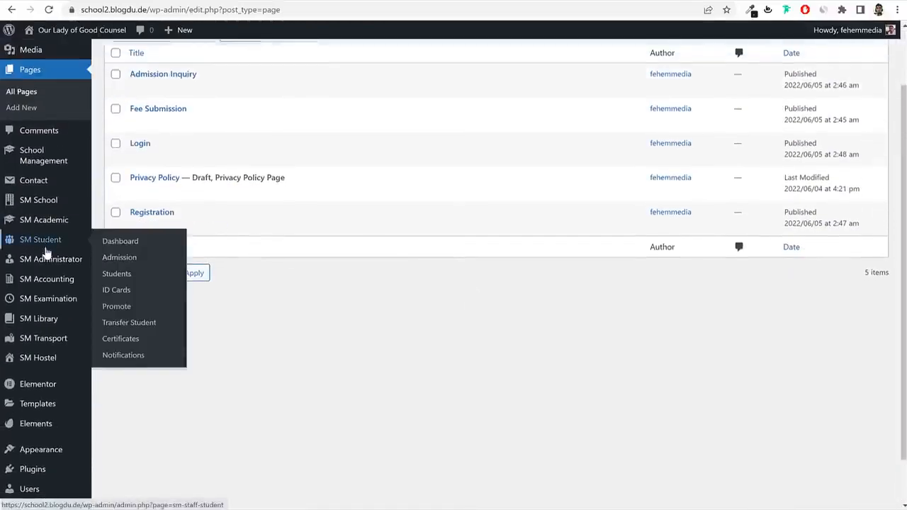
{"action": "scroll", "coordinate": [42, 298], "scroll_direction": "down", "scroll_amount": 1}
{"action": "mouse_move", "coordinate": [56, 274]}
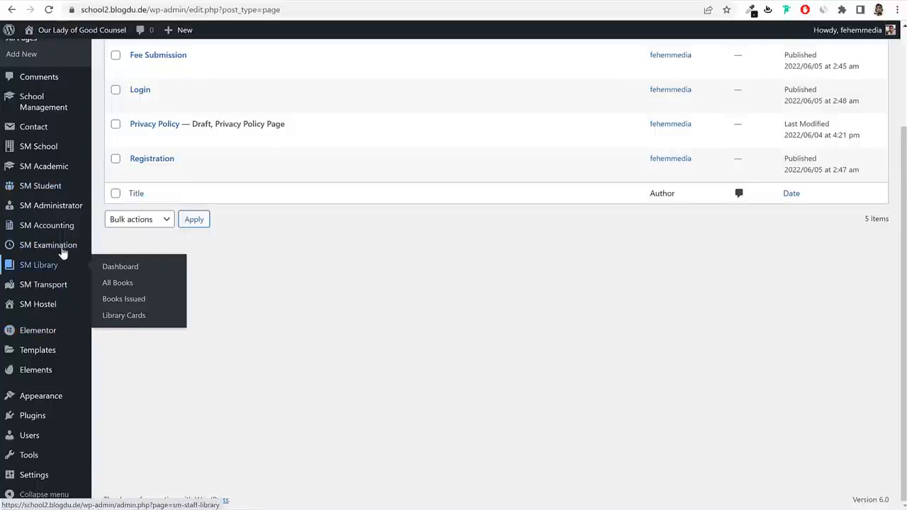
{"action": "mouse_move", "coordinate": [63, 210]}
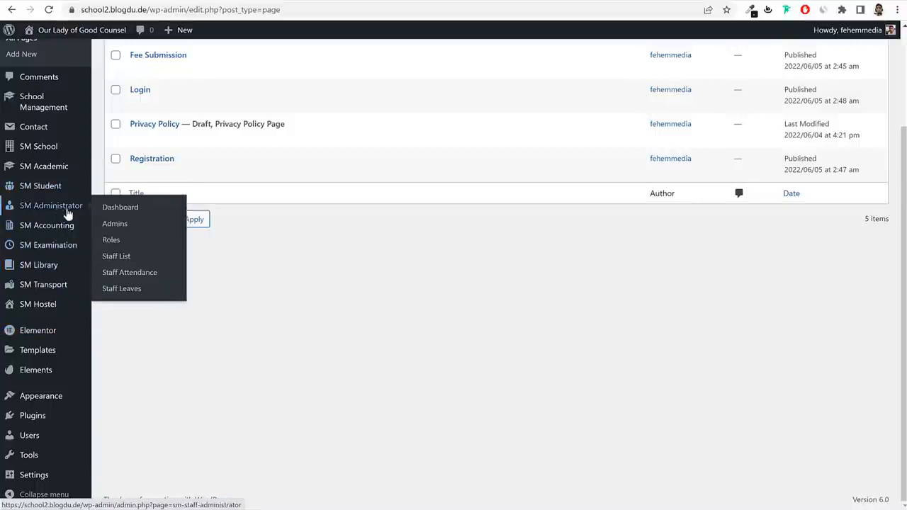
{"action": "left_click", "coordinate": [132, 261]}
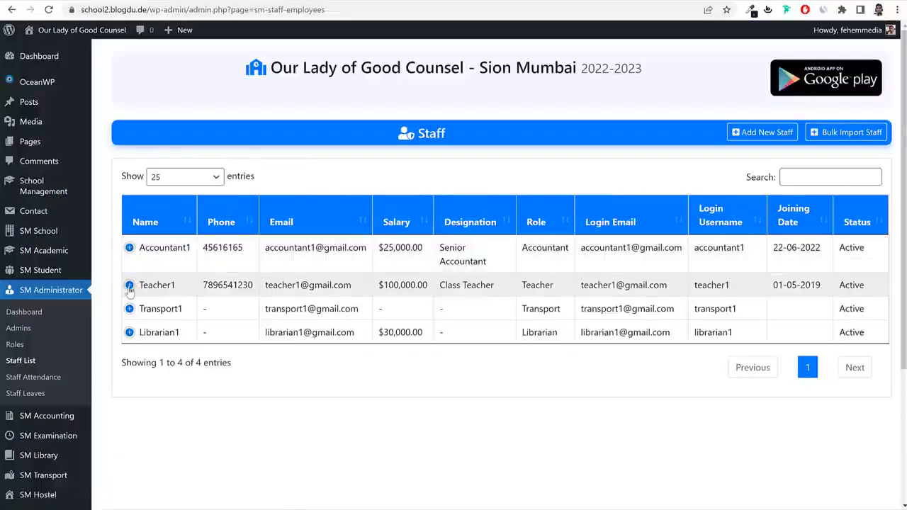
{"action": "left_click", "coordinate": [129, 286]}
{"action": "left_click", "coordinate": [178, 335]}
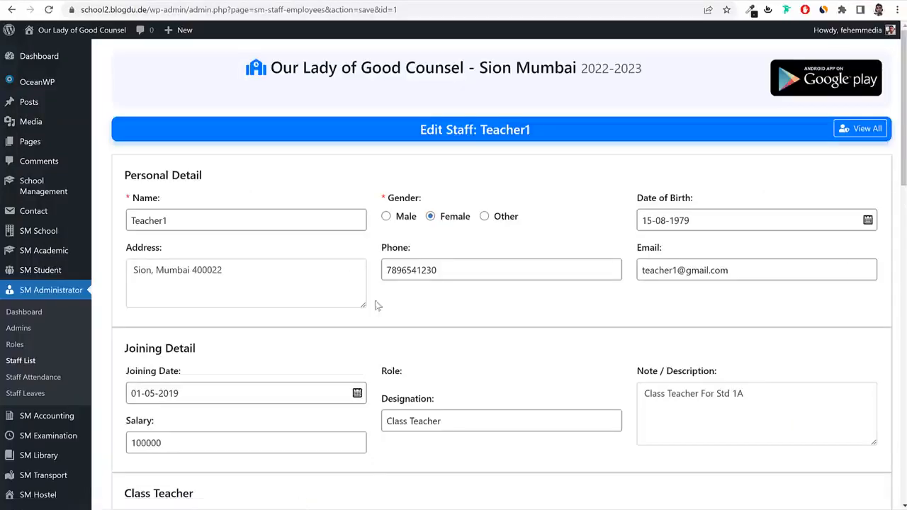
{"action": "scroll", "coordinate": [378, 305], "scroll_direction": "down", "scroll_amount": 15}
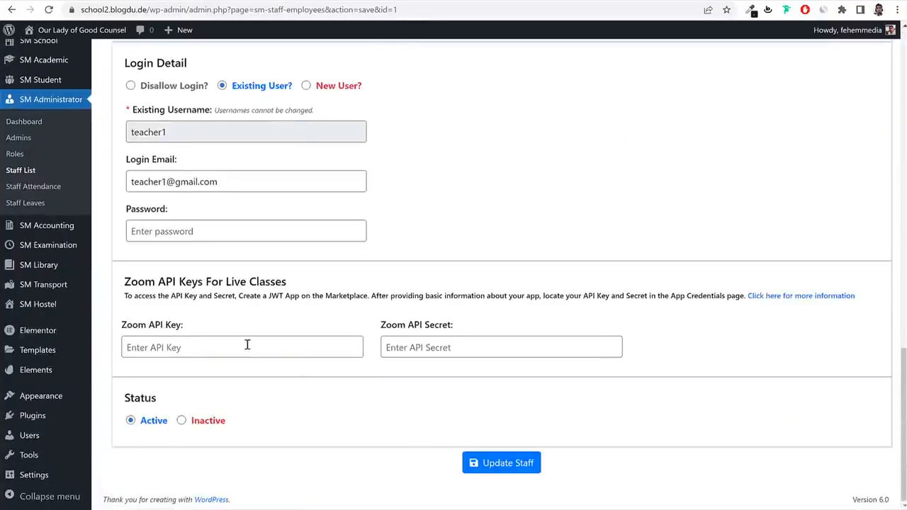
{"action": "left_click_drag", "start_coordinate": [141, 297], "coordinate": [376, 301]}
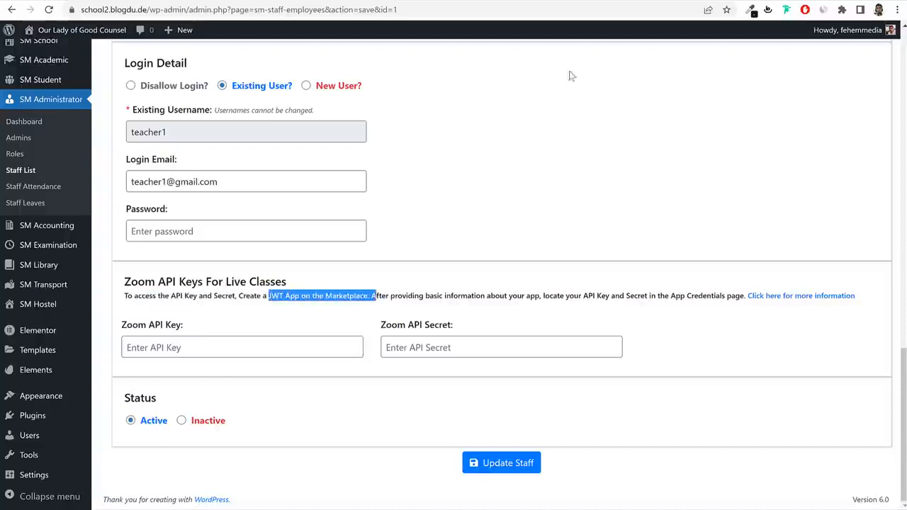
Search Google for 'jwt zoom', open the JWT With Zoom guide, then go to My Apps.
{"action": "key", "text": "ctrl+t"}
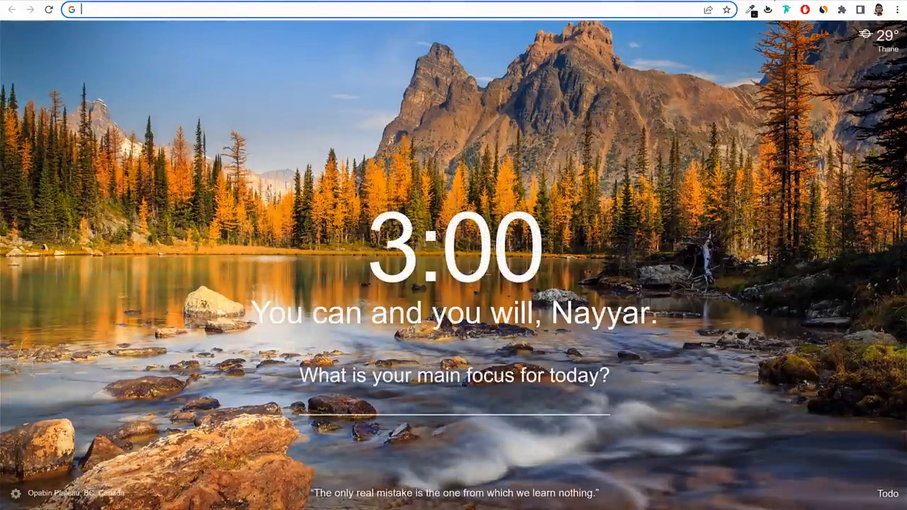
{"action": "type", "text": "jwt "}
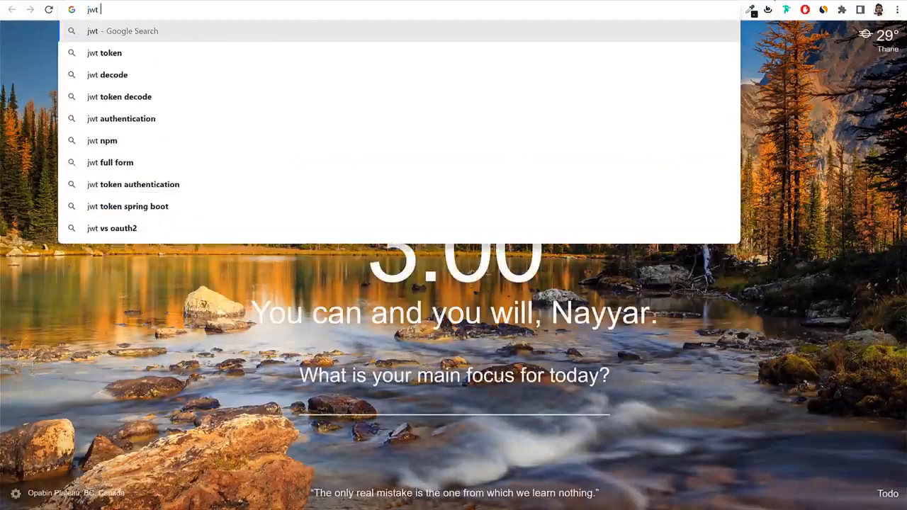
{"action": "type", "text": "zoom"}
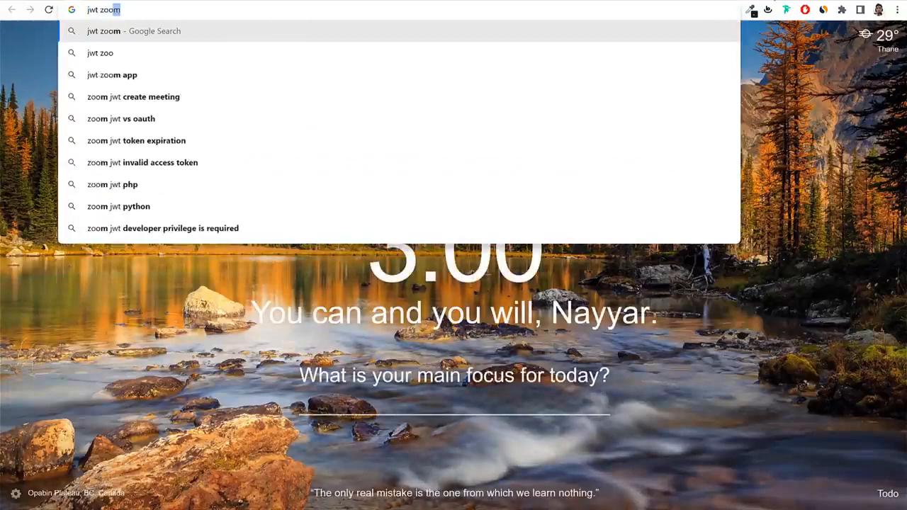
{"action": "key", "text": "Return"}
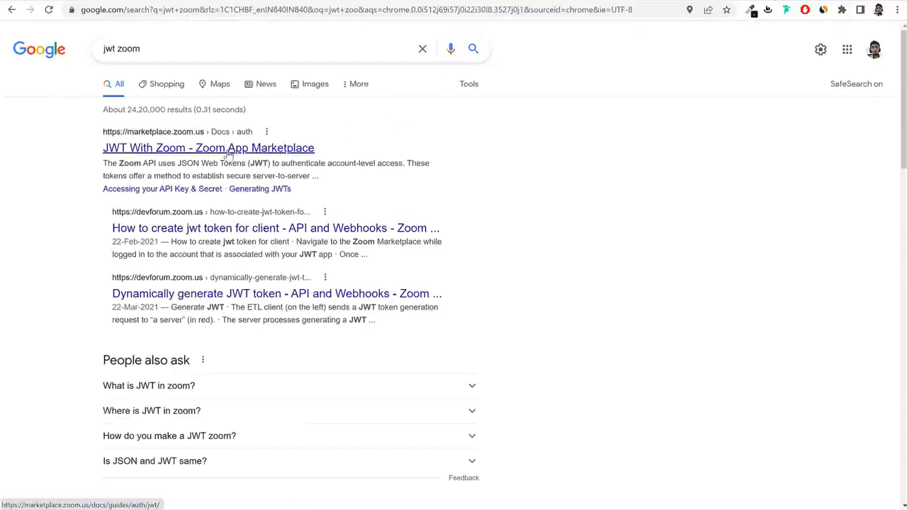
{"action": "left_click", "coordinate": [228, 150]}
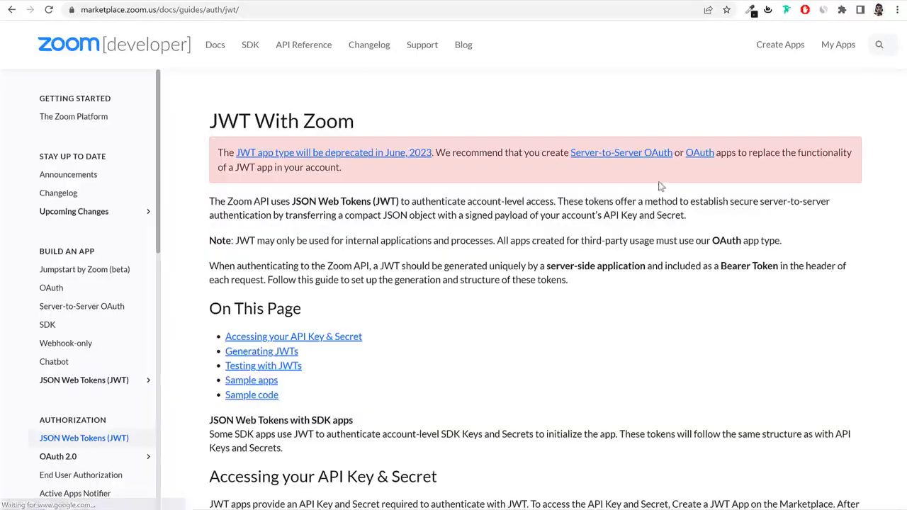
{"action": "left_click", "coordinate": [848, 48]}
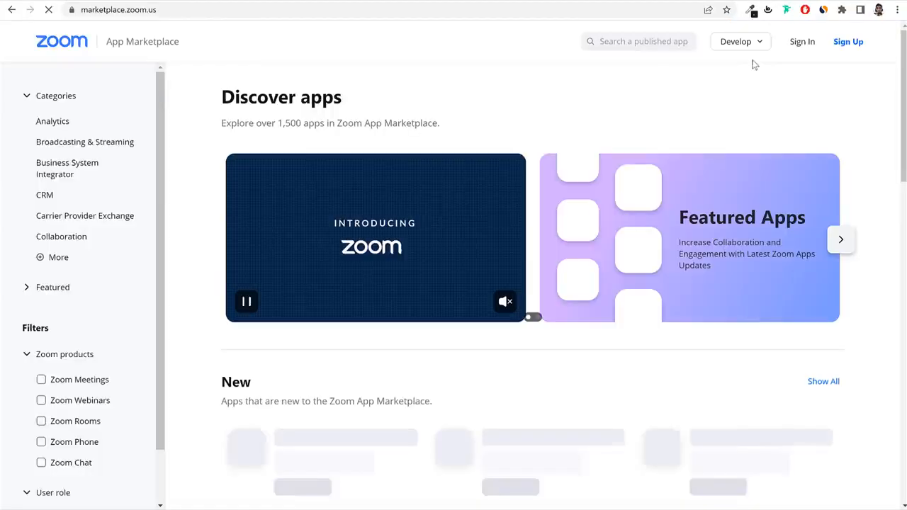
Sign in to the Zoom App Marketplace and open the existing JWT app via Develop > Build App.
{"action": "left_click", "coordinate": [804, 44]}
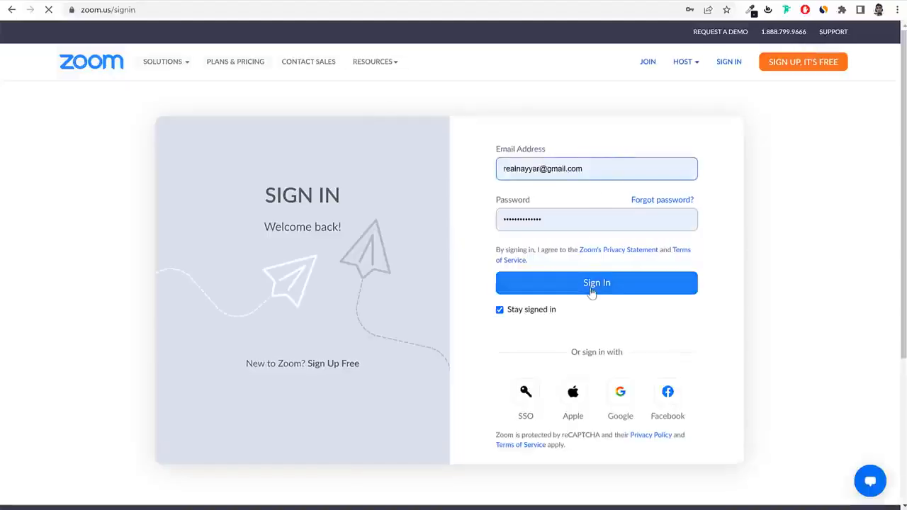
{"action": "left_click", "coordinate": [589, 288]}
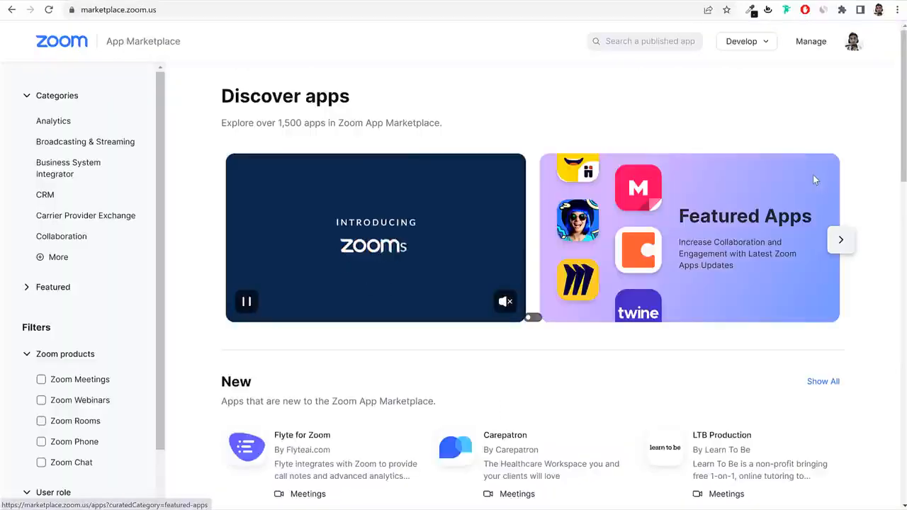
{"action": "mouse_move", "coordinate": [756, 51]}
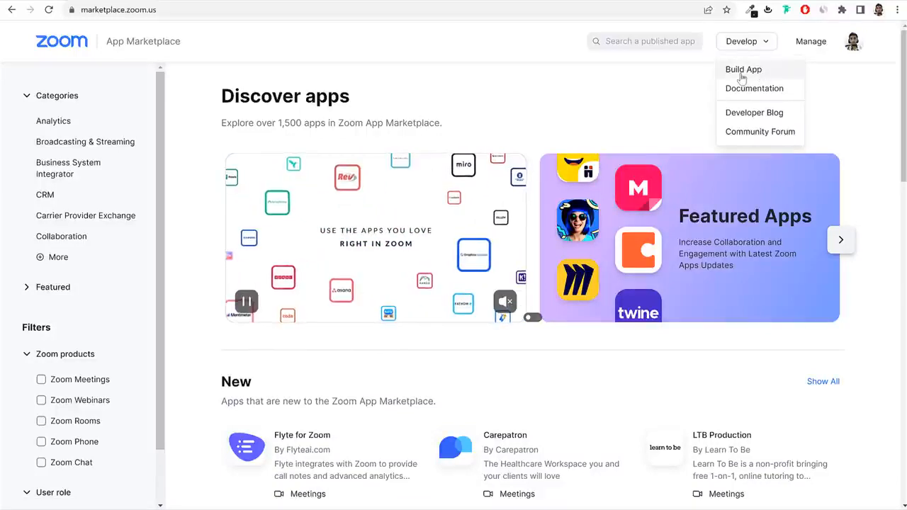
{"action": "left_click", "coordinate": [741, 71]}
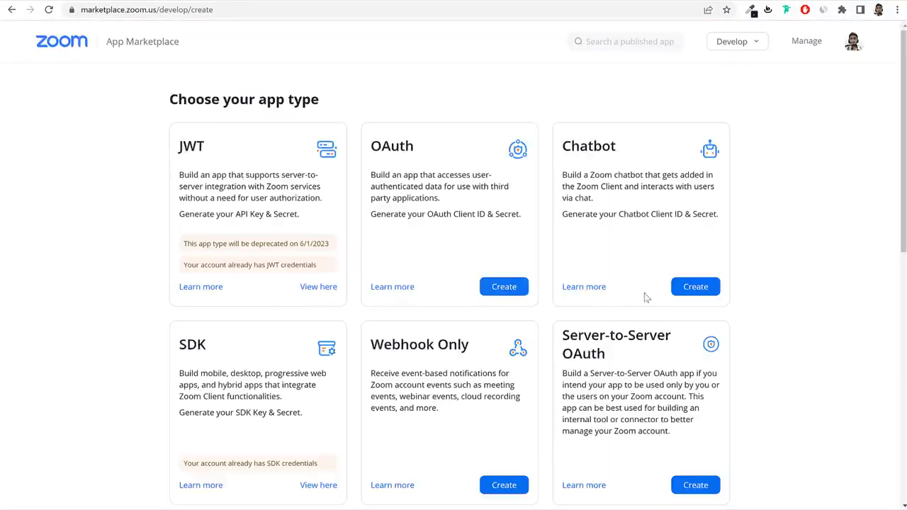
{"action": "scroll", "coordinate": [673, 347], "scroll_direction": "down", "scroll_amount": 2}
{"action": "scroll", "coordinate": [310, 385], "scroll_direction": "down", "scroll_amount": 3}
{"action": "scroll", "coordinate": [318, 382], "scroll_direction": "up", "scroll_amount": 6}
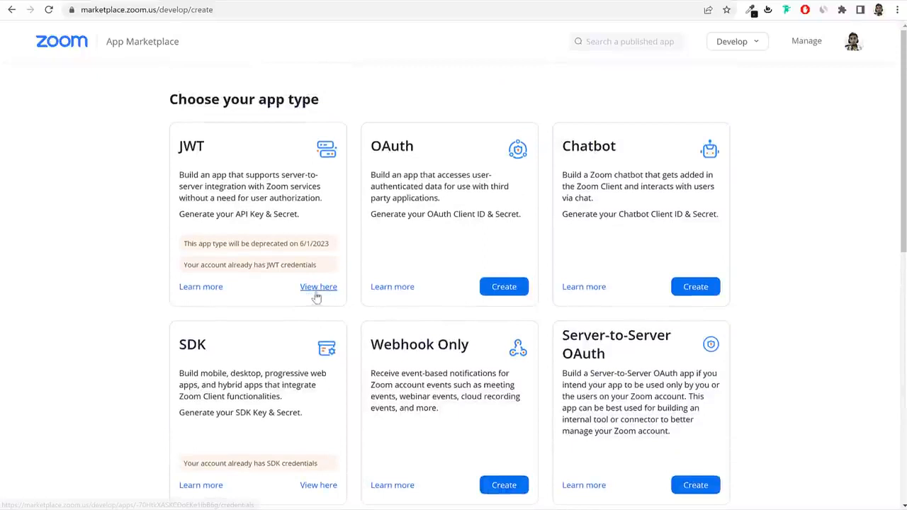
{"action": "left_click_drag", "start_coordinate": [298, 289], "coordinate": [335, 290]}
{"action": "left_click", "coordinate": [337, 303]}
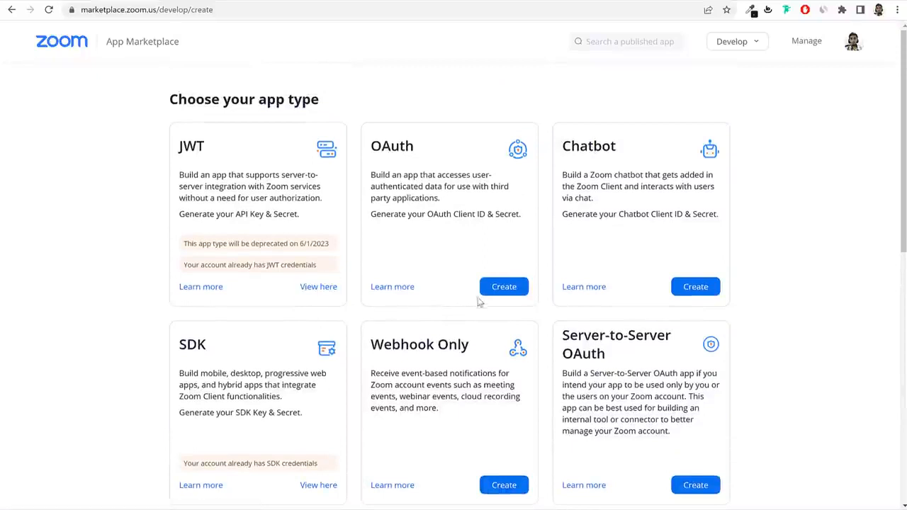
{"action": "left_click", "coordinate": [318, 289]}
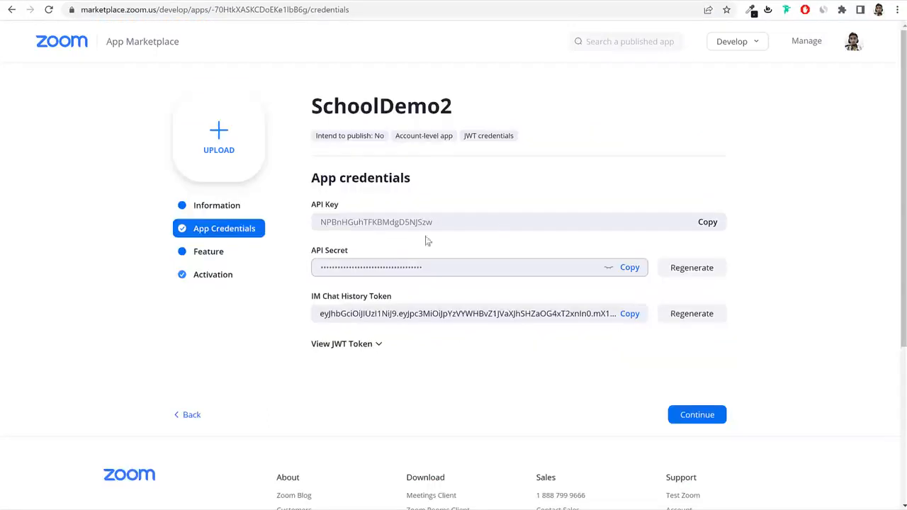
Review the SchoolDemo2 app's Information details, then copy its API Key from App Credentials.
{"action": "left_click", "coordinate": [232, 208]}
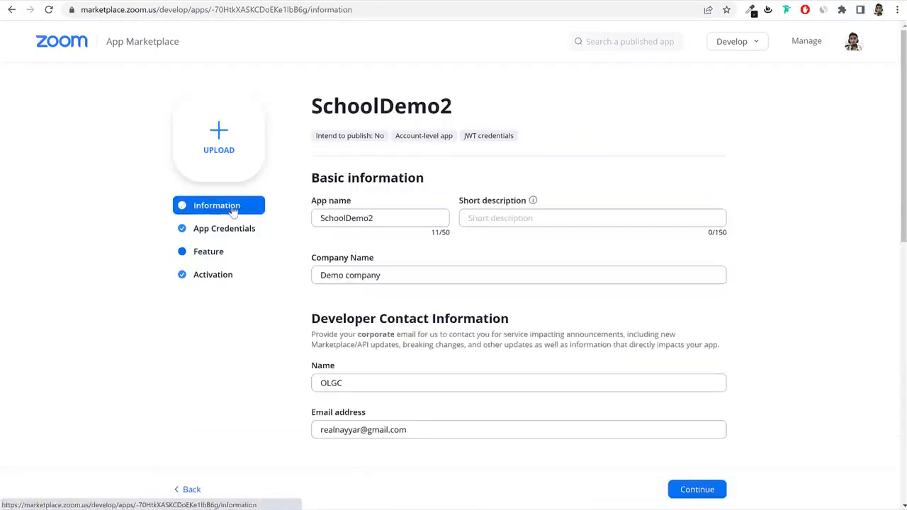
{"action": "left_click_drag", "start_coordinate": [401, 220], "coordinate": [269, 223]}
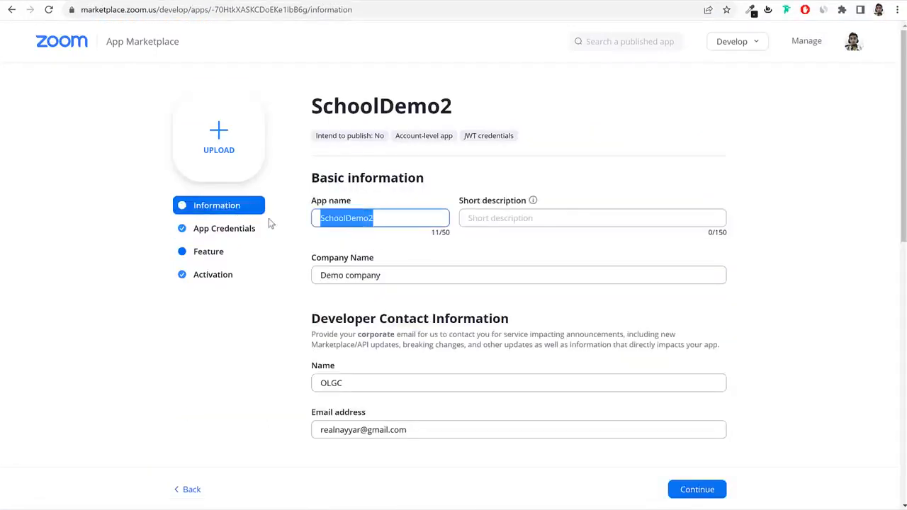
{"action": "triple_click", "coordinate": [387, 274]}
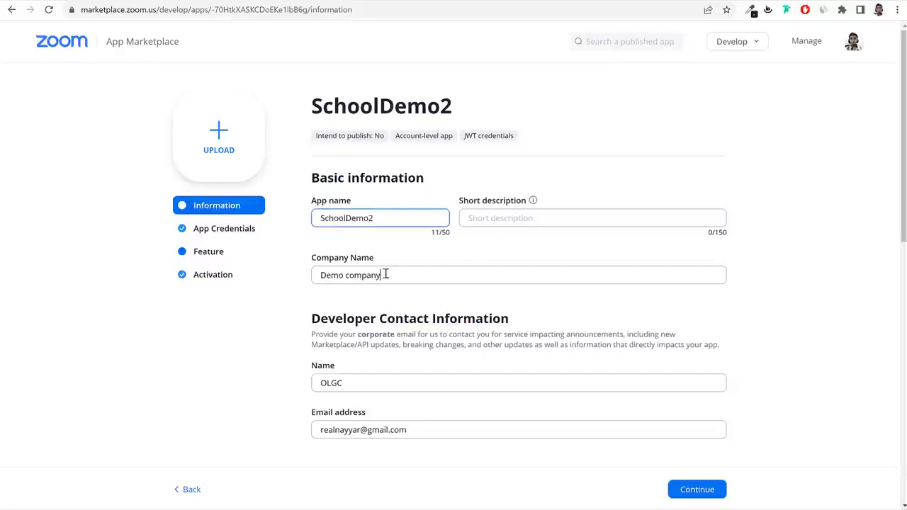
{"action": "scroll", "coordinate": [390, 283], "scroll_direction": "down", "scroll_amount": 2}
{"action": "double_click", "coordinate": [355, 266]}
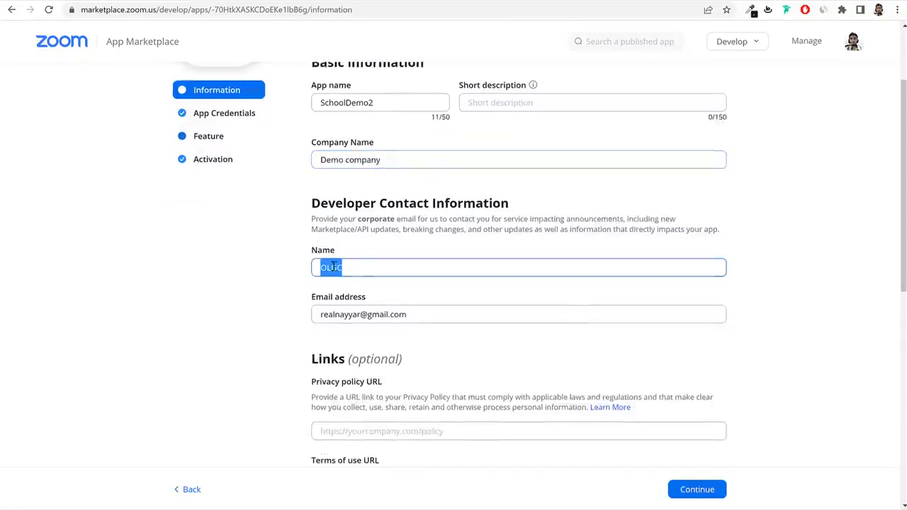
{"action": "scroll", "coordinate": [427, 239], "scroll_direction": "down", "scroll_amount": 2}
{"action": "triple_click", "coordinate": [416, 202]}
{"action": "scroll", "coordinate": [388, 298], "scroll_direction": "down", "scroll_amount": 2}
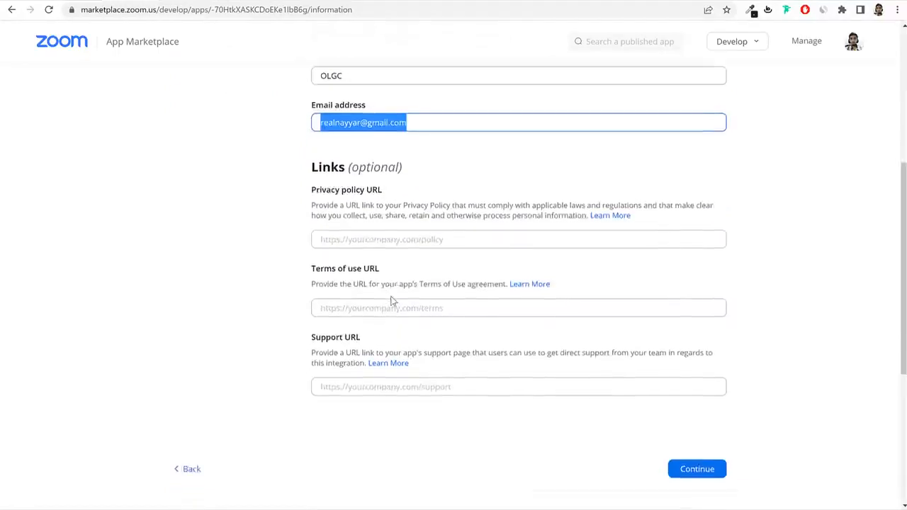
{"action": "scroll", "coordinate": [418, 245], "scroll_direction": "up", "scroll_amount": 5}
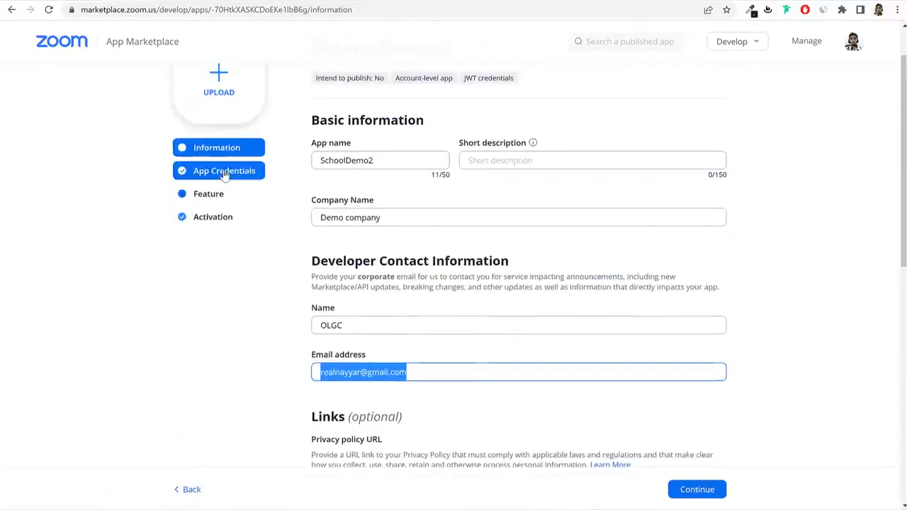
{"action": "left_click", "coordinate": [224, 172]}
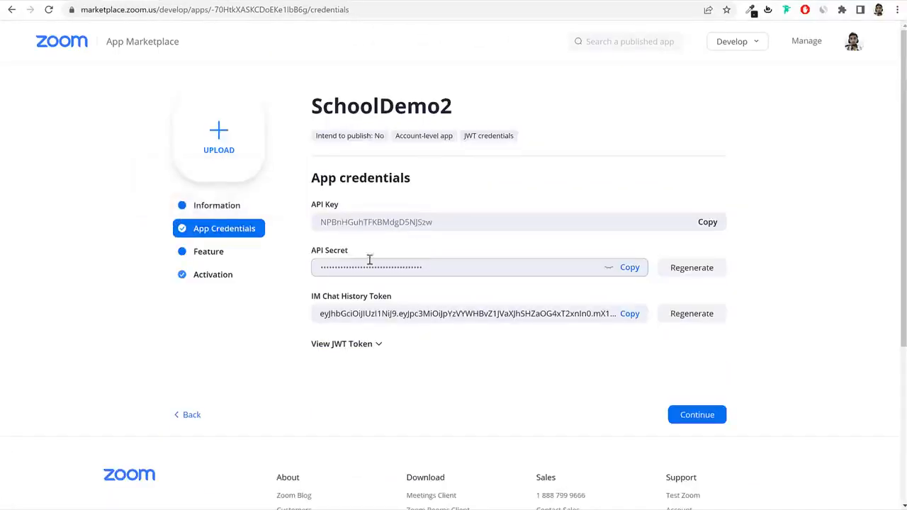
{"action": "left_click", "coordinate": [707, 222]}
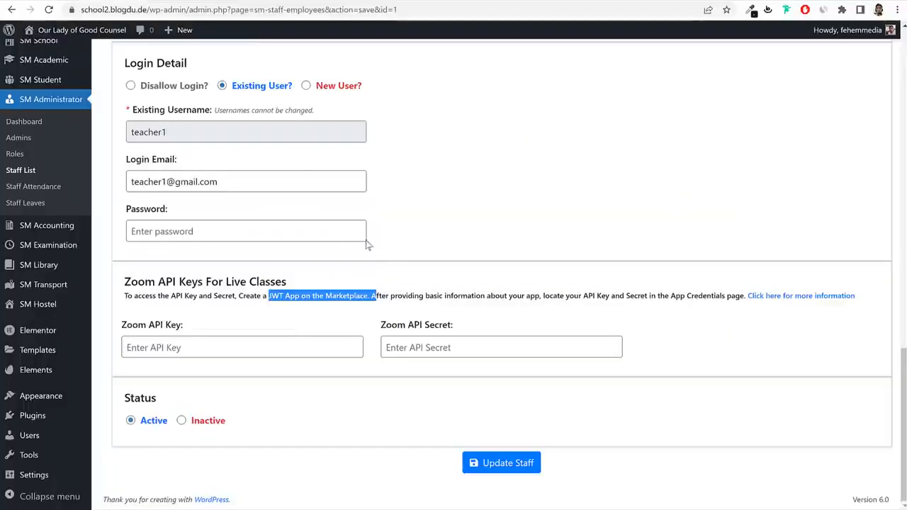
{"action": "left_click", "coordinate": [276, 341]}
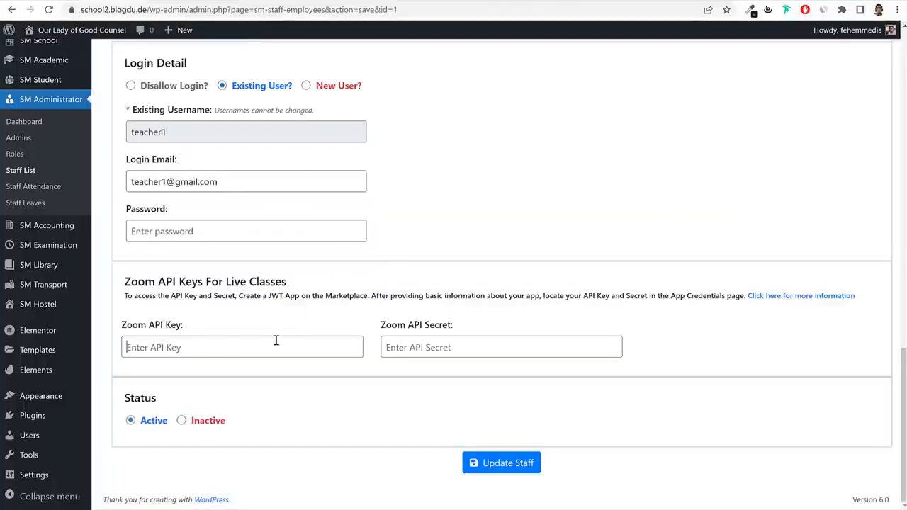
{"action": "key", "text": "ctrl+v"}
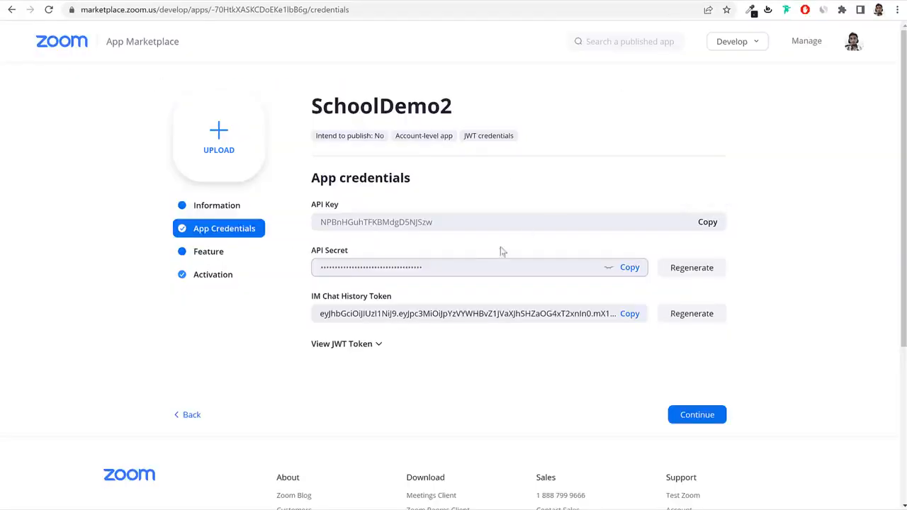
{"action": "left_click", "coordinate": [629, 267]}
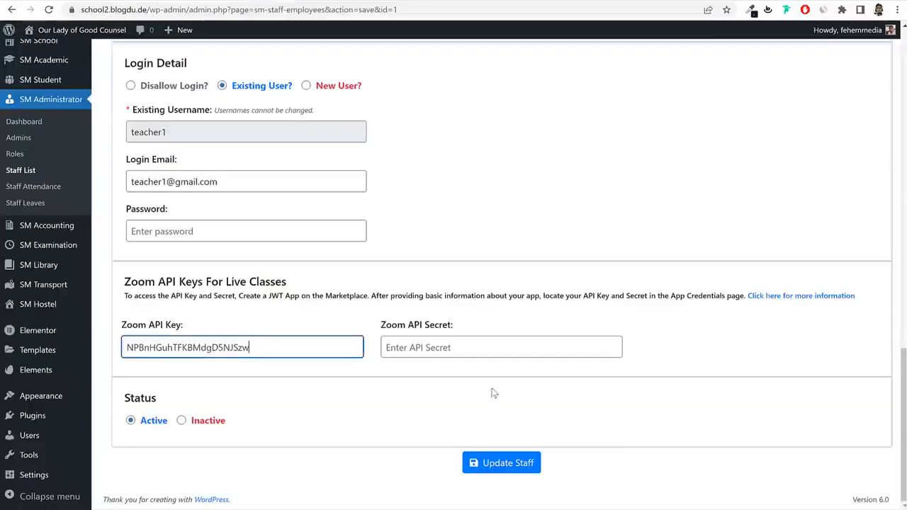
{"action": "left_click", "coordinate": [464, 344]}
{"action": "key", "text": "ctrl+v"}
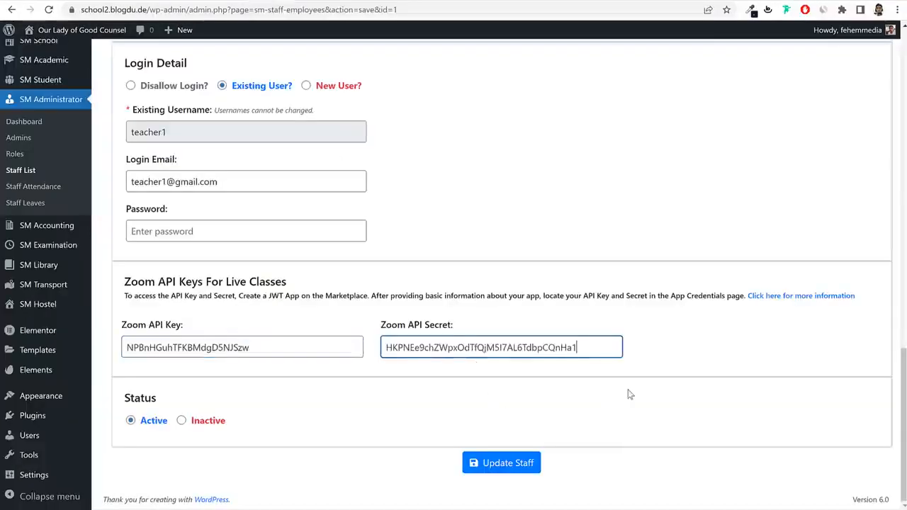
{"action": "left_click", "coordinate": [526, 465]}
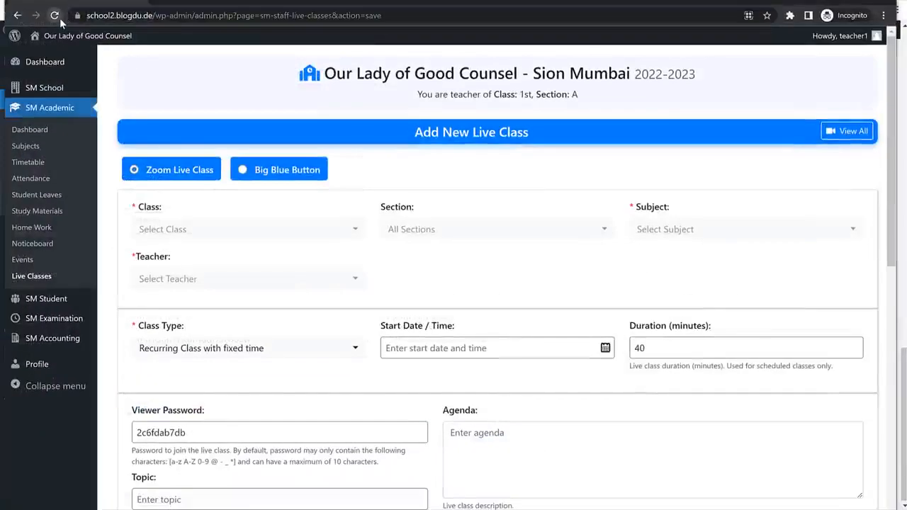
{"action": "left_click", "coordinate": [60, 17]}
{"action": "left_click", "coordinate": [248, 229]}
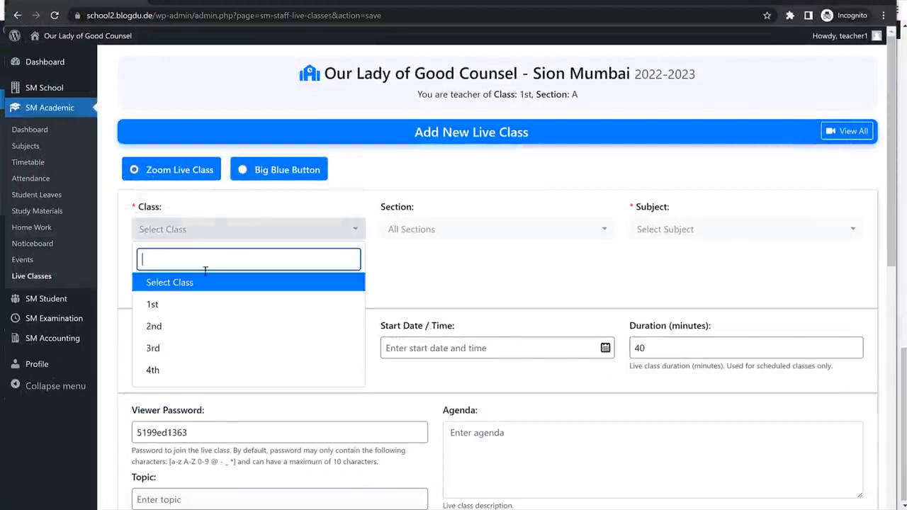
{"action": "left_click", "coordinate": [199, 304]}
{"action": "left_click", "coordinate": [439, 229]}
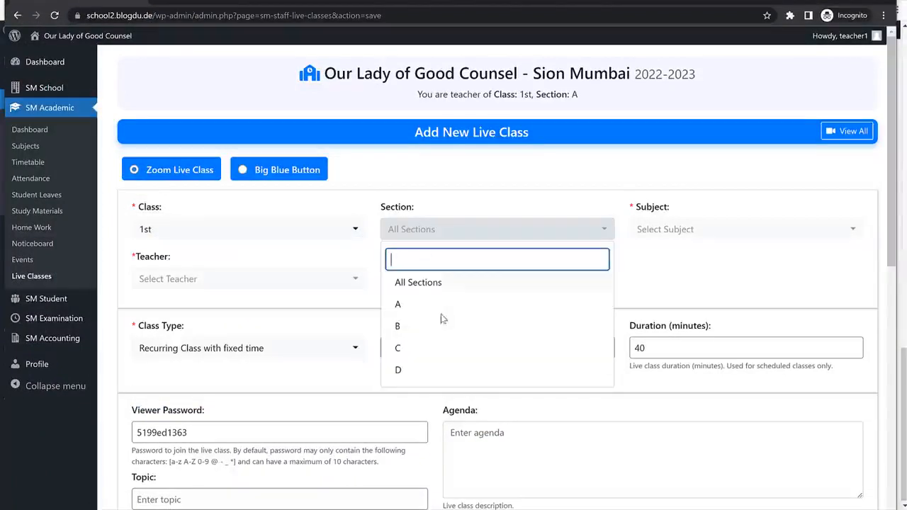
{"action": "left_click", "coordinate": [688, 236]}
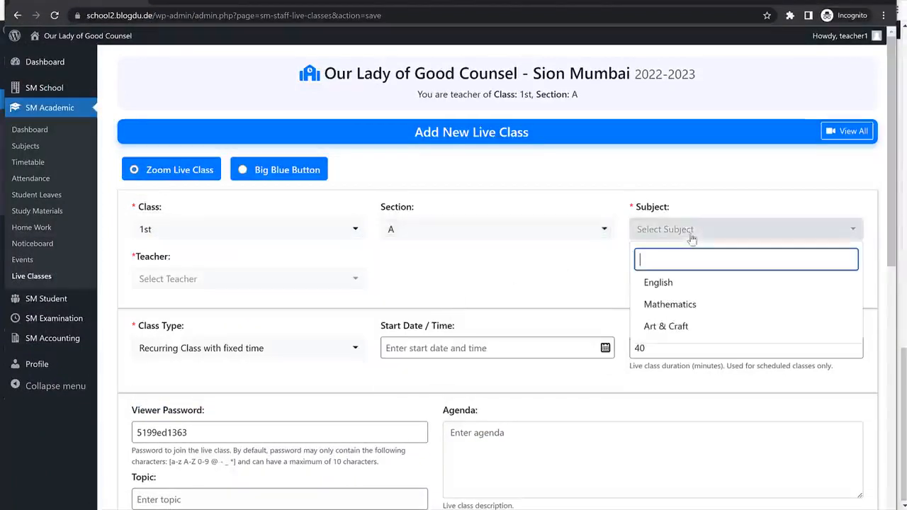
{"action": "left_click", "coordinate": [659, 282]}
{"action": "left_click", "coordinate": [220, 278]}
{"action": "left_click", "coordinate": [206, 340]}
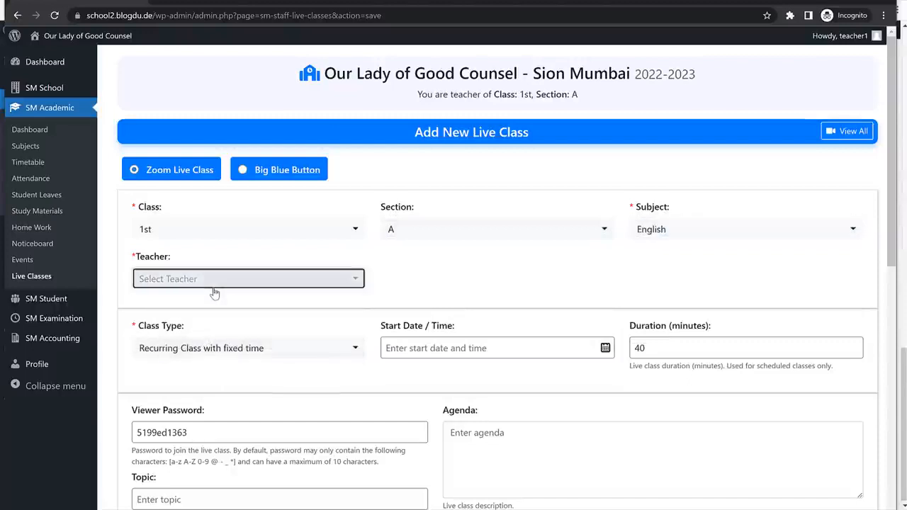
{"action": "left_click", "coordinate": [212, 282]}
{"action": "left_click", "coordinate": [199, 330]}
Make it a Scheduled Class starting 07-06-2022 at 09:00 am, lasting 30 minutes.
{"action": "scroll", "coordinate": [508, 291], "scroll_direction": "down", "scroll_amount": 2}
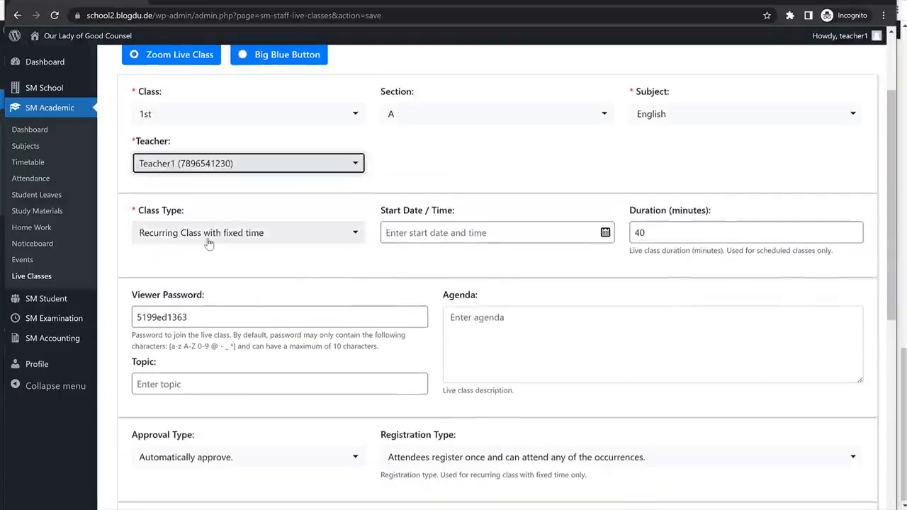
{"action": "left_click", "coordinate": [209, 243]}
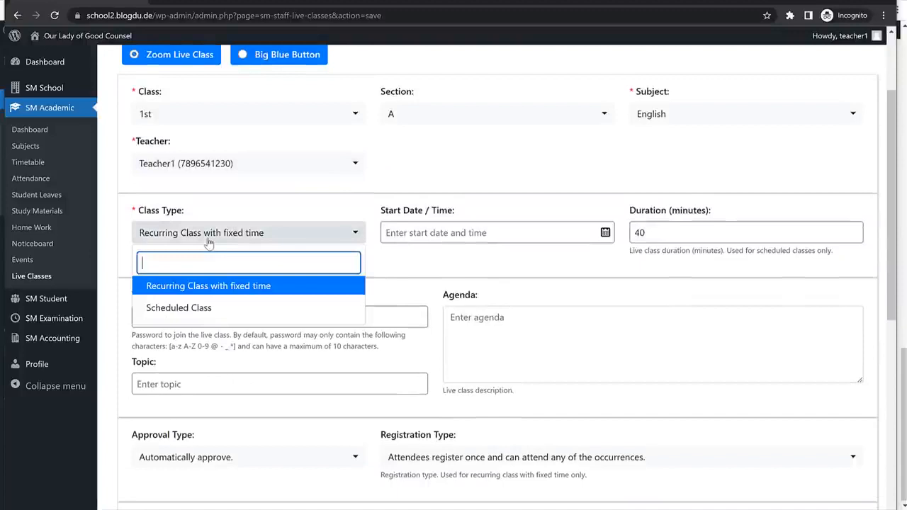
{"action": "left_click", "coordinate": [205, 308]}
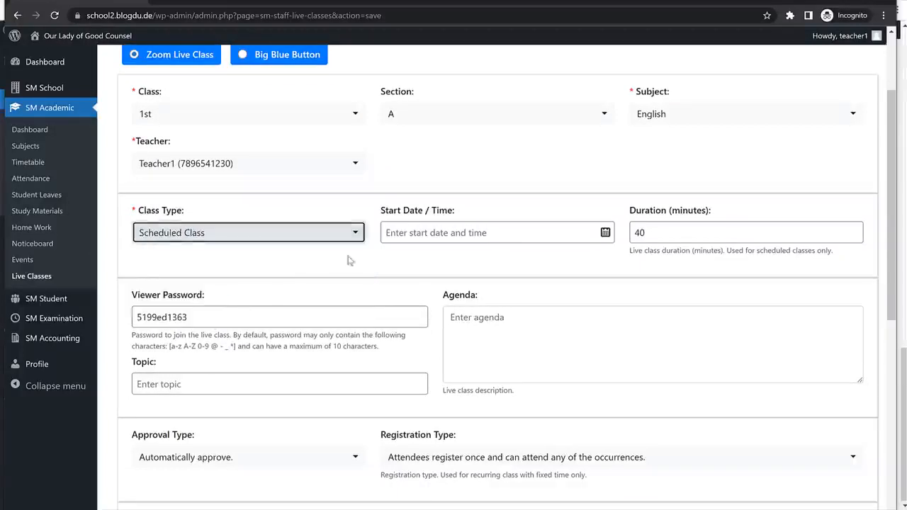
{"action": "left_click", "coordinate": [432, 234]}
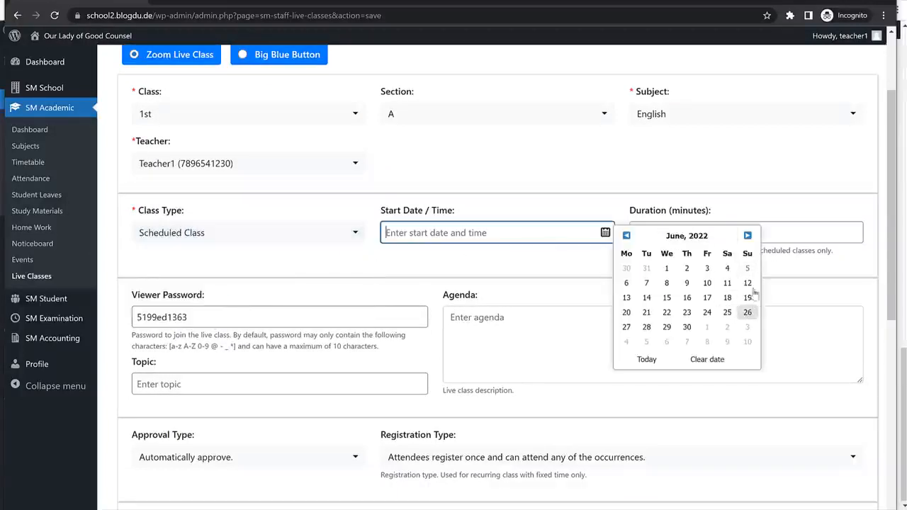
{"action": "left_click", "coordinate": [646, 283]}
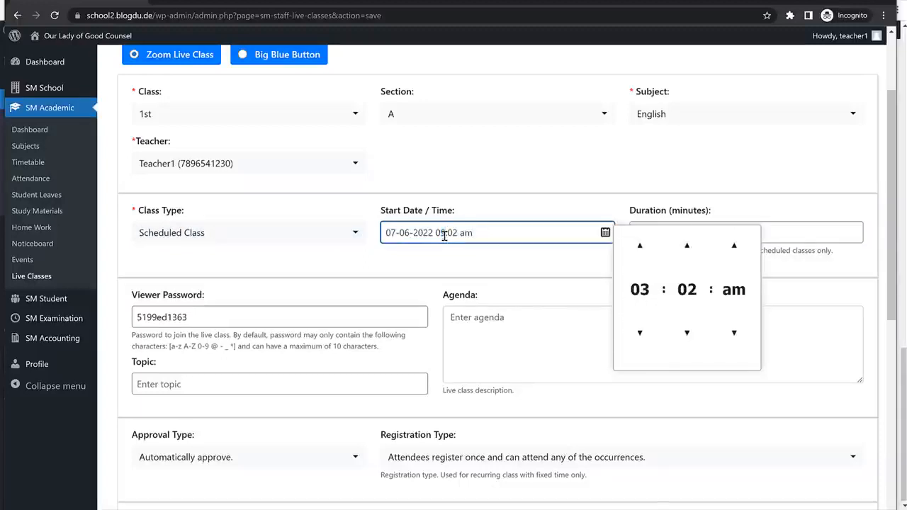
{"action": "left_click_drag", "start_coordinate": [455, 232], "coordinate": [455, 232]}
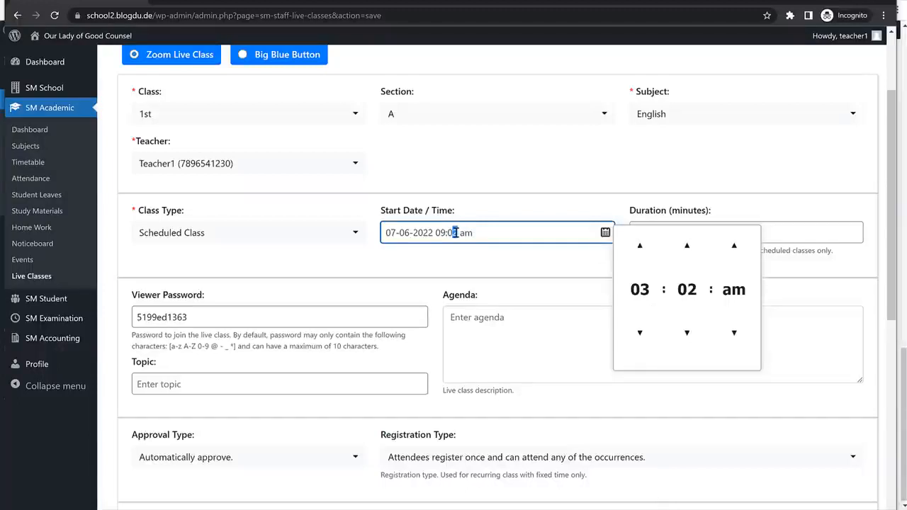
{"action": "left_click", "coordinate": [826, 147]}
{"action": "left_click_drag", "start_coordinate": [664, 233], "coordinate": [605, 237]}
{"action": "type", "text": "30"}
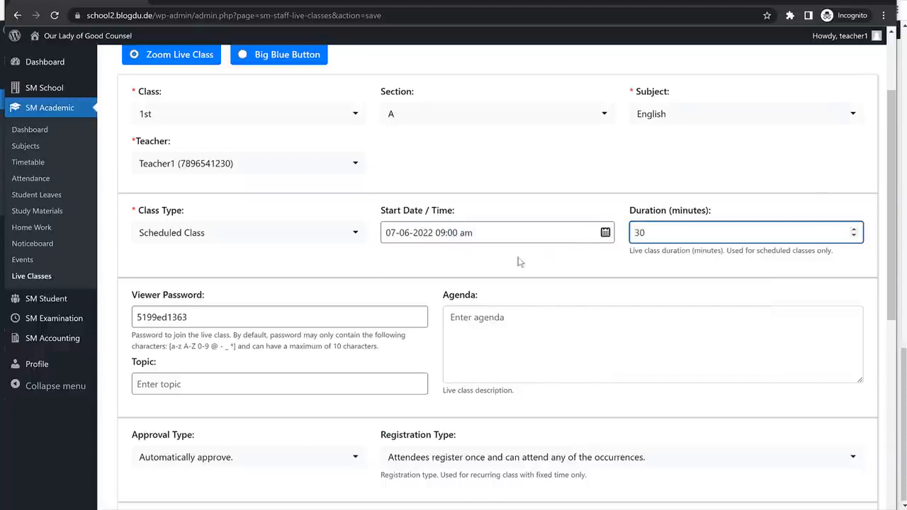
{"action": "double_click", "coordinate": [229, 317]}
{"action": "scroll", "coordinate": [223, 311], "scroll_direction": "down", "scroll_amount": 1}
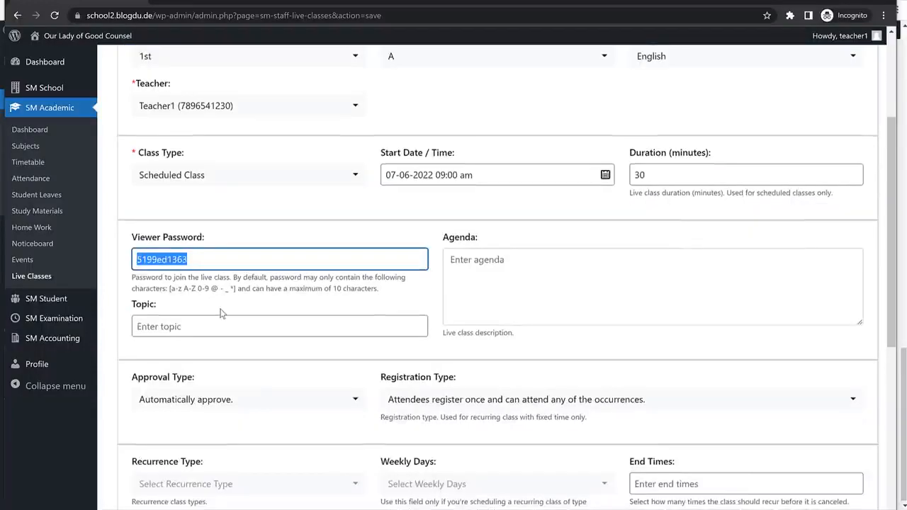
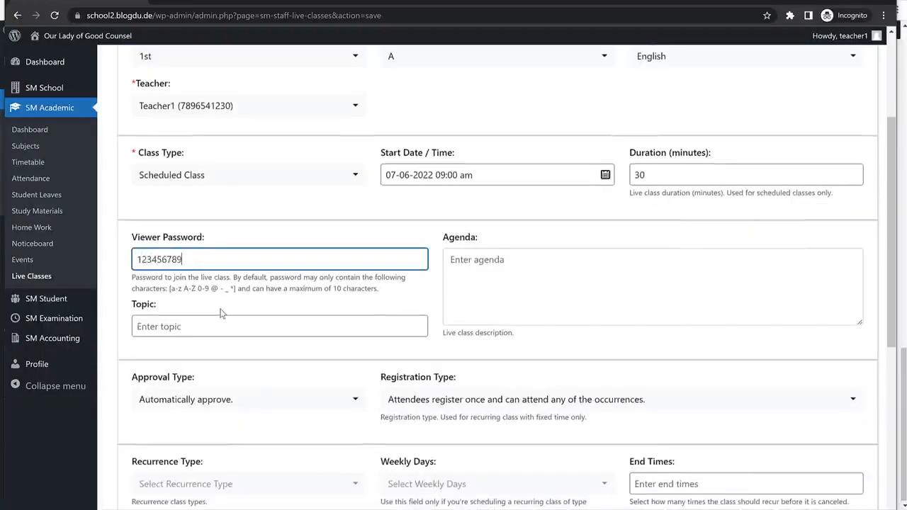
{"action": "scroll", "coordinate": [478, 256], "scroll_direction": "down", "scroll_amount": 1}
{"action": "left_click", "coordinate": [502, 204]}
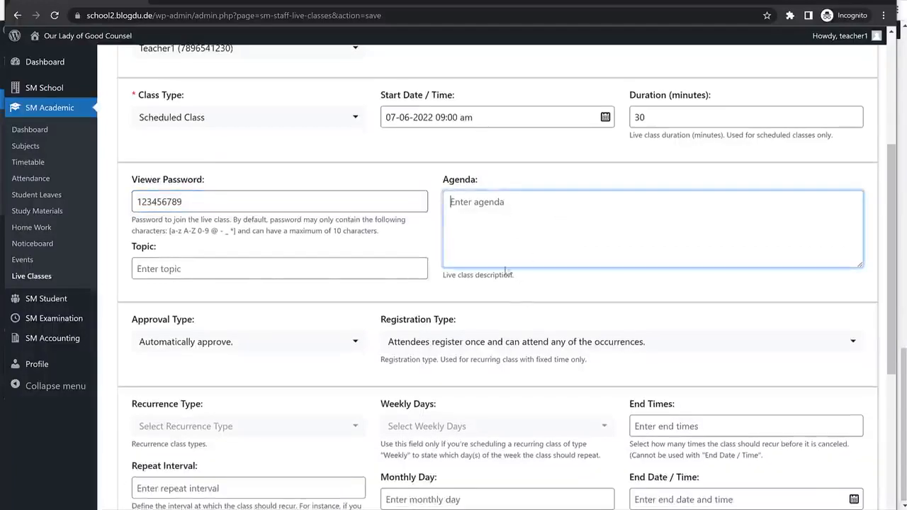
{"action": "left_click", "coordinate": [188, 269]}
{"action": "type", "text": "E"}
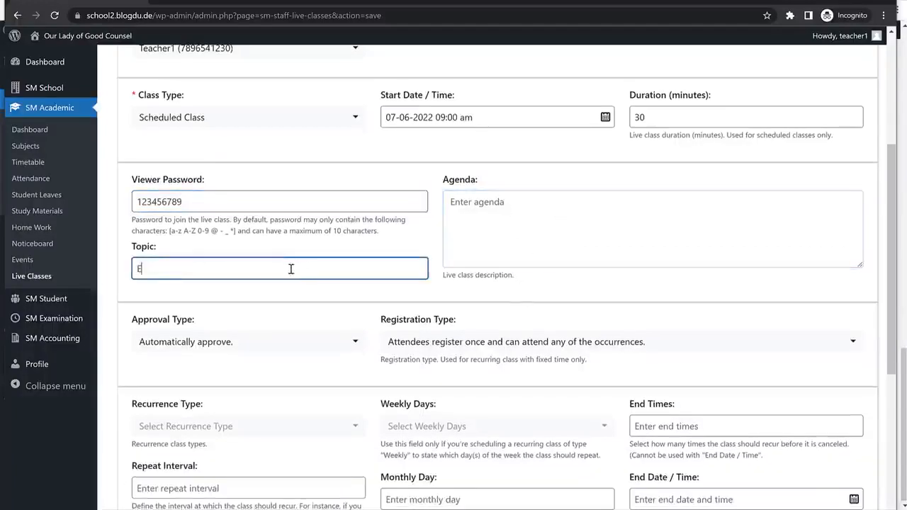
{"action": "type", "text": "ng Lecture"}
{"action": "scroll", "coordinate": [297, 272], "scroll_direction": "down", "scroll_amount": 2}
{"action": "left_click_drag", "start_coordinate": [149, 204], "coordinate": [223, 229]}
{"action": "scroll", "coordinate": [665, 248], "scroll_direction": "down", "scroll_amount": 1}
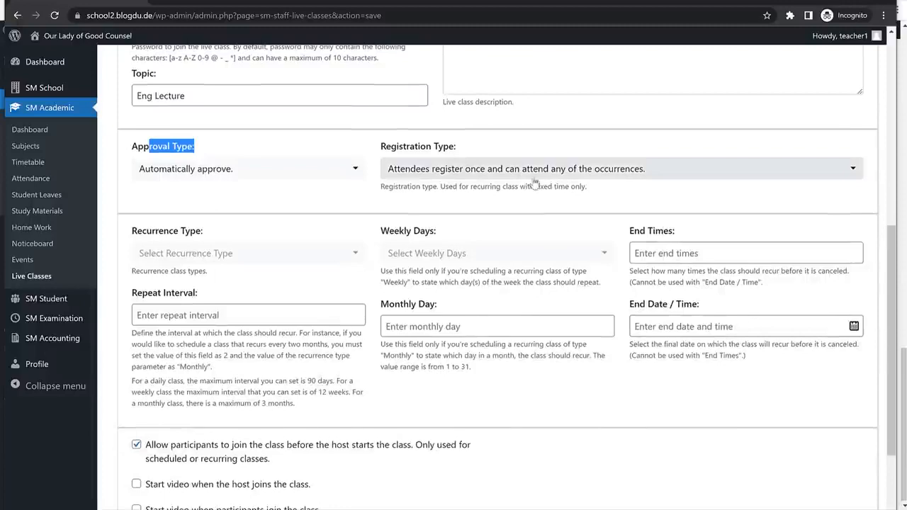
Choose single registration and daily recurrence, then add the live class.
{"action": "left_click", "coordinate": [616, 181]}
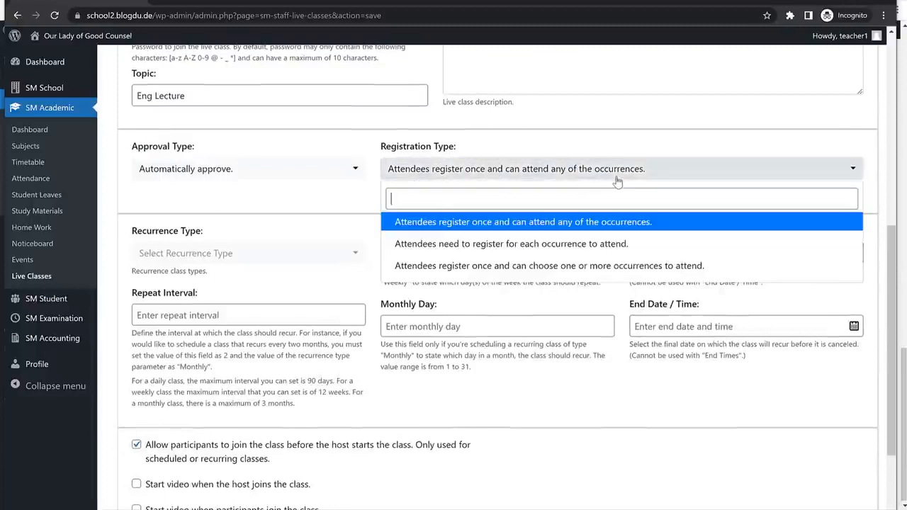
{"action": "left_click", "coordinate": [528, 222]}
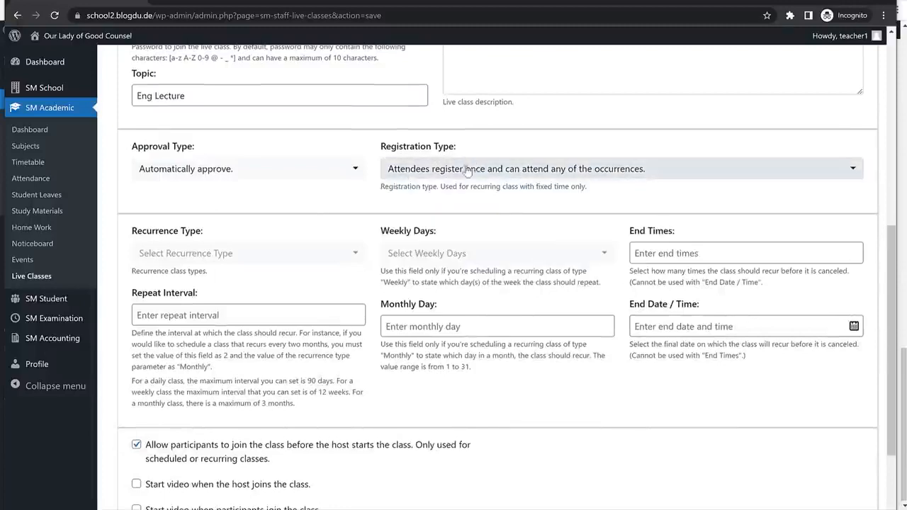
{"action": "scroll", "coordinate": [468, 172], "scroll_direction": "down", "scroll_amount": 2}
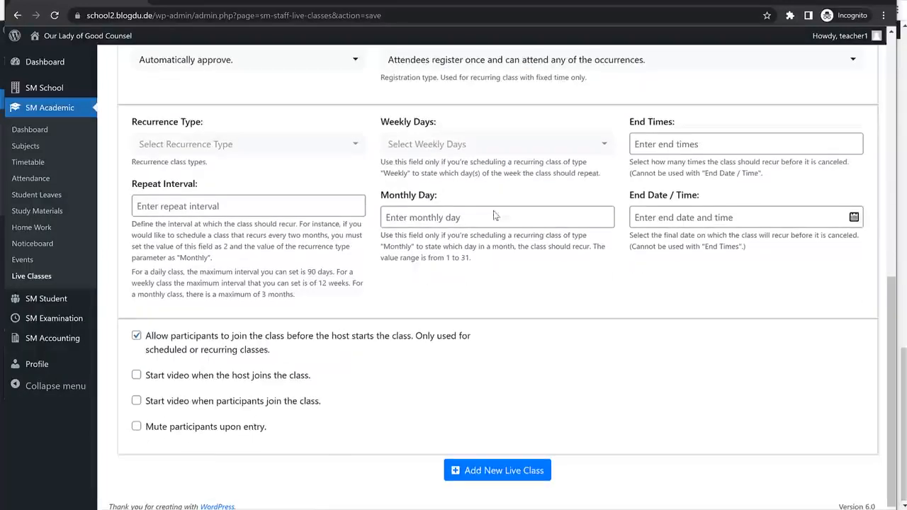
{"action": "left_click", "coordinate": [229, 149]}
{"action": "left_click", "coordinate": [227, 198]}
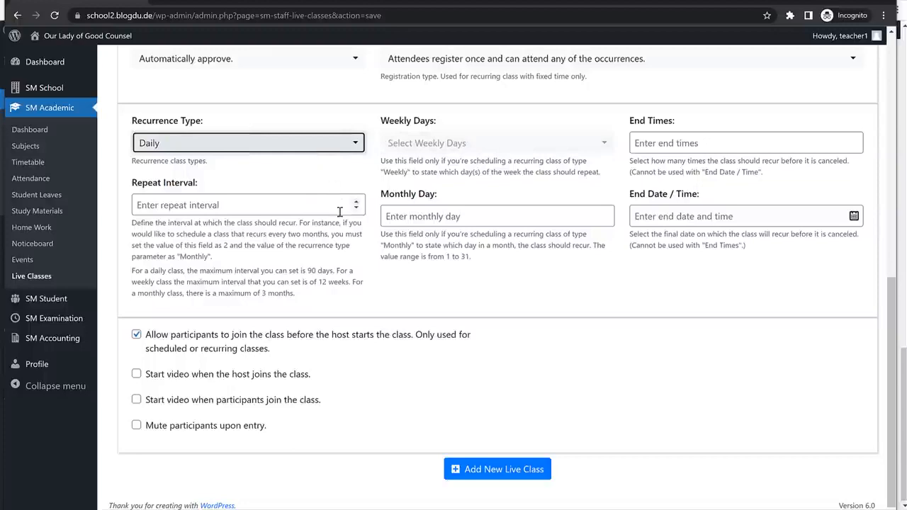
{"action": "scroll", "coordinate": [333, 219], "scroll_direction": "up", "scroll_amount": 6}
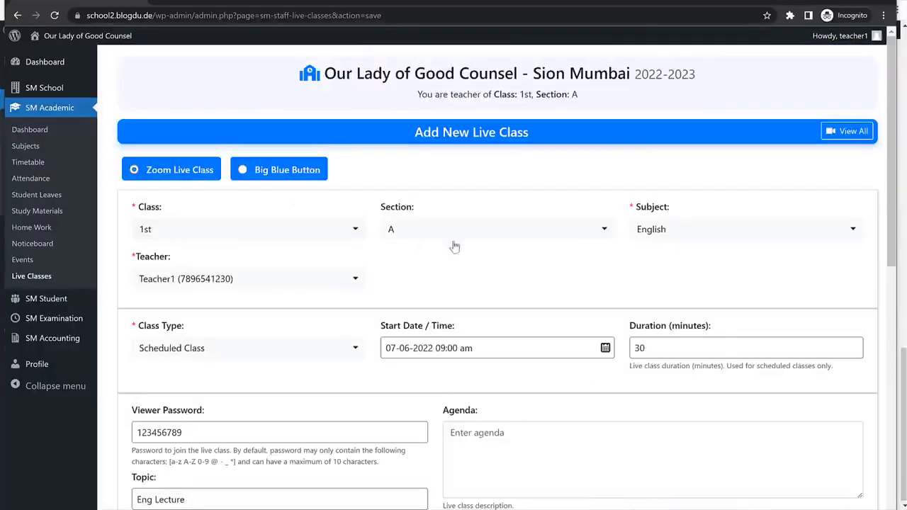
{"action": "scroll", "coordinate": [398, 265], "scroll_direction": "down", "scroll_amount": 10}
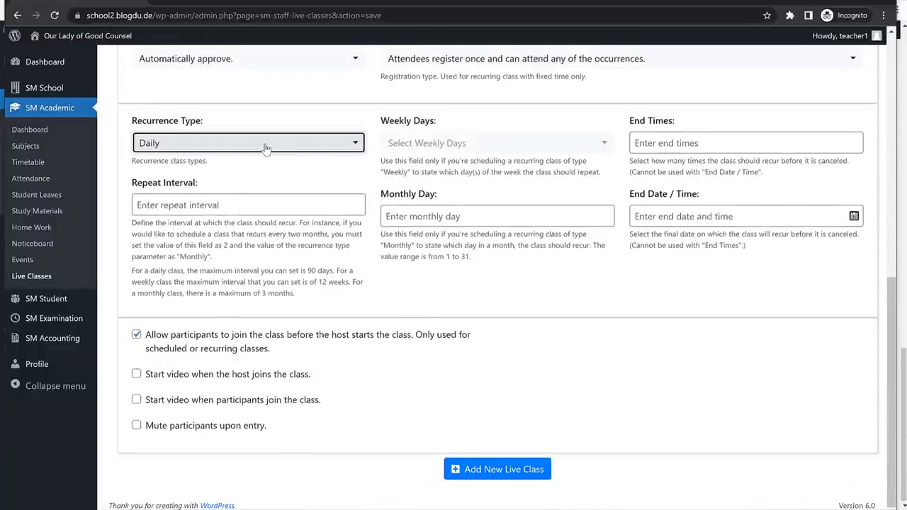
{"action": "left_click", "coordinate": [268, 144]}
{"action": "left_click", "coordinate": [332, 271]}
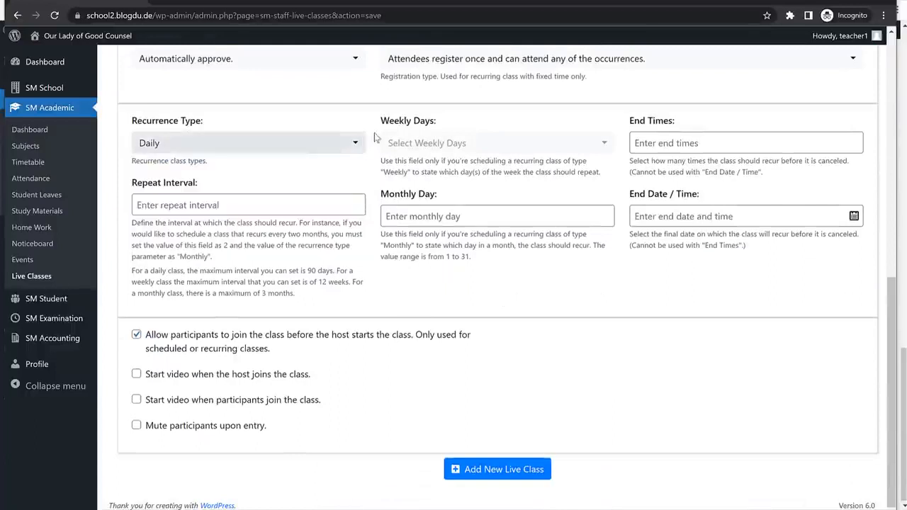
{"action": "left_click", "coordinate": [500, 470]}
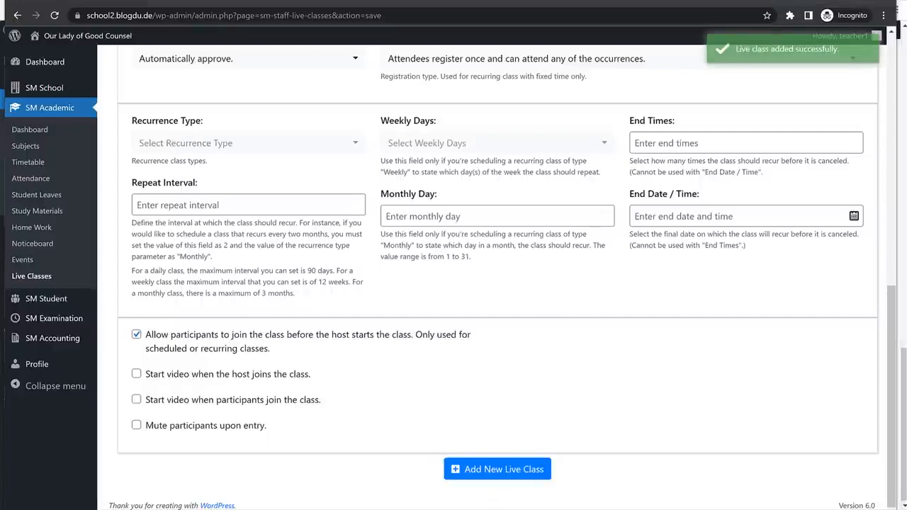
{"action": "key", "text": "alt+Tab"}
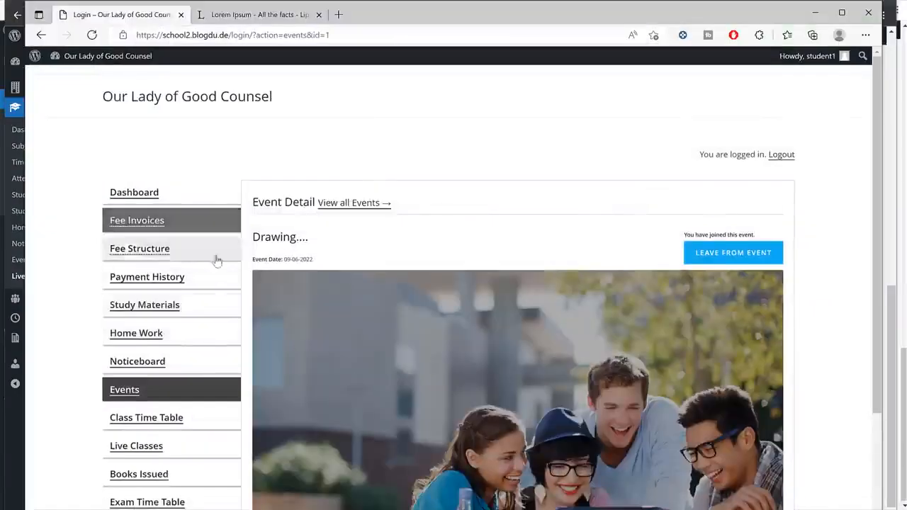
In the student's Live Classes list, join the Eng Lecture class via Zoom, then return to the teacher's page.
{"action": "scroll", "coordinate": [217, 257], "scroll_direction": "down", "scroll_amount": 3}
{"action": "left_click", "coordinate": [158, 289]}
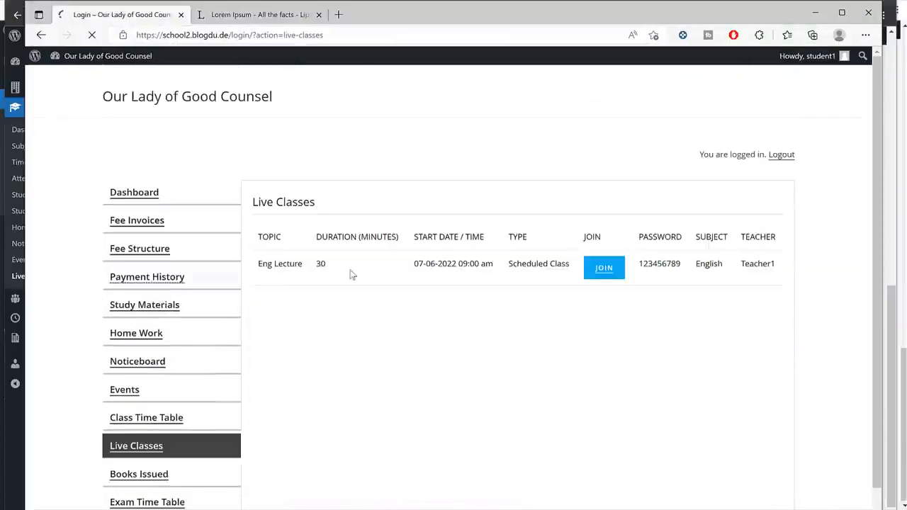
{"action": "left_click_drag", "start_coordinate": [411, 268], "coordinate": [494, 267]}
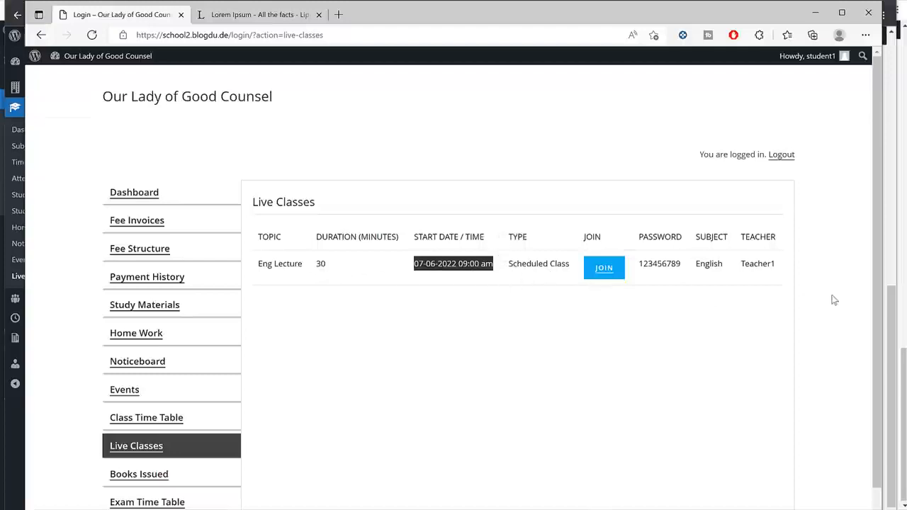
{"action": "left_click", "coordinate": [605, 269]}
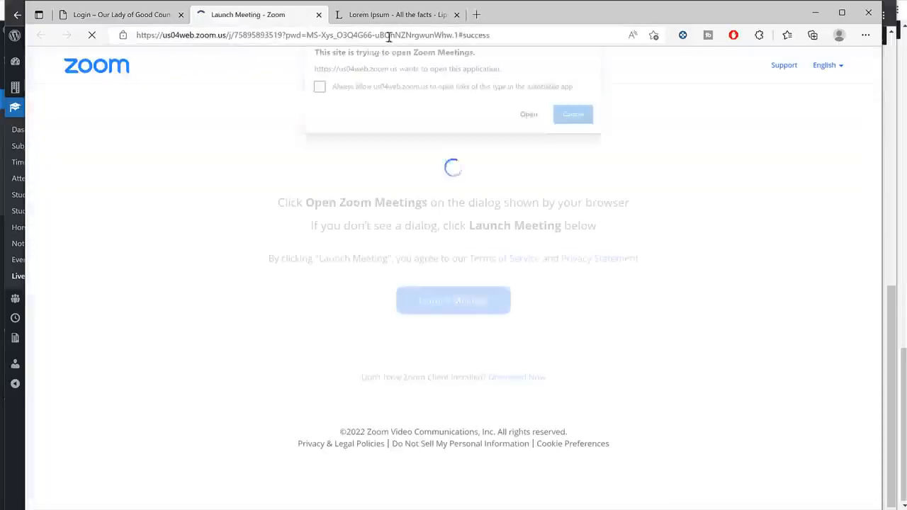
{"action": "left_click", "coordinate": [530, 124]}
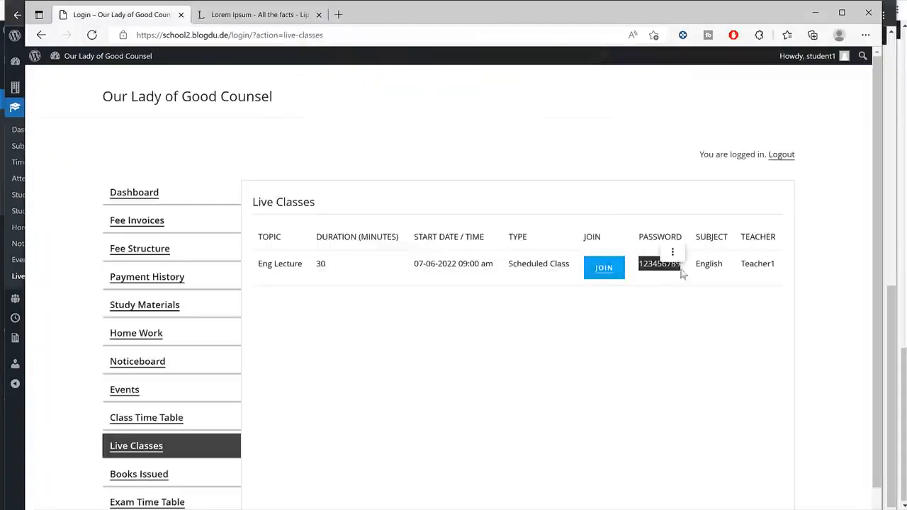
{"action": "left_click", "coordinate": [815, 14]}
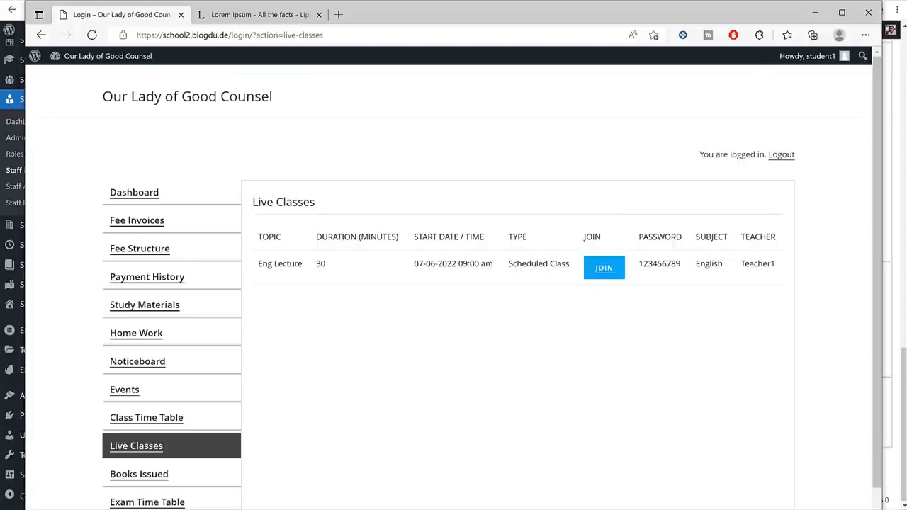
{"action": "left_click", "coordinate": [176, 509]}
{"action": "left_click", "coordinate": [227, 503]}
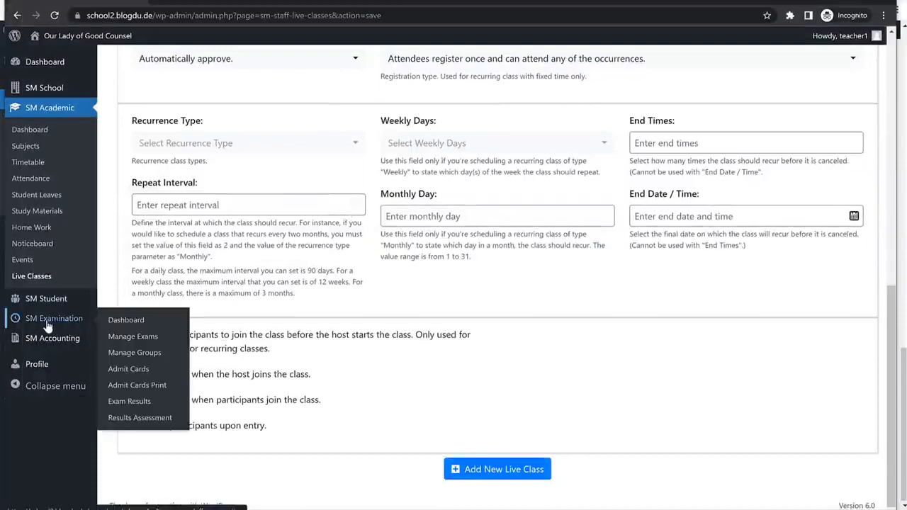
Under Manage Groups, add the exam groups 'Unit Test', 'Semester' and 'Final Annual Exam'.
{"action": "left_click", "coordinate": [134, 353]}
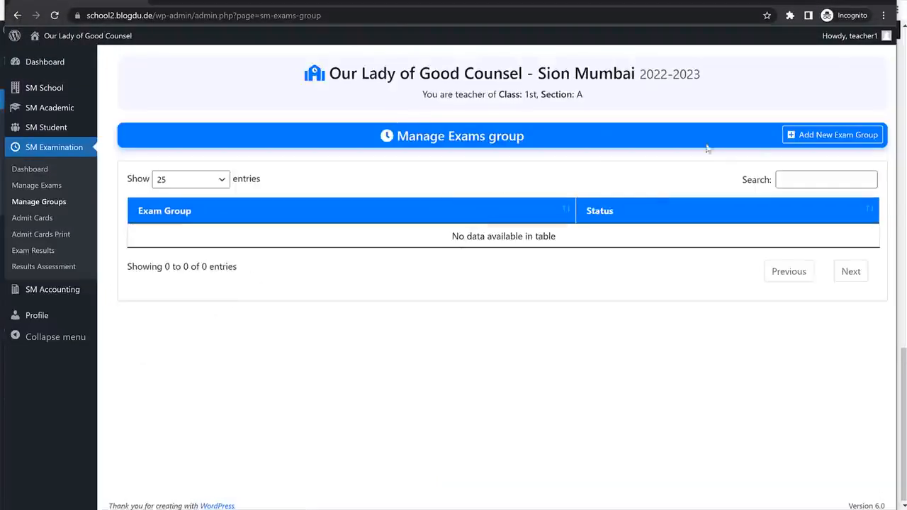
{"action": "left_click", "coordinate": [807, 140]}
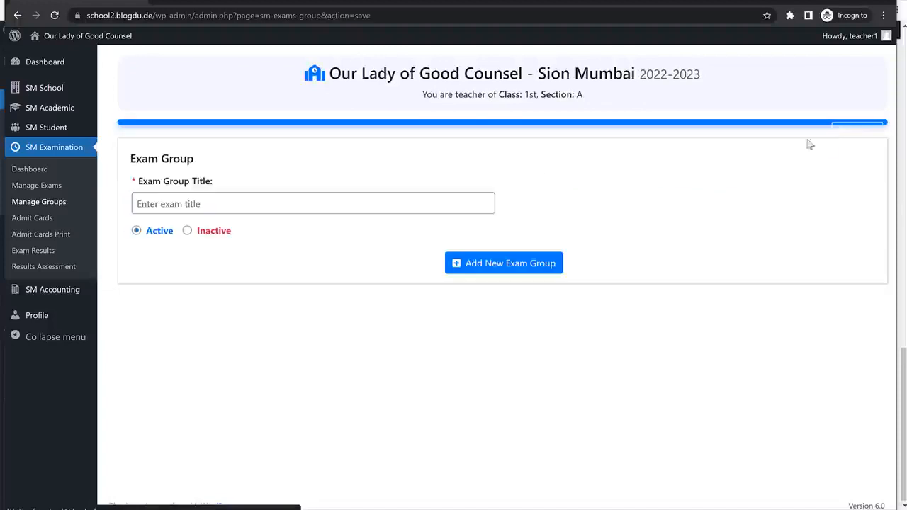
{"action": "left_click", "coordinate": [301, 204]}
{"action": "type", "text": "Un"}
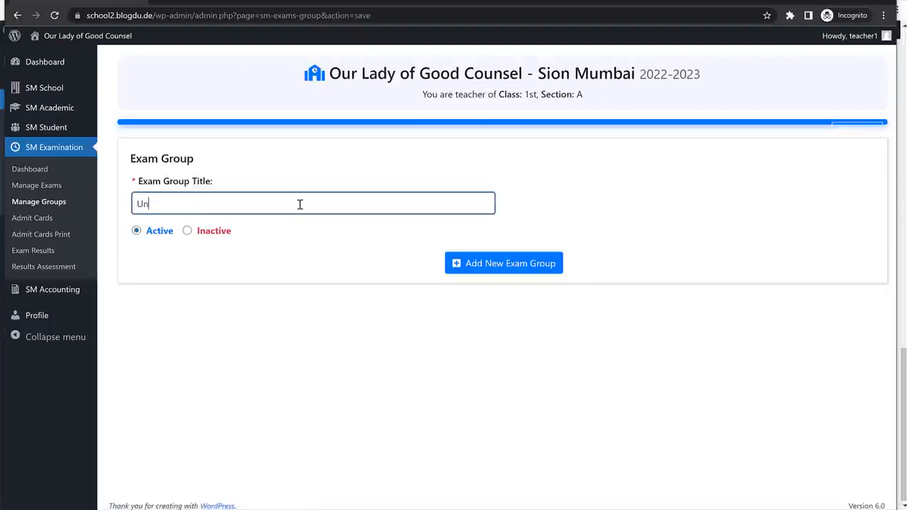
{"action": "type", "text": "it Test"}
{"action": "left_click", "coordinate": [467, 264]}
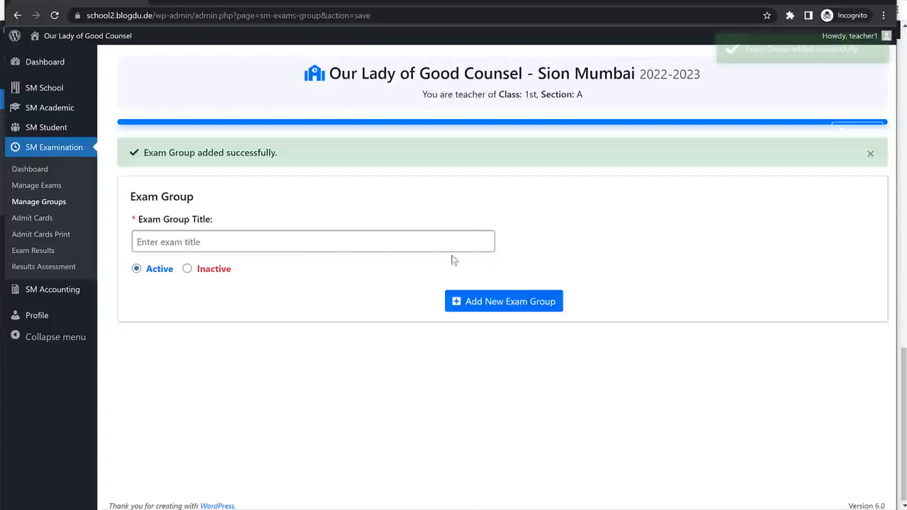
{"action": "left_click", "coordinate": [318, 240]}
{"action": "type", "text": "Sem"}
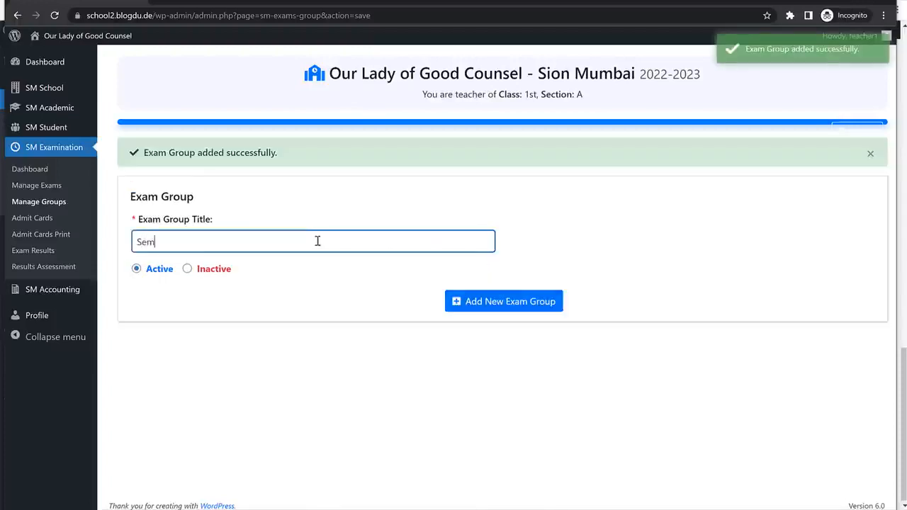
{"action": "type", "text": "este"}
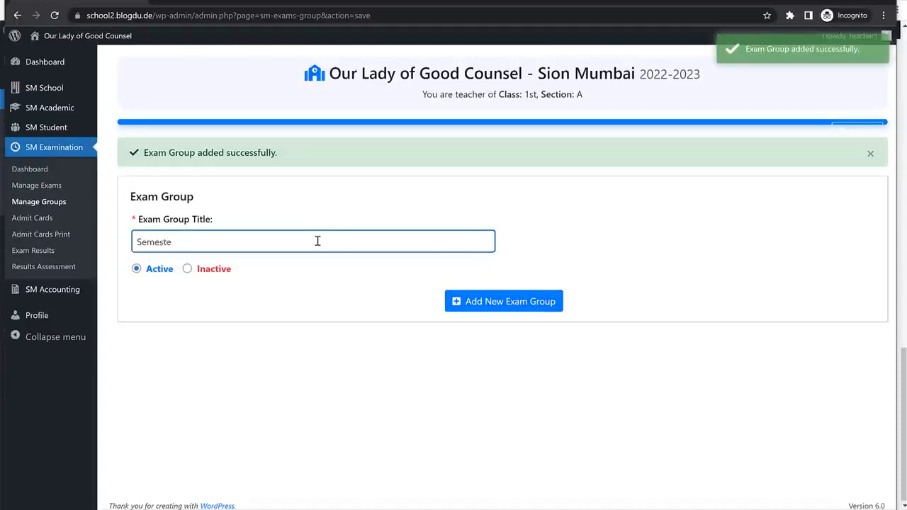
{"action": "type", "text": "r"}
{"action": "left_click", "coordinate": [500, 303]}
{"action": "left_click", "coordinate": [285, 243]}
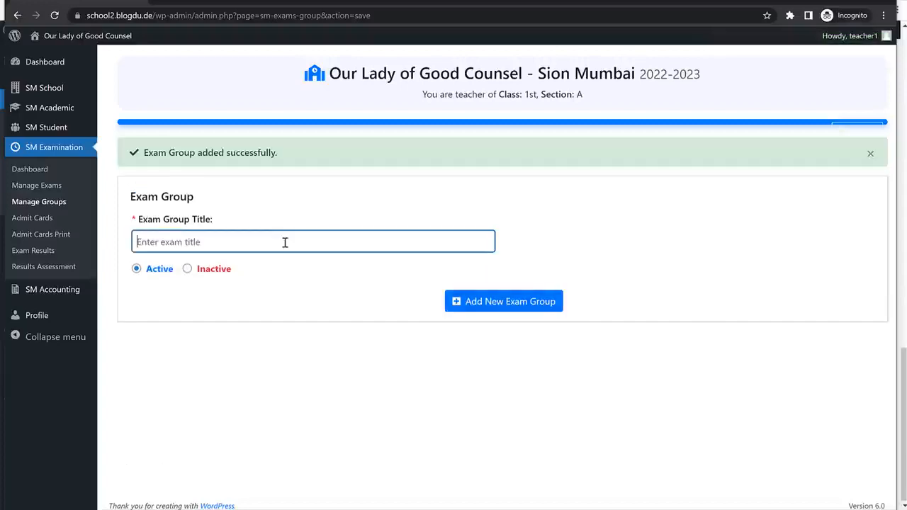
{"action": "type", "text": "Final Annual Exam"}
{"action": "left_click", "coordinate": [486, 304]}
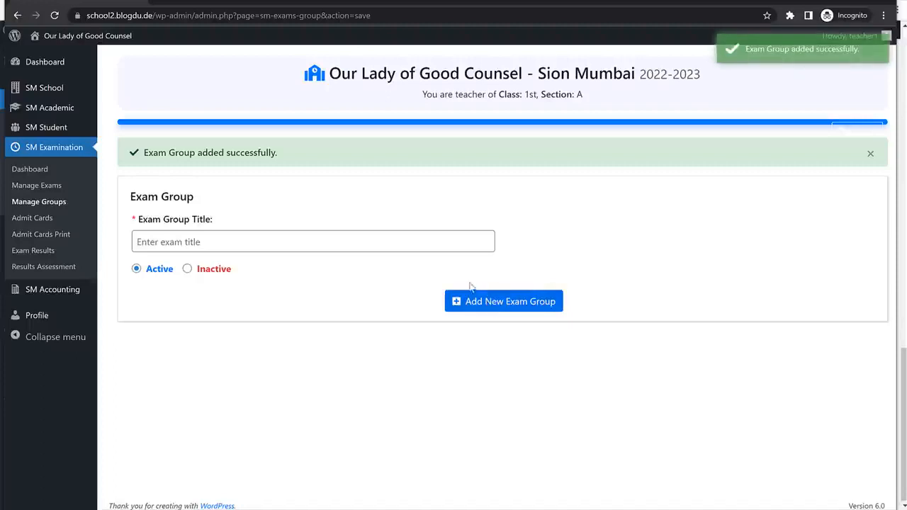
{"action": "left_click", "coordinate": [21, 186]}
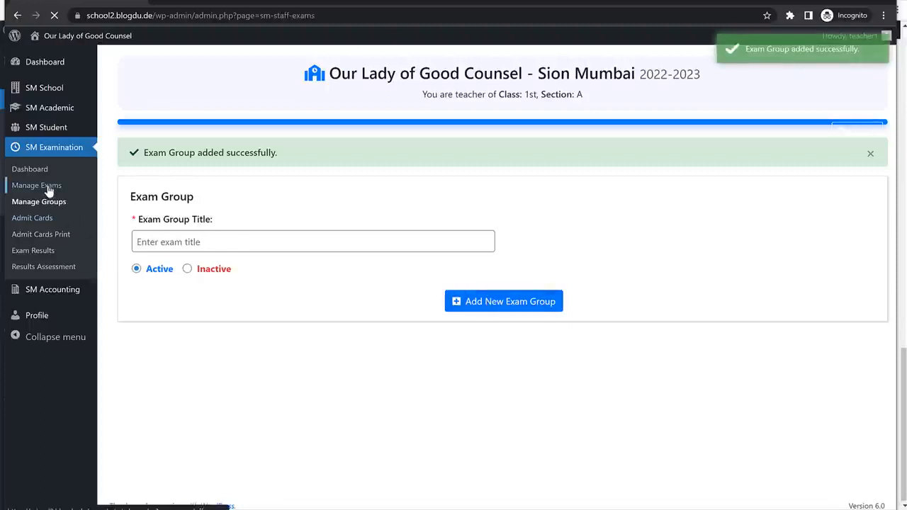
Start a new exam titled 'Unit Test 1' with exam centre 'OLGC Sion'.
{"action": "left_click", "coordinate": [821, 135]}
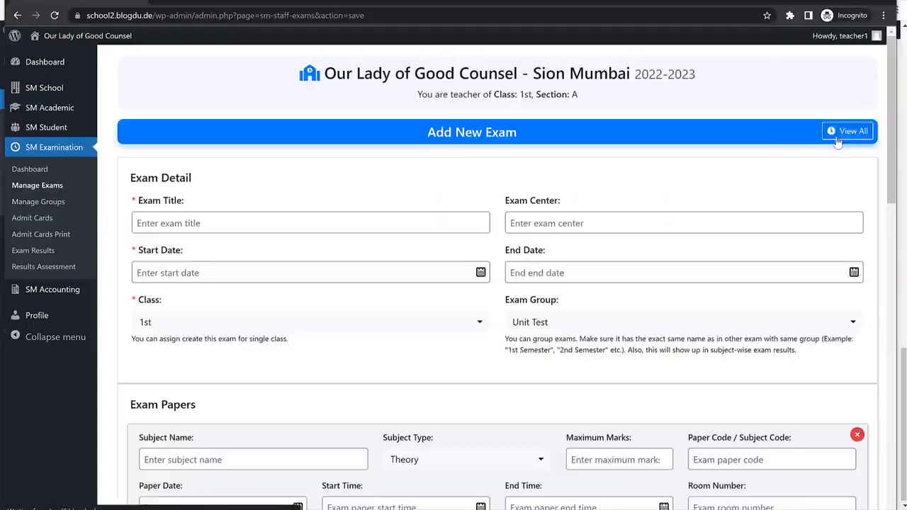
{"action": "left_click", "coordinate": [292, 224]}
{"action": "type", "text": "U"}
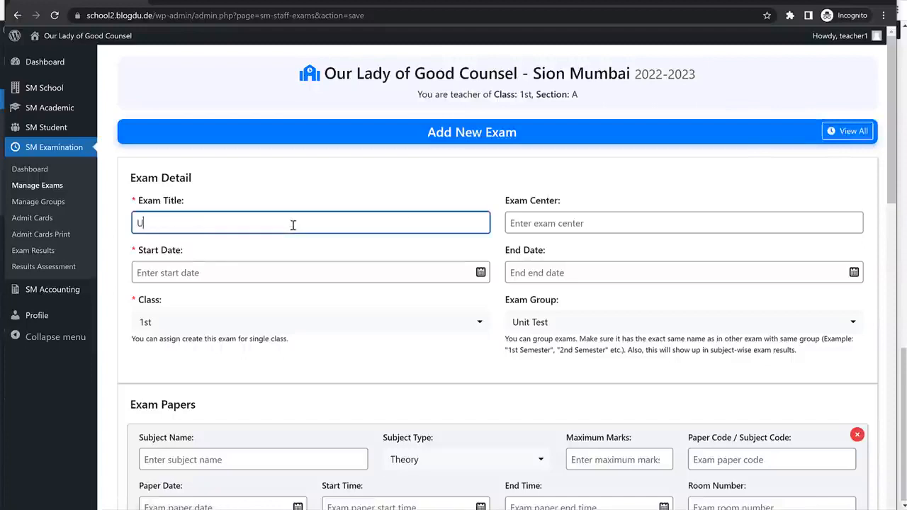
{"action": "type", "text": "nit Test 1"}
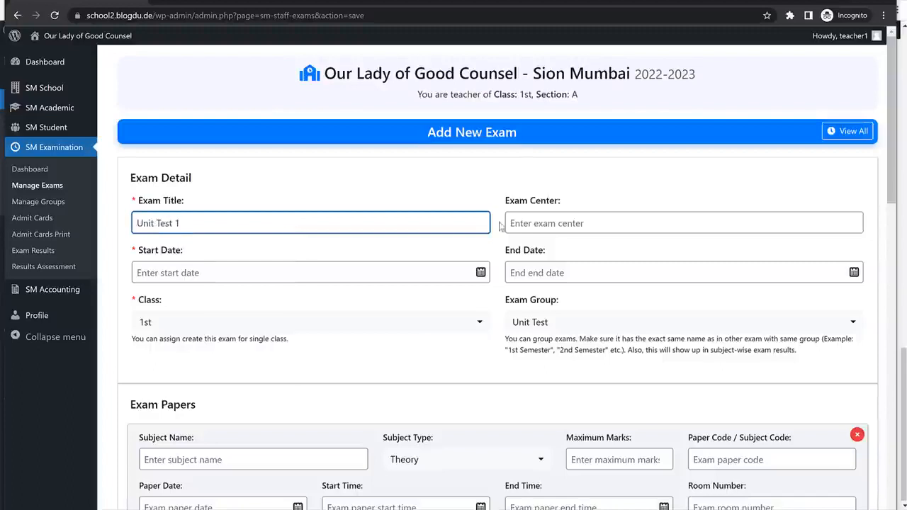
{"action": "left_click", "coordinate": [562, 223]}
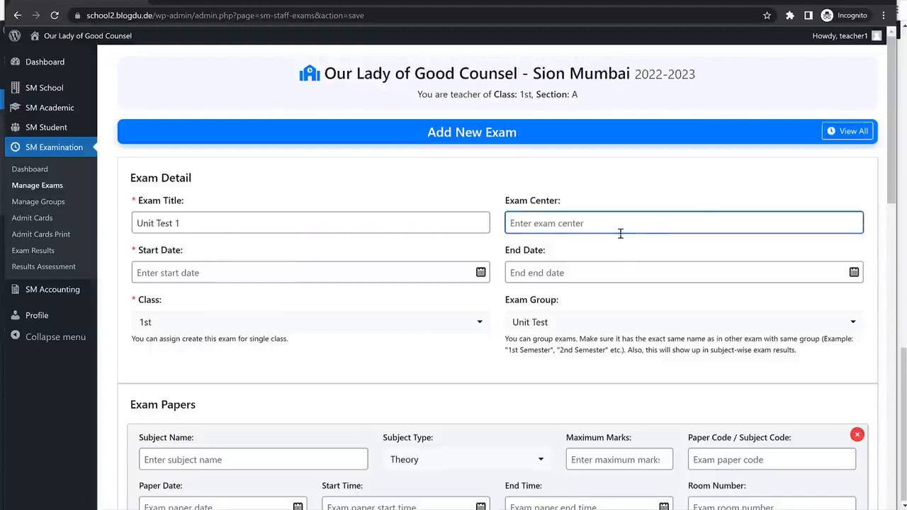
{"action": "type", "text": "Sc"}
{"action": "key", "text": "BackSpace"}
{"action": "key", "text": "BackSpace"}
{"action": "type", "text": "OLGC Sion"}
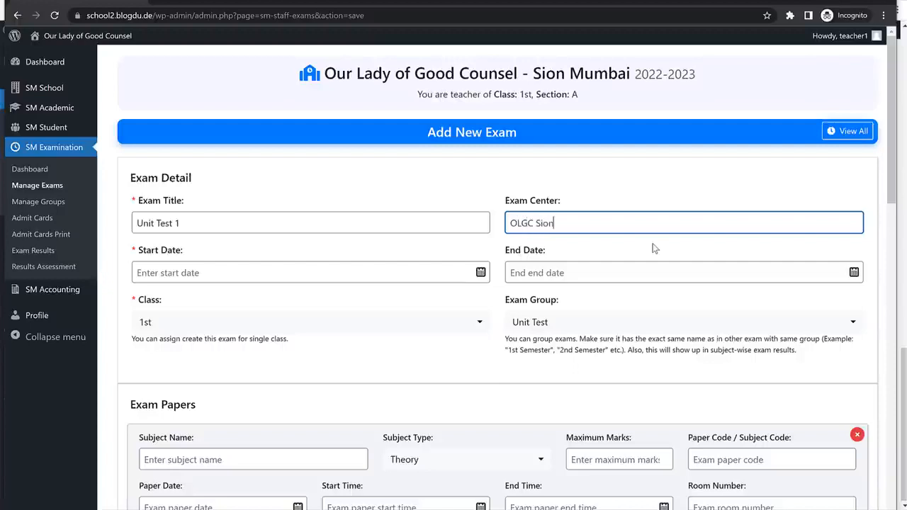
{"action": "key", "text": "ctrl+a"}
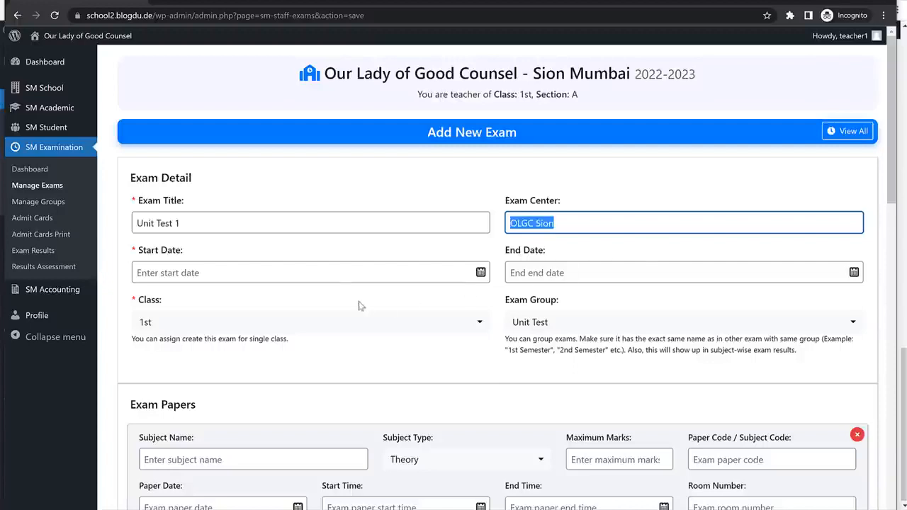
Set start date 01-07-2022, end date 04-06-2022 and keep exam group Unit Test.
{"action": "left_click", "coordinate": [334, 273]}
{"action": "left_click", "coordinate": [559, 206]}
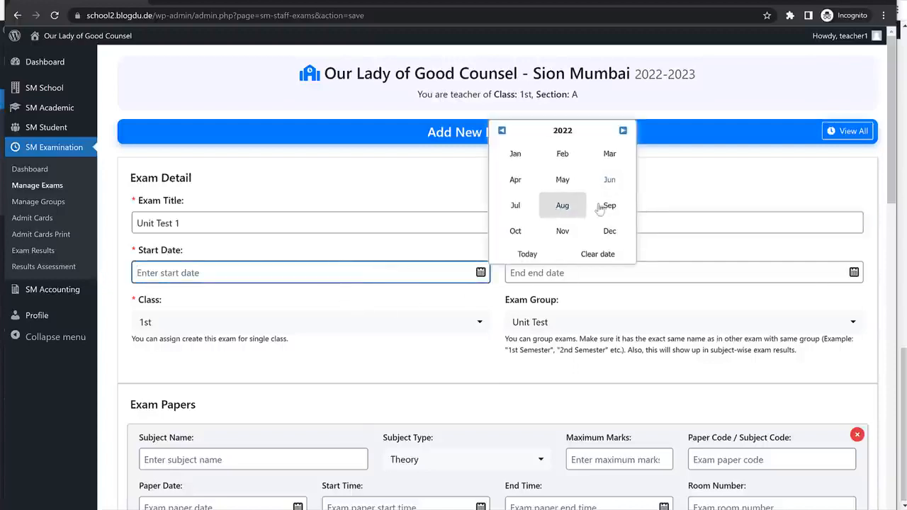
{"action": "left_click", "coordinate": [517, 205]}
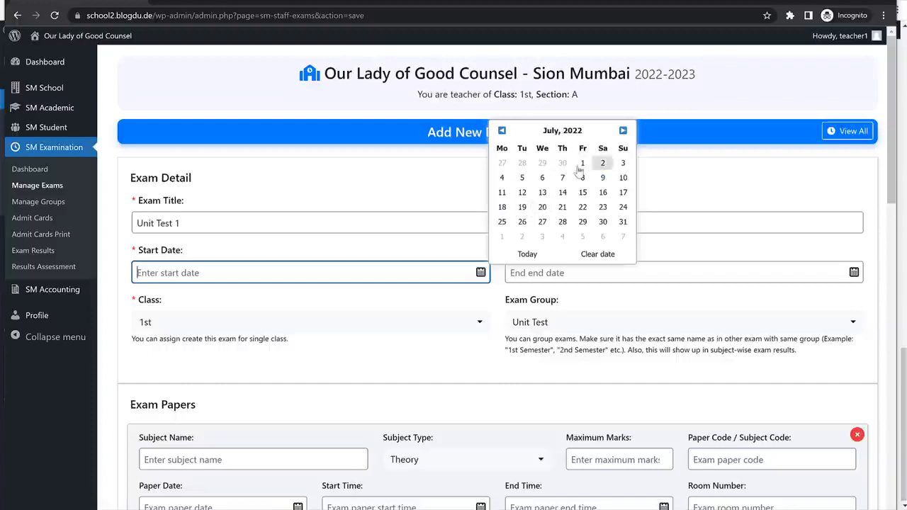
{"action": "left_click", "coordinate": [581, 165]}
{"action": "left_click", "coordinate": [612, 270]}
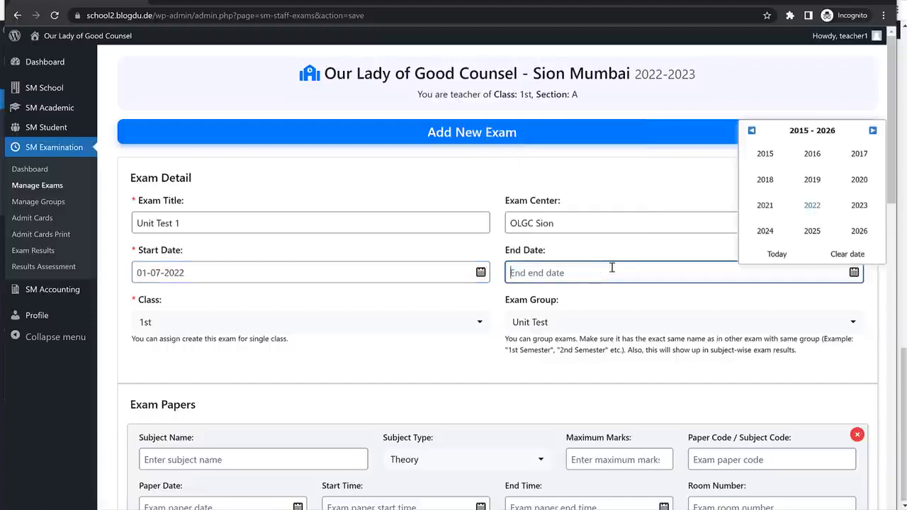
{"action": "left_click", "coordinate": [812, 206]}
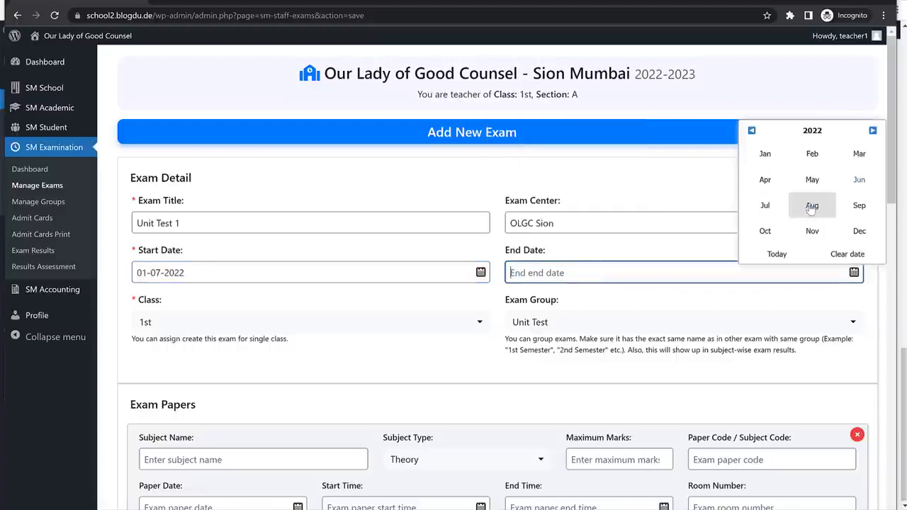
{"action": "left_click", "coordinate": [859, 179]}
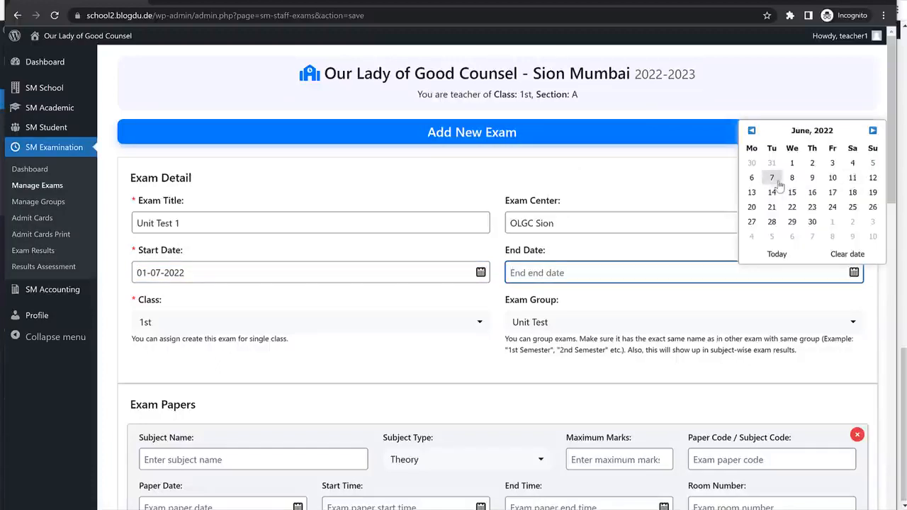
{"action": "left_click", "coordinate": [857, 168]}
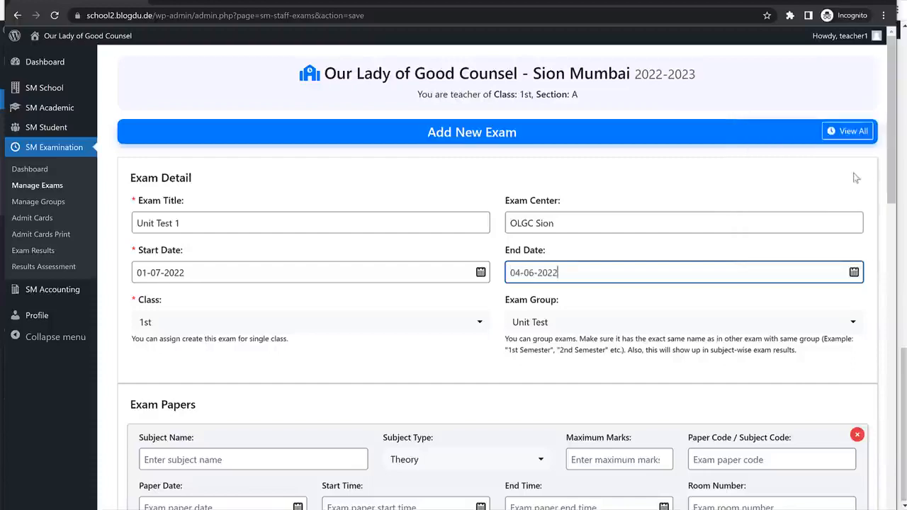
{"action": "scroll", "coordinate": [348, 229], "scroll_direction": "down", "scroll_amount": 2}
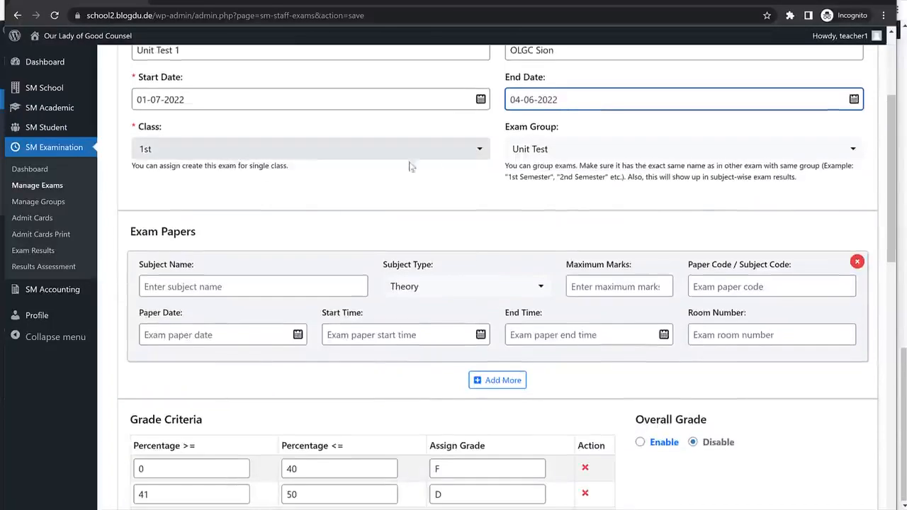
{"action": "left_click", "coordinate": [568, 151]}
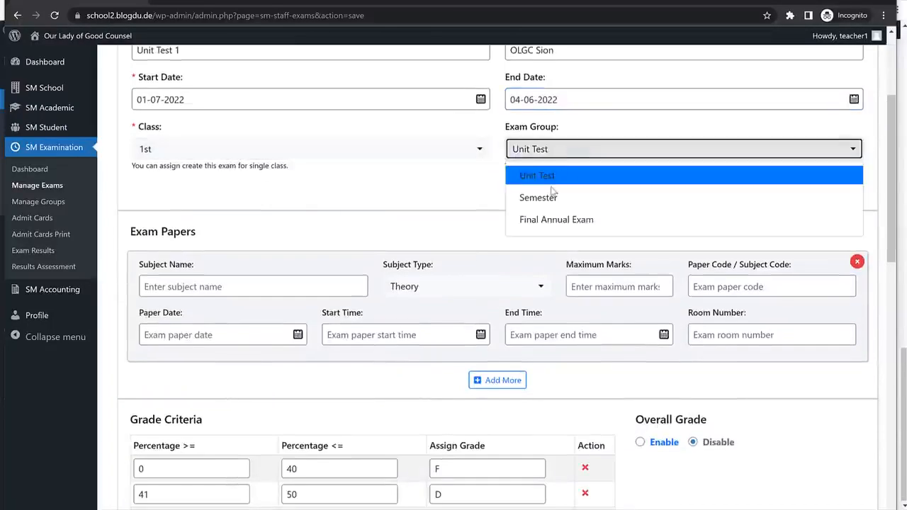
{"action": "left_click", "coordinate": [544, 174]}
{"action": "scroll", "coordinate": [540, 220], "scroll_direction": "down", "scroll_amount": 1}
{"action": "left_click", "coordinate": [220, 237]}
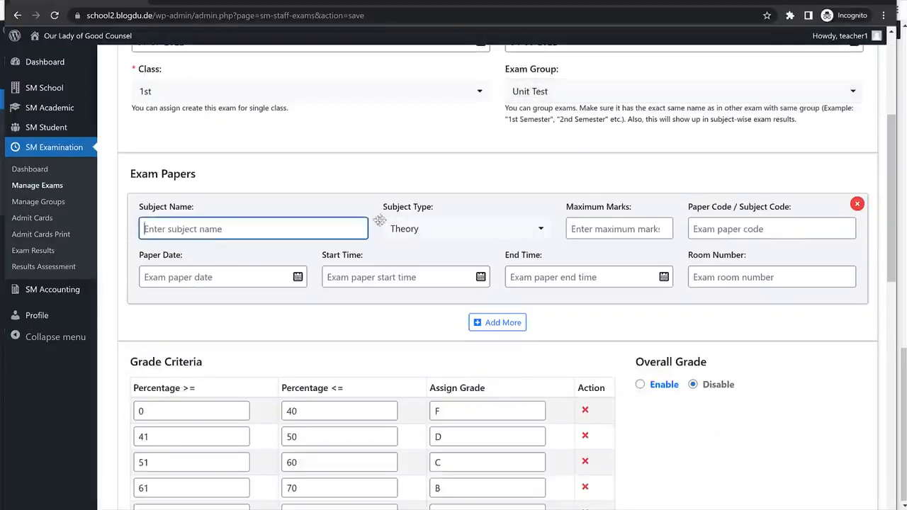
Add the English paper: Subjective, 20 marks, code Eng, 01-07-2022, 10:00 to 11:30 am.
{"action": "type", "text": "Eng"}
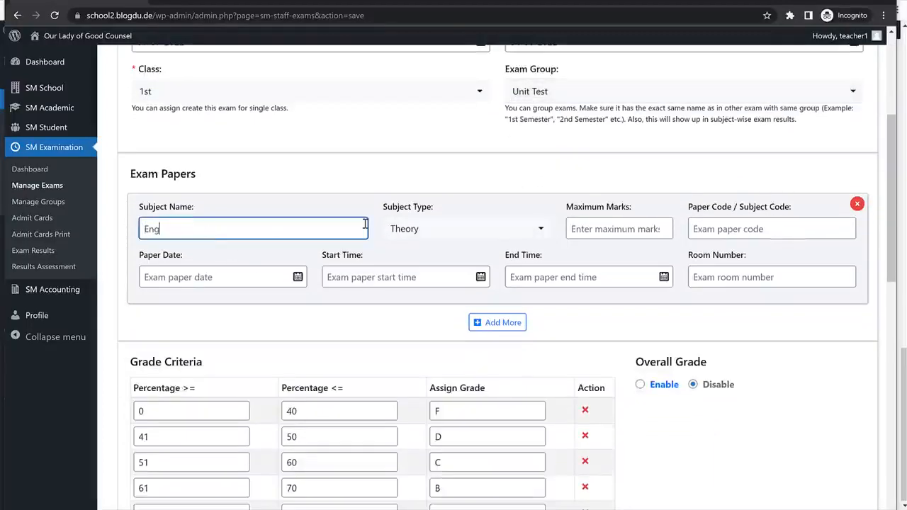
{"action": "type", "text": "lish"}
{"action": "left_click", "coordinate": [489, 231]}
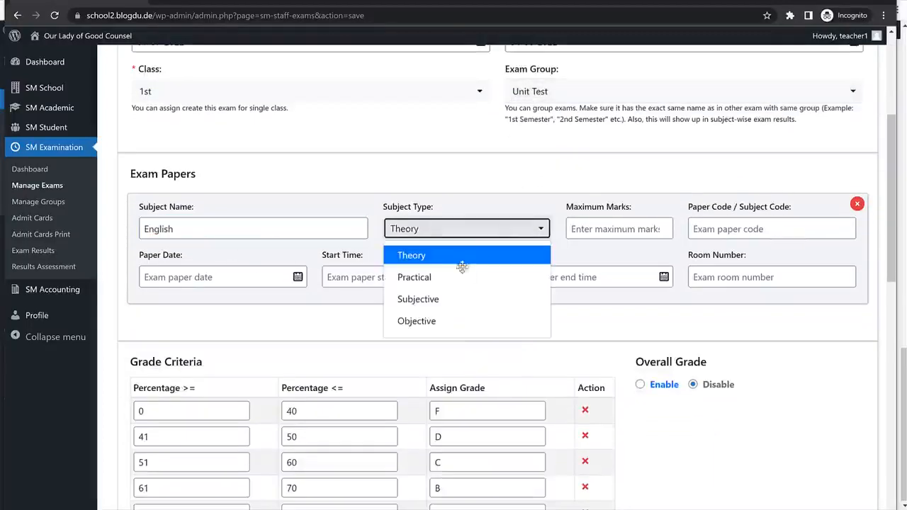
{"action": "left_click", "coordinate": [432, 302]}
{"action": "left_click", "coordinate": [619, 228]}
{"action": "type", "text": "2"}
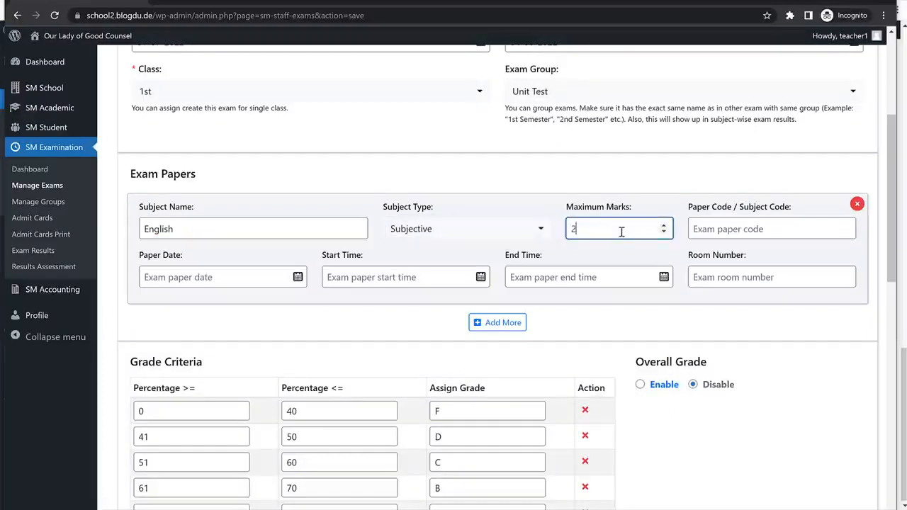
{"action": "type", "text": "0"}
{"action": "left_click", "coordinate": [712, 231]}
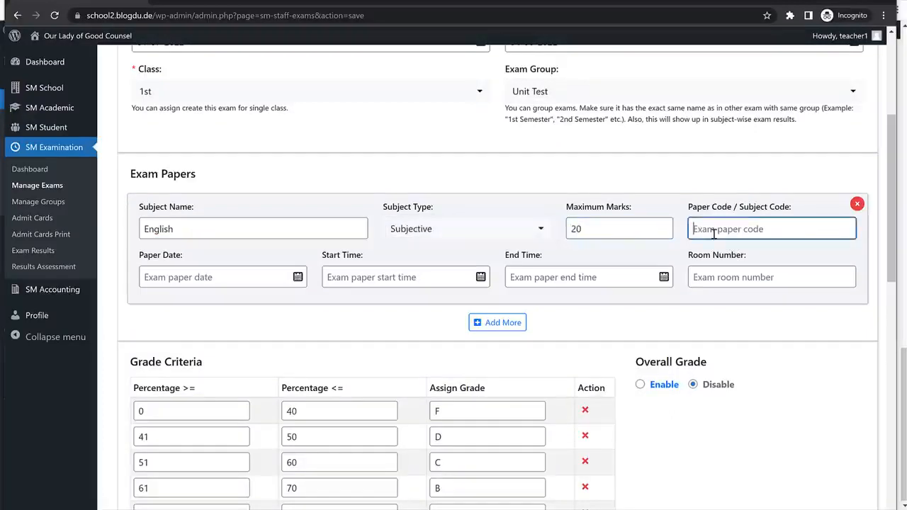
{"action": "type", "text": "Eng"}
{"action": "left_click", "coordinate": [238, 279]}
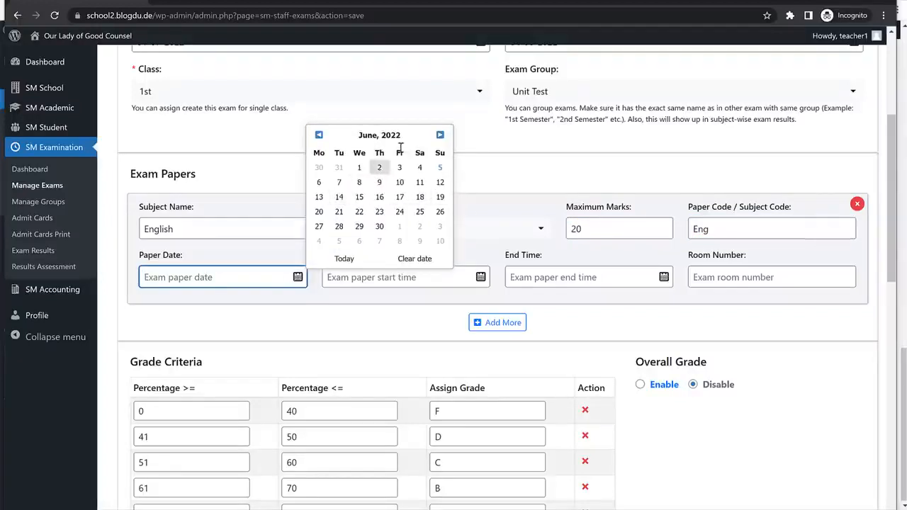
{"action": "left_click", "coordinate": [440, 135]}
{"action": "left_click", "coordinate": [402, 169]}
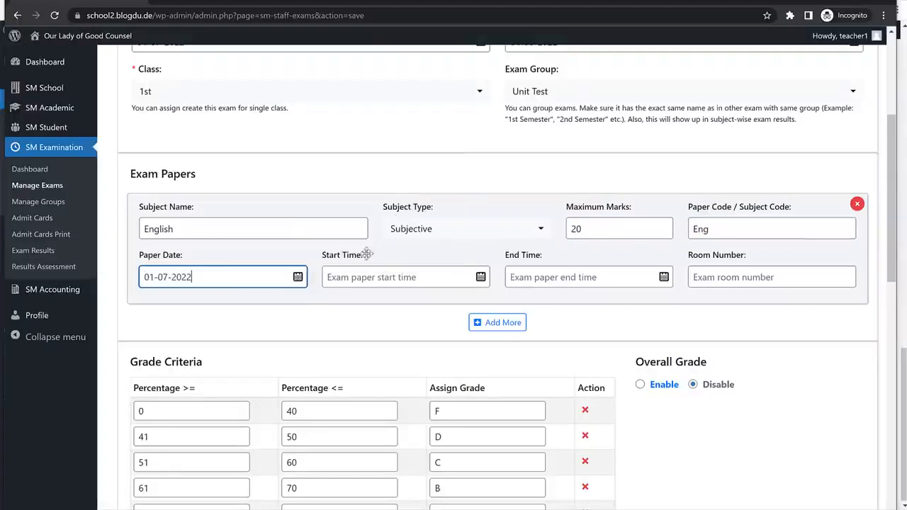
{"action": "left_click", "coordinate": [358, 274]}
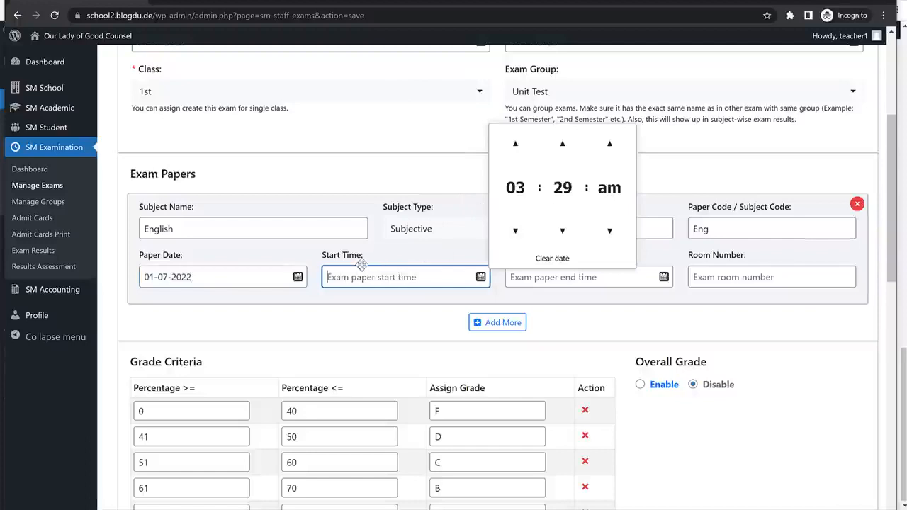
{"action": "type", "text": "10:00 am"}
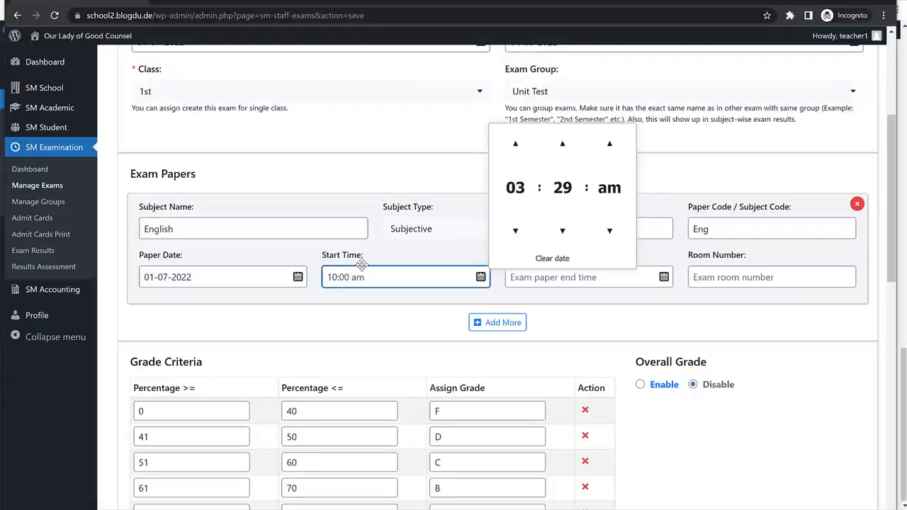
{"action": "left_click", "coordinate": [362, 264]}
{"action": "type", "text": "11:30 am"}
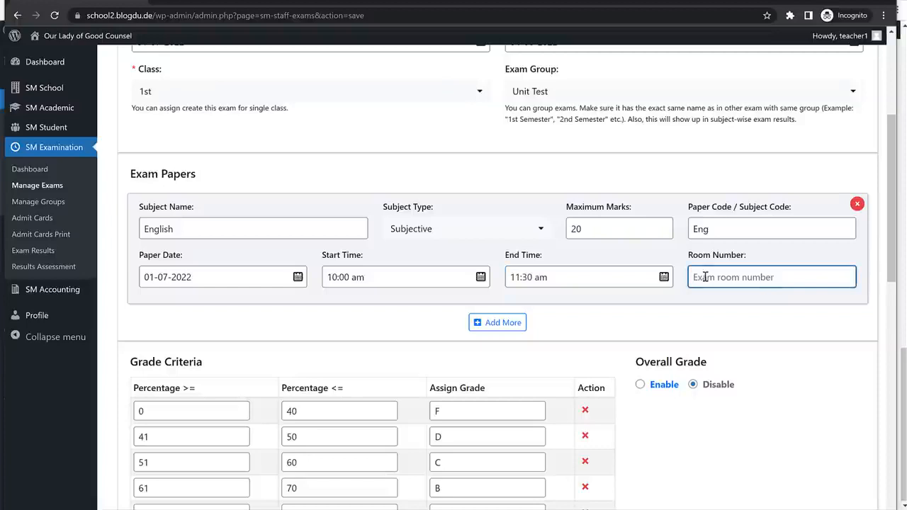
{"action": "type", "text": "32"}
Add a second paper for Maths: Objective, 25 marks, code Maths.
{"action": "left_click", "coordinate": [517, 324]}
{"action": "scroll", "coordinate": [425, 312], "scroll_direction": "down", "scroll_amount": 1}
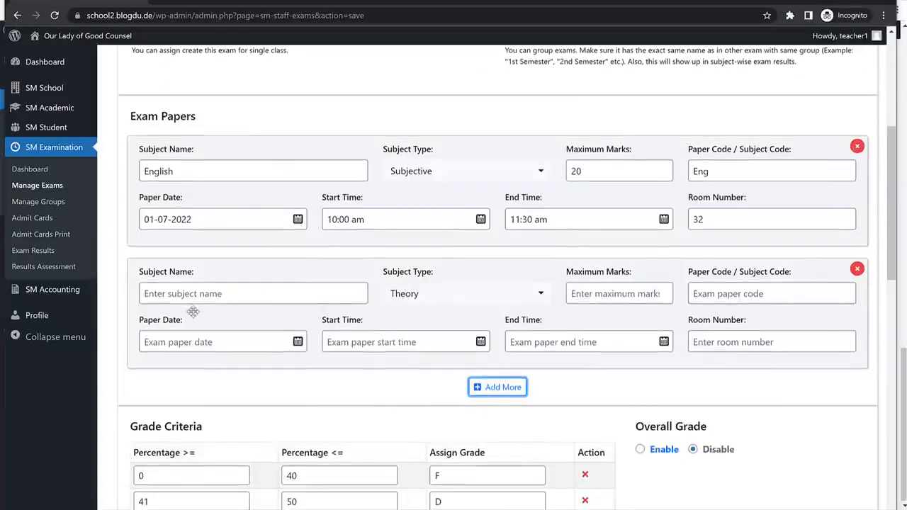
{"action": "left_click", "coordinate": [204, 299]}
{"action": "type", "text": "Maths"}
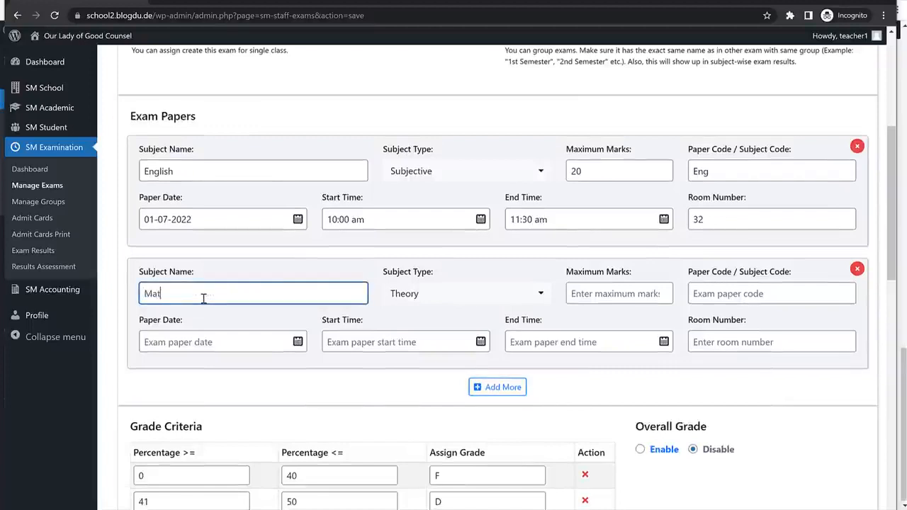
{"action": "left_click", "coordinate": [442, 298]}
{"action": "left_click", "coordinate": [434, 343]}
{"action": "left_click", "coordinate": [489, 297]}
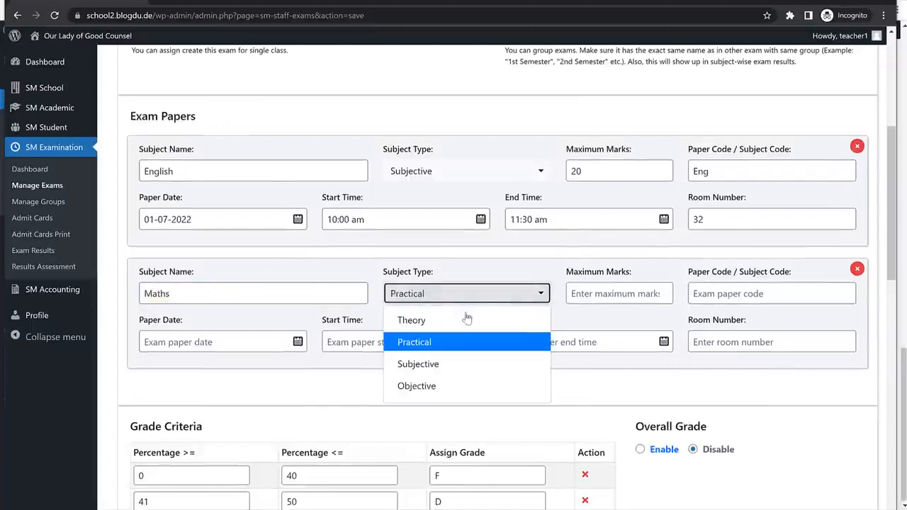
{"action": "left_click", "coordinate": [432, 386]}
{"action": "left_click", "coordinate": [575, 294]}
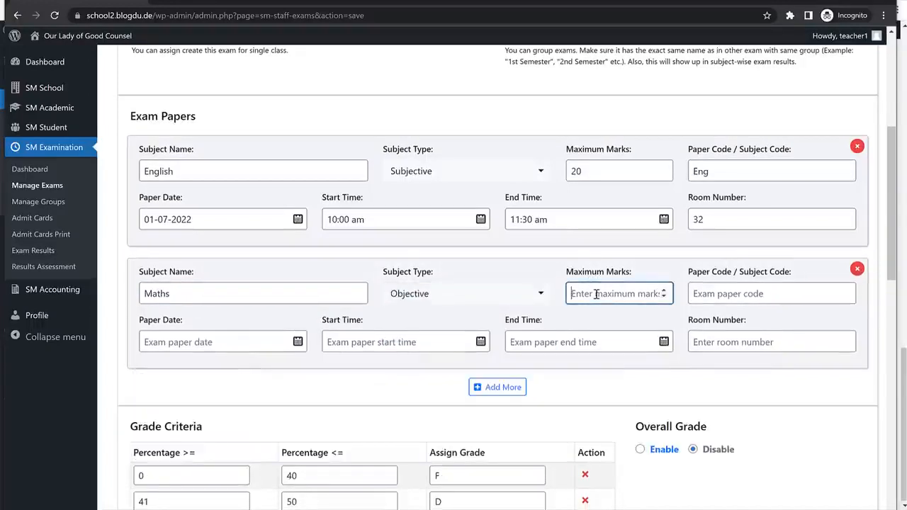
{"action": "type", "text": "25"}
{"action": "key", "text": "Tab"}
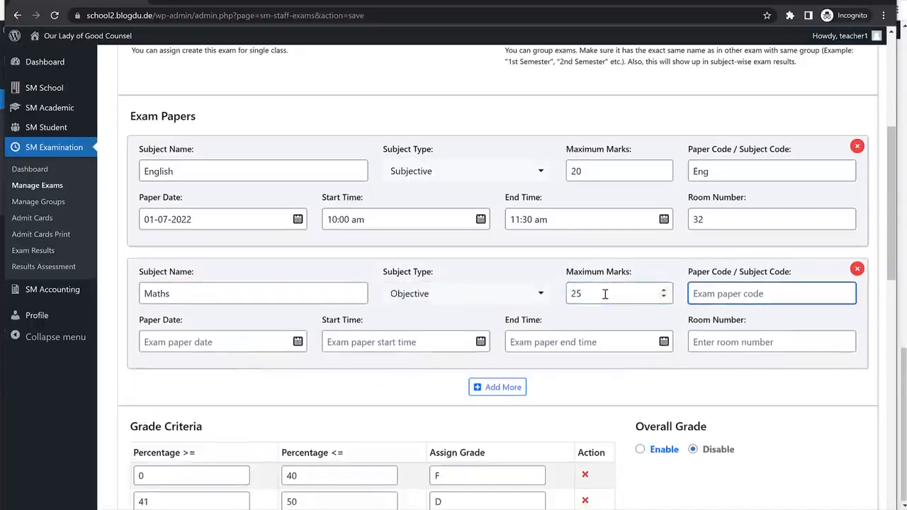
{"action": "type", "text": "M<a"}
{"action": "type", "text": "ths"}
Set the Maths paper date to 02-07-2022, copied from the English date.
{"action": "triple_click", "coordinate": [210, 216]}
{"action": "key", "text": "ctrl+c"}
{"action": "left_click", "coordinate": [219, 343]}
{"action": "key", "text": "ctrl+v"}
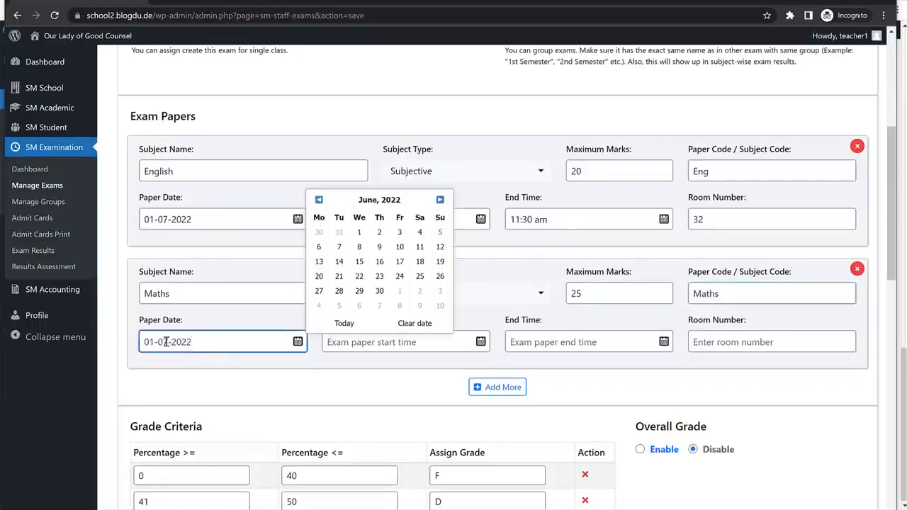
{"action": "type", "text": "2"}
{"action": "triple_click", "coordinate": [150, 341]}
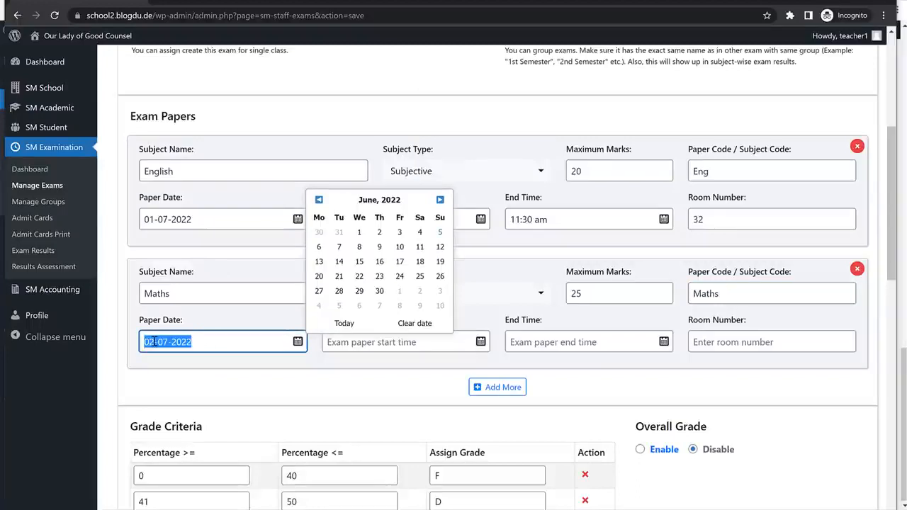
{"action": "left_click", "coordinate": [244, 341]}
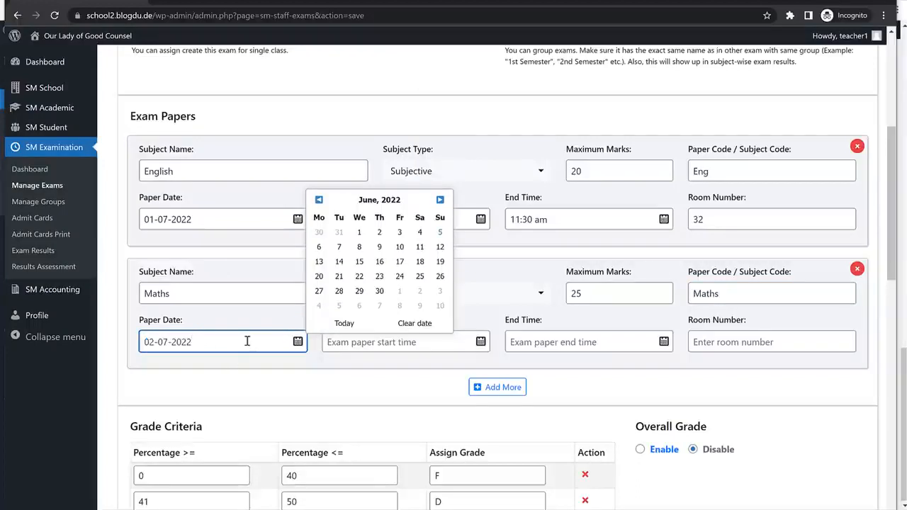
Give the Maths paper times 10:00 am to 11:30 am and room number 32.
{"action": "left_click", "coordinate": [371, 347]}
{"action": "triple_click", "coordinate": [389, 216]}
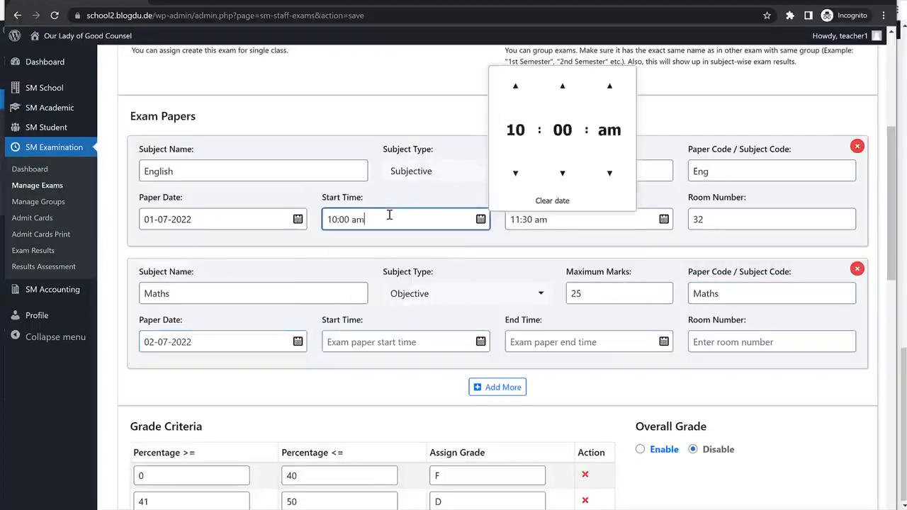
{"action": "key", "text": "ctrl+c"}
{"action": "left_click", "coordinate": [380, 342]}
{"action": "key", "text": "ctrl+v"}
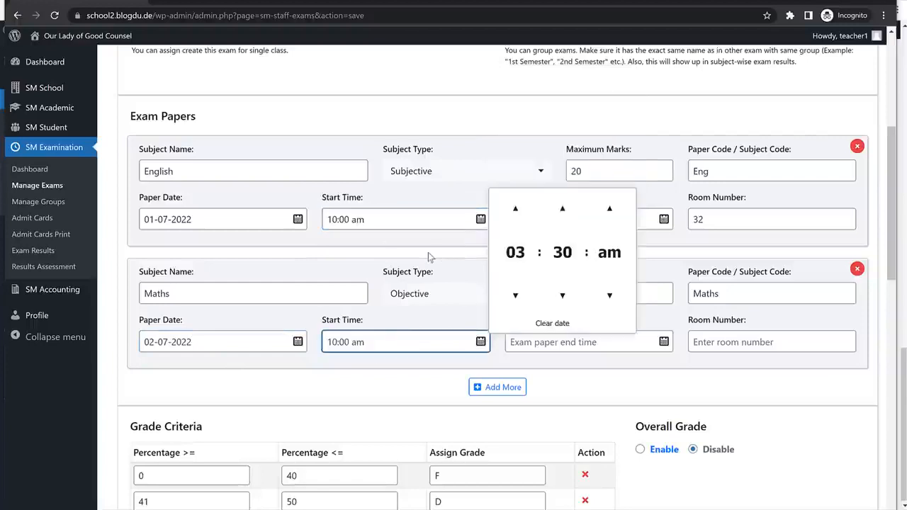
{"action": "left_click", "coordinate": [567, 217]}
{"action": "triple_click", "coordinate": [567, 217]}
{"action": "key", "text": "ctrl+c"}
{"action": "left_click", "coordinate": [546, 341]}
{"action": "key", "text": "ctrl+v"}
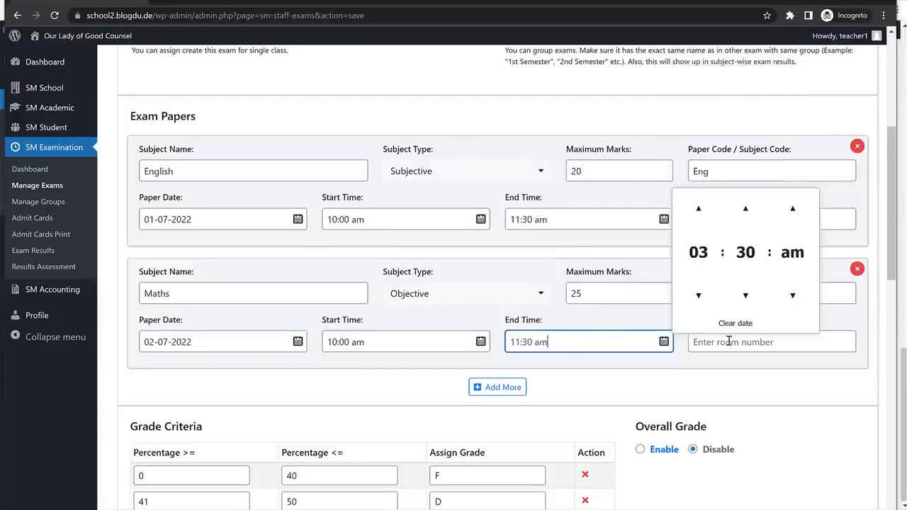
{"action": "left_click", "coordinate": [734, 344]}
{"action": "type", "text": "32"}
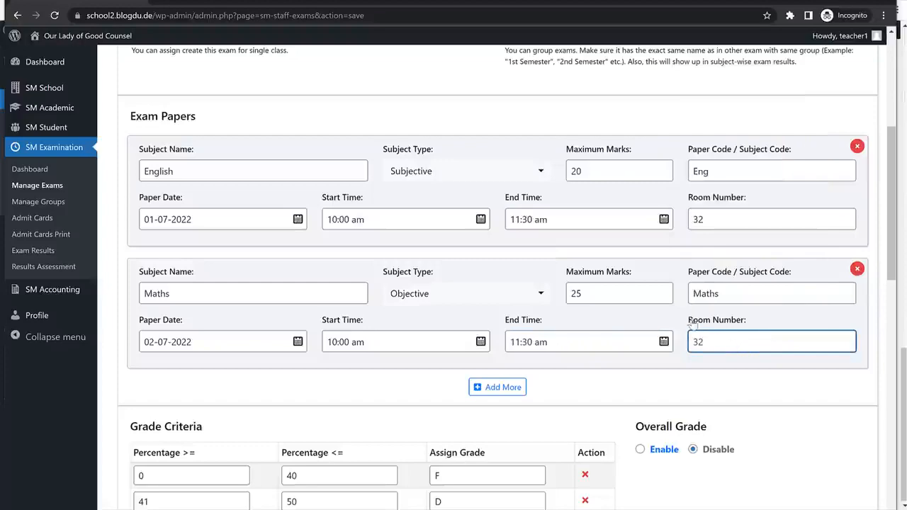
{"action": "scroll", "coordinate": [690, 323], "scroll_direction": "down", "scroll_amount": 3}
Set Overall Grade to Enable for the Unit Test 1 exam.
{"action": "left_click", "coordinate": [647, 224]}
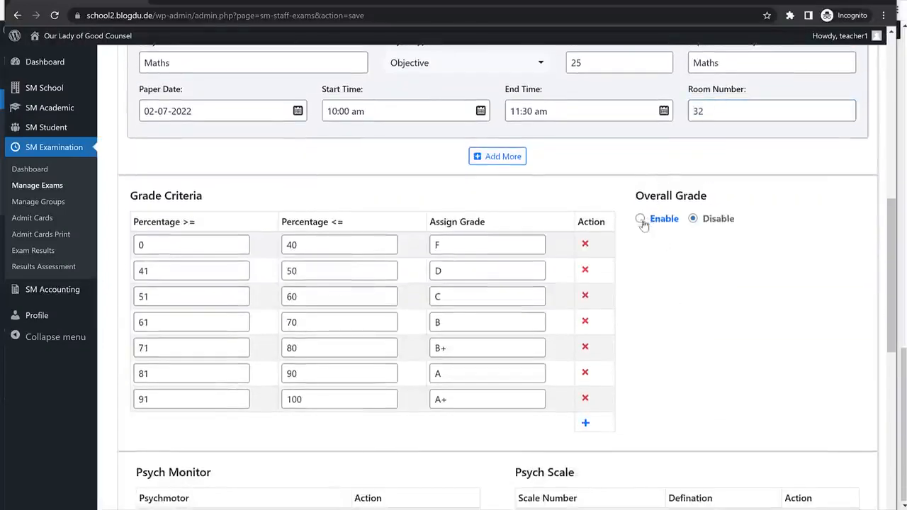
{"action": "left_click", "coordinate": [641, 221]}
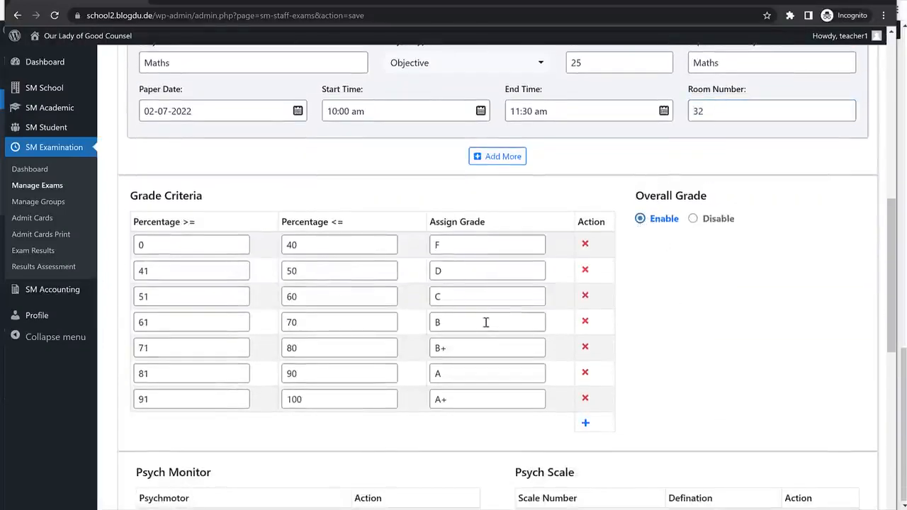
{"action": "scroll", "coordinate": [486, 323], "scroll_direction": "down", "scroll_amount": 3}
{"action": "scroll", "coordinate": [486, 344], "scroll_direction": "down", "scroll_amount": 2}
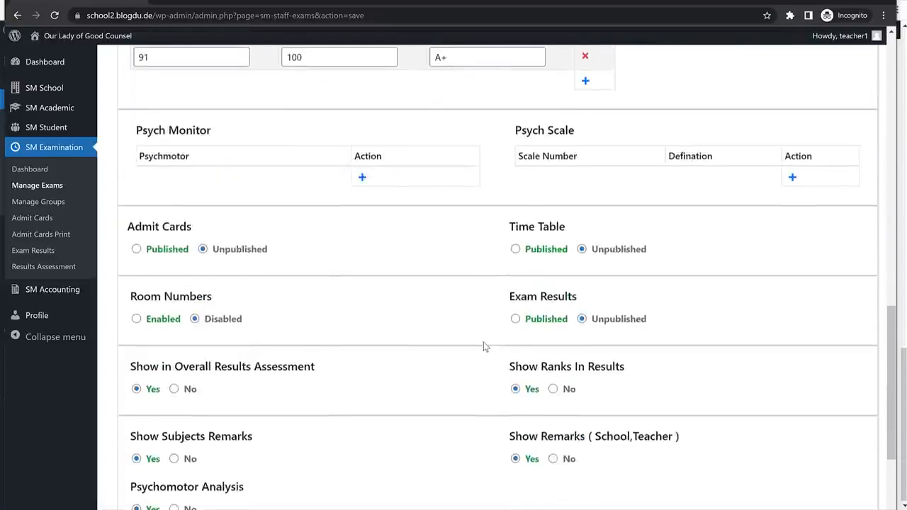
{"action": "scroll", "coordinate": [542, 283], "scroll_direction": "up", "scroll_amount": 4}
{"action": "scroll", "coordinate": [634, 319], "scroll_direction": "down", "scroll_amount": 4}
{"action": "scroll", "coordinate": [634, 319], "scroll_direction": "down", "scroll_amount": 1}
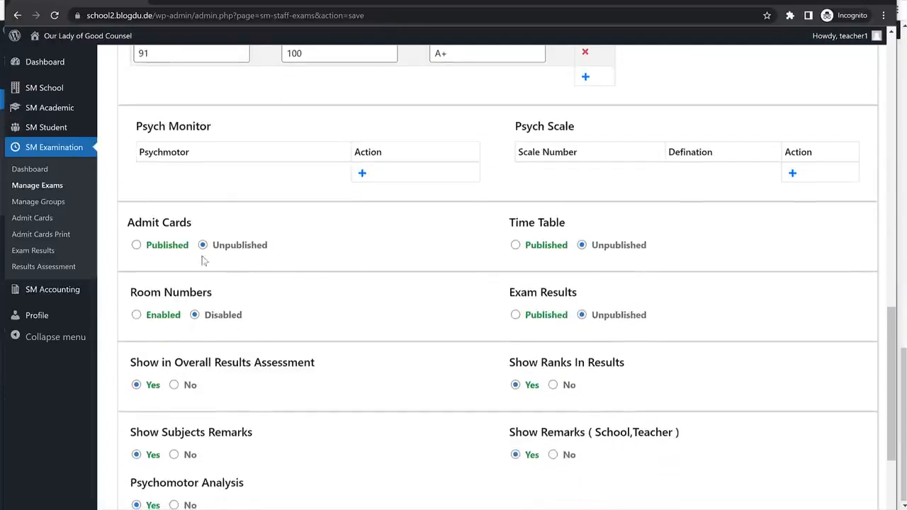
Set Admit Cards, Time Table and Exam Results to Published and Room Numbers to Enabled.
{"action": "left_click", "coordinate": [138, 245]}
{"action": "left_click", "coordinate": [517, 248]}
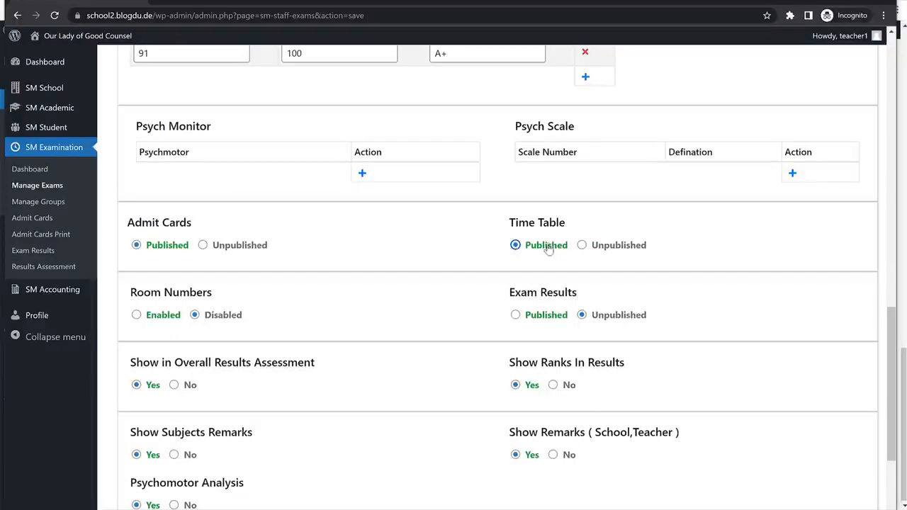
{"action": "scroll", "coordinate": [691, 280], "scroll_direction": "down", "scroll_amount": 1}
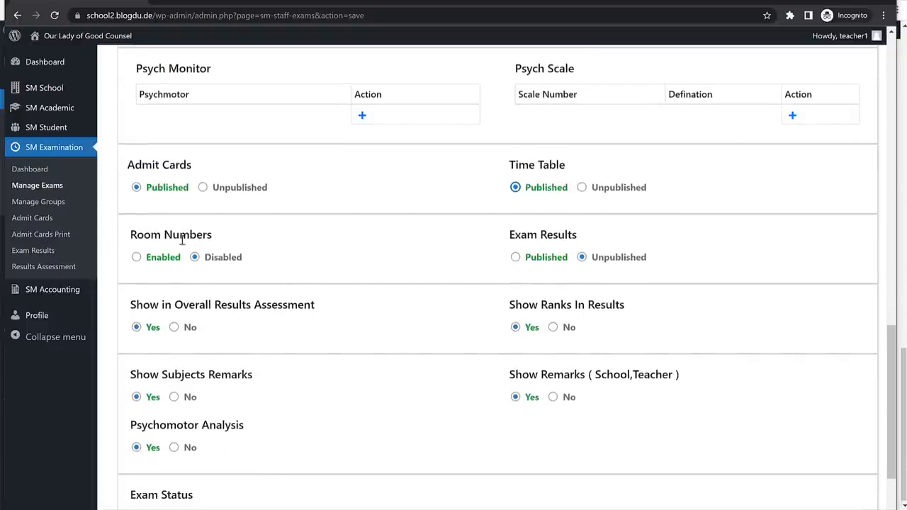
{"action": "left_click", "coordinate": [135, 259]}
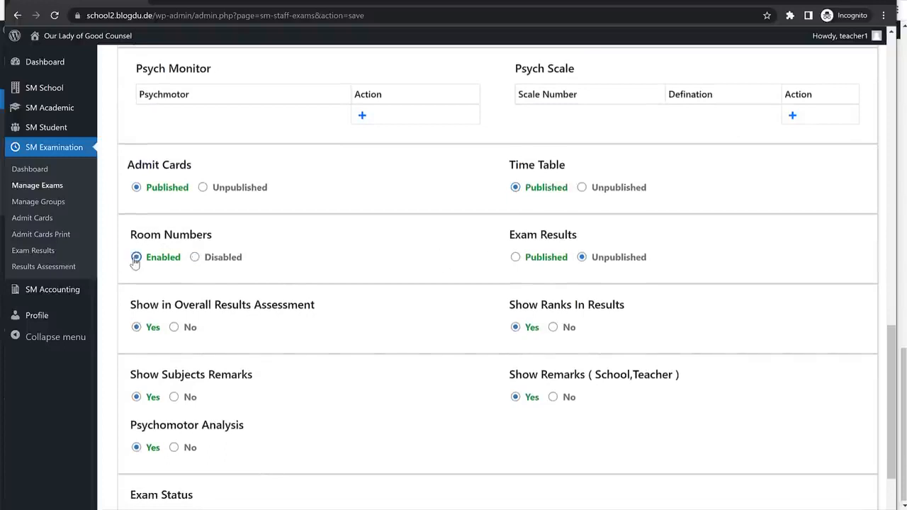
{"action": "left_click", "coordinate": [515, 258]}
{"action": "scroll", "coordinate": [694, 284], "scroll_direction": "down", "scroll_amount": 2}
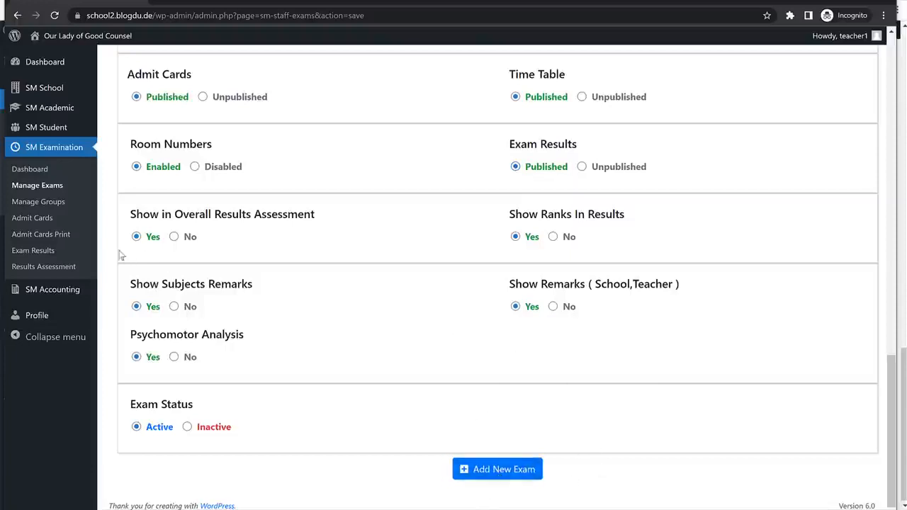
Try bulk admit card printing for class 1st, All Sections; the exam list is empty.
{"action": "left_click", "coordinate": [50, 221]}
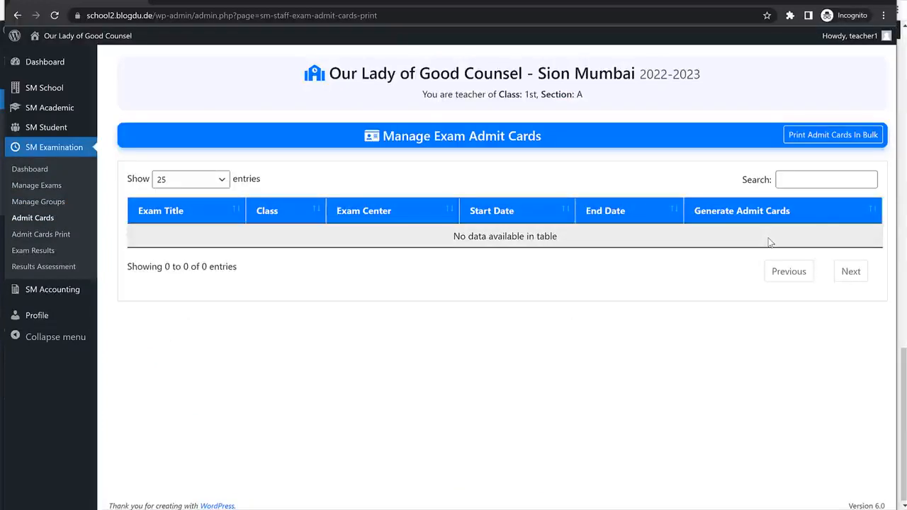
{"action": "left_click", "coordinate": [831, 140]}
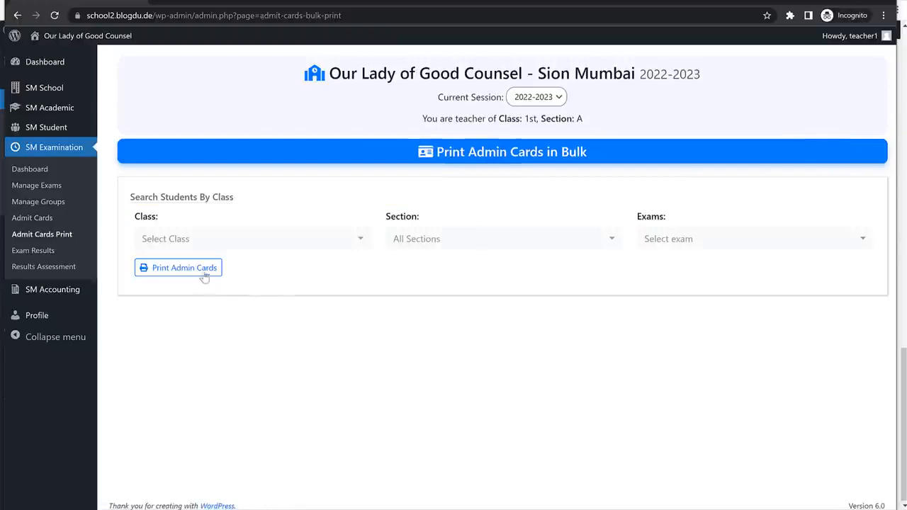
{"action": "left_click", "coordinate": [216, 245]}
{"action": "left_click", "coordinate": [189, 318]}
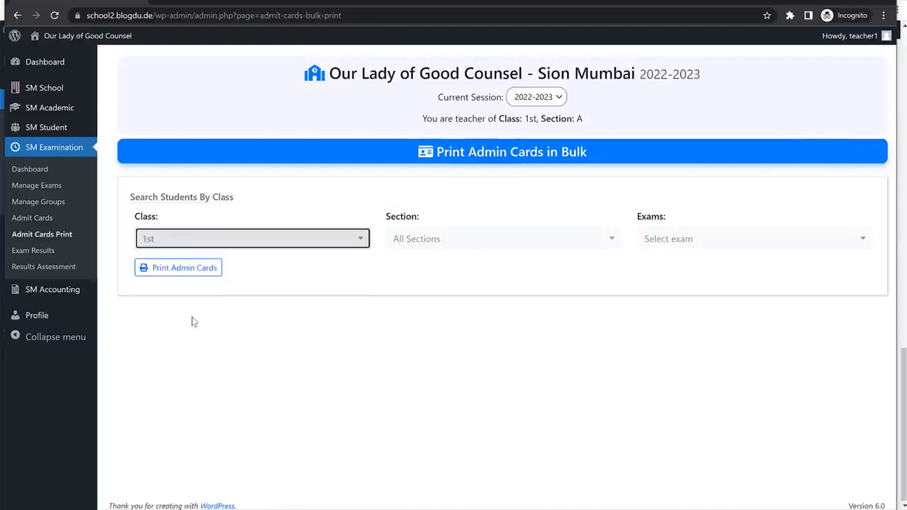
{"action": "left_click", "coordinate": [472, 248]}
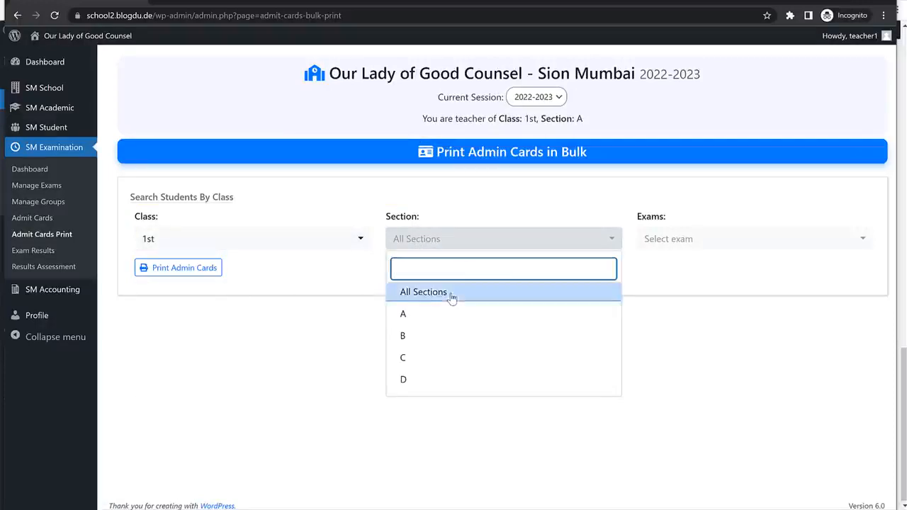
{"action": "left_click", "coordinate": [452, 296]}
{"action": "left_click", "coordinate": [675, 245]}
{"action": "left_click", "coordinate": [690, 267]}
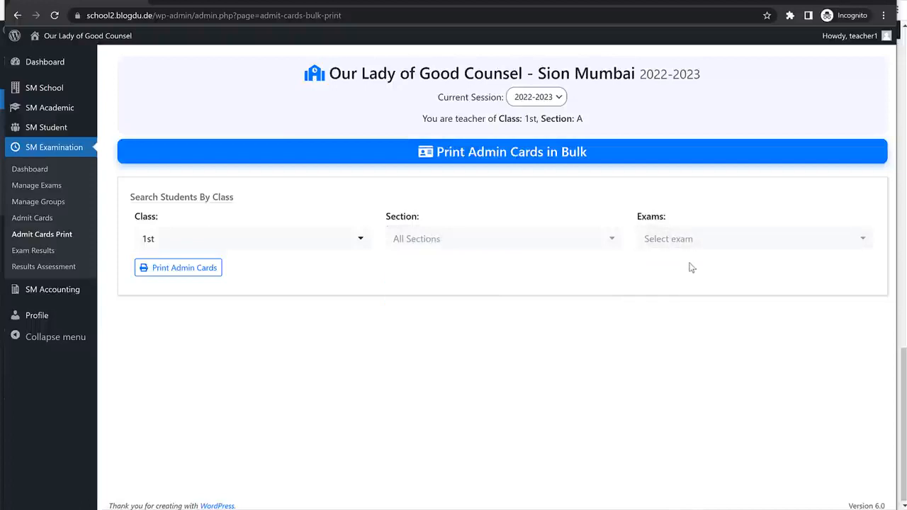
{"action": "left_click", "coordinate": [683, 237]}
{"action": "left_click", "coordinate": [676, 285]}
Look at the Manage Groups page, then go back to Manage Exams.
{"action": "left_click", "coordinate": [51, 189]}
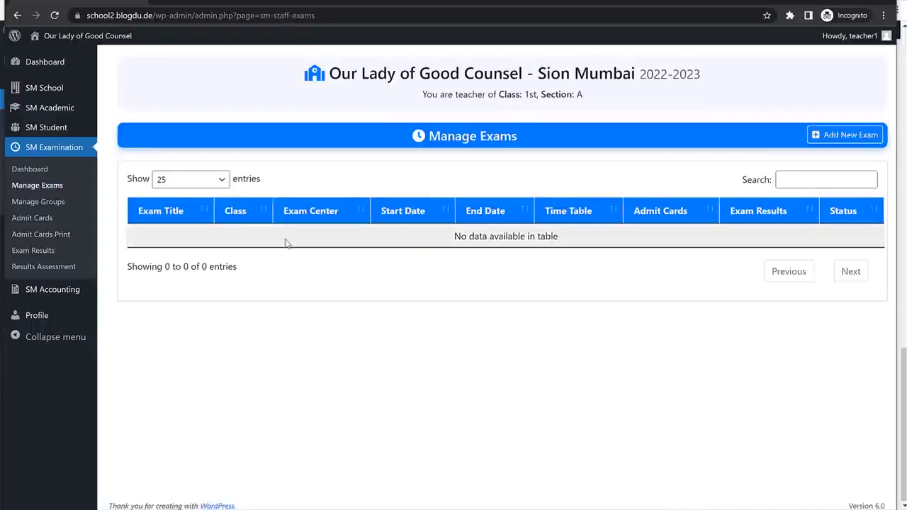
{"action": "left_click", "coordinate": [51, 204]}
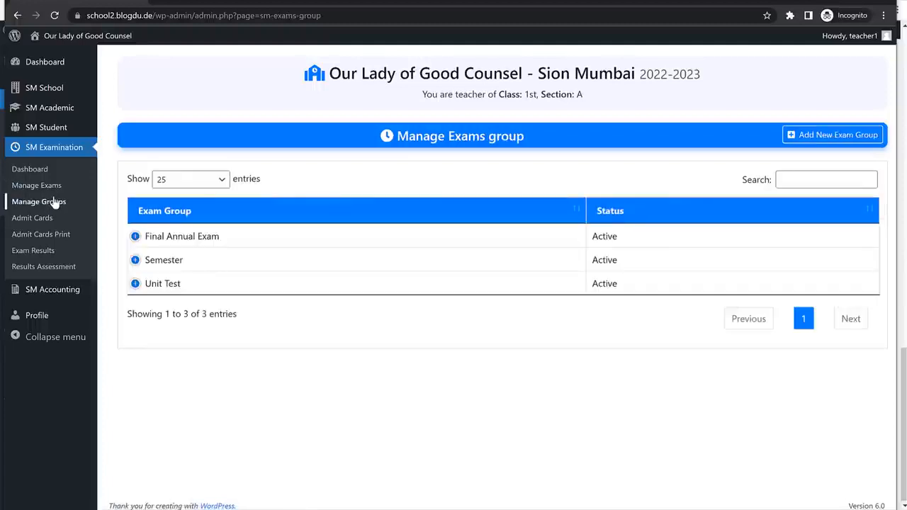
{"action": "left_click", "coordinate": [55, 204]}
{"action": "left_click", "coordinate": [54, 188]}
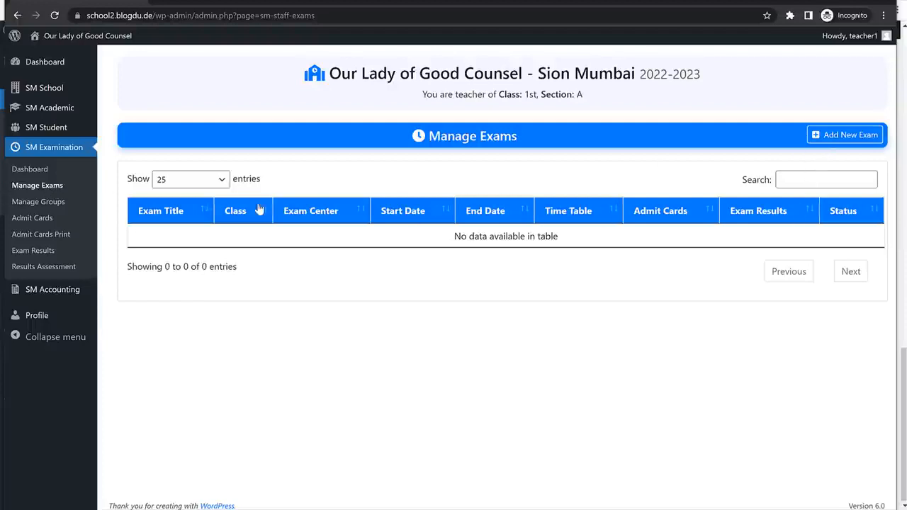
Add a new exam titled 'Unit Test 1' and return to the Manage Exams list.
{"action": "left_click", "coordinate": [844, 143]}
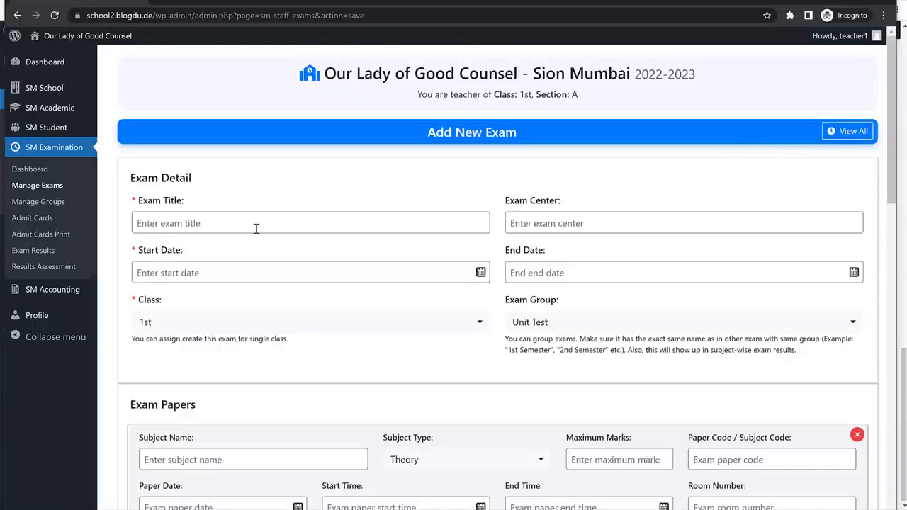
{"action": "left_click", "coordinate": [287, 225]}
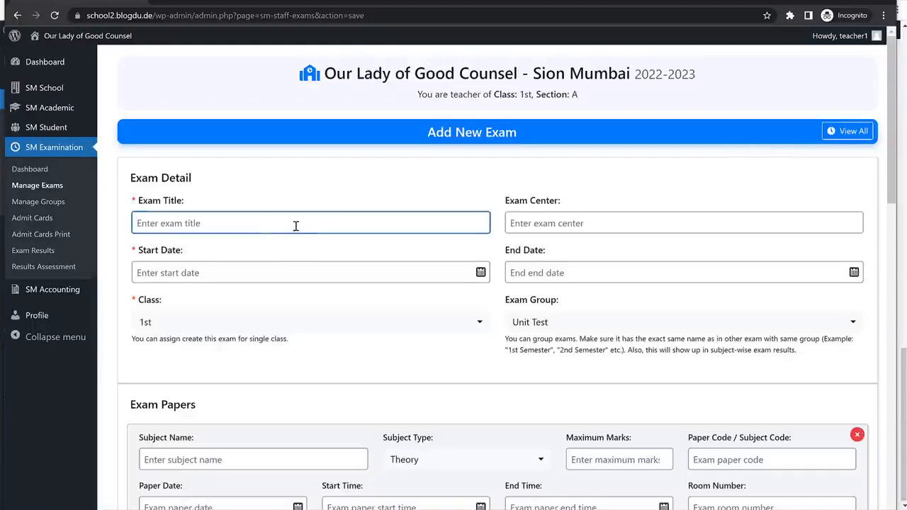
{"action": "type", "text": "Unit Test 1"}
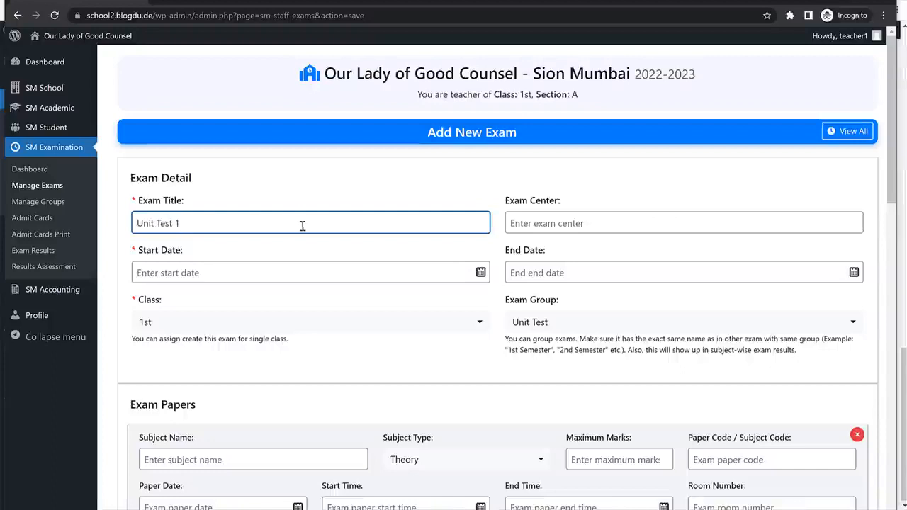
{"action": "scroll", "coordinate": [468, 355], "scroll_direction": "down", "scroll_amount": 15}
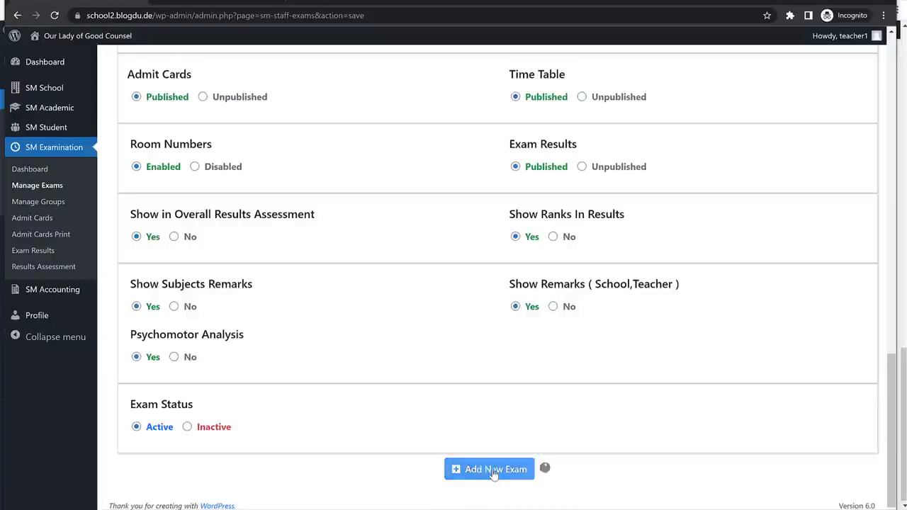
{"action": "left_click", "coordinate": [495, 470]}
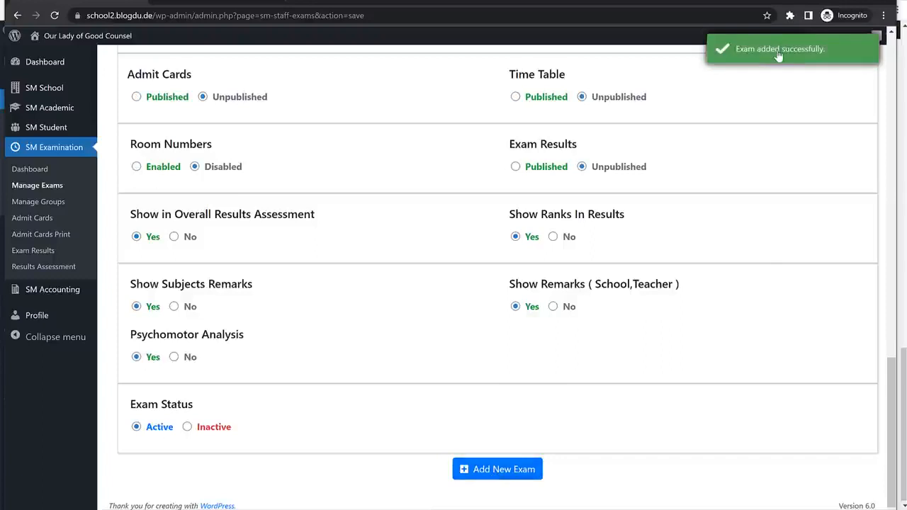
{"action": "left_click", "coordinate": [59, 185]}
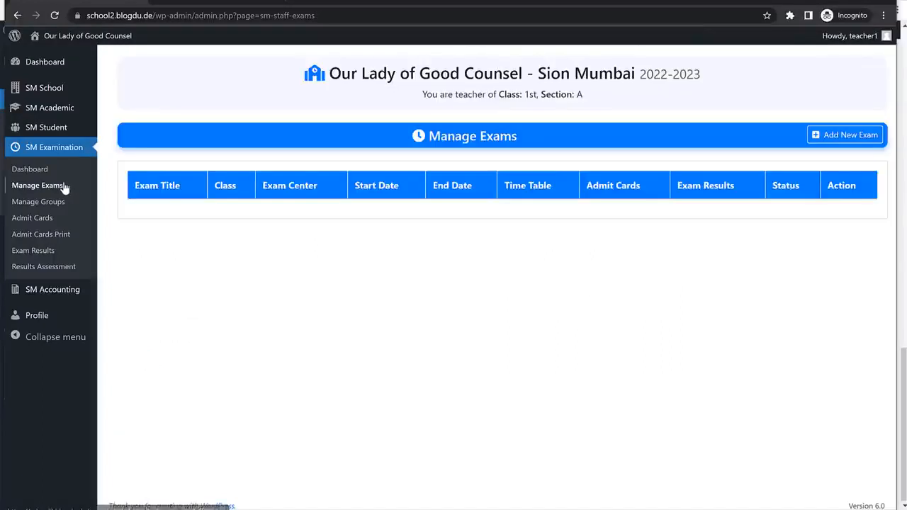
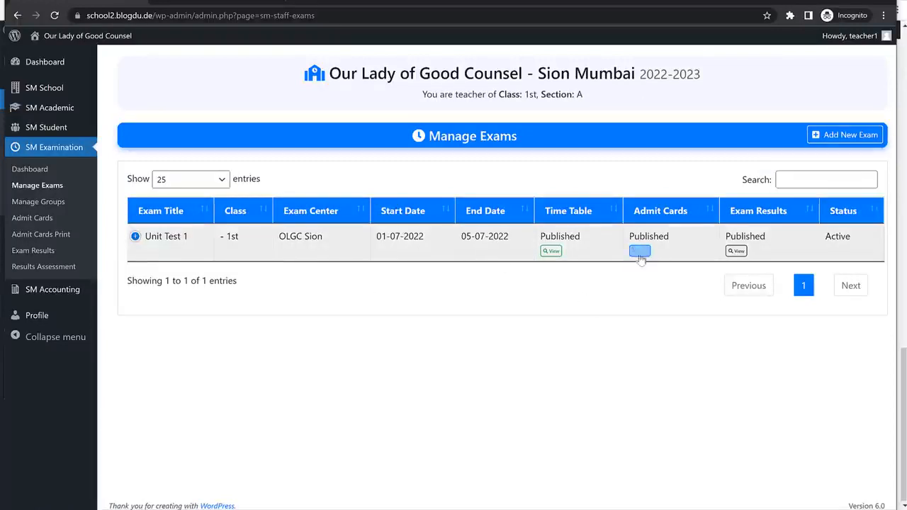
Check the Unit Test 1 time table, then start generating admit cards for the student.
{"action": "left_click", "coordinate": [551, 252]}
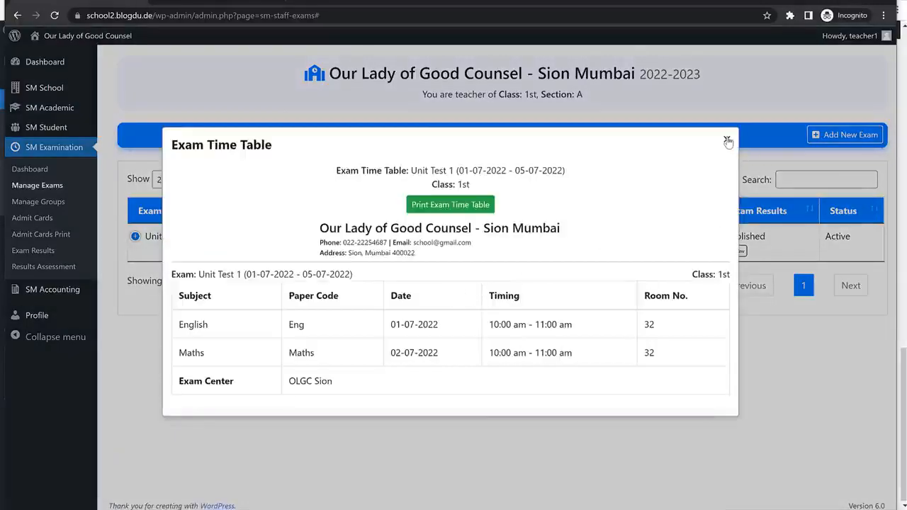
{"action": "left_click", "coordinate": [727, 141]}
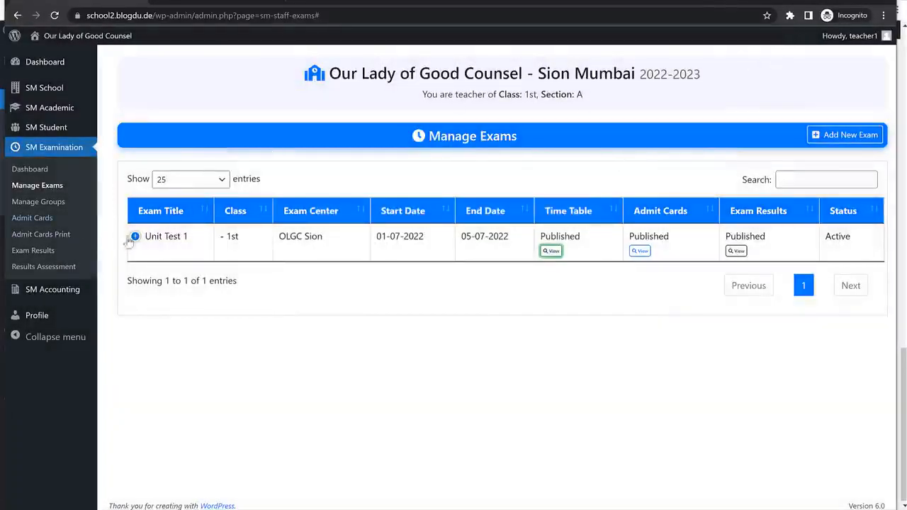
{"action": "left_click", "coordinate": [37, 219]}
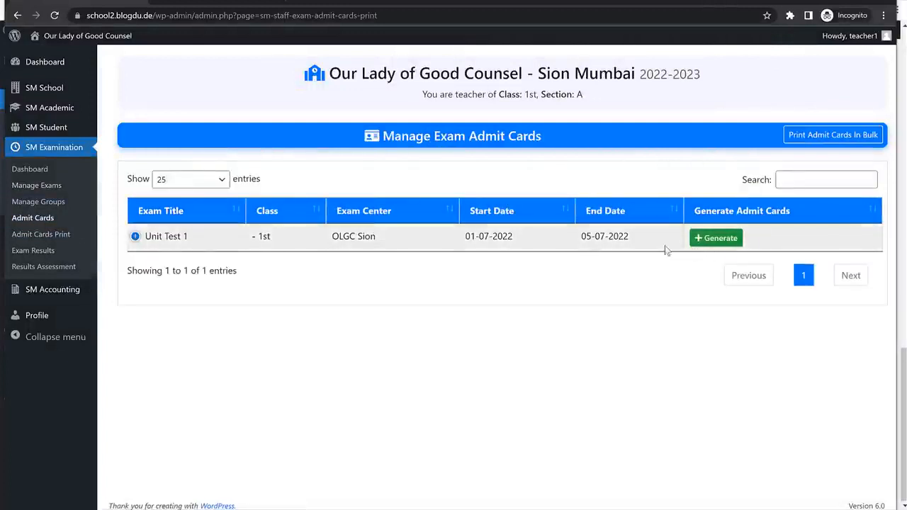
{"action": "left_click", "coordinate": [715, 238]}
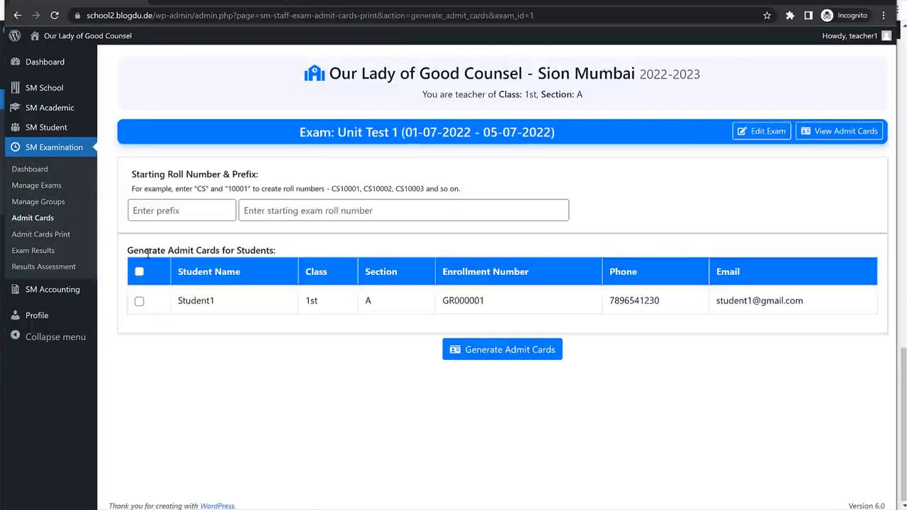
{"action": "left_click", "coordinate": [139, 301]}
{"action": "left_click", "coordinate": [533, 362]}
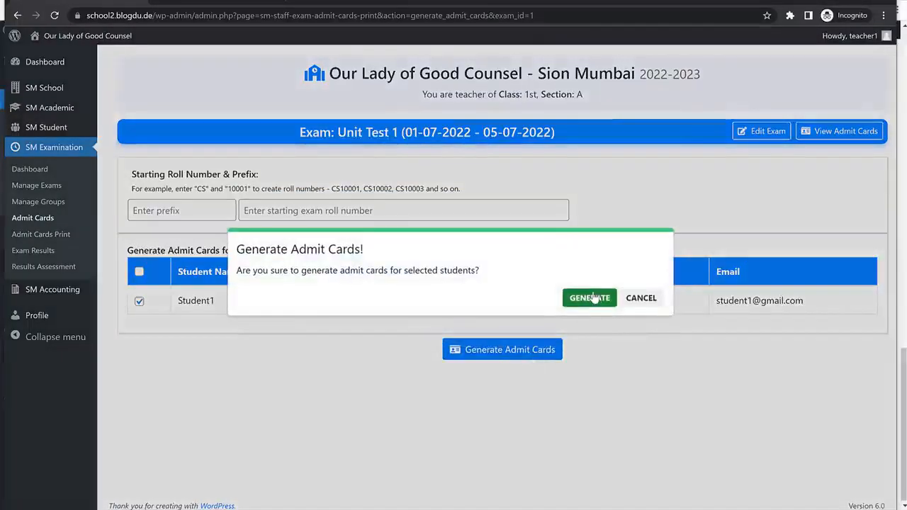
{"action": "left_click", "coordinate": [585, 306]}
Generate the admit cards with roll number prefix UT1 starting at 000001.
{"action": "left_click", "coordinate": [177, 214]}
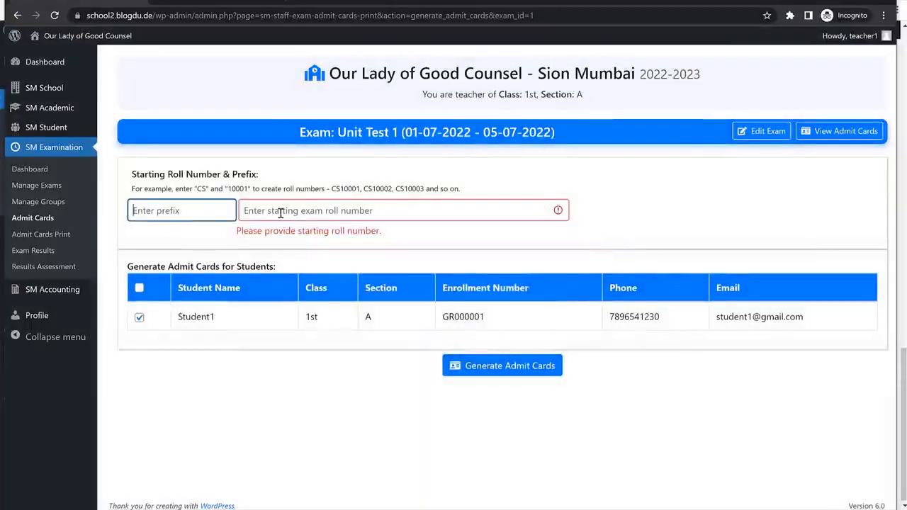
{"action": "type", "text": "UT1"}
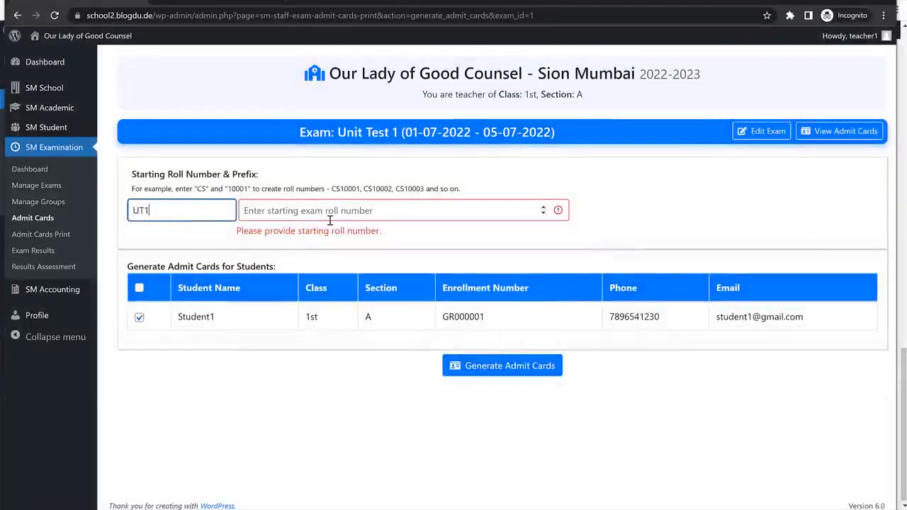
{"action": "left_click", "coordinate": [319, 213]}
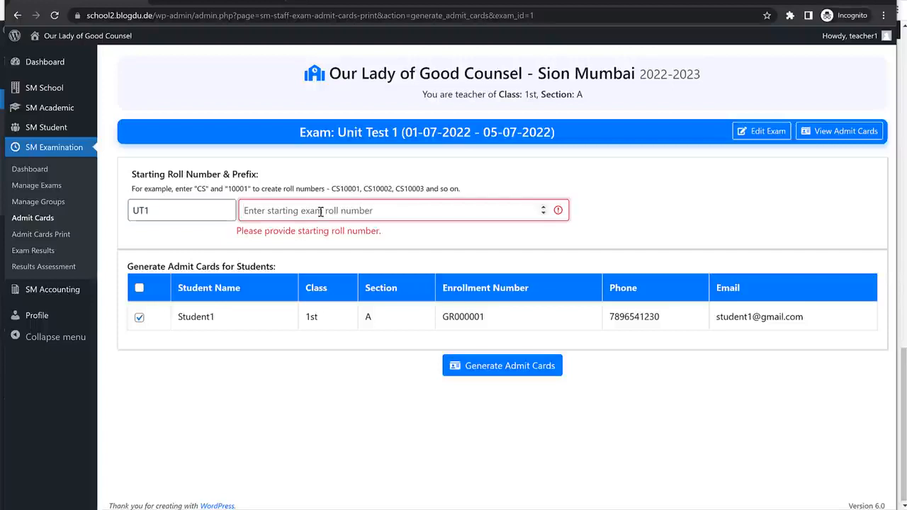
{"action": "type", "text": "000001"}
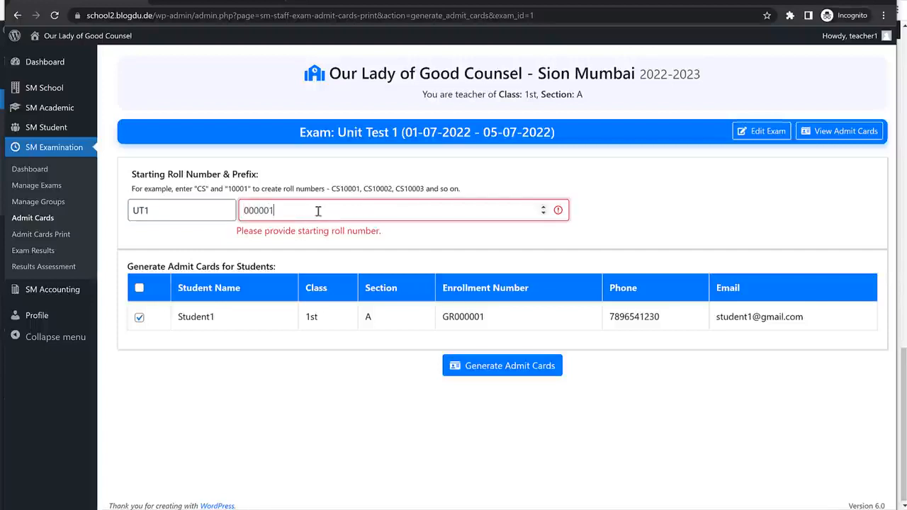
{"action": "left_click", "coordinate": [494, 370]}
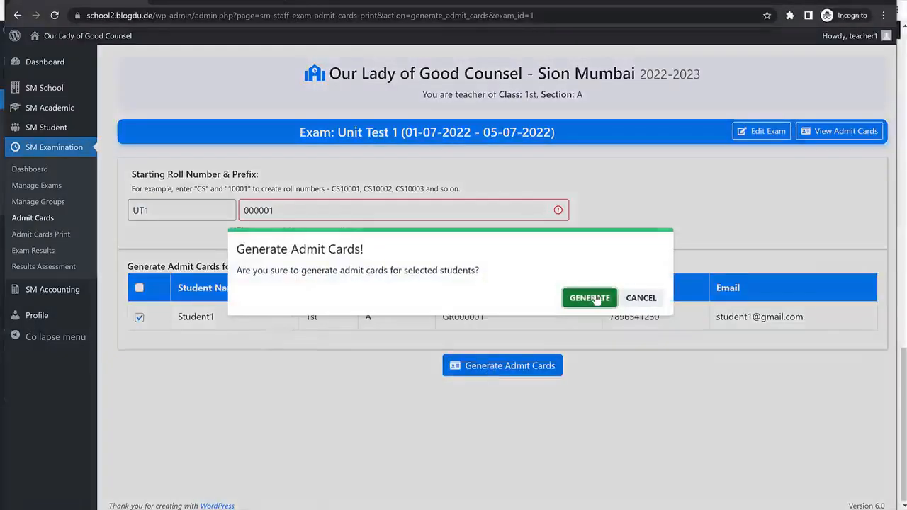
{"action": "left_click", "coordinate": [533, 296]}
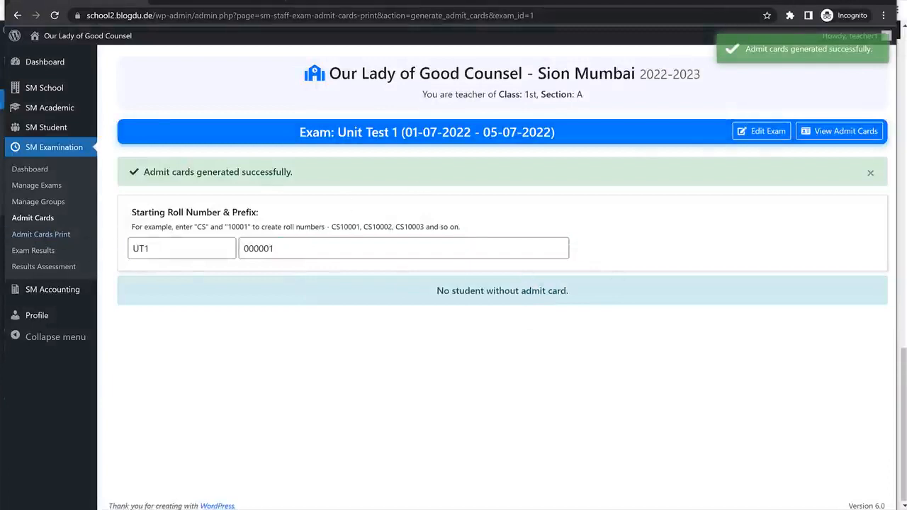
{"action": "key", "text": "alt+Tab"}
{"action": "scroll", "coordinate": [409, 470], "scroll_direction": "down", "scroll_amount": 2}
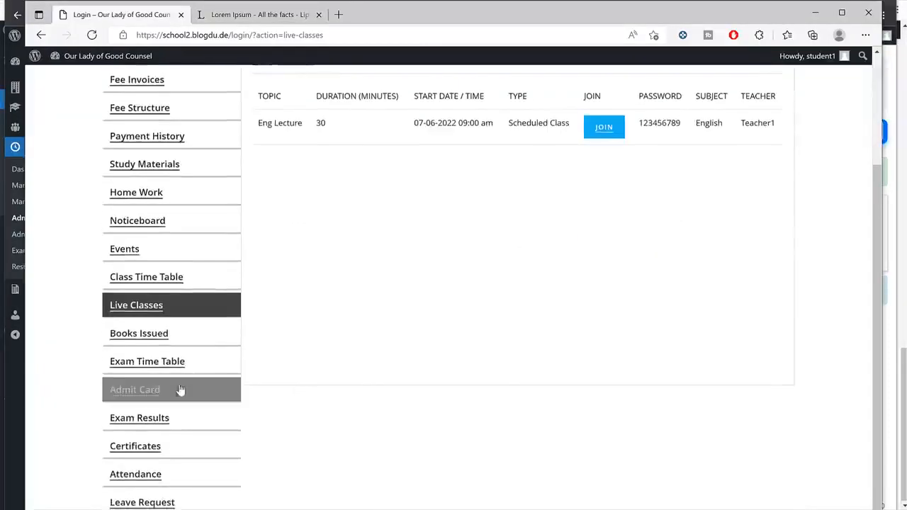
Review the student's Unit Test 1 admit card in the portal, then return to the teacher window.
{"action": "left_click", "coordinate": [180, 390]}
{"action": "left_click", "coordinate": [290, 236]}
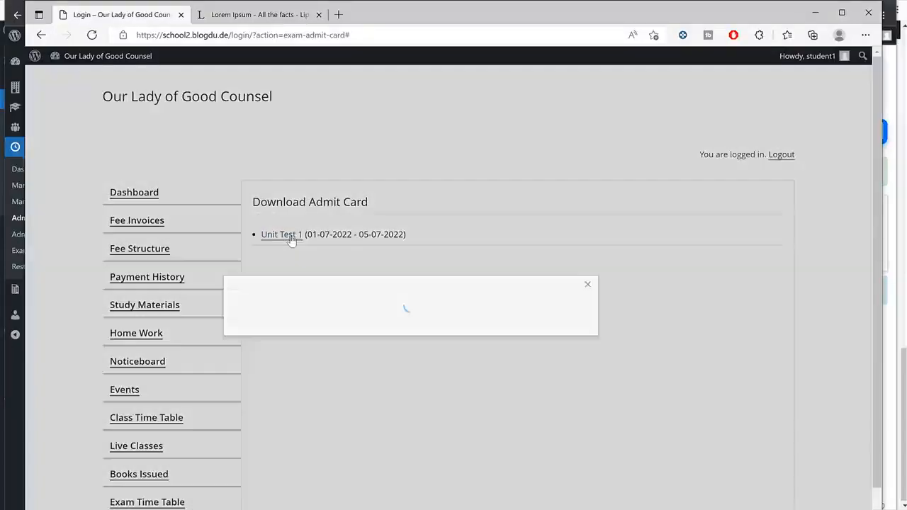
{"action": "scroll", "coordinate": [517, 378], "scroll_direction": "down", "scroll_amount": 2}
{"action": "scroll", "coordinate": [517, 379], "scroll_direction": "up", "scroll_amount": 2}
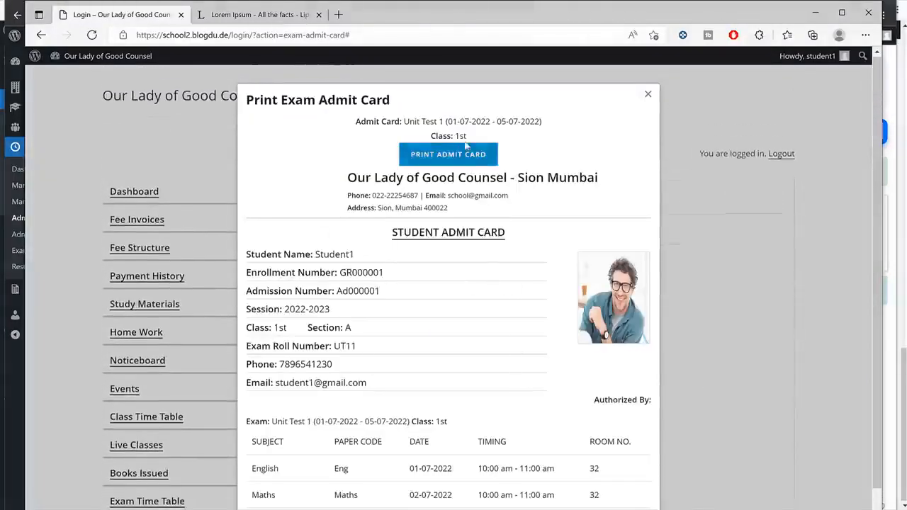
{"action": "left_click", "coordinate": [647, 95]}
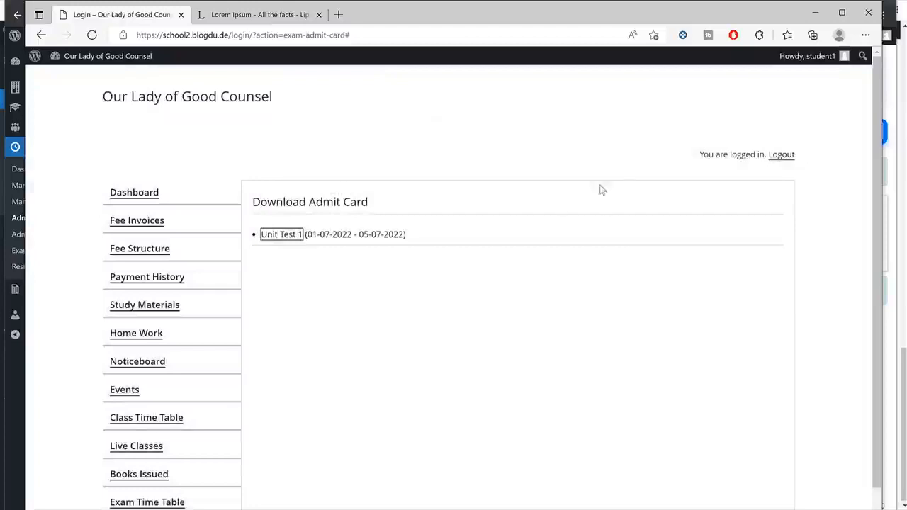
{"action": "key", "text": "alt+Tab"}
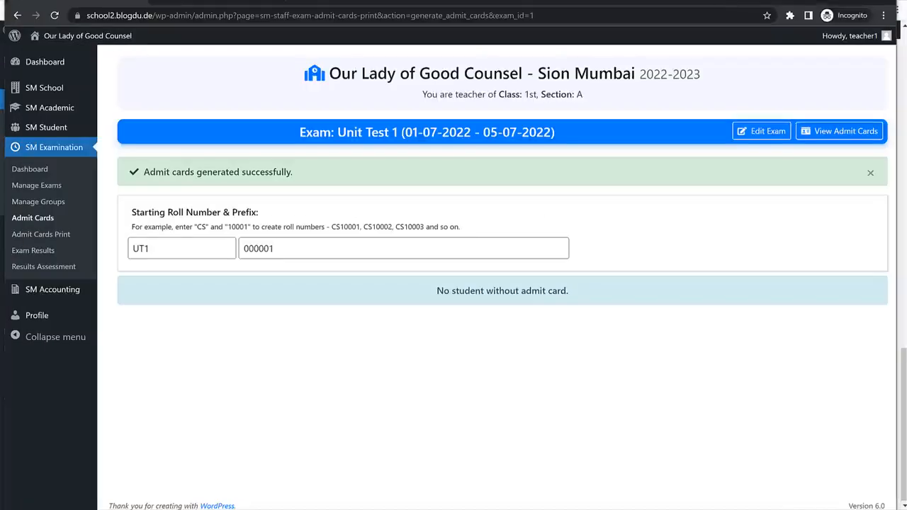
Start adding Unit Test 1 results and select the student with roll number UT11.
{"action": "left_click", "coordinate": [51, 252]}
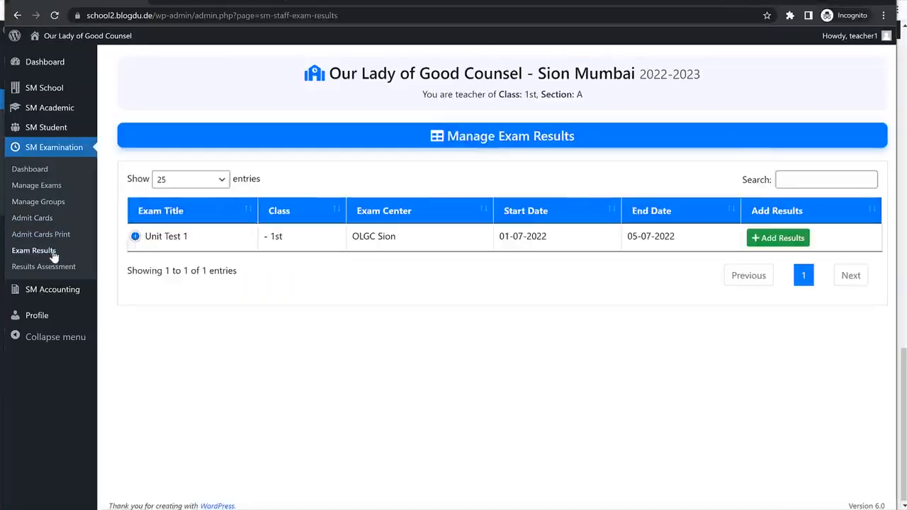
{"action": "left_click", "coordinate": [773, 238]}
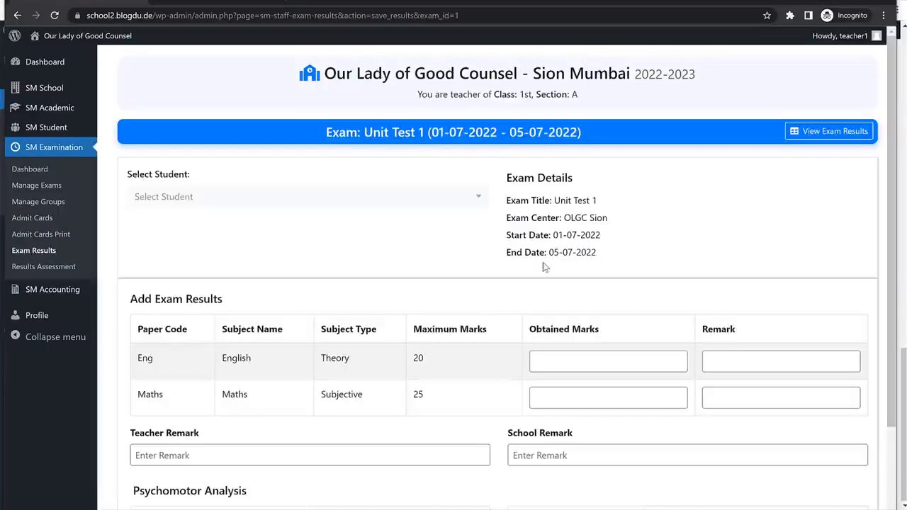
{"action": "scroll", "coordinate": [236, 277], "scroll_direction": "down", "scroll_amount": 3}
{"action": "scroll", "coordinate": [263, 269], "scroll_direction": "up", "scroll_amount": 3}
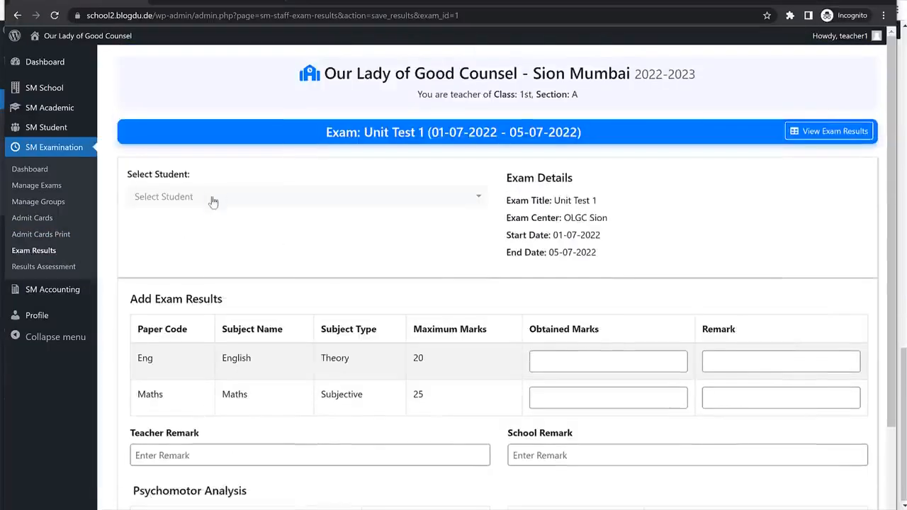
{"action": "left_click", "coordinate": [212, 198]}
{"action": "left_click", "coordinate": [354, 271]}
{"action": "scroll", "coordinate": [354, 254], "scroll_direction": "down", "scroll_amount": 2}
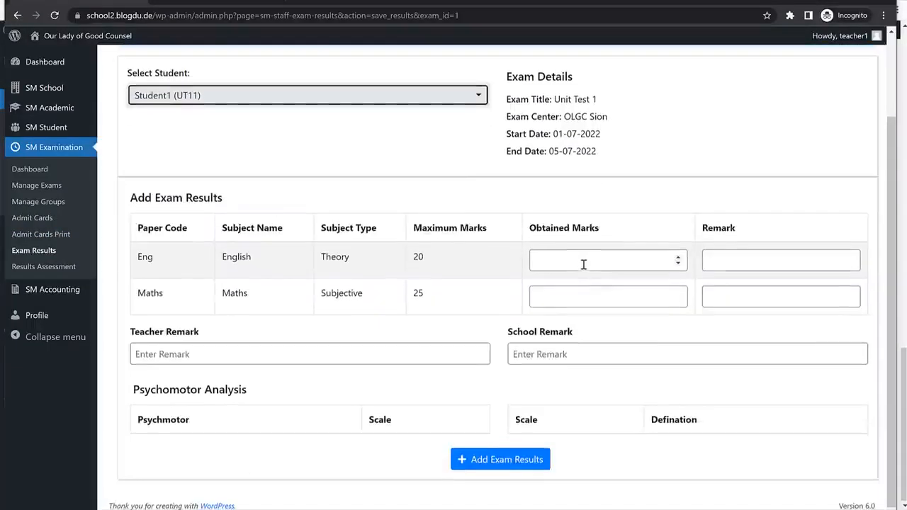
Enter English 18 marked Good and Maths 25 marked V Good, and save the results.
{"action": "left_click", "coordinate": [587, 262]}
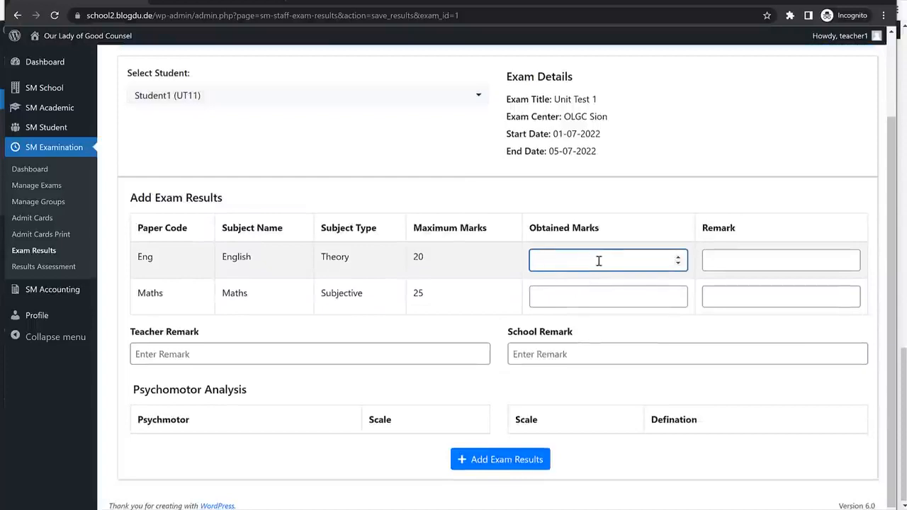
{"action": "key", "text": "Tab"}
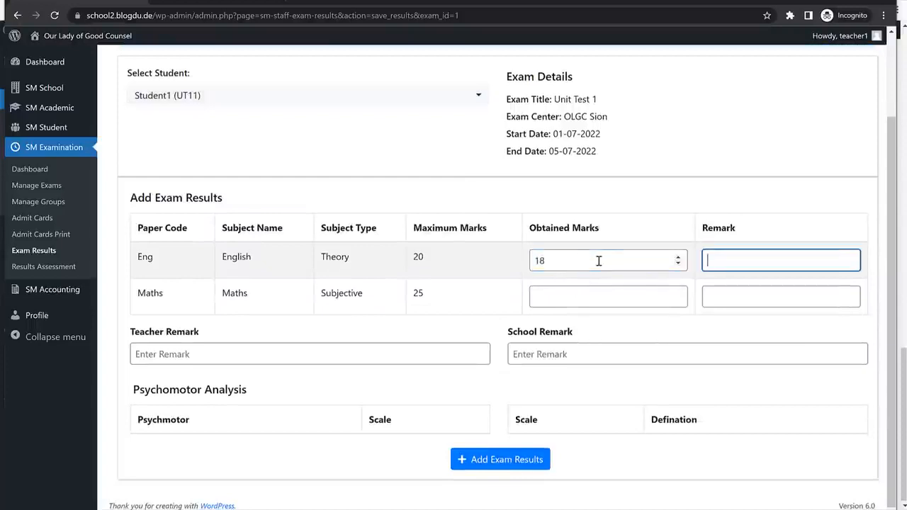
{"action": "type", "text": "Good"}
{"action": "key", "text": "Tab"}
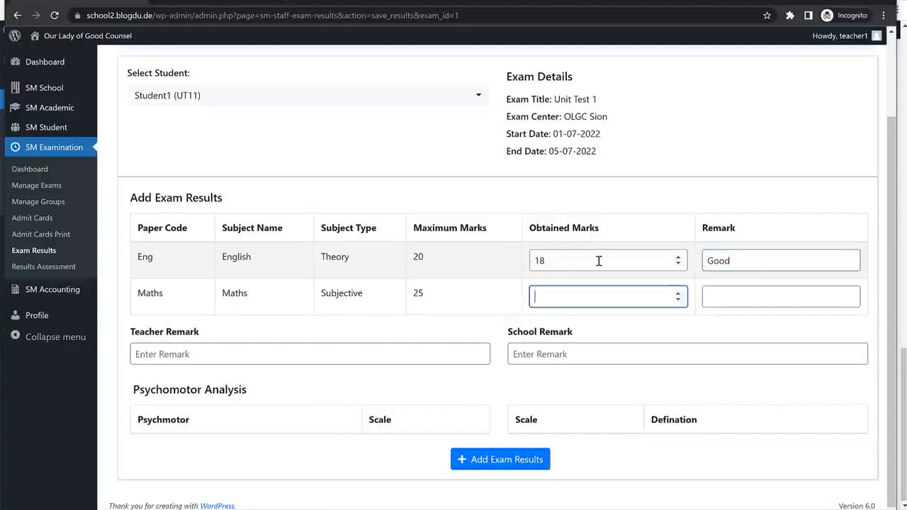
{"action": "key", "text": "Tab"}
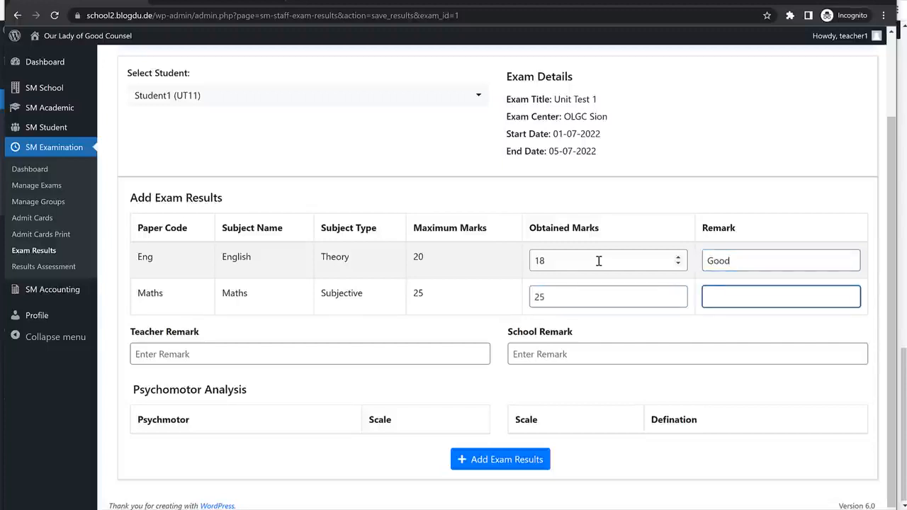
{"action": "type", "text": "V Good"}
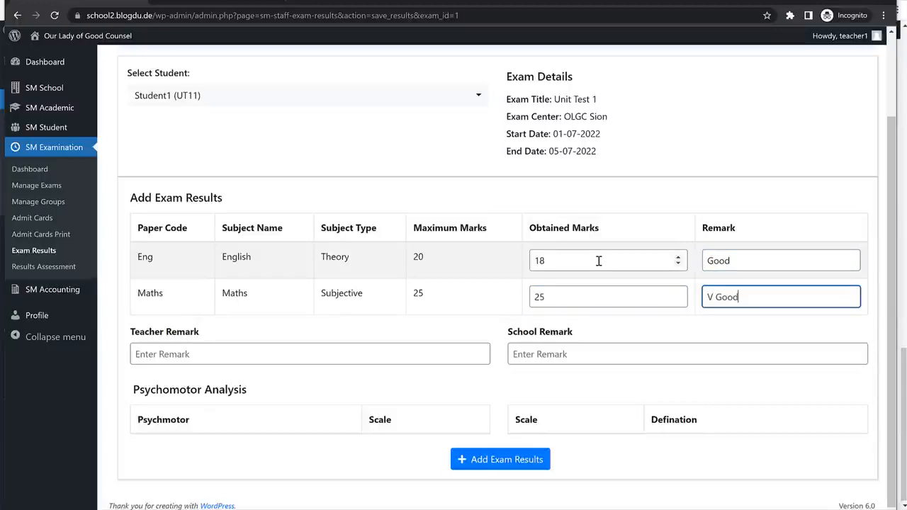
{"action": "left_click", "coordinate": [279, 360]}
{"action": "left_click", "coordinate": [594, 357]}
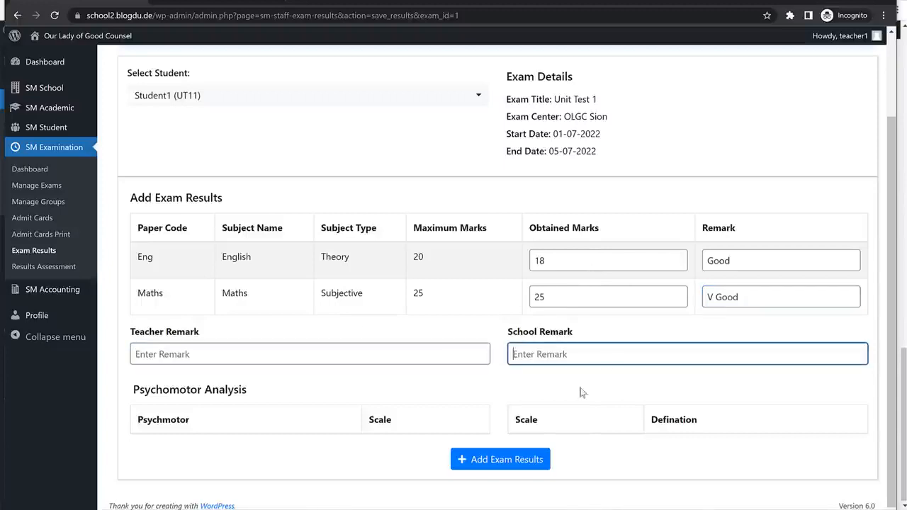
{"action": "left_click", "coordinate": [528, 471]}
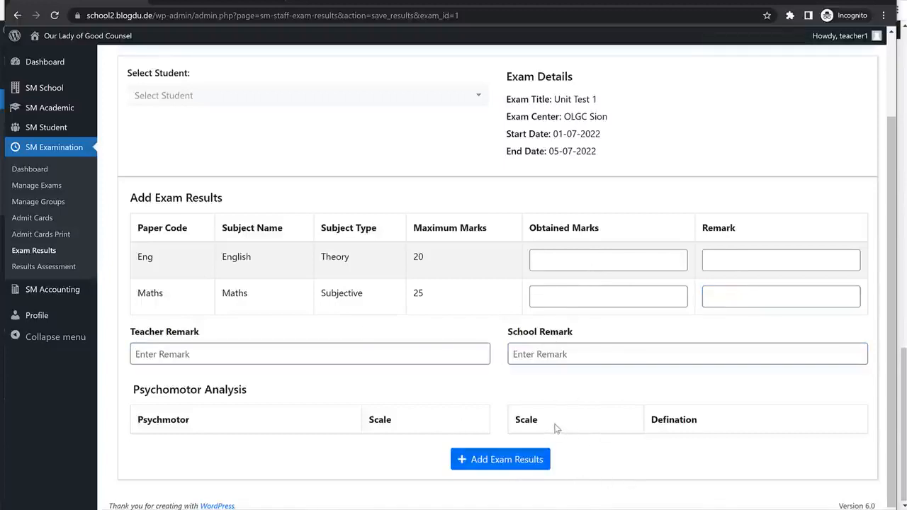
{"action": "key", "text": "alt+Tab"}
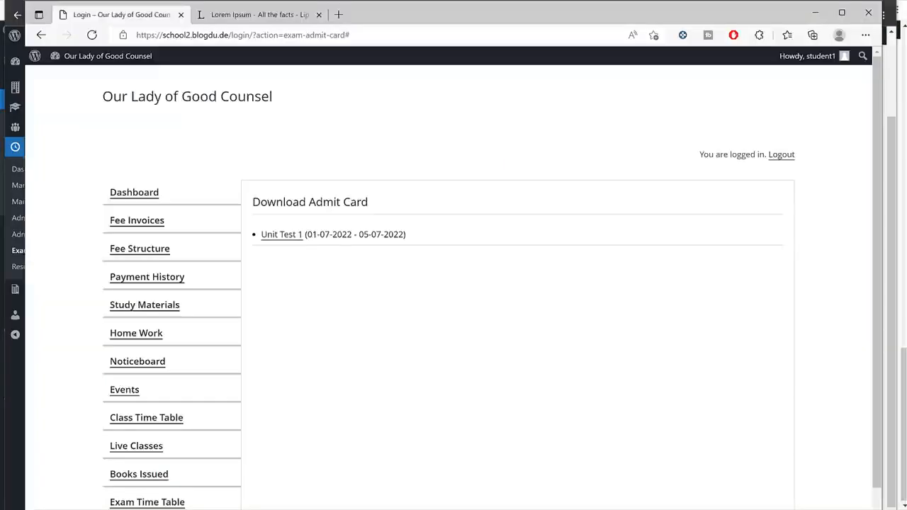
View the student's Unit Test 1 result in the portal: 43/45, 95.56%, rank 1.
{"action": "scroll", "coordinate": [148, 397], "scroll_direction": "down", "scroll_amount": 2}
{"action": "left_click", "coordinate": [148, 418]}
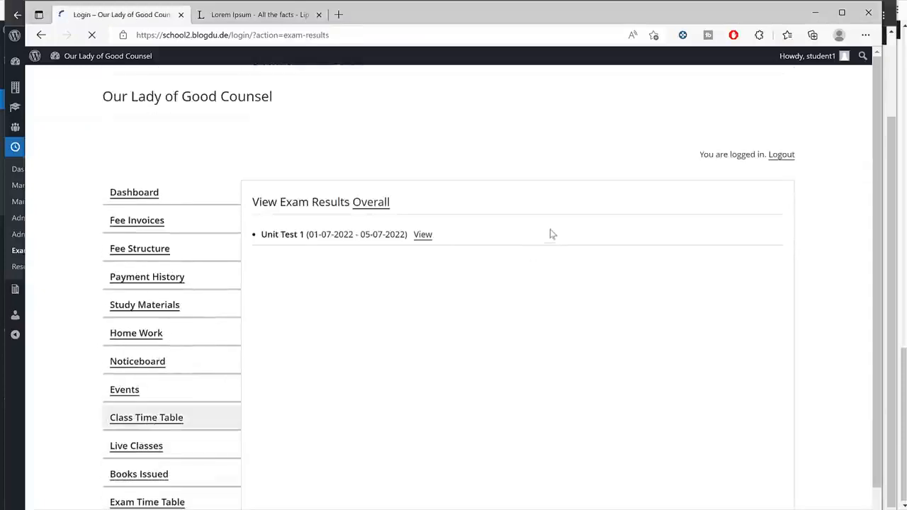
{"action": "left_click", "coordinate": [425, 236]}
{"action": "scroll", "coordinate": [561, 362], "scroll_direction": "down", "scroll_amount": 5}
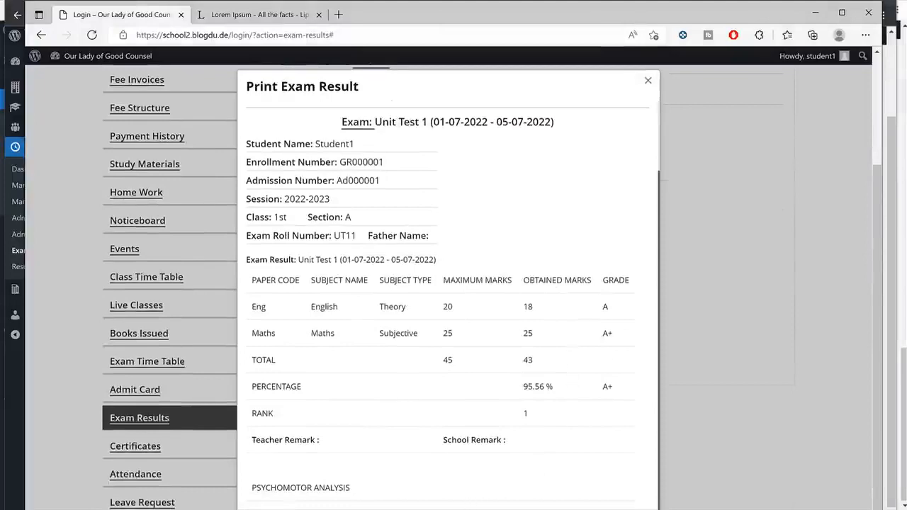
{"action": "scroll", "coordinate": [429, 482], "scroll_direction": "up", "scroll_amount": 2}
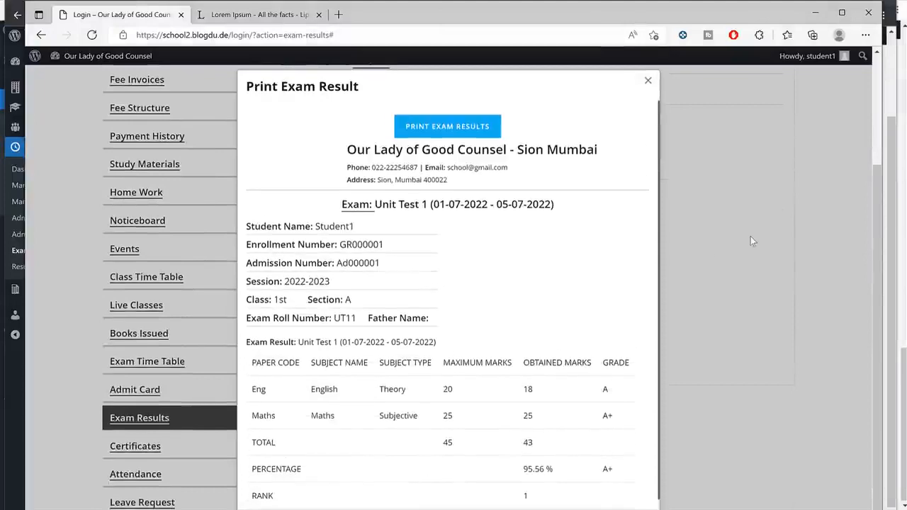
{"action": "left_click", "coordinate": [750, 241]}
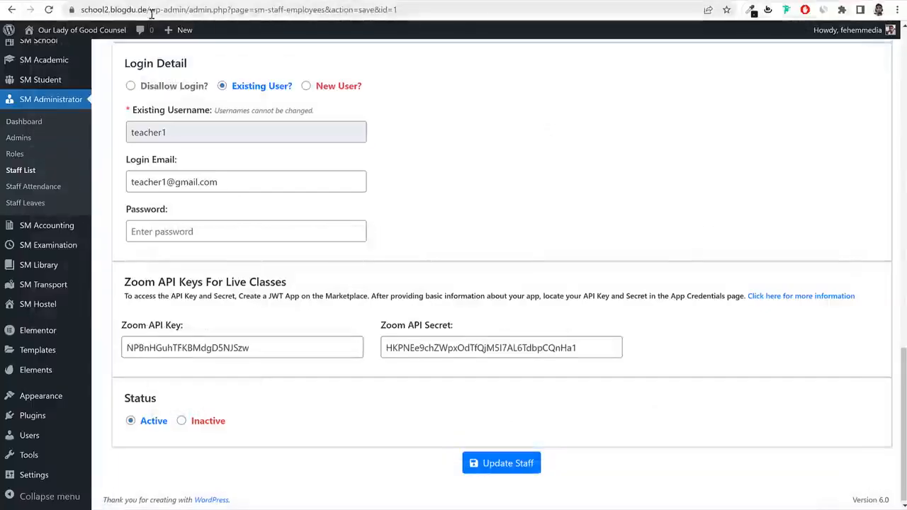
Open the school site's /wp-admin/ login page in a new private window.
{"action": "left_click_drag", "start_coordinate": [152, 12], "coordinate": [64, 15]}
{"action": "key", "text": "ctrl+c"}
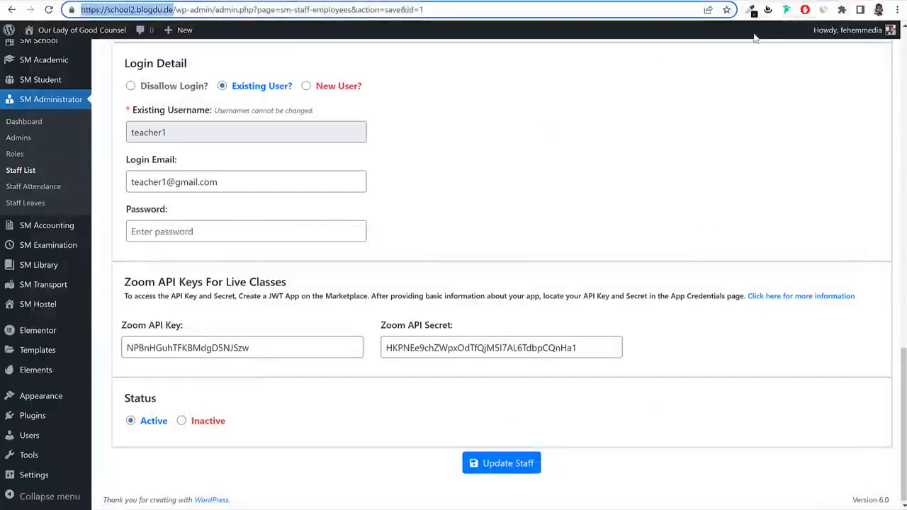
{"action": "left_click", "coordinate": [878, 10]}
{"action": "left_click", "coordinate": [897, 10]}
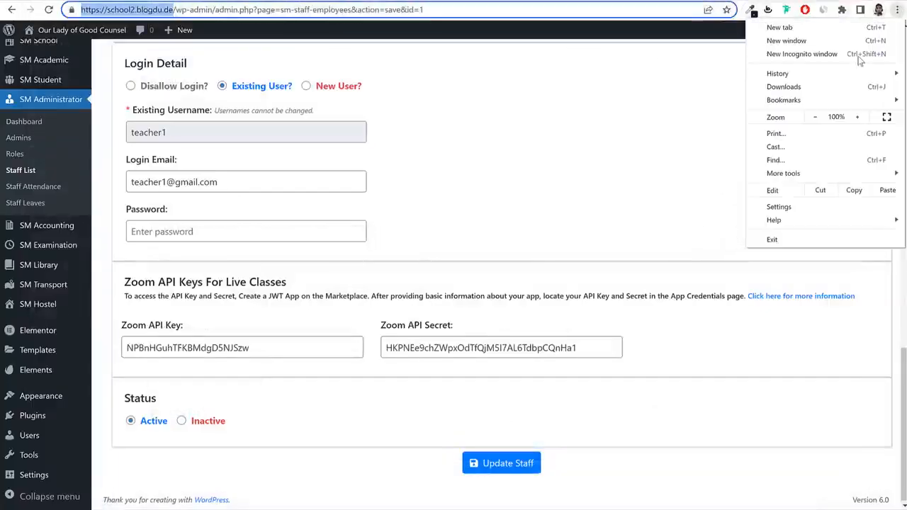
{"action": "left_click", "coordinate": [860, 60]}
{"action": "key", "text": "ctrl+v"}
{"action": "key", "text": "Return"}
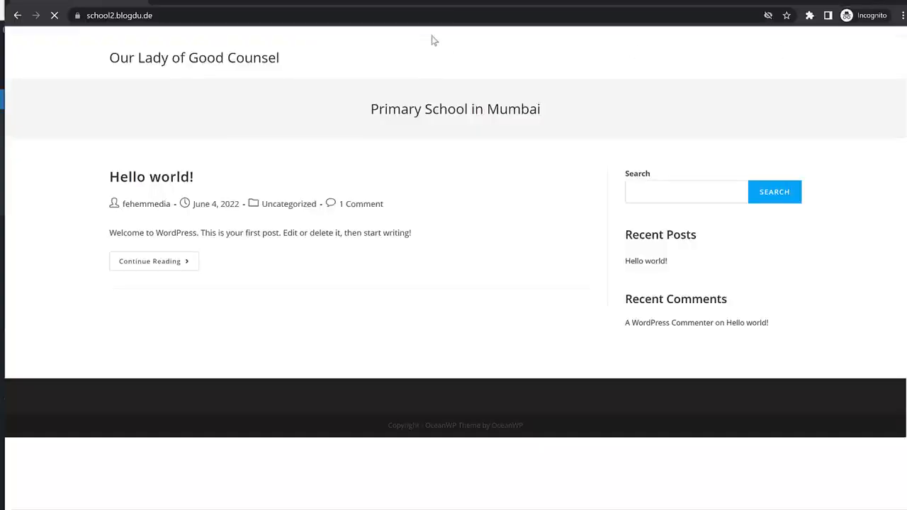
{"action": "left_click", "coordinate": [454, 12]}
{"action": "type", "text": "/w"}
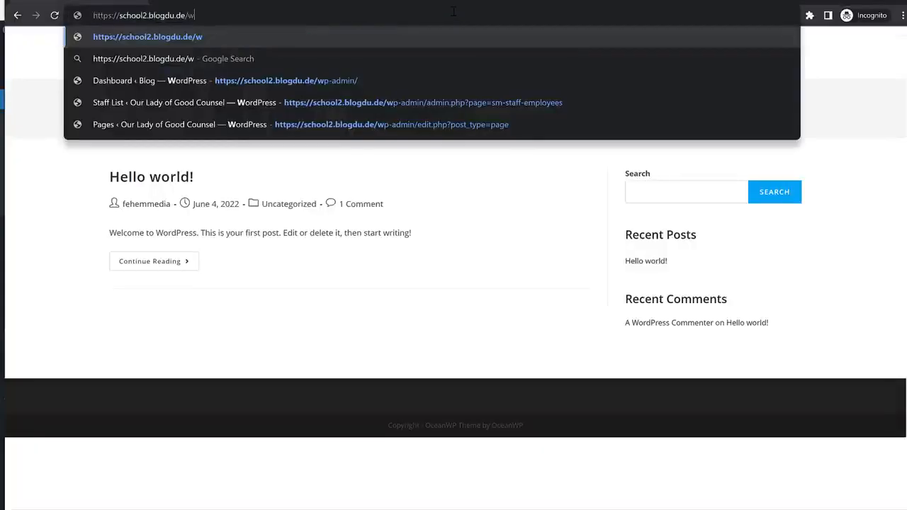
{"action": "type", "text": "p-admin/"}
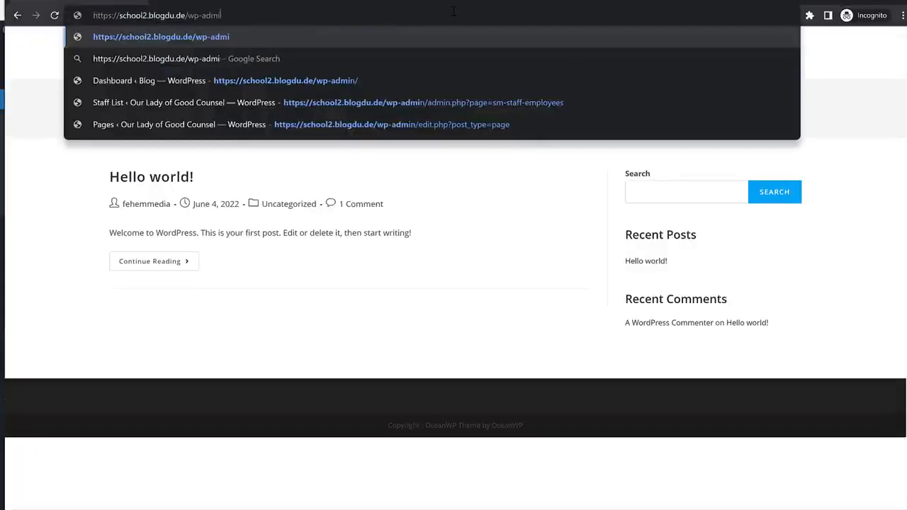
{"action": "key", "text": "Return"}
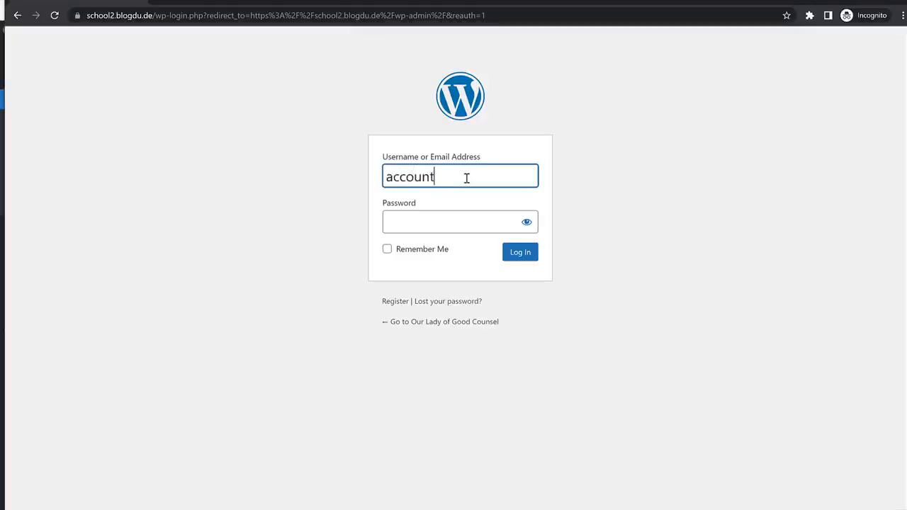
Log in as the accountant and open the SM Accounting Income, then Expenses page.
{"action": "double_click", "coordinate": [466, 177]}
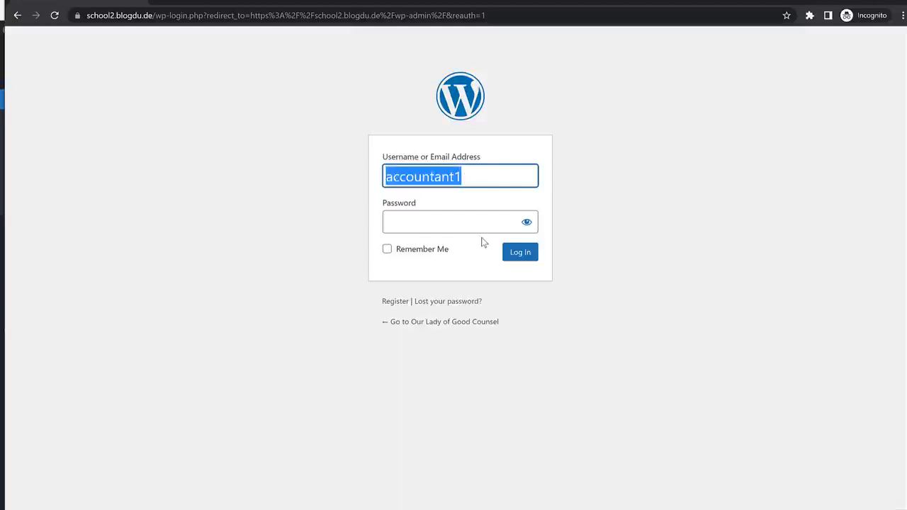
{"action": "left_click", "coordinate": [486, 230]}
{"action": "left_click", "coordinate": [522, 253]}
{"action": "left_click", "coordinate": [524, 253]}
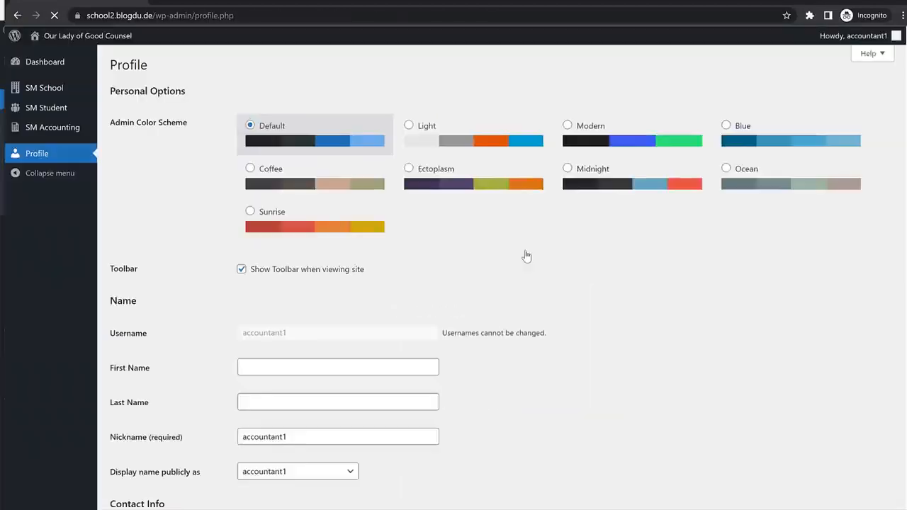
{"action": "mouse_move", "coordinate": [49, 131]}
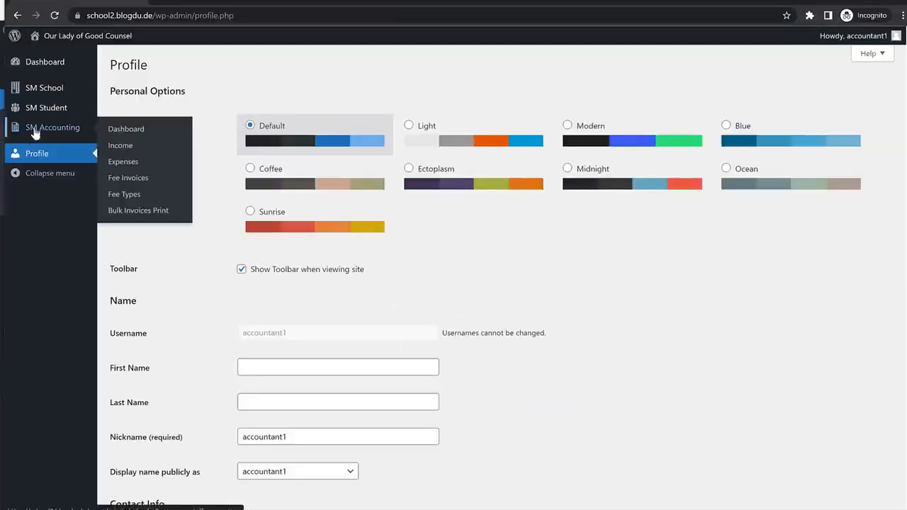
{"action": "left_click", "coordinate": [130, 153]}
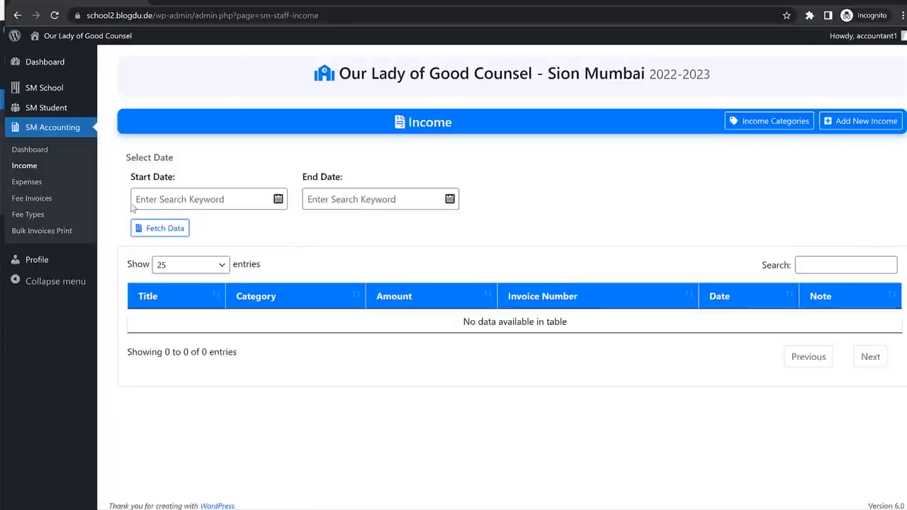
{"action": "left_click", "coordinate": [34, 183]}
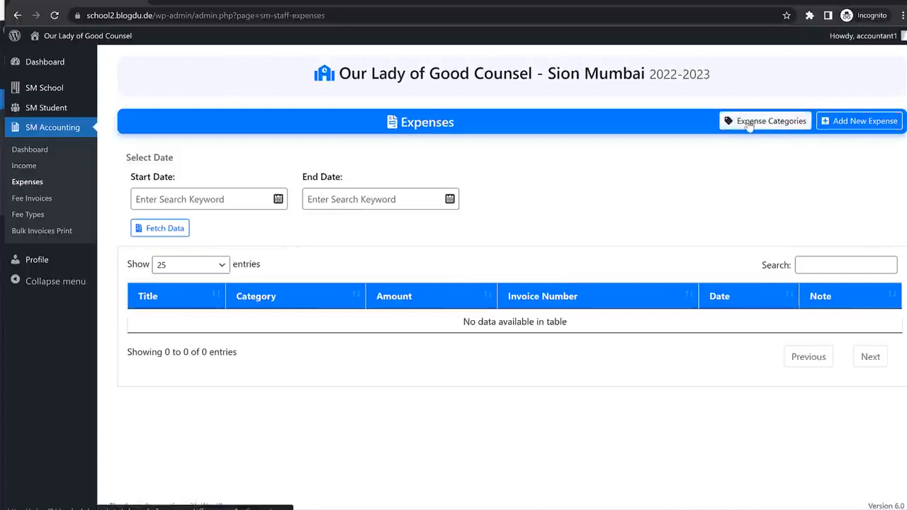
Open the Add New Expense form and look over its category, title, invoice, amount and note fields.
{"action": "left_click", "coordinate": [834, 120]}
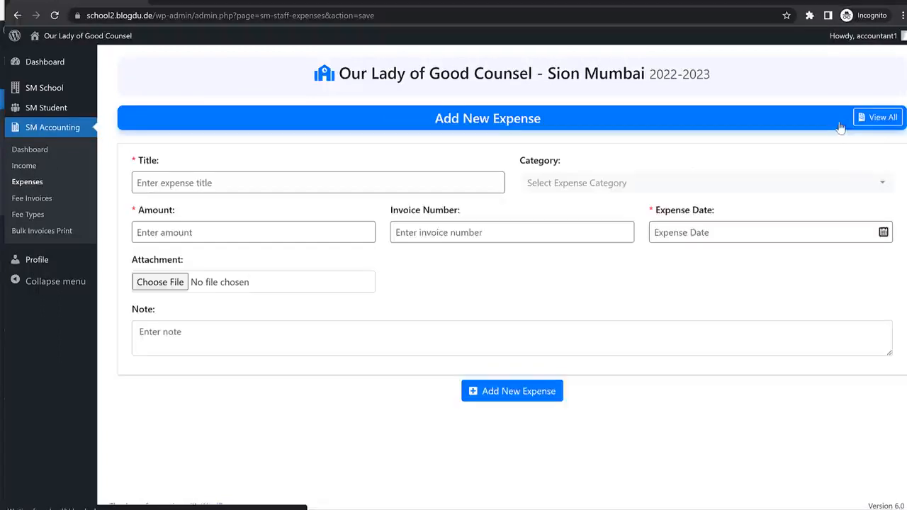
{"action": "left_click", "coordinate": [584, 190]}
{"action": "left_click", "coordinate": [379, 207]}
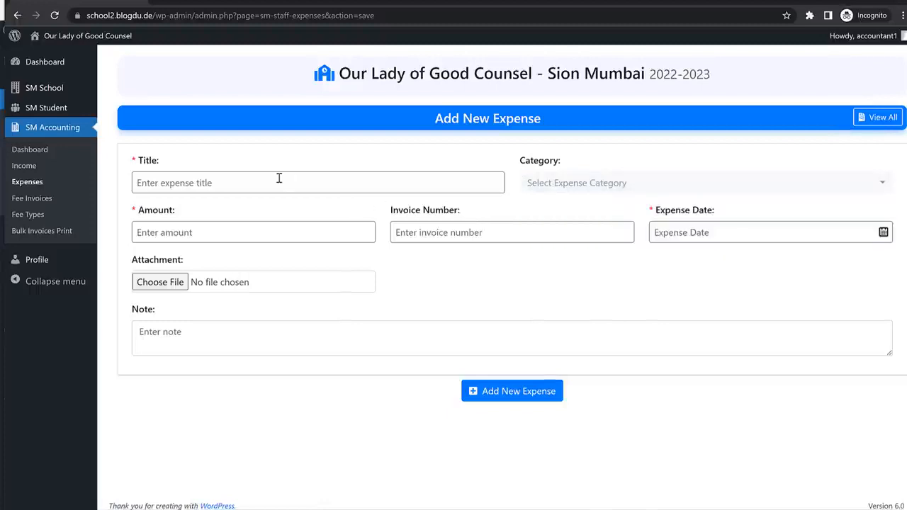
{"action": "left_click", "coordinate": [279, 180]}
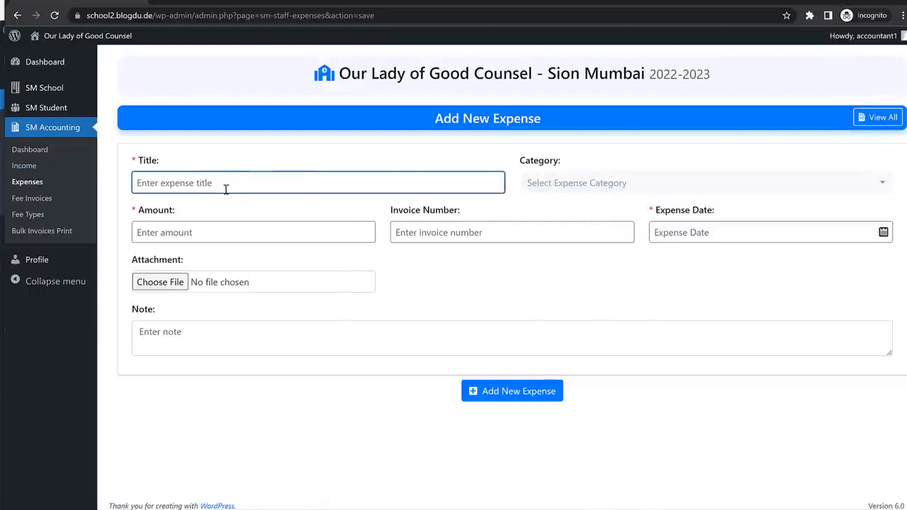
{"action": "left_click", "coordinate": [480, 233]}
{"action": "left_click", "coordinate": [248, 233]}
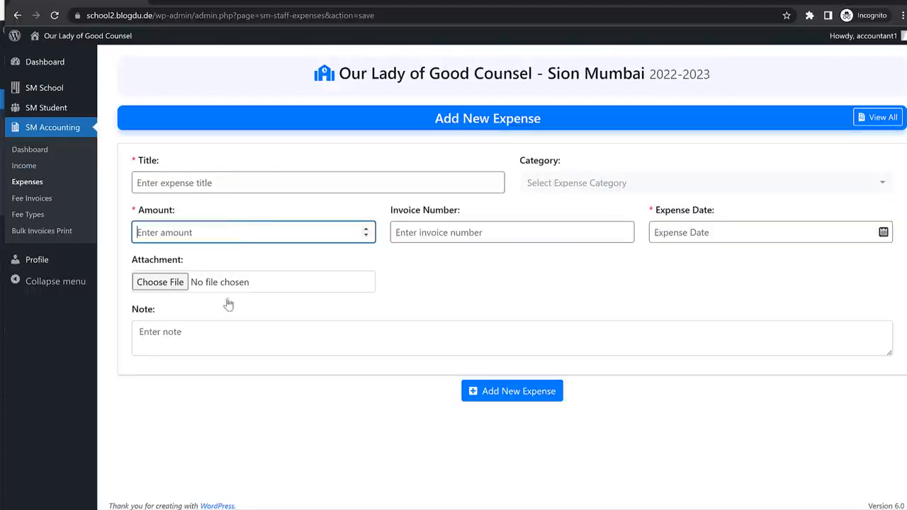
{"action": "left_click", "coordinate": [437, 325]}
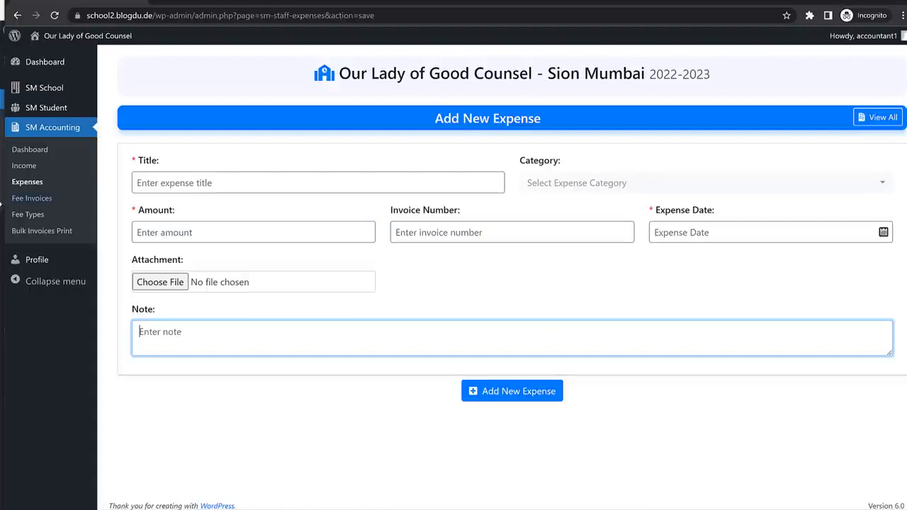
{"action": "left_click", "coordinate": [26, 201]}
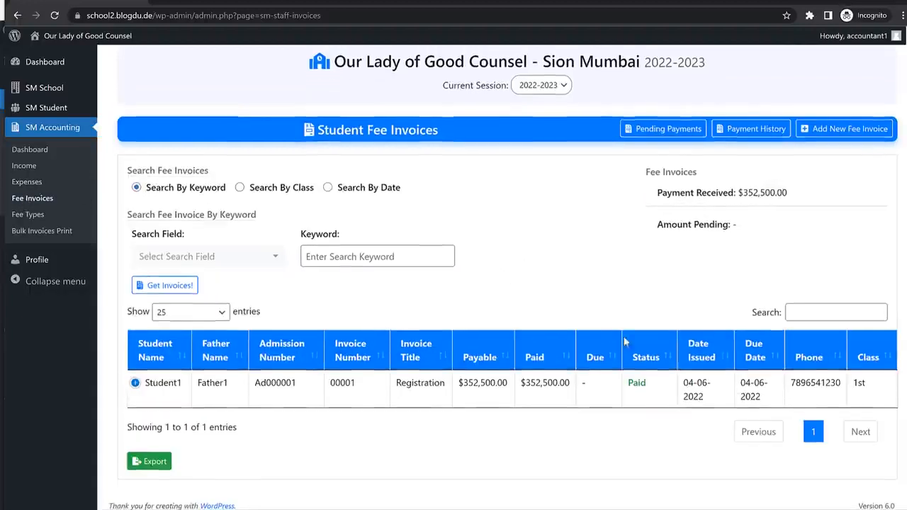
Expand Student1's paid invoice, open Bulk Invoices Print, then log out of the accountant account.
{"action": "left_click", "coordinate": [150, 391]}
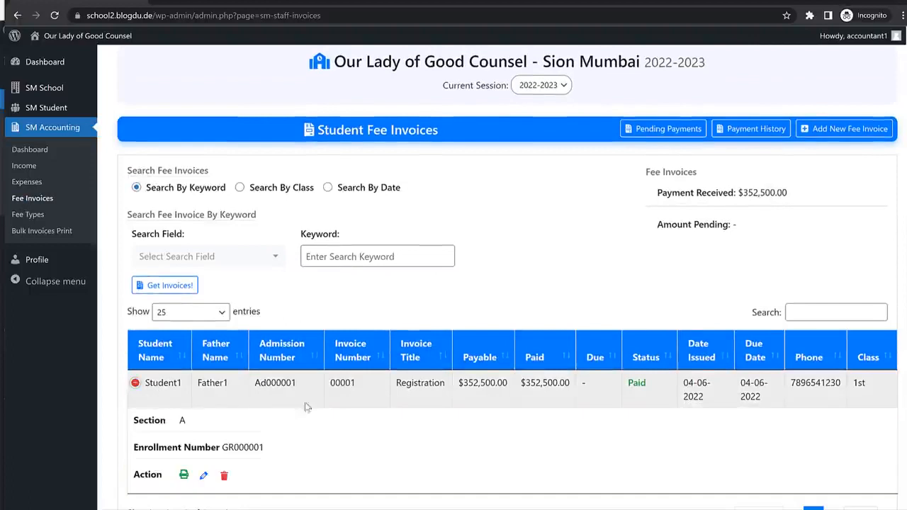
{"action": "scroll", "coordinate": [530, 358], "scroll_direction": "down", "scroll_amount": 1}
{"action": "left_click_drag", "start_coordinate": [531, 296], "coordinate": [585, 296]}
{"action": "left_click", "coordinate": [644, 338]}
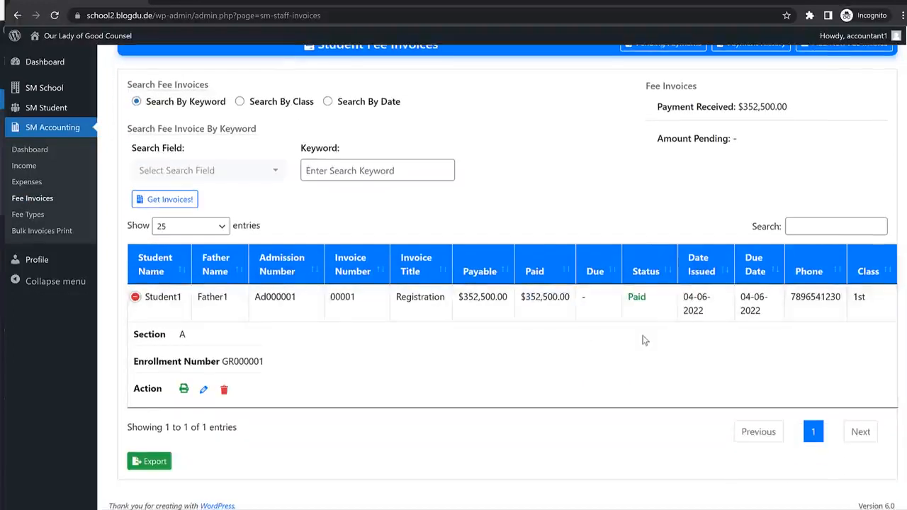
{"action": "scroll", "coordinate": [644, 338], "scroll_direction": "up", "scroll_amount": 2}
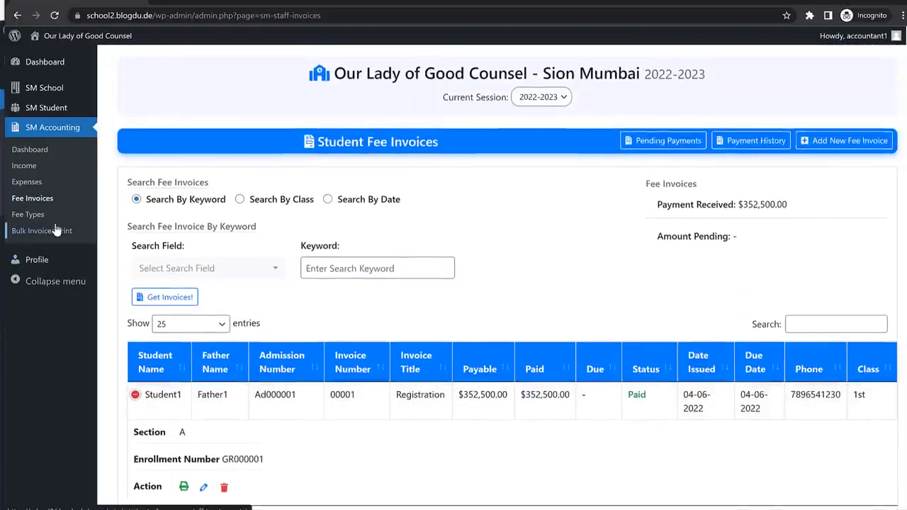
{"action": "left_click", "coordinate": [71, 236]}
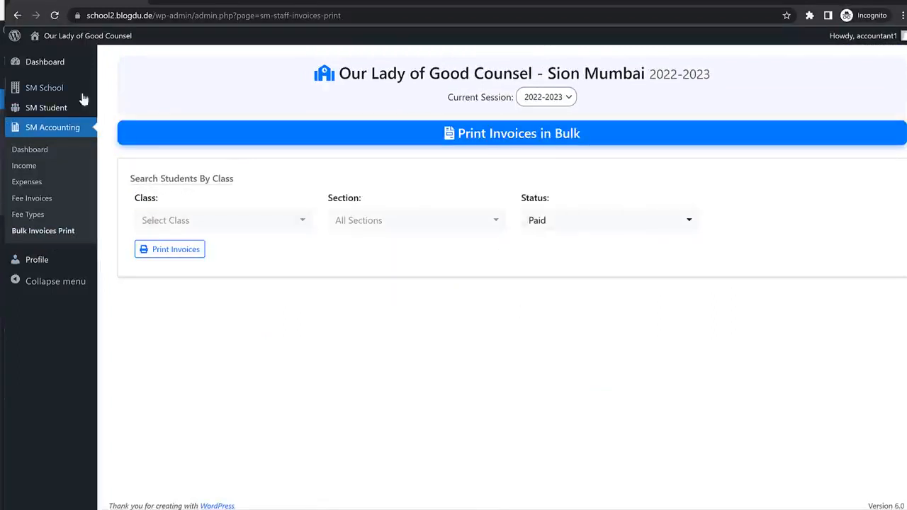
{"action": "mouse_move", "coordinate": [850, 37]}
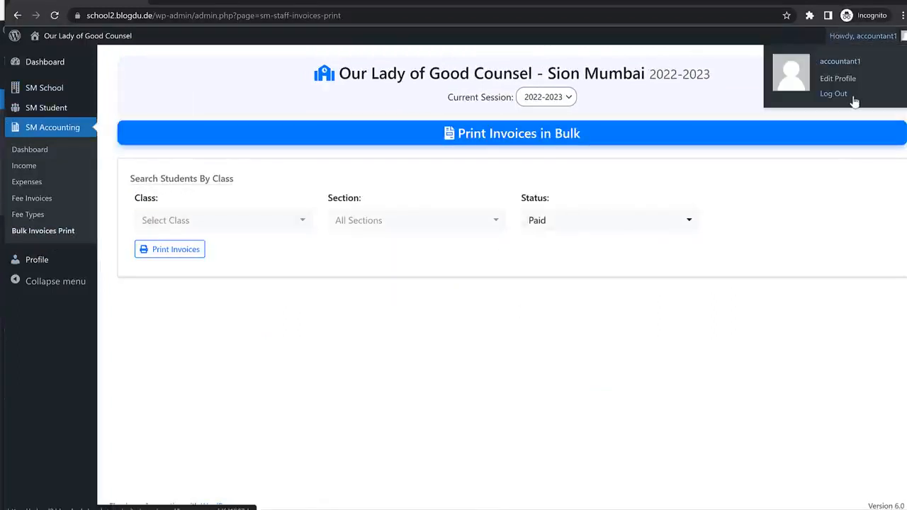
{"action": "left_click", "coordinate": [854, 96]}
Sign in as the librarian and open the empty View Books list in SM Library.
{"action": "left_click", "coordinate": [505, 204]}
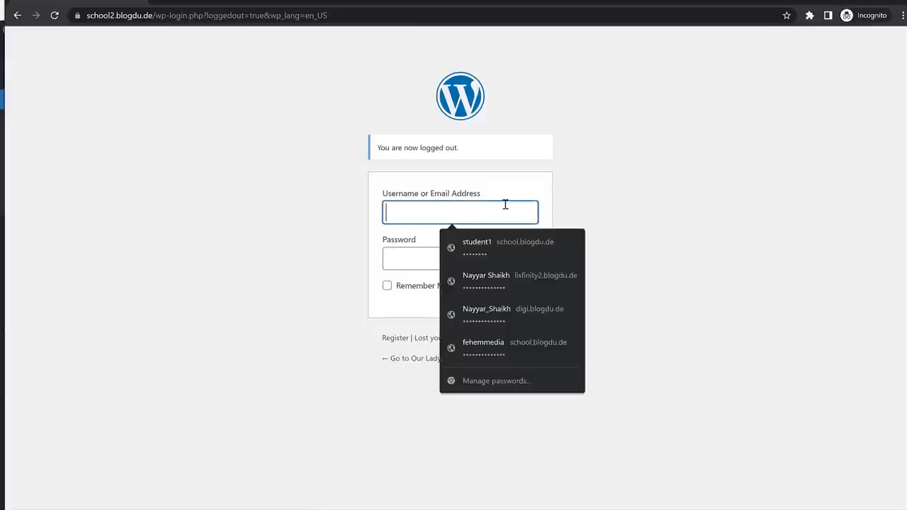
{"action": "type", "text": "librarian1"}
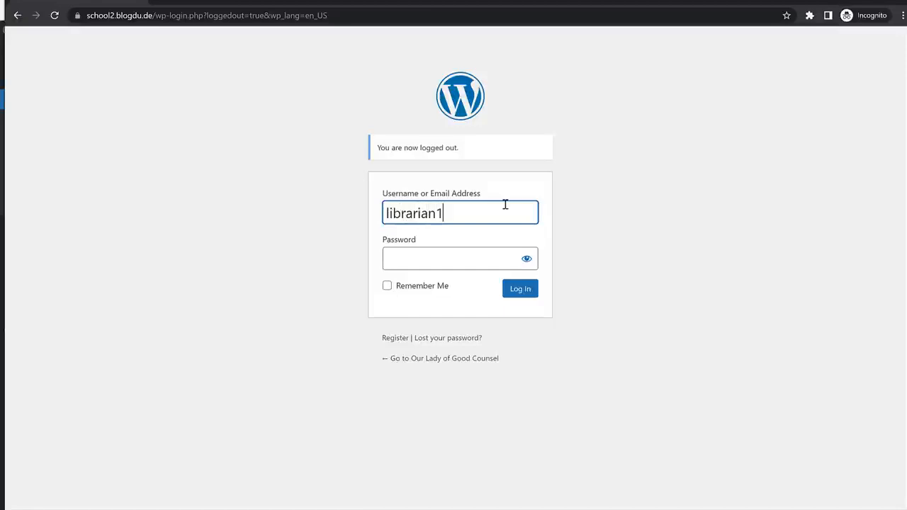
{"action": "left_click", "coordinate": [469, 256]}
{"action": "left_click", "coordinate": [566, 314]}
{"action": "left_click", "coordinate": [526, 291]}
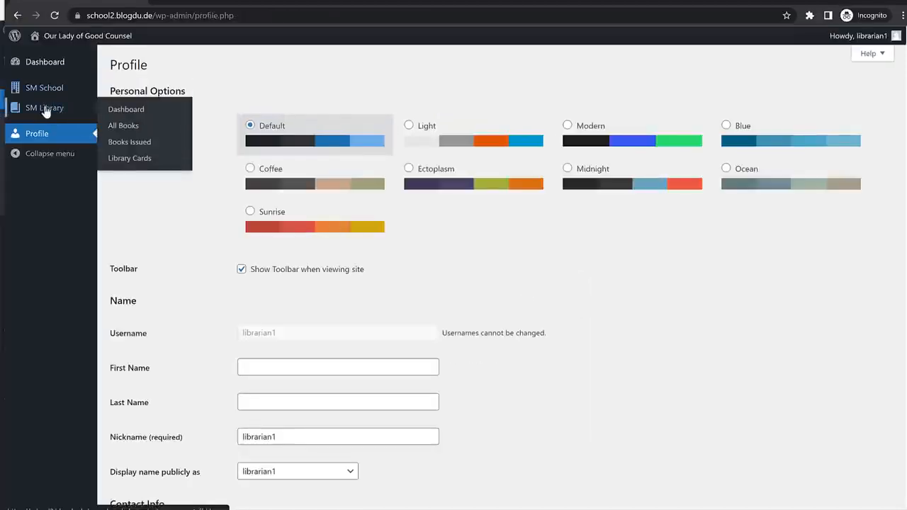
{"action": "left_click", "coordinate": [53, 109]}
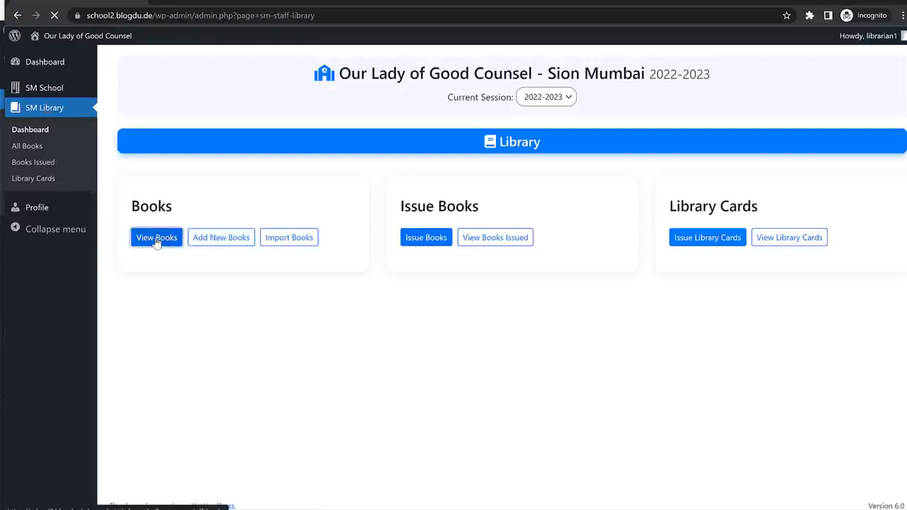
{"action": "left_click", "coordinate": [157, 239]}
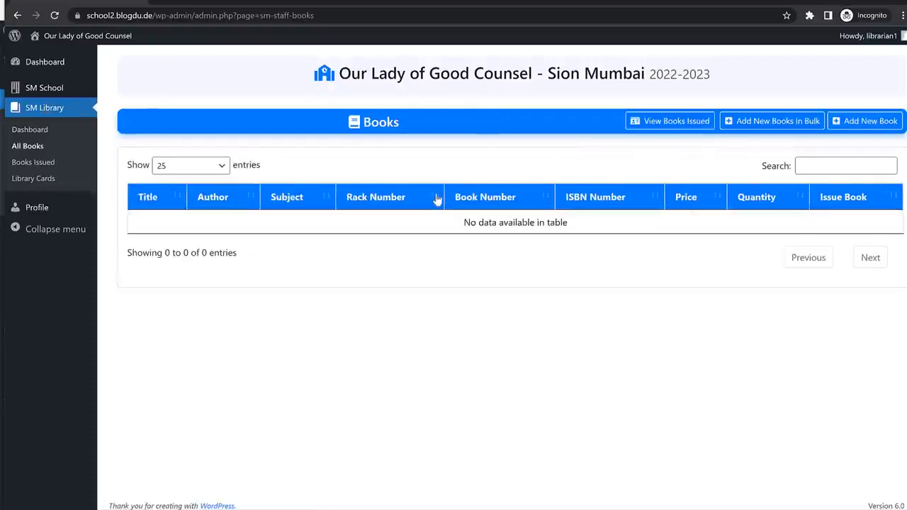
{"action": "key", "text": "alt+Left"}
Enter a new book titled 'Book Title' by 'Author' with quantity 5.
{"action": "left_click", "coordinate": [217, 240]}
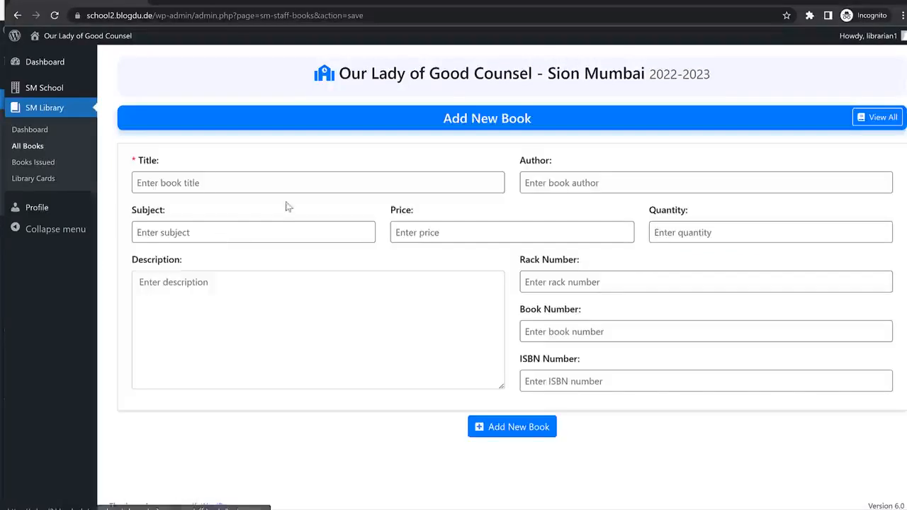
{"action": "left_click", "coordinate": [235, 183]}
{"action": "type", "text": "Book T"}
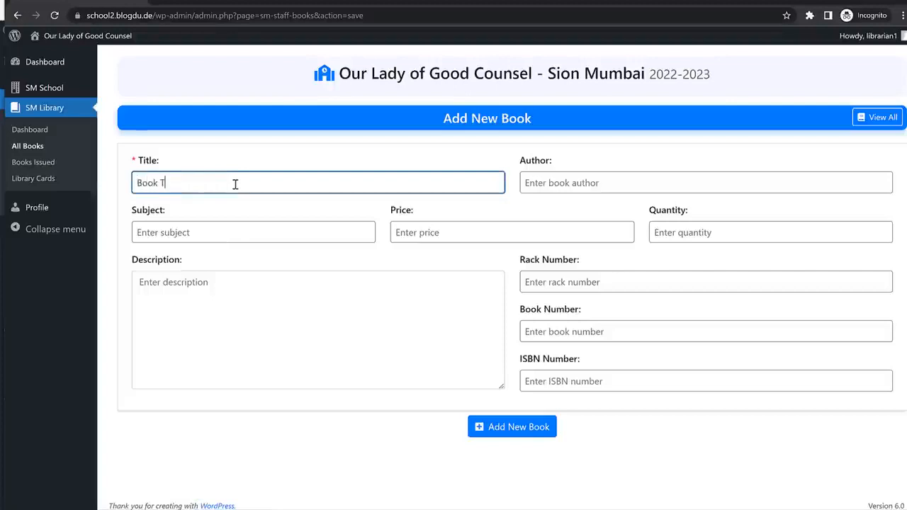
{"action": "type", "text": "itle"}
{"action": "left_click", "coordinate": [570, 186]}
{"action": "type", "text": "Auth"}
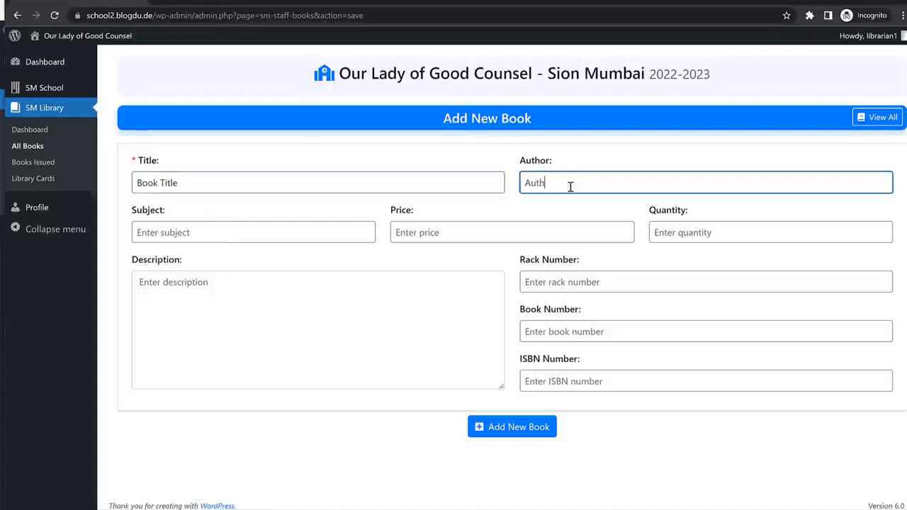
{"action": "type", "text": "or"}
{"action": "left_click", "coordinate": [306, 225]}
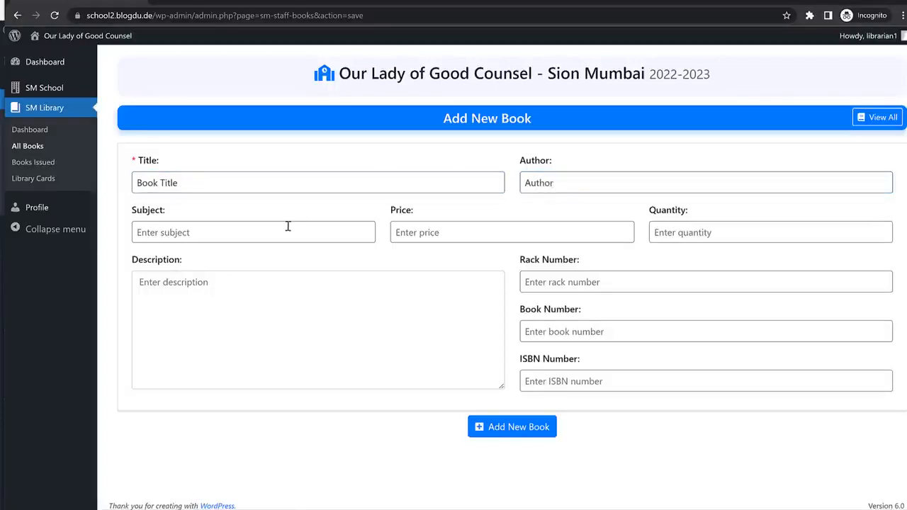
{"action": "left_click", "coordinate": [447, 230]}
{"action": "left_click", "coordinate": [735, 241]}
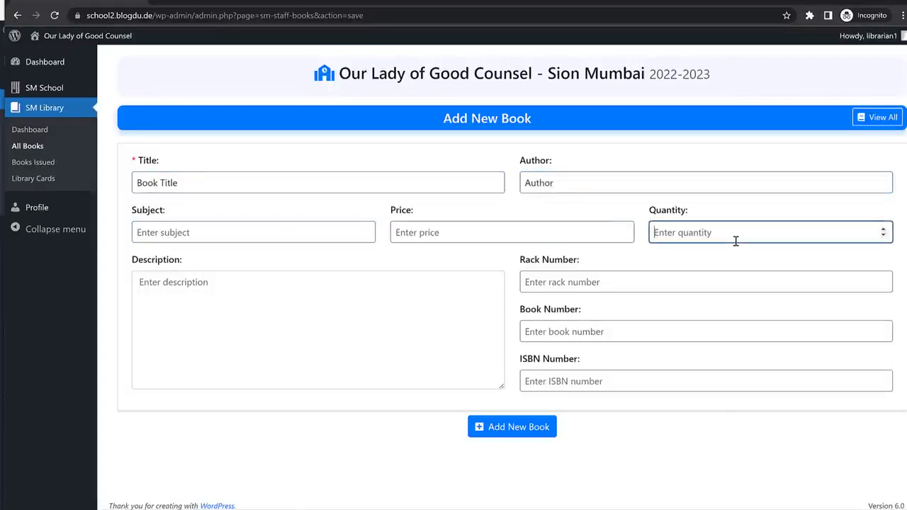
{"action": "type", "text": "5"}
Save the new book and view the All Books list.
{"action": "left_click", "coordinate": [655, 282]}
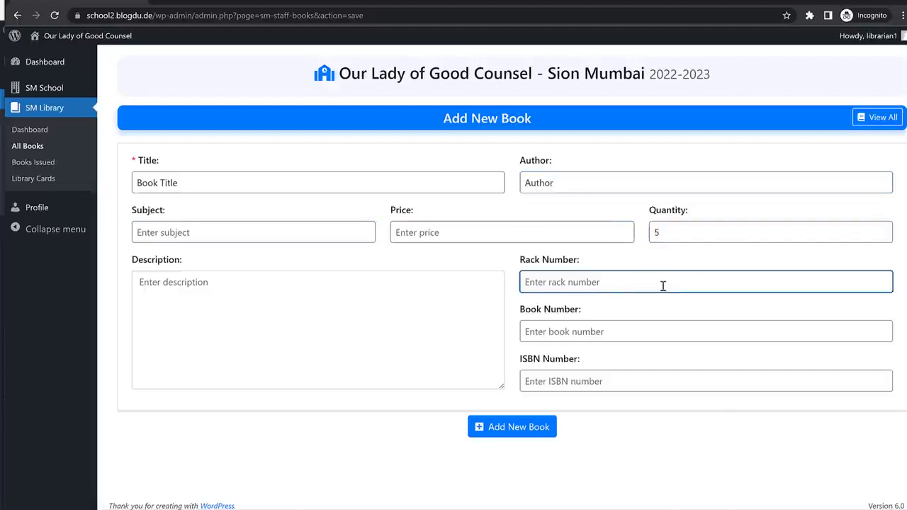
{"action": "left_click", "coordinate": [595, 331]}
{"action": "left_click", "coordinate": [543, 380]}
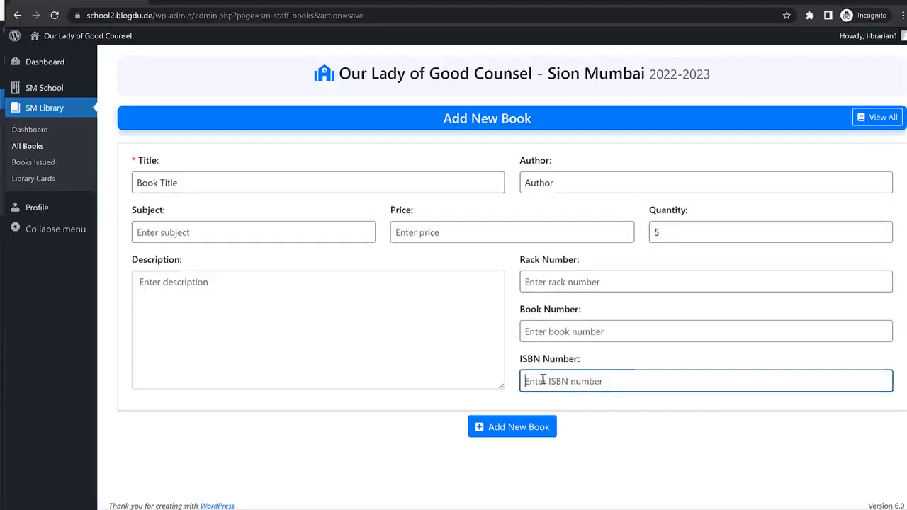
{"action": "left_click", "coordinate": [481, 427]}
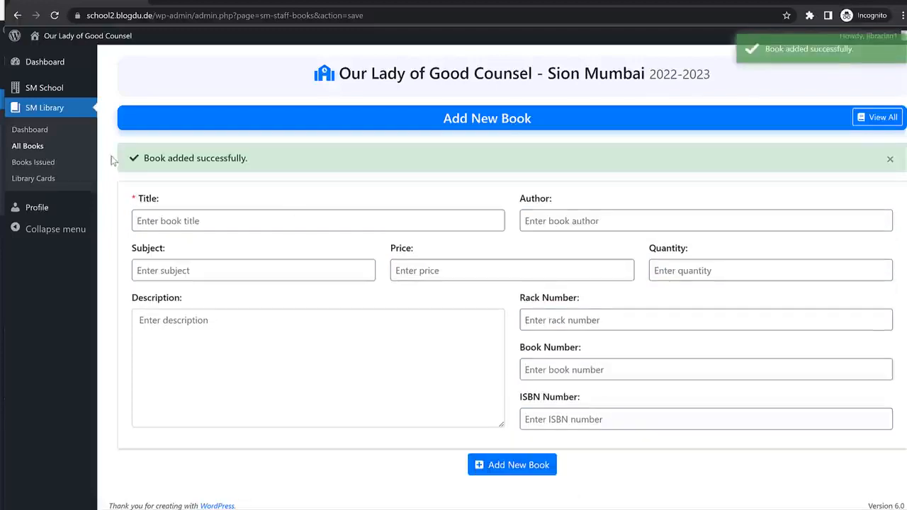
{"action": "left_click", "coordinate": [40, 146]}
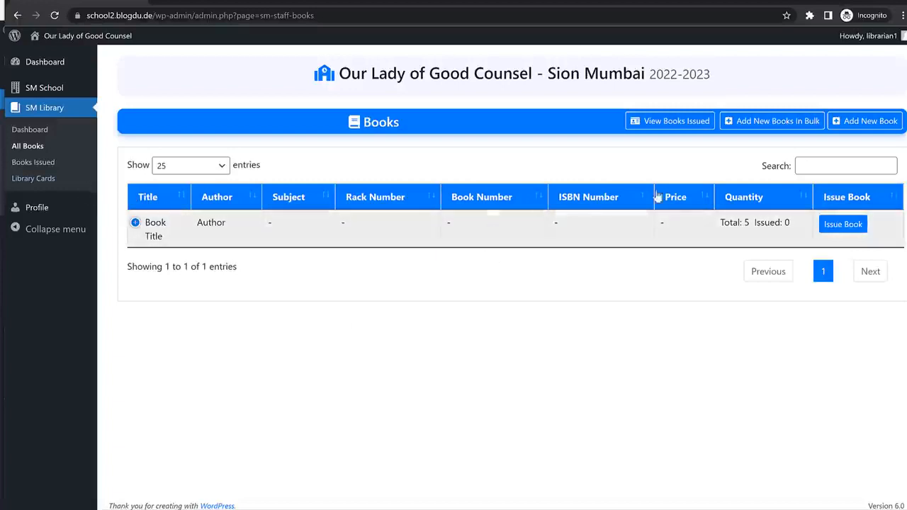
{"action": "left_click", "coordinate": [44, 181]}
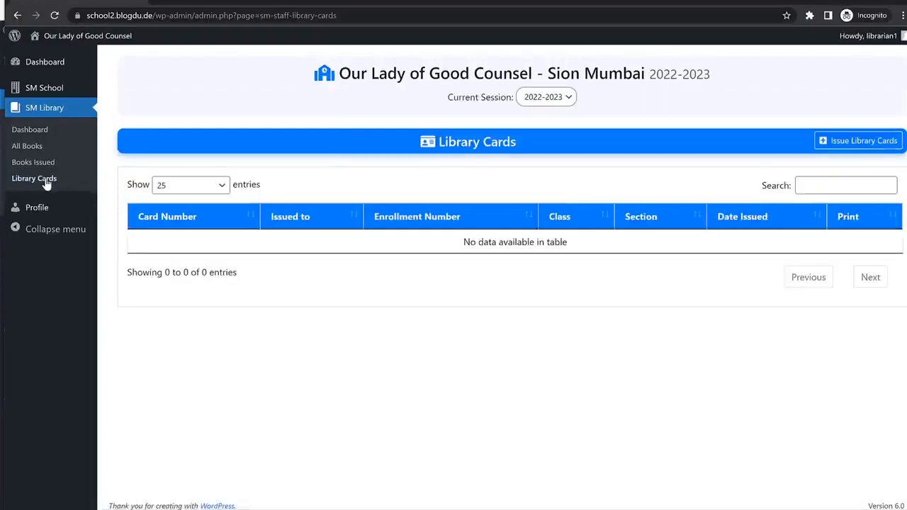
Set library card prefix LC1, start 000001, class 1st, section A, issue date 05-06-2022.
{"action": "left_click", "coordinate": [850, 140]}
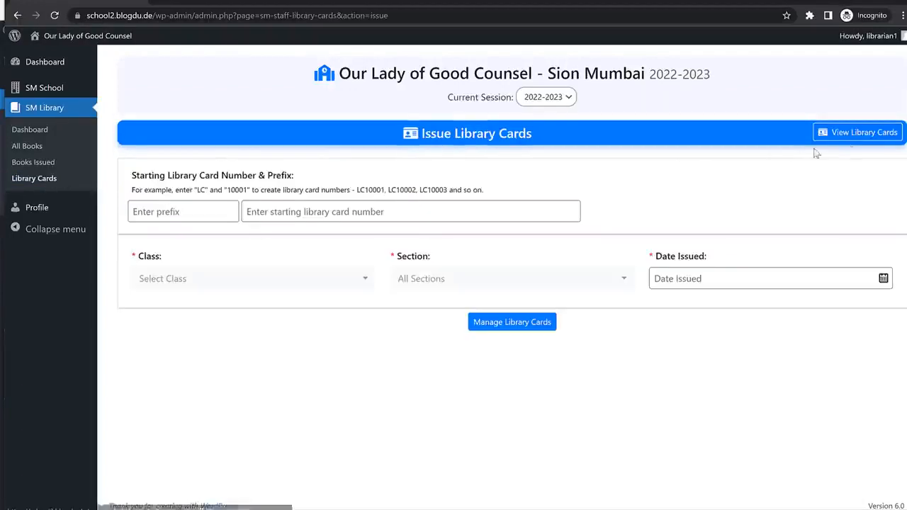
{"action": "left_click", "coordinate": [189, 212]}
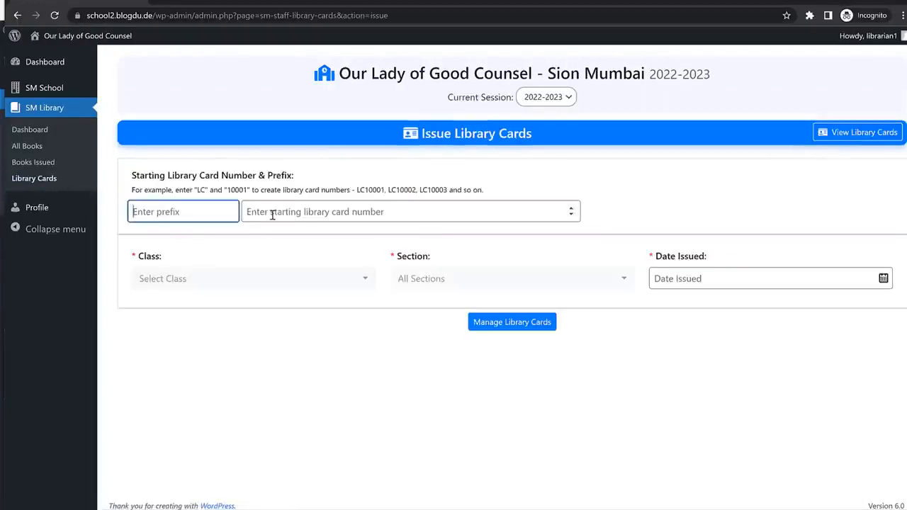
{"action": "type", "text": "LC1"}
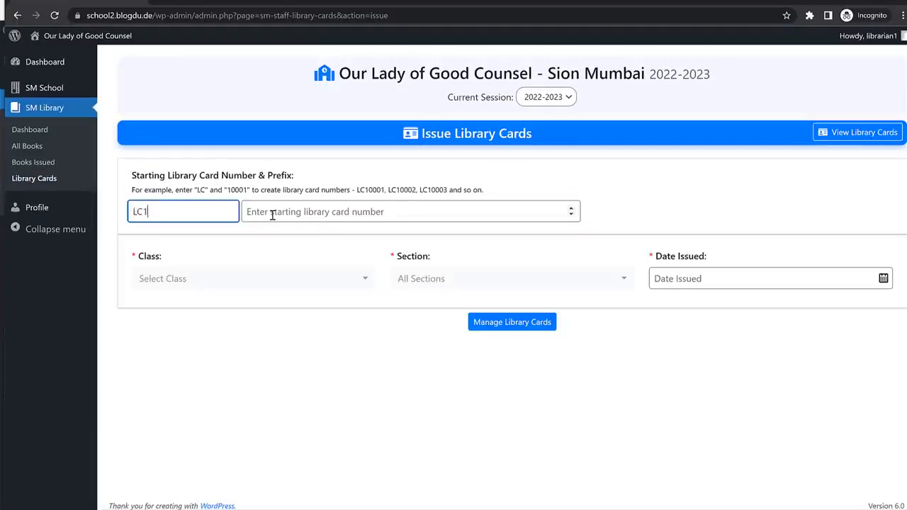
{"action": "left_click", "coordinate": [340, 210]}
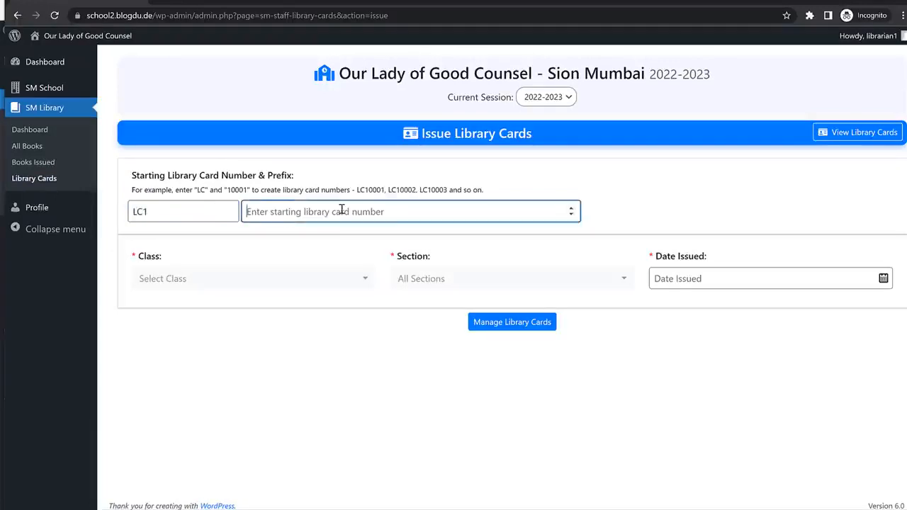
{"action": "type", "text": "000001"}
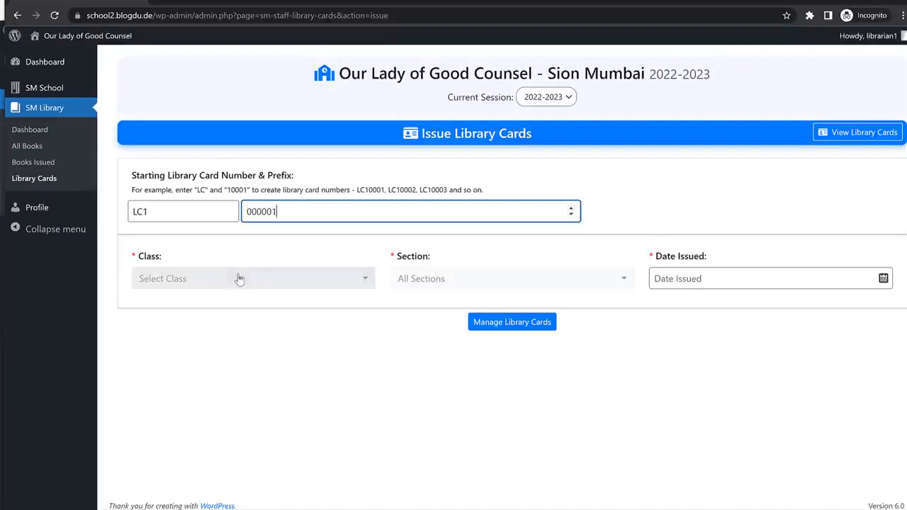
{"action": "left_click", "coordinate": [293, 278]}
{"action": "left_click", "coordinate": [202, 355]}
{"action": "left_click", "coordinate": [454, 287]}
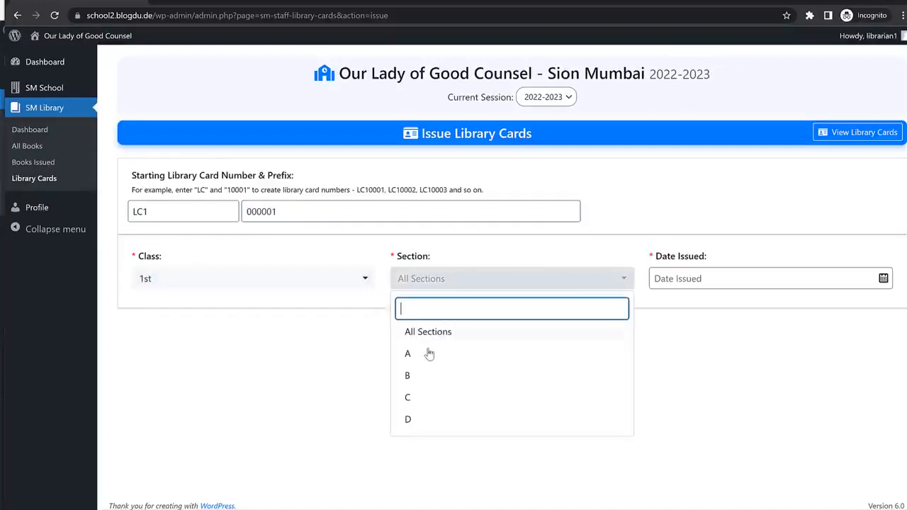
{"action": "left_click", "coordinate": [428, 358]}
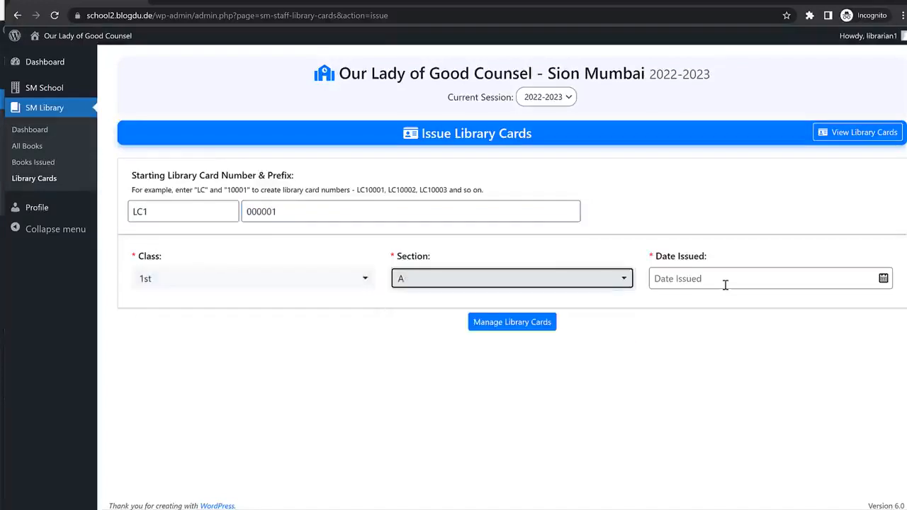
{"action": "left_click", "coordinate": [764, 282]}
{"action": "left_click", "coordinate": [897, 168]}
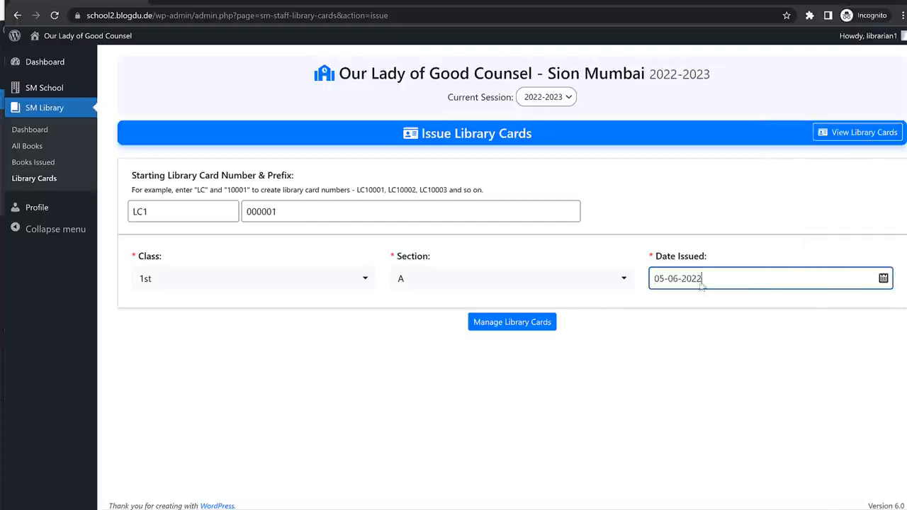
Issue a library card to the listed student, confirm, and return to All Books.
{"action": "left_click", "coordinate": [527, 331]}
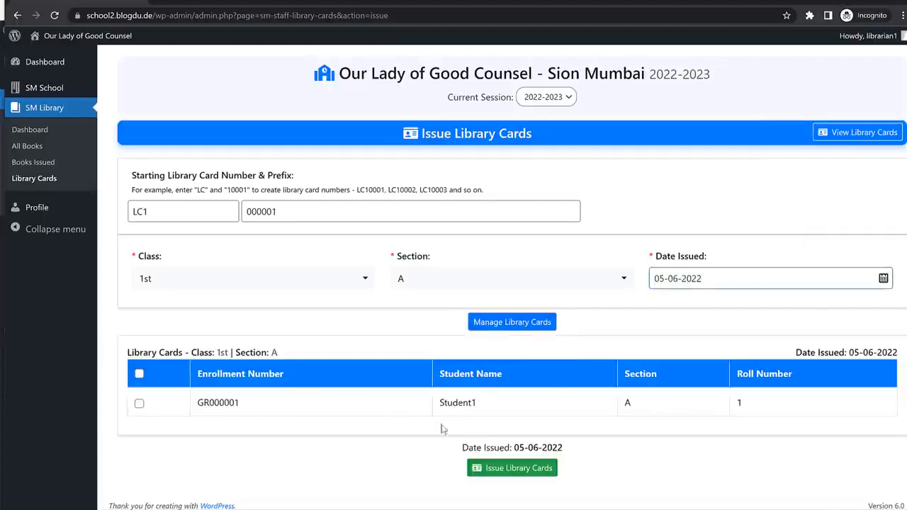
{"action": "left_click", "coordinate": [140, 404]}
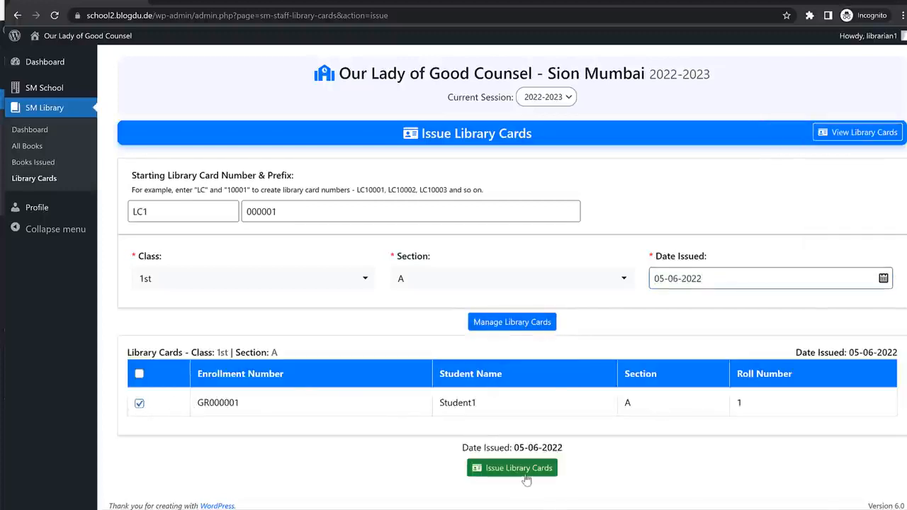
{"action": "left_click", "coordinate": [526, 471]}
{"action": "left_click", "coordinate": [581, 299]}
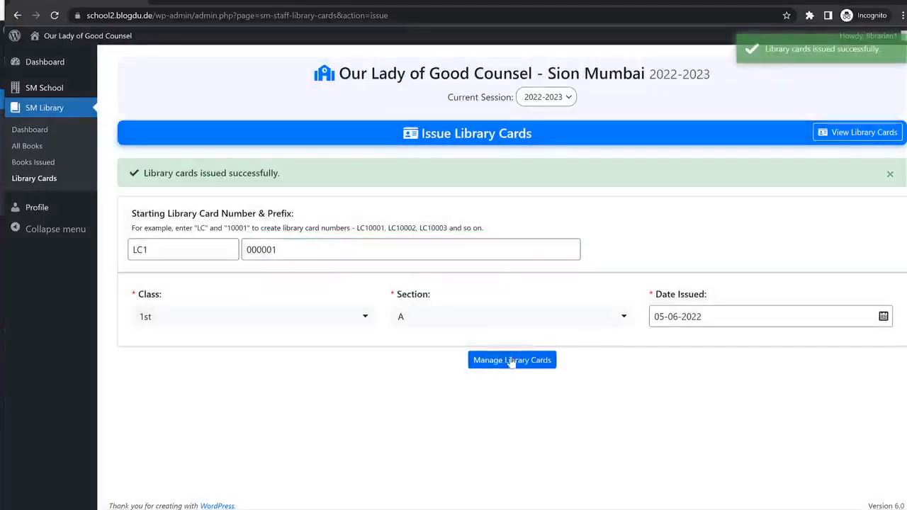
{"action": "left_click", "coordinate": [32, 147]}
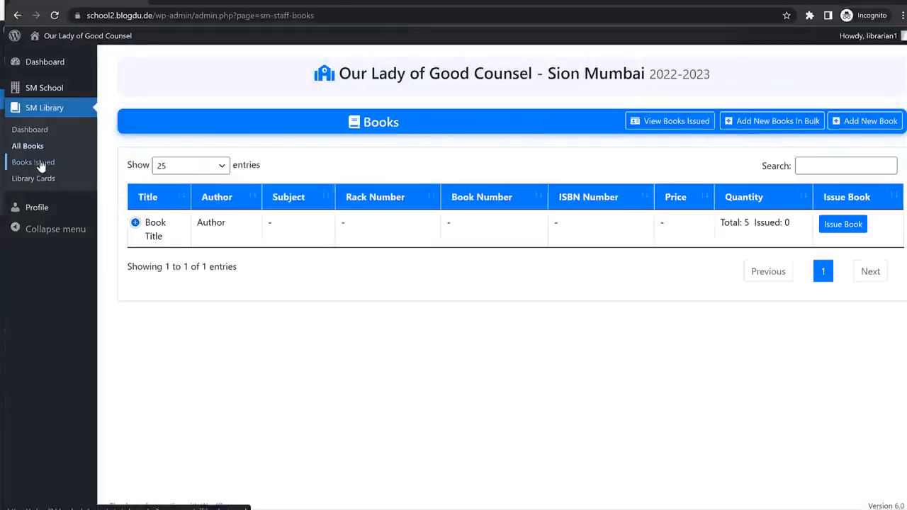
Choose Class 1st, Section A and its only student as the borrower of Book Title.
{"action": "left_click", "coordinate": [843, 227]}
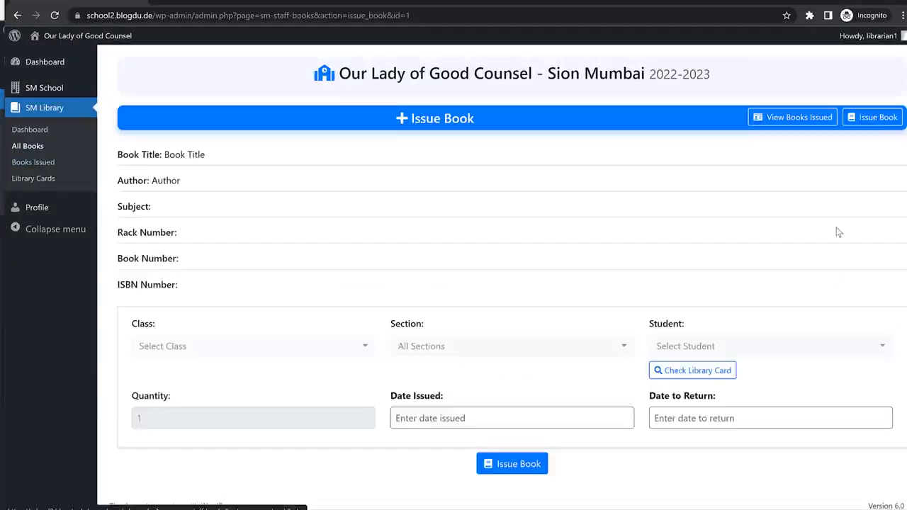
{"action": "left_click", "coordinate": [269, 353]}
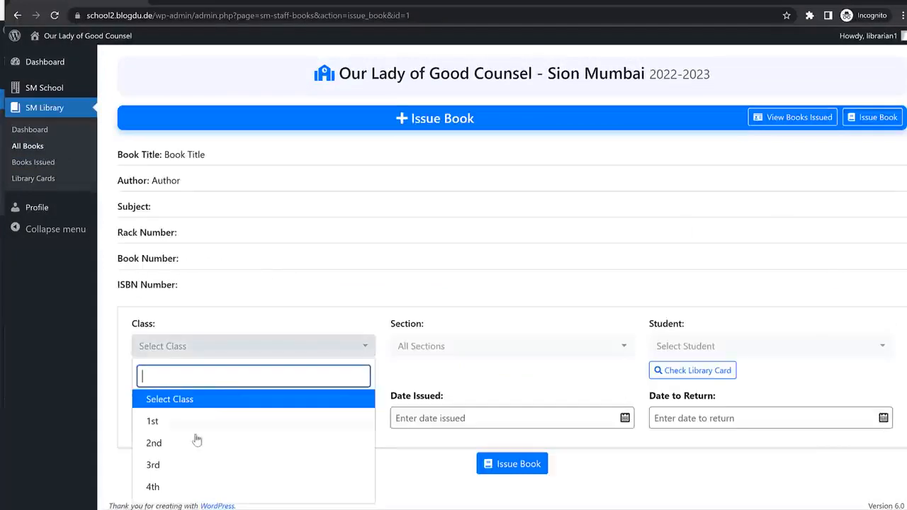
{"action": "left_click", "coordinate": [196, 425]}
{"action": "left_click", "coordinate": [479, 354]}
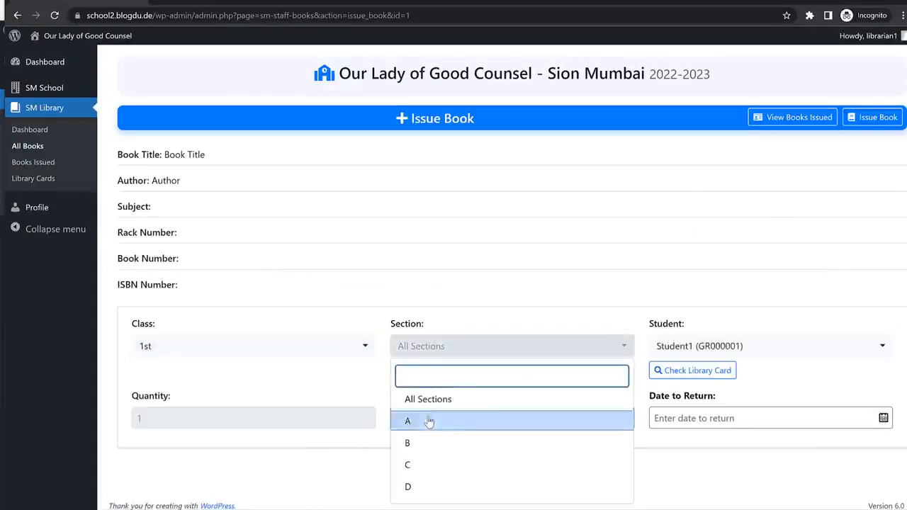
{"action": "left_click", "coordinate": [414, 478]}
{"action": "left_click", "coordinate": [737, 348]}
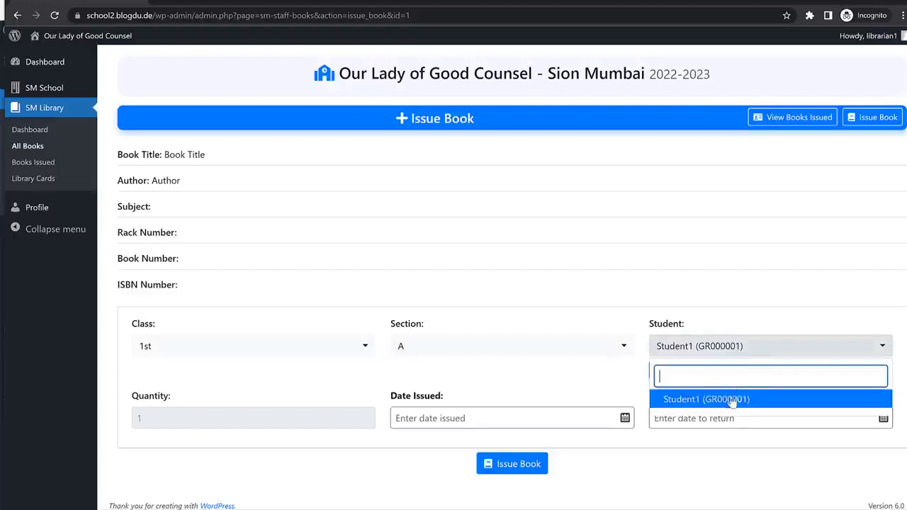
{"action": "left_click", "coordinate": [730, 399]}
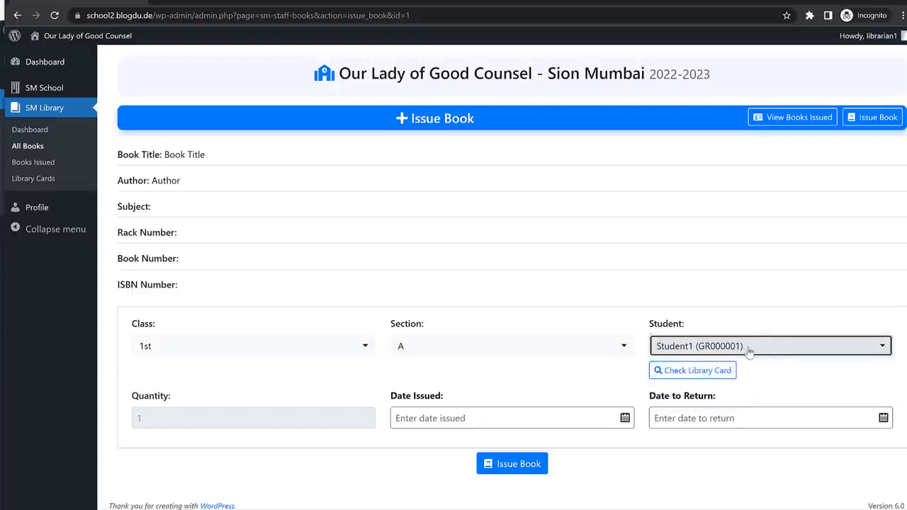
{"action": "left_click", "coordinate": [694, 370]}
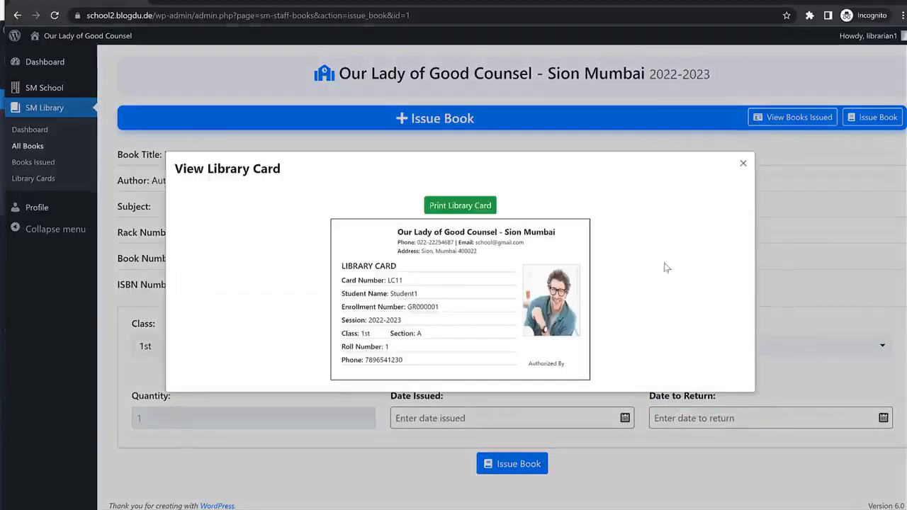
{"action": "left_click", "coordinate": [743, 165]}
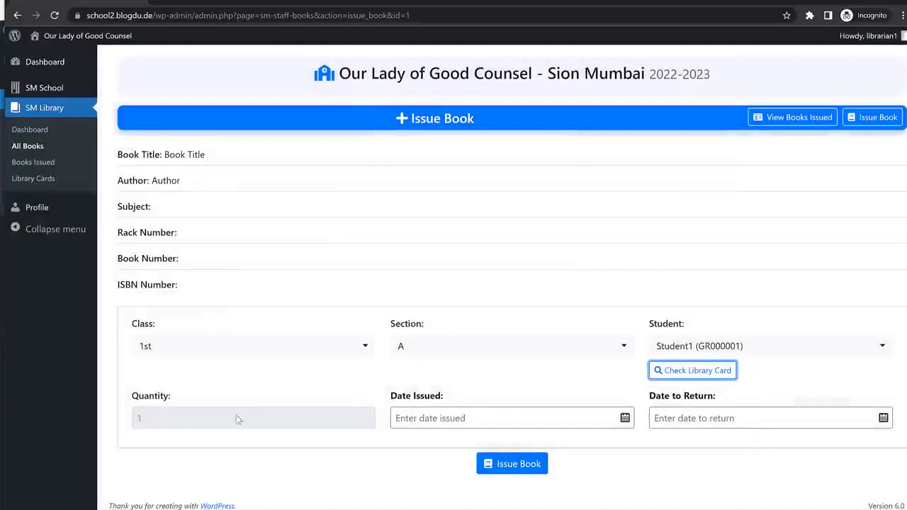
Set the issue date to 5 June 2022, issue the book, and check All Books.
{"action": "left_click", "coordinate": [260, 420]}
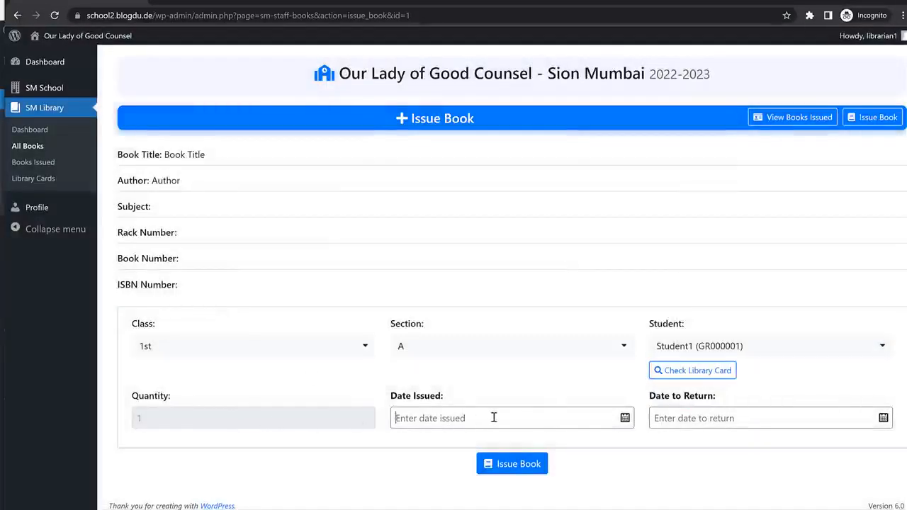
{"action": "left_click", "coordinate": [674, 417]}
{"action": "left_click", "coordinate": [516, 464]}
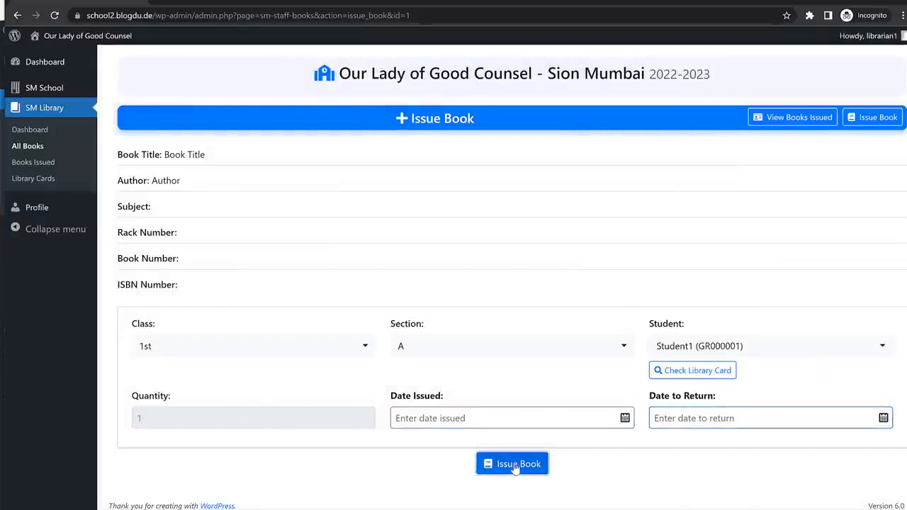
{"action": "key", "text": "Return"}
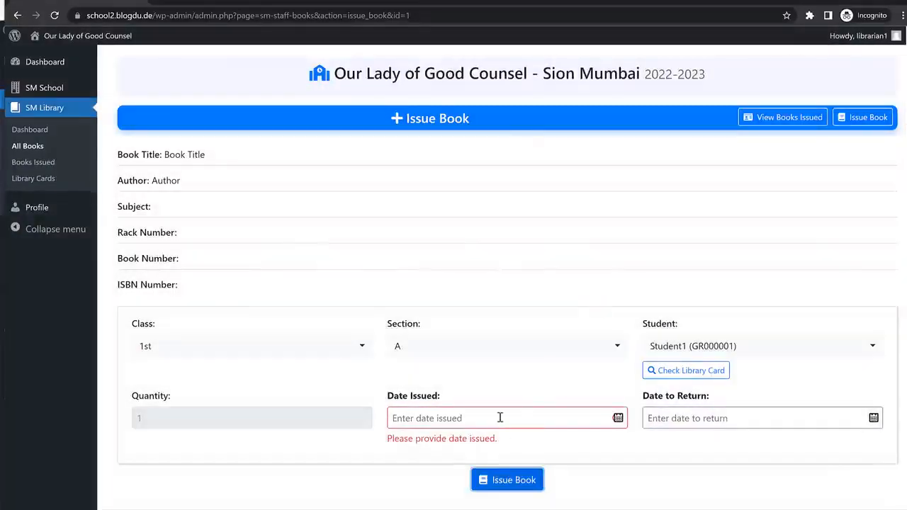
{"action": "left_click", "coordinate": [500, 418]}
{"action": "left_click", "coordinate": [760, 249]}
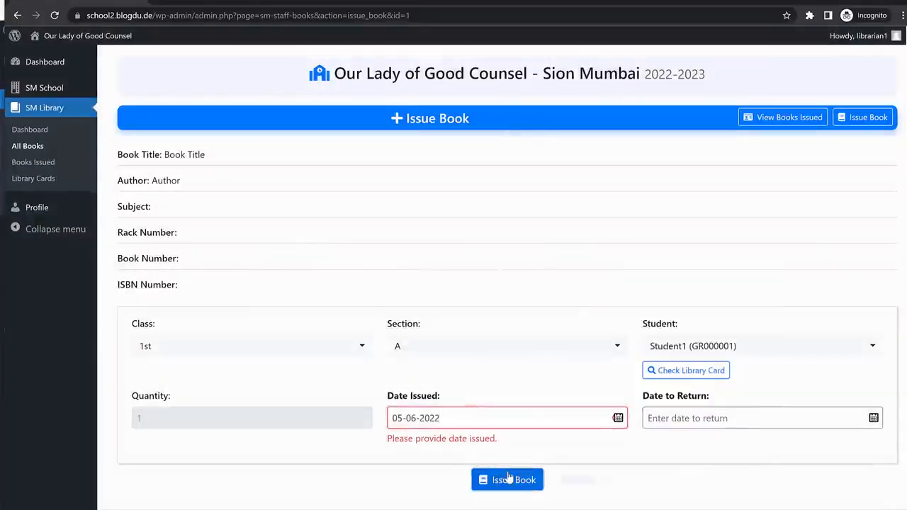
{"action": "left_click", "coordinate": [508, 479]}
{"action": "left_click", "coordinate": [595, 298]}
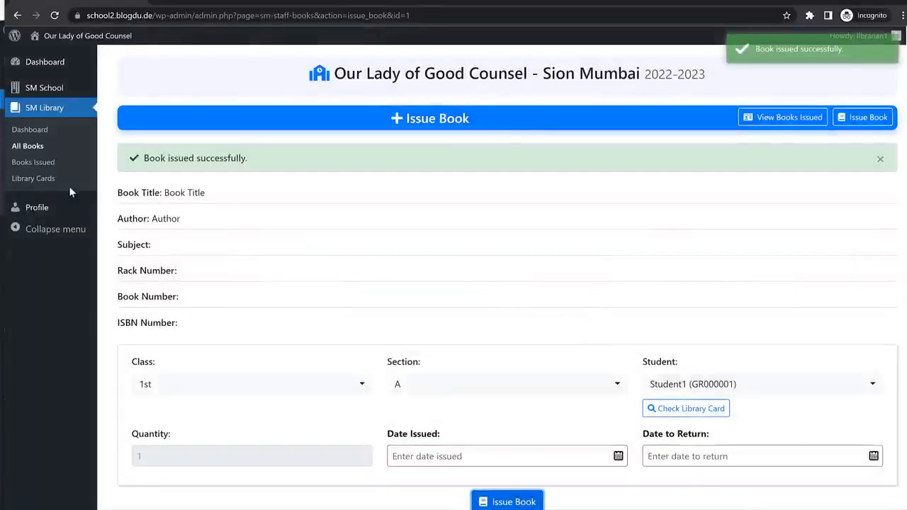
{"action": "left_click", "coordinate": [36, 151]}
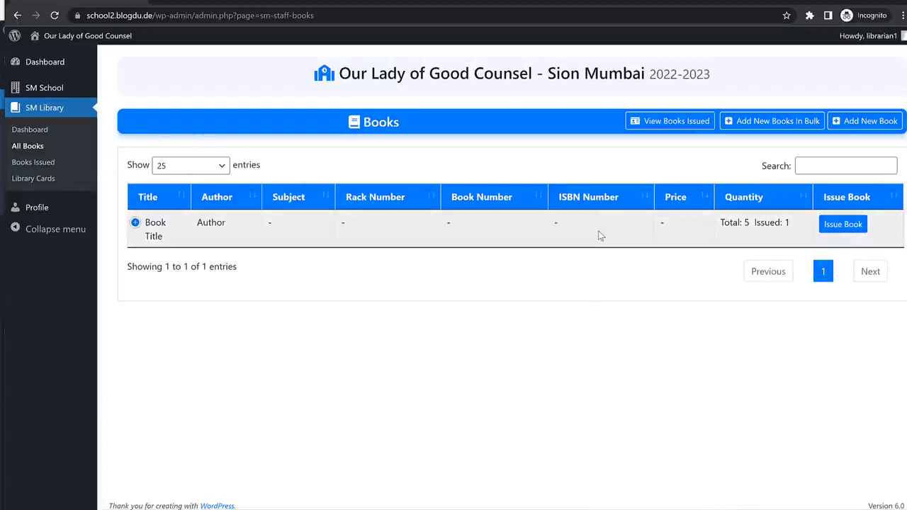
Log out of the librarian account and sign in as the transport user with the saved password.
{"action": "mouse_move", "coordinate": [853, 39]}
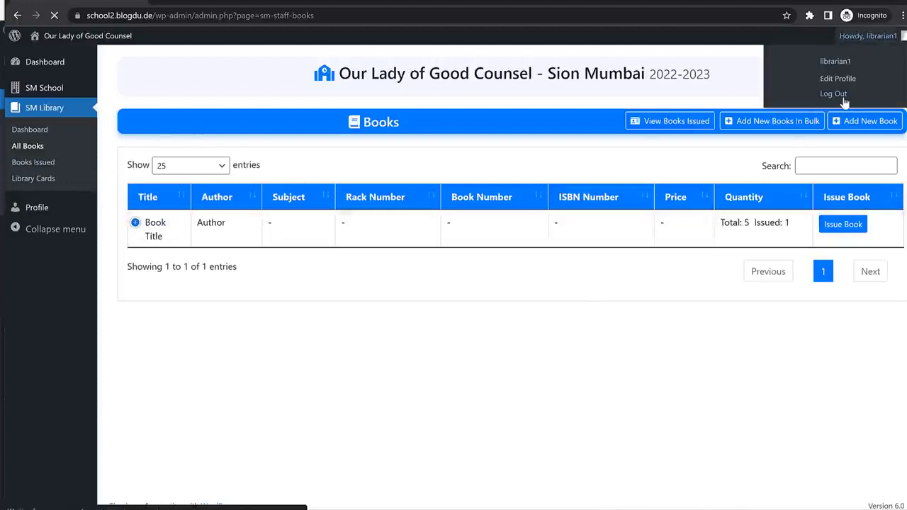
{"action": "left_click", "coordinate": [840, 93]}
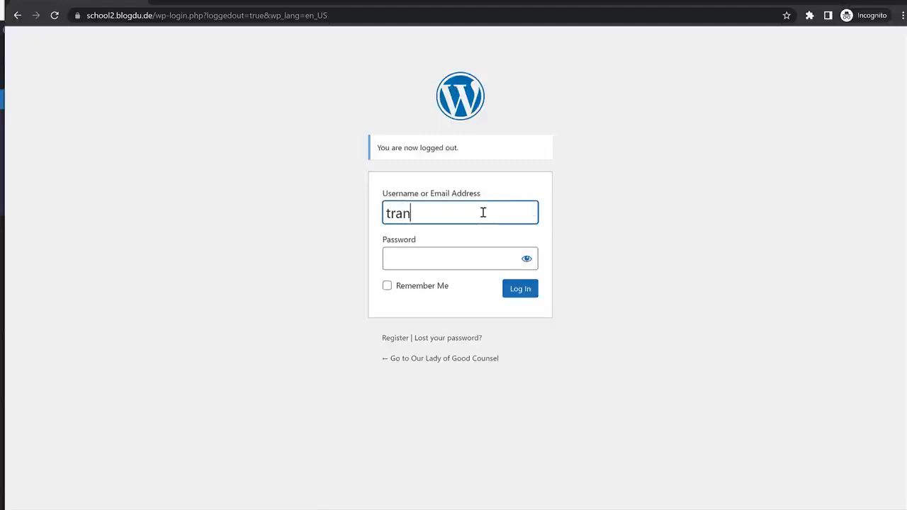
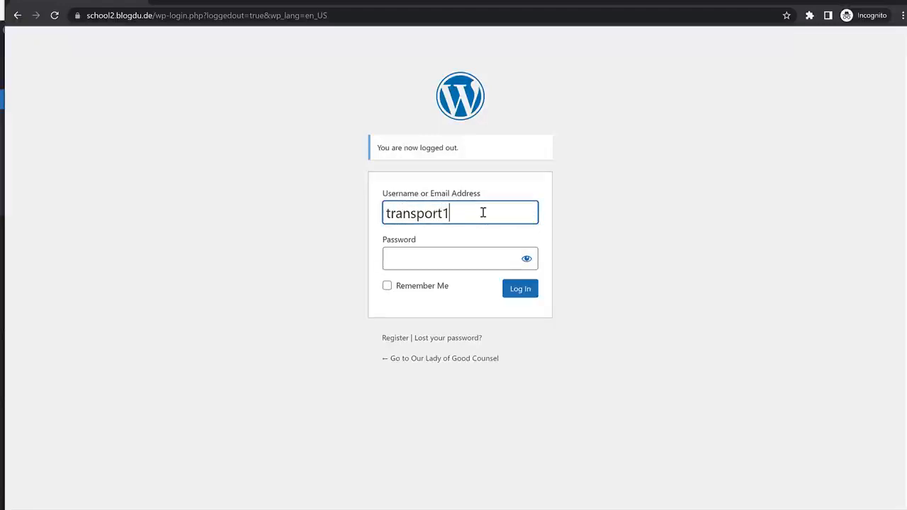
{"action": "left_click", "coordinate": [475, 256]}
{"action": "left_click", "coordinate": [561, 289]}
{"action": "left_click", "coordinate": [513, 292]}
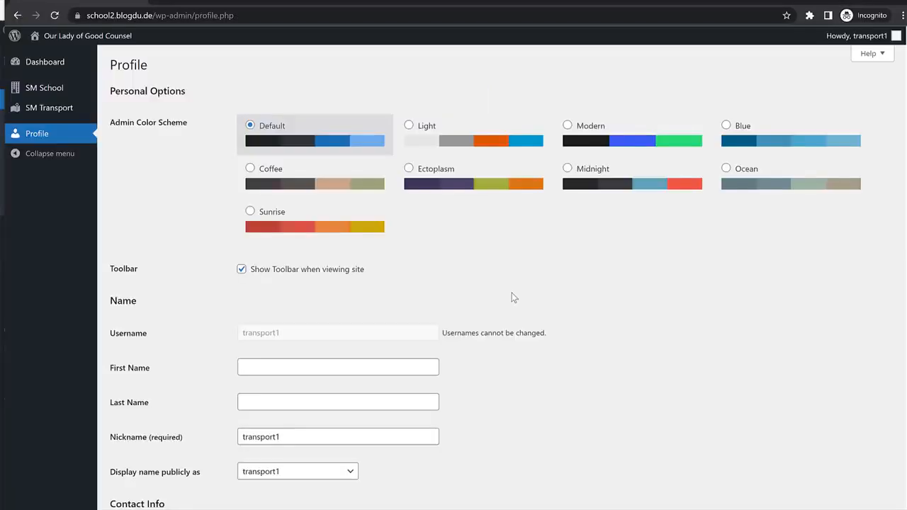
Check the empty transport Vehicles and Routes lists and start a new route.
{"action": "left_click", "coordinate": [49, 108]}
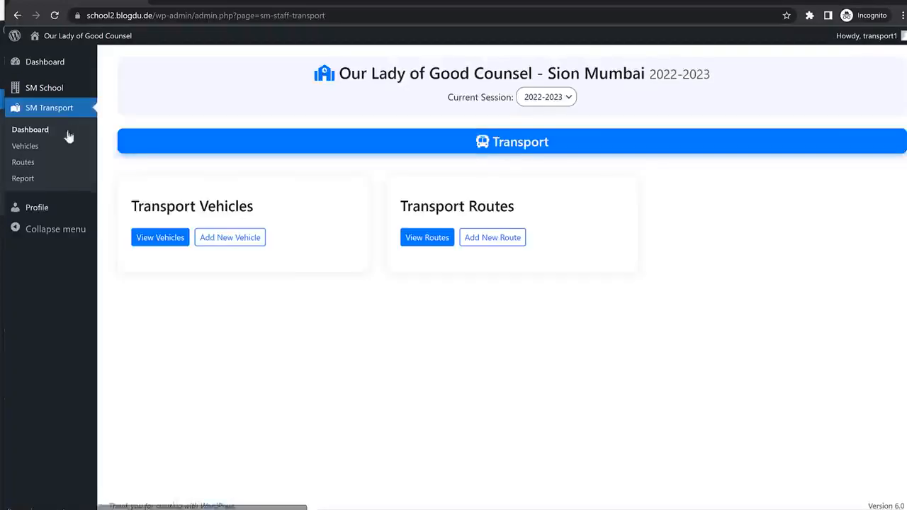
{"action": "left_click", "coordinate": [36, 151]}
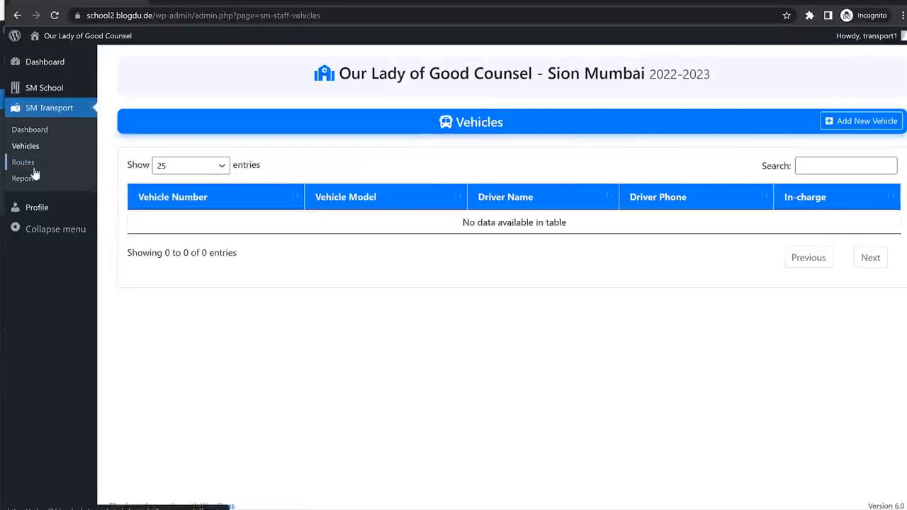
{"action": "left_click", "coordinate": [30, 166]}
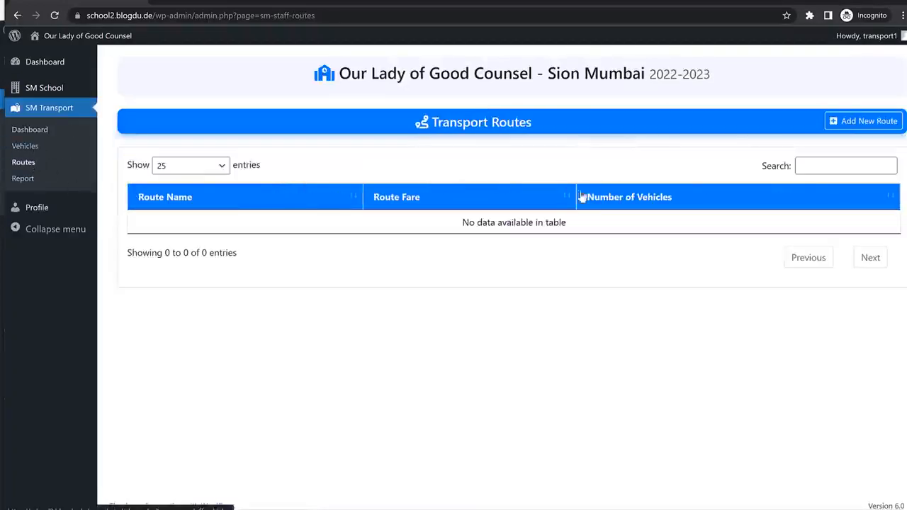
{"action": "left_click", "coordinate": [863, 124]}
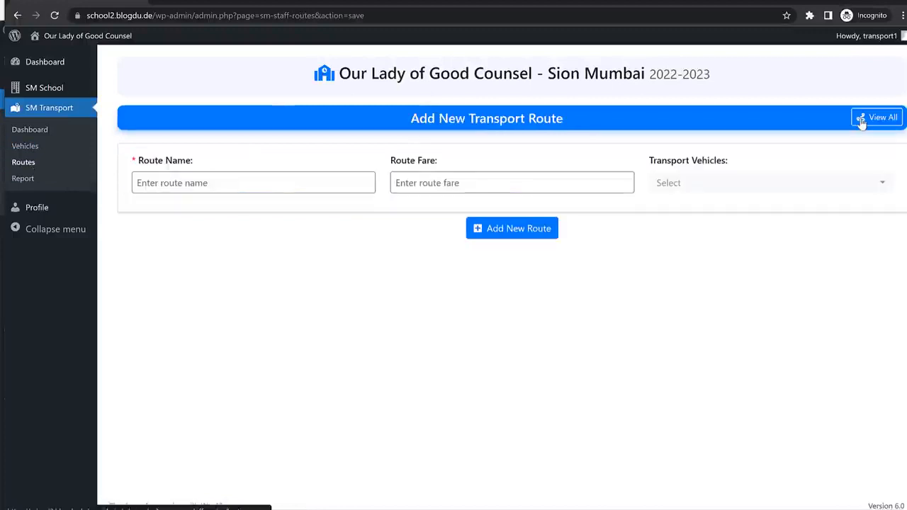
Create the route 'Bandra - Sion' with fare 1000, leaving the vehicle unassigned.
{"action": "left_click", "coordinate": [233, 181]}
{"action": "type", "text": "Bandra - Sion"}
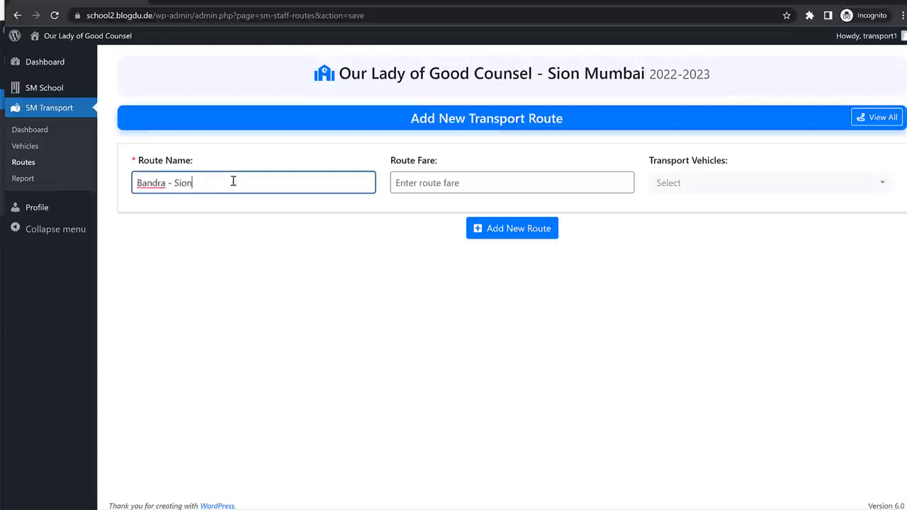
{"action": "key", "text": "Tab"}
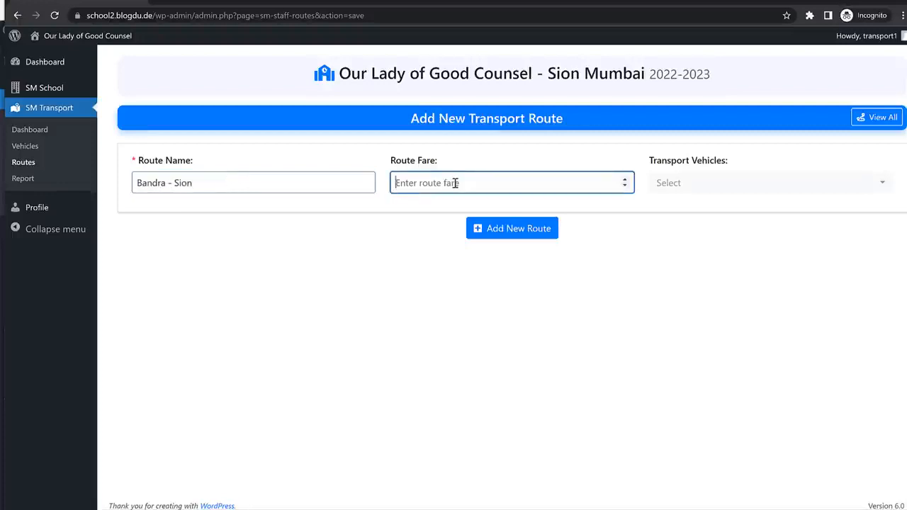
{"action": "type", "text": "1000"}
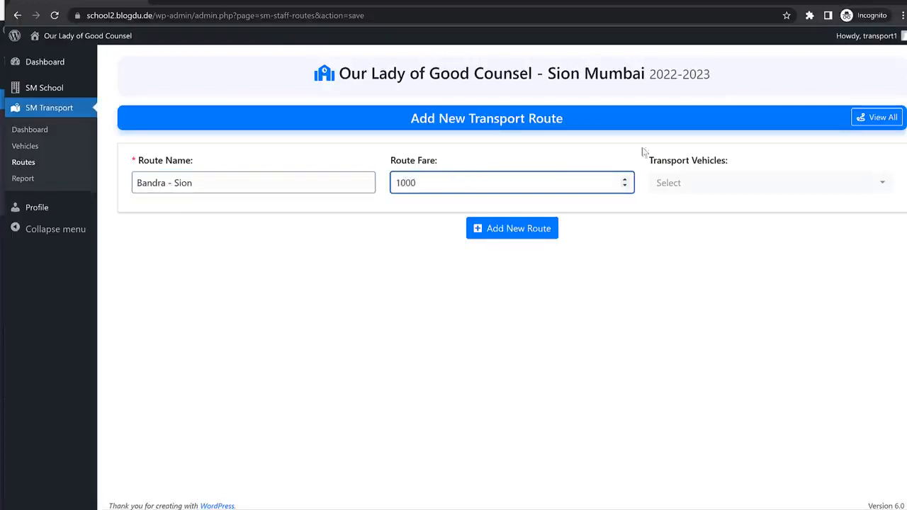
{"action": "left_click", "coordinate": [704, 185]}
{"action": "left_click", "coordinate": [578, 259]}
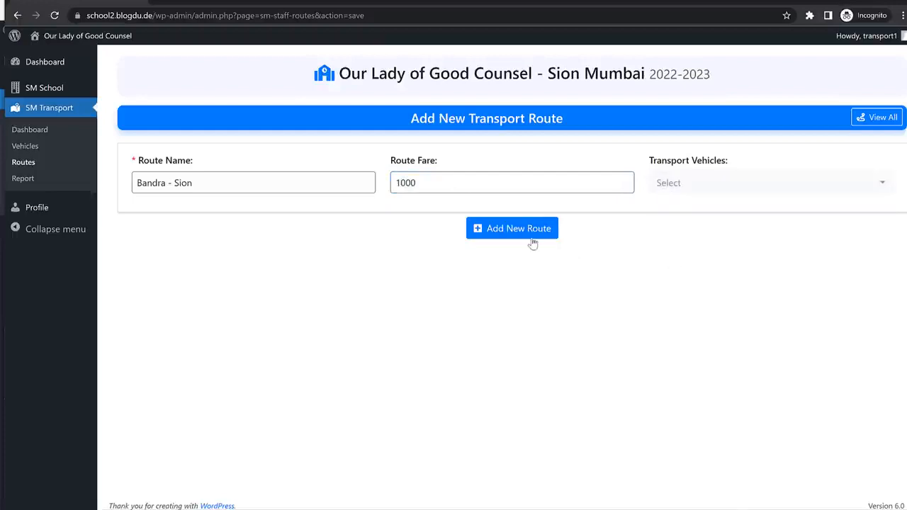
{"action": "left_click", "coordinate": [532, 239]}
{"action": "left_click", "coordinate": [42, 151]}
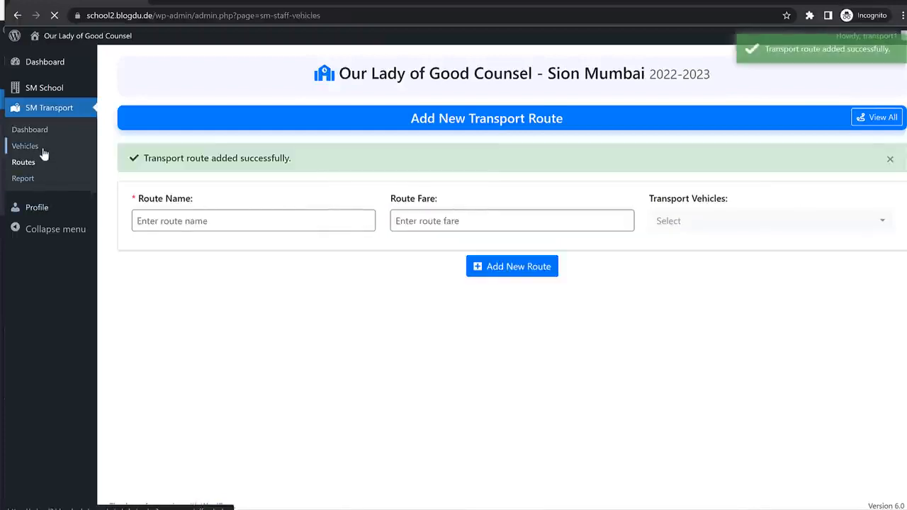
Add vehicle MH00000 with its driver's name, driver's phone number and vehicle model.
{"action": "left_click", "coordinate": [864, 120]}
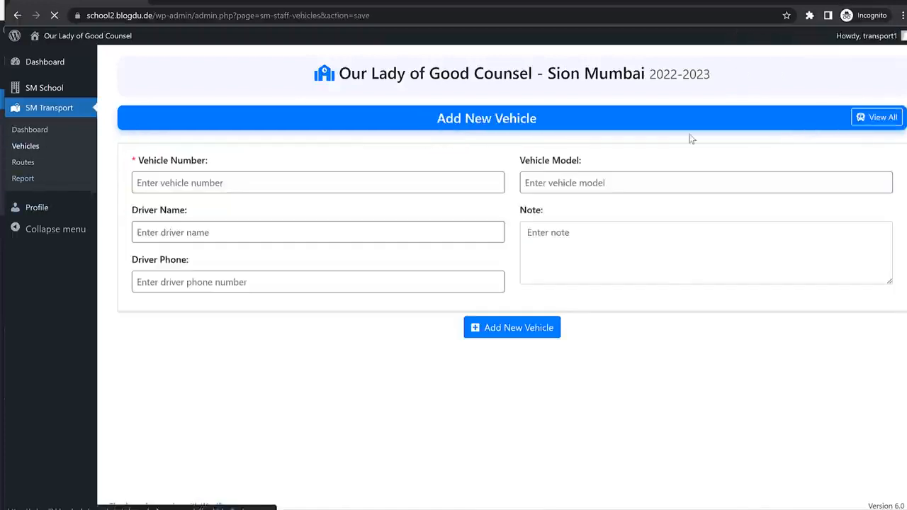
{"action": "left_click", "coordinate": [217, 183]}
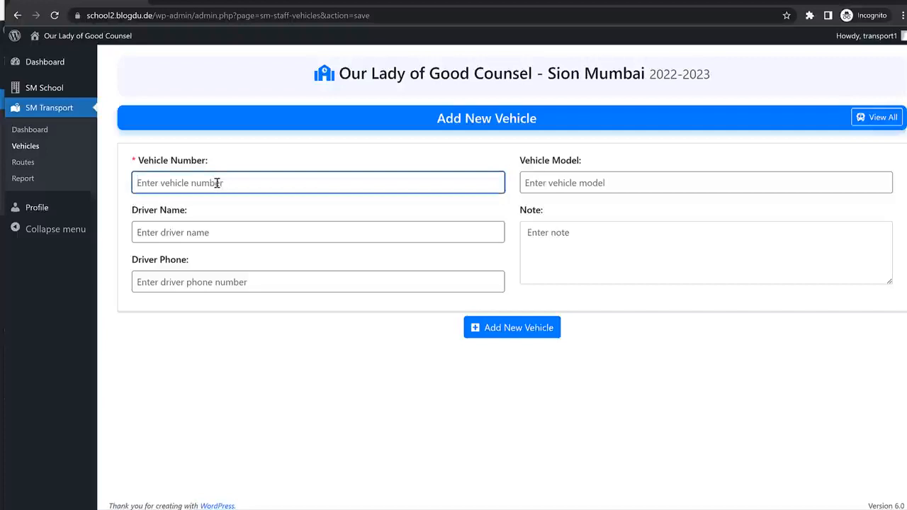
{"action": "type", "text": "MH00000"}
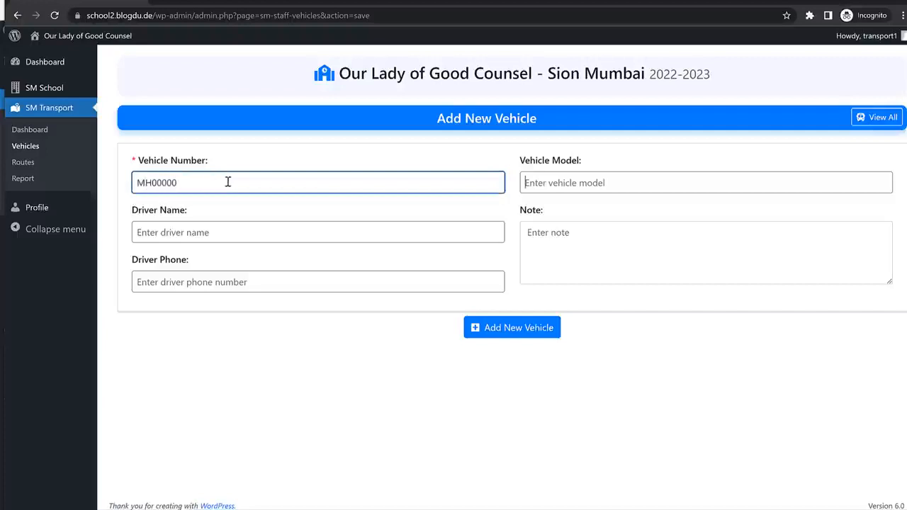
{"action": "key", "text": "Tab"}
{"action": "left_click", "coordinate": [256, 232]}
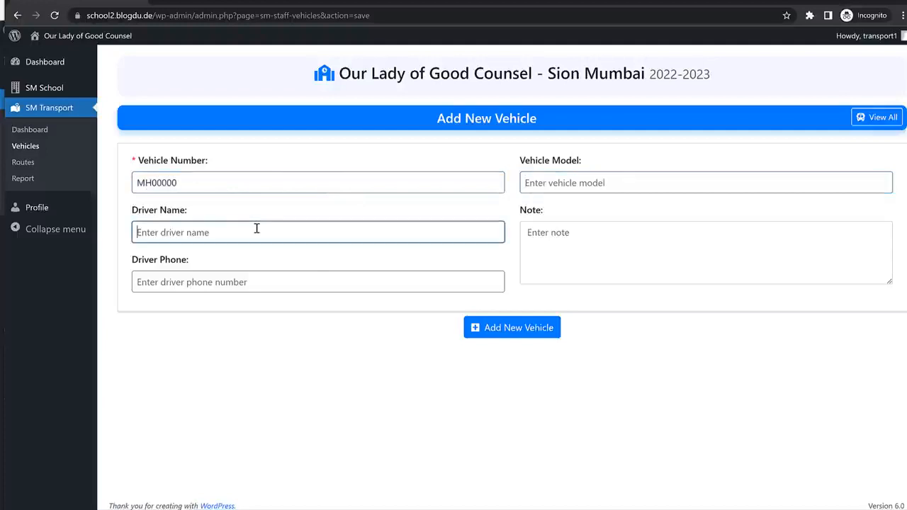
{"action": "type", "text": "Driver1"}
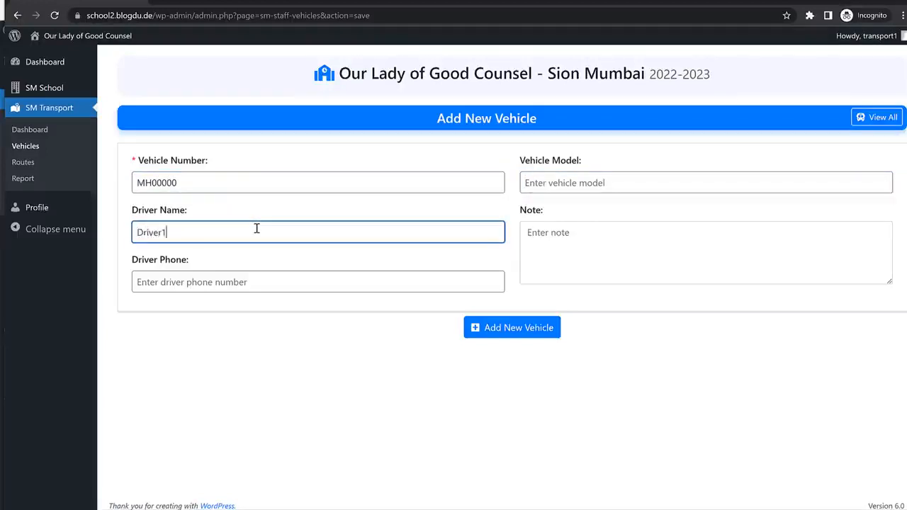
{"action": "left_click", "coordinate": [239, 277]}
{"action": "type", "text": "145156156156"}
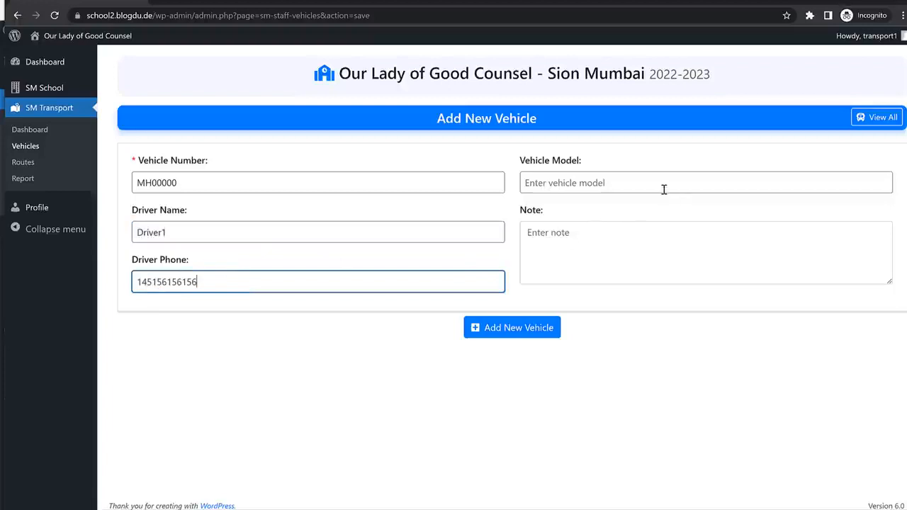
{"action": "left_click", "coordinate": [664, 189]}
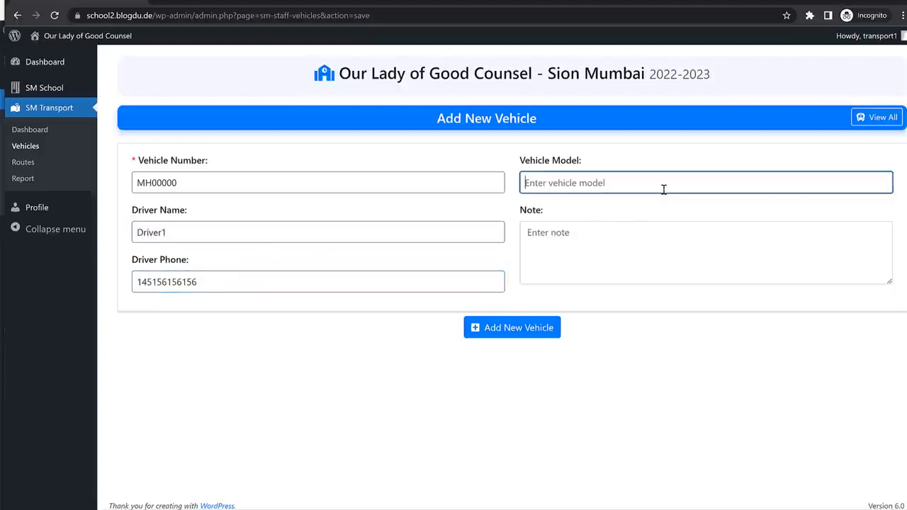
{"action": "type", "text": "Some Model"}
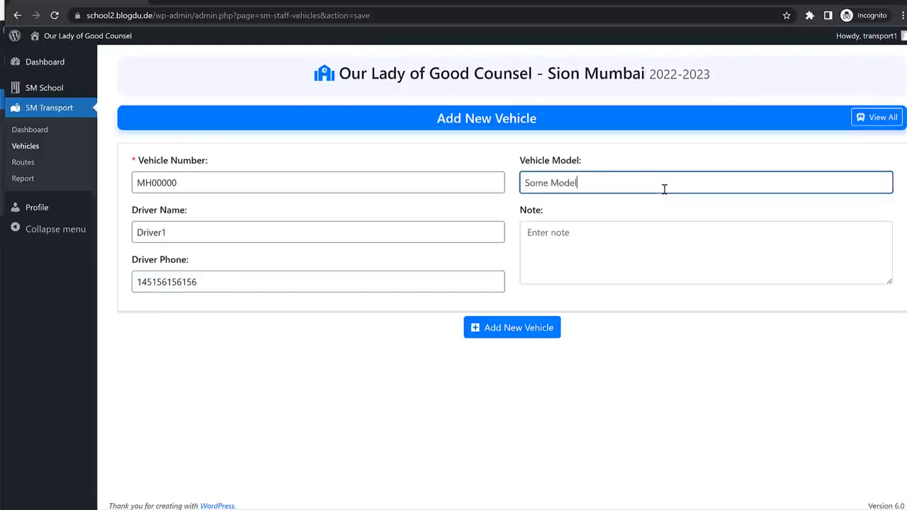
{"action": "left_click", "coordinate": [553, 324]}
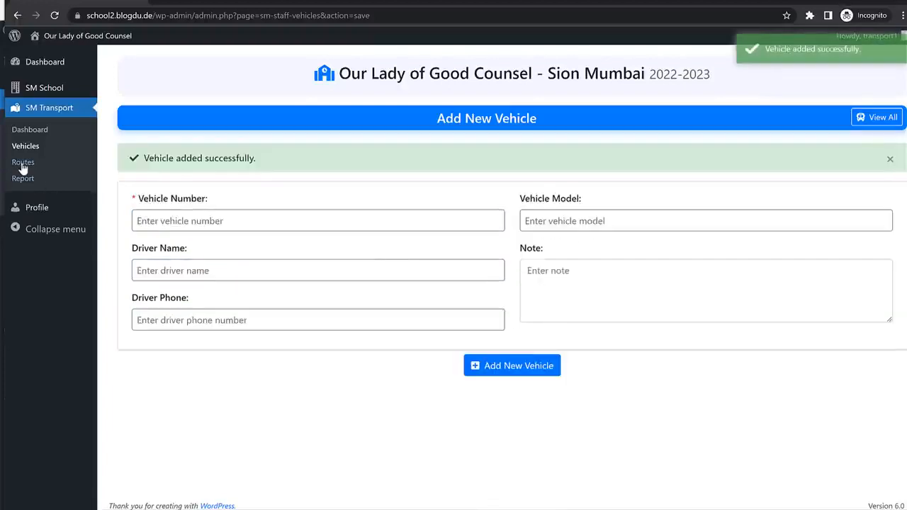
Edit the Bandra - Sion route to assign vehicle MH00000 and update it.
{"action": "left_click", "coordinate": [24, 164]}
{"action": "left_click", "coordinate": [145, 224]}
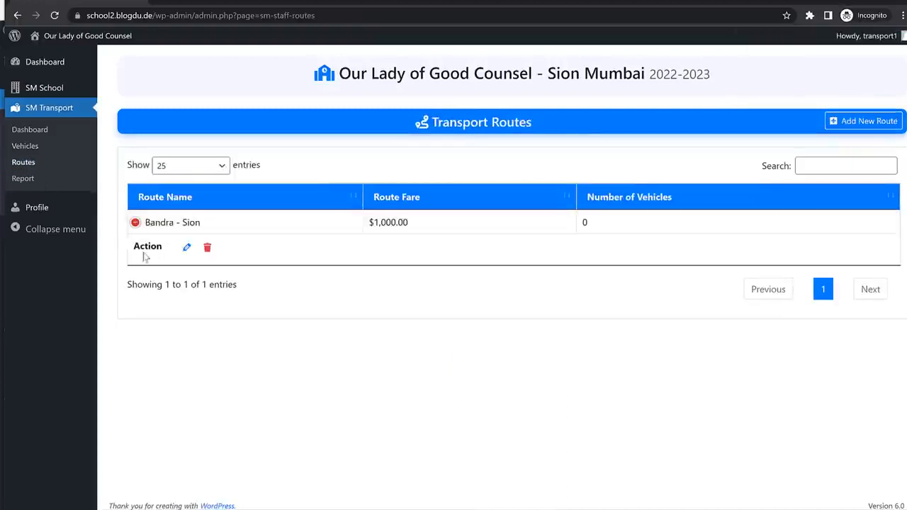
{"action": "left_click", "coordinate": [188, 248]}
{"action": "left_click", "coordinate": [681, 188]}
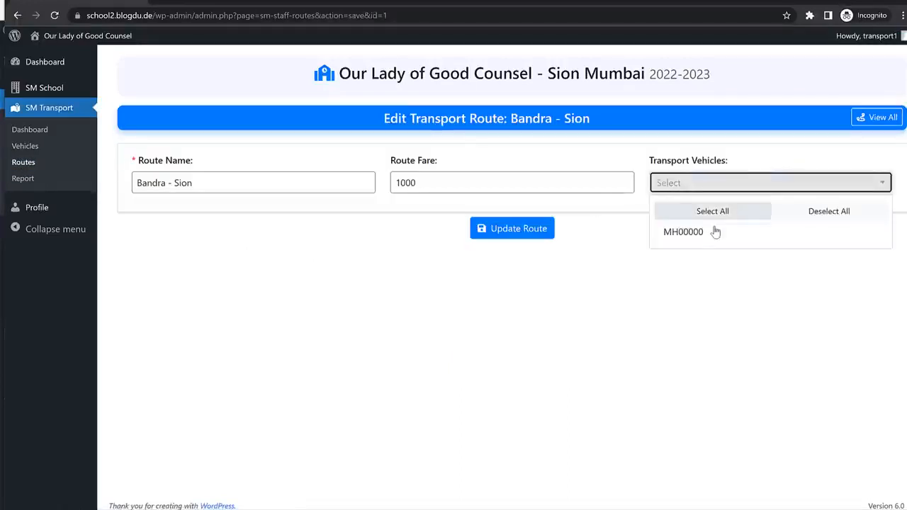
{"action": "left_click", "coordinate": [711, 231]}
{"action": "left_click", "coordinate": [524, 238]}
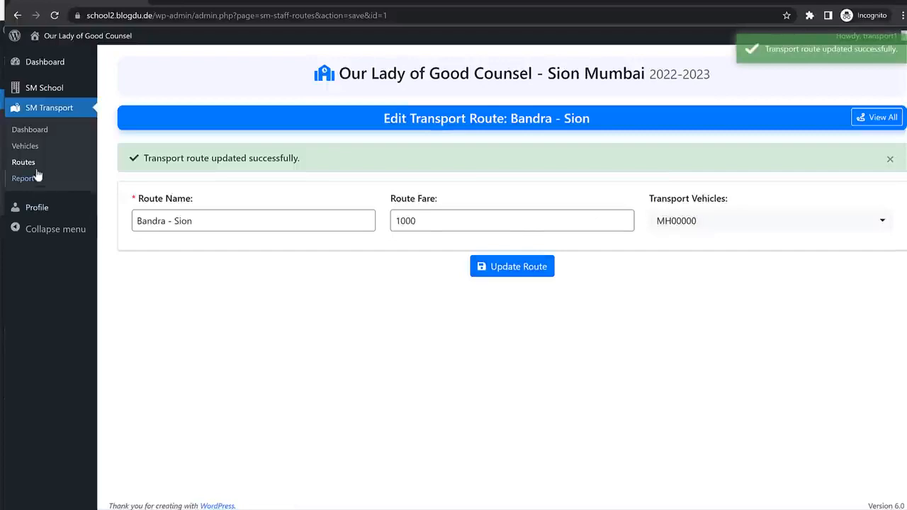
{"action": "left_click", "coordinate": [28, 165]}
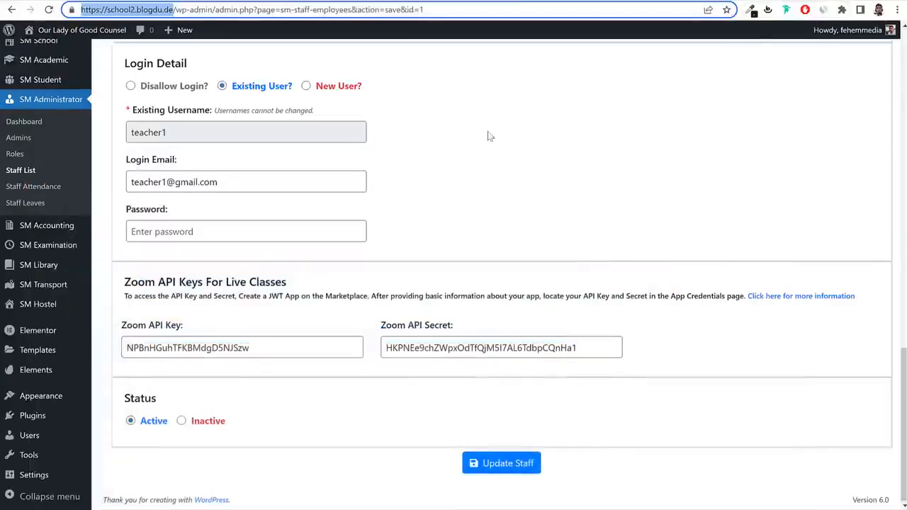
Open the teacher's staff record for editing.
{"action": "scroll", "coordinate": [611, 226], "scroll_direction": "up", "scroll_amount": 2}
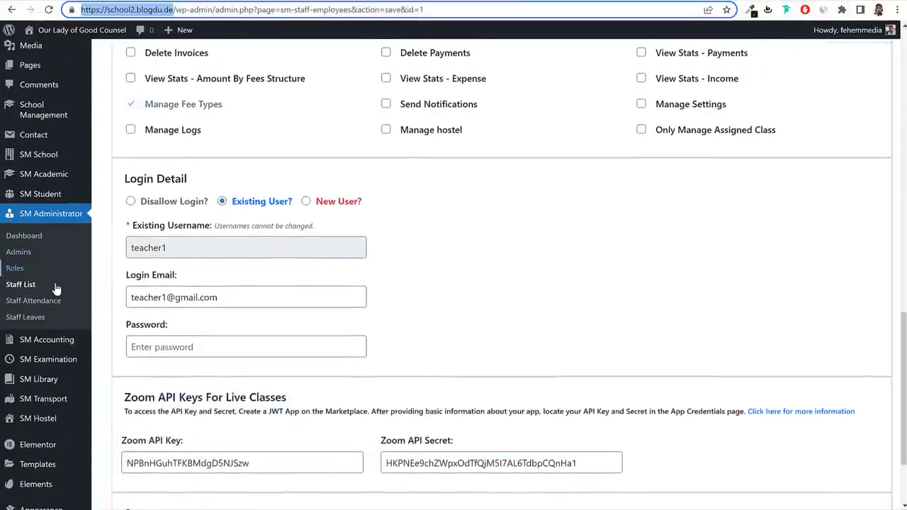
{"action": "left_click", "coordinate": [20, 284]}
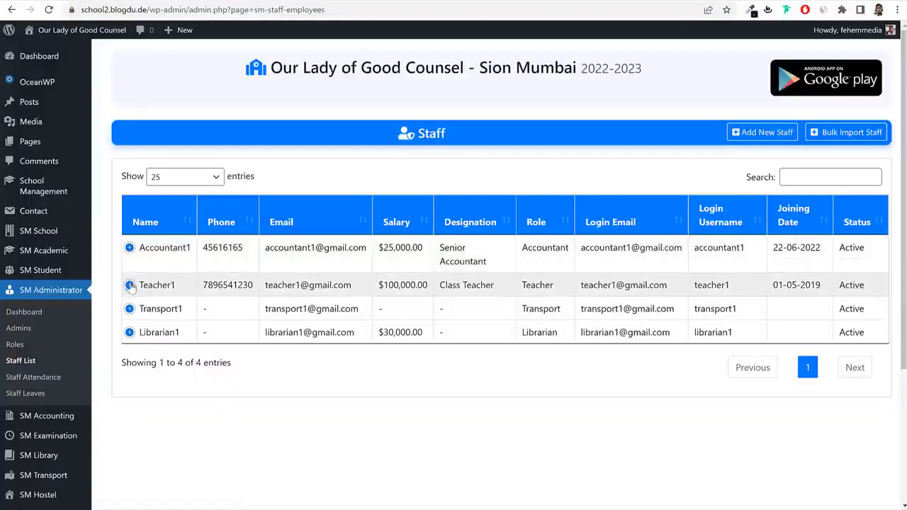
{"action": "left_click", "coordinate": [132, 285]}
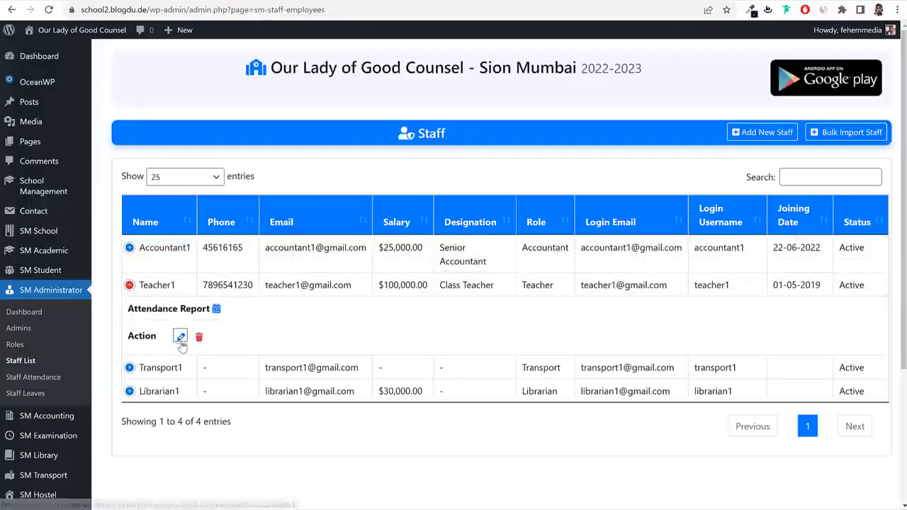
{"action": "left_click", "coordinate": [178, 340]}
{"action": "scroll", "coordinate": [440, 350], "scroll_direction": "down", "scroll_amount": 5}
{"action": "scroll", "coordinate": [441, 351], "scroll_direction": "up", "scroll_amount": 1}
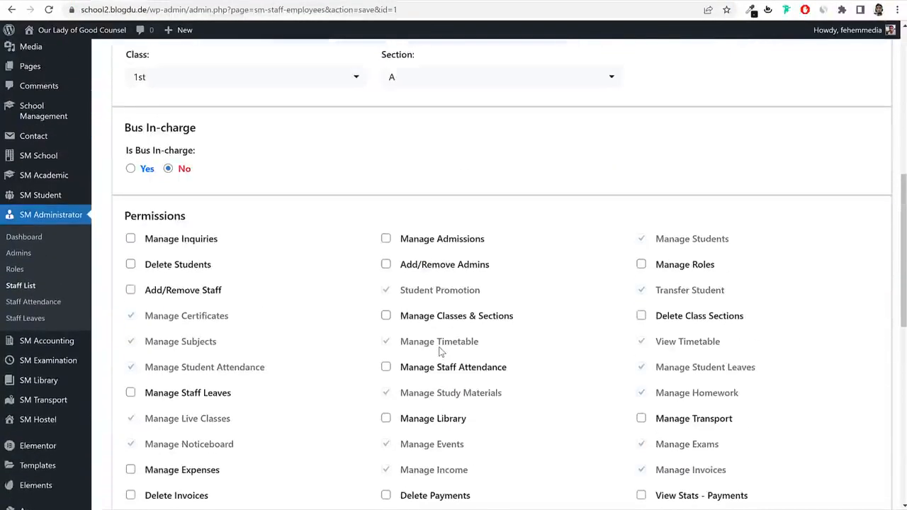
Make the teacher bus in-charge of MH00000, save, and open the empty Hostels list.
{"action": "left_click", "coordinate": [130, 168]}
{"action": "left_click", "coordinate": [453, 173]}
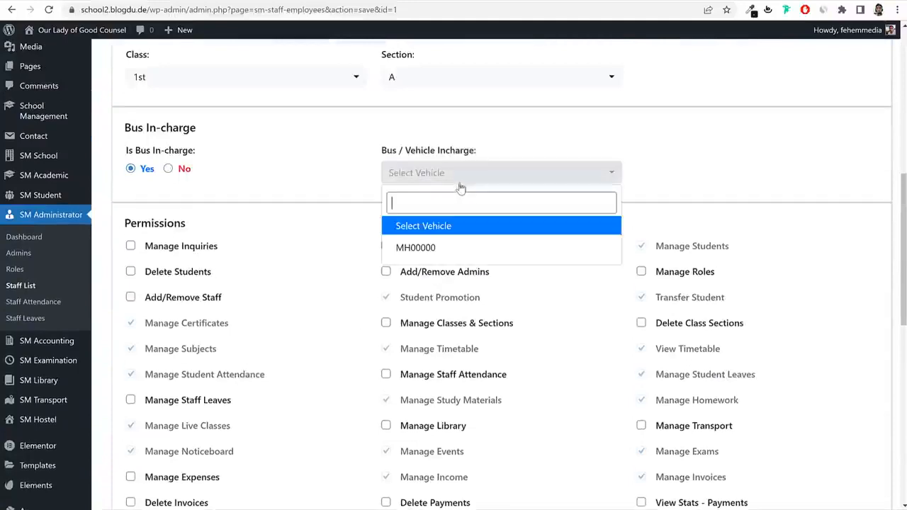
{"action": "left_click", "coordinate": [430, 249]}
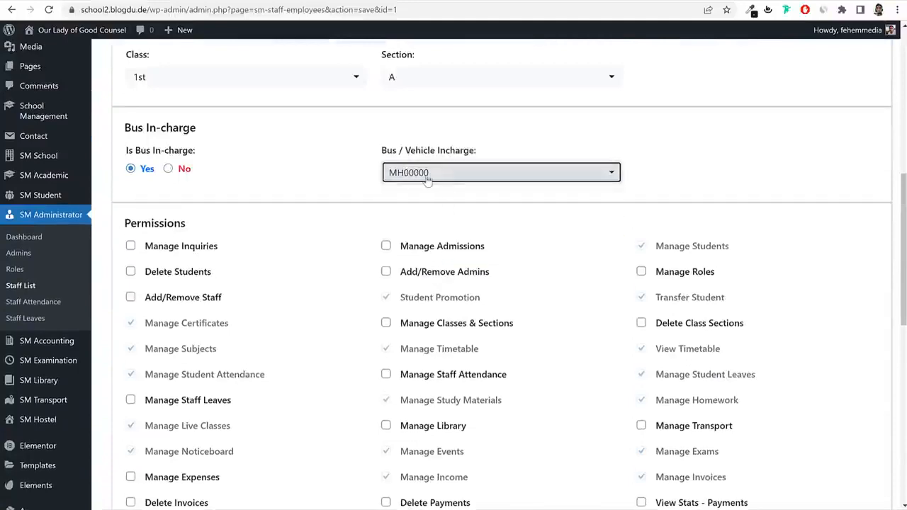
{"action": "scroll", "coordinate": [418, 227], "scroll_direction": "down", "scroll_amount": 10}
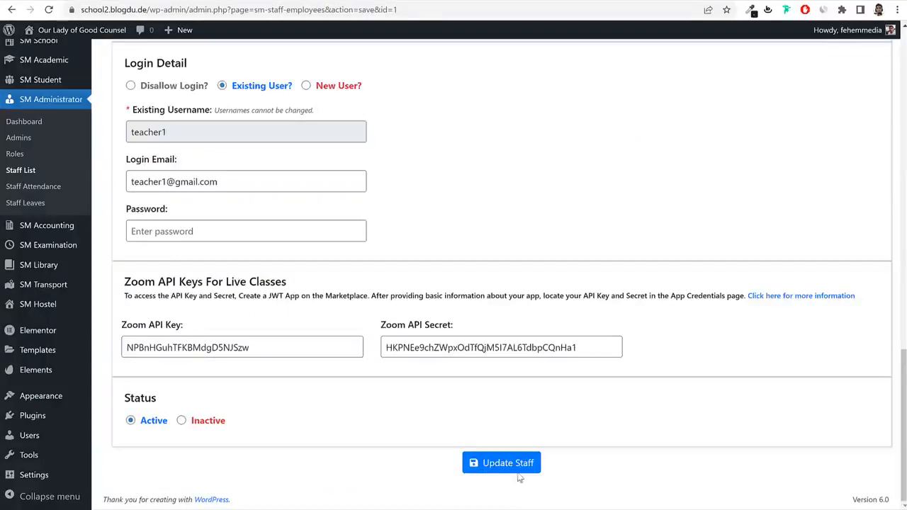
{"action": "left_click", "coordinate": [518, 473]}
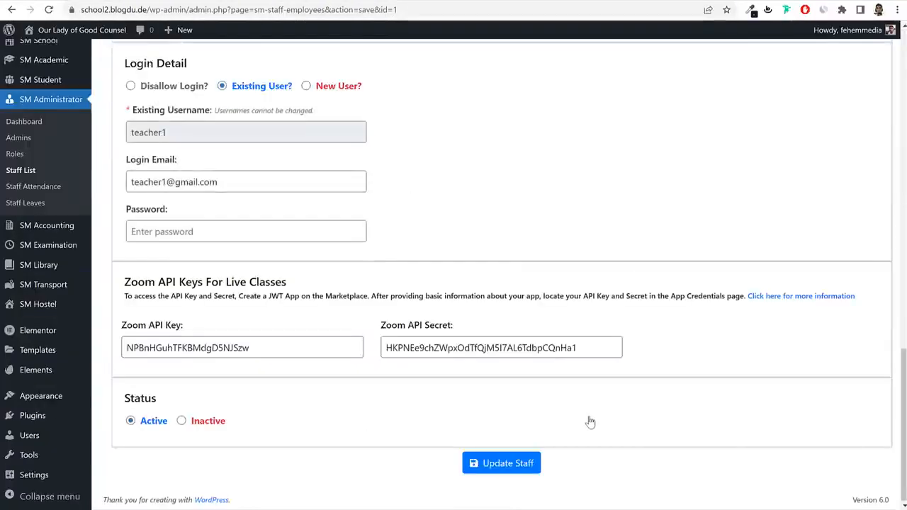
{"action": "mouse_move", "coordinate": [33, 311]}
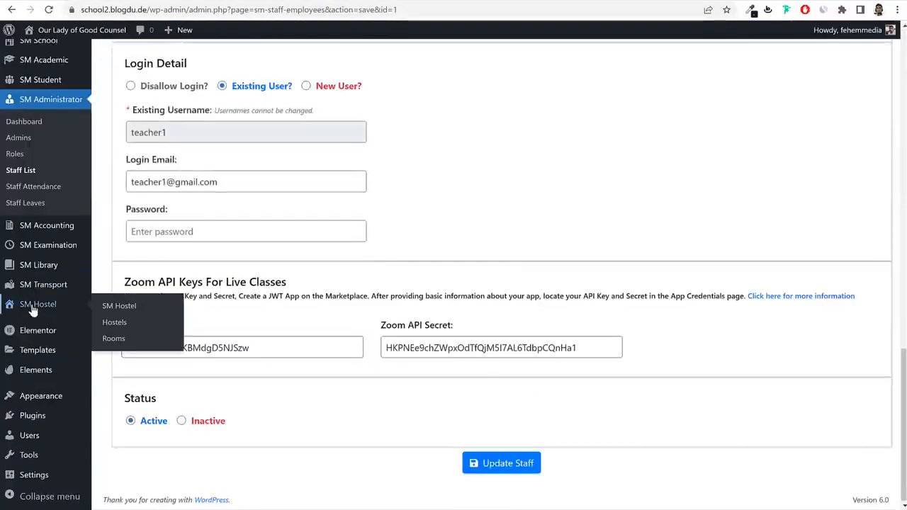
{"action": "left_click", "coordinate": [114, 326]}
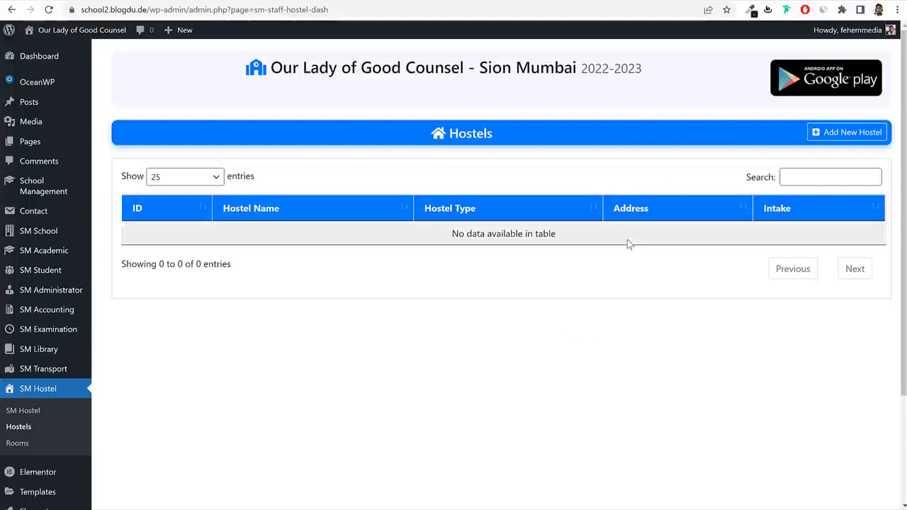
Keep 2022-2023 as the active session and review the Shortcodes and Reset Plugin sections.
{"action": "mouse_move", "coordinate": [51, 193]}
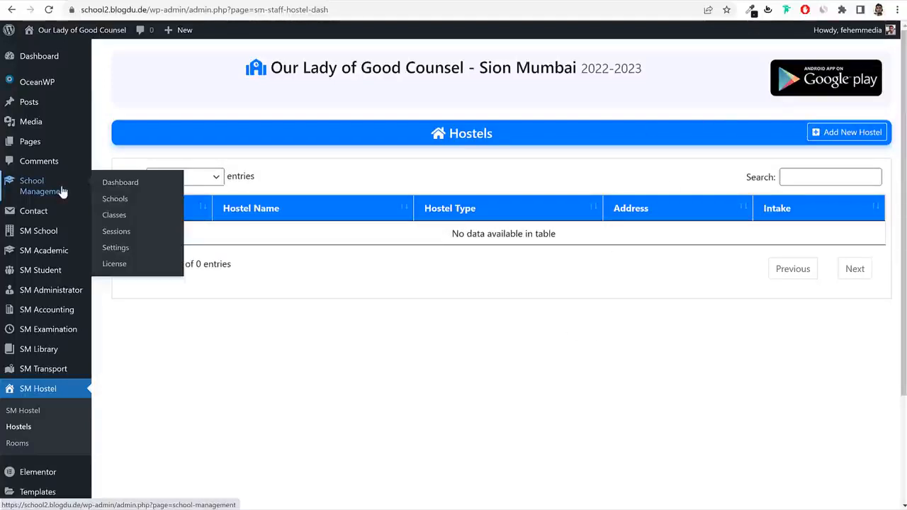
{"action": "left_click", "coordinate": [122, 254]}
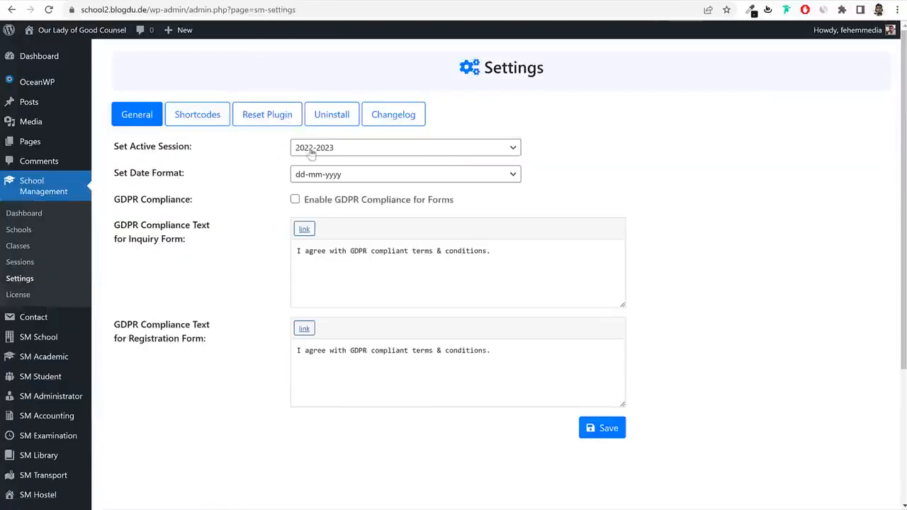
{"action": "left_click", "coordinate": [347, 148]}
{"action": "left_click", "coordinate": [325, 175]}
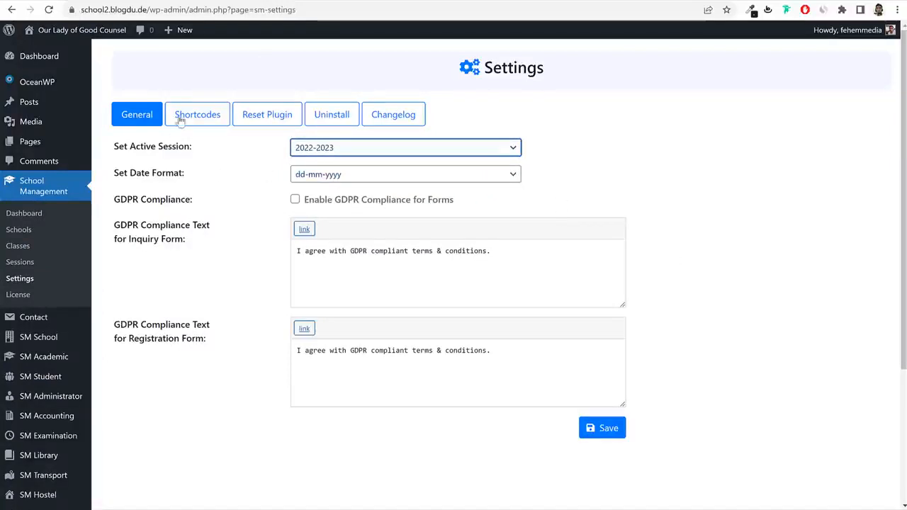
{"action": "left_click", "coordinate": [227, 122]}
{"action": "left_click", "coordinate": [274, 116]}
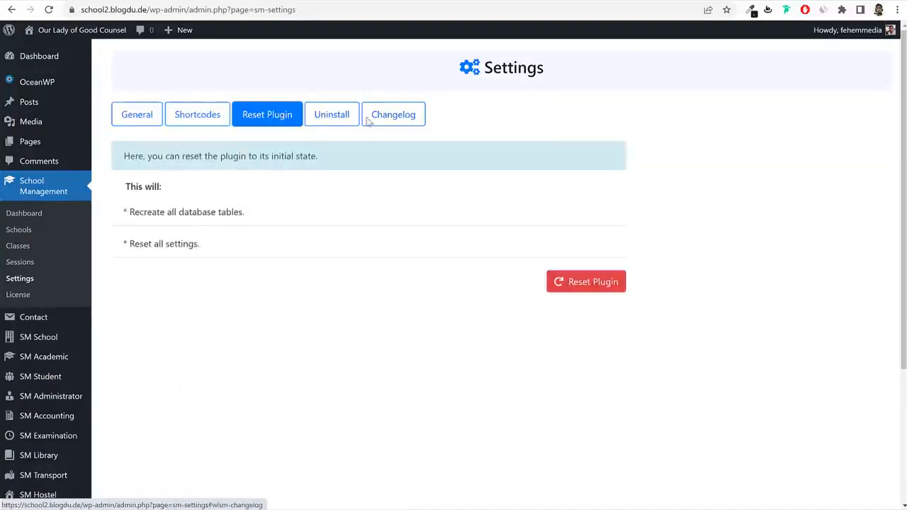
{"action": "scroll", "coordinate": [251, 257], "scroll_direction": "down", "scroll_amount": 3}
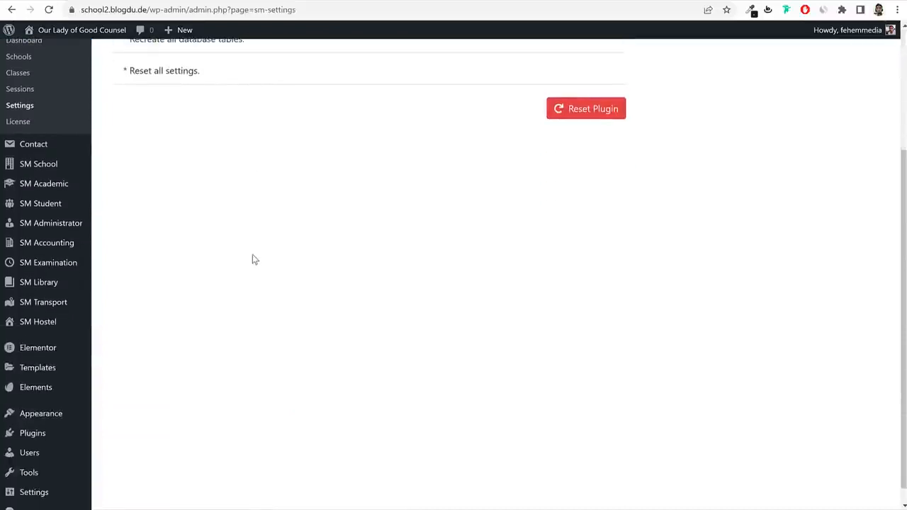
{"action": "mouse_move", "coordinate": [30, 169]}
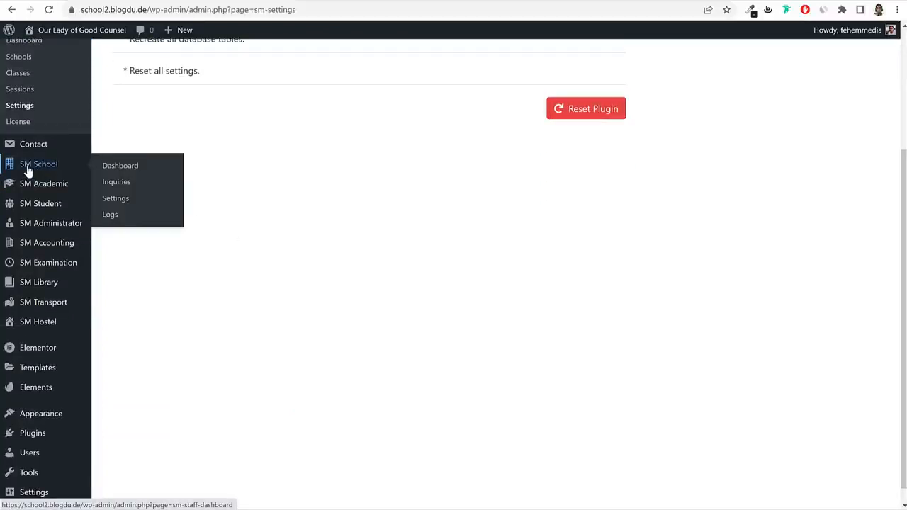
Set the school currency to INR, leaving Invoice Copy and fee-type promotion assignment at No.
{"action": "left_click", "coordinate": [123, 203]}
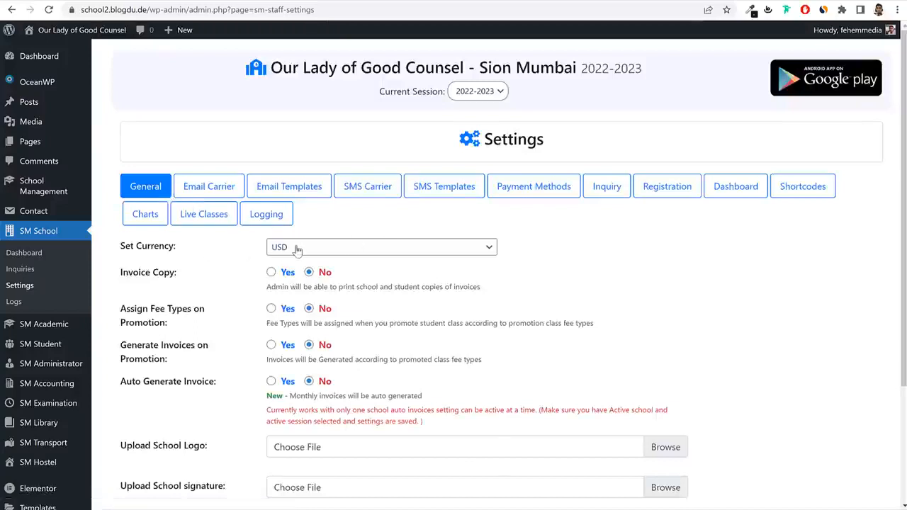
{"action": "left_click", "coordinate": [365, 247]}
{"action": "type", "text": "in"}
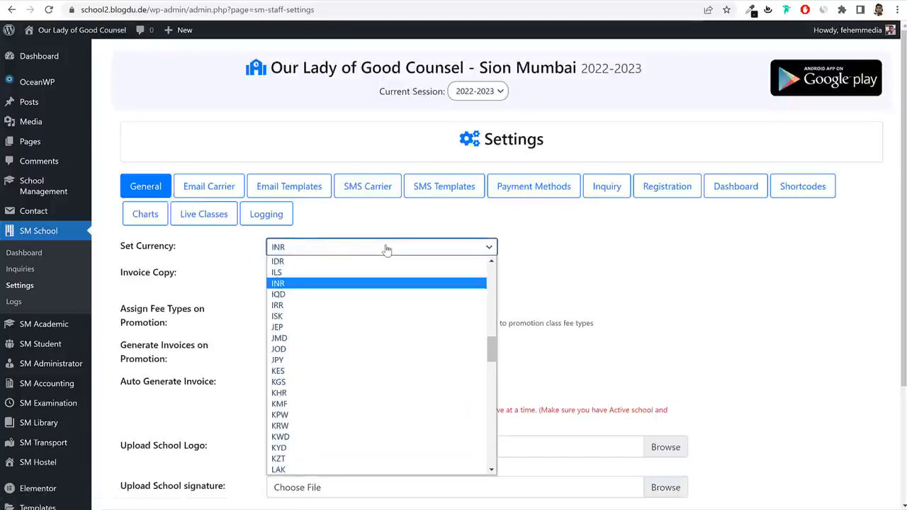
{"action": "key", "text": "Return"}
{"action": "left_click", "coordinate": [712, 321]}
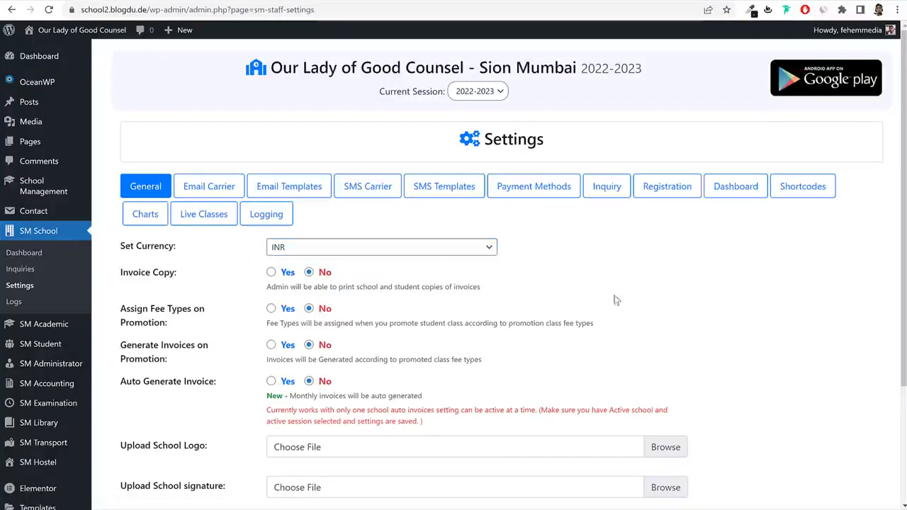
{"action": "left_click_drag", "start_coordinate": [318, 297], "coordinate": [485, 299]}
{"action": "left_click", "coordinate": [273, 278]}
{"action": "left_click", "coordinate": [271, 308]}
{"action": "left_click", "coordinate": [309, 273]}
{"action": "left_click", "coordinate": [309, 308]}
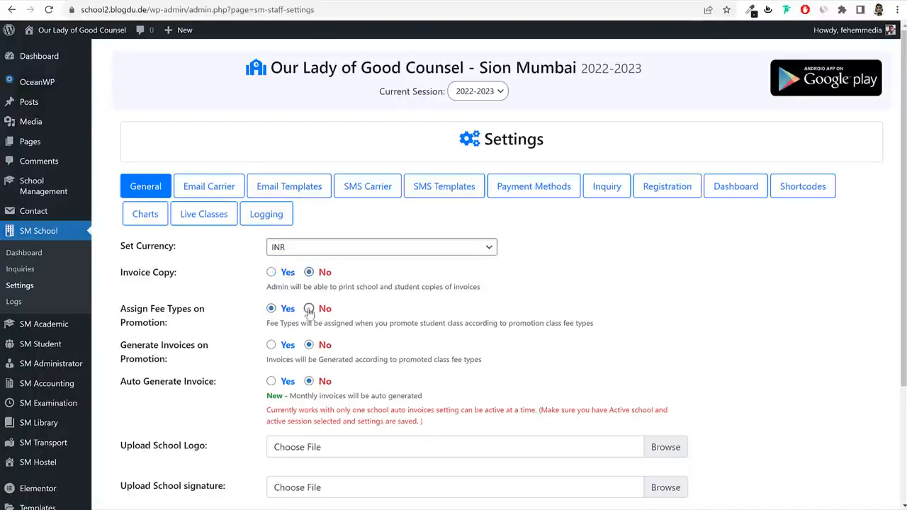
Save the general settings and bring up the Email Carrier settings.
{"action": "scroll", "coordinate": [567, 283], "scroll_direction": "down", "scroll_amount": 3}
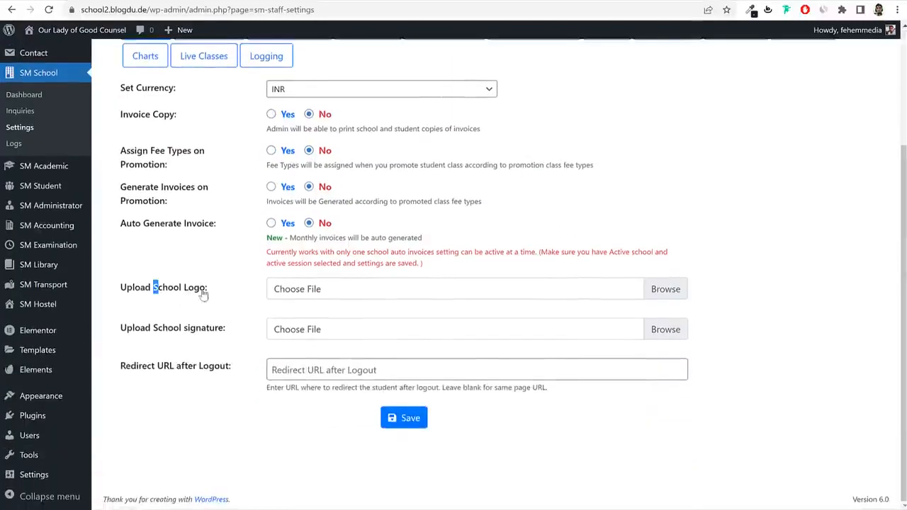
{"action": "left_click_drag", "start_coordinate": [155, 289], "coordinate": [217, 291]}
{"action": "left_click_drag", "start_coordinate": [157, 329], "coordinate": [225, 334]}
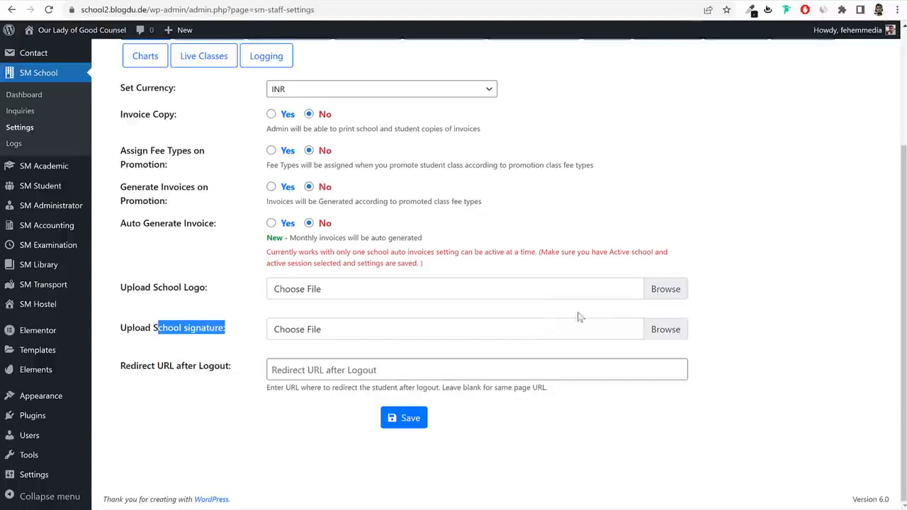
{"action": "left_click", "coordinate": [405, 419]}
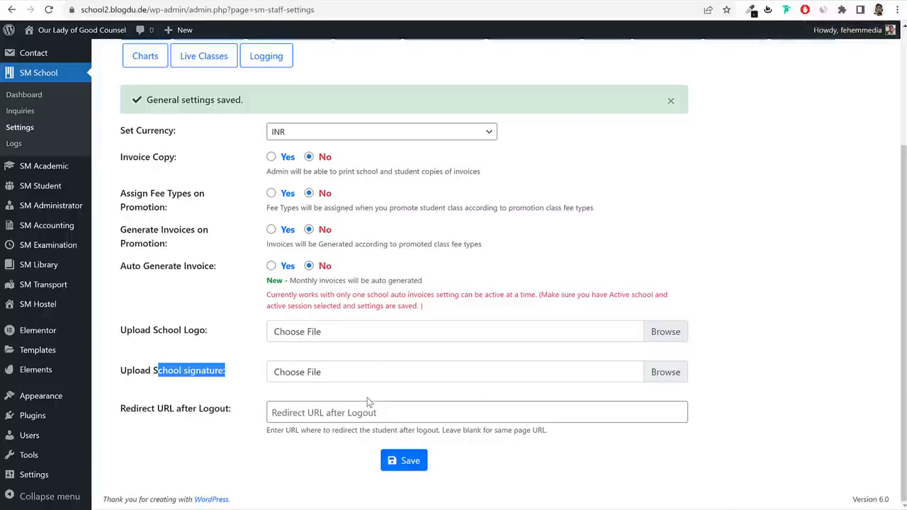
{"action": "scroll", "coordinate": [367, 402], "scroll_direction": "up", "scroll_amount": 3}
{"action": "left_click", "coordinate": [209, 186]}
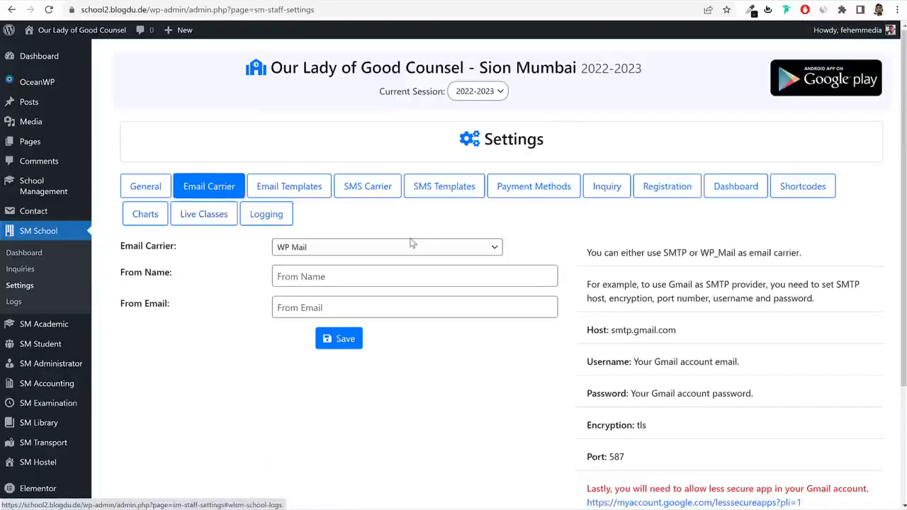
Try SMTP as email carrier, revert to WP Mail, then move to Email Templates.
{"action": "double_click", "coordinate": [717, 284]}
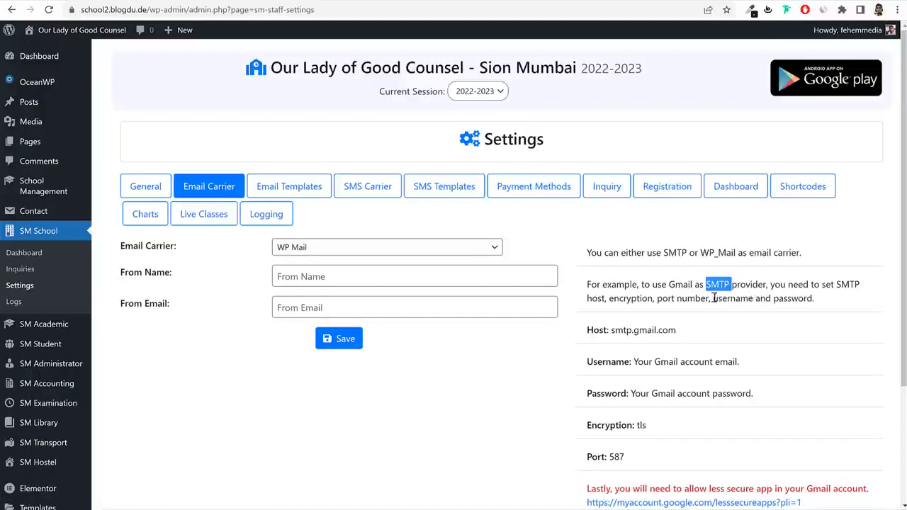
{"action": "left_click", "coordinate": [363, 255]}
{"action": "left_click", "coordinate": [339, 274]}
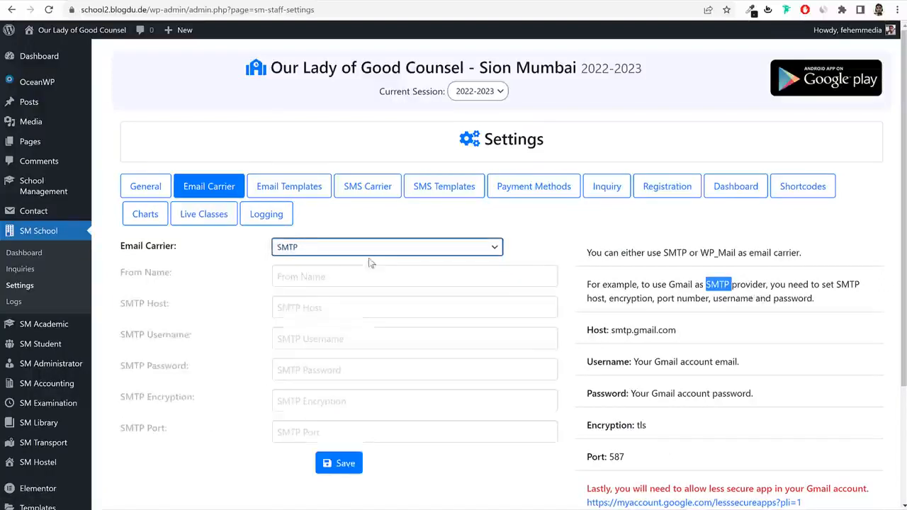
{"action": "left_click", "coordinate": [361, 249]}
{"action": "left_click", "coordinate": [340, 262]}
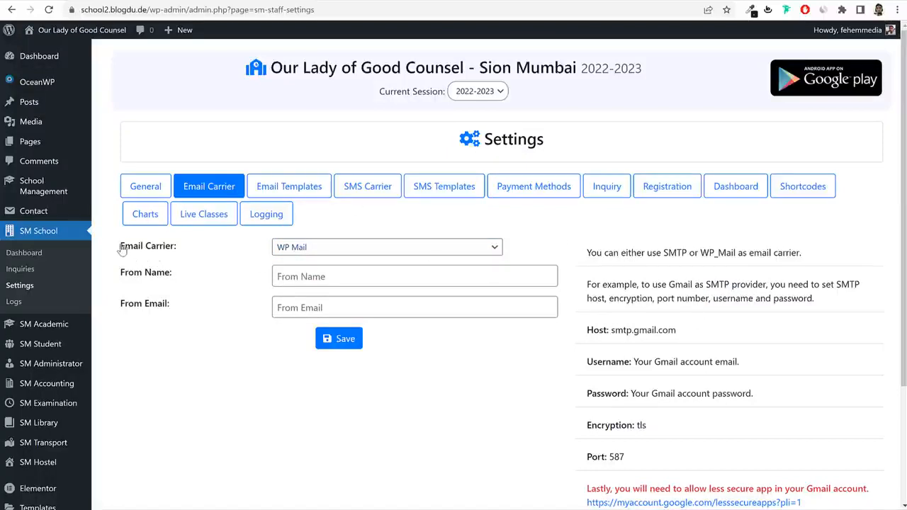
{"action": "left_click_drag", "start_coordinate": [122, 249], "coordinate": [179, 254]}
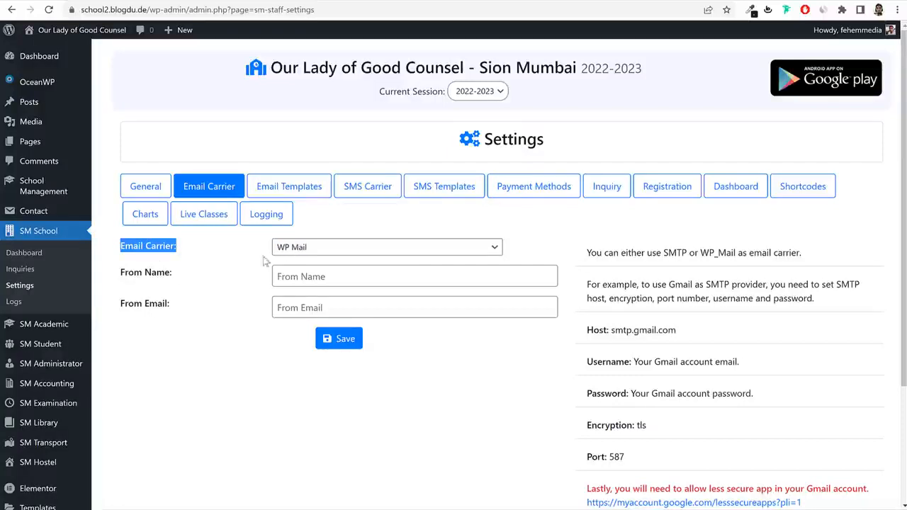
{"action": "left_click", "coordinate": [135, 259]}
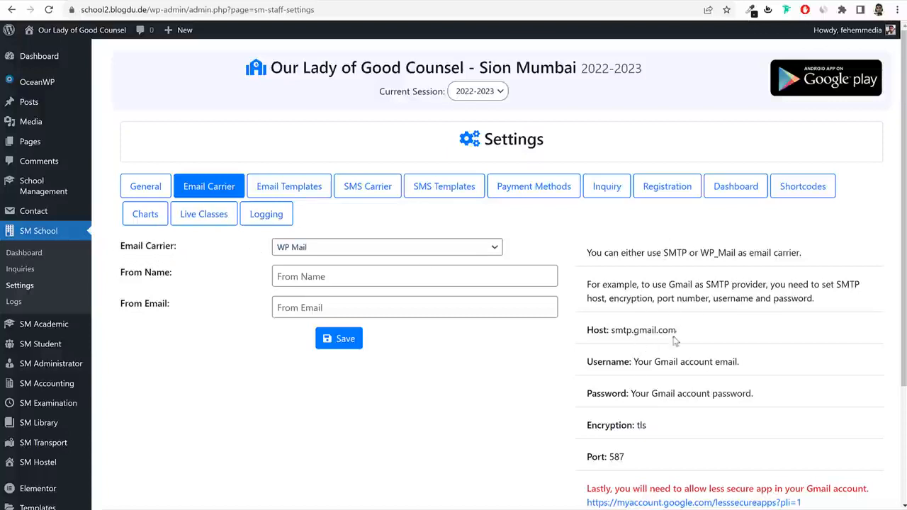
{"action": "left_click_drag", "start_coordinate": [615, 254], "coordinate": [692, 393]}
{"action": "left_click", "coordinate": [695, 392]}
{"action": "left_click", "coordinate": [305, 187]}
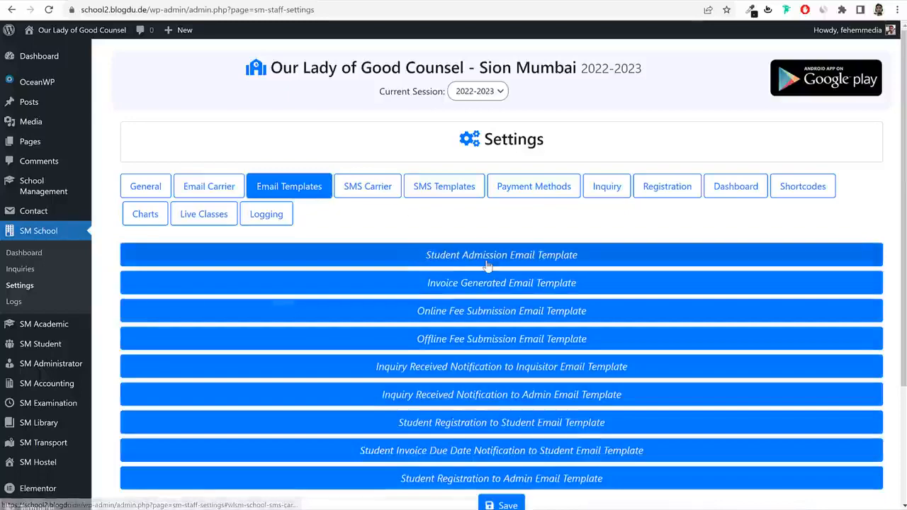
Preview the Student Admission template, then expand Student Invoice Due Date Notification and edit its subject.
{"action": "left_click", "coordinate": [487, 265]}
{"action": "scroll", "coordinate": [503, 277], "scroll_direction": "down", "scroll_amount": 5}
{"action": "scroll", "coordinate": [353, 243], "scroll_direction": "up", "scroll_amount": 4}
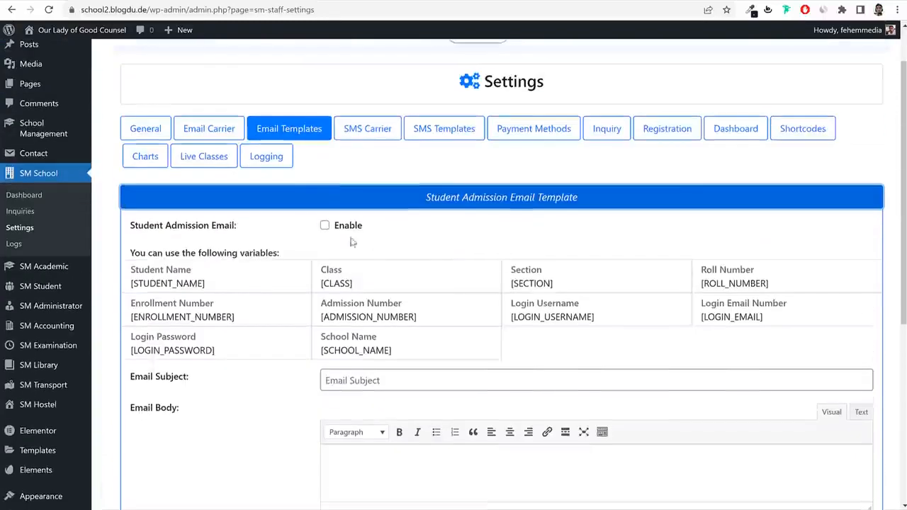
{"action": "left_click", "coordinate": [519, 202]}
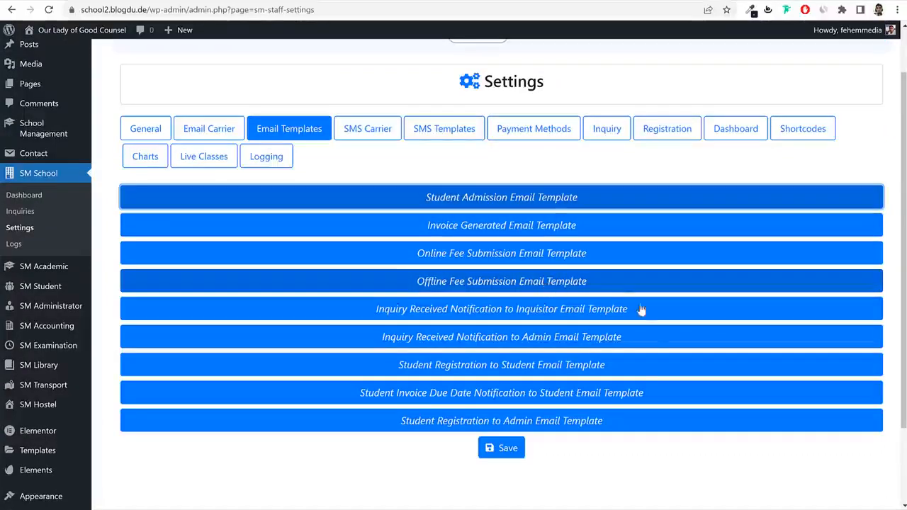
{"action": "left_click", "coordinate": [467, 401]}
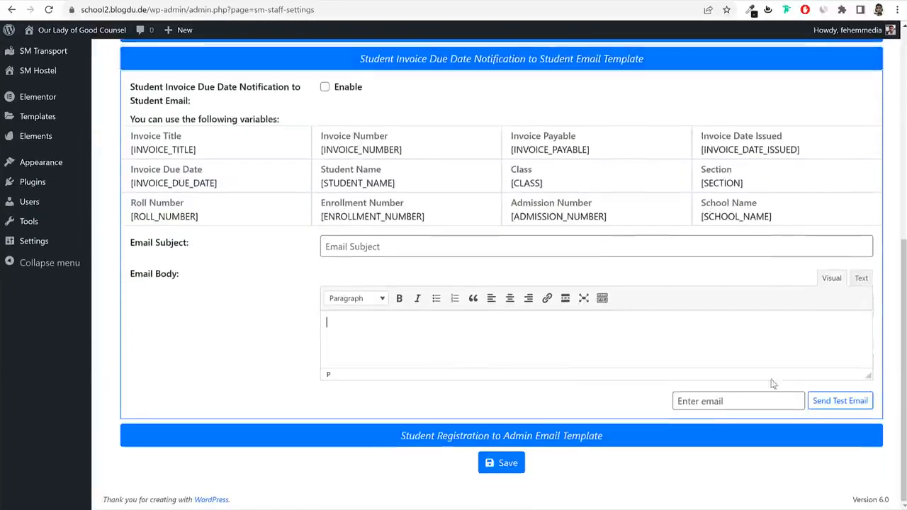
{"action": "left_click_drag", "start_coordinate": [869, 376], "coordinate": [871, 453]}
{"action": "scroll", "coordinate": [701, 371], "scroll_direction": "down", "scroll_amount": 1}
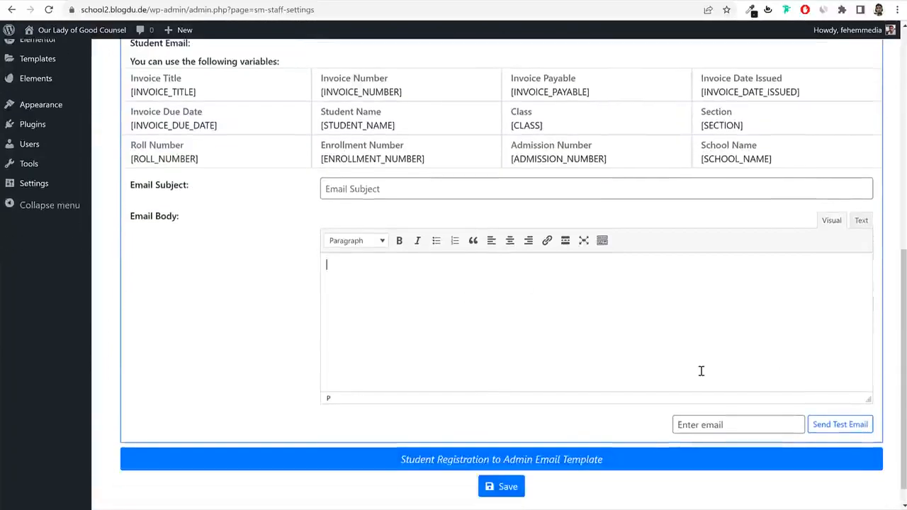
{"action": "scroll", "coordinate": [701, 371], "scroll_direction": "up", "scroll_amount": 1}
{"action": "left_click", "coordinate": [423, 246]}
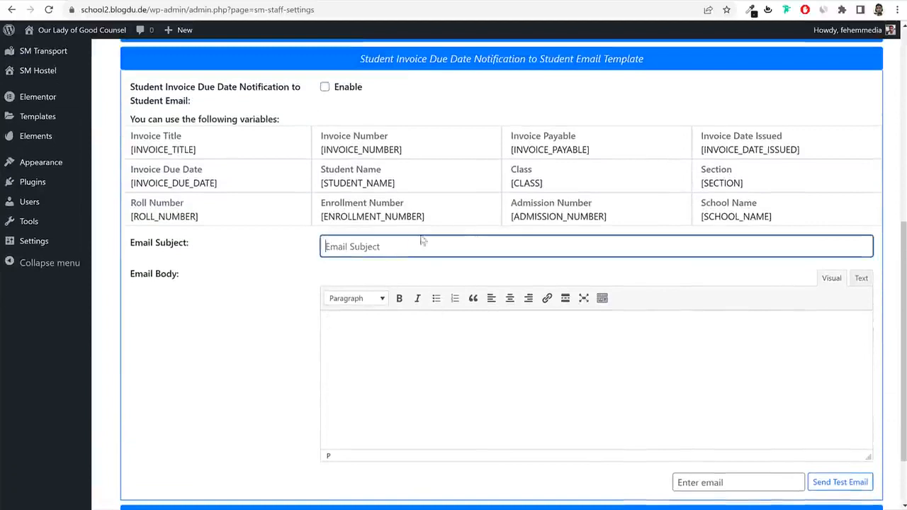
Set the invoice due date email subject to 'Invoice Due for Student [STUDENT_NAME]'.
{"action": "scroll", "coordinate": [453, 284], "scroll_direction": "up", "scroll_amount": 2}
{"action": "scroll", "coordinate": [496, 318], "scroll_direction": "down", "scroll_amount": 1}
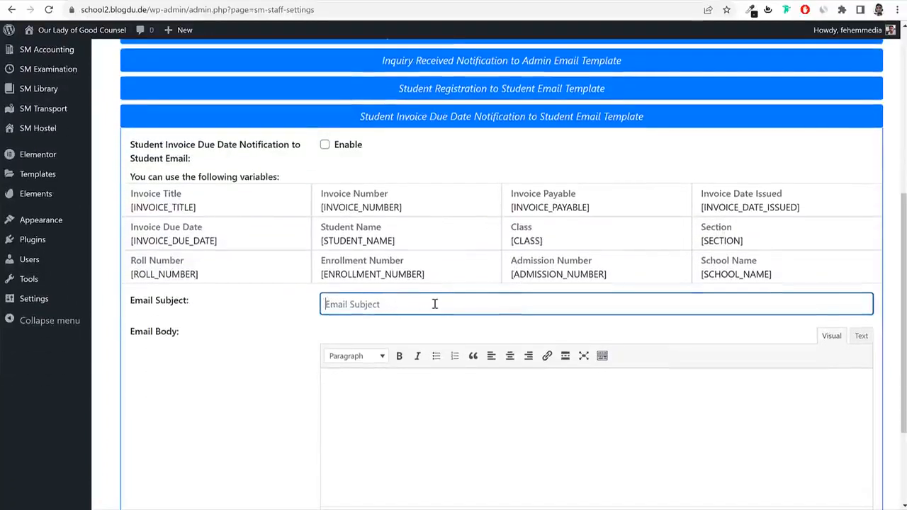
{"action": "type", "text": "Invoice Due for"}
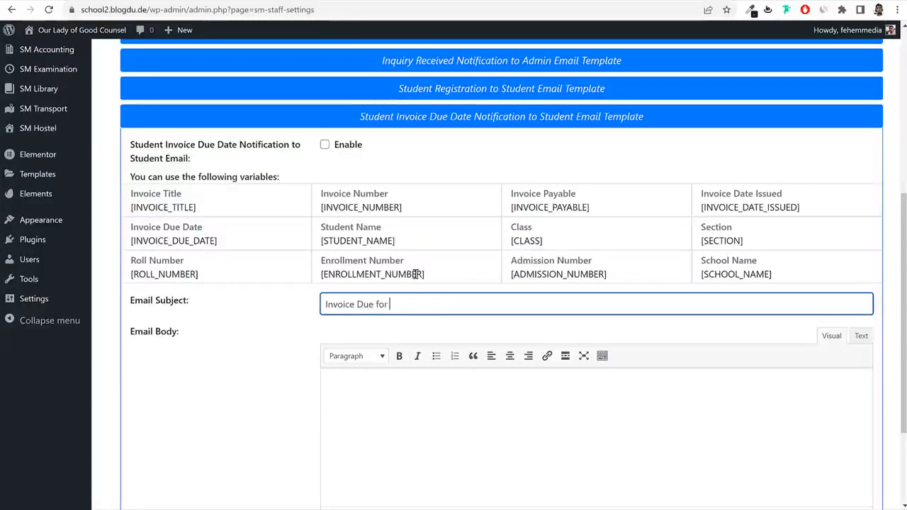
{"action": "left_click_drag", "start_coordinate": [396, 241], "coordinate": [321, 242]}
{"action": "key", "text": "ctrl+c"}
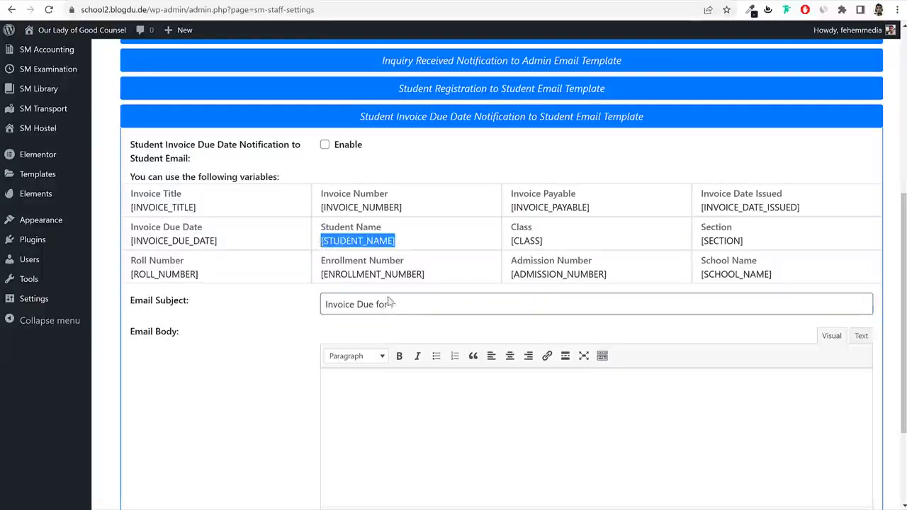
{"action": "left_click", "coordinate": [415, 308]}
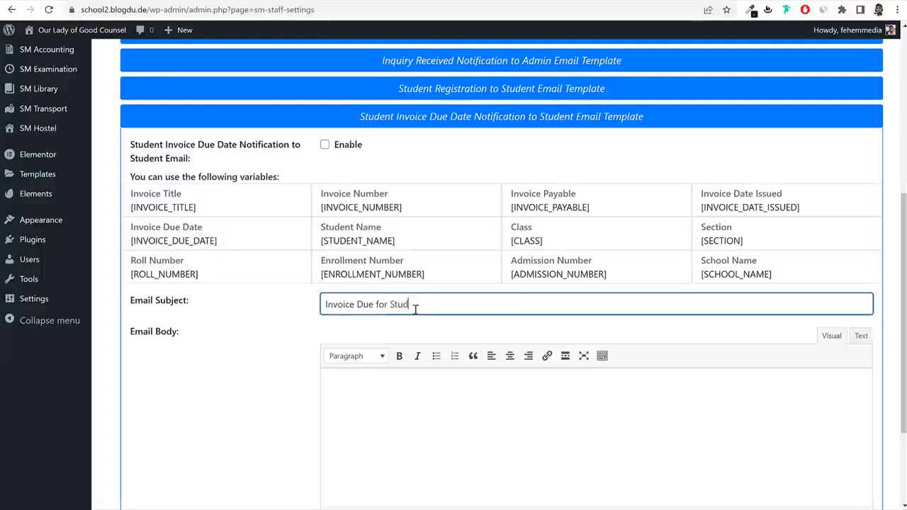
{"action": "key", "text": "ctrl+v"}
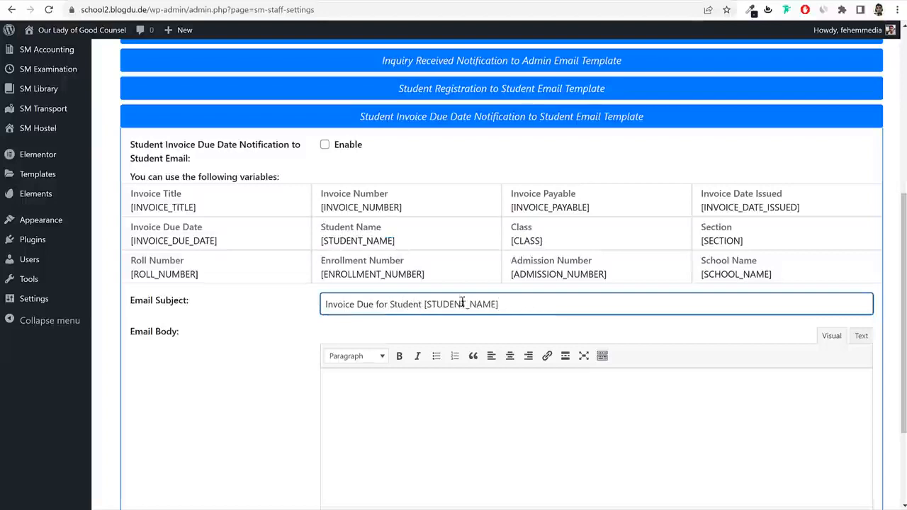
{"action": "left_click_drag", "start_coordinate": [499, 304], "coordinate": [424, 303]}
{"action": "key", "text": "ctrl+c"}
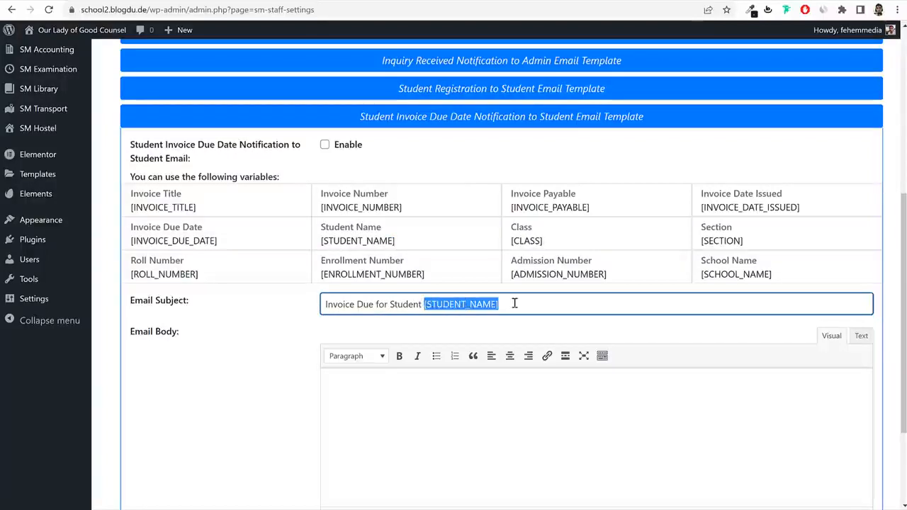
{"action": "left_click", "coordinate": [514, 303]}
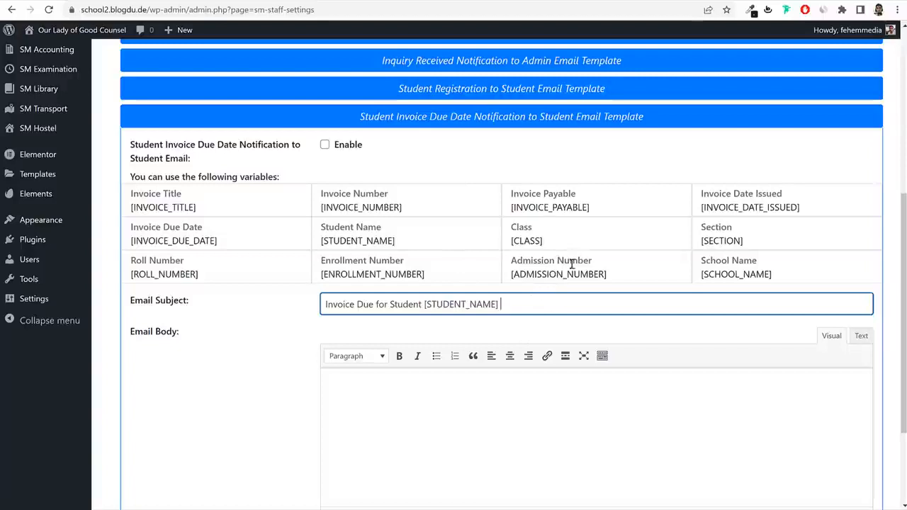
Insert the [STUDENT_NAME], [CLASS] and [SECTION] variables into the parent-addressed email body.
{"action": "scroll", "coordinate": [474, 411], "scroll_direction": "down", "scroll_amount": 2}
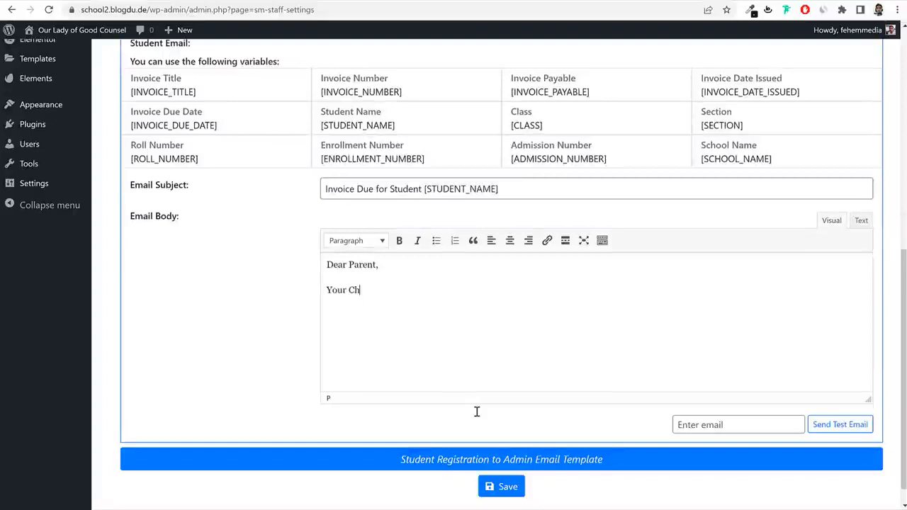
{"action": "key", "text": "ctrl+v"}
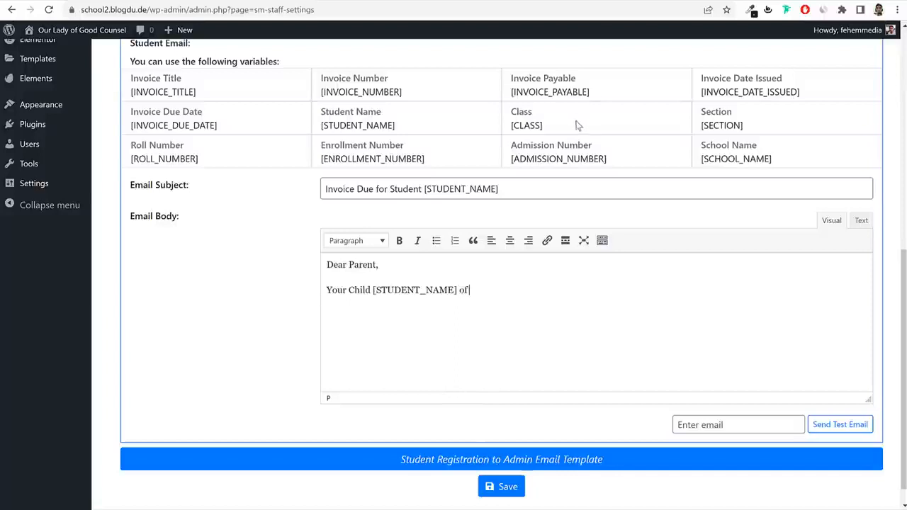
{"action": "left_click_drag", "start_coordinate": [543, 125], "coordinate": [513, 128]}
{"action": "key", "text": "ctrl+c"}
{"action": "left_click", "coordinate": [500, 296]}
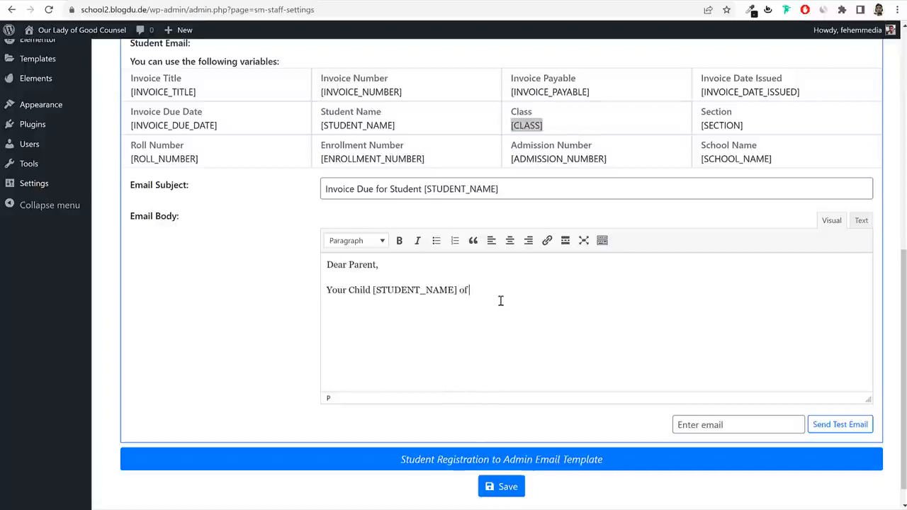
{"action": "key", "text": "ctrl+v"}
{"action": "left_click_drag", "start_coordinate": [766, 125], "coordinate": [701, 124]}
{"action": "key", "text": "ctrl+c"}
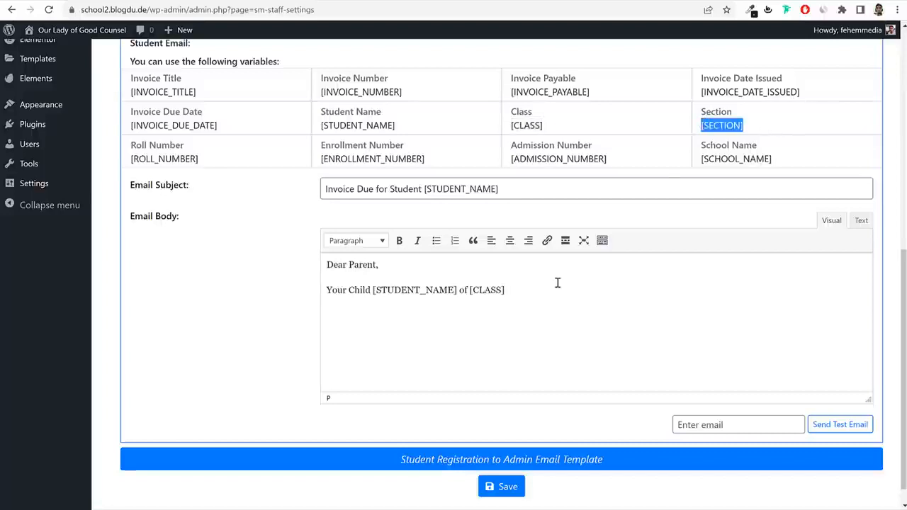
{"action": "left_click", "coordinate": [557, 282]}
{"action": "key", "text": "ctrl+v"}
Add an [INVOICE_TITLE] line and a 'Due Date:' line with [INVOICE_DUE_DATE] to the body.
{"action": "left_click", "coordinate": [328, 289]}
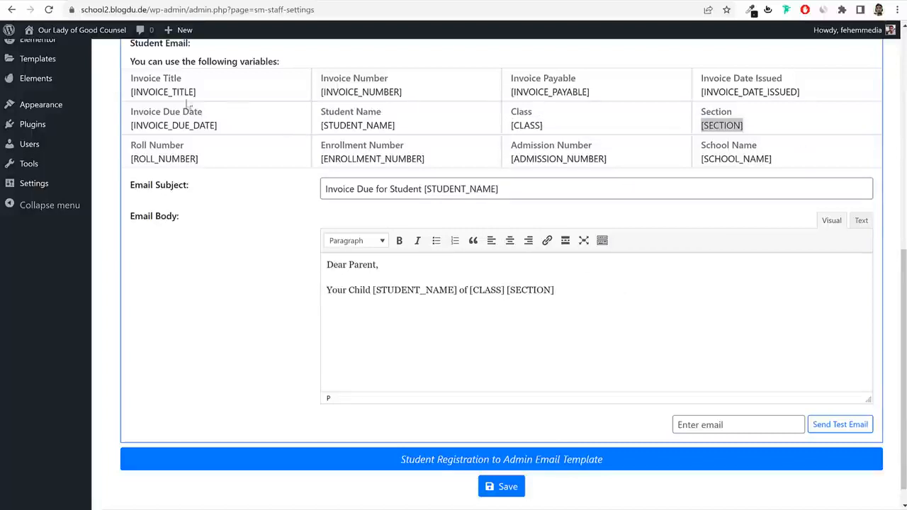
{"action": "left_click_drag", "start_coordinate": [203, 95], "coordinate": [130, 93]}
{"action": "key", "text": "ctrl+c"}
{"action": "left_click", "coordinate": [569, 297]}
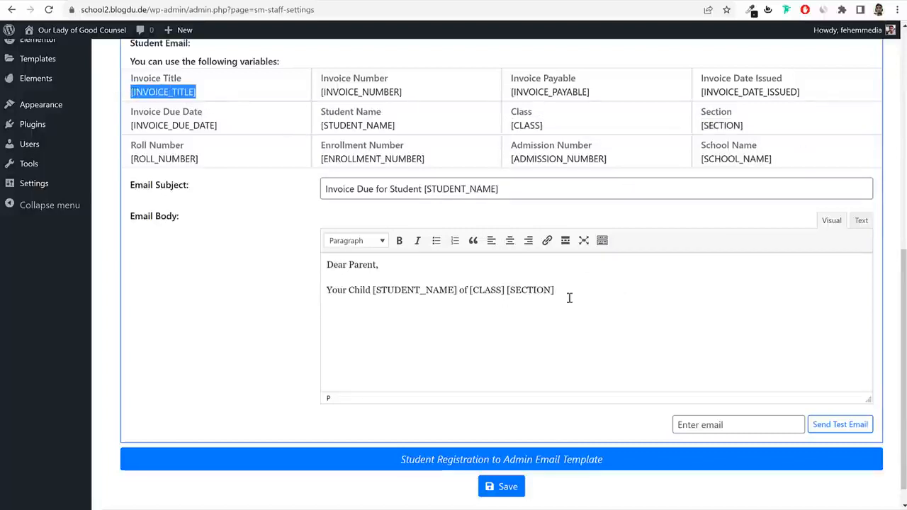
{"action": "key", "text": "Return"}
{"action": "key", "text": "Return"}
{"action": "key", "text": "ctrl+v"}
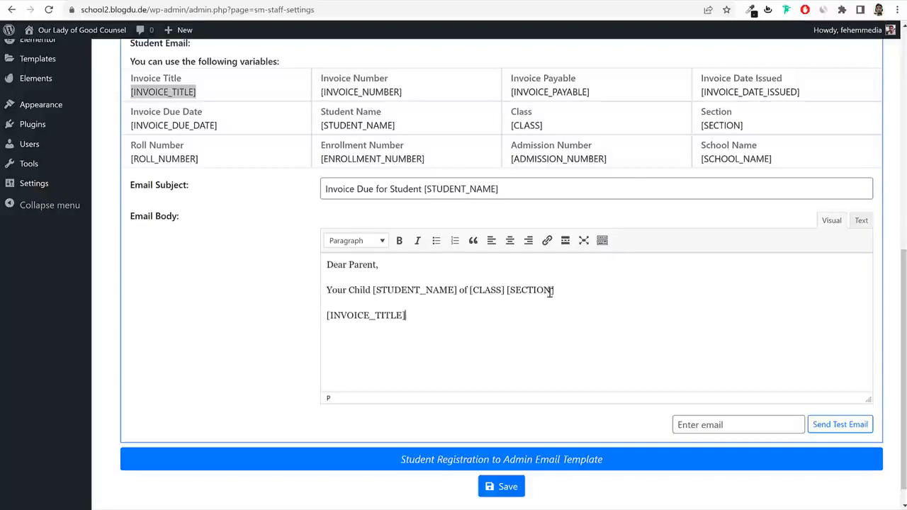
{"action": "double_click", "coordinate": [204, 126]}
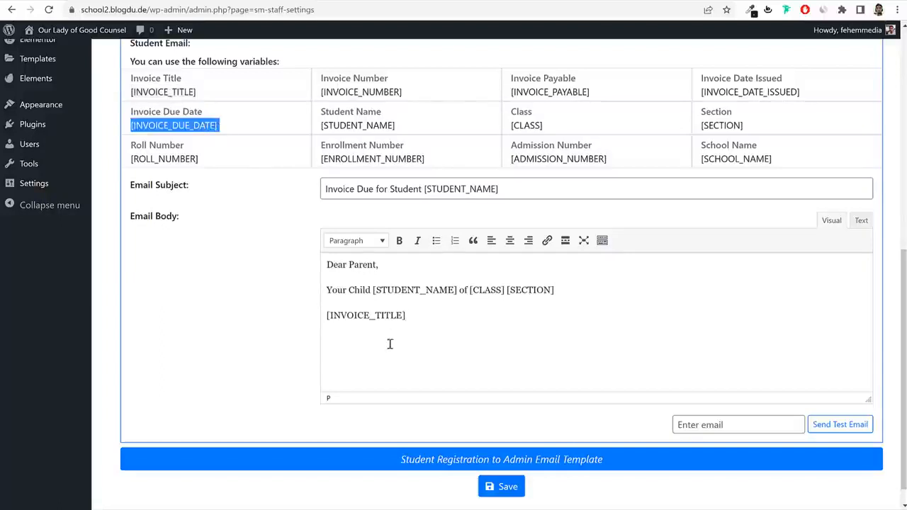
{"action": "left_click", "coordinate": [359, 334]}
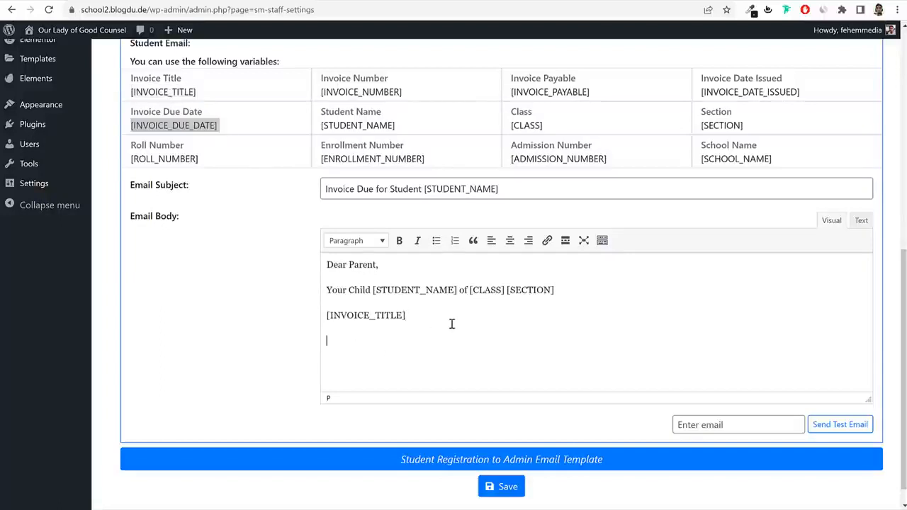
{"action": "type", "text": "Due Date:"}
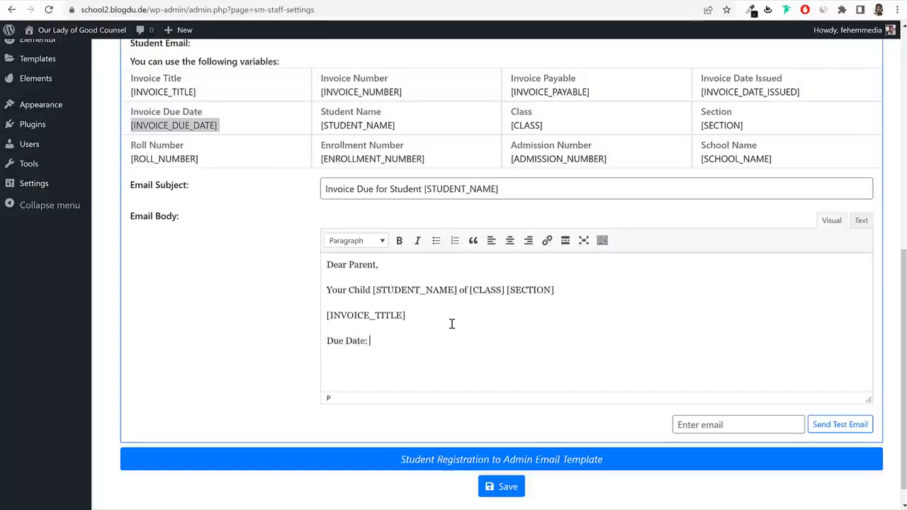
{"action": "type", "text": "[INVOICE_DUE_DATE]"}
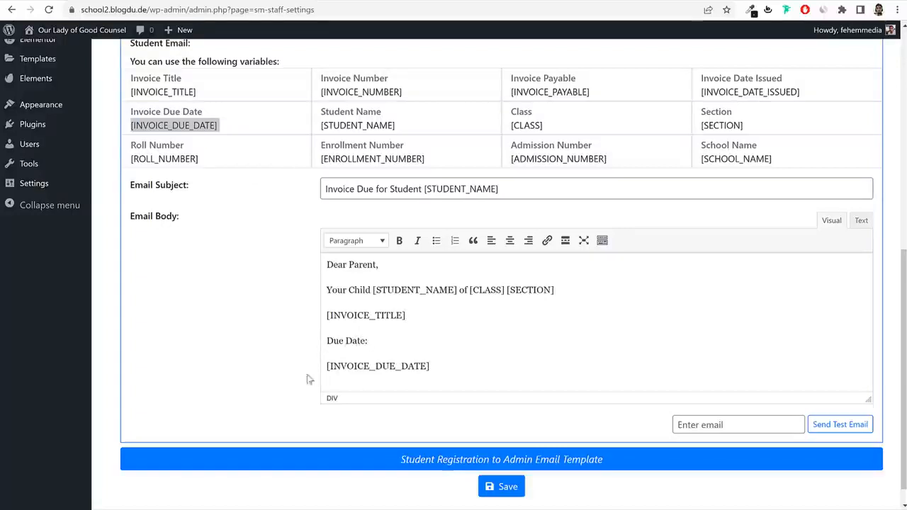
{"action": "key", "text": "BackSpace"}
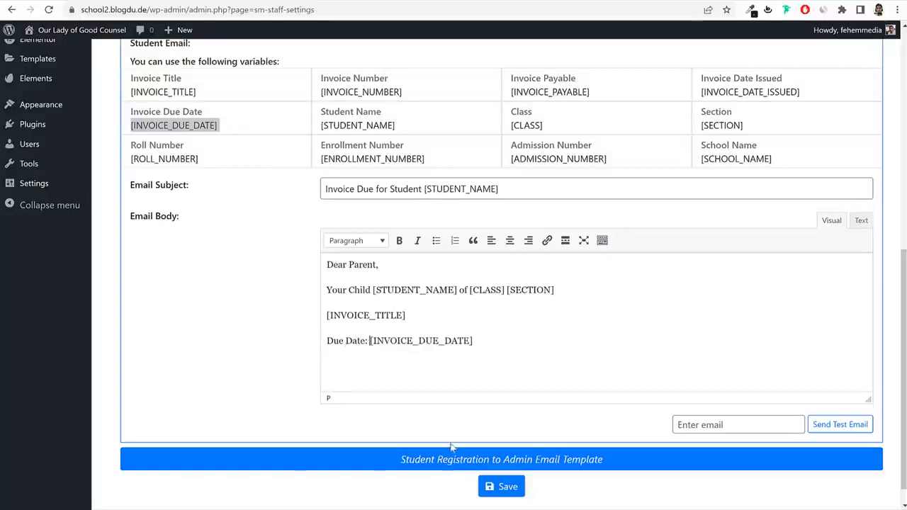
Save the email templates, enable the invoice due date notification, and go to SMS Carrier.
{"action": "left_click", "coordinate": [515, 488]}
{"action": "scroll", "coordinate": [605, 349], "scroll_direction": "up", "scroll_amount": 1}
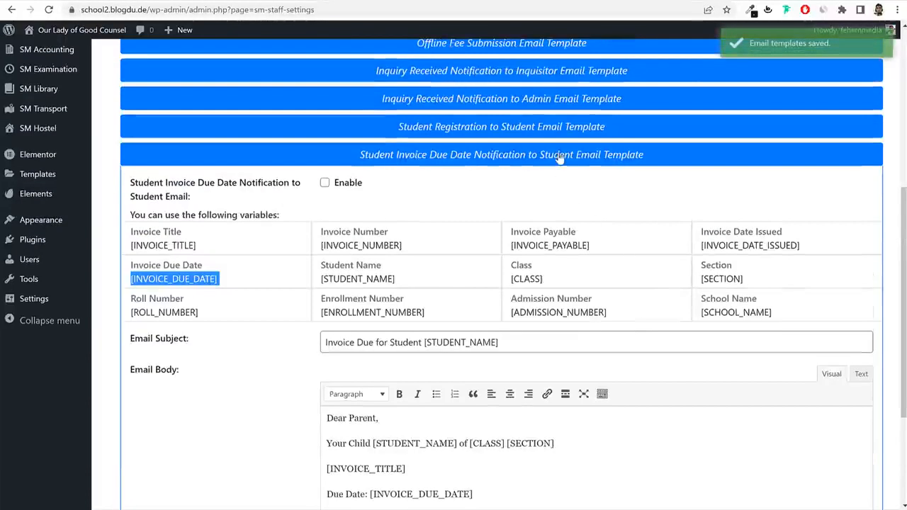
{"action": "left_click", "coordinate": [643, 154]}
{"action": "left_click", "coordinate": [501, 338]}
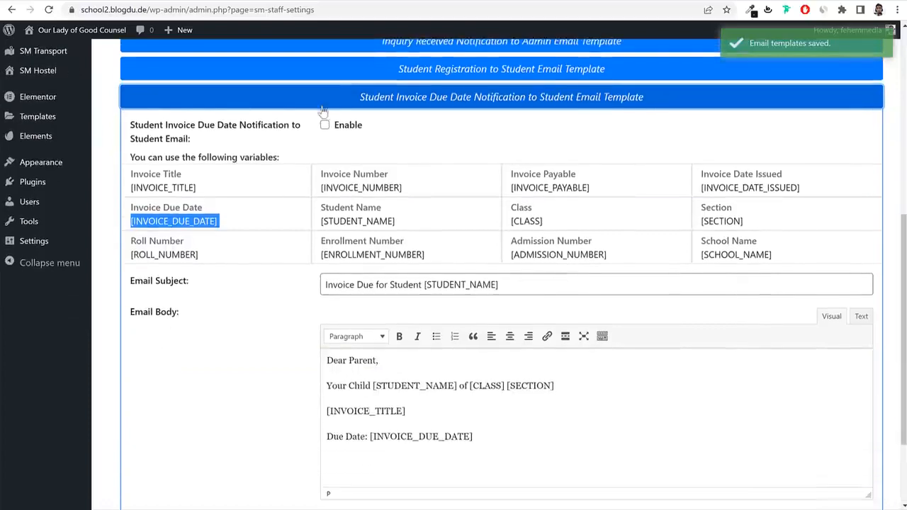
{"action": "left_click", "coordinate": [325, 126]}
{"action": "scroll", "coordinate": [494, 330], "scroll_direction": "down", "scroll_amount": 2}
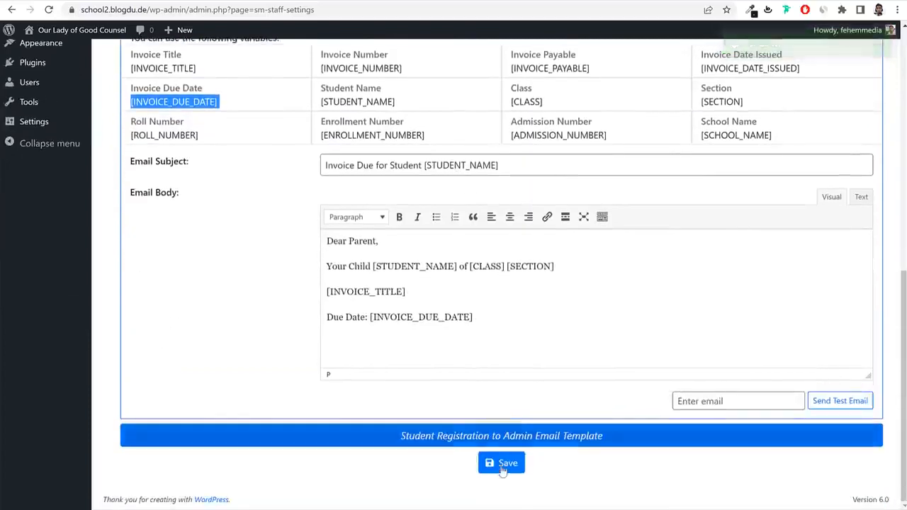
{"action": "scroll", "coordinate": [483, 248], "scroll_direction": "up", "scroll_amount": 10}
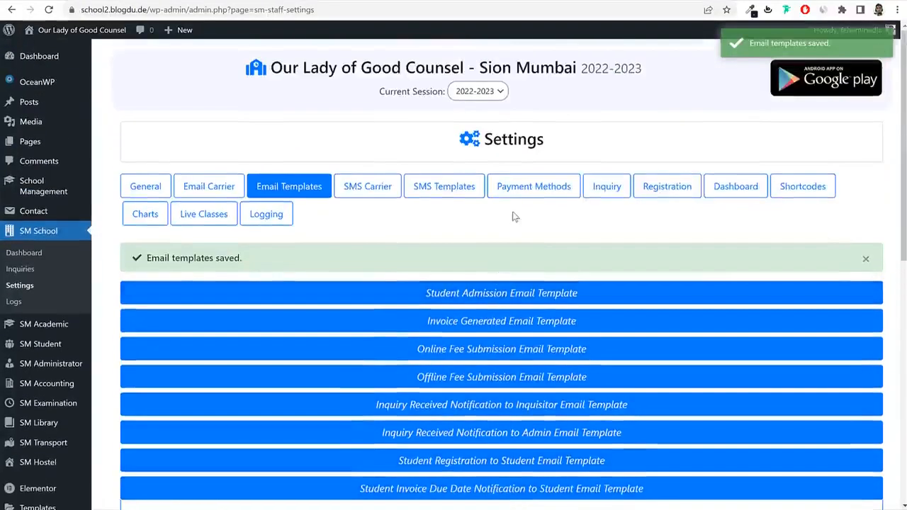
{"action": "left_click", "coordinate": [370, 187]}
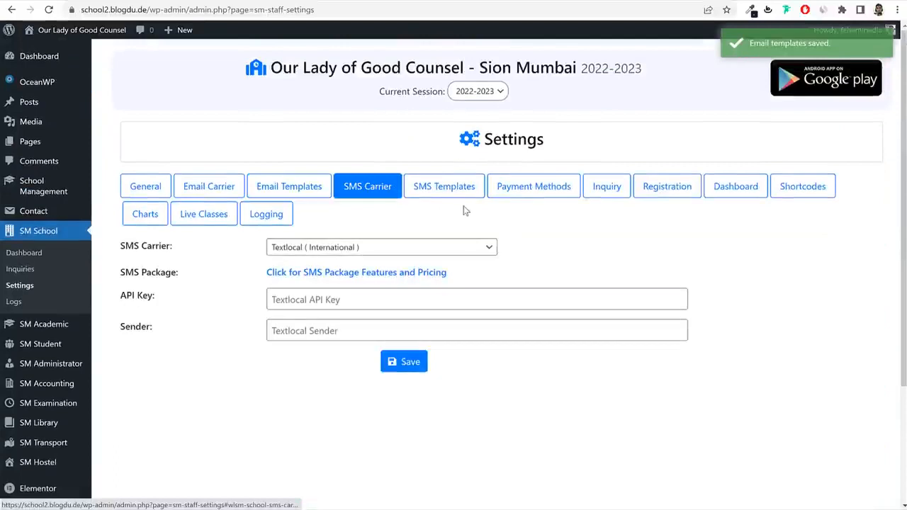
Choose Twilio (International) as the SMS carrier, save it, and move to SMS Templates.
{"action": "left_click", "coordinate": [395, 246]}
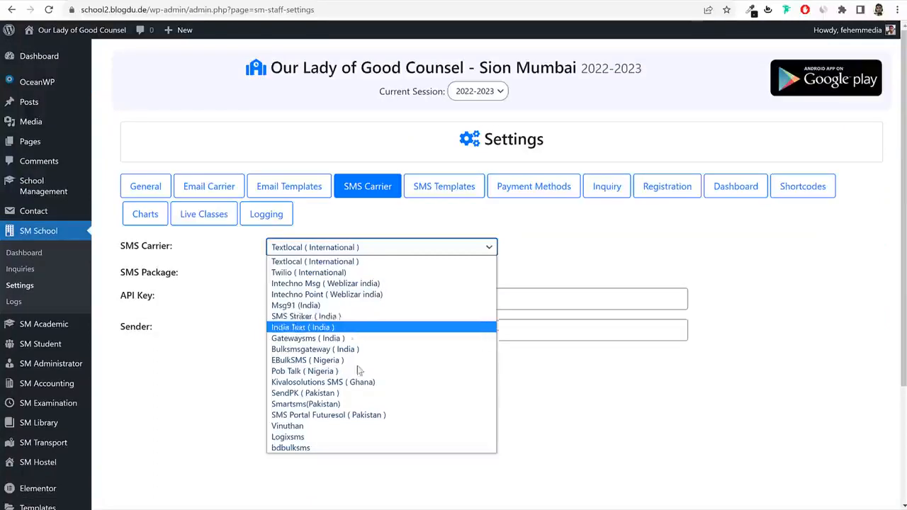
{"action": "left_click", "coordinate": [610, 265]}
{"action": "left_click", "coordinate": [416, 250]}
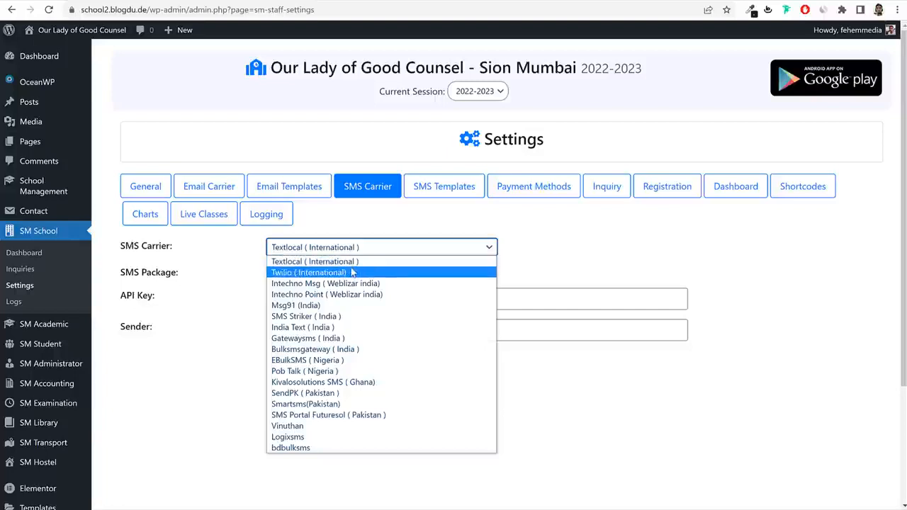
{"action": "left_click", "coordinate": [352, 273]}
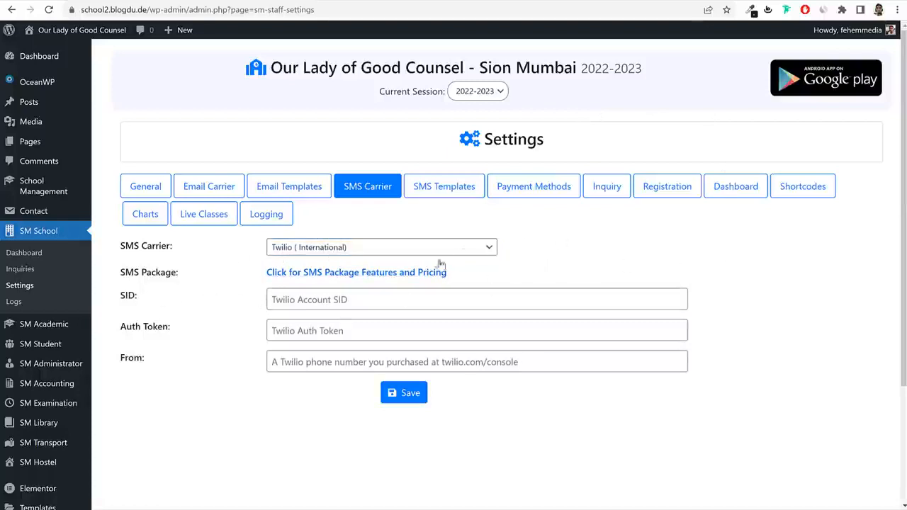
{"action": "left_click_drag", "start_coordinate": [115, 305], "coordinate": [175, 357]}
{"action": "left_click", "coordinate": [158, 336]}
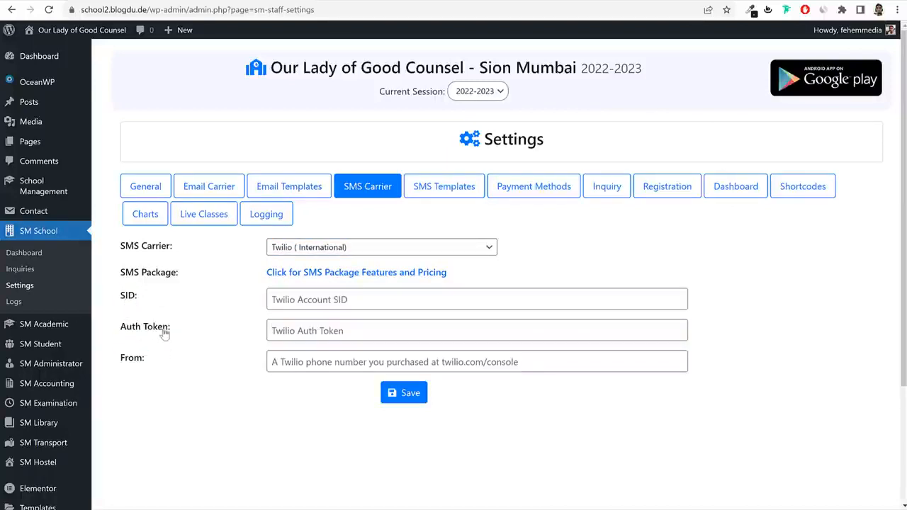
{"action": "left_click", "coordinate": [414, 404]}
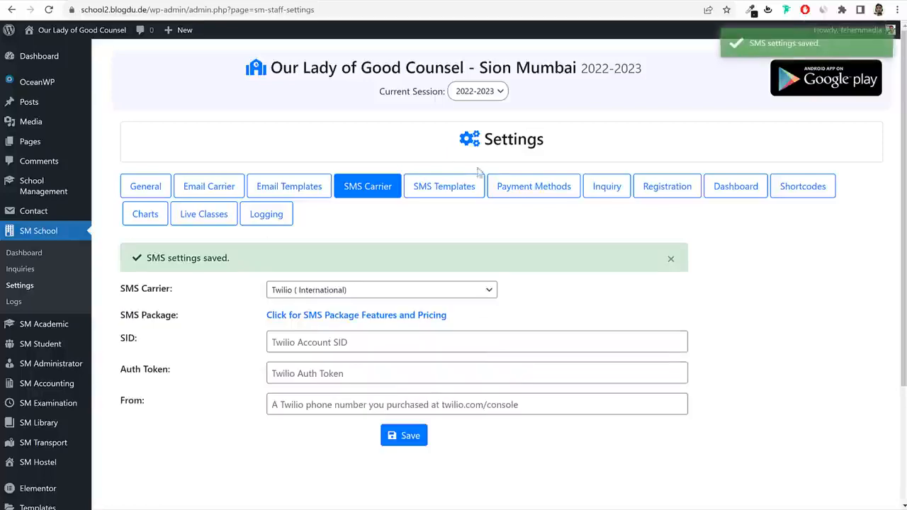
{"action": "left_click", "coordinate": [452, 201]}
Scroll the SMS templates, expand Student Admission SMS Template, then go to Payment Methods.
{"action": "scroll", "coordinate": [557, 226], "scroll_direction": "down", "scroll_amount": 2}
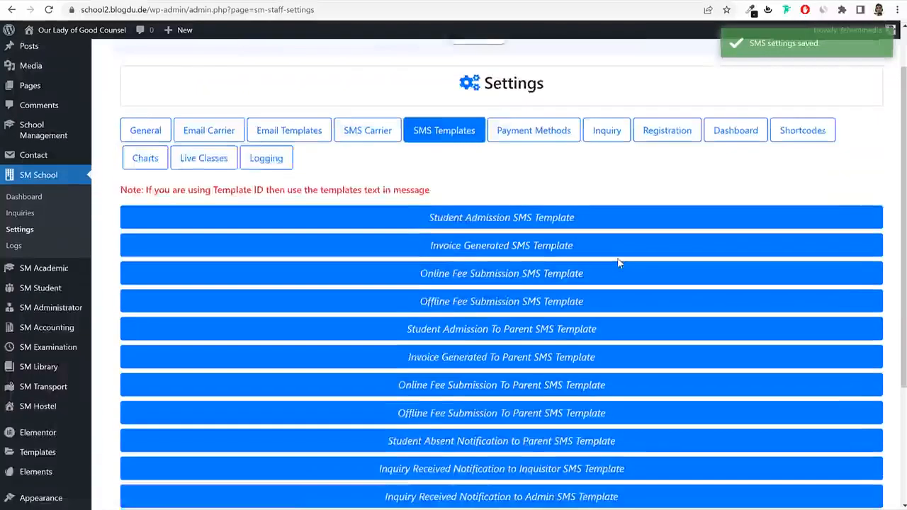
{"action": "scroll", "coordinate": [601, 263], "scroll_direction": "up", "scroll_amount": 2}
{"action": "scroll", "coordinate": [566, 273], "scroll_direction": "down", "scroll_amount": 3}
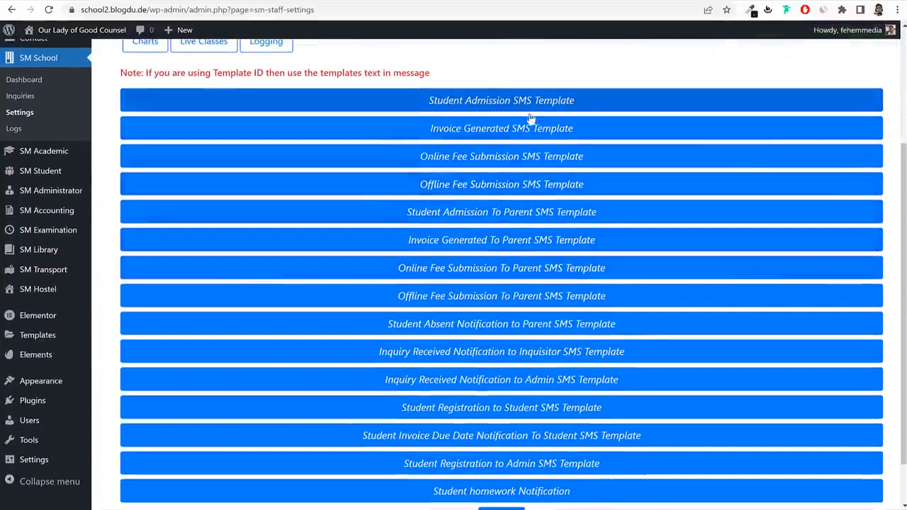
{"action": "scroll", "coordinate": [603, 212], "scroll_direction": "down", "scroll_amount": 2}
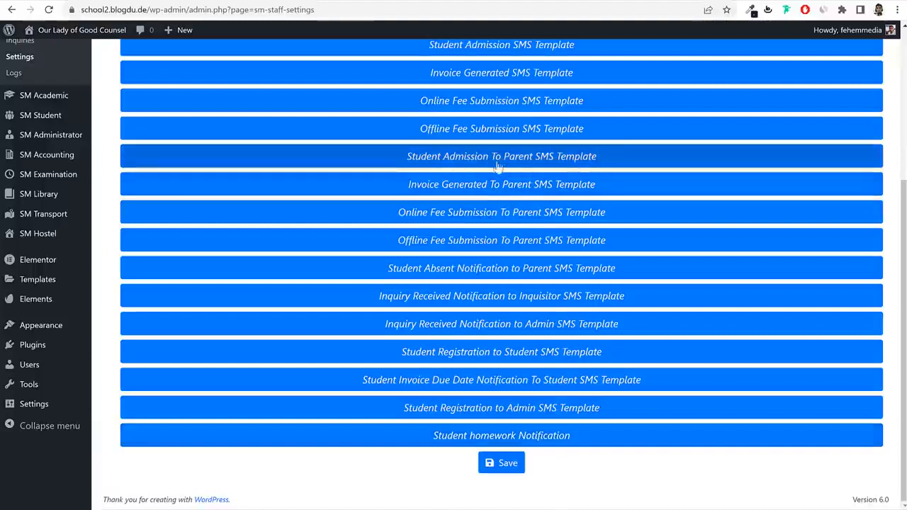
{"action": "scroll", "coordinate": [614, 248], "scroll_direction": "up", "scroll_amount": 3}
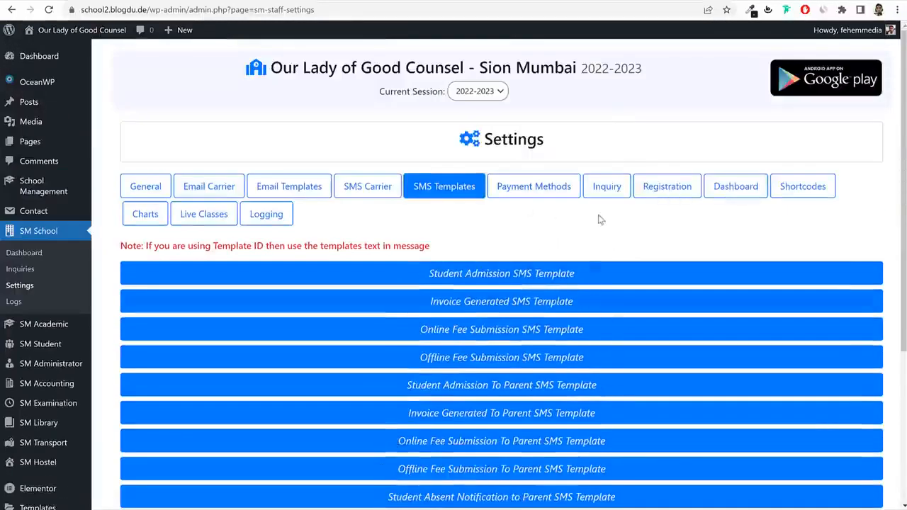
{"action": "left_click", "coordinate": [540, 275]}
{"action": "scroll", "coordinate": [540, 276], "scroll_direction": "down", "scroll_amount": 2}
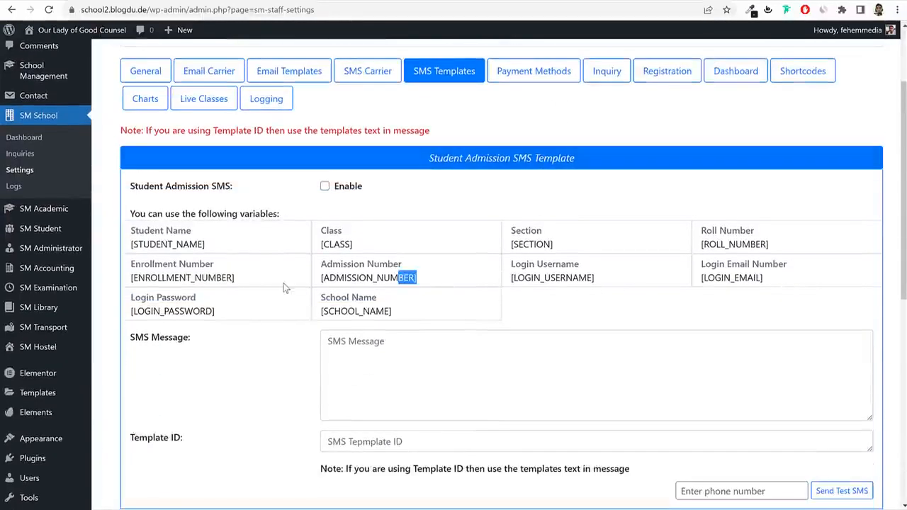
{"action": "scroll", "coordinate": [482, 263], "scroll_direction": "up", "scroll_amount": 2}
{"action": "left_click", "coordinate": [527, 186]}
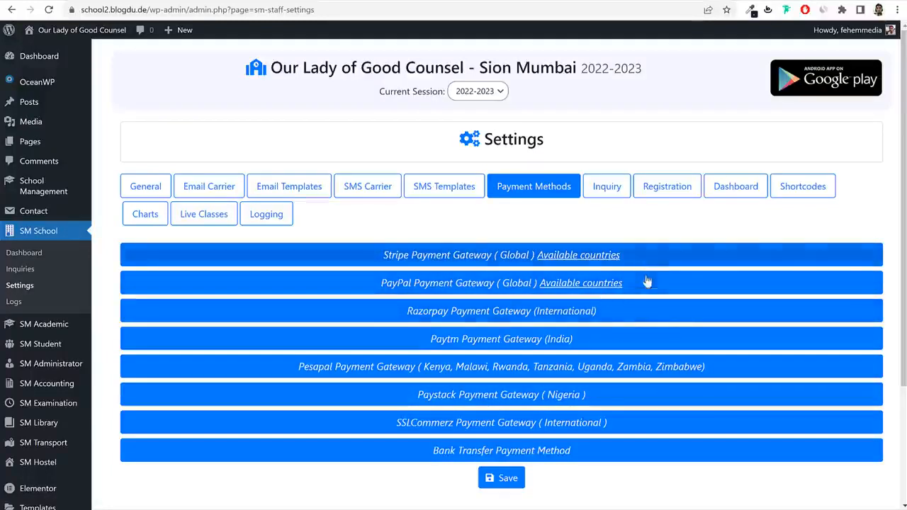
Expand the Stripe Payment Gateway panel and tick its Enable box.
{"action": "left_click", "coordinate": [409, 259]}
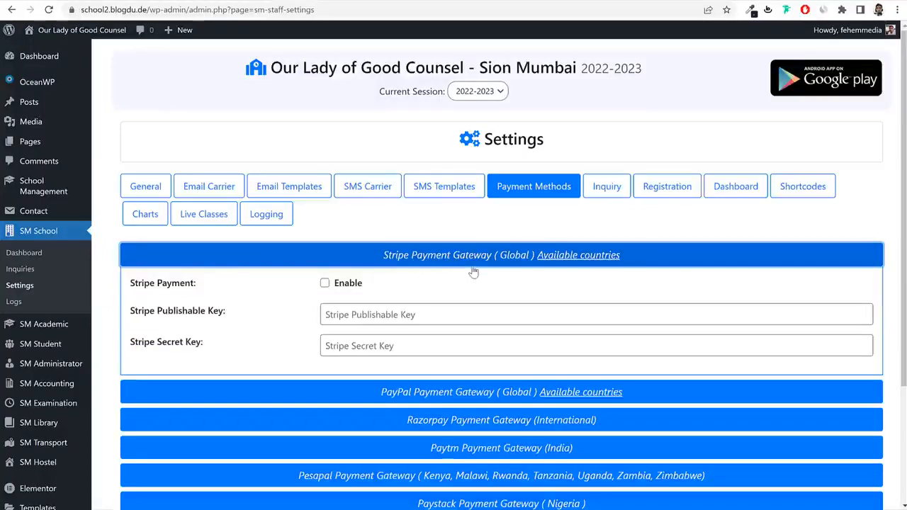
{"action": "left_click", "coordinate": [324, 283]}
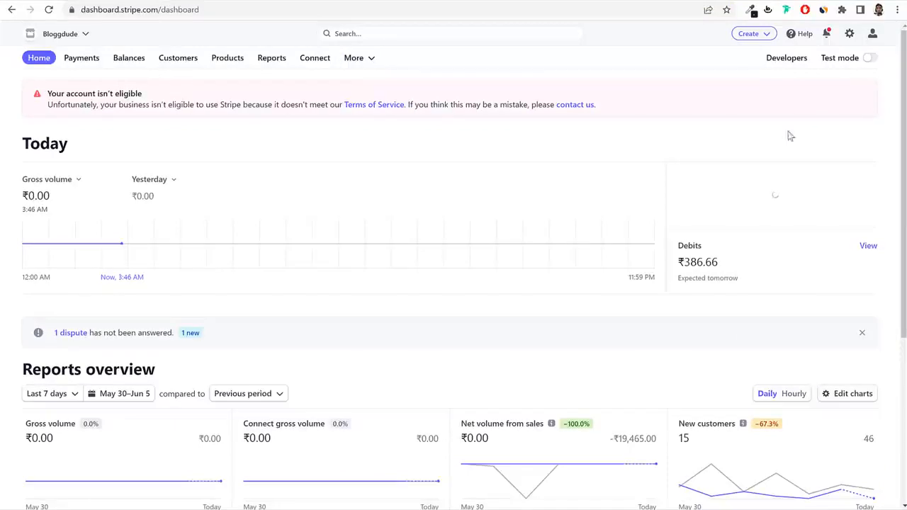
Copy Stripe's live publishable key into the Stripe Publishable Key field, then reveal the secret key.
{"action": "left_click", "coordinate": [787, 62]}
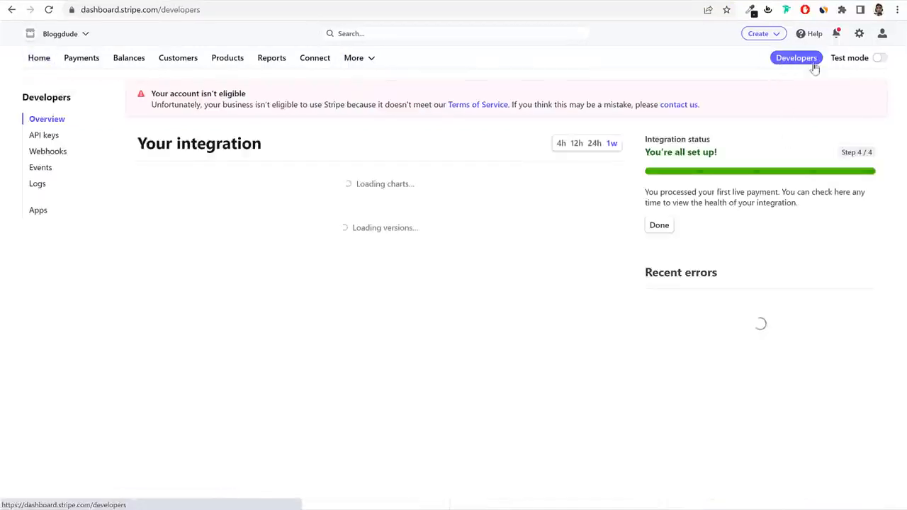
{"action": "left_click", "coordinate": [46, 137]}
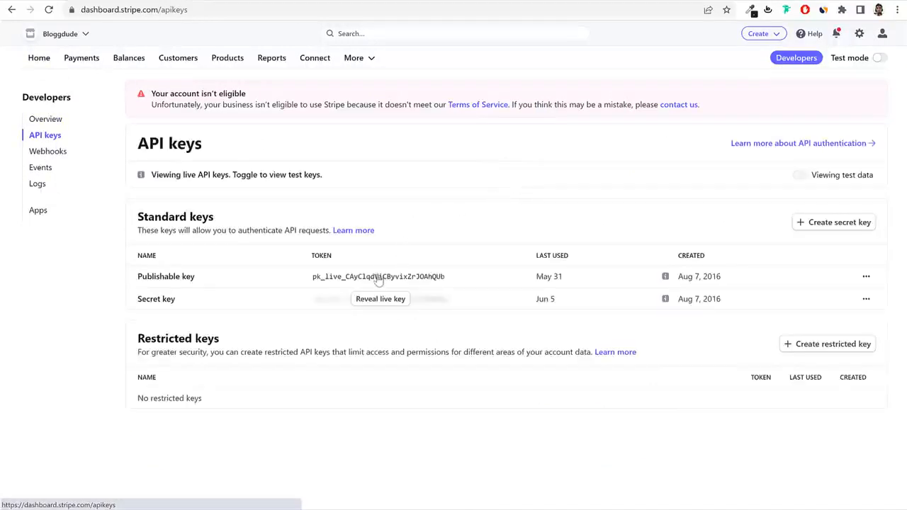
{"action": "left_click", "coordinate": [379, 278]}
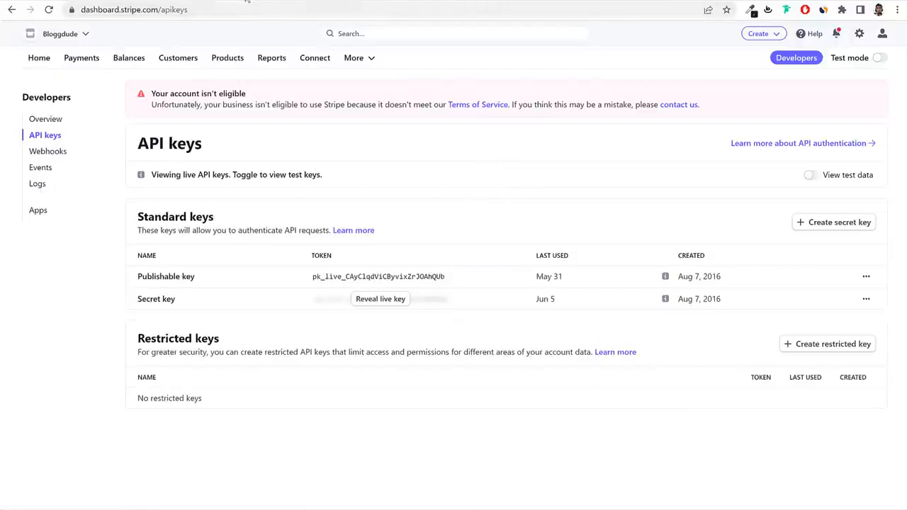
{"action": "key", "text": "alt+Tab"}
{"action": "left_click", "coordinate": [407, 312]}
{"action": "key", "text": "ctrl+v"}
{"action": "key", "text": "alt+Tab"}
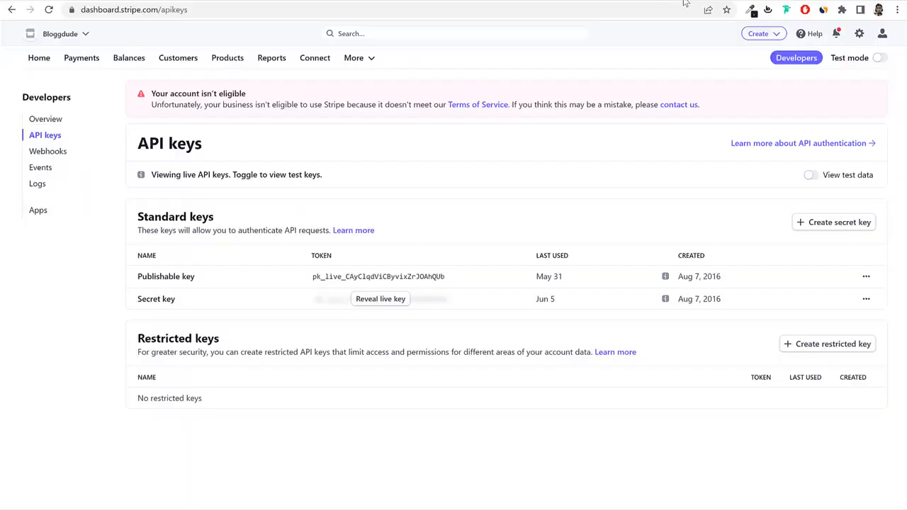
{"action": "left_click", "coordinate": [381, 299]}
Paste the Stripe live secret key into the Stripe Secret Key field.
{"action": "key", "text": "alt+Tab"}
{"action": "left_click", "coordinate": [396, 342]}
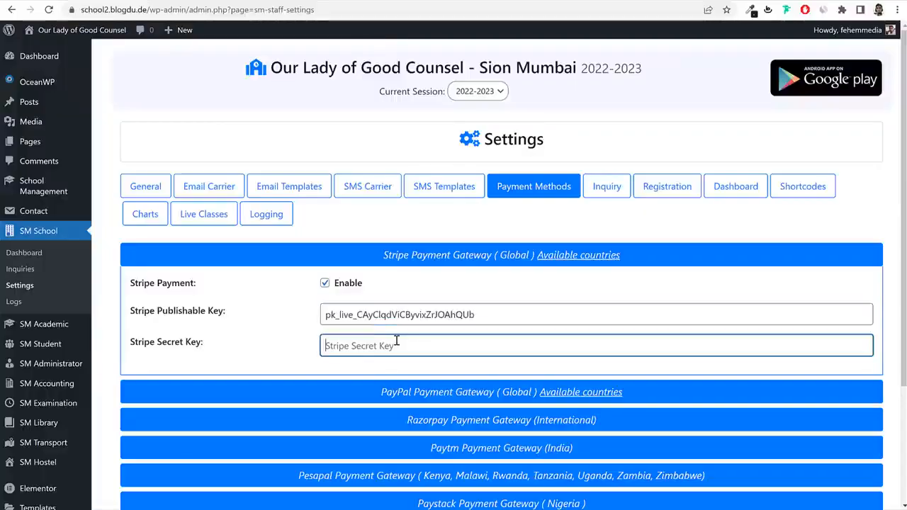
{"action": "key", "text": "ctrl+v"}
{"action": "left_click", "coordinate": [511, 257]}
Enable PayPal payments with Payment Mode set to Live and start the business email.
{"action": "left_click", "coordinate": [527, 284]}
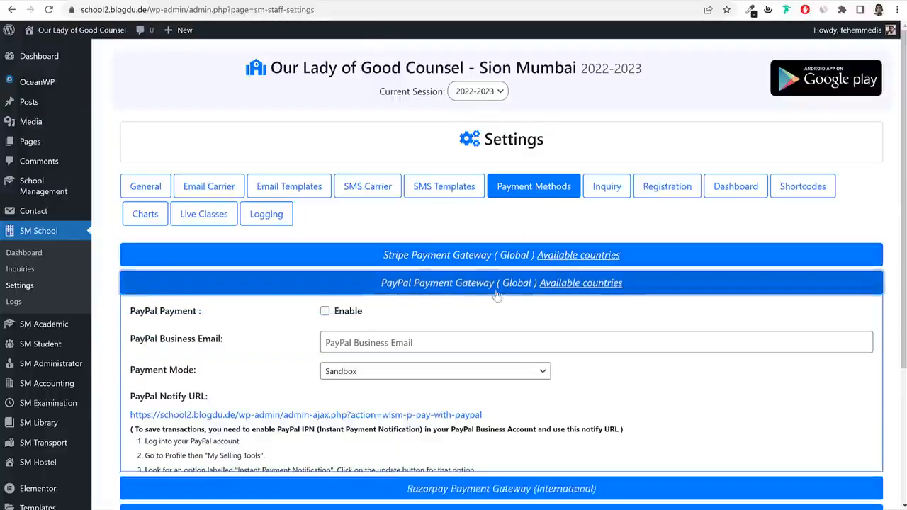
{"action": "scroll", "coordinate": [529, 365], "scroll_direction": "down", "scroll_amount": 2}
{"action": "left_click", "coordinate": [402, 258]}
{"action": "left_click", "coordinate": [386, 280]}
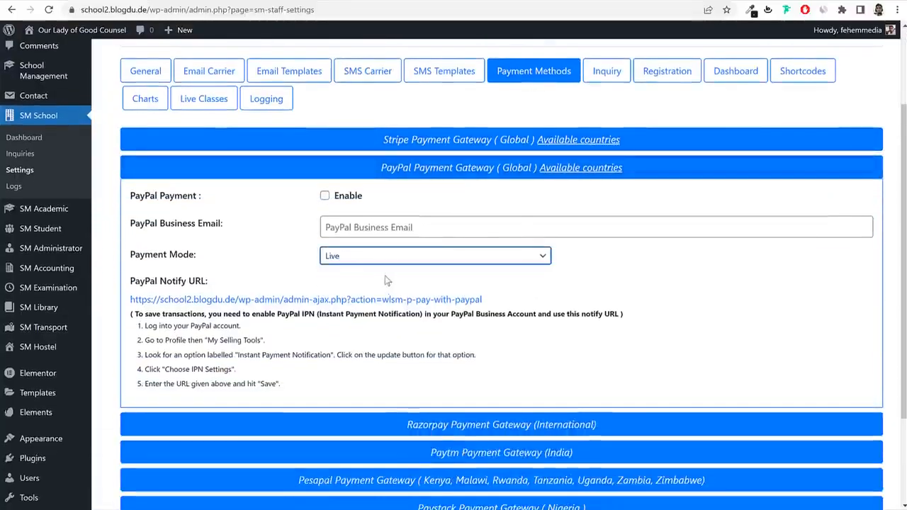
{"action": "left_click", "coordinate": [340, 197]}
{"action": "left_click", "coordinate": [364, 224]}
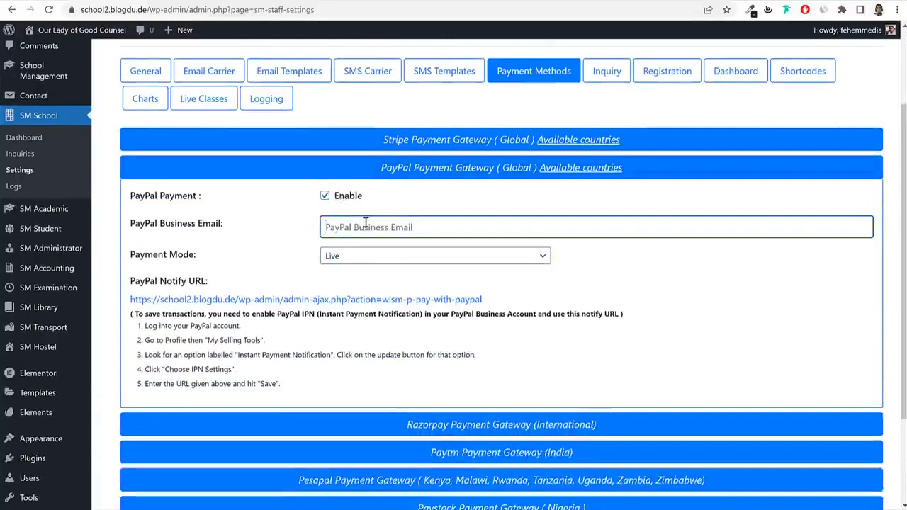
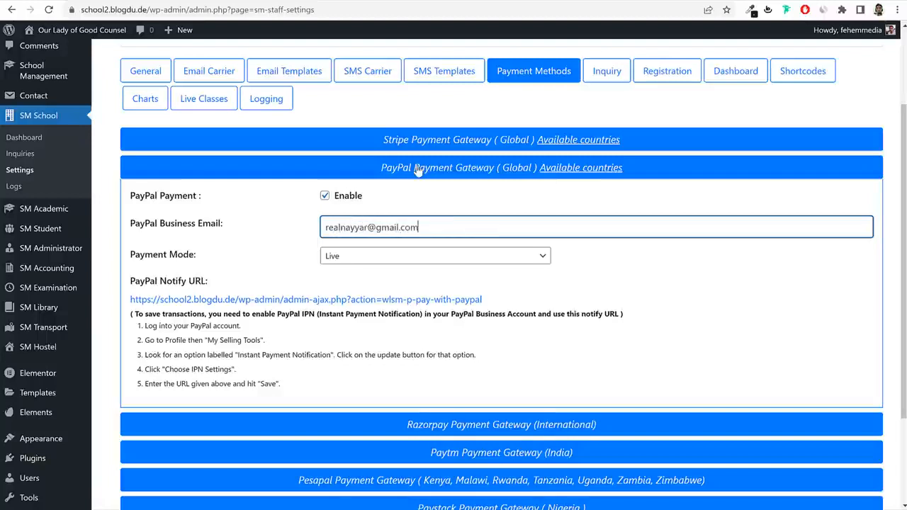
Expand the Razorpay gateway and enable Razorpay payments.
{"action": "left_click", "coordinate": [418, 171]}
{"action": "left_click", "coordinate": [453, 200]}
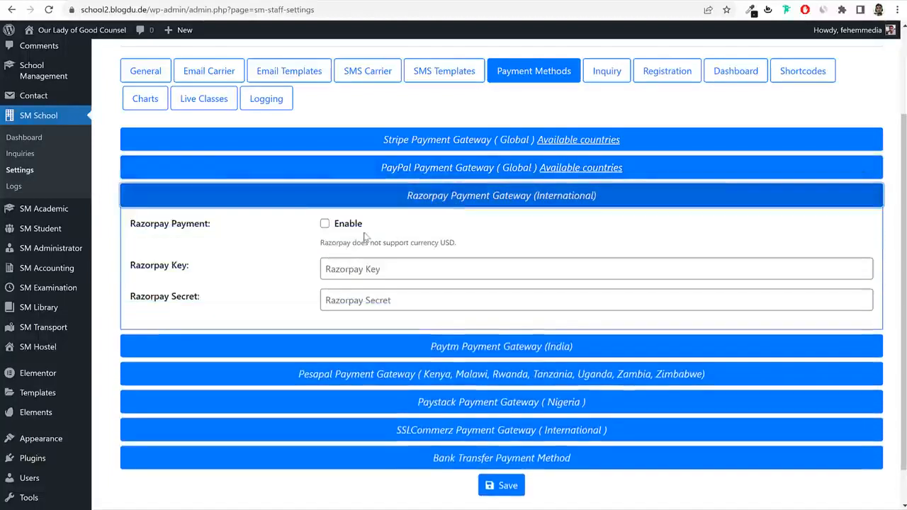
{"action": "left_click", "coordinate": [346, 223]}
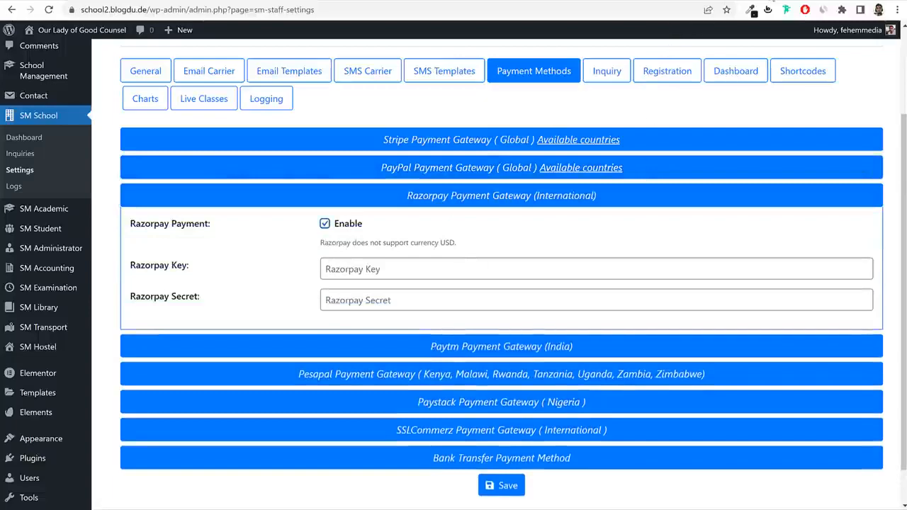
{"action": "key", "text": "ctrl+t"}
Go to dashboard.razorpay.com and log in with the saved account password.
{"action": "type", "text": "das"}
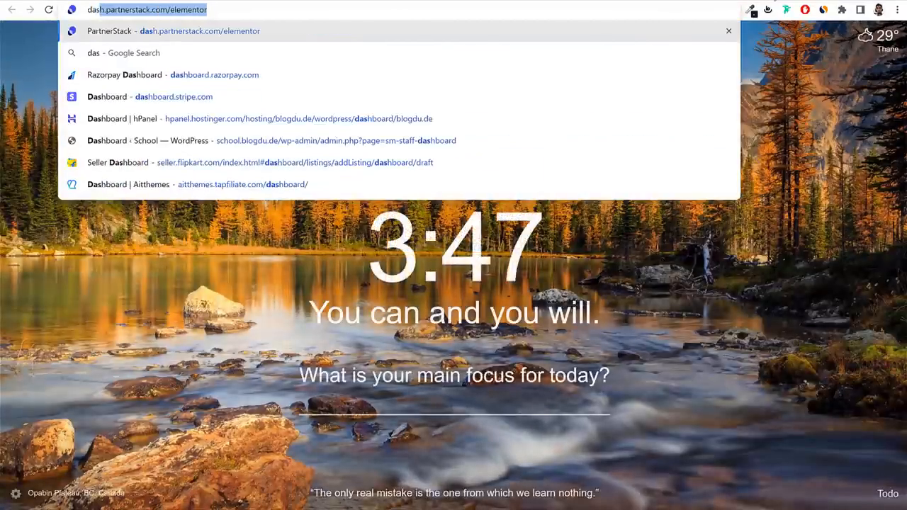
{"action": "left_click", "coordinate": [389, 74]}
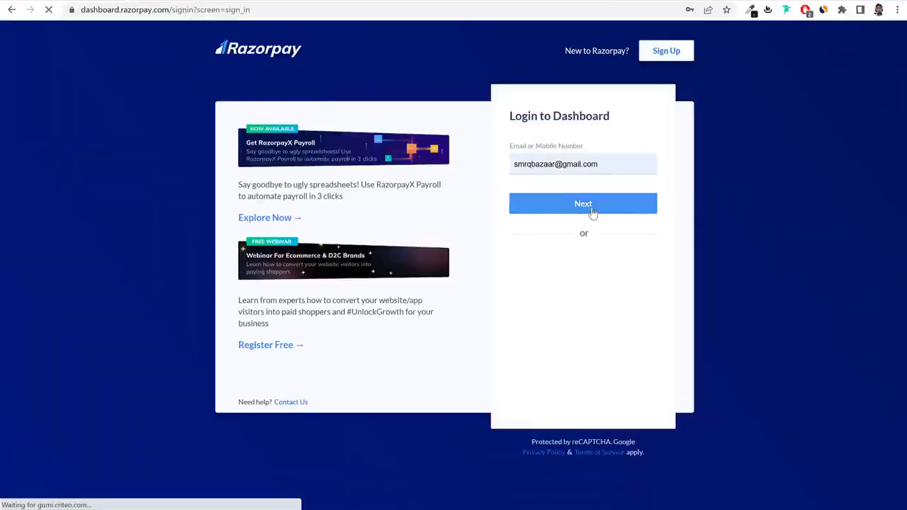
{"action": "left_click", "coordinate": [593, 209]}
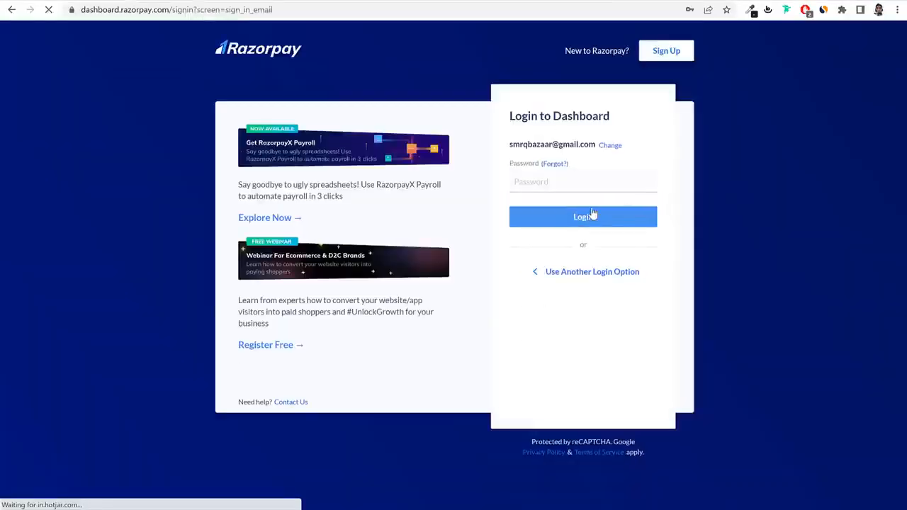
{"action": "left_click", "coordinate": [579, 181]}
{"action": "left_click", "coordinate": [582, 215]}
{"action": "left_click", "coordinate": [628, 218]}
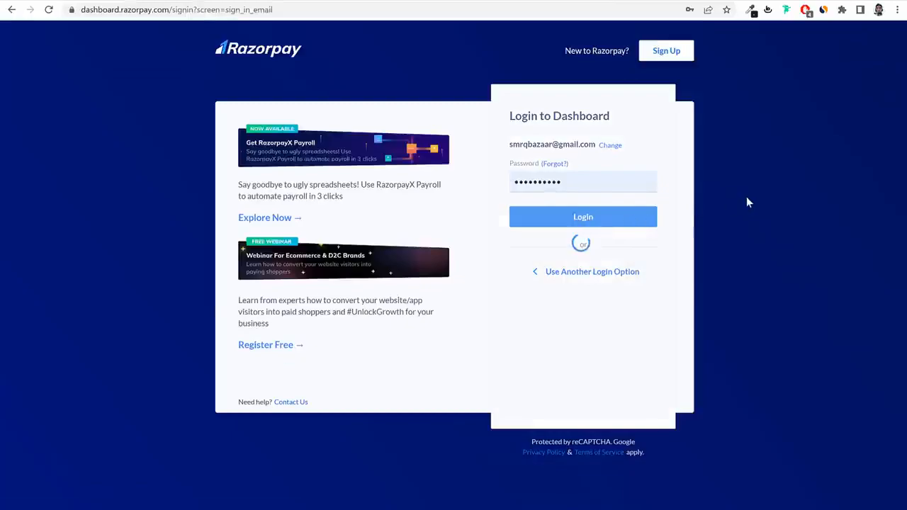
Copy the live Key Id from Settings > API Keys into both Razorpay Key and Secret fields.
{"action": "scroll", "coordinate": [61, 237], "scroll_direction": "down", "scroll_amount": 2}
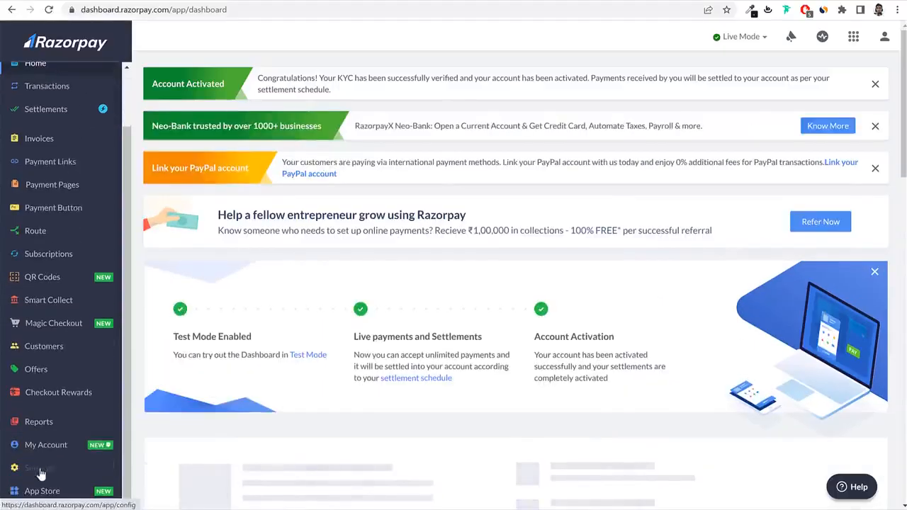
{"action": "left_click", "coordinate": [41, 471]}
{"action": "left_click", "coordinate": [300, 77]}
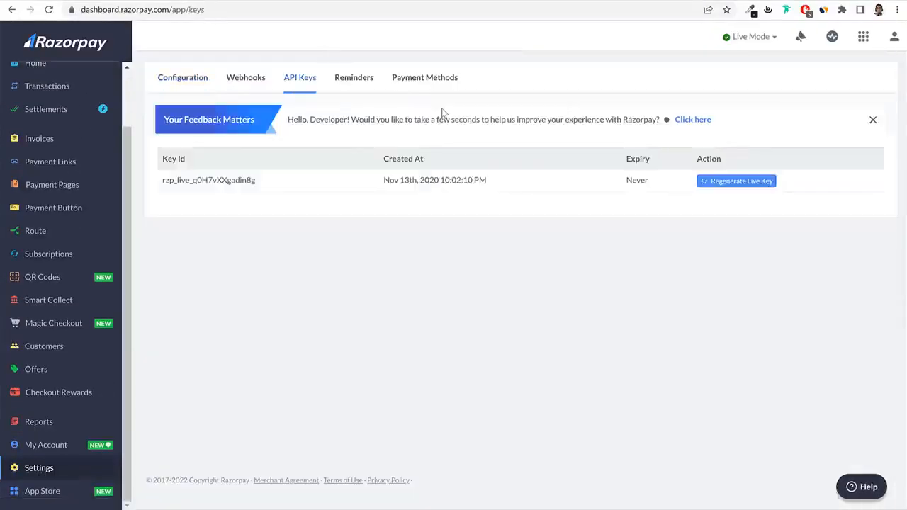
{"action": "left_click_drag", "start_coordinate": [256, 180], "coordinate": [163, 179]}
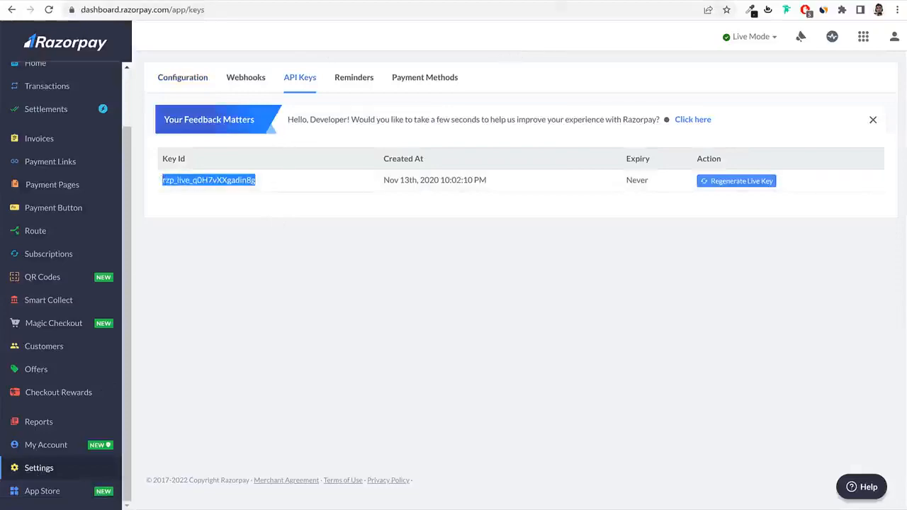
{"action": "key", "text": "ctrl+Tab"}
{"action": "left_click", "coordinate": [408, 268]}
{"action": "key", "text": "ctrl+v"}
{"action": "left_click", "coordinate": [389, 302]}
{"action": "key", "text": "ctrl+v"}
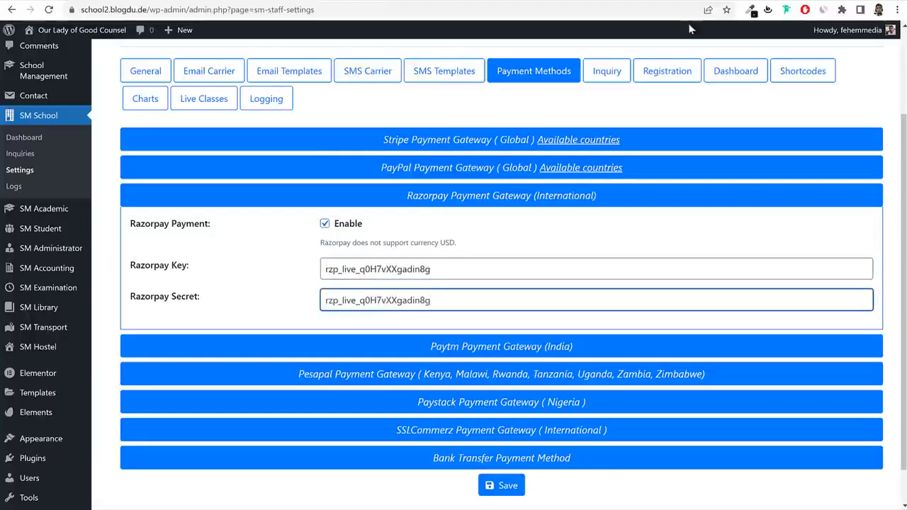
Save the Payment Methods settings, then briefly expand and collapse the Paytm and Pesapal panels.
{"action": "key", "text": "ctrl+shift+Tab"}
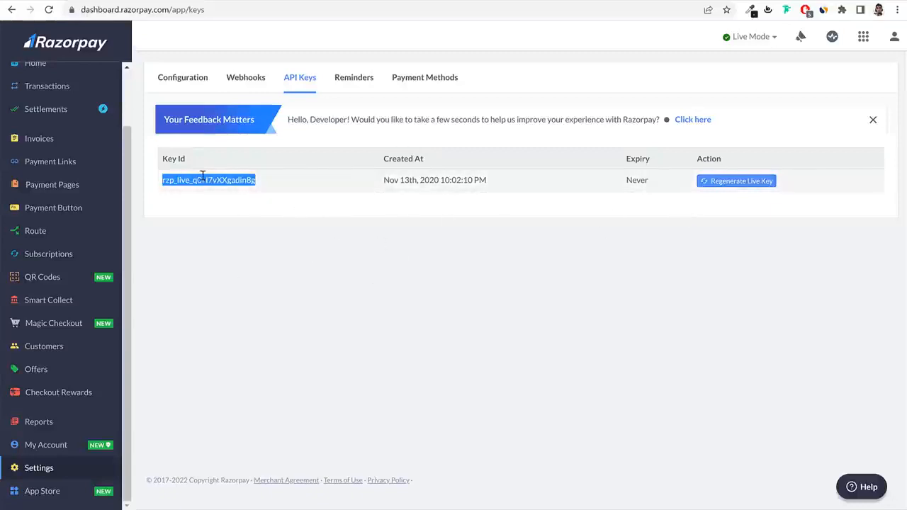
{"action": "left_click", "coordinate": [217, 1]}
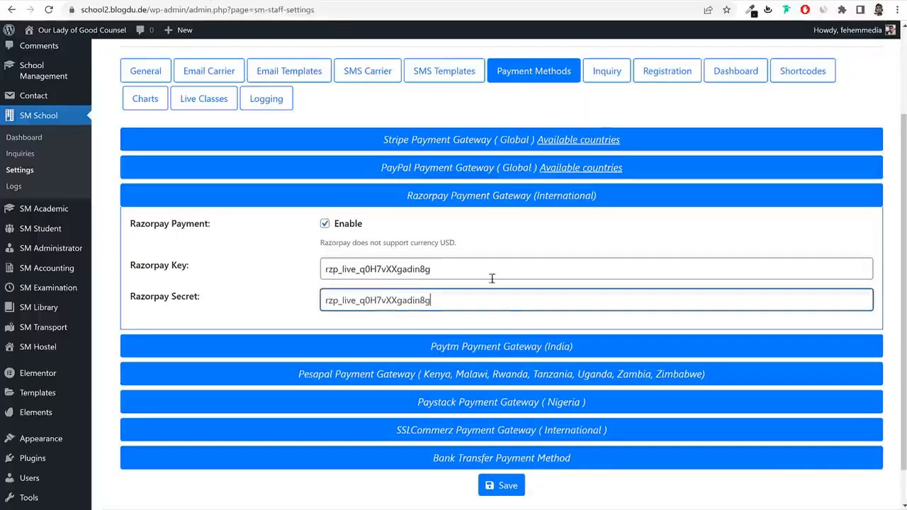
{"action": "left_click", "coordinate": [500, 486]}
{"action": "left_click", "coordinate": [479, 389]}
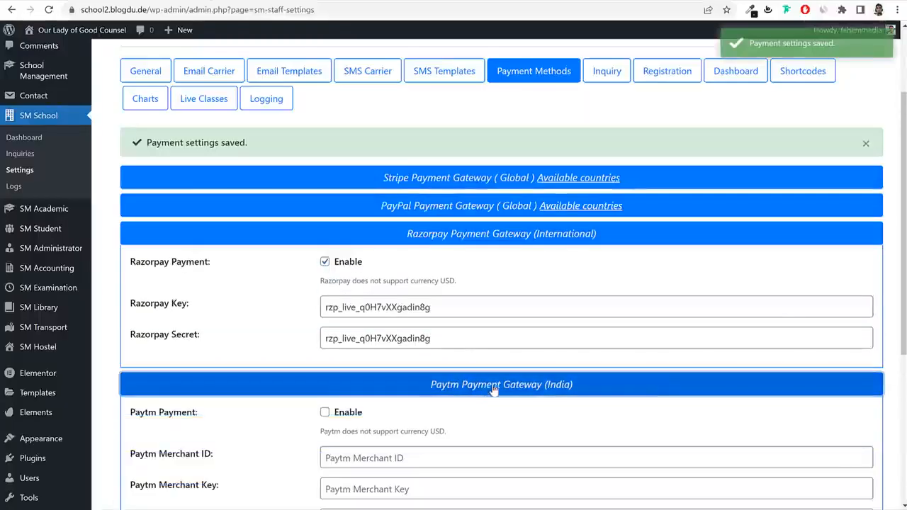
{"action": "left_click", "coordinate": [487, 391]}
{"action": "left_click", "coordinate": [466, 414]}
{"action": "scroll", "coordinate": [466, 418], "scroll_direction": "down", "scroll_amount": 1}
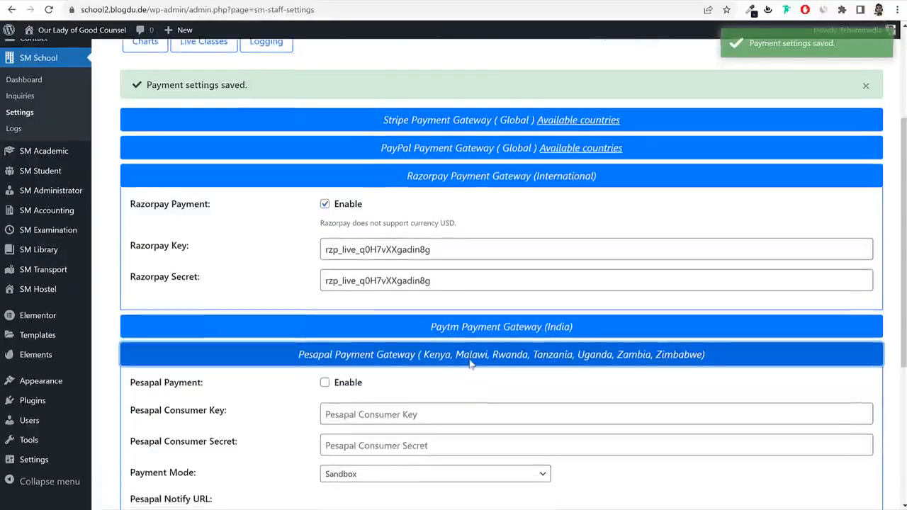
{"action": "left_click", "coordinate": [470, 358]}
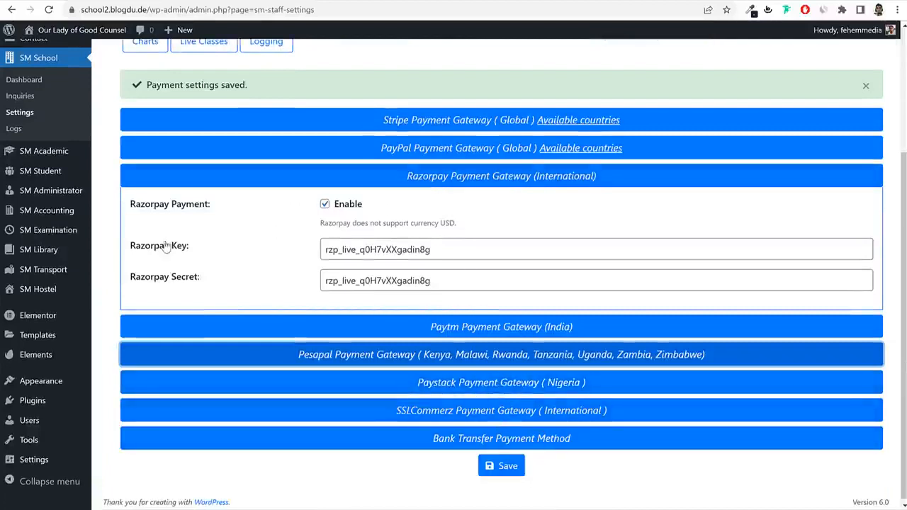
Collapse the Razorpay panel and save the payment settings again.
{"action": "left_click_drag", "start_coordinate": [136, 245], "coordinate": [258, 252]}
{"action": "left_click", "coordinate": [365, 181]}
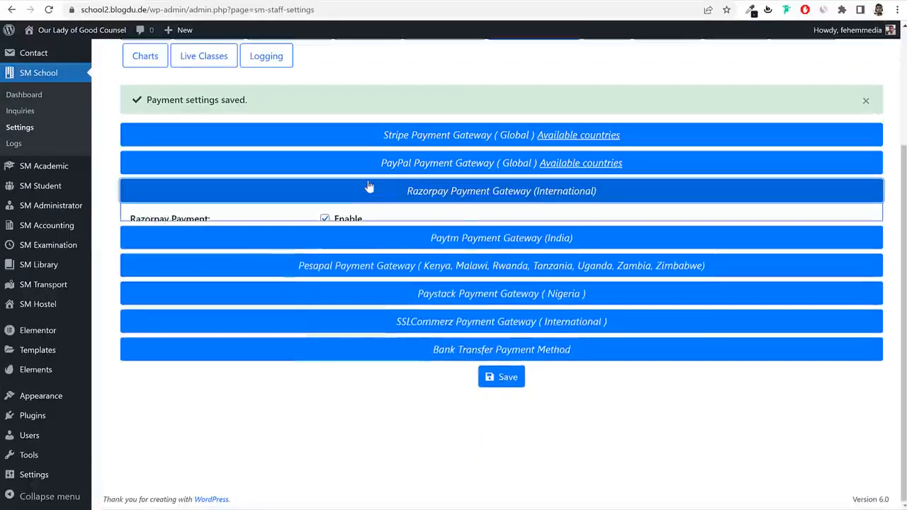
{"action": "left_click", "coordinate": [504, 359]}
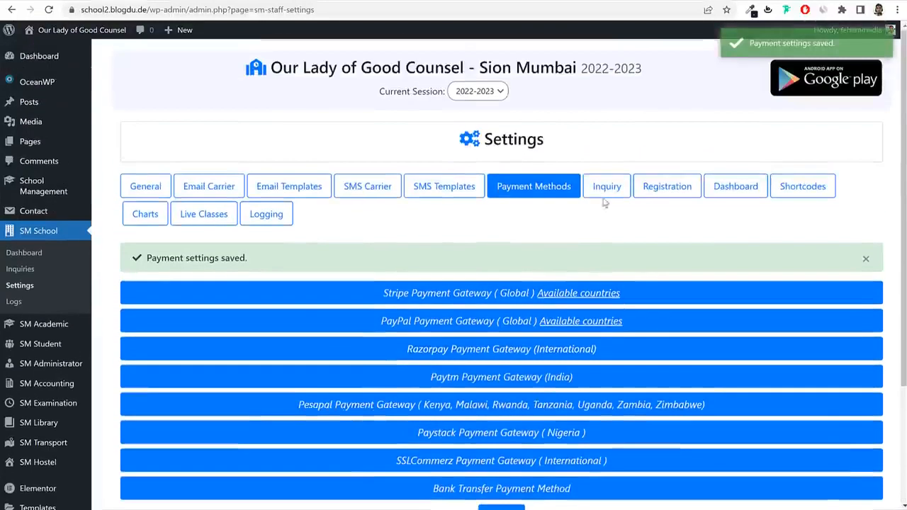
Look through the Inquiry, Registration, Dashboard, Shortcodes and Charts settings tabs.
{"action": "left_click", "coordinate": [604, 188]}
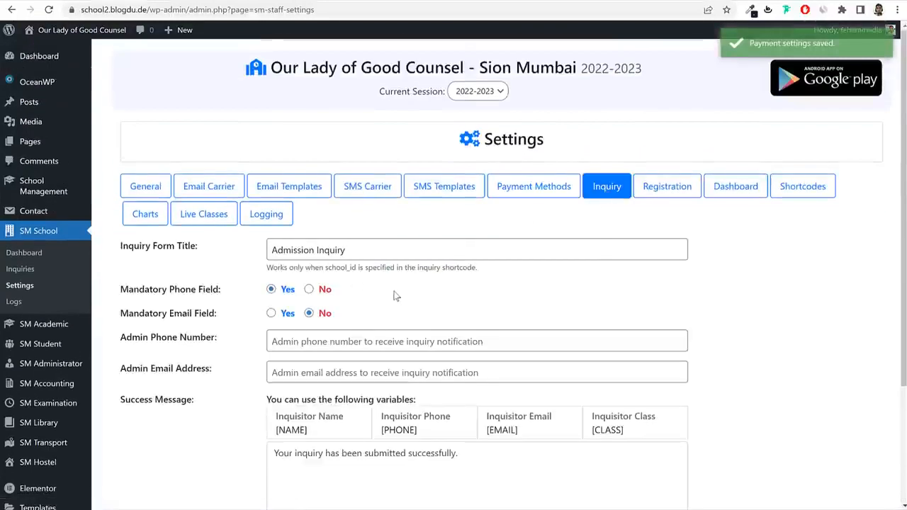
{"action": "scroll", "coordinate": [396, 297], "scroll_direction": "down", "scroll_amount": 2}
{"action": "left_click", "coordinate": [667, 126]}
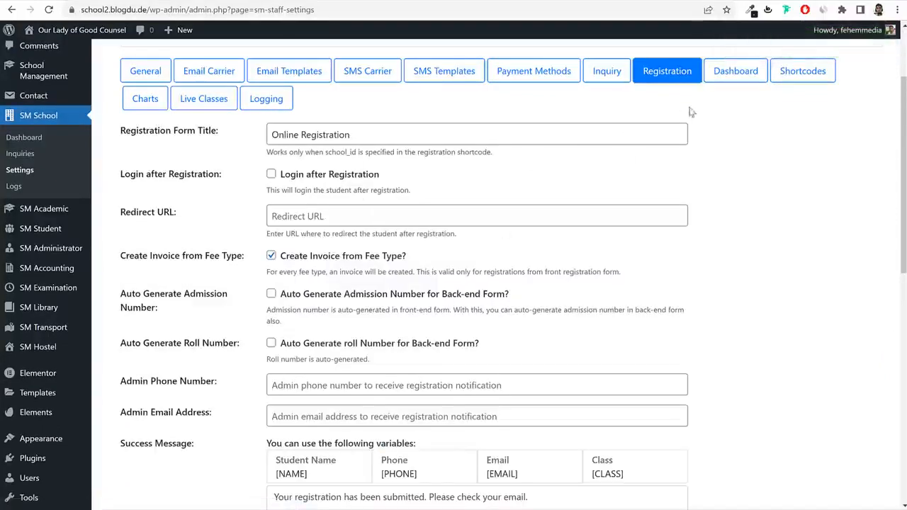
{"action": "left_click", "coordinate": [757, 76]}
{"action": "scroll", "coordinate": [753, 194], "scroll_direction": "down", "scroll_amount": 2}
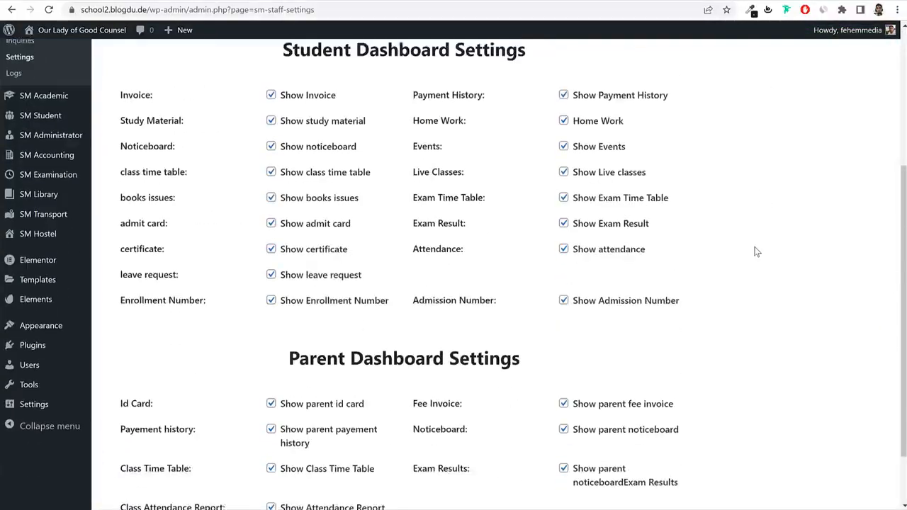
{"action": "scroll", "coordinate": [753, 194], "scroll_direction": "up", "scroll_amount": 4}
{"action": "left_click", "coordinate": [817, 191]}
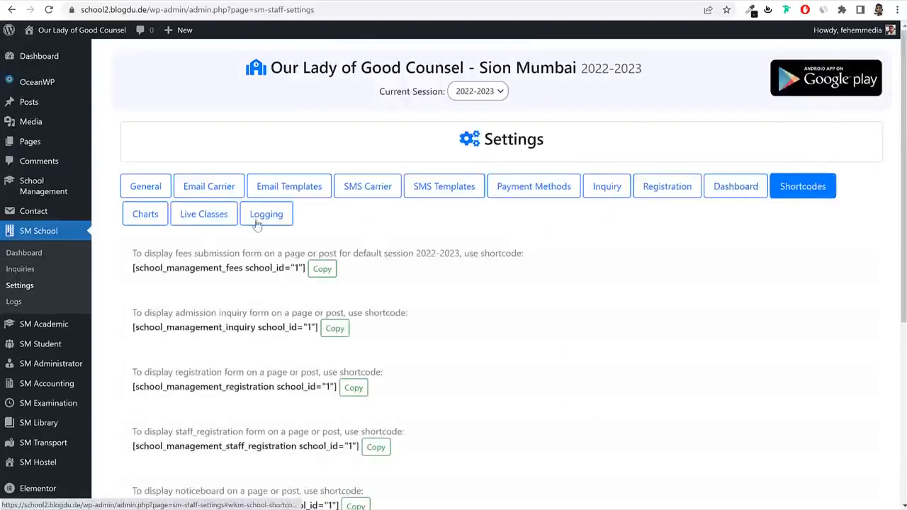
{"action": "left_click", "coordinate": [143, 215]}
Check the Live Classes Bigbluebutton URI, Logging and General tabs, then return to the Dashboard.
{"action": "left_click", "coordinate": [192, 220]}
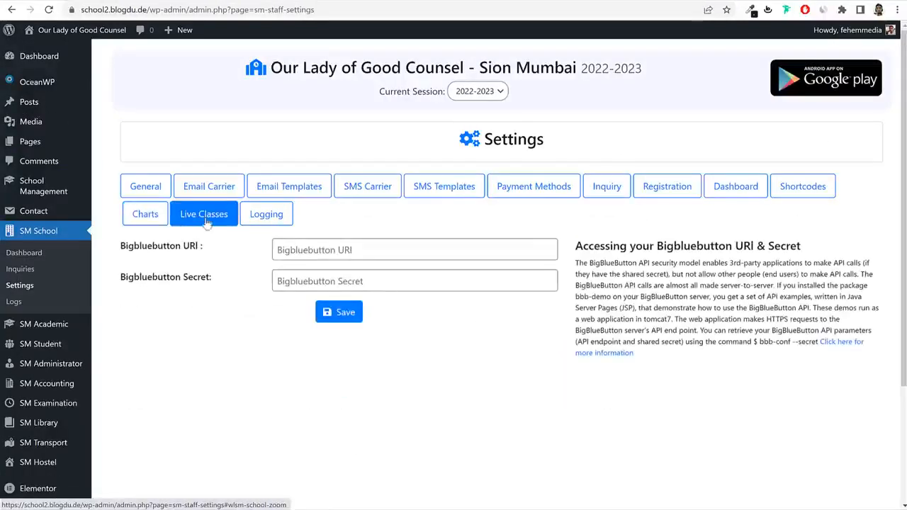
{"action": "left_click_drag", "start_coordinate": [119, 258], "coordinate": [203, 255]}
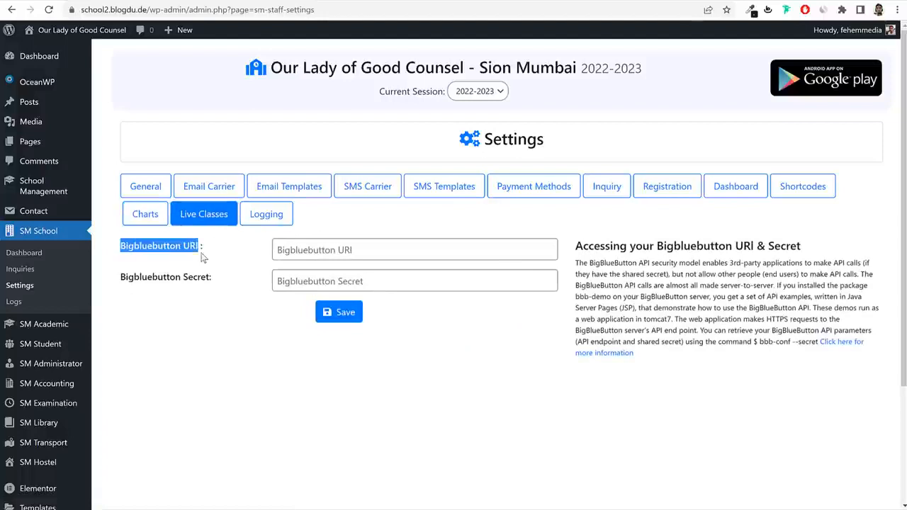
{"action": "left_click", "coordinate": [204, 256]}
{"action": "left_click_drag", "start_coordinate": [129, 253], "coordinate": [185, 248]}
{"action": "left_click", "coordinate": [189, 277]}
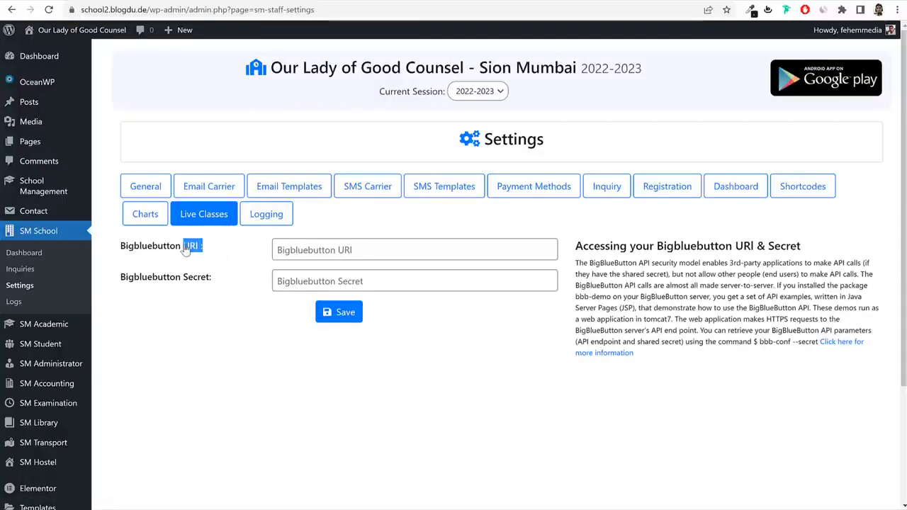
{"action": "left_click", "coordinate": [303, 246]}
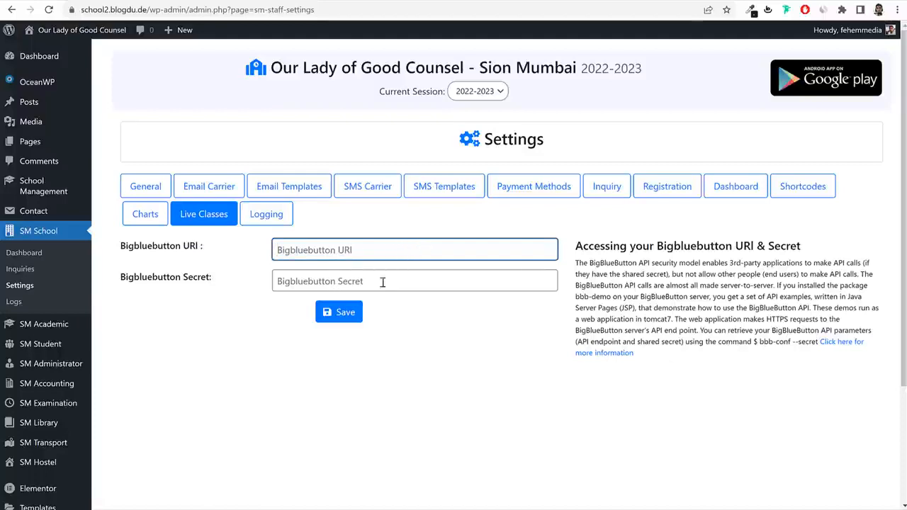
{"action": "left_click", "coordinate": [275, 217]}
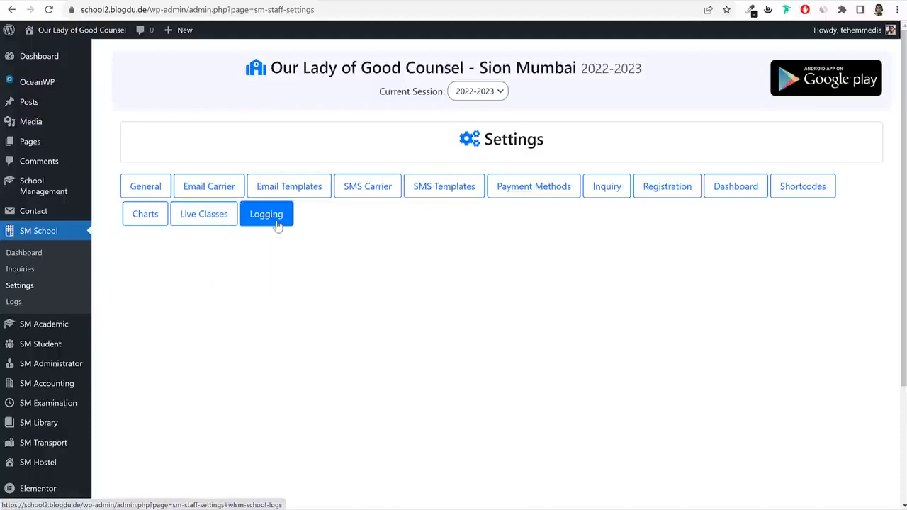
{"action": "left_click", "coordinate": [226, 216]}
{"action": "left_click", "coordinate": [147, 187]}
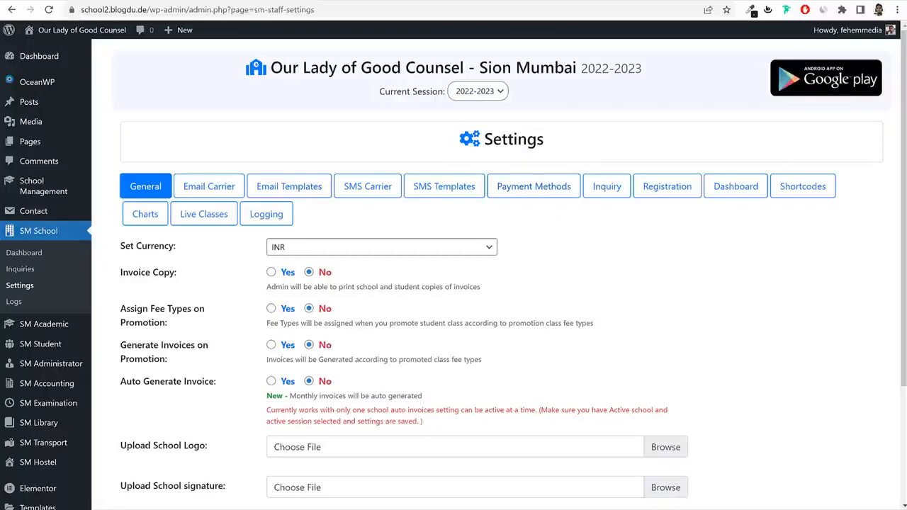
{"action": "left_click", "coordinate": [33, 66]}
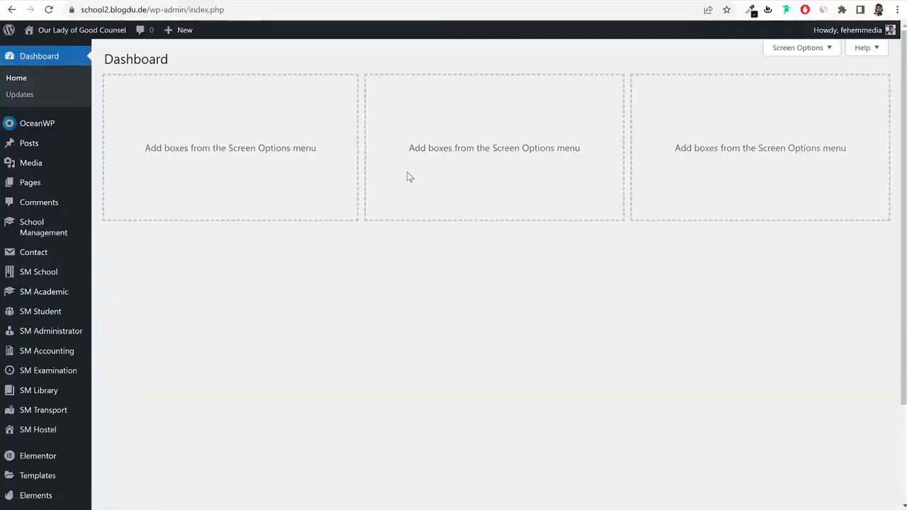
Create a new page titled Home with 100% Full Width content layout and title disabled.
{"action": "left_click", "coordinate": [64, 188]}
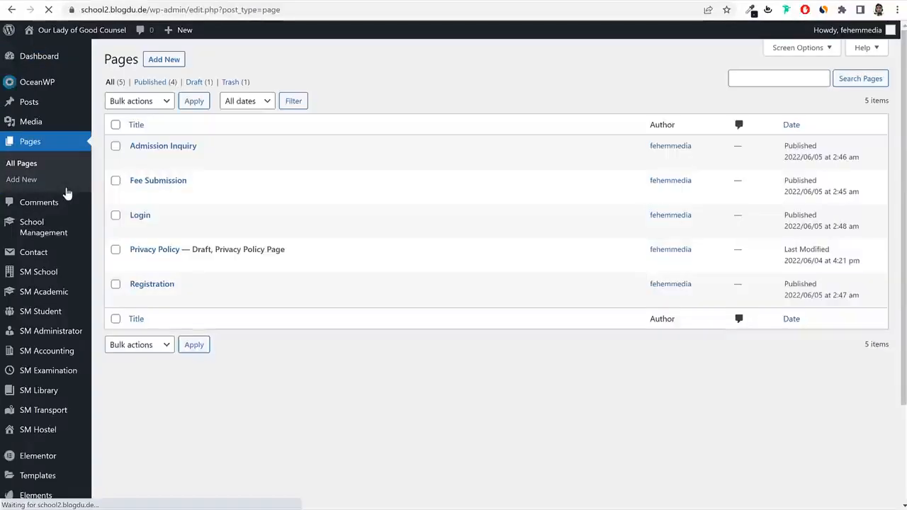
{"action": "left_click", "coordinate": [182, 67]}
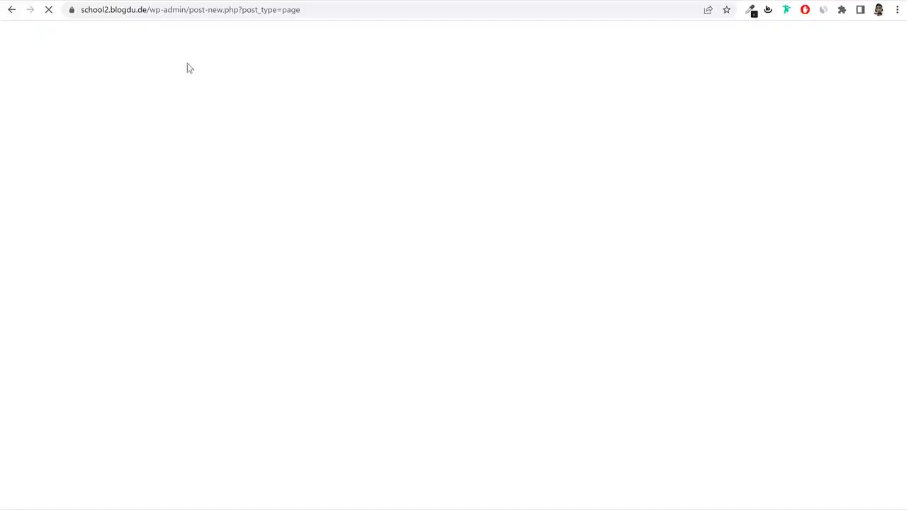
{"action": "type", "text": "Hom"}
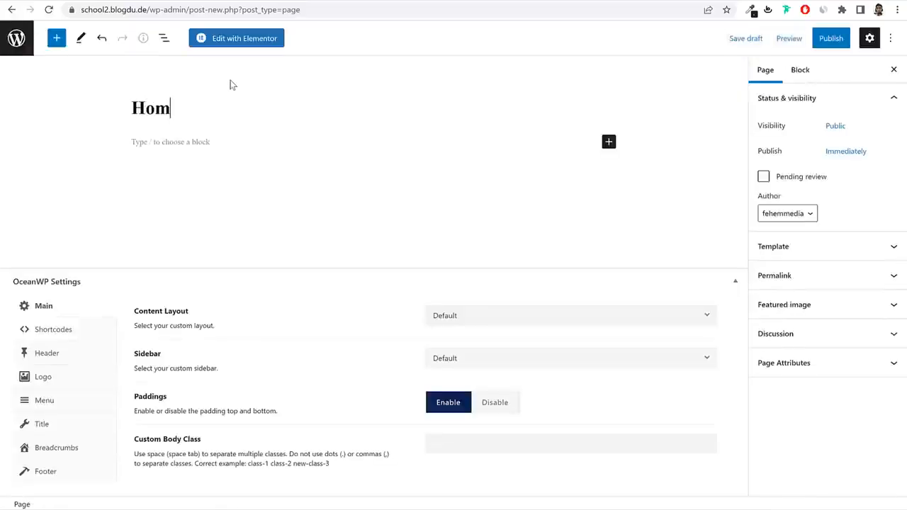
{"action": "type", "text": "e"}
{"action": "left_click_drag", "start_coordinate": [135, 312], "coordinate": [486, 314]}
{"action": "left_click", "coordinate": [486, 315]}
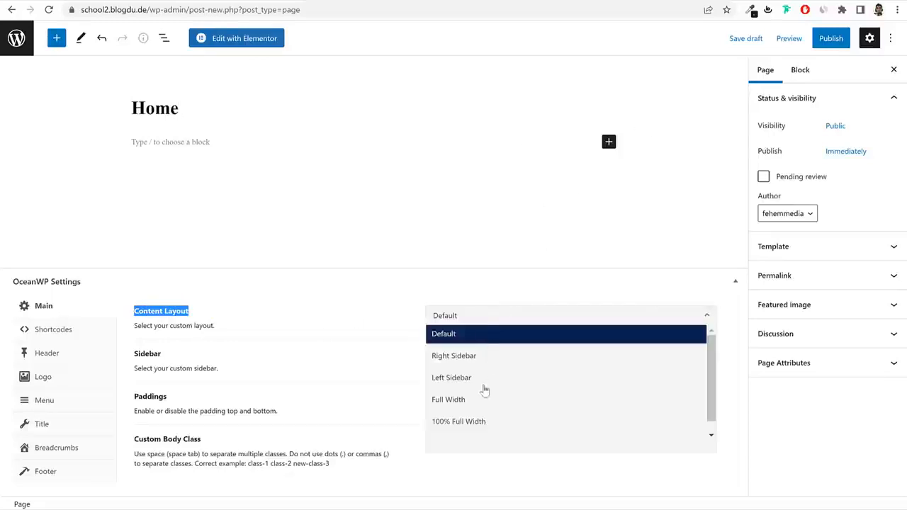
{"action": "left_click", "coordinate": [507, 423]}
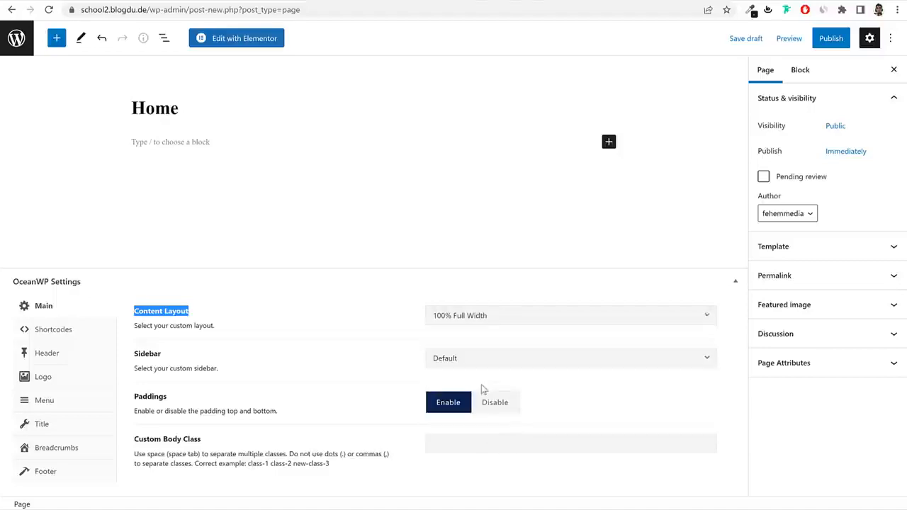
{"action": "left_click", "coordinate": [59, 430]}
{"action": "left_click", "coordinate": [543, 277]}
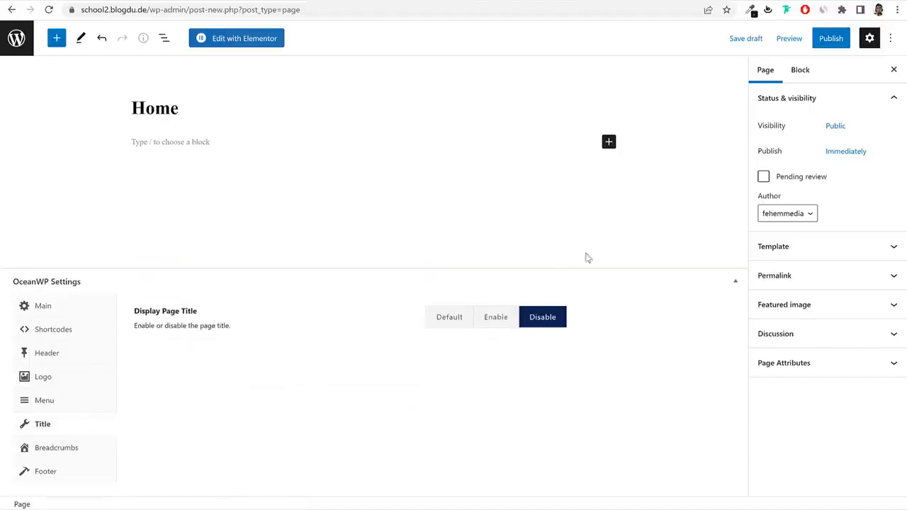
Publish the Home page and go back to the Pages list.
{"action": "left_click", "coordinate": [831, 38]}
{"action": "left_click", "coordinate": [793, 36]}
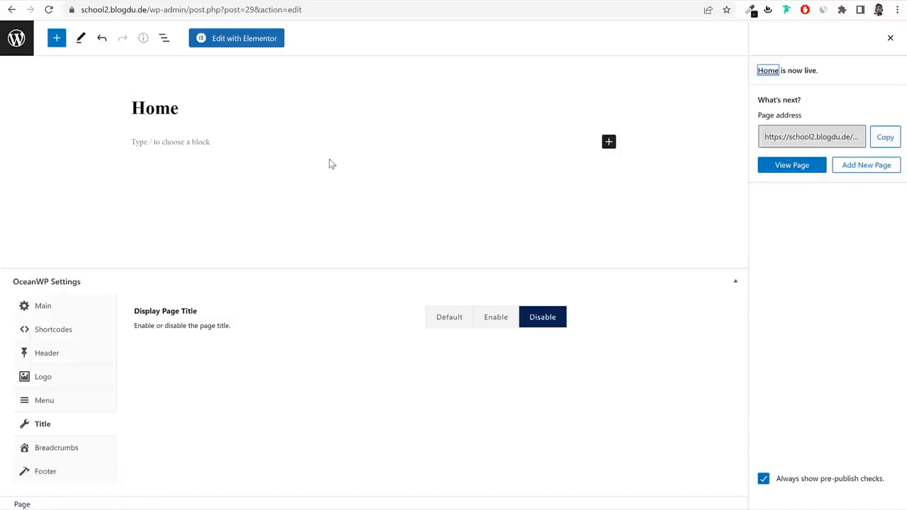
{"action": "left_click", "coordinate": [16, 37]}
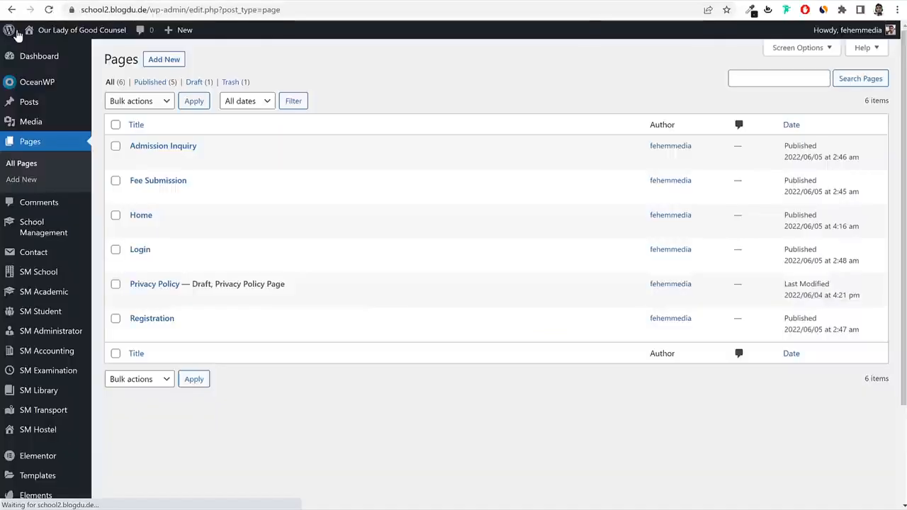
In Reading settings, set the homepage to a static page 'Home' and save.
{"action": "scroll", "coordinate": [42, 368], "scroll_direction": "down", "scroll_amount": 2}
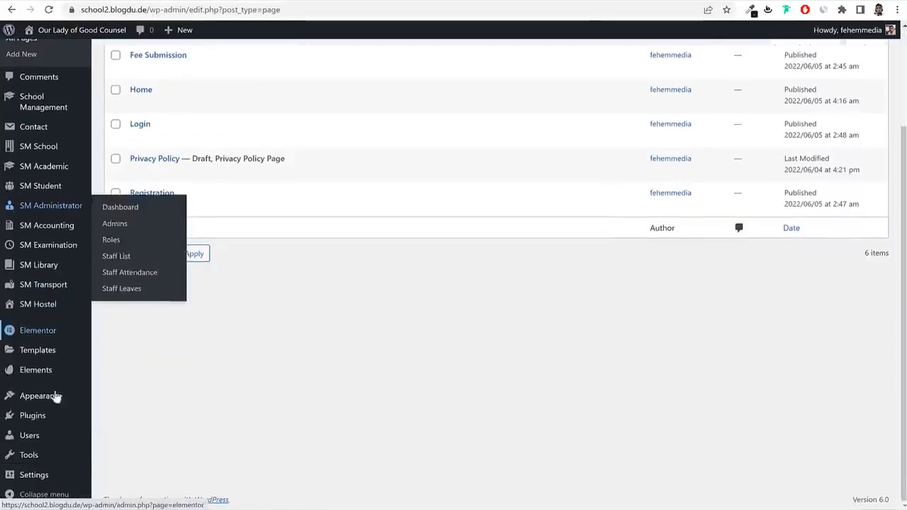
{"action": "left_click", "coordinate": [115, 390]}
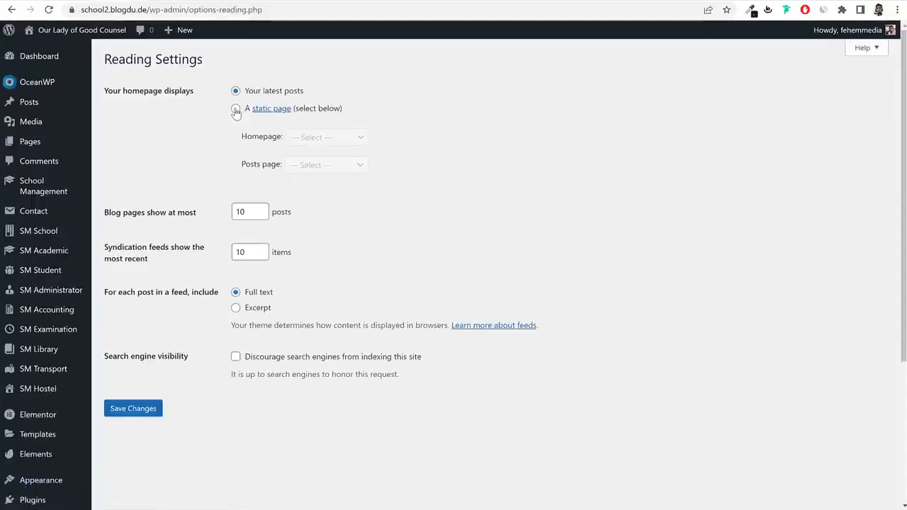
{"action": "left_click", "coordinate": [236, 110]}
{"action": "left_click_drag", "start_coordinate": [113, 91], "coordinate": [245, 106]}
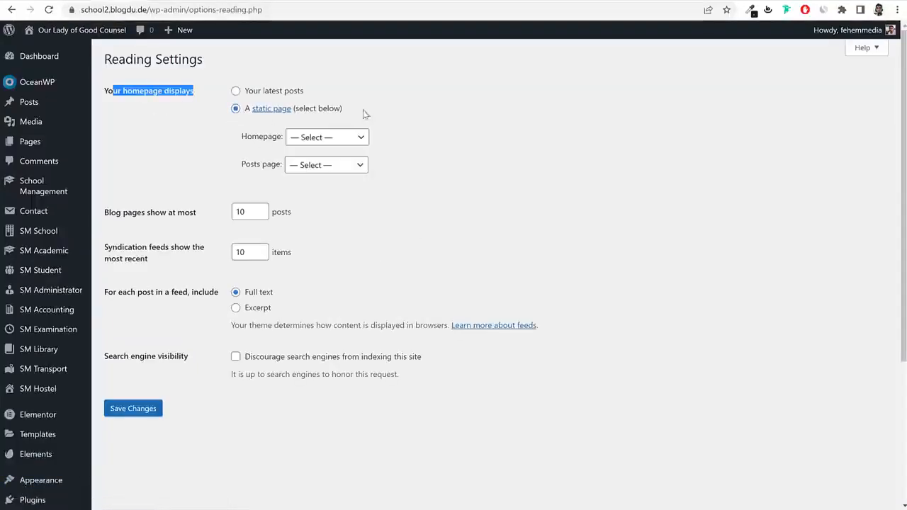
{"action": "left_click_drag", "start_coordinate": [365, 114], "coordinate": [280, 139]}
{"action": "left_click", "coordinate": [318, 141]}
{"action": "left_click", "coordinate": [326, 180]}
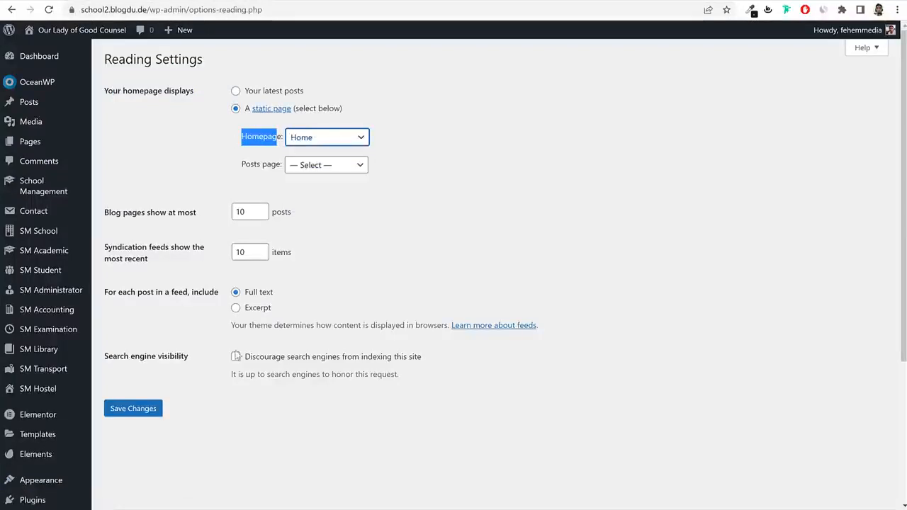
{"action": "left_click", "coordinate": [127, 410]}
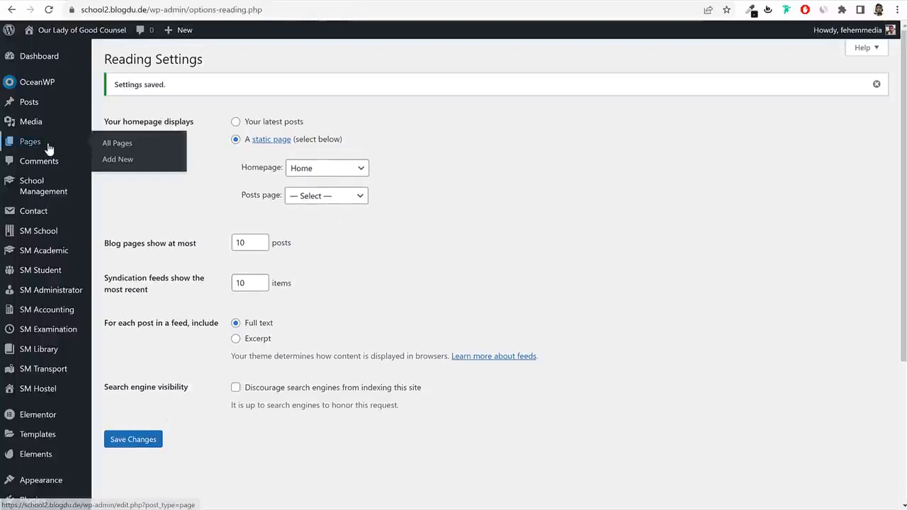
Open the Home page, now marked Front Page, for editing from the pages list.
{"action": "left_click", "coordinate": [49, 149]}
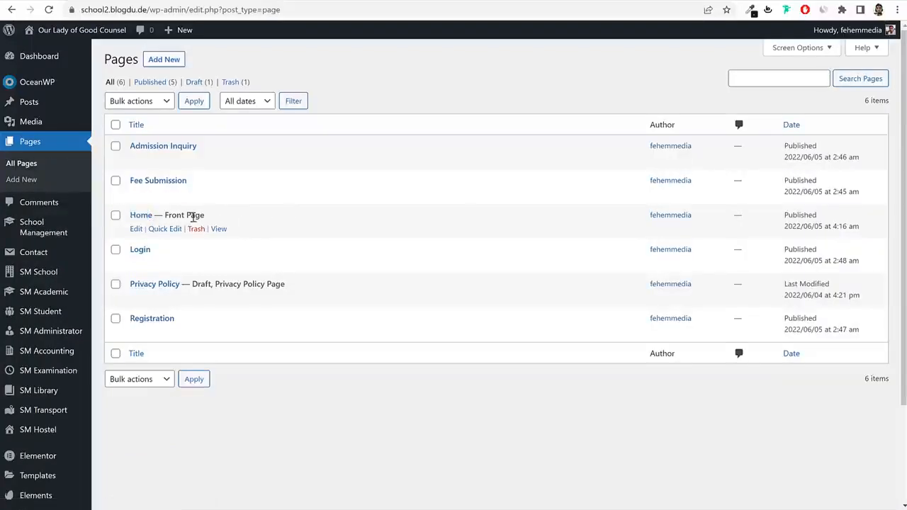
{"action": "left_click_drag", "start_coordinate": [204, 216], "coordinate": [172, 218]}
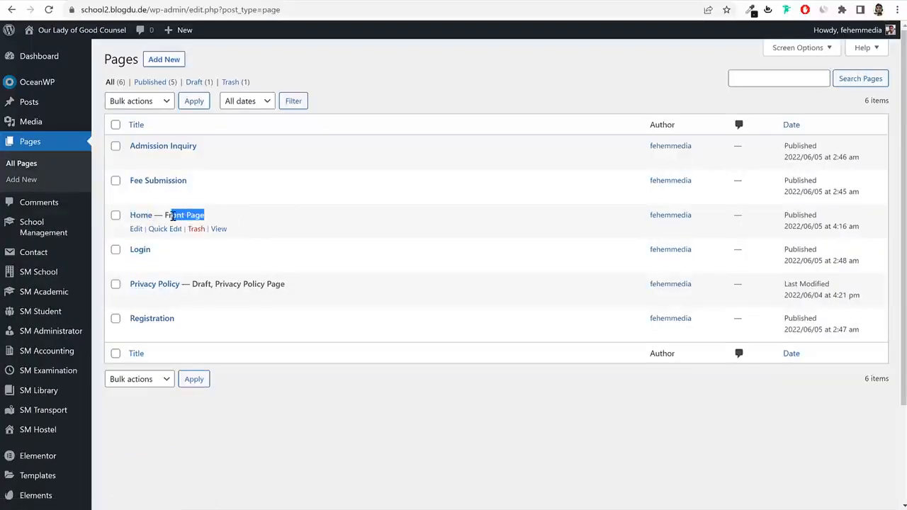
{"action": "left_click", "coordinate": [137, 231]}
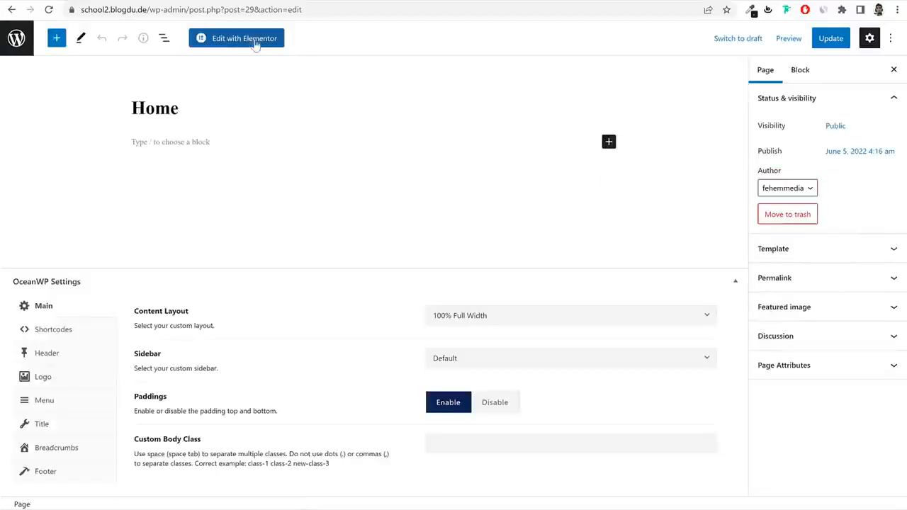
Open Home in Elementor, scroll through to the footer, then return to the Learn With Us banner.
{"action": "left_click", "coordinate": [256, 39]}
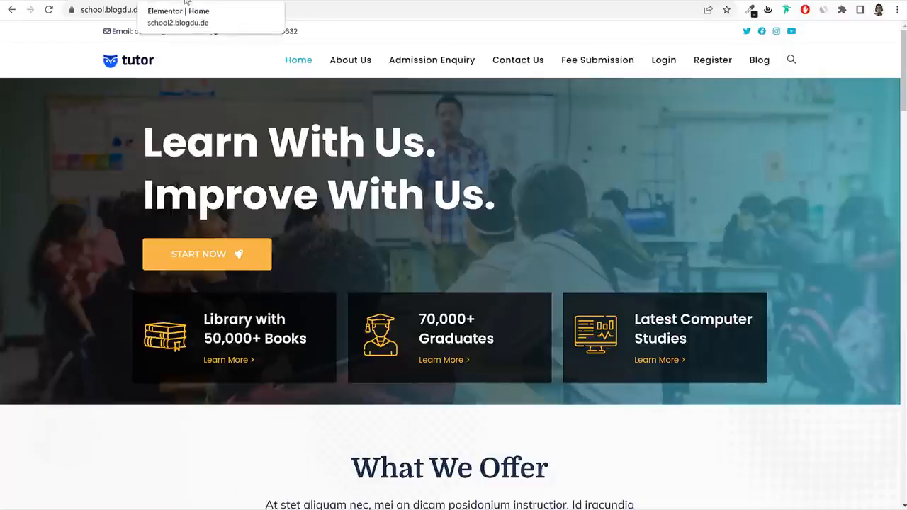
{"action": "scroll", "coordinate": [463, 357], "scroll_direction": "down", "scroll_amount": 8}
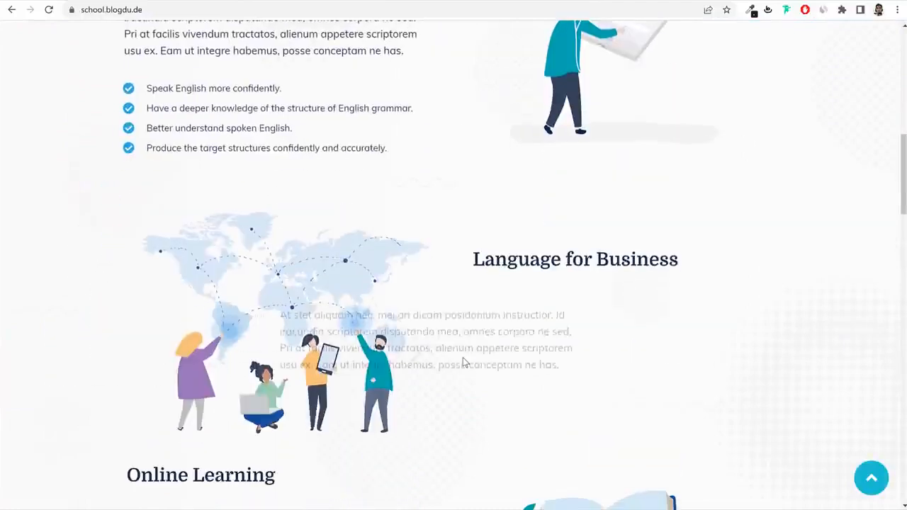
{"action": "scroll", "coordinate": [462, 361], "scroll_direction": "down", "scroll_amount": 15}
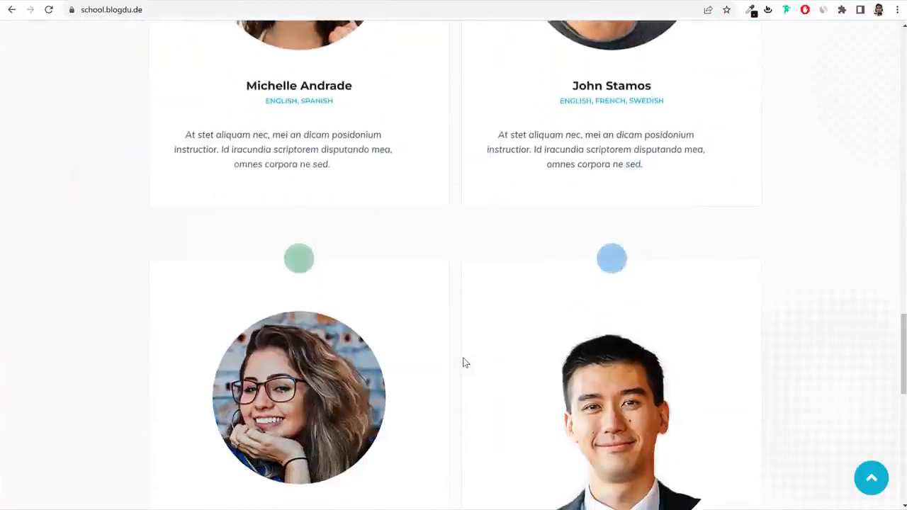
{"action": "scroll", "coordinate": [463, 363], "scroll_direction": "down", "scroll_amount": 10}
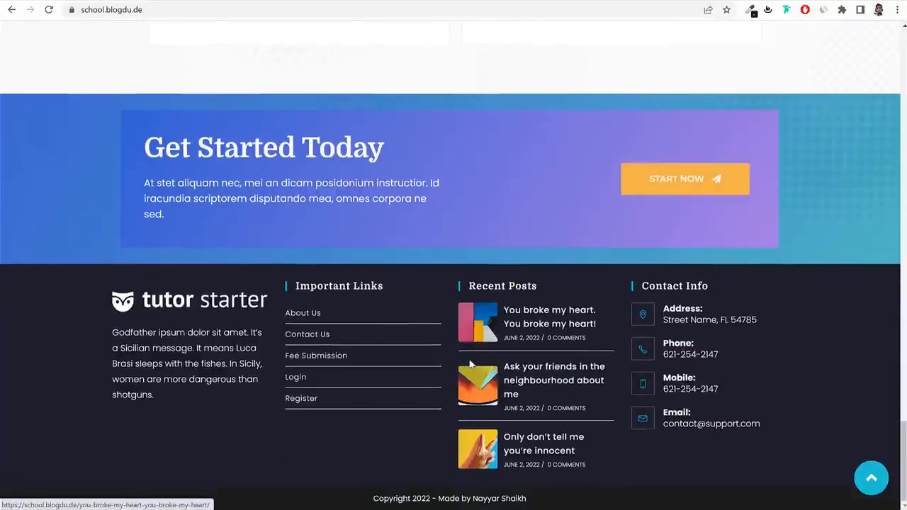
{"action": "left_click", "coordinate": [870, 479]}
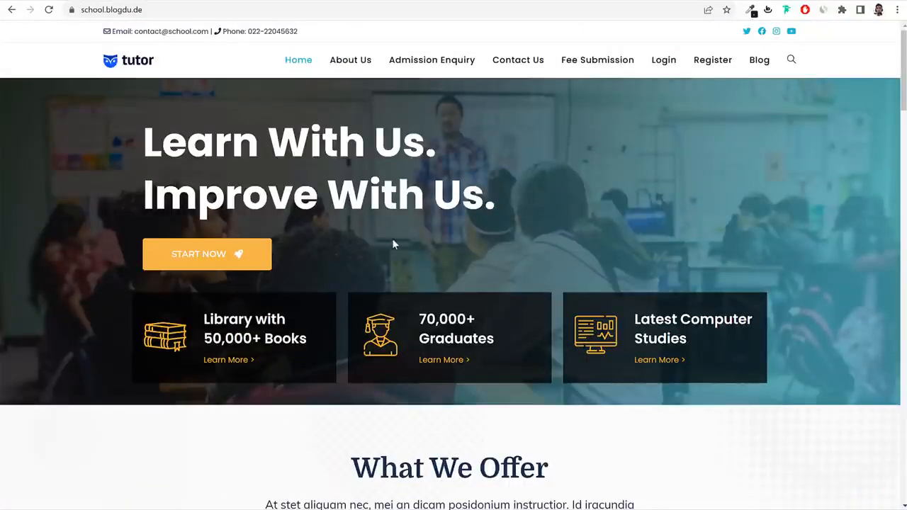
On YouTube, extend the channel search query with the 'elementor 2022' suggestion and run it.
{"action": "left_click", "coordinate": [293, 1]}
{"action": "scroll", "coordinate": [296, 115], "scroll_direction": "down", "scroll_amount": 4}
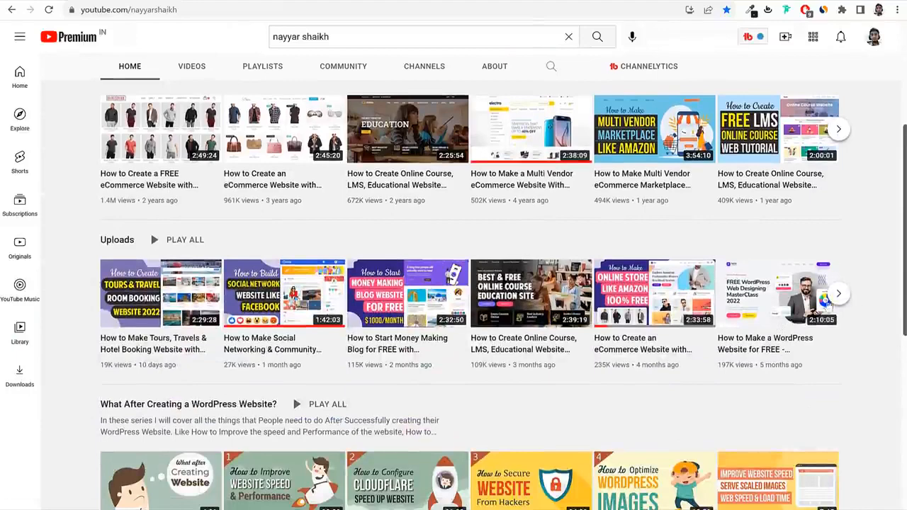
{"action": "mouse_move", "coordinate": [756, 352]}
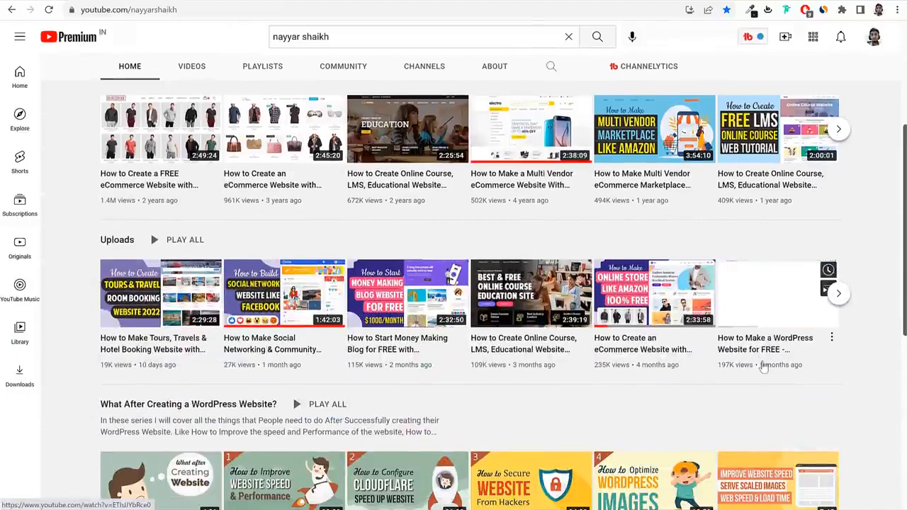
{"action": "scroll", "coordinate": [764, 363], "scroll_direction": "up", "scroll_amount": 3}
{"action": "left_click", "coordinate": [399, 39]}
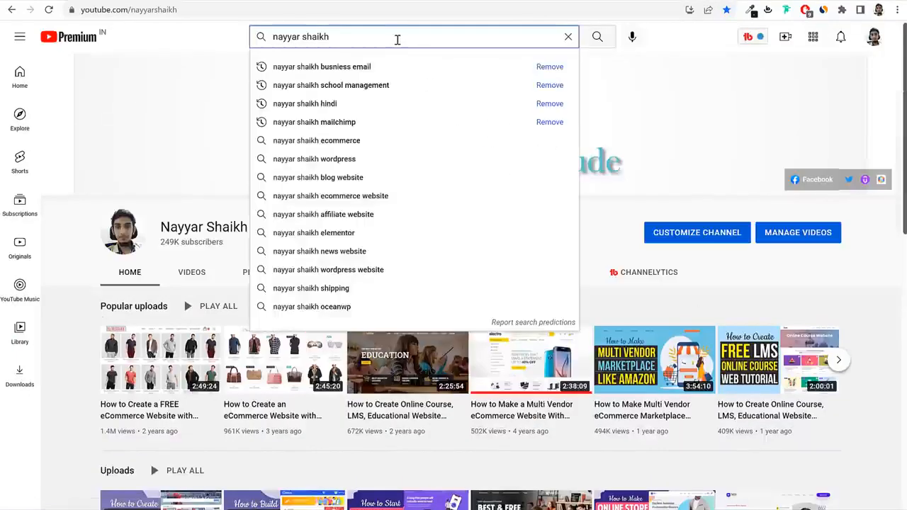
{"action": "type", "text": "ele"}
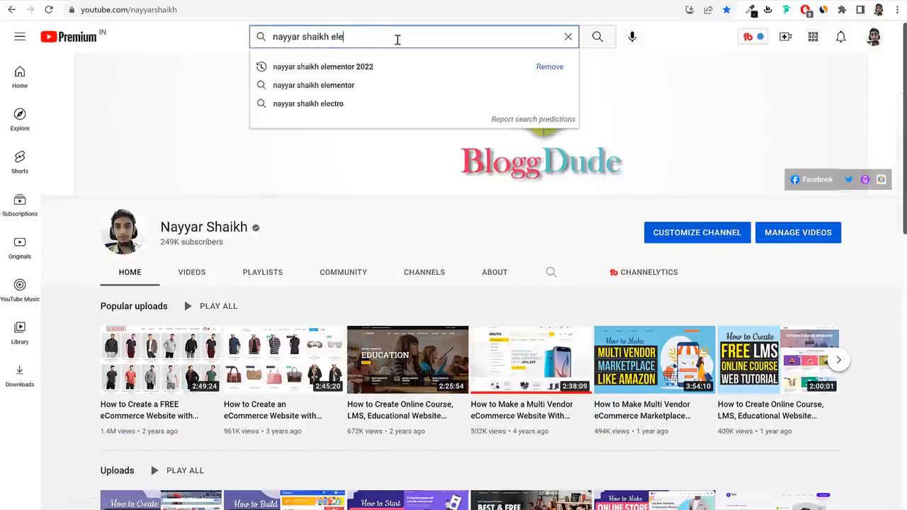
{"action": "key", "text": "Down"}
{"action": "key", "text": "Return"}
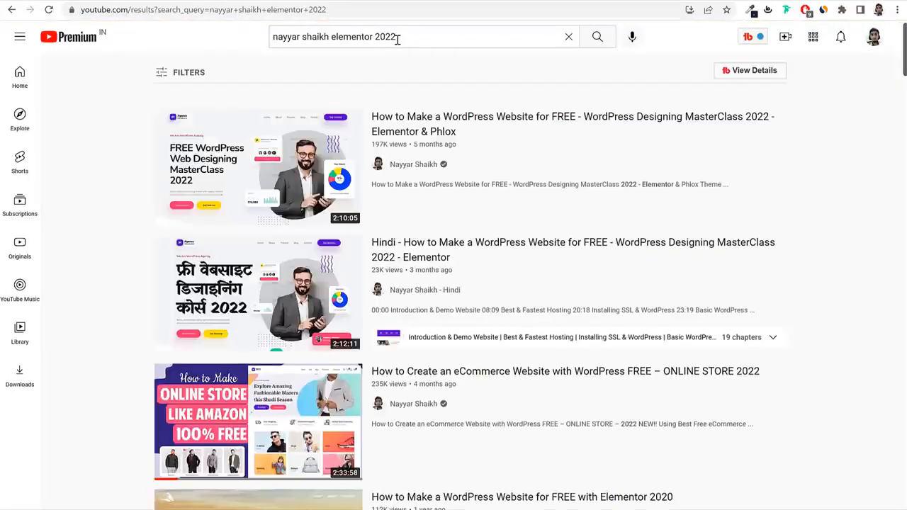
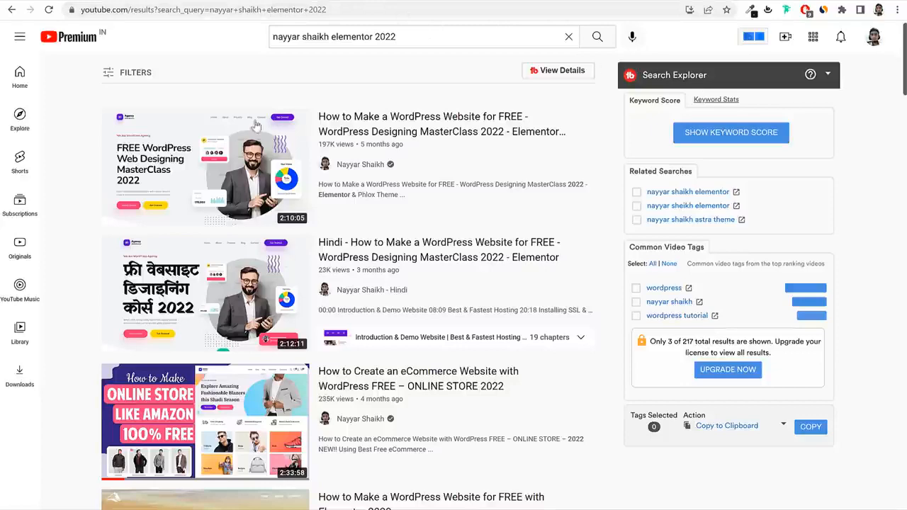
Close the Navigator panel and scroll through the demo school homepage.
{"action": "mouse_move", "coordinate": [257, 125]}
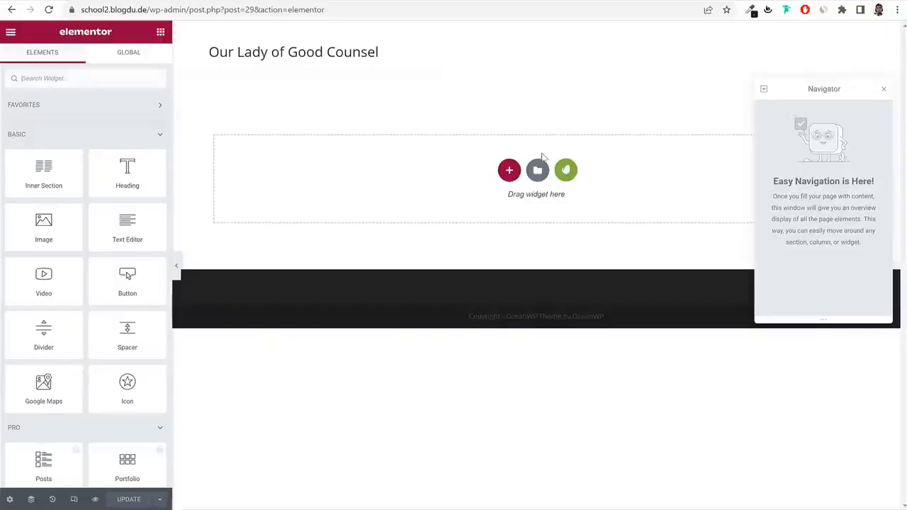
{"action": "left_click", "coordinate": [881, 91]}
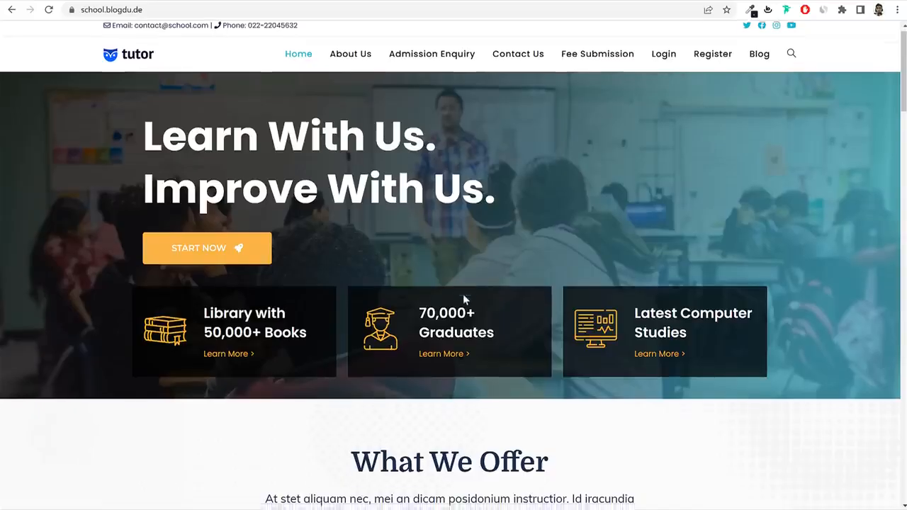
{"action": "scroll", "coordinate": [468, 333], "scroll_direction": "down", "scroll_amount": 5}
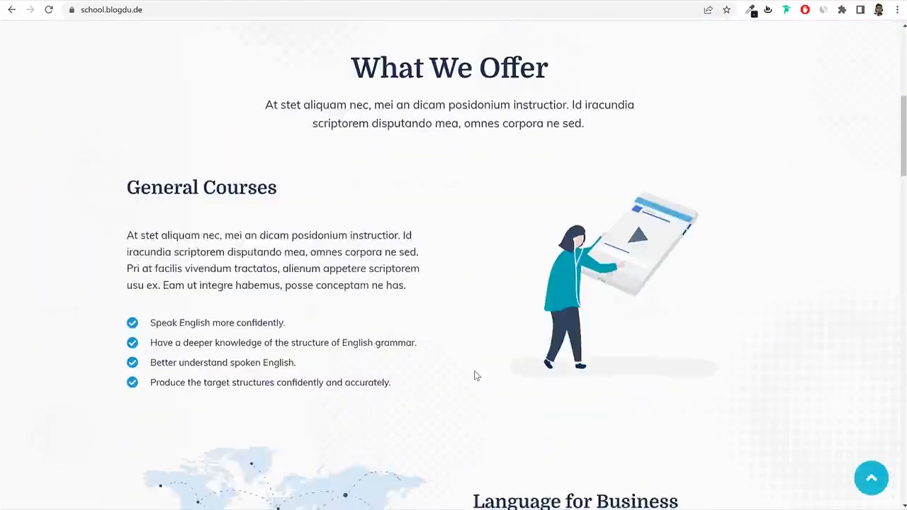
{"action": "scroll", "coordinate": [477, 376], "scroll_direction": "down", "scroll_amount": 15}
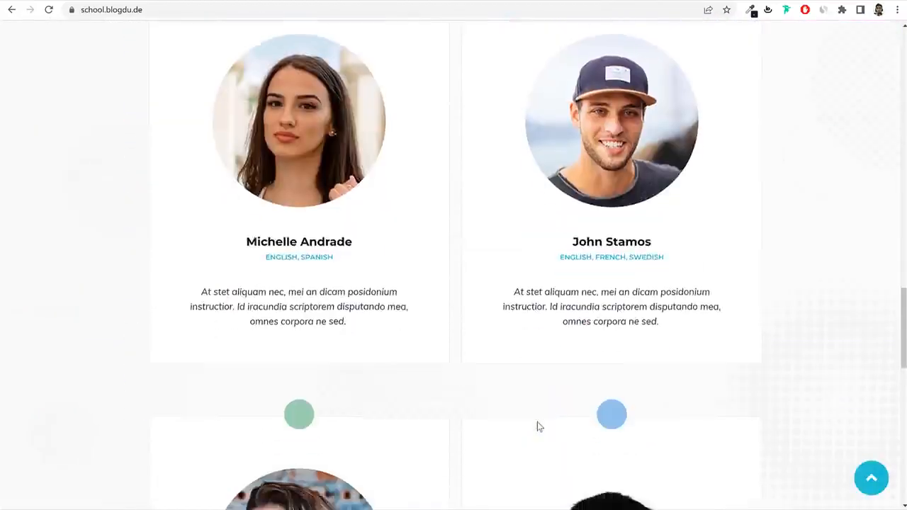
{"action": "scroll", "coordinate": [537, 425], "scroll_direction": "down", "scroll_amount": 6}
{"action": "scroll", "coordinate": [537, 425], "scroll_direction": "up", "scroll_amount": 20}
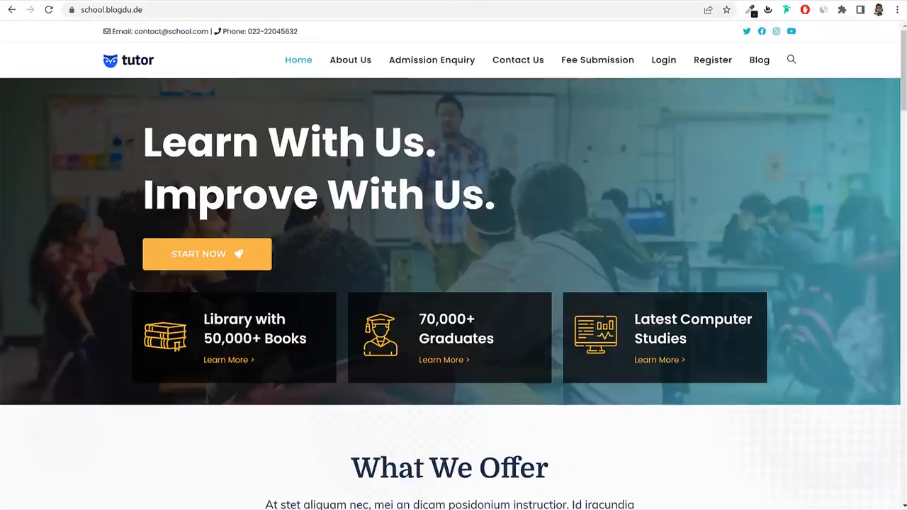
Load bloggdude.com in a new browser tab.
{"action": "key", "text": "ctrl+t"}
{"action": "type", "text": "bloggdude.com"}
{"action": "key", "text": "Return"}
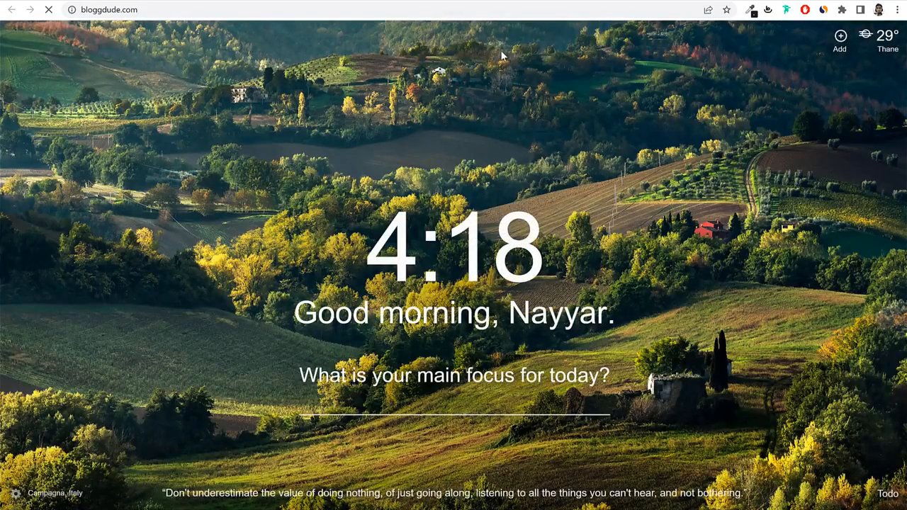
Read the social networking article down to its download links, then return to the BloggDude homepage.
{"action": "scroll", "coordinate": [815, 170], "scroll_direction": "down", "scroll_amount": 5}
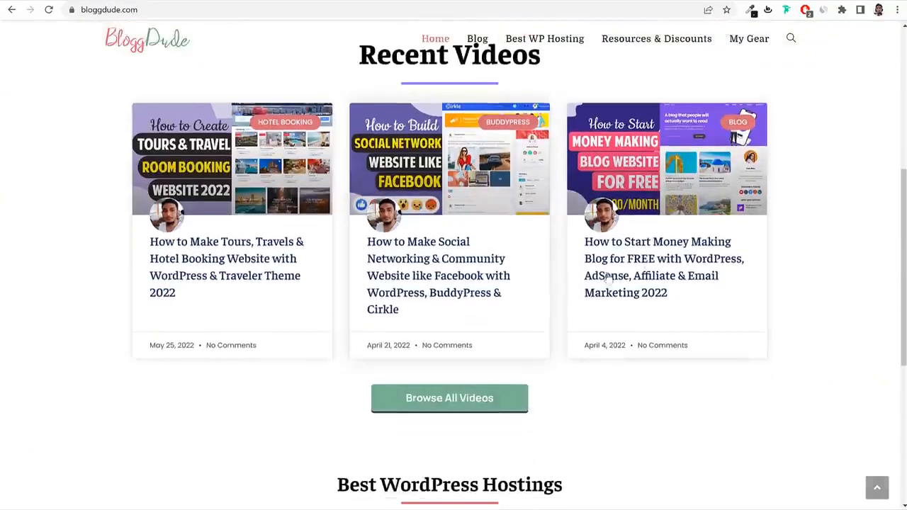
{"action": "left_click", "coordinate": [449, 255]}
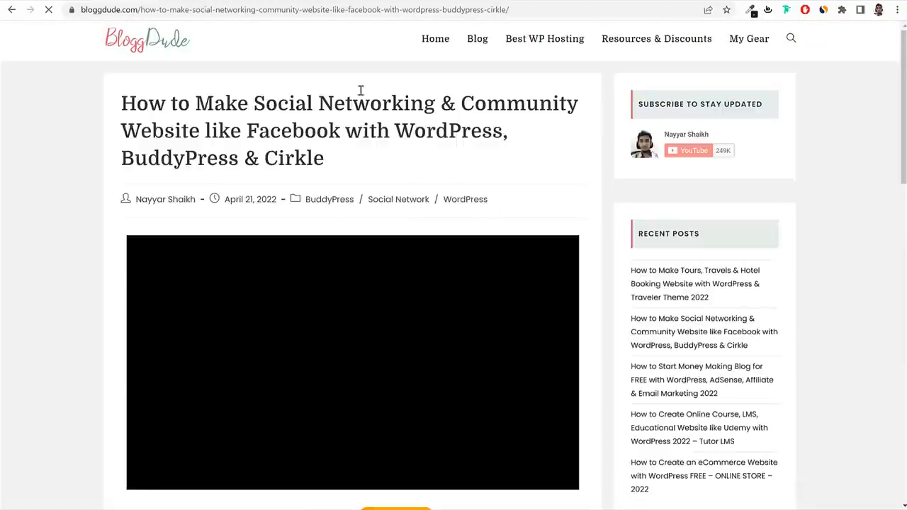
{"action": "scroll", "coordinate": [581, 197], "scroll_direction": "down", "scroll_amount": 2}
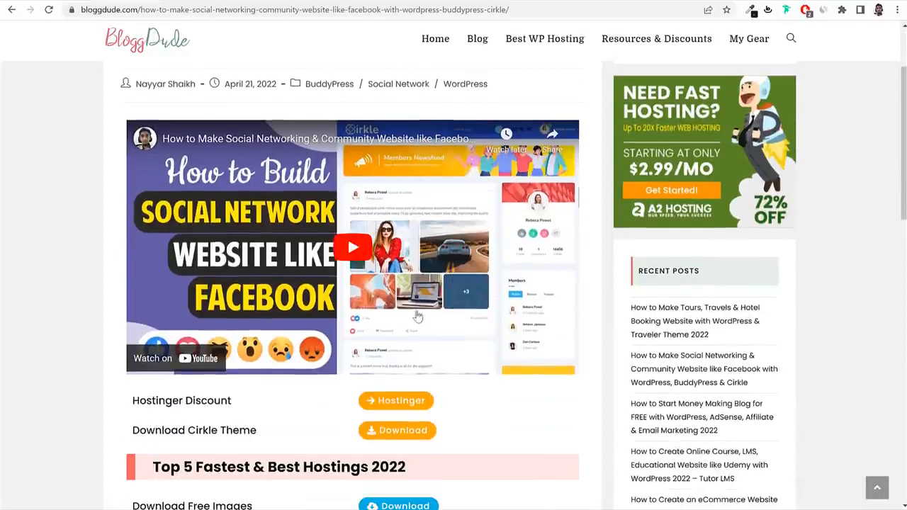
{"action": "scroll", "coordinate": [424, 226], "scroll_direction": "down", "scroll_amount": 3}
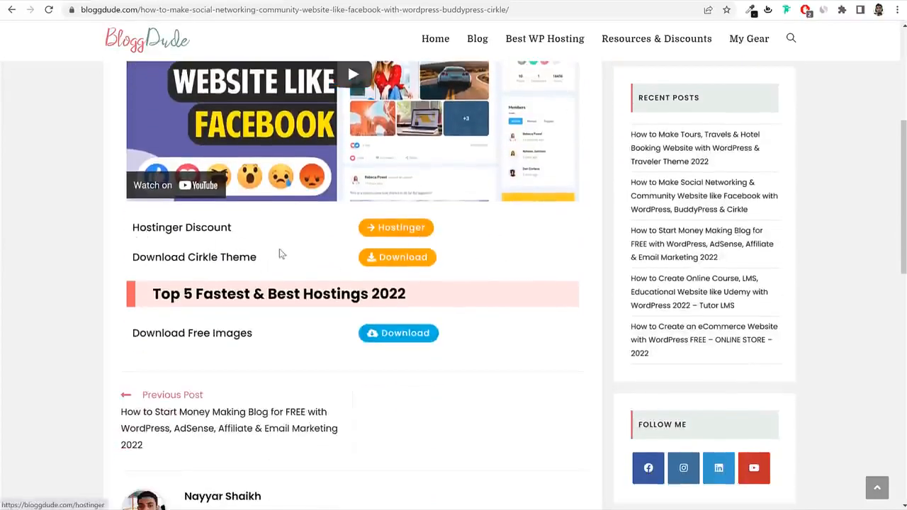
{"action": "scroll", "coordinate": [269, 294], "scroll_direction": "down", "scroll_amount": 1}
{"action": "left_click_drag", "start_coordinate": [133, 276], "coordinate": [254, 284]}
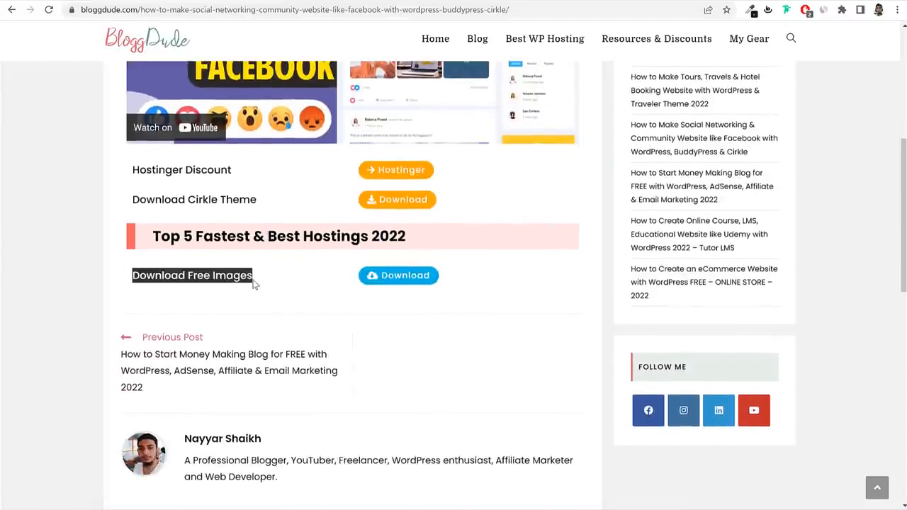
{"action": "left_click", "coordinate": [271, 284]}
{"action": "scroll", "coordinate": [443, 280], "scroll_direction": "up", "scroll_amount": 6}
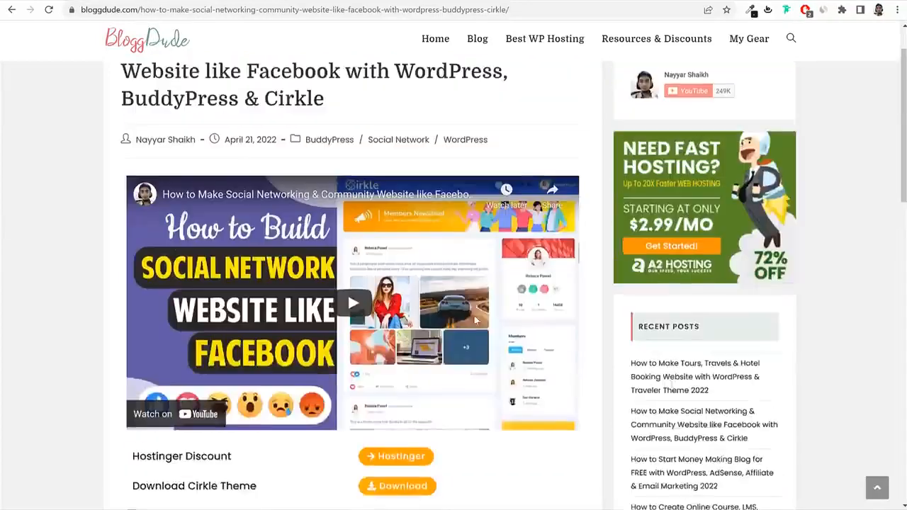
{"action": "left_click", "coordinate": [147, 40]}
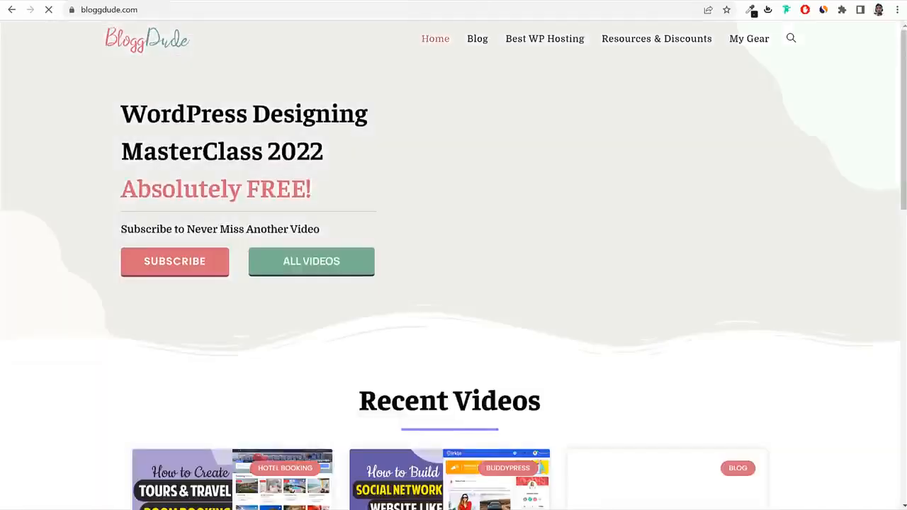
In File Explorer, go up to School Management and inspect the Media folder and ZIP archive.
{"action": "left_click", "coordinate": [228, 508]}
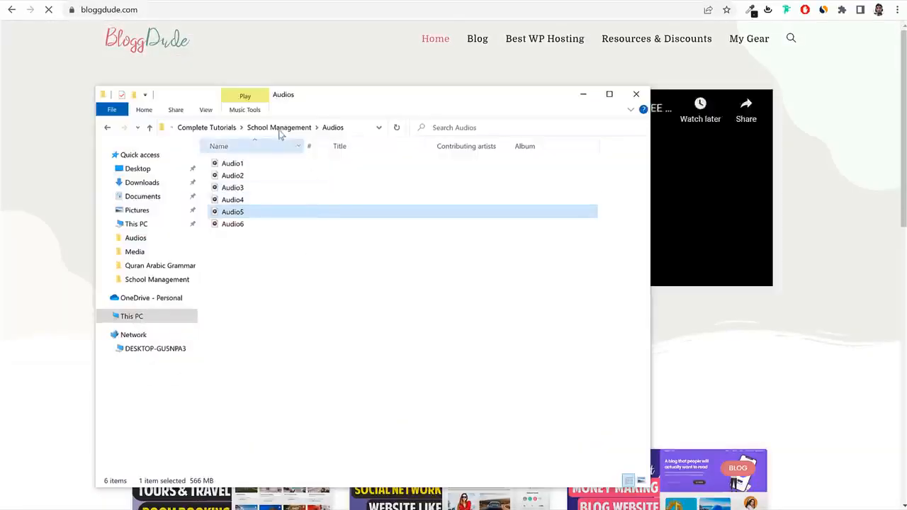
{"action": "left_click", "coordinate": [281, 130]}
{"action": "left_click", "coordinate": [252, 189]}
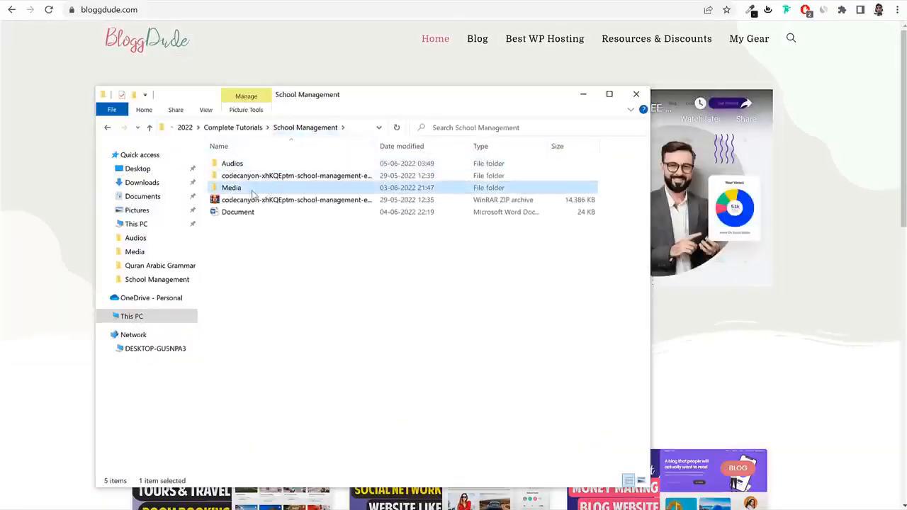
{"action": "right_click", "coordinate": [232, 199]}
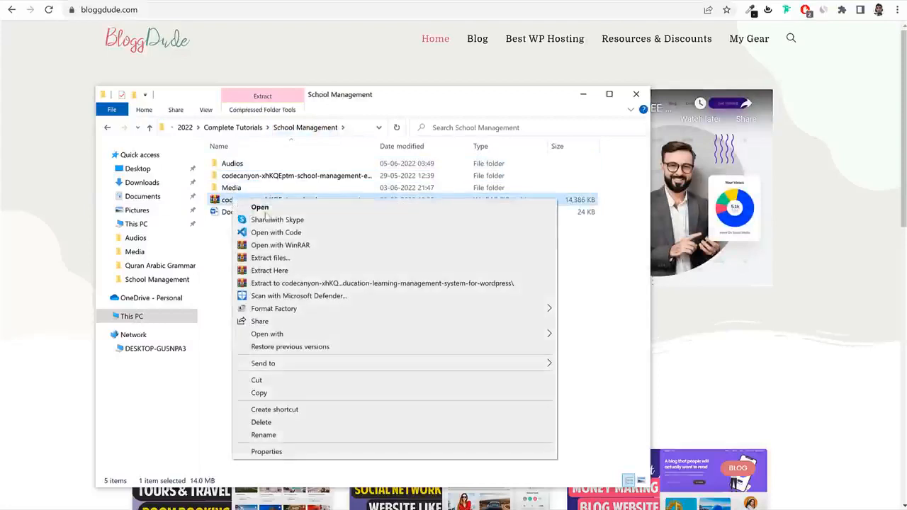
{"action": "left_click", "coordinate": [217, 251]}
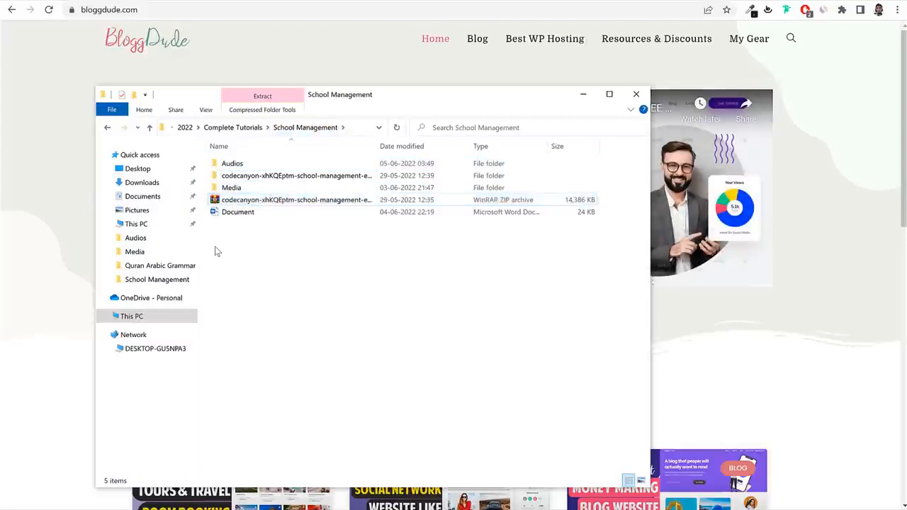
Check Media's Blog Images and Images folders, then open Pages and select the School - Contact Us template.
{"action": "double_click", "coordinate": [257, 188]}
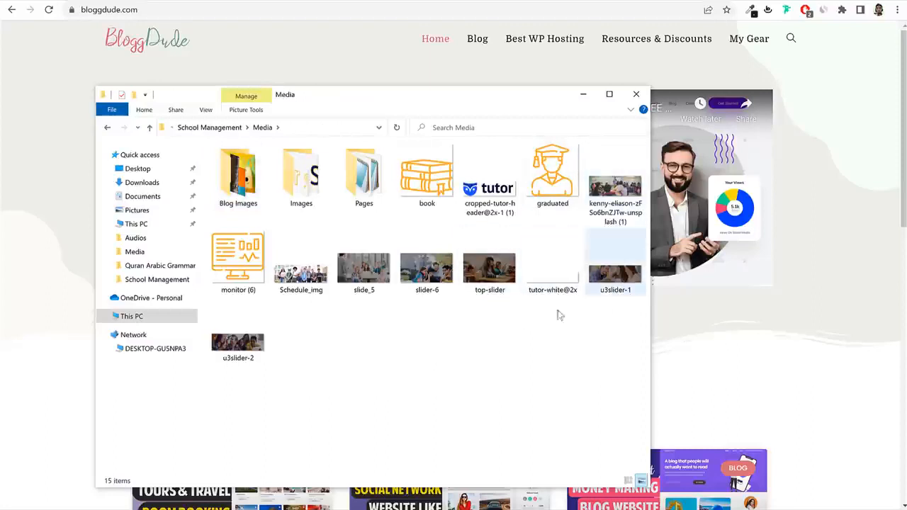
{"action": "double_click", "coordinate": [241, 183]}
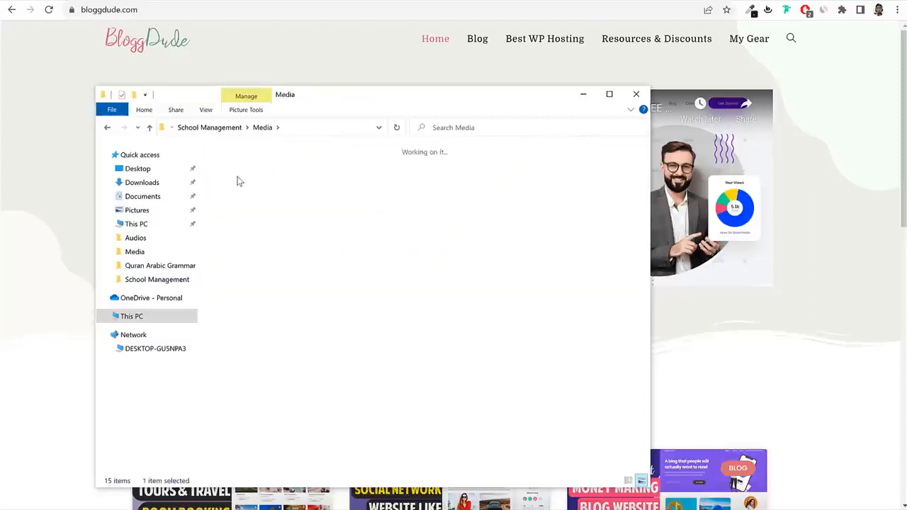
{"action": "key", "text": "alt+Left"}
{"action": "double_click", "coordinate": [319, 193]}
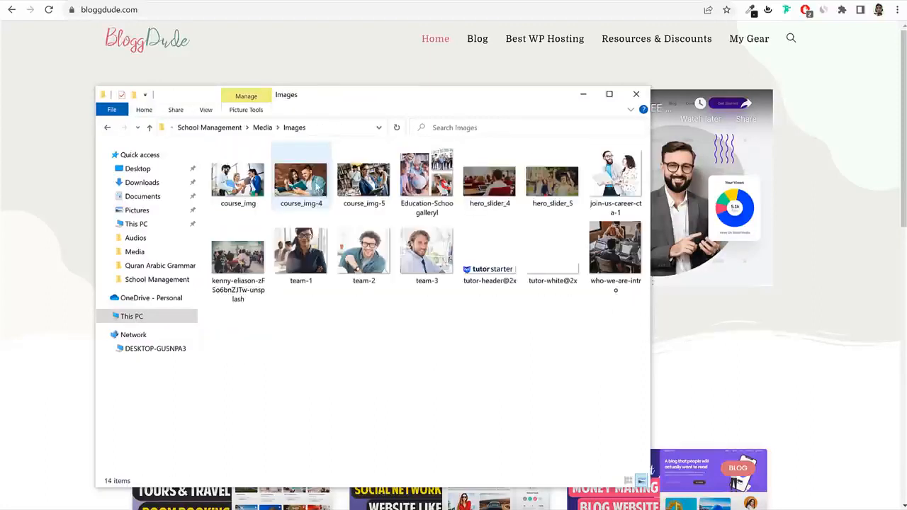
{"action": "key", "text": "alt+Left"}
{"action": "left_click", "coordinate": [372, 182]}
{"action": "double_click", "coordinate": [372, 183]}
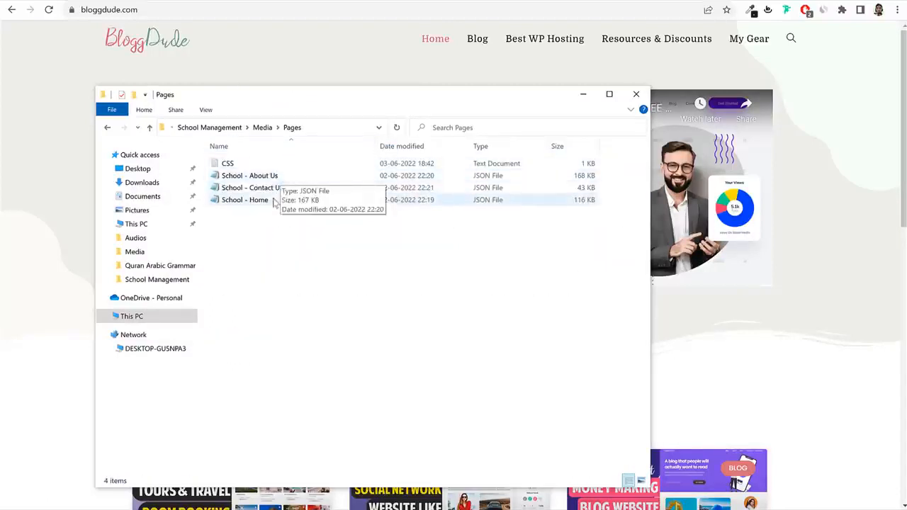
{"action": "left_click", "coordinate": [277, 188]}
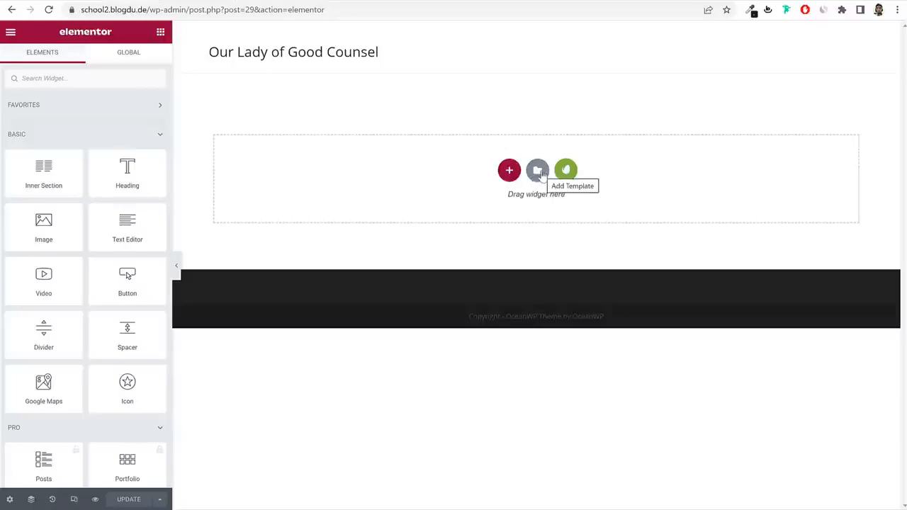
Import the School - Home template file from the Pages folder into Elementor's My Templates.
{"action": "left_click", "coordinate": [539, 171]}
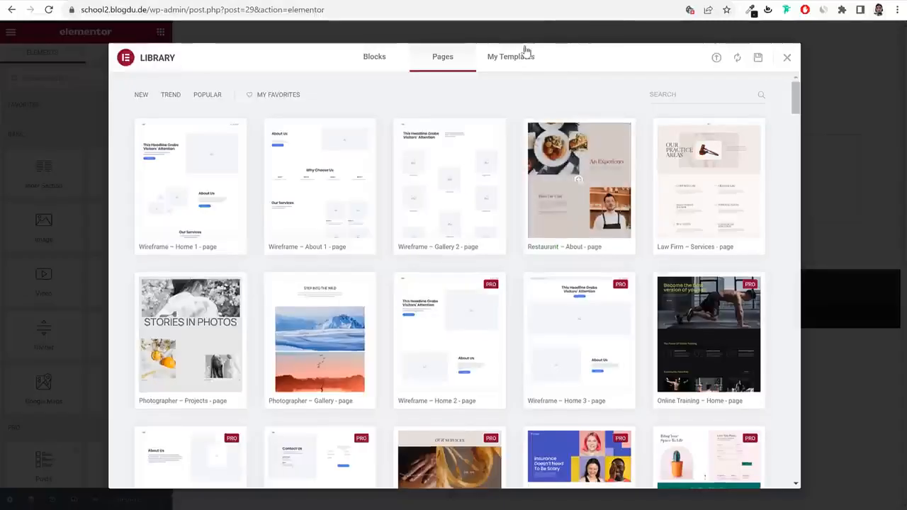
{"action": "left_click", "coordinate": [522, 51]}
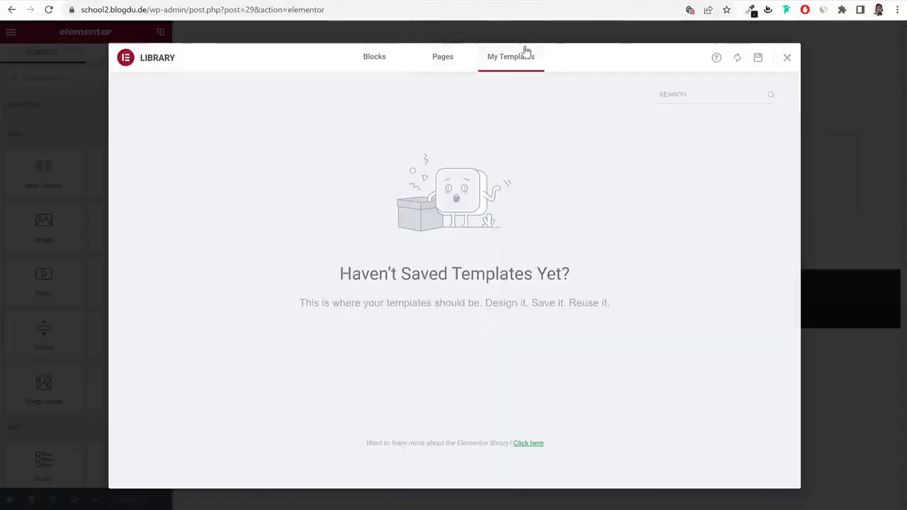
{"action": "left_click", "coordinate": [716, 59]}
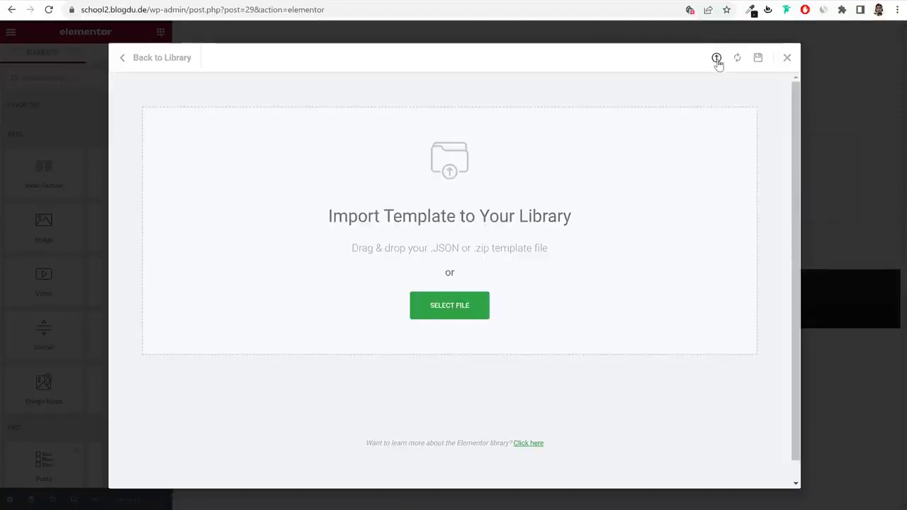
{"action": "left_click", "coordinate": [467, 319]}
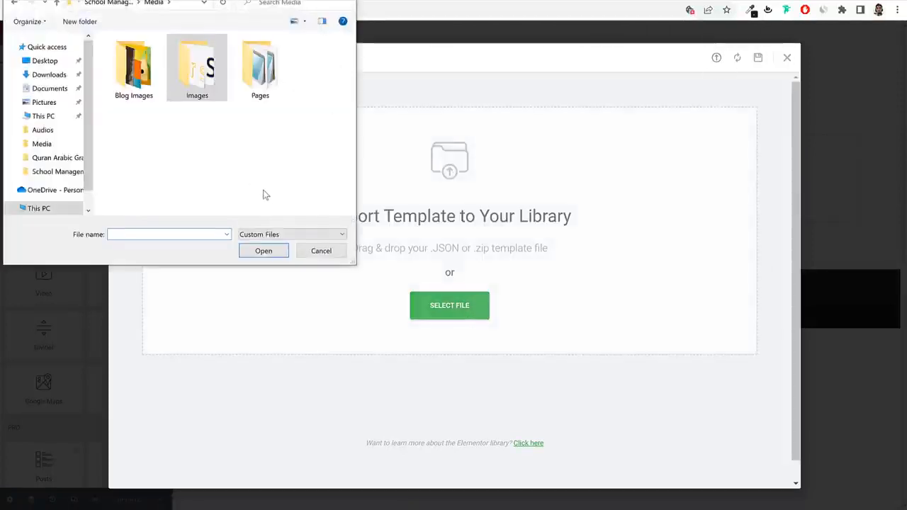
{"action": "double_click", "coordinate": [260, 71]}
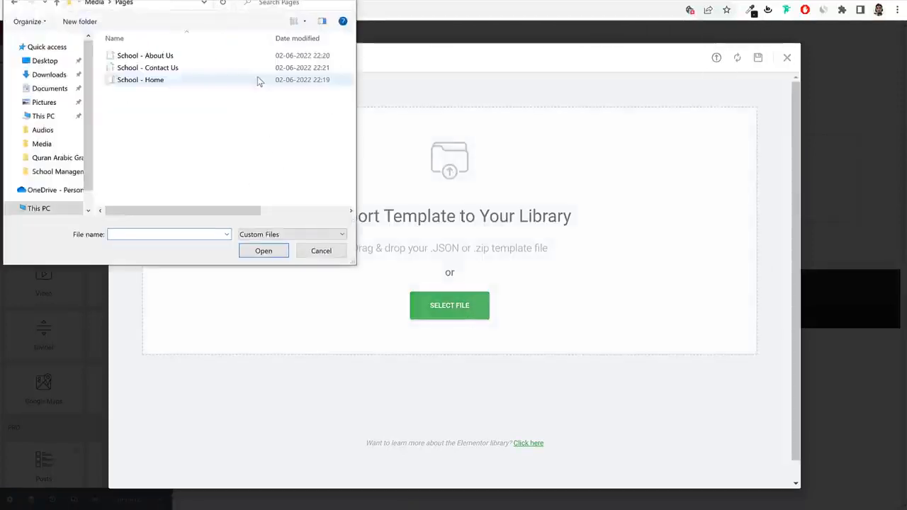
{"action": "left_click", "coordinate": [156, 80]}
{"action": "left_click", "coordinate": [272, 248]}
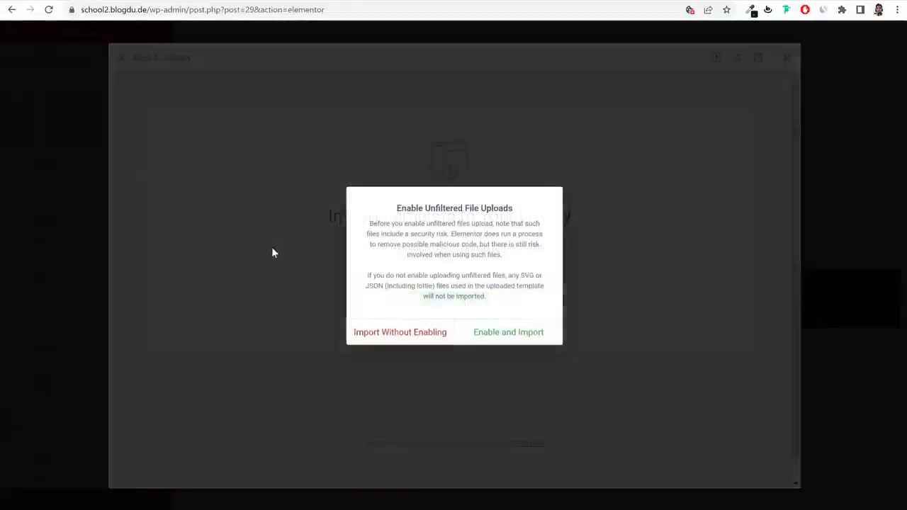
{"action": "left_click", "coordinate": [519, 338]}
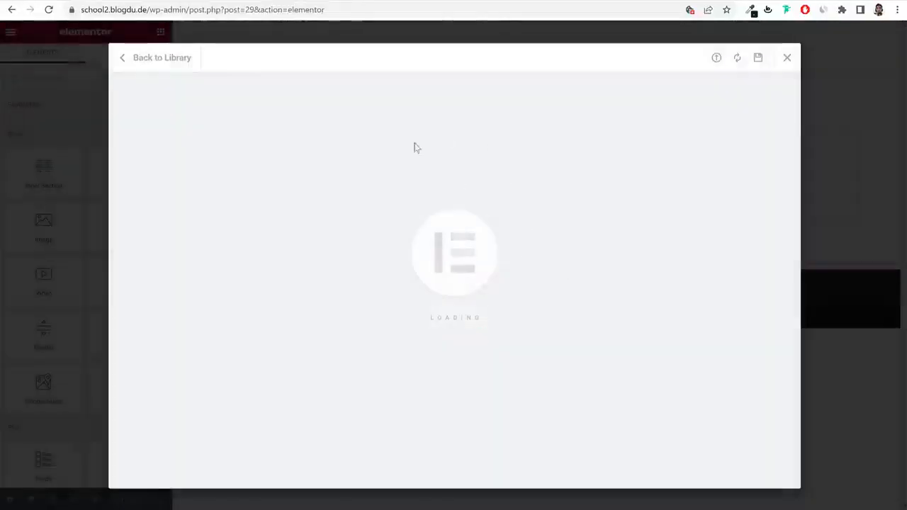
Trim the browser address to /wp-admin/ to return to the WordPress dashboard.
{"action": "left_click_drag", "start_coordinate": [189, 10], "coordinate": [50, 17]}
{"action": "key", "text": "shift+End"}
{"action": "key", "text": "Delete"}
{"action": "key", "text": "Return"}
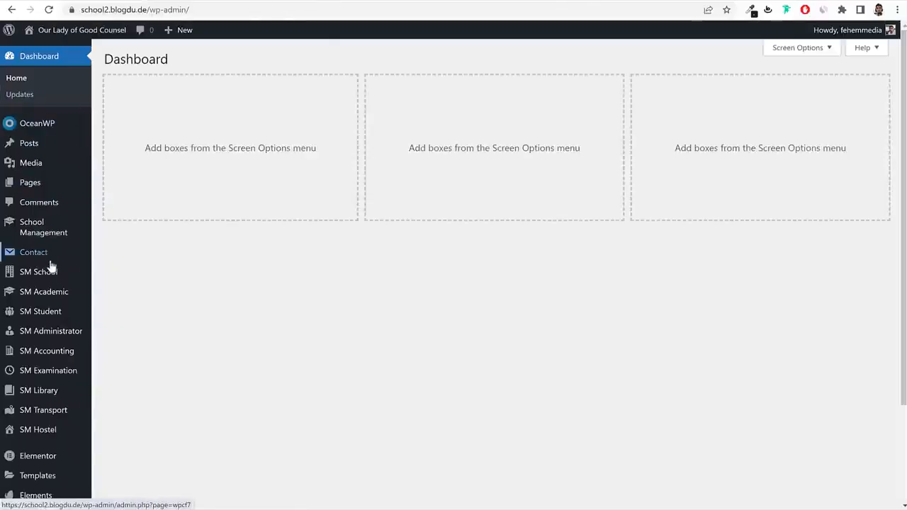
From Elementor's Saved Templates page, import the School - About Us template file.
{"action": "scroll", "coordinate": [68, 337], "scroll_direction": "down", "scroll_amount": 2}
{"action": "scroll", "coordinate": [71, 337], "scroll_direction": "down", "scroll_amount": 1}
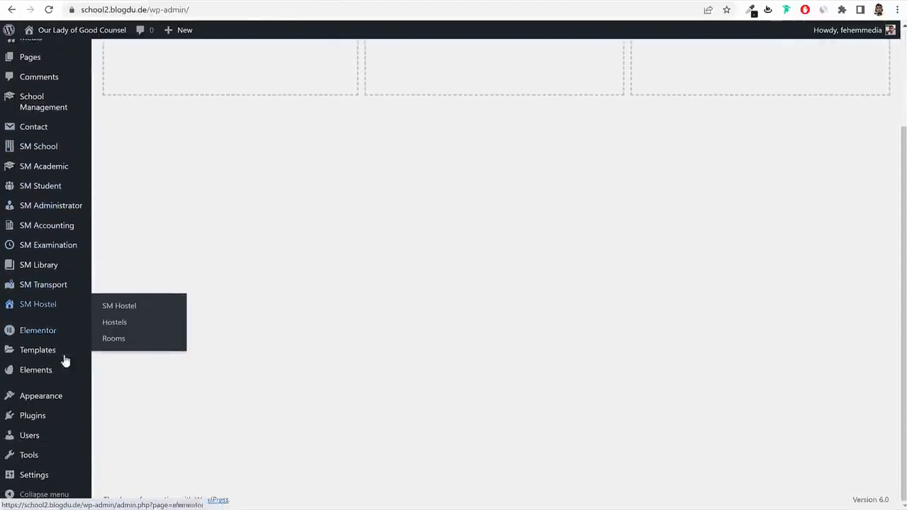
{"action": "left_click", "coordinate": [38, 354]}
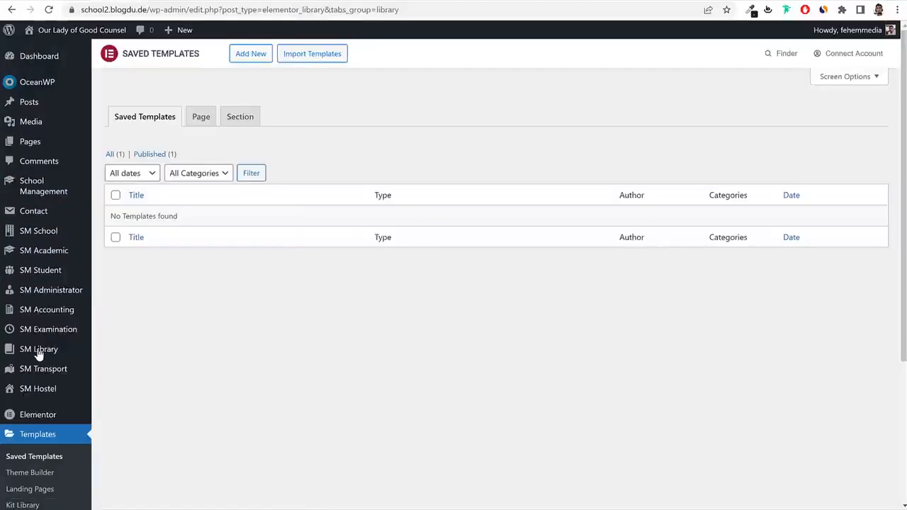
{"action": "left_click", "coordinate": [327, 60]}
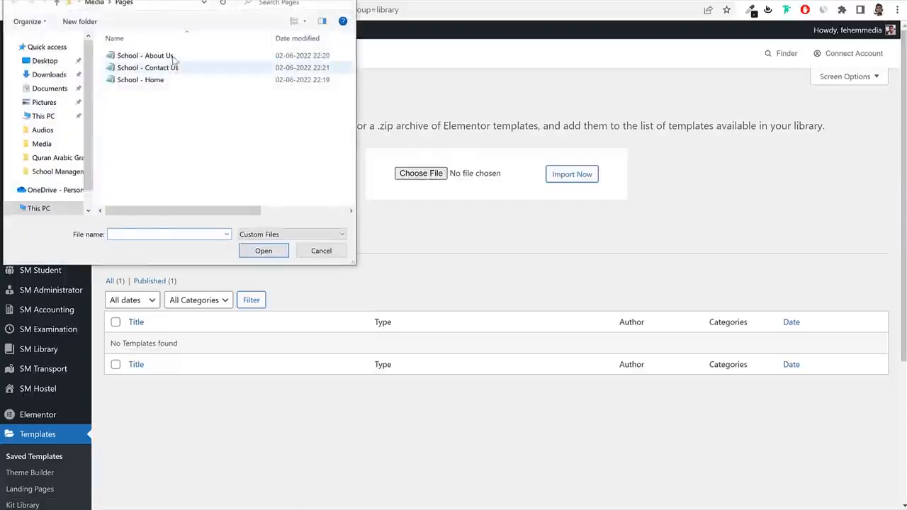
{"action": "left_click", "coordinate": [175, 56]}
{"action": "left_click", "coordinate": [263, 251]}
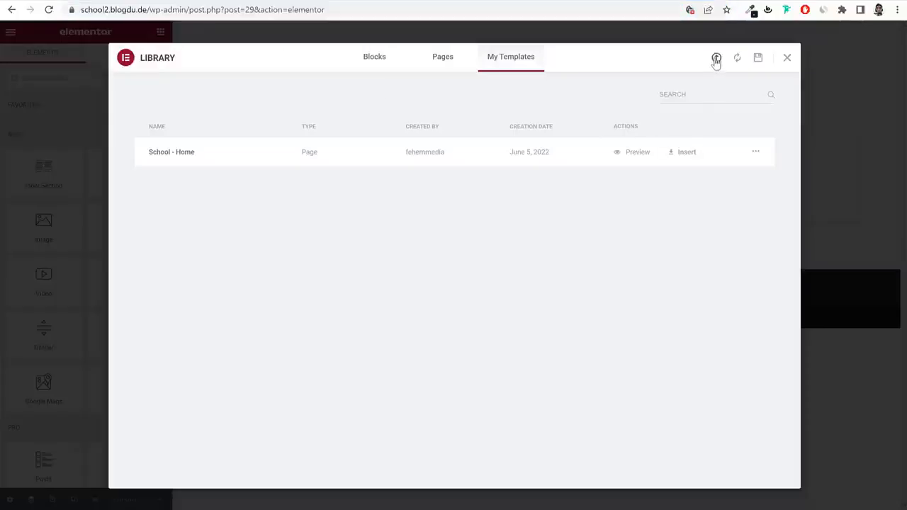
Import the School - Contact Us template file into the Elementor library.
{"action": "left_click", "coordinate": [716, 59]}
{"action": "left_click", "coordinate": [426, 308]}
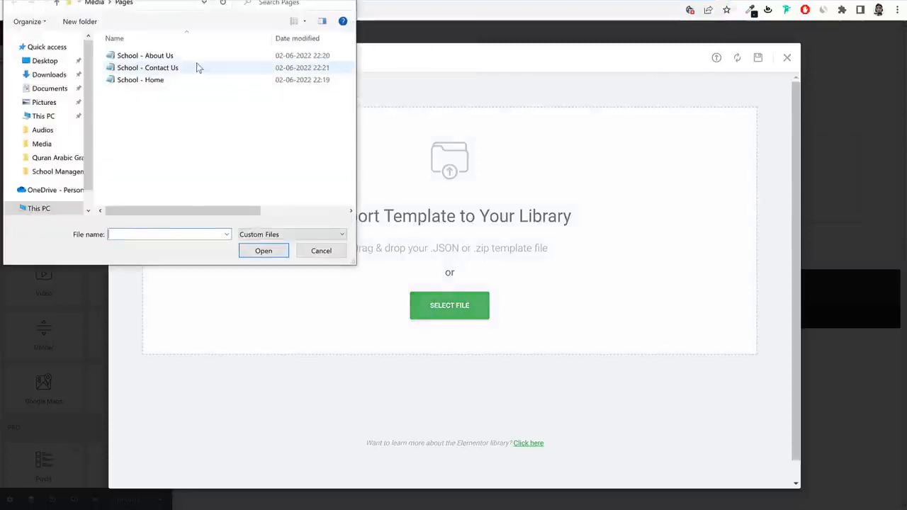
{"action": "left_click", "coordinate": [197, 66]}
{"action": "left_click", "coordinate": [261, 250]}
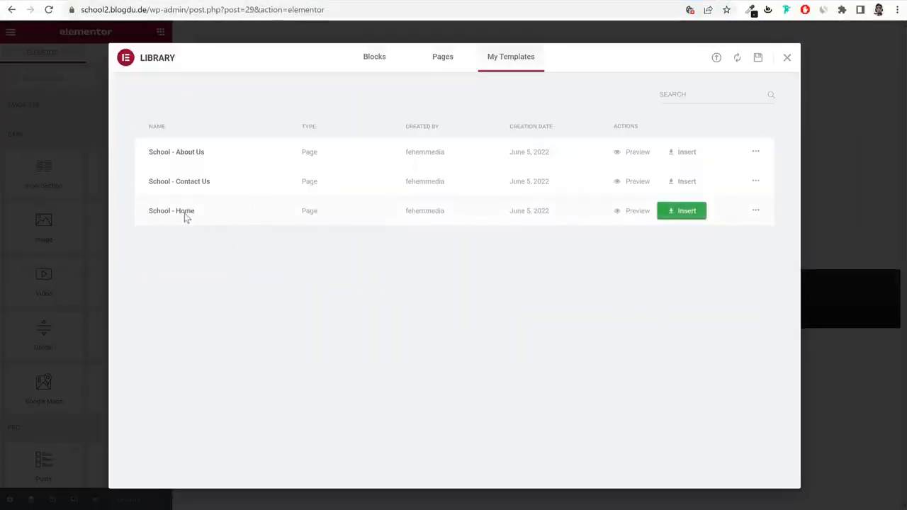
Insert the School - Home template into the page and scroll through its sections.
{"action": "left_click", "coordinate": [682, 213]}
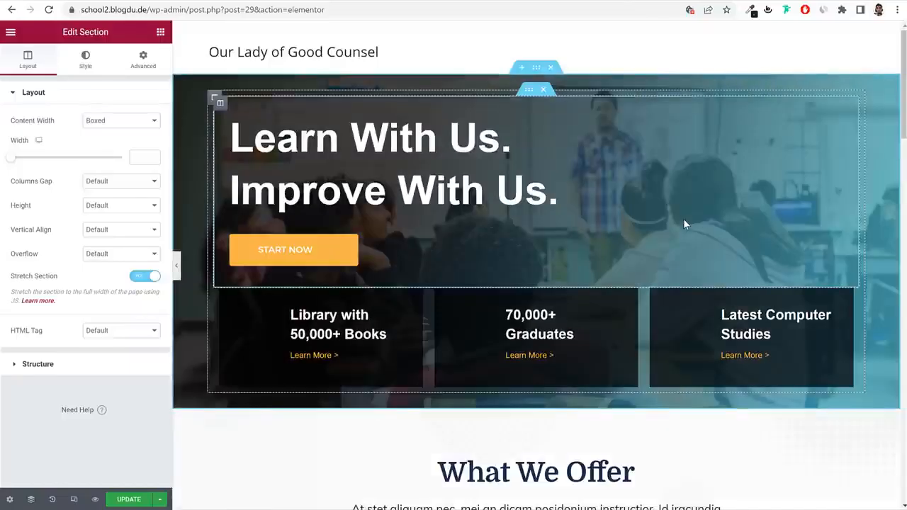
{"action": "scroll", "coordinate": [679, 311], "scroll_direction": "down", "scroll_amount": 3}
{"action": "scroll", "coordinate": [676, 323], "scroll_direction": "down", "scroll_amount": 10}
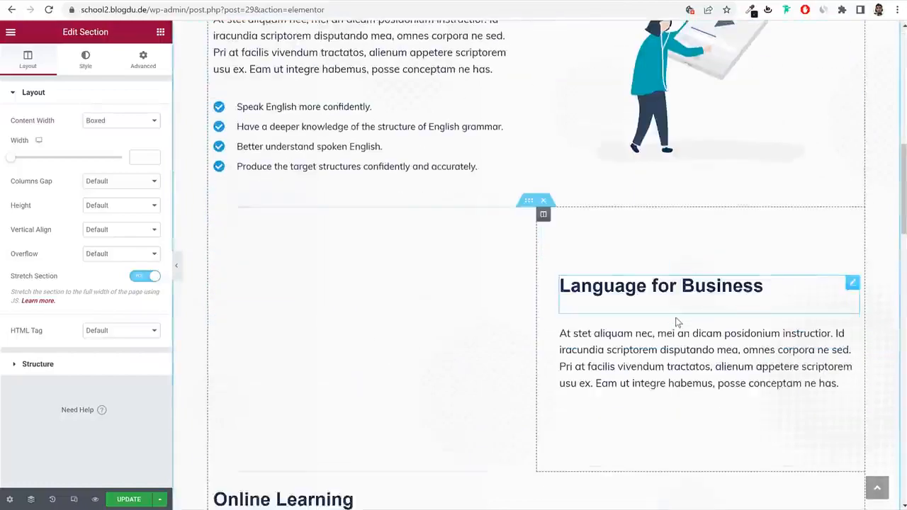
{"action": "scroll", "coordinate": [676, 320], "scroll_direction": "down", "scroll_amount": 10}
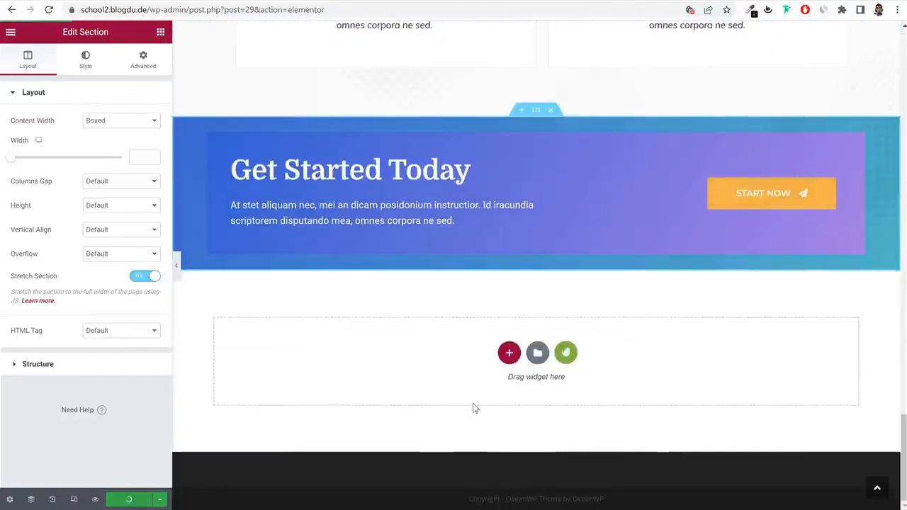
{"action": "scroll", "coordinate": [476, 408], "scroll_direction": "up", "scroll_amount": 20}
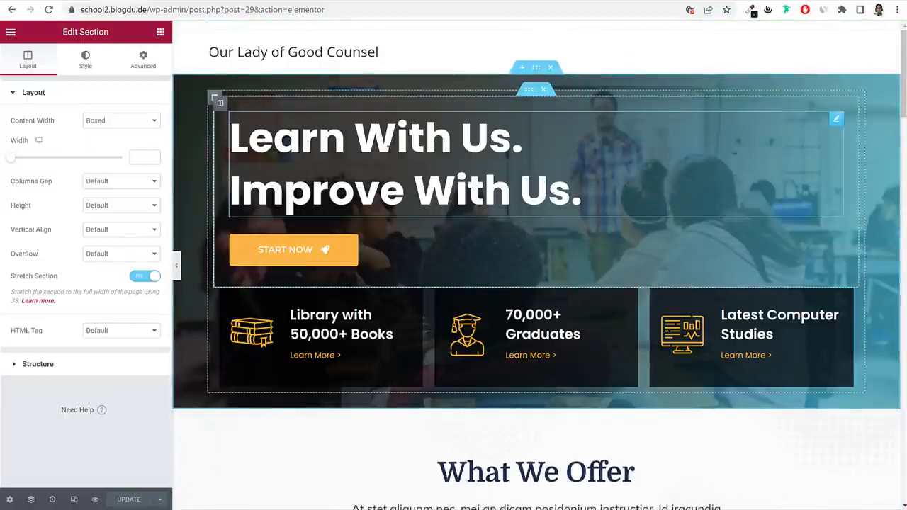
{"action": "left_click", "coordinate": [362, 140]}
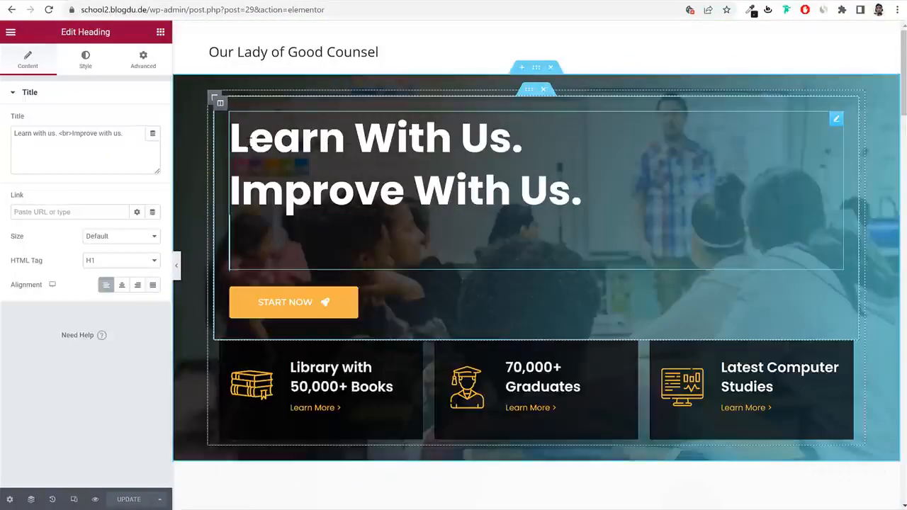
Change the hero heading to 'Our Lady of Good Counsel School'.
{"action": "left_click_drag", "start_coordinate": [229, 142], "coordinate": [489, 142]}
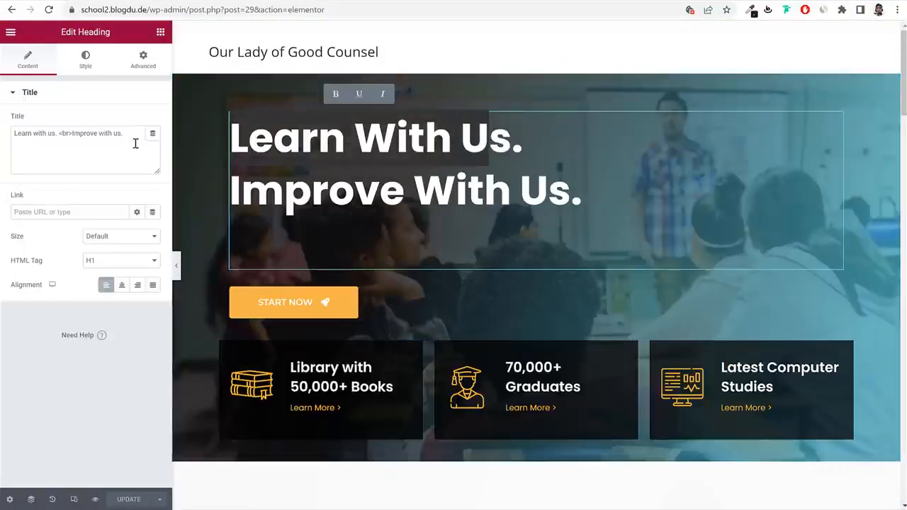
{"action": "left_click", "coordinate": [60, 135]}
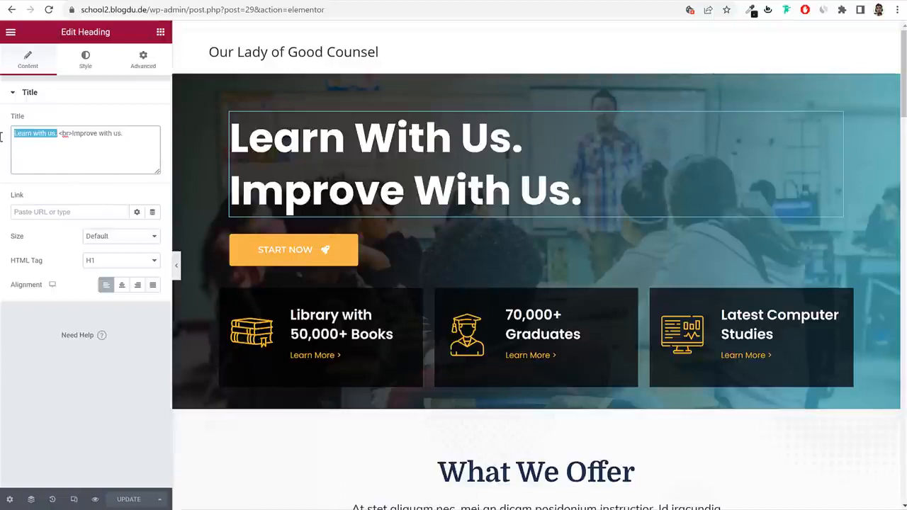
{"action": "key", "text": "BackSpace"}
{"action": "type", "text": "Our Lady"}
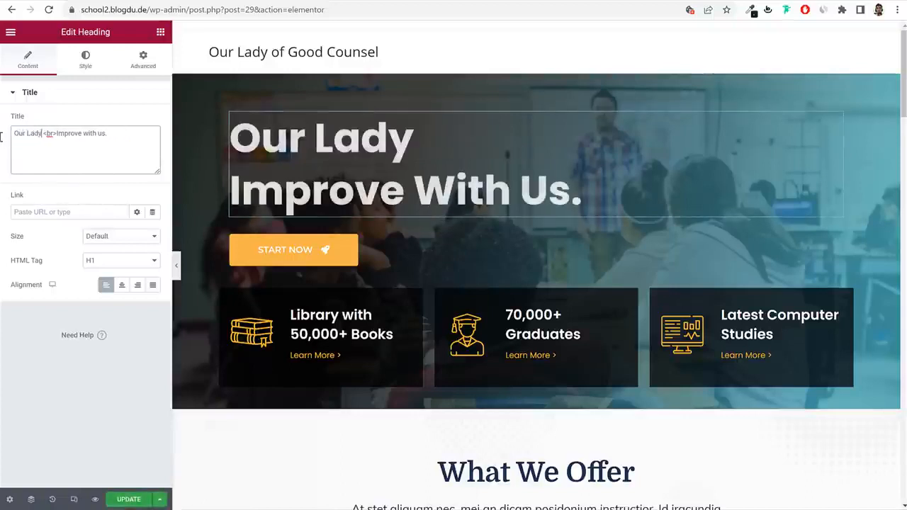
{"action": "type", "text": " of Go"}
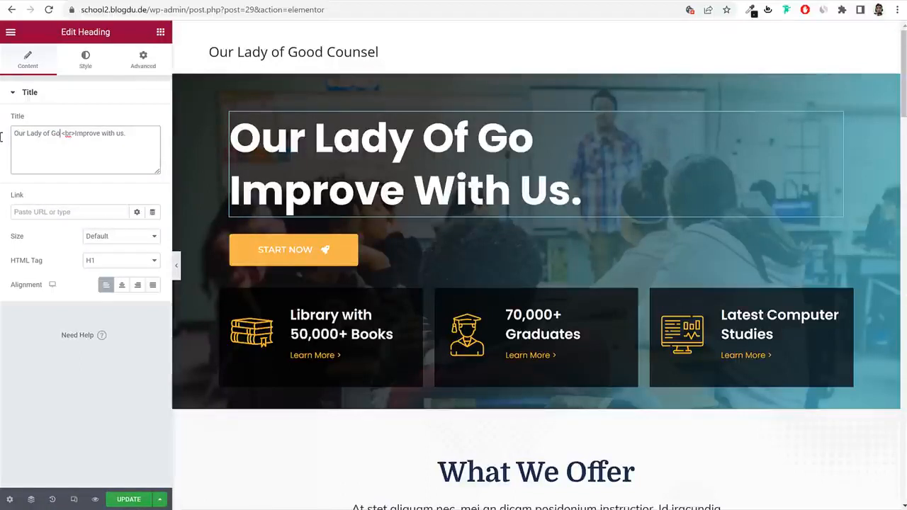
{"action": "type", "text": "od"}
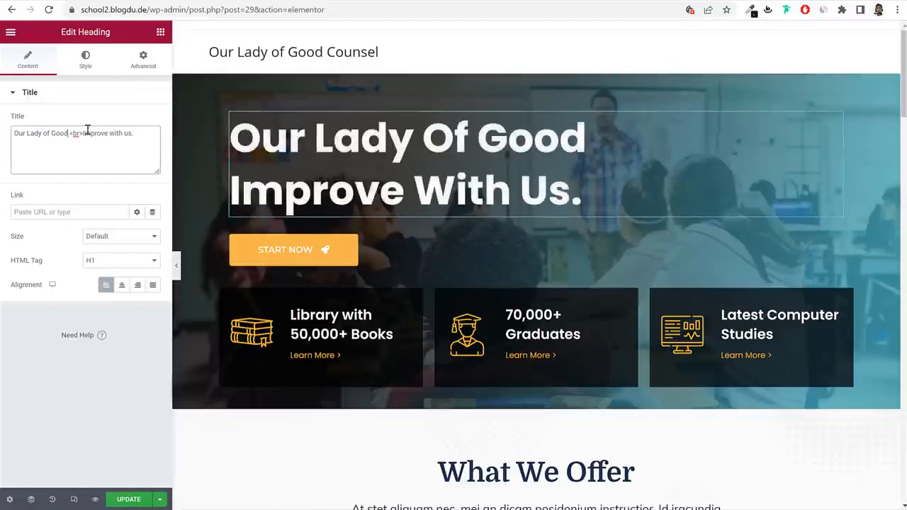
{"action": "left_click_drag", "start_coordinate": [85, 133], "coordinate": [202, 139]}
{"action": "type", "text": "Co"}
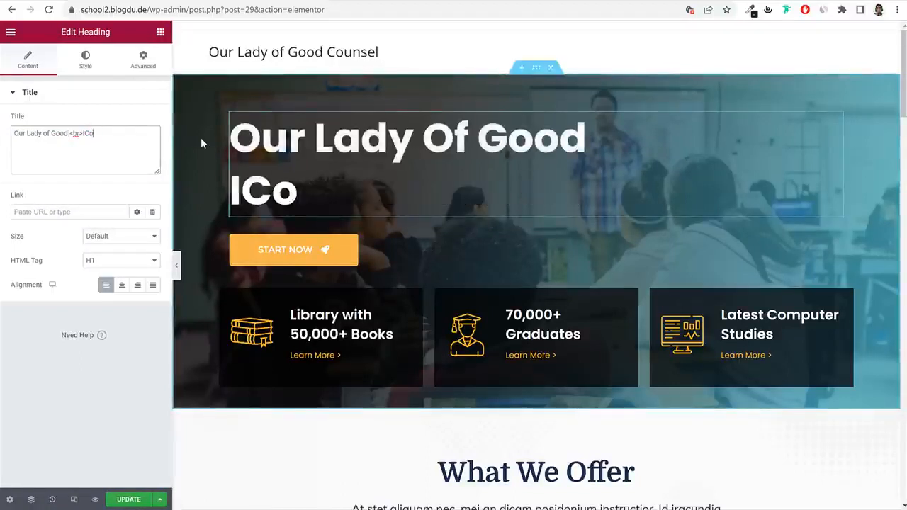
{"action": "key", "text": "BackSpace"}
{"action": "key", "text": "BackSpace"}
{"action": "type", "text": "Counselk"}
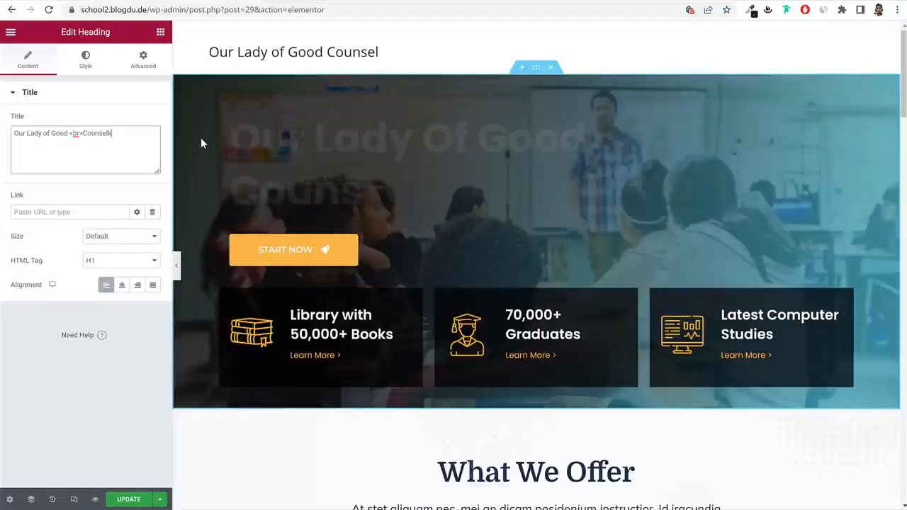
{"action": "key", "text": "BackSpace"}
{"action": "type", "text": "H"}
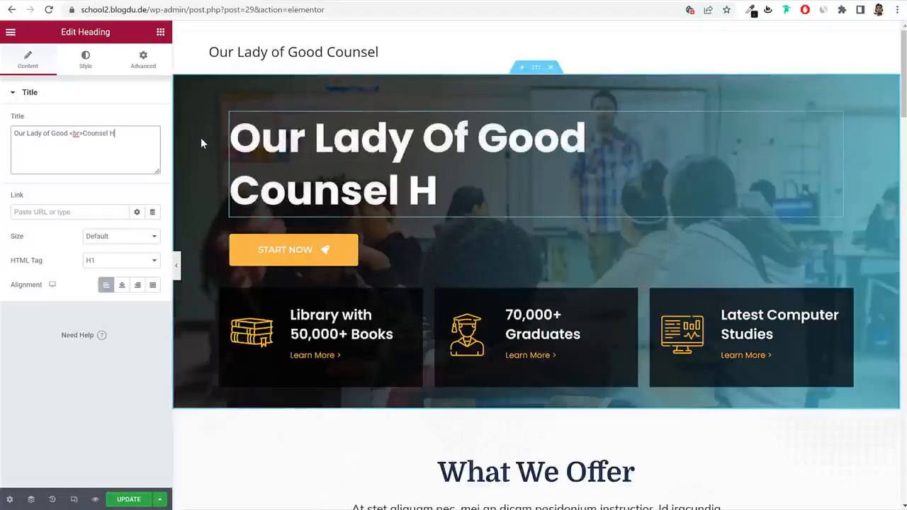
{"action": "key", "text": "BackSpace"}
{"action": "type", "text": "Scg"}
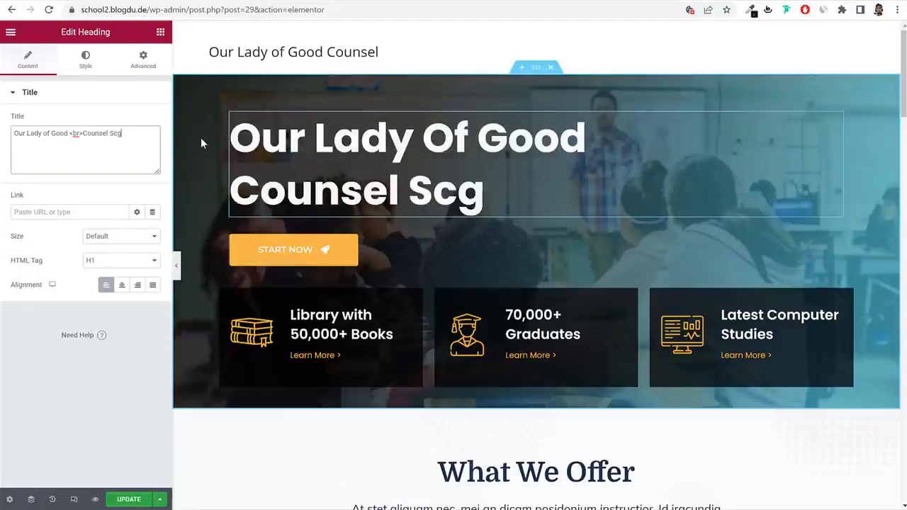
{"action": "key", "text": "BackSpace"}
{"action": "type", "text": "hool"}
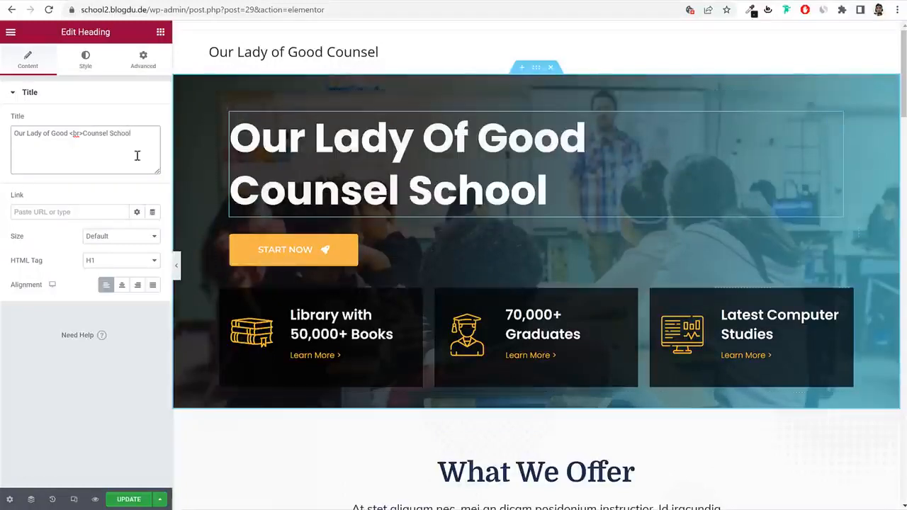
{"action": "key", "text": "Return"}
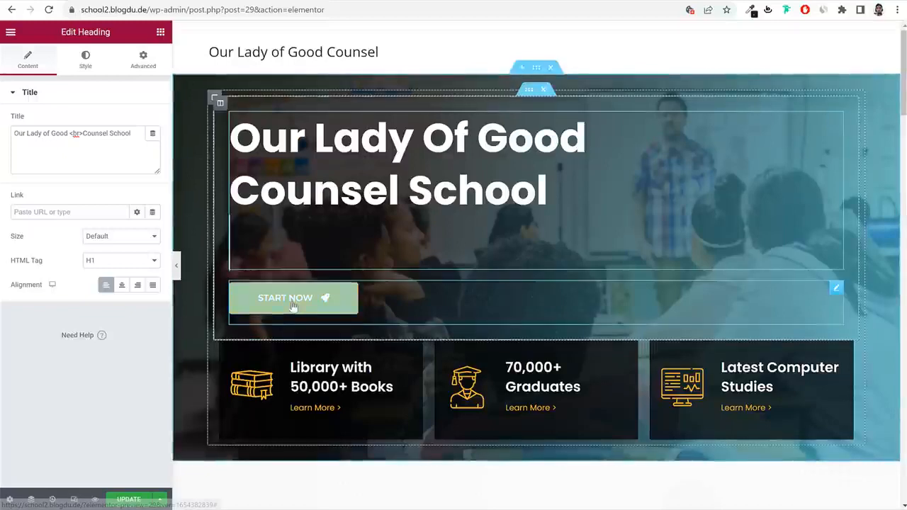
Change the Library card title from 50,000+ to 'Library with 1500+ Books'.
{"action": "left_click", "coordinate": [293, 306]}
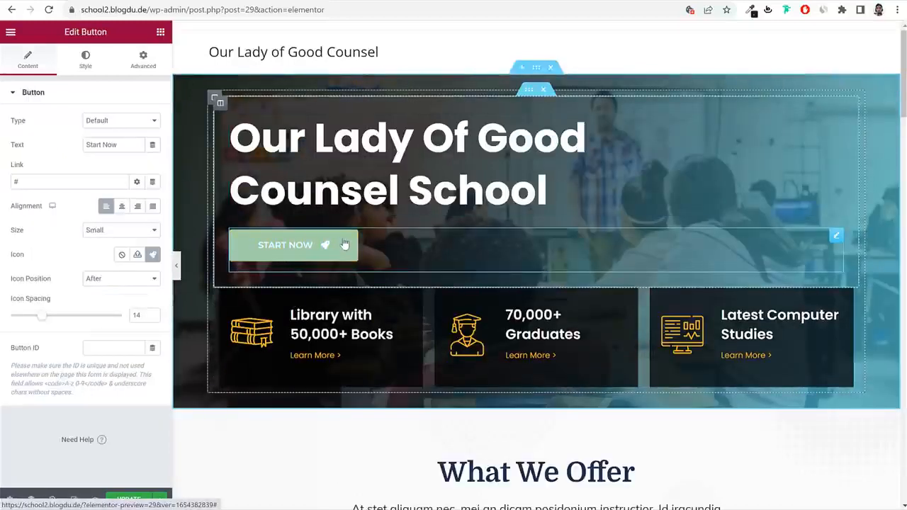
{"action": "left_click", "coordinate": [393, 334]}
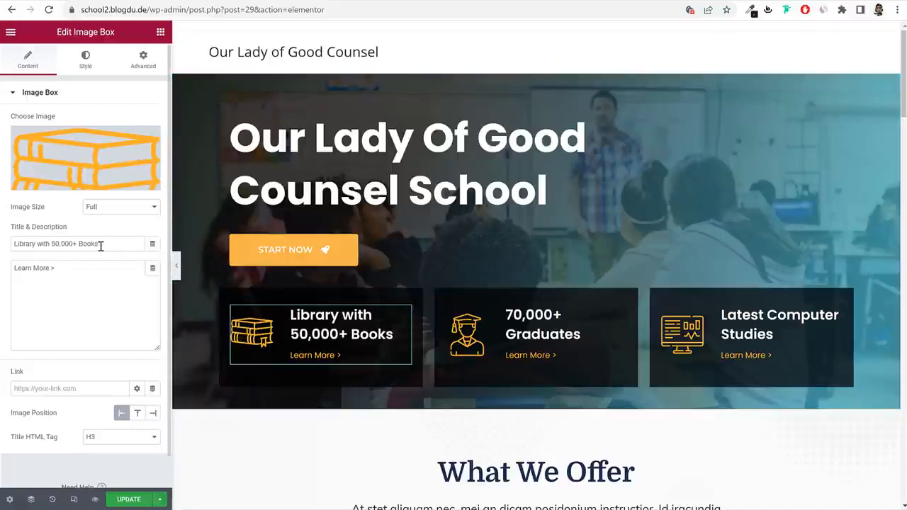
{"action": "left_click", "coordinate": [57, 243]}
{"action": "key", "text": "BackSpace"}
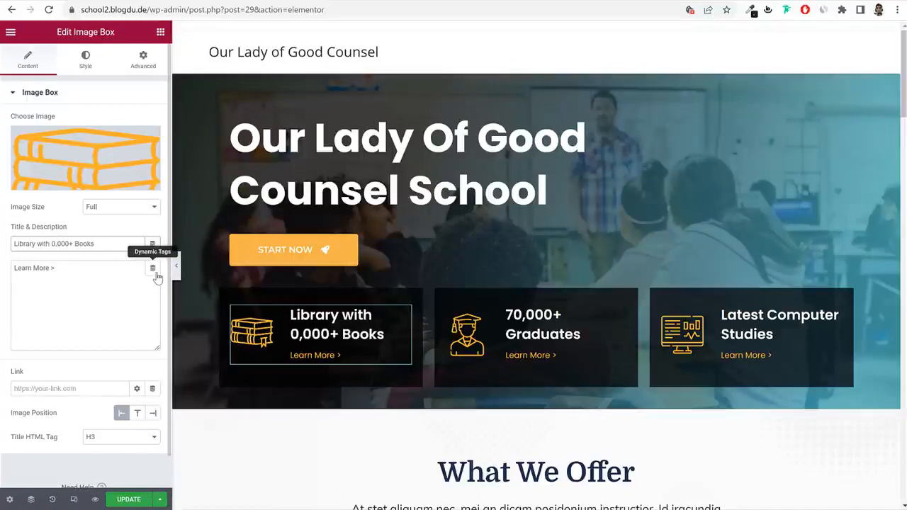
{"action": "key", "text": "Delete"}
{"action": "key", "text": "Delete"}
{"action": "key", "text": "Delete"}
{"action": "key", "text": "Delete"}
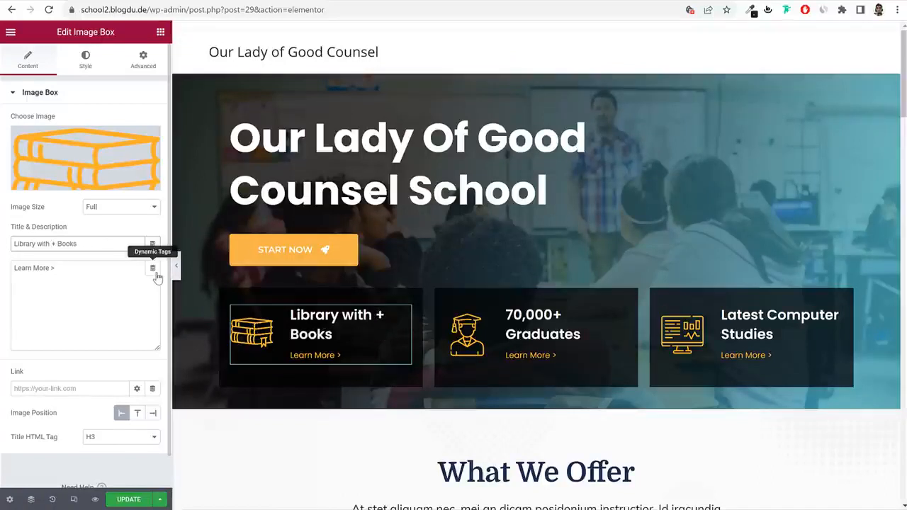
{"action": "type", "text": "1500"}
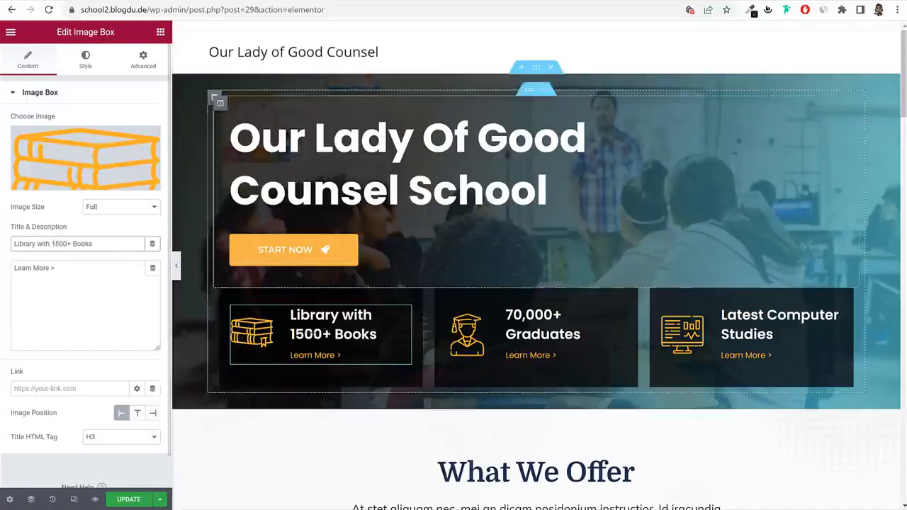
{"action": "triple_click", "coordinate": [78, 273]}
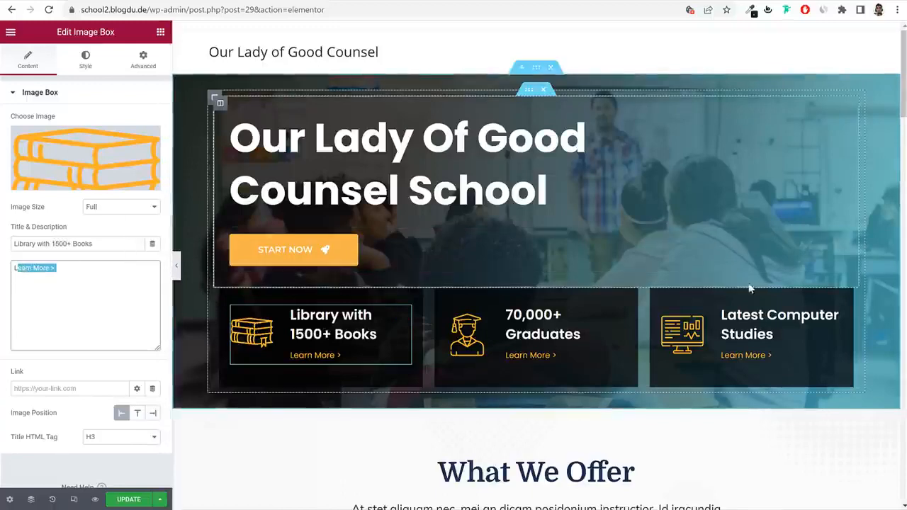
Replace the first teacher card's photo with the man-in-glasses image from the Media Library.
{"action": "scroll", "coordinate": [748, 284], "scroll_direction": "down", "scroll_amount": 5}
{"action": "left_click", "coordinate": [551, 122]}
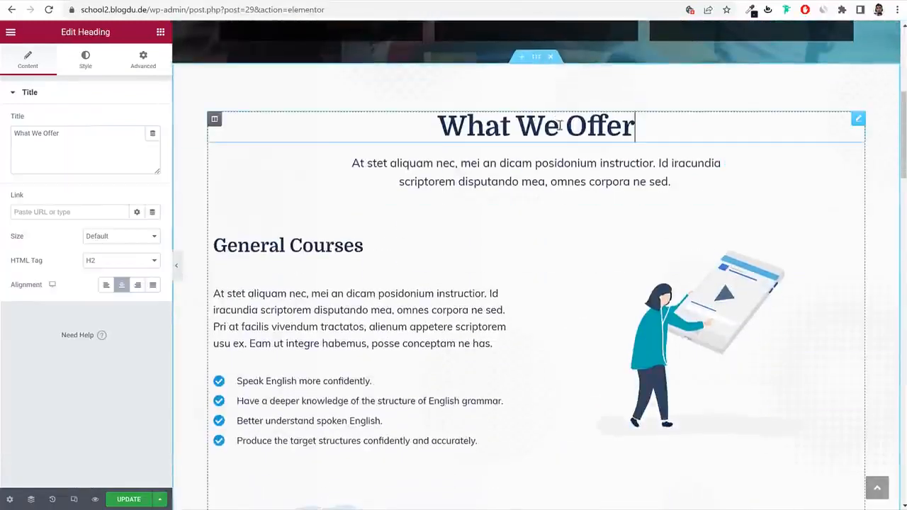
{"action": "left_click", "coordinate": [61, 145]}
{"action": "triple_click", "coordinate": [61, 146]}
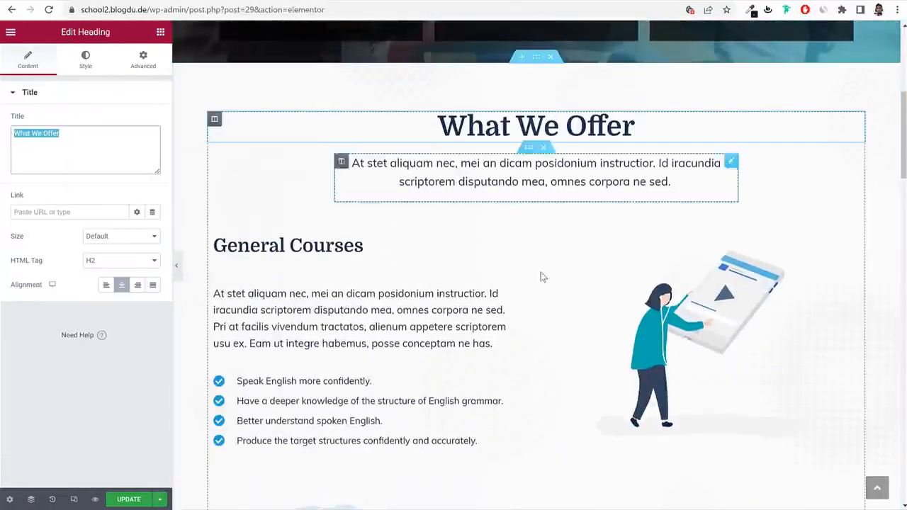
{"action": "scroll", "coordinate": [546, 283], "scroll_direction": "down", "scroll_amount": 15}
{"action": "scroll", "coordinate": [582, 313], "scroll_direction": "down", "scroll_amount": 6}
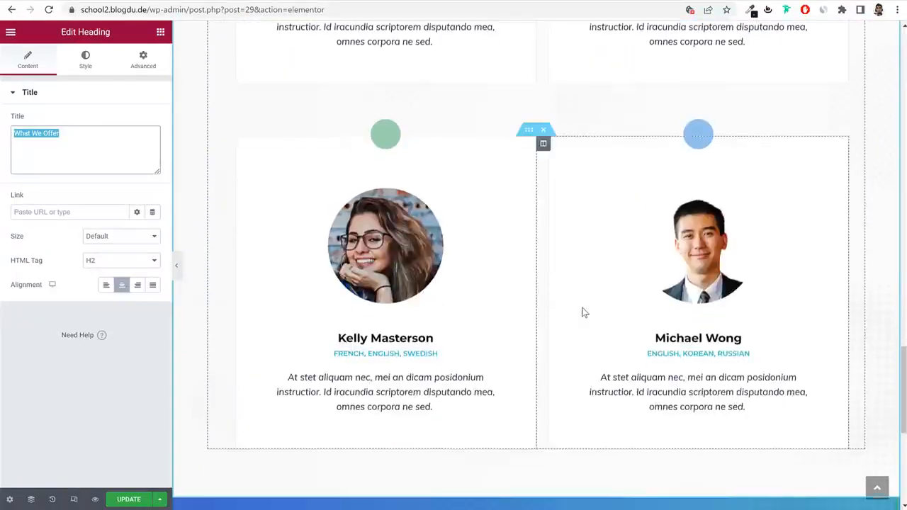
{"action": "scroll", "coordinate": [557, 312], "scroll_direction": "up", "scroll_amount": 8}
{"action": "left_click", "coordinate": [388, 359]}
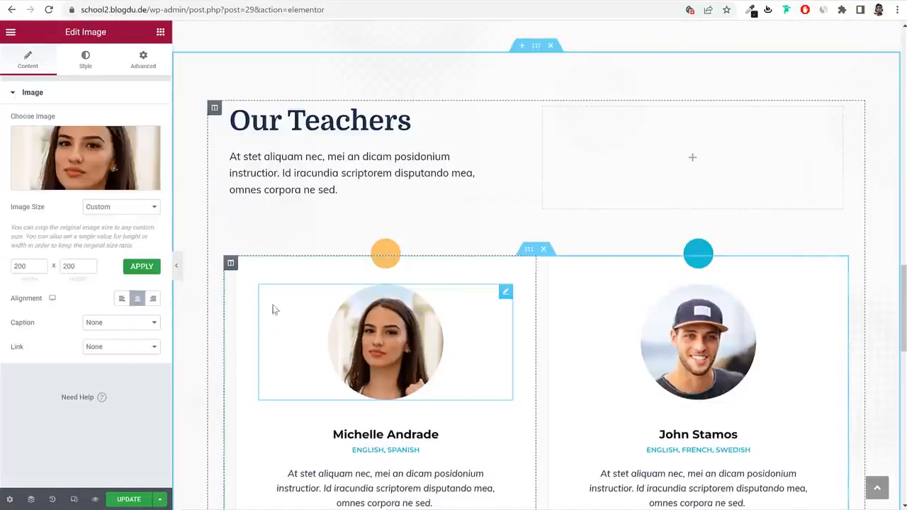
{"action": "left_click", "coordinate": [127, 178]}
{"action": "left_click", "coordinate": [220, 82]}
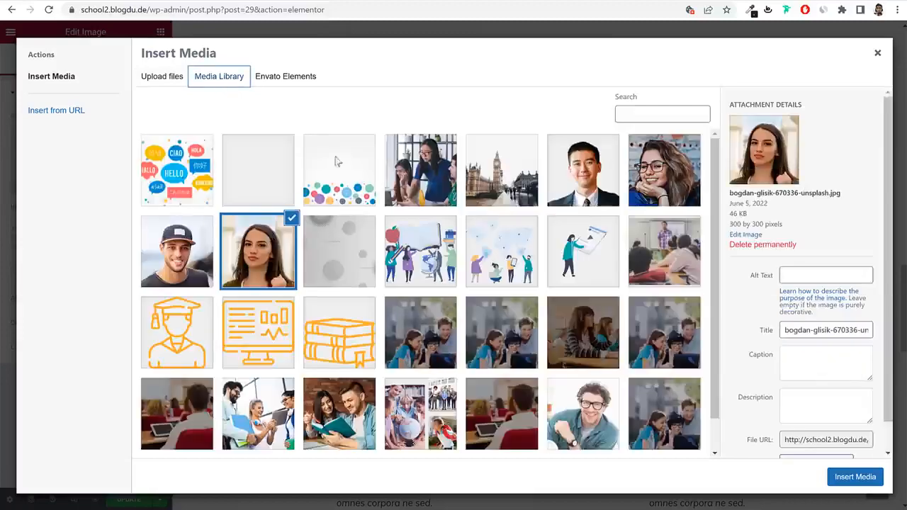
{"action": "scroll", "coordinate": [514, 314], "scroll_direction": "down", "scroll_amount": 1}
{"action": "left_click", "coordinate": [581, 378]}
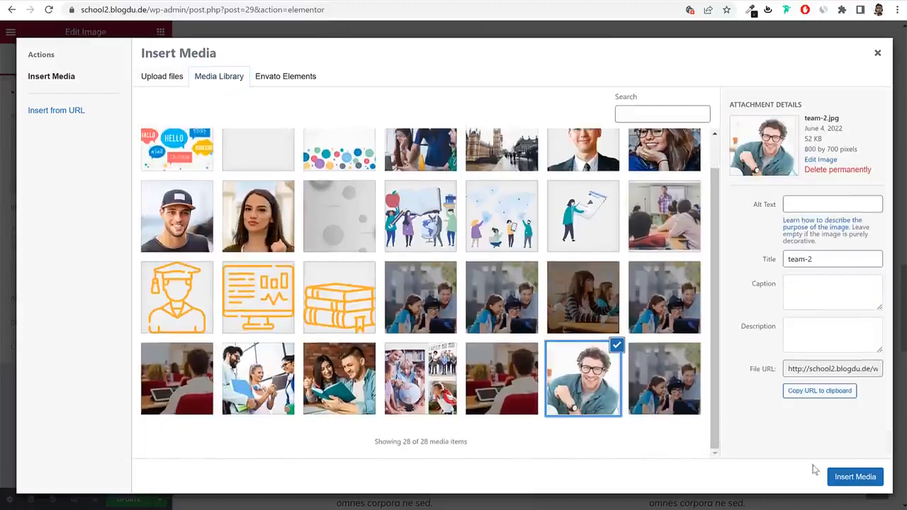
{"action": "left_click", "coordinate": [855, 477]}
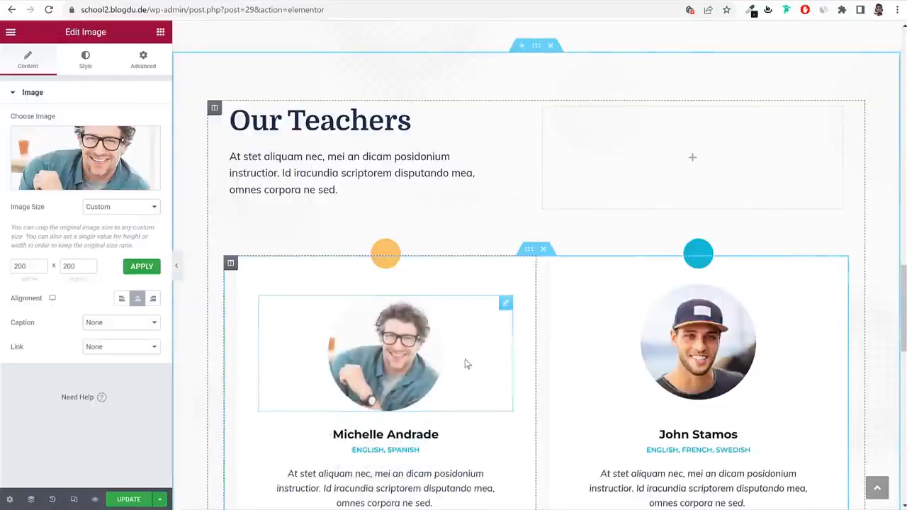
Rename the Michelle Andrade teacher heading to 'John Doe'.
{"action": "scroll", "coordinate": [708, 351], "scroll_direction": "down", "scroll_amount": 3}
{"action": "left_click", "coordinate": [397, 259]}
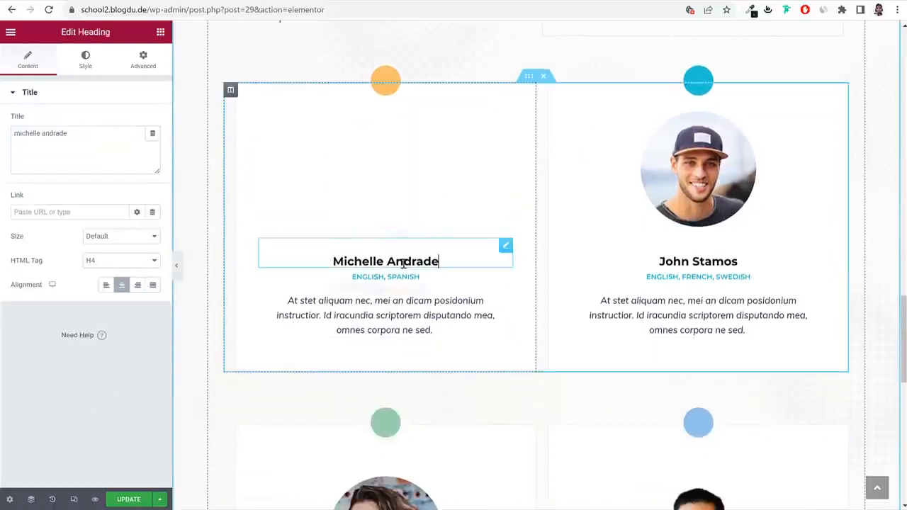
{"action": "triple_click", "coordinate": [90, 138]}
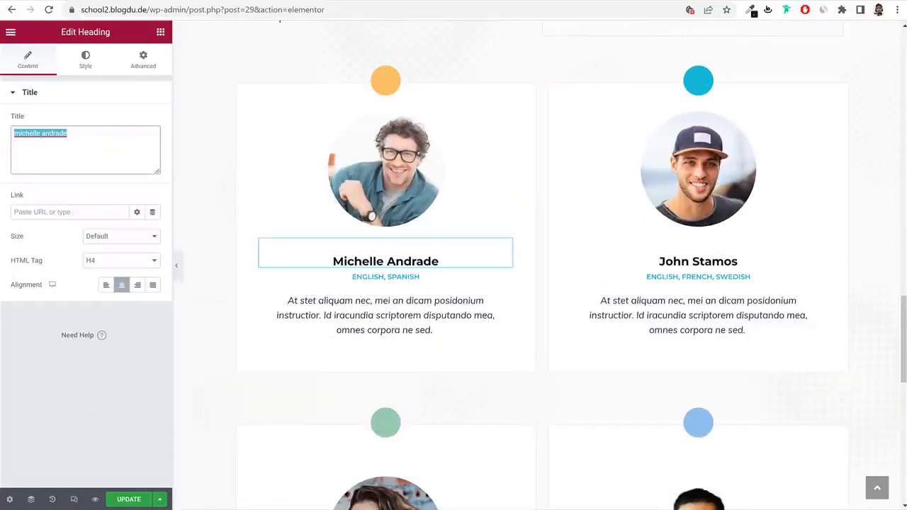
{"action": "type", "text": "John"}
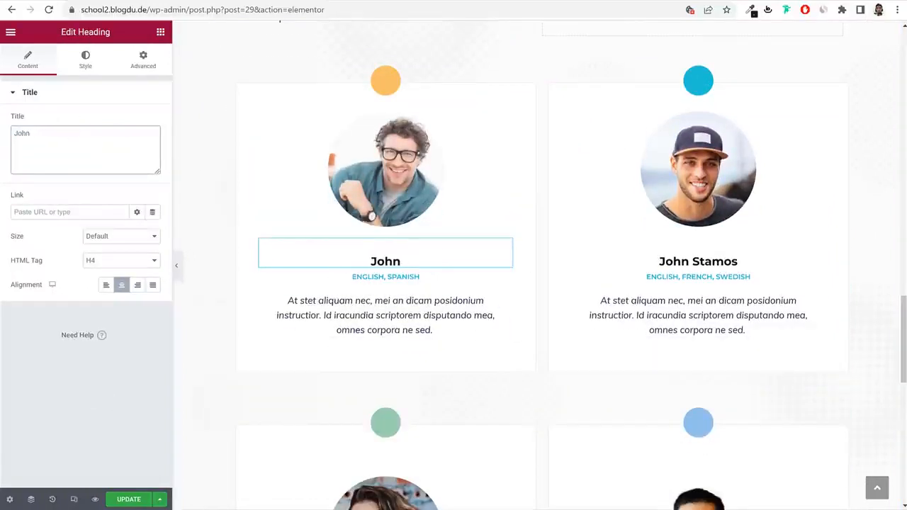
{"action": "type", "text": " Doe"}
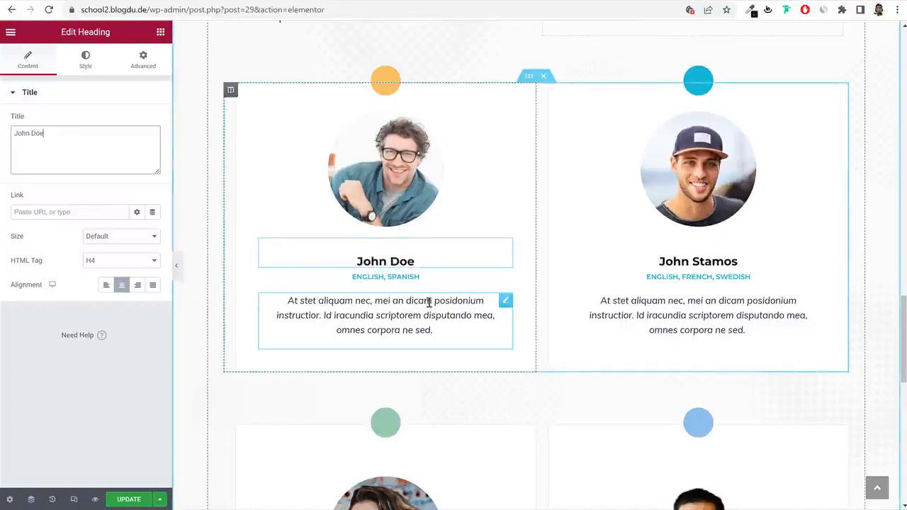
Save the homepage and trim the address back to wp-admin.
{"action": "scroll", "coordinate": [427, 307], "scroll_direction": "down", "scroll_amount": 8}
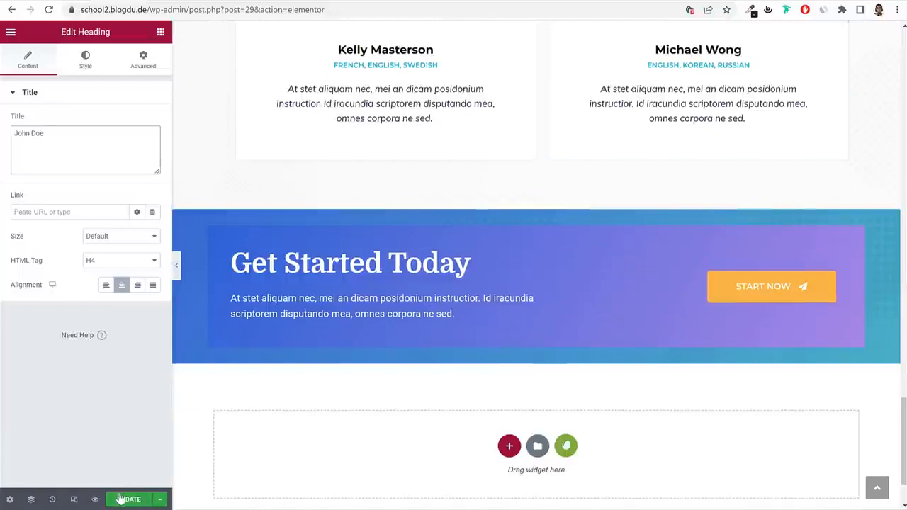
{"action": "left_click", "coordinate": [126, 499]}
{"action": "scroll", "coordinate": [402, 401], "scroll_direction": "up", "scroll_amount": 5}
{"action": "scroll", "coordinate": [401, 401], "scroll_direction": "up", "scroll_amount": 12}
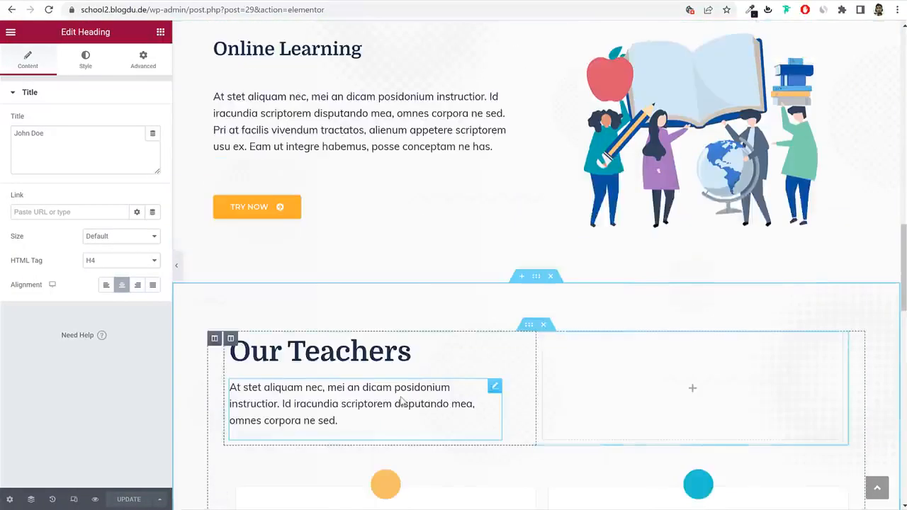
{"action": "scroll", "coordinate": [402, 401], "scroll_direction": "up", "scroll_amount": 5}
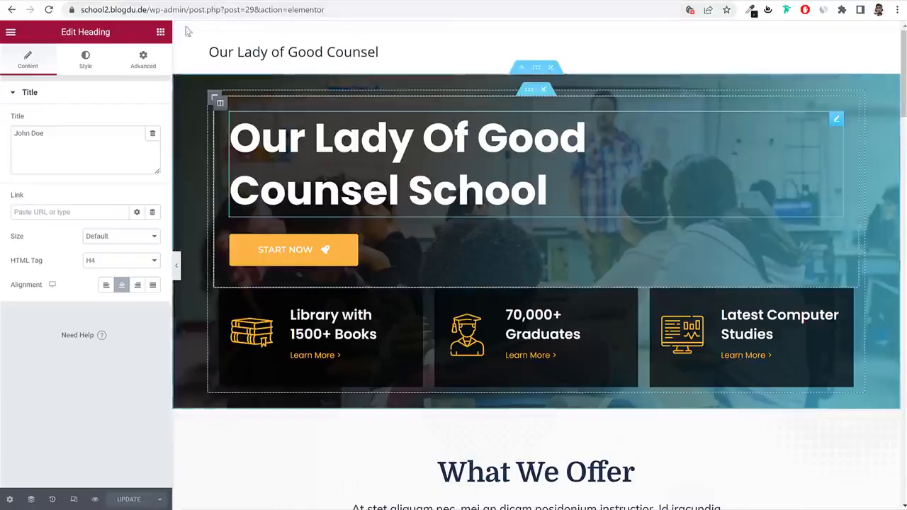
{"action": "left_click_drag", "start_coordinate": [187, 9], "coordinate": [539, 51]}
{"action": "key", "text": "BackSpace"}
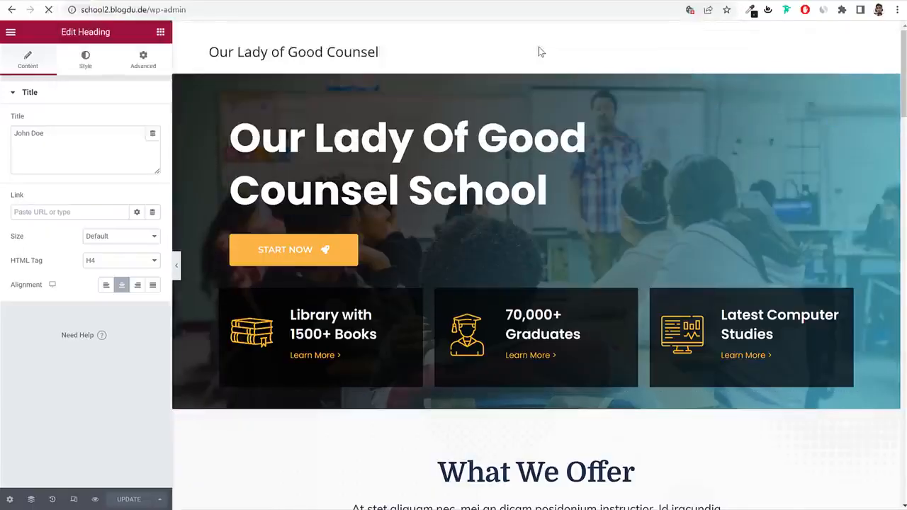
Create an About Us page with 100% Full Width layout and page title disabled.
{"action": "key", "text": "Return"}
{"action": "left_click", "coordinate": [54, 189]}
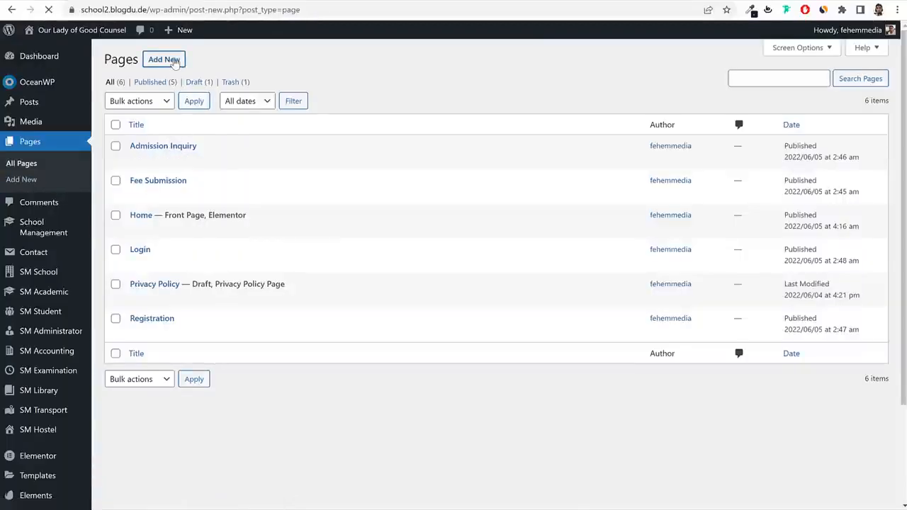
{"action": "type", "text": "About Us"}
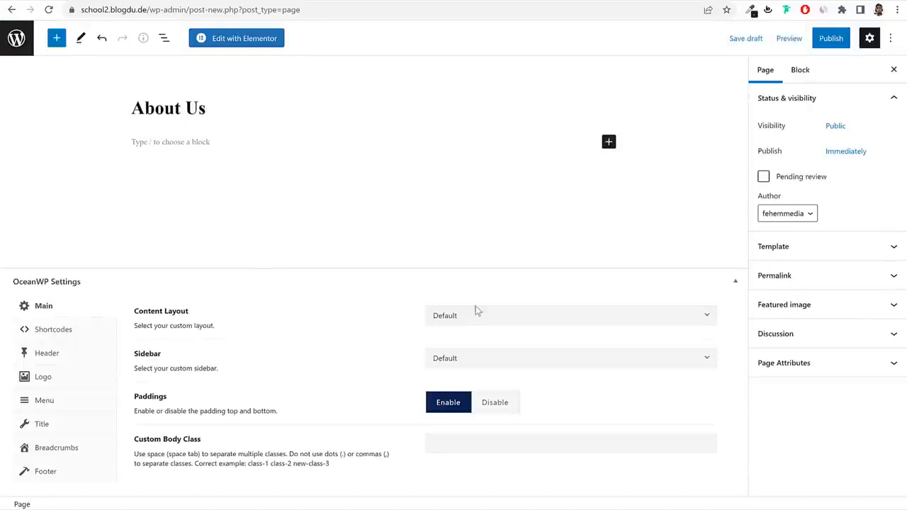
{"action": "left_click", "coordinate": [476, 311]}
{"action": "left_click", "coordinate": [502, 431]}
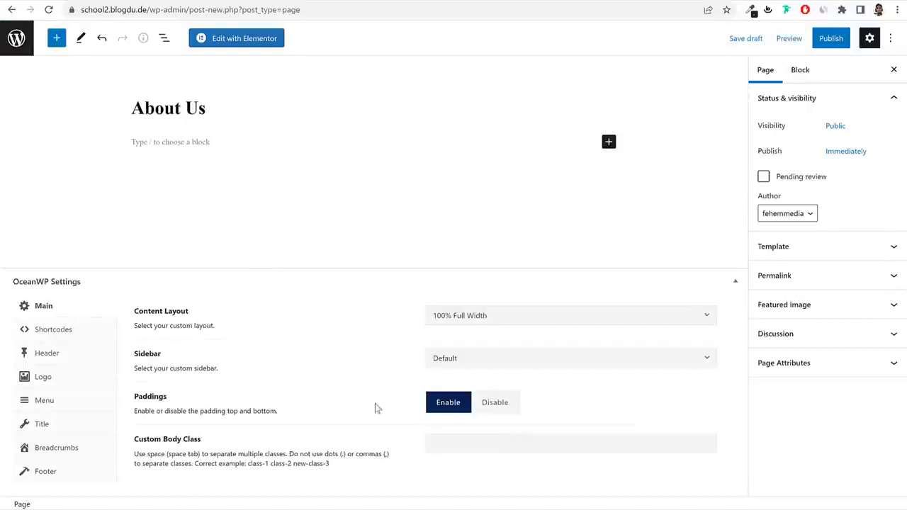
{"action": "left_click", "coordinate": [78, 429]}
{"action": "left_click", "coordinate": [553, 279]}
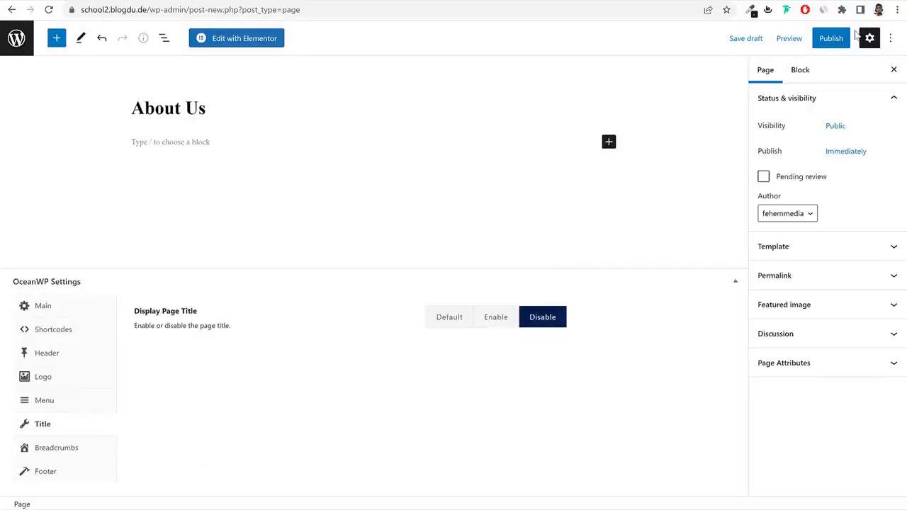
Publish the About Us page and open it in Elementor.
{"action": "left_click", "coordinate": [832, 38]}
{"action": "left_click", "coordinate": [818, 39]}
{"action": "left_click", "coordinate": [227, 42]}
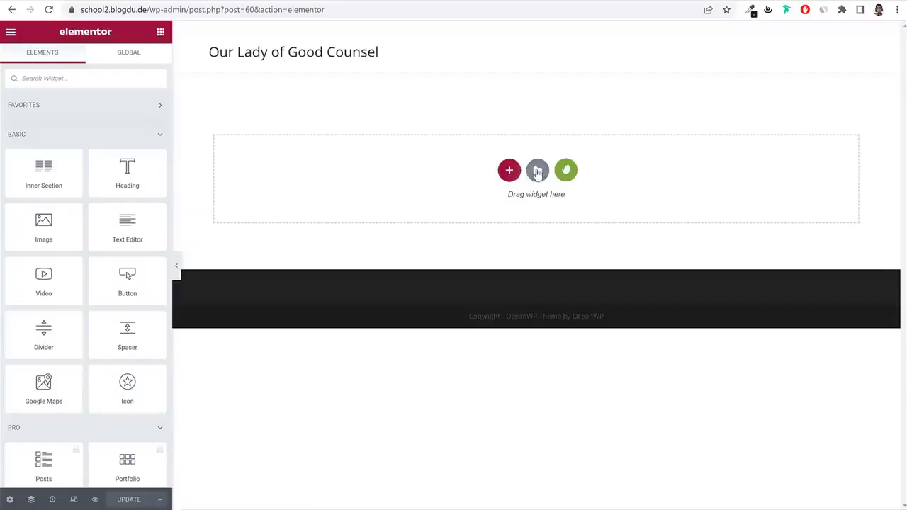
Insert the School - About Us template from My Templates.
{"action": "left_click", "coordinate": [537, 172]}
{"action": "left_click", "coordinate": [510, 56]}
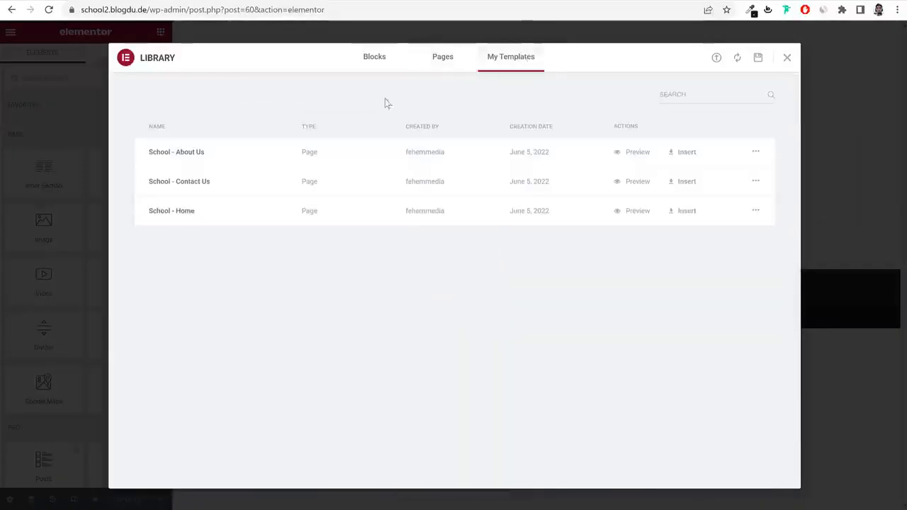
{"action": "left_click", "coordinate": [693, 158]}
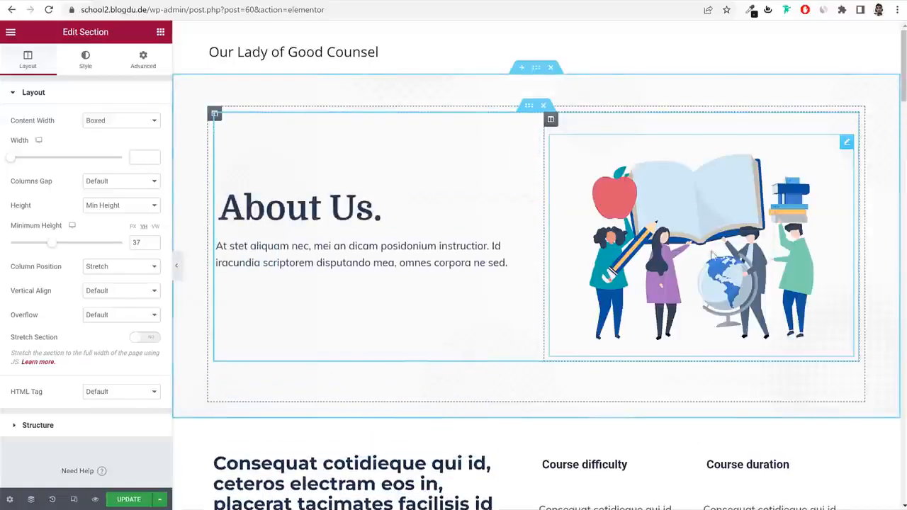
Replace the header illustration with the two-students-reading photo from the Media Library.
{"action": "left_click", "coordinate": [641, 224]}
{"action": "left_click", "coordinate": [98, 161]}
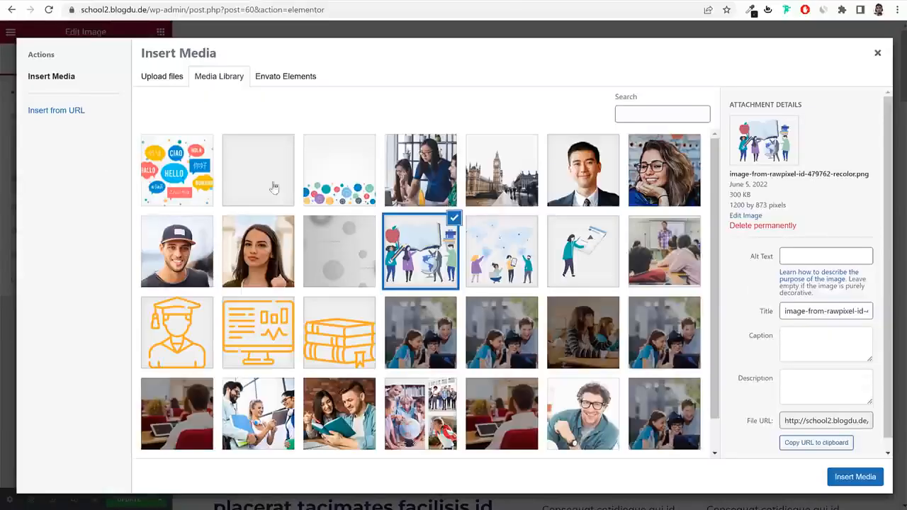
{"action": "scroll", "coordinate": [609, 298], "scroll_direction": "down", "scroll_amount": 1}
{"action": "left_click", "coordinate": [502, 306]}
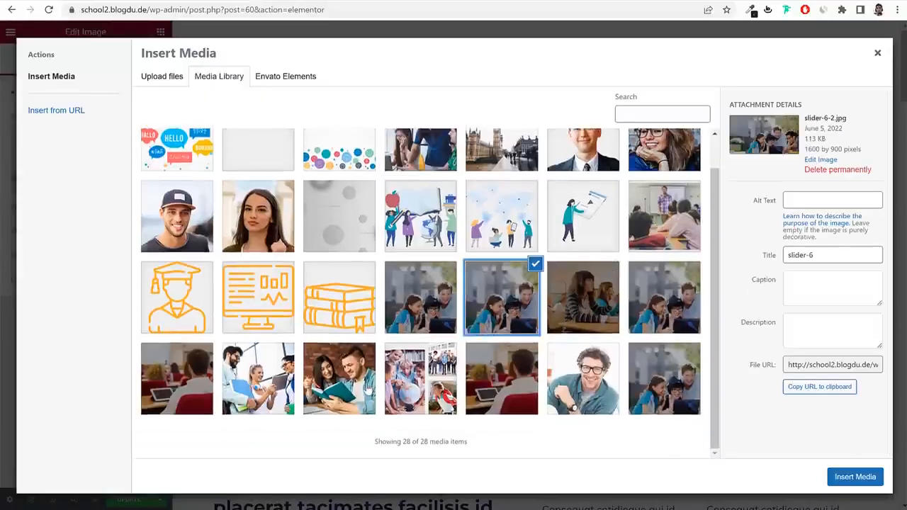
{"action": "left_click", "coordinate": [367, 388]}
{"action": "left_click", "coordinate": [870, 479]}
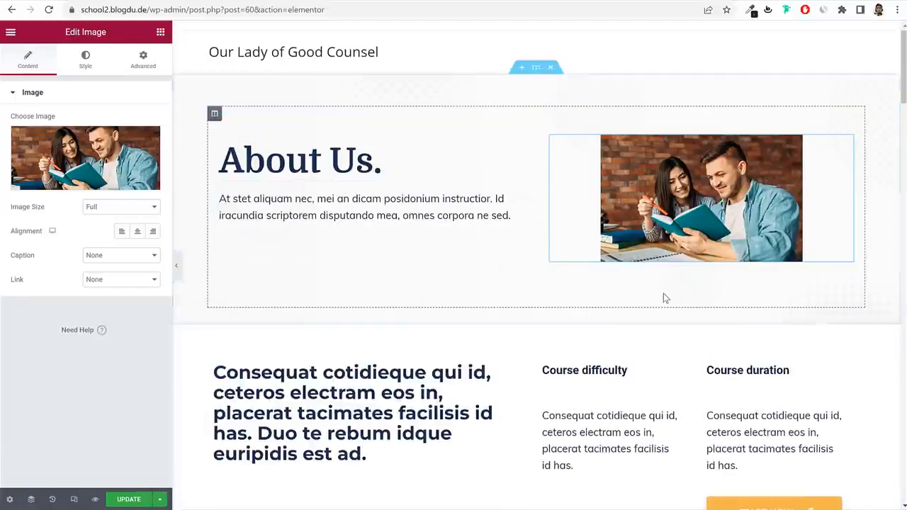
Save the About Us page and return to the WordPress dashboard.
{"action": "scroll", "coordinate": [442, 223], "scroll_direction": "down", "scroll_amount": 3}
{"action": "scroll", "coordinate": [711, 243], "scroll_direction": "down", "scroll_amount": 4}
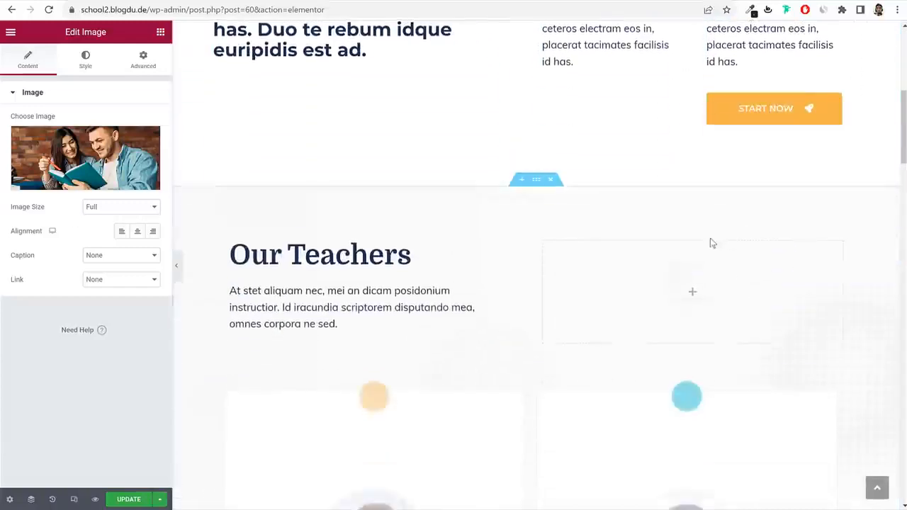
{"action": "left_click", "coordinate": [352, 208]}
{"action": "triple_click", "coordinate": [39, 204]}
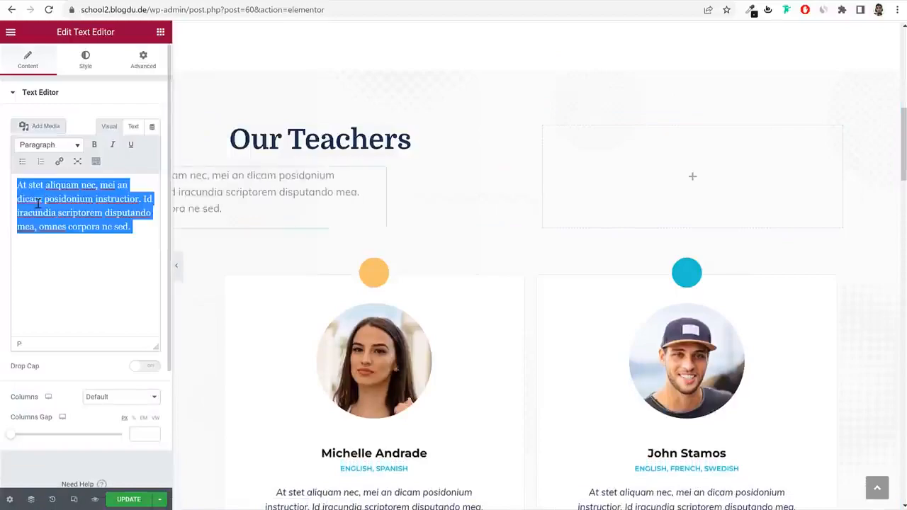
{"action": "scroll", "coordinate": [528, 295], "scroll_direction": "down", "scroll_amount": 9}
{"action": "scroll", "coordinate": [528, 294], "scroll_direction": "down", "scroll_amount": 6}
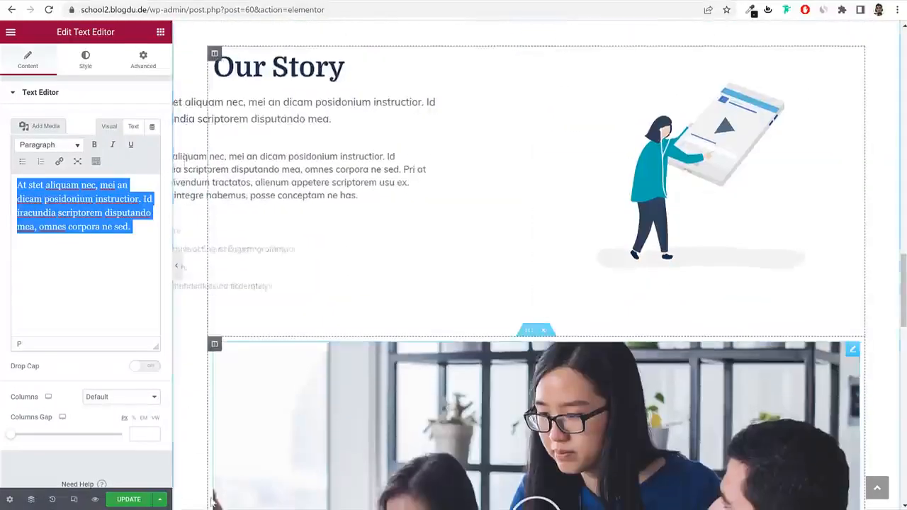
{"action": "left_click", "coordinate": [132, 499]}
{"action": "scroll", "coordinate": [399, 432], "scroll_direction": "up", "scroll_amount": 15}
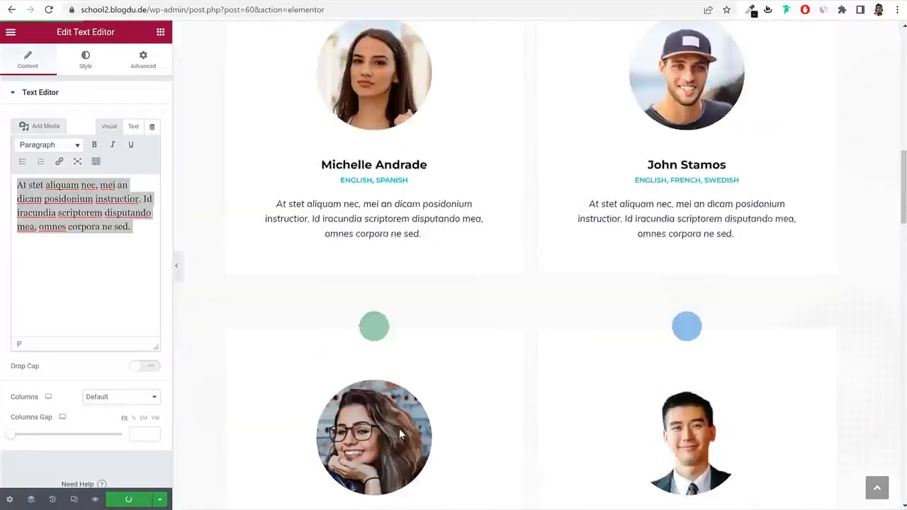
{"action": "left_click_drag", "start_coordinate": [188, 11], "coordinate": [667, 63]}
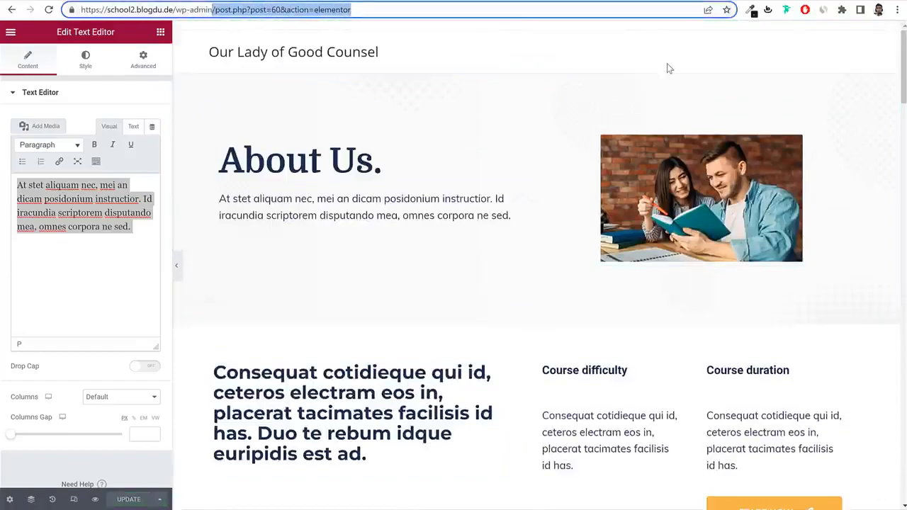
{"action": "key", "text": "BackSpace"}
{"action": "key", "text": "Return"}
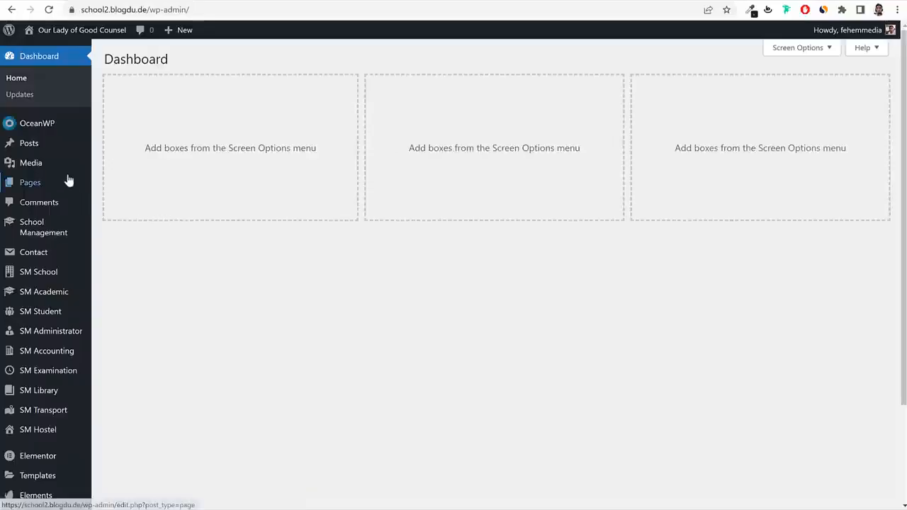
Create a new Contact Us page with a 100% Full Width content layout.
{"action": "left_click", "coordinate": [65, 180]}
{"action": "left_click", "coordinate": [166, 62]}
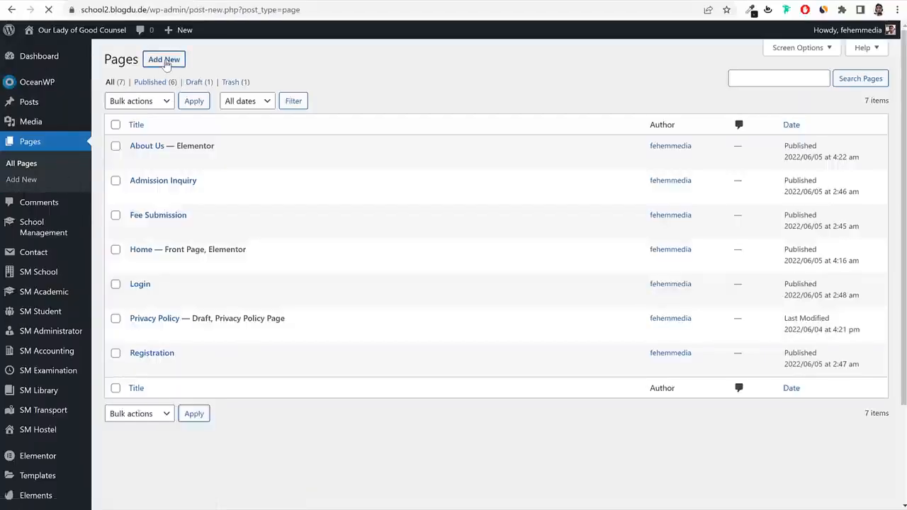
{"action": "type", "text": "Contact Us"}
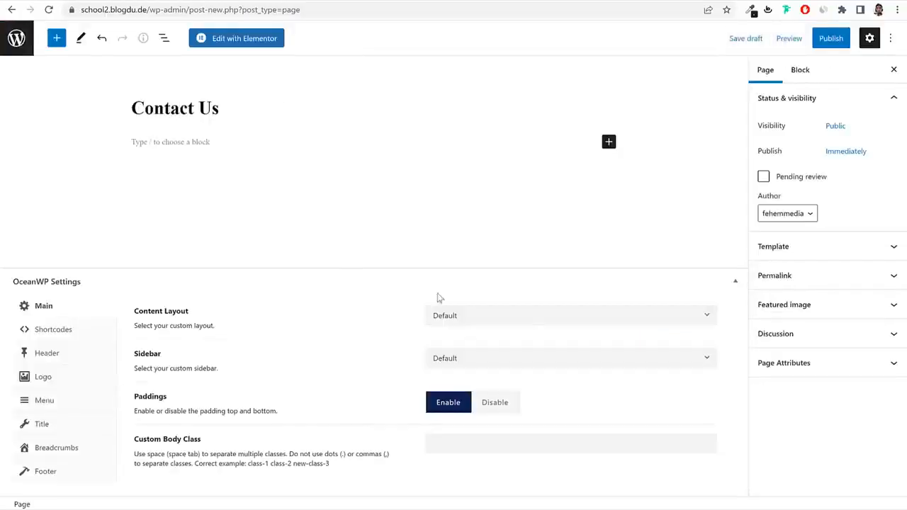
{"action": "left_click", "coordinate": [525, 320]}
{"action": "left_click", "coordinate": [503, 430]}
Disable the page title, publish the Contact Us page and open it in Elementor.
{"action": "left_click", "coordinate": [62, 425]}
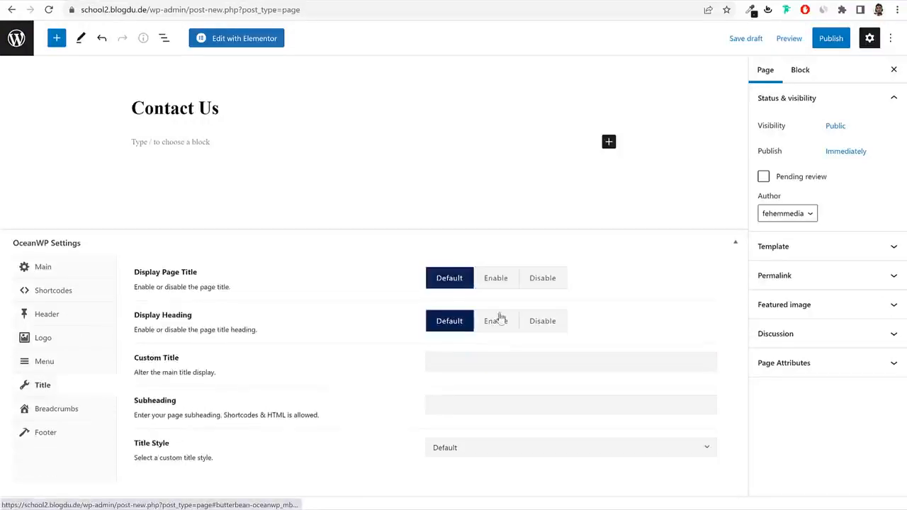
{"action": "left_click", "coordinate": [534, 279]}
{"action": "left_click", "coordinate": [822, 38]}
{"action": "left_click", "coordinate": [841, 37]}
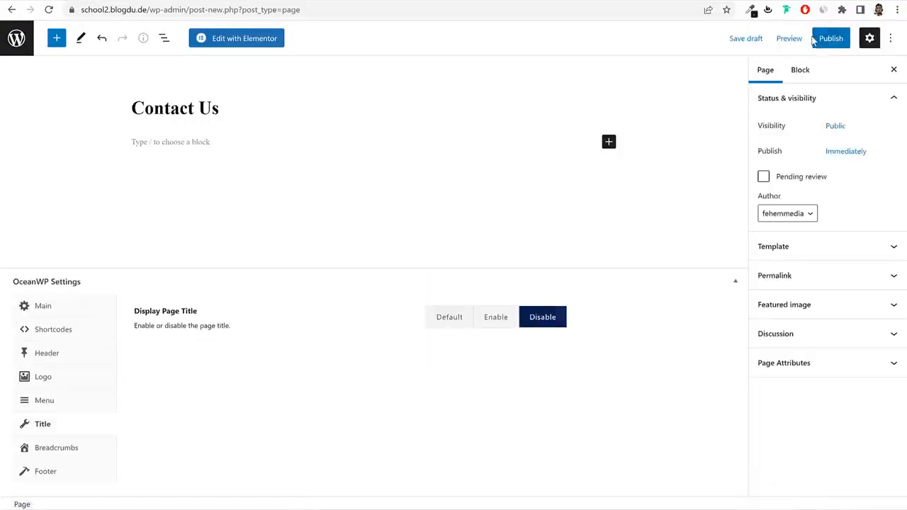
{"action": "left_click", "coordinate": [819, 39]}
{"action": "left_click", "coordinate": [818, 39]}
{"action": "left_click", "coordinate": [236, 39]}
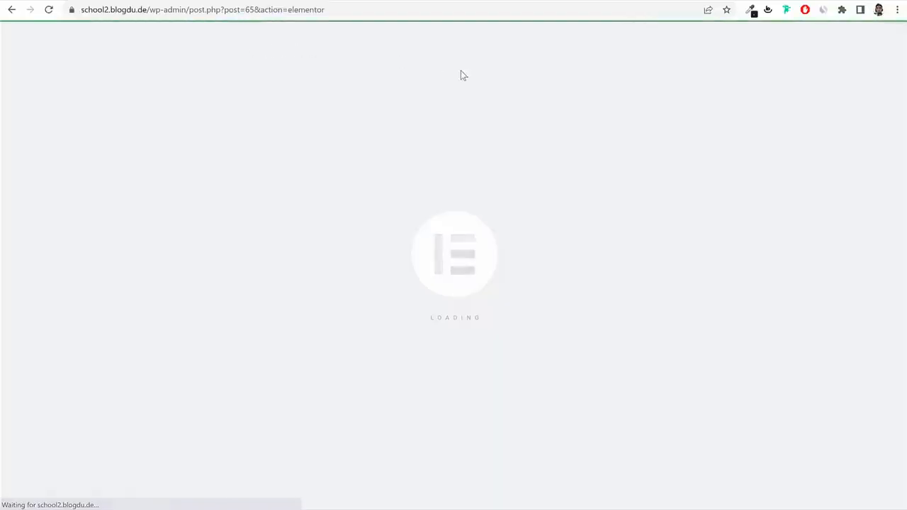
Insert the School - Contact Us template from My Templates.
{"action": "left_click", "coordinate": [510, 57]}
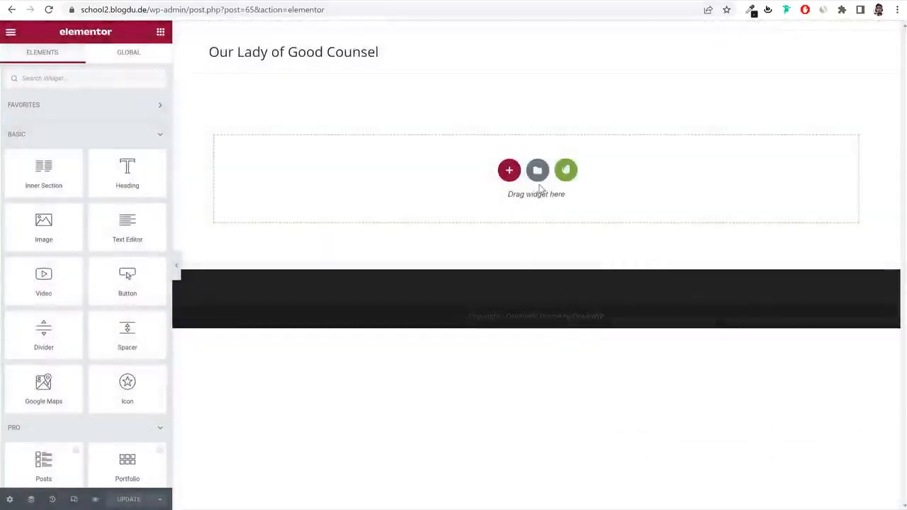
{"action": "left_click", "coordinate": [538, 170]}
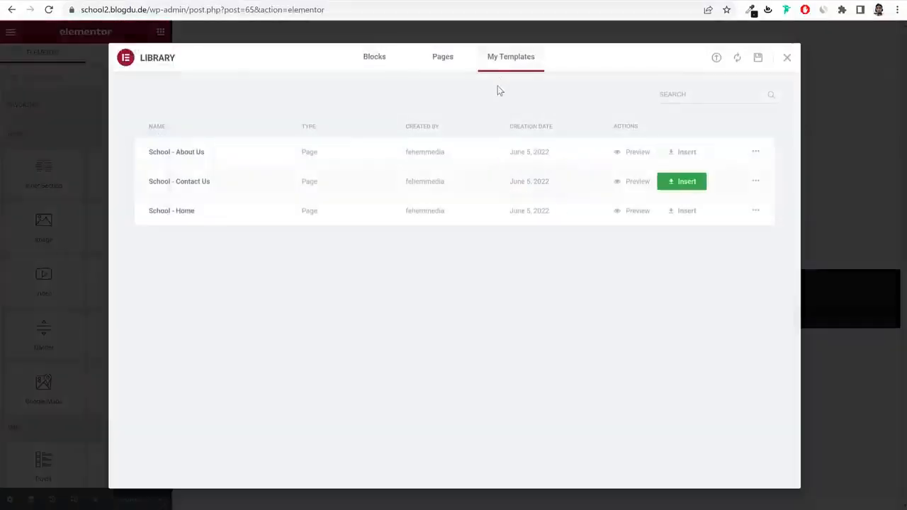
{"action": "left_click", "coordinate": [690, 189]}
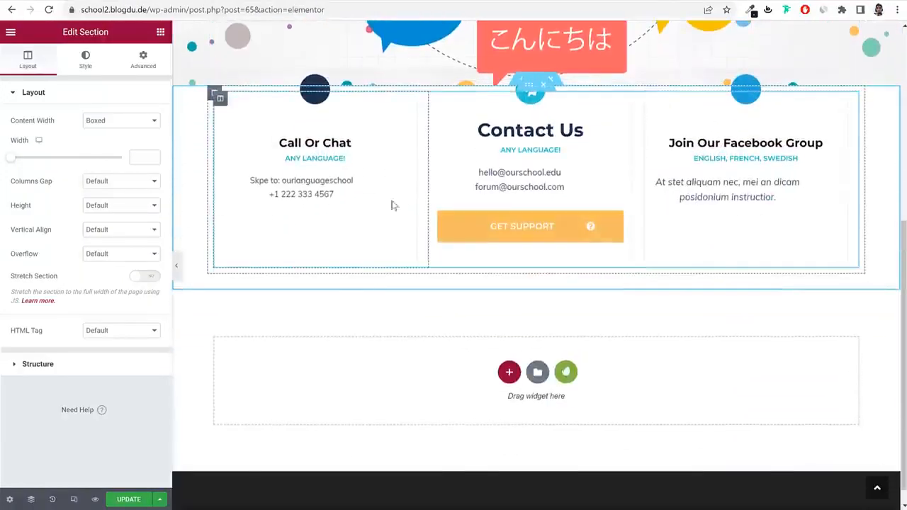
Change the first contact line to an email address with an envelope icon.
{"action": "left_click", "coordinate": [318, 183]}
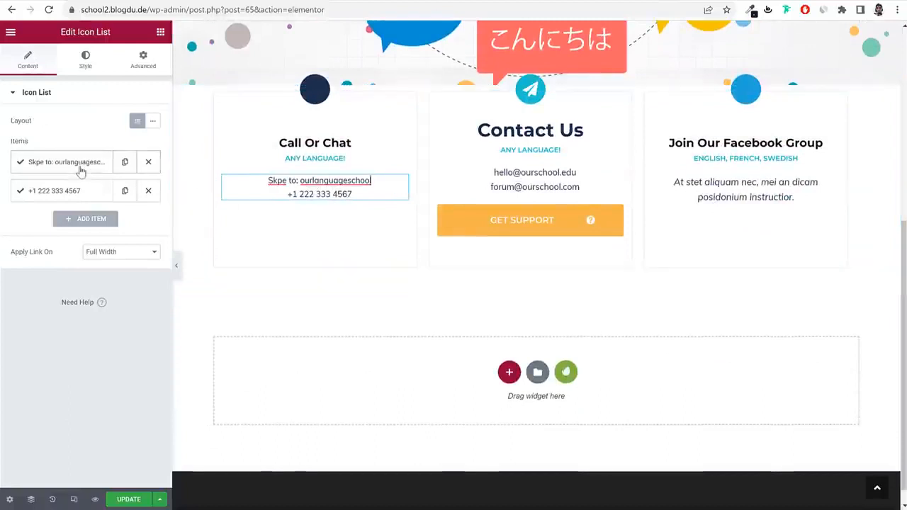
{"action": "left_click", "coordinate": [78, 166]}
{"action": "double_click", "coordinate": [104, 204]}
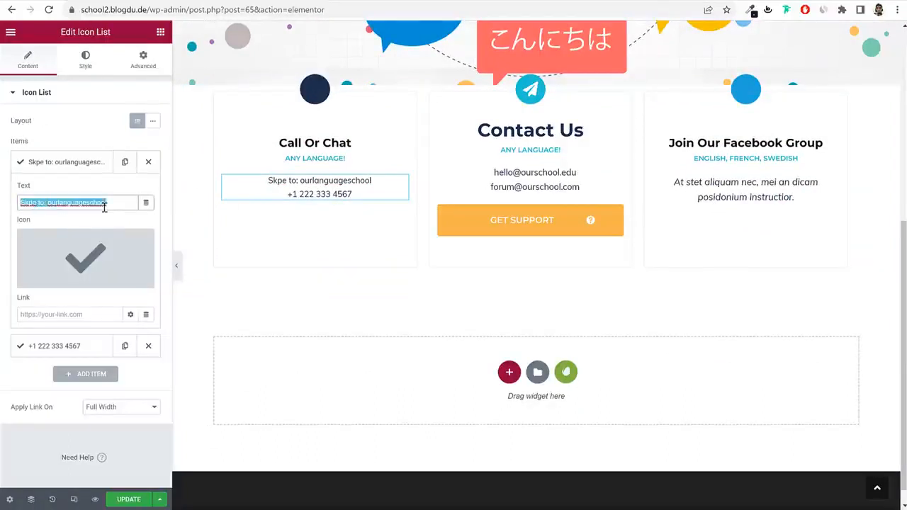
{"action": "left_click", "coordinate": [108, 206]}
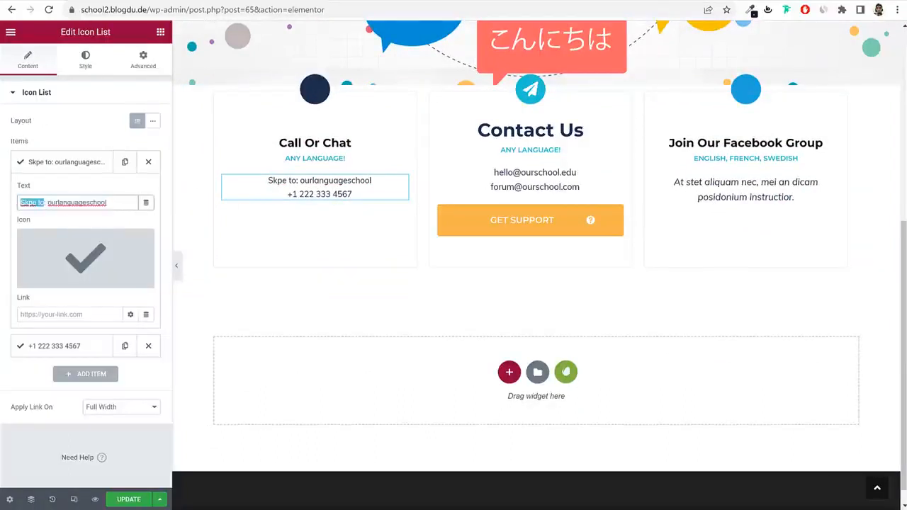
{"action": "type", "text": "email: "}
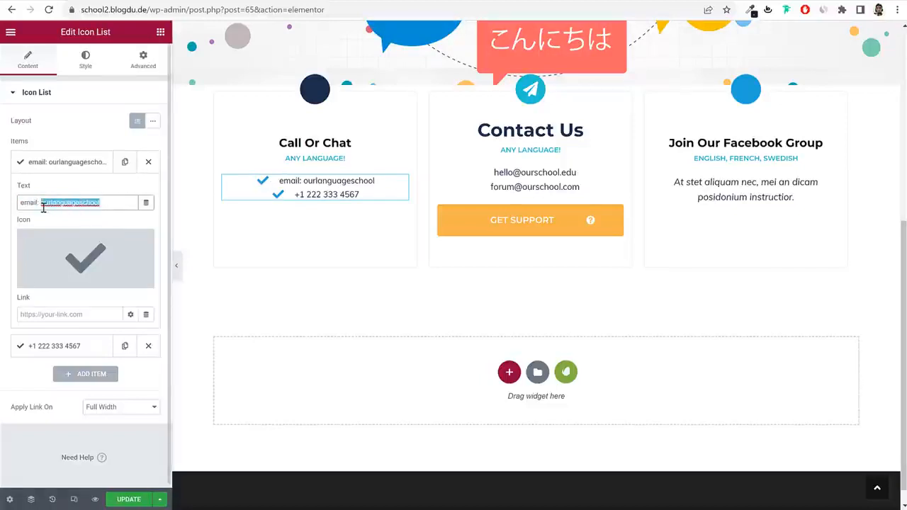
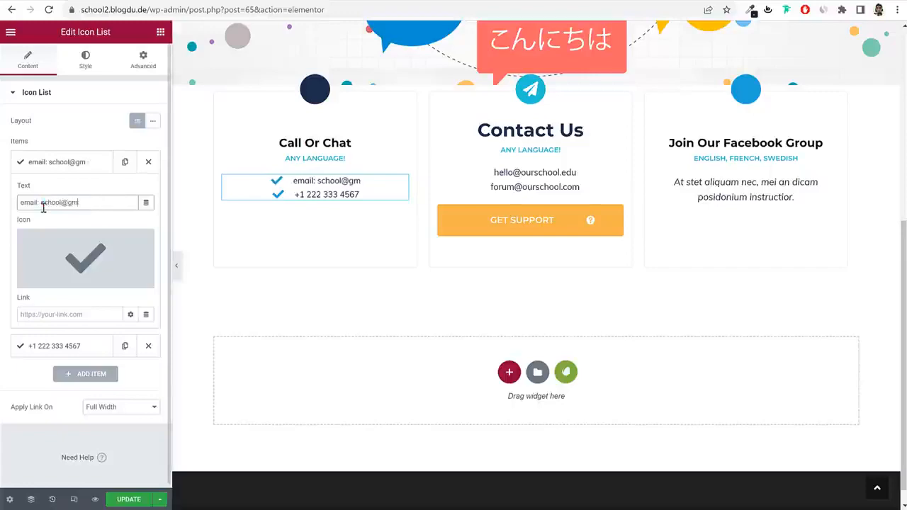
{"action": "left_click", "coordinate": [67, 255]}
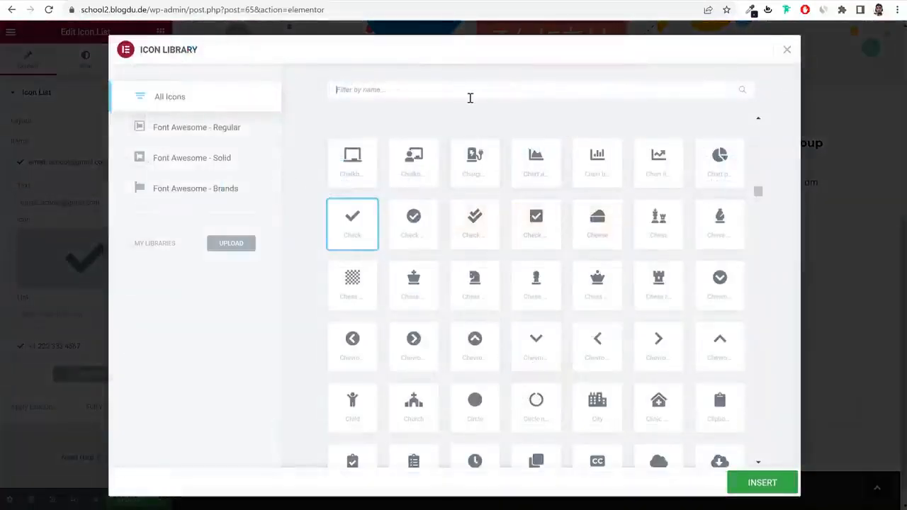
{"action": "type", "text": "enve"}
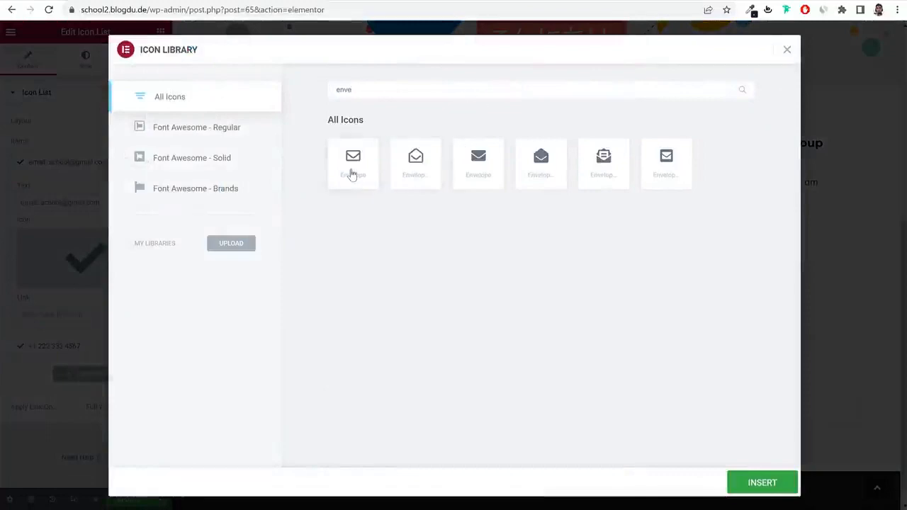
{"action": "left_click", "coordinate": [352, 168]}
{"action": "left_click", "coordinate": [771, 487]}
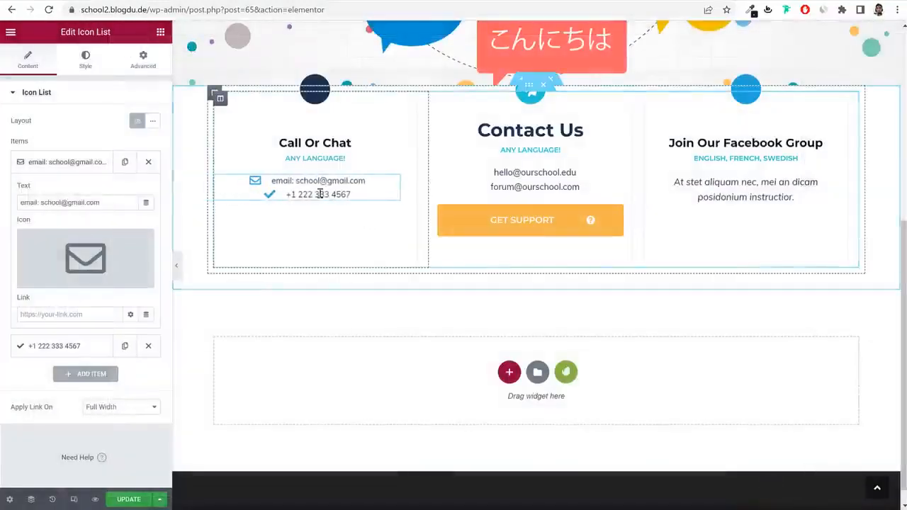
Save the Contact Us page and leave Elementor for the site's WordPress admin.
{"action": "left_click", "coordinate": [124, 499]}
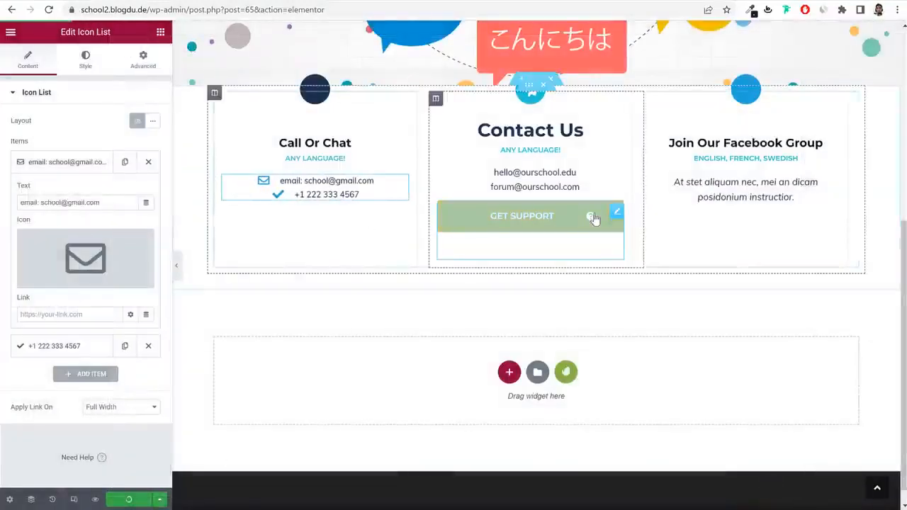
{"action": "scroll", "coordinate": [591, 217], "scroll_direction": "up", "scroll_amount": 5}
{"action": "left_click_drag", "start_coordinate": [189, 10], "coordinate": [516, 56]}
{"action": "key", "text": "BackSpace"}
{"action": "key", "text": "Return"}
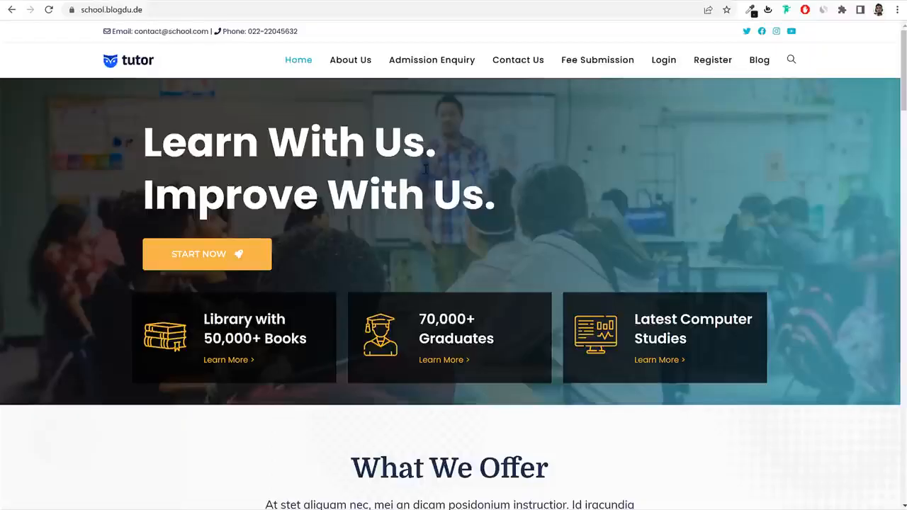
Open the reference site's blog and scroll through its first post.
{"action": "left_click", "coordinate": [773, 74]}
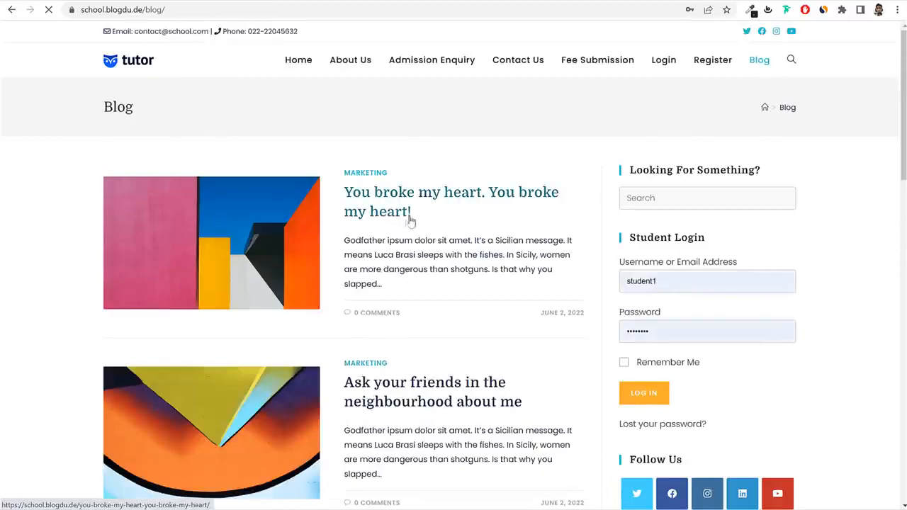
{"action": "left_click", "coordinate": [357, 210]}
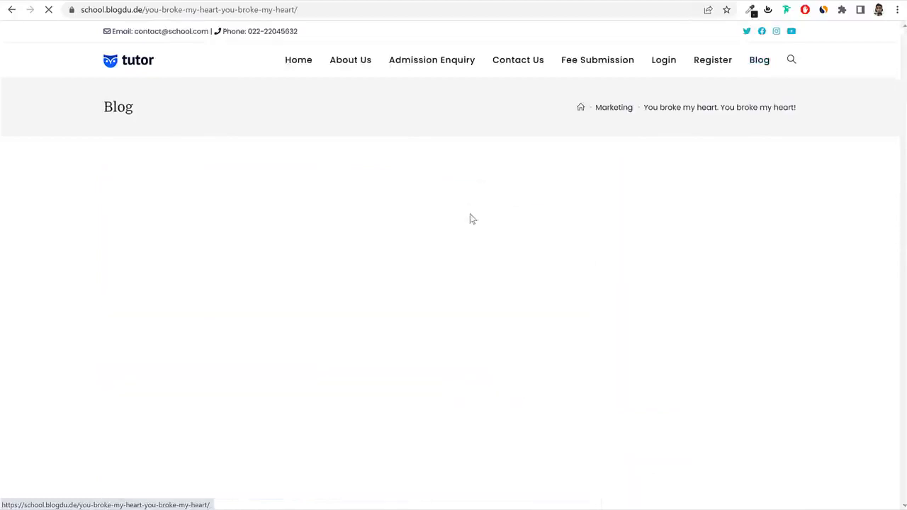
{"action": "scroll", "coordinate": [507, 290], "scroll_direction": "down", "scroll_amount": 10}
{"action": "scroll", "coordinate": [513, 303], "scroll_direction": "up", "scroll_amount": 2}
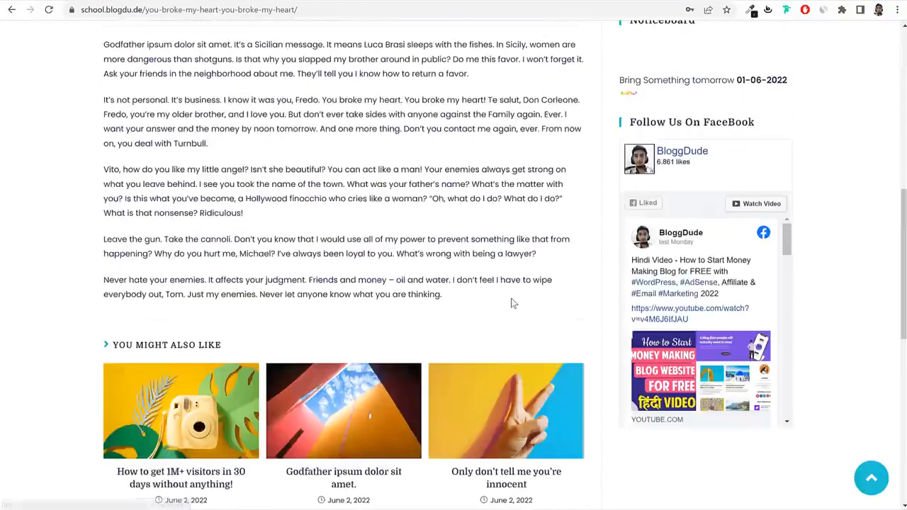
{"action": "scroll", "coordinate": [513, 304], "scroll_direction": "up", "scroll_amount": 7}
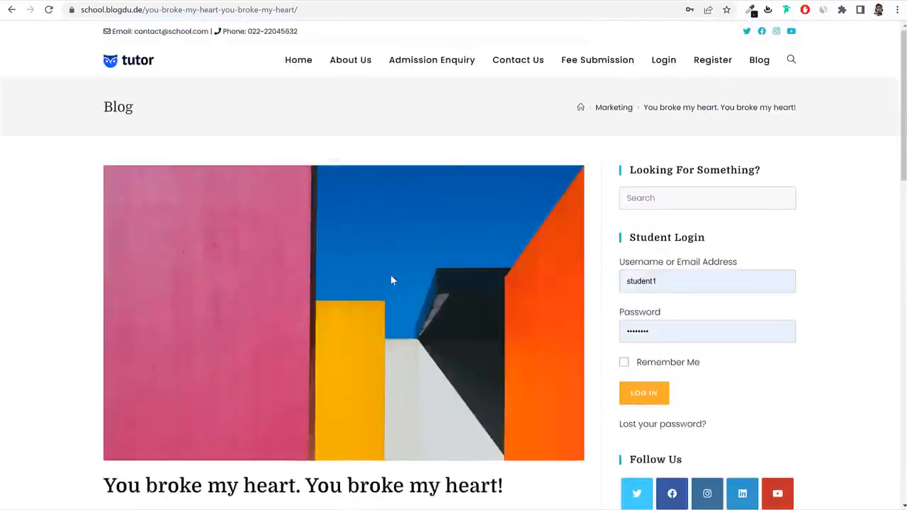
{"action": "scroll", "coordinate": [435, 277], "scroll_direction": "down", "scroll_amount": 9}
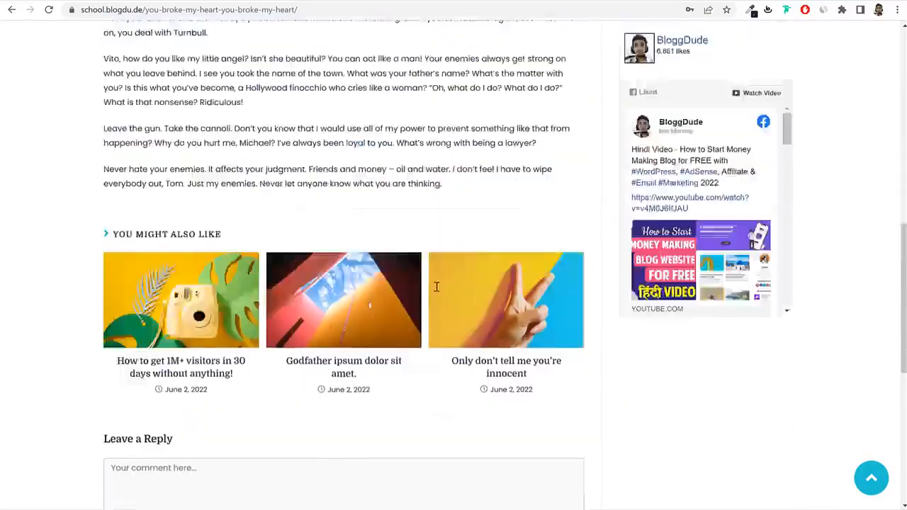
{"action": "scroll", "coordinate": [437, 287], "scroll_direction": "up", "scroll_amount": 12}
{"action": "scroll", "coordinate": [435, 290], "scroll_direction": "down", "scroll_amount": 4}
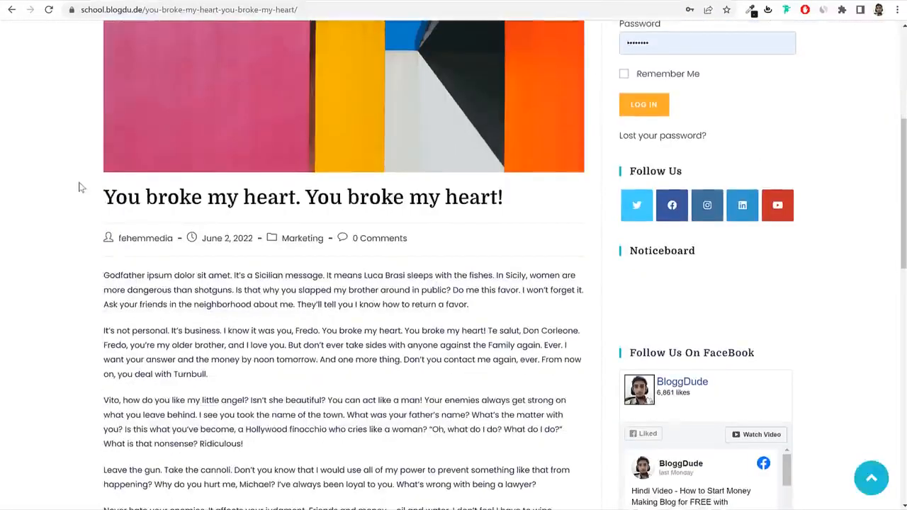
{"action": "left_click_drag", "start_coordinate": [80, 187], "coordinate": [500, 198]}
{"action": "left_click", "coordinate": [553, 200]}
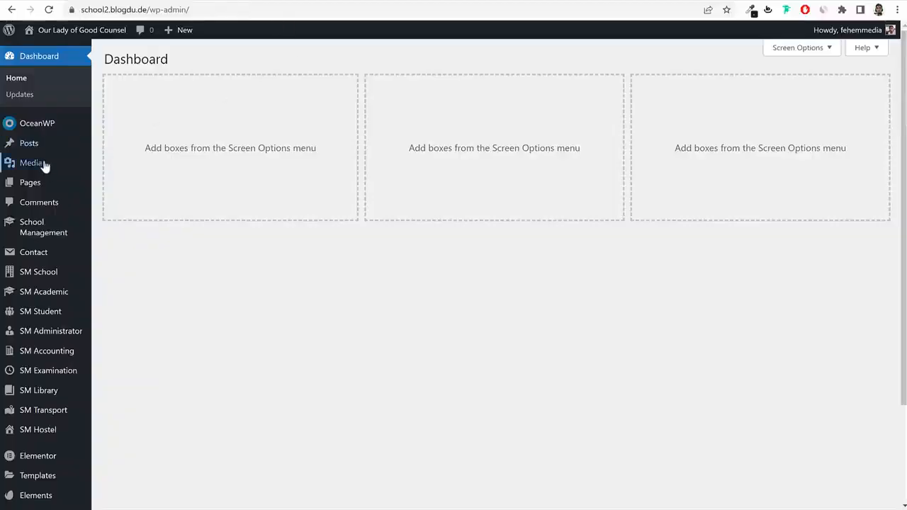
Trash the Hello world! post and start a new post.
{"action": "left_click", "coordinate": [36, 146]}
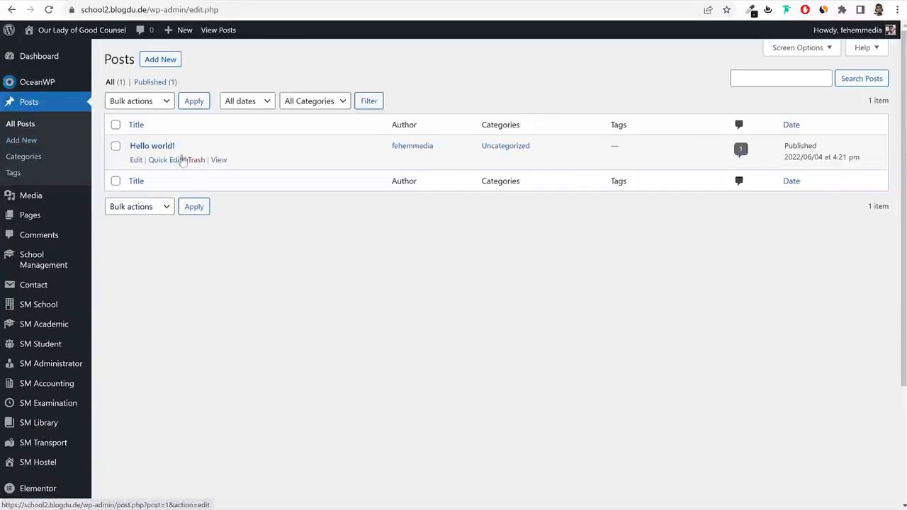
{"action": "left_click", "coordinate": [196, 161]}
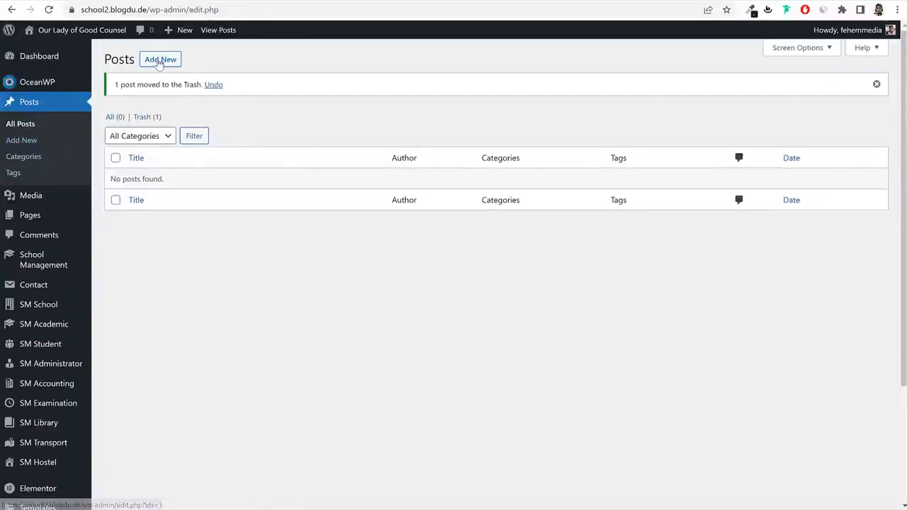
{"action": "left_click", "coordinate": [158, 60]}
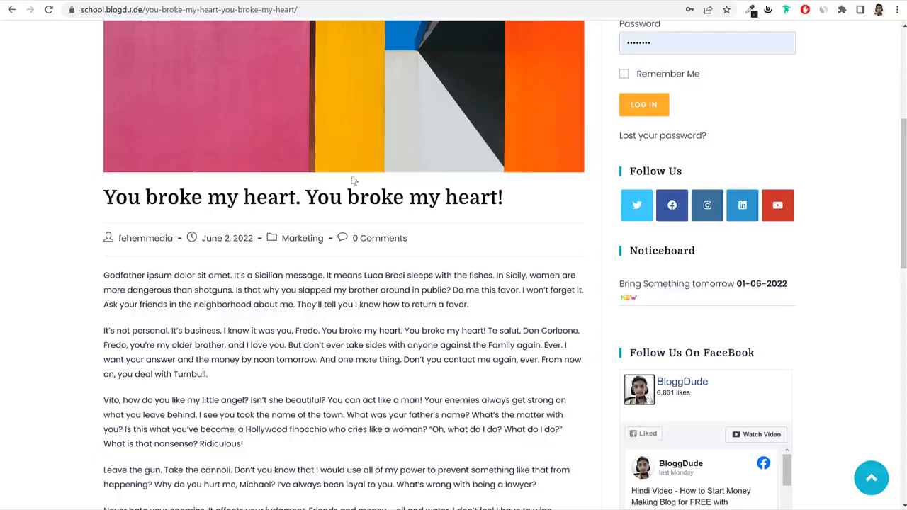
Title the new post 'You broke my heart. You broke my heart!', copied from the reference post.
{"action": "scroll", "coordinate": [357, 306], "scroll_direction": "up", "scroll_amount": 2}
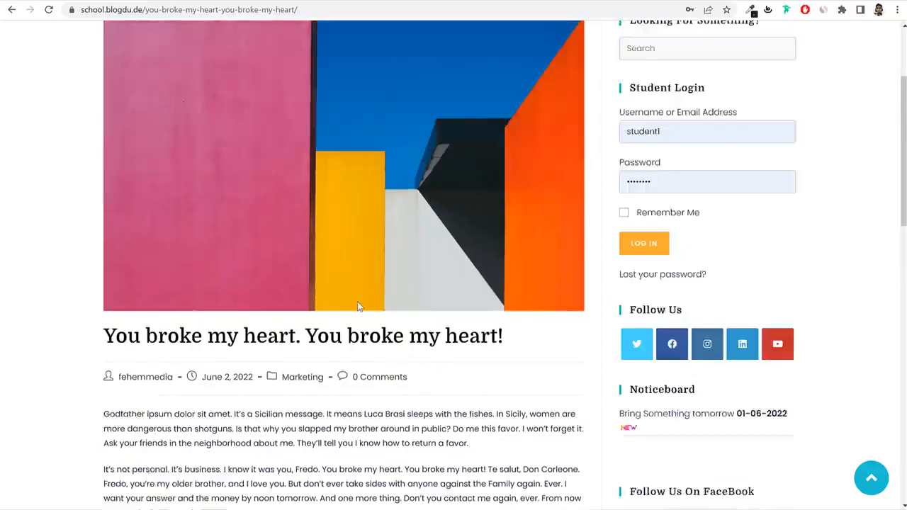
{"action": "scroll", "coordinate": [463, 192], "scroll_direction": "up", "scroll_amount": 2}
{"action": "scroll", "coordinate": [495, 283], "scroll_direction": "down", "scroll_amount": 2}
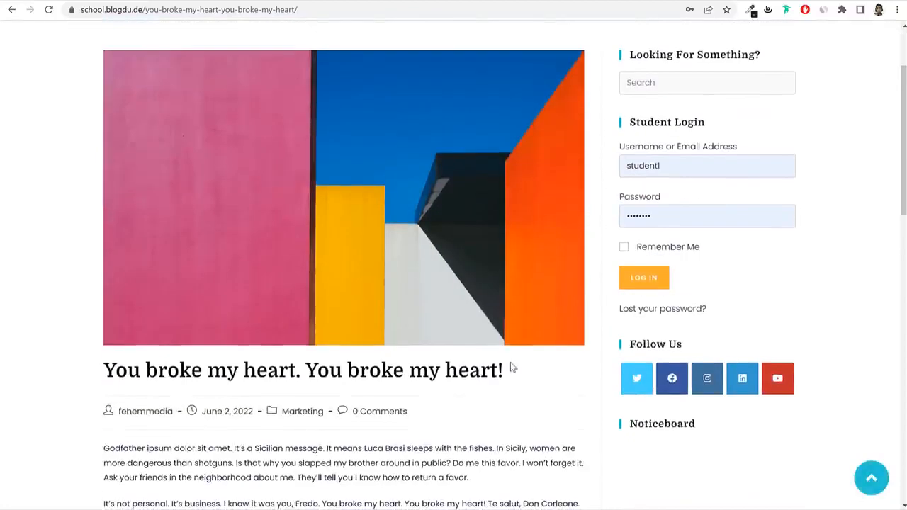
{"action": "triple_click", "coordinate": [177, 360]}
{"action": "key", "text": "ctrl+c"}
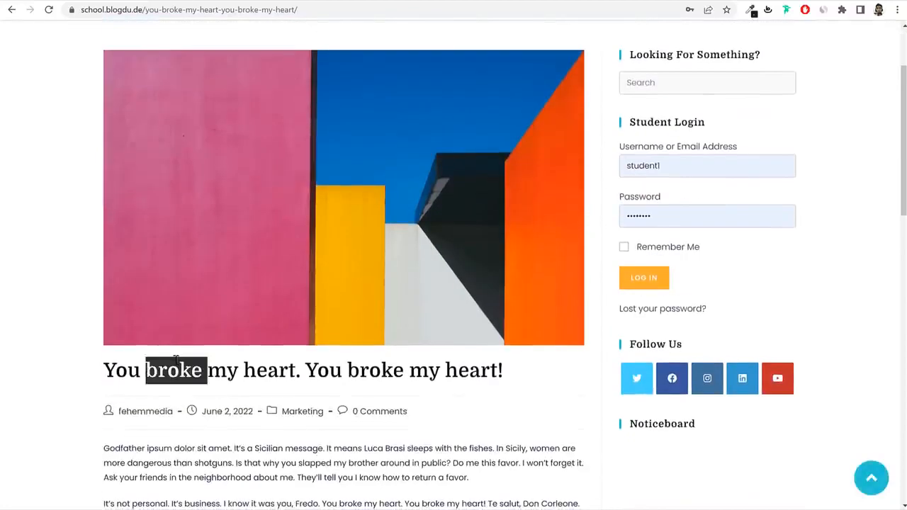
{"action": "left_click", "coordinate": [273, 1]}
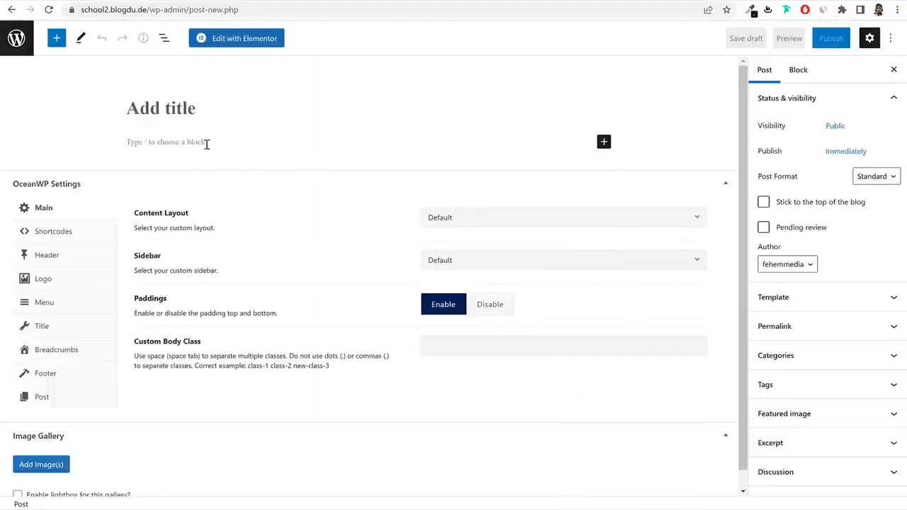
{"action": "key", "text": "ctrl+v"}
{"action": "left_click", "coordinate": [235, 142]}
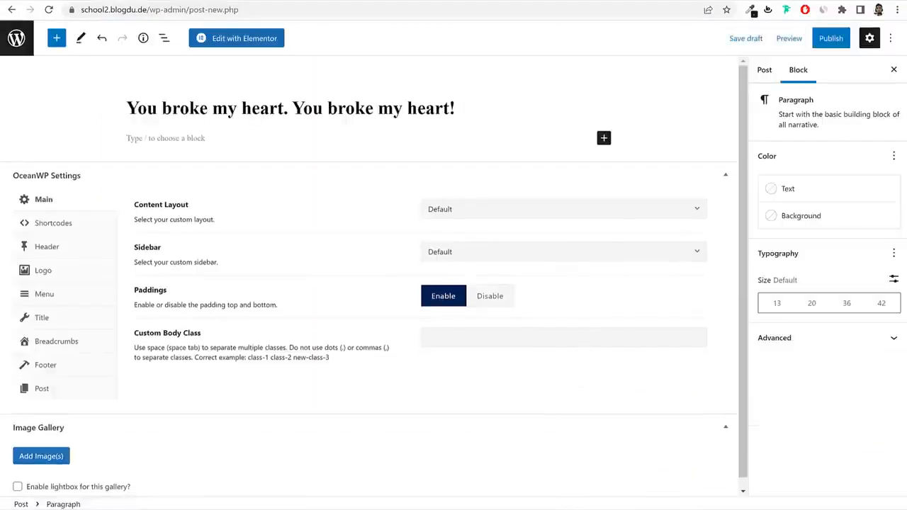
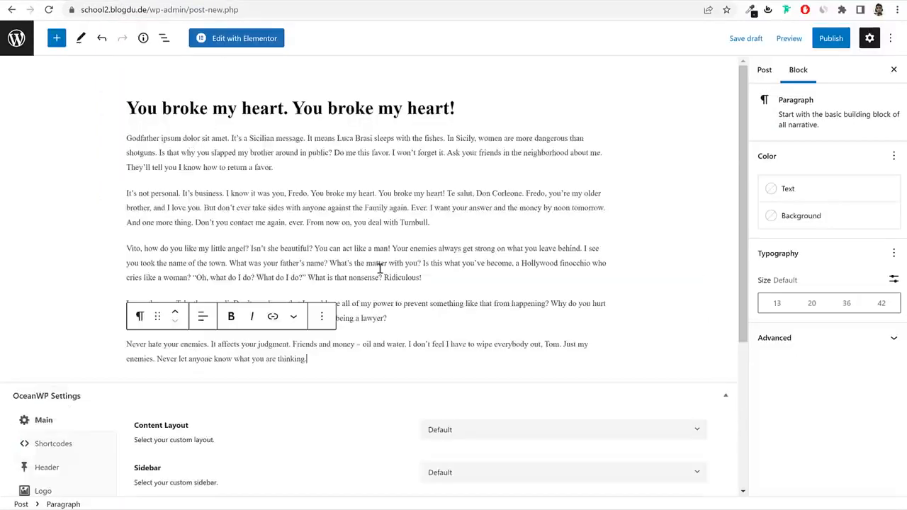
File the post under a new Events category.
{"action": "left_click", "coordinate": [404, 263]}
{"action": "left_click", "coordinate": [763, 71]}
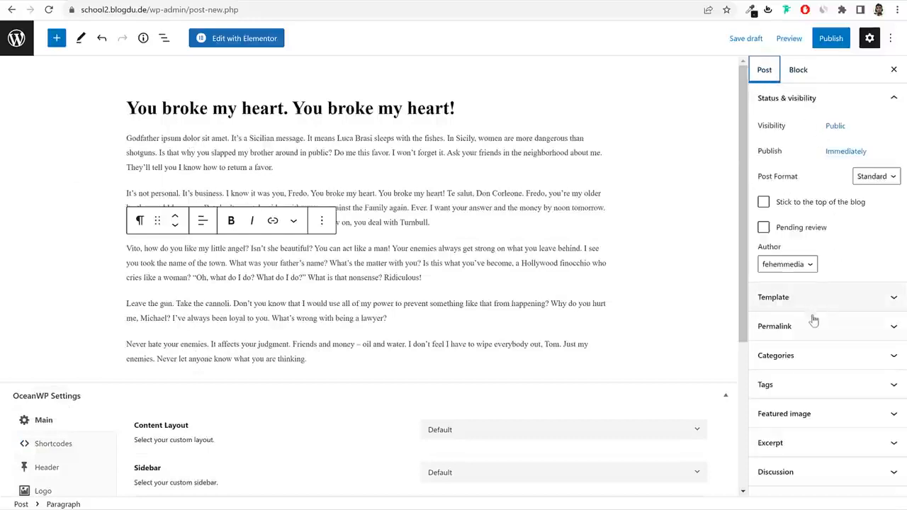
{"action": "left_click", "coordinate": [806, 360]}
{"action": "left_click", "coordinate": [781, 365]}
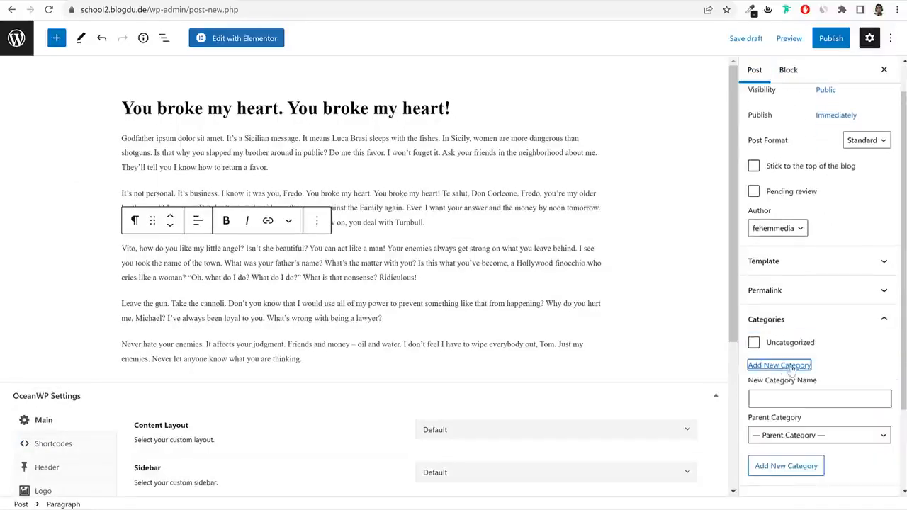
{"action": "scroll", "coordinate": [787, 354], "scroll_direction": "down", "scroll_amount": 2}
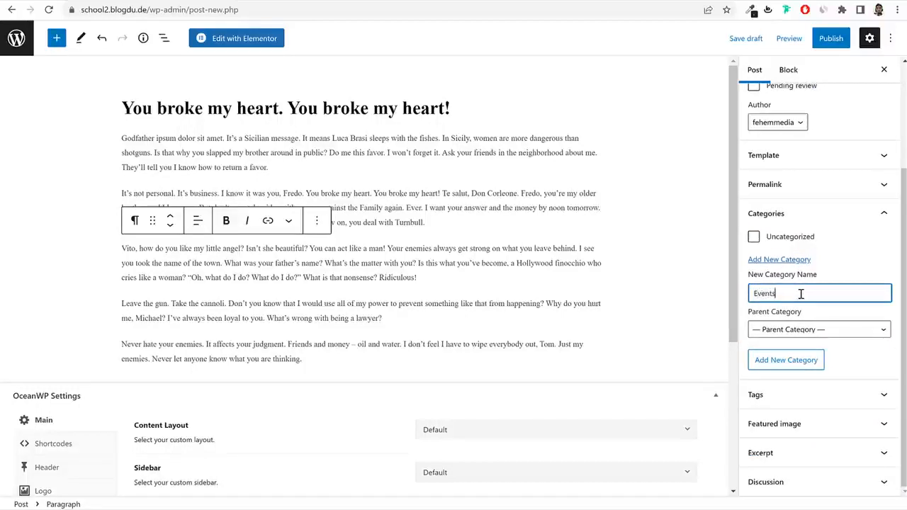
{"action": "left_click", "coordinate": [791, 358]}
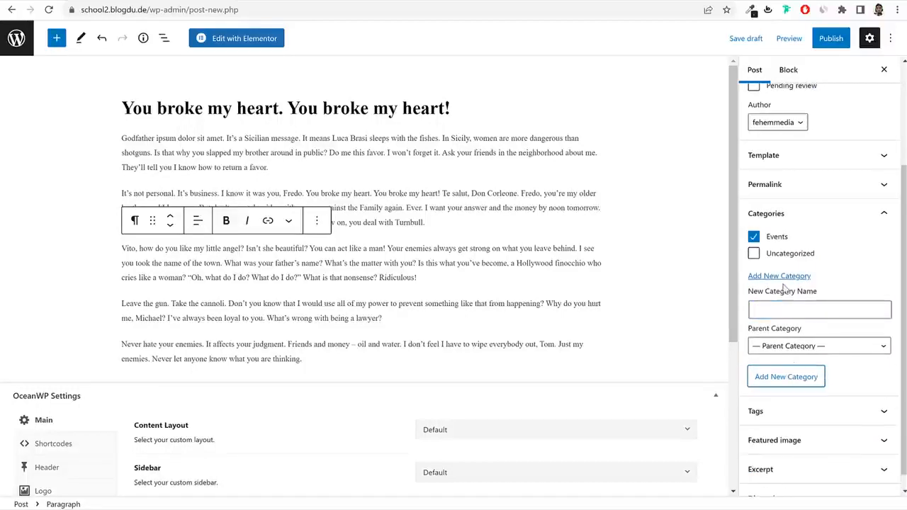
{"action": "scroll", "coordinate": [826, 383], "scroll_direction": "down", "scroll_amount": 1}
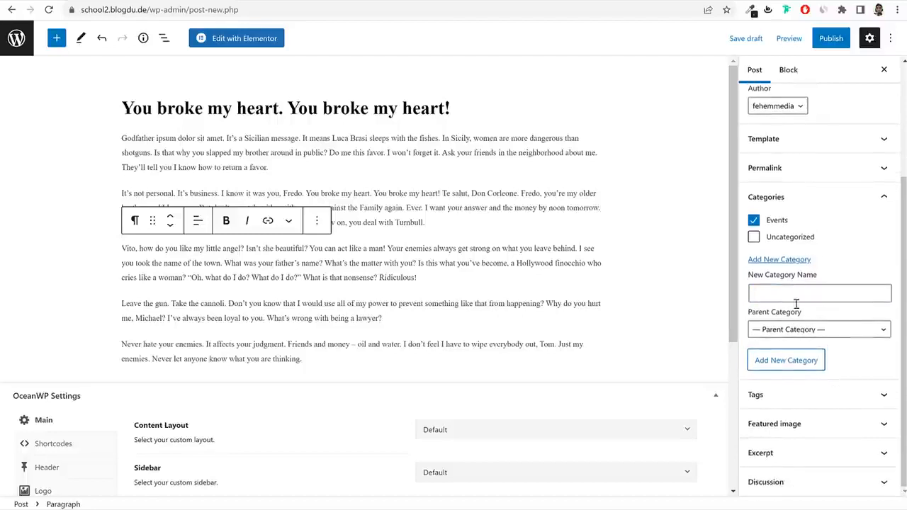
Open the featured image chooser and glance back at the reference blog listing.
{"action": "left_click", "coordinate": [822, 419]}
{"action": "left_click", "coordinate": [822, 413]}
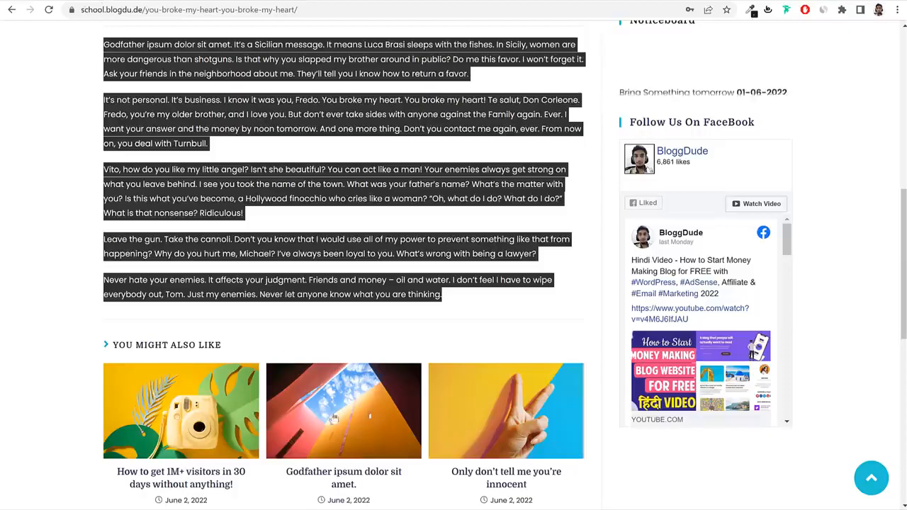
{"action": "scroll", "coordinate": [333, 418], "scroll_direction": "down", "scroll_amount": 2}
{"action": "scroll", "coordinate": [358, 419], "scroll_direction": "up", "scroll_amount": 15}
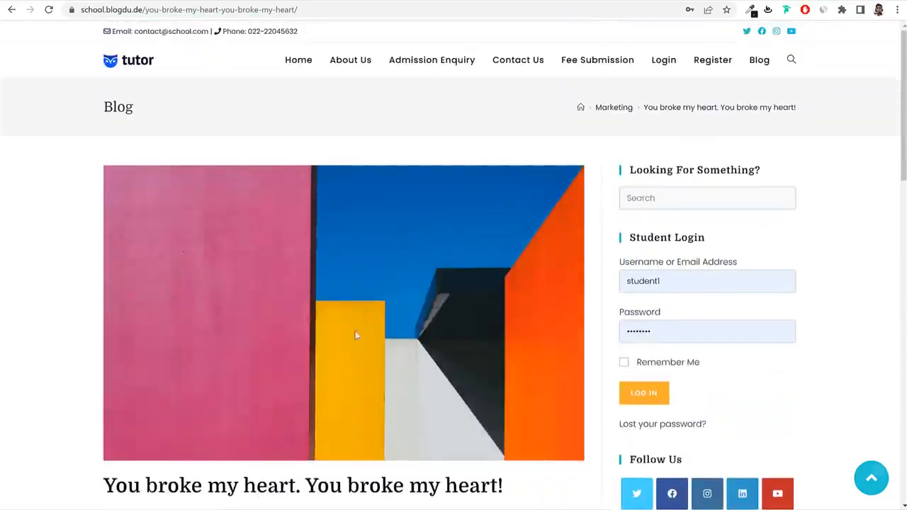
{"action": "key", "text": "alt+Left"}
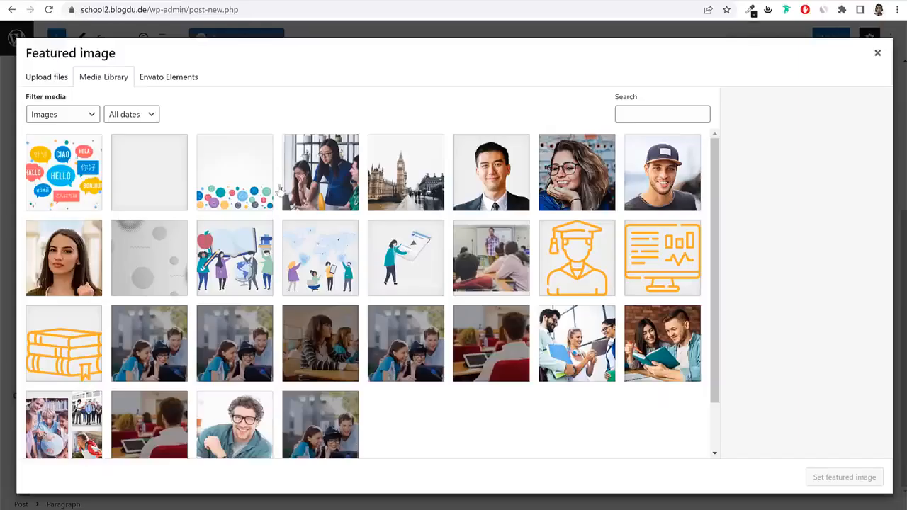
{"action": "scroll", "coordinate": [302, 328], "scroll_direction": "down", "scroll_amount": 1}
{"action": "scroll", "coordinate": [283, 347], "scroll_direction": "down", "scroll_amount": 1}
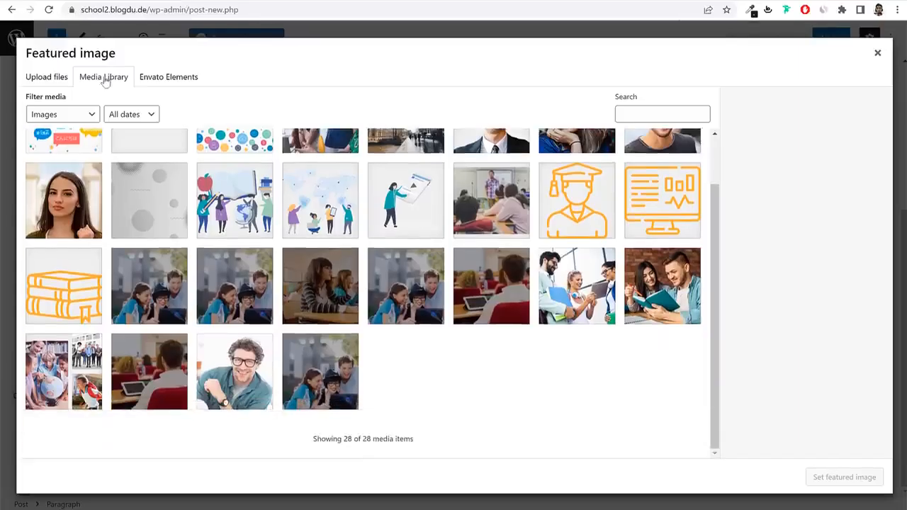
Upload marketplace-blog1.png from Media/Blog Images and set it as the featured image.
{"action": "left_click", "coordinate": [46, 76]}
{"action": "left_click", "coordinate": [481, 266]}
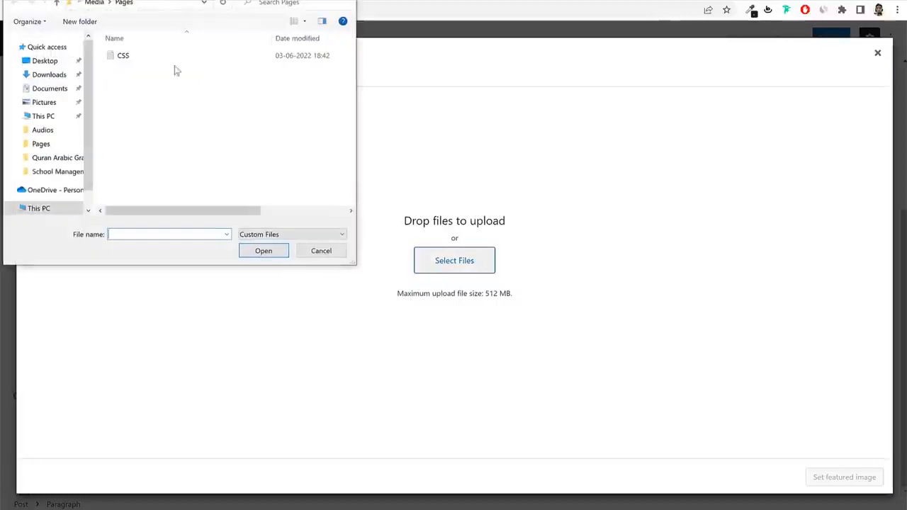
{"action": "left_click", "coordinate": [97, 9]}
{"action": "double_click", "coordinate": [134, 71]}
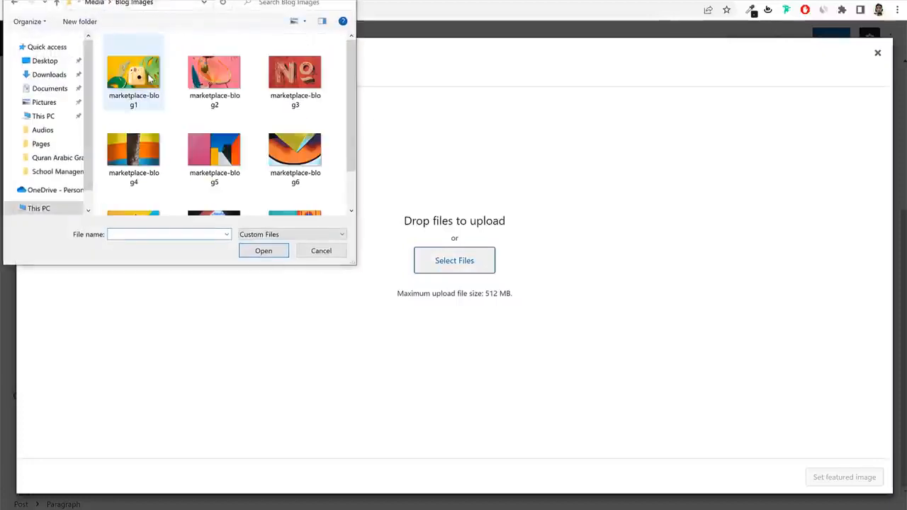
{"action": "left_click", "coordinate": [134, 71]}
{"action": "left_click", "coordinate": [263, 251]}
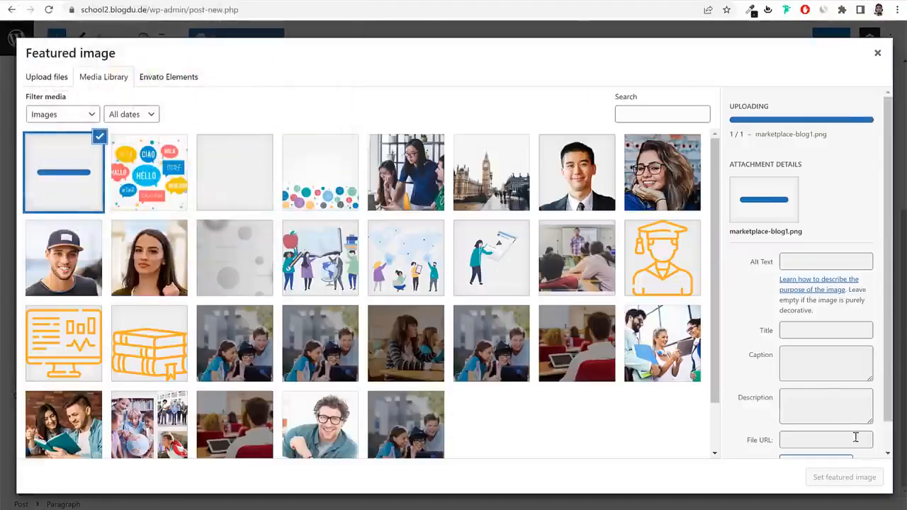
{"action": "left_click", "coordinate": [854, 479]}
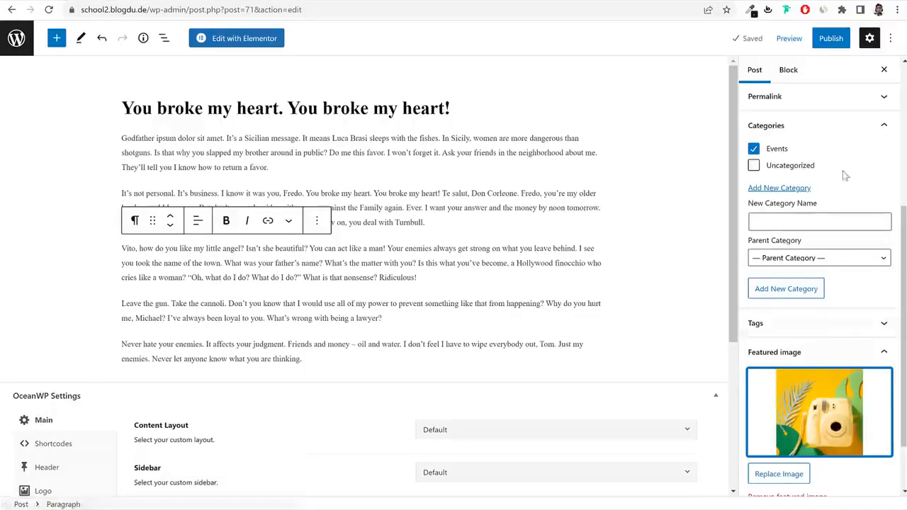
Publish the post and go back to the posts list.
{"action": "left_click", "coordinate": [822, 42]}
{"action": "left_click", "coordinate": [821, 41]}
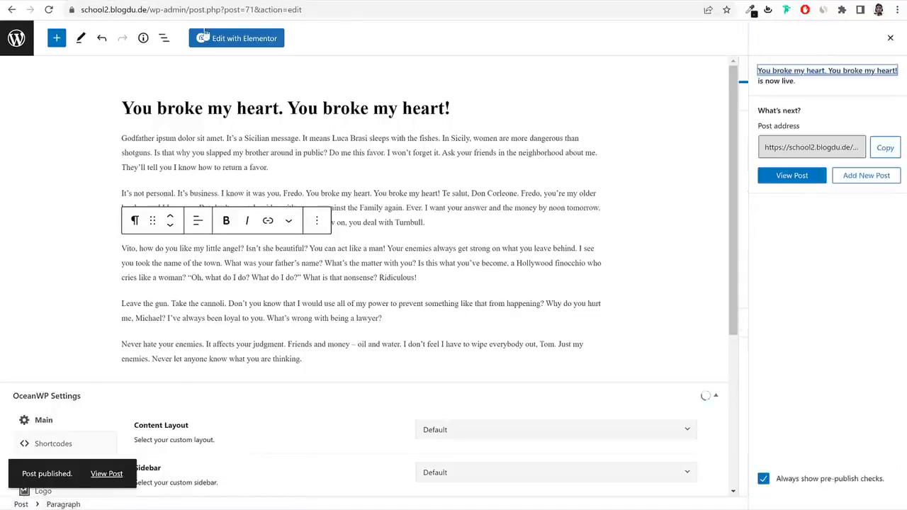
{"action": "left_click", "coordinate": [16, 38]}
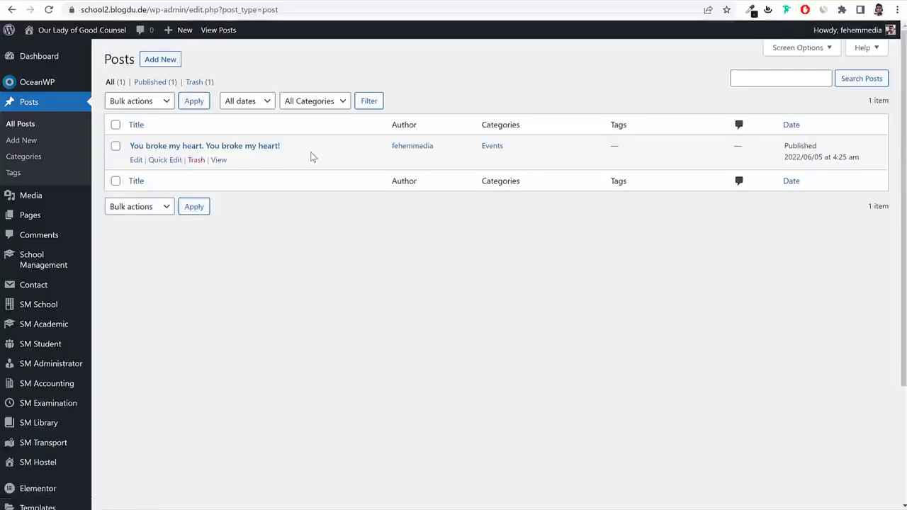
Create and publish a new page titled Blog.
{"action": "left_click", "coordinate": [31, 215]}
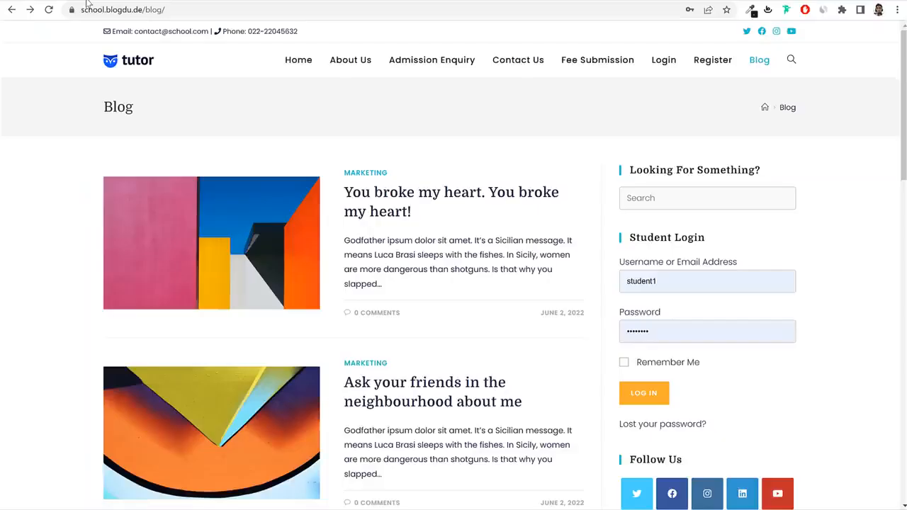
{"action": "scroll", "coordinate": [328, 215], "scroll_direction": "down", "scroll_amount": 6}
{"action": "scroll", "coordinate": [346, 249], "scroll_direction": "up", "scroll_amount": 6}
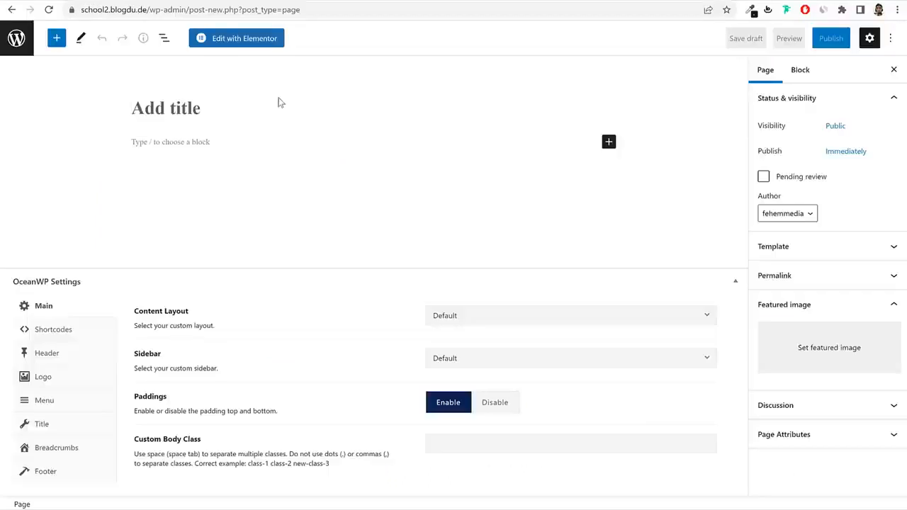
{"action": "type", "text": "Blog"}
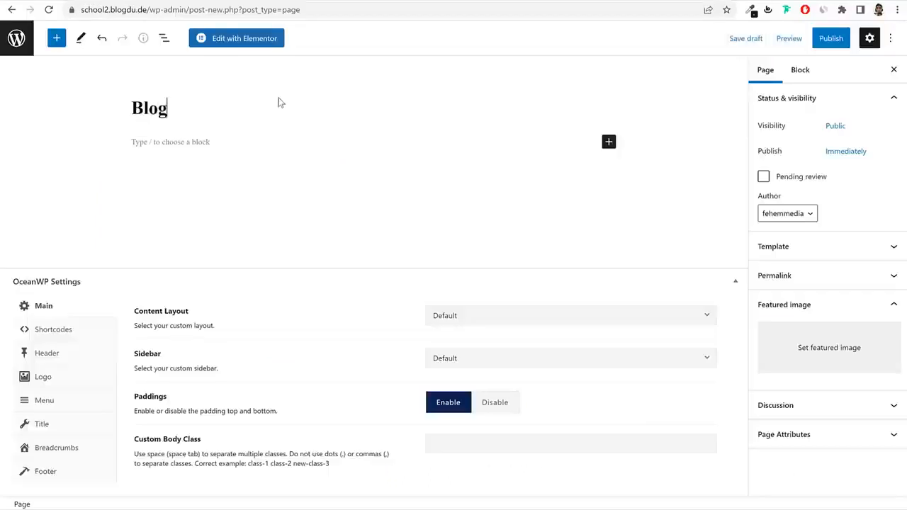
{"action": "left_click", "coordinate": [830, 38]}
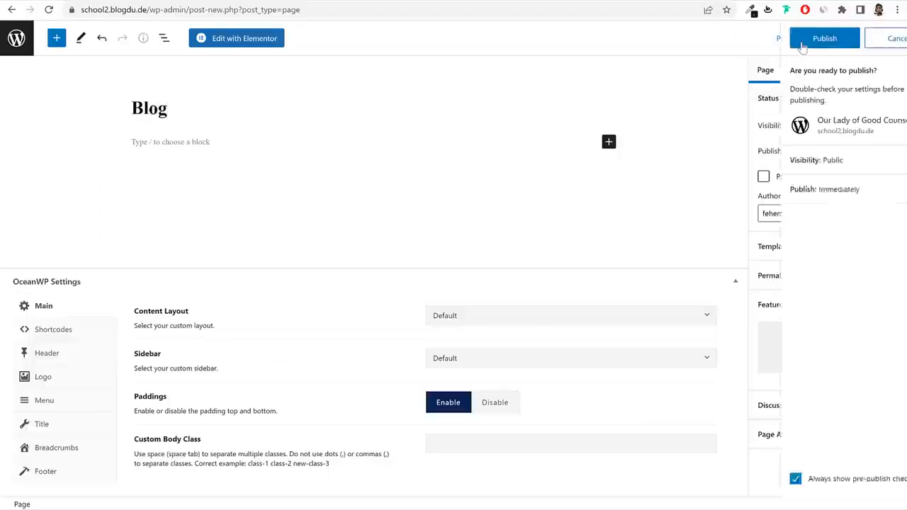
{"action": "left_click", "coordinate": [814, 38]}
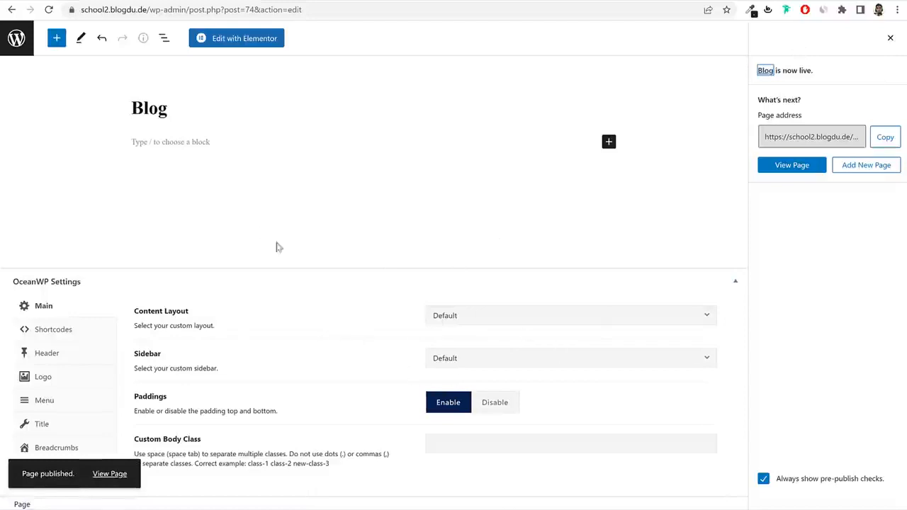
{"action": "left_click", "coordinate": [27, 48]}
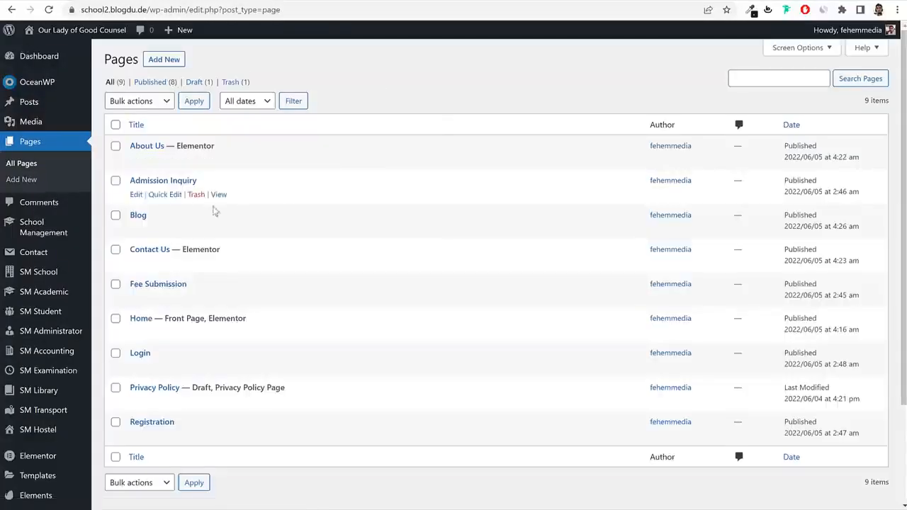
In Reading settings, set the Posts page to Blog and save.
{"action": "scroll", "coordinate": [601, 178], "scroll_direction": "down", "scroll_amount": 3}
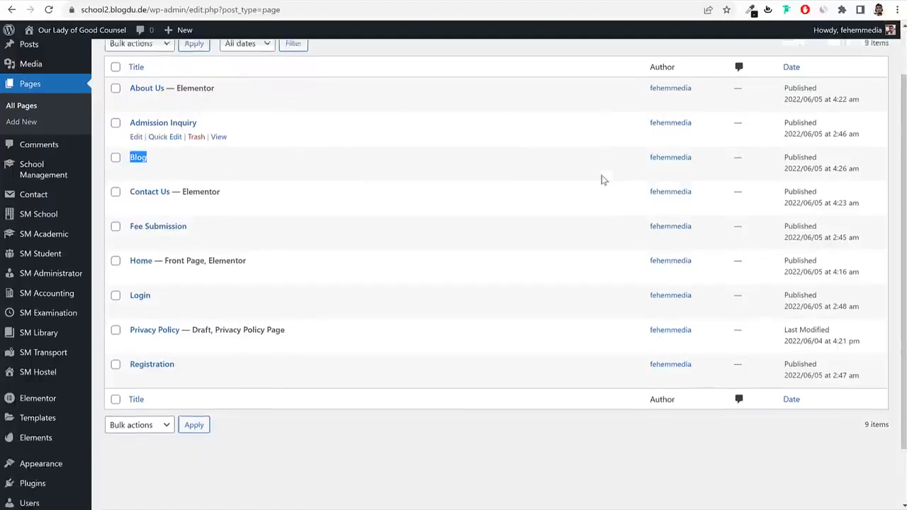
{"action": "mouse_move", "coordinate": [57, 474]}
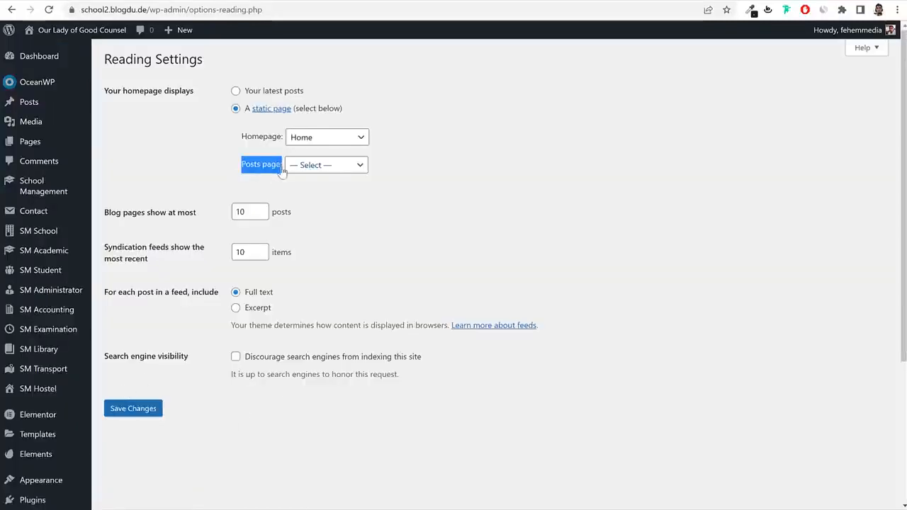
{"action": "left_click", "coordinate": [319, 167]}
{"action": "left_click", "coordinate": [305, 210]}
{"action": "left_click", "coordinate": [142, 410]}
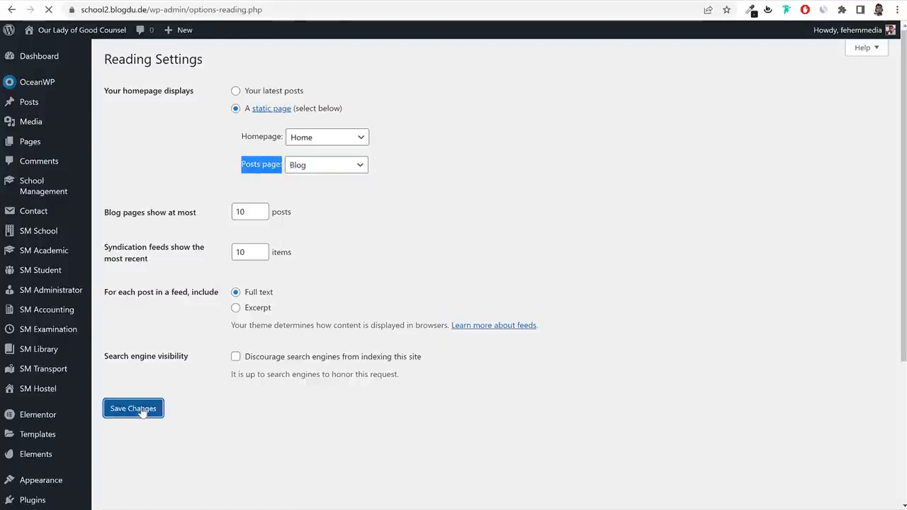
Confirm Blog is marked Posts Page in the pages list, then view the live site.
{"action": "left_click", "coordinate": [51, 141]}
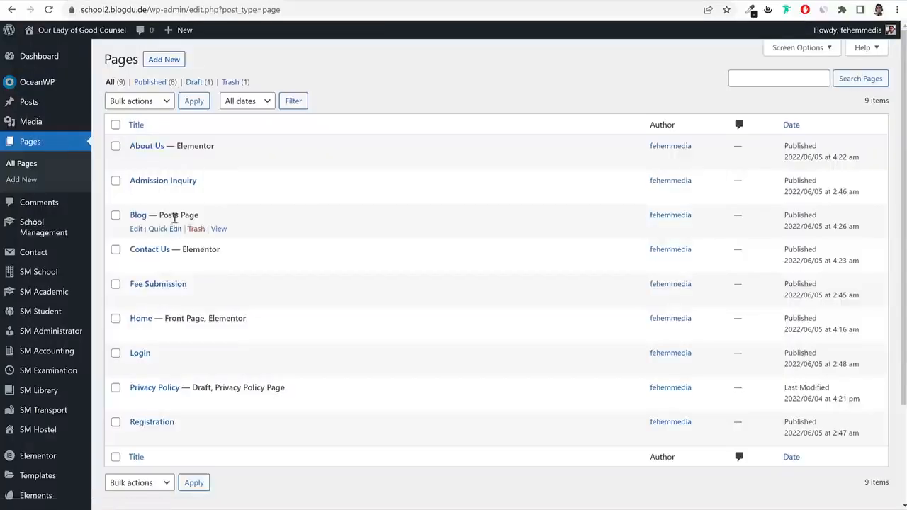
{"action": "left_click_drag", "start_coordinate": [199, 214], "coordinate": [157, 216]}
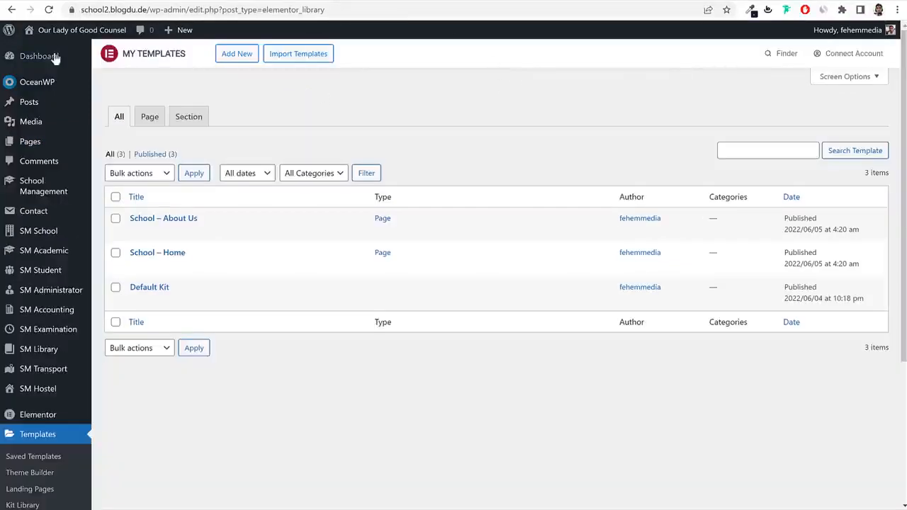
{"action": "left_click", "coordinate": [51, 41]}
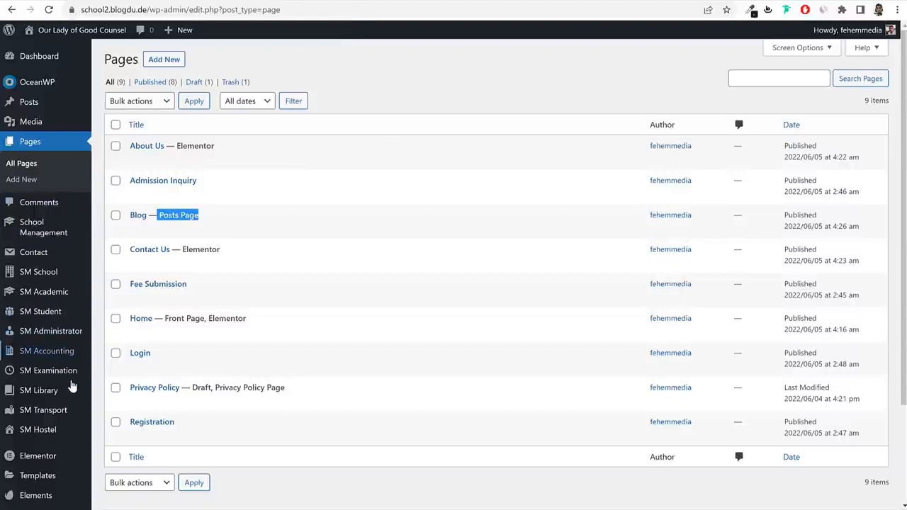
{"action": "scroll", "coordinate": [69, 427], "scroll_direction": "down", "scroll_amount": 3}
Add Blog, About Us, Admission Inquiry, Contact Us, Fee Submission and Login to Main Menu.
{"action": "mouse_move", "coordinate": [50, 406]}
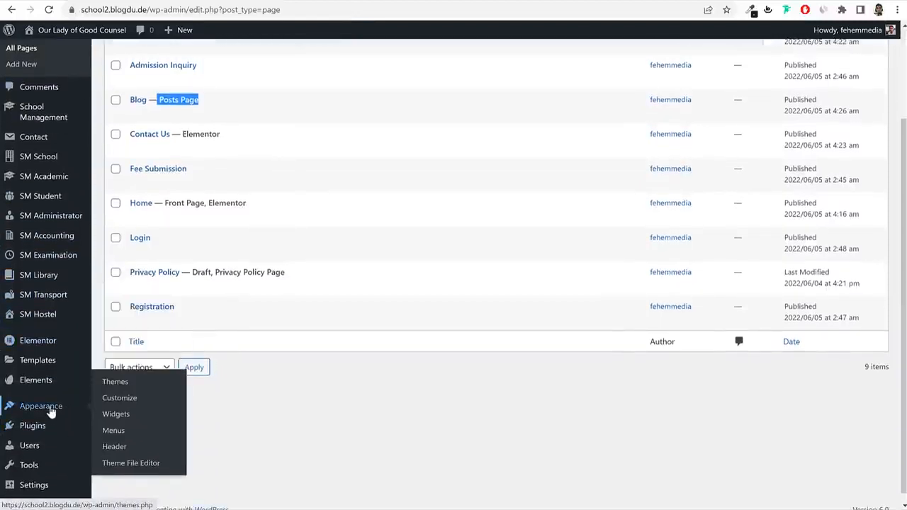
{"action": "left_click", "coordinate": [112, 430]}
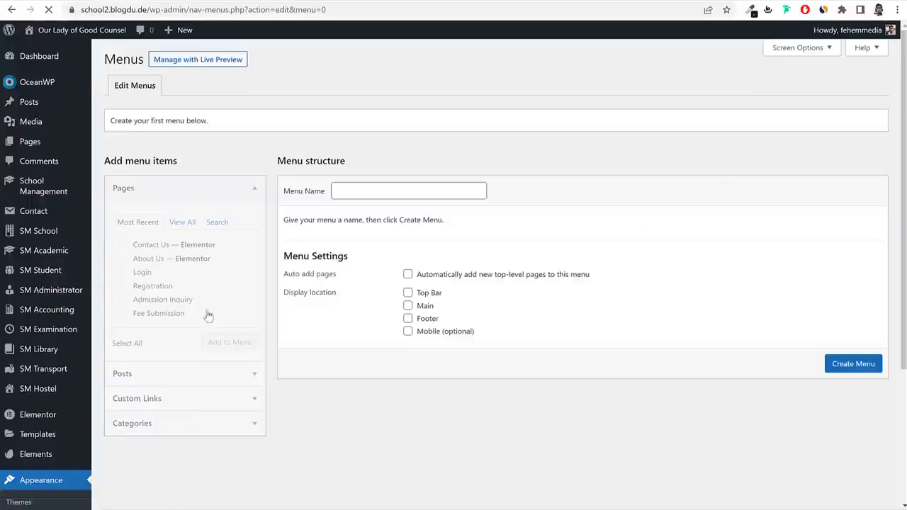
{"action": "left_click", "coordinate": [361, 189]}
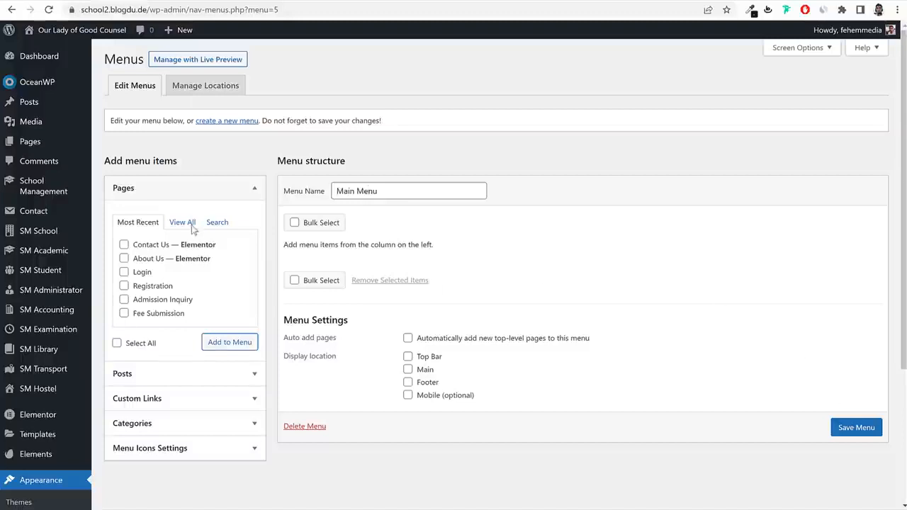
{"action": "left_click", "coordinate": [190, 223]}
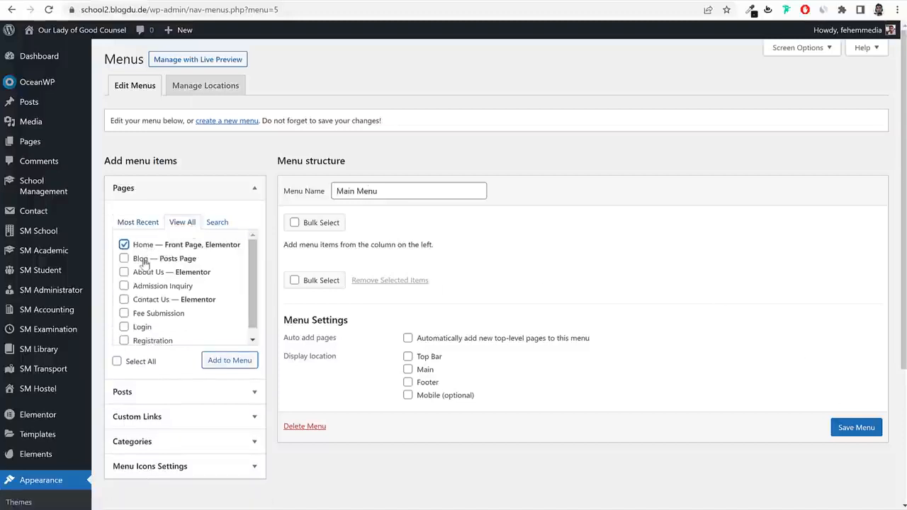
{"action": "left_click", "coordinate": [143, 261]}
{"action": "left_click", "coordinate": [145, 273]}
{"action": "left_click", "coordinate": [145, 287]}
{"action": "left_click", "coordinate": [147, 302]}
{"action": "left_click", "coordinate": [162, 313]}
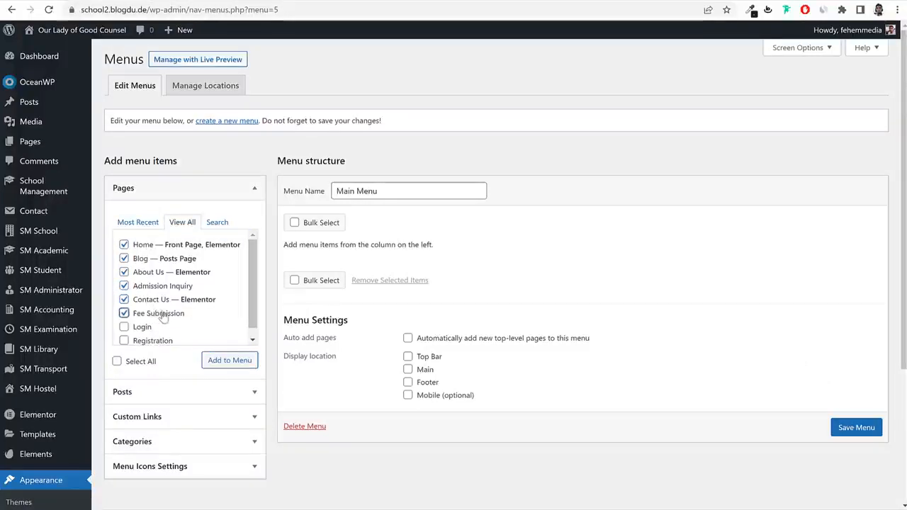
{"action": "scroll", "coordinate": [178, 324], "scroll_direction": "down", "scroll_amount": 1}
{"action": "left_click", "coordinate": [142, 318]}
{"action": "left_click", "coordinate": [230, 360]}
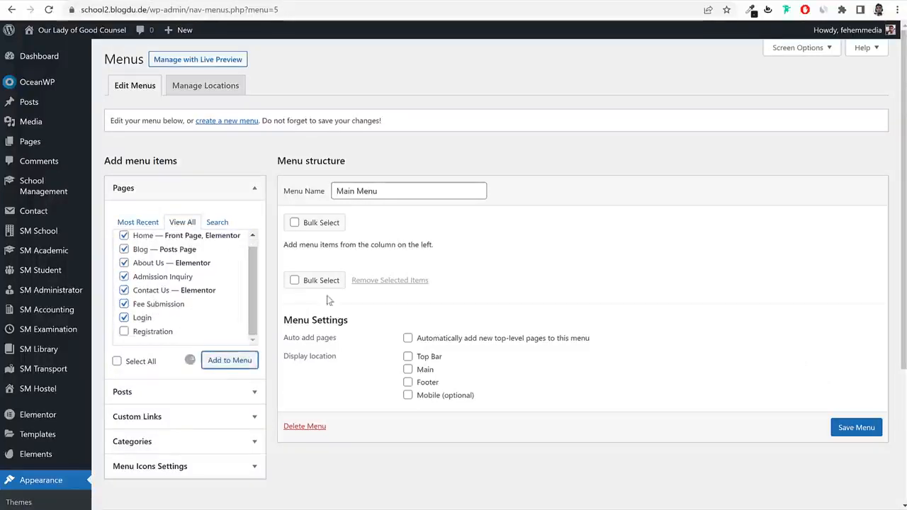
Move Blog and About Us below Login, assign the Main location and save the menu.
{"action": "scroll", "coordinate": [541, 318], "scroll_direction": "down", "scroll_amount": 2}
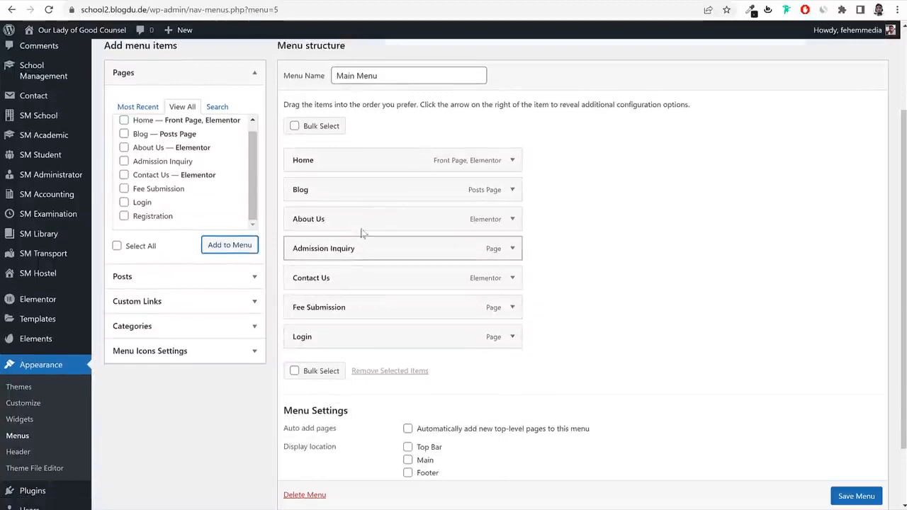
{"action": "left_click_drag", "start_coordinate": [359, 189], "coordinate": [357, 347]}
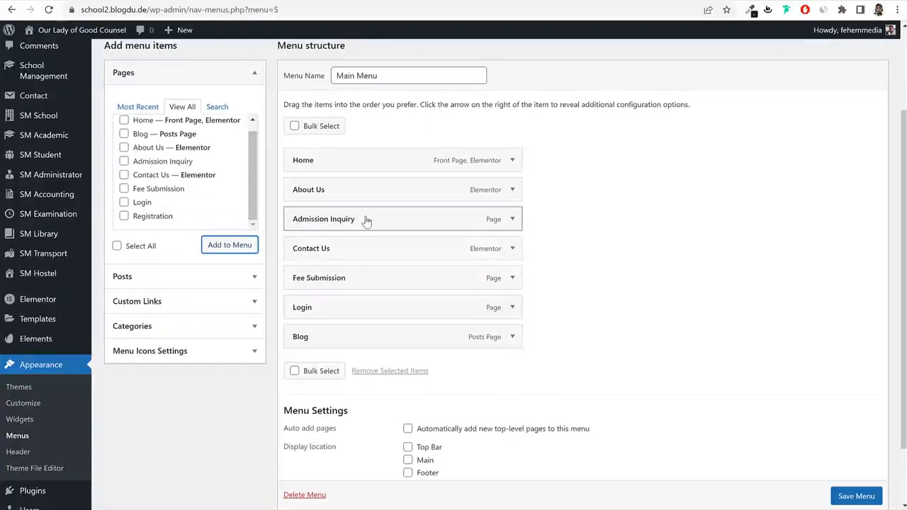
{"action": "left_click_drag", "start_coordinate": [365, 189], "coordinate": [365, 309]}
{"action": "scroll", "coordinate": [508, 325], "scroll_direction": "down", "scroll_amount": 2}
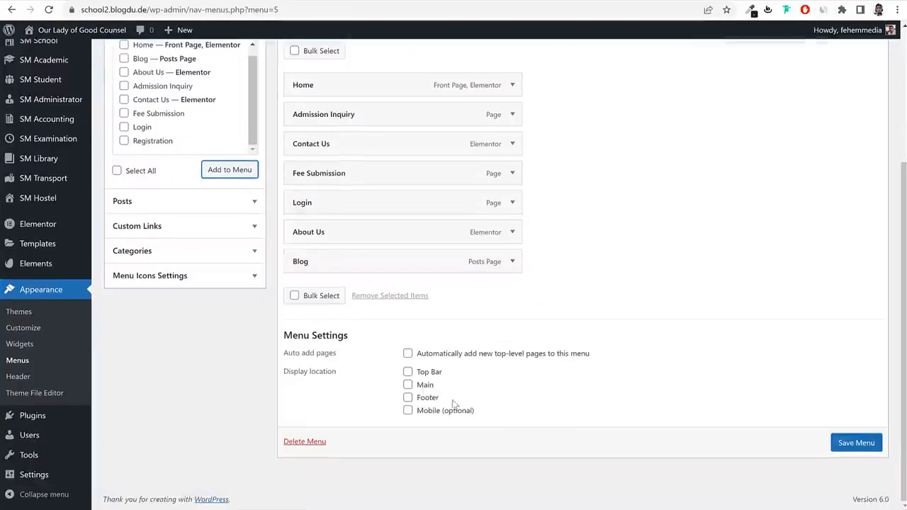
{"action": "left_click", "coordinate": [409, 385]}
{"action": "left_click", "coordinate": [860, 444]}
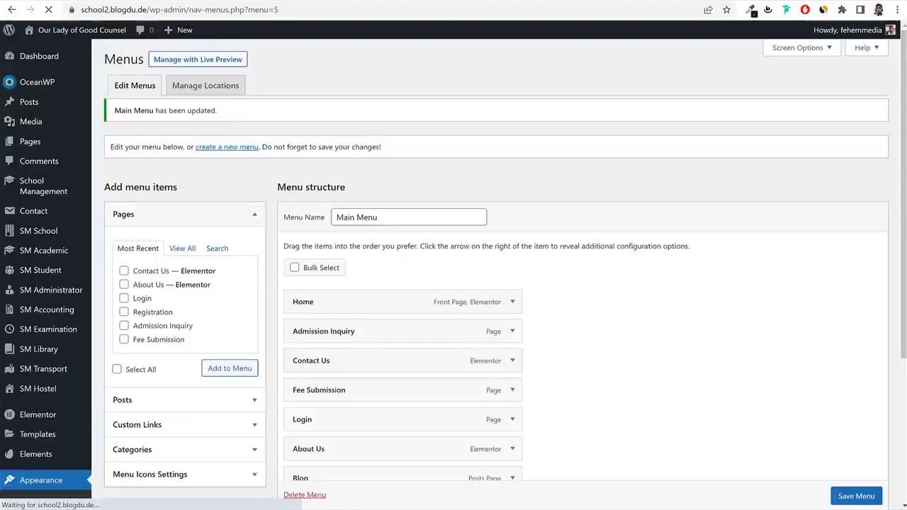
Reload the live school site to check the new menu.
{"action": "left_click", "coordinate": [343, 1]}
{"action": "left_click", "coordinate": [342, 10]}
{"action": "key", "text": "Return"}
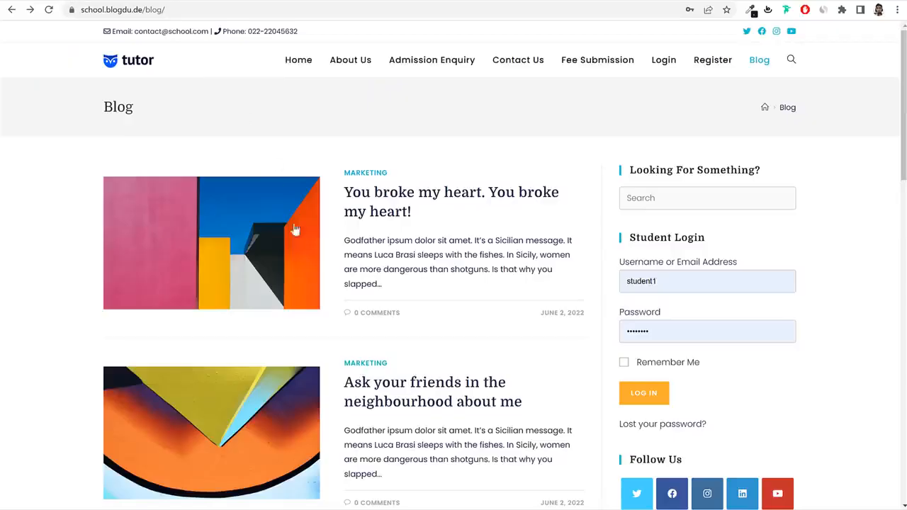
{"action": "scroll", "coordinate": [298, 234], "scroll_direction": "down", "scroll_amount": 15}
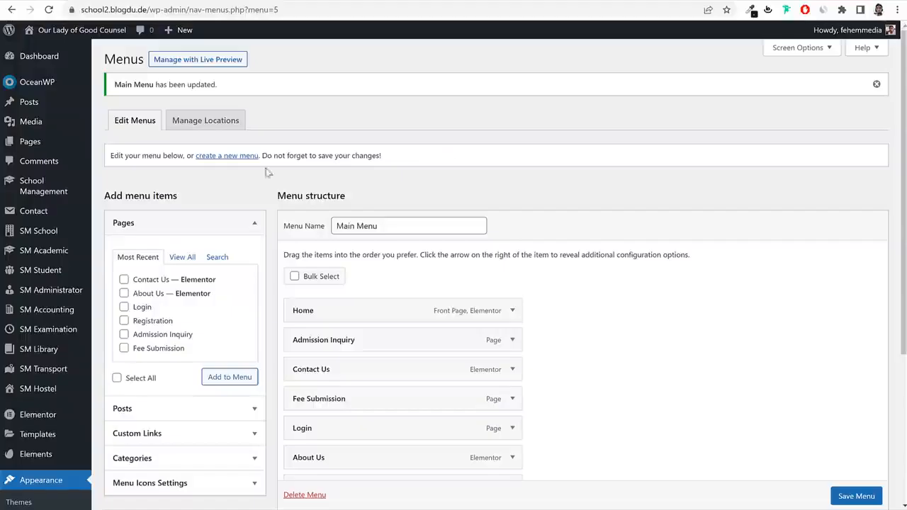
Start a new menu named Footer Menu.
{"action": "left_click", "coordinate": [225, 156]}
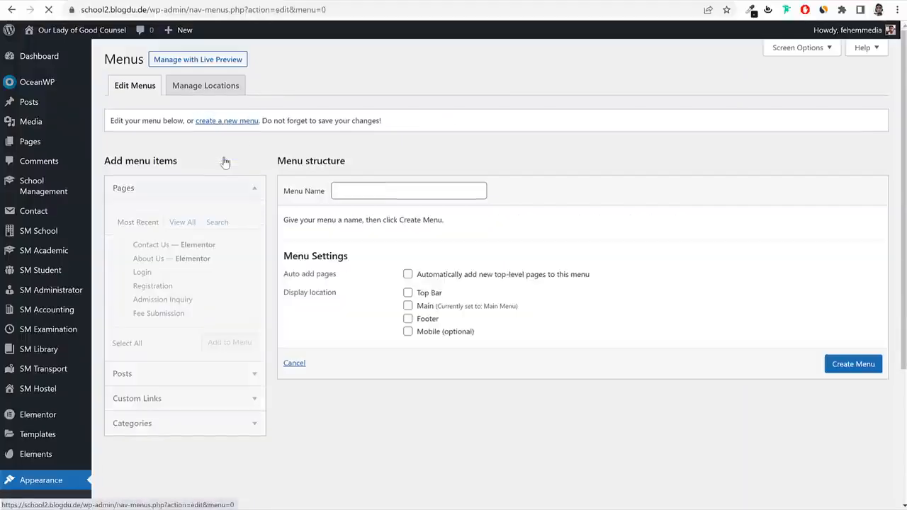
{"action": "left_click", "coordinate": [348, 192]}
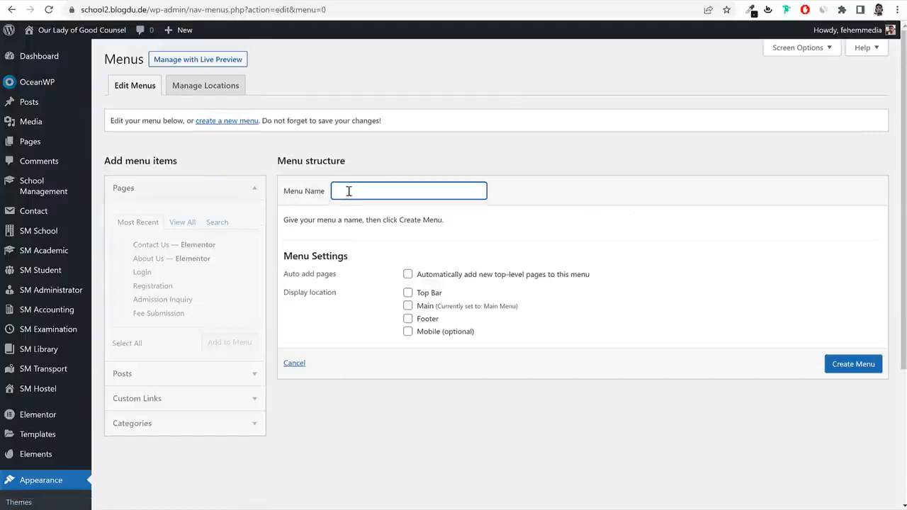
{"action": "type", "text": "Footer Menu"}
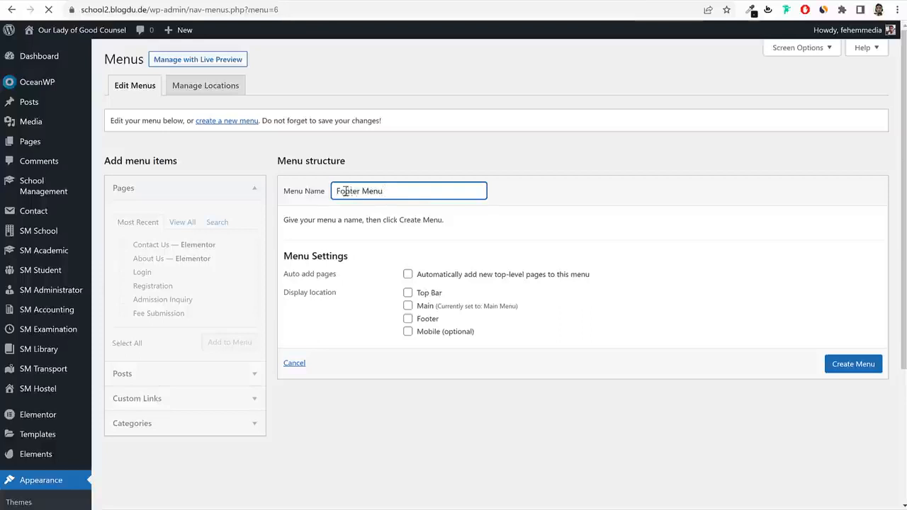
Add Home, Blog, About Us, Admission Inquiry, Contact Us and Fee Submission to Footer Menu and save.
{"action": "left_click", "coordinate": [182, 229]}
{"action": "left_click", "coordinate": [142, 251]}
{"action": "left_click", "coordinate": [140, 265]}
{"action": "left_click", "coordinate": [146, 281]}
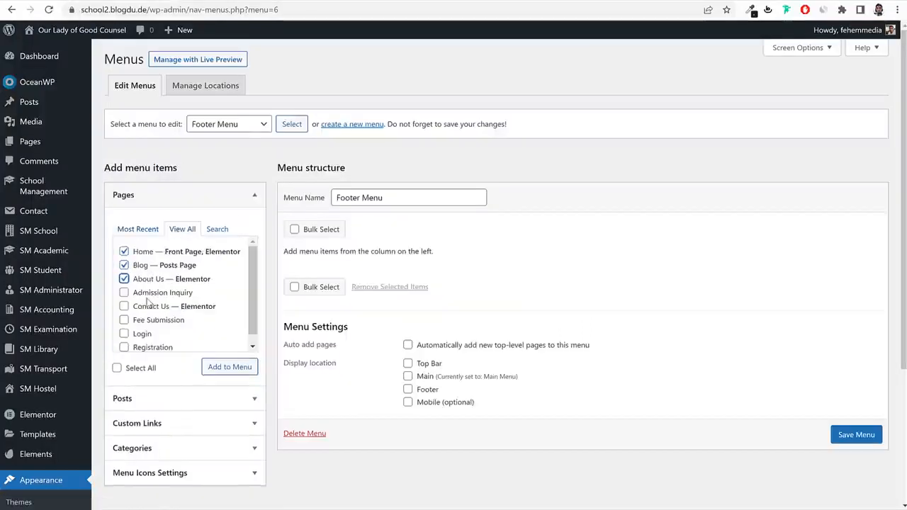
{"action": "left_click", "coordinate": [145, 293]}
{"action": "left_click", "coordinate": [144, 306]}
{"action": "left_click", "coordinate": [146, 319]}
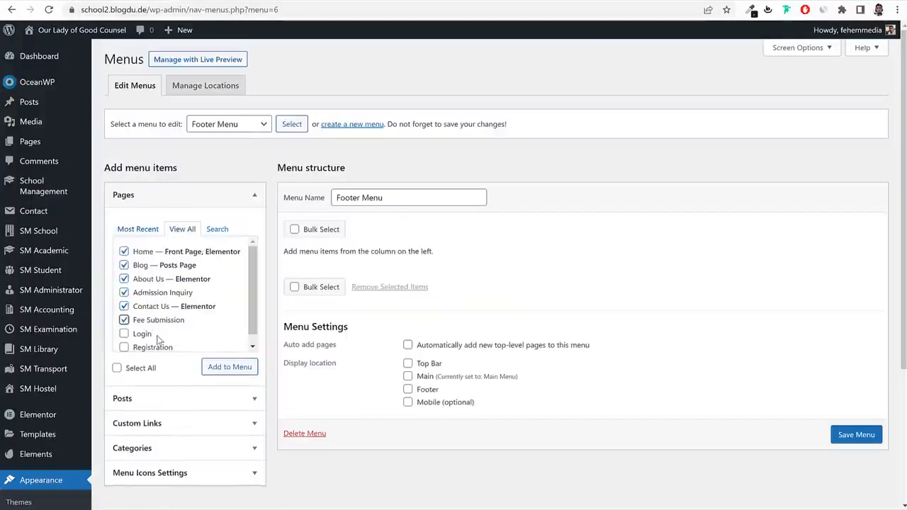
{"action": "left_click", "coordinate": [209, 368]}
{"action": "scroll", "coordinate": [476, 404], "scroll_direction": "down", "scroll_amount": 2}
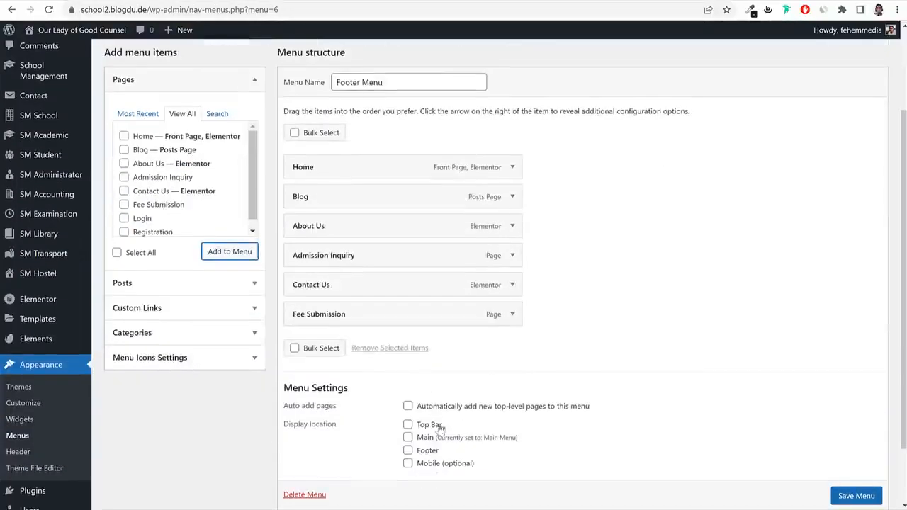
{"action": "scroll", "coordinate": [453, 433], "scroll_direction": "down", "scroll_amount": 1}
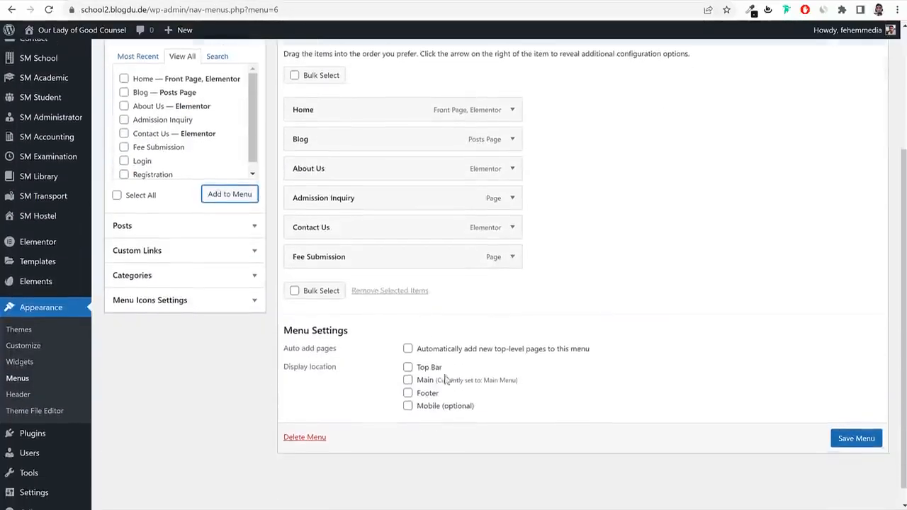
{"action": "left_click", "coordinate": [858, 439]}
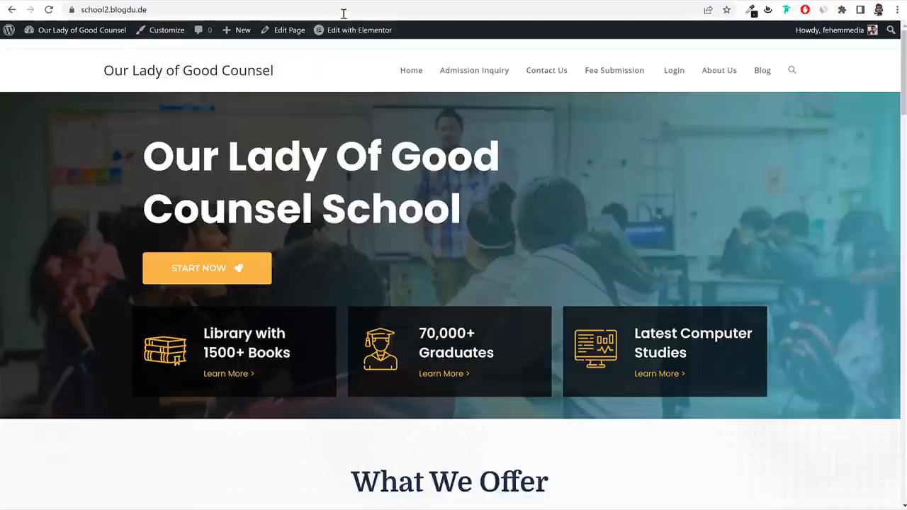
{"action": "scroll", "coordinate": [451, 301], "scroll_direction": "down", "scroll_amount": 15}
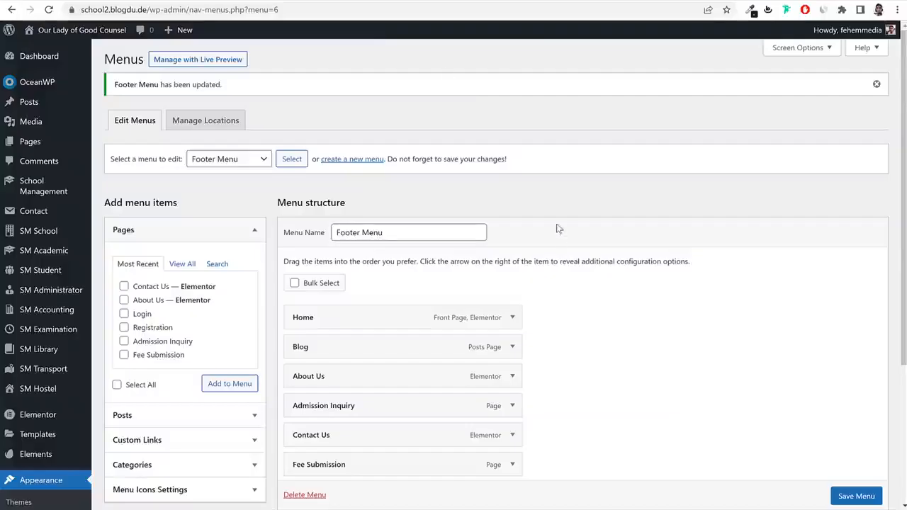
{"action": "scroll", "coordinate": [561, 237], "scroll_direction": "down", "scroll_amount": 3}
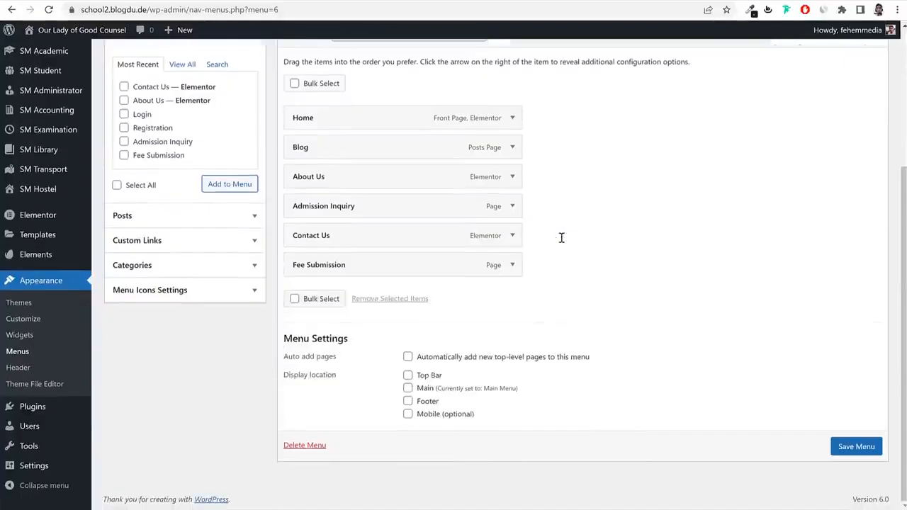
Open Appearance > Widgets, dismiss the welcome dialog and expand then collapse Default Sidebar.
{"action": "left_click", "coordinate": [21, 335]}
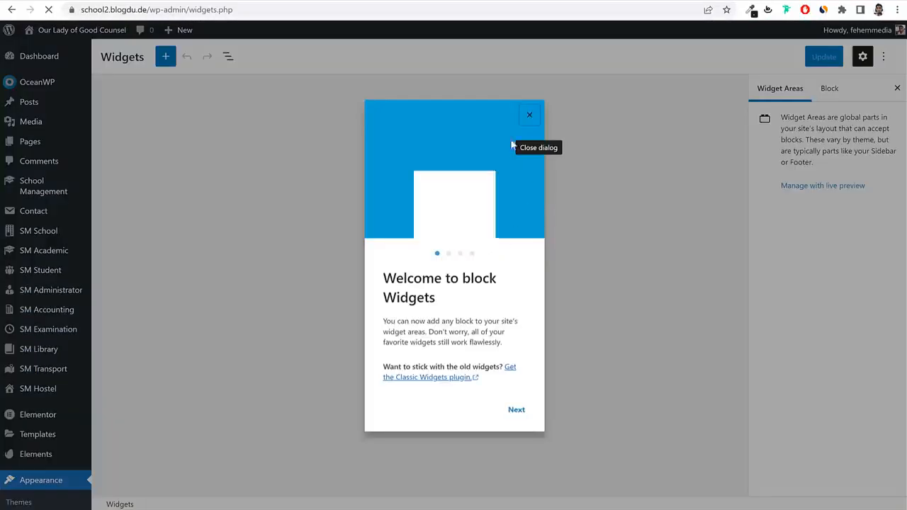
{"action": "left_click", "coordinate": [529, 120]}
{"action": "left_click", "coordinate": [440, 115]}
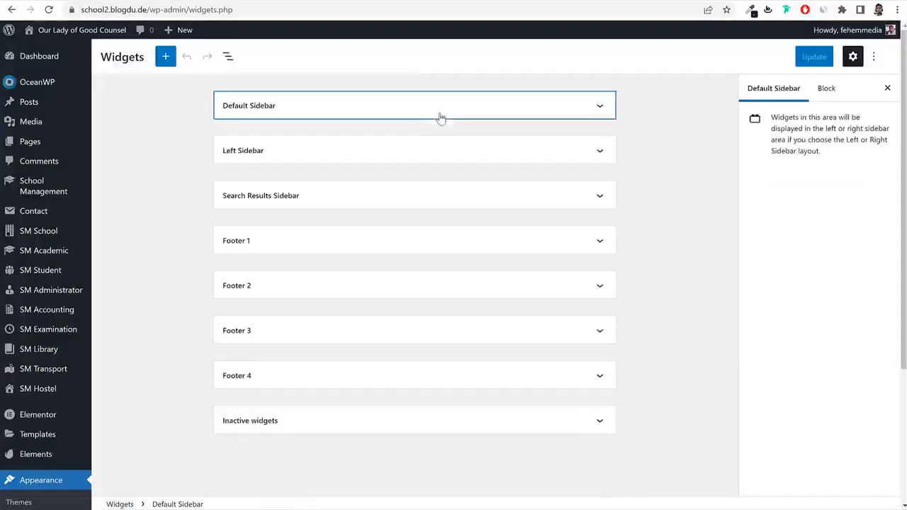
{"action": "left_click", "coordinate": [368, 103]}
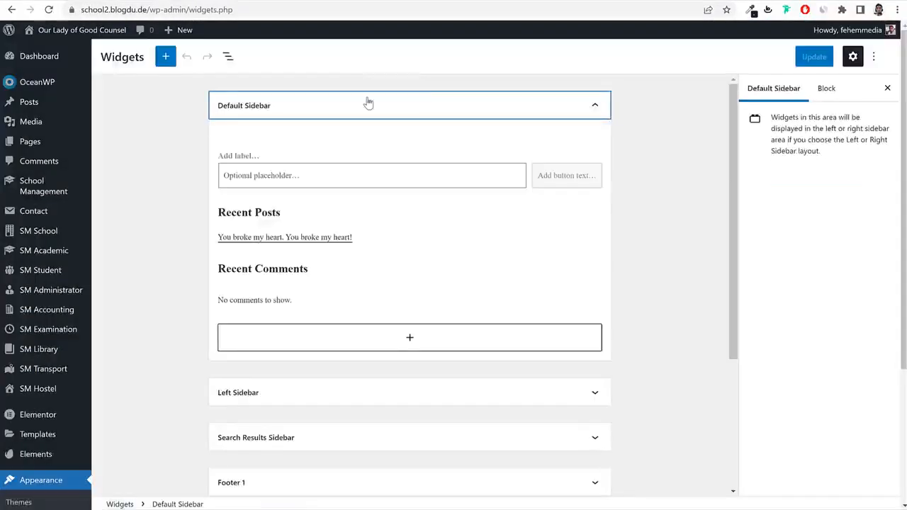
{"action": "left_click", "coordinate": [368, 103]}
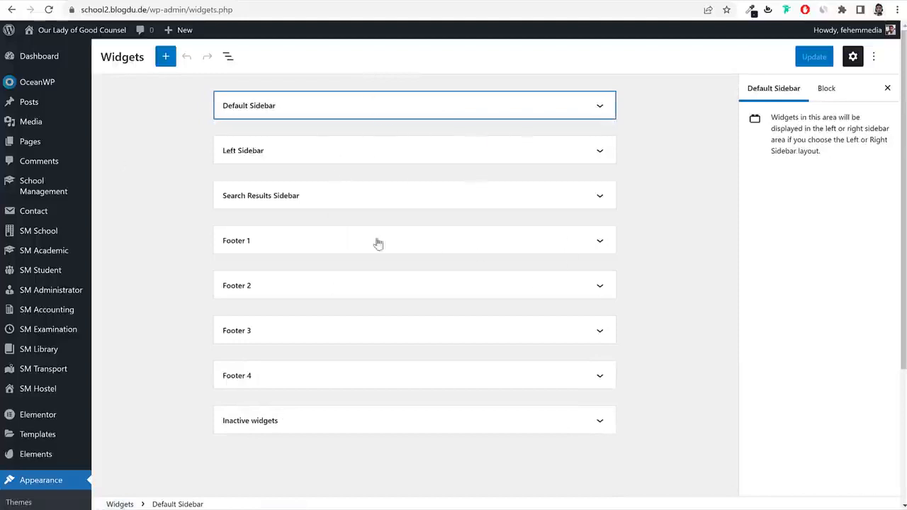
{"action": "scroll", "coordinate": [309, 268], "scroll_direction": "down", "scroll_amount": 3}
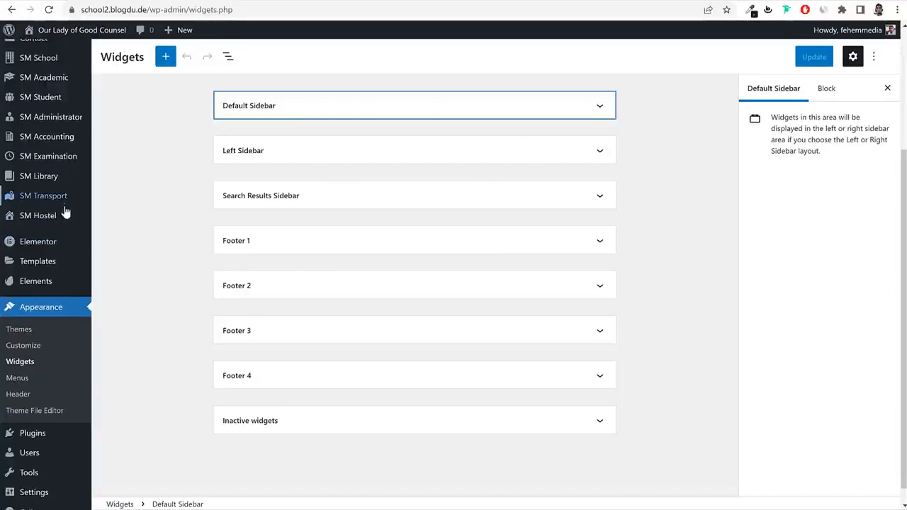
{"action": "left_click", "coordinate": [45, 423]}
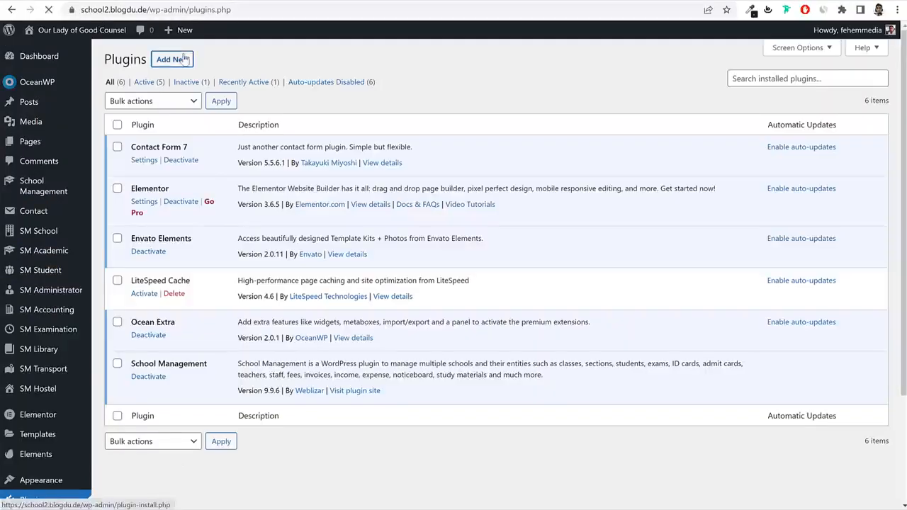
Install and activate the Classic Widgets plugin.
{"action": "left_click", "coordinate": [183, 59]}
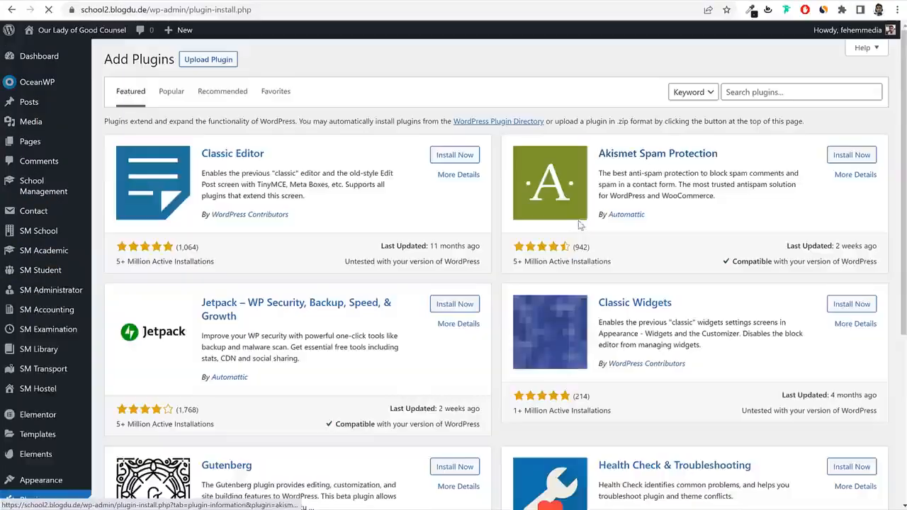
{"action": "scroll", "coordinate": [731, 265], "scroll_direction": "down", "scroll_amount": 3}
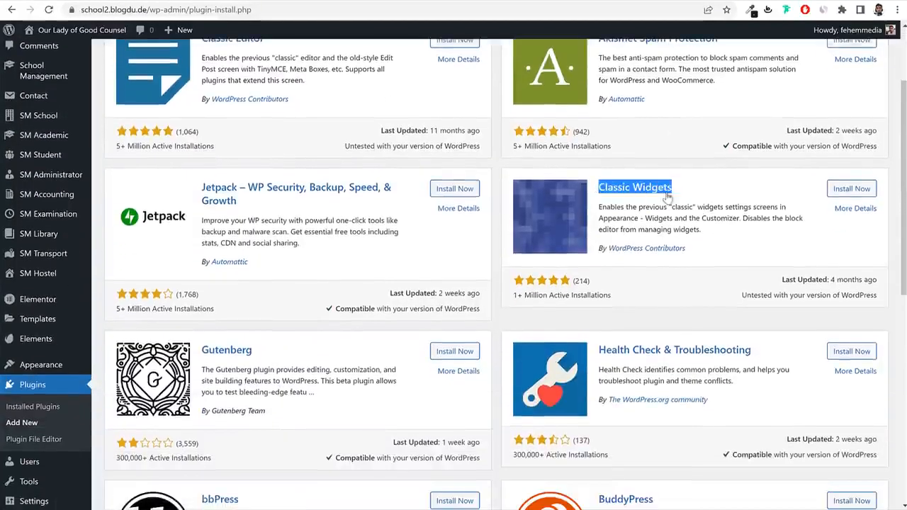
{"action": "left_click", "coordinate": [858, 190]}
{"action": "left_click_drag", "start_coordinate": [721, 182], "coordinate": [596, 187]}
{"action": "key", "text": "ctrl+c"}
{"action": "scroll", "coordinate": [701, 247], "scroll_direction": "up", "scroll_amount": 3}
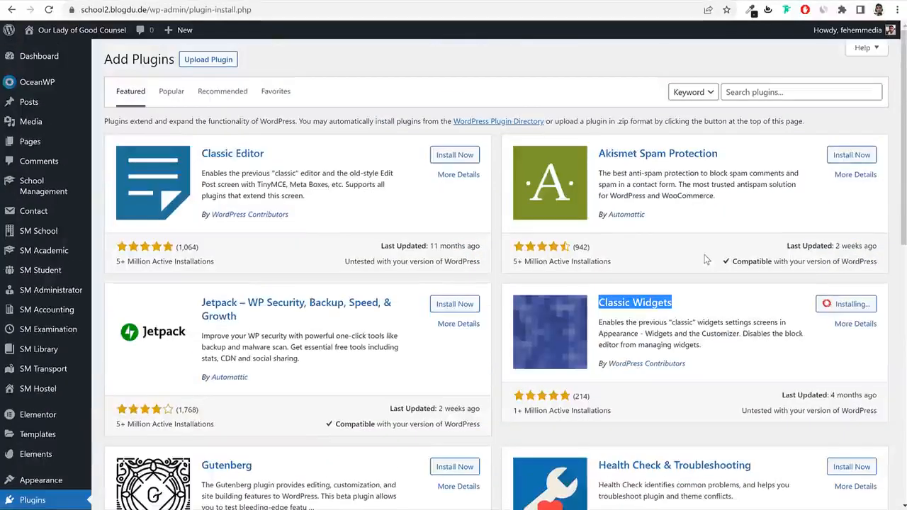
{"action": "left_click", "coordinate": [768, 93]}
{"action": "key", "text": "ctrl+v"}
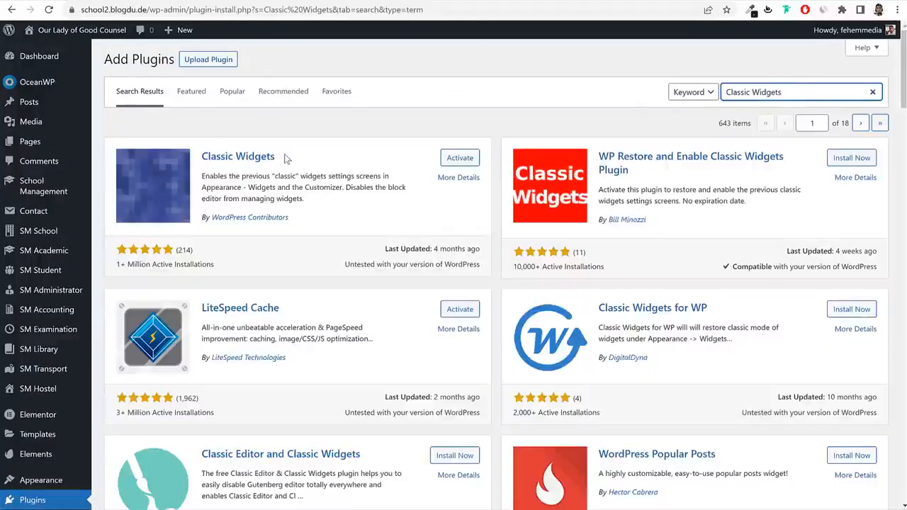
{"action": "left_click_drag", "start_coordinate": [283, 156], "coordinate": [201, 157]}
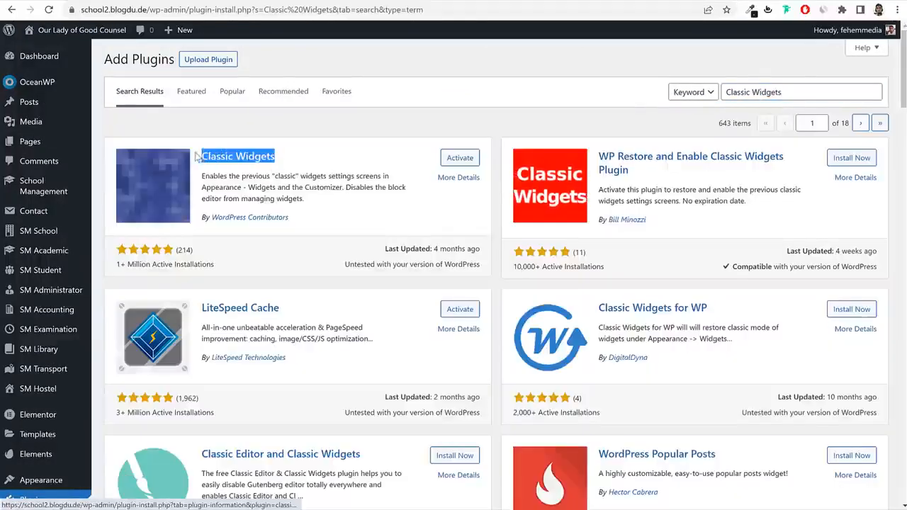
{"action": "left_click", "coordinate": [462, 161]}
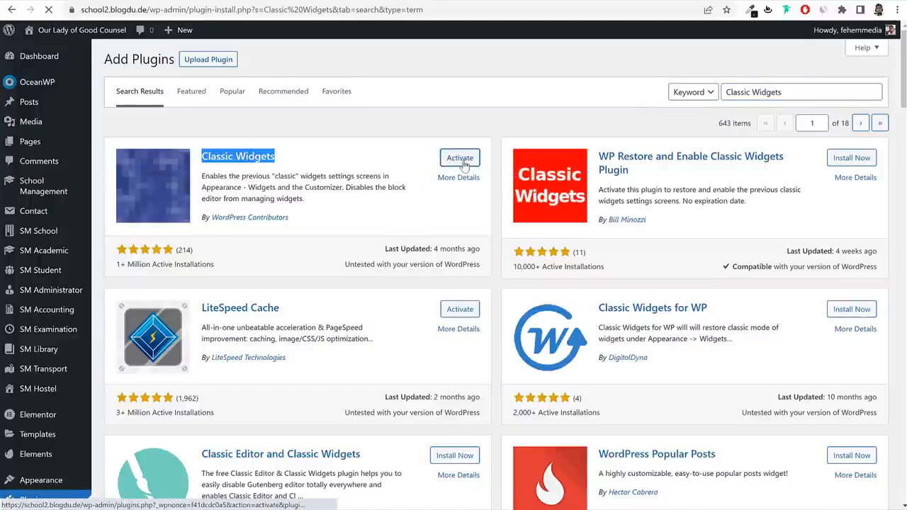
Go to Appearance > Widgets to see the classic widgets screen.
{"action": "scroll", "coordinate": [361, 197], "scroll_direction": "down", "scroll_amount": 1}
{"action": "scroll", "coordinate": [361, 197], "scroll_direction": "down", "scroll_amount": 2}
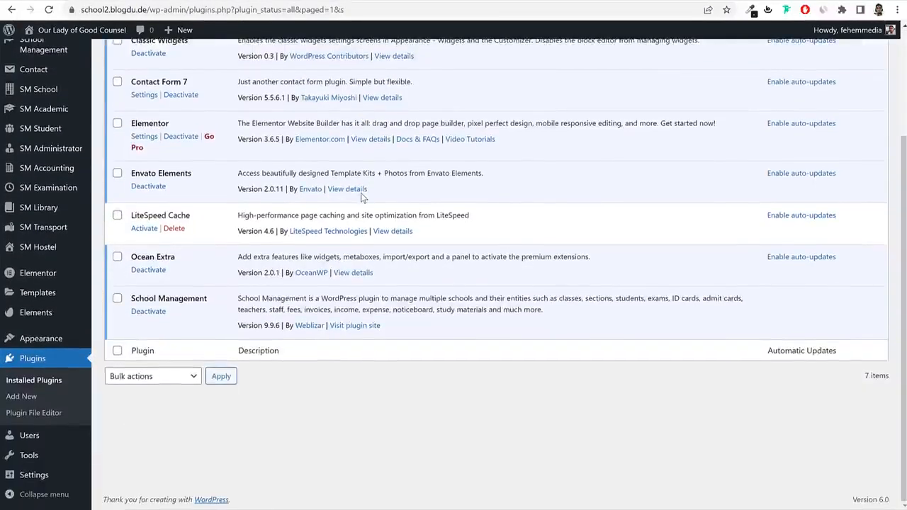
{"action": "mouse_move", "coordinate": [44, 339]}
{"action": "left_click", "coordinate": [122, 369]}
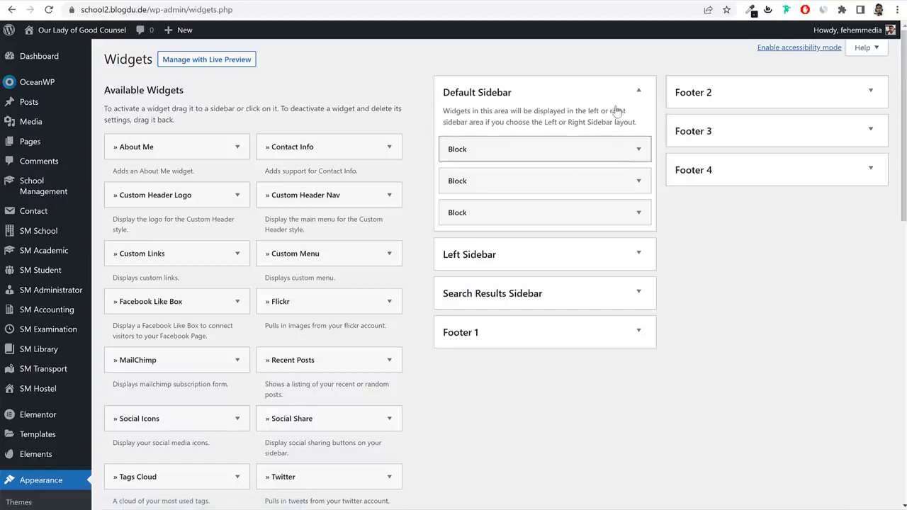
Copy the reference footer's Godfather ipsum paragraph and add a Text widget to Footer 1.
{"action": "left_click", "coordinate": [616, 94]}
{"action": "left_click", "coordinate": [537, 208]}
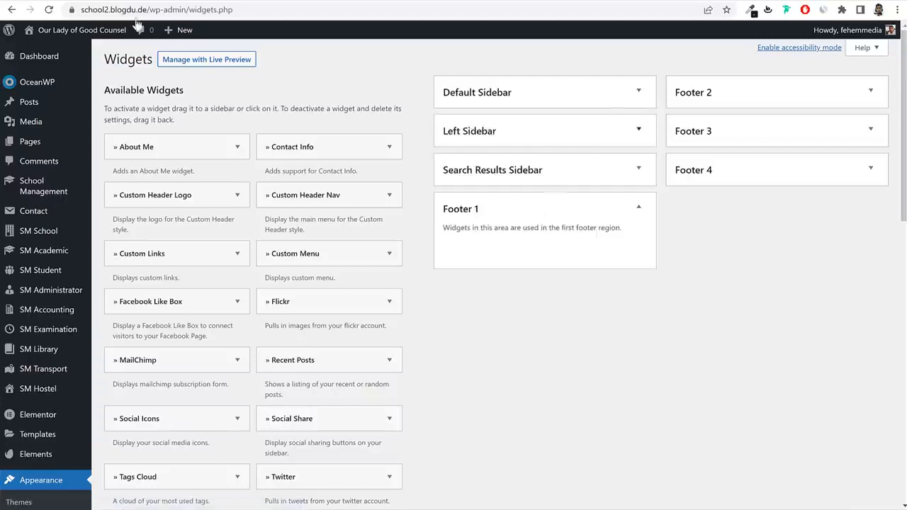
{"action": "left_click", "coordinate": [103, 3]}
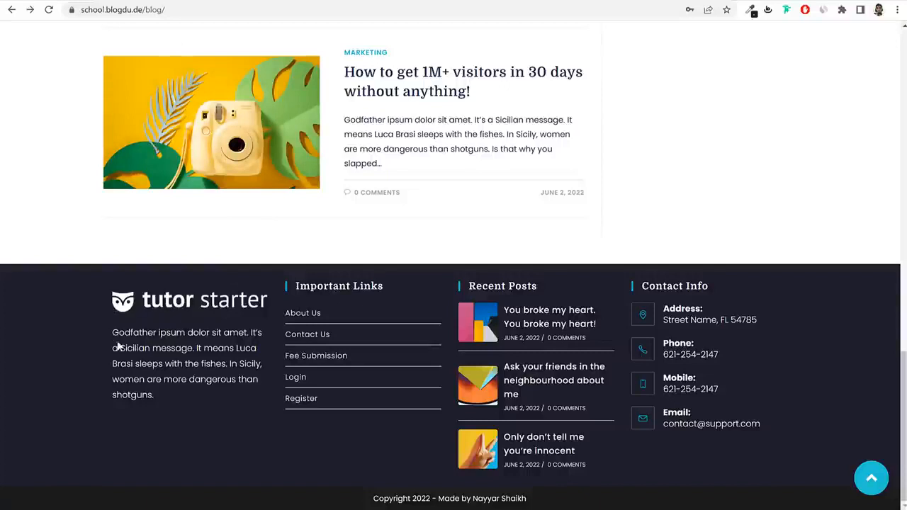
{"action": "left_click_drag", "start_coordinate": [117, 345], "coordinate": [165, 405]}
{"action": "key", "text": "ctrl+c"}
{"action": "left_click", "coordinate": [234, 3]}
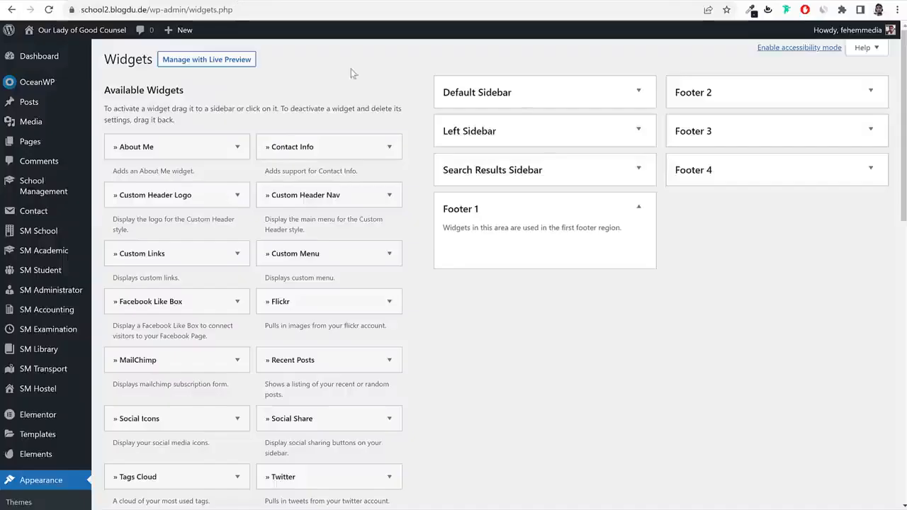
{"action": "scroll", "coordinate": [462, 280], "scroll_direction": "down", "scroll_amount": 15}
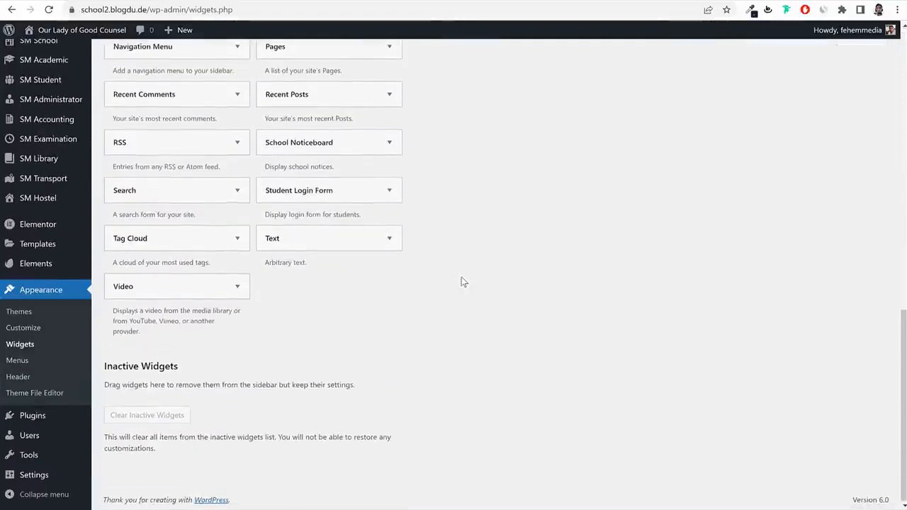
{"action": "left_click", "coordinate": [316, 241]}
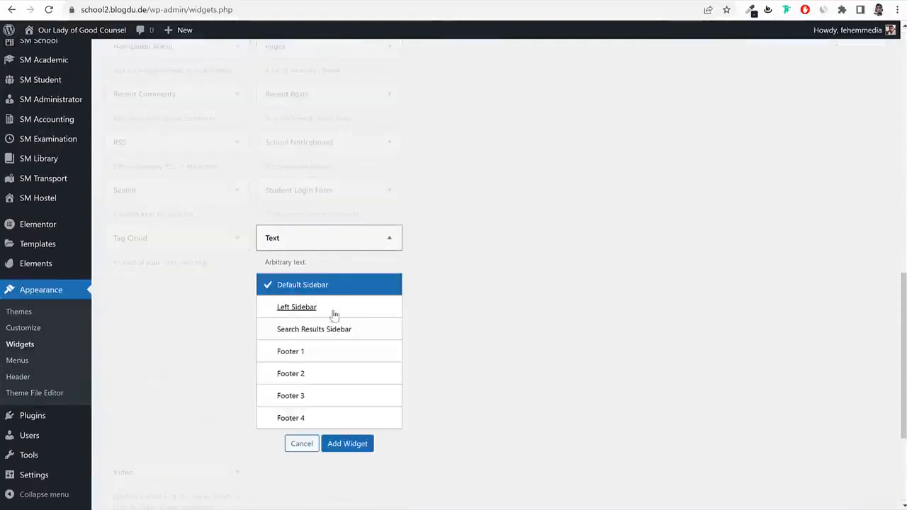
{"action": "left_click", "coordinate": [331, 353]}
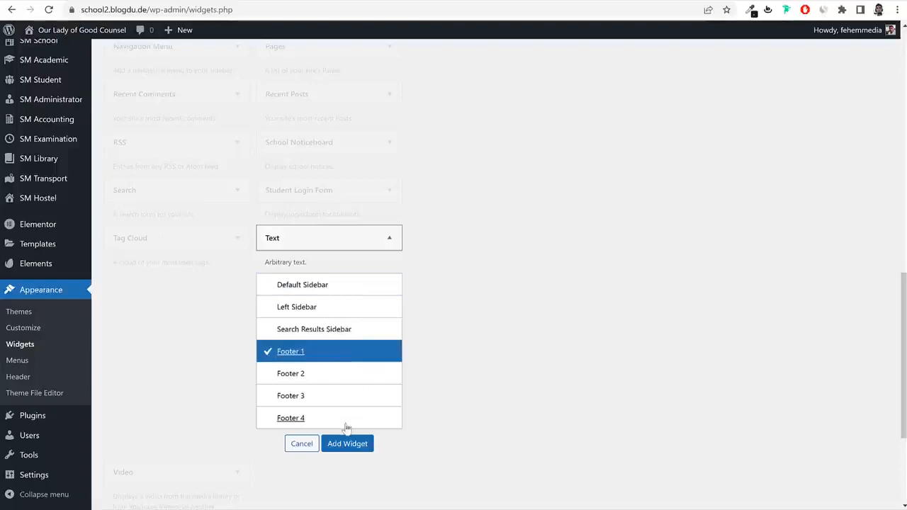
{"action": "left_click", "coordinate": [351, 445]}
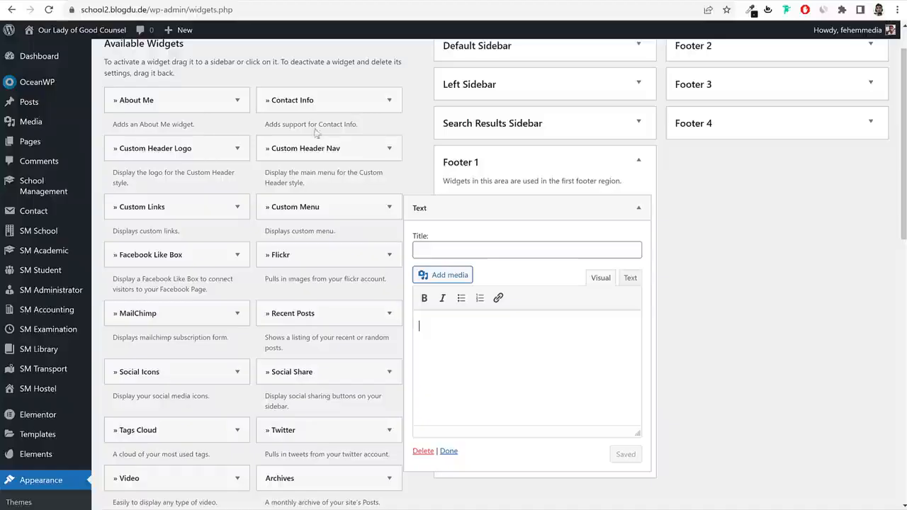
Upload tutor-white@2x and insert it into the widget, resized to about 208 × 43.
{"action": "left_click", "coordinate": [457, 274]}
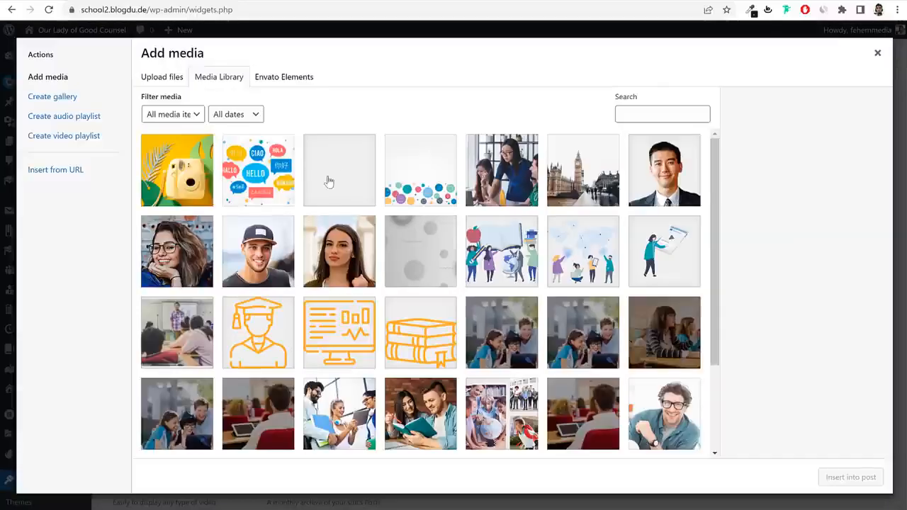
{"action": "left_click", "coordinate": [165, 77]}
{"action": "left_click", "coordinate": [544, 263]}
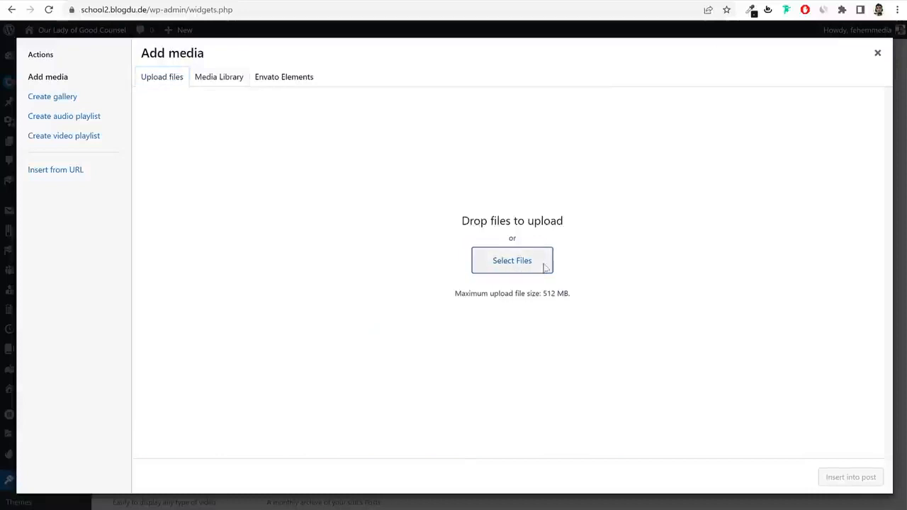
{"action": "scroll", "coordinate": [283, 131], "scroll_direction": "down", "scroll_amount": 3}
{"action": "scroll", "coordinate": [265, 149], "scroll_direction": "up", "scroll_amount": 3}
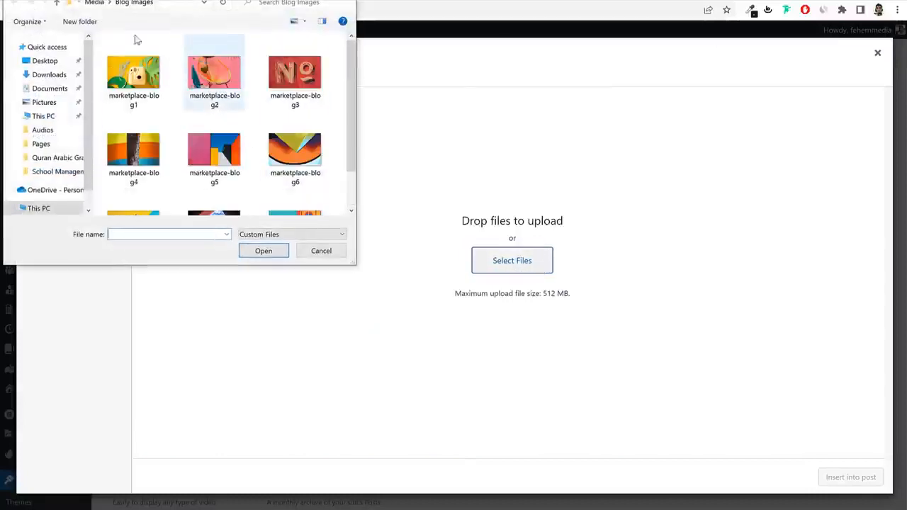
{"action": "left_click", "coordinate": [95, 4]}
{"action": "scroll", "coordinate": [264, 128], "scroll_direction": "down", "scroll_amount": 5}
{"action": "left_click", "coordinate": [145, 201]}
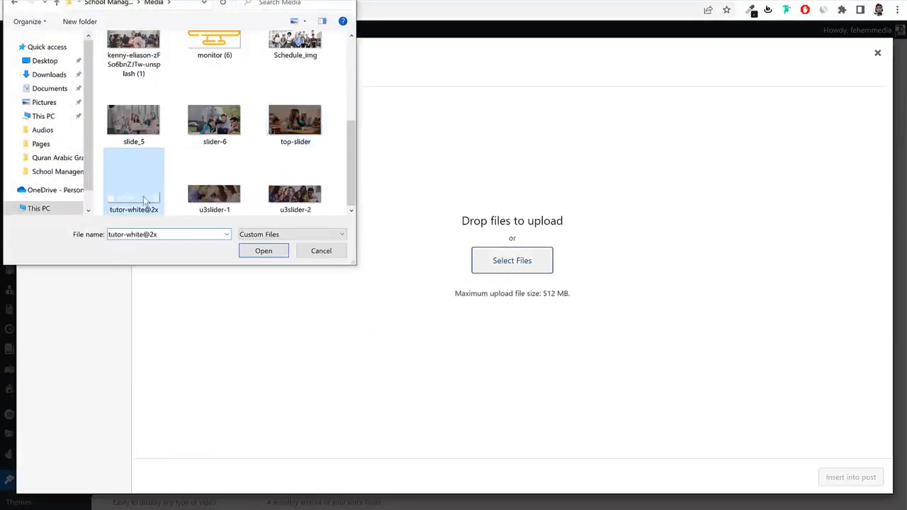
{"action": "left_click", "coordinate": [263, 251]}
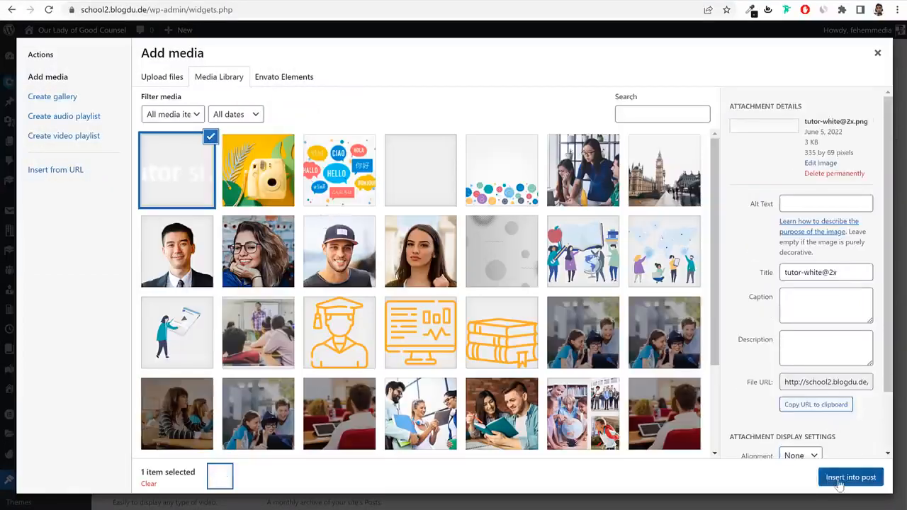
{"action": "left_click", "coordinate": [850, 477]}
{"action": "left_click", "coordinate": [558, 349]}
{"action": "left_click_drag", "start_coordinate": [591, 319], "coordinate": [547, 325]}
{"action": "left_click", "coordinate": [594, 339]}
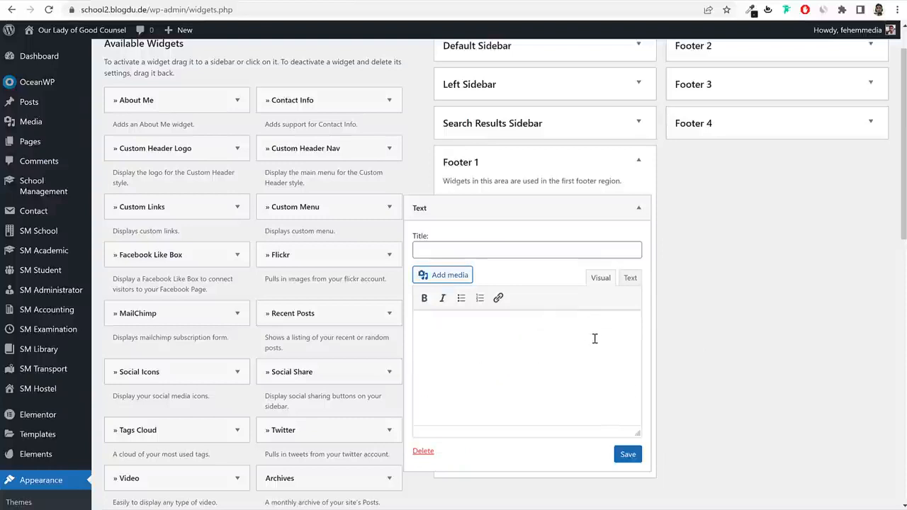
Paste the Godfather ipsum paragraph under the logo and save the Footer 1 widget.
{"action": "key", "text": "ctrl+v"}
{"action": "left_click", "coordinate": [627, 279]}
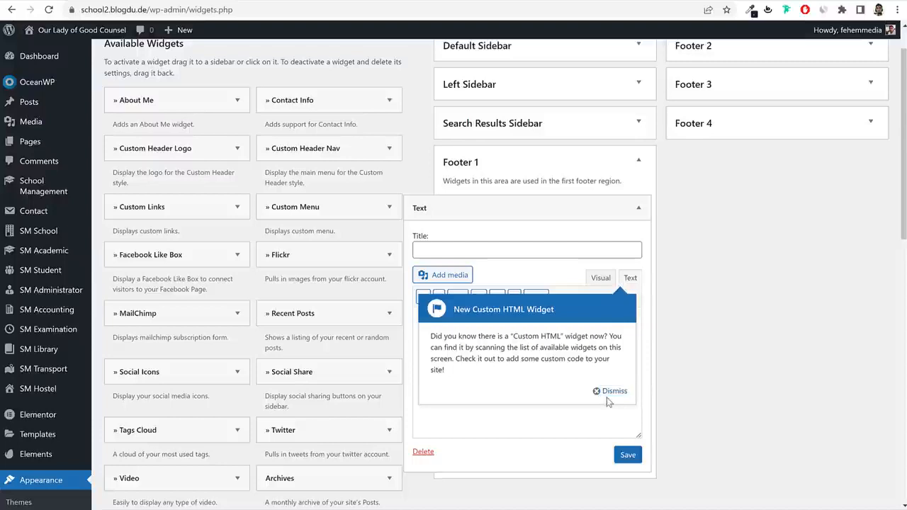
{"action": "left_click", "coordinate": [611, 391]}
{"action": "left_click", "coordinate": [601, 278]}
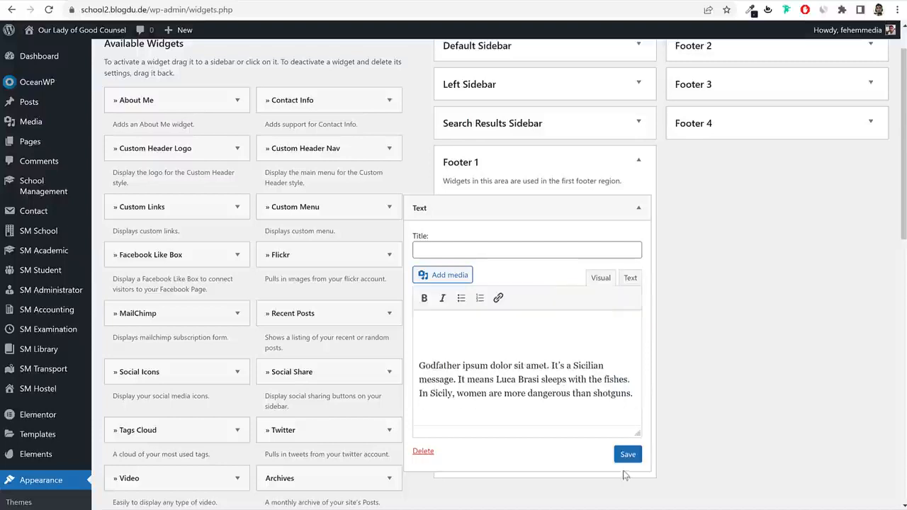
{"action": "left_click", "coordinate": [628, 456]}
{"action": "left_click", "coordinate": [639, 212]}
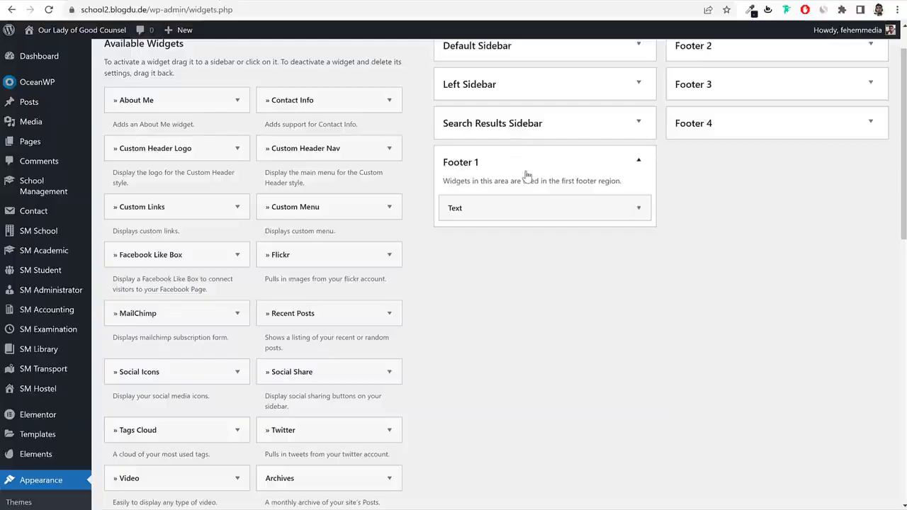
{"action": "left_click", "coordinate": [527, 176]}
{"action": "scroll", "coordinate": [706, 212], "scroll_direction": "up", "scroll_amount": 1}
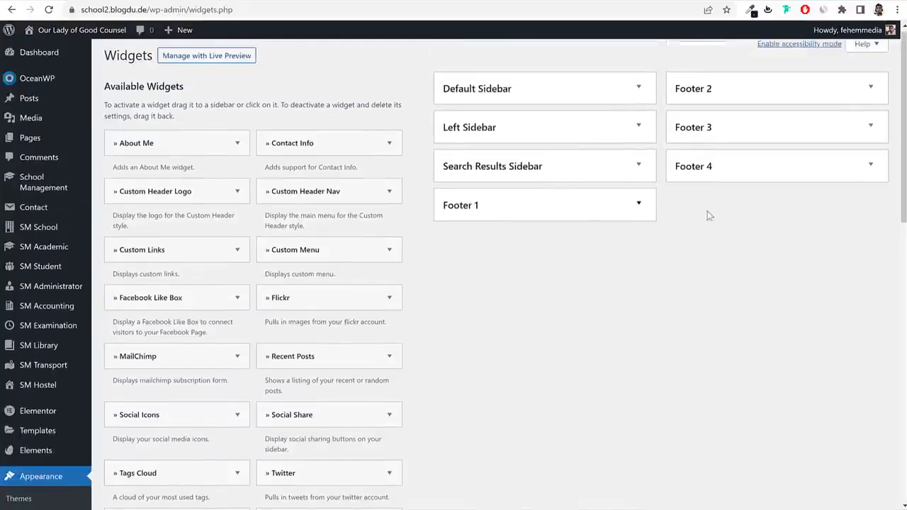
Add a Navigation Menu widget titled 'Important Links' showing the Footer Menu to Footer 2.
{"action": "left_click", "coordinate": [732, 99]}
{"action": "scroll", "coordinate": [723, 252], "scroll_direction": "down", "scroll_amount": 10}
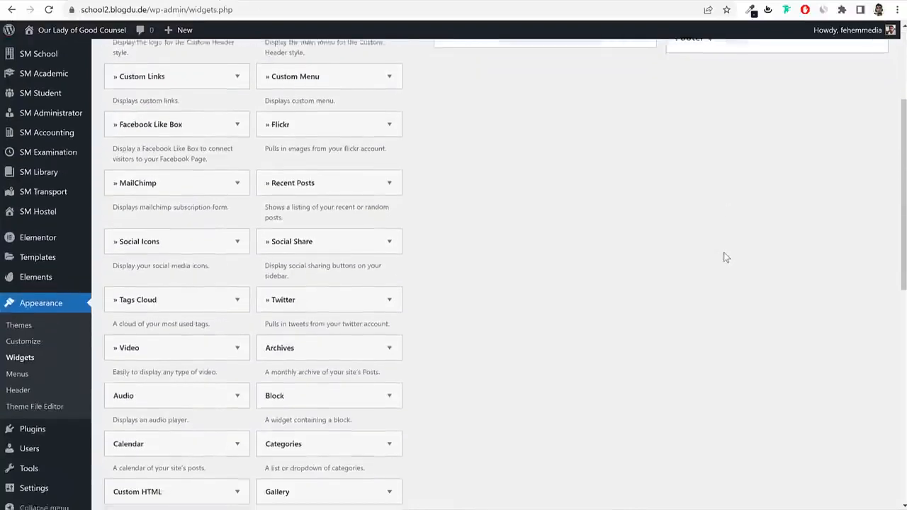
{"action": "scroll", "coordinate": [130, 252], "scroll_direction": "up", "scroll_amount": 1}
{"action": "left_click", "coordinate": [131, 248]}
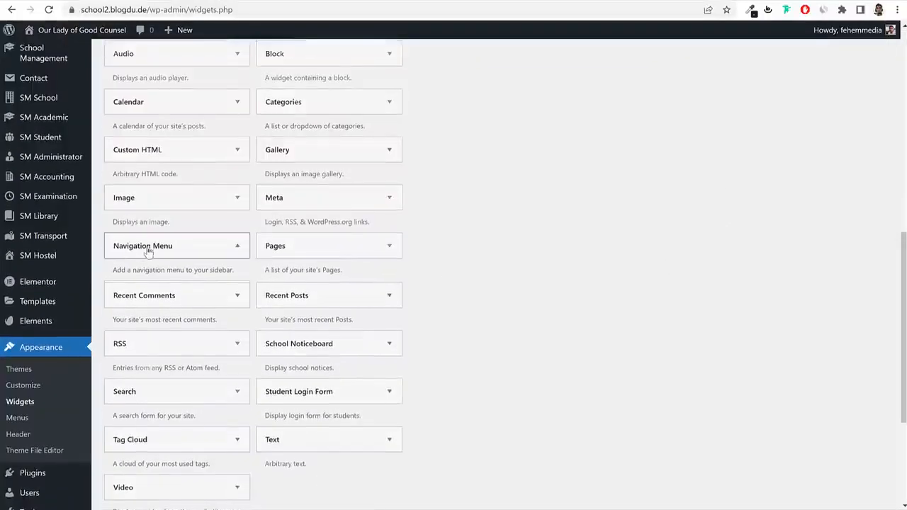
{"action": "left_click", "coordinate": [162, 383]}
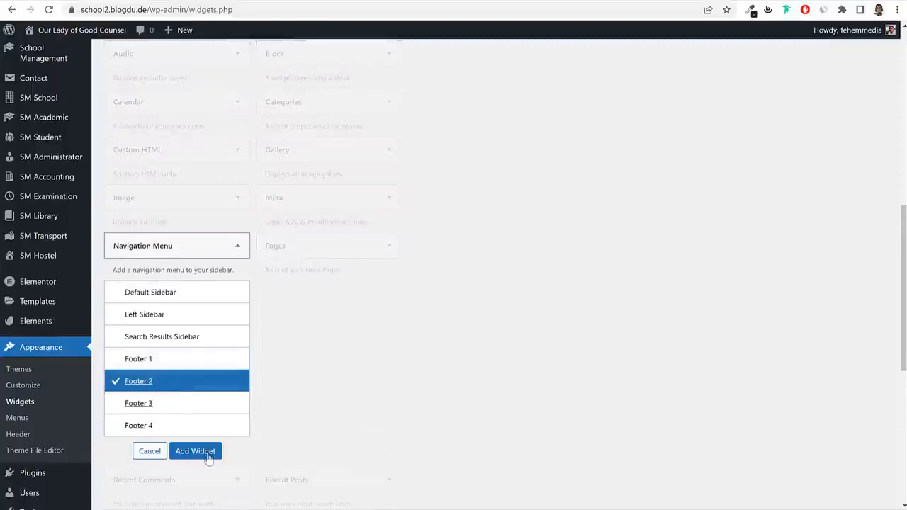
{"action": "left_click", "coordinate": [197, 451]}
{"action": "left_click", "coordinate": [721, 180]}
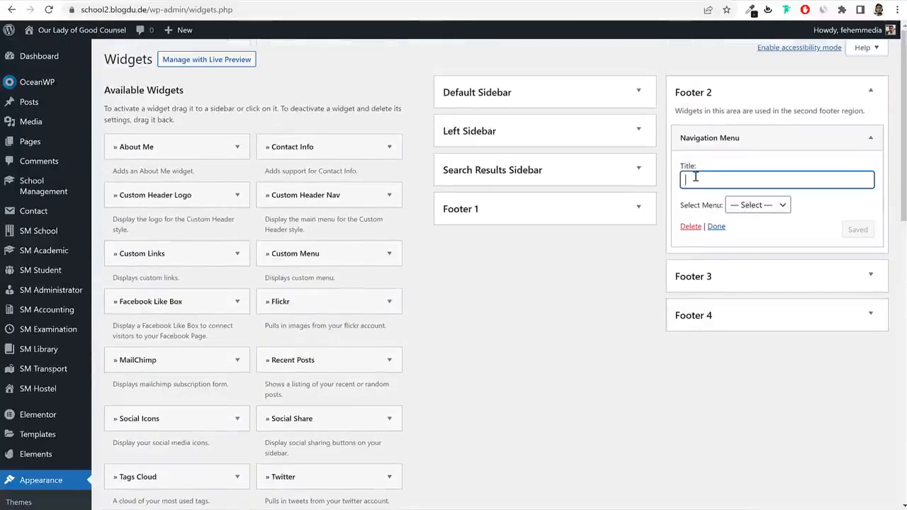
{"action": "type", "text": "Important Links"}
{"action": "left_click", "coordinate": [768, 205]}
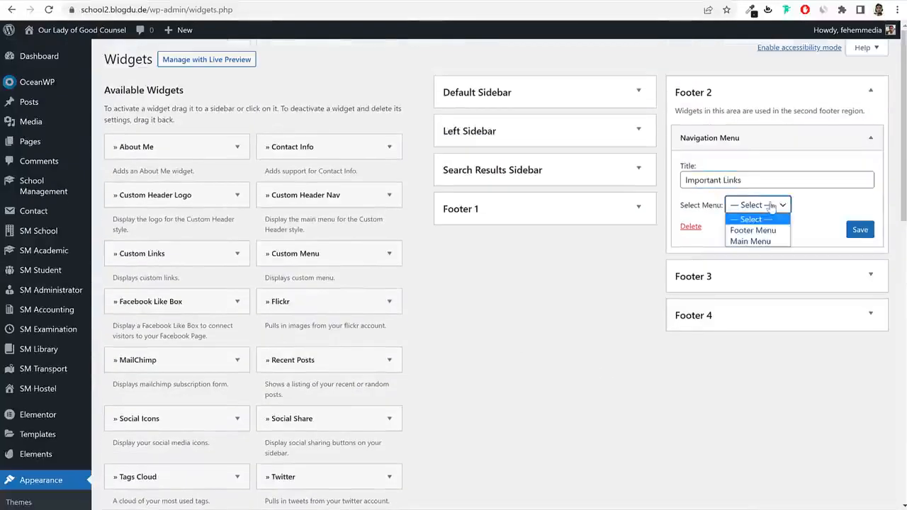
{"action": "left_click", "coordinate": [752, 231]}
{"action": "left_click", "coordinate": [858, 229]}
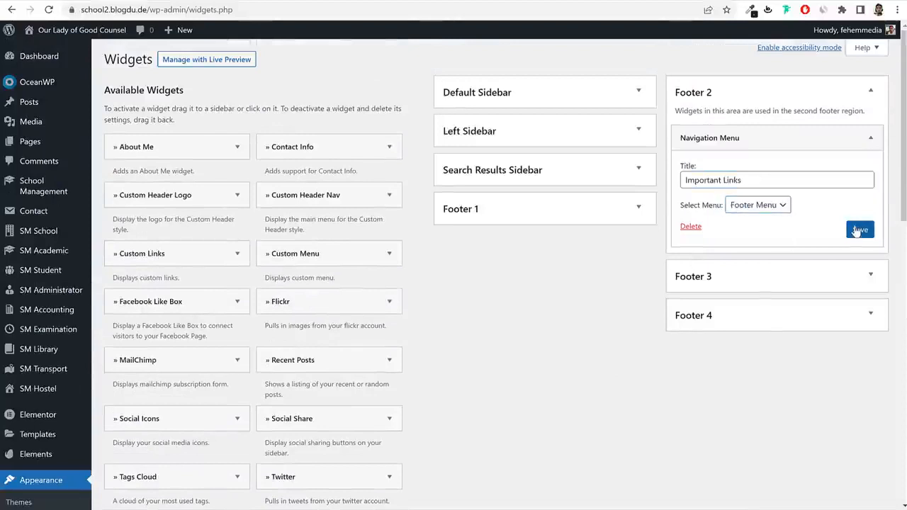
{"action": "left_click", "coordinate": [866, 137]}
{"action": "left_click", "coordinate": [853, 99]}
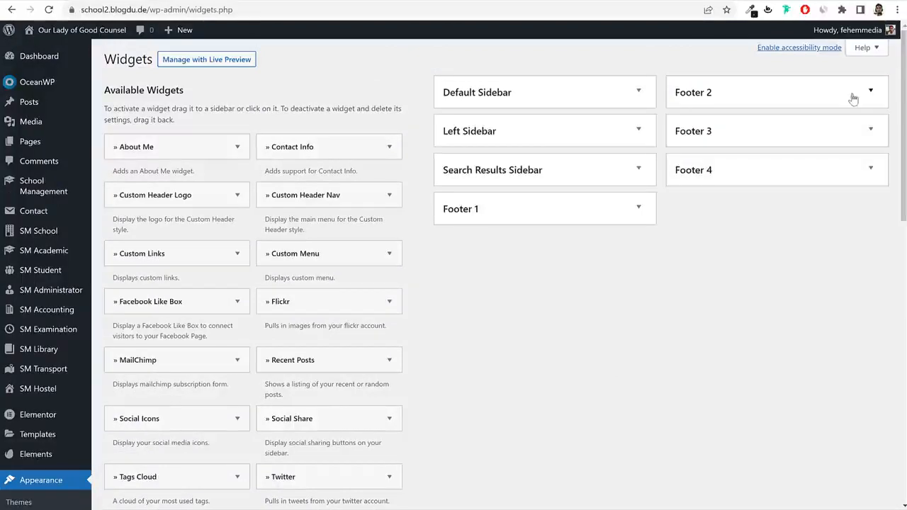
Place a Recent Posts widget into Footer 3.
{"action": "left_click", "coordinate": [761, 138]}
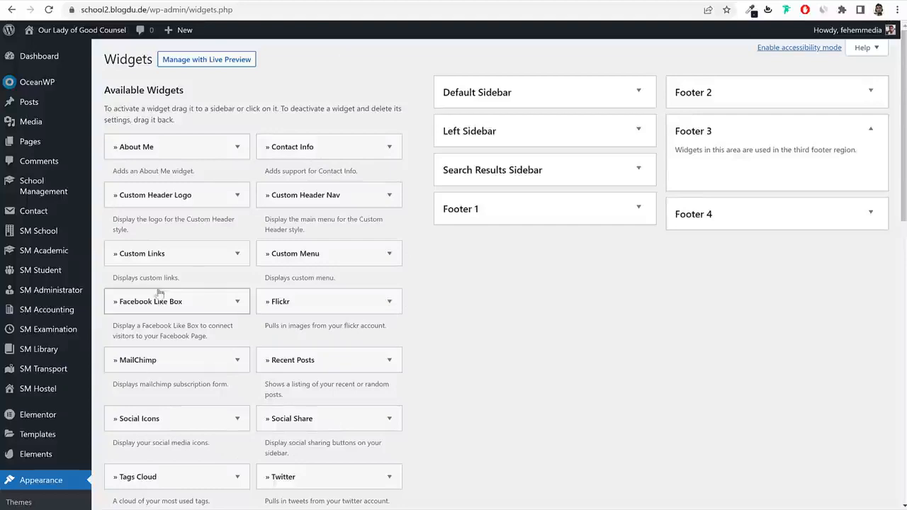
{"action": "scroll", "coordinate": [373, 309], "scroll_direction": "down", "scroll_amount": 1}
{"action": "scroll", "coordinate": [373, 309], "scroll_direction": "down", "scroll_amount": 2}
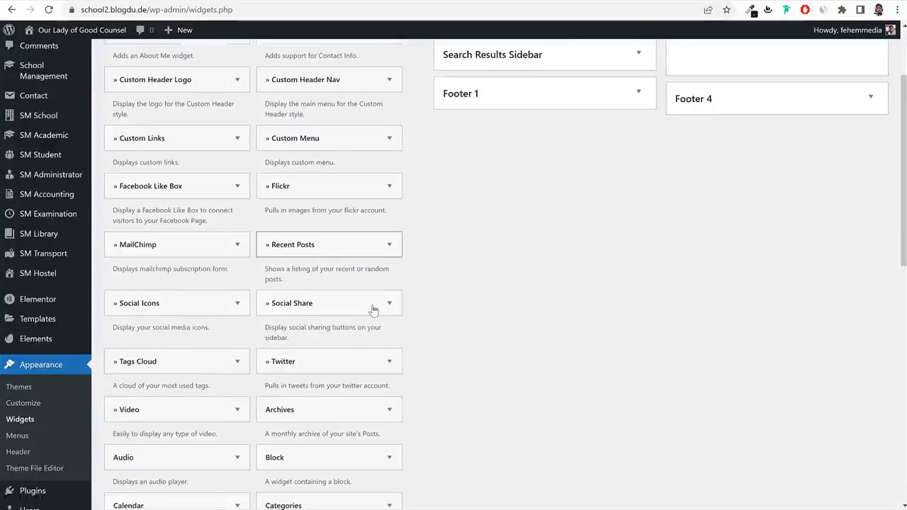
{"action": "scroll", "coordinate": [373, 309], "scroll_direction": "up", "scroll_amount": 1}
{"action": "scroll", "coordinate": [374, 310], "scroll_direction": "up", "scroll_amount": 1}
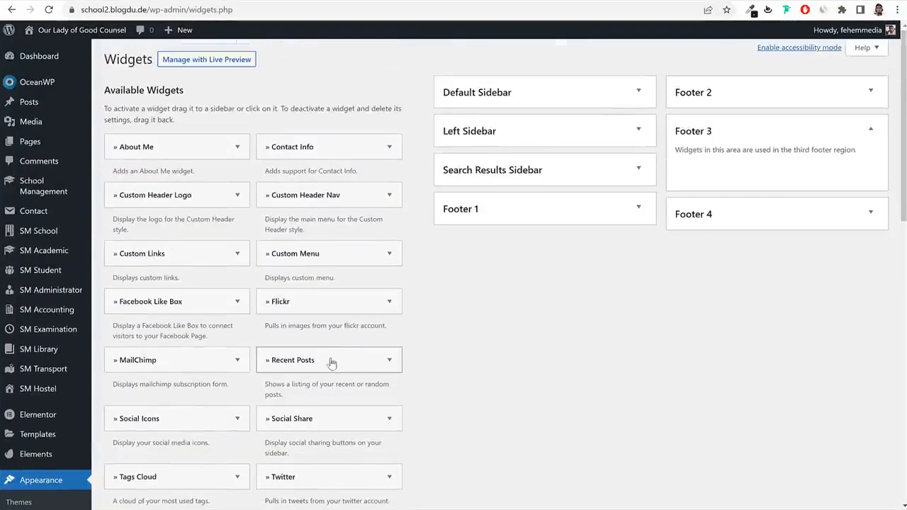
{"action": "left_click_drag", "start_coordinate": [481, 256], "coordinate": [770, 165]}
{"action": "scroll", "coordinate": [800, 243], "scroll_direction": "down", "scroll_amount": 2}
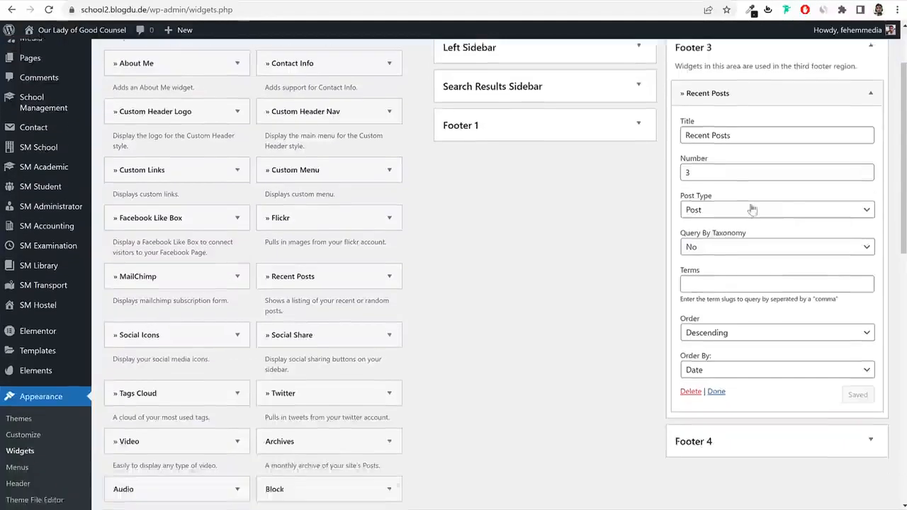
{"action": "scroll", "coordinate": [768, 222], "scroll_direction": "up", "scroll_amount": 2}
{"action": "left_click", "coordinate": [827, 129]}
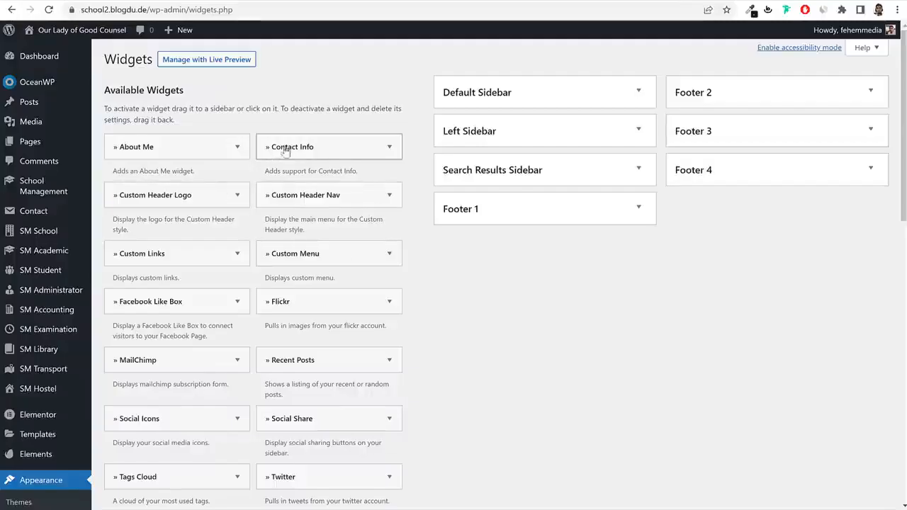
Add the Contact Info widget to Footer 4 and delete its placeholder intro text.
{"action": "left_click_drag", "start_coordinate": [277, 147], "coordinate": [797, 202]}
{"action": "scroll", "coordinate": [820, 248], "scroll_direction": "down", "scroll_amount": 1}
{"action": "scroll", "coordinate": [820, 247], "scroll_direction": "down", "scroll_amount": 1}
{"action": "left_click", "coordinate": [770, 242]}
{"action": "key", "text": "ctrl+a"}
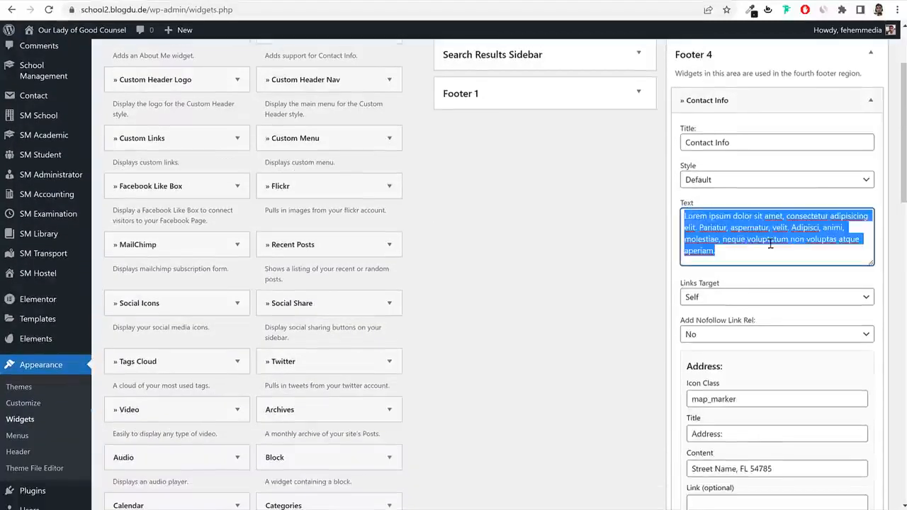
{"action": "key", "text": "BackSpace"}
Replace the sample street address with '123, OLGC, Sion, Mumbai'.
{"action": "scroll", "coordinate": [769, 255], "scroll_direction": "down", "scroll_amount": 2}
{"action": "left_click_drag", "start_coordinate": [749, 225], "coordinate": [687, 227]}
{"action": "left_click_drag", "start_coordinate": [743, 261], "coordinate": [687, 264]}
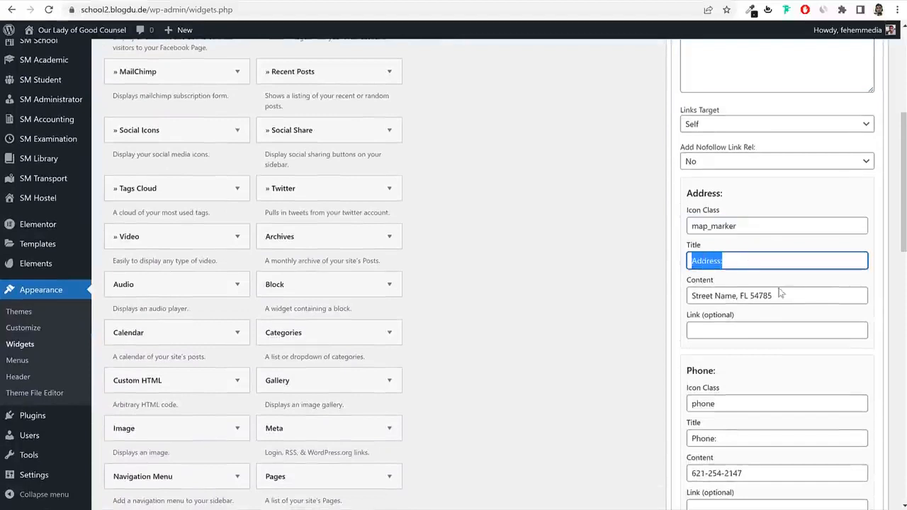
{"action": "left_click_drag", "start_coordinate": [790, 296], "coordinate": [689, 296]}
{"action": "left_click", "coordinate": [712, 296]}
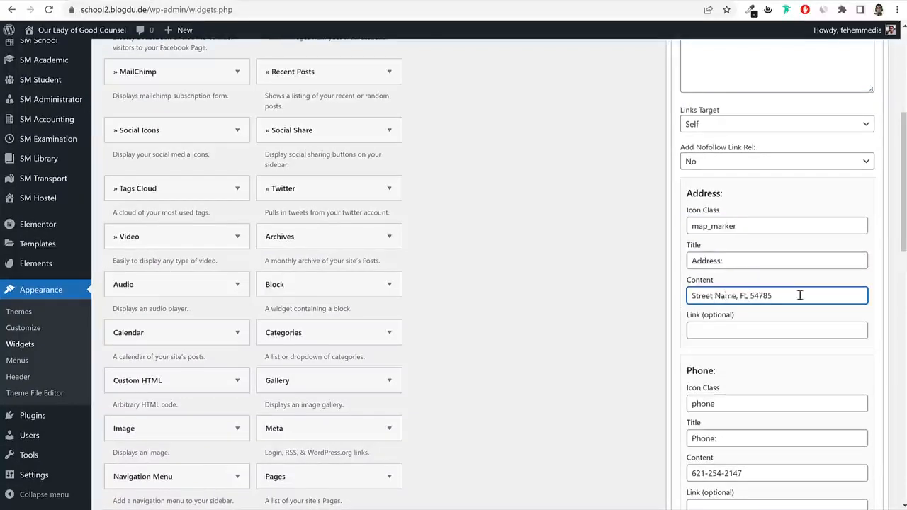
{"action": "key", "text": "ctrl+a"}
{"action": "type", "text": "1"}
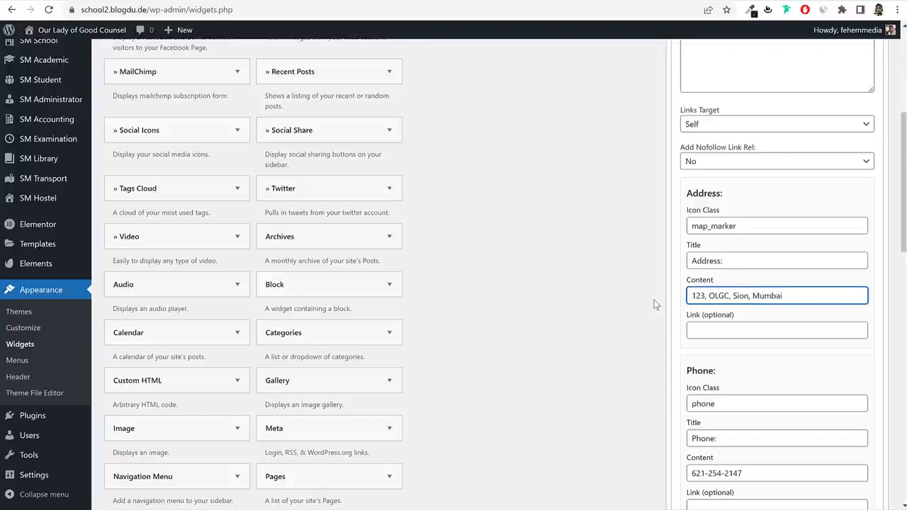
{"action": "left_click_drag", "start_coordinate": [747, 227], "coordinate": [664, 235]}
{"action": "left_click_drag", "start_coordinate": [742, 261], "coordinate": [664, 271]}
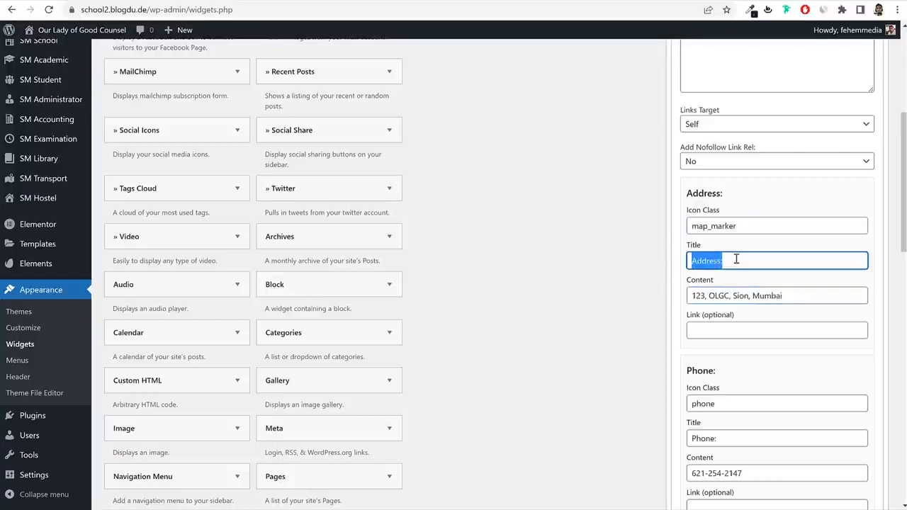
{"action": "scroll", "coordinate": [738, 300], "scroll_direction": "down", "scroll_amount": 3}
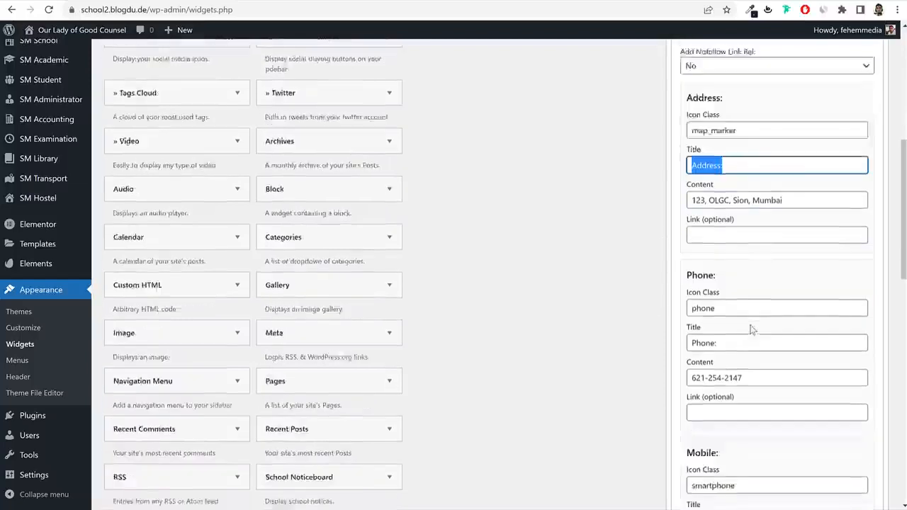
{"action": "left_click_drag", "start_coordinate": [778, 303], "coordinate": [660, 310]}
{"action": "scroll", "coordinate": [748, 339], "scroll_direction": "down", "scroll_amount": 6}
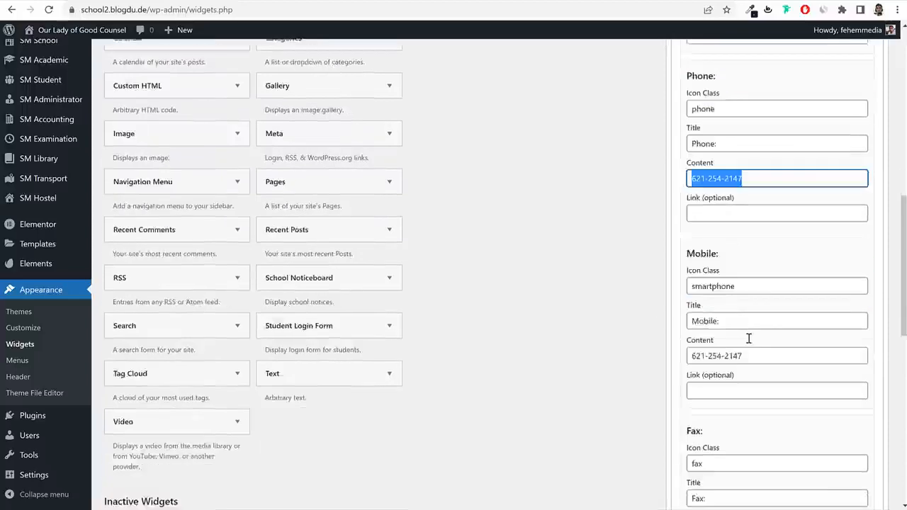
Clear the fax icon, title and number fields.
{"action": "left_click_drag", "start_coordinate": [725, 236], "coordinate": [672, 242]}
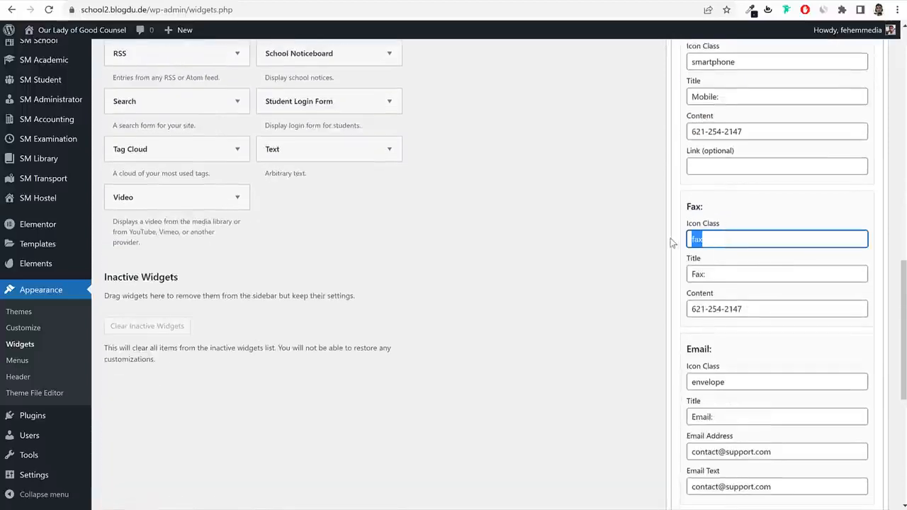
{"action": "key", "text": "Tab"}
{"action": "key", "text": "BackSpace"}
{"action": "key", "text": "Tab"}
{"action": "key", "text": "BackSpace"}
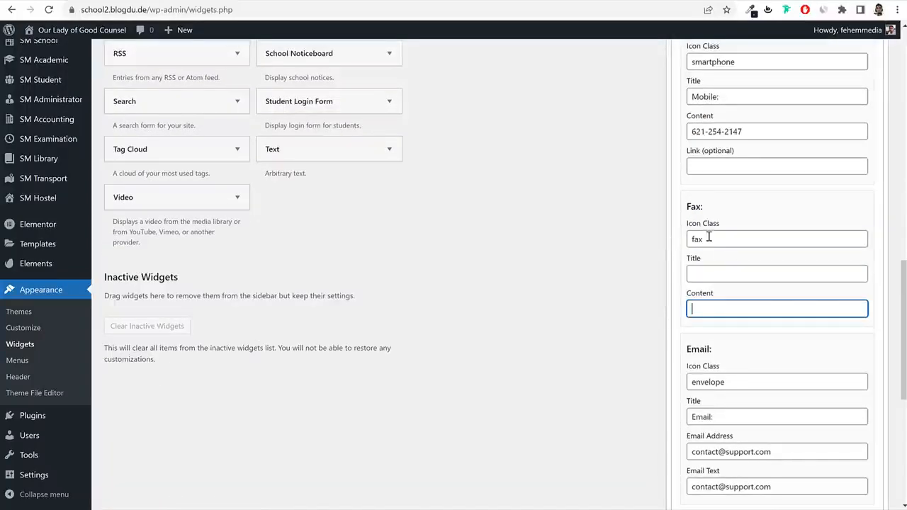
{"action": "left_click_drag", "start_coordinate": [708, 237], "coordinate": [638, 243]}
Empty the Website and Skype fields and save the Contact Info widget.
{"action": "scroll", "coordinate": [744, 214], "scroll_direction": "down", "scroll_amount": 5}
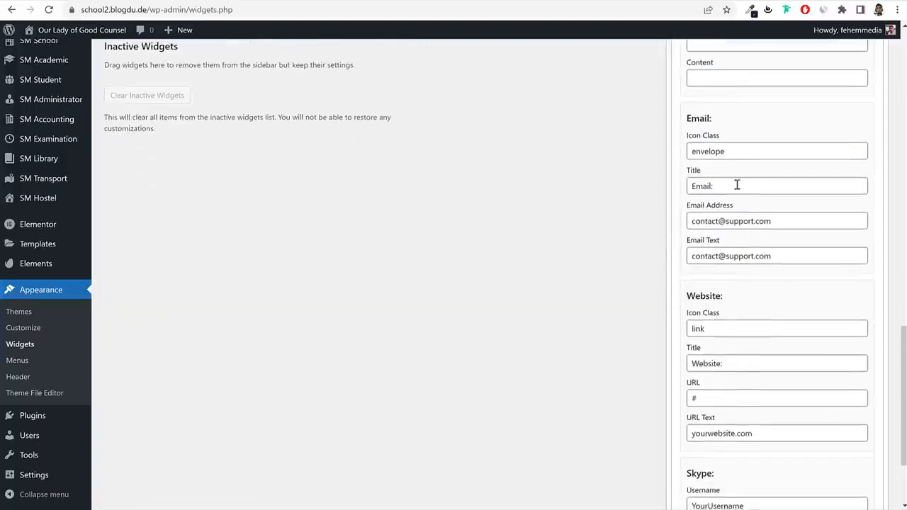
{"action": "left_click_drag", "start_coordinate": [731, 216], "coordinate": [628, 221]}
{"action": "key", "text": "BackSpace"}
{"action": "key", "text": "Tab"}
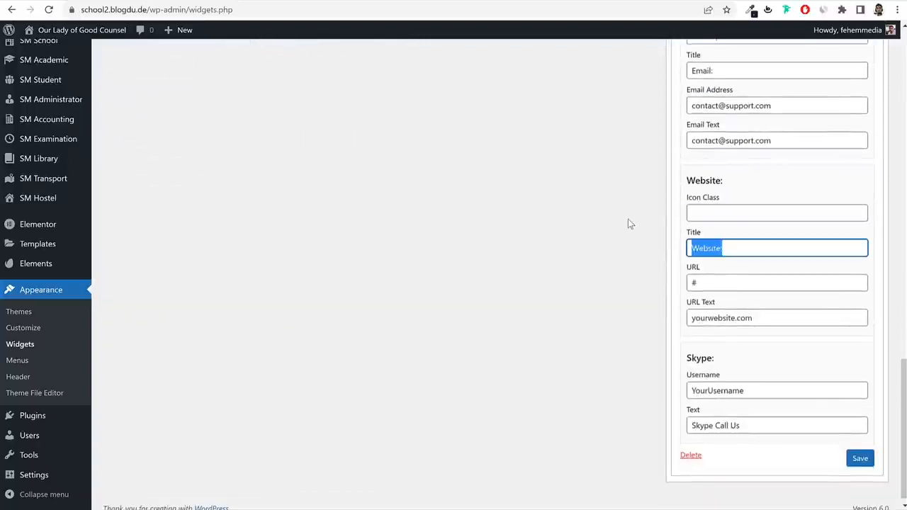
{"action": "key", "text": "BackSpace"}
{"action": "key", "text": "Tab"}
{"action": "key", "text": "BackSpace"}
{"action": "key", "text": "Tab"}
{"action": "key", "text": "BackSpace"}
{"action": "key", "text": "Tab"}
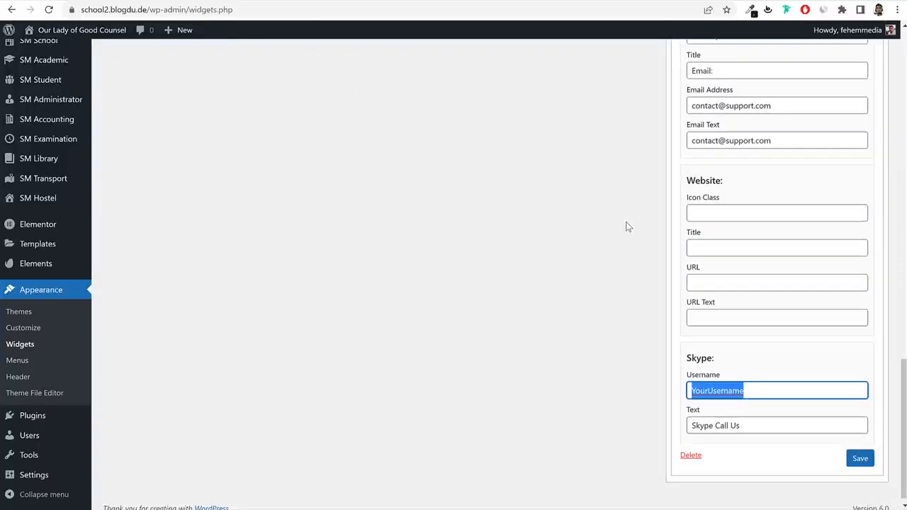
{"action": "key", "text": "BackSpace"}
{"action": "key", "text": "Tab"}
{"action": "key", "text": "BackSpace"}
{"action": "left_click", "coordinate": [858, 458]}
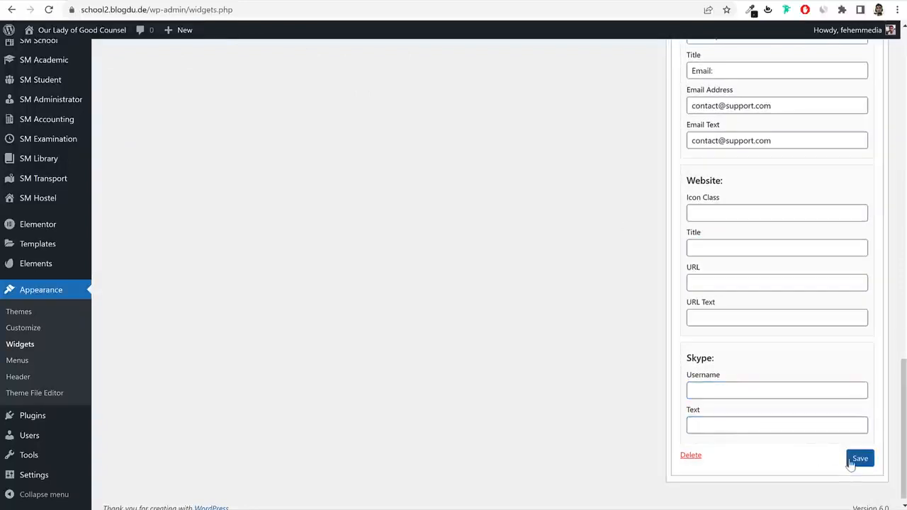
{"action": "left_click", "coordinate": [368, 1]}
{"action": "left_click", "coordinate": [370, 9]}
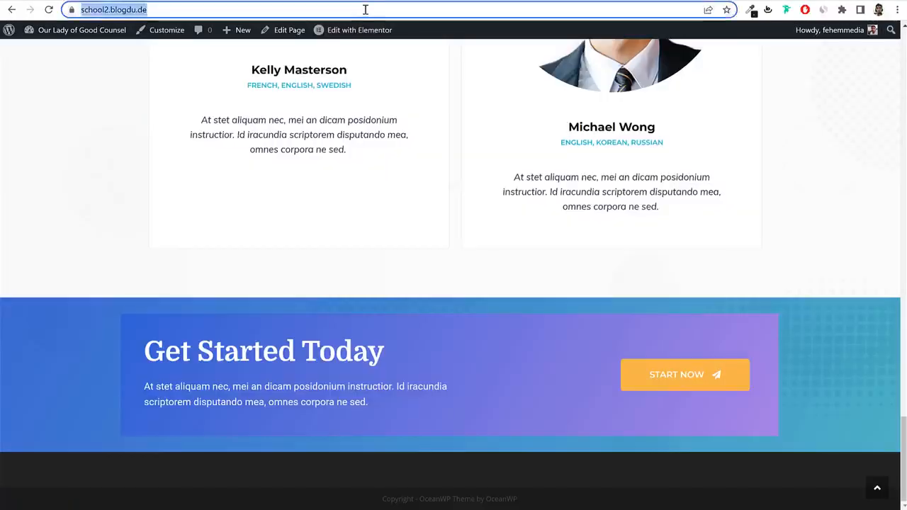
{"action": "key", "text": "Return"}
{"action": "scroll", "coordinate": [447, 194], "scroll_direction": "down", "scroll_amount": 20}
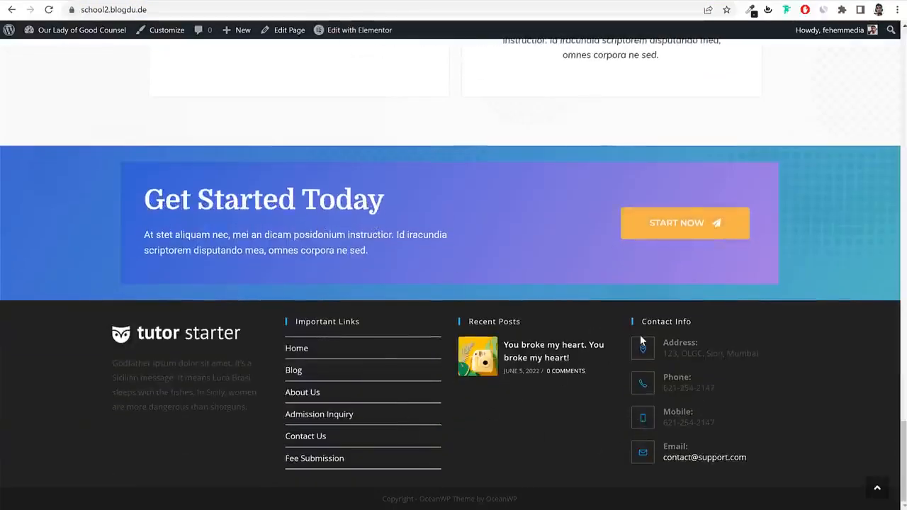
{"action": "scroll", "coordinate": [622, 371], "scroll_direction": "up", "scroll_amount": 20}
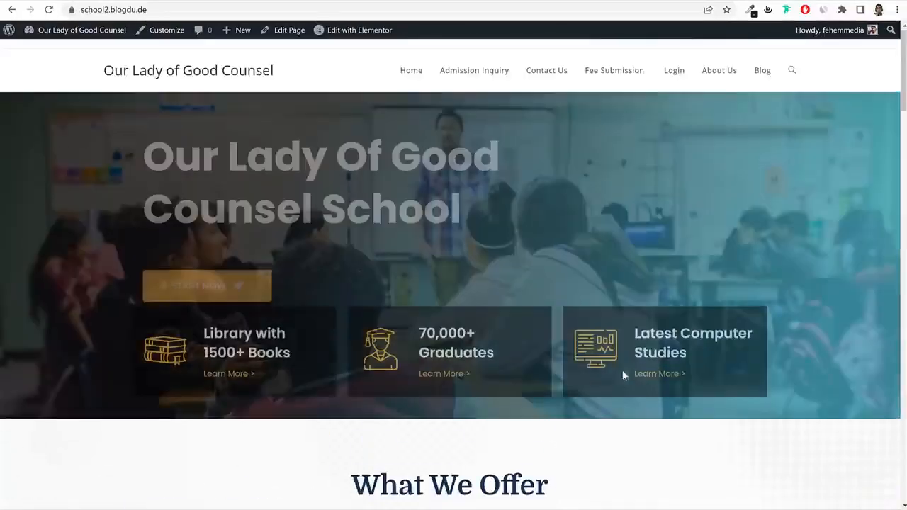
{"action": "left_click", "coordinate": [756, 73]}
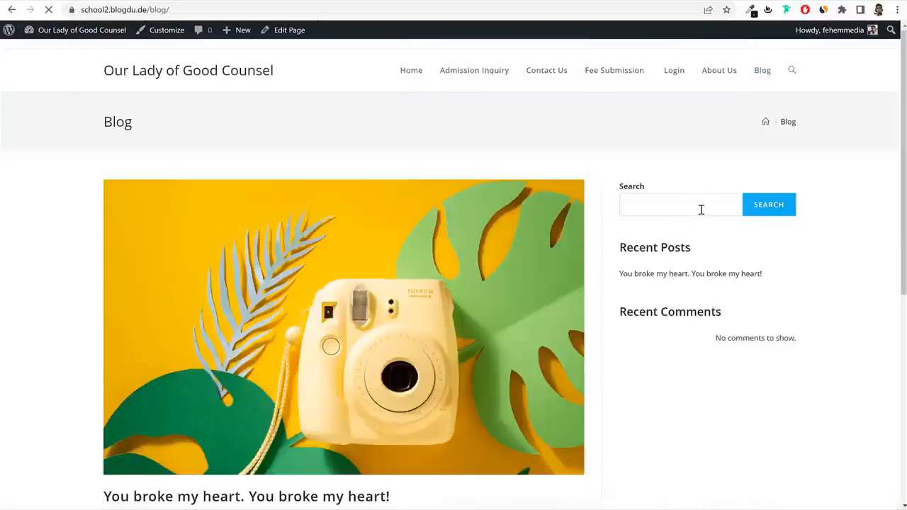
{"action": "scroll", "coordinate": [692, 257], "scroll_direction": "down", "scroll_amount": 5}
{"action": "scroll", "coordinate": [673, 227], "scroll_direction": "up", "scroll_amount": 5}
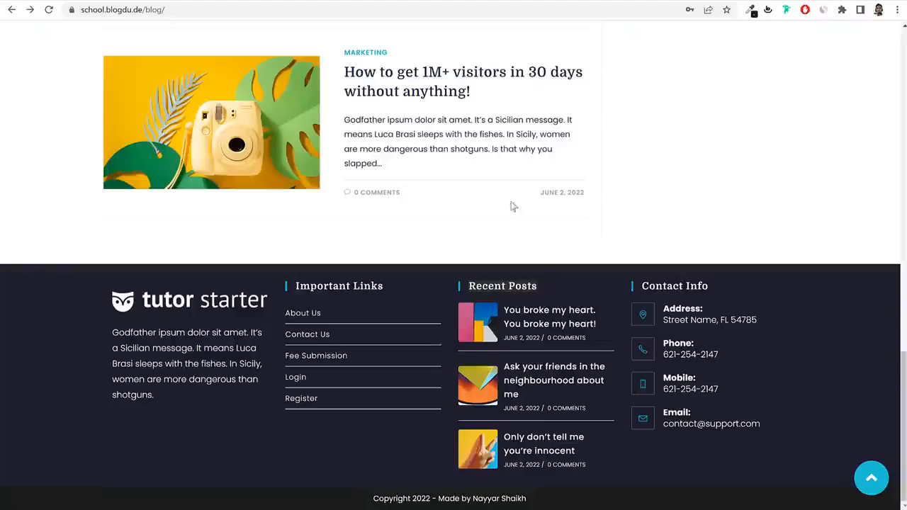
{"action": "scroll", "coordinate": [512, 205], "scroll_direction": "up", "scroll_amount": 15}
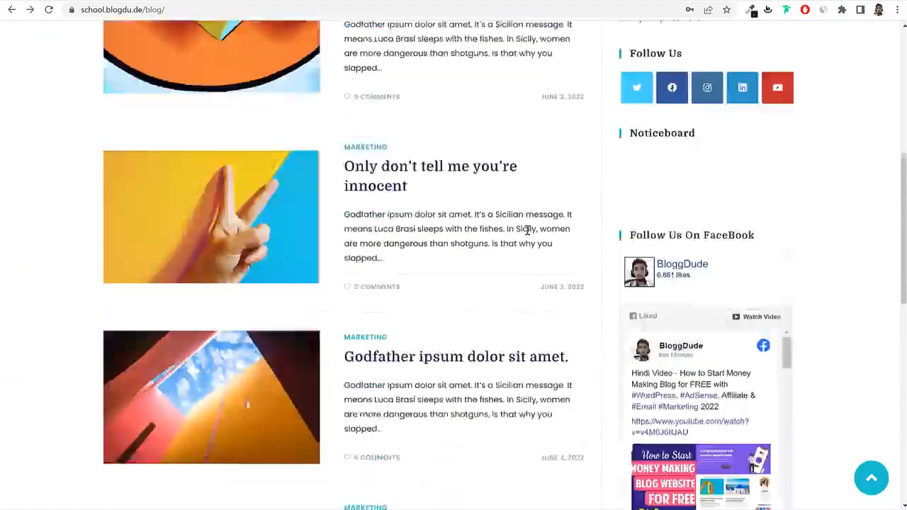
{"action": "left_click_drag", "start_coordinate": [631, 170], "coordinate": [803, 168]}
{"action": "left_click", "coordinate": [803, 168]}
{"action": "scroll", "coordinate": [704, 186], "scroll_direction": "down", "scroll_amount": 3}
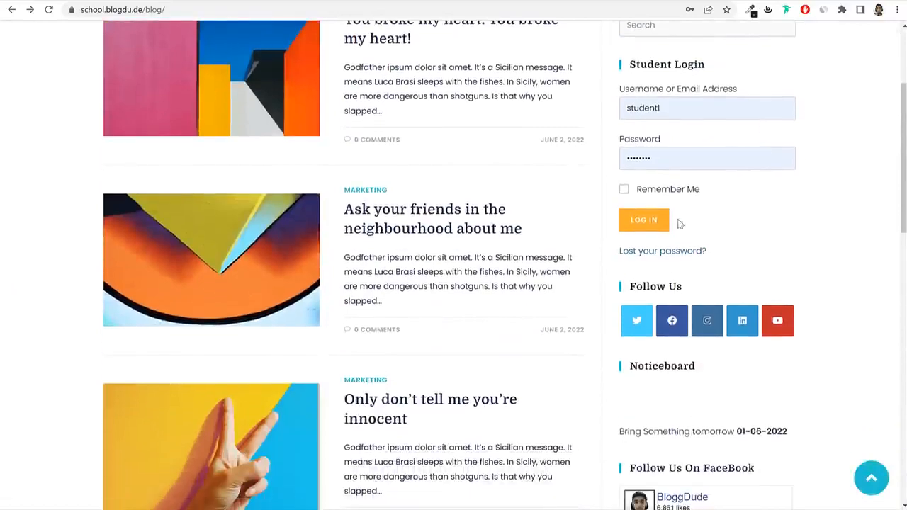
{"action": "triple_click", "coordinate": [647, 291]}
{"action": "scroll", "coordinate": [637, 241], "scroll_direction": "down", "scroll_amount": 3}
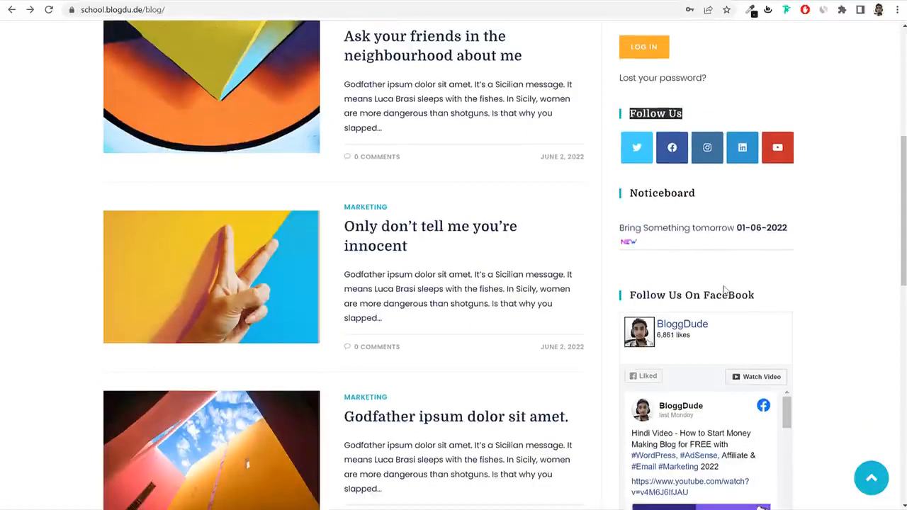
{"action": "scroll", "coordinate": [773, 219], "scroll_direction": "down", "scroll_amount": 2}
{"action": "scroll", "coordinate": [762, 308], "scroll_direction": "up", "scroll_amount": 8}
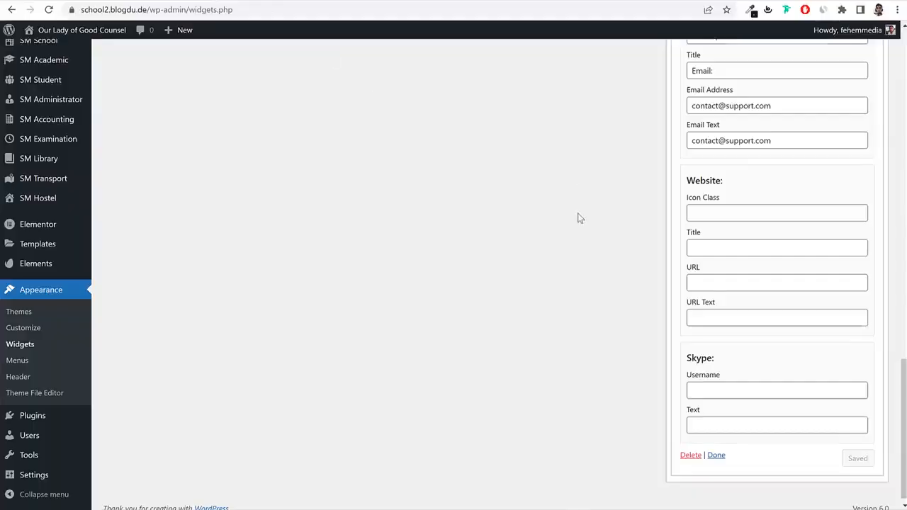
{"action": "scroll", "coordinate": [578, 219], "scroll_direction": "up", "scroll_amount": 10}
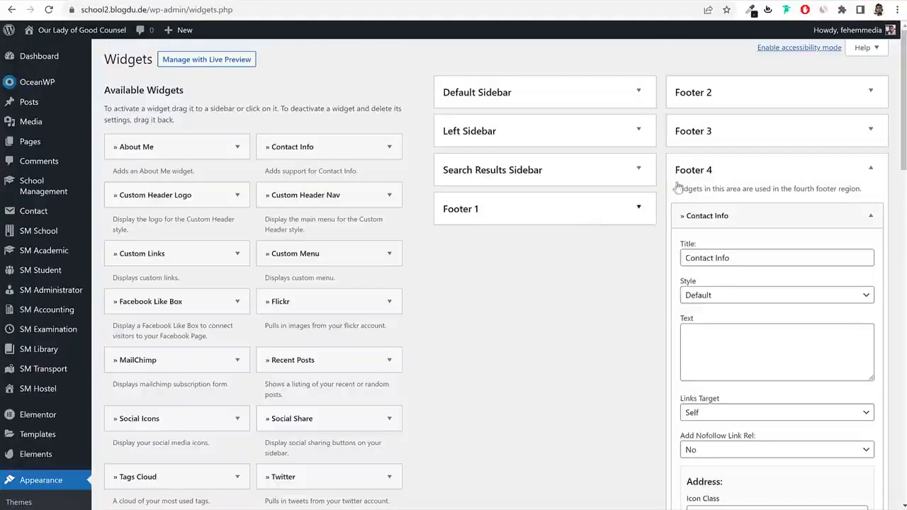
Delete the first Block widget, Recent Posts and Recent Comments blocks from the Default Sidebar.
{"action": "left_click", "coordinate": [692, 169]}
{"action": "left_click", "coordinate": [545, 93]}
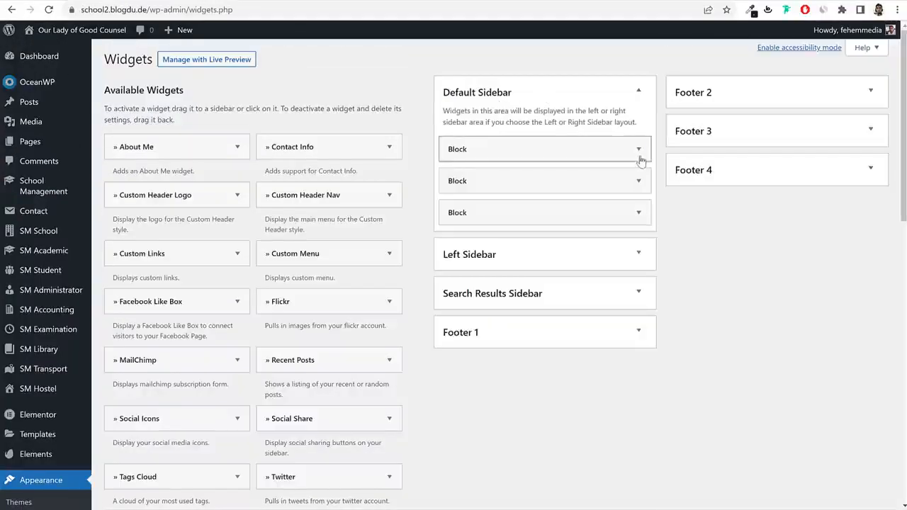
{"action": "left_click", "coordinate": [629, 150]}
{"action": "left_click", "coordinate": [617, 151]}
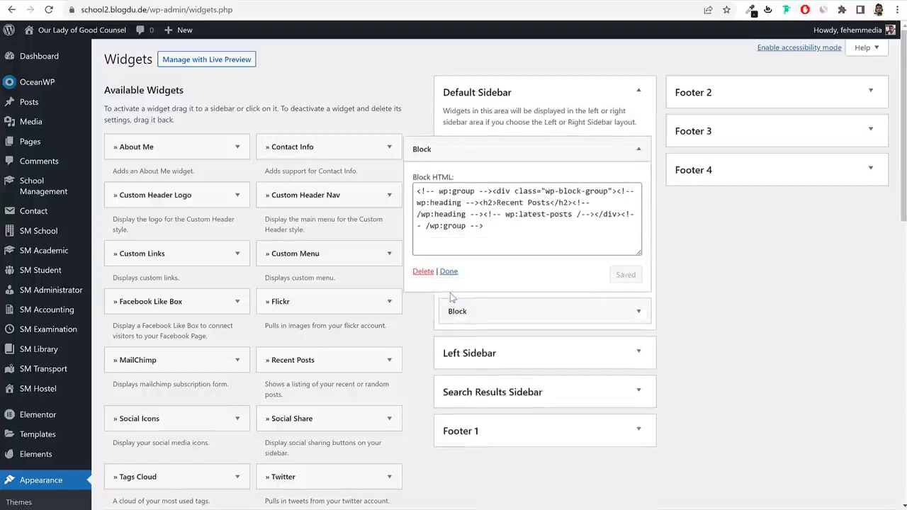
{"action": "left_click", "coordinate": [421, 272]}
{"action": "left_click", "coordinate": [576, 147]}
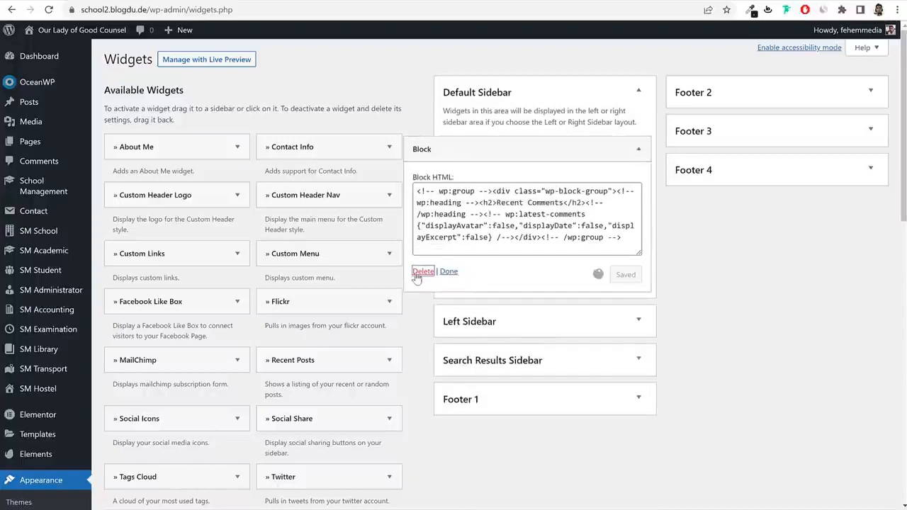
{"action": "left_click", "coordinate": [422, 272]}
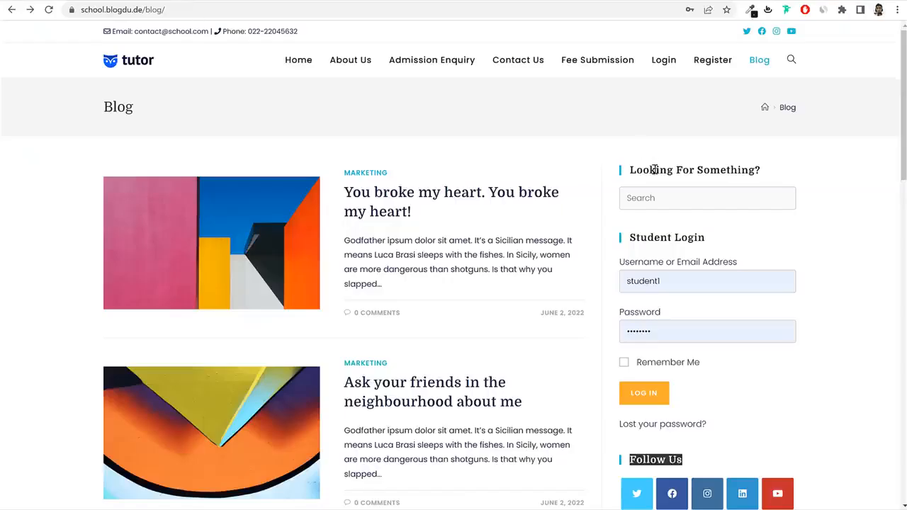
{"action": "left_click_drag", "start_coordinate": [653, 170], "coordinate": [707, 184]}
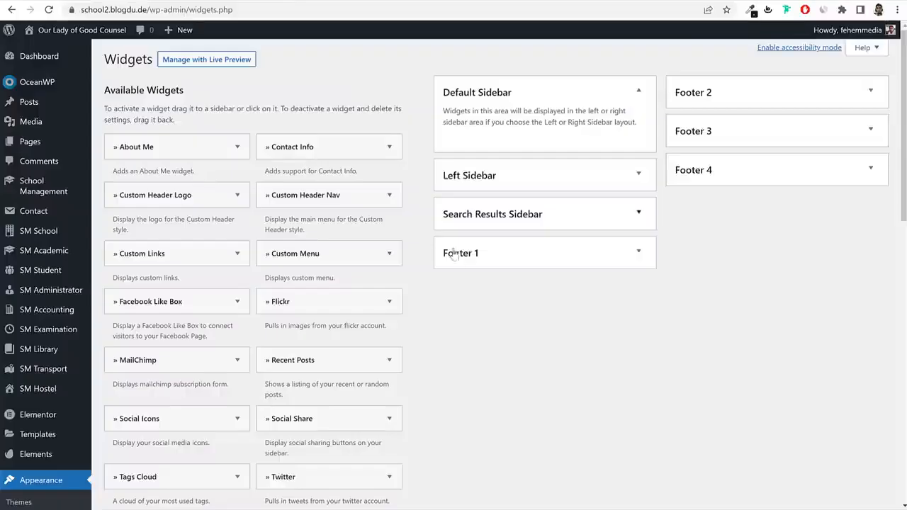
{"action": "scroll", "coordinate": [465, 288], "scroll_direction": "down", "scroll_amount": 10}
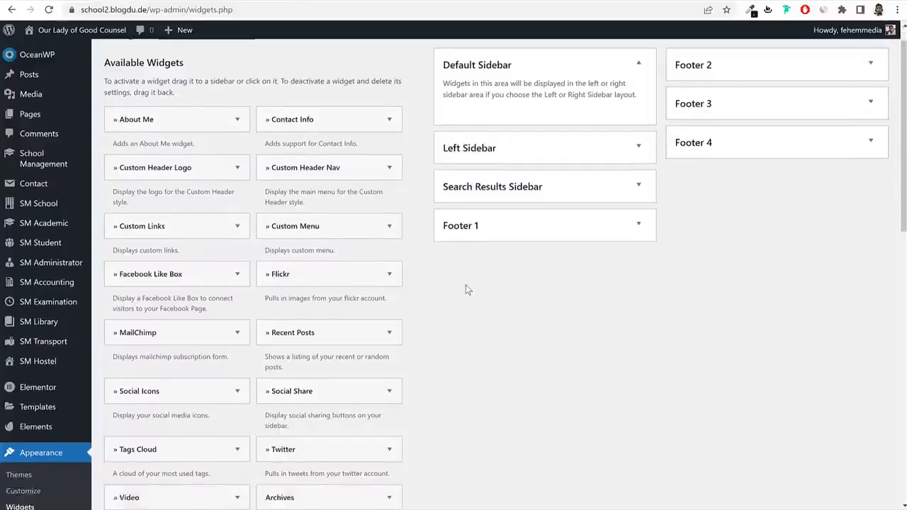
Add a Search widget titled 'Looking For Something?' to the Default Sidebar and save it.
{"action": "left_click", "coordinate": [146, 283]}
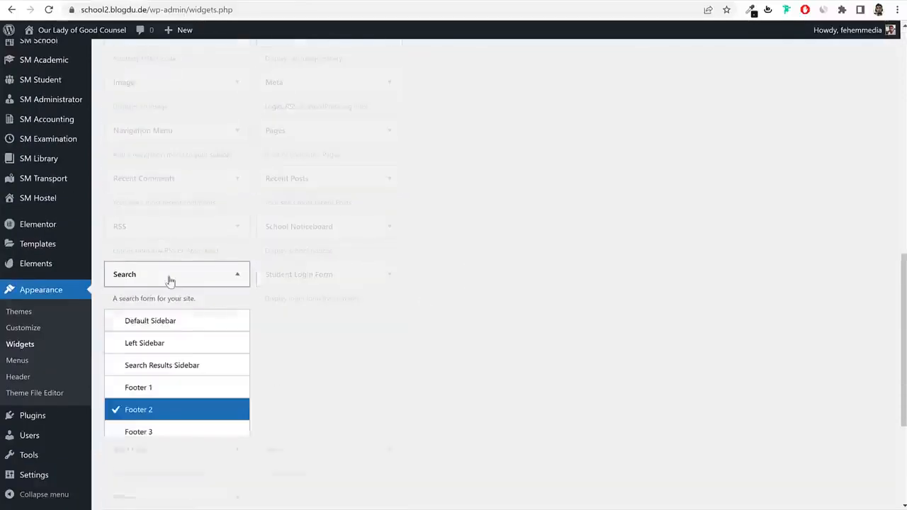
{"action": "left_click", "coordinate": [160, 331]}
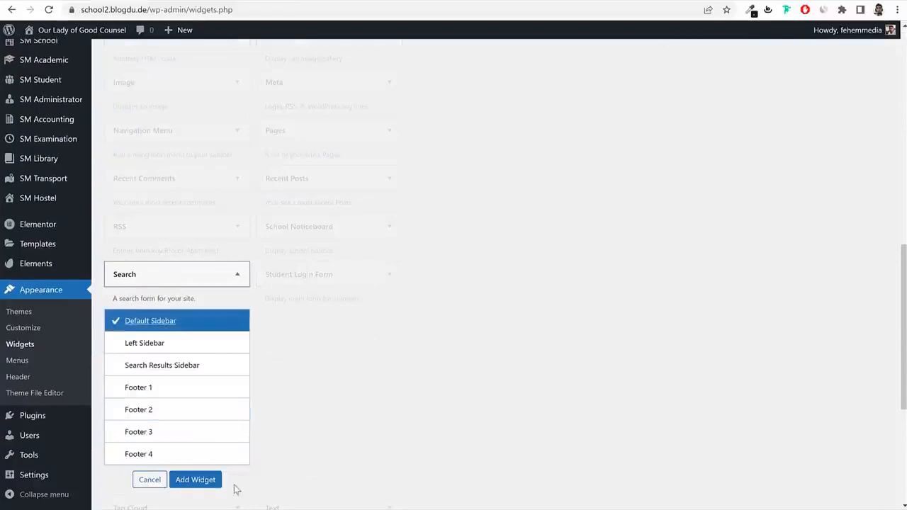
{"action": "left_click", "coordinate": [216, 482]}
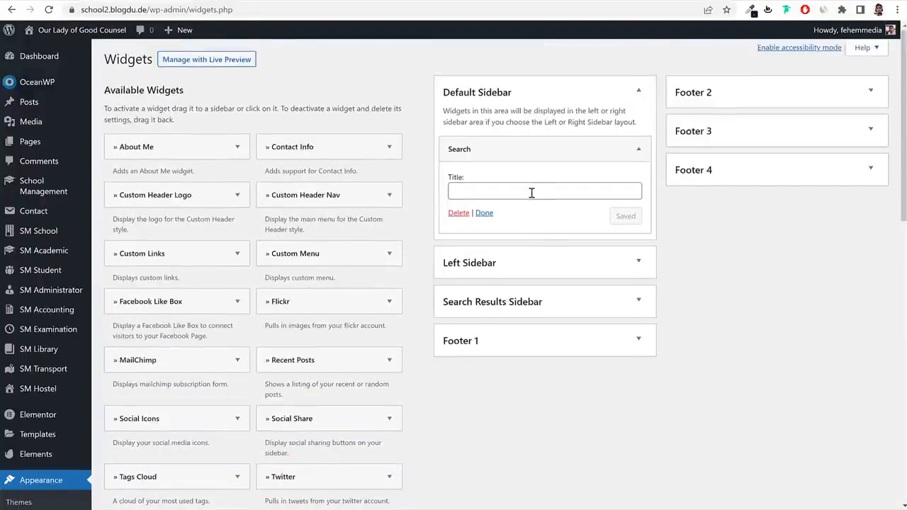
{"action": "left_click", "coordinate": [532, 192]}
{"action": "type", "text": "Looking For Something?"}
{"action": "triple_click", "coordinate": [525, 190]}
{"action": "left_click", "coordinate": [627, 216]}
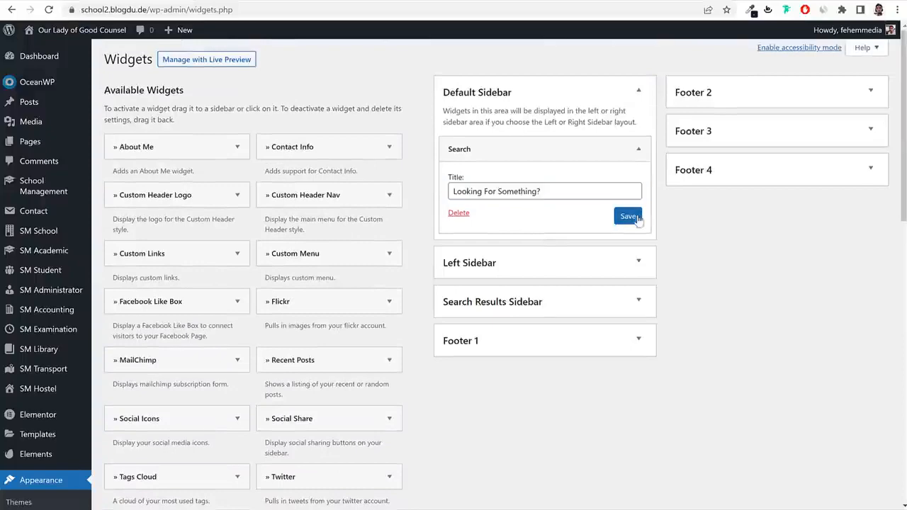
{"action": "left_click", "coordinate": [638, 149]}
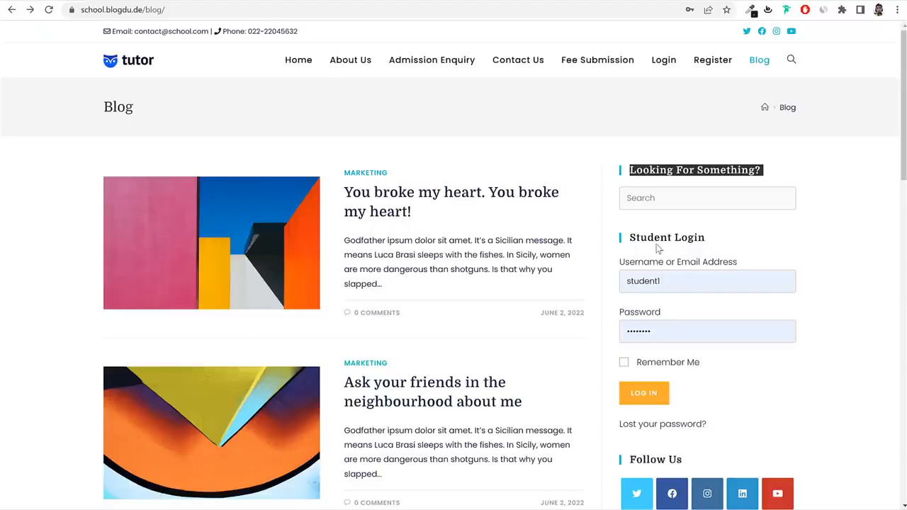
Add the Student Login Form widget to the Default Sidebar.
{"action": "double_click", "coordinate": [662, 239]}
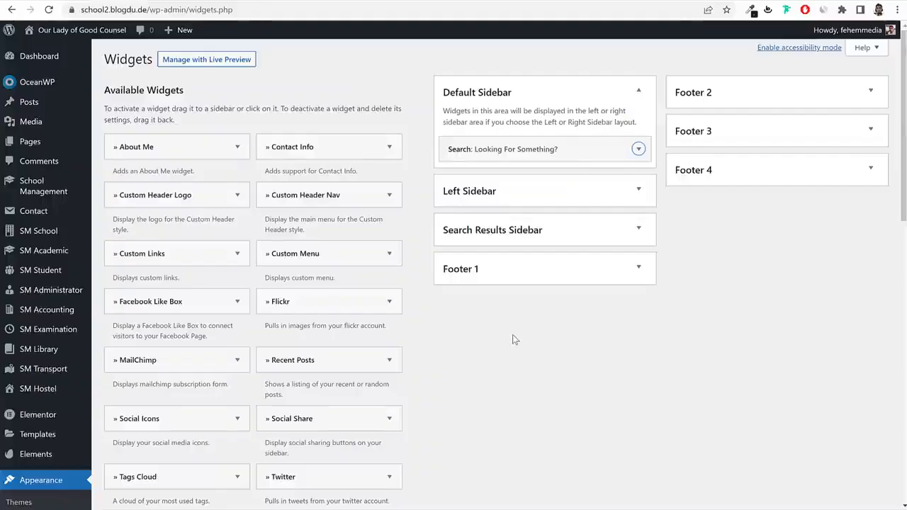
{"action": "scroll", "coordinate": [512, 340], "scroll_direction": "down", "scroll_amount": 7}
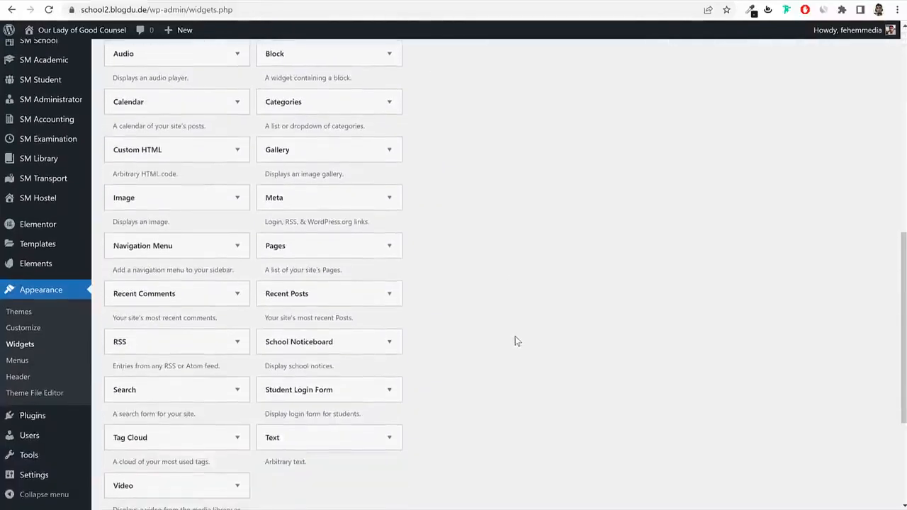
{"action": "scroll", "coordinate": [515, 340], "scroll_direction": "down", "scroll_amount": 2}
{"action": "left_click", "coordinate": [330, 336]}
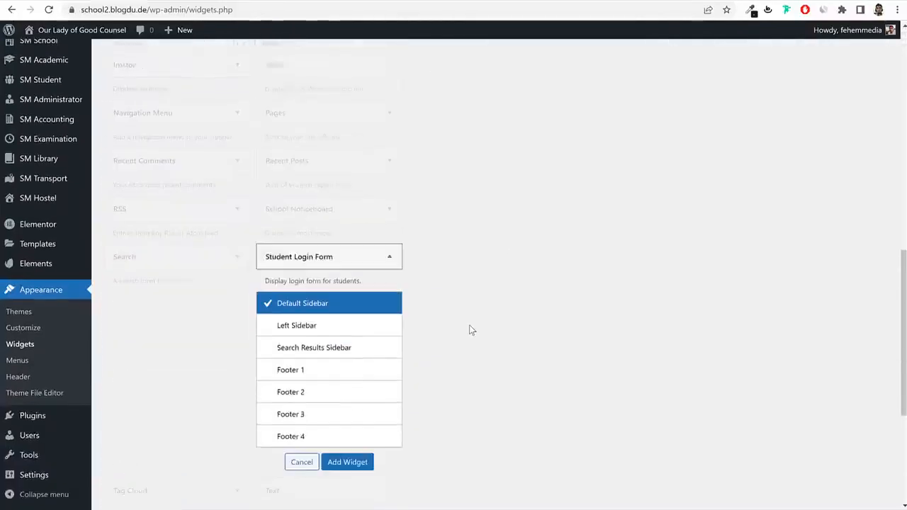
{"action": "left_click", "coordinate": [348, 421]}
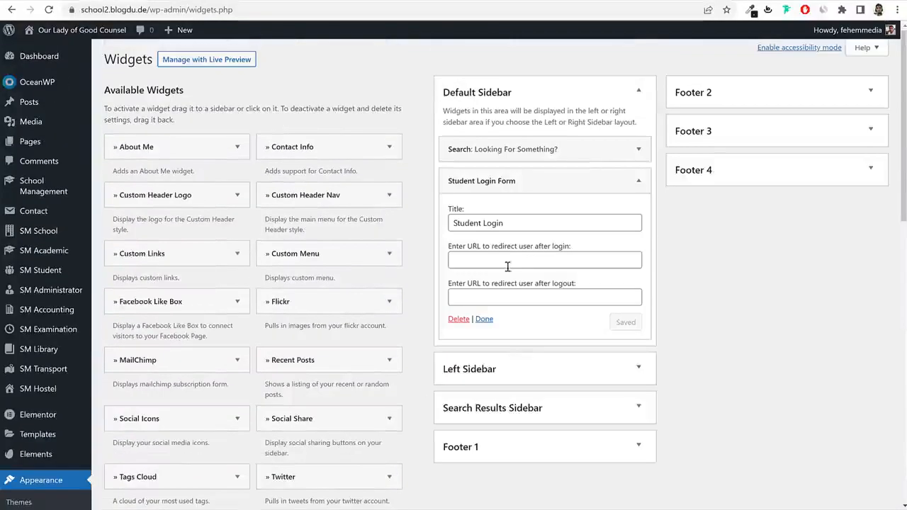
{"action": "left_click", "coordinate": [484, 318]}
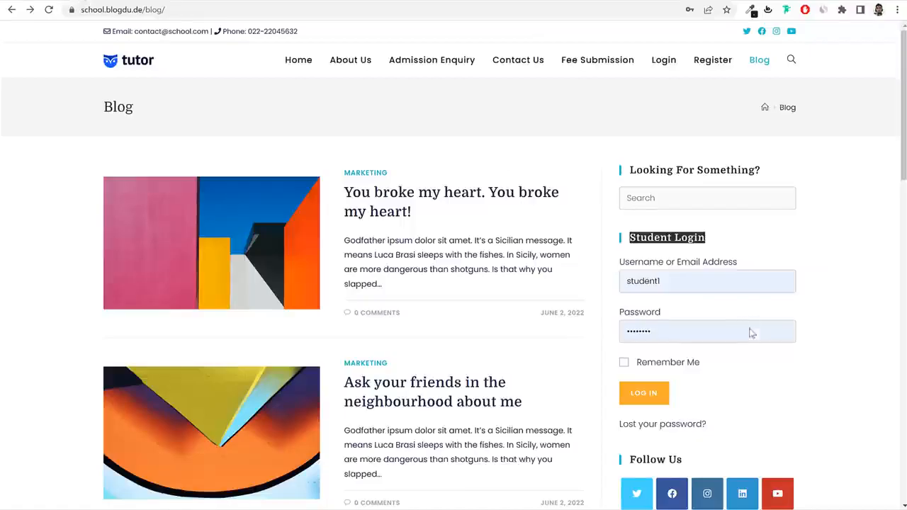
Place the Social Icons widget in the Default Sidebar with the Colored icon style.
{"action": "scroll", "coordinate": [752, 333], "scroll_direction": "down", "scroll_amount": 3}
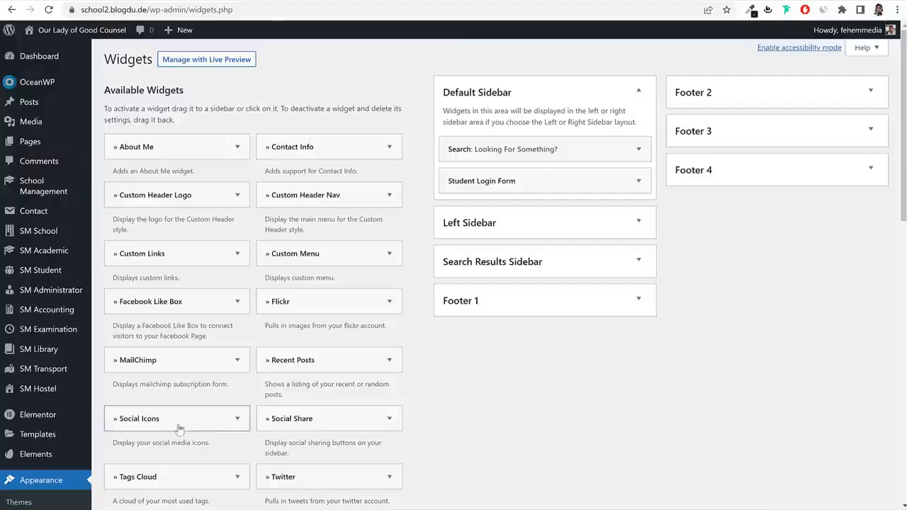
{"action": "left_click_drag", "start_coordinate": [179, 428], "coordinate": [542, 213]}
{"action": "scroll", "coordinate": [781, 318], "scroll_direction": "down", "scroll_amount": 1}
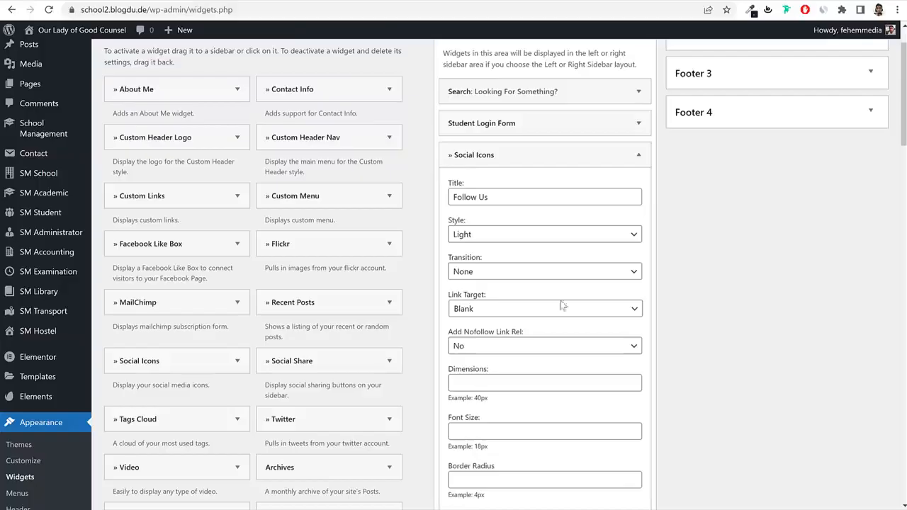
{"action": "left_click", "coordinate": [474, 241]}
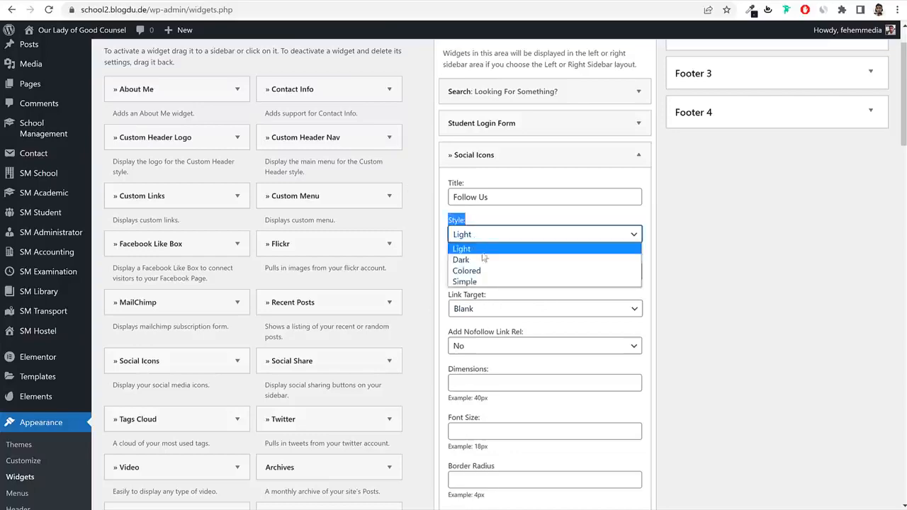
{"action": "left_click", "coordinate": [486, 270]}
{"action": "left_click", "coordinate": [712, 239]}
Use the site address as the Twitter, Facebook and Instagram links.
{"action": "scroll", "coordinate": [713, 248], "scroll_direction": "down", "scroll_amount": 3}
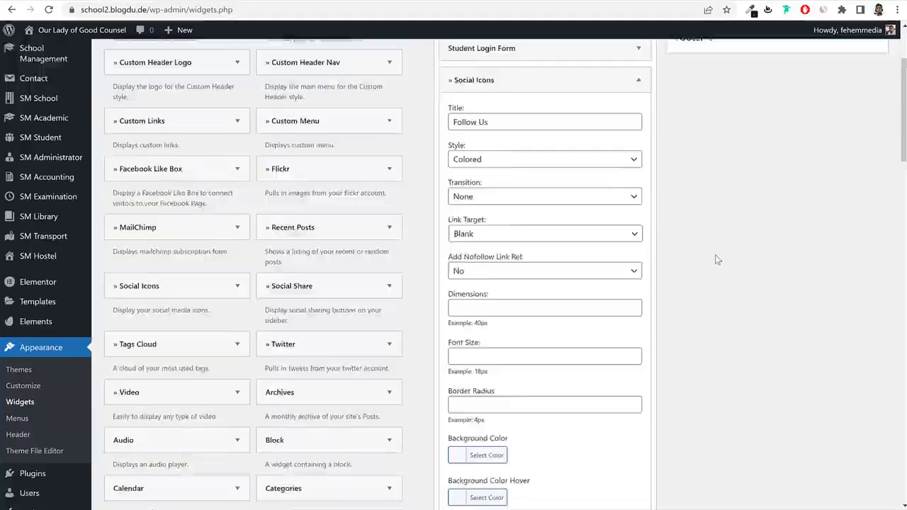
{"action": "left_click", "coordinate": [153, 12]}
{"action": "key", "text": "ctrl+c"}
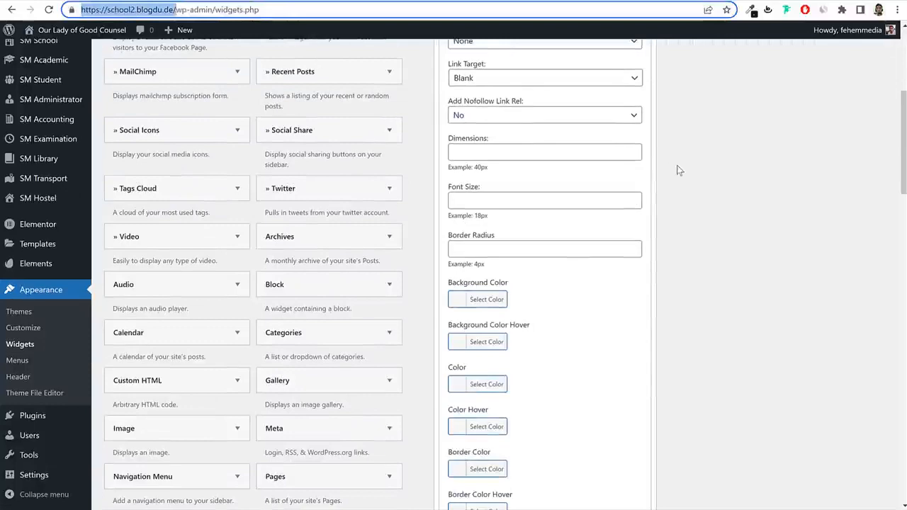
{"action": "left_click", "coordinate": [679, 170]}
{"action": "scroll", "coordinate": [712, 224], "scroll_direction": "down", "scroll_amount": 5}
{"action": "left_click", "coordinate": [487, 241]}
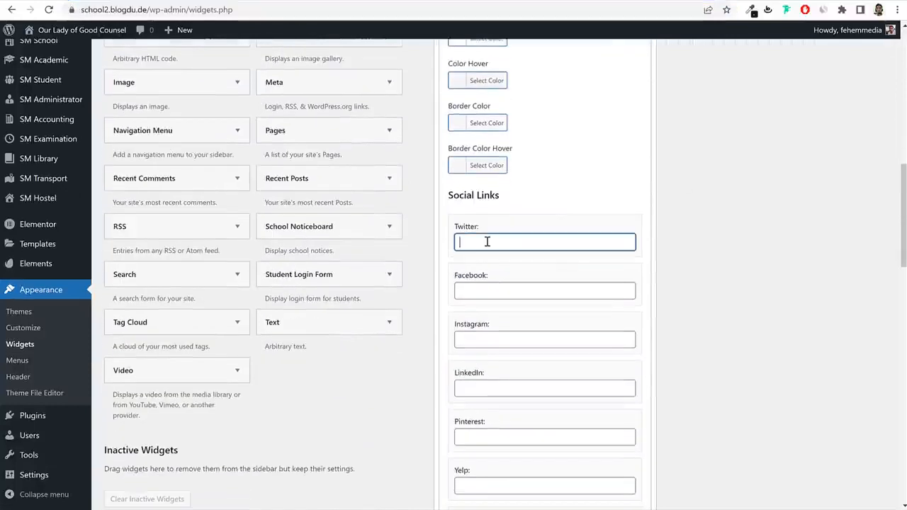
{"action": "left_click", "coordinate": [478, 291]}
{"action": "key", "text": "ctrl+v"}
{"action": "left_click", "coordinate": [494, 339]}
{"action": "key", "text": "ctrl+v"}
Paste the site address as the LinkedIn and YouTube links.
{"action": "scroll", "coordinate": [489, 338], "scroll_direction": "down", "scroll_amount": 1}
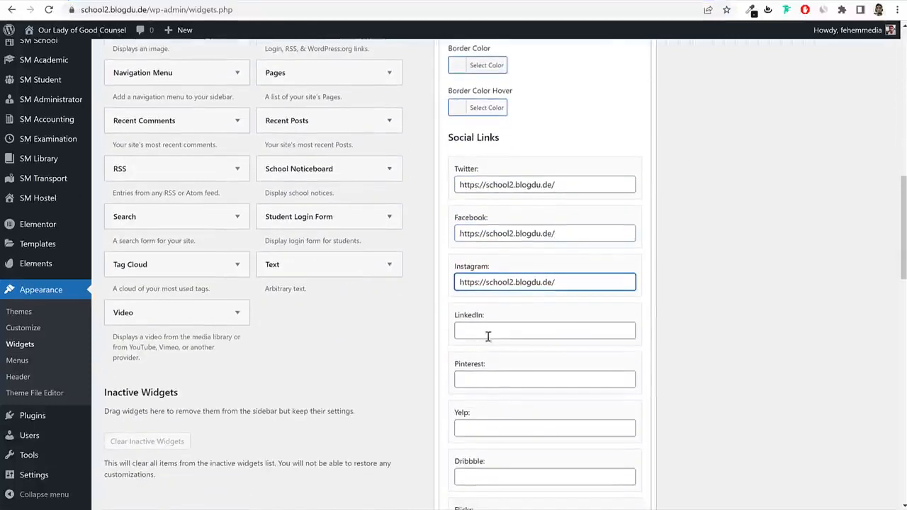
{"action": "left_click", "coordinate": [488, 336]}
{"action": "key", "text": "ctrl+v"}
{"action": "scroll", "coordinate": [553, 366], "scroll_direction": "down", "scroll_amount": 8}
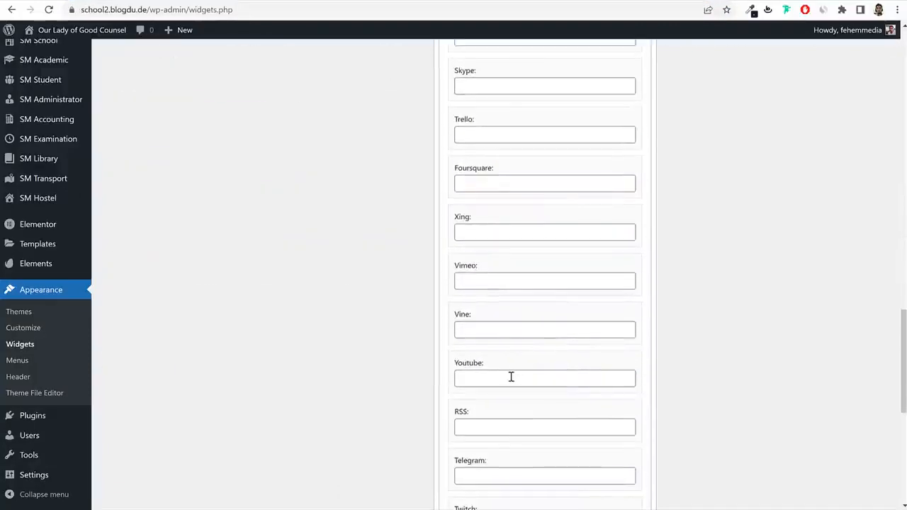
{"action": "left_click", "coordinate": [511, 377]}
{"action": "type", "text": "https://school2.blogdu.de"}
{"action": "scroll", "coordinate": [620, 389], "scroll_direction": "down", "scroll_amount": 5}
Save the Social Icons widget and collapse it.
{"action": "left_click", "coordinate": [629, 406]}
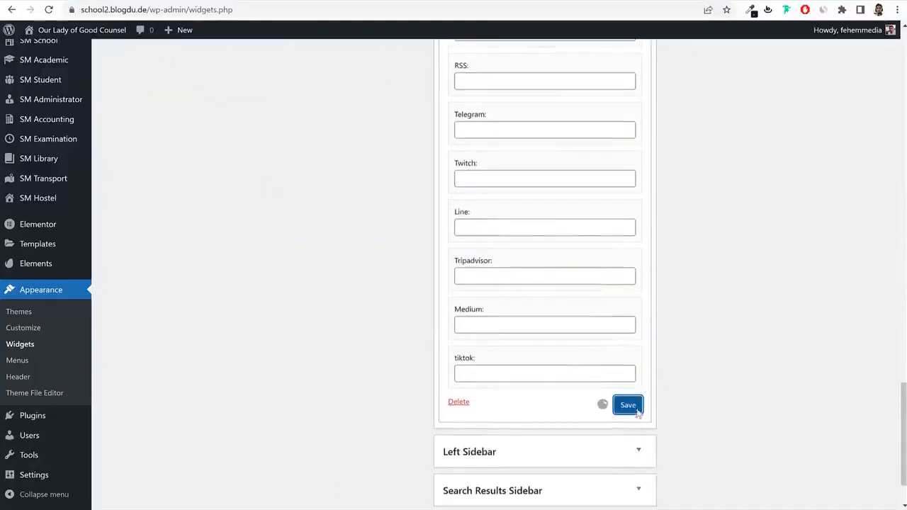
{"action": "scroll", "coordinate": [664, 407], "scroll_direction": "up", "scroll_amount": 20}
{"action": "left_click", "coordinate": [628, 216]}
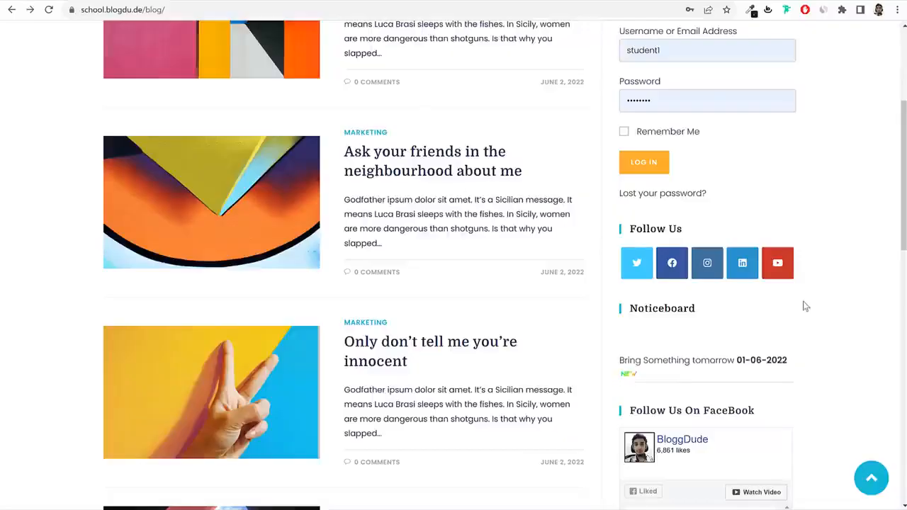
{"action": "scroll", "coordinate": [709, 269], "scroll_direction": "down", "scroll_amount": 2}
{"action": "scroll", "coordinate": [670, 262], "scroll_direction": "up", "scroll_amount": 1}
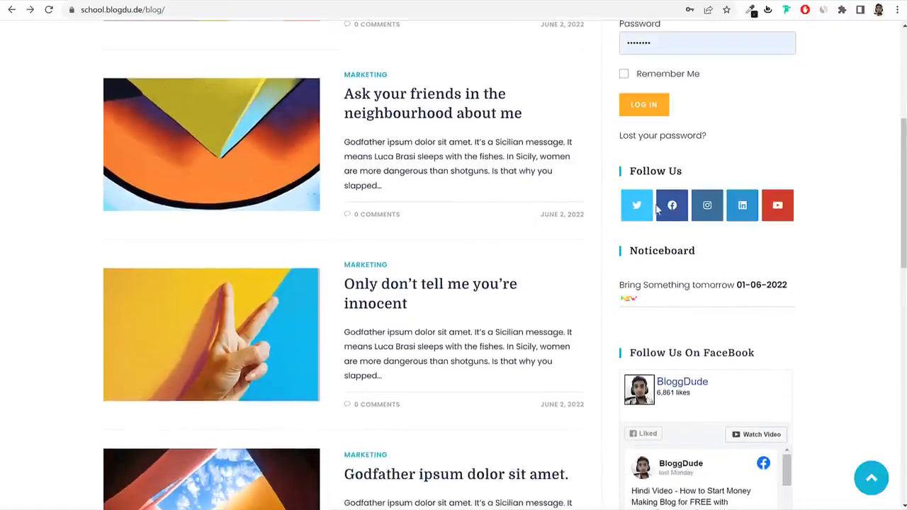
{"action": "double_click", "coordinate": [669, 253]}
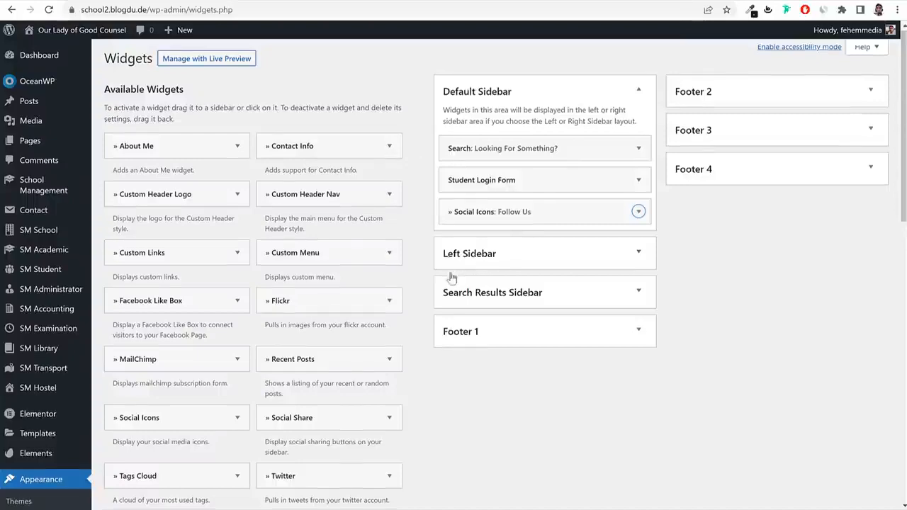
Add the School Noticeboard widget to the Default Sidebar.
{"action": "scroll", "coordinate": [450, 276], "scroll_direction": "down", "scroll_amount": 10}
{"action": "scroll", "coordinate": [452, 277], "scroll_direction": "down", "scroll_amount": 2}
{"action": "left_click", "coordinate": [298, 144]}
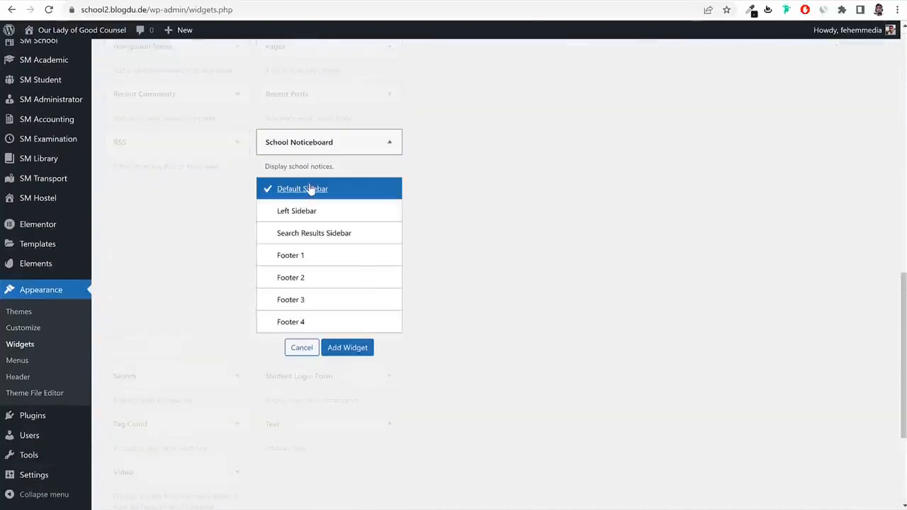
{"action": "left_click", "coordinate": [340, 347]}
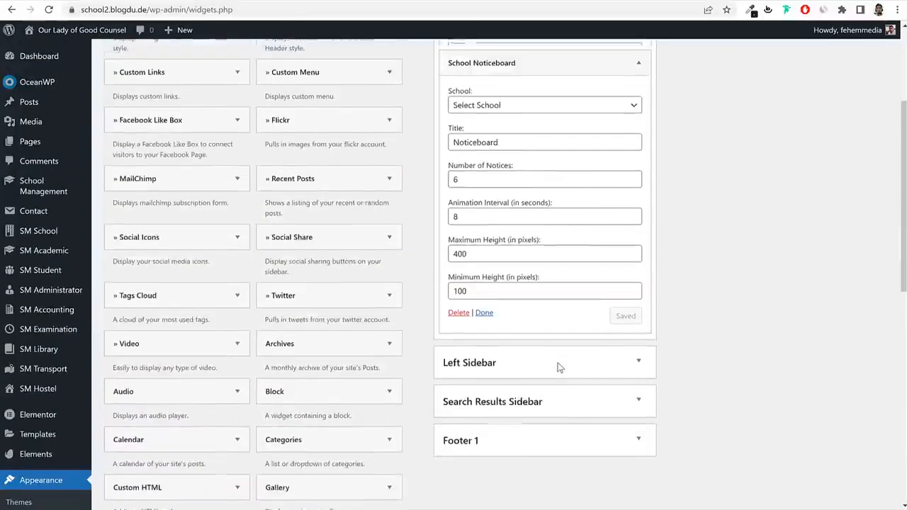
{"action": "scroll", "coordinate": [559, 368], "scroll_direction": "up", "scroll_amount": 1}
{"action": "scroll", "coordinate": [491, 312], "scroll_direction": "down", "scroll_amount": 2}
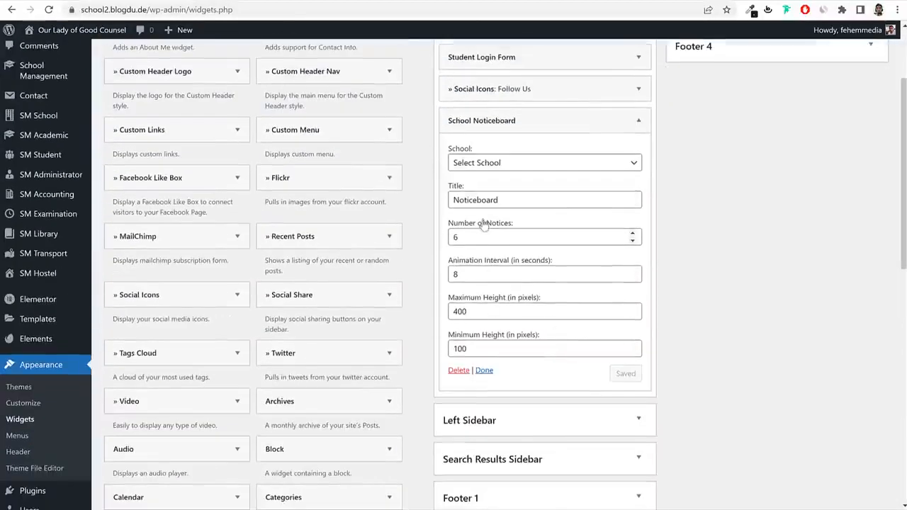
{"action": "left_click", "coordinate": [638, 120]}
Check the linked Facebook page from the live blog, then return to Widgets.
{"action": "left_click", "coordinate": [80, 3]}
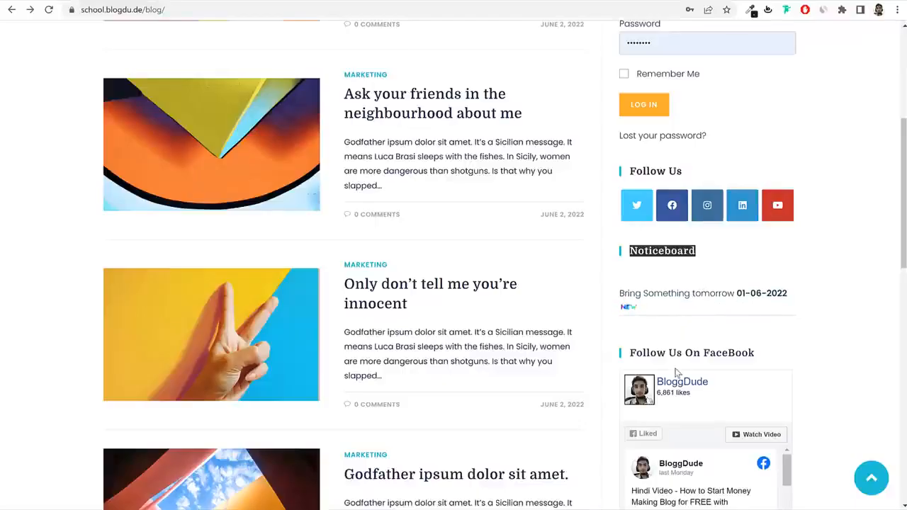
{"action": "left_click", "coordinate": [777, 355]}
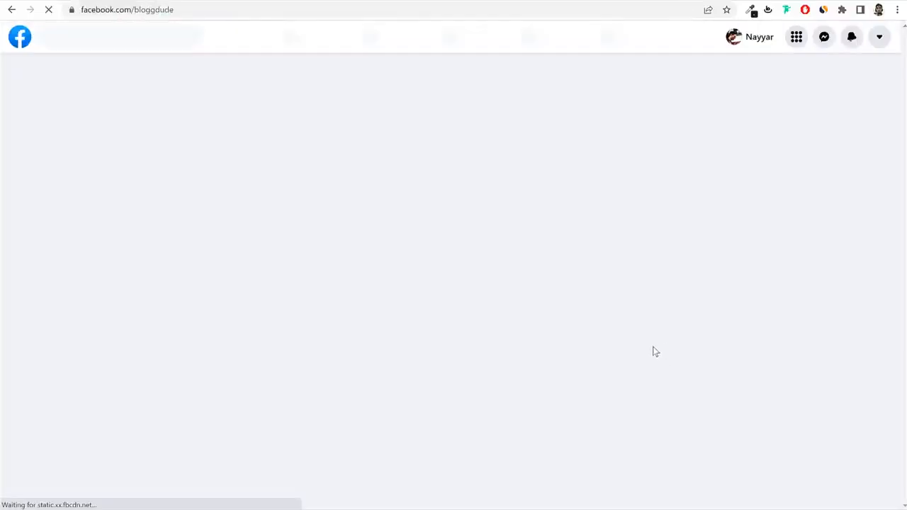
{"action": "key", "text": "alt+Left"}
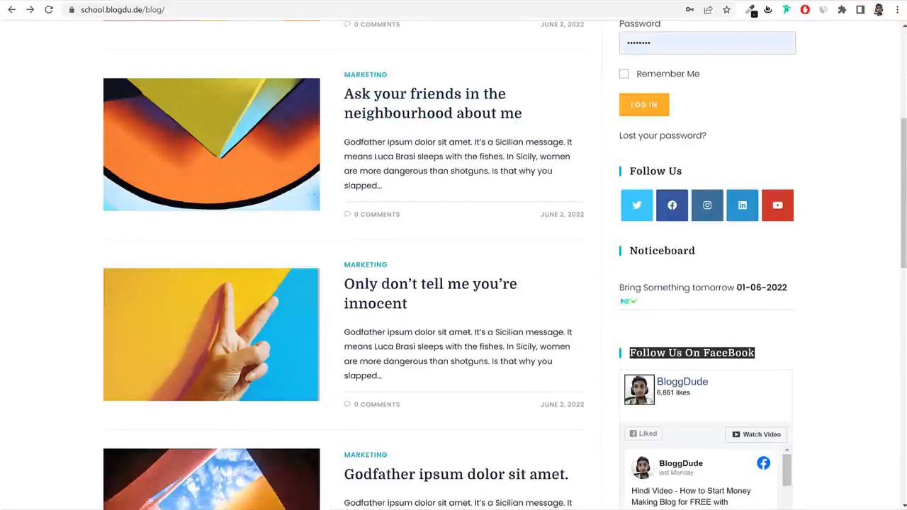
{"action": "left_click", "coordinate": [212, 1]}
{"action": "scroll", "coordinate": [603, 312], "scroll_direction": "up", "scroll_amount": 2}
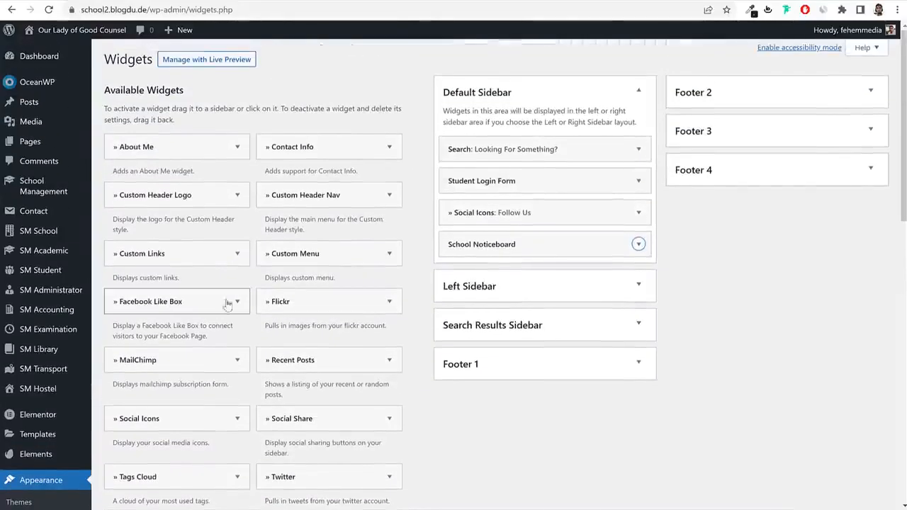
Add a Facebook Like Box titled 'Follow Us On FaceBook' with the page URL, height 500 and wall shown.
{"action": "left_click_drag", "start_coordinate": [231, 301], "coordinate": [553, 324]}
{"action": "left_click", "coordinate": [553, 320]}
{"action": "type", "text": "Follow Us On FaceBook"}
{"action": "scroll", "coordinate": [708, 317], "scroll_direction": "down", "scroll_amount": 2}
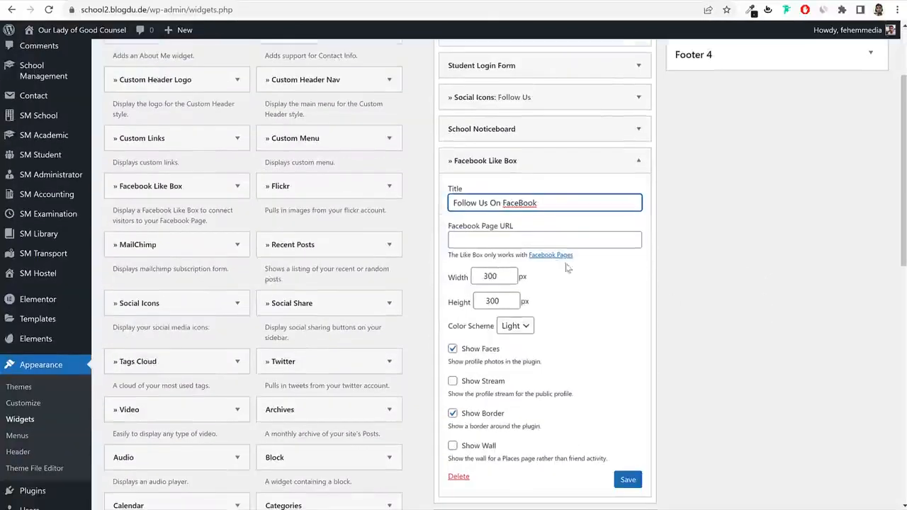
{"action": "left_click", "coordinate": [547, 240]}
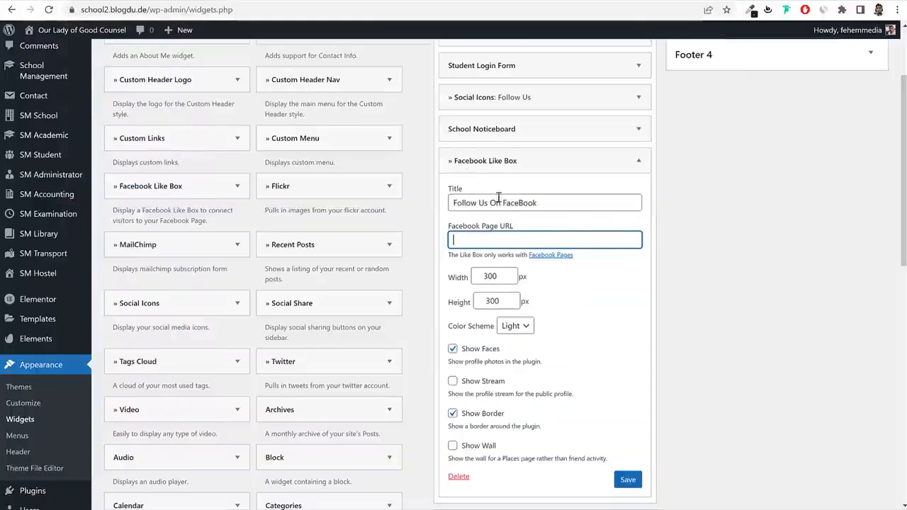
{"action": "type", "text": "https://www.facebook.com/bloggdude"}
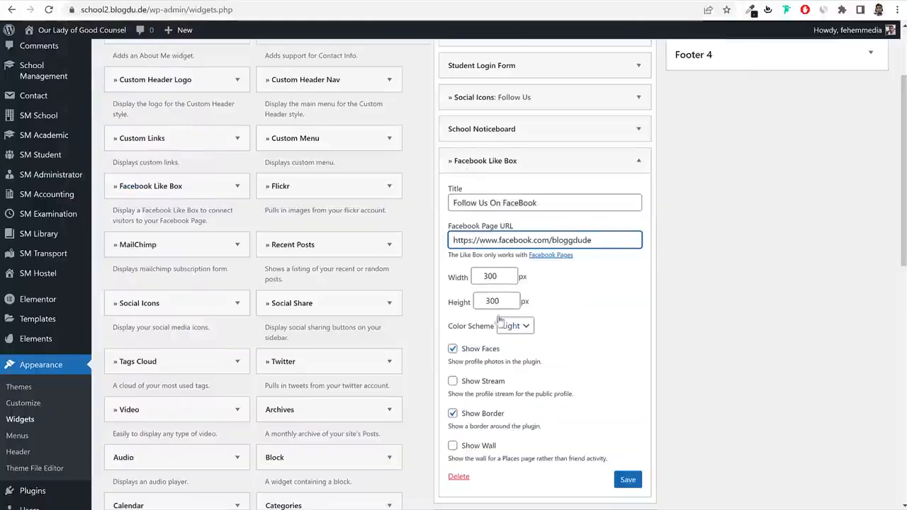
{"action": "double_click", "coordinate": [473, 302]}
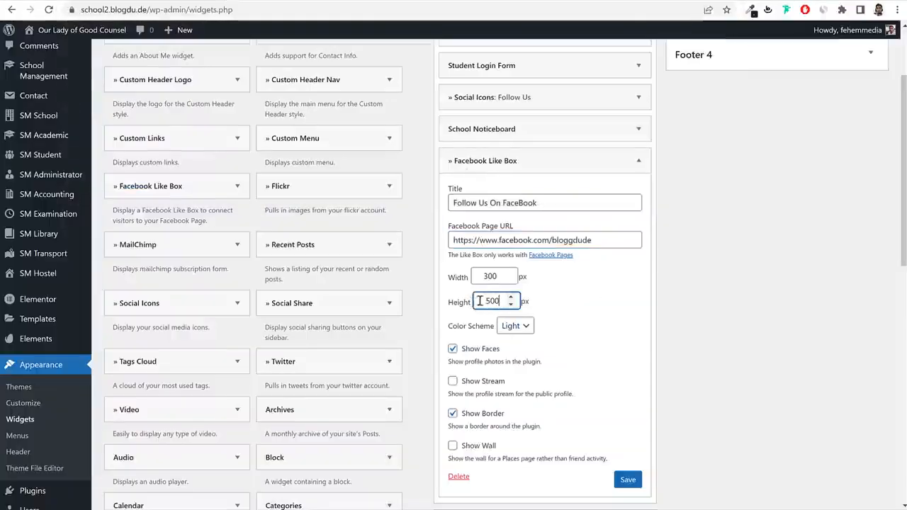
{"action": "left_click", "coordinate": [452, 446]}
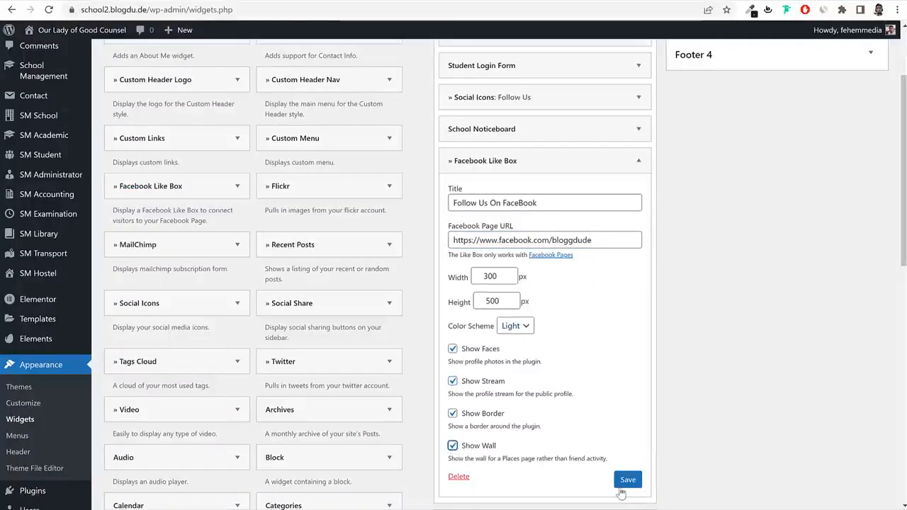
{"action": "left_click", "coordinate": [301, 2]}
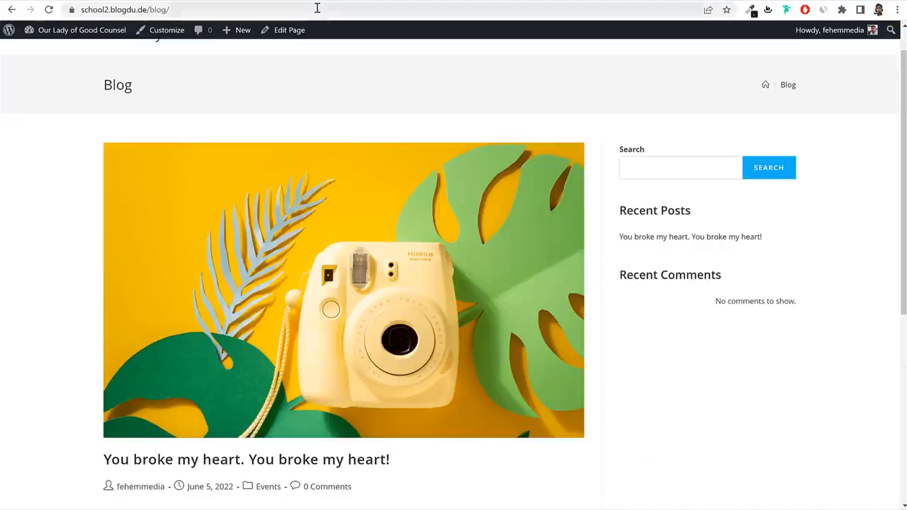
Reload the blog page and scroll through it to check the new sidebar widgets.
{"action": "left_click", "coordinate": [313, 8]}
{"action": "key", "text": "Return"}
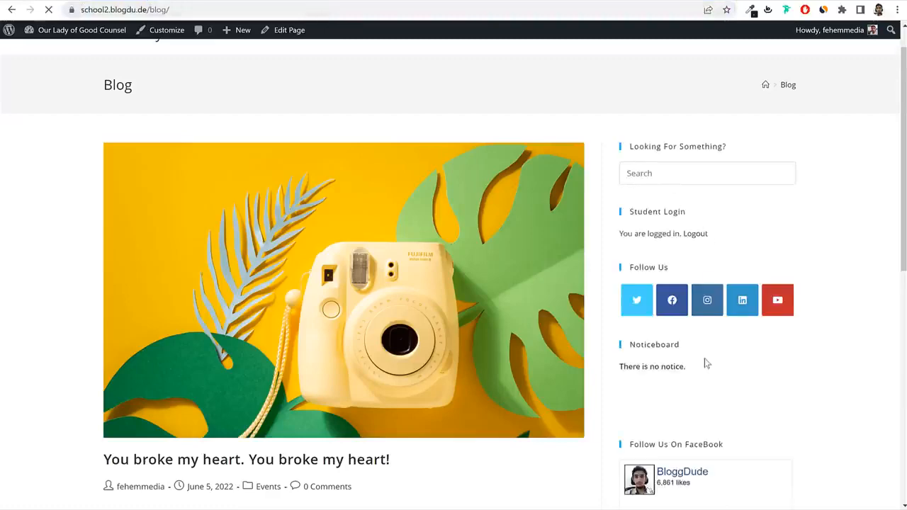
{"action": "scroll", "coordinate": [705, 359], "scroll_direction": "down", "scroll_amount": 4}
{"action": "scroll", "coordinate": [659, 227], "scroll_direction": "up", "scroll_amount": 2}
{"action": "scroll", "coordinate": [666, 255], "scroll_direction": "up", "scroll_amount": 3}
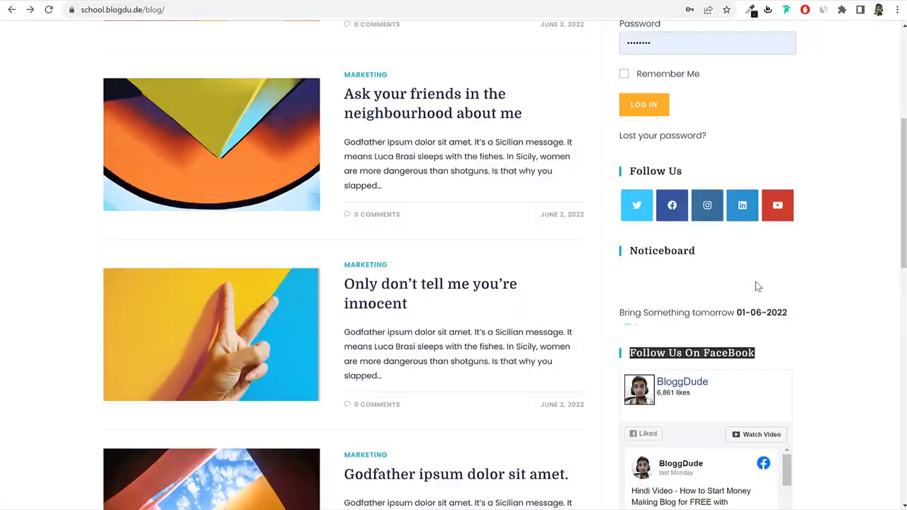
{"action": "scroll", "coordinate": [756, 281], "scroll_direction": "up", "scroll_amount": 3}
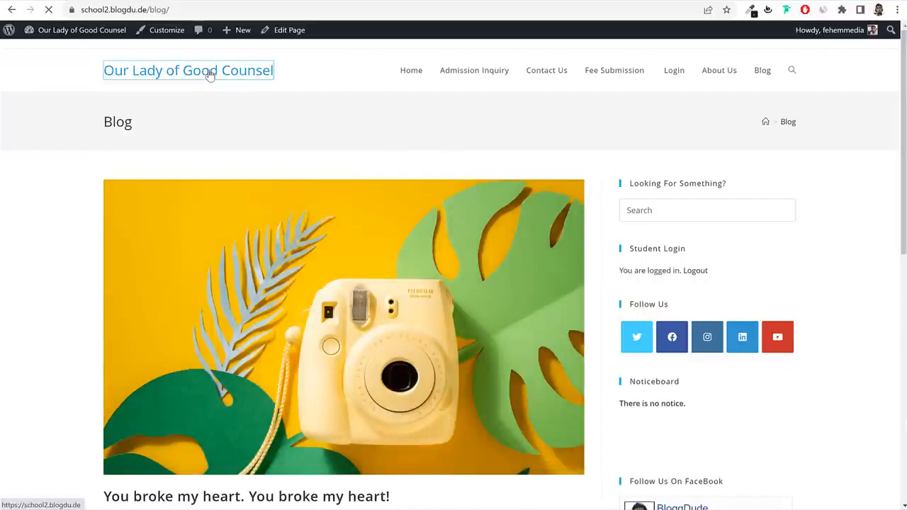
Open the reference school homepage and the Customizer, then highlight the reference top bar's email and phone line.
{"action": "left_click", "coordinate": [209, 73]}
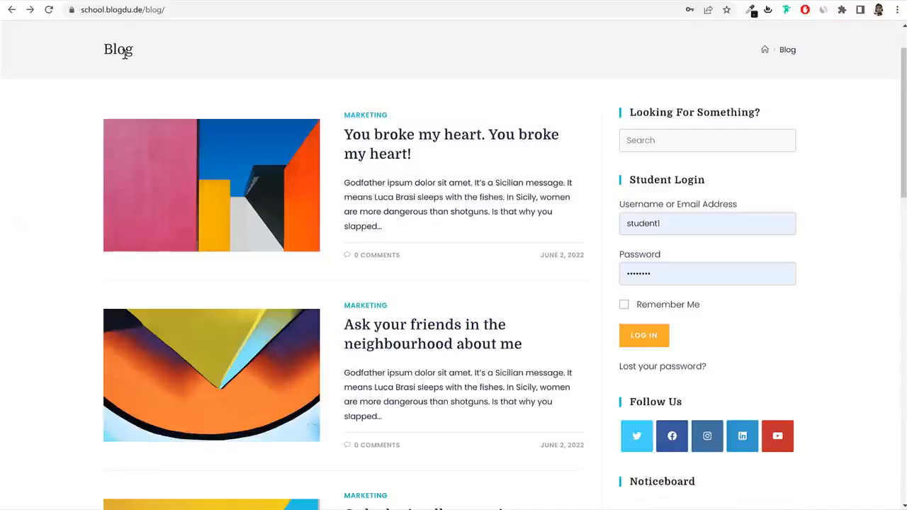
{"action": "scroll", "coordinate": [124, 55], "scroll_direction": "up", "scroll_amount": 1}
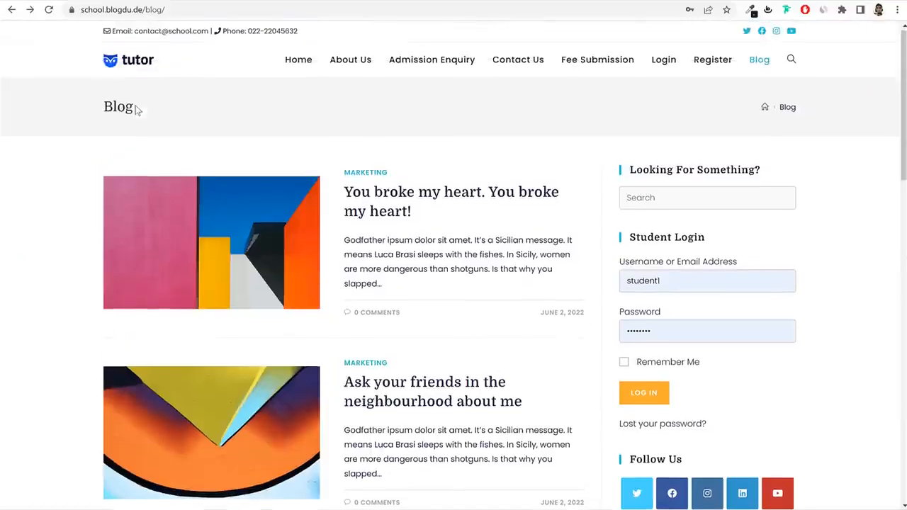
{"action": "left_click", "coordinate": [128, 59]}
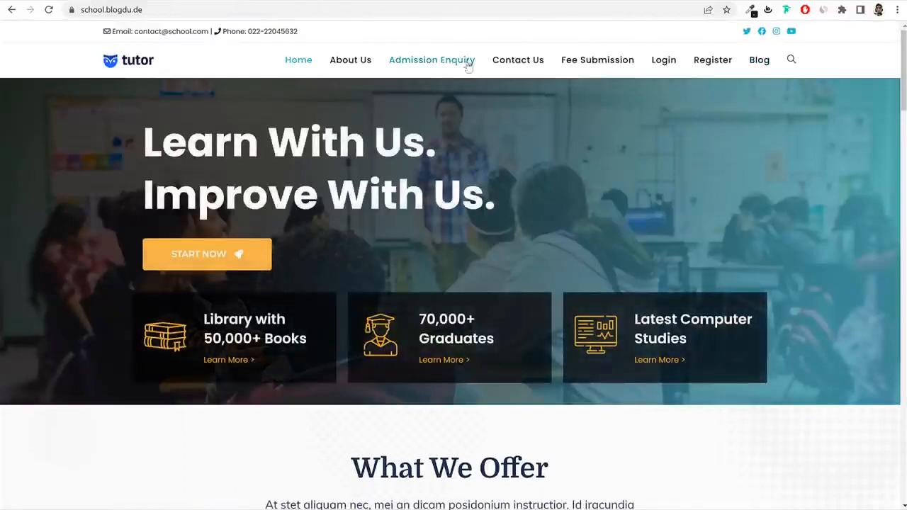
{"action": "scroll", "coordinate": [660, 148], "scroll_direction": "down", "scroll_amount": 10}
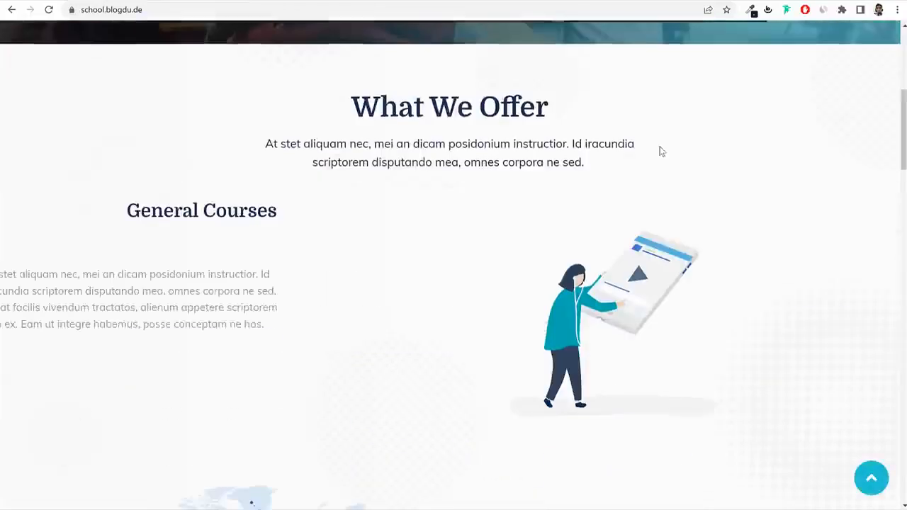
{"action": "scroll", "coordinate": [659, 151], "scroll_direction": "up", "scroll_amount": 10}
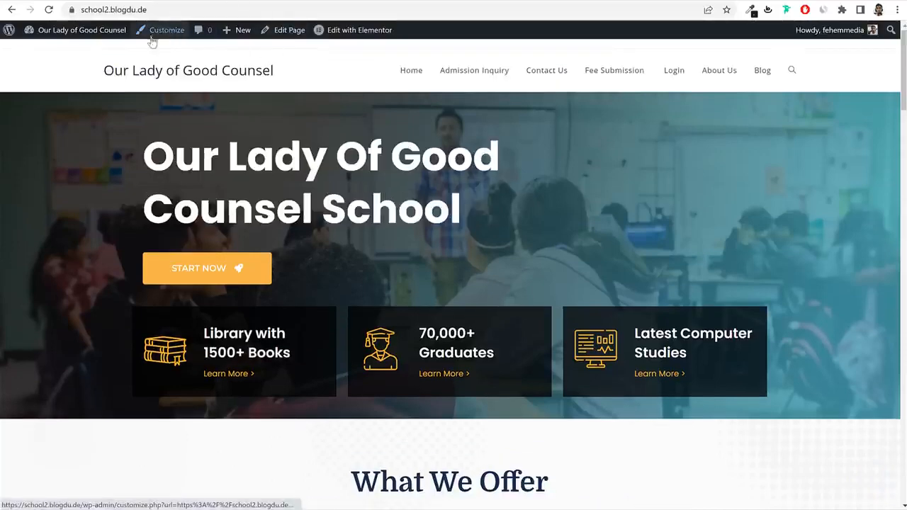
{"action": "left_click", "coordinate": [161, 40]}
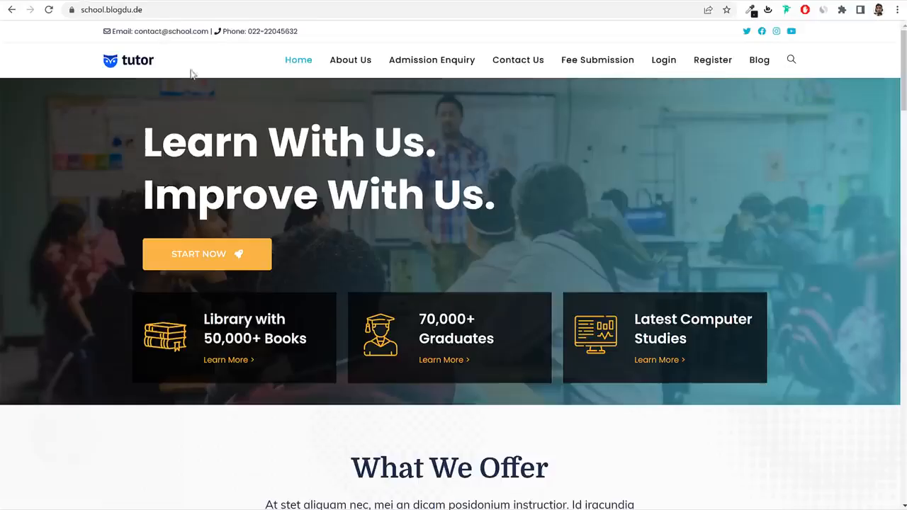
{"action": "left_click_drag", "start_coordinate": [171, 37], "coordinate": [103, 31]}
{"action": "left_click", "coordinate": [308, 32]}
In Top Bar general settings, leave the layout style unchanged and make the top bar text black.
{"action": "left_click", "coordinate": [104, 32]}
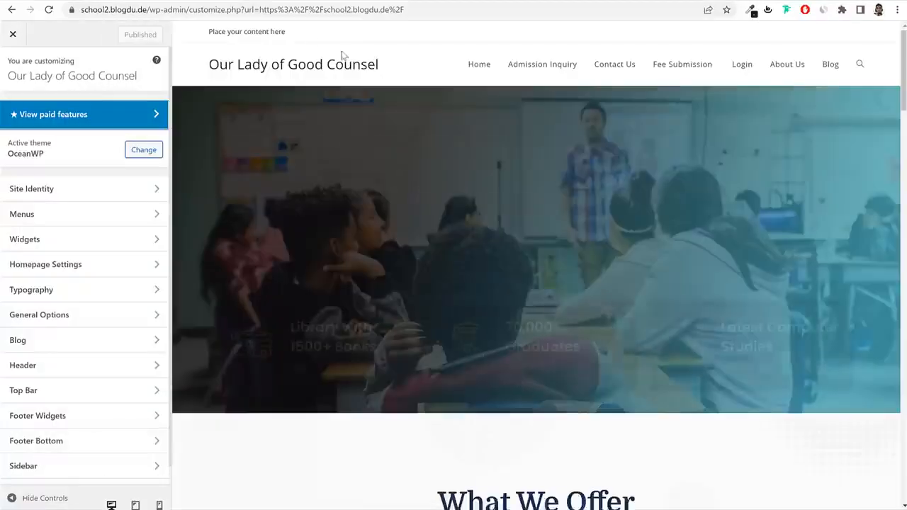
{"action": "scroll", "coordinate": [85, 349], "scroll_direction": "down", "scroll_amount": 1}
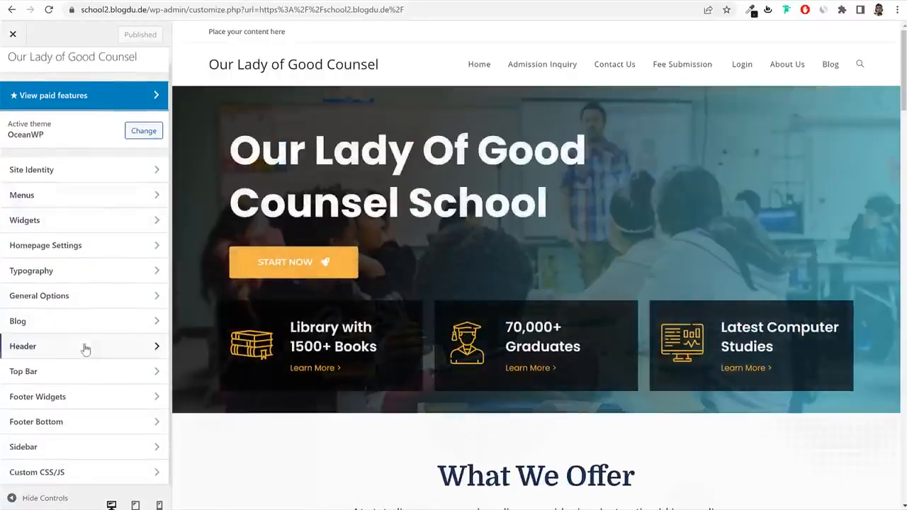
{"action": "left_click", "coordinate": [31, 381]}
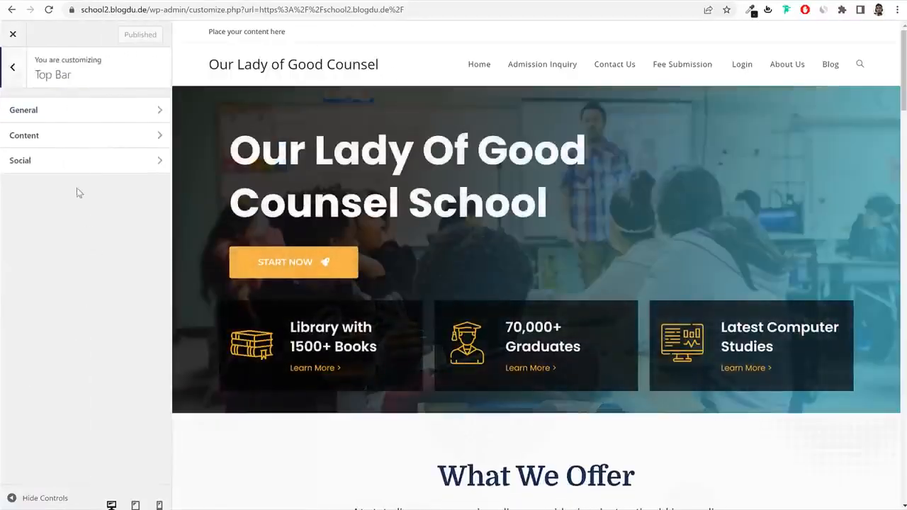
{"action": "left_click", "coordinate": [57, 112]}
{"action": "scroll", "coordinate": [128, 244], "scroll_direction": "down", "scroll_amount": 4}
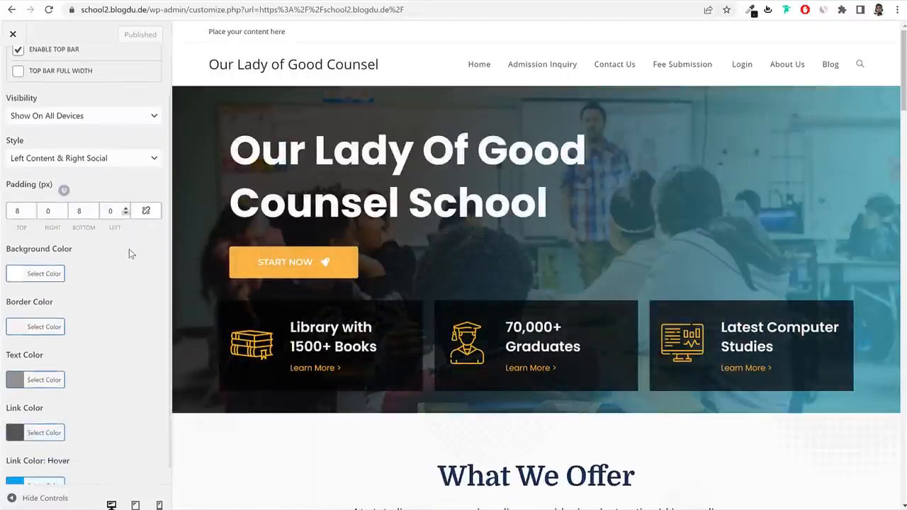
{"action": "left_click", "coordinate": [39, 216]}
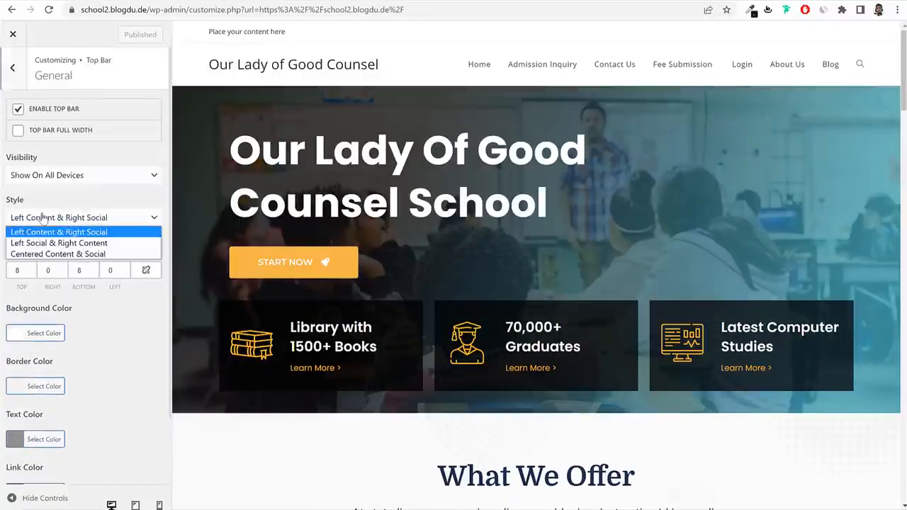
{"action": "left_click", "coordinate": [92, 209]}
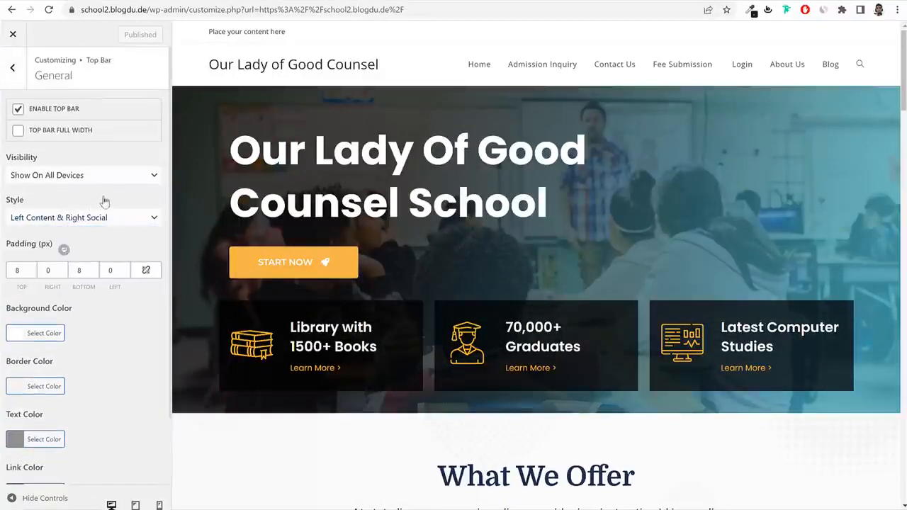
{"action": "scroll", "coordinate": [61, 347], "scroll_direction": "down", "scroll_amount": 1}
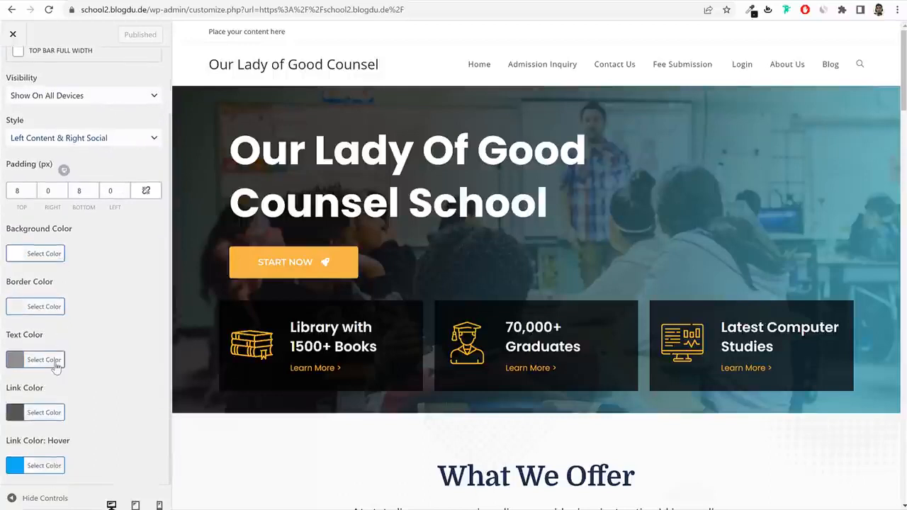
{"action": "left_click", "coordinate": [55, 362]}
{"action": "scroll", "coordinate": [54, 364], "scroll_direction": "down", "scroll_amount": 2}
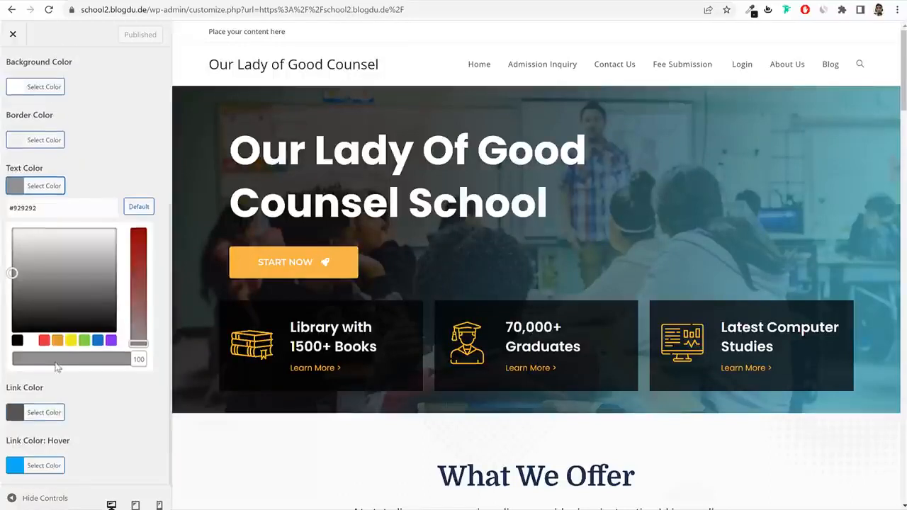
{"action": "left_click", "coordinate": [18, 341]}
{"action": "left_click", "coordinate": [35, 193]}
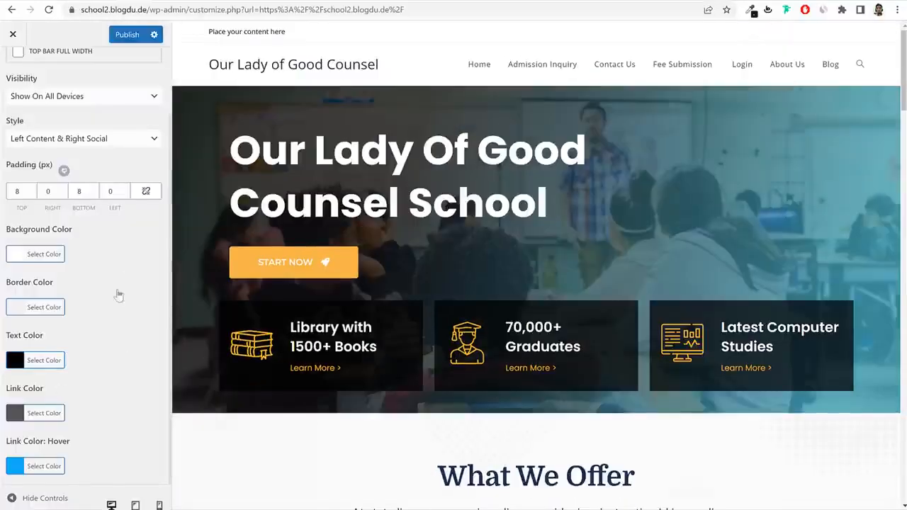
Try orange, white and red top bar backgrounds, reset it to default white, and publish.
{"action": "scroll", "coordinate": [118, 303], "scroll_direction": "up", "scroll_amount": 2}
{"action": "scroll", "coordinate": [62, 301], "scroll_direction": "down", "scroll_amount": 2}
{"action": "left_click", "coordinate": [50, 255]}
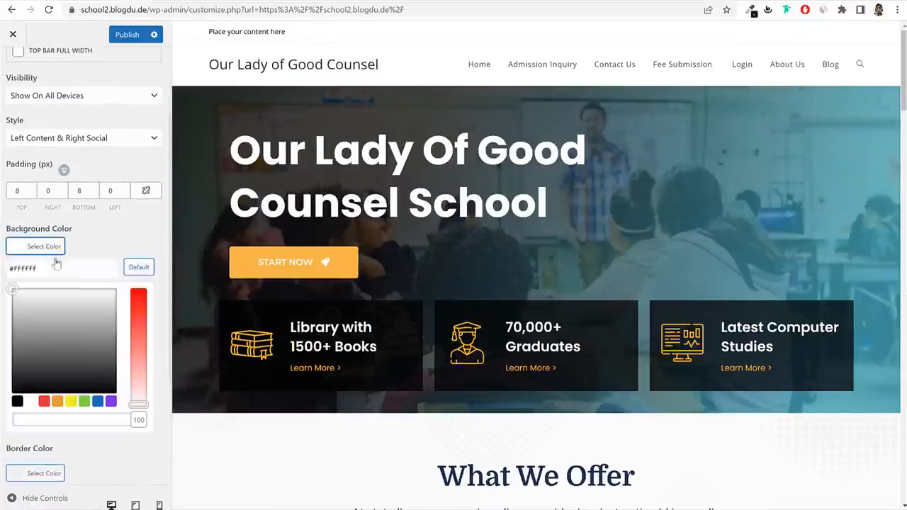
{"action": "scroll", "coordinate": [59, 330], "scroll_direction": "down", "scroll_amount": 2}
{"action": "left_click", "coordinate": [58, 344]}
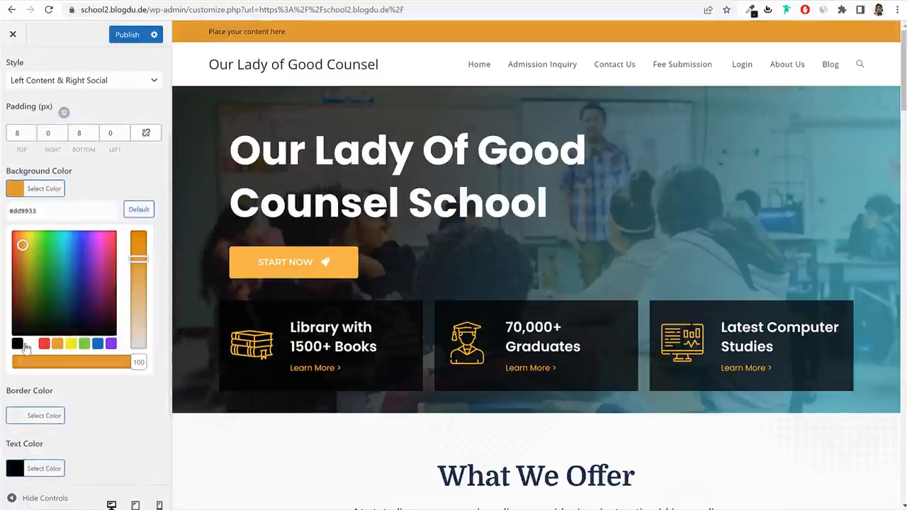
{"action": "left_click", "coordinate": [28, 344]}
{"action": "left_click", "coordinate": [44, 343]}
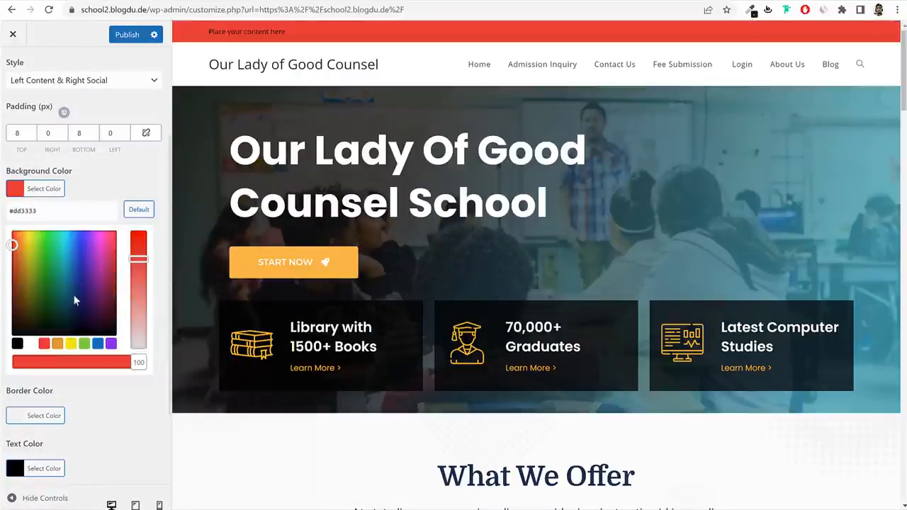
{"action": "left_click", "coordinate": [139, 209]}
{"action": "scroll", "coordinate": [138, 142], "scroll_direction": "up", "scroll_amount": 2}
{"action": "left_click", "coordinate": [128, 34]}
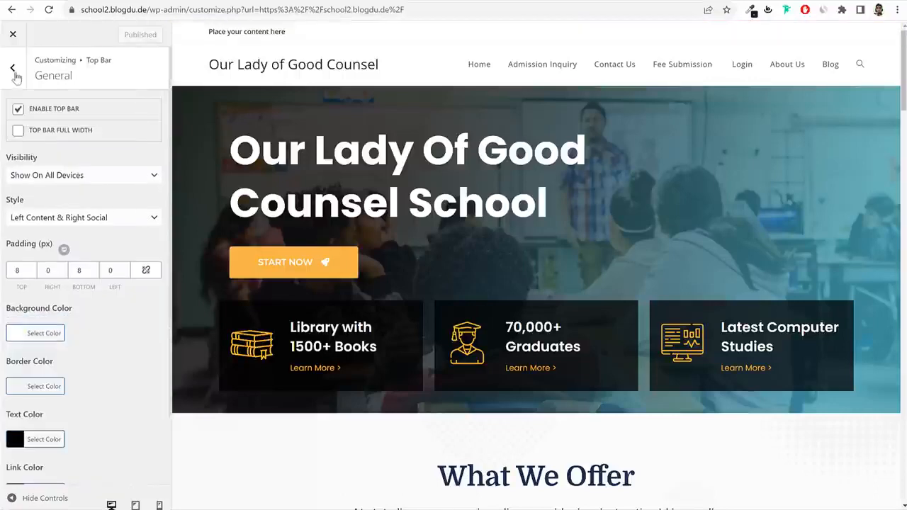
Paste the reference site's email and phone line into Top Bar Content, then go to Font Awesome.
{"action": "left_click", "coordinate": [15, 119]}
{"action": "left_click", "coordinate": [69, 137]}
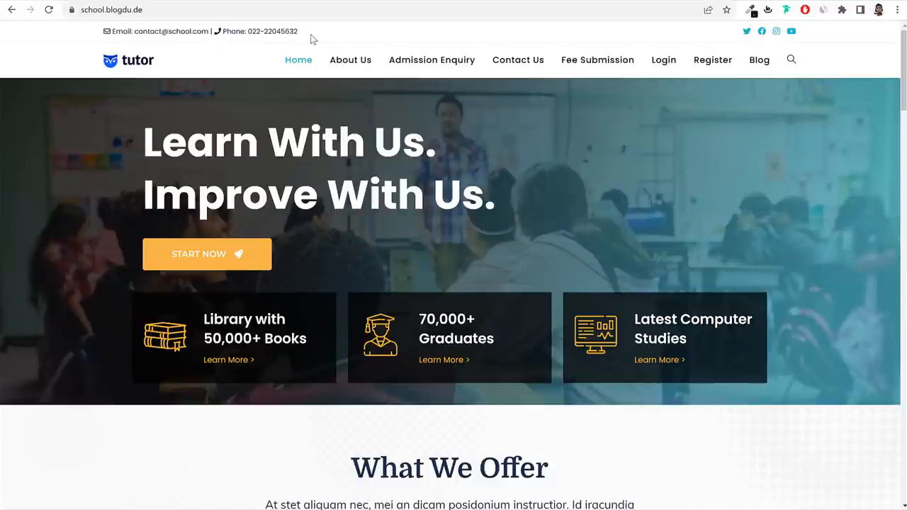
{"action": "left_click_drag", "start_coordinate": [313, 38], "coordinate": [85, 34]}
{"action": "key", "text": "ctrl+c"}
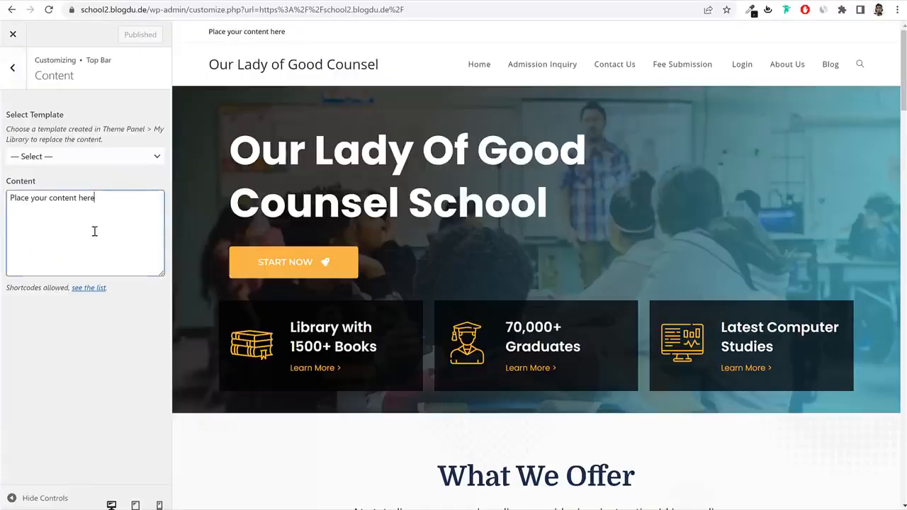
{"action": "key", "text": "ctrl+a"}
{"action": "key", "text": "ctrl+v"}
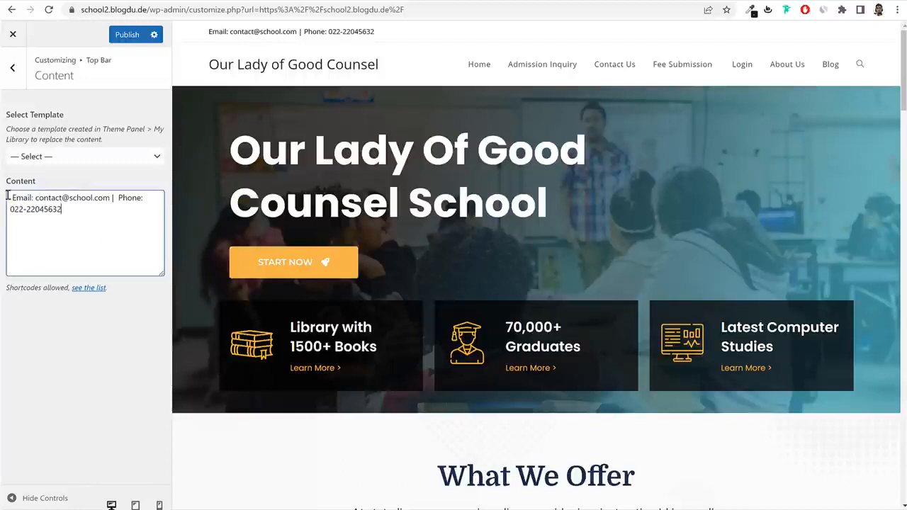
{"action": "left_click_drag", "start_coordinate": [54, 209], "coordinate": [85, 220]}
{"action": "left_click", "coordinate": [125, 210]}
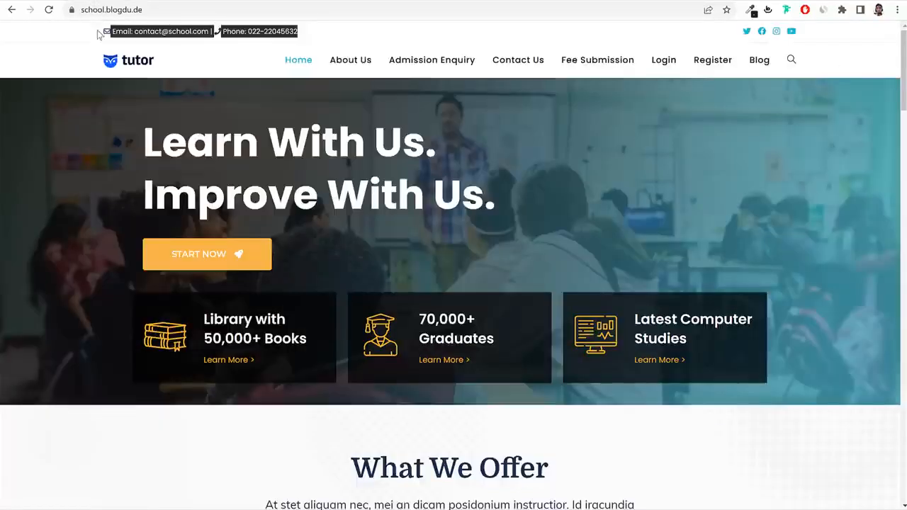
{"action": "left_click", "coordinate": [107, 36]}
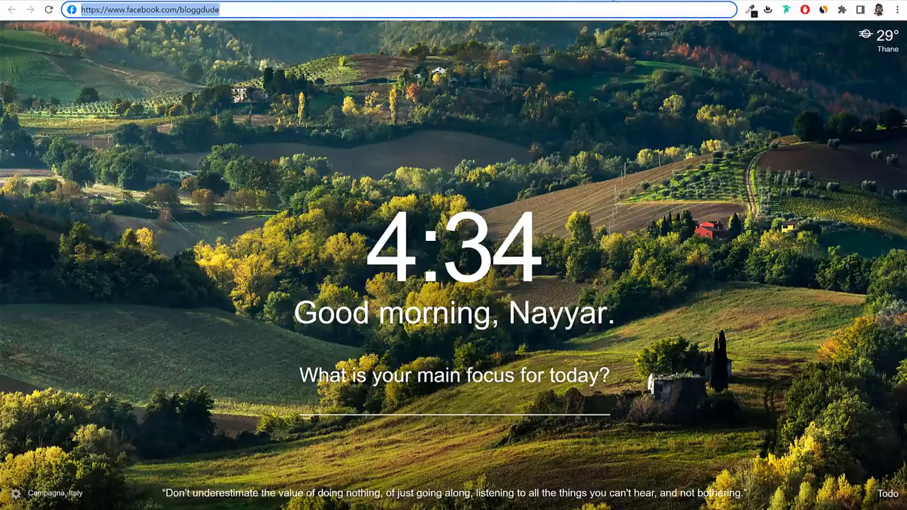
{"action": "left_click", "coordinate": [299, 69]}
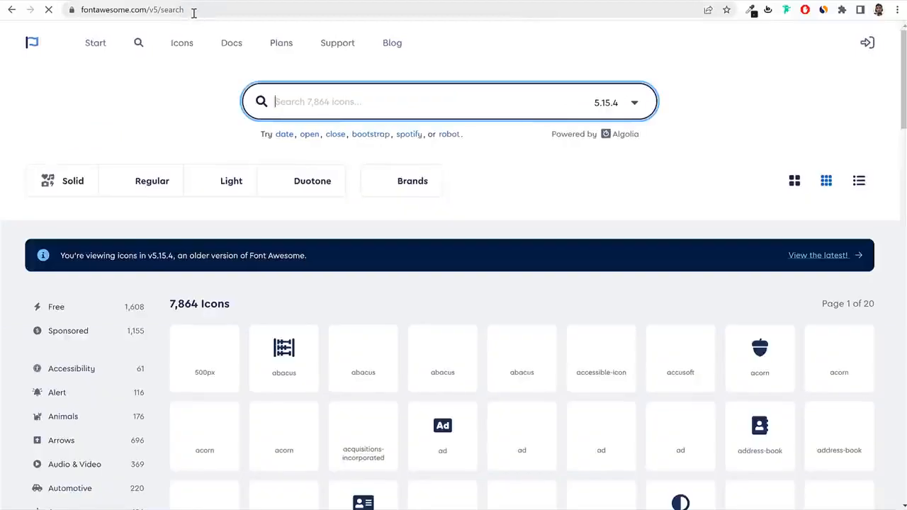
Fix the Font Awesome address so the v5 icon search page loads.
{"action": "double_click", "coordinate": [161, 9]}
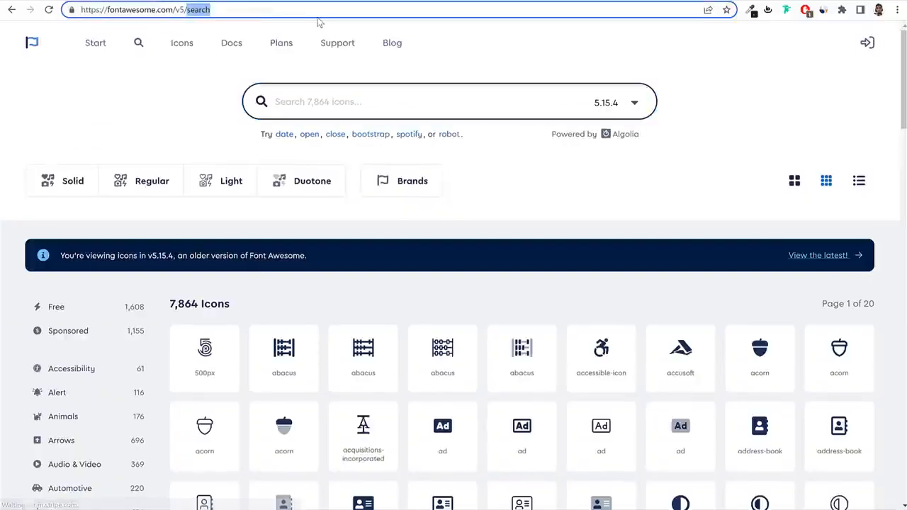
{"action": "key", "text": "BackSpace"}
{"action": "key", "text": "Return"}
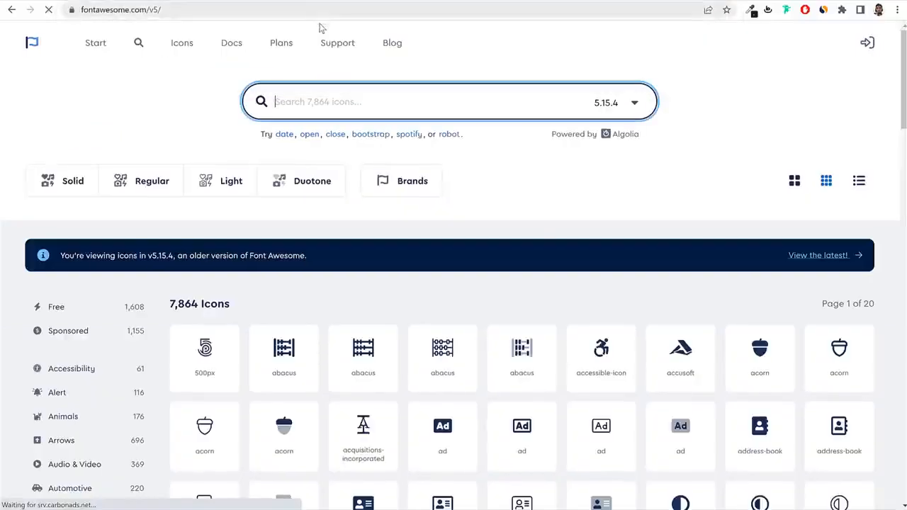
{"action": "left_click", "coordinate": [233, 11]}
{"action": "left_click", "coordinate": [233, 10]}
{"action": "type", "text": "search"}
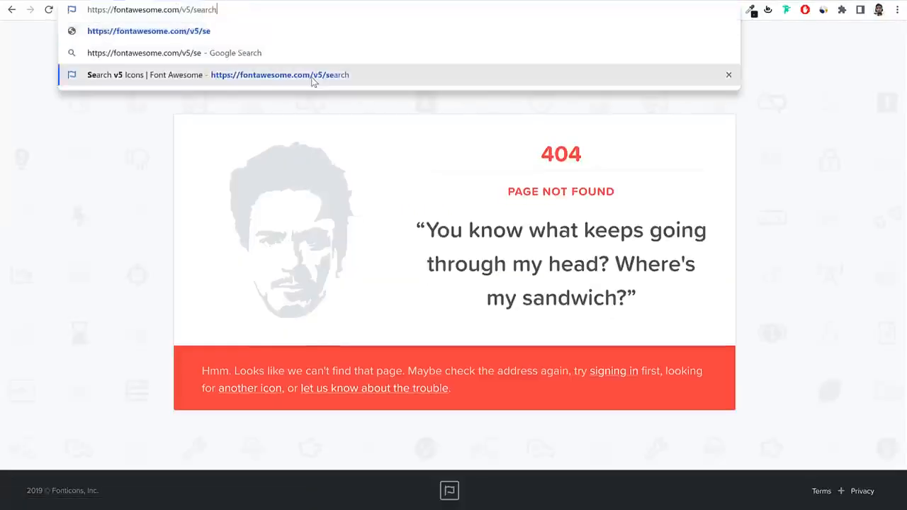
{"action": "key", "text": "Return"}
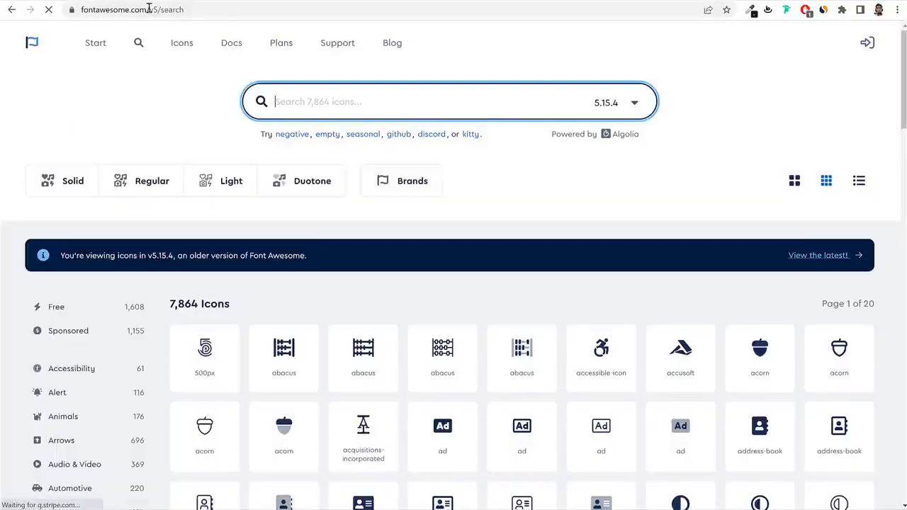
{"action": "left_click_drag", "start_coordinate": [147, 9], "coordinate": [162, 10]}
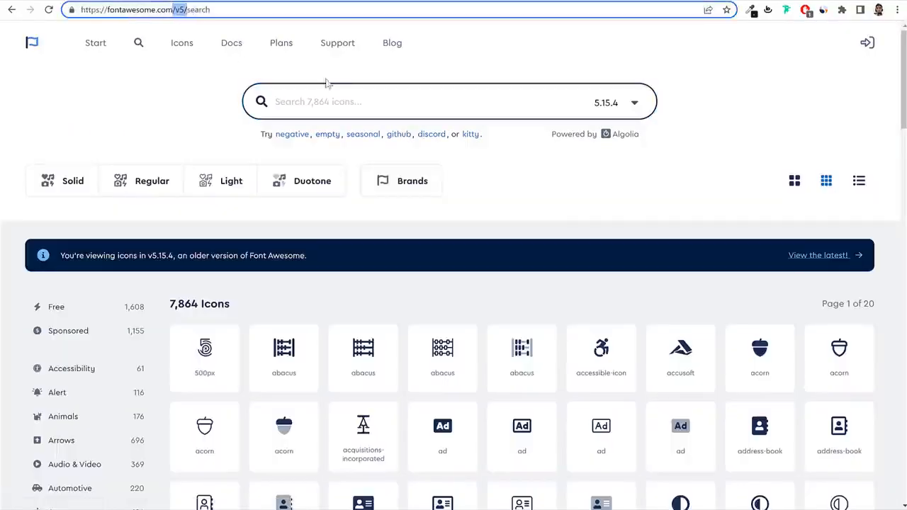
Search 'en', copy the solid envelope icon's HTML, and paste it before Email in Top Bar Content.
{"action": "left_click", "coordinate": [335, 100]}
{"action": "type", "text": "enve"}
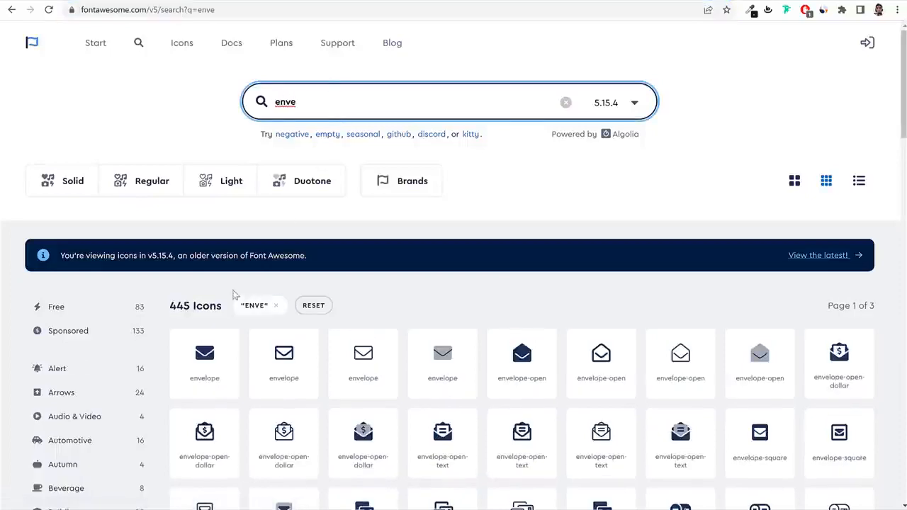
{"action": "scroll", "coordinate": [211, 341], "scroll_direction": "down", "scroll_amount": 2}
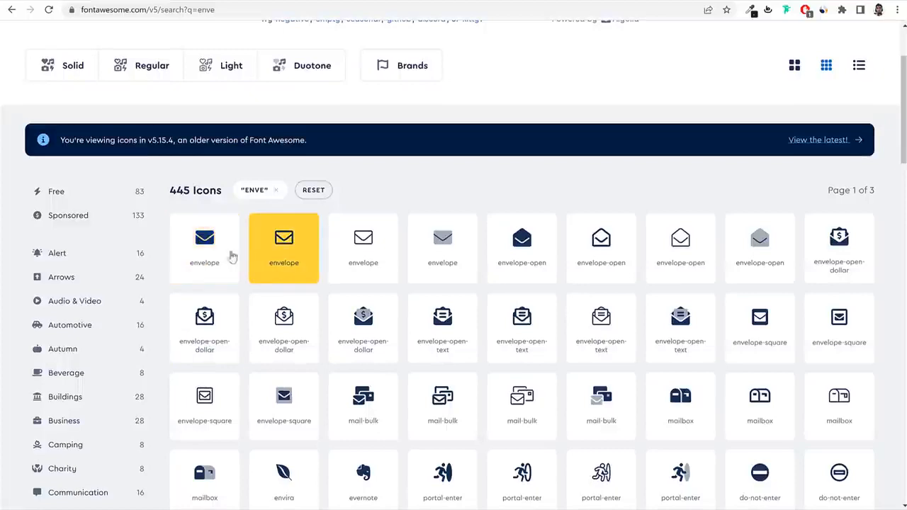
{"action": "left_click", "coordinate": [227, 257]}
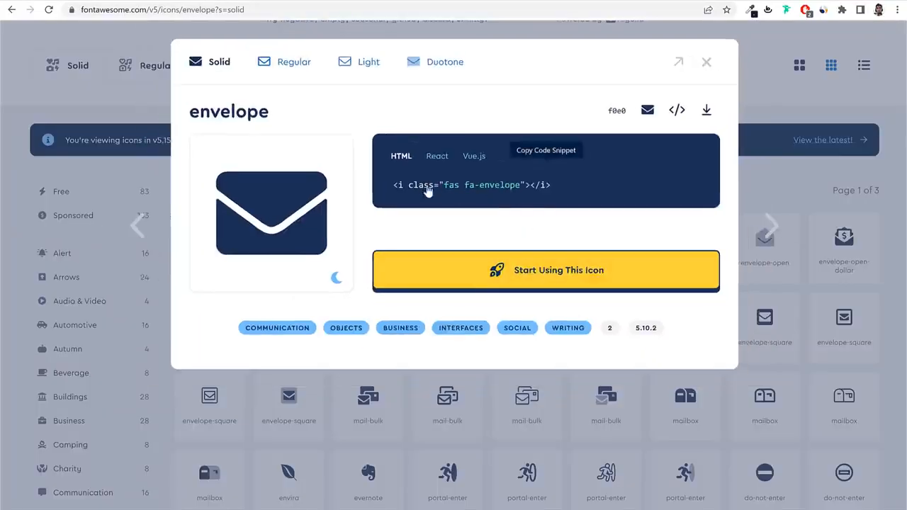
{"action": "left_click", "coordinate": [423, 192]}
{"action": "left_click", "coordinate": [197, 3]}
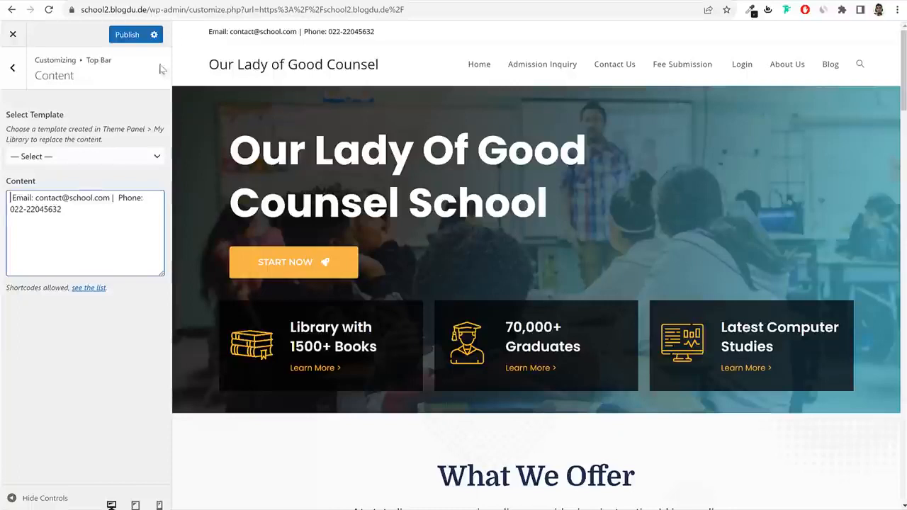
{"action": "left_click", "coordinate": [11, 203]}
{"action": "key", "text": "ctrl+v"}
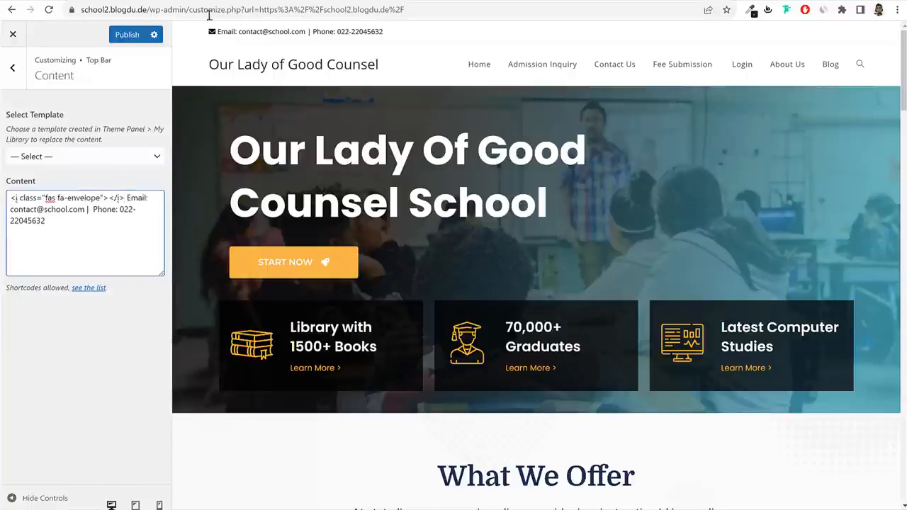
Search 'ph', paste the solid phone icon's HTML before Phone, and publish the top bar content.
{"action": "left_click", "coordinate": [382, 3]}
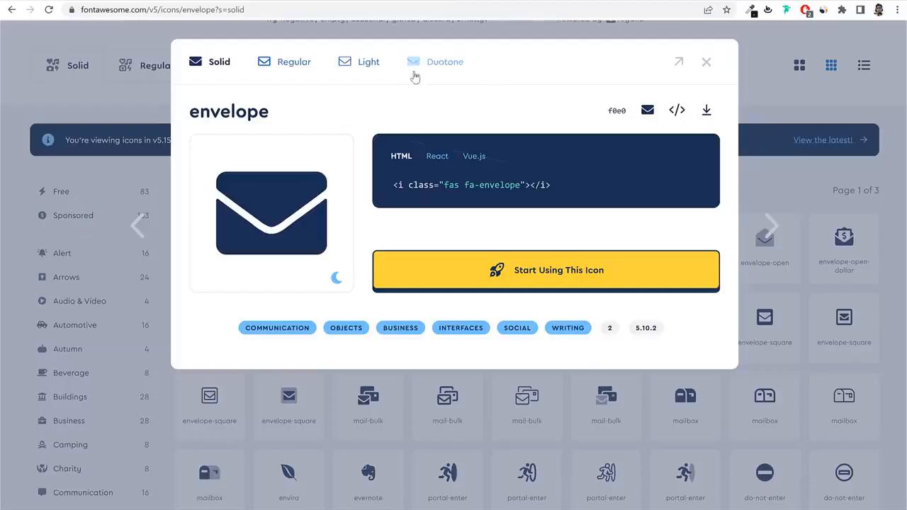
{"action": "left_click", "coordinate": [708, 62]}
{"action": "scroll", "coordinate": [408, 91], "scroll_direction": "up", "scroll_amount": 2}
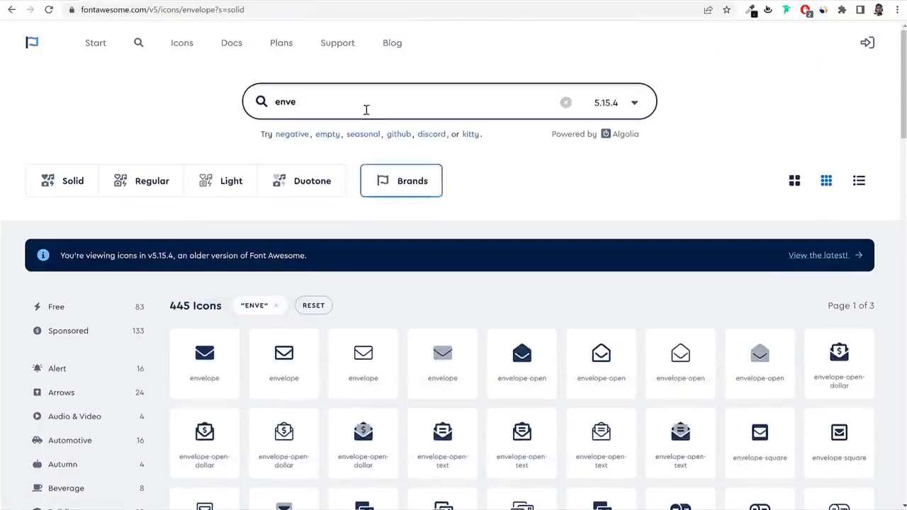
{"action": "double_click", "coordinate": [372, 99]}
{"action": "type", "text": "phon"}
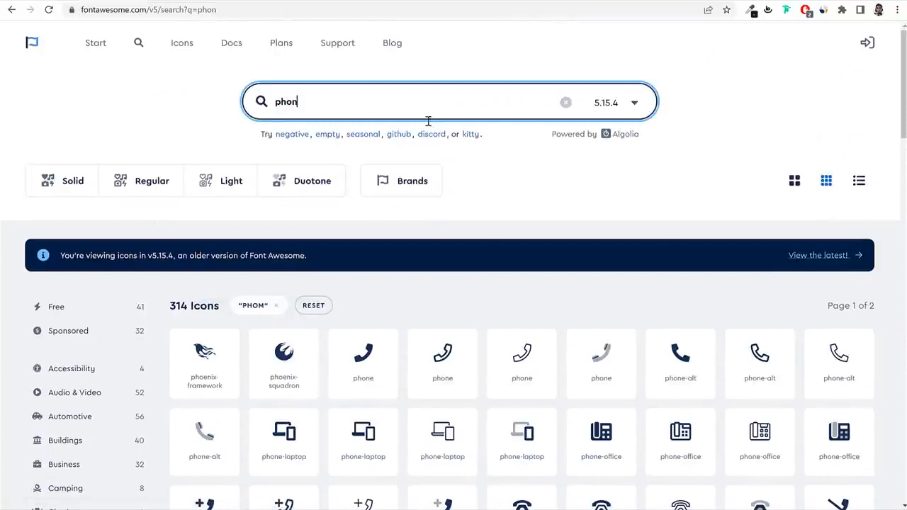
{"action": "left_click", "coordinate": [204, 358]}
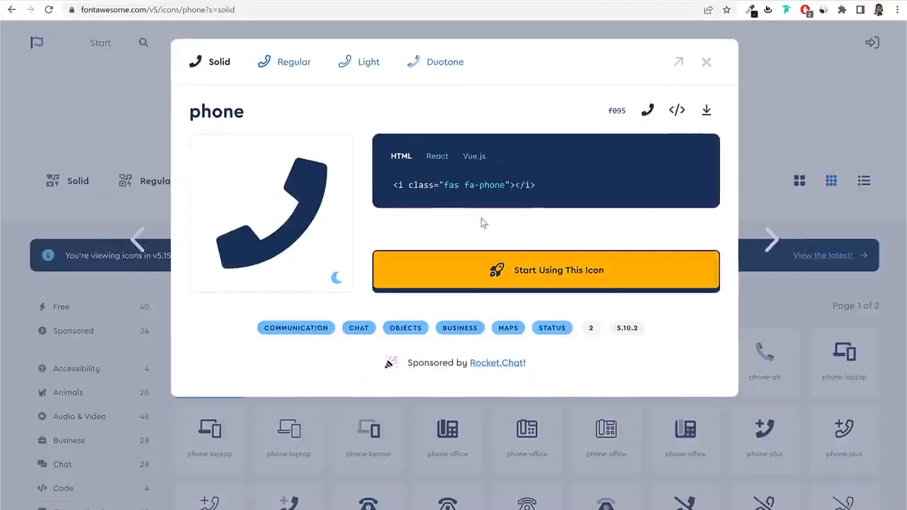
{"action": "left_click", "coordinate": [503, 187]}
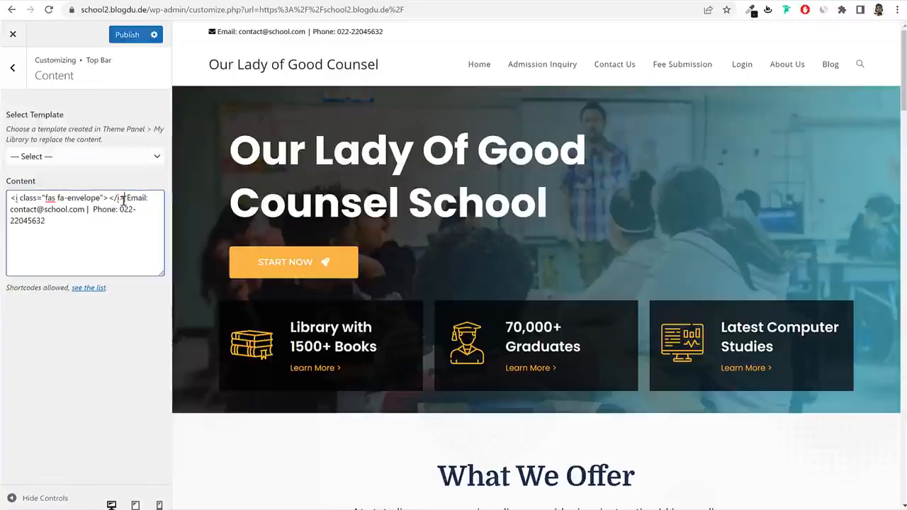
{"action": "left_click", "coordinate": [92, 209]}
{"action": "key", "text": "ctrl+v"}
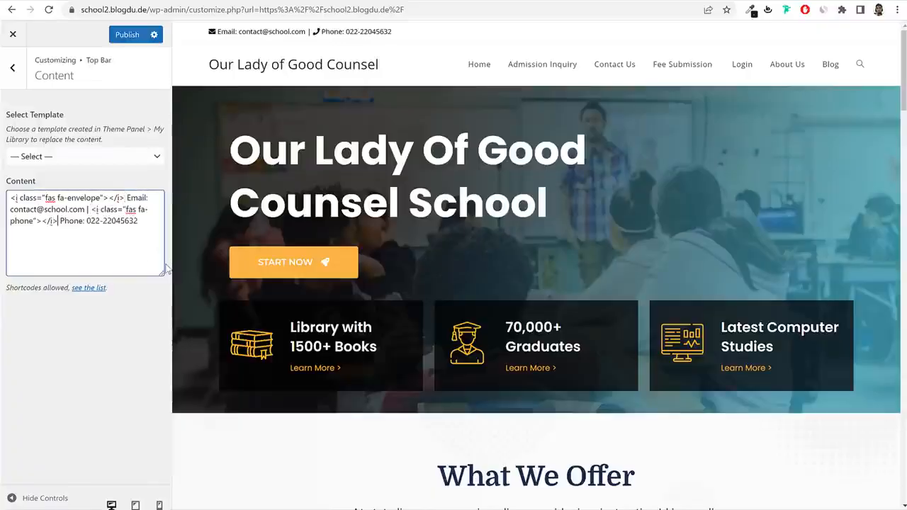
{"action": "left_click", "coordinate": [126, 35]}
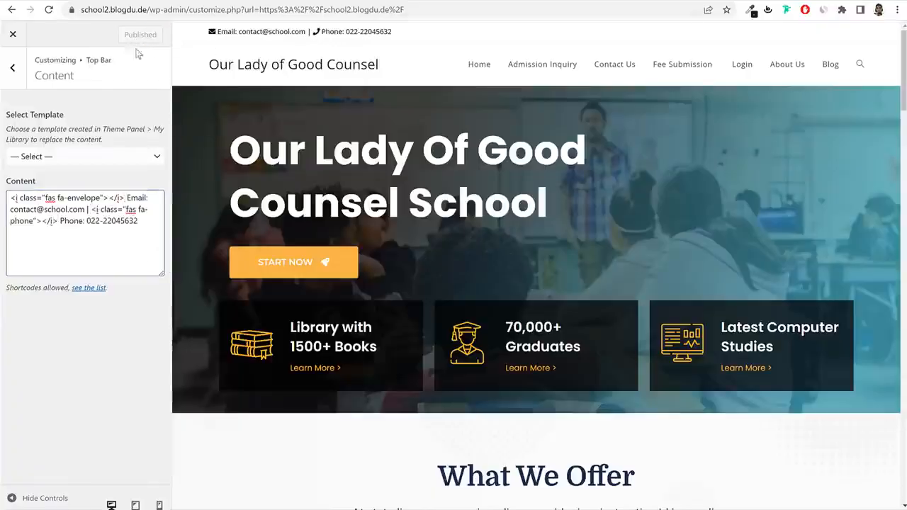
{"action": "left_click", "coordinate": [19, 68]}
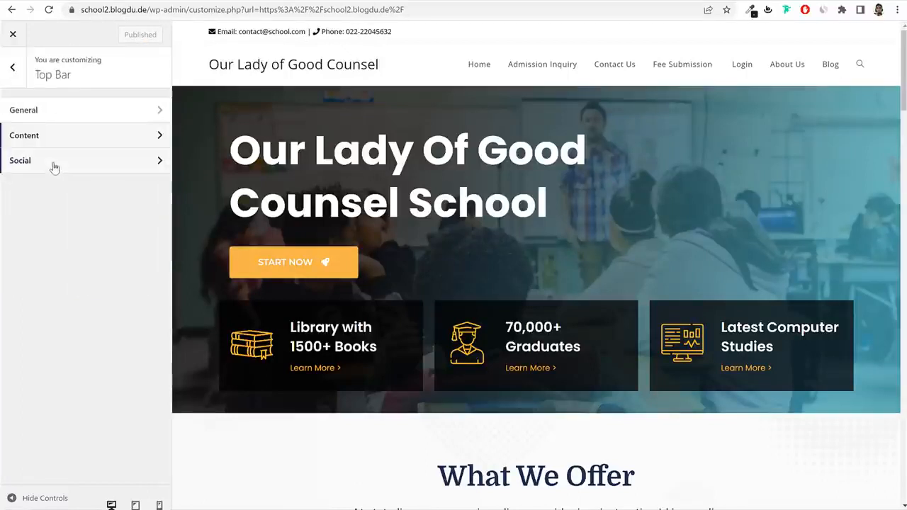
Paste the site address into the Twitter, Facebook, Pinterest and Dribbble social link fields.
{"action": "left_click", "coordinate": [52, 162]}
{"action": "scroll", "coordinate": [91, 208], "scroll_direction": "down", "scroll_amount": 3}
{"action": "scroll", "coordinate": [91, 207], "scroll_direction": "down", "scroll_amount": 3}
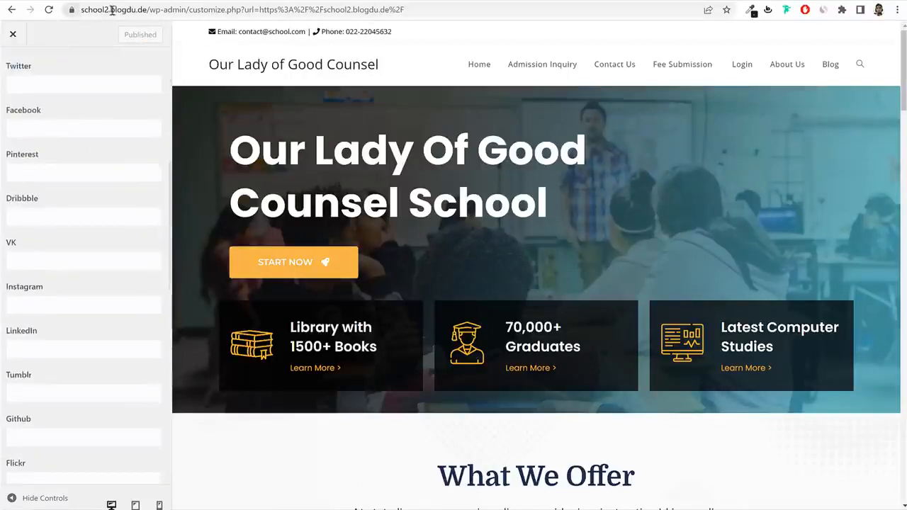
{"action": "left_click", "coordinate": [81, 9]}
{"action": "left_click", "coordinate": [56, 82]}
{"action": "key", "text": "ctrl+v"}
{"action": "left_click", "coordinate": [54, 128]}
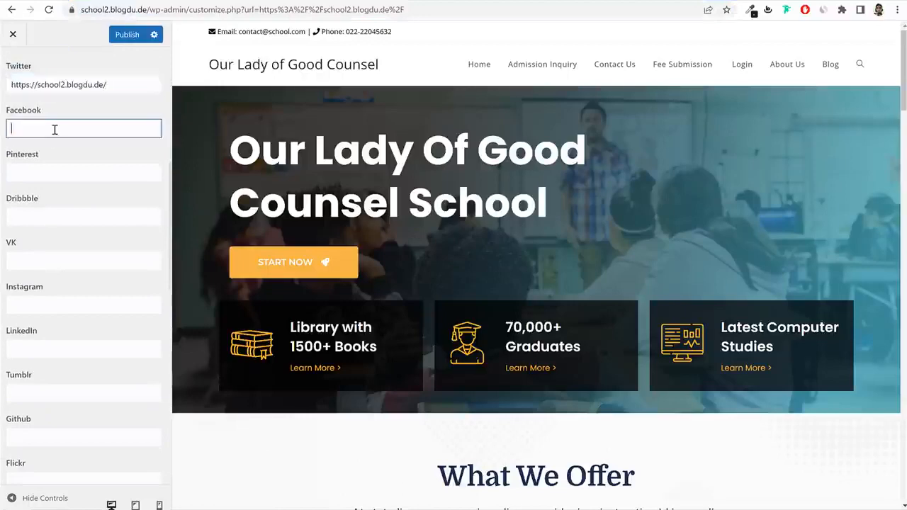
{"action": "key", "text": "ctrl+v"}
{"action": "left_click", "coordinate": [50, 173]}
{"action": "key", "text": "ctrl+v"}
{"action": "left_click", "coordinate": [48, 217]}
{"action": "key", "text": "ctrl+v"}
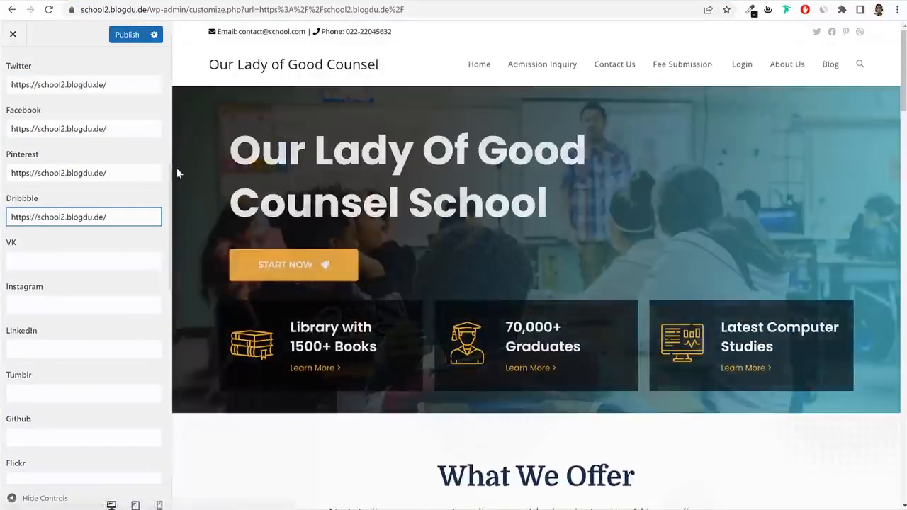
Set Social Links Color to light blue #22bed6 after trying red and blue, and publish.
{"action": "scroll", "coordinate": [118, 178], "scroll_direction": "up", "scroll_amount": 5}
{"action": "left_click", "coordinate": [43, 276]}
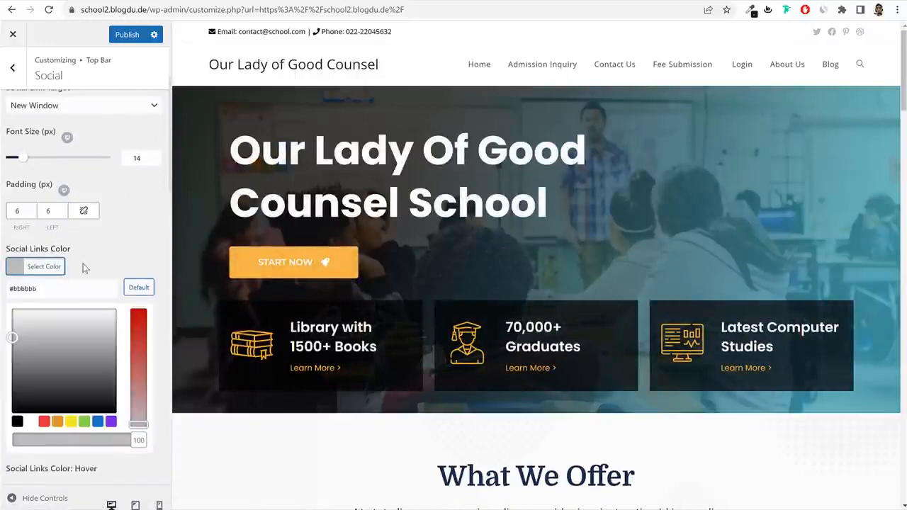
{"action": "scroll", "coordinate": [71, 283], "scroll_direction": "down", "scroll_amount": 1}
{"action": "left_click", "coordinate": [43, 364]}
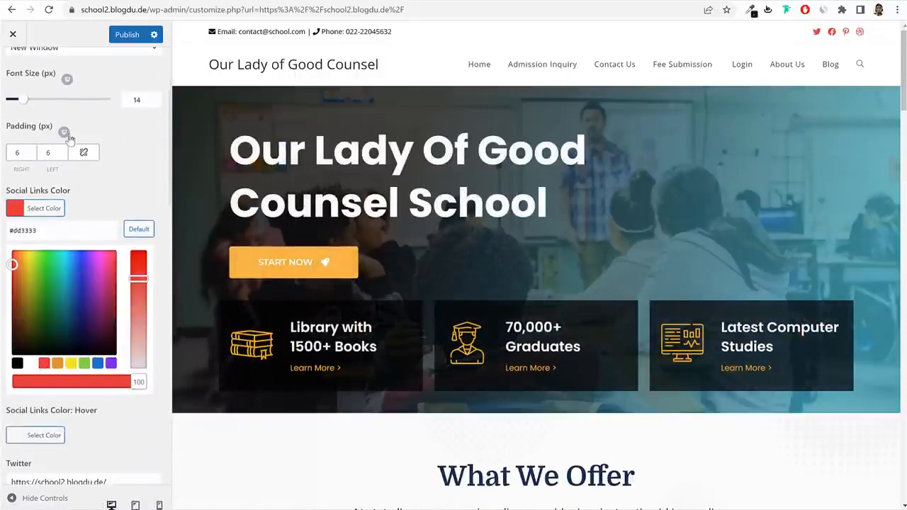
{"action": "left_click", "coordinate": [97, 364]}
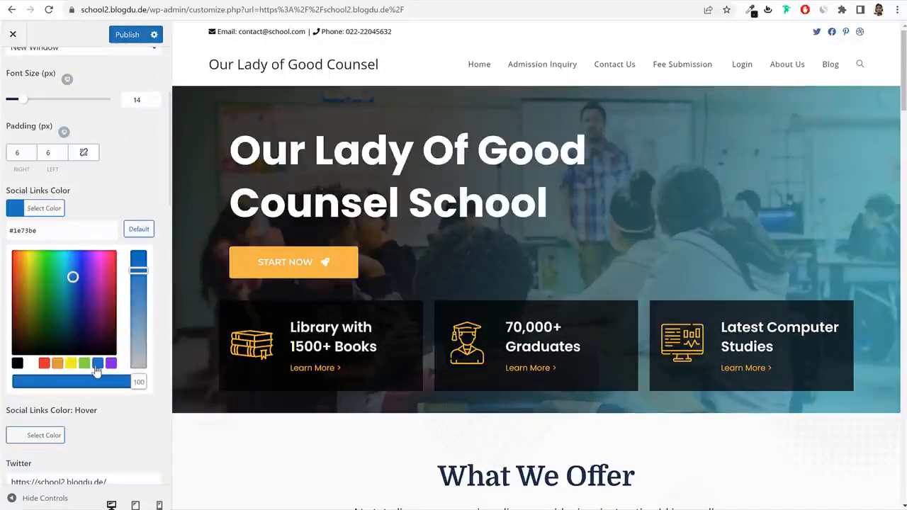
{"action": "left_click_drag", "start_coordinate": [73, 276], "coordinate": [68, 260]}
{"action": "left_click", "coordinate": [127, 34]}
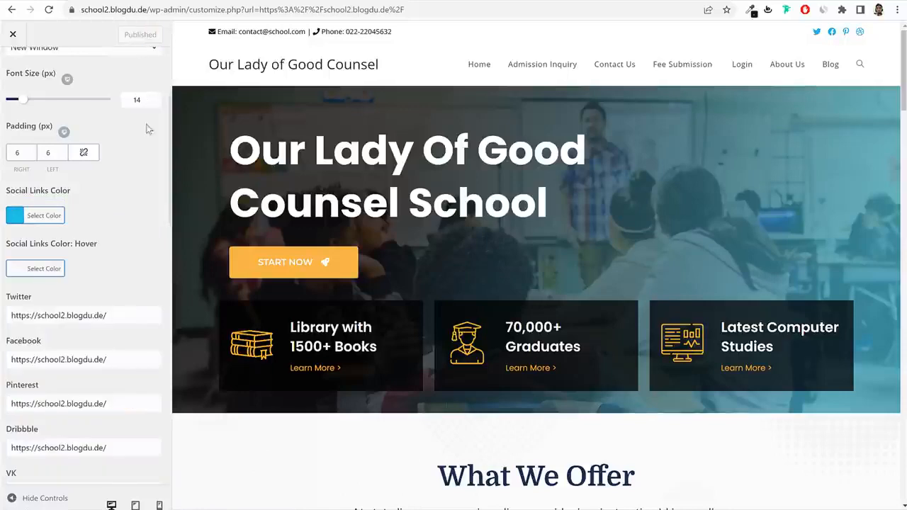
{"action": "scroll", "coordinate": [92, 128], "scroll_direction": "up", "scroll_amount": 3}
{"action": "left_click", "coordinate": [14, 65]}
{"action": "left_click", "coordinate": [14, 62]}
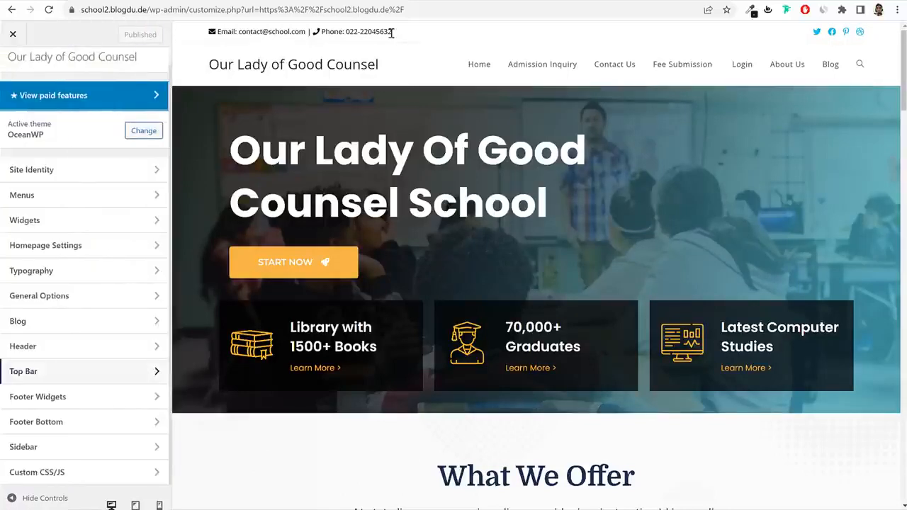
Change Header General height from 74 to 60, trying orange backgrounds before reverting to white.
{"action": "left_click", "coordinate": [79, 353]}
{"action": "left_click", "coordinate": [95, 107]}
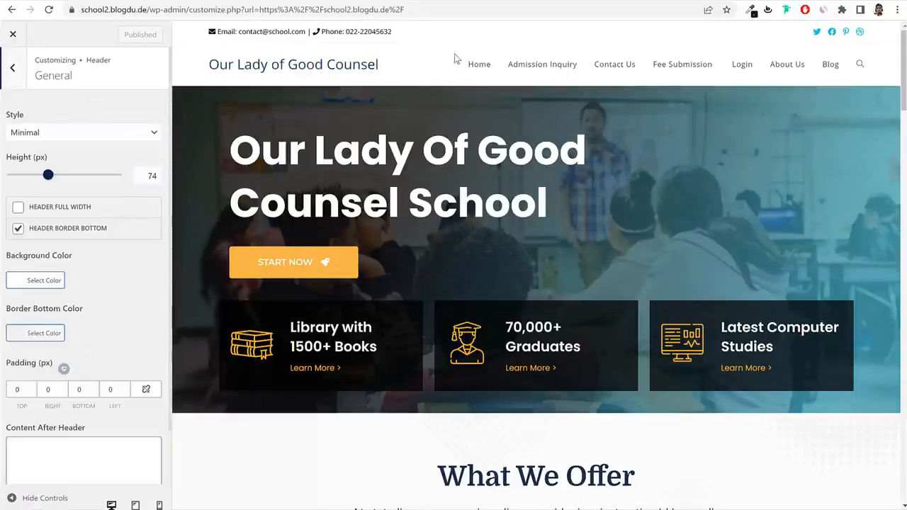
{"action": "double_click", "coordinate": [152, 177]}
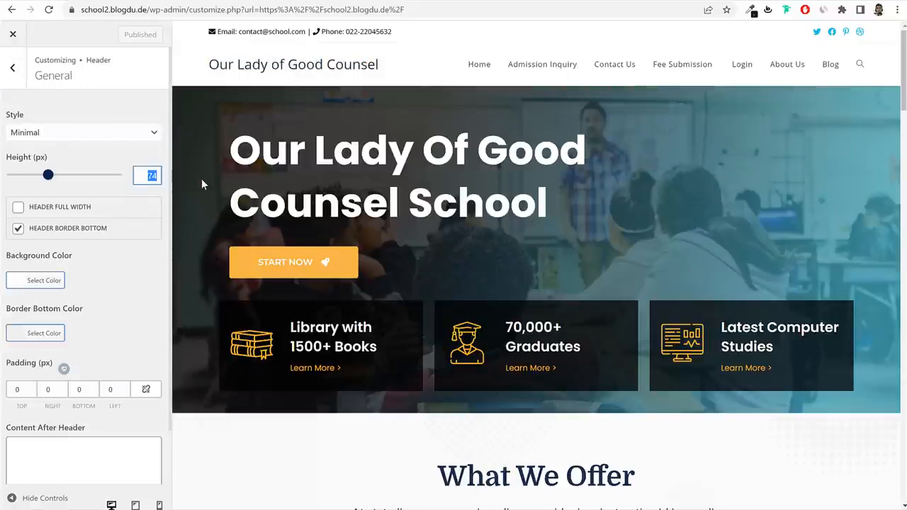
{"action": "type", "text": "60"}
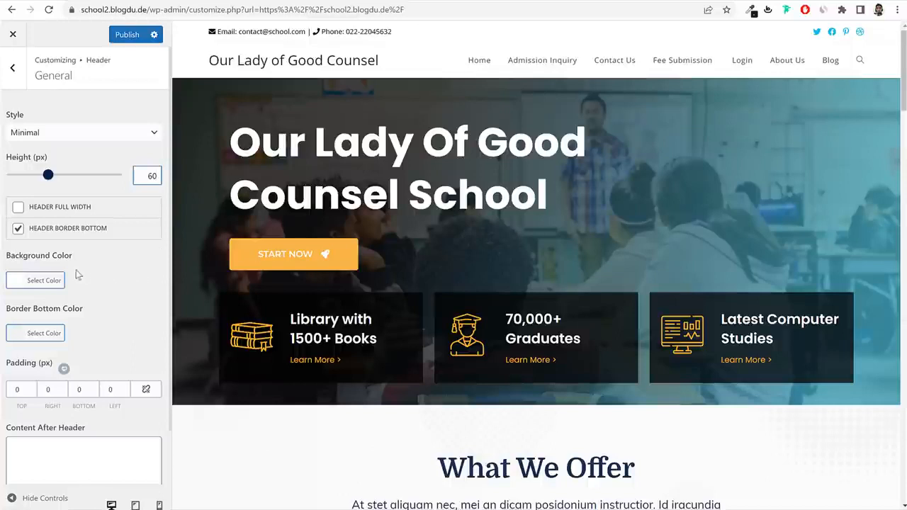
{"action": "left_click", "coordinate": [63, 283]}
{"action": "left_click", "coordinate": [83, 432]}
{"action": "left_click", "coordinate": [57, 430]}
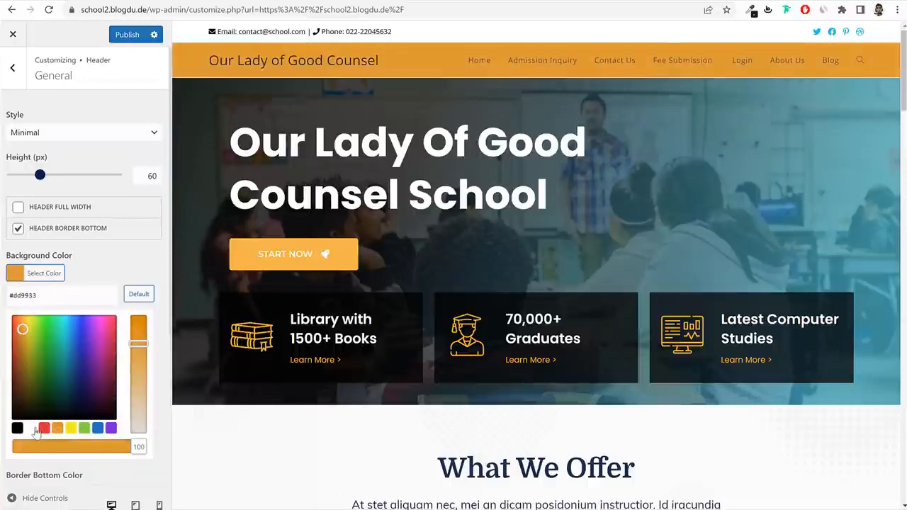
{"action": "left_click", "coordinate": [32, 430]}
{"action": "left_click", "coordinate": [136, 264]}
{"action": "scroll", "coordinate": [144, 281], "scroll_direction": "down", "scroll_amount": 1}
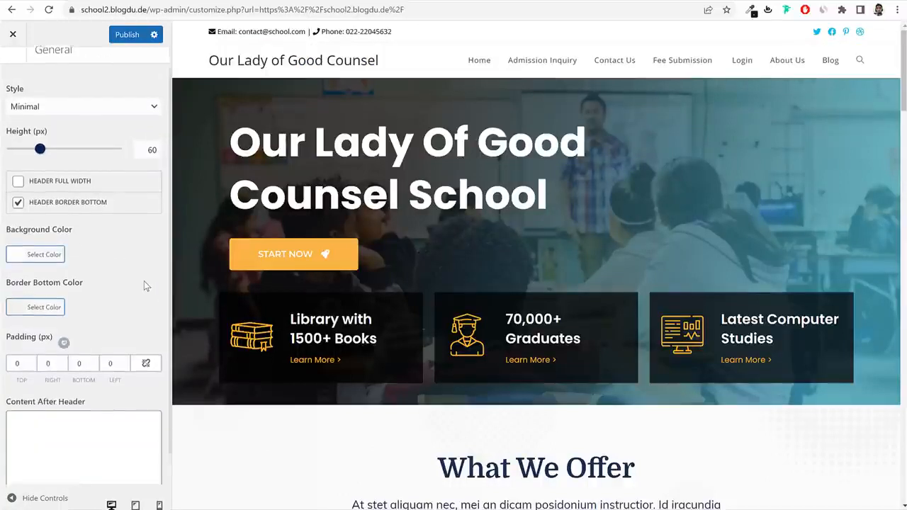
{"action": "scroll", "coordinate": [103, 385], "scroll_direction": "up", "scroll_amount": 2}
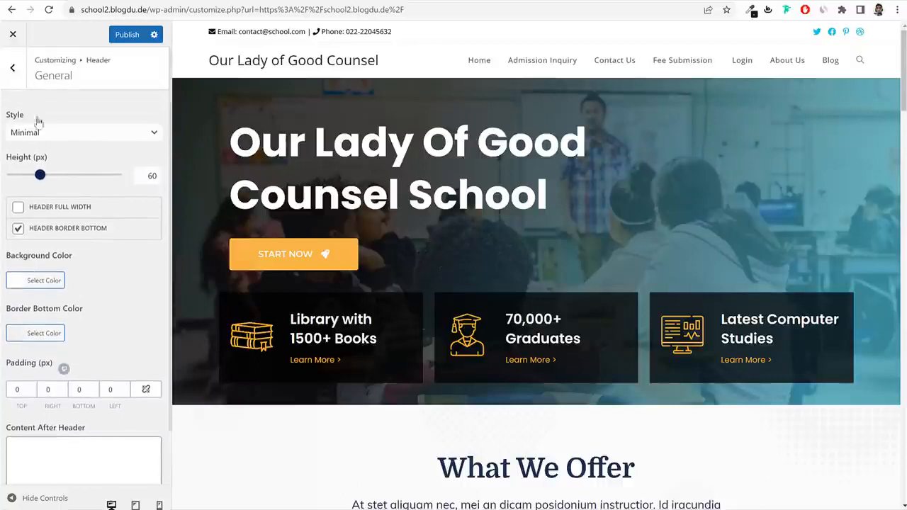
{"action": "left_click", "coordinate": [13, 67]}
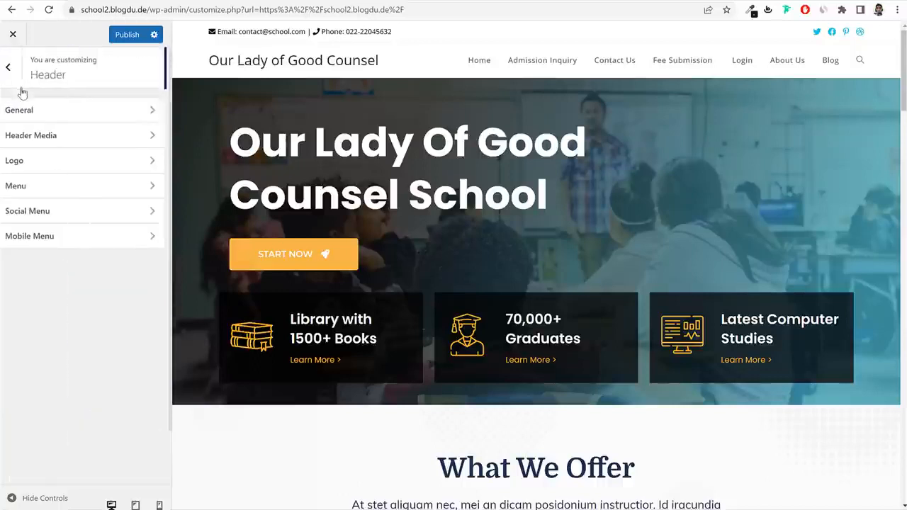
Upload the tutor logo file and set it as the header logo without cropping.
{"action": "left_click", "coordinate": [53, 168]}
{"action": "left_click", "coordinate": [89, 134]}
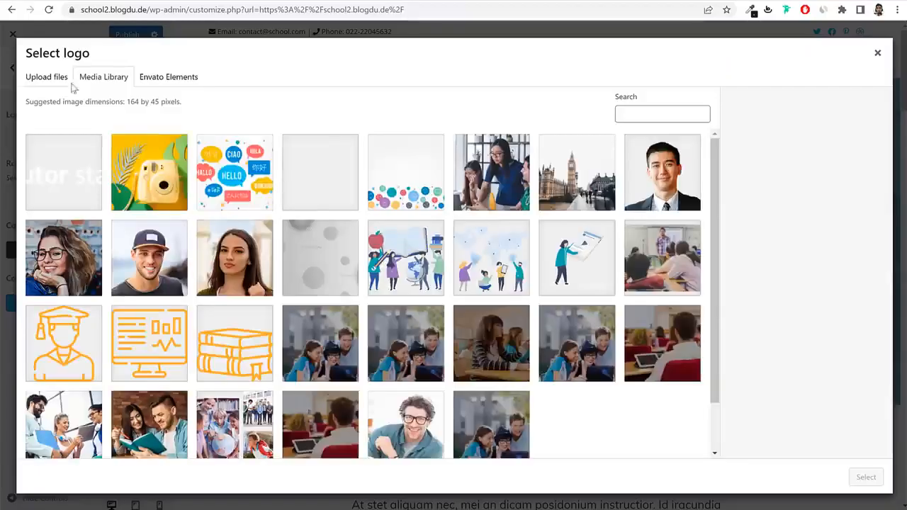
{"action": "left_click", "coordinate": [69, 79]}
{"action": "left_click", "coordinate": [456, 260]}
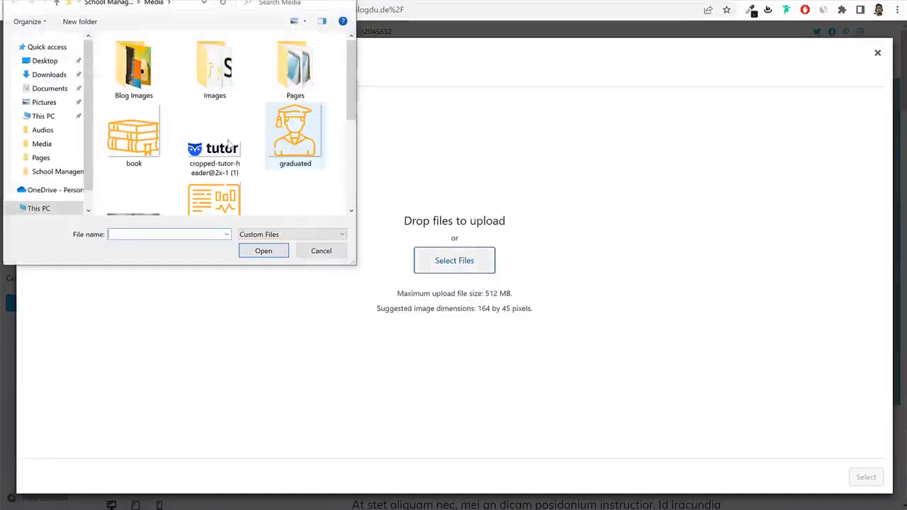
{"action": "left_click", "coordinate": [214, 150]}
{"action": "left_click", "coordinate": [268, 254]}
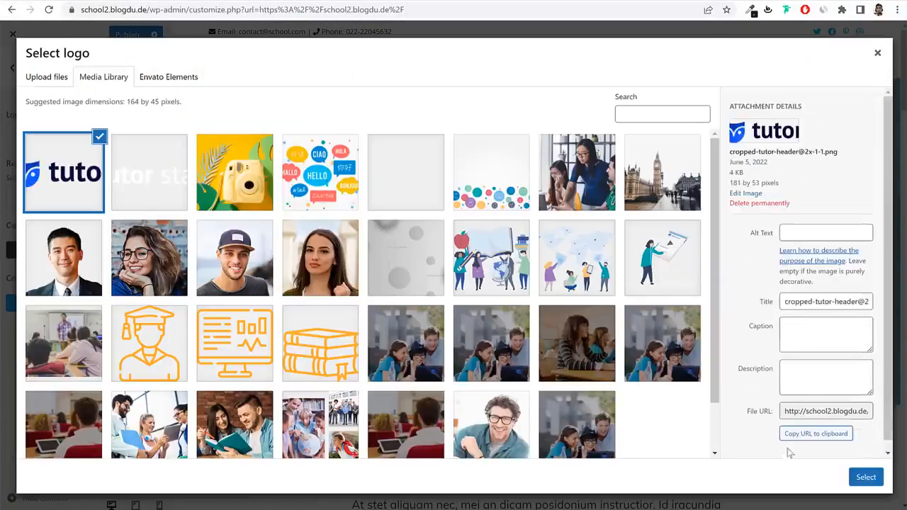
{"action": "left_click", "coordinate": [865, 477]}
{"action": "left_click", "coordinate": [796, 479]}
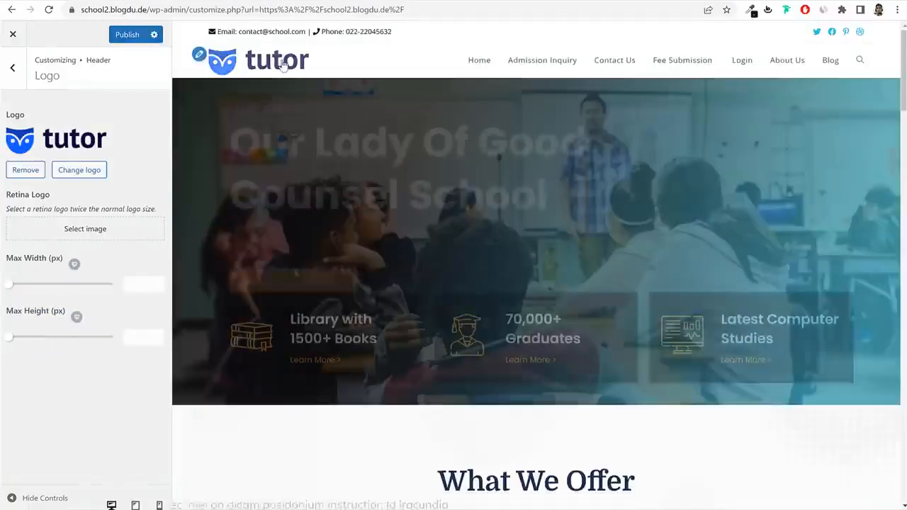
{"action": "left_click_drag", "start_coordinate": [51, 196], "coordinate": [6, 197]}
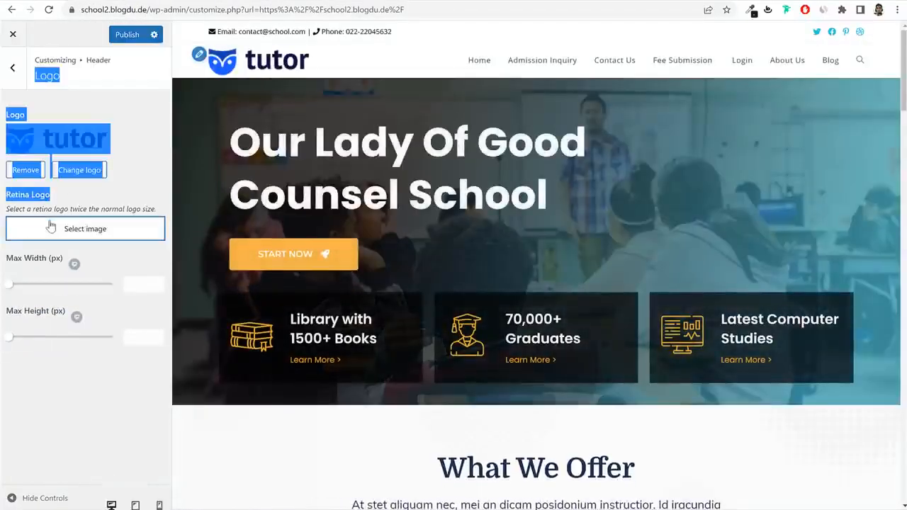
Choose the same tutor image as the Retina Logo and publish the header changes.
{"action": "left_click", "coordinate": [88, 228]}
{"action": "left_click", "coordinate": [117, 187]}
{"action": "left_click", "coordinate": [67, 177]}
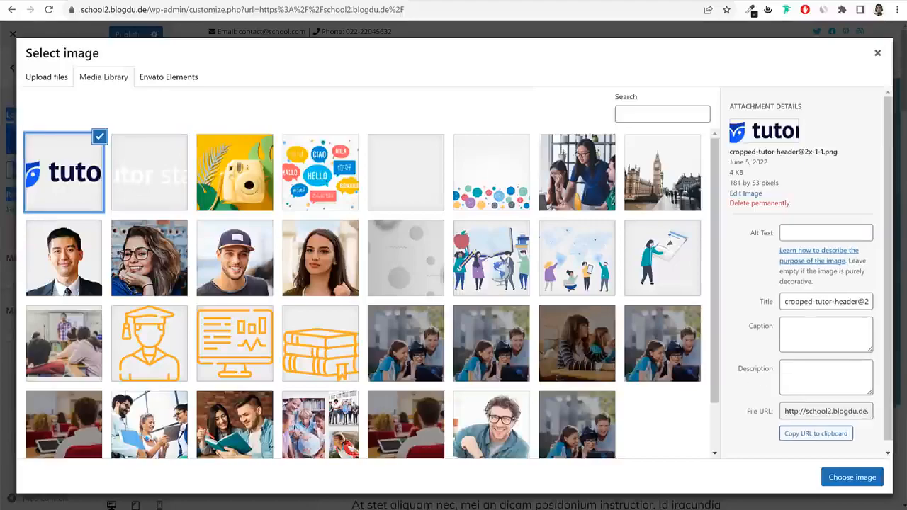
{"action": "left_click", "coordinate": [852, 477]}
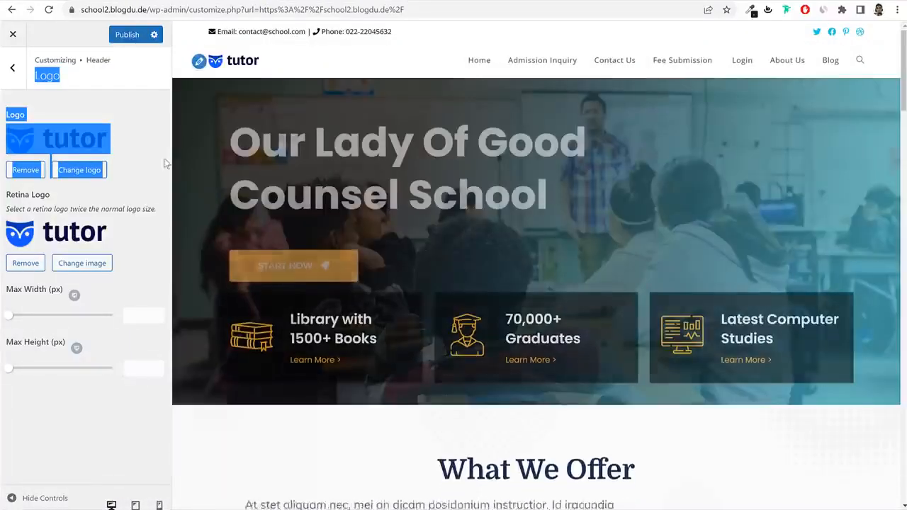
{"action": "left_click", "coordinate": [140, 181]}
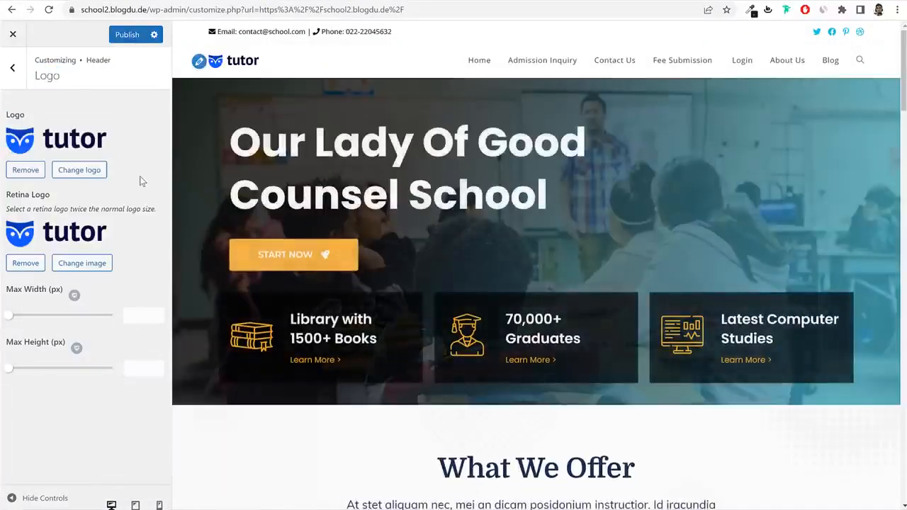
{"action": "left_click", "coordinate": [132, 36]}
{"action": "left_click", "coordinate": [15, 71]}
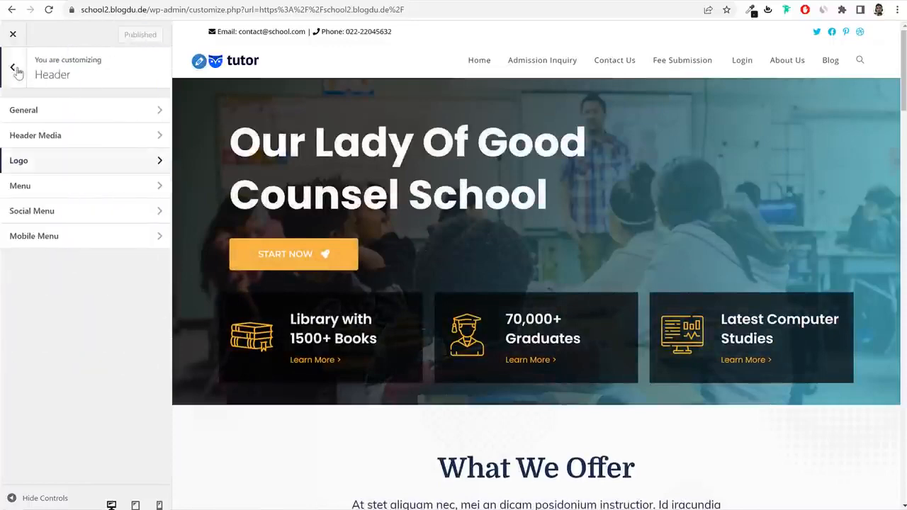
{"action": "left_click", "coordinate": [10, 187]}
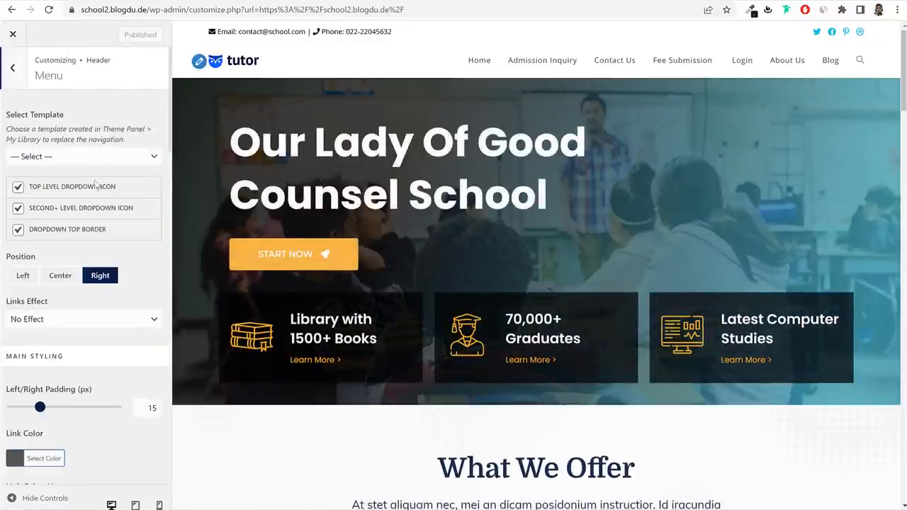
Try black menu links, then inspect the live site's What We Offer heading styling.
{"action": "scroll", "coordinate": [97, 186], "scroll_direction": "down", "scroll_amount": 5}
{"action": "left_click", "coordinate": [44, 173]}
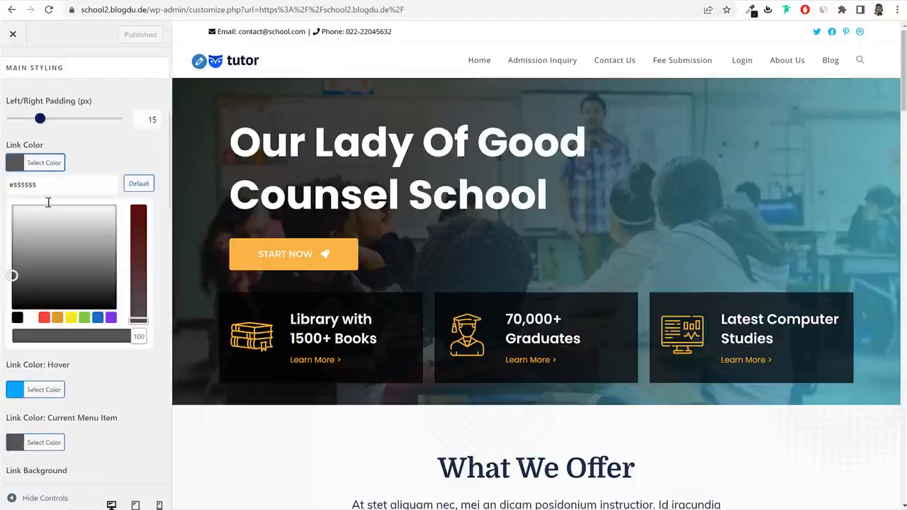
{"action": "left_click", "coordinate": [17, 317]}
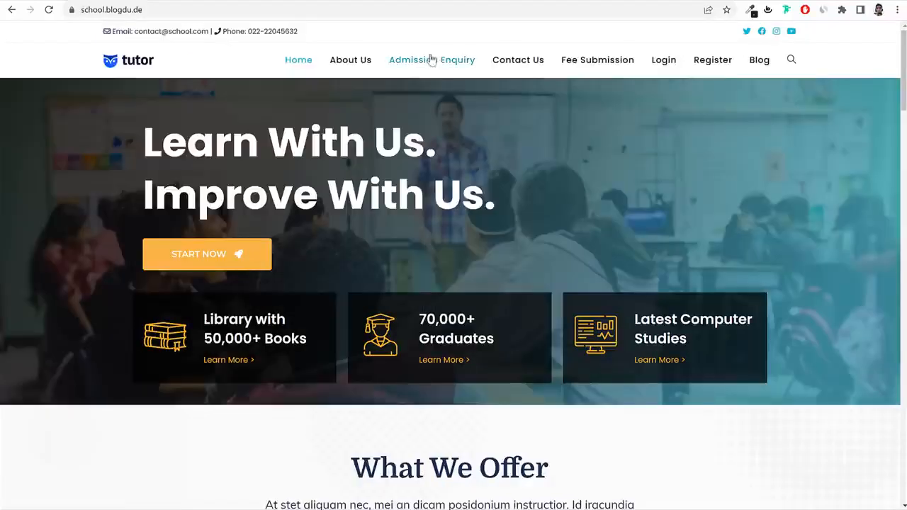
{"action": "scroll", "coordinate": [543, 210], "scroll_direction": "down", "scroll_amount": 4}
{"action": "triple_click", "coordinate": [425, 170]}
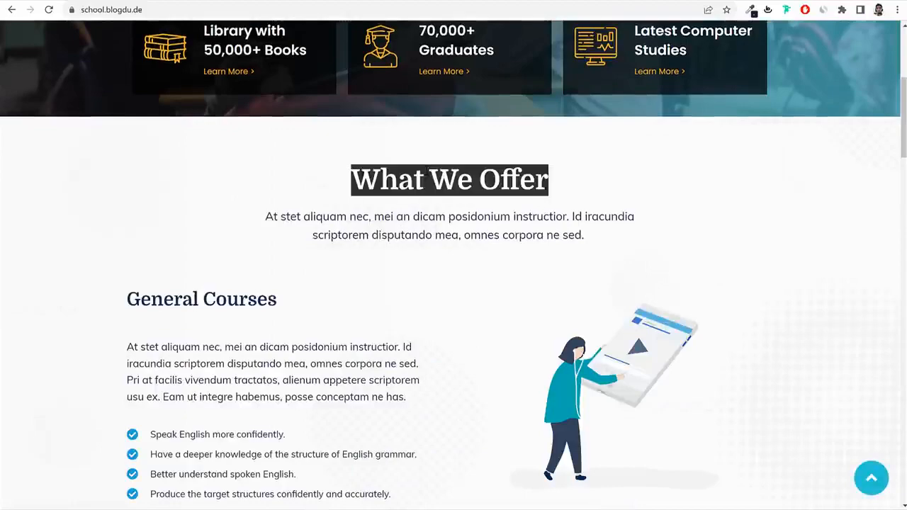
{"action": "right_click", "coordinate": [425, 173]}
{"action": "left_click", "coordinate": [489, 260]}
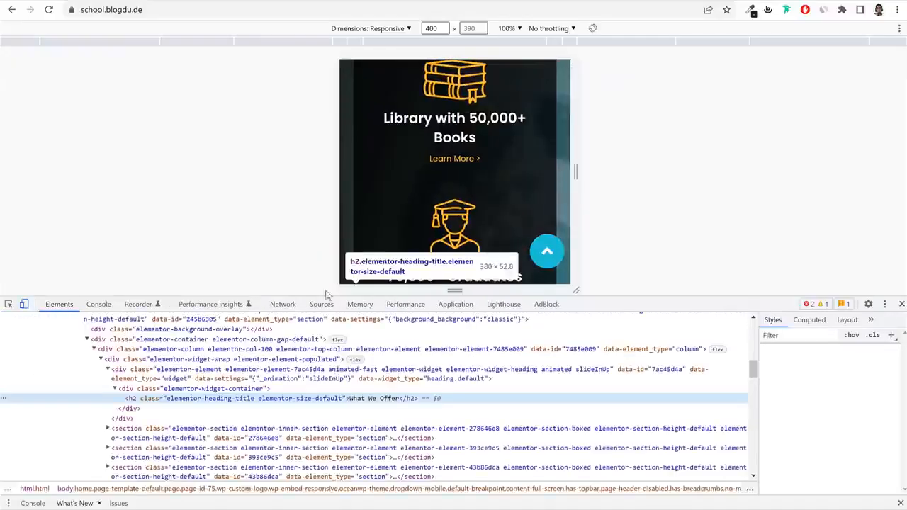
{"action": "key", "text": "ctrl+shift+m"}
Copy the heading's #1b2f4c colour and paste it as the menu Link Color.
{"action": "right_click", "coordinate": [438, 177]}
{"action": "left_click", "coordinate": [477, 267]}
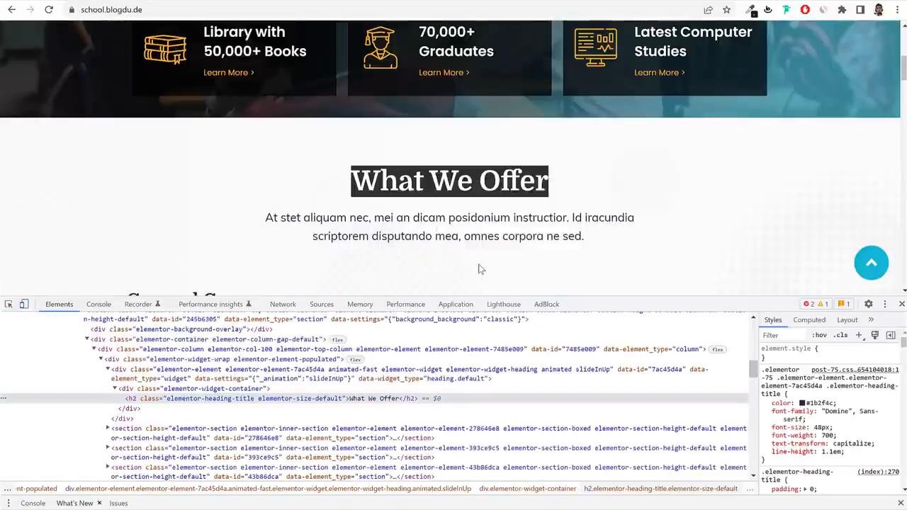
{"action": "left_click", "coordinate": [815, 403]}
{"action": "key", "text": "ctrl+c"}
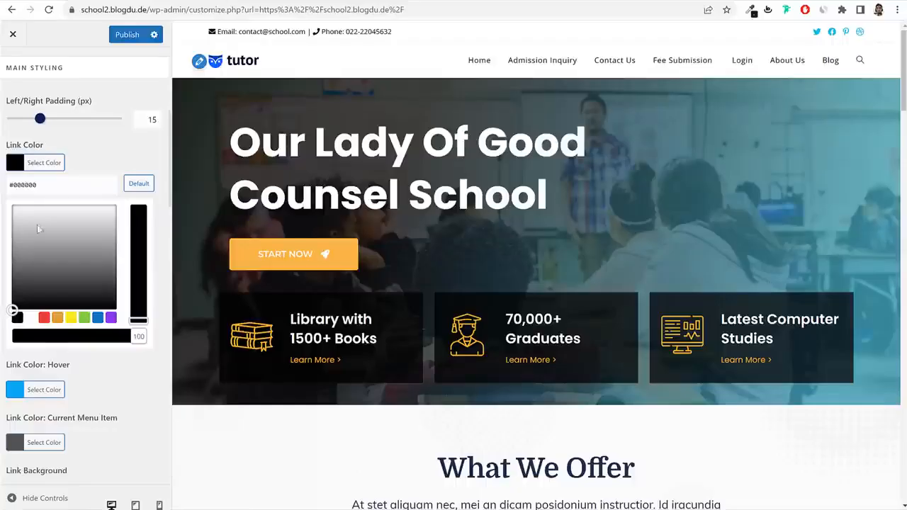
{"action": "triple_click", "coordinate": [39, 183]}
{"action": "key", "text": "ctrl+v"}
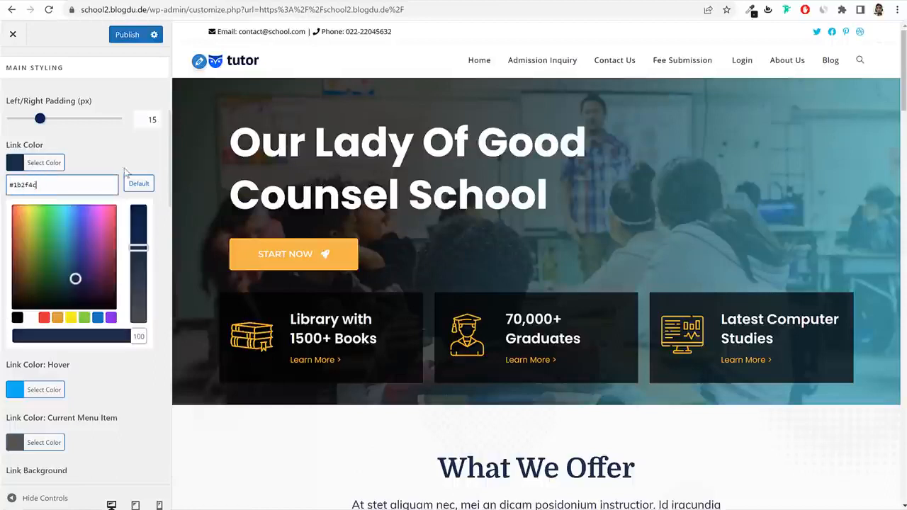
{"action": "left_click", "coordinate": [115, 170]}
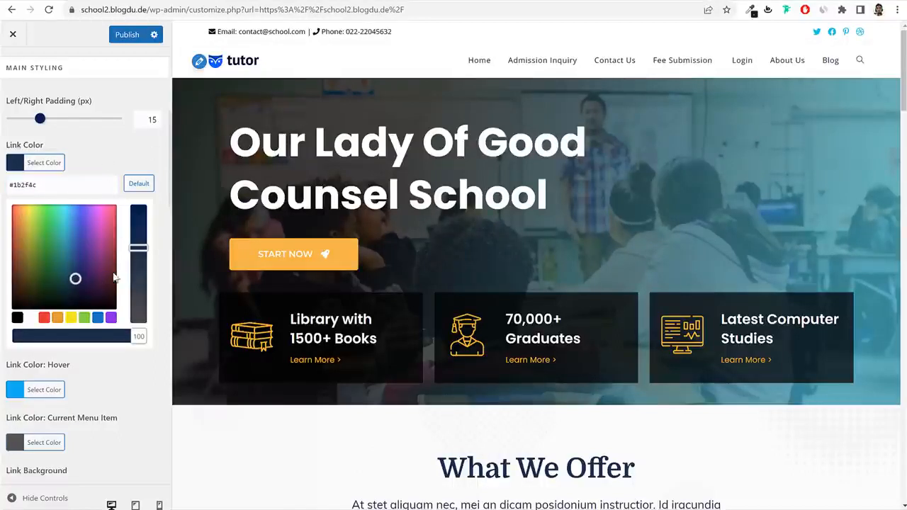
{"action": "left_click", "coordinate": [115, 156]}
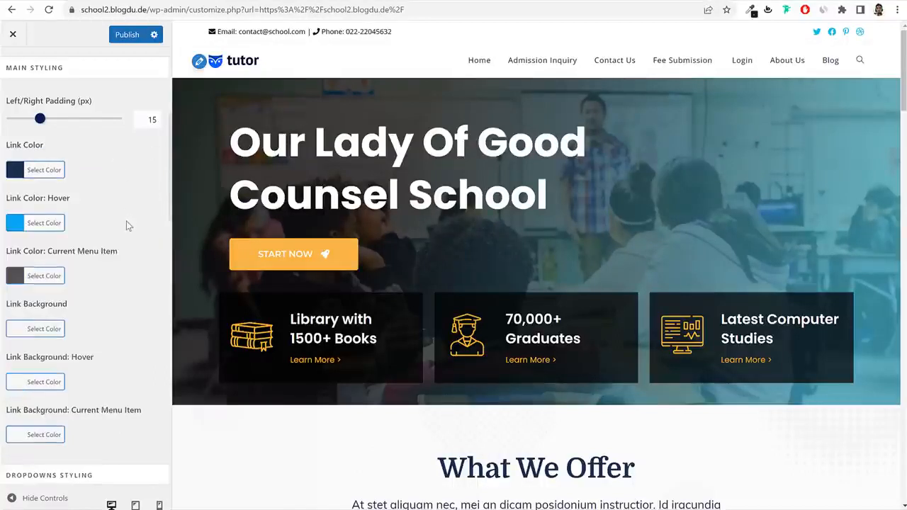
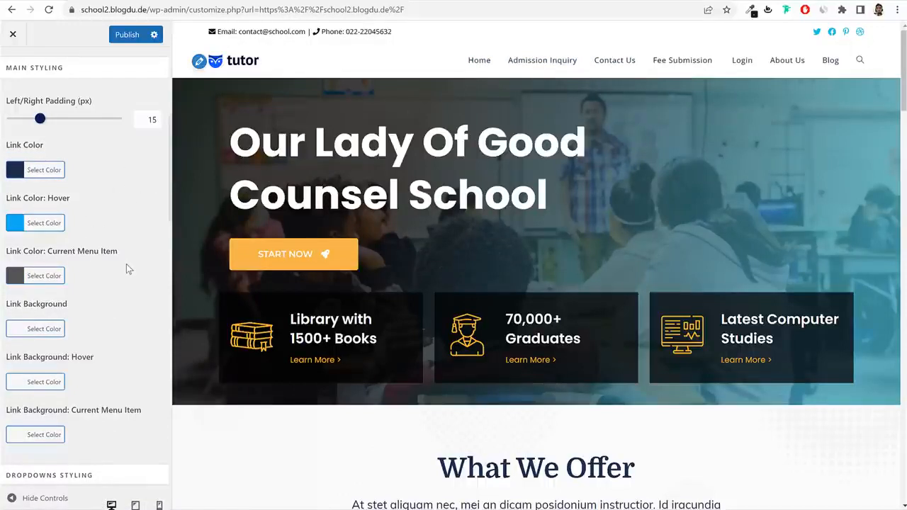
Inspect the live site's Home menu link and copy its #1fc3d2 colour.
{"action": "scroll", "coordinate": [126, 265], "scroll_direction": "down", "scroll_amount": 1}
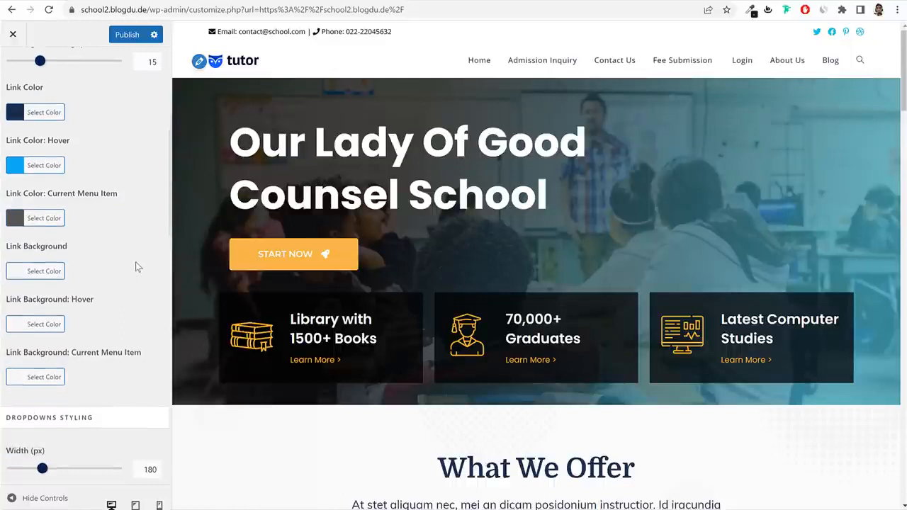
{"action": "left_click", "coordinate": [51, 221]}
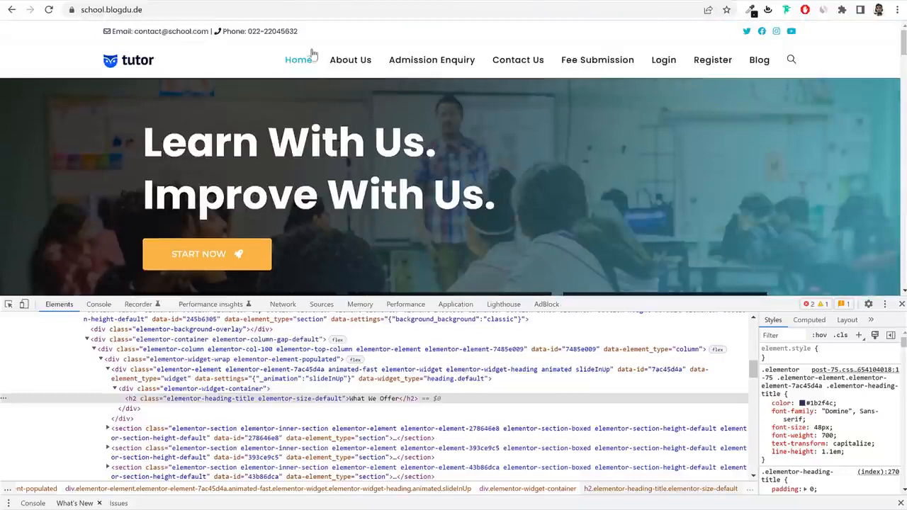
{"action": "right_click", "coordinate": [294, 61]}
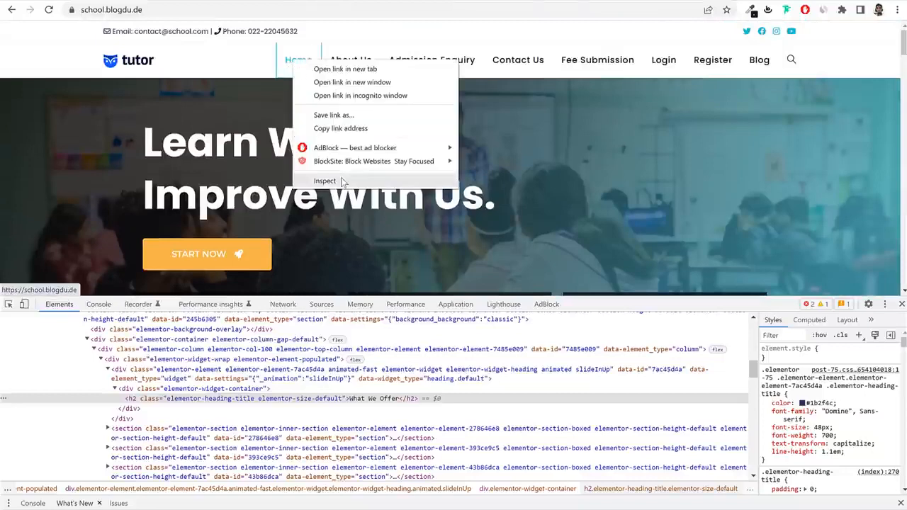
{"action": "left_click", "coordinate": [325, 181]}
{"action": "scroll", "coordinate": [846, 418], "scroll_direction": "down", "scroll_amount": 2}
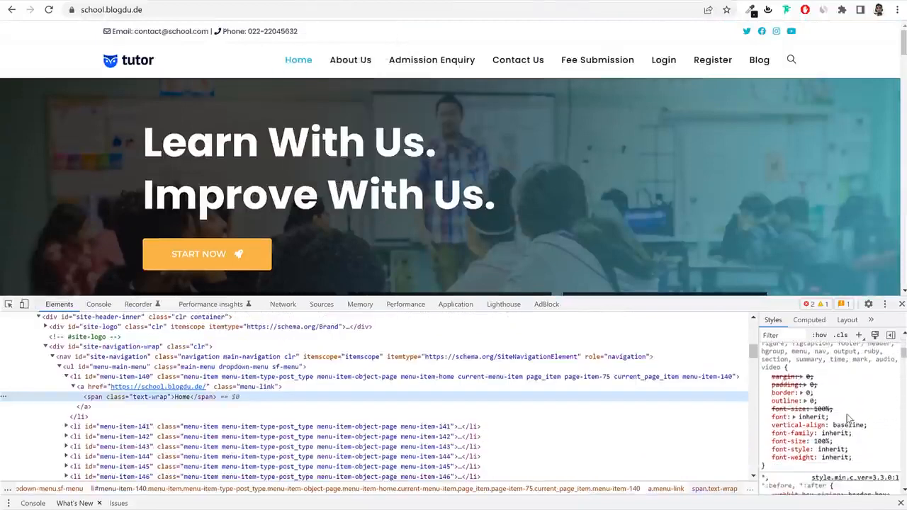
{"action": "scroll", "coordinate": [848, 420], "scroll_direction": "down", "scroll_amount": 2}
{"action": "left_click", "coordinate": [241, 387]}
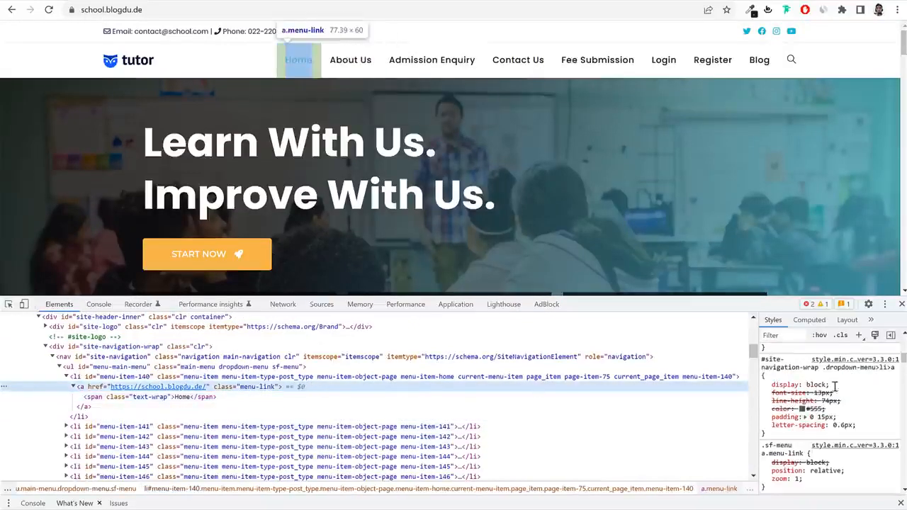
{"action": "scroll", "coordinate": [835, 397], "scroll_direction": "up", "scroll_amount": 3}
{"action": "left_click", "coordinate": [813, 435]}
{"action": "key", "text": "ctrl+c"}
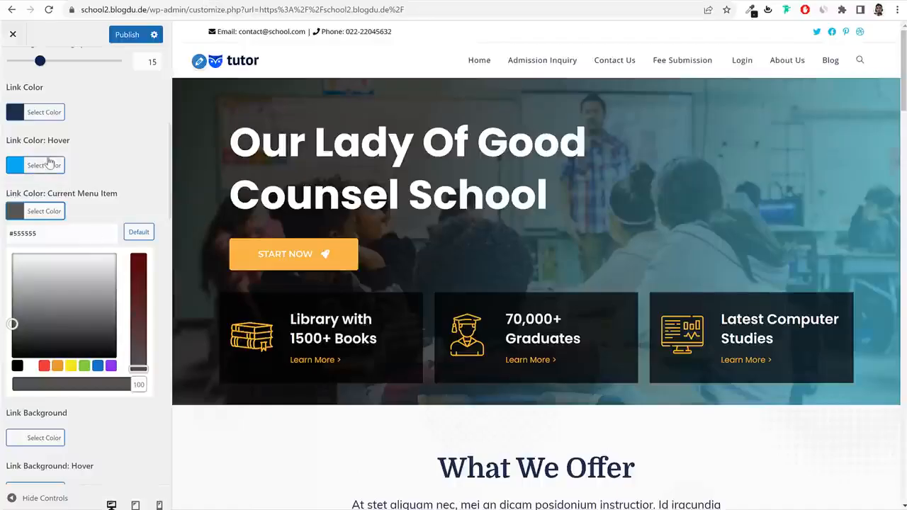
Paste #1fc3d2 as both the Link Color: Hover and Current Menu Item colours.
{"action": "left_click", "coordinate": [45, 158]}
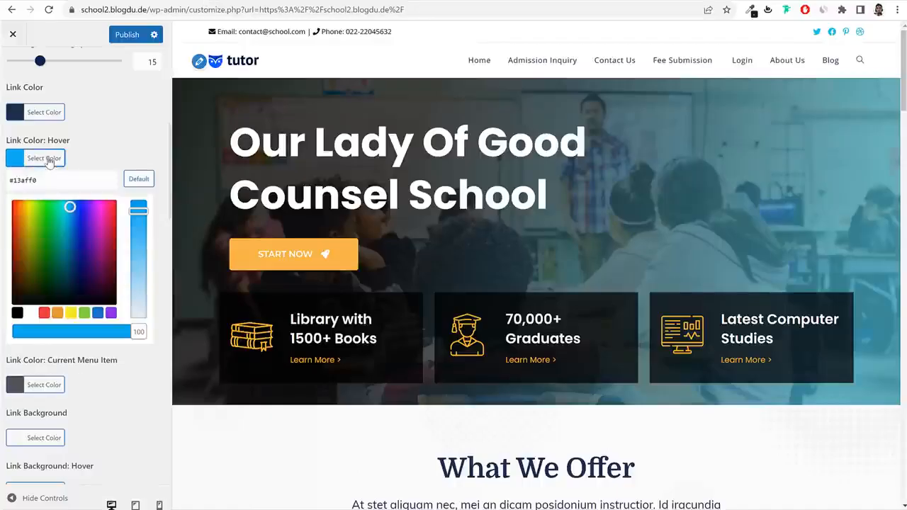
{"action": "left_click", "coordinate": [51, 181]}
{"action": "key", "text": "ctrl+a"}
{"action": "key", "text": "ctrl+v"}
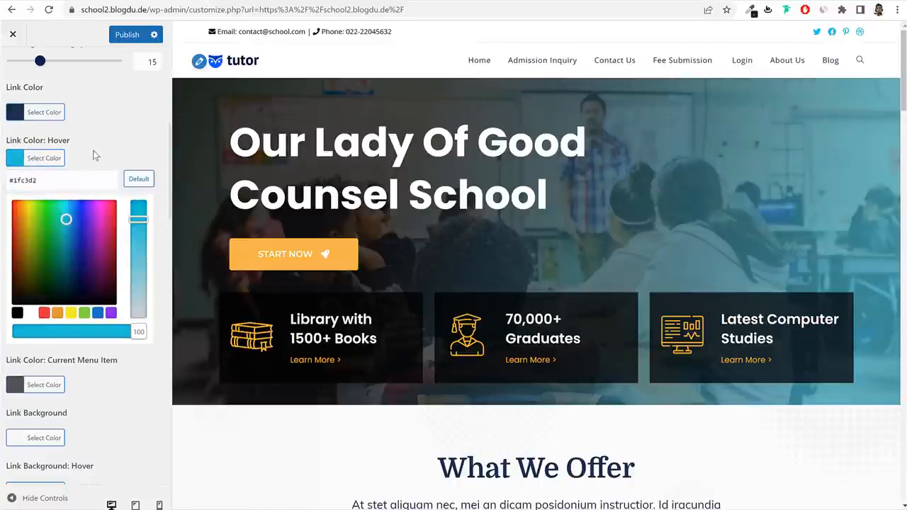
{"action": "left_click", "coordinate": [56, 158]}
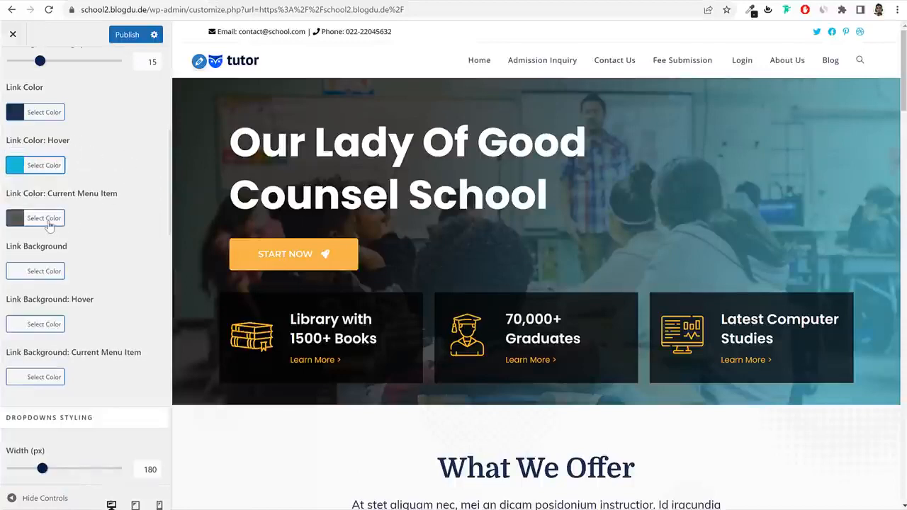
{"action": "left_click", "coordinate": [57, 219]}
{"action": "left_click", "coordinate": [56, 232]}
{"action": "key", "text": "ctrl+a"}
{"action": "left_click", "coordinate": [58, 215]}
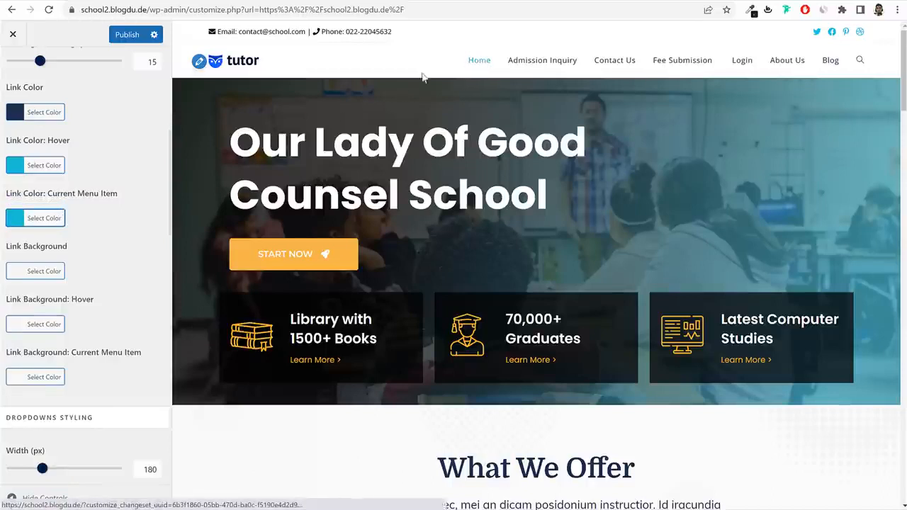
Publish the menu link colours and go back to the main customization list.
{"action": "left_click", "coordinate": [127, 34]}
{"action": "scroll", "coordinate": [42, 113], "scroll_direction": "up", "scroll_amount": 3}
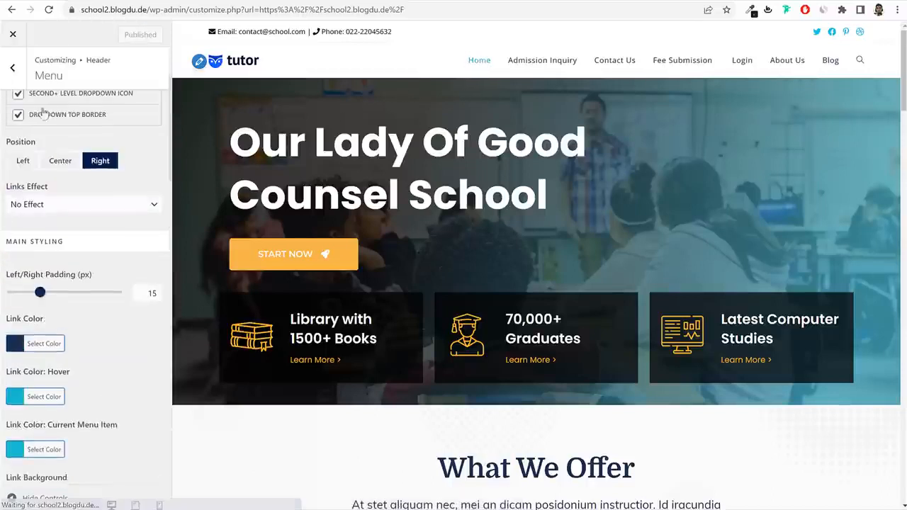
{"action": "left_click", "coordinate": [12, 69]}
{"action": "left_click", "coordinate": [12, 70]}
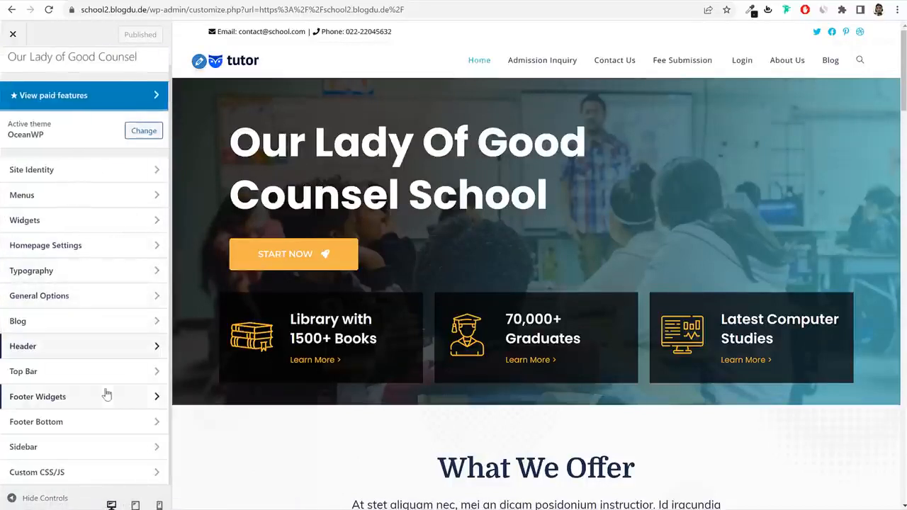
In General Options > General Styling, set the Primary Color to #1fc3d2.
{"action": "left_click", "coordinate": [77, 295]}
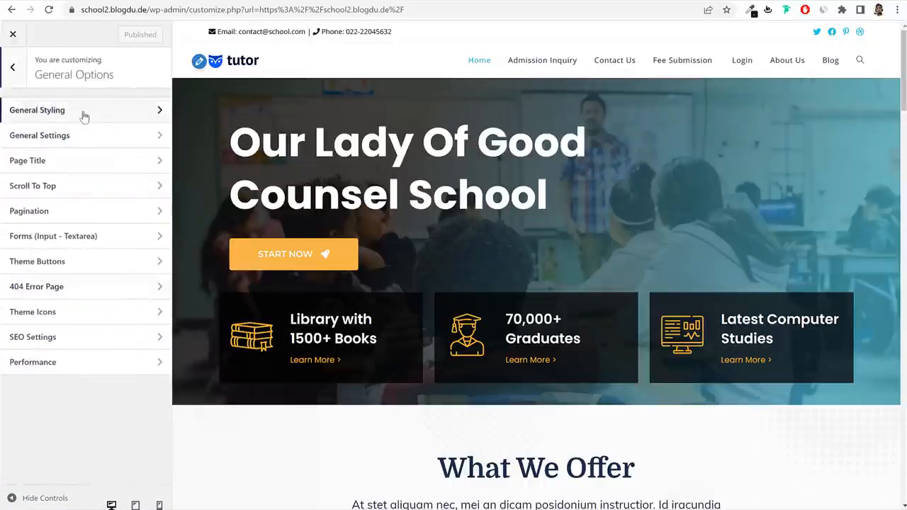
{"action": "left_click", "coordinate": [83, 113]}
{"action": "left_click", "coordinate": [48, 231]}
{"action": "double_click", "coordinate": [71, 245]}
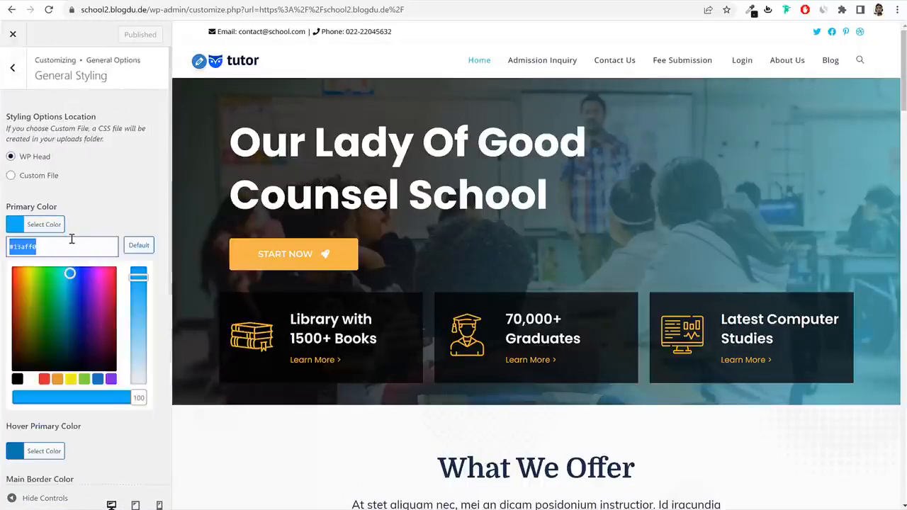
{"action": "key", "text": "ctrl+v"}
{"action": "left_click", "coordinate": [51, 225]}
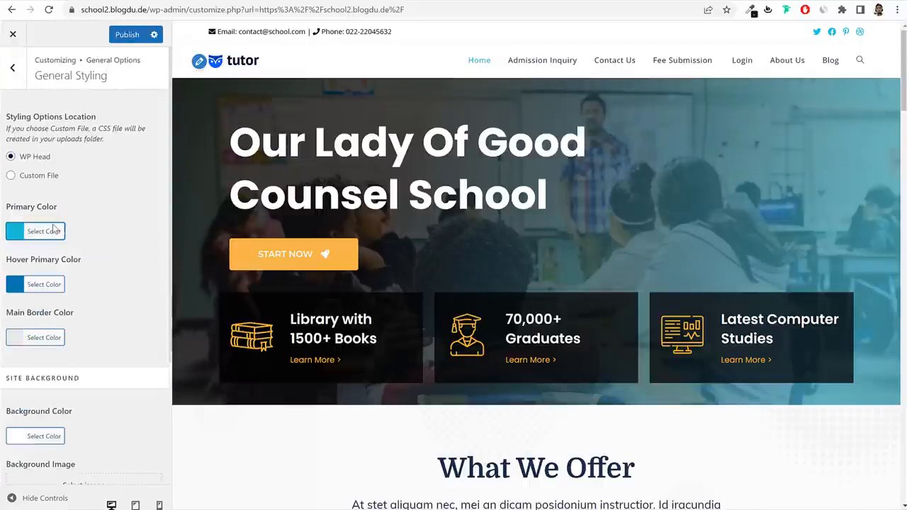
Set the Hover Primary Color to the deeper blue #00a9d8.
{"action": "left_click", "coordinate": [57, 277]}
{"action": "double_click", "coordinate": [69, 298]}
{"action": "key", "text": "ctrl+v"}
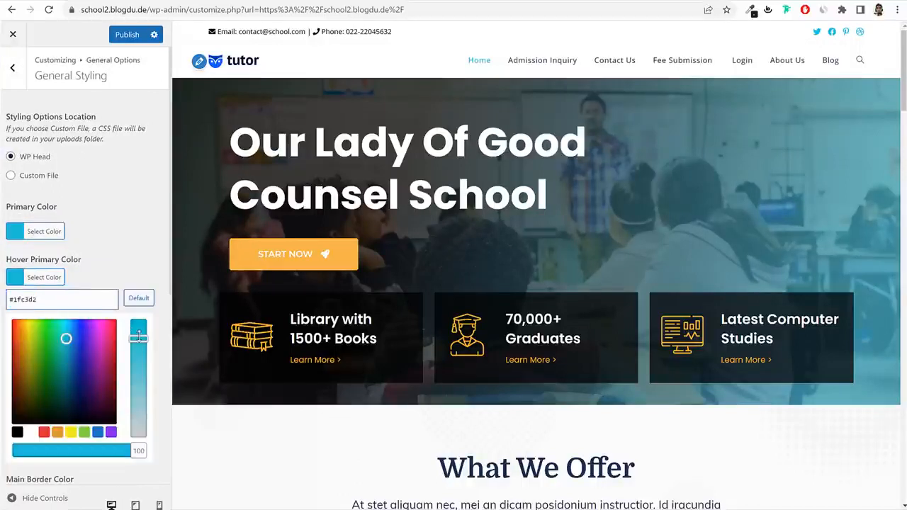
{"action": "left_click", "coordinate": [139, 299]}
{"action": "left_click", "coordinate": [66, 333]}
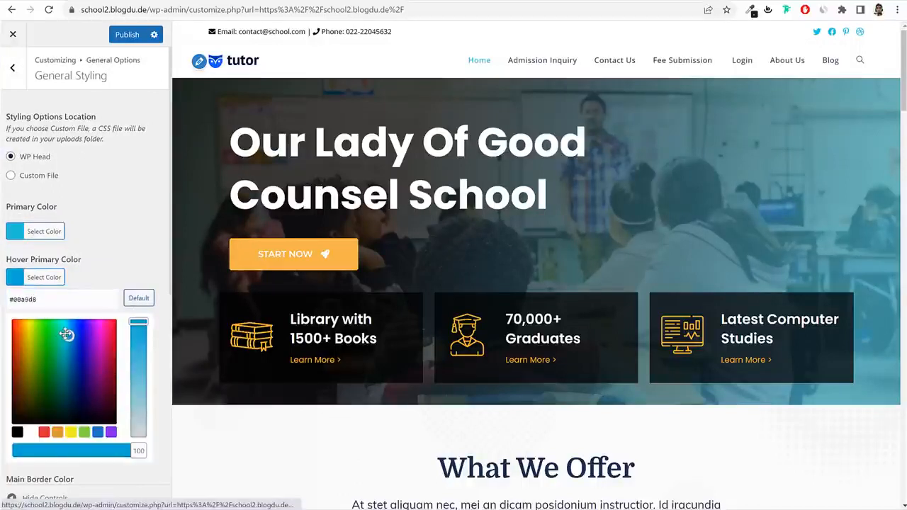
{"action": "left_click", "coordinate": [73, 278]}
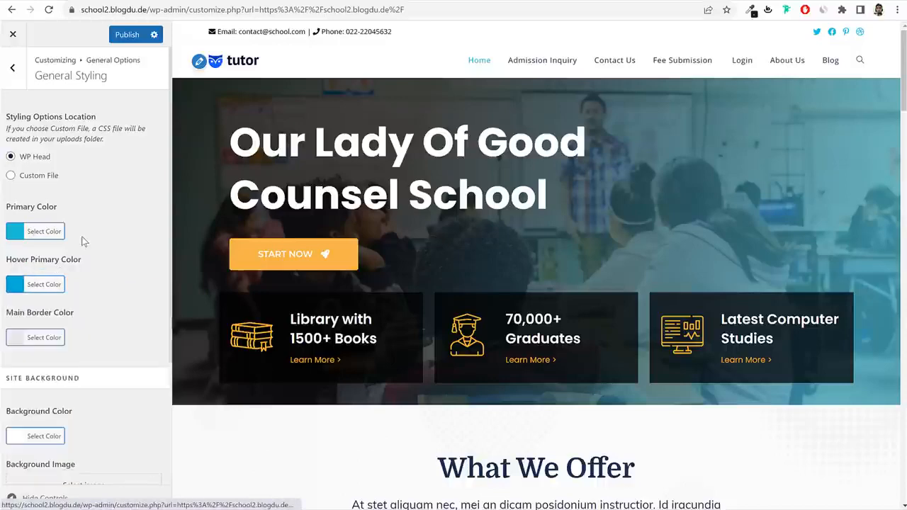
Publish the primary colour changes and return to the General Options list.
{"action": "left_click", "coordinate": [129, 34]}
{"action": "scroll", "coordinate": [509, 252], "scroll_direction": "down", "scroll_amount": 15}
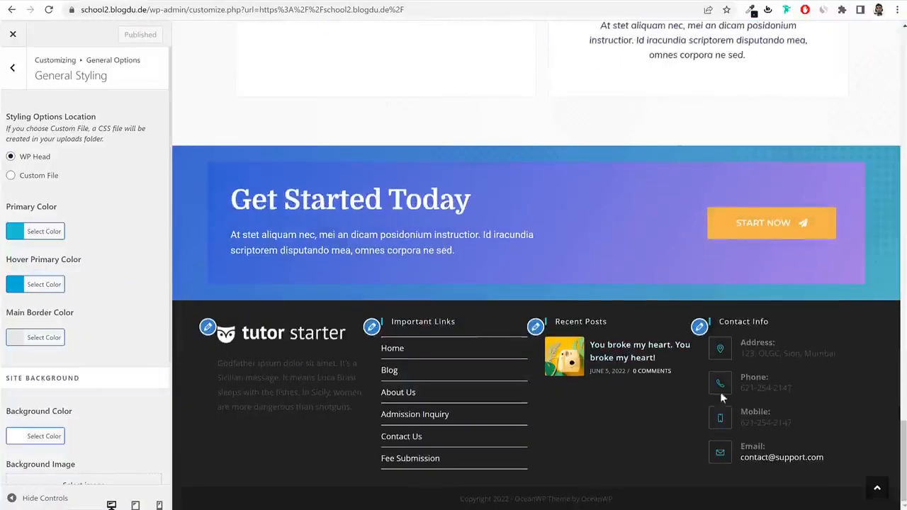
{"action": "scroll", "coordinate": [704, 365], "scroll_direction": "up", "scroll_amount": 15}
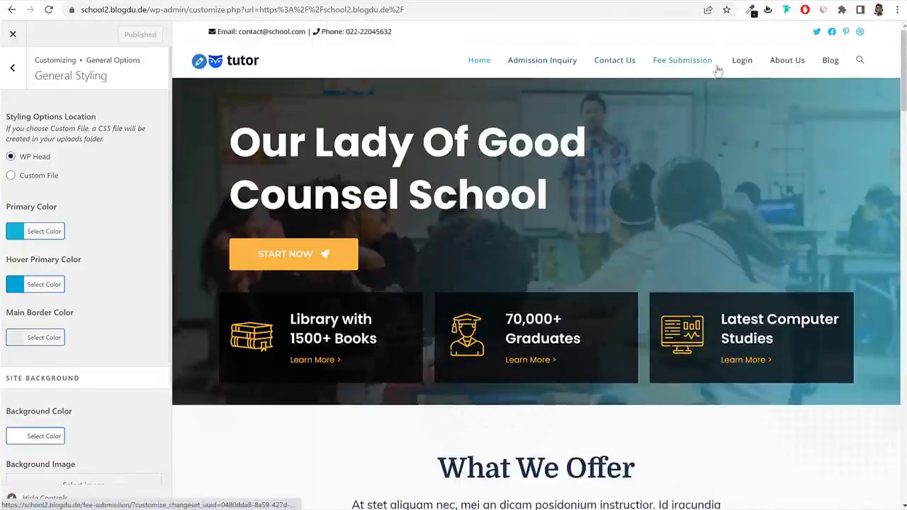
{"action": "left_click", "coordinate": [13, 68]}
Open the Typography > Body settings and show its font family list.
{"action": "left_click", "coordinate": [13, 68]}
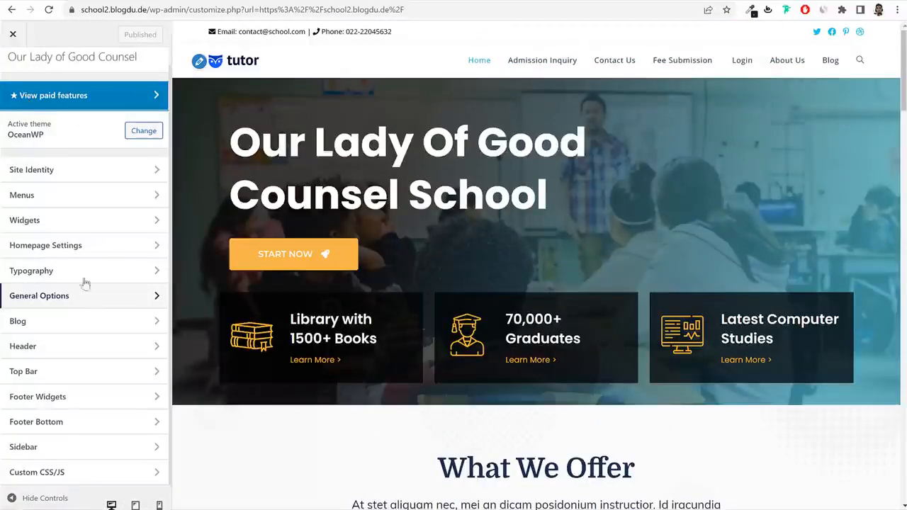
{"action": "left_click", "coordinate": [63, 276]}
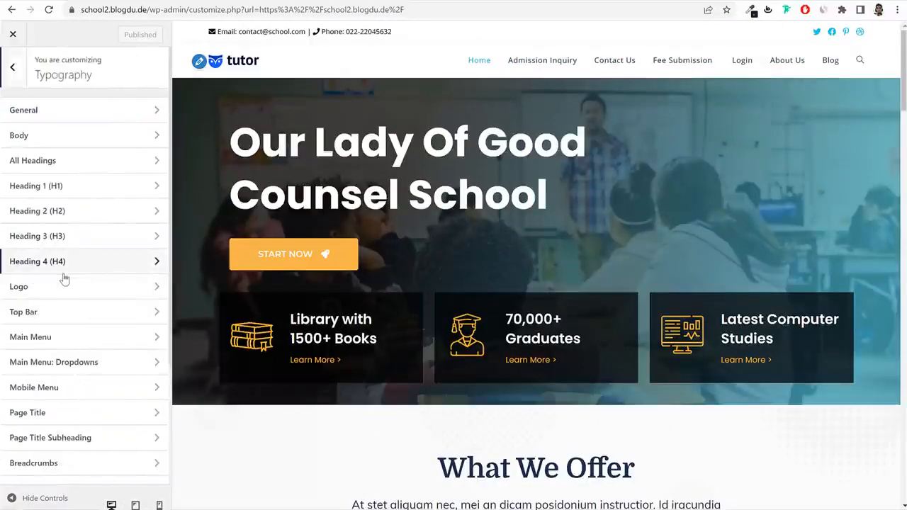
{"action": "left_click", "coordinate": [86, 139]}
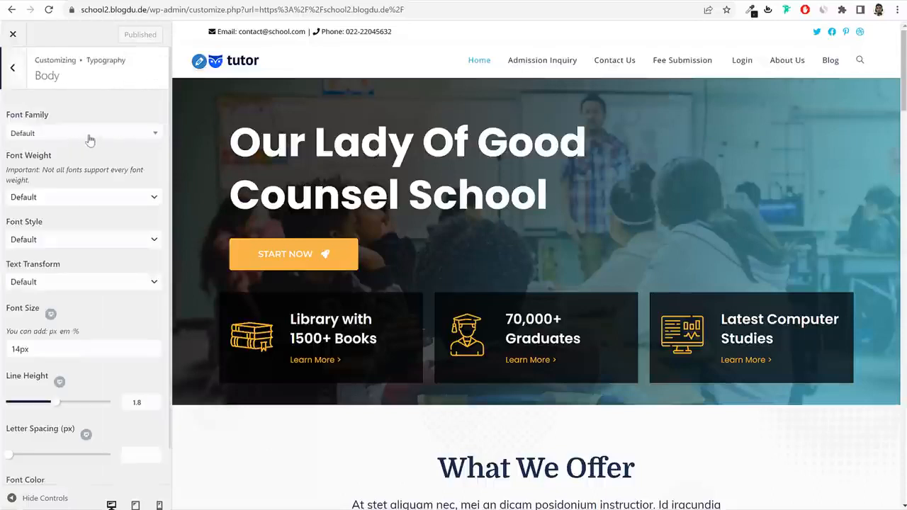
{"action": "left_click", "coordinate": [13, 68]}
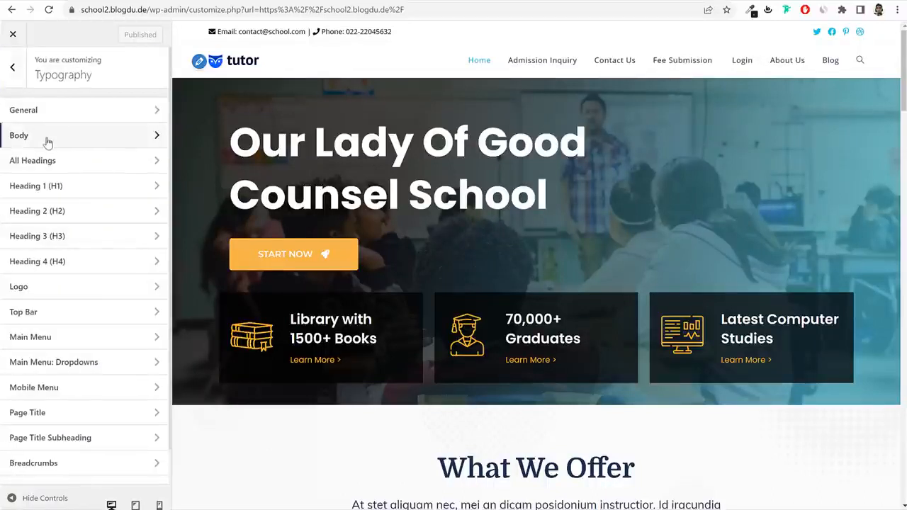
{"action": "left_click", "coordinate": [52, 134]}
{"action": "left_click", "coordinate": [52, 135]}
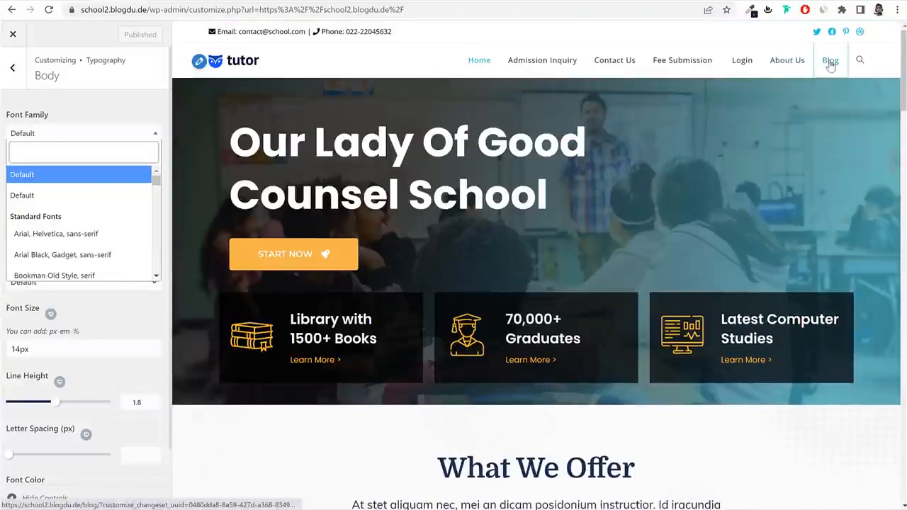
Preview a blog post and choose Poppins as the body font family.
{"action": "left_click", "coordinate": [831, 62]}
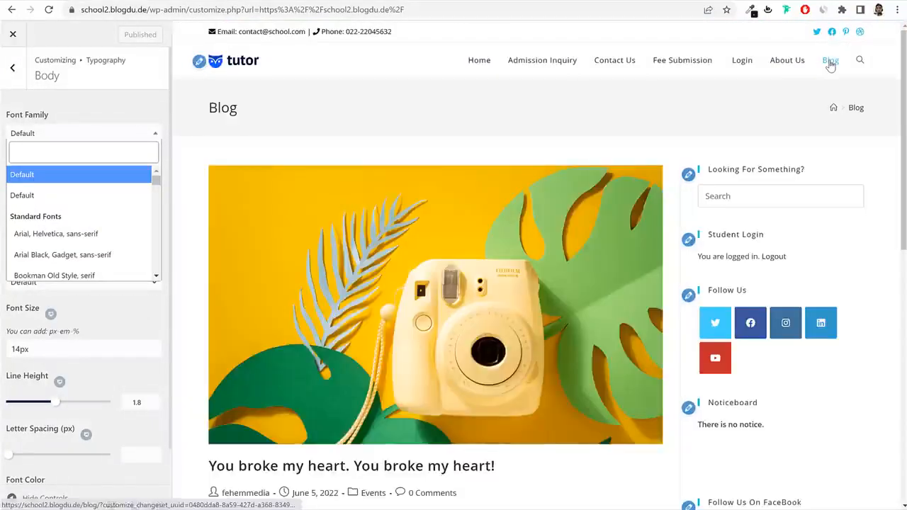
{"action": "scroll", "coordinate": [609, 184], "scroll_direction": "down", "scroll_amount": 3}
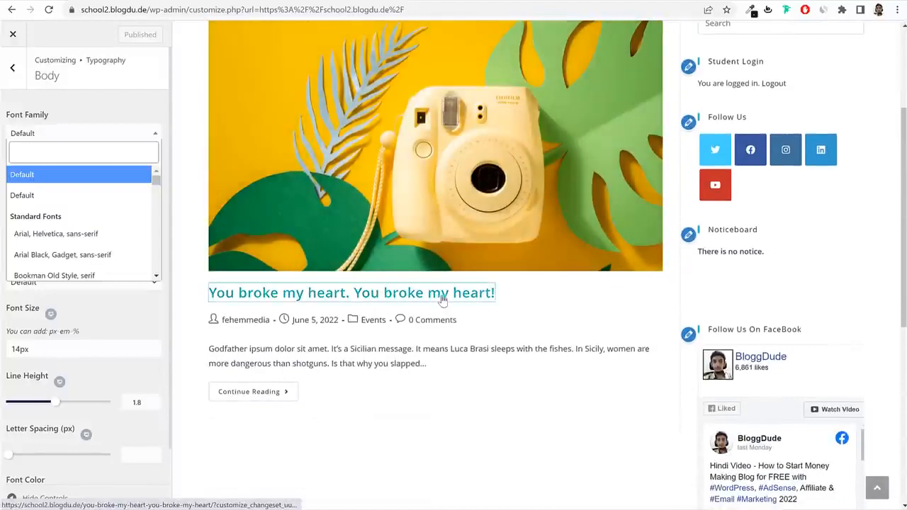
{"action": "left_click", "coordinate": [439, 301]}
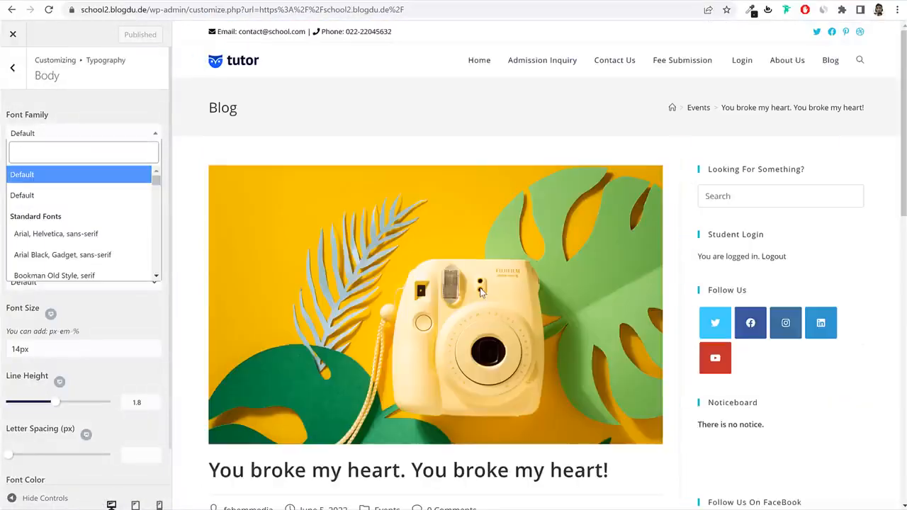
{"action": "scroll", "coordinate": [429, 267], "scroll_direction": "down", "scroll_amount": 5}
{"action": "left_click", "coordinate": [370, 264]}
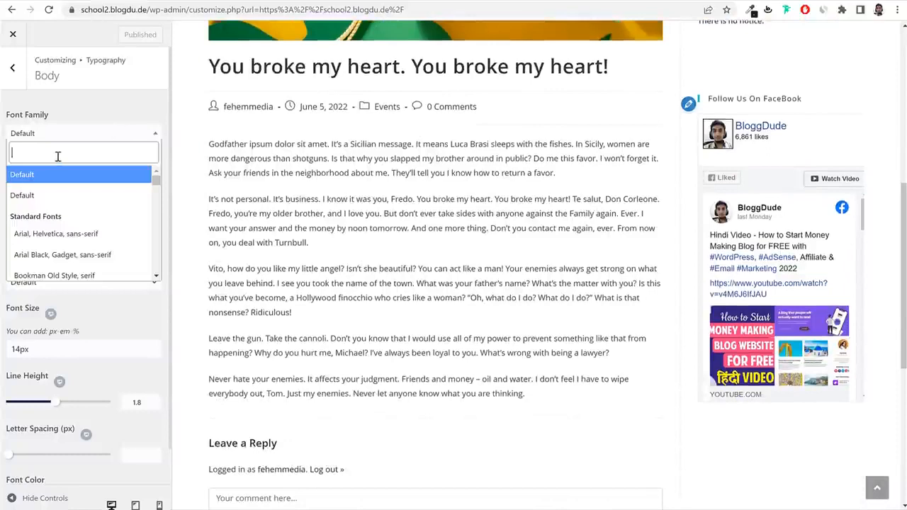
{"action": "type", "text": "poppi"}
{"action": "key", "text": "Return"}
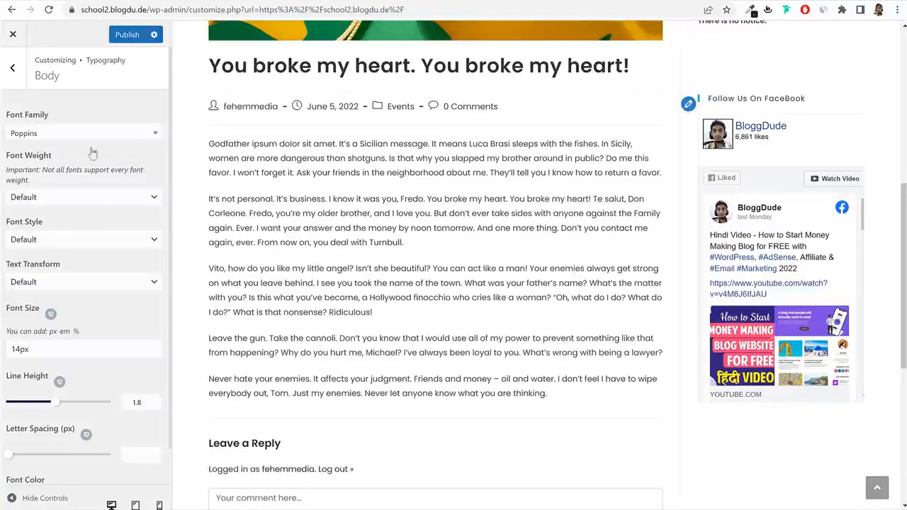
{"action": "scroll", "coordinate": [107, 222], "scroll_direction": "down", "scroll_amount": 1}
Set the body font colour to #1b2f4c, copied from the What We Offer heading.
{"action": "left_click", "coordinate": [39, 462]}
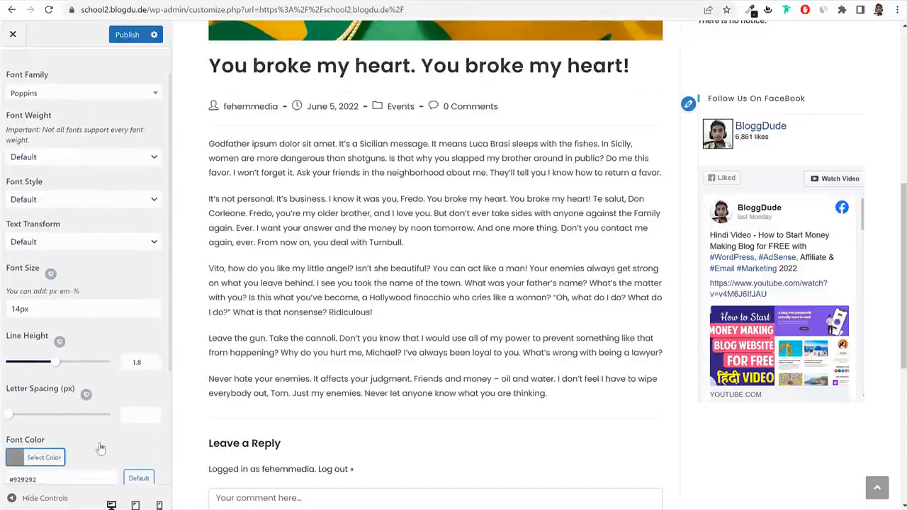
{"action": "scroll", "coordinate": [48, 343], "scroll_direction": "down", "scroll_amount": 3}
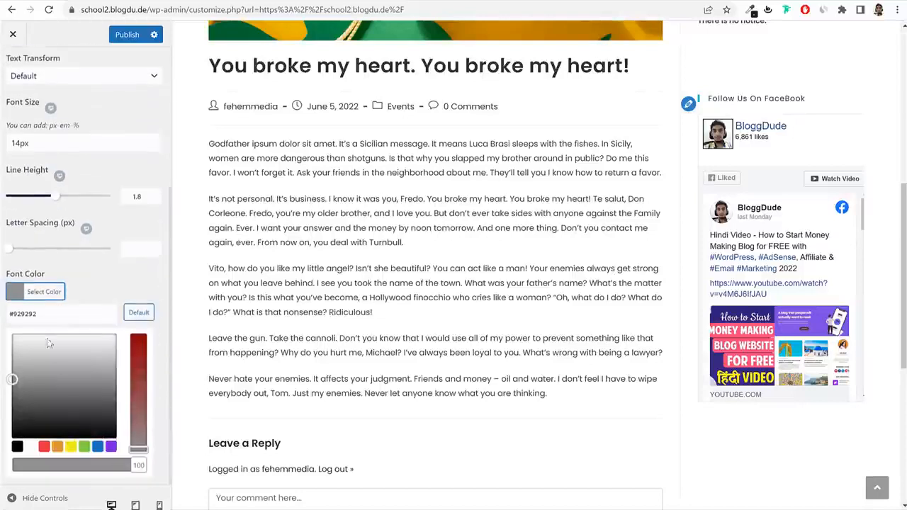
{"action": "left_click", "coordinate": [73, 309]}
{"action": "left_click", "coordinate": [18, 446]}
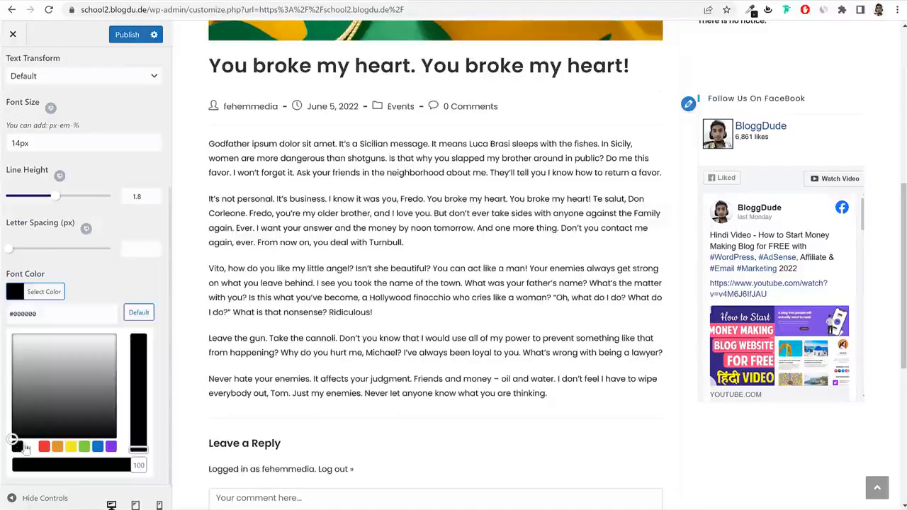
{"action": "left_click_drag", "start_coordinate": [41, 313], "coordinate": [9, 313]}
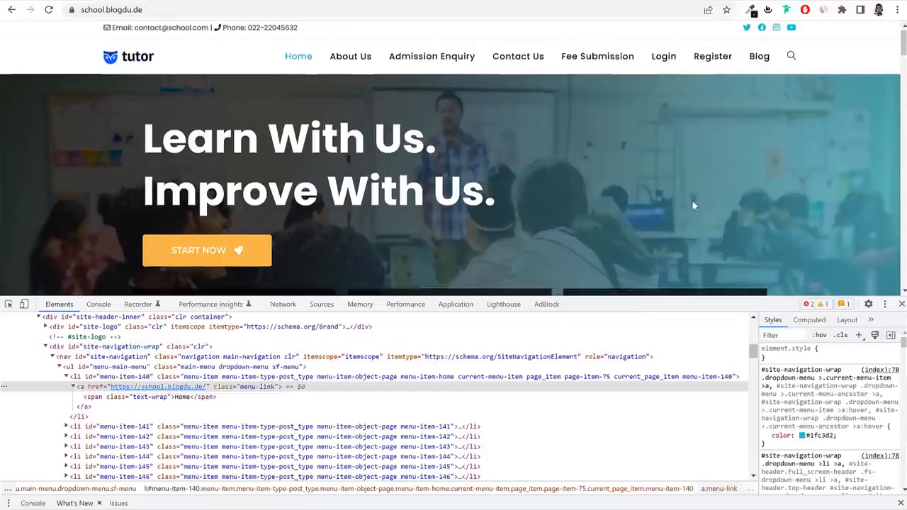
{"action": "scroll", "coordinate": [691, 200], "scroll_direction": "down", "scroll_amount": 5}
{"action": "right_click", "coordinate": [492, 65]}
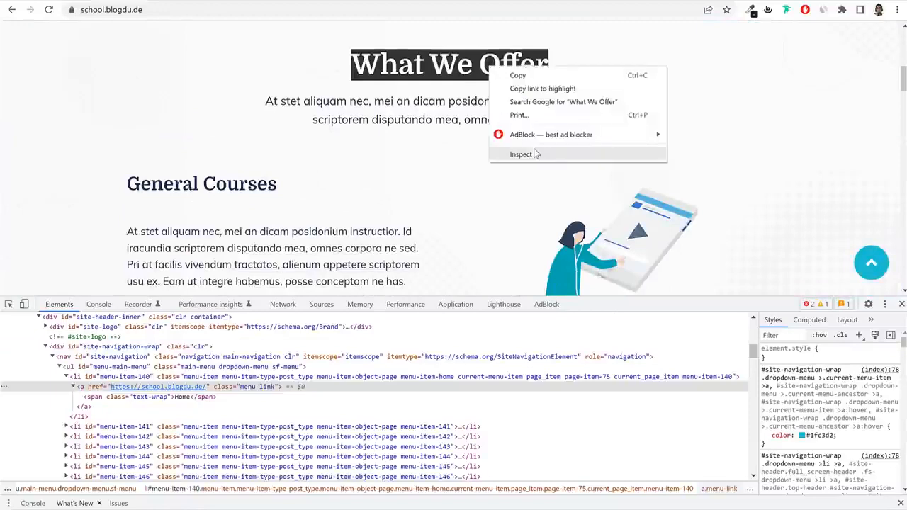
{"action": "left_click", "coordinate": [528, 155]}
{"action": "double_click", "coordinate": [818, 403]}
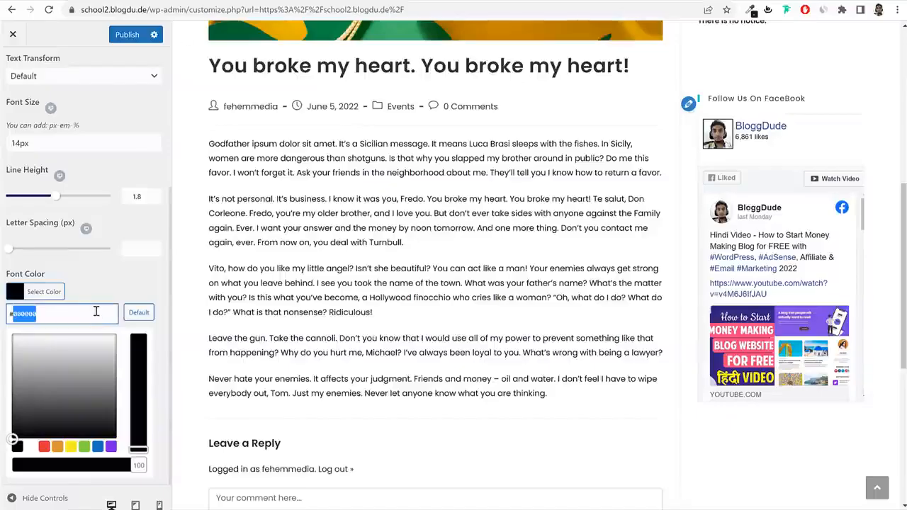
{"action": "type", "text": "#1b2f4c"}
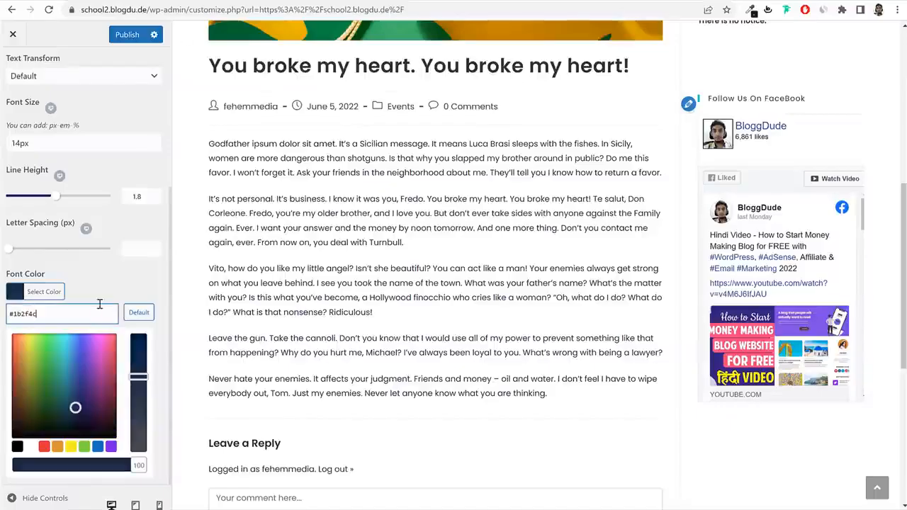
{"action": "left_click", "coordinate": [241, 248]}
Publish the body typography and open the All Headings typography settings.
{"action": "scroll", "coordinate": [339, 225], "scroll_direction": "up", "scroll_amount": 2}
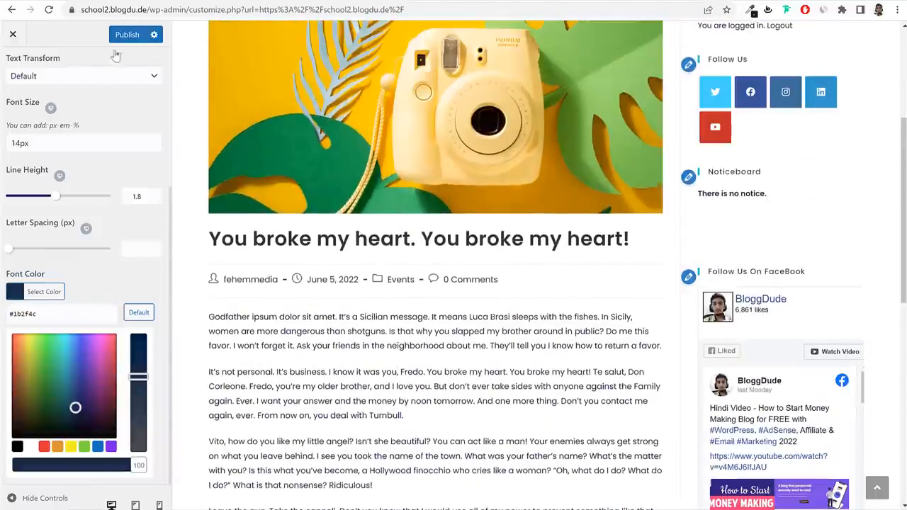
{"action": "left_click", "coordinate": [128, 34]}
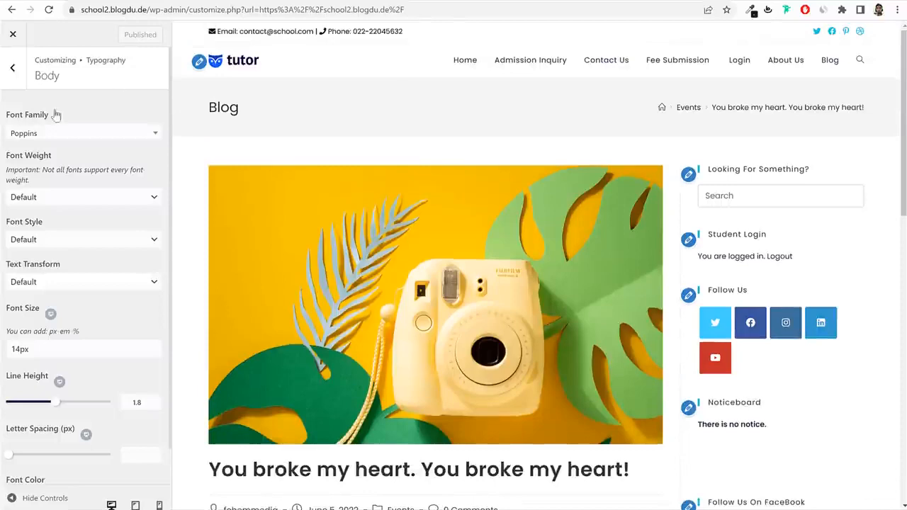
{"action": "left_click", "coordinate": [12, 67]}
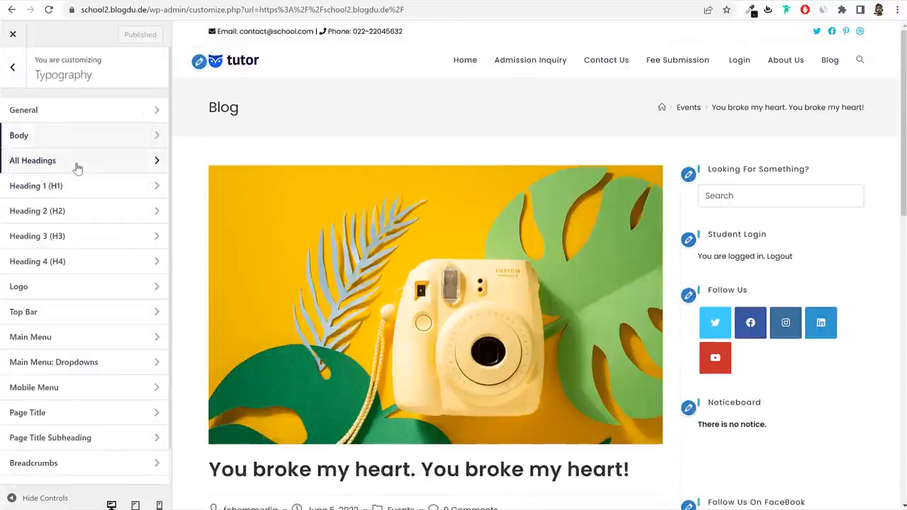
{"action": "left_click", "coordinate": [78, 163]}
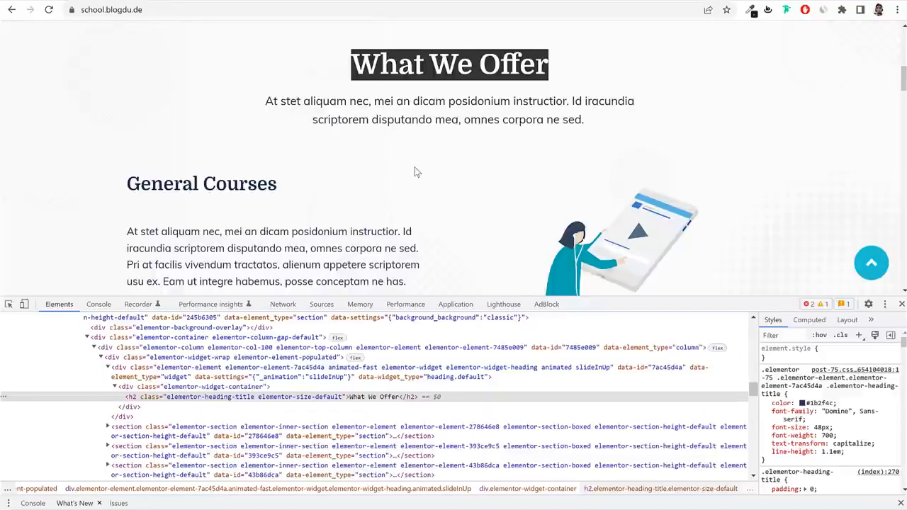
Check the What We Offer heading's font and set All Headings to Domine.
{"action": "left_click", "coordinate": [418, 172]}
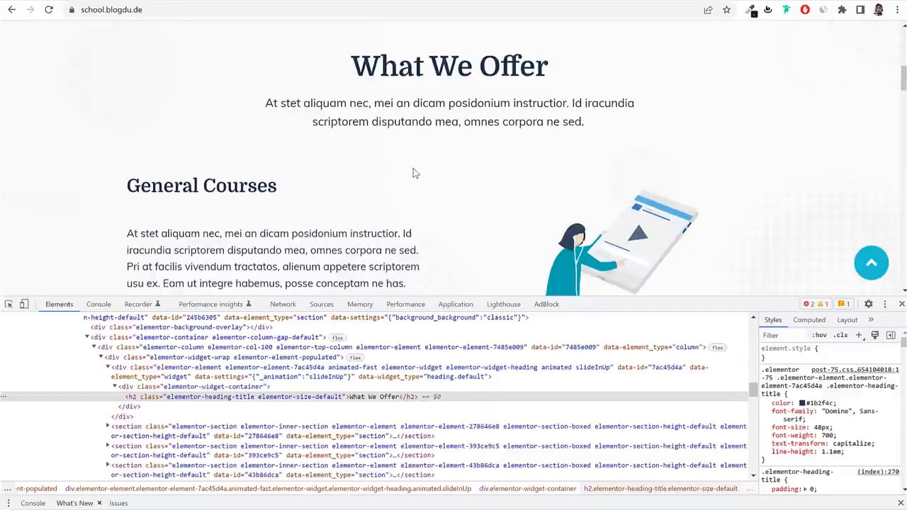
{"action": "scroll", "coordinate": [418, 172], "scroll_direction": "up", "scroll_amount": 1}
{"action": "left_click_drag", "start_coordinate": [353, 132], "coordinate": [542, 124]}
{"action": "triple_click", "coordinate": [542, 124]}
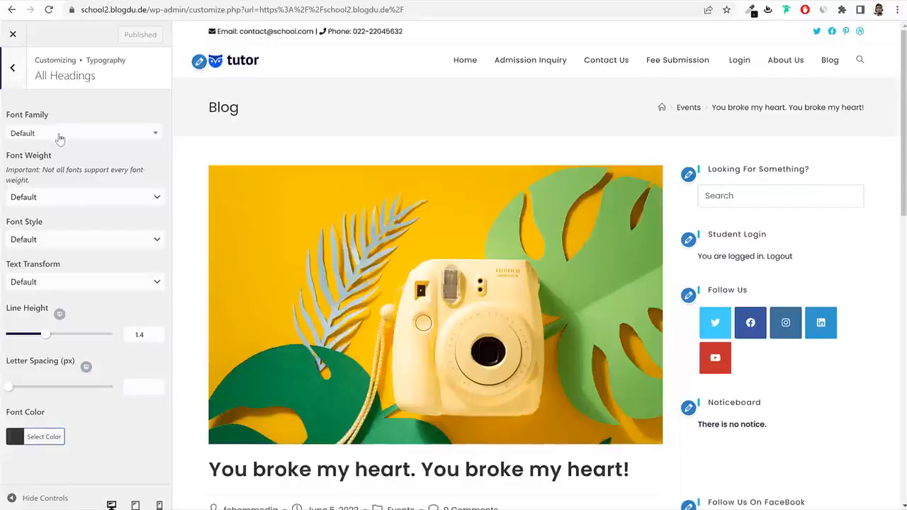
{"action": "left_click", "coordinate": [60, 135]}
{"action": "type", "text": "domi"}
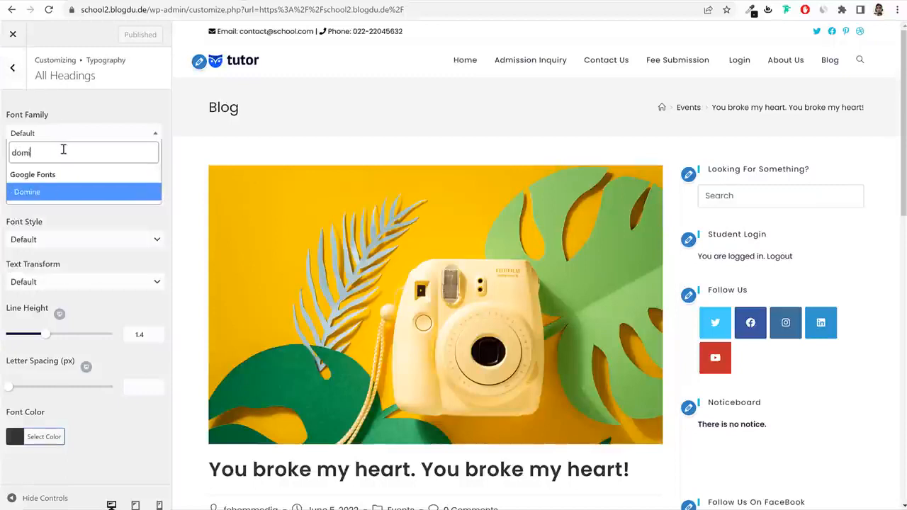
{"action": "key", "text": "Return"}
Compare the Blog and sidebar headings in the preview, then publish the Domine heading font.
{"action": "left_click_drag", "start_coordinate": [240, 120], "coordinate": [198, 110]}
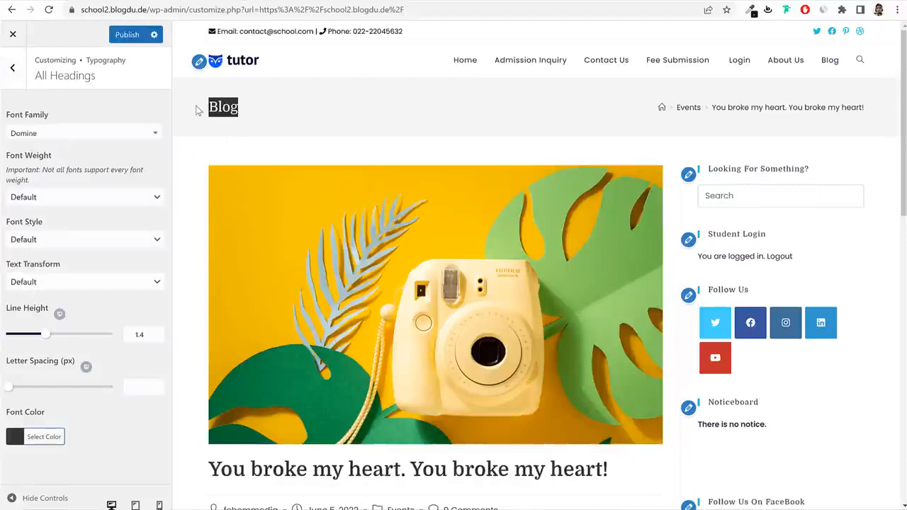
{"action": "left_click", "coordinate": [219, 106]}
{"action": "left_click_drag", "start_coordinate": [814, 170], "coordinate": [706, 171]}
{"action": "left_click", "coordinate": [339, 130]}
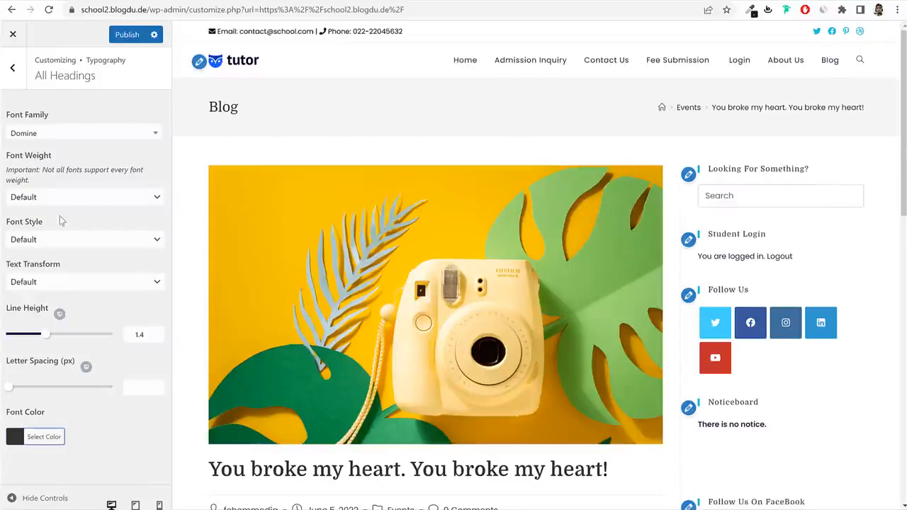
{"action": "left_click", "coordinate": [127, 34]}
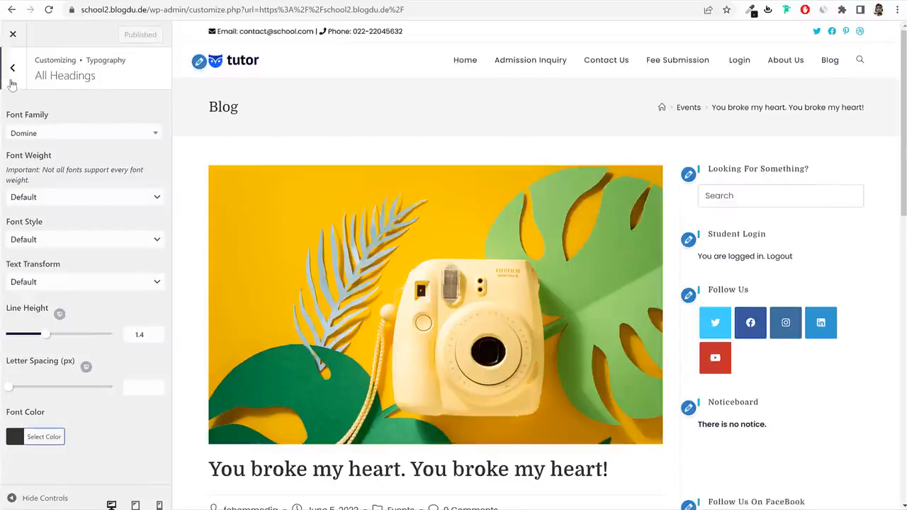
{"action": "left_click", "coordinate": [13, 67]}
{"action": "scroll", "coordinate": [96, 260], "scroll_direction": "down", "scroll_amount": 1}
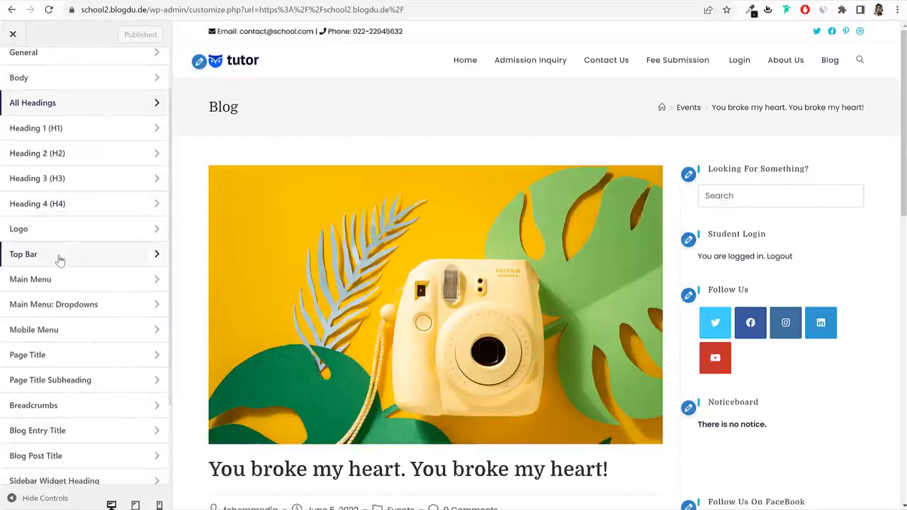
Set the Main Menu typography font family to Poppins.
{"action": "left_click", "coordinate": [60, 260]}
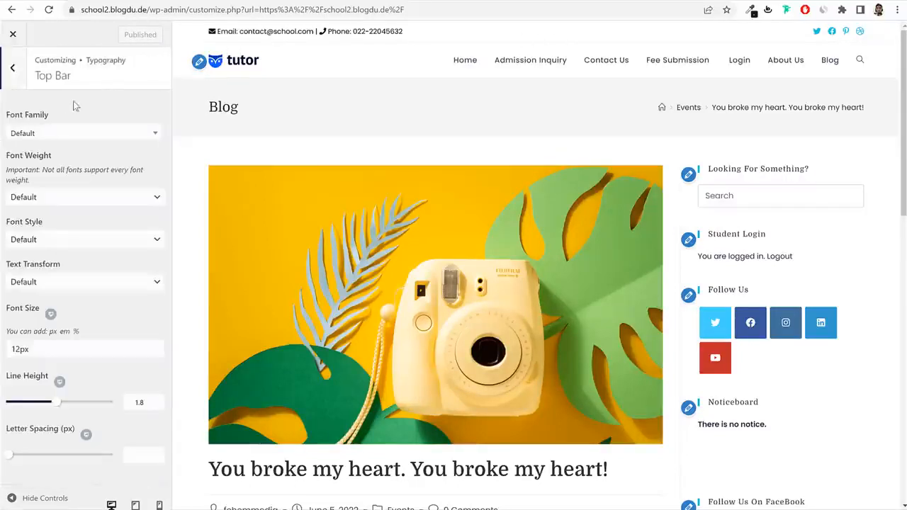
{"action": "left_click", "coordinate": [14, 71]}
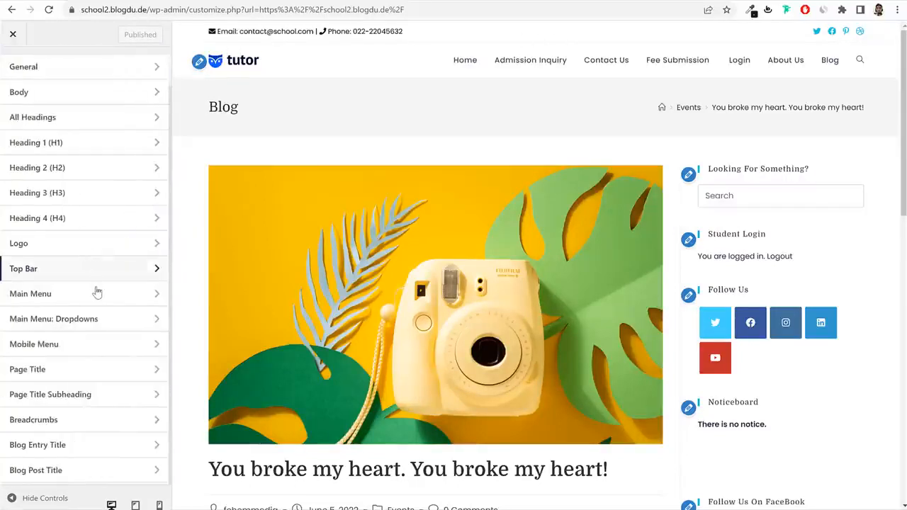
{"action": "scroll", "coordinate": [85, 262], "scroll_direction": "down", "scroll_amount": 1}
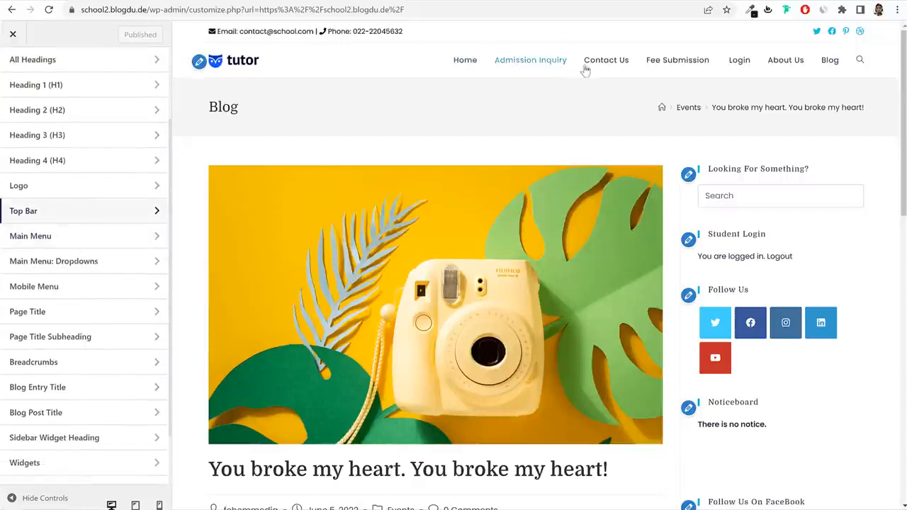
{"action": "left_click", "coordinate": [55, 238]}
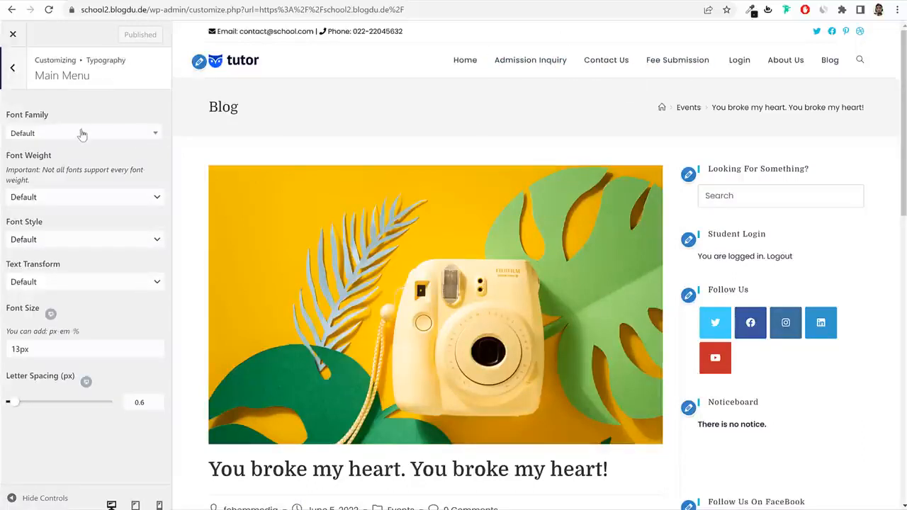
{"action": "left_click", "coordinate": [81, 133]}
{"action": "type", "text": "poppi"}
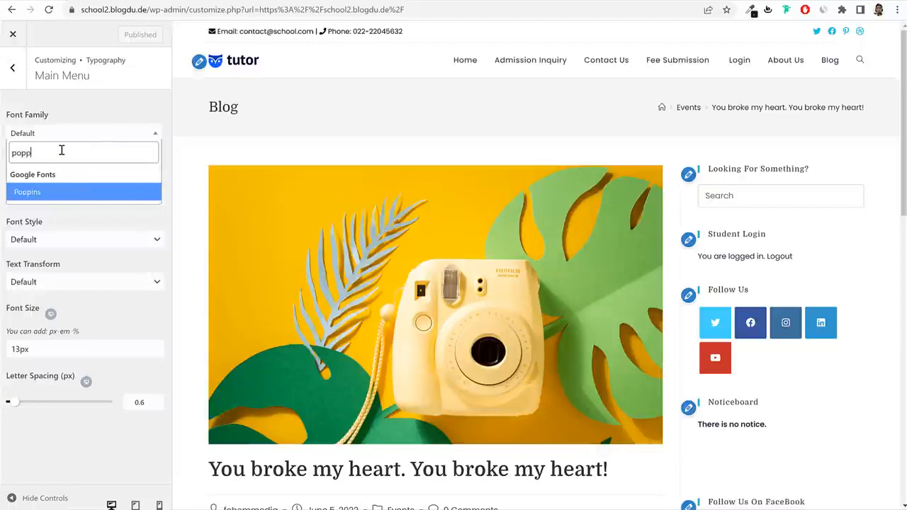
{"action": "key", "text": "Return"}
Enlarge the main menu font size by changing its digit to 5, and publish.
{"action": "left_click", "coordinate": [18, 352]}
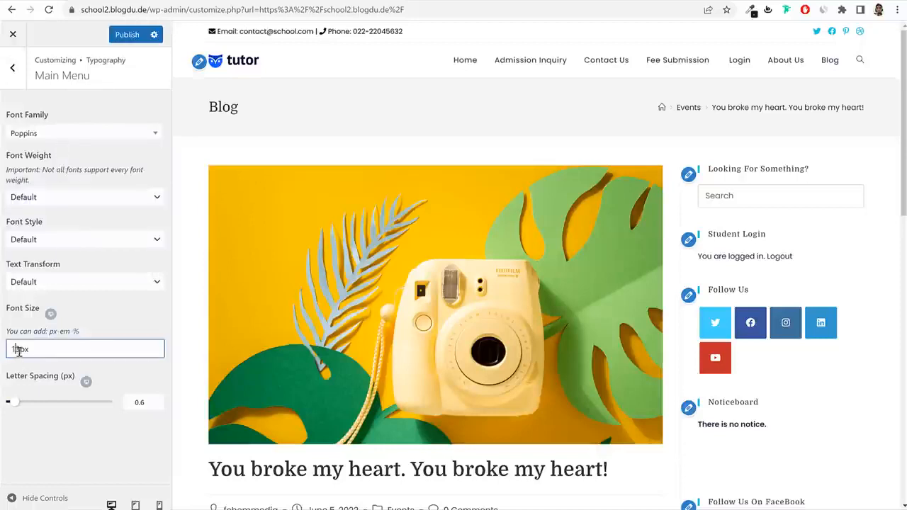
{"action": "left_click_drag", "start_coordinate": [6, 312], "coordinate": [10, 310]}
{"action": "left_click", "coordinate": [18, 349]}
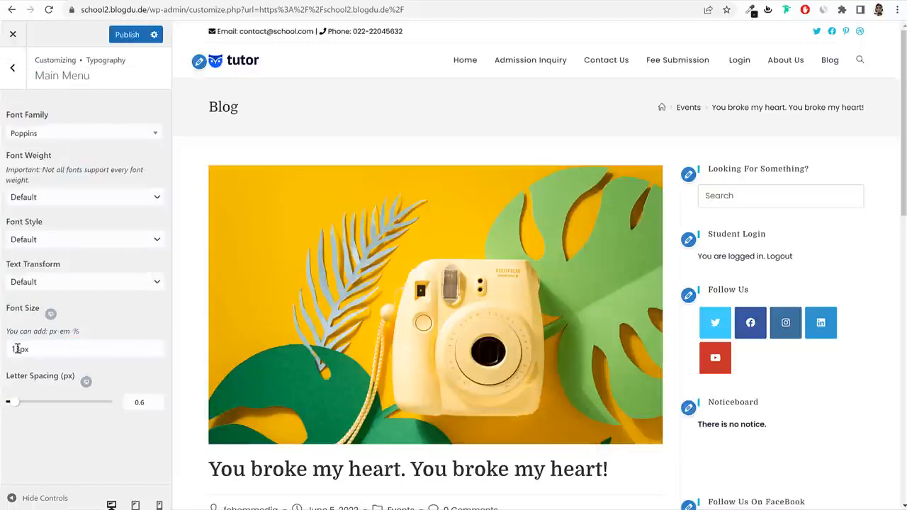
{"action": "type", "text": "5"}
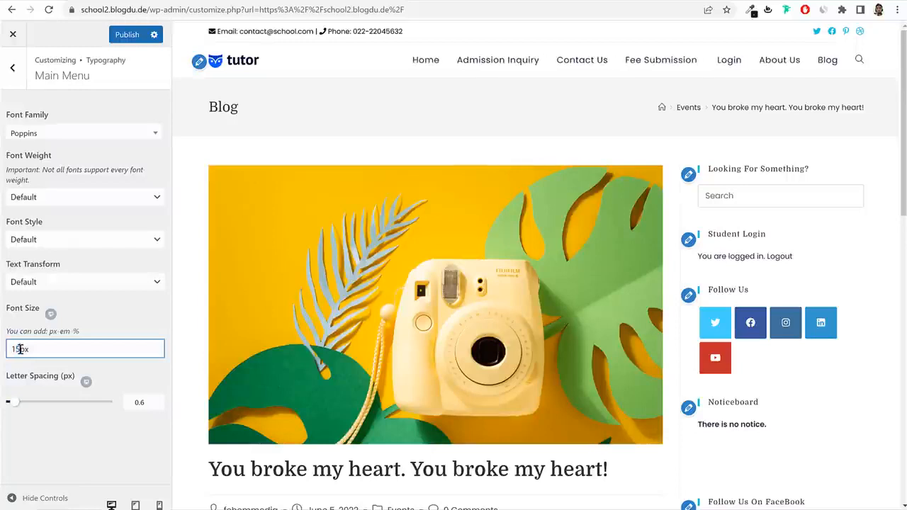
{"action": "left_click", "coordinate": [122, 34]}
{"action": "left_click", "coordinate": [13, 67]}
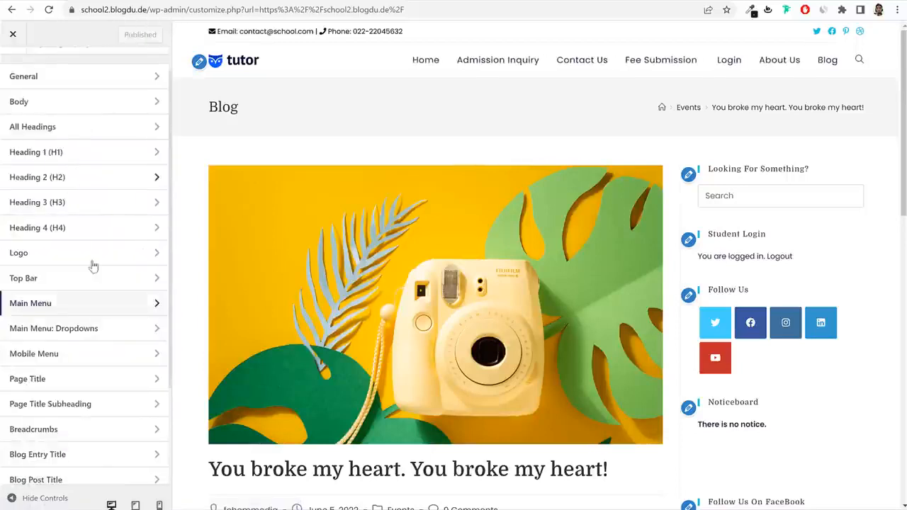
{"action": "scroll", "coordinate": [99, 312], "scroll_direction": "down", "scroll_amount": 3}
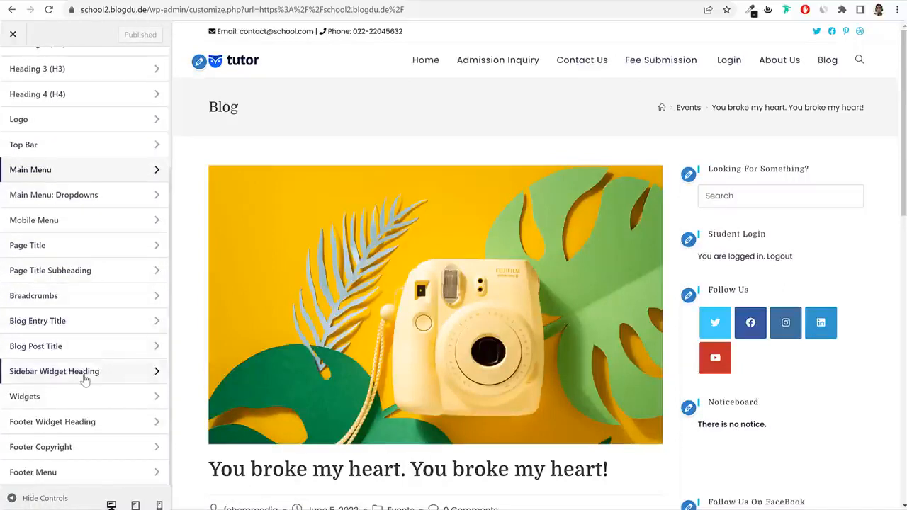
Give sidebar widget headings a 17px font size and Bold 700 weight, then publish.
{"action": "left_click", "coordinate": [57, 372]}
{"action": "triple_click", "coordinate": [713, 168]}
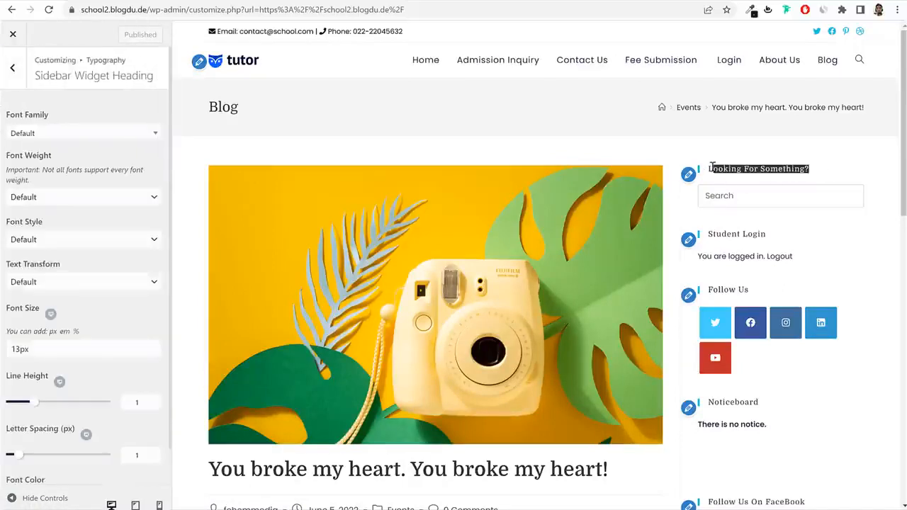
{"action": "scroll", "coordinate": [78, 311], "scroll_direction": "down", "scroll_amount": 1}
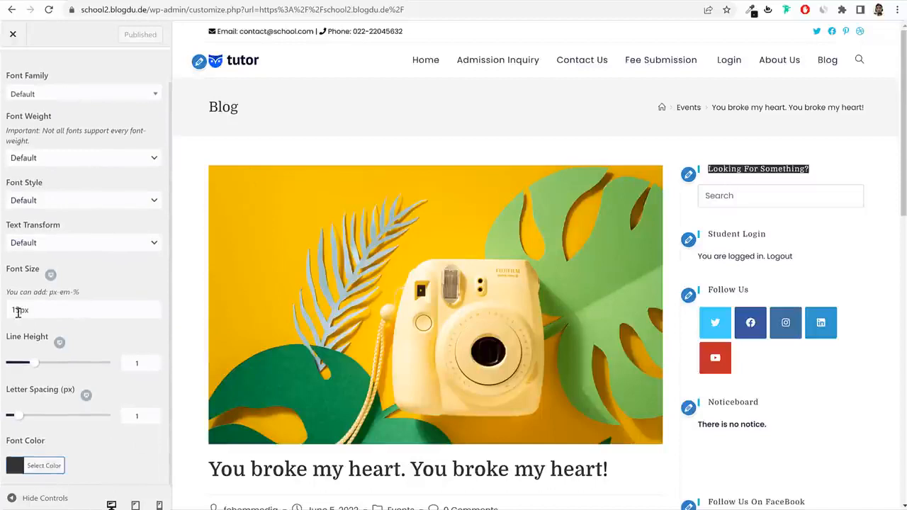
{"action": "left_click", "coordinate": [20, 310]}
{"action": "type", "text": "7"}
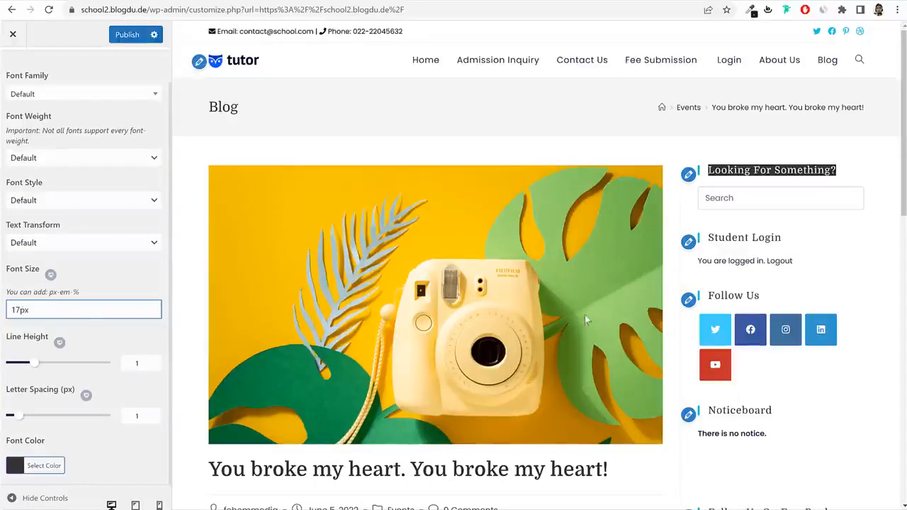
{"action": "left_click", "coordinate": [800, 164]}
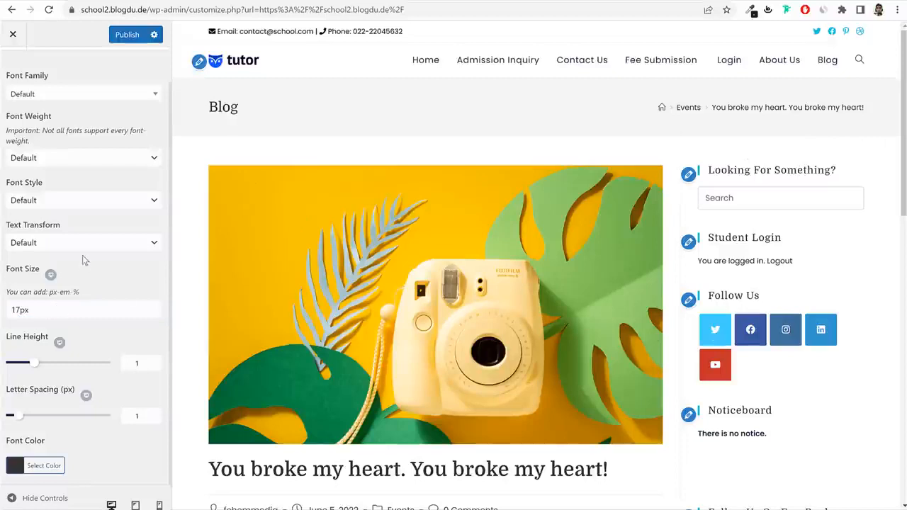
{"action": "scroll", "coordinate": [89, 269], "scroll_direction": "up", "scroll_amount": 1}
{"action": "left_click", "coordinate": [76, 202]}
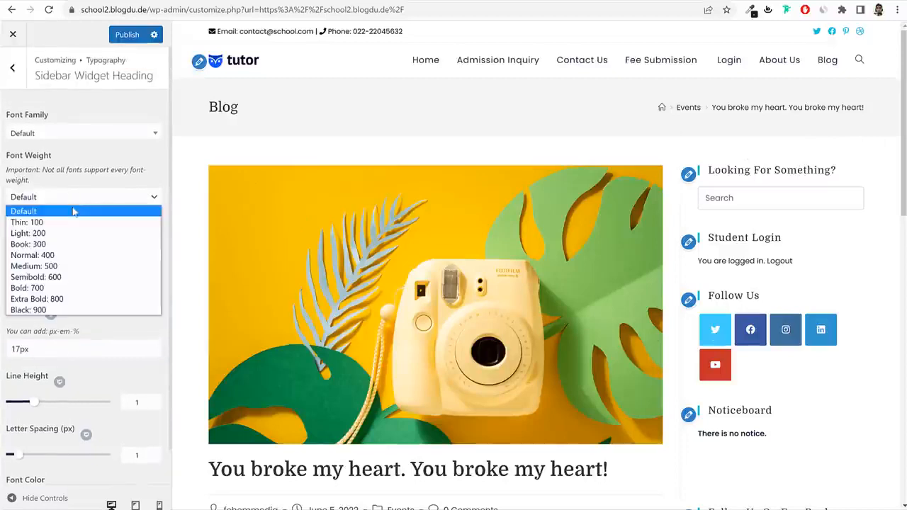
{"action": "left_click", "coordinate": [68, 289]}
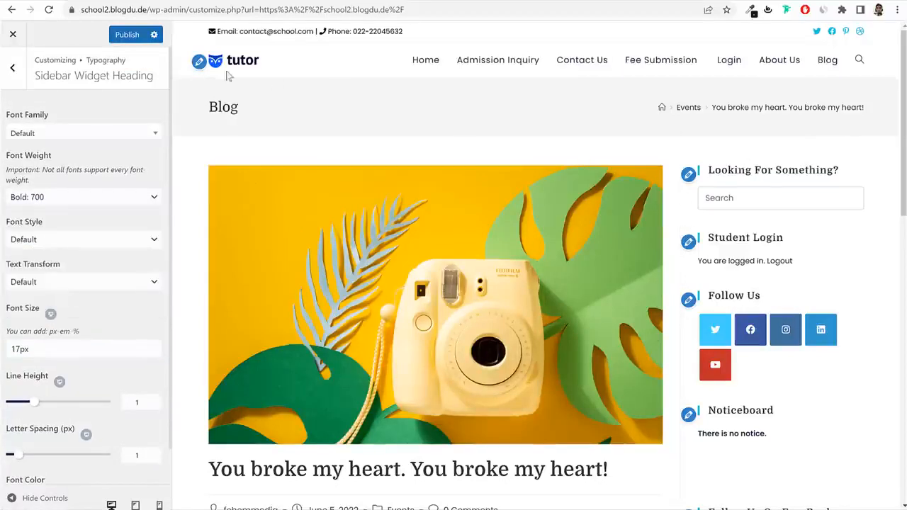
{"action": "left_click", "coordinate": [127, 34]}
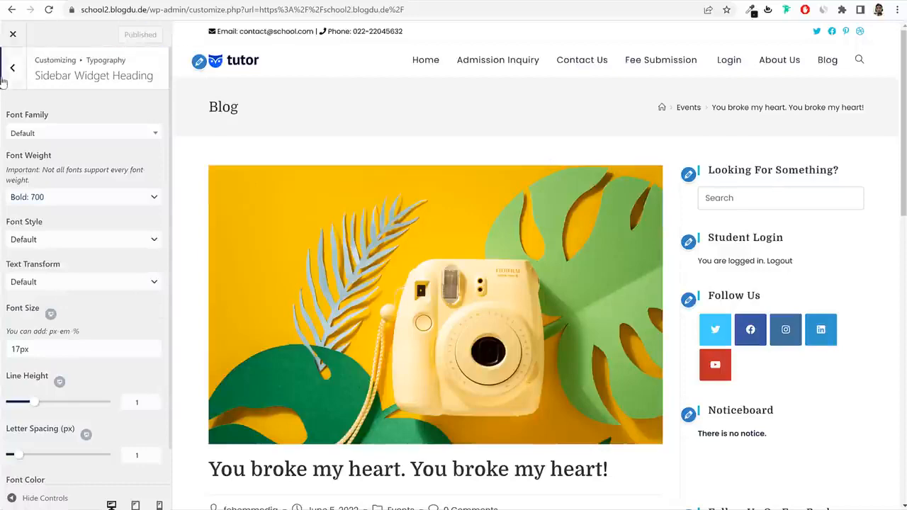
{"action": "left_click", "coordinate": [12, 67]}
{"action": "left_click", "coordinate": [84, 398]}
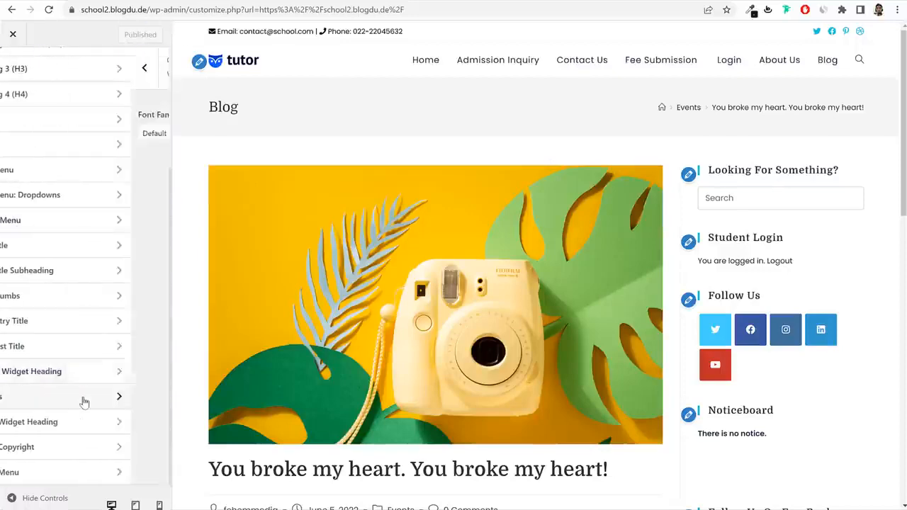
Set widget text to Poppins with Book 300 weight and publish.
{"action": "scroll", "coordinate": [401, 331], "scroll_direction": "down", "scroll_amount": 5}
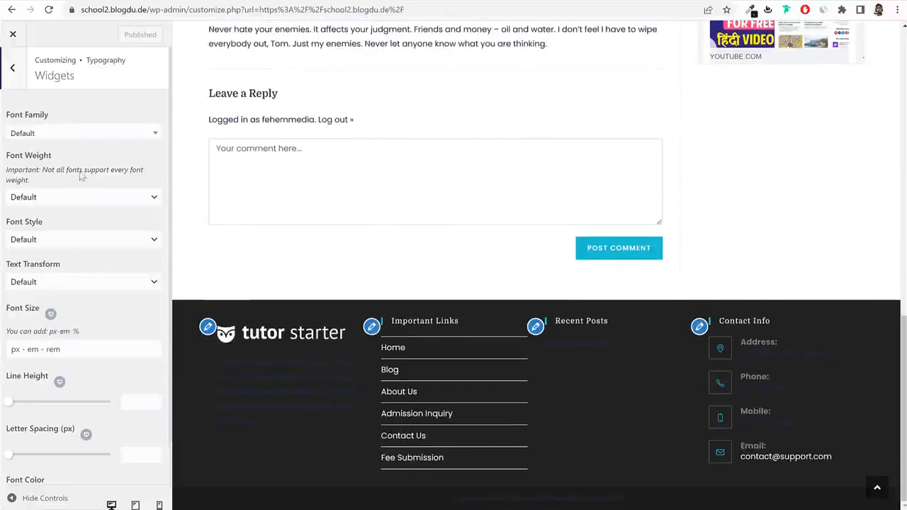
{"action": "left_click", "coordinate": [80, 134]}
{"action": "type", "text": "poppi"}
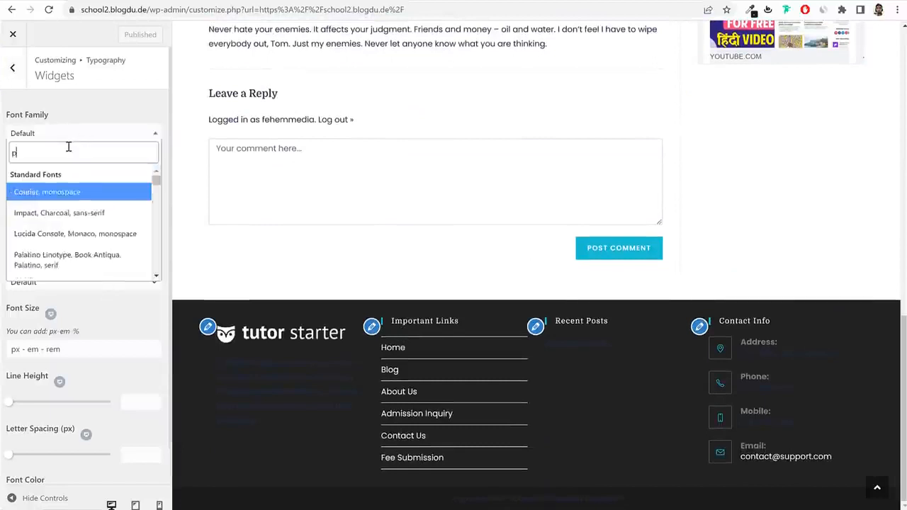
{"action": "key", "text": "Return"}
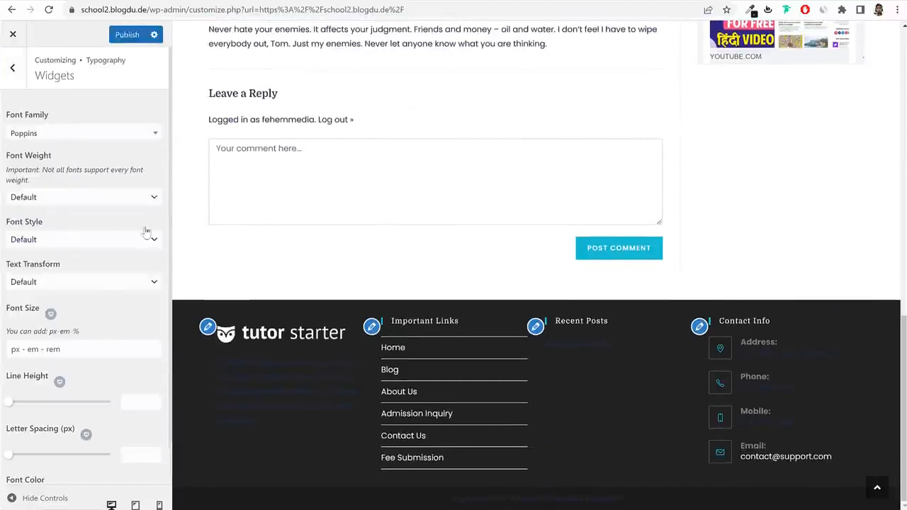
{"action": "left_click", "coordinate": [78, 198]}
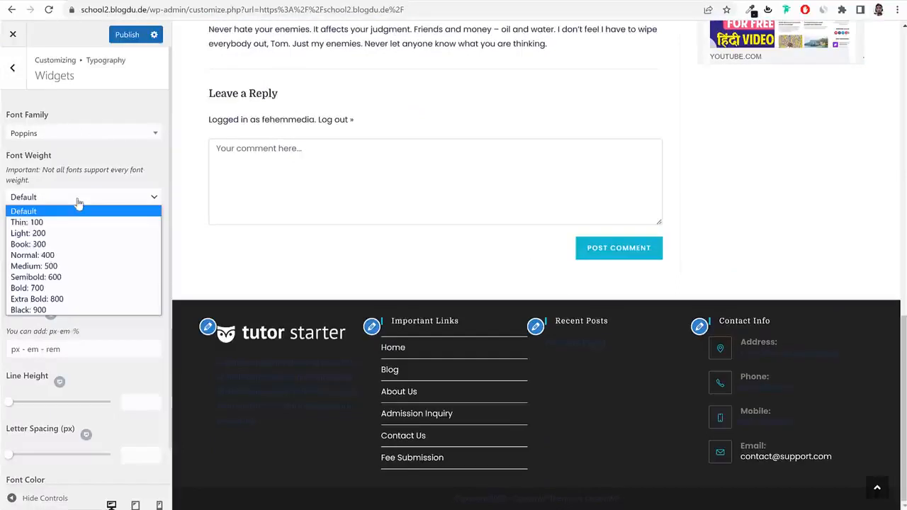
{"action": "left_click", "coordinate": [51, 245]}
{"action": "left_click", "coordinate": [127, 35]}
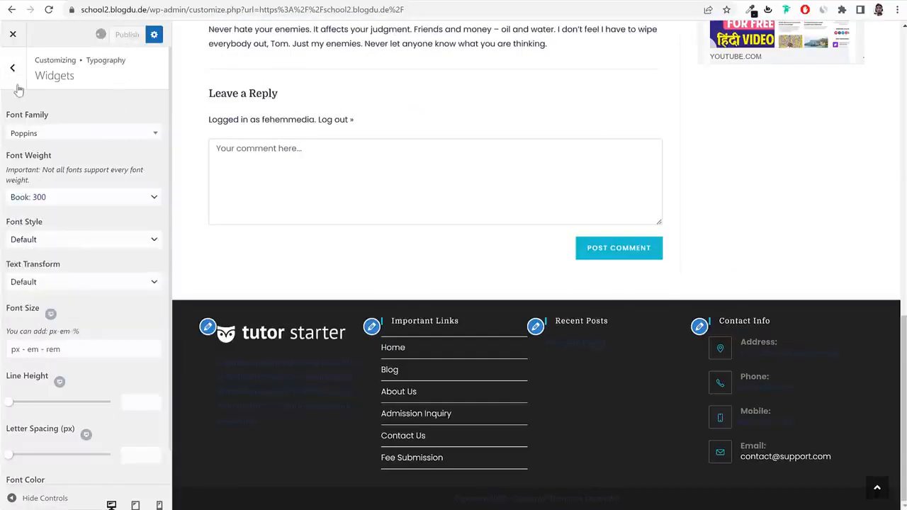
{"action": "left_click", "coordinate": [13, 71]}
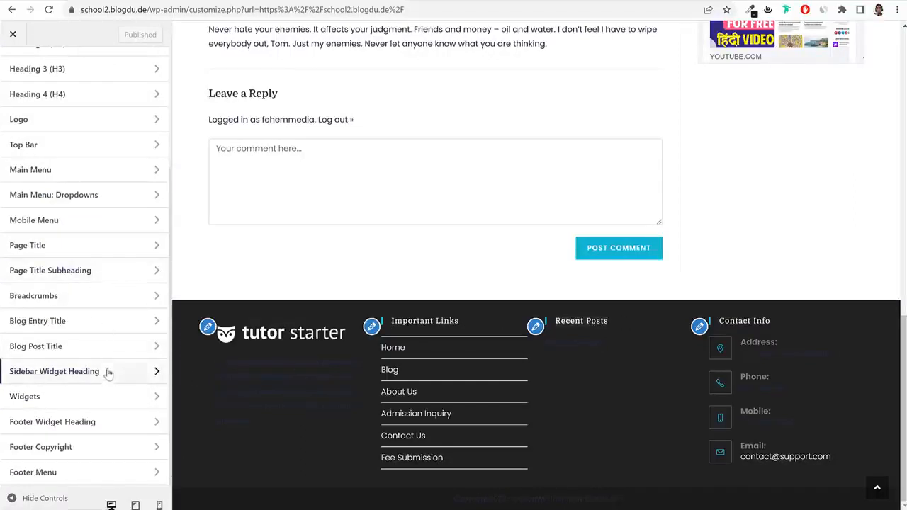
Make footer widget headings 17px and Bold 700, then publish.
{"action": "left_click", "coordinate": [72, 427]}
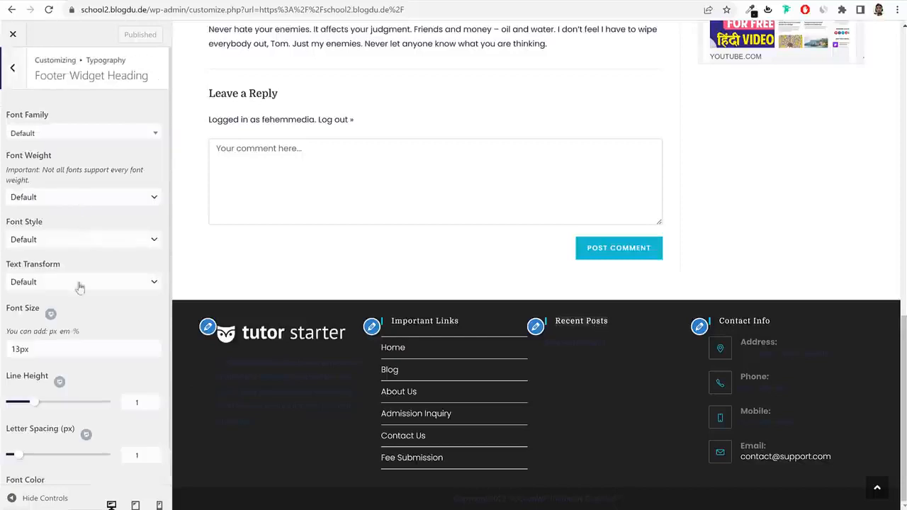
{"action": "left_click", "coordinate": [17, 349]}
{"action": "type", "text": "7"}
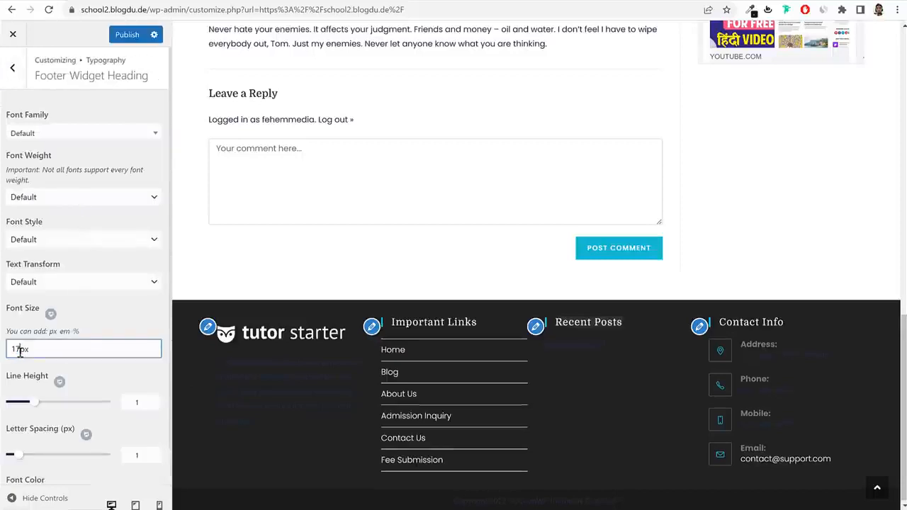
{"action": "left_click", "coordinate": [48, 201]}
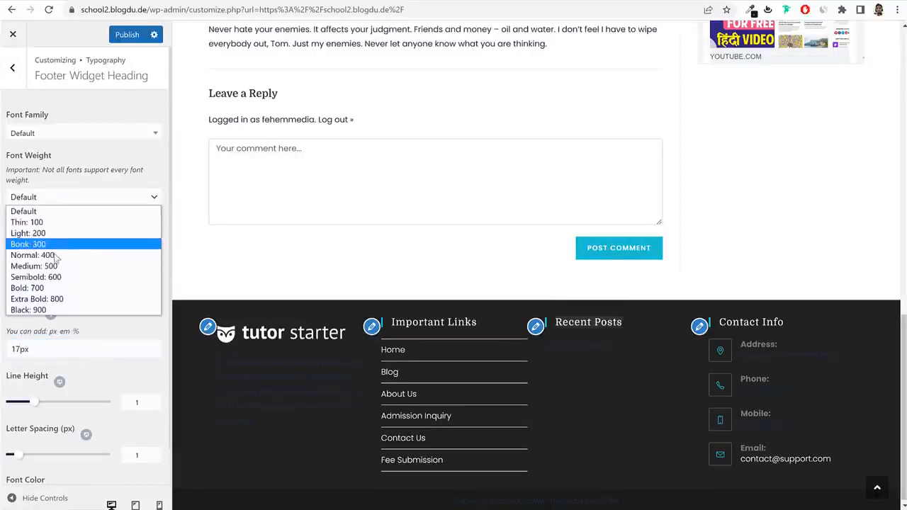
{"action": "left_click", "coordinate": [28, 287]}
{"action": "left_click", "coordinate": [127, 34]}
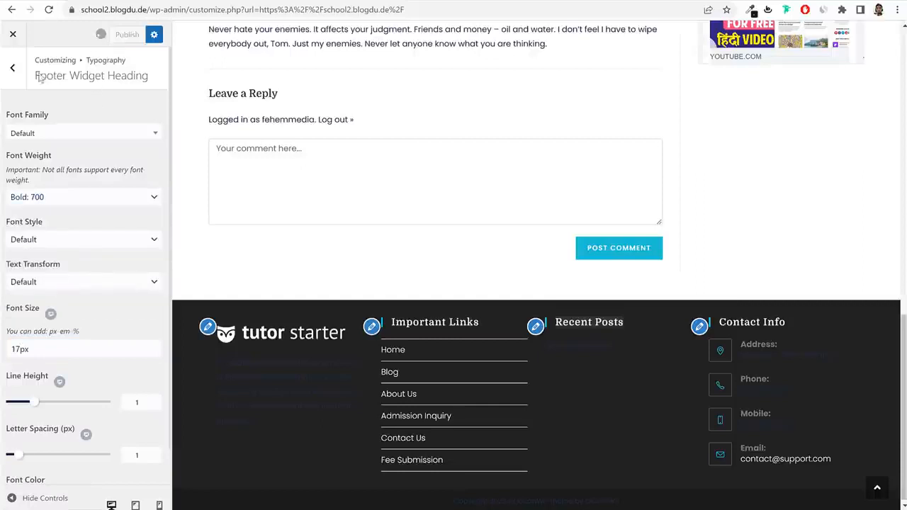
{"action": "left_click", "coordinate": [12, 67]}
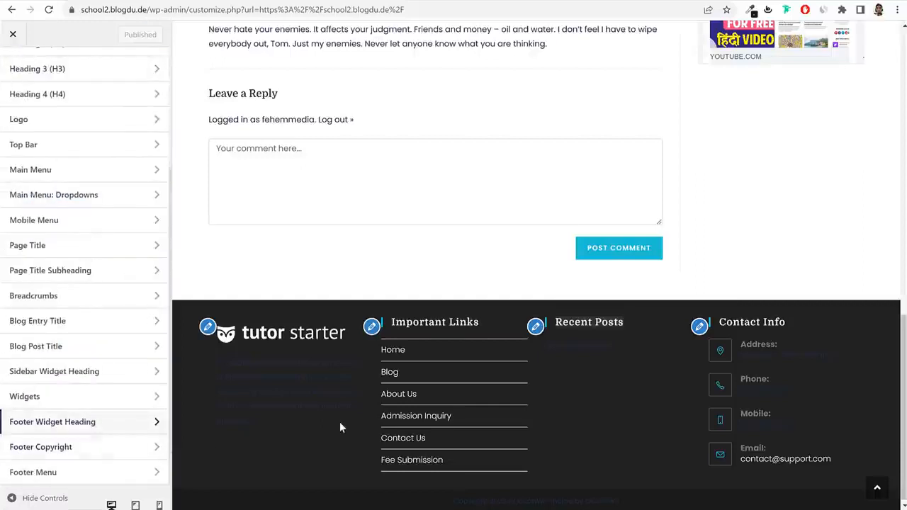
Recheck the footer heading and widget text settings, then open Footer Copyright typography.
{"action": "left_click", "coordinate": [91, 421]}
{"action": "scroll", "coordinate": [123, 405], "scroll_direction": "down", "scroll_amount": 1}
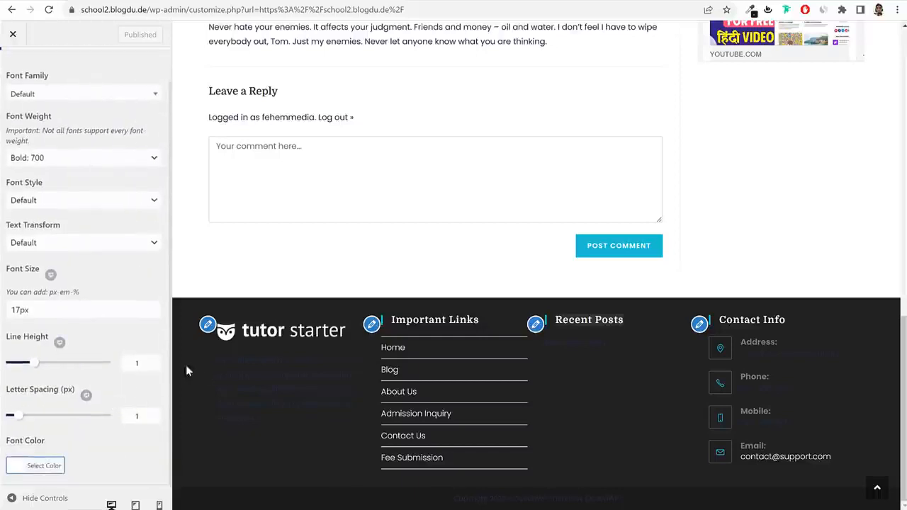
{"action": "scroll", "coordinate": [101, 204], "scroll_direction": "up", "scroll_amount": 3}
{"action": "left_click", "coordinate": [14, 123]}
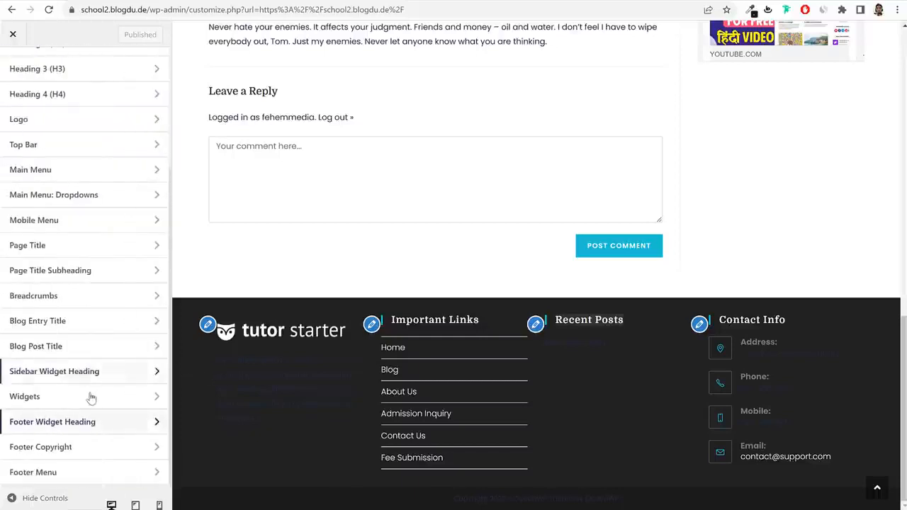
{"action": "left_click", "coordinate": [91, 397]}
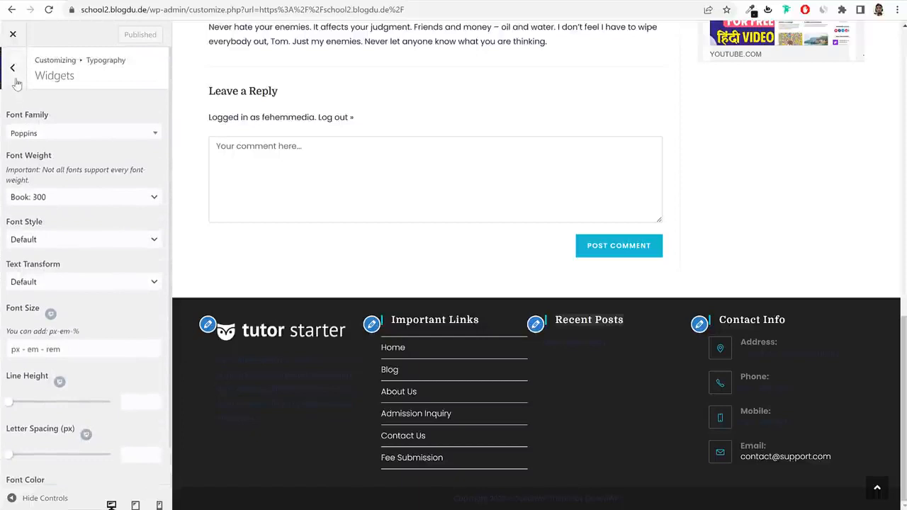
{"action": "left_click", "coordinate": [17, 83]}
{"action": "scroll", "coordinate": [99, 467], "scroll_direction": "down", "scroll_amount": 1}
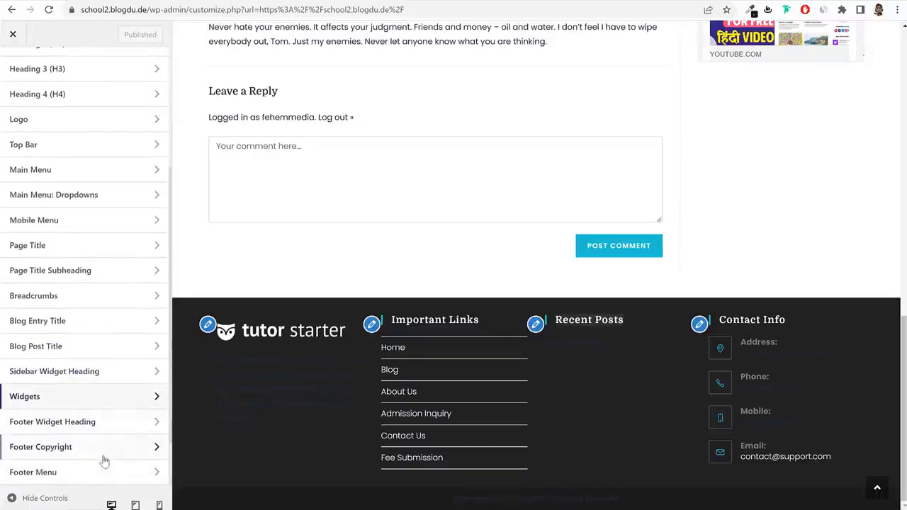
{"action": "left_click", "coordinate": [78, 452]}
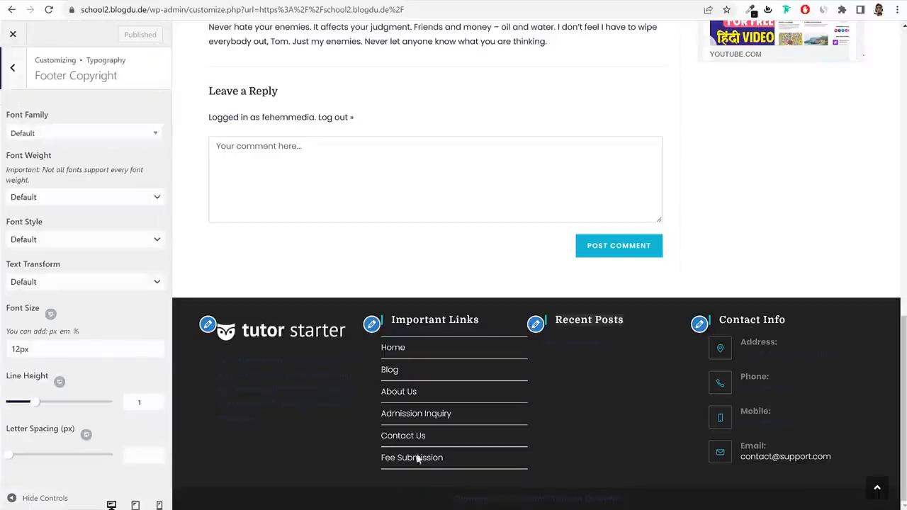
{"action": "left_click", "coordinate": [639, 499]}
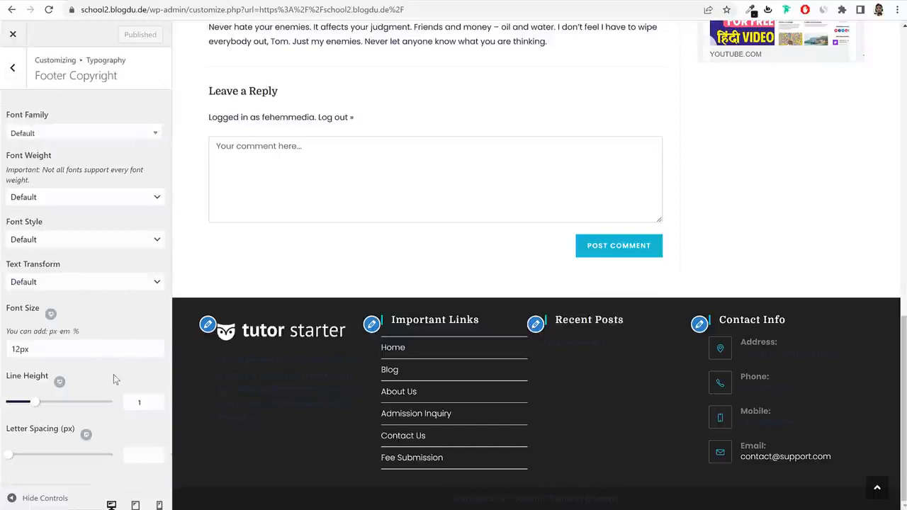
Return to the top-level Customizer sections and review General Options' General Settings.
{"action": "left_click", "coordinate": [13, 70]}
{"action": "scroll", "coordinate": [26, 97], "scroll_direction": "up", "scroll_amount": 5}
{"action": "left_click", "coordinate": [14, 70]}
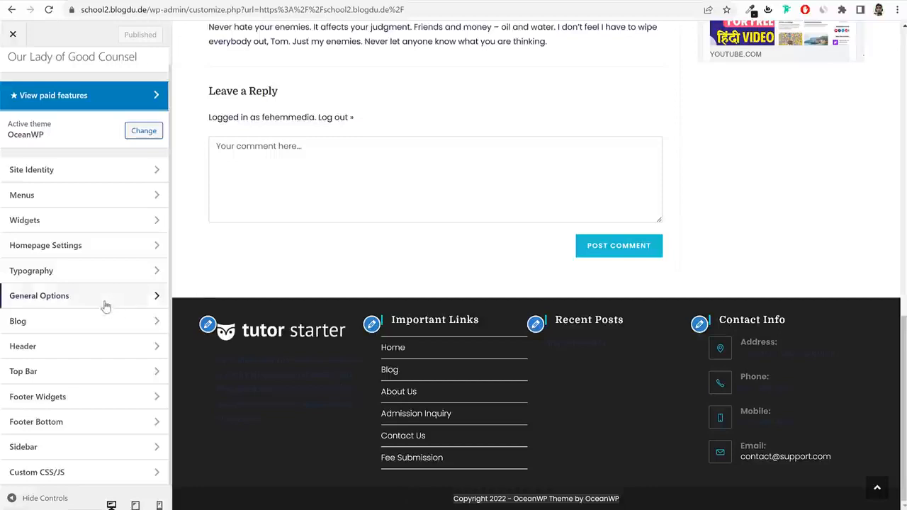
{"action": "left_click", "coordinate": [72, 302]}
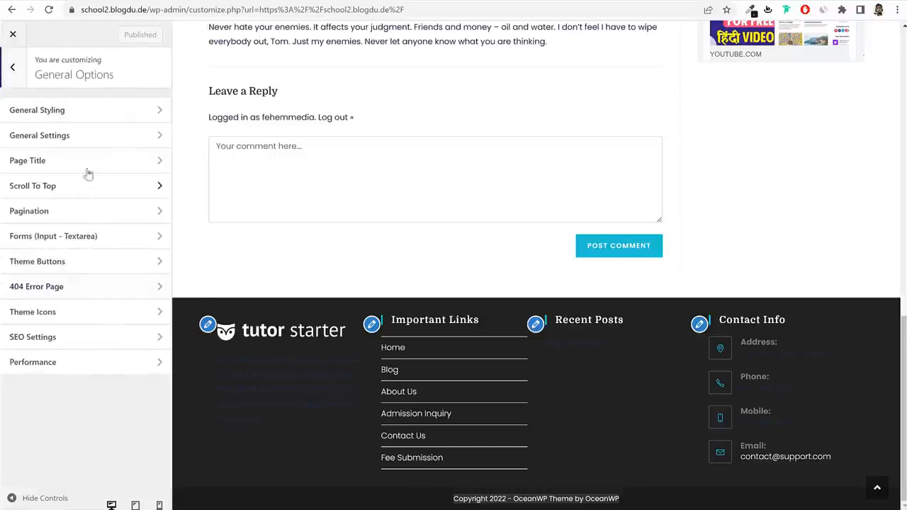
{"action": "left_click", "coordinate": [64, 142]}
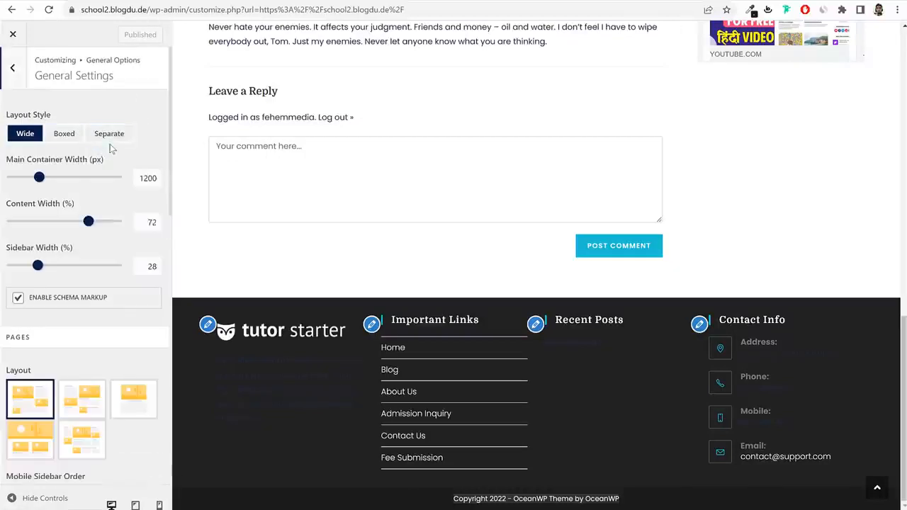
{"action": "scroll", "coordinate": [151, 280], "scroll_direction": "down", "scroll_amount": 8}
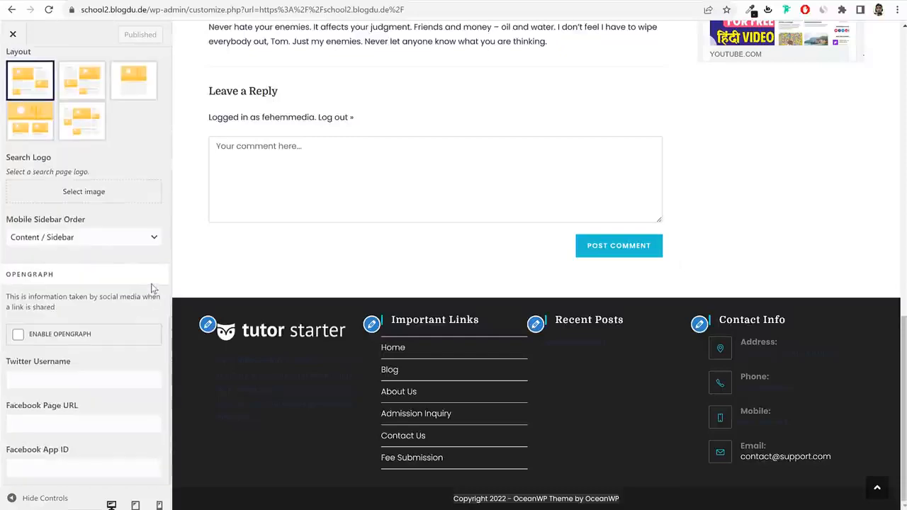
{"action": "scroll", "coordinate": [150, 280], "scroll_direction": "up", "scroll_amount": 4}
{"action": "scroll", "coordinate": [142, 262], "scroll_direction": "up", "scroll_amount": 5}
{"action": "left_click", "coordinate": [22, 70]}
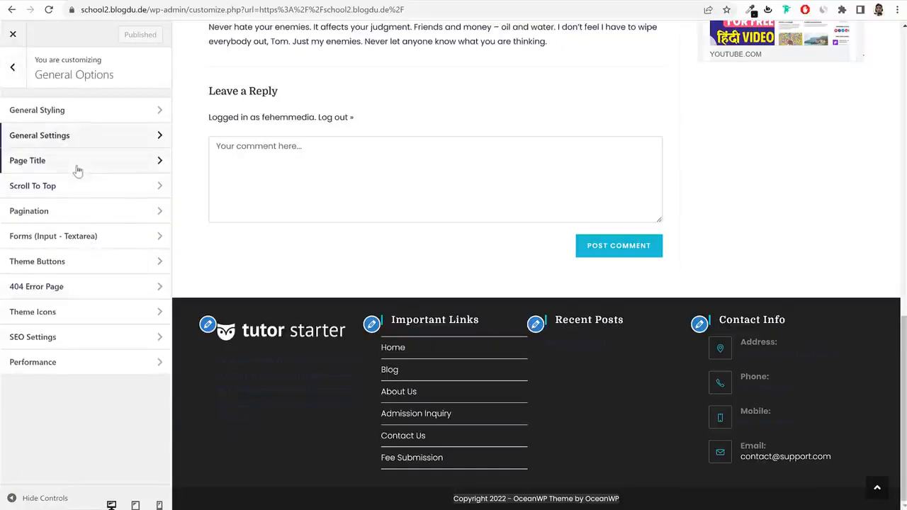
Try the preview's scroll-to-top button, then bring up the Scroll To Top settings.
{"action": "left_click", "coordinate": [885, 493]}
{"action": "scroll", "coordinate": [879, 496], "scroll_direction": "down", "scroll_amount": 5}
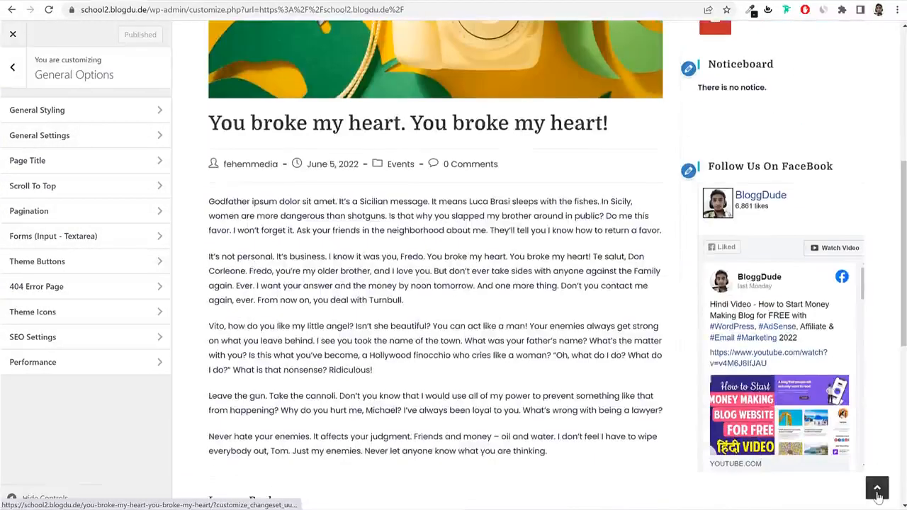
{"action": "left_click", "coordinate": [877, 488]}
{"action": "scroll", "coordinate": [877, 496], "scroll_direction": "down", "scroll_amount": 4}
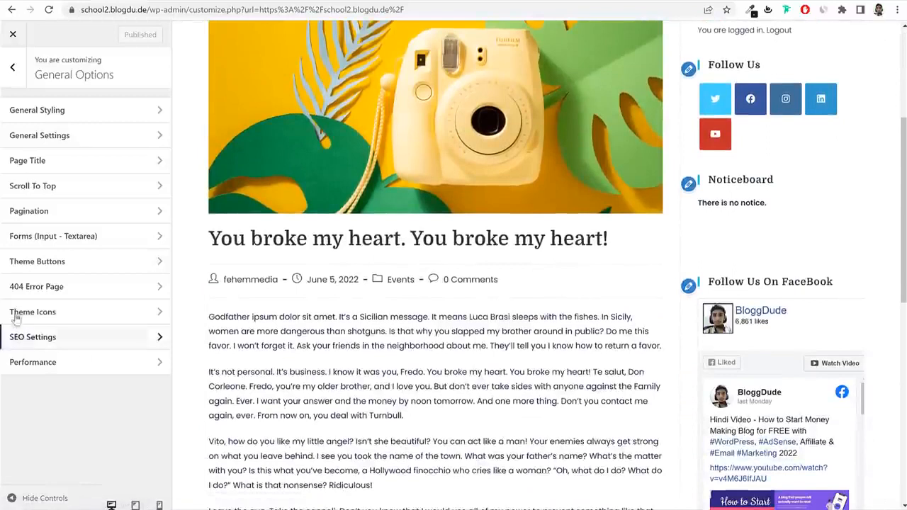
{"action": "left_click", "coordinate": [71, 186]}
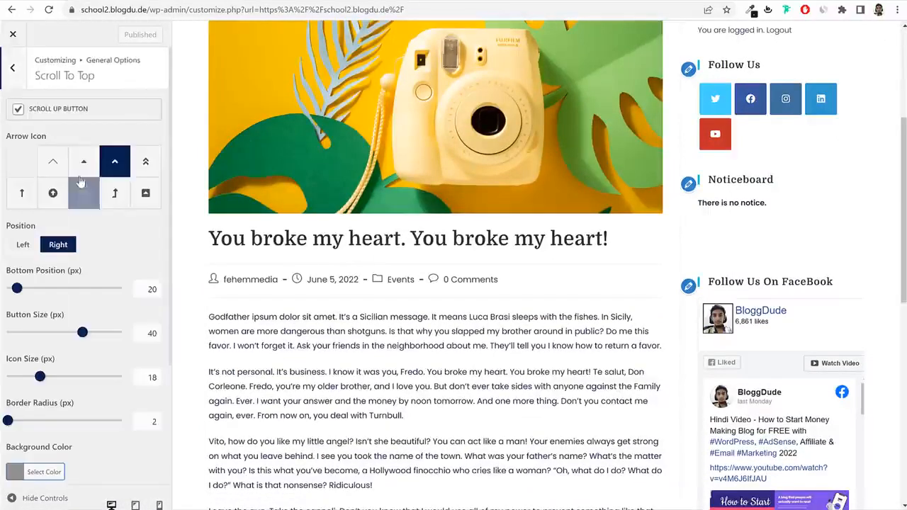
{"action": "scroll", "coordinate": [109, 206], "scroll_direction": "down", "scroll_amount": 3}
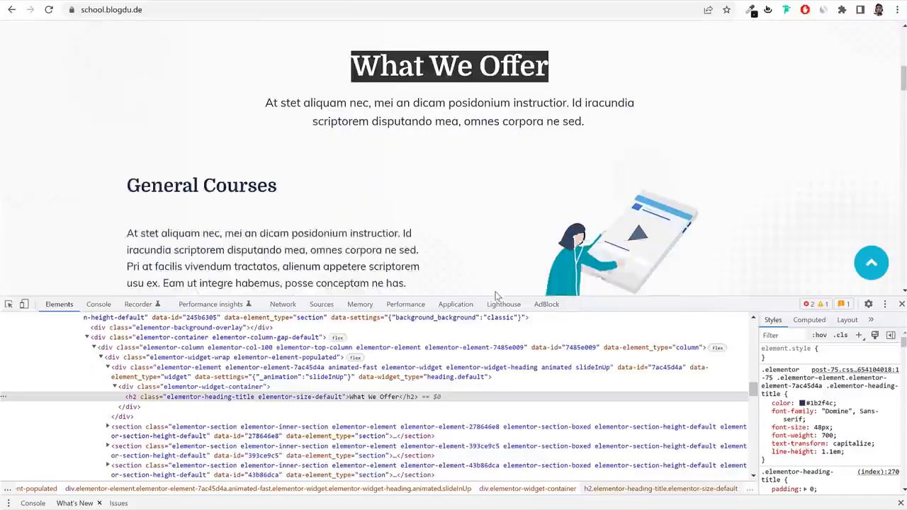
Inspect the live scroll-to-top button's styles: #1fc3d2 background, 50px radius, 60px size.
{"action": "scroll", "coordinate": [897, 318], "scroll_direction": "down", "scroll_amount": 3}
{"action": "key", "text": "F12"}
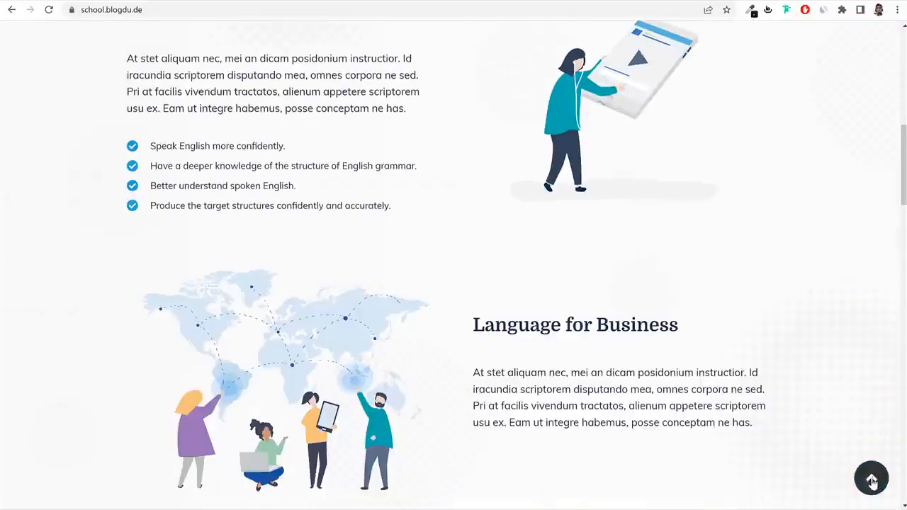
{"action": "right_click", "coordinate": [871, 477]}
{"action": "key", "text": "Escape"}
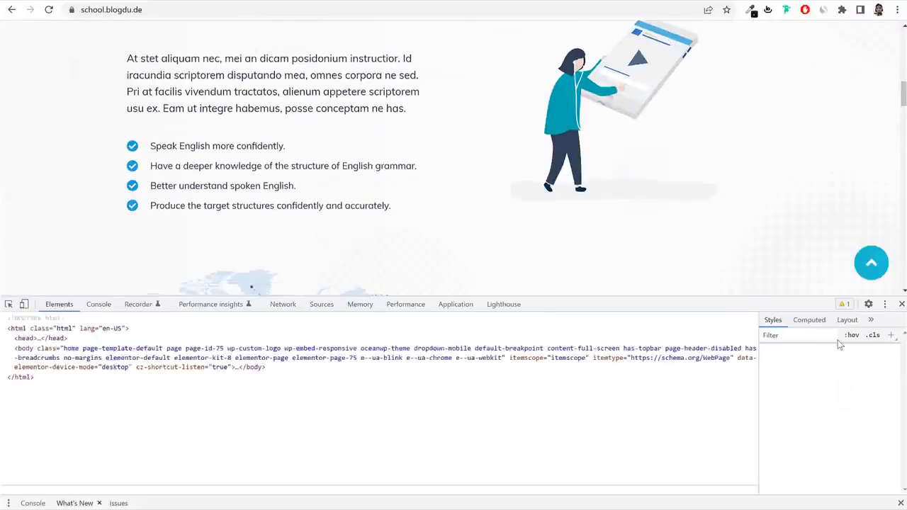
{"action": "left_click", "coordinate": [902, 303]}
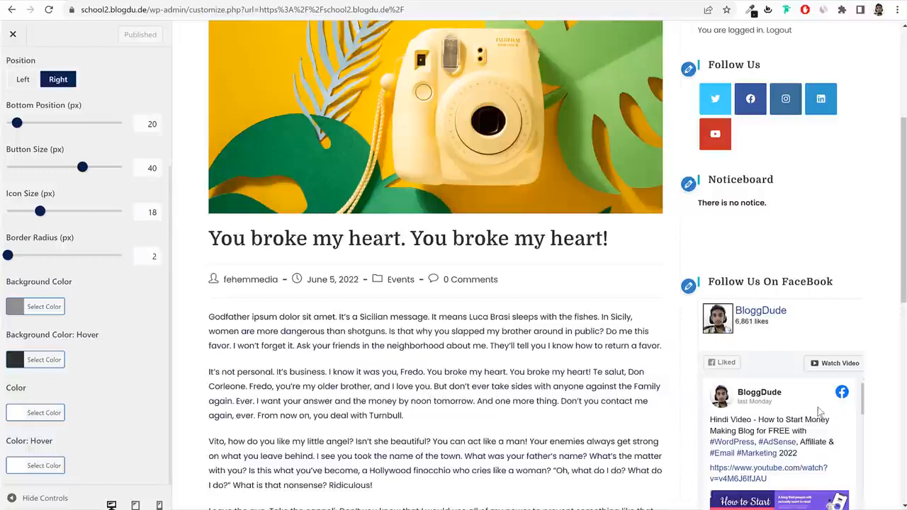
Paste #1fc3d2 as the scroll-to-top button's background colour.
{"action": "scroll", "coordinate": [820, 411], "scroll_direction": "down", "scroll_amount": 5}
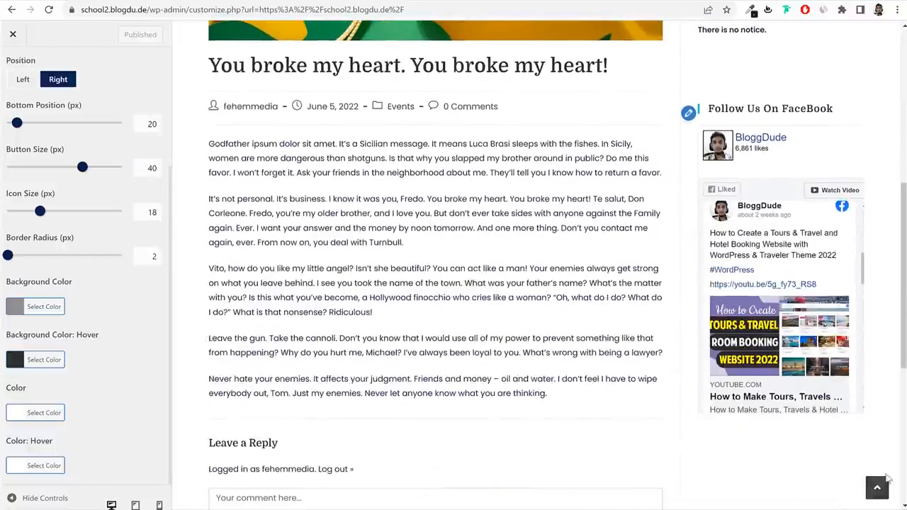
{"action": "left_click", "coordinate": [49, 313]}
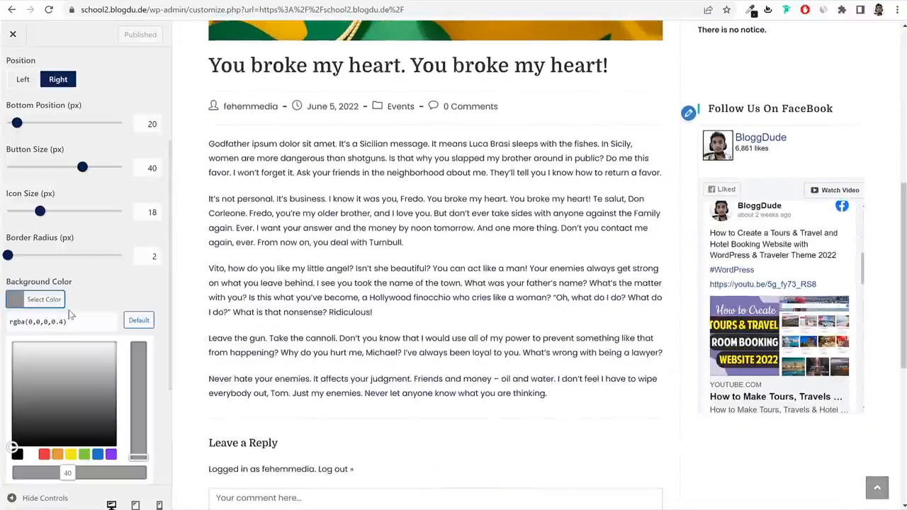
{"action": "triple_click", "coordinate": [80, 316]}
{"action": "type", "text": "#1fc3d2"}
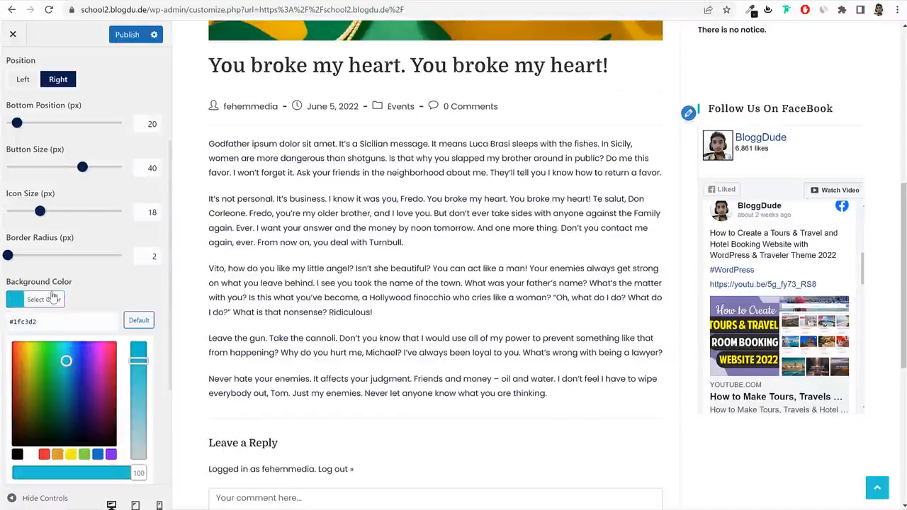
{"action": "left_click", "coordinate": [58, 299]}
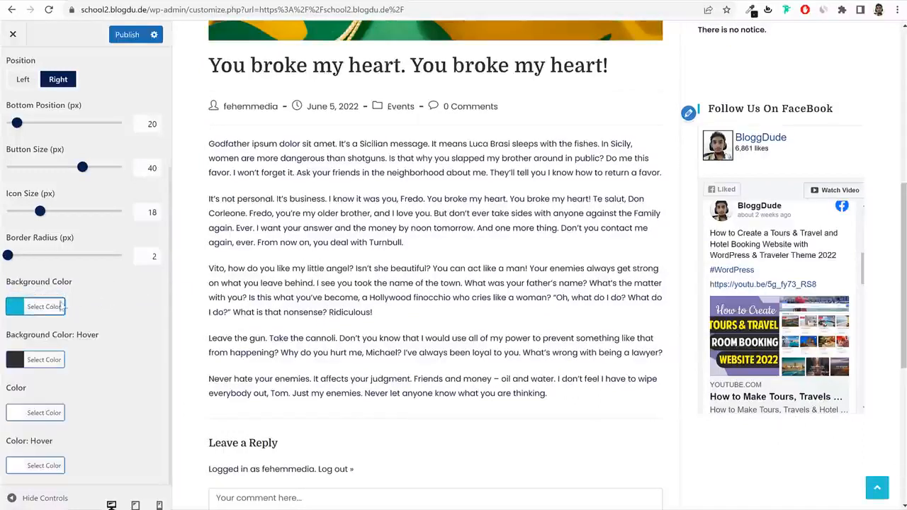
Set border radius 50, button size 60 and icon size 30, and test the button.
{"action": "double_click", "coordinate": [144, 258]}
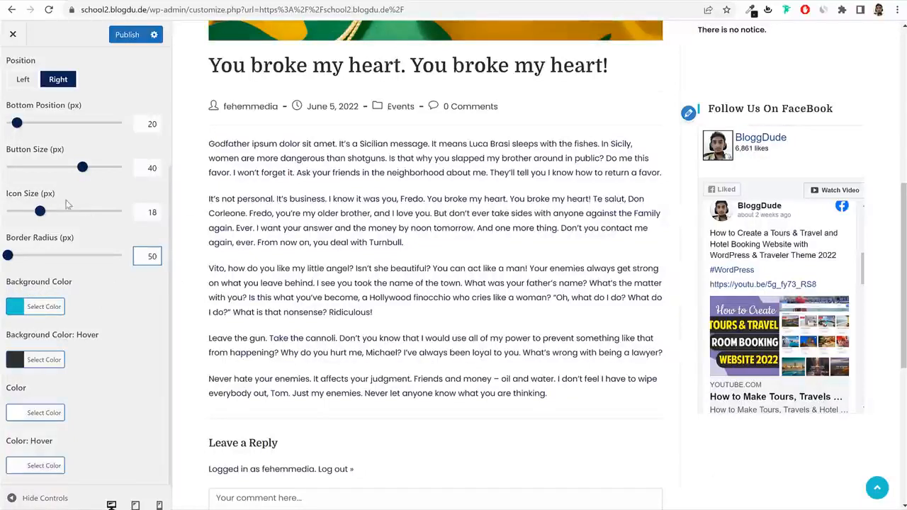
{"action": "double_click", "coordinate": [151, 169]}
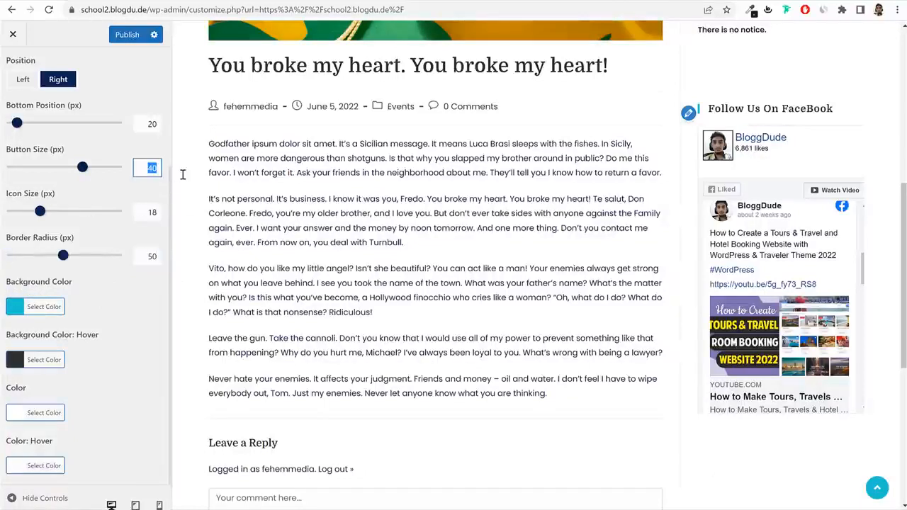
{"action": "type", "text": "60"}
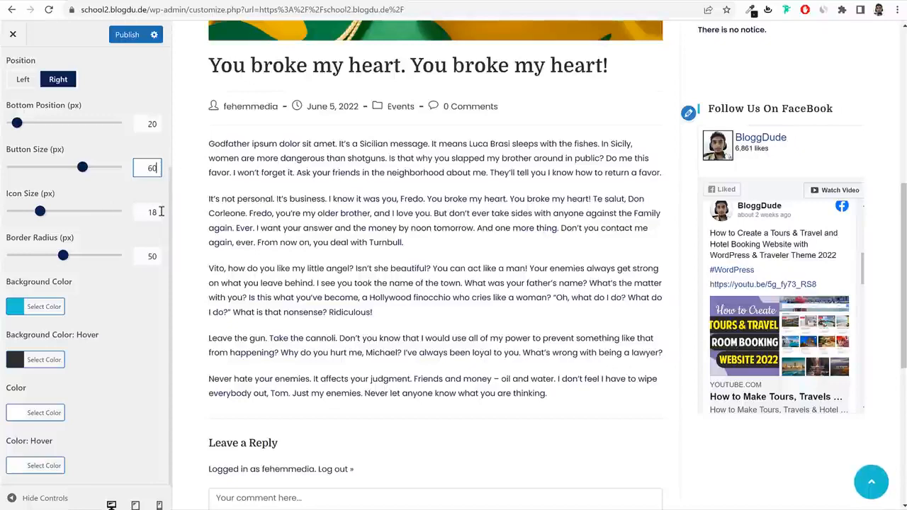
{"action": "left_click", "coordinate": [162, 212]}
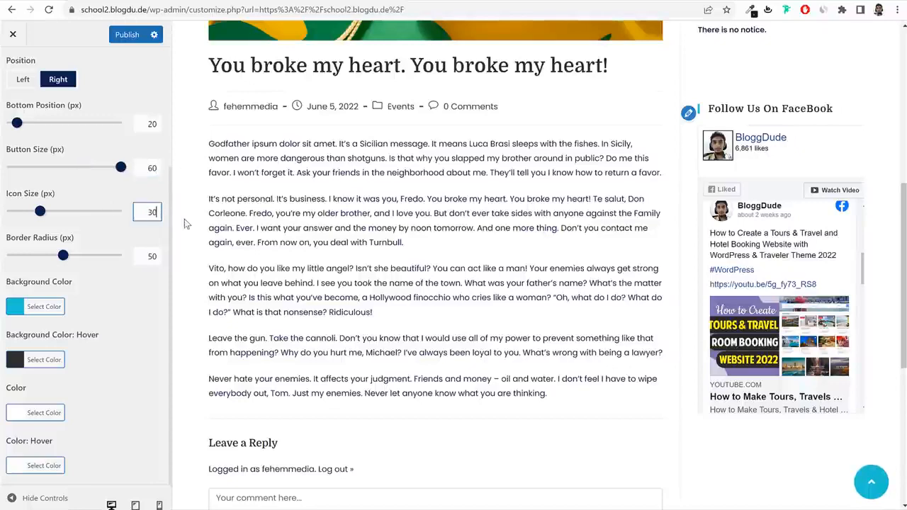
{"action": "left_click", "coordinate": [872, 482]}
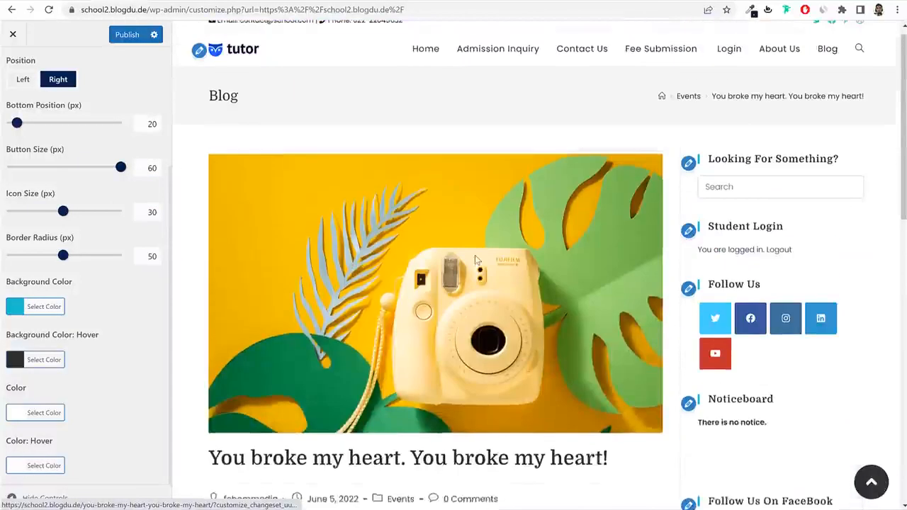
{"action": "scroll", "coordinate": [19, 76], "scroll_direction": "up", "scroll_amount": 3}
{"action": "left_click", "coordinate": [12, 67]}
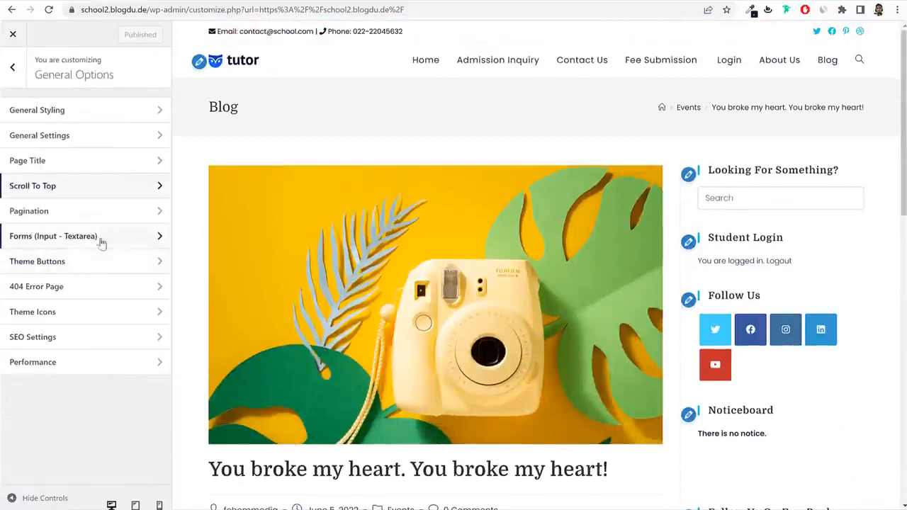
Show the Admission Inquiry form in the preview alongside the form input settings.
{"action": "left_click", "coordinate": [71, 238]}
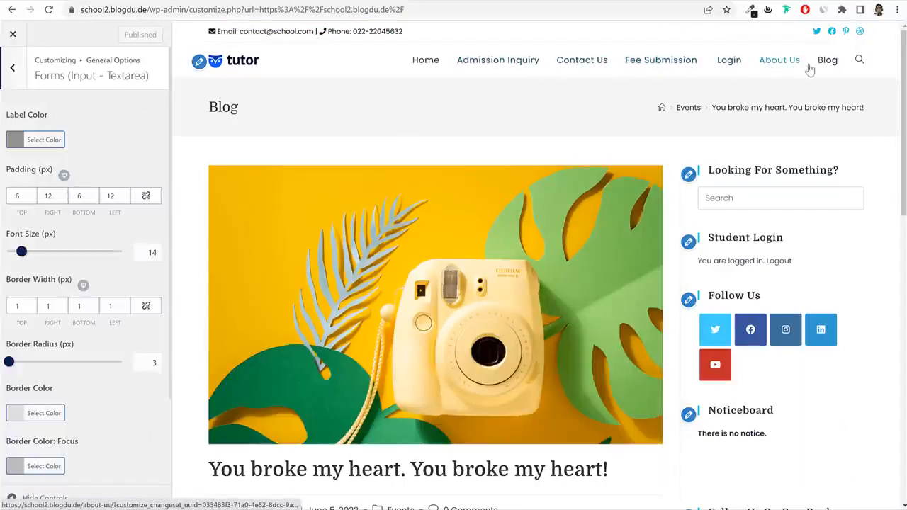
{"action": "left_click", "coordinate": [506, 63]}
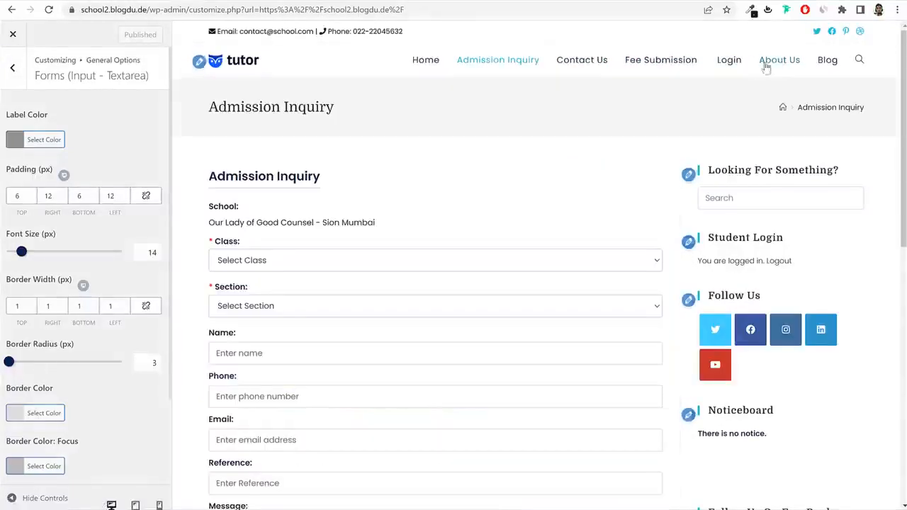
{"action": "scroll", "coordinate": [616, 162], "scroll_direction": "down", "scroll_amount": 2}
{"action": "scroll", "coordinate": [617, 162], "scroll_direction": "up", "scroll_amount": 2}
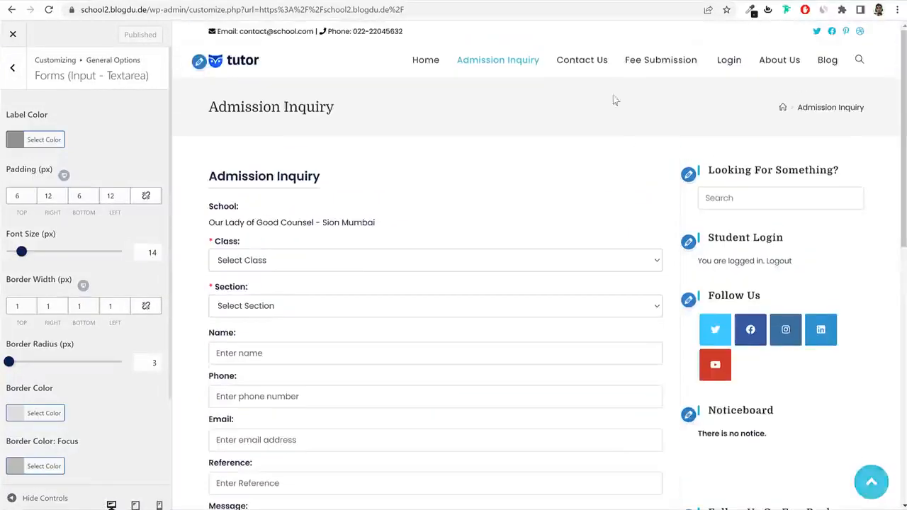
{"action": "scroll", "coordinate": [567, 152], "scroll_direction": "down", "scroll_amount": 2}
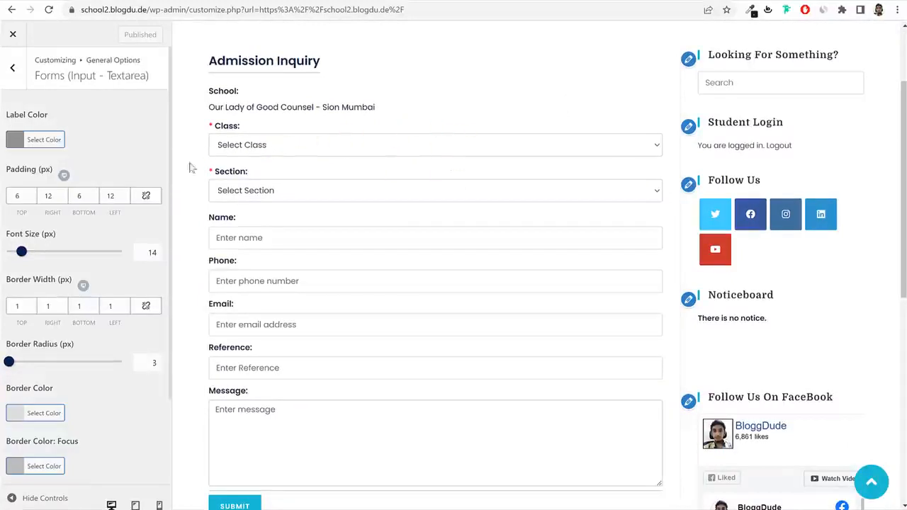
{"action": "scroll", "coordinate": [130, 175], "scroll_direction": "down", "scroll_amount": 3}
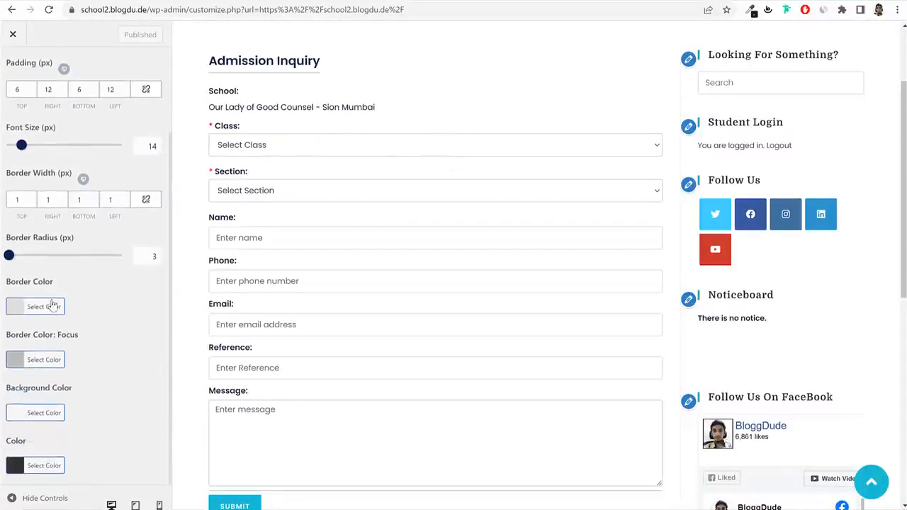
Set the form fields' background colour to #f9f9f9 and publish.
{"action": "left_click", "coordinate": [61, 413]}
{"action": "scroll", "coordinate": [71, 396], "scroll_direction": "down", "scroll_amount": 2}
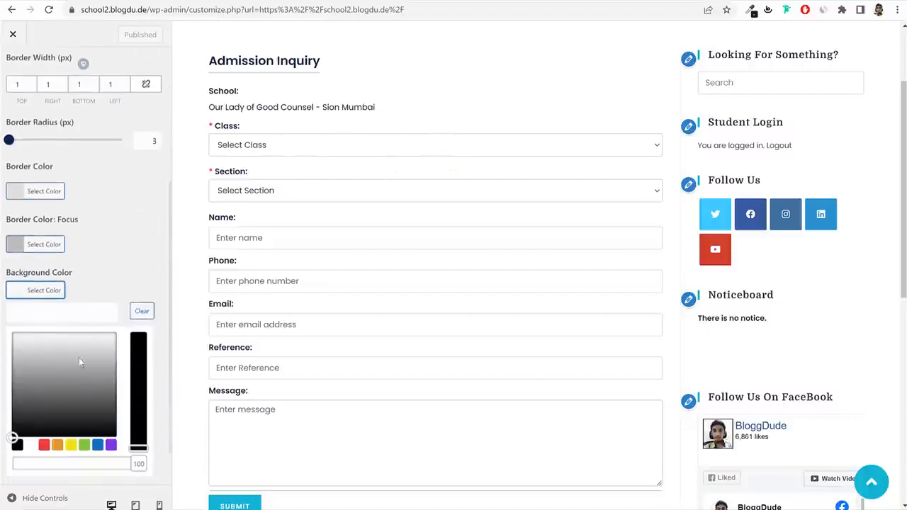
{"action": "left_click", "coordinate": [61, 319]}
{"action": "type", "text": "#f9f9f9"}
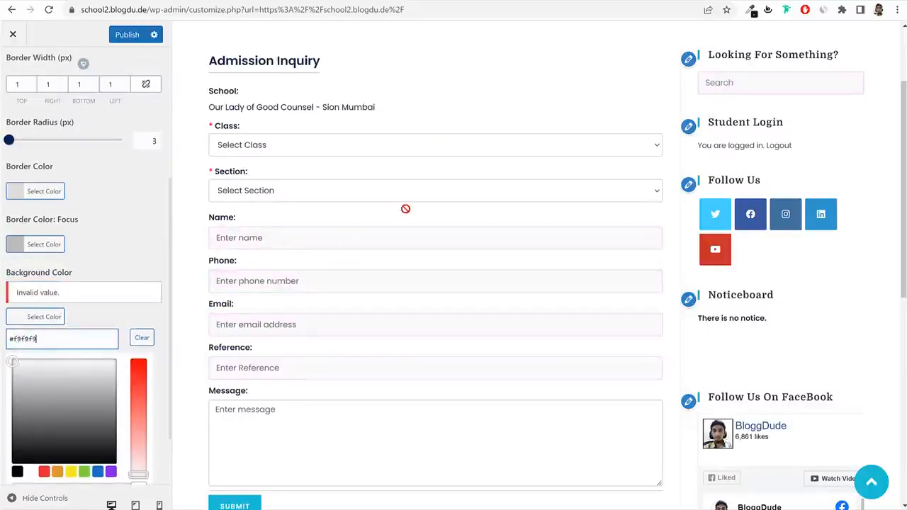
{"action": "scroll", "coordinate": [695, 106], "scroll_direction": "up", "scroll_amount": 1}
{"action": "left_click", "coordinate": [753, 143]}
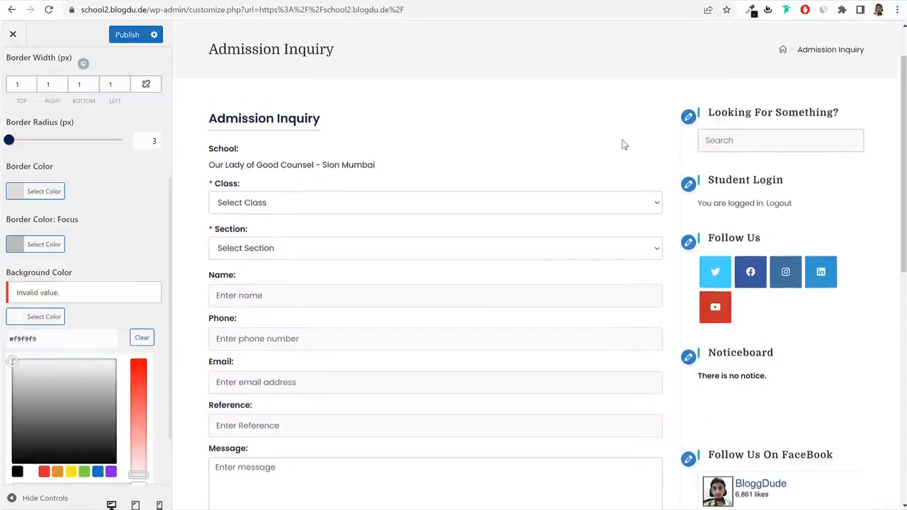
{"action": "scroll", "coordinate": [487, 257], "scroll_direction": "down", "scroll_amount": 3}
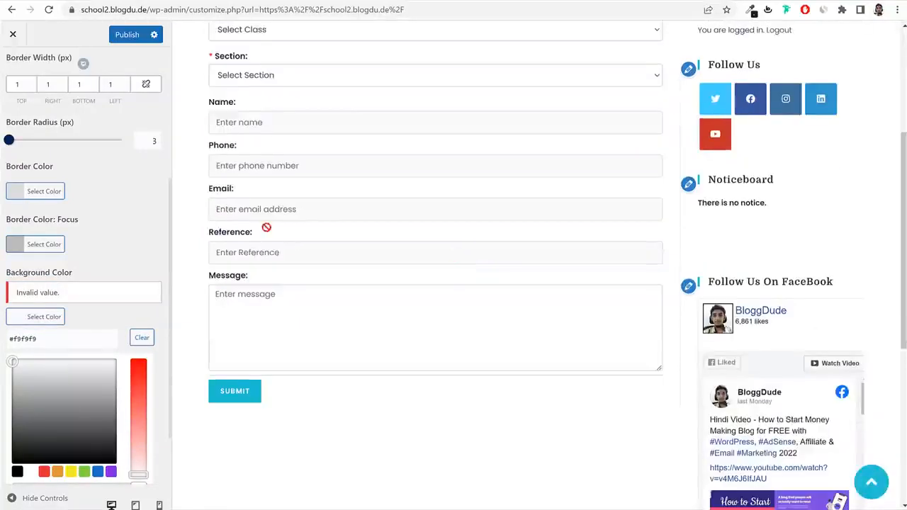
{"action": "left_click", "coordinate": [128, 34]}
Glance at Theme Buttons, then return to the main Customizer menu.
{"action": "scroll", "coordinate": [123, 249], "scroll_direction": "up", "scroll_amount": 2}
{"action": "left_click", "coordinate": [12, 66]}
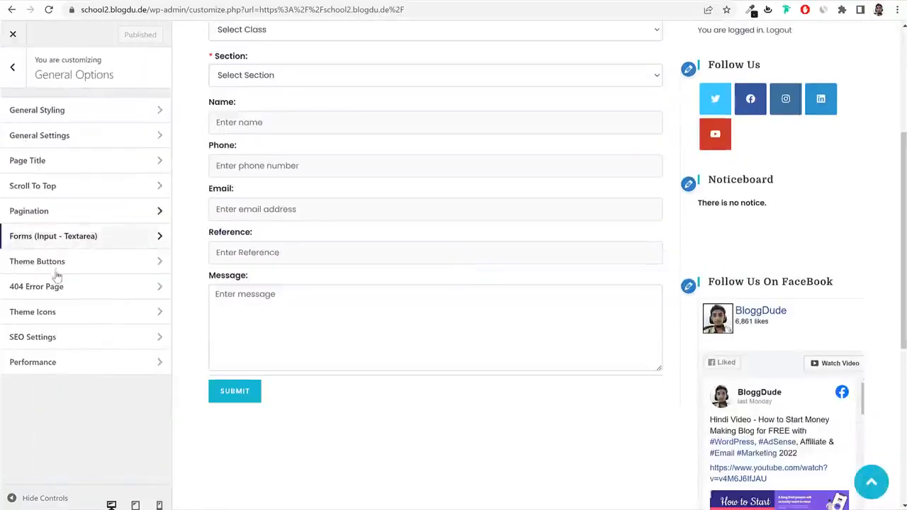
{"action": "left_click", "coordinate": [57, 273]}
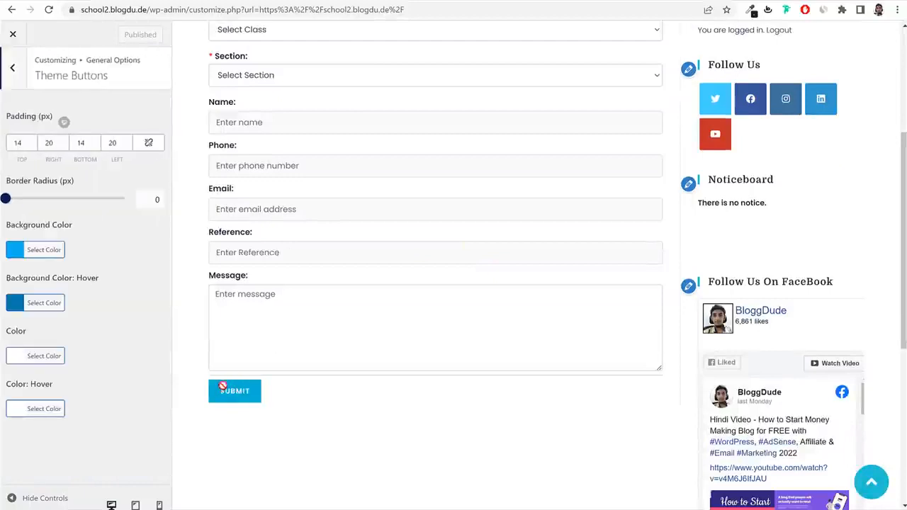
{"action": "left_click", "coordinate": [20, 82]}
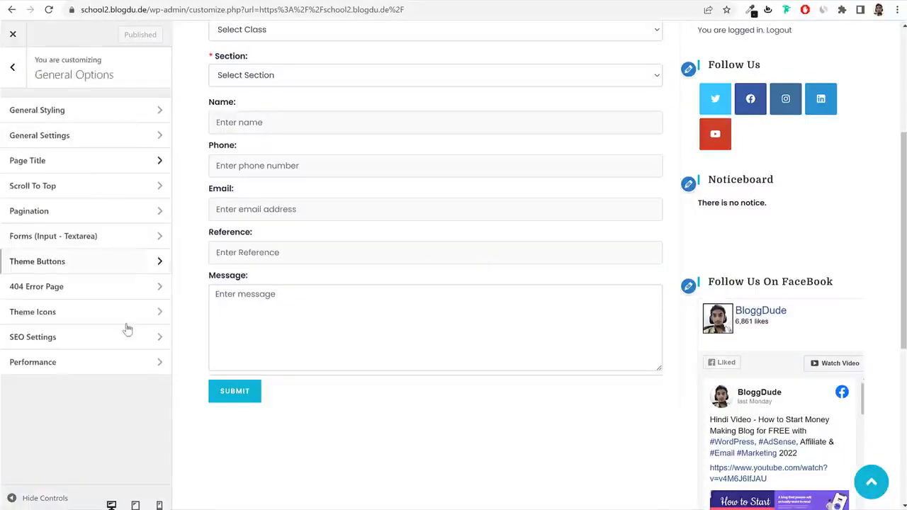
{"action": "left_click", "coordinate": [15, 68]}
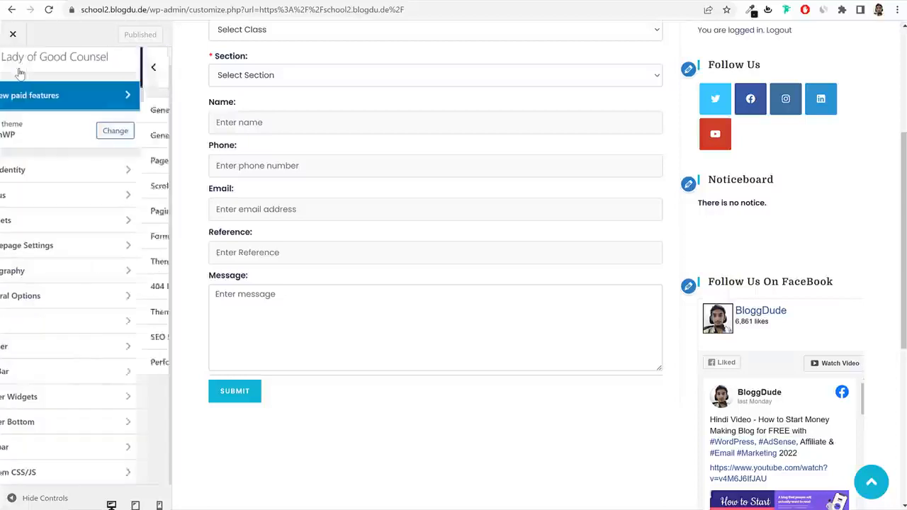
Preview the Blog page, set Blog Entries' Blog Style to Thumbnail, and publish.
{"action": "left_click", "coordinate": [71, 324]}
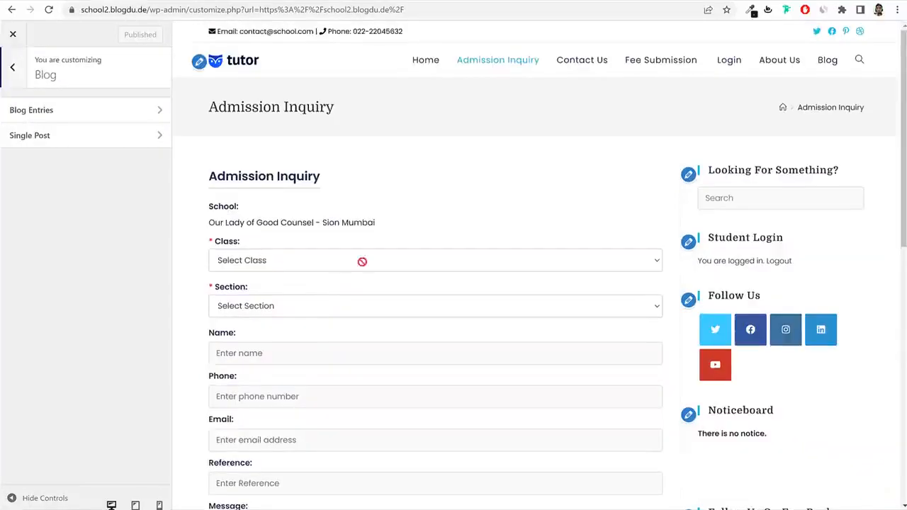
{"action": "left_click", "coordinate": [827, 61]}
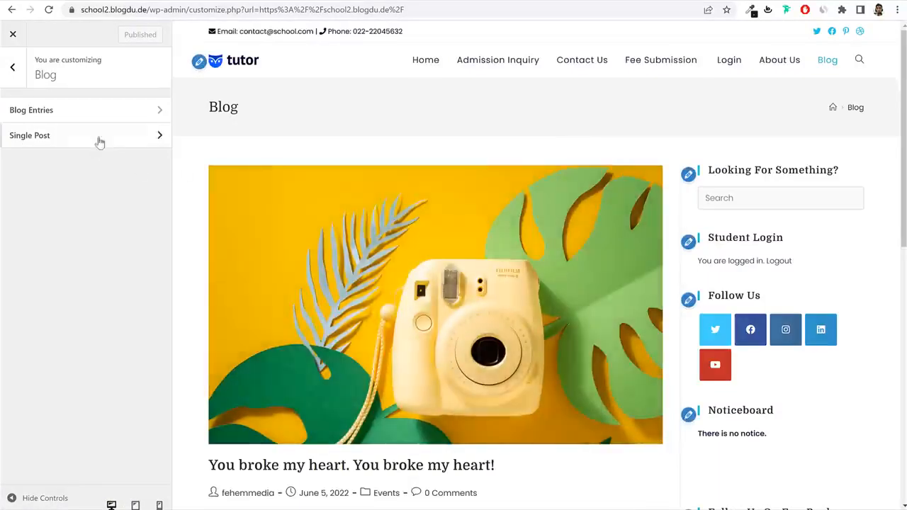
{"action": "left_click", "coordinate": [75, 113]}
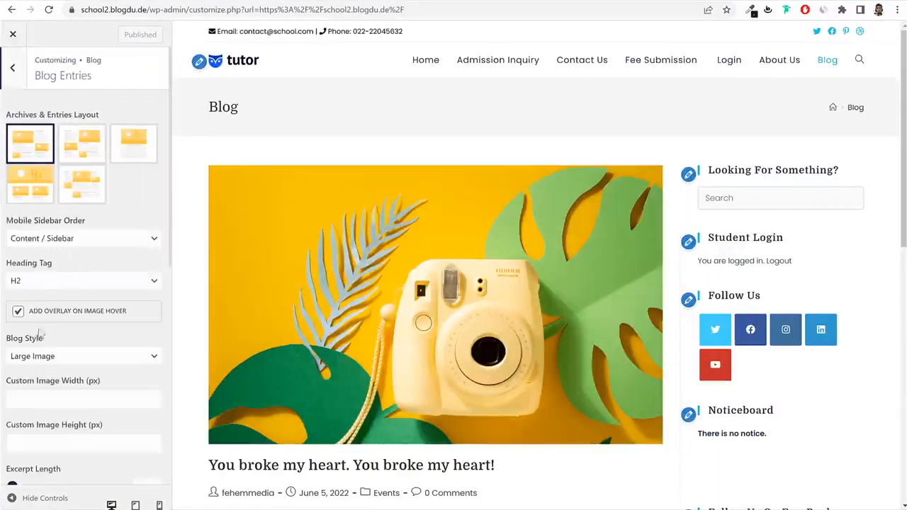
{"action": "left_click_drag", "start_coordinate": [45, 340], "coordinate": [23, 348]}
{"action": "left_click", "coordinate": [38, 357]}
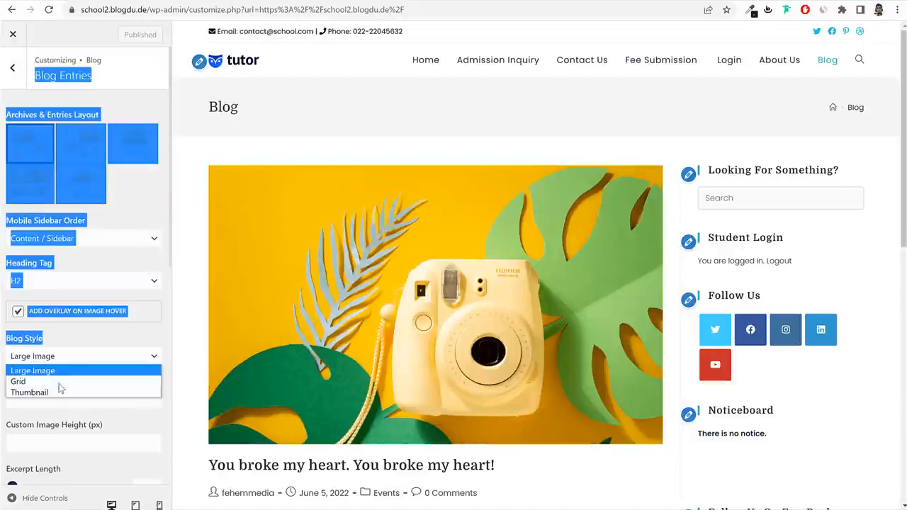
{"action": "left_click", "coordinate": [57, 393]}
{"action": "left_click", "coordinate": [101, 338]}
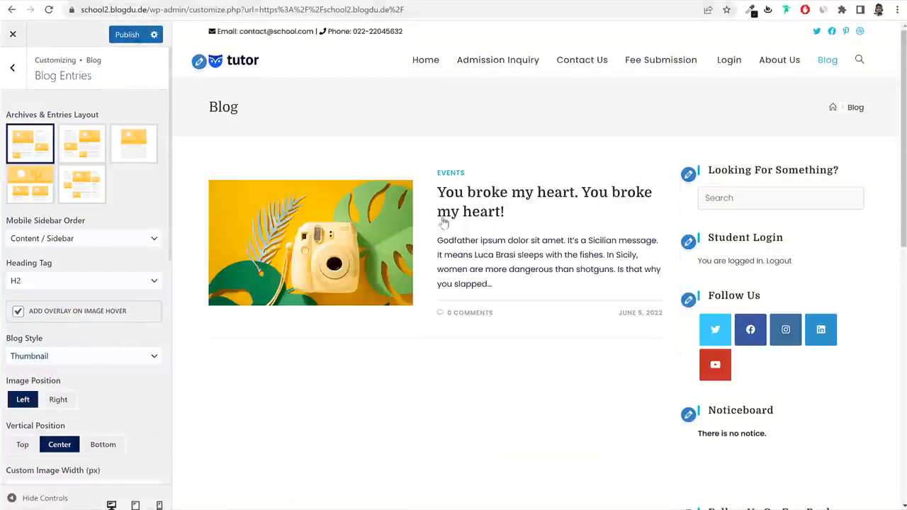
{"action": "left_click", "coordinate": [128, 34]}
Reach the Footer Widgets settings and inspect the live site's footer styles in DevTools.
{"action": "left_click", "coordinate": [12, 67]}
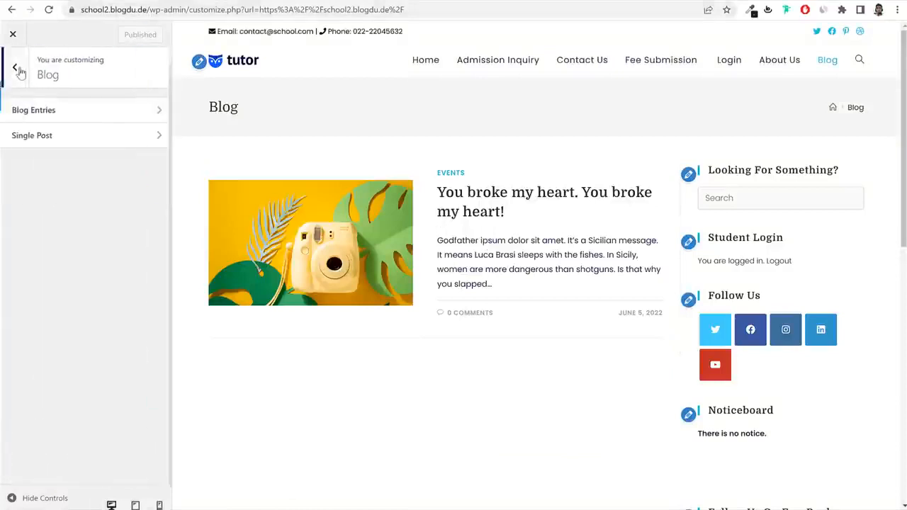
{"action": "left_click", "coordinate": [12, 65]}
{"action": "left_click", "coordinate": [102, 352]}
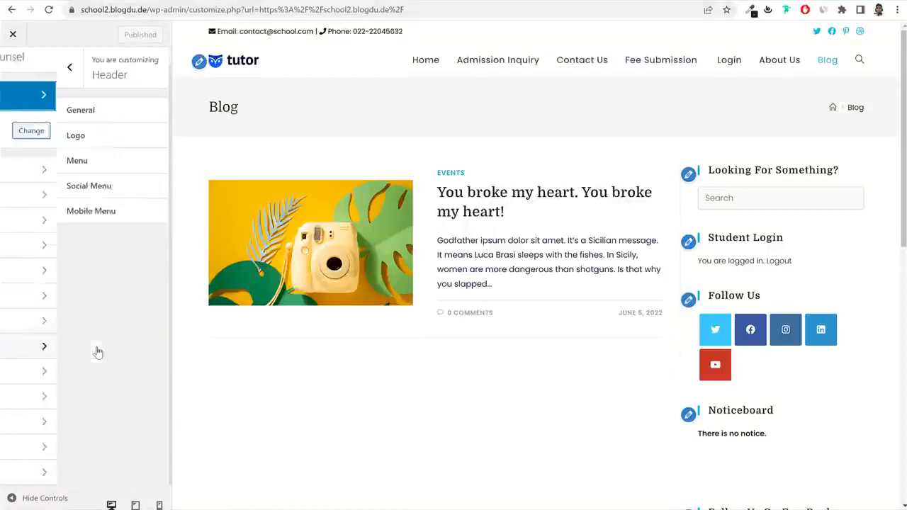
{"action": "left_click", "coordinate": [12, 67]}
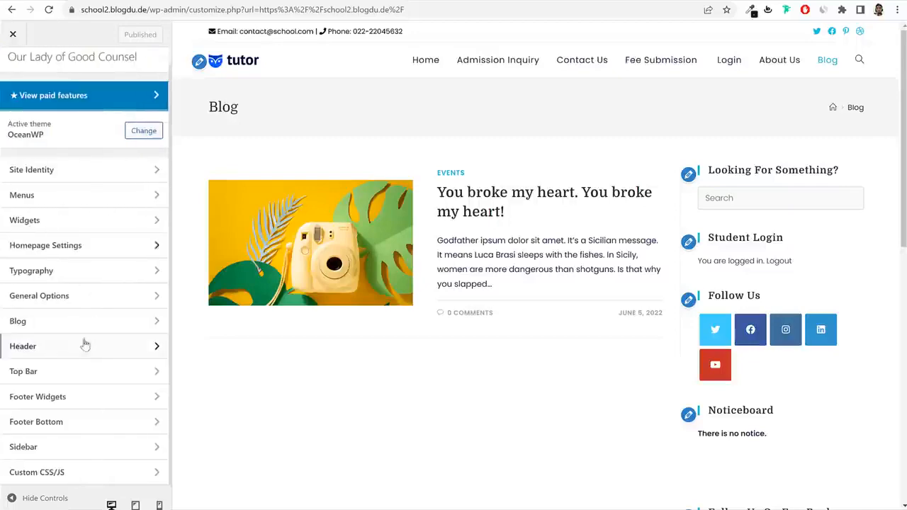
{"action": "left_click", "coordinate": [81, 405]}
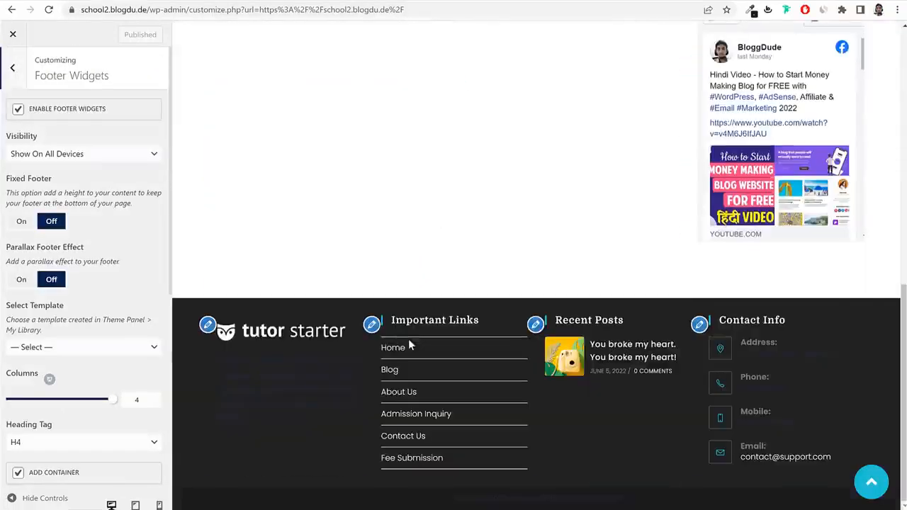
{"action": "scroll", "coordinate": [64, 321], "scroll_direction": "down", "scroll_amount": 5}
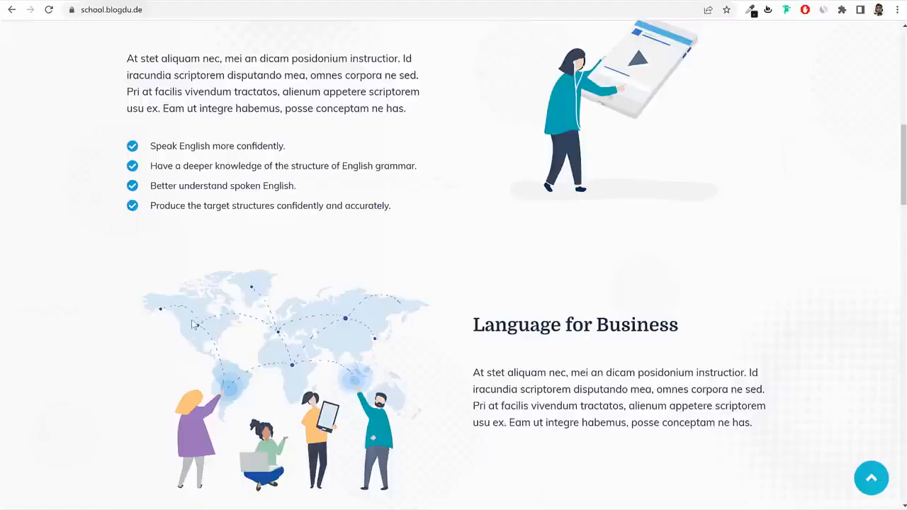
{"action": "scroll", "coordinate": [192, 323], "scroll_direction": "down", "scroll_amount": 10}
{"action": "right_click", "coordinate": [55, 329]}
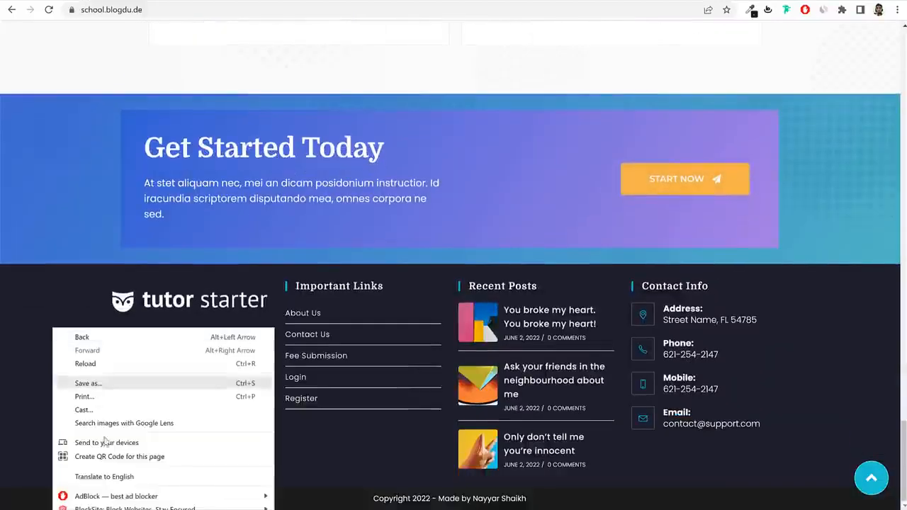
{"action": "left_click", "coordinate": [106, 509]}
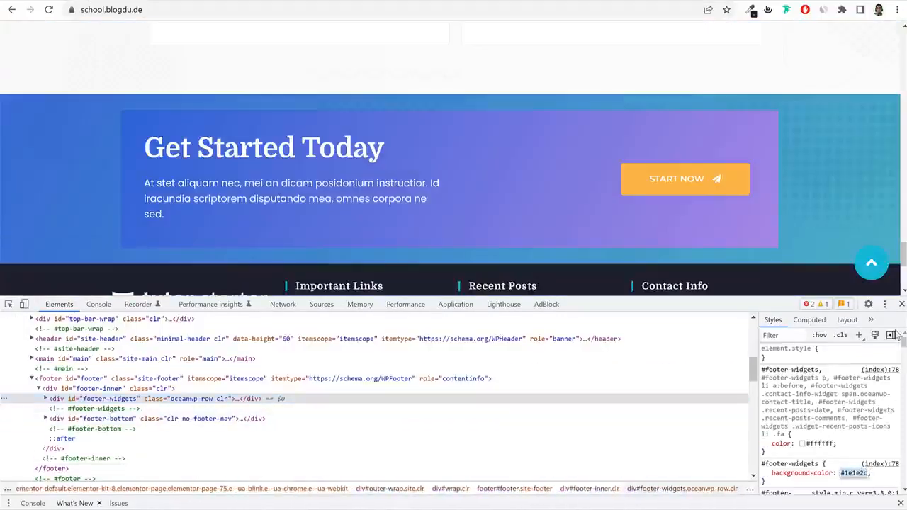
{"action": "left_click", "coordinate": [901, 304]}
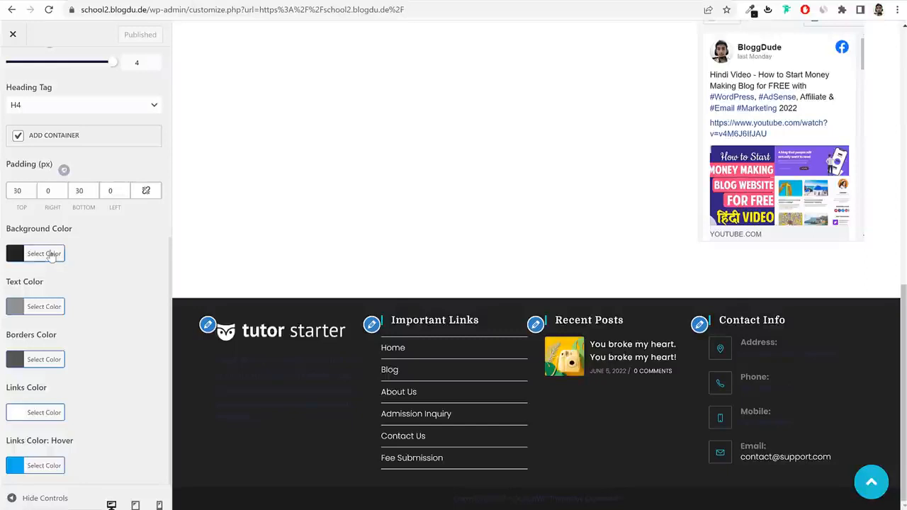
Set the footer widgets background to #1e1e2c and the text colour to white.
{"action": "left_click", "coordinate": [50, 254]}
{"action": "double_click", "coordinate": [73, 267]}
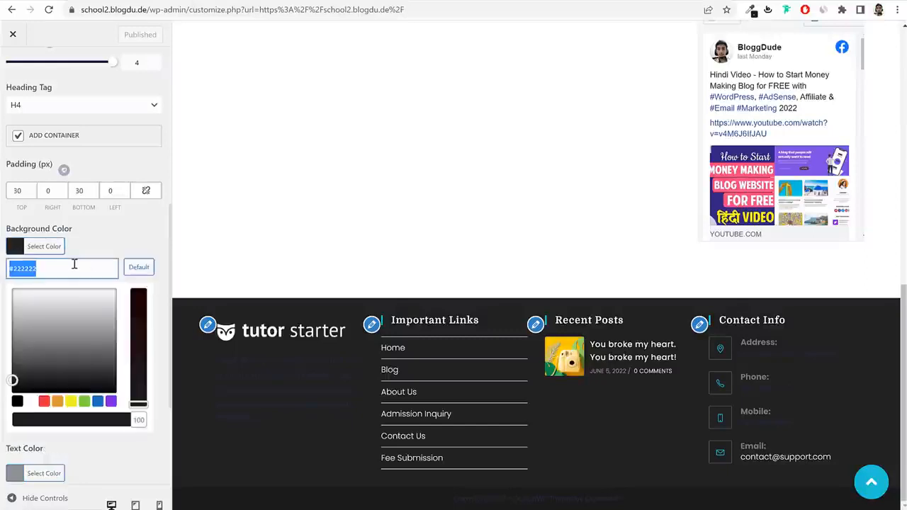
{"action": "type", "text": "#1e1e2c"}
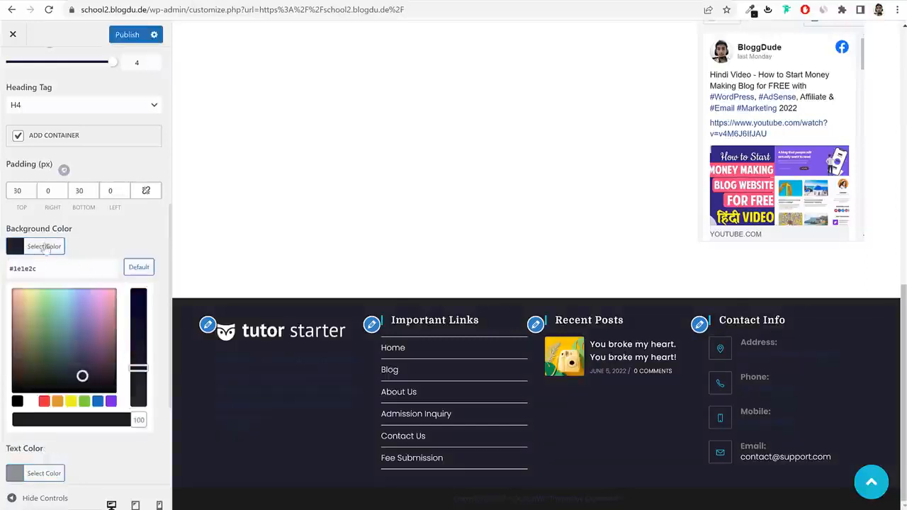
{"action": "left_click", "coordinate": [44, 248]}
{"action": "left_click", "coordinate": [32, 308]}
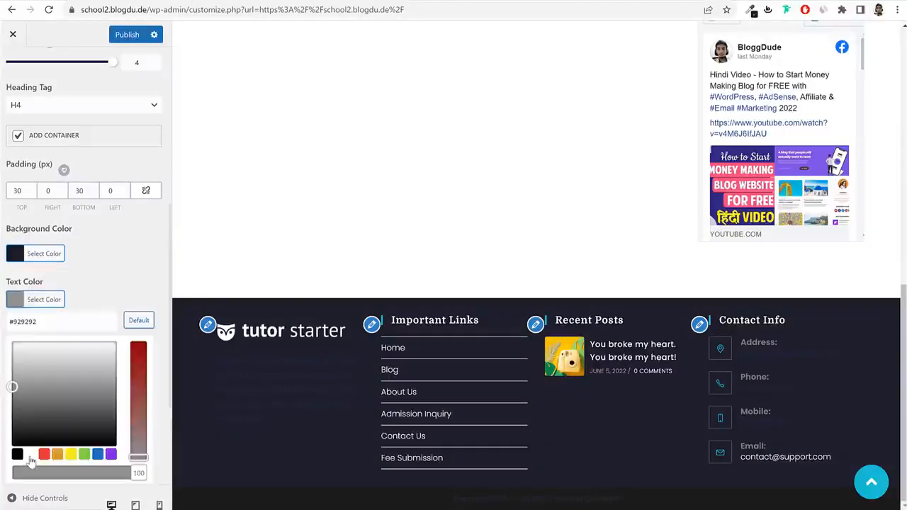
{"action": "left_click", "coordinate": [31, 455]}
{"action": "left_click", "coordinate": [50, 301]}
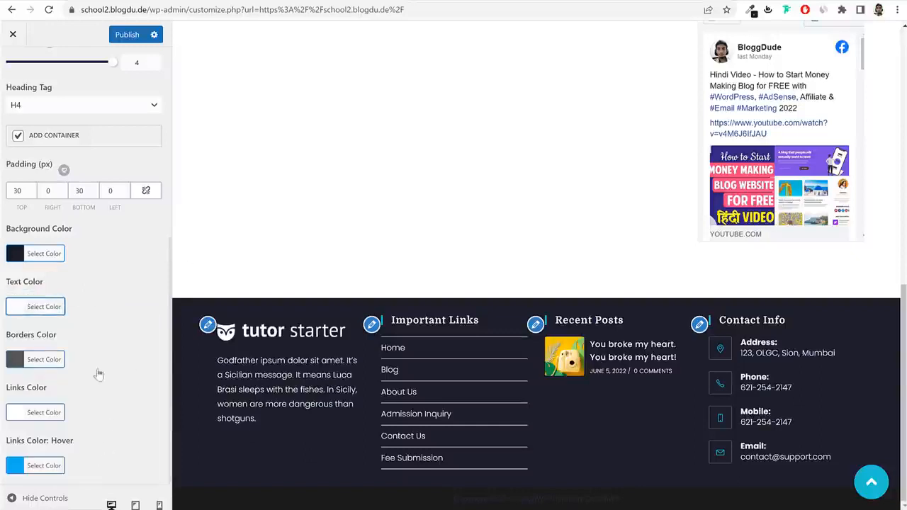
{"action": "scroll", "coordinate": [99, 374], "scroll_direction": "up", "scroll_amount": 5}
Replace the OceanWP credit in the Footer Bottom copyright text with 'Made by'.
{"action": "left_click", "coordinate": [20, 83]}
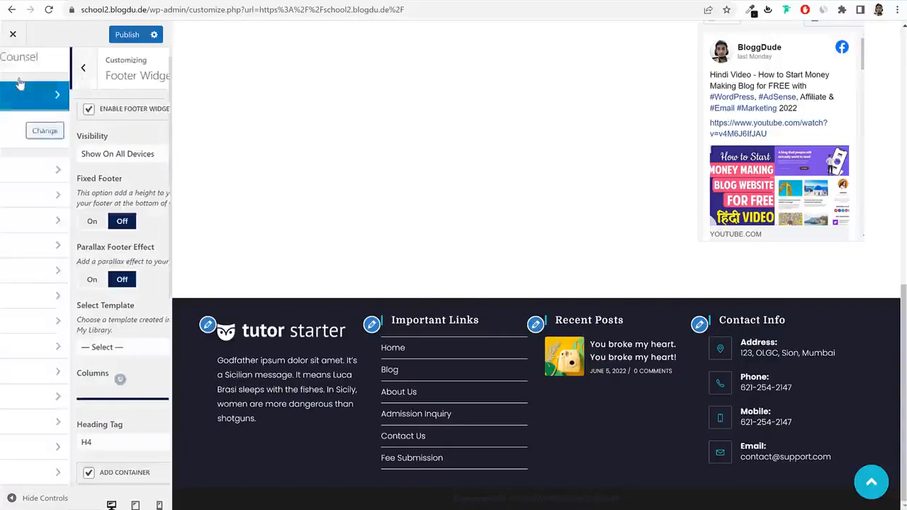
{"action": "left_click", "coordinate": [73, 423]}
{"action": "scroll", "coordinate": [95, 419], "scroll_direction": "down", "scroll_amount": 3}
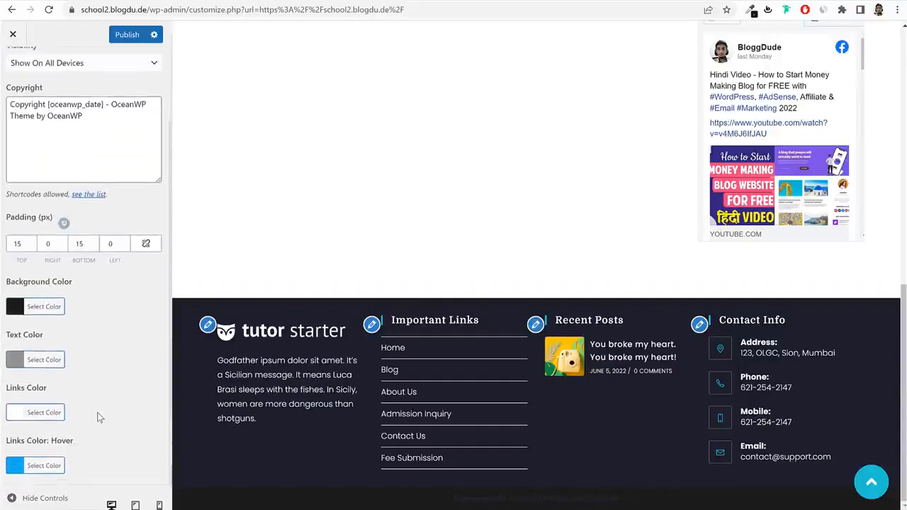
{"action": "left_click_drag", "start_coordinate": [116, 100], "coordinate": [126, 146]}
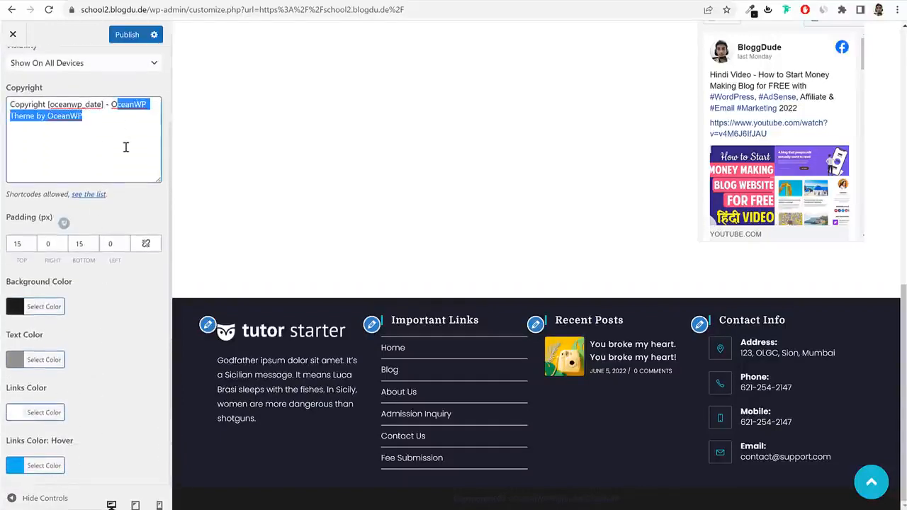
{"action": "key", "text": "BackSpace"}
{"action": "key", "text": "BackSpace"}
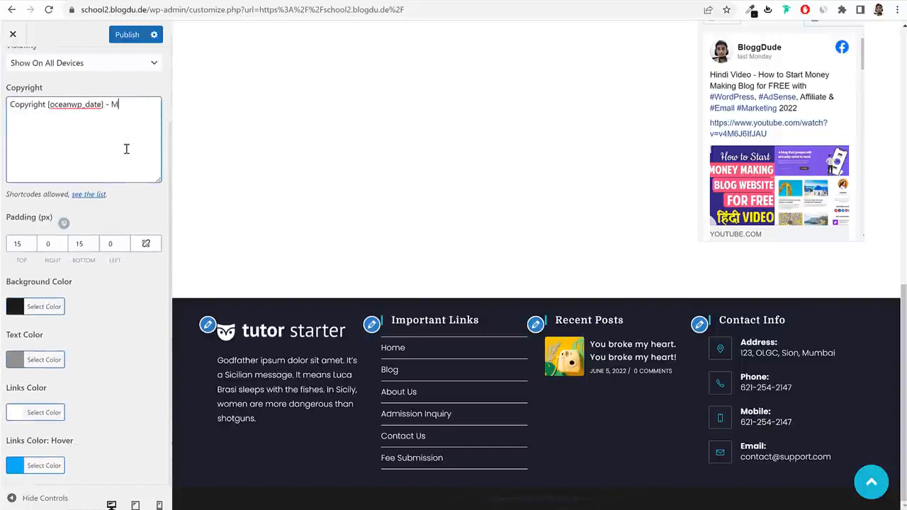
{"action": "type", "text": "Made by Nayyar Shaikh"}
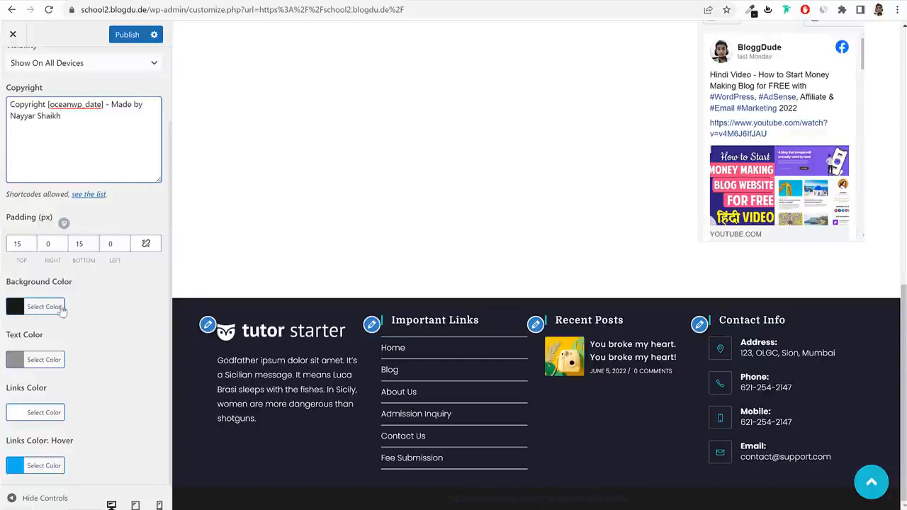
Make the footer bottom text colour white and publish.
{"action": "left_click", "coordinate": [55, 364]}
{"action": "scroll", "coordinate": [80, 345], "scroll_direction": "down", "scroll_amount": 2}
{"action": "left_click", "coordinate": [31, 345]}
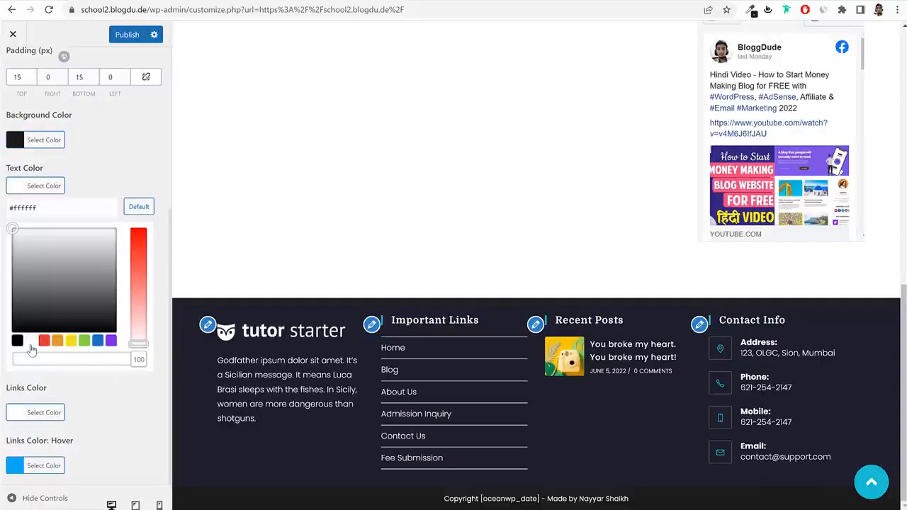
{"action": "scroll", "coordinate": [42, 336], "scroll_direction": "up", "scroll_amount": 3}
{"action": "left_click", "coordinate": [124, 35]}
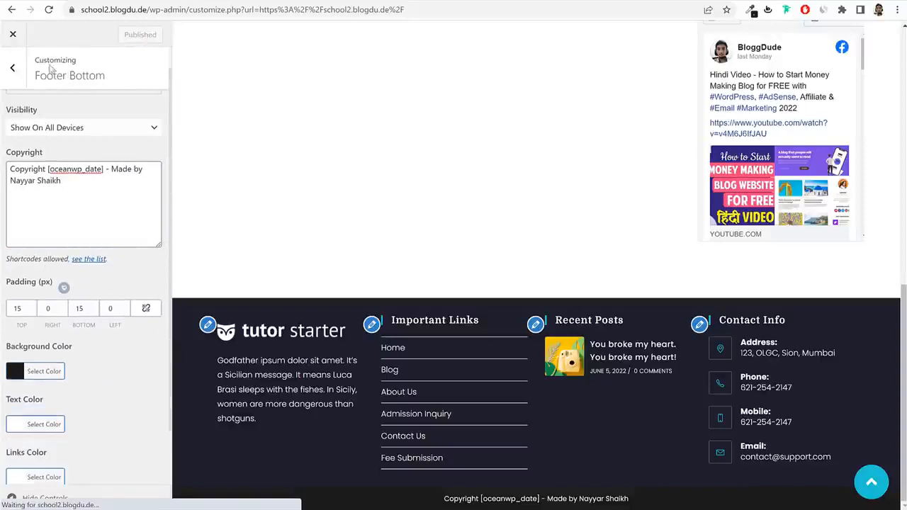
{"action": "left_click", "coordinate": [16, 69]}
Paste the student dashboard CSS from CSS.txt into Custom CSS/JS and publish it.
{"action": "scroll", "coordinate": [354, 263], "scroll_direction": "up", "scroll_amount": 15}
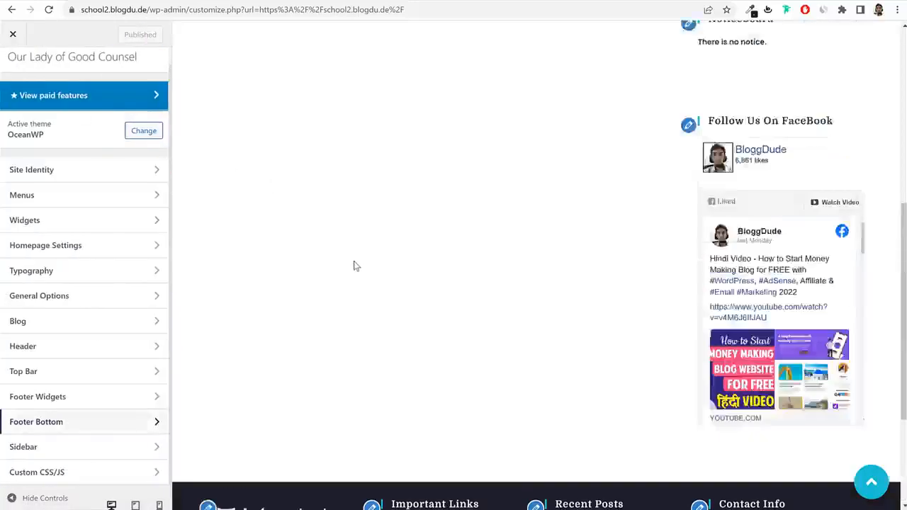
{"action": "left_click", "coordinate": [84, 471]}
{"action": "key", "text": "alt+Tab"}
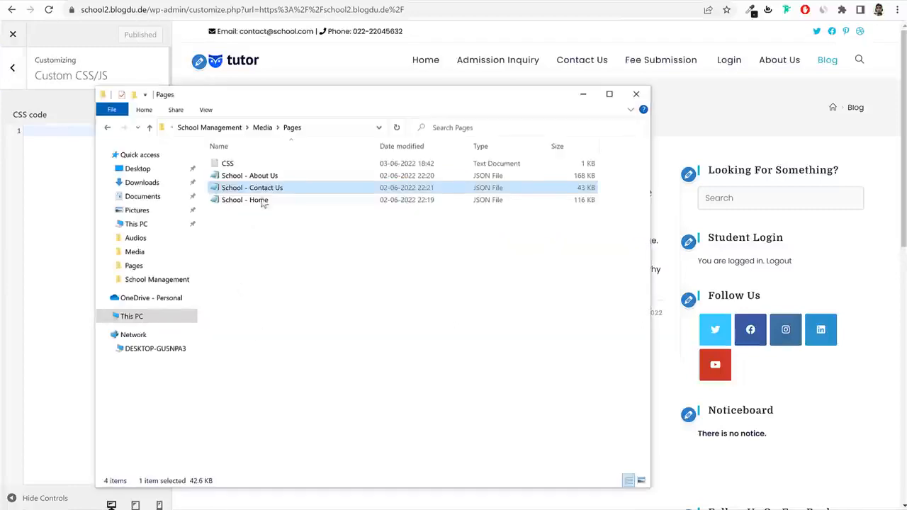
{"action": "double_click", "coordinate": [259, 163]}
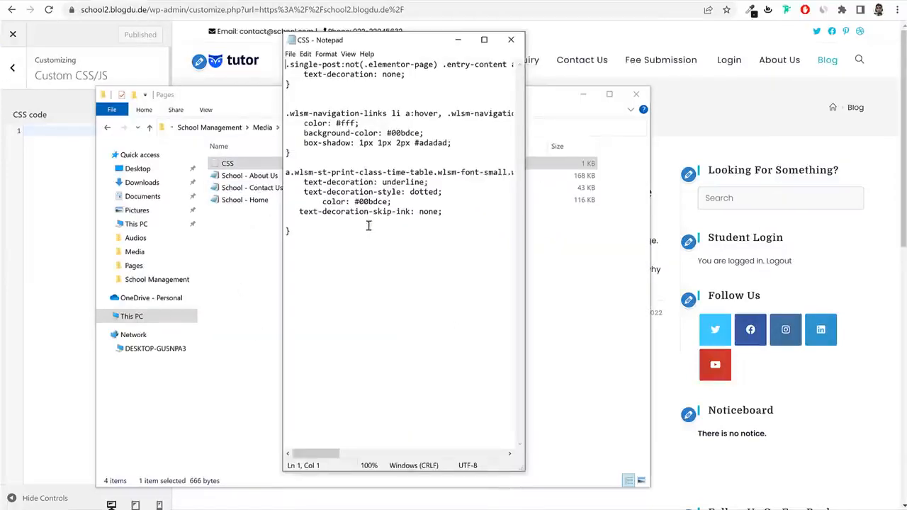
{"action": "key", "text": "ctrl+a"}
{"action": "left_click", "coordinate": [44, 215]}
{"action": "type", "text": ".single-post:not(.elementor-page) .entry-content a:not(.wp-block-button__link):not(.wp-block-file__button), .page:not(.elementor-page):not(.woocommerce-page) .entry a:not(.wp-block-button__link):not(.wp-block-file__button) {     text-decoration: none; }   .wlsm-navigation-links li a:hover, .wlsm-navigation-links li a:focus, .wlsm-navigation-links li a.active {     color: #fff;     background-color: #00bdce;     box-shadow: 1px 1px 2px #adadad; }  a.wlsm-st-print-class-time-table.wlsm-font-small.wlsm-font-bold.wlsm-ml-1 {     text-decoration: underline;     text-decoration-style: dotted;         color: #00bdce;    text-decoration-skip-ink: none;  }"}
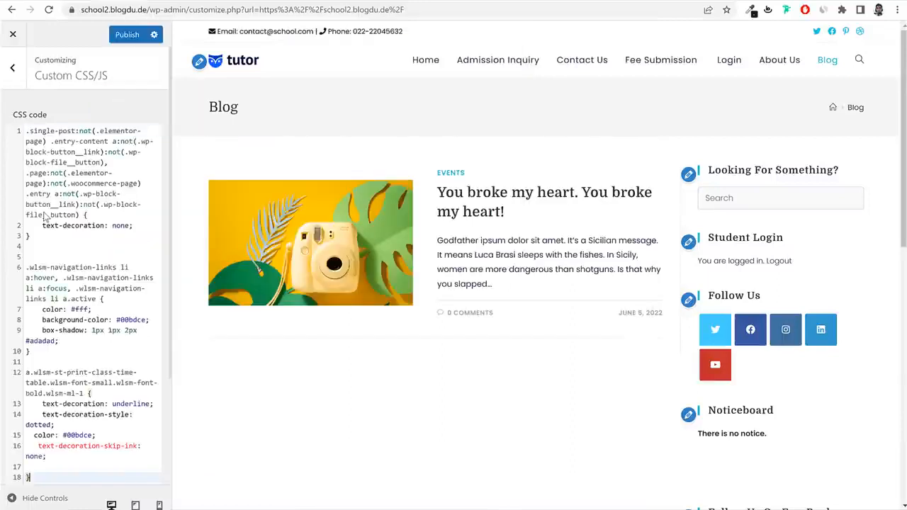
{"action": "left_click", "coordinate": [126, 35]}
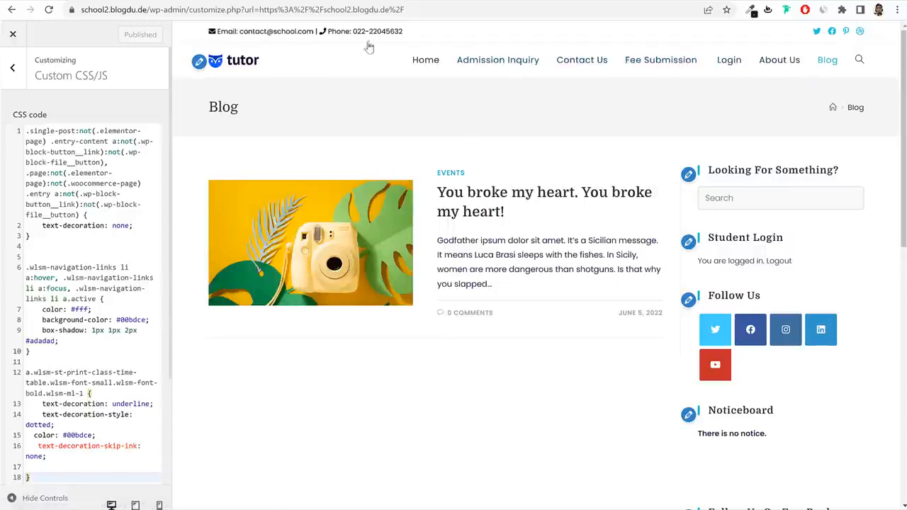
{"action": "left_click_drag", "start_coordinate": [151, 9], "coordinate": [88, 26]}
{"action": "key", "text": "ctrl+c"}
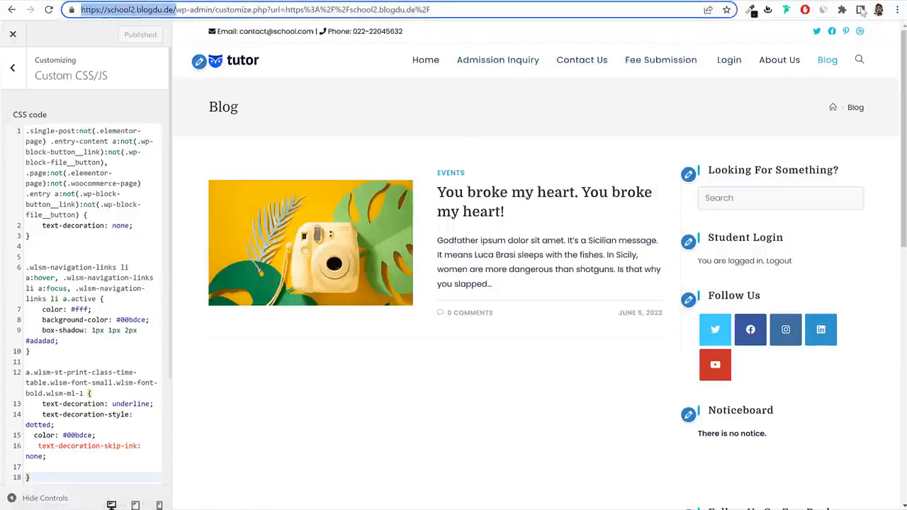
Log in to the school site as a student in a private window.
{"action": "left_click", "coordinate": [894, 10]}
{"action": "left_click", "coordinate": [826, 51]}
{"action": "key", "text": "ctrl+v"}
{"action": "key", "text": "Return"}
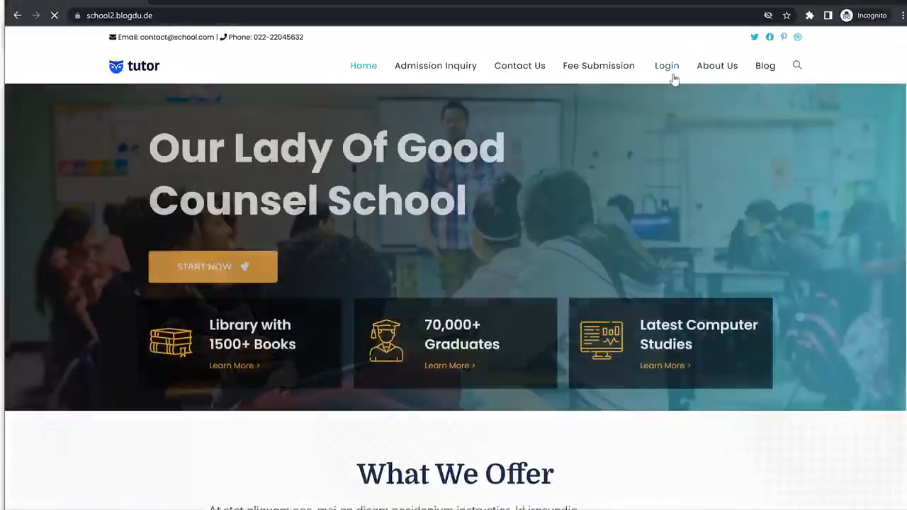
{"action": "left_click", "coordinate": [672, 75]}
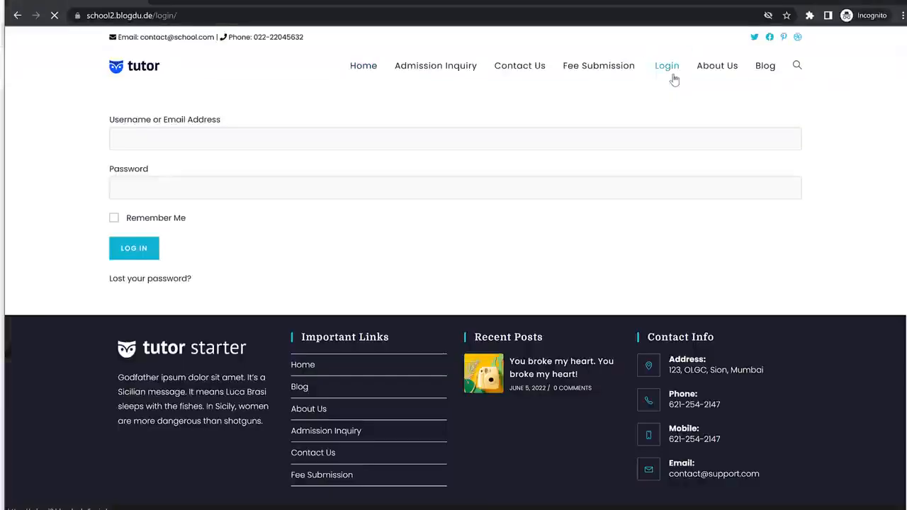
{"action": "left_click", "coordinate": [167, 141]}
{"action": "left_click", "coordinate": [210, 170]}
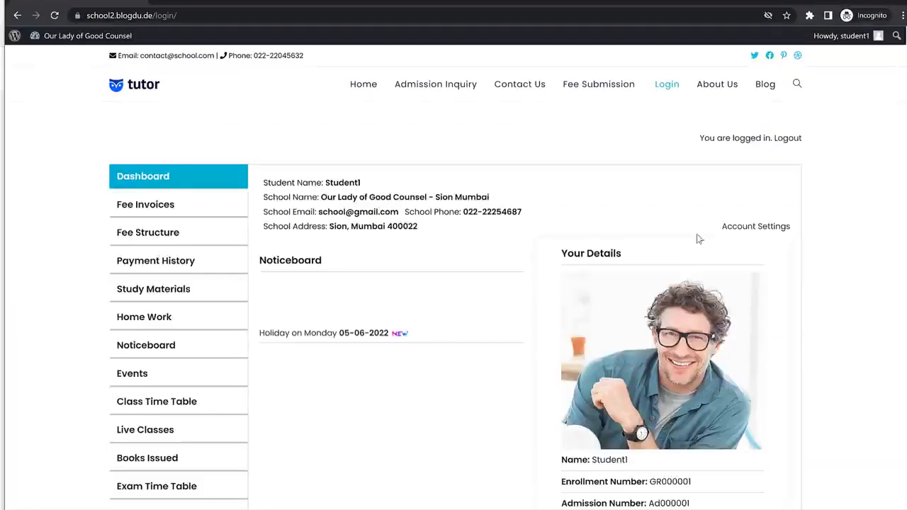
{"action": "scroll", "coordinate": [708, 247], "scroll_direction": "down", "scroll_amount": 2}
{"action": "scroll", "coordinate": [726, 297], "scroll_direction": "down", "scroll_amount": 4}
{"action": "scroll", "coordinate": [721, 320], "scroll_direction": "up", "scroll_amount": 5}
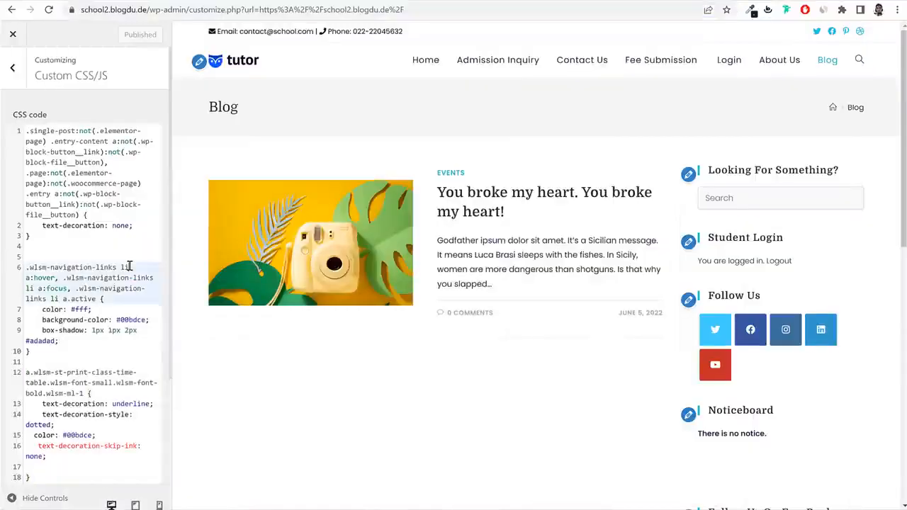
Remove the custom CSS, publish, and compare the student dashboard without it.
{"action": "key", "text": "ctrl+a"}
{"action": "key", "text": "BackSpace"}
{"action": "left_click", "coordinate": [130, 36]}
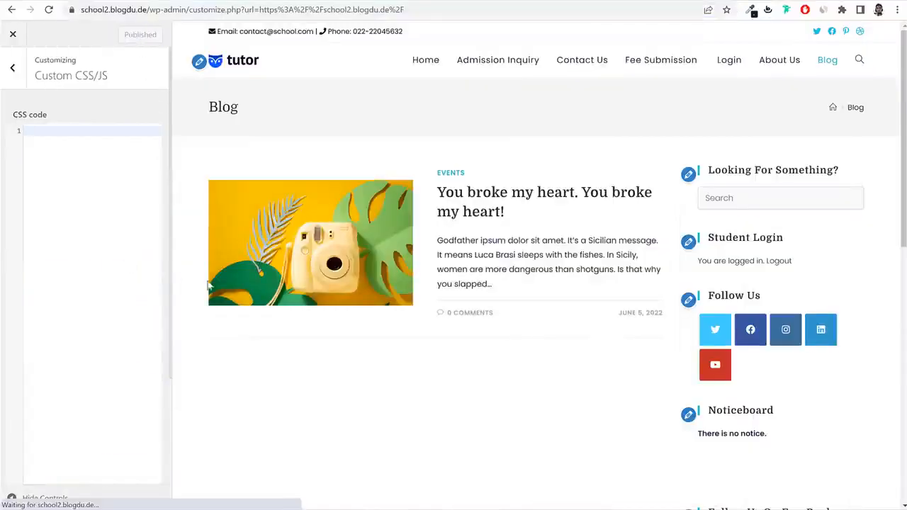
{"action": "left_click", "coordinate": [234, 499]}
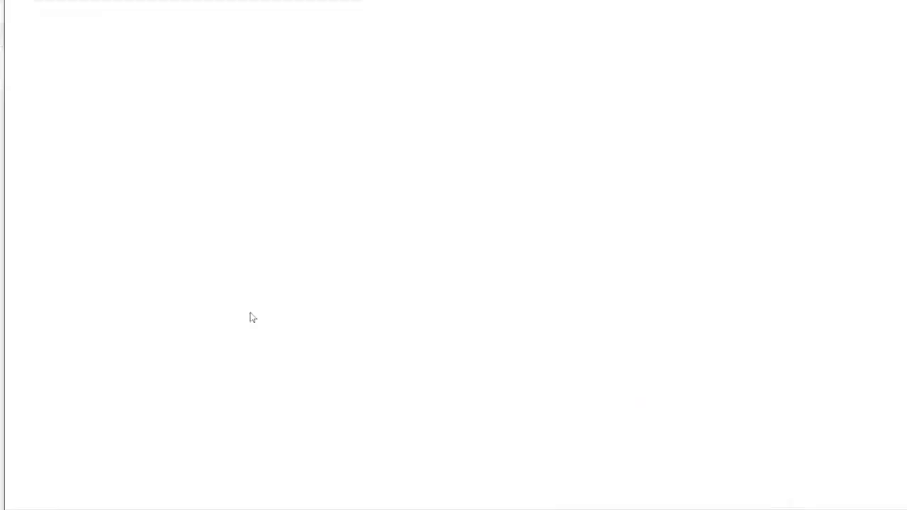
{"action": "left_click", "coordinate": [55, 16]}
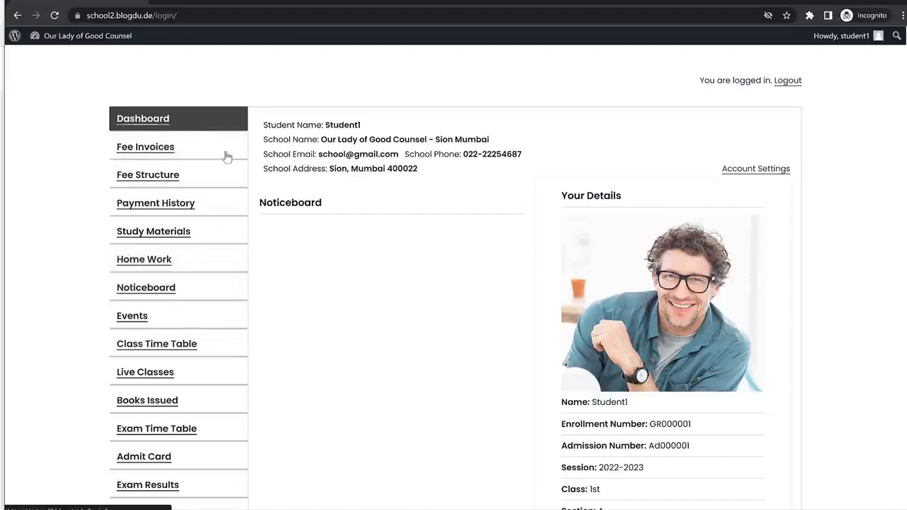
{"action": "scroll", "coordinate": [205, 177], "scroll_direction": "up", "scroll_amount": 1}
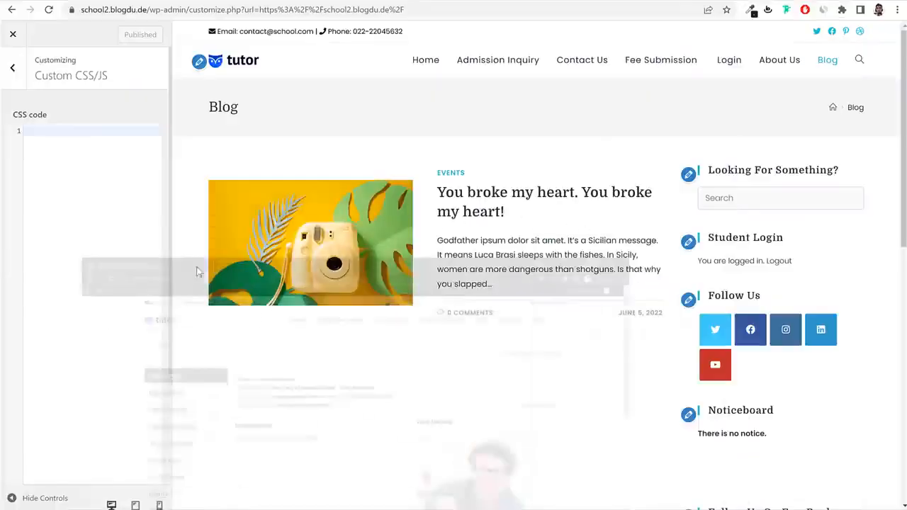
Restore the saved CSS in the custom CSS field and publish it again.
{"action": "left_click", "coordinate": [82, 281]}
{"action": "key", "text": "ctrl+v"}
{"action": "key", "text": "ctrl+a"}
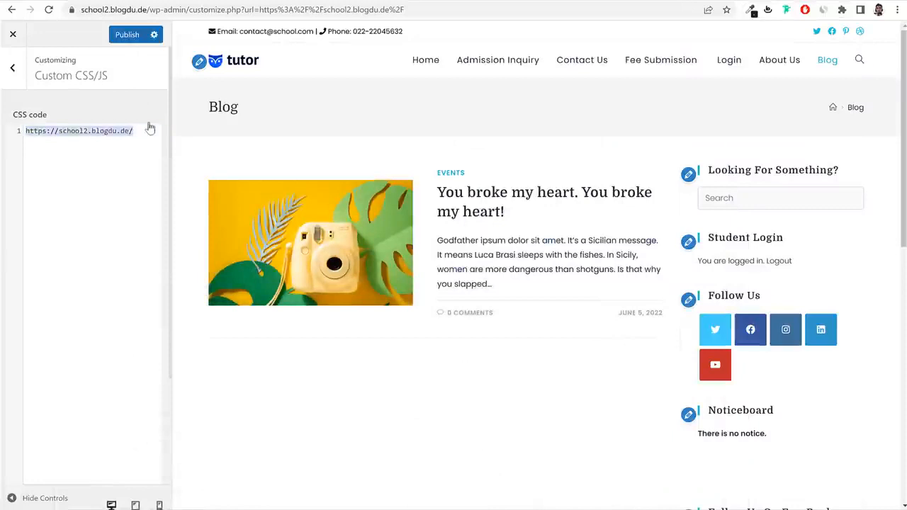
{"action": "key", "text": "BackSpace"}
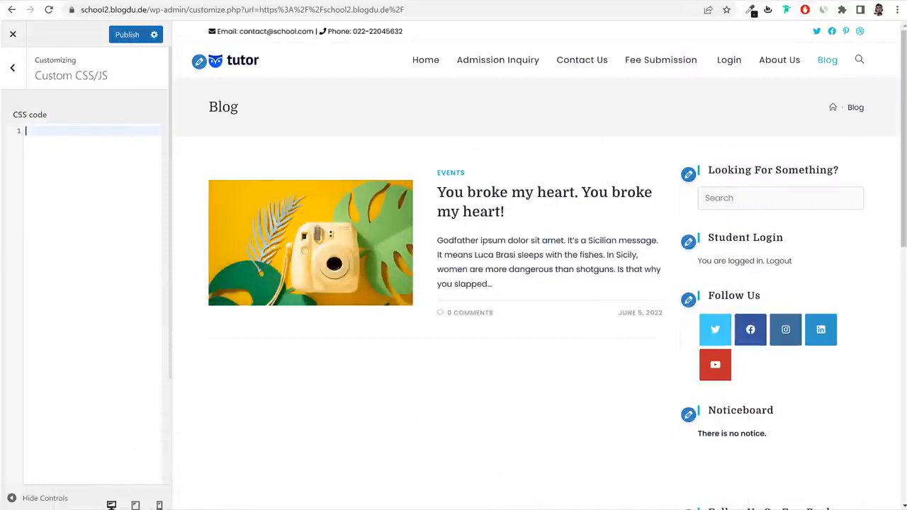
{"action": "key", "text": "alt+Tab"}
{"action": "key", "text": "ctrl+c"}
{"action": "left_click", "coordinate": [134, 299]}
{"action": "key", "text": "ctrl+v"}
{"action": "left_click", "coordinate": [127, 34]}
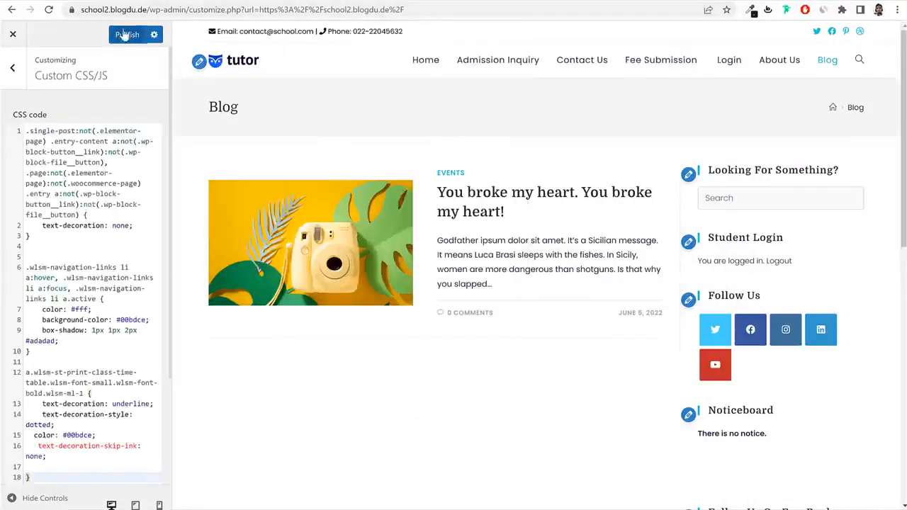
Recheck the student dashboard, then close the Customizer to the homepage.
{"action": "left_click", "coordinate": [354, 499]}
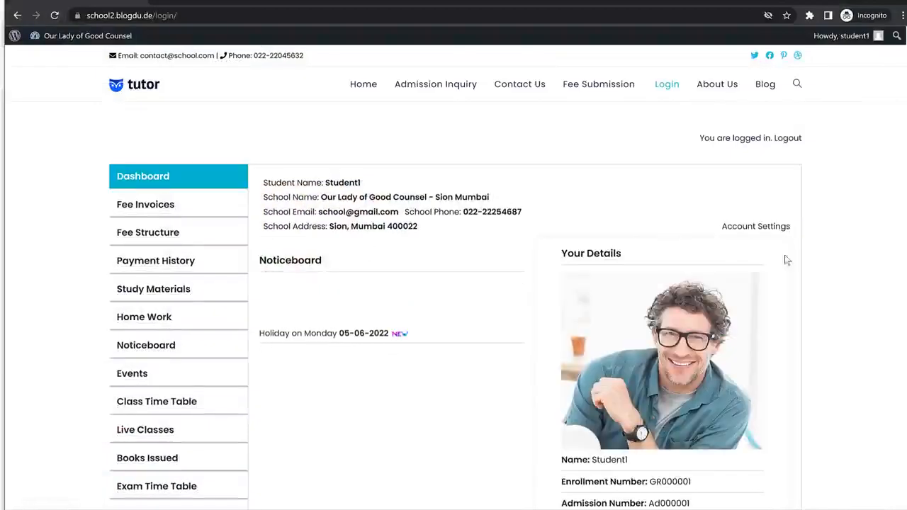
{"action": "scroll", "coordinate": [796, 293], "scroll_direction": "down", "scroll_amount": 5}
{"action": "scroll", "coordinate": [792, 295], "scroll_direction": "up", "scroll_amount": 10}
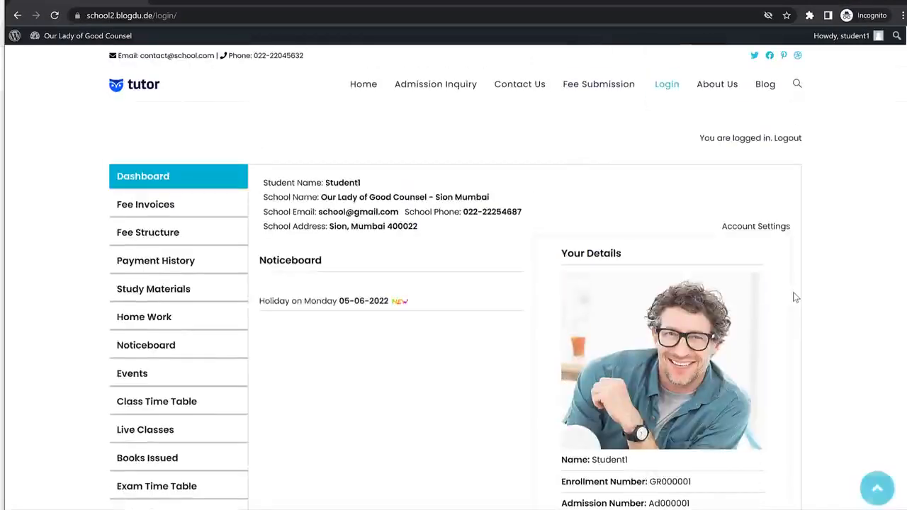
{"action": "left_click", "coordinate": [900, 1]}
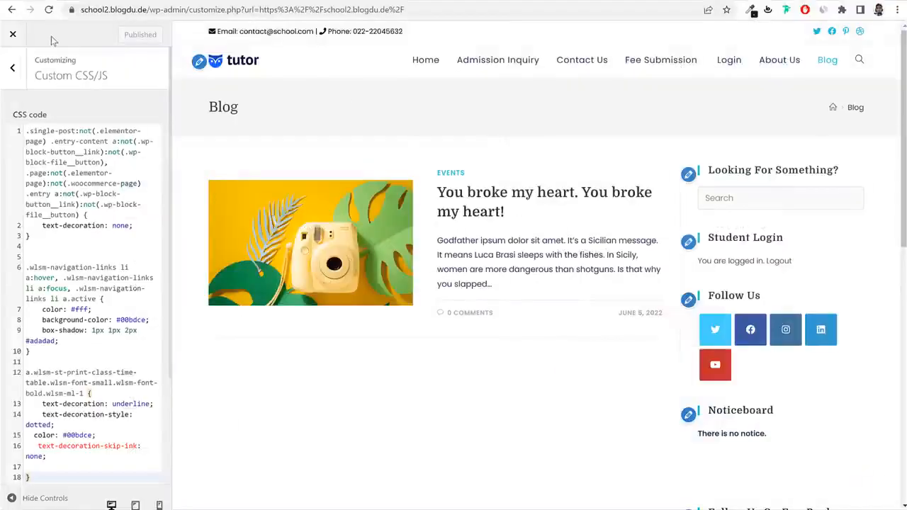
{"action": "left_click", "coordinate": [17, 34]}
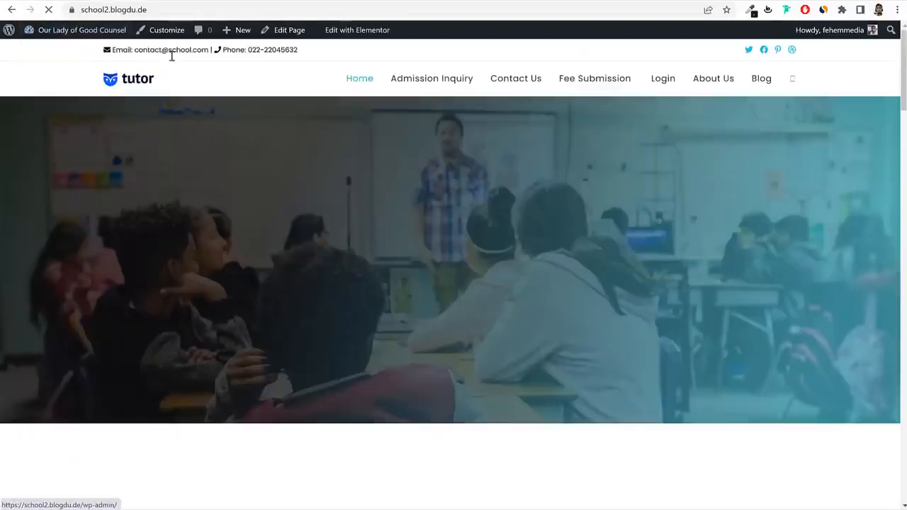